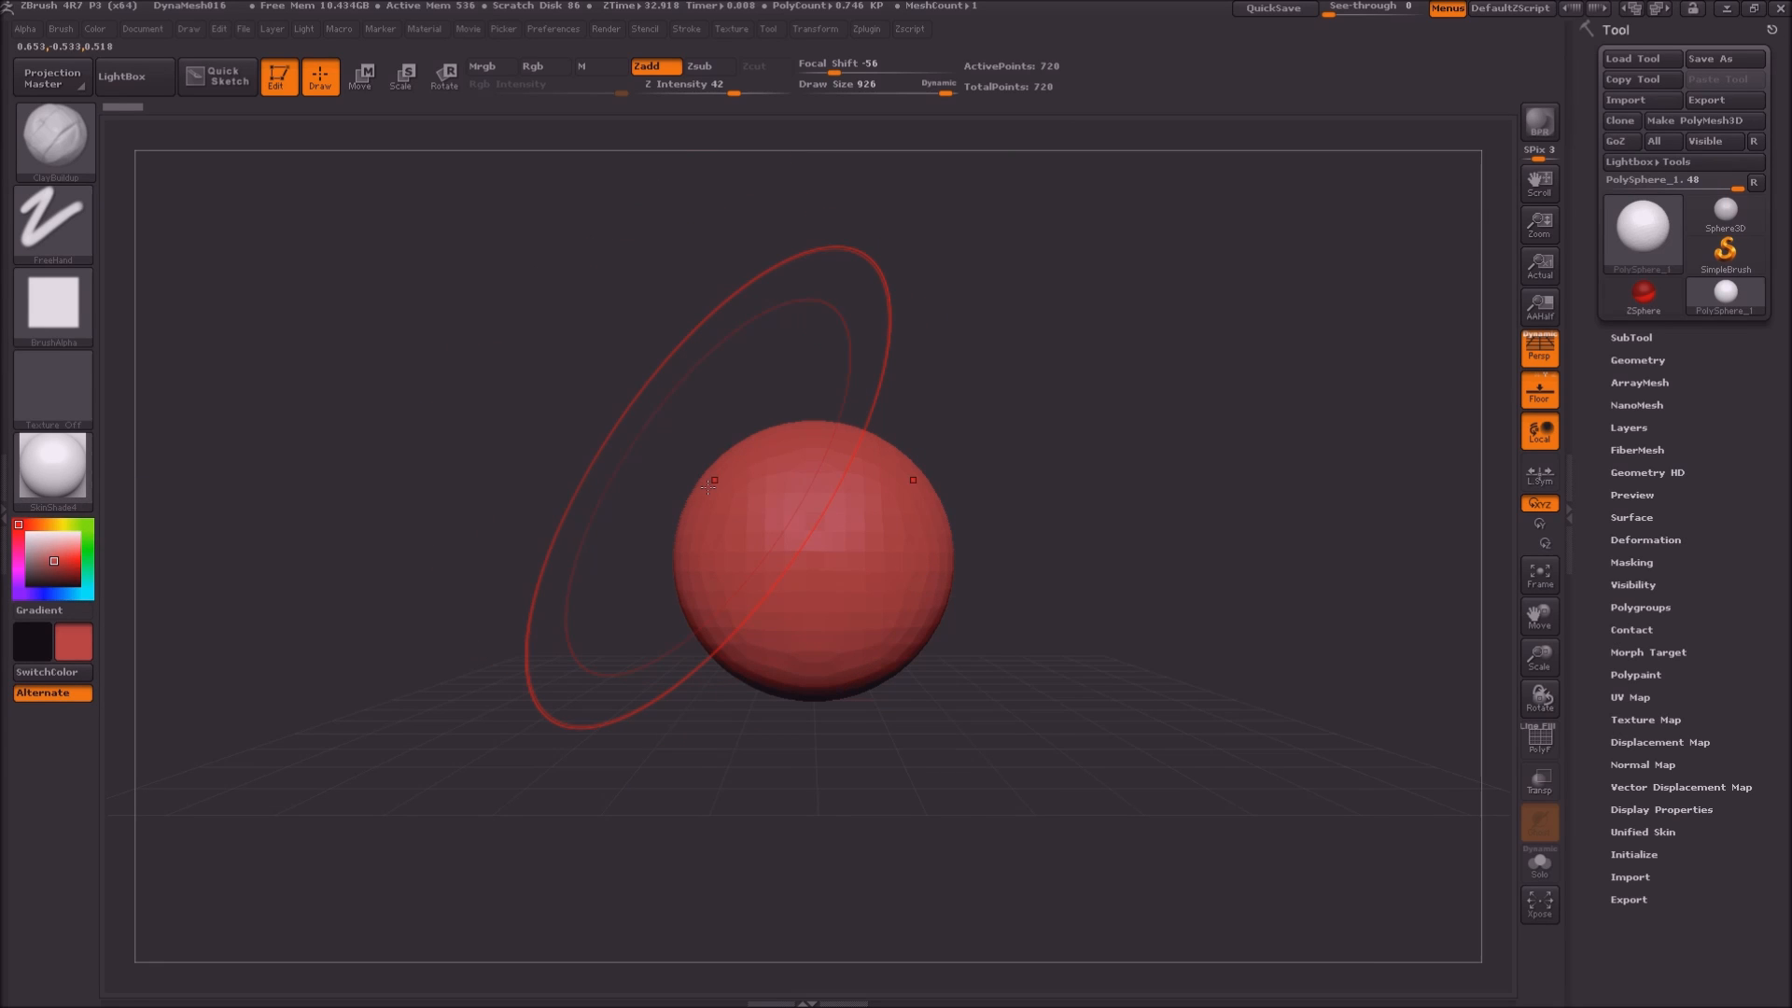
Build the sphere up with ClayBuildup strokes into an elongated head mass with a projecting lower part, and remesh it with DynaMesh
{"action": "left_click_drag", "start_coordinate": [696, 635], "coordinate": [751, 534]}
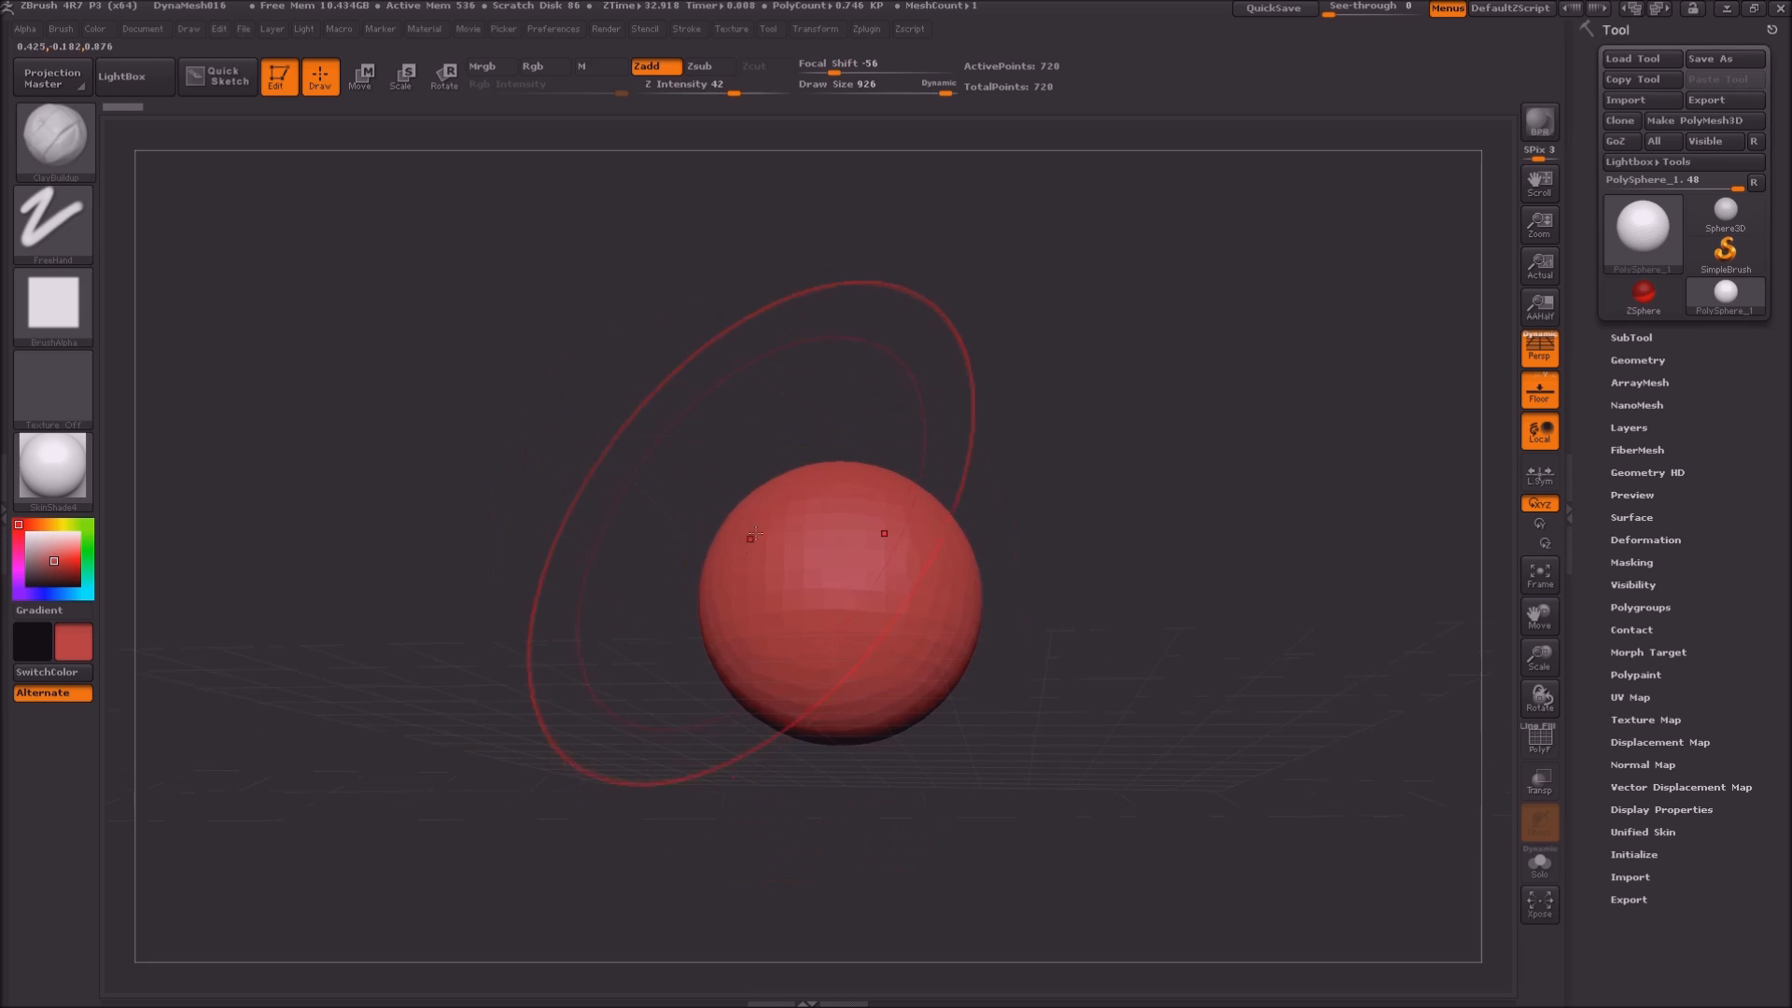
{"action": "mouse_move", "coordinate": [827, 596]}
{"action": "left_mouse_down"}
{"action": "mouse_move", "coordinate": [821, 532]}
{"action": "mouse_move", "coordinate": [728, 485]}
{"action": "mouse_move", "coordinate": [552, 644]}
{"action": "left_mouse_up"}
{"action": "mouse_move", "coordinate": [426, 607]}
{"action": "left_mouse_down", "text": "ctrl"}
{"action": "mouse_move", "coordinate": [428, 759]}
{"action": "mouse_move", "coordinate": [560, 737]}
{"action": "mouse_move", "coordinate": [597, 840]}
{"action": "left_mouse_up", "text": "ctrl"}
{"action": "left_click_drag", "start_coordinate": [828, 513], "coordinate": [709, 346]}
{"action": "left_click_drag", "start_coordinate": [361, 579], "coordinate": [364, 653], "text": "ctrl"}
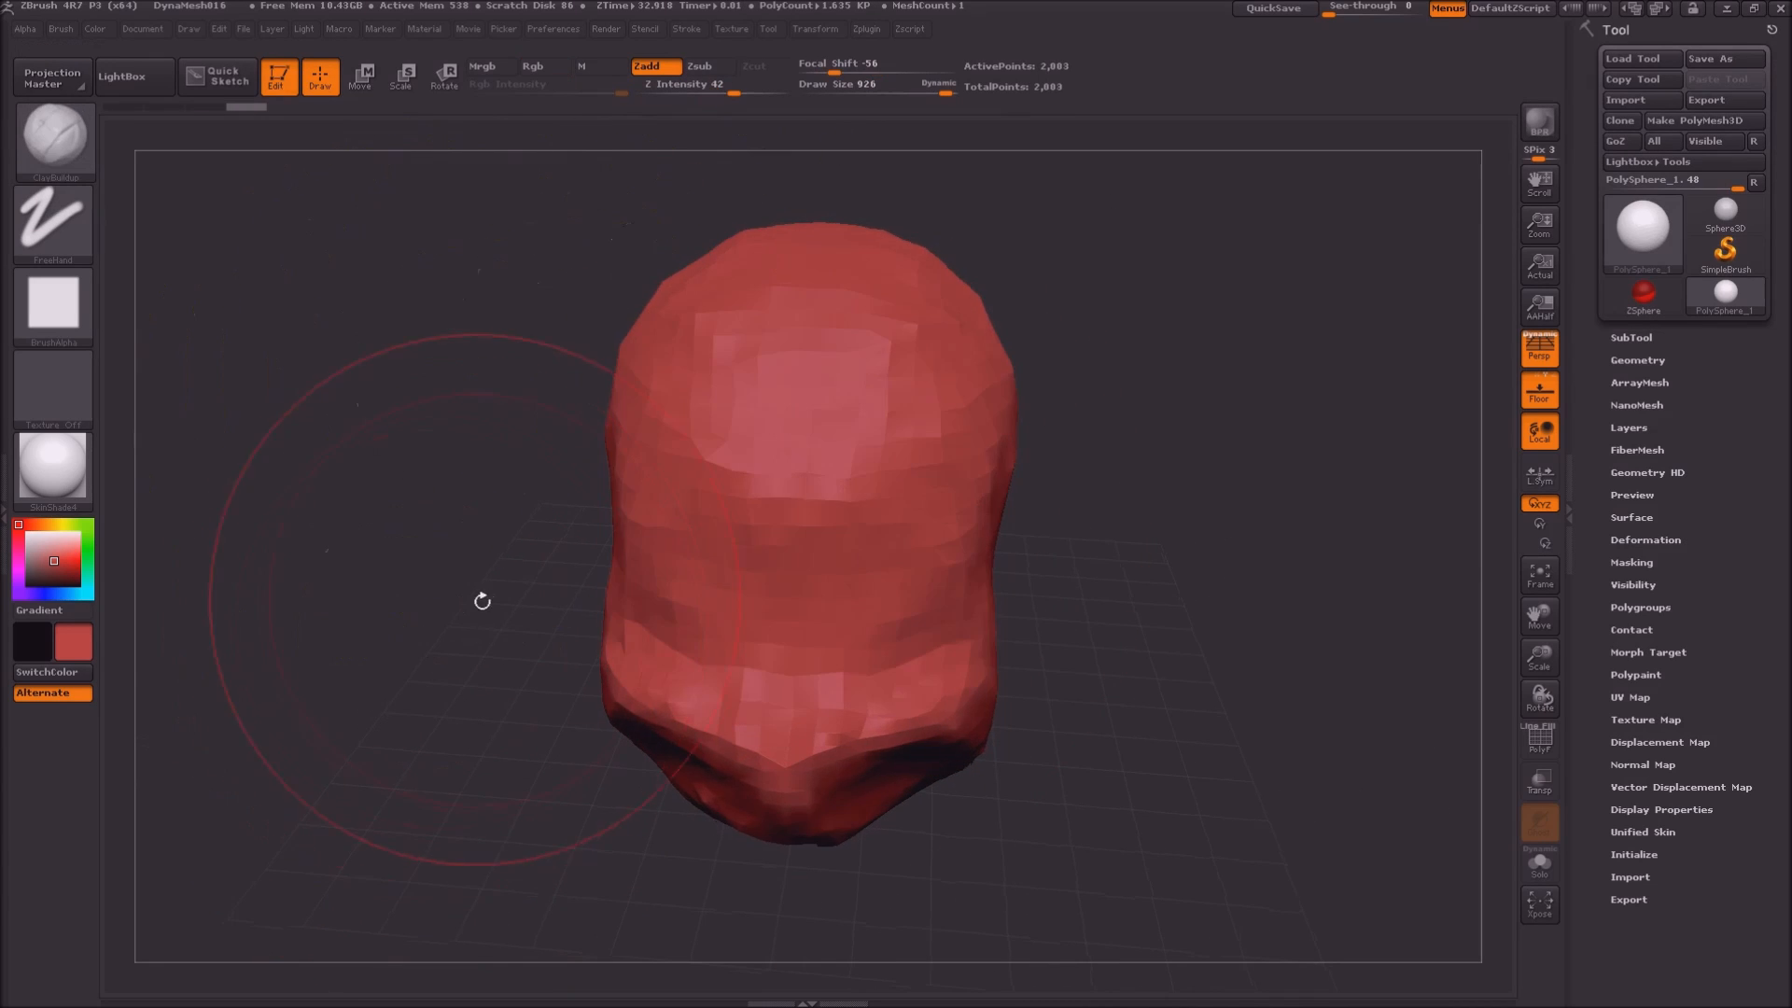
Add clay volume along the sides and underside of the head mass, remeshing it with DynaMesh
{"action": "left_click_drag", "start_coordinate": [472, 600], "coordinate": [270, 570]}
{"action": "mouse_move", "coordinate": [839, 411]}
{"action": "left_mouse_down"}
{"action": "mouse_move", "coordinate": [994, 452]}
{"action": "mouse_move", "coordinate": [896, 504]}
{"action": "mouse_move", "coordinate": [784, 485]}
{"action": "mouse_move", "coordinate": [613, 551]}
{"action": "left_mouse_up"}
{"action": "left_click_drag", "start_coordinate": [362, 541], "coordinate": [311, 796], "text": "ctrl"}
{"action": "mouse_move", "coordinate": [864, 535]}
{"action": "left_mouse_down"}
{"action": "mouse_move", "coordinate": [1140, 788]}
{"action": "mouse_move", "coordinate": [1194, 774]}
{"action": "left_mouse_up"}
{"action": "mouse_move", "coordinate": [500, 684]}
{"action": "left_mouse_down"}
{"action": "mouse_move", "coordinate": [392, 690]}
{"action": "mouse_move", "coordinate": [461, 702]}
{"action": "left_mouse_up"}
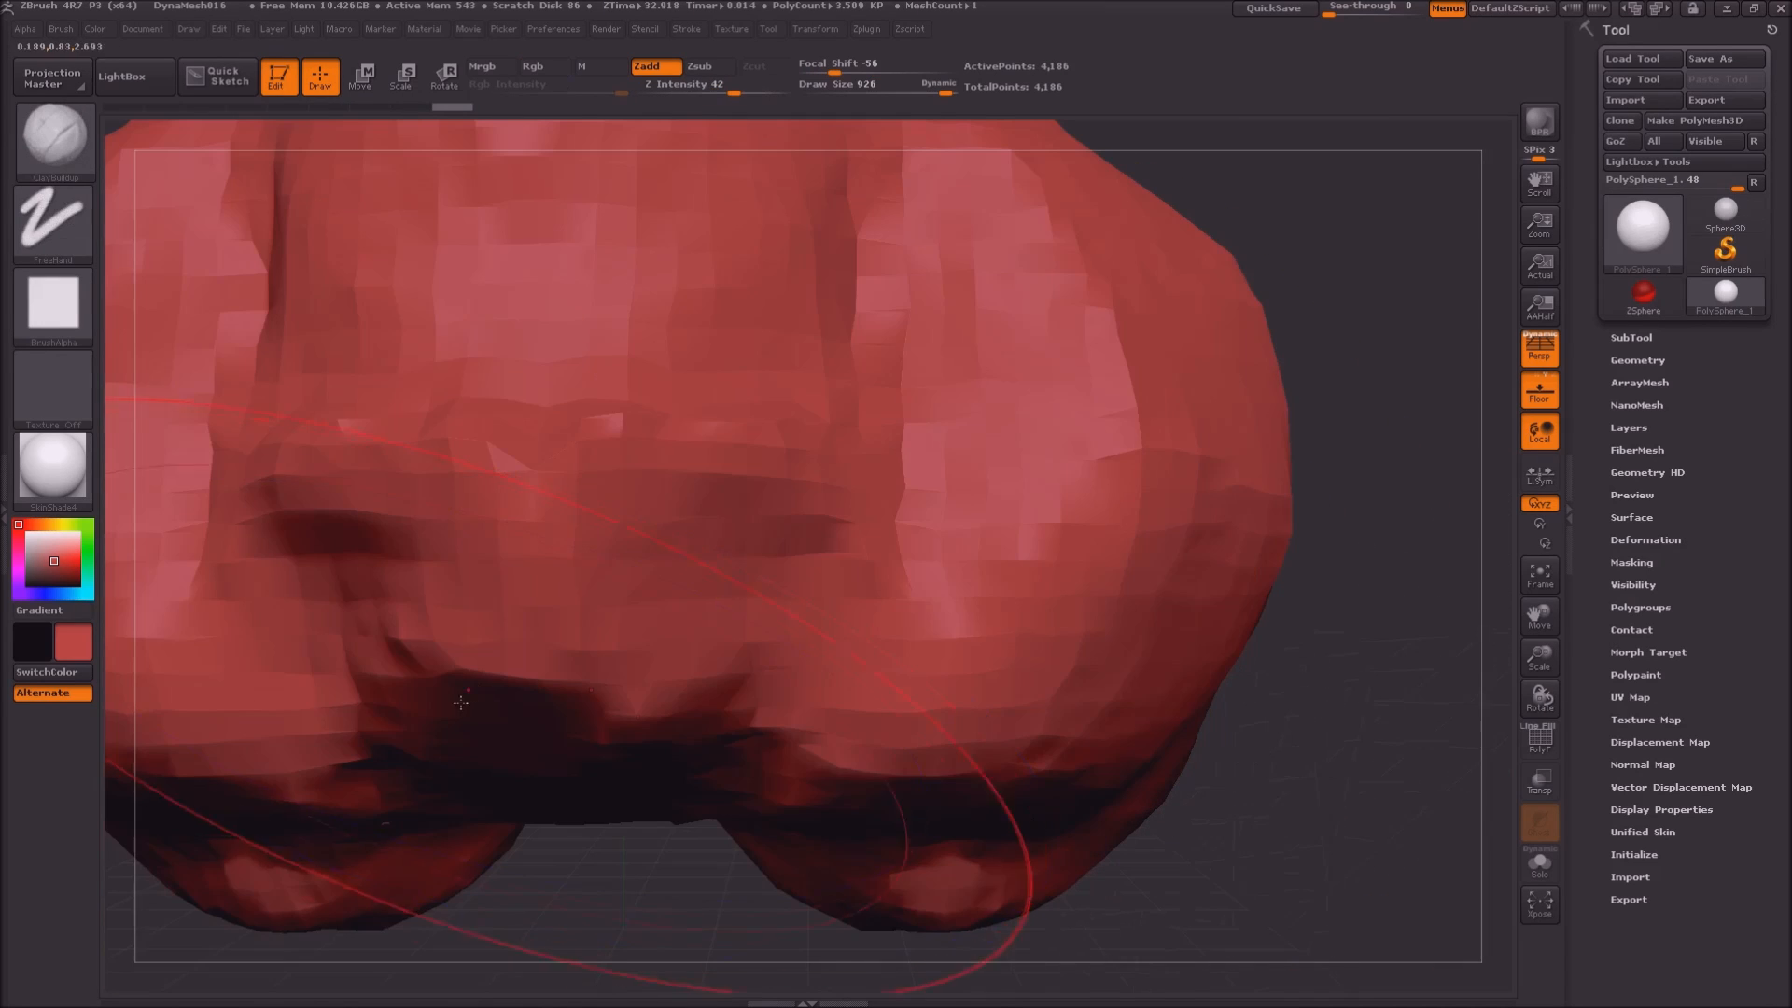
Thicken the head's rounded masses with ClayBuildup from several angles and remesh with DynaMesh
{"action": "key", "text": "f"}
{"action": "right_click_drag", "start_coordinate": [1204, 170], "coordinate": [1089, 602], "text": "ctrl"}
{"action": "left_click_drag", "start_coordinate": [1089, 602], "coordinate": [1036, 473]}
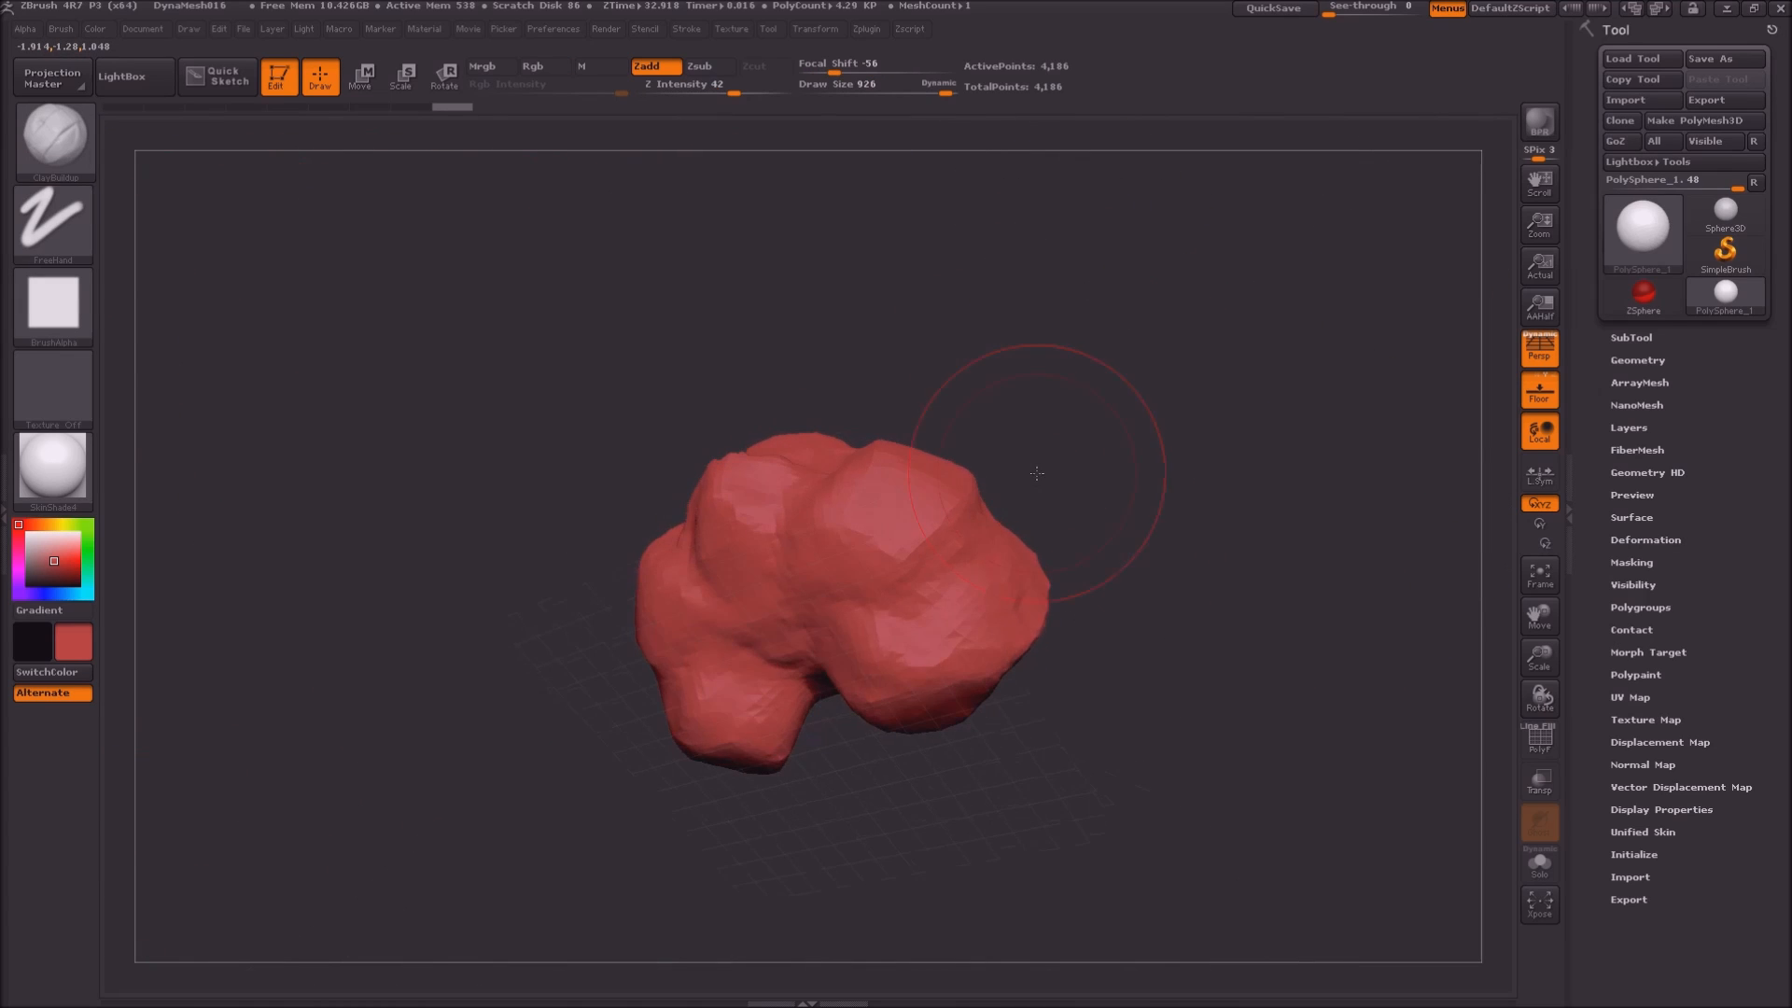
{"action": "mouse_move", "coordinate": [771, 768]}
{"action": "left_mouse_down"}
{"action": "mouse_move", "coordinate": [784, 672]}
{"action": "mouse_move", "coordinate": [746, 709]}
{"action": "left_mouse_up"}
{"action": "left_click_drag", "start_coordinate": [456, 800], "coordinate": [417, 842], "text": "ctrl"}
{"action": "left_click_drag", "start_coordinate": [563, 650], "coordinate": [430, 832]}
{"action": "left_click_drag", "start_coordinate": [898, 398], "coordinate": [1020, 458]}
{"action": "mouse_move", "coordinate": [472, 471]}
{"action": "left_mouse_down", "text": "ctrl"}
{"action": "mouse_move", "coordinate": [469, 579]}
{"action": "mouse_move", "coordinate": [523, 719]}
{"action": "left_mouse_up", "text": "ctrl"}
{"action": "left_click_drag", "start_coordinate": [537, 781], "coordinate": [616, 728]}
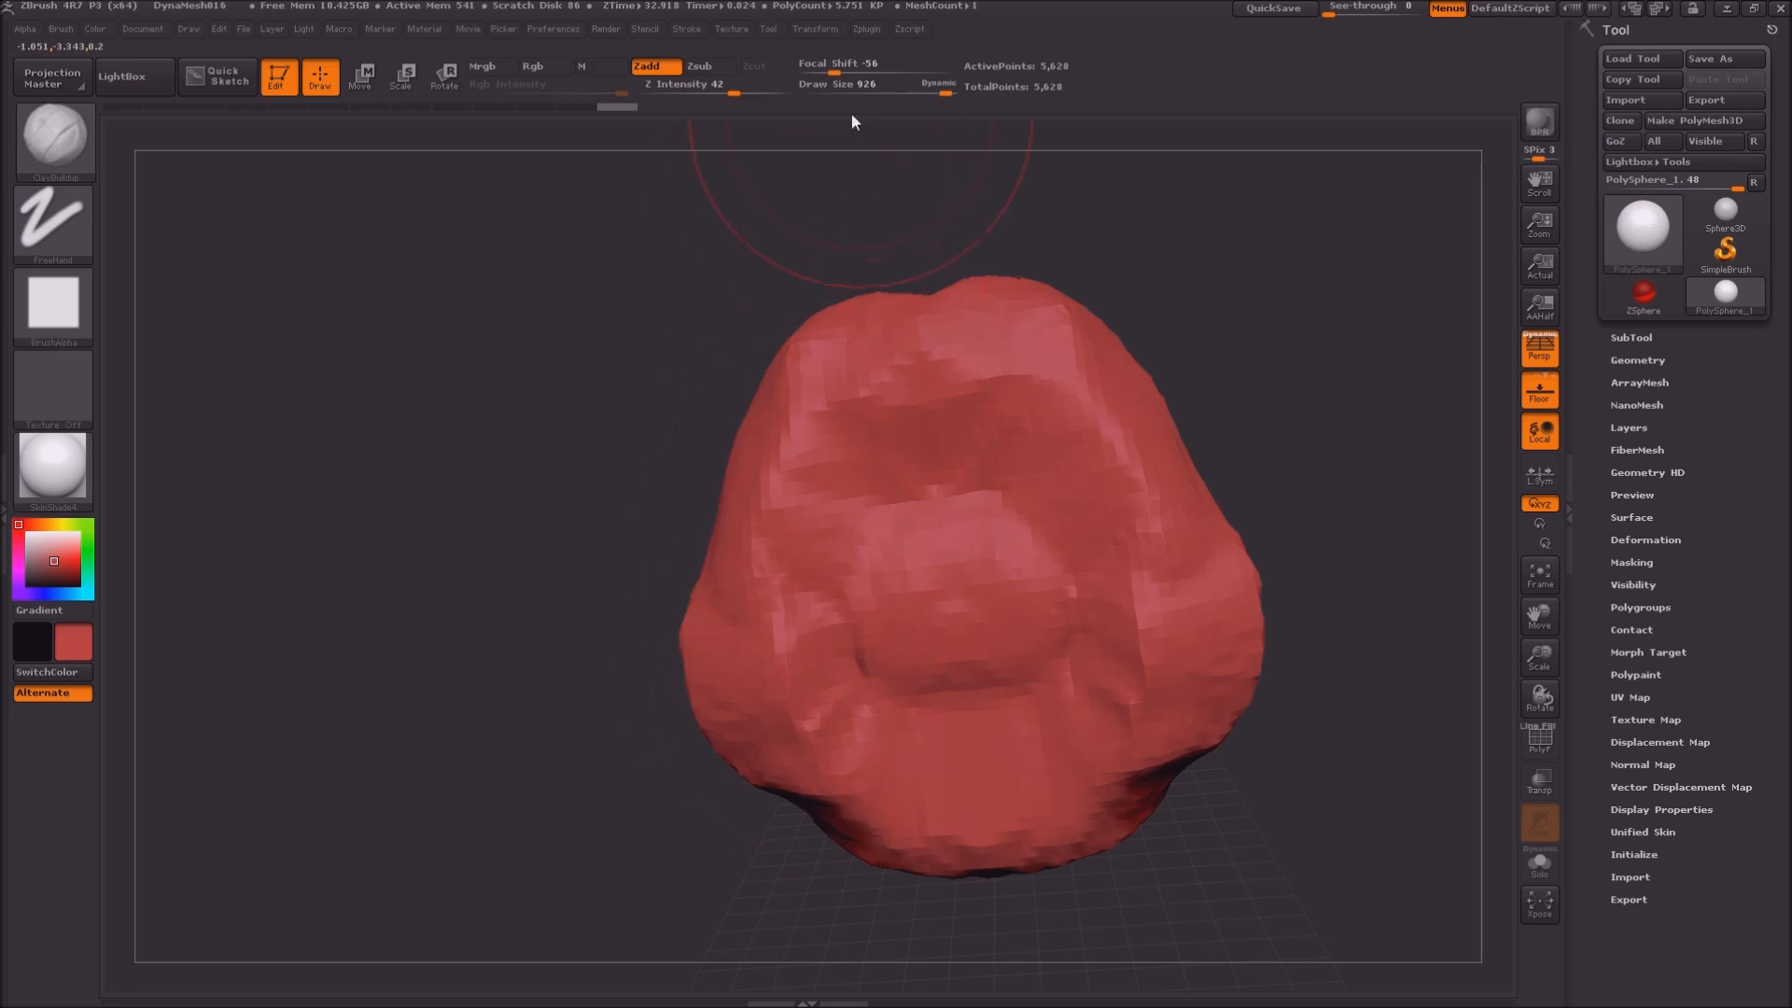
Fill out the head's central and lower masses with ClayBuildup strokes, remeshing with DynaMesh
{"action": "mouse_move", "coordinate": [923, 451]}
{"action": "left_mouse_down"}
{"action": "mouse_move", "coordinate": [945, 653]}
{"action": "mouse_move", "coordinate": [793, 700]}
{"action": "left_mouse_up"}
{"action": "mouse_move", "coordinate": [608, 859]}
{"action": "left_mouse_down", "text": "ctrl"}
{"action": "mouse_move", "coordinate": [568, 816]}
{"action": "mouse_move", "coordinate": [575, 504]}
{"action": "mouse_move", "coordinate": [620, 615]}
{"action": "mouse_move", "coordinate": [484, 644]}
{"action": "mouse_move", "coordinate": [395, 855]}
{"action": "left_mouse_up", "text": "ctrl"}
{"action": "mouse_move", "coordinate": [919, 672]}
{"action": "left_mouse_down"}
{"action": "mouse_move", "coordinate": [958, 412]}
{"action": "mouse_move", "coordinate": [796, 724]}
{"action": "left_mouse_up"}
{"action": "mouse_move", "coordinate": [950, 663]}
{"action": "left_mouse_down"}
{"action": "mouse_move", "coordinate": [859, 692]}
{"action": "mouse_move", "coordinate": [811, 667]}
{"action": "left_mouse_up"}
{"action": "left_click_drag", "start_coordinate": [505, 544], "coordinate": [442, 866], "text": "ctrl"}
Extend a thick neck downward from the underside of the head with clay strokes and remesh it
{"action": "left_click_drag", "start_coordinate": [448, 780], "coordinate": [530, 687]}
{"action": "mouse_move", "coordinate": [719, 648]}
{"action": "left_mouse_down"}
{"action": "mouse_move", "coordinate": [807, 664]}
{"action": "mouse_move", "coordinate": [961, 627]}
{"action": "mouse_move", "coordinate": [960, 587]}
{"action": "mouse_move", "coordinate": [930, 686]}
{"action": "left_mouse_up"}
{"action": "mouse_move", "coordinate": [616, 760]}
{"action": "left_mouse_down", "text": "ctrl"}
{"action": "mouse_move", "coordinate": [598, 802]}
{"action": "mouse_move", "coordinate": [586, 714]}
{"action": "left_mouse_up", "text": "ctrl"}
{"action": "mouse_move", "coordinate": [854, 709]}
{"action": "left_mouse_down"}
{"action": "mouse_move", "coordinate": [937, 672]}
{"action": "mouse_move", "coordinate": [943, 709]}
{"action": "left_mouse_up"}
{"action": "mouse_move", "coordinate": [486, 737]}
{"action": "left_mouse_down", "text": "ctrl"}
{"action": "mouse_move", "coordinate": [613, 640]}
{"action": "mouse_move", "coordinate": [577, 765]}
{"action": "left_mouse_up", "text": "ctrl"}
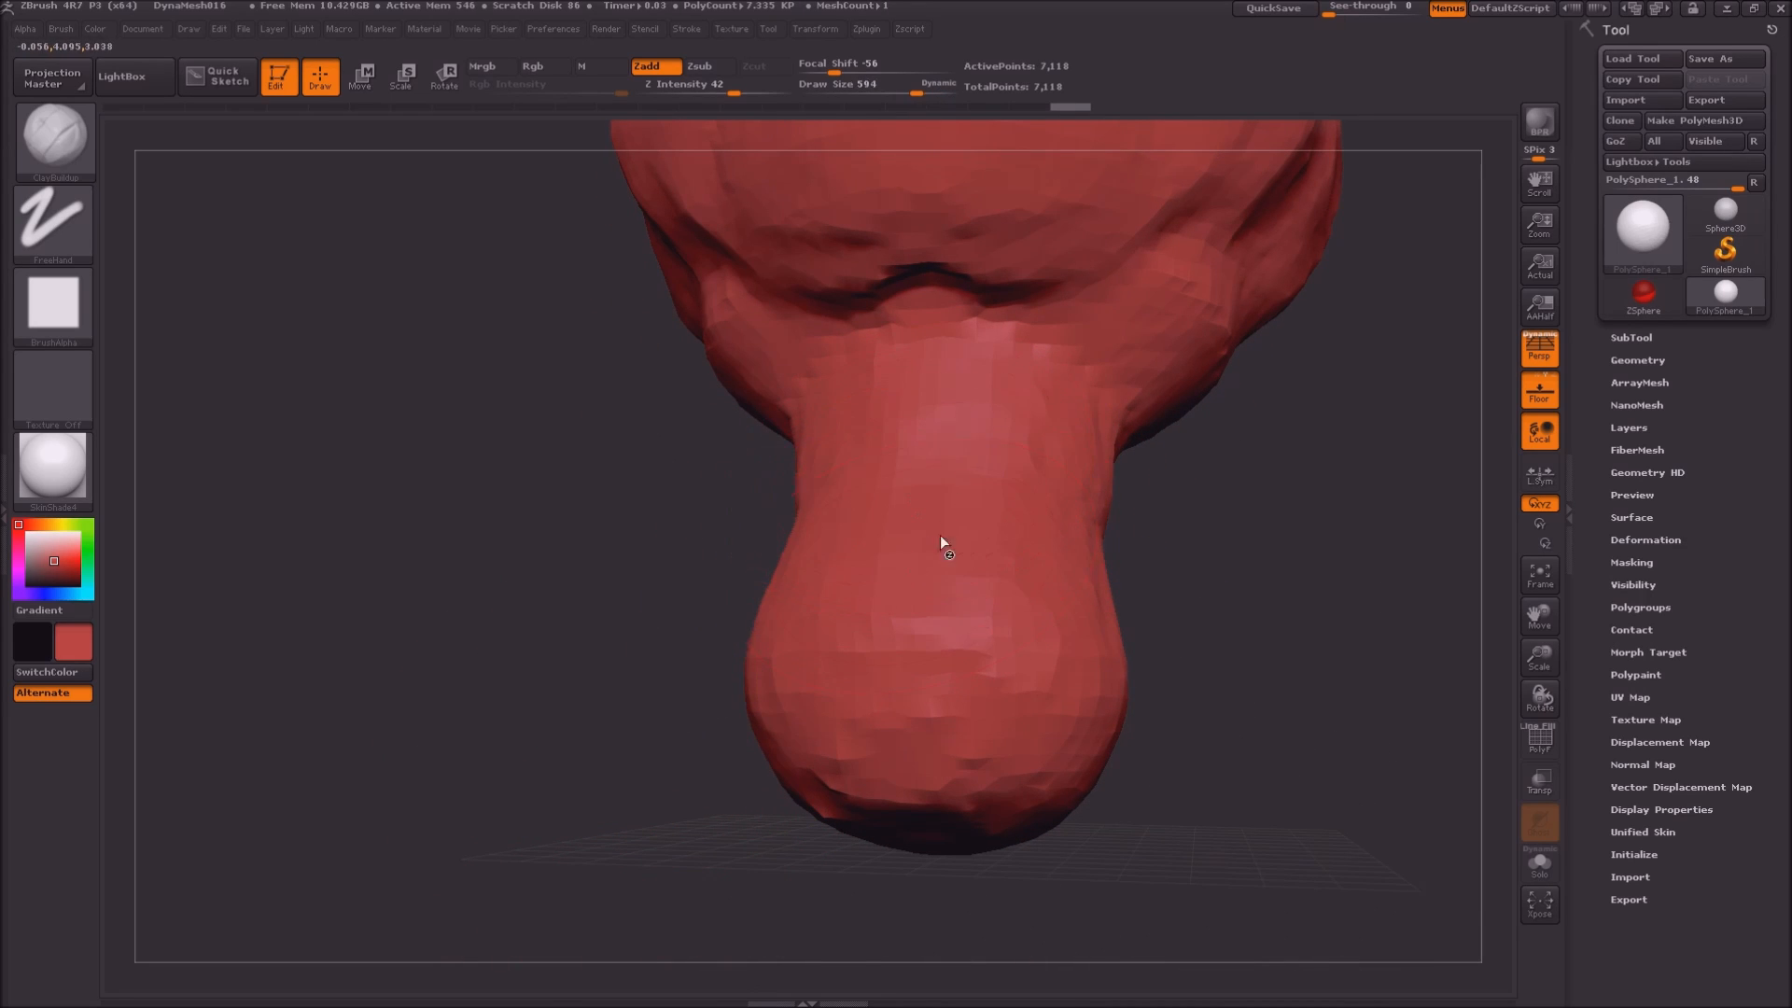
Raise a rounded bulge along the middle of the neck with ClayBuildup and remesh with DynaMesh
{"action": "left_click_drag", "start_coordinate": [906, 496], "coordinate": [919, 502]}
{"action": "left_click_drag", "start_coordinate": [624, 492], "coordinate": [608, 730], "text": "ctrl"}
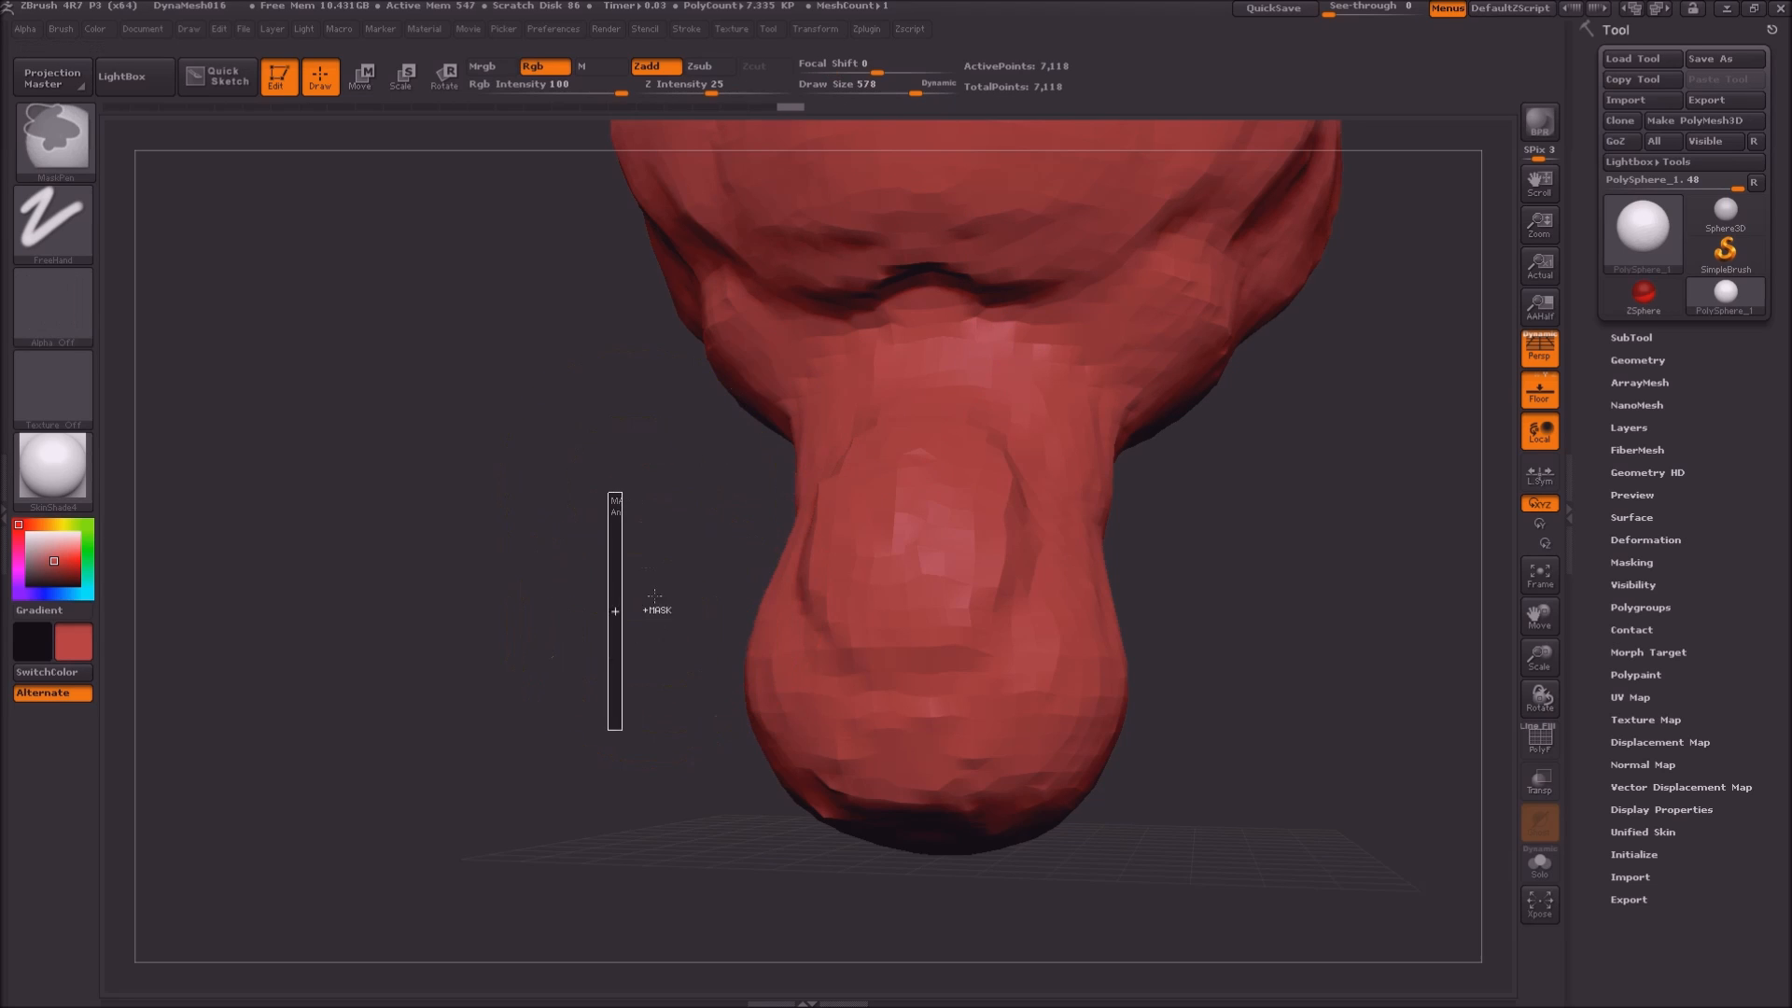
{"action": "left_click_drag", "start_coordinate": [588, 464], "coordinate": [536, 677], "text": "ctrl"}
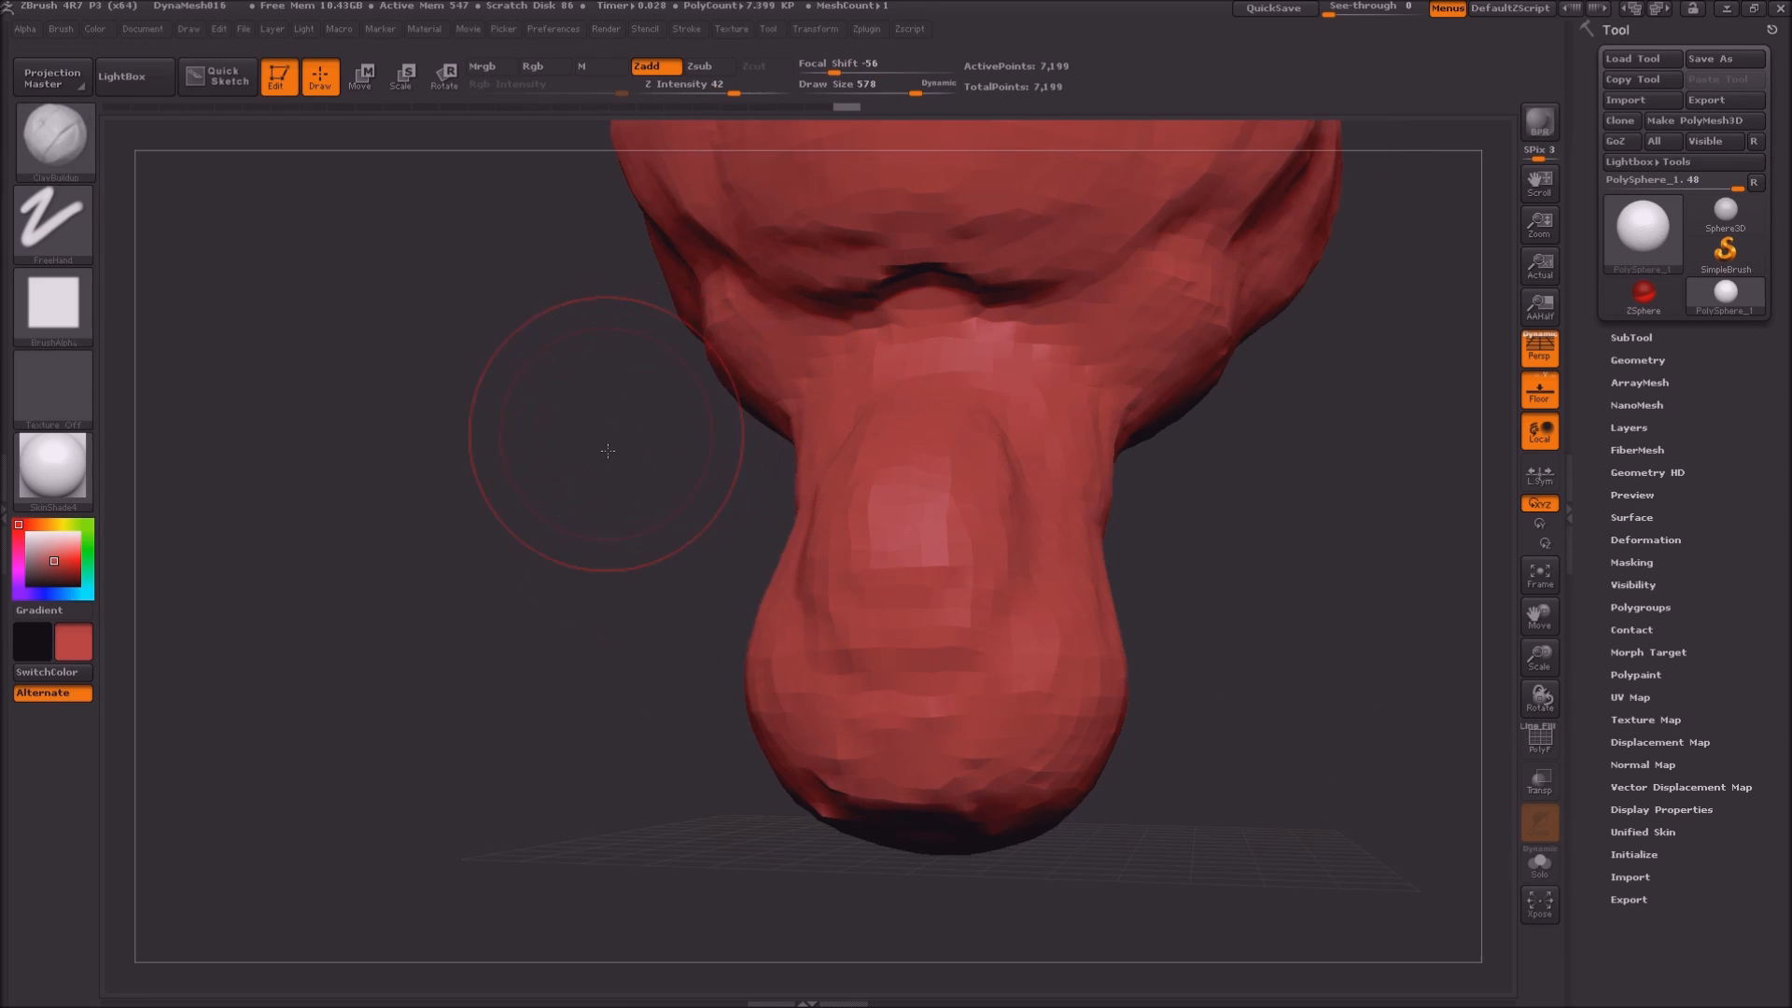
{"action": "left_click_drag", "start_coordinate": [612, 432], "coordinate": [582, 512]}
{"action": "left_click_drag", "start_coordinate": [531, 669], "coordinate": [428, 620]}
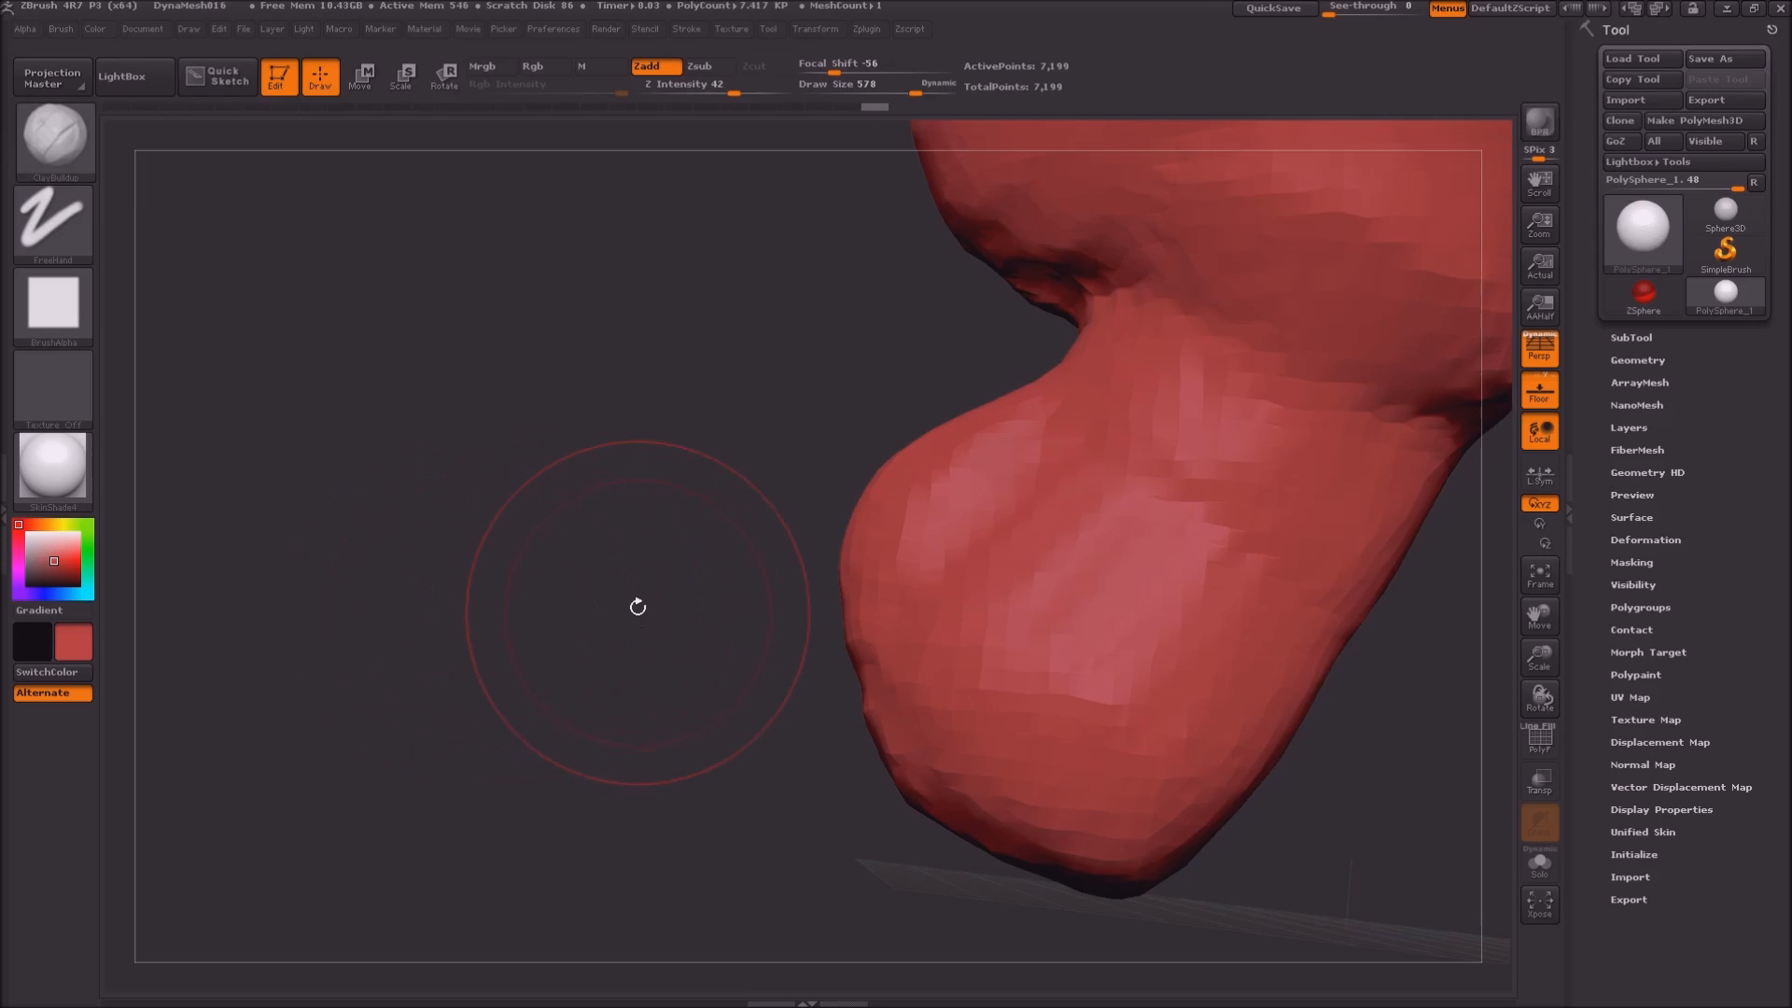
Mask the whole head in side view, leaving the neck unmasked for the Rotate tool
{"action": "mouse_move", "coordinate": [636, 592]}
{"action": "left_mouse_down", "text": "alt"}
{"action": "mouse_move", "coordinate": [456, 488]}
{"action": "mouse_move", "coordinate": [612, 592]}
{"action": "left_mouse_up", "text": "alt"}
{"action": "left_click_drag", "start_coordinate": [647, 479], "coordinate": [538, 483], "text": "alt"}
{"action": "key", "text": "ctrl"}
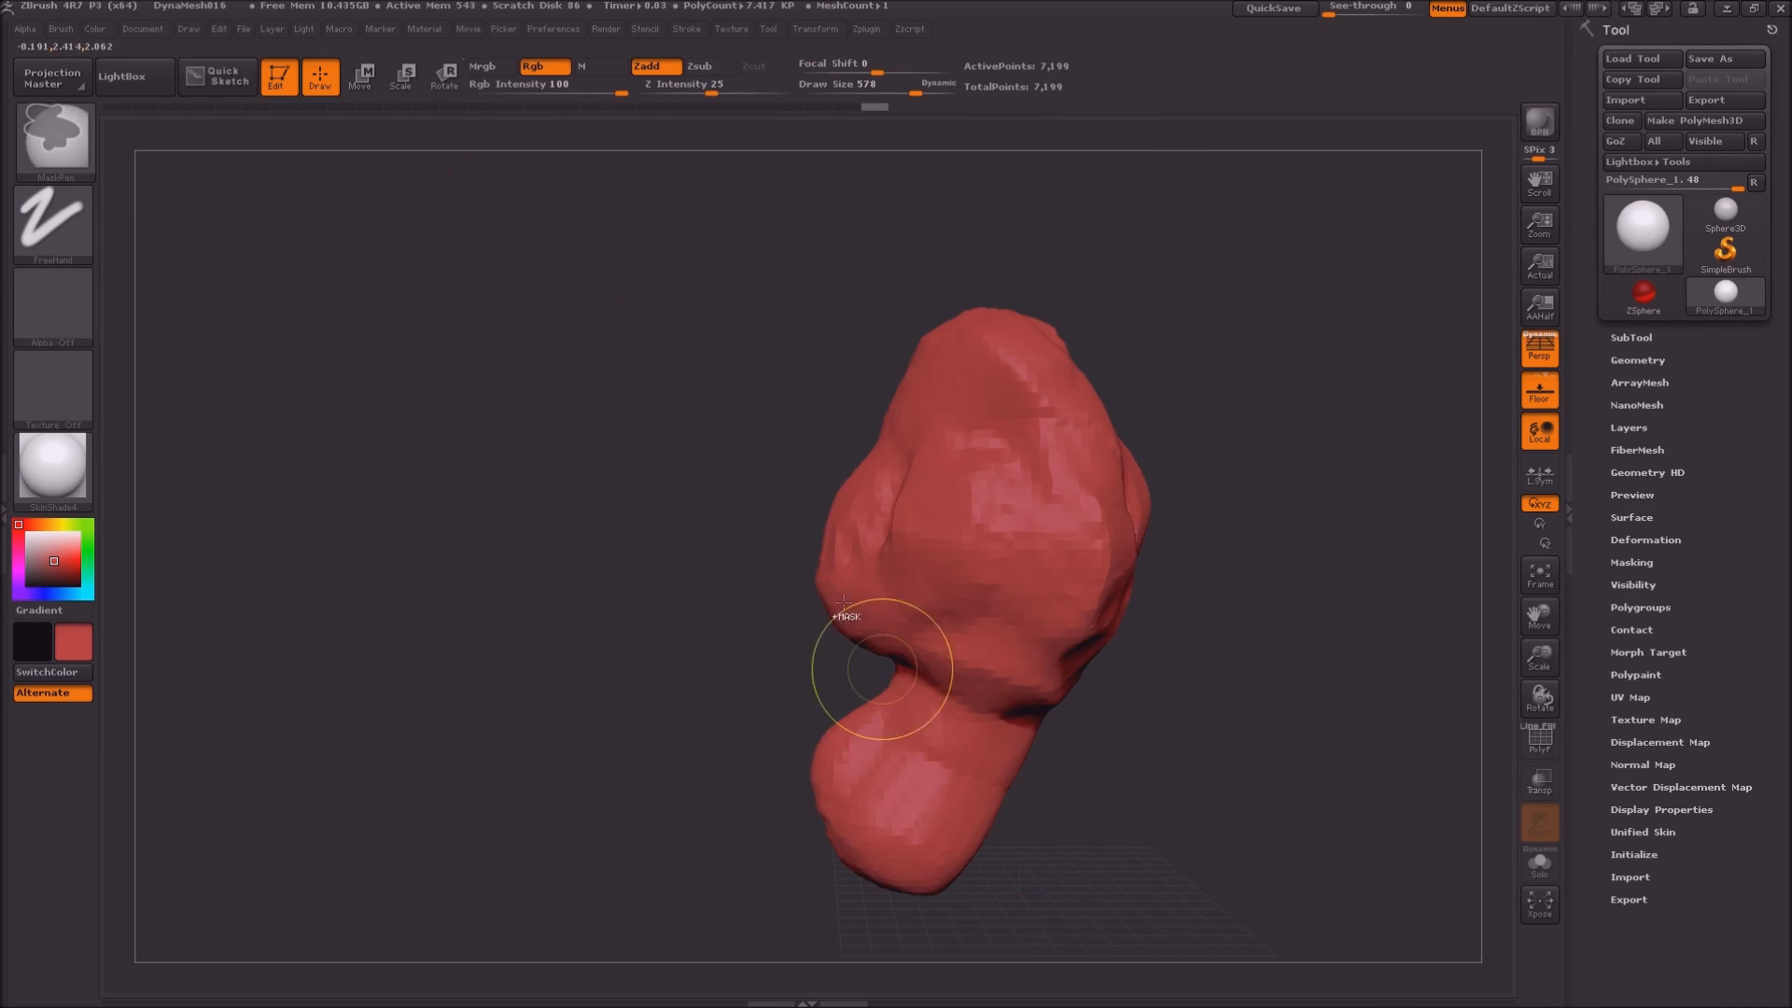
{"action": "left_click_drag", "start_coordinate": [981, 266], "coordinate": [769, 672], "text": "ctrl"}
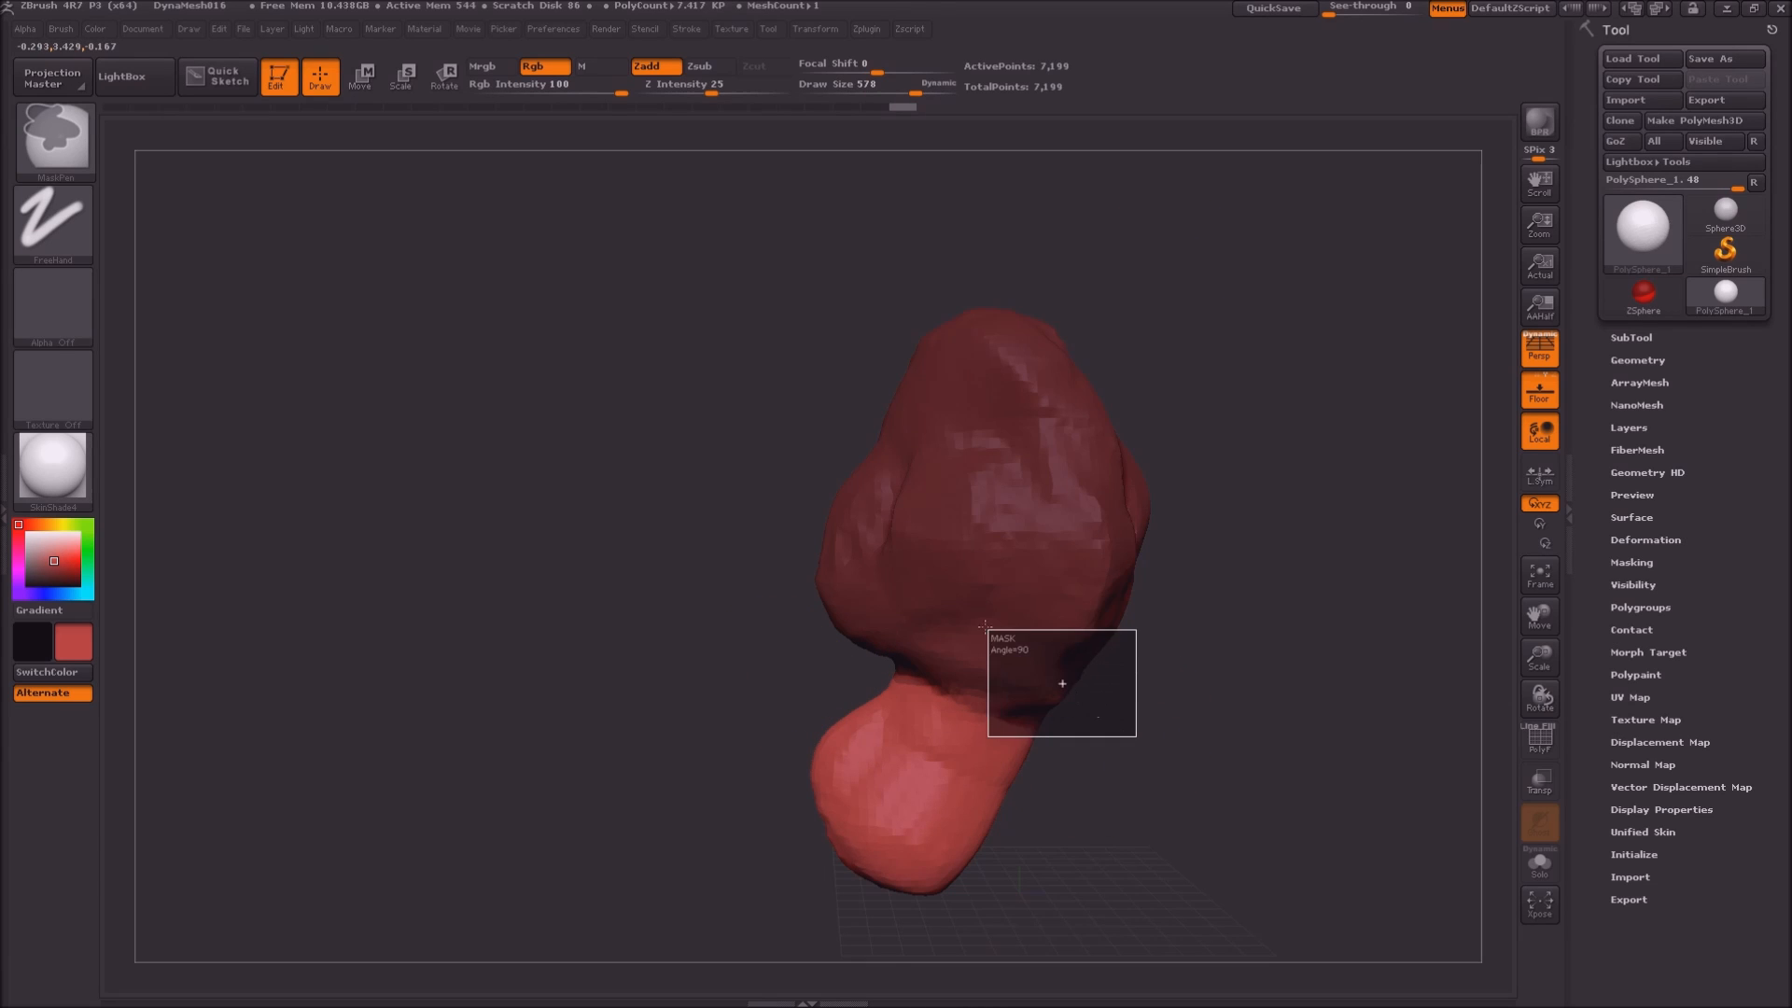
{"action": "left_click_drag", "start_coordinate": [954, 589], "coordinate": [954, 589], "text": "ctrl"}
{"action": "left_click", "coordinate": [679, 497], "text": "ctrl"}
{"action": "key", "text": "r"}
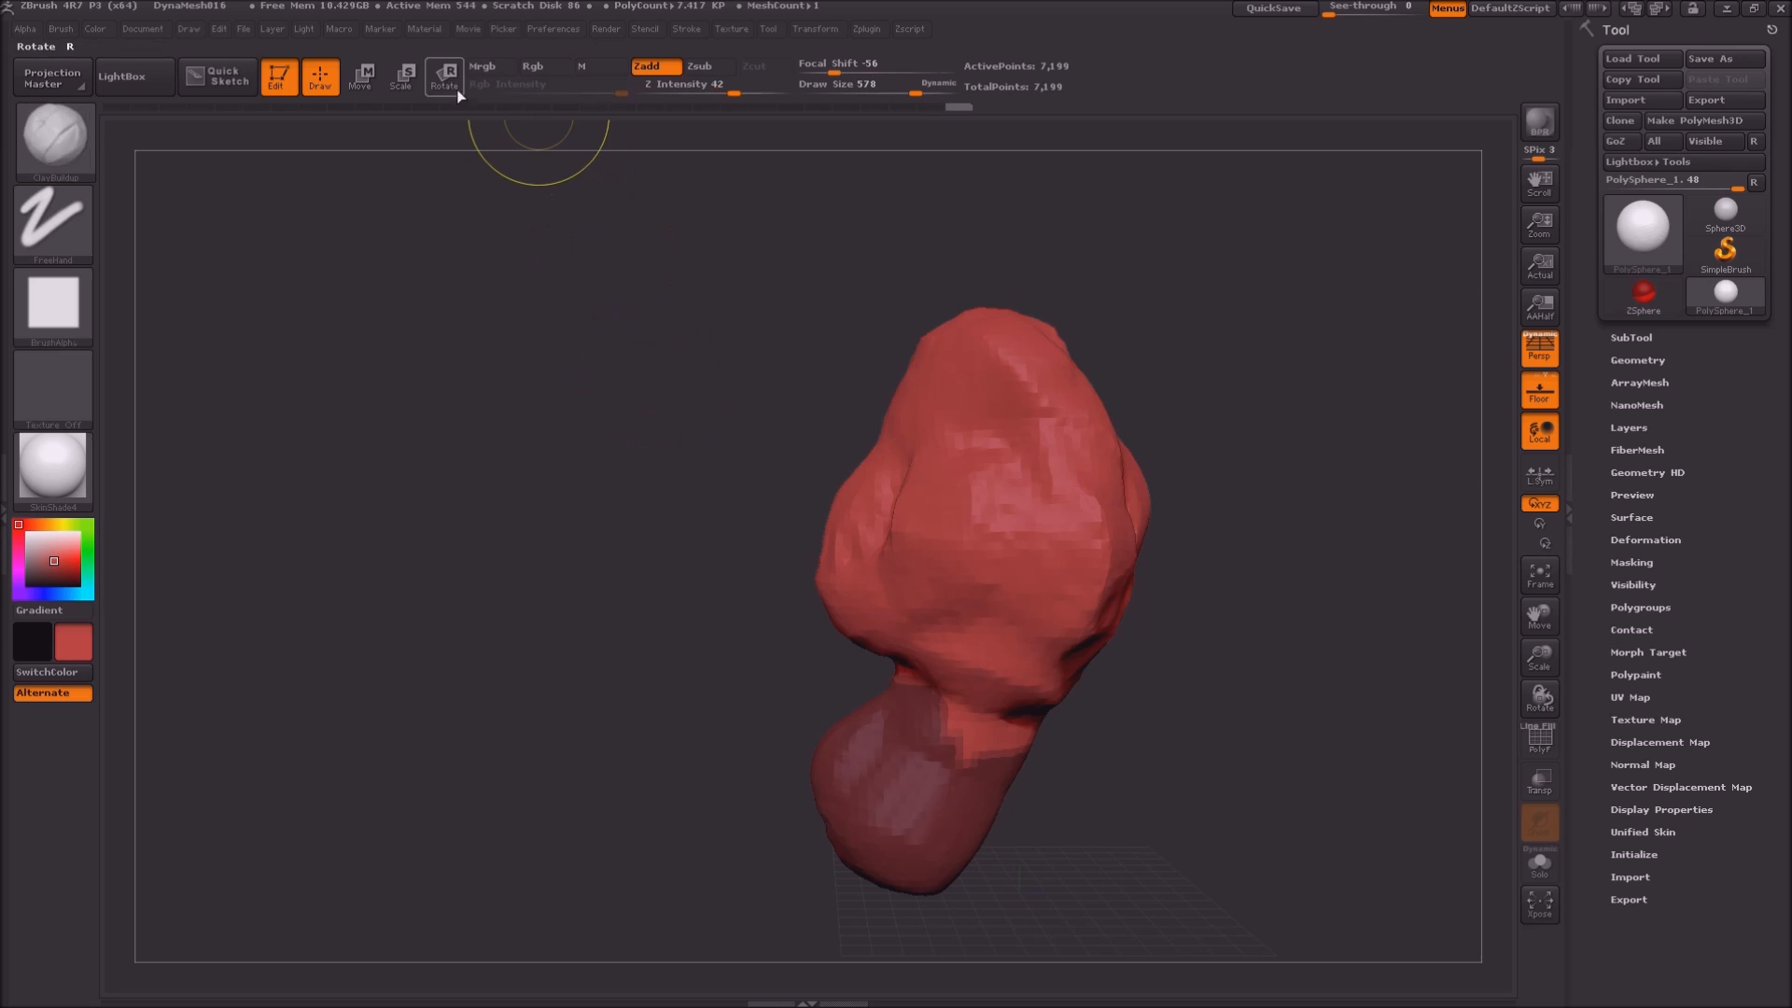
{"action": "left_click", "coordinate": [695, 532], "text": "ctrl"}
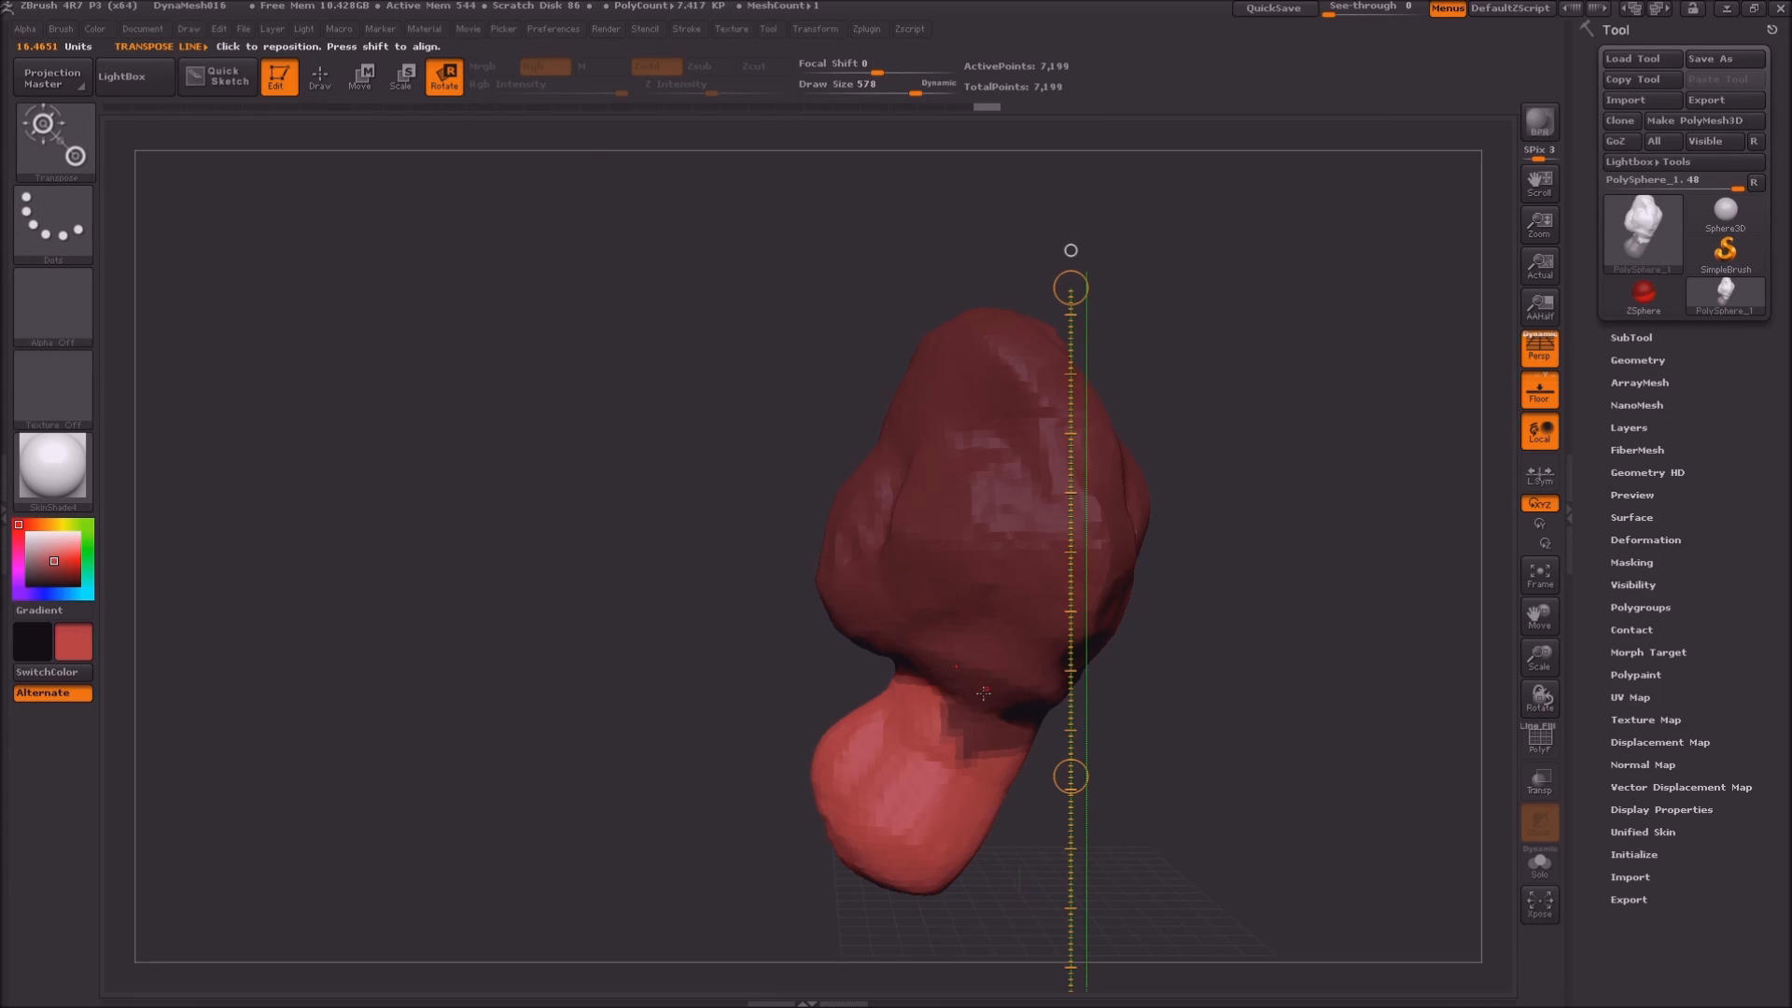
Rotate the unmasked neck to a more vertical position with a transpose line, clear the mask and remesh
{"action": "left_click_drag", "start_coordinate": [833, 906], "coordinate": [970, 963]}
{"action": "left_click_drag", "start_coordinate": [709, 775], "coordinate": [696, 950], "text": "ctrl"}
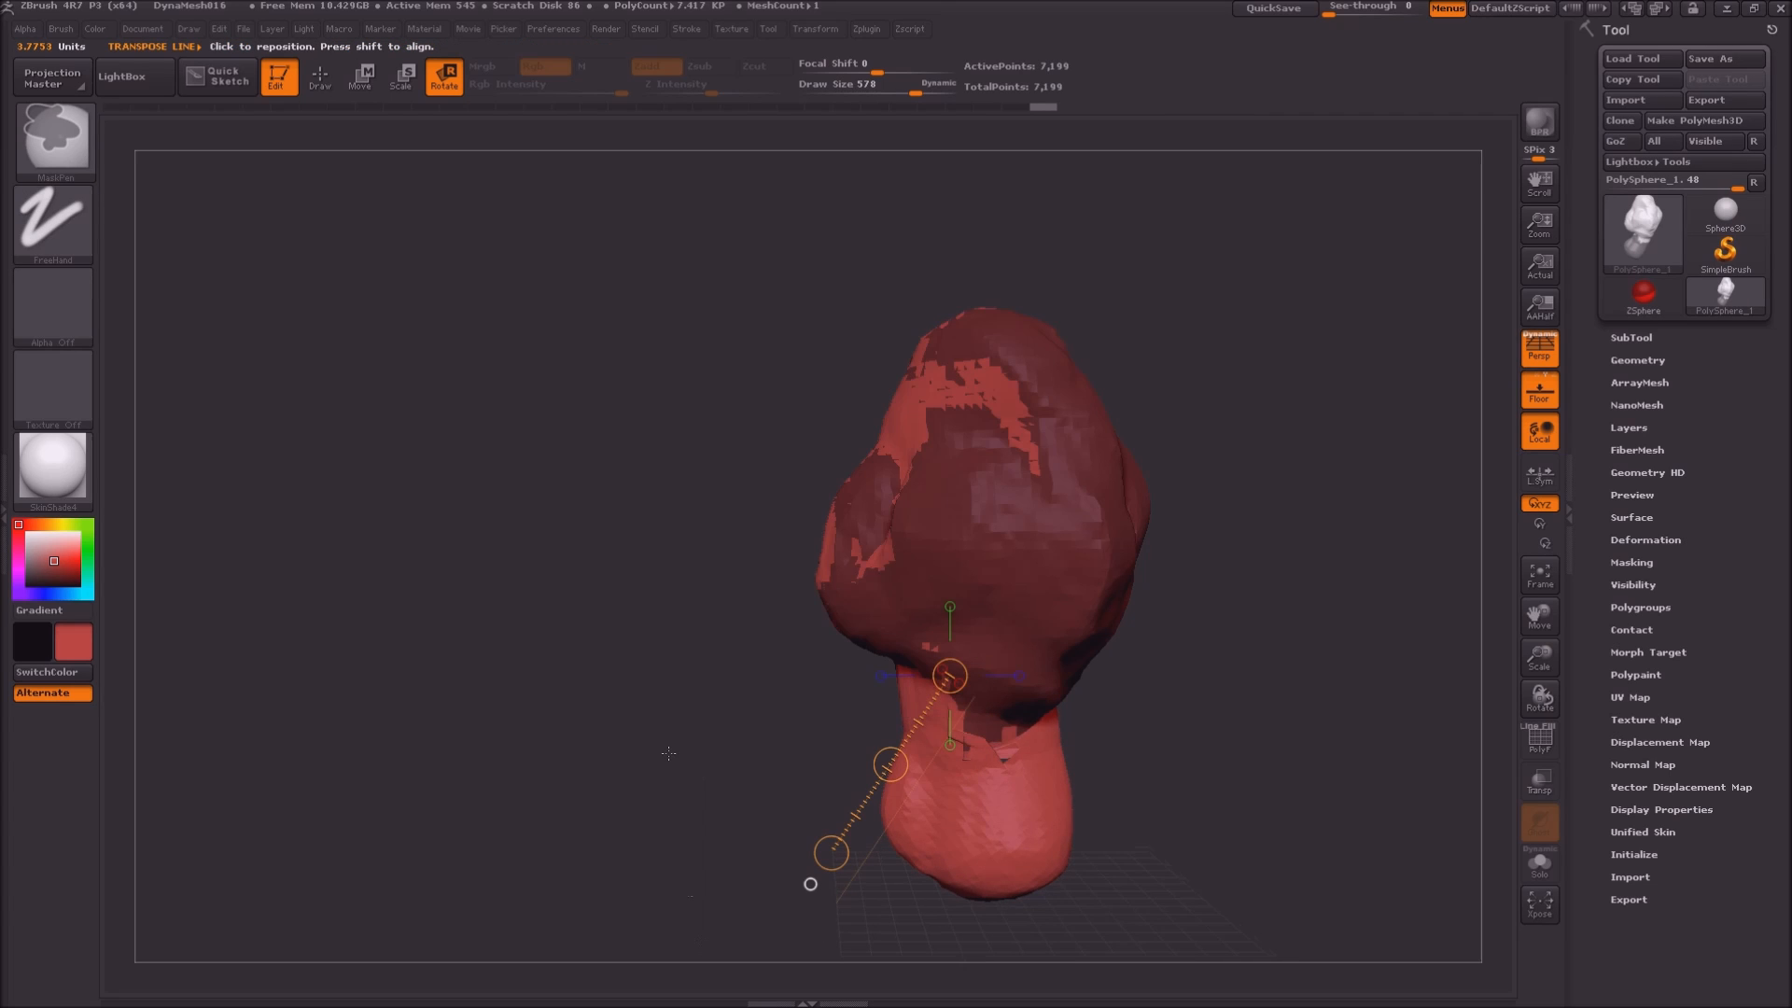
{"action": "left_click_drag", "start_coordinate": [668, 752], "coordinate": [709, 873], "text": "ctrl"}
Return to Draw mode, add clay around the lower end of the neck and remesh with DynaMesh
{"action": "left_click_drag", "start_coordinate": [714, 750], "coordinate": [744, 822], "text": "alt"}
{"action": "left_click_drag", "start_coordinate": [622, 705], "coordinate": [648, 550], "text": "alt"}
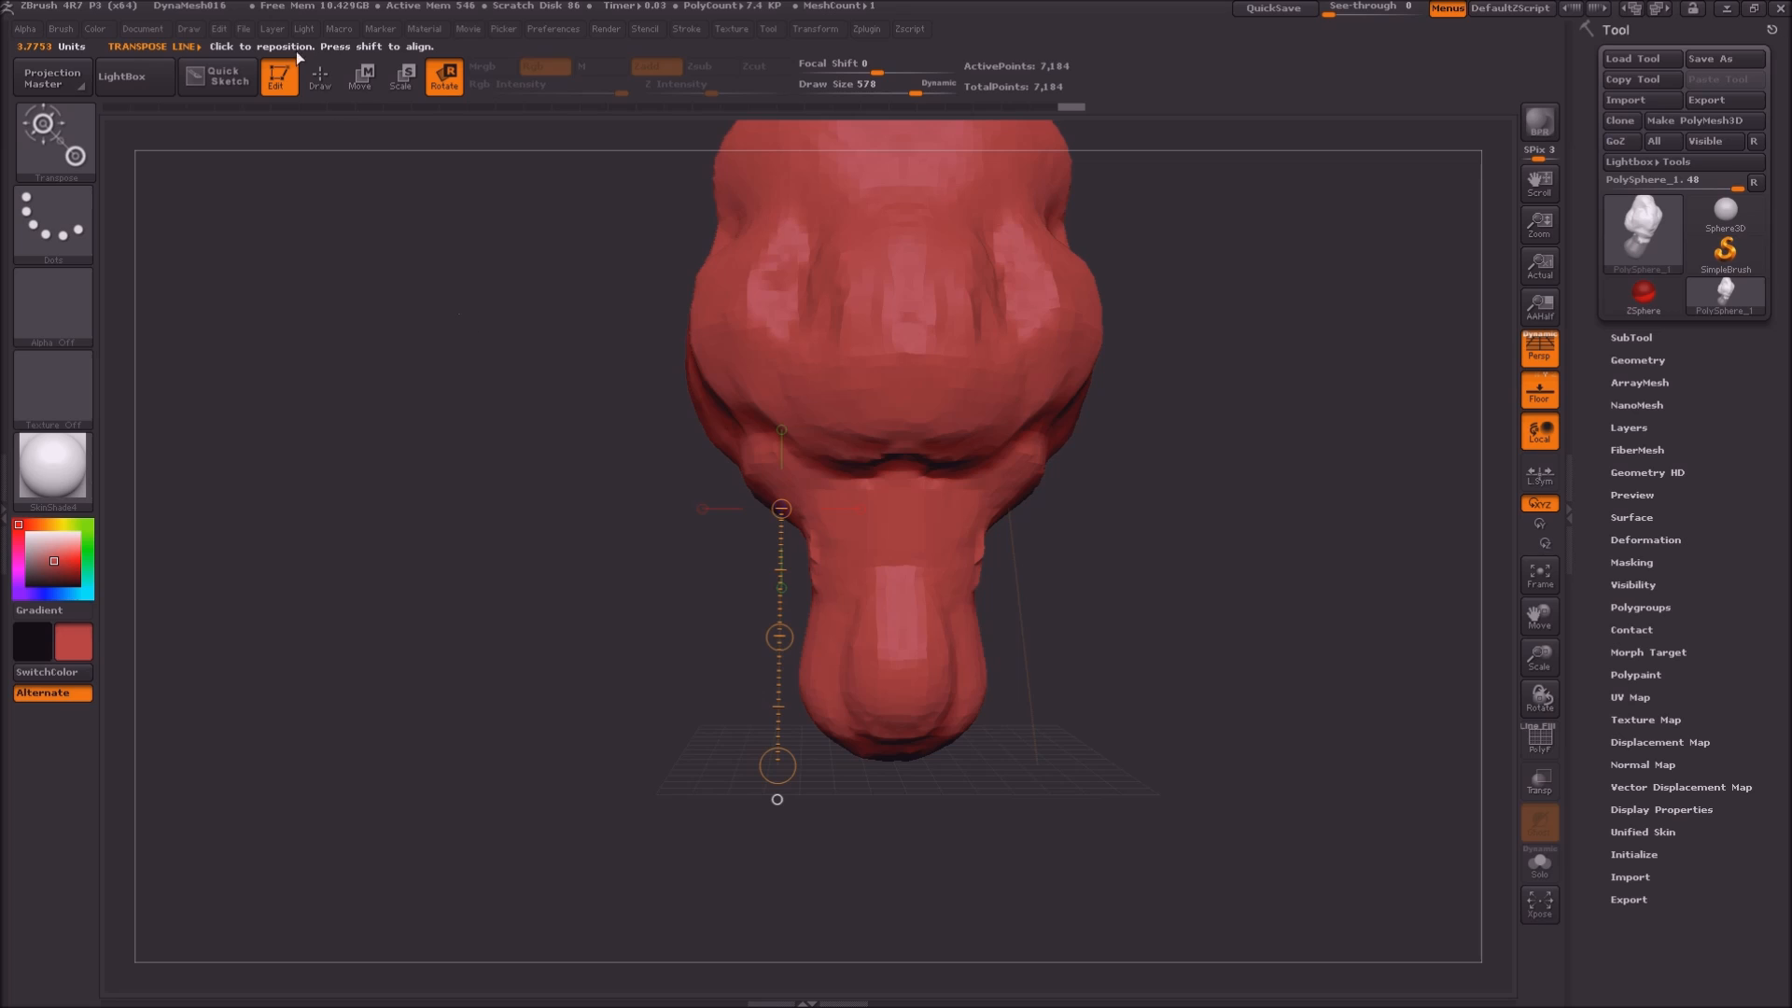
{"action": "left_click", "coordinate": [323, 93]}
{"action": "left_click_drag", "start_coordinate": [639, 844], "coordinate": [875, 615]}
{"action": "mouse_move", "coordinate": [1032, 519]}
{"action": "left_mouse_down"}
{"action": "mouse_move", "coordinate": [1008, 530]}
{"action": "mouse_move", "coordinate": [956, 485]}
{"action": "left_mouse_up"}
{"action": "left_click_drag", "start_coordinate": [715, 638], "coordinate": [715, 840], "text": "ctrl"}
Build clay outward from the base of the neck to start the shoulders, remeshing with DynaMesh
{"action": "left_click_drag", "start_coordinate": [831, 658], "coordinate": [825, 793]}
{"action": "mouse_move", "coordinate": [941, 551]}
{"action": "left_mouse_down"}
{"action": "mouse_move", "coordinate": [919, 523]}
{"action": "mouse_move", "coordinate": [845, 597]}
{"action": "left_mouse_up"}
{"action": "left_click_drag", "start_coordinate": [756, 684], "coordinate": [868, 606]}
{"action": "mouse_move", "coordinate": [1039, 734]}
{"action": "left_mouse_down", "text": "ctrl"}
{"action": "mouse_move", "coordinate": [1123, 877]}
{"action": "mouse_move", "coordinate": [912, 821]}
{"action": "mouse_move", "coordinate": [802, 765]}
{"action": "left_mouse_up", "text": "ctrl"}
{"action": "left_click_drag", "start_coordinate": [804, 528], "coordinate": [889, 492]}
{"action": "mouse_move", "coordinate": [709, 565]}
{"action": "left_mouse_down"}
{"action": "mouse_move", "coordinate": [840, 550]}
{"action": "mouse_move", "coordinate": [1092, 475]}
{"action": "left_mouse_up"}
{"action": "left_click_drag", "start_coordinate": [444, 649], "coordinate": [528, 904], "text": "ctrl"}
Widen the shoulders and fill the upper chest below the neck with clay, remeshing the model
{"action": "mouse_move", "coordinate": [490, 756]}
{"action": "left_mouse_down"}
{"action": "mouse_move", "coordinate": [452, 753]}
{"action": "mouse_move", "coordinate": [568, 680]}
{"action": "mouse_move", "coordinate": [587, 542]}
{"action": "mouse_move", "coordinate": [523, 560]}
{"action": "left_mouse_up"}
{"action": "mouse_move", "coordinate": [232, 643]}
{"action": "left_mouse_down", "text": "ctrl"}
{"action": "mouse_move", "coordinate": [223, 715]}
{"action": "mouse_move", "coordinate": [291, 874]}
{"action": "left_mouse_up", "text": "ctrl"}
{"action": "left_click_drag", "start_coordinate": [1027, 887], "coordinate": [807, 855]}
{"action": "mouse_move", "coordinate": [544, 723]}
{"action": "left_mouse_down", "text": "alt"}
{"action": "mouse_move", "coordinate": [281, 616]}
{"action": "mouse_move", "coordinate": [197, 539]}
{"action": "left_mouse_up", "text": "alt"}
{"action": "mouse_move", "coordinate": [872, 494]}
{"action": "left_mouse_down"}
{"action": "mouse_move", "coordinate": [854, 448]}
{"action": "mouse_move", "coordinate": [834, 627]}
{"action": "left_mouse_up"}
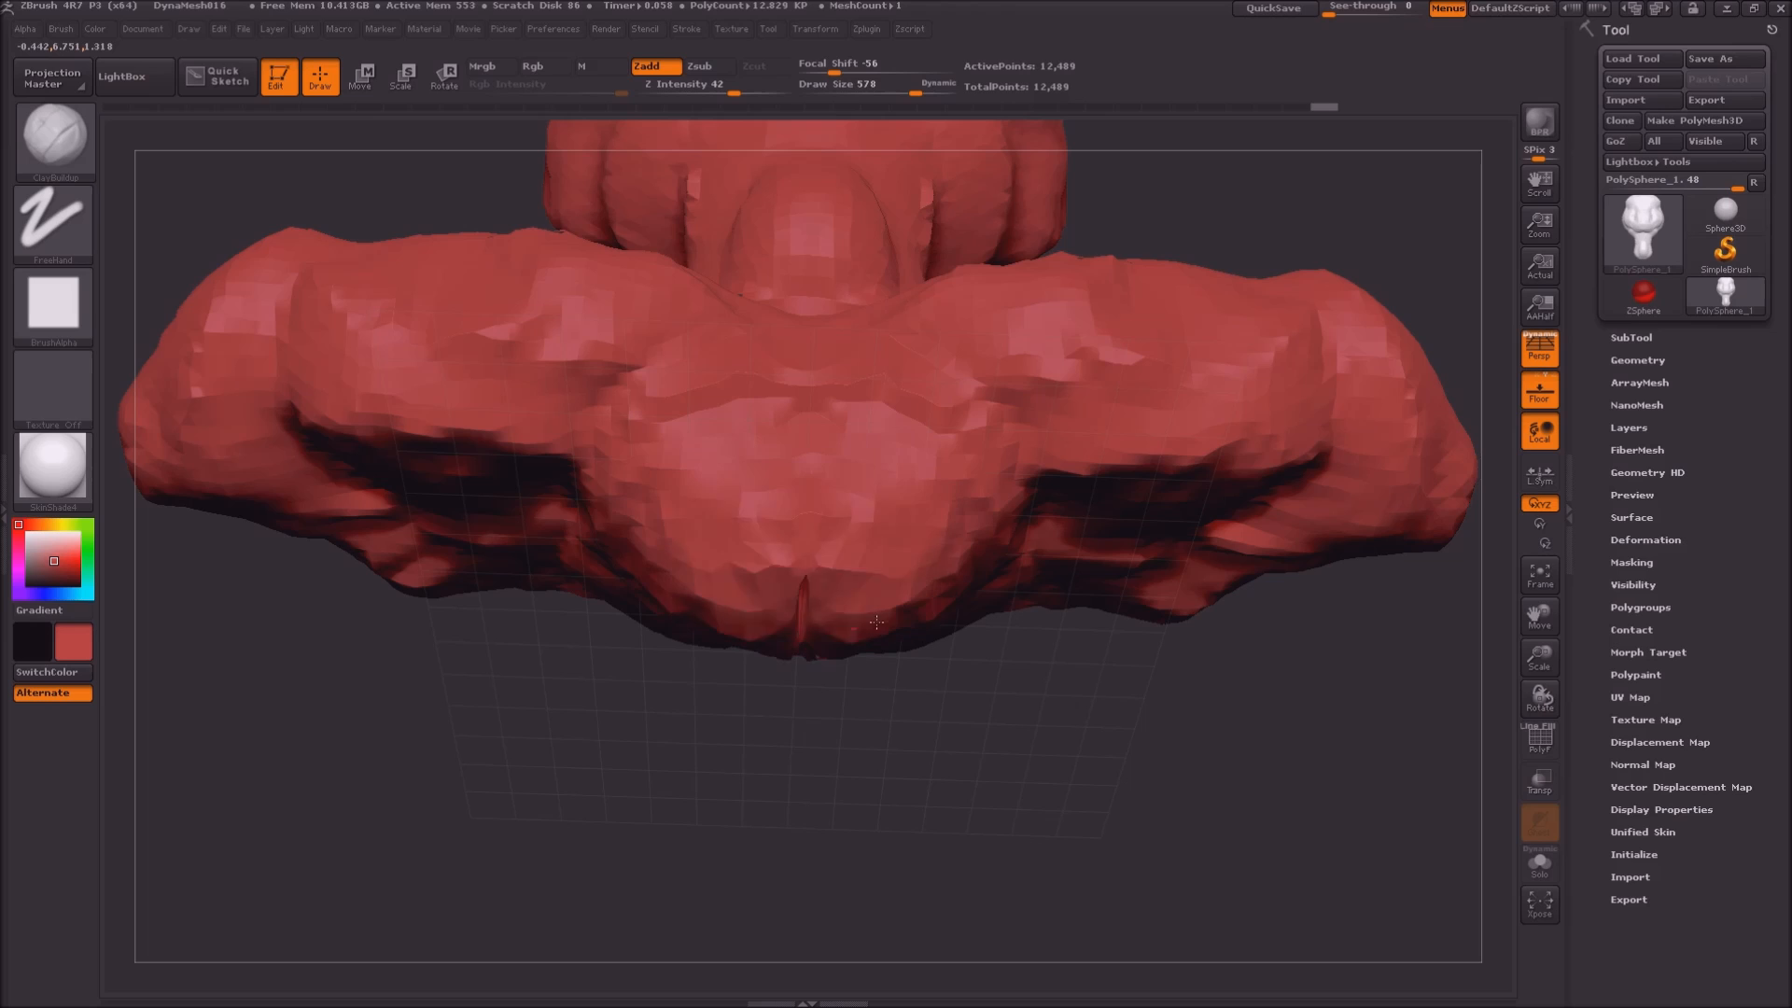
Build a large rounded torso mass on the underside of the shoulders and remesh with DynaMesh
{"action": "mouse_move", "coordinate": [680, 800]}
{"action": "left_mouse_down"}
{"action": "mouse_move", "coordinate": [546, 518]}
{"action": "mouse_move", "coordinate": [784, 537]}
{"action": "mouse_move", "coordinate": [887, 495]}
{"action": "mouse_move", "coordinate": [715, 366]}
{"action": "mouse_move", "coordinate": [653, 560]}
{"action": "mouse_move", "coordinate": [668, 528]}
{"action": "left_mouse_up"}
{"action": "right_click_drag", "start_coordinate": [631, 541], "coordinate": [664, 530]}
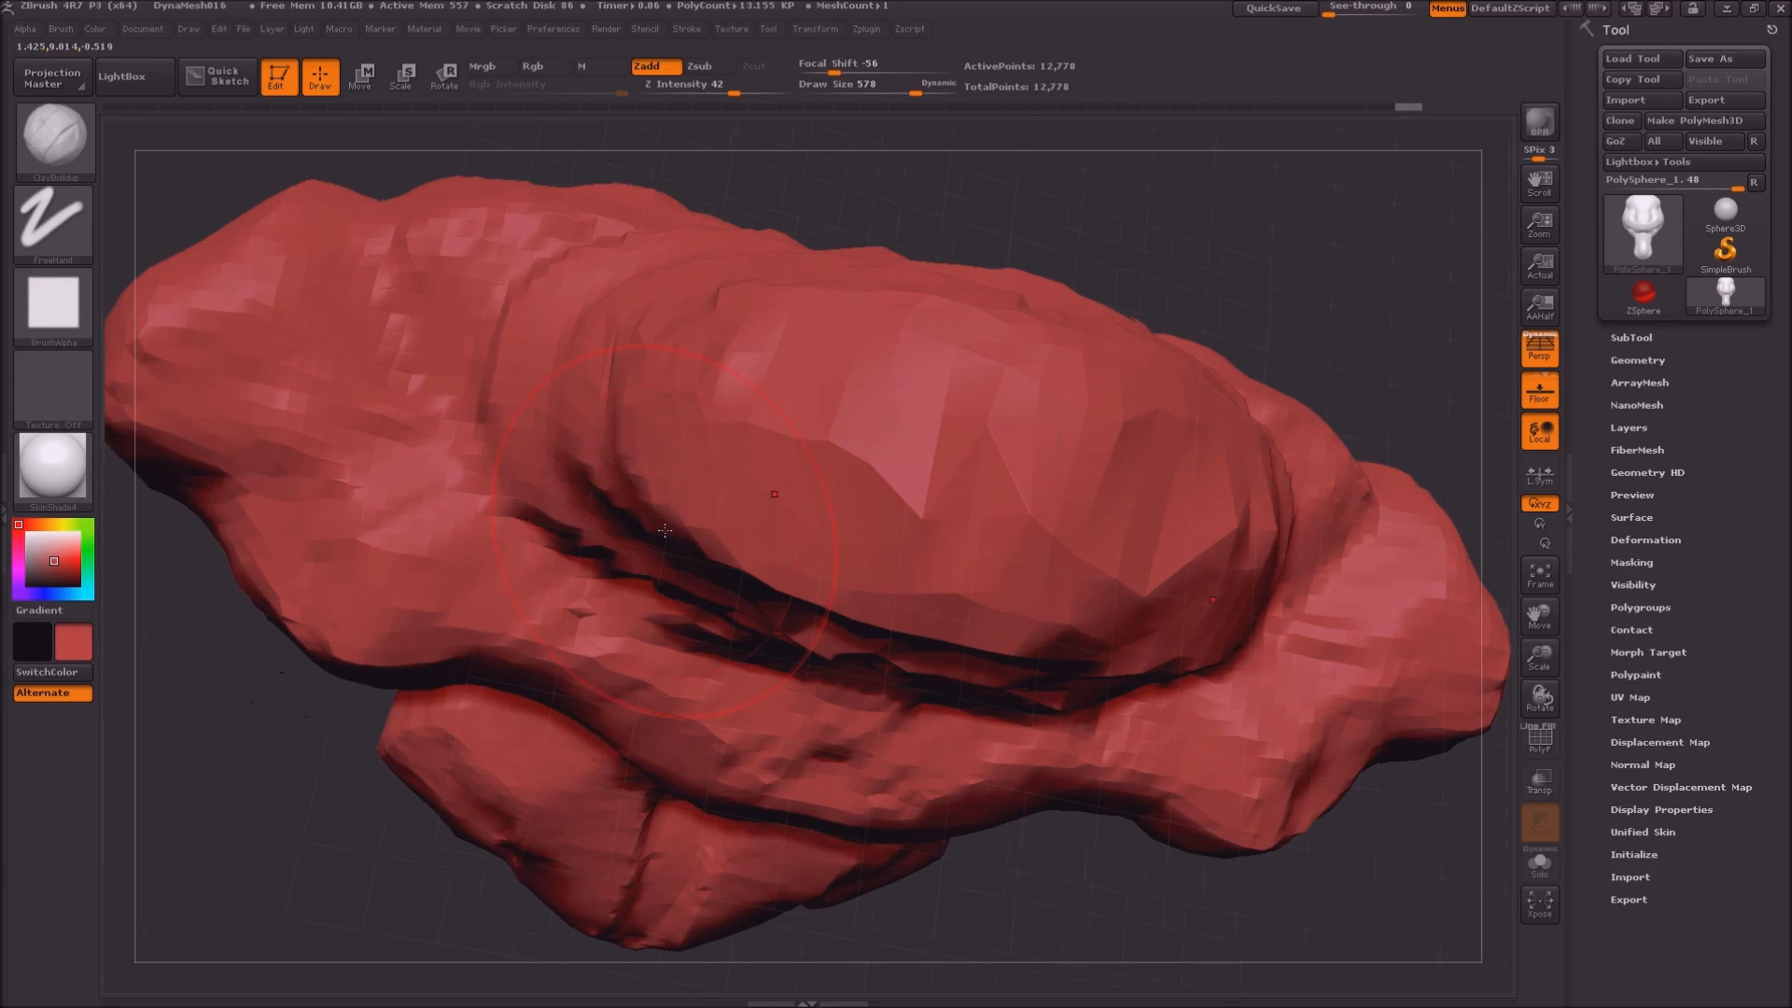
{"action": "key", "text": "ctrl"}
{"action": "left_click_drag", "start_coordinate": [1242, 233], "coordinate": [1246, 237], "text": "ctrl"}
{"action": "right_click_drag", "start_coordinate": [1247, 237], "coordinate": [1082, 443], "text": "ctrl"}
Extend the torso further downward with ClayBuildup strokes from several angles, remeshing with DynaMesh
{"action": "mouse_move", "coordinate": [835, 830]}
{"action": "right_mouse_down"}
{"action": "mouse_move", "coordinate": [836, 852]}
{"action": "mouse_move", "coordinate": [803, 752]}
{"action": "mouse_move", "coordinate": [633, 763]}
{"action": "mouse_move", "coordinate": [607, 852]}
{"action": "mouse_move", "coordinate": [756, 541]}
{"action": "mouse_move", "coordinate": [767, 464]}
{"action": "right_mouse_up"}
{"action": "mouse_move", "coordinate": [767, 463]}
{"action": "left_mouse_down"}
{"action": "mouse_move", "coordinate": [728, 420]}
{"action": "mouse_move", "coordinate": [733, 458]}
{"action": "left_mouse_up"}
{"action": "mouse_move", "coordinate": [732, 457]}
{"action": "right_mouse_down"}
{"action": "mouse_move", "coordinate": [700, 504]}
{"action": "mouse_move", "coordinate": [709, 523]}
{"action": "right_mouse_up"}
{"action": "mouse_move", "coordinate": [710, 522]}
{"action": "left_mouse_down"}
{"action": "mouse_move", "coordinate": [660, 443]}
{"action": "mouse_move", "coordinate": [644, 476]}
{"action": "mouse_move", "coordinate": [723, 471]}
{"action": "mouse_move", "coordinate": [723, 504]}
{"action": "mouse_move", "coordinate": [747, 477]}
{"action": "mouse_move", "coordinate": [820, 588]}
{"action": "left_mouse_up"}
{"action": "left_click_drag", "start_coordinate": [714, 735], "coordinate": [752, 920], "text": "ctrl"}
{"action": "mouse_move", "coordinate": [740, 775]}
{"action": "left_mouse_down"}
{"action": "mouse_move", "coordinate": [896, 532]}
{"action": "mouse_move", "coordinate": [924, 584]}
{"action": "left_mouse_up"}
{"action": "mouse_move", "coordinate": [1012, 302]}
{"action": "left_mouse_down", "text": "ctrl"}
{"action": "mouse_move", "coordinate": [1076, 457]}
{"action": "mouse_move", "coordinate": [987, 424]}
{"action": "left_mouse_up", "text": "ctrl"}
{"action": "mouse_move", "coordinate": [863, 560]}
{"action": "left_mouse_down"}
{"action": "mouse_move", "coordinate": [775, 644]}
{"action": "mouse_move", "coordinate": [810, 617]}
{"action": "mouse_move", "coordinate": [821, 504]}
{"action": "mouse_move", "coordinate": [971, 653]}
{"action": "left_mouse_up"}
{"action": "left_click_drag", "start_coordinate": [1091, 318], "coordinate": [1189, 559], "text": "ctrl"}
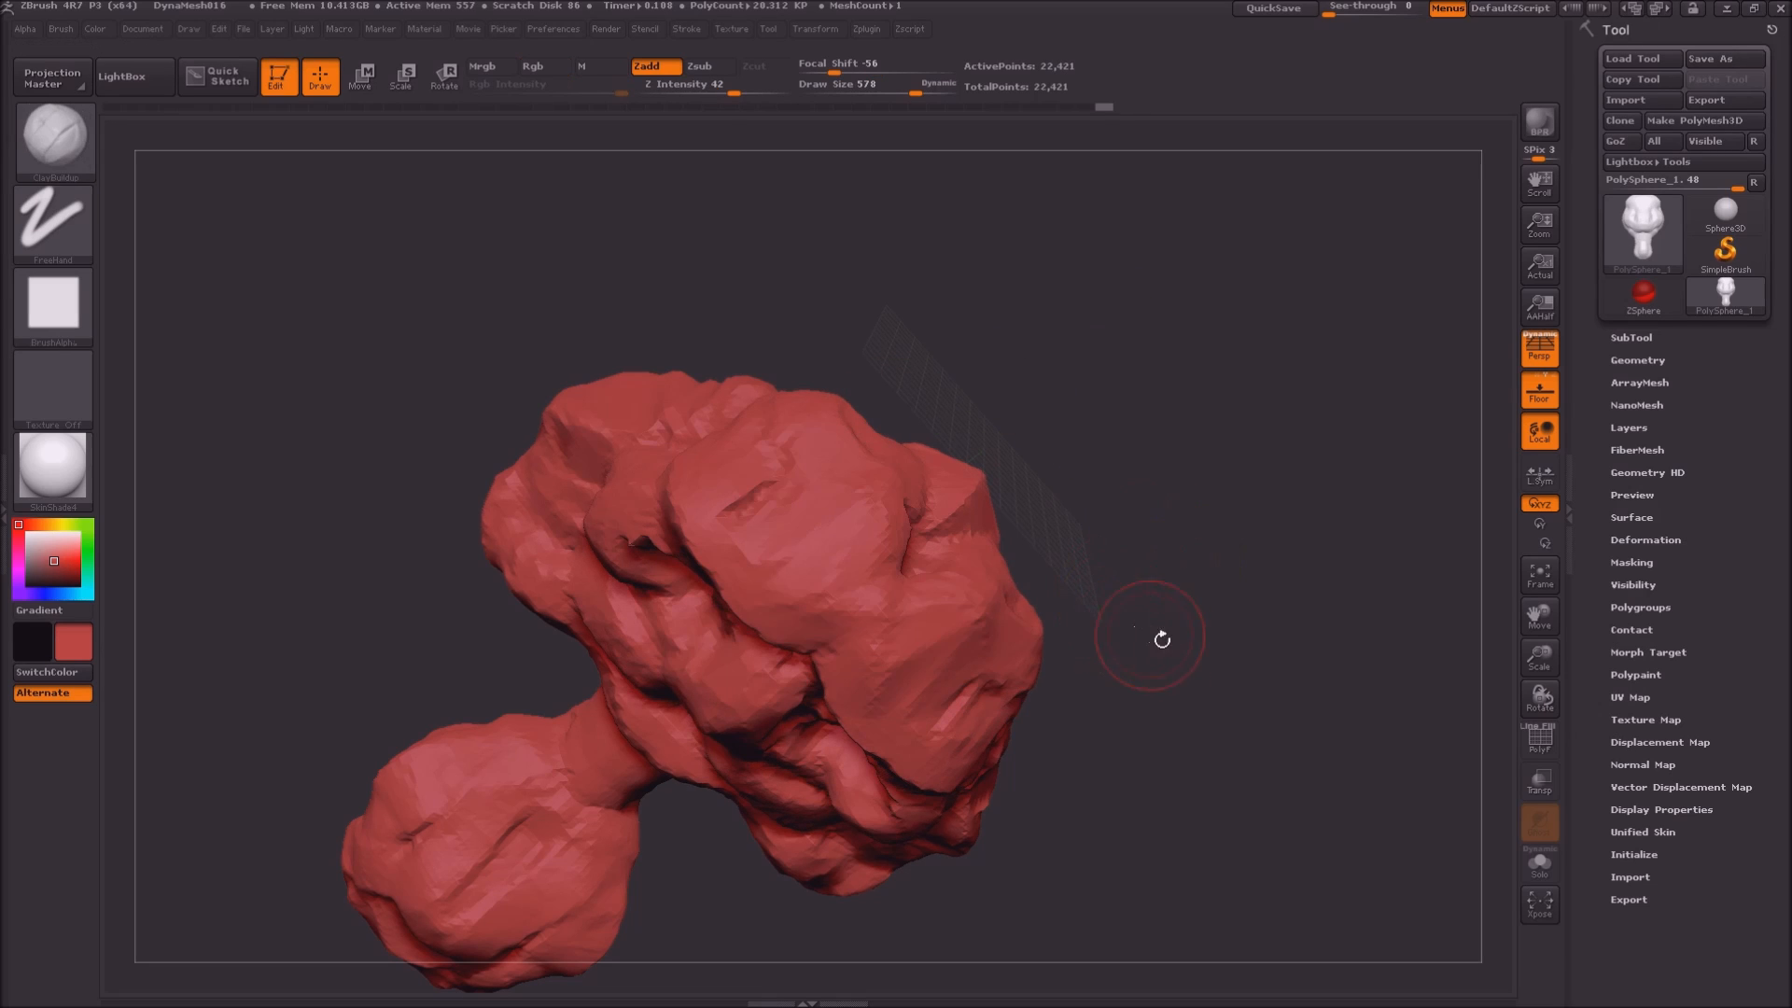
Add clay to the lower end of the torso to form its tapering waist, remesh and smooth it
{"action": "mouse_move", "coordinate": [897, 506]}
{"action": "left_mouse_down"}
{"action": "mouse_move", "coordinate": [971, 551]}
{"action": "mouse_move", "coordinate": [924, 420]}
{"action": "mouse_move", "coordinate": [1026, 523]}
{"action": "left_mouse_up"}
{"action": "left_click_drag", "start_coordinate": [1225, 460], "coordinate": [1292, 715], "text": "ctrl"}
{"action": "left_click_drag", "start_coordinate": [956, 199], "coordinate": [1063, 318], "text": "ctrl"}
{"action": "left_click_drag", "start_coordinate": [1240, 498], "coordinate": [1088, 740]}
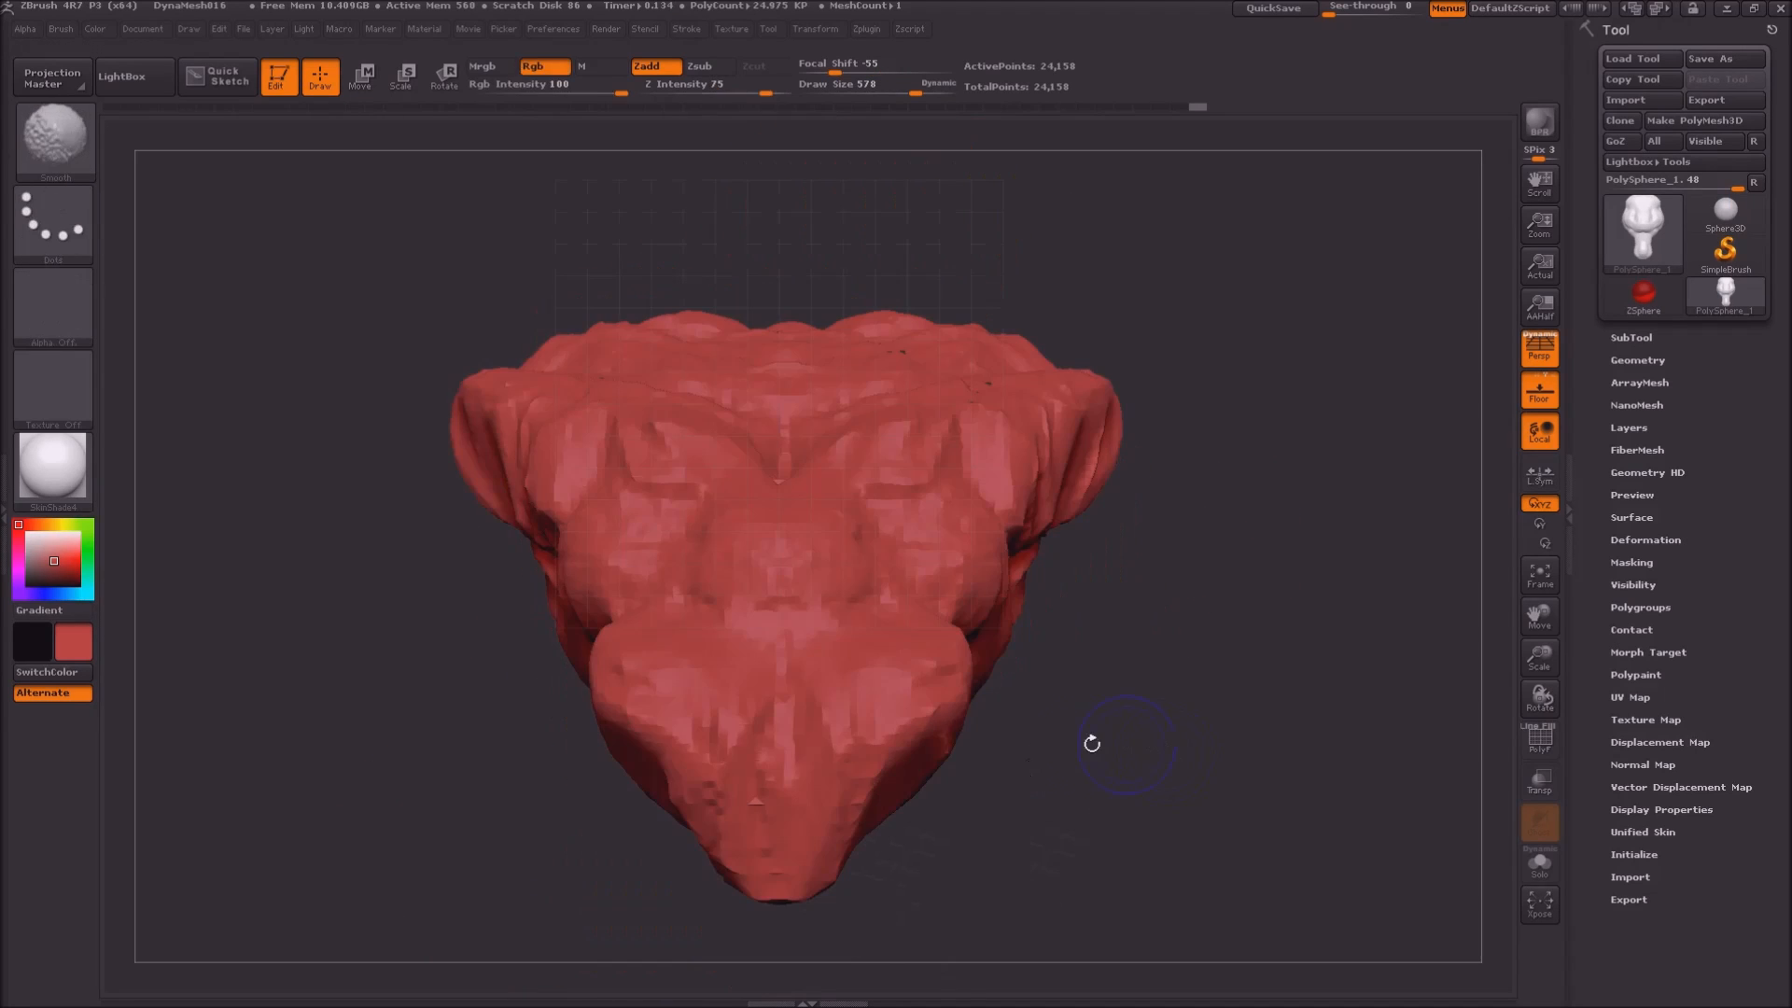
Mask the head and neck, rotate the torso upright beneath them with a transpose line, and clear the mask
{"action": "left_click_drag", "start_coordinate": [352, 516], "coordinate": [947, 765]}
{"action": "left_click", "coordinate": [455, 80]}
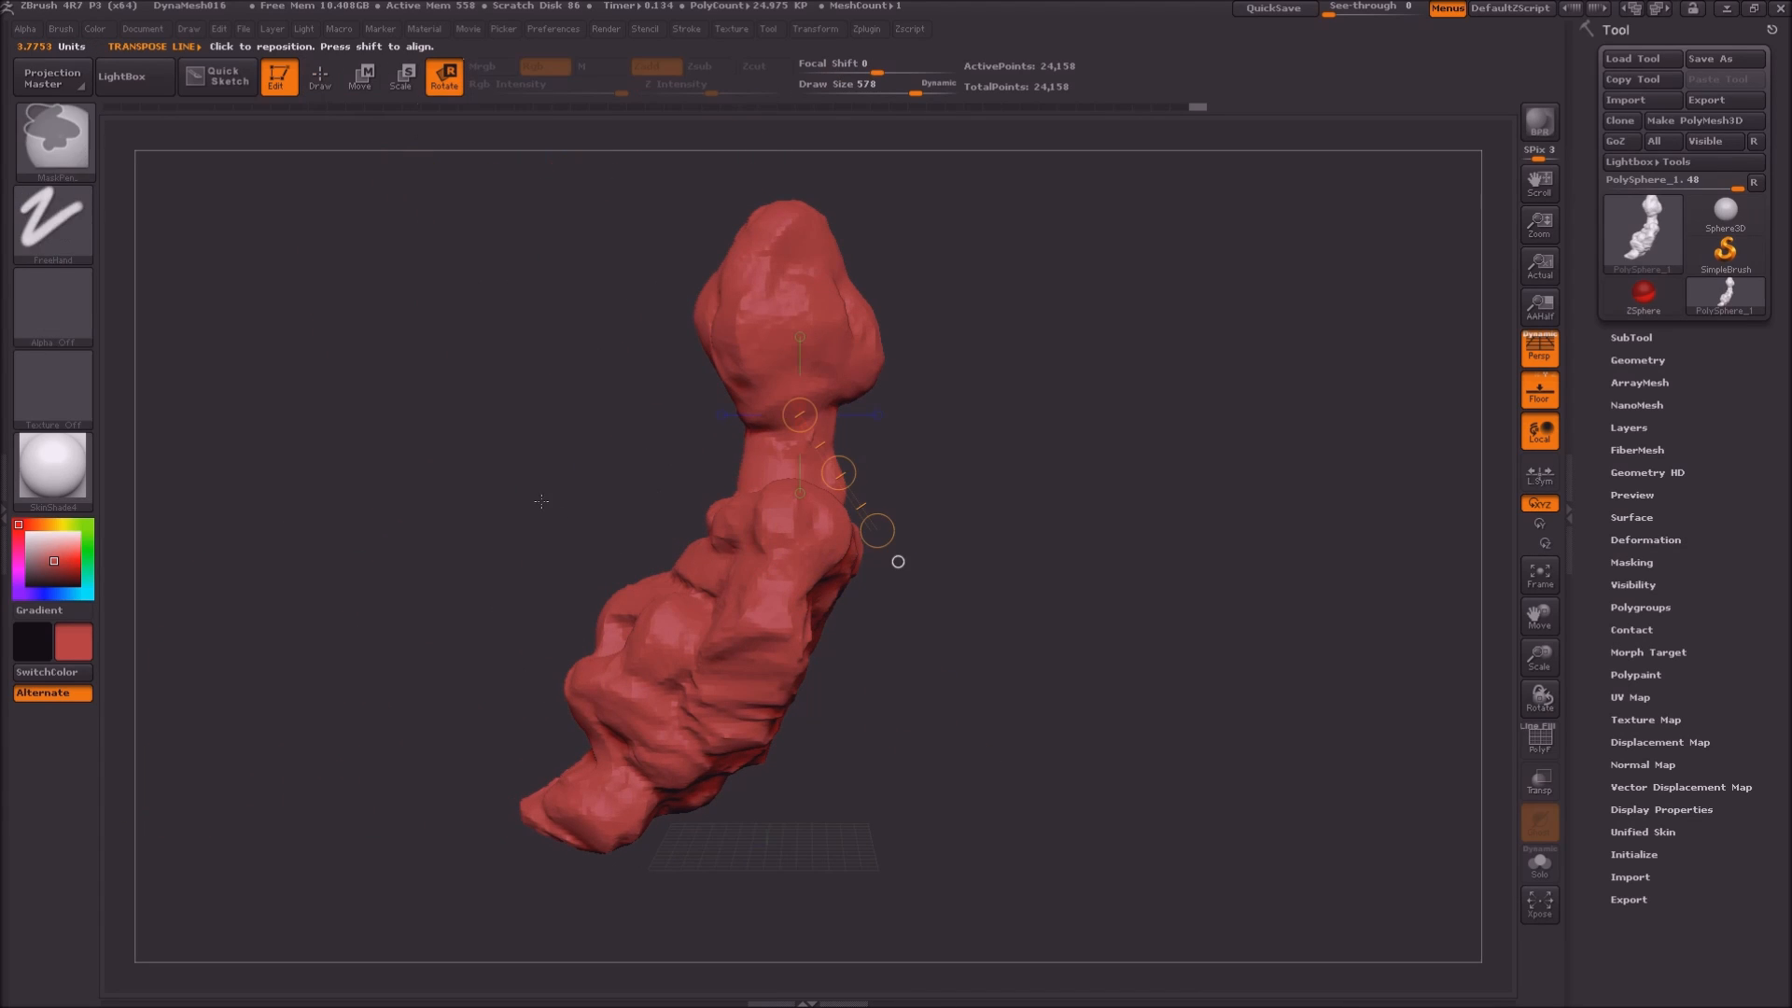
{"action": "left_click_drag", "start_coordinate": [568, 545], "coordinate": [1131, 115], "text": "ctrl"}
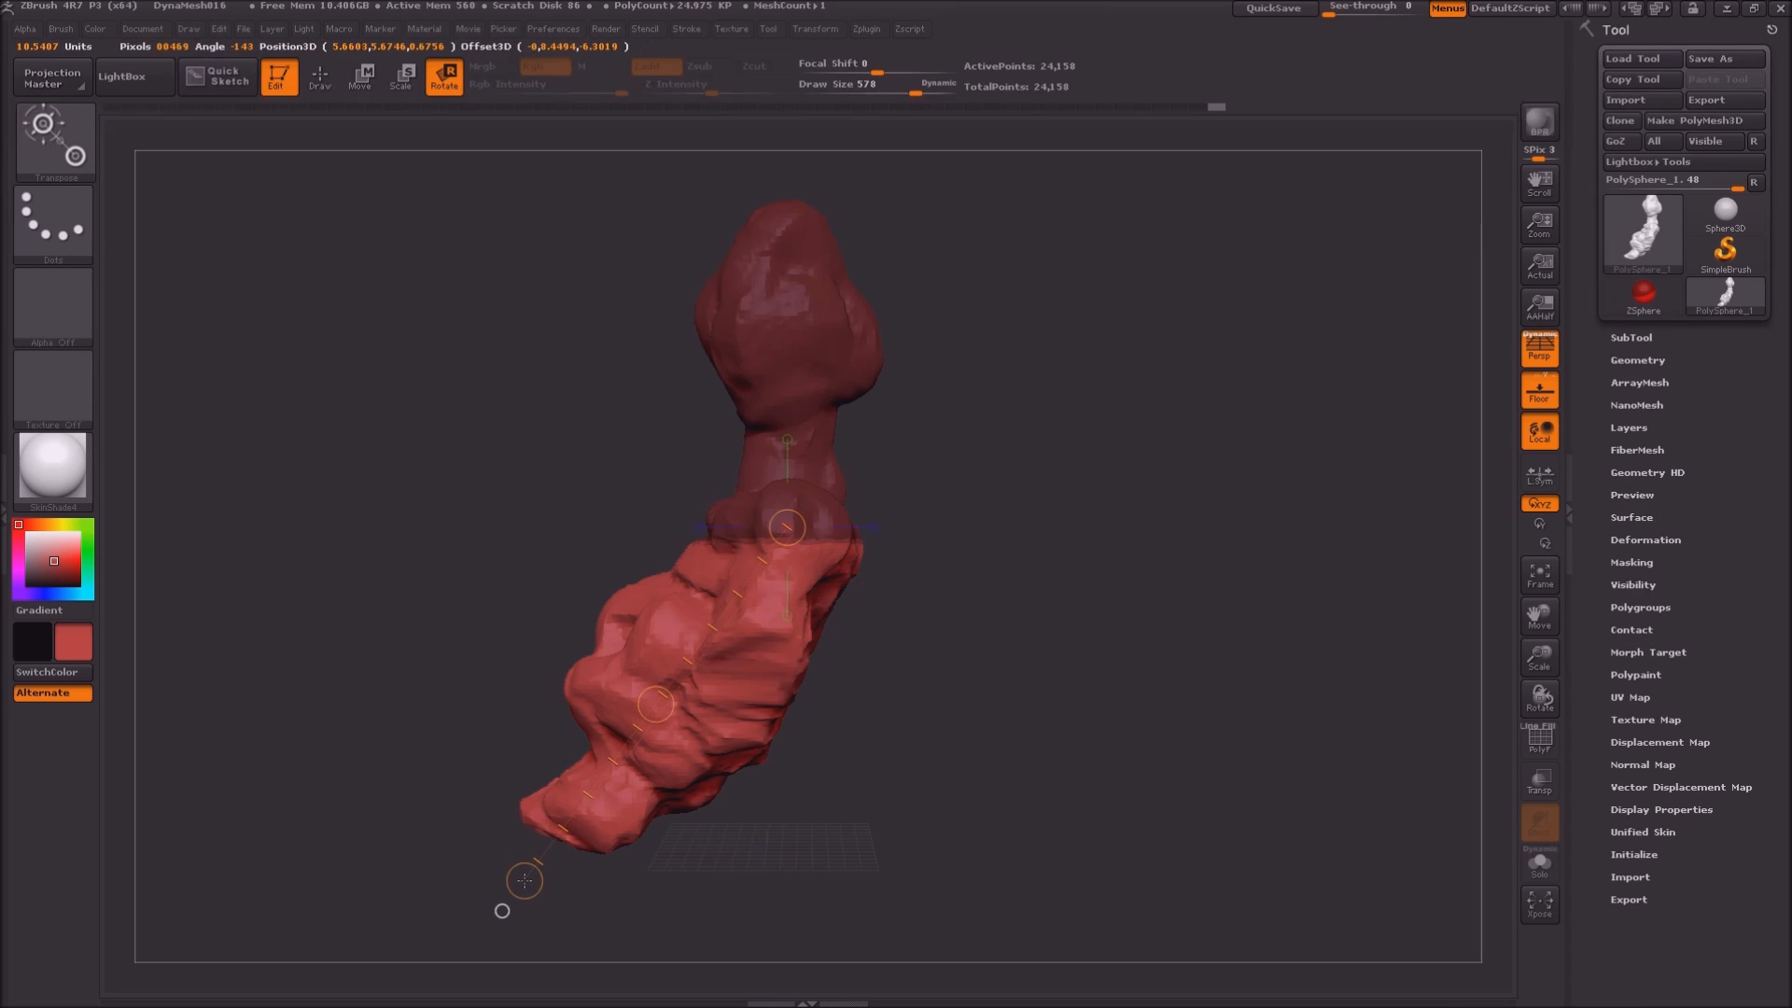
{"action": "left_click_drag", "start_coordinate": [523, 880], "coordinate": [767, 835]}
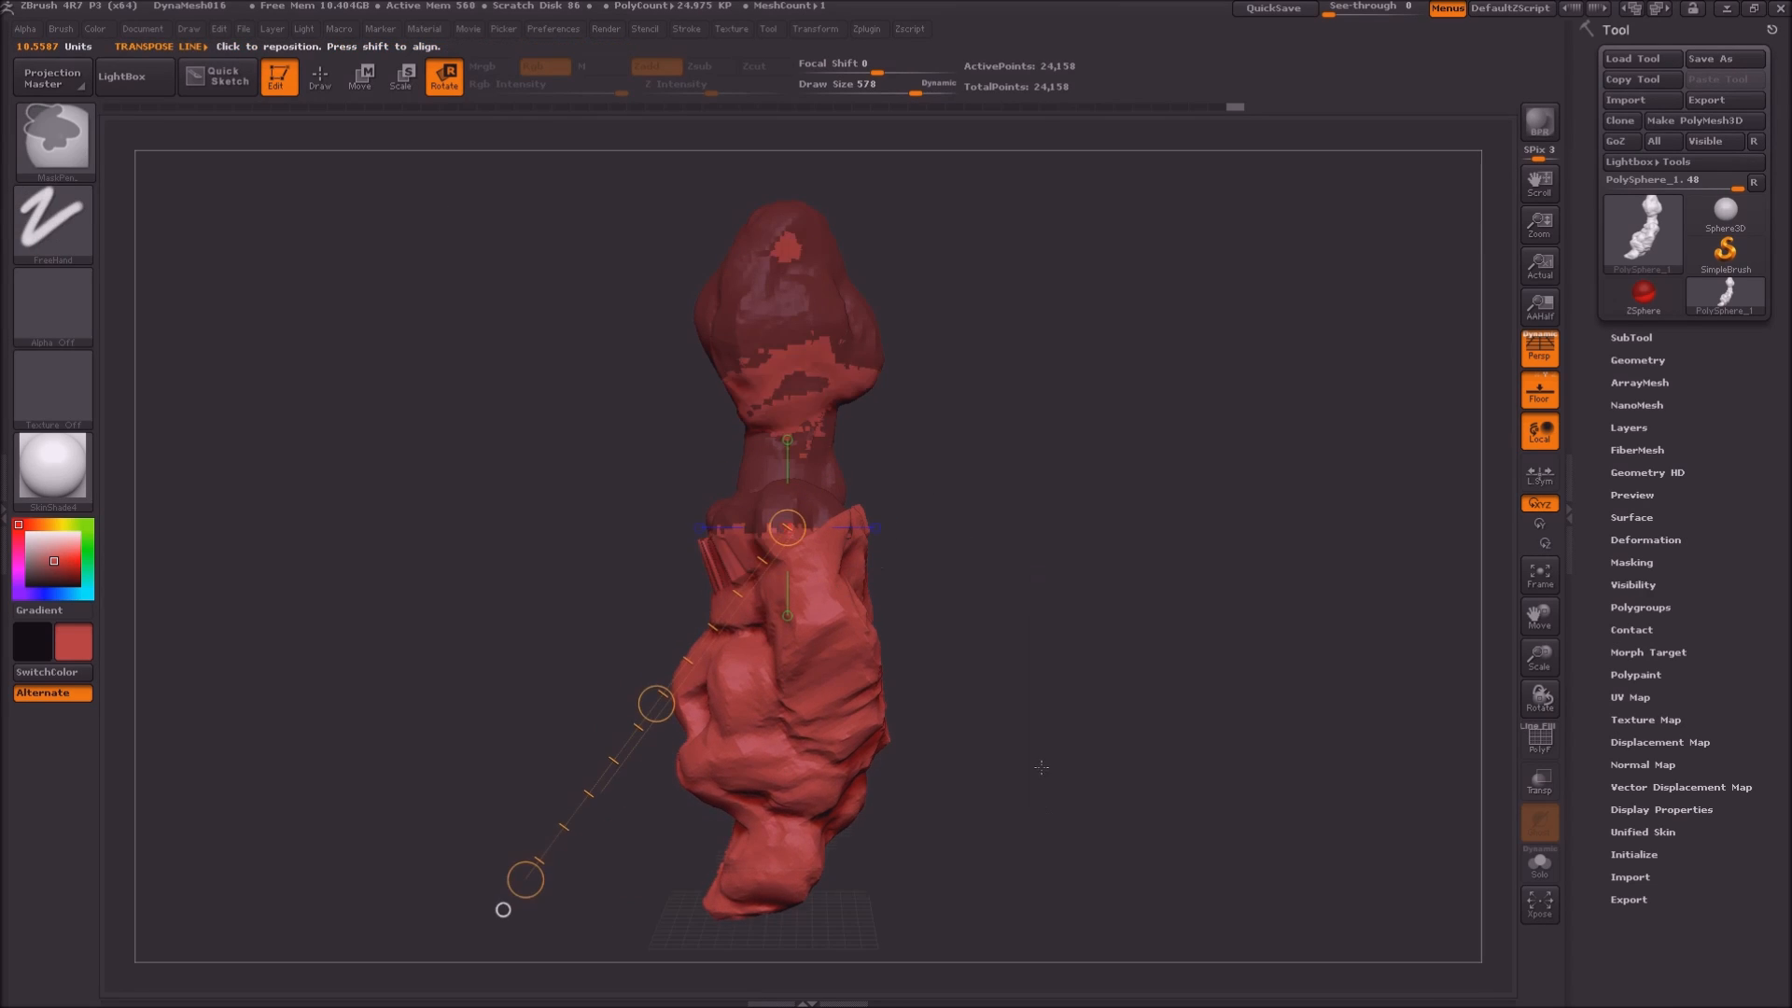
{"action": "left_click", "coordinate": [542, 297], "text": "ctrl"}
{"action": "left_click", "coordinate": [319, 78]}
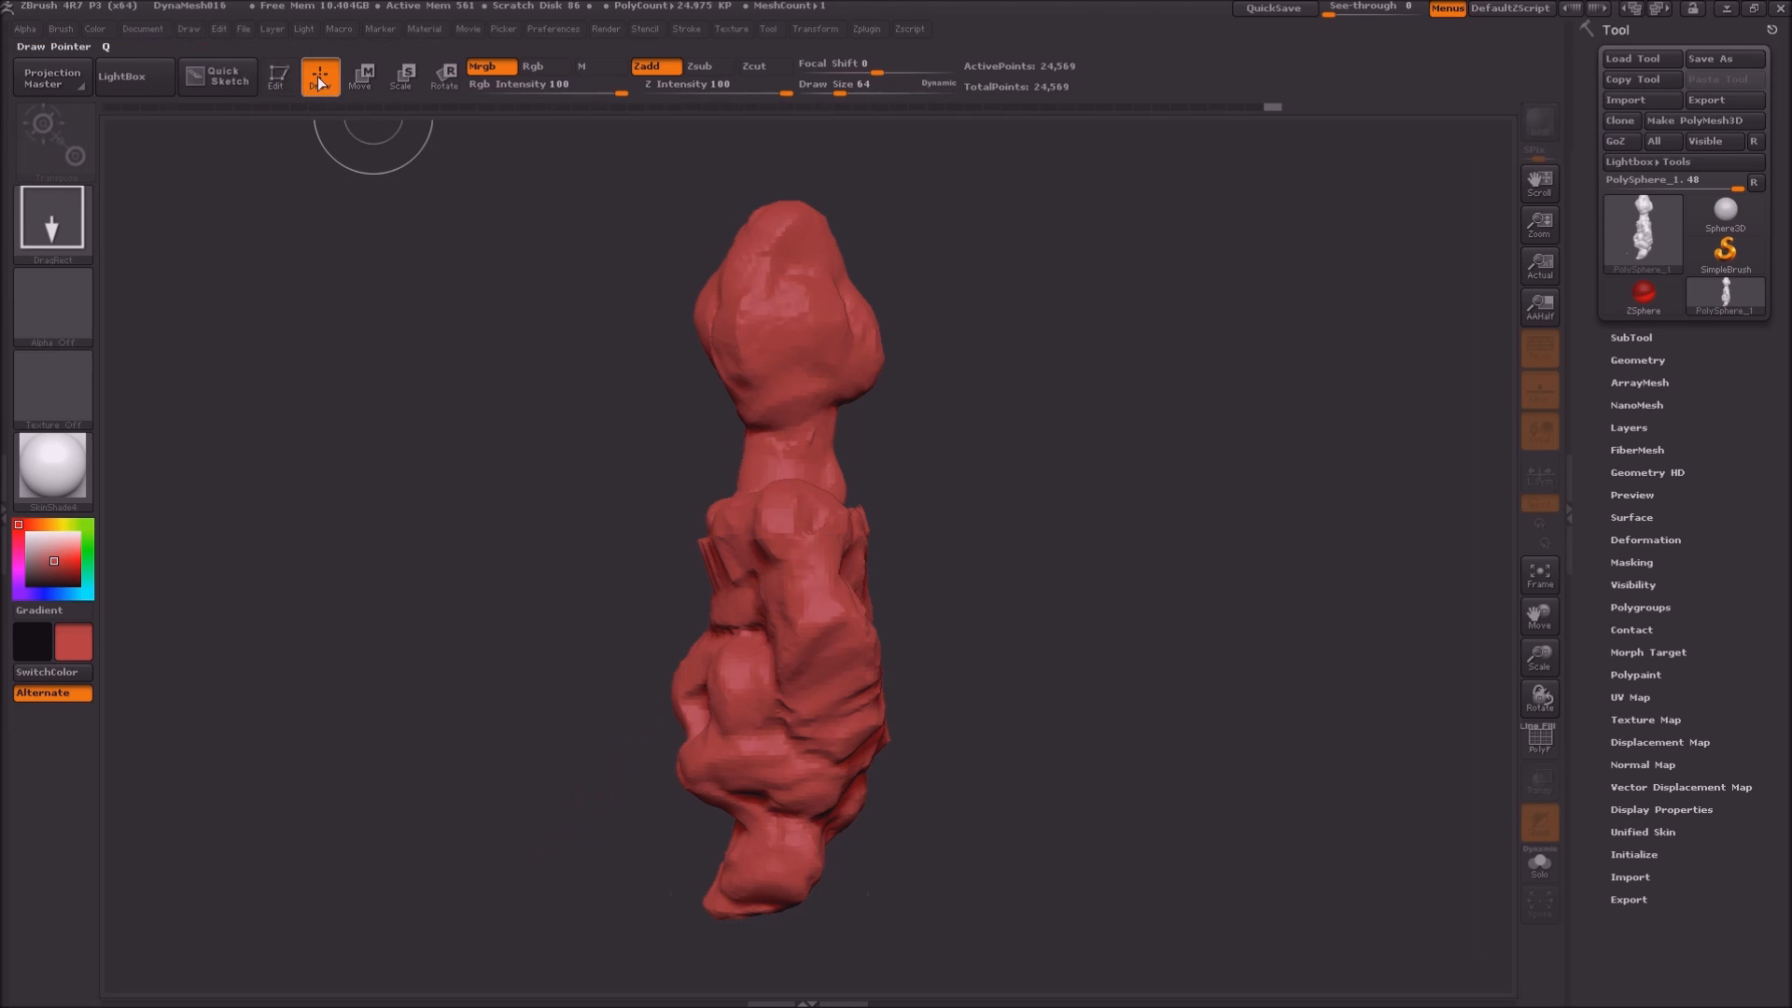
{"action": "left_click", "coordinate": [291, 82]}
Fill the chest and abdomen using ClayBuildup with Z Intensity 14 and Draw Size 987, and remesh
{"action": "left_click_drag", "start_coordinate": [1017, 573], "coordinate": [1109, 641]}
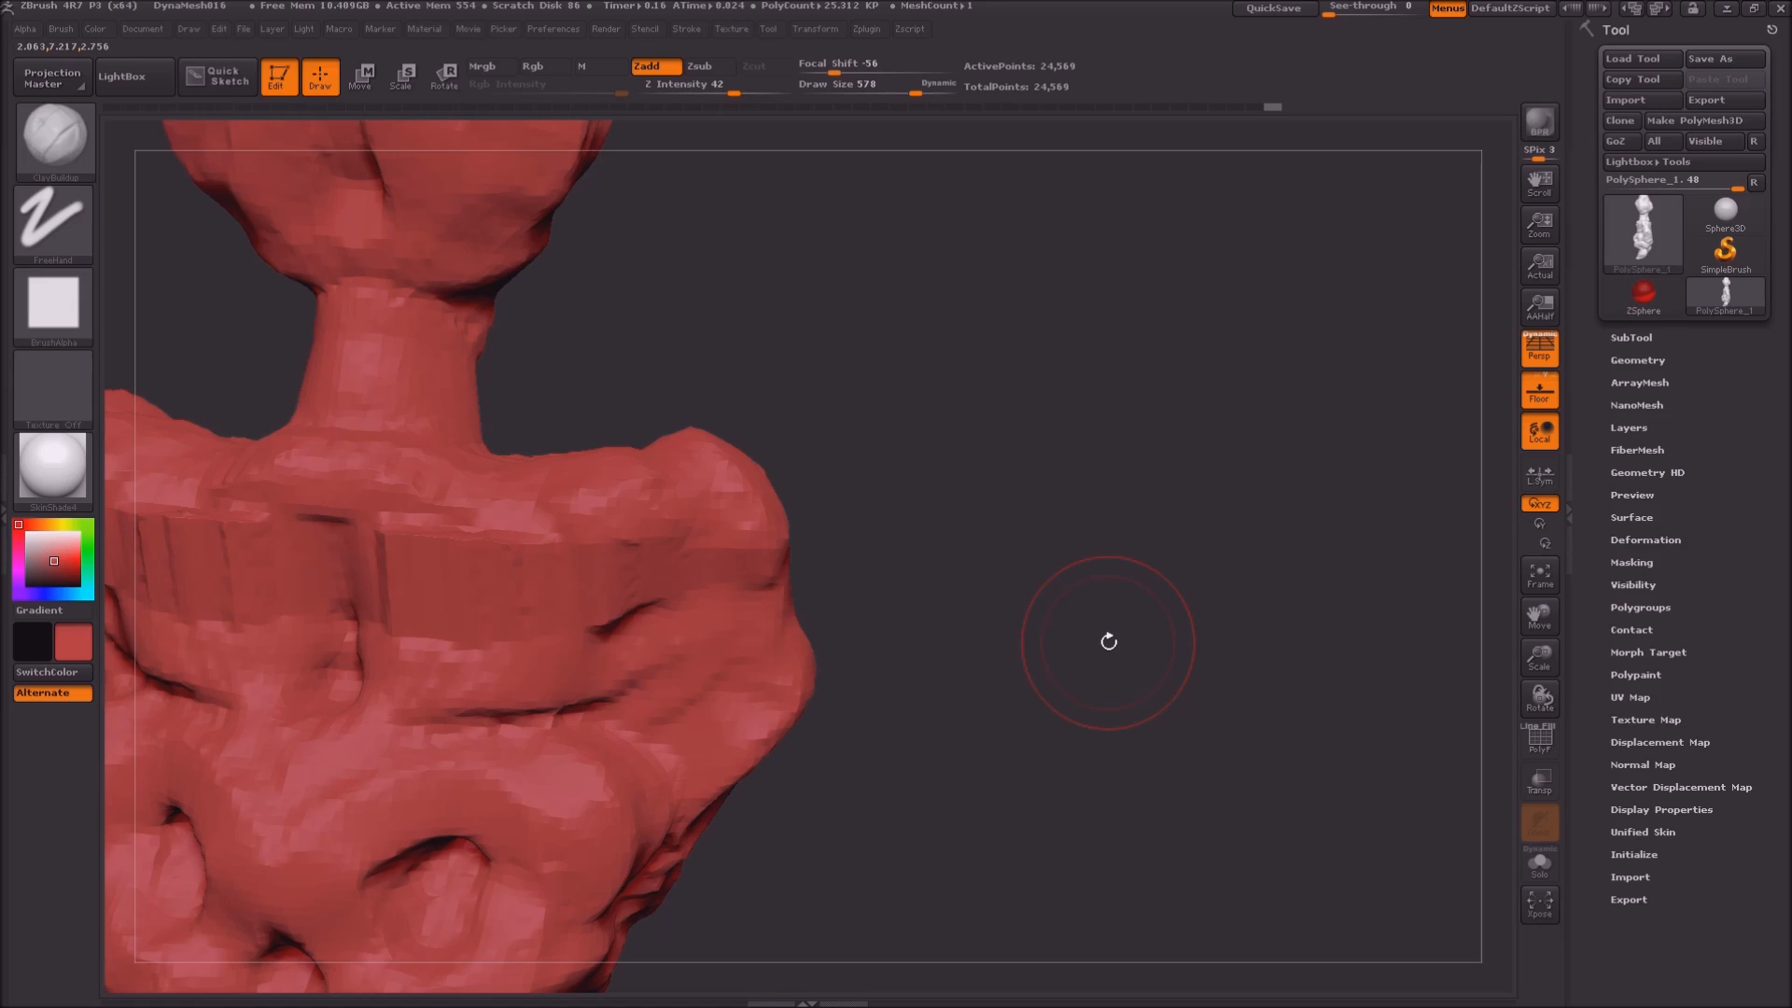
{"action": "key", "text": "f"}
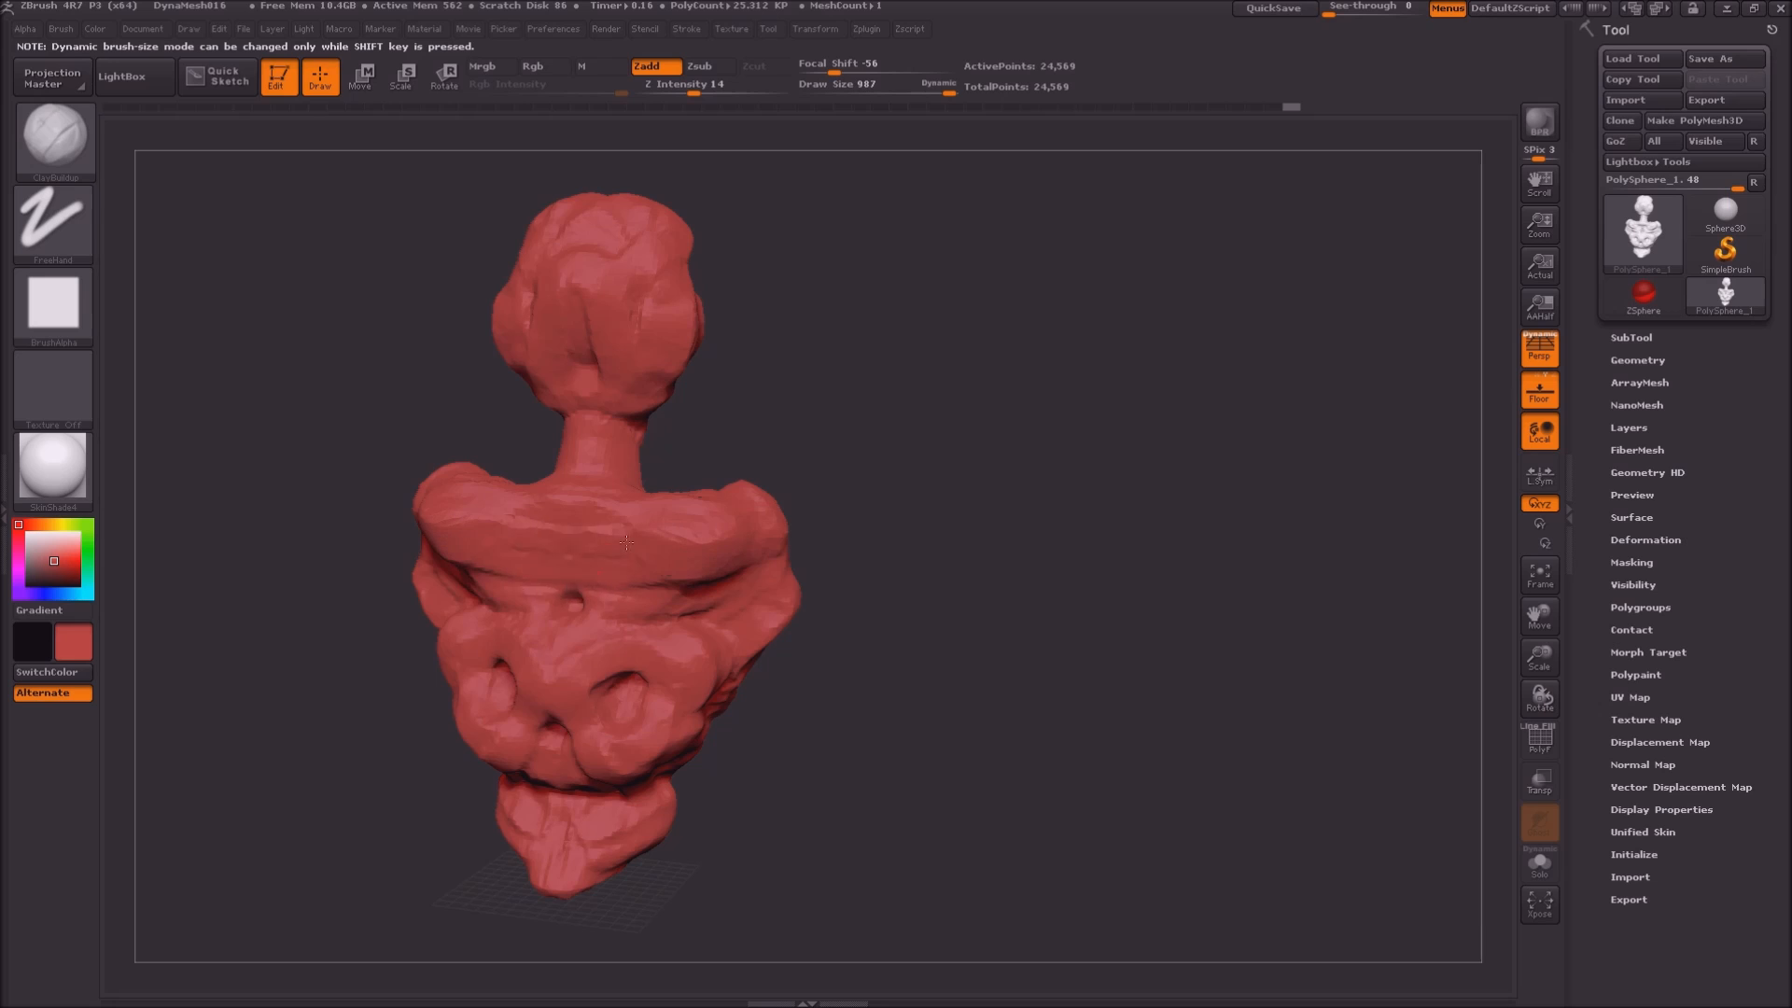
{"action": "left_click_drag", "start_coordinate": [573, 666], "coordinate": [592, 634]}
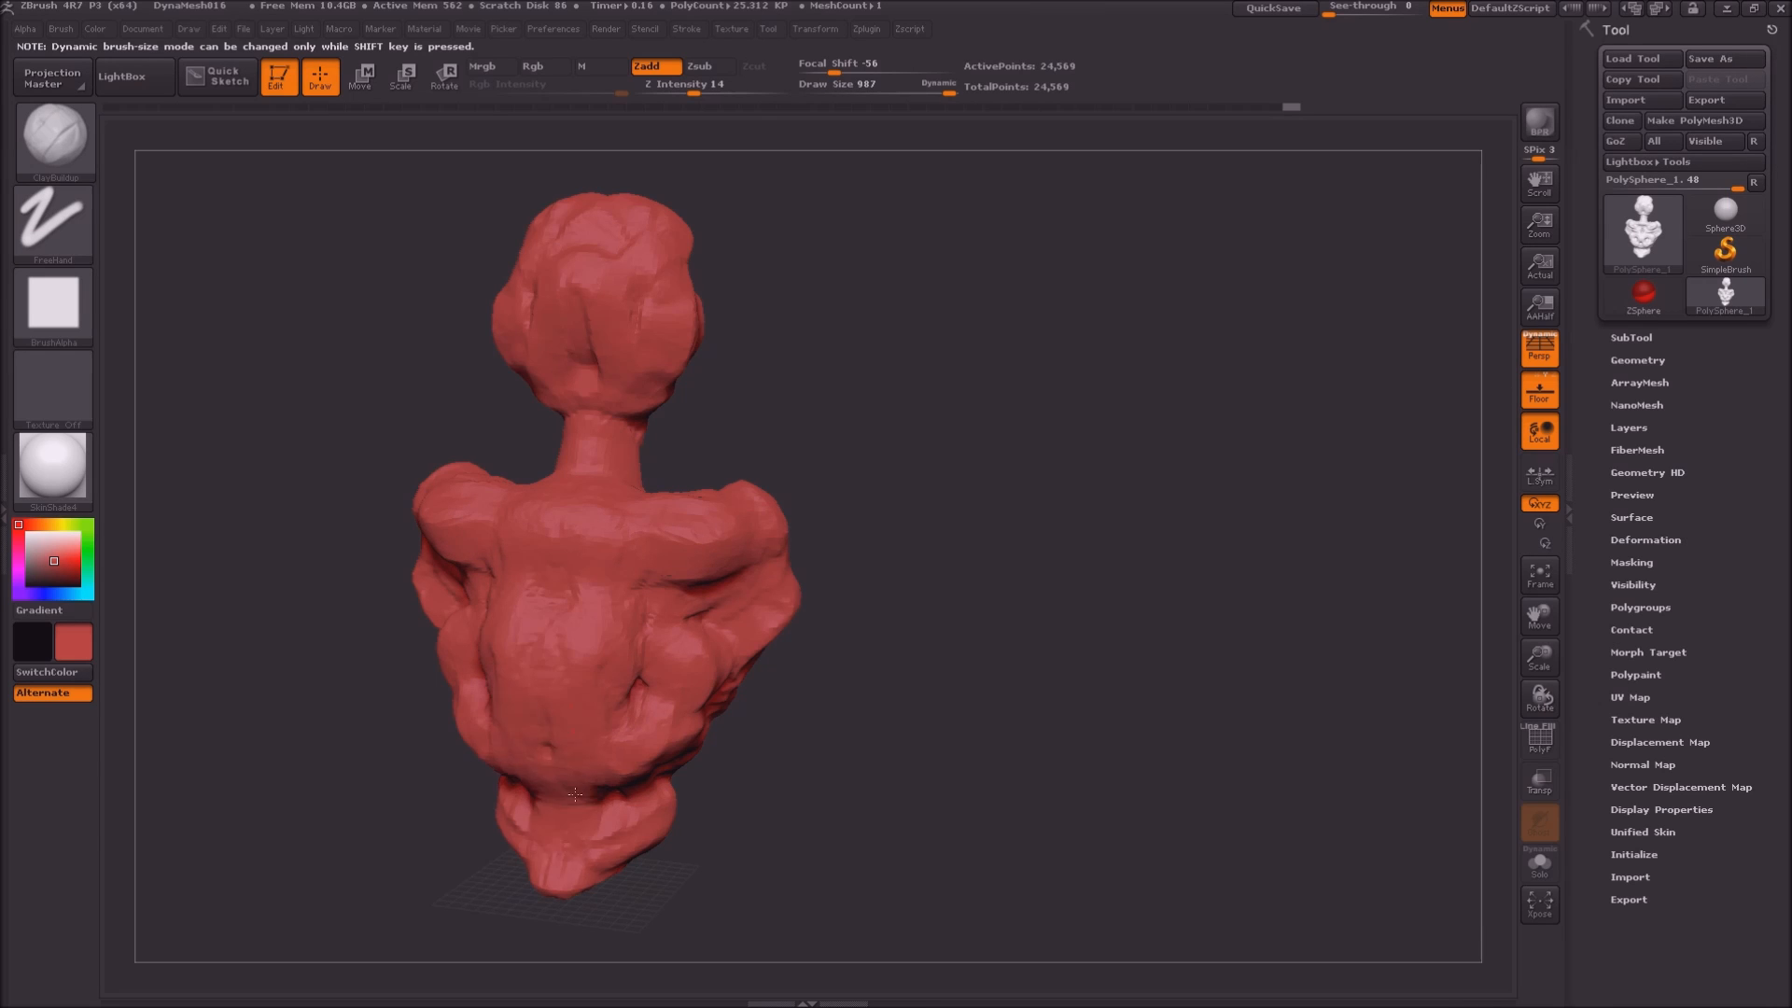
{"action": "key", "text": "ctrl"}
{"action": "left_click_drag", "start_coordinate": [957, 793], "coordinate": [550, 775]}
Sculpt and smooth the torso's back from the shoulders to the waist, remeshing with DynaMesh
{"action": "left_click_drag", "start_coordinate": [546, 568], "coordinate": [678, 592]}
{"action": "left_click_drag", "start_coordinate": [693, 751], "coordinate": [610, 827]}
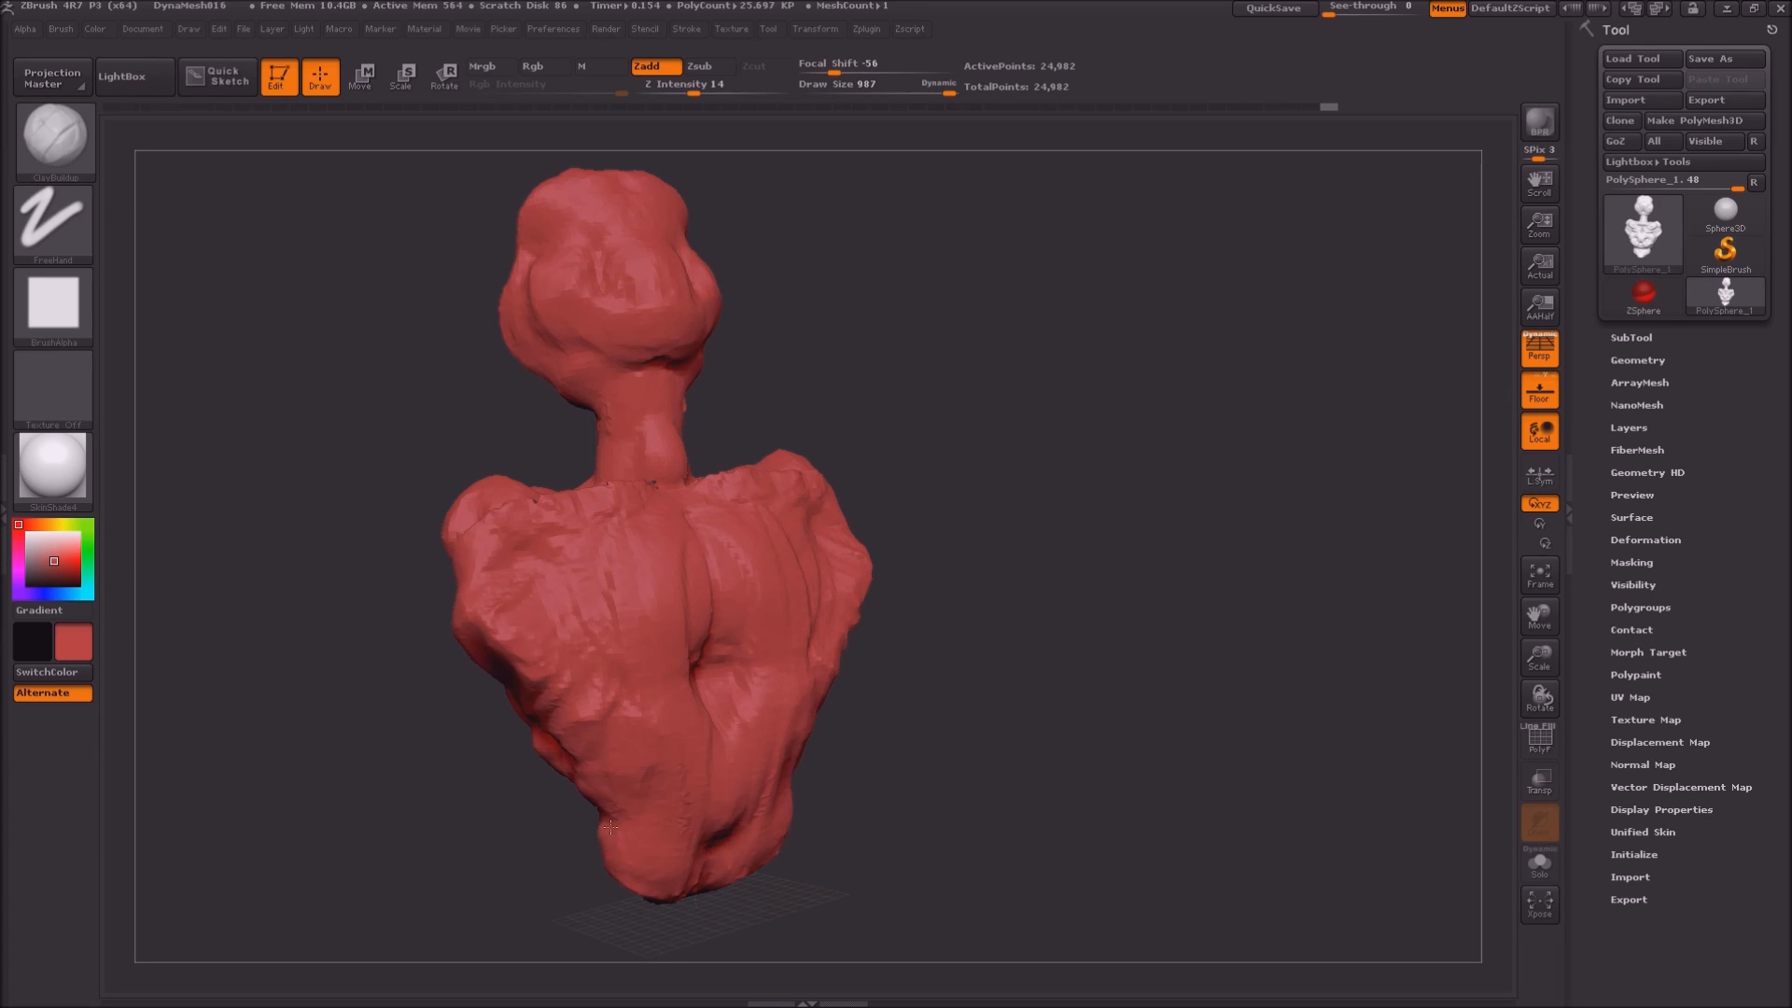
{"action": "left_click_drag", "start_coordinate": [504, 631], "coordinate": [547, 696]}
{"action": "left_click_drag", "start_coordinate": [409, 765], "coordinate": [436, 920], "text": "ctrl"}
{"action": "left_click_drag", "start_coordinate": [437, 843], "coordinate": [672, 616], "text": "alt"}
{"action": "left_click_drag", "start_coordinate": [672, 700], "coordinate": [608, 721]}
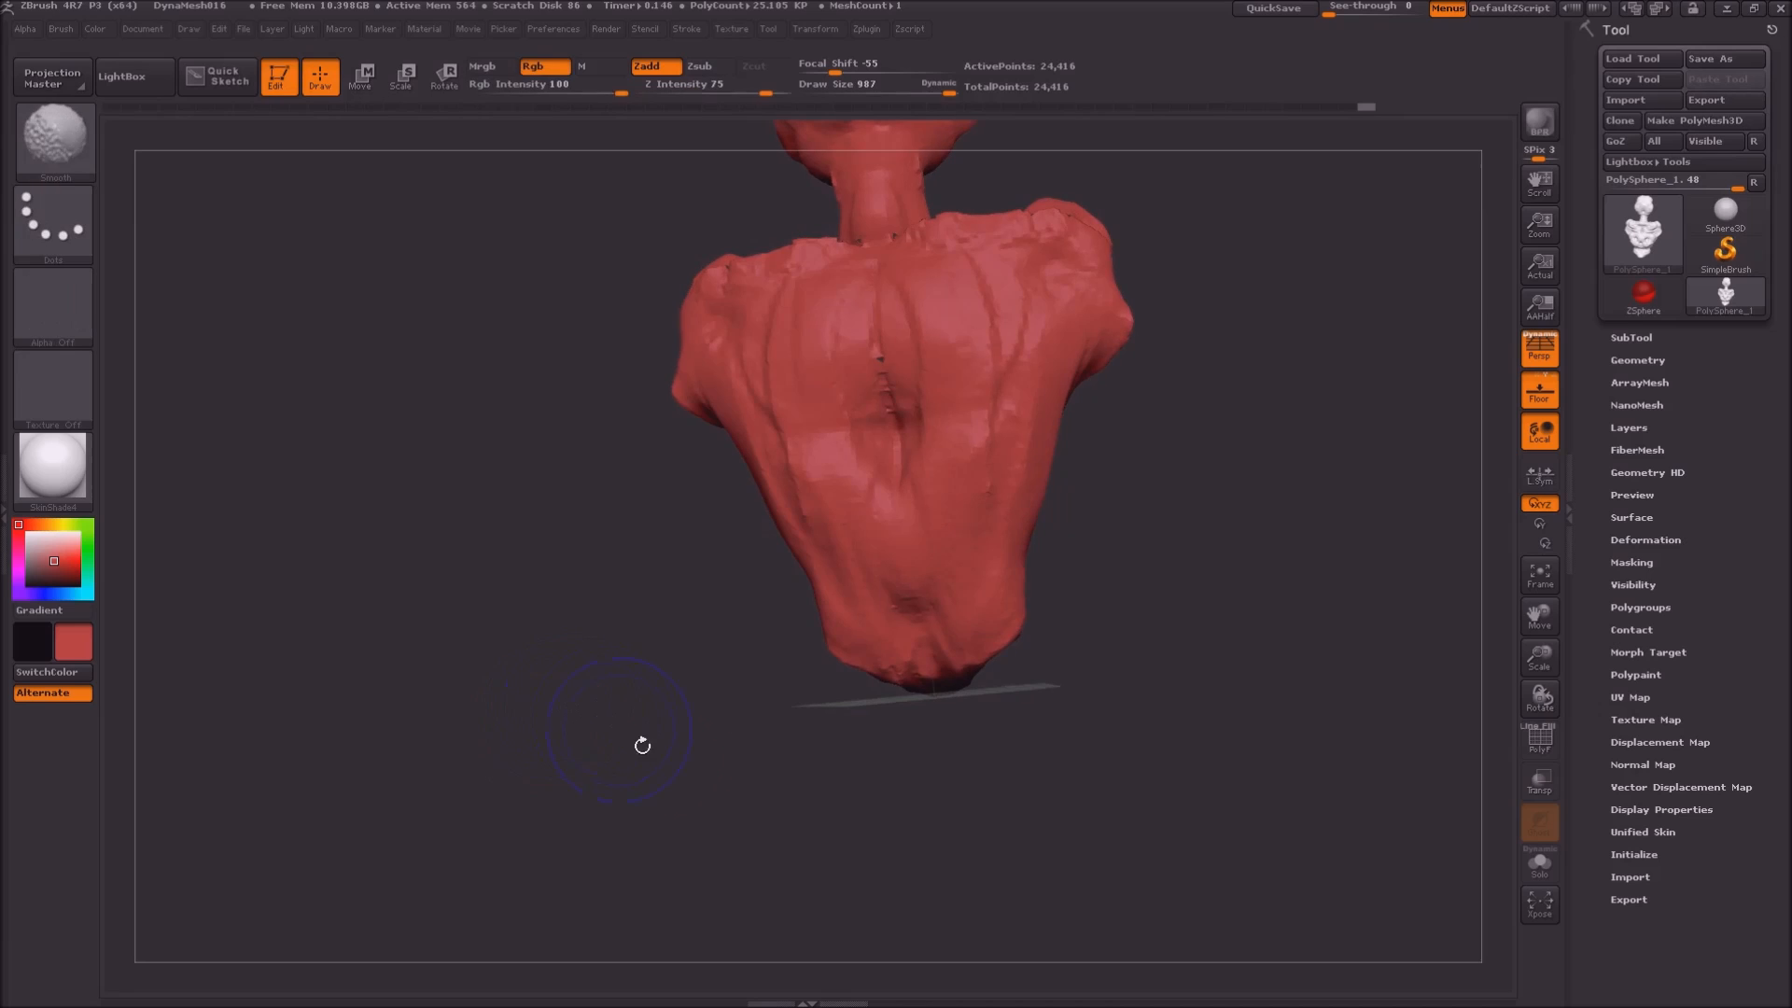
Build rounded pelvis volume at the bottom of the torso with clay strokes and remesh with DynaMesh
{"action": "mouse_move", "coordinate": [614, 623]}
{"action": "left_mouse_down", "text": "ctrl"}
{"action": "mouse_move", "coordinate": [642, 848]}
{"action": "mouse_move", "coordinate": [919, 679]}
{"action": "mouse_move", "coordinate": [1017, 681]}
{"action": "mouse_move", "coordinate": [1045, 653]}
{"action": "mouse_move", "coordinate": [1021, 653]}
{"action": "left_mouse_up", "text": "ctrl"}
{"action": "left_click_drag", "start_coordinate": [696, 704], "coordinate": [693, 904], "text": "ctrl"}
{"action": "left_click_drag", "start_coordinate": [694, 904], "coordinate": [908, 728]}
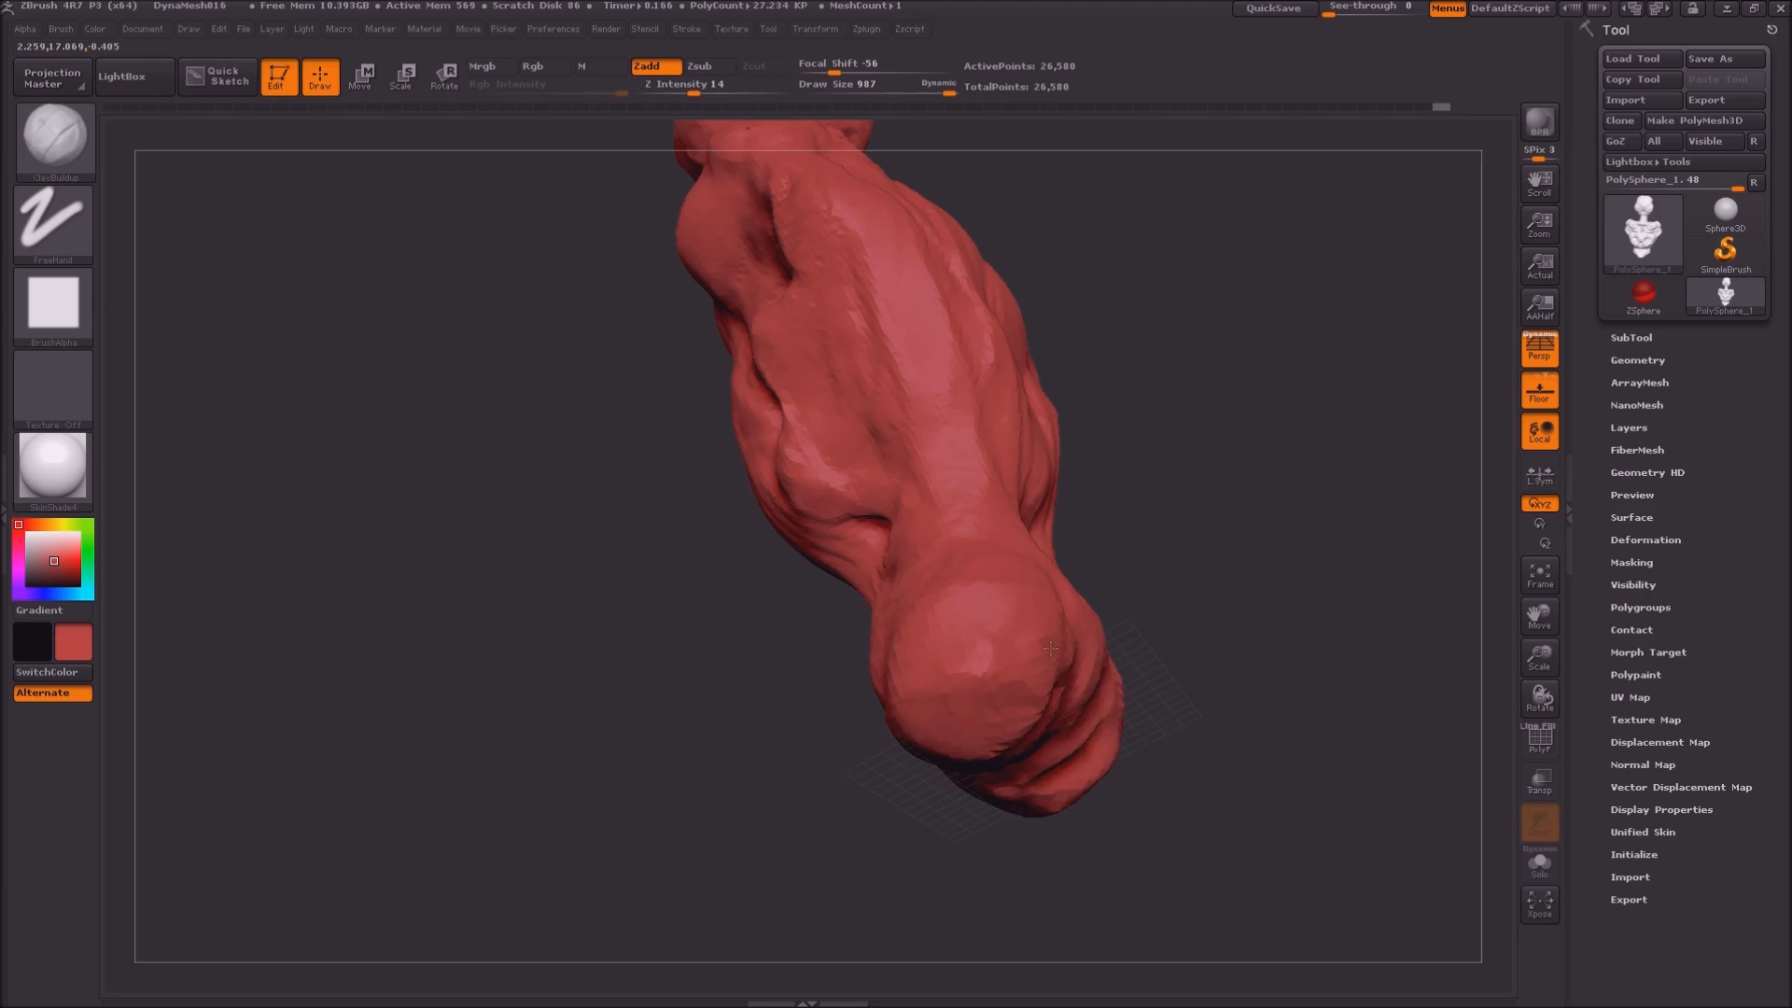
{"action": "left_click_drag", "start_coordinate": [728, 751], "coordinate": [747, 598]}
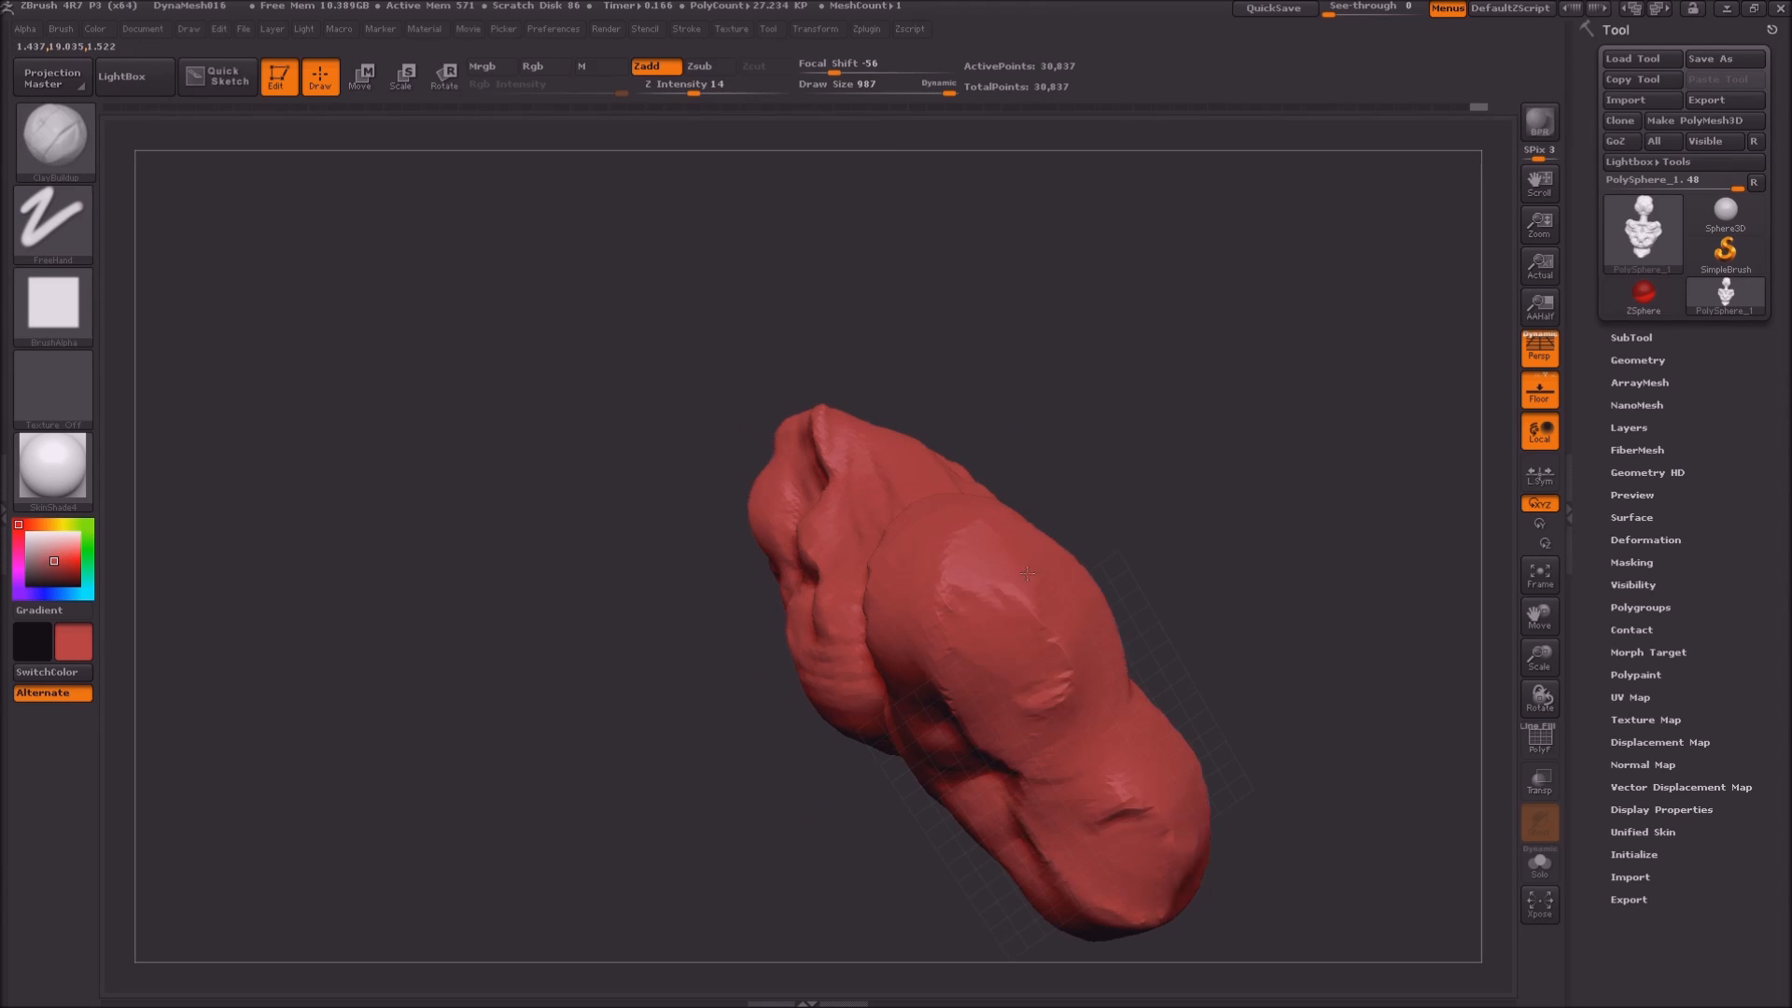
Enlarge the pelvis and hip masses with ClayBuildup strokes from below, remeshing with DynaMesh
{"action": "key", "text": "ctrl"}
{"action": "mouse_move", "coordinate": [756, 668]}
{"action": "left_mouse_down"}
{"action": "mouse_move", "coordinate": [942, 551]}
{"action": "mouse_move", "coordinate": [971, 636]}
{"action": "left_mouse_up"}
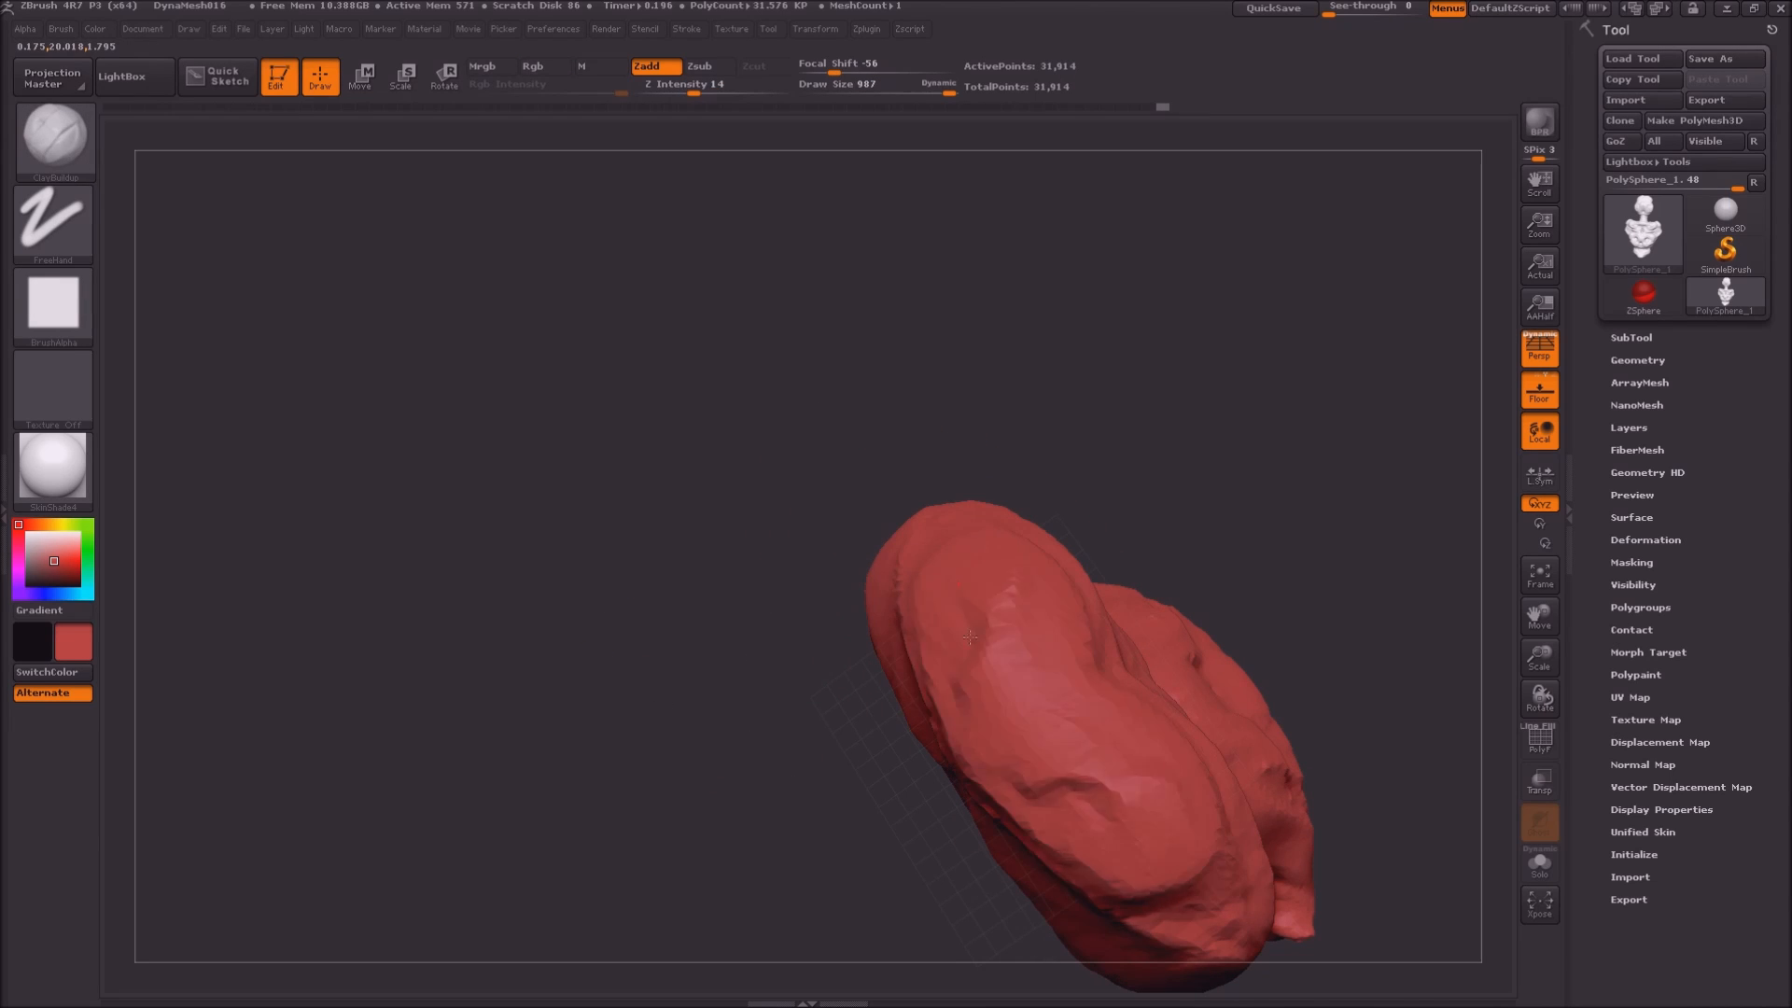
{"action": "left_click_drag", "start_coordinate": [644, 621], "coordinate": [719, 815], "text": "ctrl"}
{"action": "left_click_drag", "start_coordinate": [665, 710], "coordinate": [877, 653]}
{"action": "mouse_move", "coordinate": [989, 598]}
{"action": "left_mouse_down"}
{"action": "mouse_move", "coordinate": [1073, 586]}
{"action": "mouse_move", "coordinate": [1036, 523]}
{"action": "mouse_move", "coordinate": [990, 495]}
{"action": "mouse_move", "coordinate": [1002, 423]}
{"action": "mouse_move", "coordinate": [887, 476]}
{"action": "left_mouse_up"}
{"action": "left_click_drag", "start_coordinate": [494, 311], "coordinate": [608, 496], "text": "ctrl"}
Round out the buttocks and hips beneath the narrow waist with further clay strokes
{"action": "left_click_drag", "start_coordinate": [712, 532], "coordinate": [763, 449]}
{"action": "left_click_drag", "start_coordinate": [1111, 654], "coordinate": [971, 887]}
{"action": "left_click_drag", "start_coordinate": [774, 681], "coordinate": [923, 952]}
{"action": "left_click_drag", "start_coordinate": [980, 877], "coordinate": [1039, 657]}
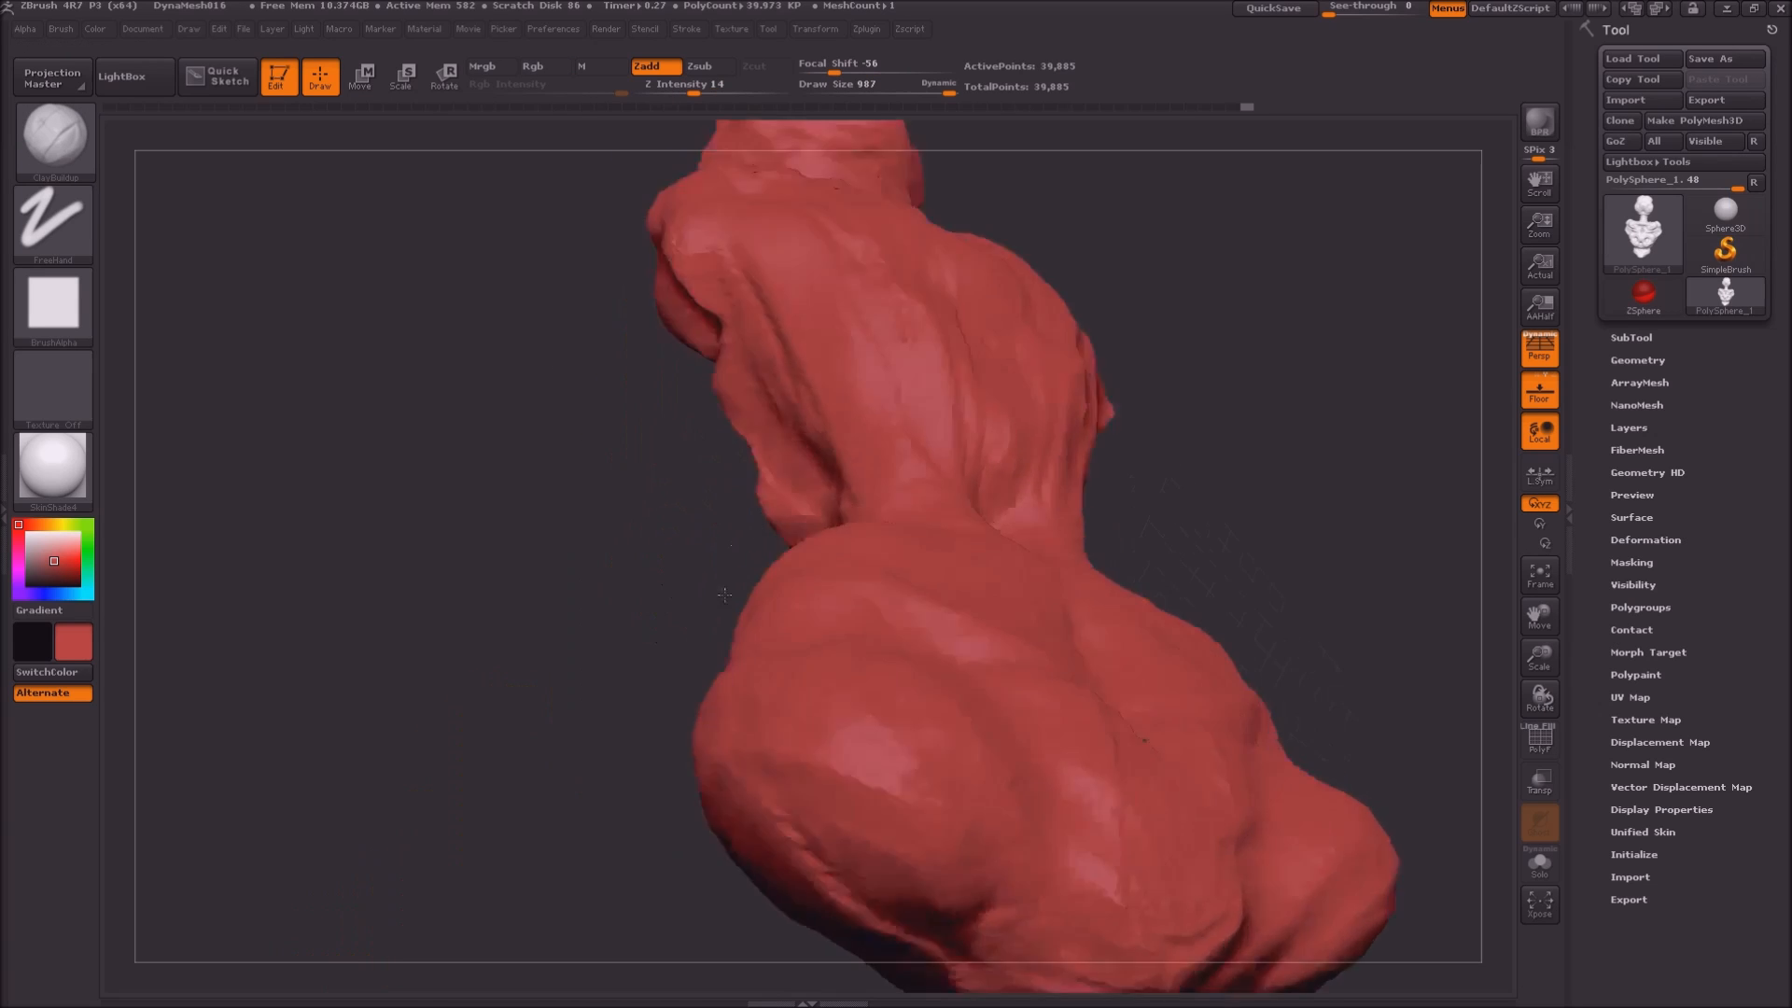
{"action": "mouse_move", "coordinate": [725, 594]}
{"action": "left_mouse_down"}
{"action": "mouse_move", "coordinate": [729, 653]}
{"action": "mouse_move", "coordinate": [760, 340]}
{"action": "mouse_move", "coordinate": [772, 376]}
{"action": "mouse_move", "coordinate": [632, 652]}
{"action": "mouse_move", "coordinate": [651, 708]}
{"action": "mouse_move", "coordinate": [684, 560]}
{"action": "mouse_move", "coordinate": [616, 496]}
{"action": "mouse_move", "coordinate": [567, 520]}
{"action": "mouse_move", "coordinate": [632, 687]}
{"action": "mouse_move", "coordinate": [589, 486]}
{"action": "left_mouse_up"}
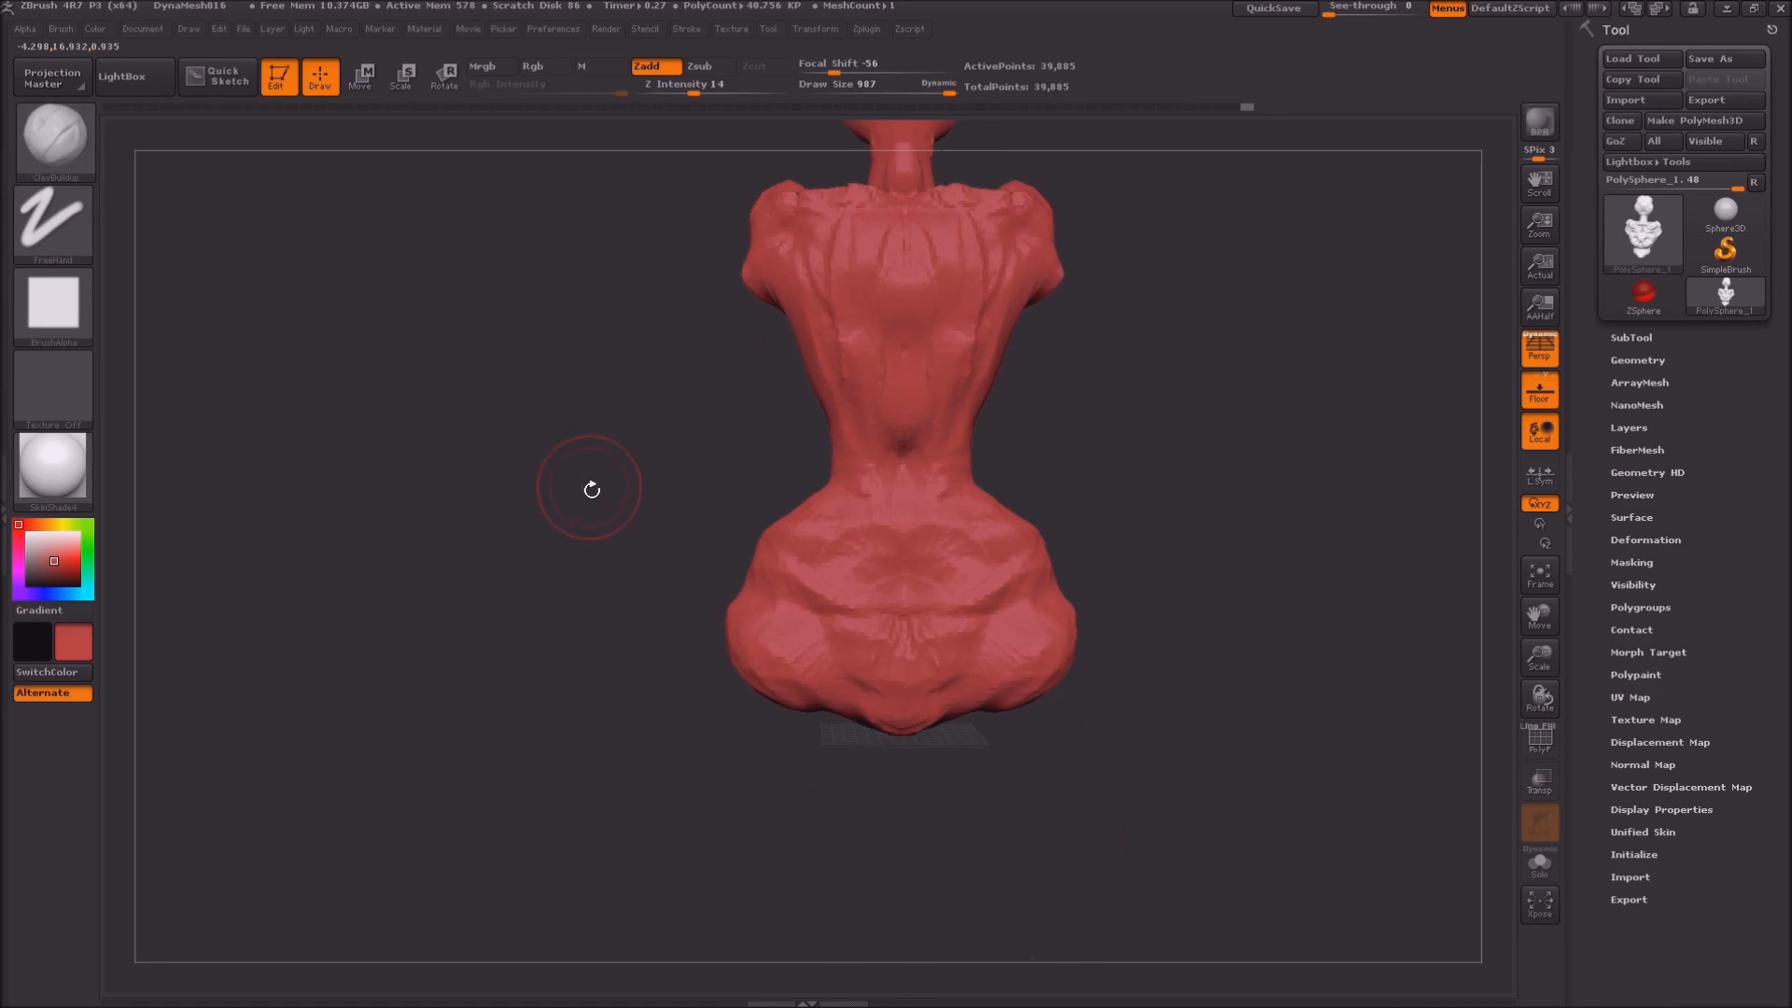
Try reshaping the hip and thigh contours with the Move brush, remeshing the figure with DynaMesh
{"action": "key", "text": "b"}
{"action": "key", "text": "m"}
{"action": "key", "text": "v"}
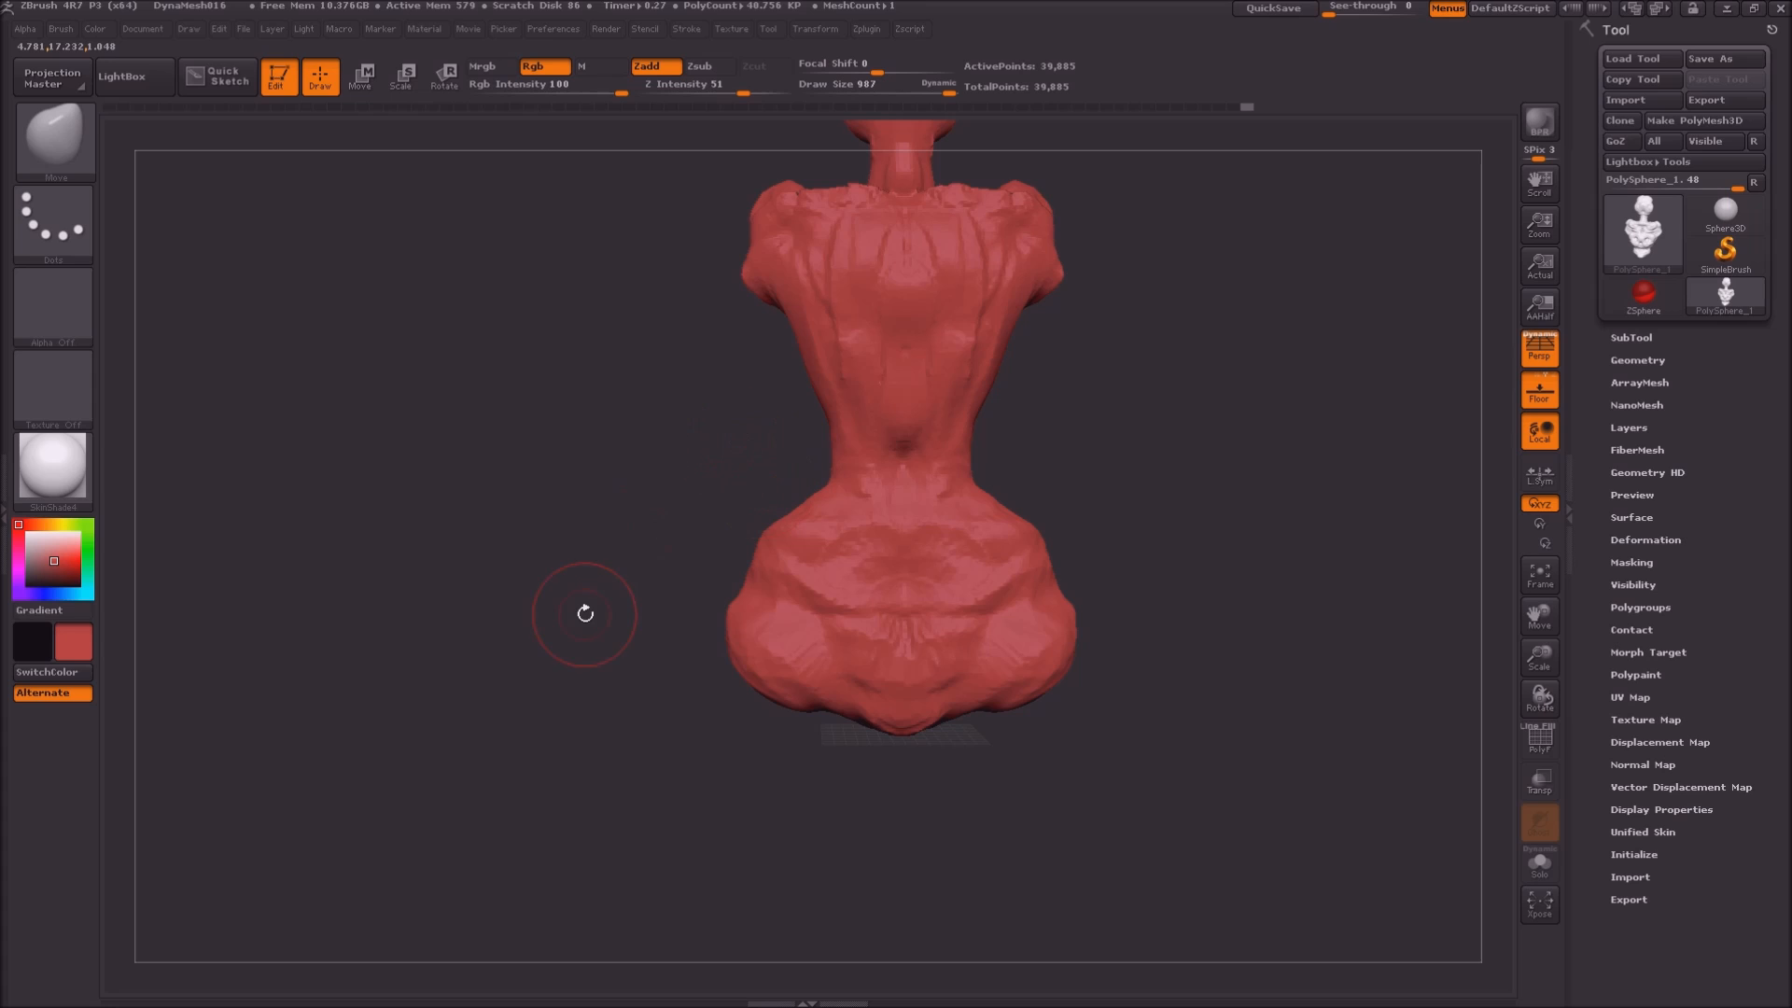
{"action": "key", "text": "b"}
{"action": "key", "text": "m"}
{"action": "key", "text": "v"}
{"action": "key", "text": "s"}
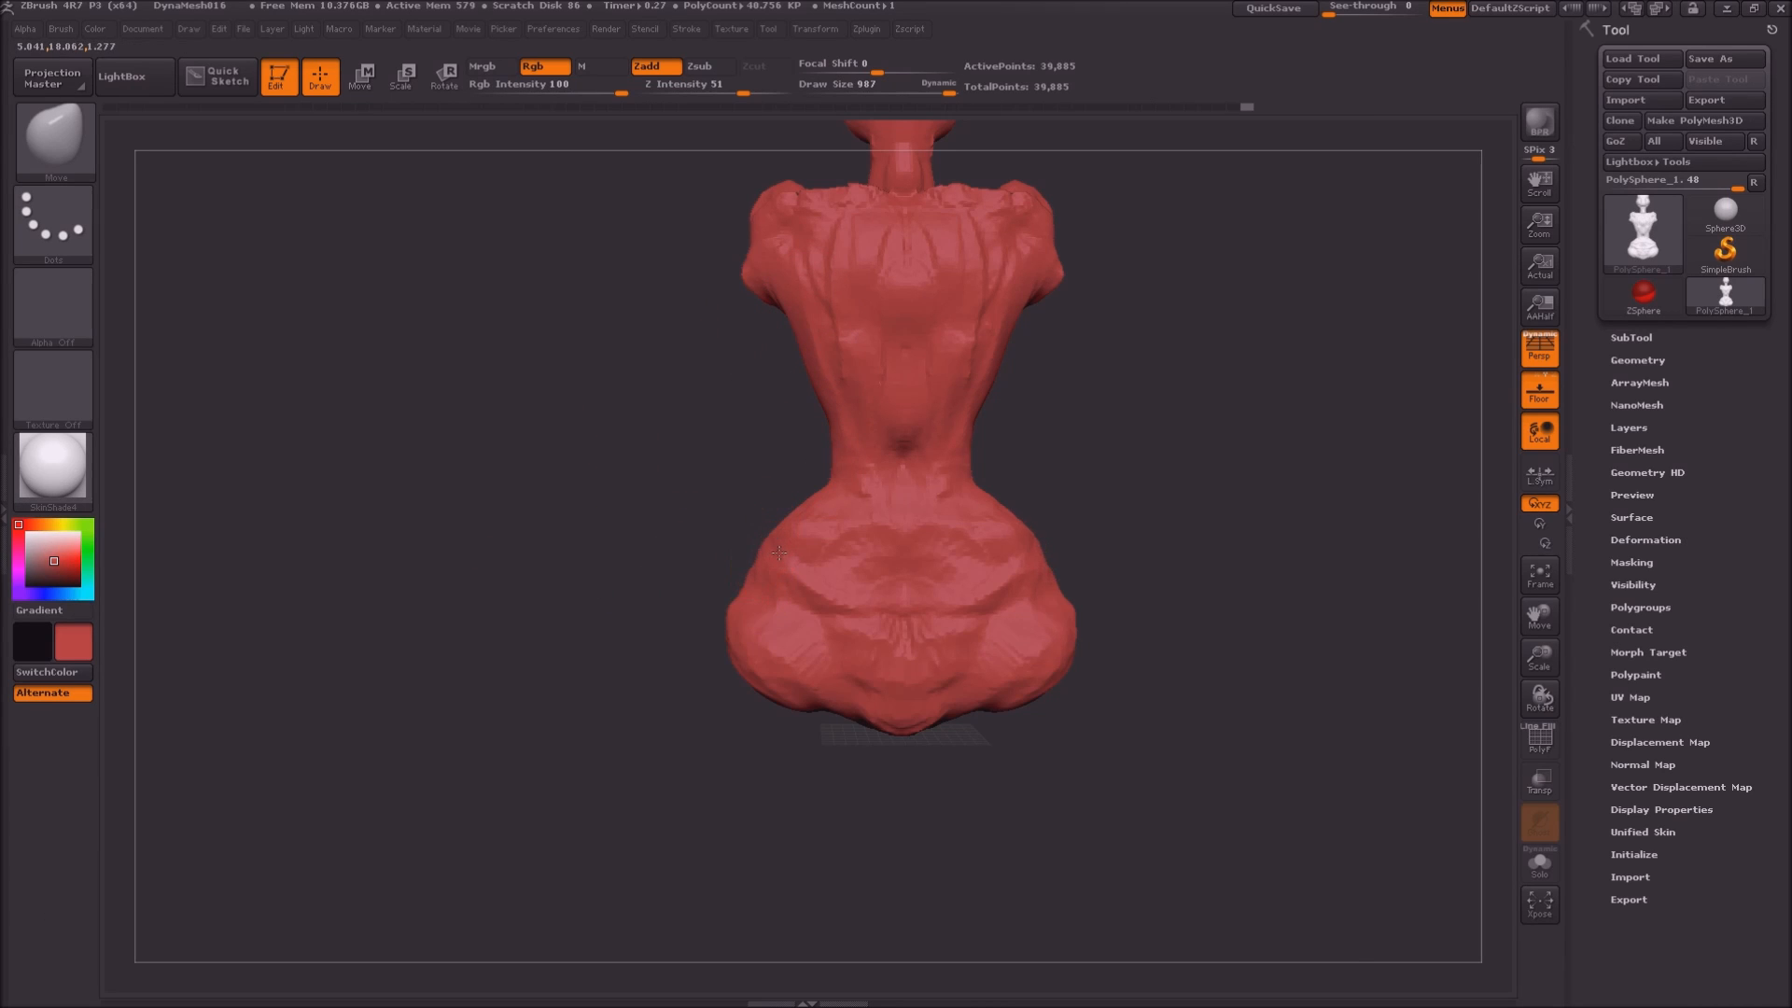
{"action": "left_click", "coordinate": [931, 86], "text": "shift"}
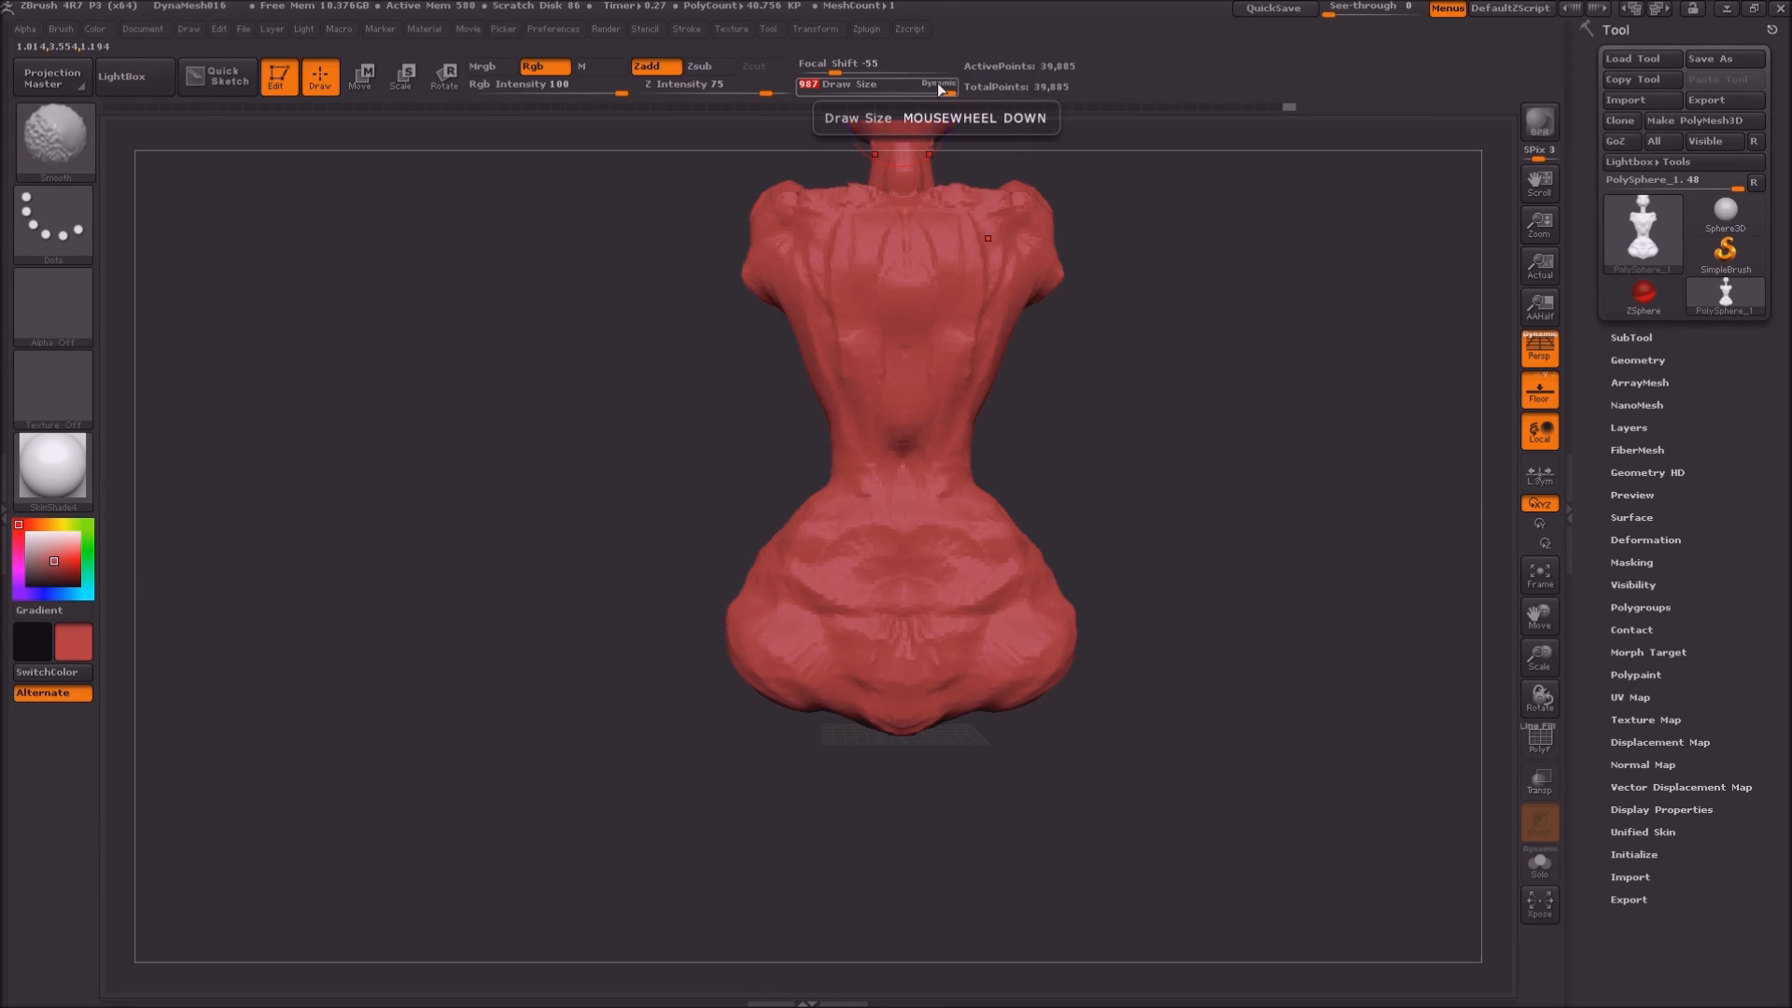
{"action": "left_click_drag", "start_coordinate": [684, 488], "coordinate": [602, 519]}
{"action": "left_click_drag", "start_coordinate": [795, 568], "coordinate": [822, 565]}
{"action": "mouse_move", "coordinate": [767, 627]}
{"action": "left_mouse_down"}
{"action": "mouse_move", "coordinate": [793, 618]}
{"action": "mouse_move", "coordinate": [765, 597]}
{"action": "mouse_move", "coordinate": [917, 597]}
{"action": "mouse_move", "coordinate": [801, 601]}
{"action": "mouse_move", "coordinate": [700, 640]}
{"action": "mouse_move", "coordinate": [865, 644]}
{"action": "left_mouse_up"}
{"action": "left_click_drag", "start_coordinate": [888, 788], "coordinate": [807, 690]}
{"action": "left_click_drag", "start_coordinate": [947, 771], "coordinate": [993, 939], "text": "ctrl"}
{"action": "mouse_move", "coordinate": [891, 855]}
{"action": "left_mouse_down"}
{"action": "mouse_move", "coordinate": [876, 799]}
{"action": "mouse_move", "coordinate": [866, 842]}
{"action": "left_mouse_up"}
Try building up the lower hips and tops of the thighs with ClayBuildup strokes
{"action": "key", "text": "b"}
{"action": "key", "text": "c"}
{"action": "key", "text": "b"}
{"action": "left_click_drag", "start_coordinate": [1009, 701], "coordinate": [821, 717]}
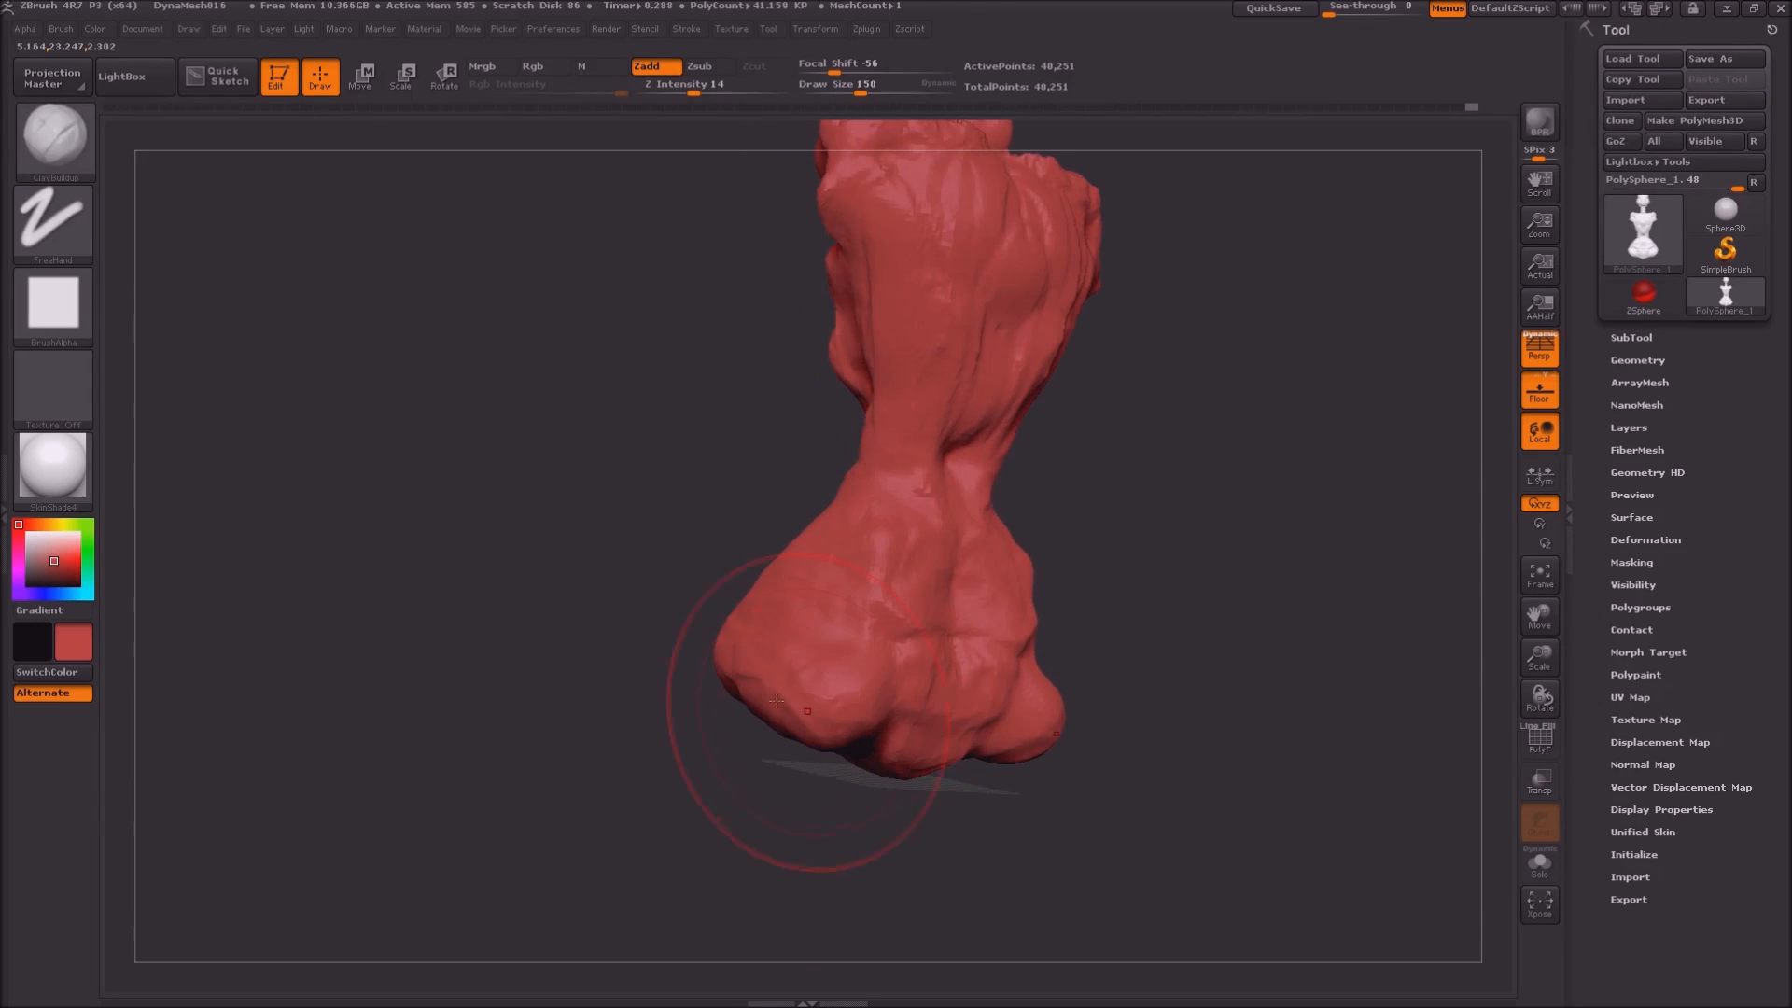
{"action": "left_click_drag", "start_coordinate": [696, 647], "coordinate": [868, 683]}
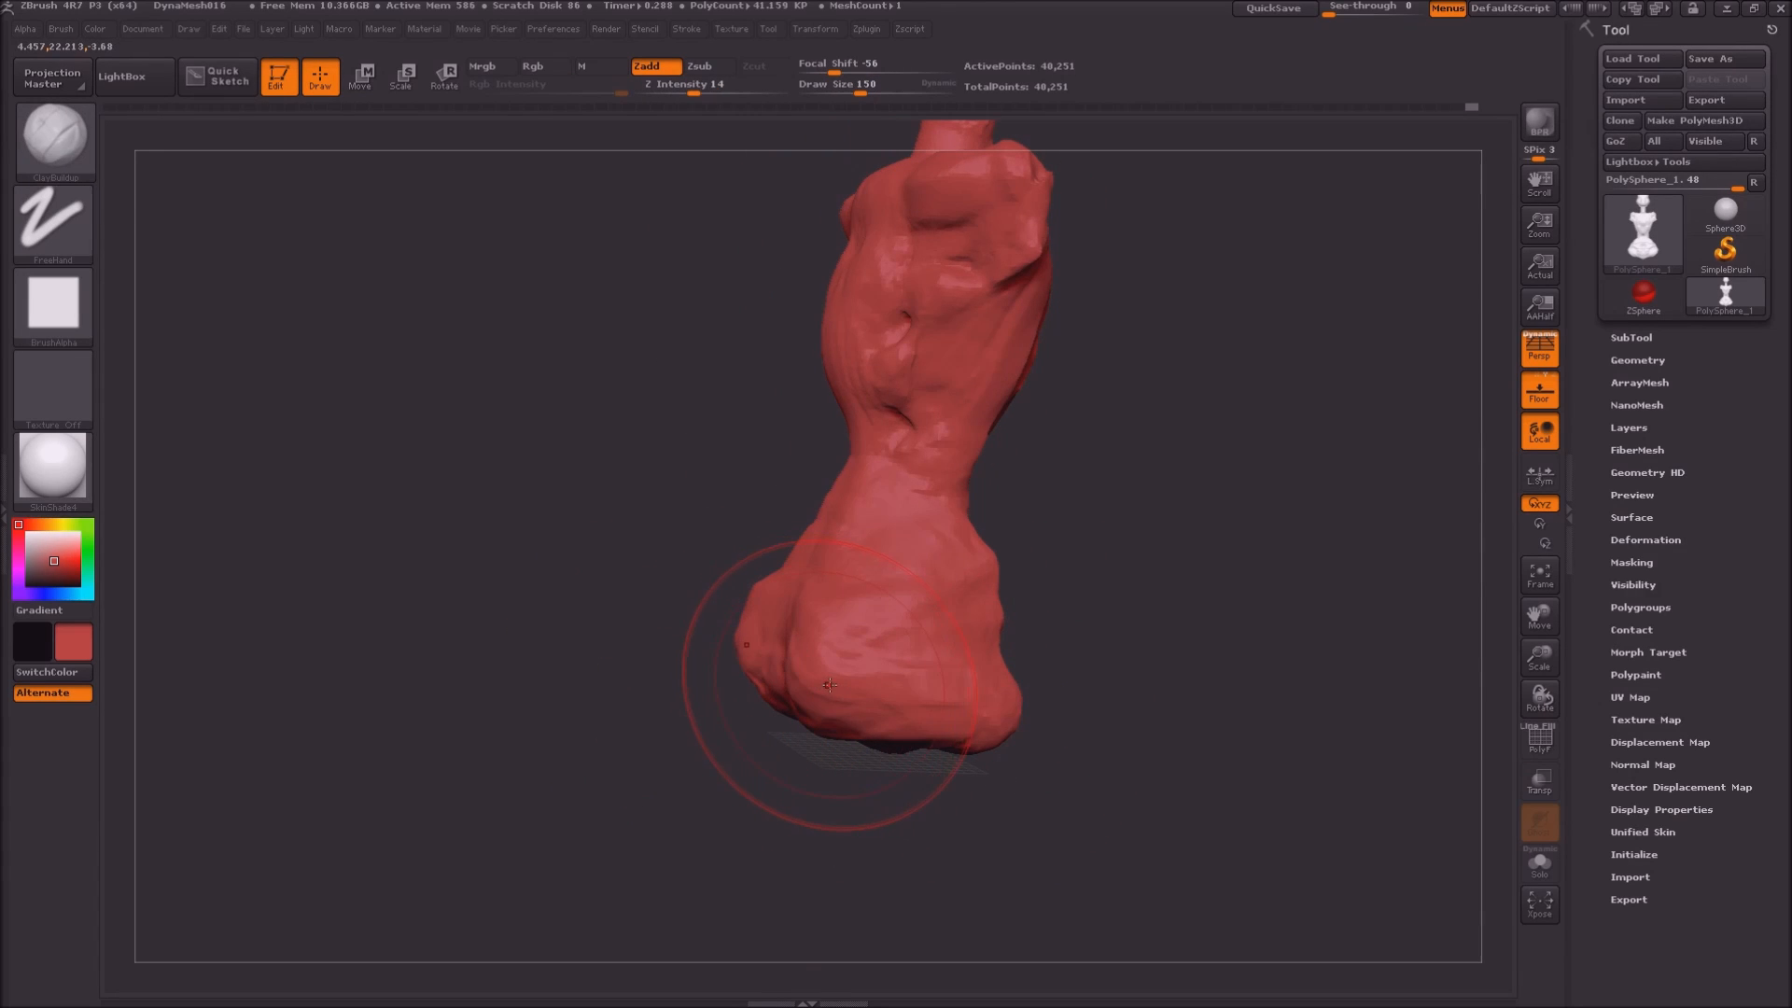
Undo the recent hip and pelvis sculpting back to the smaller, rounder pelvis shape
{"action": "key", "text": "ctrl+z"}
{"action": "key", "text": "ctrl+z"}
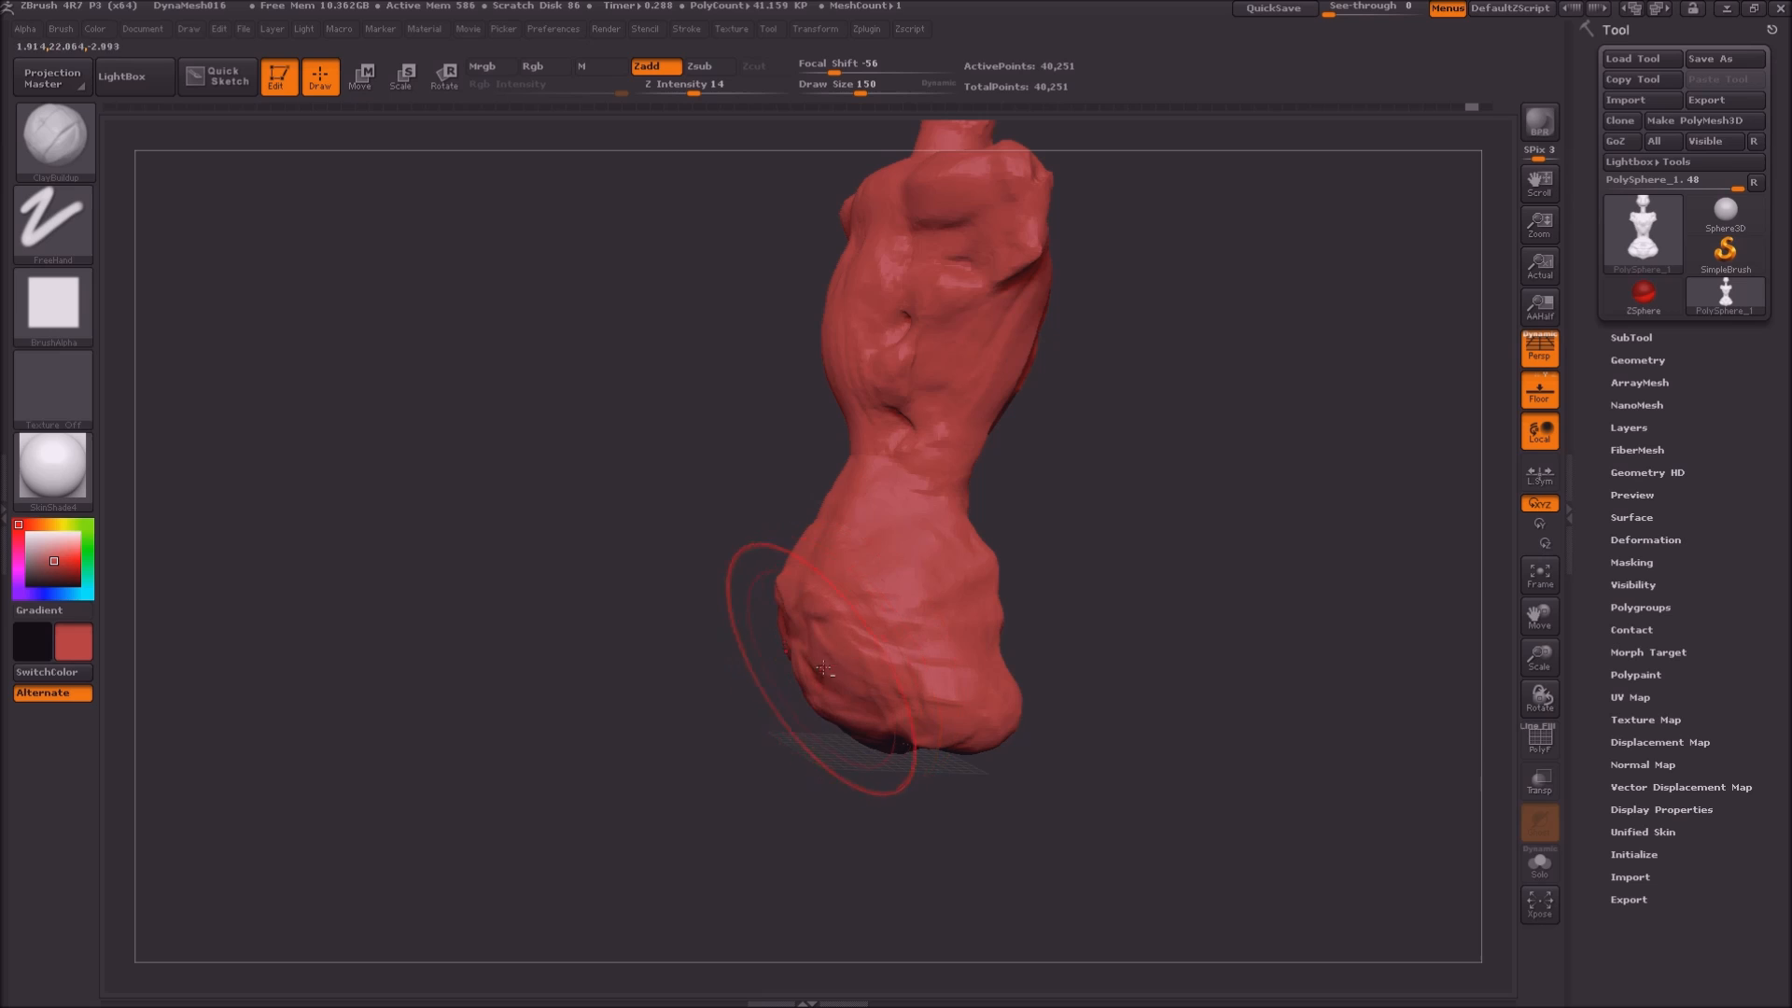
{"action": "key", "text": "ctrl+z"}
{"action": "key", "text": "ctrl+z"}
{"action": "key", "text": "ctrl+z"}
{"action": "key", "text": "ctrl+z"}
{"action": "key", "text": "ctrl+z"}
{"action": "key", "text": "ctrl+z"}
{"action": "key", "text": "ctrl+z"}
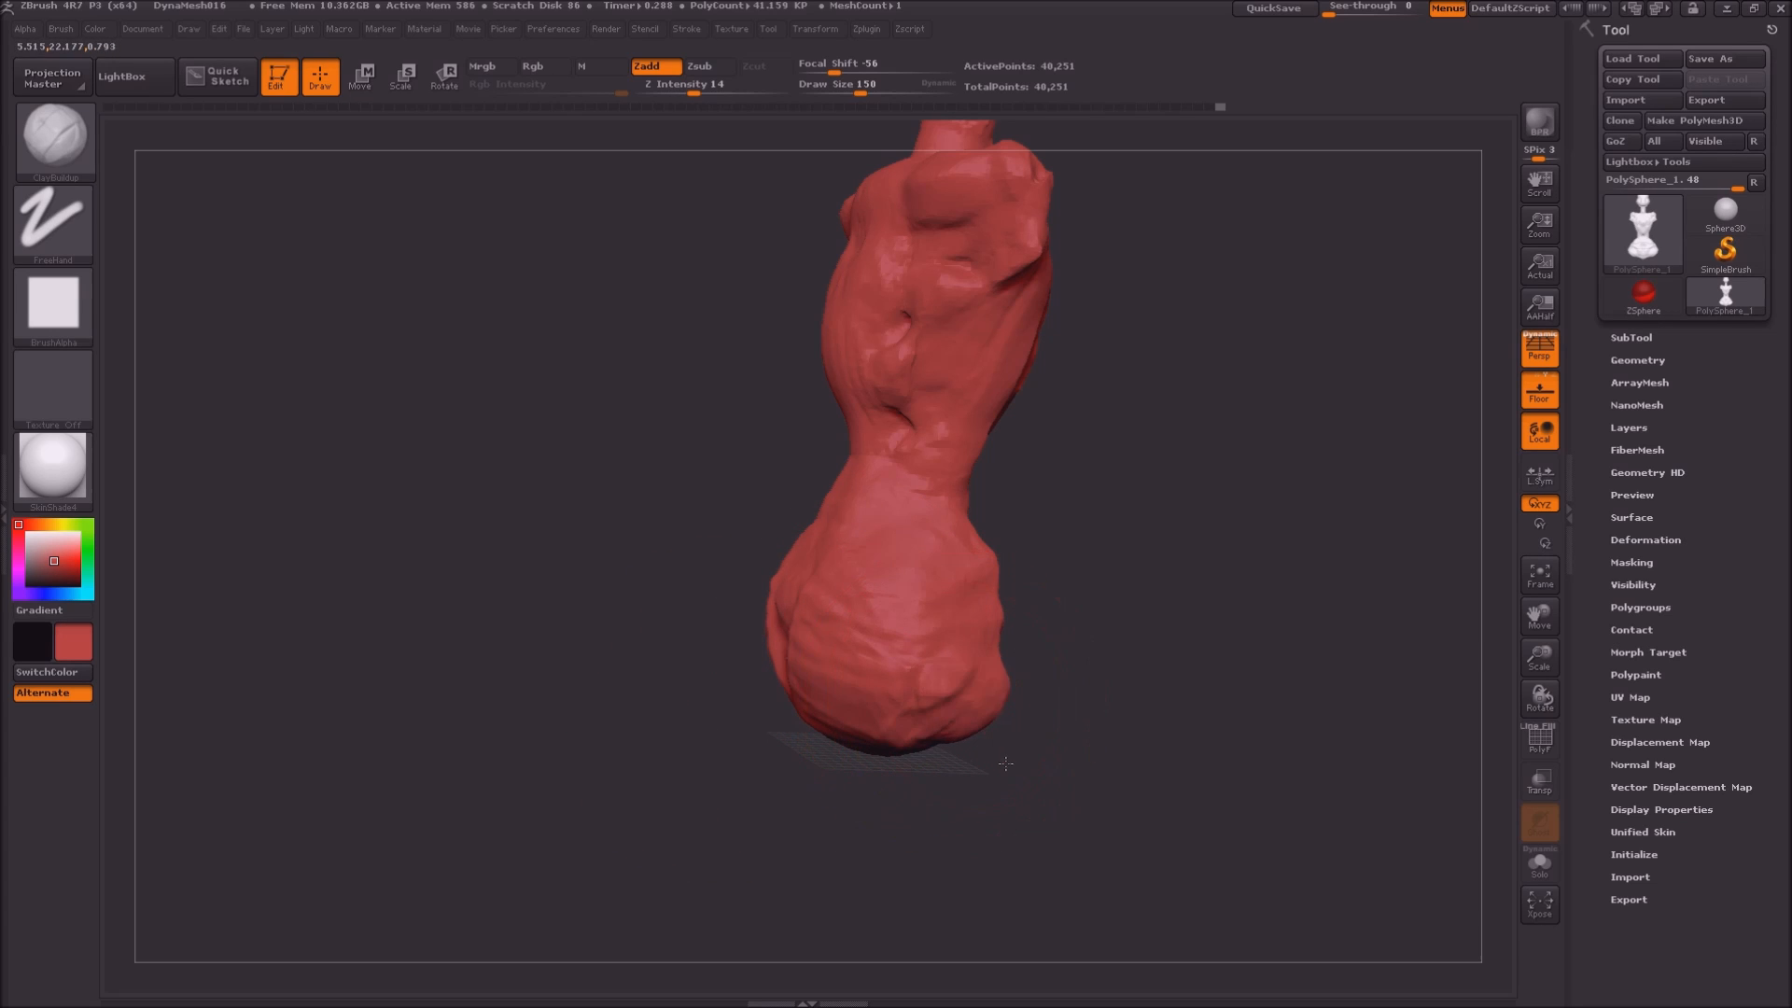
{"action": "key", "text": "ctrl+z"}
{"action": "key", "text": "ctrl+z"}
{"action": "key", "text": "ctrl+z"}
{"action": "key", "text": "ctrl+z"}
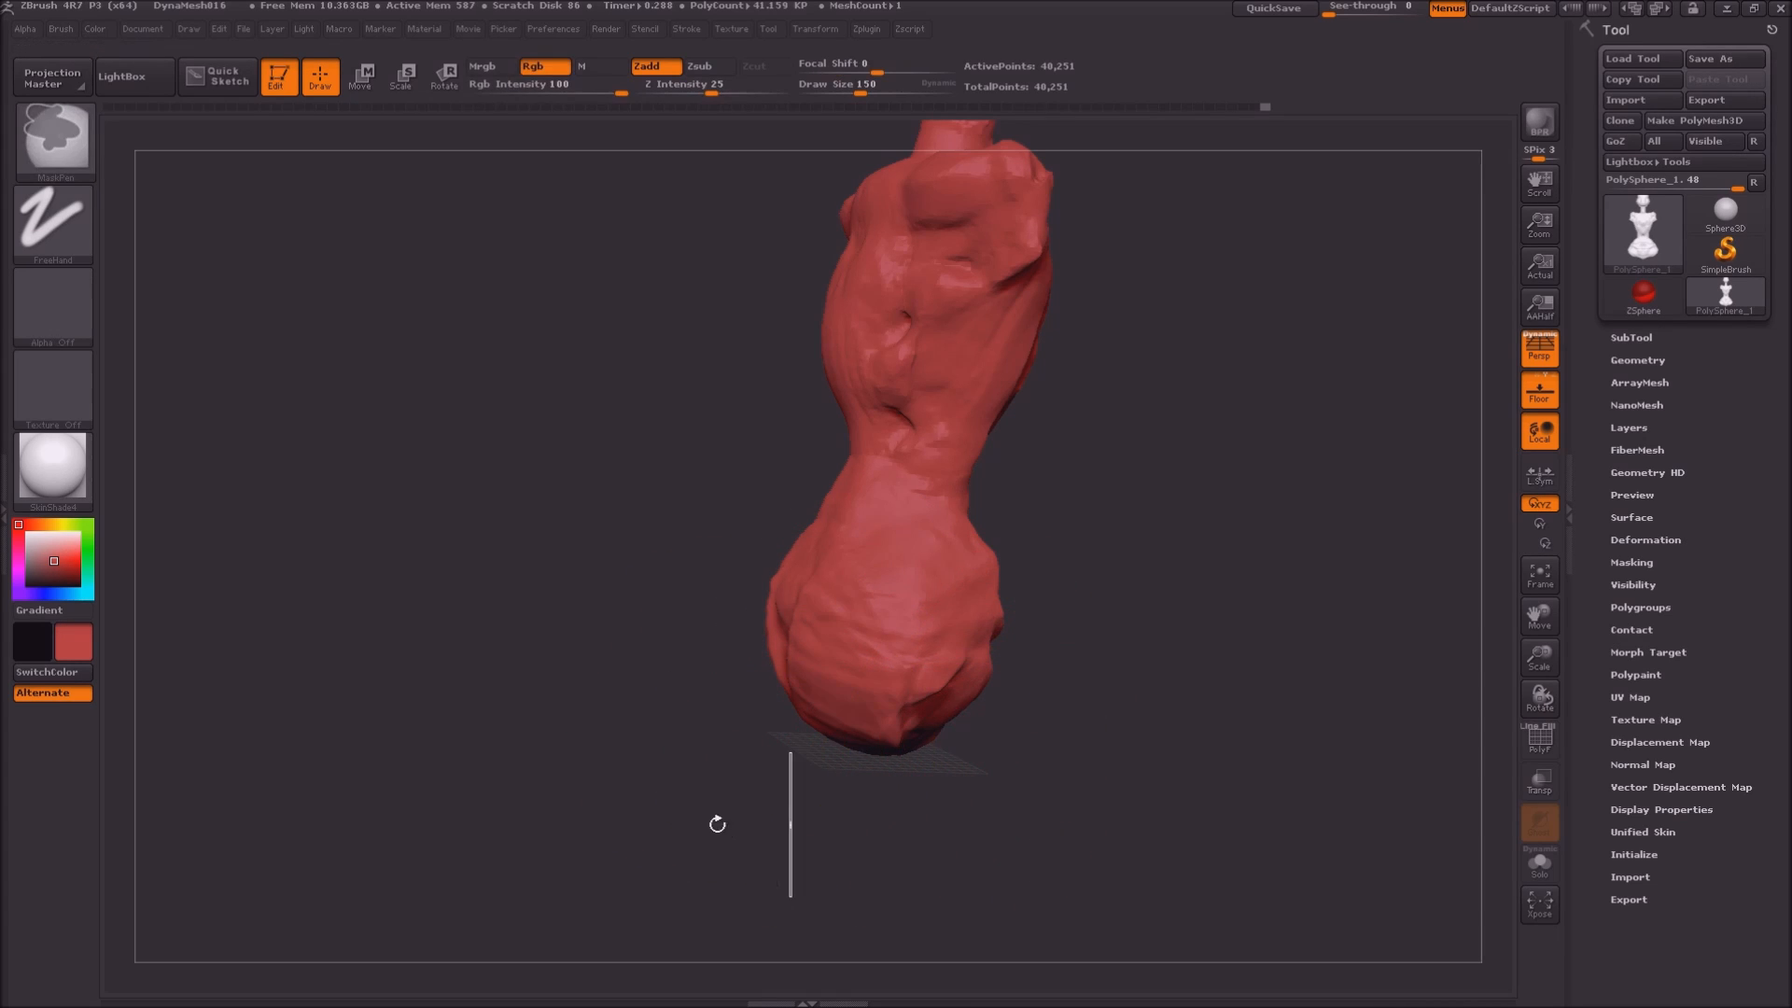
Pull a pair of short legs down from the pelvis with the SnakeHook brush and remesh with DynaMesh
{"action": "left_click_drag", "start_coordinate": [799, 801], "coordinate": [637, 670], "text": "alt"}
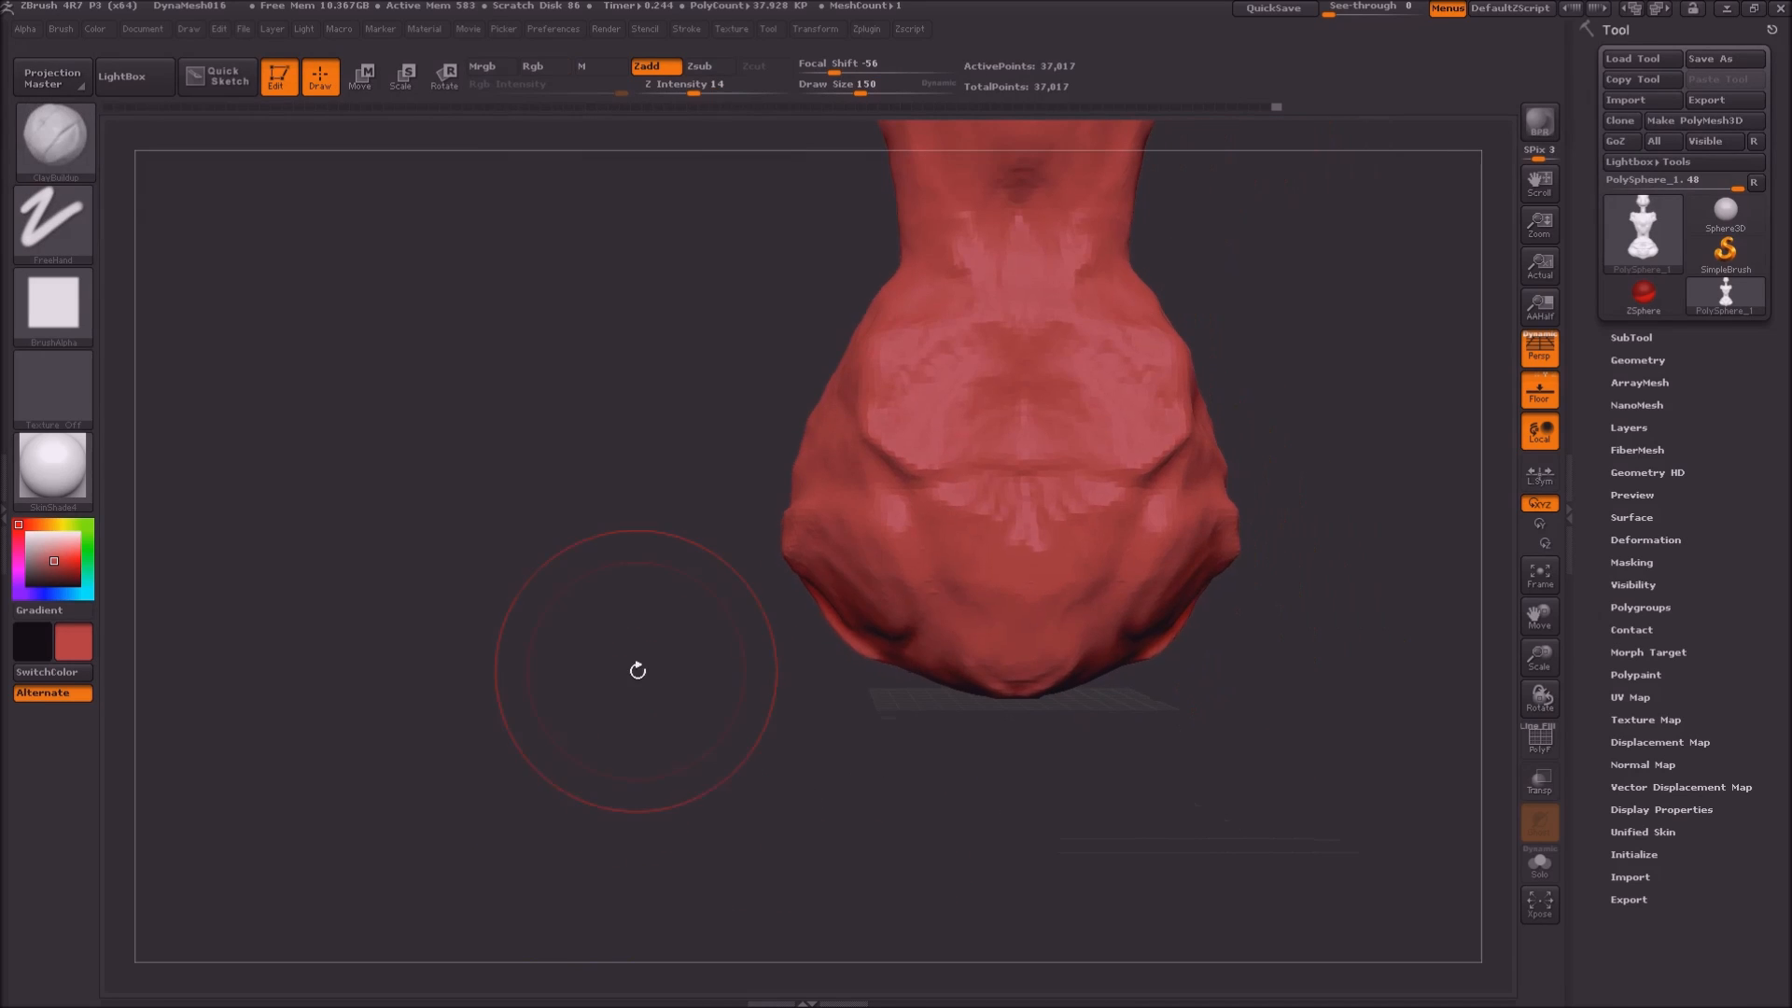
{"action": "key", "text": "b"}
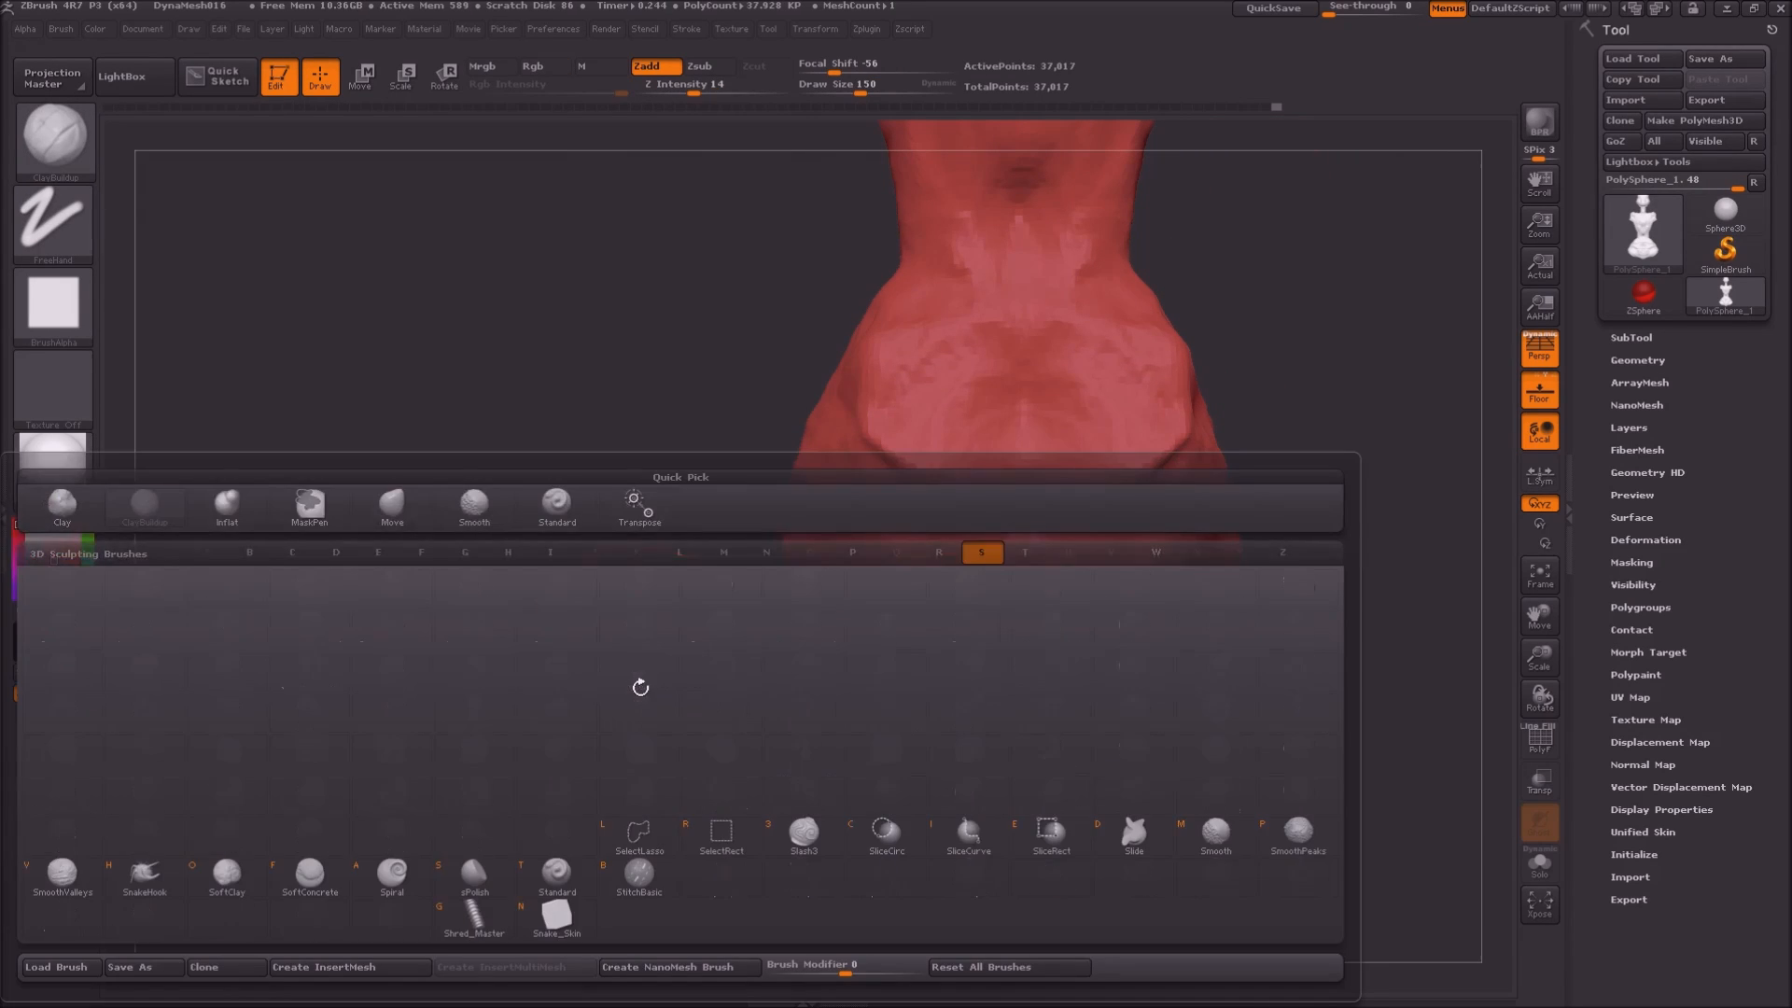
{"action": "key", "text": "s"}
{"action": "key", "text": "h"}
{"action": "right_click_drag", "start_coordinate": [784, 687], "coordinate": [767, 821], "text": "ctrl"}
{"action": "left_click_drag", "start_coordinate": [817, 570], "coordinate": [701, 850]}
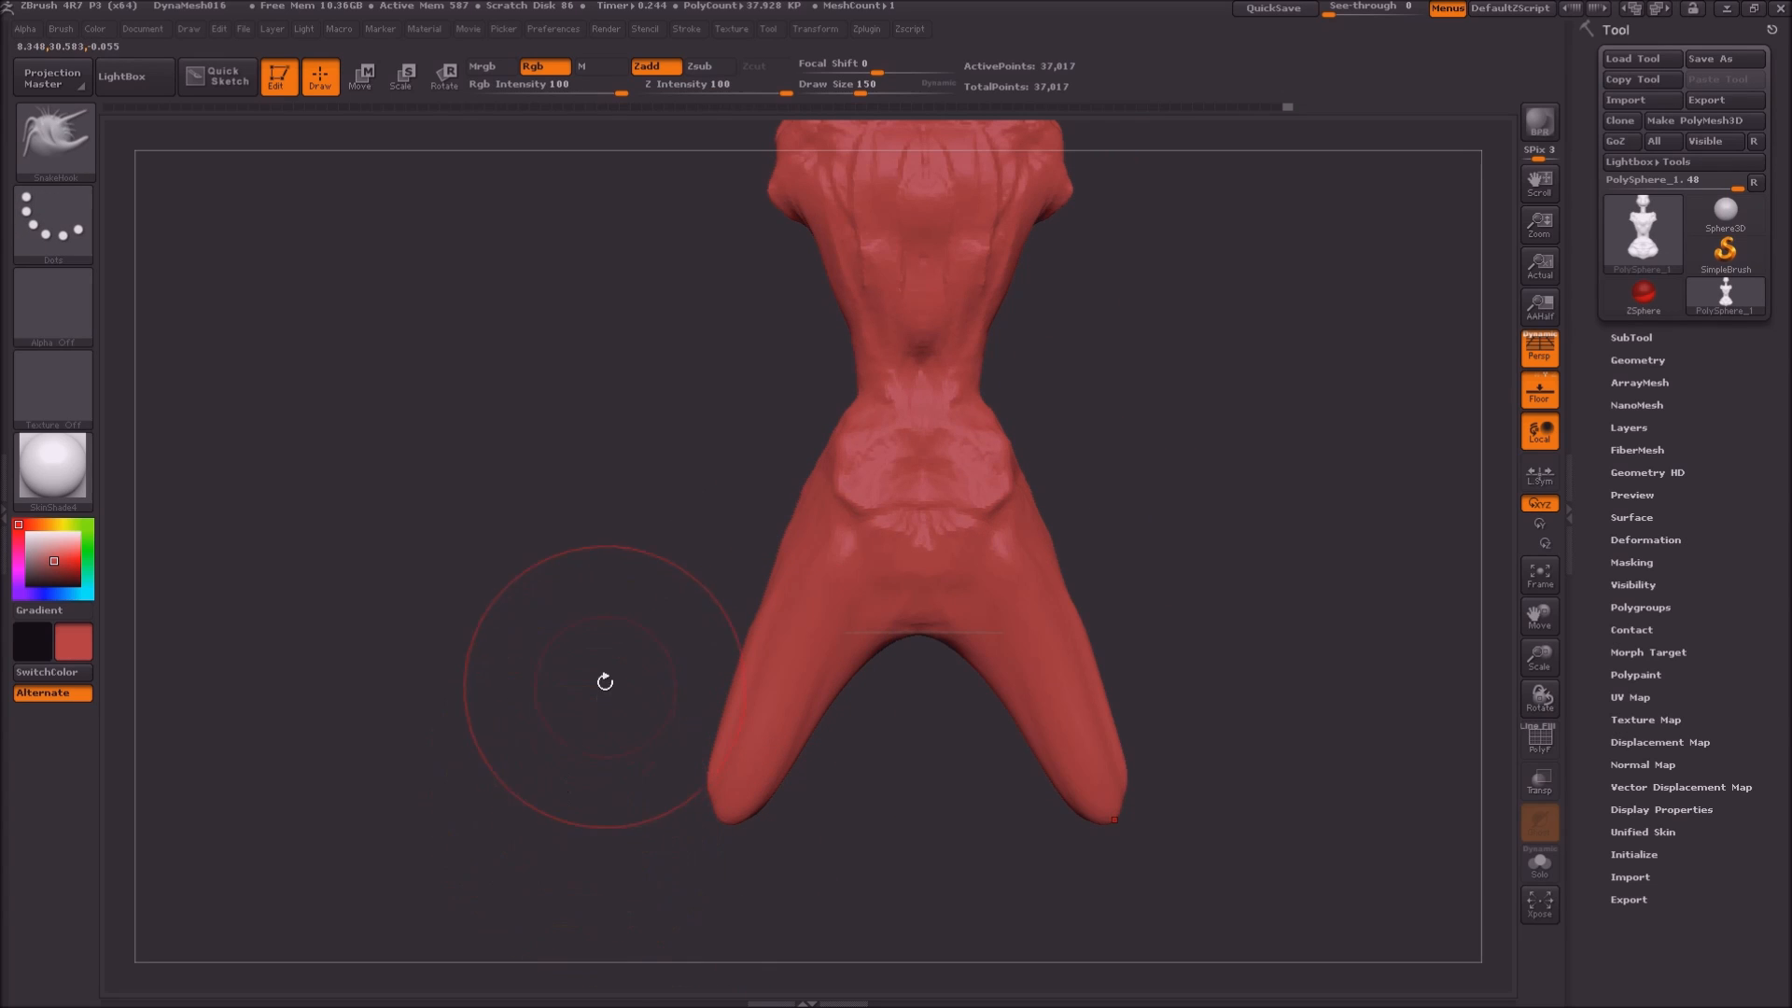
{"action": "left_click_drag", "start_coordinate": [584, 910], "coordinate": [615, 639], "text": "alt"}
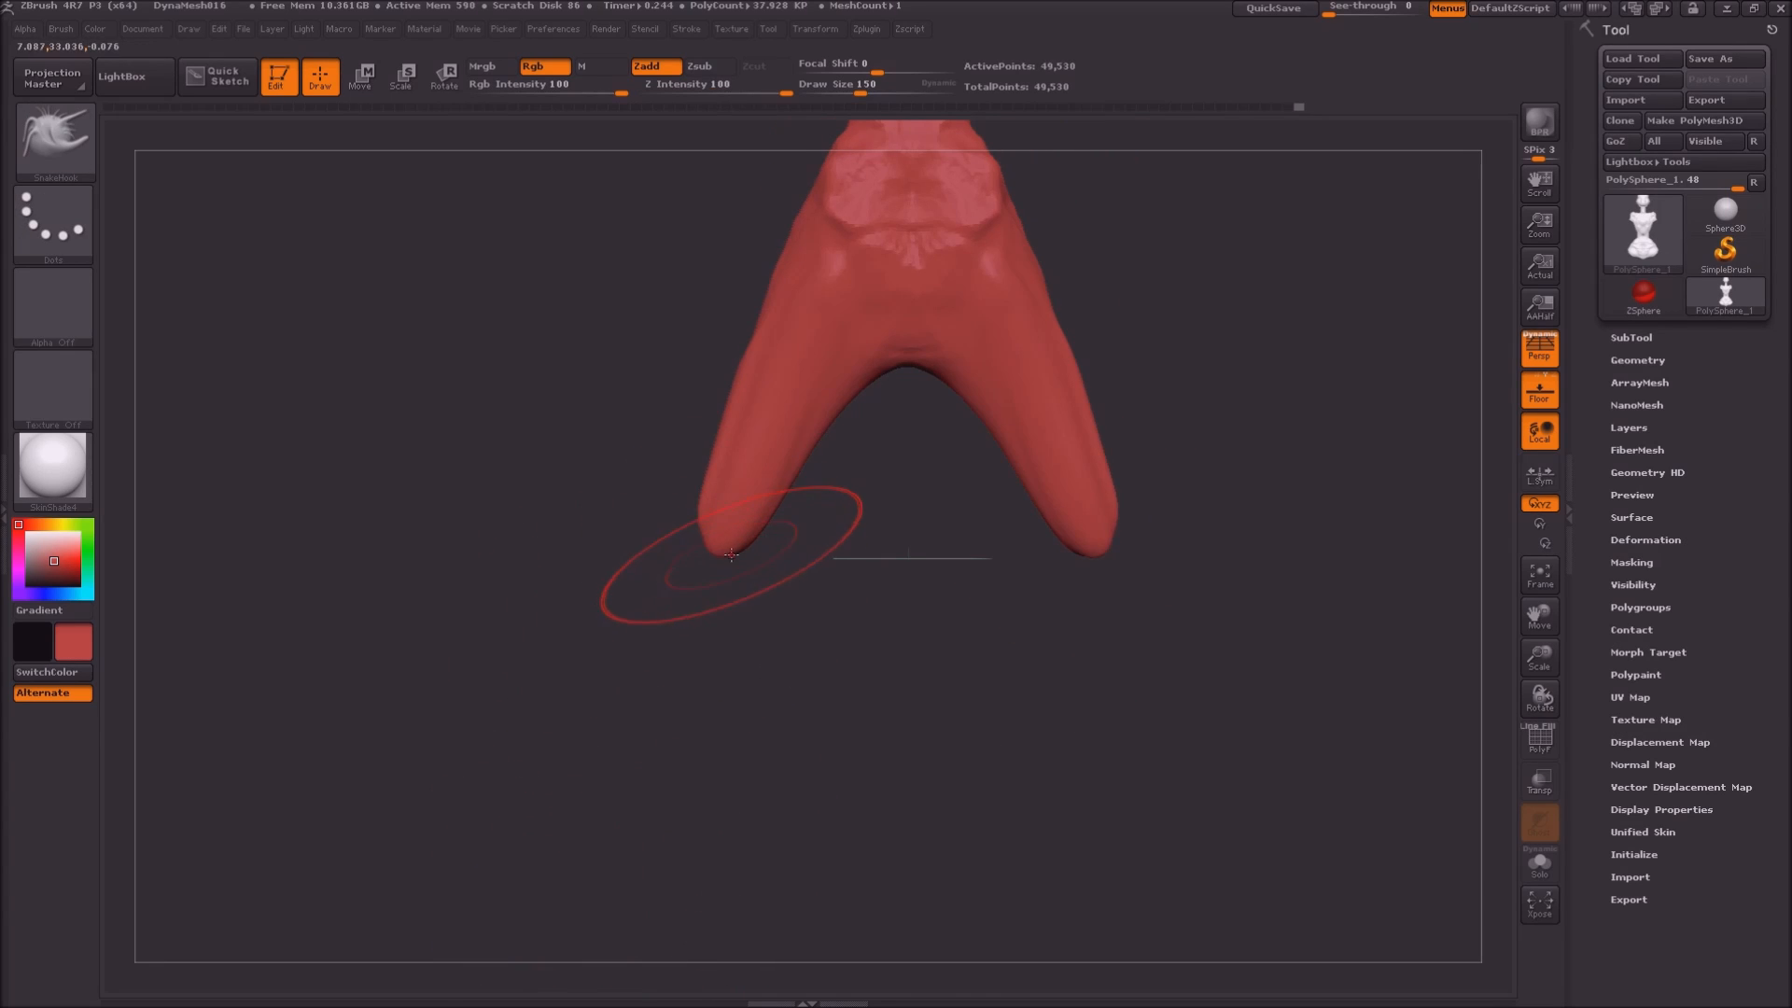
Lengthen the legs with SnakeHook and bow them outward at draw size 304, remeshing with DynaMesh
{"action": "left_click_drag", "start_coordinate": [731, 554], "coordinate": [803, 996]}
{"action": "left_click_drag", "start_coordinate": [552, 541], "coordinate": [565, 745], "text": "ctrl"}
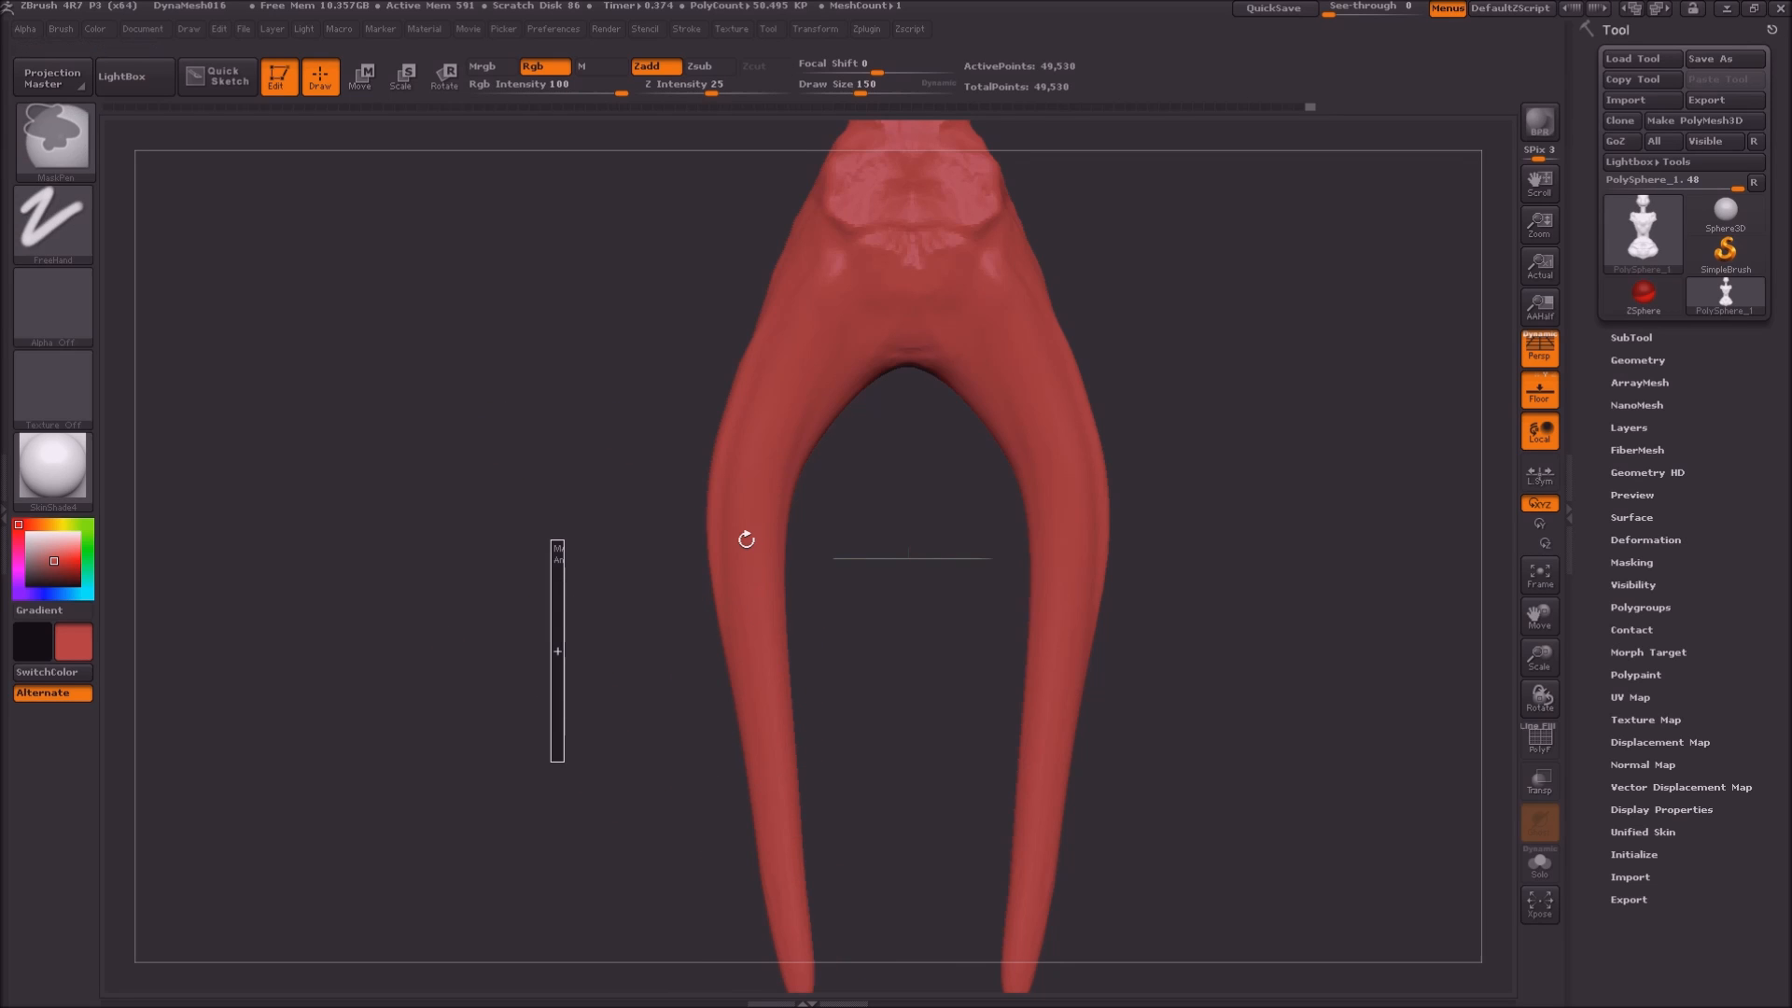
{"action": "key", "text": "s"}
{"action": "mouse_move", "coordinate": [746, 539]}
{"action": "left_mouse_down"}
{"action": "mouse_move", "coordinate": [771, 538]}
{"action": "mouse_move", "coordinate": [722, 616]}
{"action": "mouse_move", "coordinate": [764, 761]}
{"action": "left_mouse_up"}
{"action": "left_click_drag", "start_coordinate": [780, 870], "coordinate": [732, 882]}
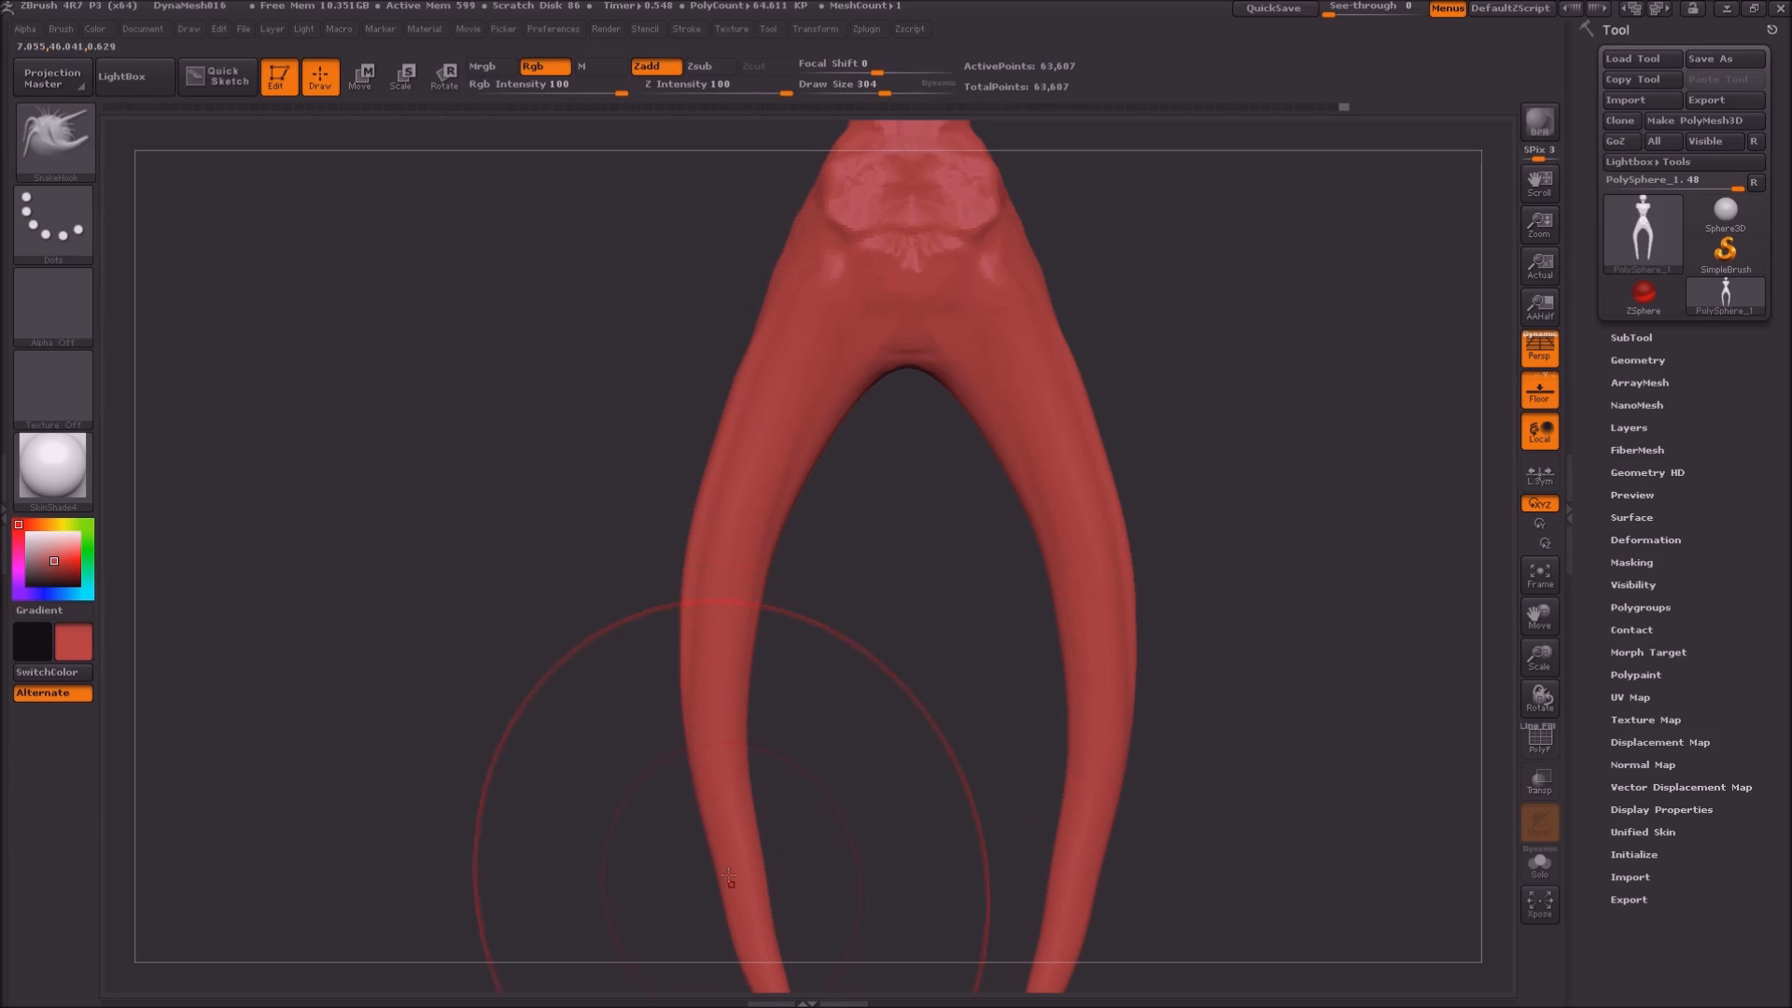
{"action": "left_click_drag", "start_coordinate": [504, 648], "coordinate": [516, 873], "text": "ctrl"}
Adjust the curve of the long legs against the whole figure with the SnakeHook brush
{"action": "right_click_drag", "start_coordinate": [569, 683], "coordinate": [551, 547], "text": "ctrl"}
{"action": "mouse_move", "coordinate": [592, 777]}
{"action": "left_mouse_down"}
{"action": "mouse_move", "coordinate": [520, 397]}
{"action": "mouse_move", "coordinate": [540, 619]}
{"action": "mouse_move", "coordinate": [412, 560]}
{"action": "mouse_move", "coordinate": [866, 480]}
{"action": "mouse_move", "coordinate": [828, 332]}
{"action": "mouse_move", "coordinate": [827, 444]}
{"action": "mouse_move", "coordinate": [679, 508]}
{"action": "left_mouse_up"}
{"action": "right_click_drag", "start_coordinate": [796, 467], "coordinate": [799, 535], "text": "ctrl"}
{"action": "left_click_drag", "start_coordinate": [799, 536], "coordinate": [688, 543]}
{"action": "right_click_drag", "start_coordinate": [838, 458], "coordinate": [671, 551], "text": "alt"}
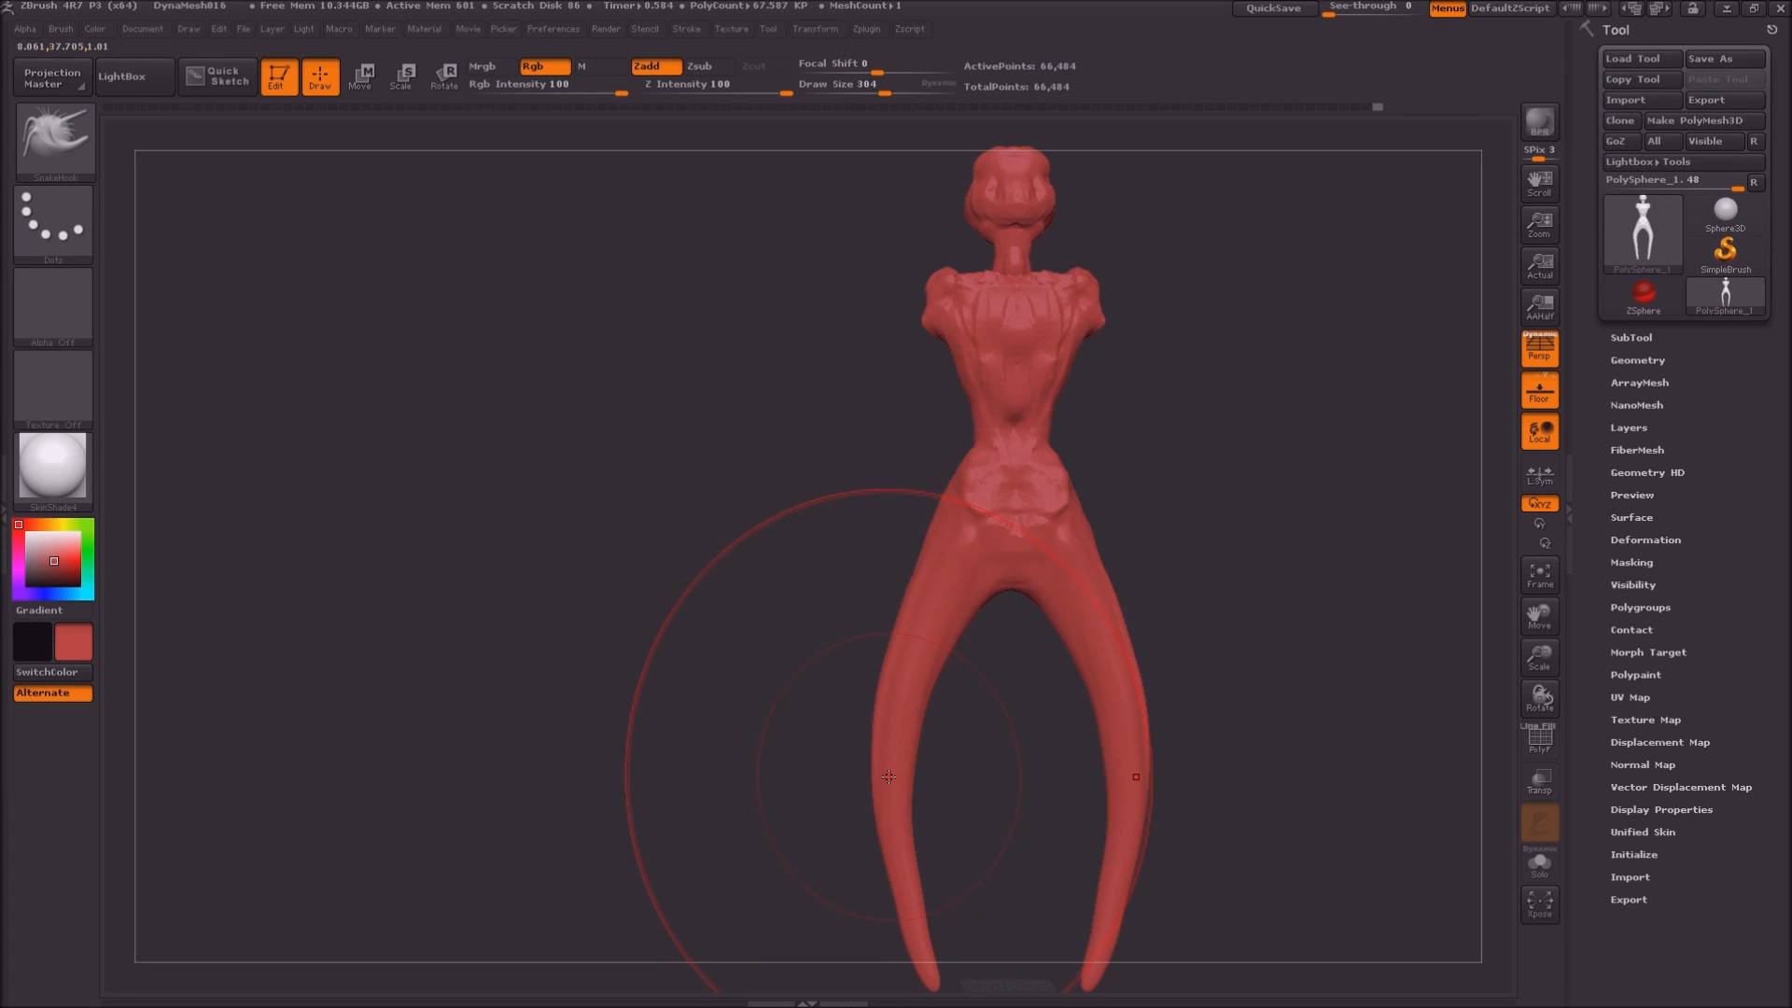
{"action": "left_click_drag", "start_coordinate": [887, 777], "coordinate": [867, 779]}
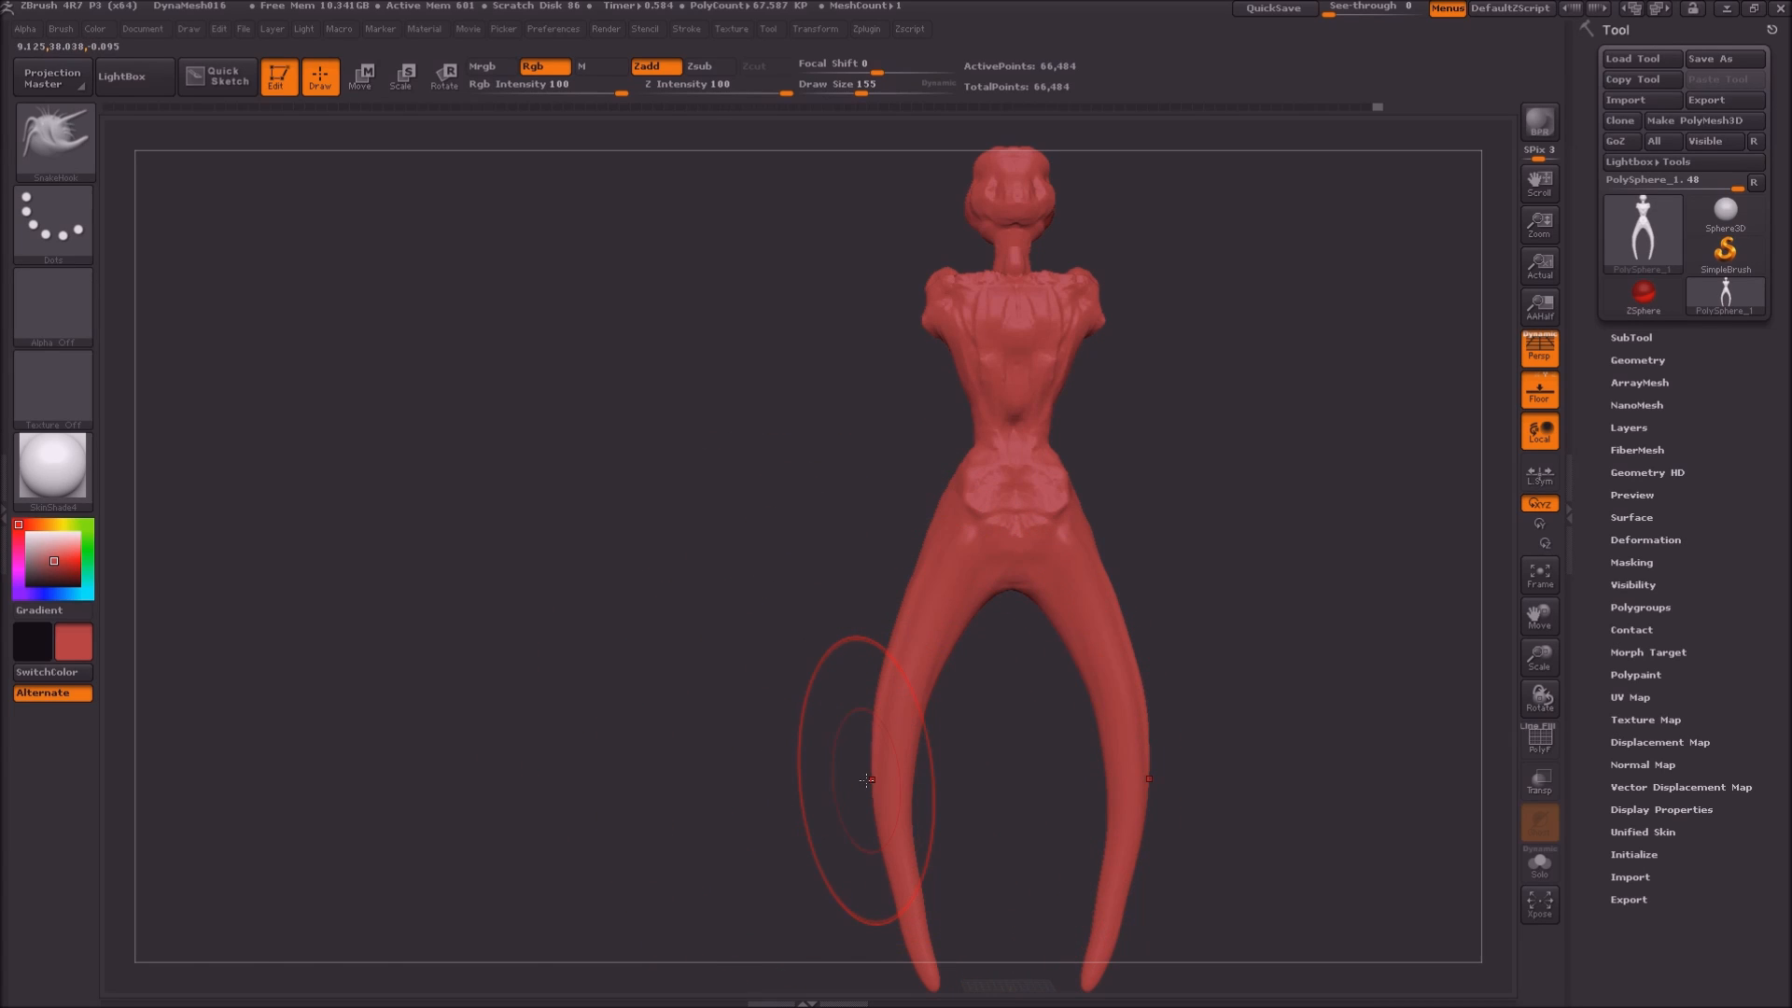
Add ClayBuildup strokes across the upper thighs of the long legs at draw size 155
{"action": "key", "text": "b"}
{"action": "key", "text": "c"}
{"action": "key", "text": "b"}
{"action": "right_click_drag", "start_coordinate": [602, 910], "coordinate": [577, 790], "text": "alt"}
{"action": "key", "text": "shift"}
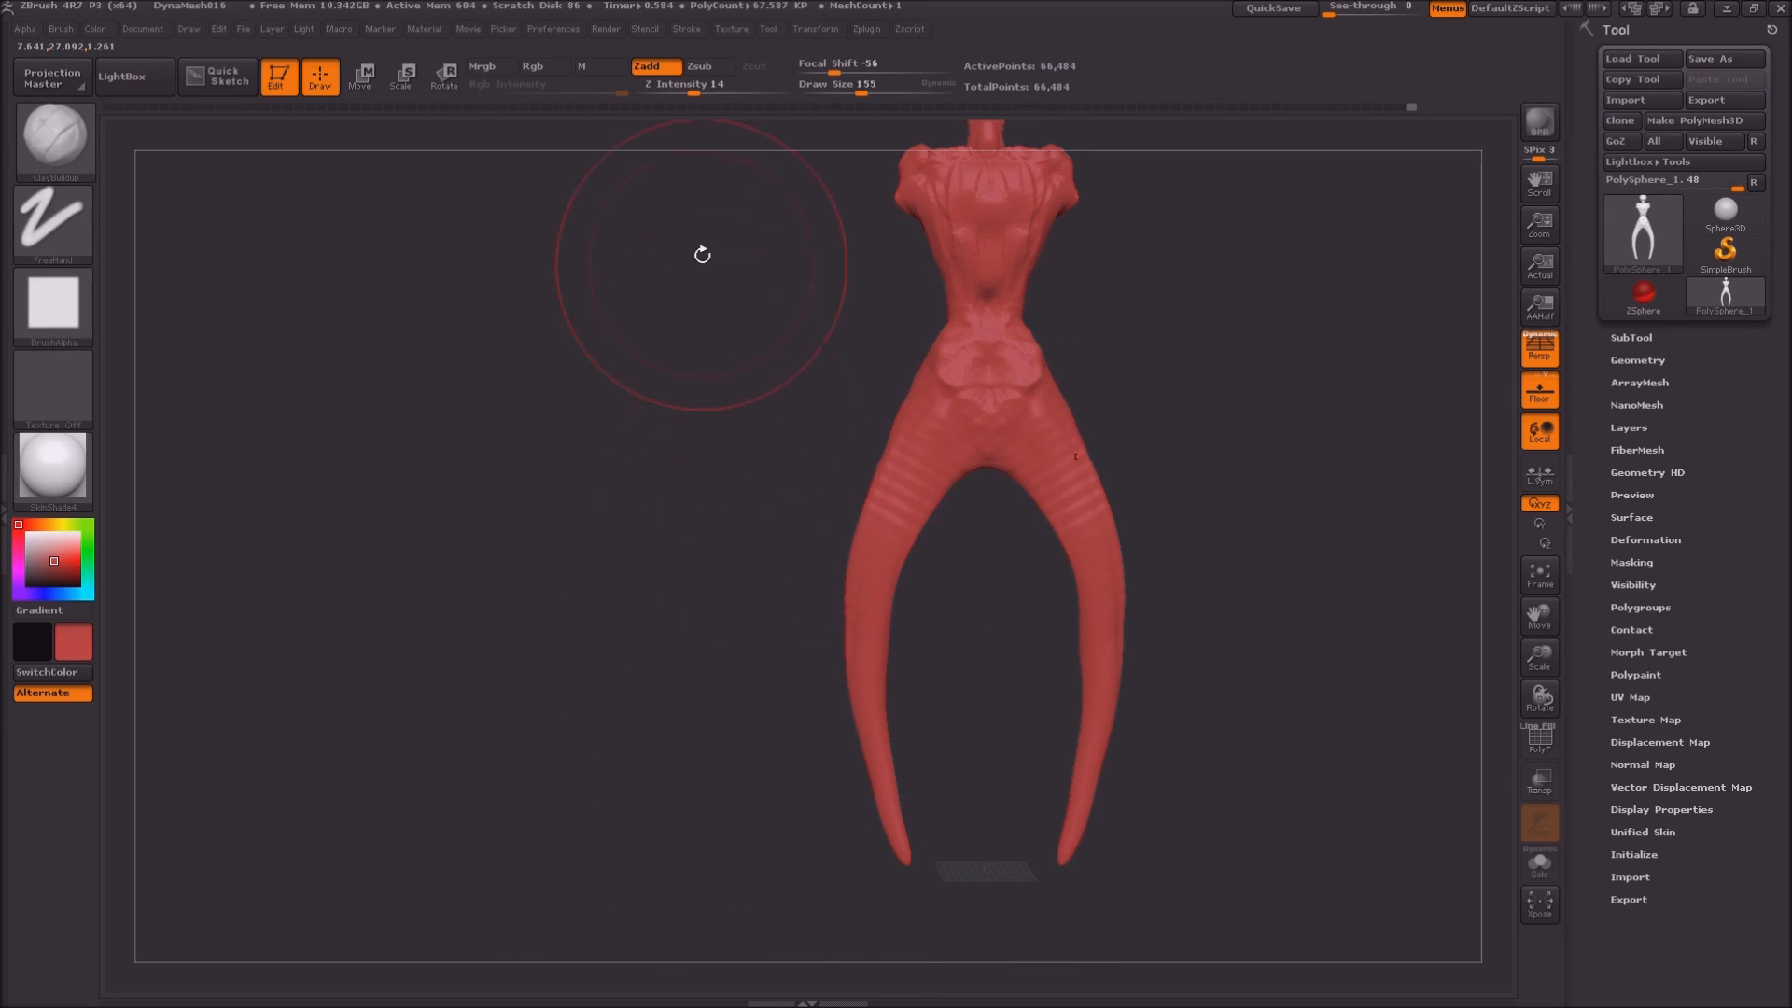
{"action": "right_click_drag", "start_coordinate": [613, 502], "coordinate": [699, 557]}
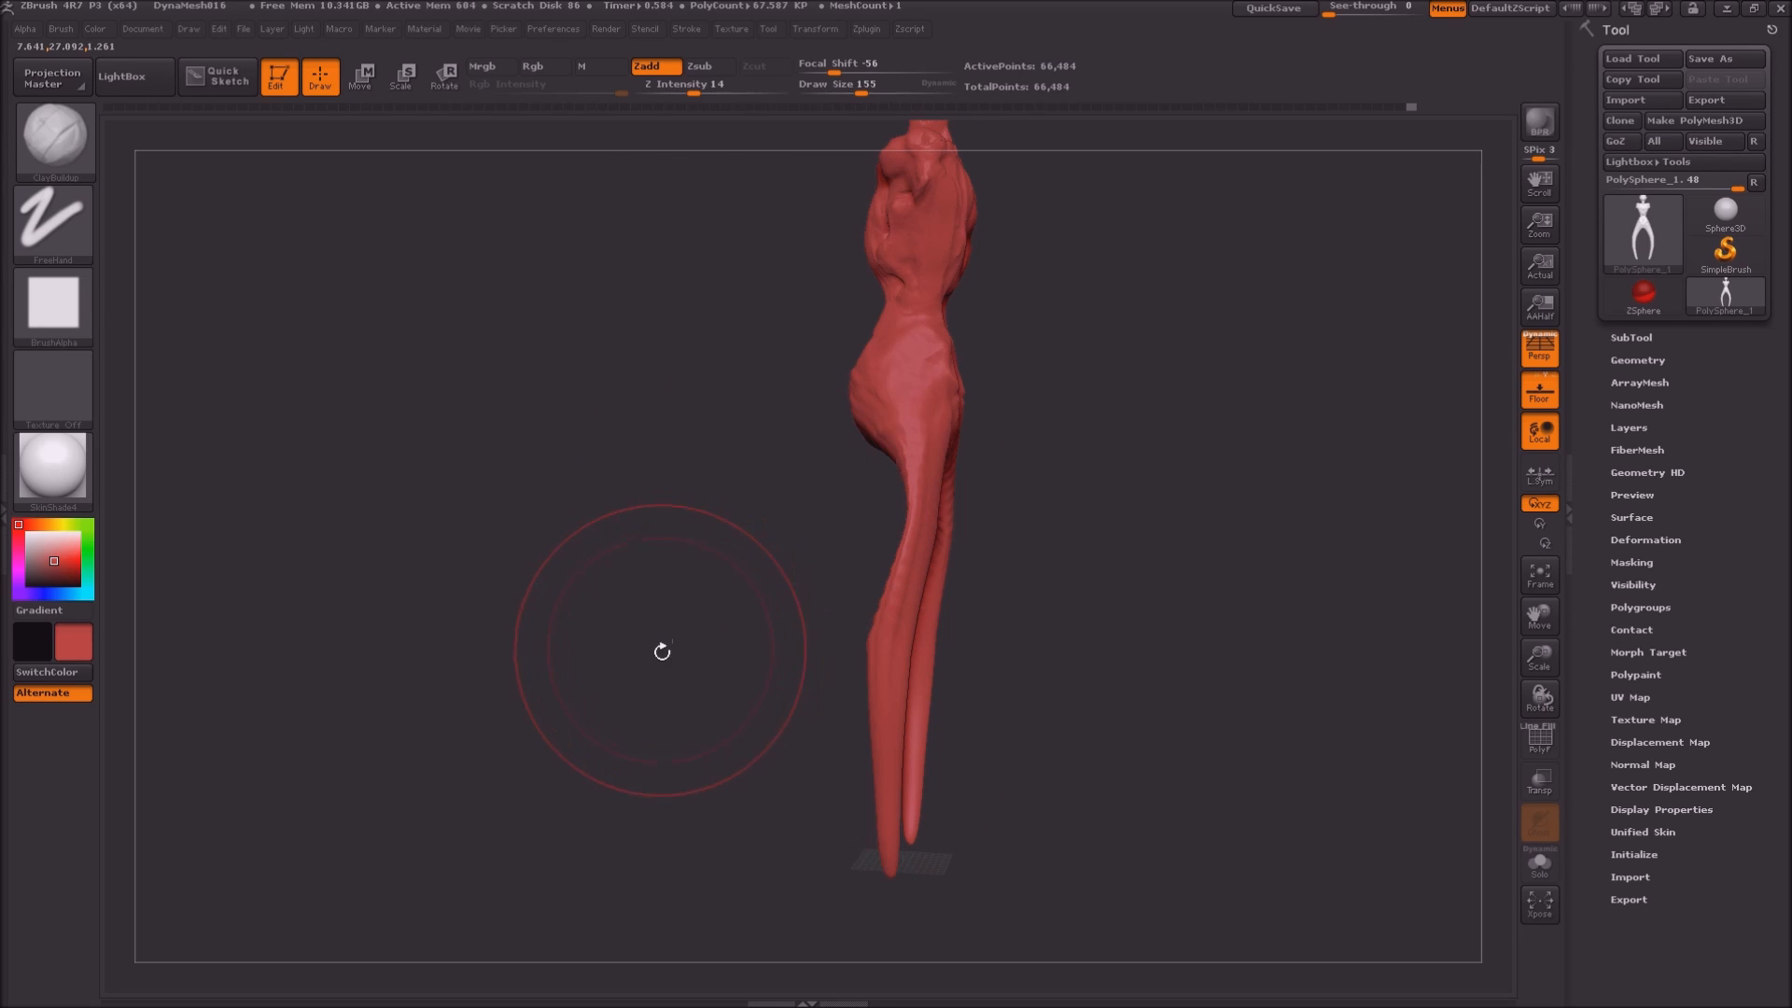
Undo the thigh strokes and the leg lengthening, back to the short leg stubs
{"action": "key", "text": "ctrl+z"}
{"action": "key", "text": "ctrl+z"}
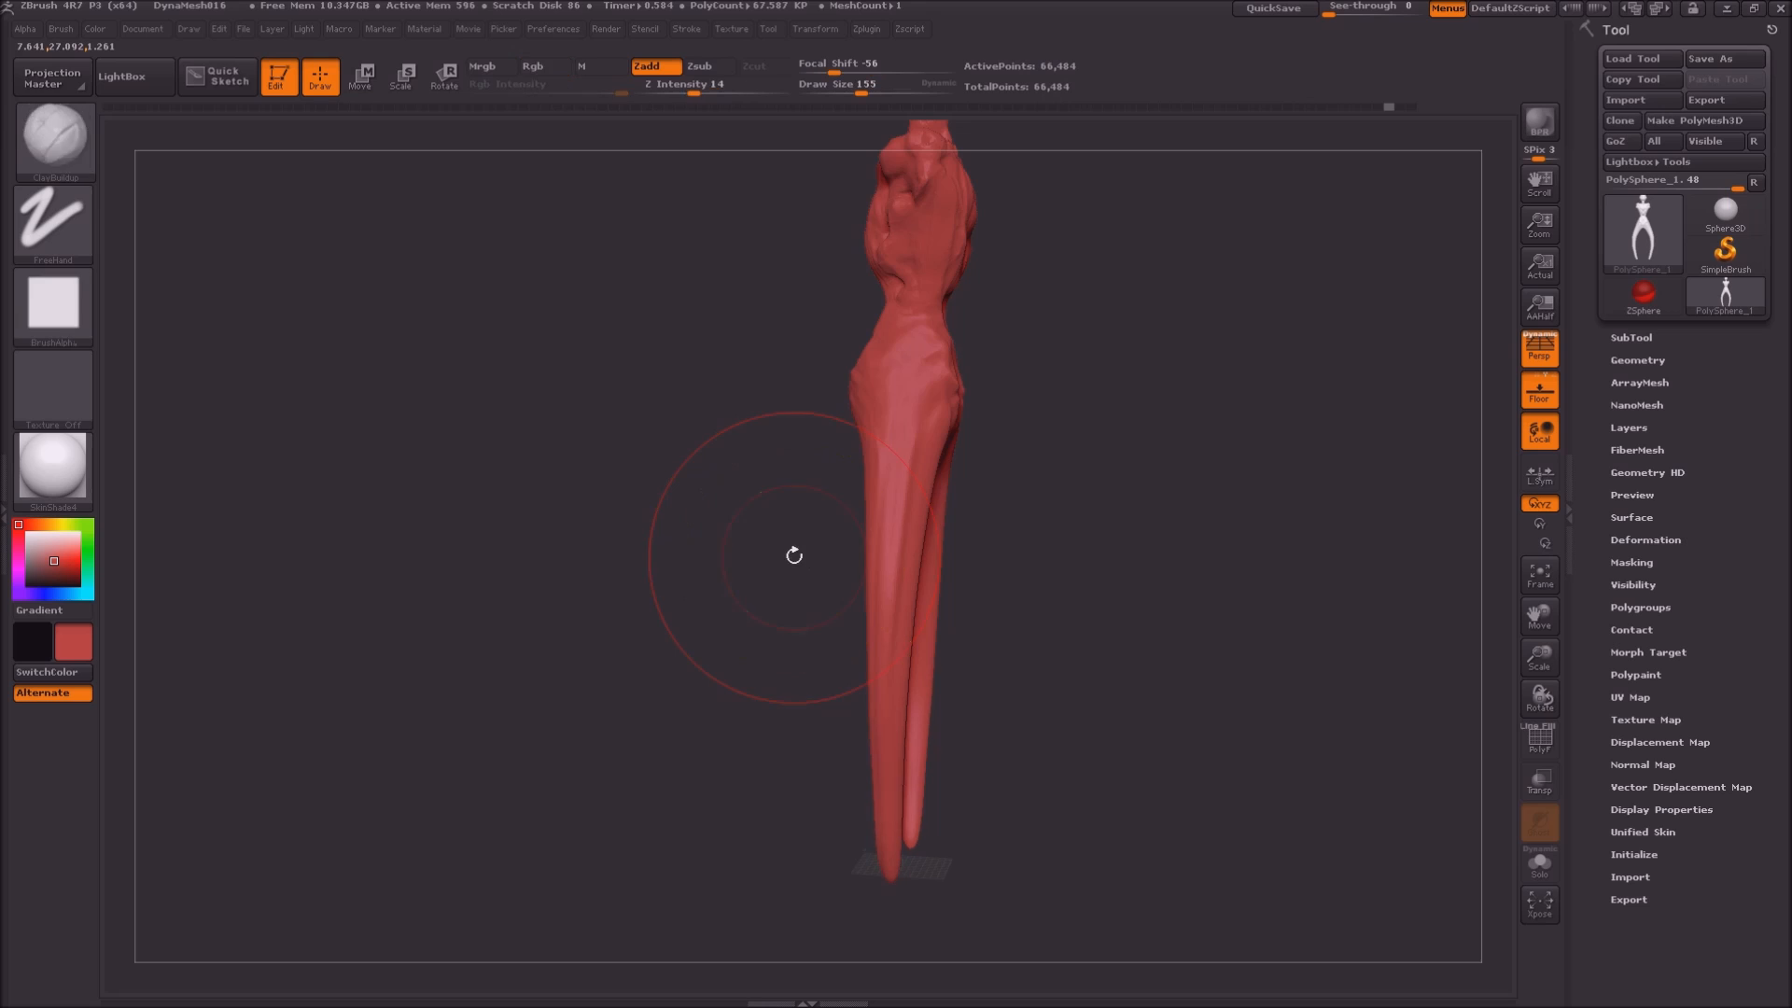
{"action": "key", "text": "ctrl"}
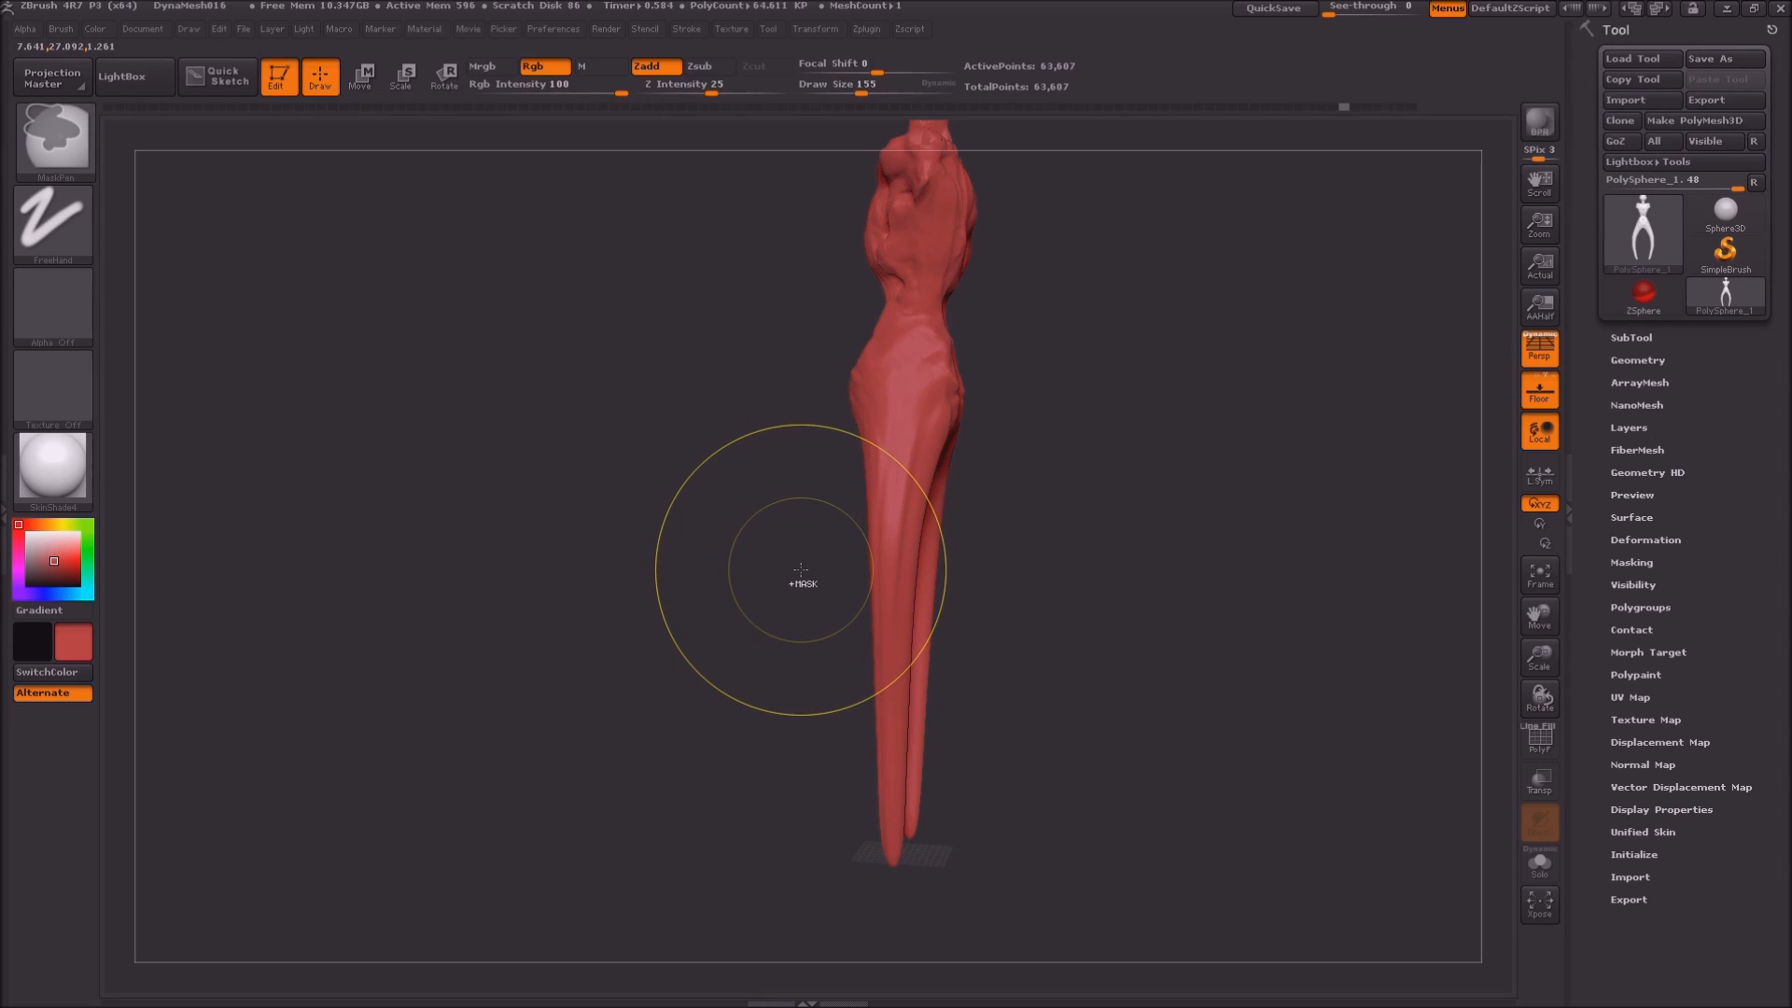
{"action": "key", "text": "ctrl+z"}
{"action": "key", "text": "b"}
{"action": "key", "text": "Escape"}
Thicken the short legs with ClayBuildup strokes and remesh the figure with DynaMesh
{"action": "mouse_move", "coordinate": [816, 575]}
{"action": "right_mouse_down", "text": "ctrl"}
{"action": "mouse_move", "coordinate": [854, 794]}
{"action": "mouse_move", "coordinate": [961, 708]}
{"action": "mouse_move", "coordinate": [973, 629]}
{"action": "right_mouse_up", "text": "ctrl"}
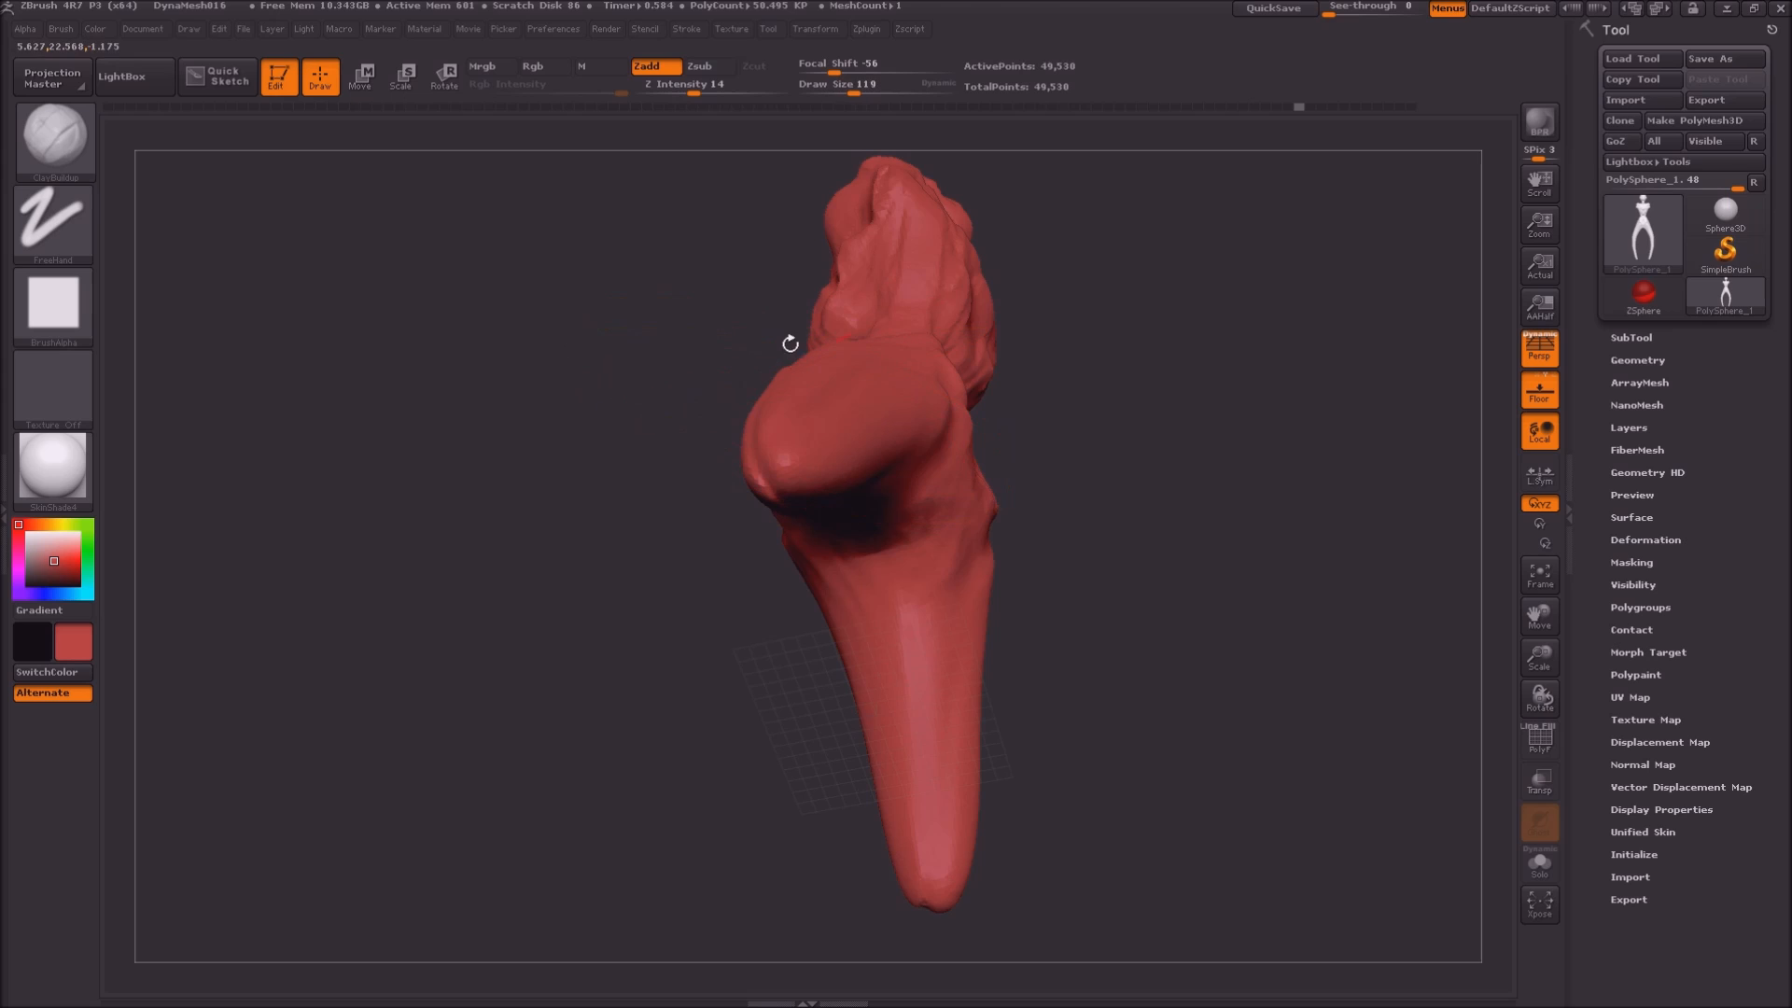
{"action": "left_click_drag", "start_coordinate": [789, 454], "coordinate": [840, 458]}
{"action": "right_click_drag", "start_coordinate": [602, 584], "coordinate": [801, 580]}
{"action": "mouse_move", "coordinate": [801, 580]}
{"action": "left_mouse_down"}
{"action": "mouse_move", "coordinate": [724, 527]}
{"action": "mouse_move", "coordinate": [766, 485]}
{"action": "mouse_move", "coordinate": [822, 495]}
{"action": "mouse_move", "coordinate": [747, 421]}
{"action": "mouse_move", "coordinate": [714, 466]}
{"action": "left_mouse_up"}
{"action": "mouse_move", "coordinate": [471, 413]}
{"action": "left_mouse_down", "text": "ctrl"}
{"action": "mouse_move", "coordinate": [475, 571]}
{"action": "mouse_move", "coordinate": [700, 555]}
{"action": "mouse_move", "coordinate": [597, 654]}
{"action": "mouse_move", "coordinate": [558, 641]}
{"action": "mouse_move", "coordinate": [709, 452]}
{"action": "mouse_move", "coordinate": [854, 448]}
{"action": "mouse_move", "coordinate": [910, 410]}
{"action": "left_mouse_up", "text": "ctrl"}
{"action": "mouse_move", "coordinate": [1082, 451]}
{"action": "left_mouse_down", "text": "ctrl"}
{"action": "mouse_move", "coordinate": [1070, 610]}
{"action": "mouse_move", "coordinate": [919, 644]}
{"action": "left_mouse_up", "text": "ctrl"}
{"action": "mouse_move", "coordinate": [571, 462]}
{"action": "left_mouse_down"}
{"action": "mouse_move", "coordinate": [631, 493]}
{"action": "mouse_move", "coordinate": [609, 418]}
{"action": "left_mouse_up"}
Extend and round the ends of the leg stubs with clay strokes at draw size 51, remeshing with DynaMesh
{"action": "left_click_drag", "start_coordinate": [784, 424], "coordinate": [710, 448]}
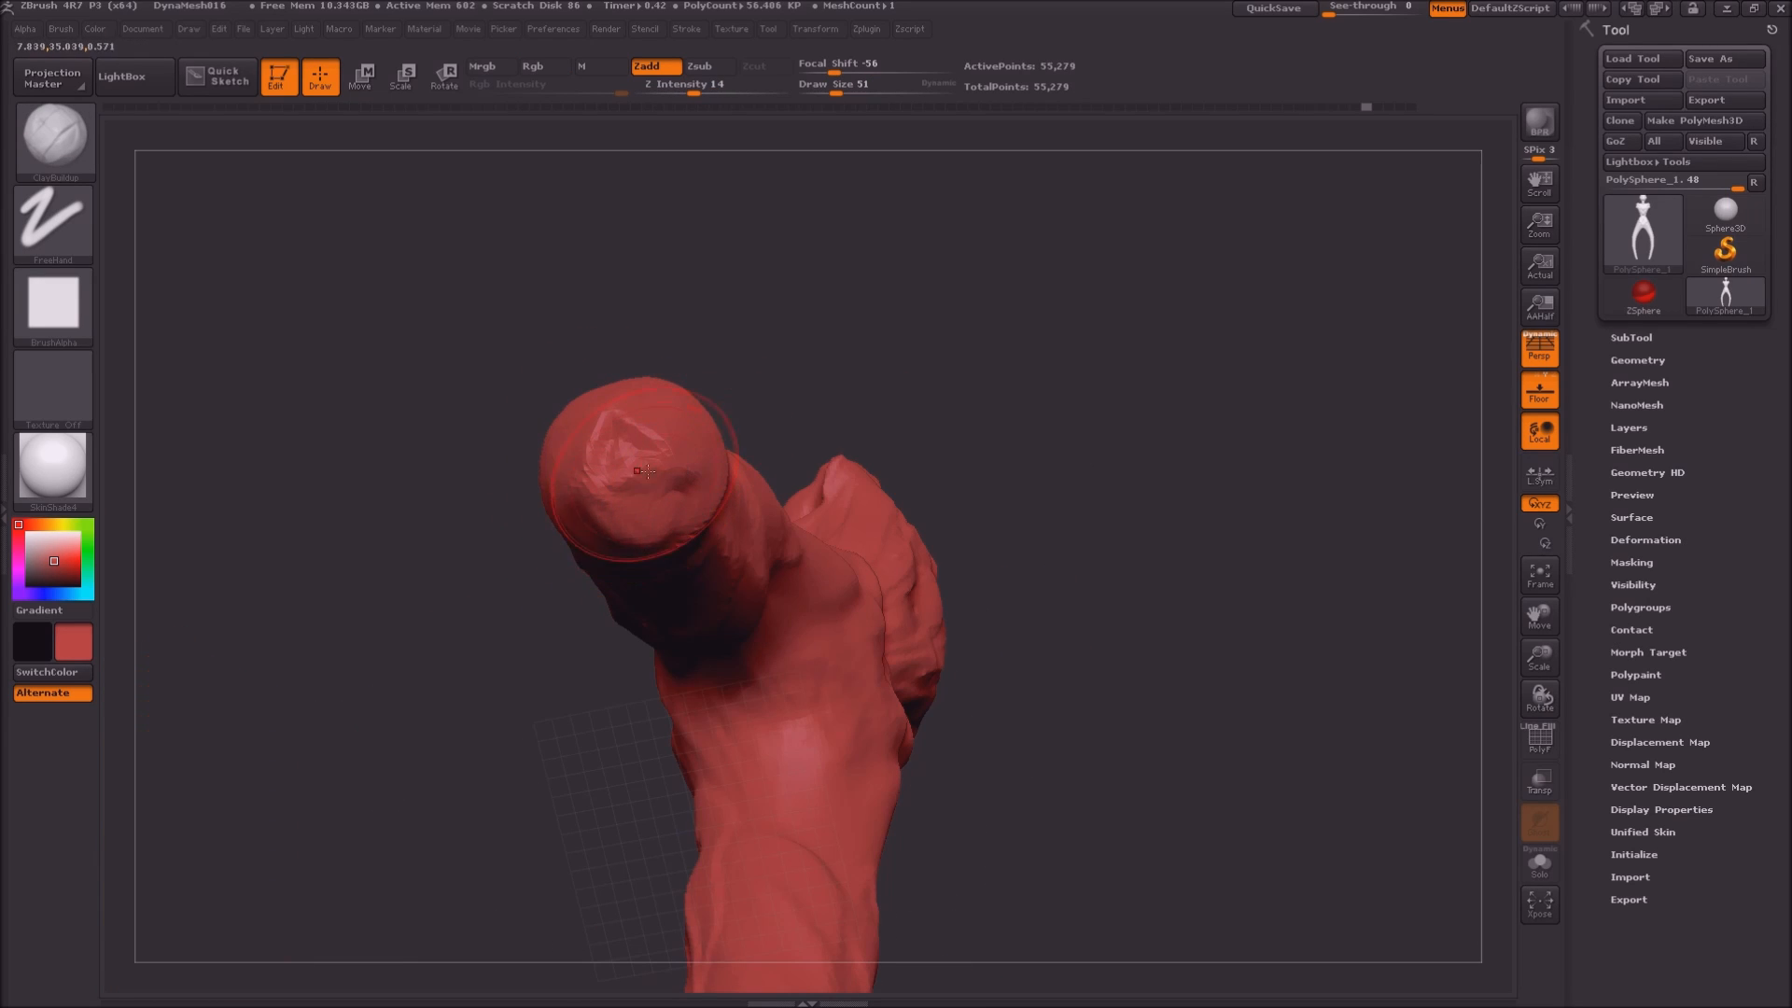
{"action": "mouse_move", "coordinate": [636, 445]}
{"action": "left_mouse_down"}
{"action": "mouse_move", "coordinate": [664, 481]}
{"action": "mouse_move", "coordinate": [588, 438]}
{"action": "left_mouse_up"}
{"action": "left_click_drag", "start_coordinate": [416, 613], "coordinate": [382, 844], "text": "ctrl"}
{"action": "mouse_move", "coordinate": [607, 420]}
{"action": "left_mouse_down"}
{"action": "mouse_move", "coordinate": [653, 490]}
{"action": "mouse_move", "coordinate": [583, 462]}
{"action": "mouse_move", "coordinate": [672, 472]}
{"action": "left_mouse_up"}
{"action": "left_click_drag", "start_coordinate": [401, 574], "coordinate": [374, 803], "text": "ctrl"}
Lay diagonal clay strokes from the waist and hips down toward the crotch in a V shape
{"action": "left_click_drag", "start_coordinate": [428, 495], "coordinate": [440, 688]}
{"action": "left_click_drag", "start_coordinate": [410, 527], "coordinate": [420, 980], "text": "alt"}
{"action": "mouse_move", "coordinate": [434, 623]}
{"action": "left_mouse_down"}
{"action": "mouse_move", "coordinate": [314, 698]}
{"action": "mouse_move", "coordinate": [336, 596]}
{"action": "left_mouse_up"}
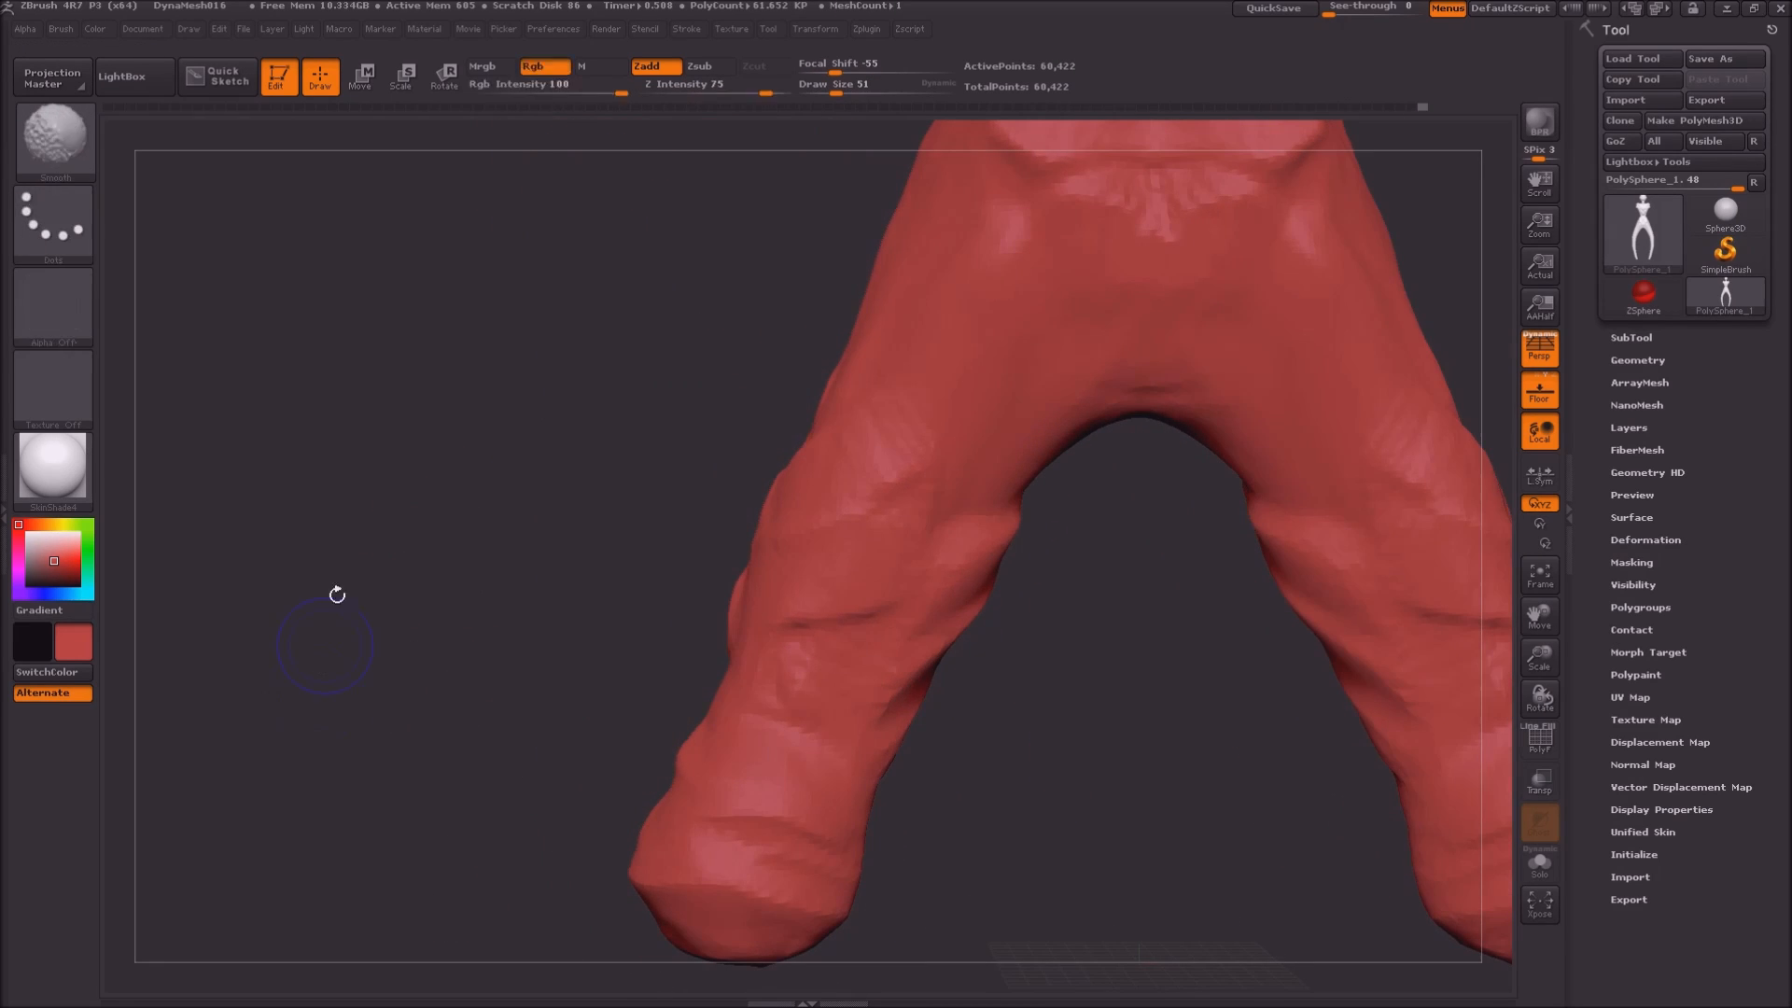
{"action": "right_click_drag", "start_coordinate": [339, 569], "coordinate": [308, 499], "text": "ctrl"}
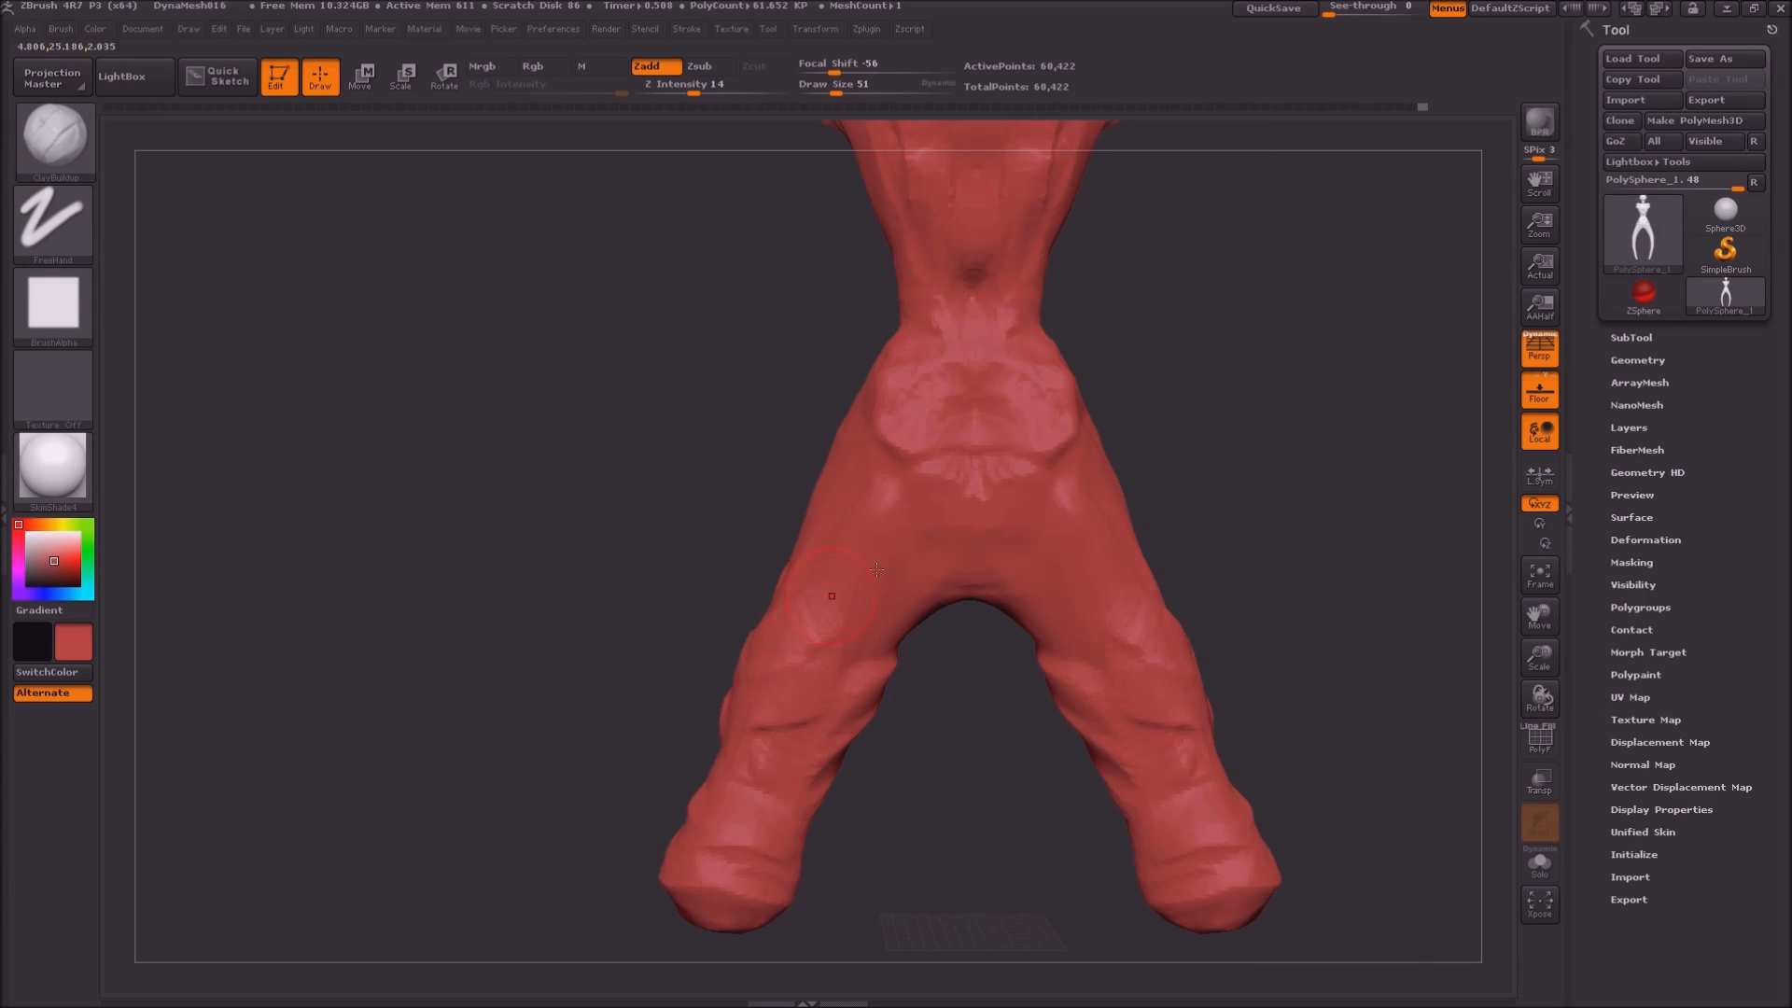
{"action": "mouse_move", "coordinate": [876, 383]}
{"action": "left_mouse_down"}
{"action": "mouse_move", "coordinate": [929, 550]}
{"action": "mouse_move", "coordinate": [961, 579]}
{"action": "left_mouse_up"}
{"action": "mouse_move", "coordinate": [885, 359]}
{"action": "left_mouse_down"}
{"action": "mouse_move", "coordinate": [961, 448]}
{"action": "mouse_move", "coordinate": [966, 570]}
{"action": "left_mouse_up"}
{"action": "left_click_drag", "start_coordinate": [924, 359], "coordinate": [970, 588]}
{"action": "left_click_drag", "start_coordinate": [840, 415], "coordinate": [901, 653]}
{"action": "mouse_move", "coordinate": [823, 443]}
{"action": "left_mouse_down"}
{"action": "mouse_move", "coordinate": [877, 532]}
{"action": "mouse_move", "coordinate": [830, 634]}
{"action": "left_mouse_up"}
Bulk up the outer thighs with diagonal clay strokes down to the leg ends and remesh with DynaMesh
{"action": "left_click_drag", "start_coordinate": [784, 499], "coordinate": [821, 700]}
{"action": "mouse_move", "coordinate": [765, 532]}
{"action": "left_mouse_down"}
{"action": "mouse_move", "coordinate": [840, 720]}
{"action": "mouse_move", "coordinate": [828, 736]}
{"action": "left_mouse_up"}
{"action": "left_click_drag", "start_coordinate": [739, 580], "coordinate": [802, 797]}
{"action": "left_click_drag", "start_coordinate": [711, 691], "coordinate": [789, 814]}
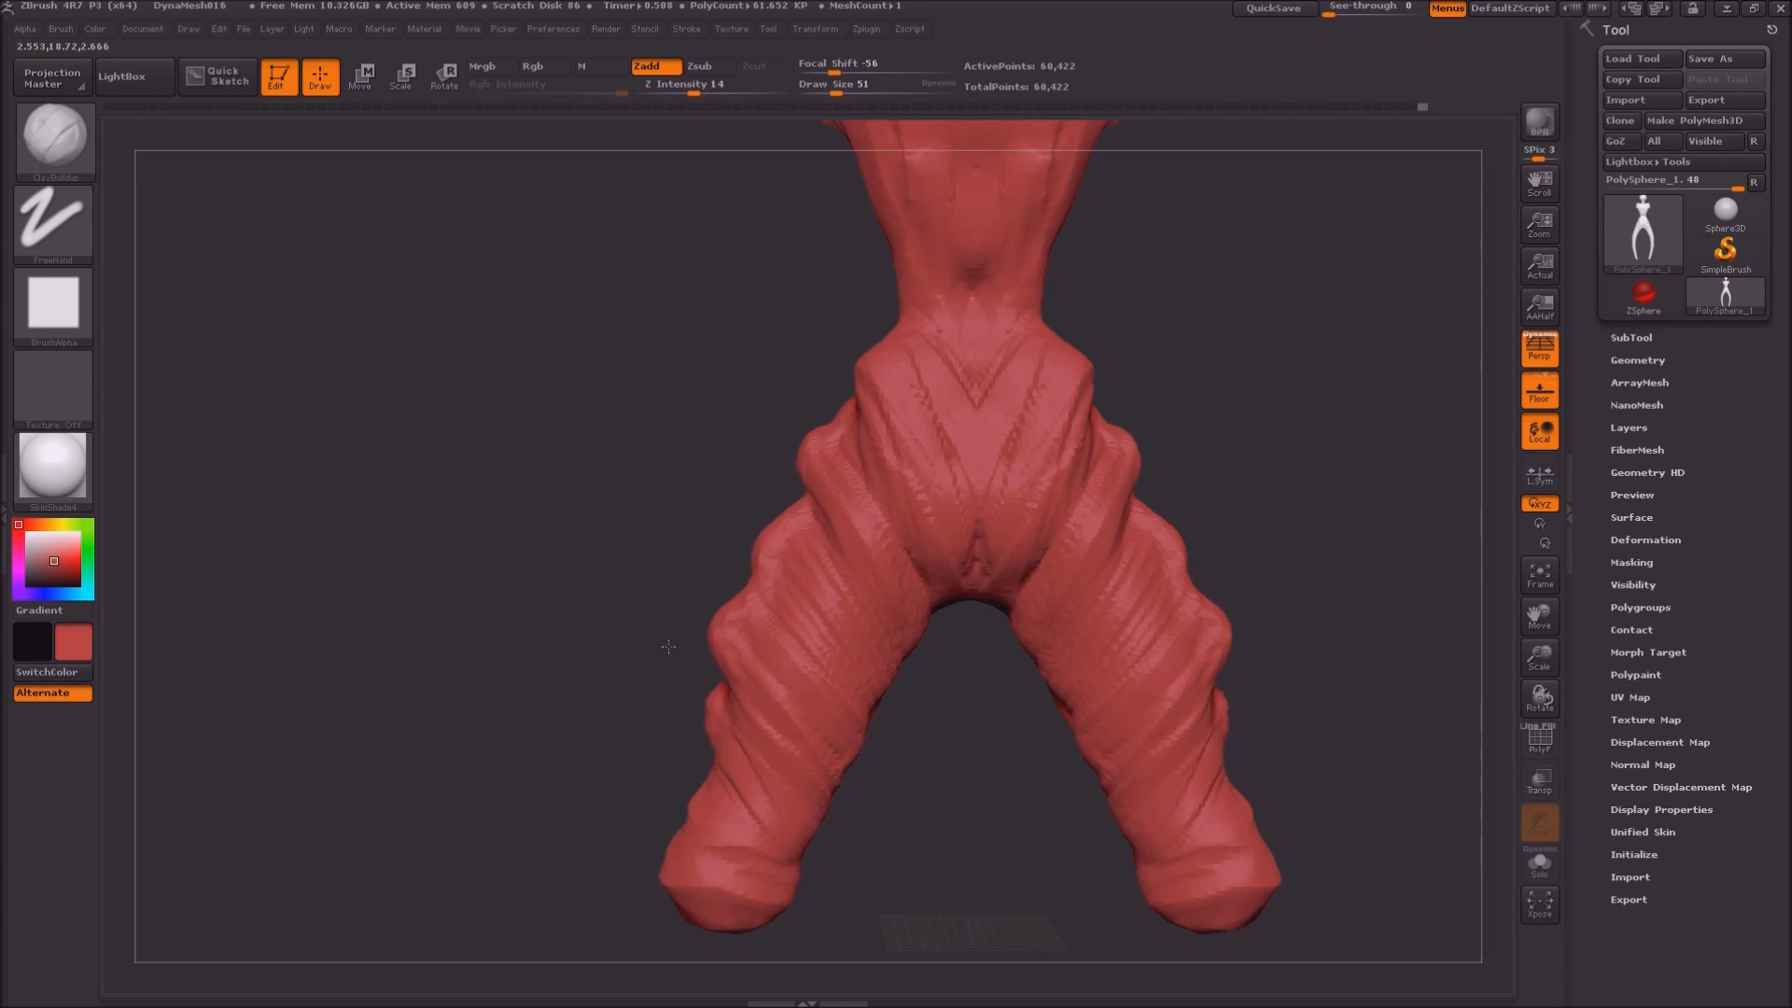
{"action": "left_click_drag", "start_coordinate": [719, 620], "coordinate": [782, 814]}
{"action": "mouse_move", "coordinate": [692, 695]}
{"action": "left_mouse_down"}
{"action": "mouse_move", "coordinate": [798, 863]}
{"action": "mouse_move", "coordinate": [758, 859]}
{"action": "left_mouse_up"}
{"action": "left_click_drag", "start_coordinate": [562, 388], "coordinate": [523, 653], "text": "ctrl"}
Build up the opposite side of the pelvis and thighs with diagonal clay strokes, remeshing with DynaMesh
{"action": "left_click_drag", "start_coordinate": [512, 728], "coordinate": [818, 527]}
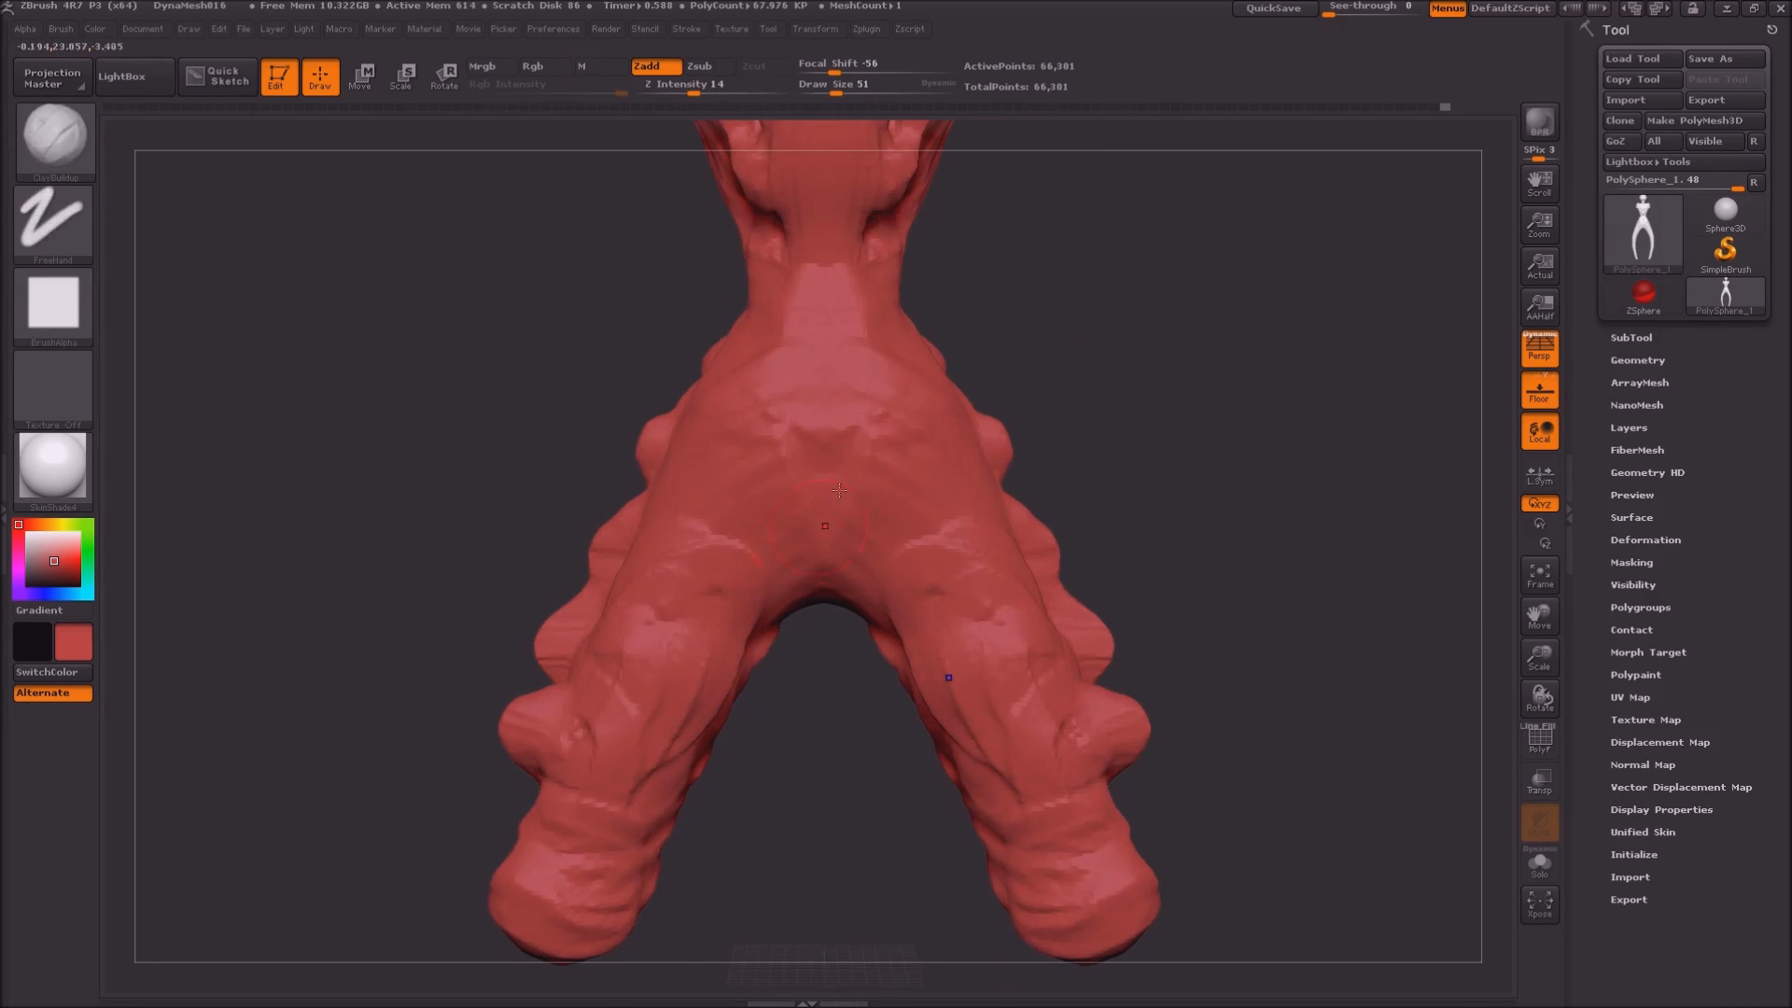
{"action": "left_click_drag", "start_coordinate": [916, 366], "coordinate": [826, 504]}
{"action": "mouse_move", "coordinate": [938, 406]}
{"action": "left_mouse_down"}
{"action": "mouse_move", "coordinate": [826, 550]}
{"action": "mouse_move", "coordinate": [831, 583]}
{"action": "left_mouse_up"}
{"action": "mouse_move", "coordinate": [1003, 438]}
{"action": "left_mouse_down"}
{"action": "mouse_move", "coordinate": [839, 597]}
{"action": "mouse_move", "coordinate": [859, 593]}
{"action": "left_mouse_up"}
{"action": "mouse_move", "coordinate": [1004, 504]}
{"action": "left_mouse_down"}
{"action": "mouse_move", "coordinate": [891, 639]}
{"action": "mouse_move", "coordinate": [909, 654]}
{"action": "left_mouse_up"}
{"action": "mouse_move", "coordinate": [1017, 570]}
{"action": "left_mouse_down"}
{"action": "mouse_move", "coordinate": [919, 663]}
{"action": "mouse_move", "coordinate": [933, 681]}
{"action": "left_mouse_up"}
{"action": "mouse_move", "coordinate": [1036, 630]}
{"action": "left_mouse_down"}
{"action": "mouse_move", "coordinate": [952, 690]}
{"action": "mouse_move", "coordinate": [1032, 711]}
{"action": "mouse_move", "coordinate": [1060, 739]}
{"action": "mouse_move", "coordinate": [1074, 759]}
{"action": "mouse_move", "coordinate": [1027, 782]}
{"action": "left_mouse_up"}
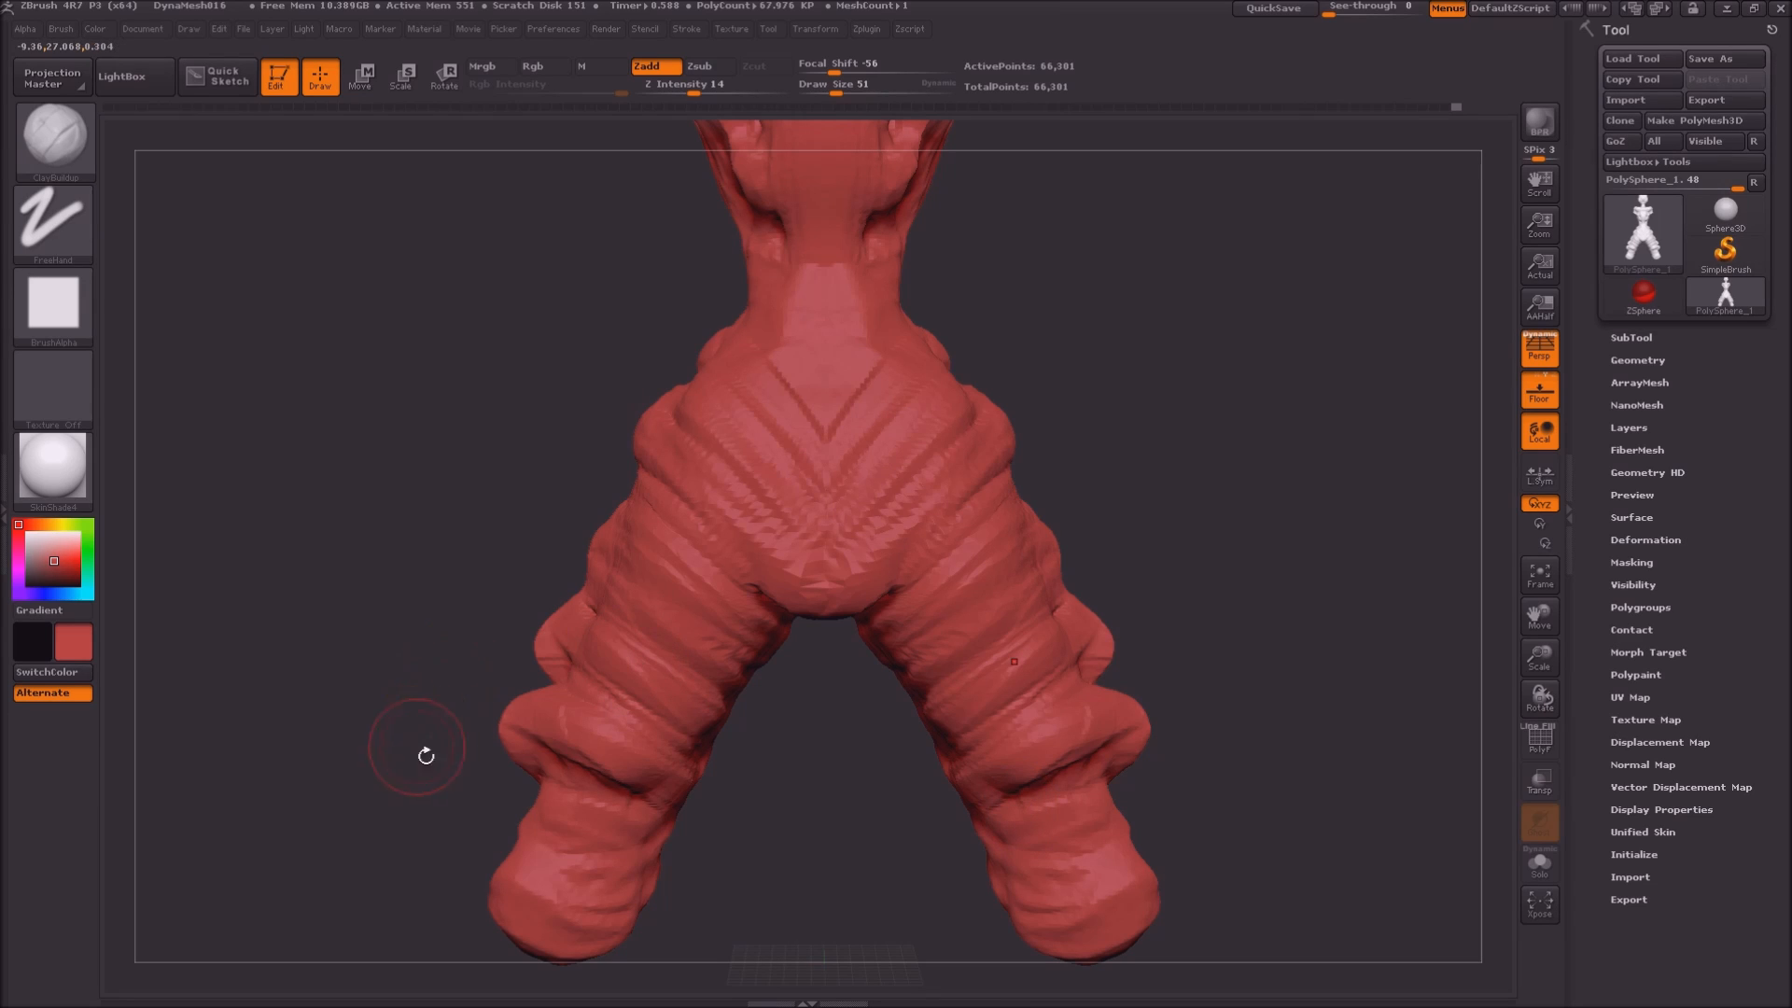
{"action": "mouse_move", "coordinate": [379, 780]}
{"action": "left_mouse_down", "text": "ctrl"}
{"action": "mouse_move", "coordinate": [452, 560]}
{"action": "mouse_move", "coordinate": [599, 574]}
{"action": "left_mouse_up", "text": "ctrl"}
Fill out the inner thighs and crotch from below with clay strokes and remesh with DynaMesh
{"action": "left_click_drag", "start_coordinate": [382, 674], "coordinate": [449, 512], "text": "alt"}
{"action": "mouse_move", "coordinate": [658, 532]}
{"action": "left_mouse_down"}
{"action": "mouse_move", "coordinate": [771, 584]}
{"action": "mouse_move", "coordinate": [802, 568]}
{"action": "mouse_move", "coordinate": [635, 518]}
{"action": "left_mouse_up"}
{"action": "left_click_drag", "start_coordinate": [403, 482], "coordinate": [425, 684], "text": "ctrl"}
{"action": "left_click_drag", "start_coordinate": [524, 732], "coordinate": [818, 412]}
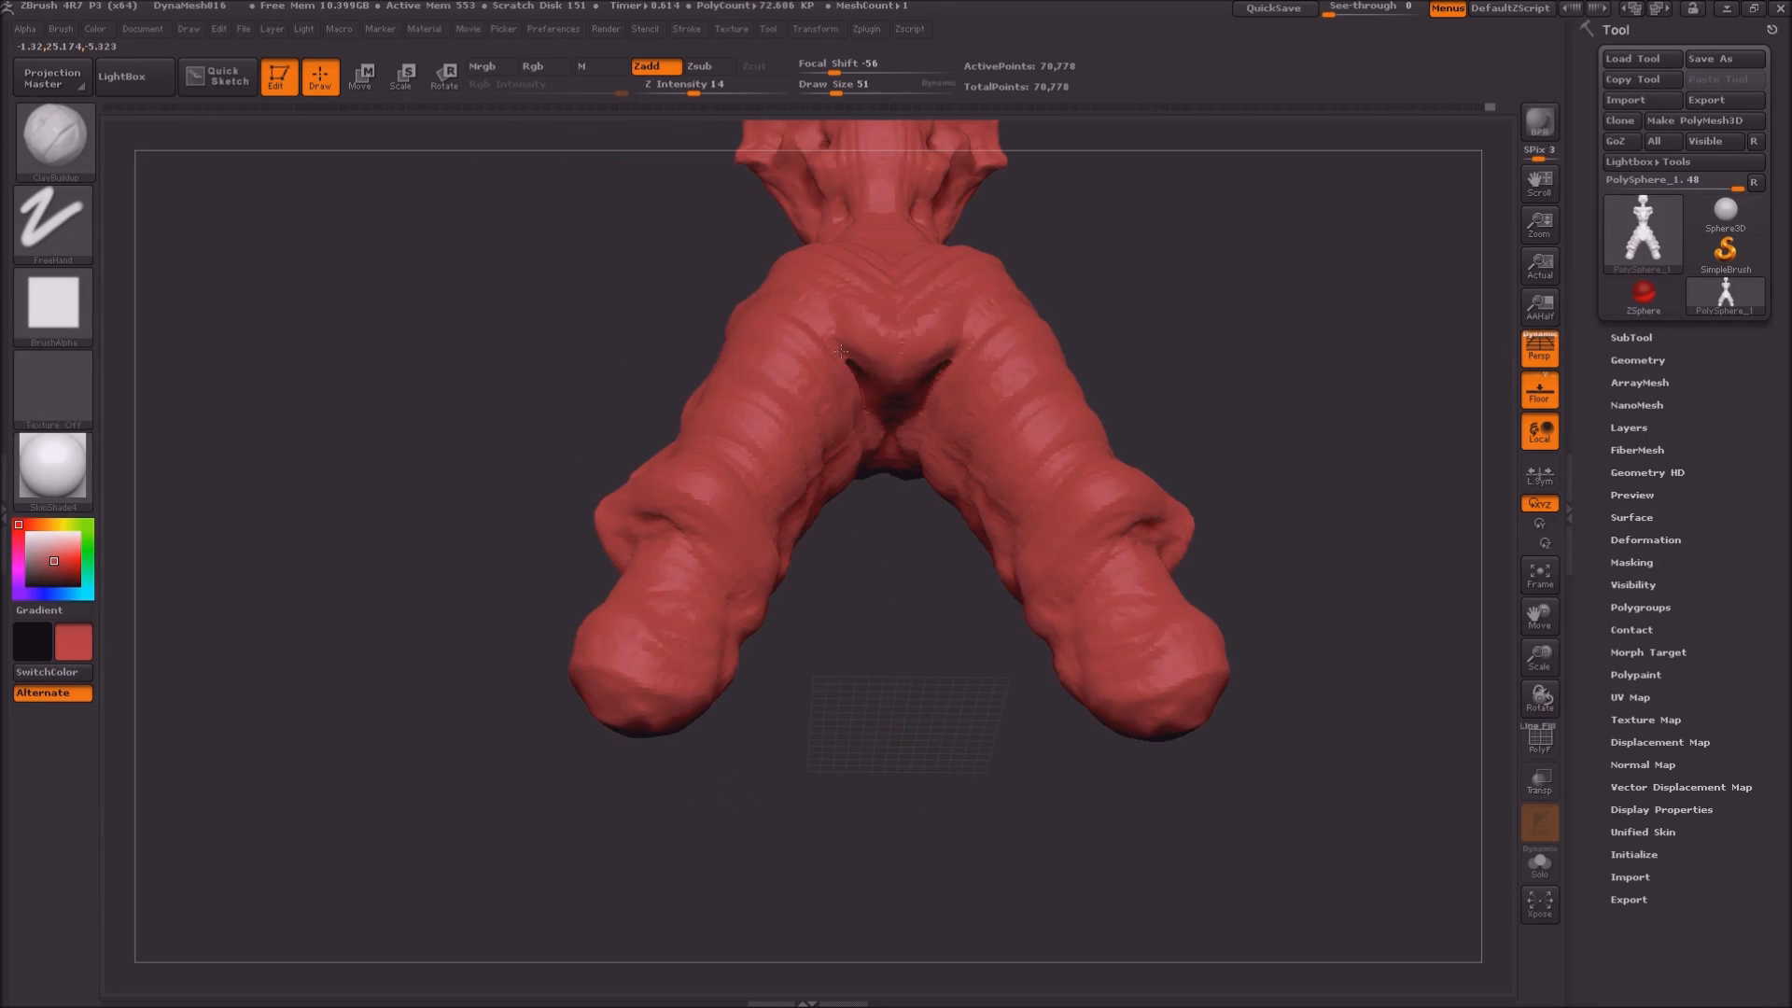
{"action": "left_click_drag", "start_coordinate": [841, 351], "coordinate": [855, 356]}
{"action": "left_click_drag", "start_coordinate": [476, 283], "coordinate": [500, 565], "text": "ctrl"}
Push in the hip and thigh profile from the side with the Move brush at draw size 165, remeshing with DynaMesh
{"action": "left_click_drag", "start_coordinate": [476, 503], "coordinate": [507, 452]}
{"action": "left_click_drag", "start_coordinate": [483, 701], "coordinate": [560, 793], "text": "alt"}
{"action": "left_click_drag", "start_coordinate": [482, 473], "coordinate": [448, 600]}
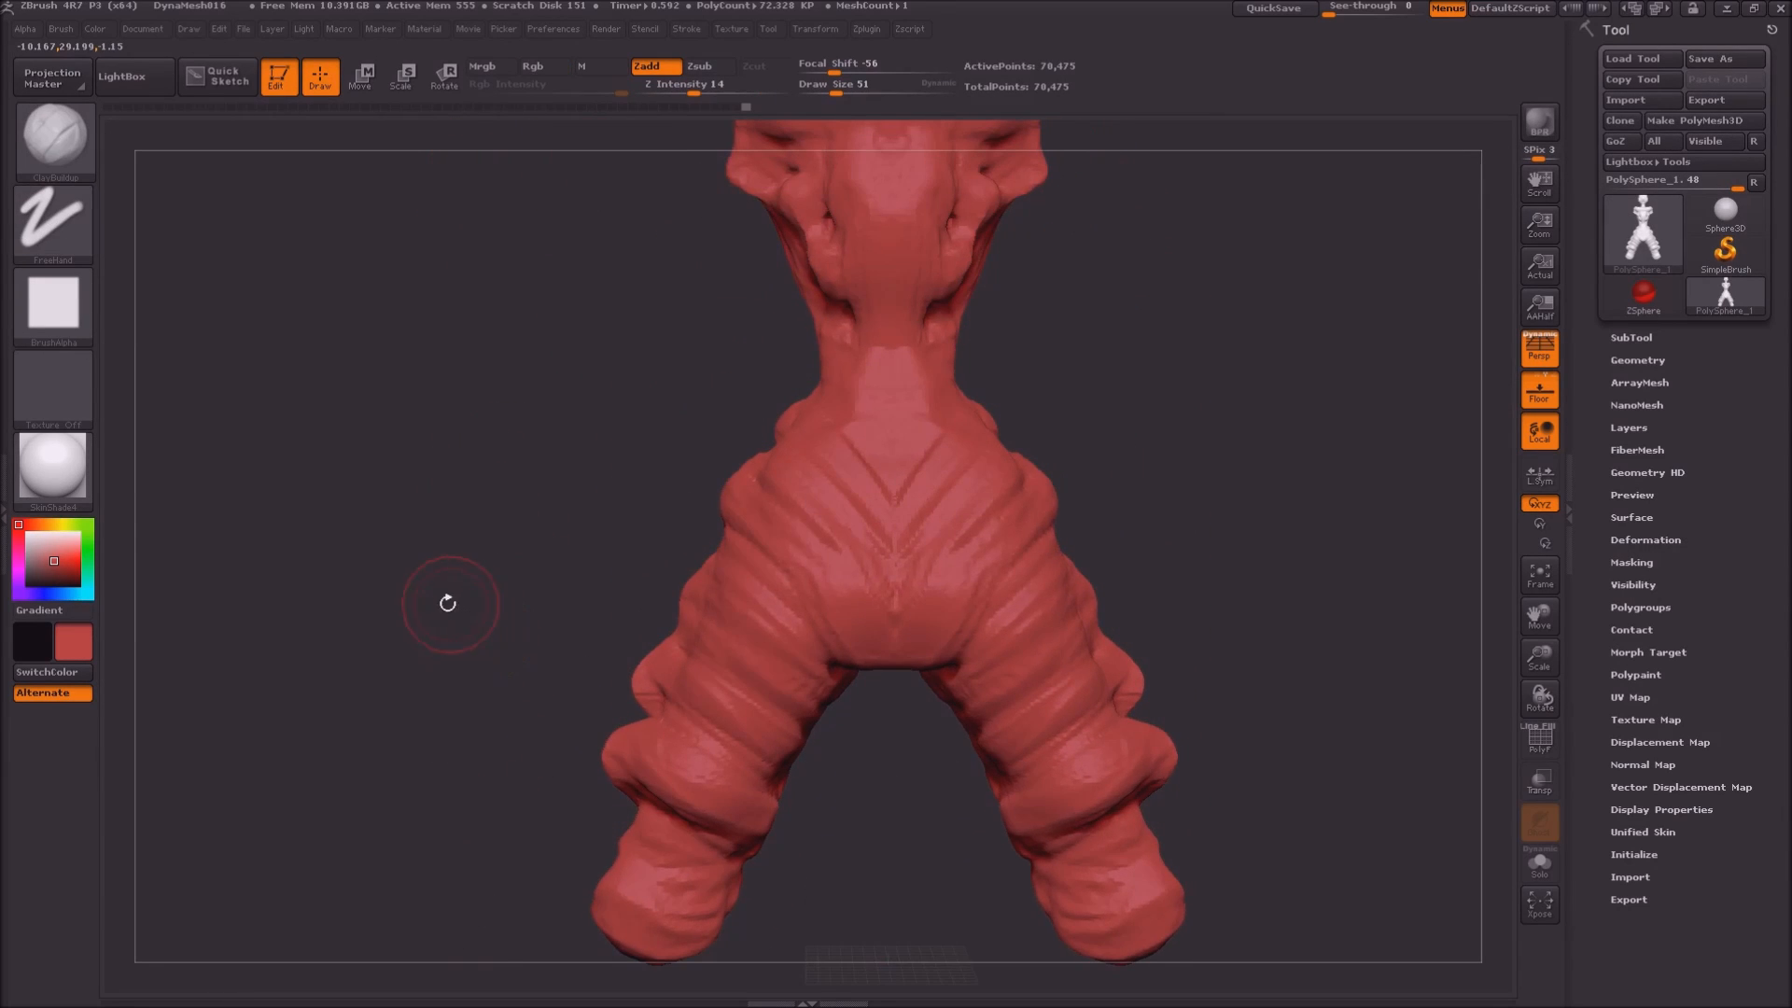
{"action": "left_click_drag", "start_coordinate": [540, 523], "coordinate": [477, 604]}
{"action": "key", "text": "b"}
{"action": "key", "text": "m"}
{"action": "key", "text": "v"}
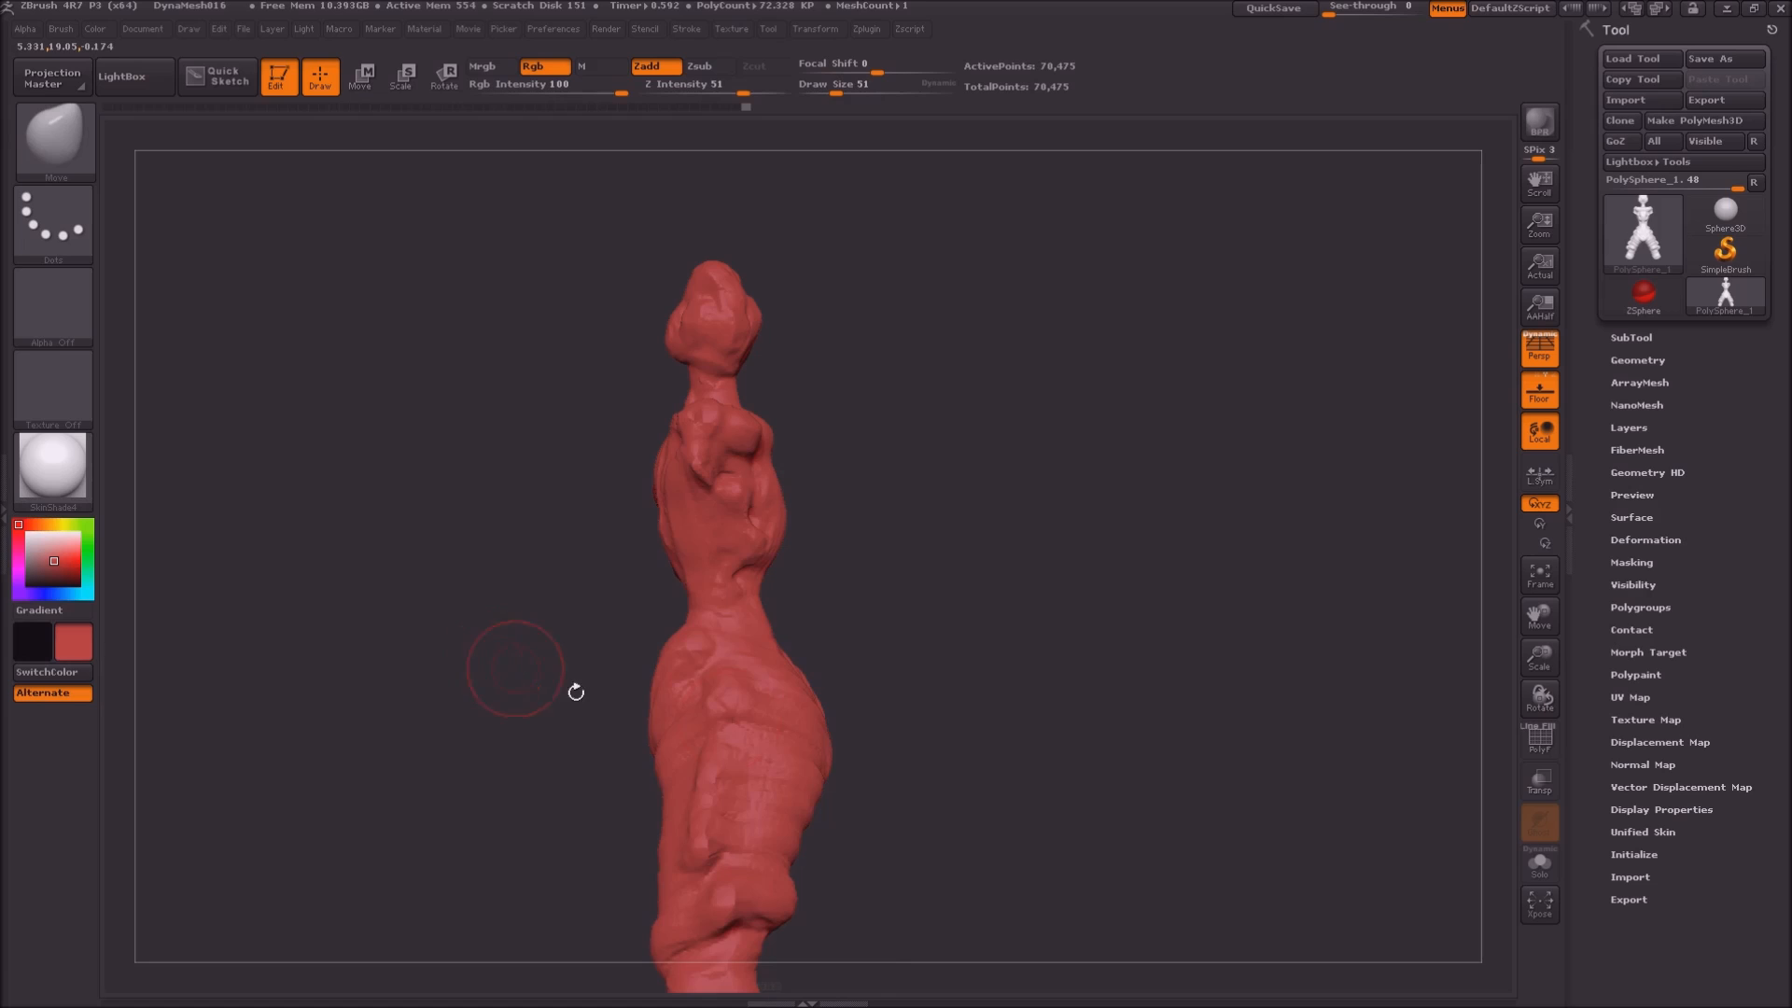
{"action": "mouse_move", "coordinate": [884, 739]}
{"action": "left_mouse_down"}
{"action": "mouse_move", "coordinate": [924, 739]}
{"action": "mouse_move", "coordinate": [774, 753]}
{"action": "left_mouse_up"}
{"action": "key", "text": "s"}
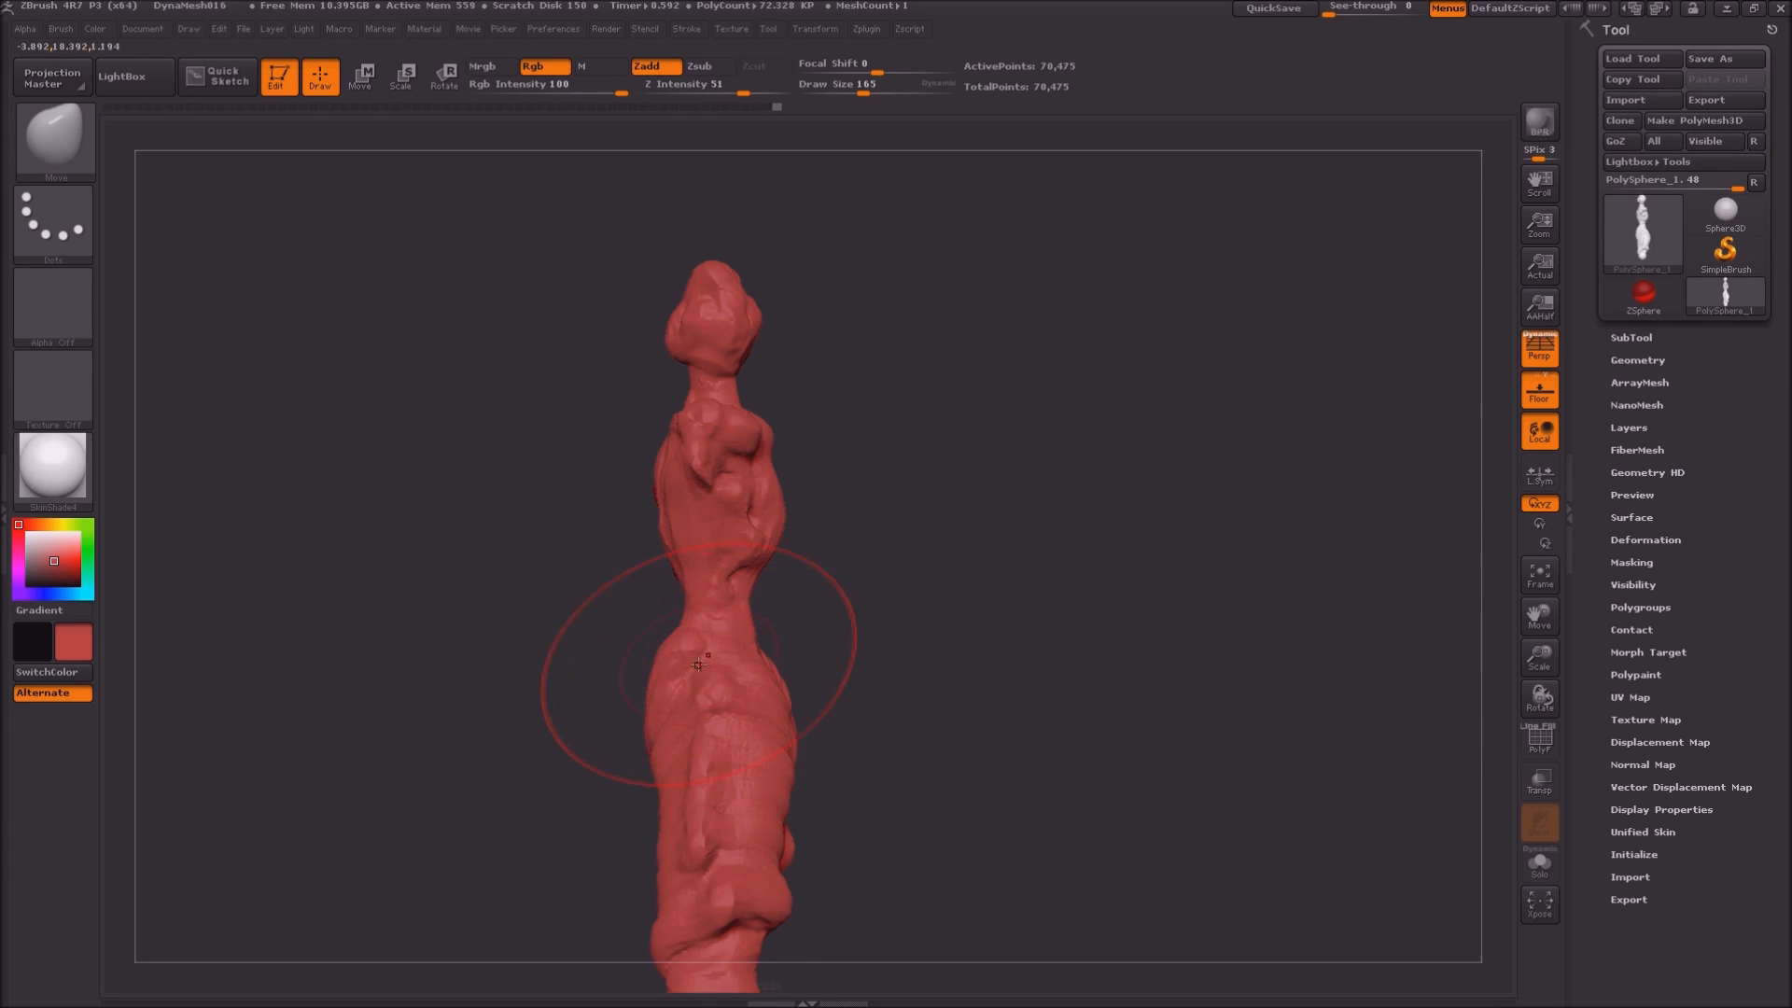
{"action": "left_click_drag", "start_coordinate": [940, 628], "coordinate": [947, 839], "text": "ctrl"}
Build up the ends of the legs from below with ClayBuildup strokes at draw size 65, remeshing with DynaMesh after each pass
{"action": "left_click_drag", "start_coordinate": [903, 754], "coordinate": [992, 752]}
{"action": "right_click_drag", "start_coordinate": [1030, 706], "coordinate": [1105, 640], "text": "ctrl"}
{"action": "left_click_drag", "start_coordinate": [1104, 641], "coordinate": [976, 760]}
{"action": "key", "text": "b"}
{"action": "key", "text": "c"}
{"action": "key", "text": "b"}
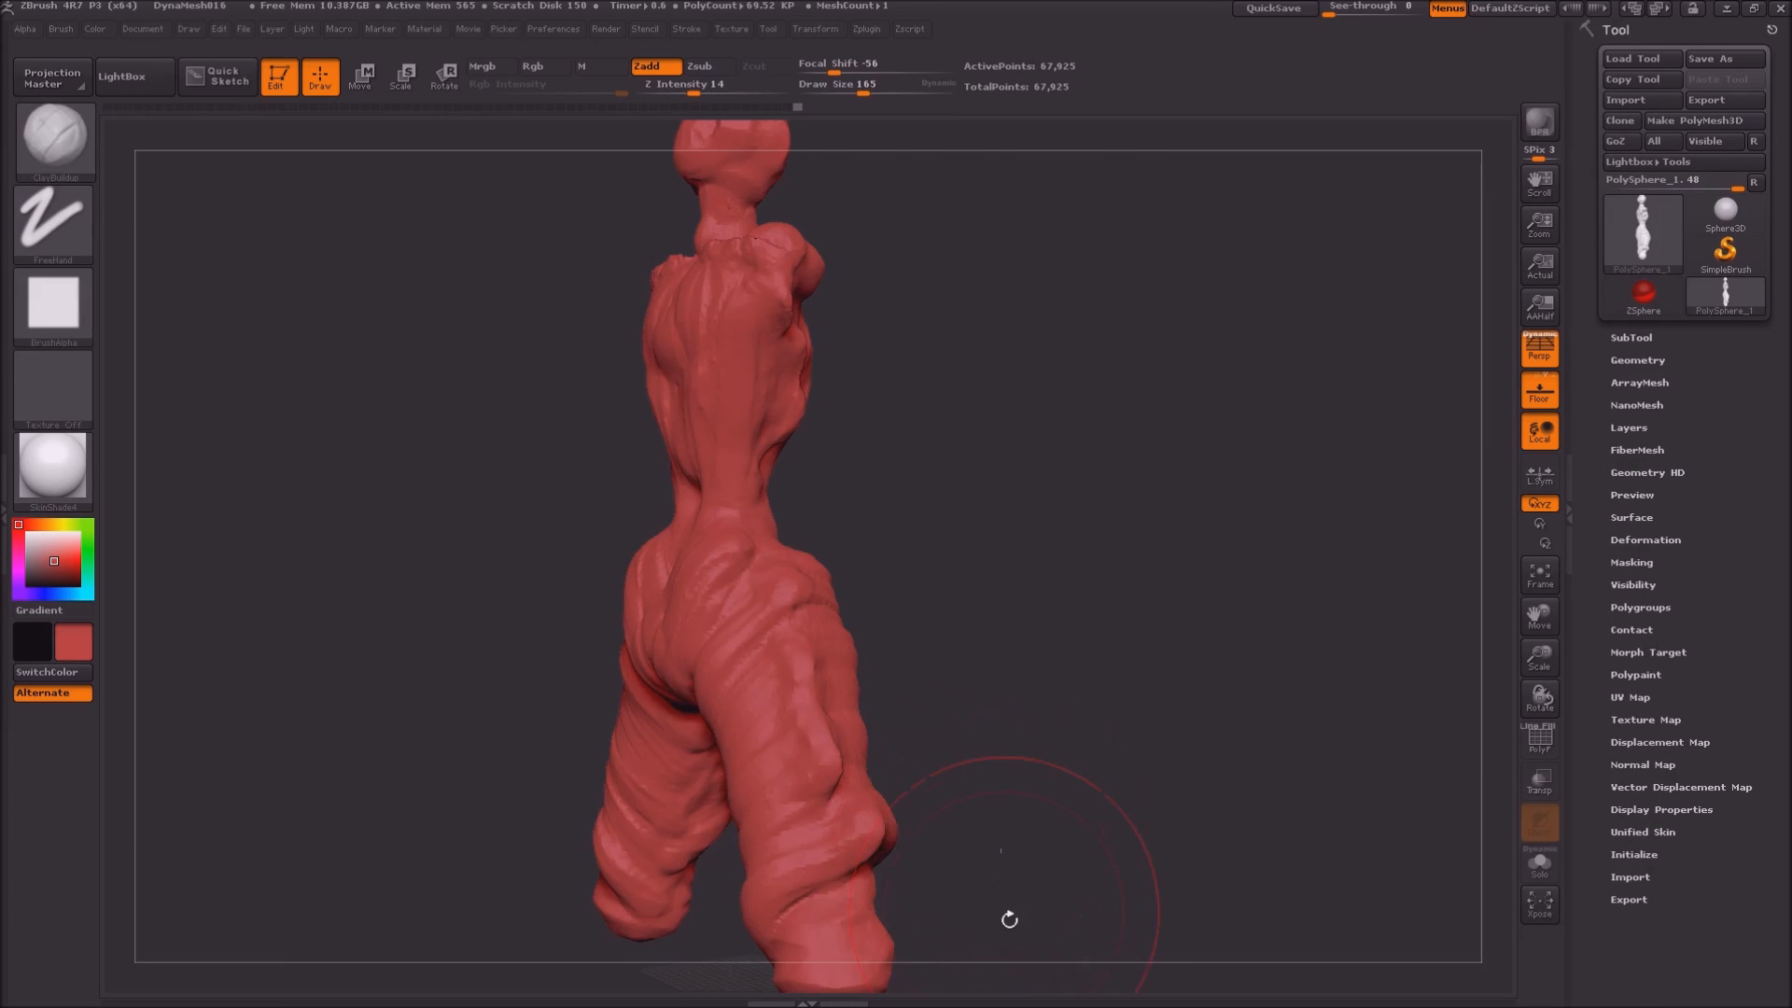
{"action": "right_click_drag", "start_coordinate": [1009, 919], "coordinate": [1088, 362], "text": "alt"}
{"action": "left_click_drag", "start_coordinate": [998, 577], "coordinate": [880, 630]}
{"action": "mouse_move", "coordinate": [888, 801]}
{"action": "left_mouse_down", "text": "alt"}
{"action": "mouse_move", "coordinate": [1104, 568]}
{"action": "mouse_move", "coordinate": [1078, 548]}
{"action": "left_mouse_up", "text": "alt"}
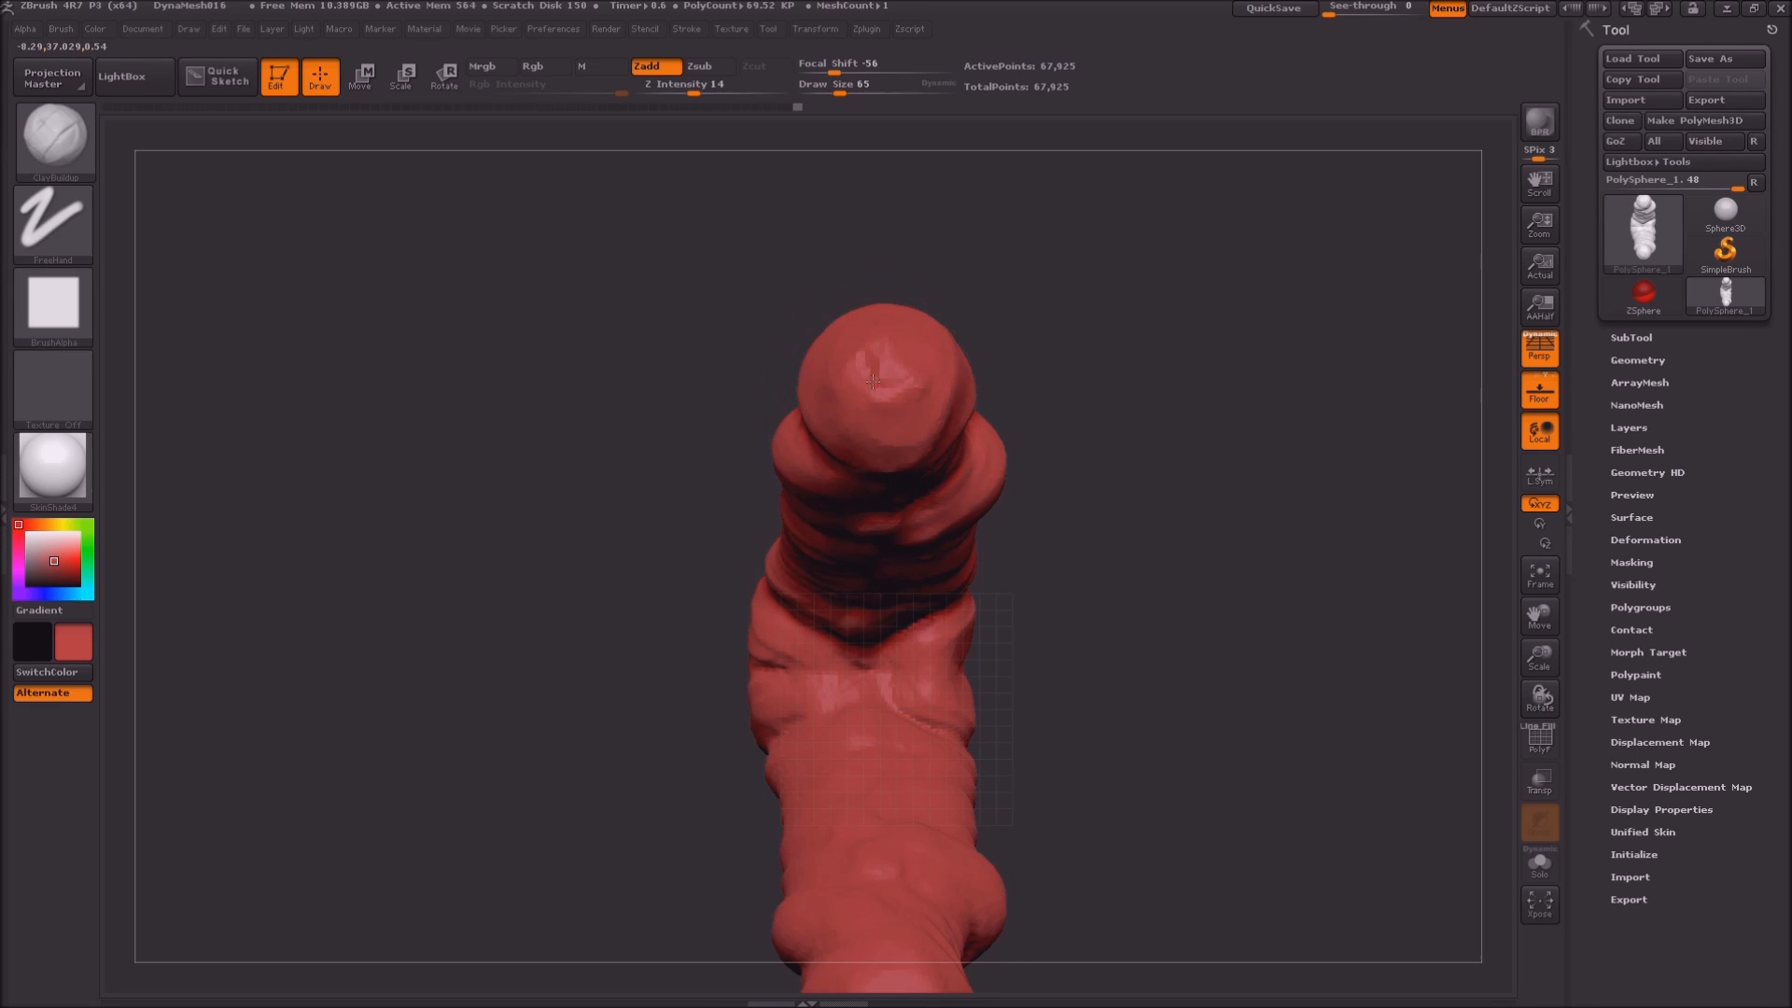
{"action": "left_click_drag", "start_coordinate": [904, 442], "coordinate": [831, 448]}
{"action": "left_click_drag", "start_coordinate": [572, 451], "coordinate": [576, 643], "text": "ctrl"}
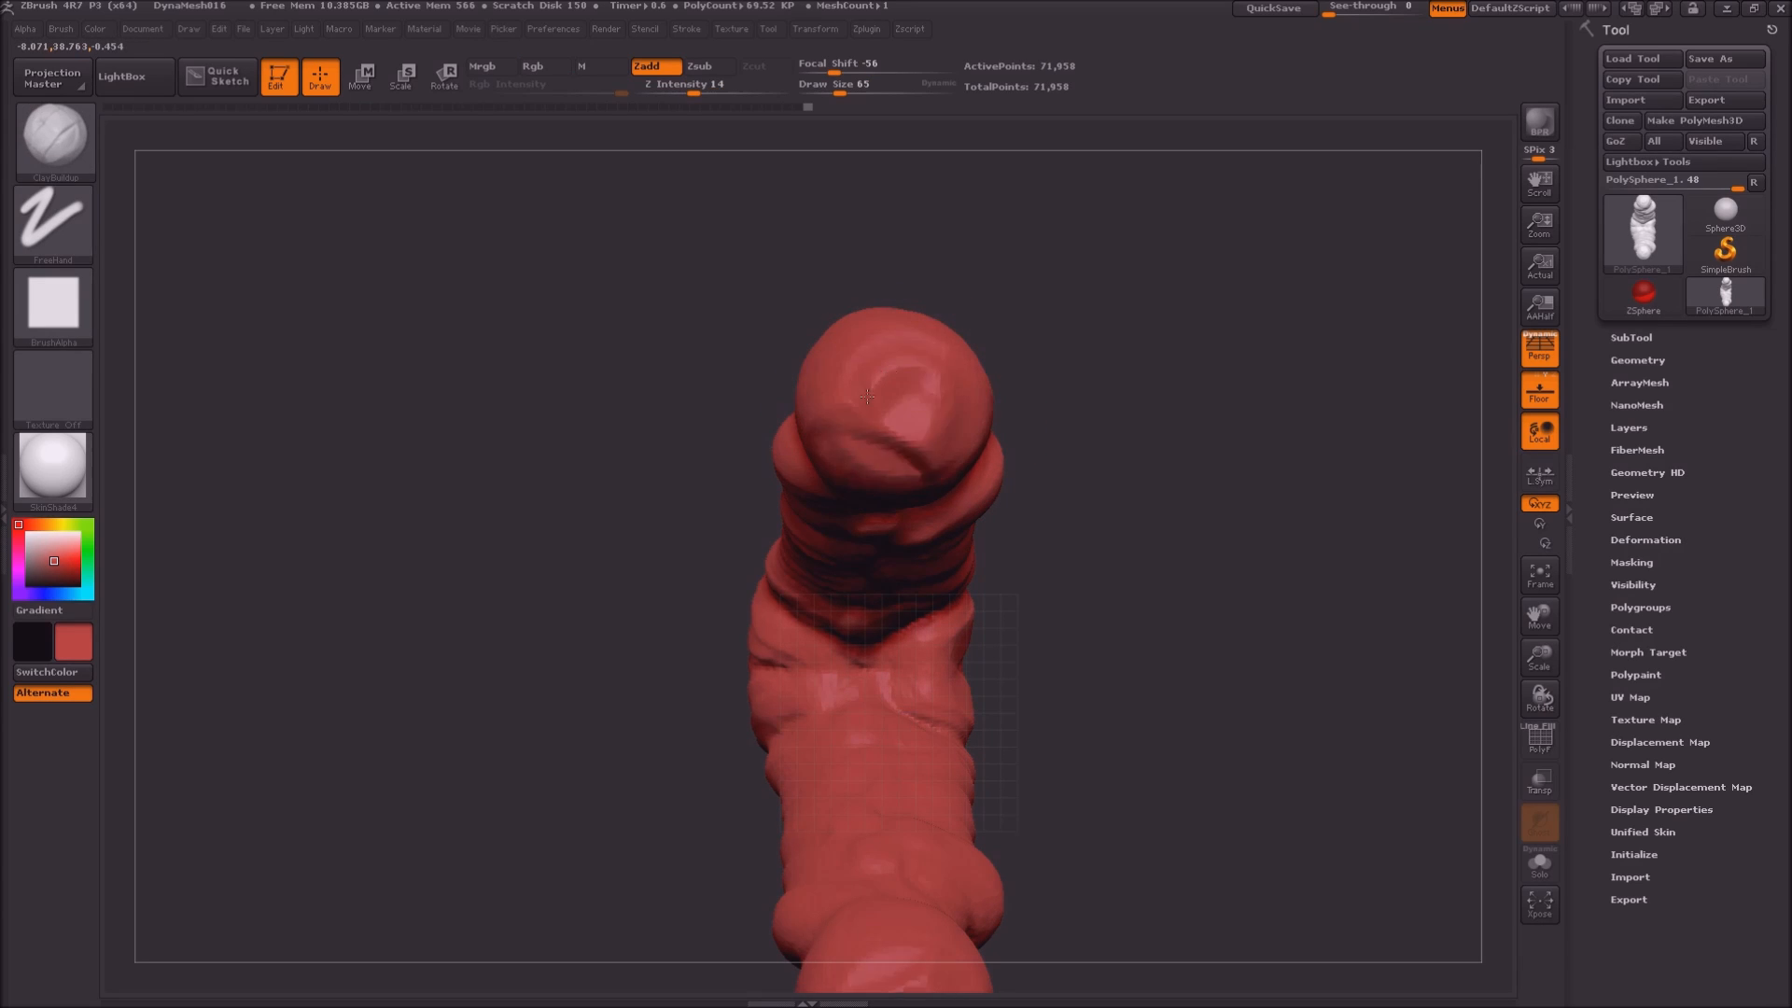
{"action": "left_click_drag", "start_coordinate": [922, 367], "coordinate": [876, 433]}
{"action": "left_click_drag", "start_coordinate": [616, 410], "coordinate": [573, 645], "text": "ctrl"}
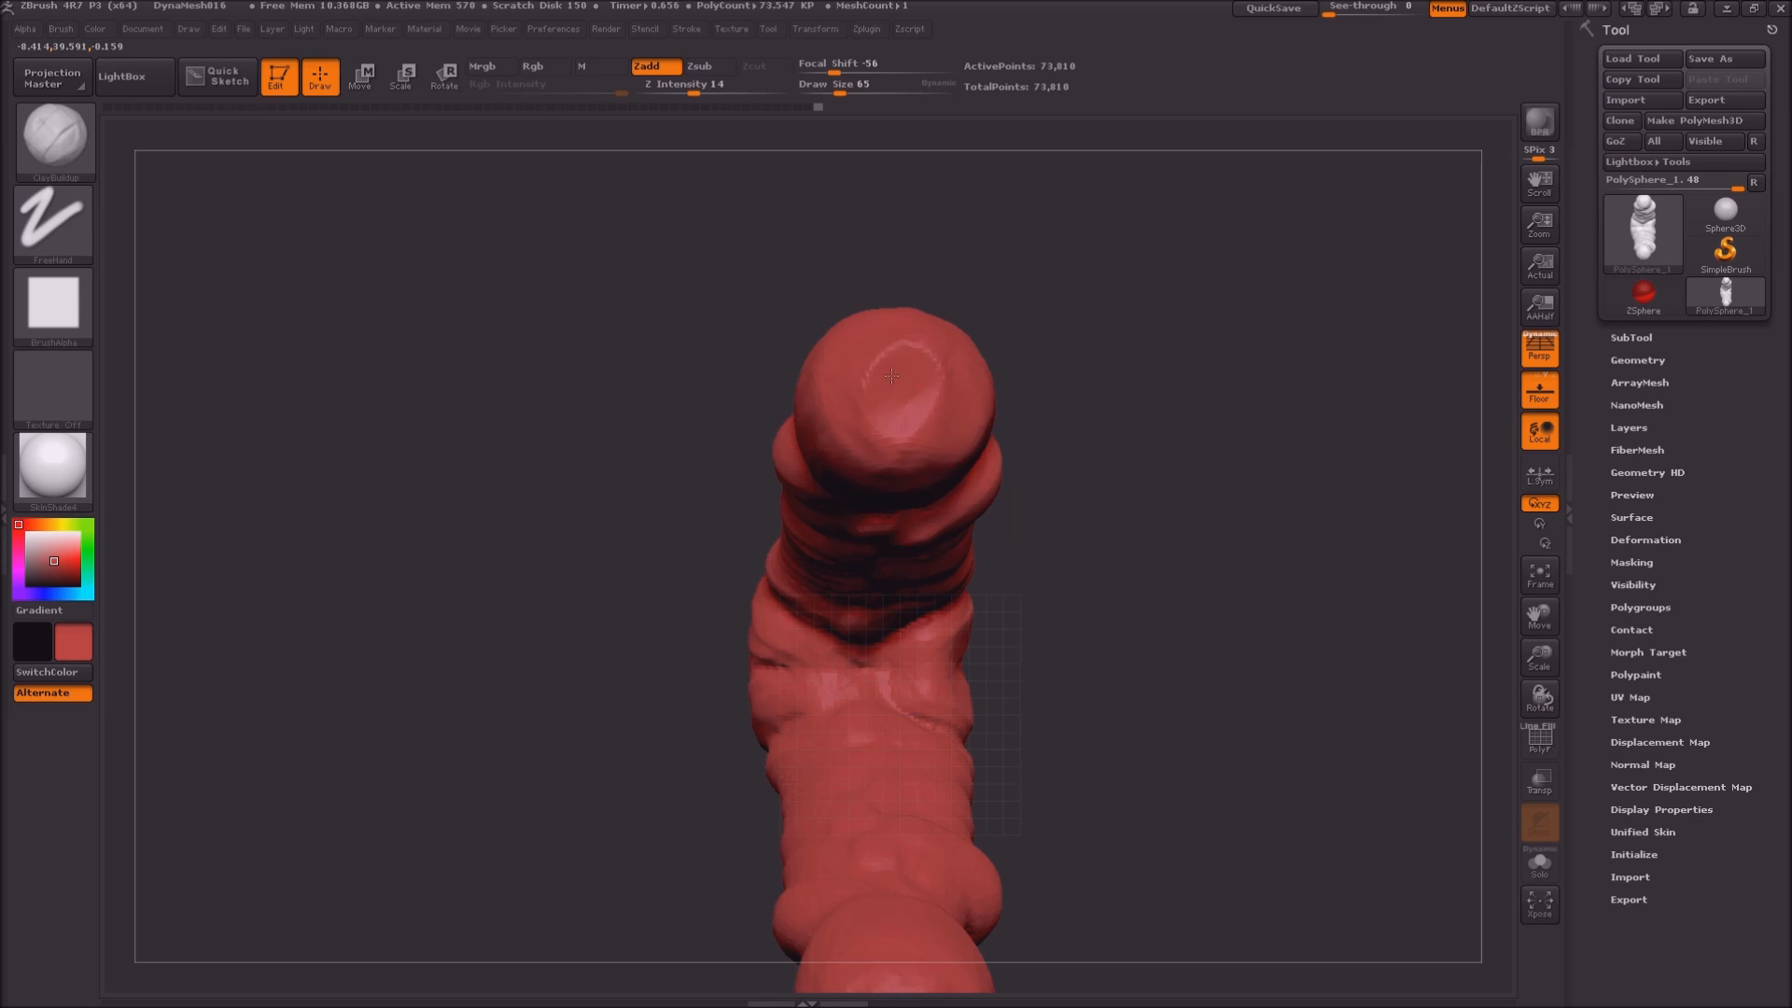
Thicken and round the leg ends further with clay strokes from below, remeshing with DynaMesh between passes
{"action": "left_click_drag", "start_coordinate": [580, 492], "coordinate": [581, 716], "text": "ctrl"}
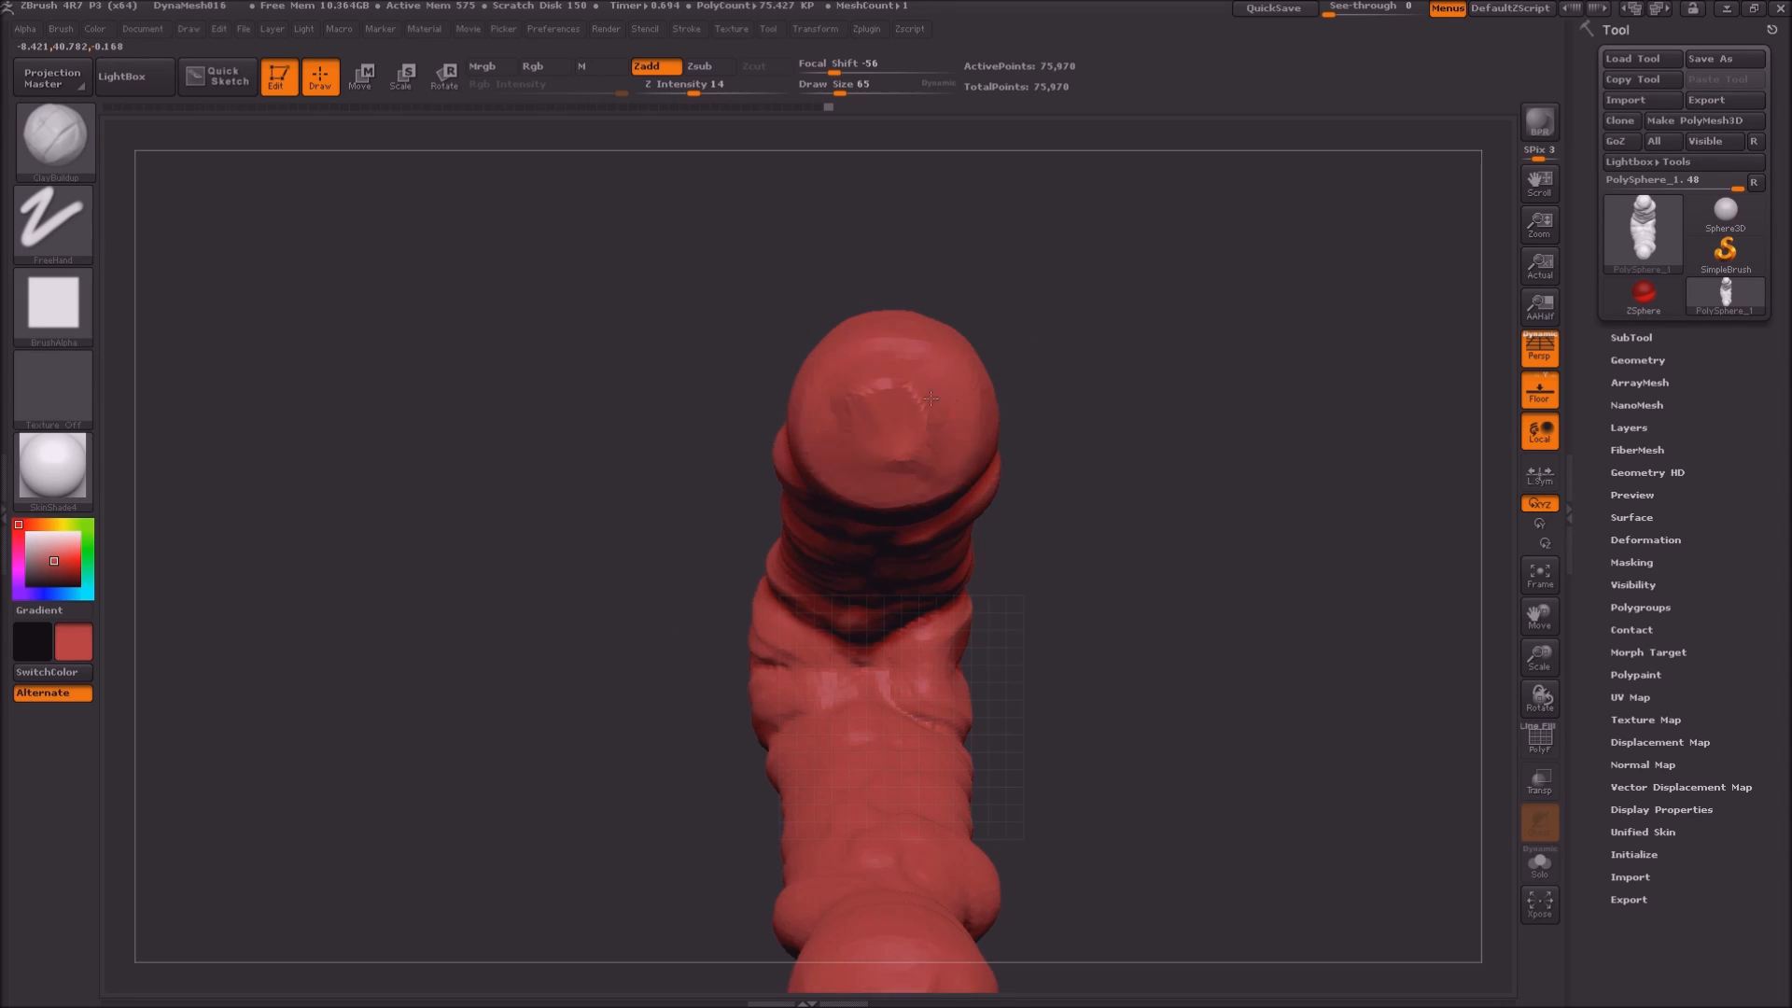
{"action": "left_click_drag", "start_coordinate": [588, 469], "coordinate": [588, 709], "text": "ctrl"}
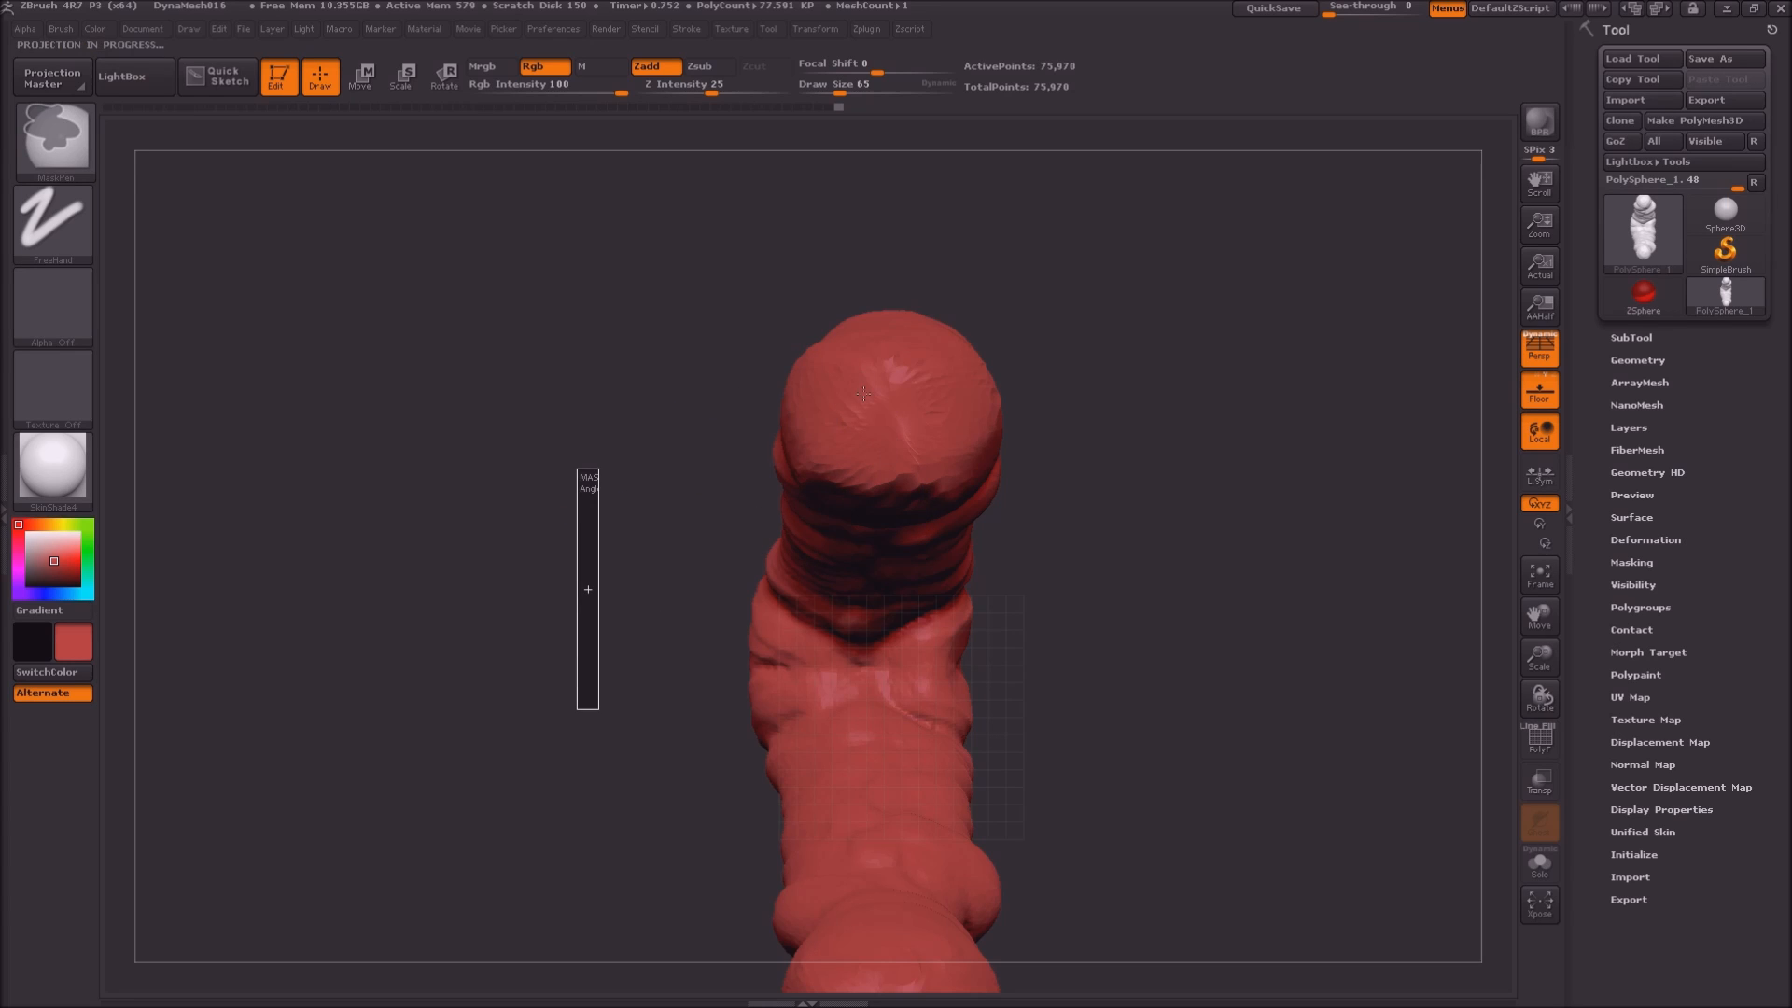
{"action": "mouse_move", "coordinate": [881, 410]}
{"action": "left_mouse_down"}
{"action": "mouse_move", "coordinate": [877, 459]}
{"action": "mouse_move", "coordinate": [919, 411]}
{"action": "mouse_move", "coordinate": [884, 458]}
{"action": "mouse_move", "coordinate": [919, 481]}
{"action": "mouse_move", "coordinate": [830, 467]}
{"action": "left_mouse_up"}
{"action": "left_click_drag", "start_coordinate": [542, 410], "coordinate": [577, 653], "text": "ctrl"}
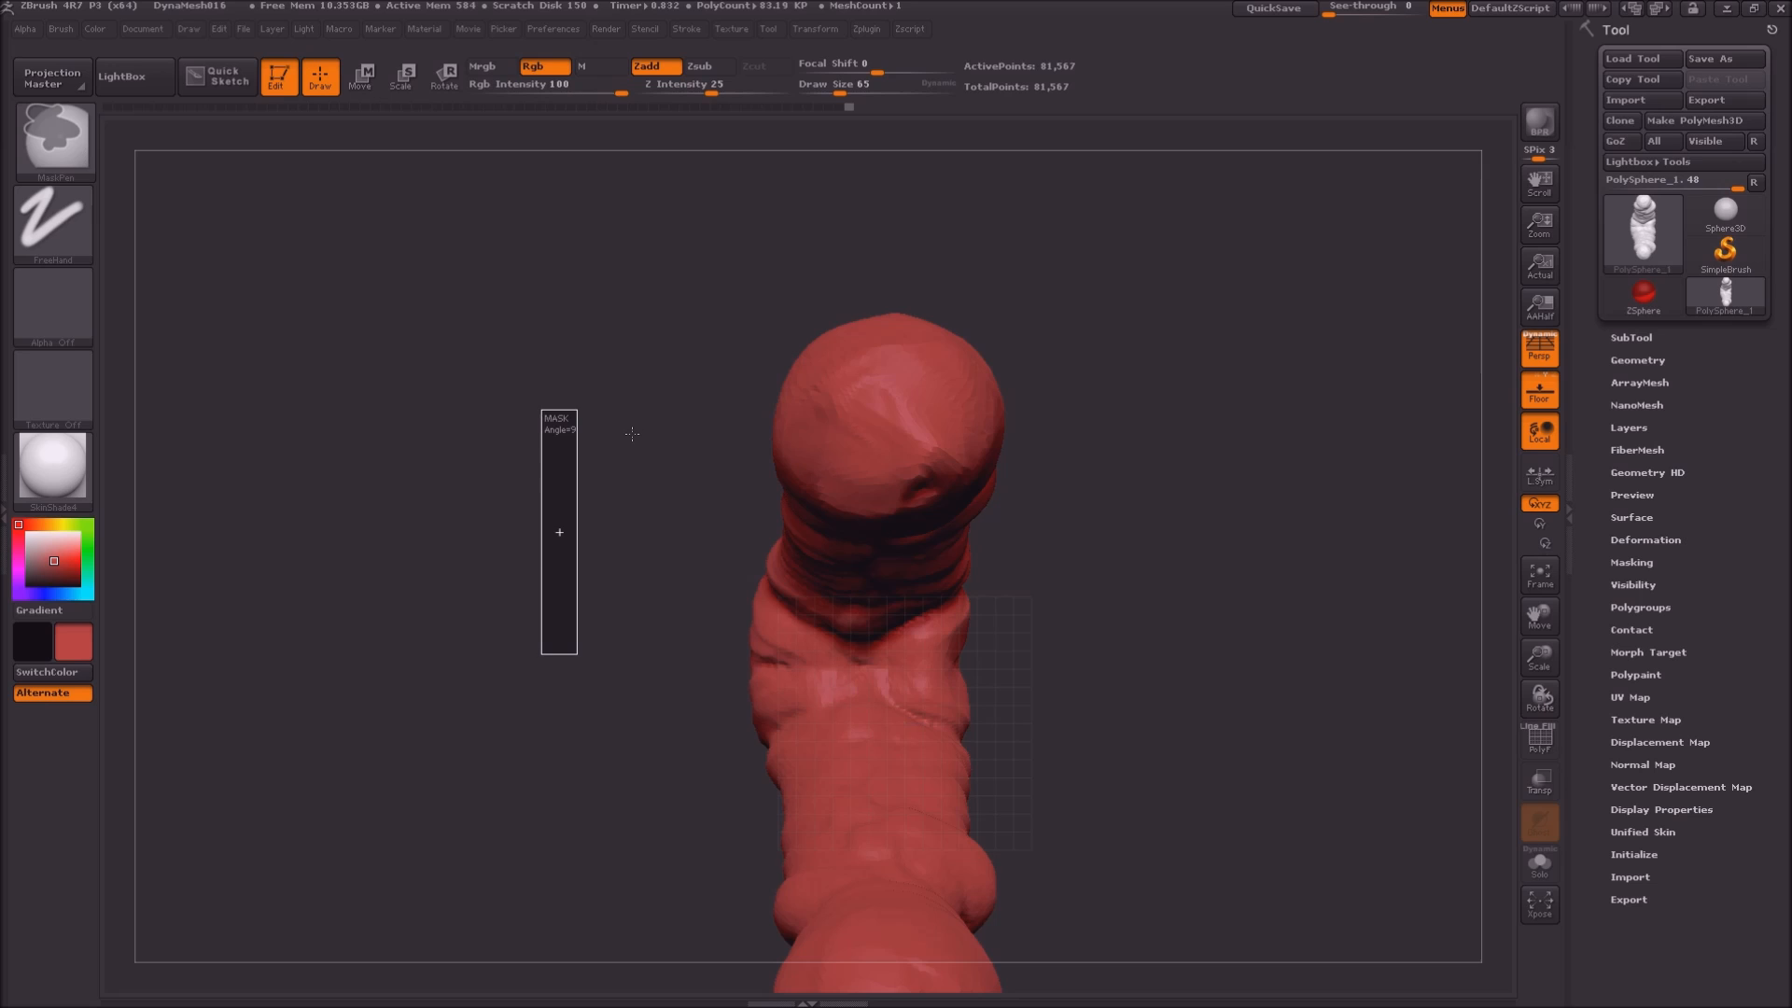
Stretch the lower legs downward from the front with the Move brush at draw size 270 and remesh with DynaMesh
{"action": "left_click_drag", "start_coordinate": [496, 515], "coordinate": [616, 809]}
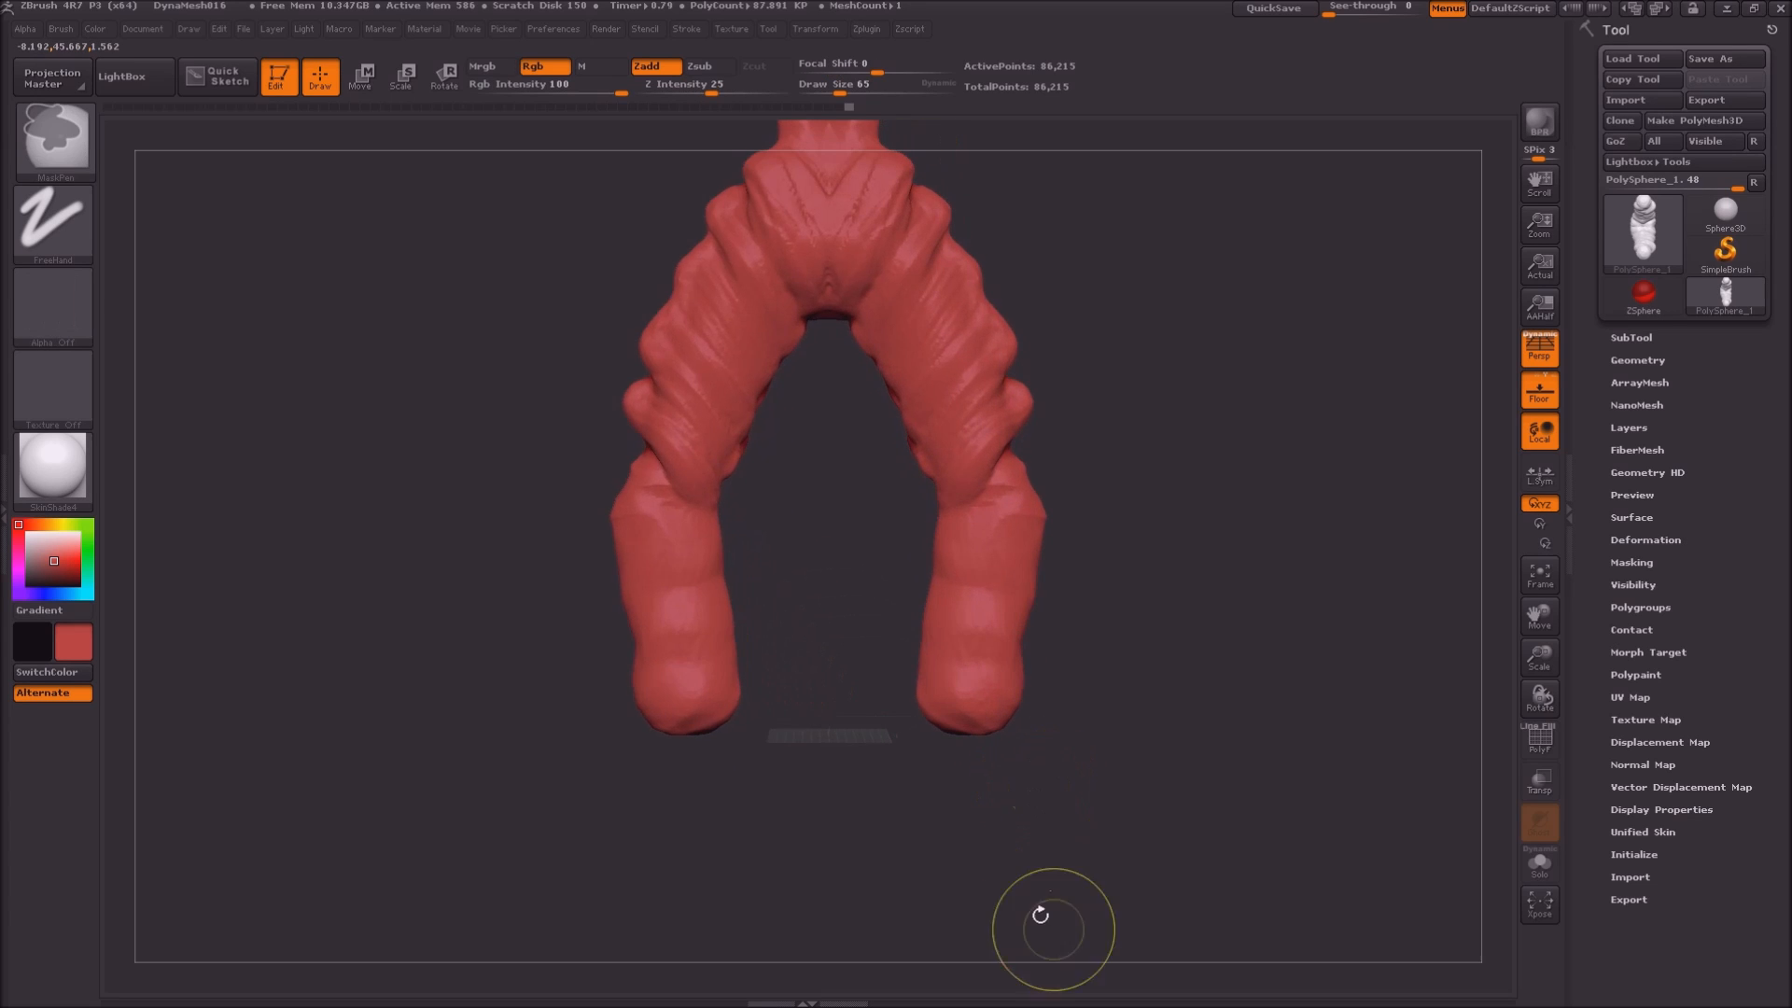
{"action": "key", "text": "b"}
{"action": "key", "text": "m"}
{"action": "key", "text": "v"}
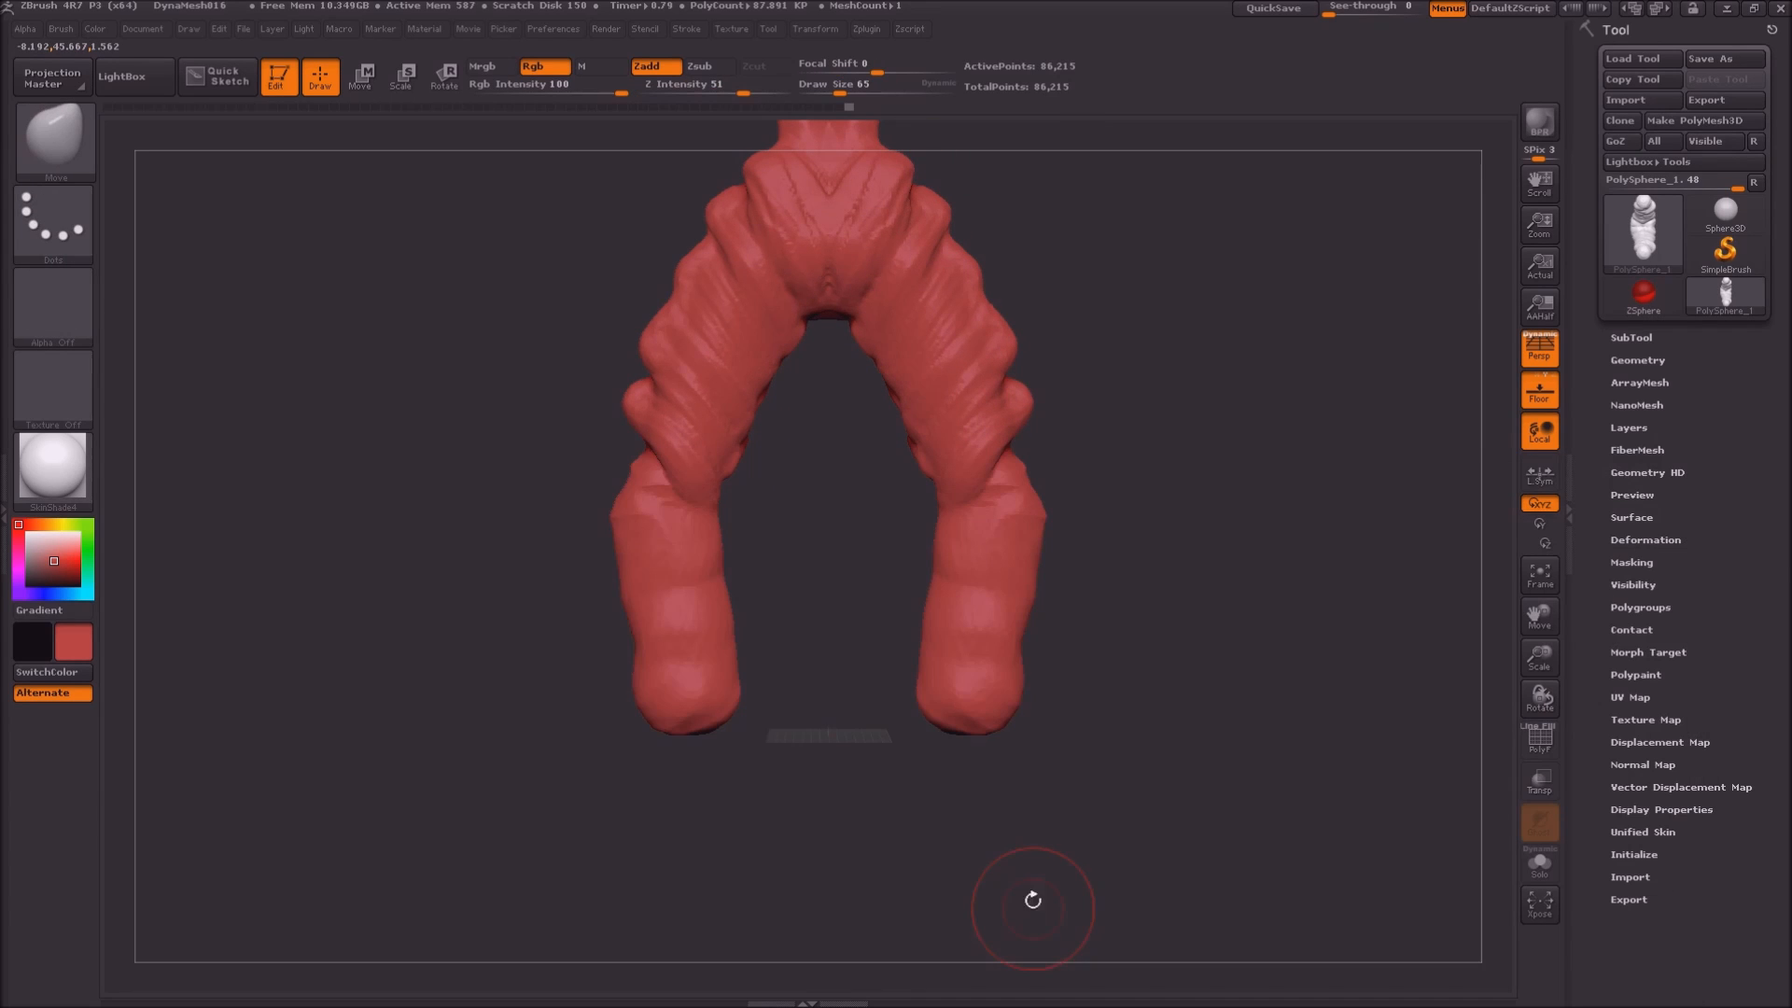
{"action": "mouse_move", "coordinate": [984, 758]}
{"action": "left_mouse_down"}
{"action": "mouse_move", "coordinate": [1021, 760]}
{"action": "mouse_move", "coordinate": [972, 745]}
{"action": "mouse_move", "coordinate": [965, 832]}
{"action": "left_mouse_up"}
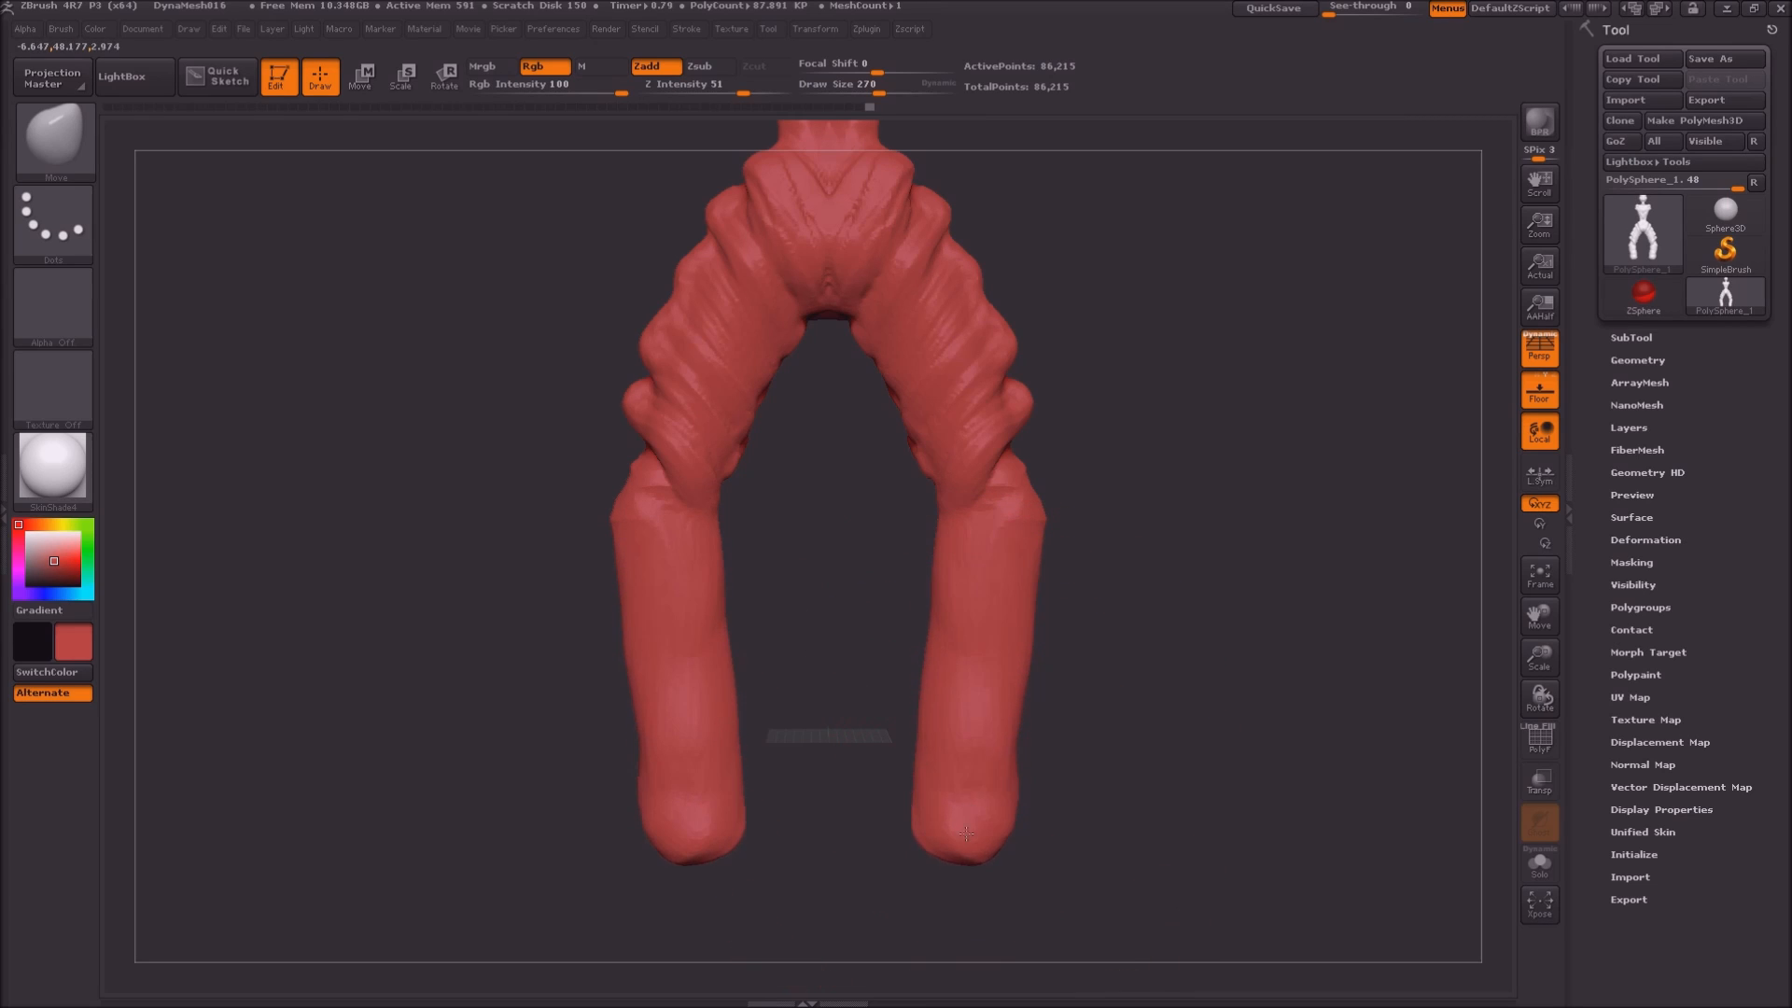
{"action": "key", "text": "ctrl"}
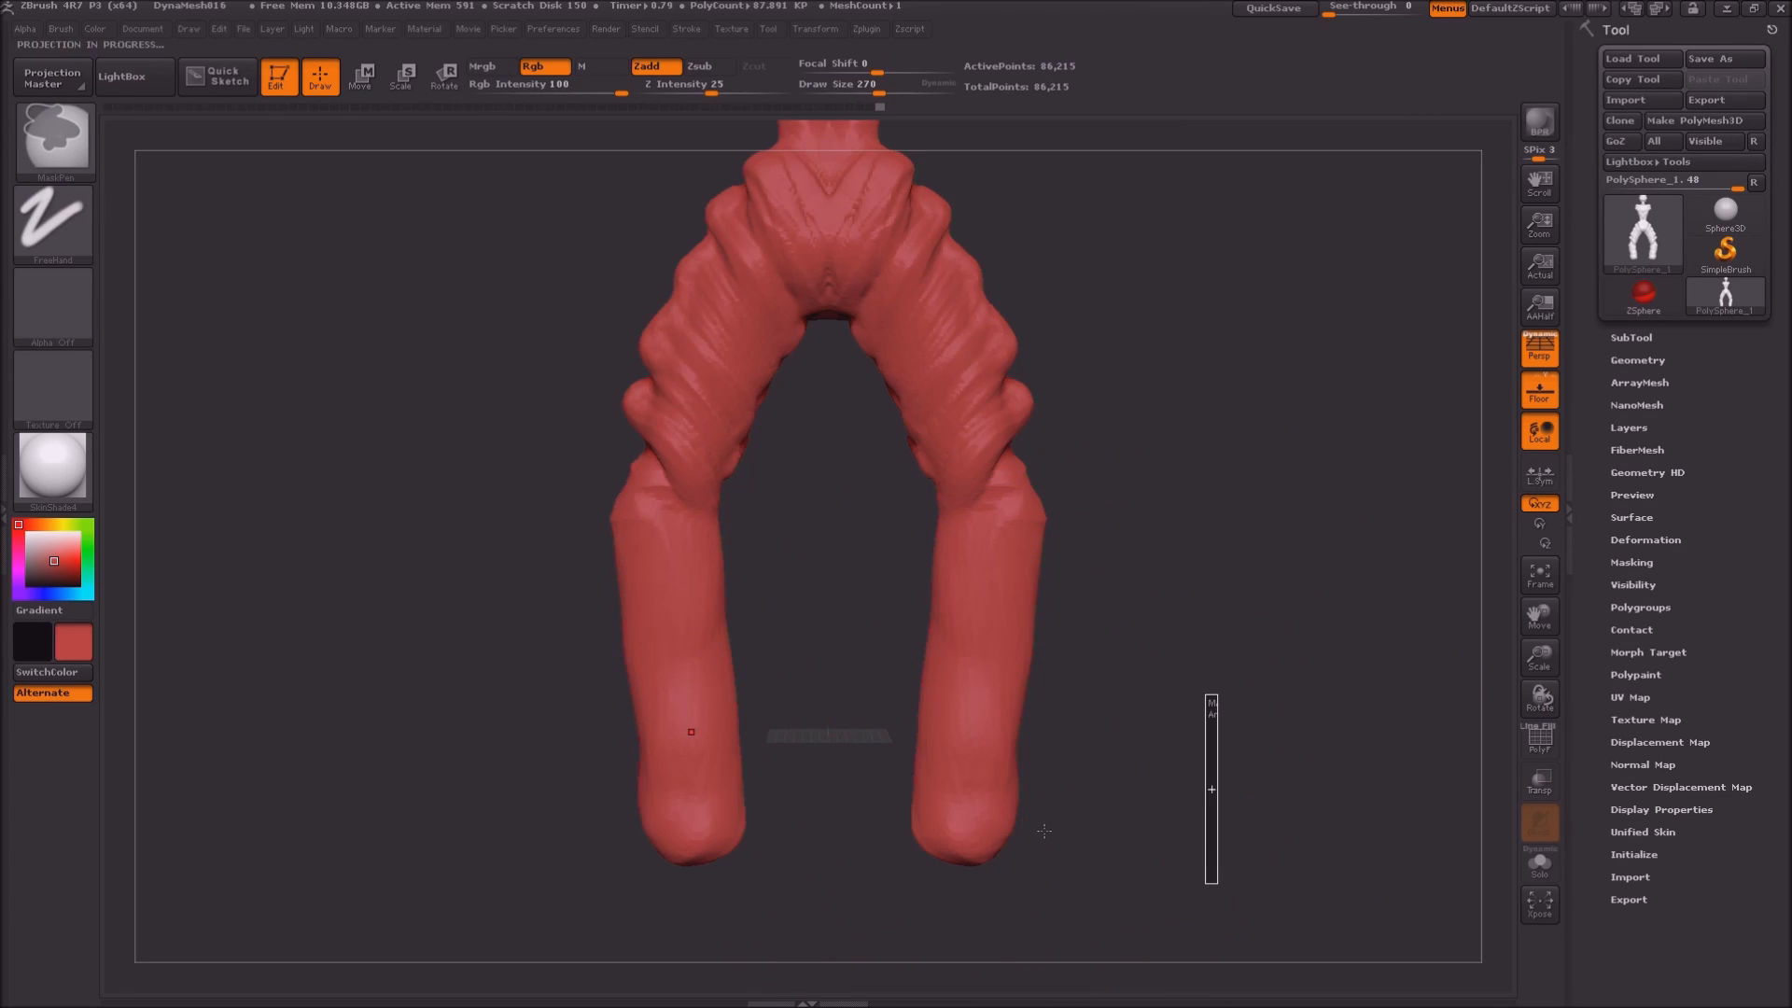
{"action": "left_click_drag", "start_coordinate": [1049, 802], "coordinate": [1056, 799], "text": "ctrl"}
Build feet projecting forward from the leg ends with ClayBuildup strokes at draw size 35, remeshing with DynaMesh between passes
{"action": "key", "text": "b"}
{"action": "key", "text": "c"}
{"action": "key", "text": "b"}
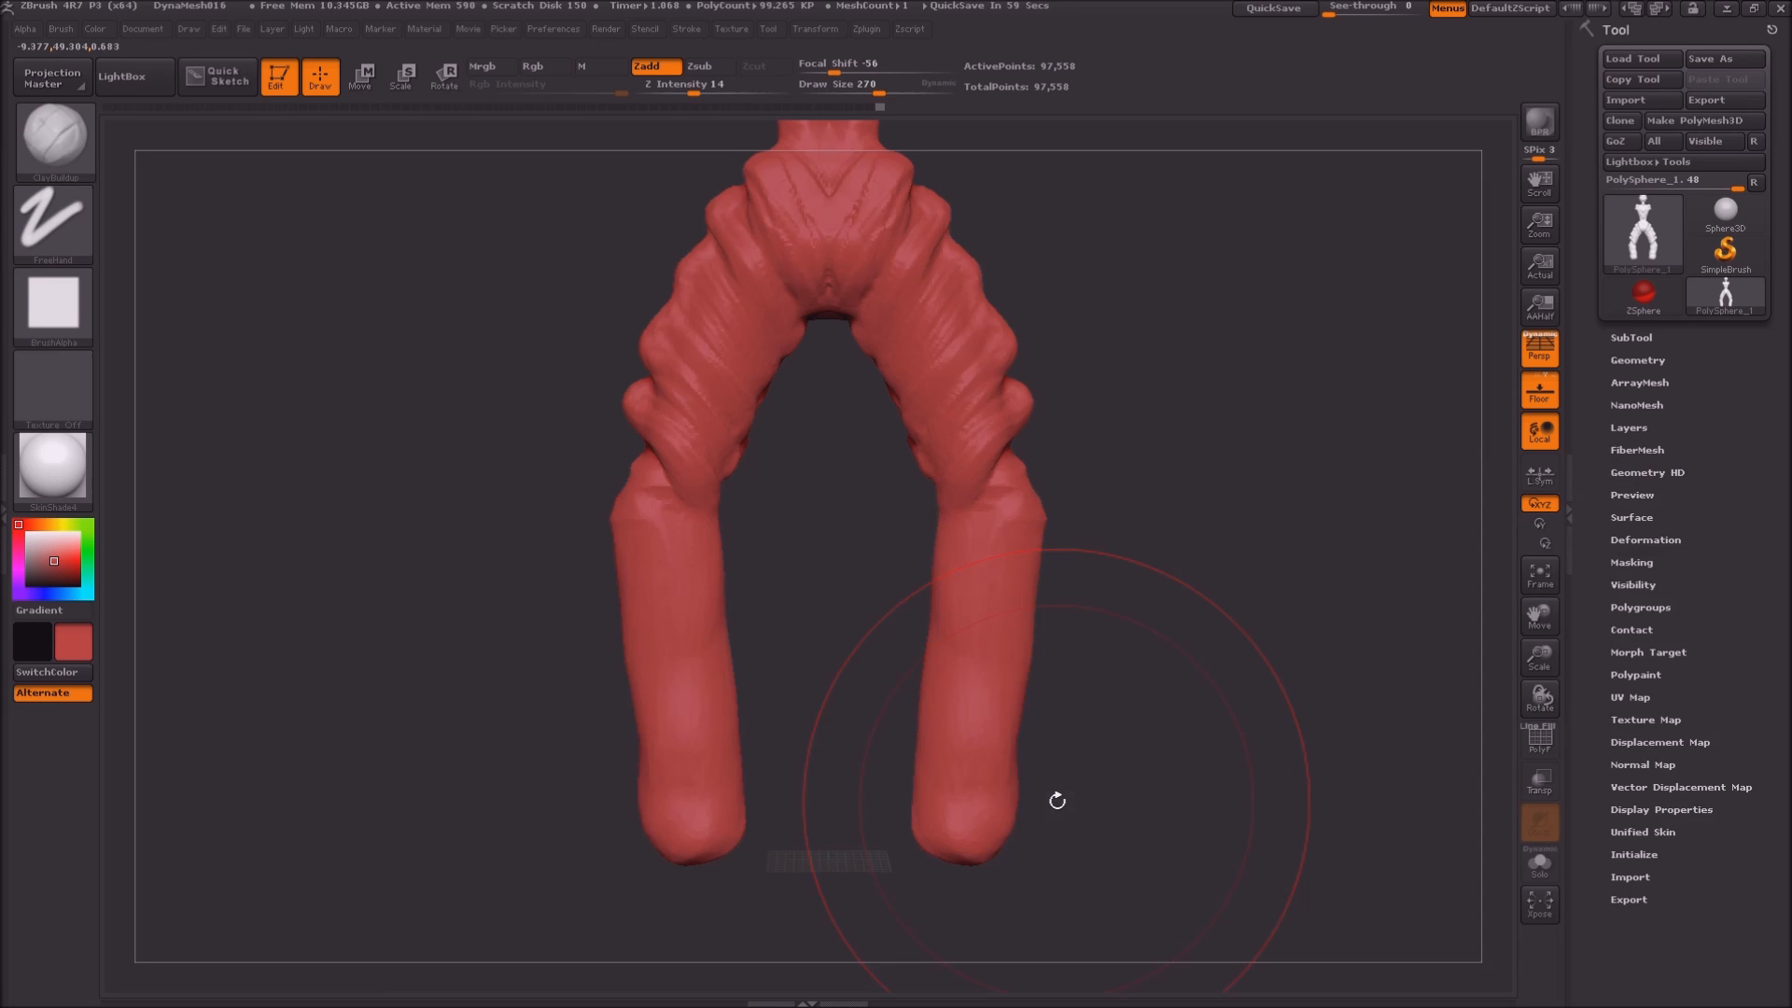
{"action": "key", "text": "s"}
{"action": "mouse_move", "coordinate": [1012, 799]}
{"action": "left_mouse_down"}
{"action": "mouse_move", "coordinate": [961, 835]}
{"action": "mouse_move", "coordinate": [984, 816]}
{"action": "mouse_move", "coordinate": [947, 811]}
{"action": "mouse_move", "coordinate": [980, 835]}
{"action": "left_mouse_up"}
{"action": "left_click_drag", "start_coordinate": [1109, 803], "coordinate": [1122, 891], "text": "ctrl"}
{"action": "mouse_move", "coordinate": [894, 899]}
{"action": "left_mouse_down"}
{"action": "mouse_move", "coordinate": [938, 867]}
{"action": "mouse_move", "coordinate": [949, 787]}
{"action": "mouse_move", "coordinate": [882, 946]}
{"action": "left_mouse_up"}
{"action": "mouse_move", "coordinate": [993, 751]}
{"action": "left_mouse_down"}
{"action": "mouse_move", "coordinate": [1027, 760]}
{"action": "mouse_move", "coordinate": [964, 721]}
{"action": "mouse_move", "coordinate": [998, 756]}
{"action": "left_mouse_up"}
{"action": "mouse_move", "coordinate": [1115, 800]}
{"action": "left_mouse_down", "text": "ctrl"}
{"action": "mouse_move", "coordinate": [1131, 924]}
{"action": "mouse_move", "coordinate": [1064, 875]}
{"action": "left_mouse_up", "text": "ctrl"}
{"action": "mouse_move", "coordinate": [1069, 789]}
{"action": "left_mouse_down"}
{"action": "mouse_move", "coordinate": [1058, 734]}
{"action": "mouse_move", "coordinate": [1036, 747]}
{"action": "mouse_move", "coordinate": [1060, 760]}
{"action": "left_mouse_up"}
{"action": "left_click_drag", "start_coordinate": [1180, 852], "coordinate": [1184, 904], "text": "ctrl"}
{"action": "mouse_move", "coordinate": [1191, 823]}
{"action": "left_mouse_down", "text": "ctrl"}
{"action": "mouse_move", "coordinate": [1129, 857]}
{"action": "mouse_move", "coordinate": [1129, 793]}
{"action": "left_mouse_up", "text": "ctrl"}
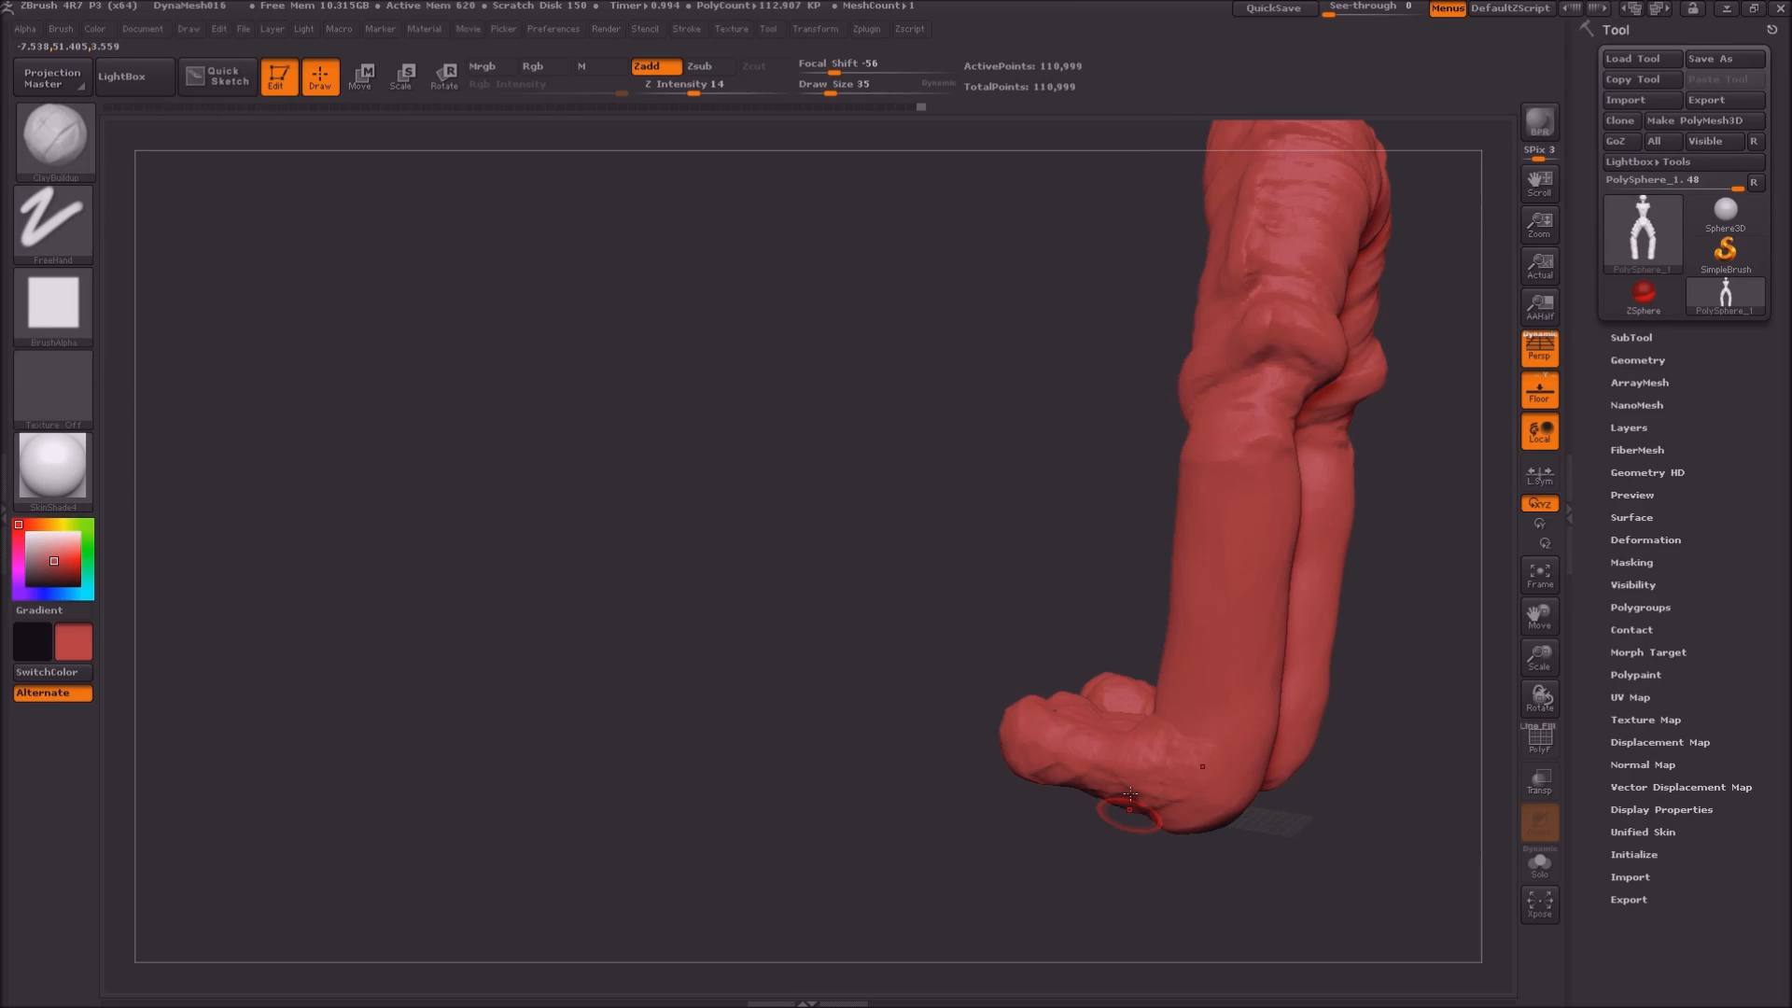
Add clay volume to the outer heels and ankles and remesh with DynaMesh
{"action": "left_click_drag", "start_coordinate": [1219, 805], "coordinate": [1187, 744]}
{"action": "left_click_drag", "start_coordinate": [952, 818], "coordinate": [992, 994], "text": "ctrl"}
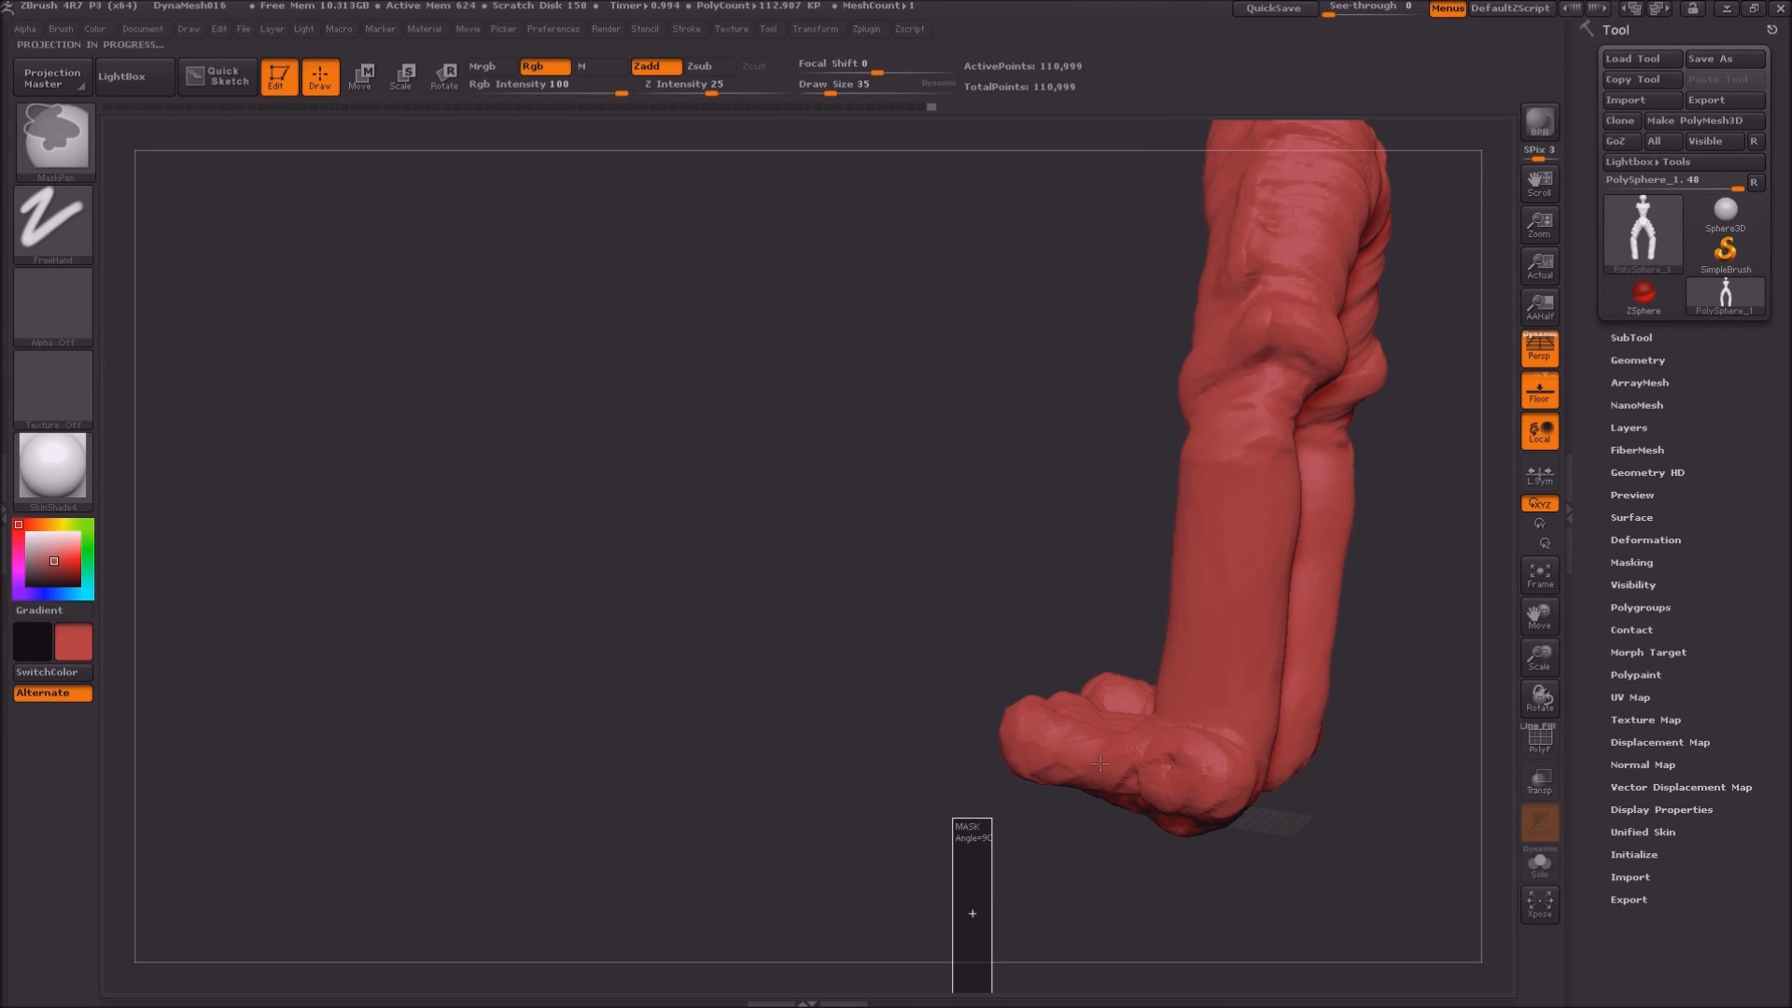
{"action": "left_click_drag", "start_coordinate": [1149, 838], "coordinate": [1152, 831], "text": "ctrl"}
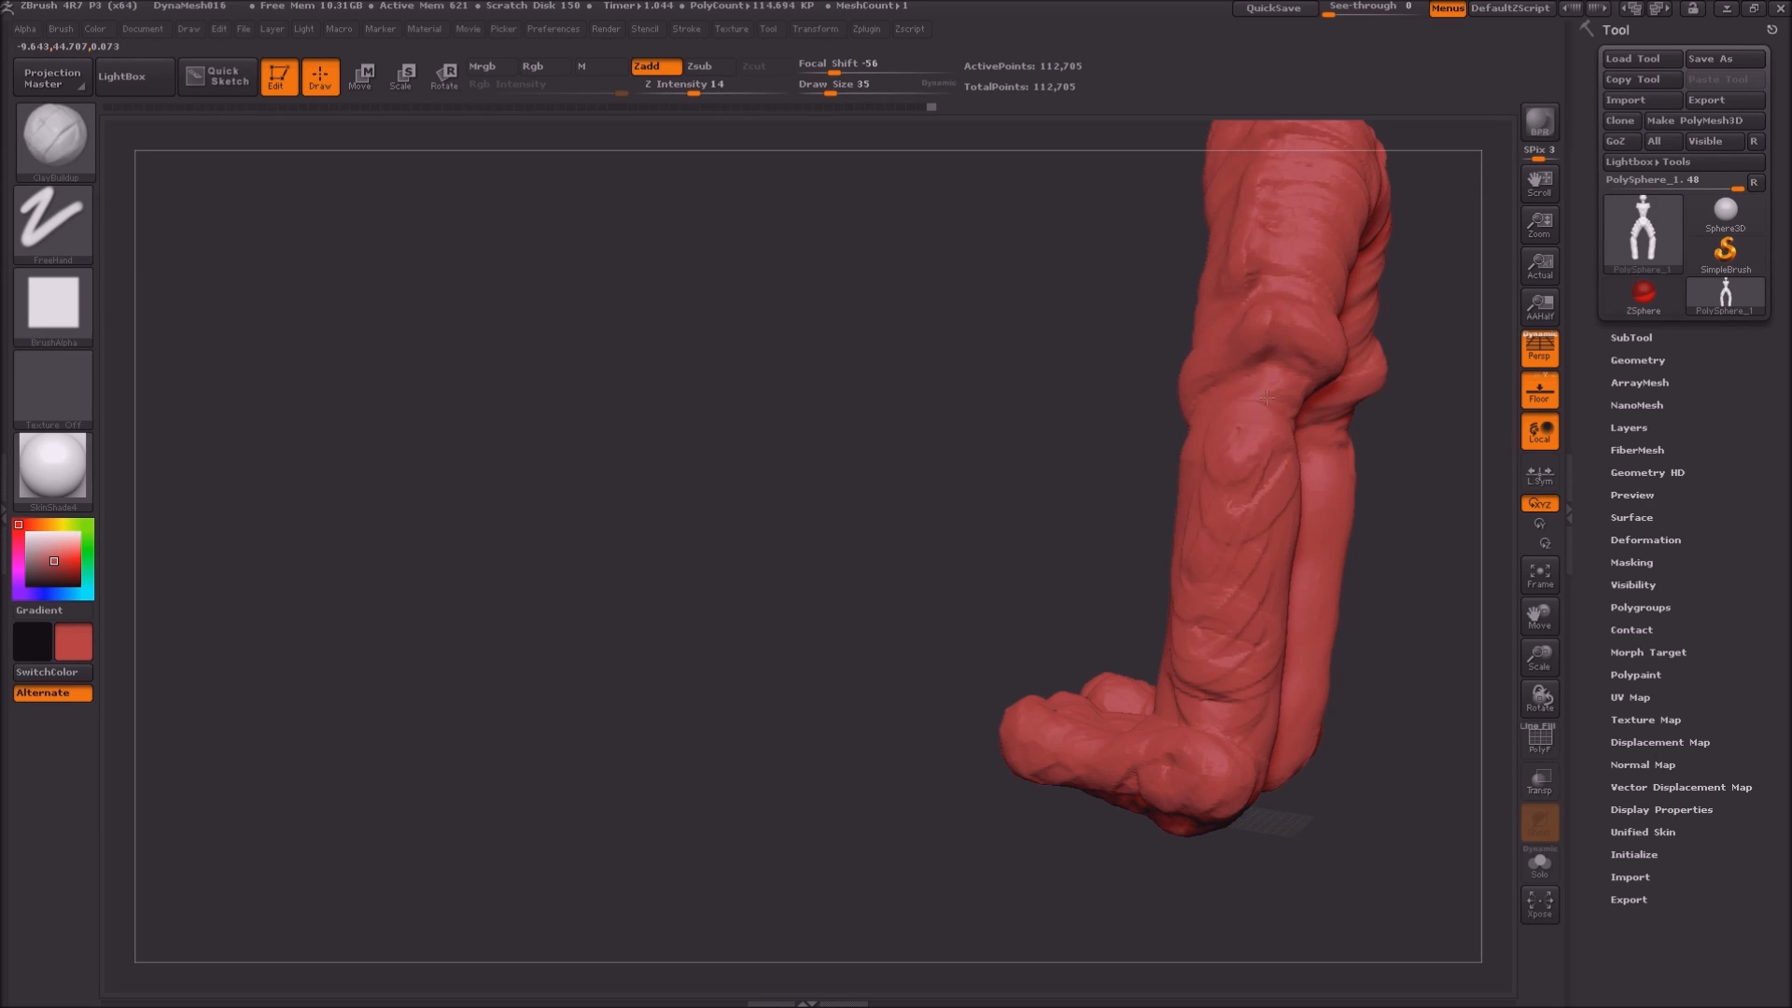
Build up the outer sides and front of the lower legs with clay strokes, remeshing with DynaMesh
{"action": "key", "text": "ctrl"}
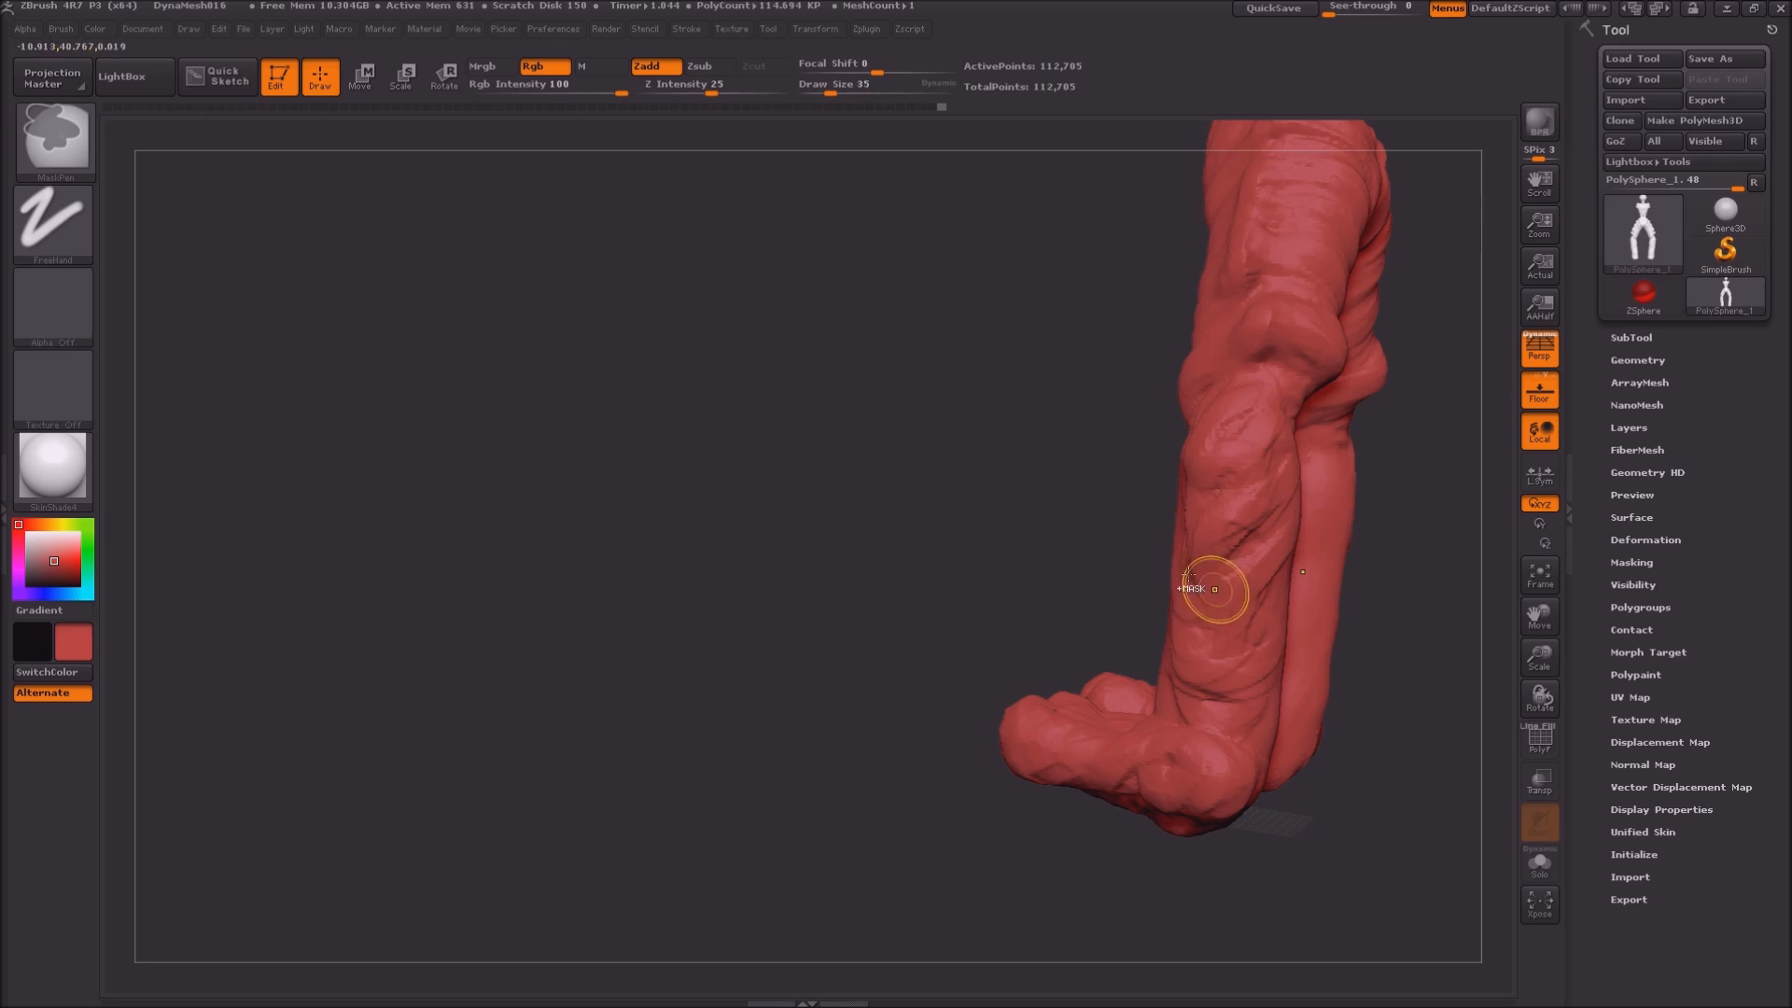
{"action": "left_click_drag", "start_coordinate": [1027, 310], "coordinate": [1073, 551], "text": "ctrl"}
{"action": "mouse_move", "coordinate": [1167, 472]}
{"action": "left_mouse_down"}
{"action": "mouse_move", "coordinate": [1199, 518]}
{"action": "mouse_move", "coordinate": [1147, 560]}
{"action": "mouse_move", "coordinate": [1194, 587]}
{"action": "mouse_move", "coordinate": [1128, 663]}
{"action": "mouse_move", "coordinate": [1191, 705]}
{"action": "mouse_move", "coordinate": [1176, 717]}
{"action": "left_mouse_up"}
{"action": "left_click_drag", "start_coordinate": [1352, 720], "coordinate": [1374, 919], "text": "ctrl"}
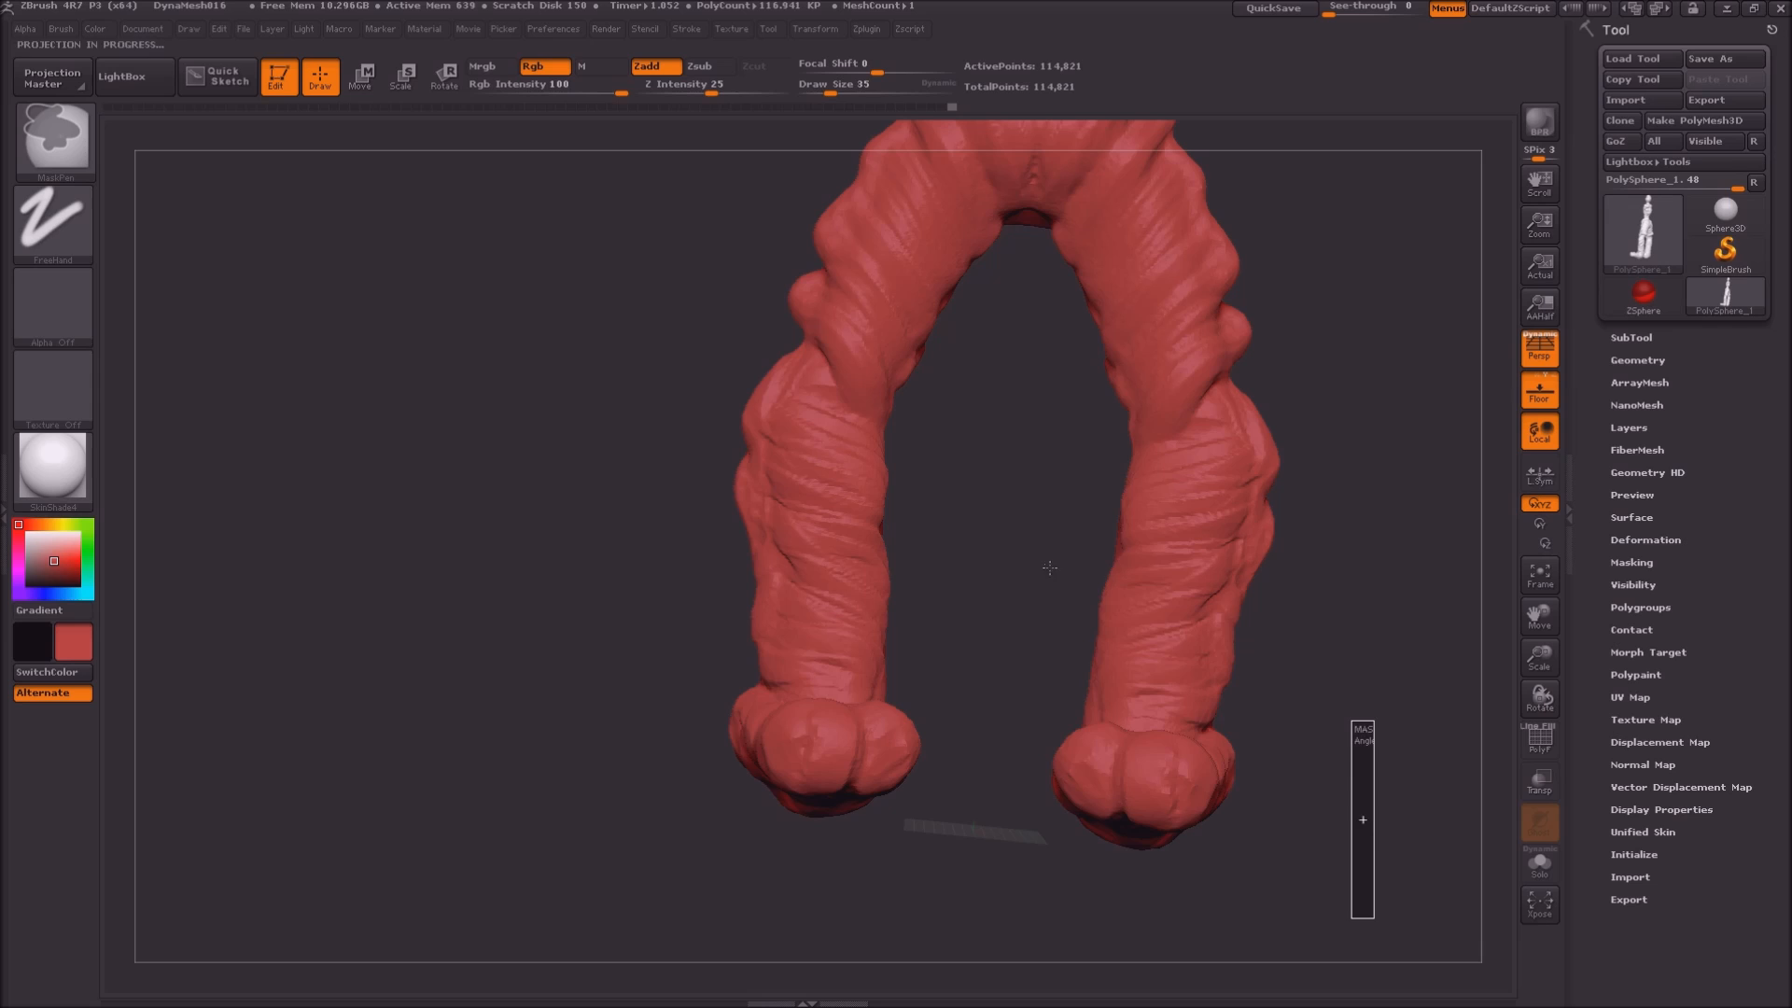
Wrap clay strokes around the inner and remaining sides of the lower legs and remesh with DynaMesh
{"action": "left_click_drag", "start_coordinate": [978, 591], "coordinate": [1082, 475]}
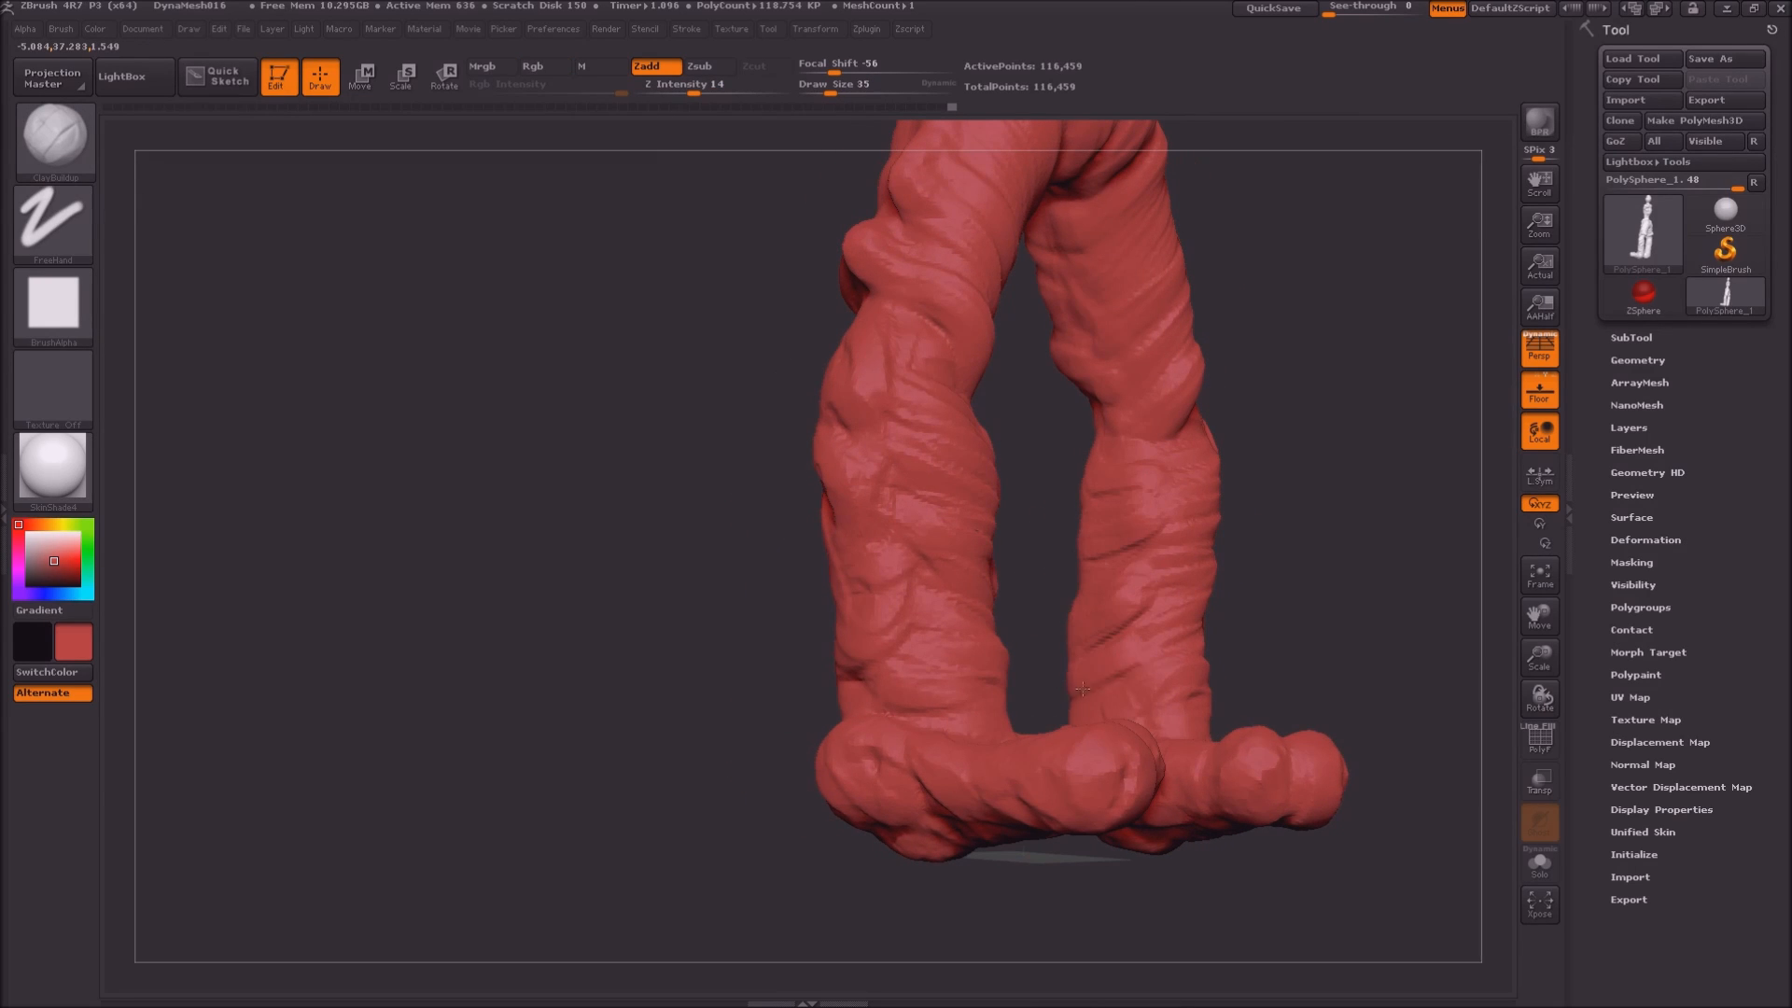
{"action": "left_click_drag", "start_coordinate": [1051, 547], "coordinate": [1087, 710]}
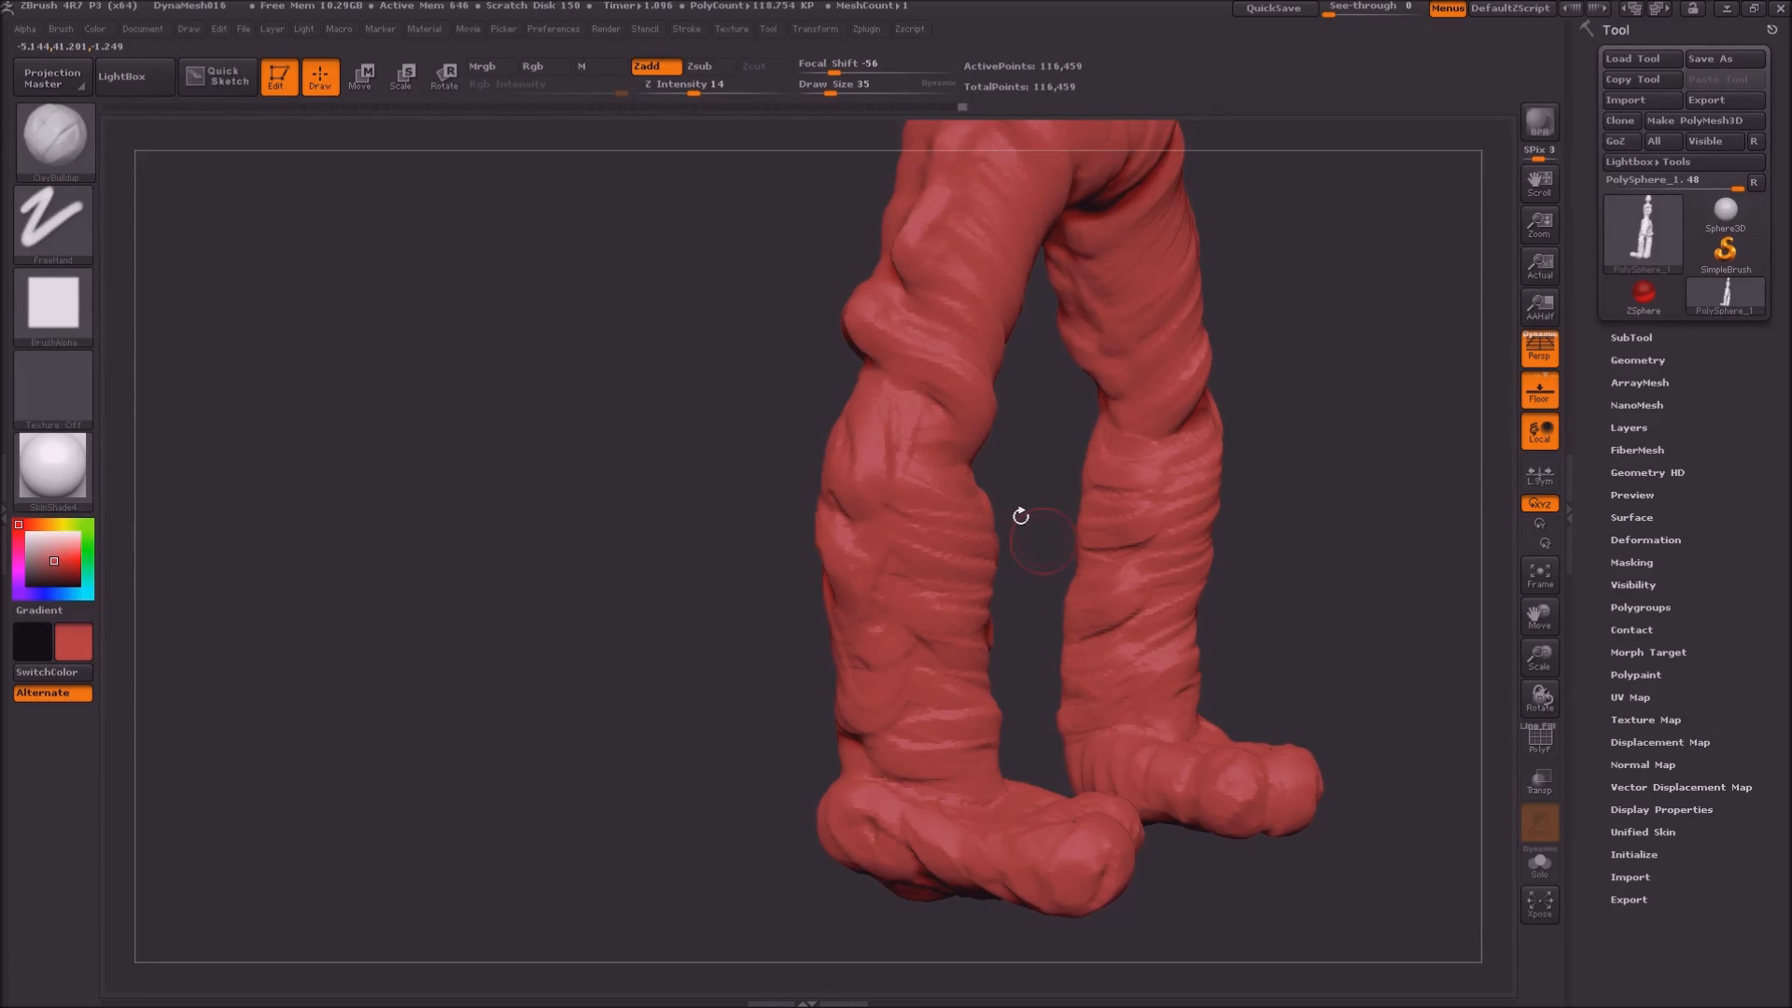
{"action": "mouse_move", "coordinate": [691, 551]}
{"action": "left_mouse_down"}
{"action": "mouse_move", "coordinate": [979, 508]}
{"action": "mouse_move", "coordinate": [1013, 560]}
{"action": "mouse_move", "coordinate": [989, 663]}
{"action": "mouse_move", "coordinate": [956, 691]}
{"action": "left_mouse_up"}
{"action": "key", "text": "ctrl"}
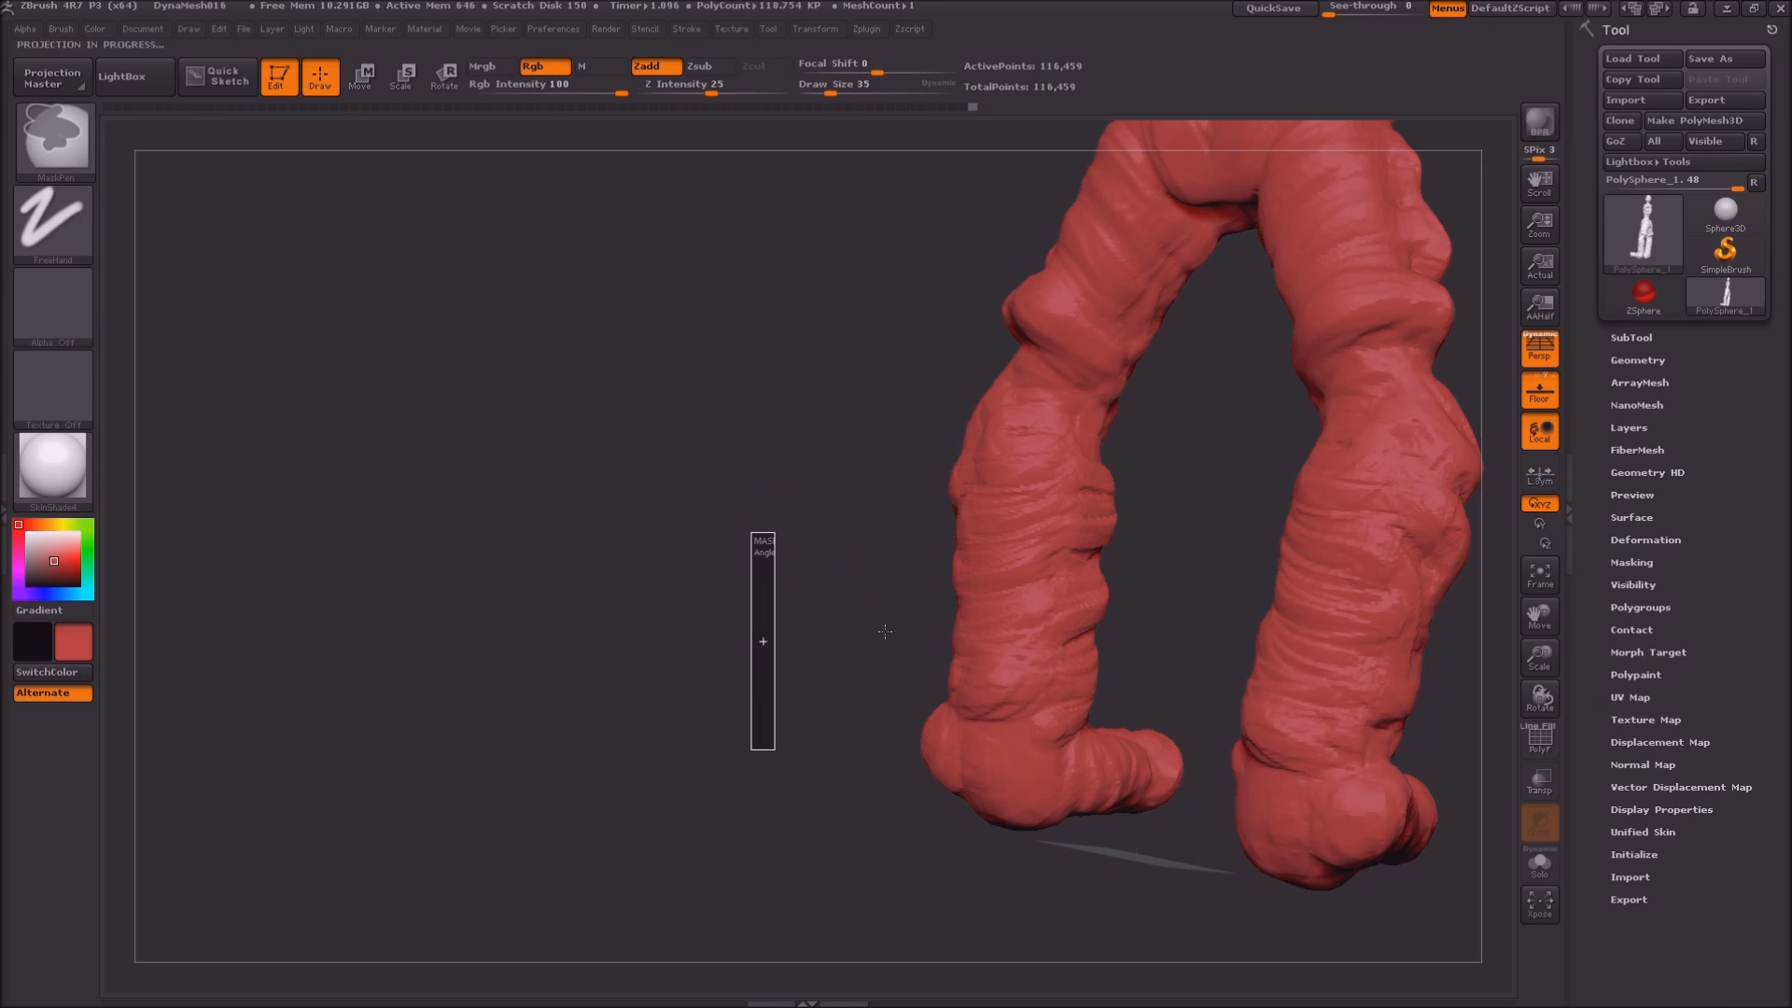
{"action": "mouse_move", "coordinate": [884, 630]}
{"action": "right_mouse_down", "text": "ctrl"}
{"action": "mouse_move", "coordinate": [775, 576]}
{"action": "mouse_move", "coordinate": [828, 588]}
{"action": "mouse_move", "coordinate": [826, 549]}
{"action": "mouse_move", "coordinate": [864, 596]}
{"action": "mouse_move", "coordinate": [920, 608]}
{"action": "mouse_move", "coordinate": [793, 649]}
{"action": "mouse_move", "coordinate": [734, 566]}
{"action": "mouse_move", "coordinate": [650, 580]}
{"action": "right_mouse_up", "text": "ctrl"}
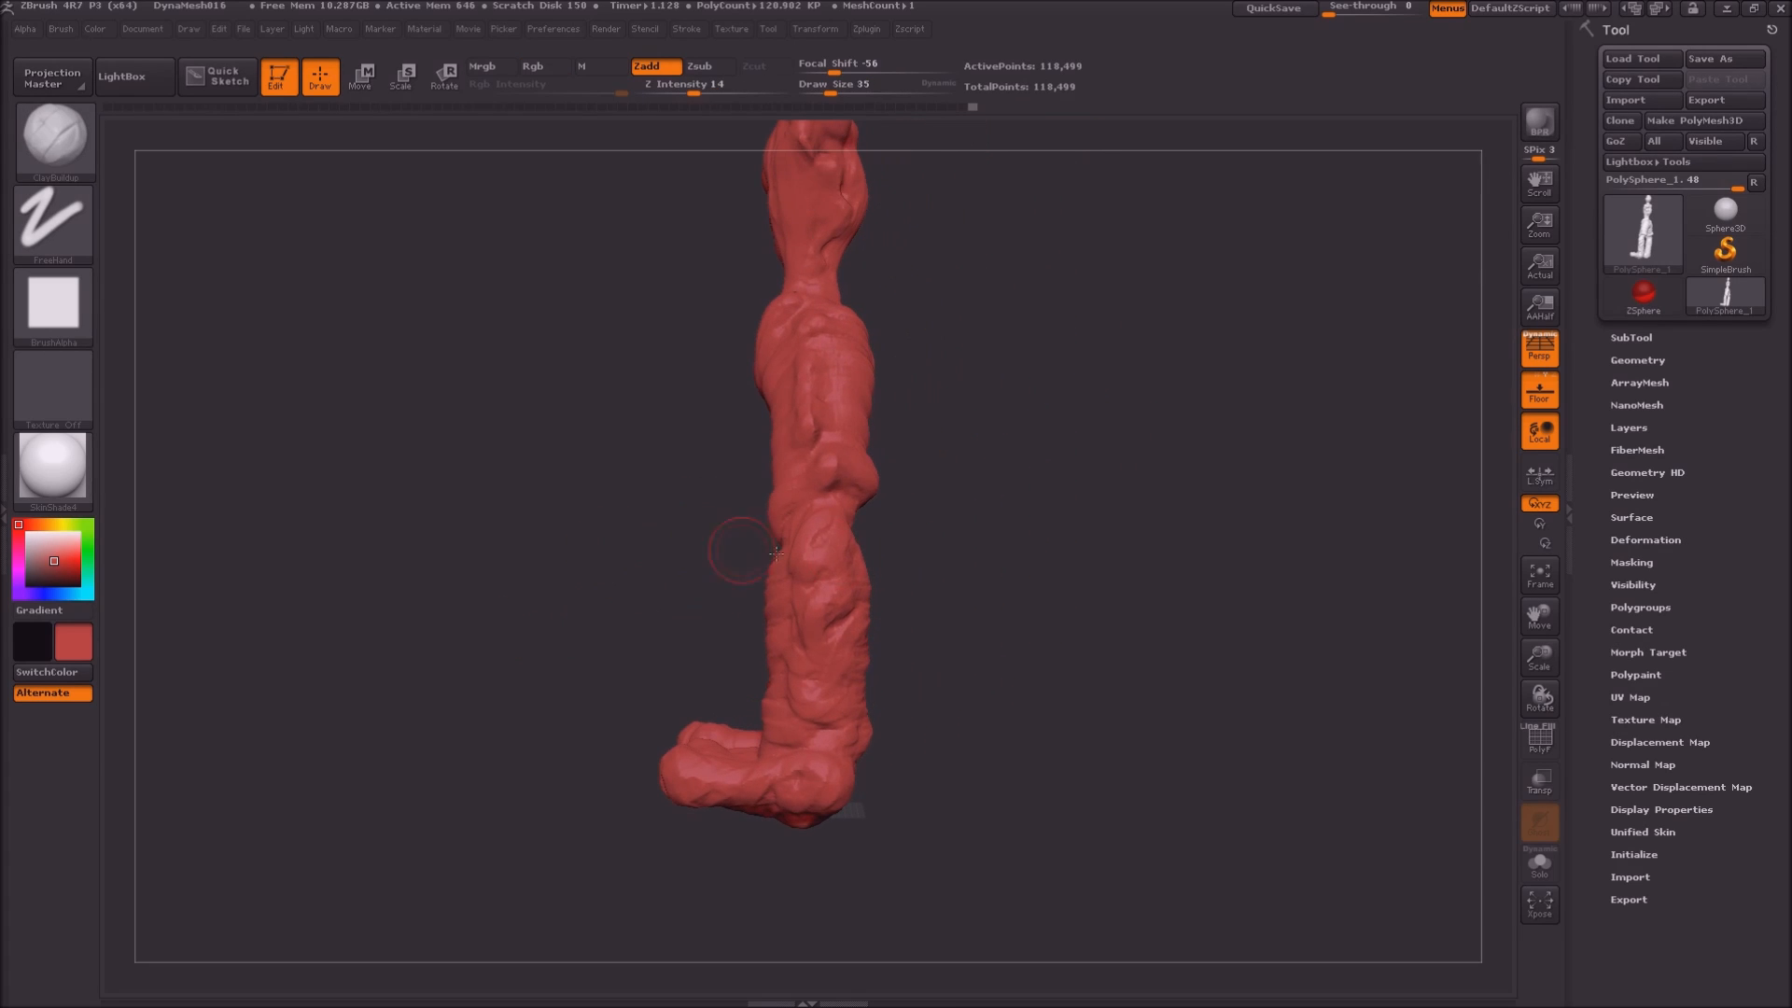
Mask everything above the knees, rotate the lower legs backward with a Transpose line from the knee, and clear the mask
{"action": "mouse_move", "coordinate": [964, 532]}
{"action": "left_mouse_down", "text": "ctrl"}
{"action": "mouse_move", "coordinate": [556, 744]}
{"action": "mouse_move", "coordinate": [456, 888]}
{"action": "left_mouse_up", "text": "ctrl"}
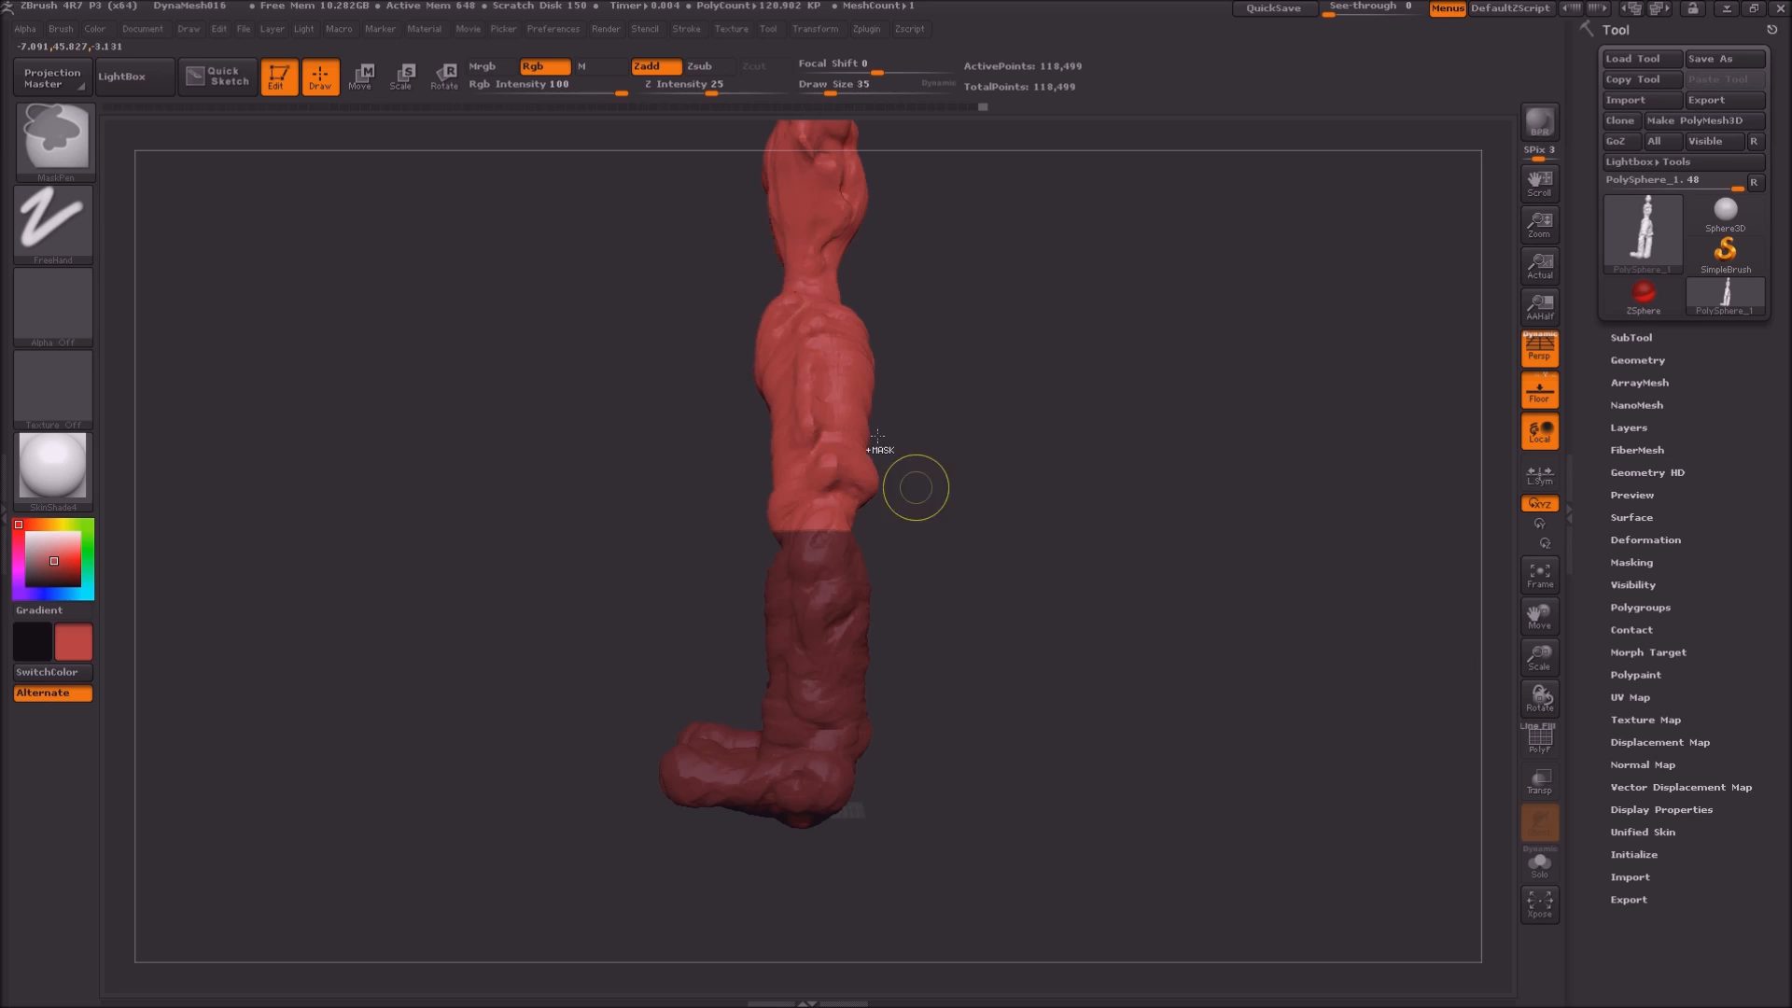
{"action": "left_click", "coordinate": [317, 336], "text": "ctrl"}
{"action": "key", "text": "r"}
{"action": "mouse_move", "coordinate": [818, 532]}
{"action": "left_mouse_down"}
{"action": "mouse_move", "coordinate": [816, 840]}
{"action": "mouse_move", "coordinate": [942, 821]}
{"action": "left_mouse_up"}
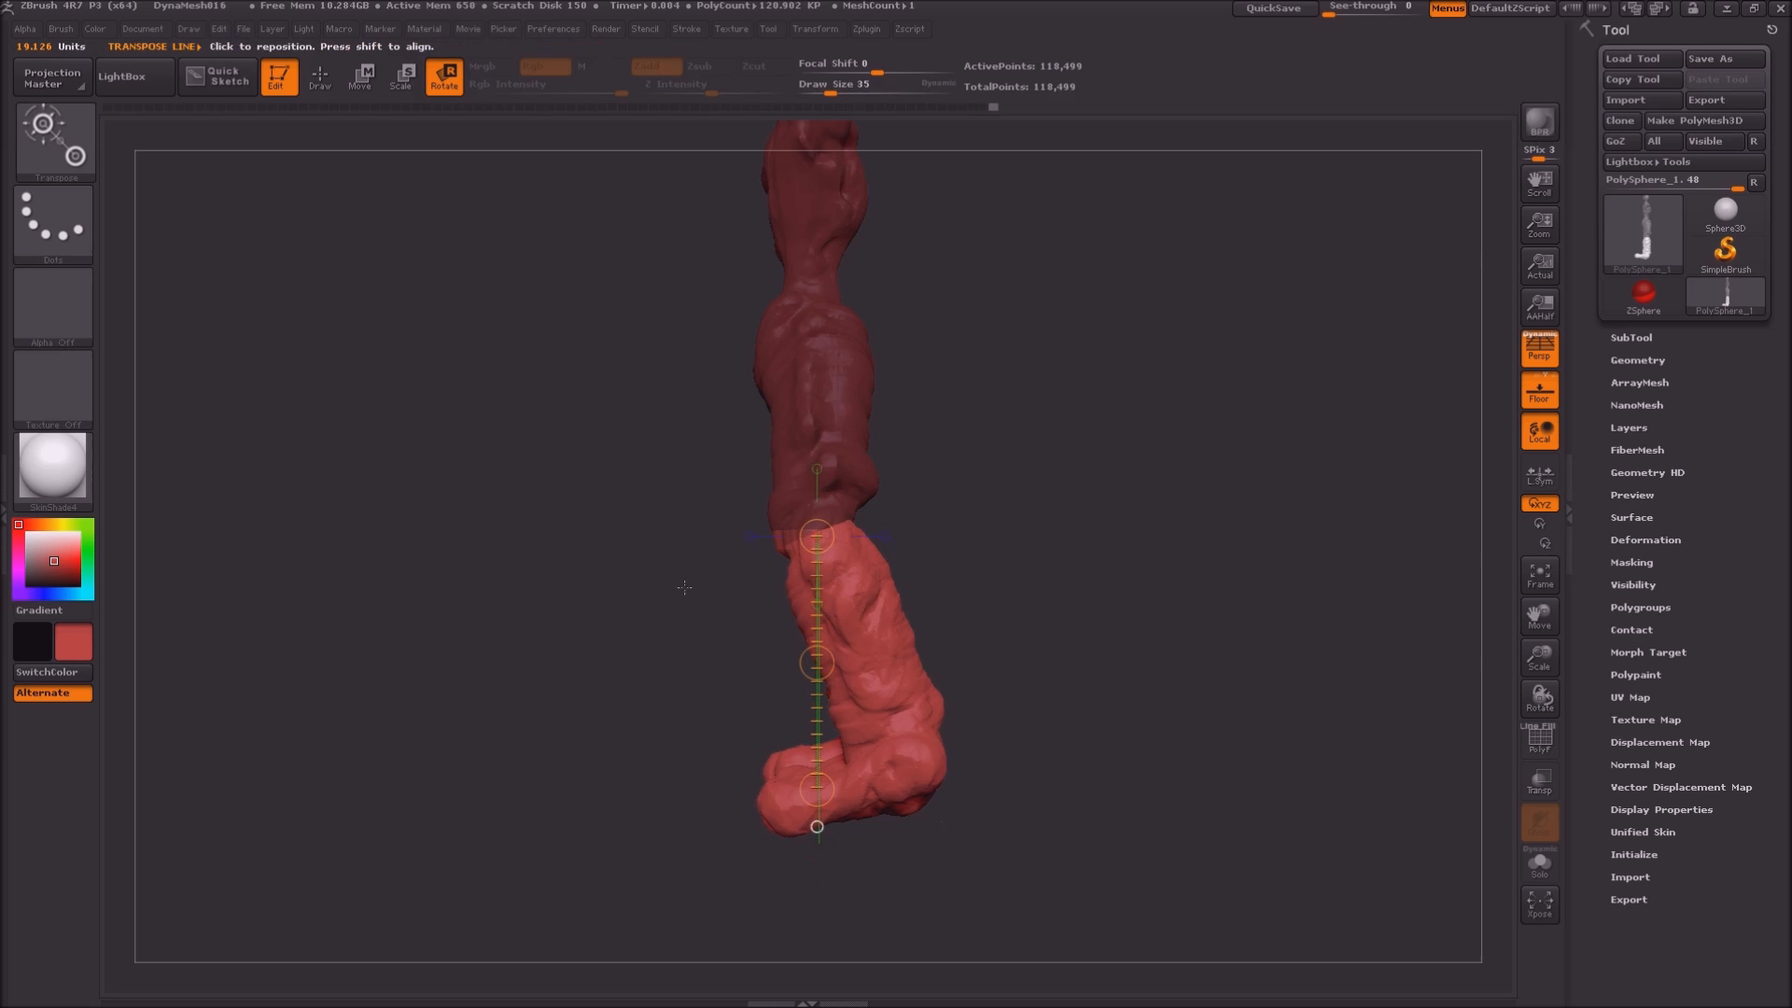
{"action": "left_click", "coordinate": [652, 514], "text": "ctrl"}
{"action": "left_click_drag", "start_coordinate": [636, 428], "coordinate": [616, 616], "text": "ctrl"}
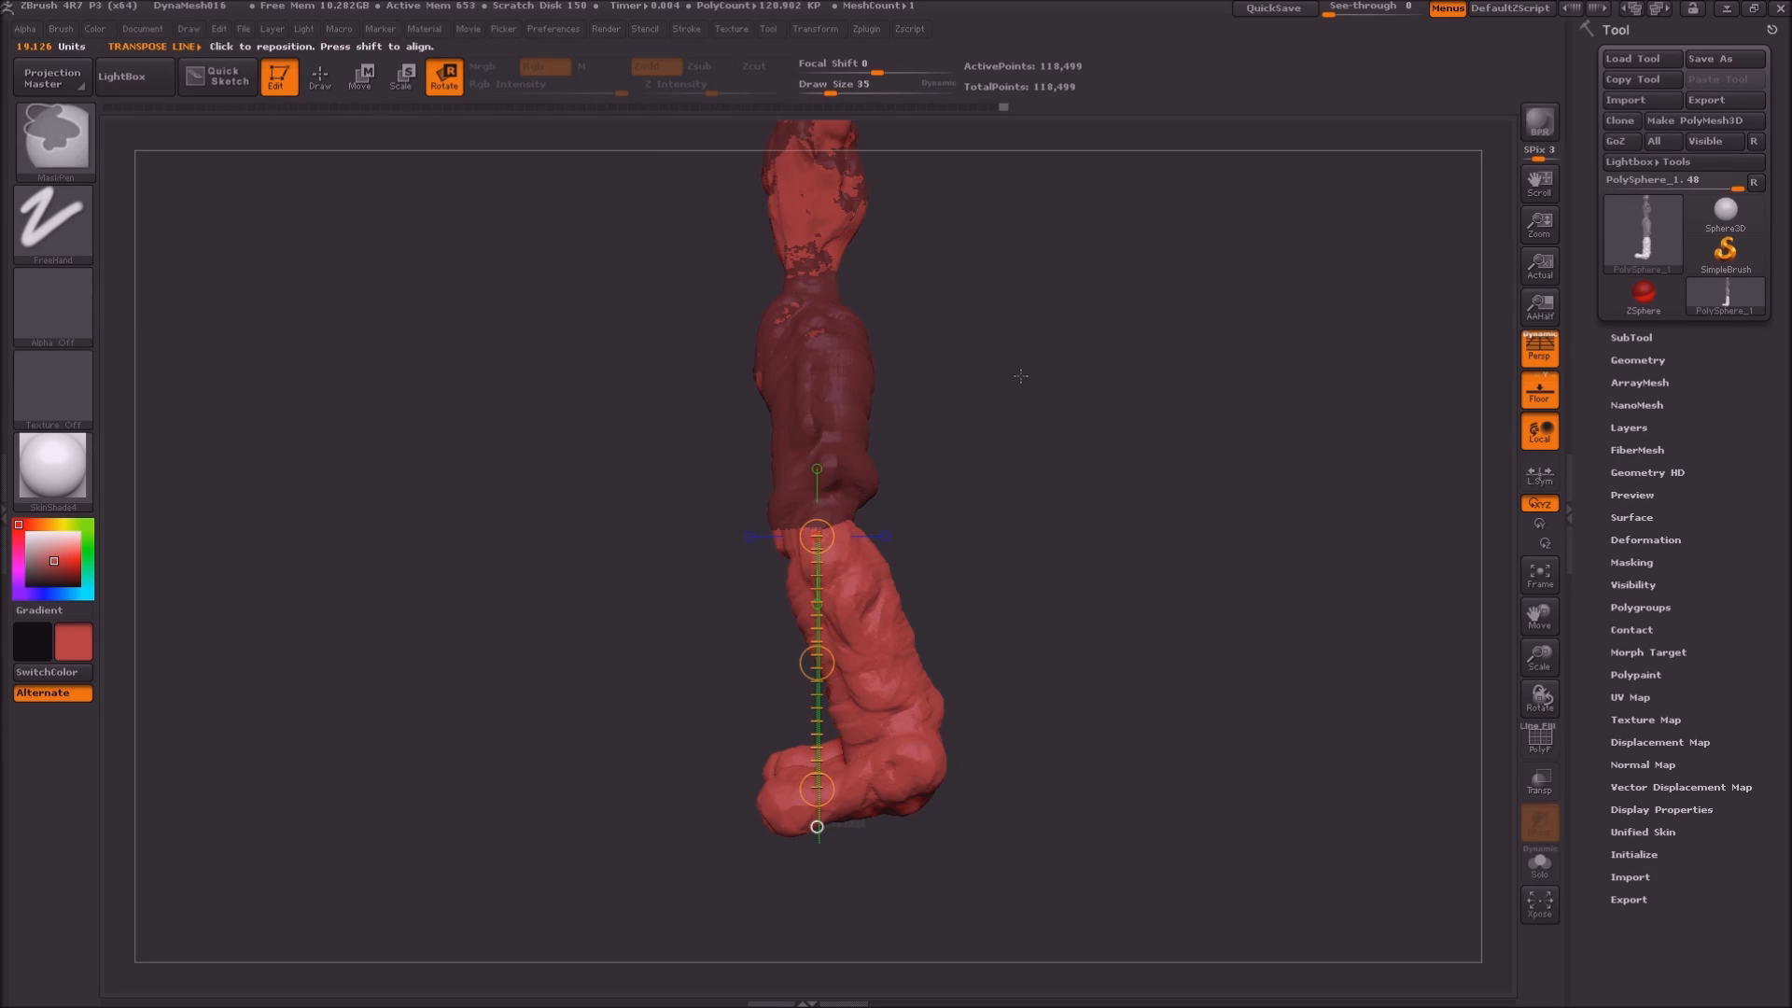
Mask the body above the hips and rotate both legs forward with a Transpose line from the hip
{"action": "key", "text": "space"}
{"action": "left_click_drag", "start_coordinate": [992, 435], "coordinate": [992, 496], "text": "alt"}
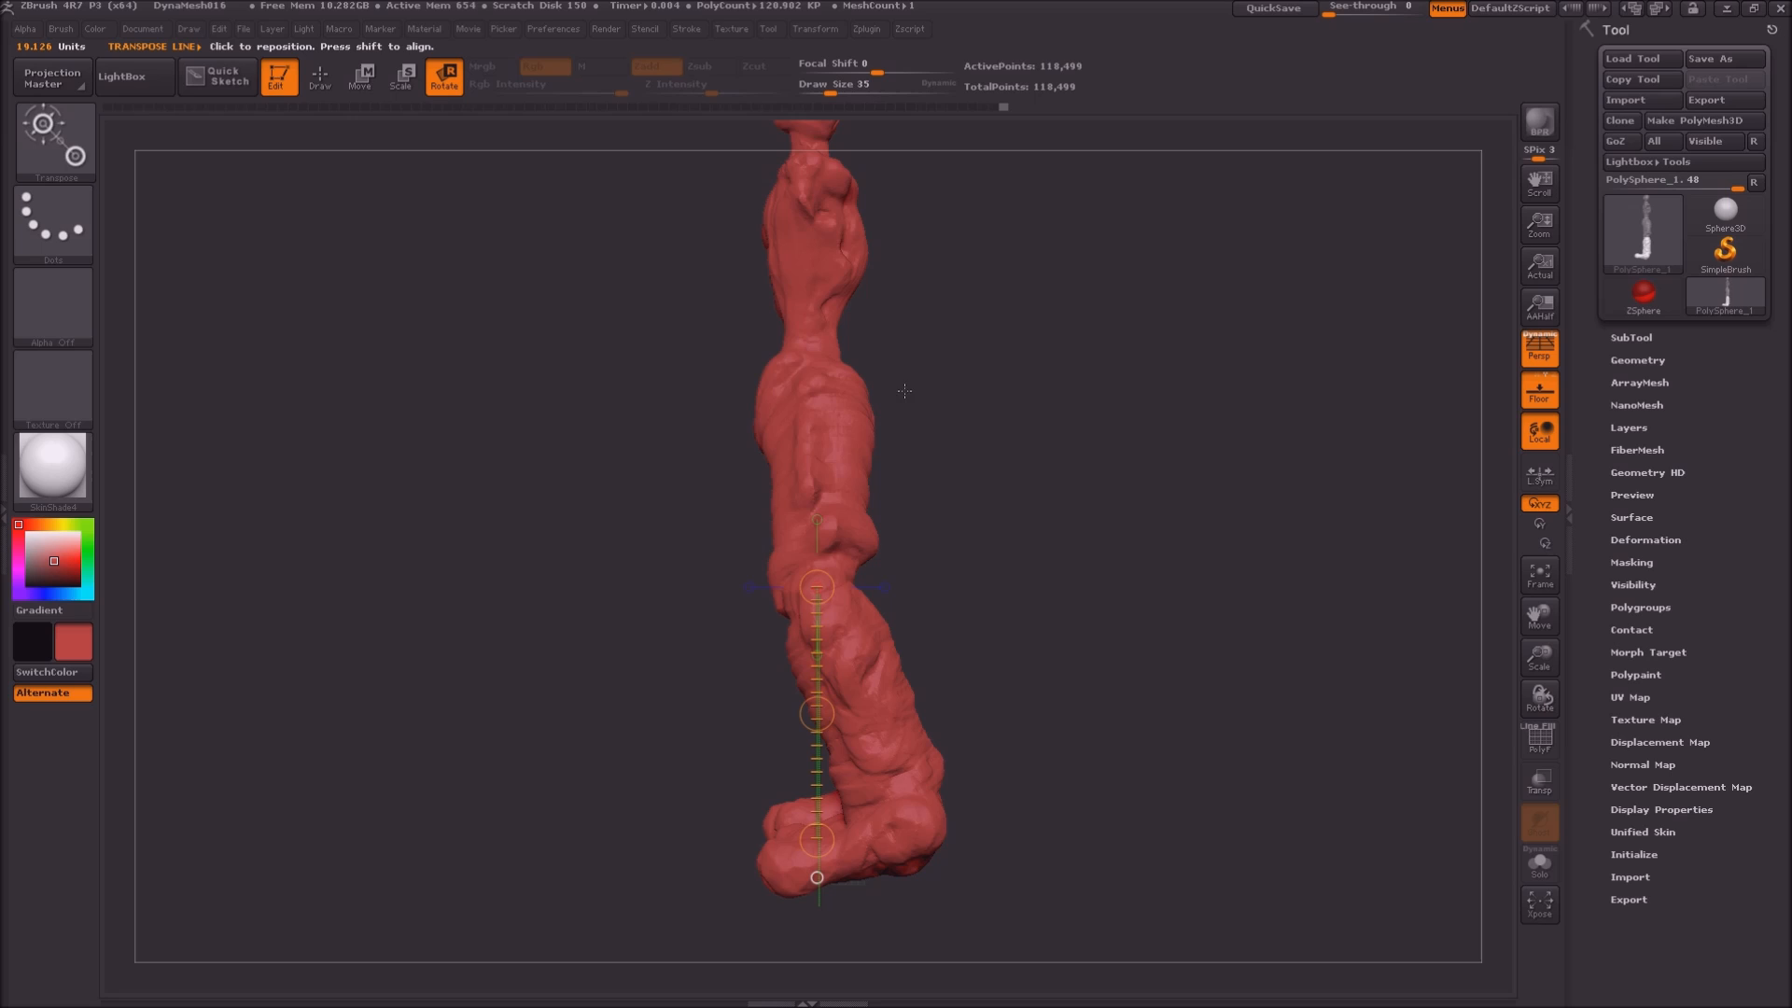
{"action": "left_click_drag", "start_coordinate": [1030, 353], "coordinate": [574, 993], "text": "ctrl"}
{"action": "left_click", "coordinate": [505, 695], "text": "ctrl"}
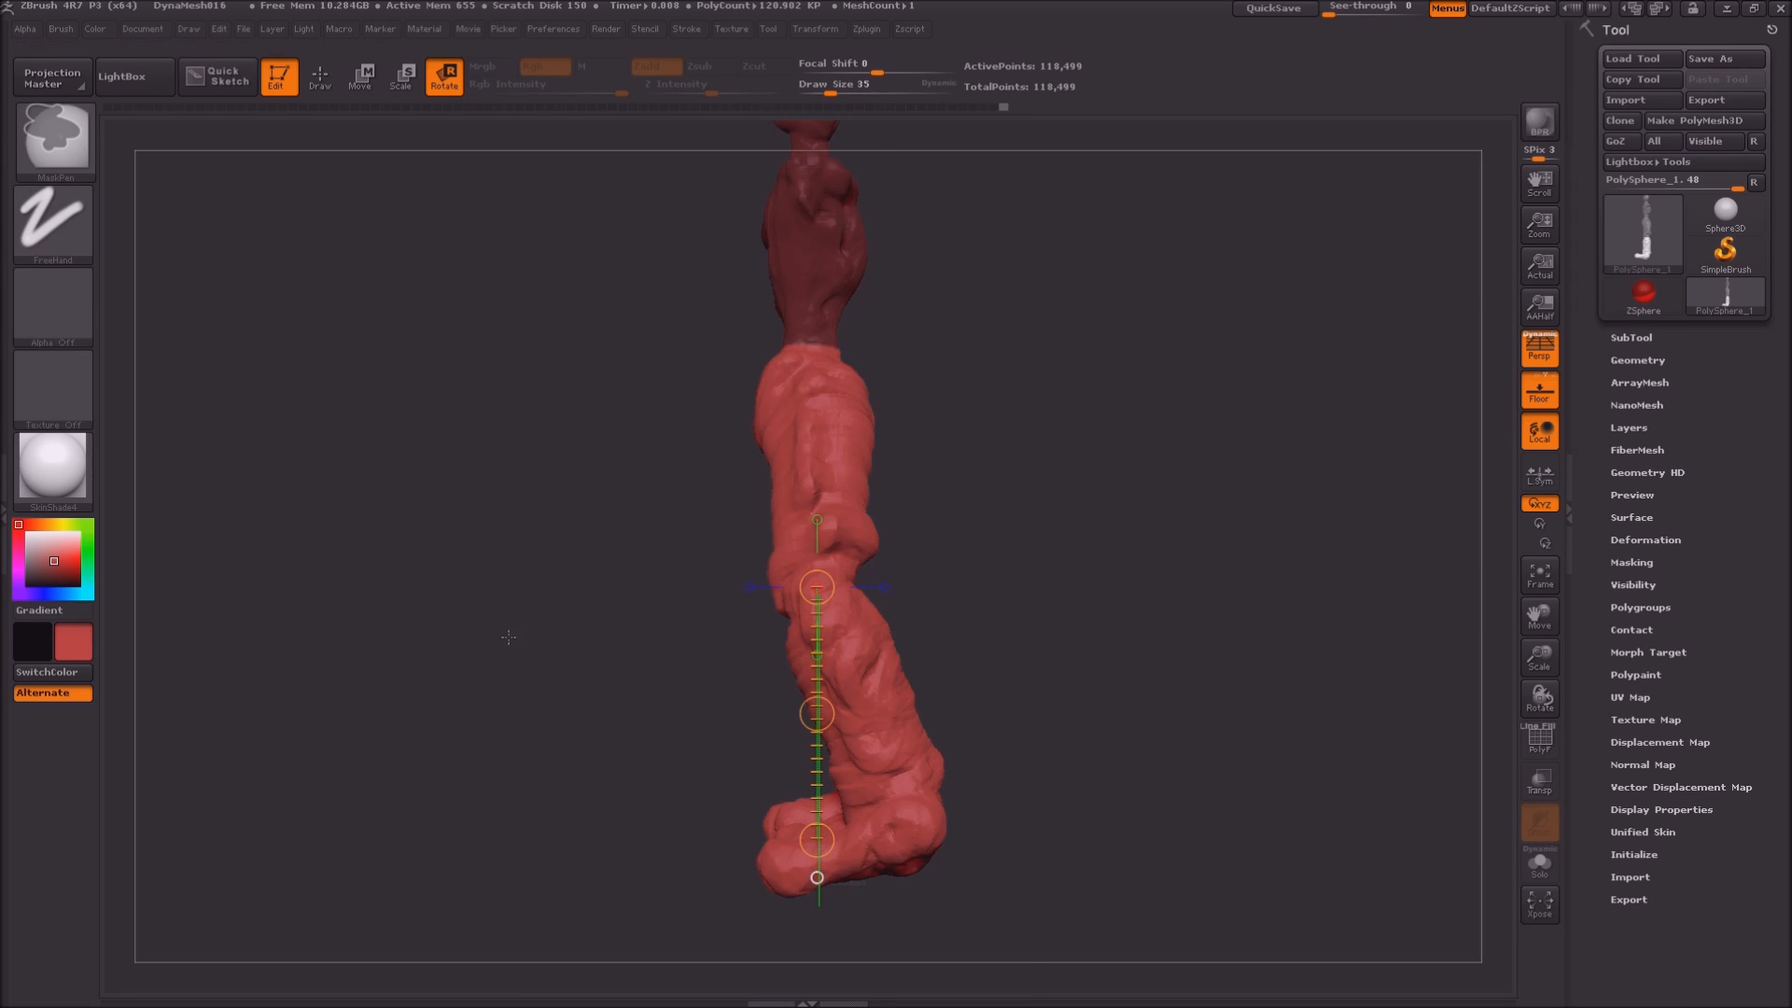
{"action": "mouse_move", "coordinate": [813, 351]}
{"action": "left_mouse_down"}
{"action": "mouse_move", "coordinate": [837, 924]}
{"action": "mouse_move", "coordinate": [693, 911]}
{"action": "mouse_move", "coordinate": [668, 882]}
{"action": "left_mouse_up"}
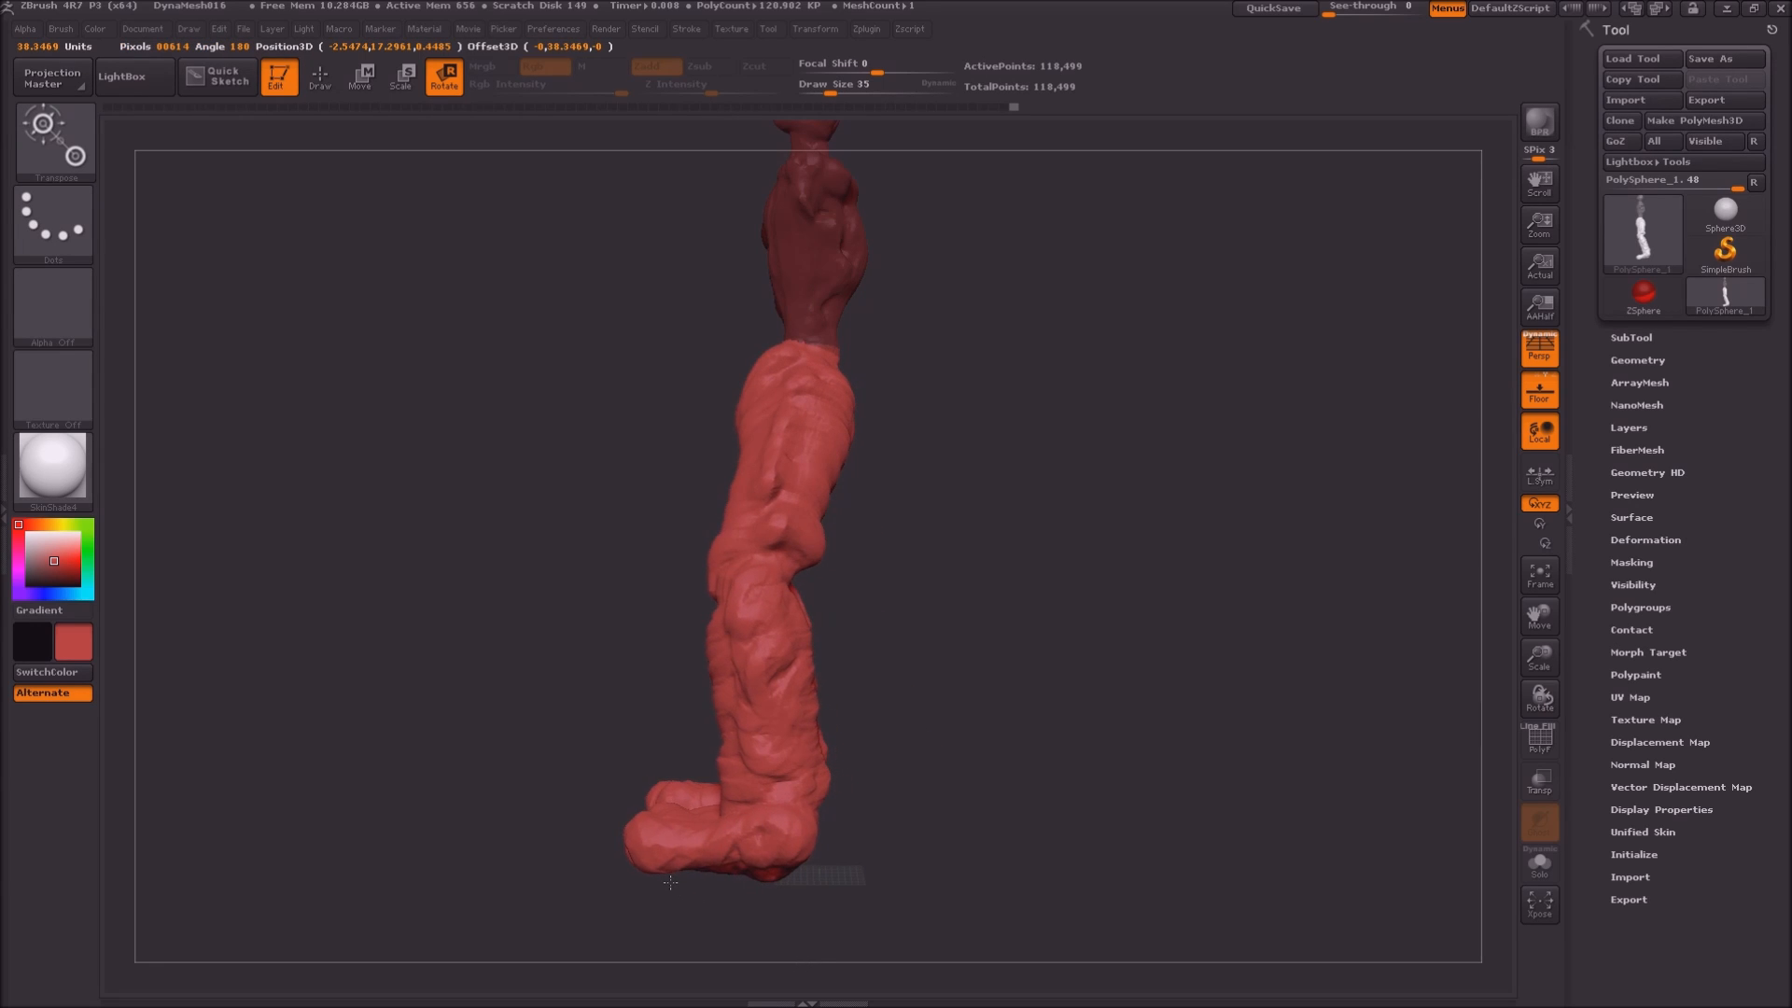
Mask everything above the knees again and swing the lower legs backward about the knee with Transpose Rotate
{"action": "mouse_move", "coordinate": [550, 595]}
{"action": "left_mouse_down", "text": "ctrl"}
{"action": "mouse_move", "coordinate": [660, 709]}
{"action": "mouse_move", "coordinate": [923, 843]}
{"action": "mouse_move", "coordinate": [954, 889]}
{"action": "left_mouse_up", "text": "ctrl"}
{"action": "left_click", "coordinate": [962, 866], "text": "ctrl"}
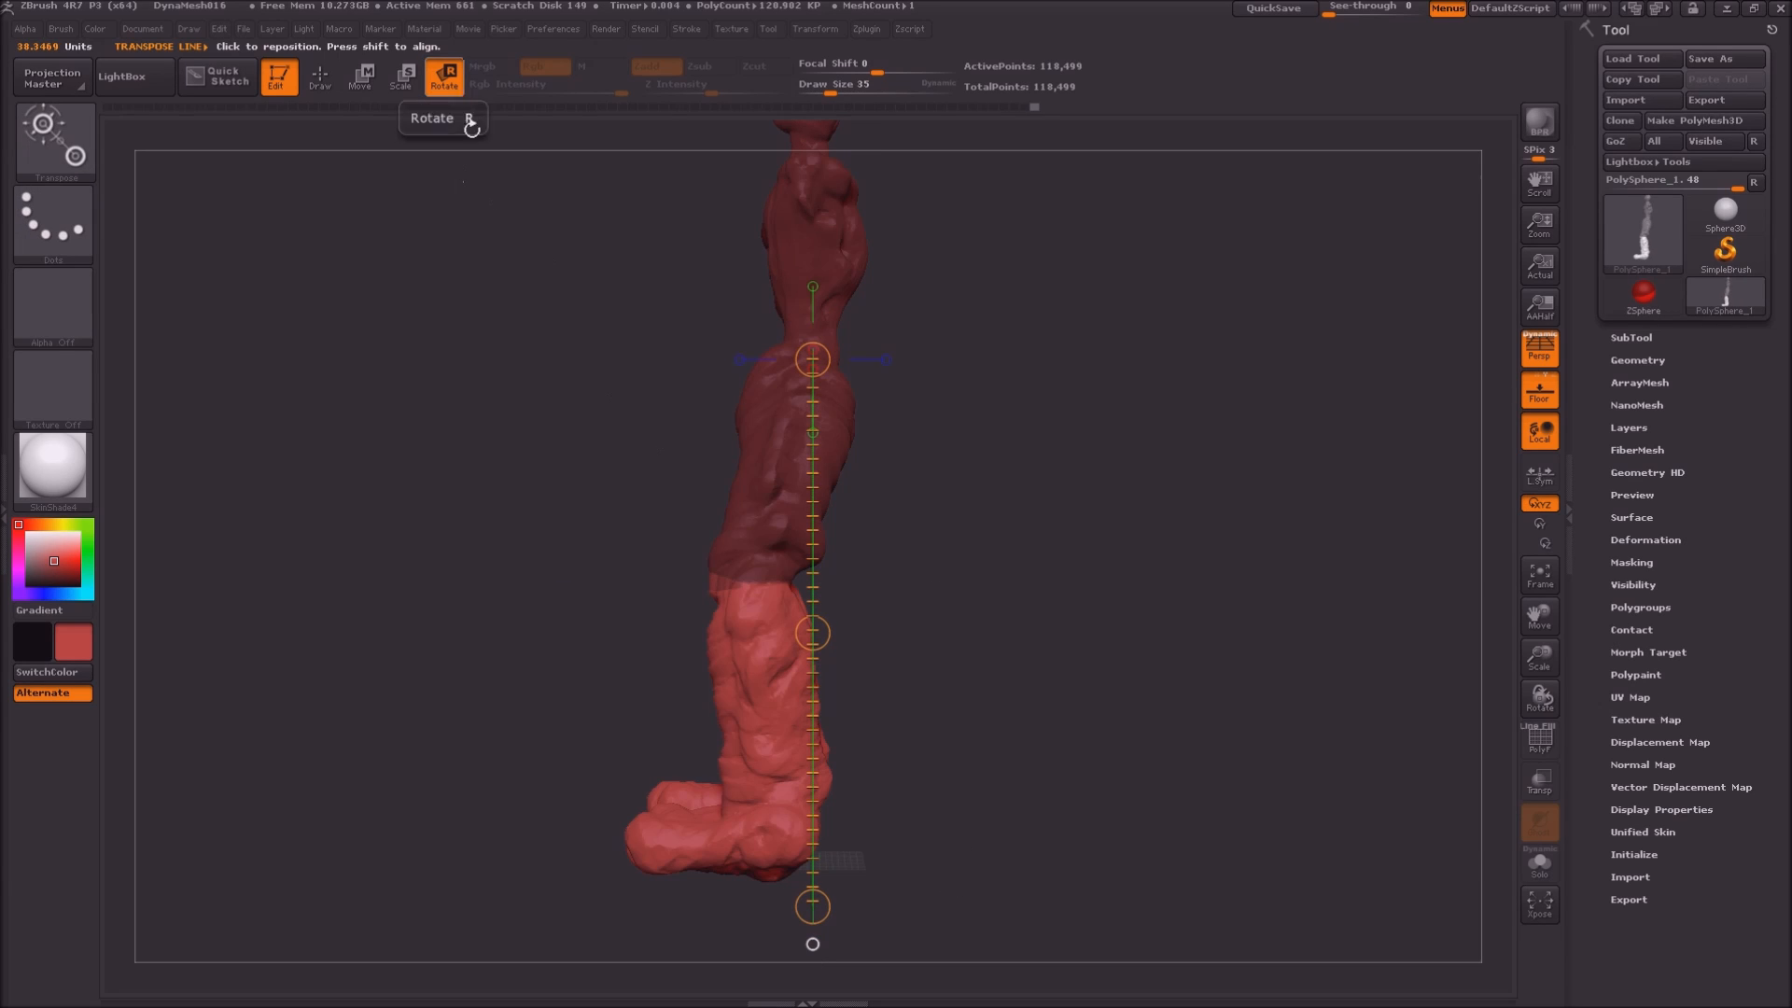
{"action": "mouse_move", "coordinate": [764, 596]}
{"action": "left_mouse_down", "text": "shift"}
{"action": "mouse_move", "coordinate": [806, 866]}
{"action": "mouse_move", "coordinate": [777, 904]}
{"action": "mouse_move", "coordinate": [831, 907]}
{"action": "left_mouse_up", "text": "shift"}
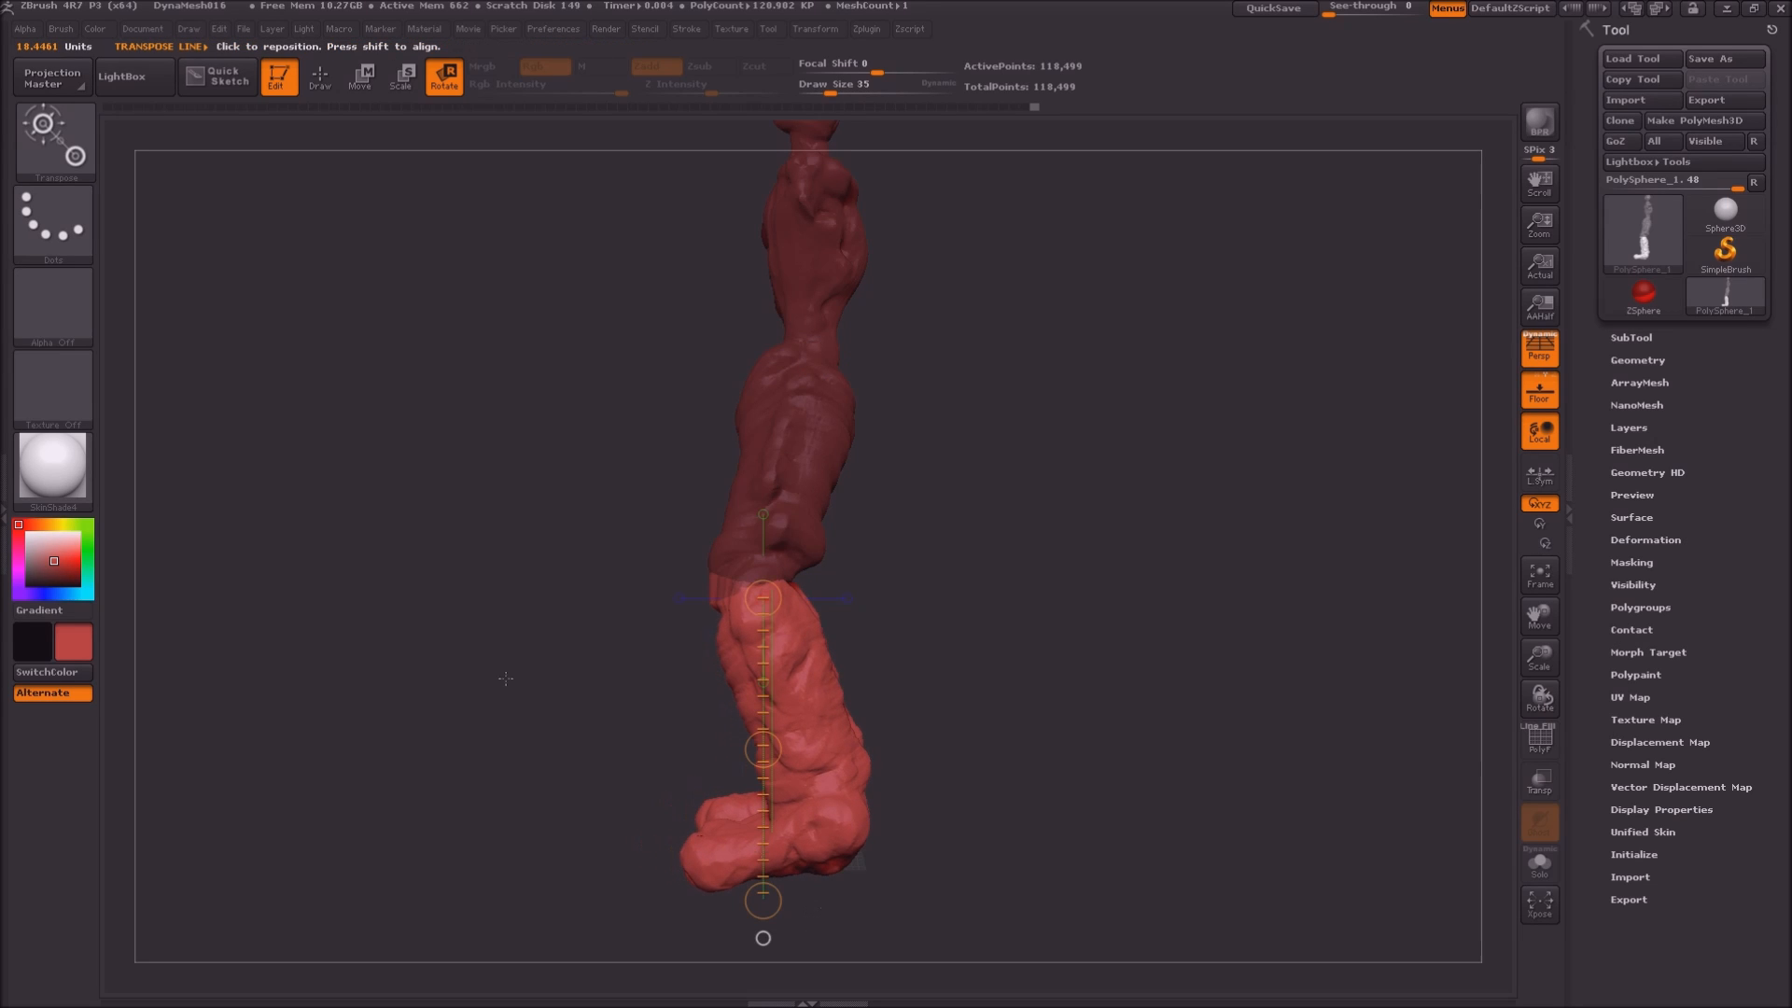
{"action": "left_click", "coordinate": [536, 757], "text": "ctrl"}
Isolate the feet with an inverted mask, rotate them level about the ankles, clear the mask and remesh with DynaMesh
{"action": "left_click_drag", "start_coordinate": [610, 820], "coordinate": [1030, 809], "text": "alt"}
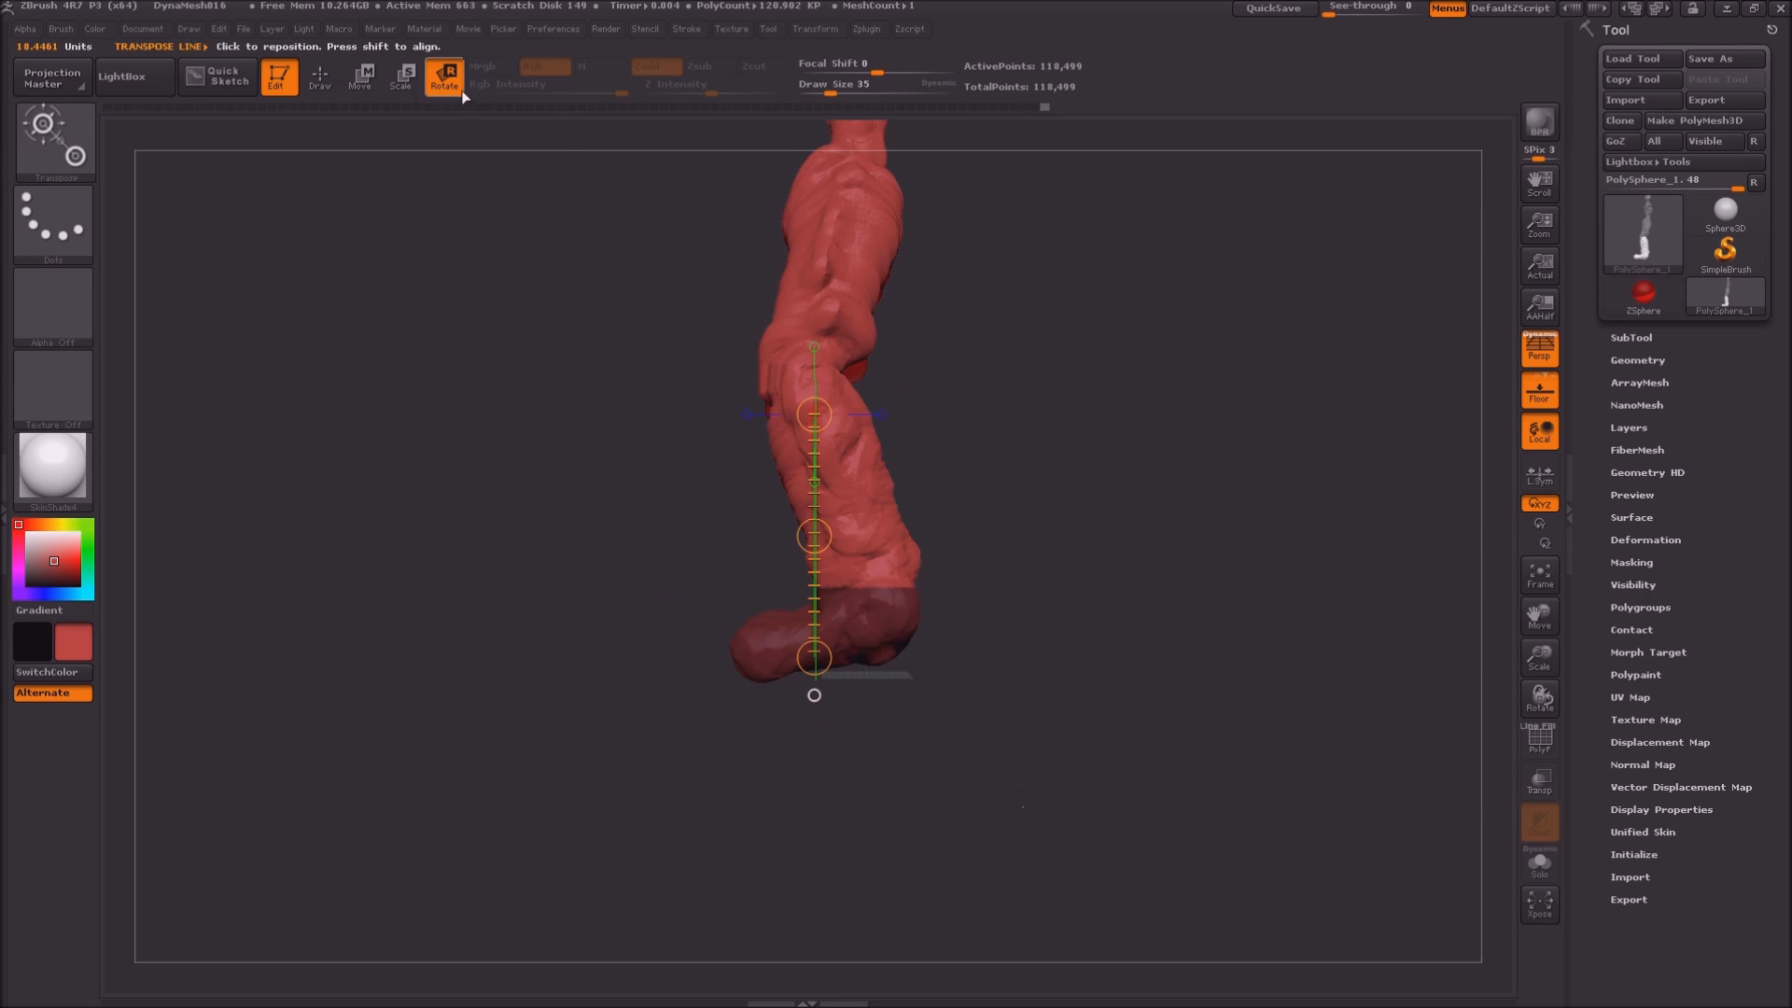
{"action": "key", "text": "ctrl+i"}
{"action": "mouse_move", "coordinate": [867, 588]}
{"action": "left_mouse_down", "text": "shift"}
{"action": "mouse_move", "coordinate": [884, 747]}
{"action": "mouse_move", "coordinate": [843, 752]}
{"action": "left_mouse_up", "text": "shift"}
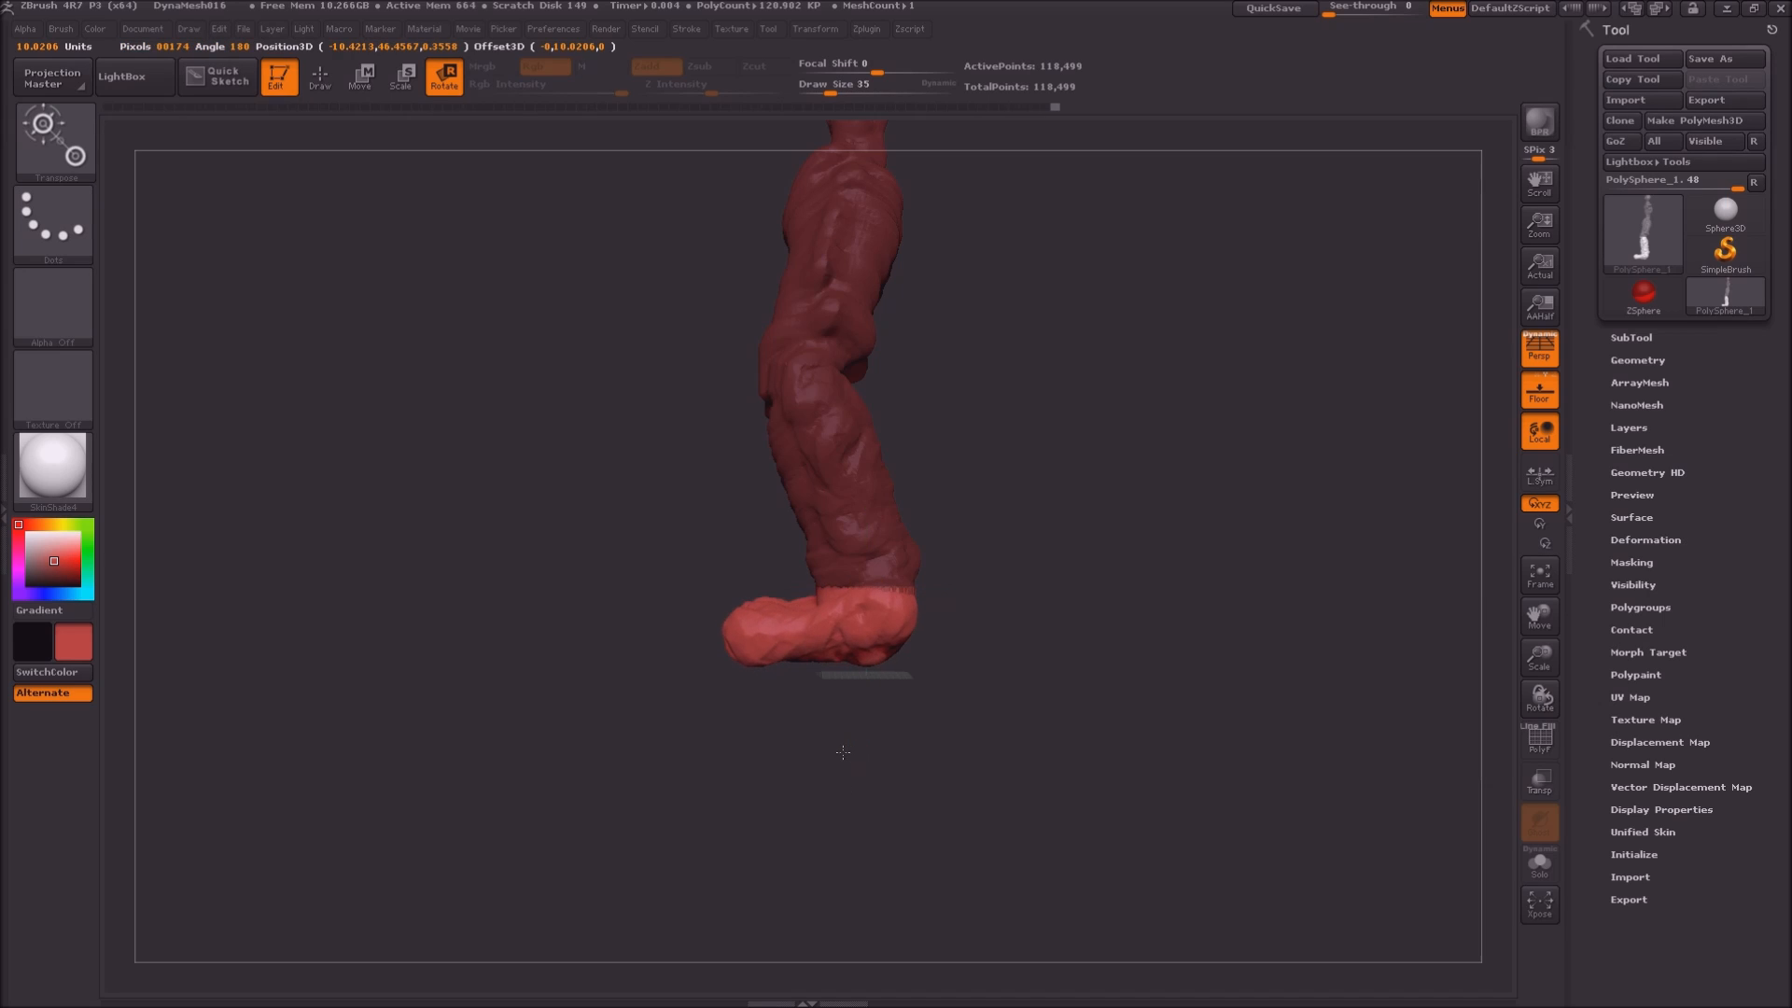
{"action": "left_click_drag", "start_coordinate": [544, 394], "coordinate": [555, 569], "text": "ctrl"}
{"action": "left_click_drag", "start_coordinate": [556, 448], "coordinate": [564, 579], "text": "ctrl"}
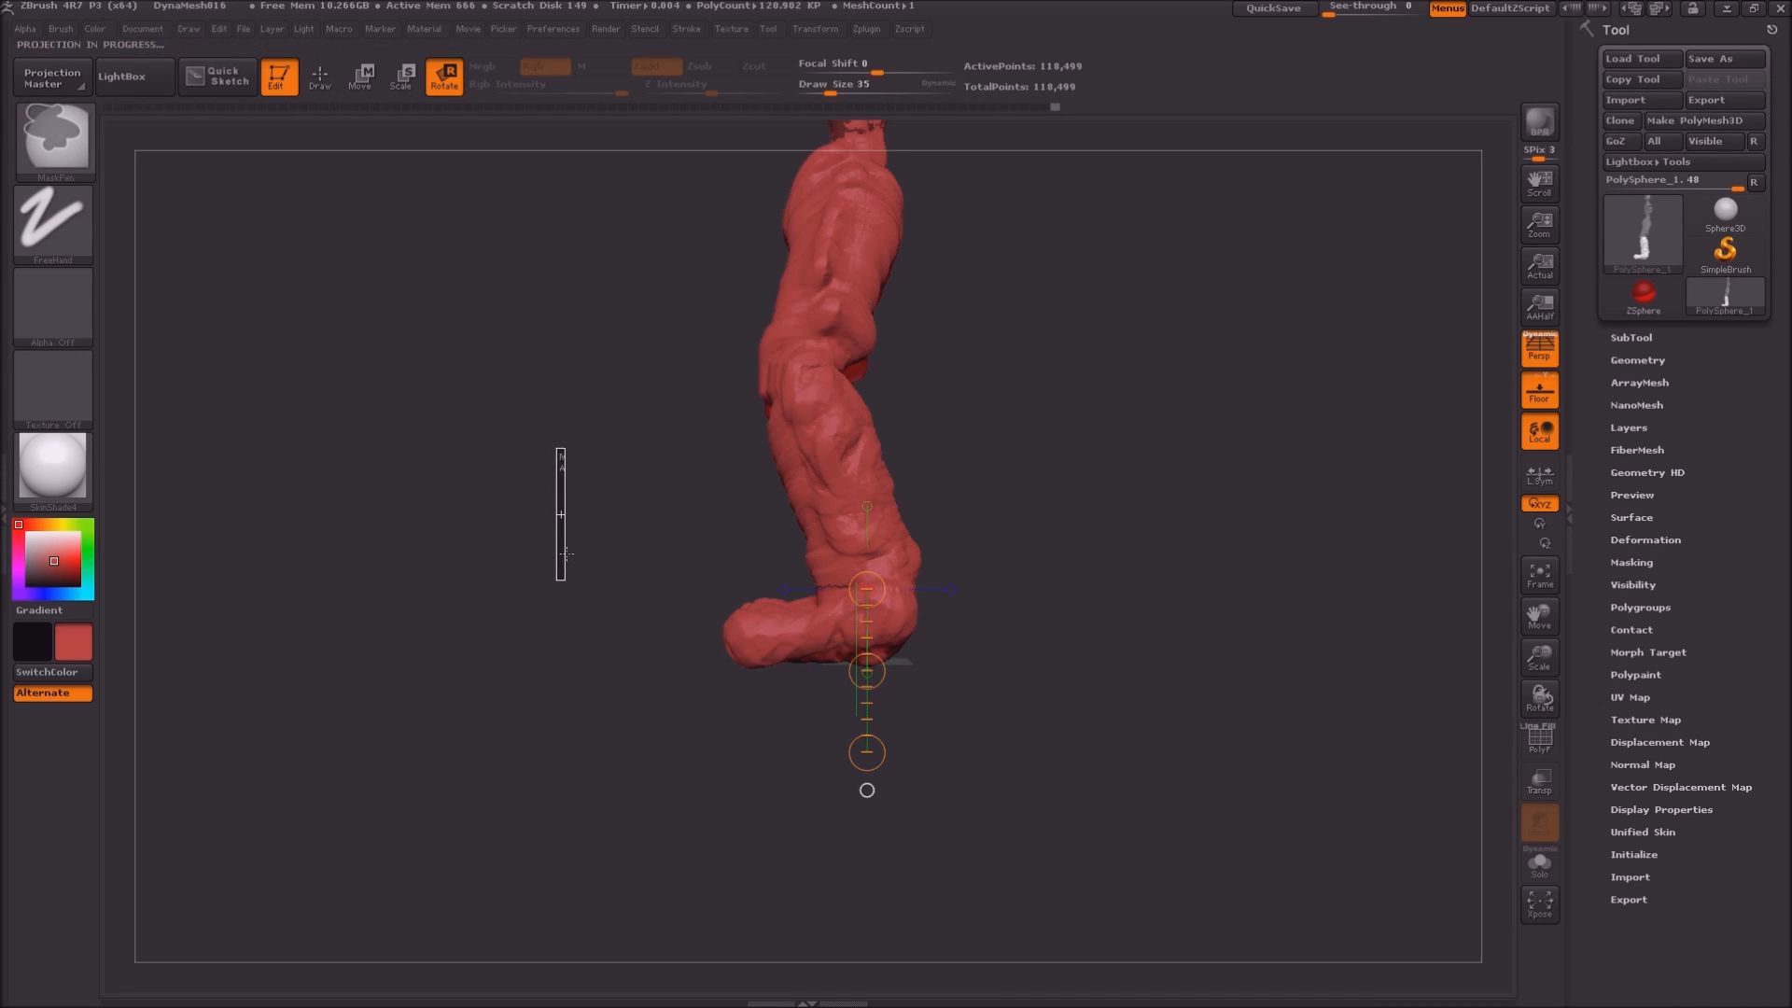
Return to Draw mode and build up the knees with clay strokes over the bend seams, remeshing with DynaMesh
{"action": "left_click", "coordinate": [325, 83]}
{"action": "left_click_drag", "start_coordinate": [531, 572], "coordinate": [887, 573]}
{"action": "mouse_move", "coordinate": [892, 575]}
{"action": "right_mouse_down", "text": "ctrl"}
{"action": "mouse_move", "coordinate": [987, 549]}
{"action": "mouse_move", "coordinate": [1040, 772]}
{"action": "right_mouse_up", "text": "ctrl"}
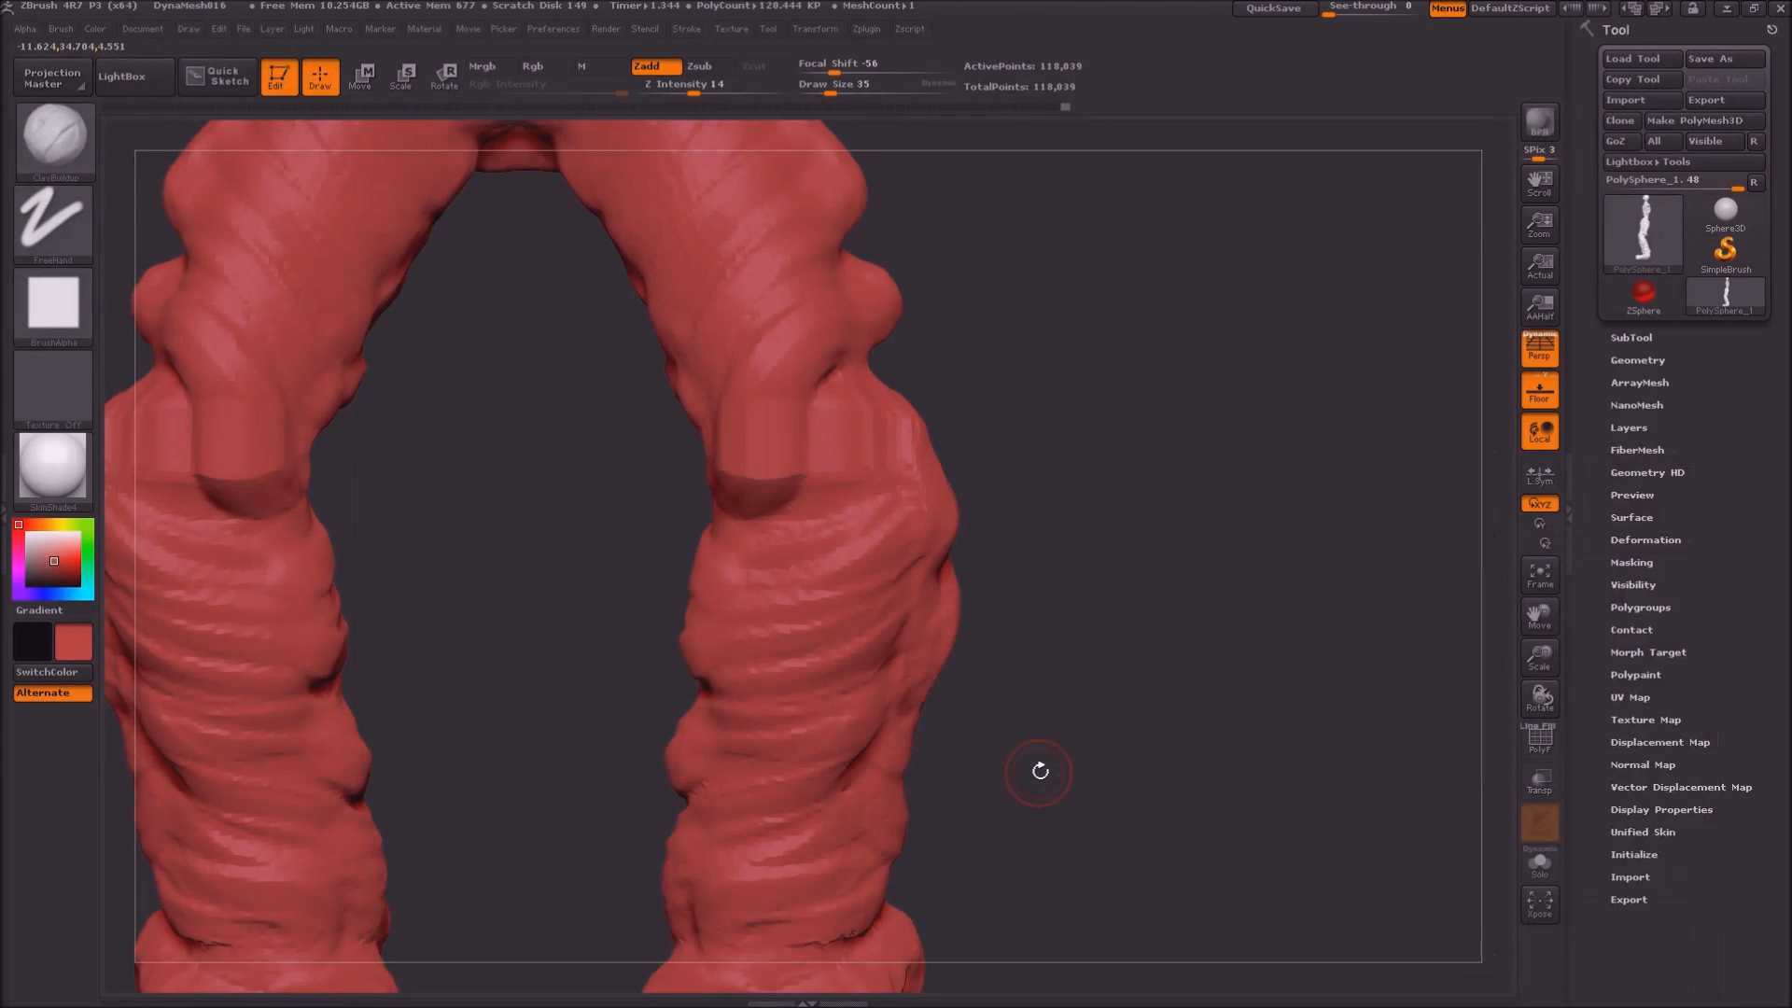
{"action": "mouse_move", "coordinate": [774, 429]}
{"action": "left_mouse_down"}
{"action": "mouse_move", "coordinate": [779, 462]}
{"action": "mouse_move", "coordinate": [896, 480]}
{"action": "mouse_move", "coordinate": [854, 432]}
{"action": "mouse_move", "coordinate": [747, 476]}
{"action": "mouse_move", "coordinate": [720, 467]}
{"action": "left_mouse_up"}
{"action": "mouse_move", "coordinate": [579, 511]}
{"action": "left_mouse_down", "text": "ctrl"}
{"action": "mouse_move", "coordinate": [600, 648]}
{"action": "mouse_move", "coordinate": [585, 636]}
{"action": "mouse_move", "coordinate": [691, 648]}
{"action": "left_mouse_up", "text": "ctrl"}
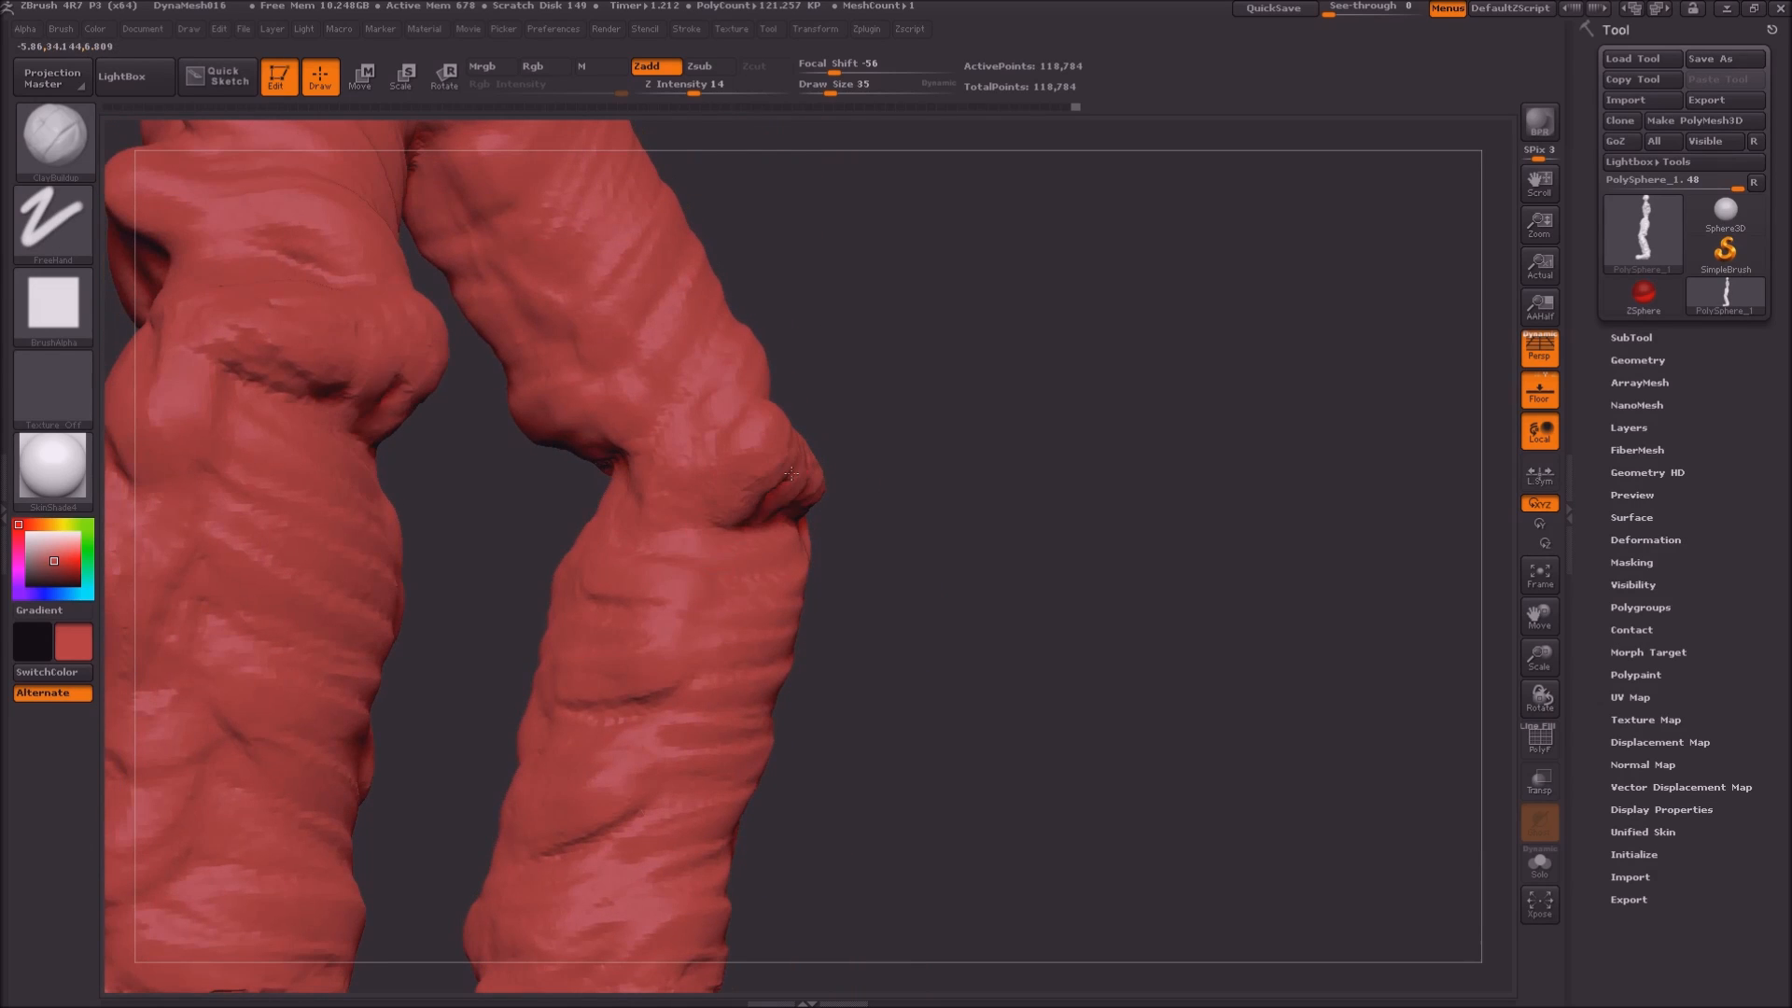
{"action": "left_click_drag", "start_coordinate": [504, 534], "coordinate": [506, 676], "text": "ctrl"}
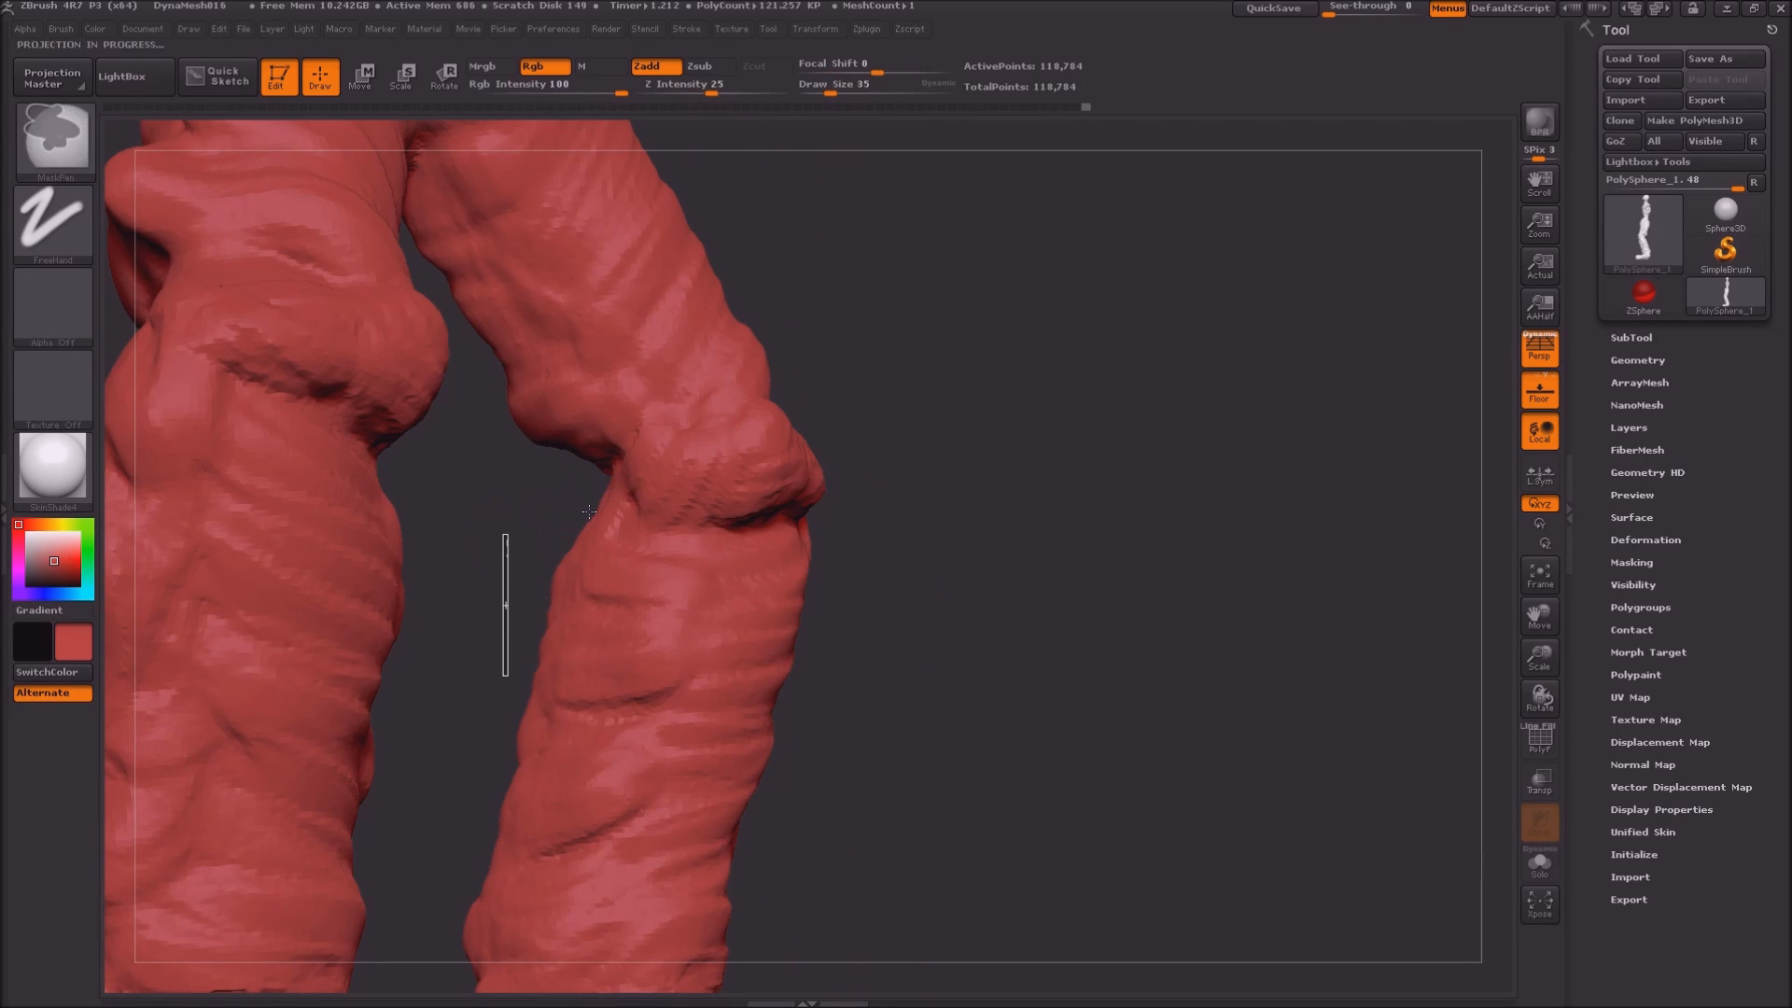
{"action": "right_click_drag", "start_coordinate": [948, 691], "coordinate": [844, 642], "text": "ctrl"}
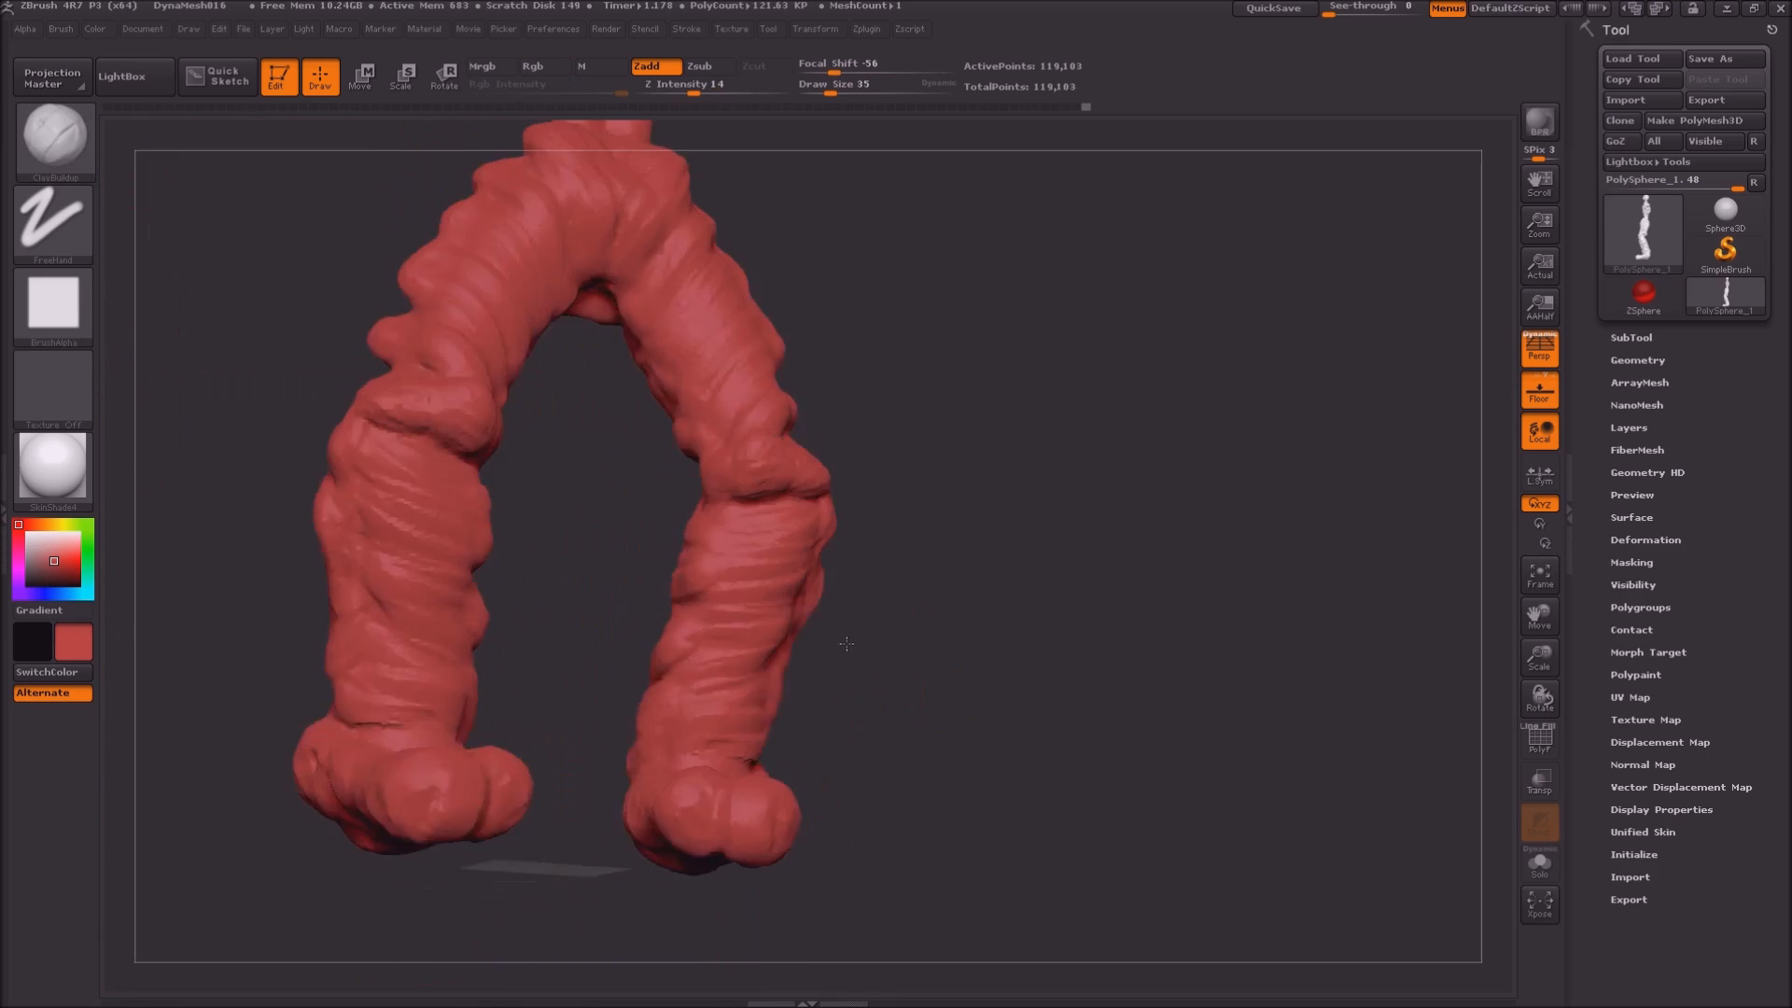
Refine the ankle area where the lower legs meet the feet and remesh with DynaMesh
{"action": "left_click_drag", "start_coordinate": [844, 642], "coordinate": [954, 679]}
{"action": "right_click_drag", "start_coordinate": [988, 679], "coordinate": [1026, 677], "text": "ctrl"}
{"action": "left_click_drag", "start_coordinate": [1026, 677], "coordinate": [943, 681]}
{"action": "right_click_drag", "start_coordinate": [1006, 683], "coordinate": [1186, 509], "text": "ctrl"}
{"action": "key", "text": "shift"}
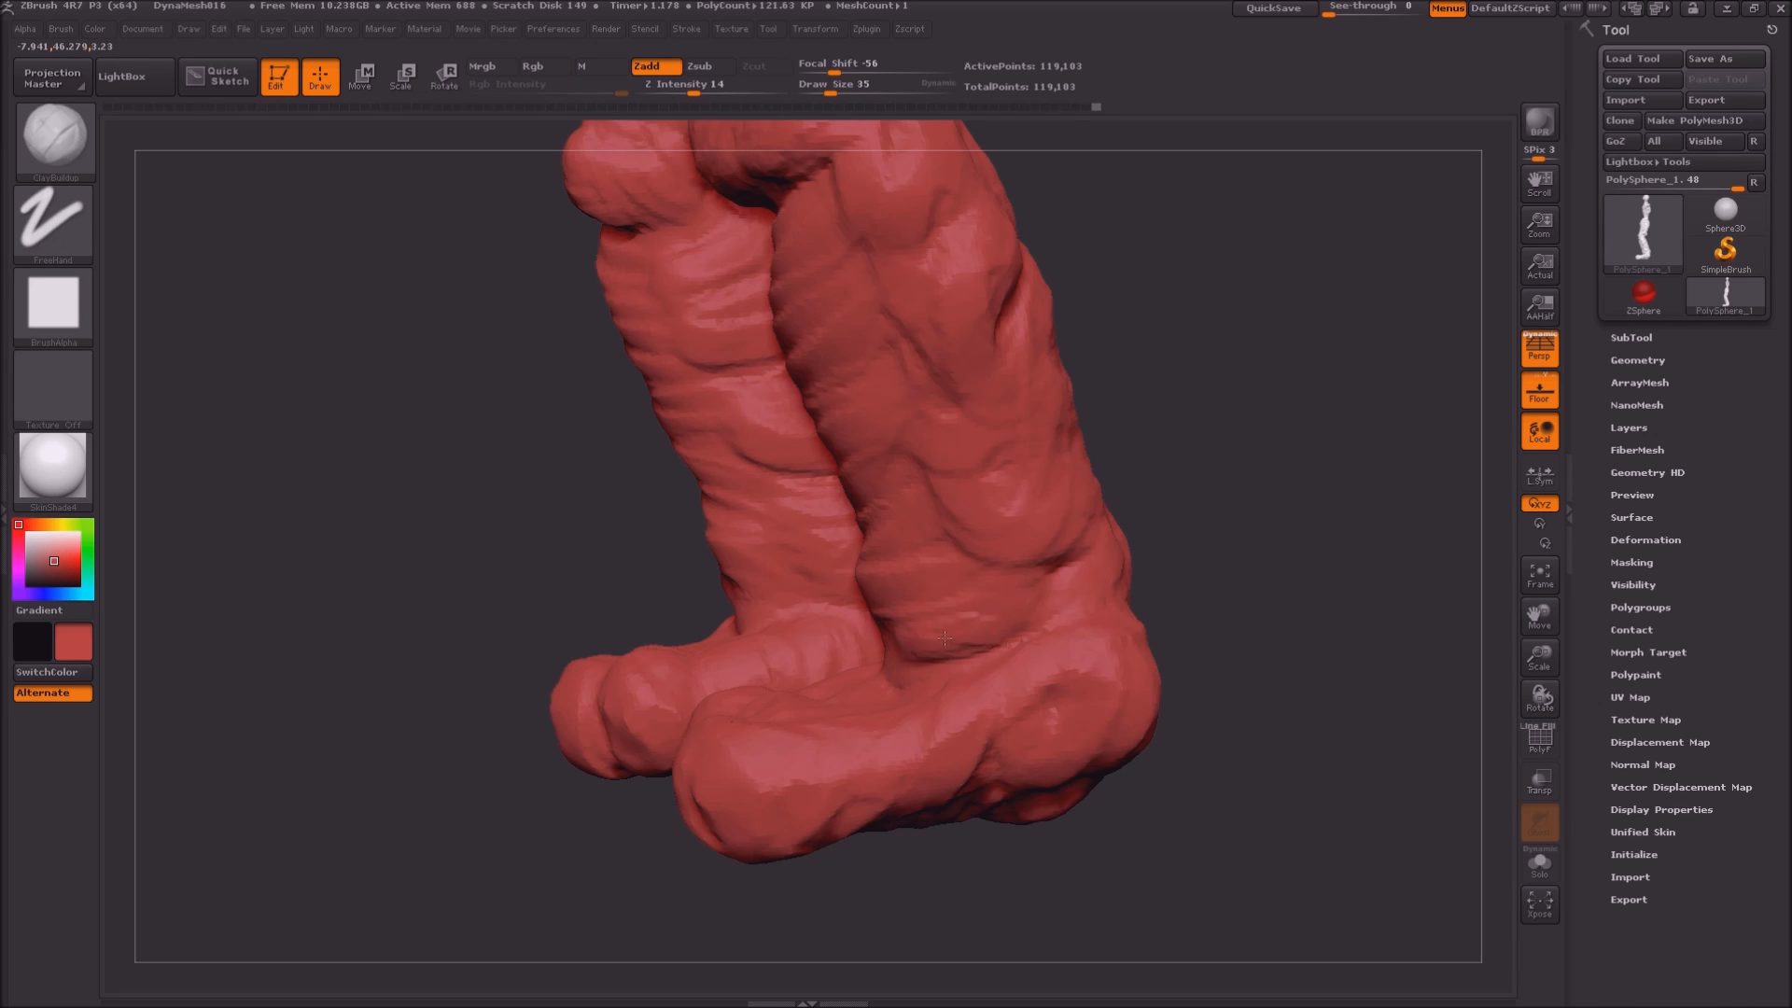
{"action": "key", "text": "ctrl"}
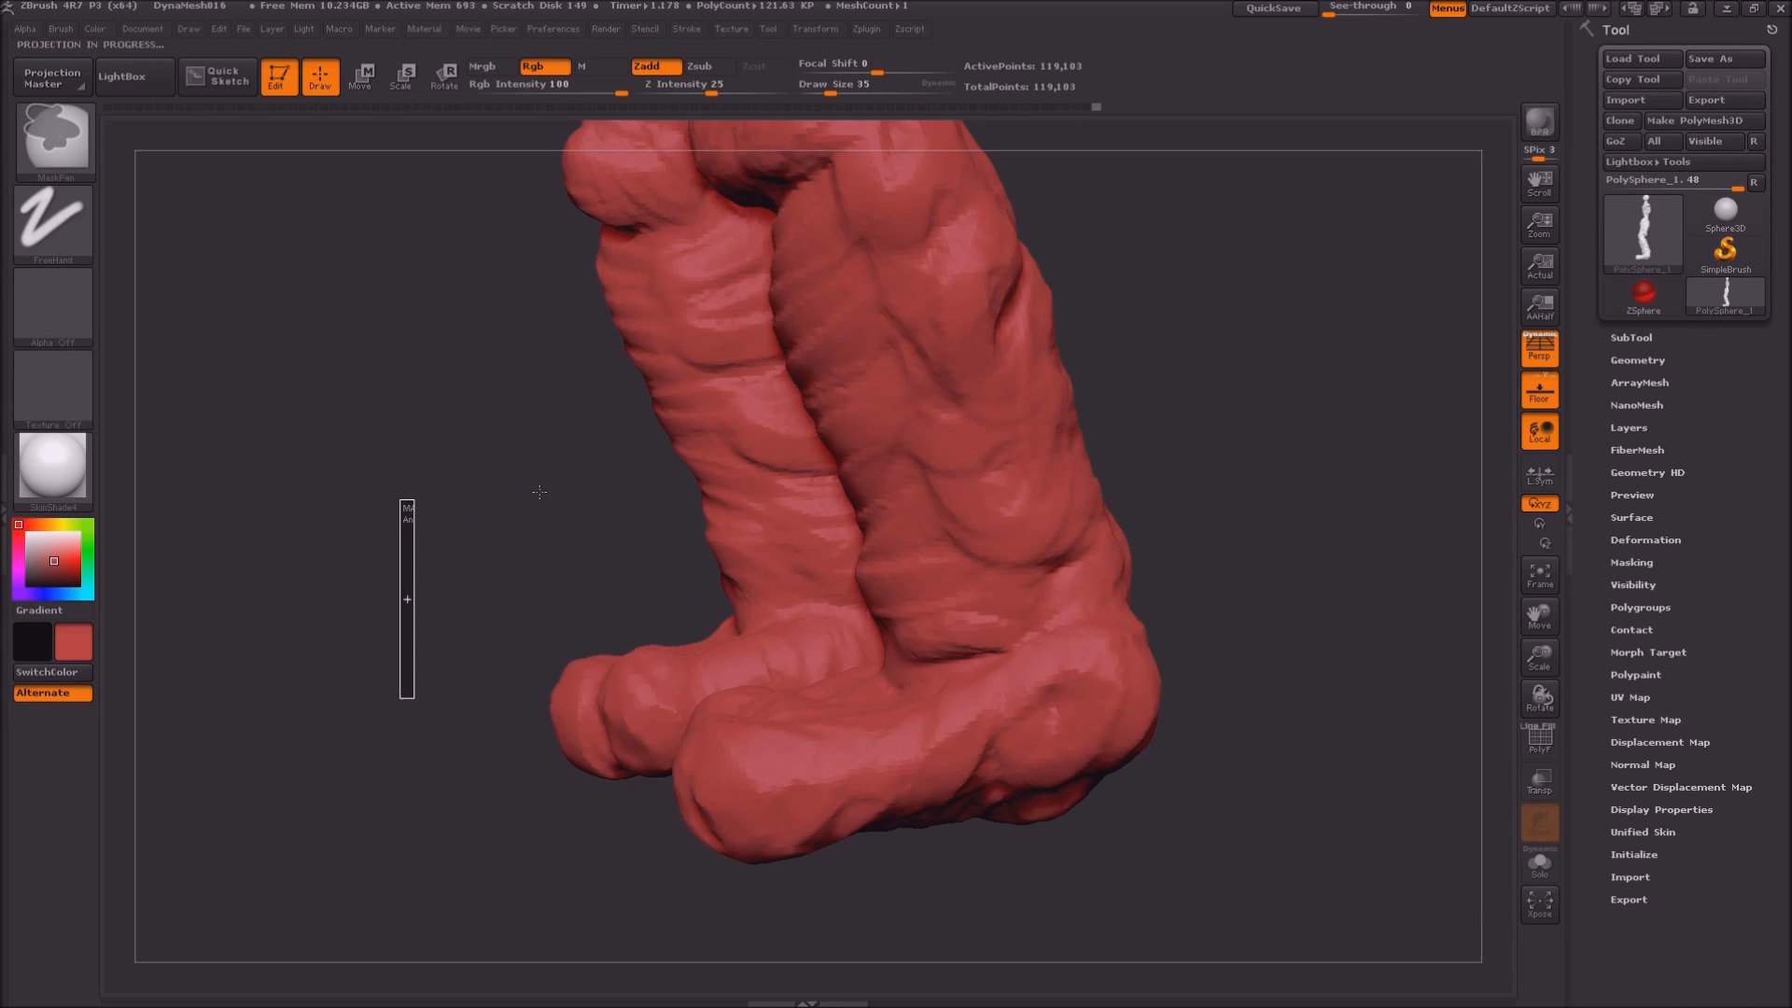
{"action": "mouse_move", "coordinate": [541, 492]}
{"action": "left_mouse_down"}
{"action": "mouse_move", "coordinate": [504, 473]}
{"action": "mouse_move", "coordinate": [392, 495]}
{"action": "mouse_move", "coordinate": [648, 492]}
{"action": "mouse_move", "coordinate": [632, 412]}
{"action": "mouse_move", "coordinate": [572, 579]}
{"action": "mouse_move", "coordinate": [519, 589]}
{"action": "mouse_move", "coordinate": [438, 308]}
{"action": "mouse_move", "coordinate": [429, 528]}
{"action": "mouse_move", "coordinate": [353, 385]}
{"action": "mouse_move", "coordinate": [404, 552]}
{"action": "mouse_move", "coordinate": [406, 732]}
{"action": "mouse_move", "coordinate": [422, 706]}
{"action": "mouse_move", "coordinate": [470, 726]}
{"action": "mouse_move", "coordinate": [765, 695]}
{"action": "mouse_move", "coordinate": [306, 689]}
{"action": "left_mouse_up"}
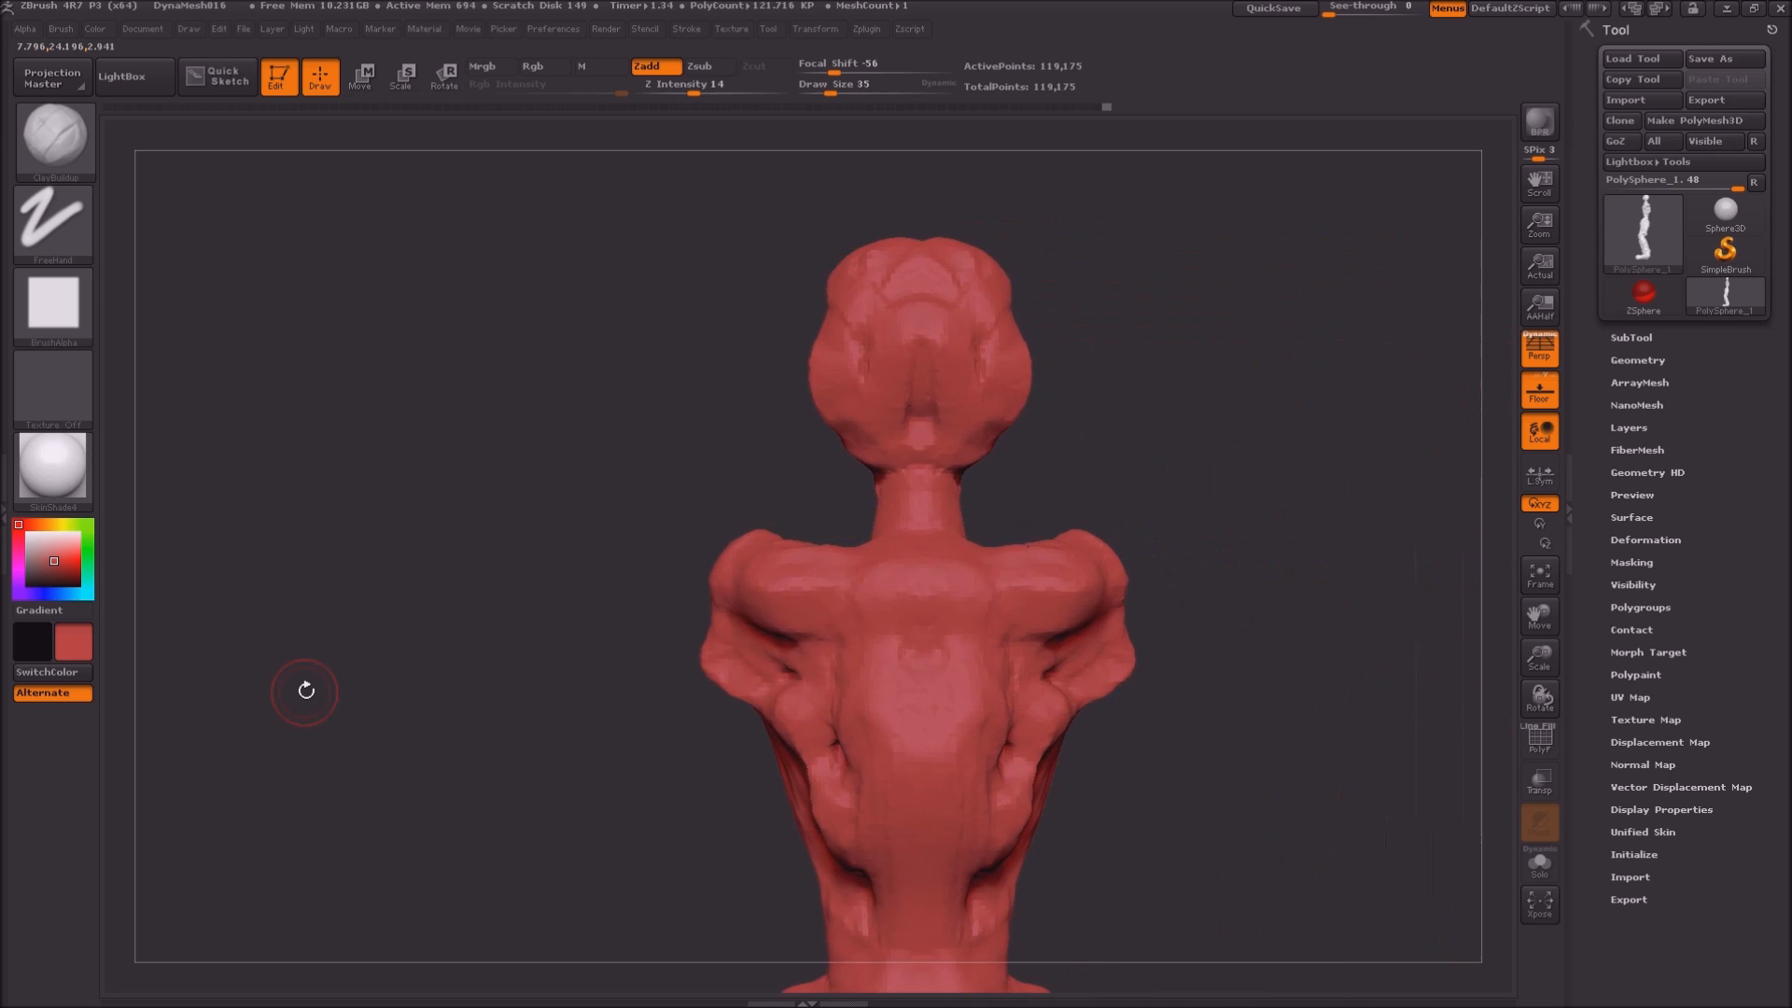
Pull two thin arms outward from the shoulders with the SnakeHook brush and remesh the figure with DynaMesh
{"action": "key", "text": "b"}
{"action": "key", "text": "s"}
{"action": "key", "text": "h"}
{"action": "mouse_move", "coordinate": [627, 631]}
{"action": "left_mouse_down"}
{"action": "mouse_move", "coordinate": [420, 572]}
{"action": "mouse_move", "coordinate": [488, 452]}
{"action": "mouse_move", "coordinate": [579, 480]}
{"action": "mouse_move", "coordinate": [680, 339]}
{"action": "left_mouse_up"}
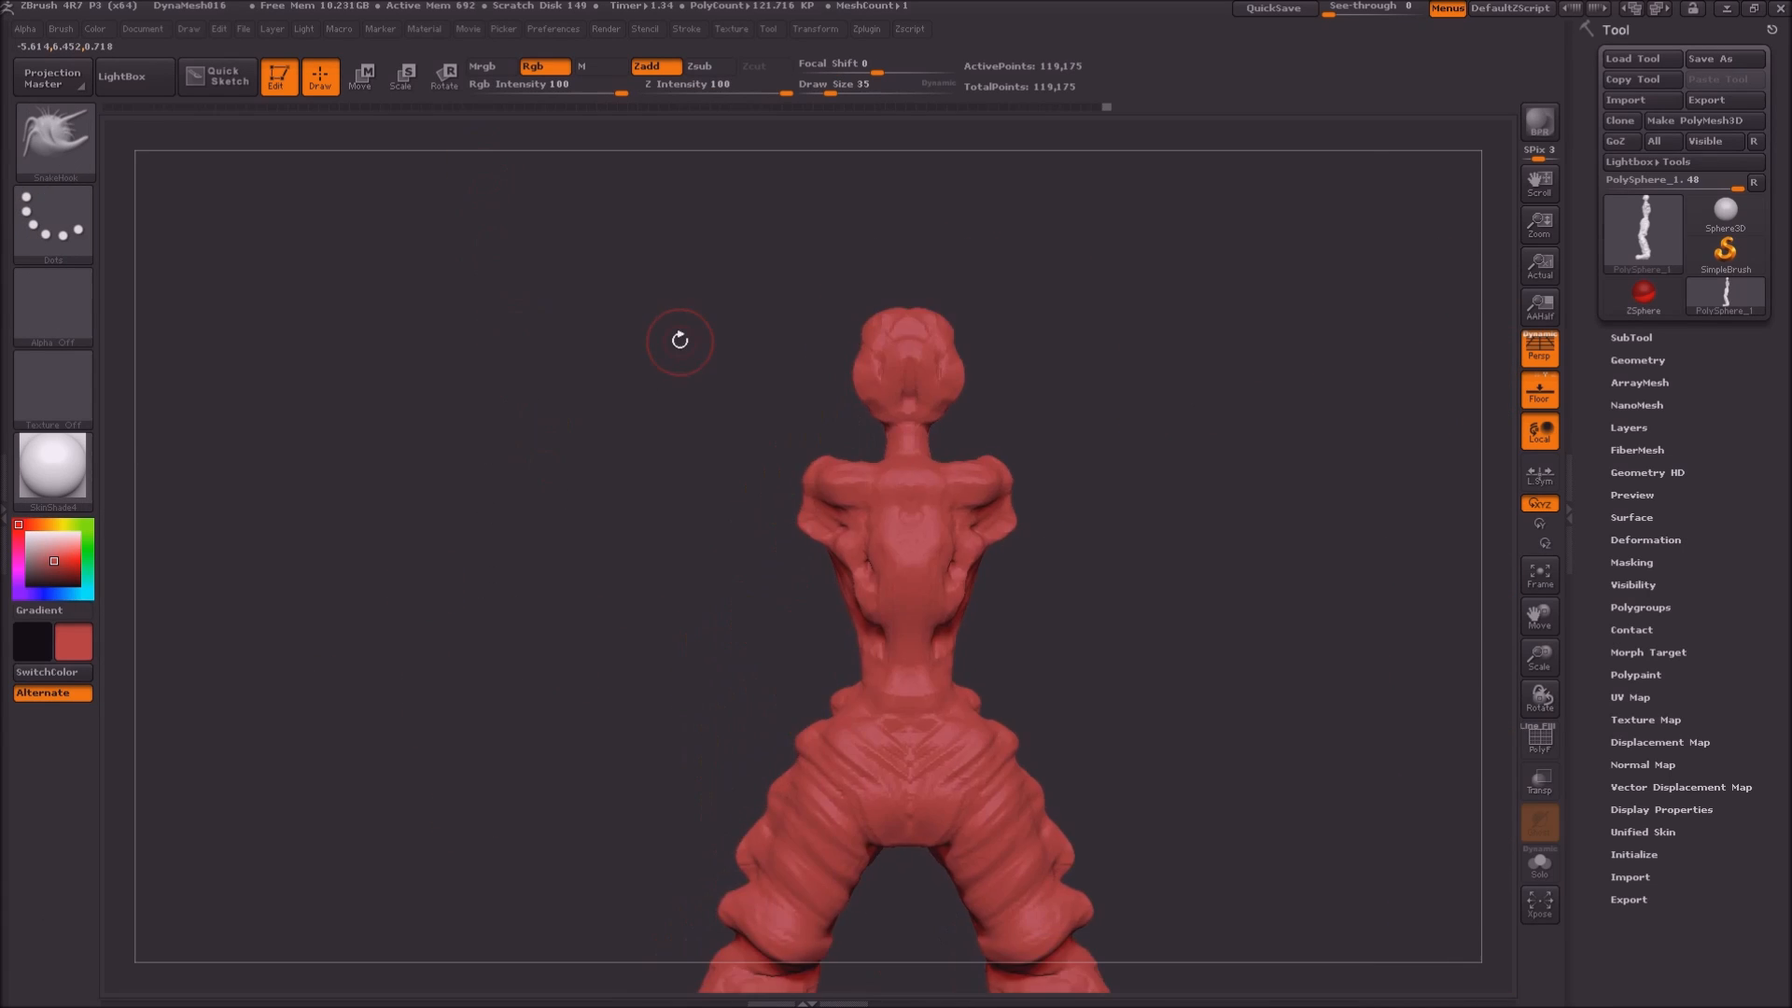
{"action": "left_click_drag", "start_coordinate": [815, 492], "coordinate": [488, 399]}
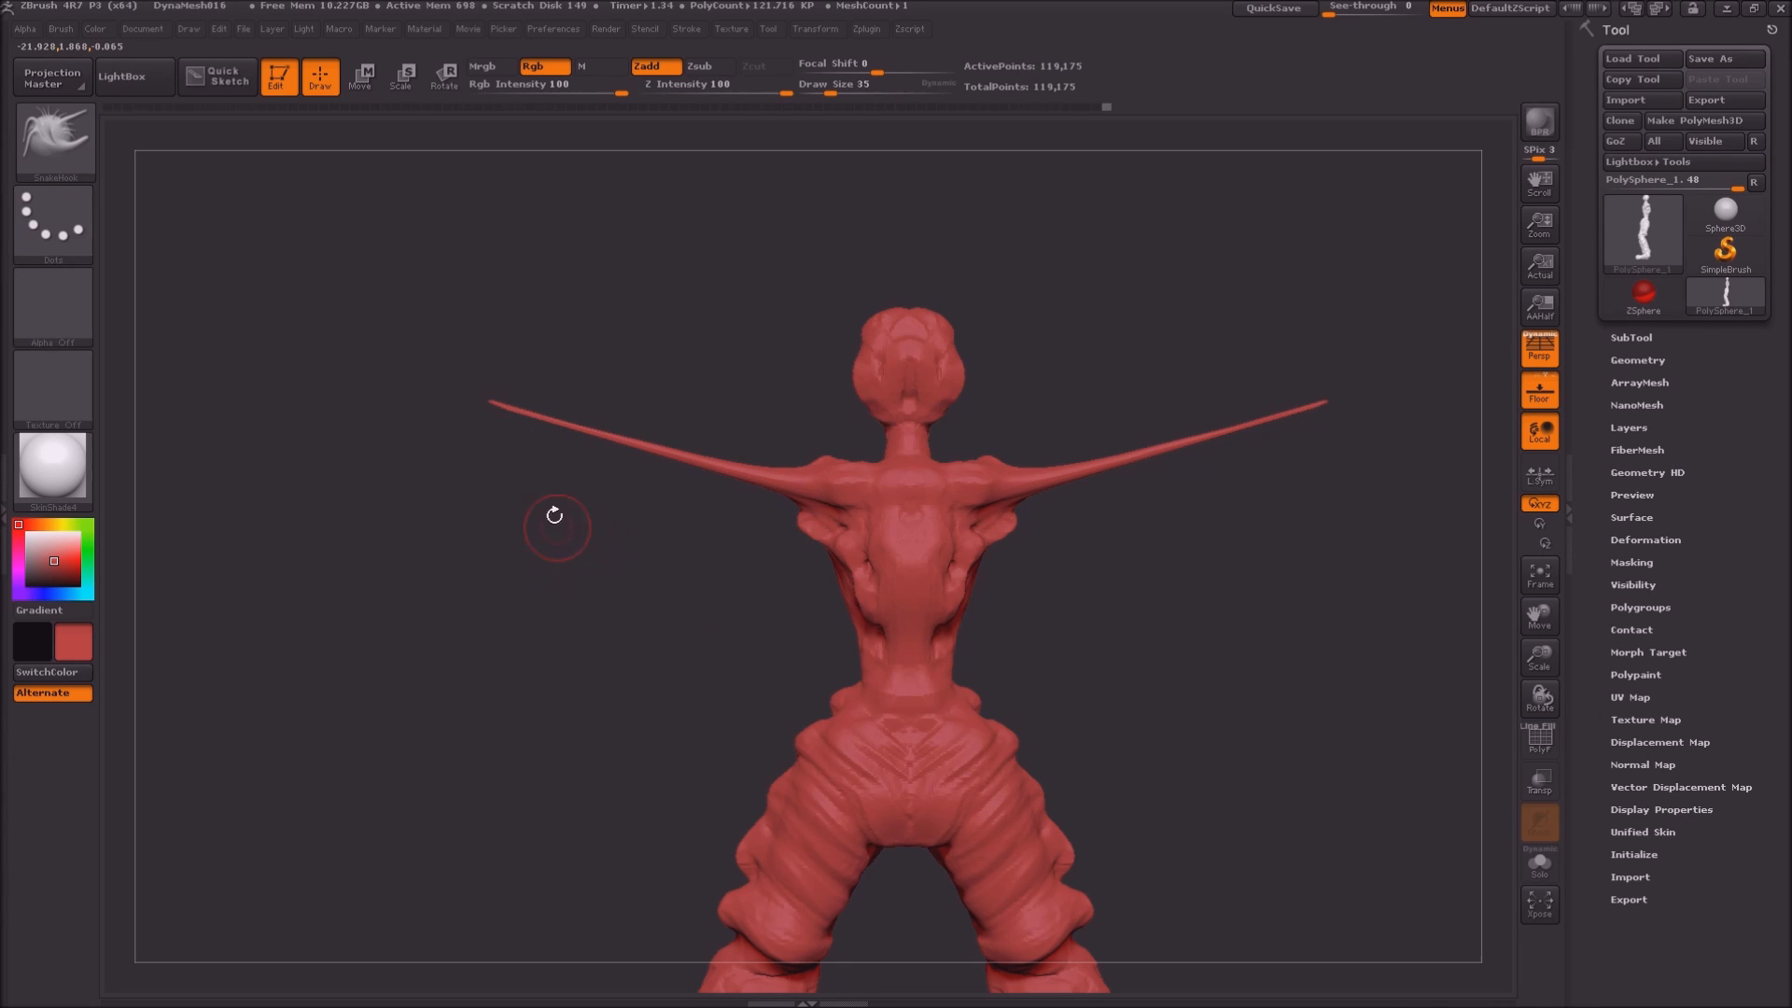
{"action": "left_click_drag", "start_coordinate": [520, 495], "coordinate": [523, 738], "text": "ctrl"}
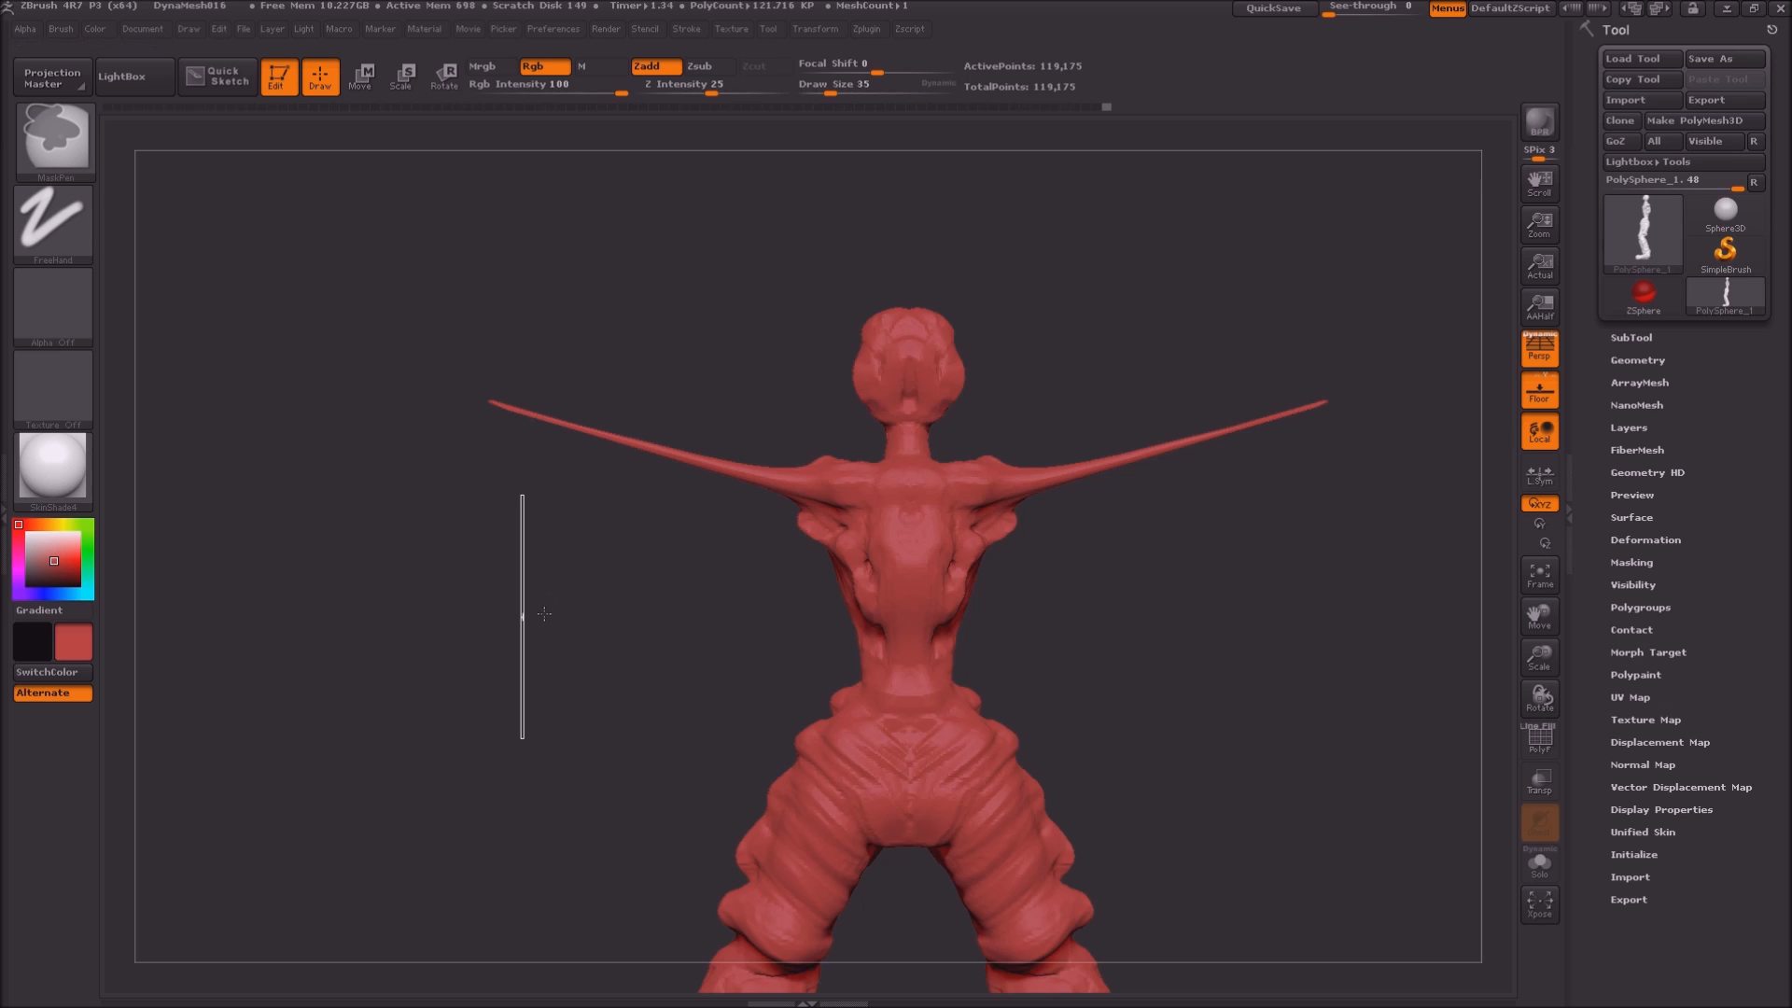
Thicken the arms from shoulder to tip with the Inflat brush, enlarged to draw size 95, and remesh with DynaMesh
{"action": "key", "text": "b"}
{"action": "key", "text": "i"}
{"action": "key", "text": "n"}
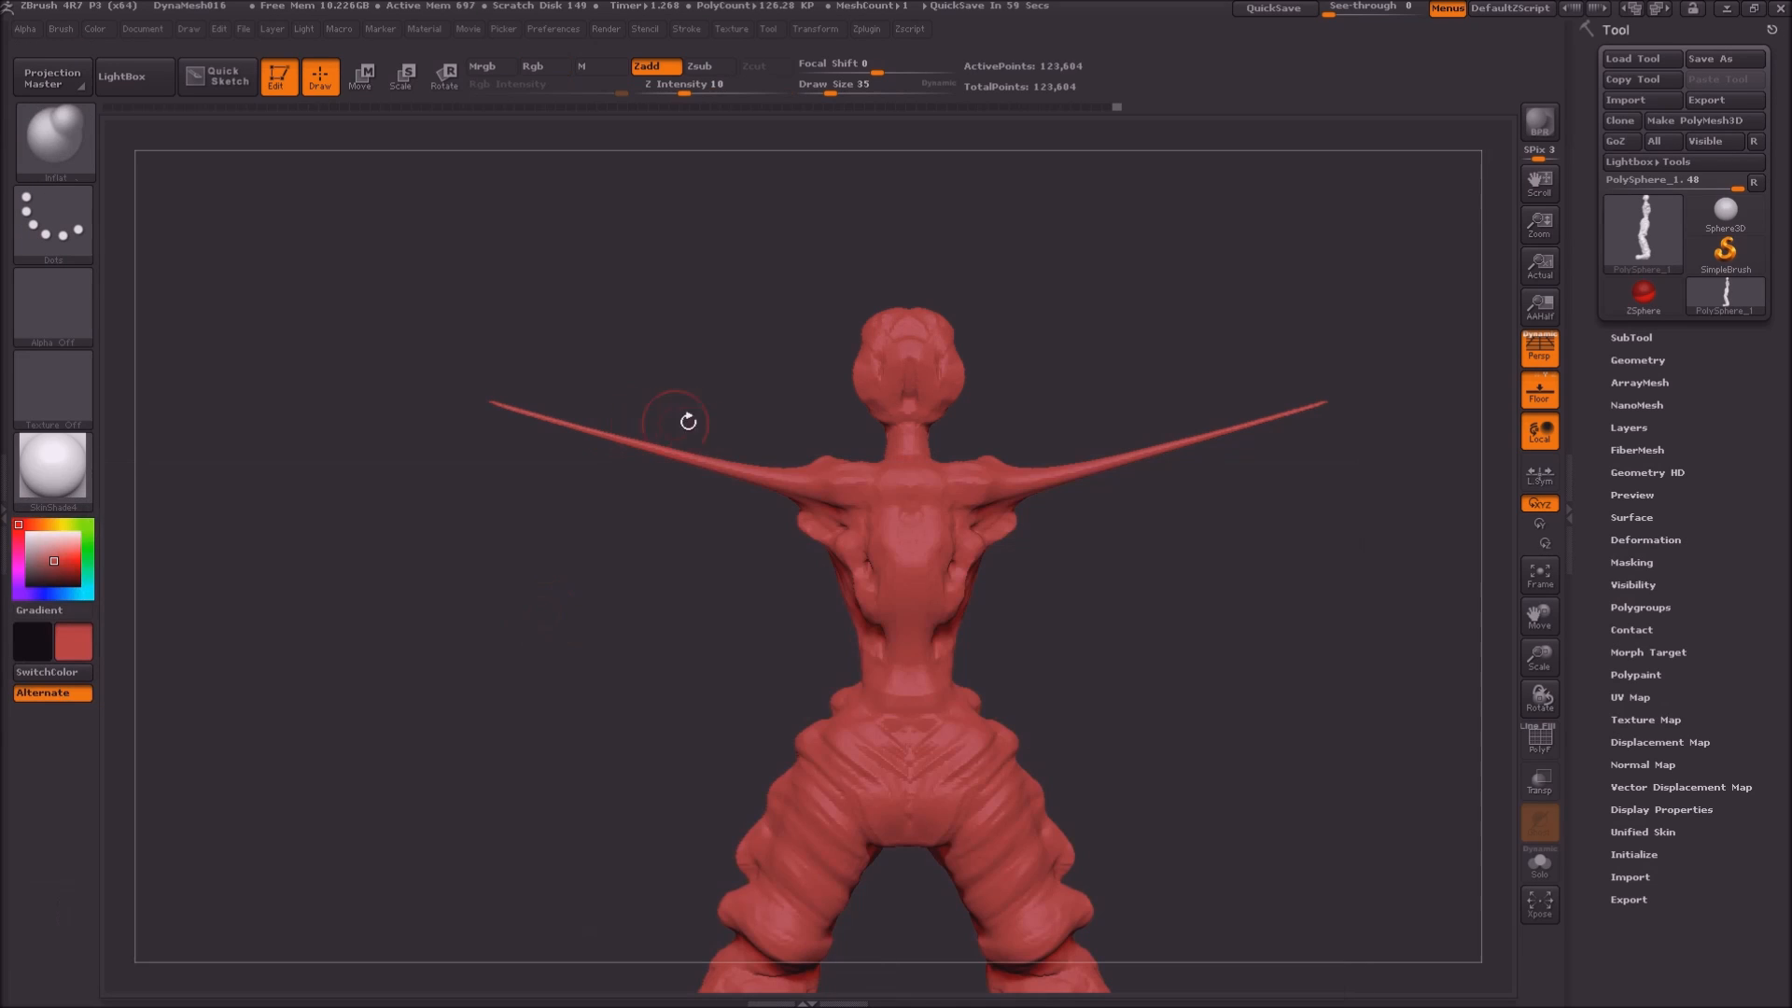
{"action": "left_click_drag", "start_coordinate": [762, 477], "coordinate": [492, 420]}
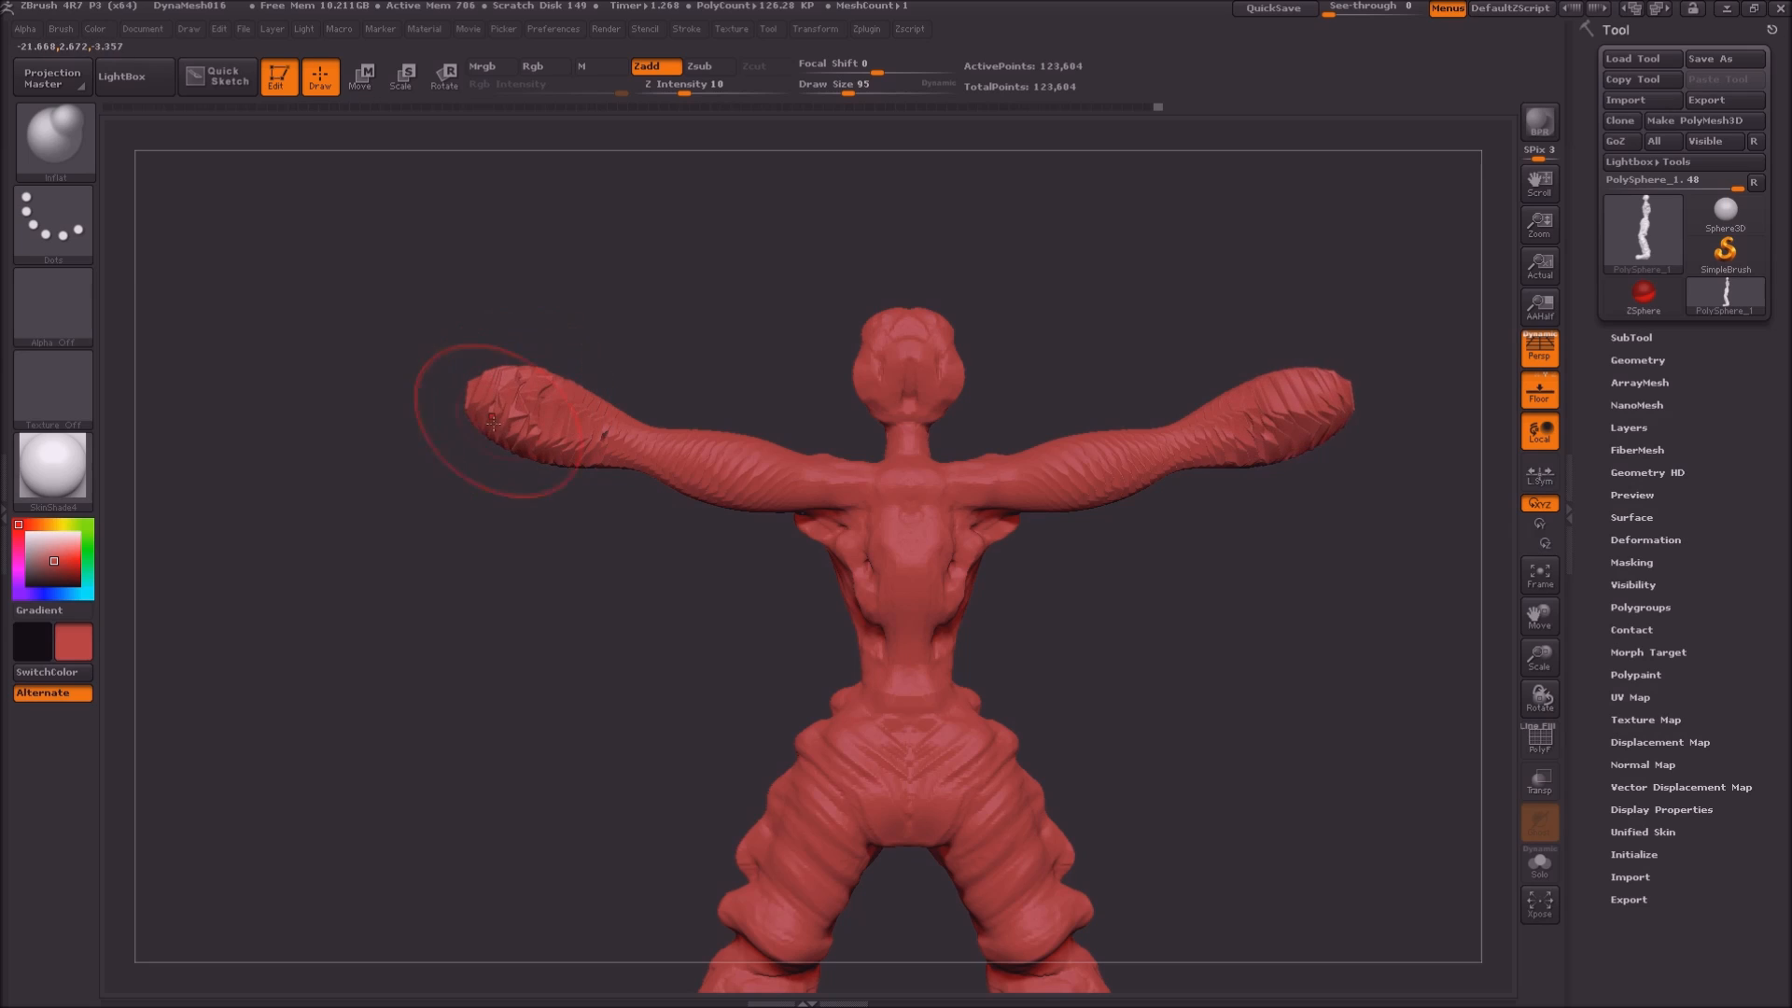
{"action": "left_click_drag", "start_coordinate": [500, 558], "coordinate": [519, 782], "text": "ctrl"}
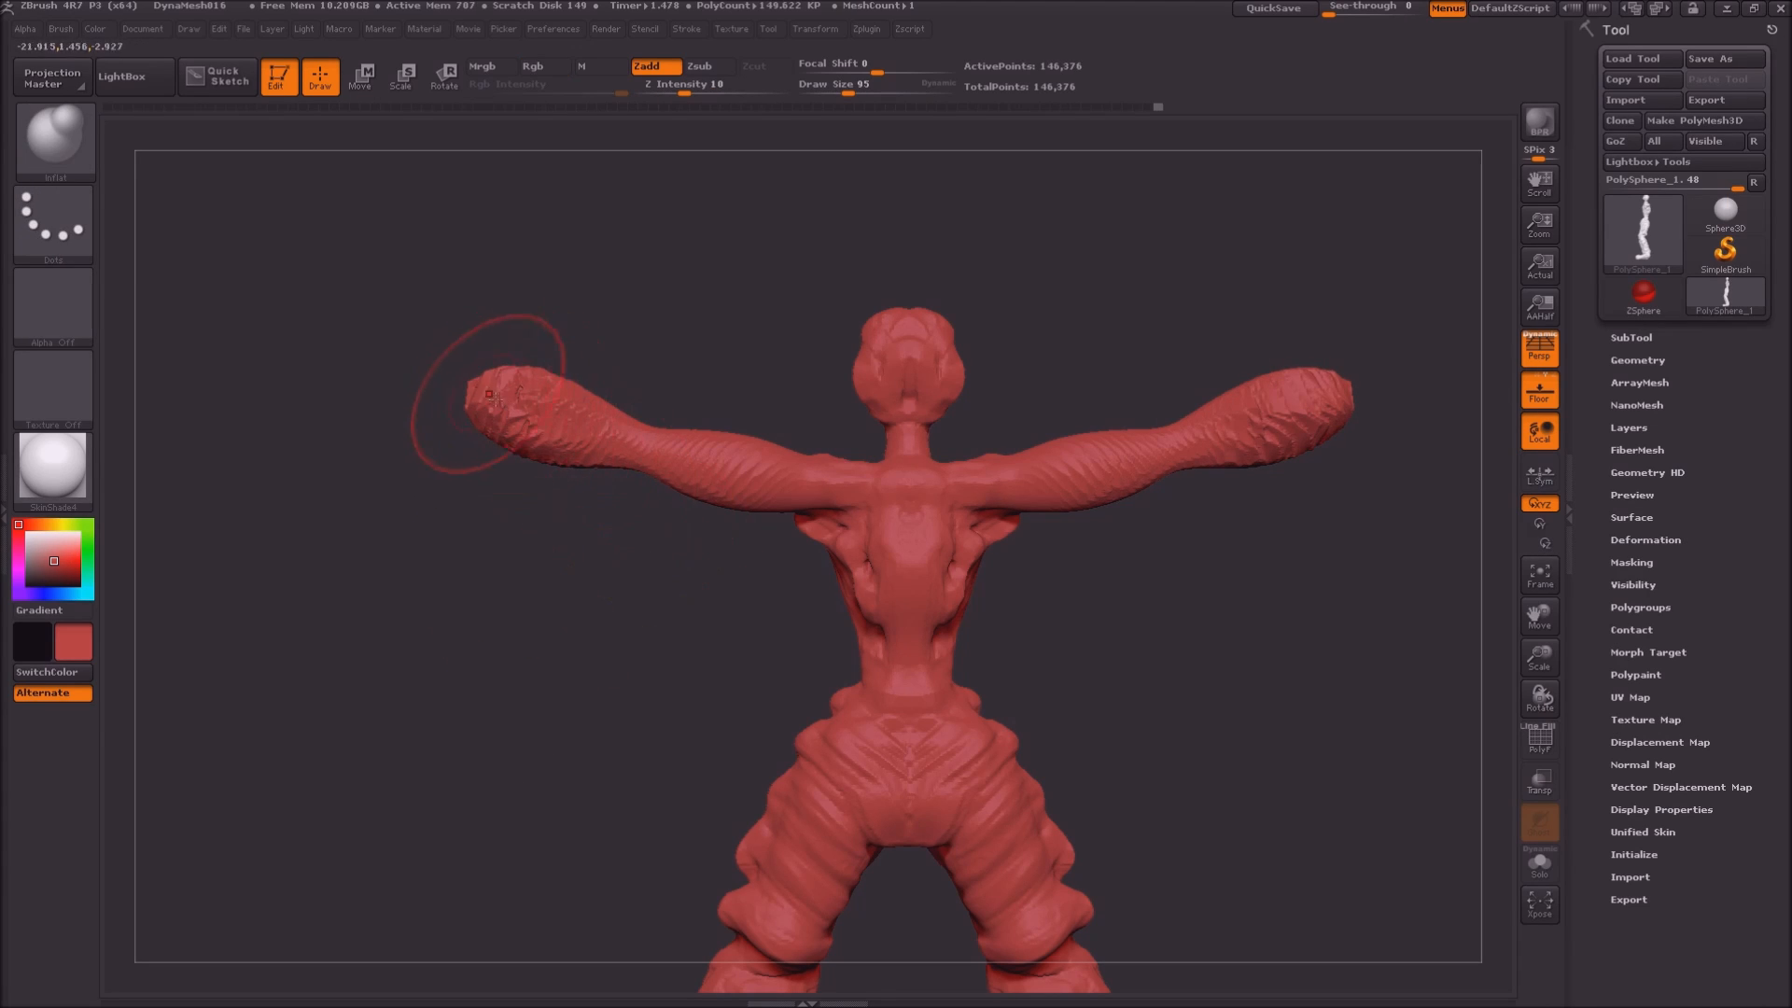
Stretch the arm ends outward into longer, tapered forearms with the Move brush and remesh with DynaMesh
{"action": "key", "text": "b"}
{"action": "key", "text": "m"}
{"action": "key", "text": "v"}
{"action": "left_click_drag", "start_coordinate": [528, 342], "coordinate": [411, 377]}
{"action": "left_click_drag", "start_coordinate": [552, 611], "coordinate": [597, 798], "text": "ctrl"}
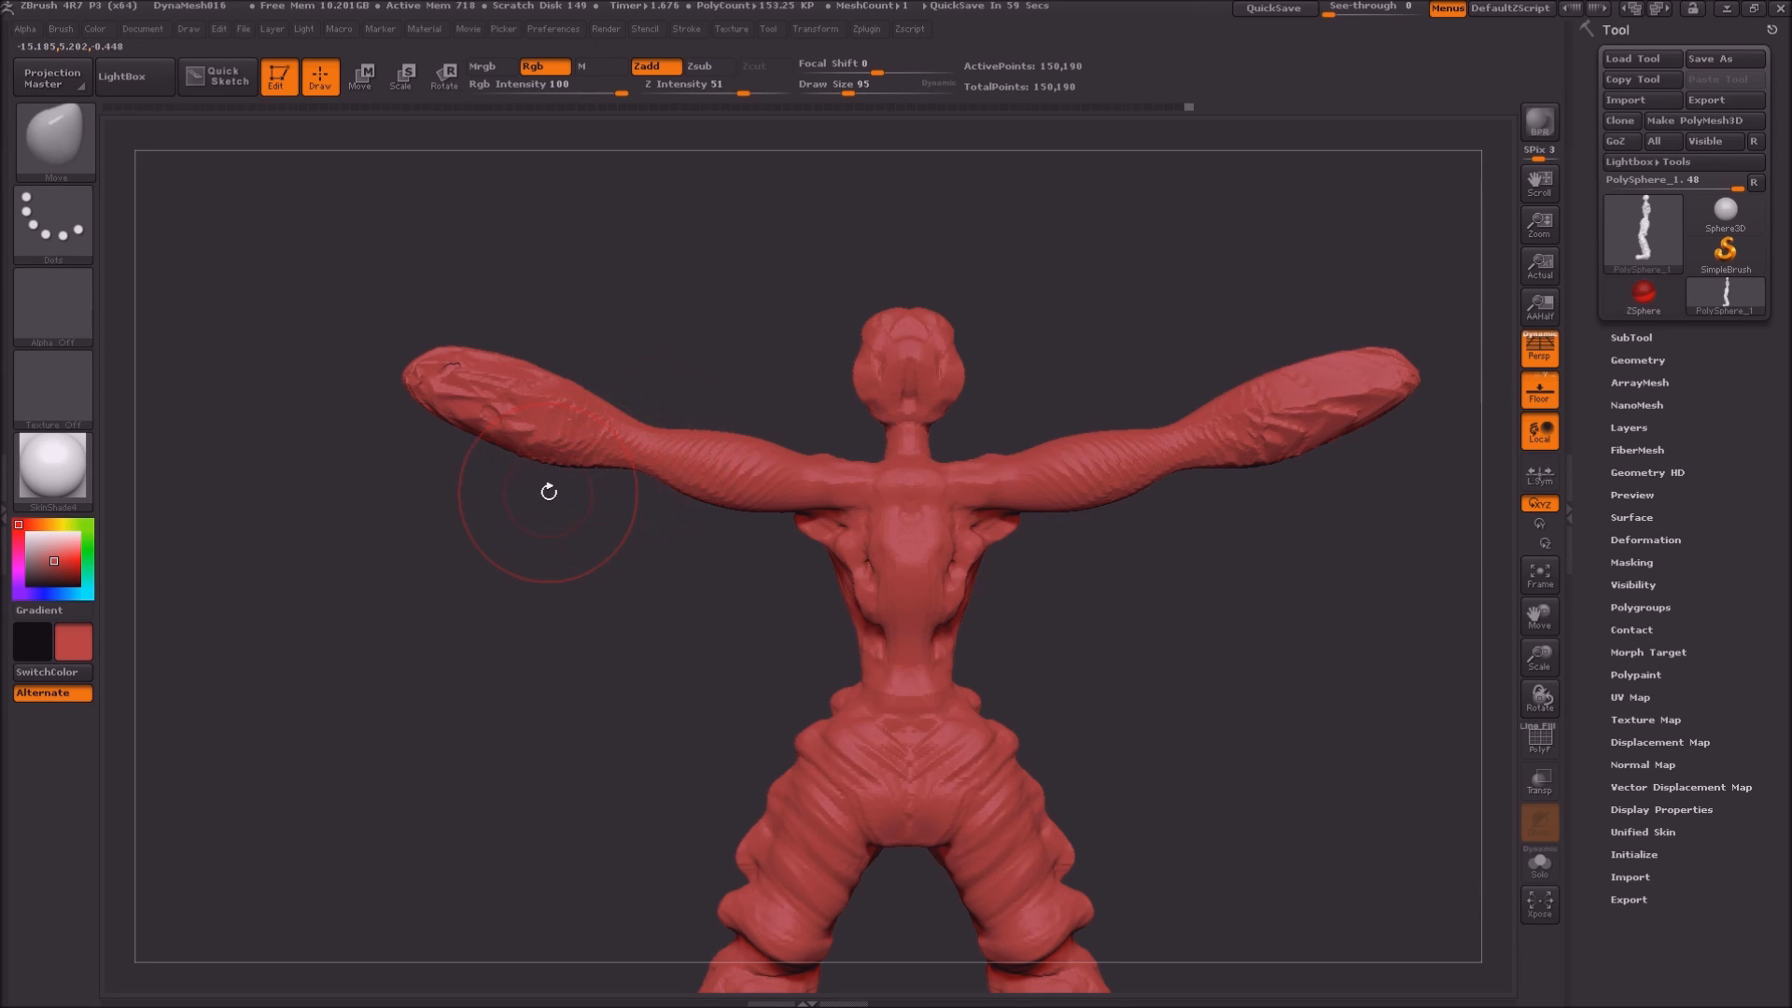
Add volume at the elbows with the Blob brush at draw size 31 and remesh with DynaMesh
{"action": "key", "text": "b"}
{"action": "key", "text": "b"}
{"action": "key", "text": "l"}
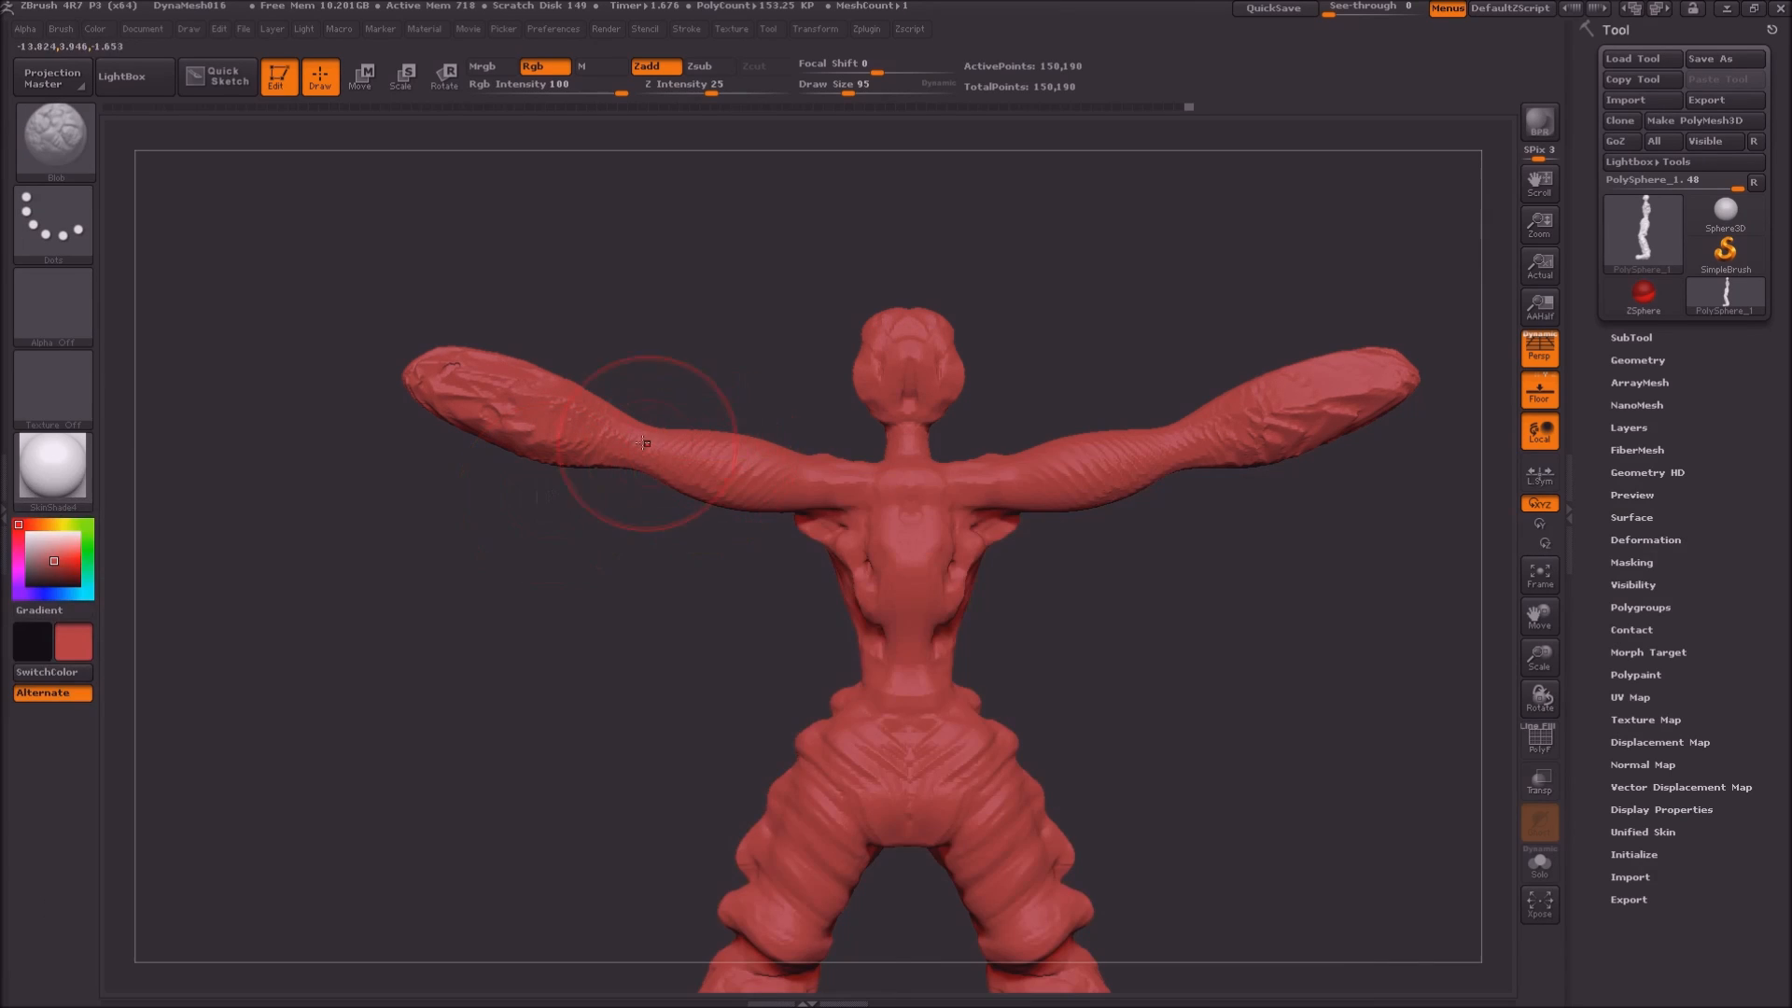
{"action": "key", "text": "bracketleft"}
{"action": "left_click_drag", "start_coordinate": [587, 544], "coordinate": [587, 687], "text": "ctrl"}
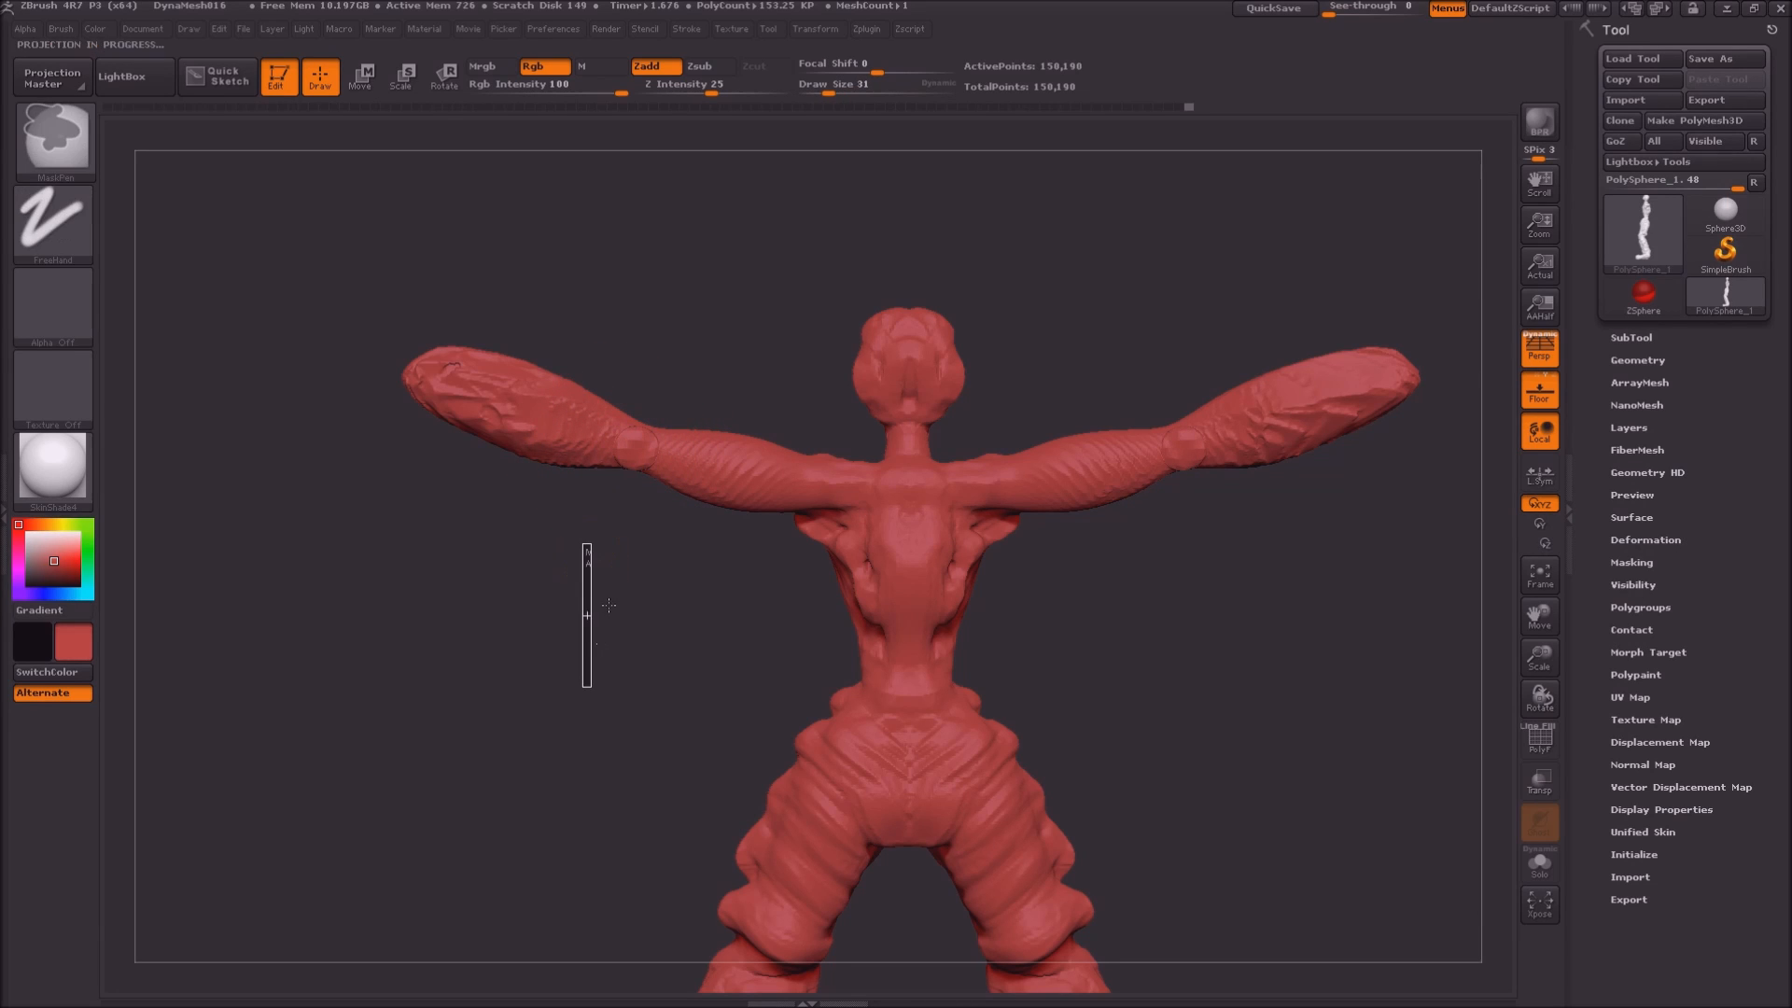
Isolate the head by masking it from the front and inverting the mask so the body is protected
{"action": "mouse_move", "coordinate": [607, 572]}
{"action": "left_mouse_down"}
{"action": "mouse_move", "coordinate": [712, 602]}
{"action": "mouse_move", "coordinate": [619, 600]}
{"action": "mouse_move", "coordinate": [691, 631]}
{"action": "mouse_move", "coordinate": [843, 656]}
{"action": "mouse_move", "coordinate": [801, 629]}
{"action": "left_mouse_up"}
{"action": "left_click_drag", "start_coordinate": [695, 320], "coordinate": [495, 518], "text": "ctrl"}
{"action": "left_click", "coordinate": [523, 278], "text": "ctrl"}
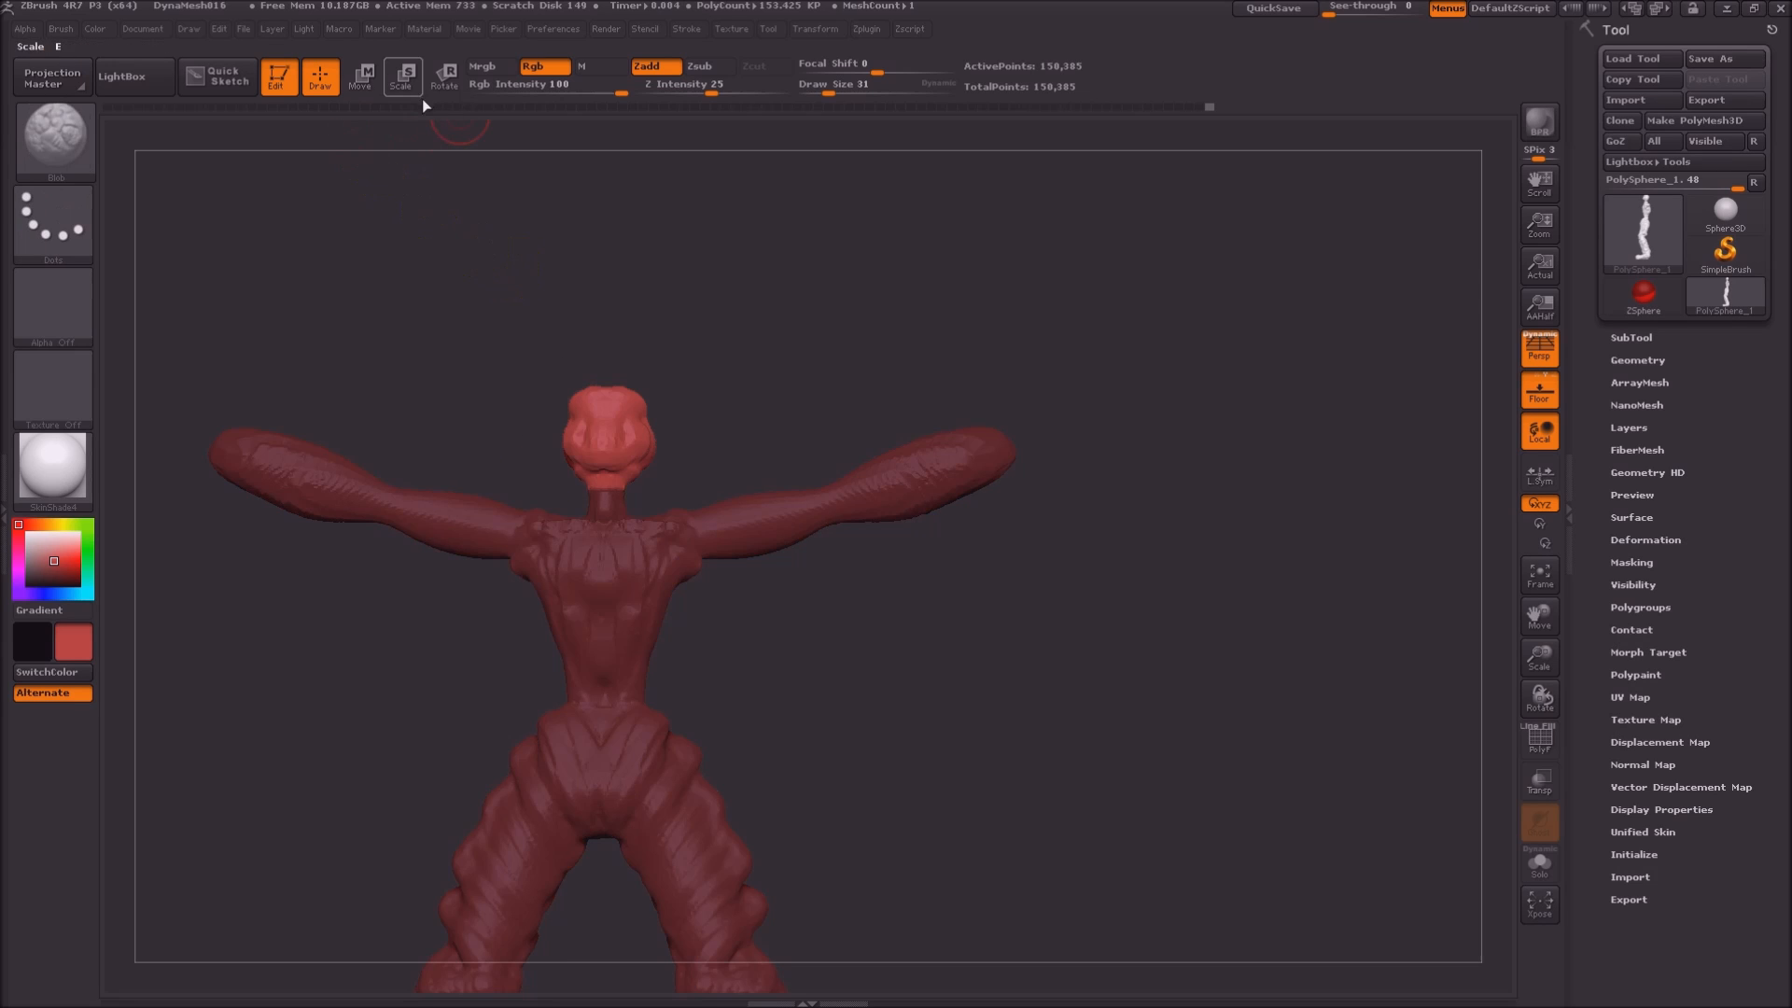
{"action": "key", "text": "b"}
{"action": "key", "text": "i"}
{"action": "key", "text": "n"}
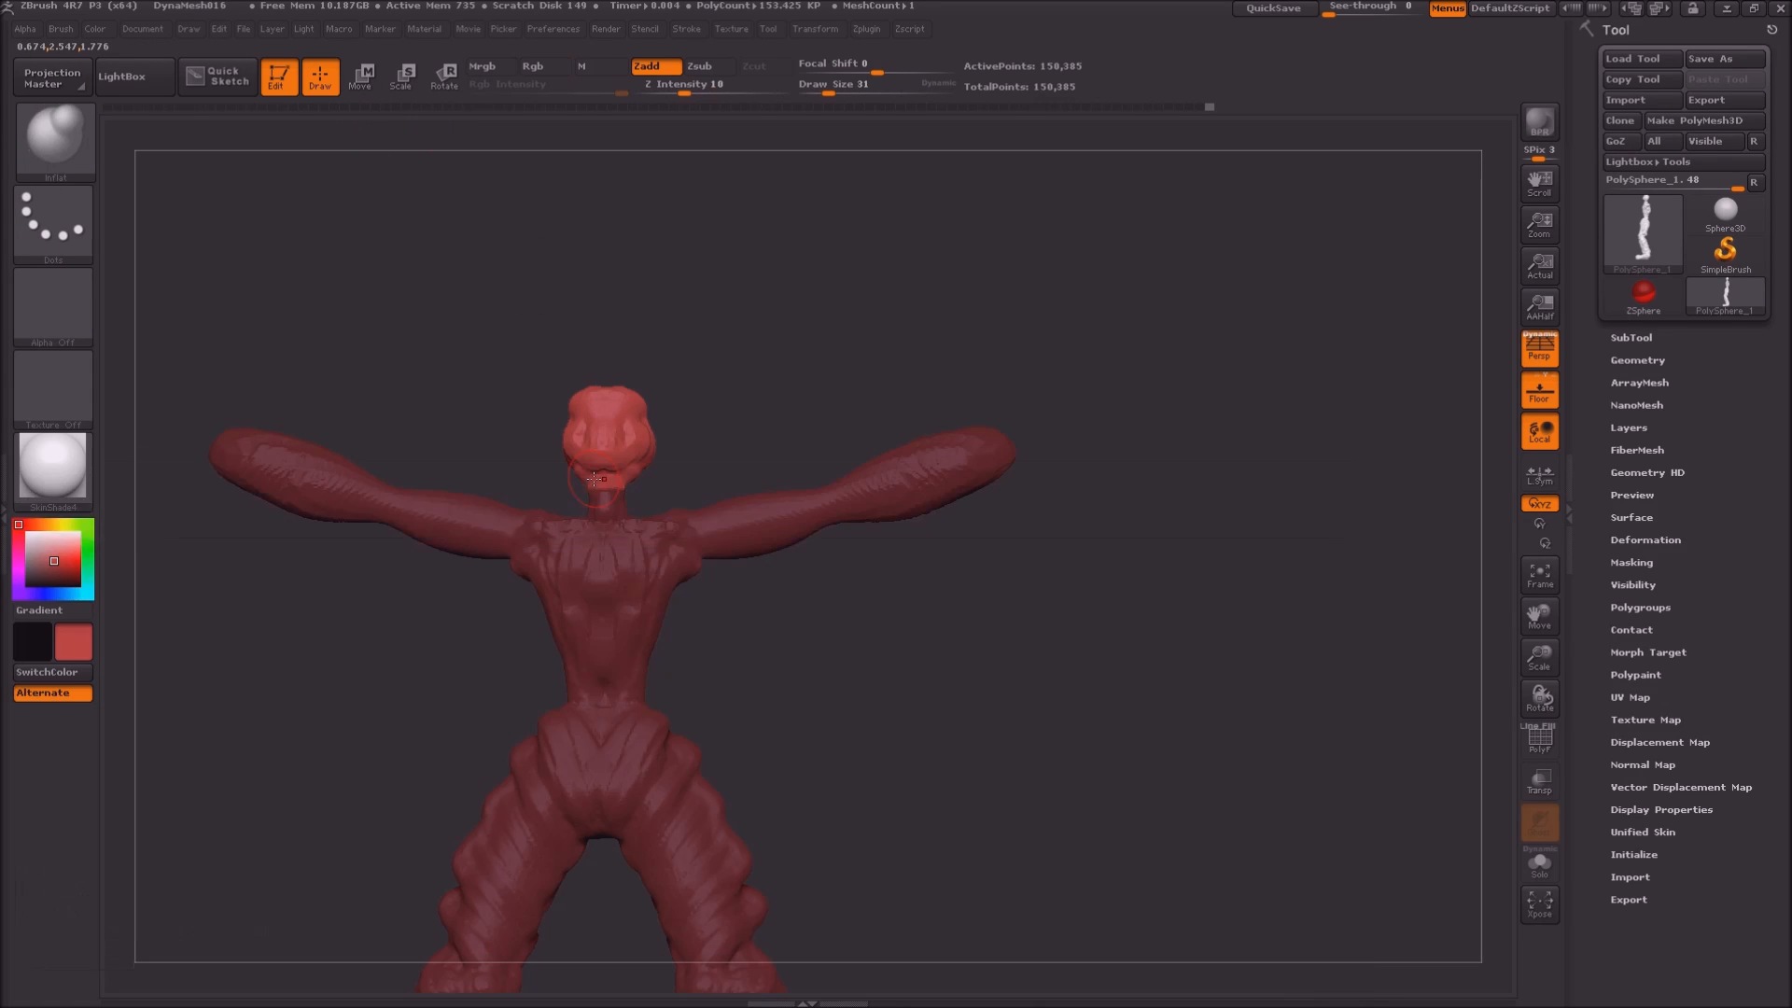
{"action": "key", "text": "s"}
{"action": "mouse_move", "coordinate": [595, 459]}
{"action": "left_mouse_down"}
{"action": "mouse_move", "coordinate": [620, 460]}
{"action": "mouse_move", "coordinate": [616, 428]}
{"action": "mouse_move", "coordinate": [652, 374]}
{"action": "mouse_move", "coordinate": [719, 410]}
{"action": "left_mouse_up"}
{"action": "key", "text": "ctrl+z"}
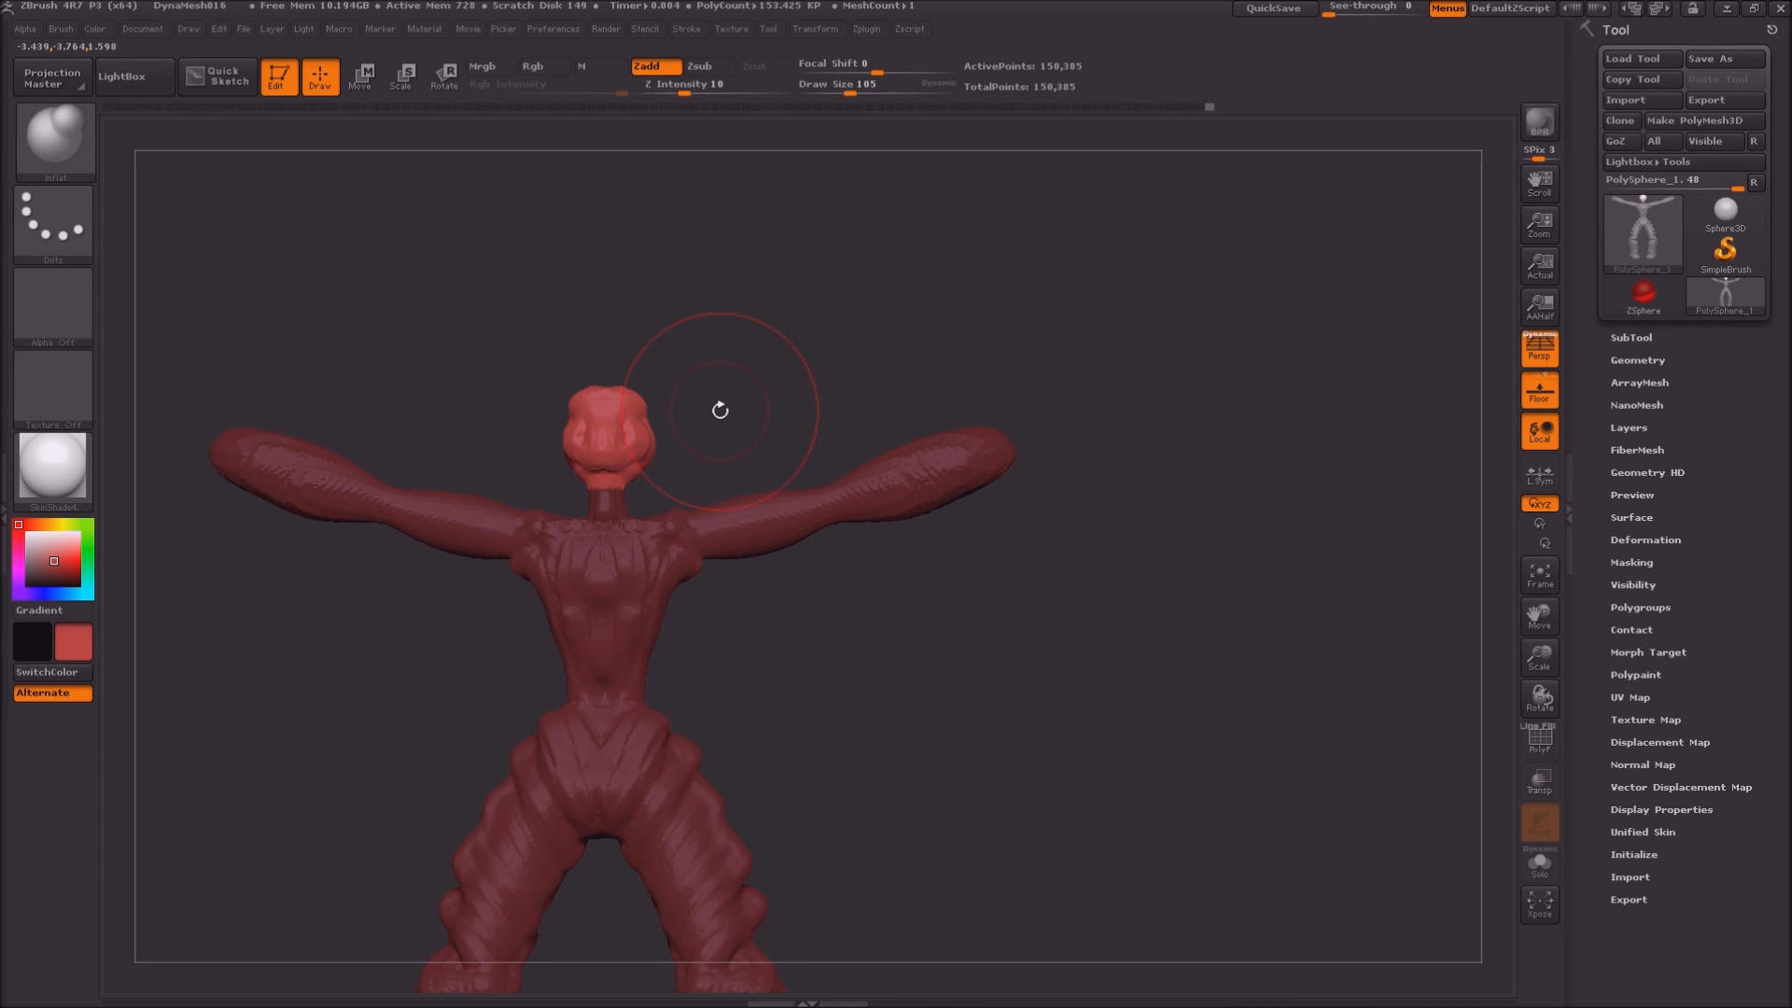
Enlarge and round the unmasked head with the Move brush at draw size 105, clear the mask and remesh with DynaMesh
{"action": "key", "text": "b"}
{"action": "key", "text": "m"}
{"action": "key", "text": "v"}
{"action": "mouse_move", "coordinate": [604, 391]}
{"action": "left_mouse_down"}
{"action": "mouse_move", "coordinate": [607, 311]}
{"action": "mouse_move", "coordinate": [661, 375]}
{"action": "mouse_move", "coordinate": [696, 380]}
{"action": "mouse_move", "coordinate": [684, 401]}
{"action": "mouse_move", "coordinate": [737, 450]}
{"action": "mouse_move", "coordinate": [789, 454]}
{"action": "mouse_move", "coordinate": [772, 491]}
{"action": "left_mouse_up"}
{"action": "mouse_move", "coordinate": [693, 392]}
{"action": "left_mouse_down"}
{"action": "mouse_move", "coordinate": [727, 378]}
{"action": "mouse_move", "coordinate": [715, 295]}
{"action": "left_mouse_up"}
{"action": "mouse_move", "coordinate": [534, 395]}
{"action": "left_mouse_down"}
{"action": "mouse_move", "coordinate": [583, 396]}
{"action": "mouse_move", "coordinate": [601, 362]}
{"action": "mouse_move", "coordinate": [591, 428]}
{"action": "mouse_move", "coordinate": [566, 439]}
{"action": "left_mouse_up"}
{"action": "left_click_drag", "start_coordinate": [588, 368], "coordinate": [614, 324]}
{"action": "mouse_move", "coordinate": [500, 372]}
{"action": "left_mouse_down", "text": "ctrl"}
{"action": "mouse_move", "coordinate": [460, 572]}
{"action": "mouse_move", "coordinate": [416, 613]}
{"action": "left_mouse_up", "text": "ctrl"}
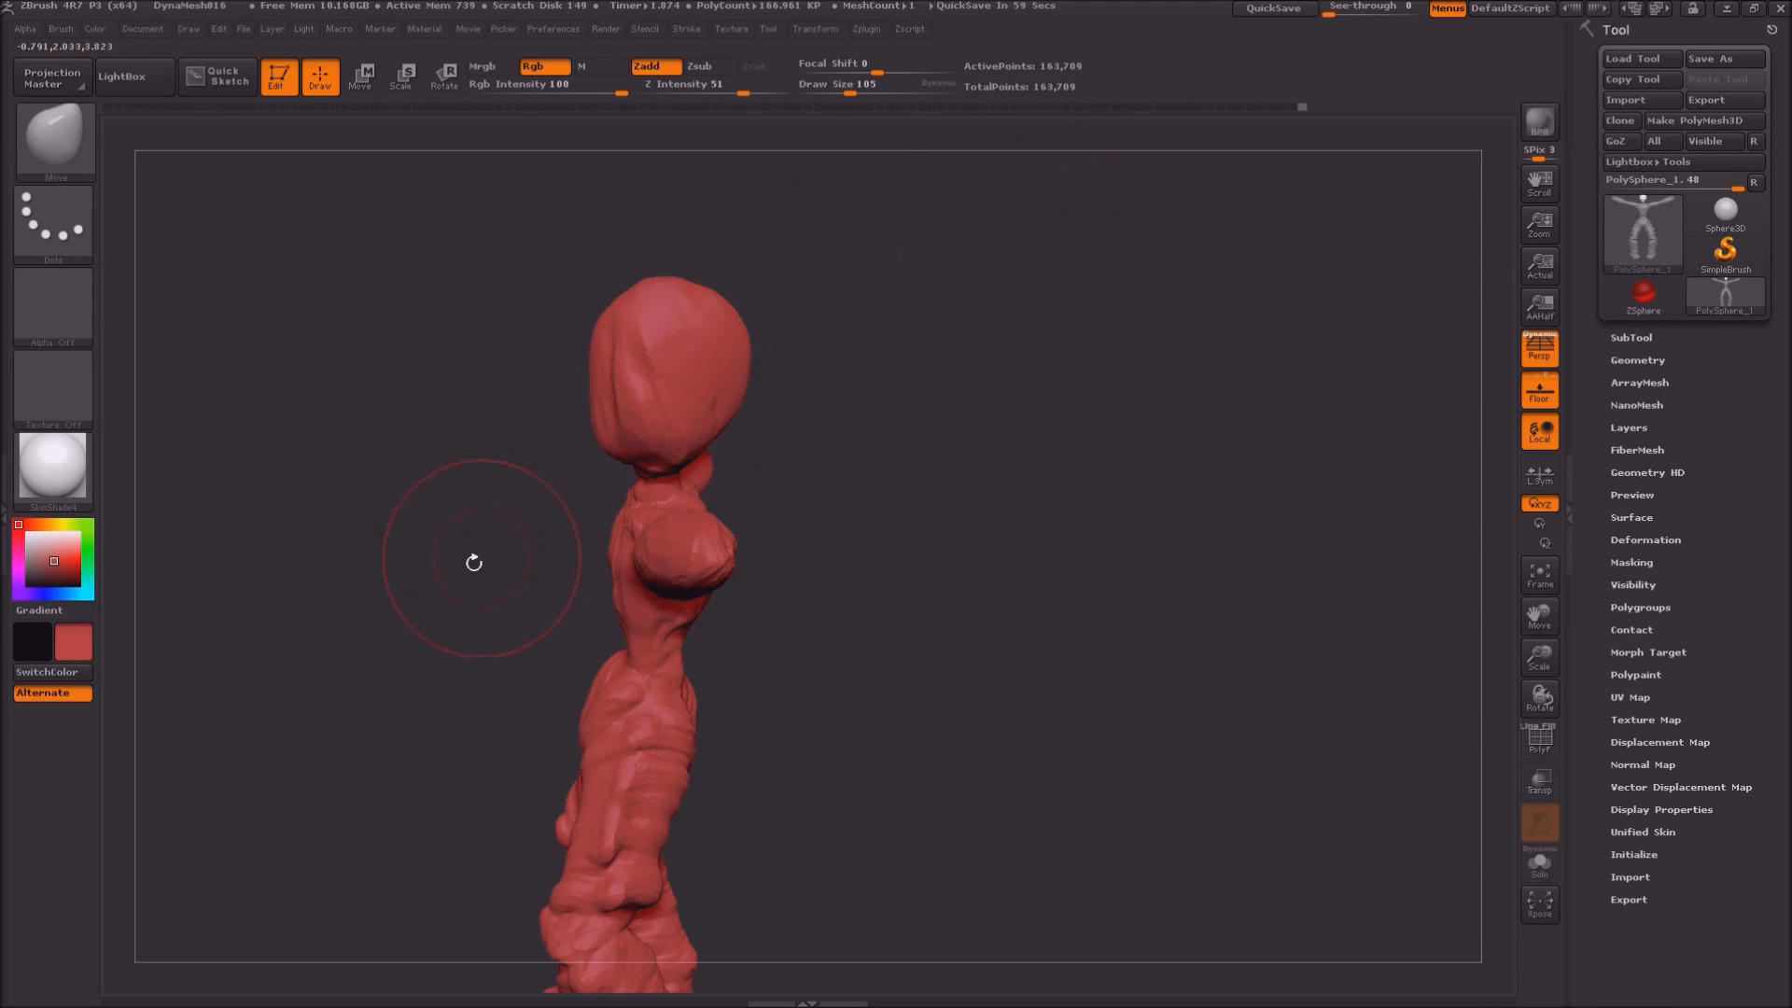
Fill the seam between head and neck with ClayBuildup strokes at draw size 37, smooth it and remesh with DynaMesh
{"action": "left_click_drag", "start_coordinate": [485, 537], "coordinate": [313, 378]}
{"action": "key", "text": "b"}
{"action": "key", "text": "c"}
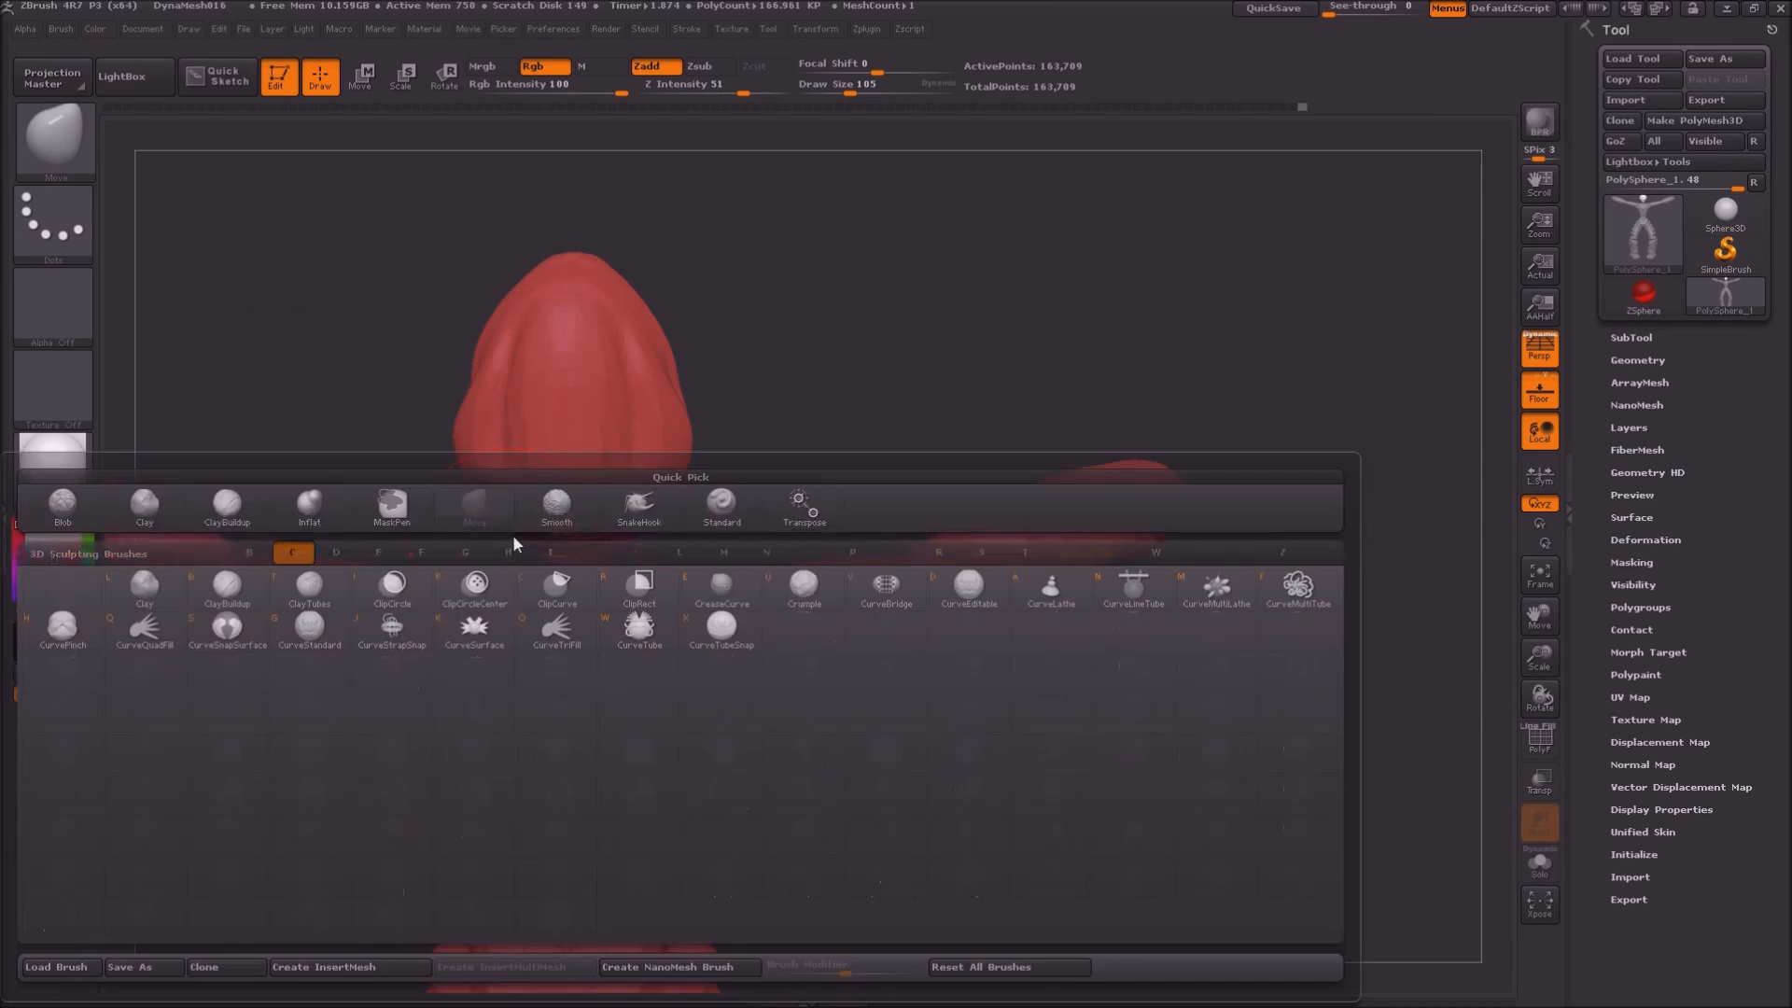
{"action": "key", "text": "b"}
{"action": "mouse_move", "coordinate": [383, 406]}
{"action": "right_mouse_down", "text": "ctrl"}
{"action": "mouse_move", "coordinate": [723, 710]}
{"action": "mouse_move", "coordinate": [1073, 324]}
{"action": "mouse_move", "coordinate": [1067, 432]}
{"action": "mouse_move", "coordinate": [1075, 333]}
{"action": "mouse_move", "coordinate": [997, 465]}
{"action": "right_mouse_up", "text": "ctrl"}
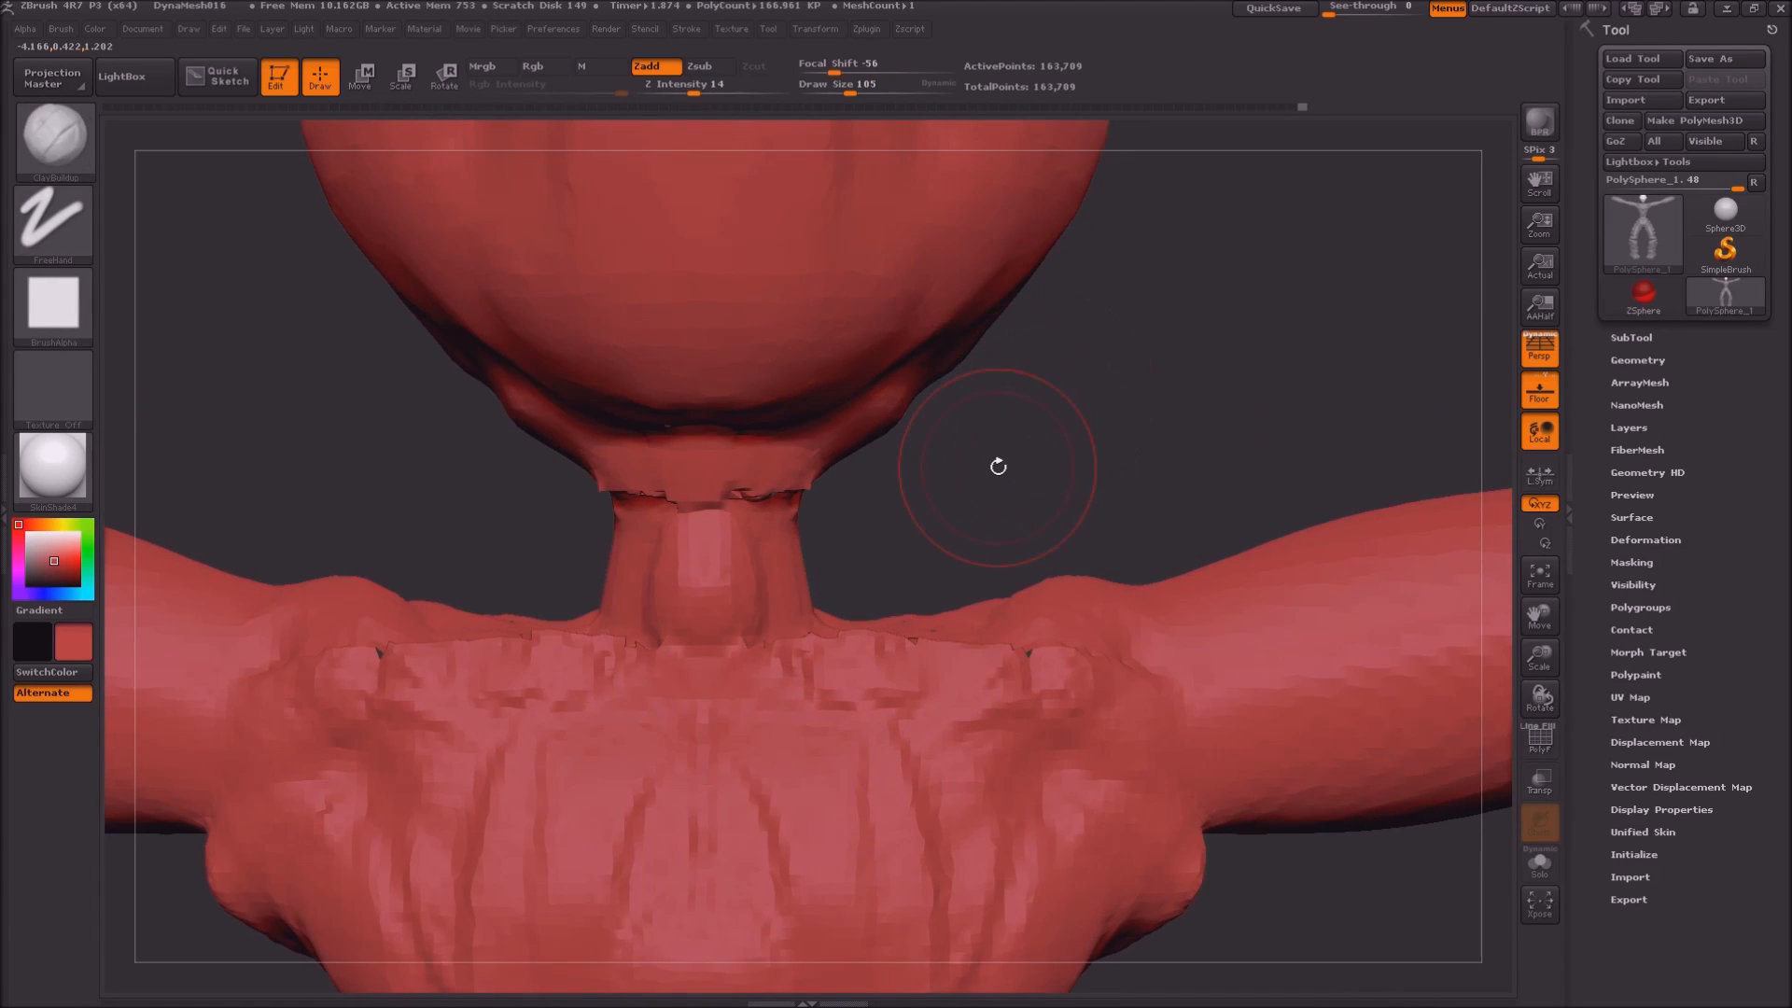
{"action": "key", "text": "bracketleft"}
{"action": "key", "text": "bracketleft"}
{"action": "mouse_move", "coordinate": [624, 495]}
{"action": "left_mouse_down"}
{"action": "mouse_move", "coordinate": [689, 501]}
{"action": "mouse_move", "coordinate": [675, 485]}
{"action": "left_mouse_up"}
{"action": "left_click_drag", "start_coordinate": [473, 513], "coordinate": [491, 521], "text": "ctrl"}
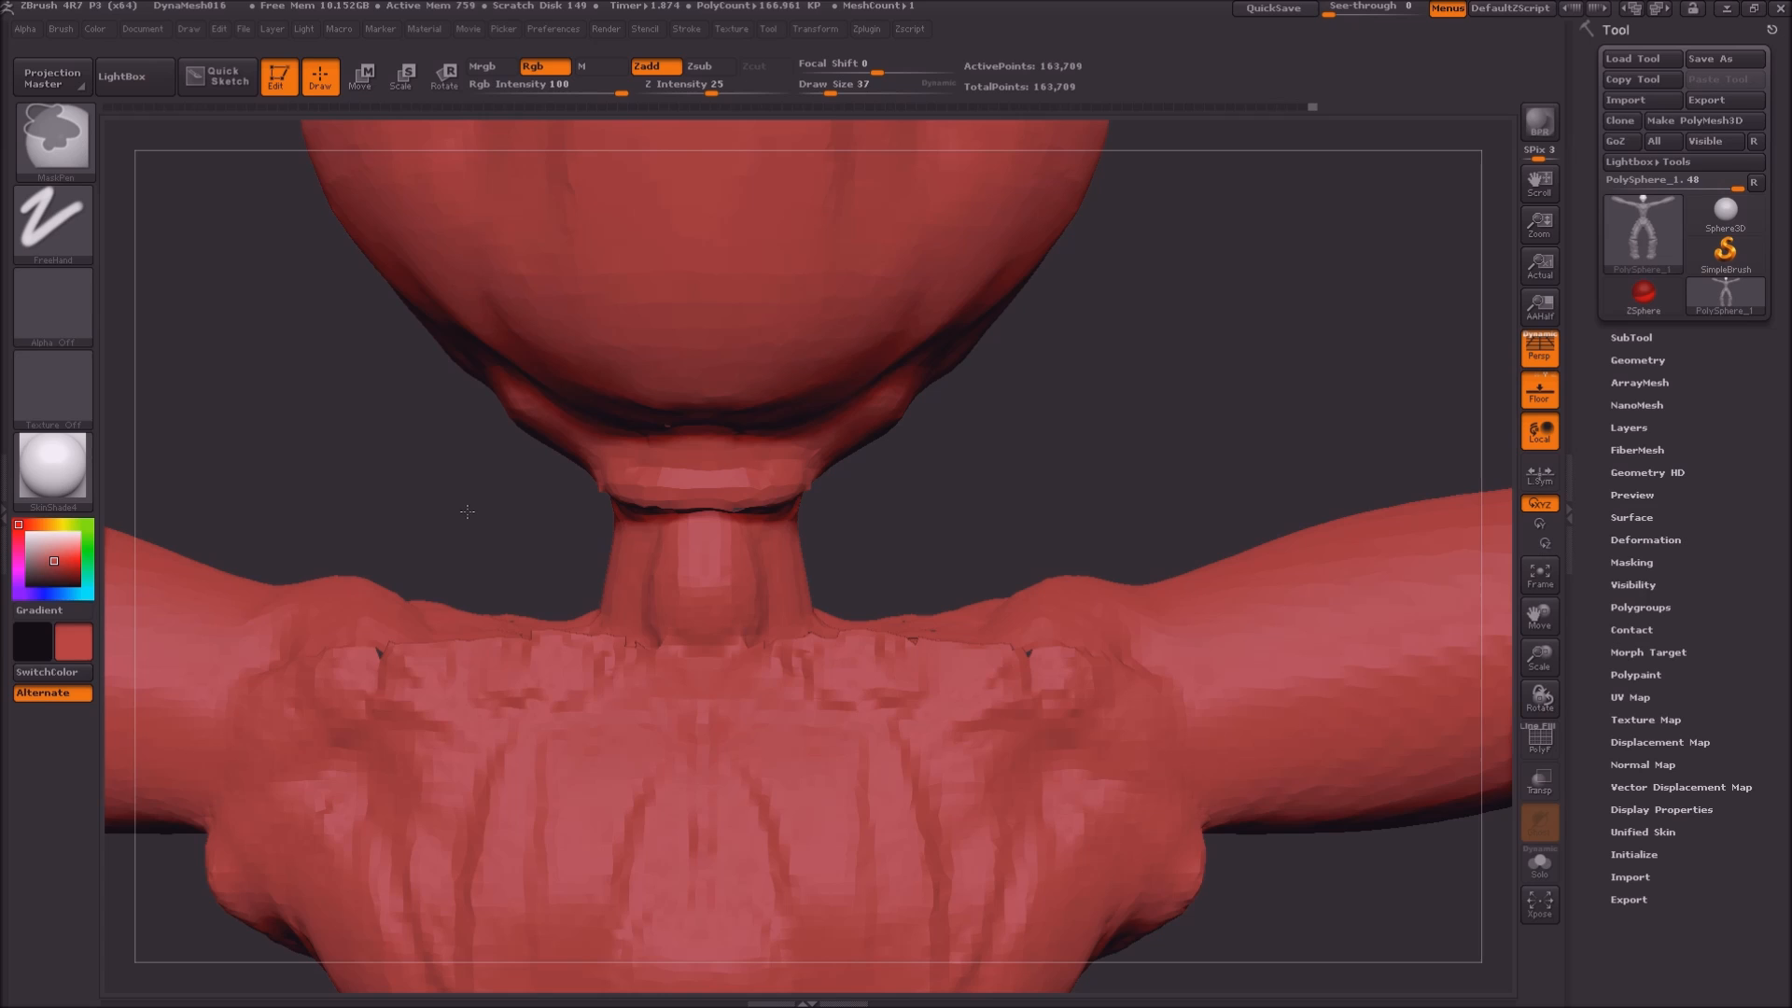
{"action": "mouse_move", "coordinate": [466, 512]}
{"action": "left_mouse_down"}
{"action": "mouse_move", "coordinate": [585, 515]}
{"action": "mouse_move", "coordinate": [522, 511]}
{"action": "mouse_move", "coordinate": [751, 472]}
{"action": "mouse_move", "coordinate": [482, 612]}
{"action": "left_mouse_up"}
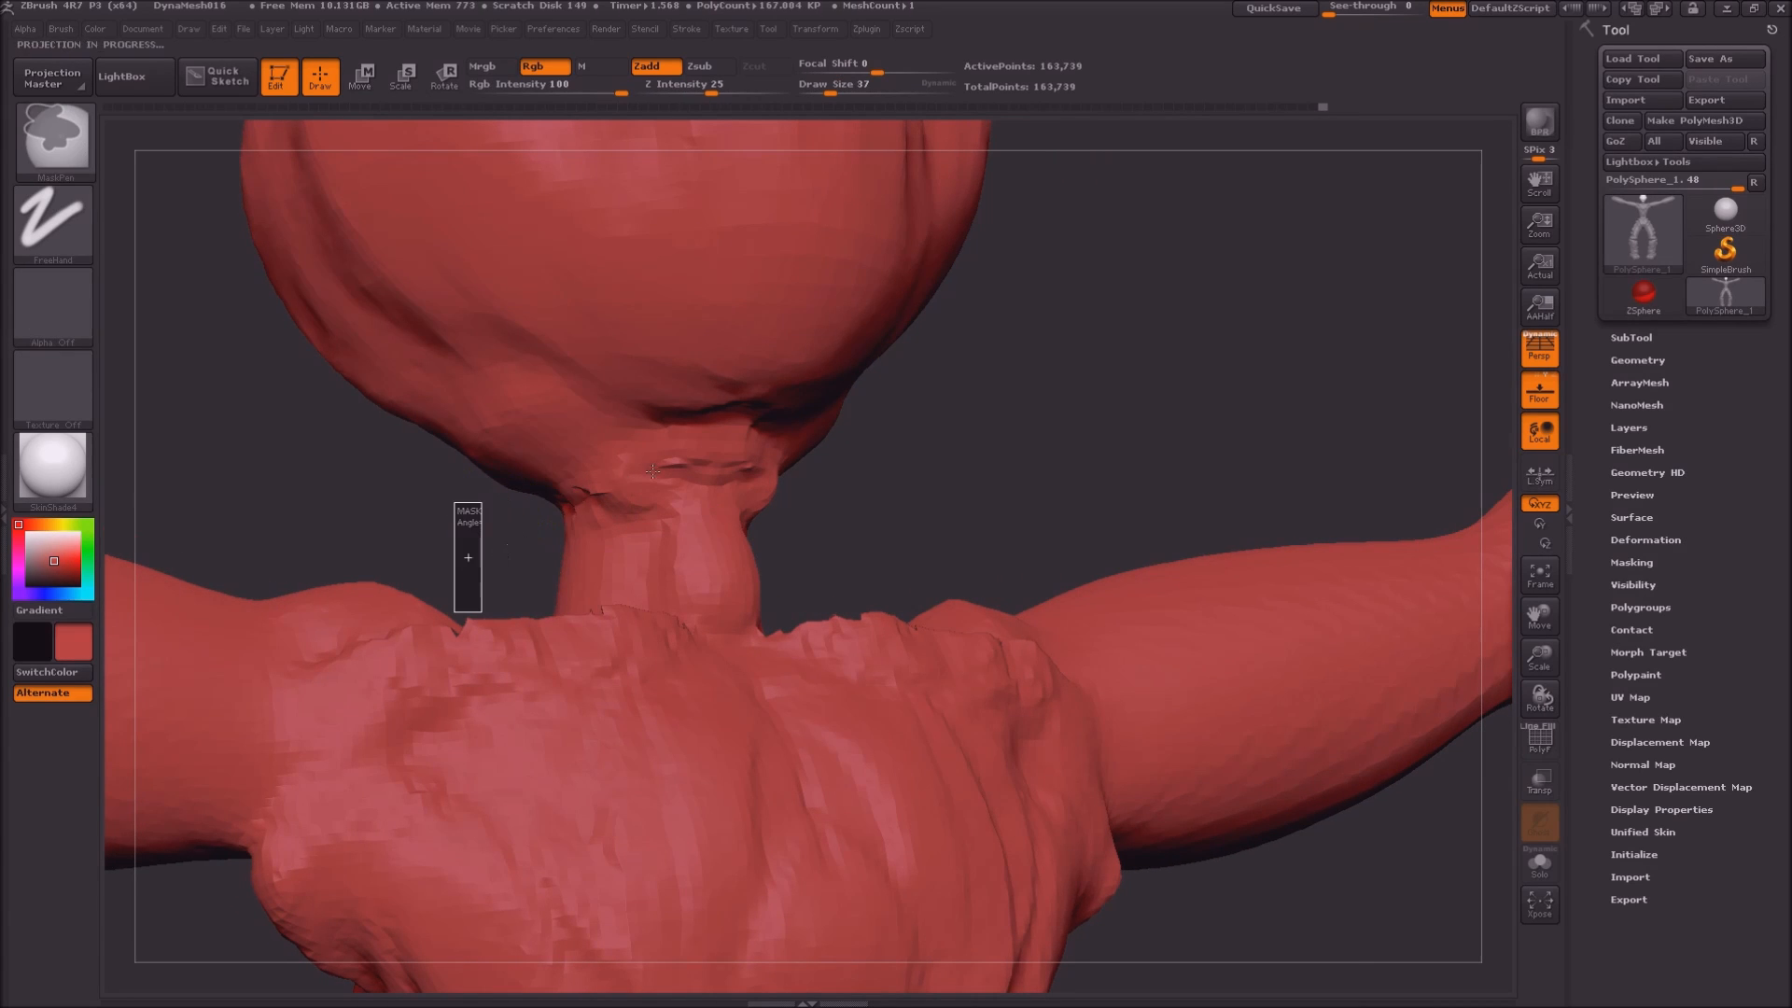
{"action": "mouse_move", "coordinate": [668, 475]}
{"action": "left_mouse_down", "text": "shift"}
{"action": "mouse_move", "coordinate": [597, 494]}
{"action": "mouse_move", "coordinate": [700, 472]}
{"action": "mouse_move", "coordinate": [650, 483]}
{"action": "left_mouse_up", "text": "shift"}
{"action": "left_click_drag", "start_coordinate": [381, 509], "coordinate": [383, 566], "text": "ctrl"}
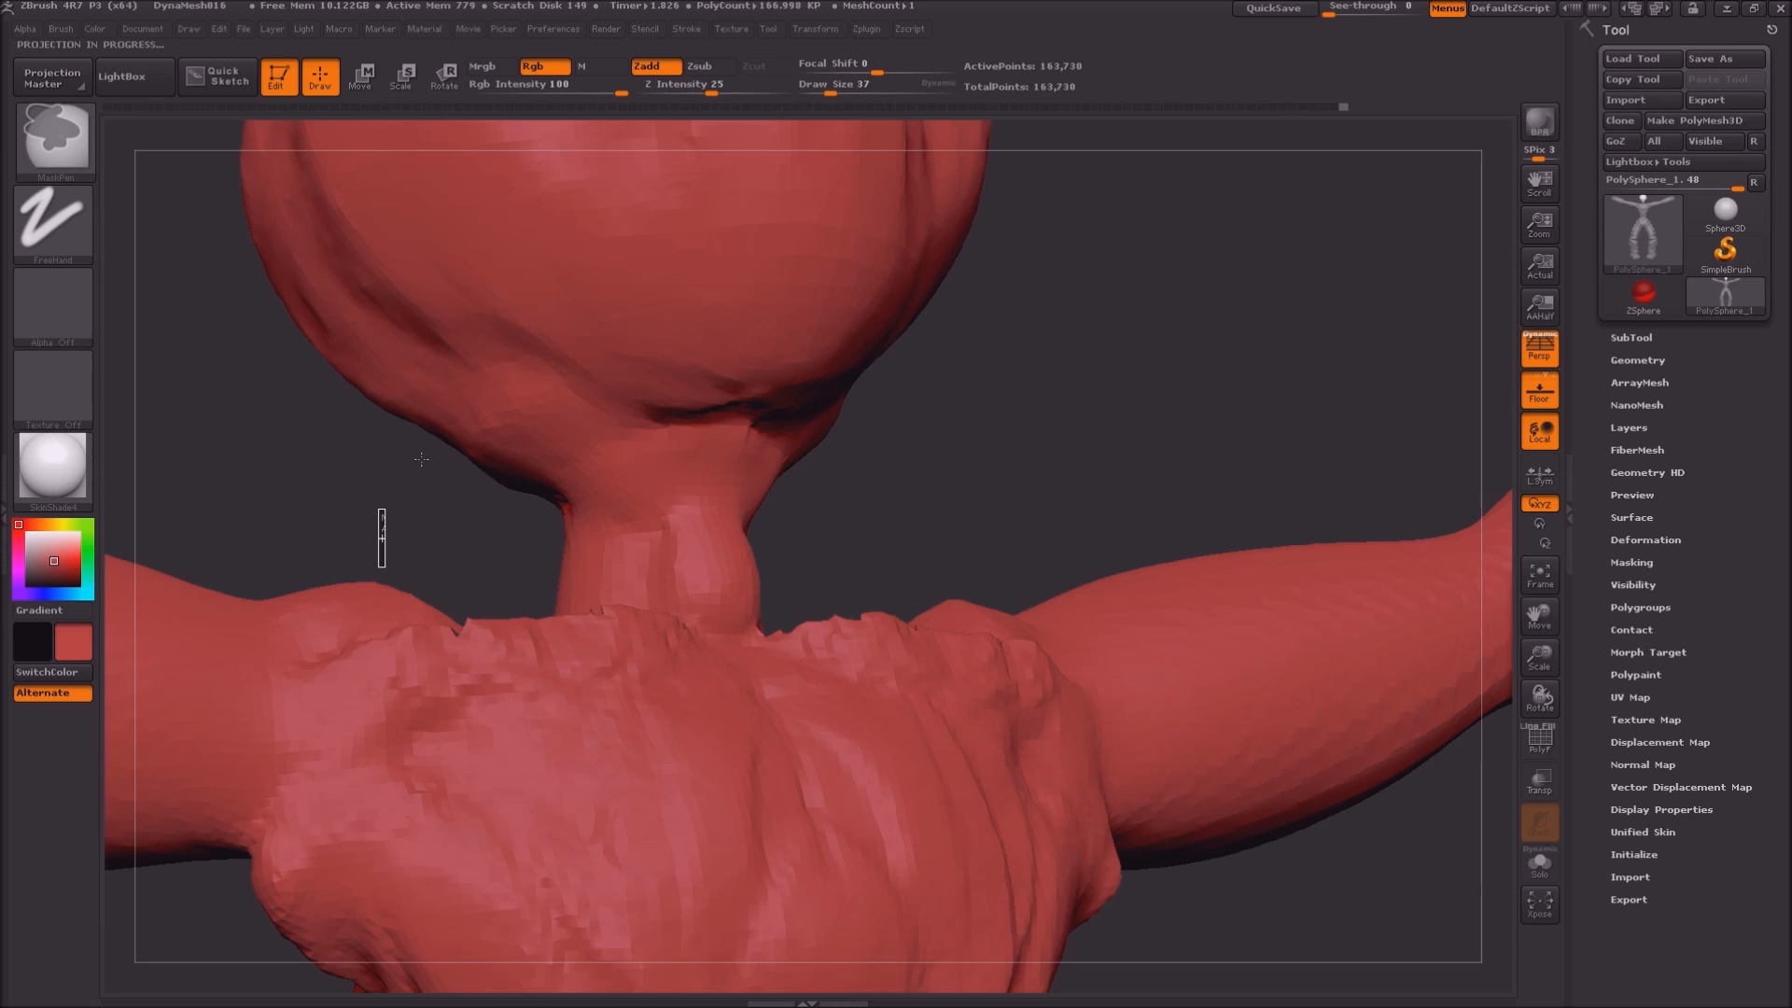
Pull the chin forward in side view with the Move brush at draw size 101
{"action": "right_click_drag", "start_coordinate": [984, 459], "coordinate": [983, 308], "text": "ctrl"}
{"action": "mouse_move", "coordinate": [984, 308]}
{"action": "right_mouse_down"}
{"action": "mouse_move", "coordinate": [1120, 373]}
{"action": "mouse_move", "coordinate": [968, 392]}
{"action": "right_mouse_up"}
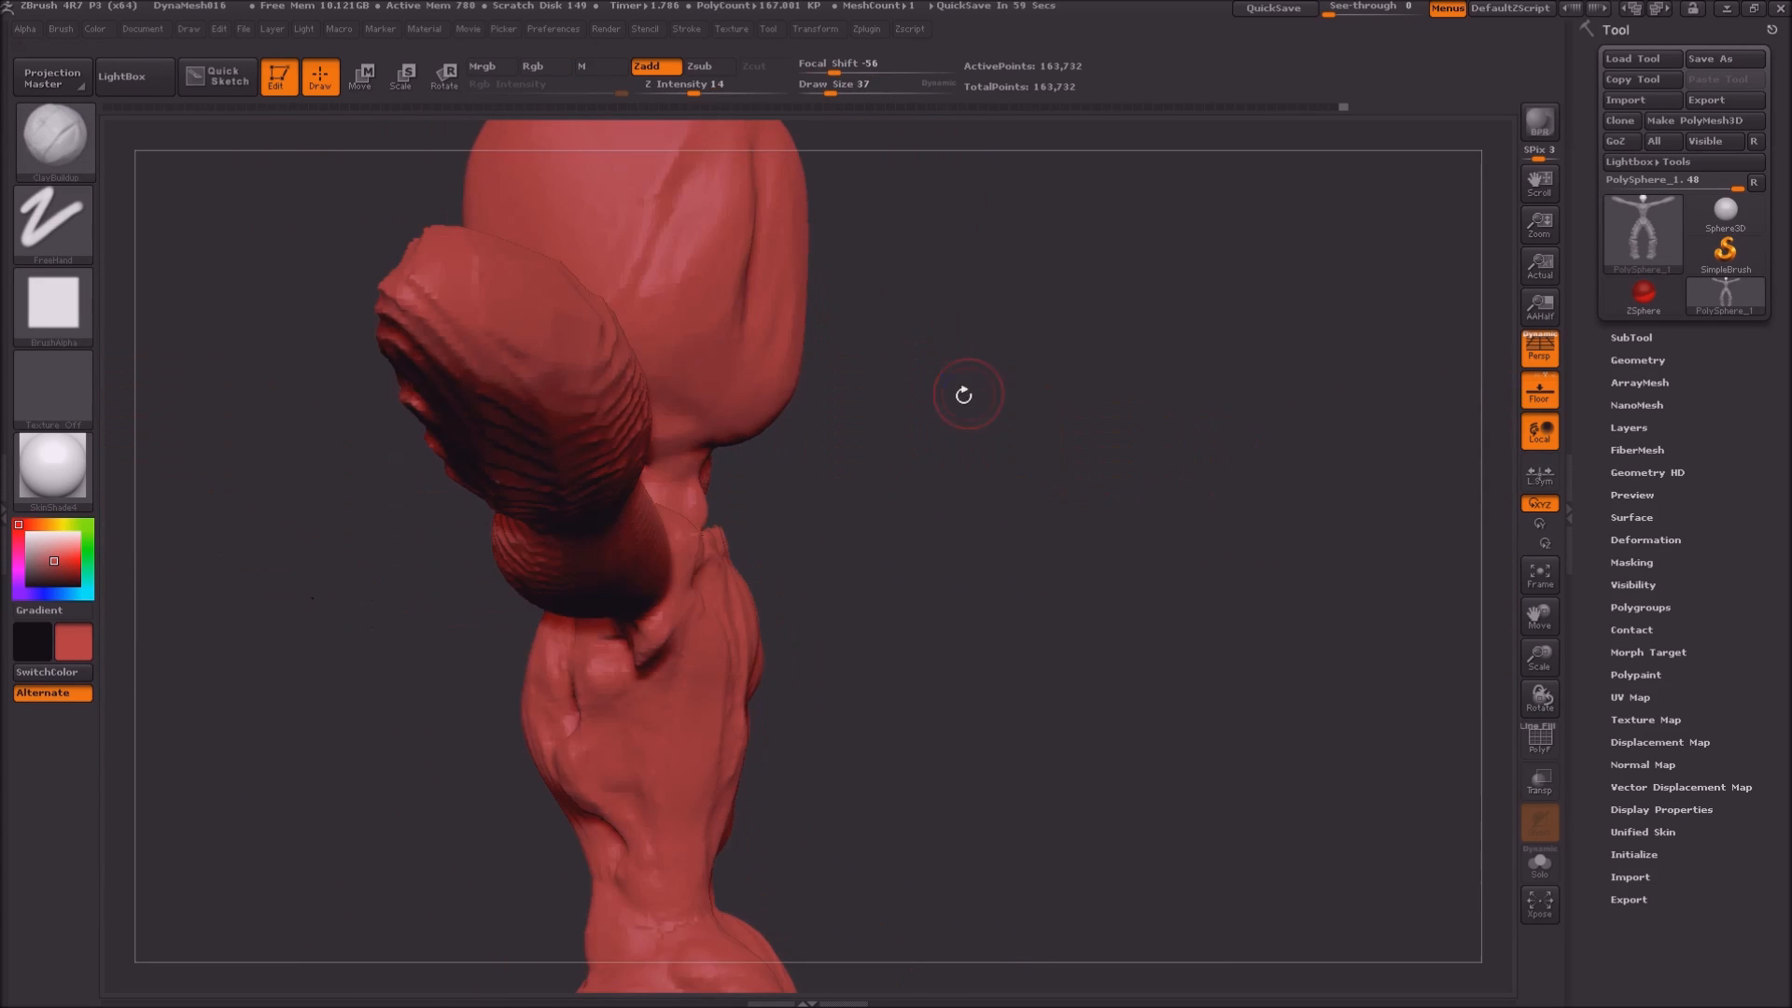
{"action": "key", "text": "b"}
{"action": "key", "text": "m"}
{"action": "key", "text": "v"}
{"action": "key", "text": "s"}
{"action": "mouse_move", "coordinate": [789, 409]}
{"action": "left_mouse_down"}
{"action": "mouse_move", "coordinate": [813, 440]}
{"action": "mouse_move", "coordinate": [821, 424]}
{"action": "left_mouse_up"}
Pull a pointed nose out of the face in profile with the Move brush at draw size 39 and remesh with DynaMesh
{"action": "scroll", "coordinate": [807, 286], "scroll_direction": "down", "scroll_amount": 1}
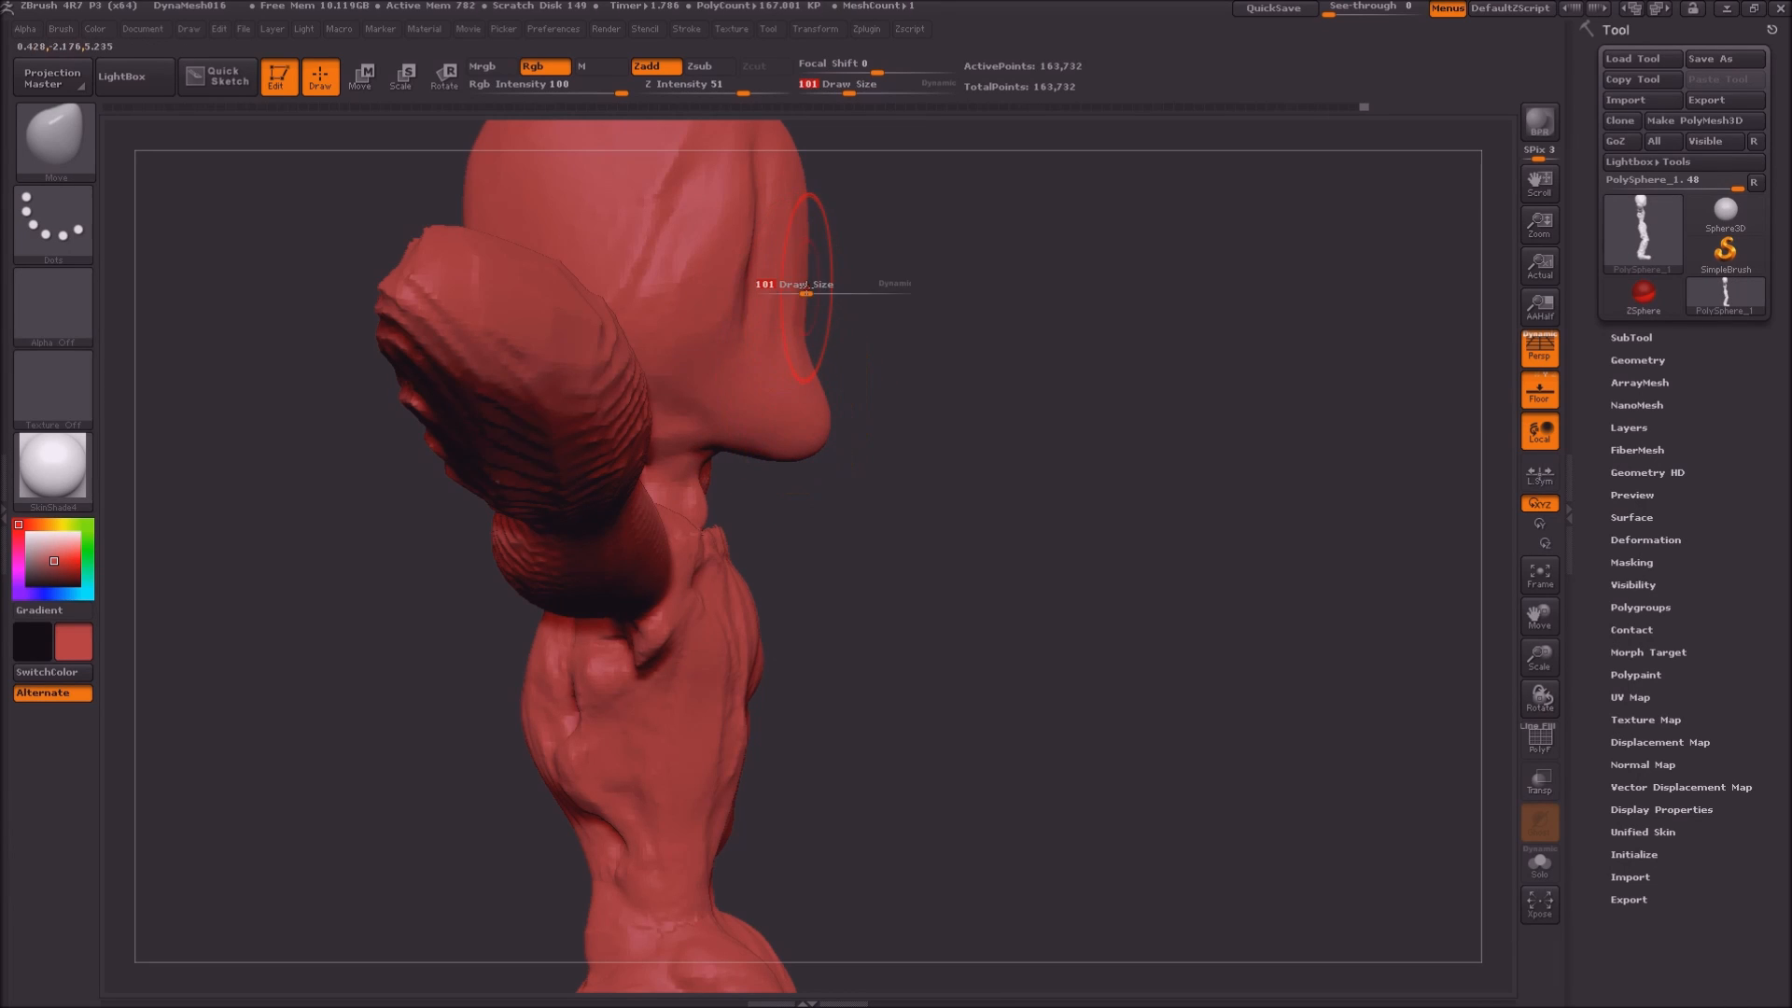
{"action": "mouse_move", "coordinate": [807, 286]}
{"action": "left_mouse_down"}
{"action": "mouse_move", "coordinate": [789, 285]}
{"action": "mouse_move", "coordinate": [821, 278]}
{"action": "mouse_move", "coordinate": [873, 317]}
{"action": "left_mouse_up"}
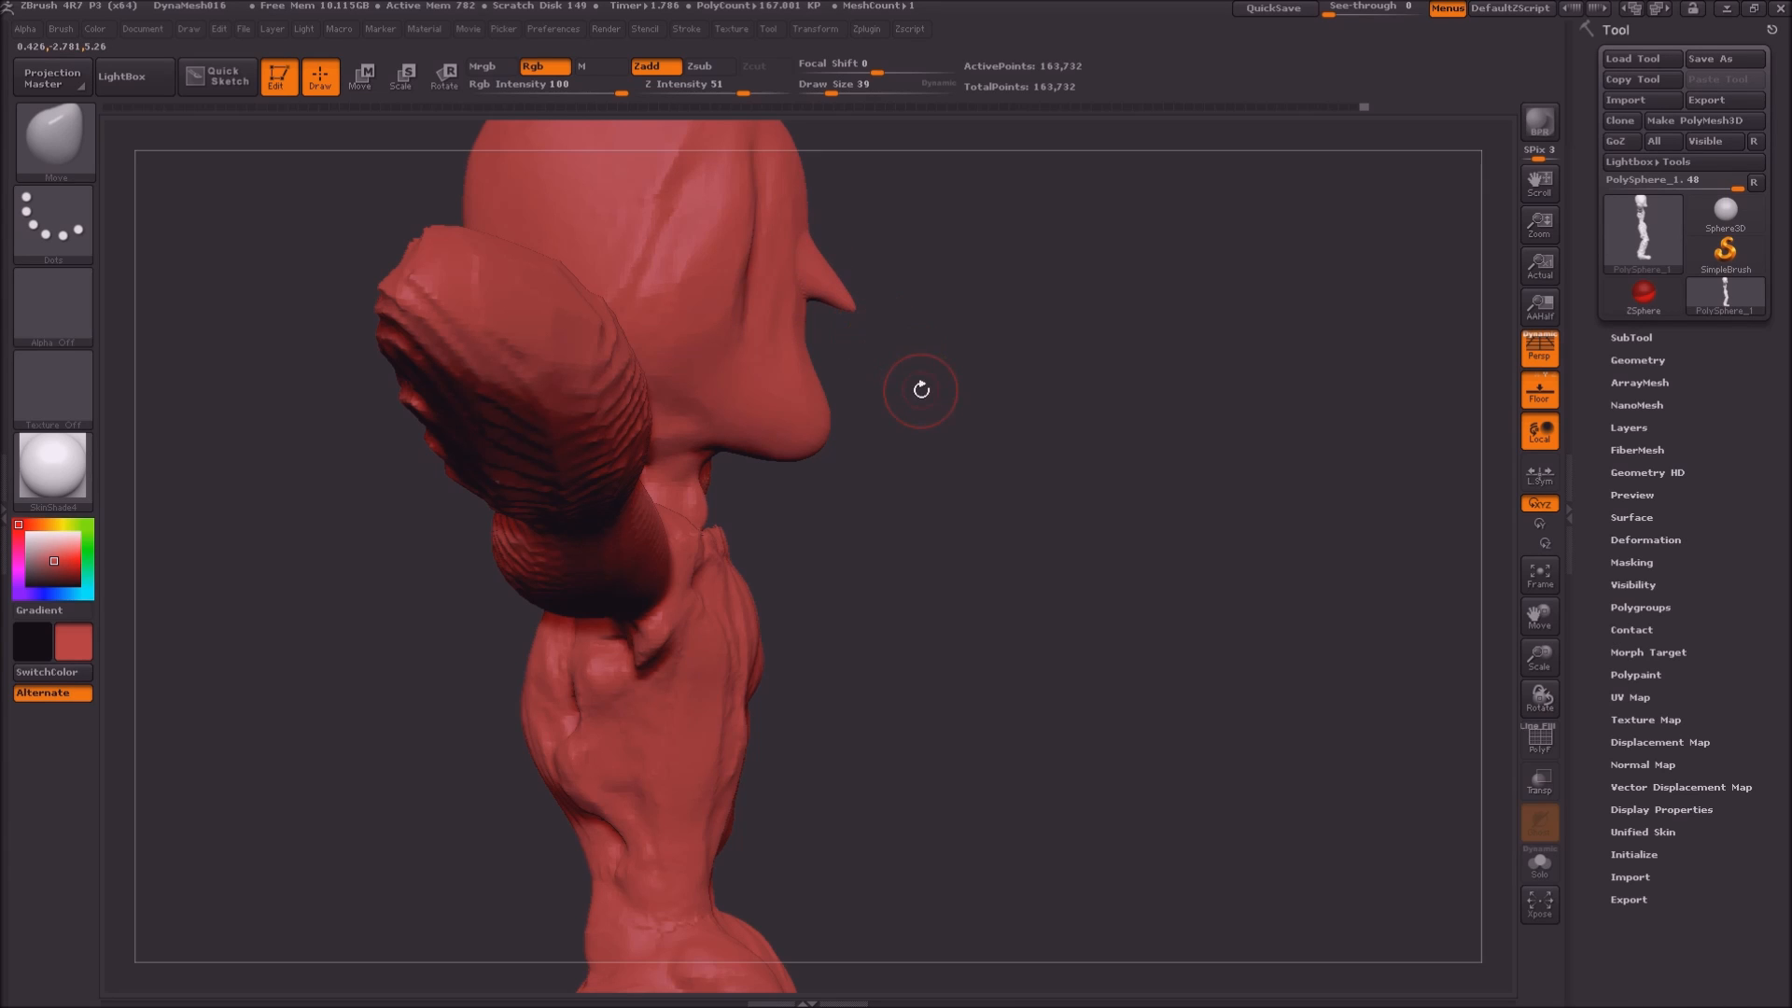
{"action": "right_click_drag", "start_coordinate": [940, 412], "coordinate": [949, 490], "text": "ctrl"}
{"action": "left_click_drag", "start_coordinate": [980, 400], "coordinate": [1026, 648], "text": "ctrl"}
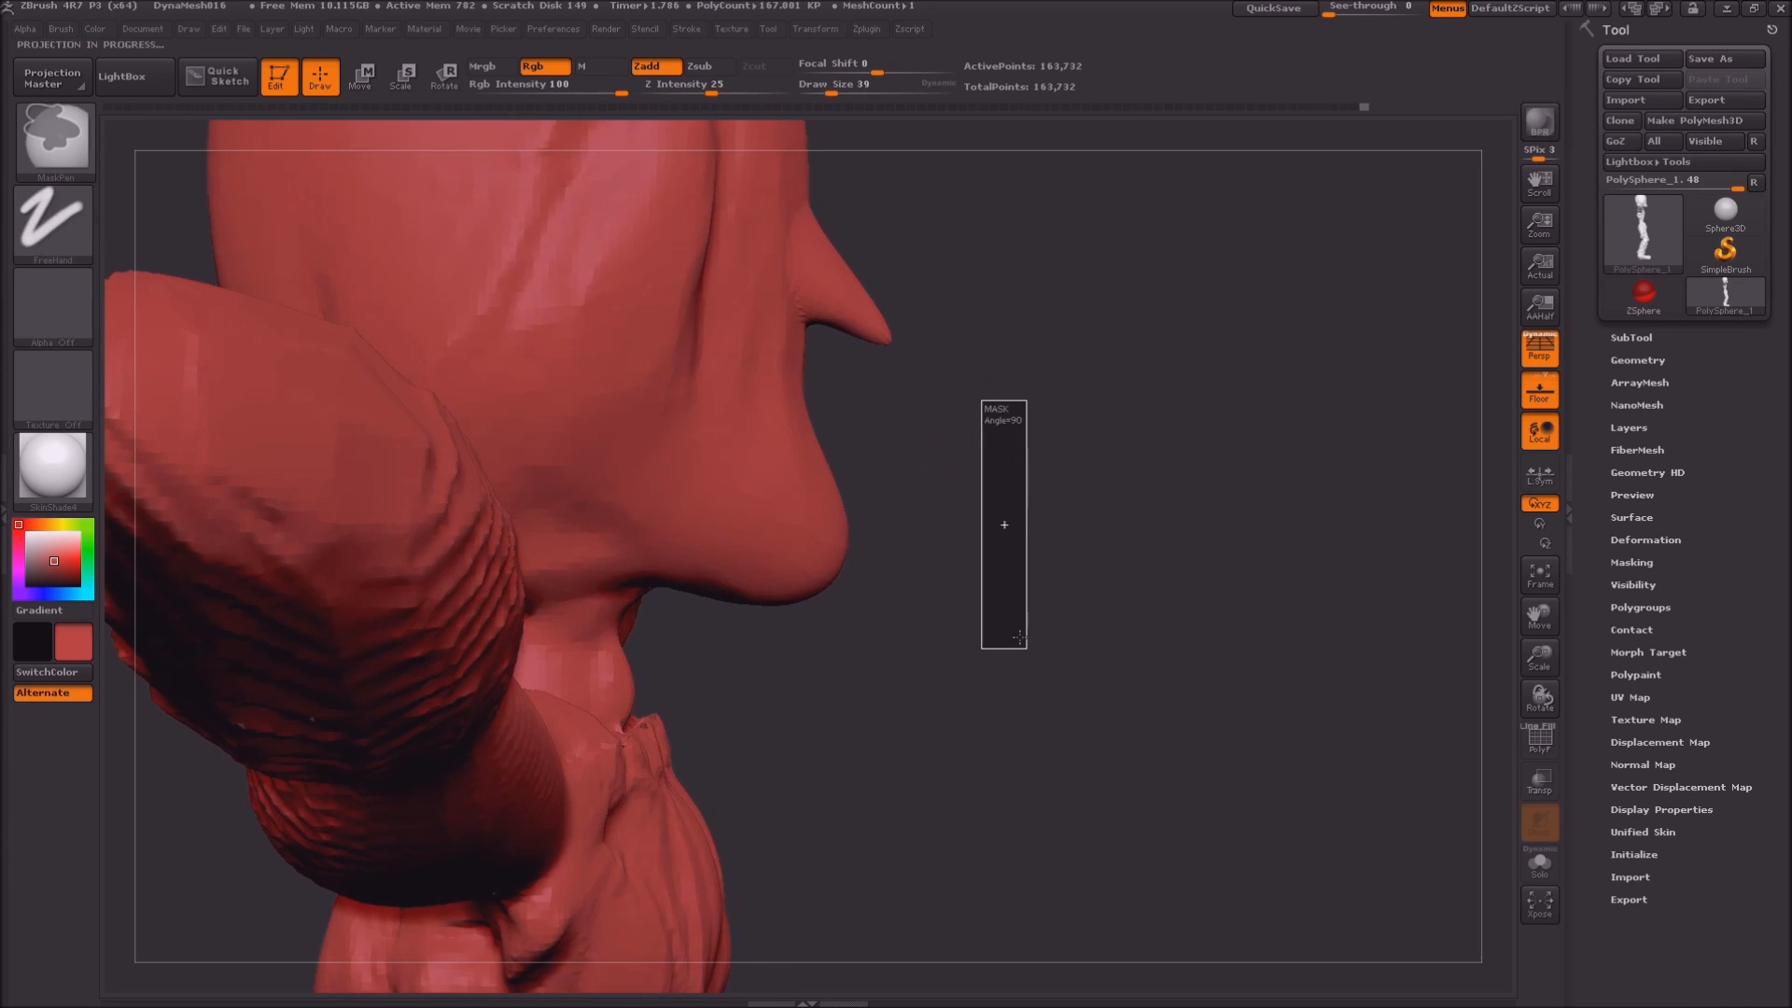
{"action": "left_click_drag", "start_coordinate": [1020, 645], "coordinate": [880, 640]}
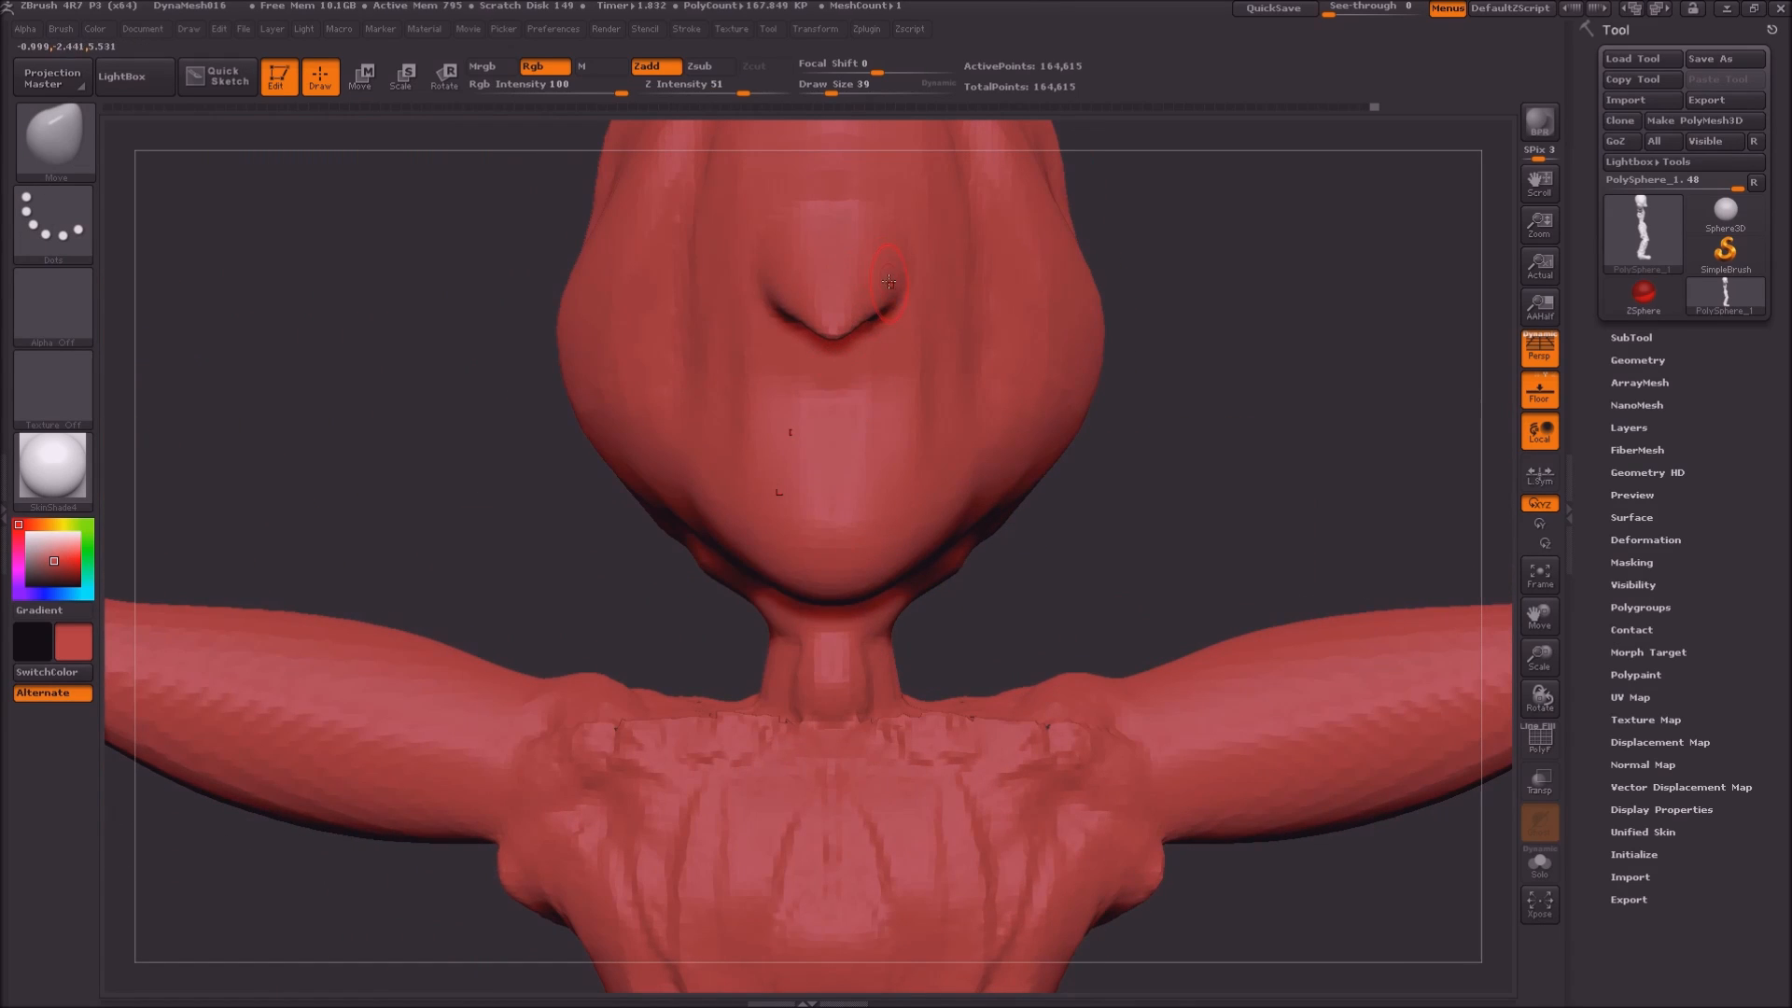
Narrow the nose and blunt its tip from the front with the Move brush
{"action": "key", "text": "s"}
{"action": "mouse_move", "coordinate": [890, 281]}
{"action": "left_mouse_down"}
{"action": "mouse_move", "coordinate": [907, 281]}
{"action": "mouse_move", "coordinate": [856, 330]}
{"action": "mouse_move", "coordinate": [832, 308]}
{"action": "mouse_move", "coordinate": [856, 323]}
{"action": "left_mouse_up"}
{"action": "left_click_drag", "start_coordinate": [858, 244], "coordinate": [856, 250]}
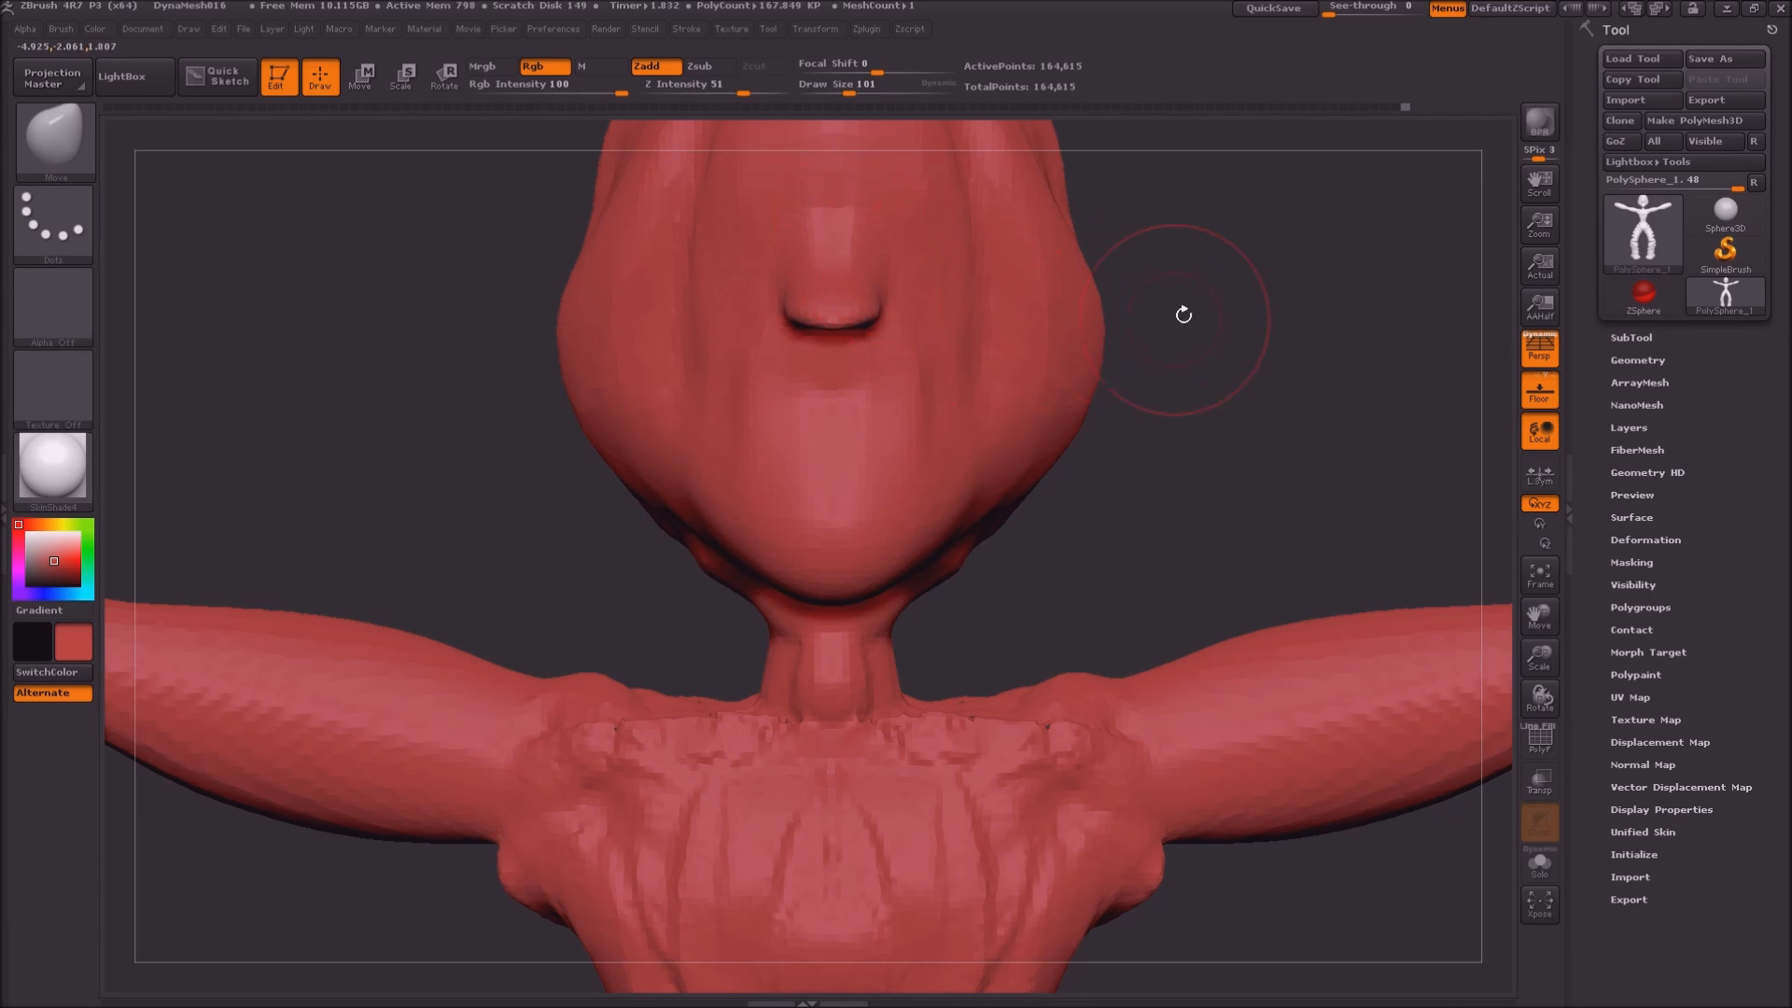
Shape the eye sockets, cheeks and sides of the face with the Move brush at draw size 101 and remesh with DynaMesh
{"action": "right_click_drag", "start_coordinate": [1183, 315], "coordinate": [1117, 446], "text": "ctrl"}
{"action": "mouse_move", "coordinate": [887, 346]}
{"action": "left_mouse_down"}
{"action": "mouse_move", "coordinate": [846, 339]}
{"action": "mouse_move", "coordinate": [887, 344]}
{"action": "mouse_move", "coordinate": [837, 356]}
{"action": "mouse_move", "coordinate": [887, 331]}
{"action": "left_mouse_up"}
{"action": "mouse_move", "coordinate": [1003, 347]}
{"action": "left_mouse_down"}
{"action": "mouse_move", "coordinate": [1100, 355]}
{"action": "mouse_move", "coordinate": [1128, 380]}
{"action": "mouse_move", "coordinate": [908, 326]}
{"action": "mouse_move", "coordinate": [917, 282]}
{"action": "left_mouse_up"}
{"action": "left_click_drag", "start_coordinate": [907, 384], "coordinate": [928, 362]}
{"action": "left_click_drag", "start_coordinate": [1088, 347], "coordinate": [746, 284]}
{"action": "right_click_drag", "start_coordinate": [744, 282], "coordinate": [584, 404], "text": "ctrl"}
{"action": "left_click_drag", "start_coordinate": [584, 405], "coordinate": [589, 528], "text": "ctrl"}
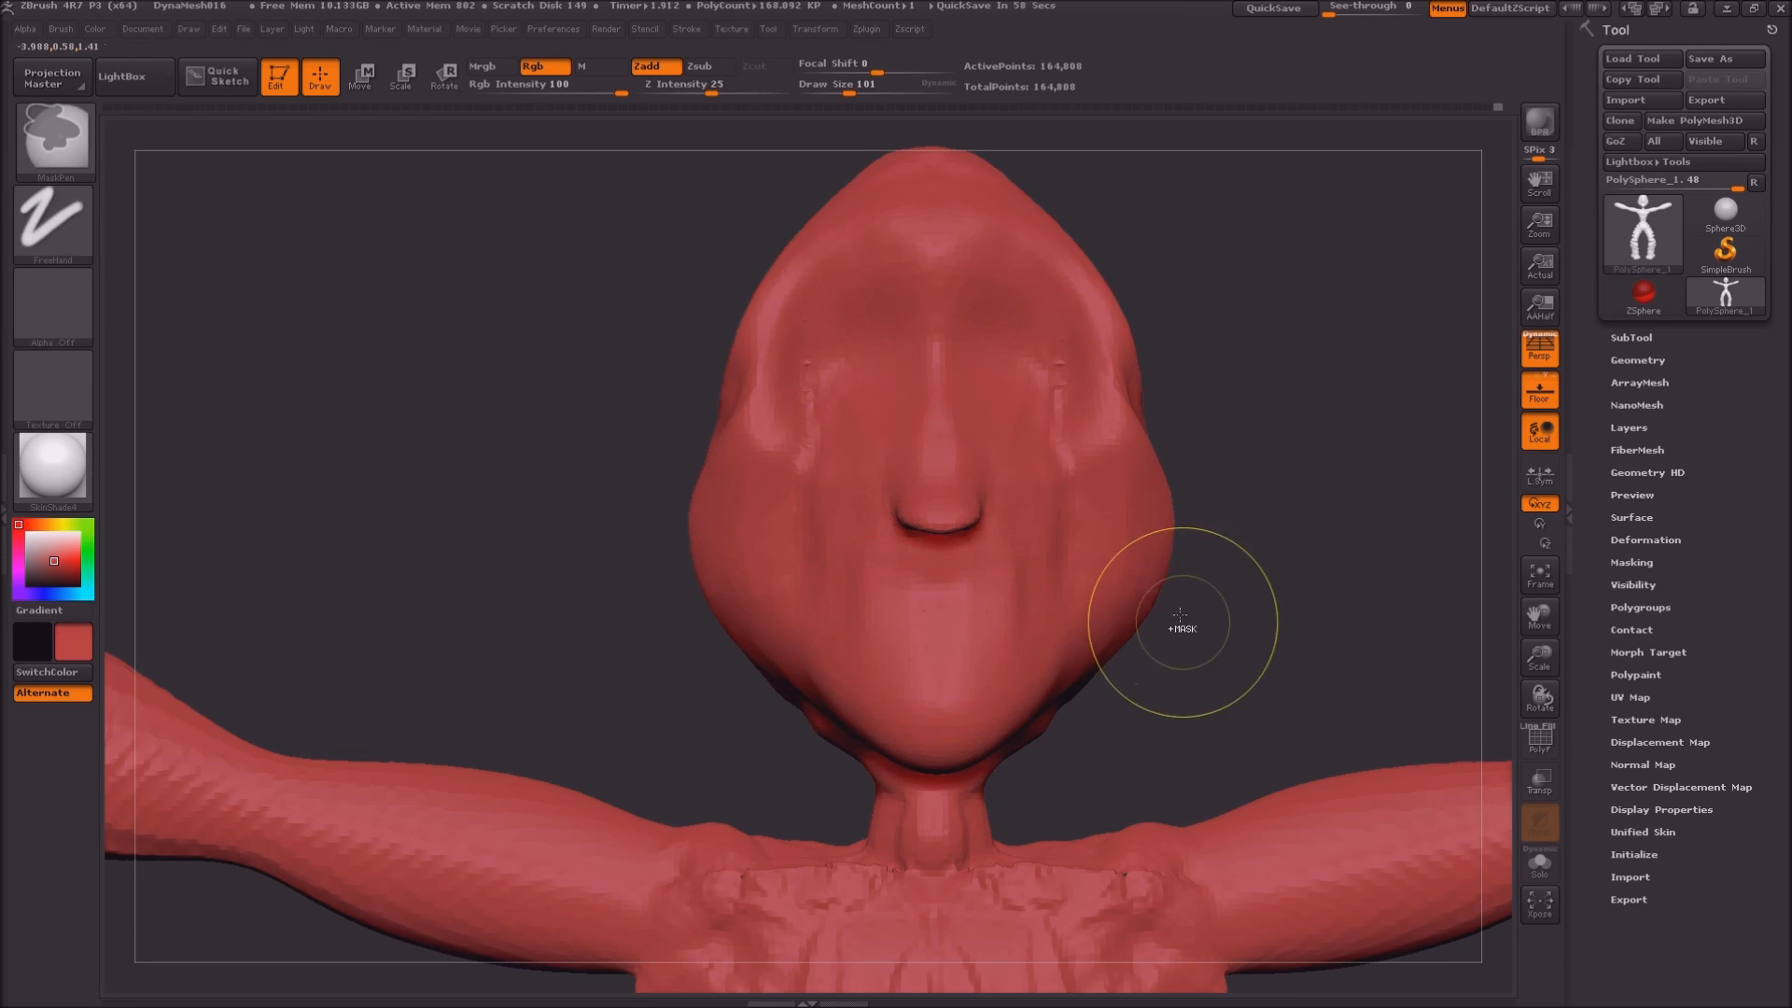
{"action": "right_click_drag", "start_coordinate": [1183, 623], "coordinate": [1052, 497], "text": "ctrl"}
{"action": "left_click_drag", "start_coordinate": [1160, 468], "coordinate": [1160, 617], "text": "ctrl"}
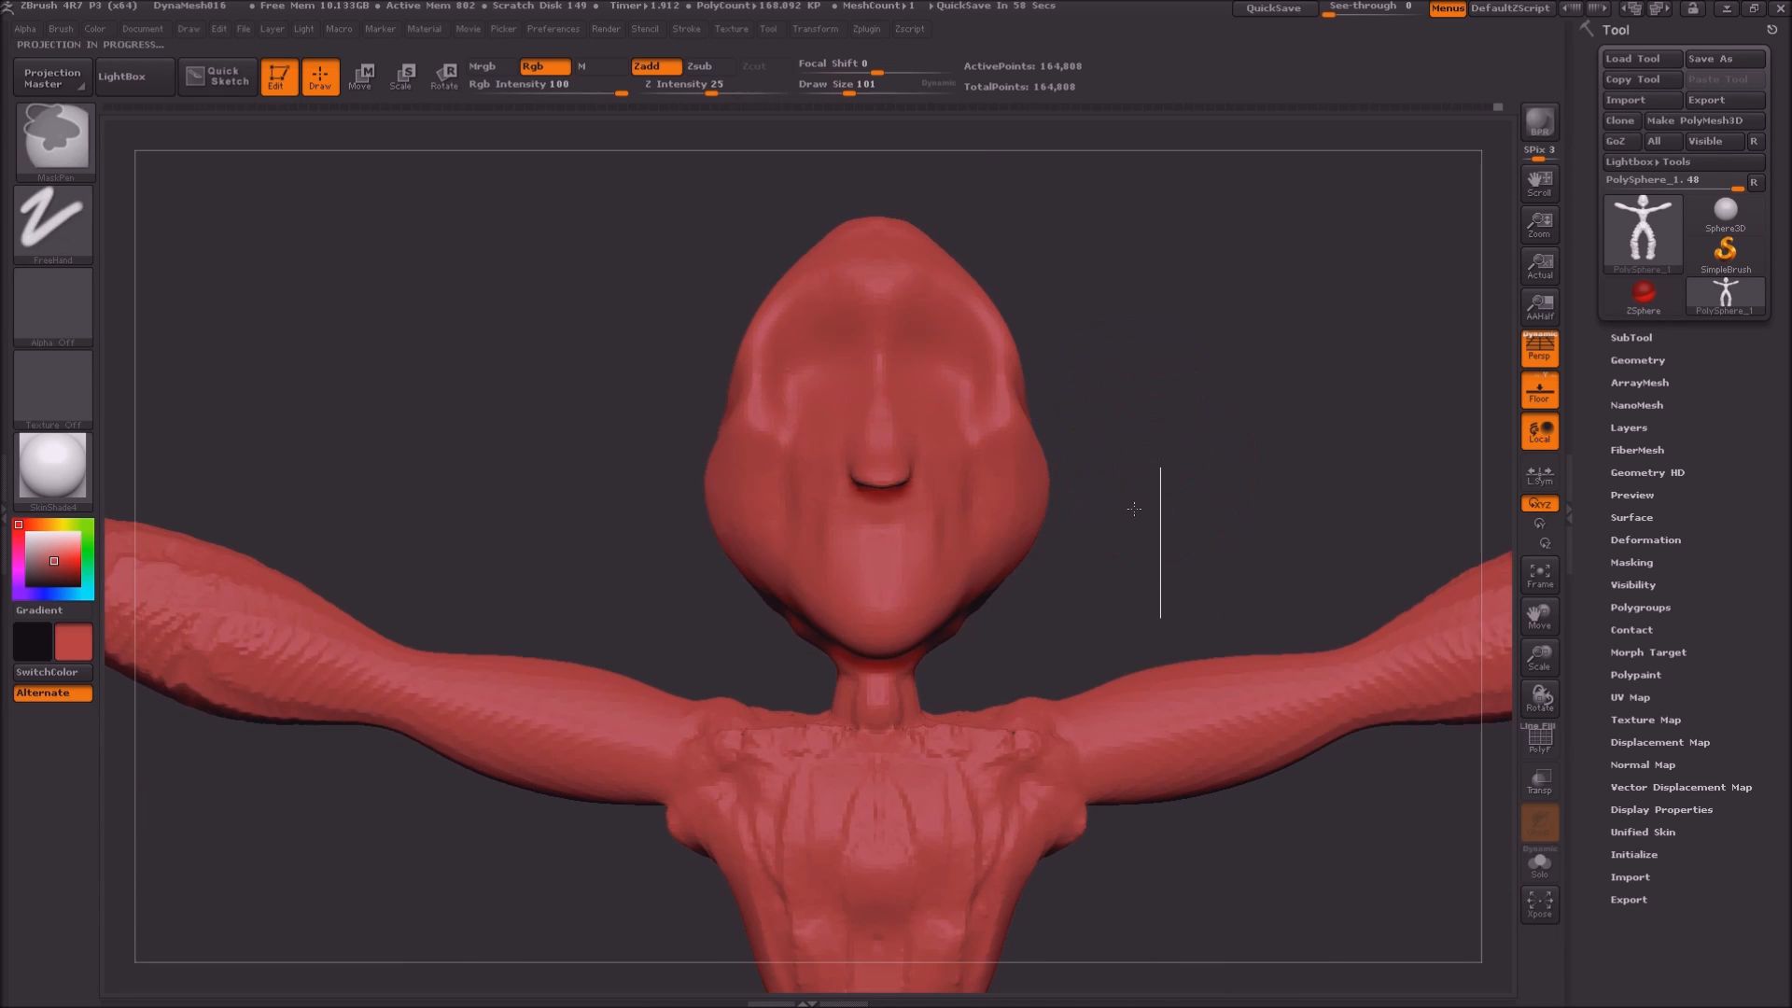
Retopologize the figure by running ZRemesher twice with the Half polygon target
{"action": "right_click_drag", "start_coordinate": [1233, 536], "coordinate": [1147, 411], "text": "ctrl"}
{"action": "mouse_move", "coordinate": [1154, 580]}
{"action": "right_mouse_down", "text": "alt"}
{"action": "mouse_move", "coordinate": [862, 474]}
{"action": "mouse_move", "coordinate": [964, 280]}
{"action": "mouse_move", "coordinate": [1023, 508]}
{"action": "mouse_move", "coordinate": [1015, 697]}
{"action": "right_mouse_up", "text": "alt"}
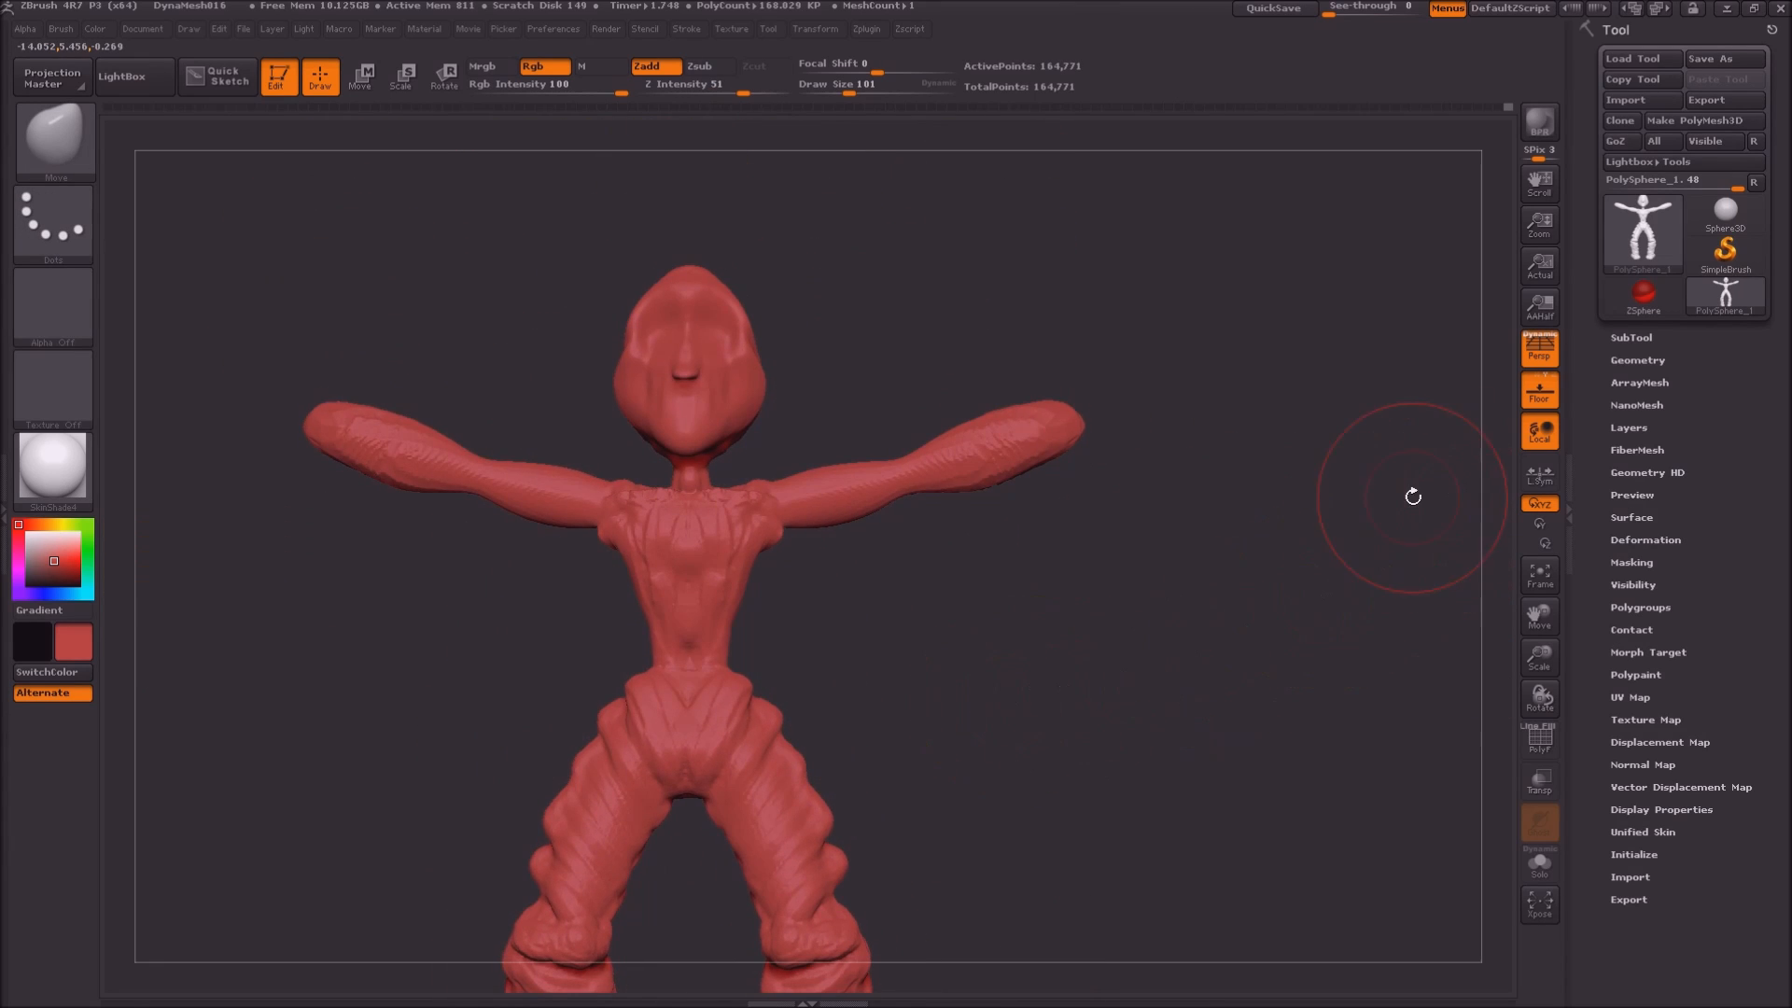
{"action": "right_click_drag", "start_coordinate": [1185, 587], "coordinate": [1139, 607]}
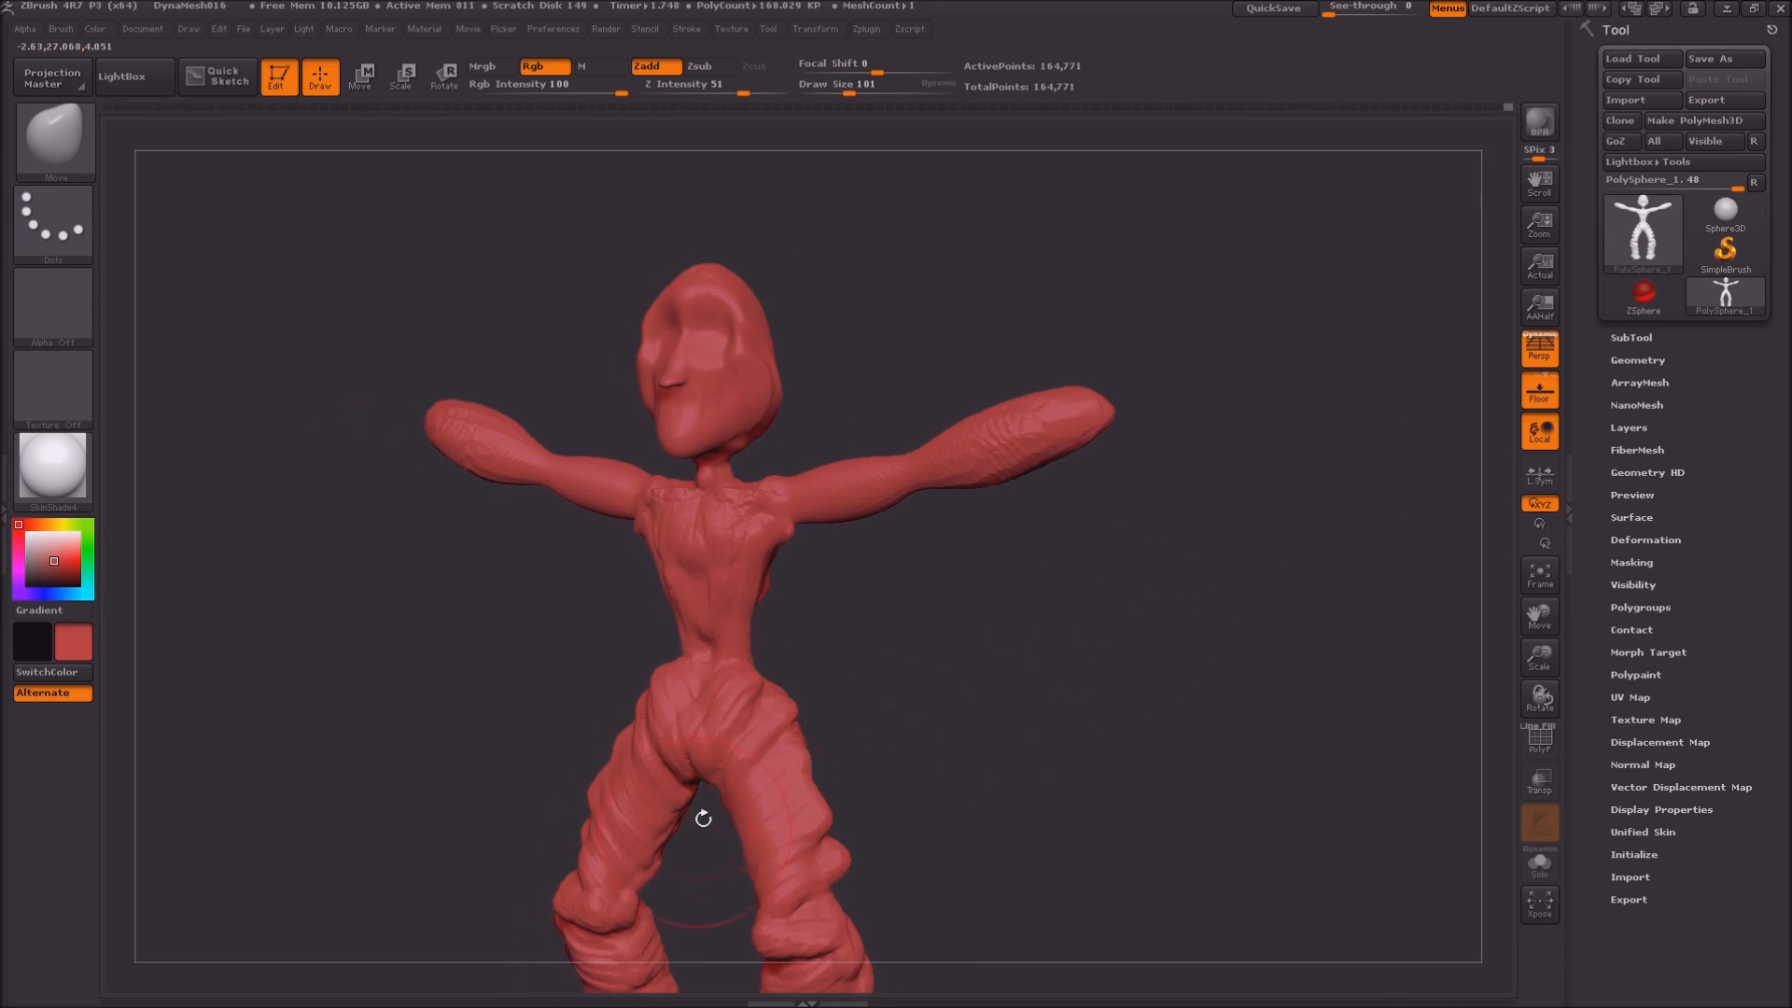
{"action": "left_click", "coordinate": [1635, 359]}
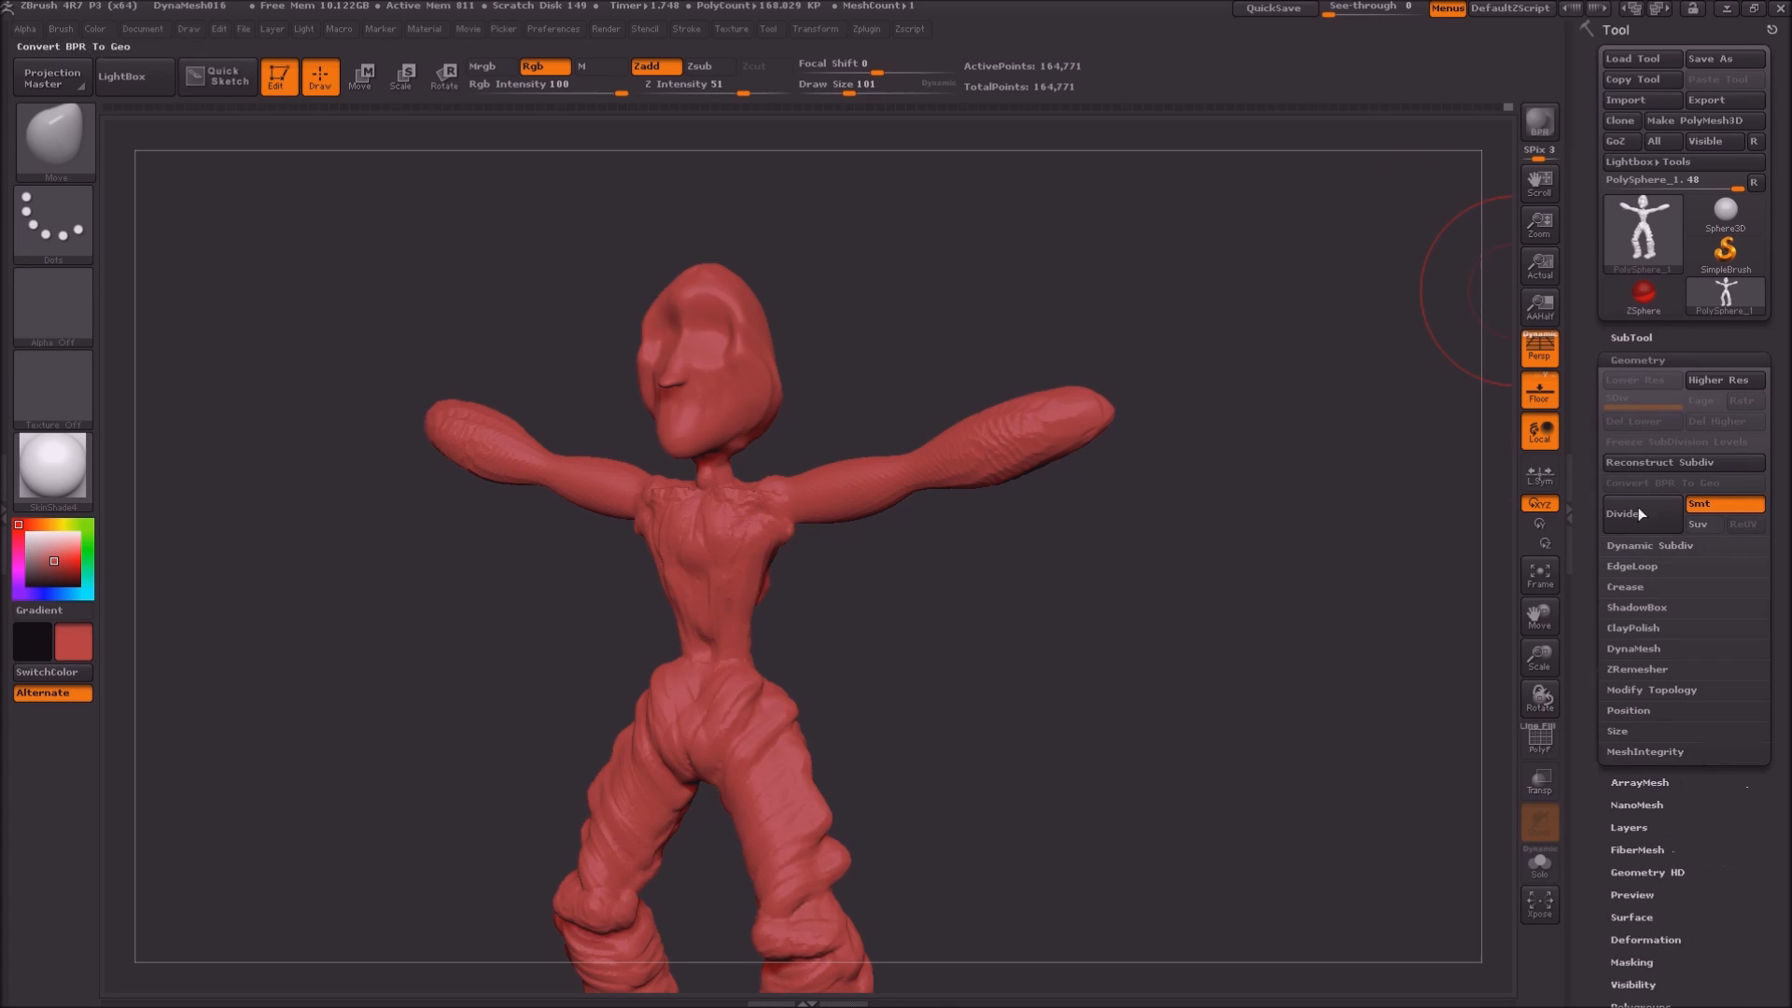
{"action": "left_click", "coordinate": [1639, 668]}
{"action": "left_click", "coordinate": [1624, 772]}
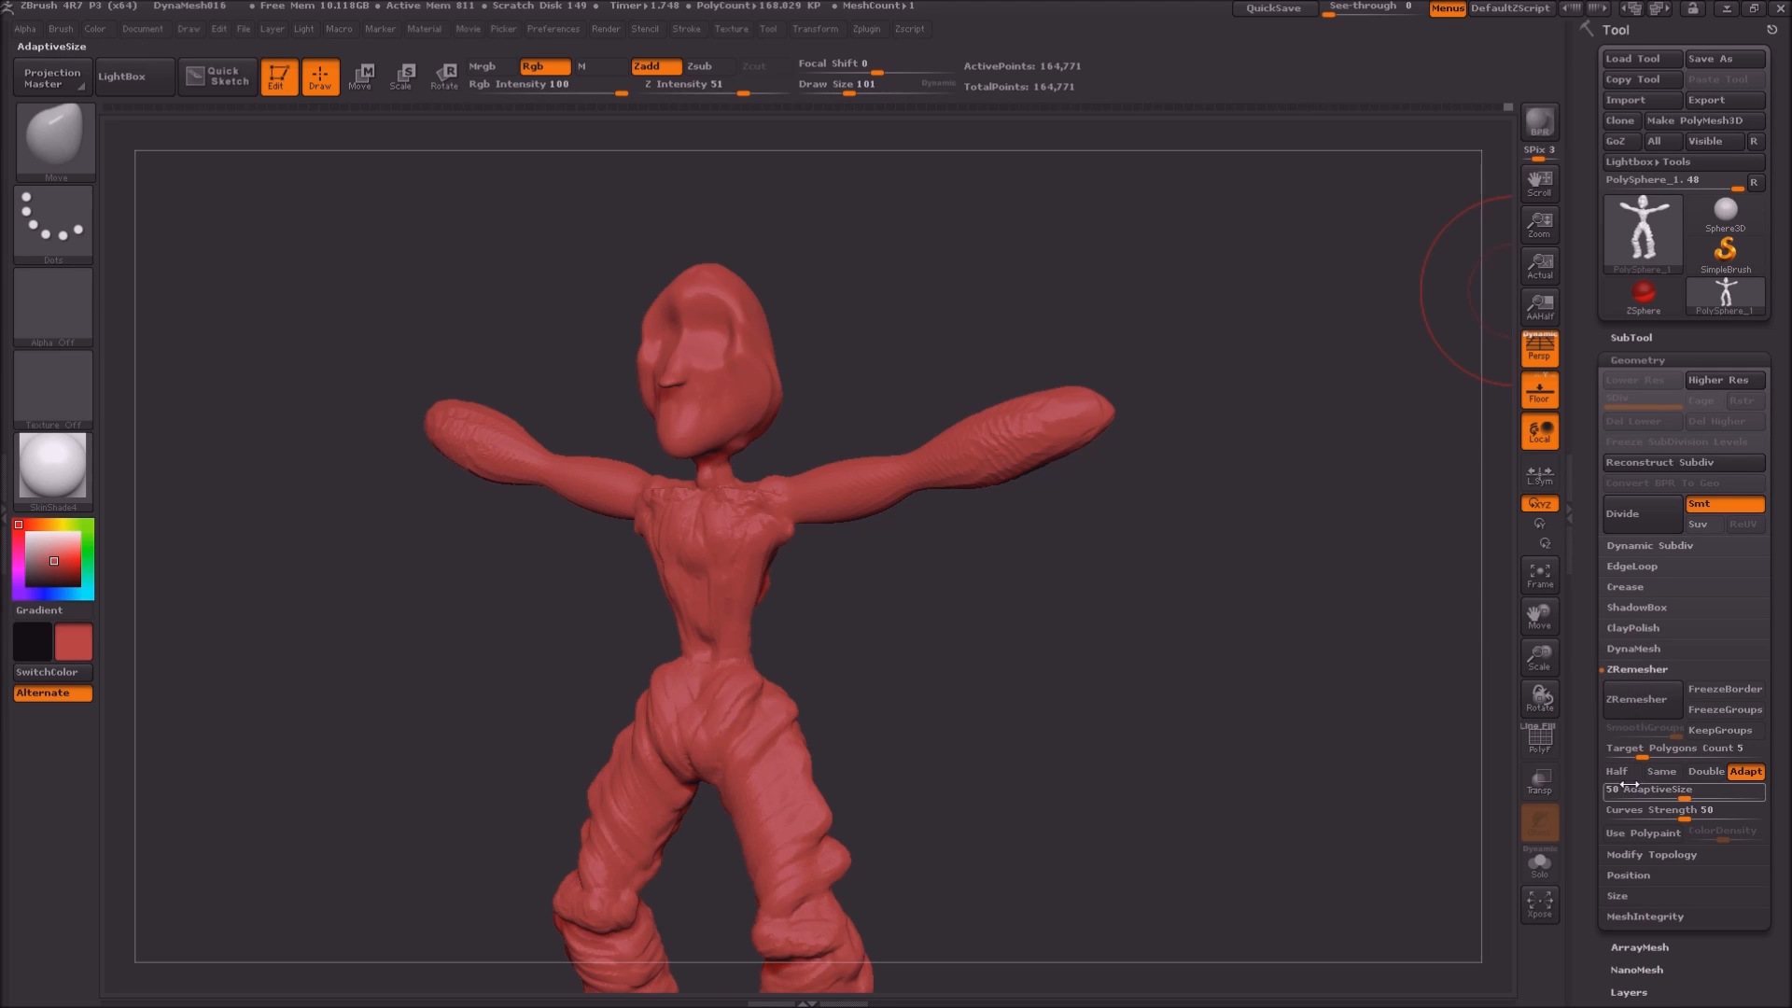
{"action": "left_click", "coordinate": [1637, 705]}
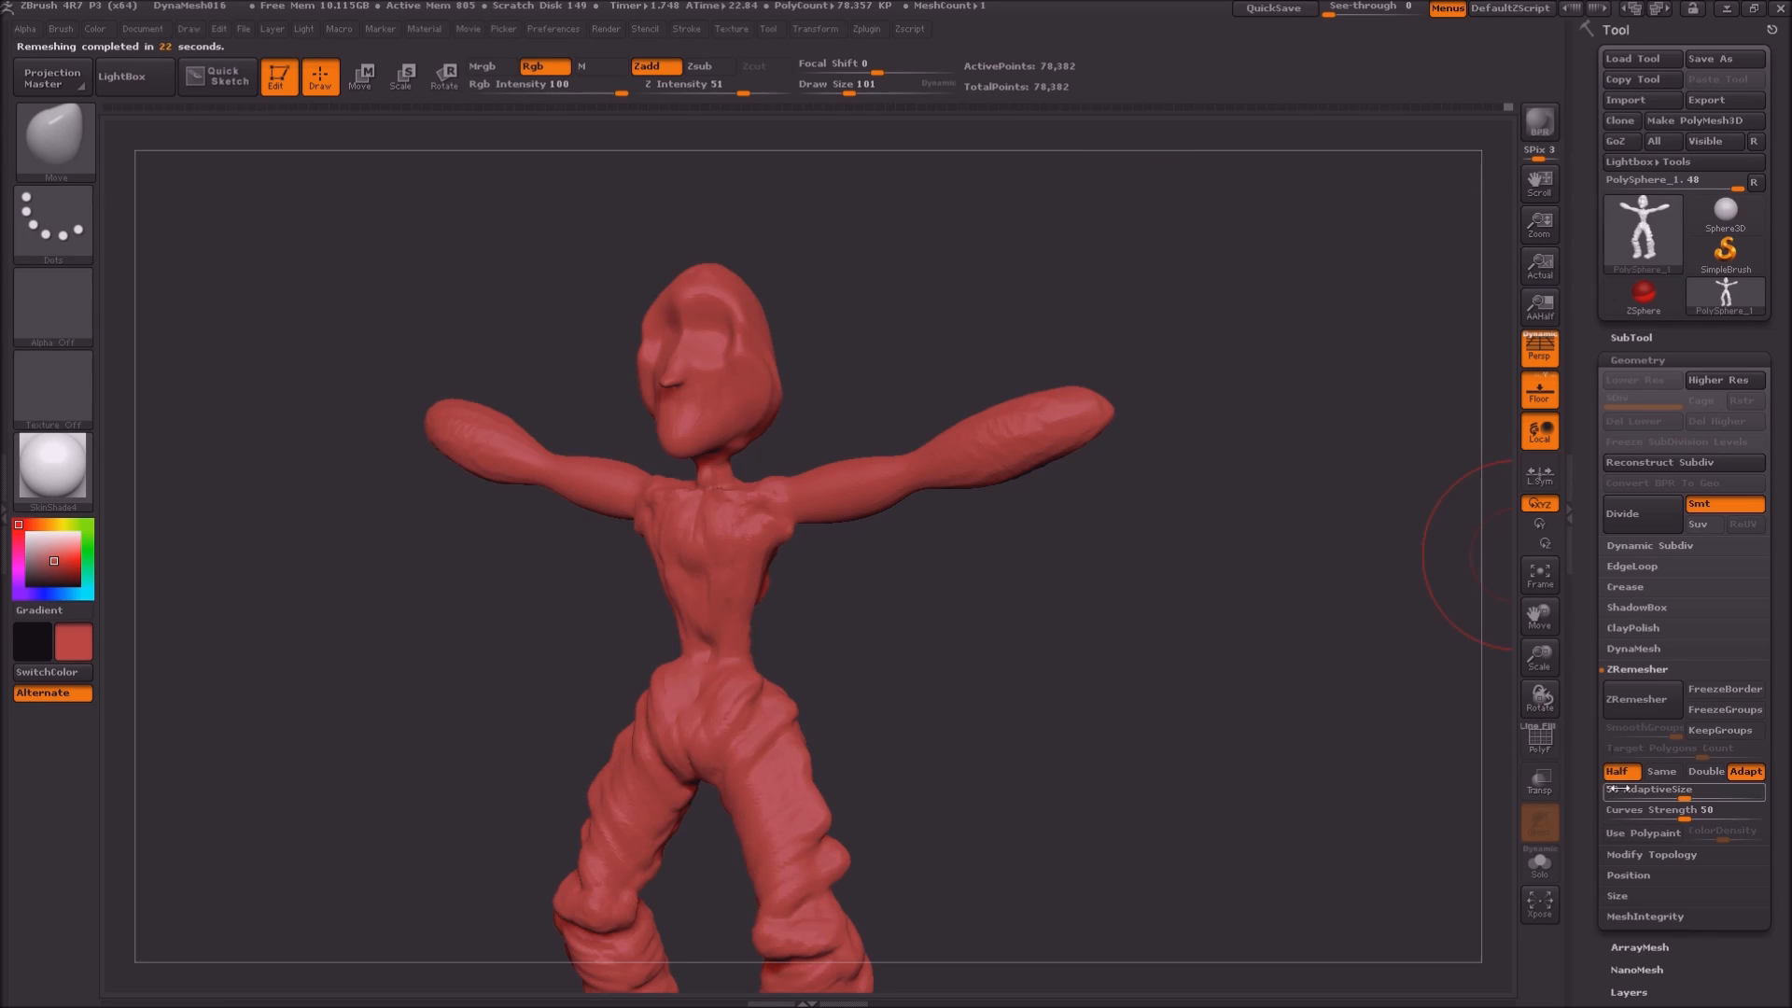
{"action": "left_click", "coordinate": [1635, 702]}
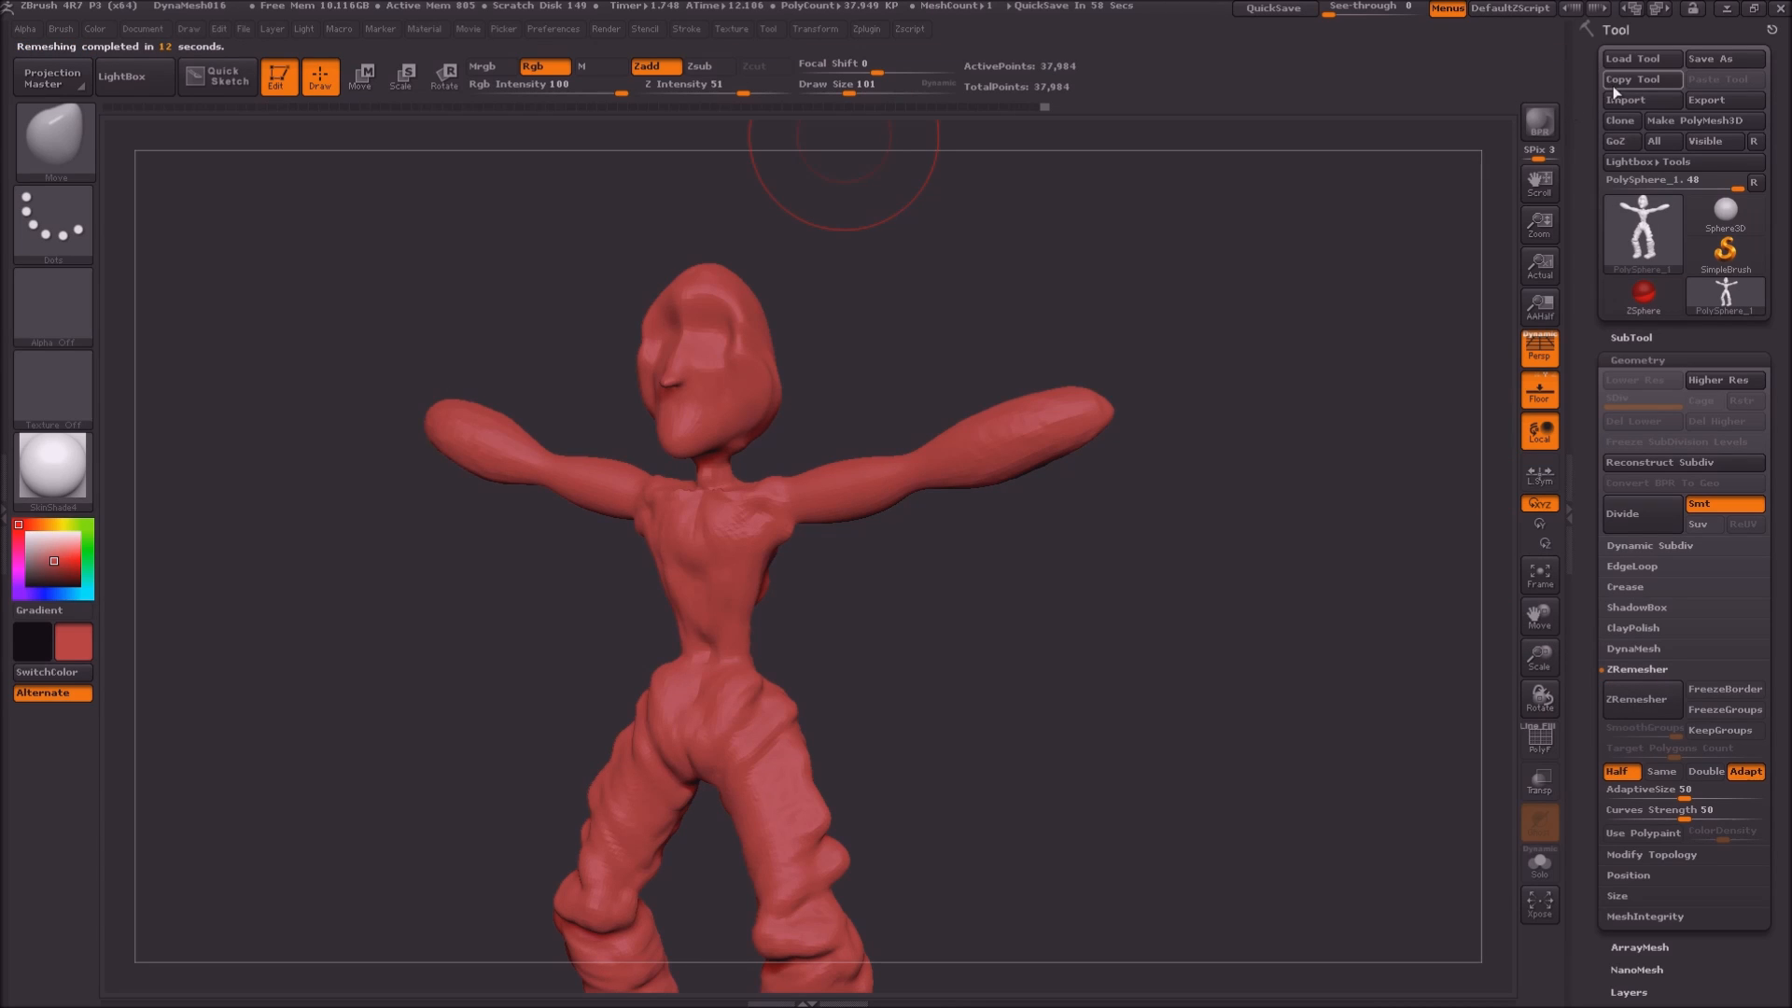
QuickSave the project and unwrap the figure's UVs with UV Master using Symmetry
{"action": "left_click", "coordinate": [1256, 10]}
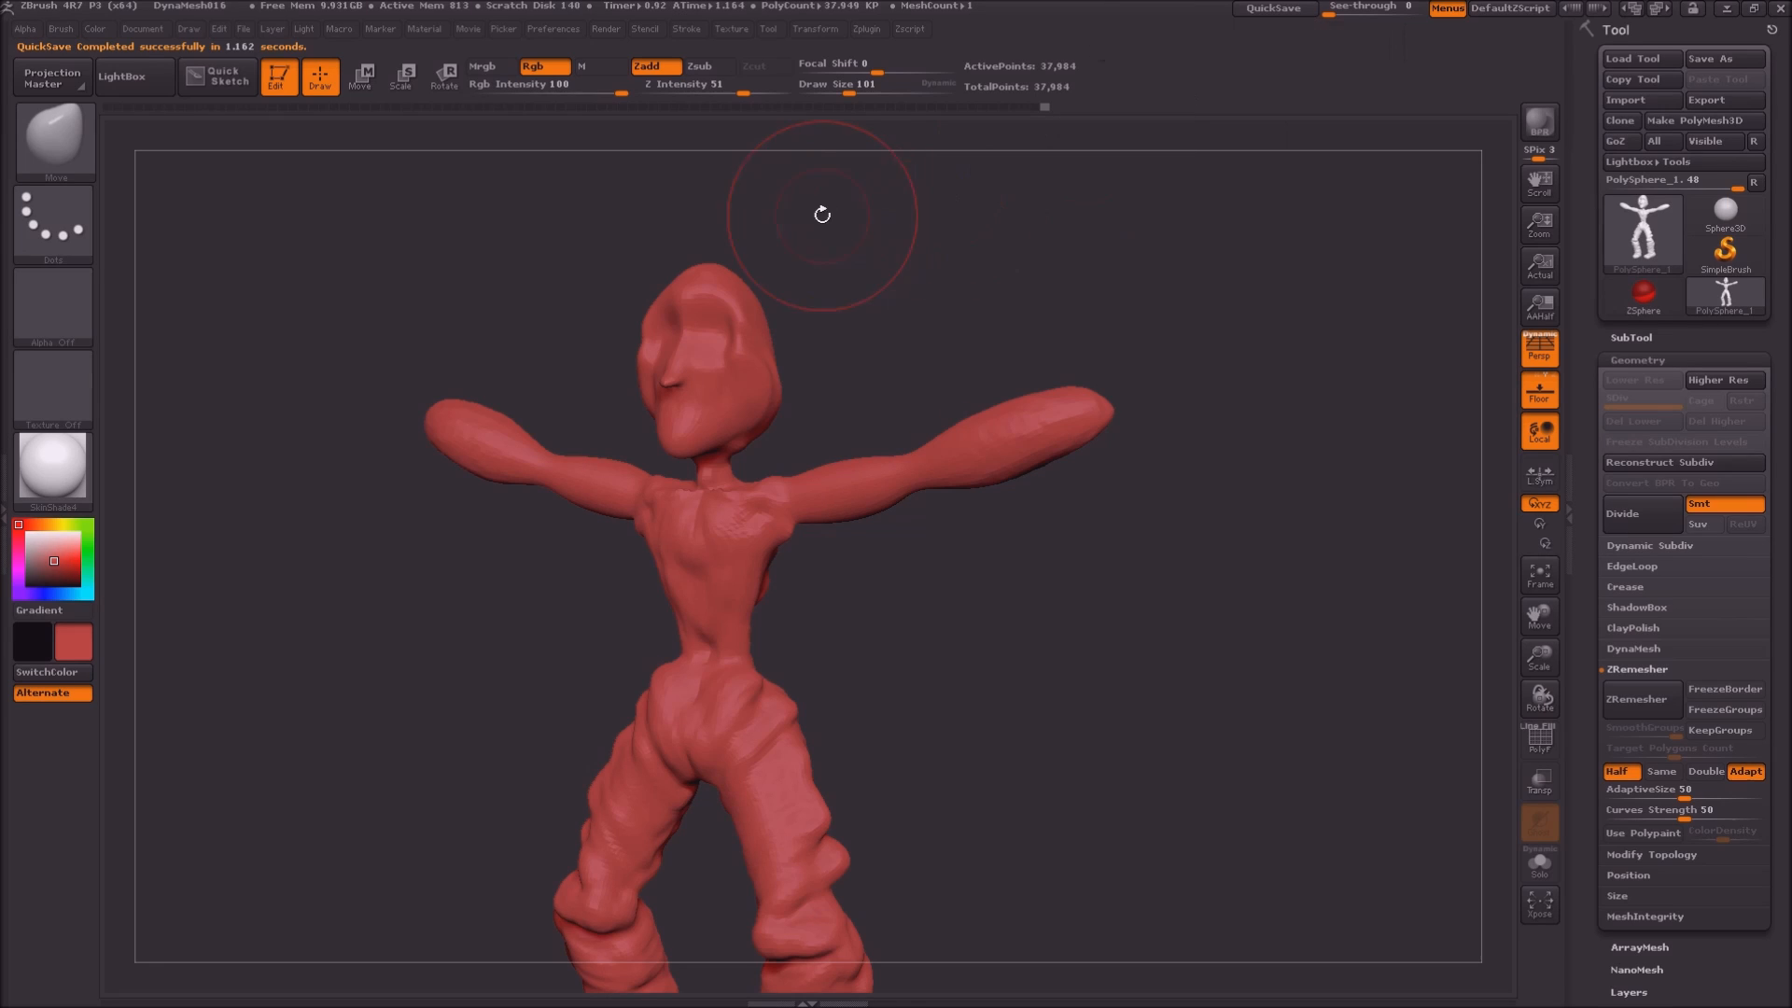
{"action": "left_click", "coordinate": [868, 29]}
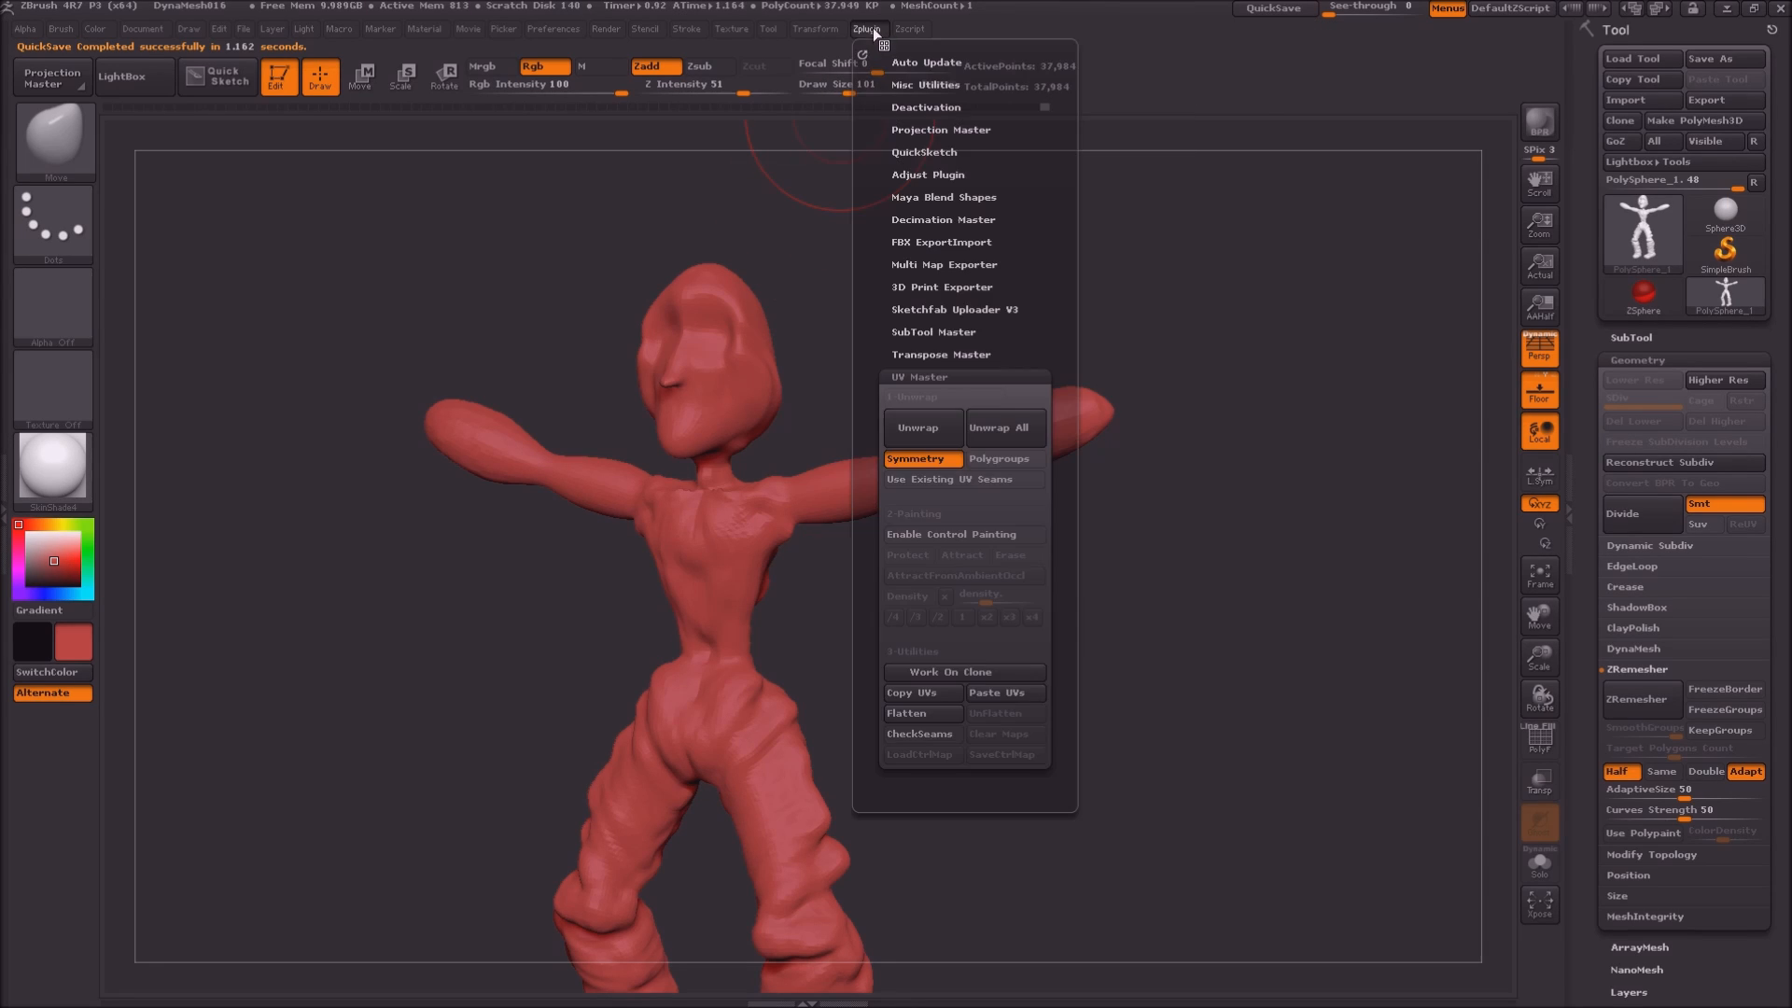
{"action": "left_click", "coordinate": [932, 437]}
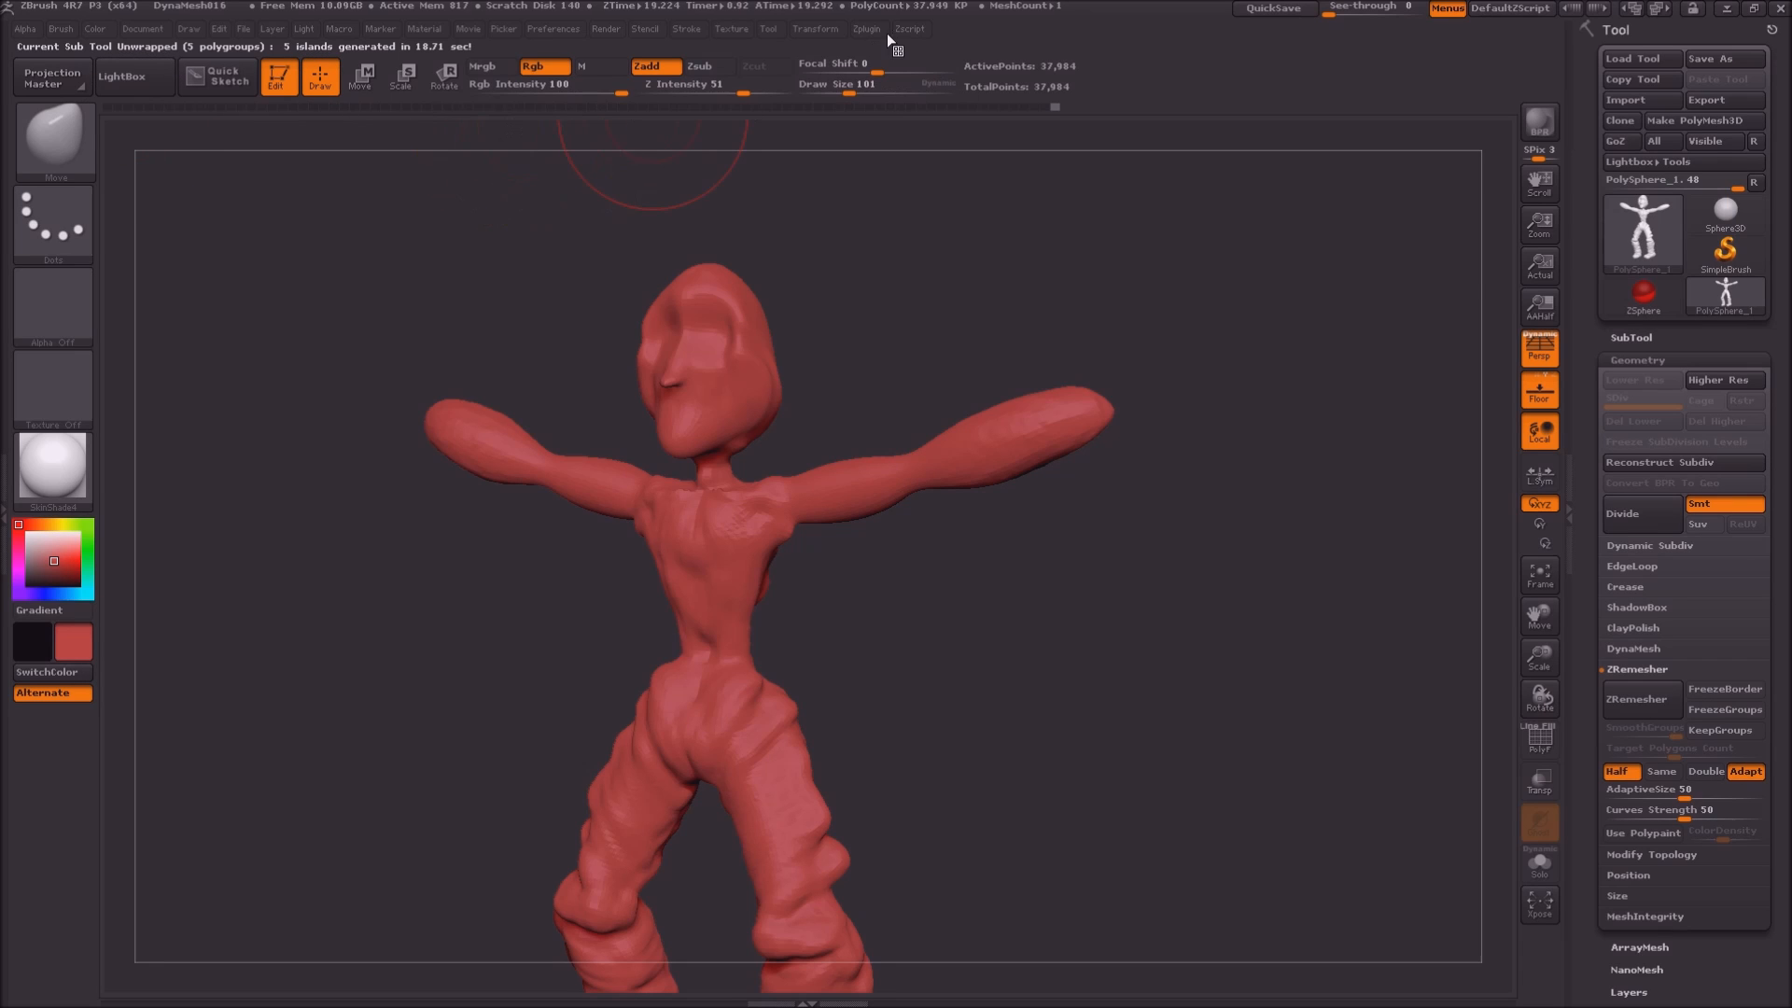
Create a new texture map for the figure from its polypaint
{"action": "scroll", "coordinate": [1672, 650], "scroll_direction": "down", "scroll_amount": 5}
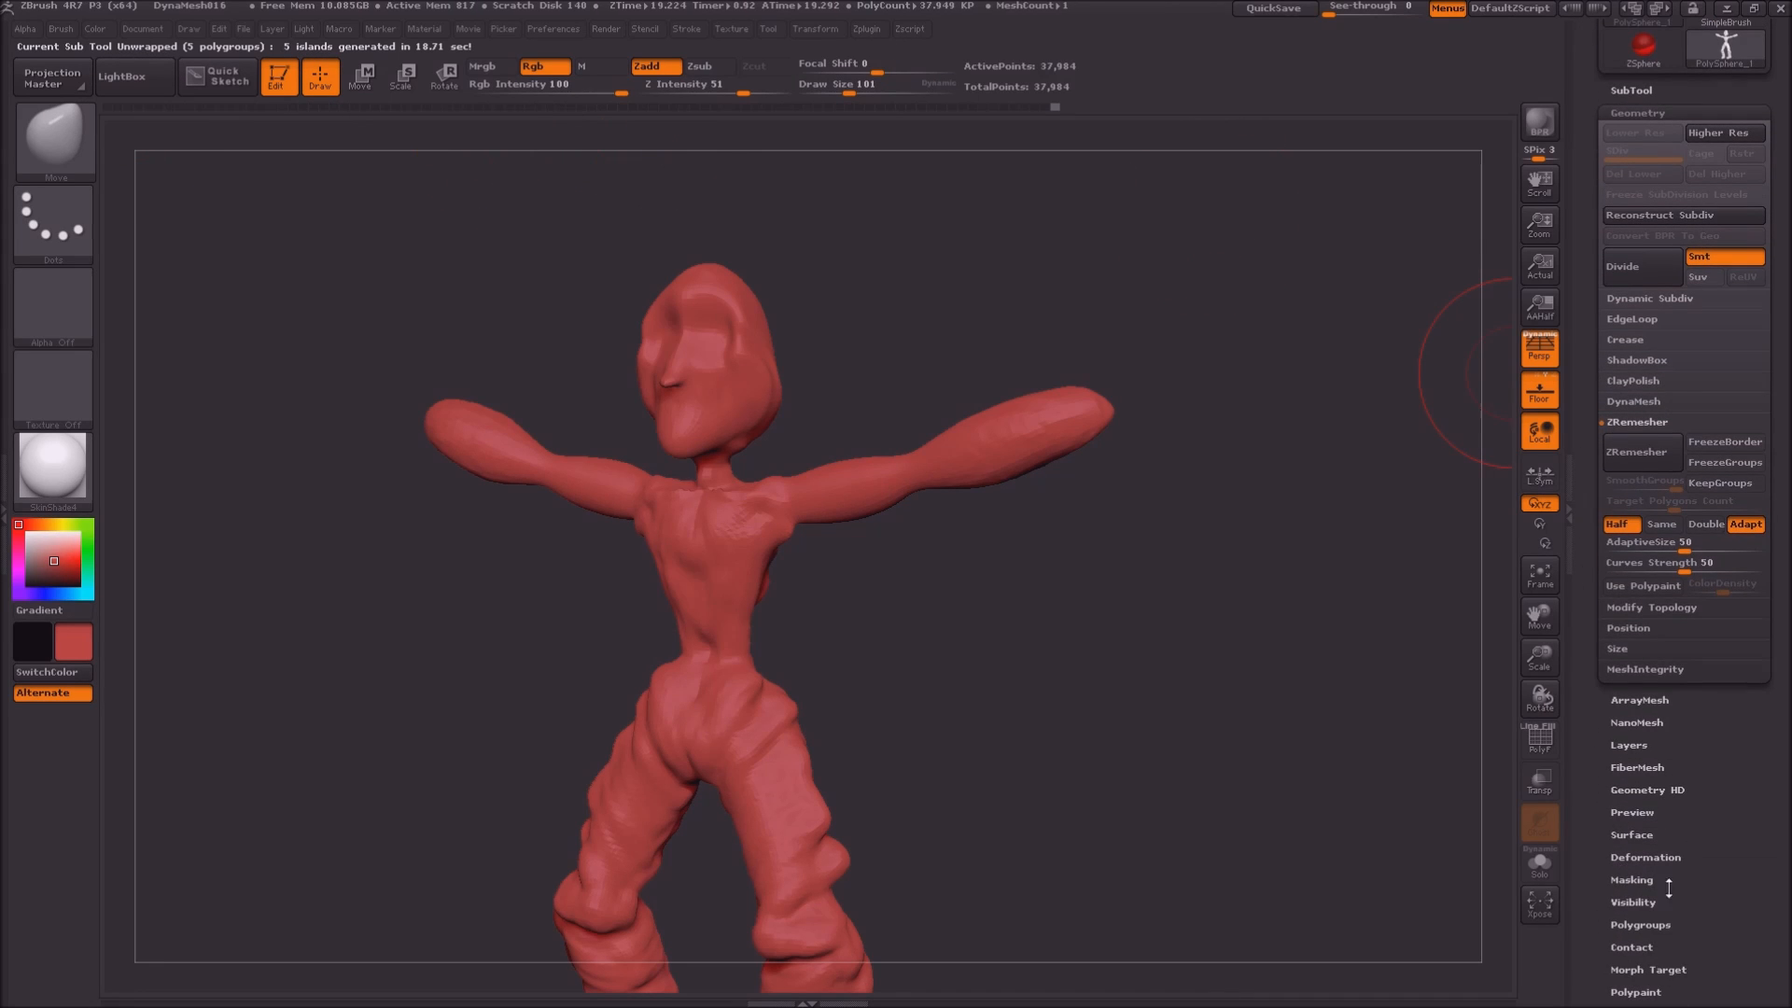
{"action": "scroll", "coordinate": [1689, 900], "scroll_direction": "down", "scroll_amount": 4}
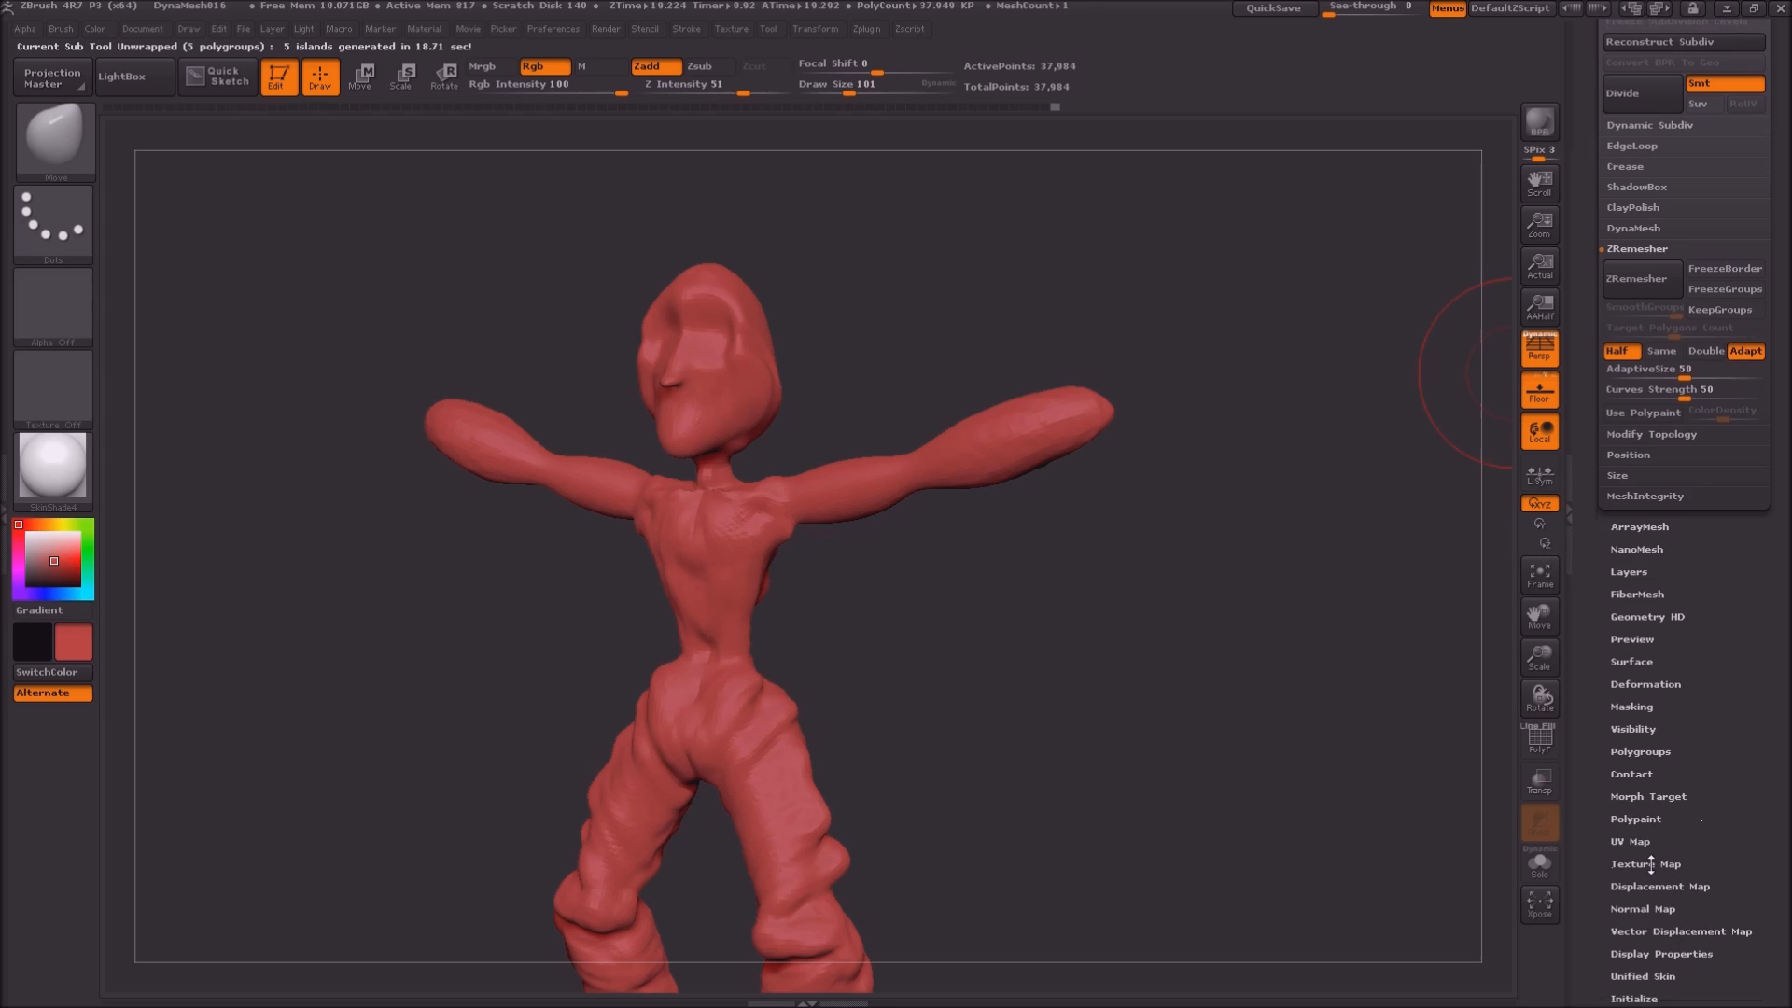
{"action": "left_click", "coordinate": [1645, 863]}
{"action": "left_click", "coordinate": [1639, 446]}
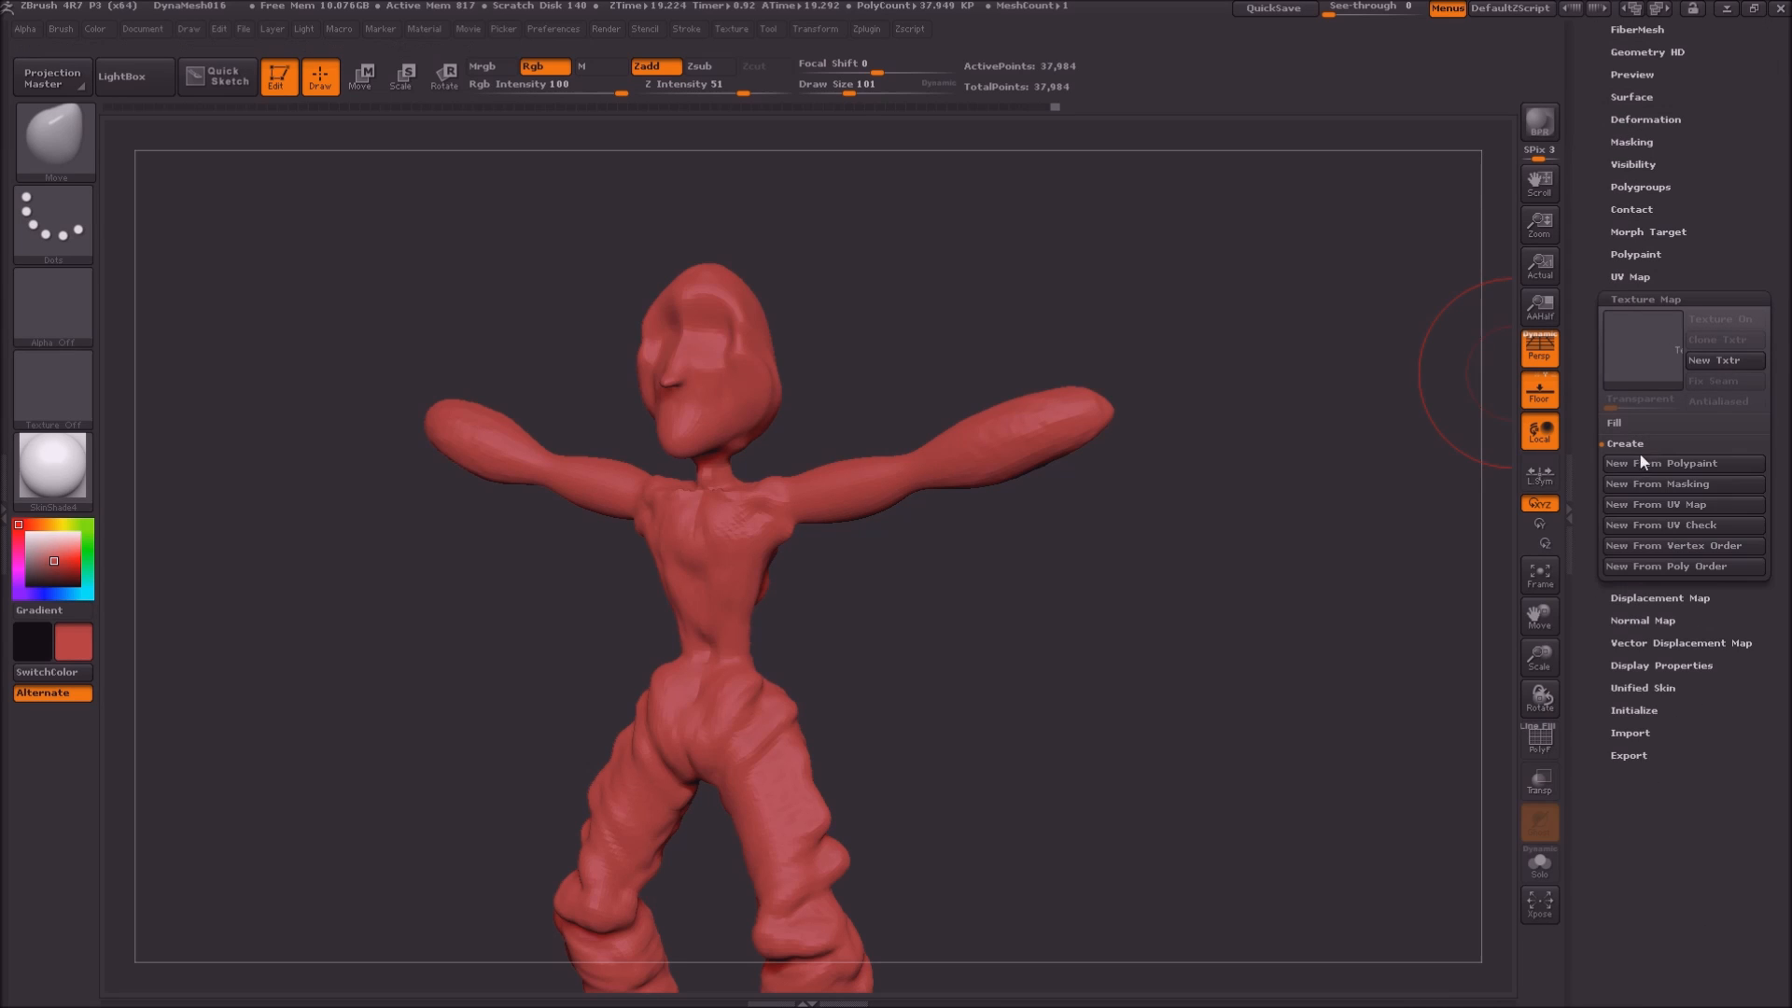
{"action": "left_click", "coordinate": [1628, 468]}
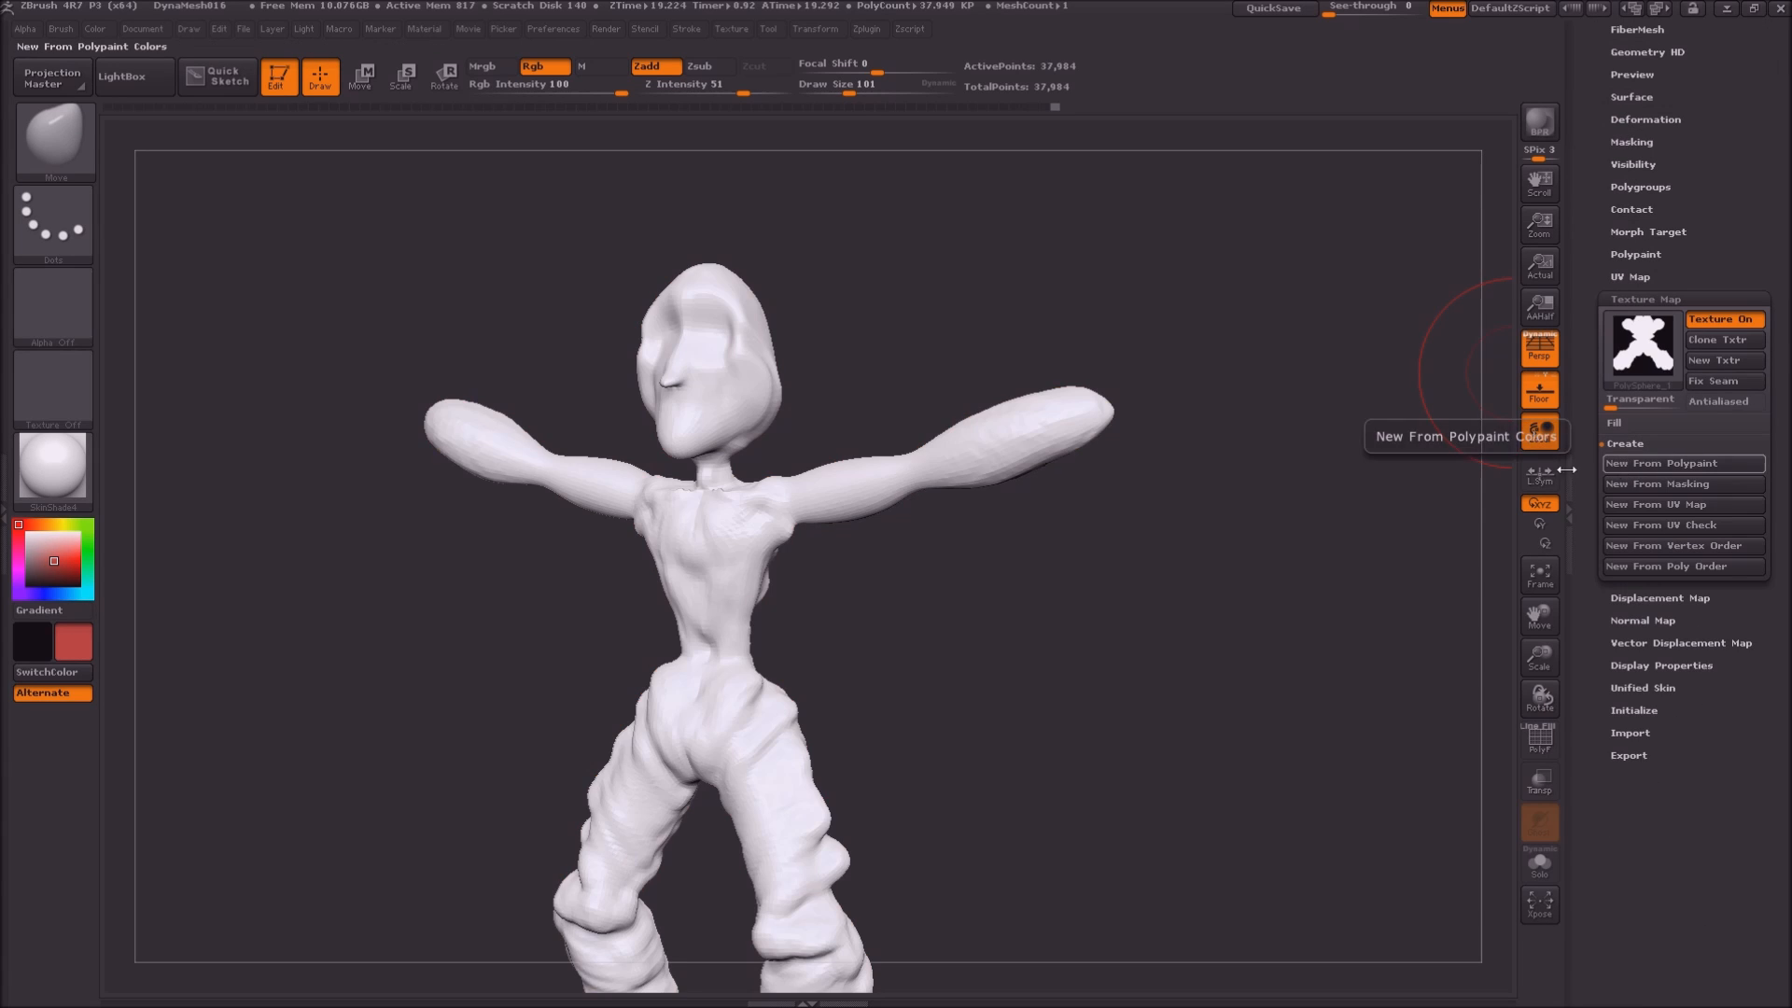
Start an FBX export of all subtools and browse to the Substance_Painter folder for saving
{"action": "left_click", "coordinate": [860, 28]}
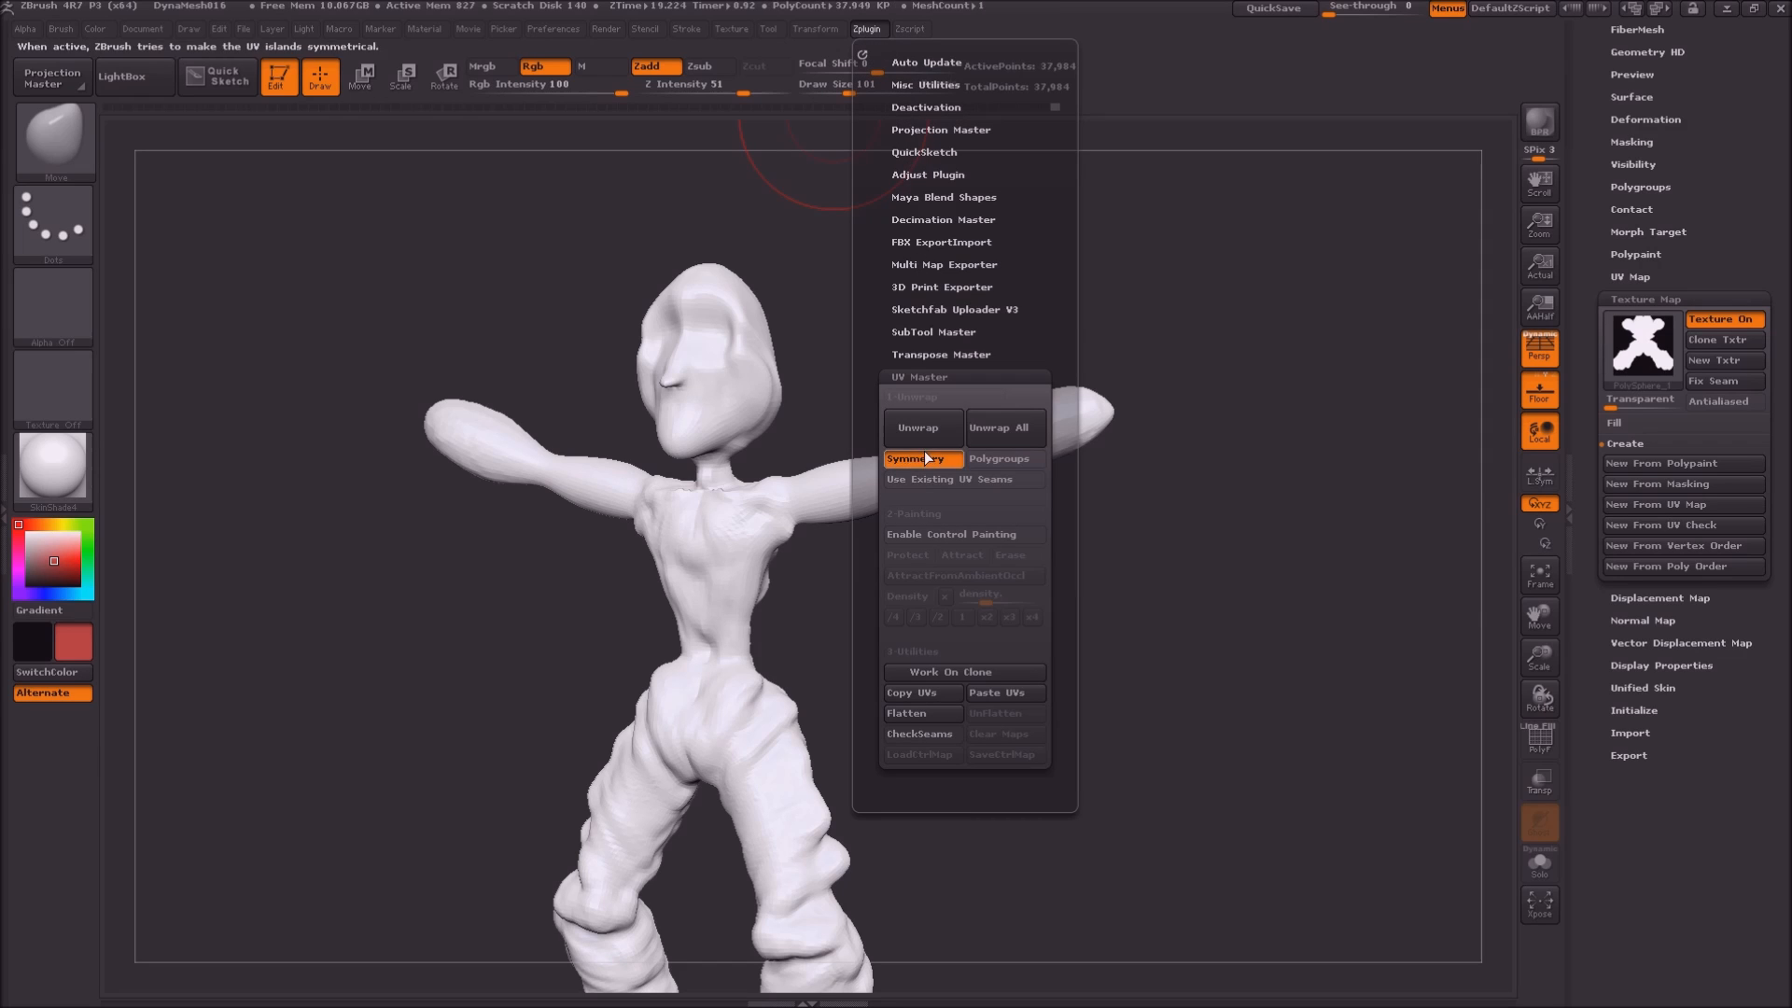
{"action": "left_click", "coordinate": [944, 243]}
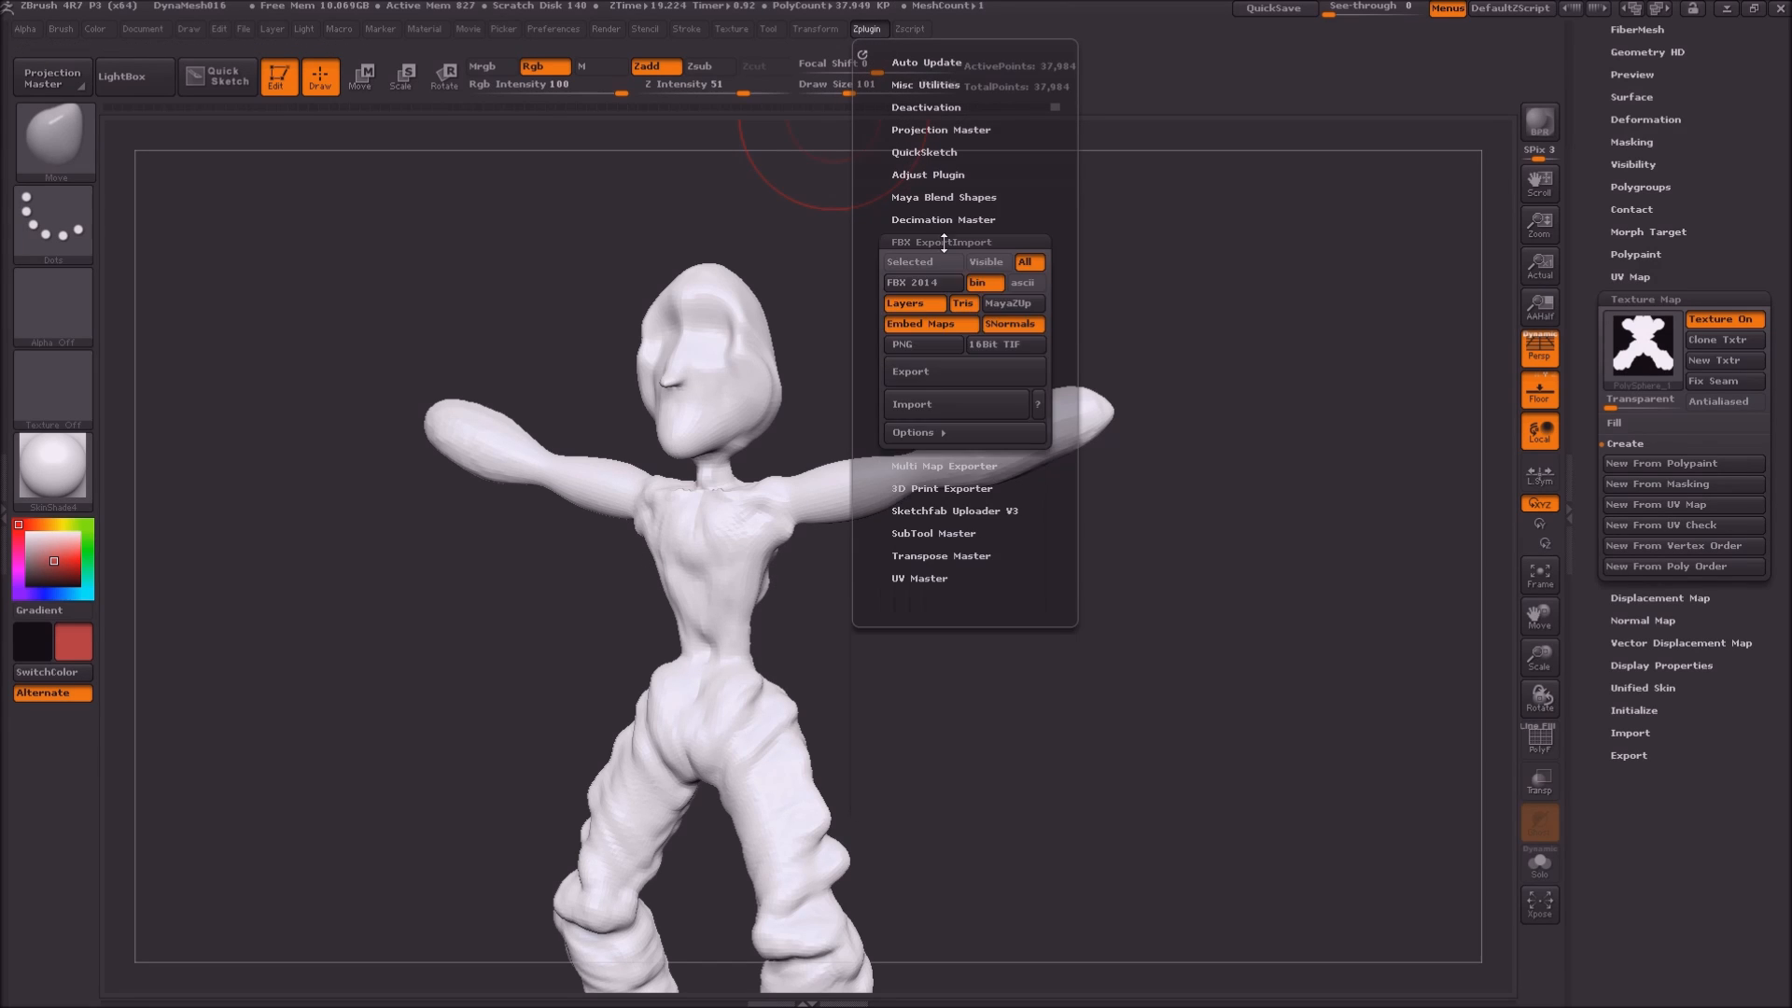
{"action": "left_click", "coordinate": [931, 376]}
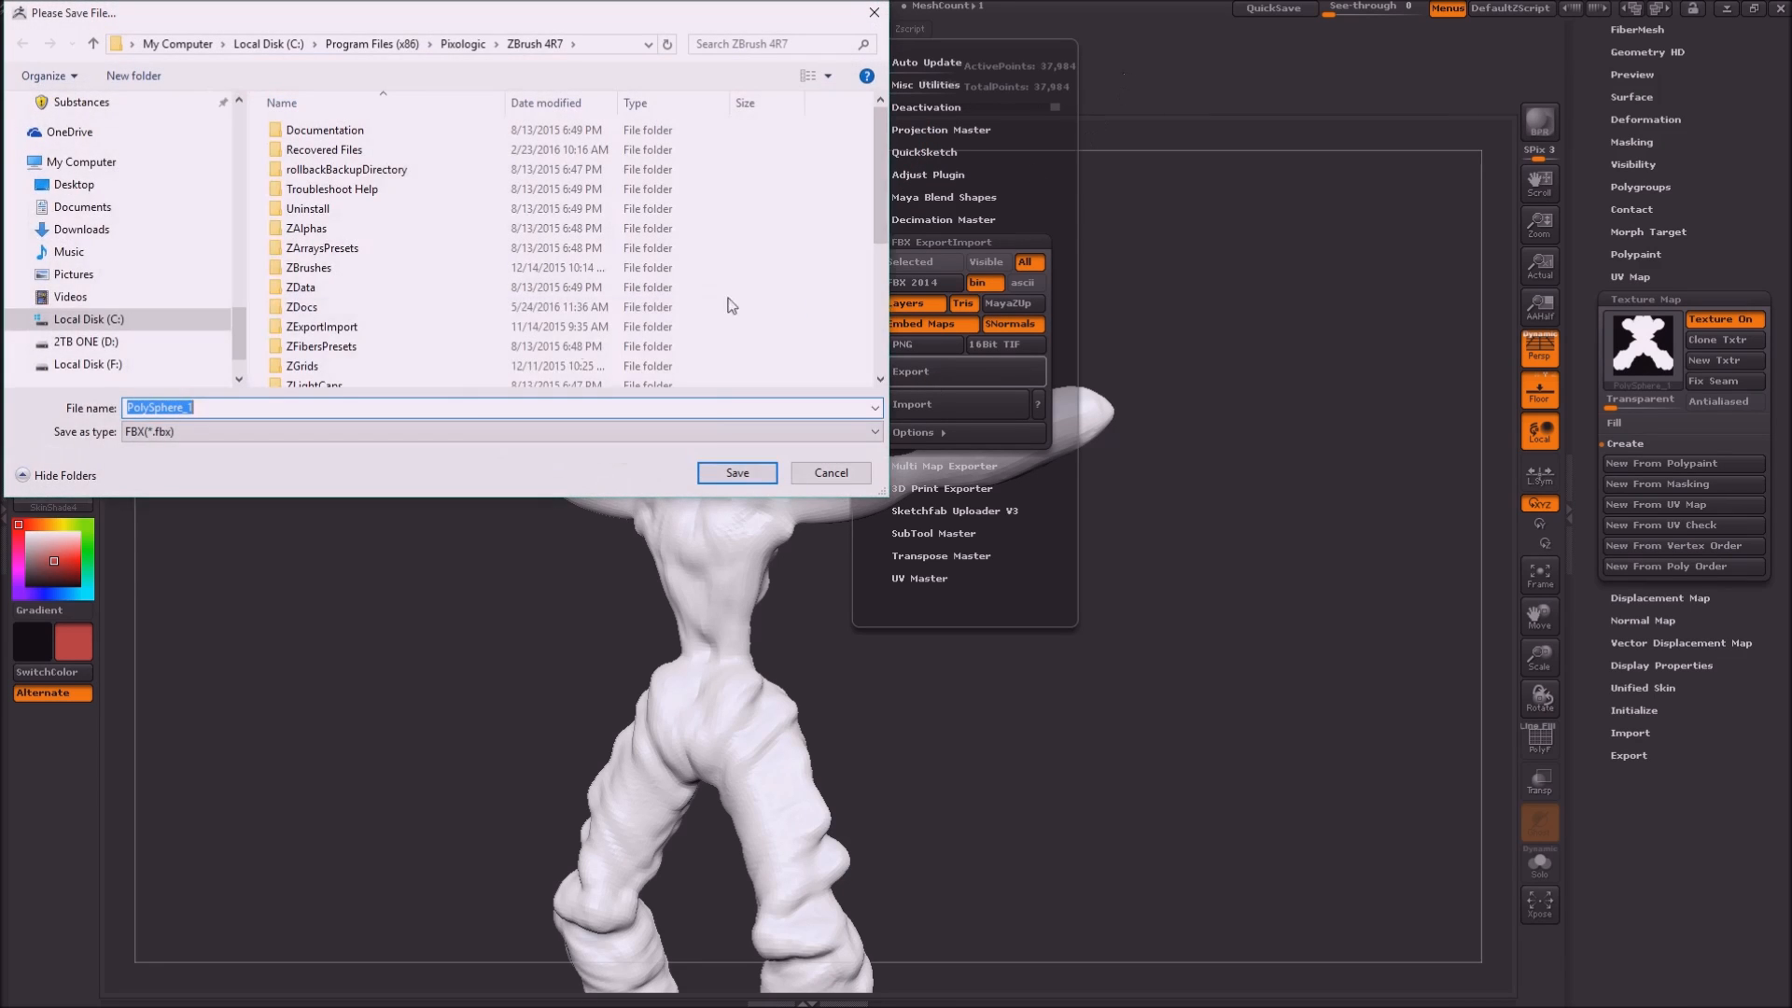
{"action": "scroll", "coordinate": [233, 112], "scroll_direction": "up", "scroll_amount": 10}
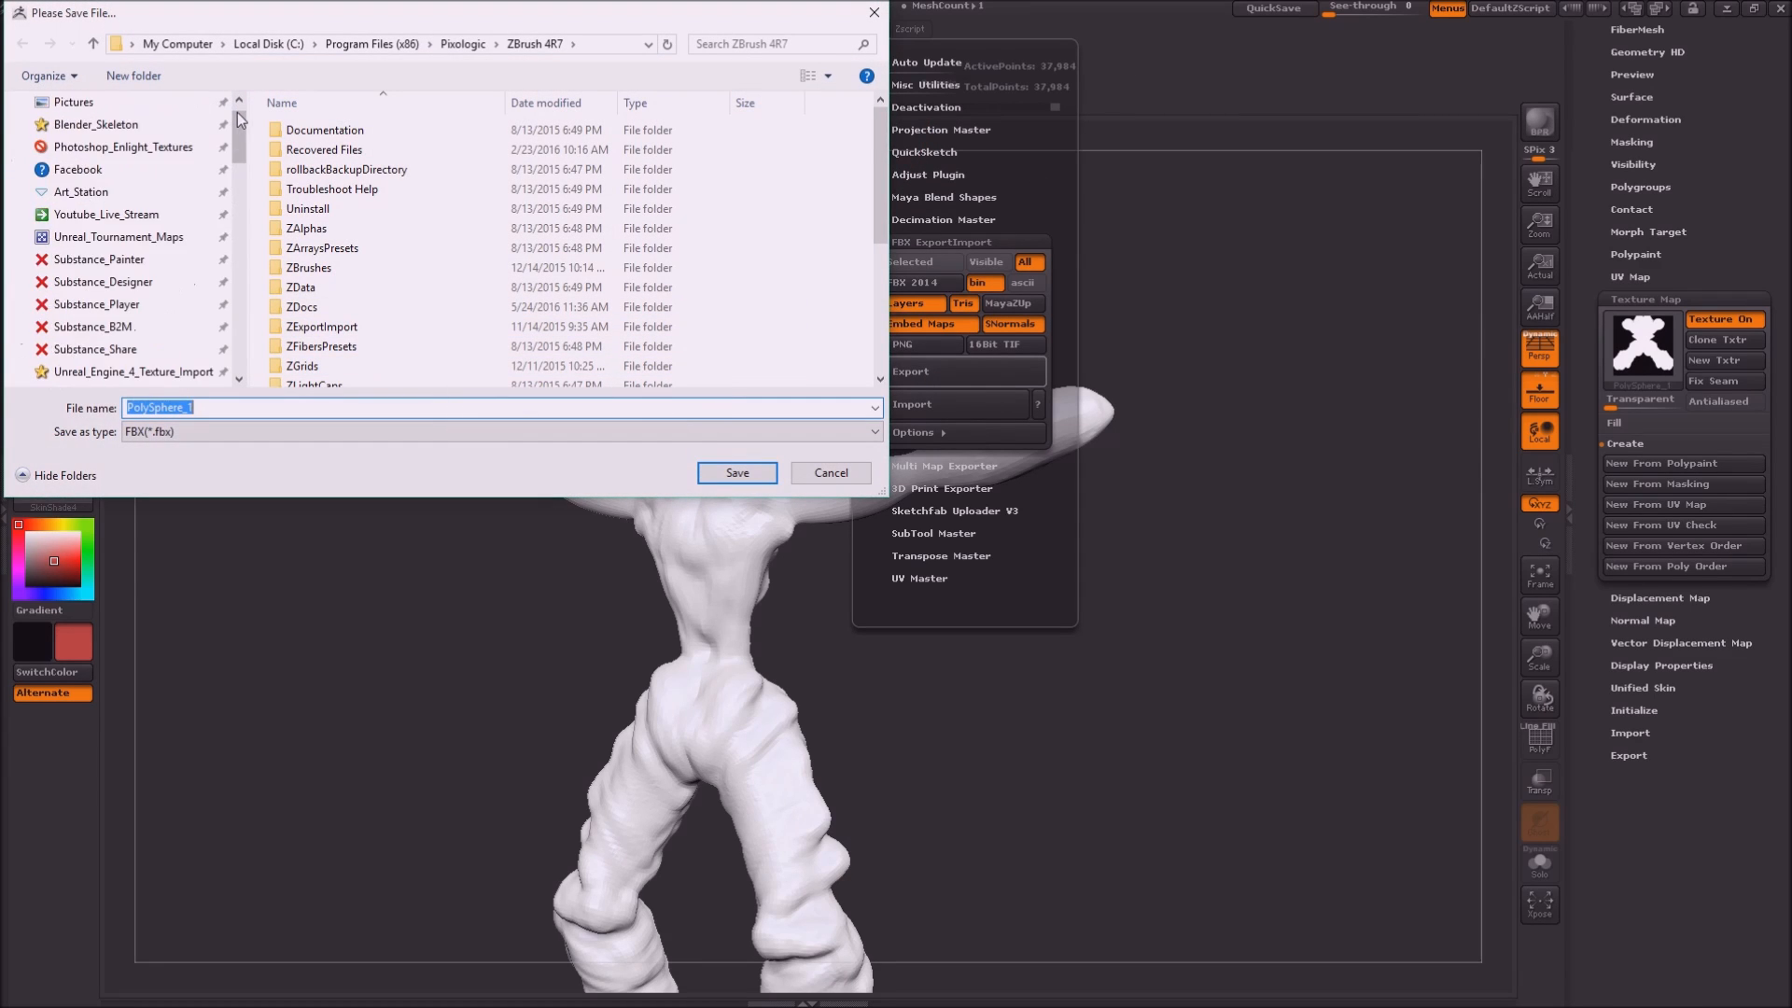
{"action": "left_click", "coordinate": [119, 262]}
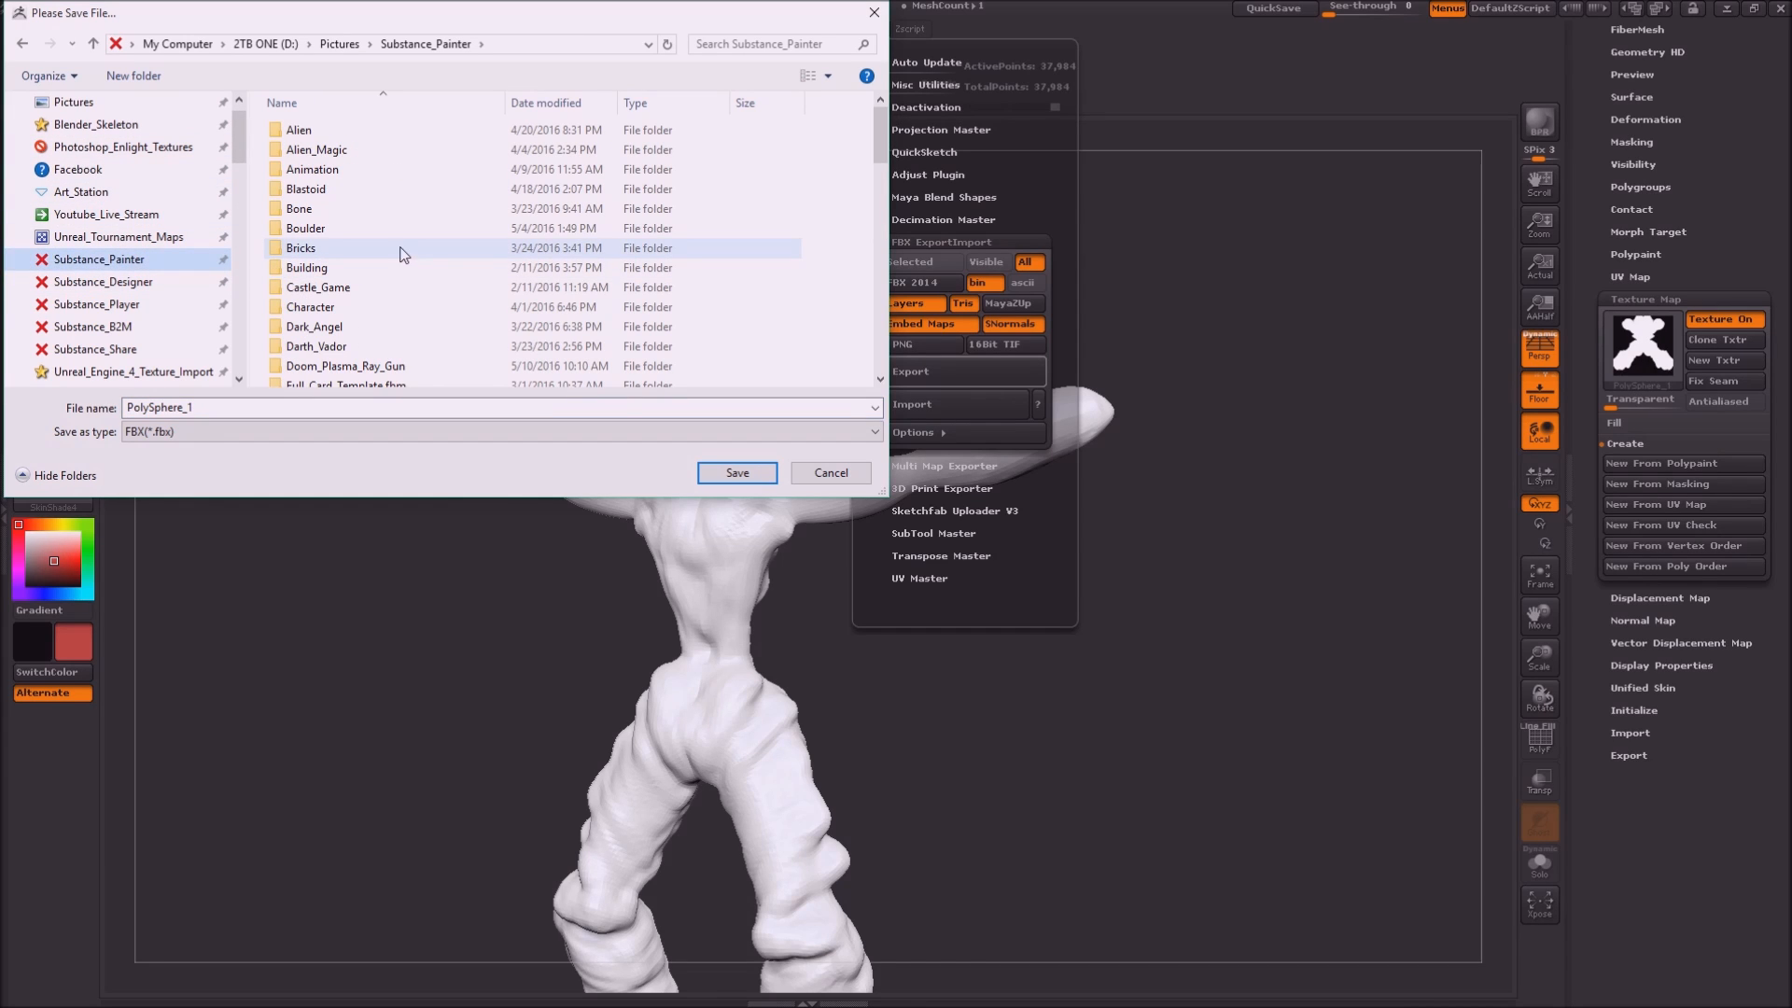
Try to add a new folder for the character inside the Substance_Painter folder
{"action": "right_click", "coordinate": [268, 214]}
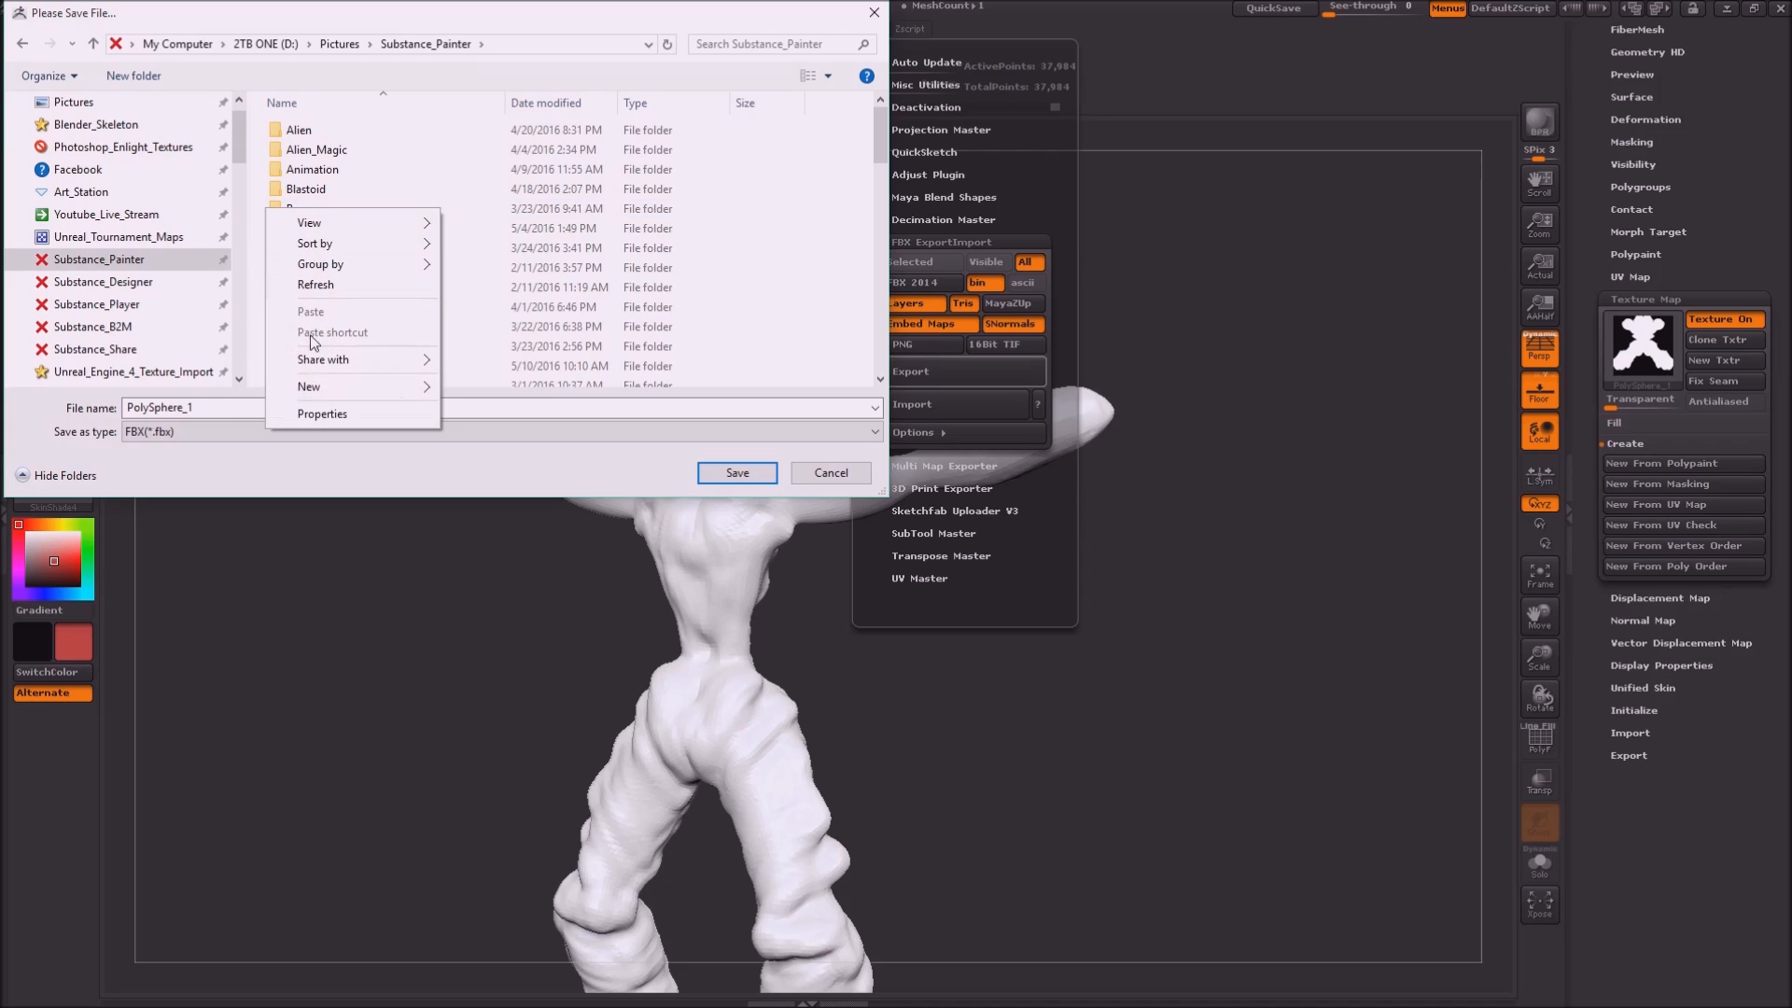
{"action": "mouse_move", "coordinate": [331, 392]}
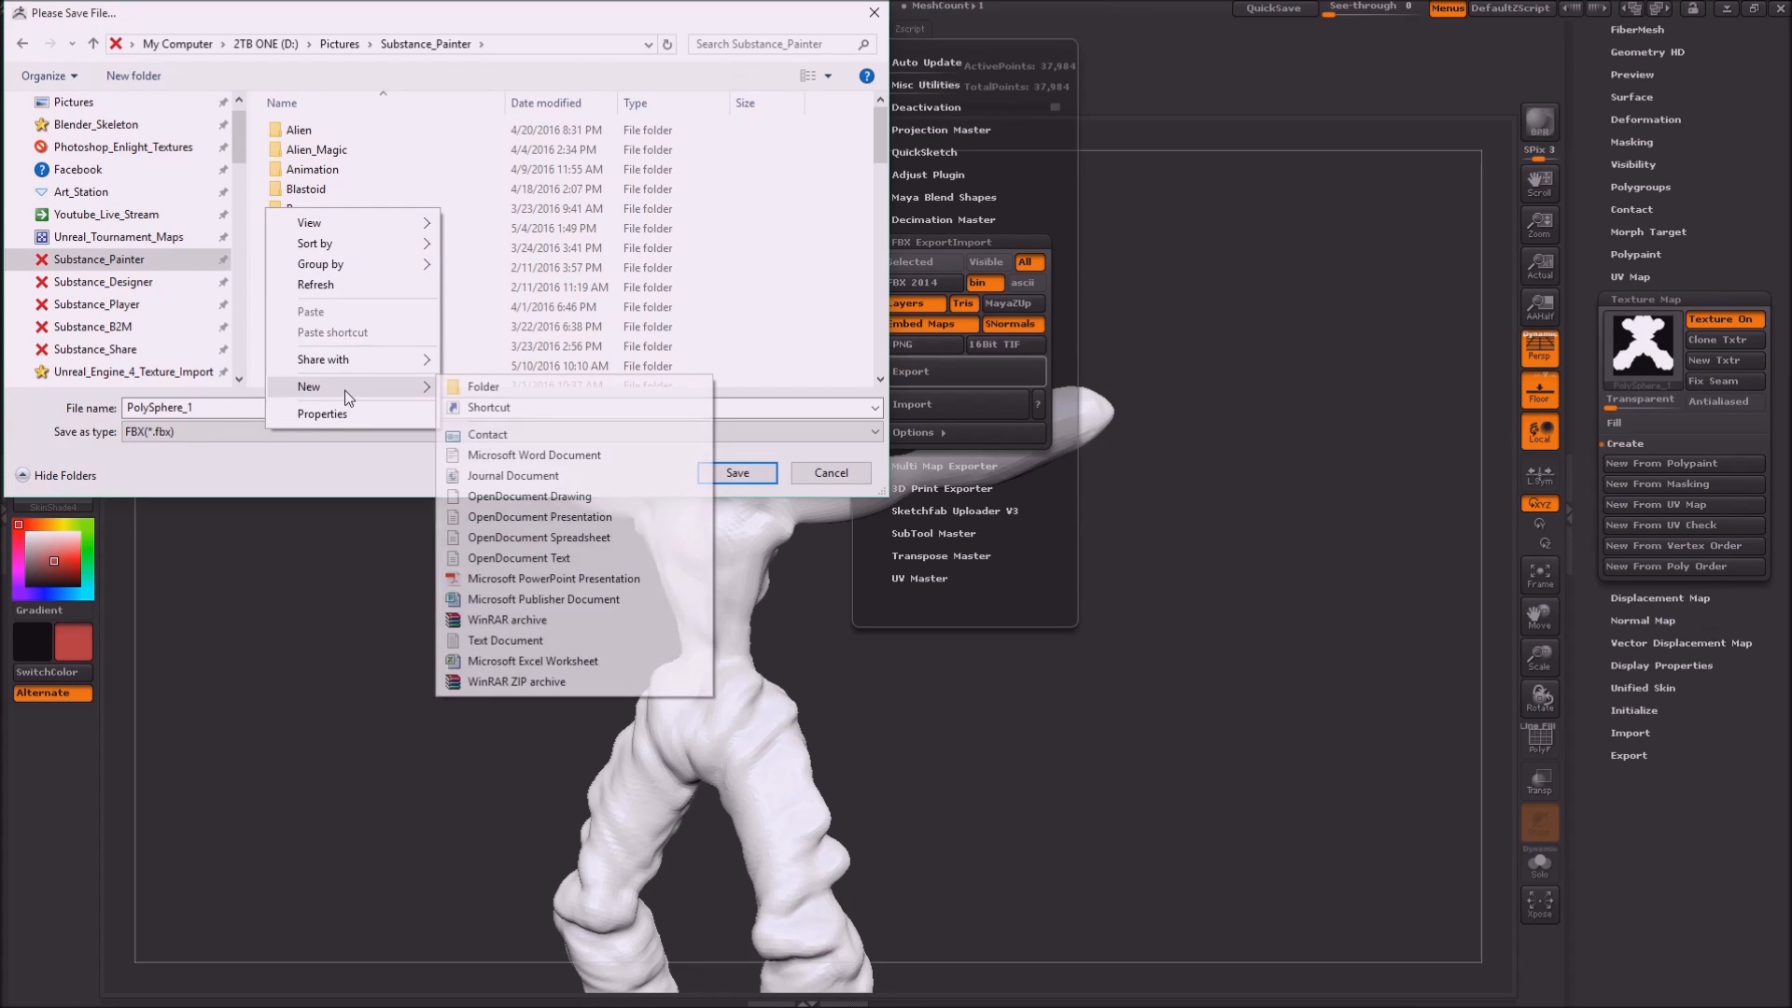
{"action": "left_click", "coordinate": [481, 386]}
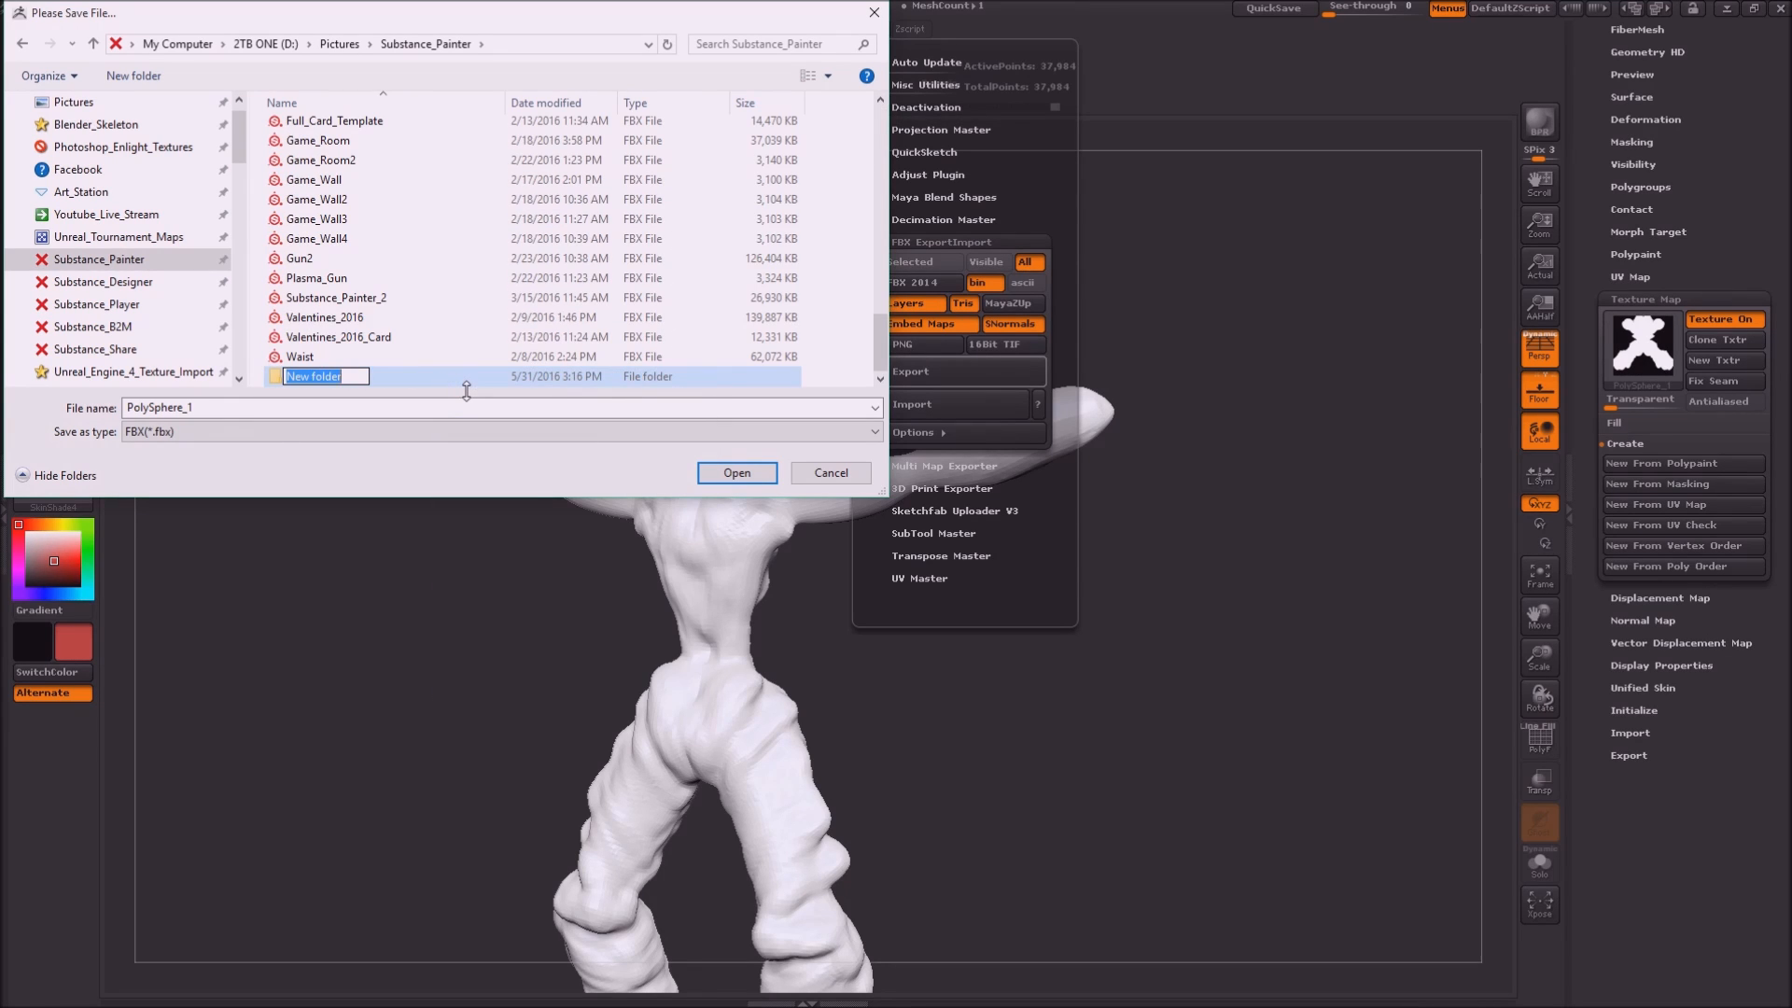
{"action": "type", "text": "A"}
{"action": "key", "text": "Return"}
{"action": "key", "text": "w"}
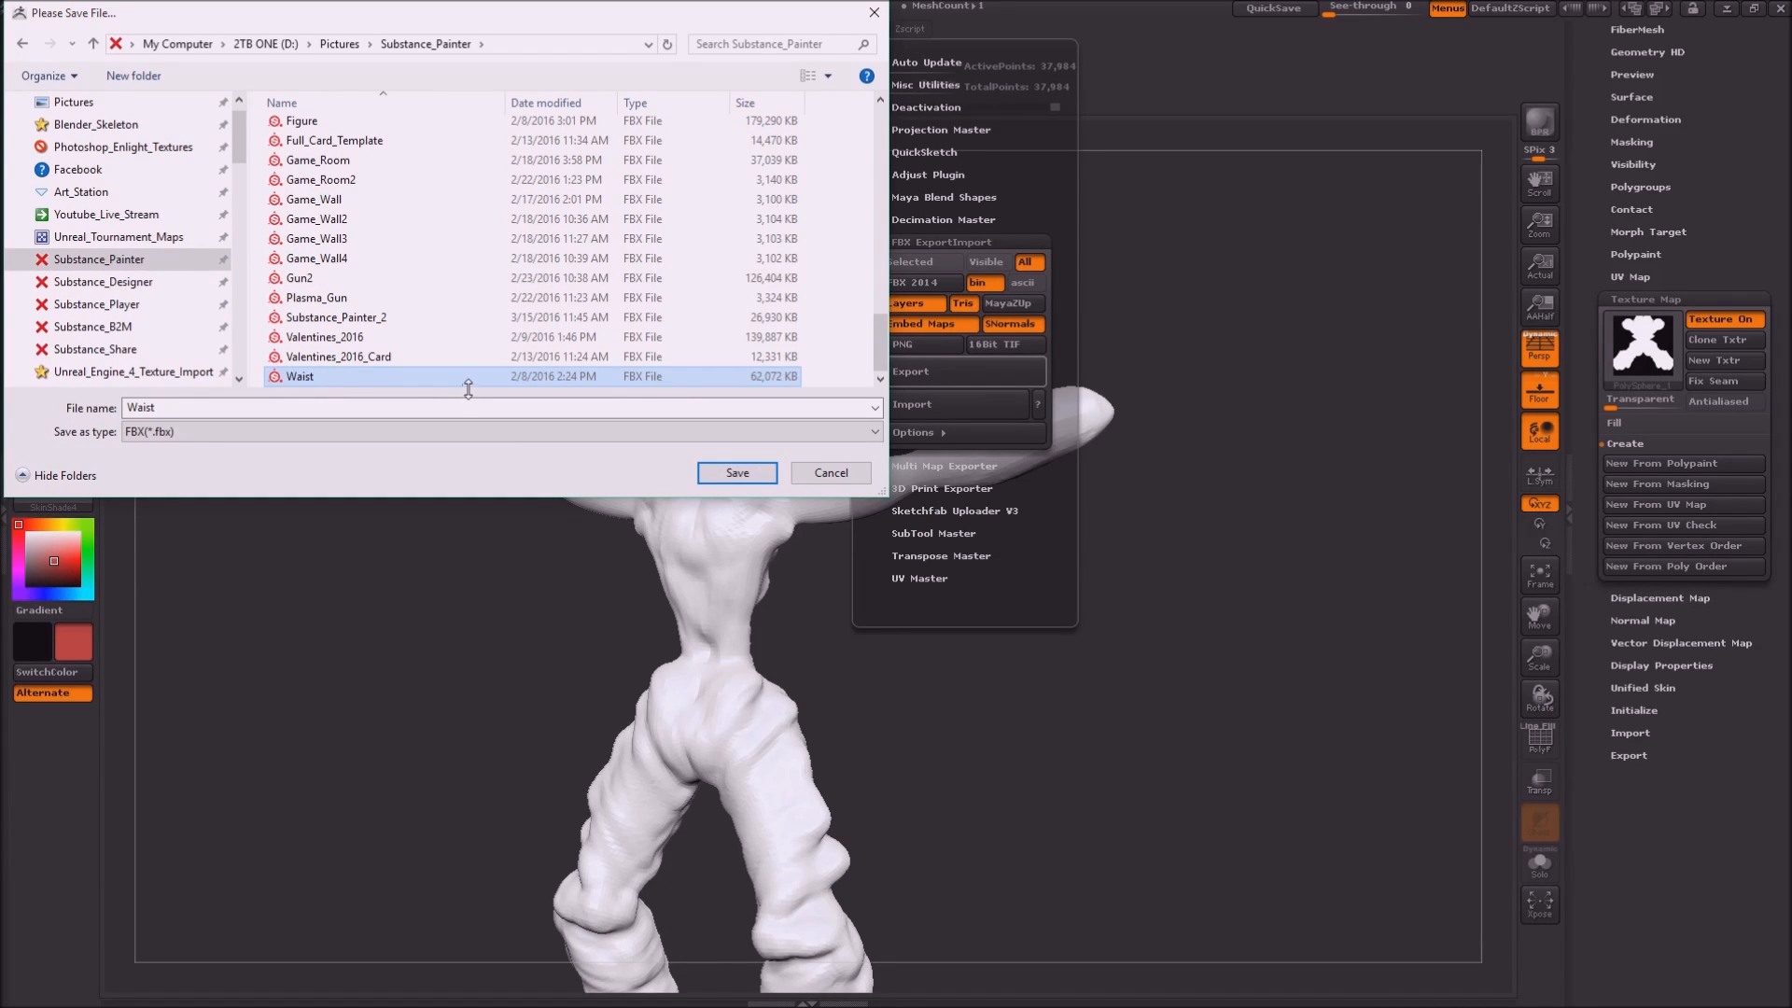
{"action": "scroll", "coordinate": [426, 270], "scroll_direction": "up", "scroll_amount": 13}
{"action": "scroll", "coordinate": [439, 252], "scroll_direction": "down", "scroll_amount": 5}
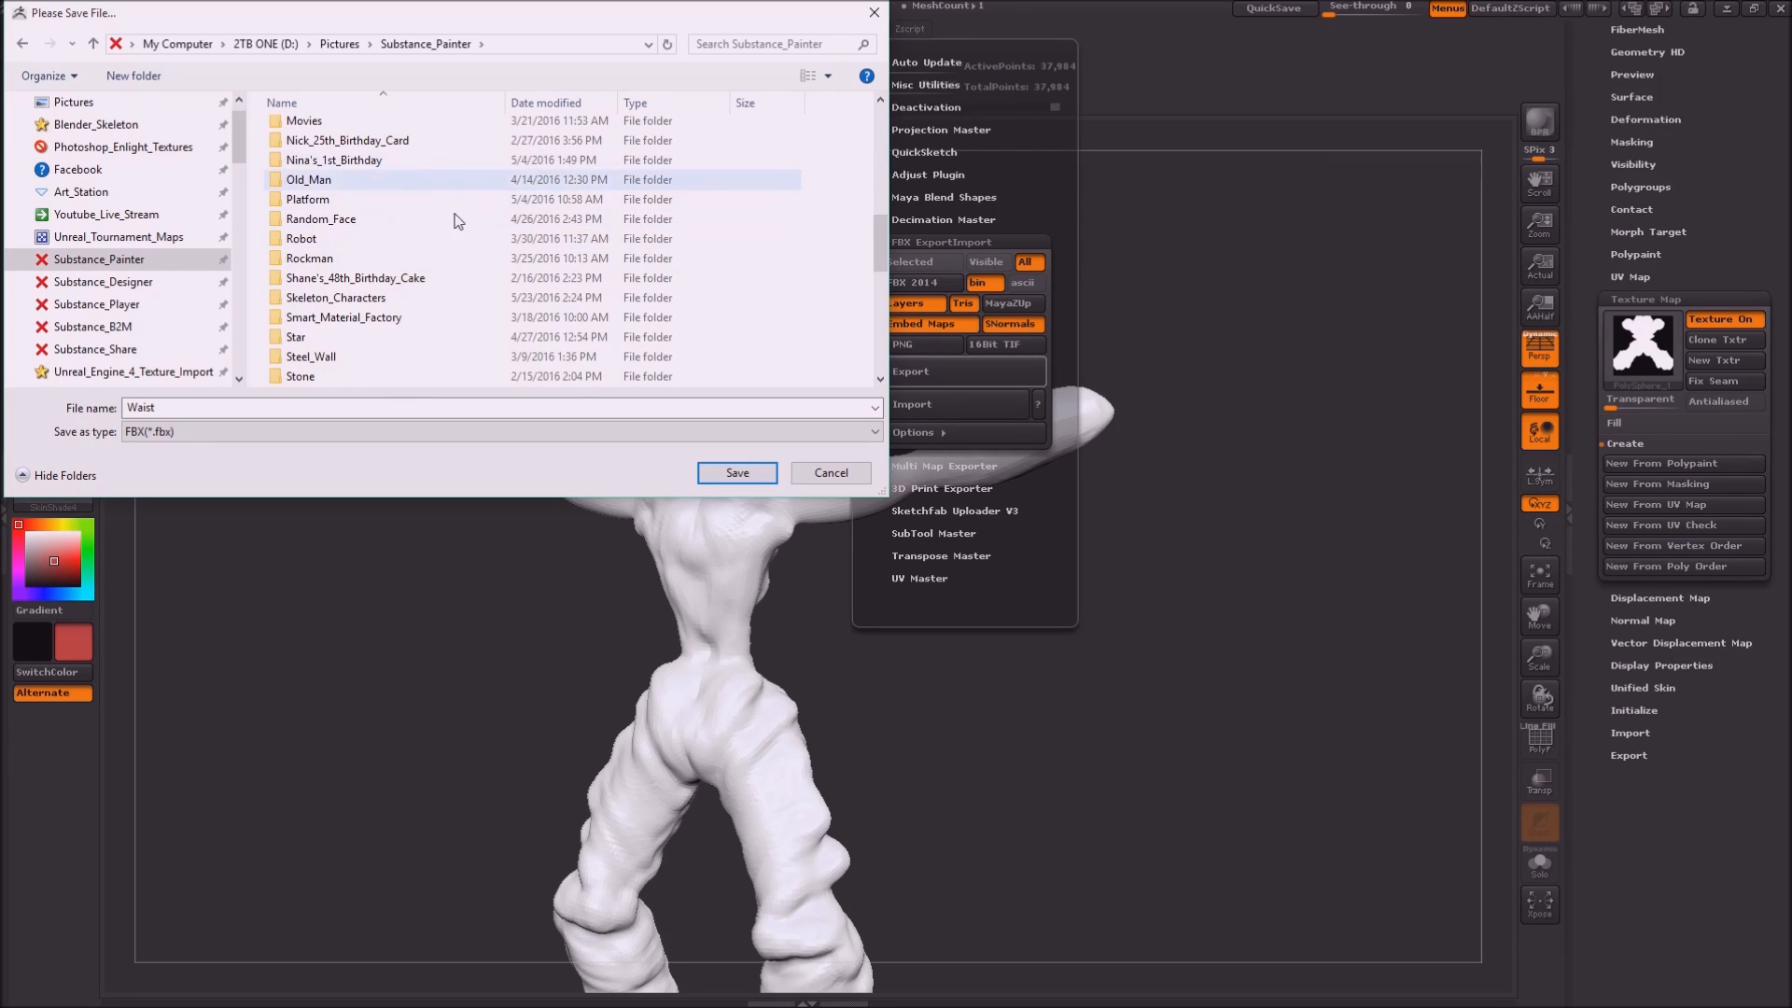
Create a folder named Awesome_Unreal_Character inside Substance_Painter and open it
{"action": "right_click", "coordinate": [458, 240]}
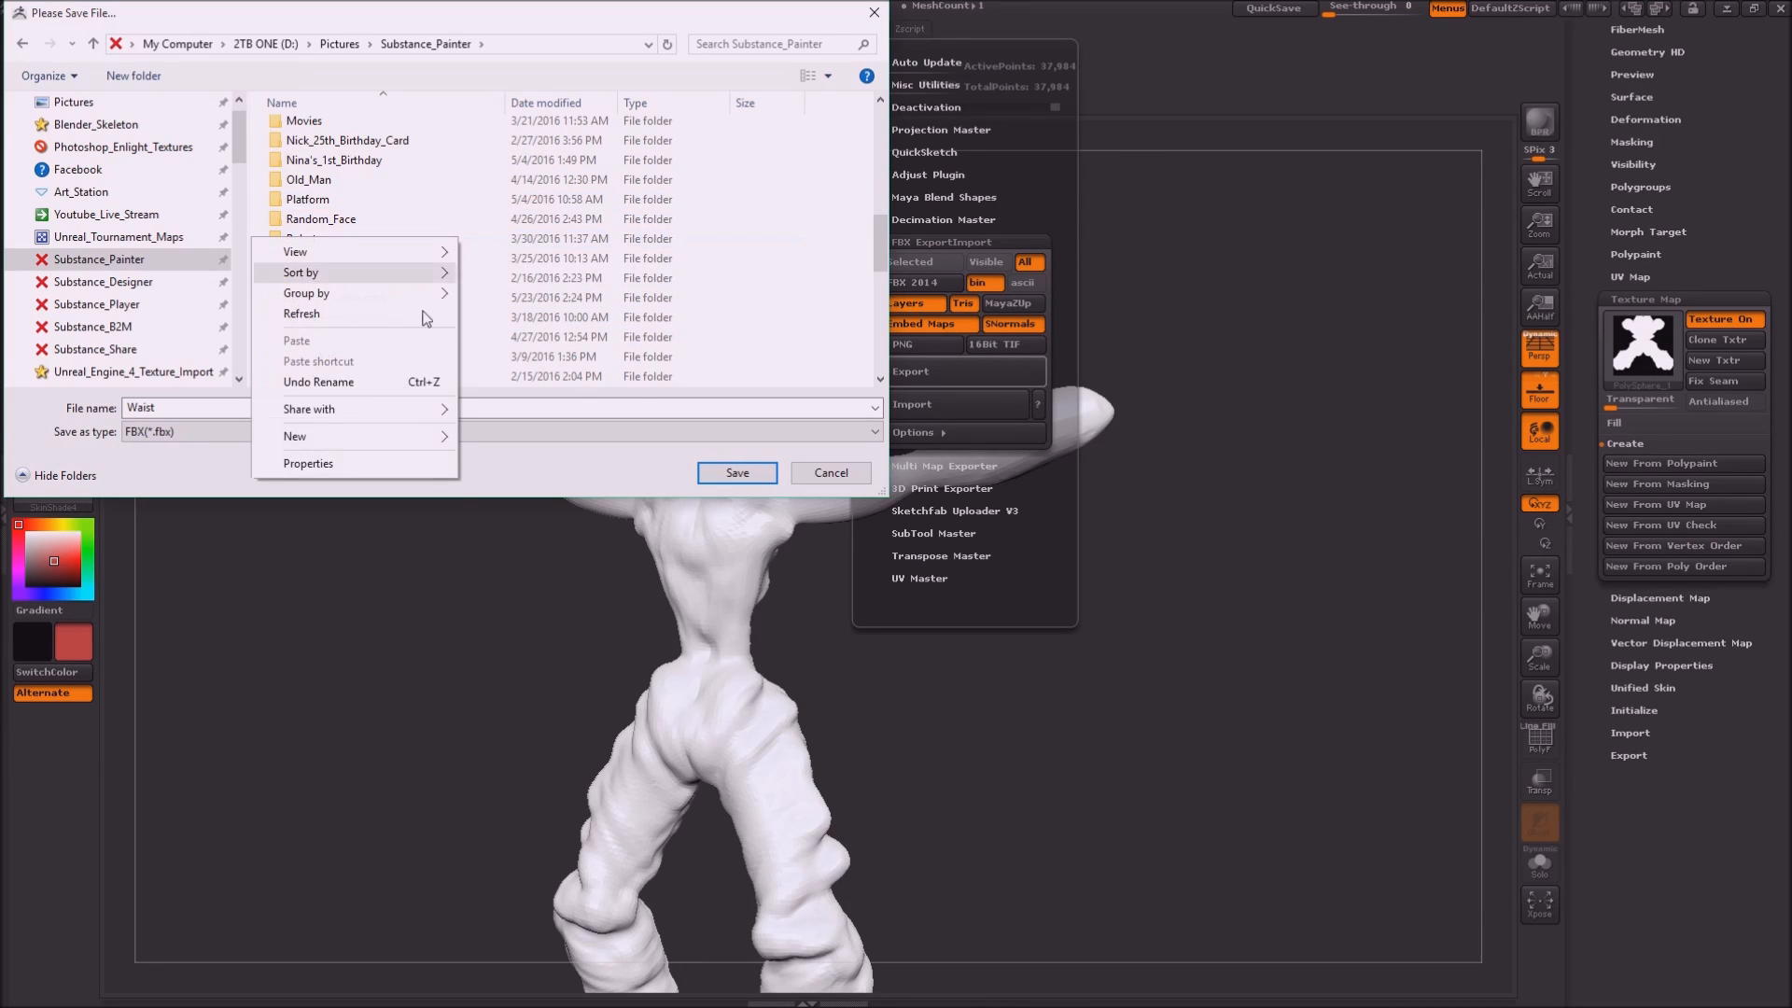
{"action": "mouse_move", "coordinate": [334, 441]}
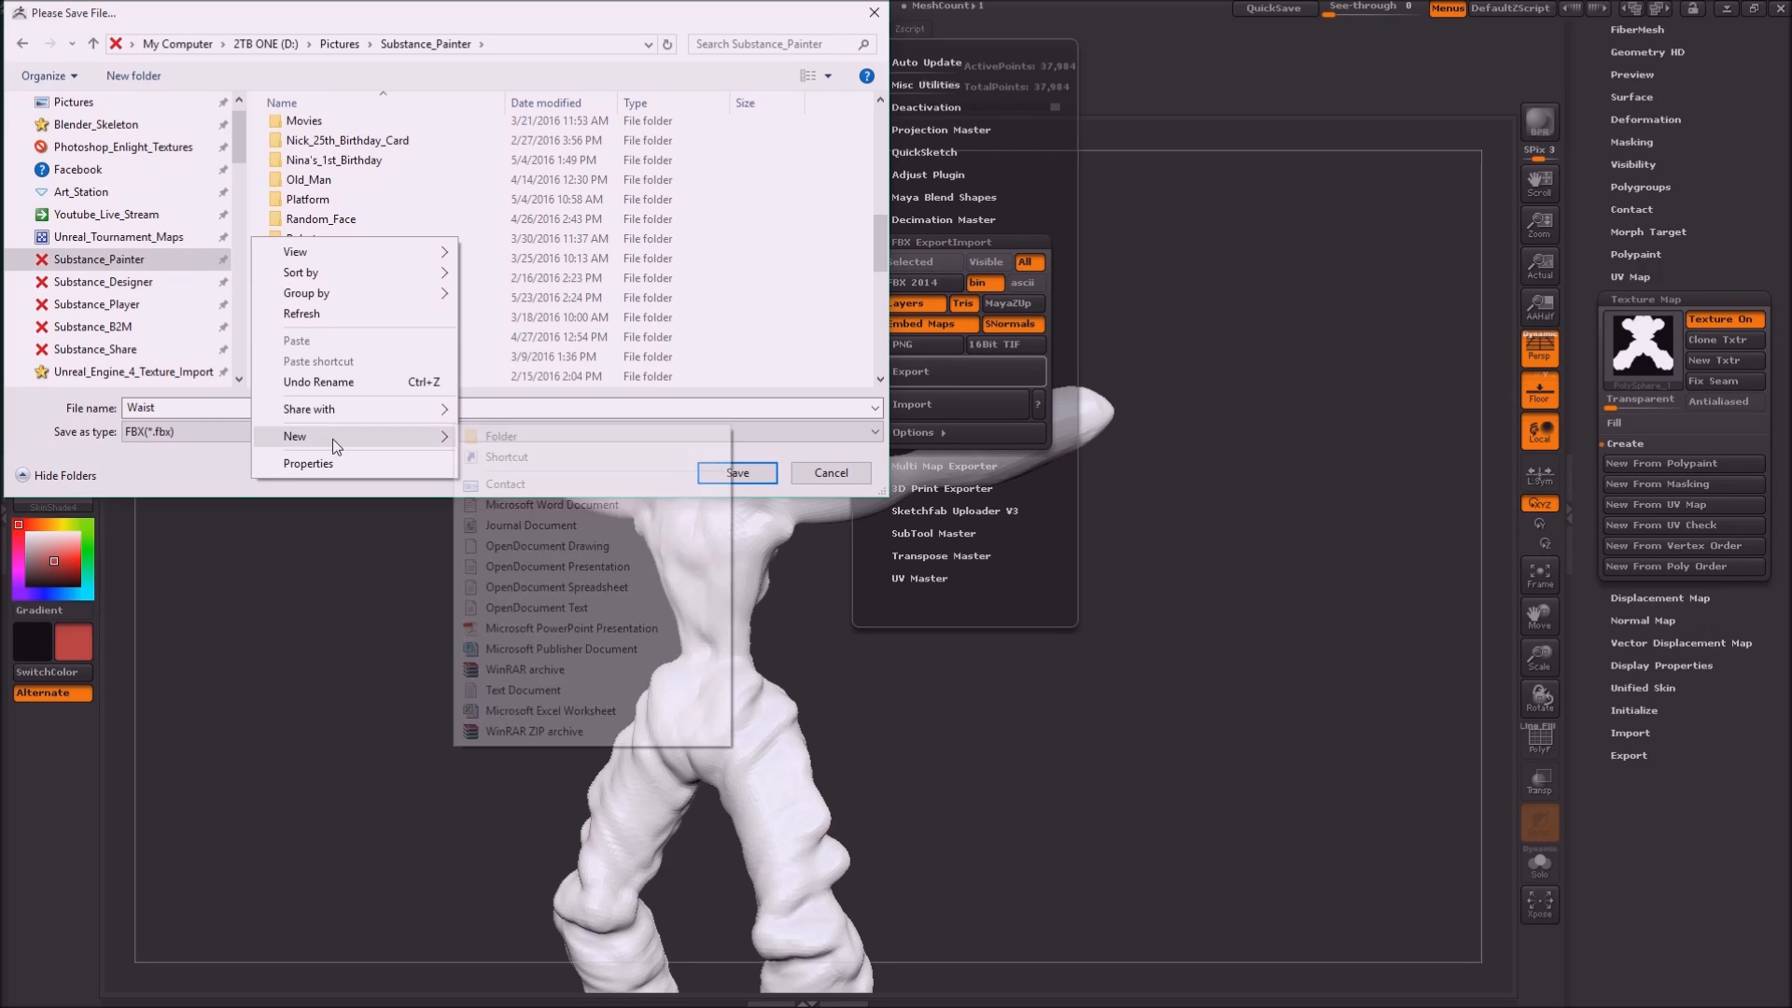
{"action": "left_click", "coordinate": [523, 437]}
{"action": "type", "text": "A"}
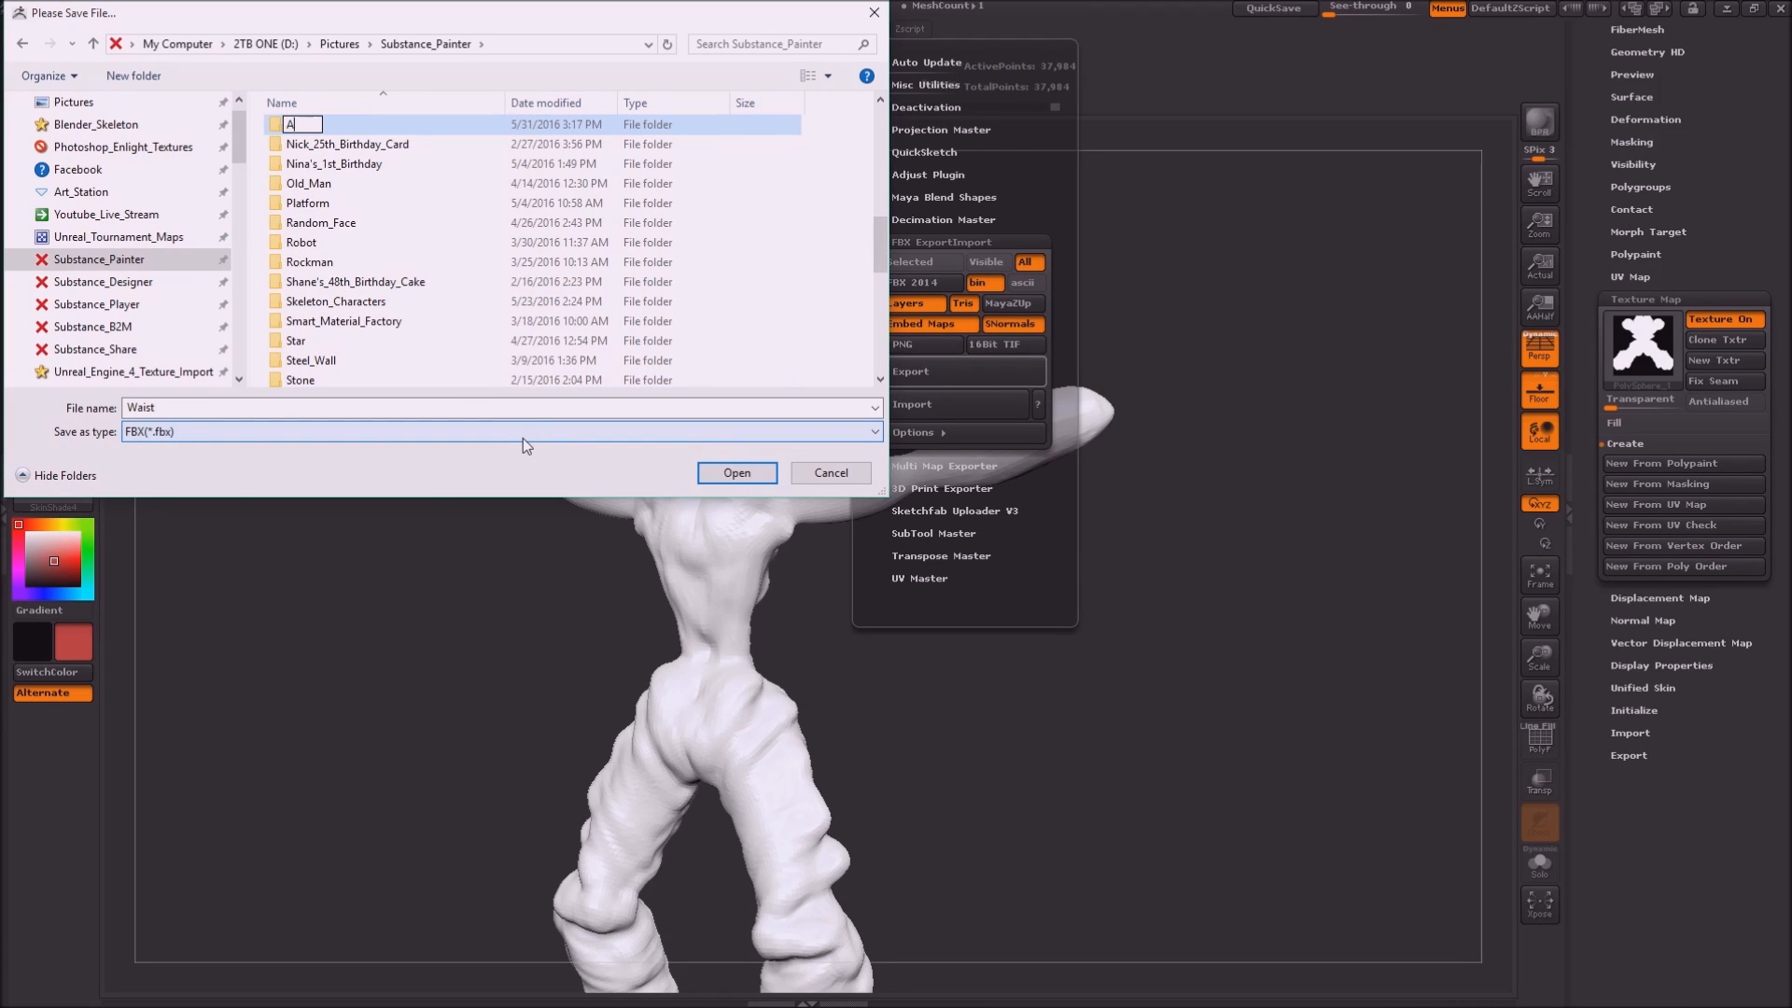
{"action": "type", "text": "wesome_Unreal_Character"}
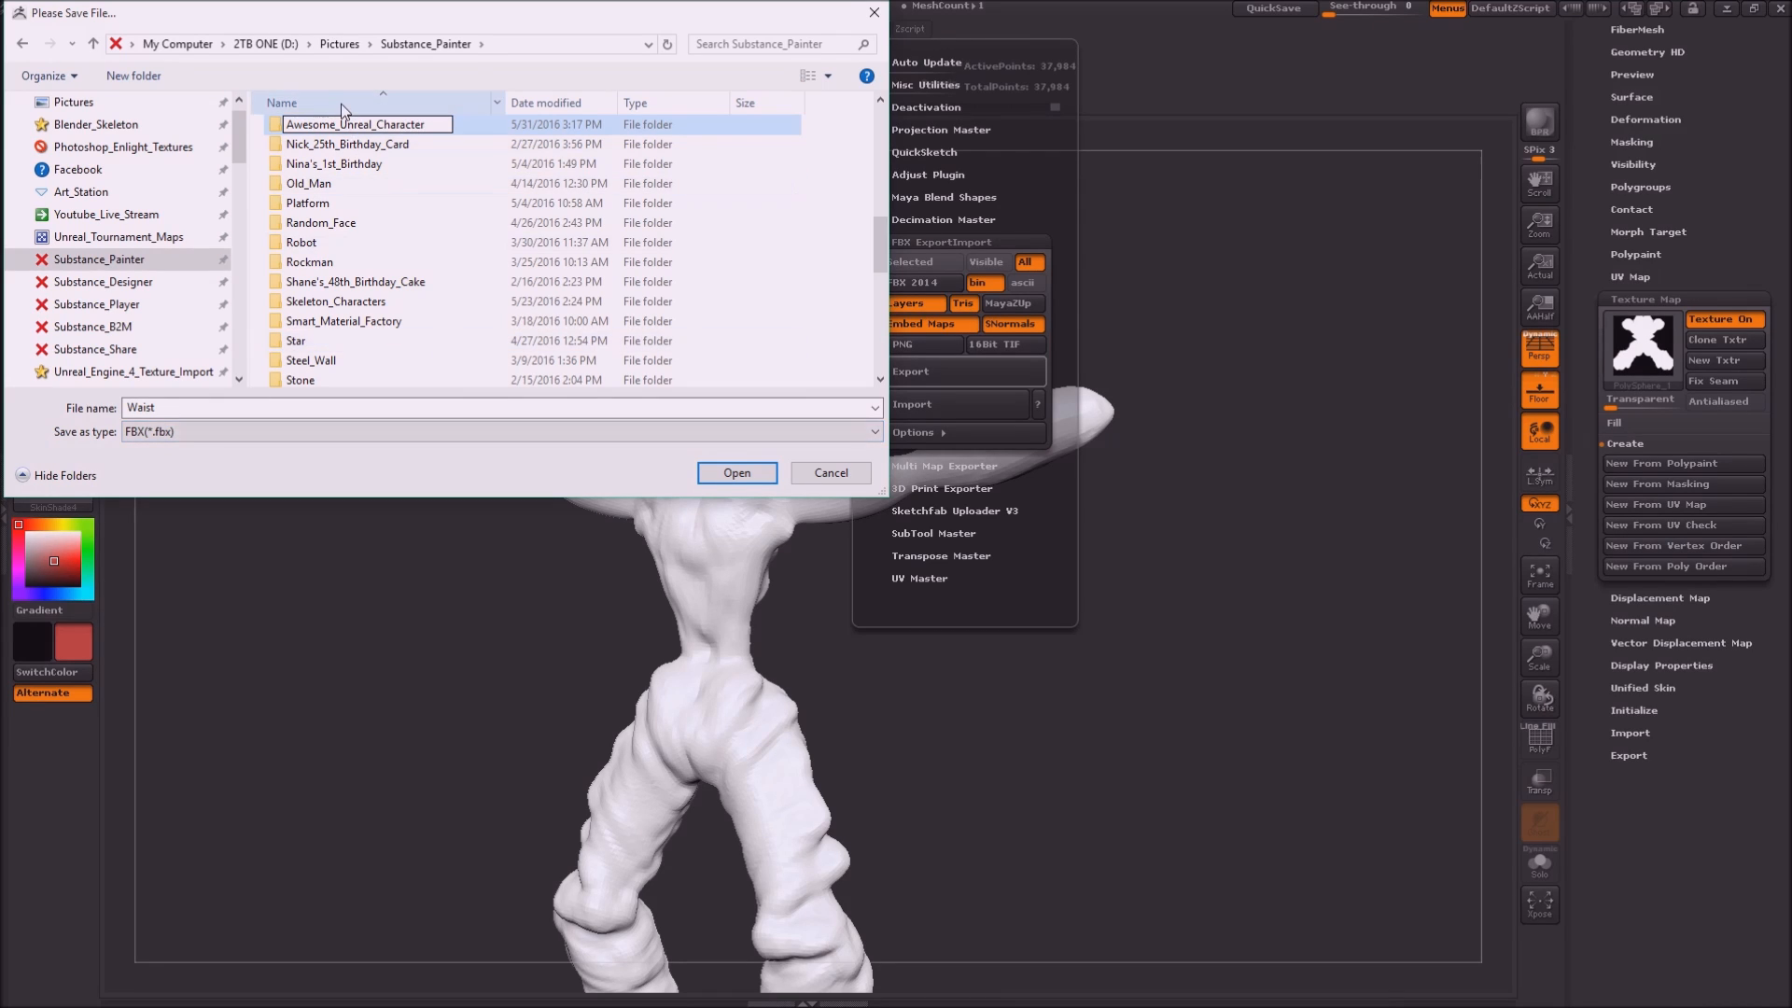
{"action": "key", "text": "Return"}
{"action": "double_click", "coordinate": [325, 122]}
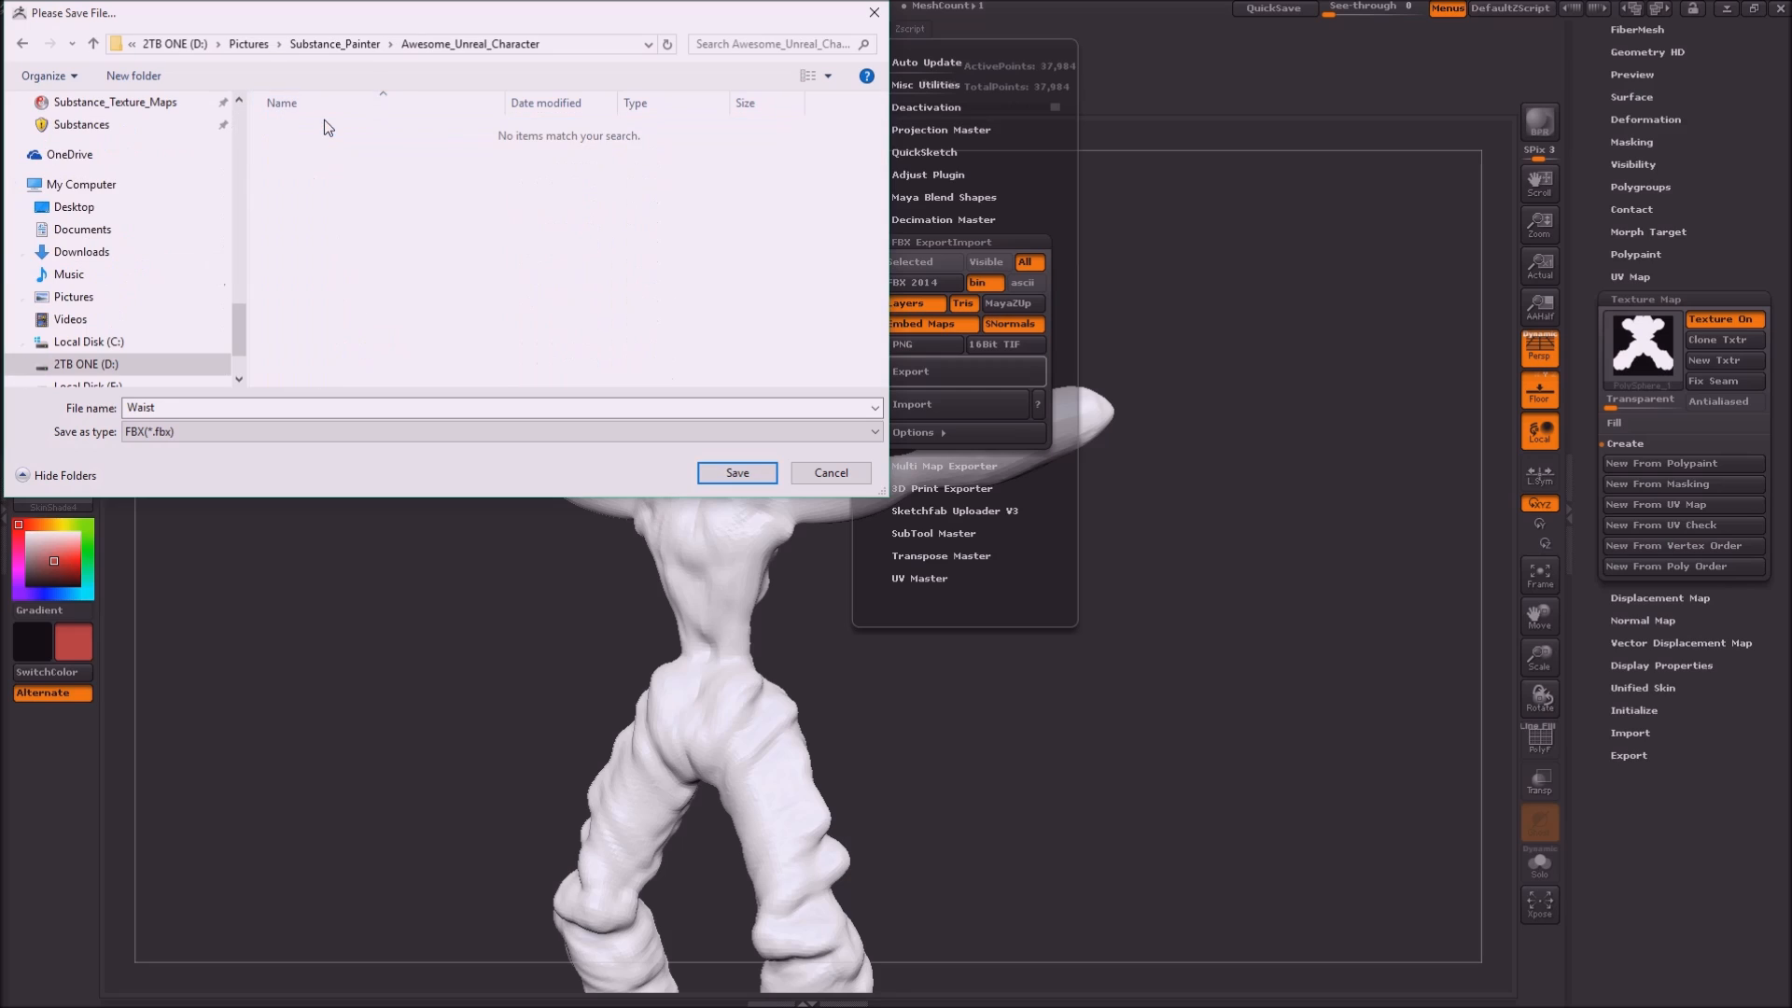
Give the FBX file a name starting with Crazy_ and export it into the Awesome_Unreal_Character folder
{"action": "double_click", "coordinate": [374, 407]}
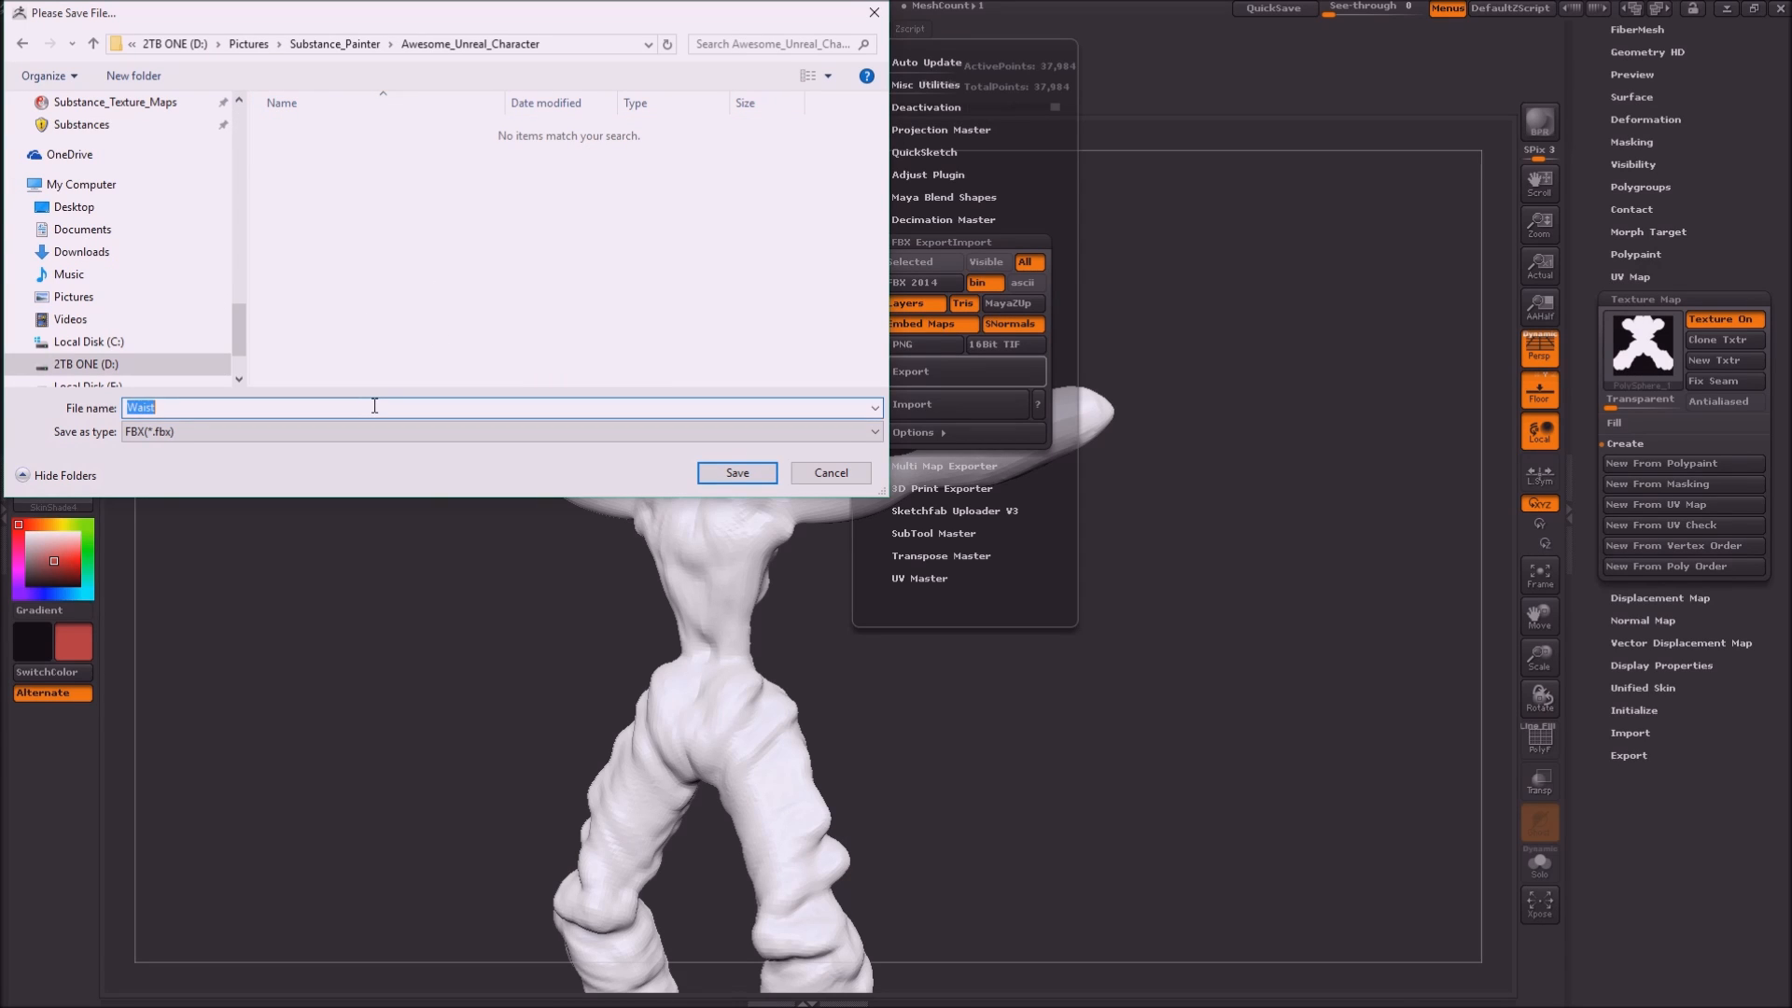
{"action": "type", "text": "C"}
{"action": "type", "text": "Cr"}
{"action": "type", "text": "azy_<"}
{"action": "left_click", "coordinate": [738, 473]}
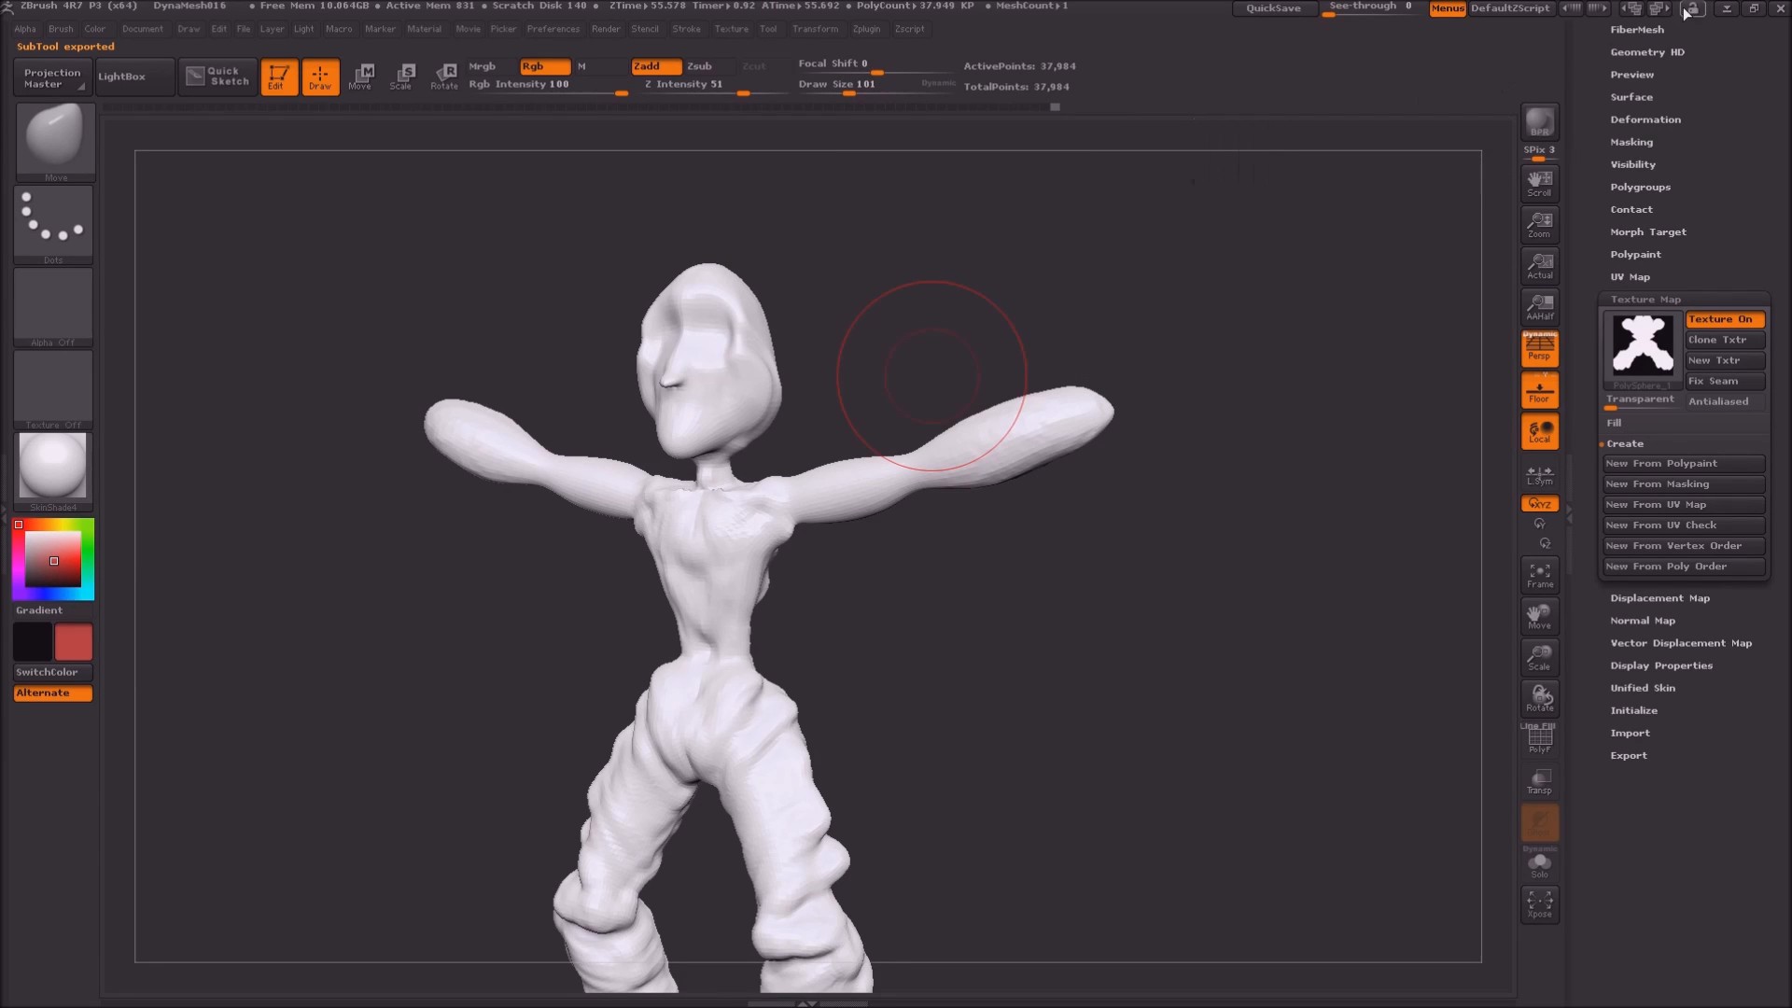
Minimize ZBrush and switch to Blender
{"action": "left_click", "coordinate": [1727, 10]}
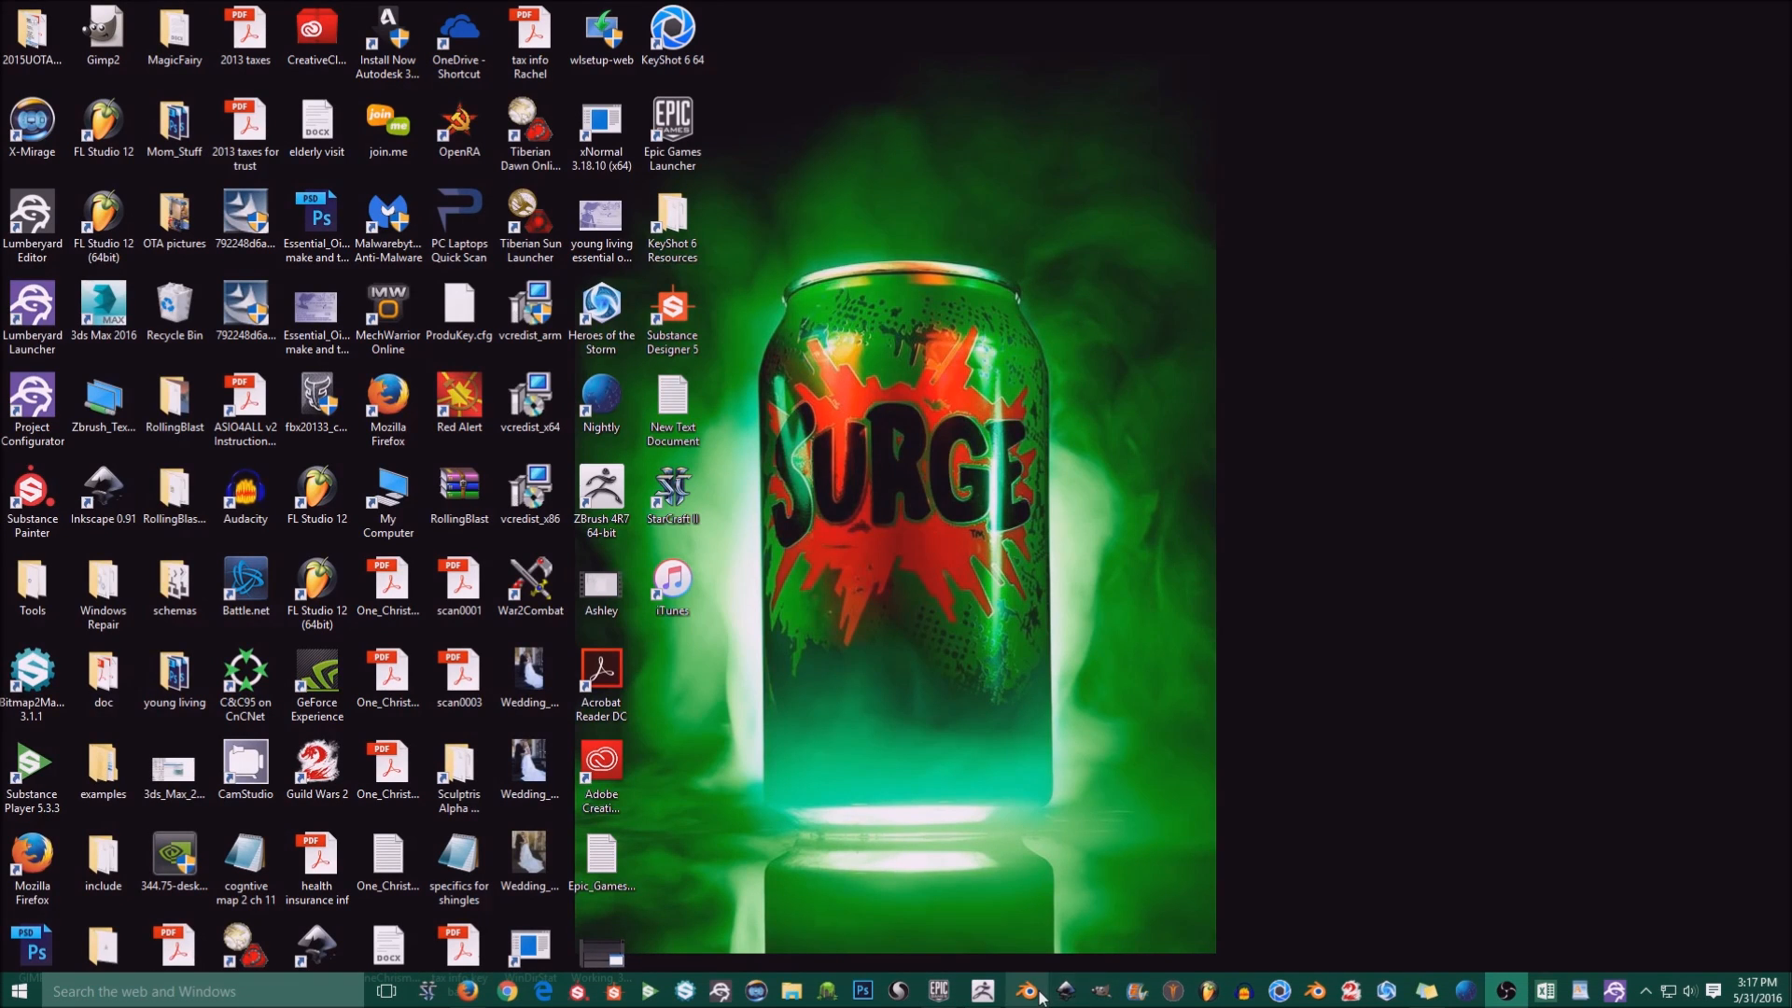
{"action": "left_click", "coordinate": [1038, 993]}
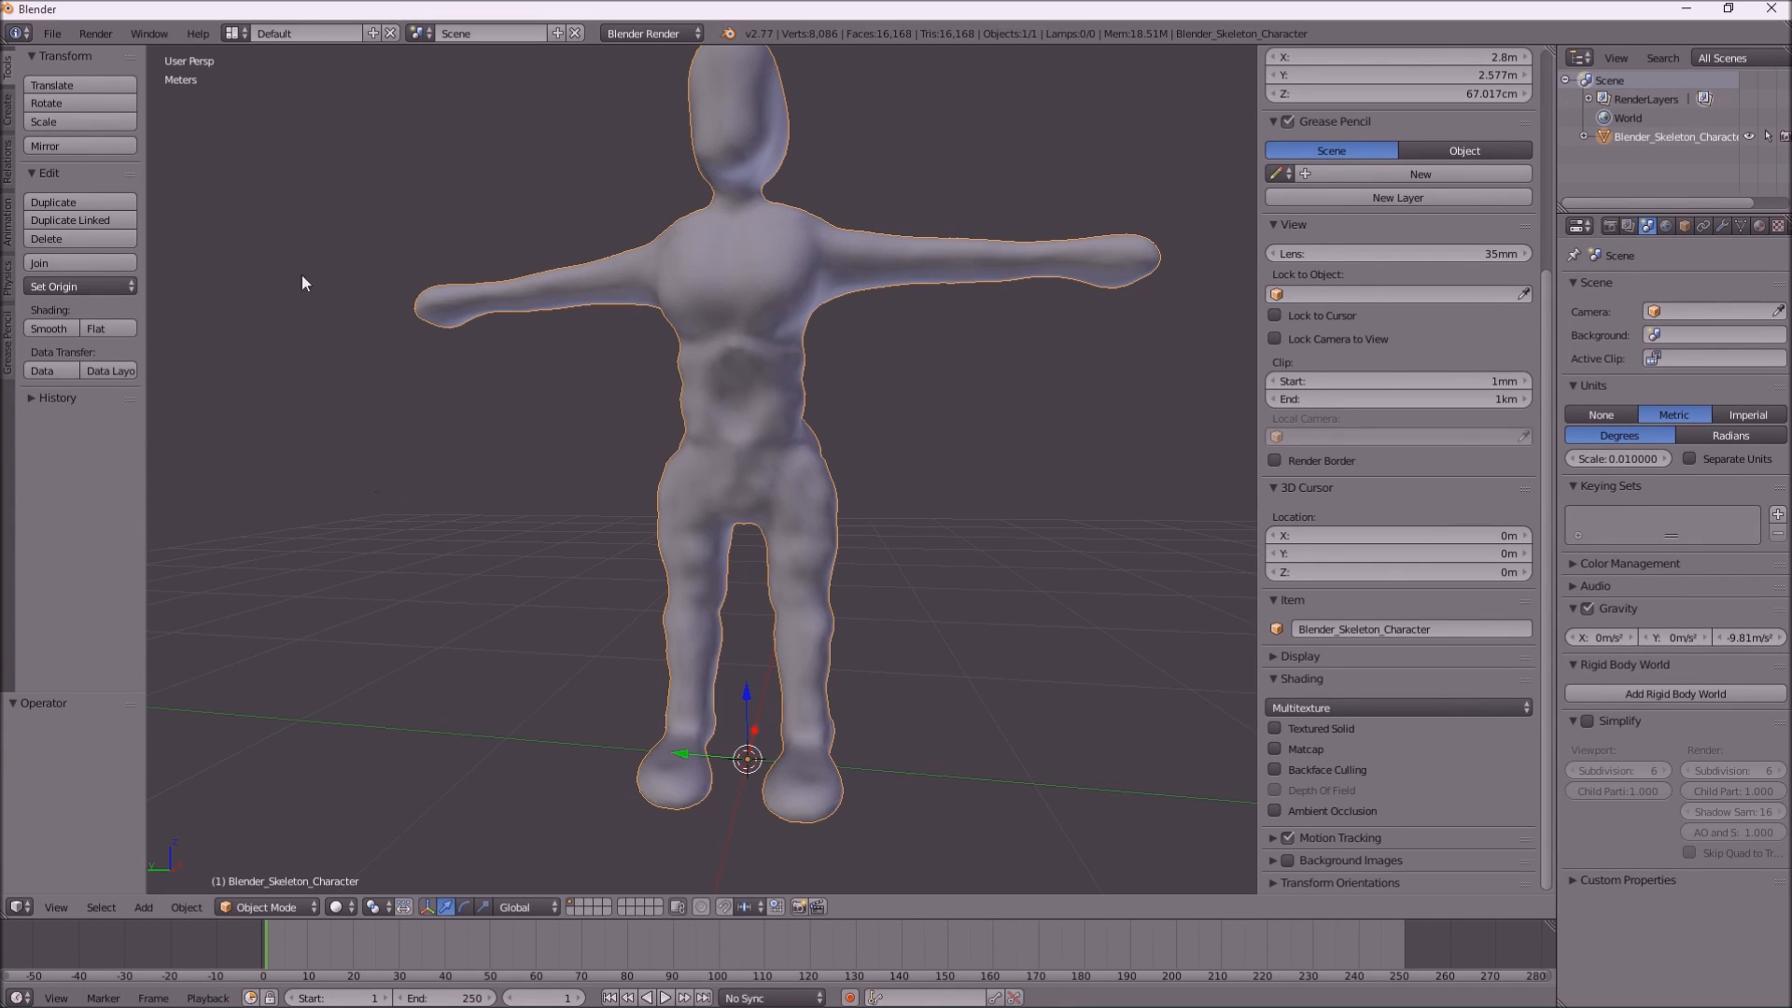
{"action": "left_click", "coordinate": [62, 33]}
{"action": "left_click", "coordinate": [58, 53]}
{"action": "left_click", "coordinate": [52, 33]}
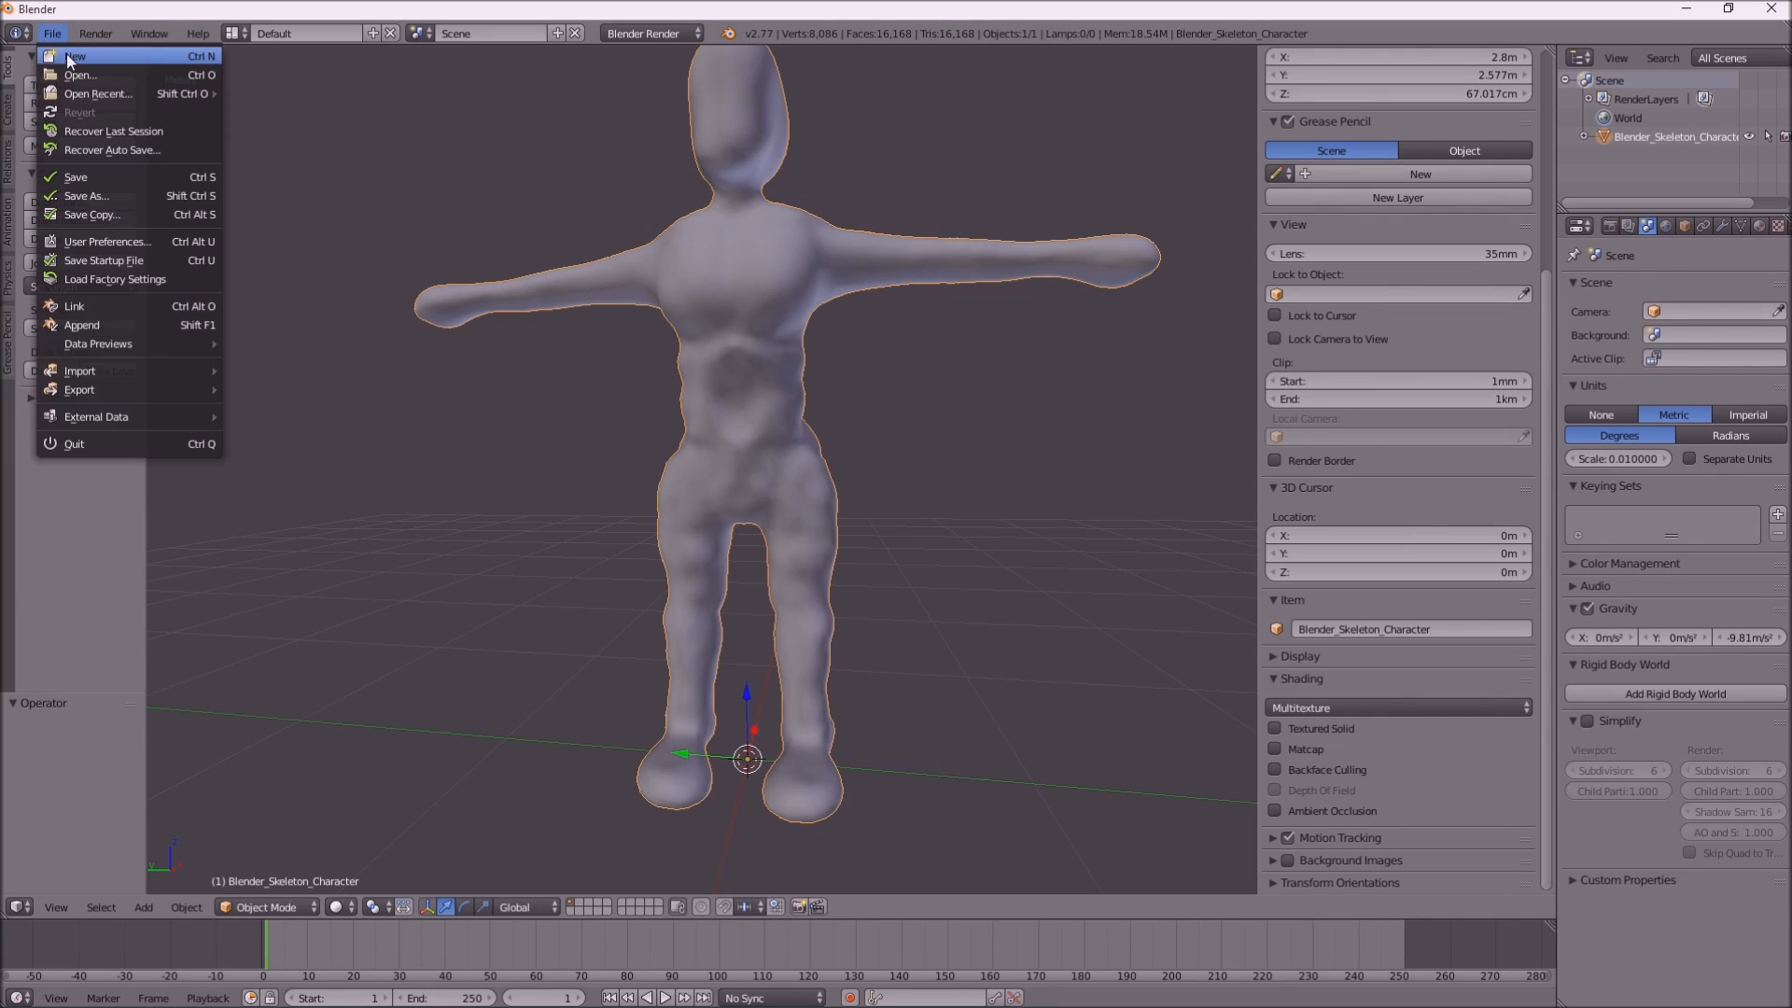
{"action": "left_click", "coordinate": [68, 58]}
{"action": "left_click", "coordinate": [73, 65]}
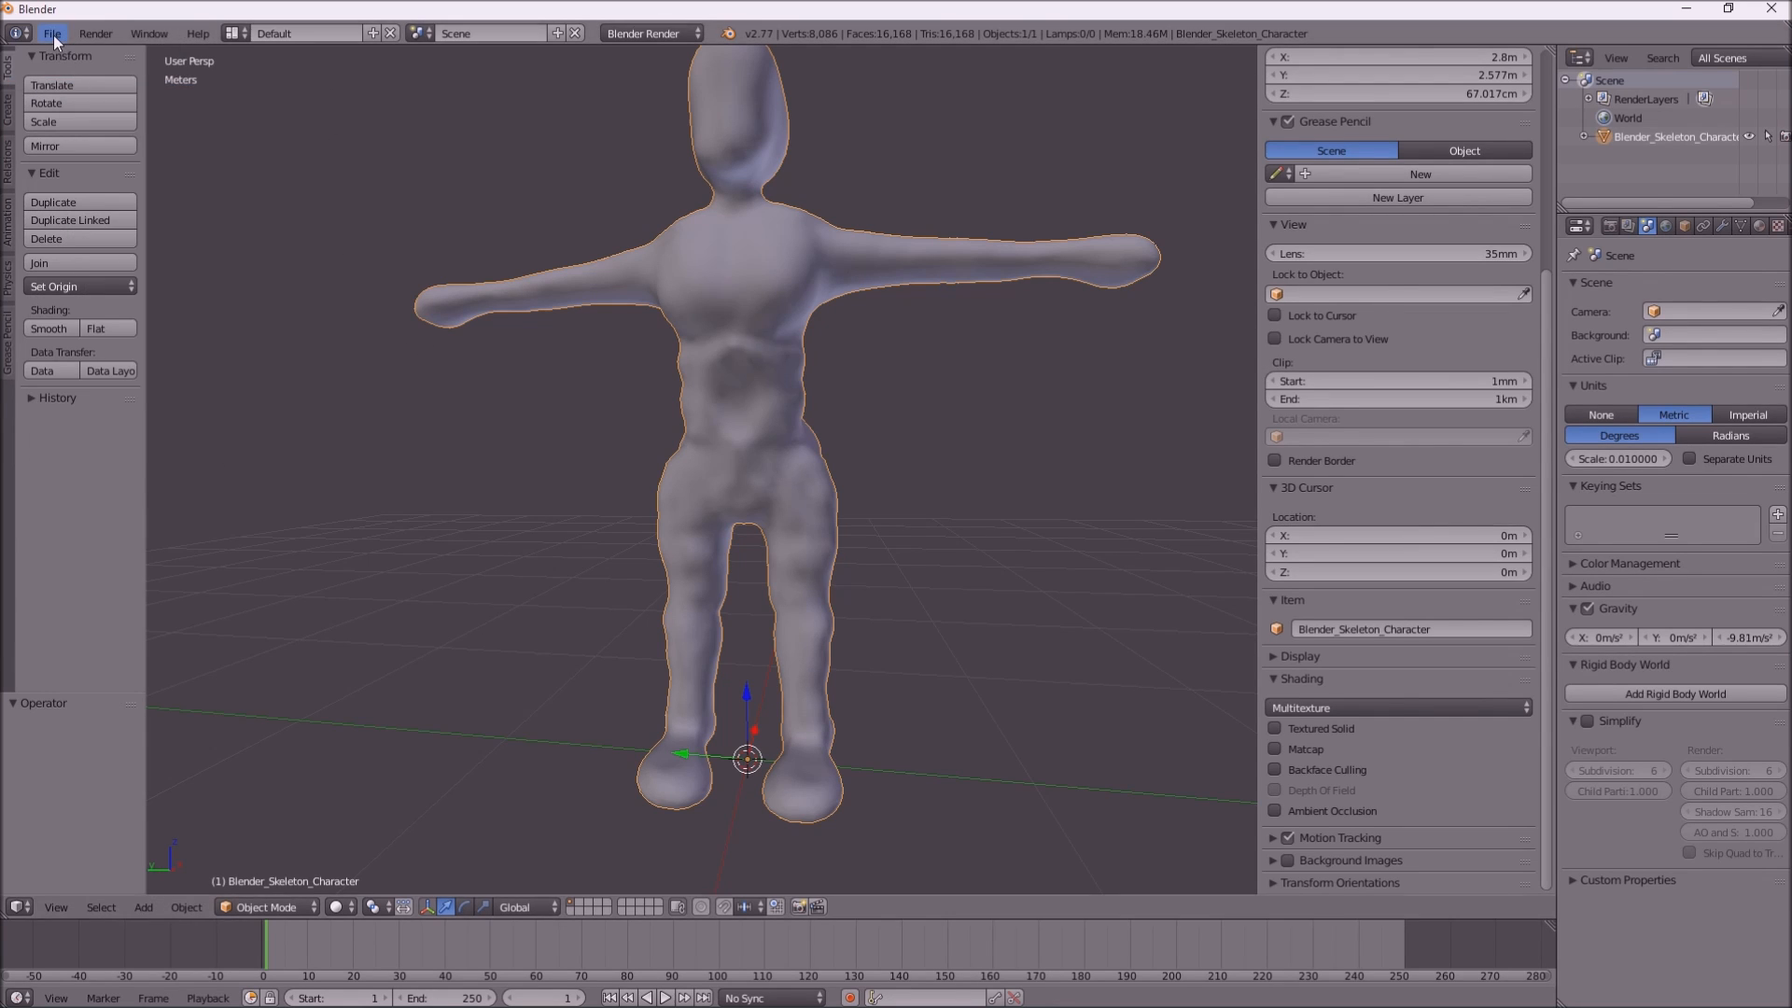
Start an FBX import and browse to the Substance_Painter folder under Pictures on drive D
{"action": "left_click", "coordinate": [53, 34]}
{"action": "mouse_move", "coordinate": [110, 373]}
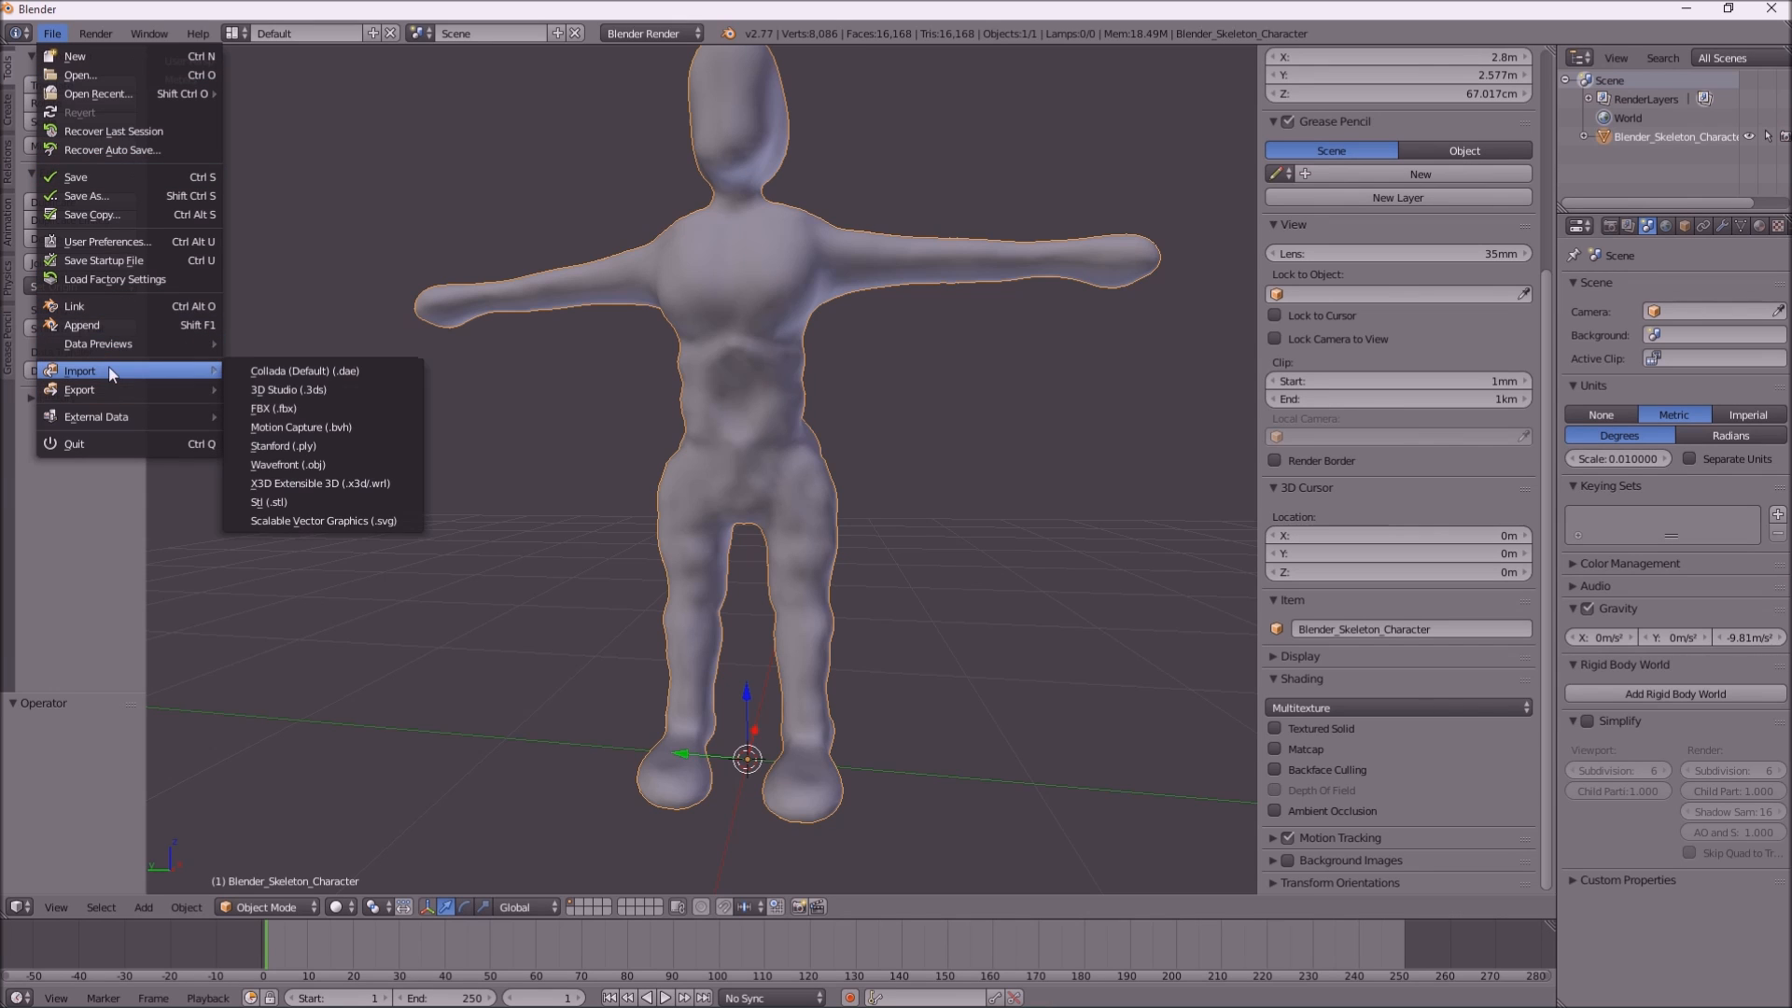
{"action": "left_click", "coordinate": [284, 407]}
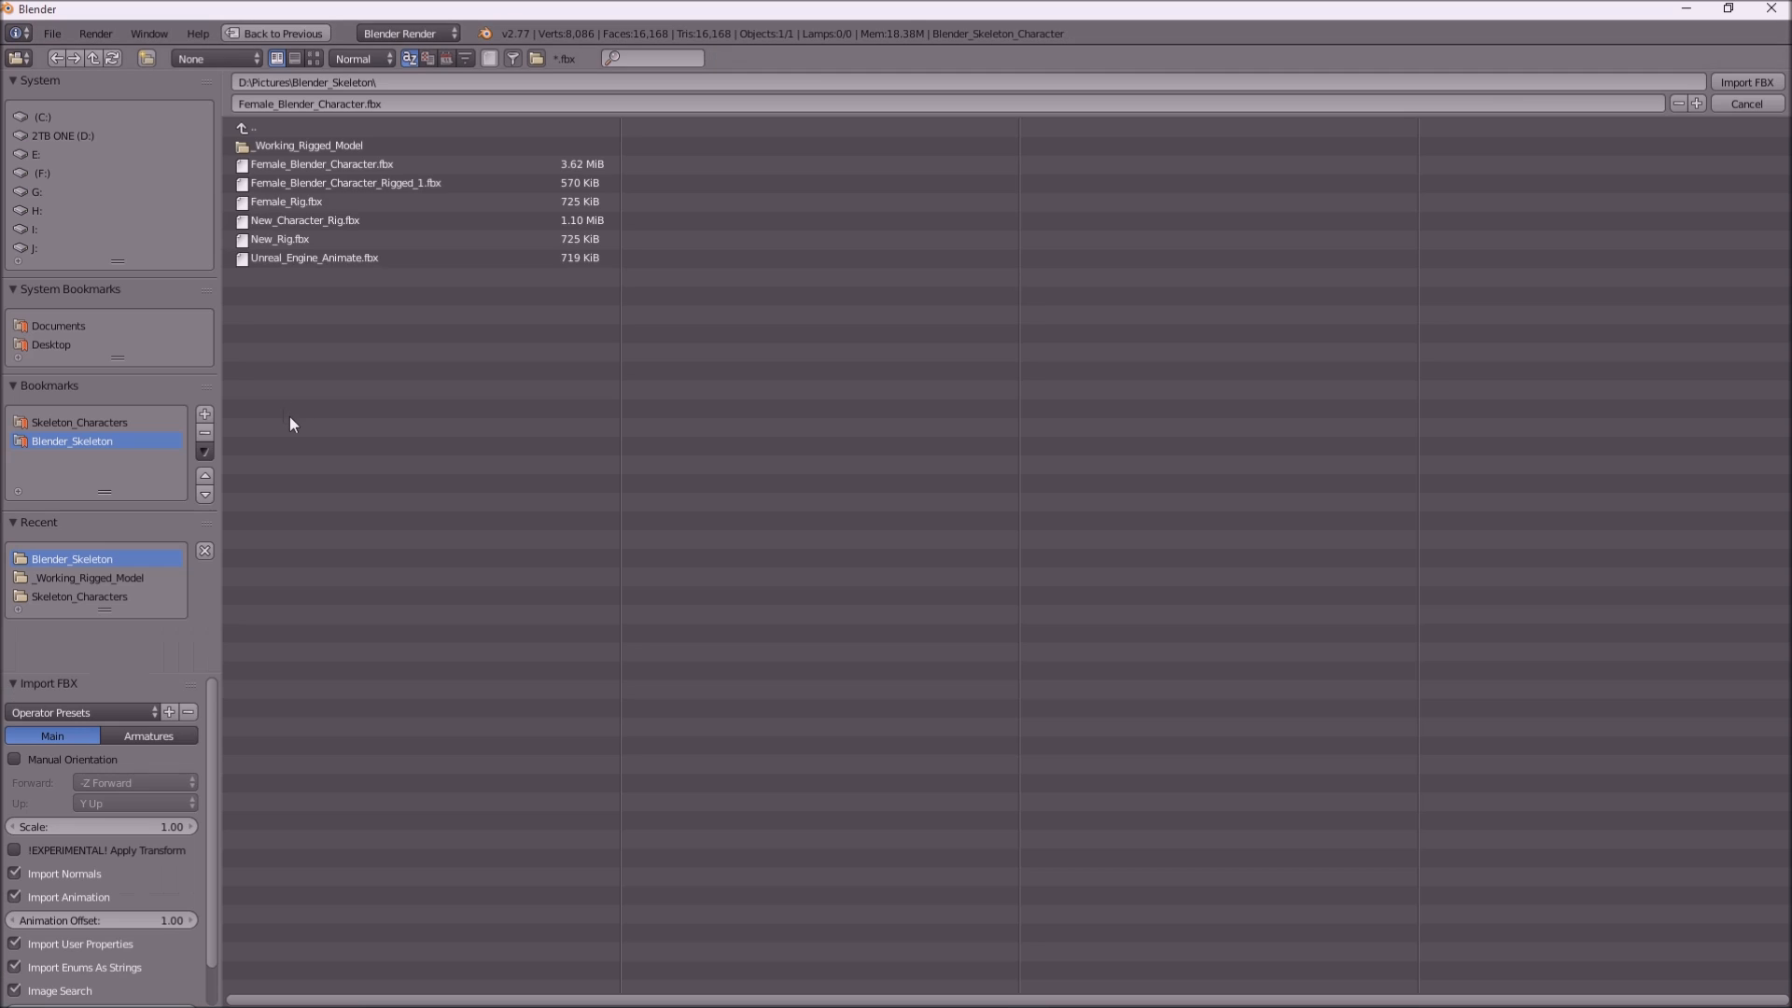
{"action": "left_click", "coordinate": [80, 425]}
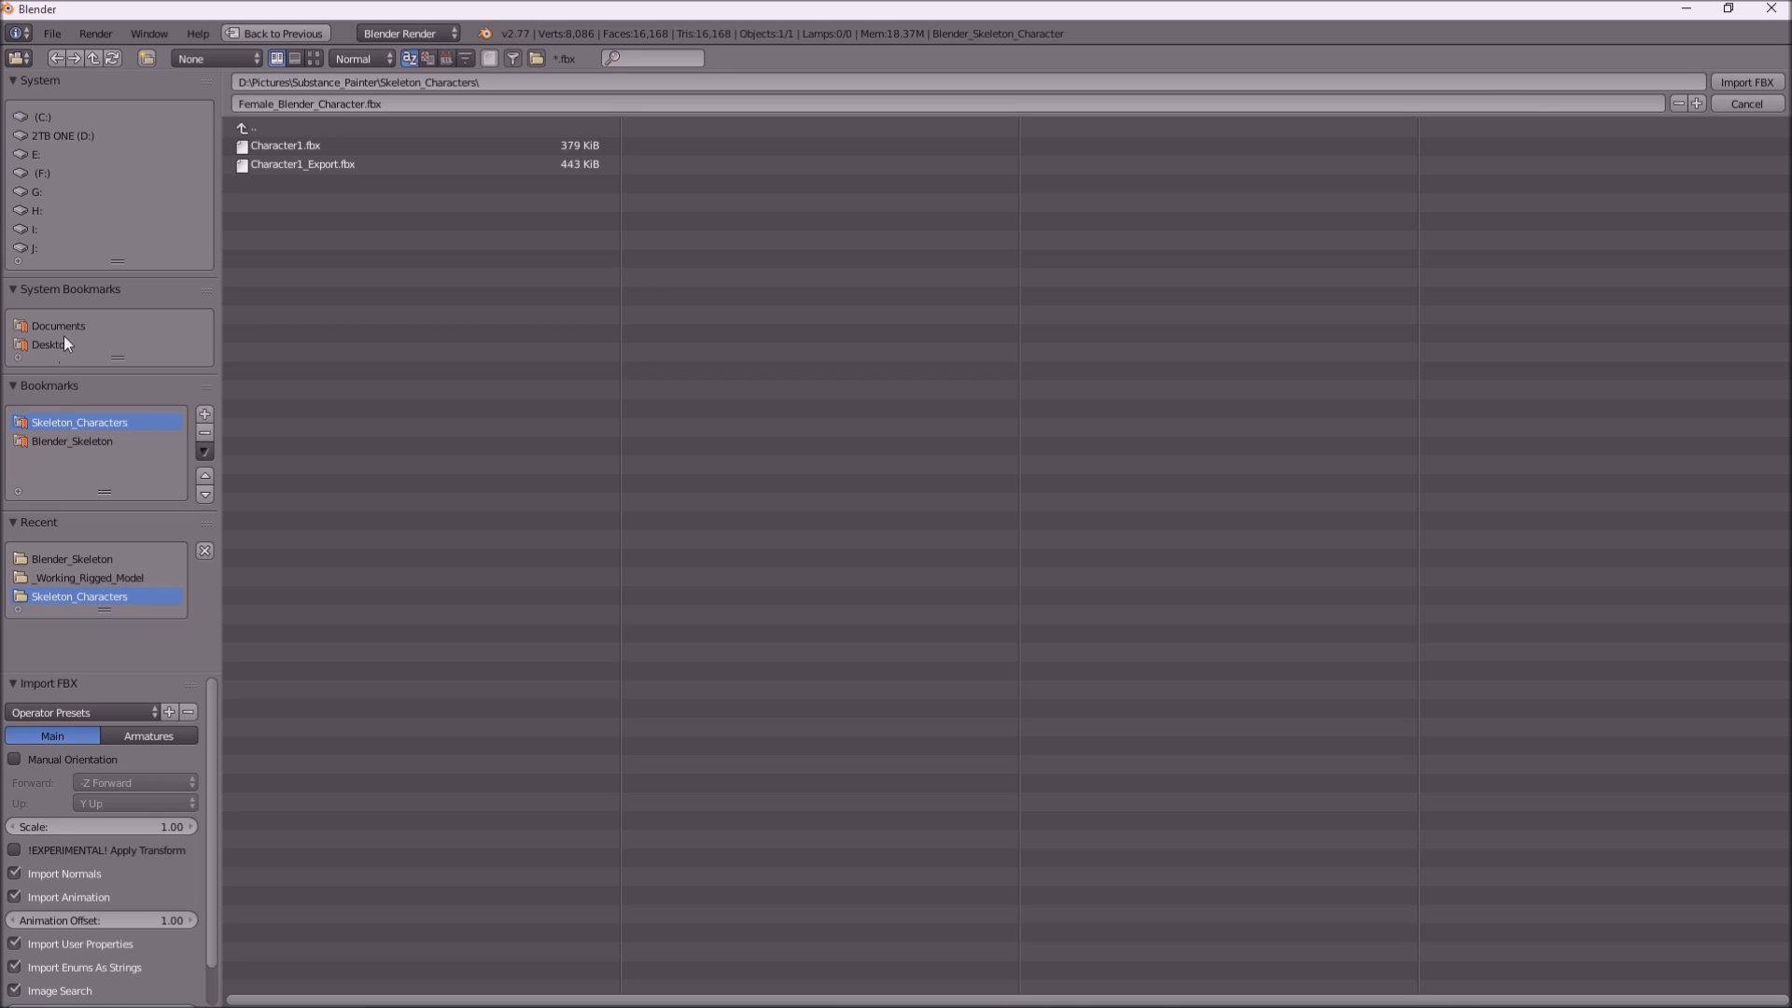
{"action": "left_click", "coordinate": [52, 135]}
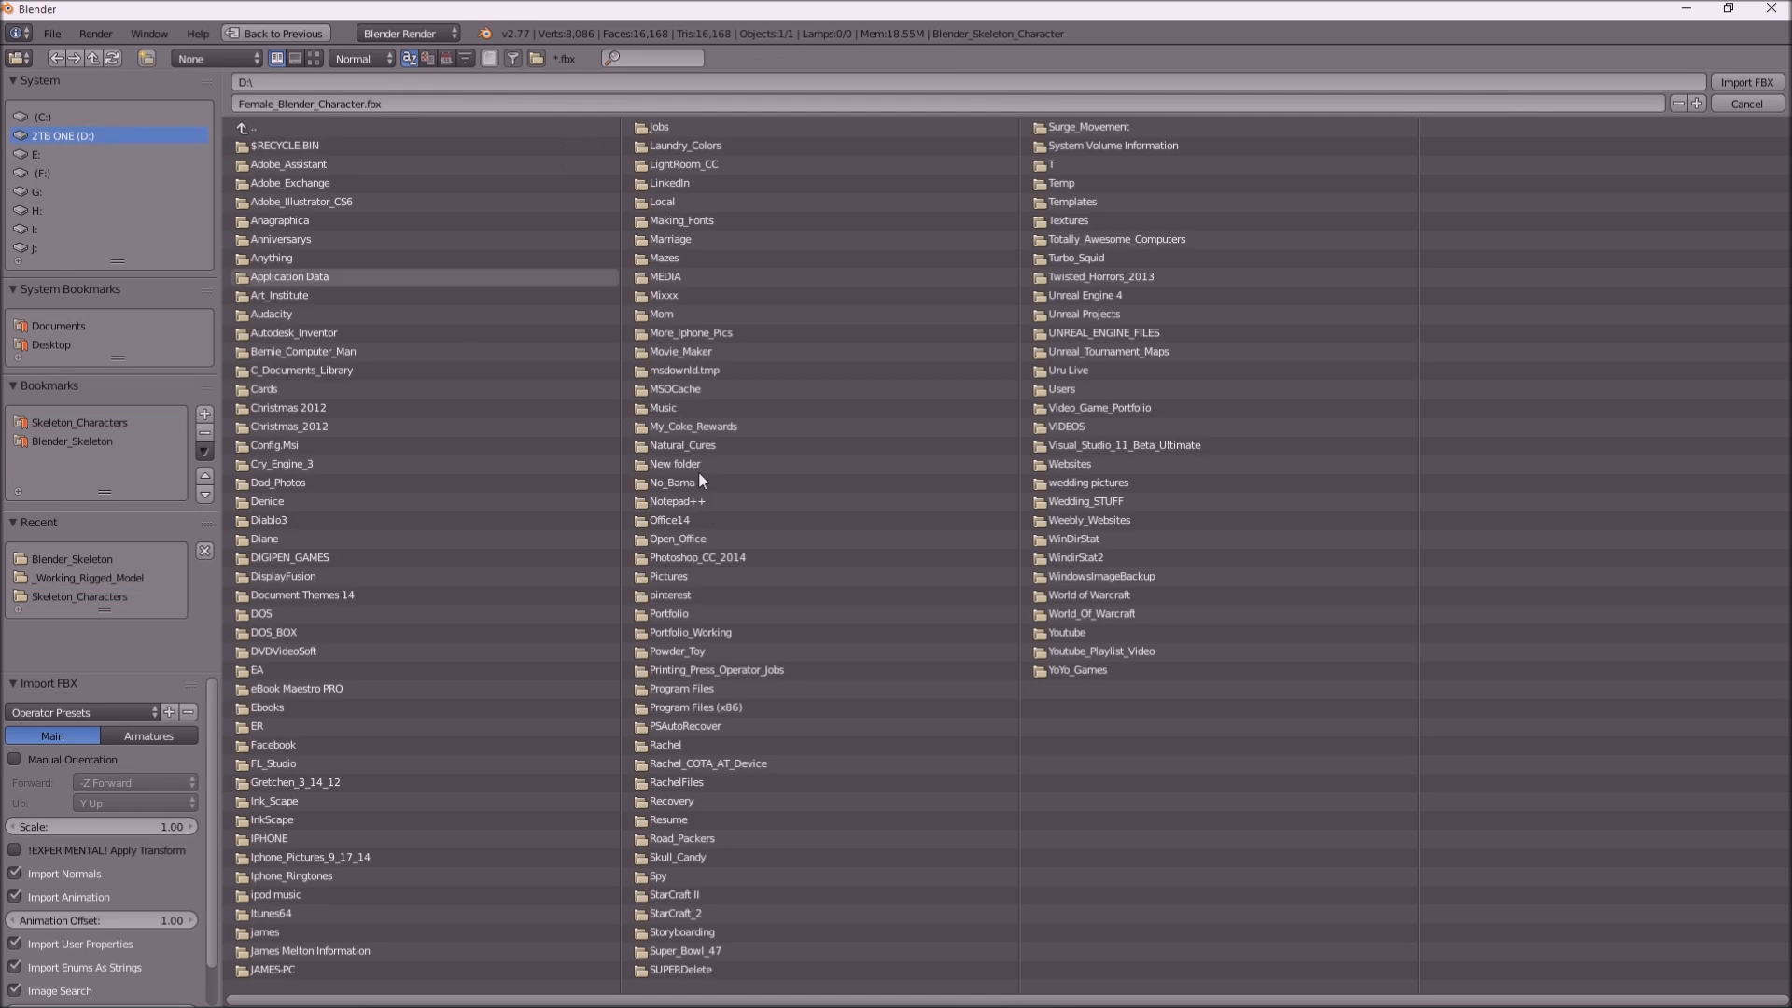
{"action": "left_click", "coordinate": [281, 488]}
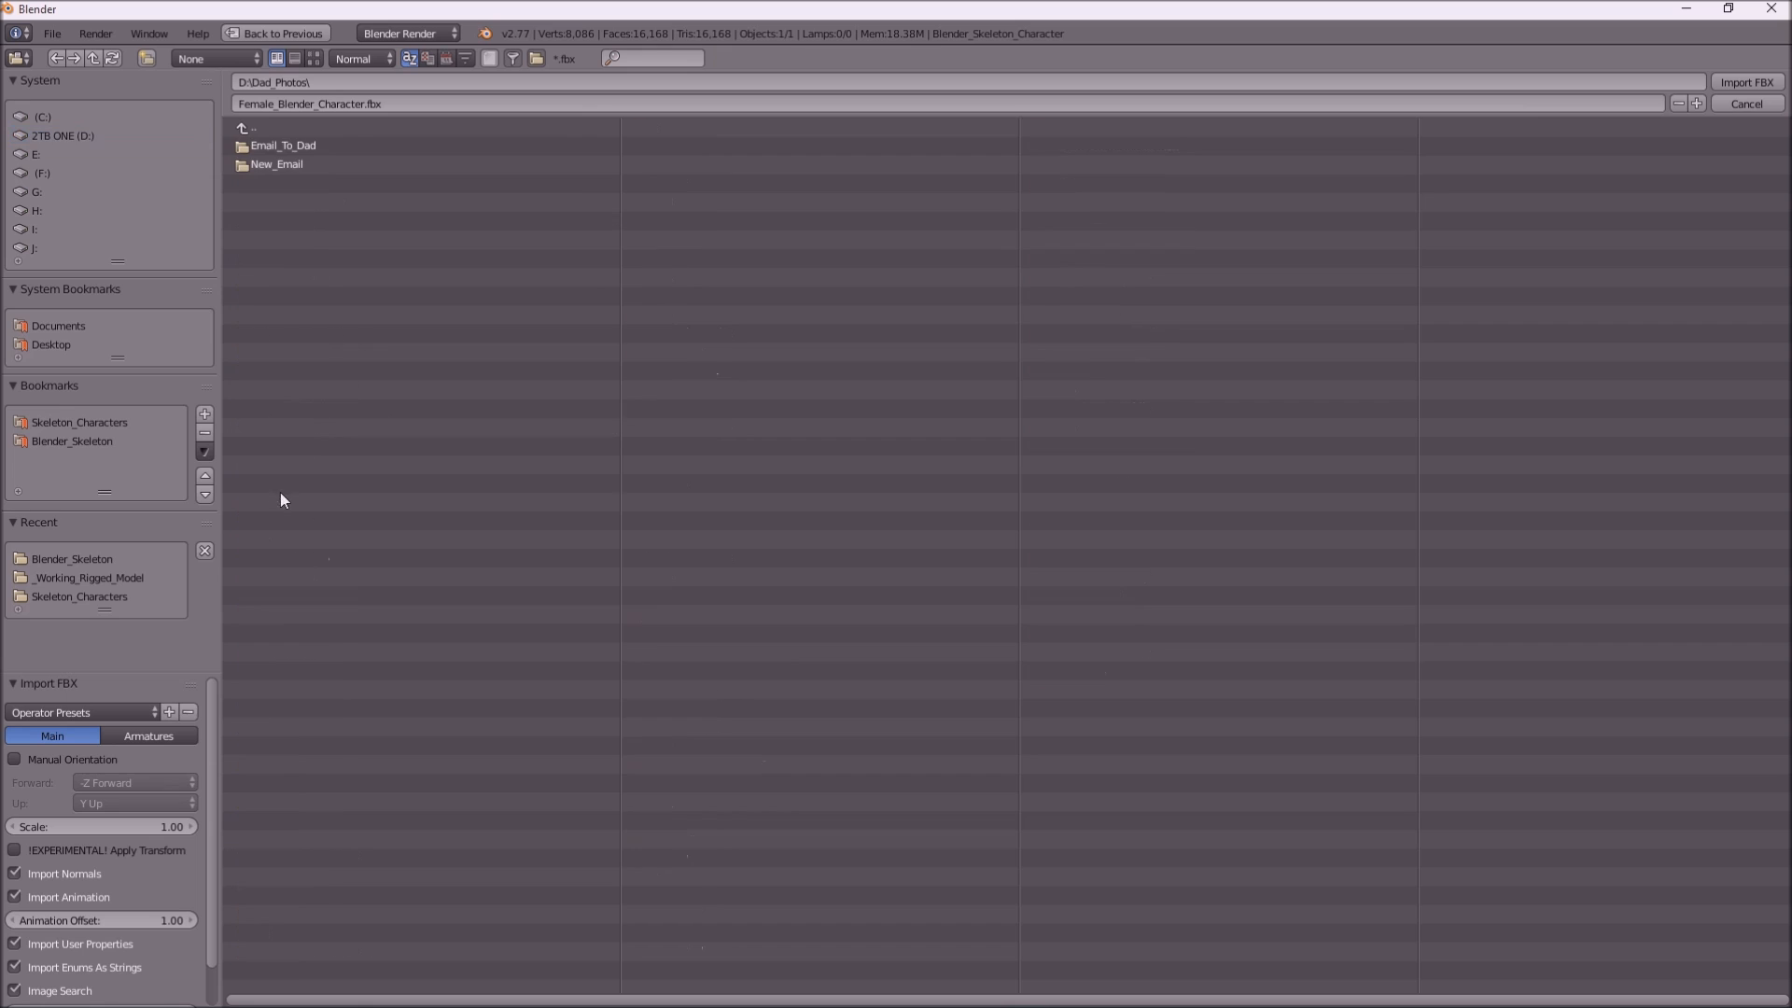
{"action": "left_click", "coordinate": [58, 135]}
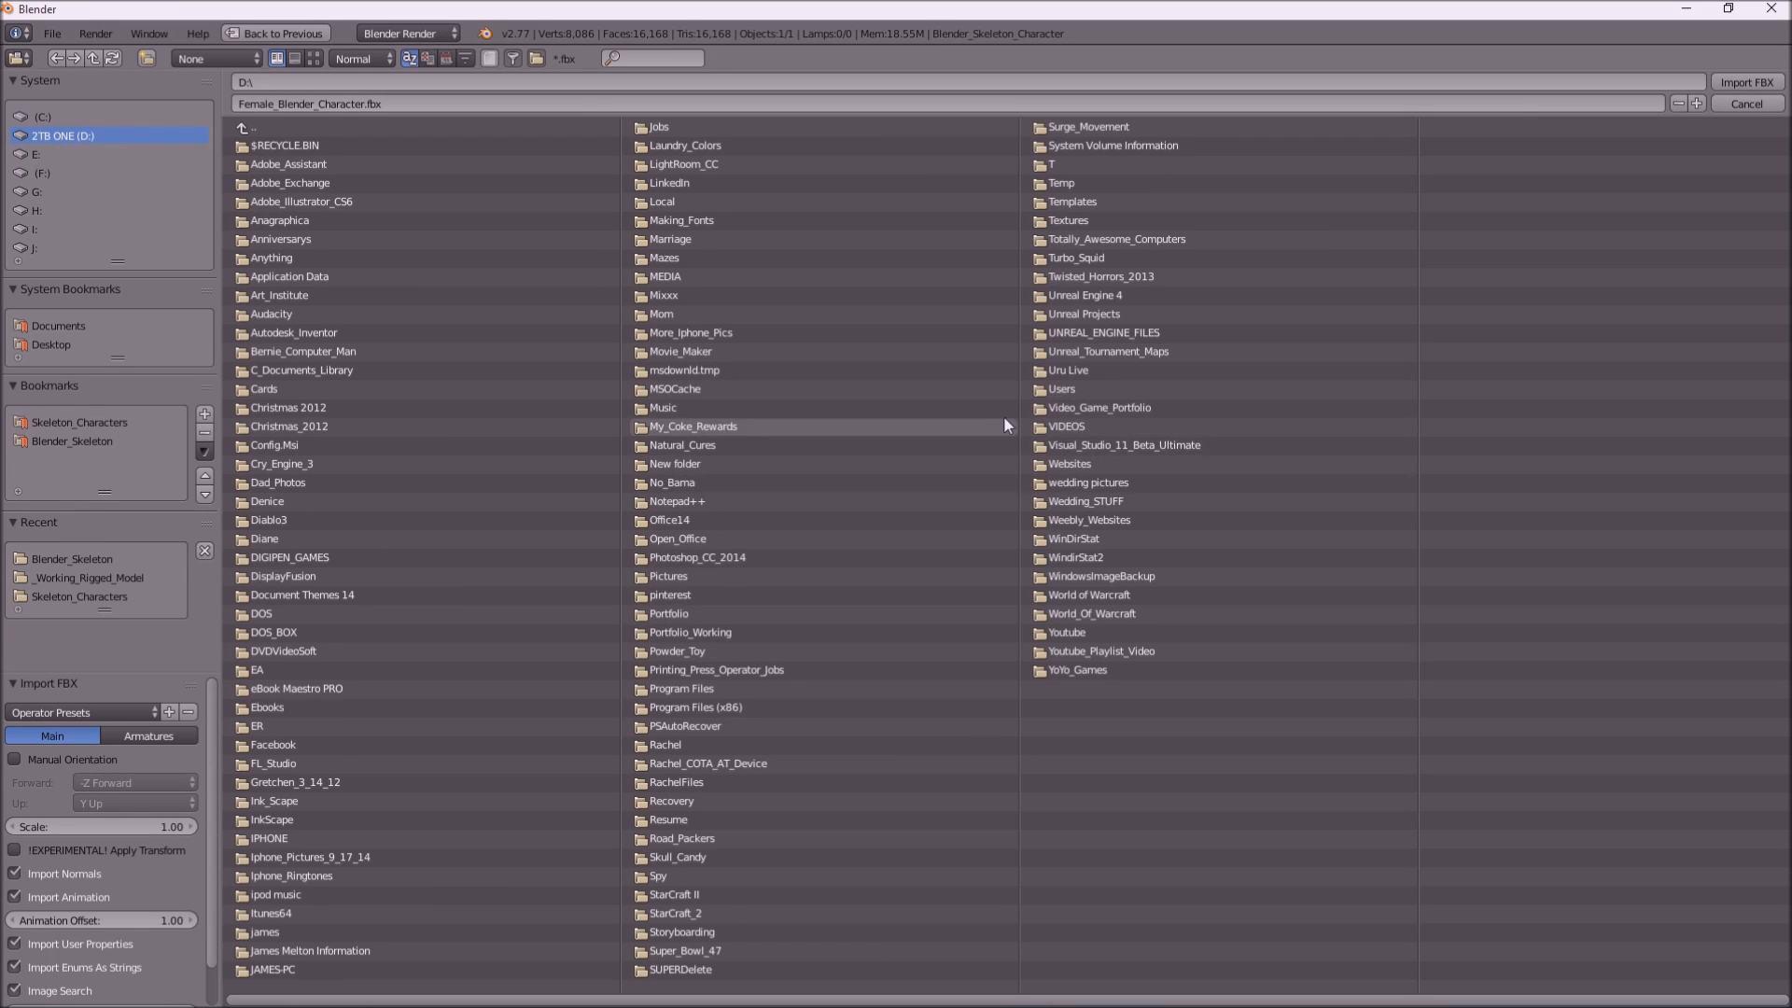
{"action": "left_click", "coordinate": [680, 575]}
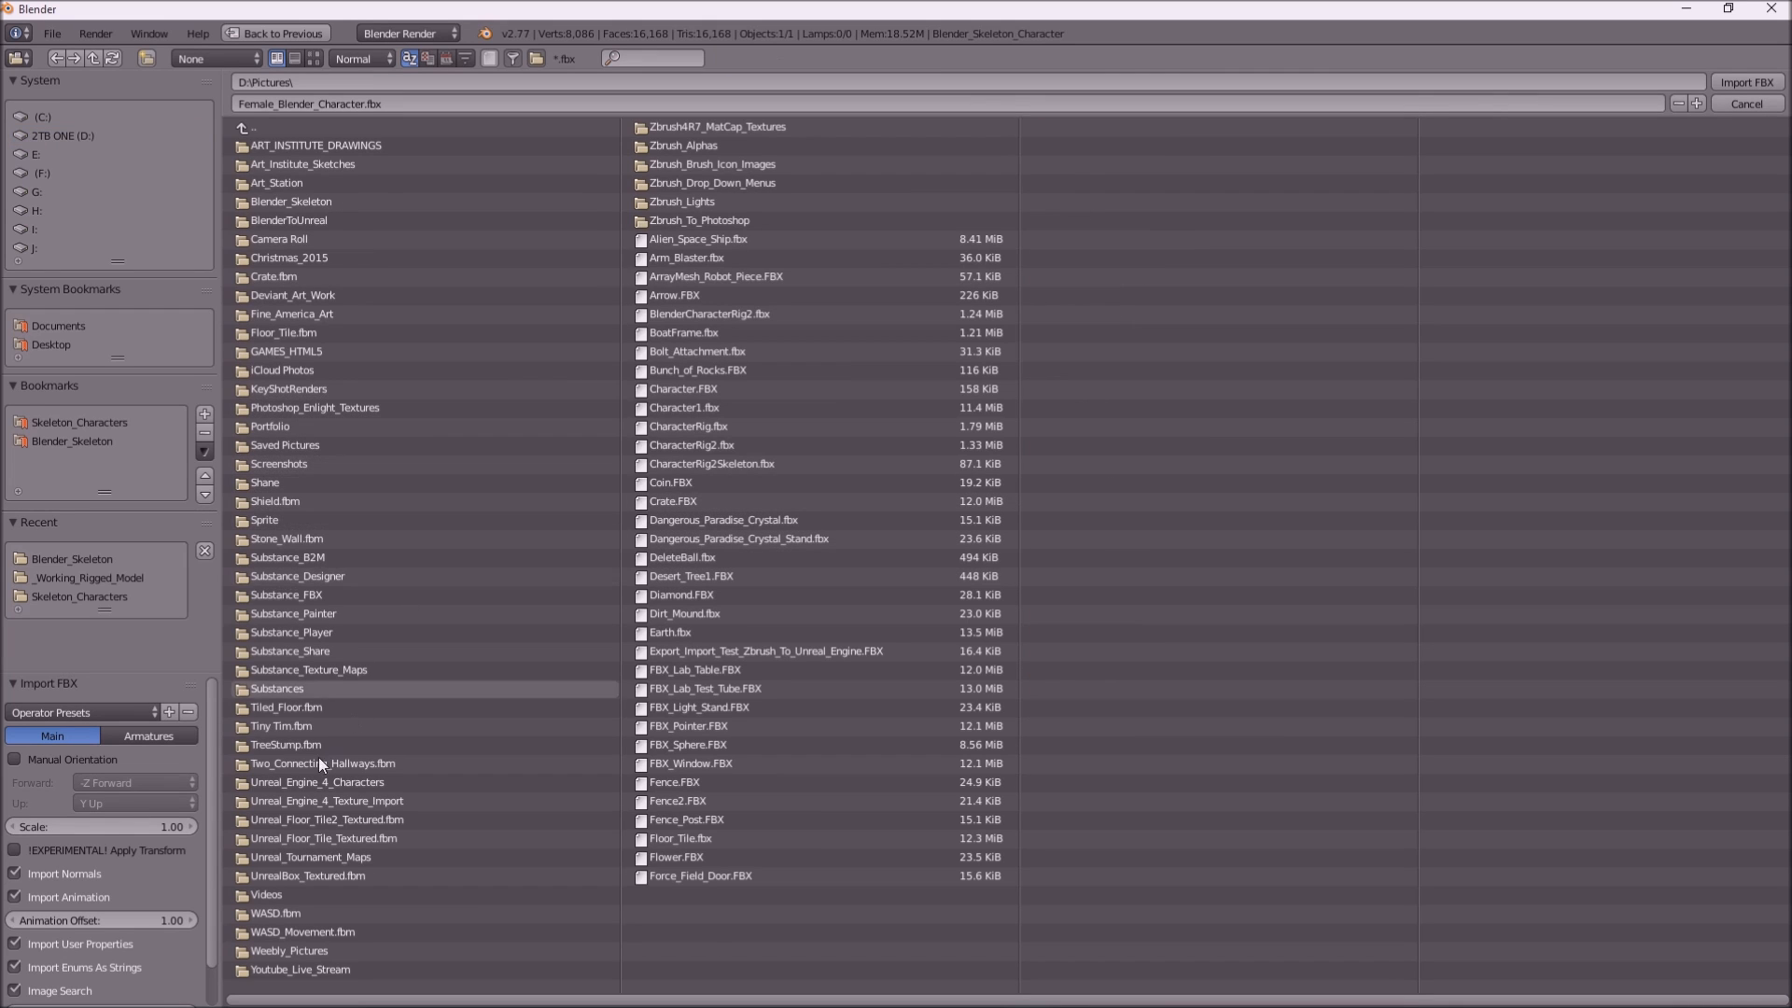
{"action": "left_click", "coordinate": [274, 615]}
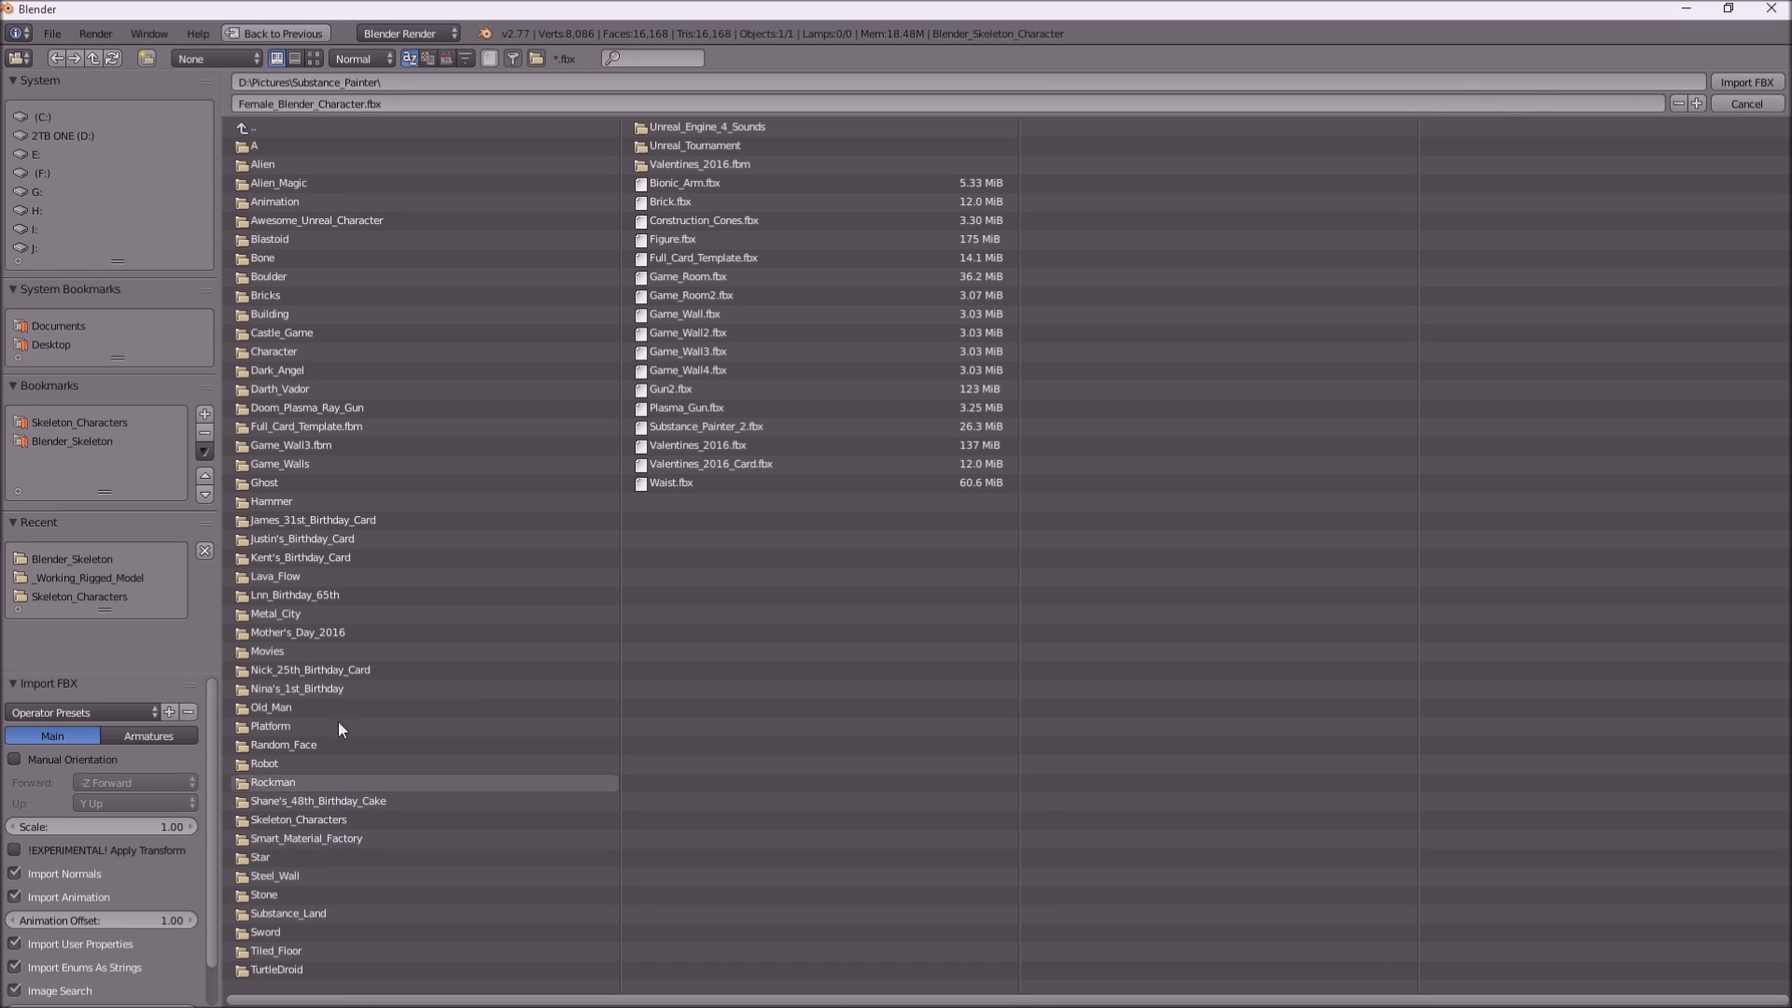
Move the Blender window aside and switch back to ZBrush
{"action": "left_click_drag", "start_coordinate": [504, 9], "coordinate": [937, 136]}
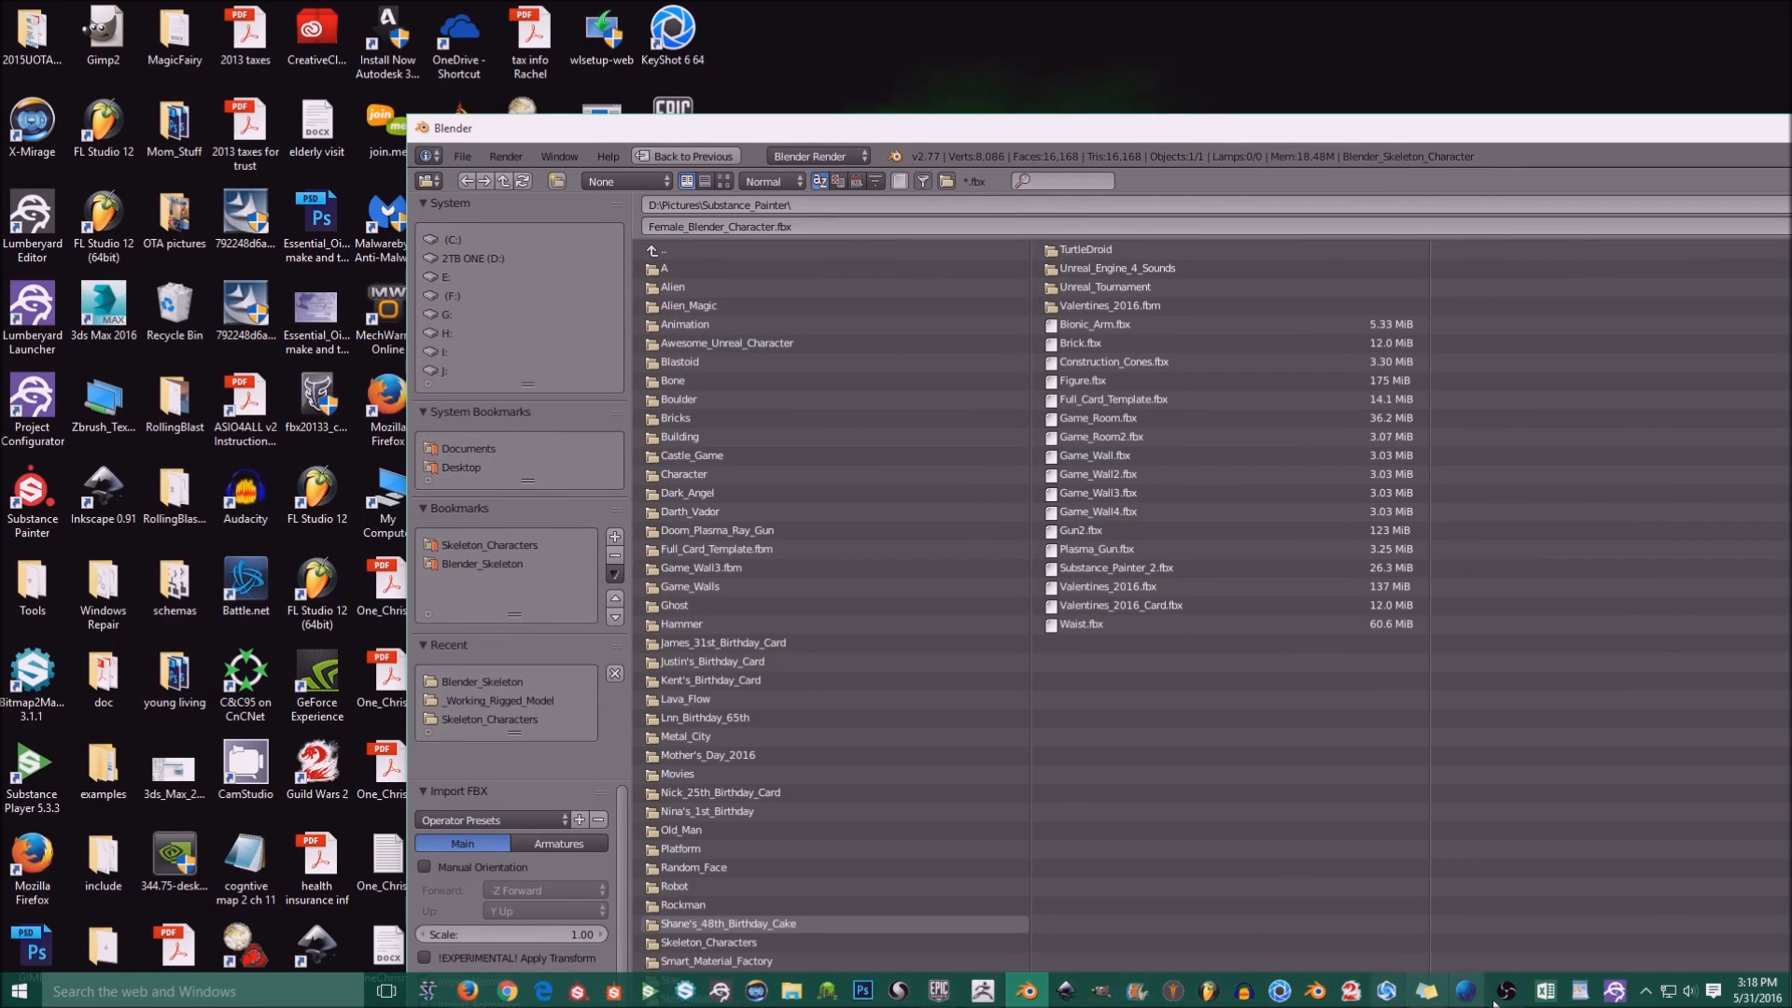
{"action": "left_click", "coordinate": [983, 991]}
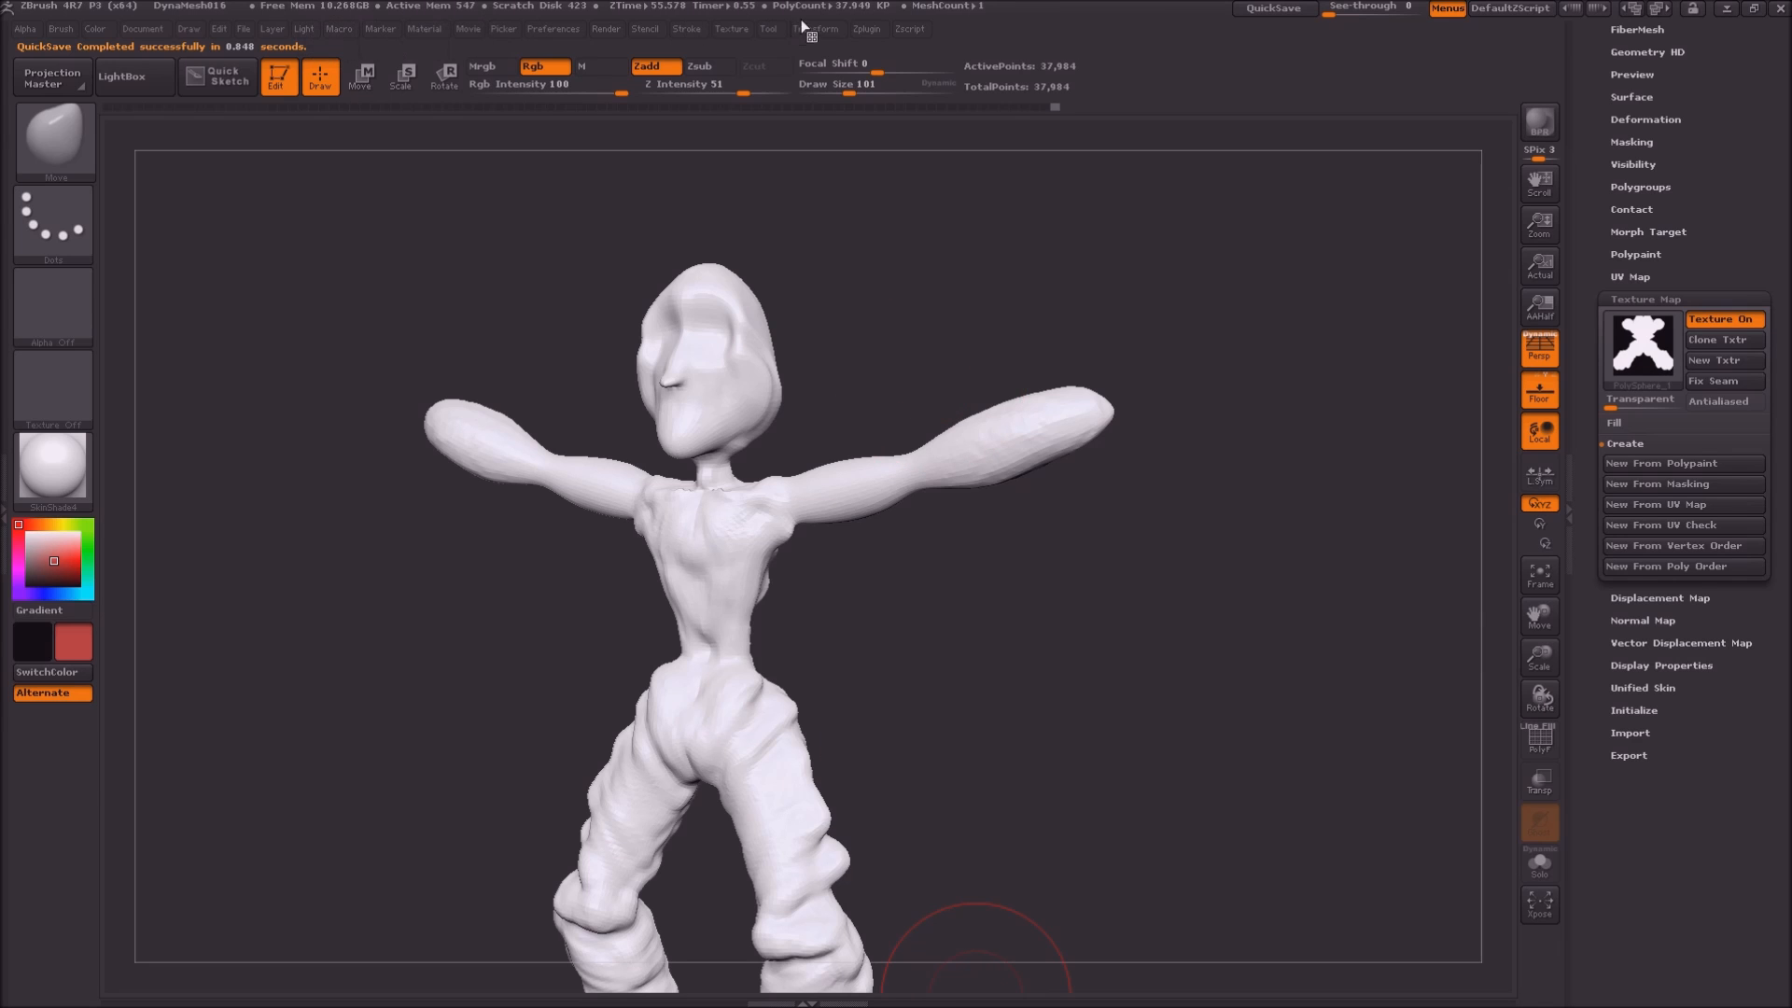
Try to export the mesh in OBJ format to the Awesome_Unreal_Character folder as PolySphere_1
{"action": "left_click", "coordinate": [768, 29]}
{"action": "left_click", "coordinate": [768, 29]}
{"action": "left_click", "coordinate": [891, 109]}
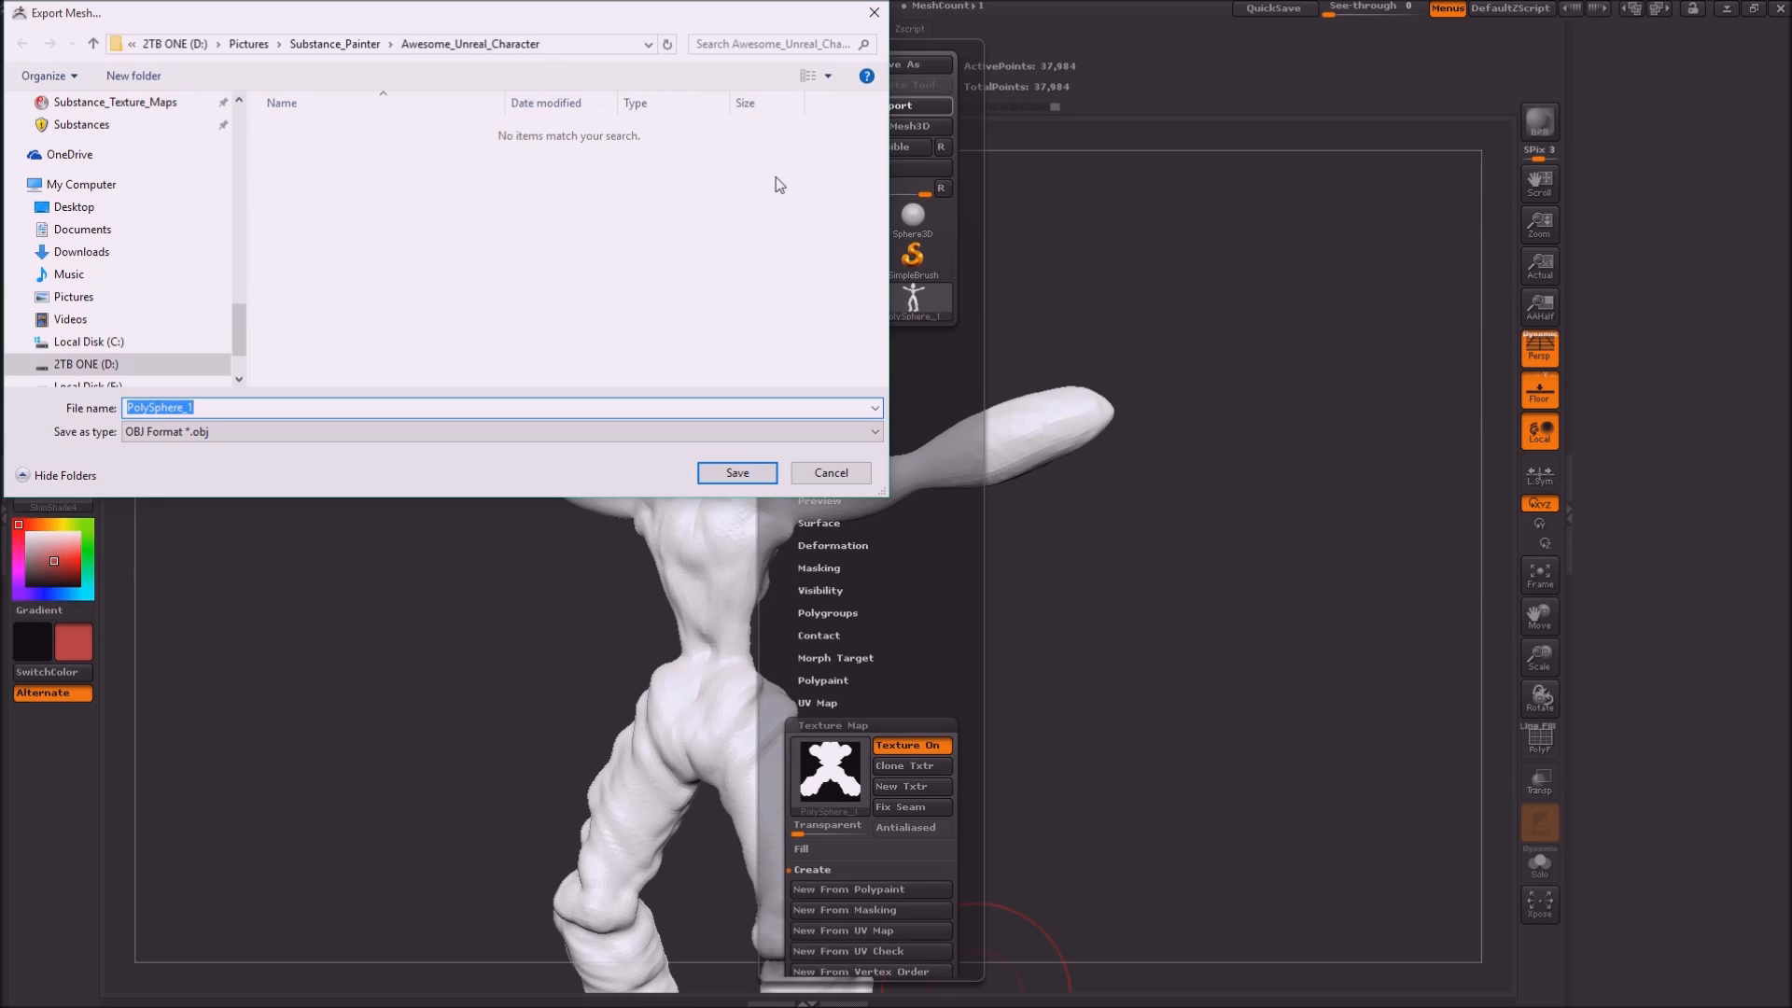
{"action": "key", "text": "Return"}
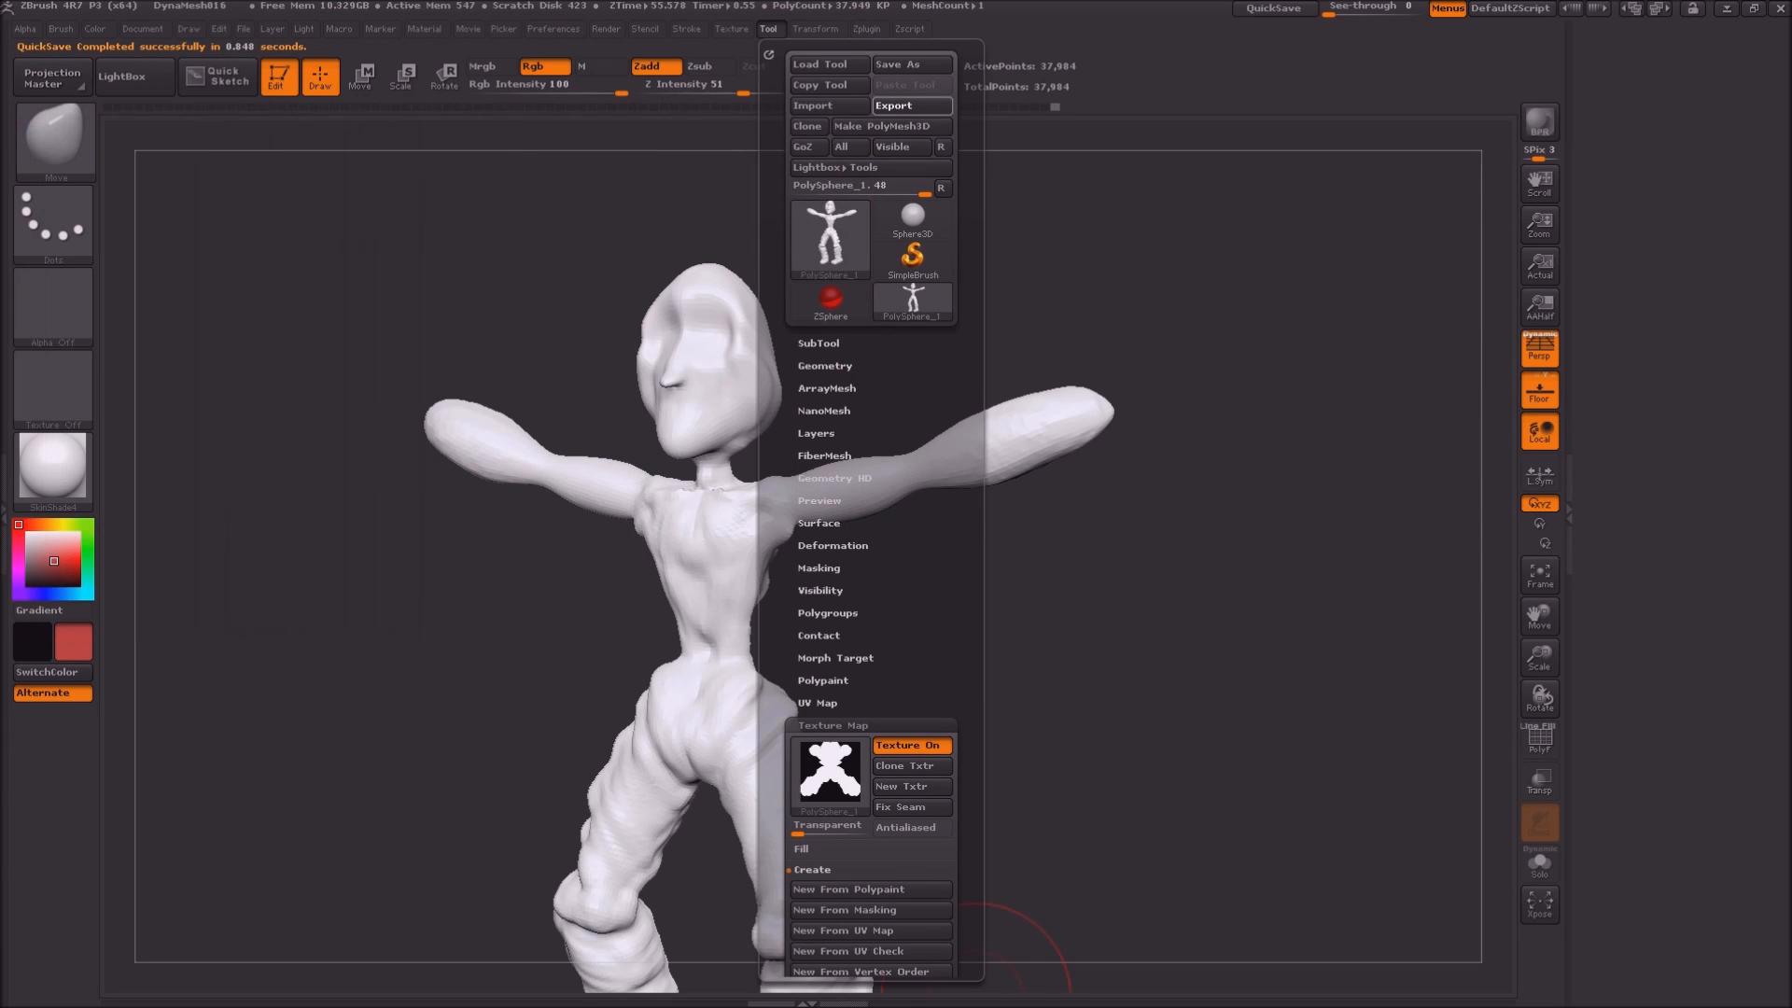
Switch to Blender, maximize its window and import Crazy_Man.fbx from the Awesome_Unreal_Character folder
{"action": "key", "text": "alt+Tab"}
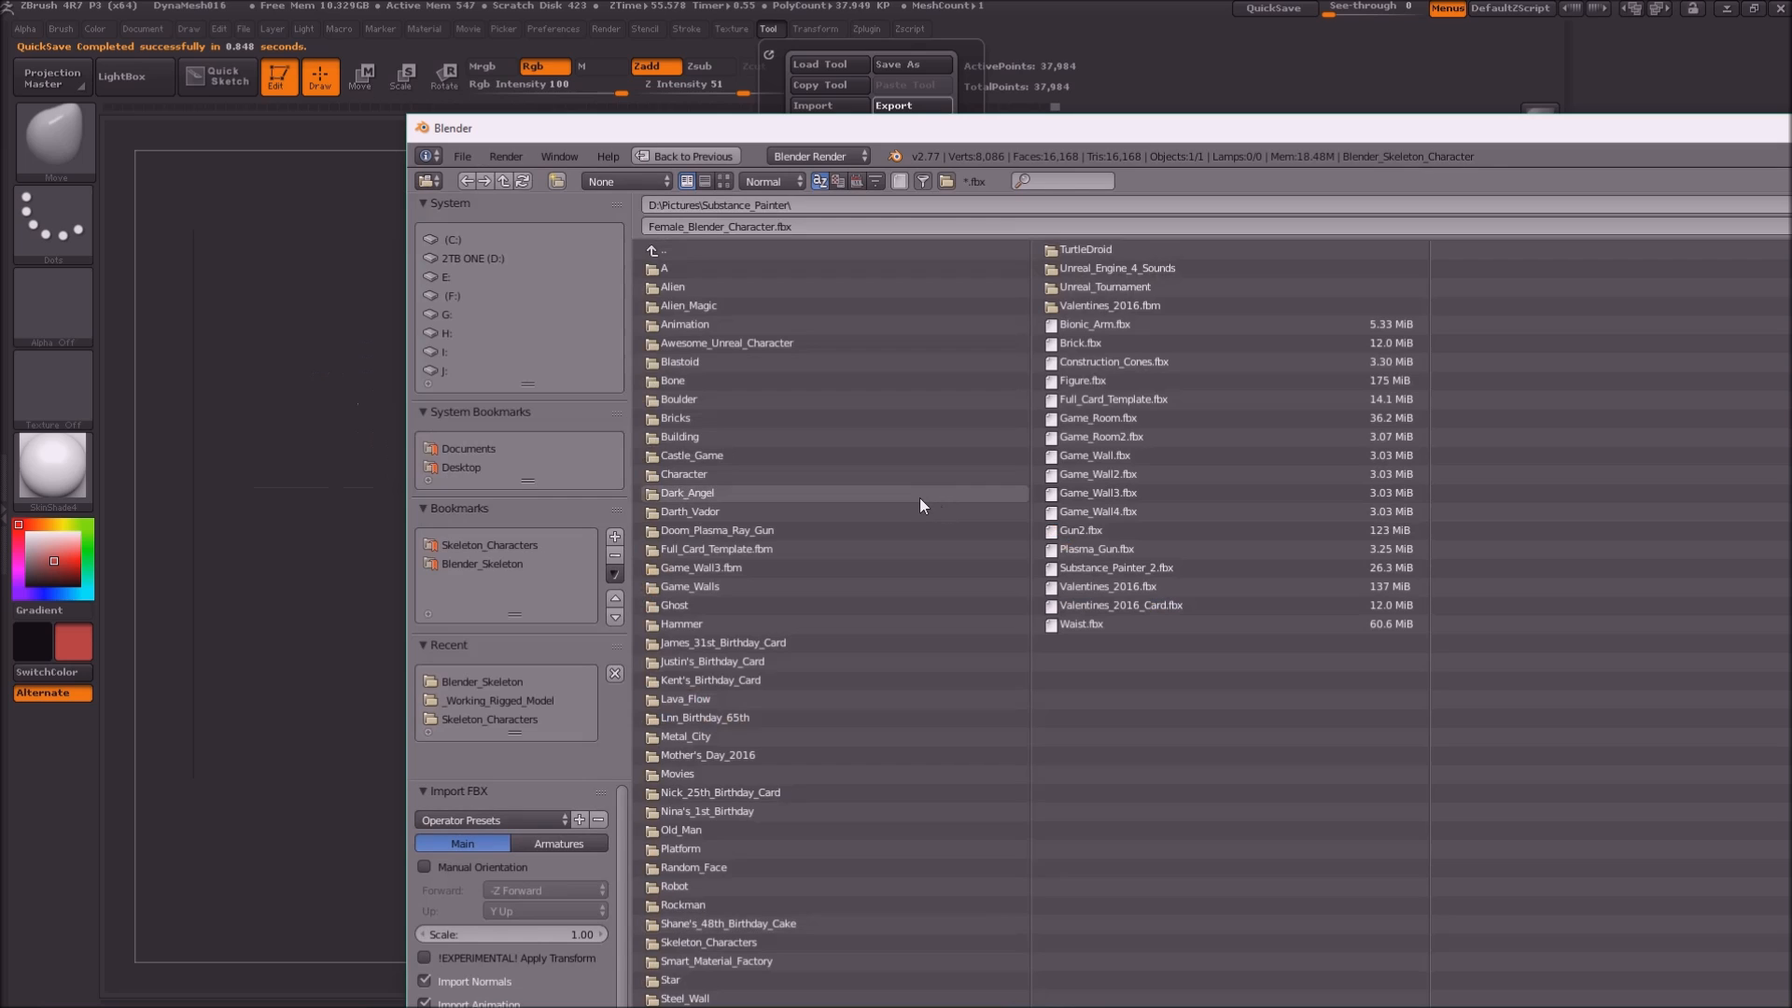
{"action": "left_click", "coordinate": [734, 343]}
{"action": "left_click", "coordinate": [700, 275]}
{"action": "left_click_drag", "start_coordinate": [1000, 133], "coordinate": [600, 3]}
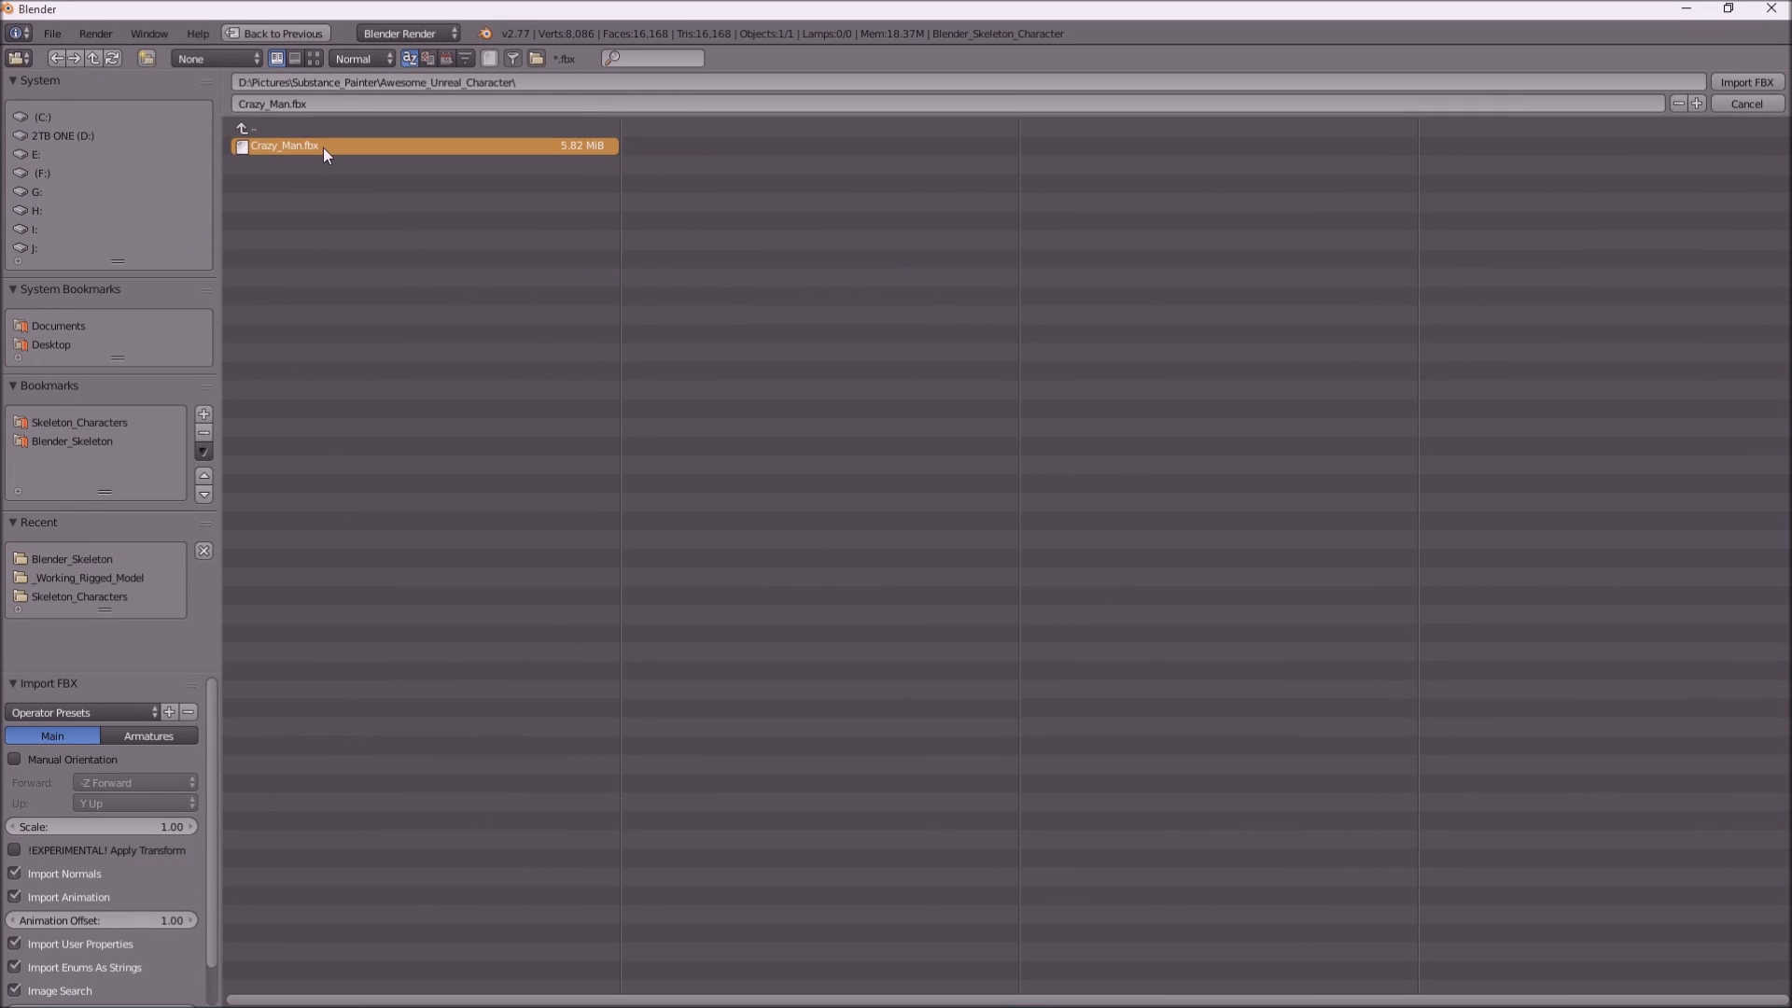
{"action": "left_click", "coordinate": [1747, 82]}
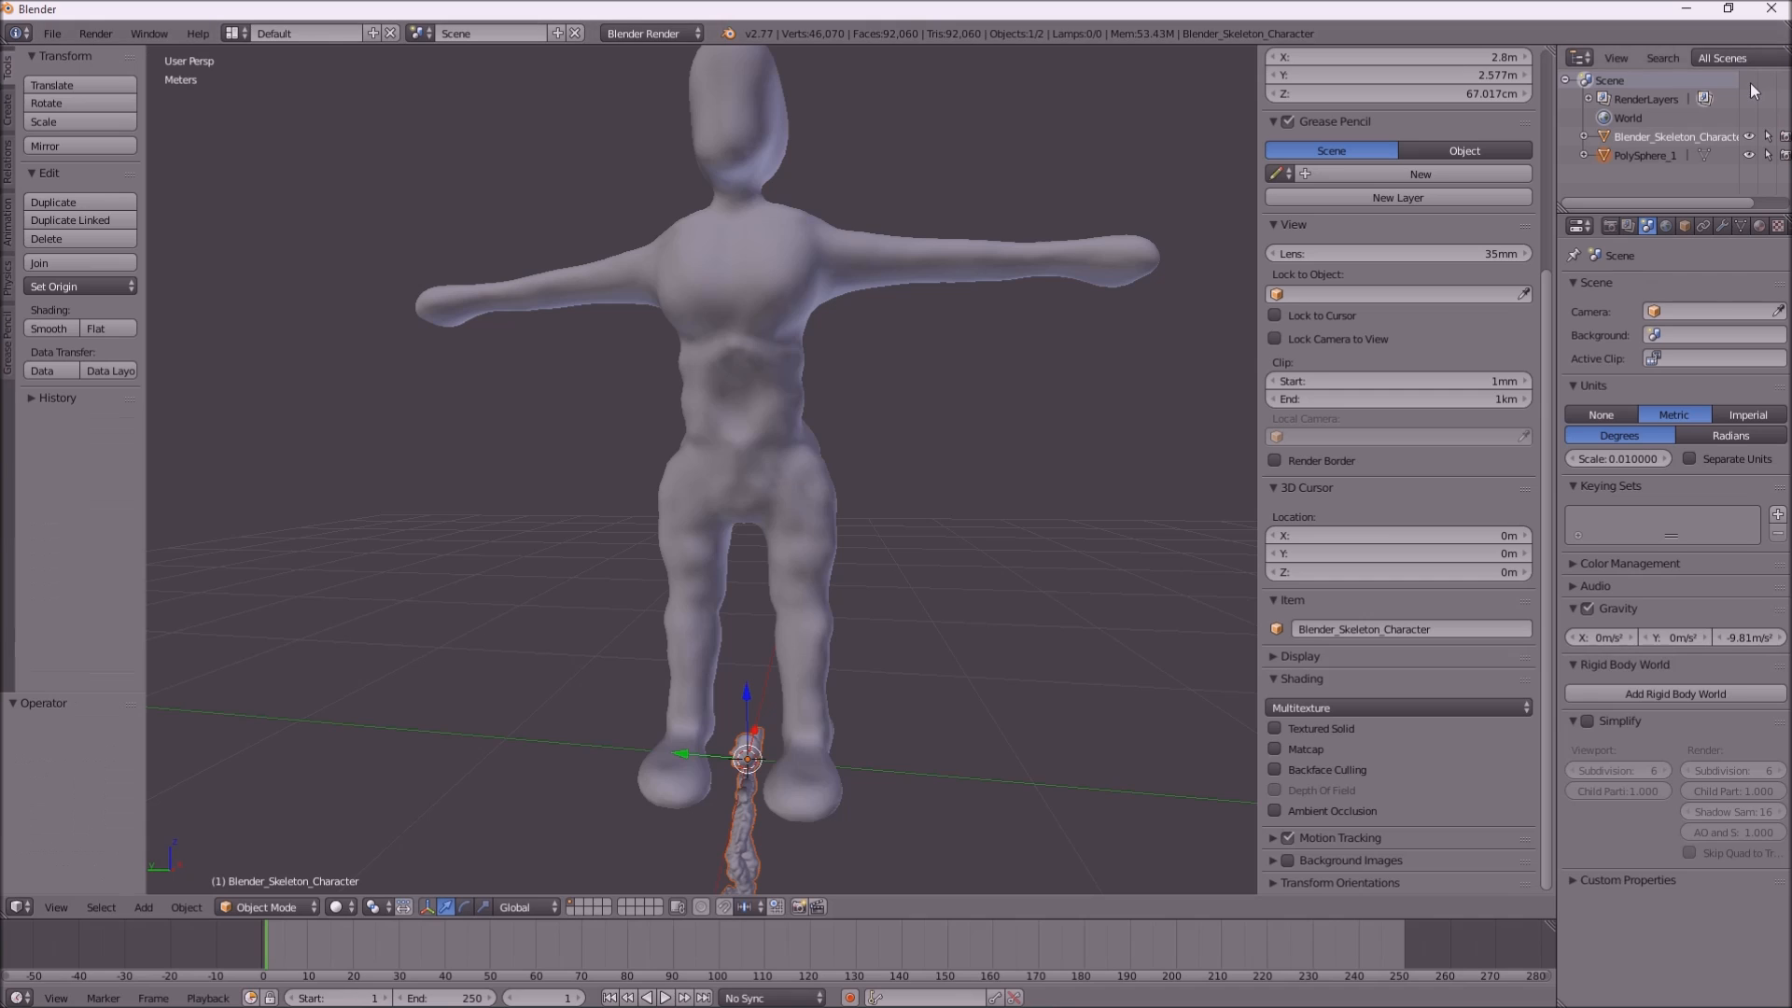
Delete the old Blender_Skeleton_Character mesh from the scene
{"action": "right_click", "coordinate": [730, 334]}
{"action": "key", "text": "x"}
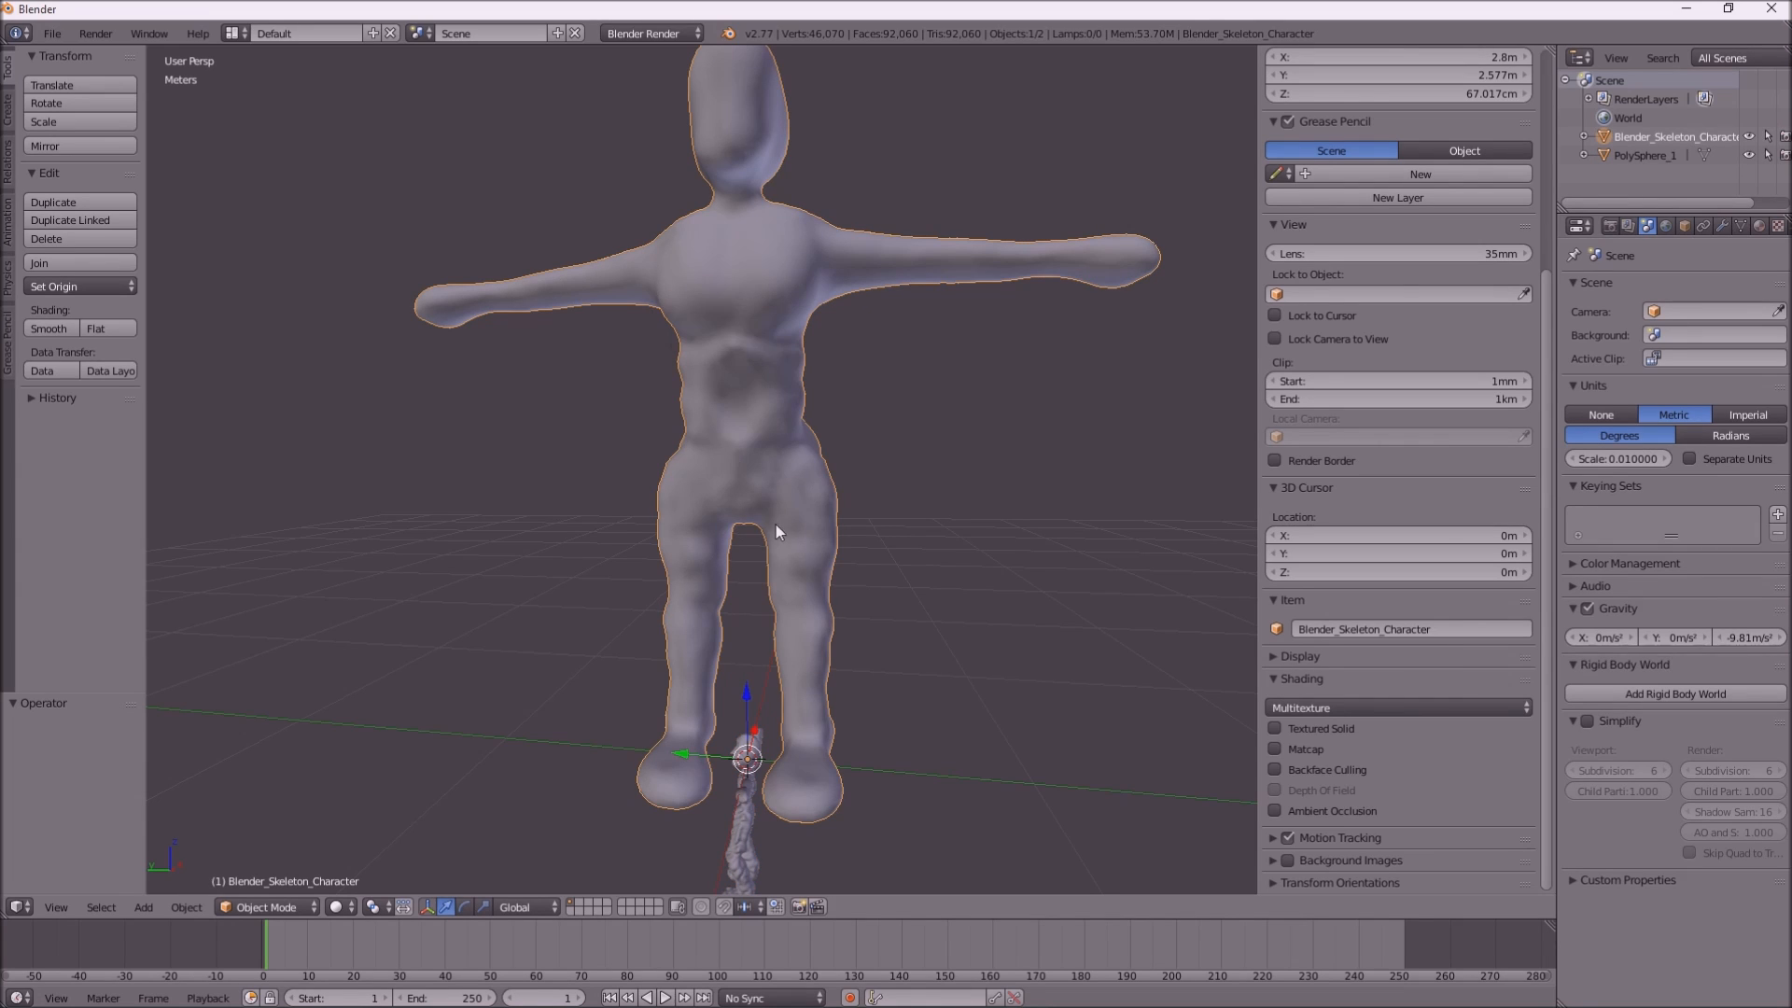
{"action": "key", "text": "x"}
{"action": "left_click", "coordinate": [737, 385]}
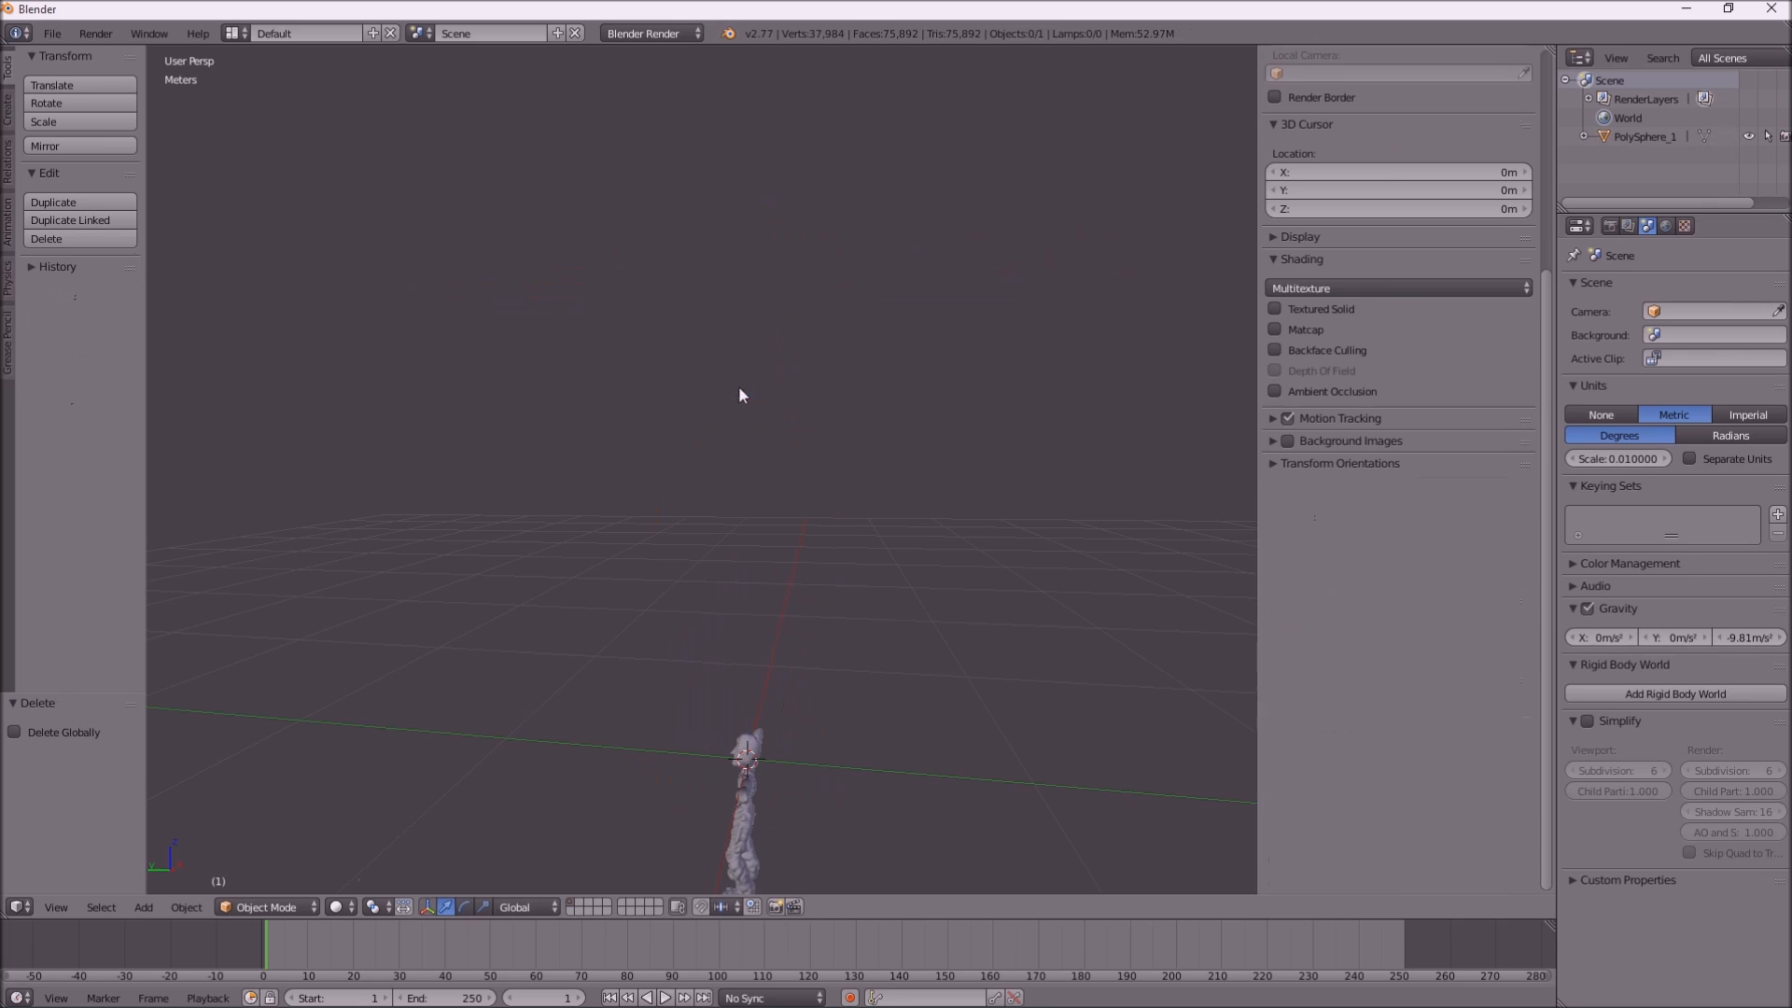
Raise the small imported PolySphere_1 figure about 52 cm along Z so its feet reach the grid
{"action": "right_click", "coordinate": [744, 778]}
{"action": "left_click_drag", "start_coordinate": [742, 700], "coordinate": [752, 558]}
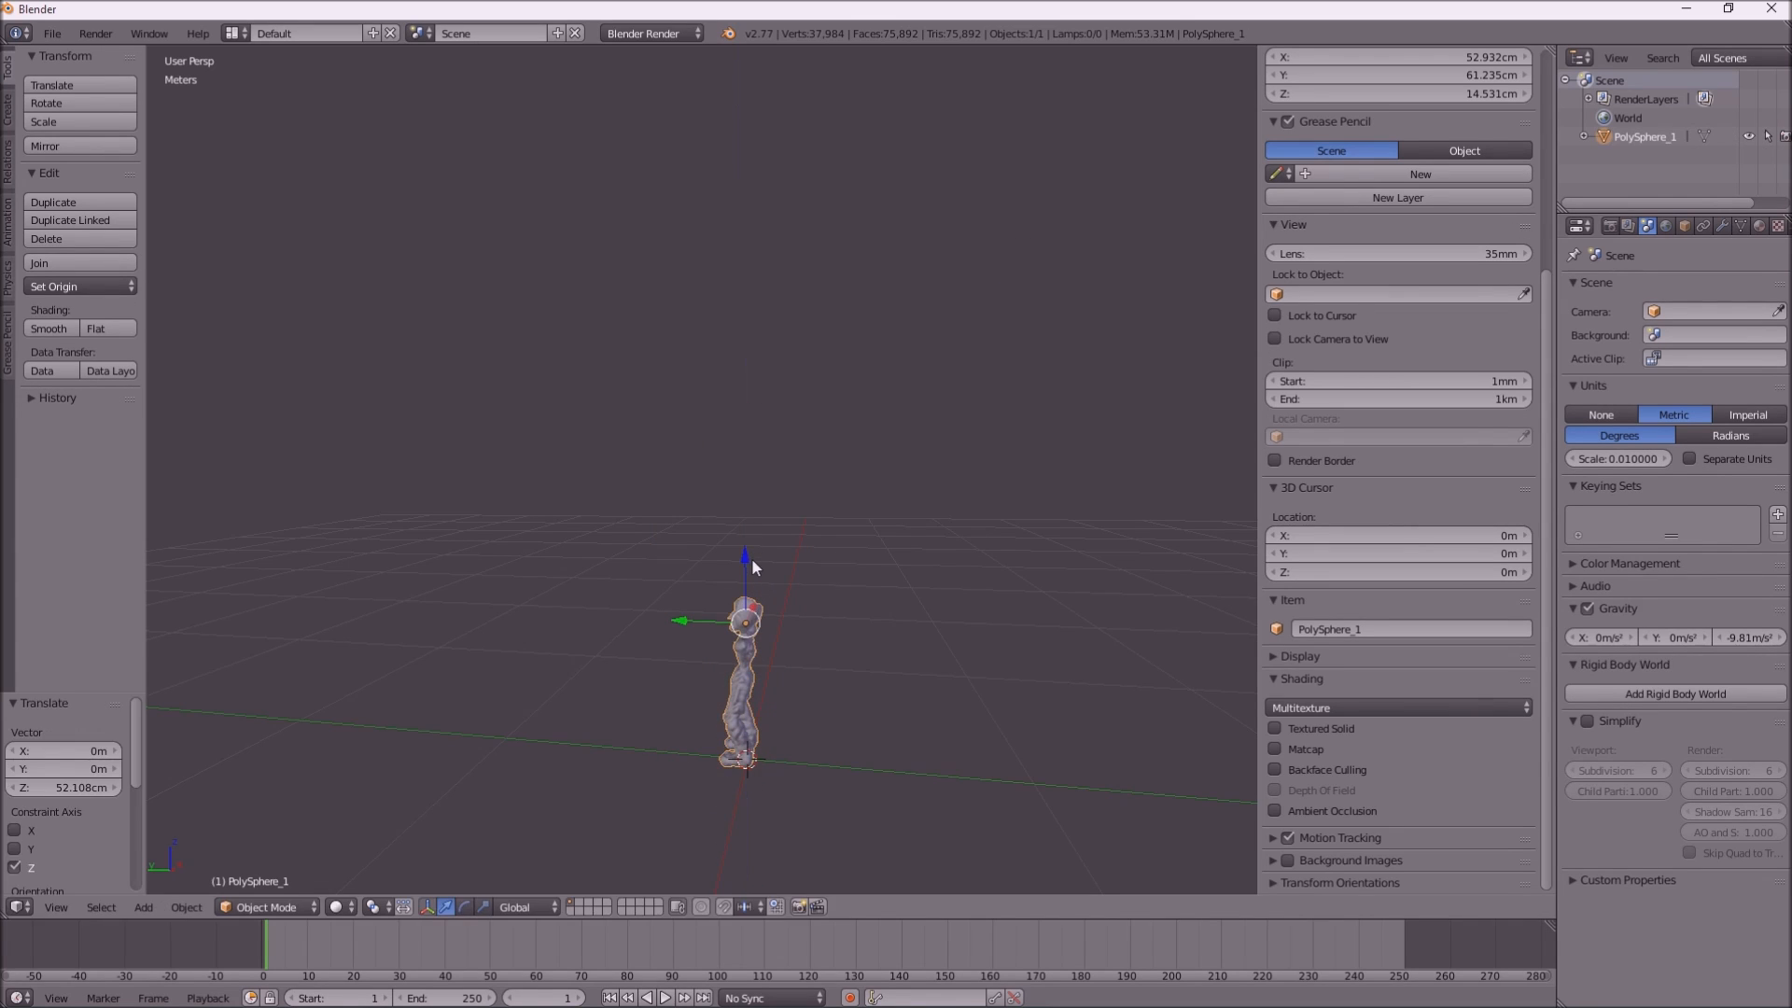
{"action": "key", "text": "g"}
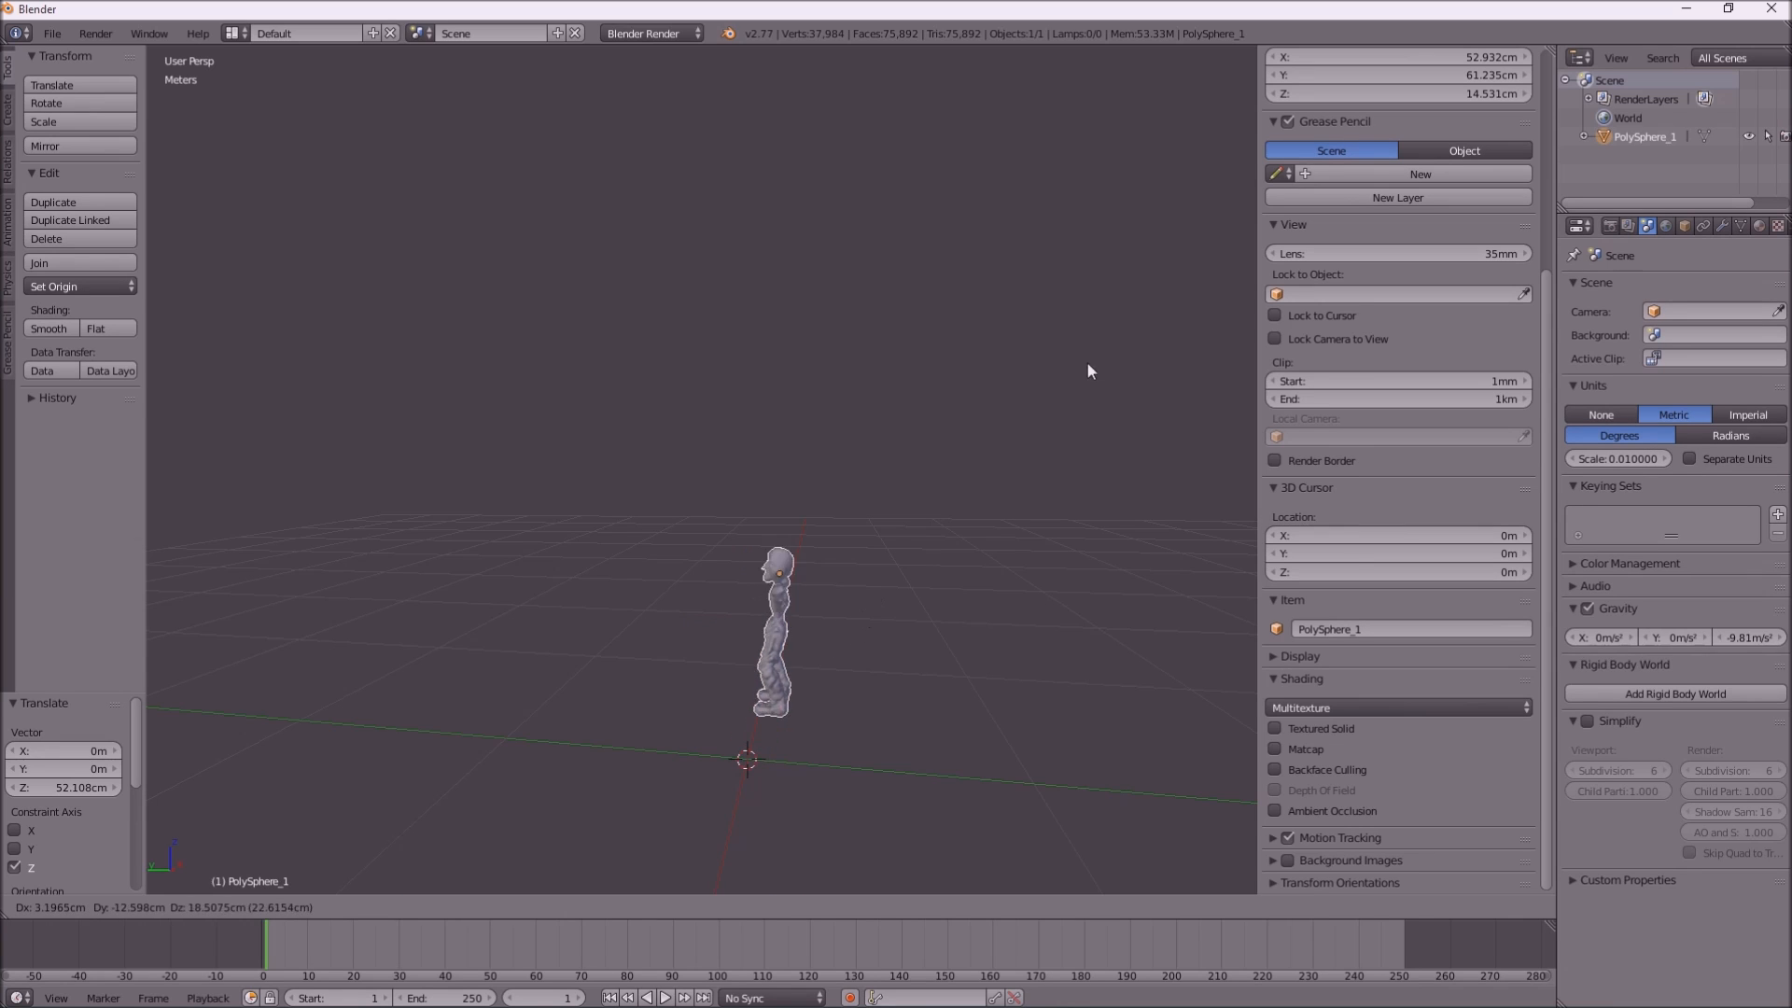
{"action": "right_click", "coordinate": [1086, 300]}
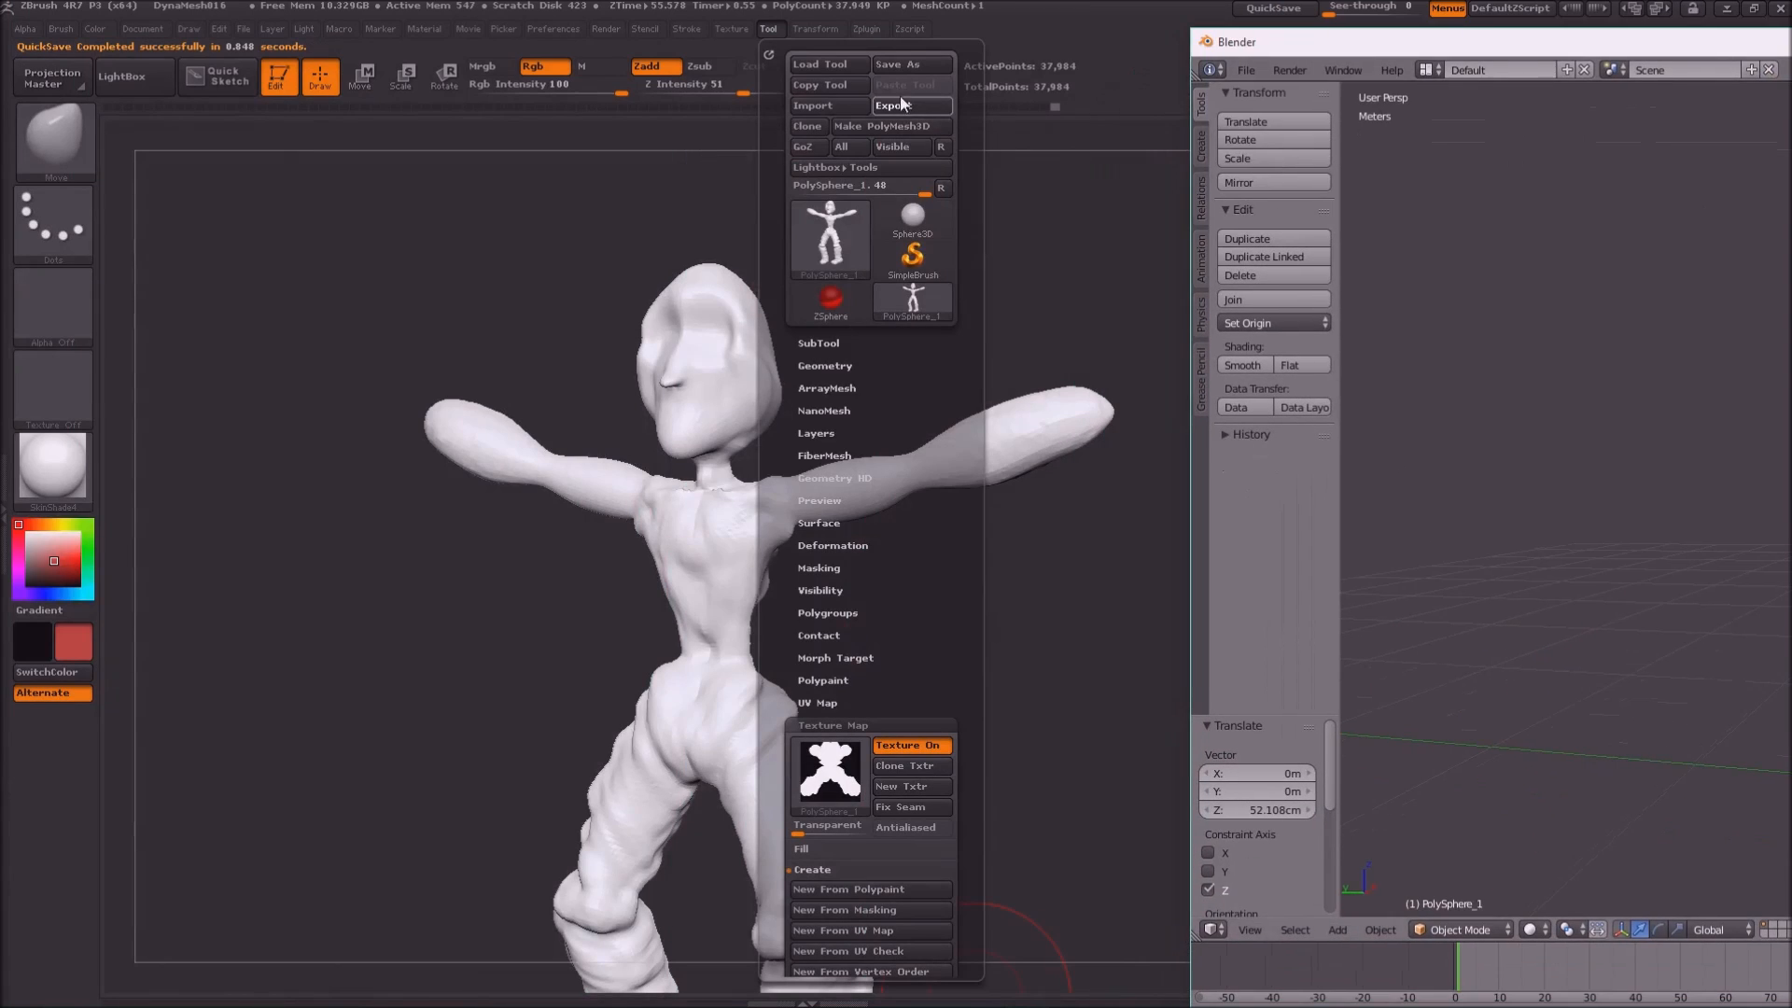
Switch back to ZBrush and enlarge the character with the Size deformation, repeating it on the active tool five times
{"action": "left_click", "coordinate": [901, 98]}
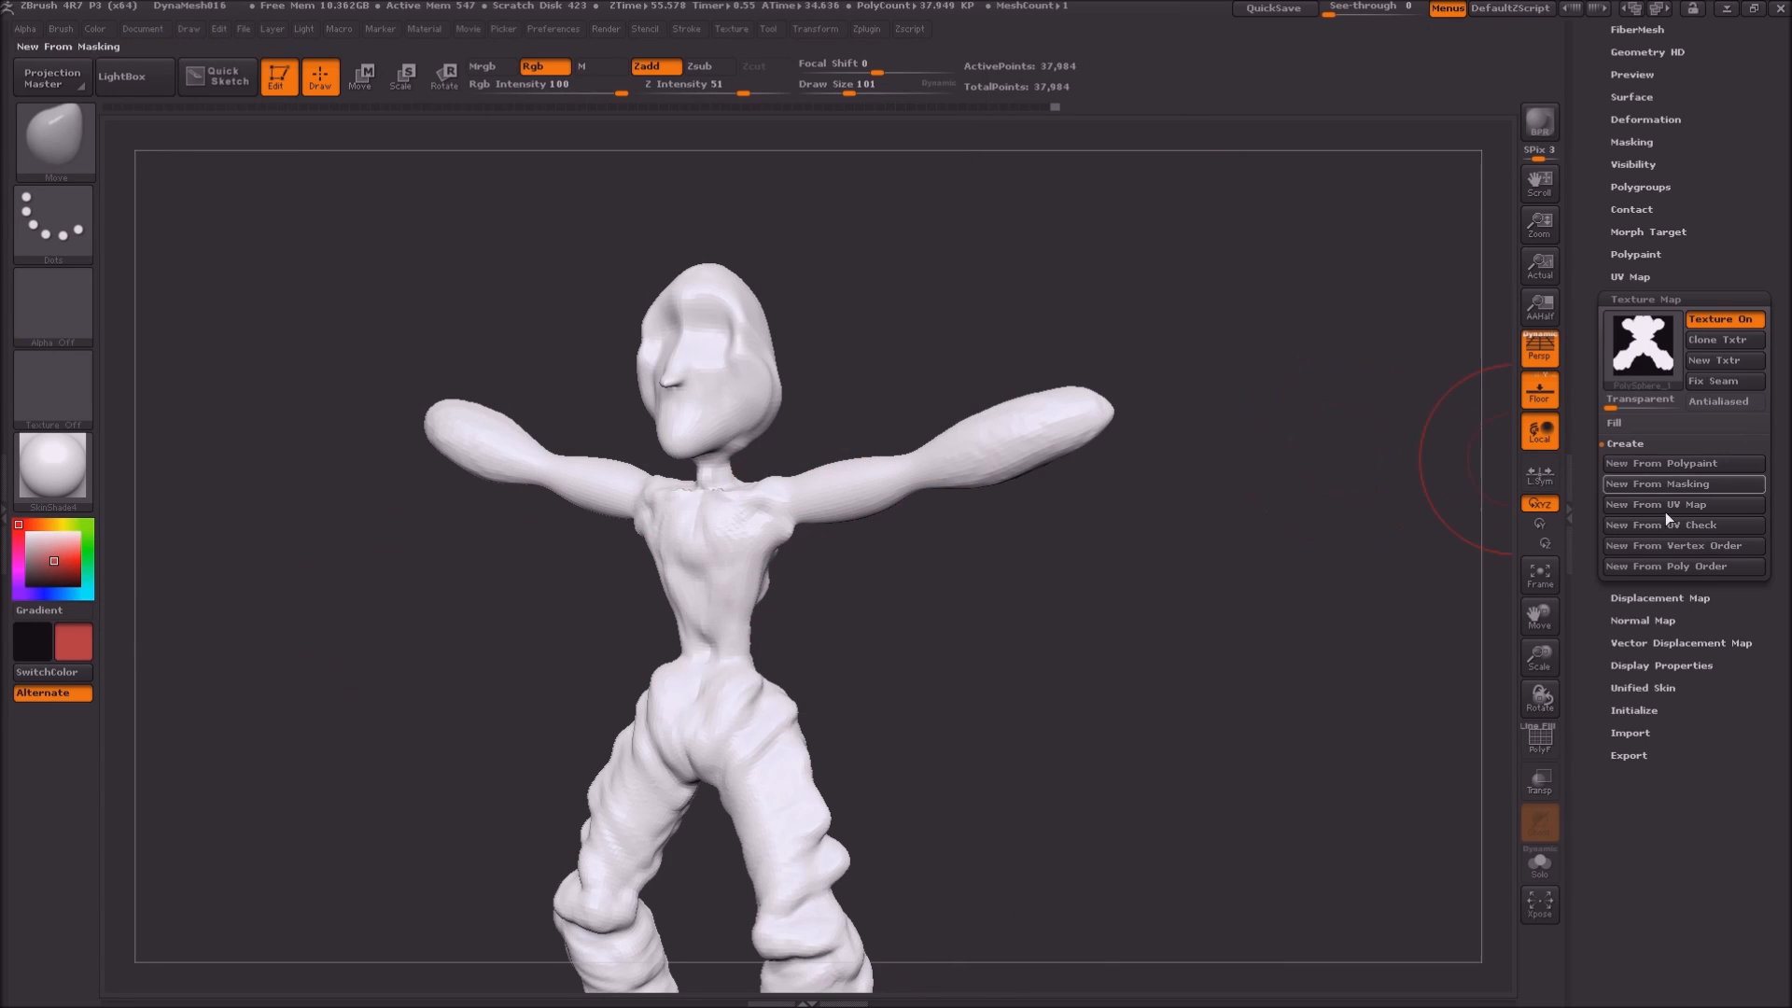
{"action": "left_click", "coordinate": [1646, 119]}
{"action": "left_click_drag", "start_coordinate": [1684, 372], "coordinate": [1758, 372]}
{"action": "left_click", "coordinate": [1665, 758]}
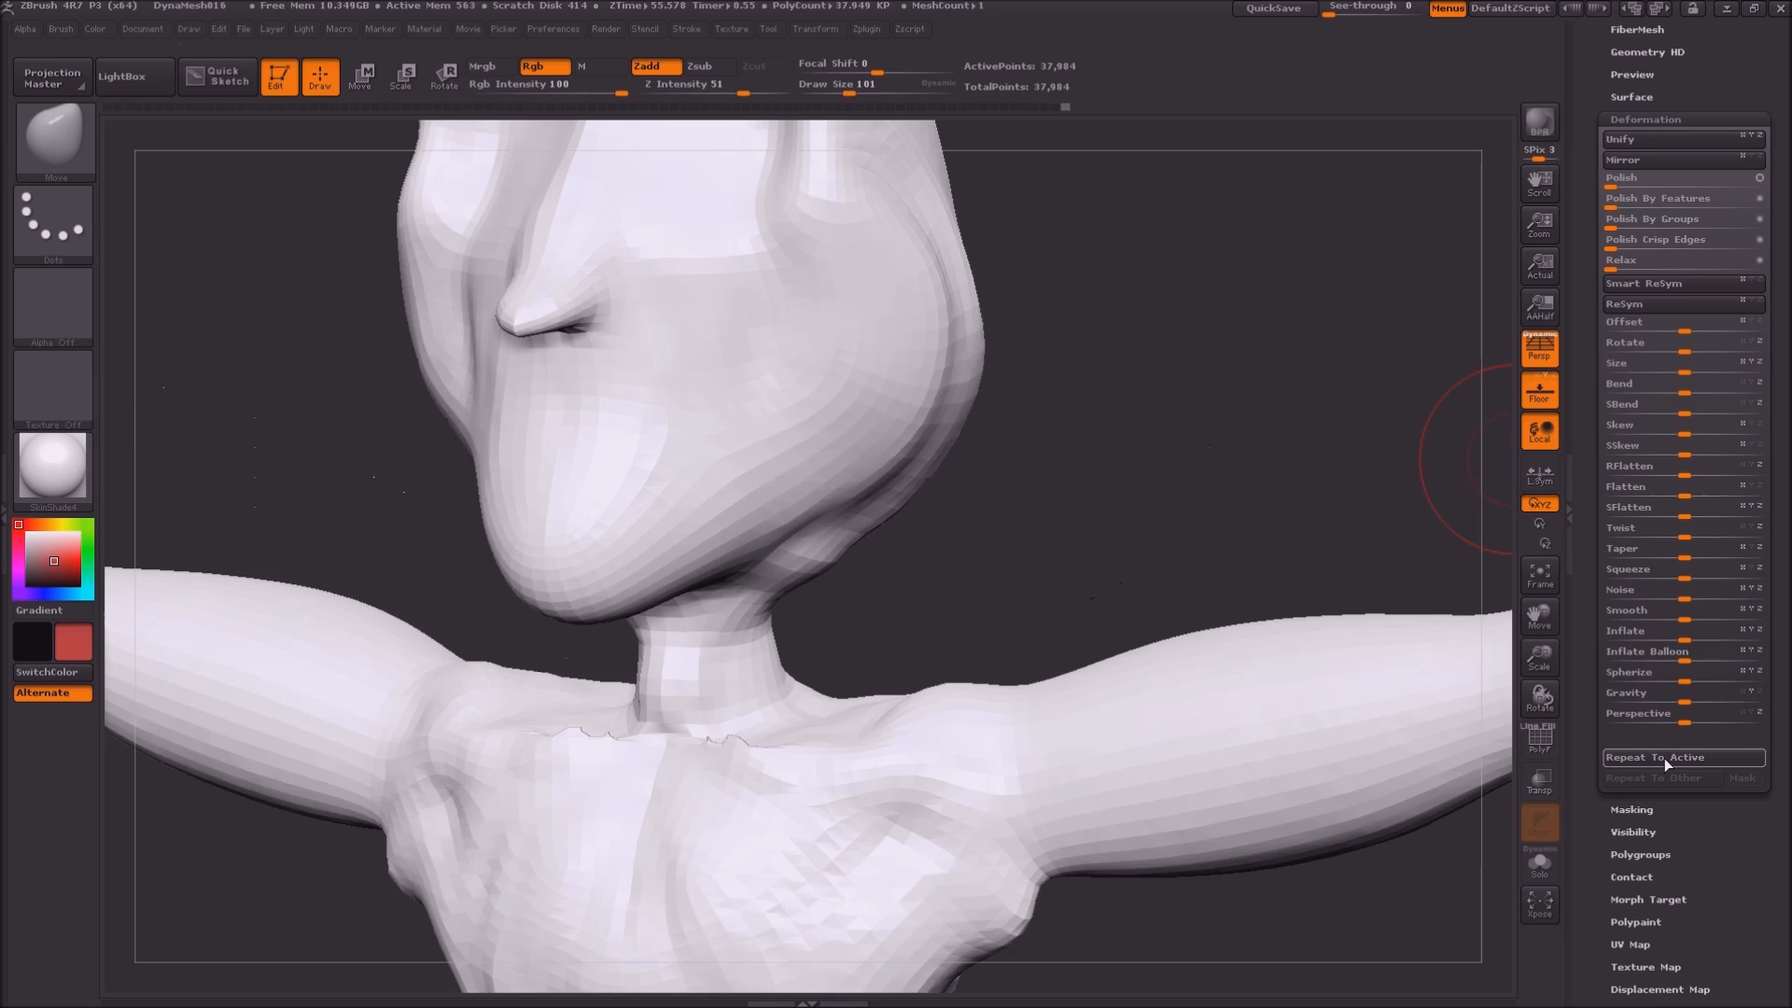
{"action": "left_click", "coordinate": [1665, 757]}
{"action": "left_click", "coordinate": [1665, 758]}
{"action": "left_click", "coordinate": [1665, 757]}
{"action": "left_click", "coordinate": [1665, 758]}
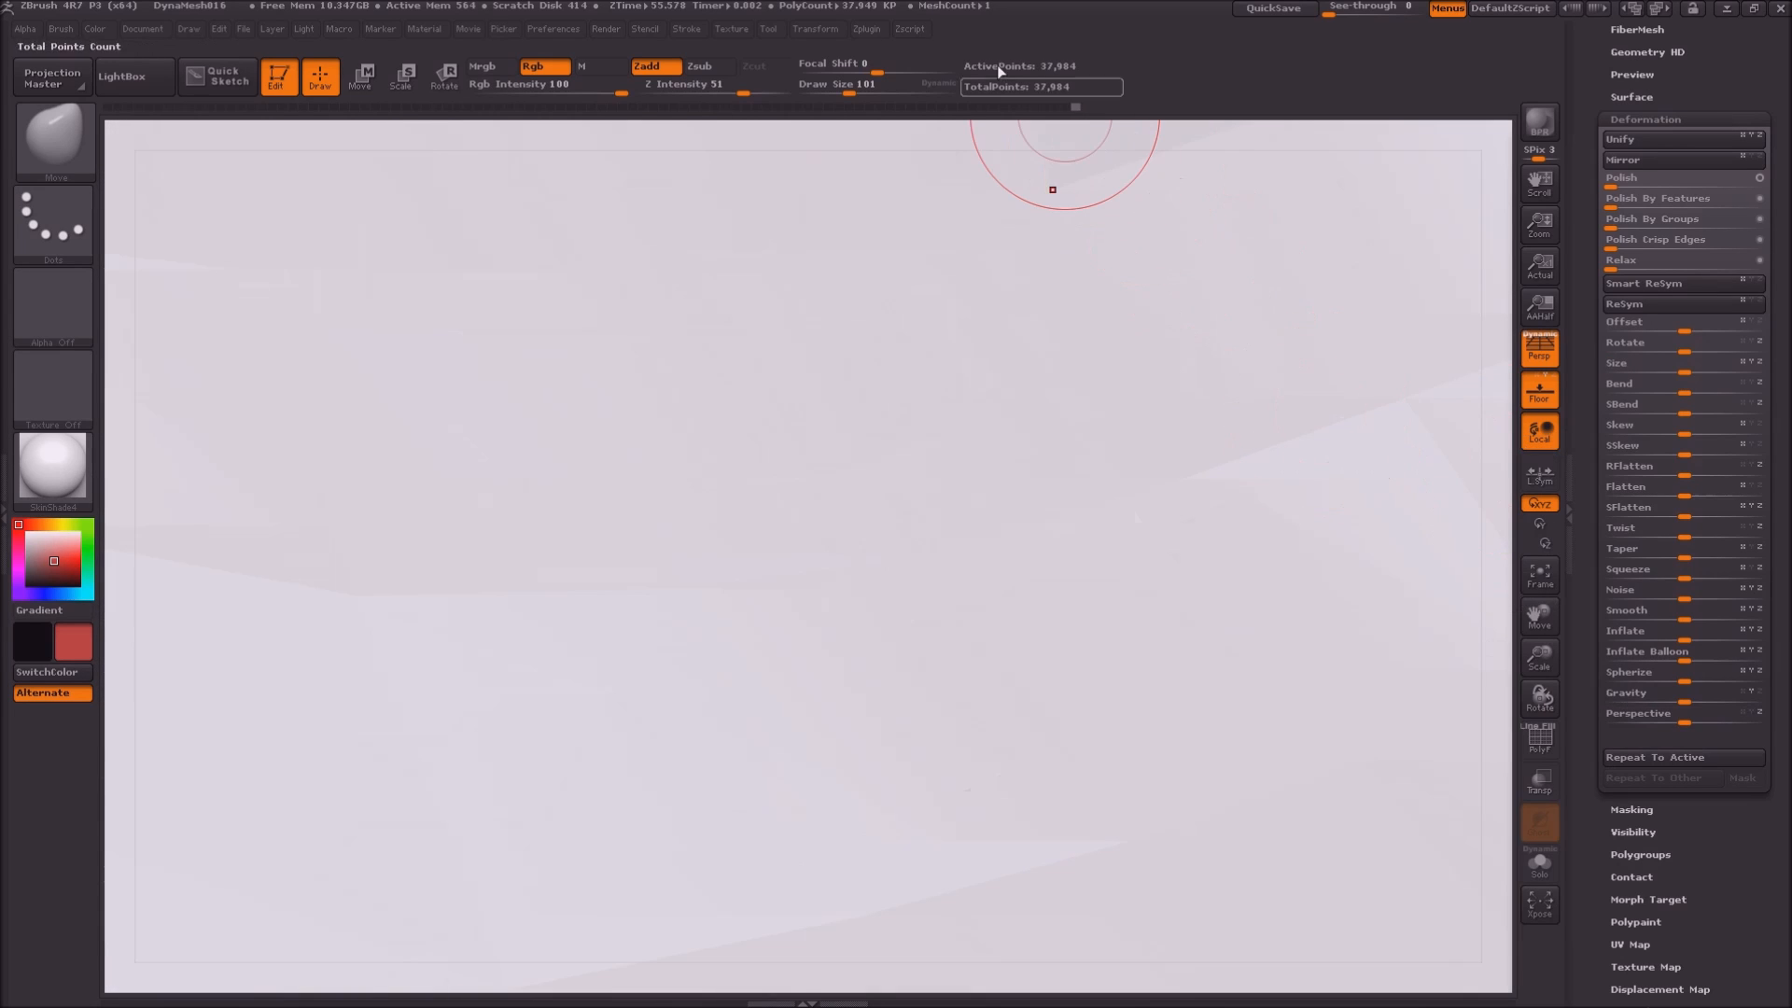
Export the enlarged character as FBX, replacing the existing Crazy_Man file in the Awesome_Unreal_Character folder
{"action": "left_click", "coordinate": [859, 29]}
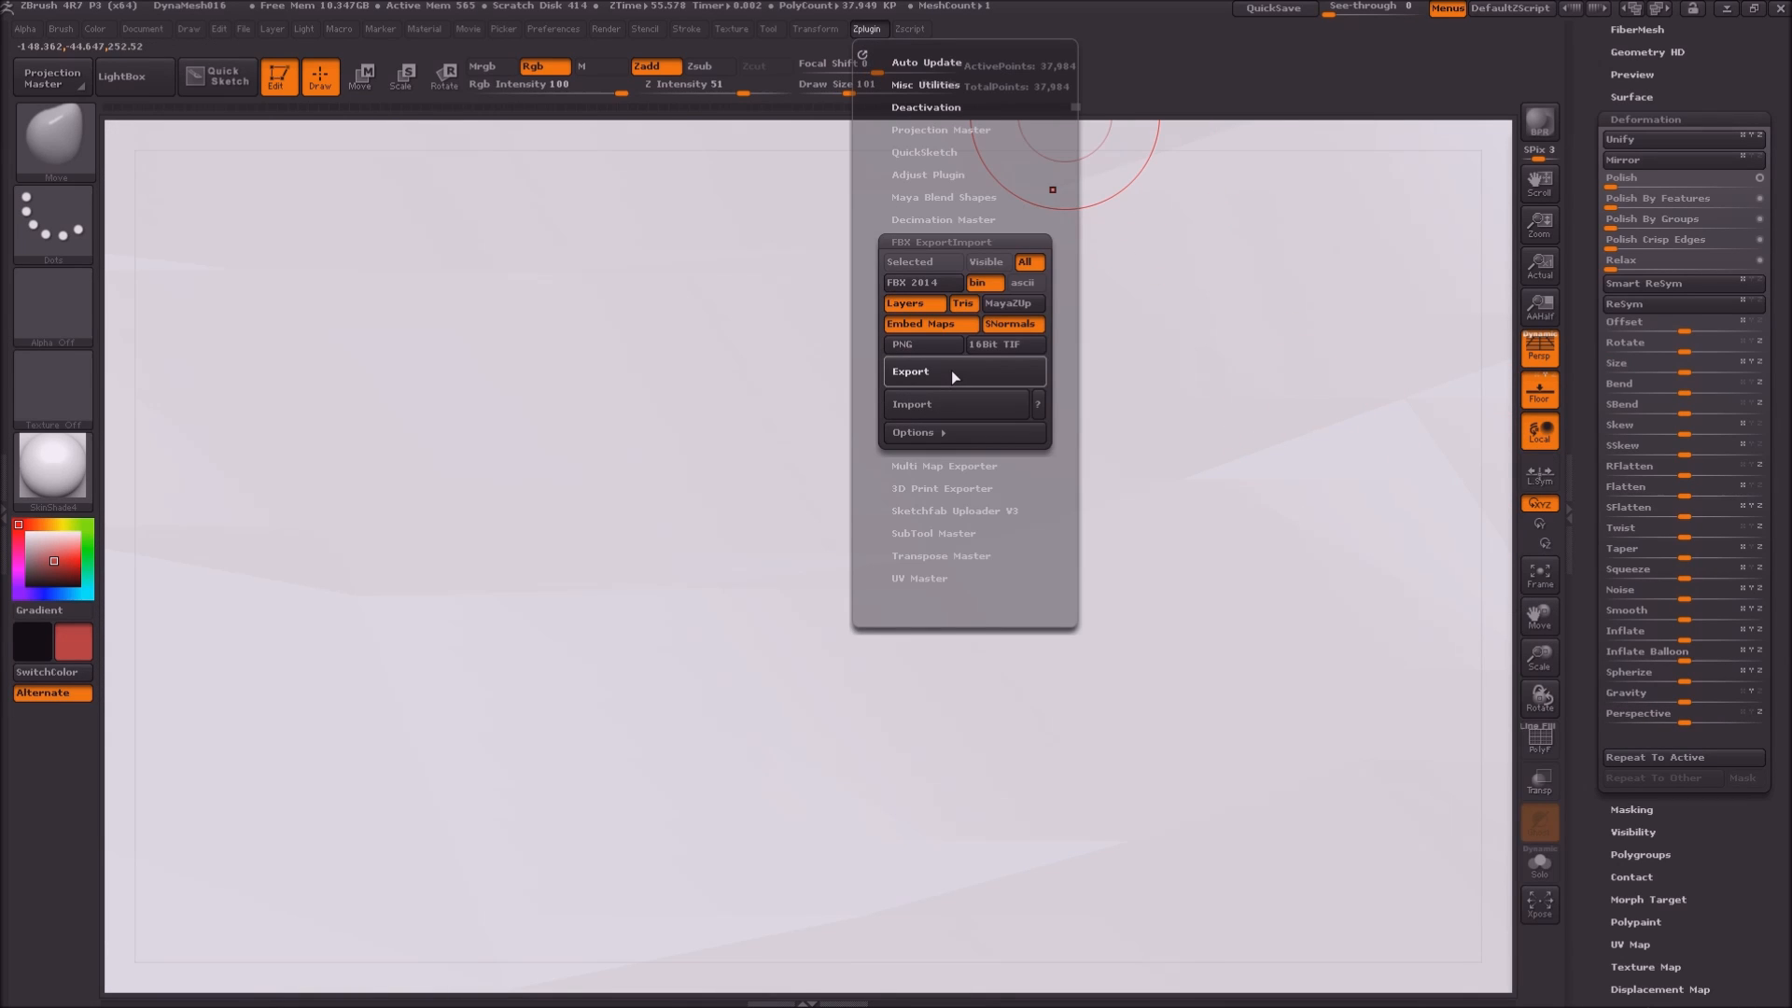
{"action": "left_click", "coordinate": [964, 371]}
{"action": "double_click", "coordinate": [537, 217]}
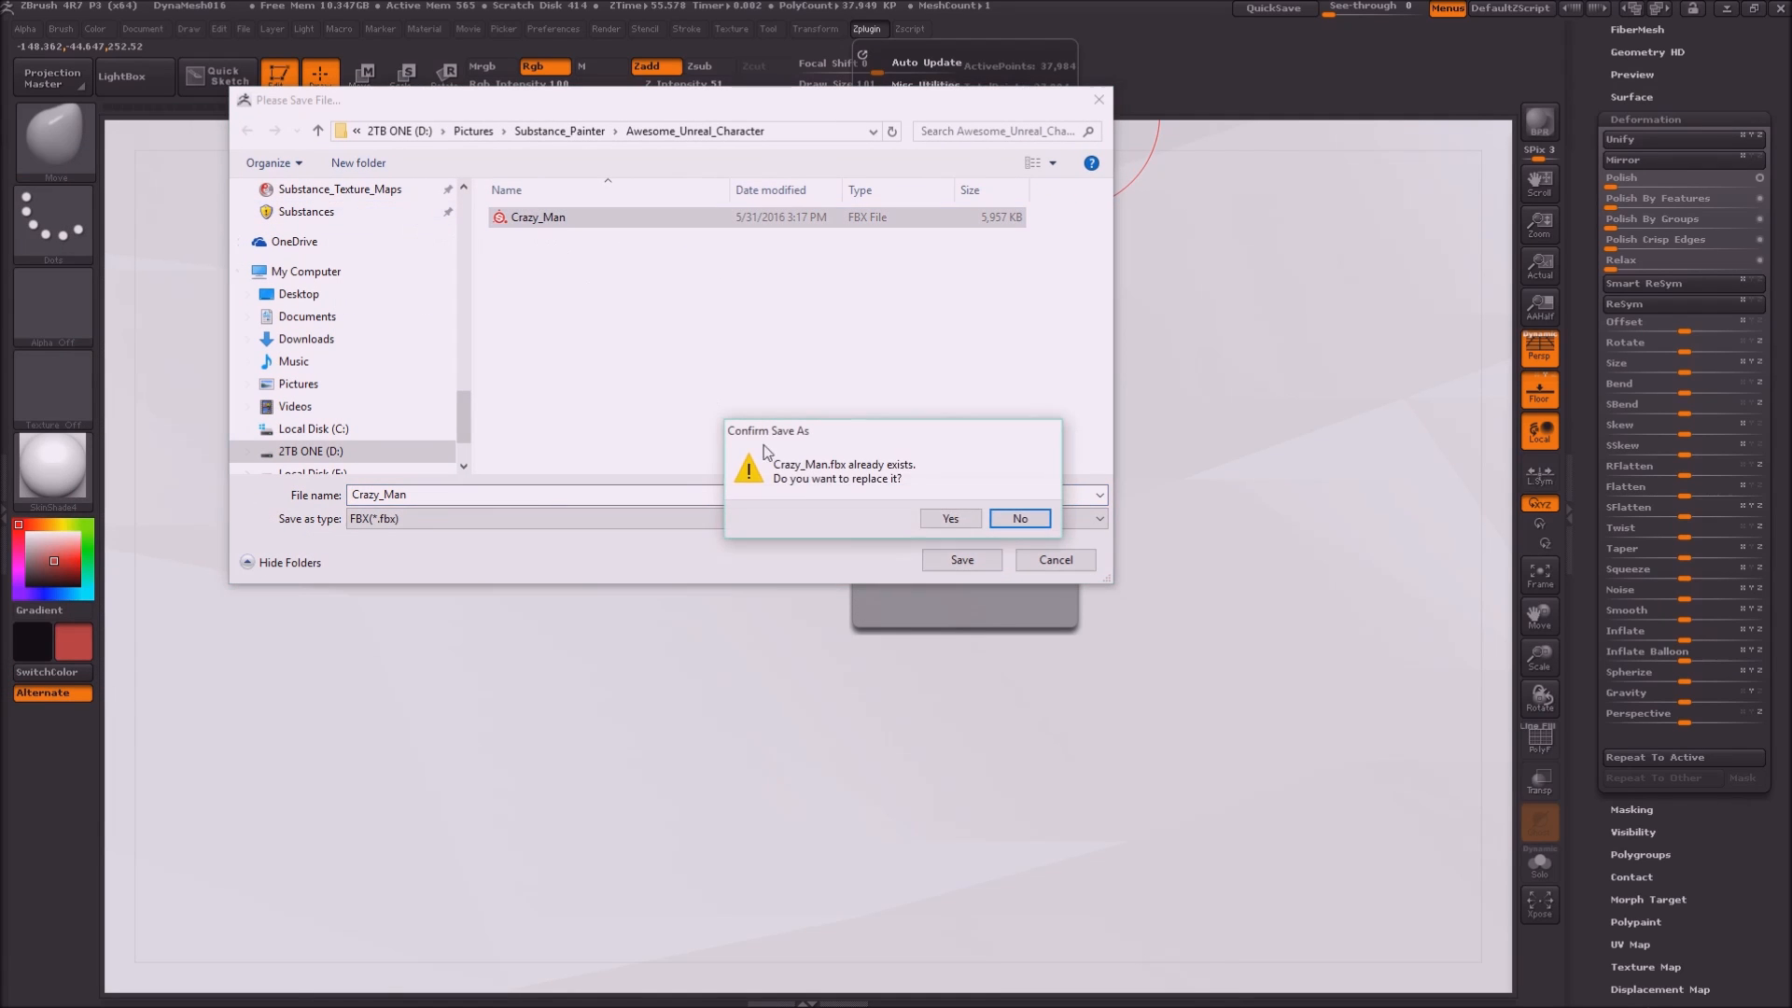
{"action": "left_click", "coordinate": [950, 519]}
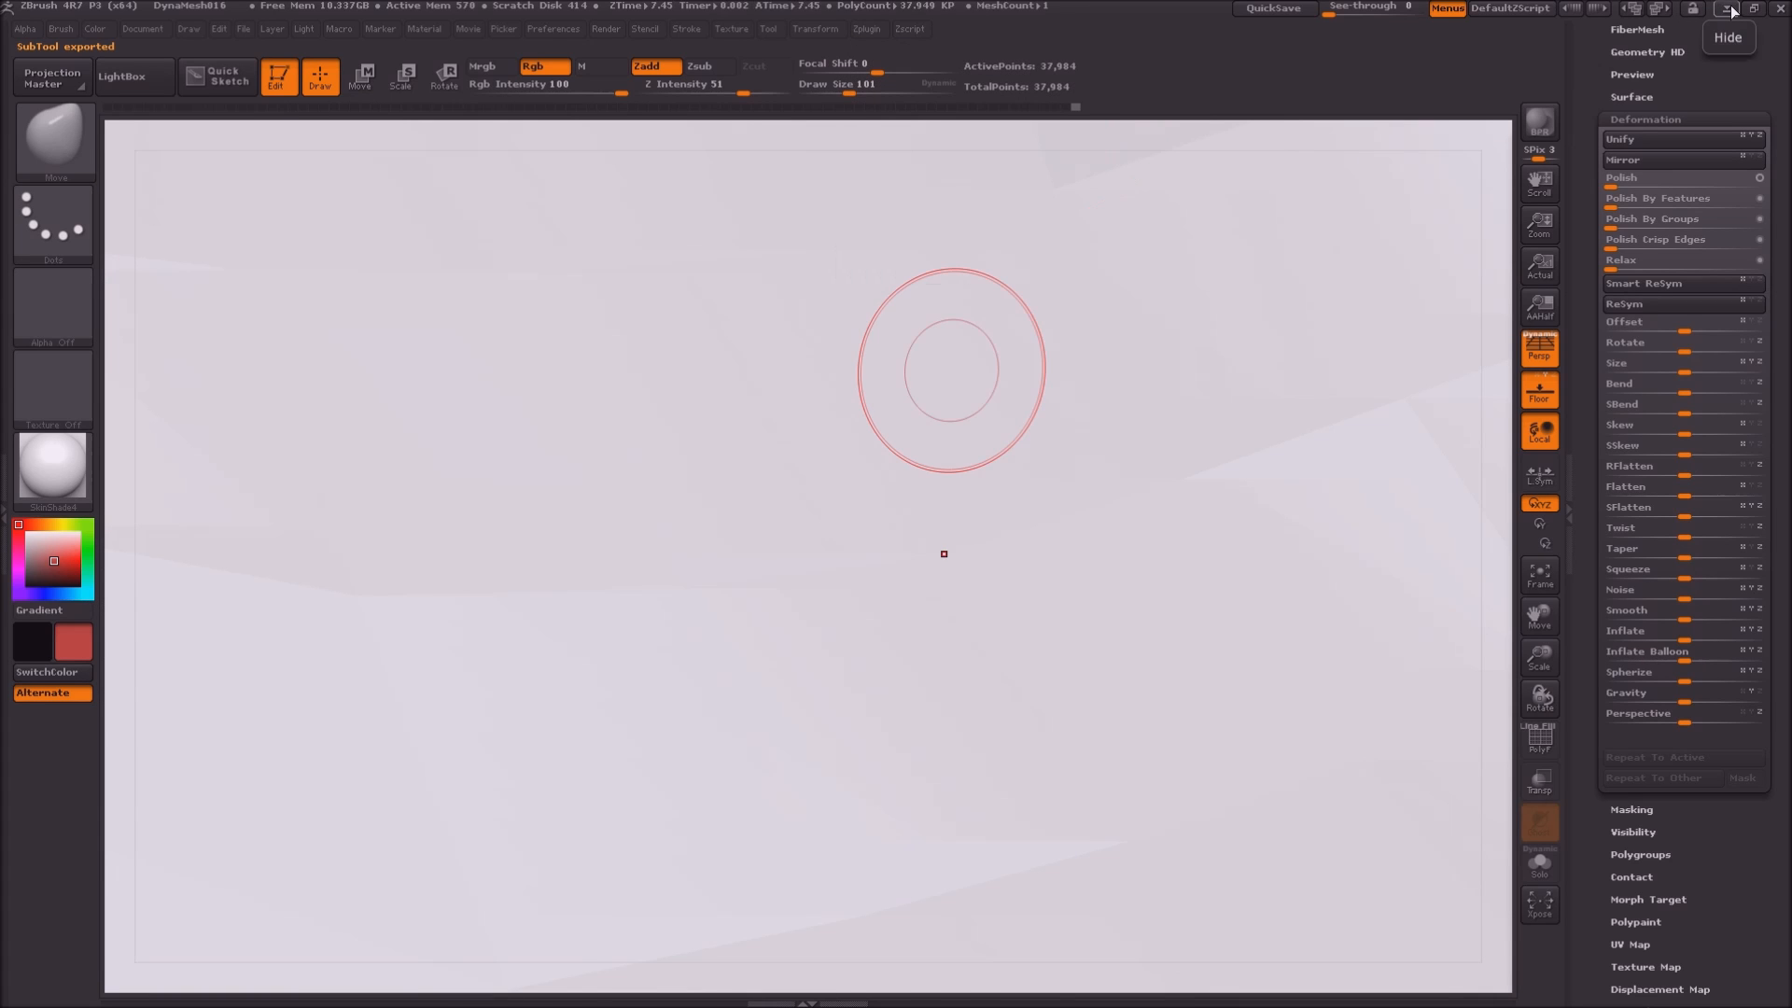
Switch to Blender, maximize its window and delete the small PolySphere_1 mesh
{"action": "left_click", "coordinate": [1738, 15]}
{"action": "double_click", "coordinate": [1616, 47]}
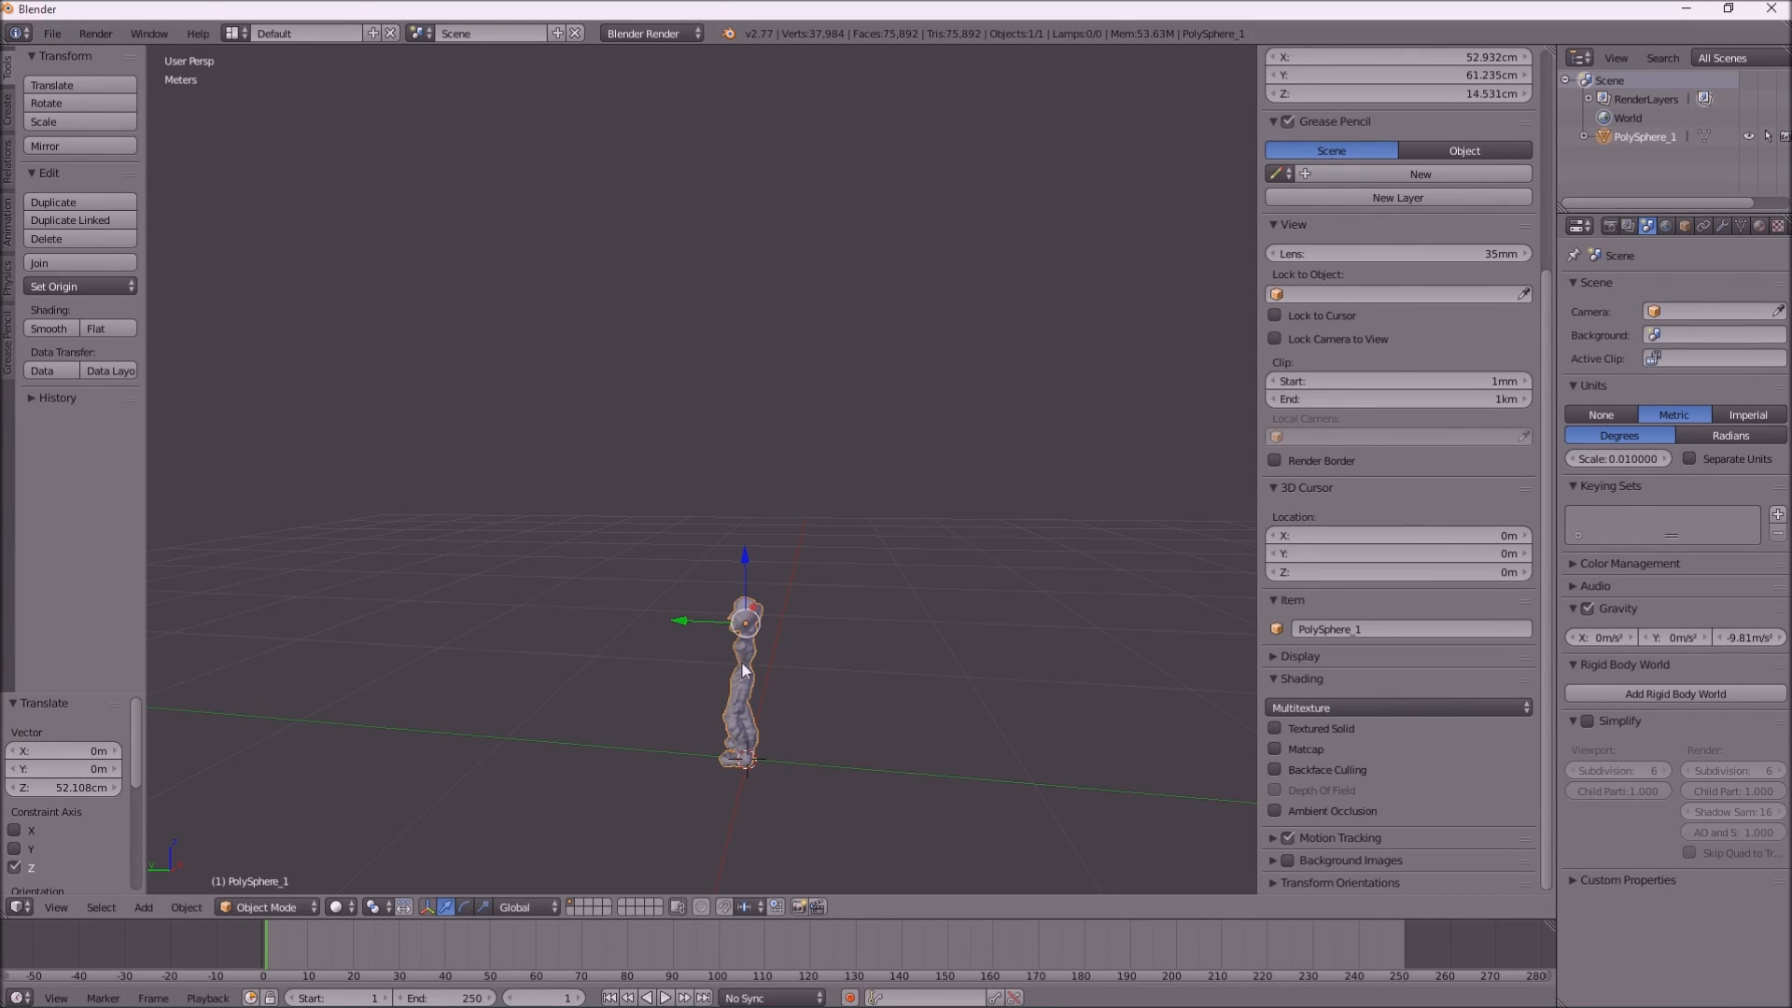
{"action": "key", "text": "x"}
{"action": "left_click", "coordinate": [715, 663]}
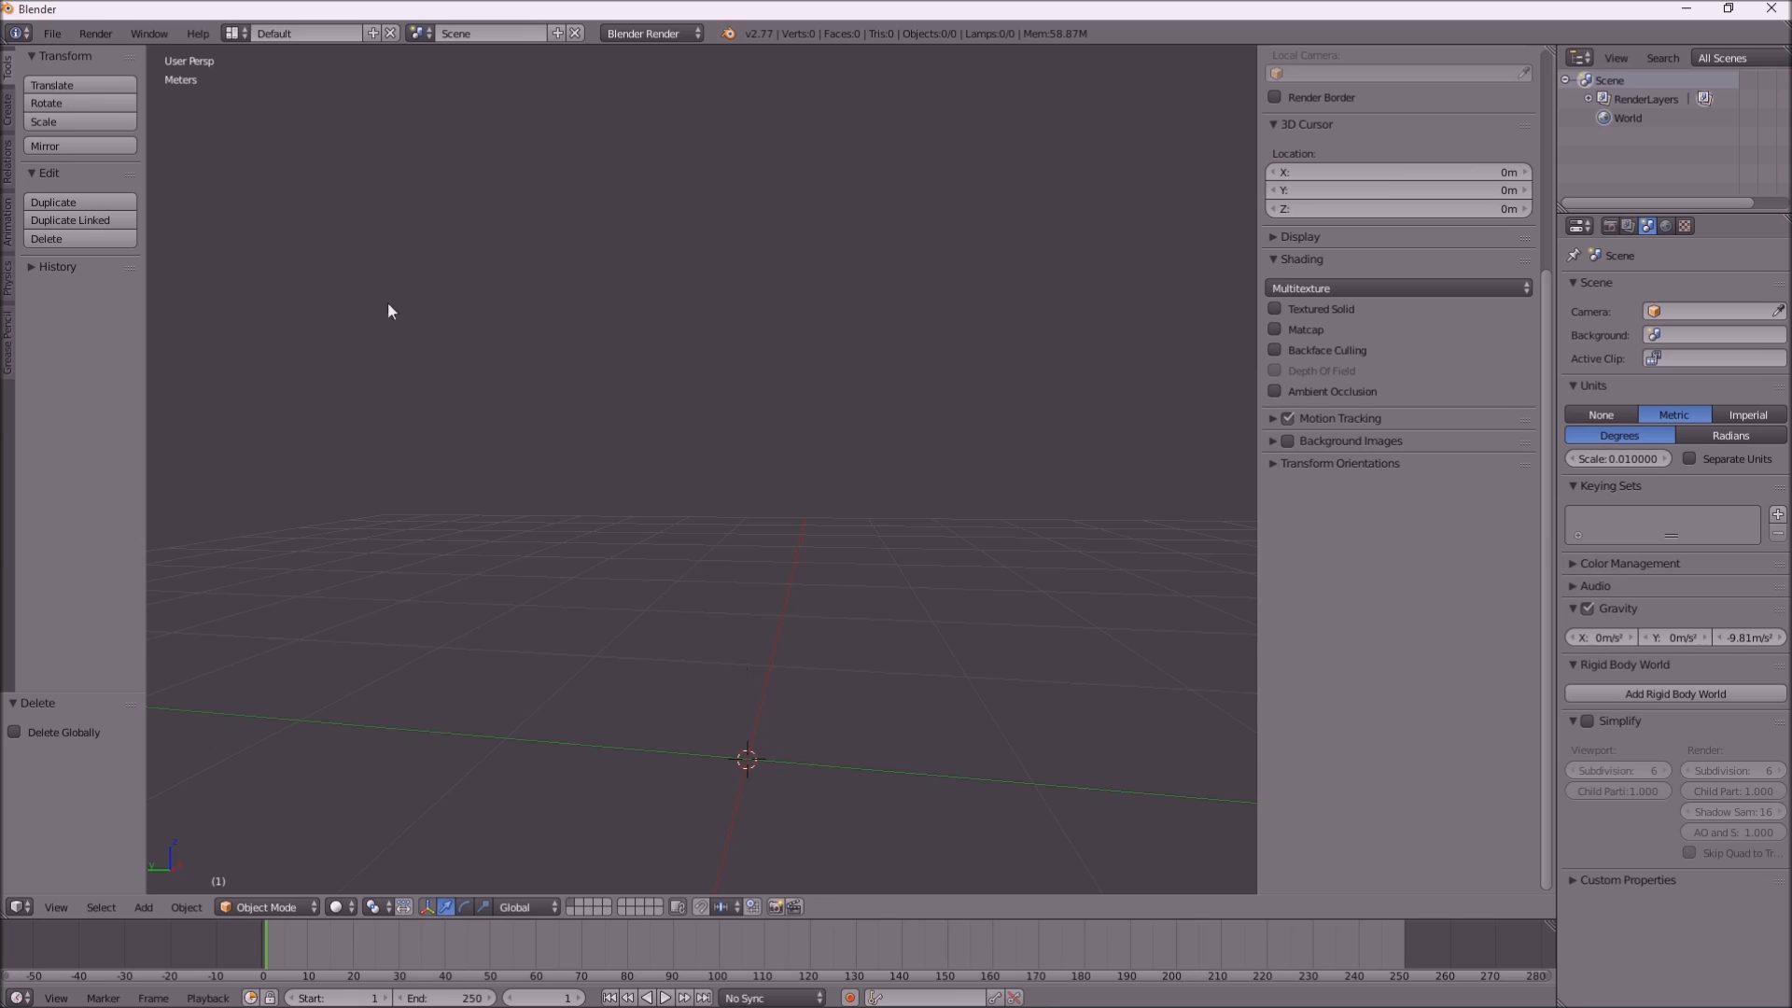
Import the re-exported Crazy_Man.fbx from the Awesome_Unreal_Character folder
{"action": "left_click", "coordinate": [52, 33]}
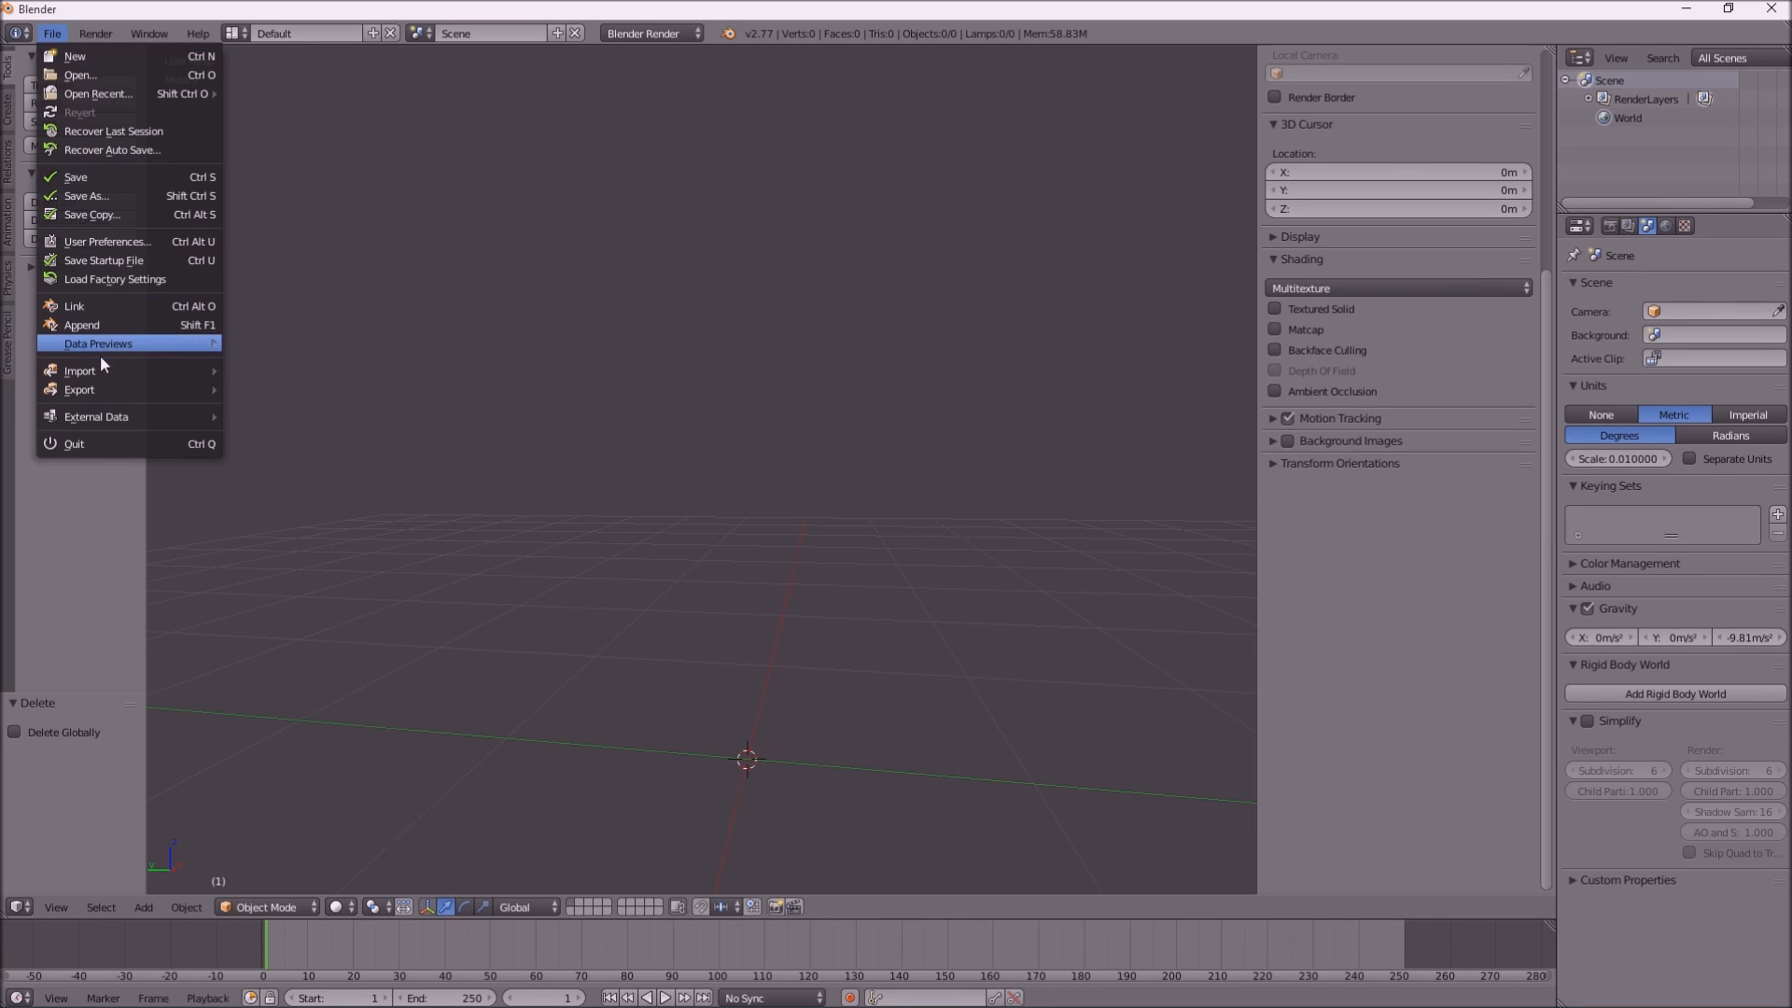
{"action": "mouse_move", "coordinate": [101, 372]}
{"action": "left_click", "coordinate": [274, 407]}
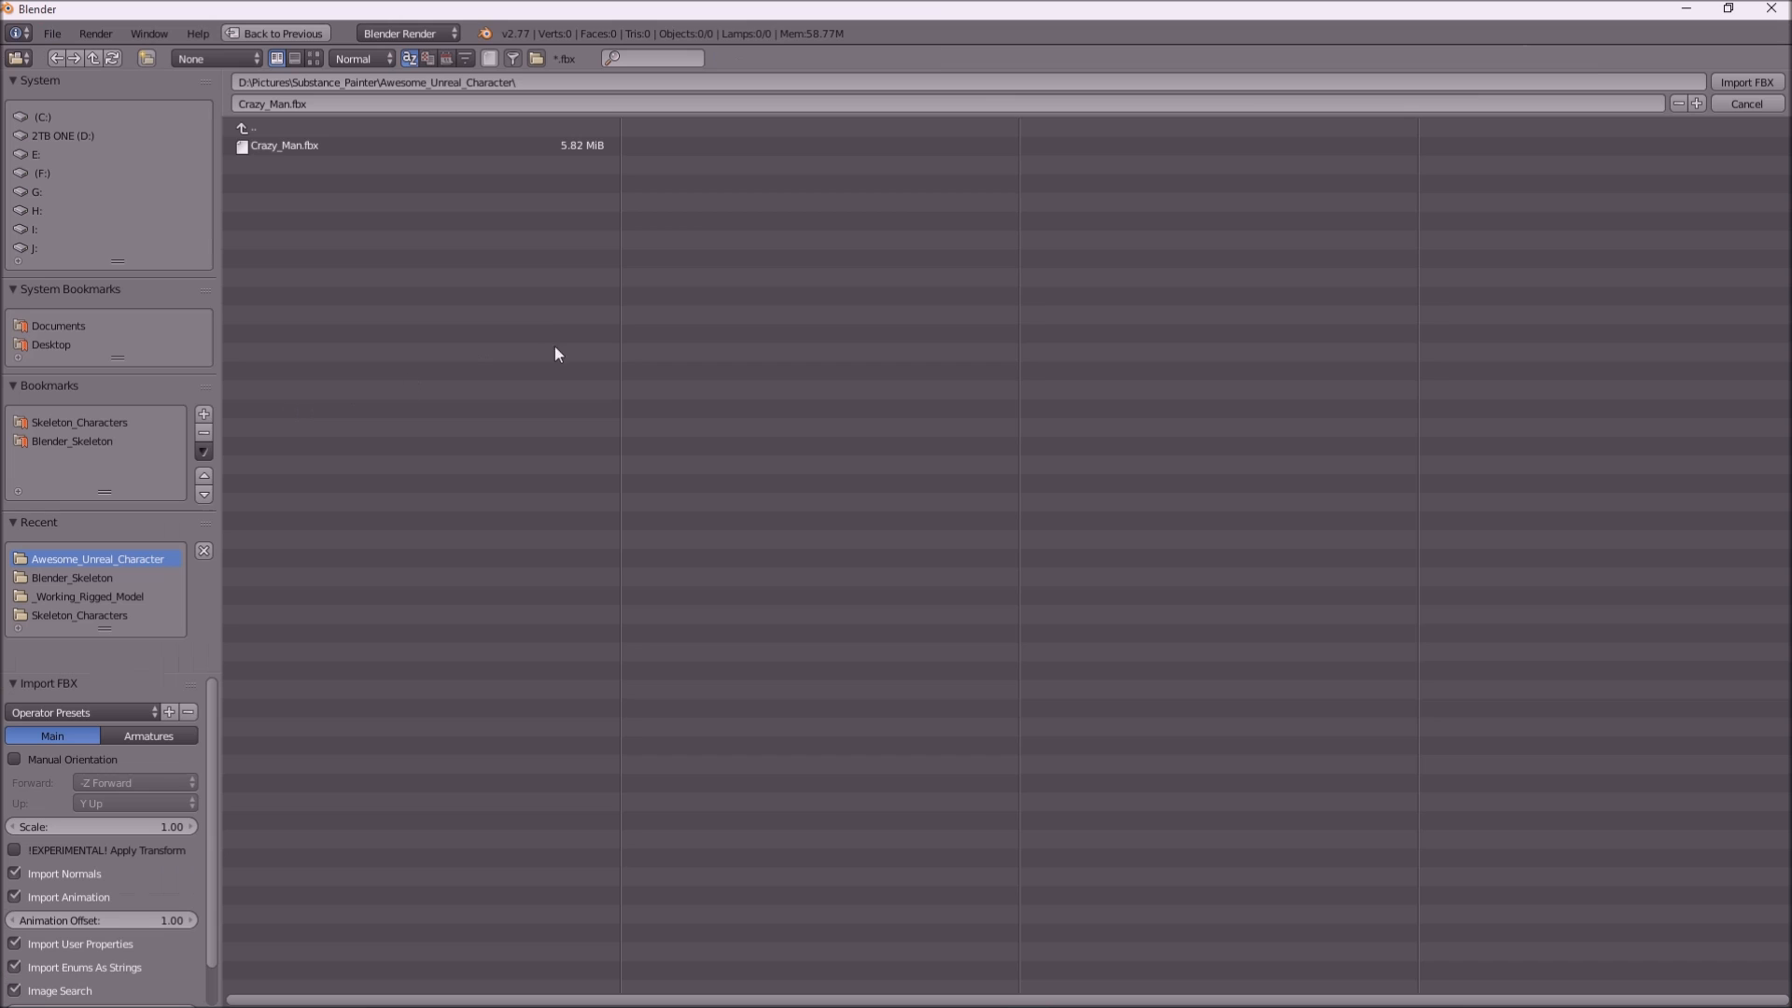
{"action": "left_click", "coordinate": [321, 145]}
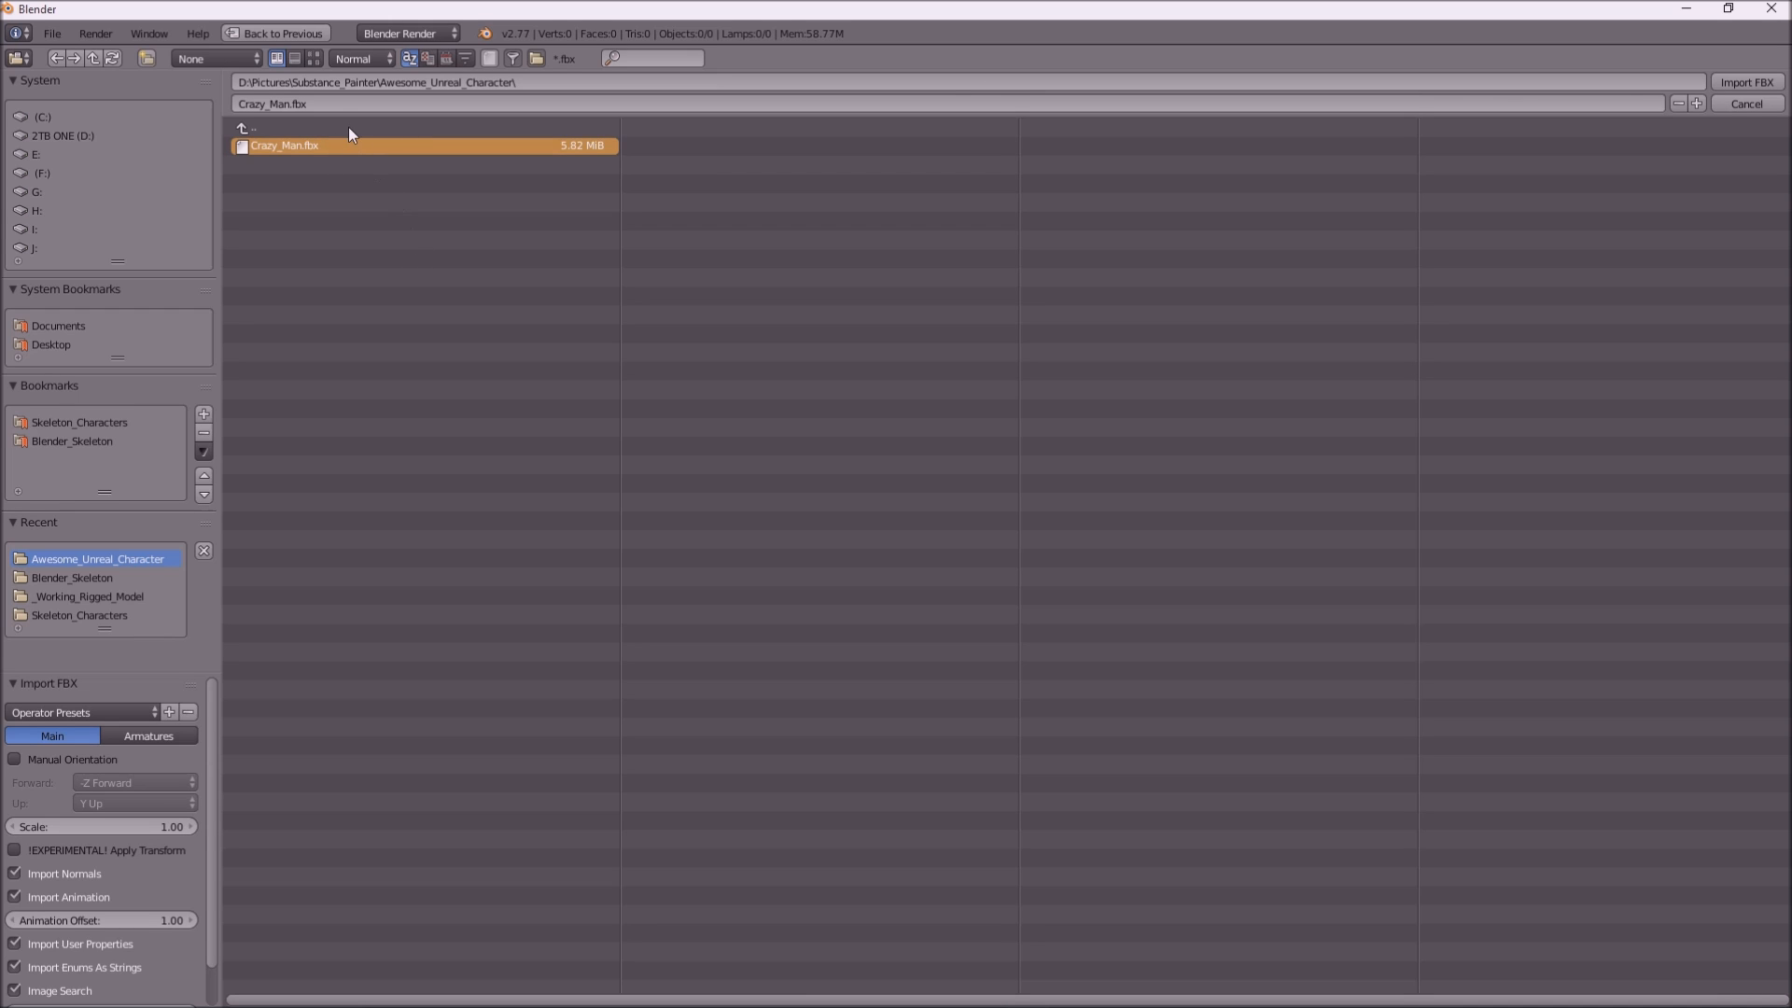
{"action": "double_click", "coordinate": [306, 147]}
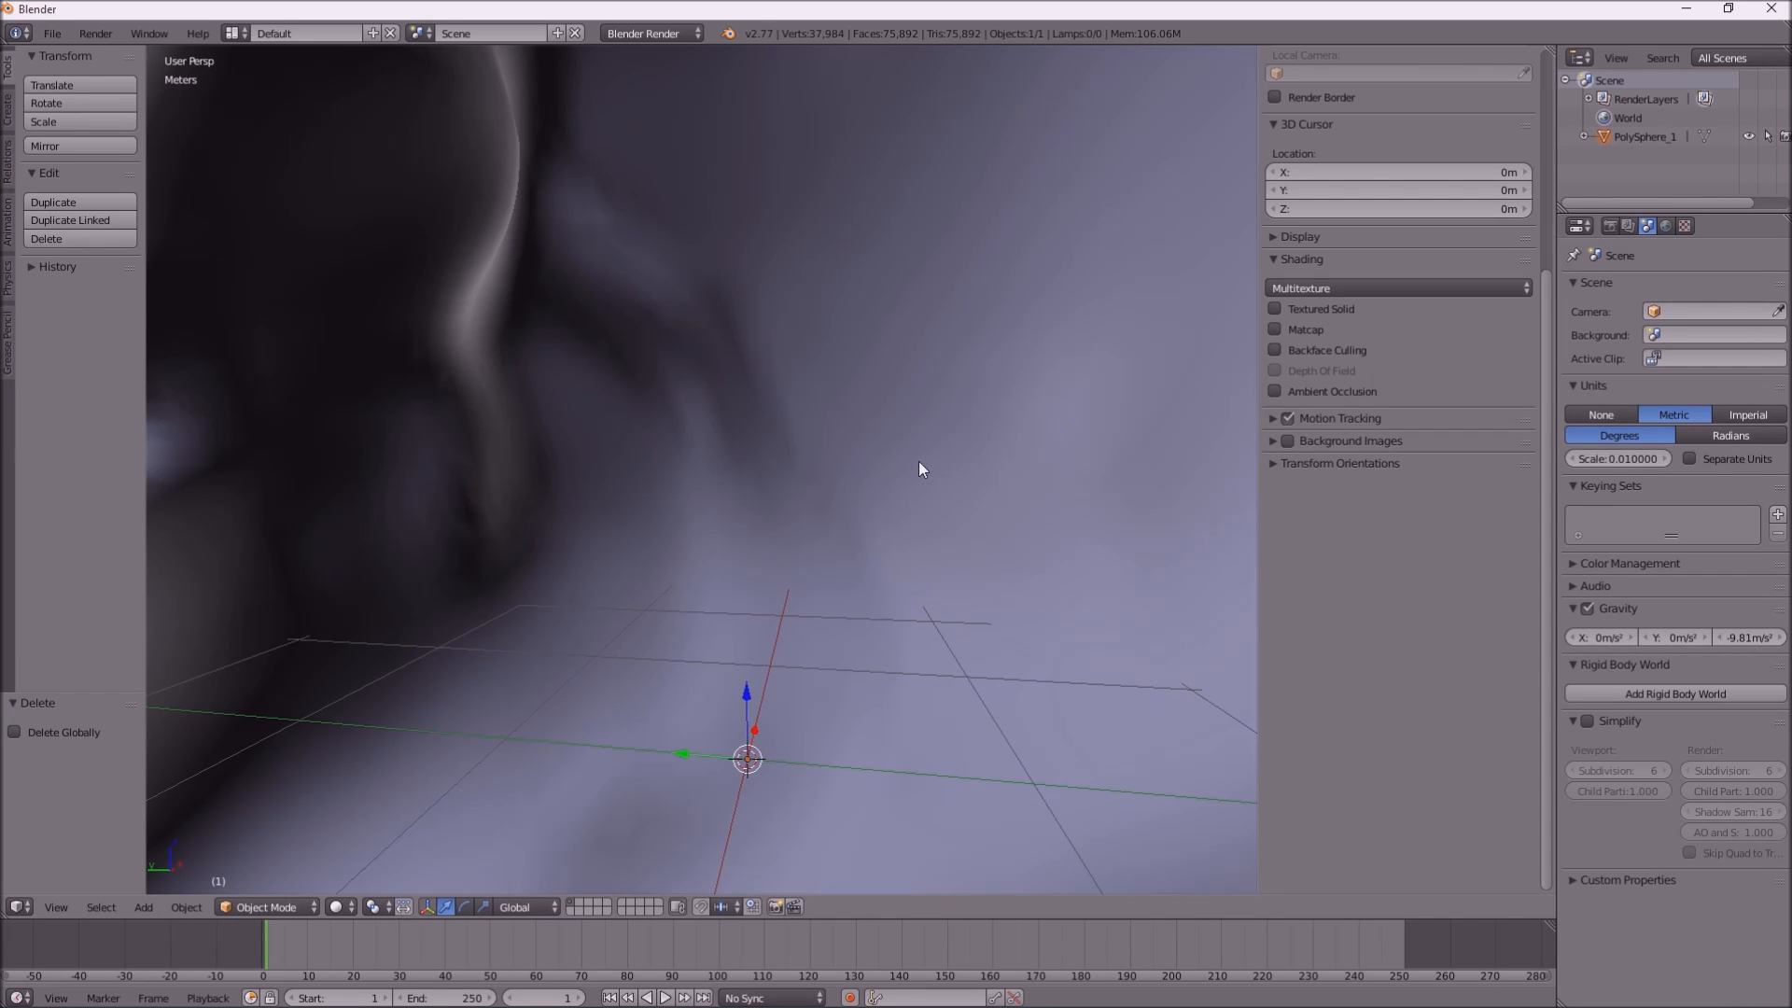
Examine the whole imported character from the side, front and back in orthographic view
{"action": "scroll", "coordinate": [929, 450], "scroll_direction": "down", "scroll_amount": 10}
{"action": "scroll", "coordinate": [930, 450], "scroll_direction": "down", "scroll_amount": 5}
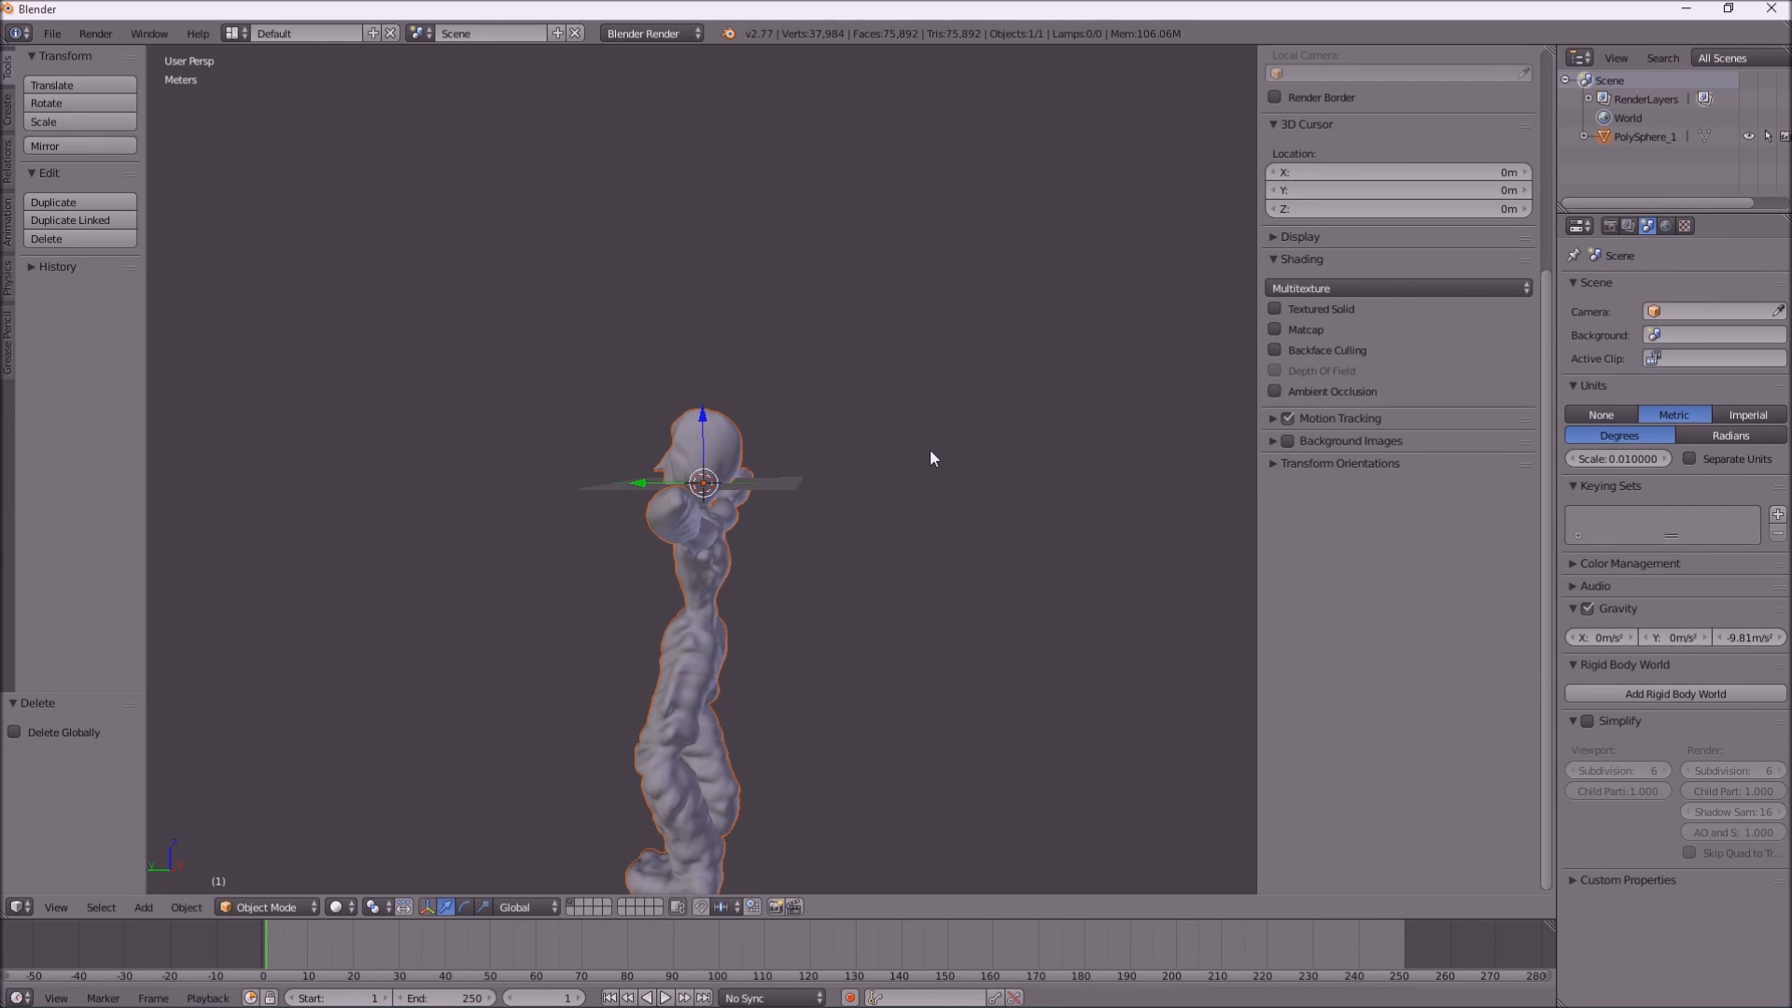
{"action": "scroll", "coordinate": [929, 450], "scroll_direction": "up", "scroll_amount": 3}
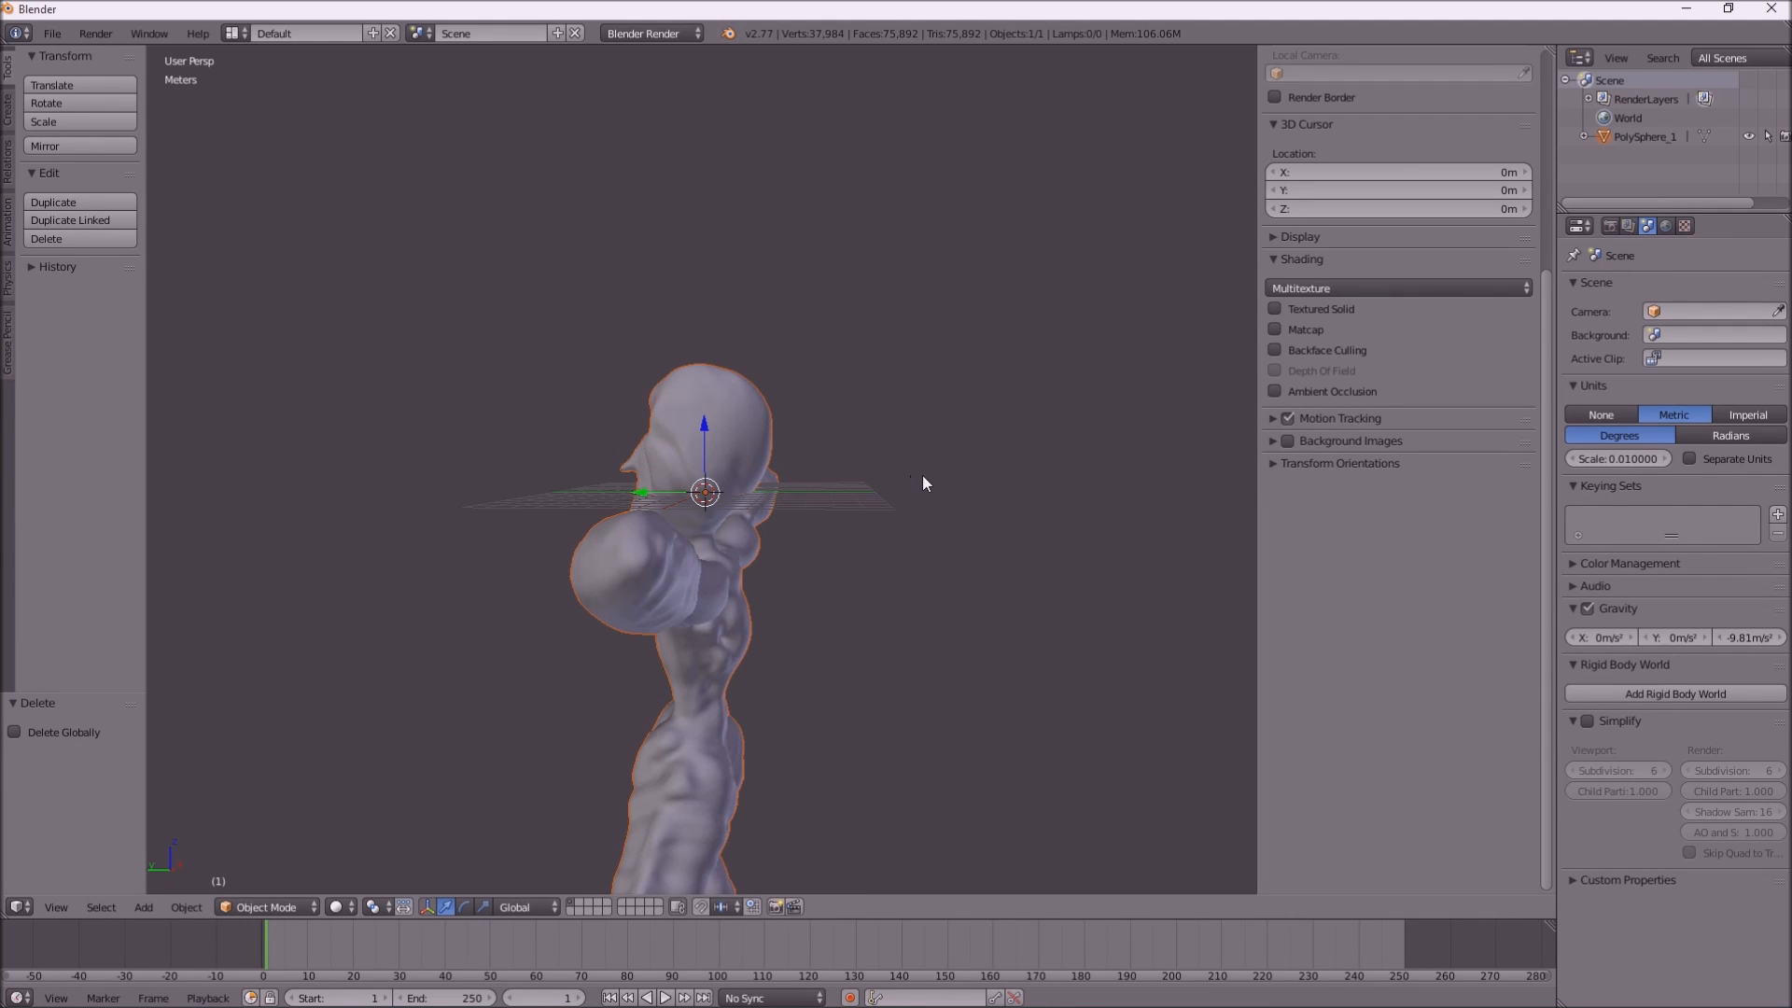
{"action": "key", "text": "KP_5"}
{"action": "key", "text": "KP_4"}
{"action": "key", "text": "KP_4"}
{"action": "key", "text": "KP_4"}
{"action": "key", "text": "KP_4"}
{"action": "key", "text": "KP_4"}
{"action": "key", "text": "KP_4"}
{"action": "key", "text": "KP_4"}
{"action": "key", "text": "KP_6"}
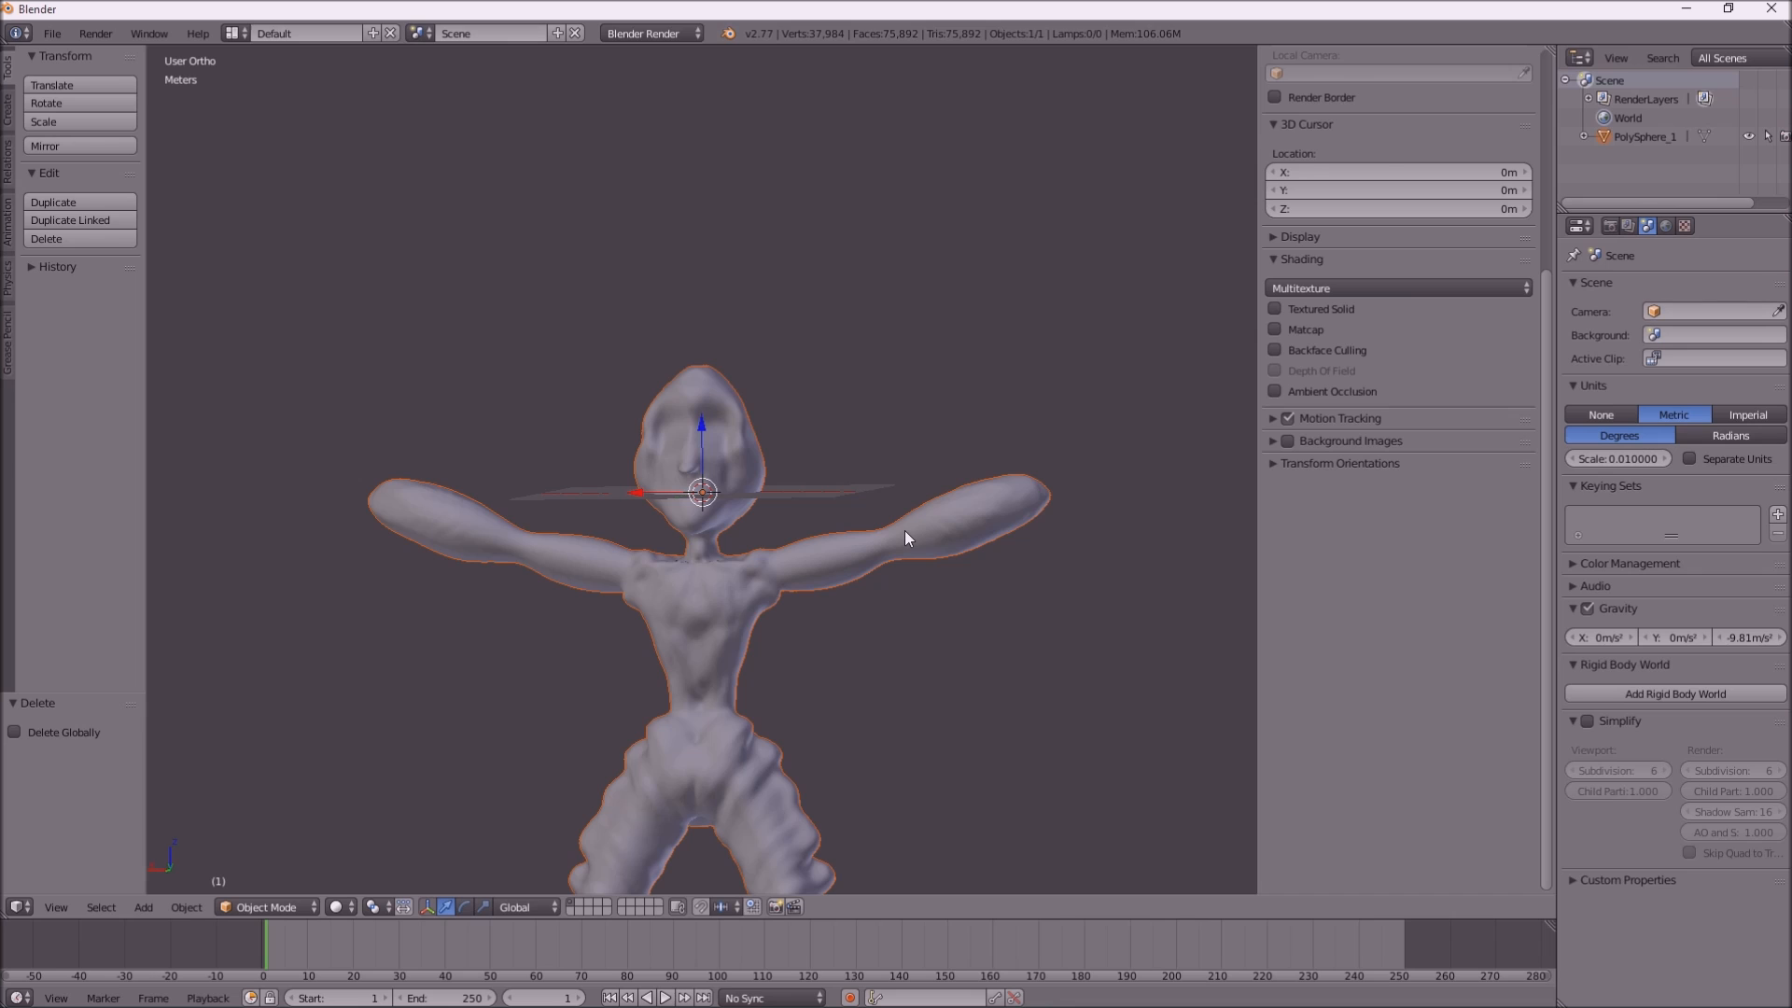
{"action": "key", "text": "KP_4"}
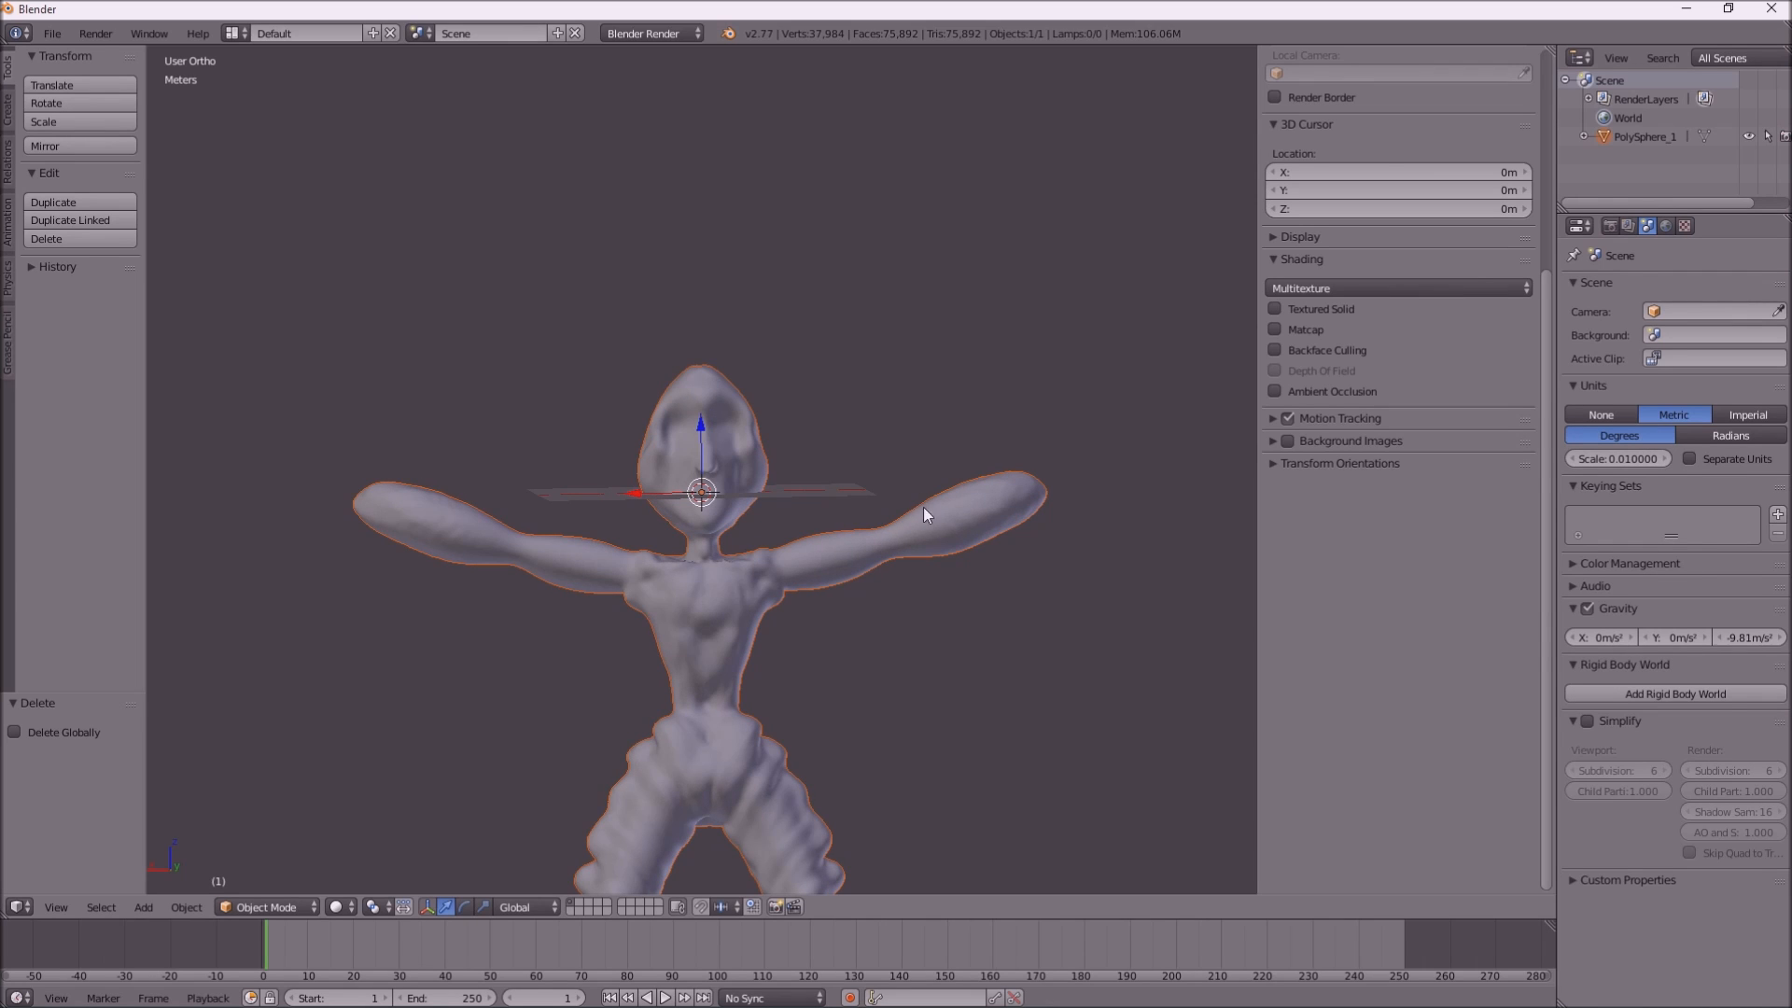
{"action": "middle_click_drag", "start_coordinate": [1043, 732], "coordinate": [1006, 410], "text": "shift"}
{"action": "key", "text": "KP_4"}
{"action": "key", "text": "KP_6"}
{"action": "key", "text": "KP_6"}
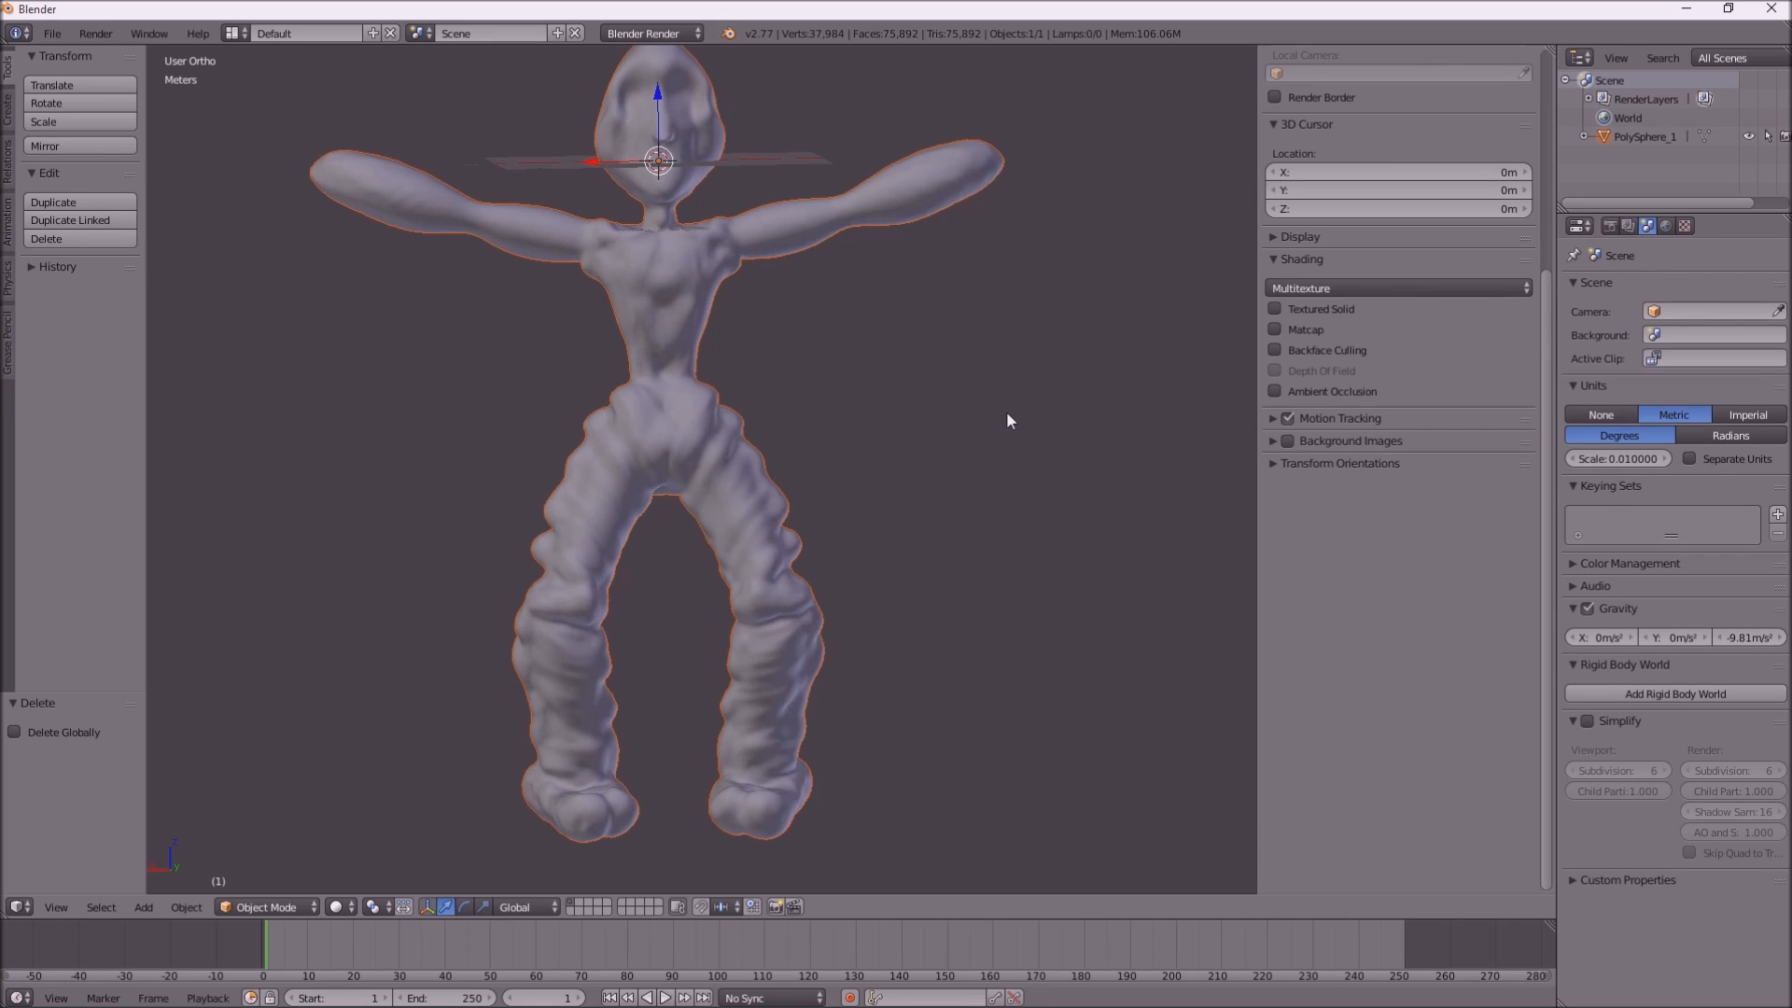
{"action": "key", "text": "KP_4"}
{"action": "key", "text": "KP_1"}
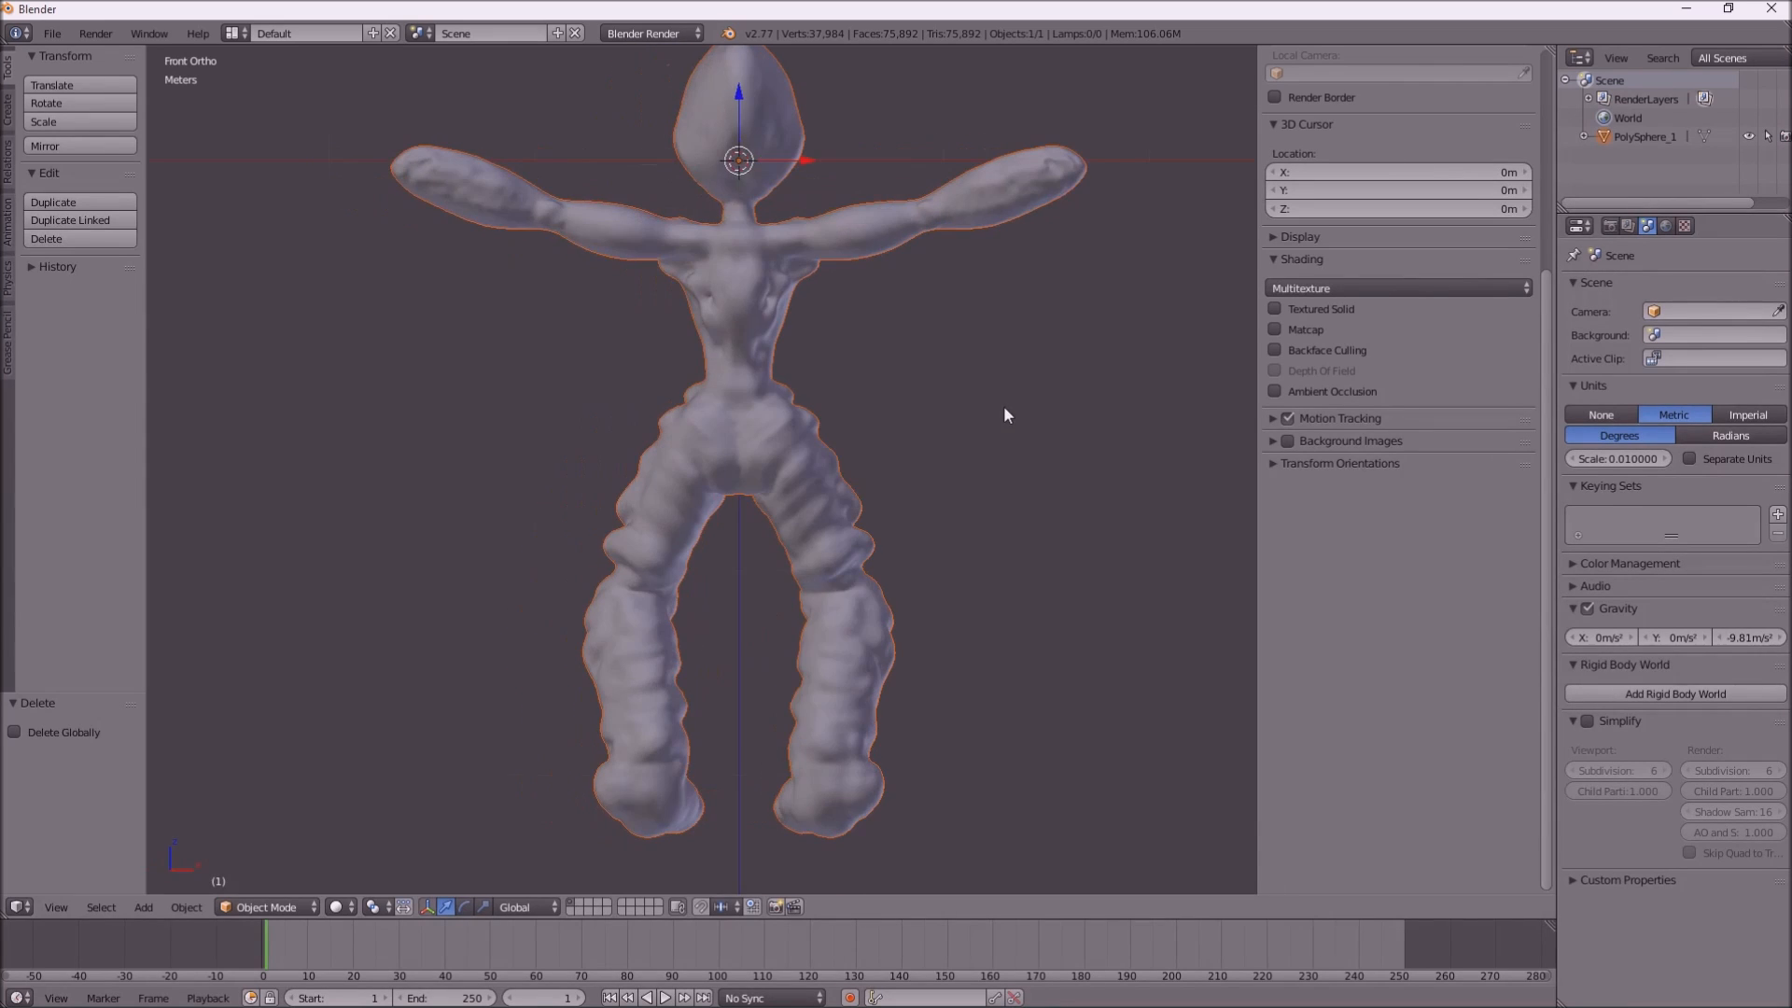
{"action": "key", "text": "KP_4"}
{"action": "key", "text": "KP_4"}
{"action": "key", "text": "KP_4"}
{"action": "key", "text": "KP_4"}
{"action": "key", "text": "KP_4"}
{"action": "key", "text": "KP_4"}
{"action": "key", "text": "KP_4"}
{"action": "key", "text": "KP_4"}
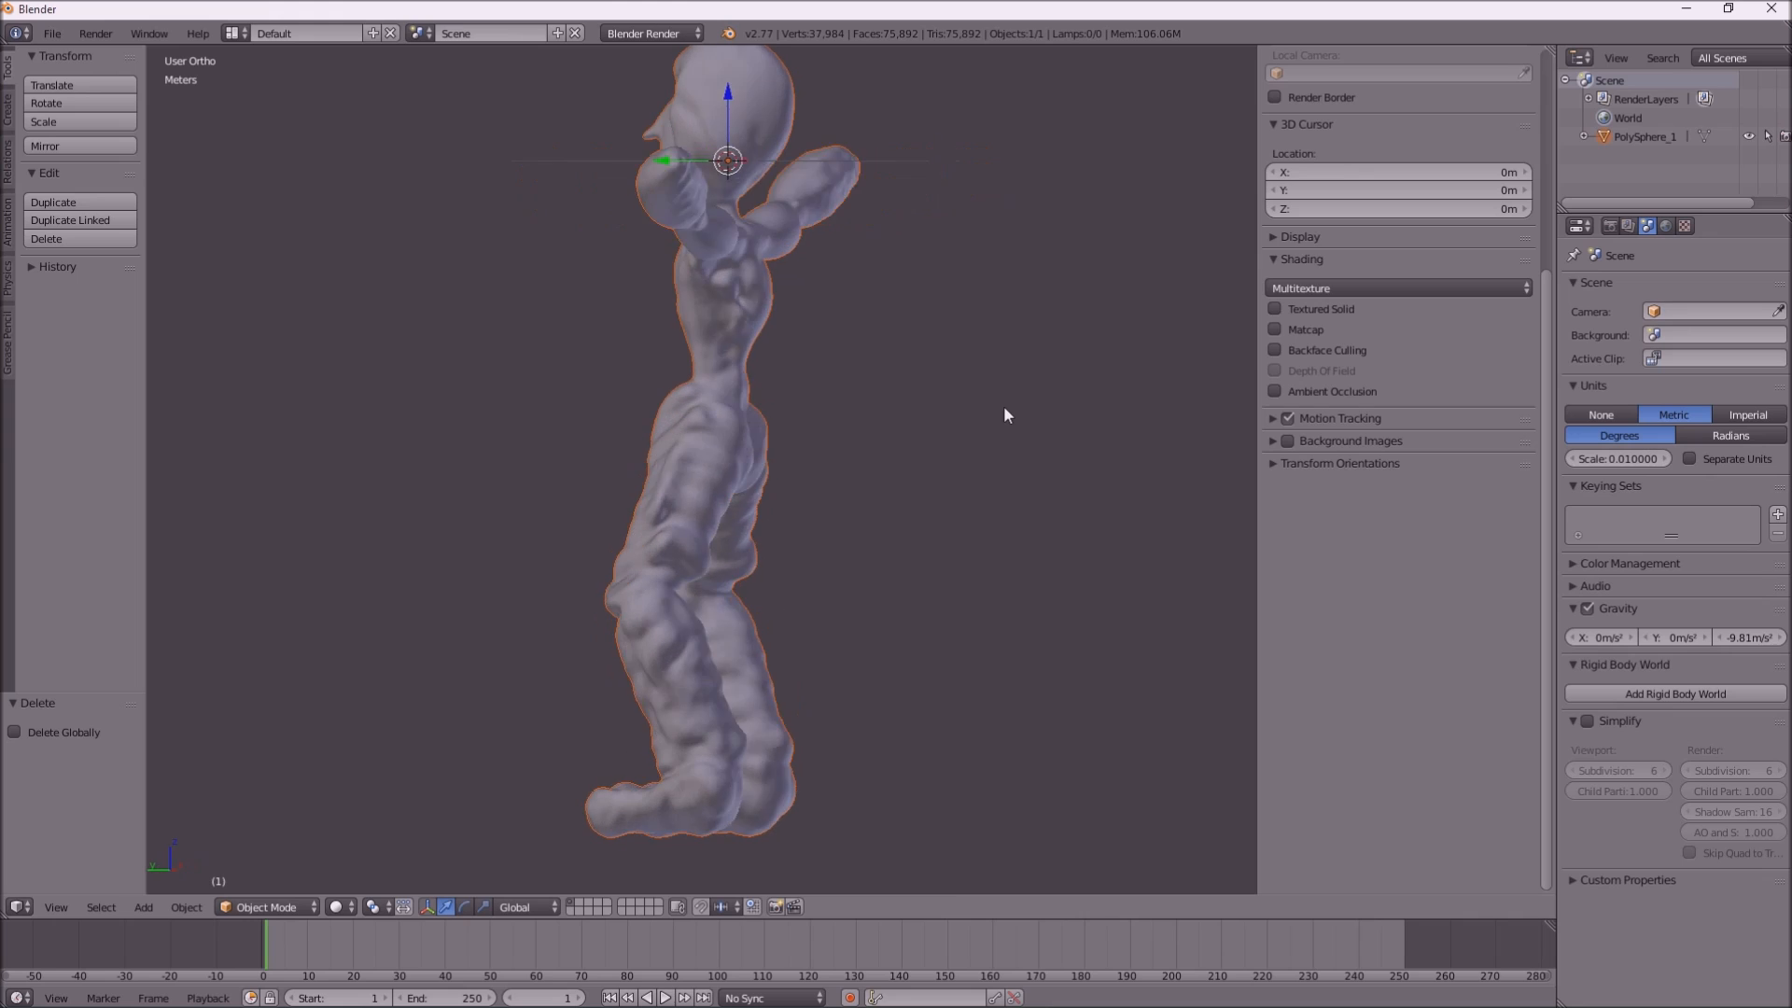
{"action": "key", "text": "KP_4"}
{"action": "key", "text": "KP_4"}
{"action": "key", "text": "KP_4"}
{"action": "key", "text": "KP_4"}
{"action": "key", "text": "KP_4"}
{"action": "key", "text": "KP_4"}
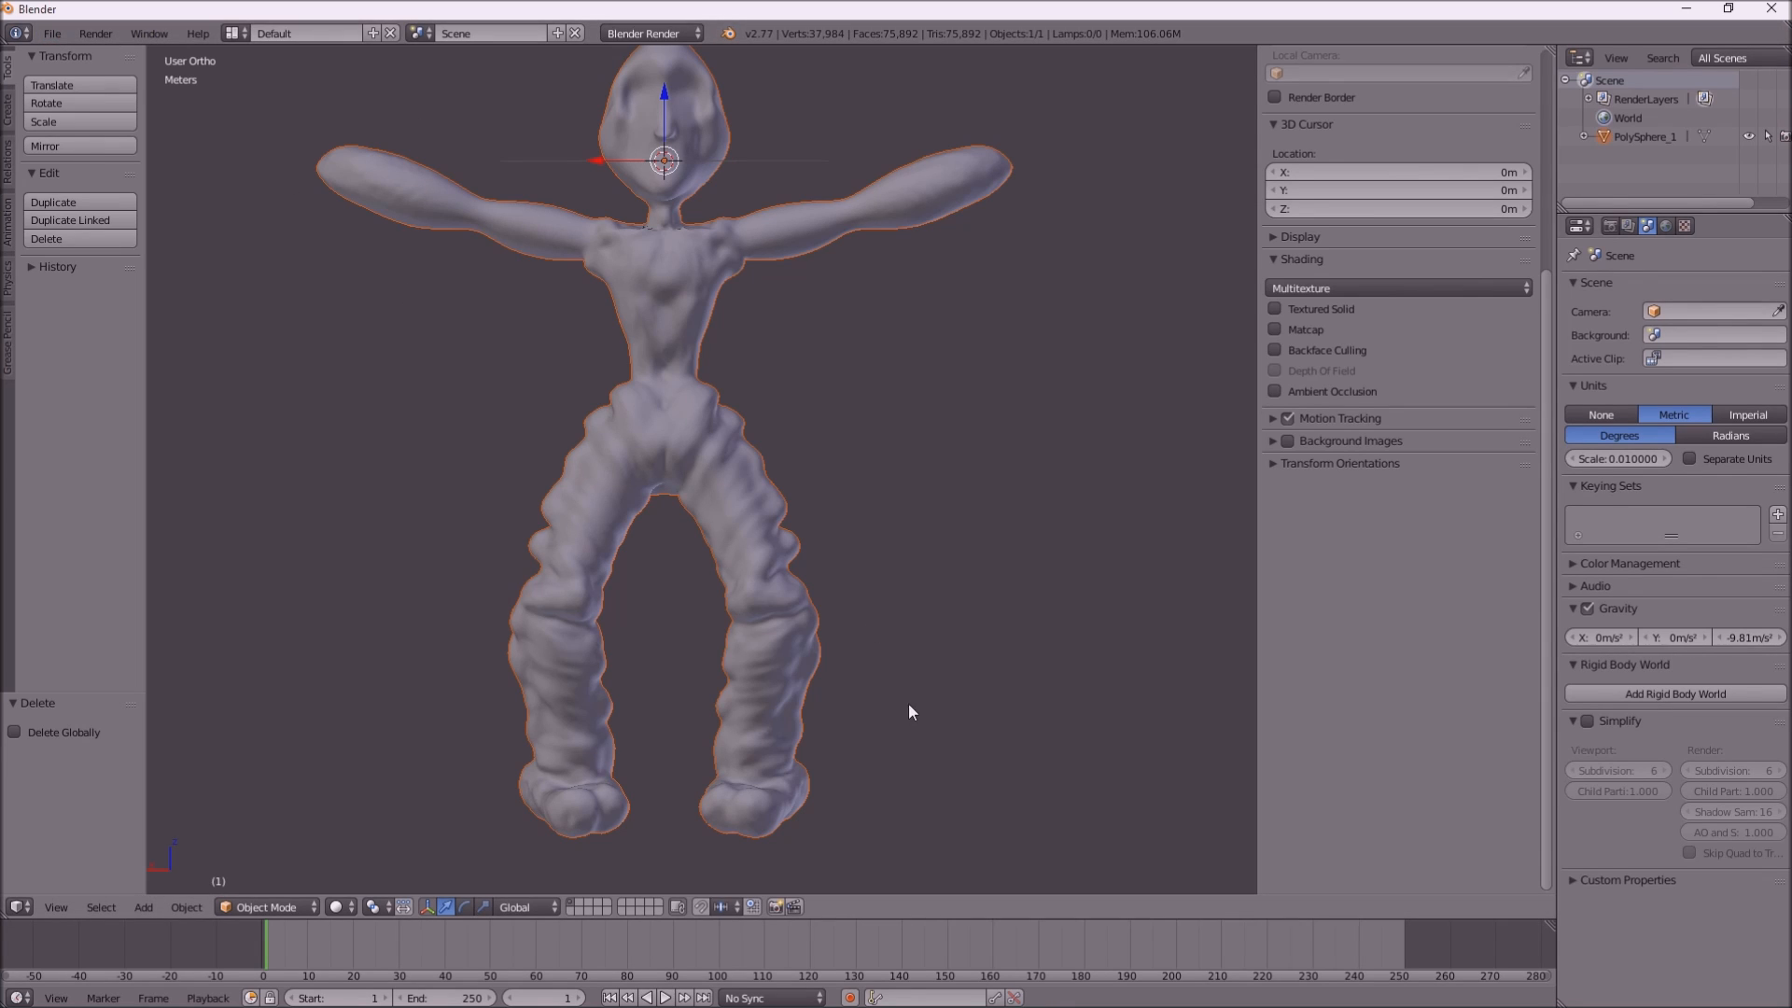
Add a single-bone armature and move it down along Z about 17.3 m to the character's crotch
{"action": "key", "text": "shift+a"}
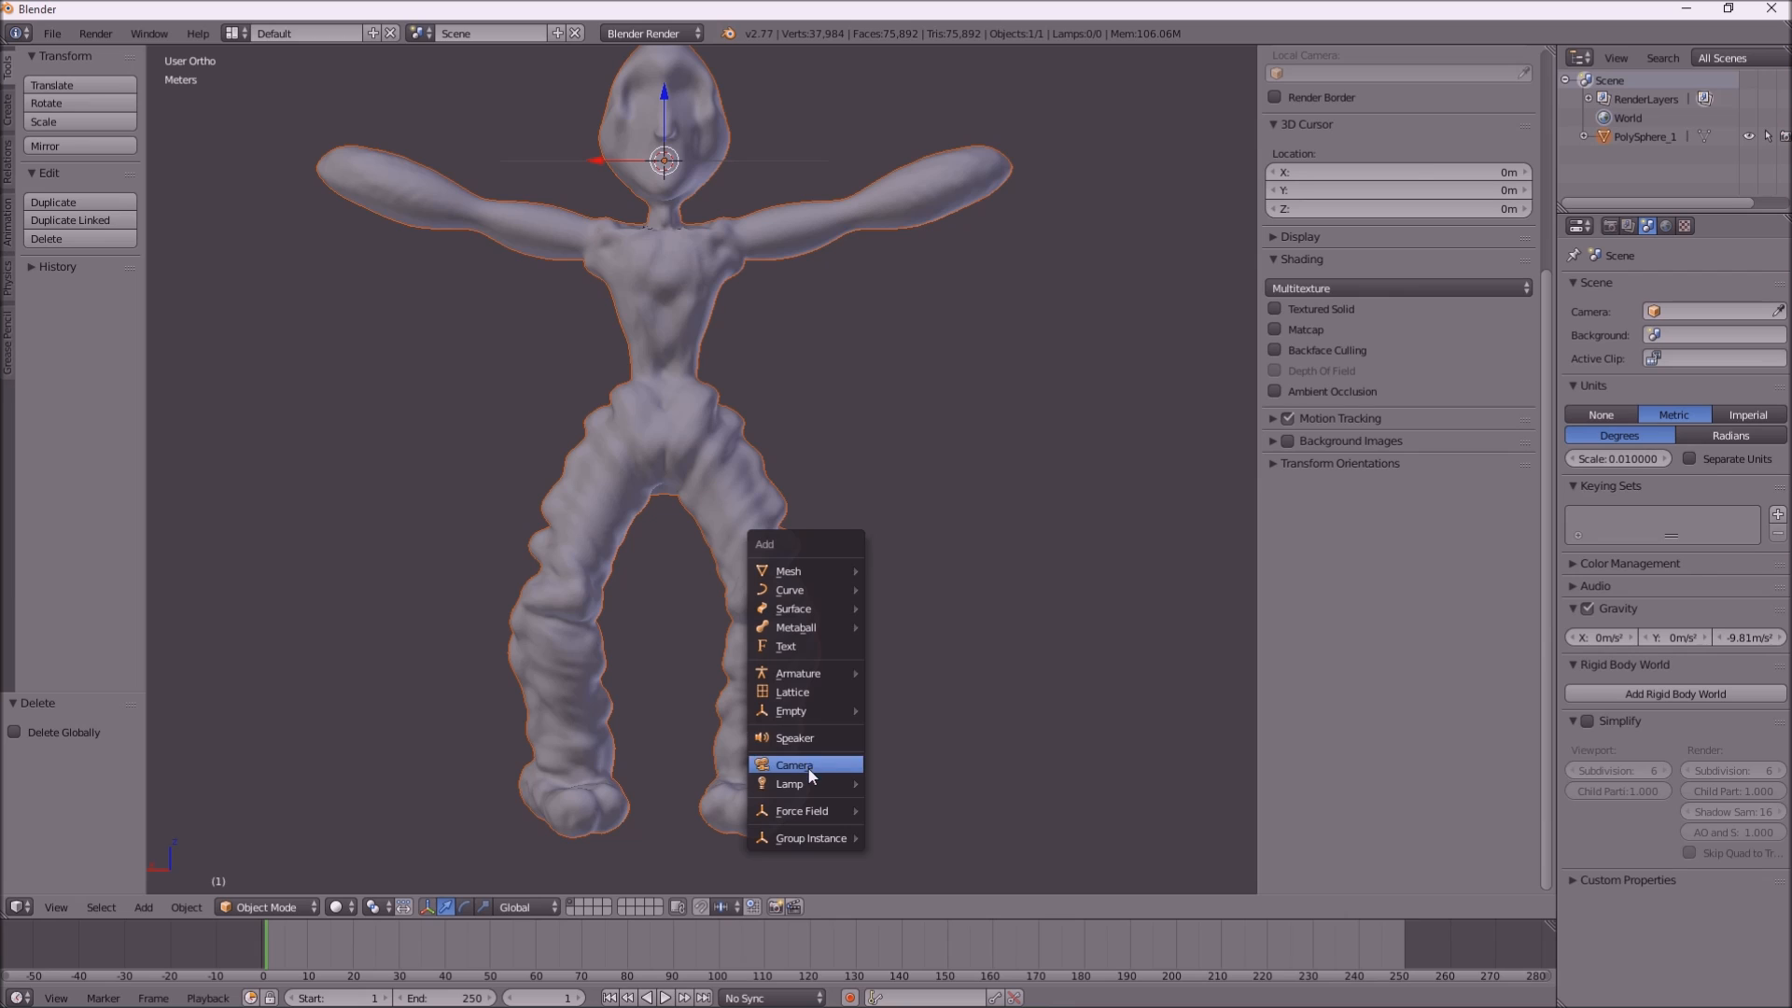
{"action": "mouse_move", "coordinate": [812, 674]}
{"action": "left_click", "coordinate": [902, 672]}
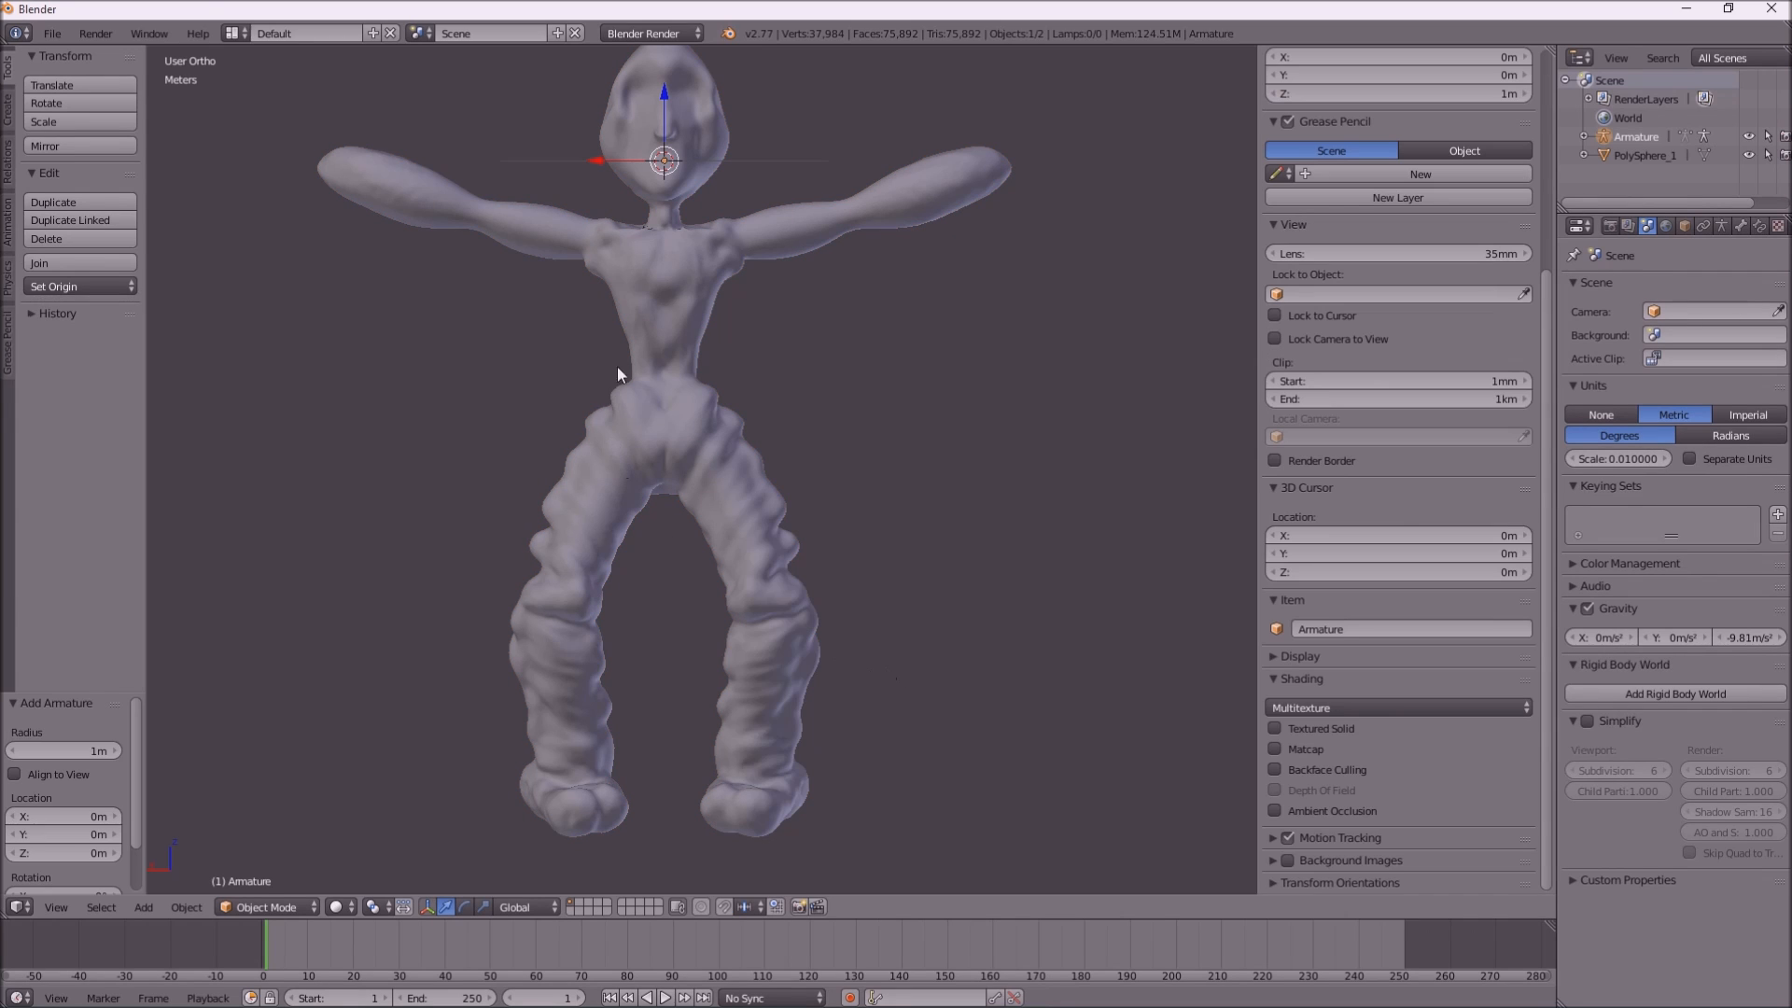
{"action": "key", "text": "g"}
{"action": "key", "text": "z"}
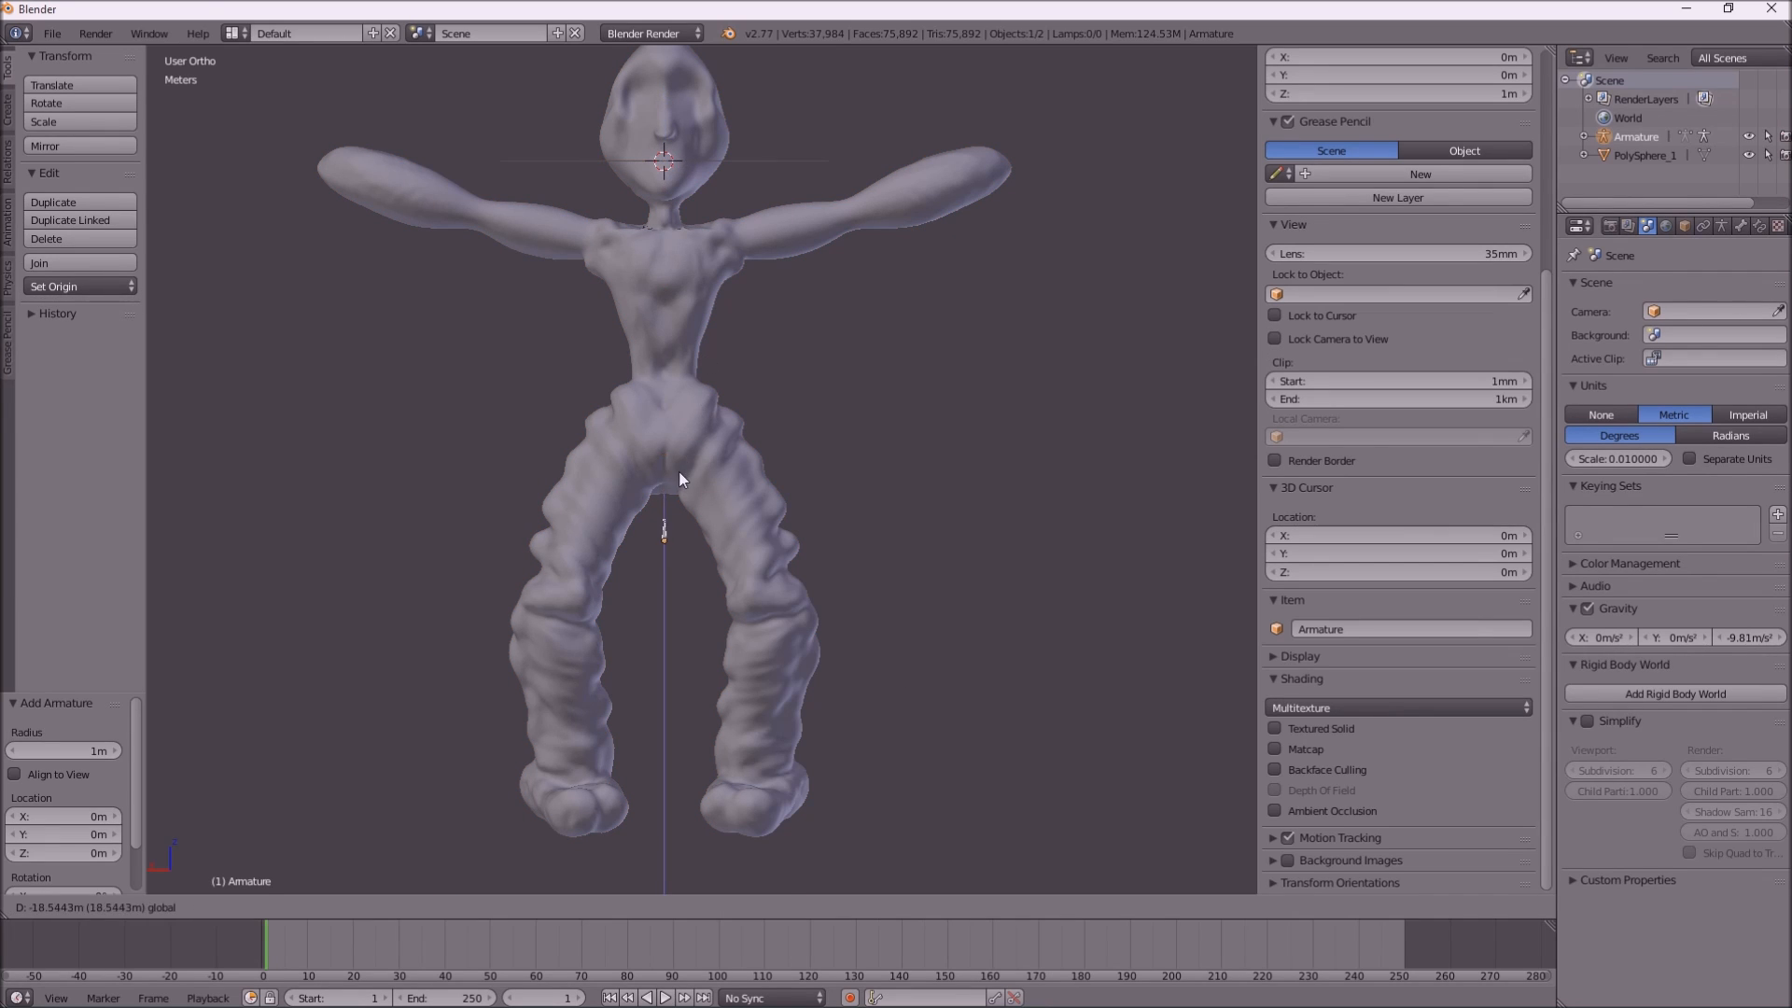
{"action": "left_click", "coordinate": [685, 450]}
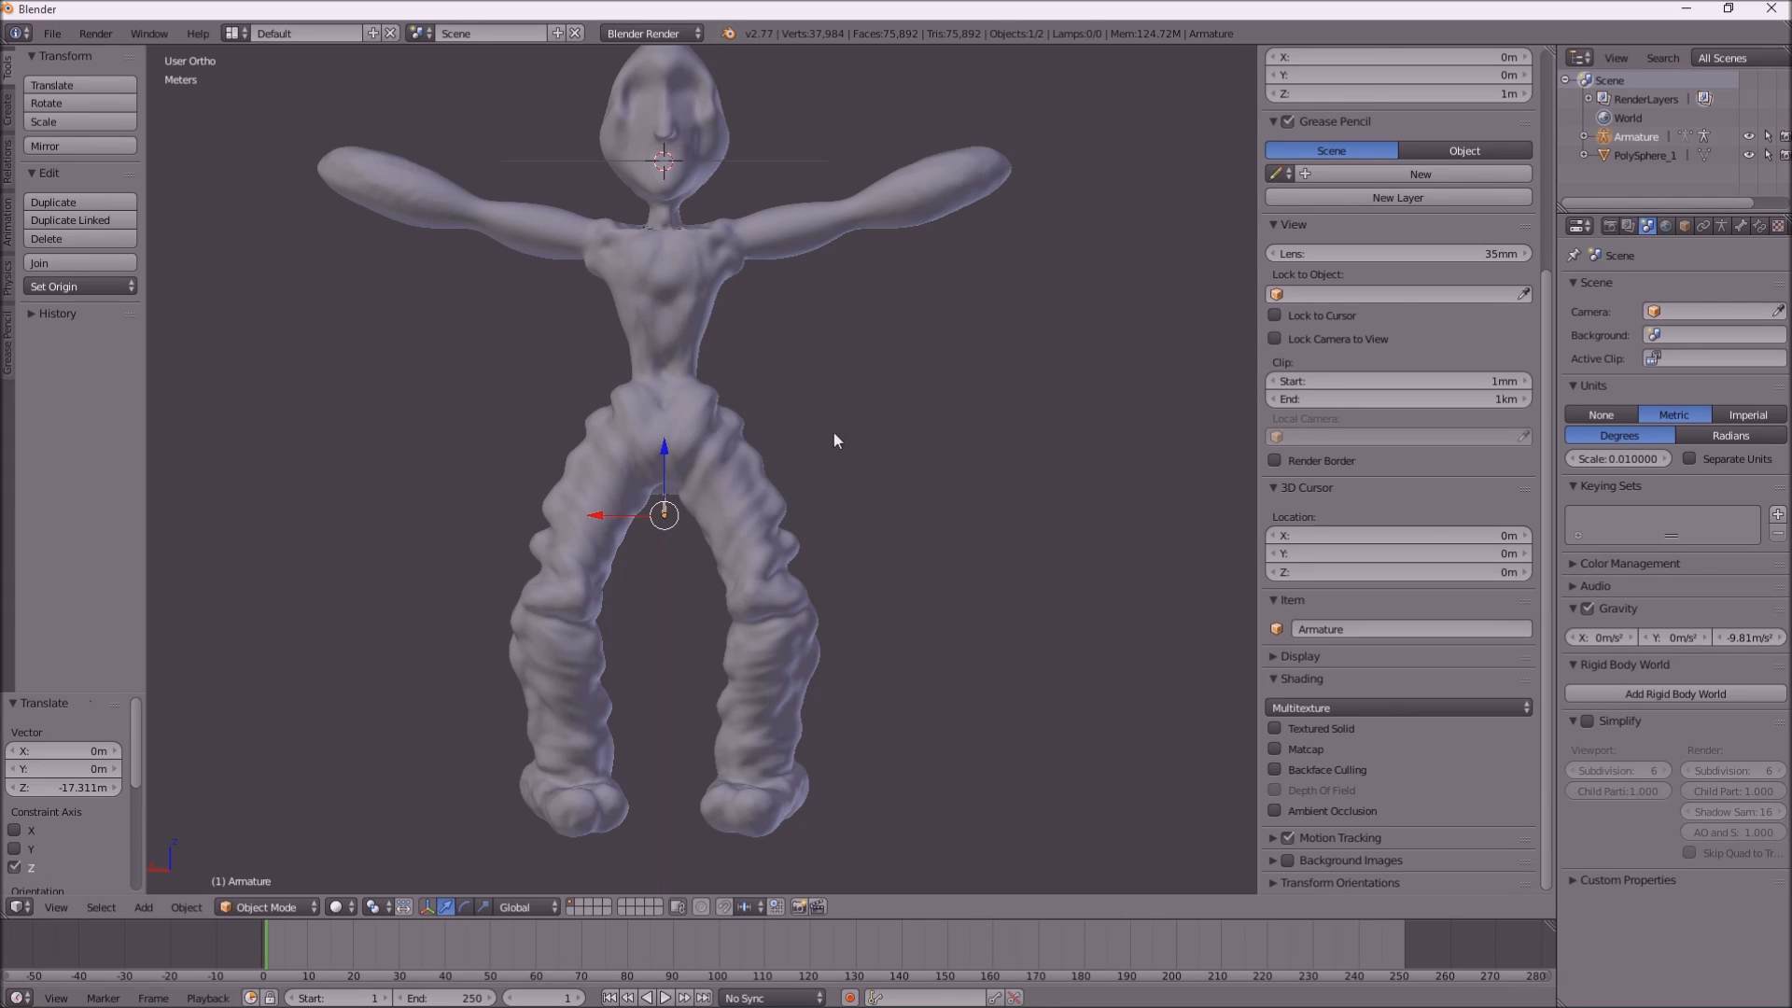
Rename the armature's single bone as Root
{"action": "left_click", "coordinate": [1583, 137]}
{"action": "left_click", "coordinate": [1607, 156]}
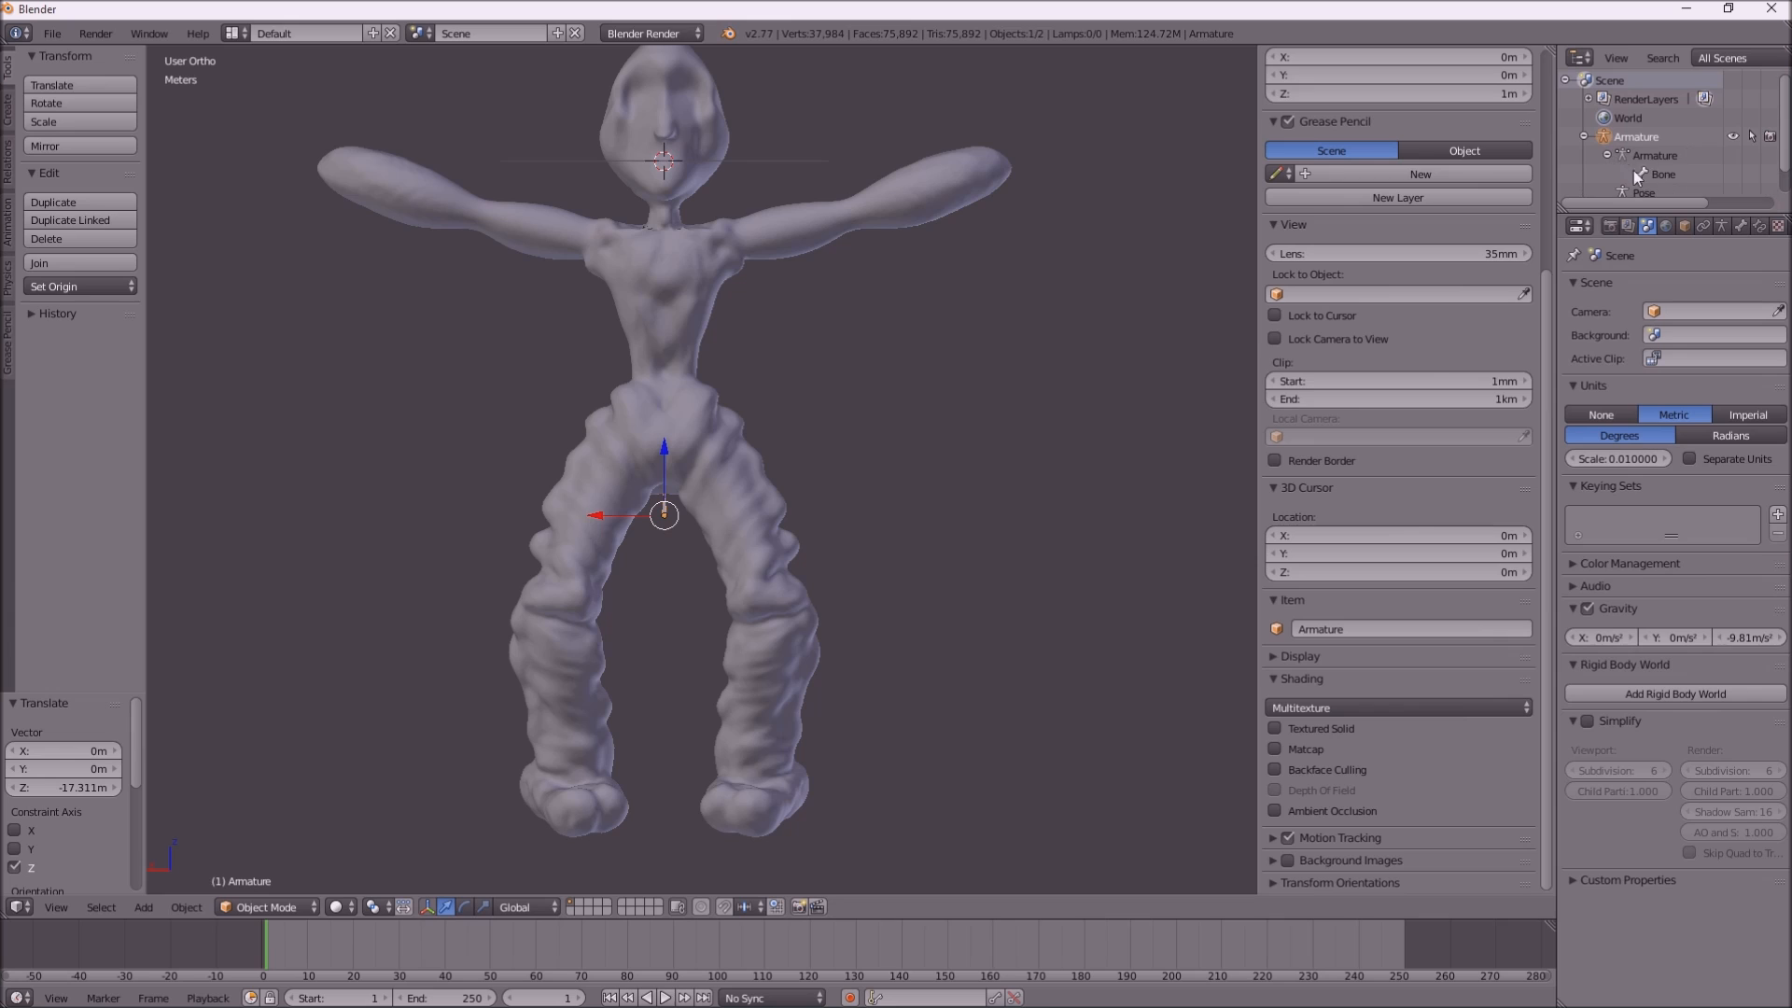
{"action": "type", "text": "Root"}
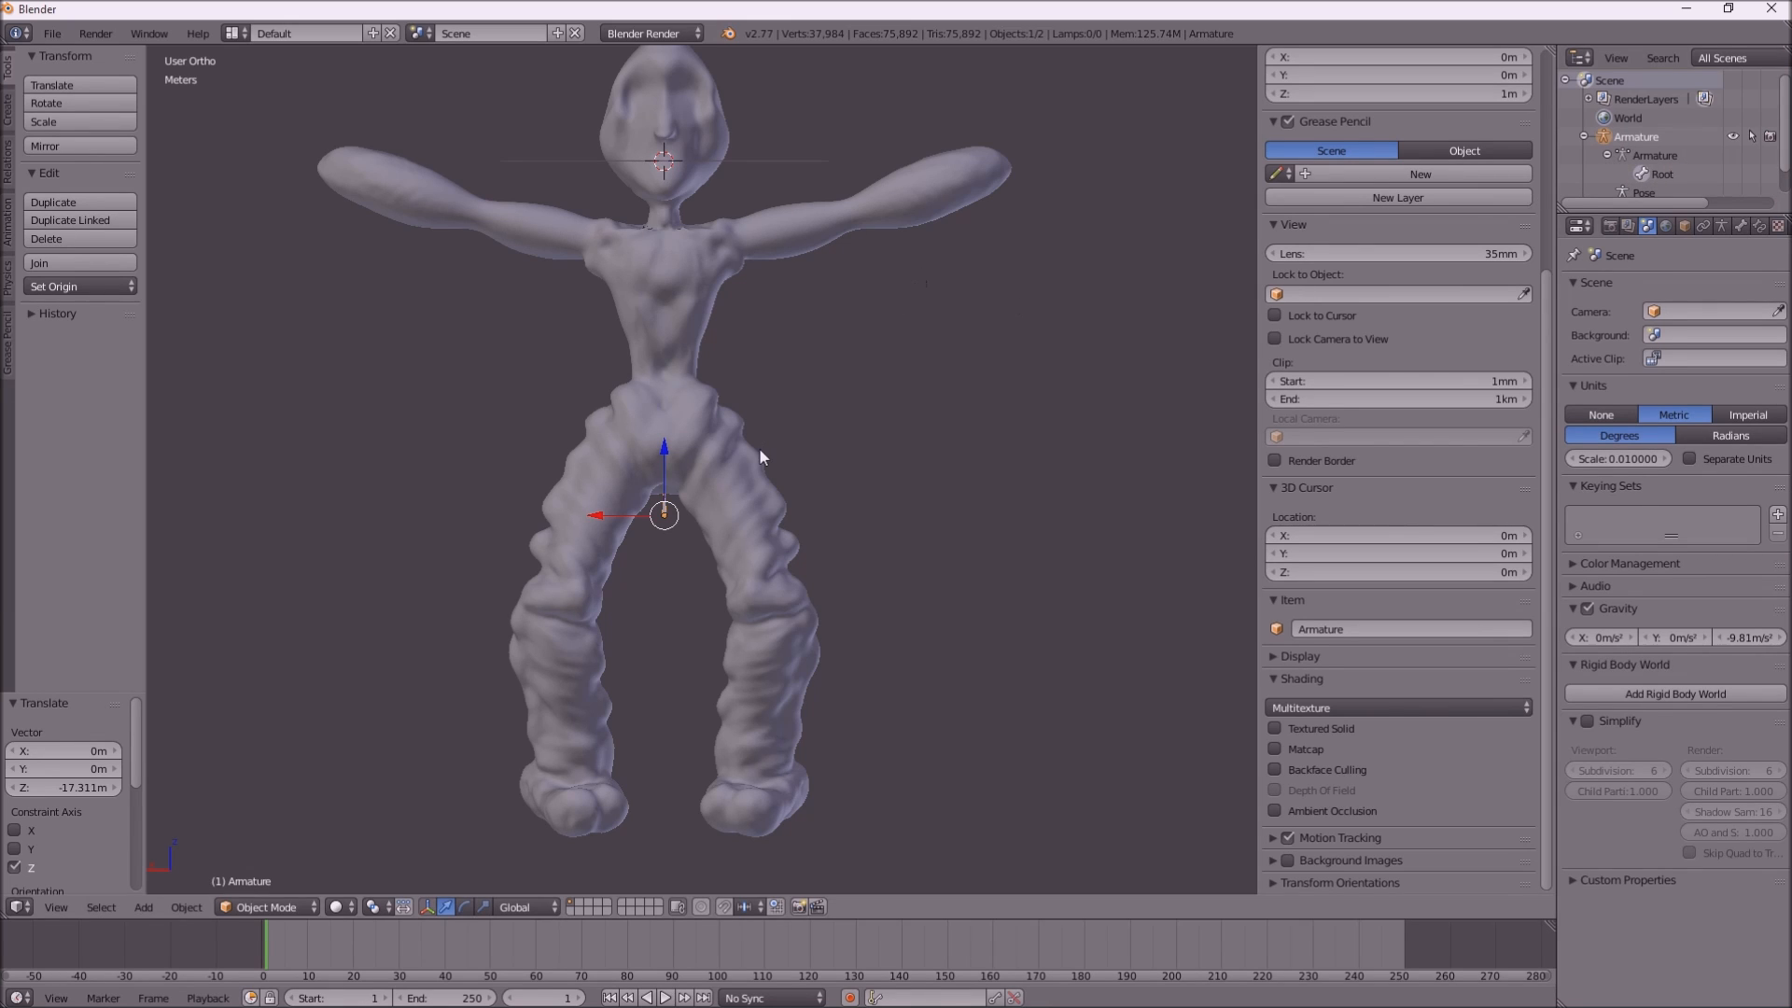
In Edit Mode, extrude a pelvis bone about 4.9 m upward from the Root bone's tip
{"action": "scroll", "coordinate": [752, 452], "scroll_direction": "up", "scroll_amount": 5}
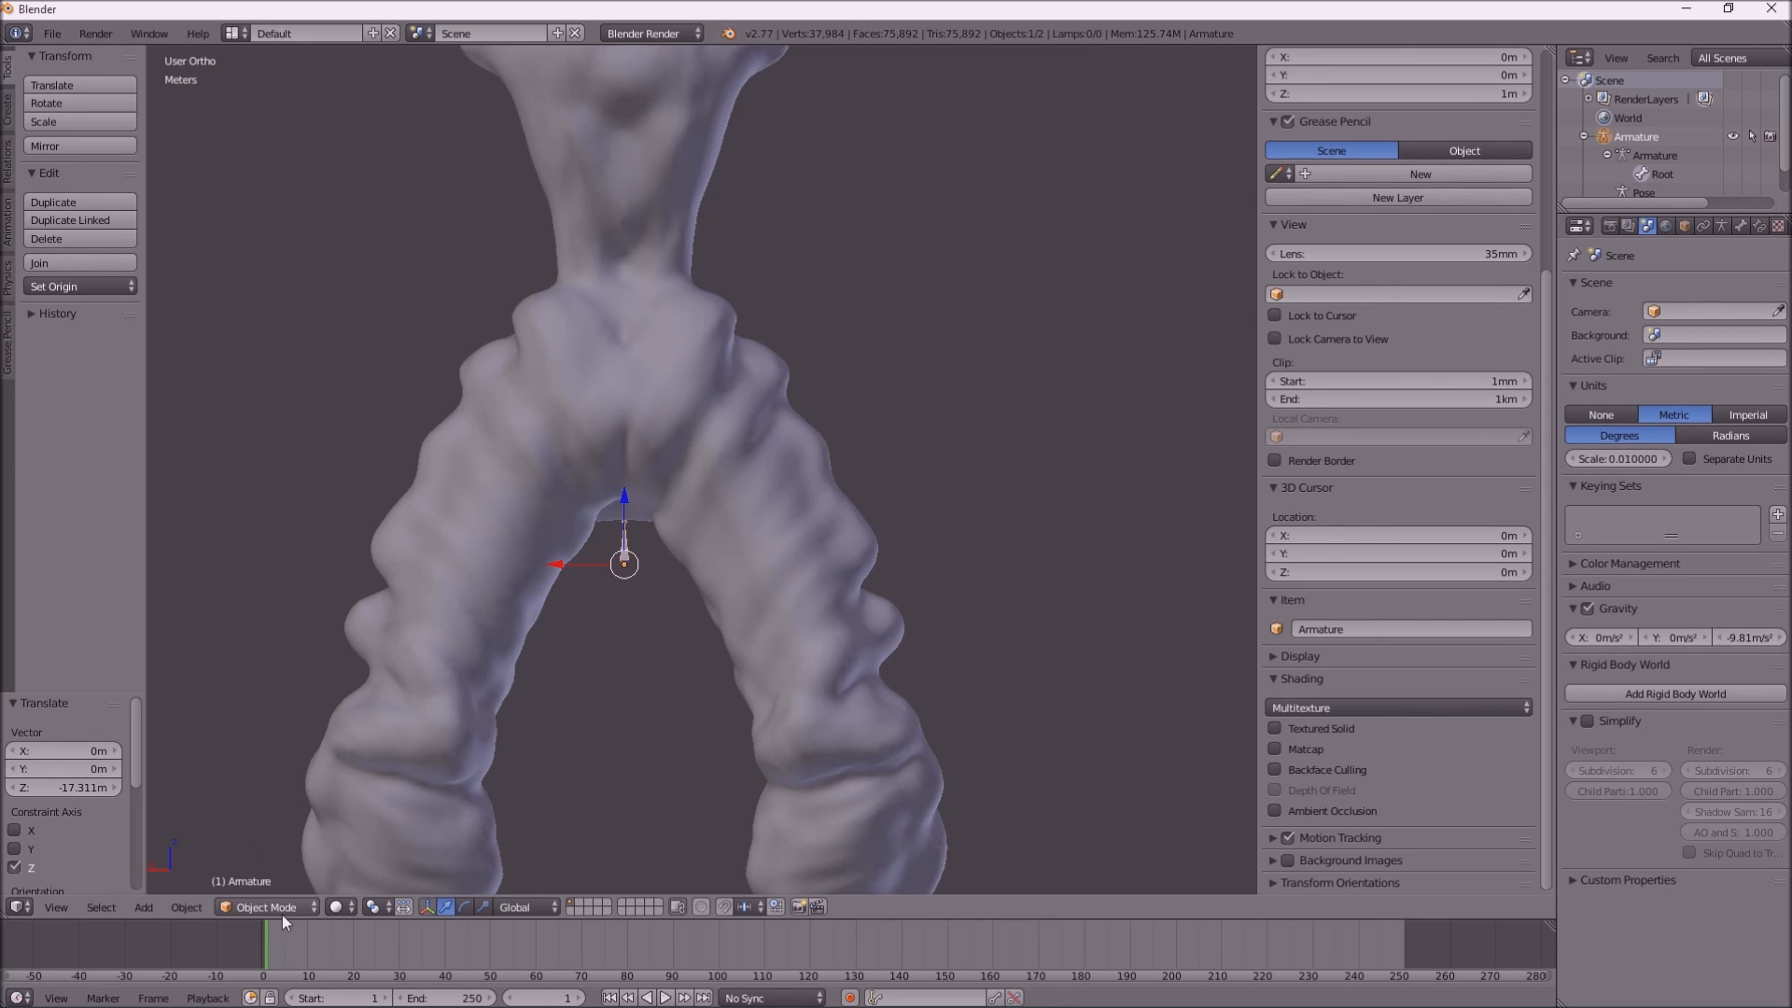
{"action": "left_click", "coordinate": [282, 913]}
{"action": "left_click", "coordinate": [265, 855]}
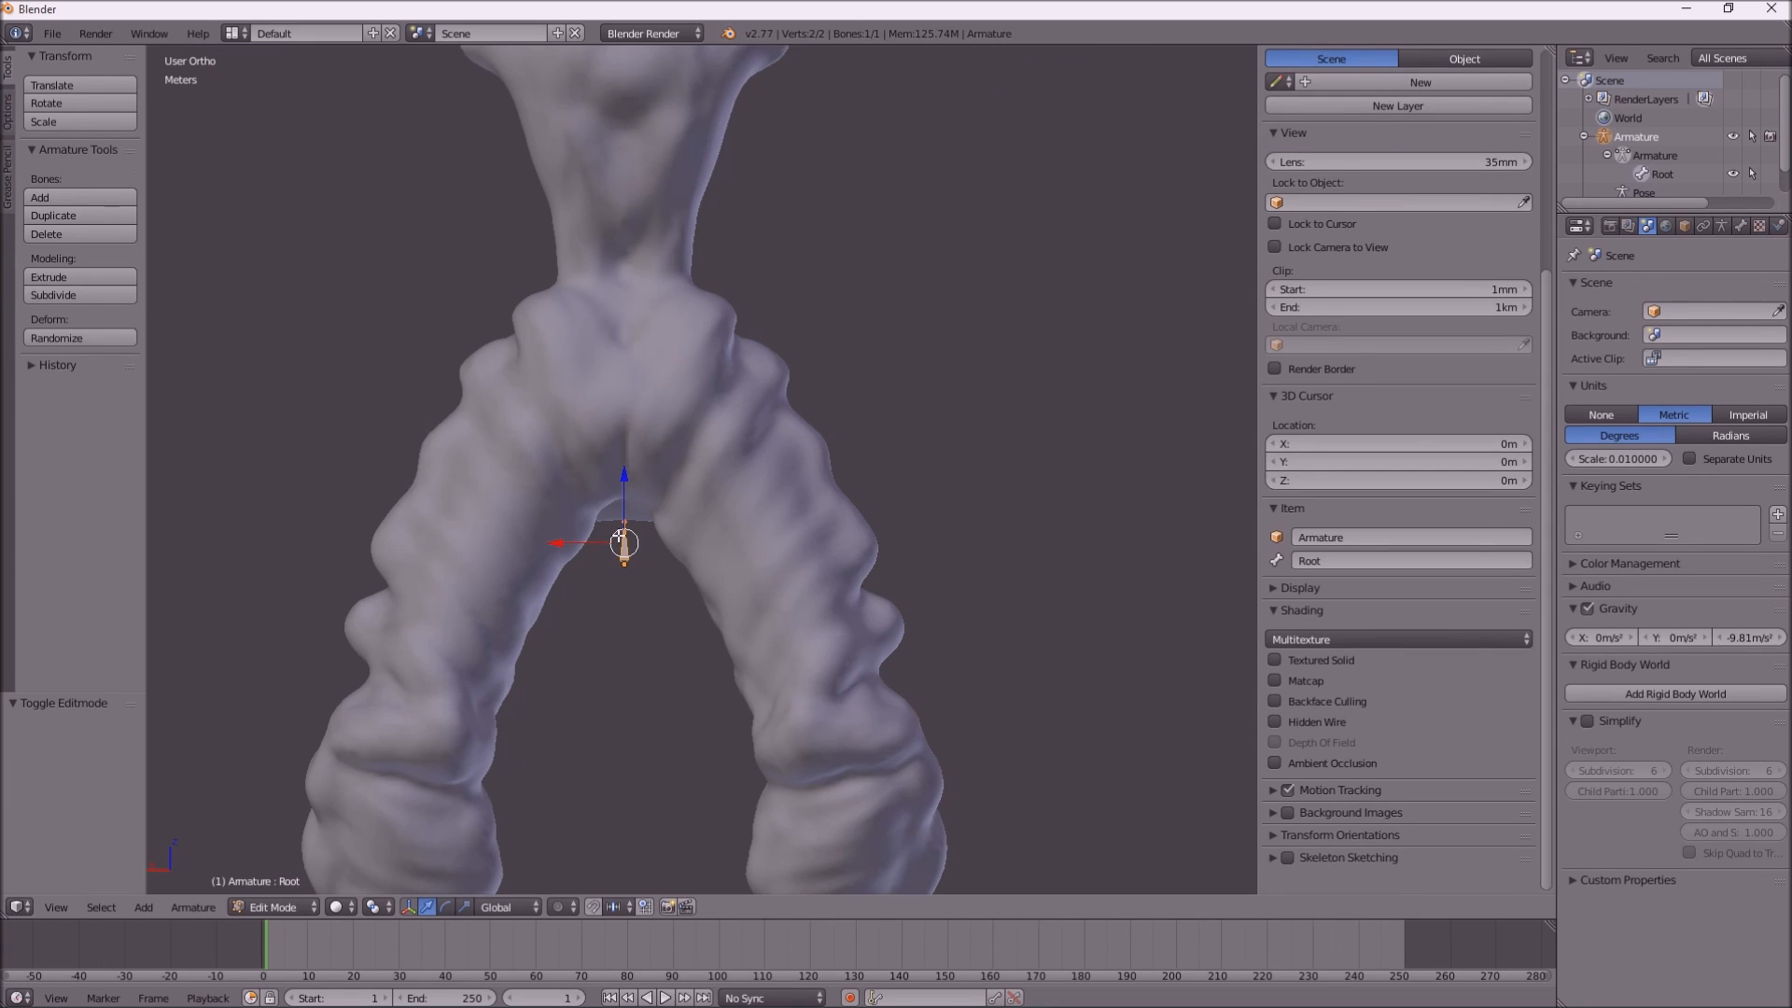
{"action": "right_click", "coordinate": [625, 524]}
{"action": "key", "text": "e"}
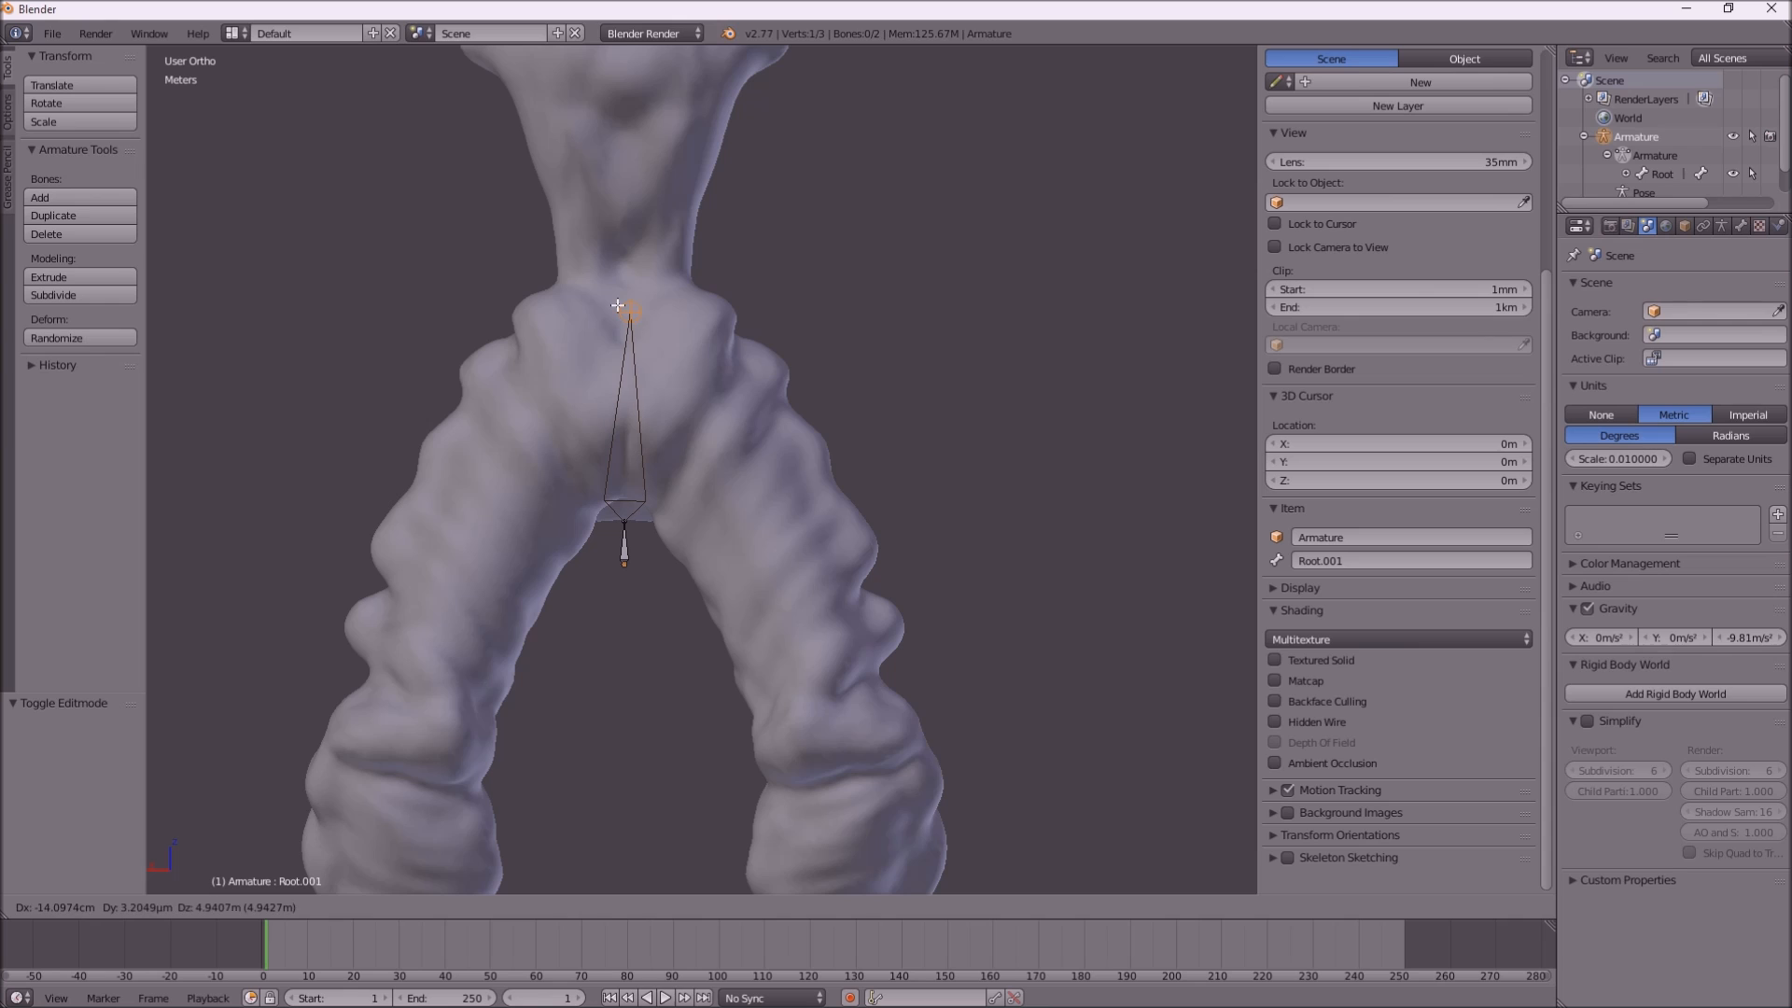
{"action": "key", "text": "ctrl"}
{"action": "left_click", "coordinate": [619, 305]}
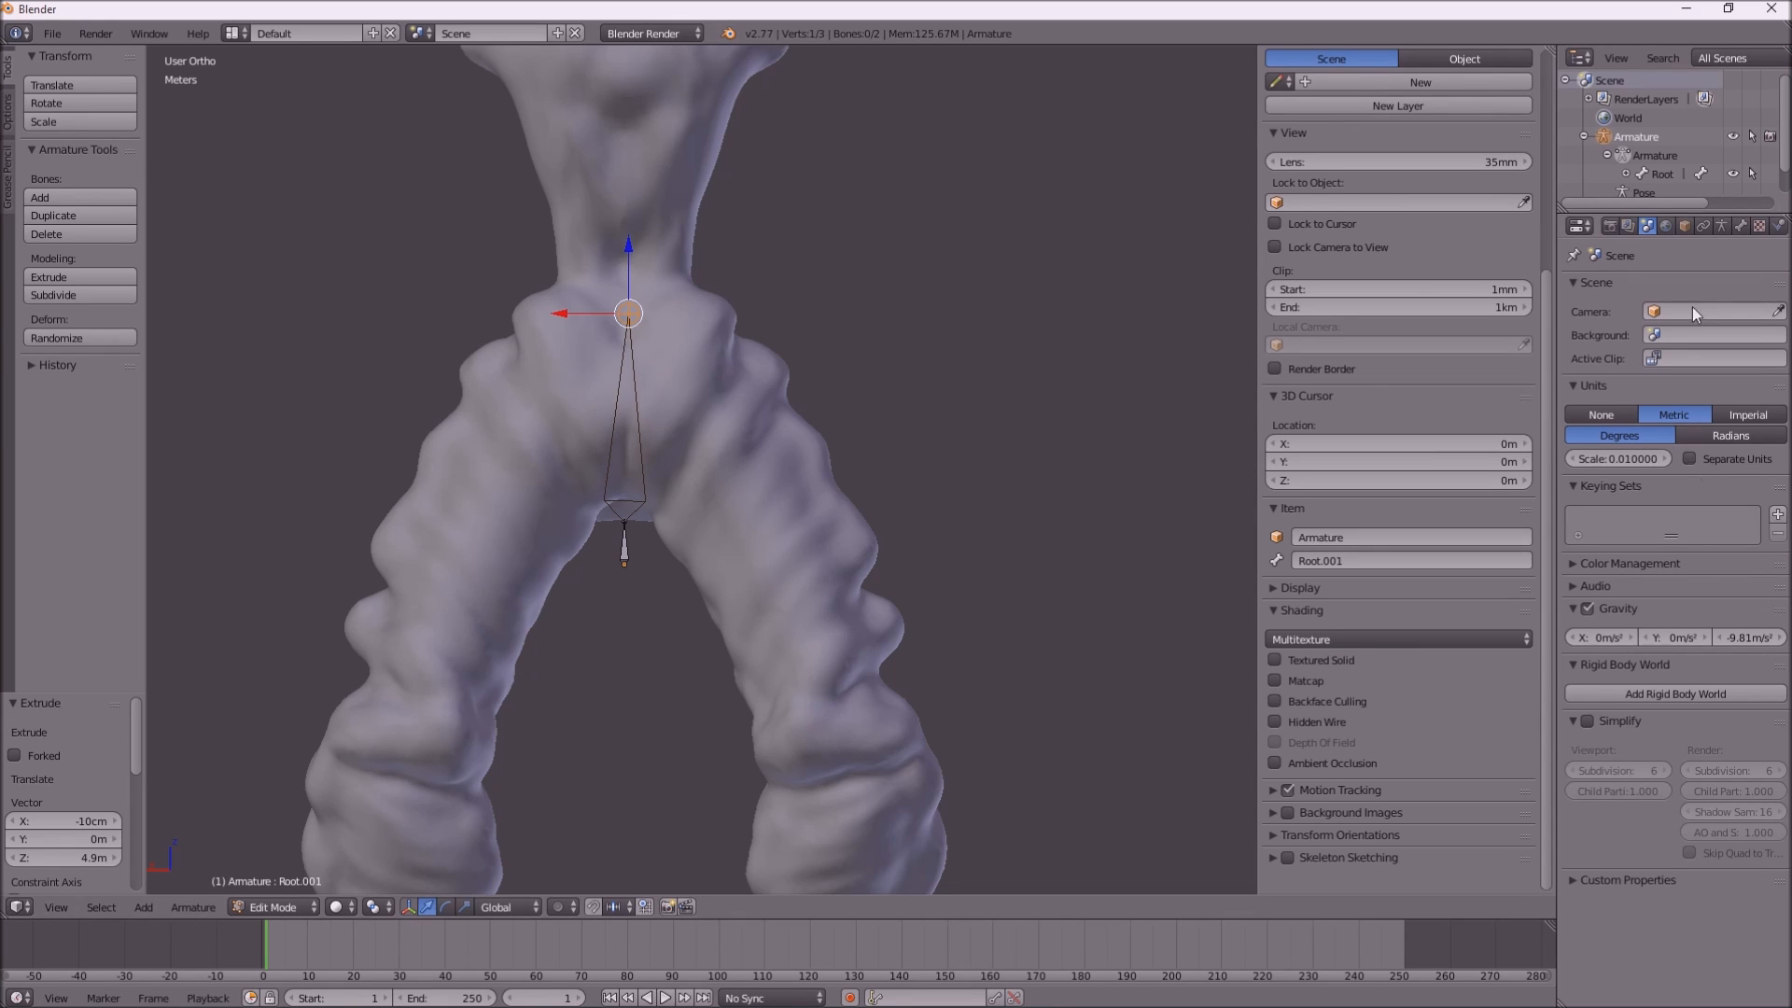
Turn on X-Ray display for the armature and lower the pelvis bone's tip about 2.2 m along Z
{"action": "left_click", "coordinate": [1720, 225]}
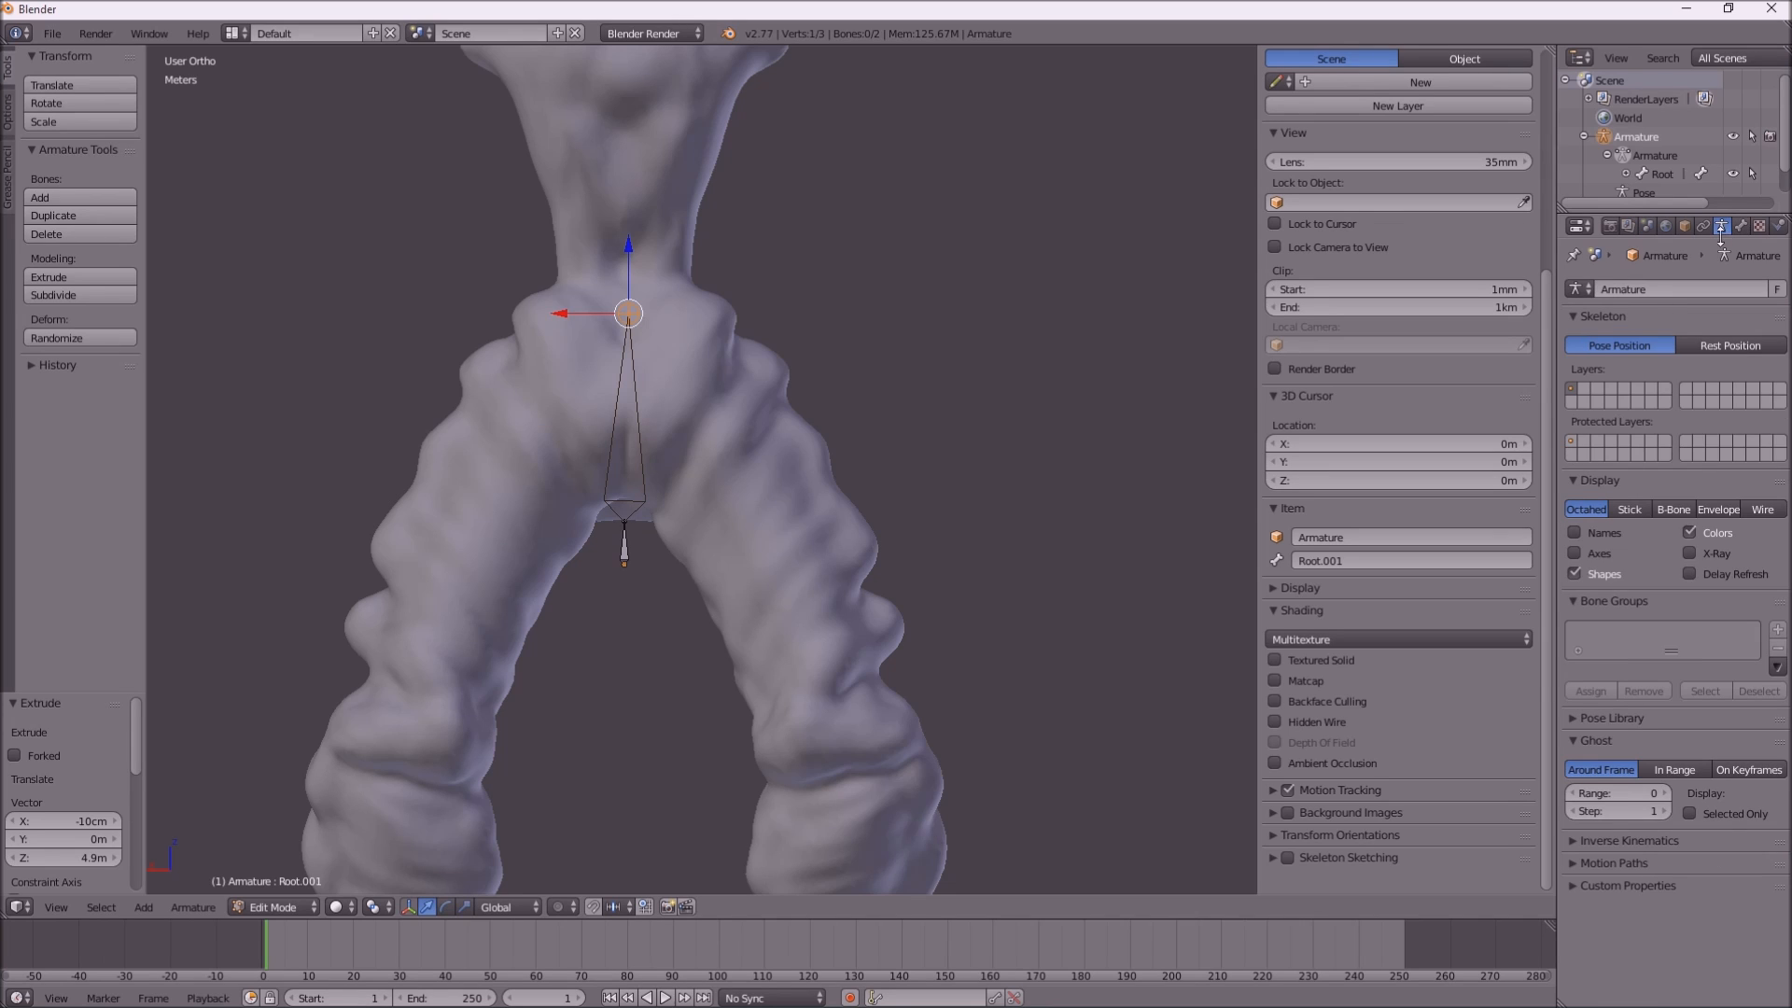
{"action": "left_click", "coordinate": [1689, 553]}
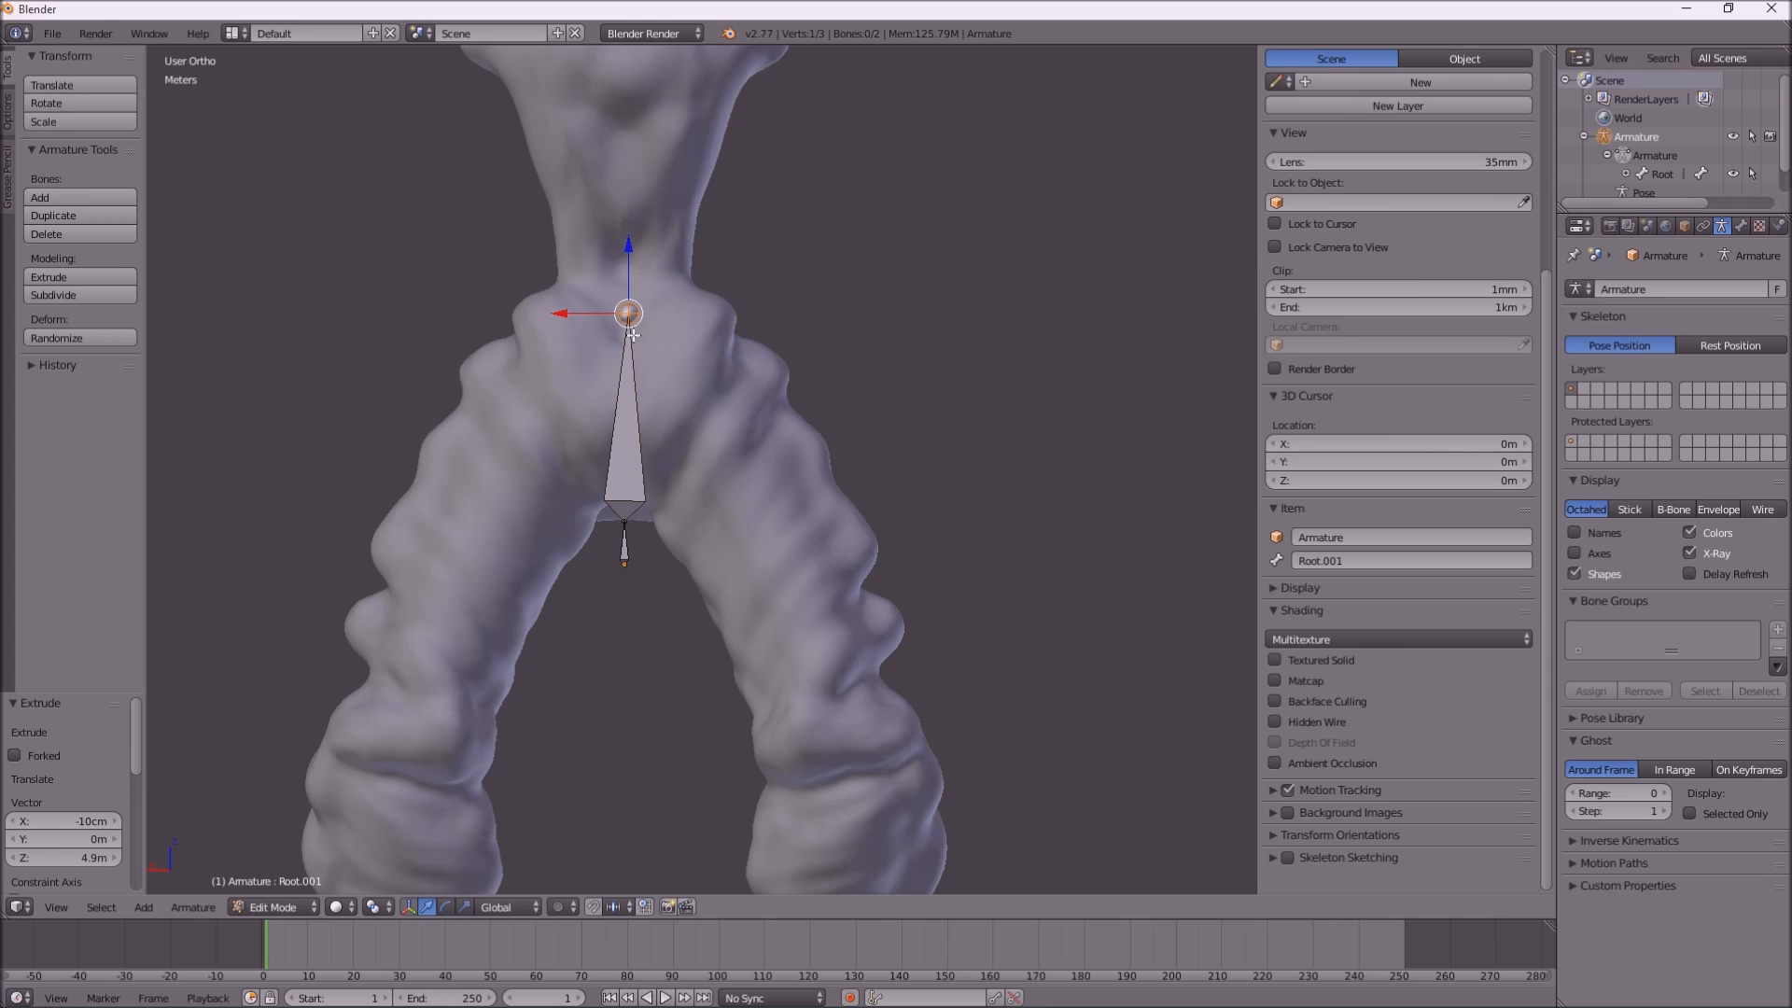
{"action": "left_click_drag", "start_coordinate": [629, 246], "coordinate": [631, 336]}
Extrude a hip, thigh and shin bone from the pelvis tip through the knee to the ankle of the character's right leg
{"action": "key", "text": "e"}
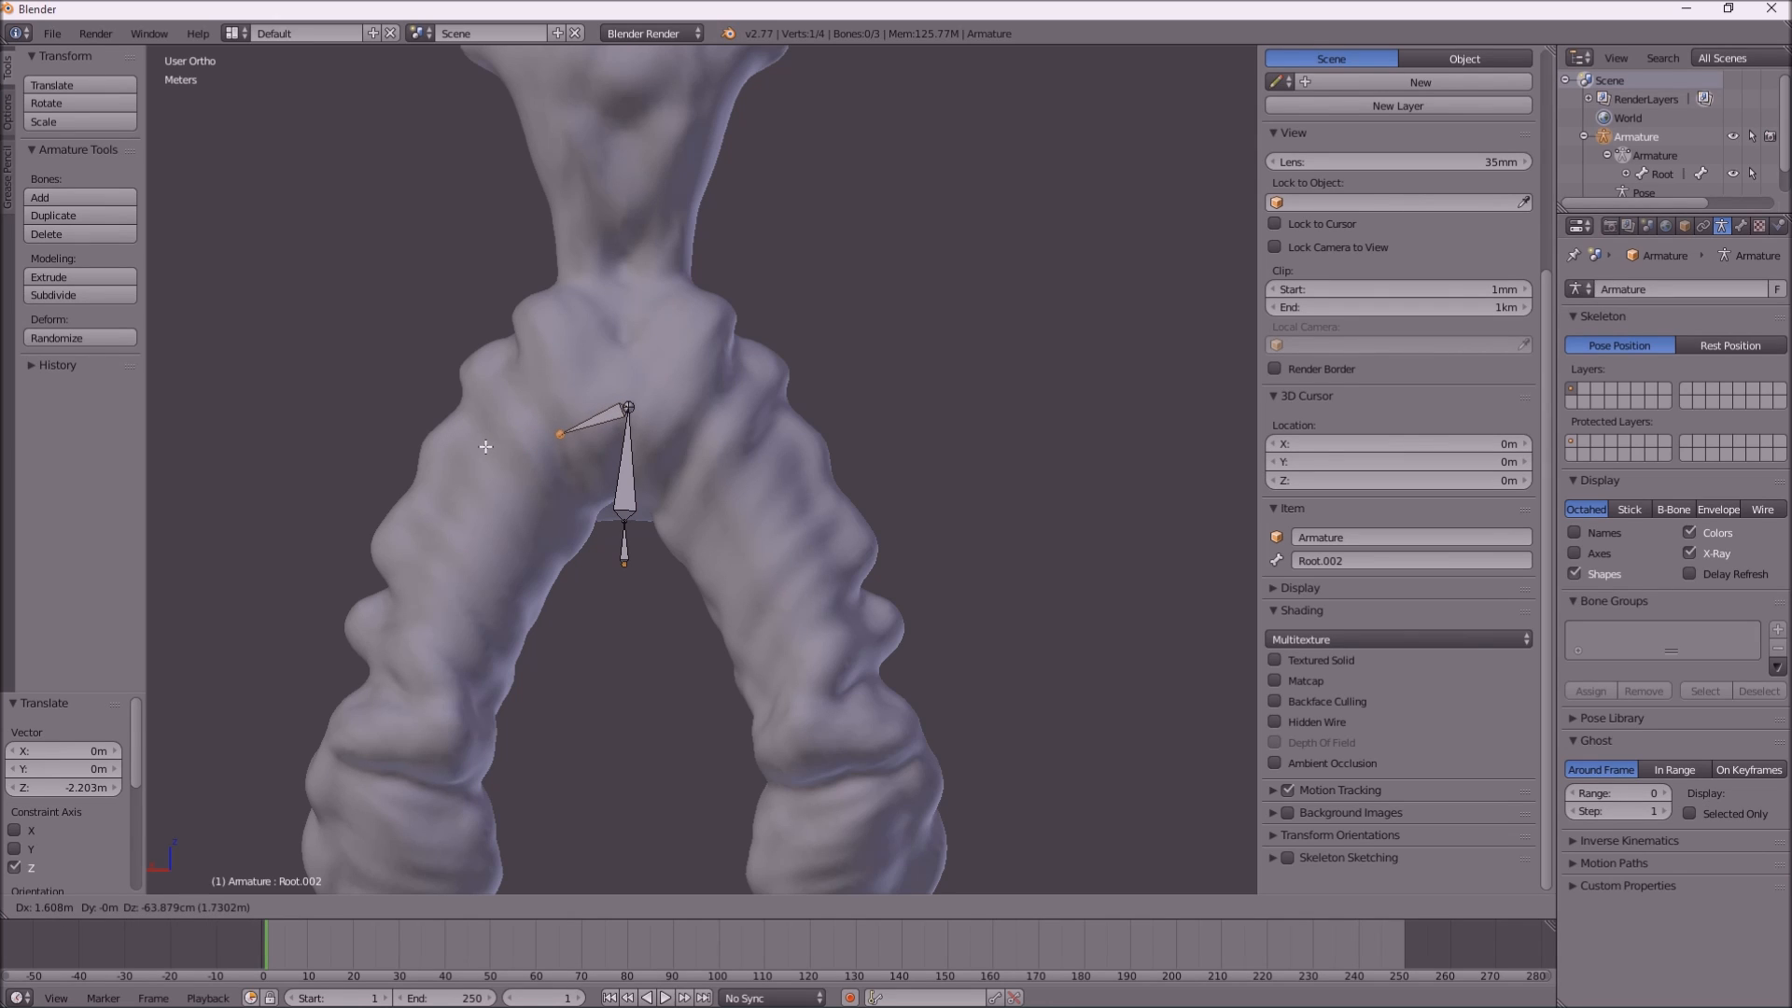
{"action": "left_click", "coordinate": [486, 446]}
{"action": "key", "text": "e"}
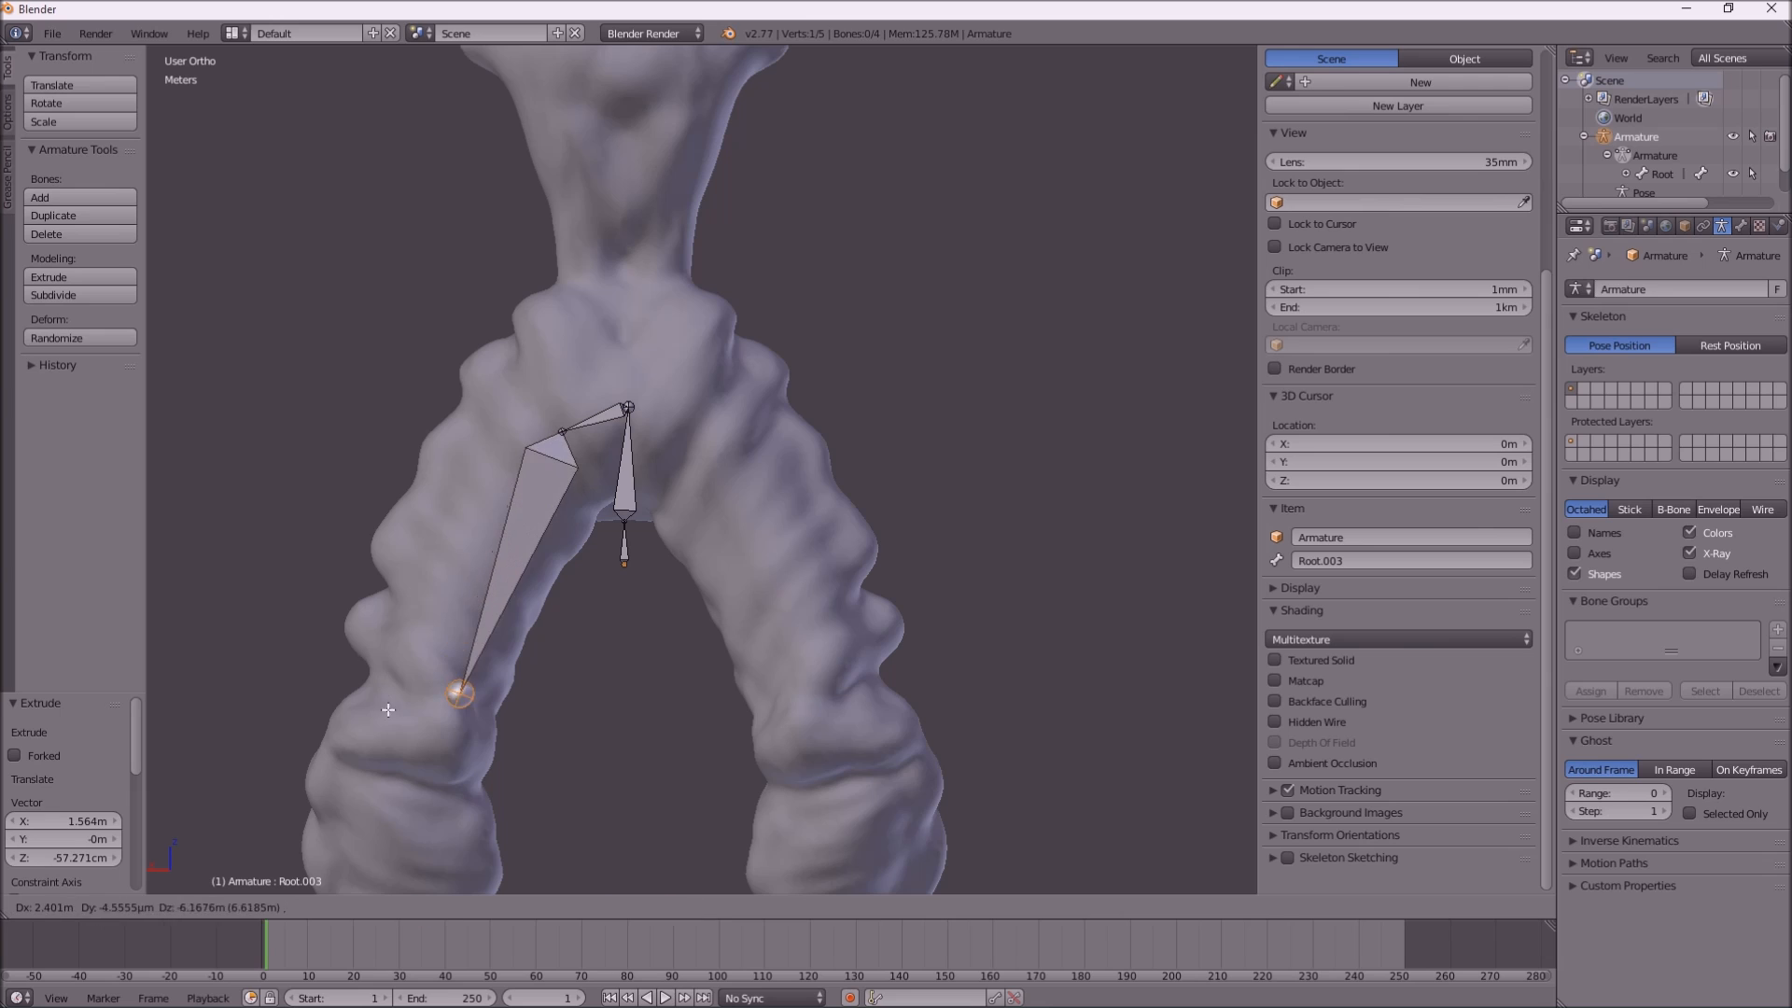
{"action": "left_click", "coordinate": [343, 778]}
{"action": "scroll", "coordinate": [591, 600], "scroll_direction": "down", "scroll_amount": 4}
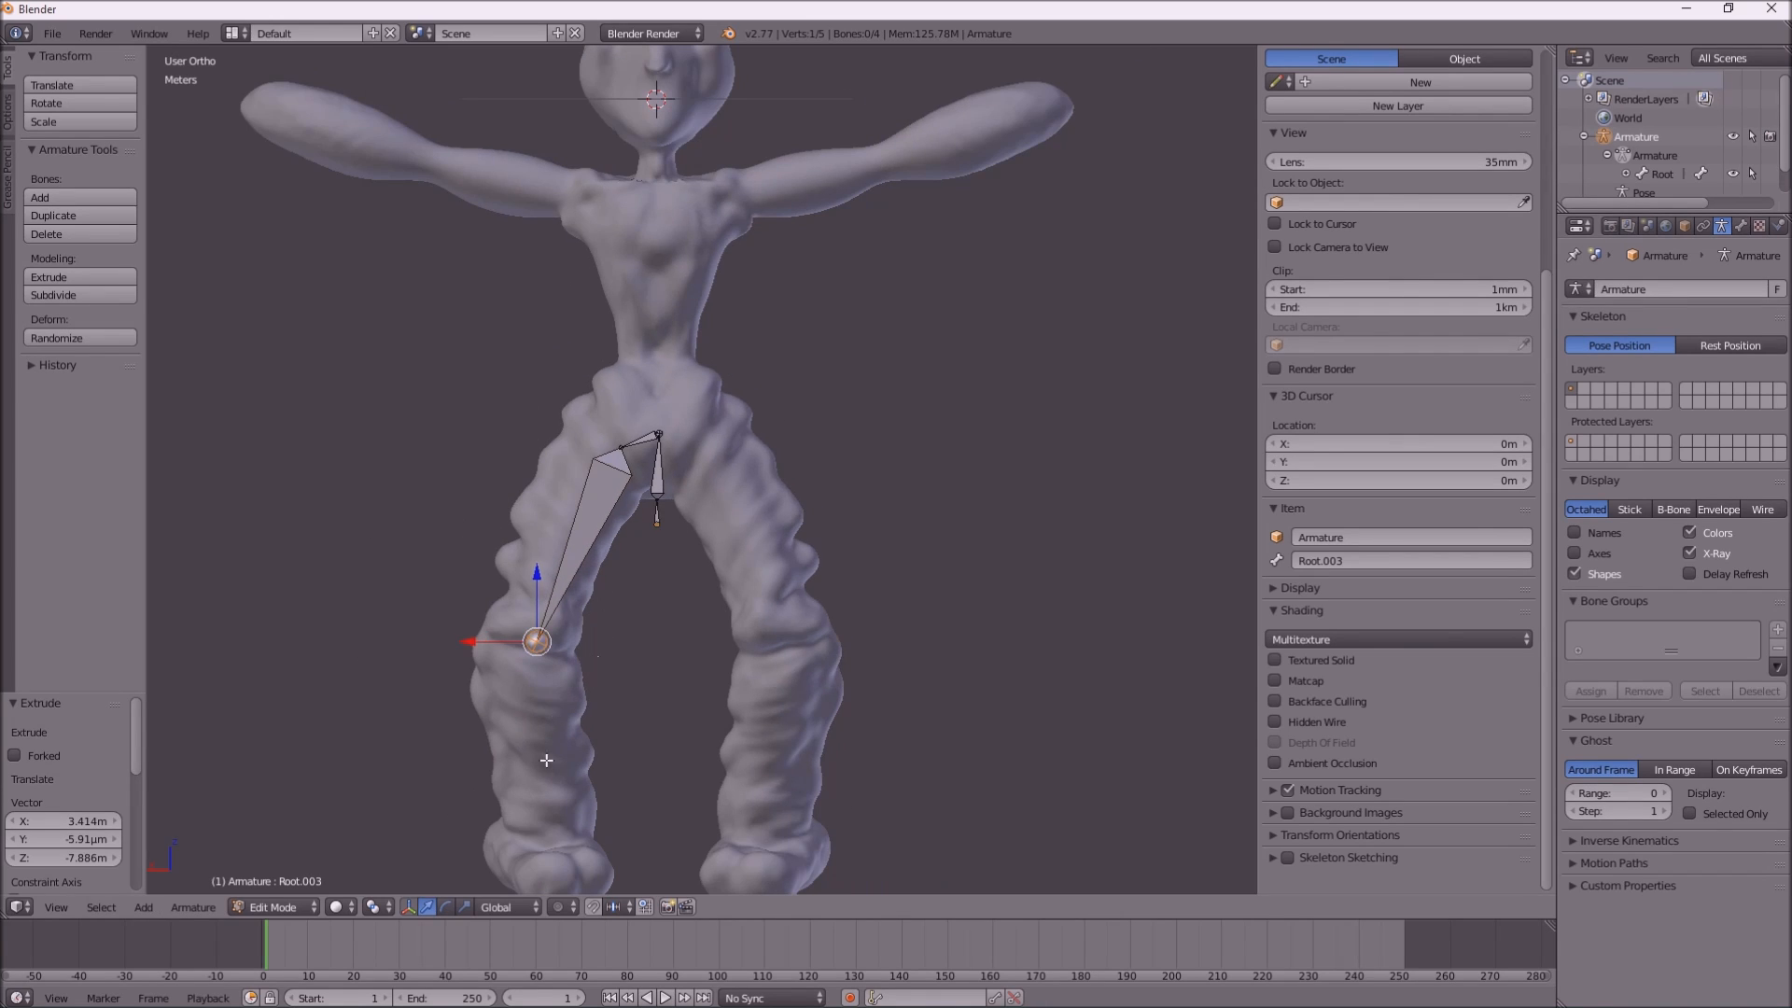
{"action": "key", "text": "e"}
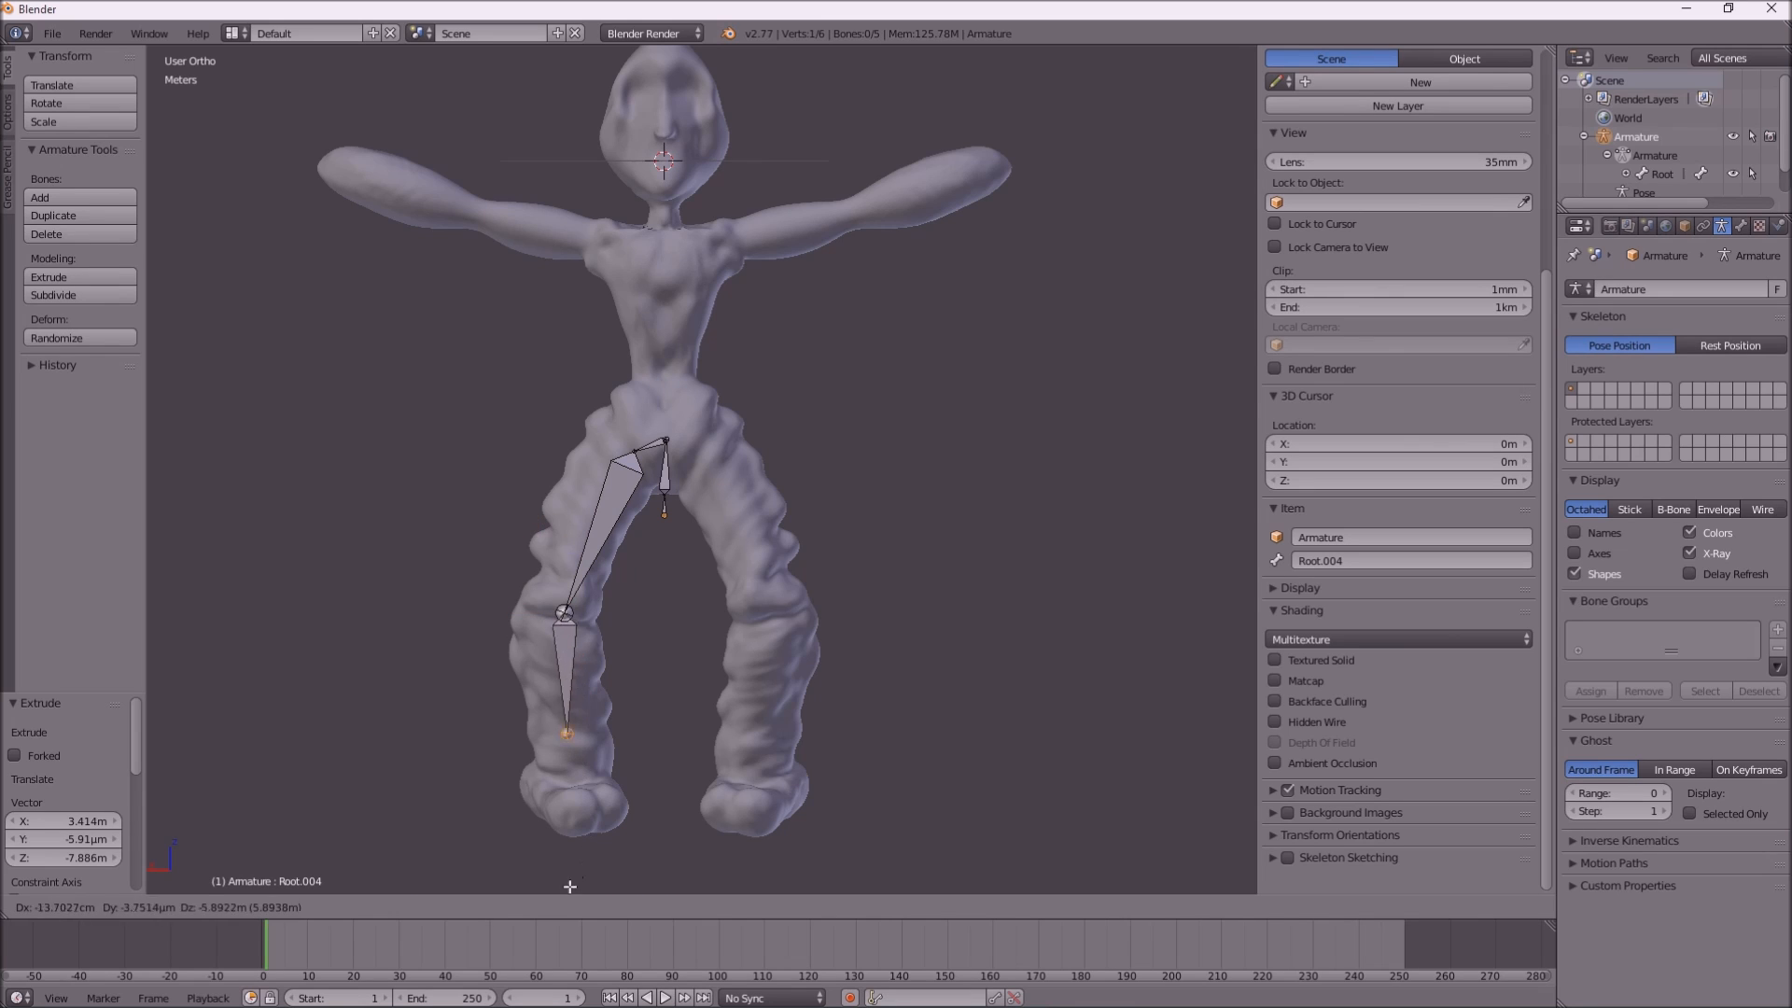
{"action": "left_click", "coordinate": [581, 80]}
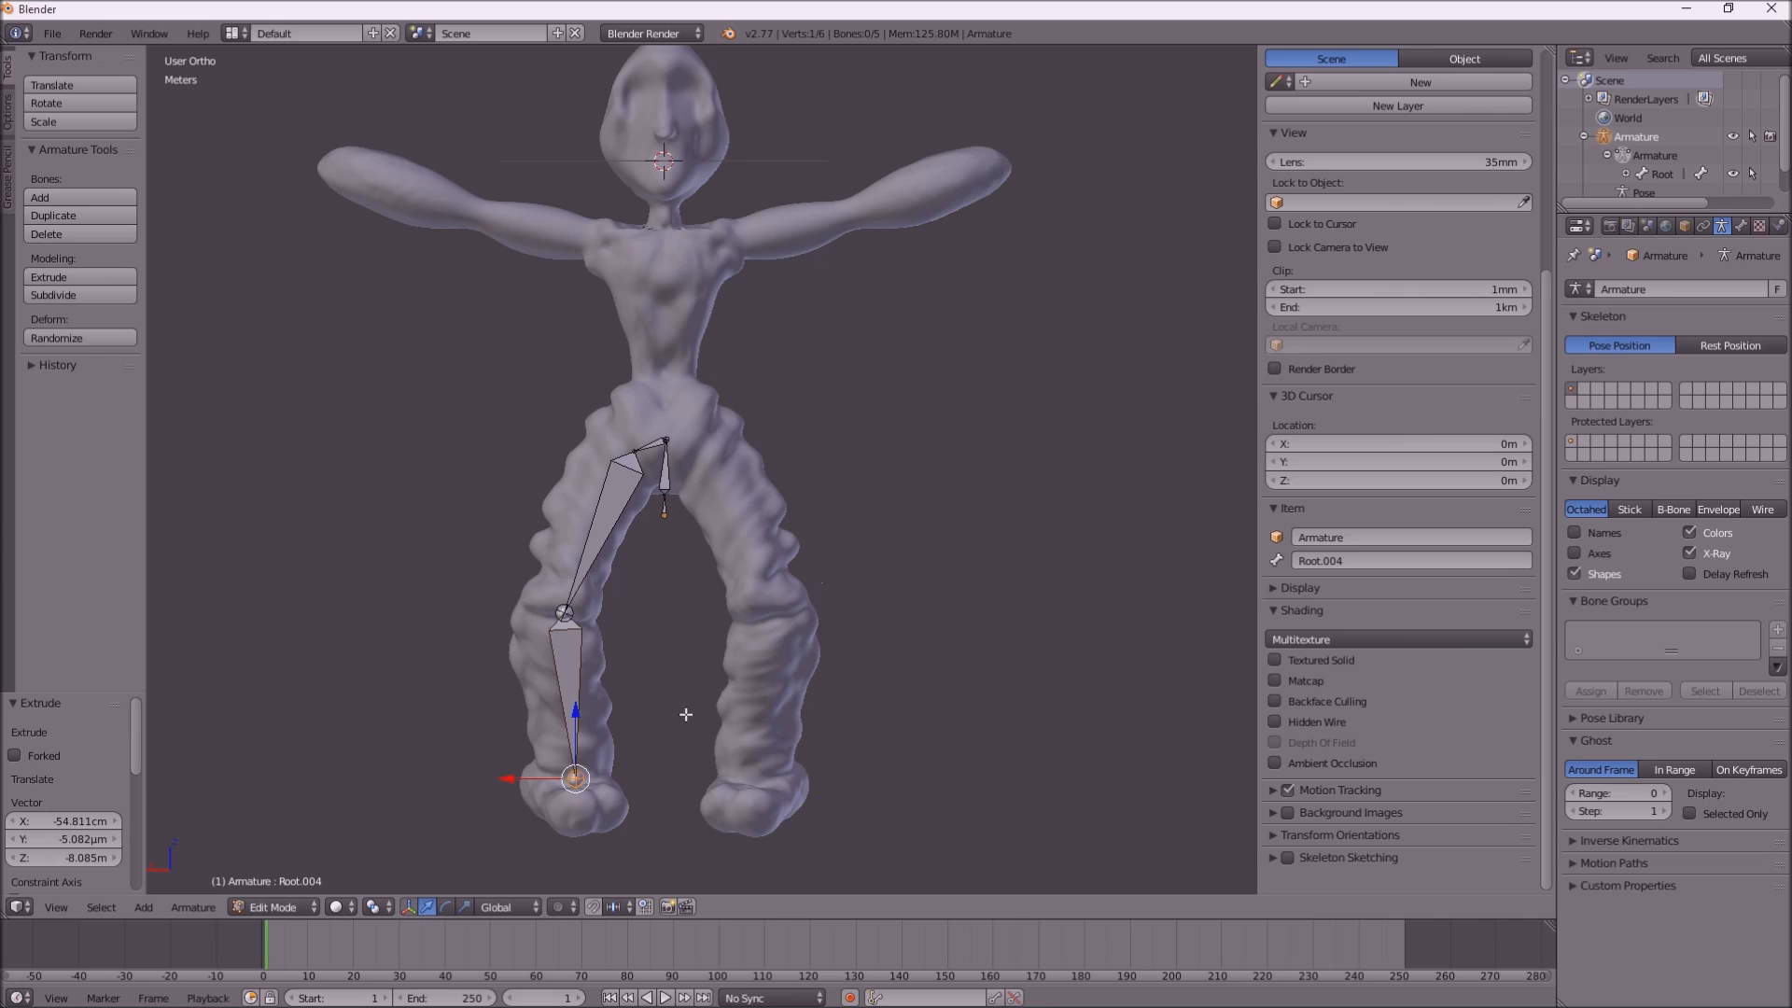
In side view, lower the right ankle joint about 1.2 m along Z and extrude a foot bone about 5.4 m forward to the toes
{"action": "middle_click_drag", "start_coordinate": [647, 697], "coordinate": [746, 722]}
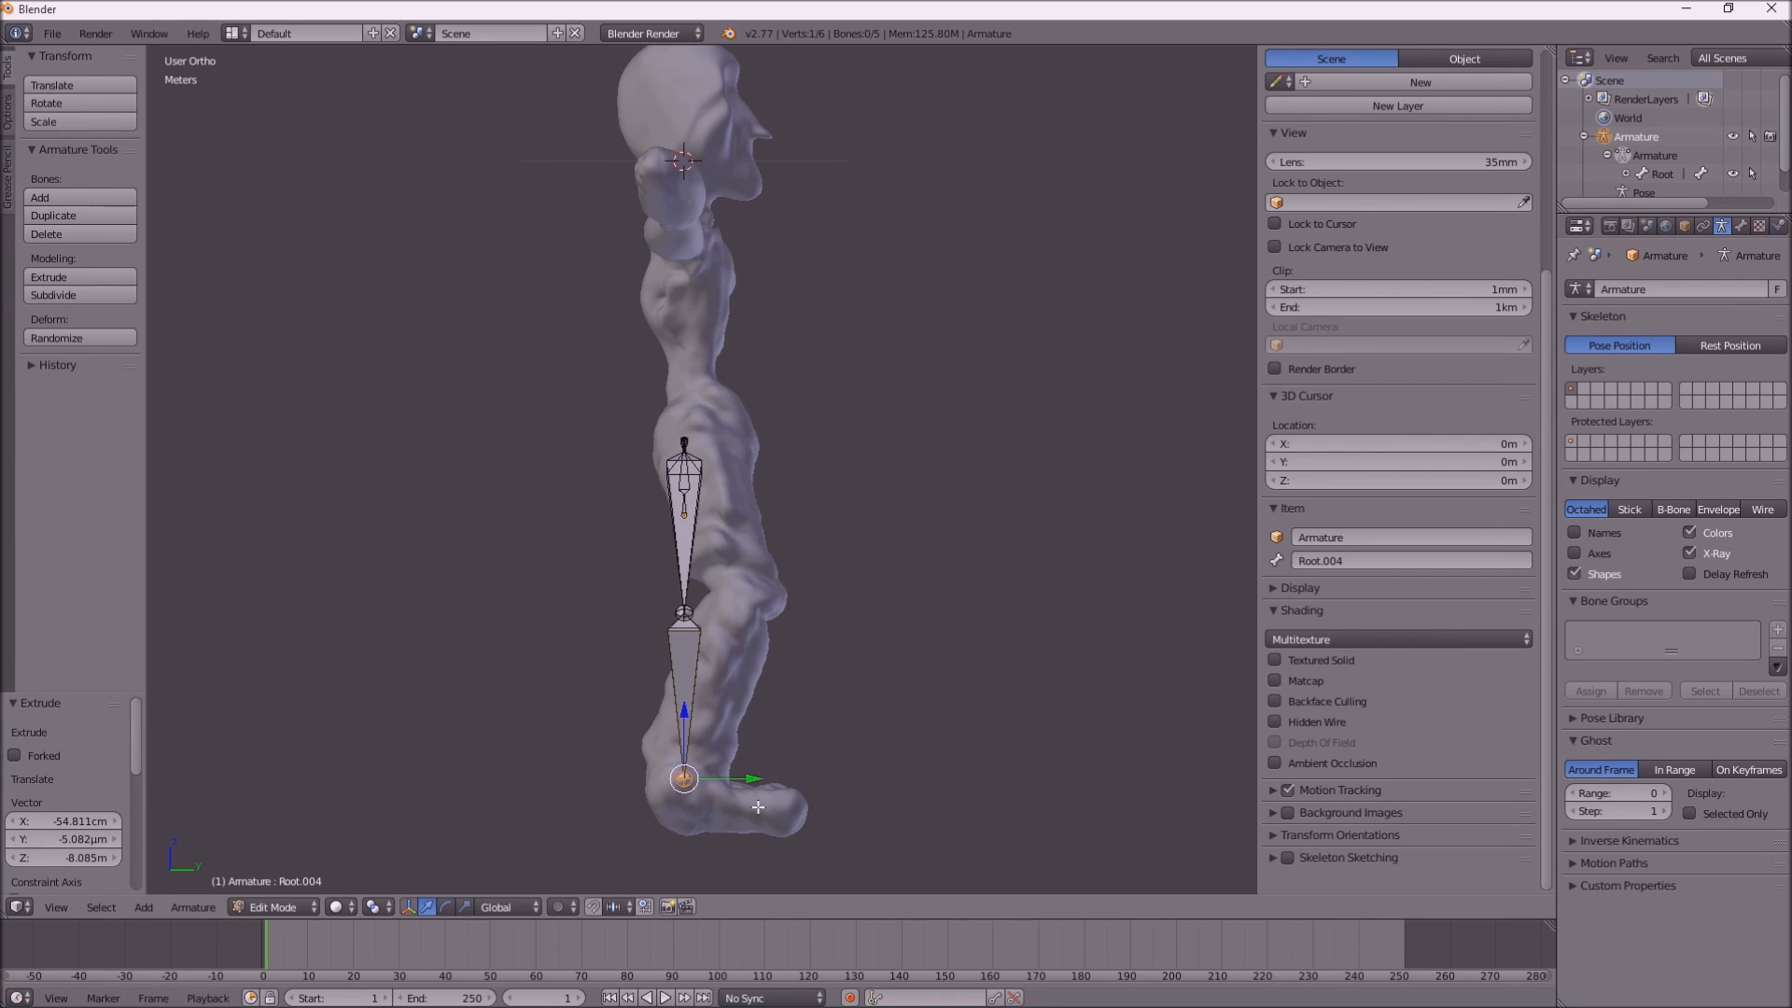
{"action": "key", "text": "g"}
{"action": "key", "text": "z"}
{"action": "left_click", "coordinate": [686, 736]}
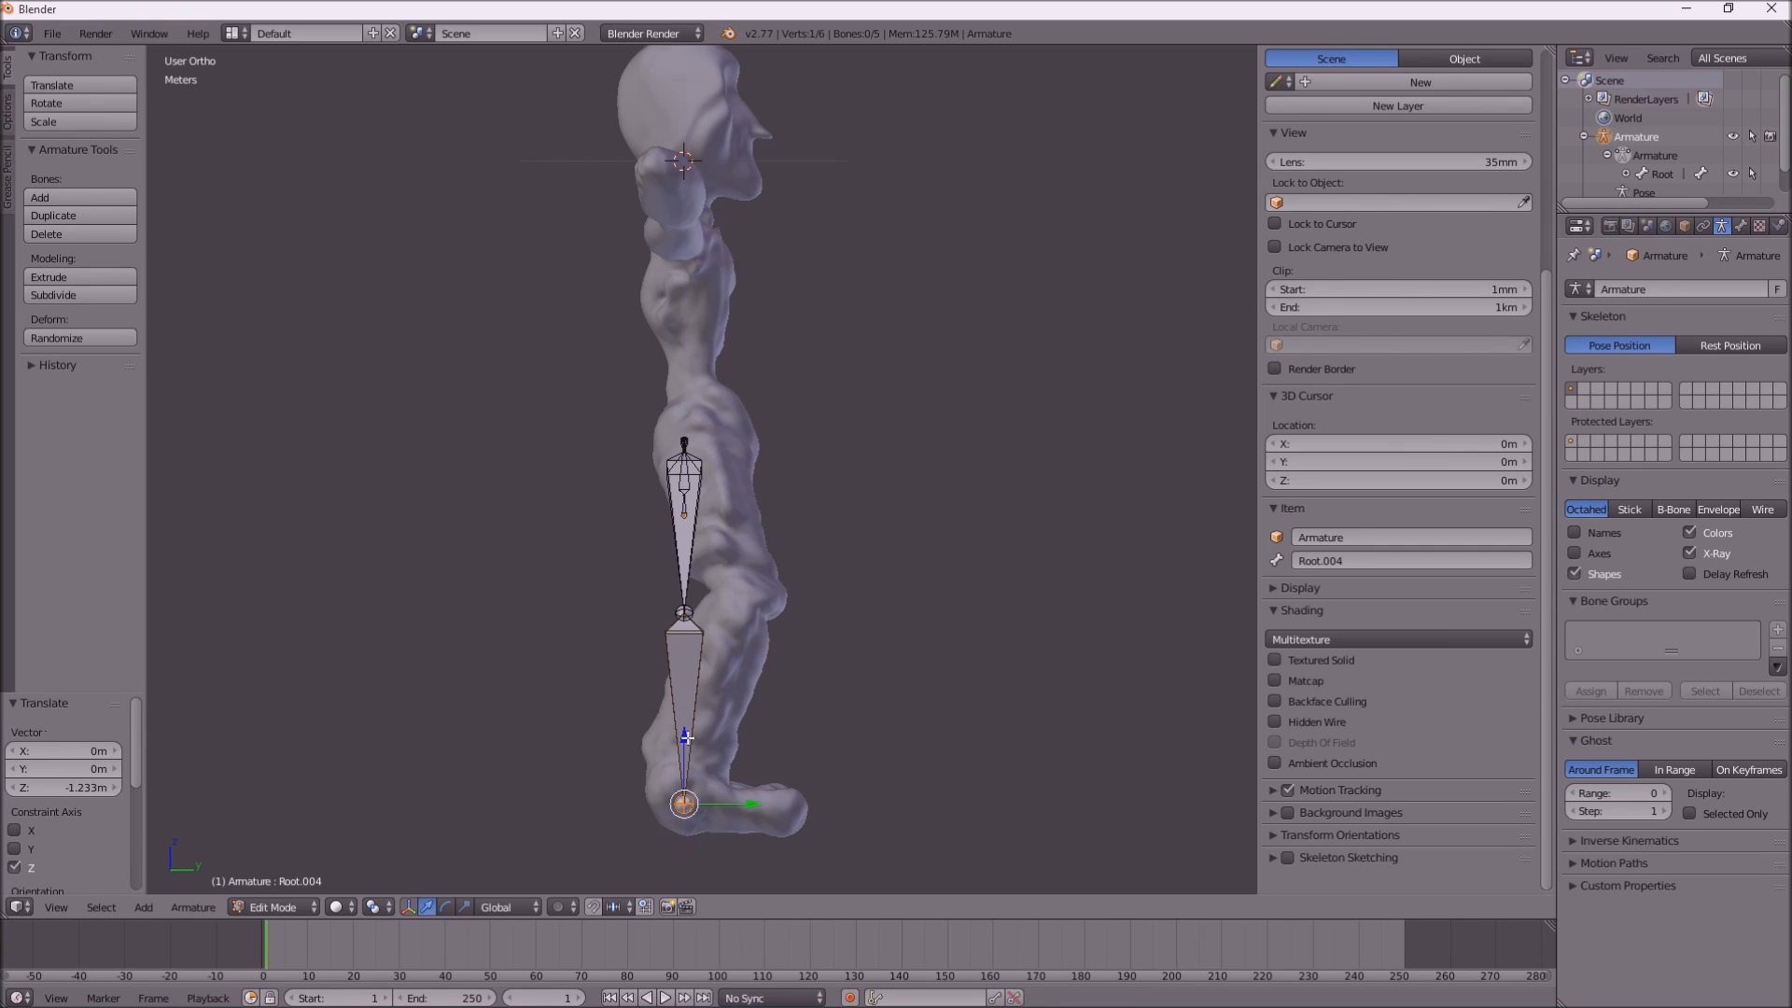
{"action": "key", "text": "e"}
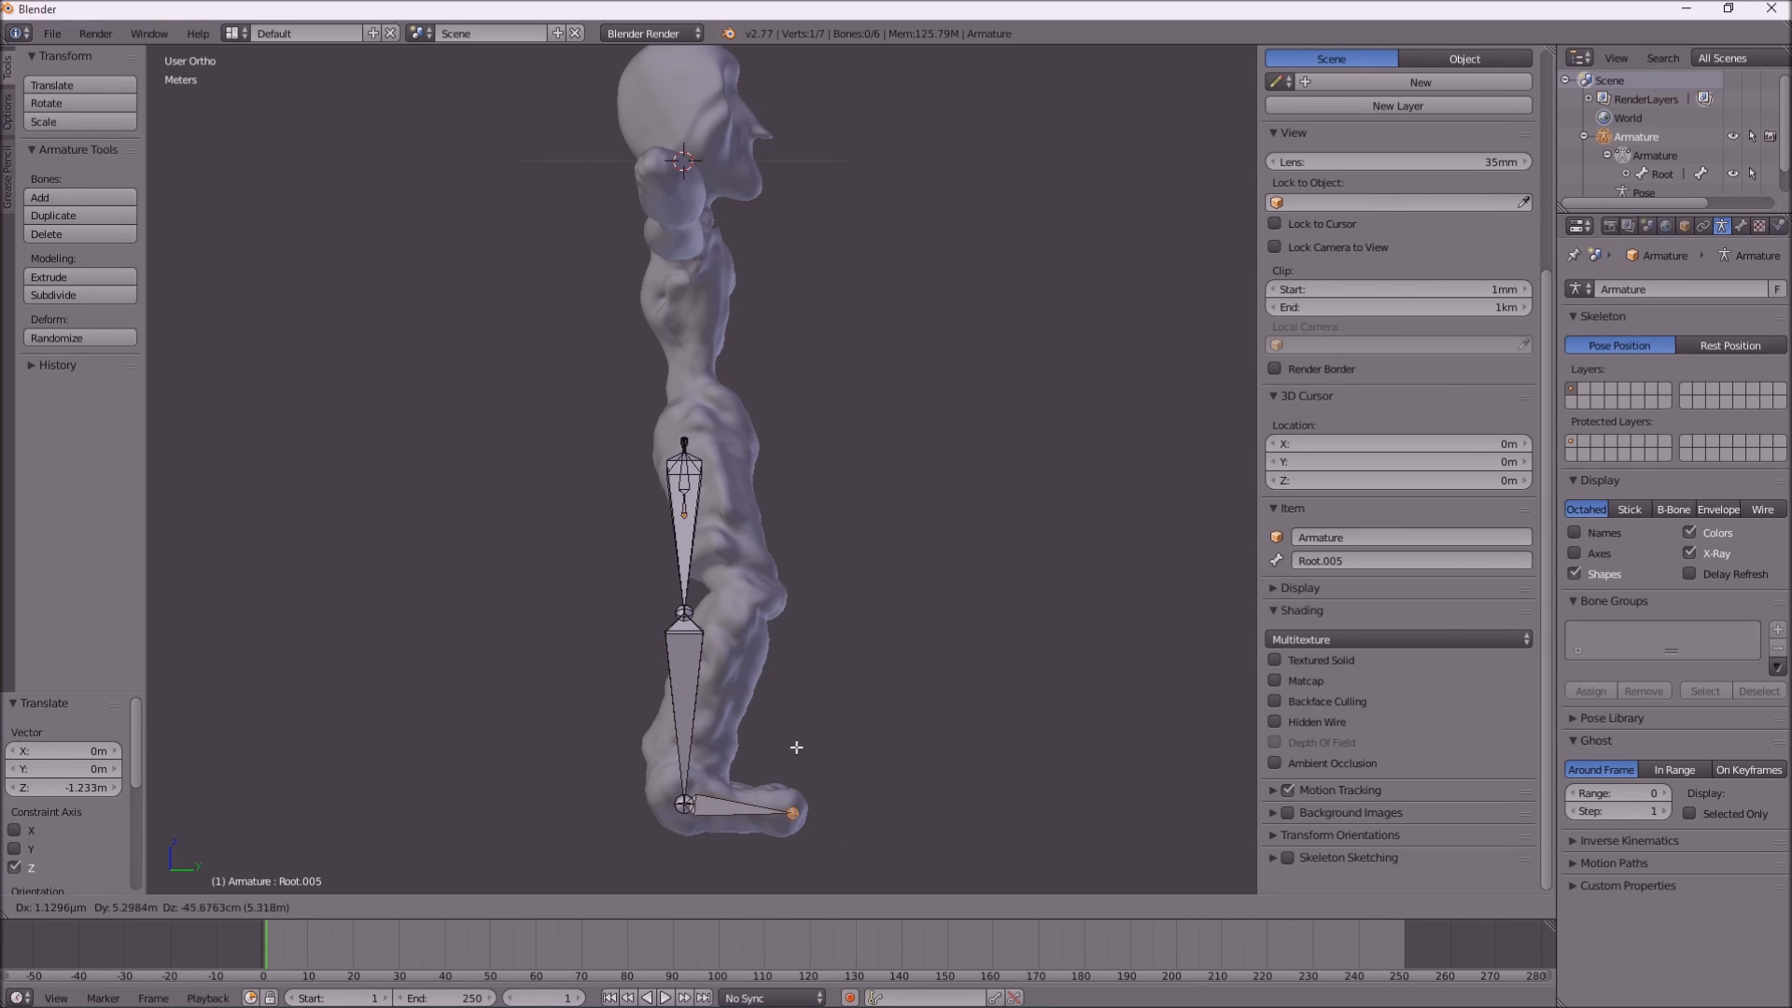
{"action": "left_click", "coordinate": [798, 745]}
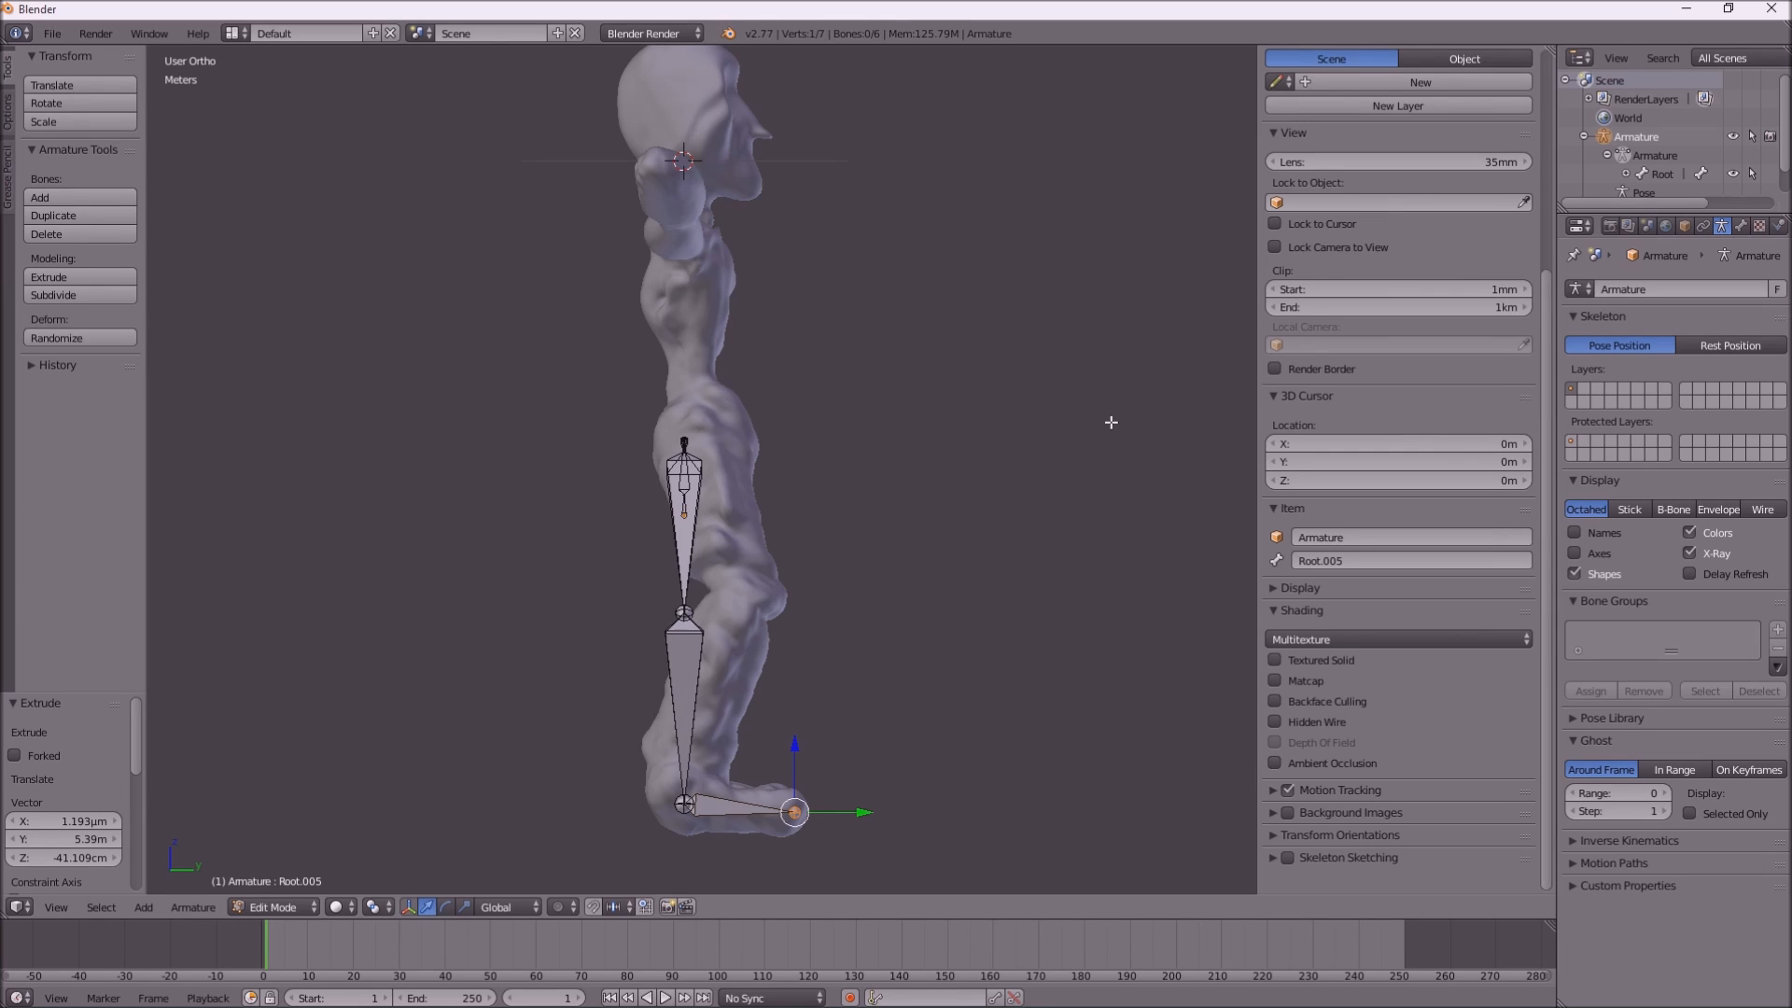
From the front, extrude matching hip, thigh and shin bones from the pelvis tip down the character's left leg
{"action": "key", "text": "KP_6"}
{"action": "key", "text": "KP_6"}
{"action": "key", "text": "KP_6"}
{"action": "key", "text": "KP_6"}
{"action": "key", "text": "KP_6"}
{"action": "key", "text": "KP_6"}
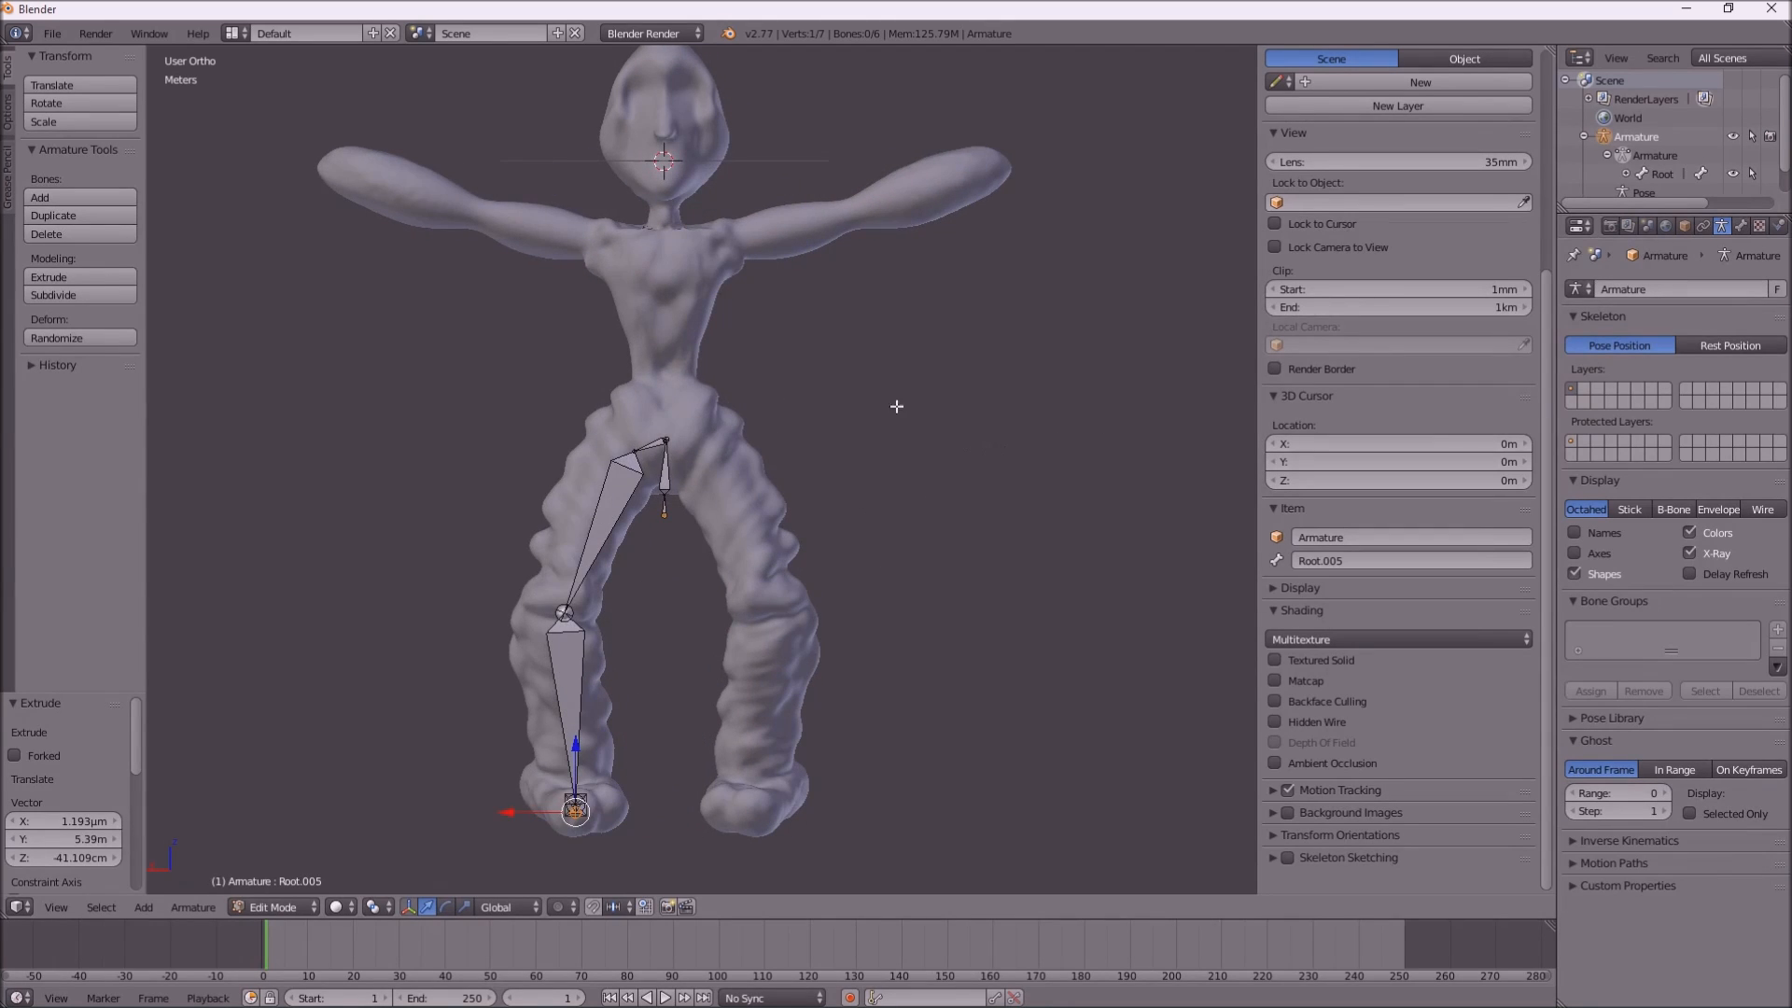
{"action": "right_click", "coordinate": [667, 441]}
{"action": "key", "text": "e"}
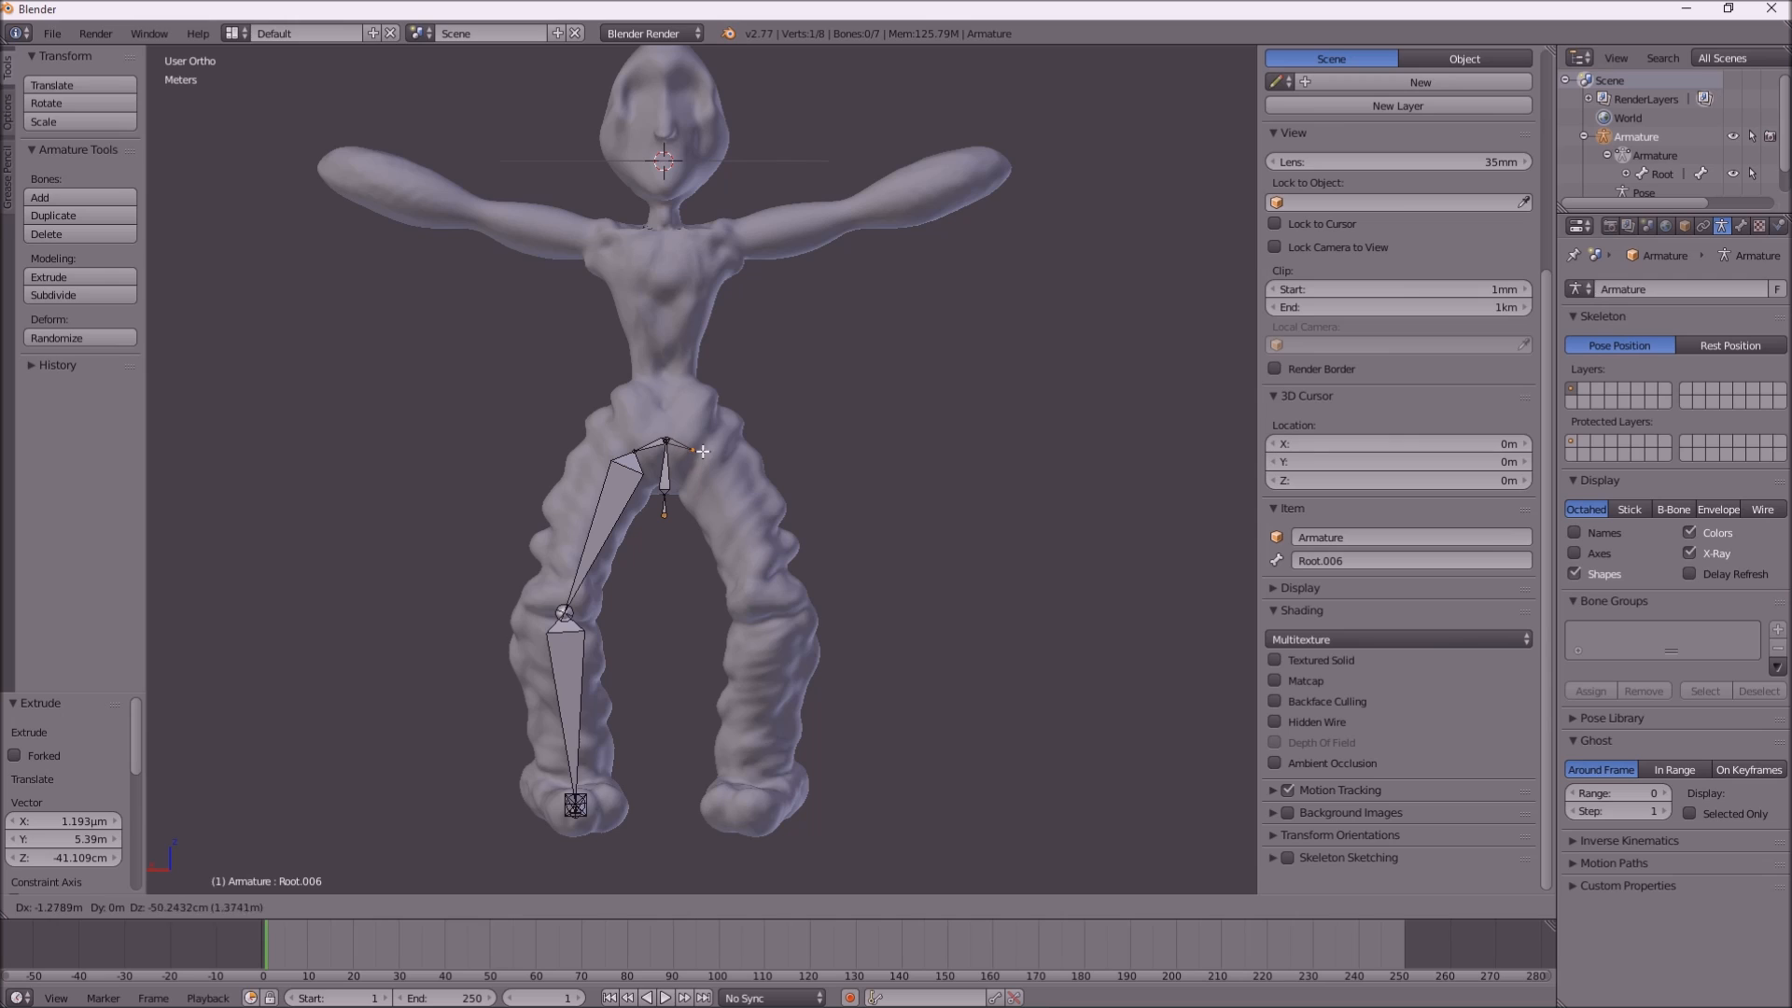
{"action": "left_click", "coordinate": [703, 451]}
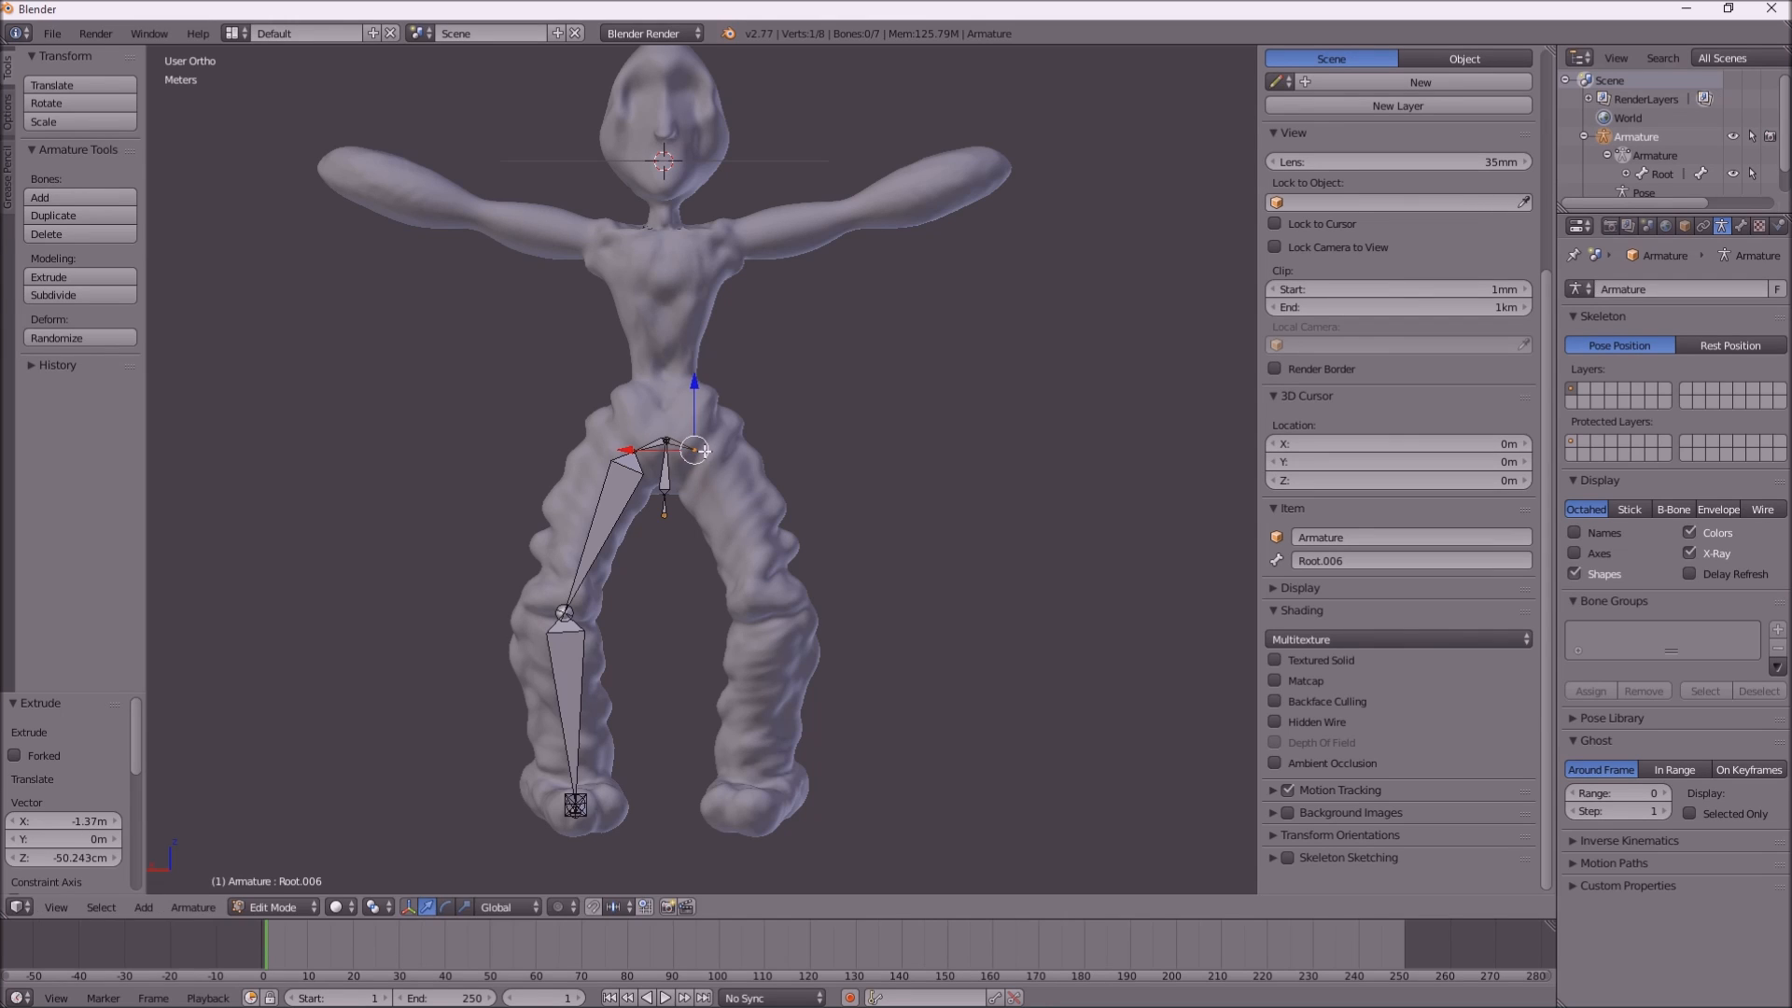
{"action": "key", "text": "e"}
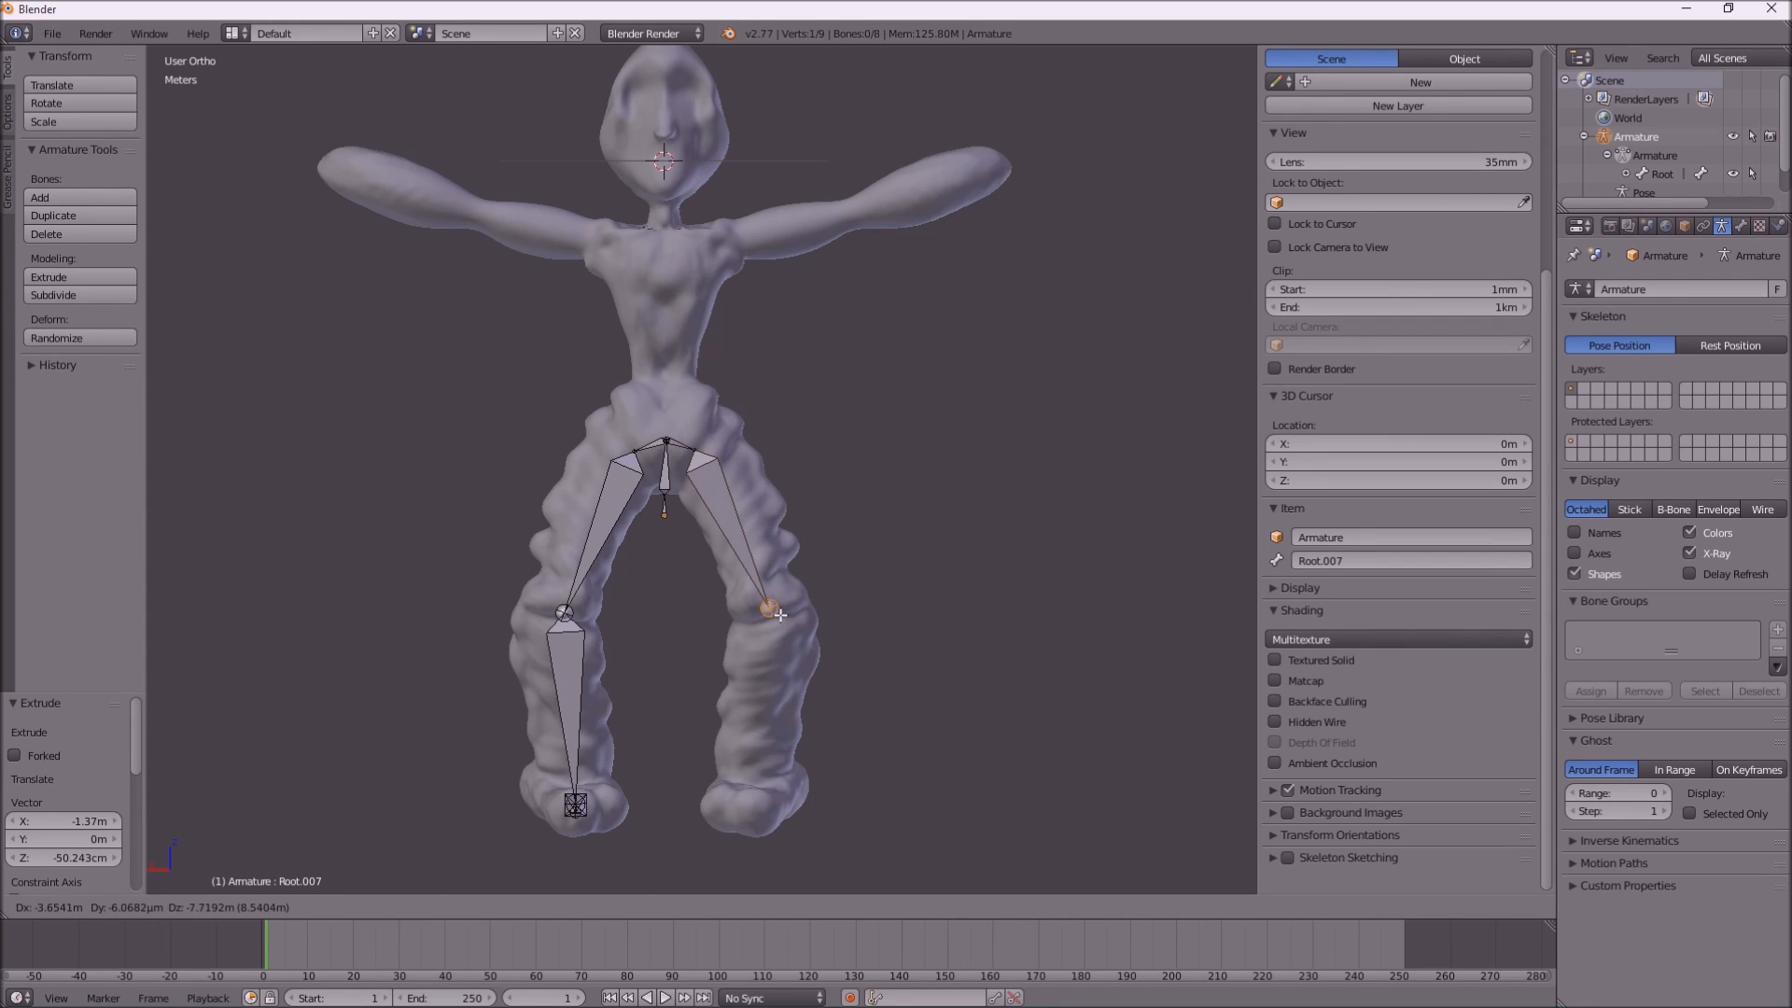
{"action": "left_click", "coordinate": [774, 623]}
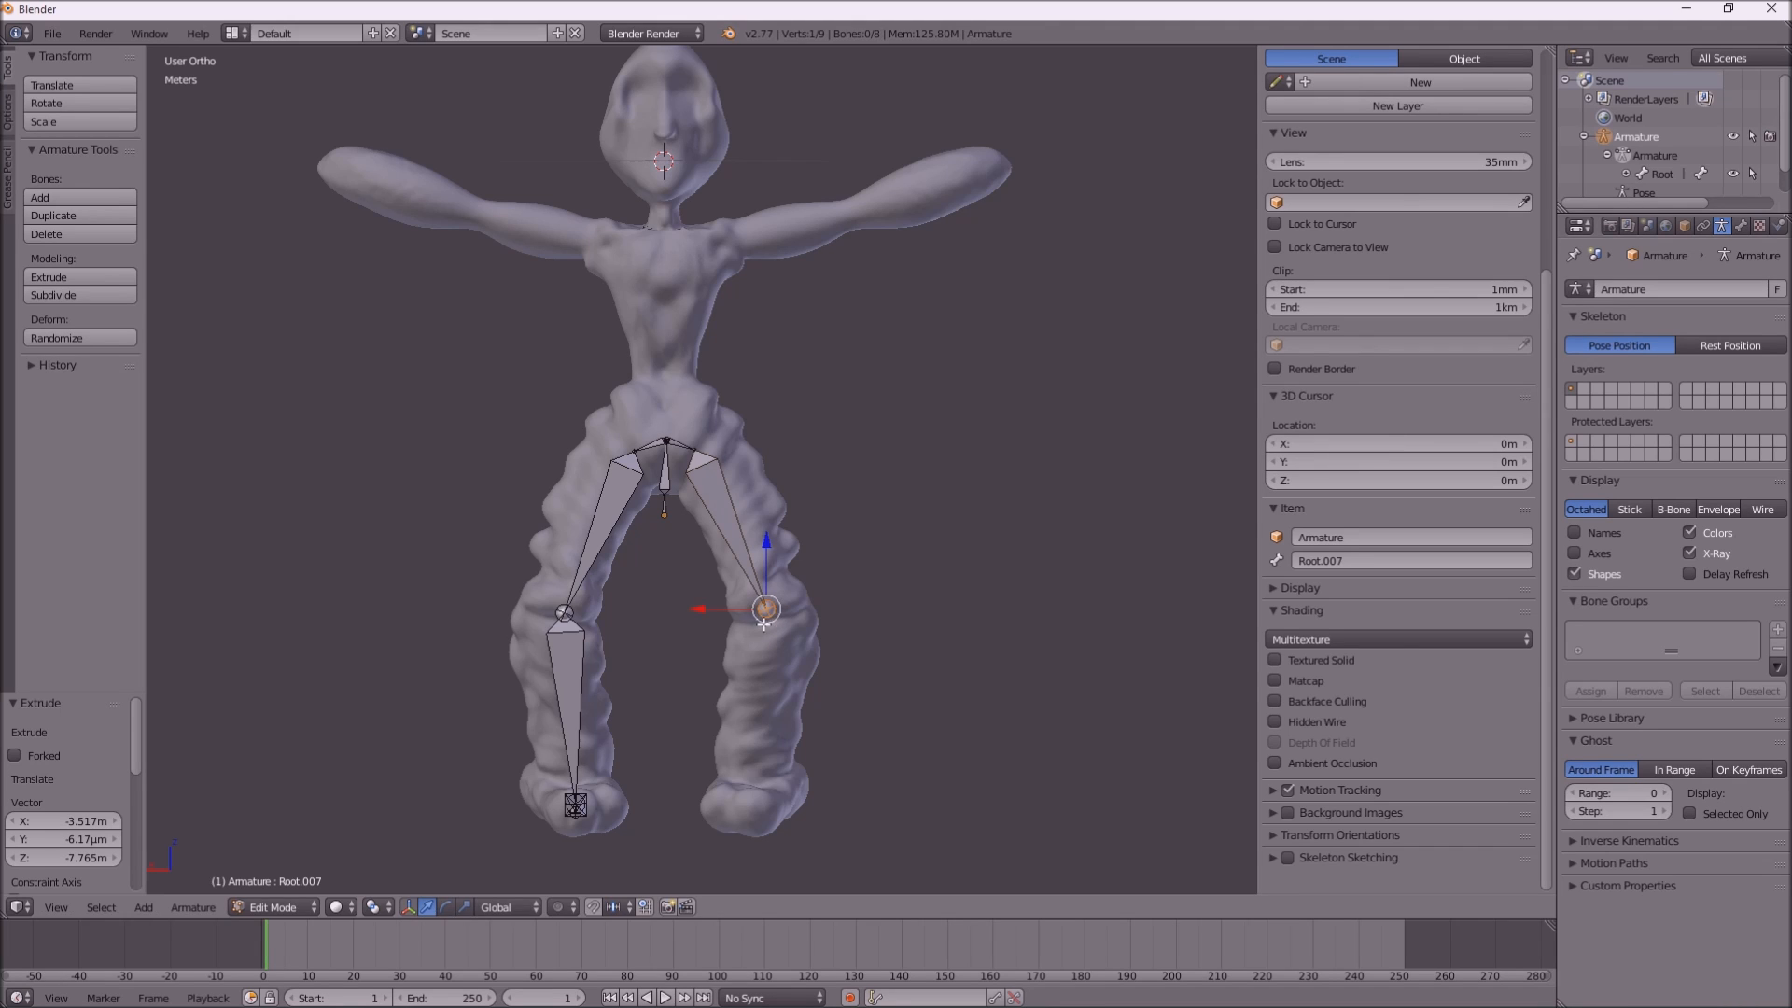
{"action": "key", "text": "e"}
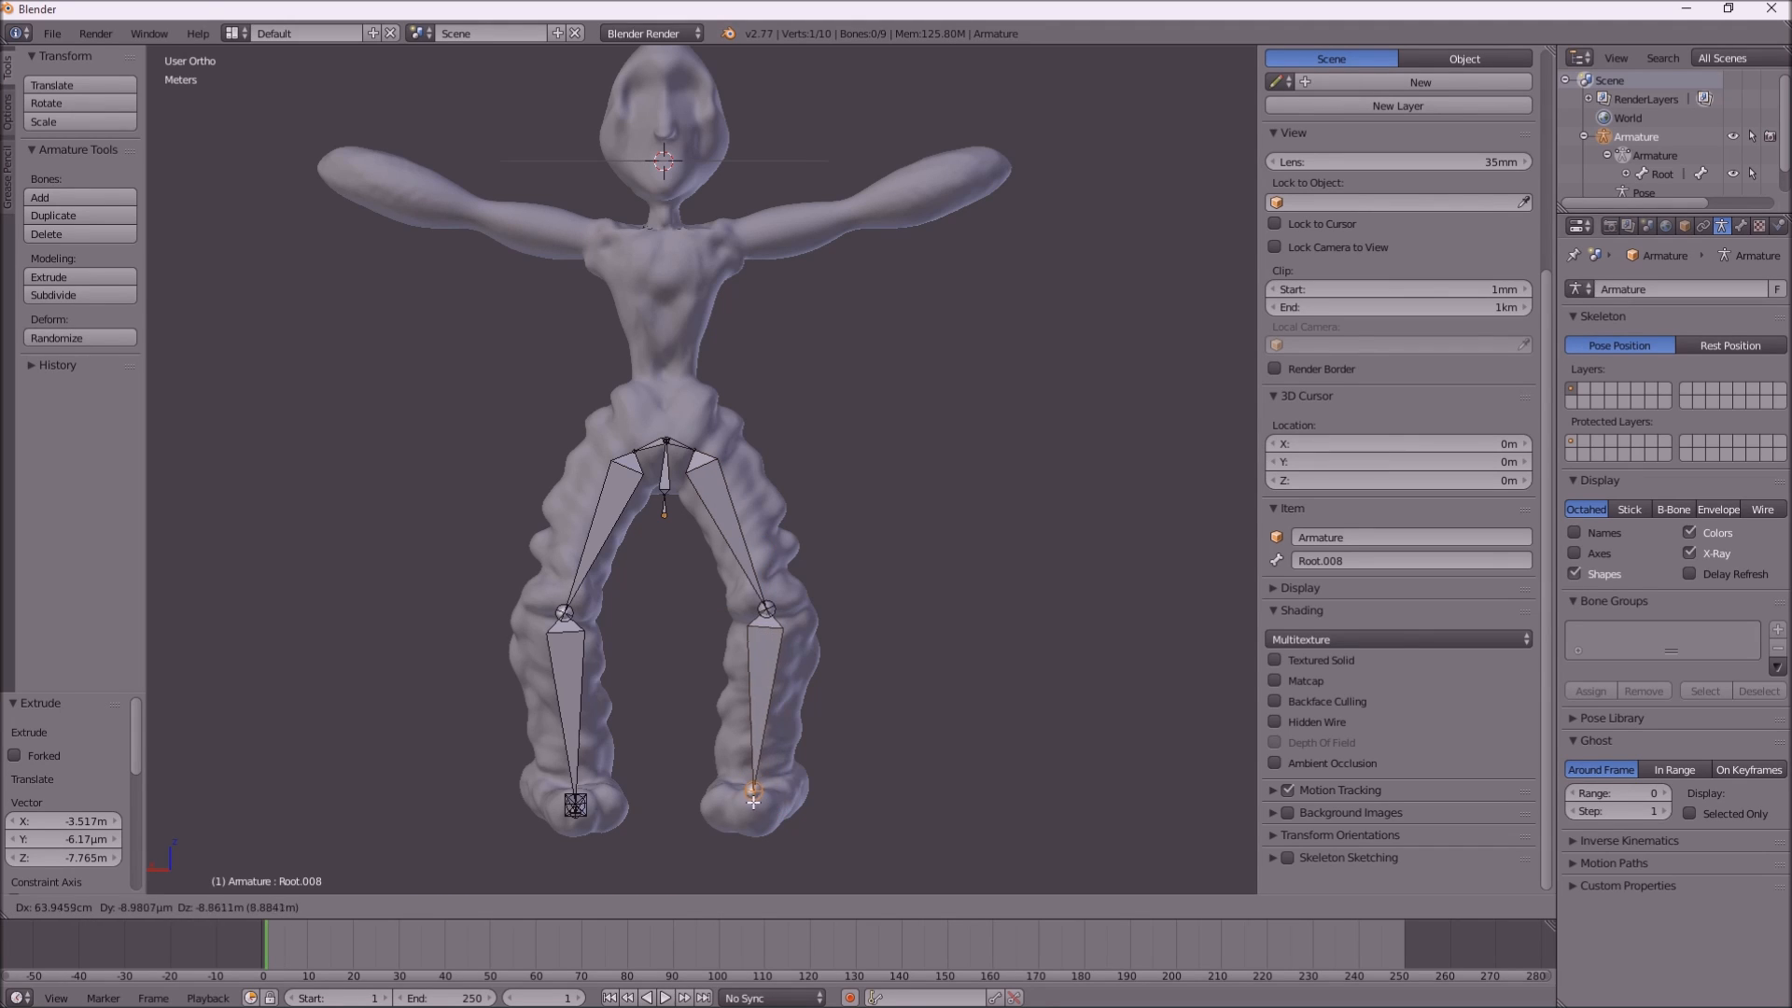
{"action": "left_click", "coordinate": [754, 799]}
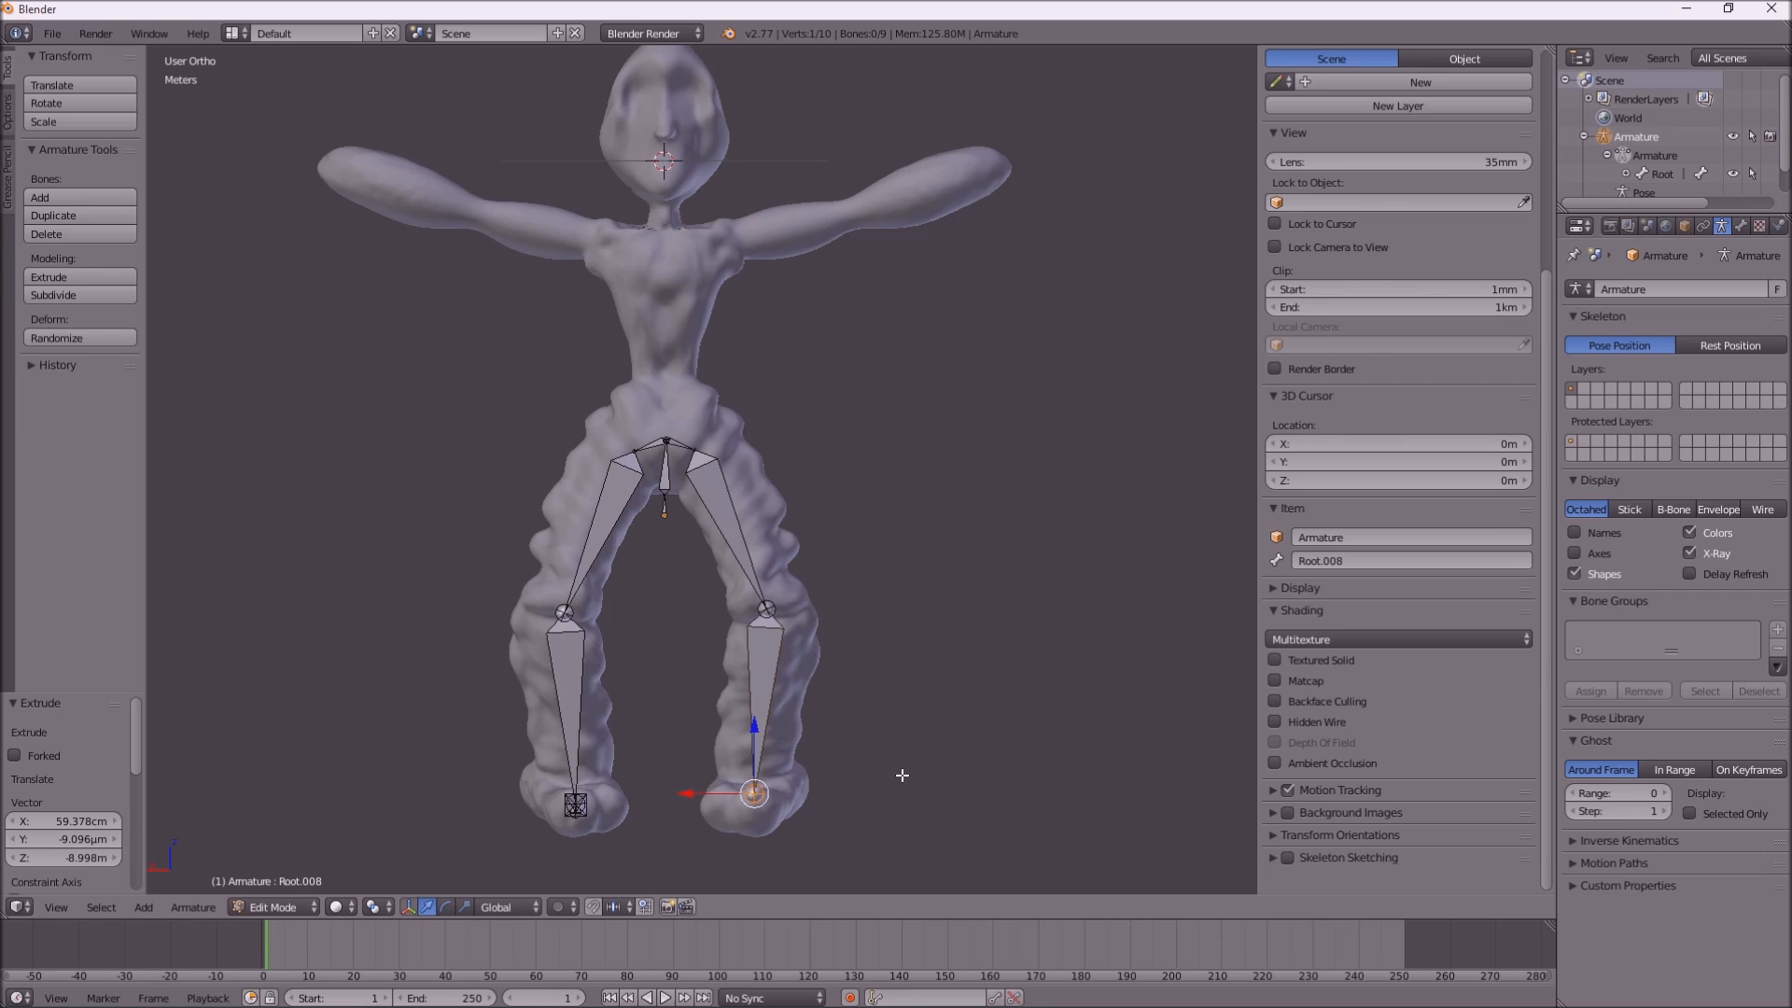
In side view, lower the left ankle joint about 55 cm along Z and extrude its foot bone about 5.4 m forward
{"action": "key", "text": "KP_4"}
{"action": "key", "text": "KP_4"}
{"action": "key", "text": "KP_4"}
{"action": "key", "text": "KP_4"}
{"action": "key", "text": "KP_4"}
{"action": "key", "text": "KP_4"}
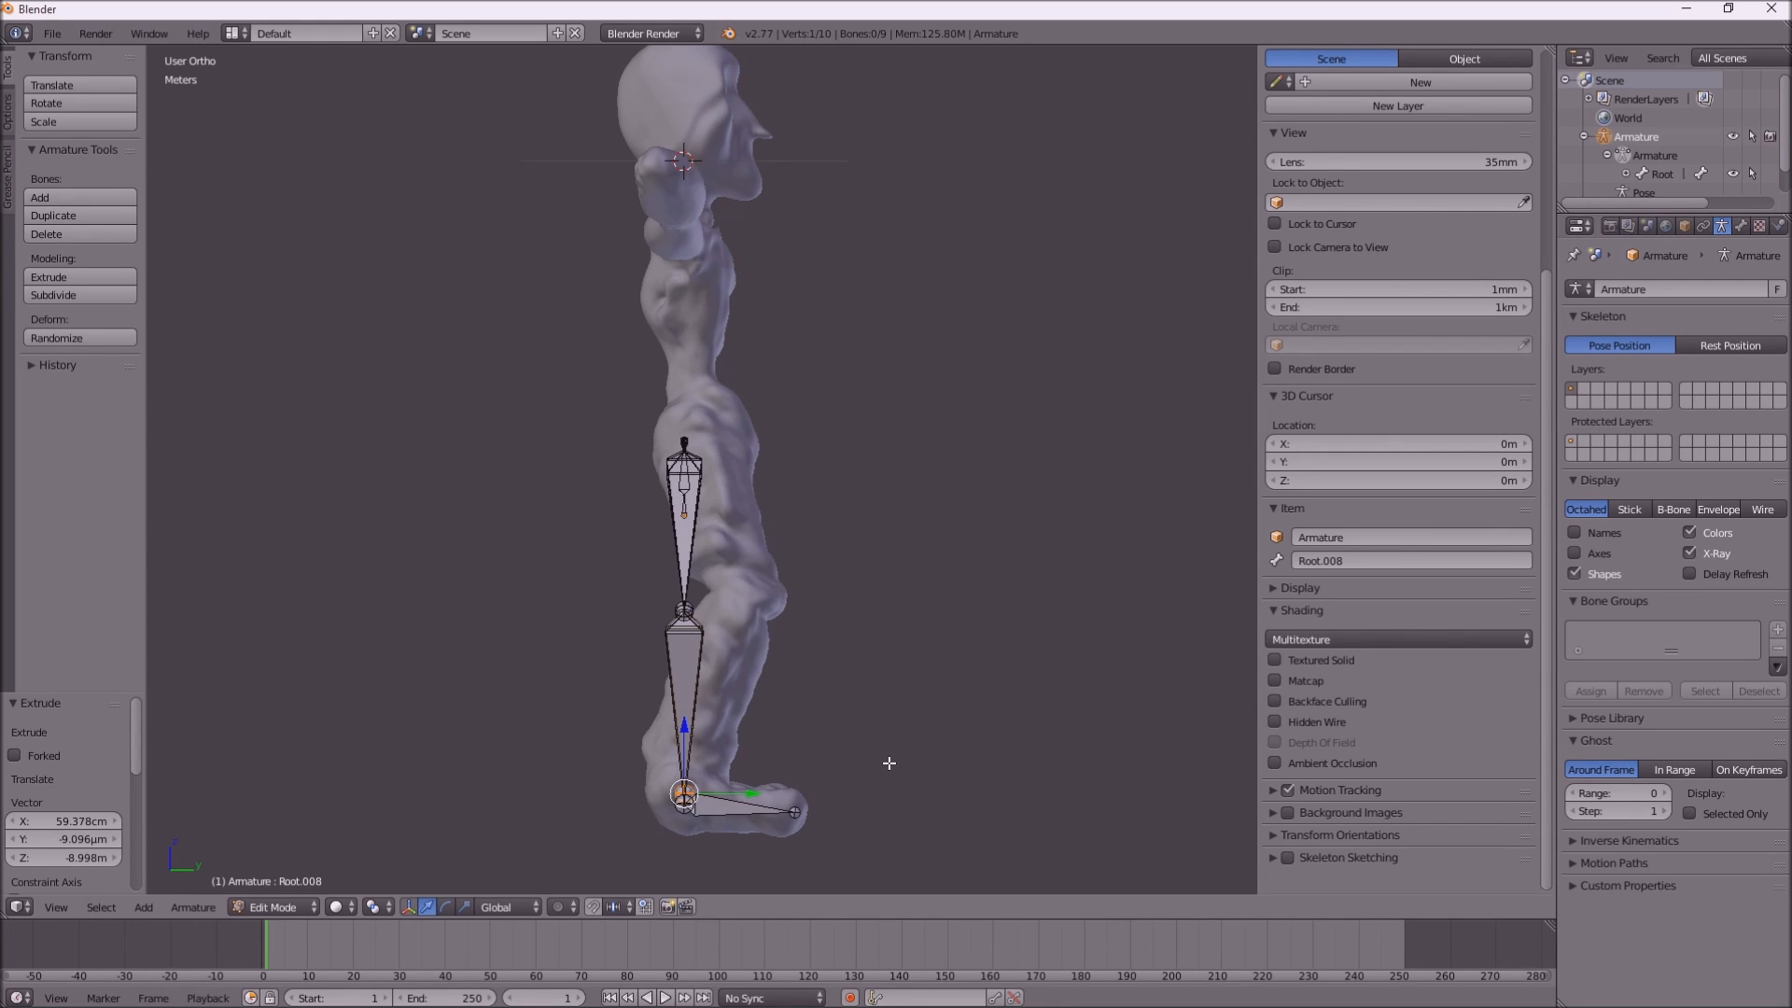
{"action": "key", "text": "g"}
{"action": "key", "text": "z"}
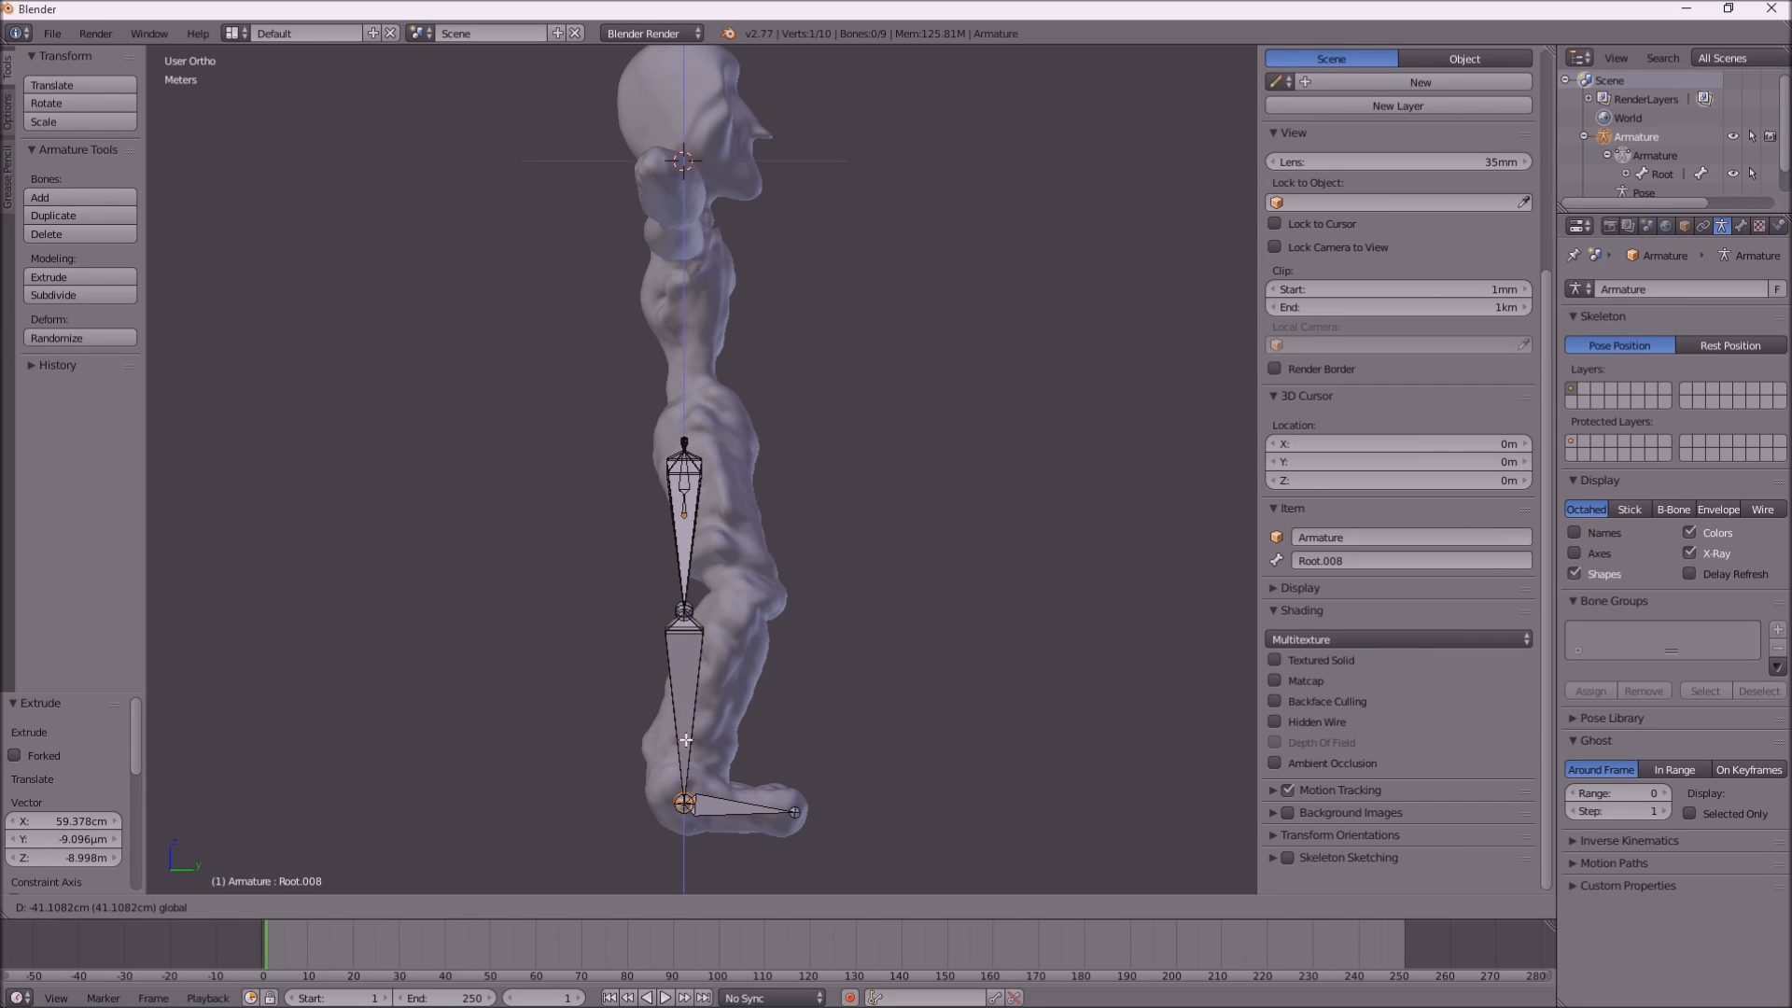
{"action": "left_click", "coordinate": [688, 746]}
{"action": "key", "text": "e"}
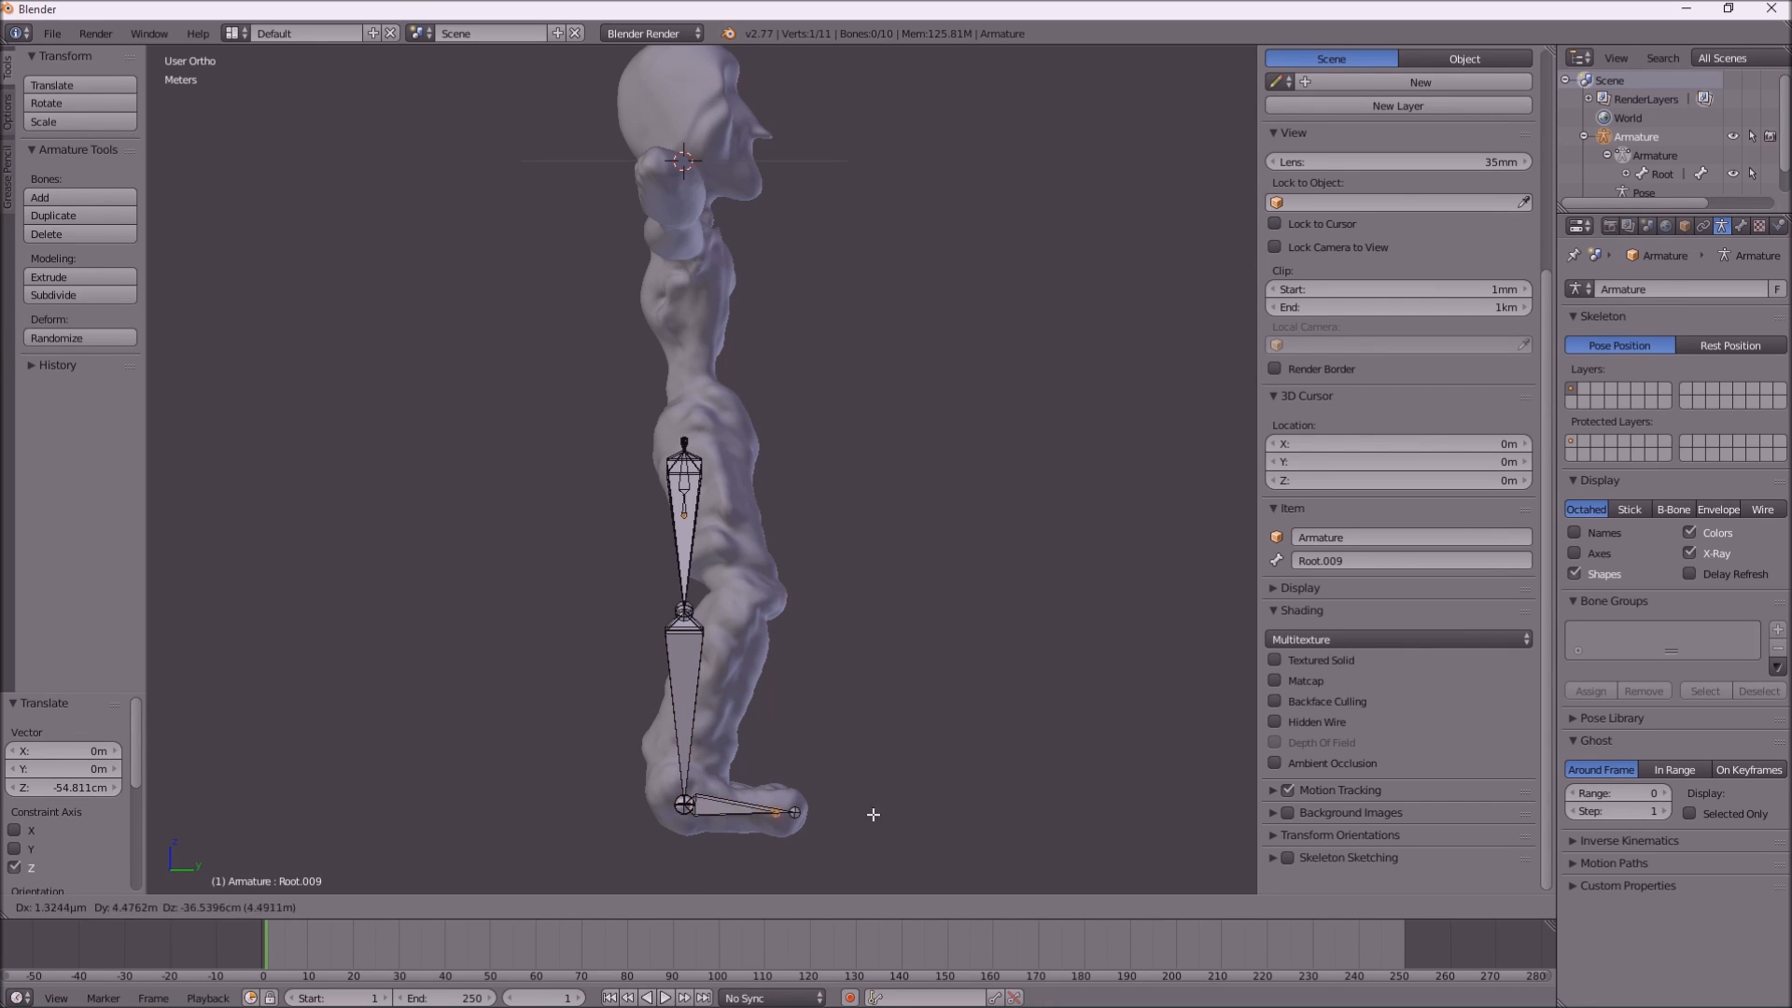
{"action": "left_click", "coordinate": [873, 815]}
From the back, extrude two vertical spine bones of 4 m each from the pelvis tip up to the chest
{"action": "middle_click_drag", "start_coordinate": [740, 429], "coordinate": [804, 425]}
{"action": "key", "text": "KP_1"}
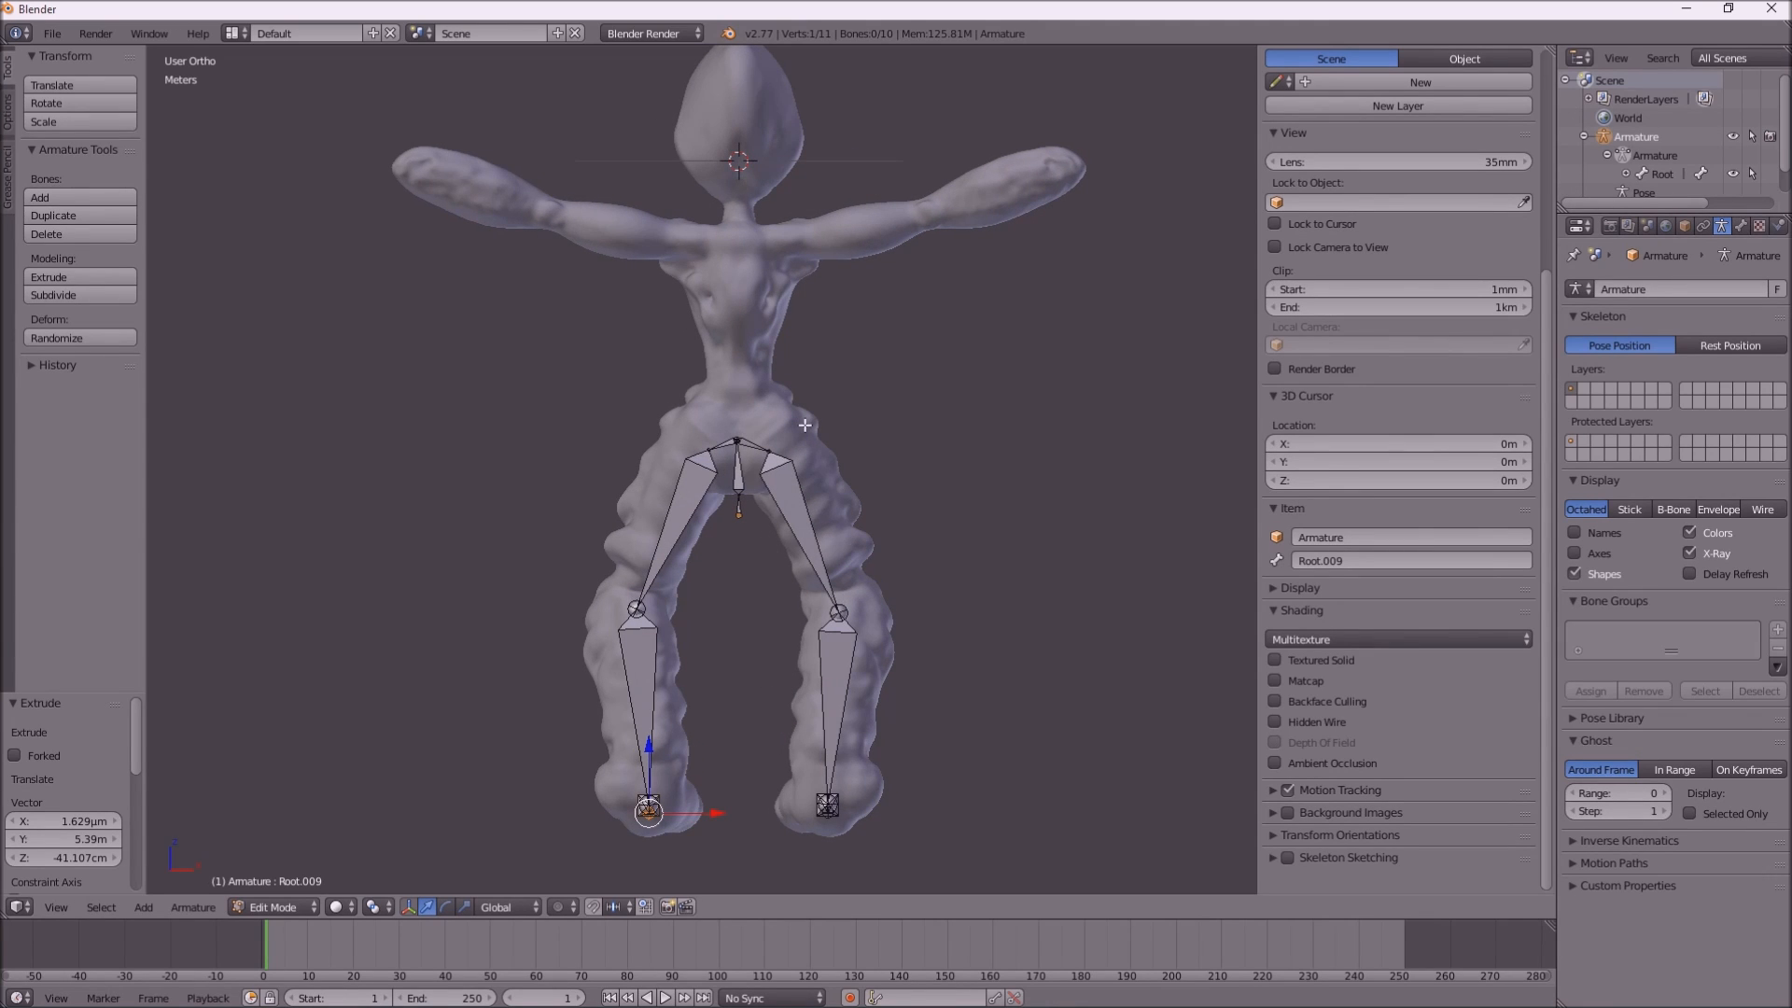
{"action": "key", "text": "KP_6"}
{"action": "key", "text": "KP_4"}
{"action": "key", "text": "KP_4"}
{"action": "key", "text": "KP_6"}
{"action": "right_click", "coordinate": [737, 441]}
{"action": "key", "text": "e"}
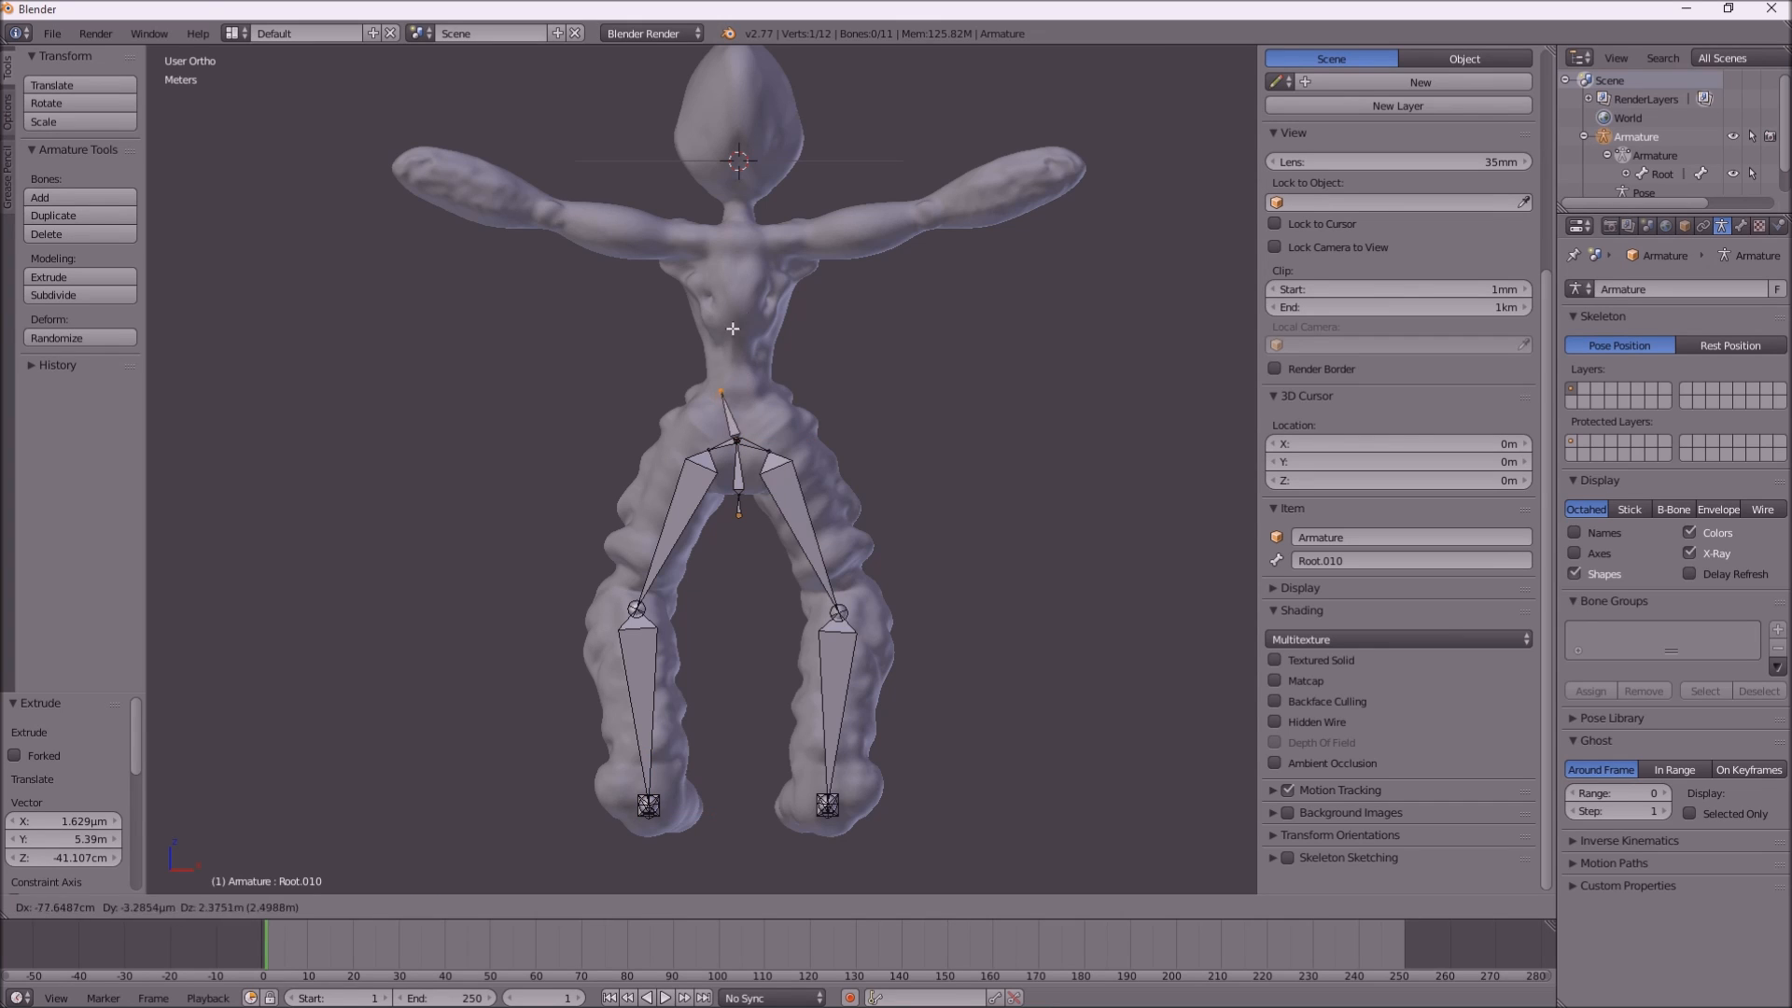
{"action": "key", "text": "ctrl"}
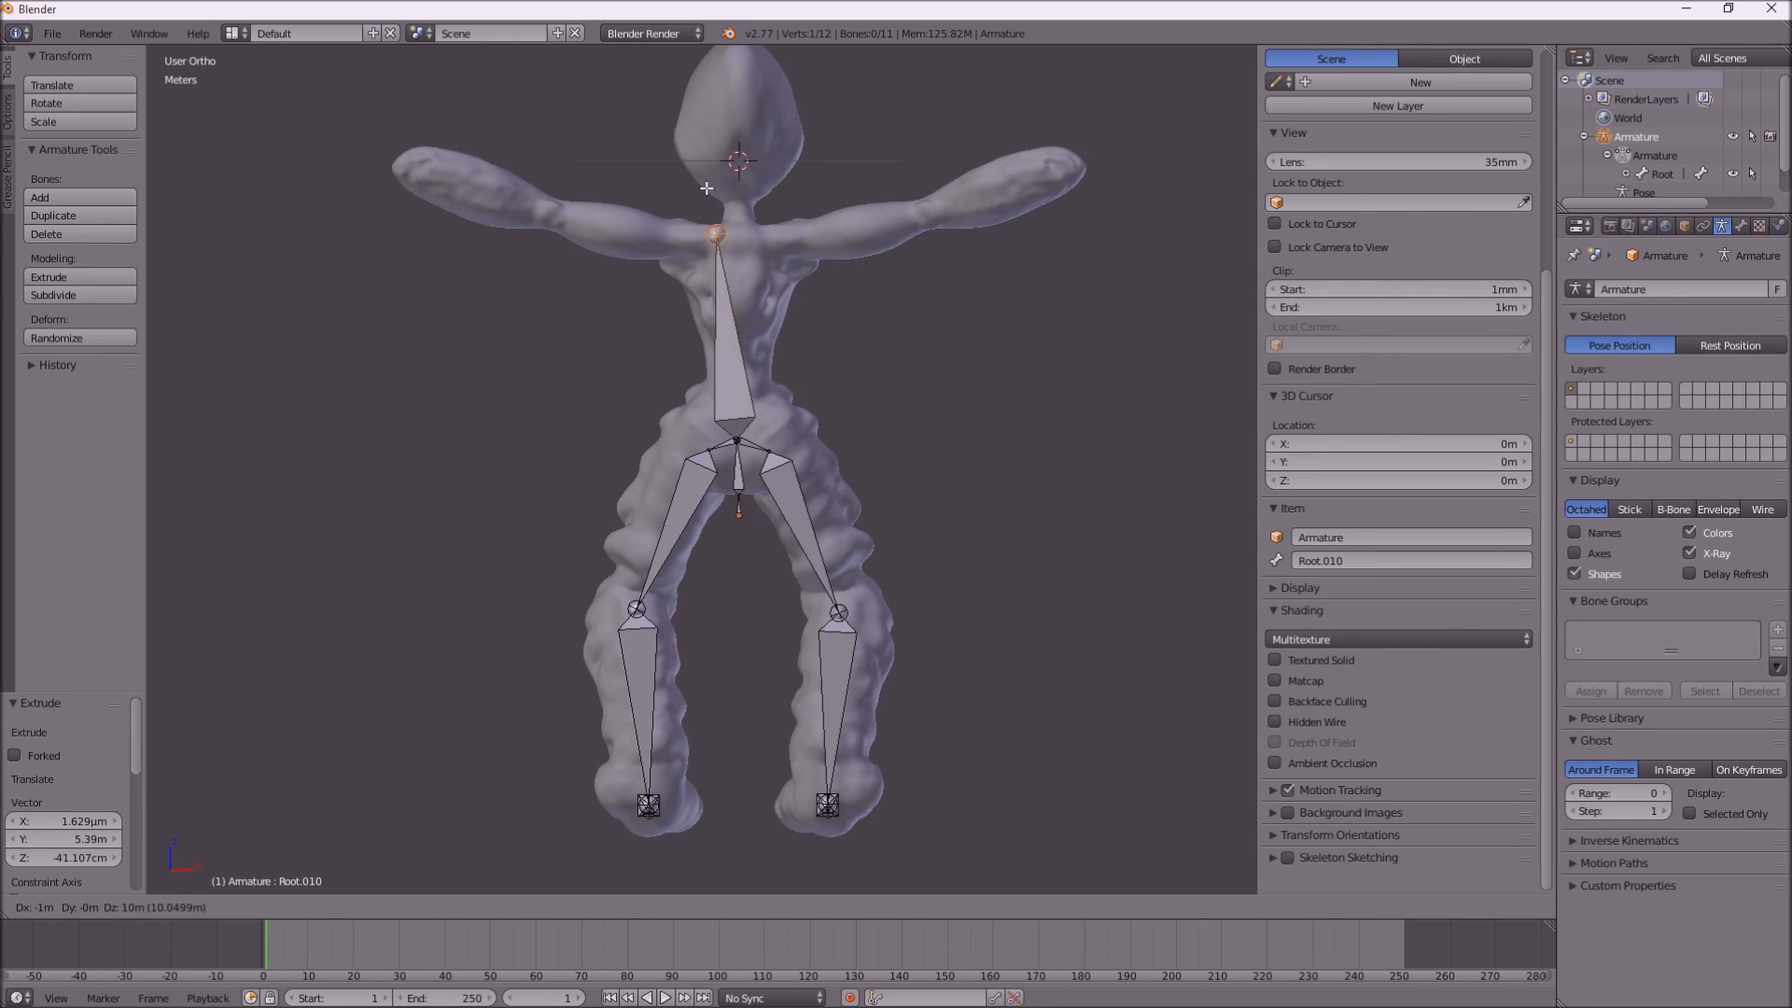
{"action": "left_click", "coordinate": [742, 306]}
{"action": "key", "text": "e"}
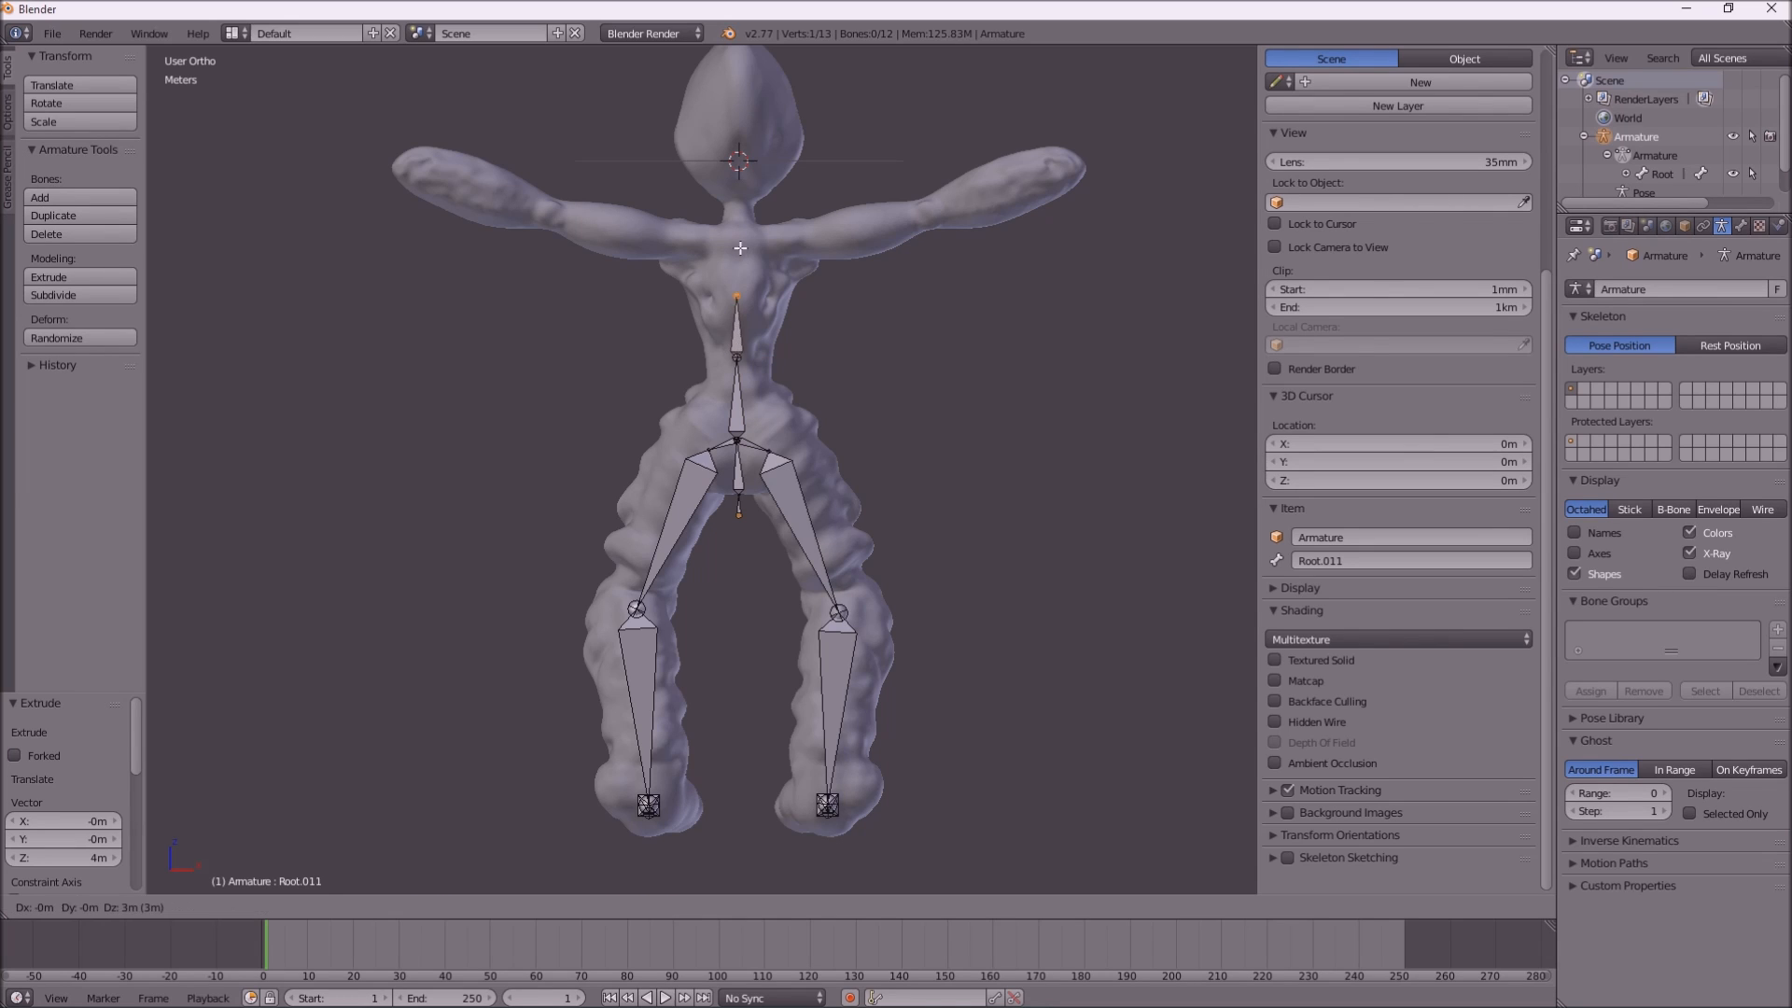
{"action": "left_click", "coordinate": [735, 227]}
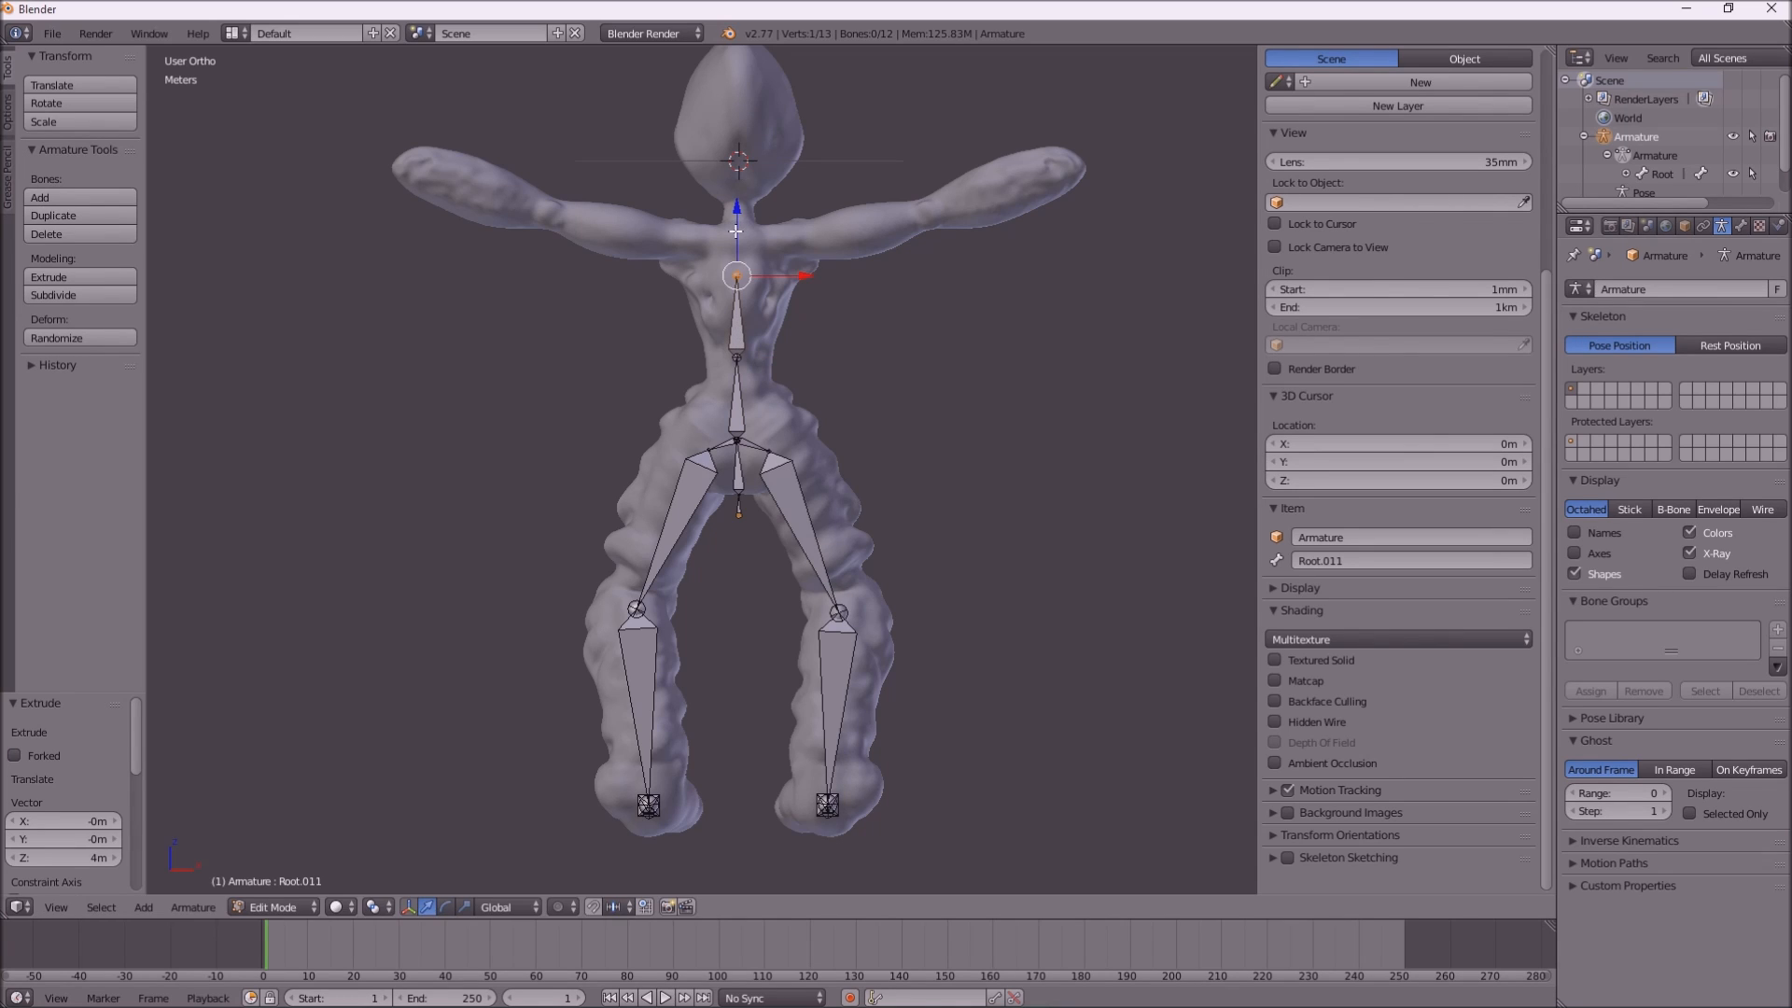
Continue the spine upward from the chest with two bones of about 2 m each, plus an 8 m head bone
{"action": "key", "text": "e"}
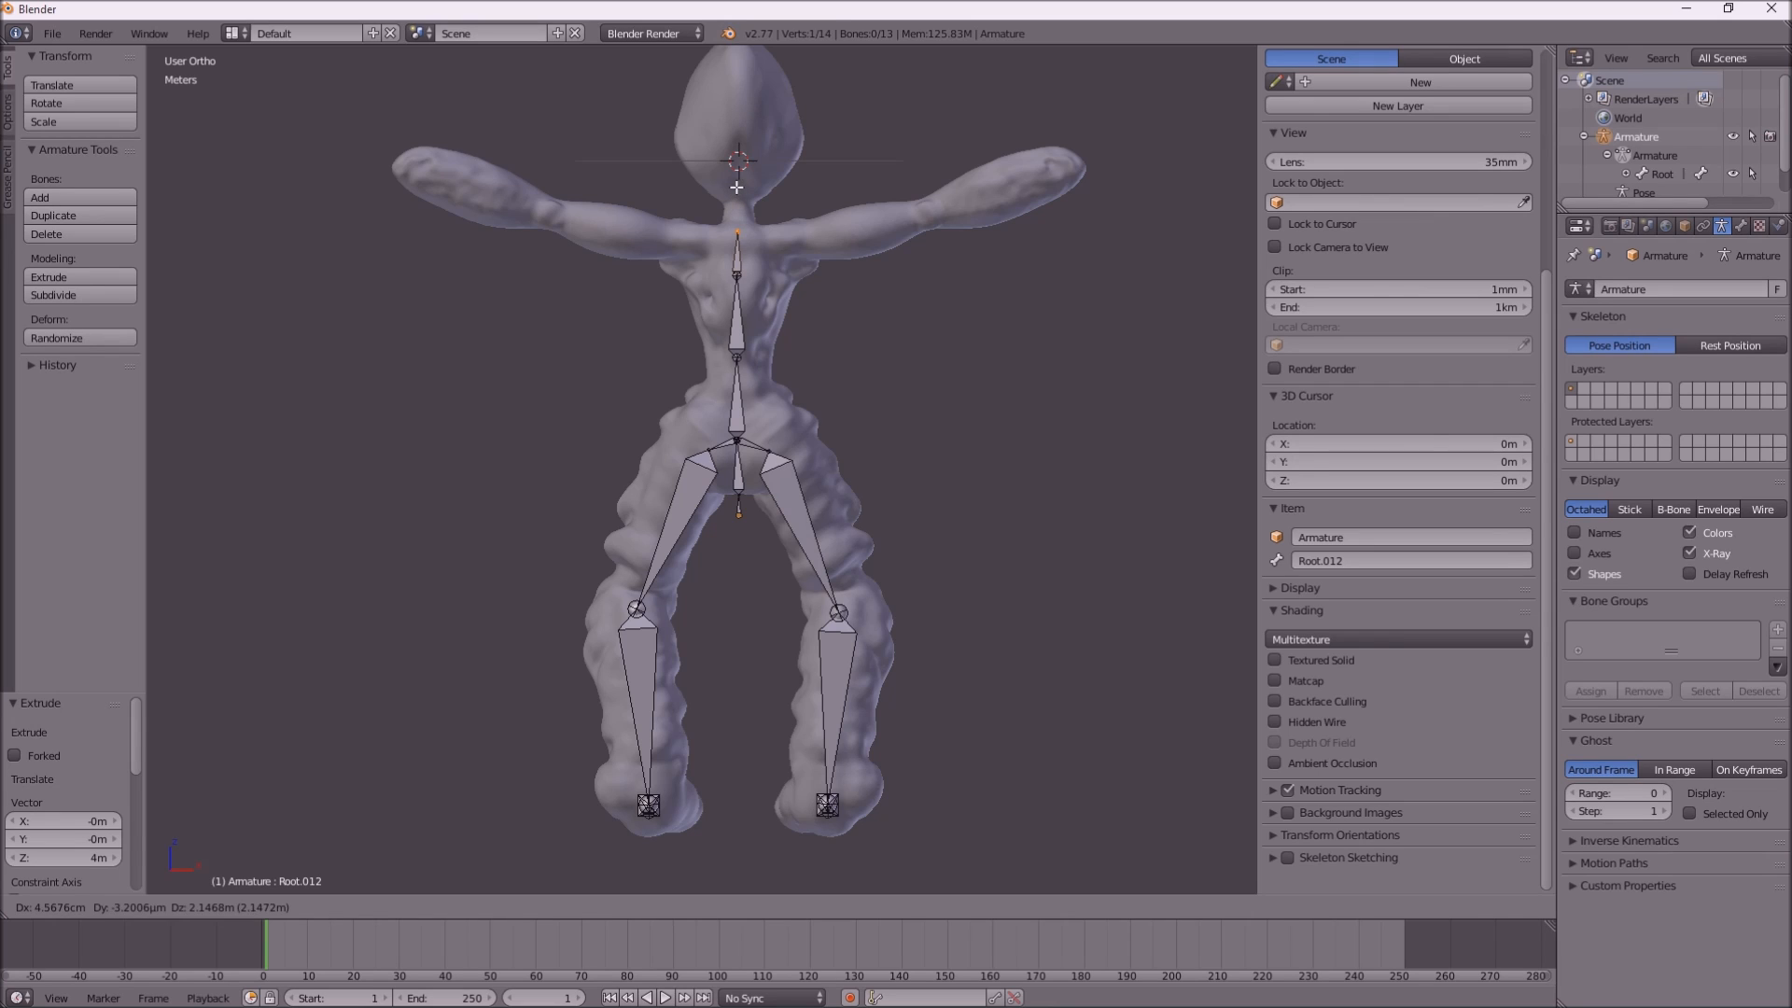
{"action": "left_click", "coordinate": [736, 189]}
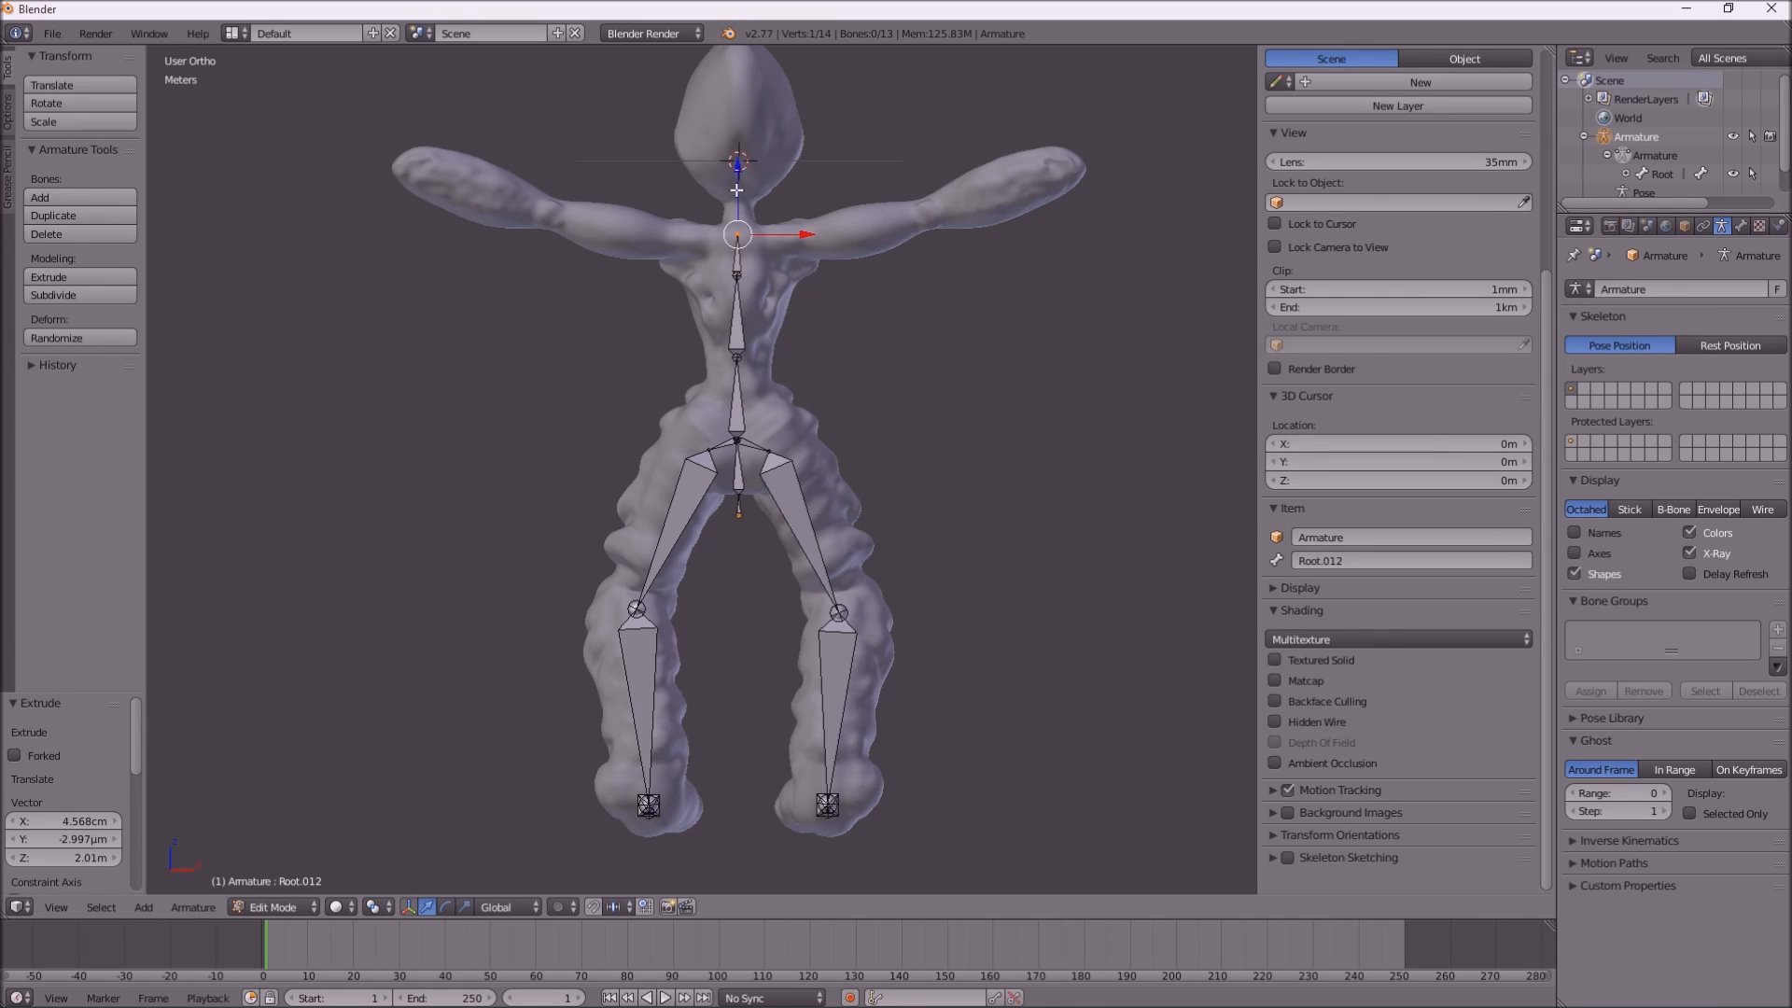
{"action": "key", "text": "e"}
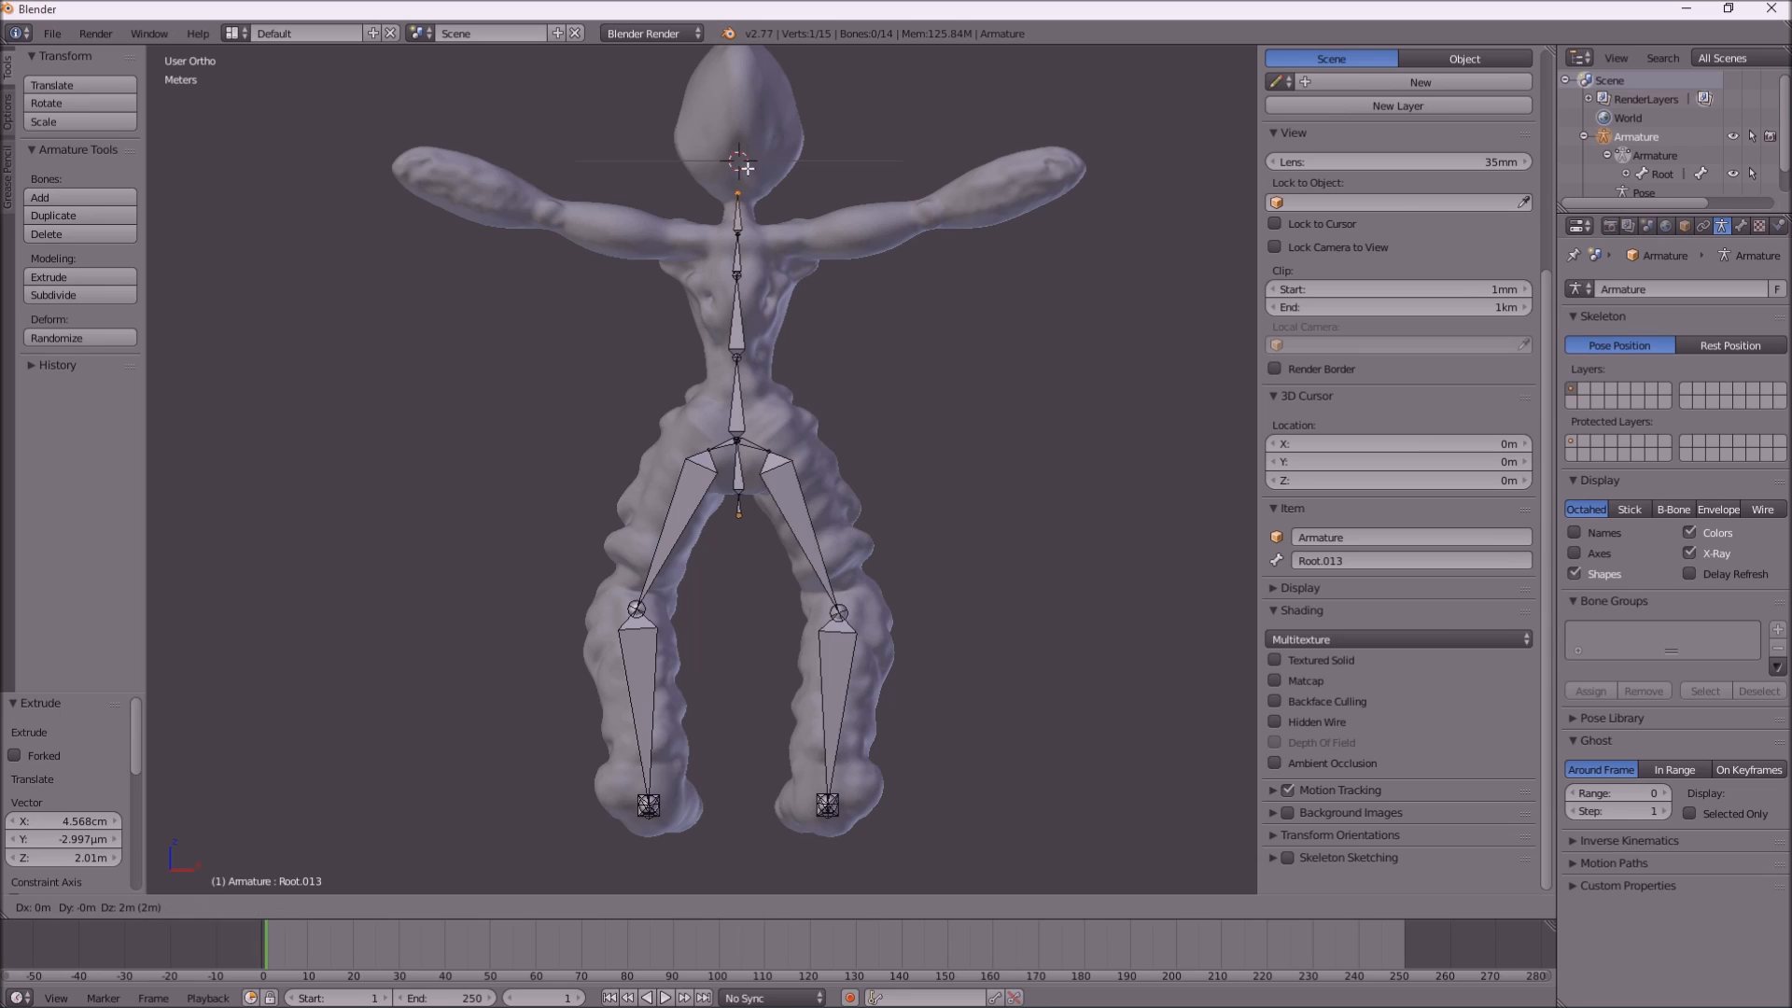
{"action": "left_click", "coordinate": [747, 171]}
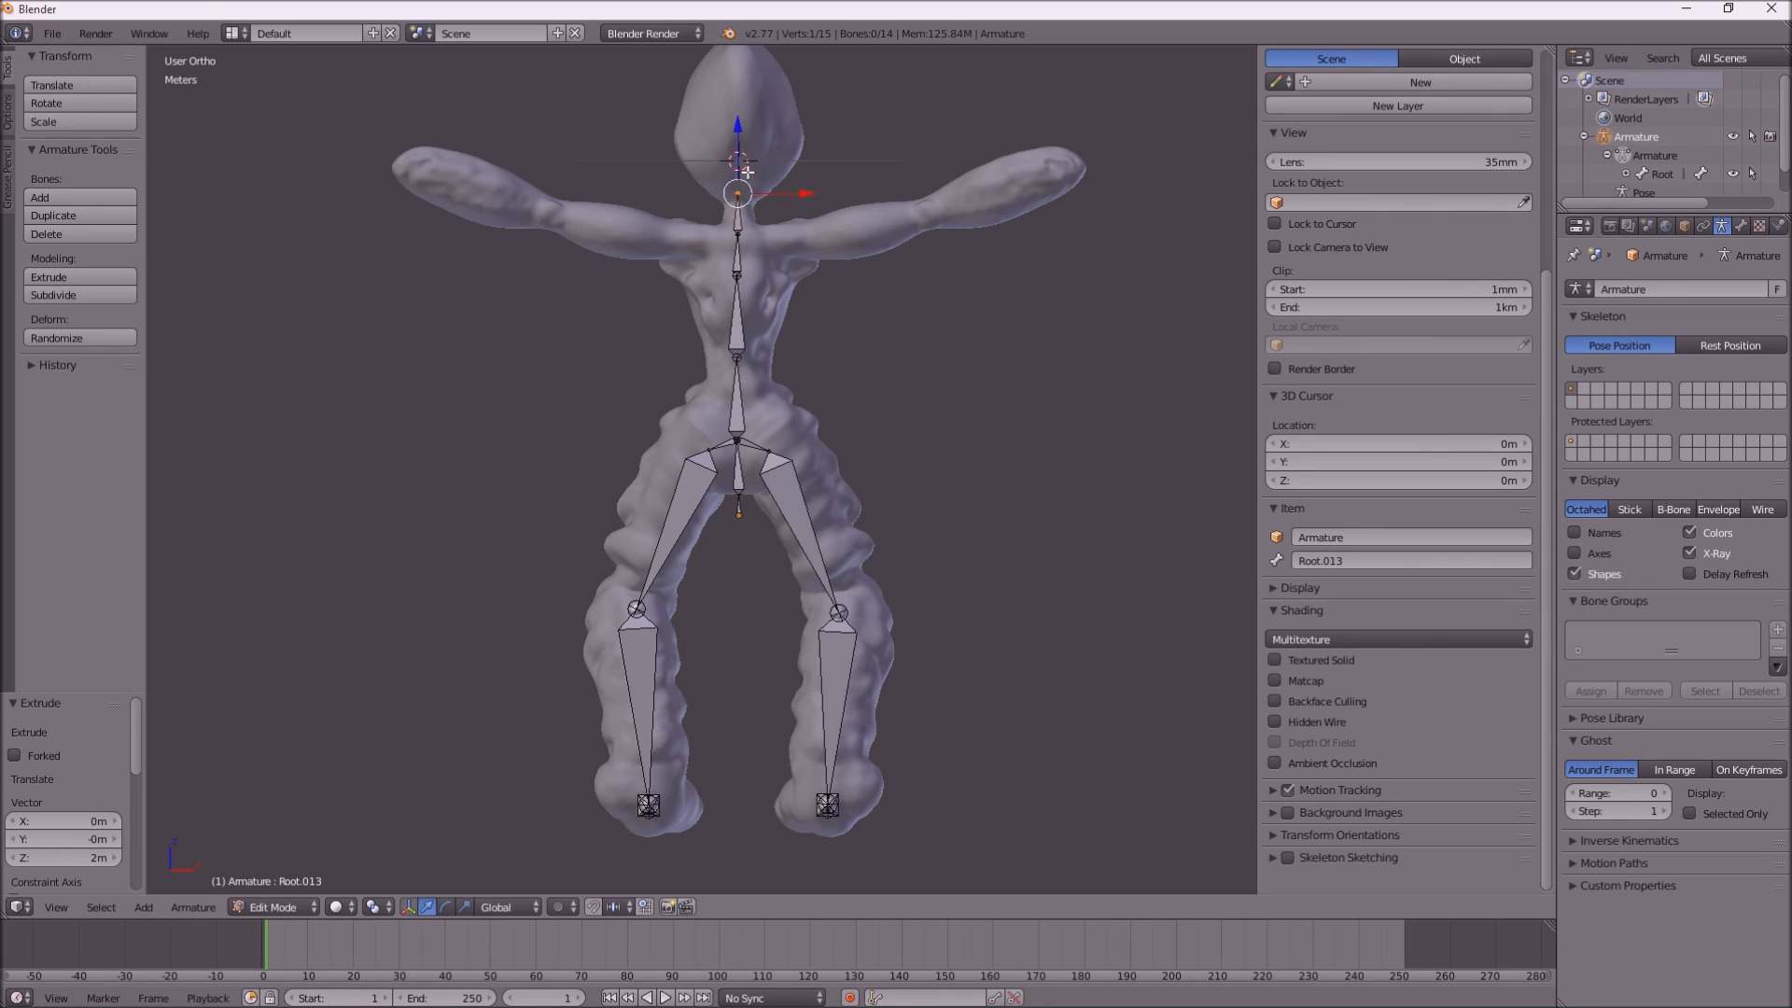
{"action": "key", "text": "e"}
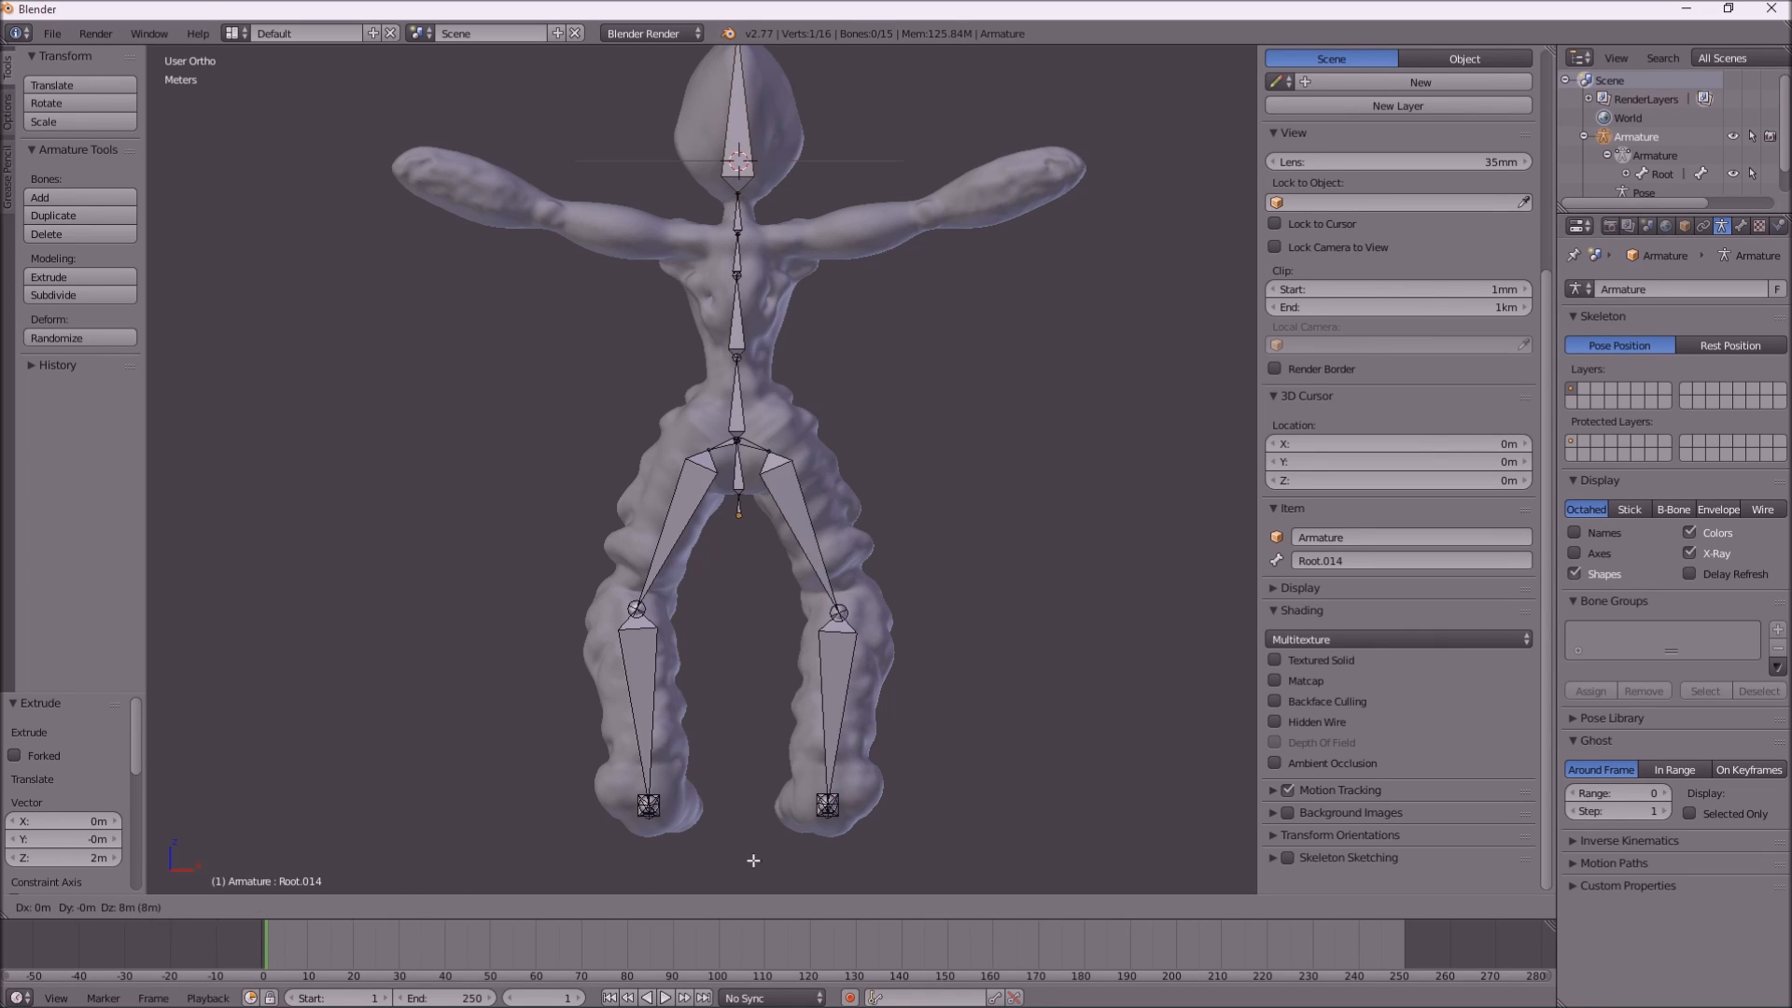
{"action": "left_click", "coordinate": [753, 858]}
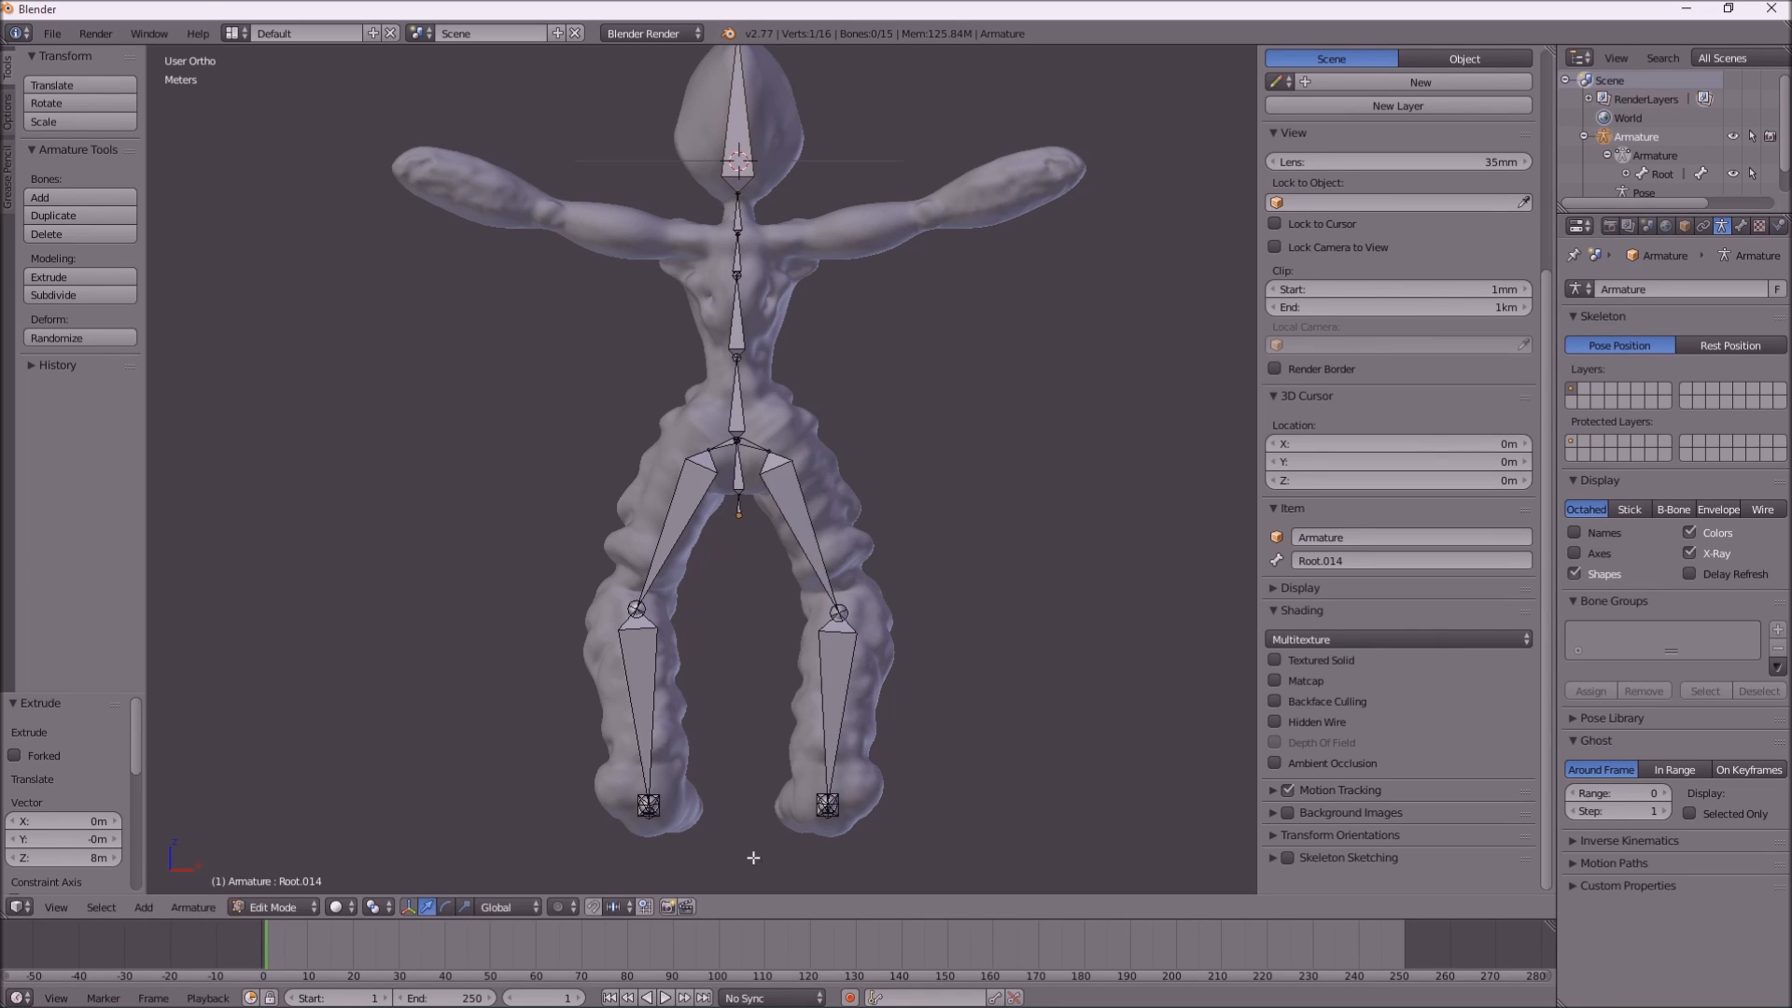
From the spine joint at shoulder height, extrude a 3 m shoulder, 6.3 m upper-arm and 7.8 m forearm bone along the character's left arm
{"action": "right_click", "coordinate": [737, 236]}
{"action": "key", "text": "e"}
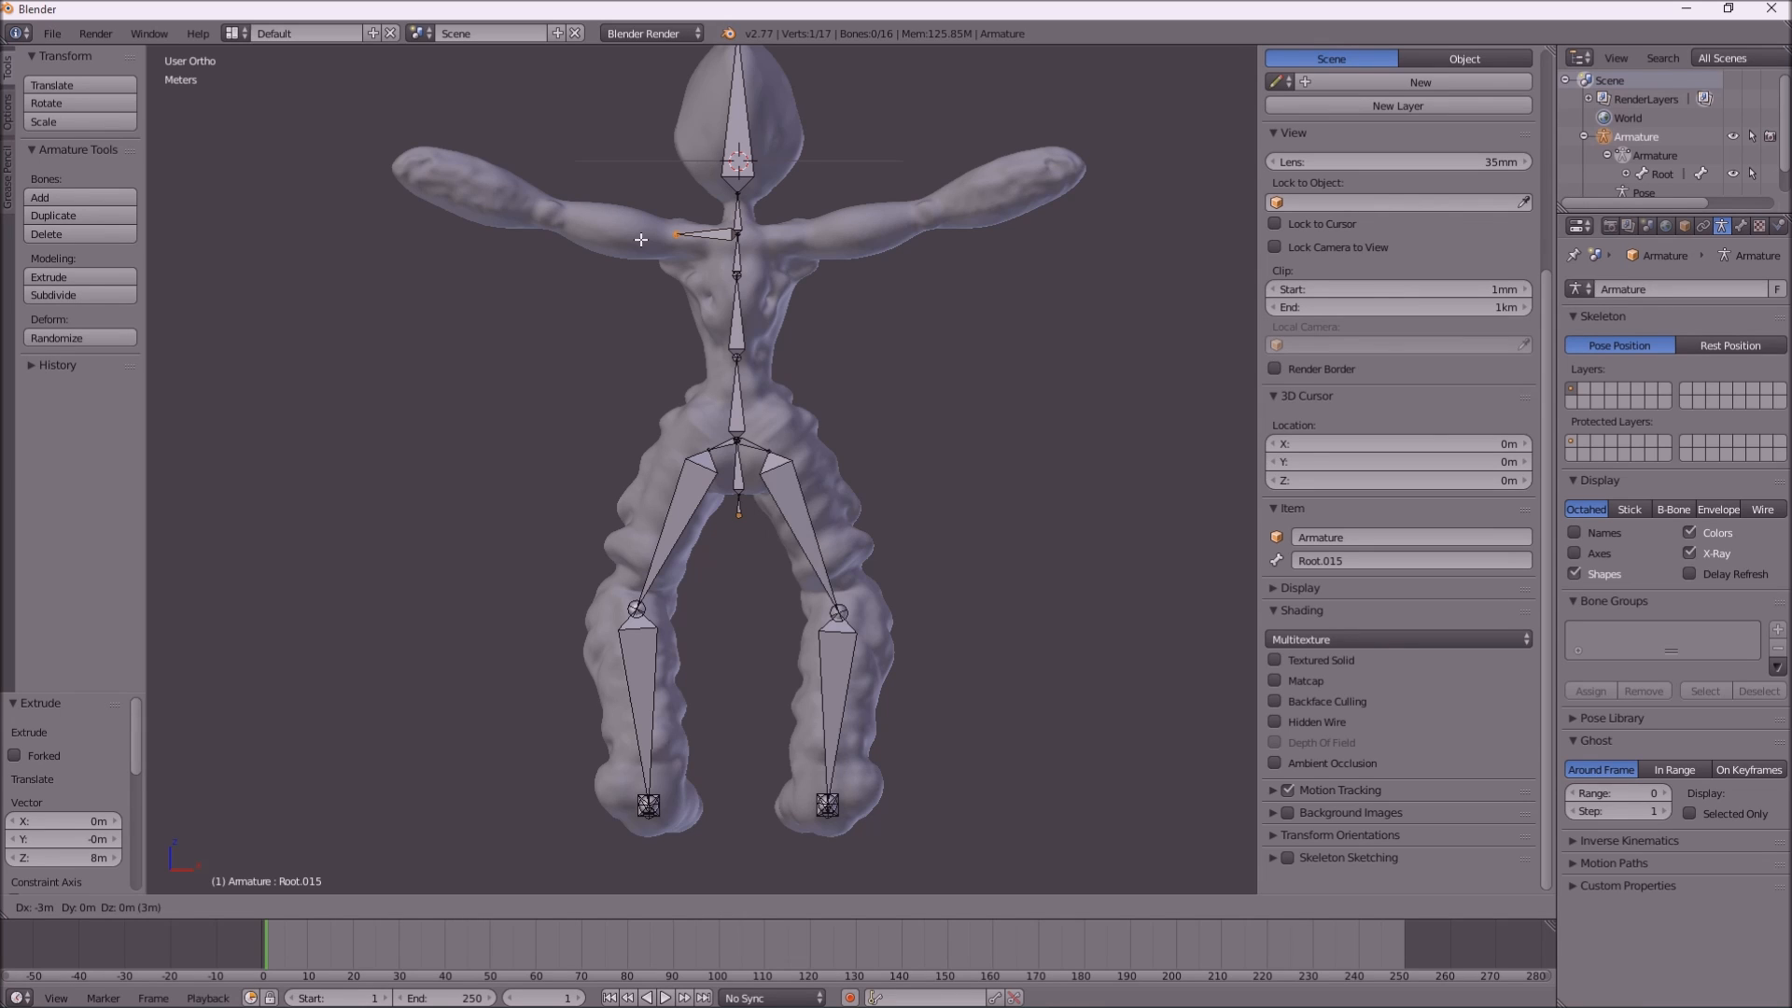
{"action": "left_click", "coordinate": [641, 240]}
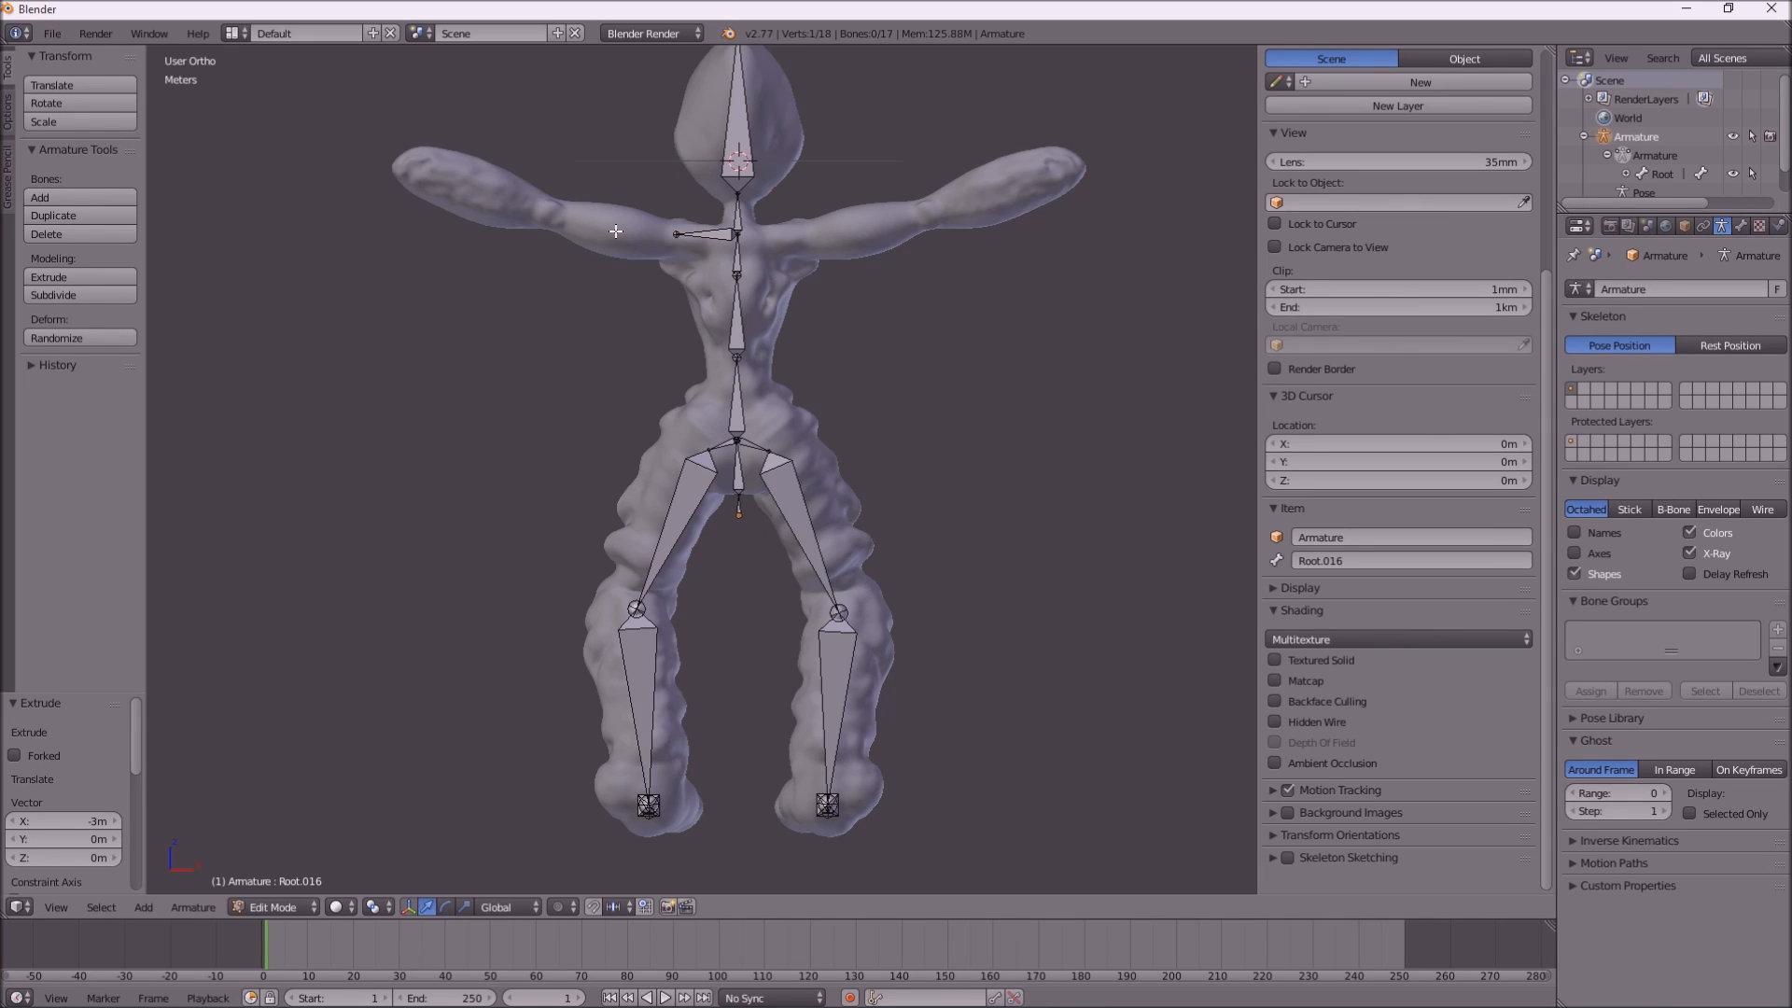
{"action": "key", "text": "e"}
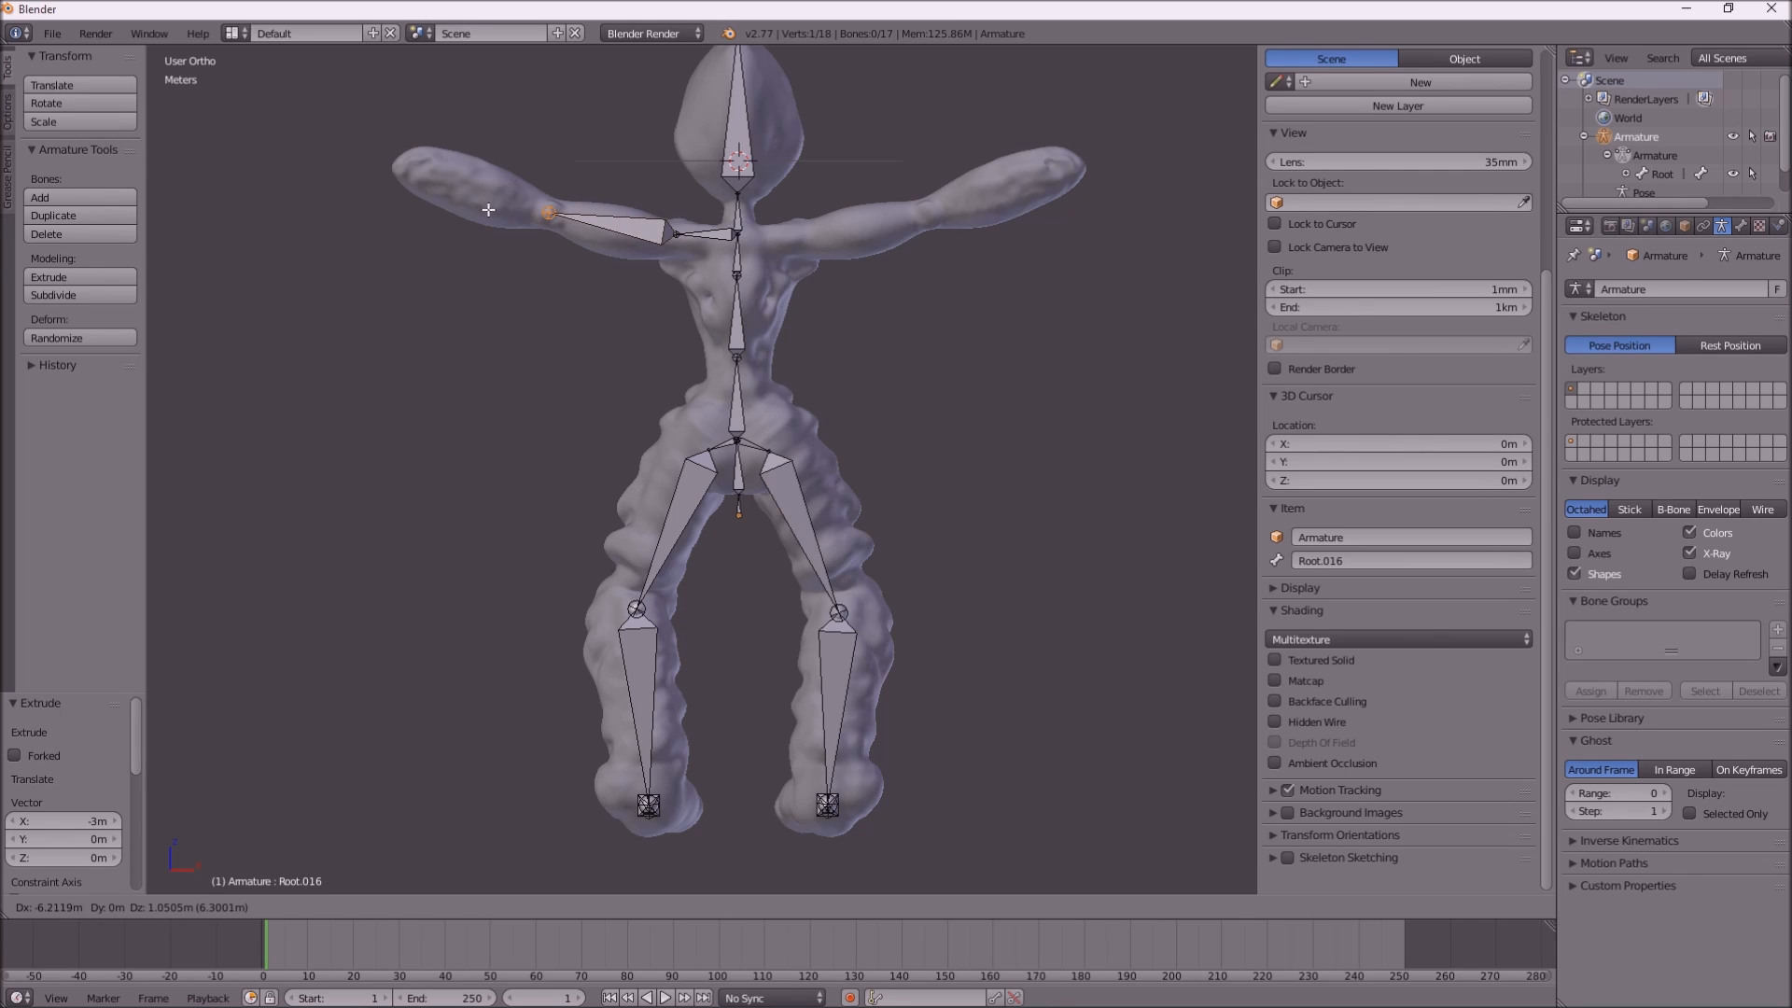
{"action": "left_click", "coordinate": [488, 210]}
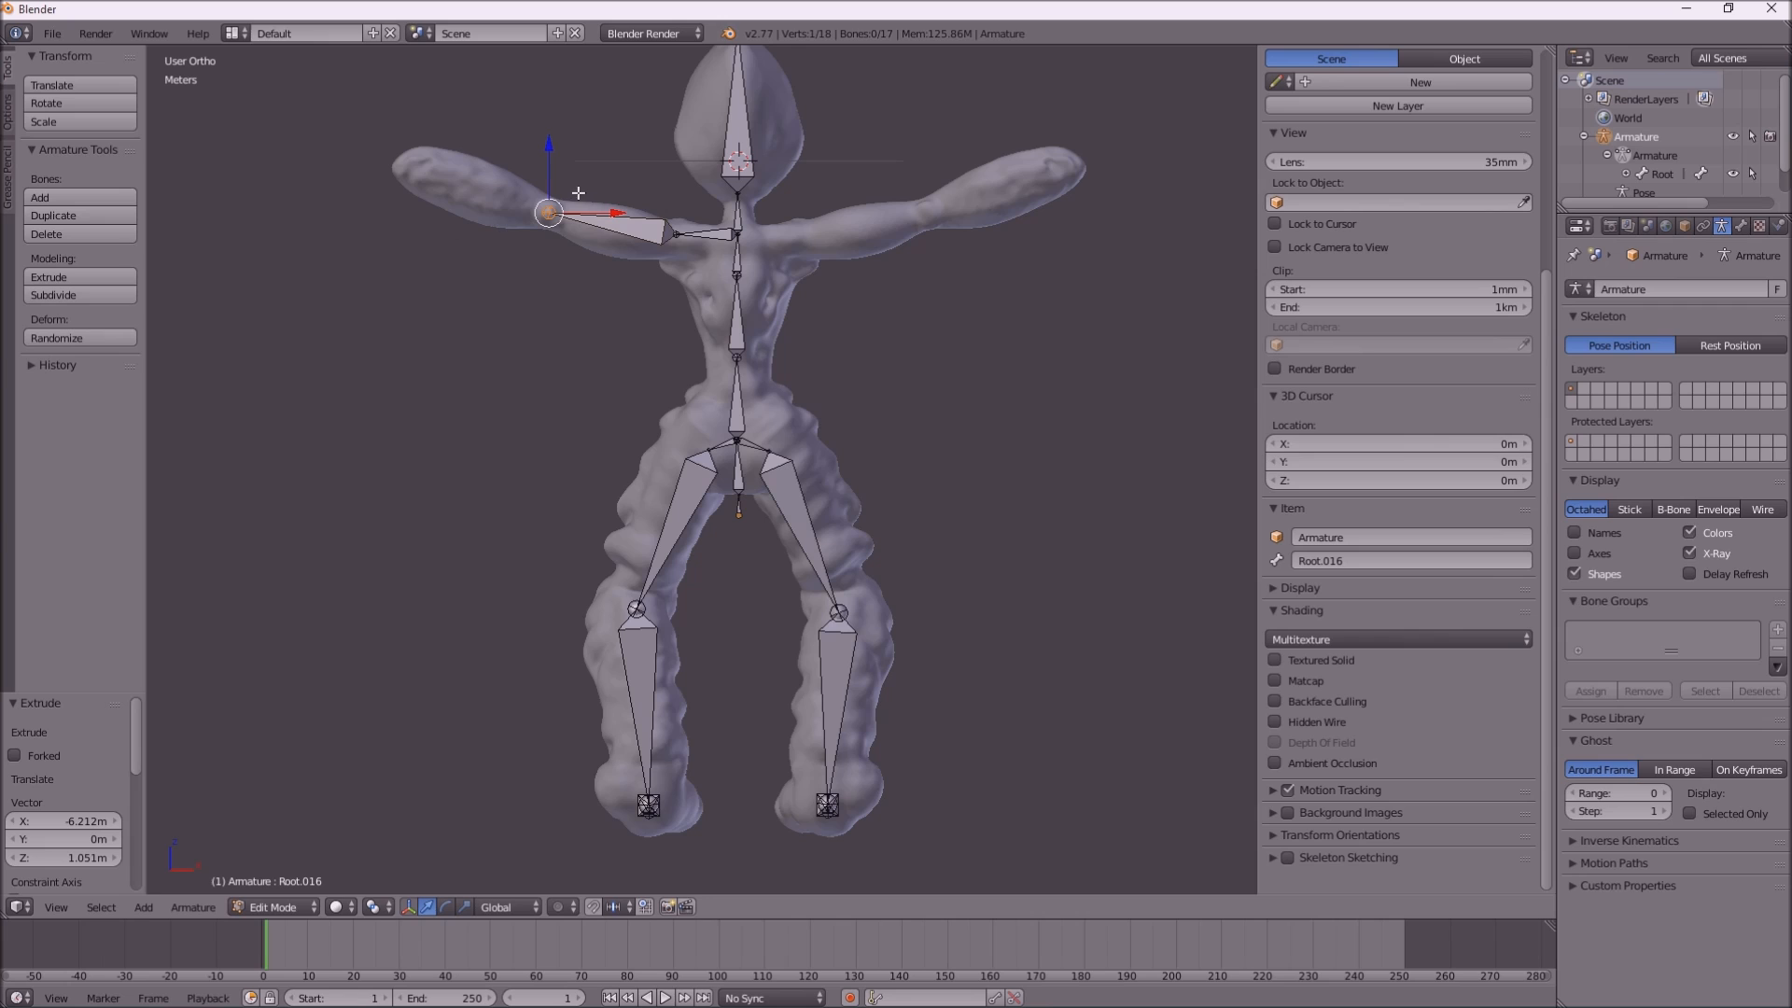
{"action": "key", "text": "r"}
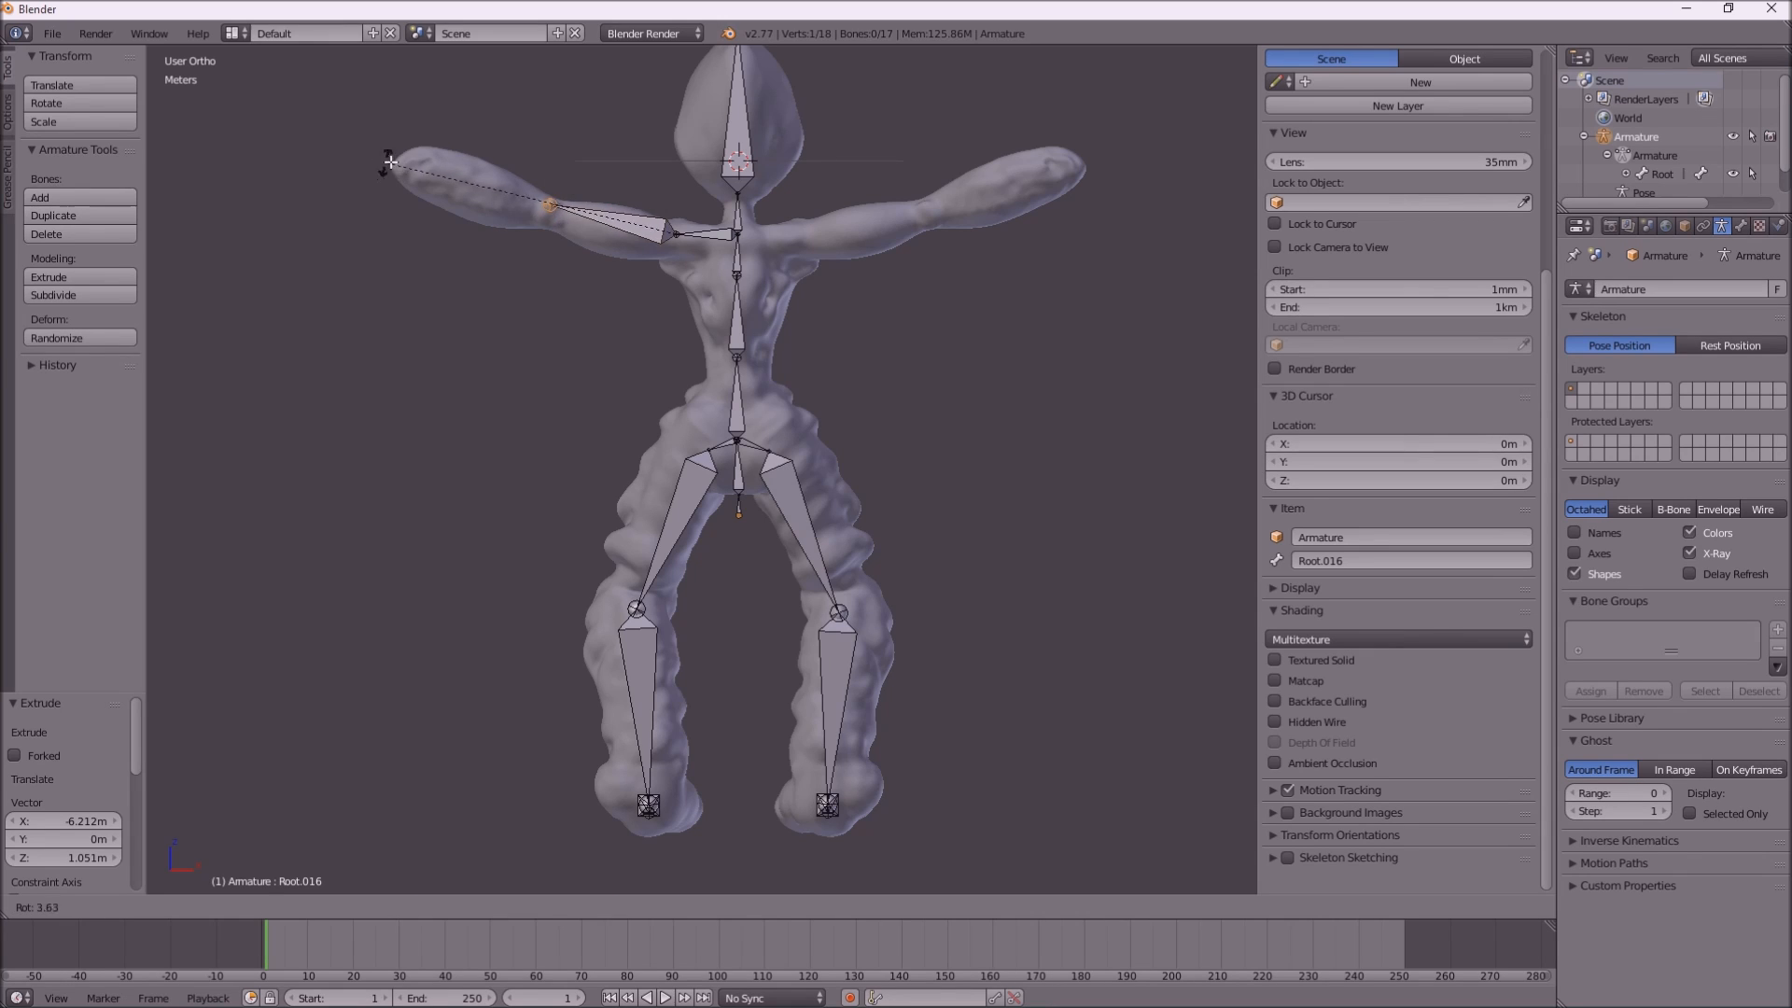
{"action": "right_click", "coordinate": [426, 171]}
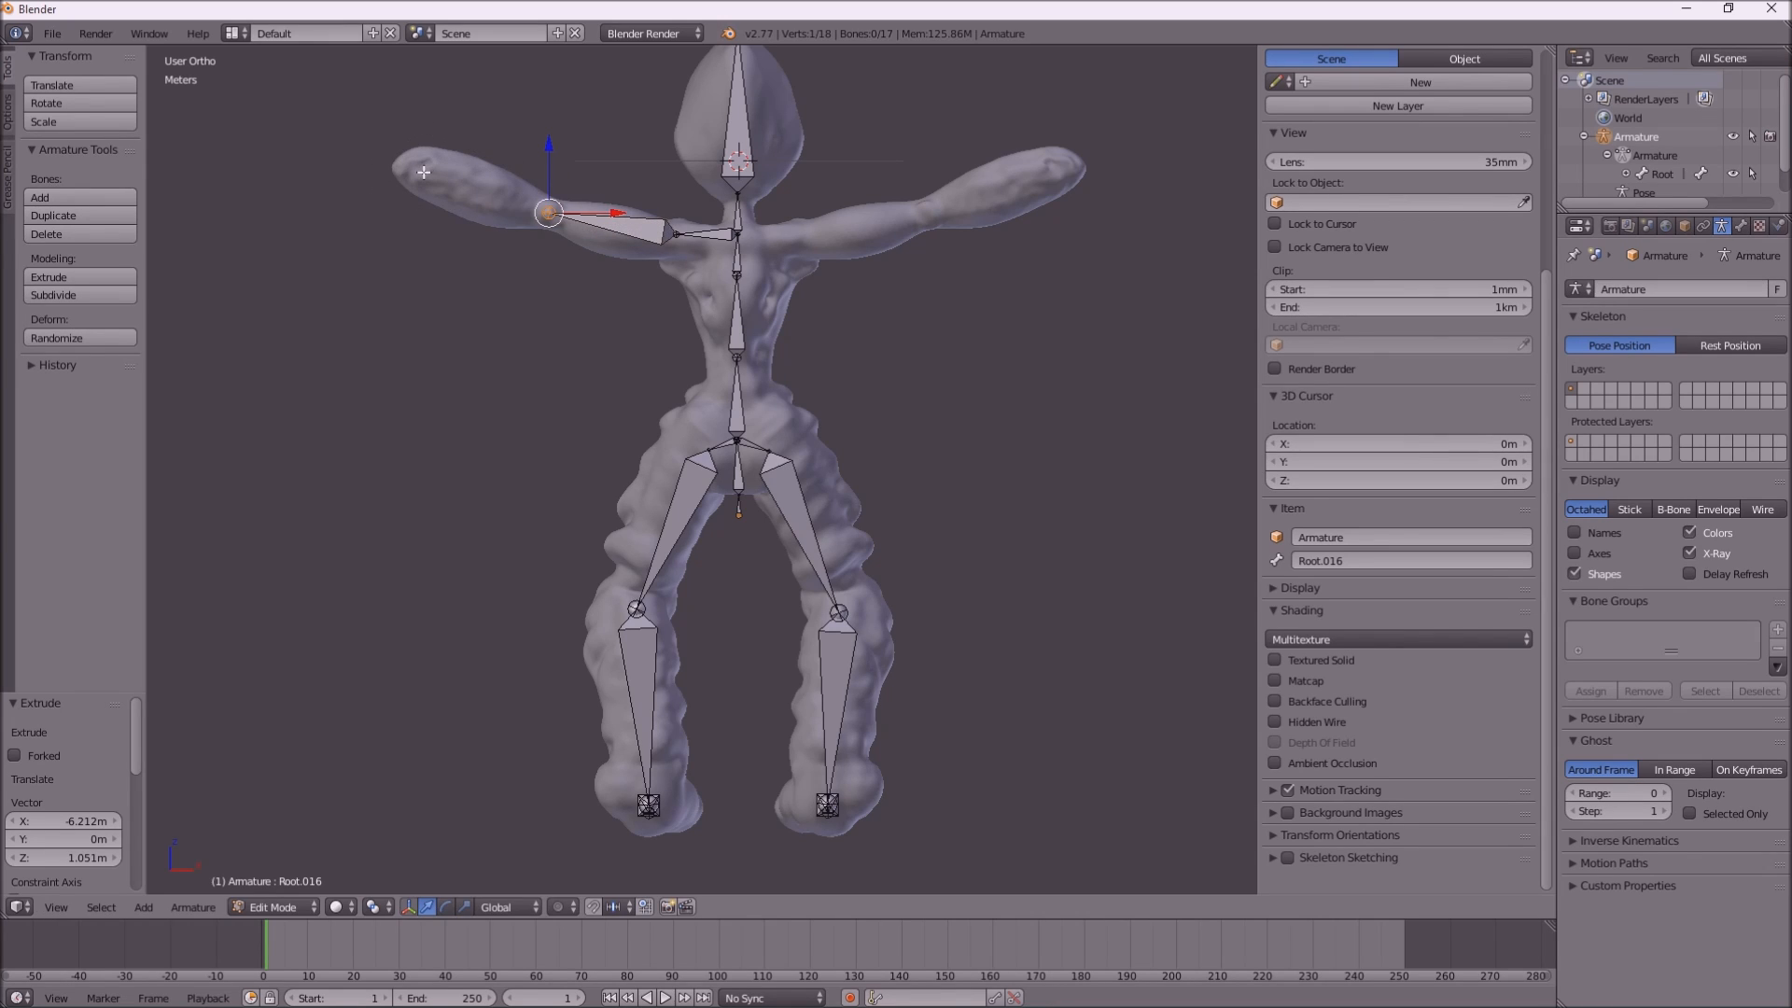
{"action": "key", "text": "e"}
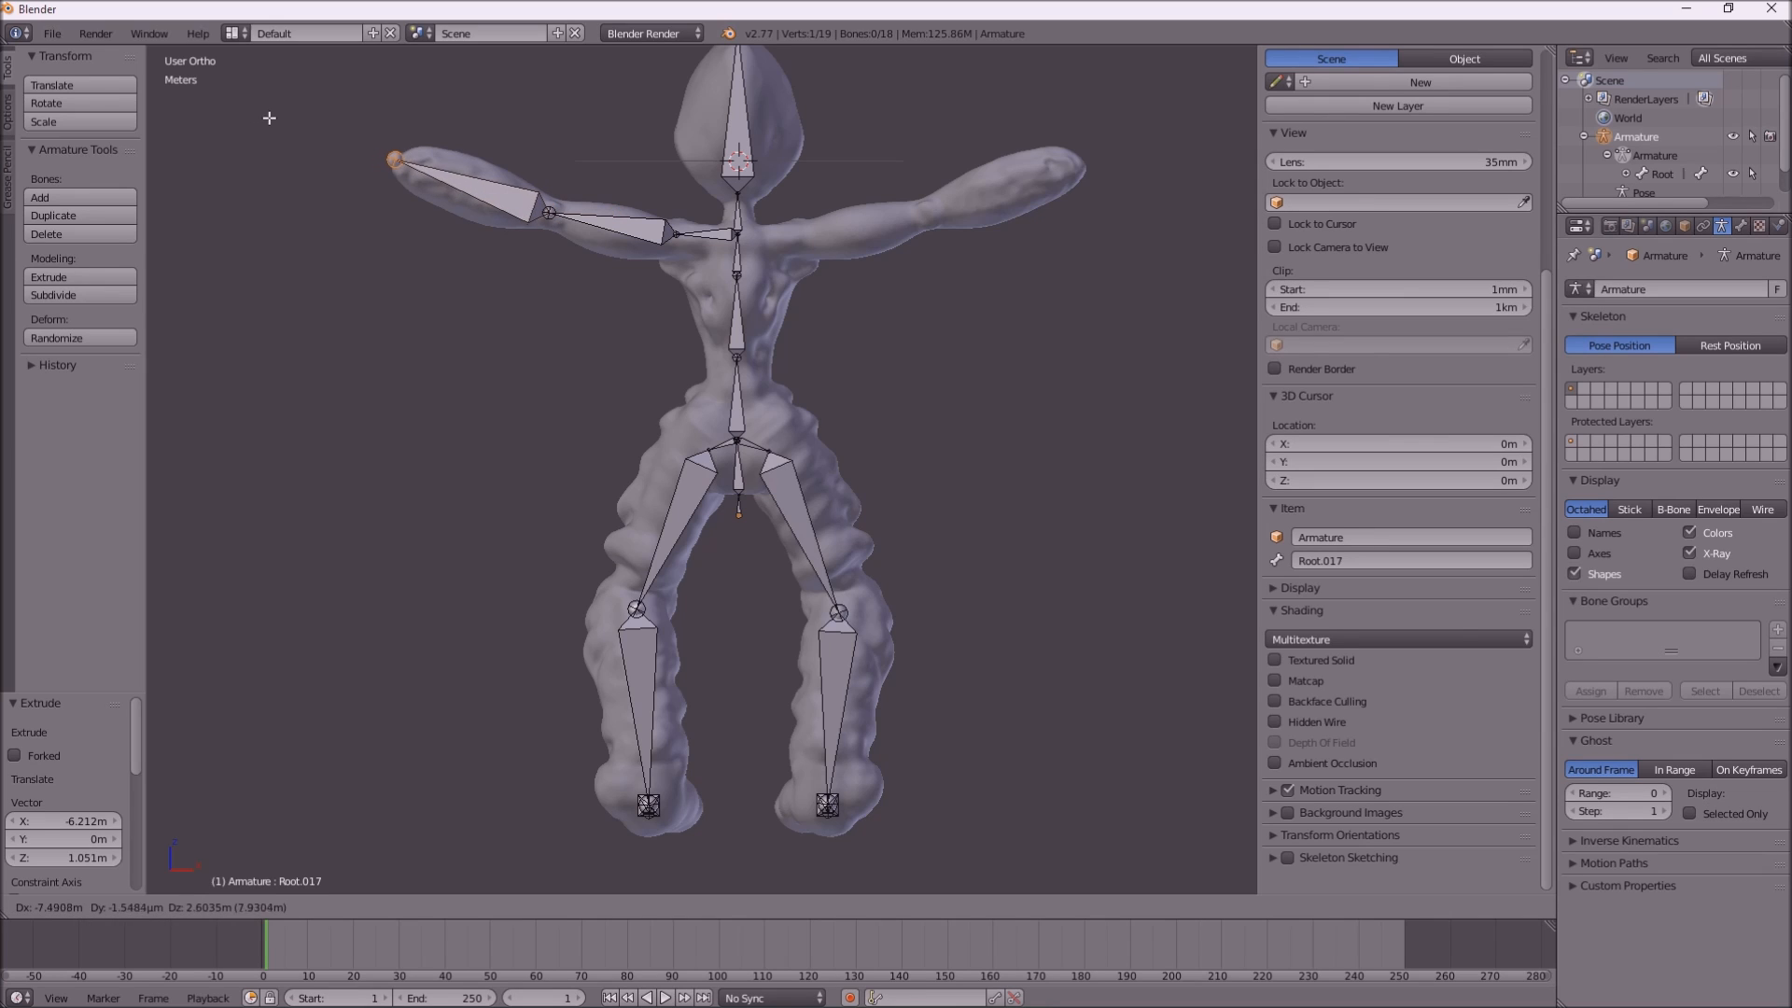
{"action": "left_click", "coordinate": [272, 113]}
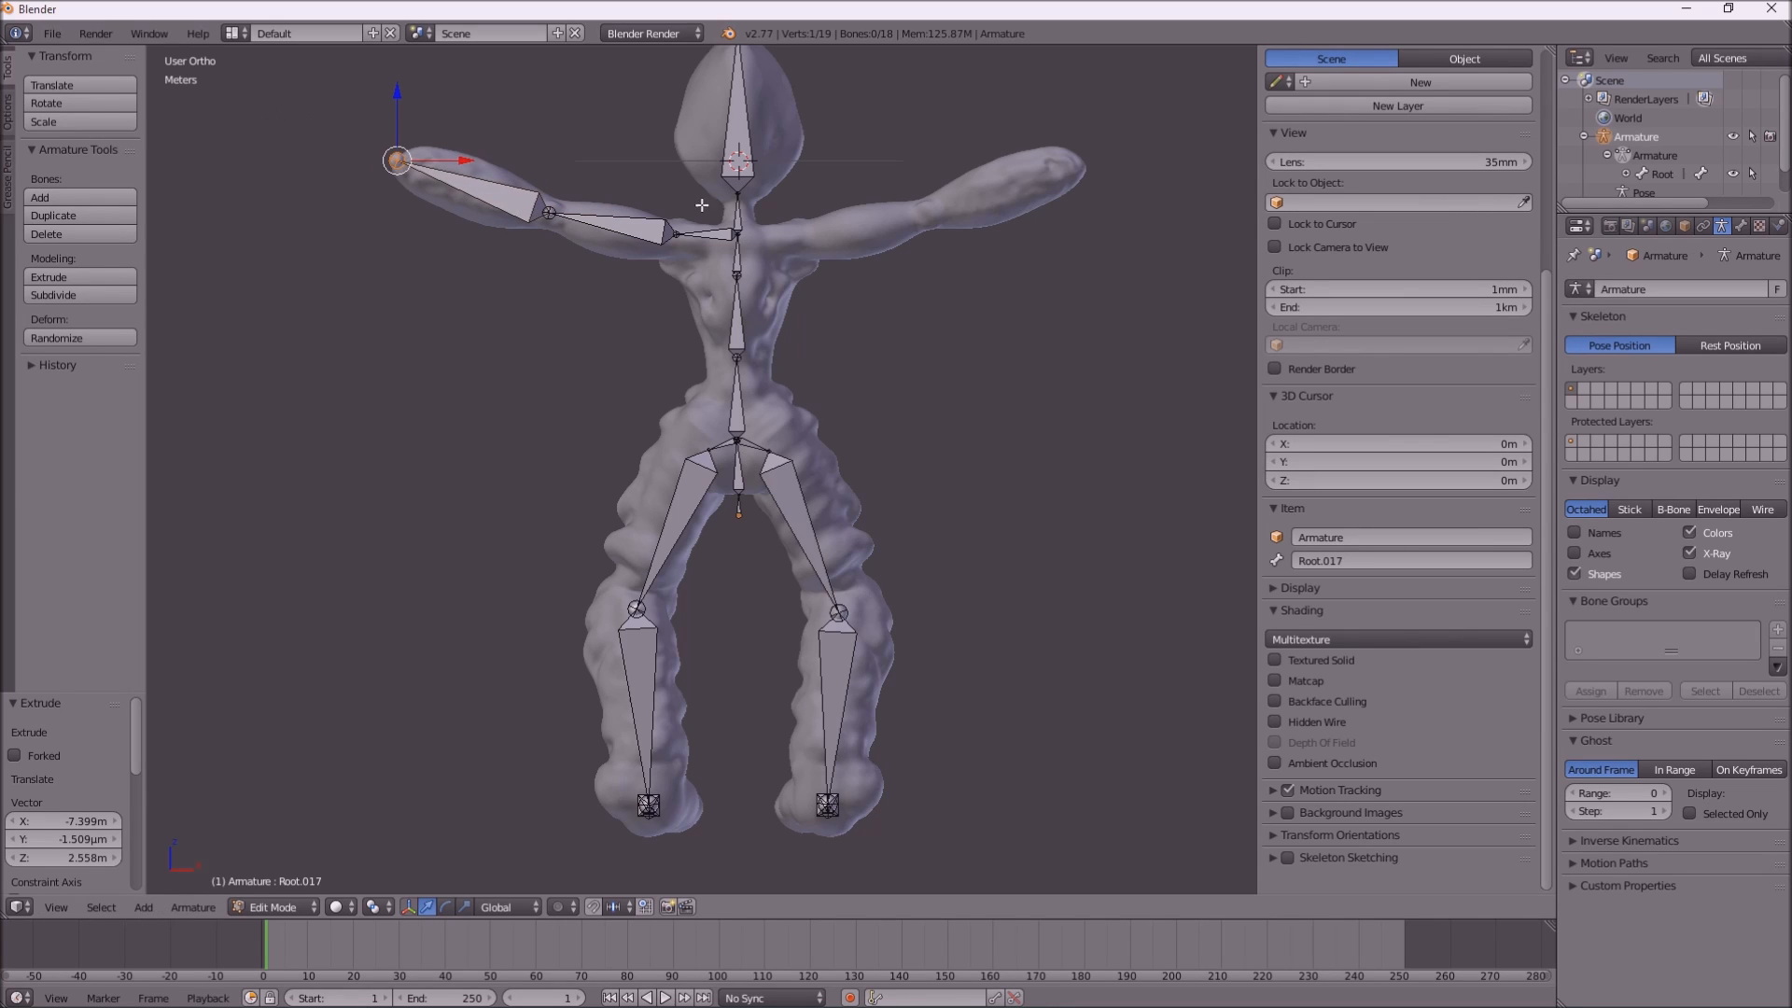
From the same spine joint, extrude a 3 m shoulder, 6.2 m upper-arm and 7.7 m forearm bone along the character's right arm
{"action": "right_click", "coordinate": [736, 234]}
{"action": "key", "text": "e"}
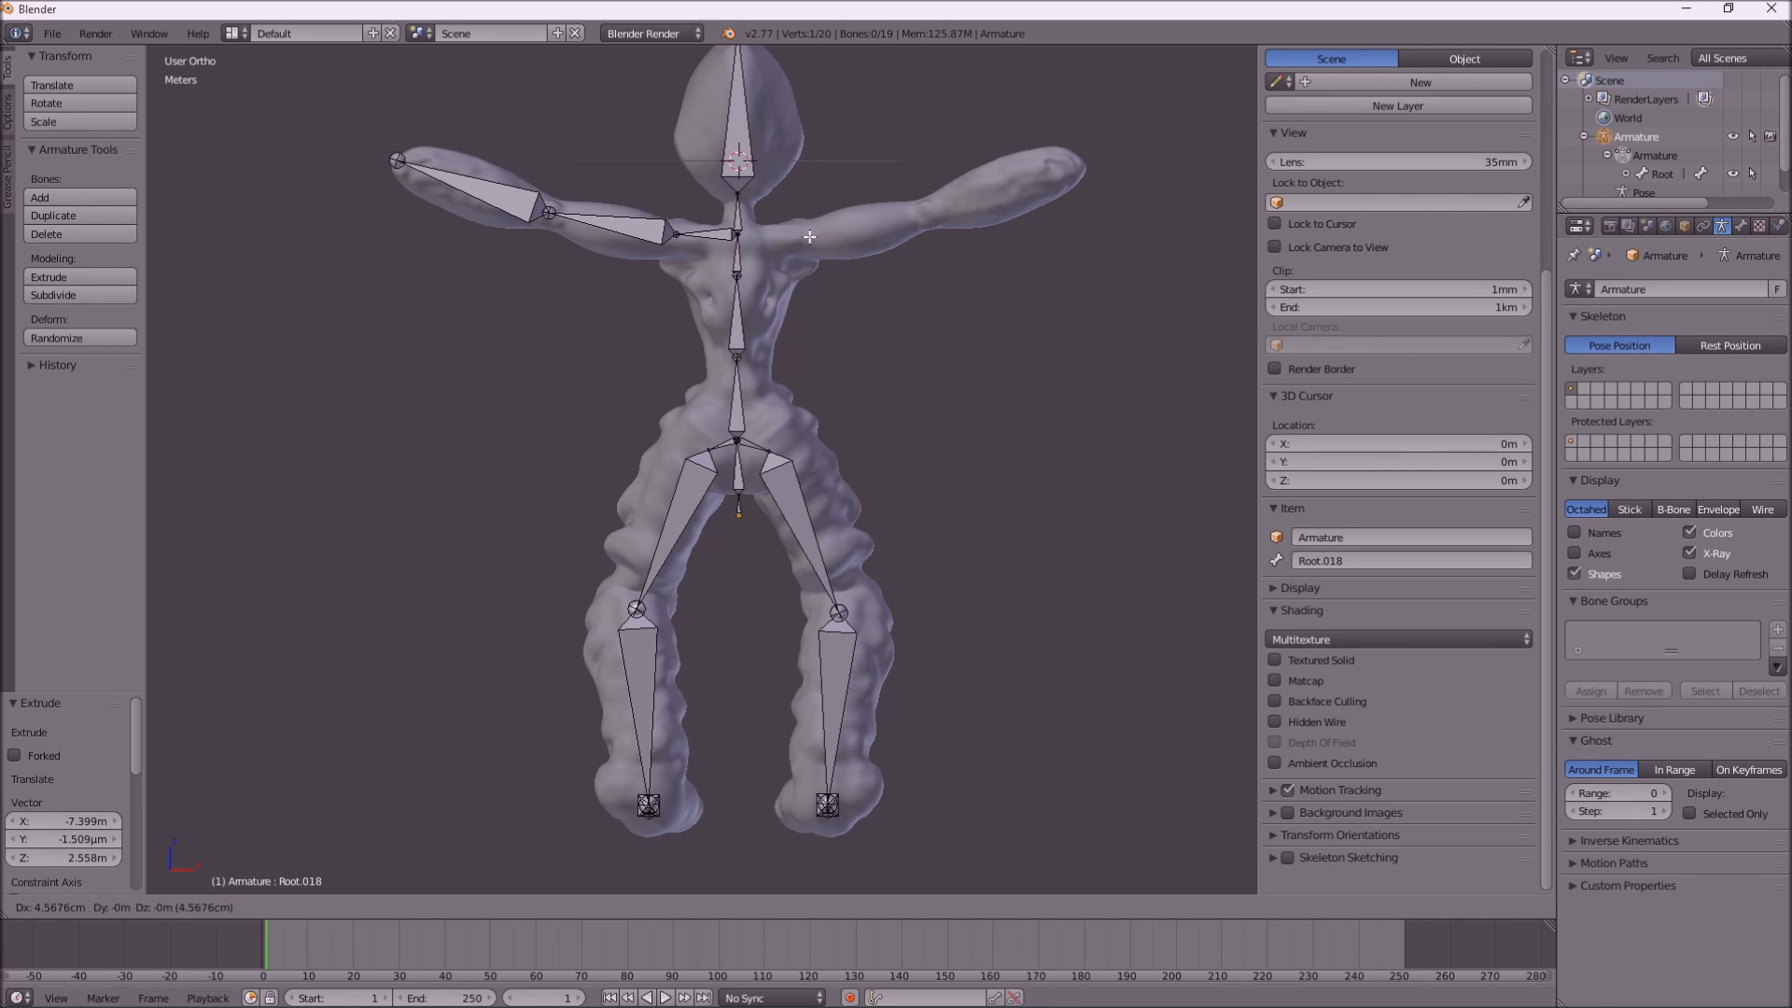
{"action": "left_click", "coordinate": [863, 234]}
{"action": "key", "text": "e"}
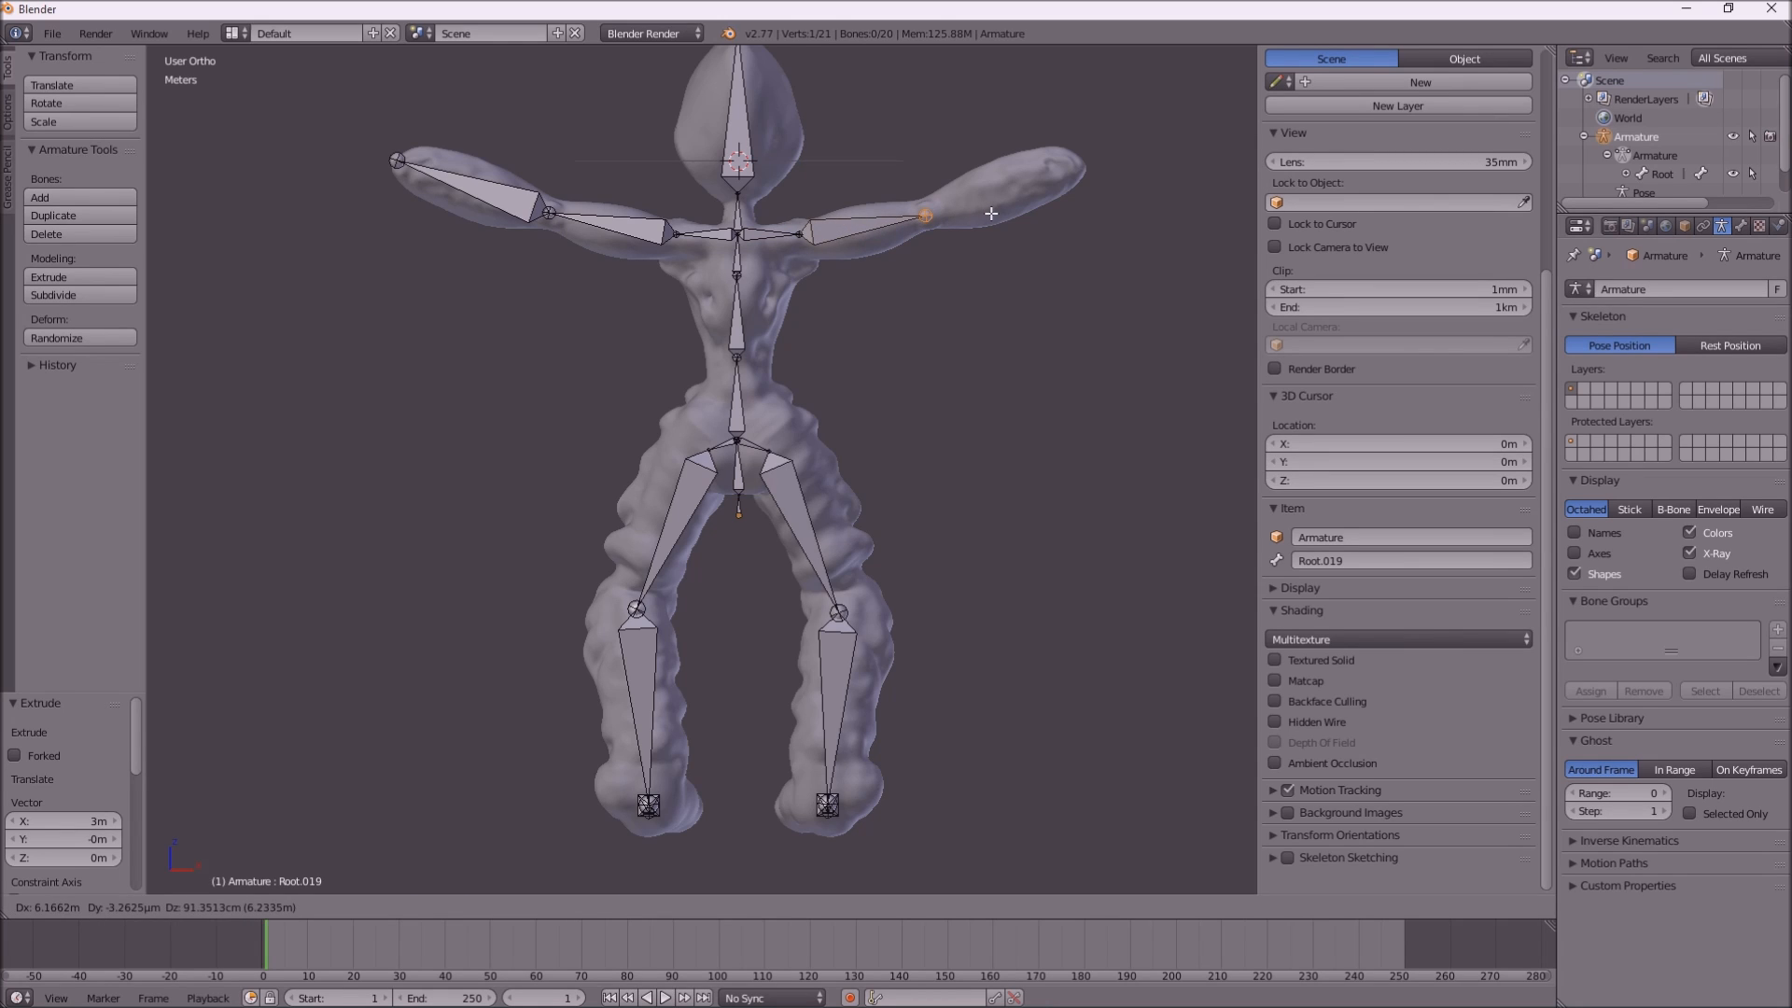
{"action": "left_click", "coordinate": [991, 213]}
{"action": "key", "text": "e"}
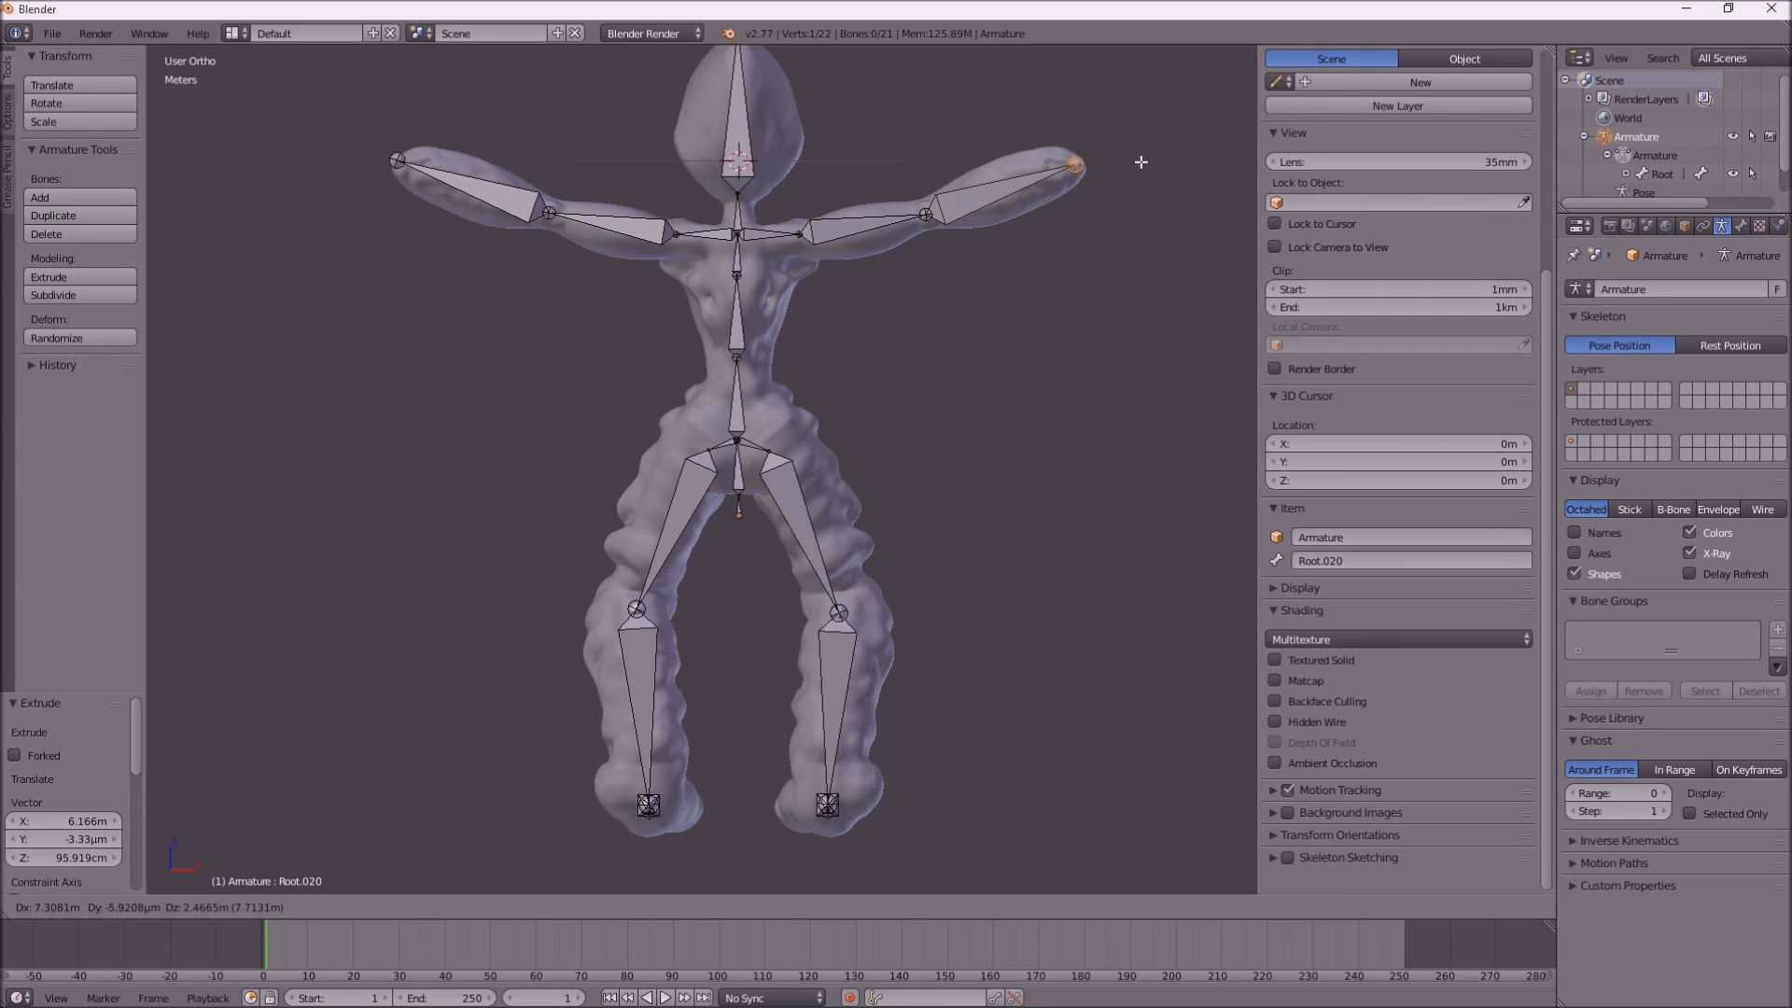
{"action": "left_click", "coordinate": [1140, 161]}
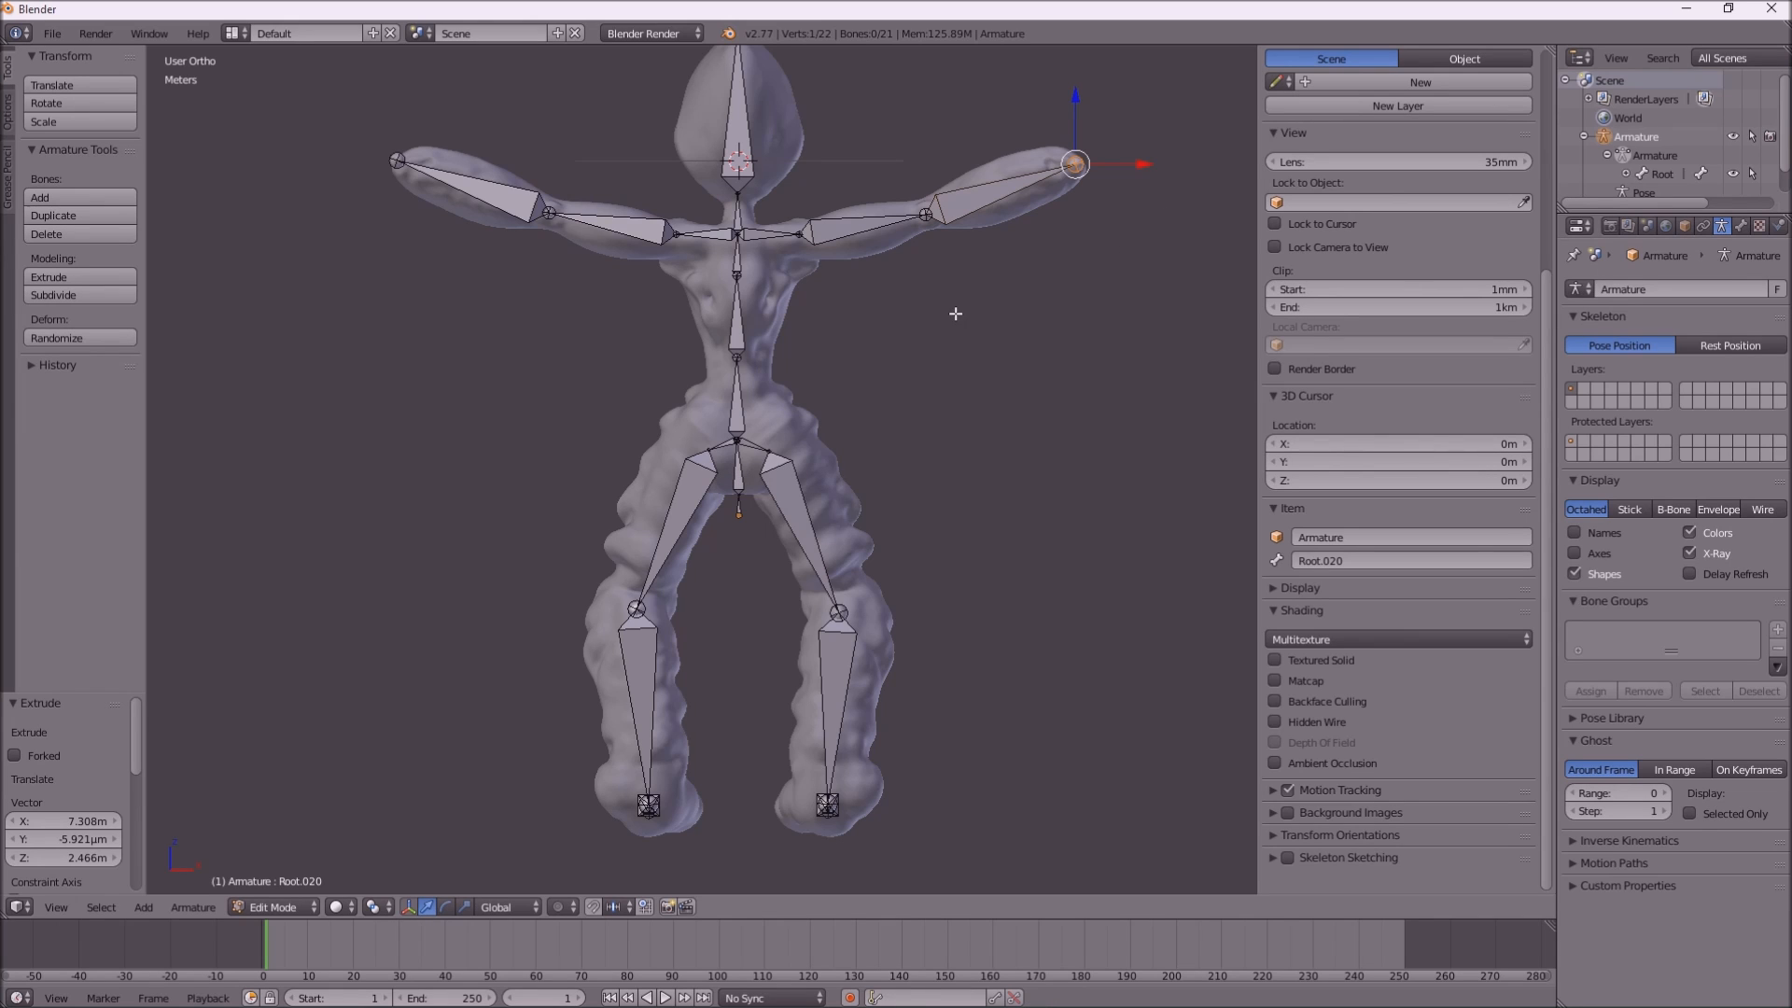
In side view, move the right knee joint about 3.1 m forward along Y and raise it slightly into the mesh knee
{"action": "key", "text": "KP_4"}
{"action": "key", "text": "KP_4"}
{"action": "key", "text": "KP_4"}
{"action": "key", "text": "KP_4"}
{"action": "key", "text": "KP_4"}
{"action": "key", "text": "KP_4"}
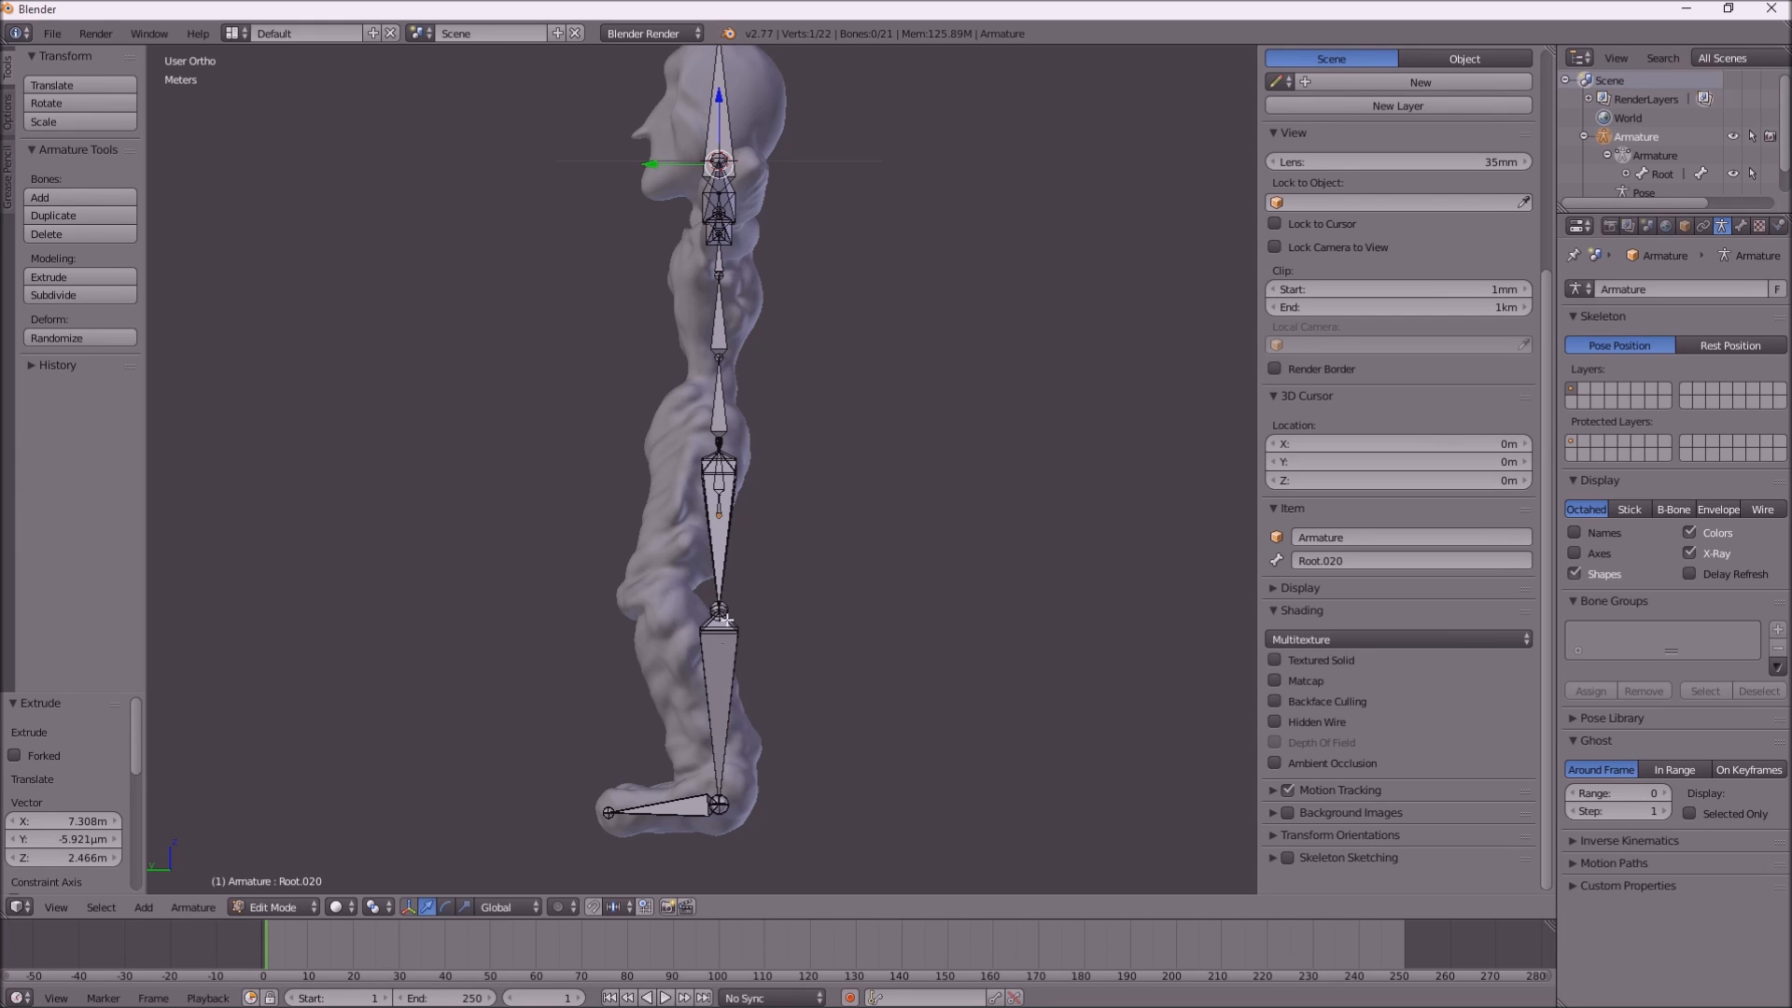
{"action": "right_click", "coordinate": [719, 612]}
{"action": "key", "text": "g"}
{"action": "key", "text": "y"}
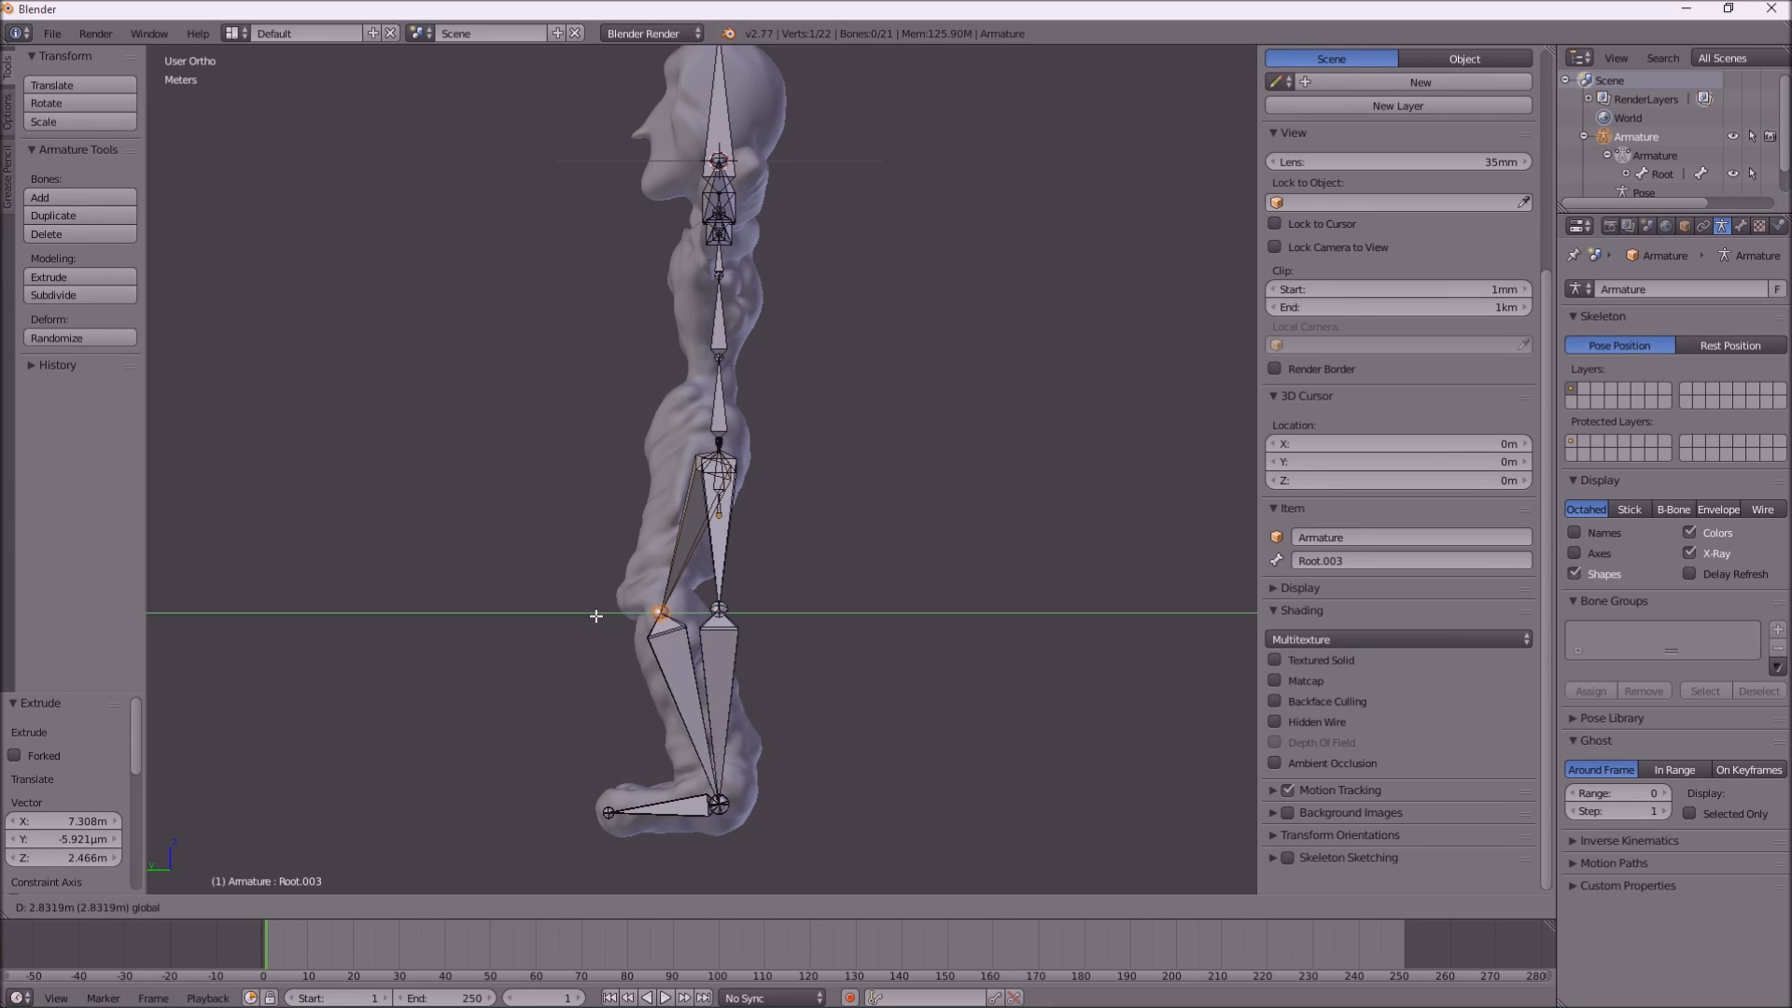
{"action": "left_click", "coordinate": [609, 615]}
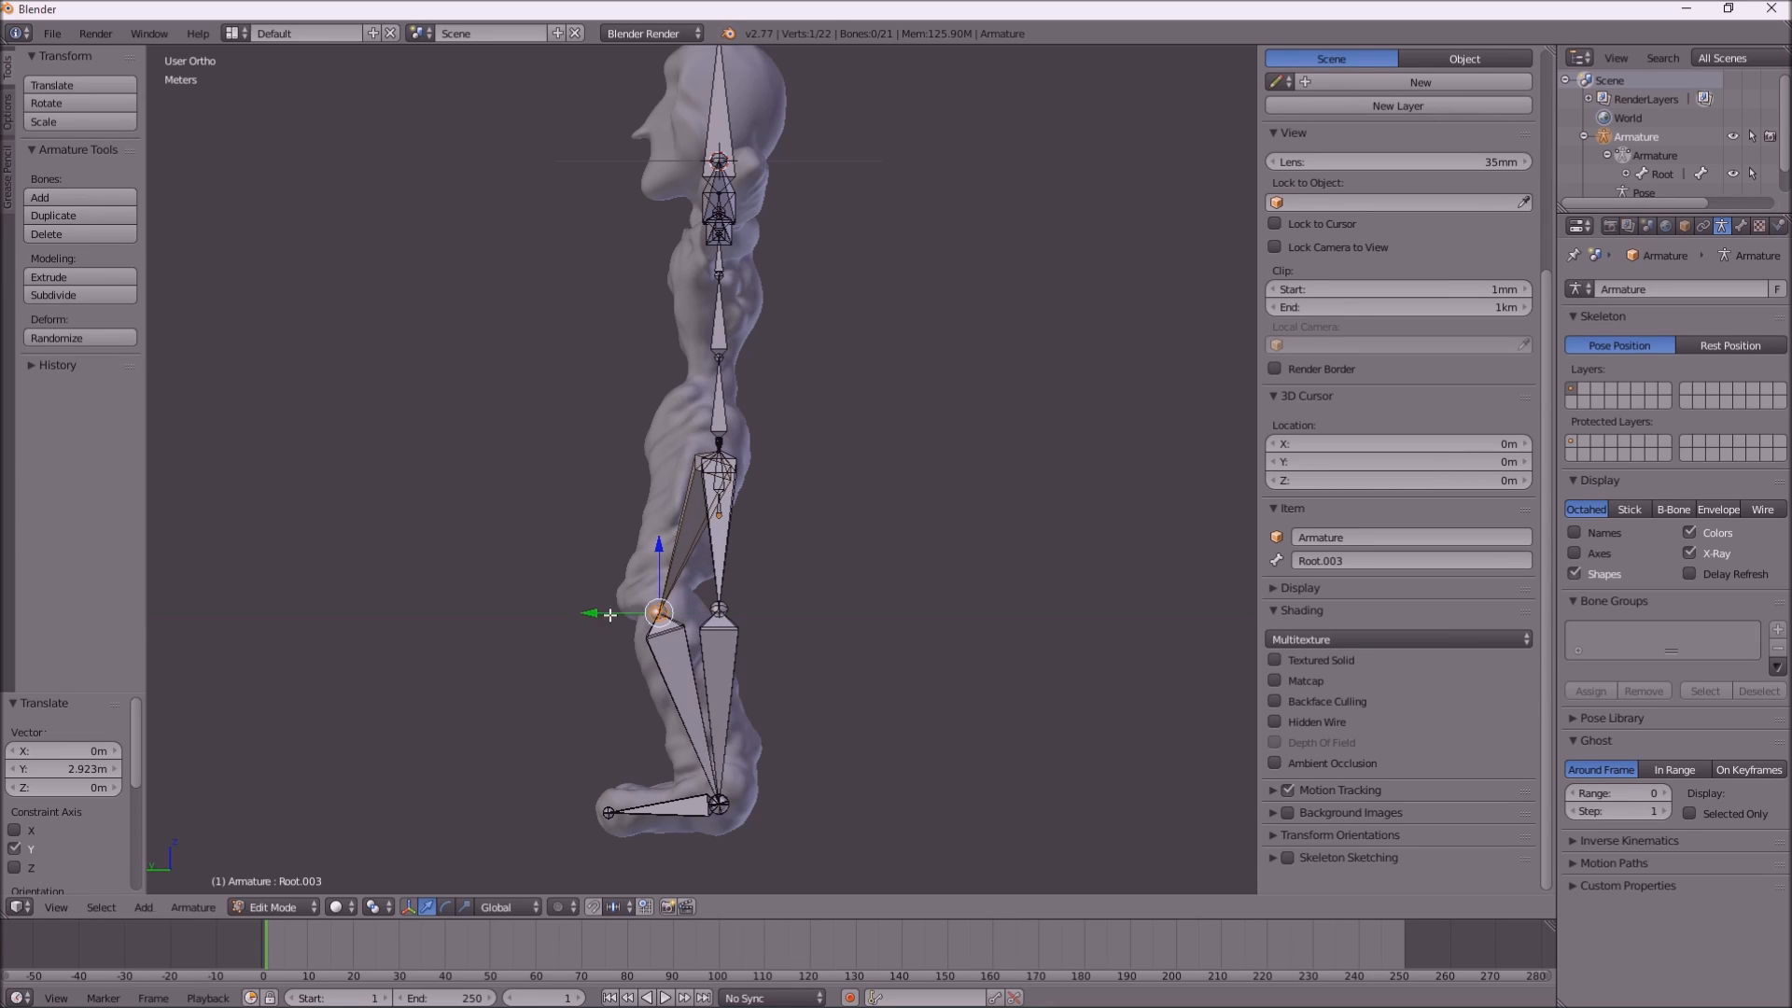
{"action": "key", "text": "g"}
{"action": "key", "text": "z"}
{"action": "left_click", "coordinate": [658, 539]}
{"action": "left_click_drag", "start_coordinate": [597, 598], "coordinate": [592, 598]}
Move the left knee joint about 3.1 m forward along Y and raise it slightly to match the right knee
{"action": "right_click", "coordinate": [721, 612]}
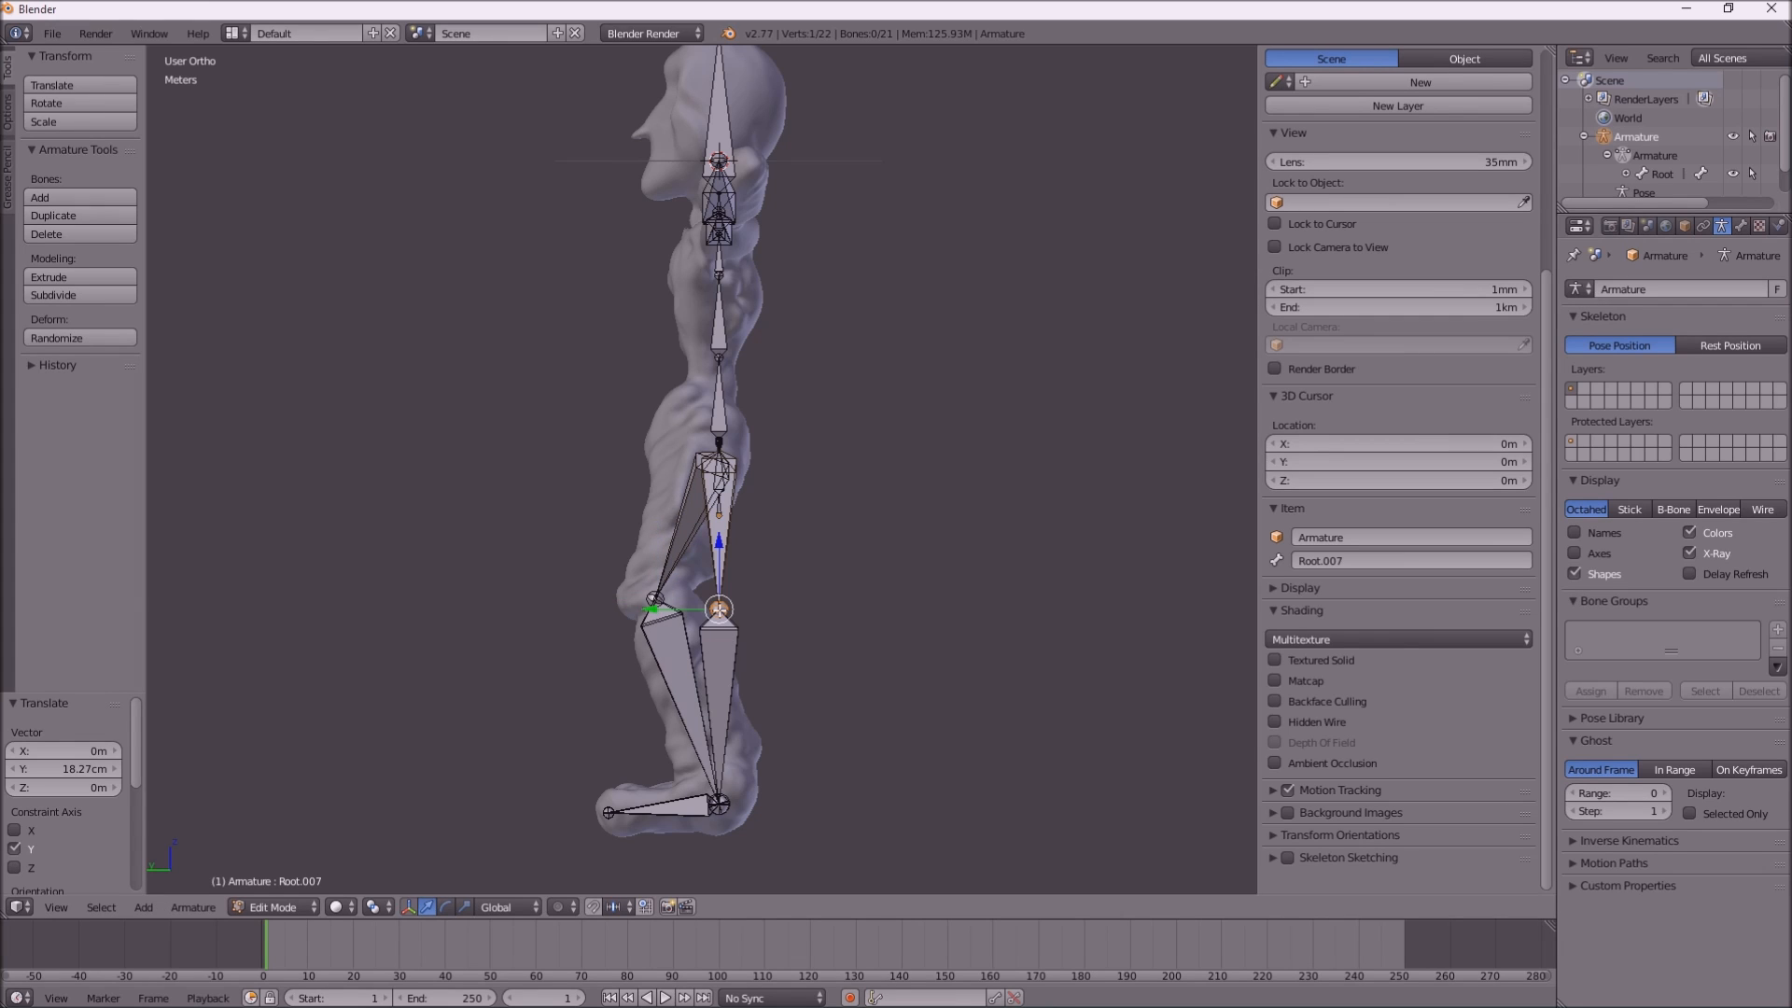
{"action": "key", "text": "g"}
{"action": "key", "text": "y"}
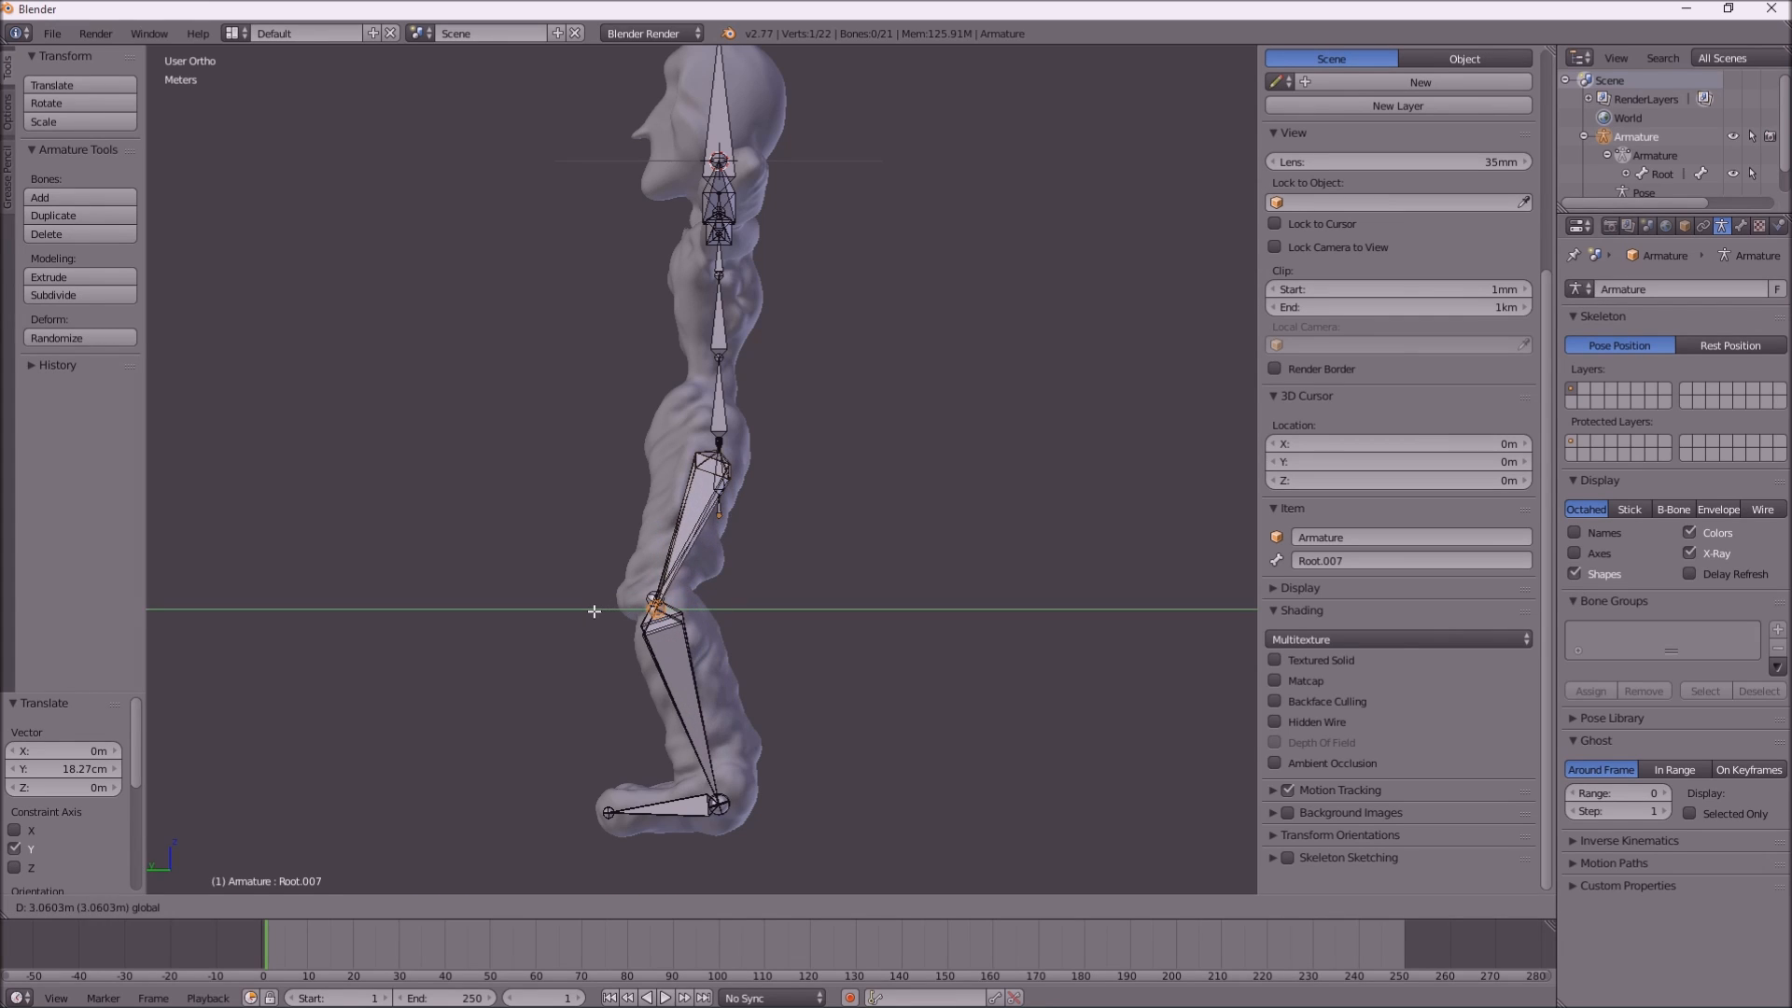
{"action": "left_click", "coordinate": [595, 611]}
{"action": "left_click_drag", "start_coordinate": [656, 556], "coordinate": [655, 547]}
{"action": "left_click_drag", "start_coordinate": [592, 598], "coordinate": [598, 598]}
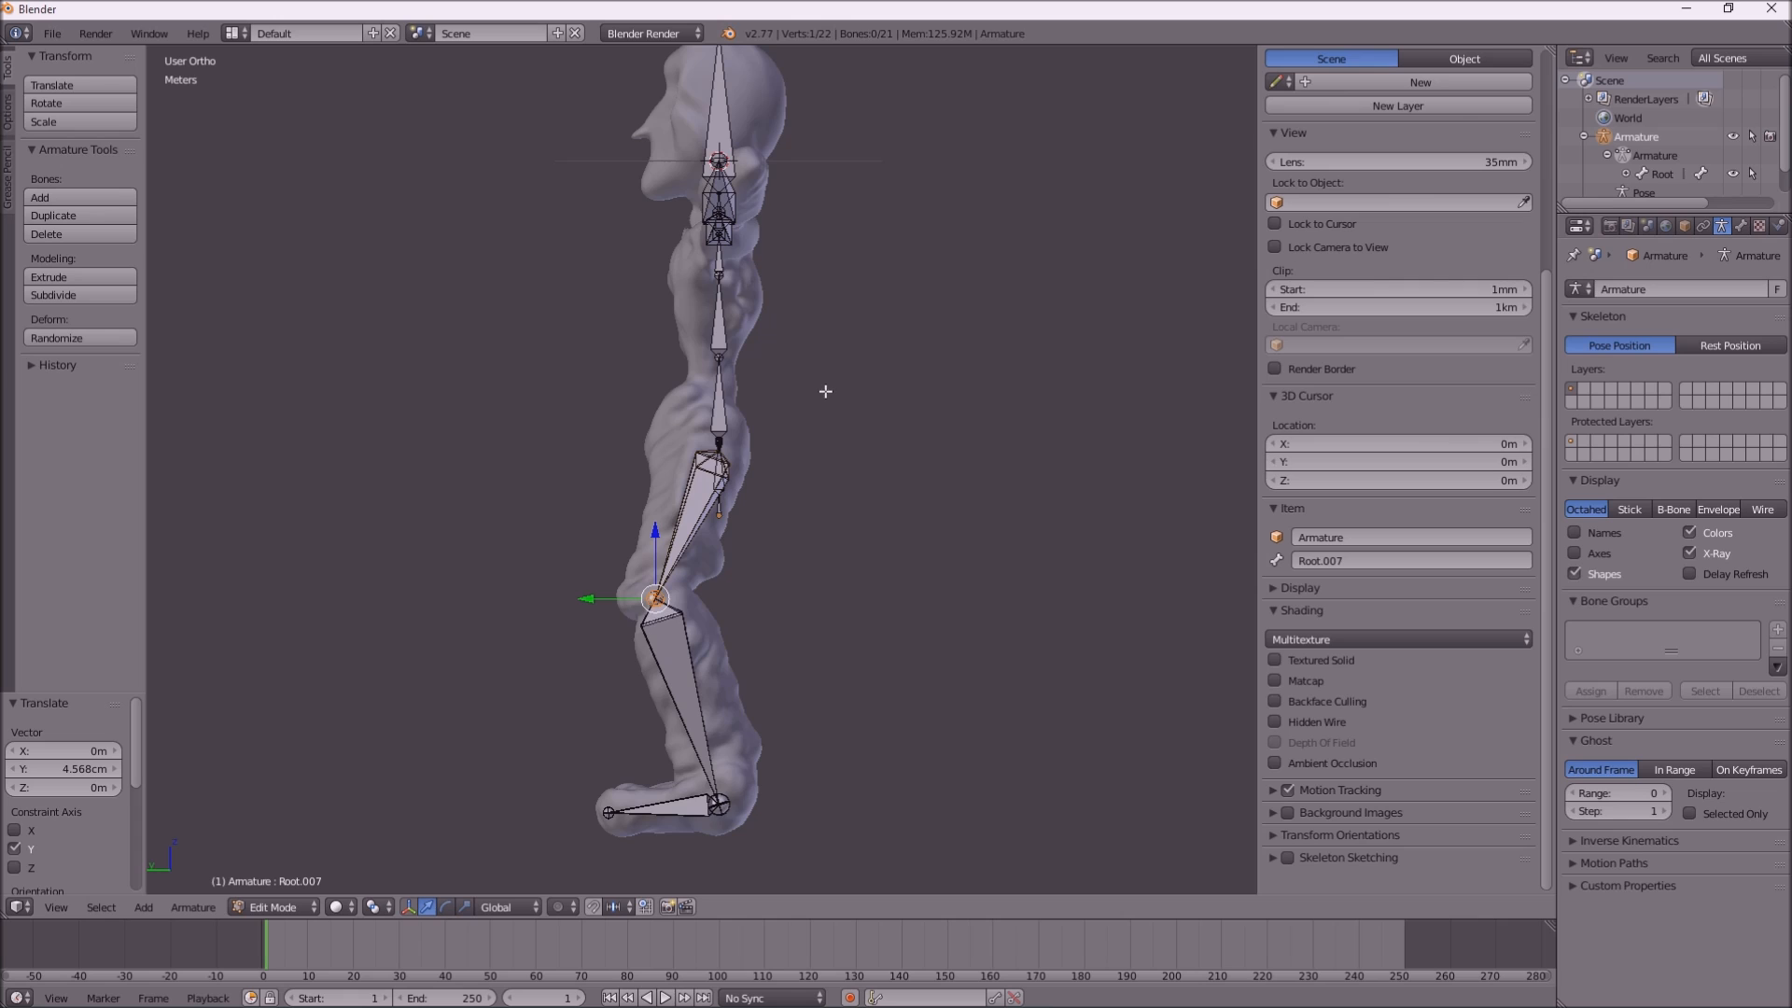
Looking from above, move the tip of the left forearm bone about 1.6 m backward along Y into the mesh hand
{"action": "middle_click_drag", "start_coordinate": [817, 296], "coordinate": [778, 292]}
{"action": "key", "text": "KP_6"}
{"action": "key", "text": "KP_4"}
{"action": "key", "text": "KP_4"}
{"action": "key", "text": "KP_6"}
{"action": "key", "text": "KP_6"}
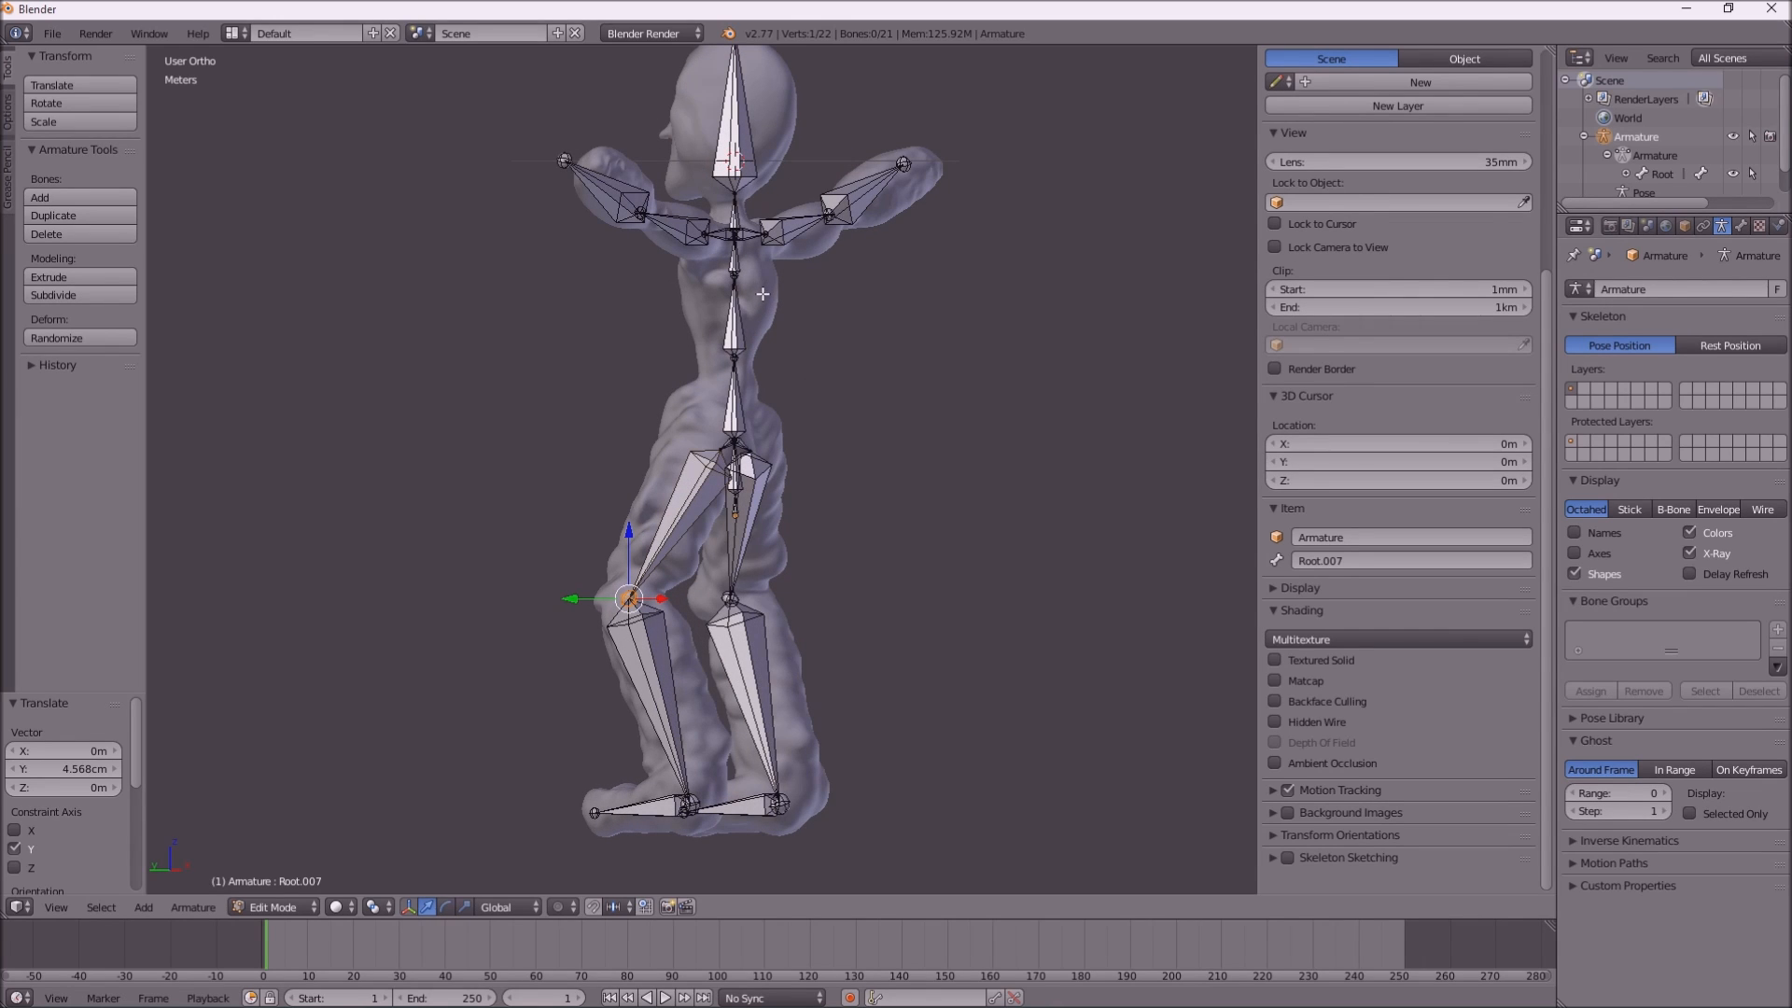
{"action": "middle_click_drag", "start_coordinate": [759, 301], "coordinate": [787, 315]}
{"action": "key", "text": "KP_8"}
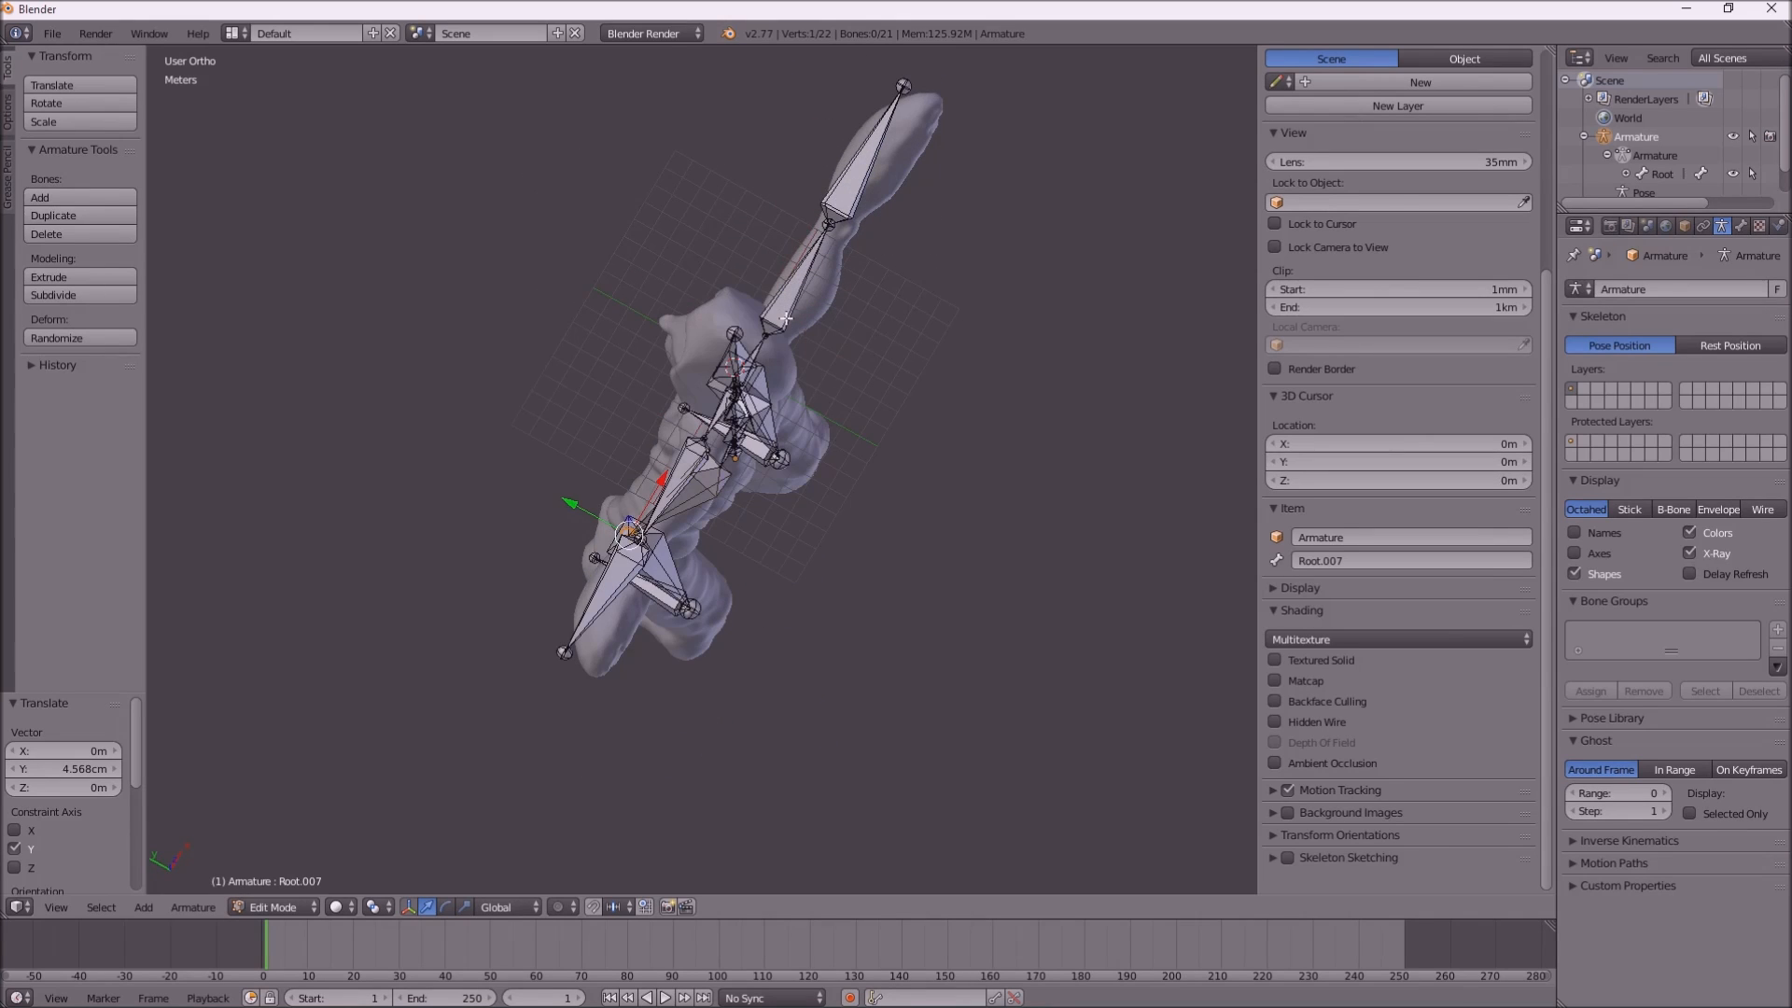
{"action": "key", "text": "KP_8"}
{"action": "key", "text": "KP_4"}
{"action": "key", "text": "KP_4"}
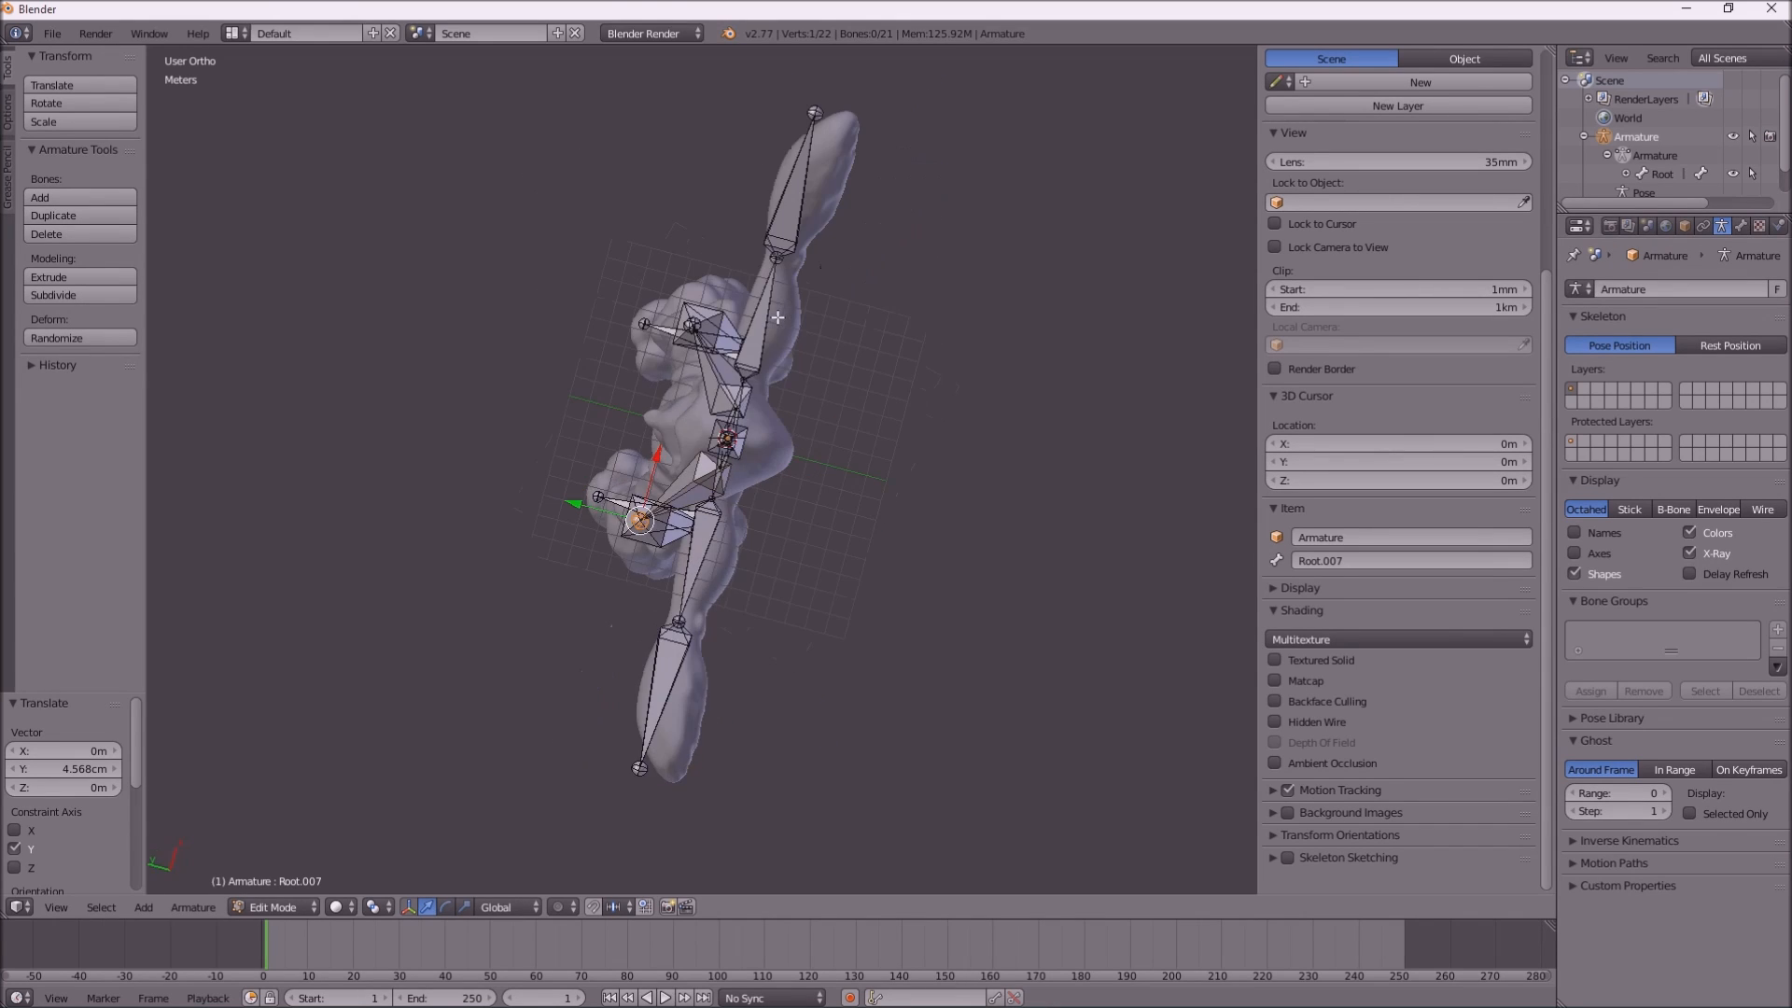
{"action": "key", "text": "KP_2"}
{"action": "key", "text": "KP_8"}
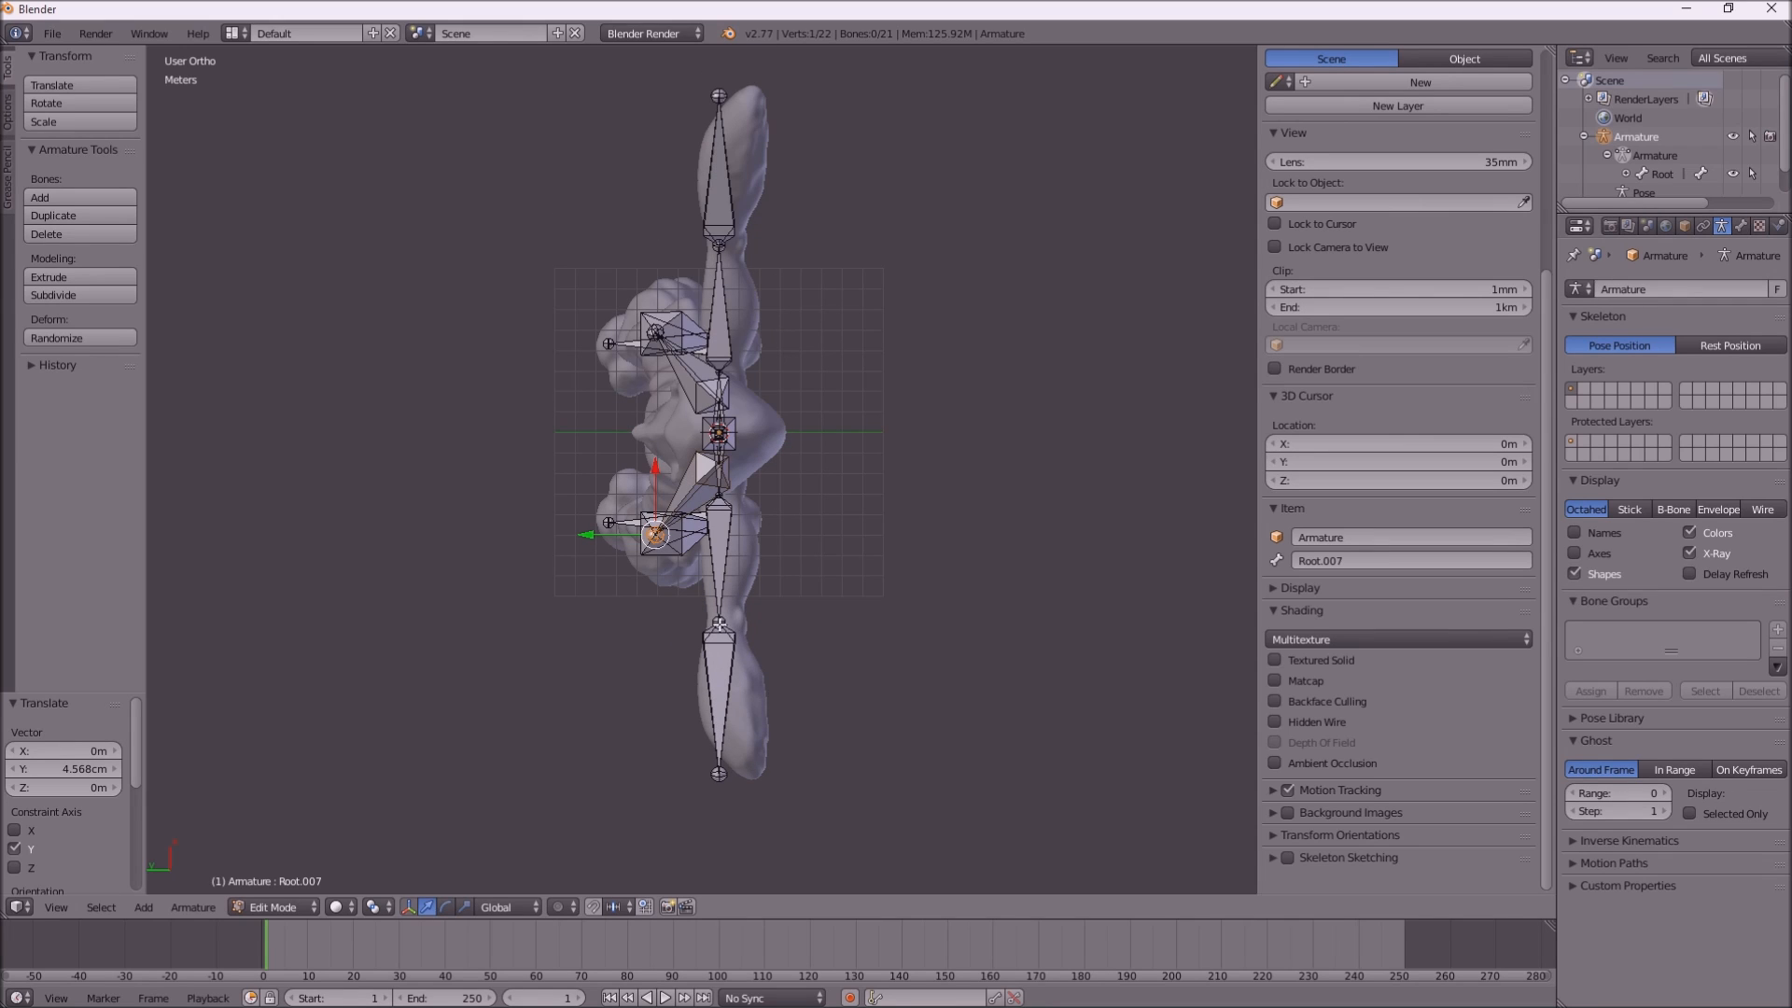
{"action": "left_click", "coordinate": [718, 773]}
{"action": "right_click", "coordinate": [718, 773]}
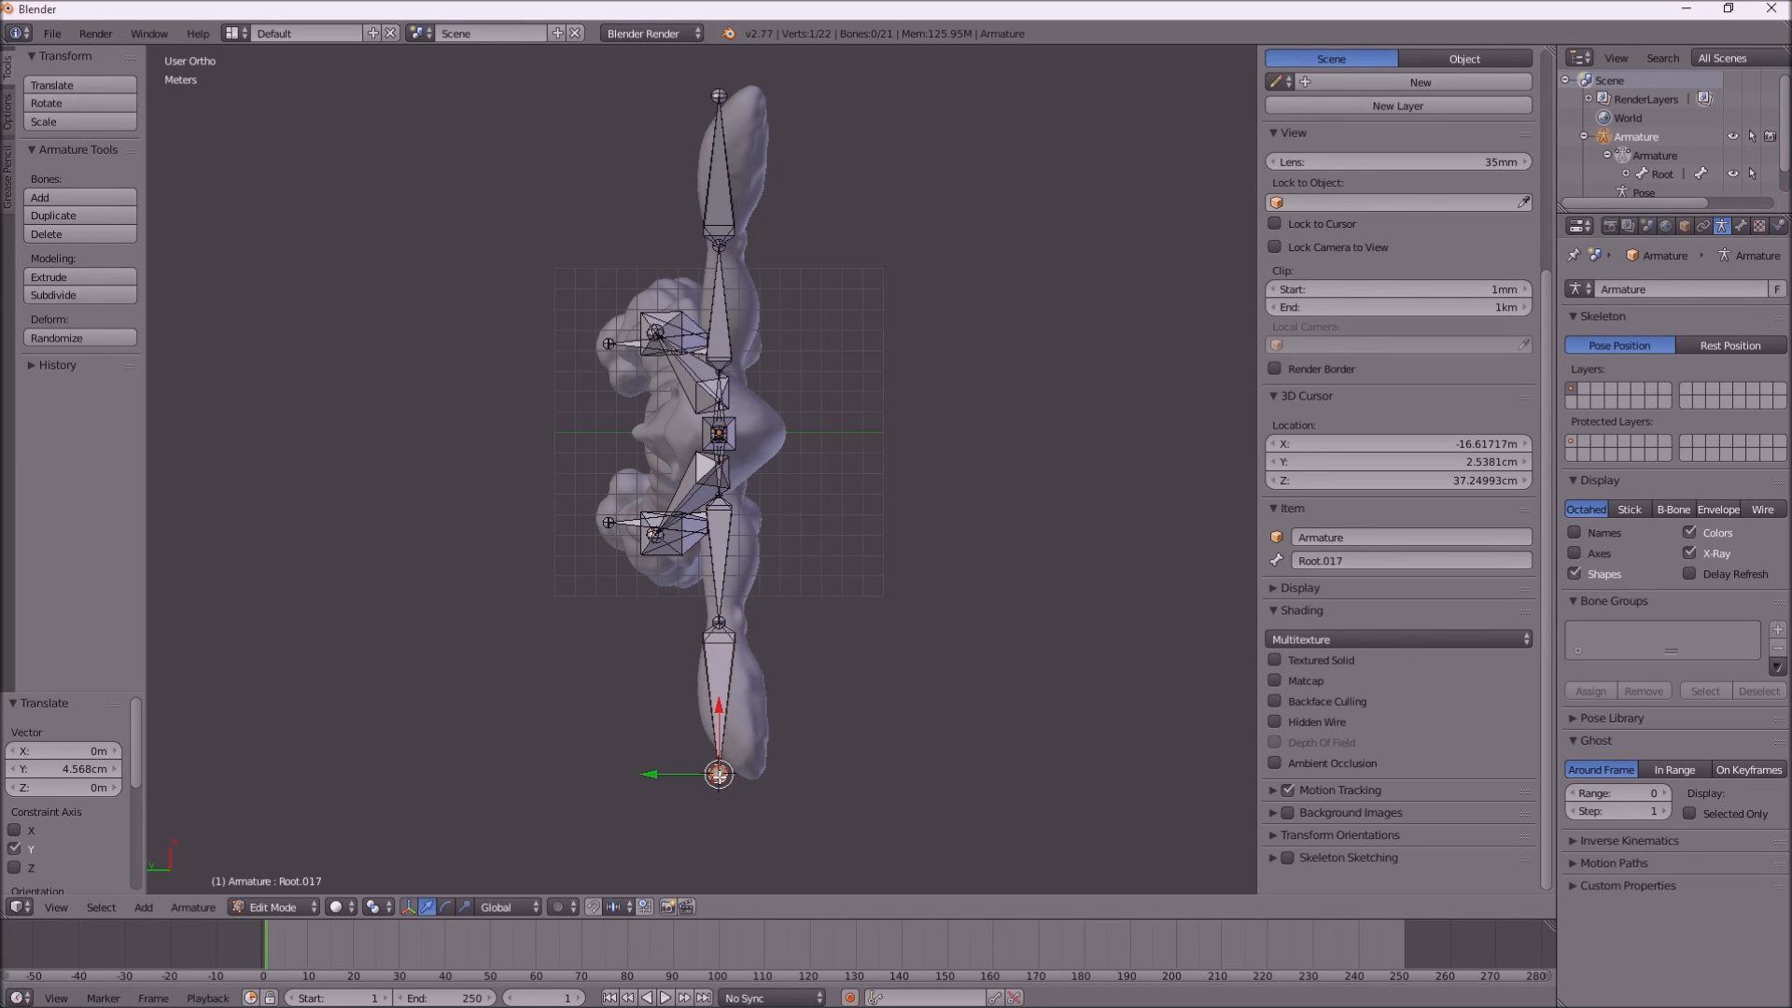
{"action": "key", "text": "g"}
{"action": "key", "text": "y"}
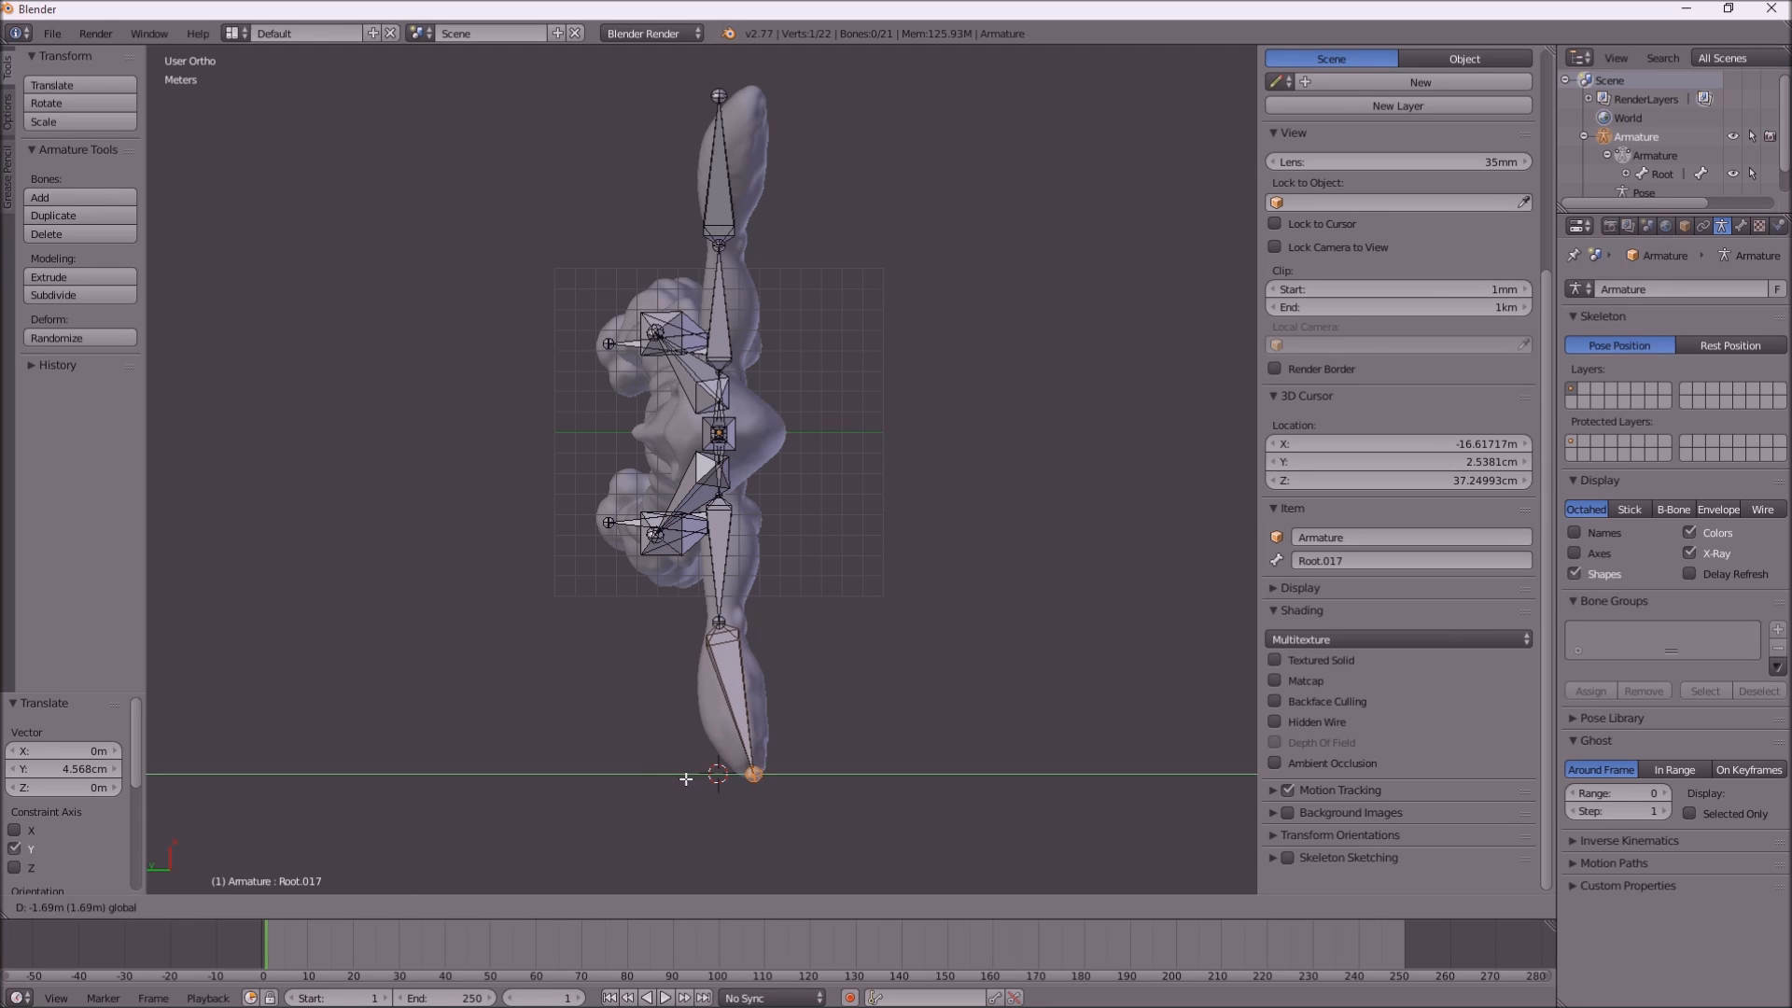
{"action": "left_click", "coordinate": [676, 687]}
{"action": "left_click", "coordinate": [600, 423]}
{"action": "left_click", "coordinate": [409, 387]}
{"action": "left_click", "coordinate": [613, 211]}
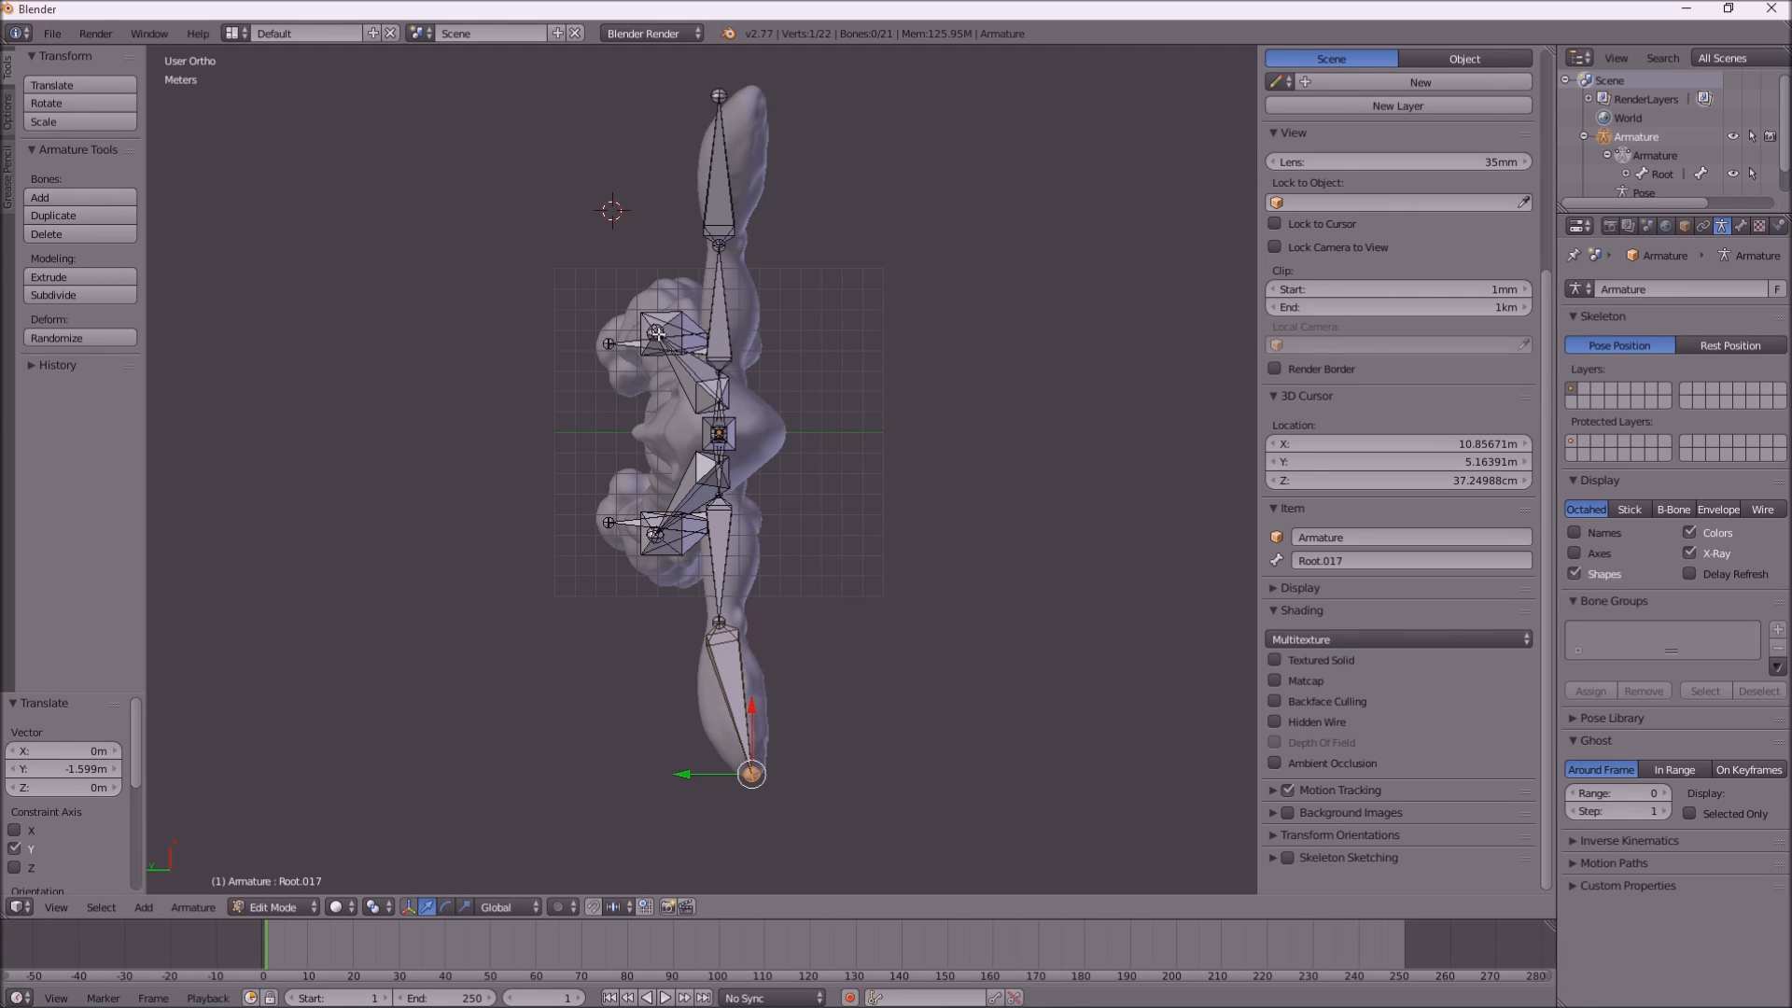
Move the tip of the right forearm bone about 1.5 m backward along Y into the mesh hand
{"action": "right_click", "coordinate": [718, 96]}
{"action": "key", "text": "g"}
{"action": "key", "text": "y"}
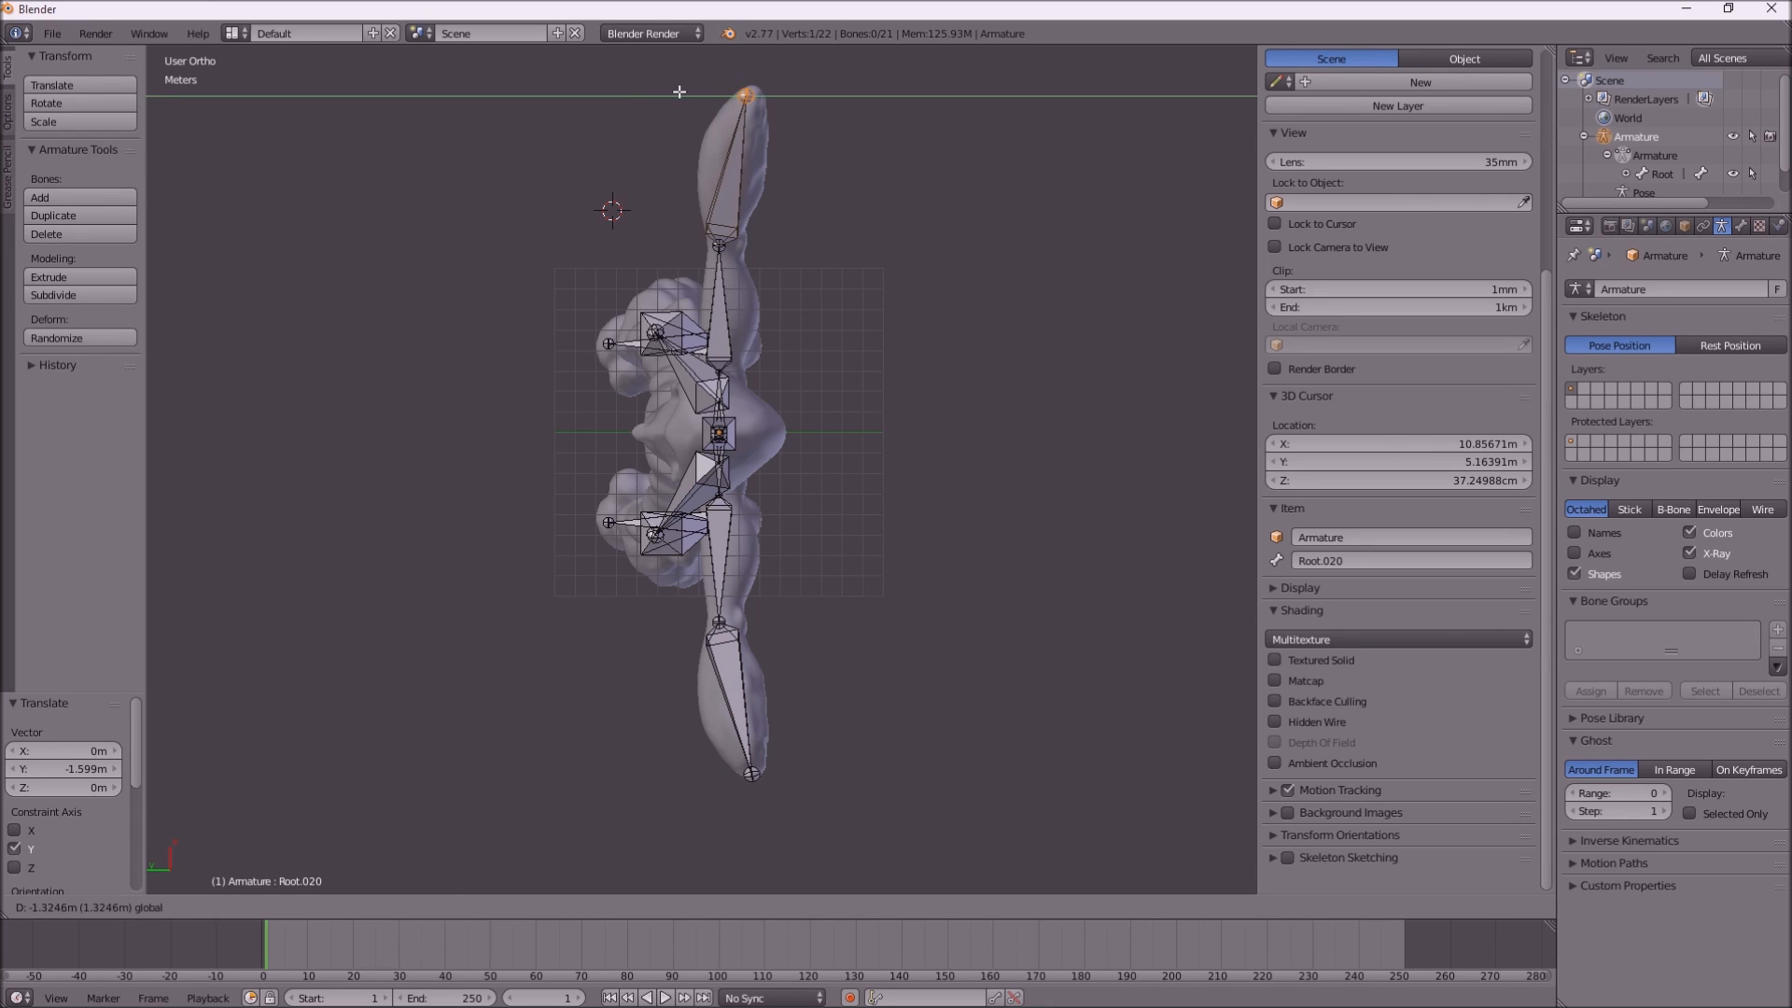
{"action": "left_click", "coordinate": [712, 174]}
Shift the right elbow joint about 18 cm and the right shoulder joint about 23 cm backward along Y
{"action": "right_click", "coordinate": [719, 247]}
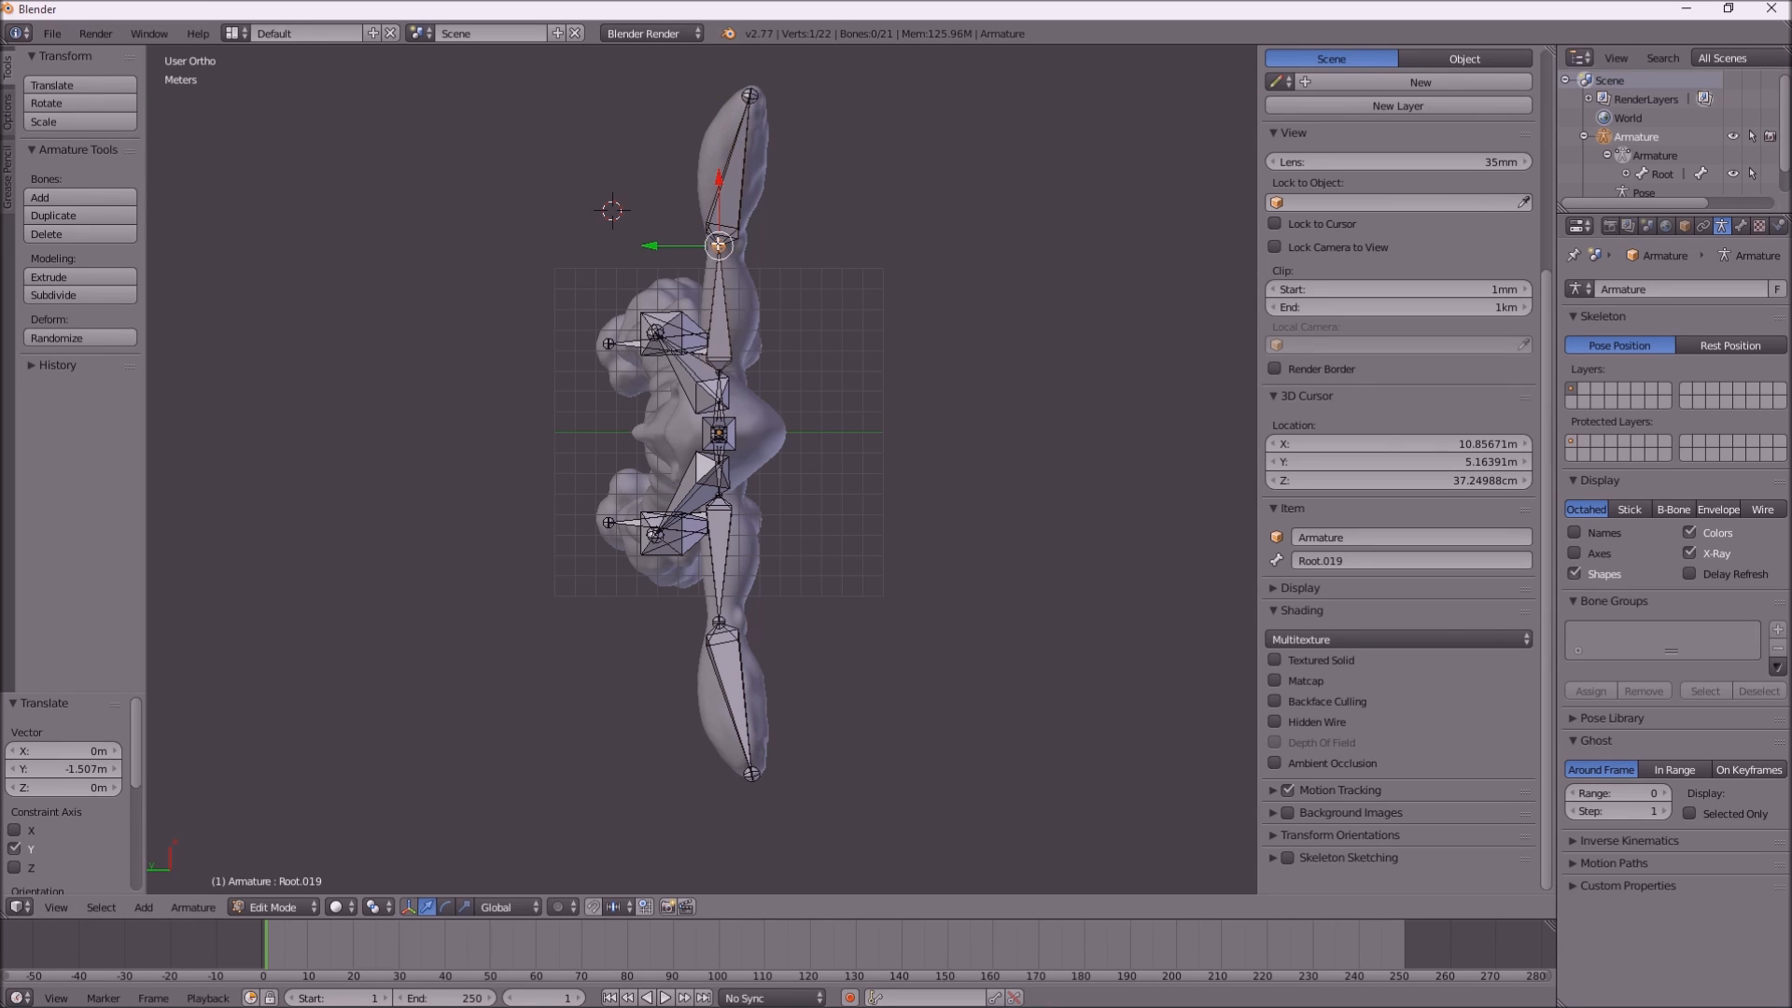
{"action": "key", "text": "g"}
{"action": "key", "text": "y"}
{"action": "left_click", "coordinate": [668, 245]}
{"action": "right_click", "coordinate": [706, 372]}
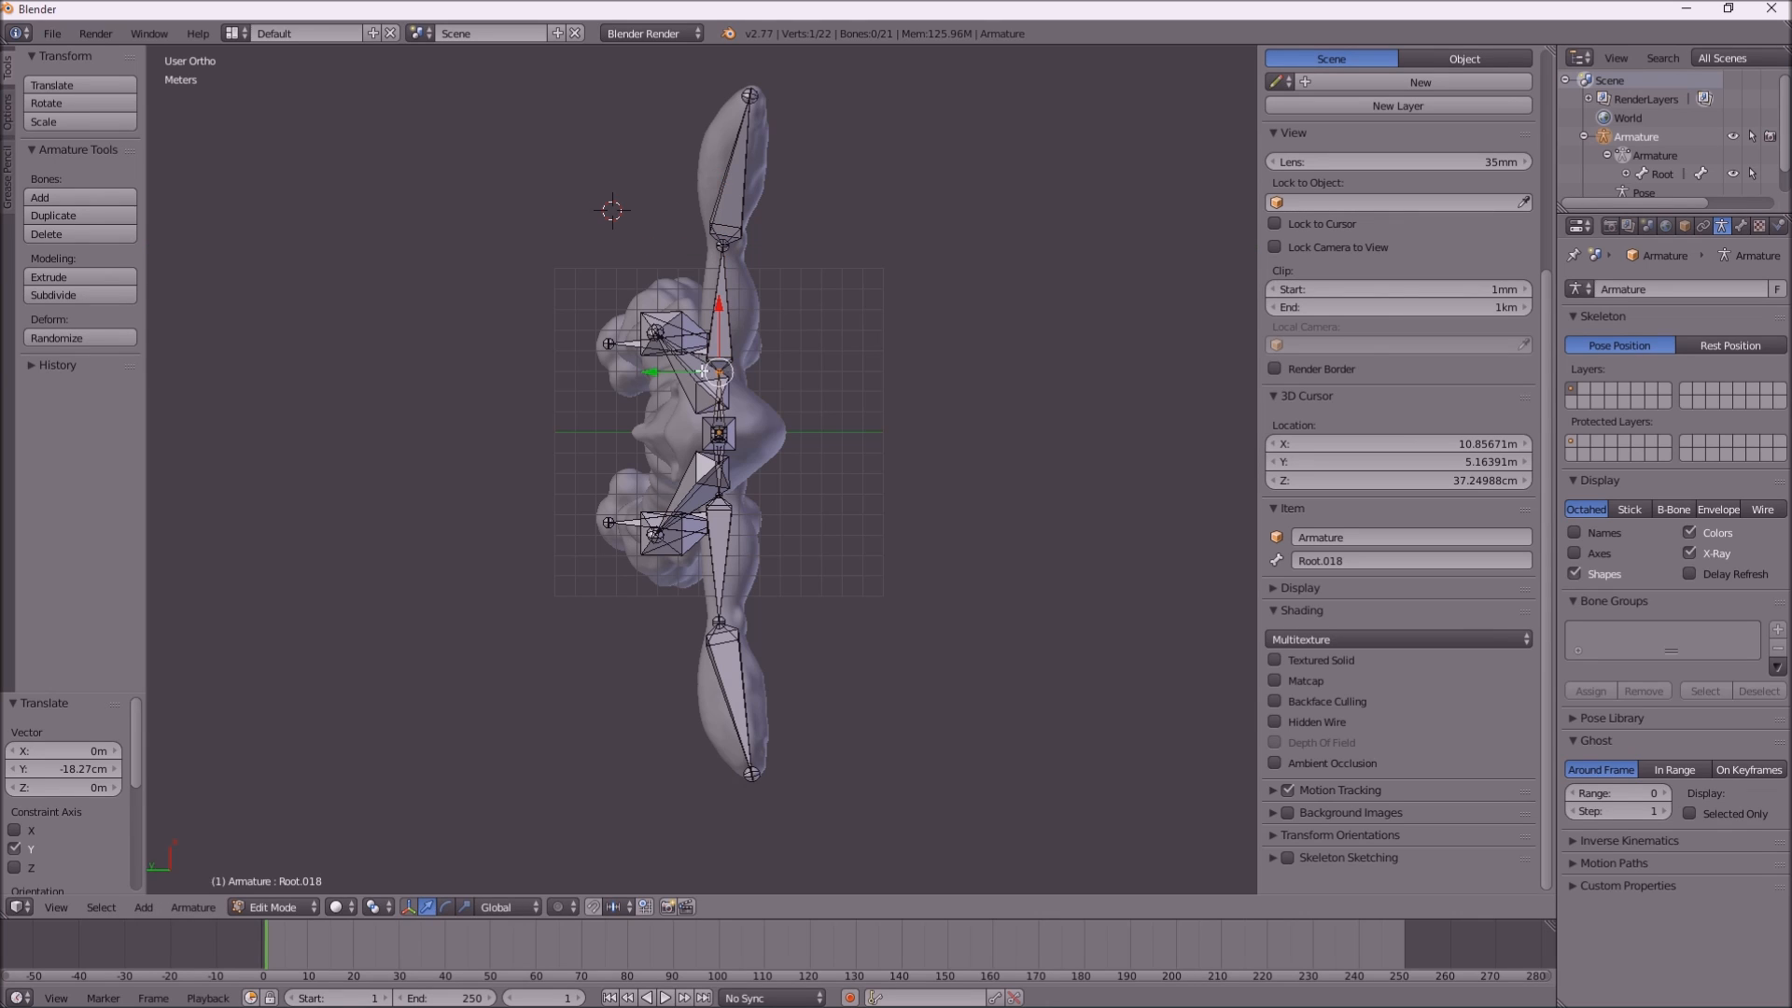
{"action": "key", "text": "g"}
{"action": "key", "text": "y"}
{"action": "left_click", "coordinate": [654, 371]}
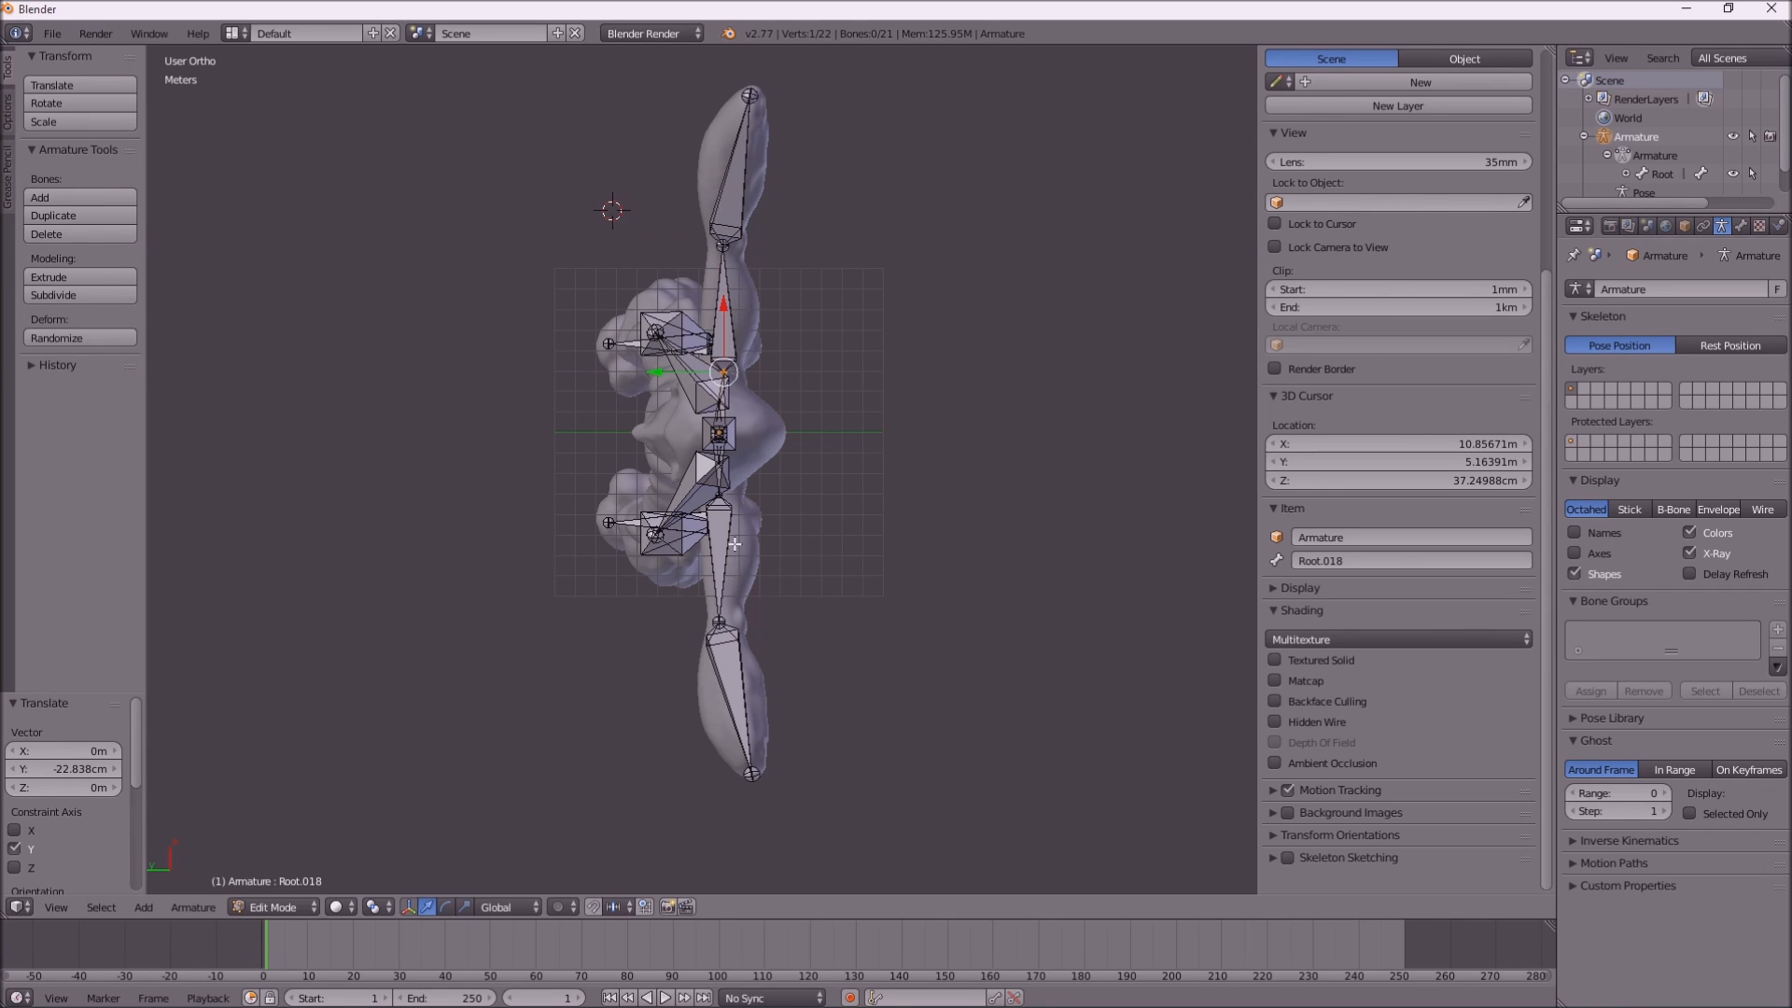
Shift the left shoulder joint about 37 cm and the left elbow joint about 32 cm backward along Y
{"action": "right_click", "coordinate": [721, 500]}
{"action": "key", "text": "g"}
{"action": "key", "text": "y"}
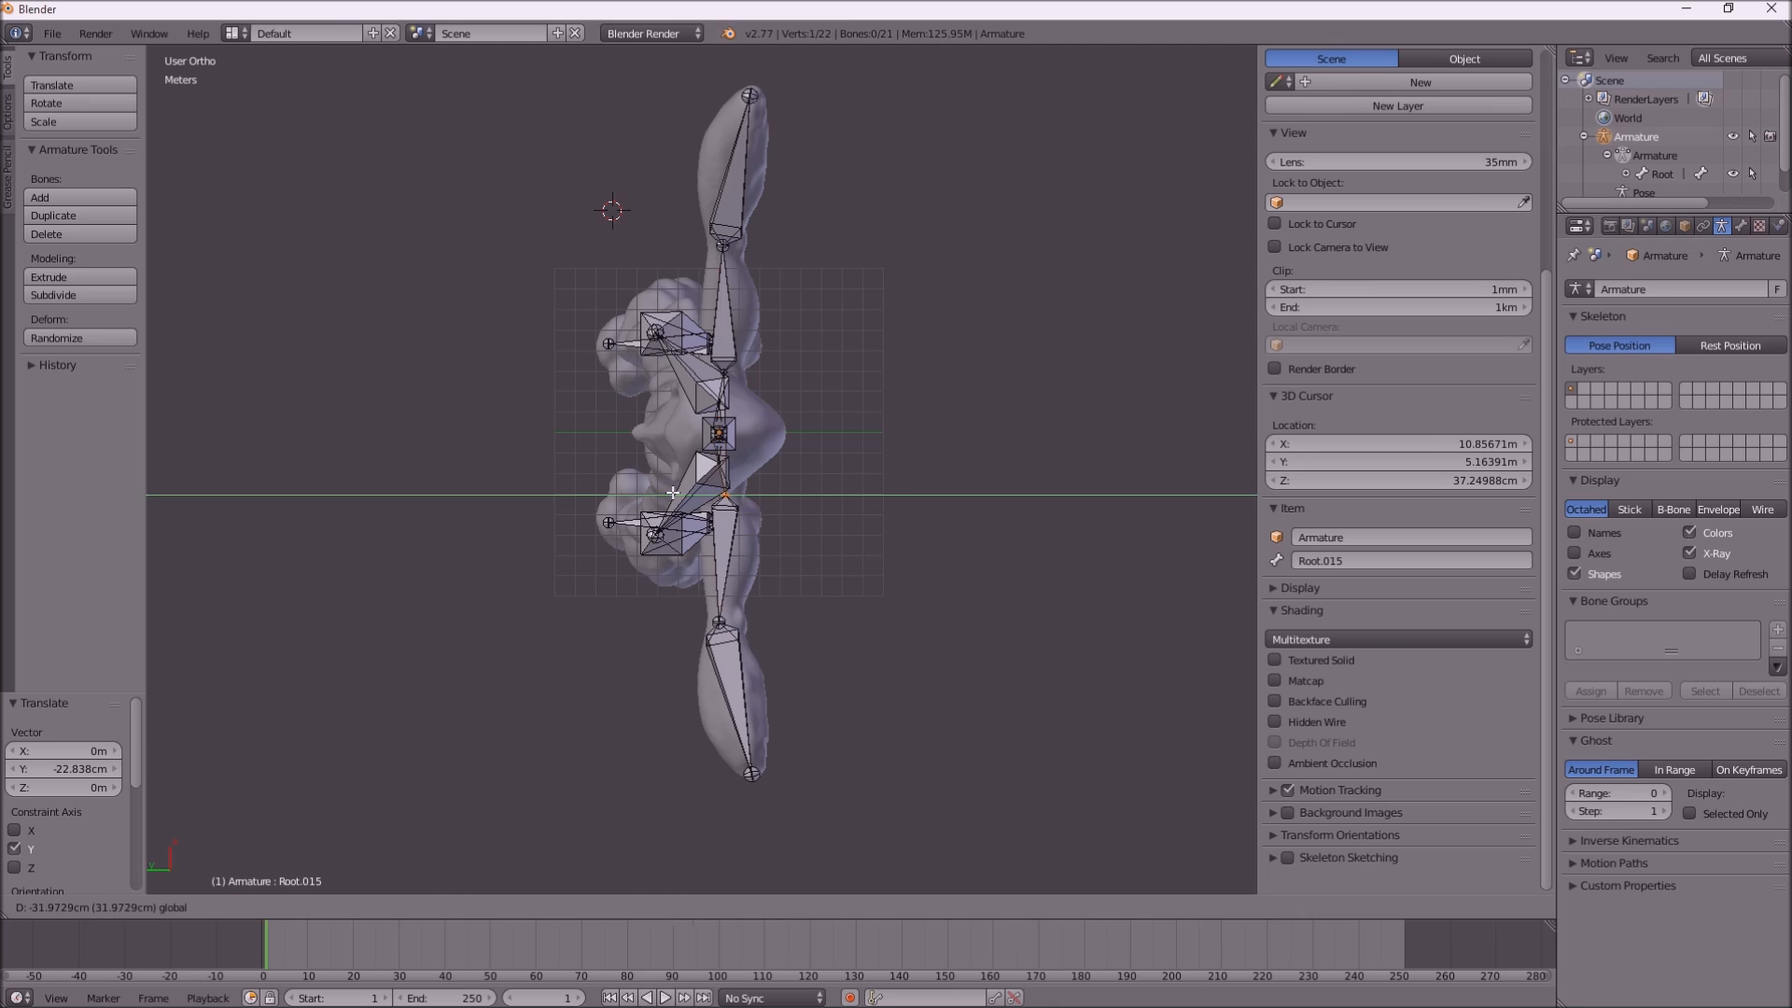
{"action": "left_click", "coordinate": [704, 600]}
{"action": "right_click", "coordinate": [724, 620]}
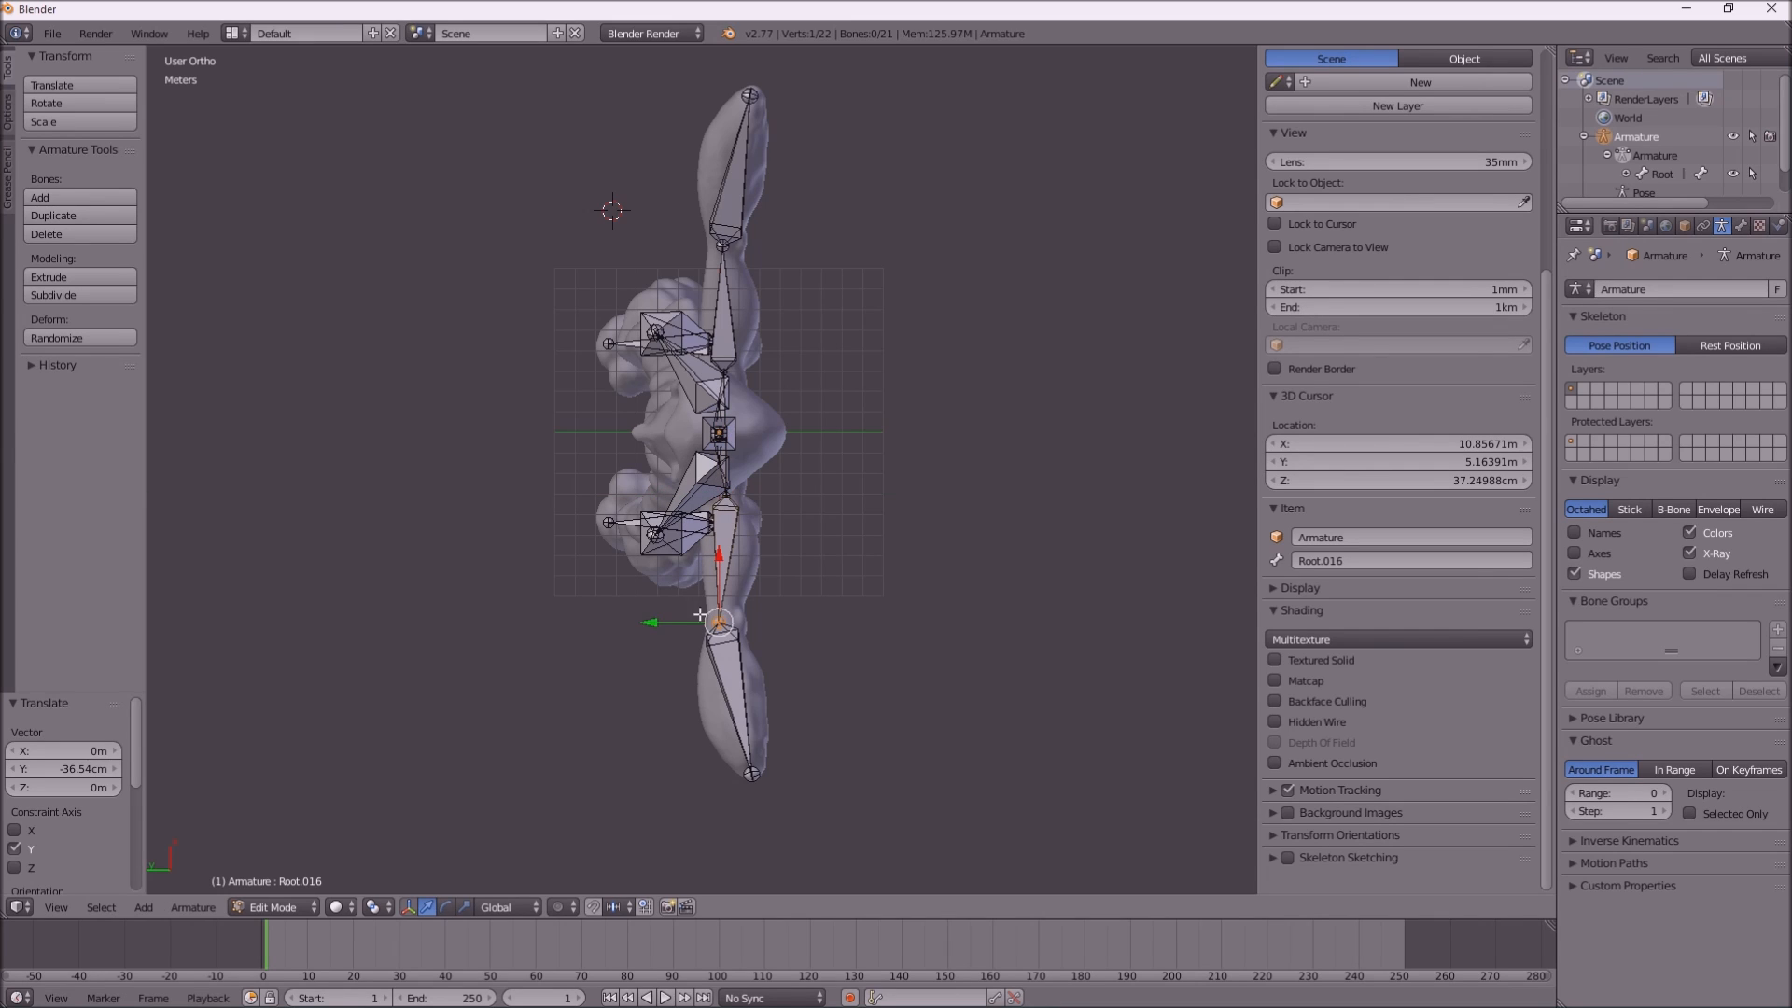
{"action": "key", "text": "g"}
{"action": "key", "text": "y"}
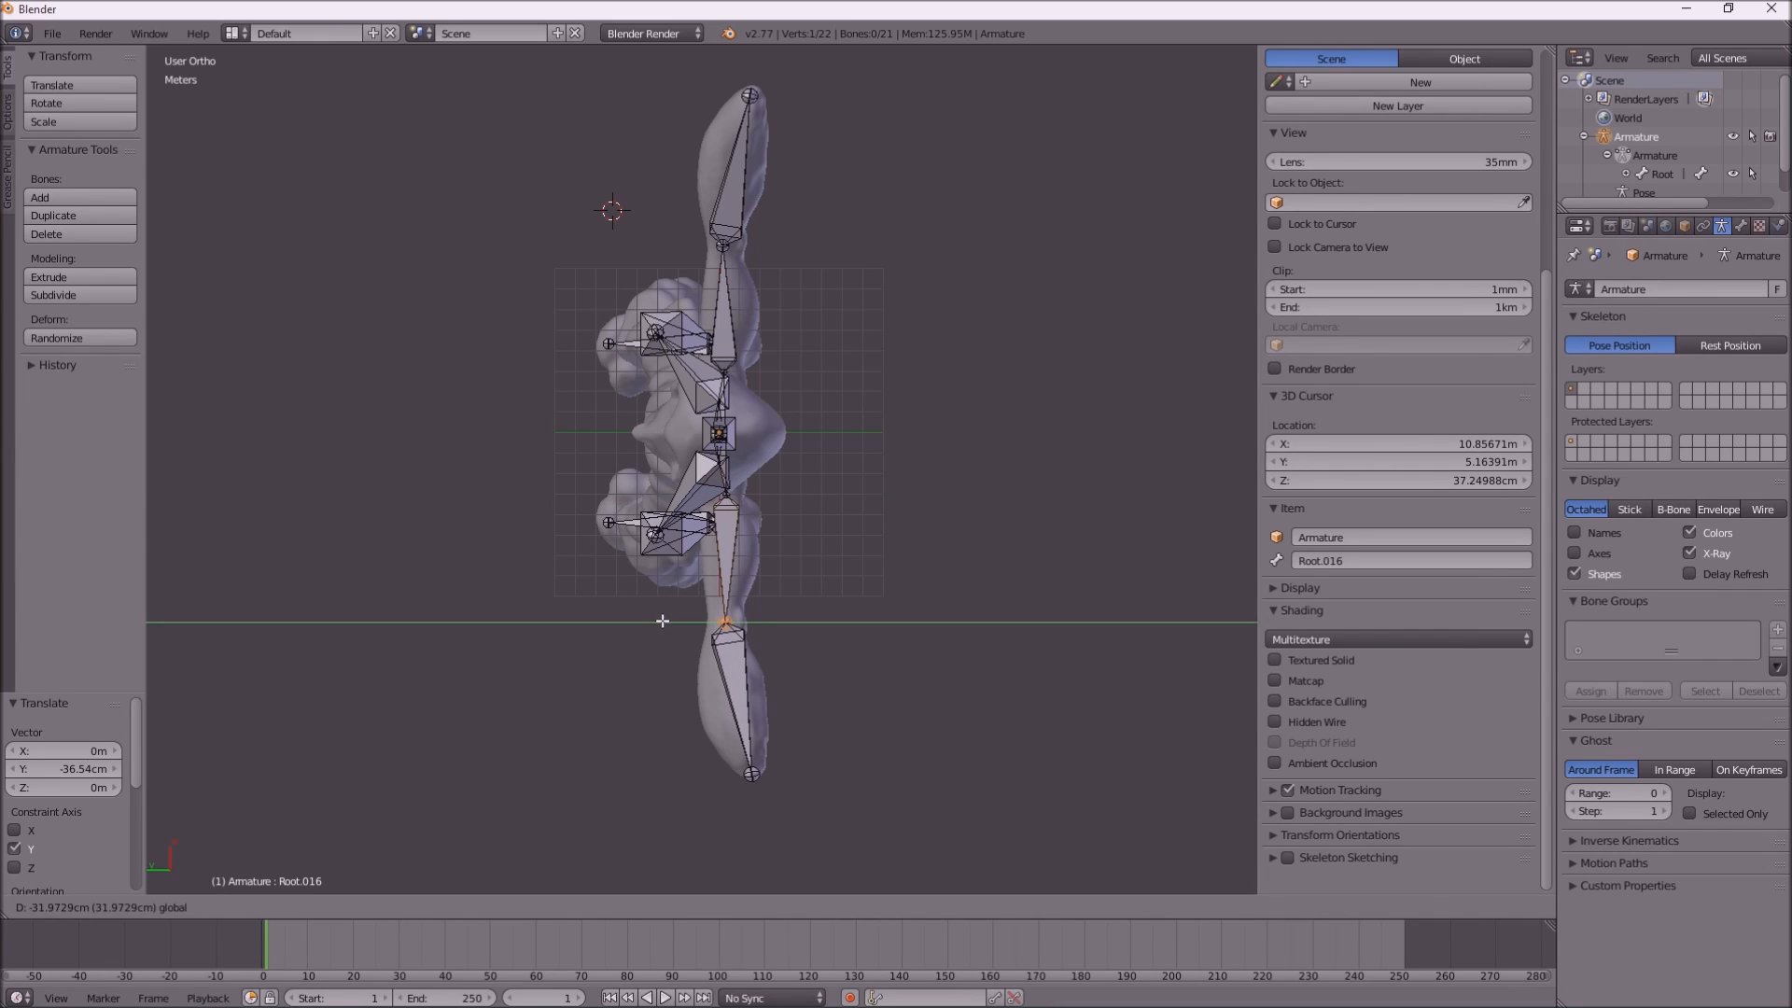
{"action": "left_click", "coordinate": [663, 621]}
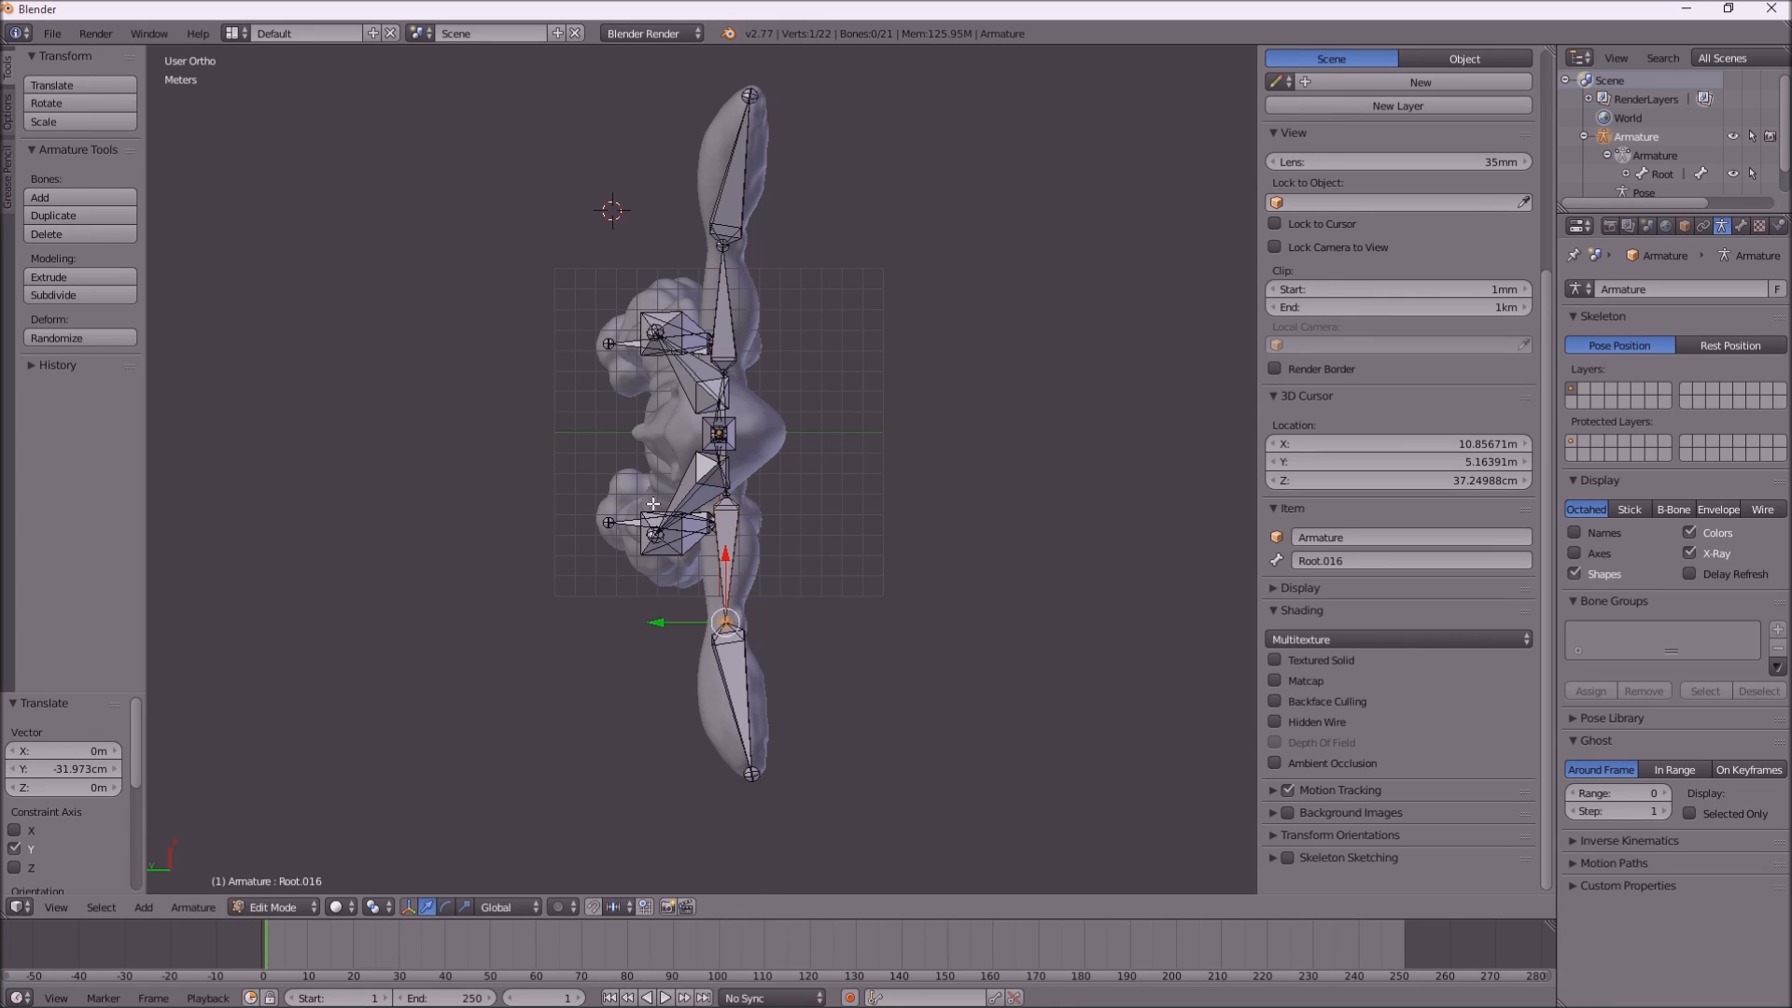
Examine how the fitted armature sits inside the body mesh from the side, front and back
{"action": "key", "text": "KP_8"}
{"action": "key", "text": "KP_8"}
{"action": "key", "text": "KP_8"}
{"action": "key", "text": "KP_8"}
{"action": "key", "text": "KP_8"}
{"action": "key", "text": "KP_8"}
{"action": "key", "text": "KP_8"}
{"action": "key", "text": "KP_8"}
{"action": "key", "text": "KP_8"}
{"action": "key", "text": "KP_8"}
{"action": "key", "text": "KP_8"}
{"action": "key", "text": "KP_8"}
{"action": "key", "text": "KP_8"}
{"action": "key", "text": "KP_8"}
{"action": "key", "text": "KP_8"}
{"action": "key", "text": "KP_8"}
{"action": "key", "text": "KP_8"}
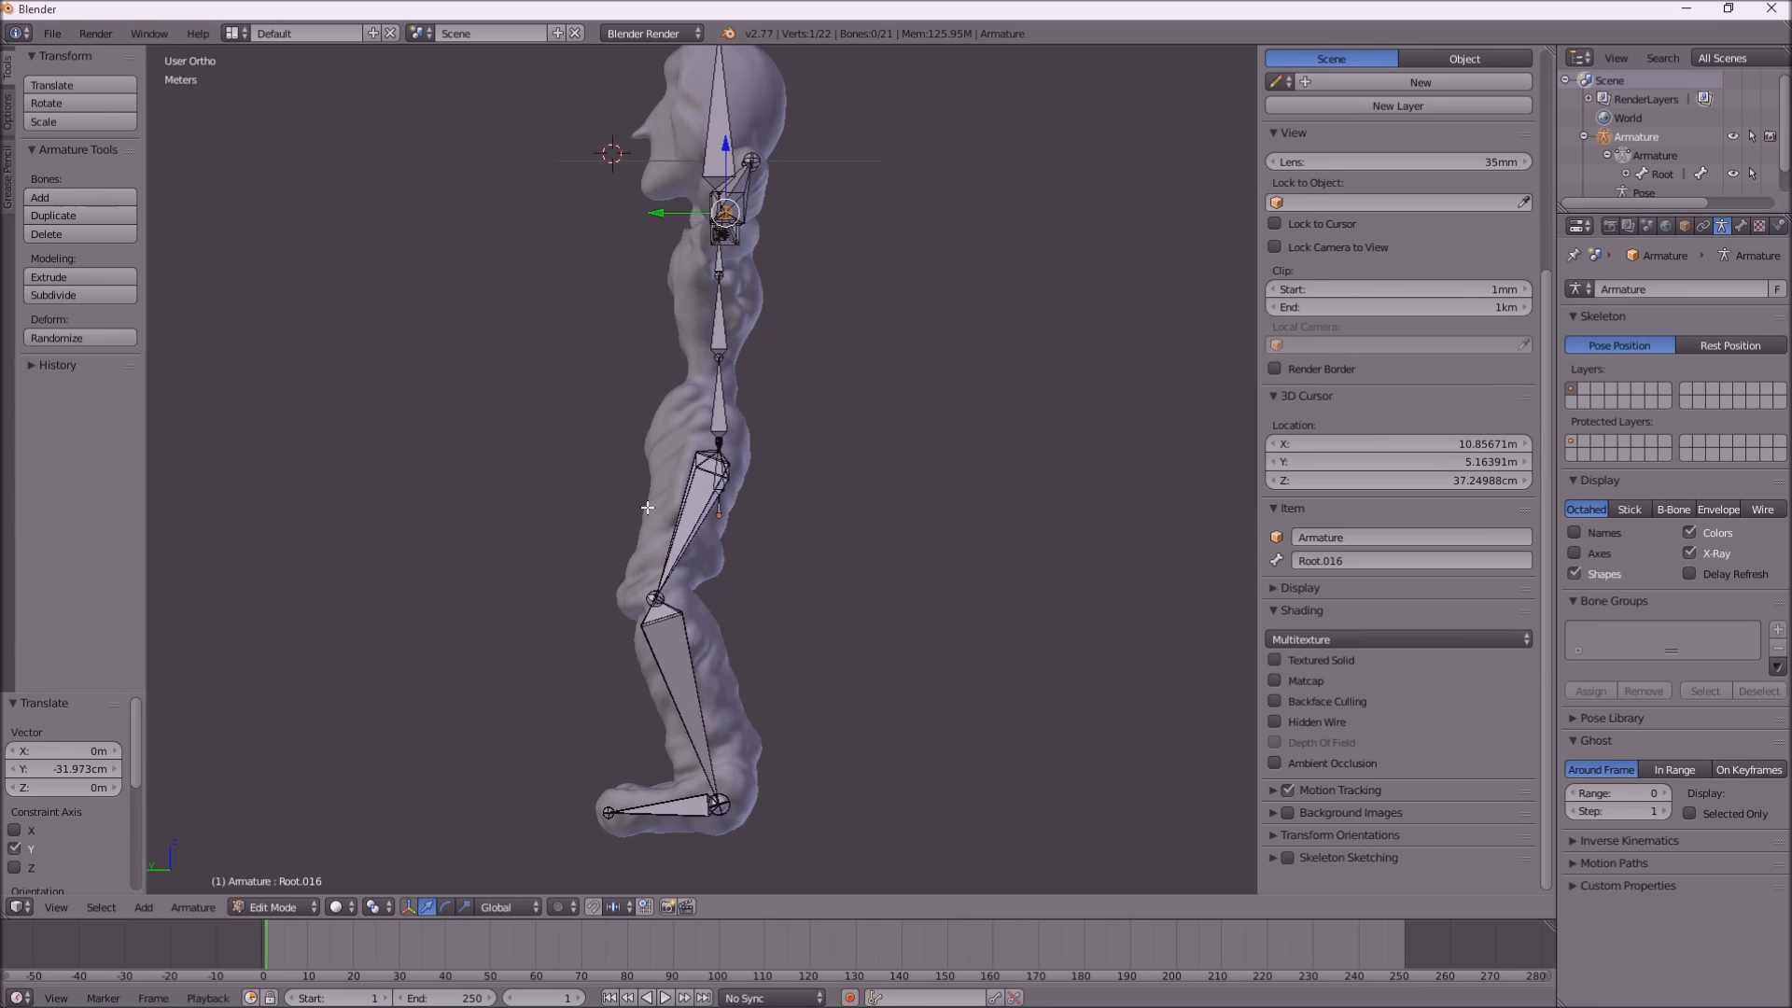
{"action": "key", "text": "KP_8"}
{"action": "key", "text": "KP_8"}
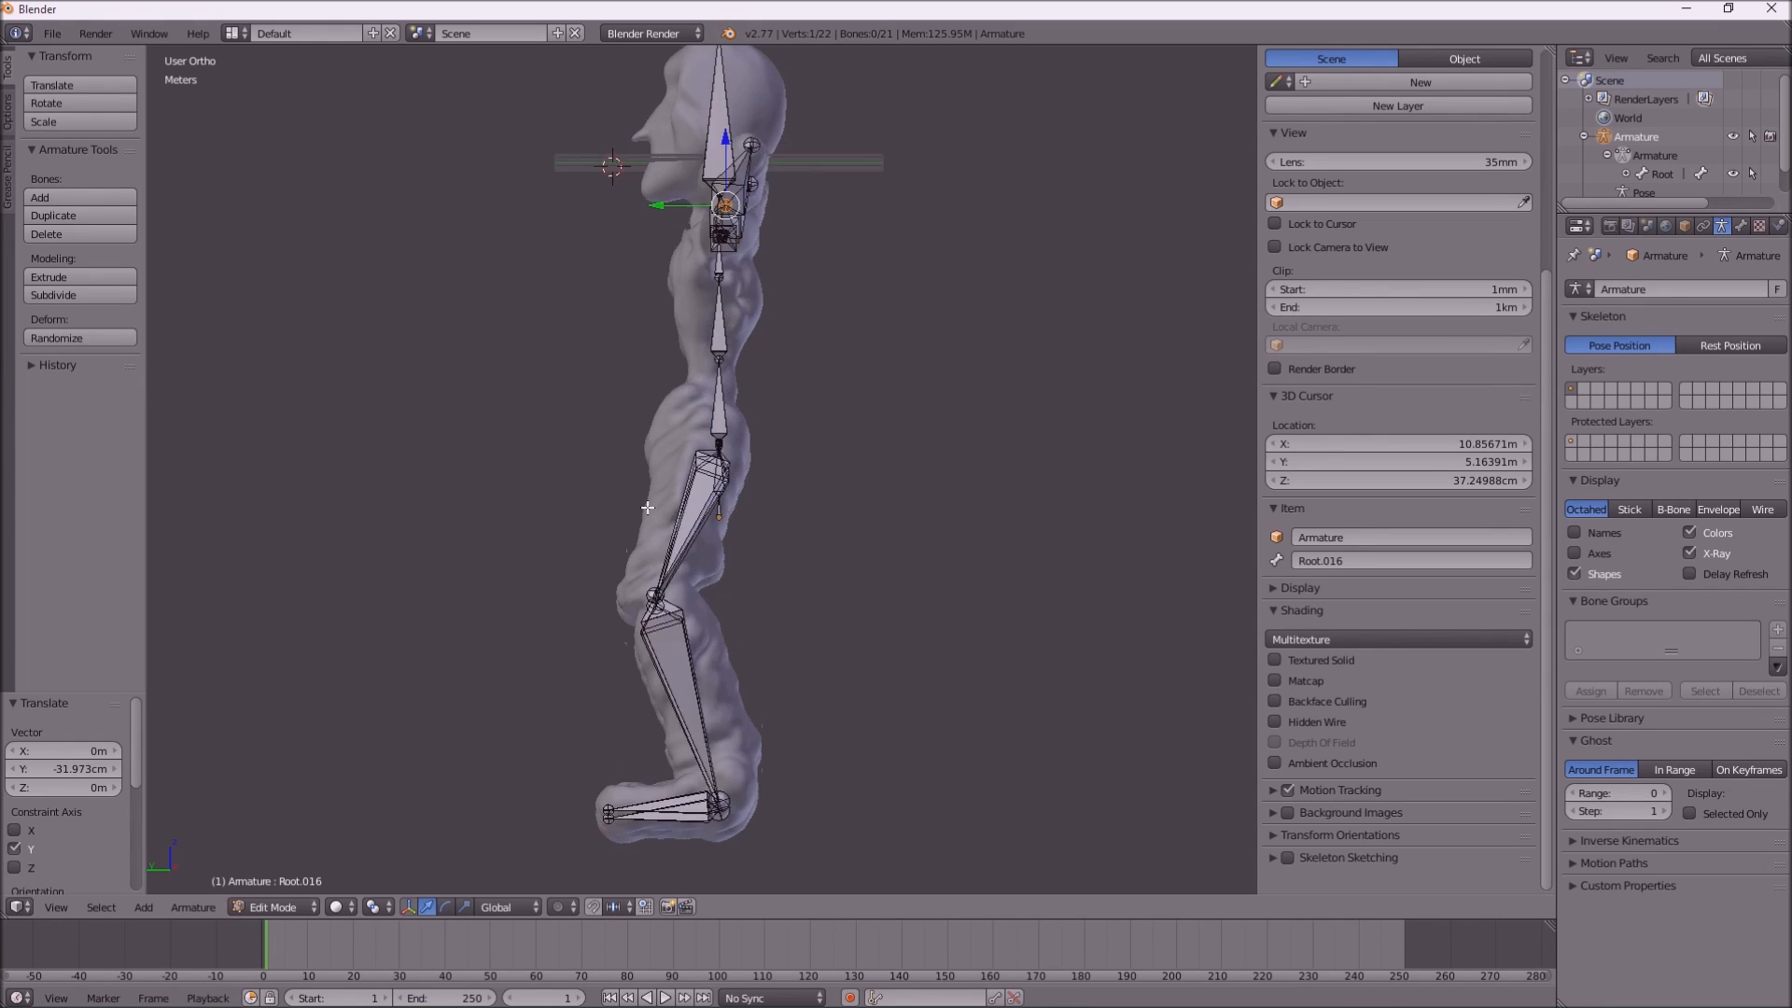
{"action": "key", "text": "KP_8"}
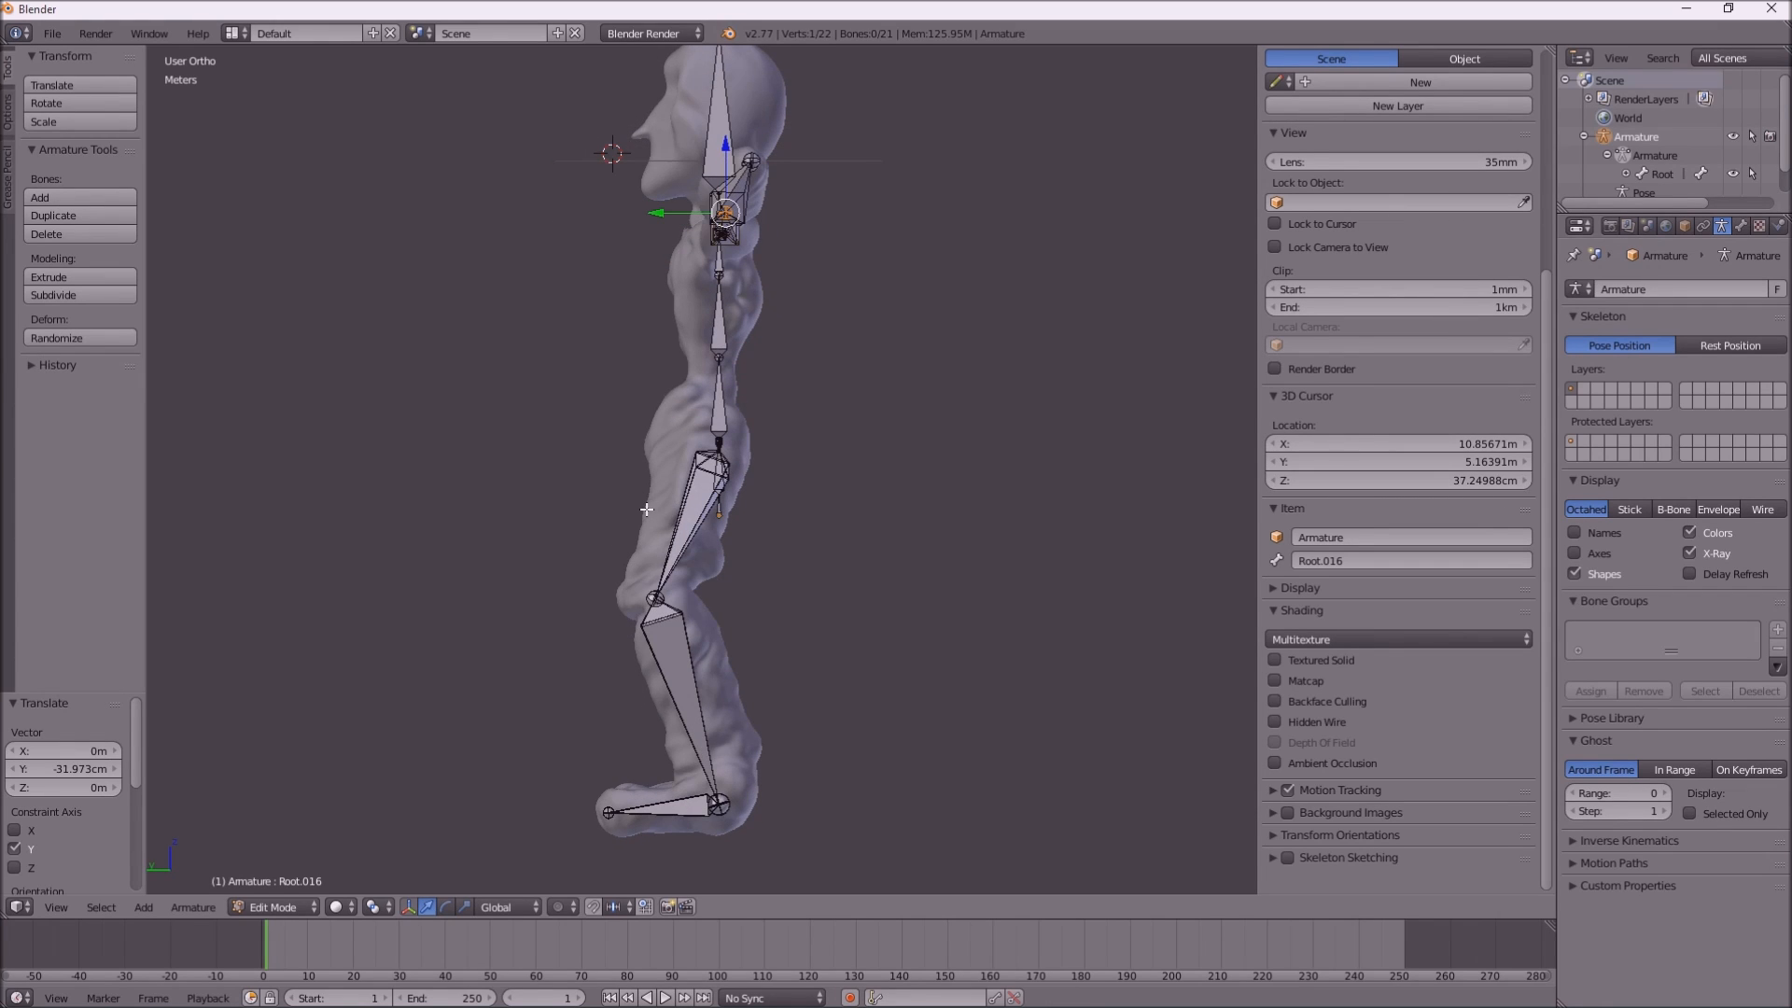
{"action": "key", "text": "KP_4"}
{"action": "key", "text": "KP_4"}
{"action": "key", "text": "KP_4"}
{"action": "key", "text": "KP_4"}
{"action": "key", "text": "KP_4"}
{"action": "key", "text": "KP_4"}
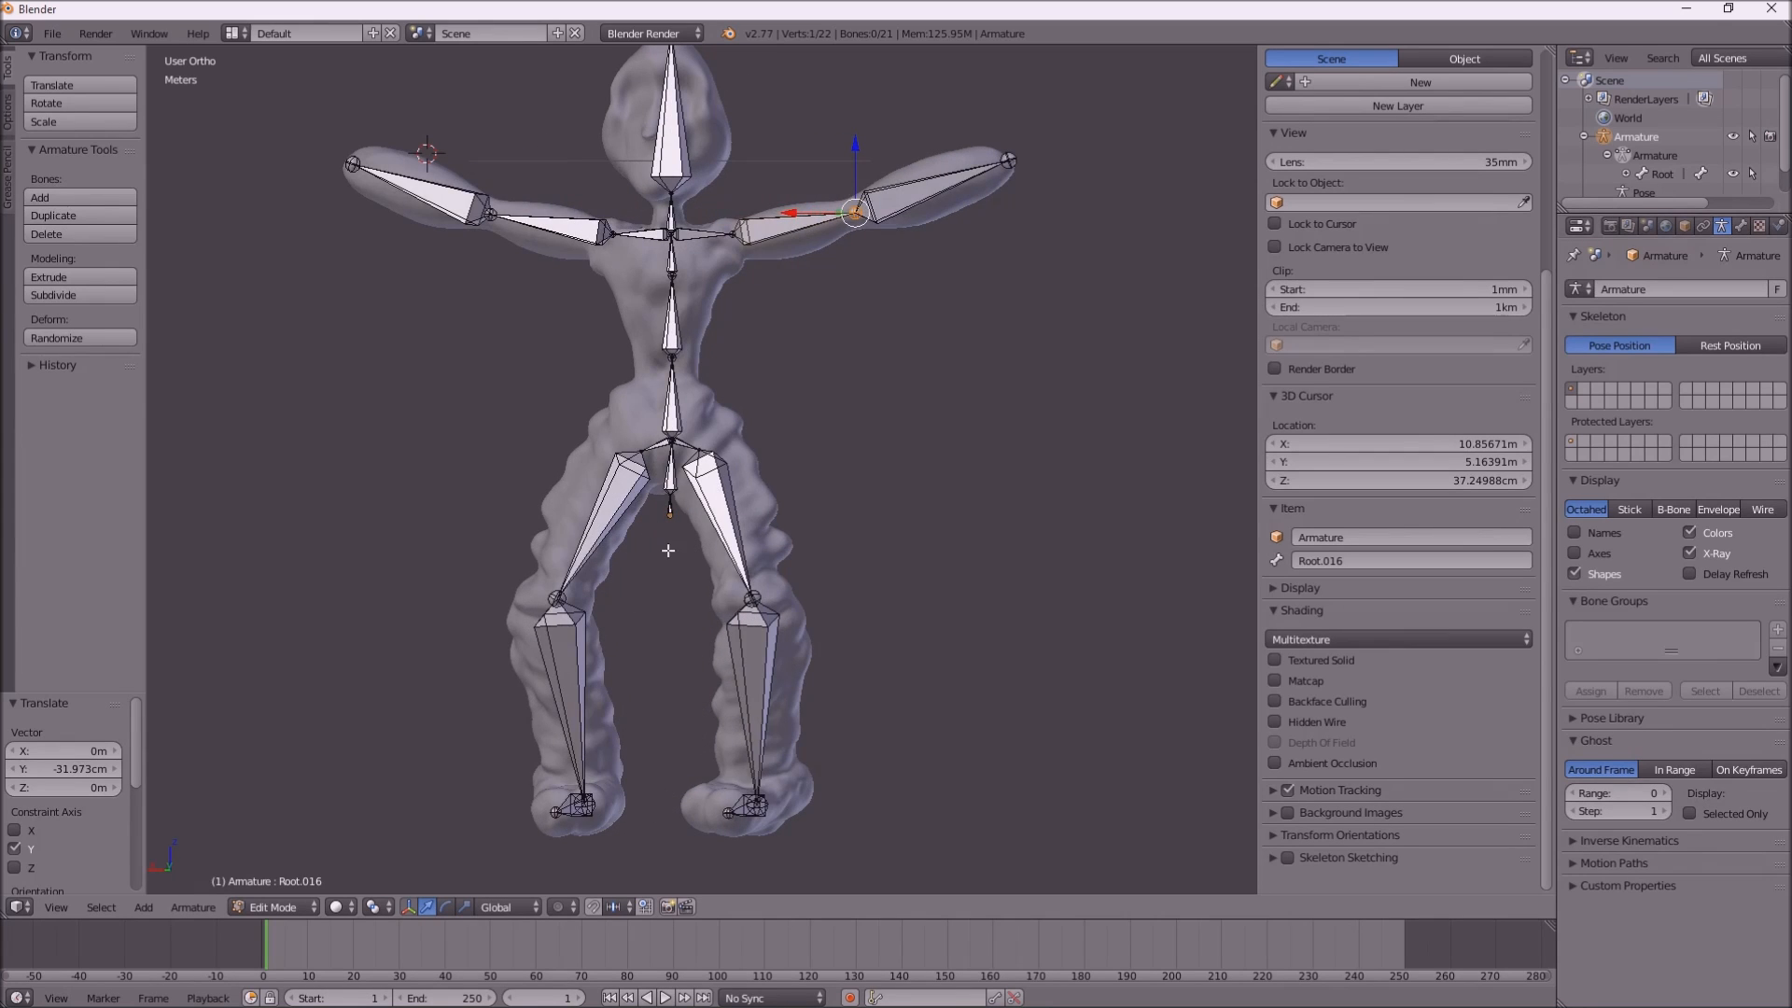
{"action": "key", "text": "KP_4"}
{"action": "key", "text": "KP_4"}
{"action": "key", "text": "KP_4"}
{"action": "key", "text": "KP_4"}
{"action": "key", "text": "KP_4"}
{"action": "key", "text": "KP_4"}
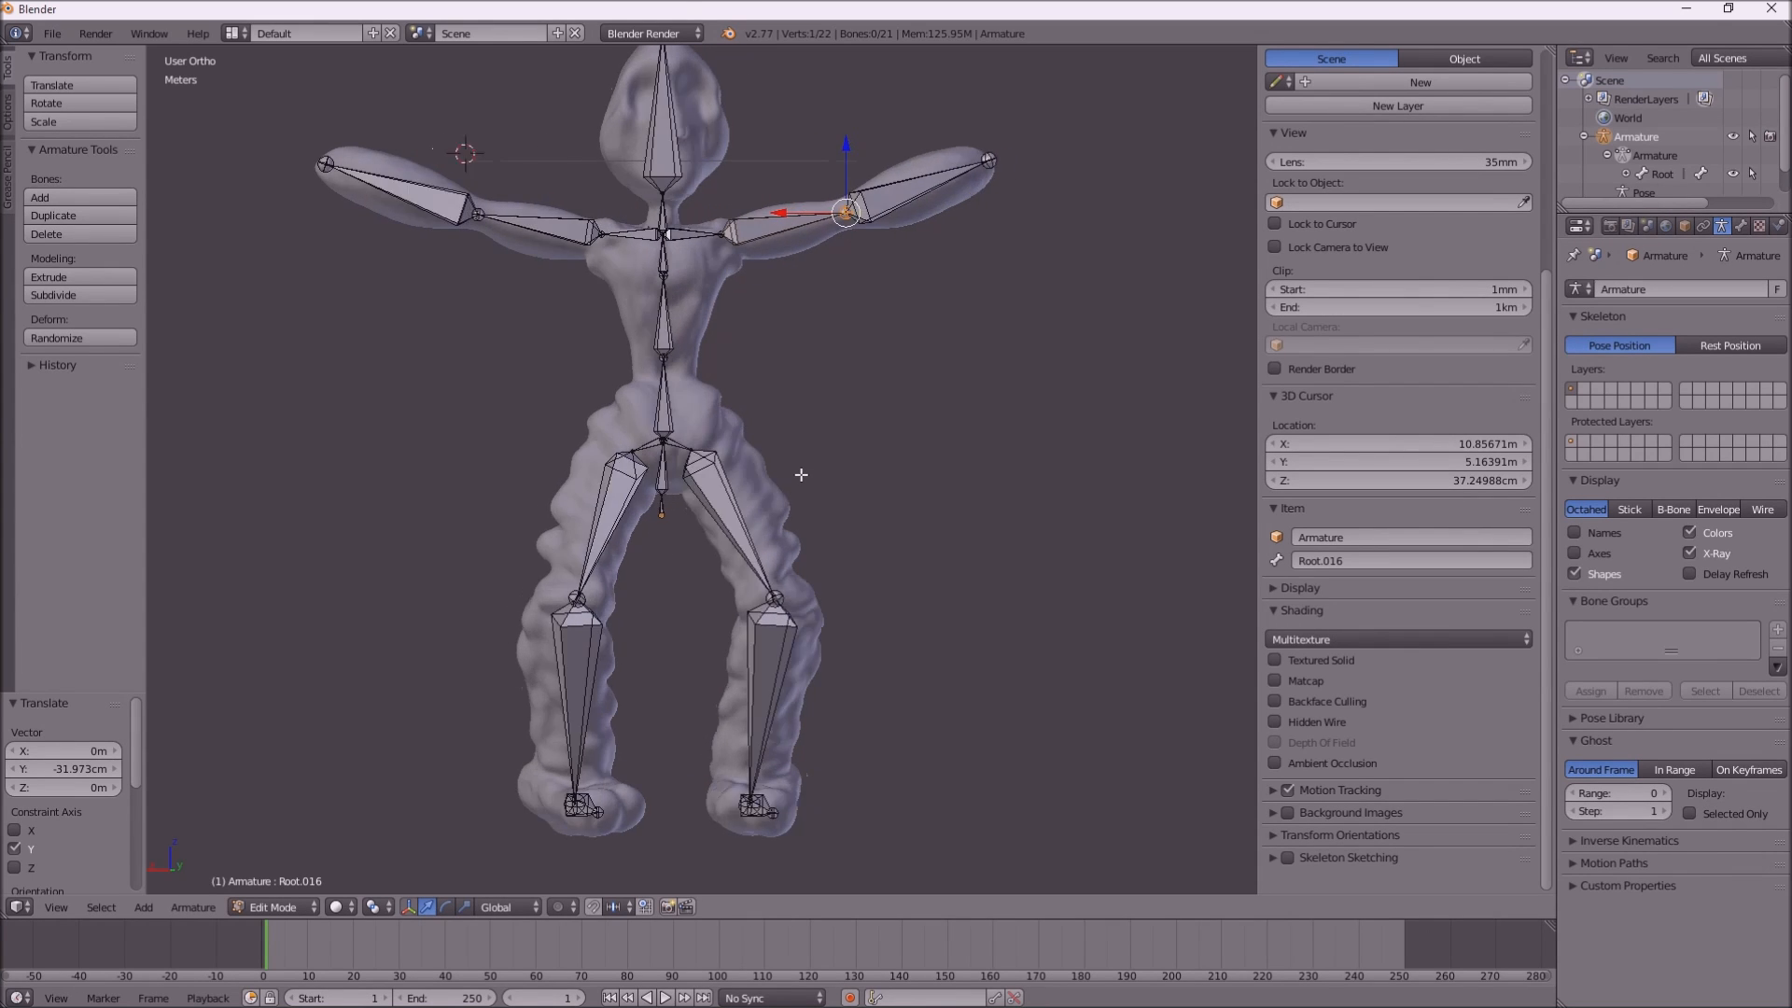
{"action": "key", "text": "KP_4"}
{"action": "key", "text": "KP_4"}
{"action": "key", "text": "KP_4"}
{"action": "key", "text": "KP_4"}
{"action": "key", "text": "KP_4"}
{"action": "key", "text": "KP_4"}
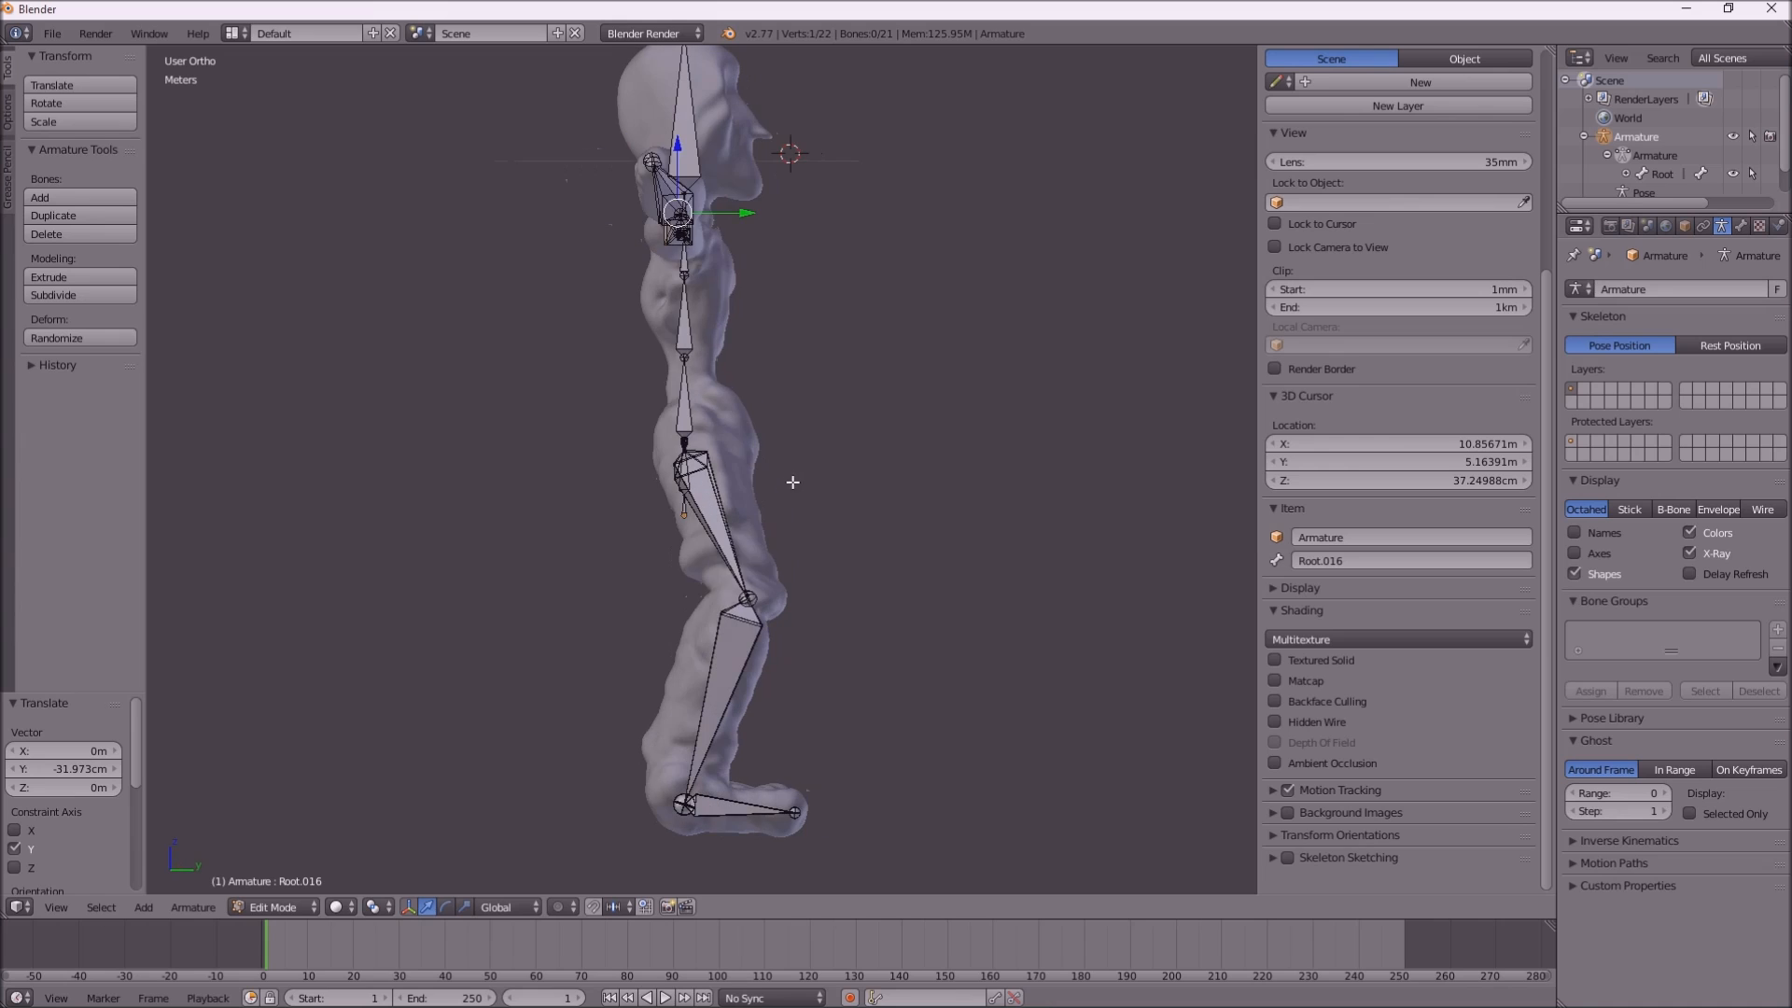
{"action": "key", "text": "KP_4"}
{"action": "key", "text": "KP_4"}
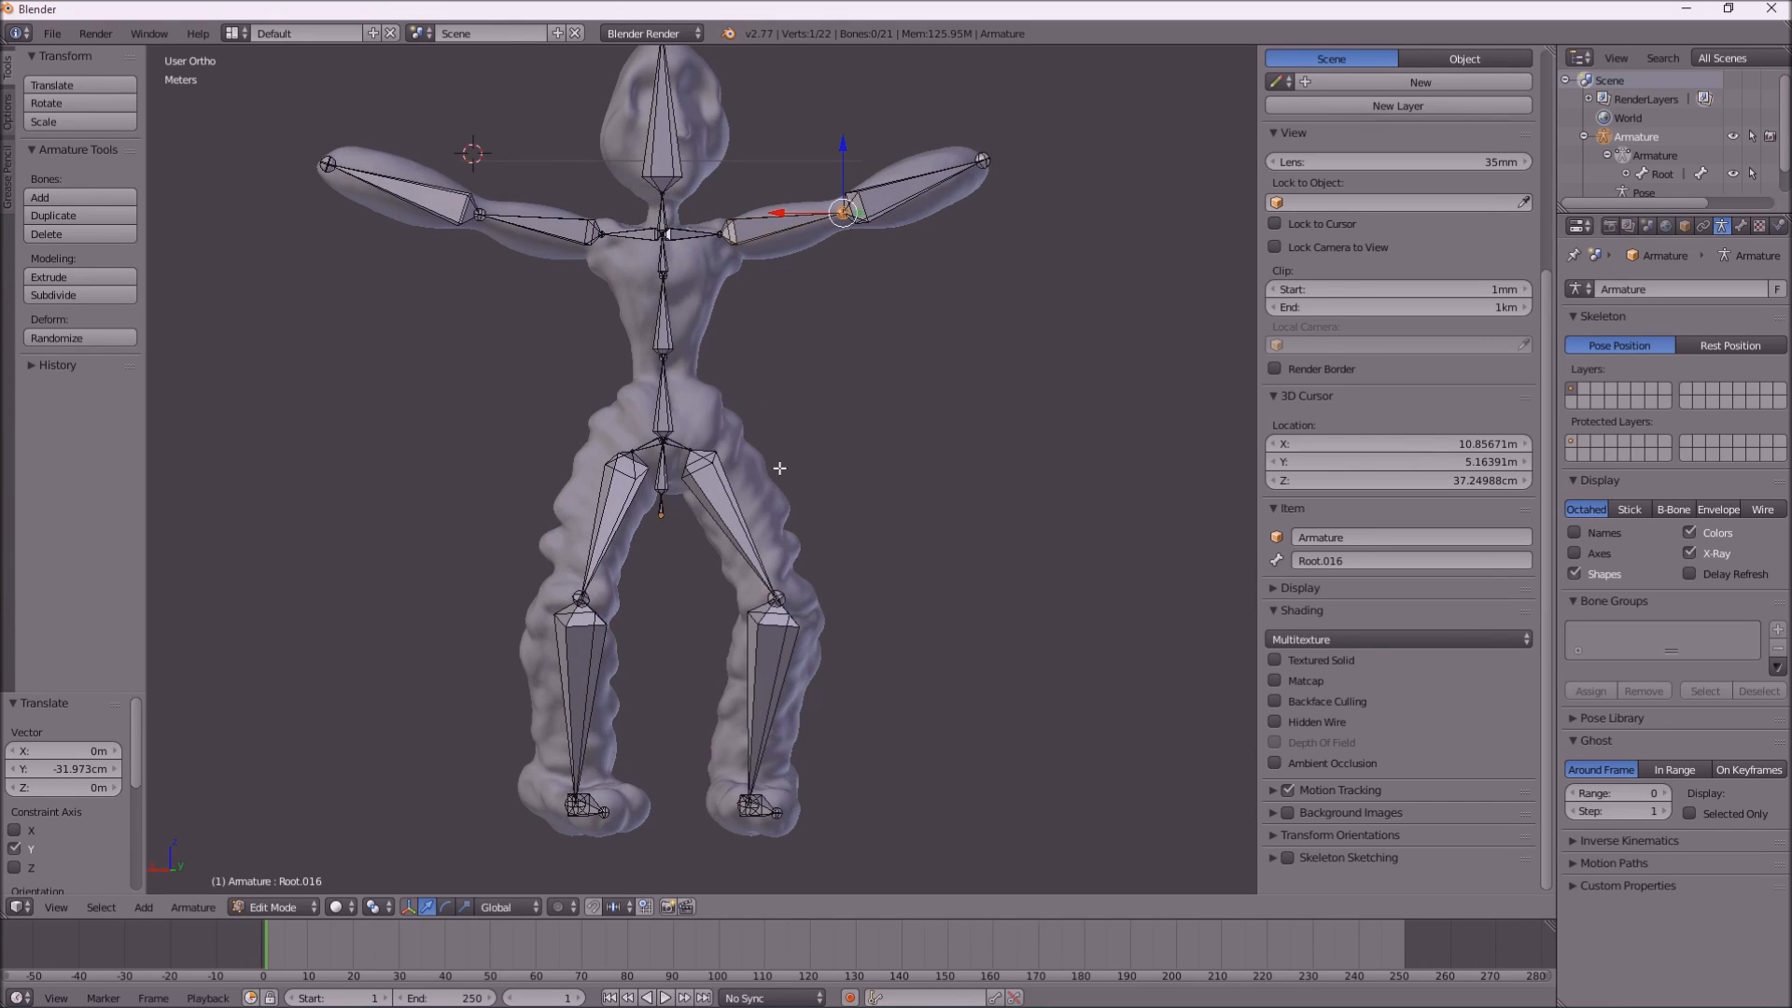
{"action": "key", "text": "KP_6"}
{"action": "key", "text": "KP_6"}
{"action": "key", "text": "KP_6"}
{"action": "key", "text": "KP_4"}
{"action": "key", "text": "KP_4"}
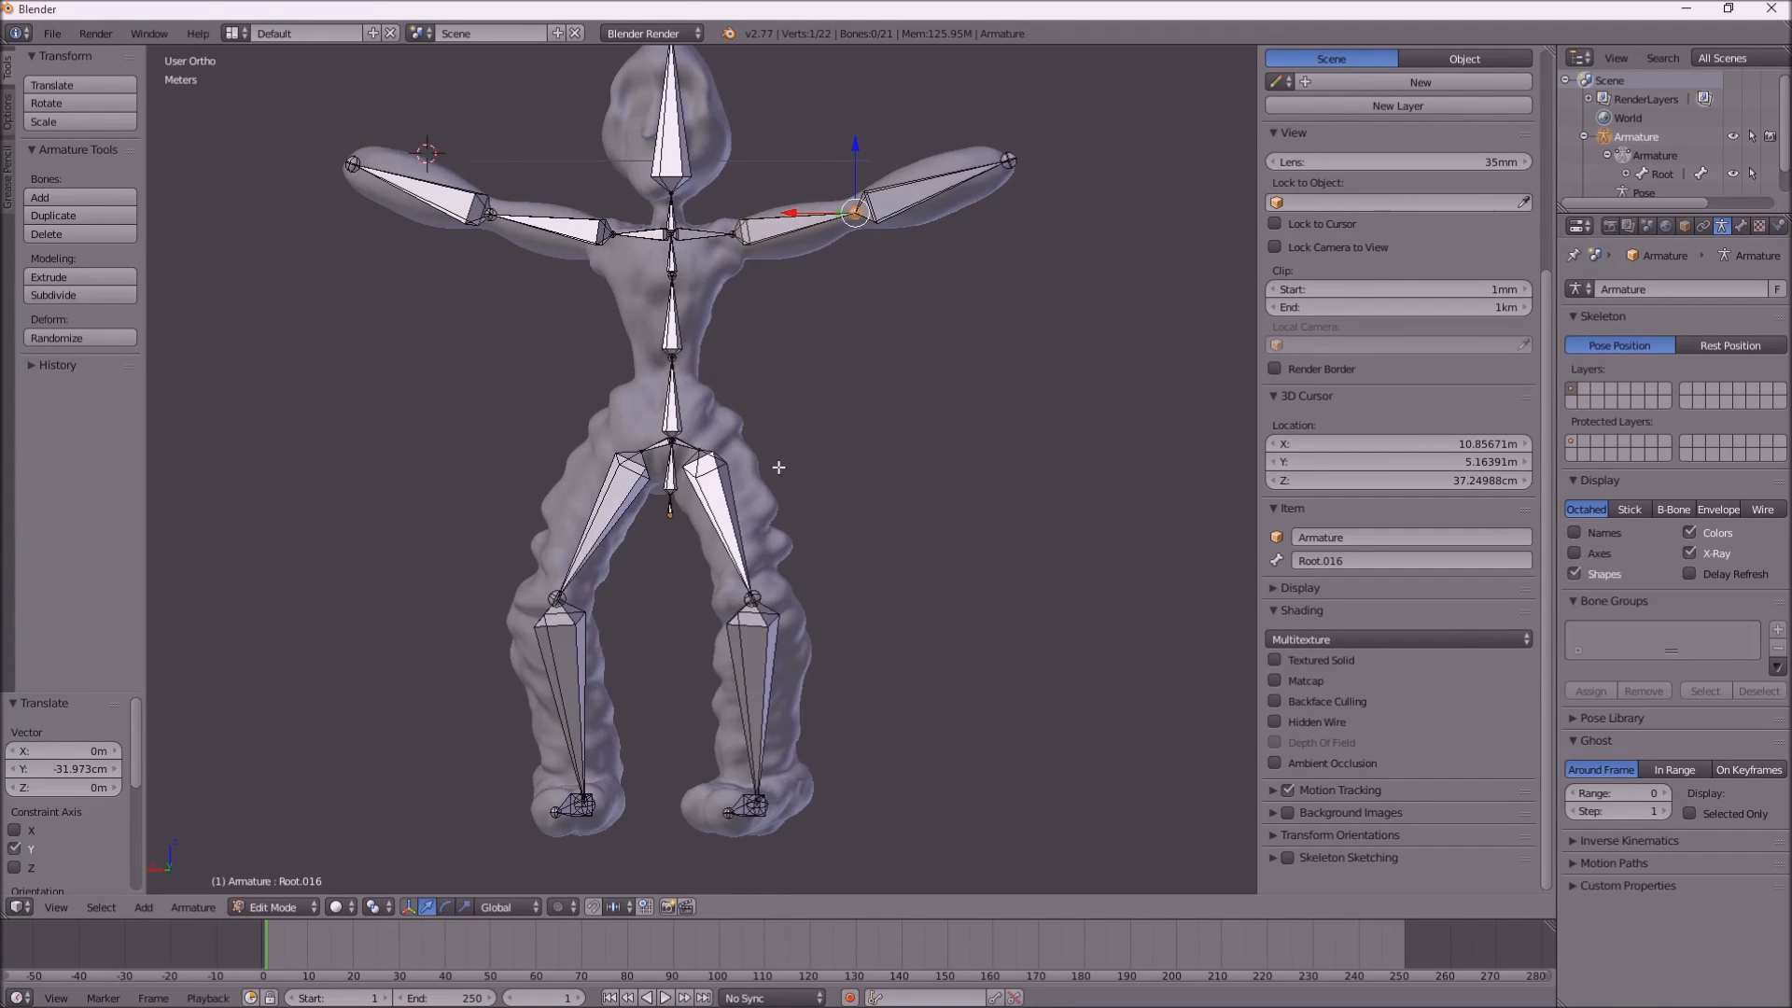
{"action": "key", "text": "KP_4"}
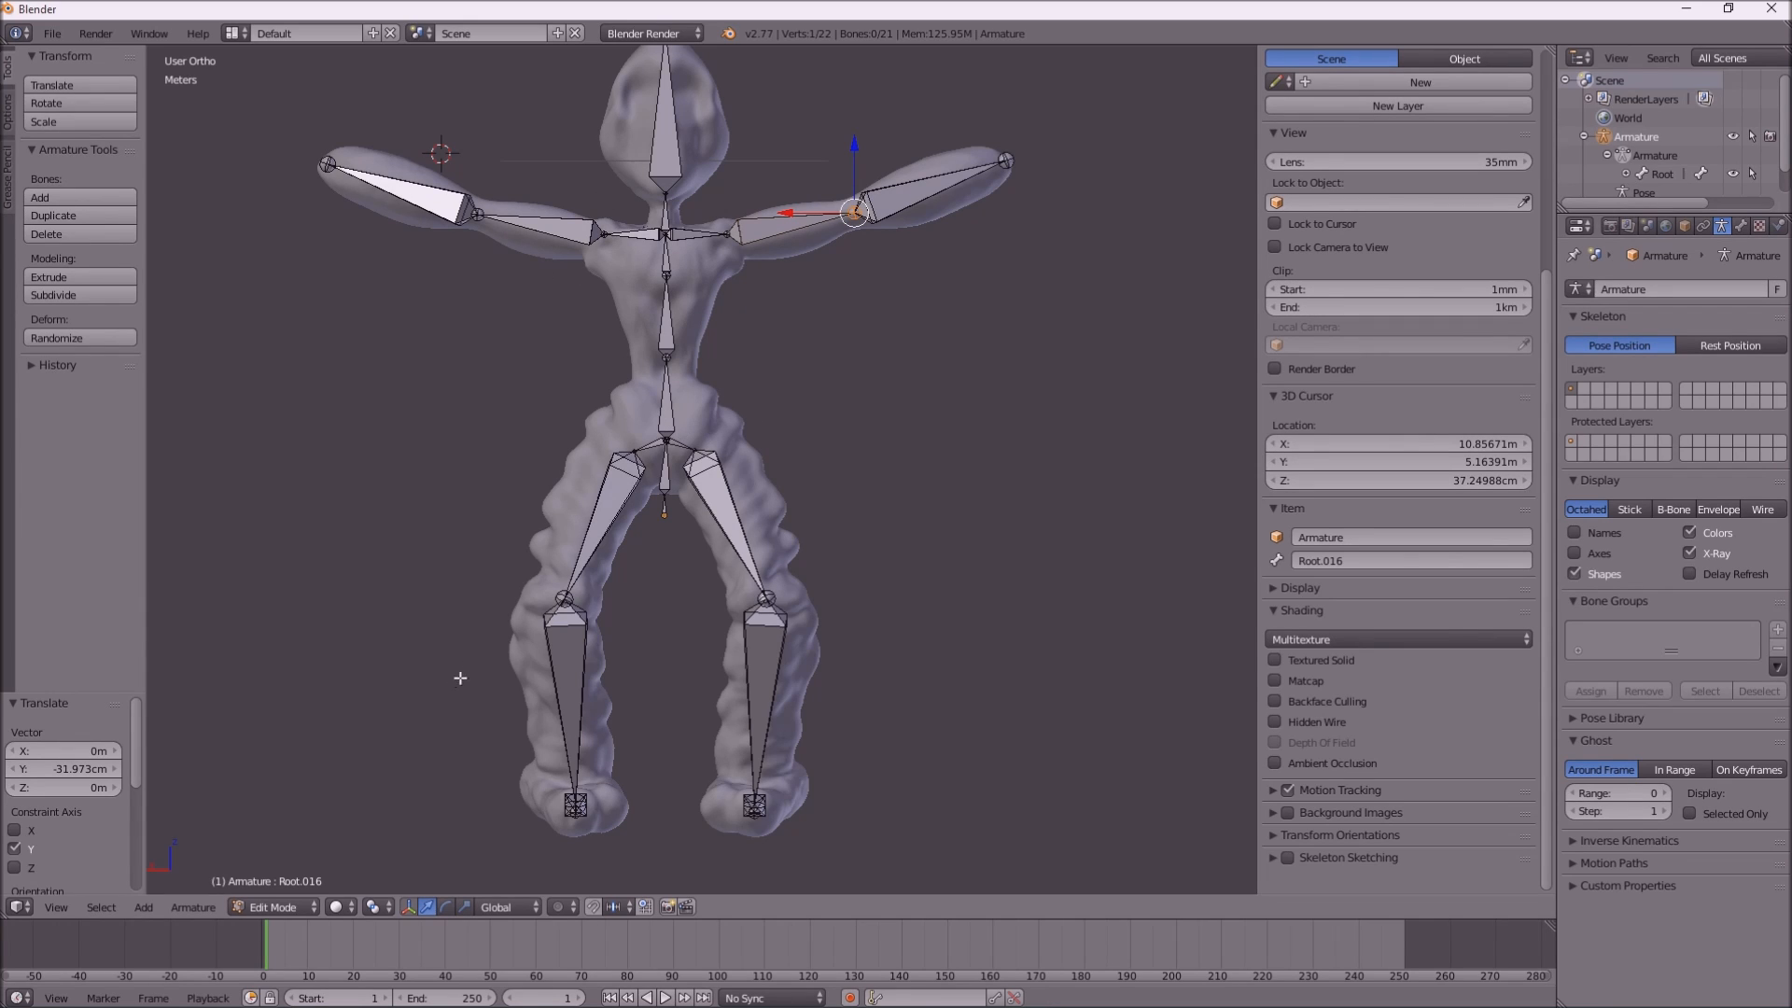
Select the lower spine bone and switch the armature from Edit Mode to Object Mode
{"action": "left_click", "coordinate": [705, 407]}
{"action": "right_click", "coordinate": [682, 404]}
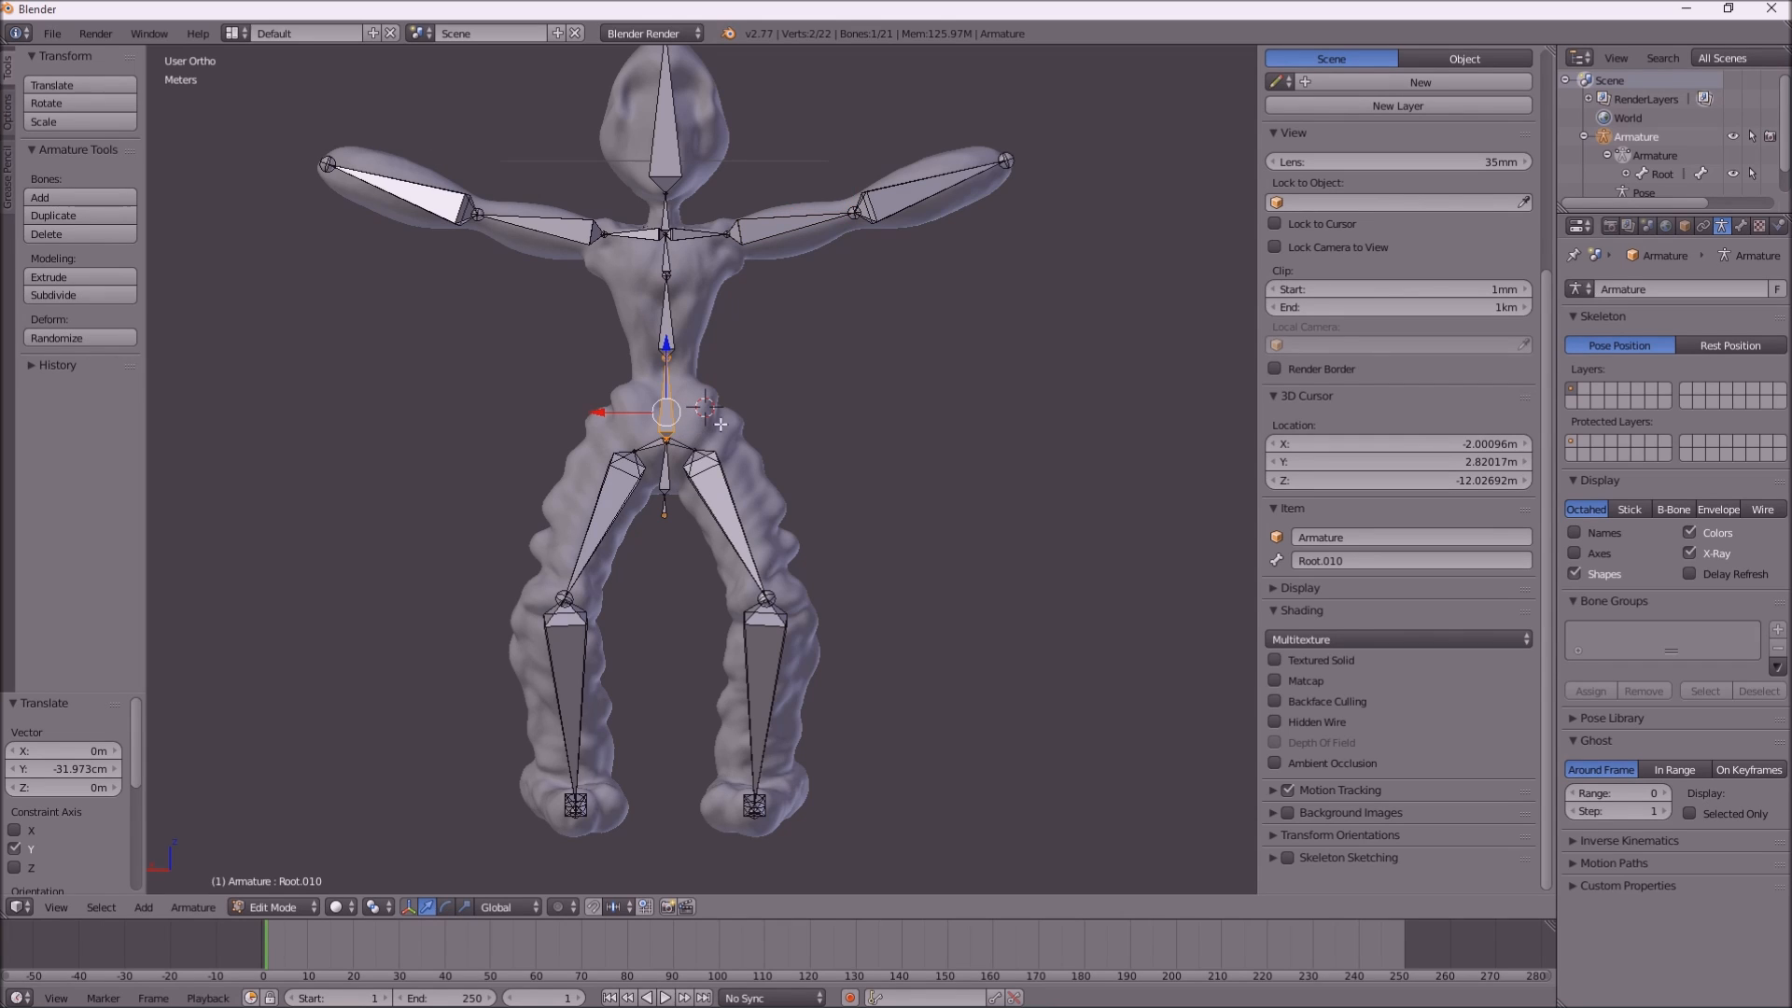
{"action": "left_click", "coordinate": [272, 909]}
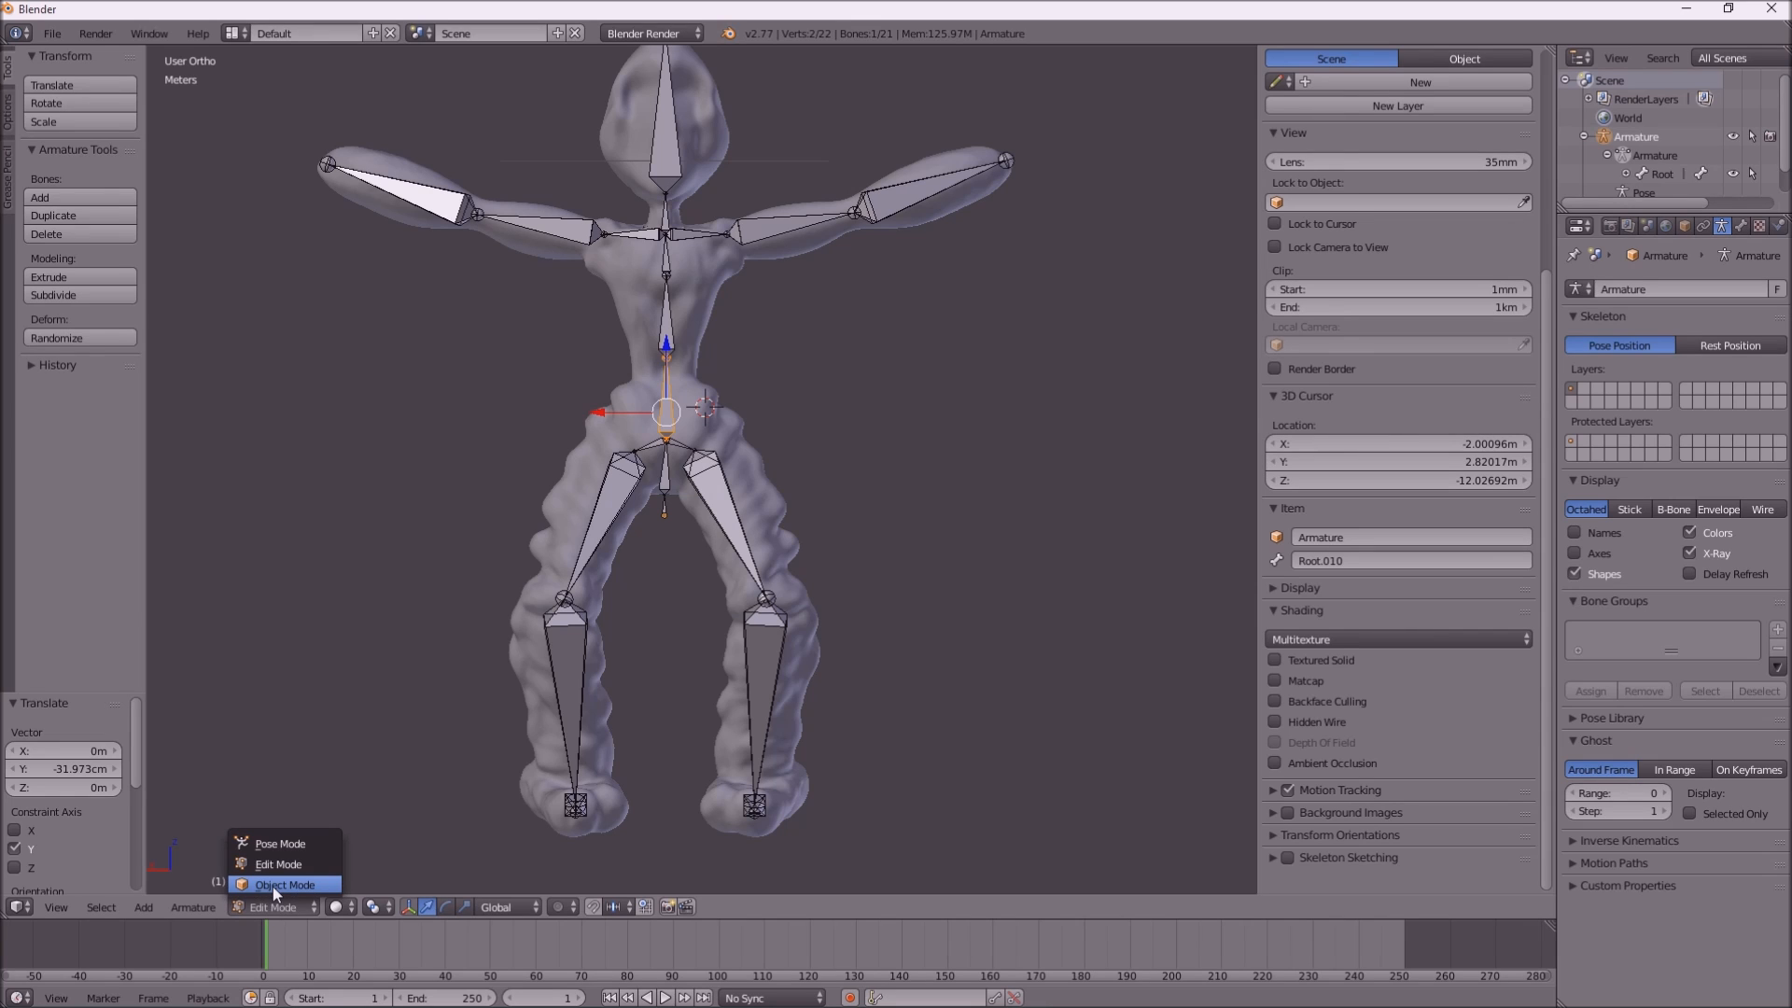
{"action": "left_click", "coordinate": [272, 885]}
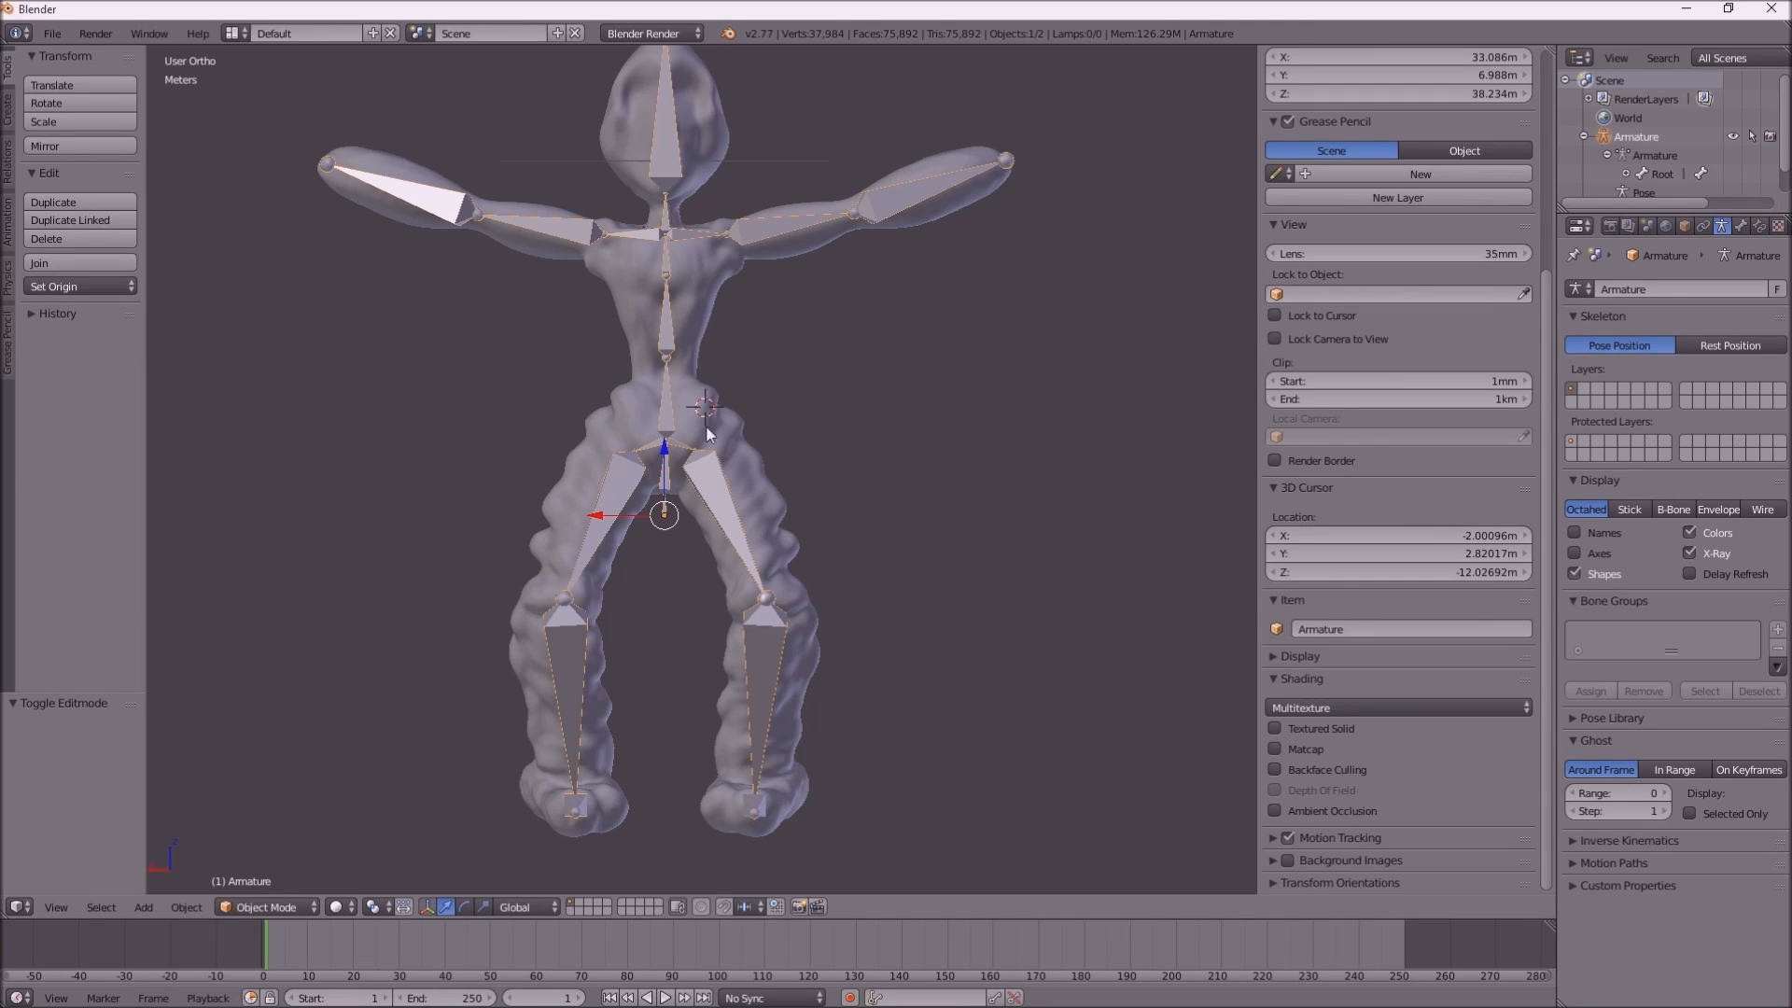
{"action": "right_click", "coordinate": [704, 434]}
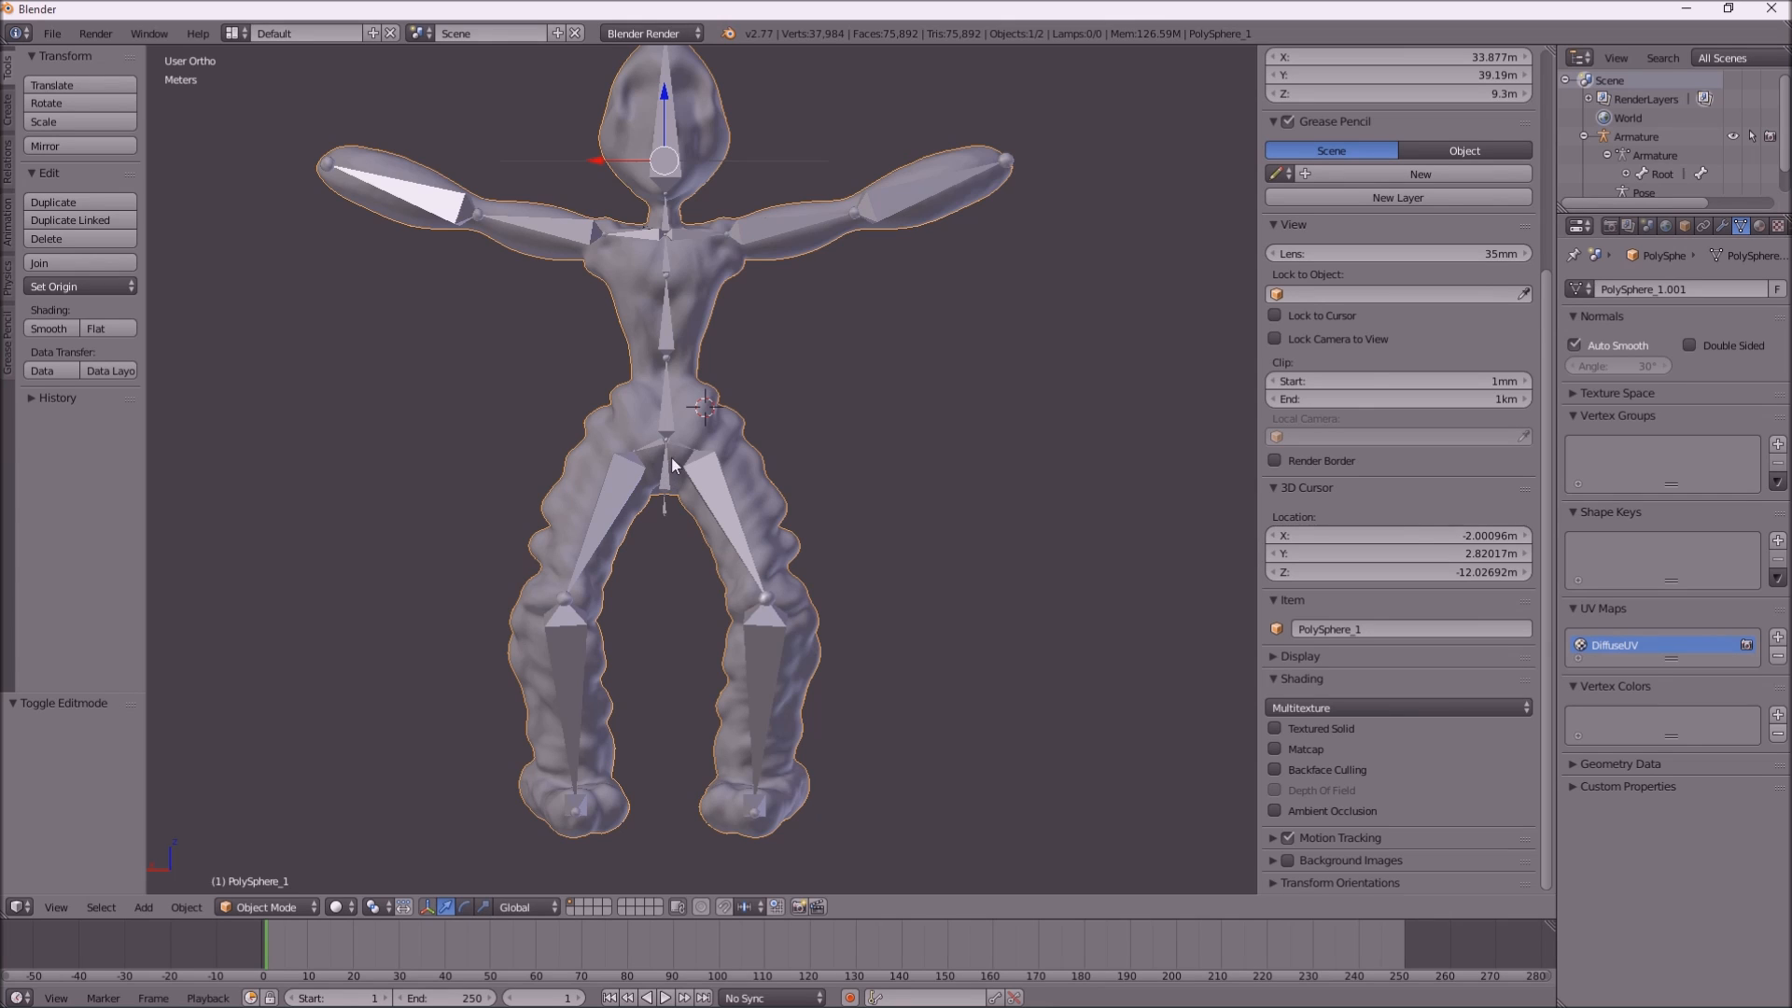
{"action": "right_click", "coordinate": [666, 512]}
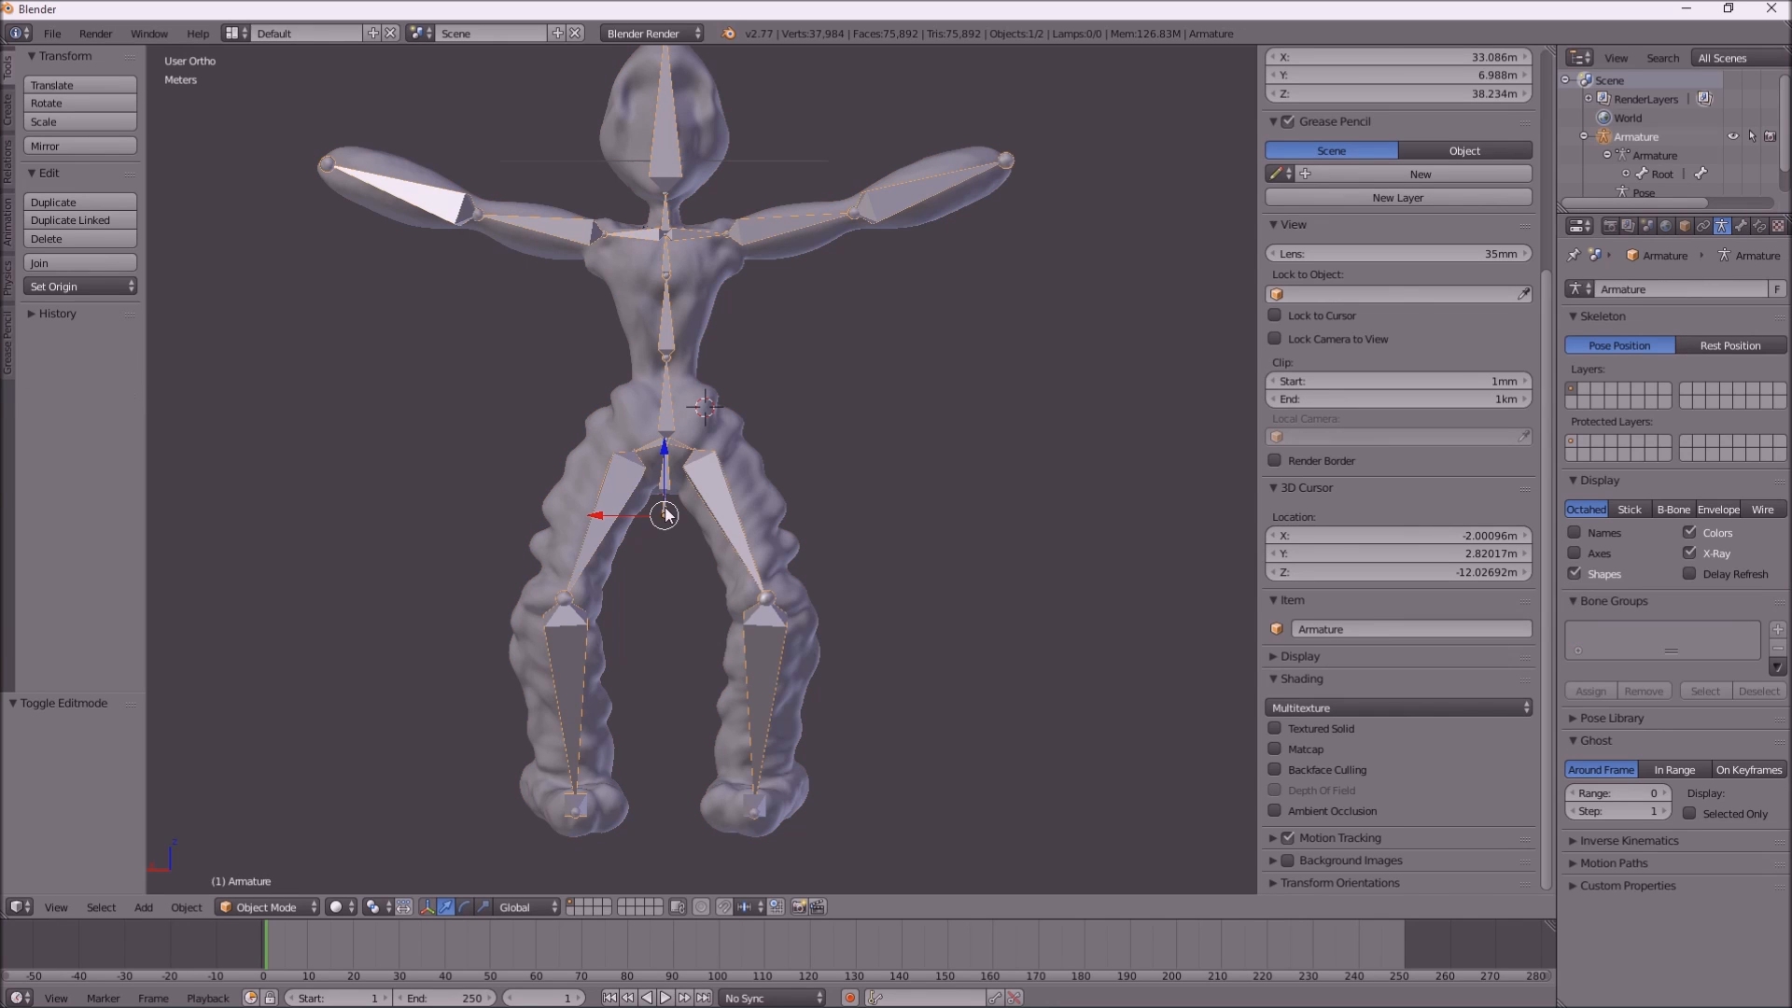
{"action": "left_click", "coordinate": [696, 395]}
{"action": "right_click", "coordinate": [697, 420], "text": "shift"}
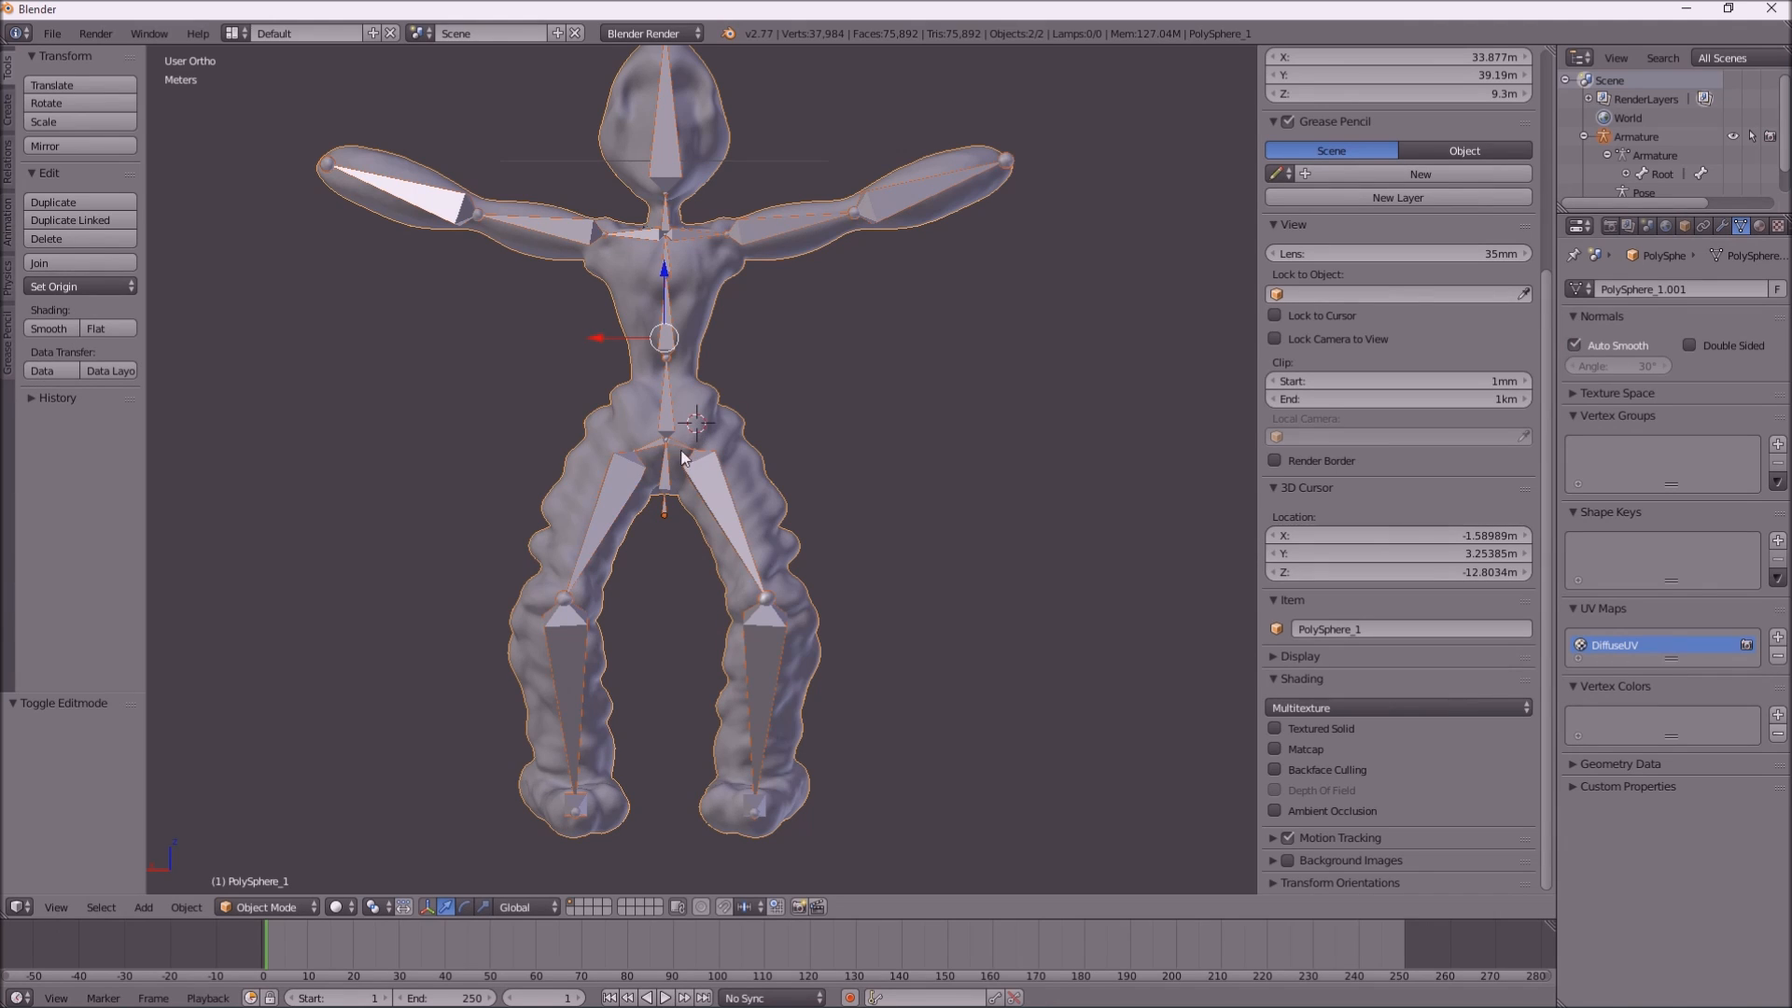
{"action": "left_click", "coordinate": [795, 383]}
{"action": "left_click", "coordinate": [780, 378]}
{"action": "right_click", "coordinate": [673, 496]}
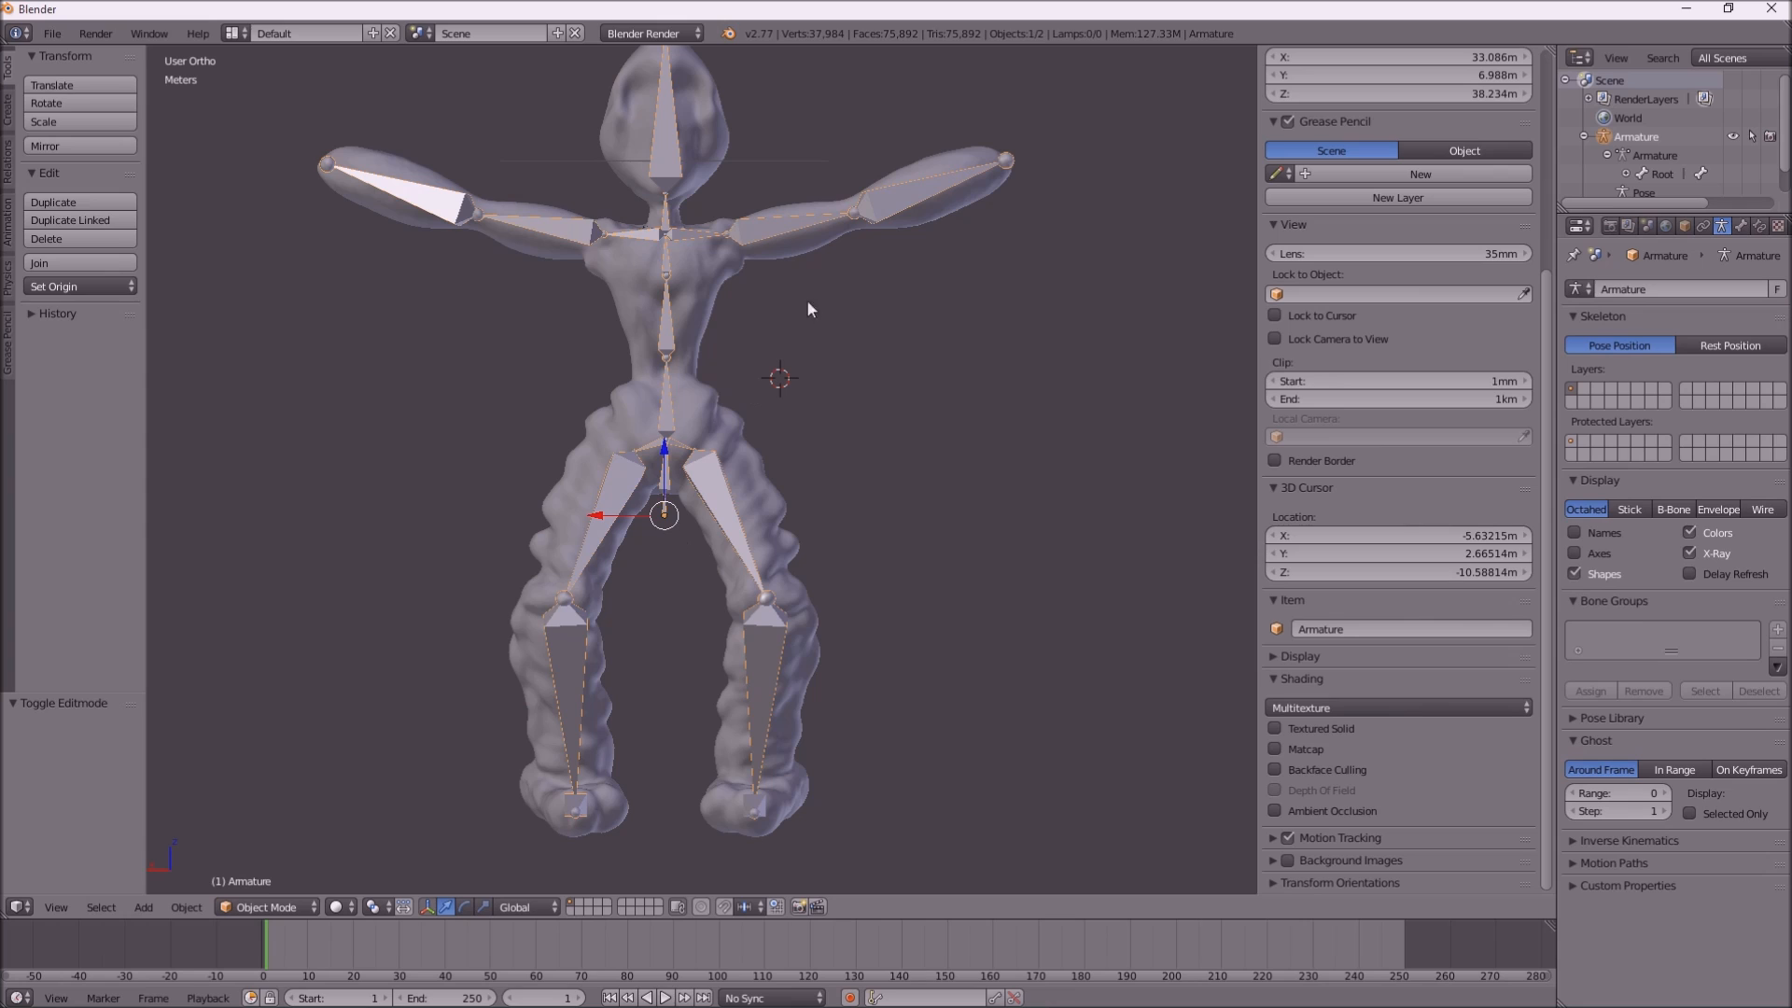
{"action": "left_click", "coordinate": [664, 515]}
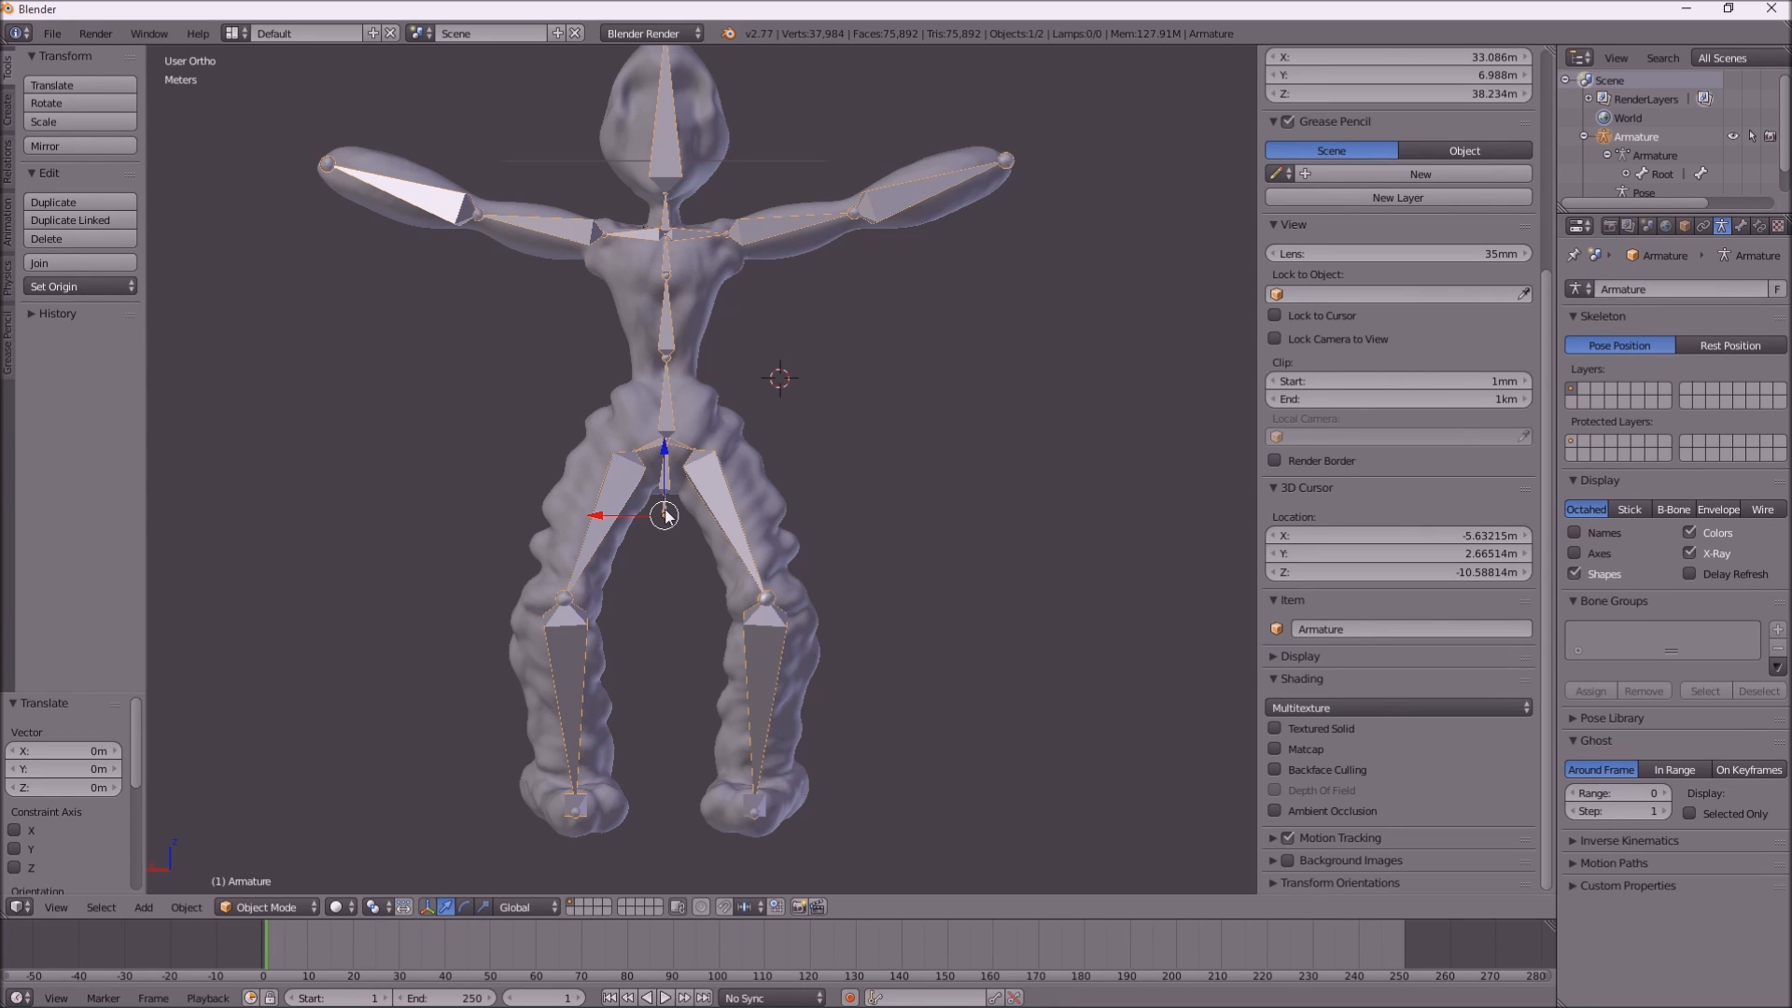
{"action": "right_click", "coordinate": [702, 415], "text": "shift"}
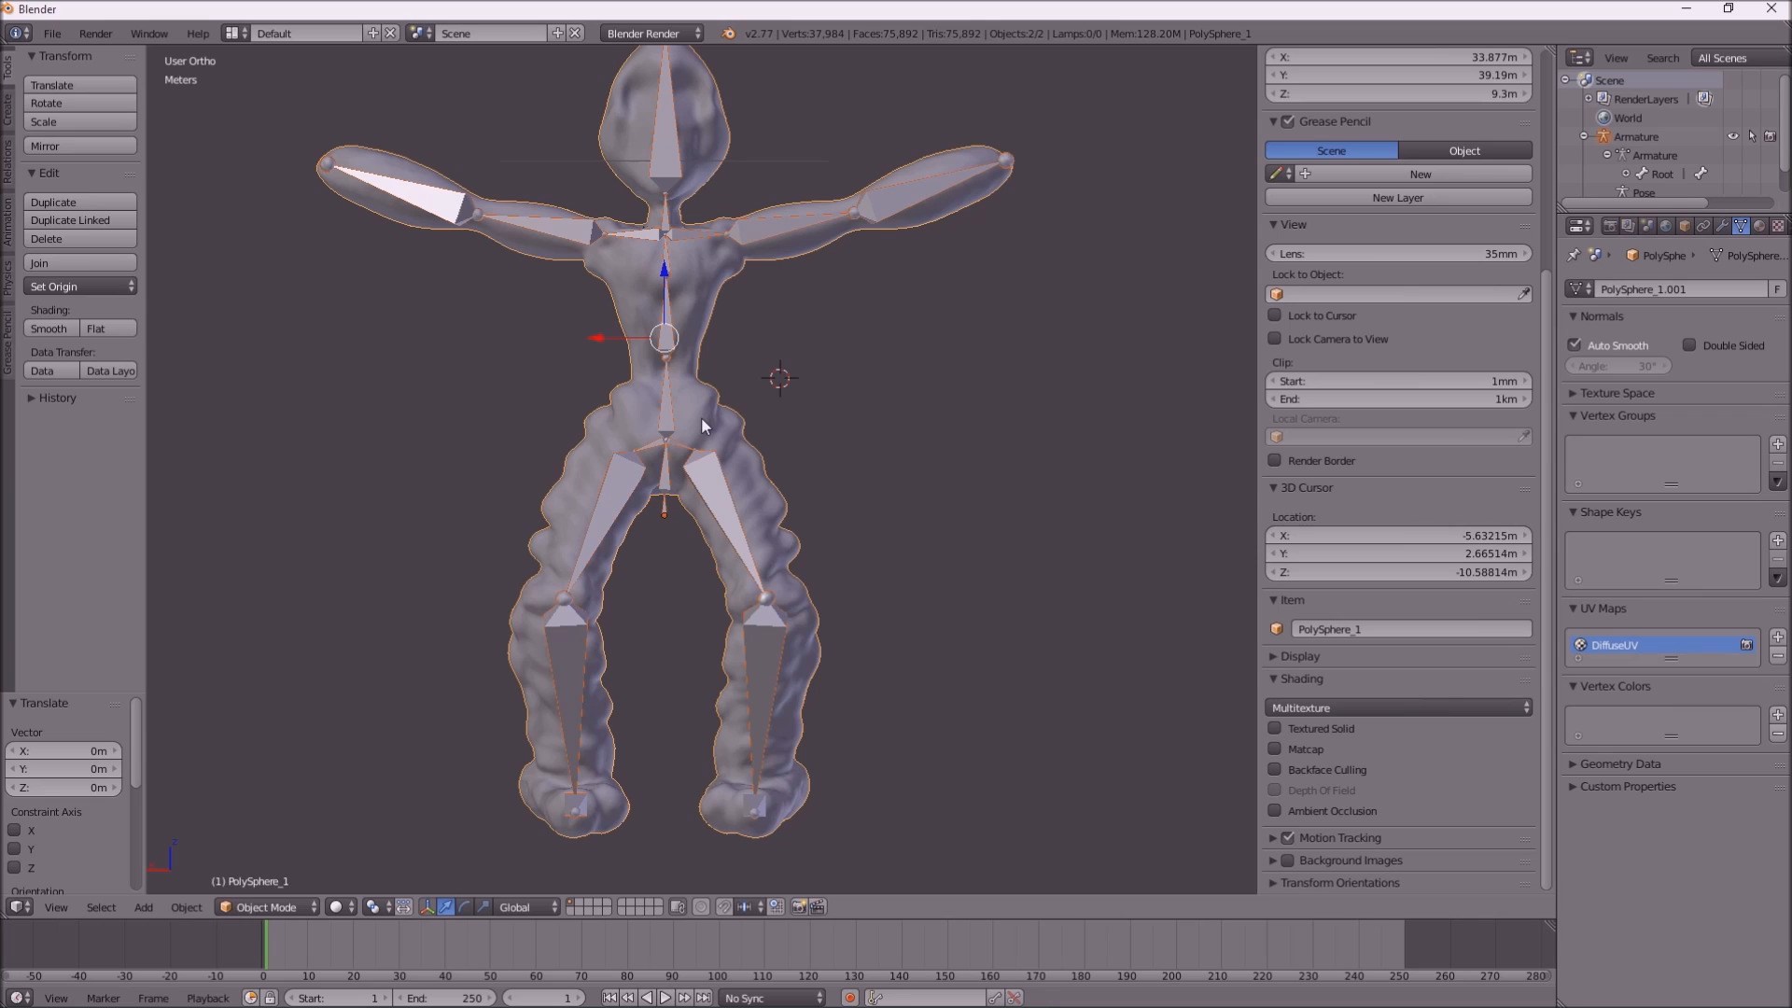
{"action": "key", "text": "ctrl+p"}
{"action": "left_click", "coordinate": [702, 421]}
{"action": "left_click", "coordinate": [849, 343]}
{"action": "right_click", "coordinate": [708, 420]}
{"action": "left_click", "coordinate": [918, 419]}
{"action": "right_click", "coordinate": [670, 412]}
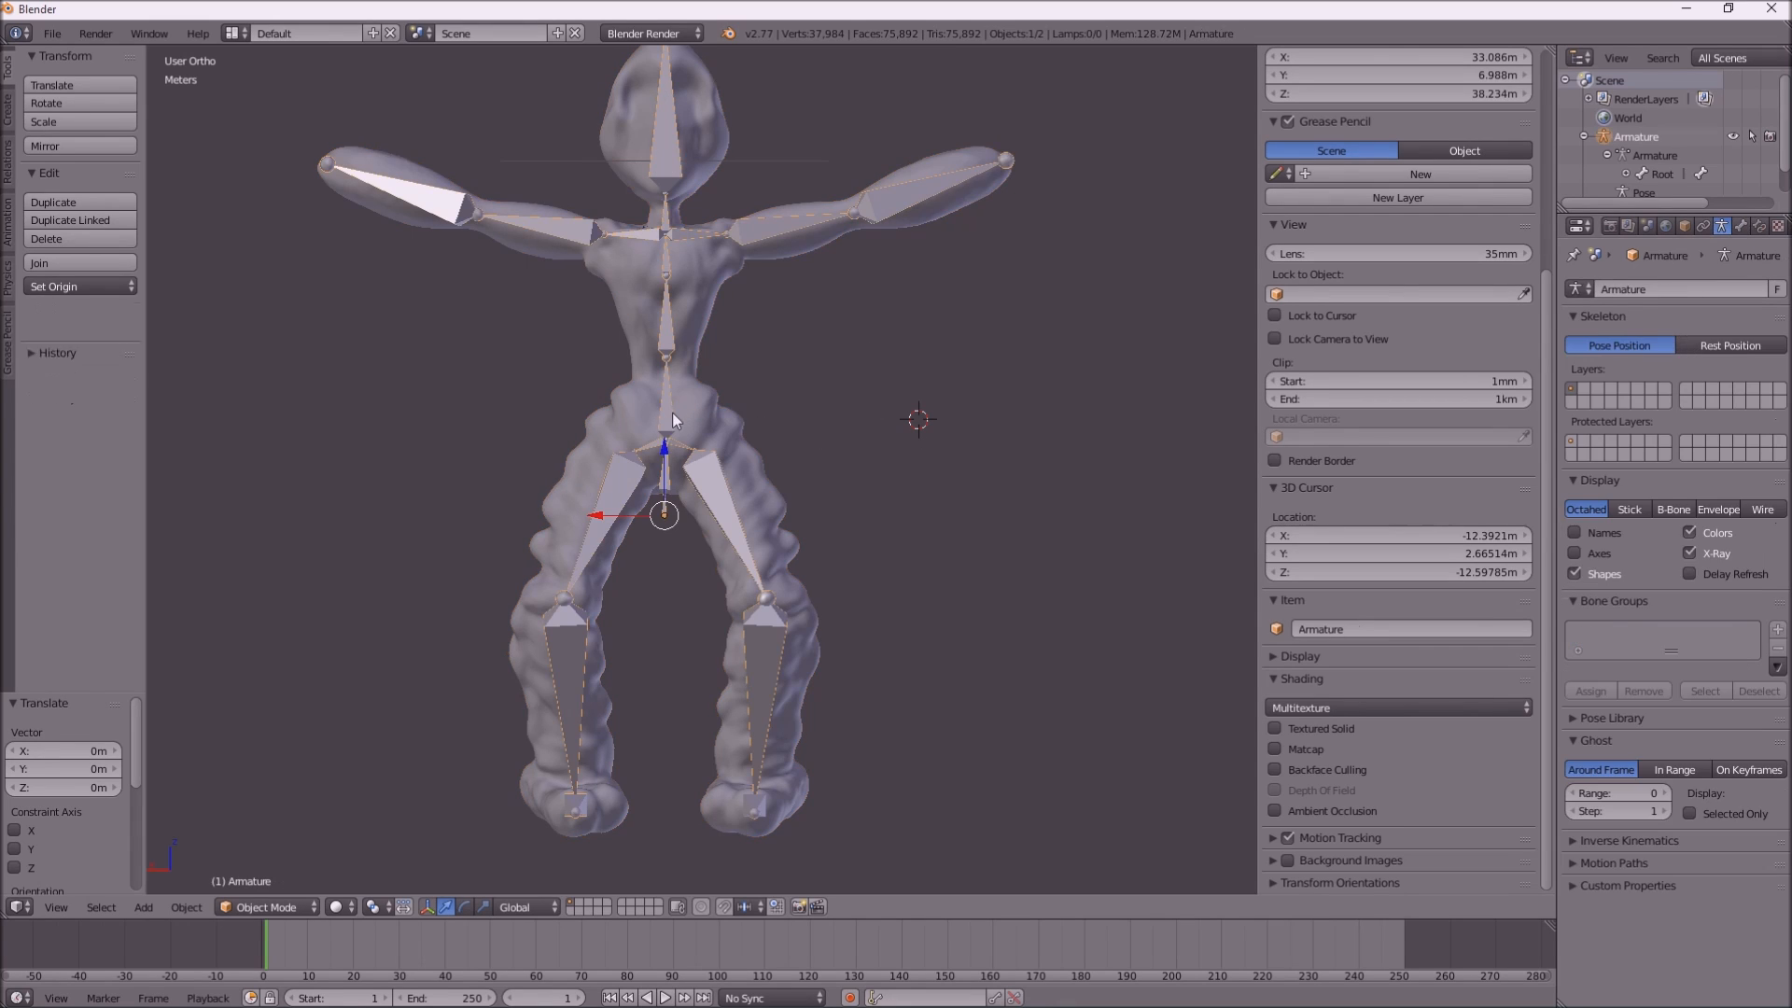
Select the character mesh plus the armature as the active object, and parent the mesh using Armature Deform With Automatic Weights
{"action": "right_click", "coordinate": [700, 410]}
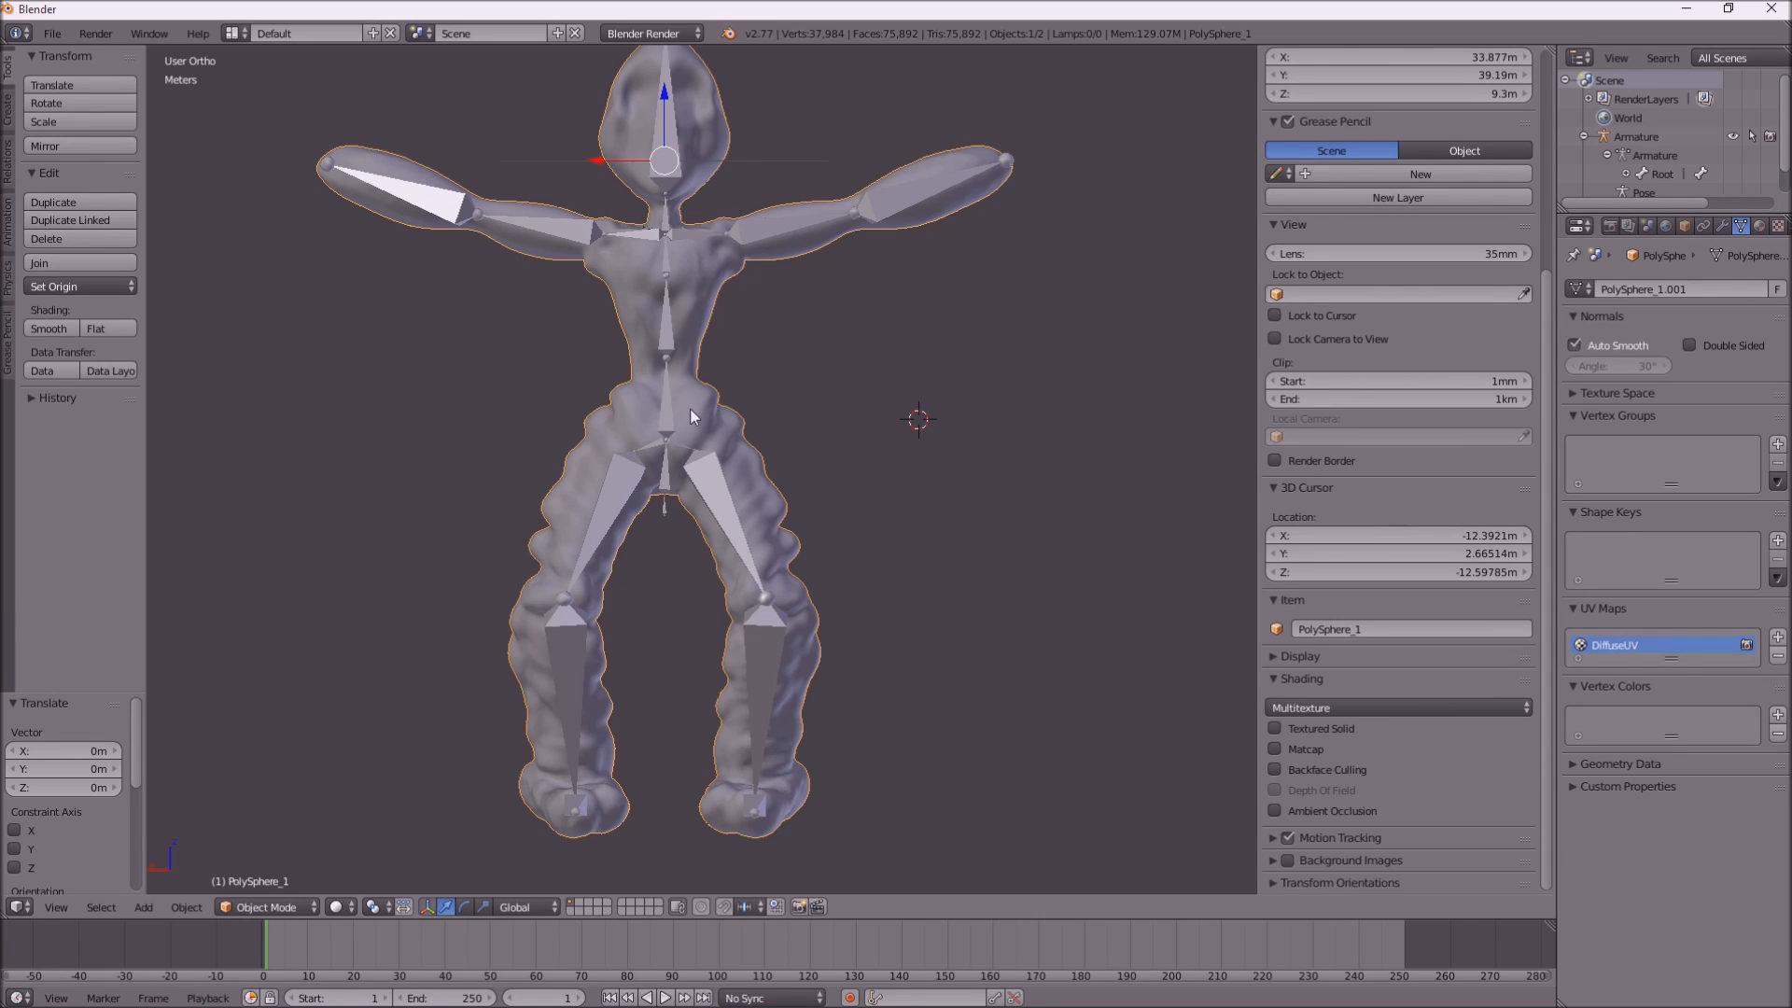
{"action": "right_click", "coordinate": [662, 508], "text": "shift"}
{"action": "right_click", "coordinate": [665, 508], "text": "shift"}
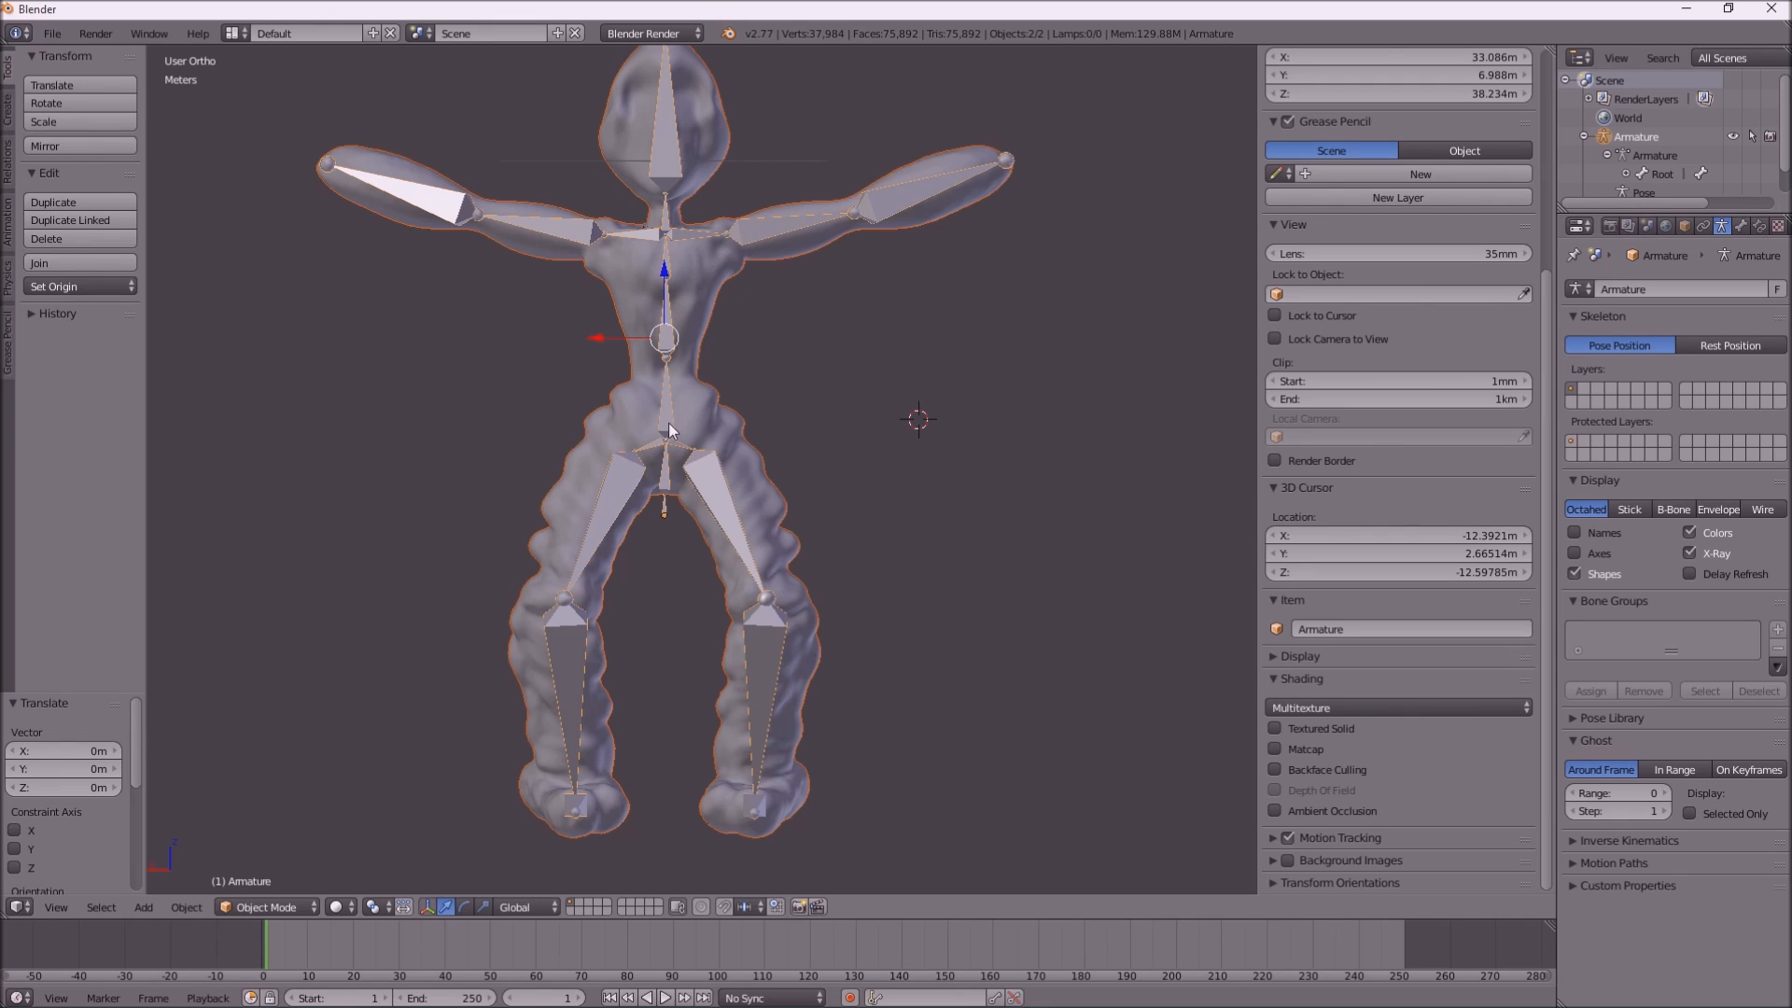
{"action": "key", "text": "ctrl+p"}
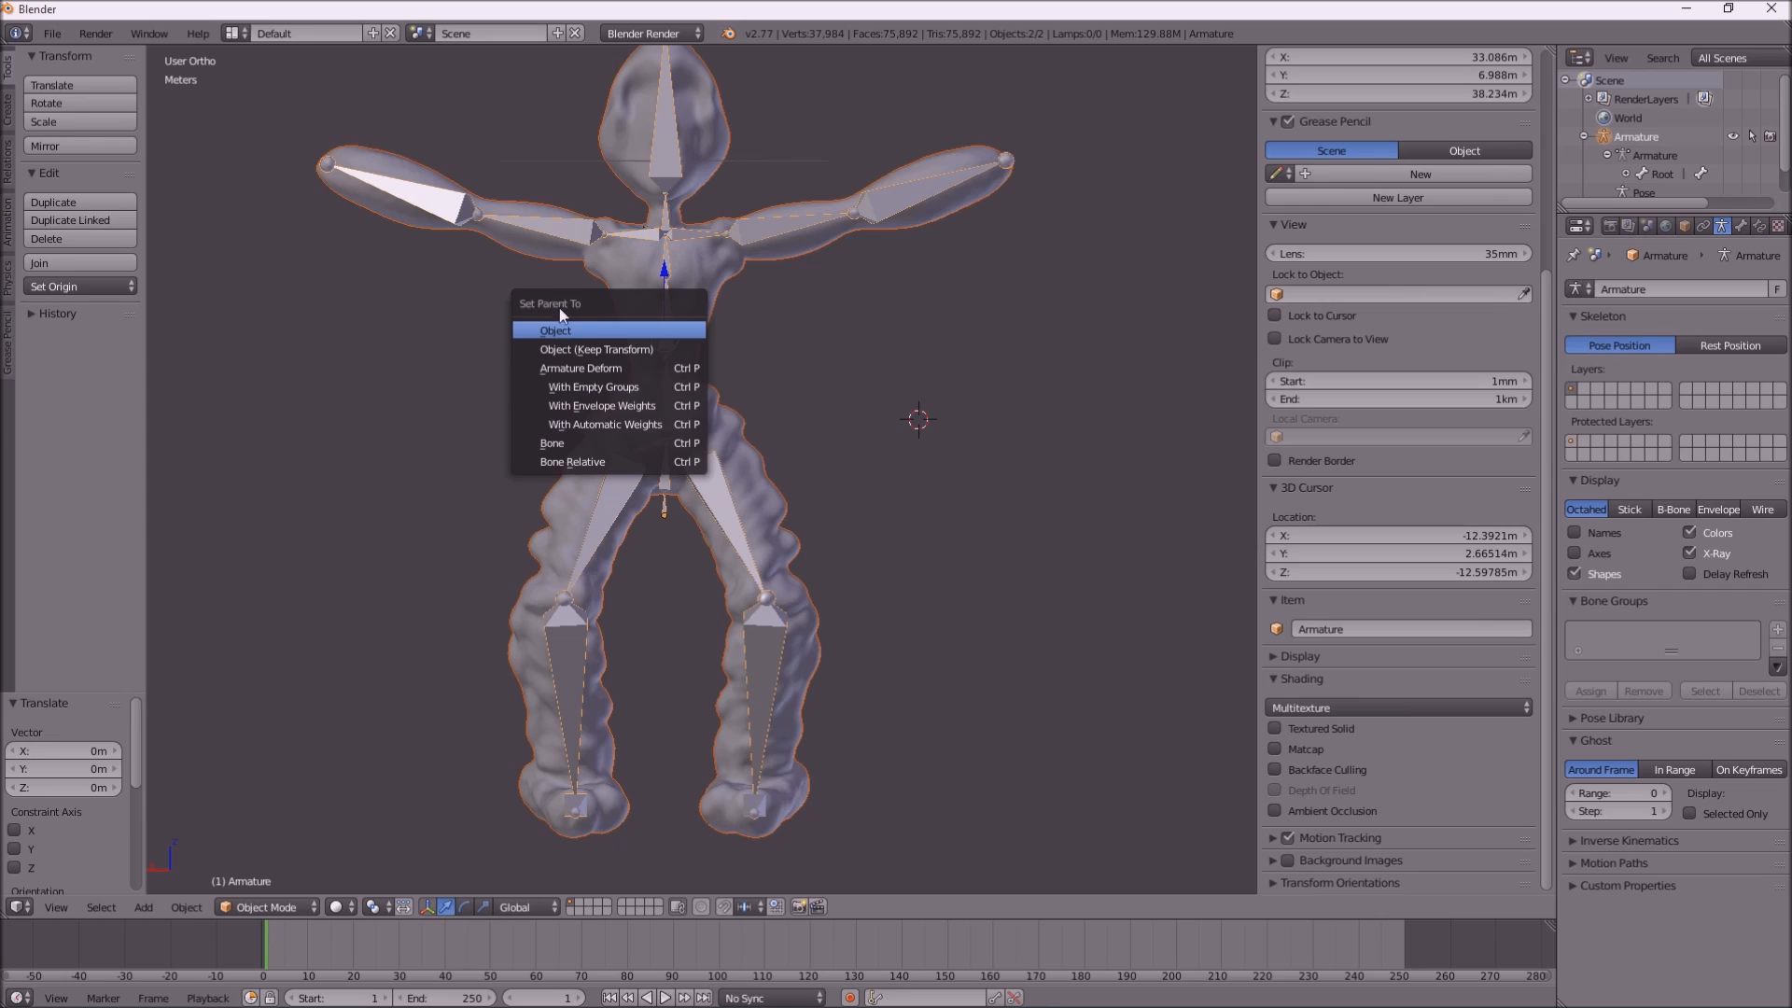
{"action": "left_click", "coordinate": [608, 427]}
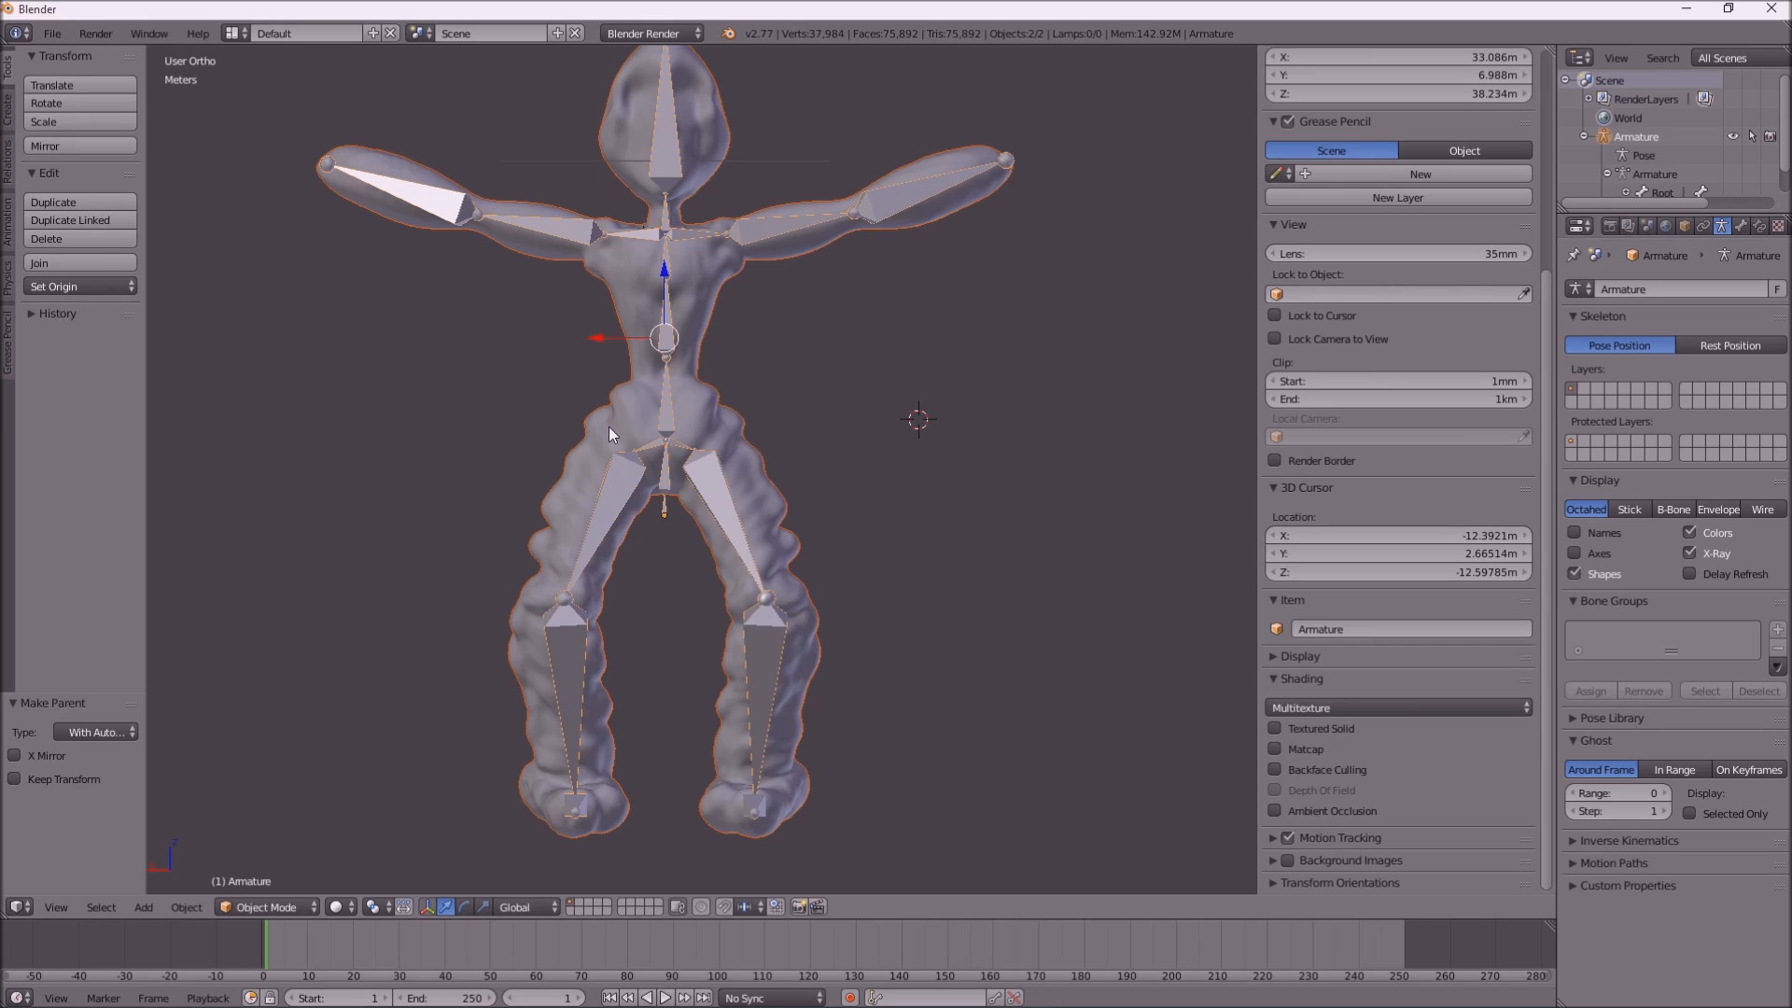
Switch the armature to Pose Mode and select the right upper arm bone
{"action": "left_click", "coordinate": [314, 904]}
{"action": "left_click", "coordinate": [266, 844]}
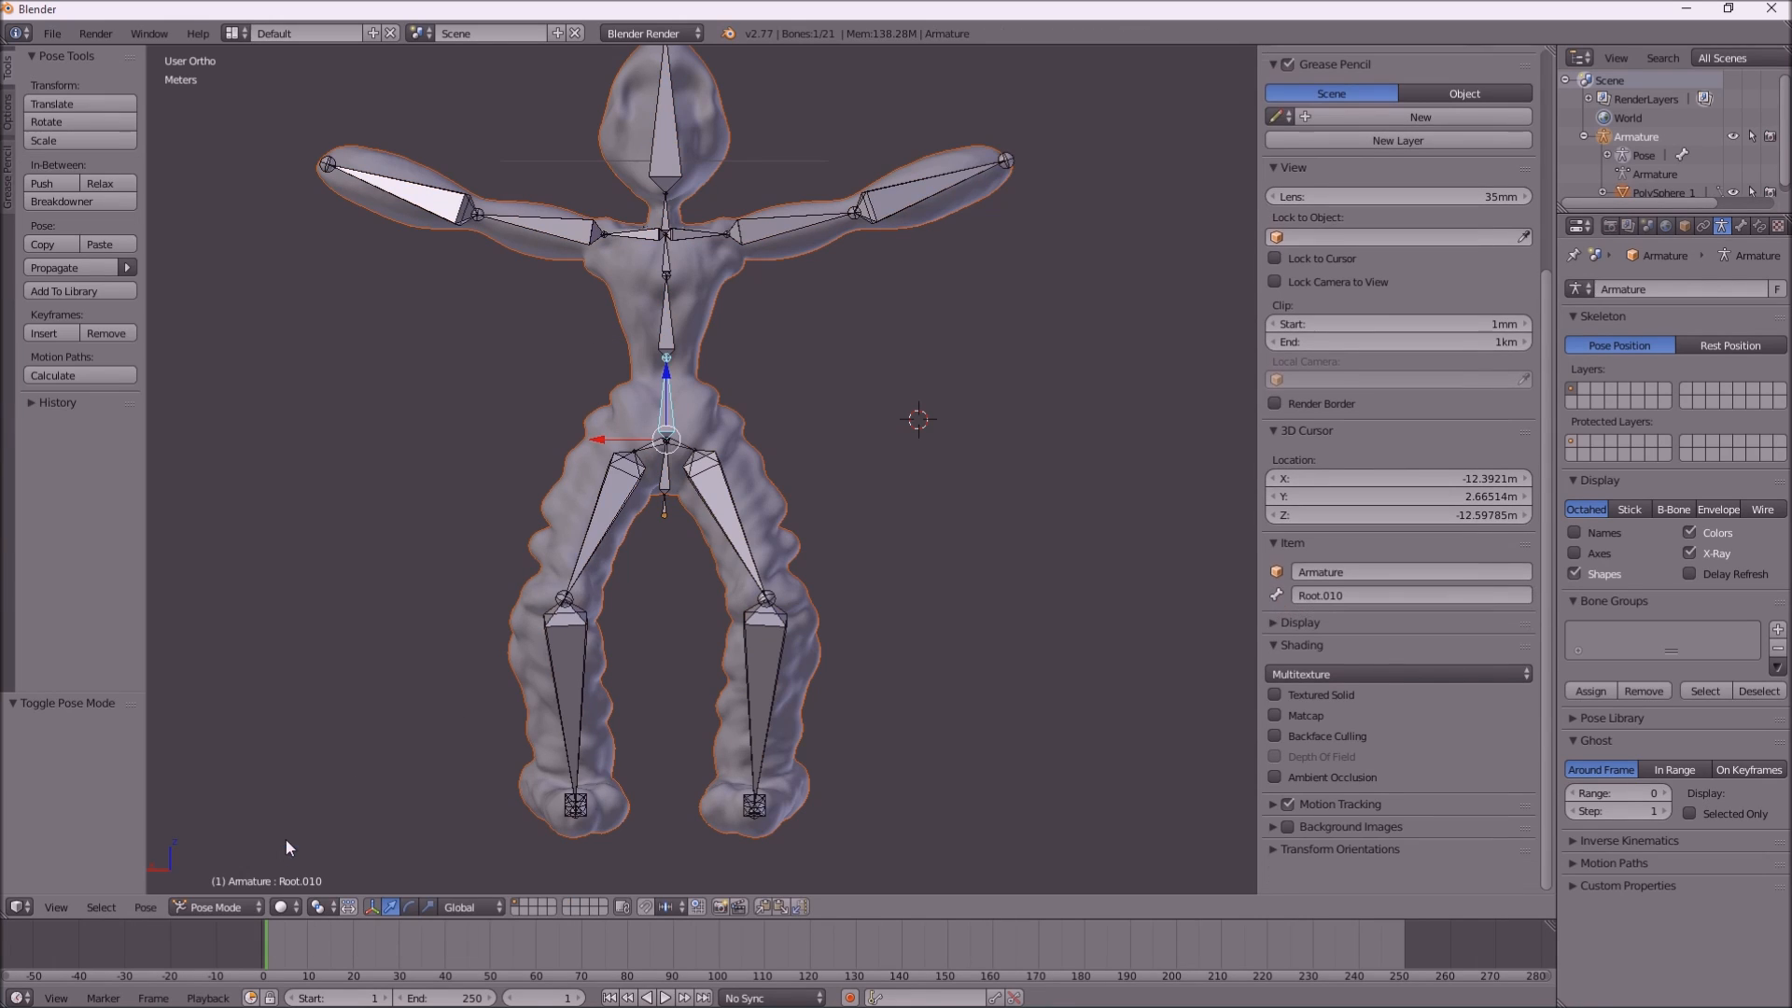
{"action": "left_click", "coordinate": [541, 226]}
{"action": "right_click", "coordinate": [544, 233]}
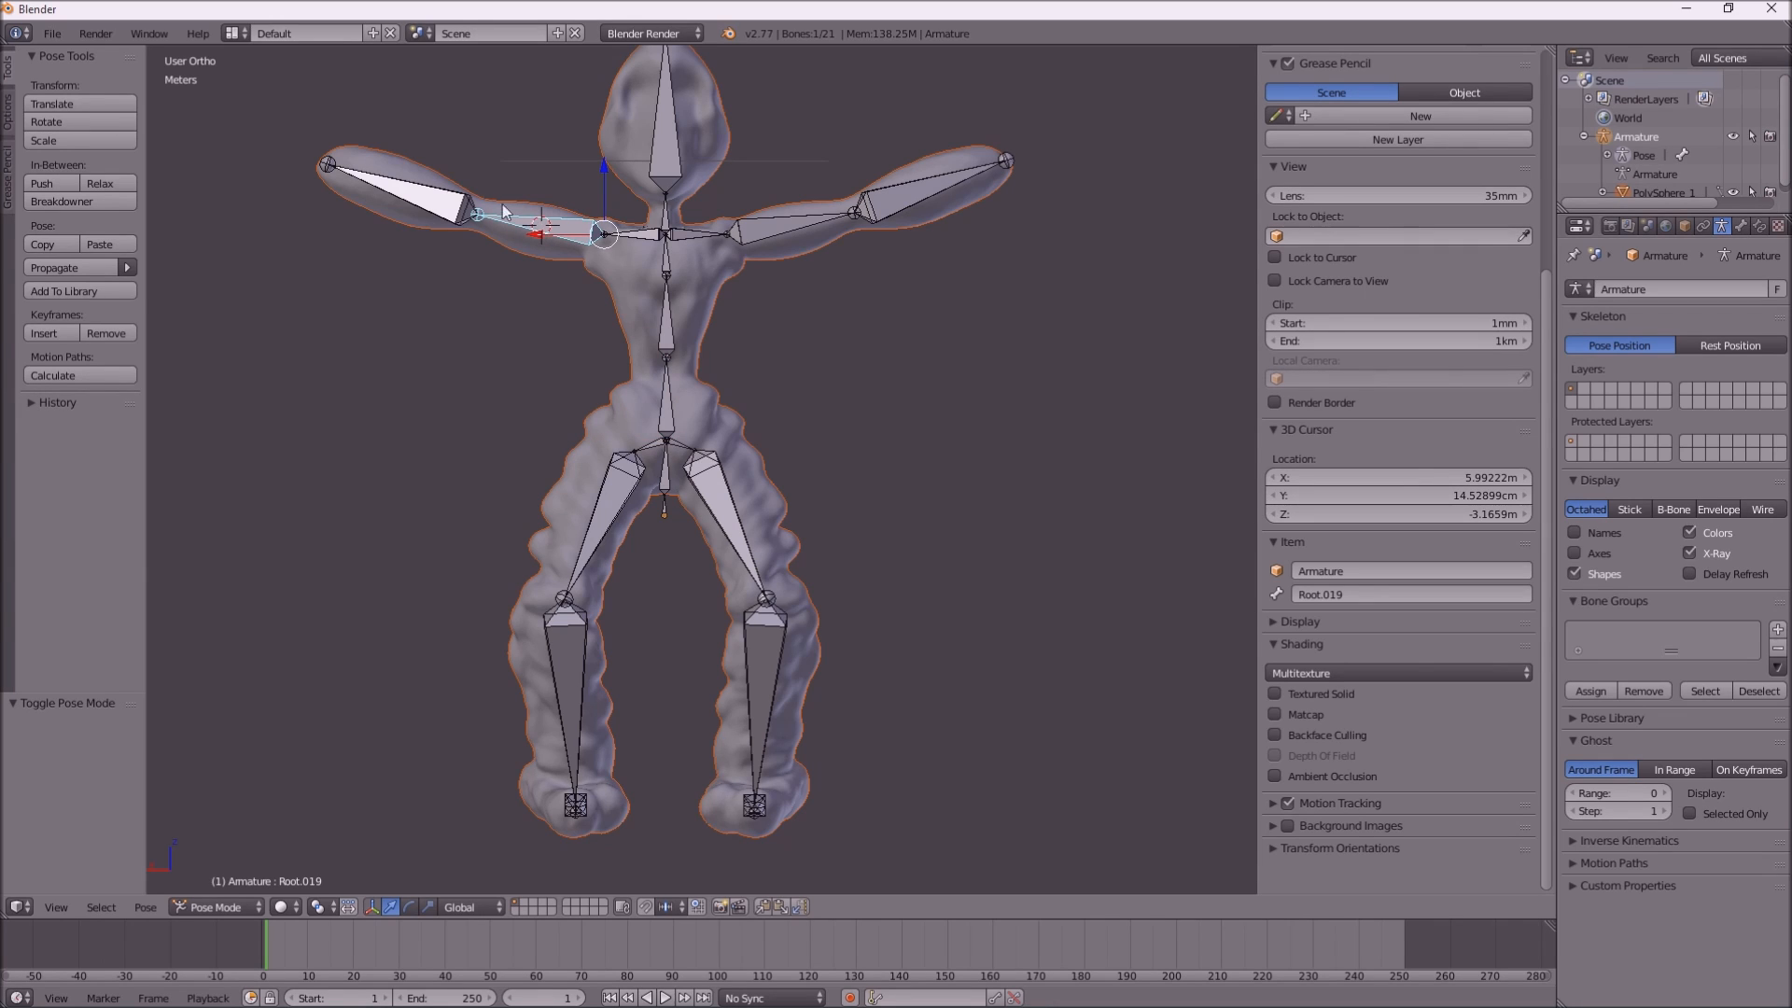
Test the mesh deformation by trial-rotating the right forearm bone and the middle spine bone
{"action": "right_click", "coordinate": [434, 207]}
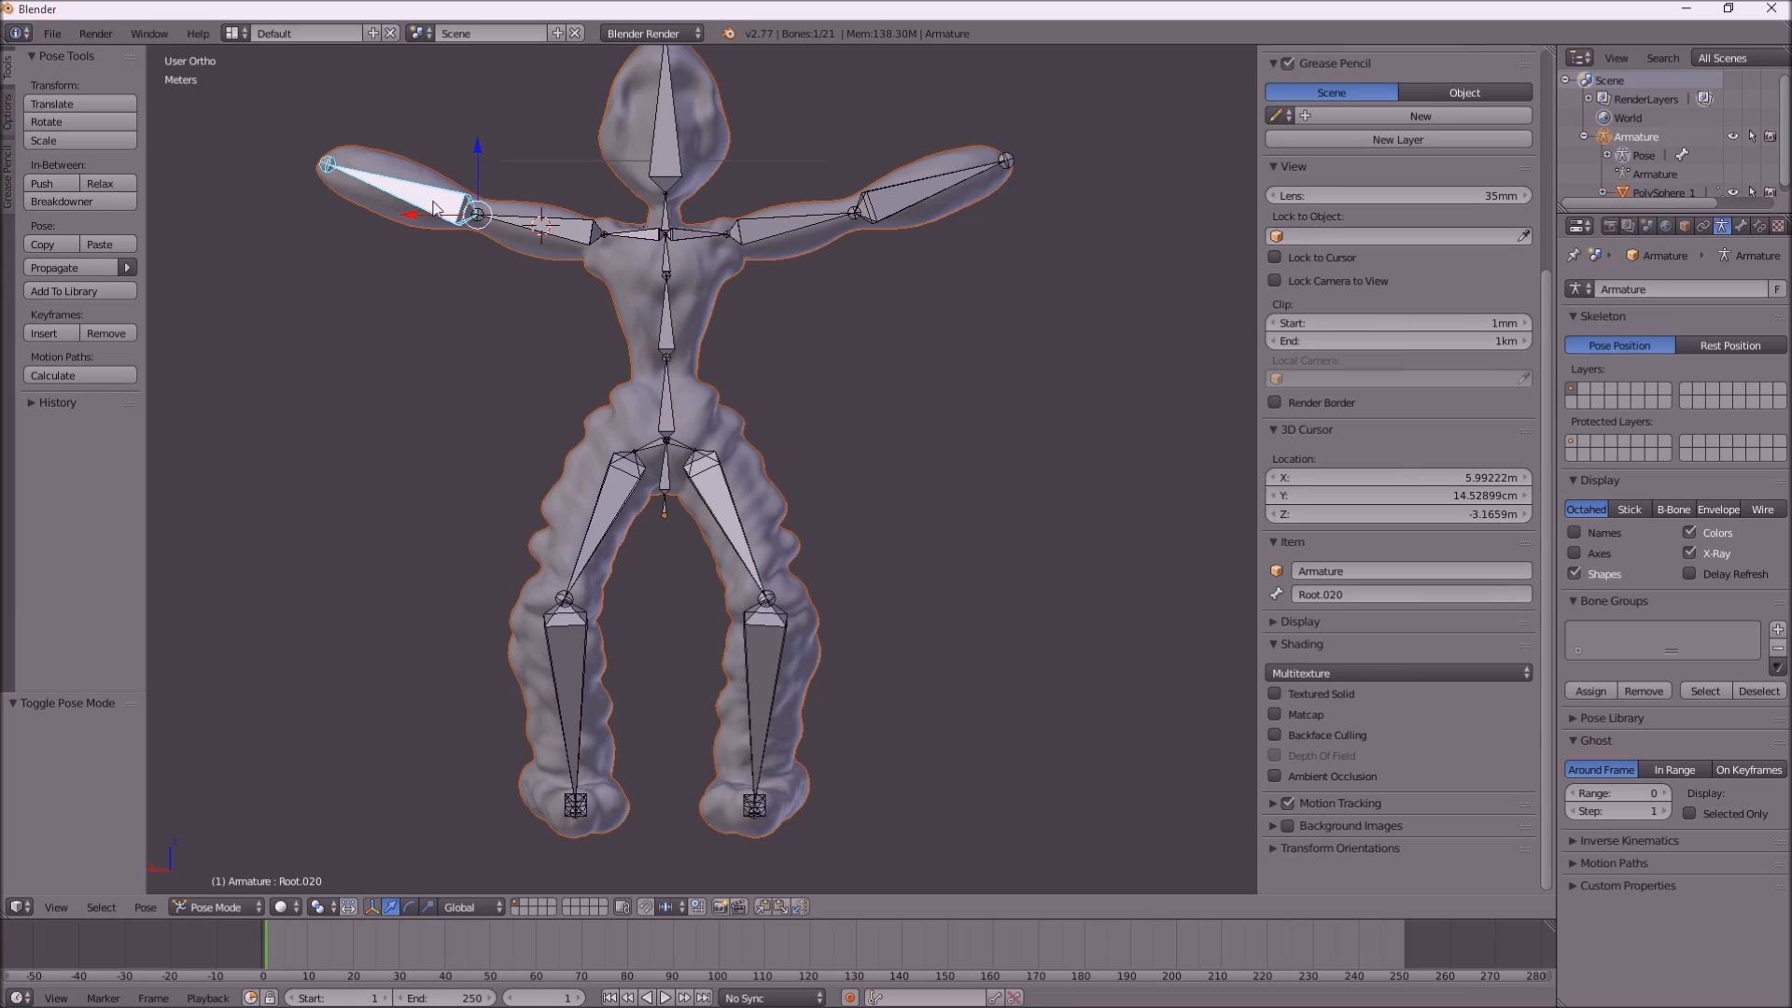
{"action": "key", "text": "r"}
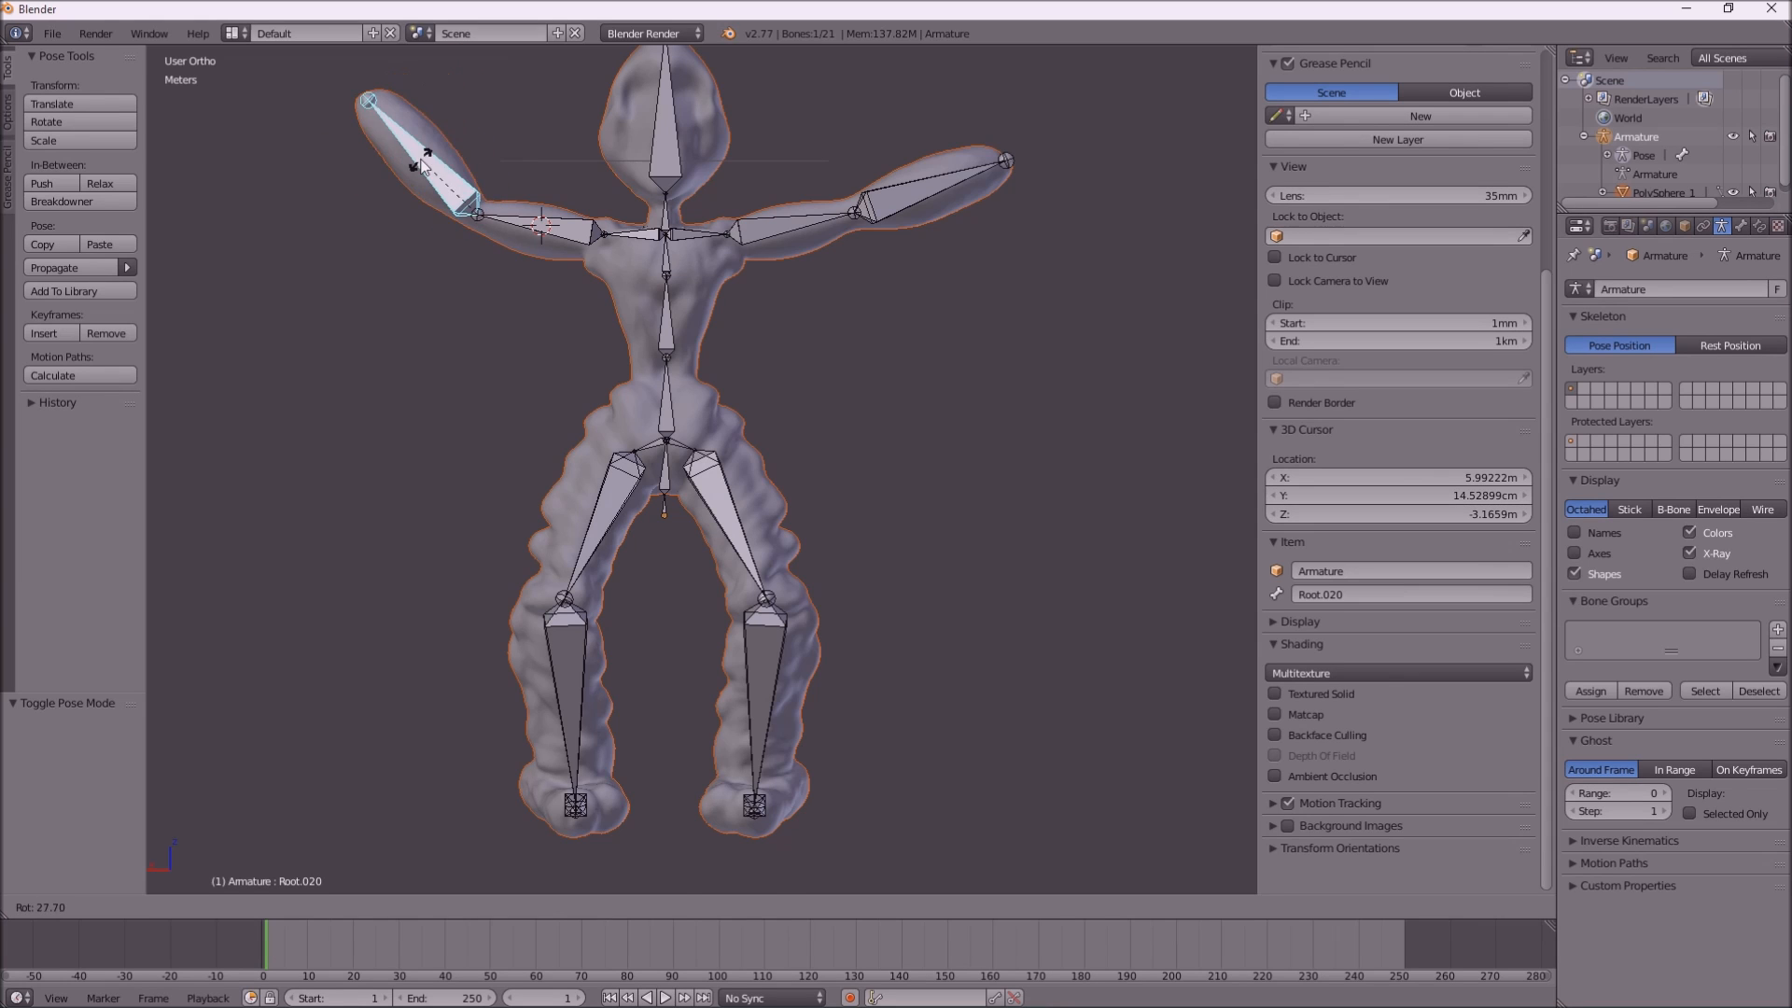
{"action": "left_click", "coordinate": [439, 191]}
{"action": "right_click", "coordinate": [653, 328]}
{"action": "key", "text": "r"}
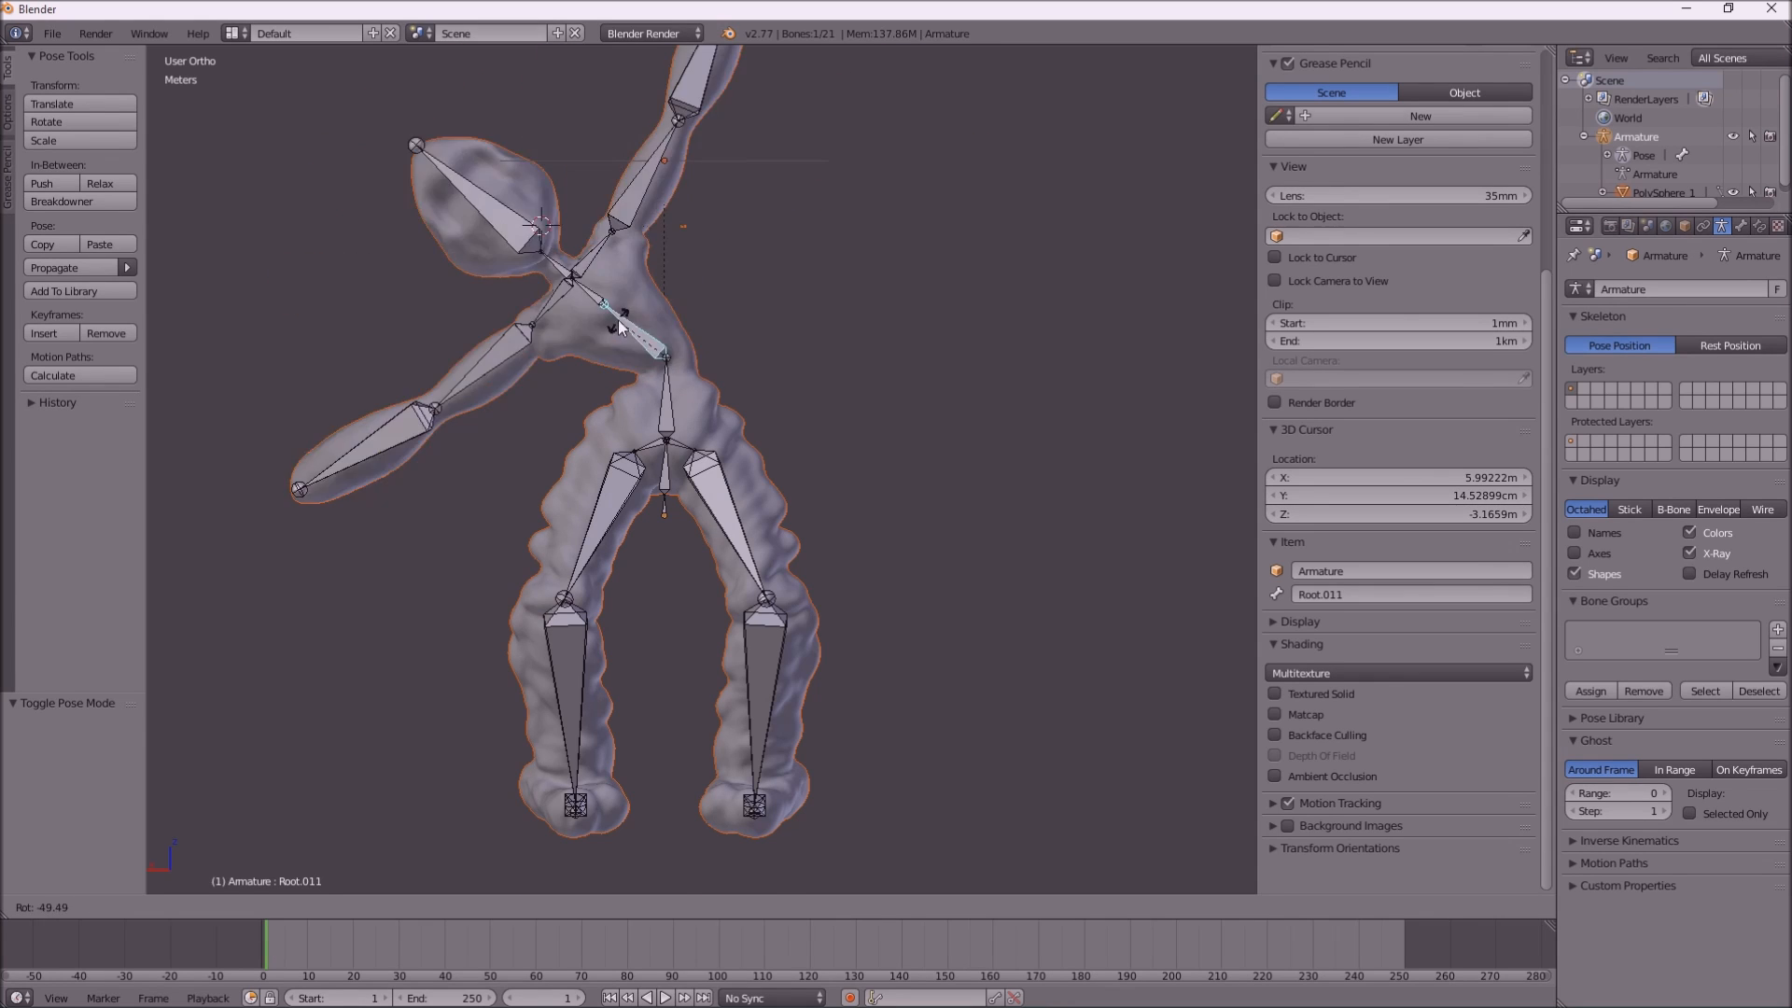
{"action": "left_click", "coordinate": [783, 373]}
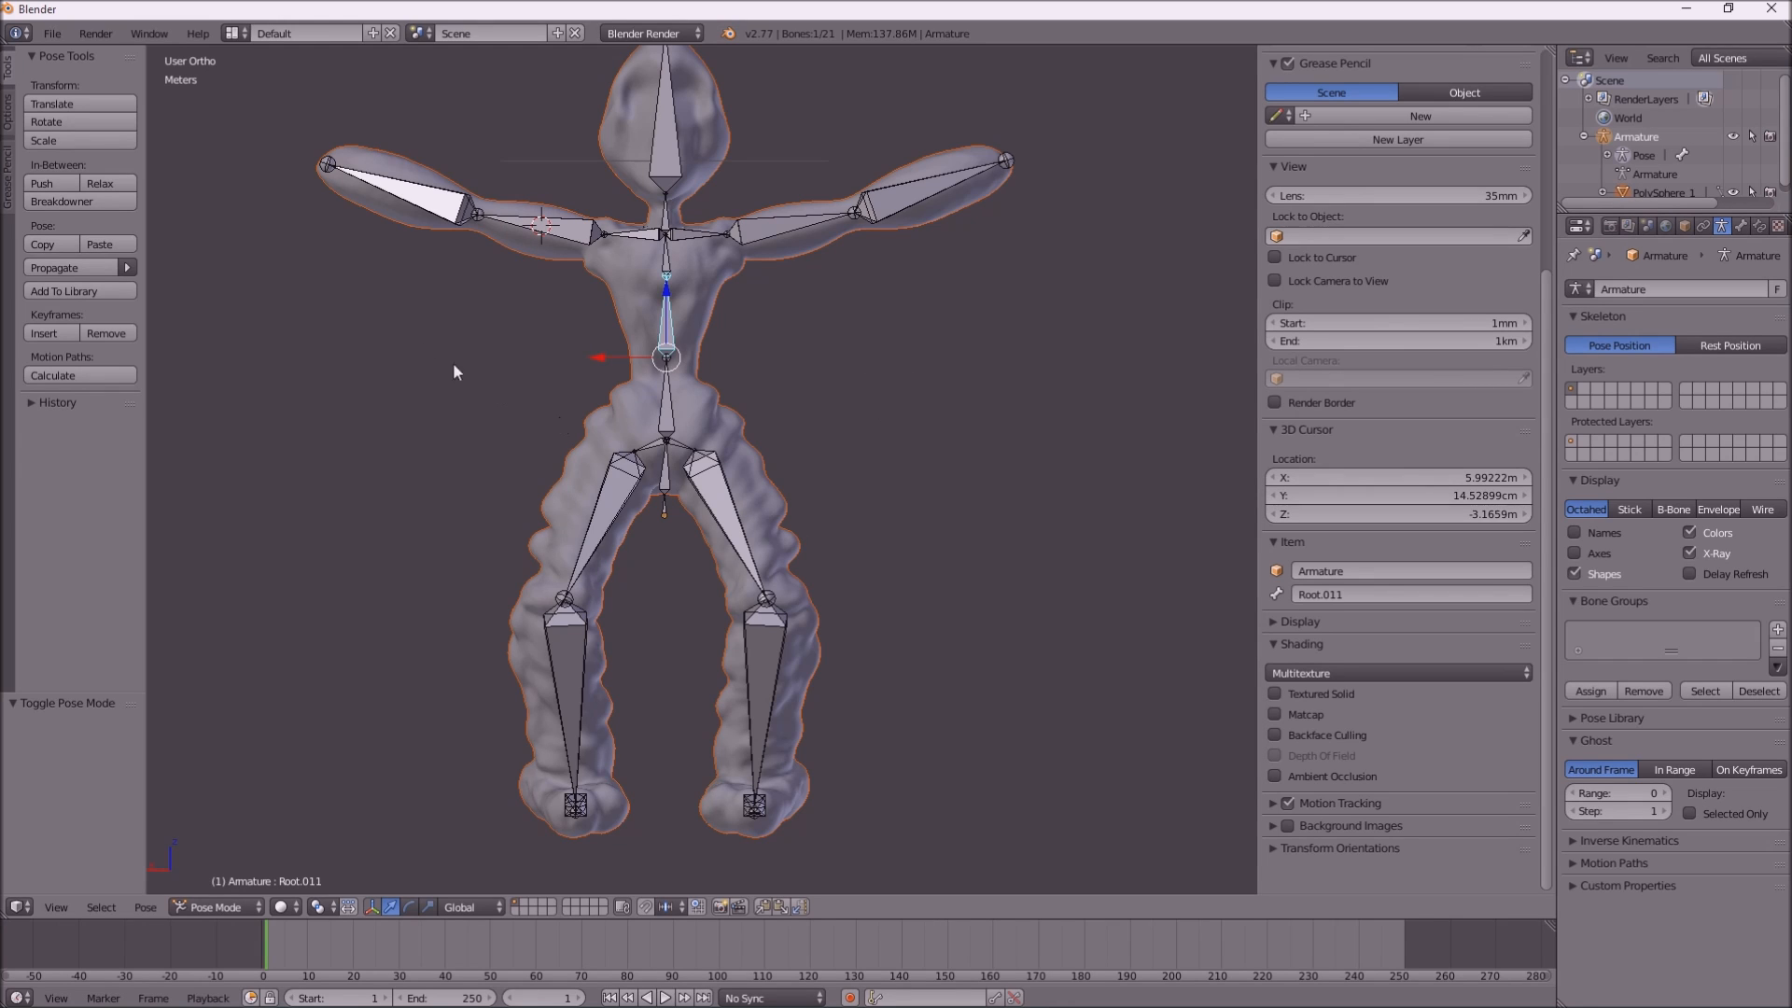
Start an FBX export of the rigged character
{"action": "left_click", "coordinate": [52, 33]}
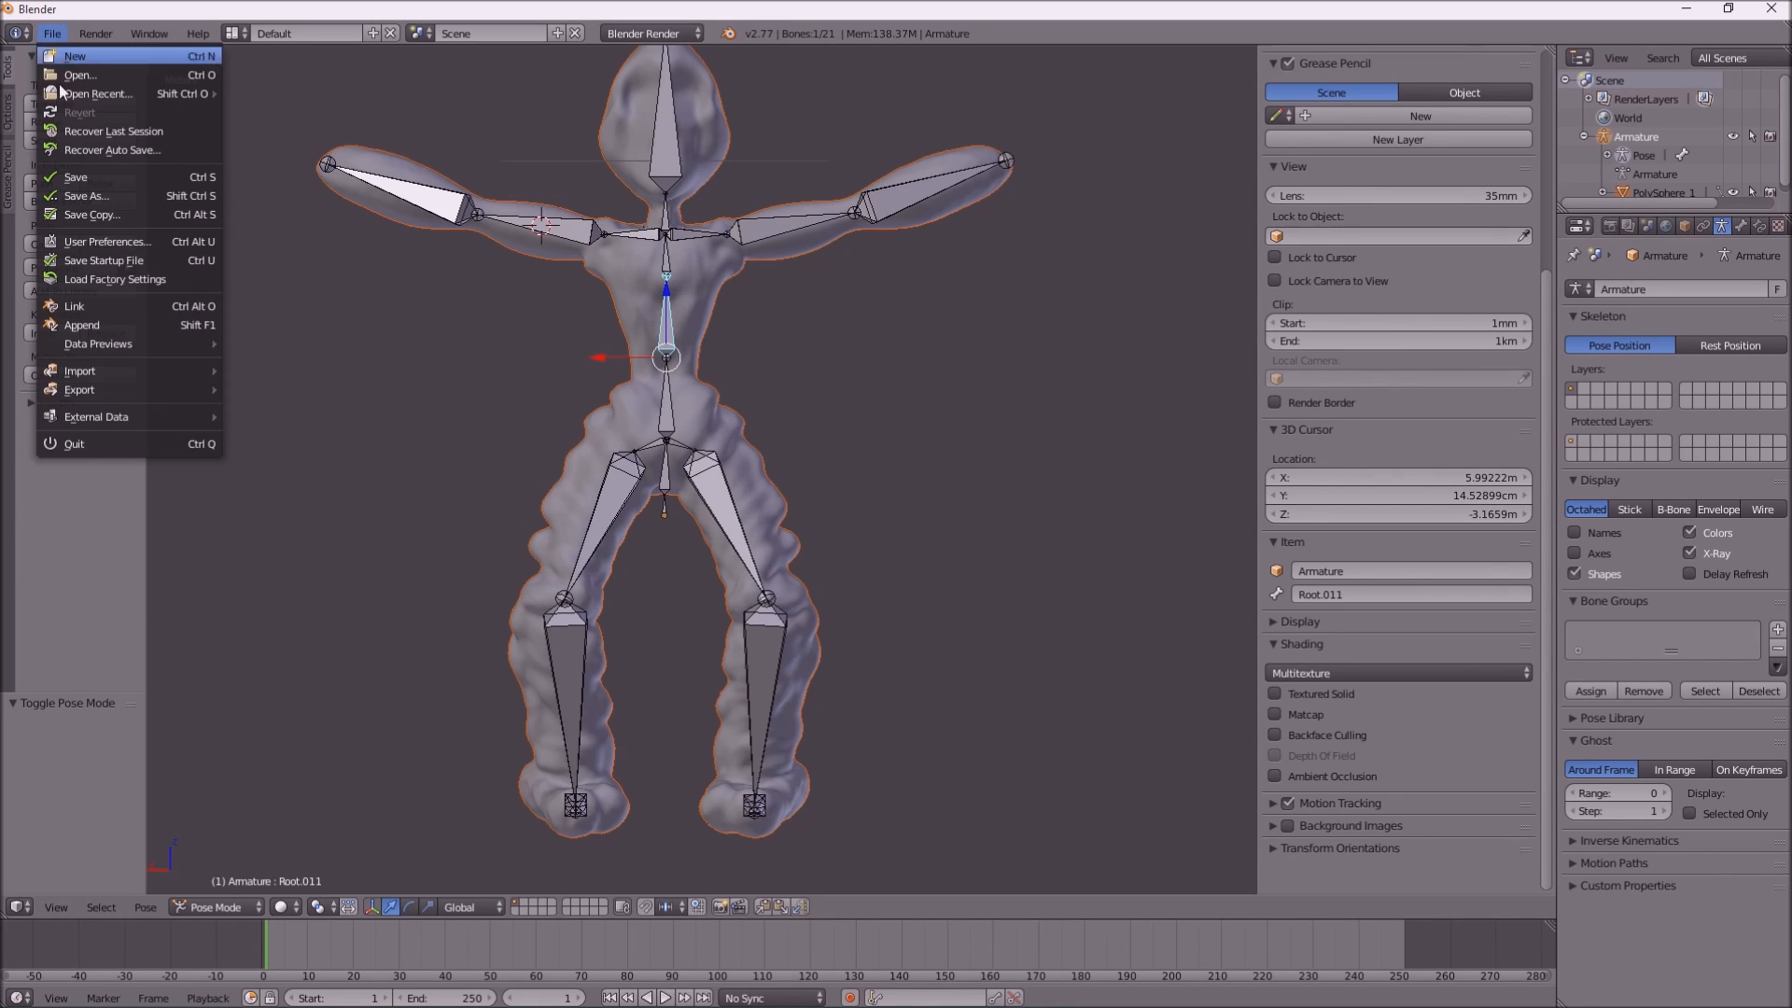
{"action": "mouse_move", "coordinate": [124, 388]}
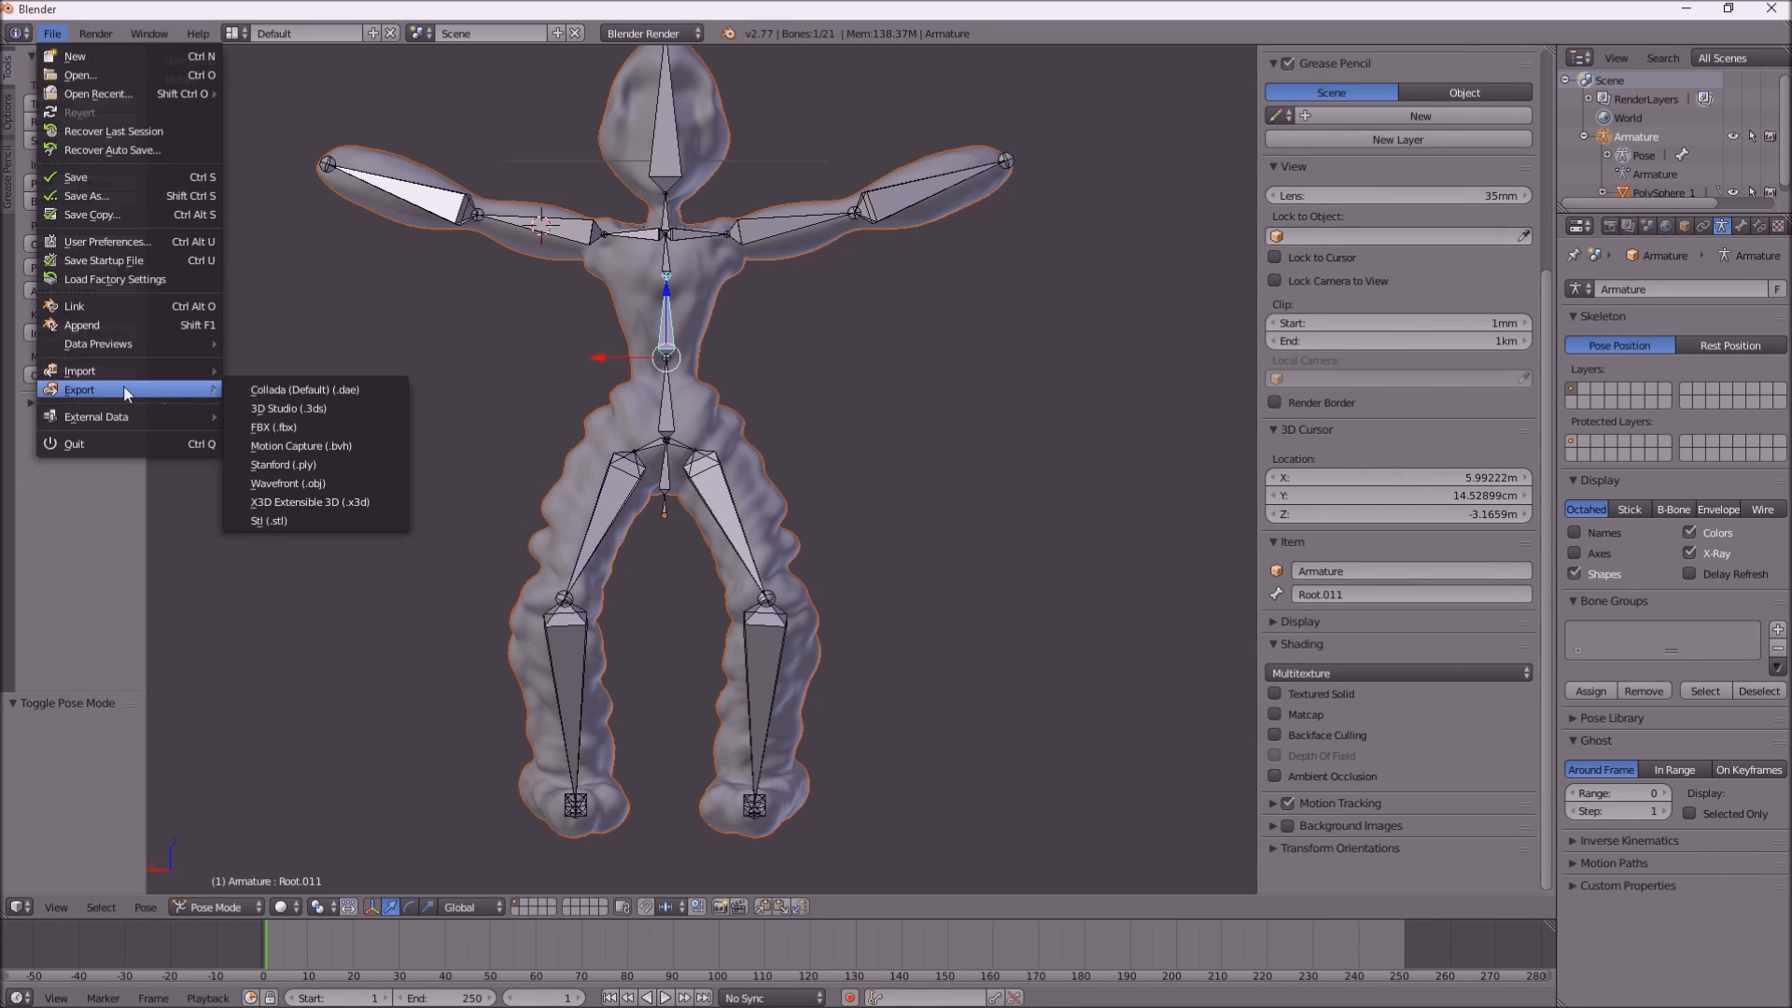
{"action": "left_click", "coordinate": [293, 425]}
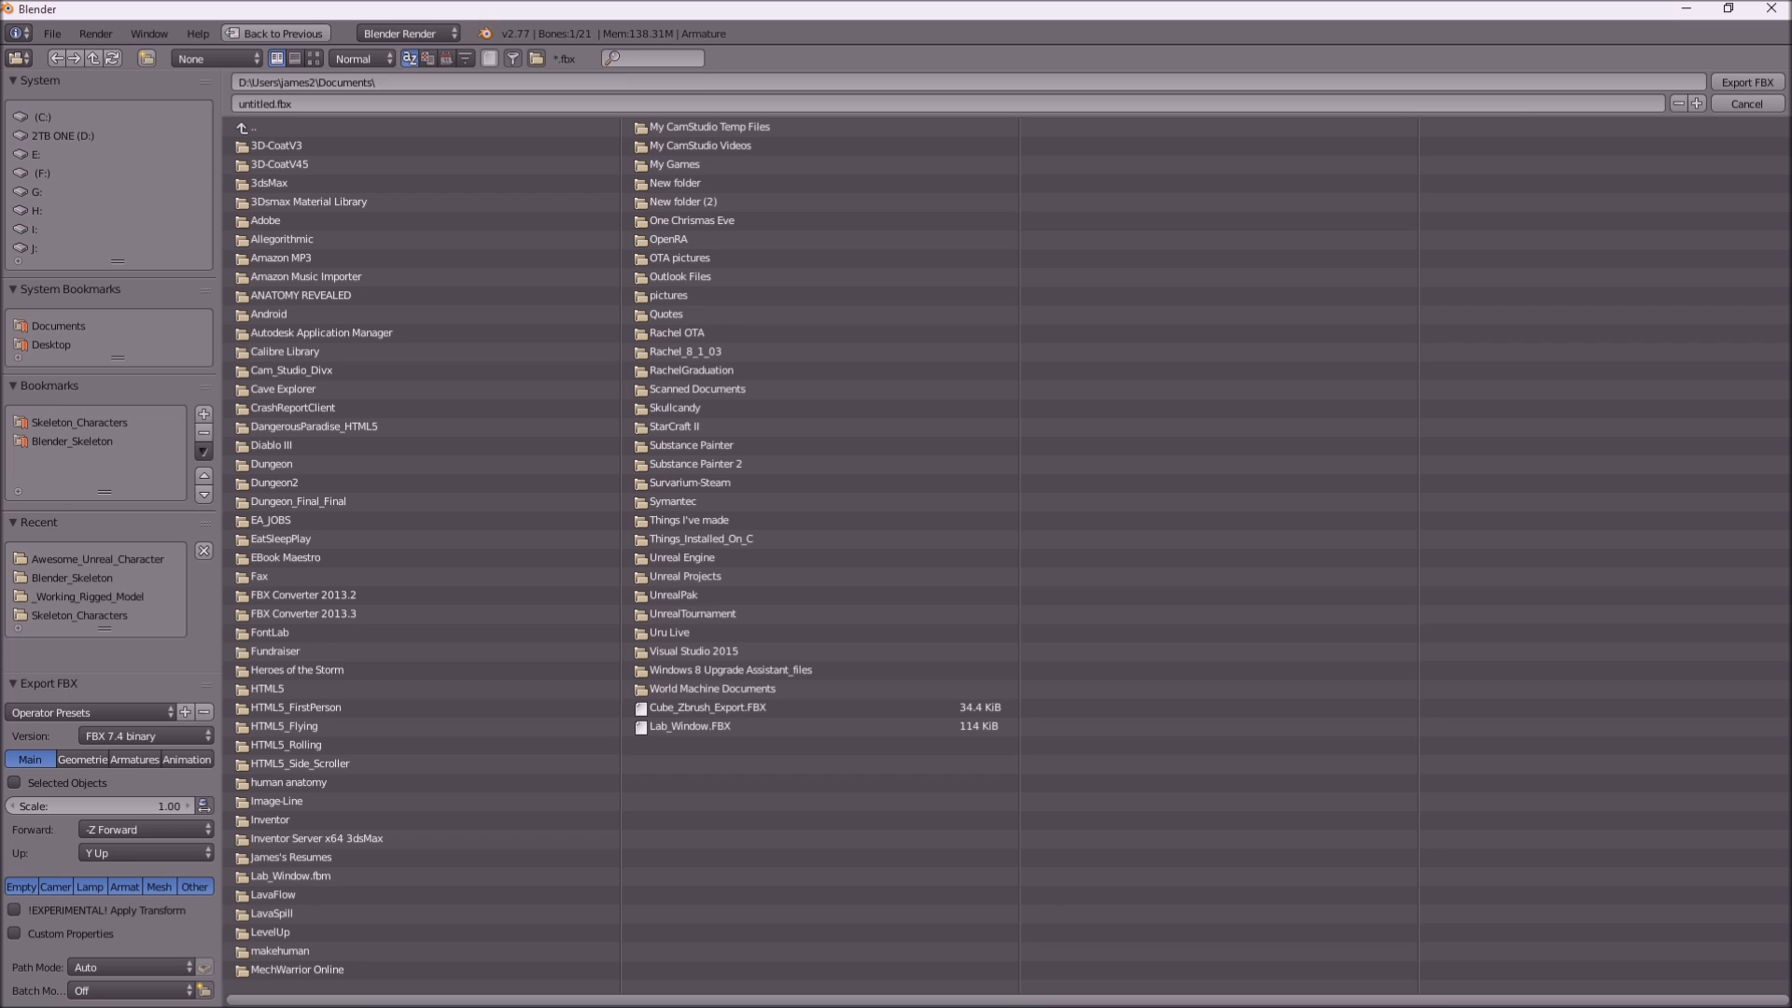
{"action": "key", "text": "super+e"}
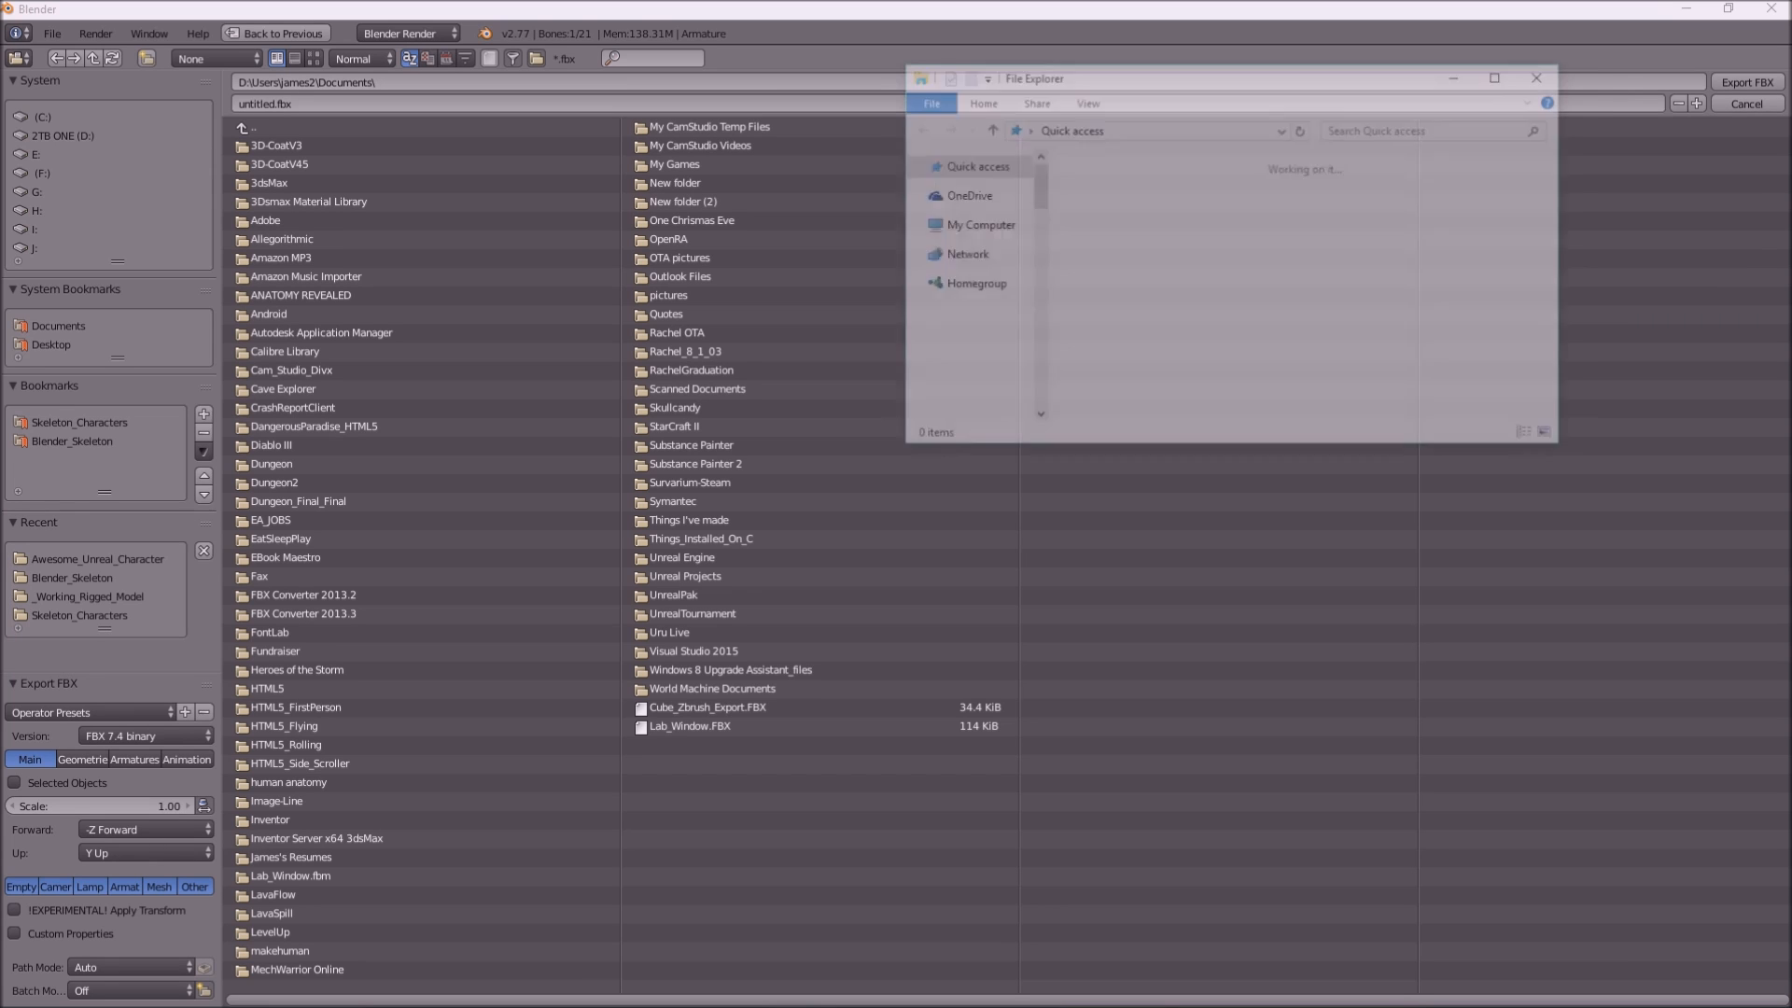
{"action": "left_click_drag", "start_coordinate": [1167, 80], "coordinate": [545, 110]}
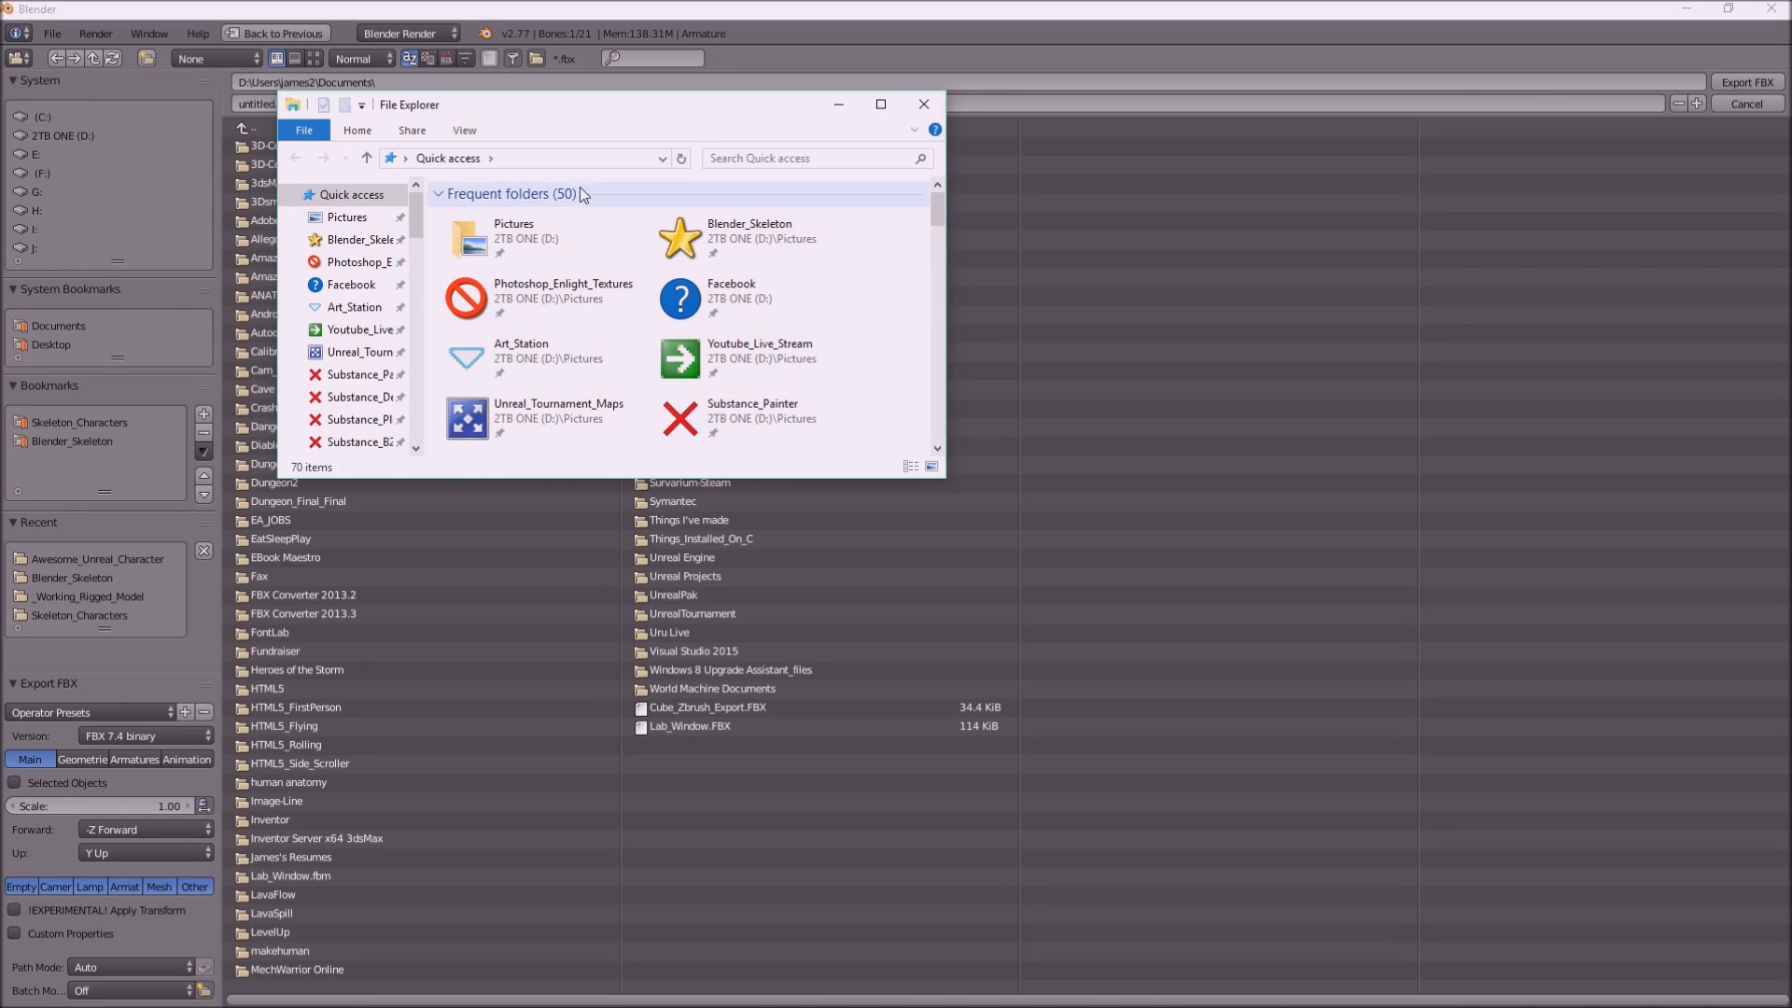
{"action": "left_click", "coordinate": [934, 107]}
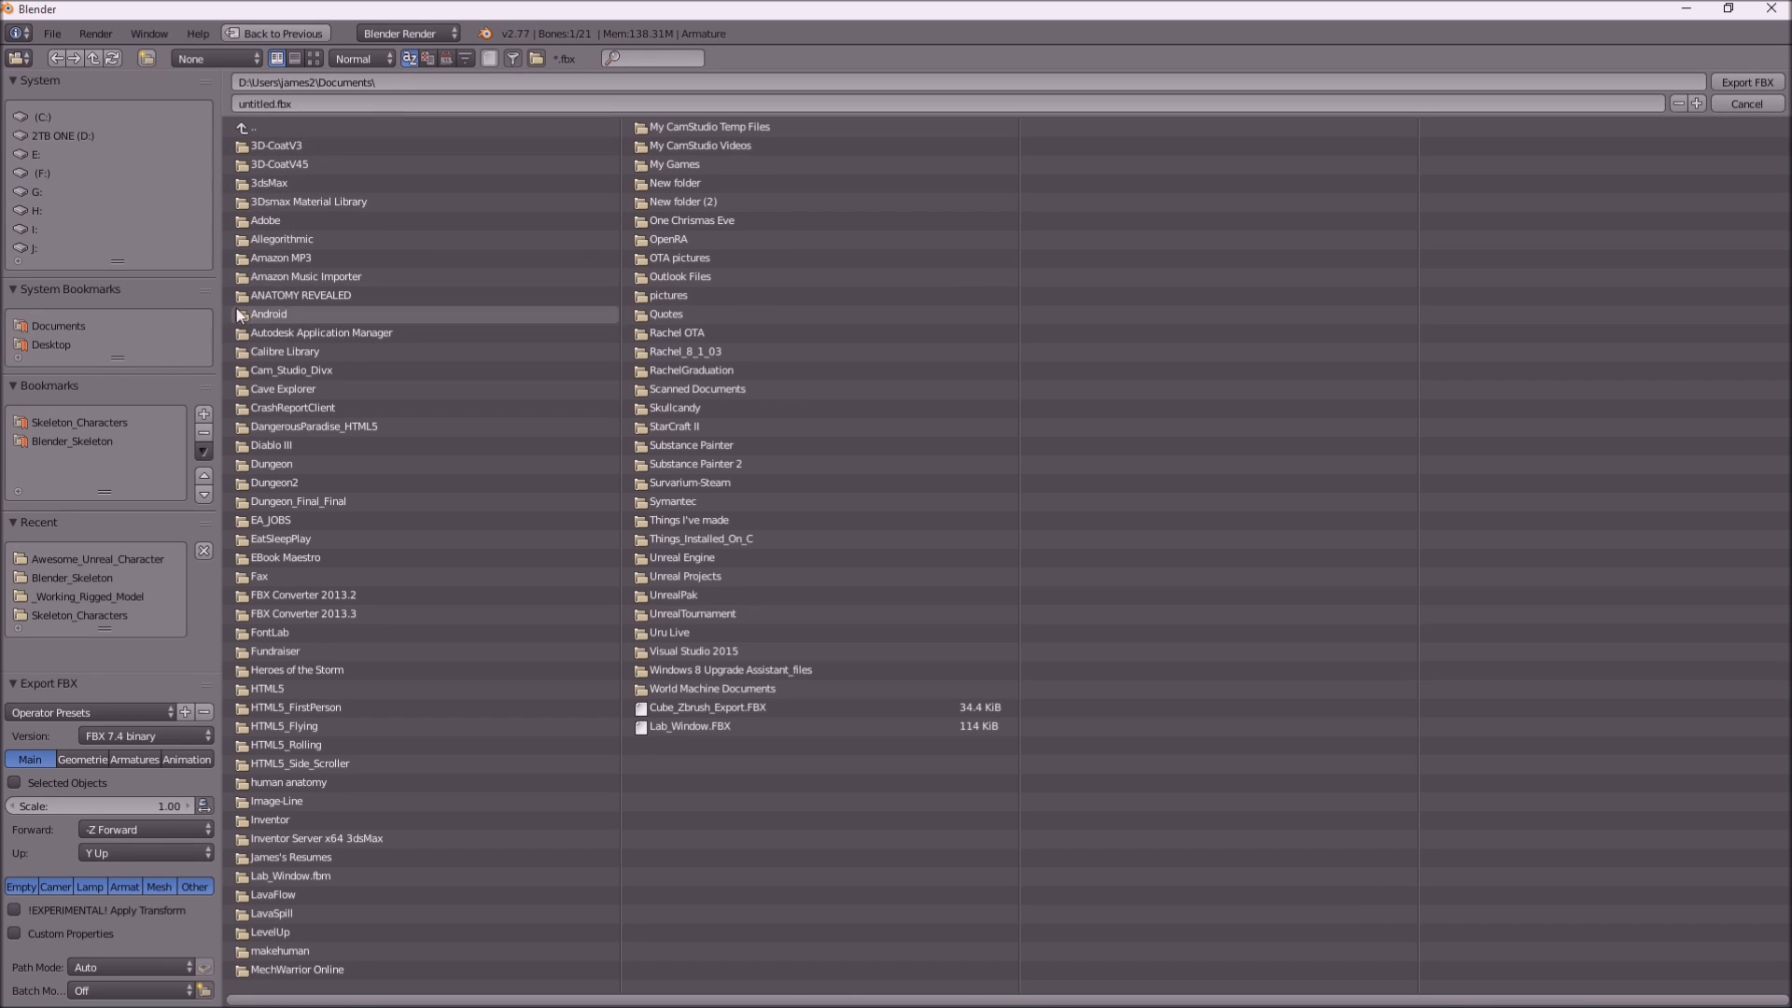
Set the export destination to the folder D:\Pictures\Substance_Painter\Awesome_Unreal_Character
{"action": "left_click", "coordinate": [49, 136]}
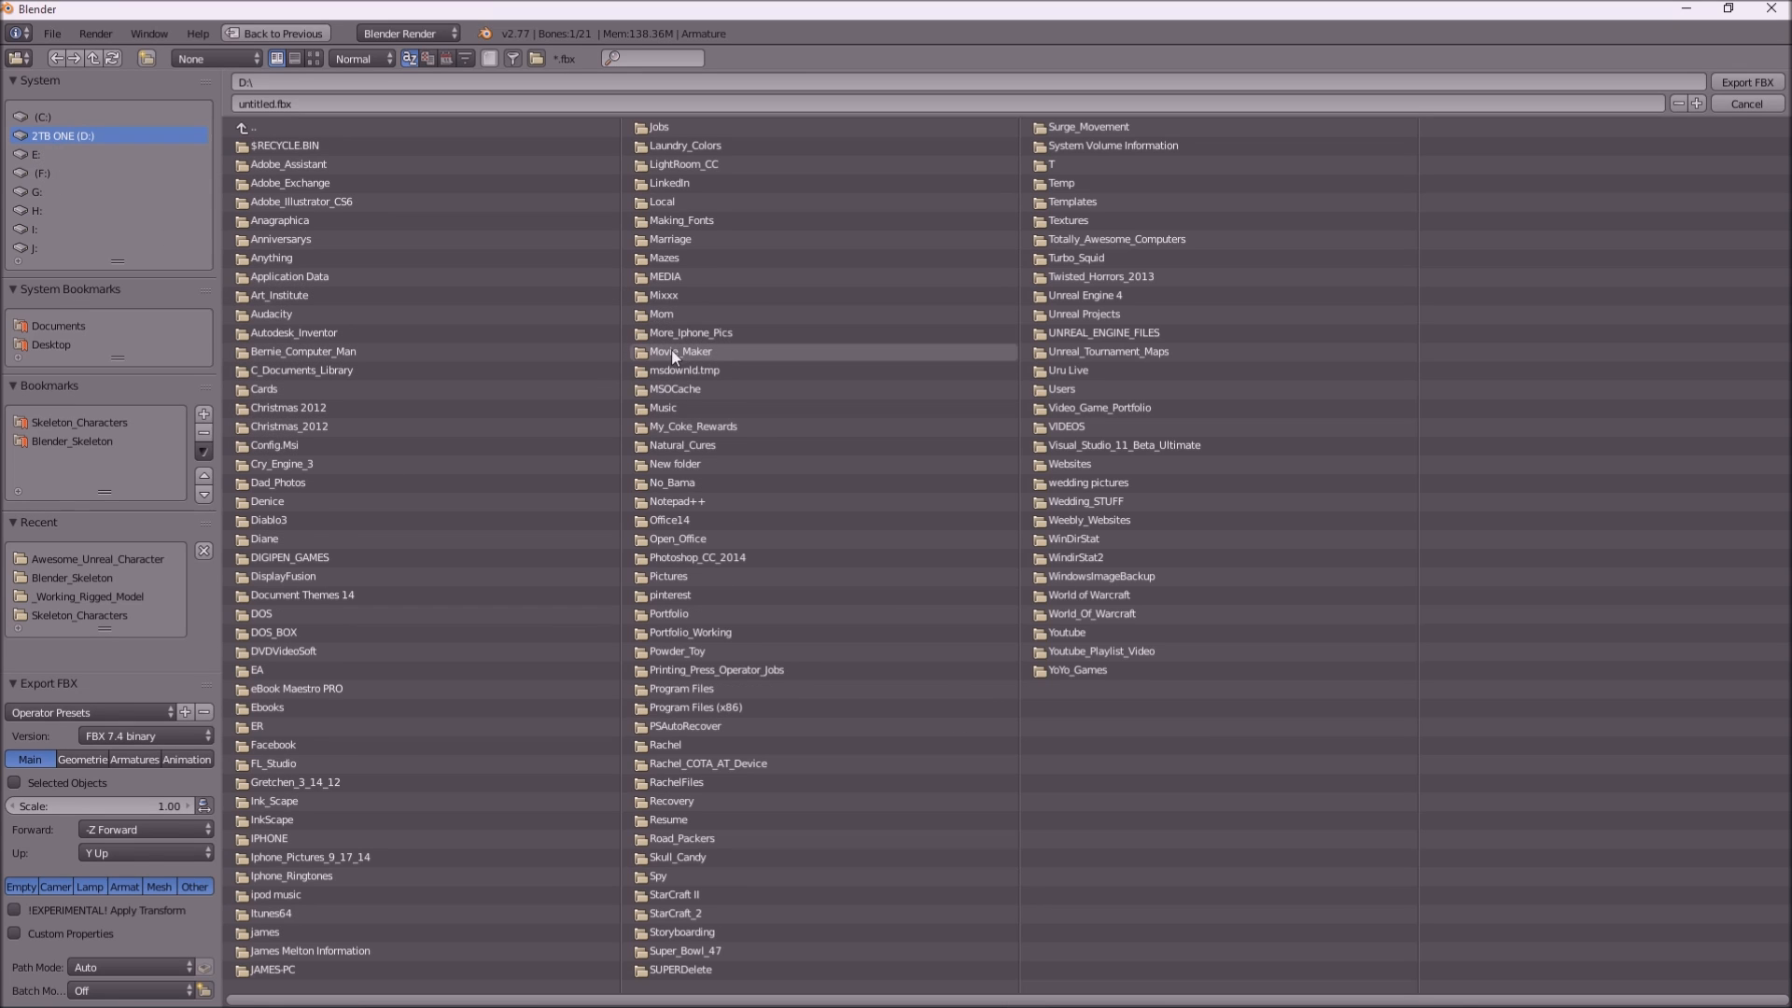
{"action": "left_click", "coordinate": [671, 577]}
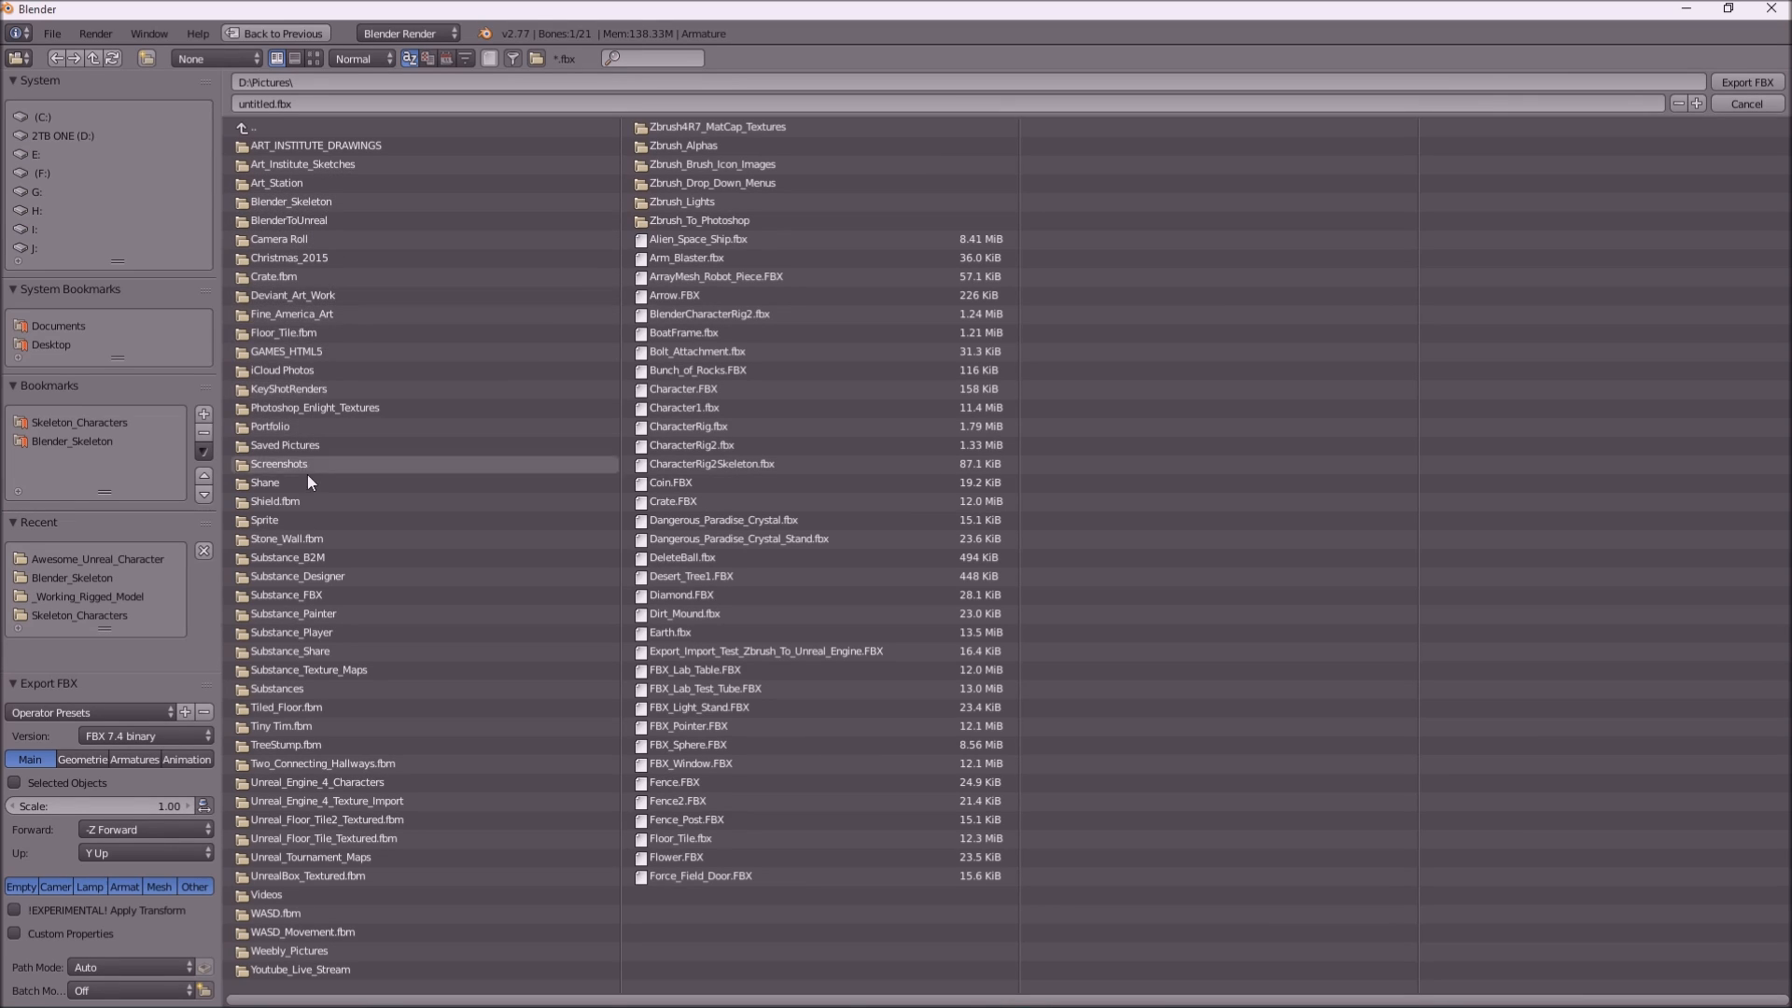
{"action": "left_click", "coordinate": [288, 614]}
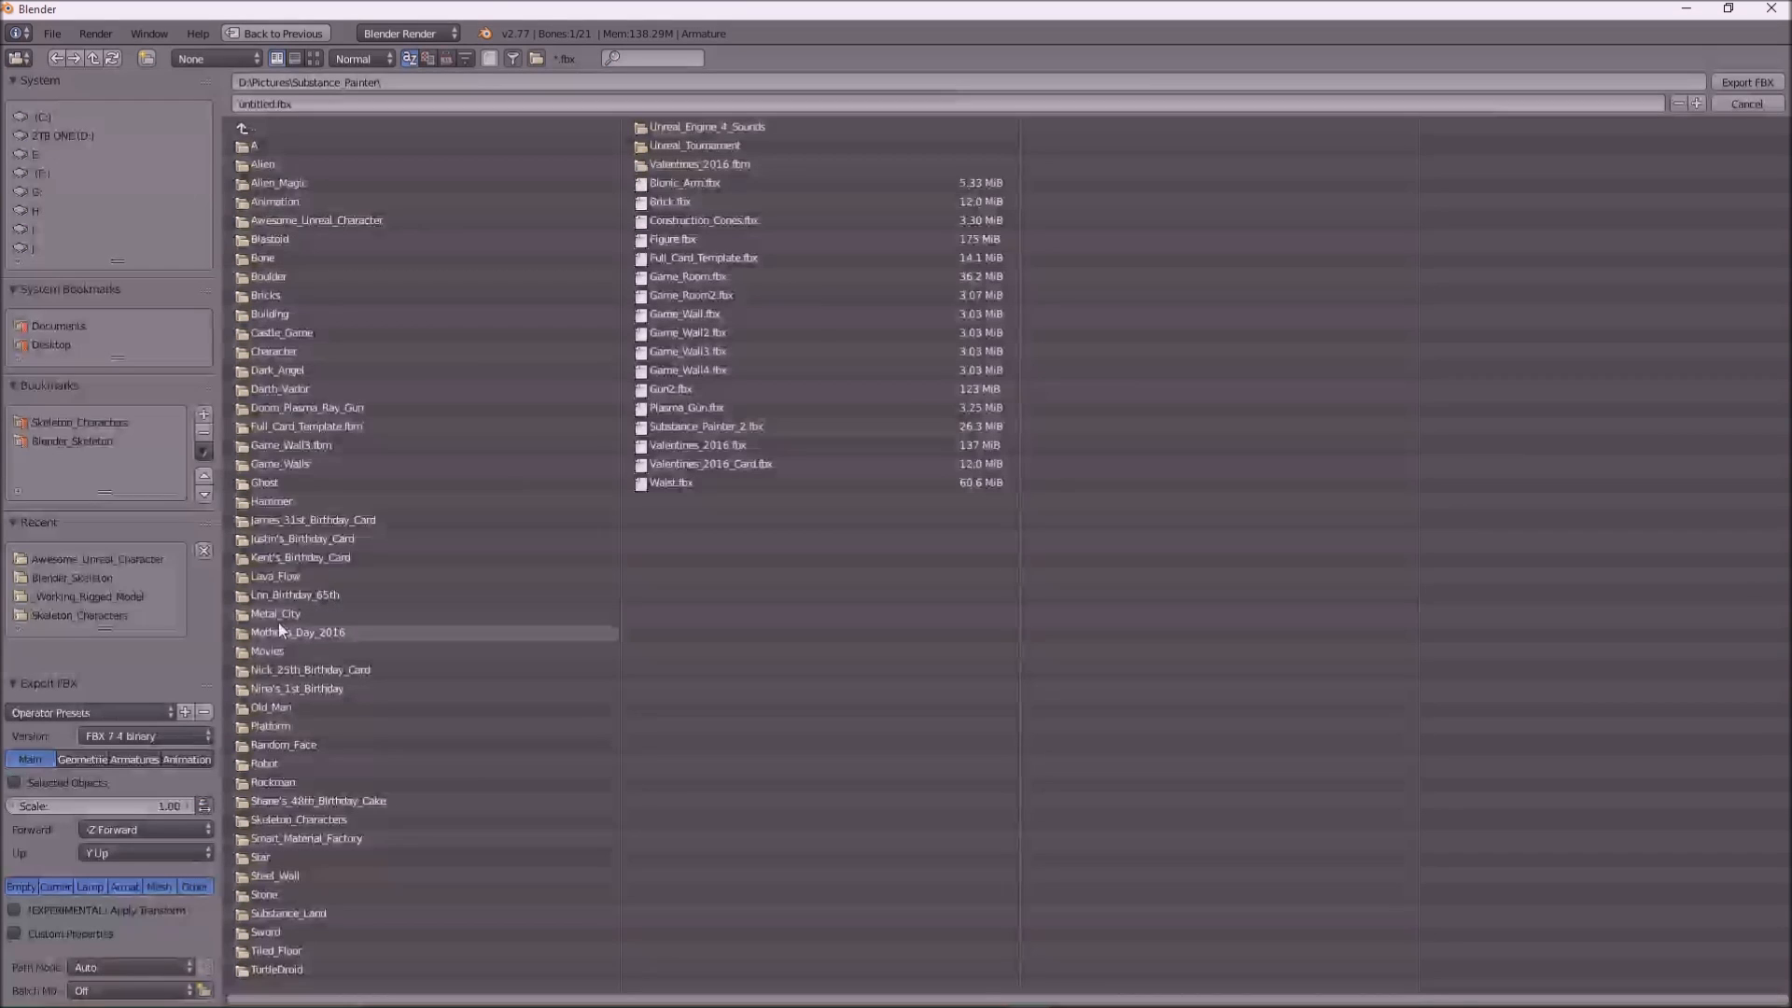
{"action": "left_click", "coordinate": [266, 220]}
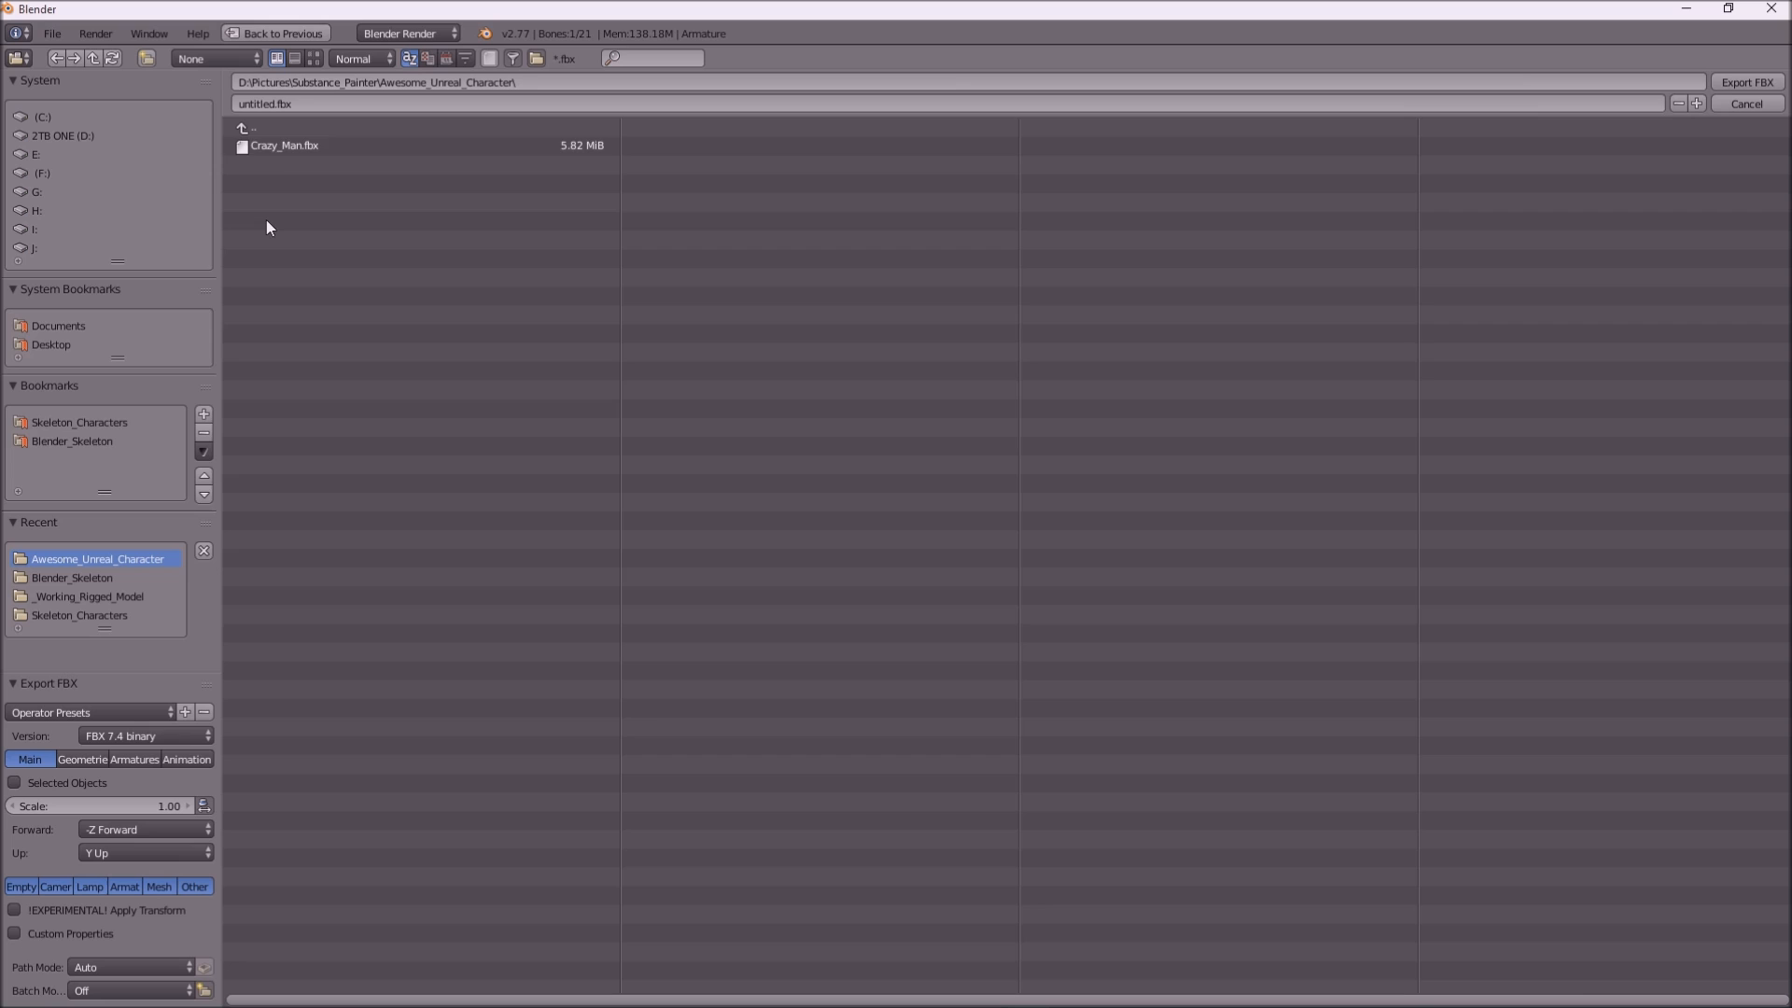
Name the export file Crazy_Man2.fbx, based on the existing Crazy_Man.fbx name, and export the FBX
{"action": "left_click", "coordinate": [278, 149]}
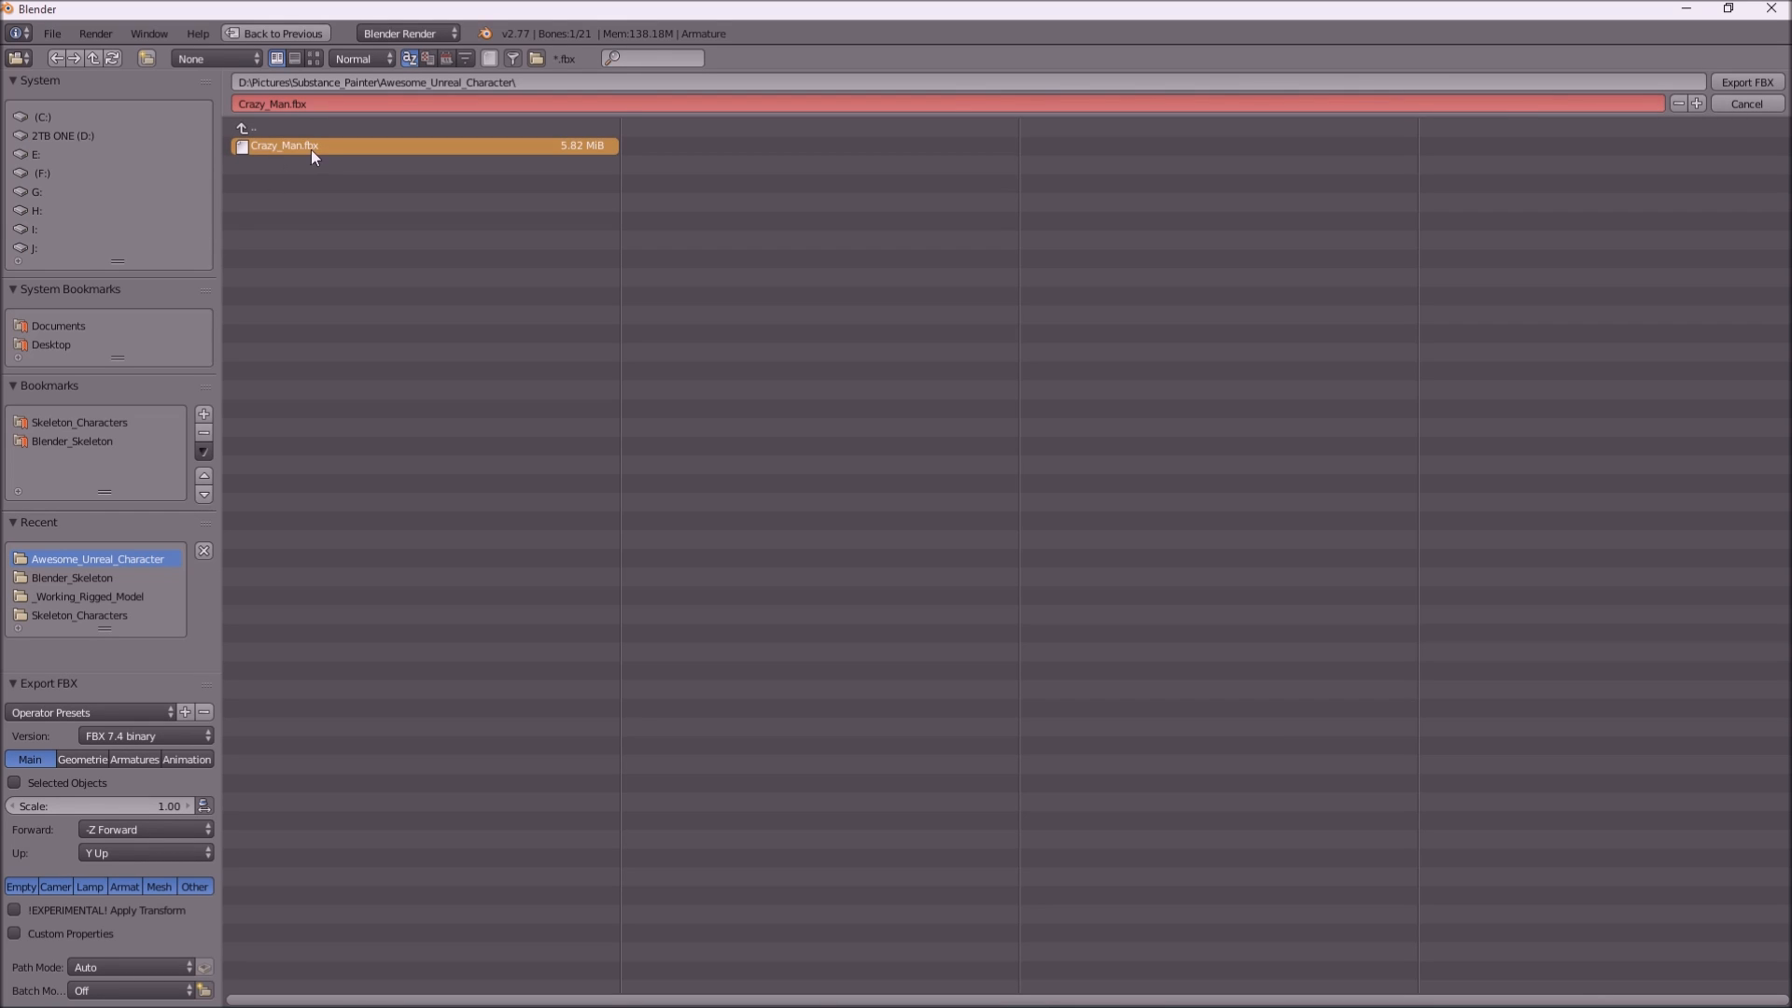
{"action": "left_click", "coordinate": [289, 103]}
{"action": "left_click", "coordinate": [290, 103]}
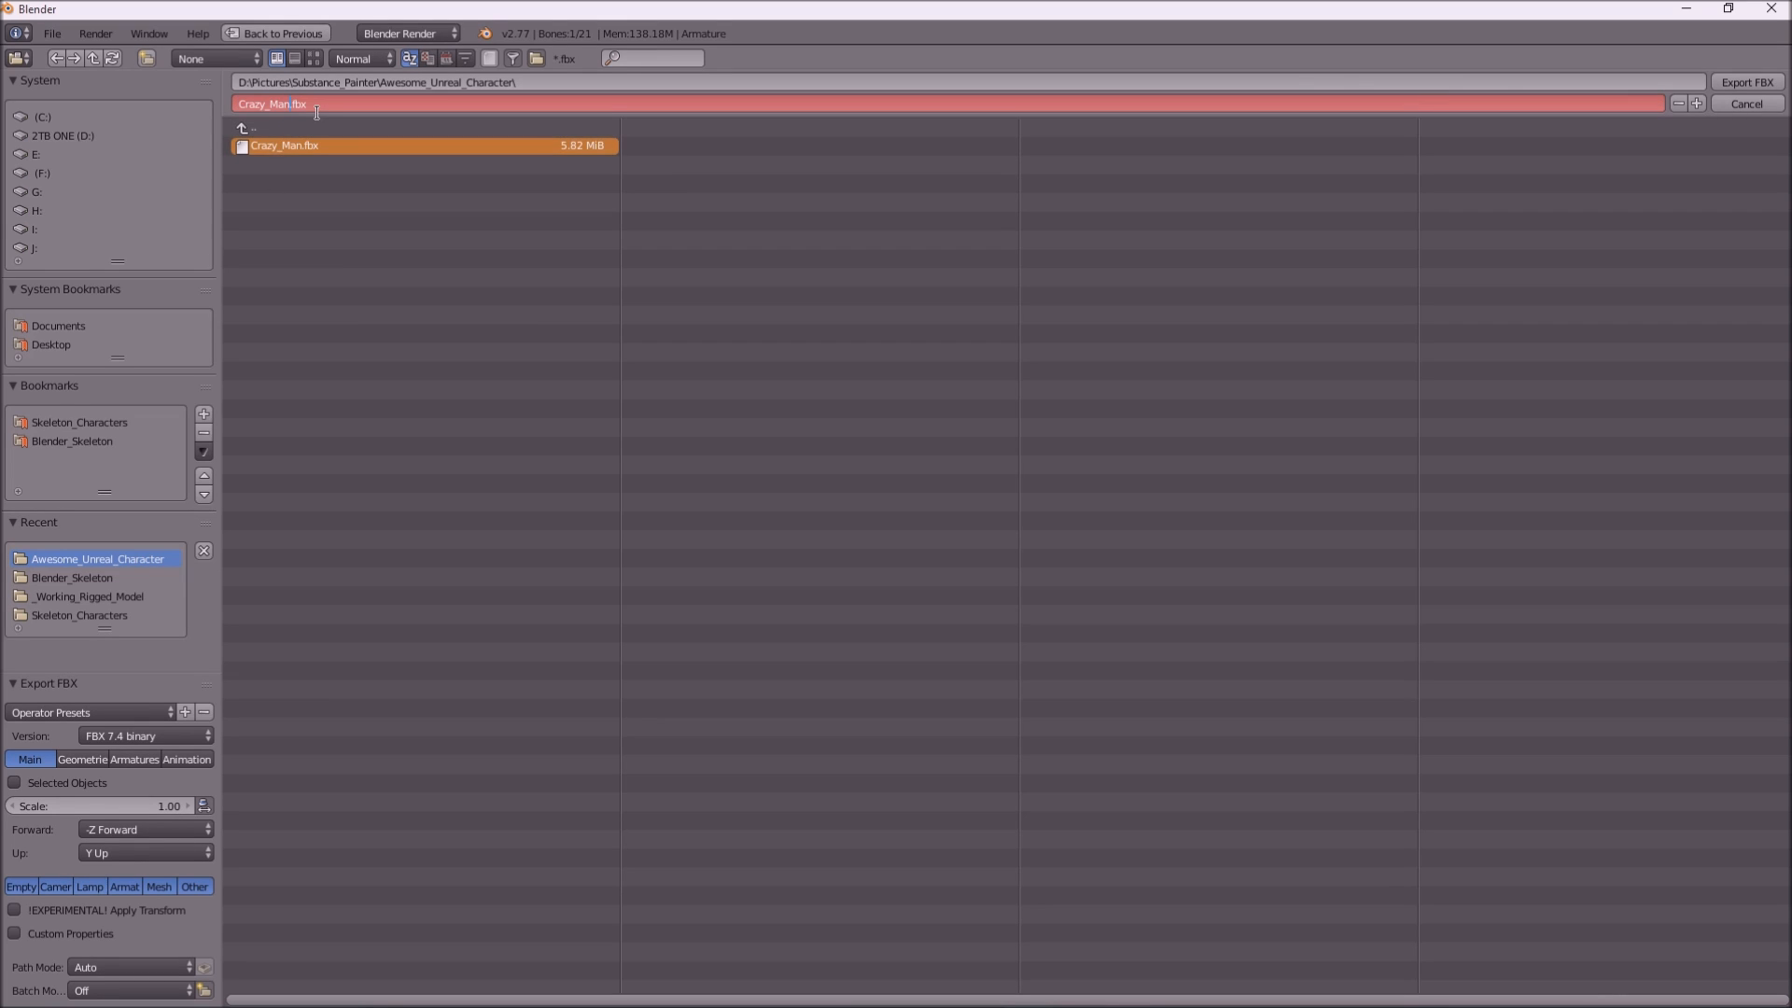
{"action": "type", "text": "2"}
{"action": "left_click", "coordinate": [1743, 82]}
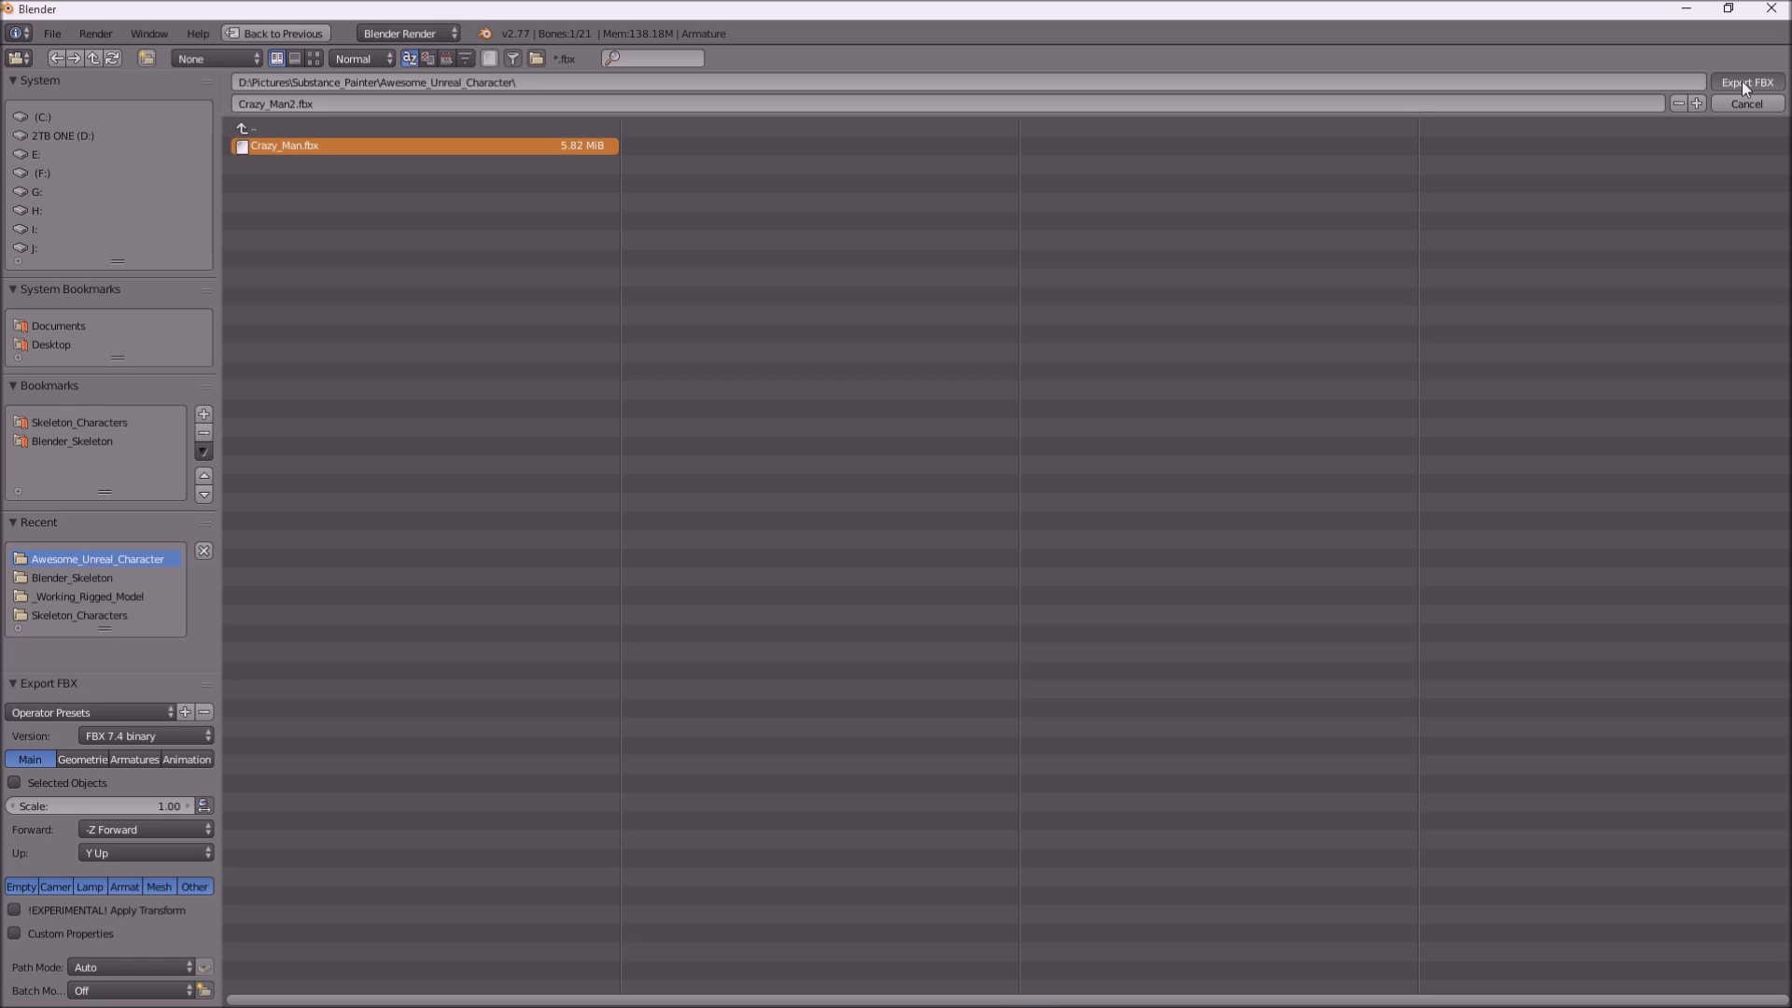
{"action": "left_click", "coordinate": [1741, 82]}
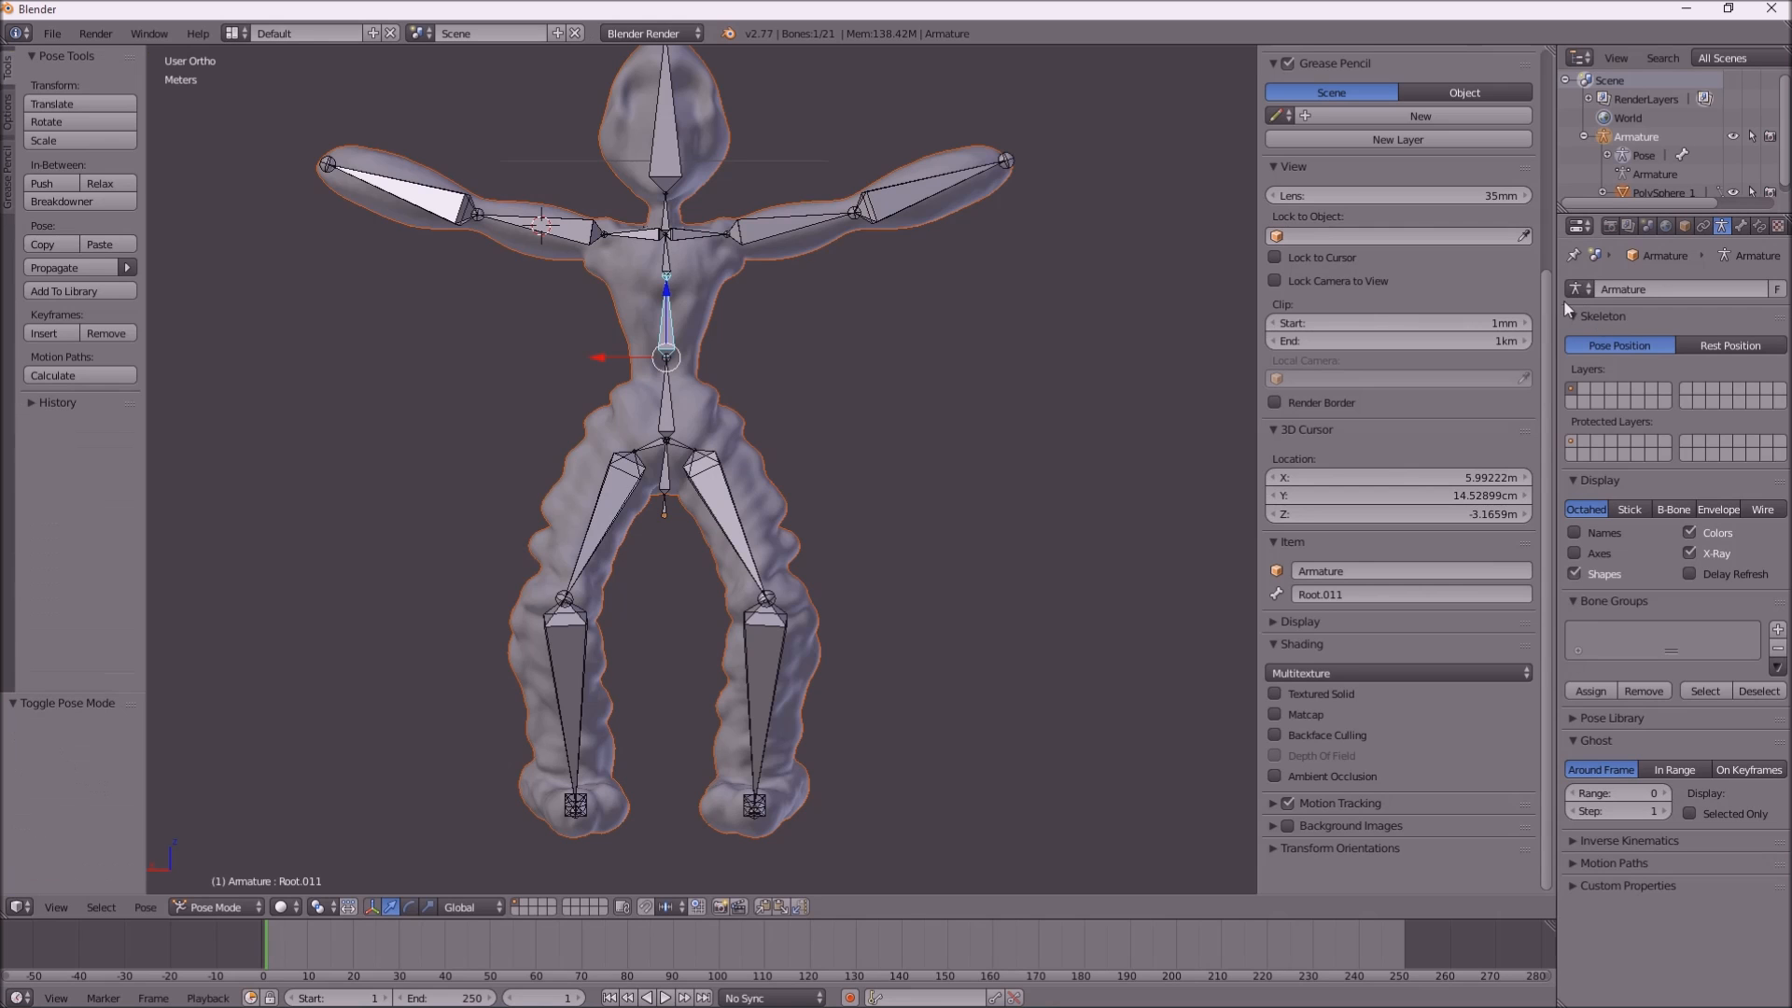
Switch to the Epic Games Launcher and launch Unreal Engine 4.12.0 Preview 5
{"action": "left_click", "coordinate": [1685, 10]}
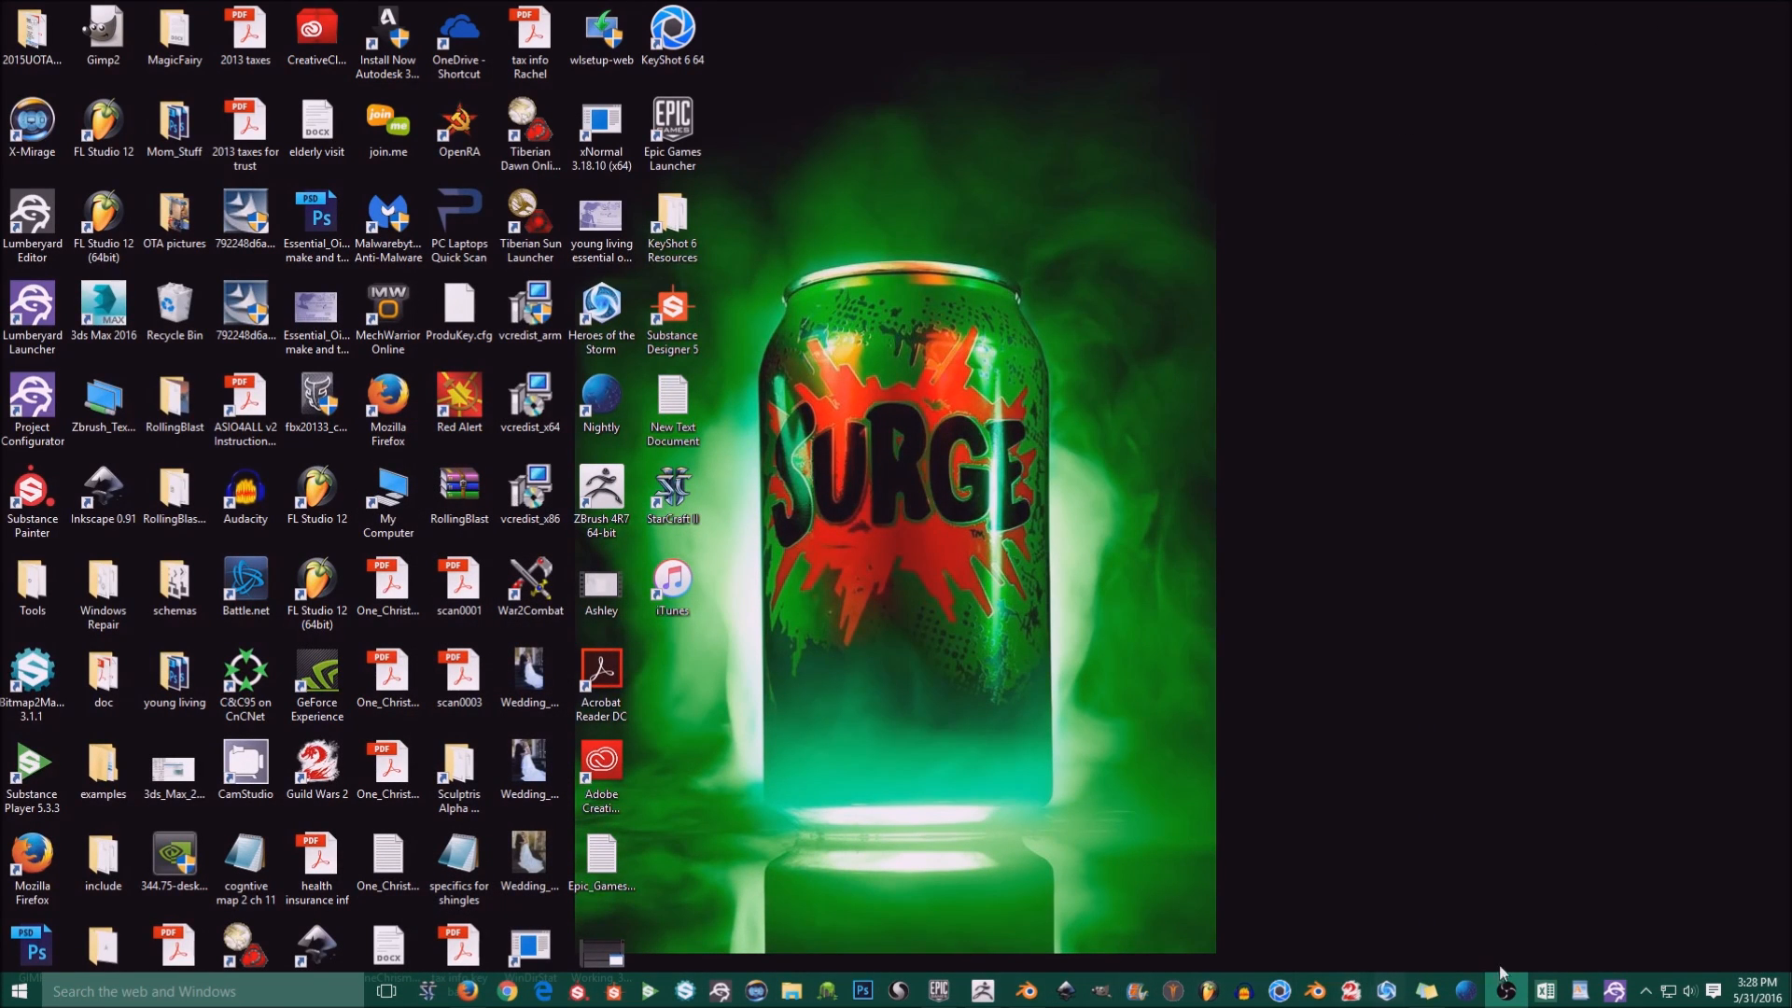
{"action": "left_click", "coordinate": [941, 995]}
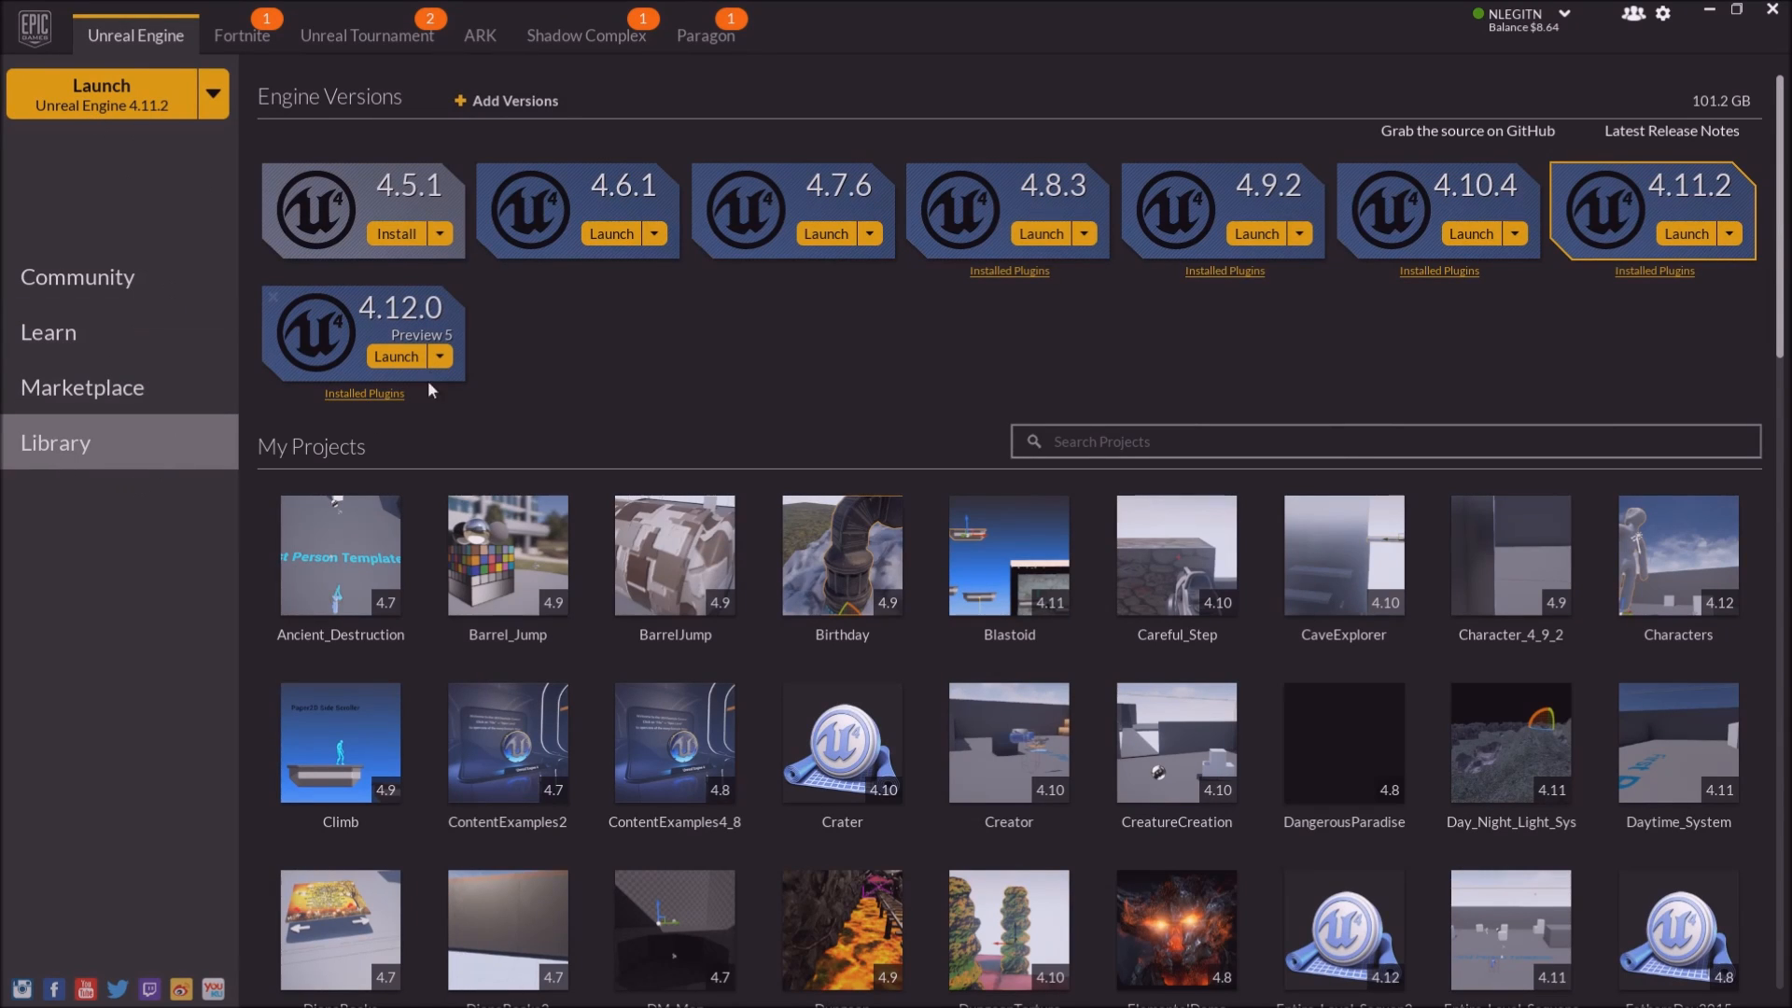
{"action": "left_click", "coordinate": [403, 357]}
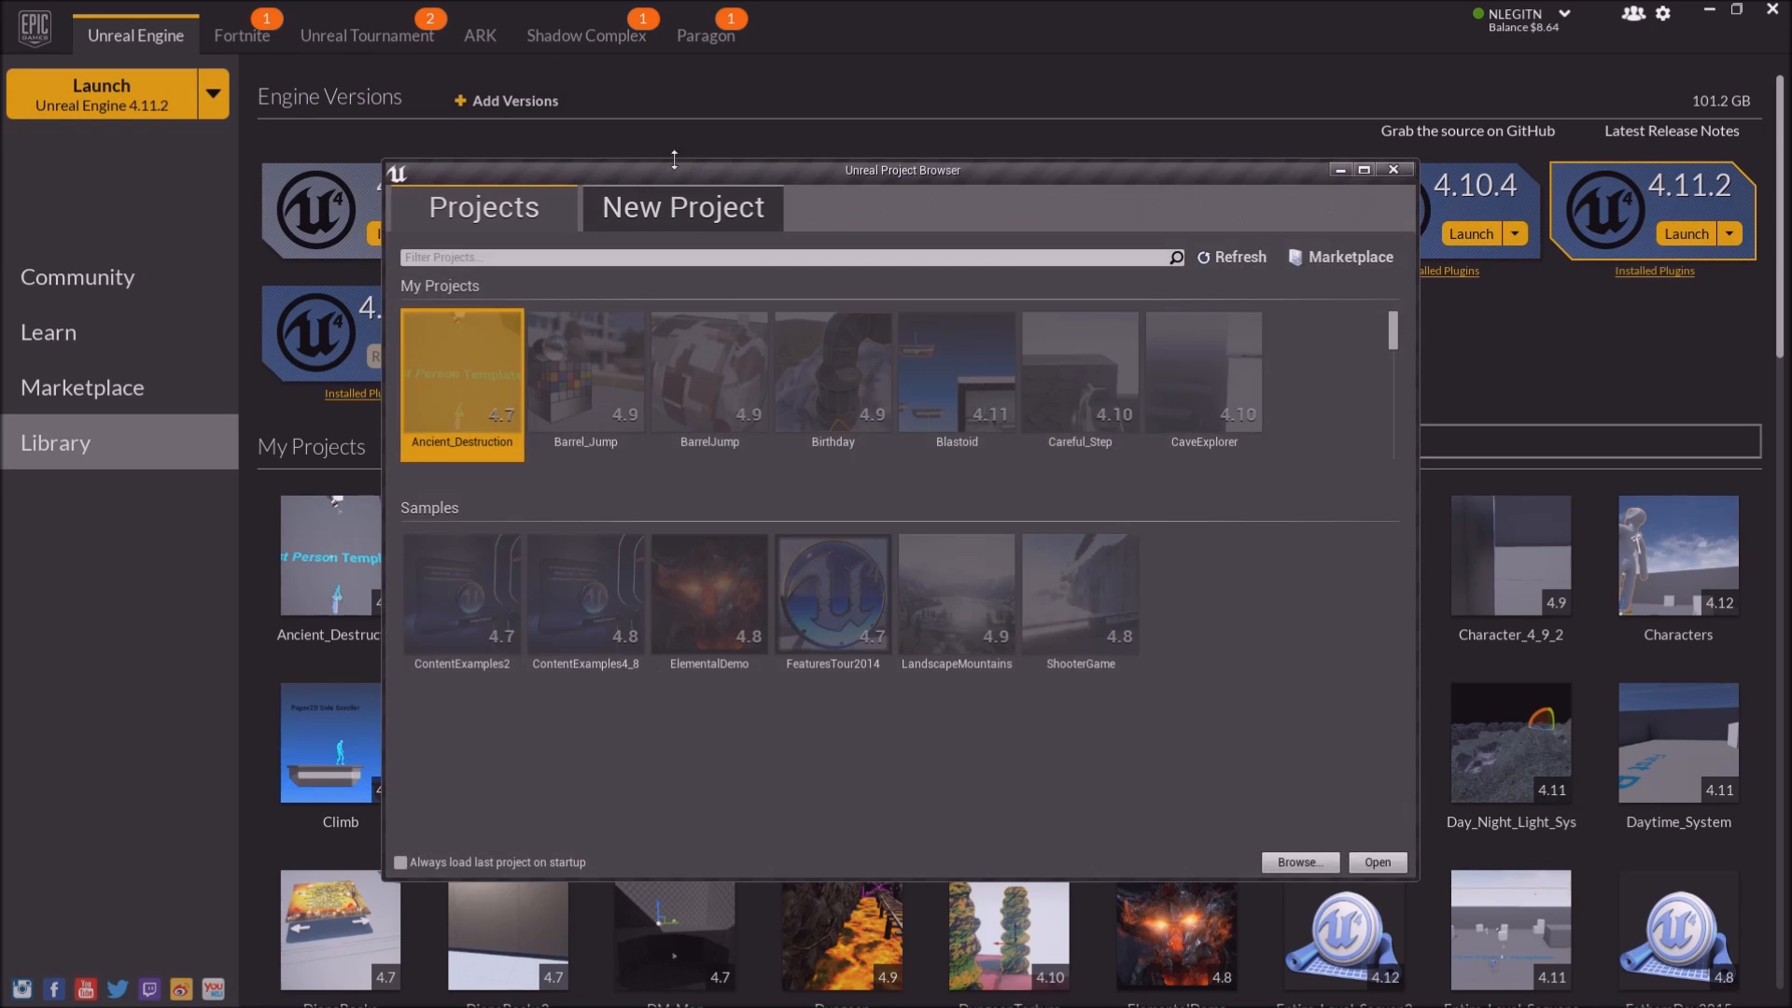
Create a new Blueprint project named Crazy_Man from the First Person template
{"action": "left_click", "coordinate": [667, 209]}
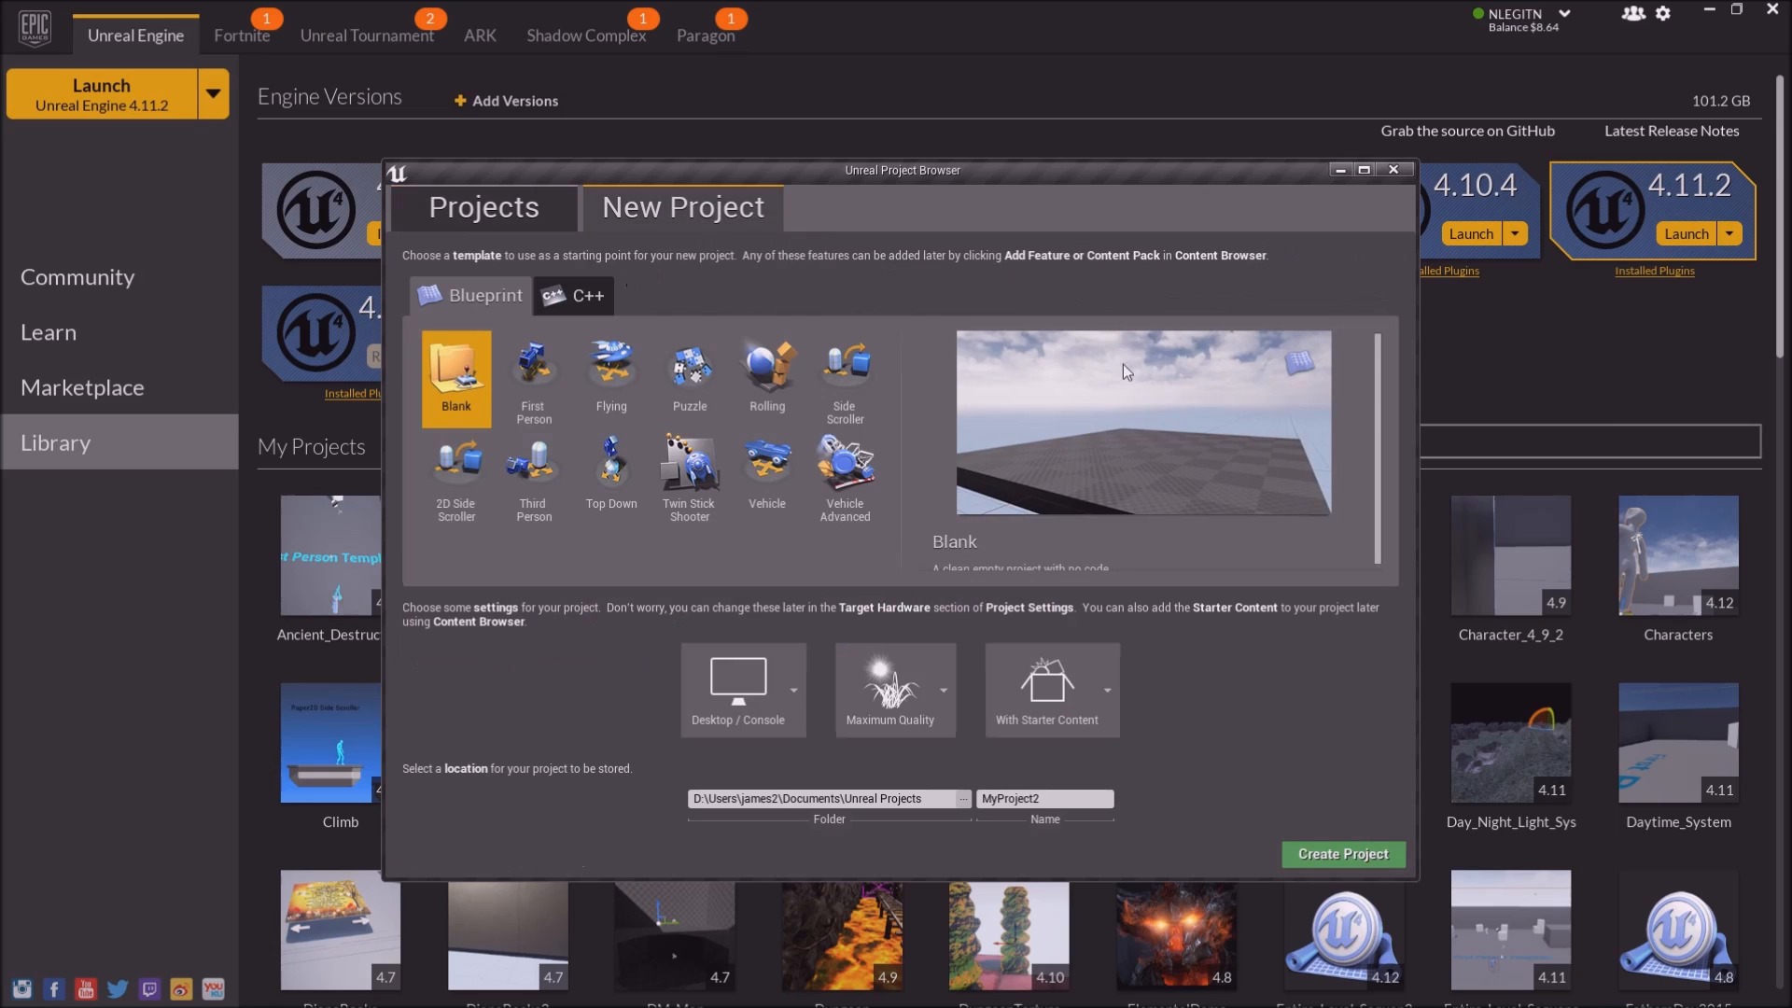
{"action": "double_click", "coordinate": [1044, 798]}
{"action": "type", "text": "Crazy_Man"}
{"action": "left_click", "coordinate": [526, 386]}
{"action": "left_click", "coordinate": [1336, 855]}
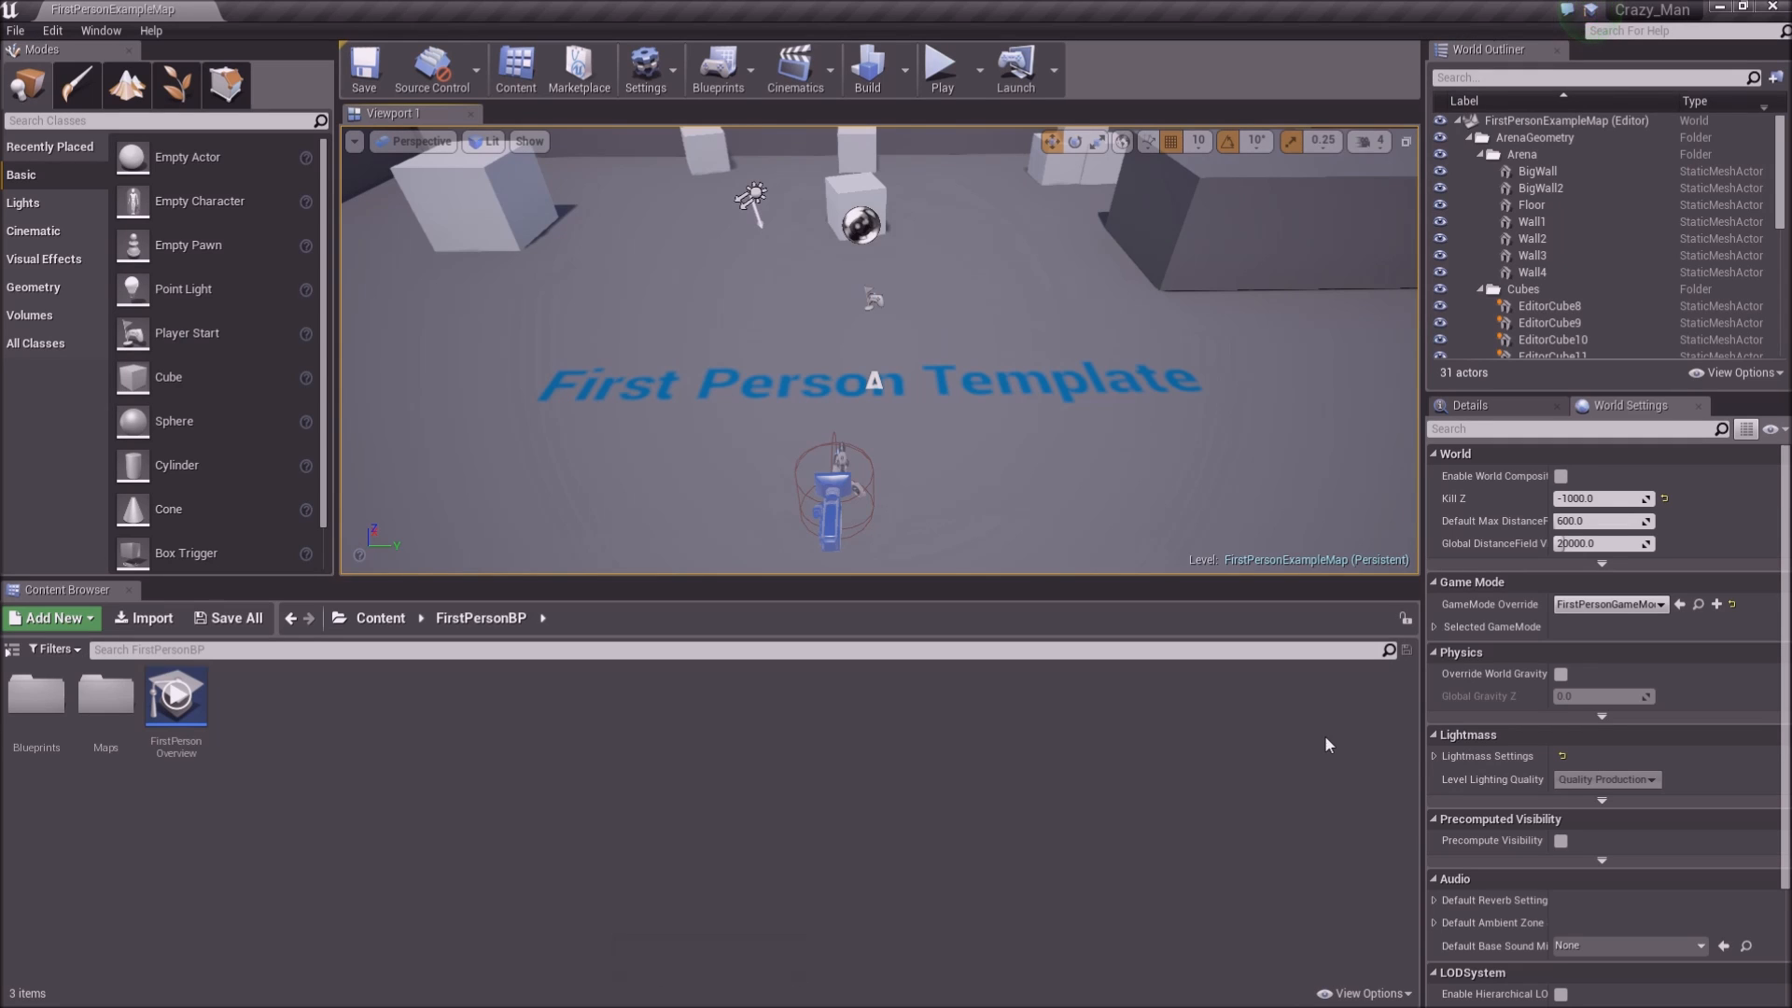
Create a new content folder named Crazyman inside FirstPersonBP
{"action": "right_click", "coordinate": [375, 698]}
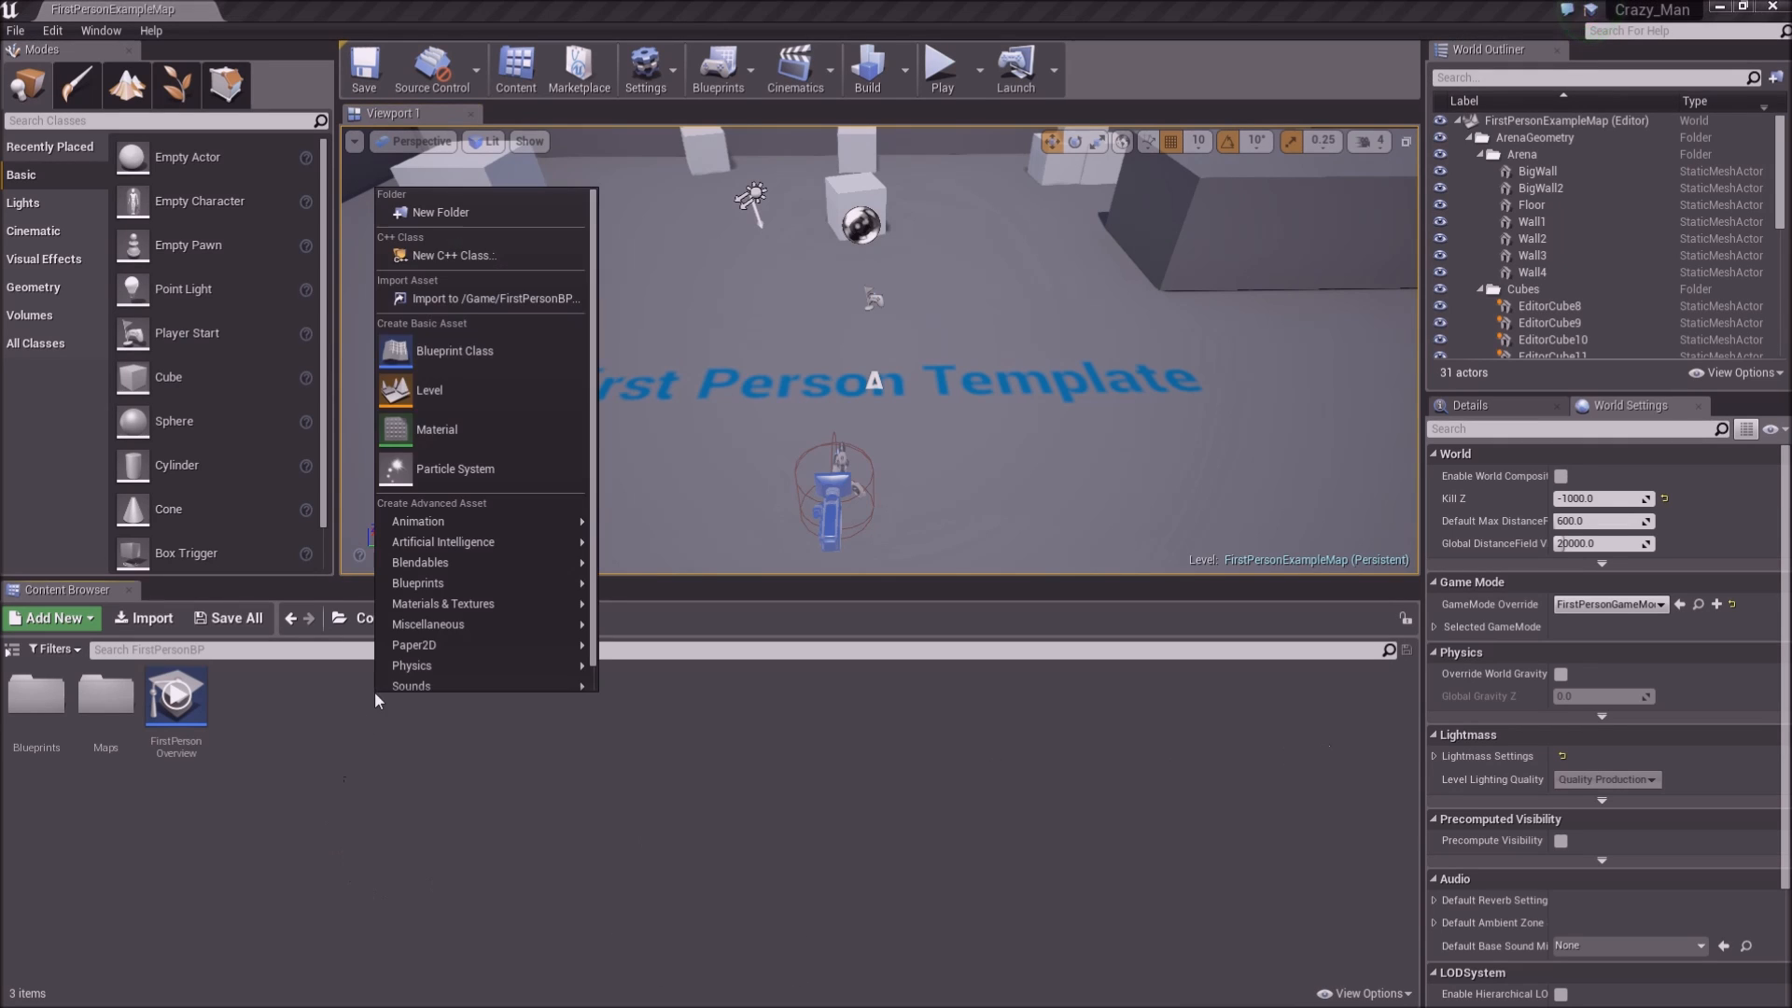
{"action": "left_click", "coordinate": [430, 213]}
{"action": "type", "text": "CraZ"}
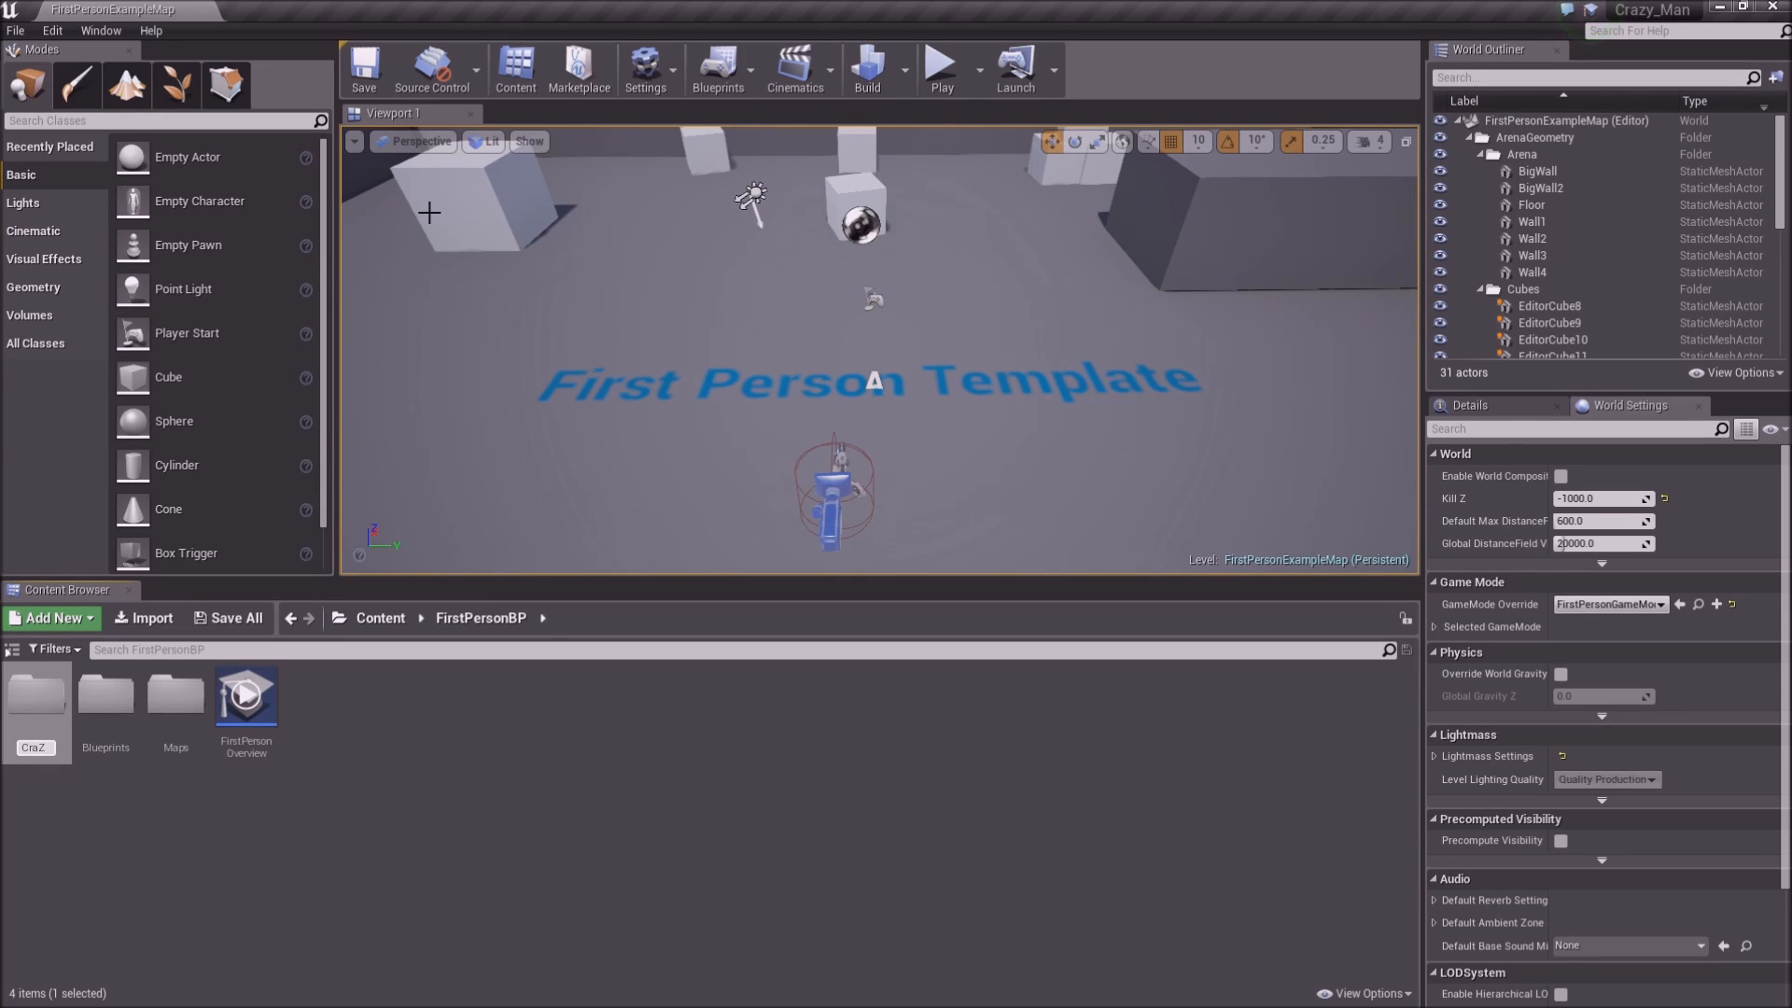
{"action": "key", "text": "BackSpace"}
{"action": "type", "text": "zyman"}
{"action": "key", "text": "Return"}
{"action": "key", "text": "Return"}
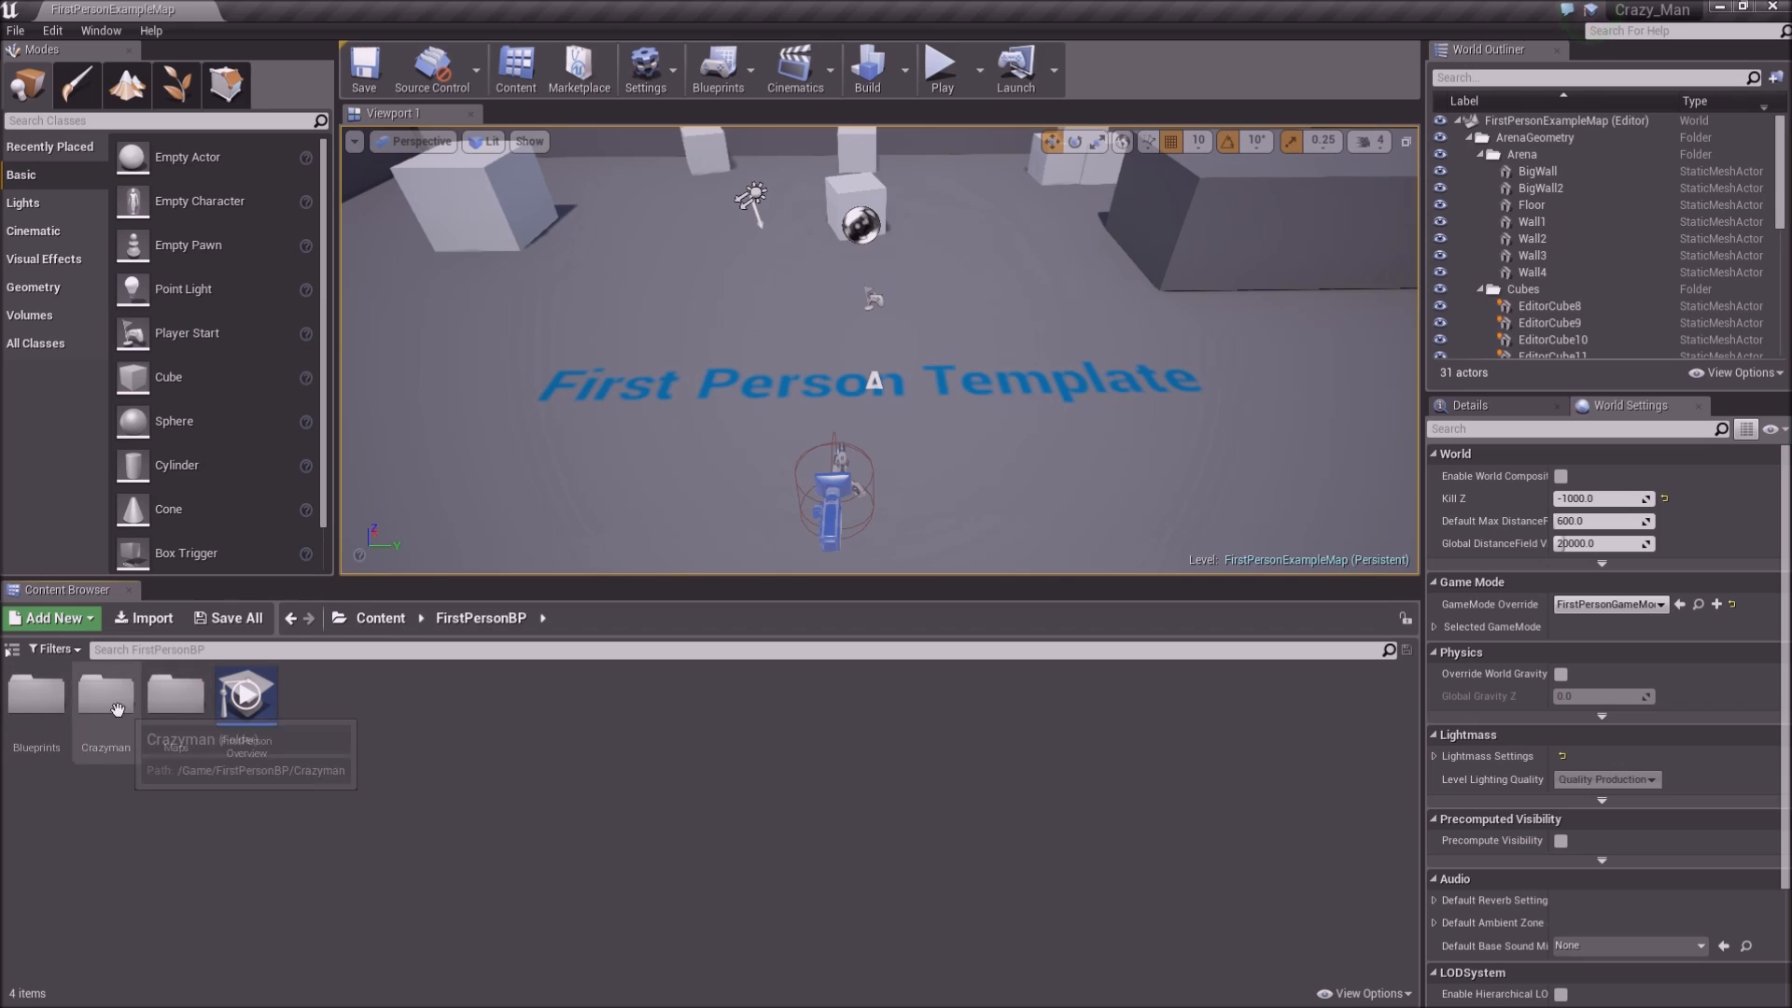
Import Crazy_Man2.fbx from the Substance_Painter\Awesome_Unreal_Character folder into the Crazyman folder as a skeletal mesh with materials and textures
{"action": "double_click", "coordinate": [119, 720]}
{"action": "left_click", "coordinate": [145, 620]}
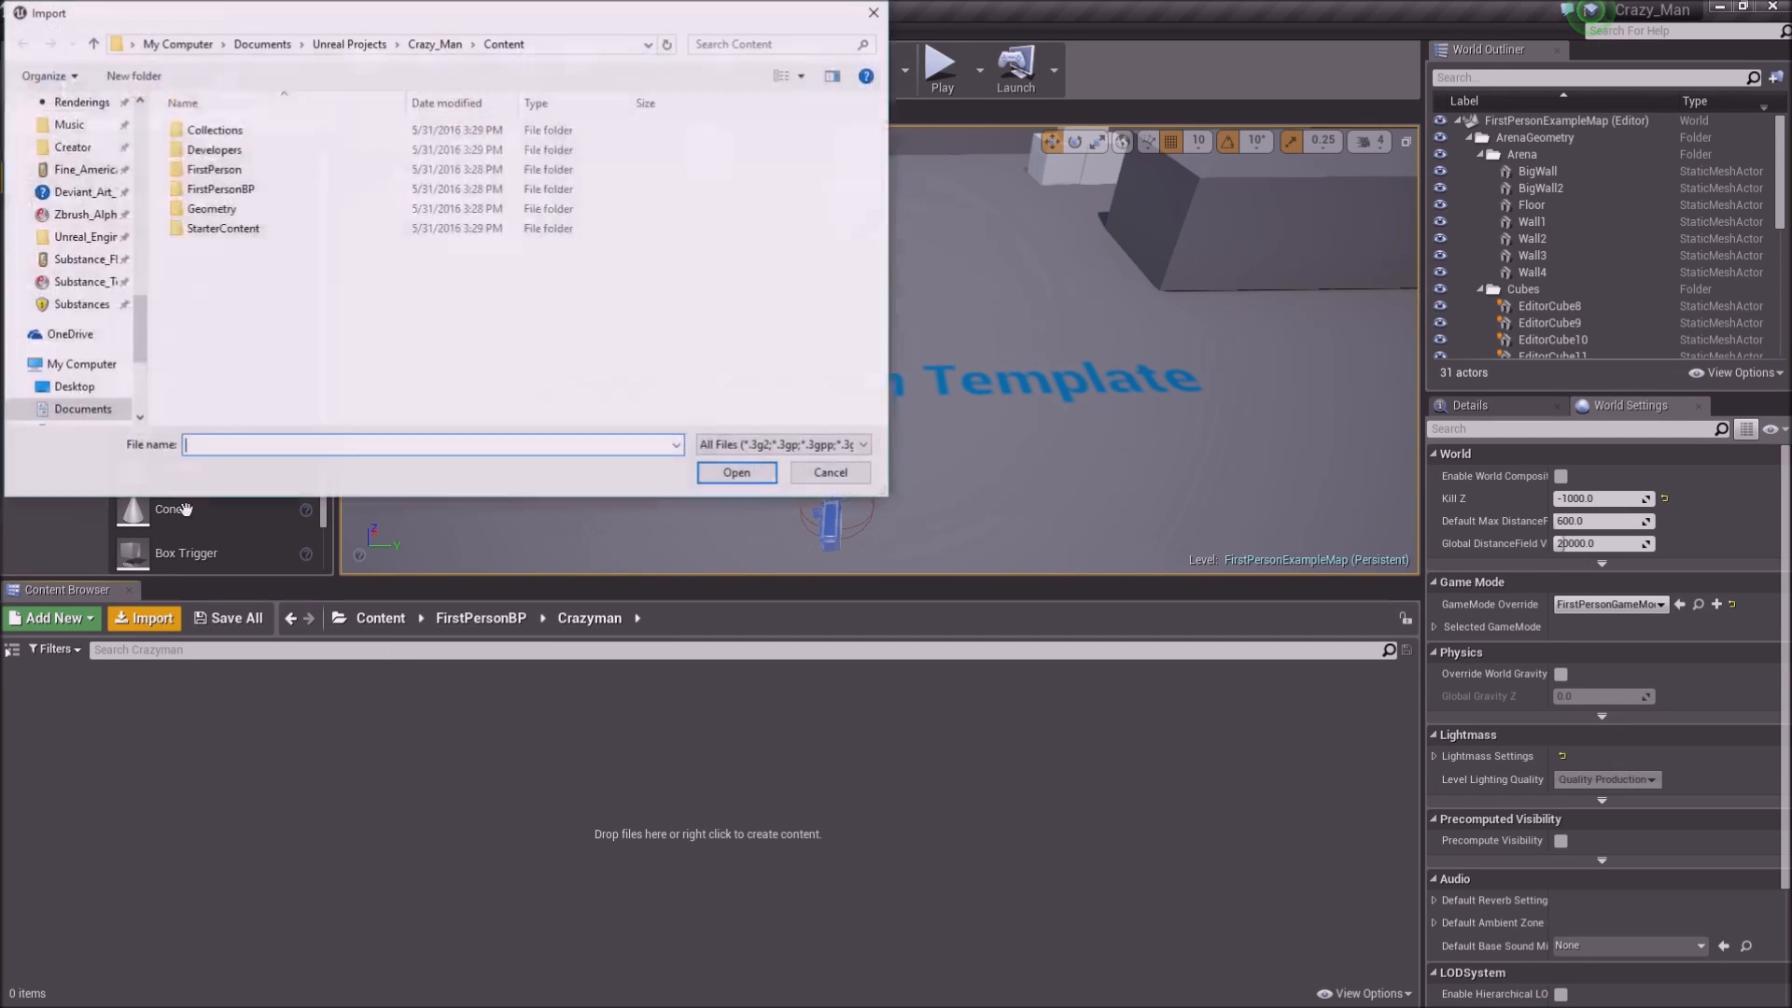
{"action": "scroll", "coordinate": [121, 299], "scroll_direction": "up", "scroll_amount": 10}
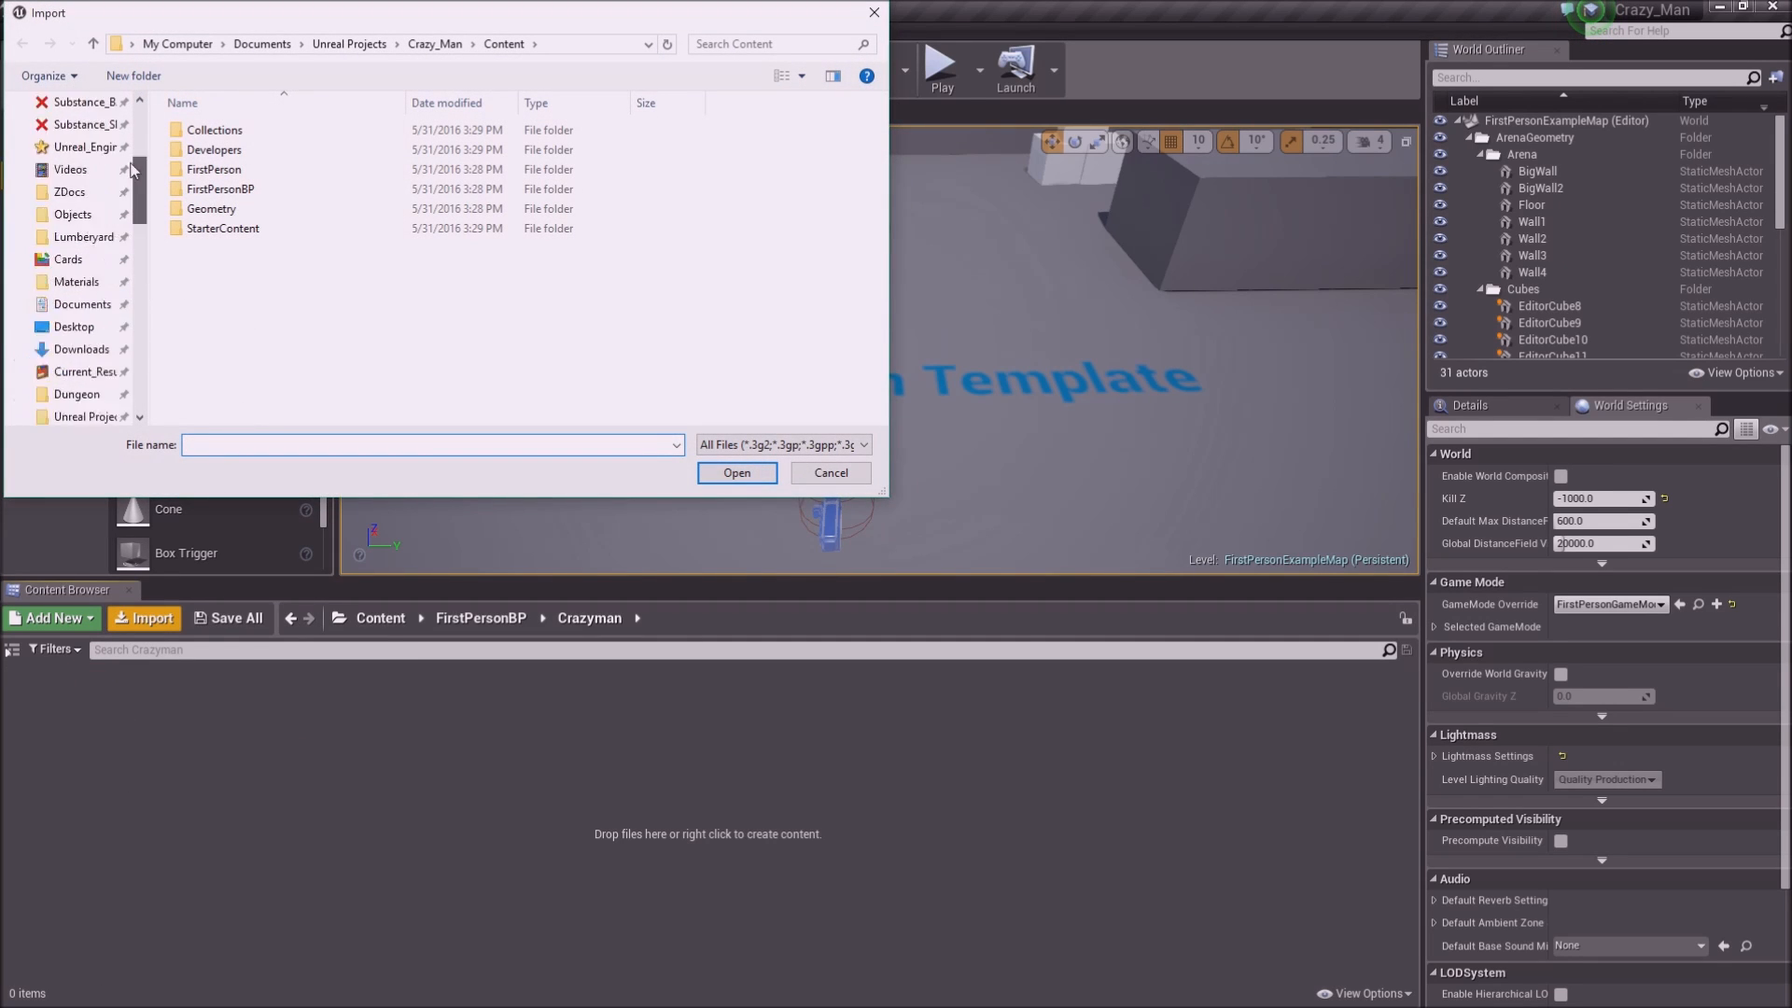
{"action": "left_click", "coordinate": [104, 297]}
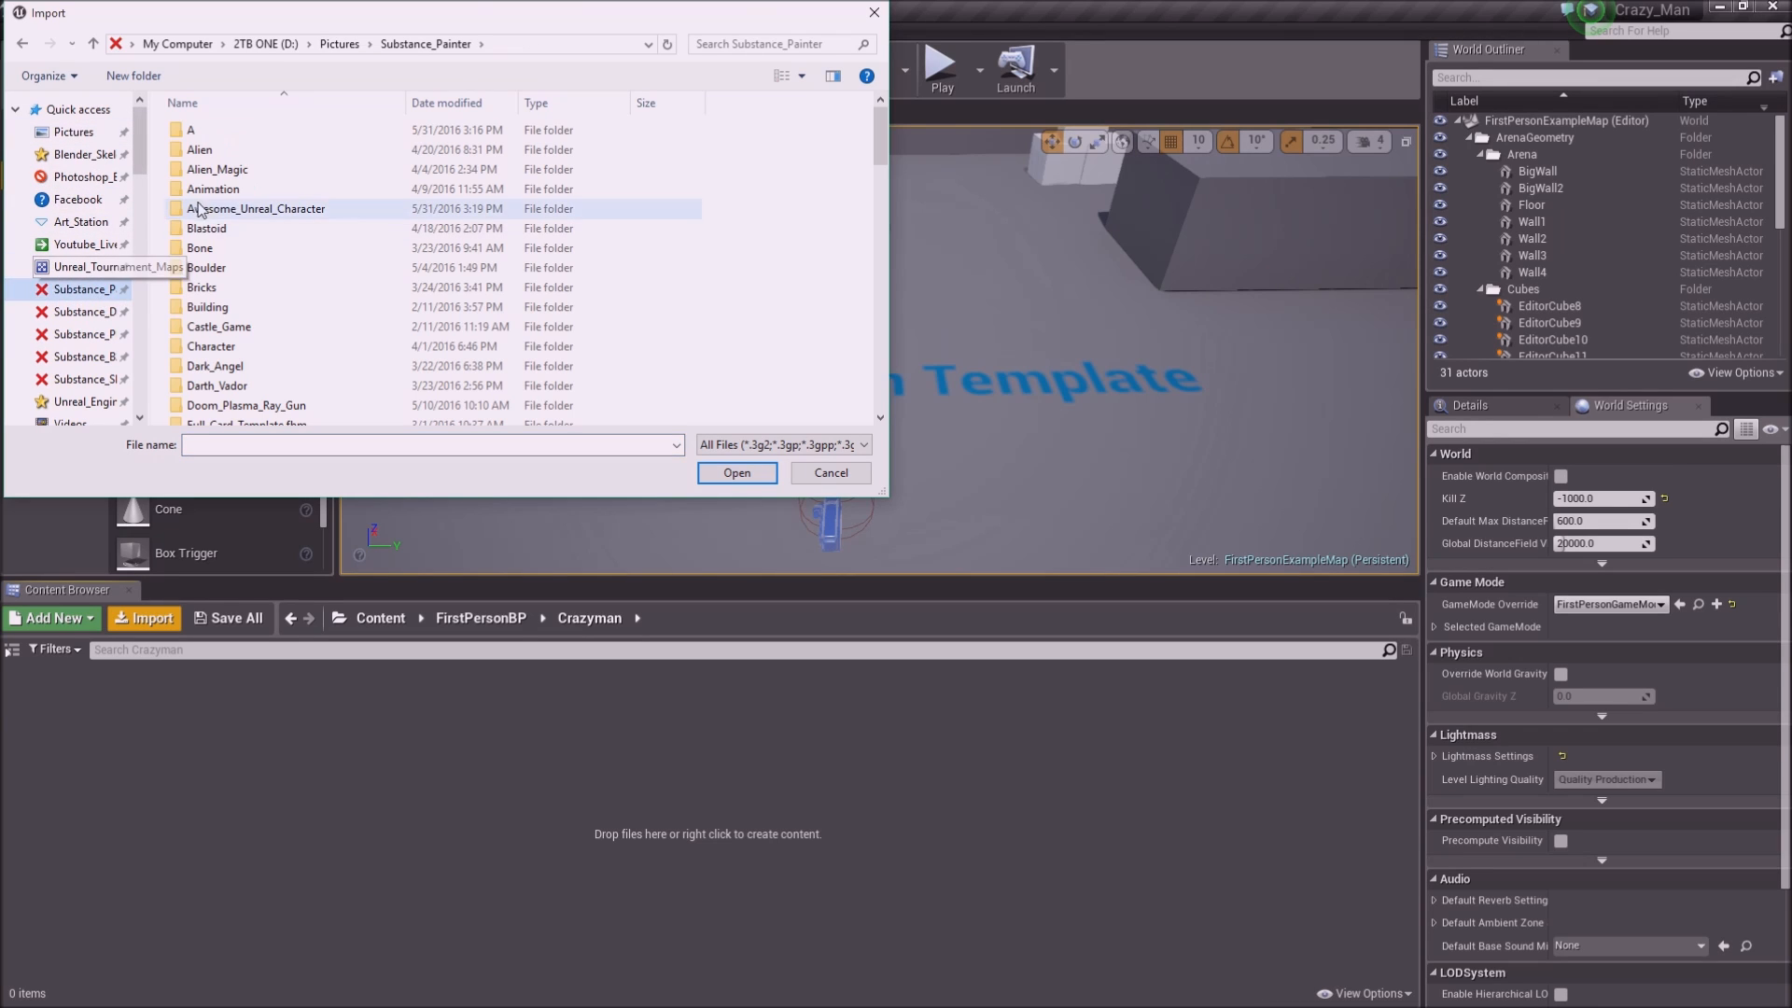
{"action": "double_click", "coordinate": [213, 218]}
{"action": "left_click", "coordinate": [222, 152]}
{"action": "left_click", "coordinate": [737, 473]}
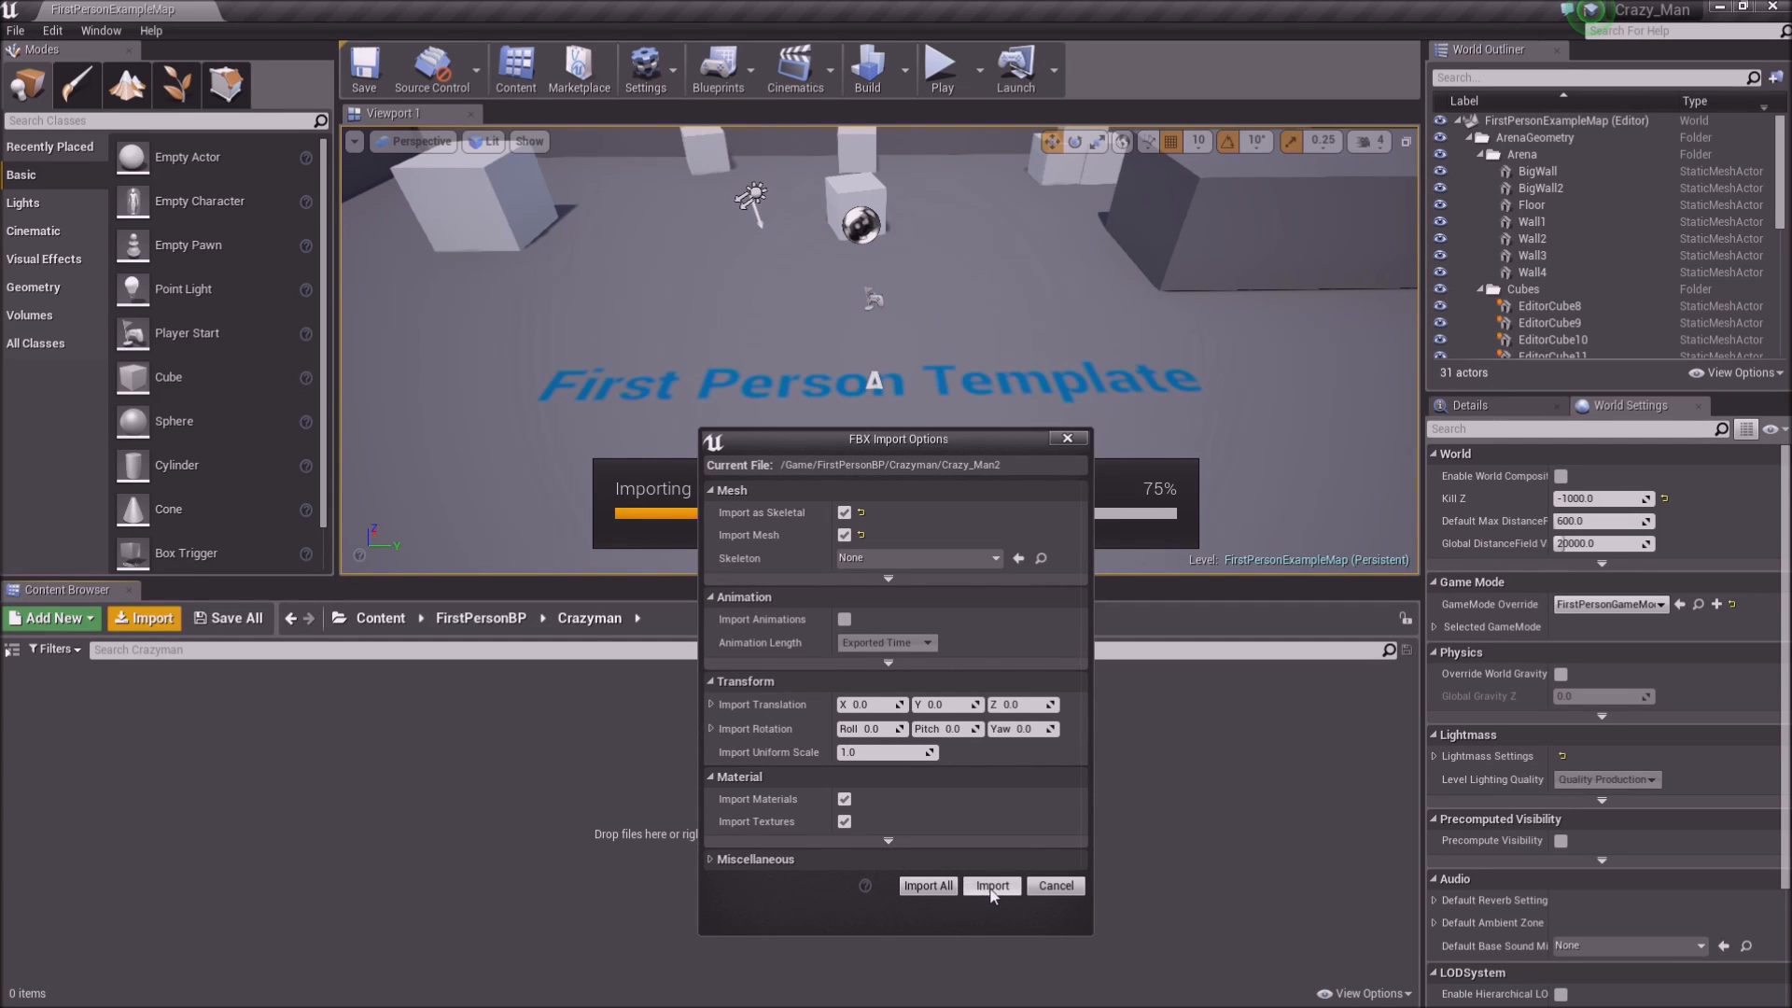
{"action": "left_click", "coordinate": [992, 886]}
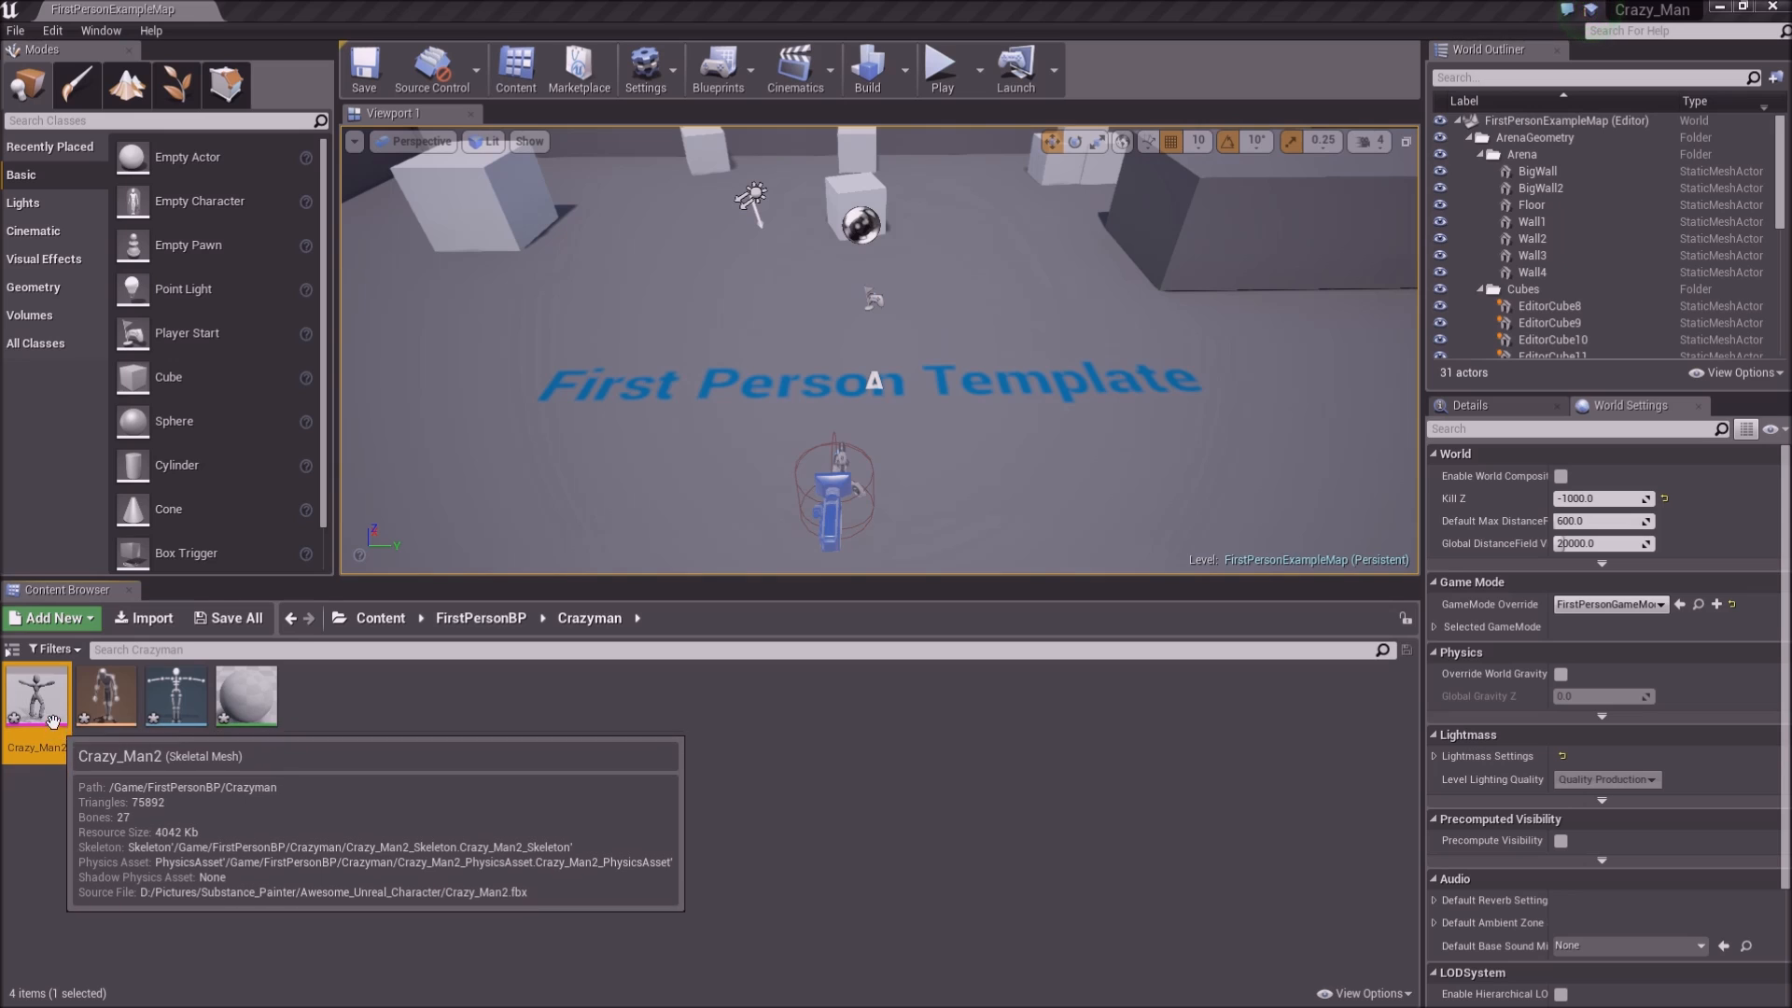
Open the Crazy_Man2 skeletal mesh, inspect the model's legs, torso and head, view its Animation mode, and close the editor
{"action": "double_click", "coordinate": [38, 700]}
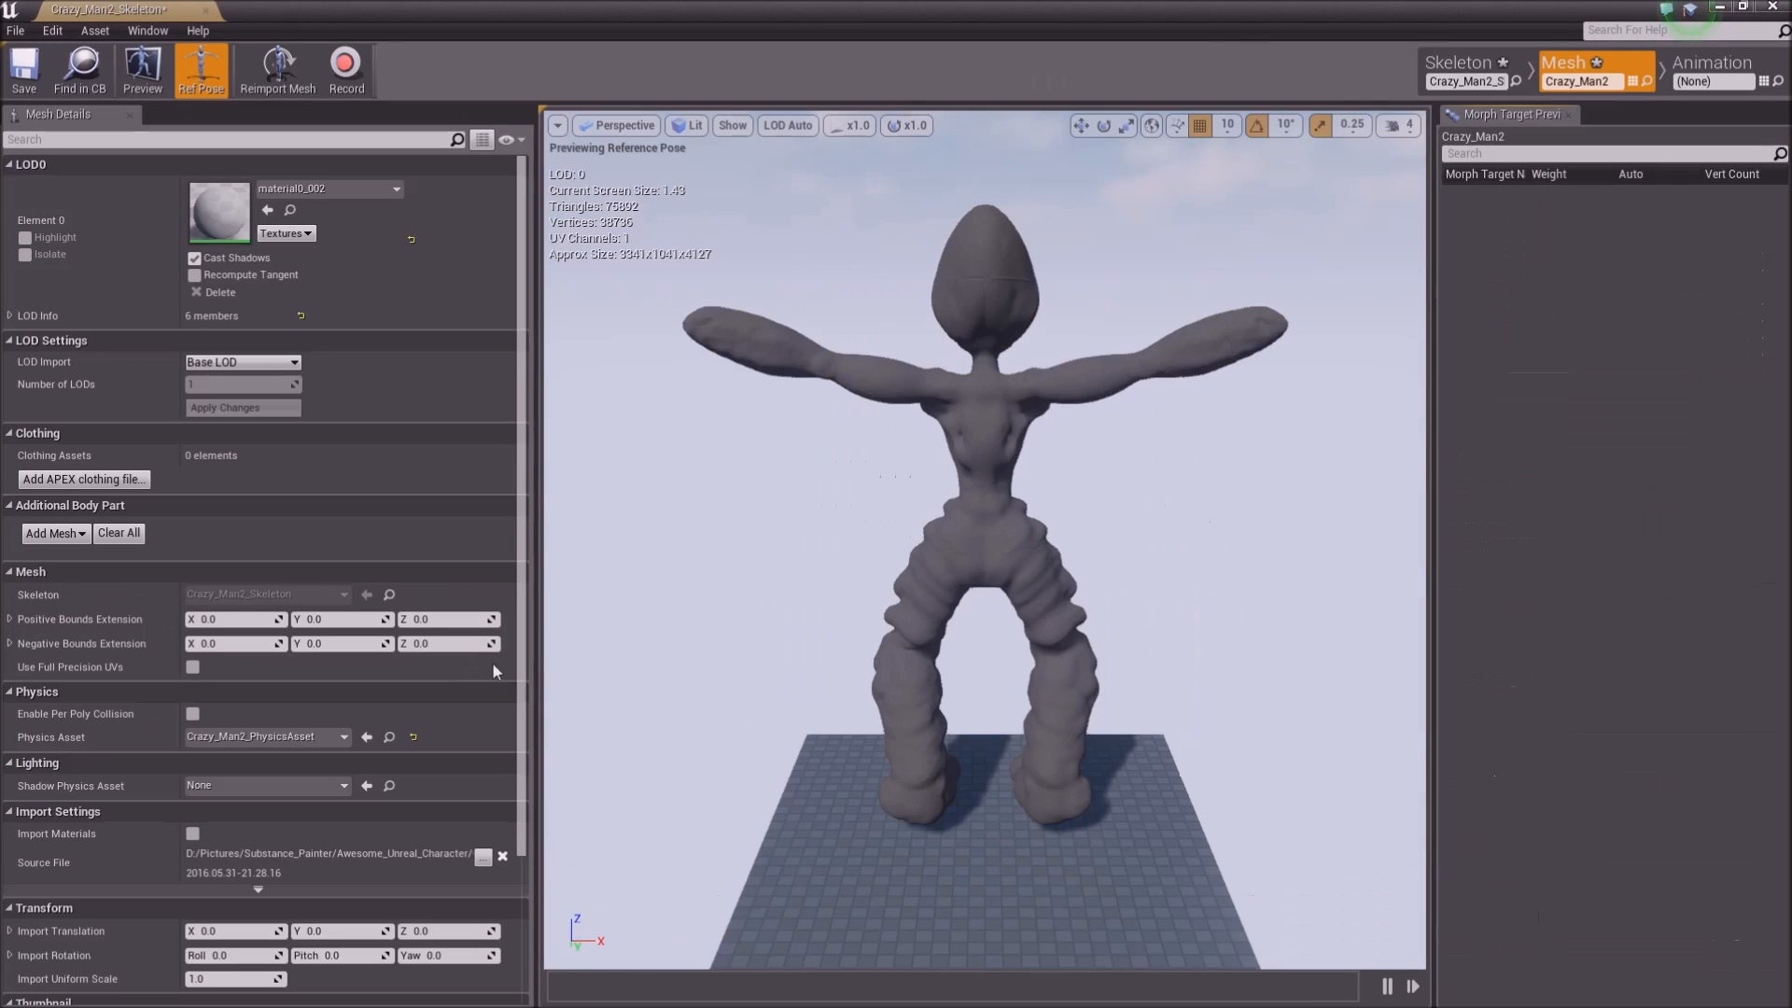
{"action": "mouse_move", "coordinate": [1176, 494]}
{"action": "right_mouse_down"}
{"action": "mouse_move", "coordinate": [1175, 471]}
{"action": "mouse_move", "coordinate": [1164, 548]}
{"action": "mouse_move", "coordinate": [1175, 476]}
{"action": "right_mouse_up"}
{"action": "middle_click_drag", "start_coordinate": [1175, 476], "coordinate": [1218, 627]}
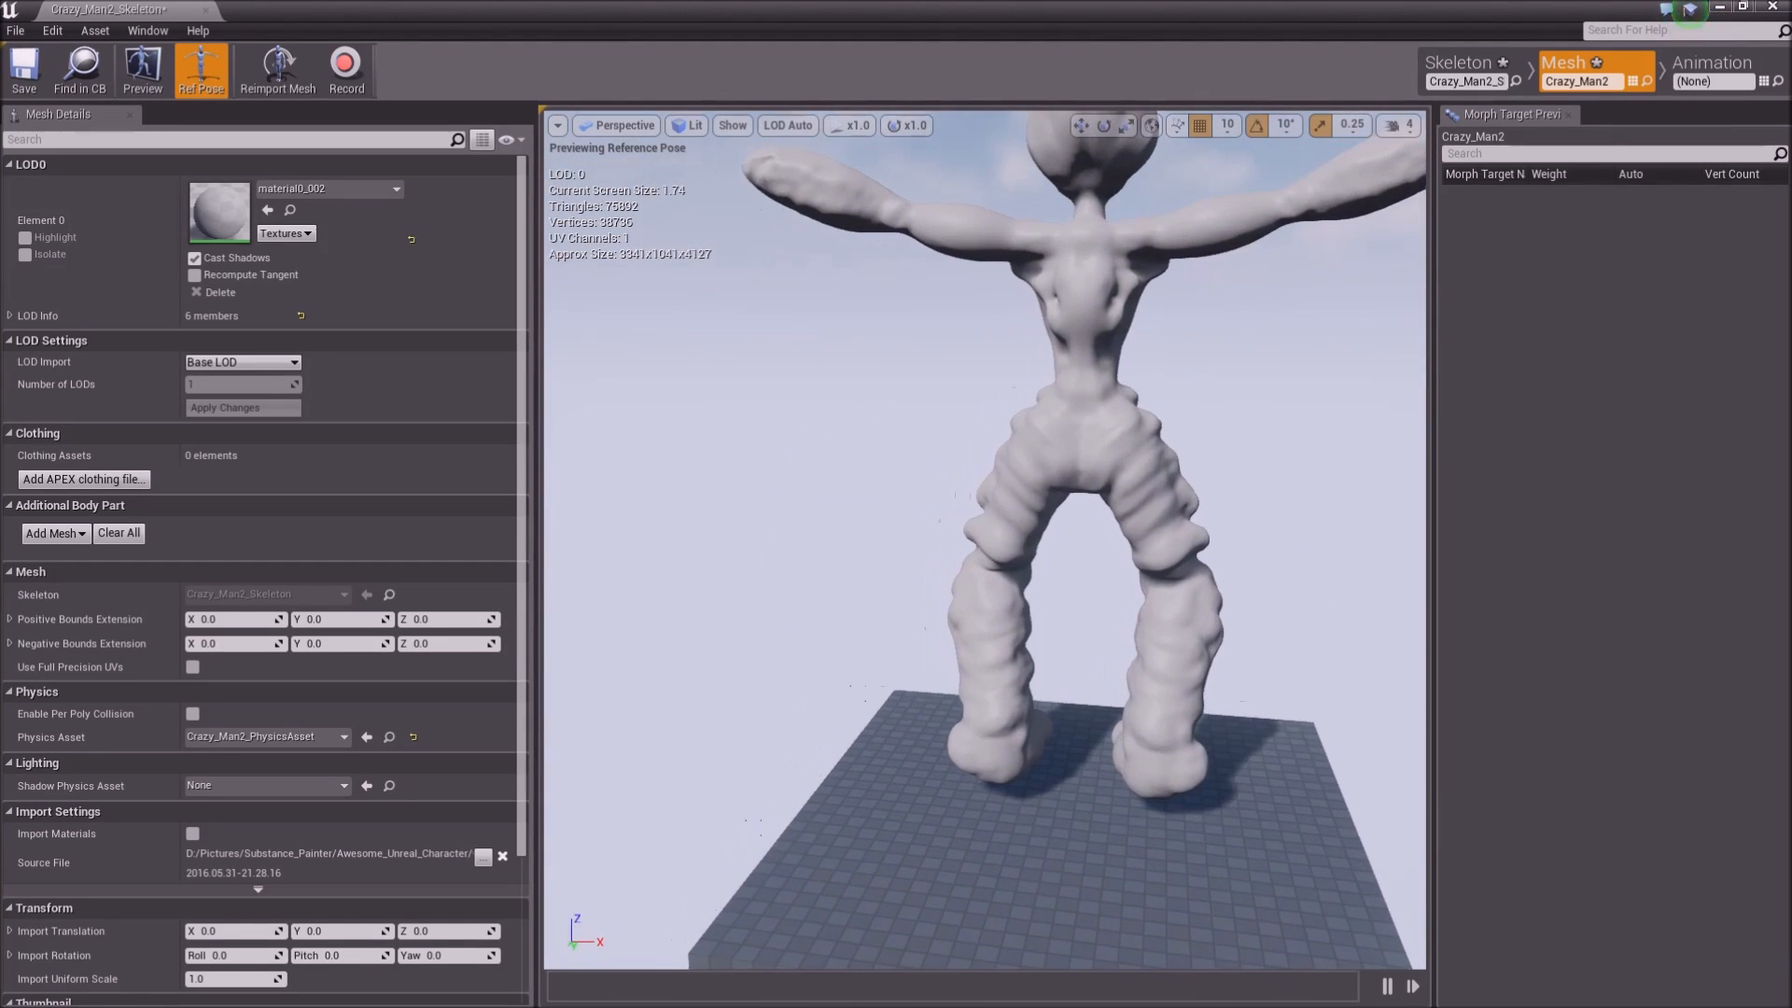
{"action": "left_click_drag", "start_coordinate": [1218, 627], "coordinate": [1264, 564]}
{"action": "middle_click_drag", "start_coordinate": [1265, 565], "coordinate": [1227, 644]}
{"action": "left_click_drag", "start_coordinate": [1227, 644], "coordinate": [1287, 504]}
{"action": "middle_click_drag", "start_coordinate": [1287, 504], "coordinate": [1246, 621]}
{"action": "right_click_drag", "start_coordinate": [1246, 620], "coordinate": [1236, 551]}
{"action": "middle_click_drag", "start_coordinate": [1236, 551], "coordinate": [1246, 355]}
{"action": "right_click_drag", "start_coordinate": [1246, 354], "coordinate": [1164, 484]}
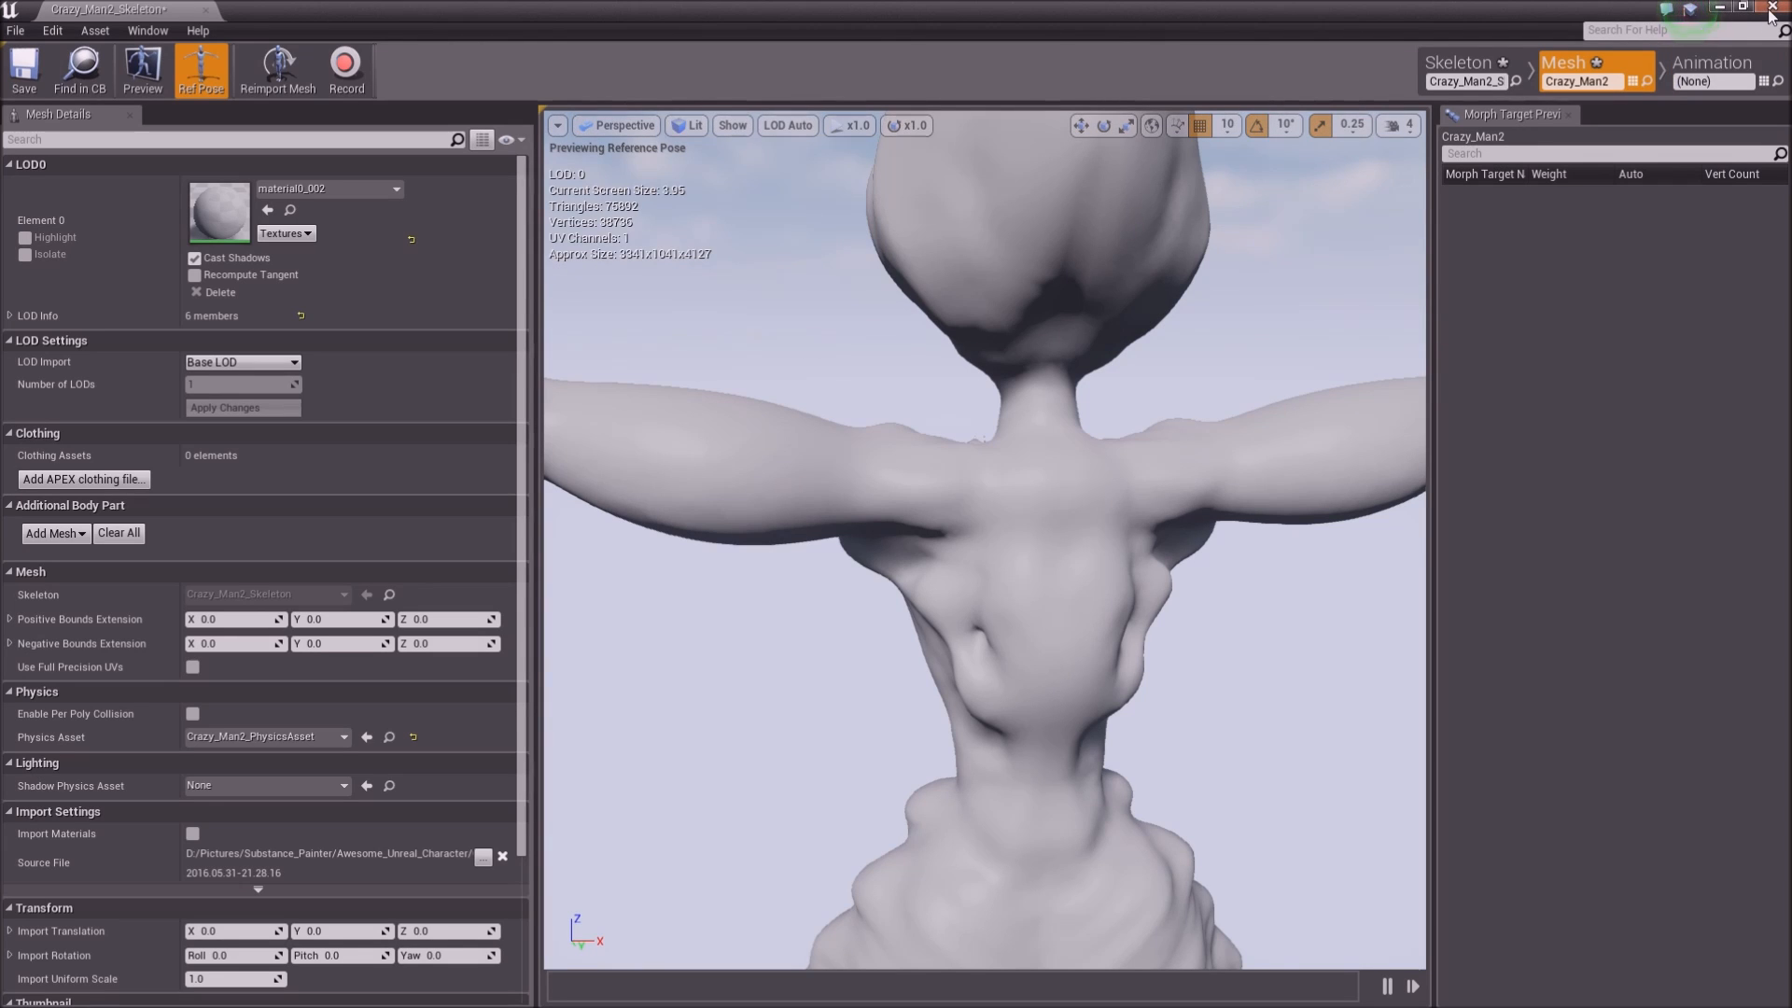
{"action": "left_click", "coordinate": [1717, 67]}
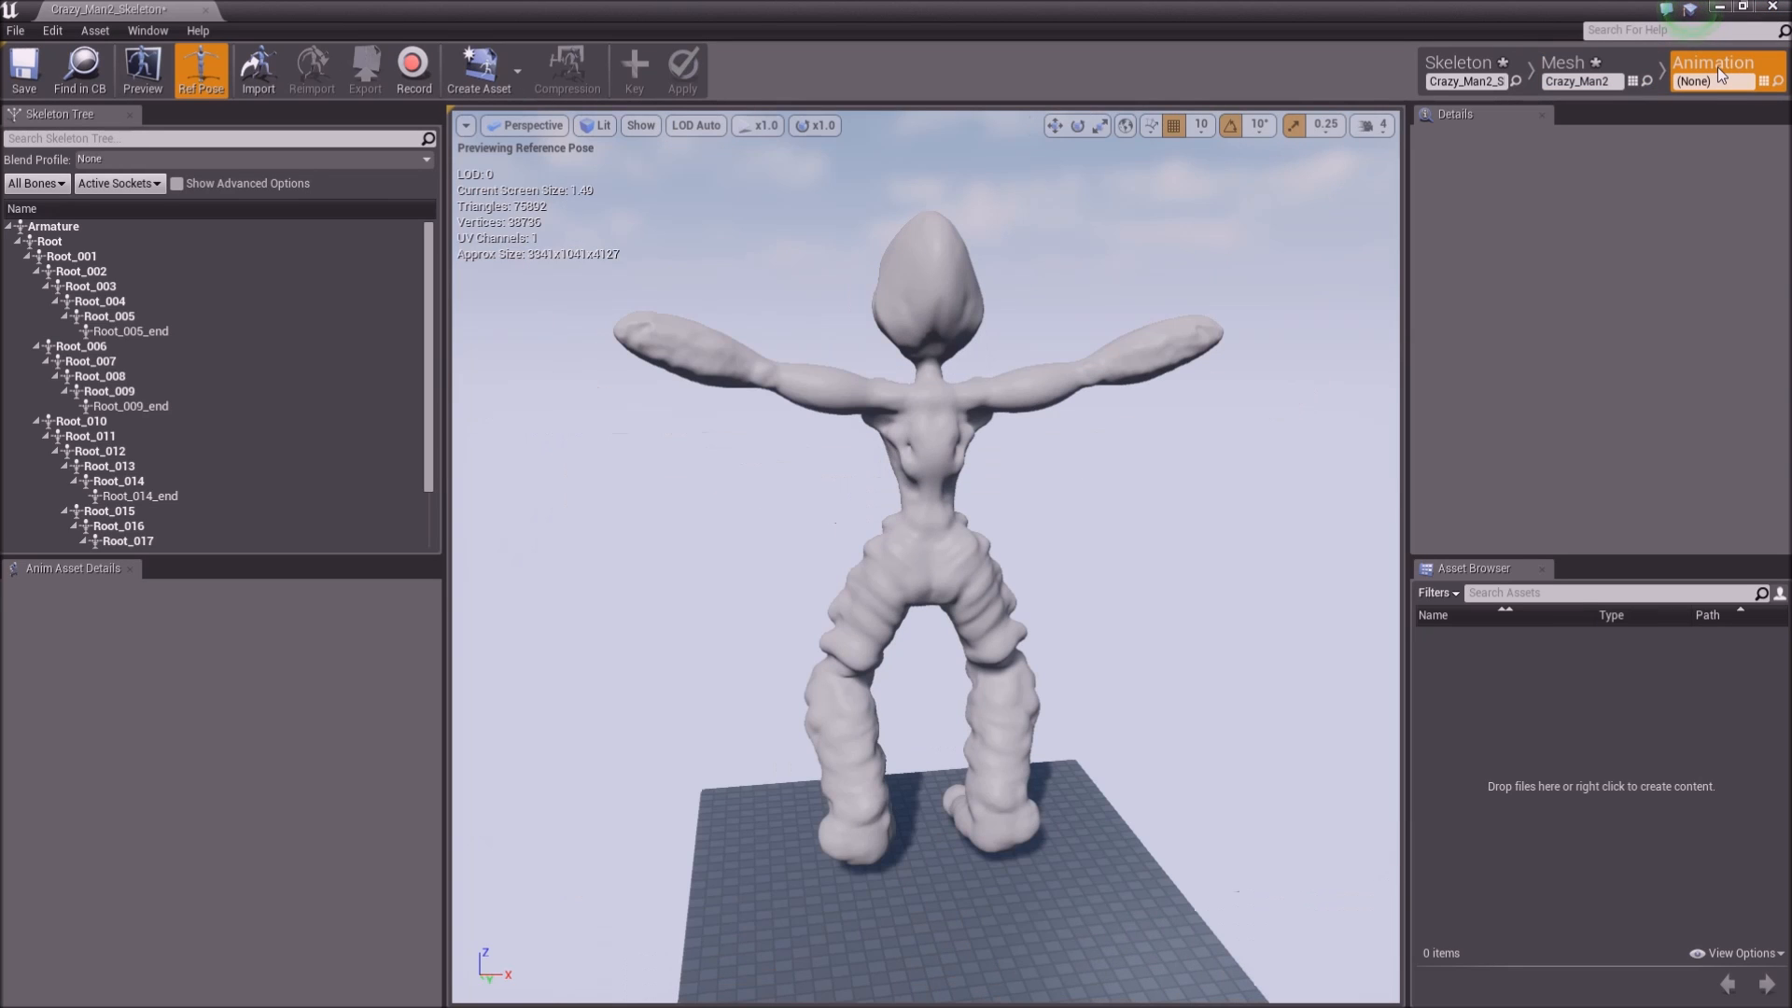
{"action": "left_click", "coordinate": [1771, 9]}
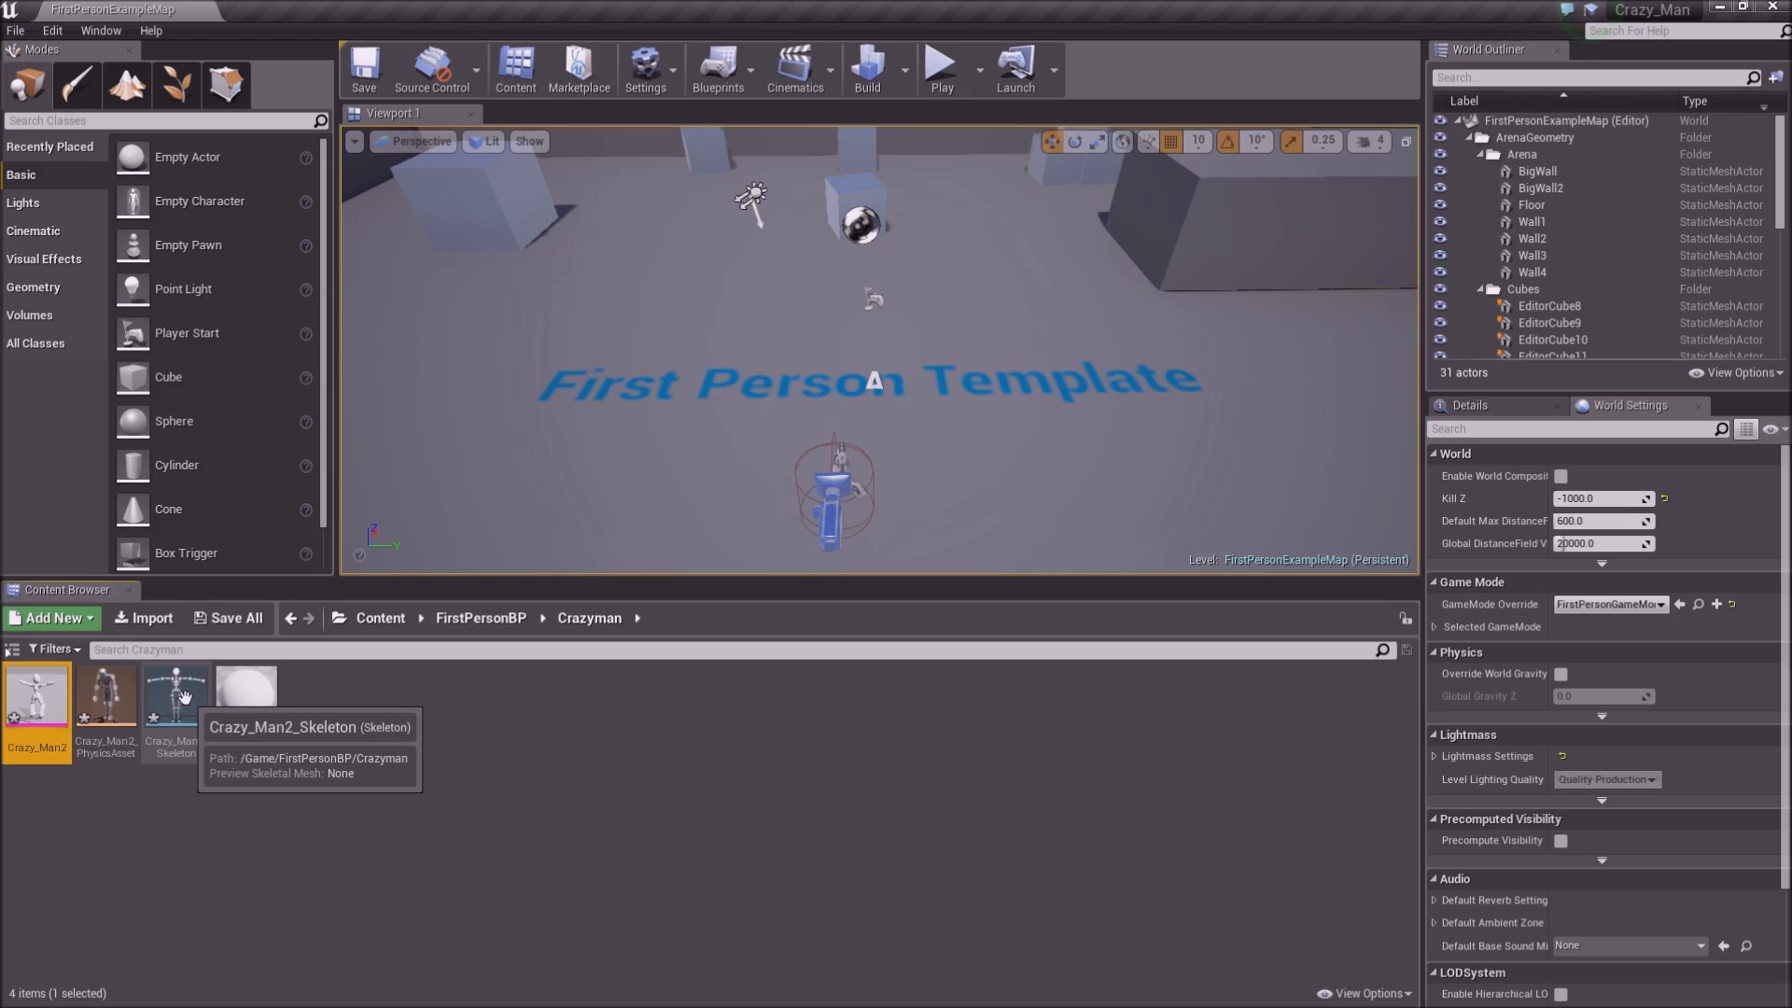
Open the Crazy_Man2_Skeleton asset and select the Root_010 bone at the character's hips
{"action": "double_click", "coordinate": [187, 698]}
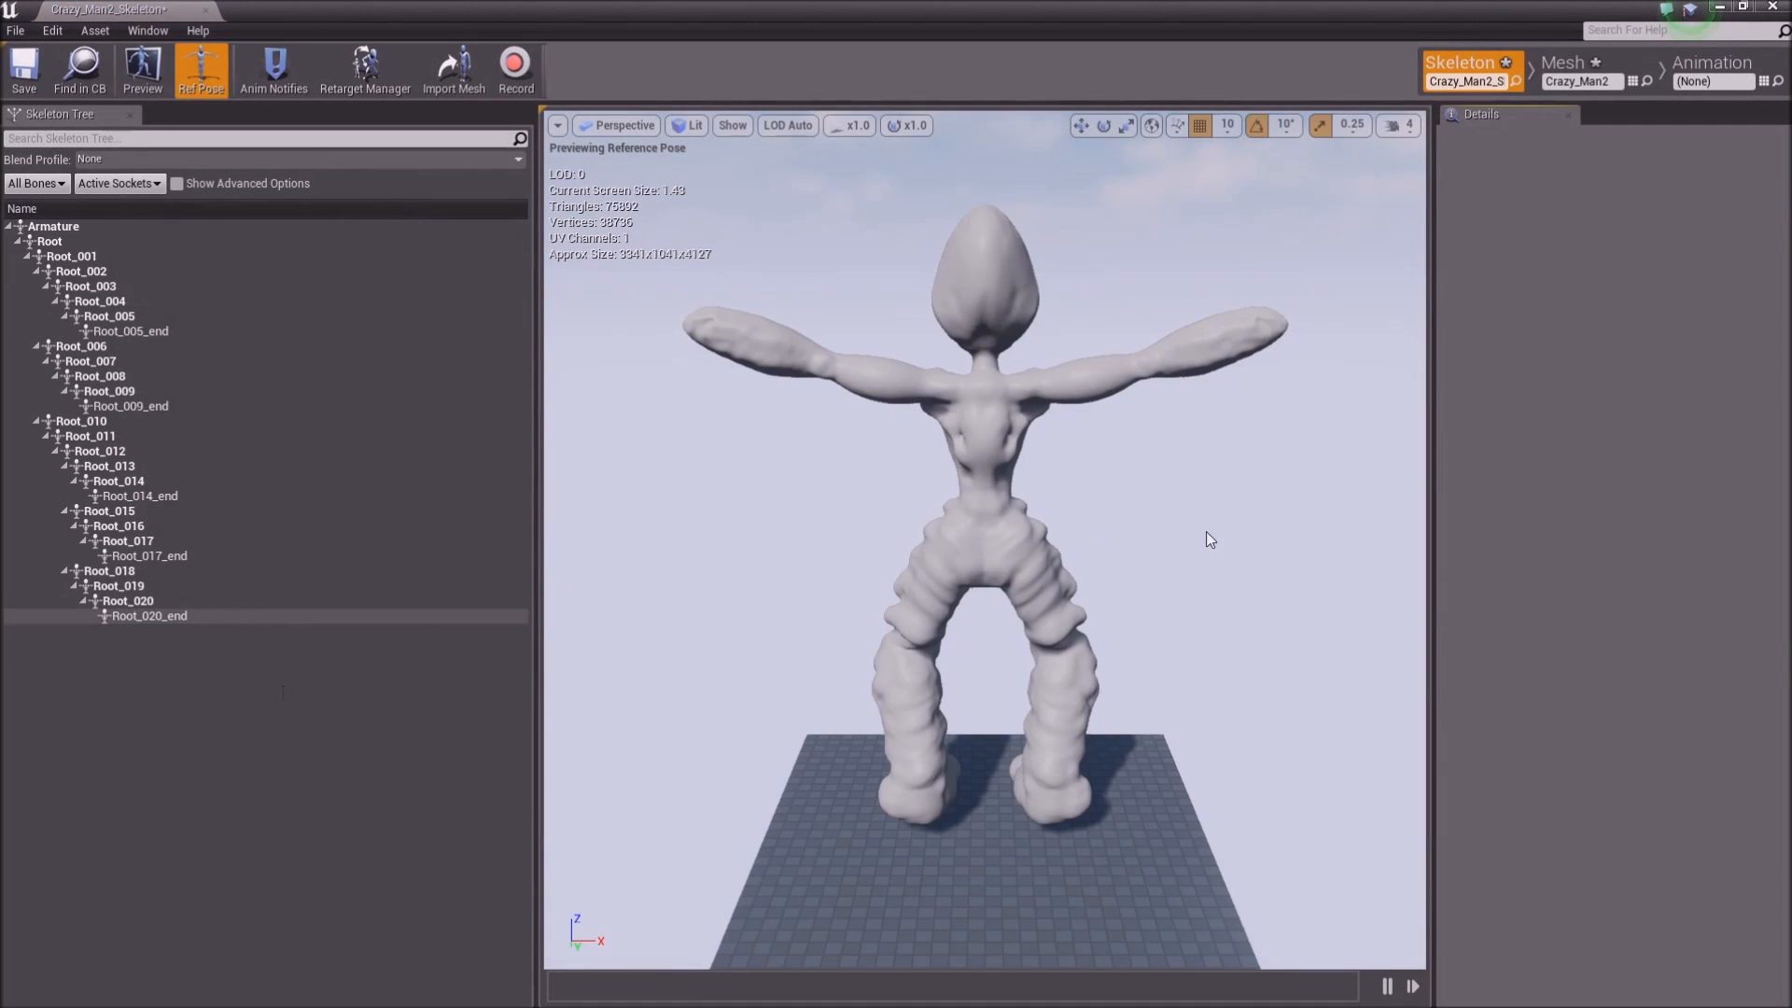
{"action": "left_click", "coordinate": [987, 534]}
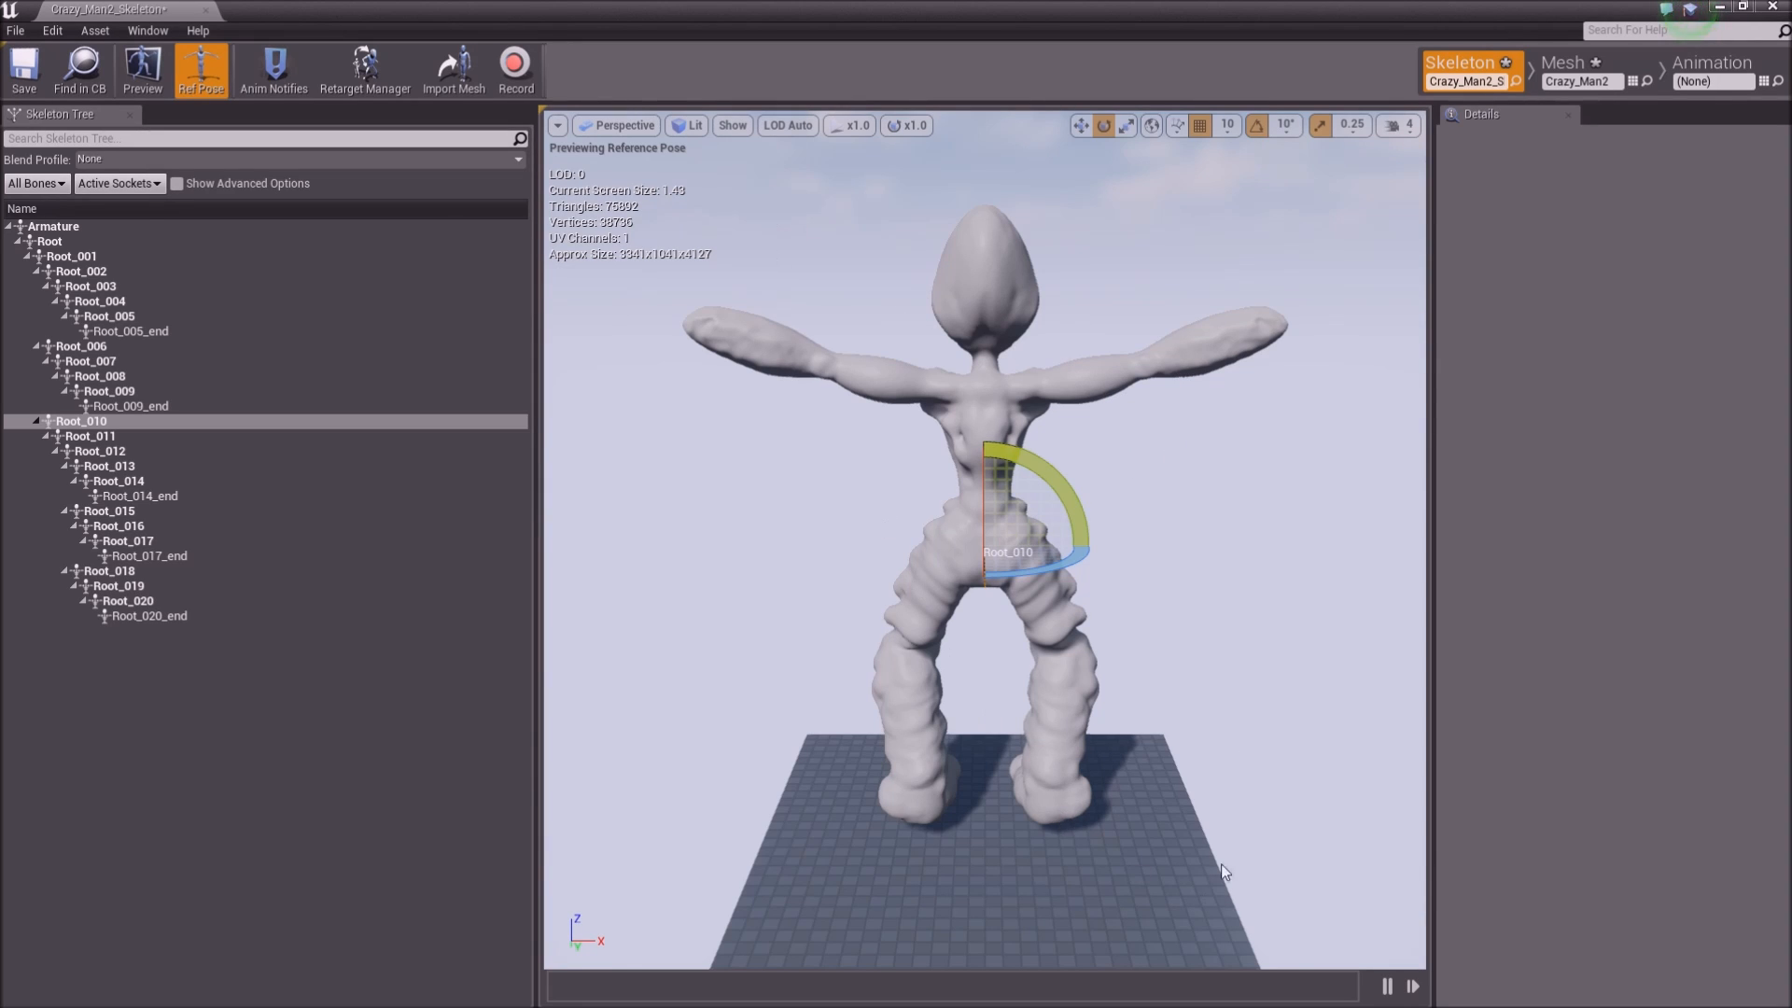
{"action": "right_click_drag", "start_coordinate": [880, 597], "coordinate": [880, 528]}
{"action": "key", "text": "w"}
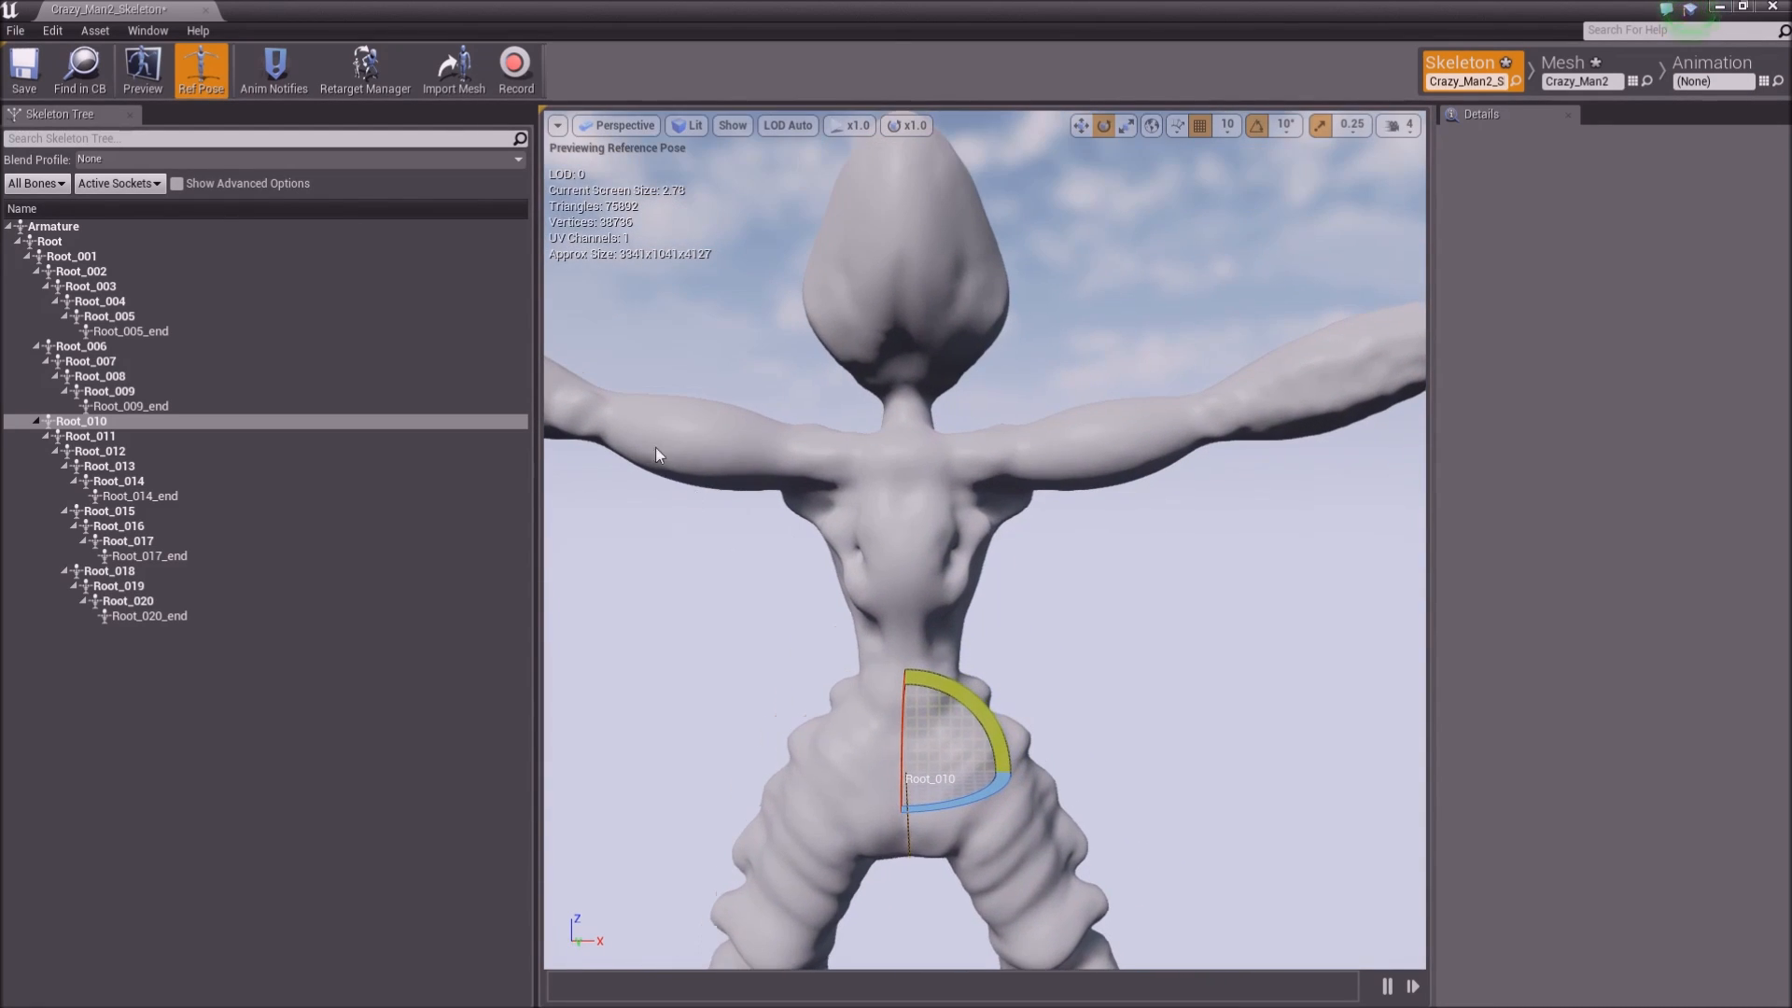
Rotate the upper-arm bones Root_016 and Root_019 so both arms hang down beside the body
{"action": "left_click", "coordinate": [744, 460]}
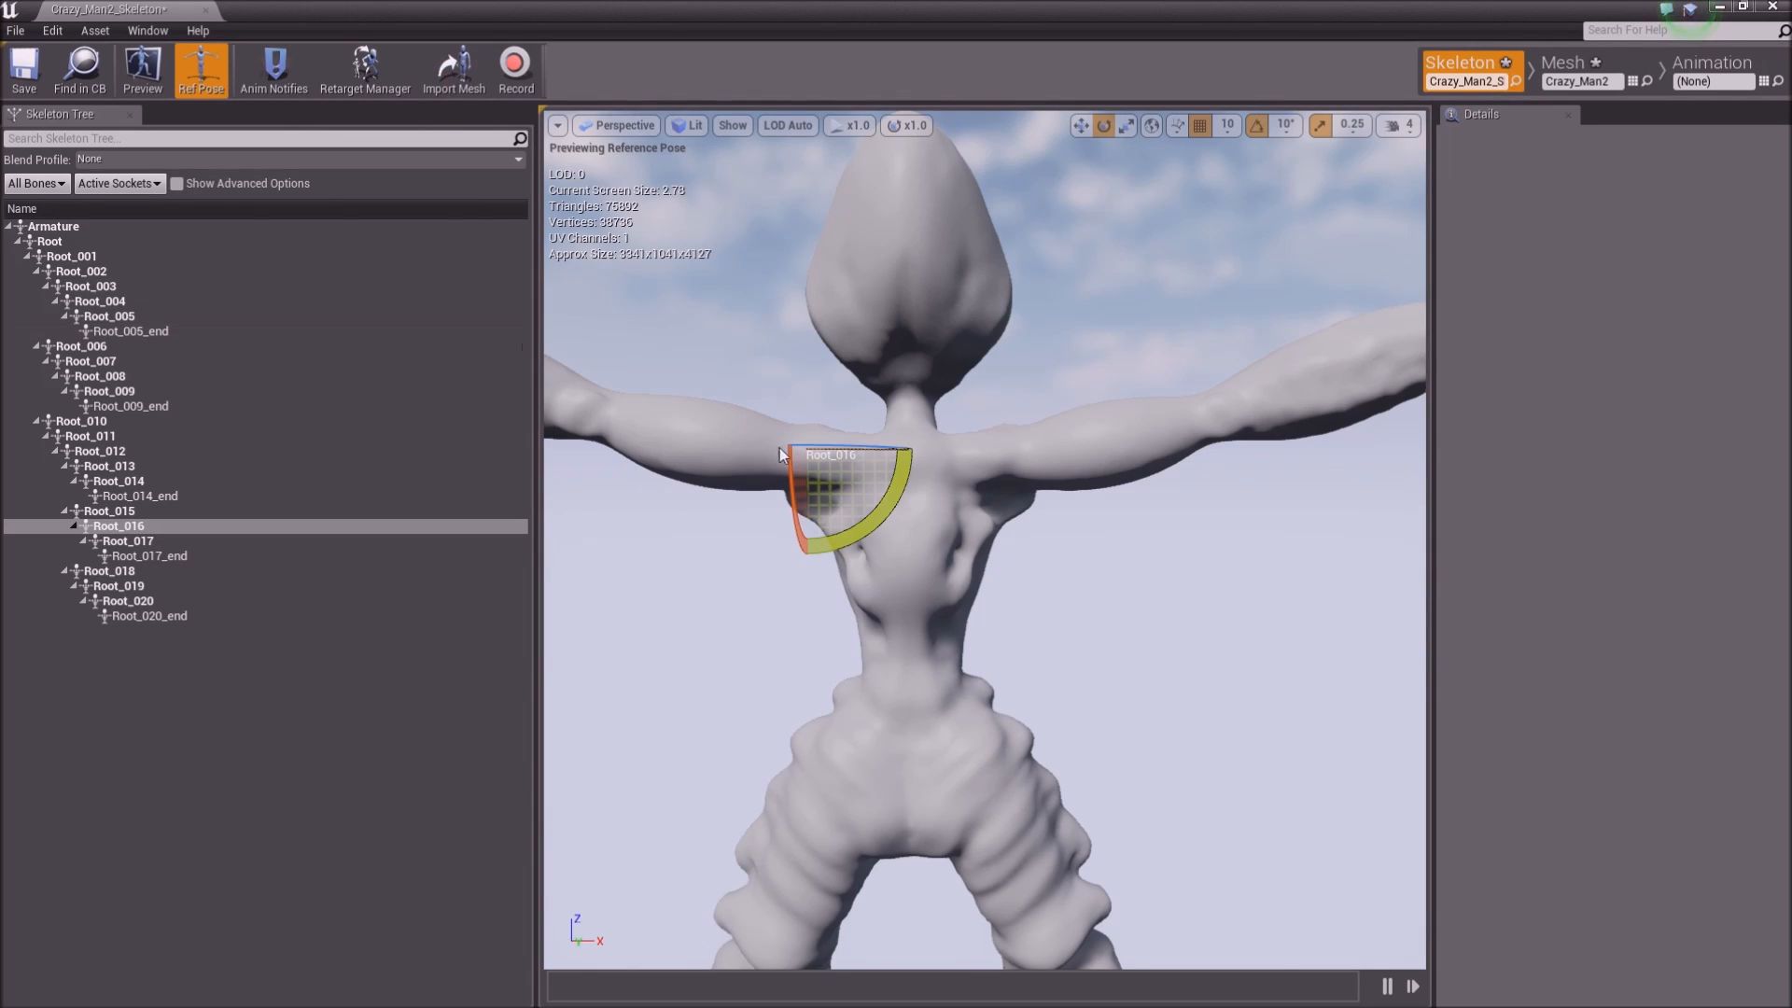
{"action": "left_click_drag", "start_coordinate": [859, 446], "coordinate": [913, 530]}
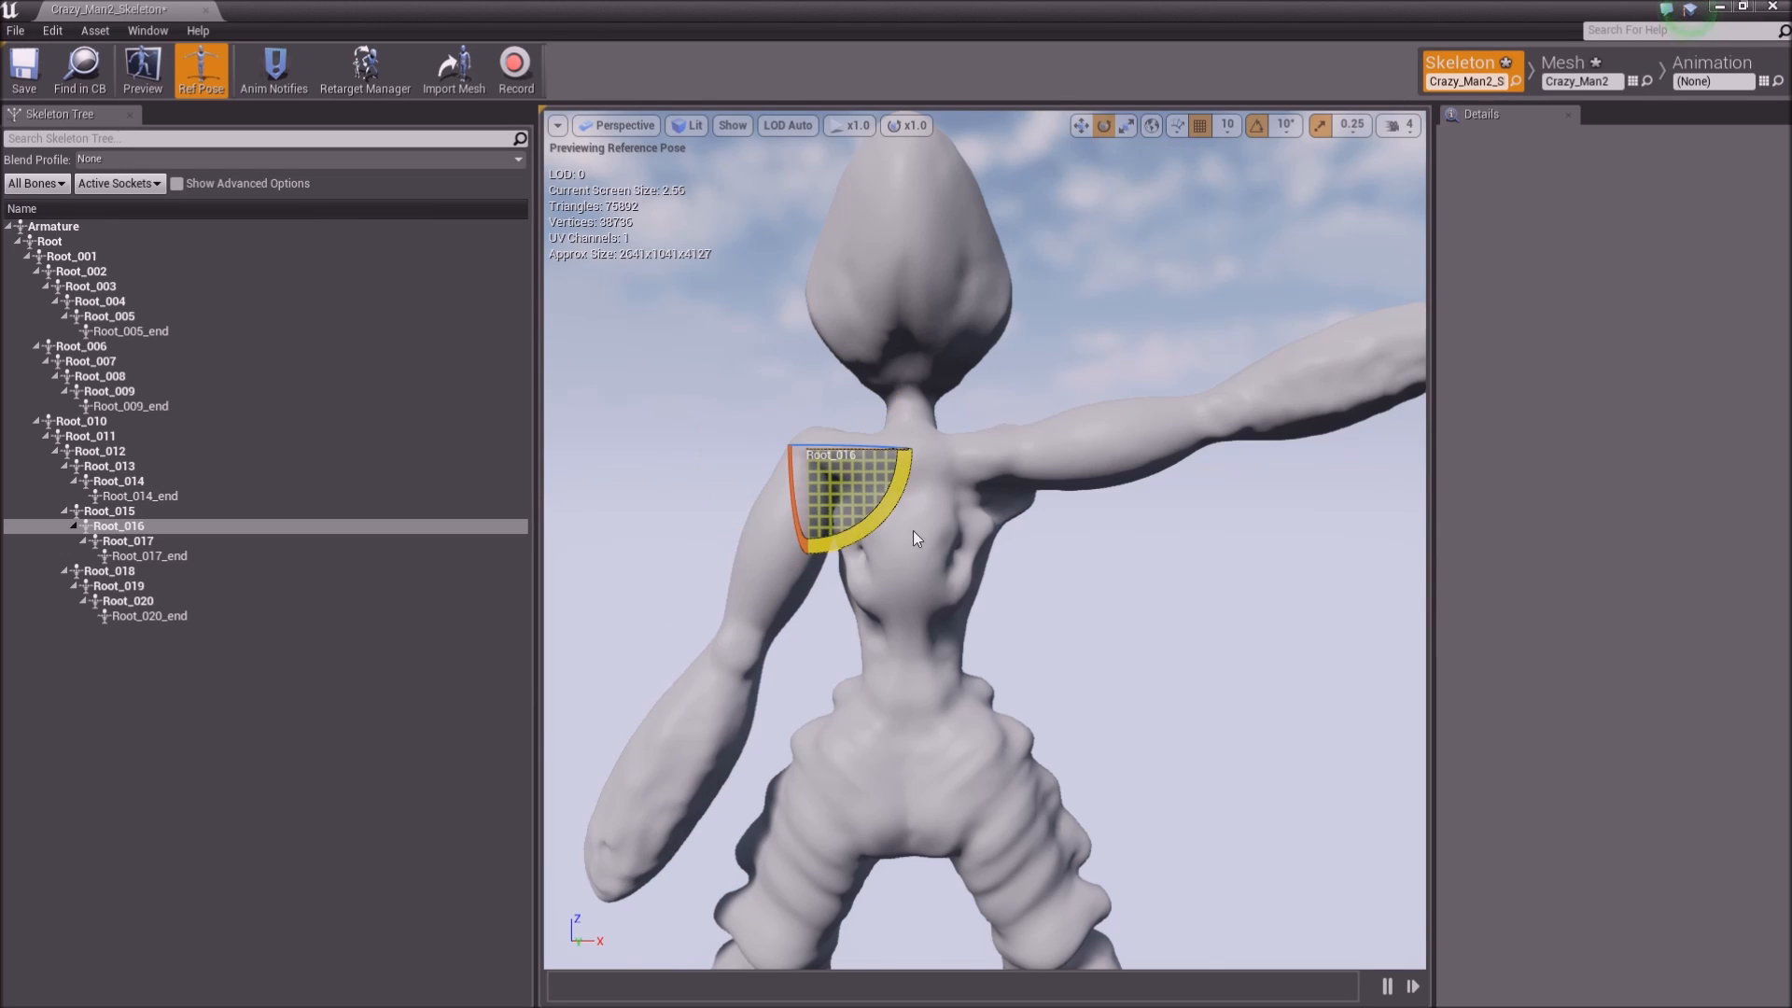
{"action": "left_click", "coordinate": [1094, 434]}
{"action": "left_click_drag", "start_coordinate": [934, 491], "coordinate": [970, 543]}
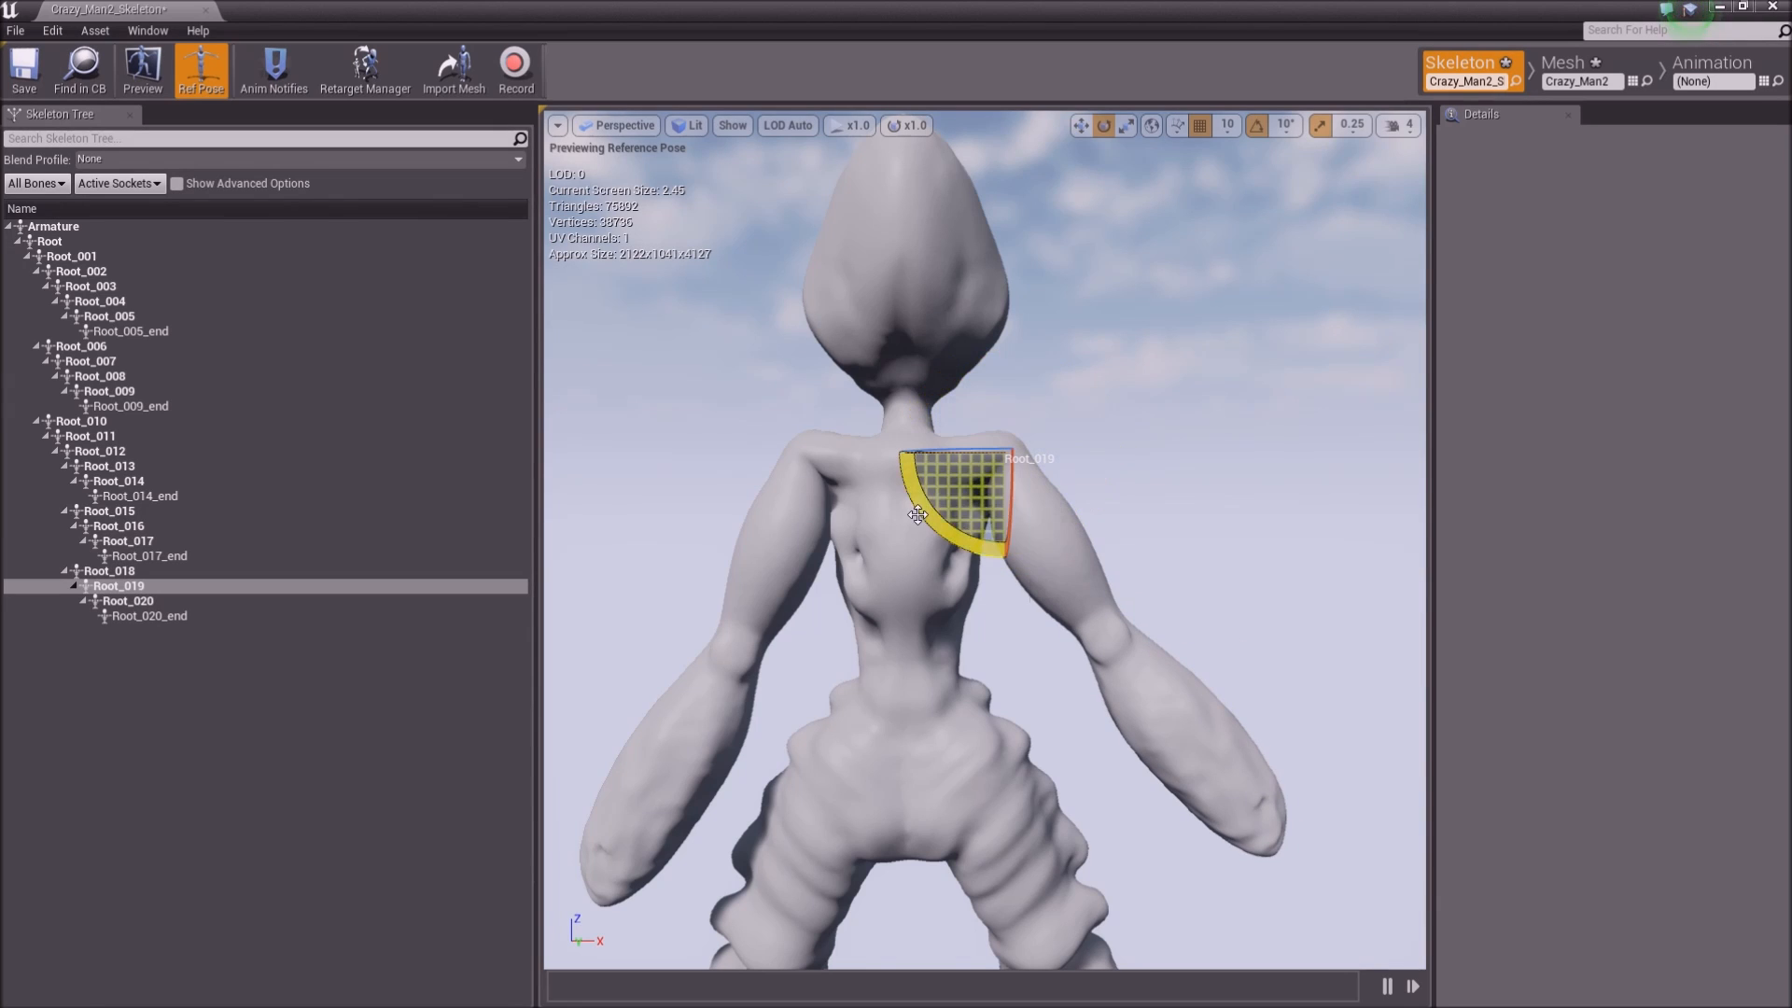
Record an animation named Idol in the Content folder while rotating the Root_019 and Root_016 arms slightly outward
{"action": "left_click", "coordinate": [516, 71]}
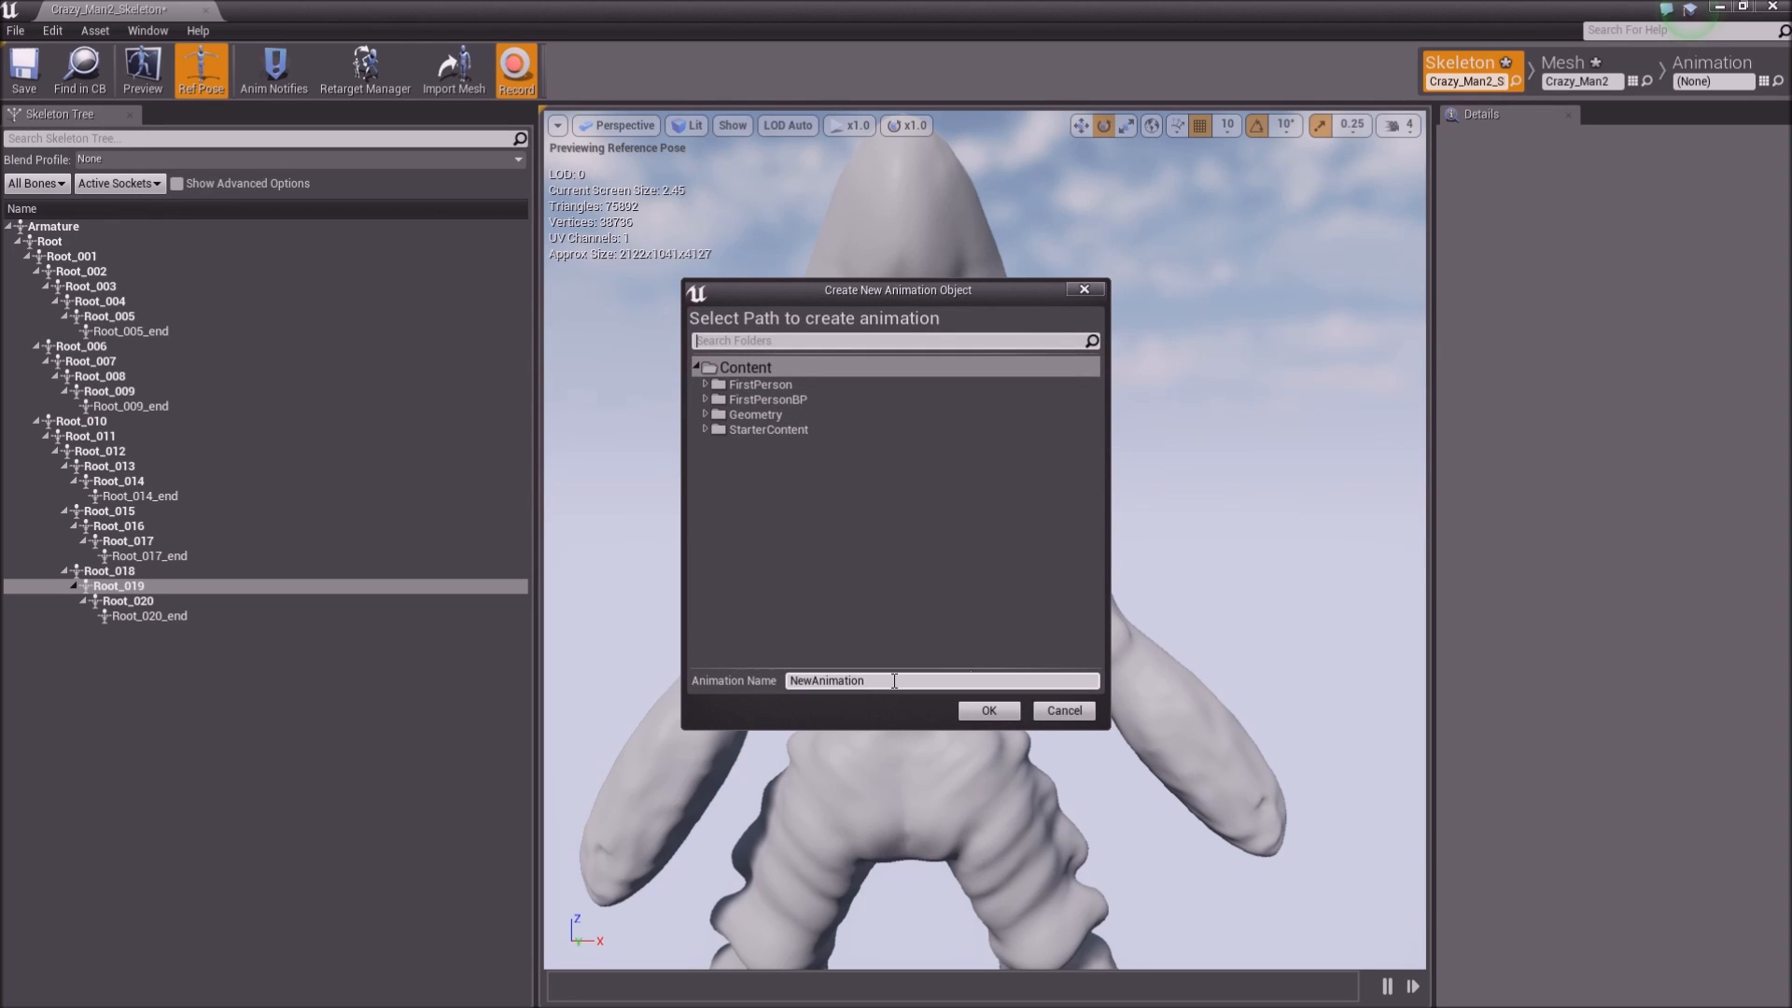
{"action": "left_click", "coordinate": [804, 680]}
{"action": "type", "text": "Idol"}
{"action": "left_click", "coordinate": [989, 710]}
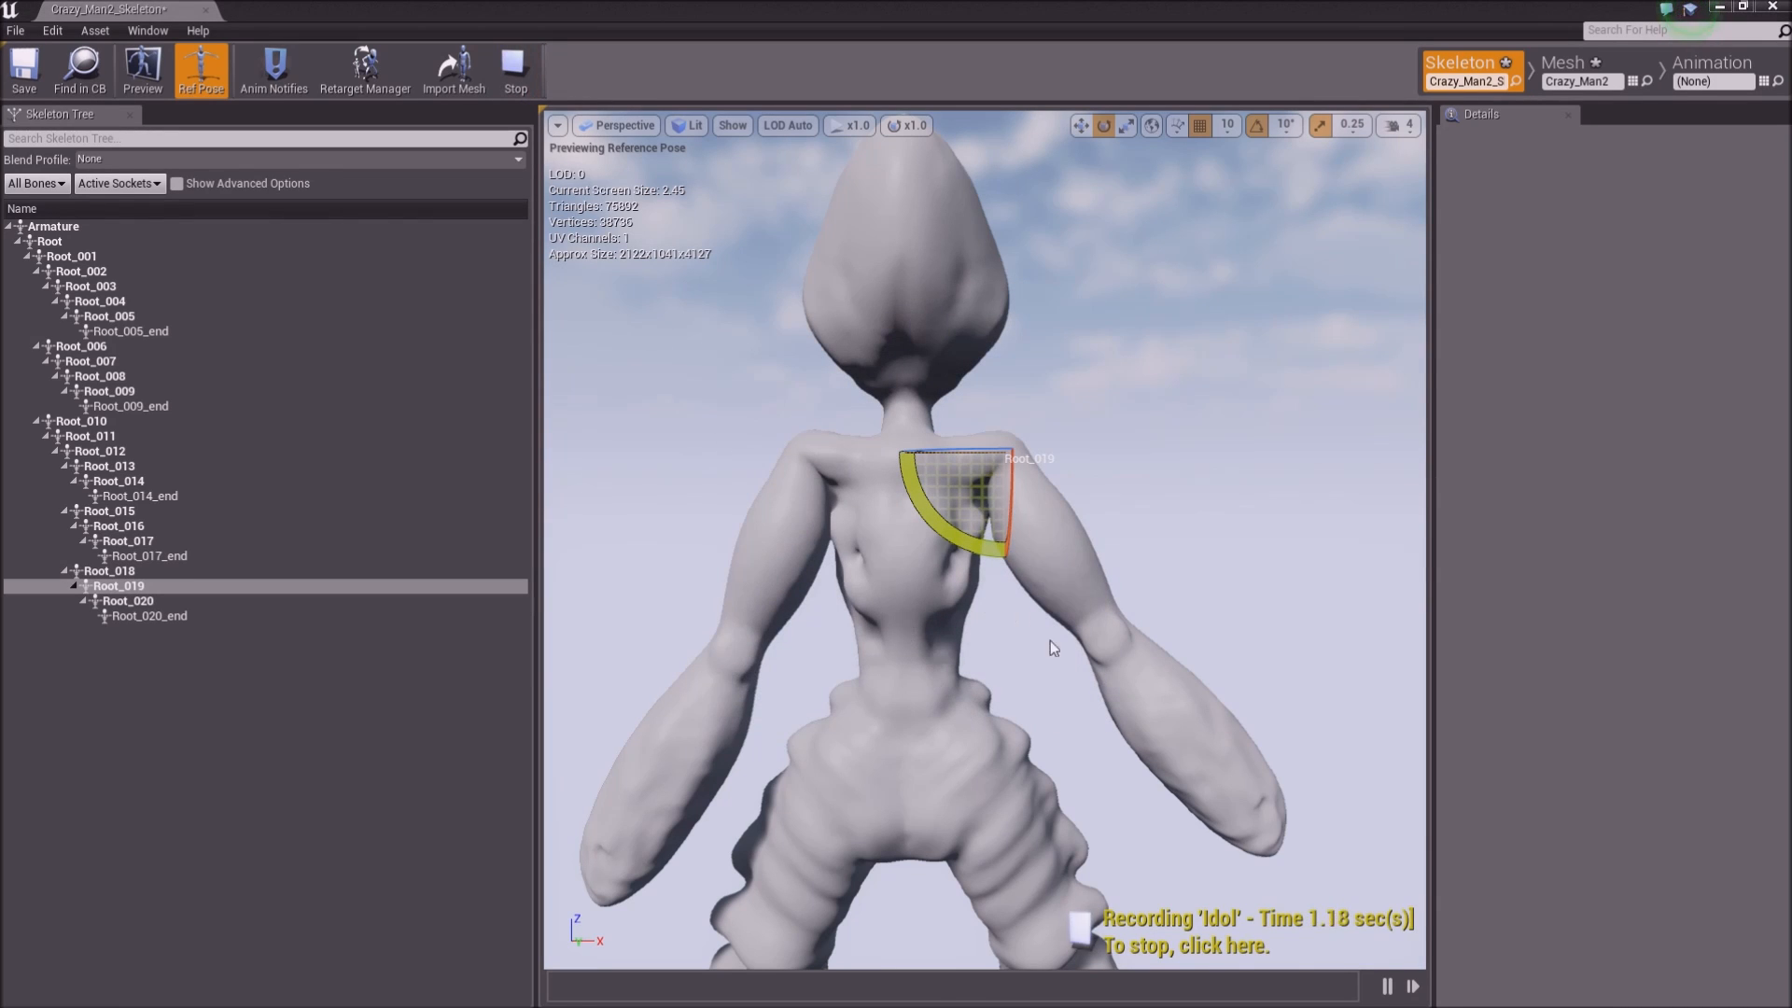
{"action": "left_click_drag", "start_coordinate": [981, 546], "coordinate": [989, 508]}
{"action": "left_click", "coordinate": [831, 539]}
{"action": "left_click_drag", "start_coordinate": [854, 529], "coordinate": [829, 511]}
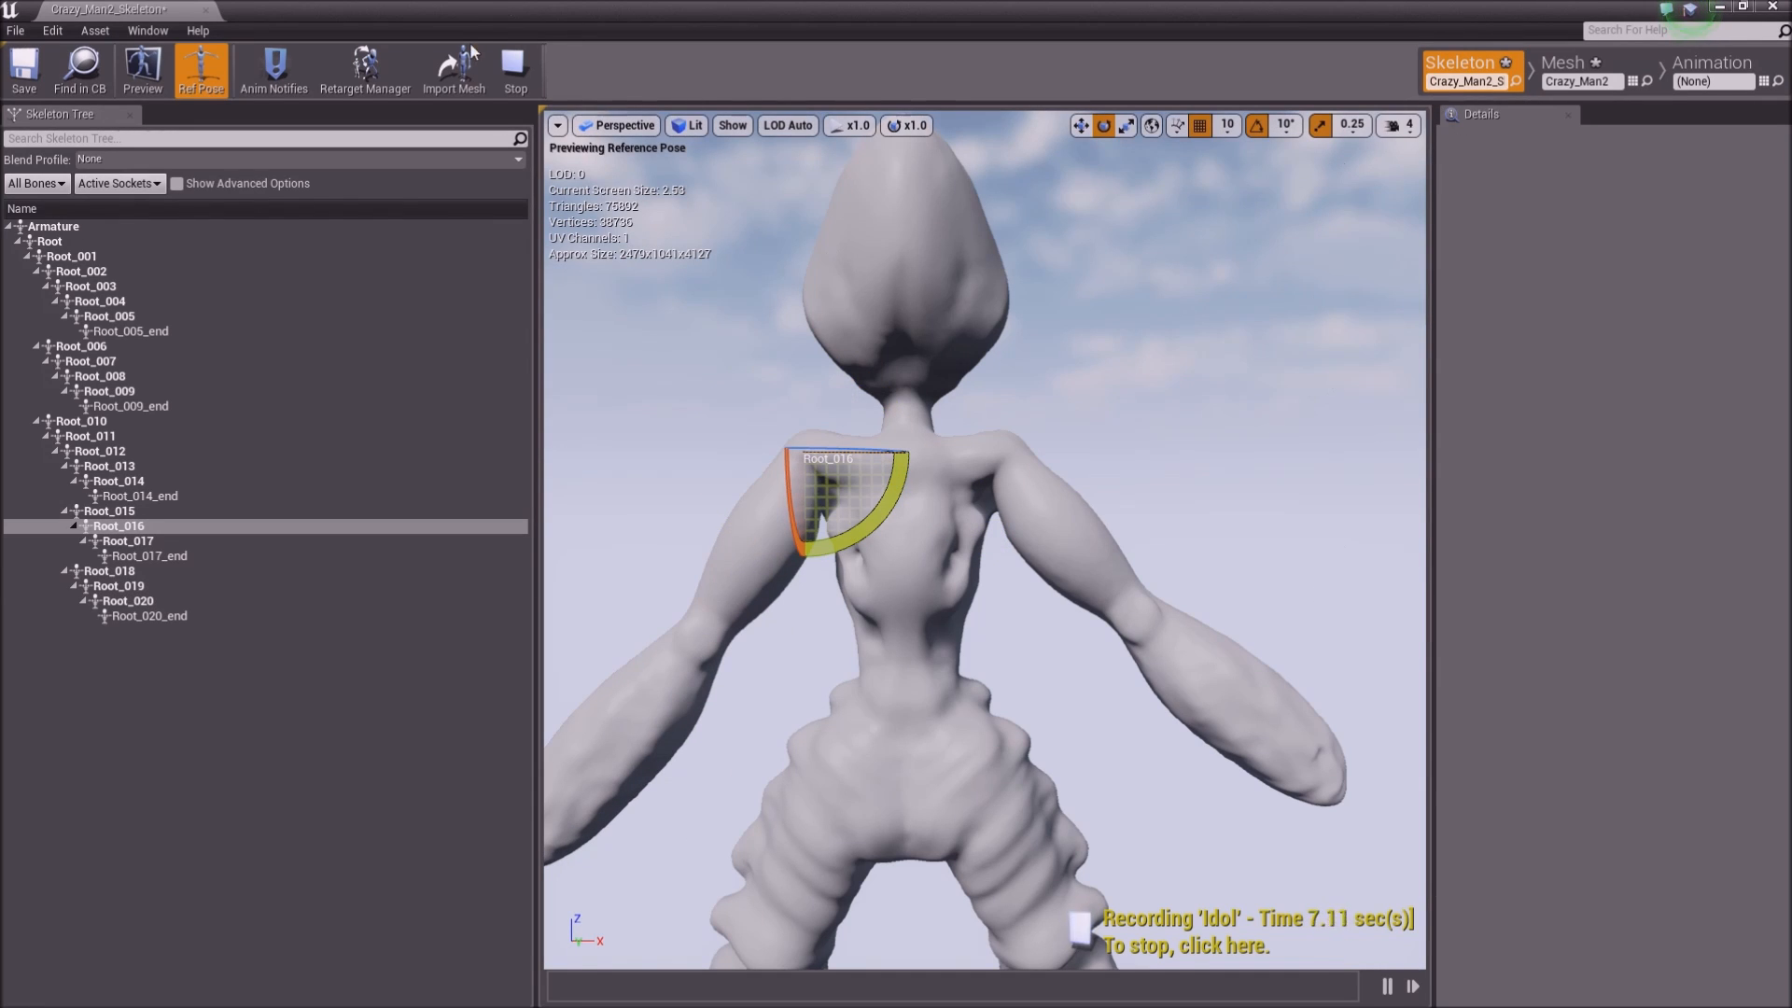
{"action": "left_click", "coordinate": [517, 73]}
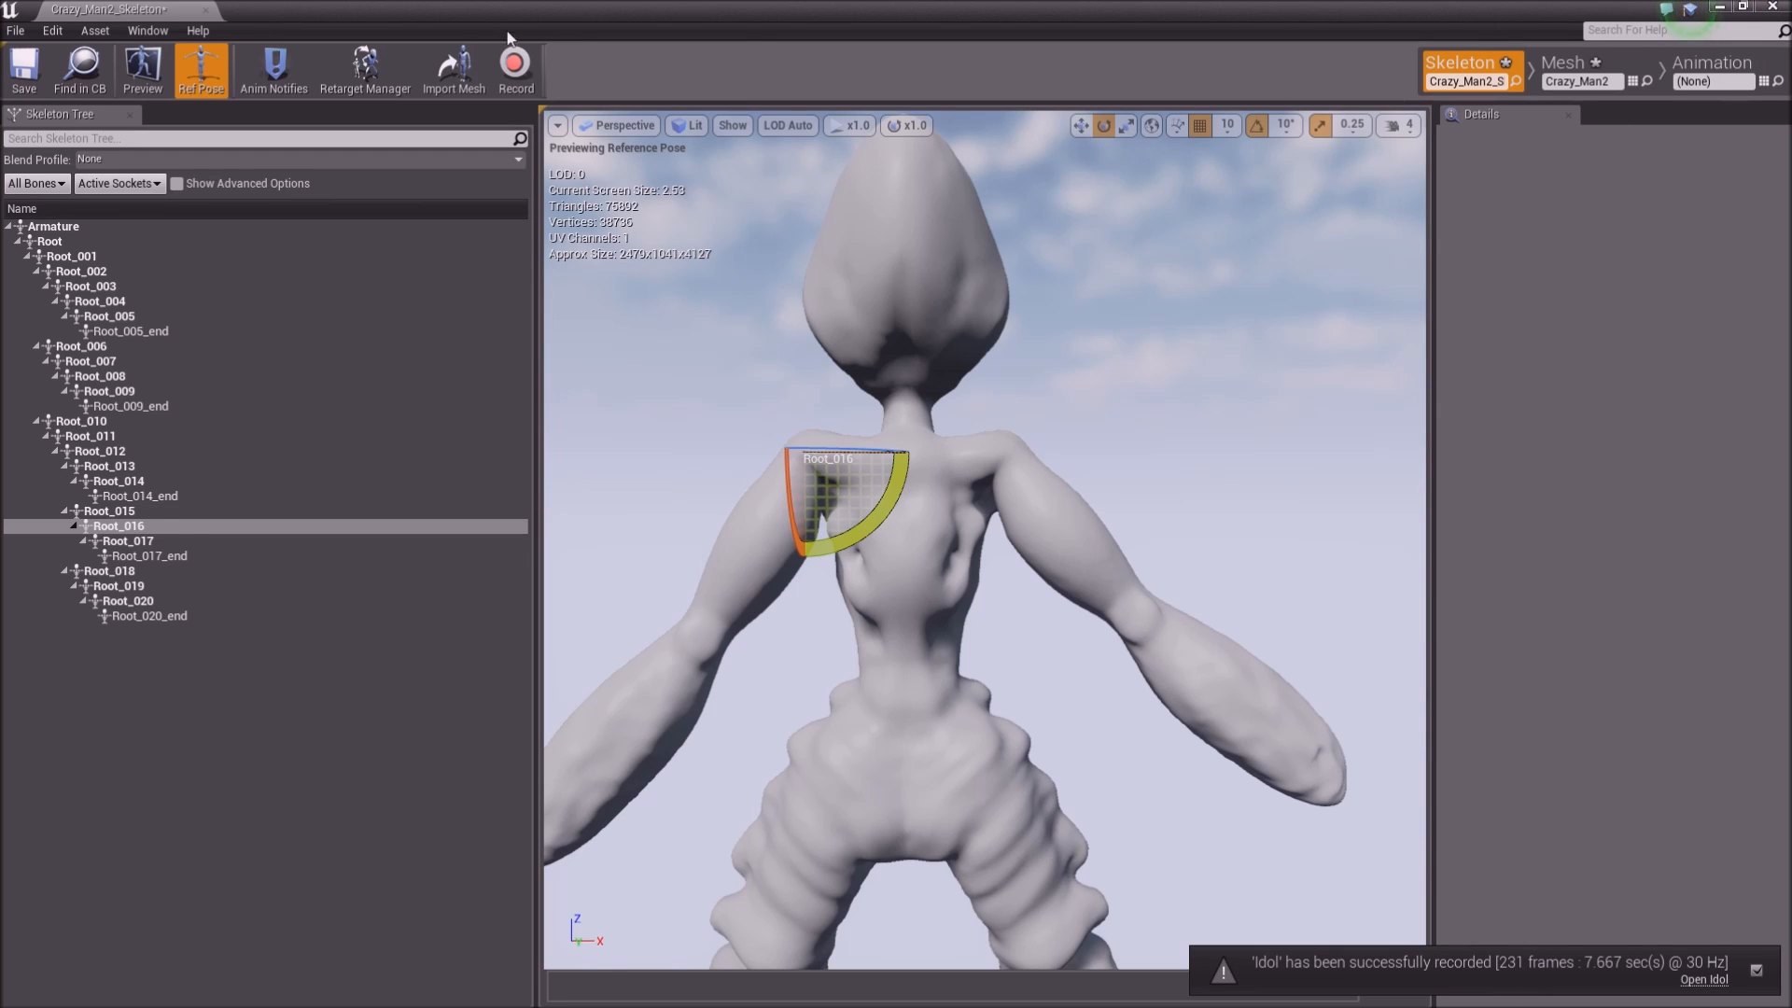
Save the skeleton and close its editor, and open the Idol animation from the Content folder
{"action": "left_click", "coordinate": [25, 67]}
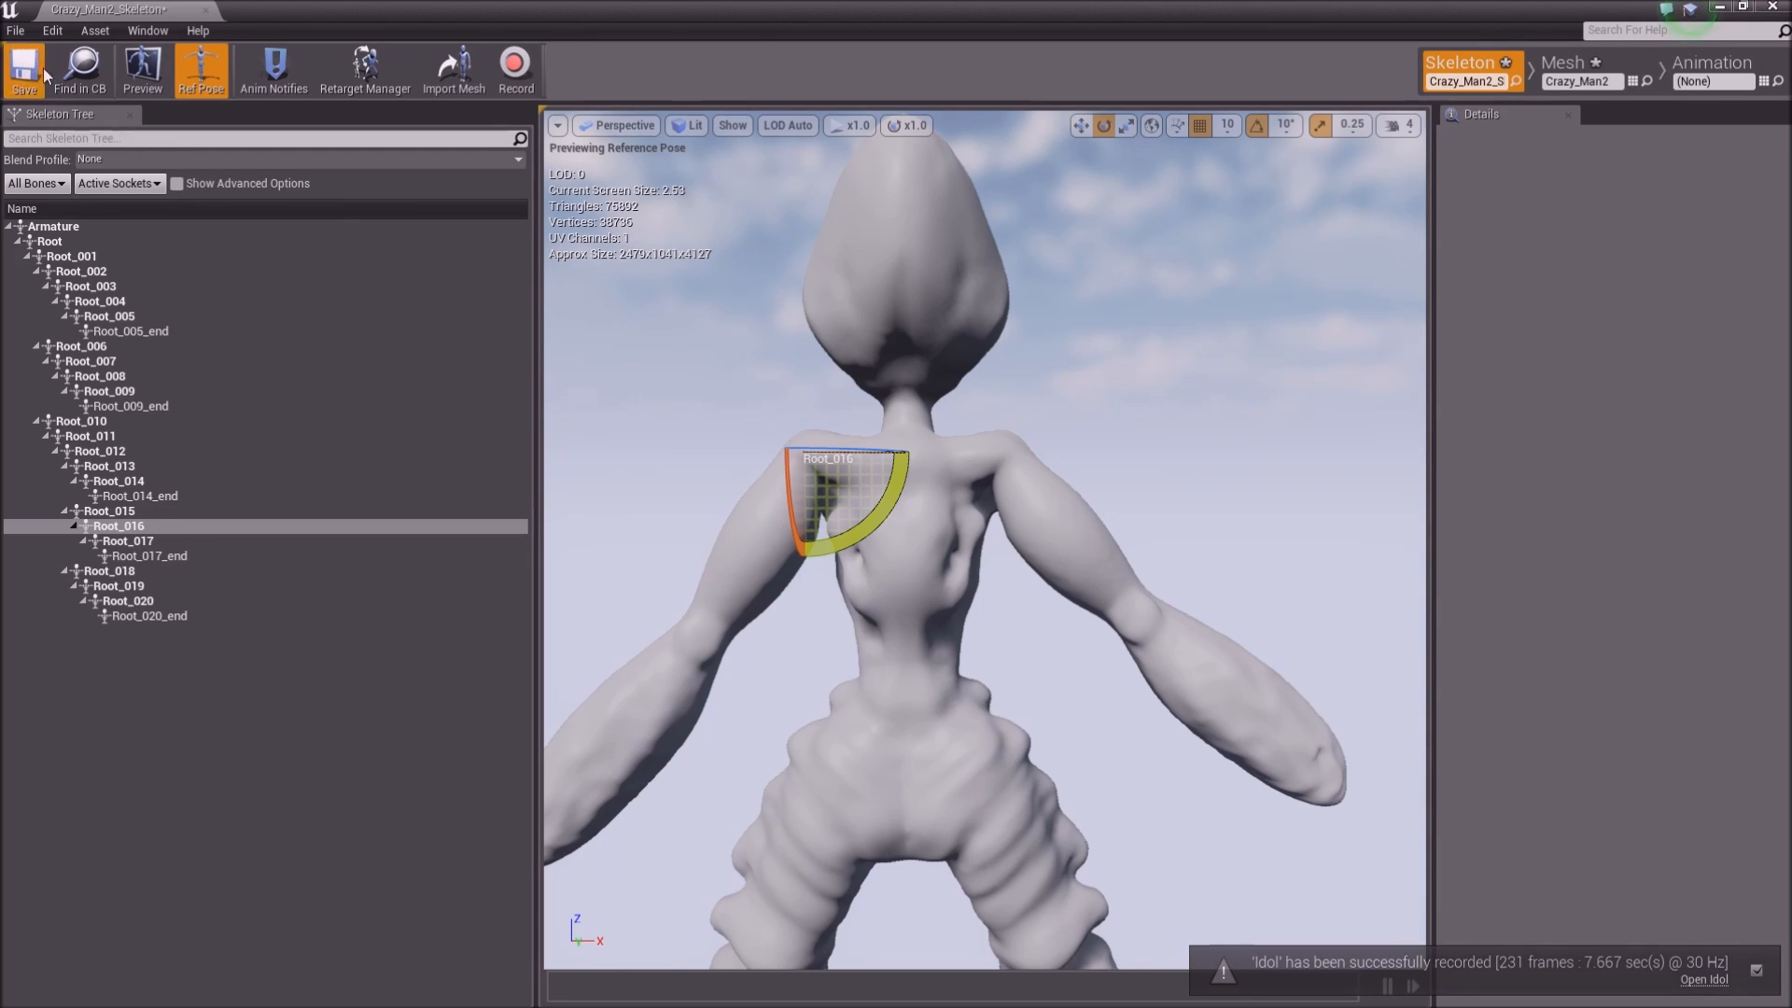
{"action": "left_click", "coordinate": [1773, 7]}
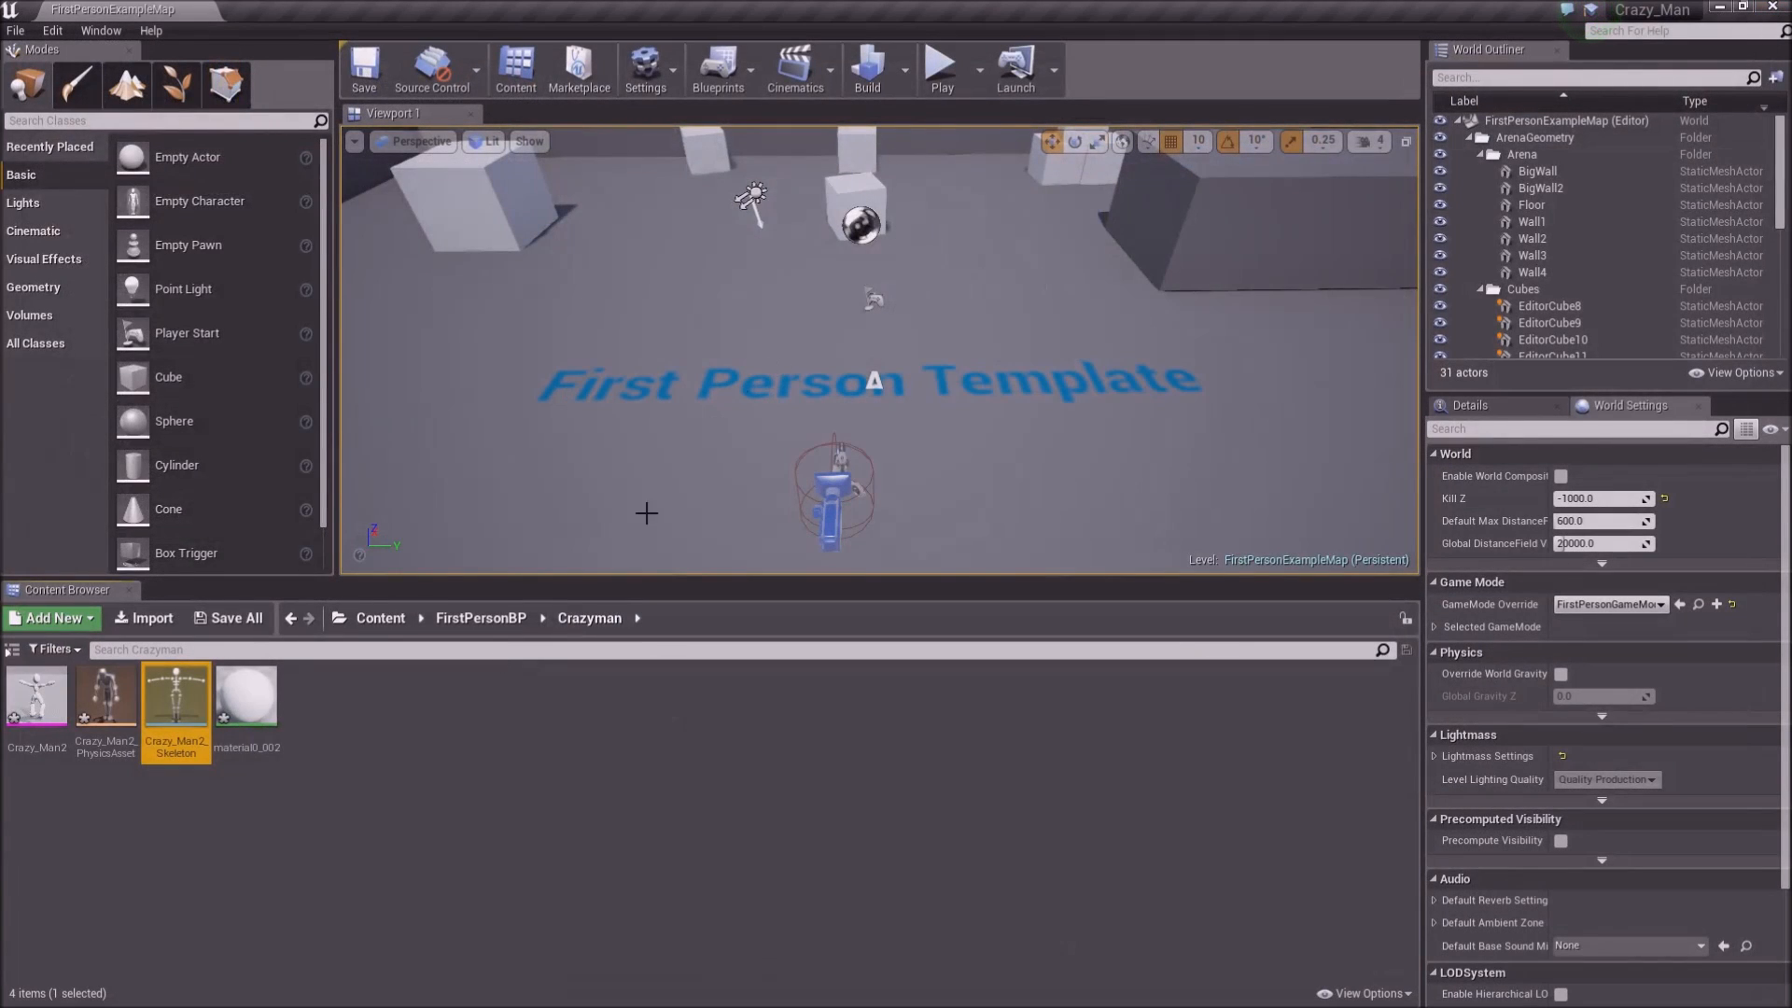
{"action": "left_click", "coordinate": [291, 620]}
{"action": "left_click", "coordinate": [291, 620]}
{"action": "left_click", "coordinate": [291, 620]}
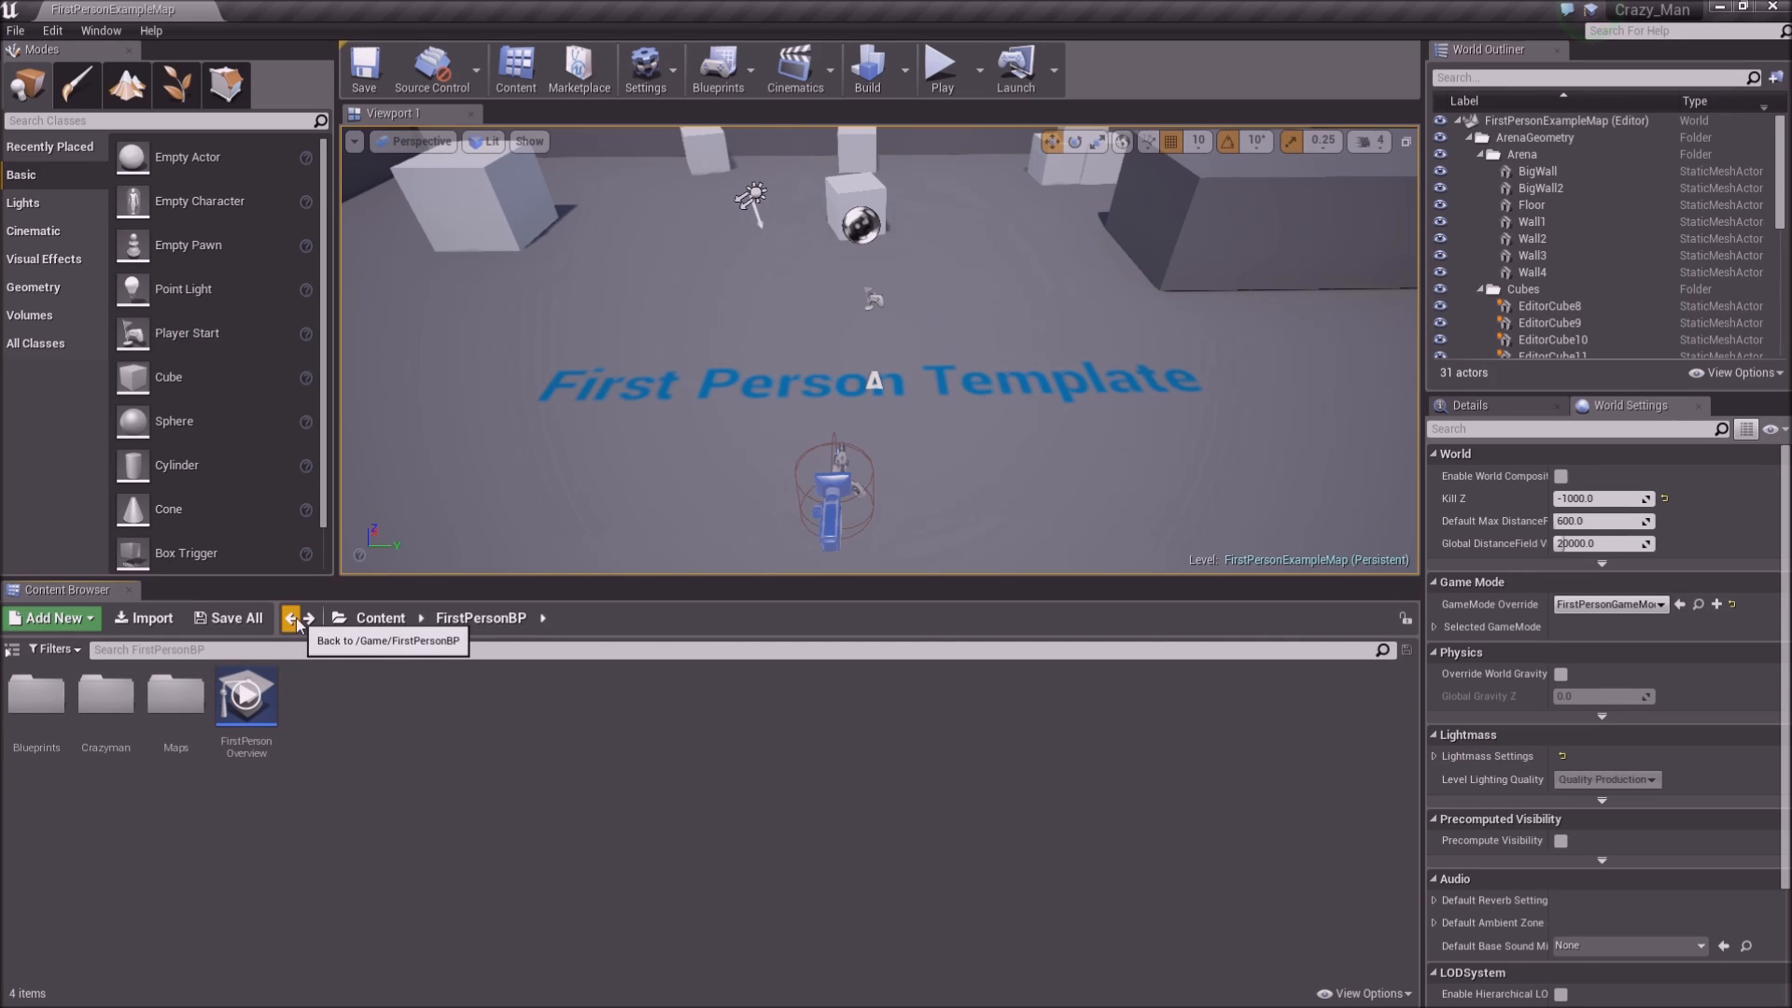
{"action": "left_click", "coordinate": [291, 619]}
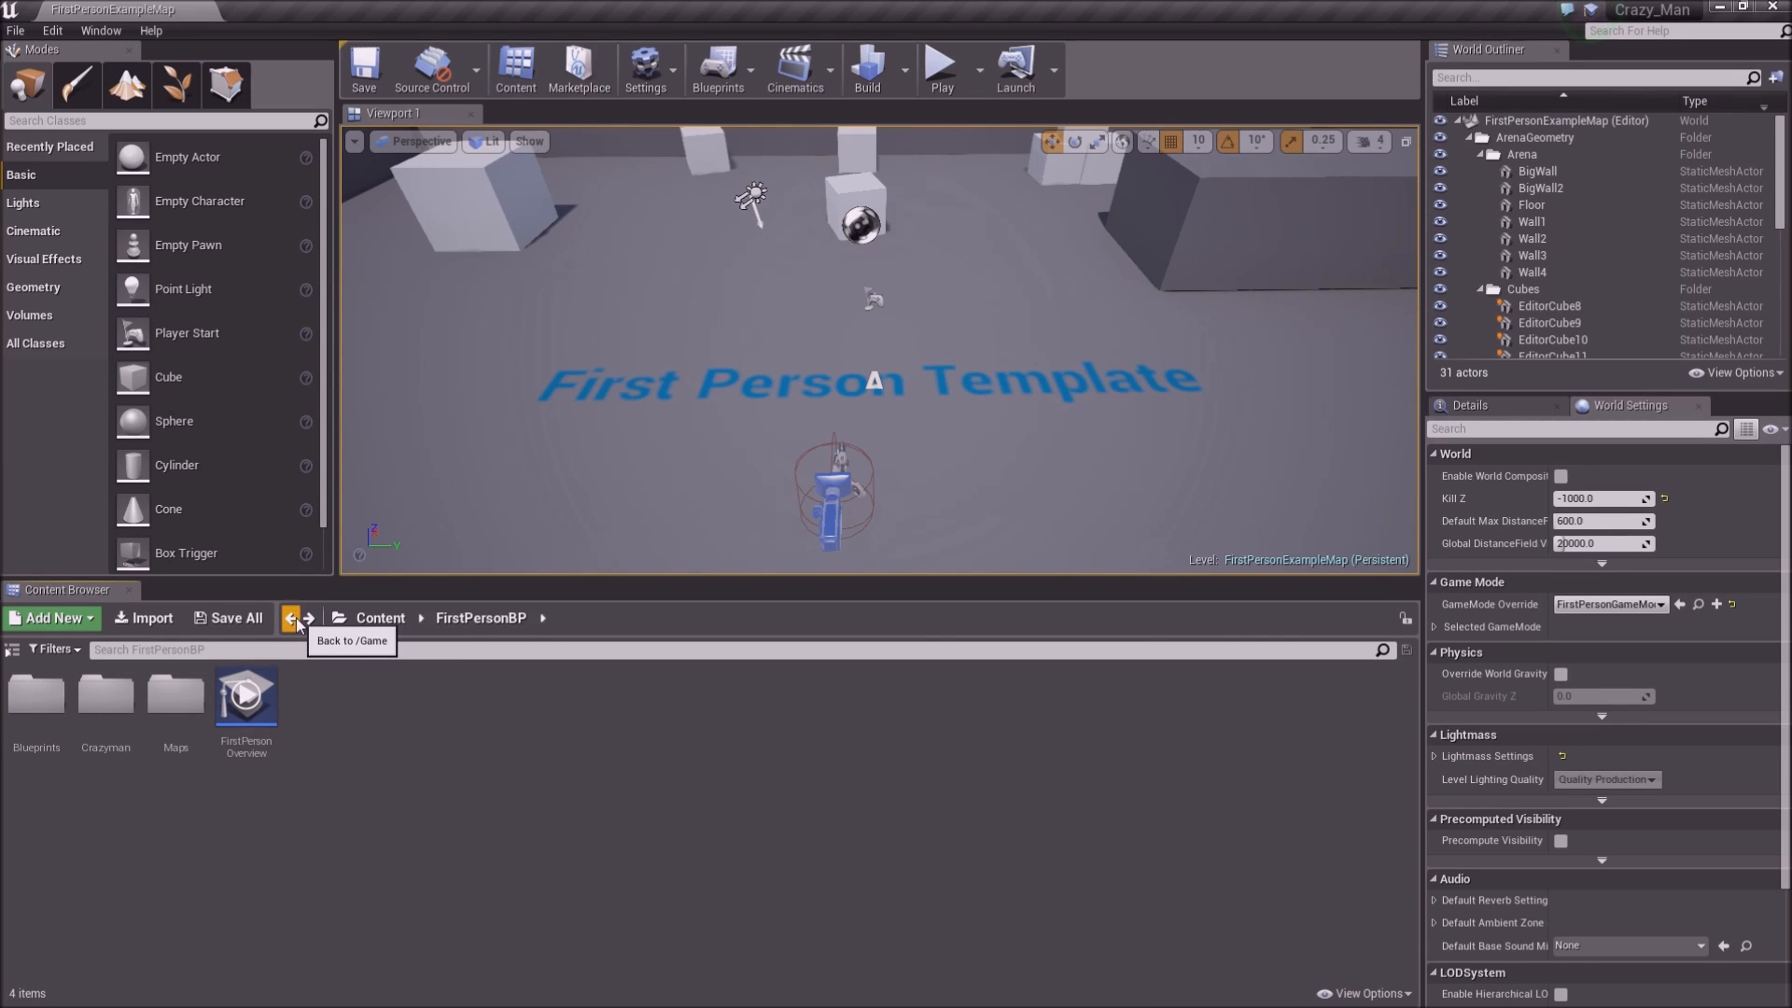
{"action": "left_click", "coordinate": [292, 619]}
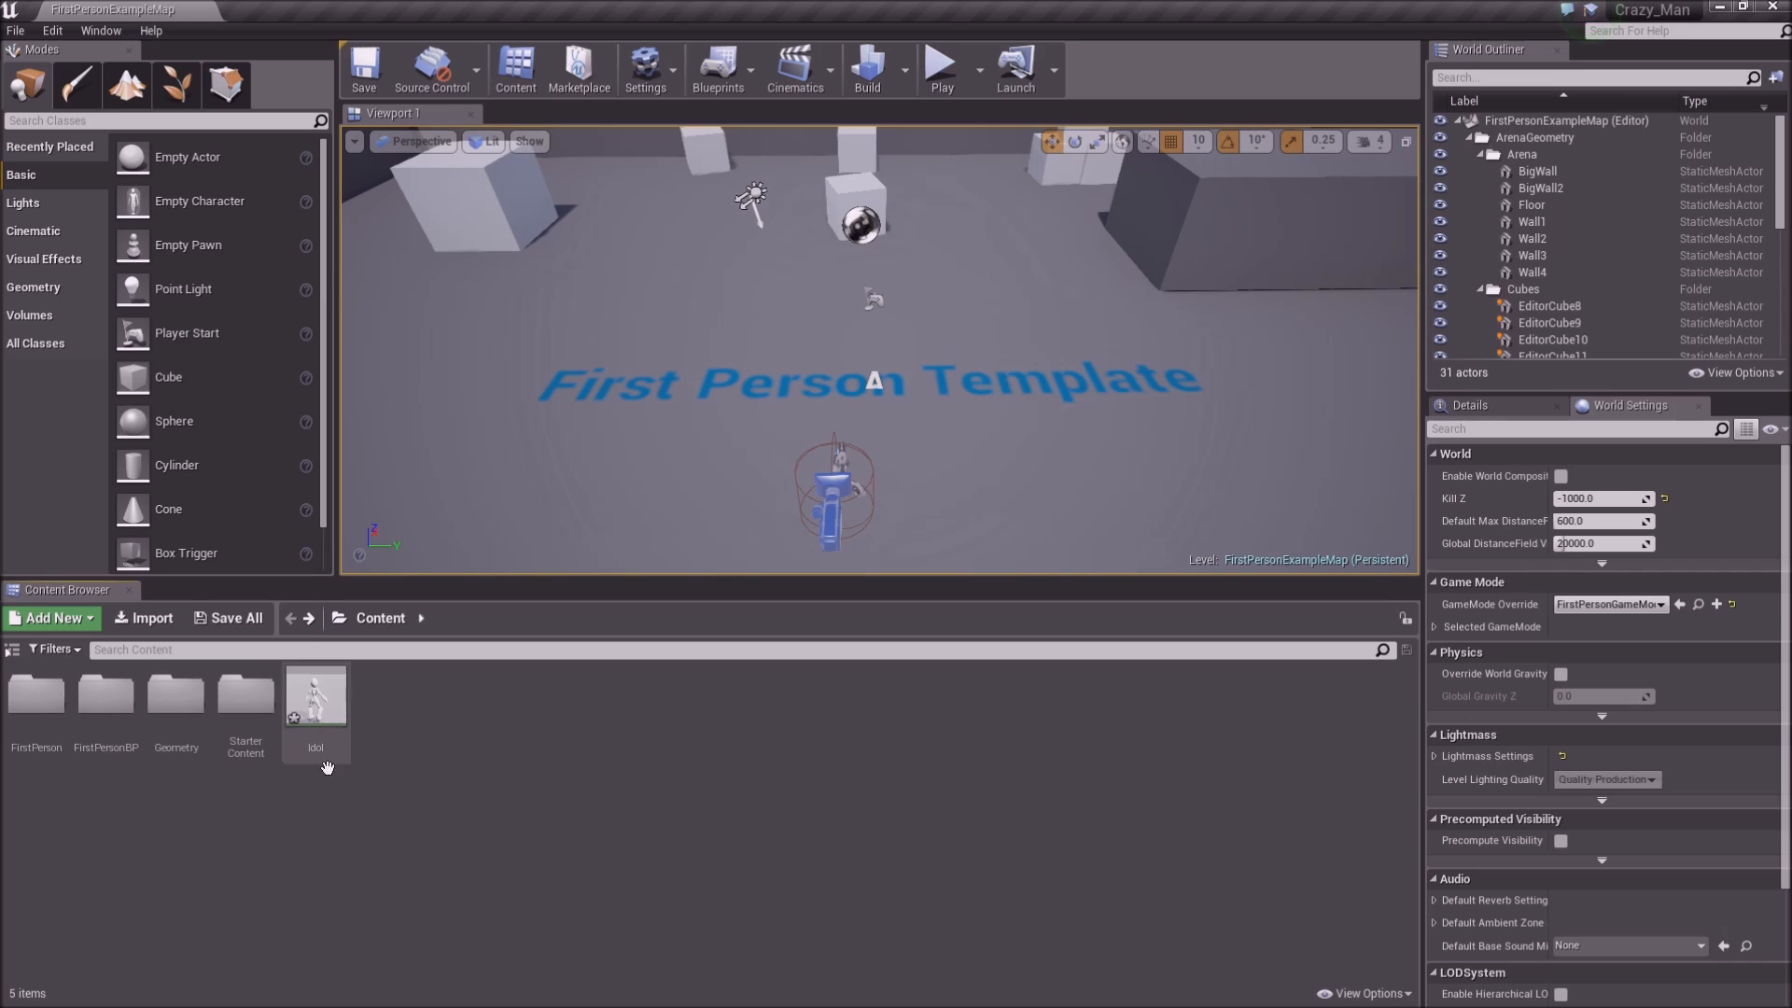
{"action": "left_click", "coordinate": [323, 697]}
{"action": "double_click", "coordinate": [323, 697]}
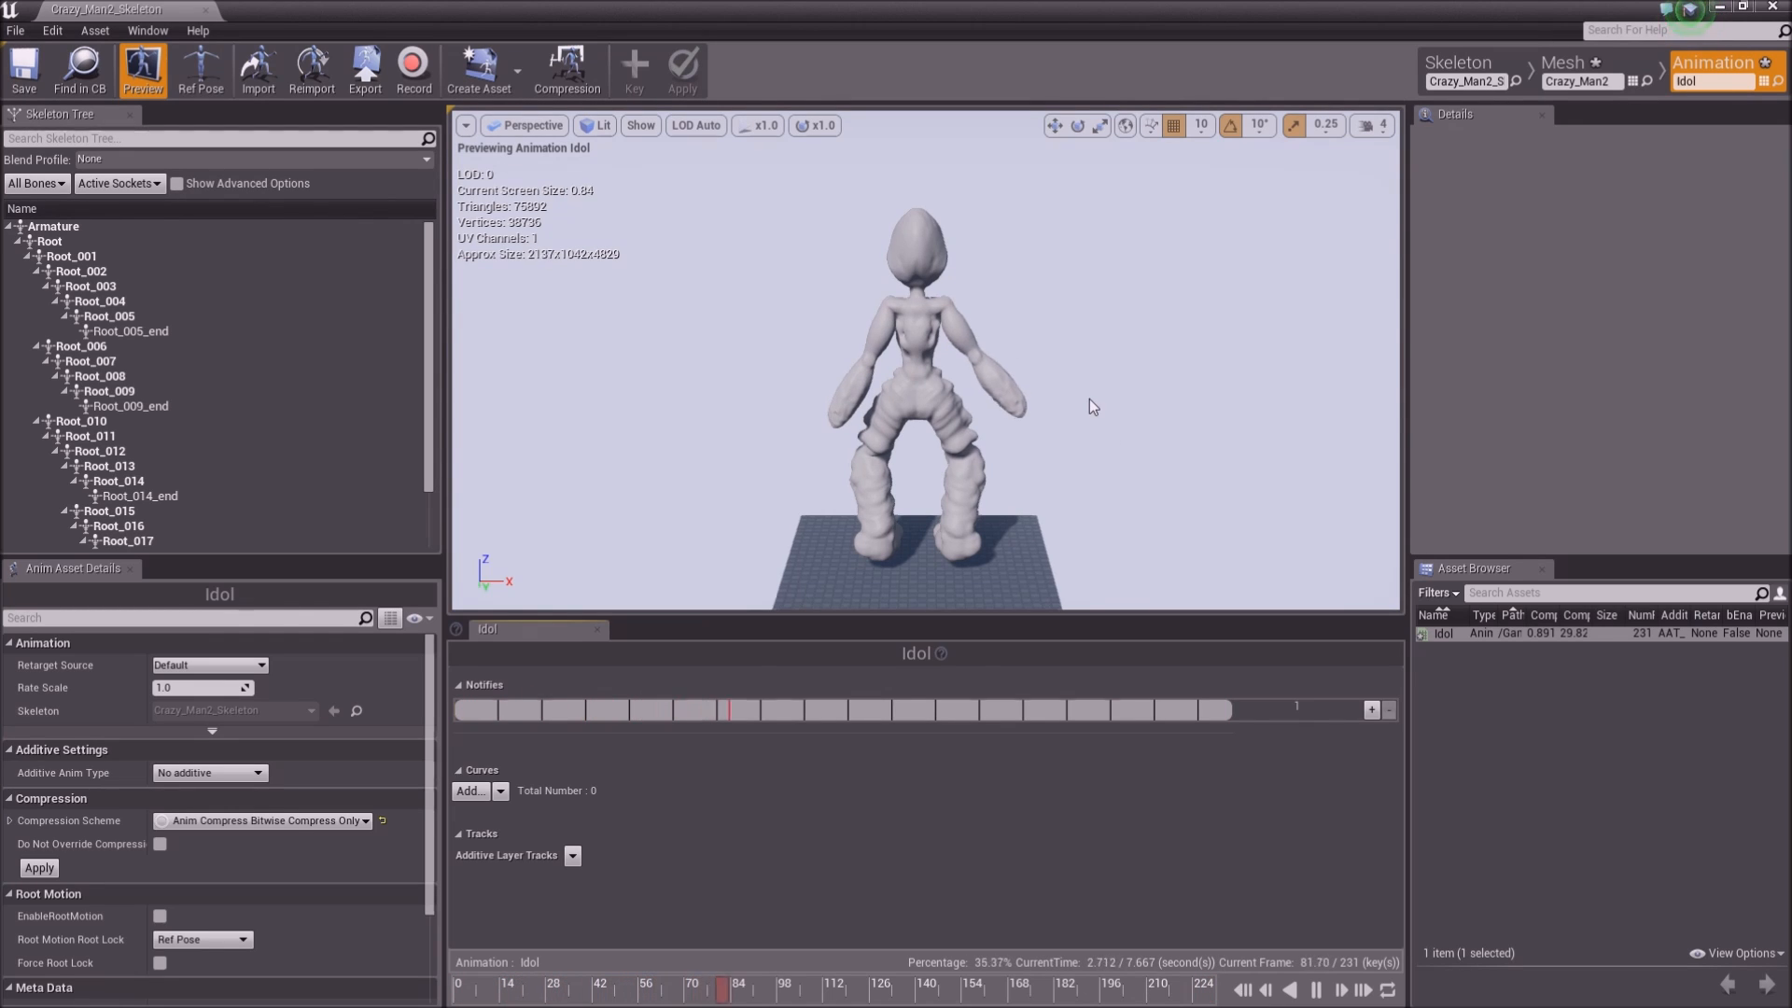
Examine the arm movement in the Idol animation by pausing it, scrubbing back to frame 0 and replaying it
{"action": "mouse_move", "coordinate": [1105, 360]}
{"action": "right_mouse_down"}
{"action": "mouse_move", "coordinate": [1129, 313]}
{"action": "mouse_move", "coordinate": [1141, 407]}
{"action": "mouse_move", "coordinate": [1178, 366]}
{"action": "mouse_move", "coordinate": [1073, 308]}
{"action": "mouse_move", "coordinate": [1098, 373]}
{"action": "mouse_move", "coordinate": [1060, 330]}
{"action": "mouse_move", "coordinate": [1144, 379]}
{"action": "mouse_move", "coordinate": [1110, 364]}
{"action": "right_mouse_up"}
{"action": "key", "text": "w"}
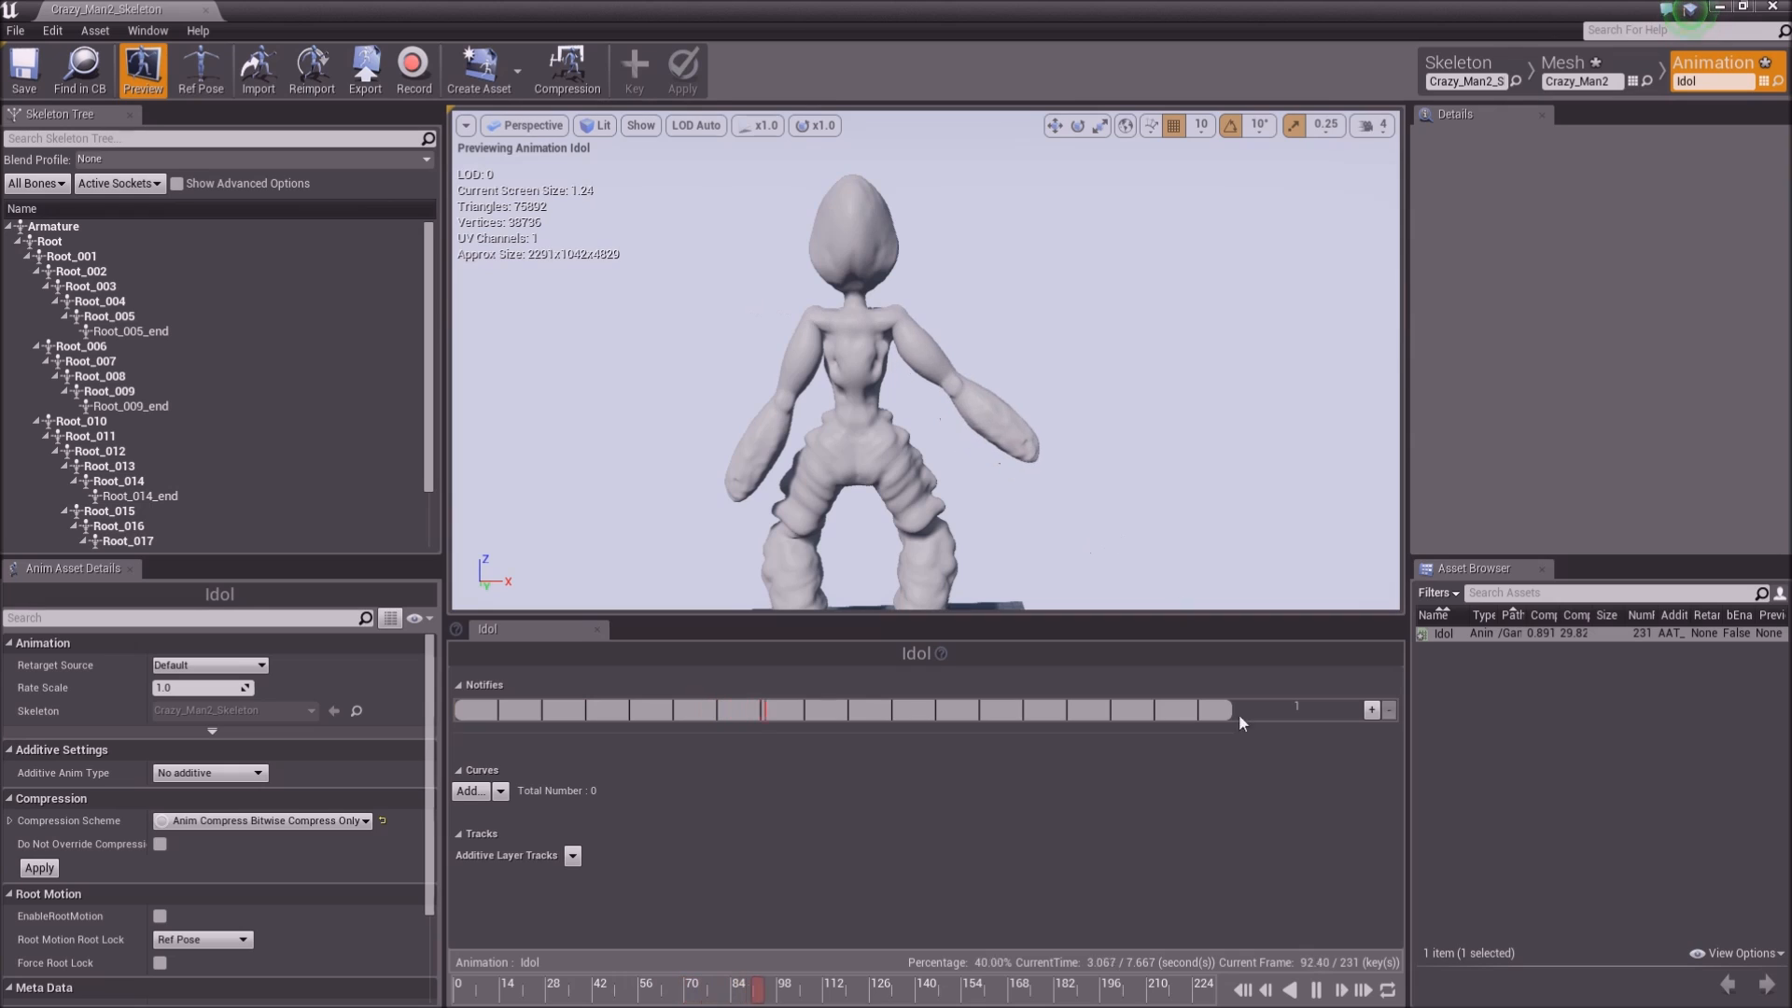
{"action": "left_click", "coordinate": [1317, 991]}
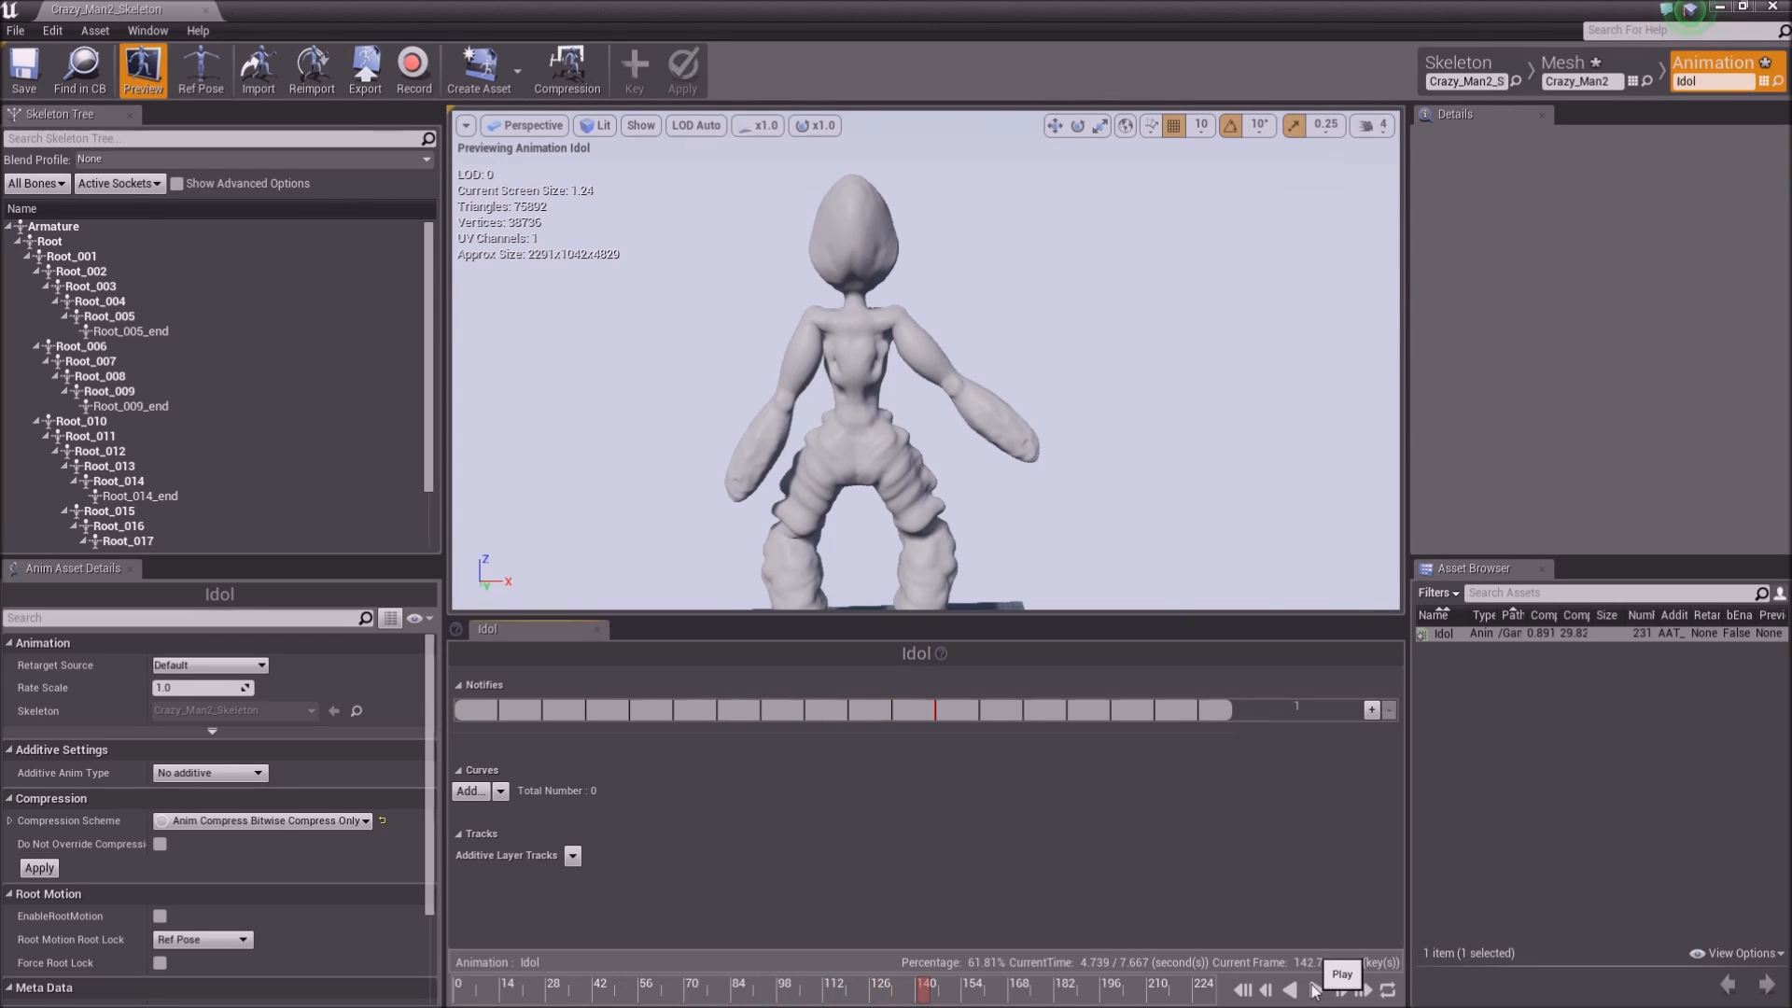
{"action": "right_click", "coordinate": [879, 994]}
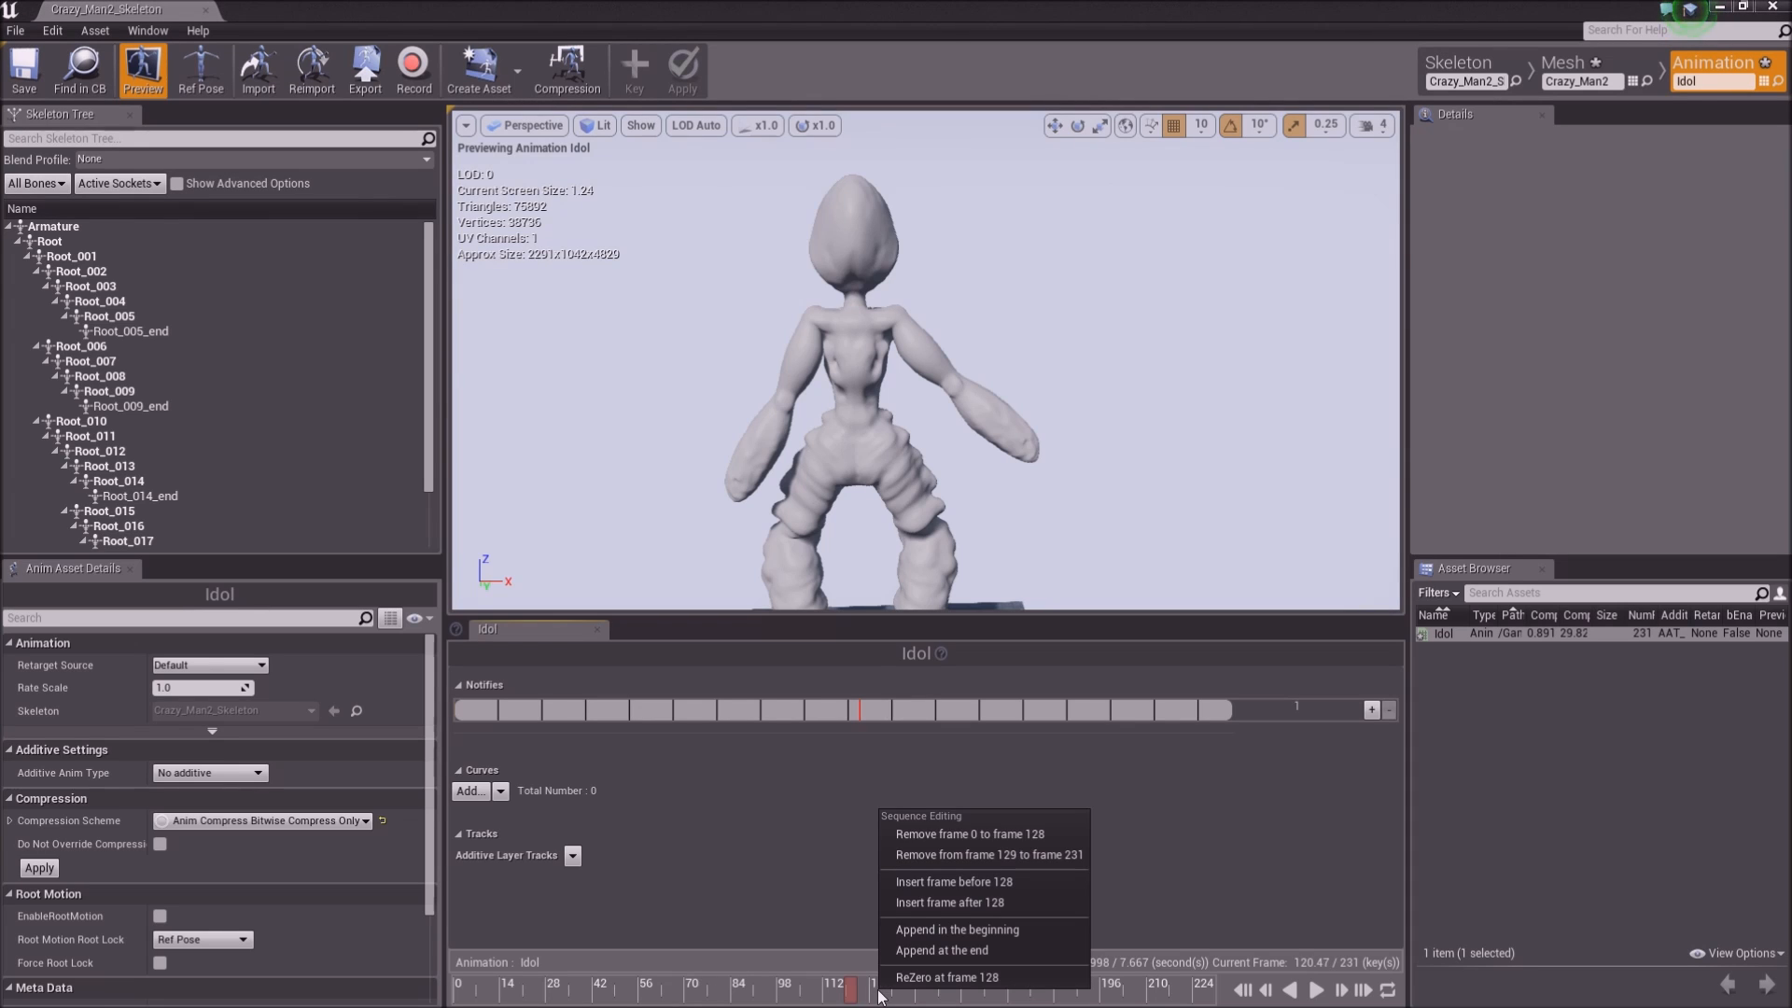
{"action": "left_click", "coordinate": [851, 995]}
{"action": "left_click_drag", "start_coordinate": [887, 997], "coordinate": [434, 959]}
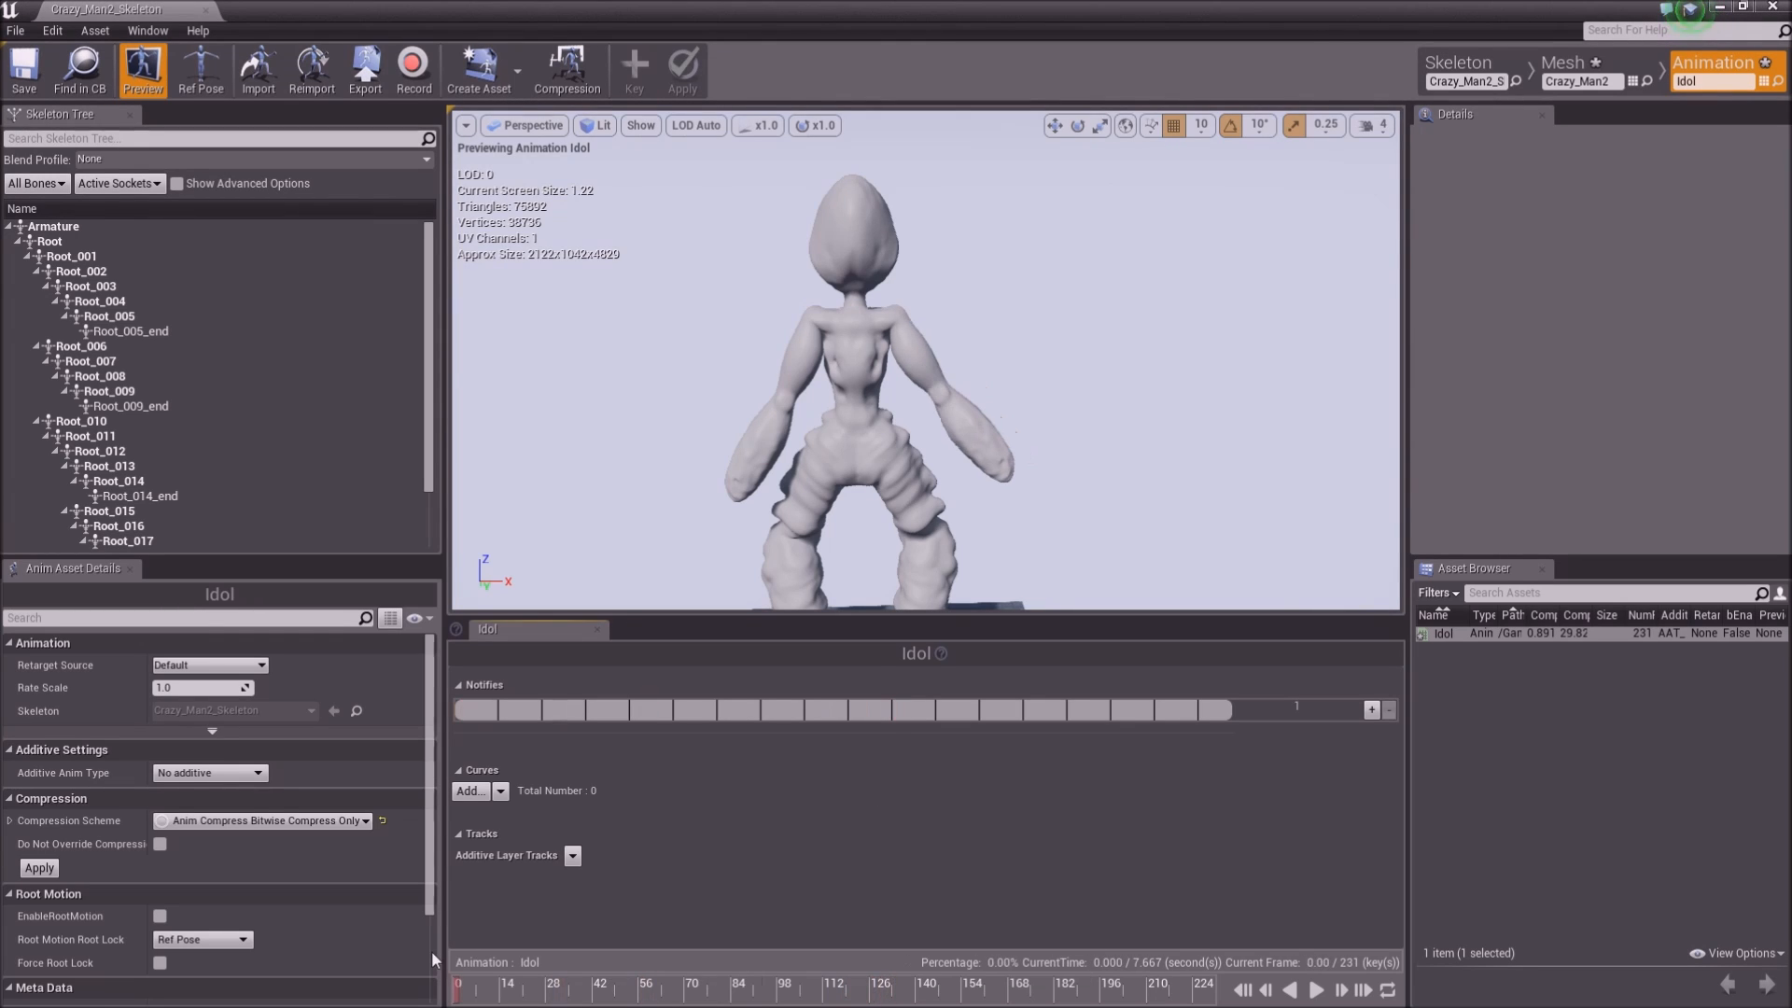
{"action": "left_click", "coordinate": [1314, 990]}
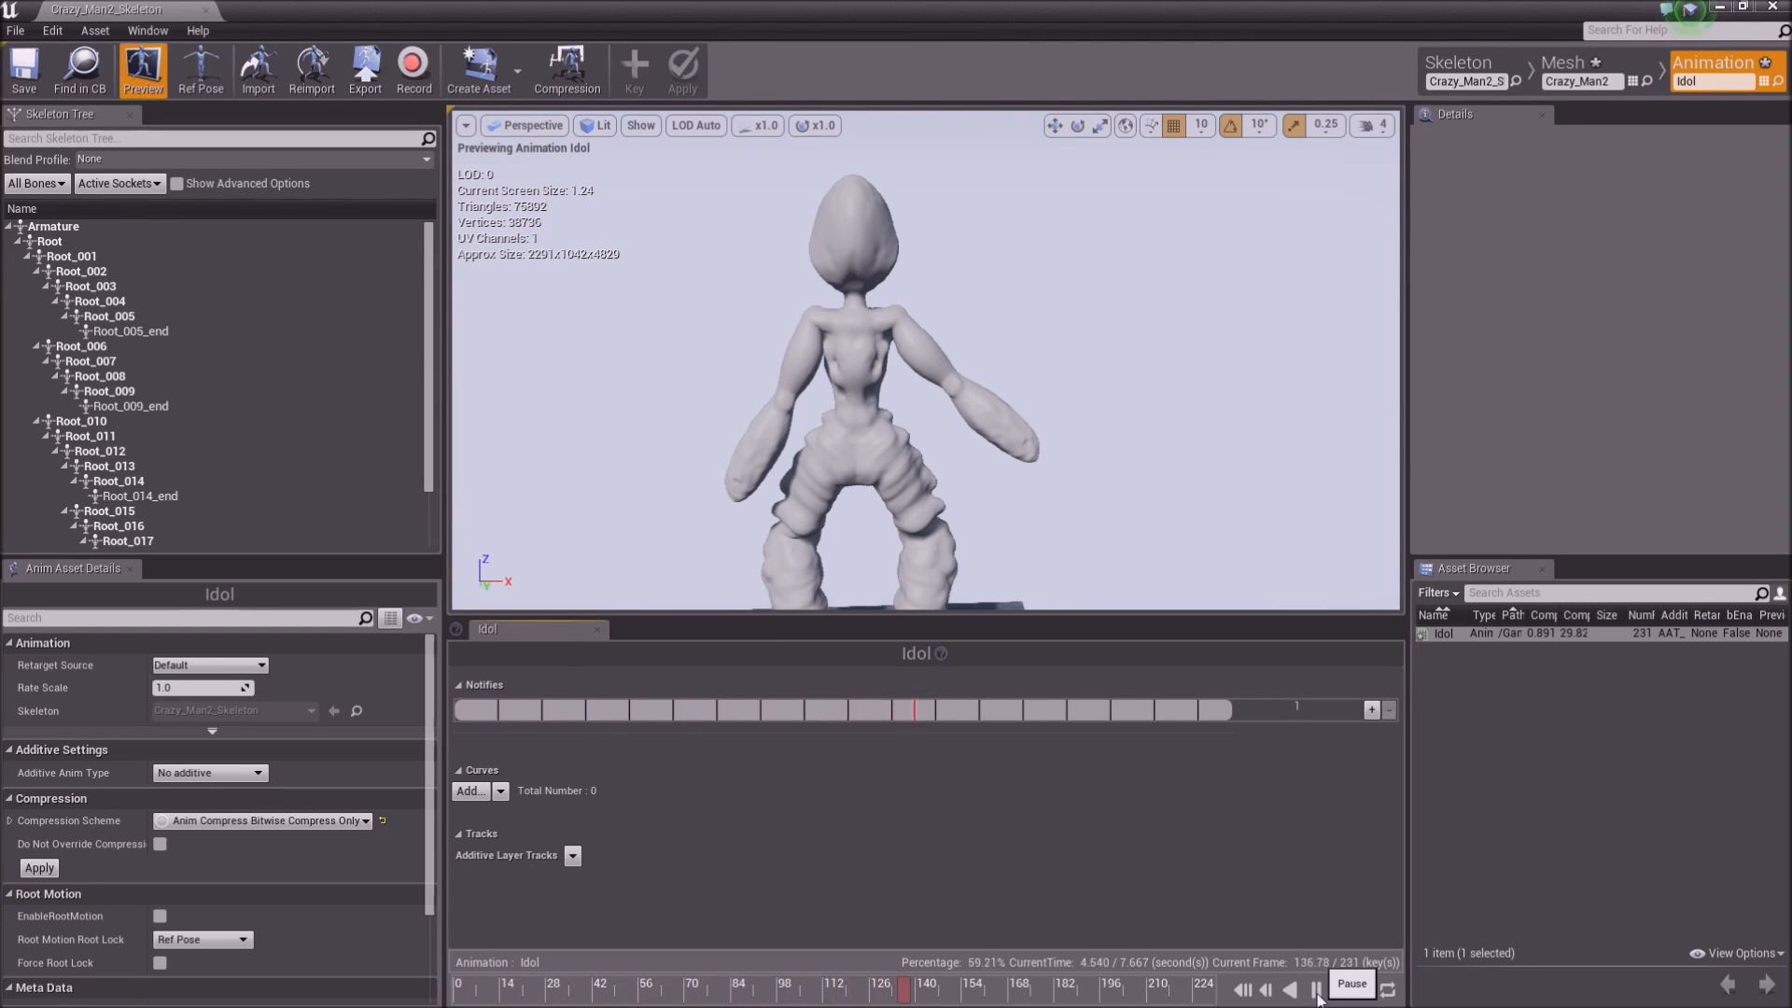
{"action": "left_click", "coordinate": [1315, 991]}
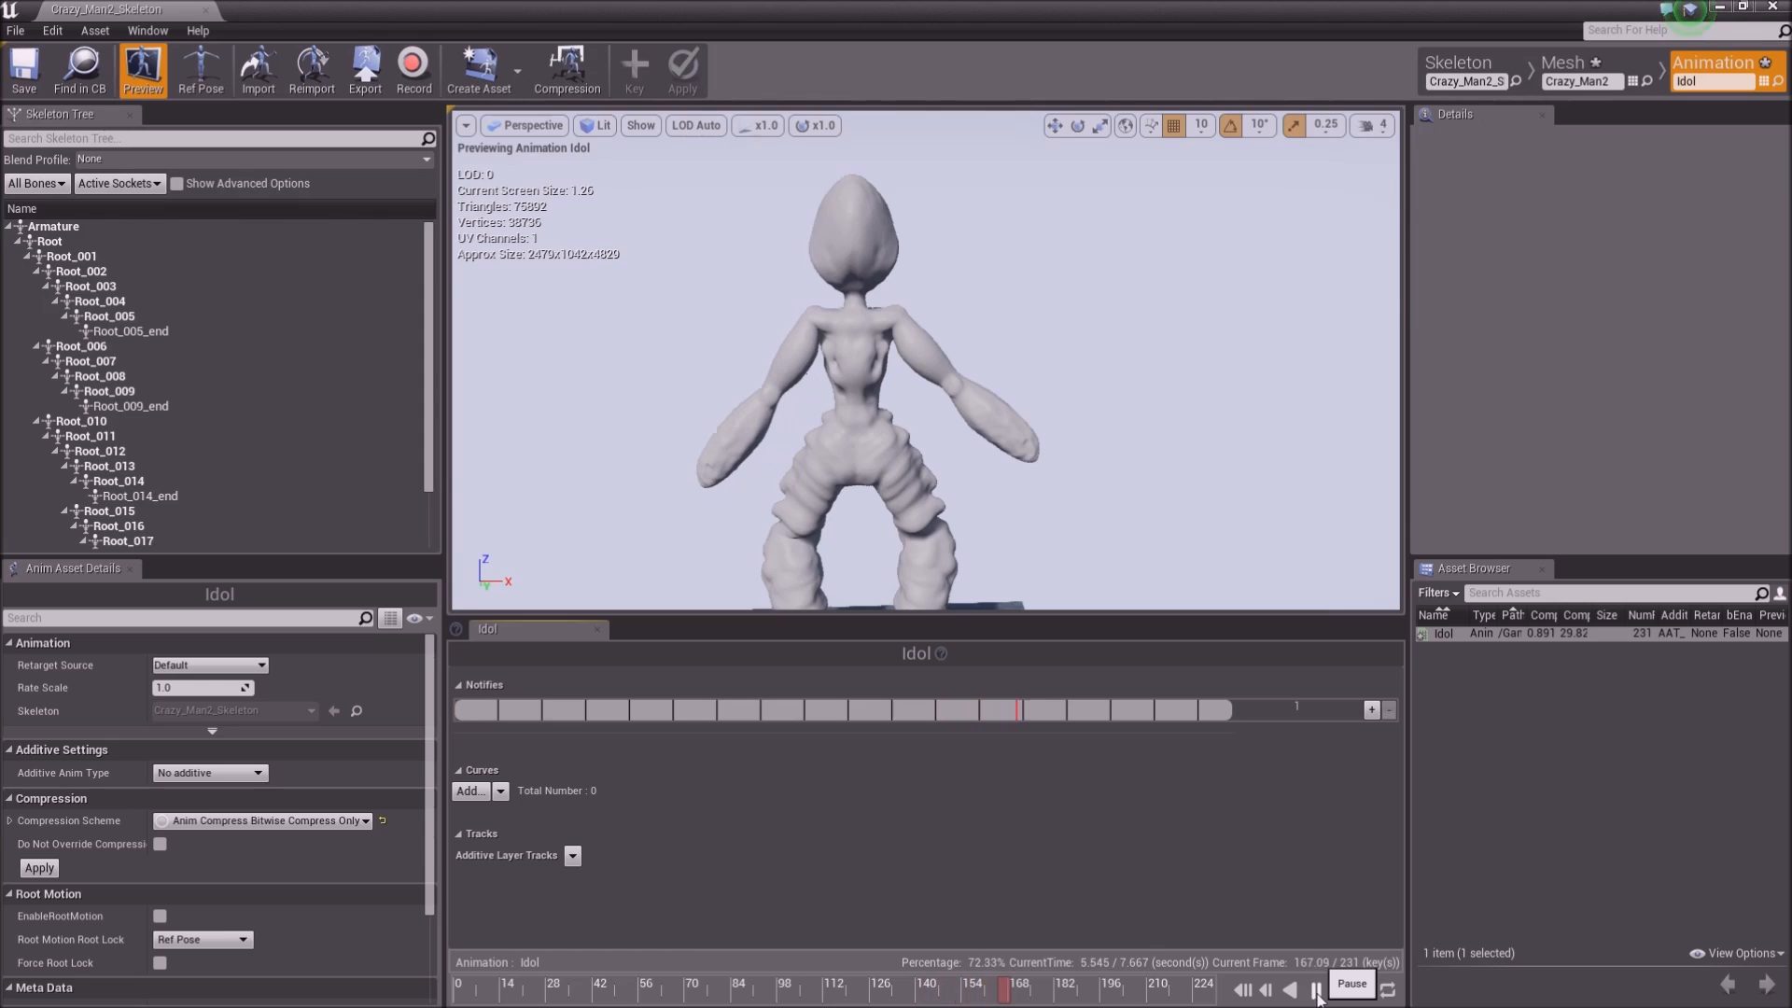
Remove frames 126 to 231 from the Idol animation and check the shortened playback
{"action": "right_click", "coordinate": [867, 997]}
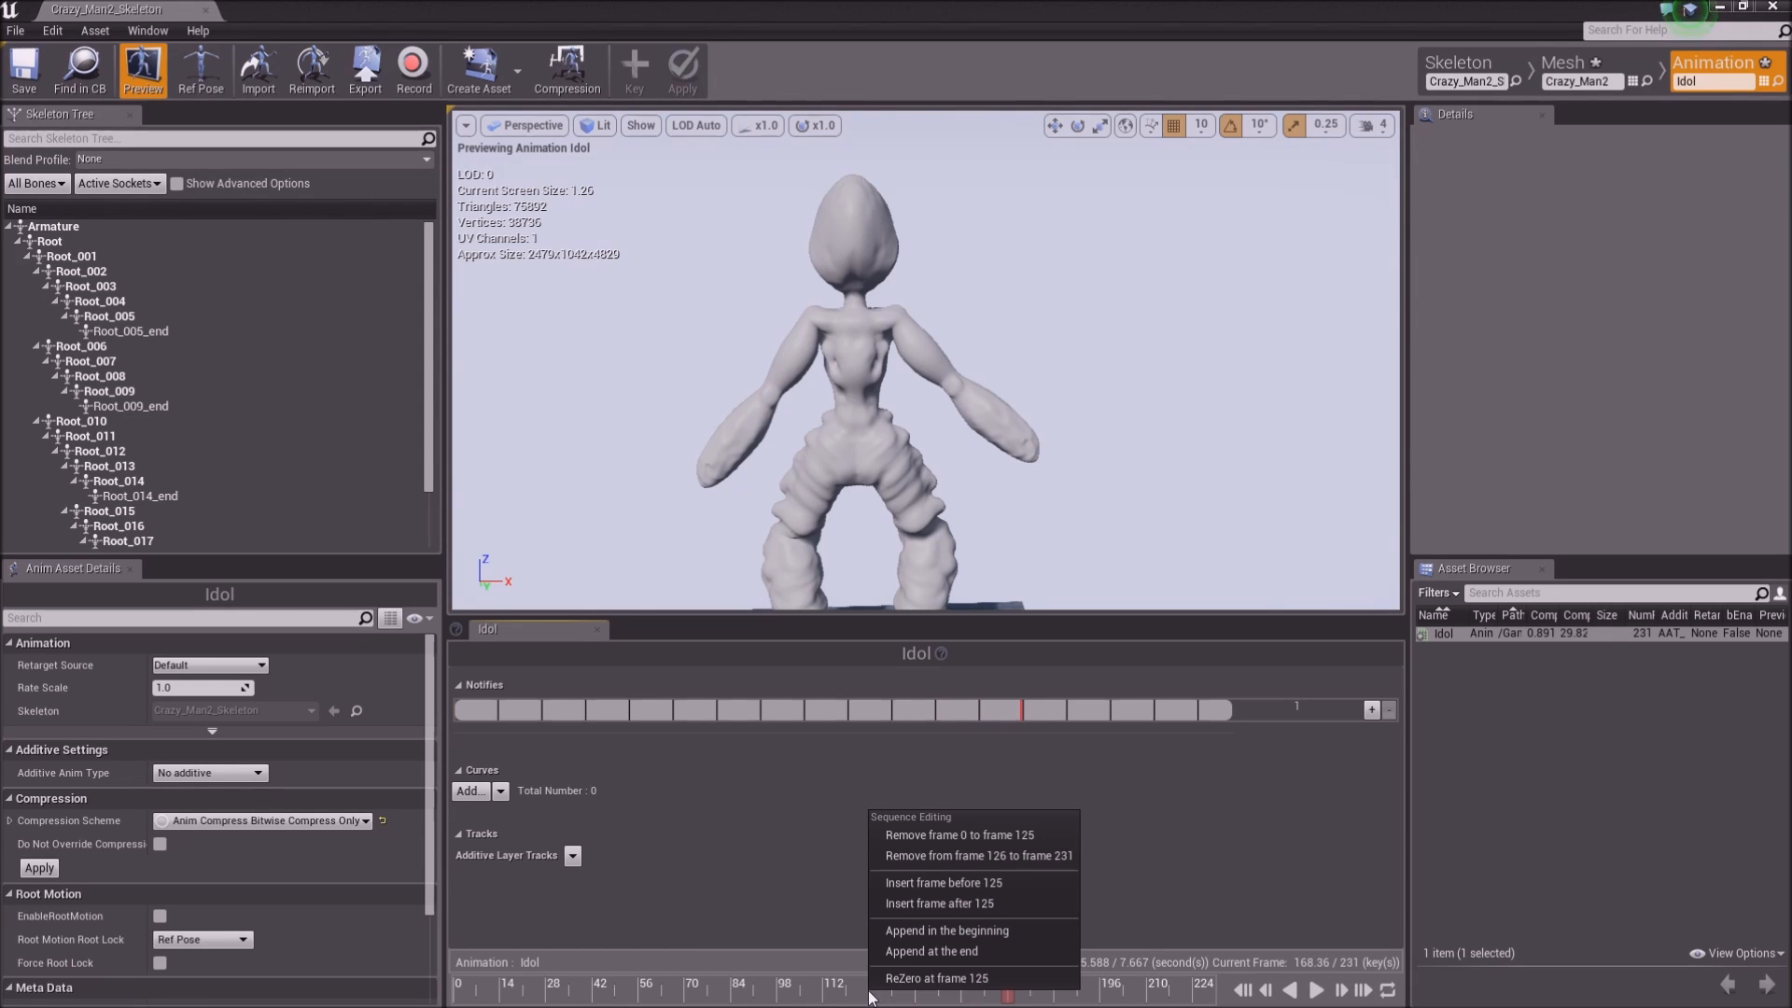
{"action": "left_click", "coordinate": [954, 883]}
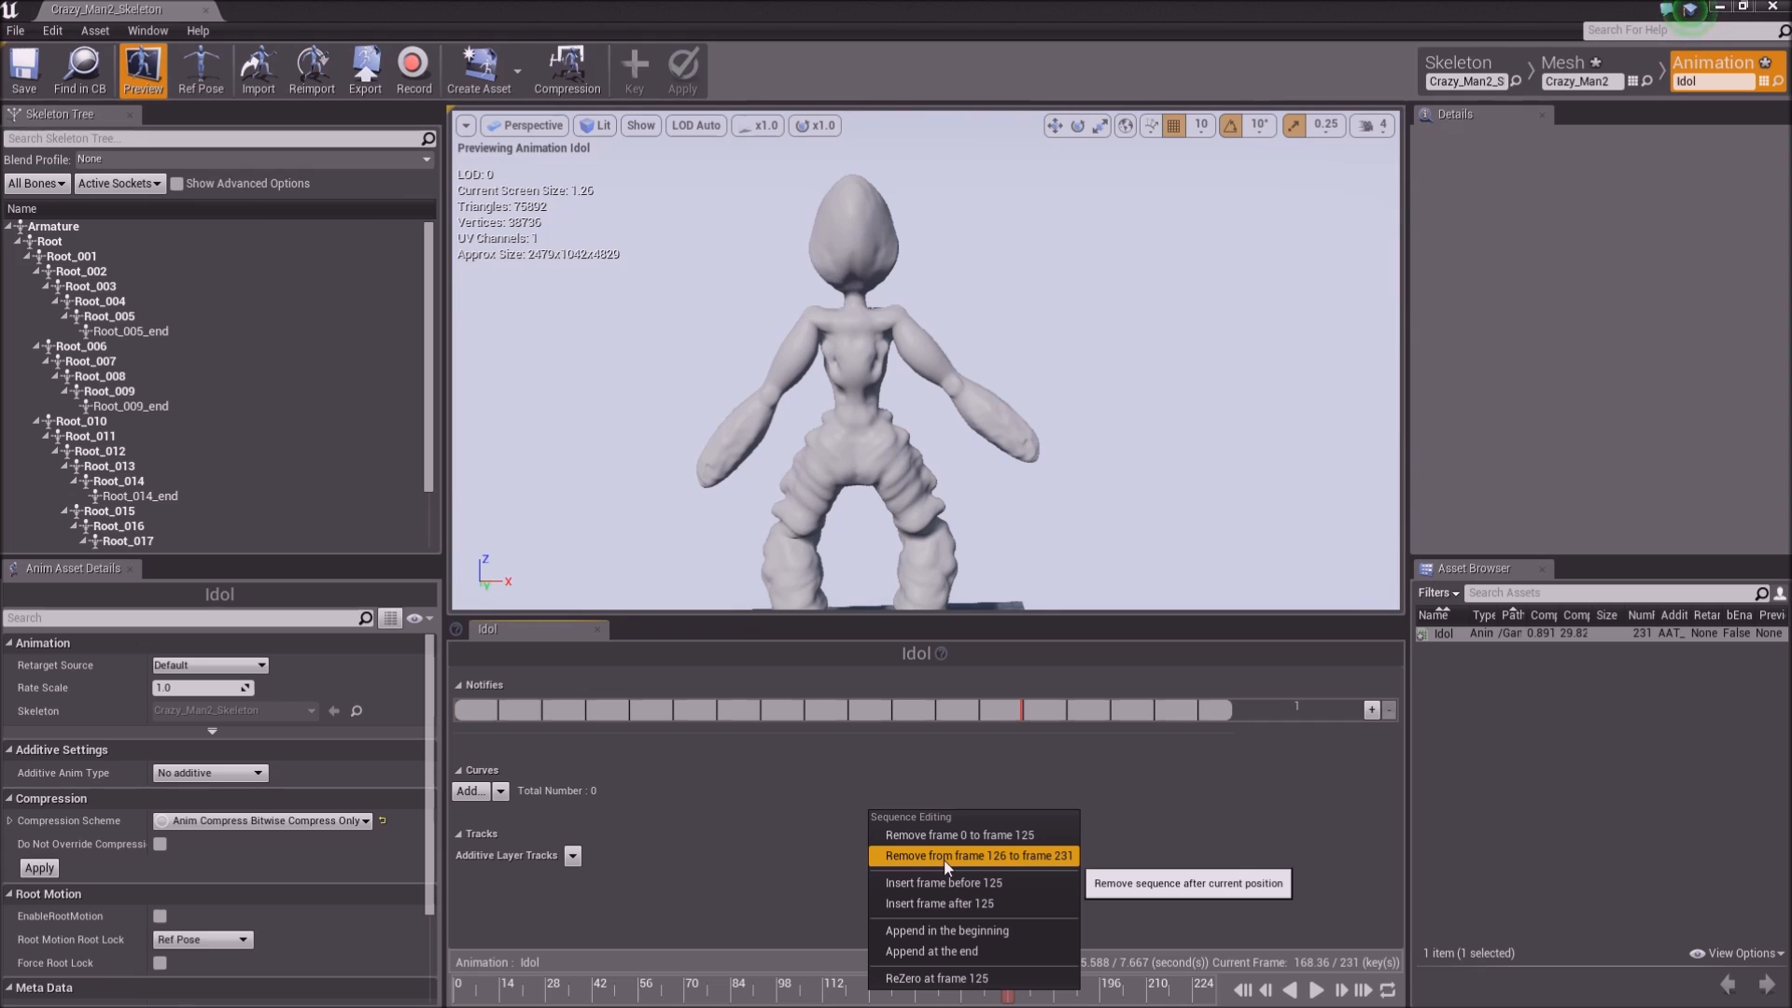
{"action": "left_click", "coordinate": [946, 863]}
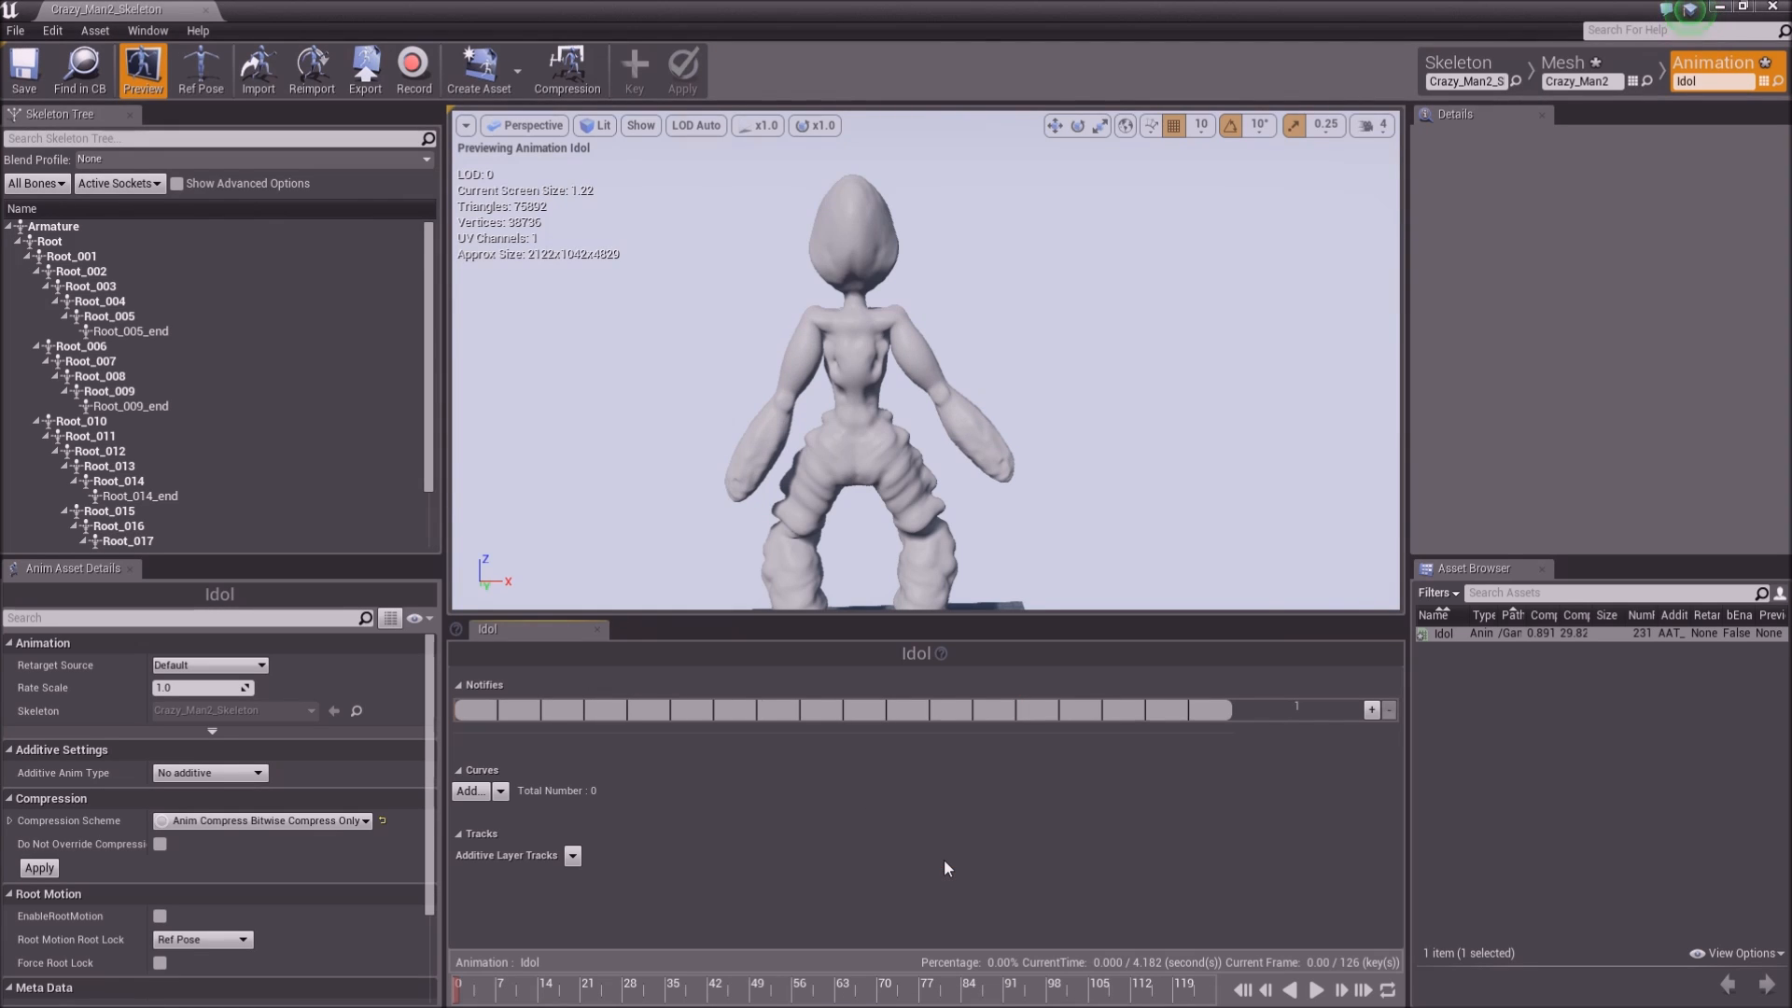
{"action": "left_click", "coordinate": [1316, 993]}
{"action": "left_click", "coordinate": [546, 980]}
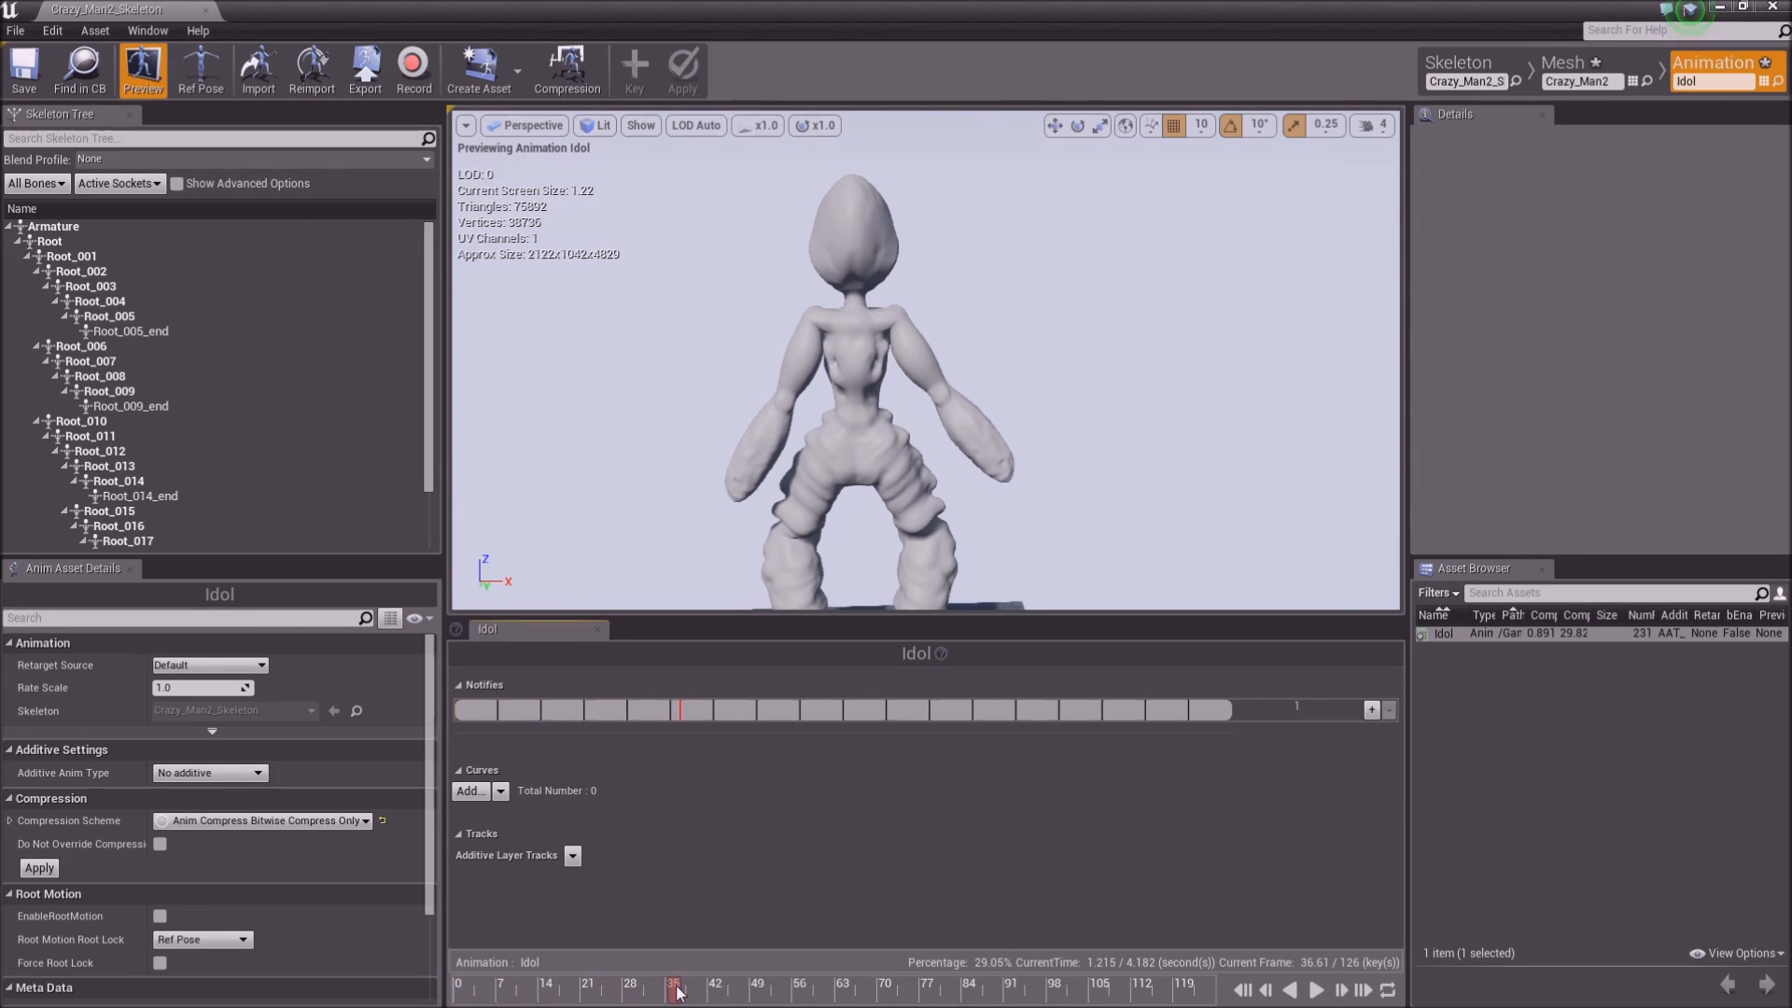
Turn off grid, rotation and scale snapping for the animation preview
{"action": "left_click", "coordinate": [1293, 125]}
{"action": "left_click", "coordinate": [1230, 125]}
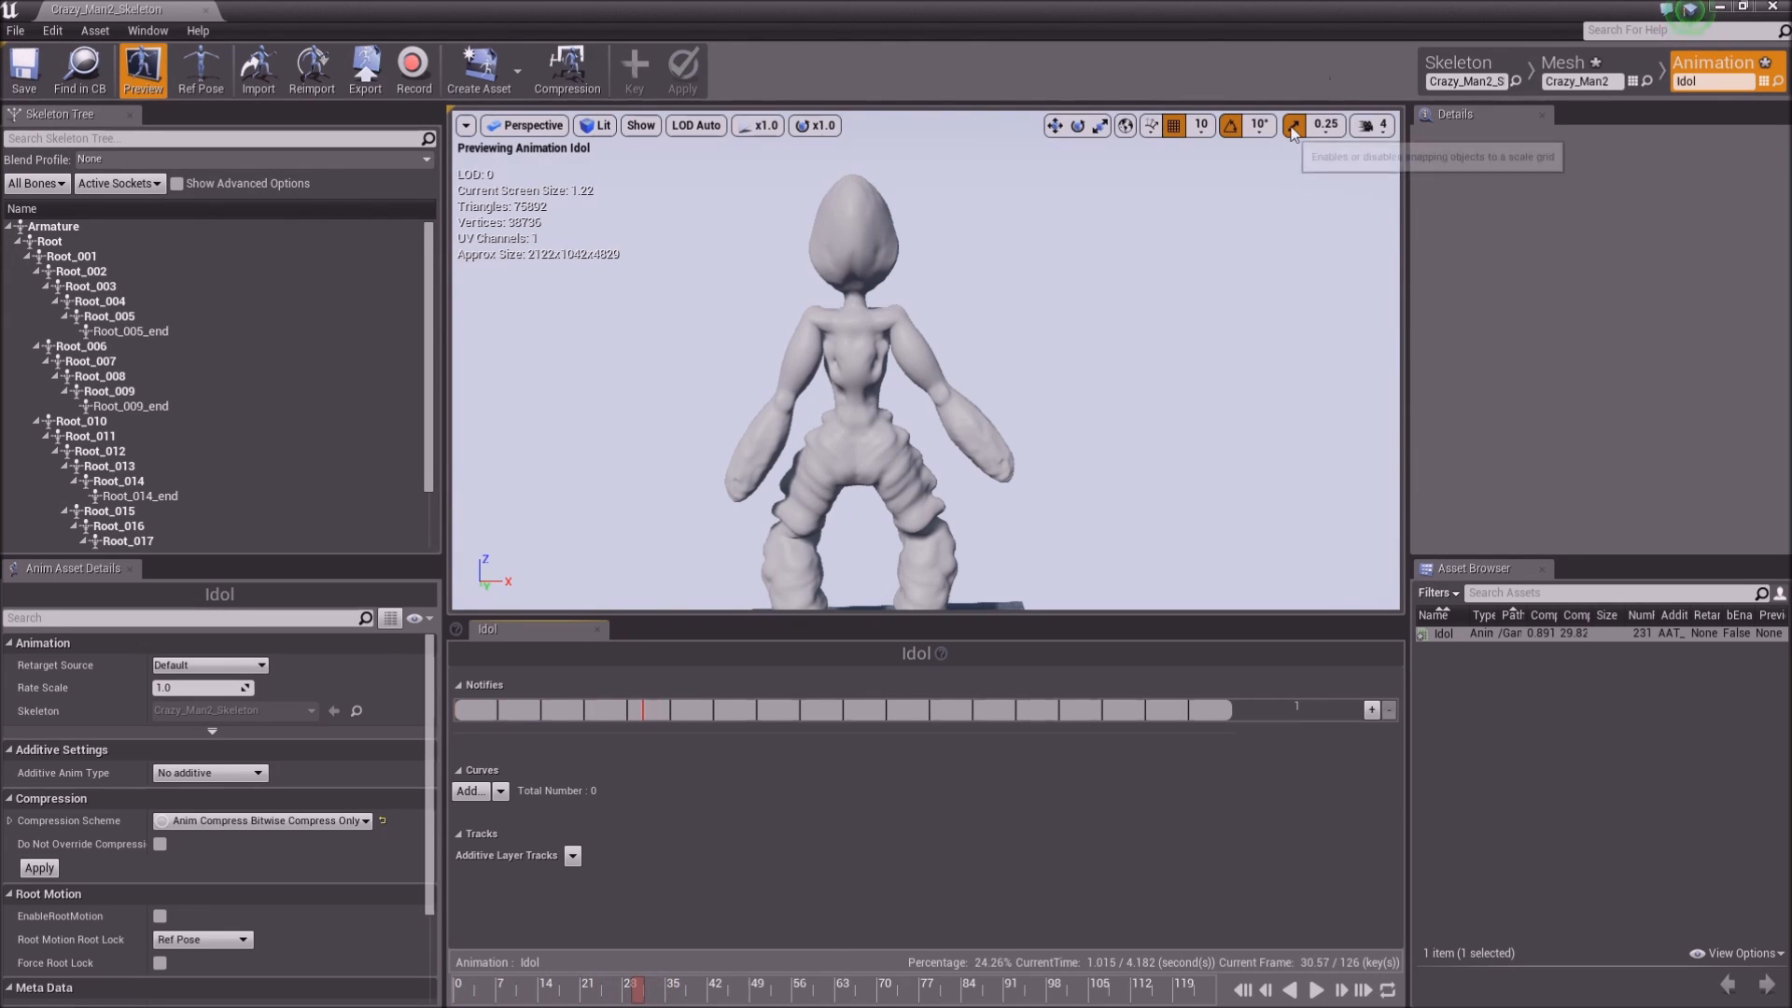
{"action": "left_click", "coordinate": [1165, 125]}
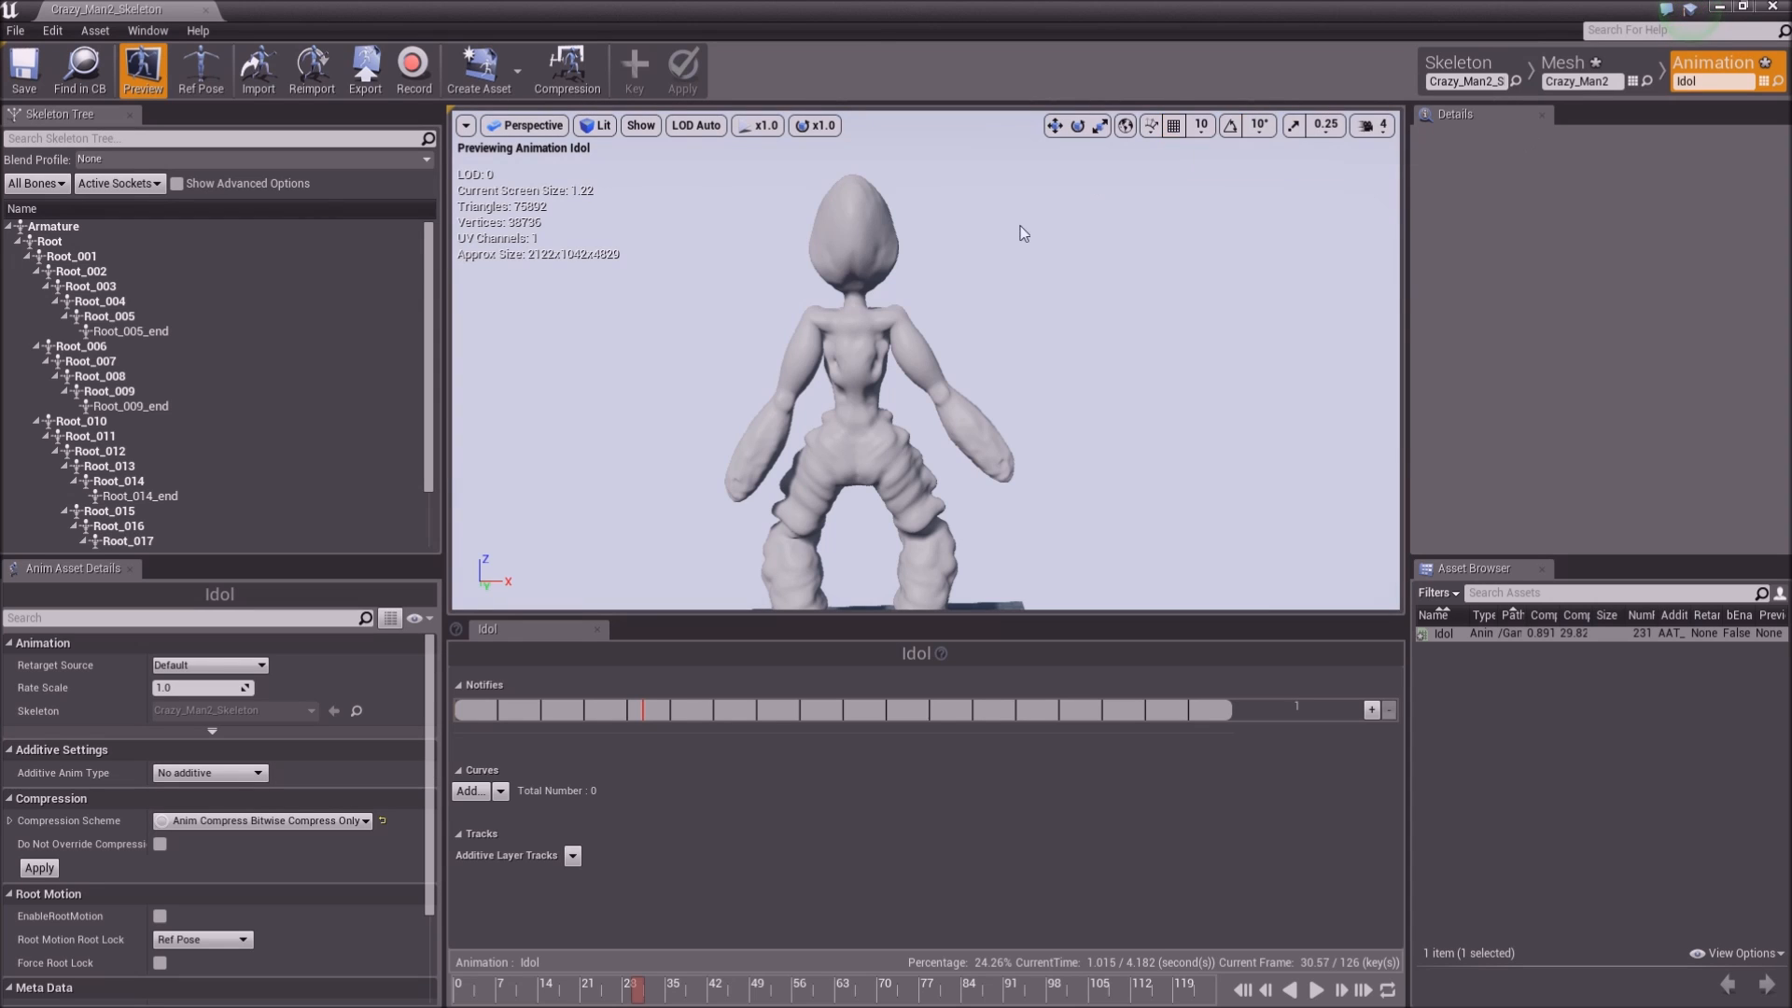
At about frame 30, rotate bone Root_019 to lower the arm toward the body, key the pose and apply it
{"action": "left_click", "coordinate": [931, 356]}
{"action": "key", "text": "e"}
{"action": "left_click_drag", "start_coordinate": [839, 234], "coordinate": [892, 289]}
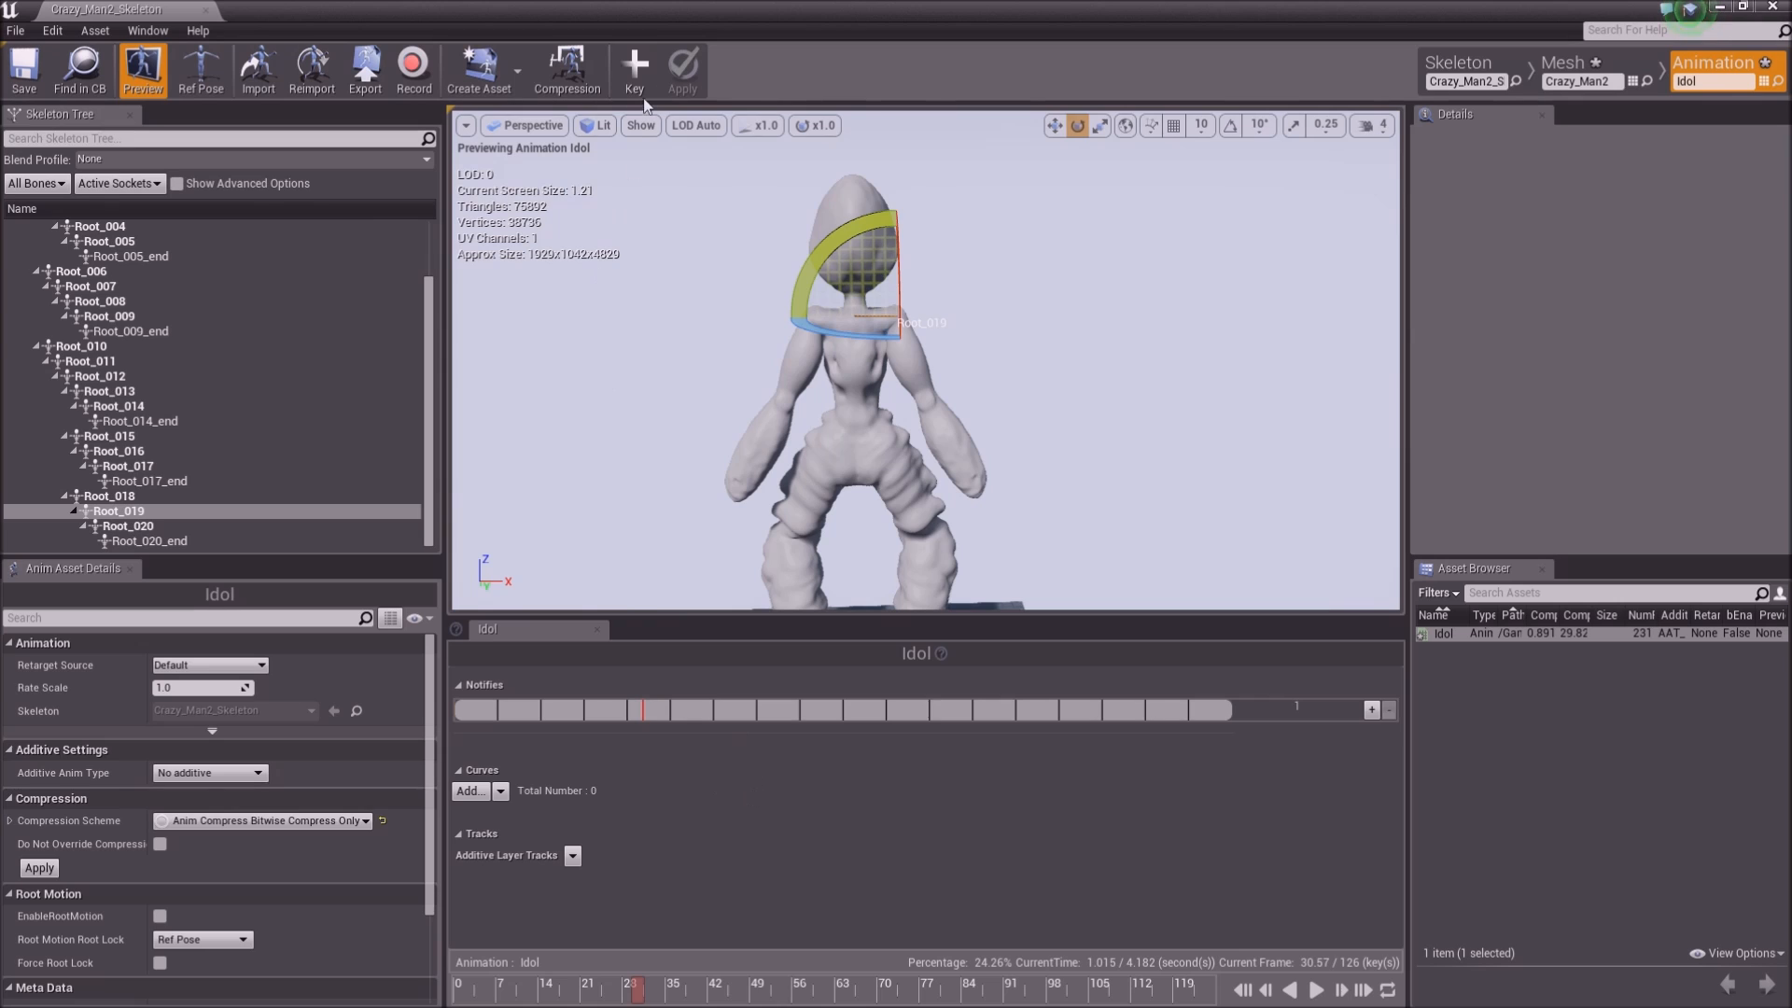
{"action": "left_click", "coordinate": [646, 72]}
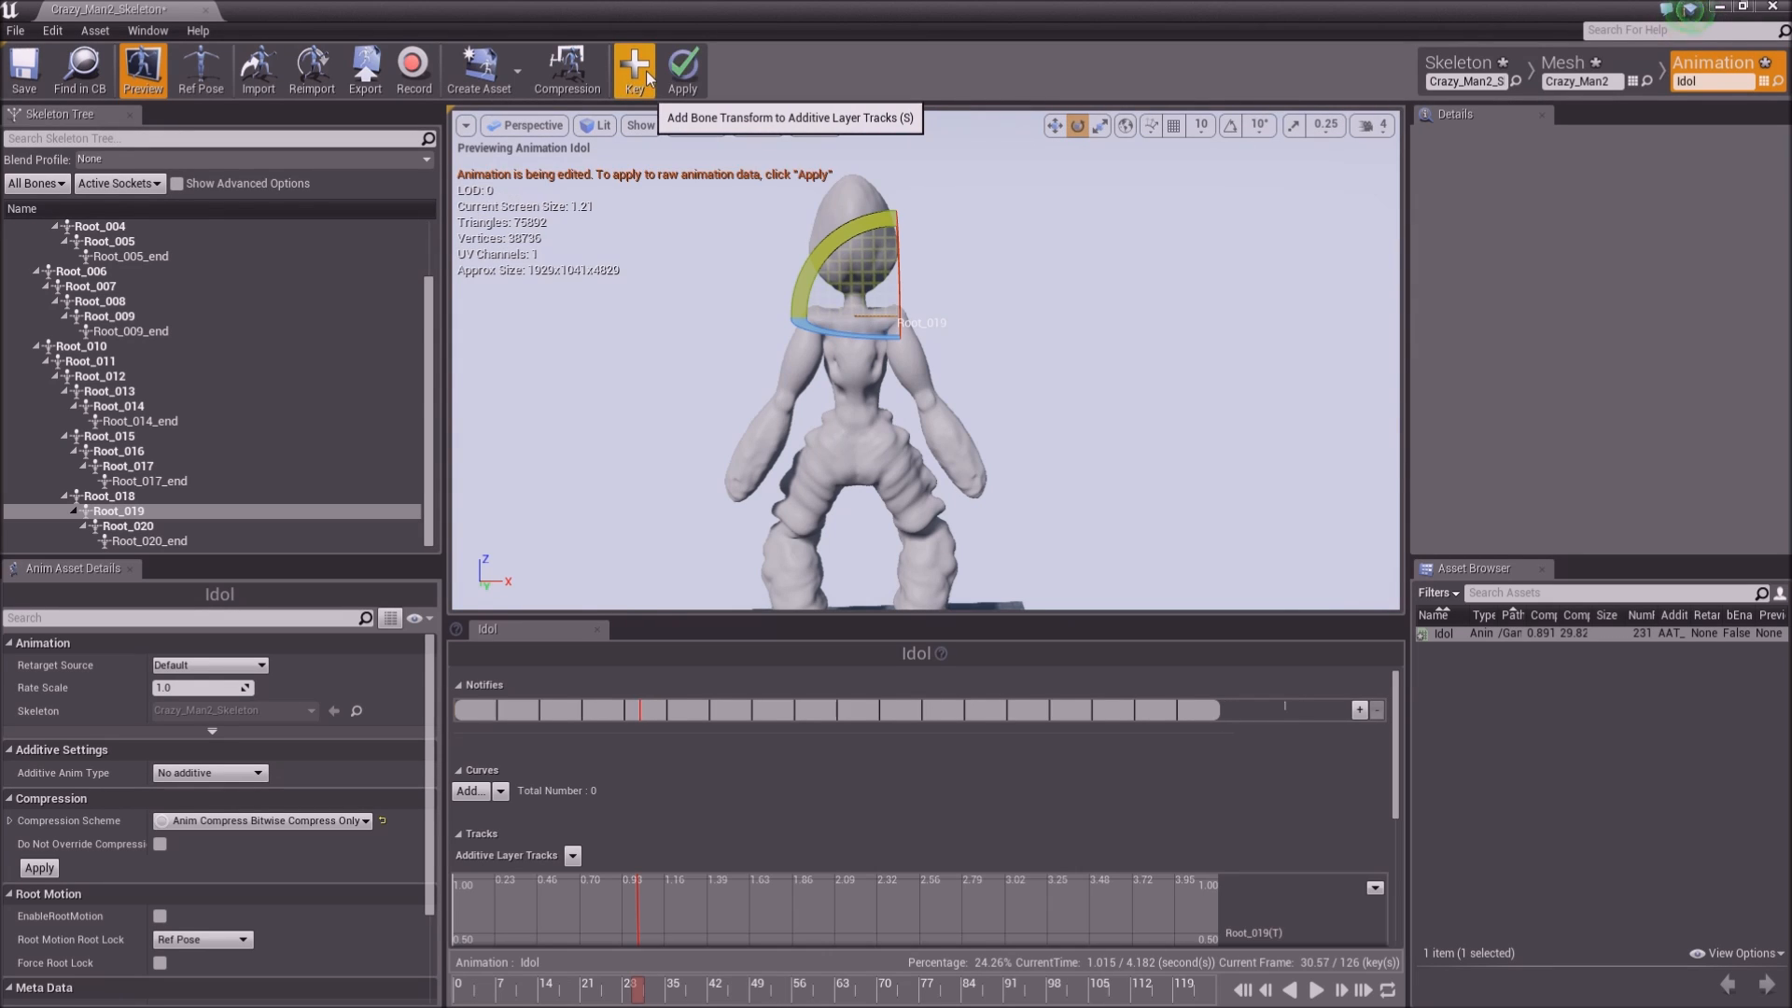
{"action": "left_click", "coordinate": [682, 70]}
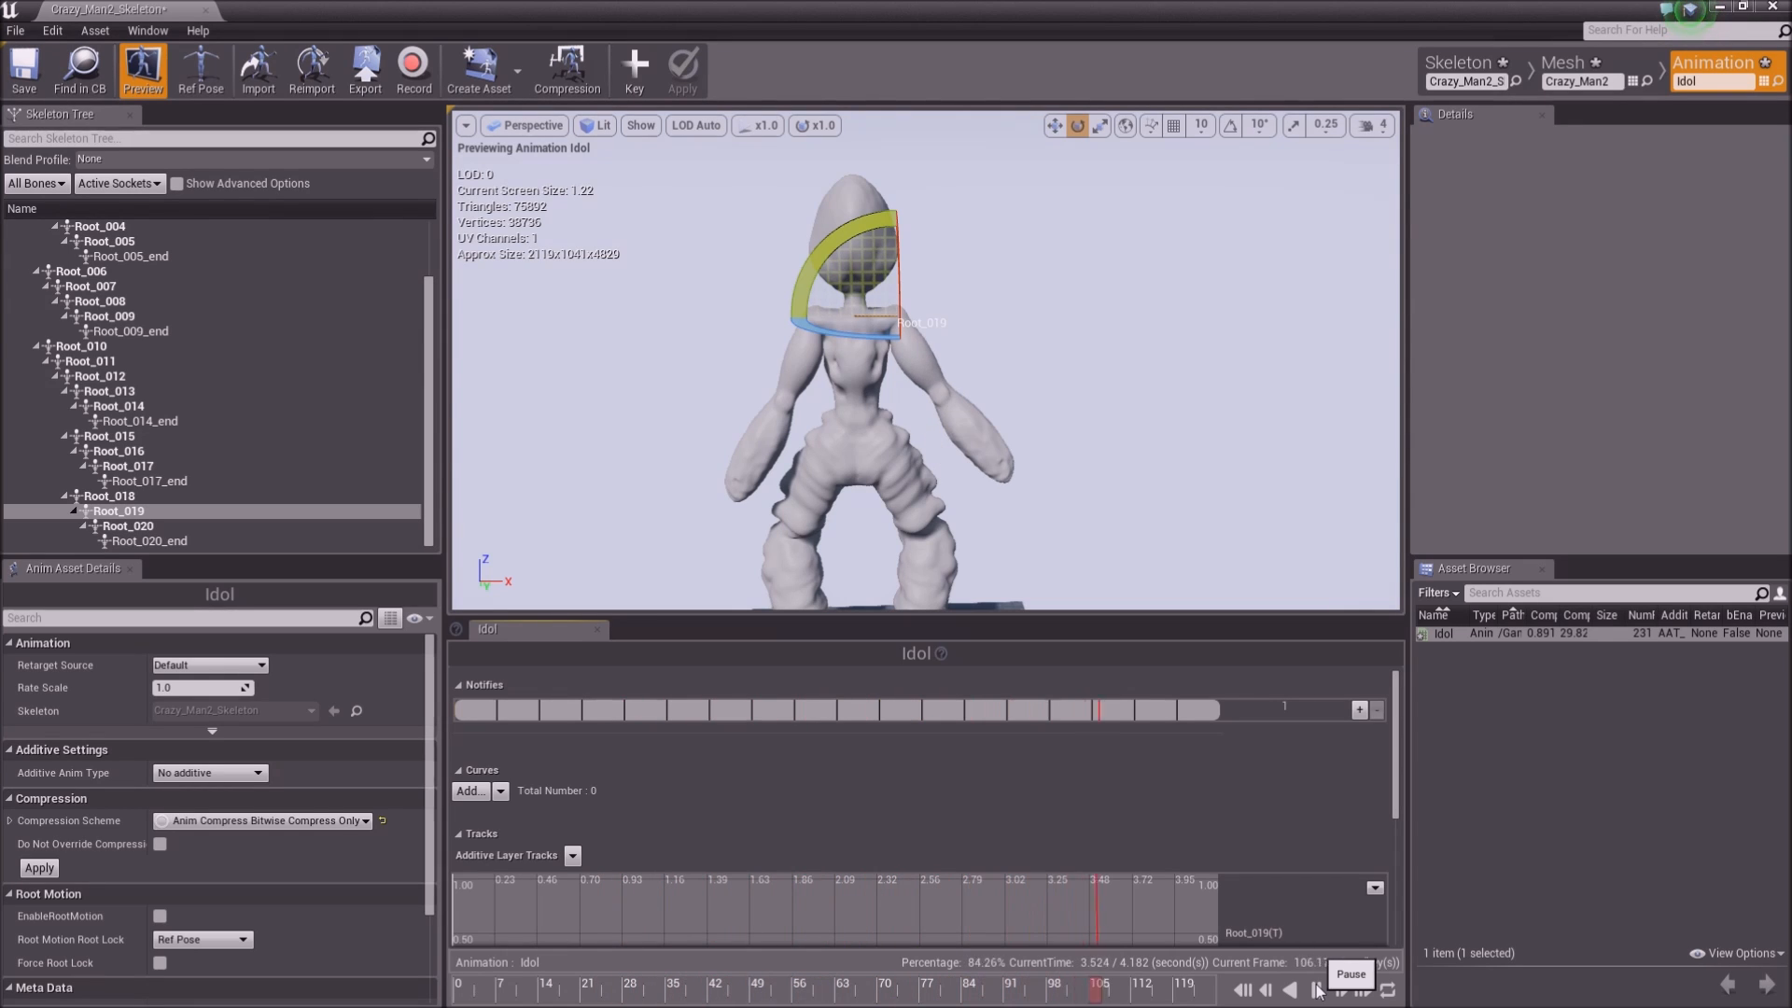
Key the Root_019 bone at frame 0 and apply it to the animation
{"action": "left_click", "coordinate": [456, 993]}
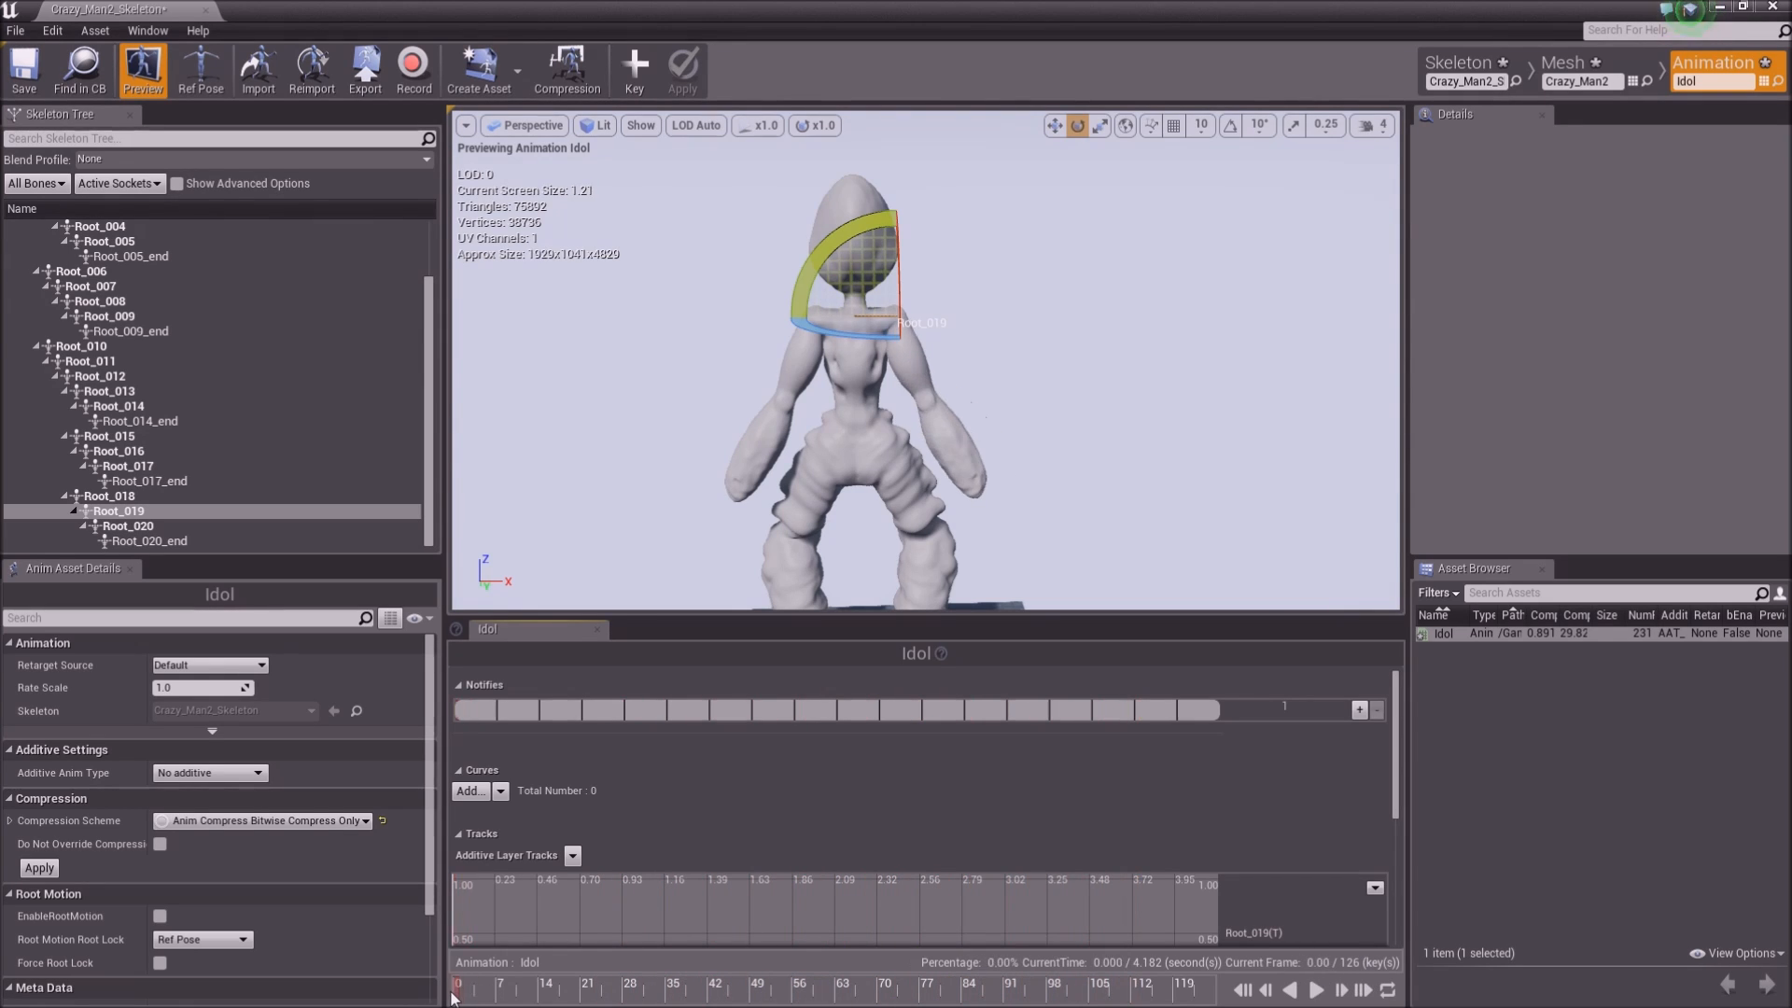
{"action": "left_click", "coordinate": [641, 73]}
{"action": "left_click", "coordinate": [682, 72]}
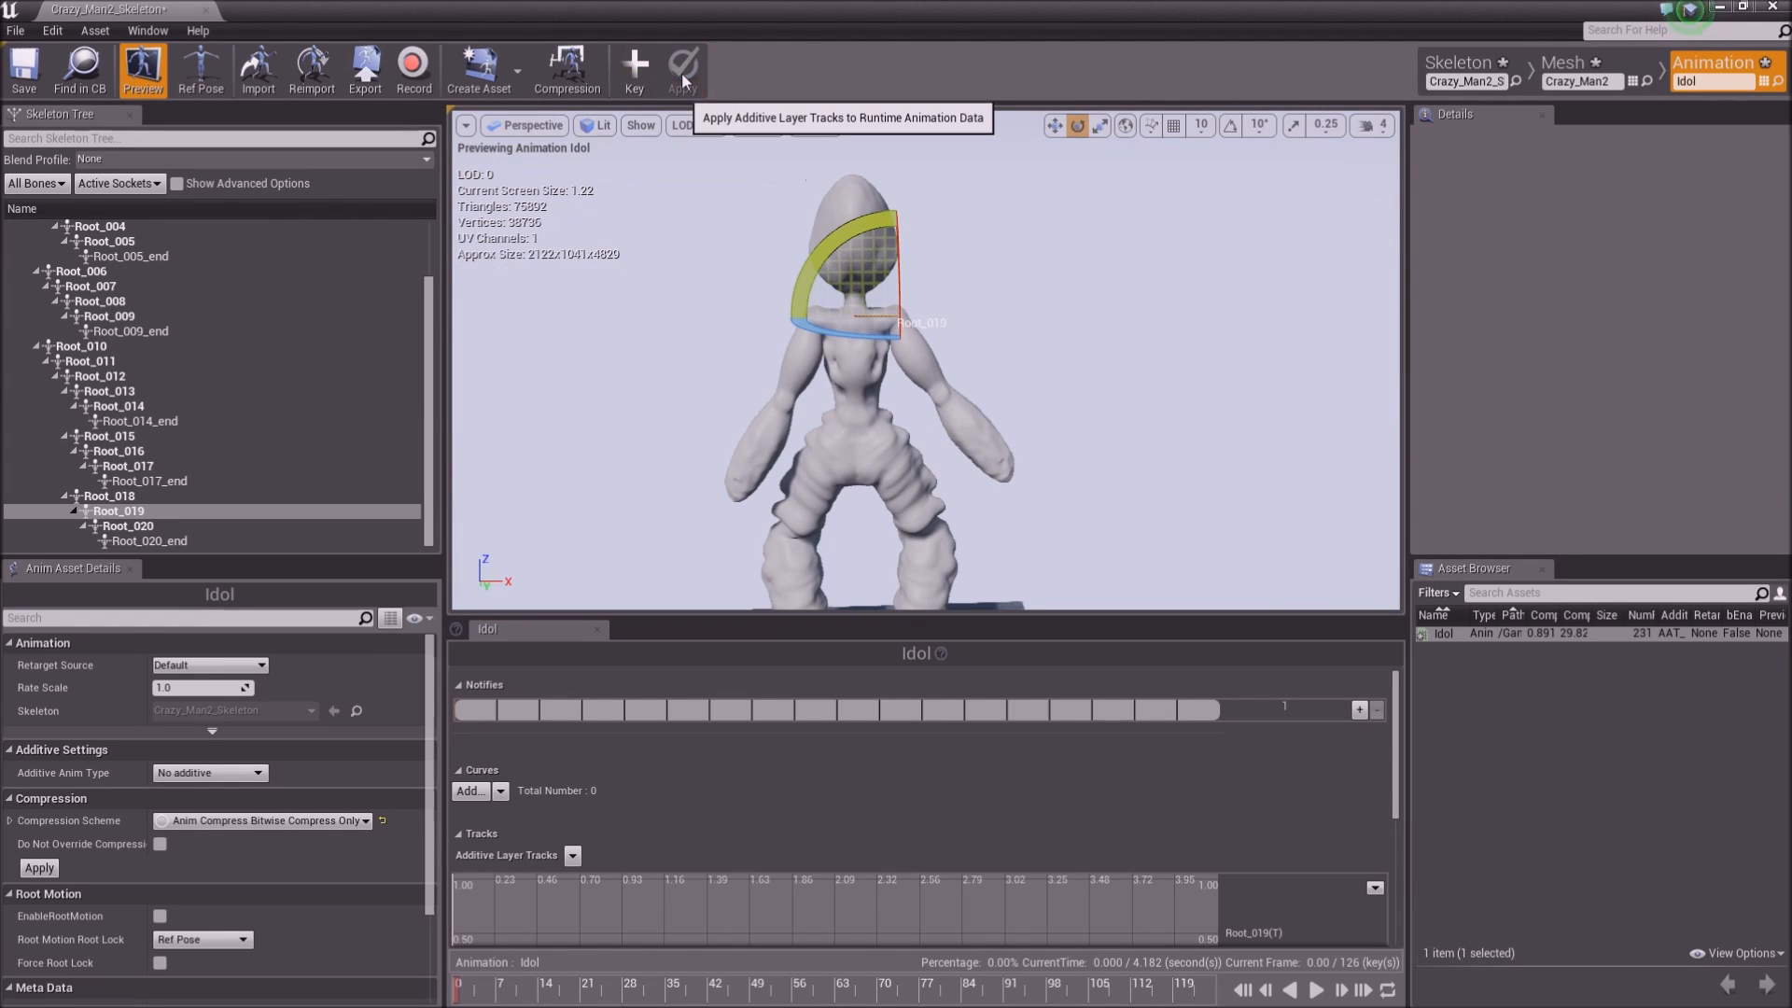
At about frame 56, rotate the Root_019 arm outward from the body, key the pose and apply it
{"action": "mouse_move", "coordinate": [458, 986]}
{"action": "left_mouse_down"}
{"action": "mouse_move", "coordinate": [1022, 985]}
{"action": "mouse_move", "coordinate": [489, 981]}
{"action": "left_mouse_up"}
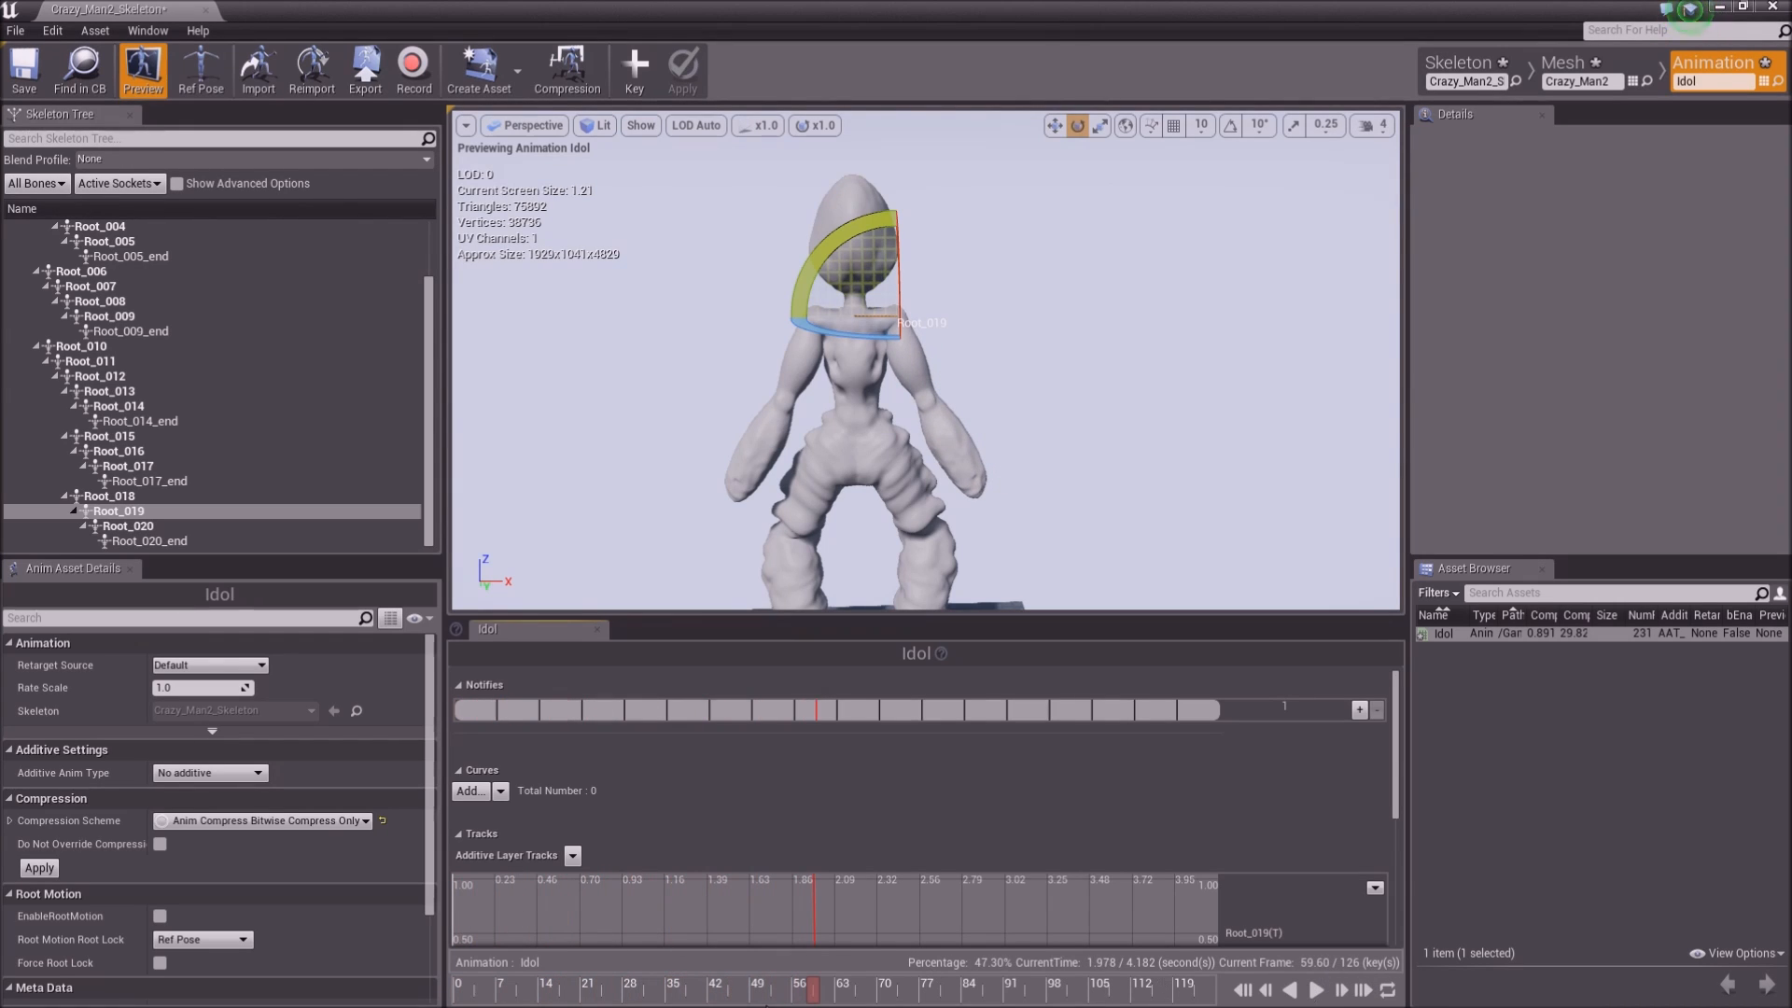
{"action": "left_click_drag", "start_coordinate": [841, 234], "coordinate": [801, 267]}
{"action": "left_click", "coordinate": [642, 68]}
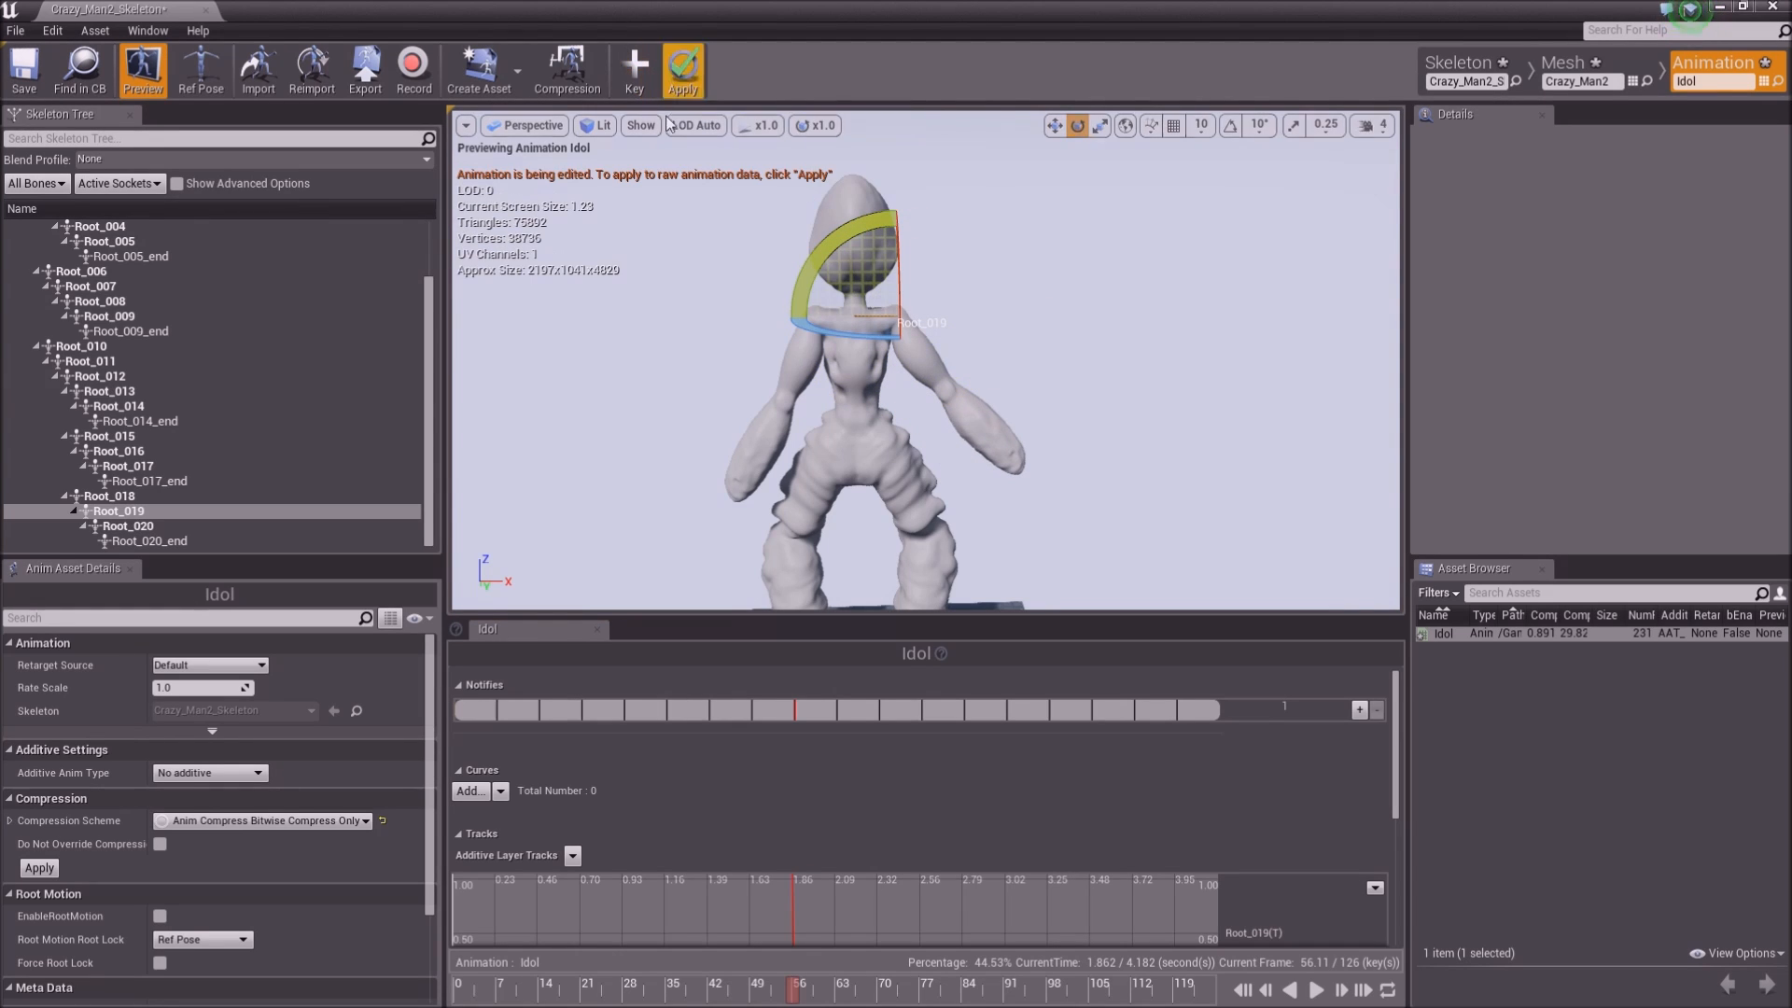
{"action": "left_click", "coordinate": [679, 70]}
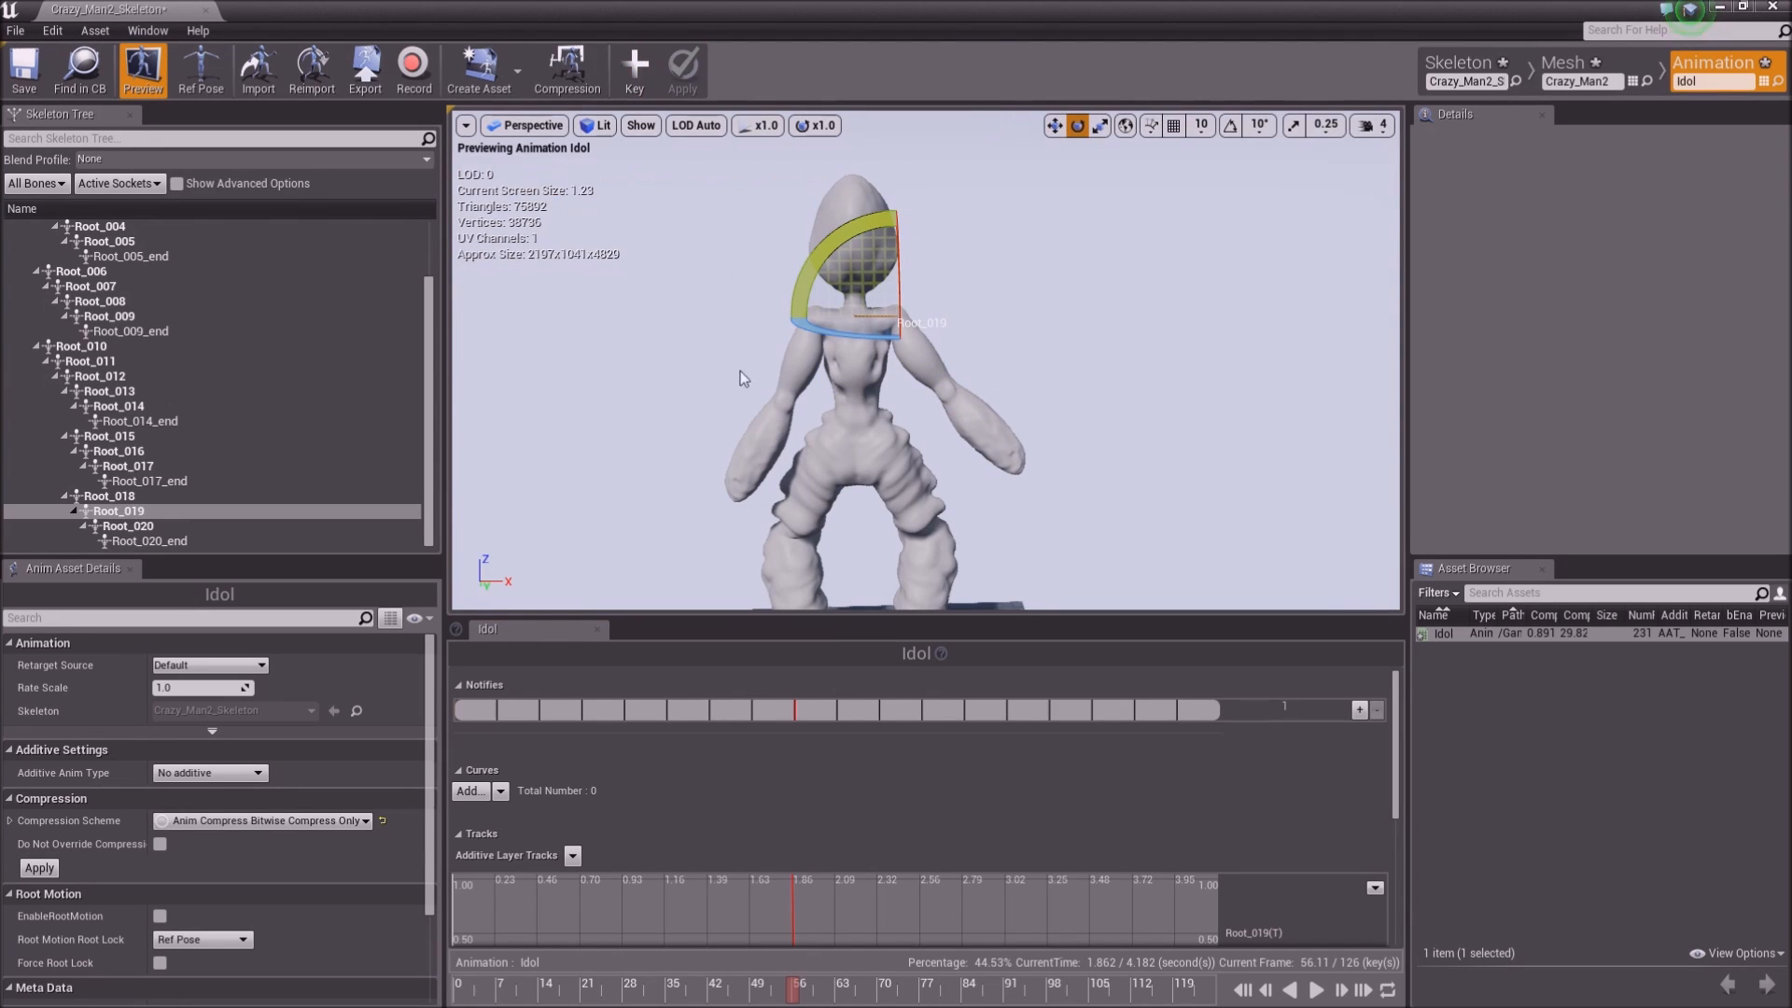
At about frame 84, raise the Root_019 arm to nearly horizontal, key the pose and apply it
{"action": "left_click", "coordinate": [962, 993]}
{"action": "left_click_drag", "start_coordinate": [844, 241], "coordinate": [801, 271]}
{"action": "left_click", "coordinate": [634, 67]}
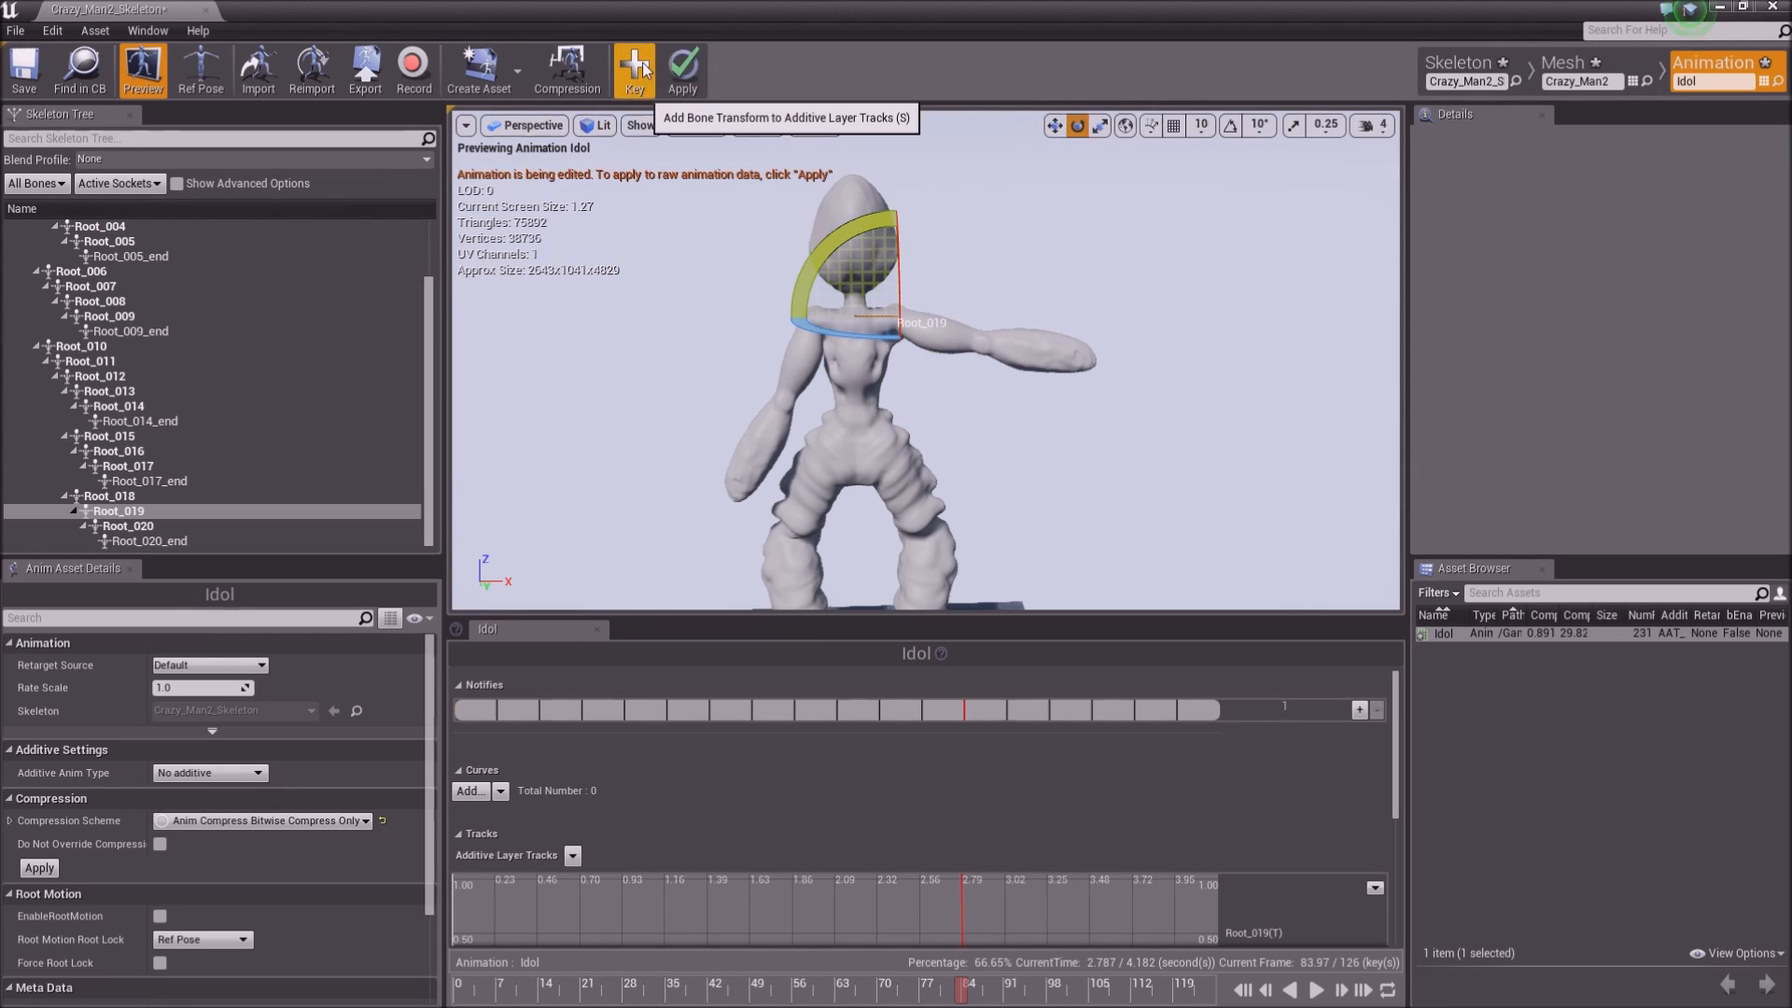
{"action": "left_click", "coordinate": [682, 69]}
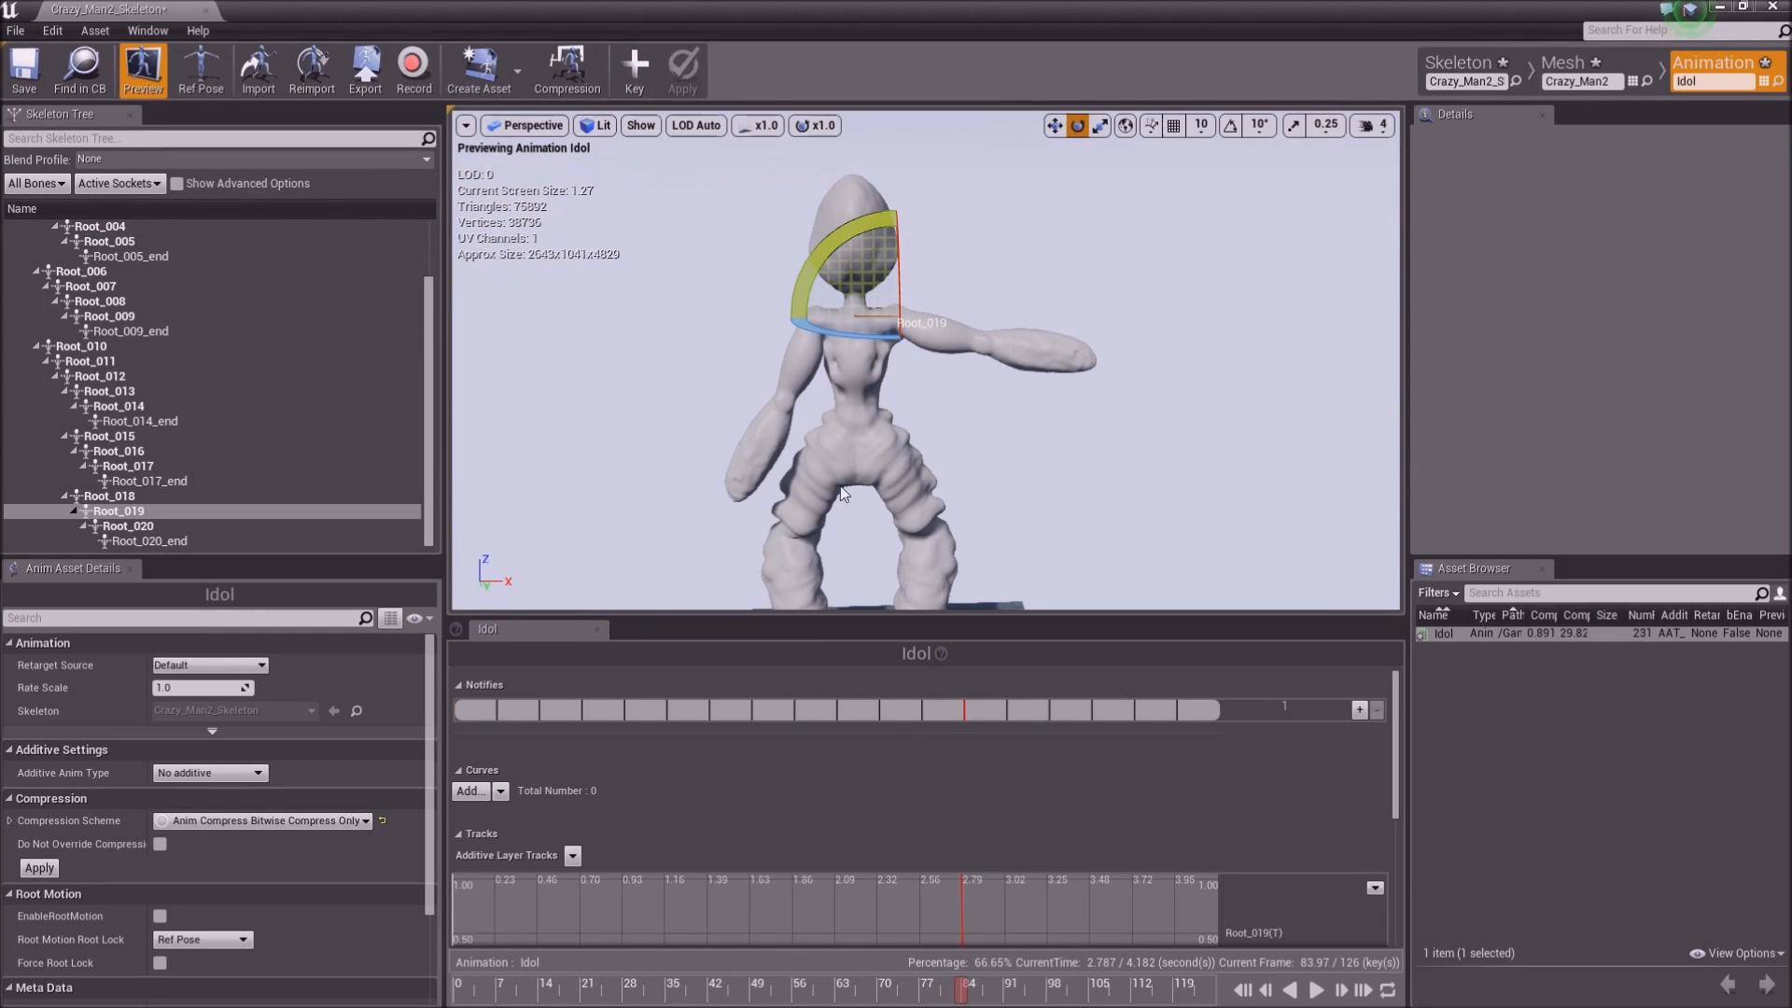
At about frame 99, rotate the Root_019 arm back down toward the body
{"action": "left_click", "coordinate": [1047, 993]}
{"action": "left_click_drag", "start_coordinate": [830, 250], "coordinate": [728, 191]}
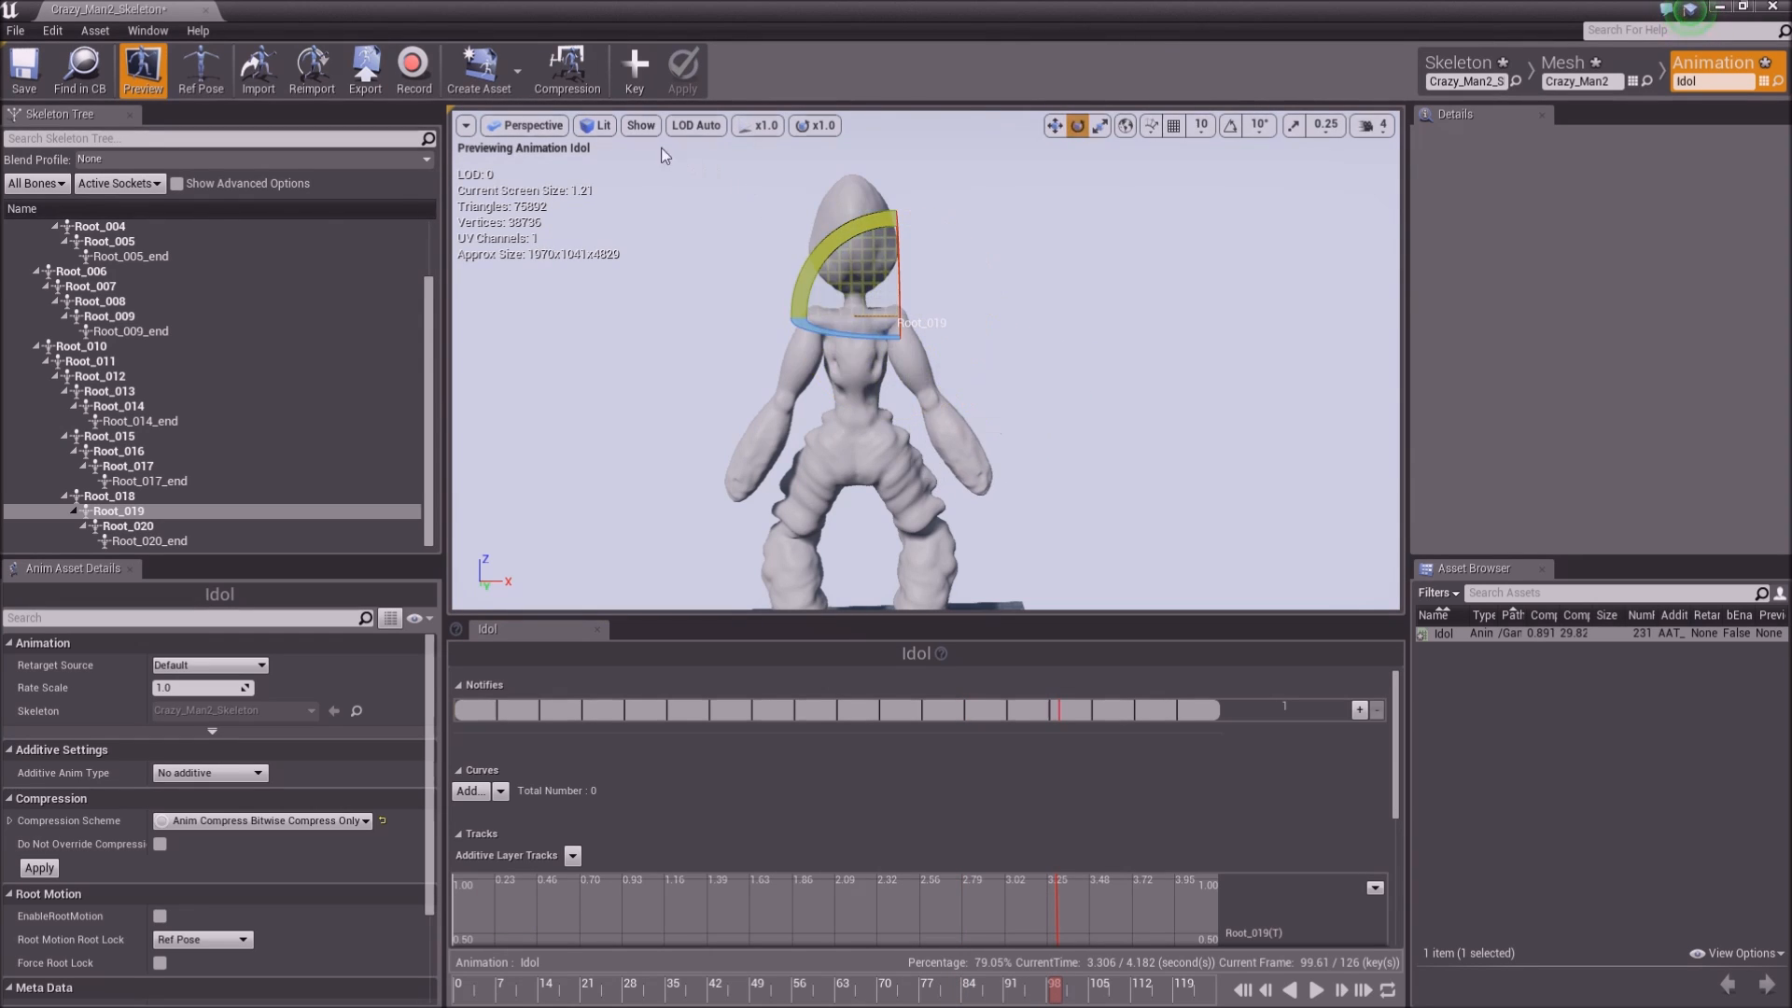
Key arm bone Root_019 at about frame 100, rotate the arm outward at about frame 113, and key and apply that pose
{"action": "left_click", "coordinate": [634, 68]}
{"action": "left_click", "coordinate": [682, 67]}
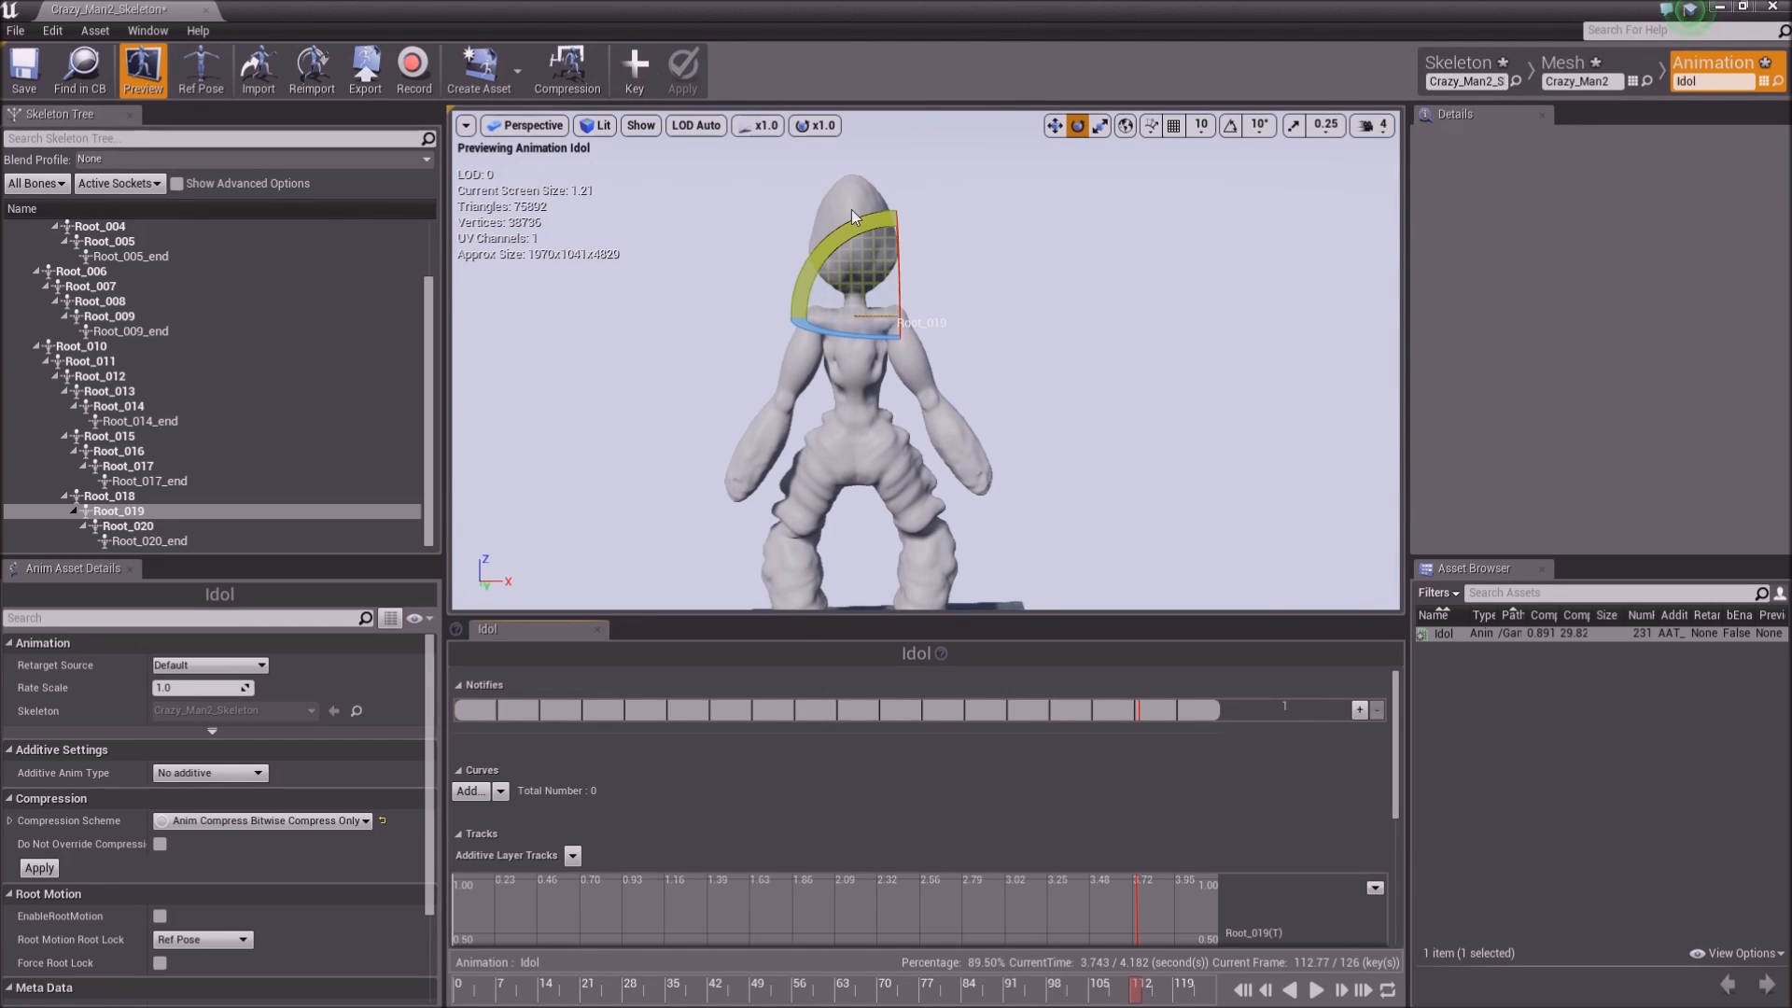
{"action": "left_click_drag", "start_coordinate": [826, 244], "coordinate": [845, 252]}
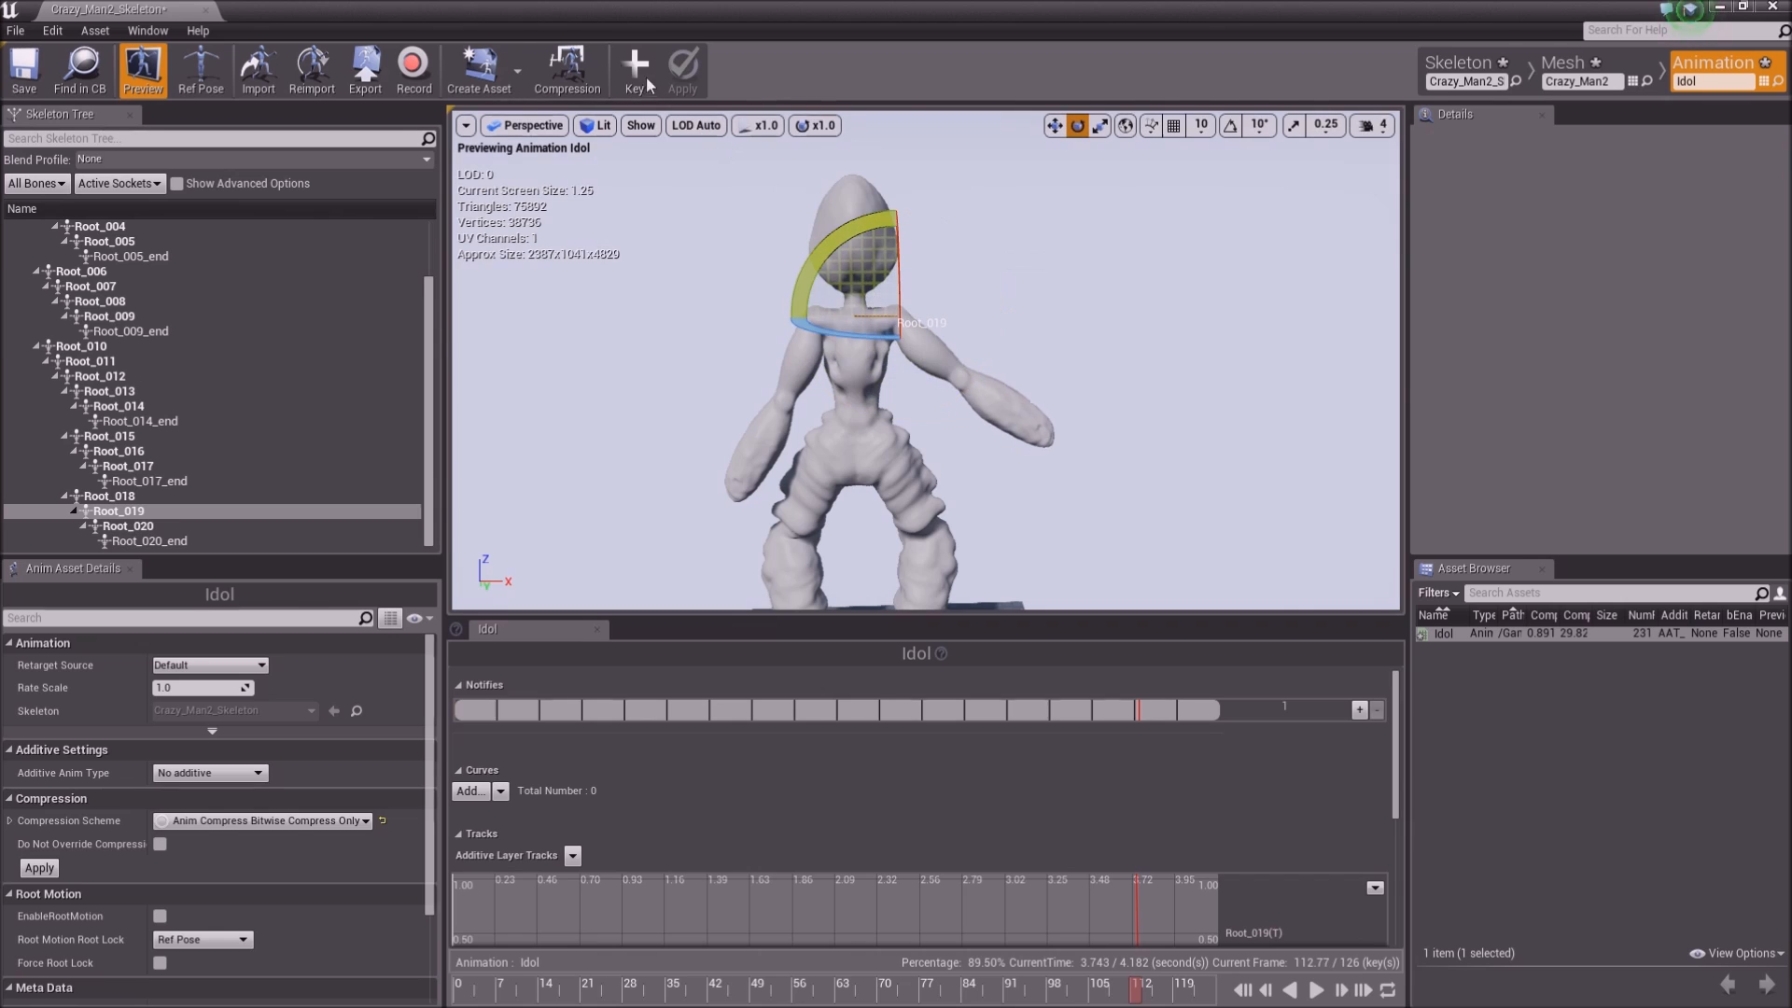
{"action": "left_click", "coordinate": [634, 67]}
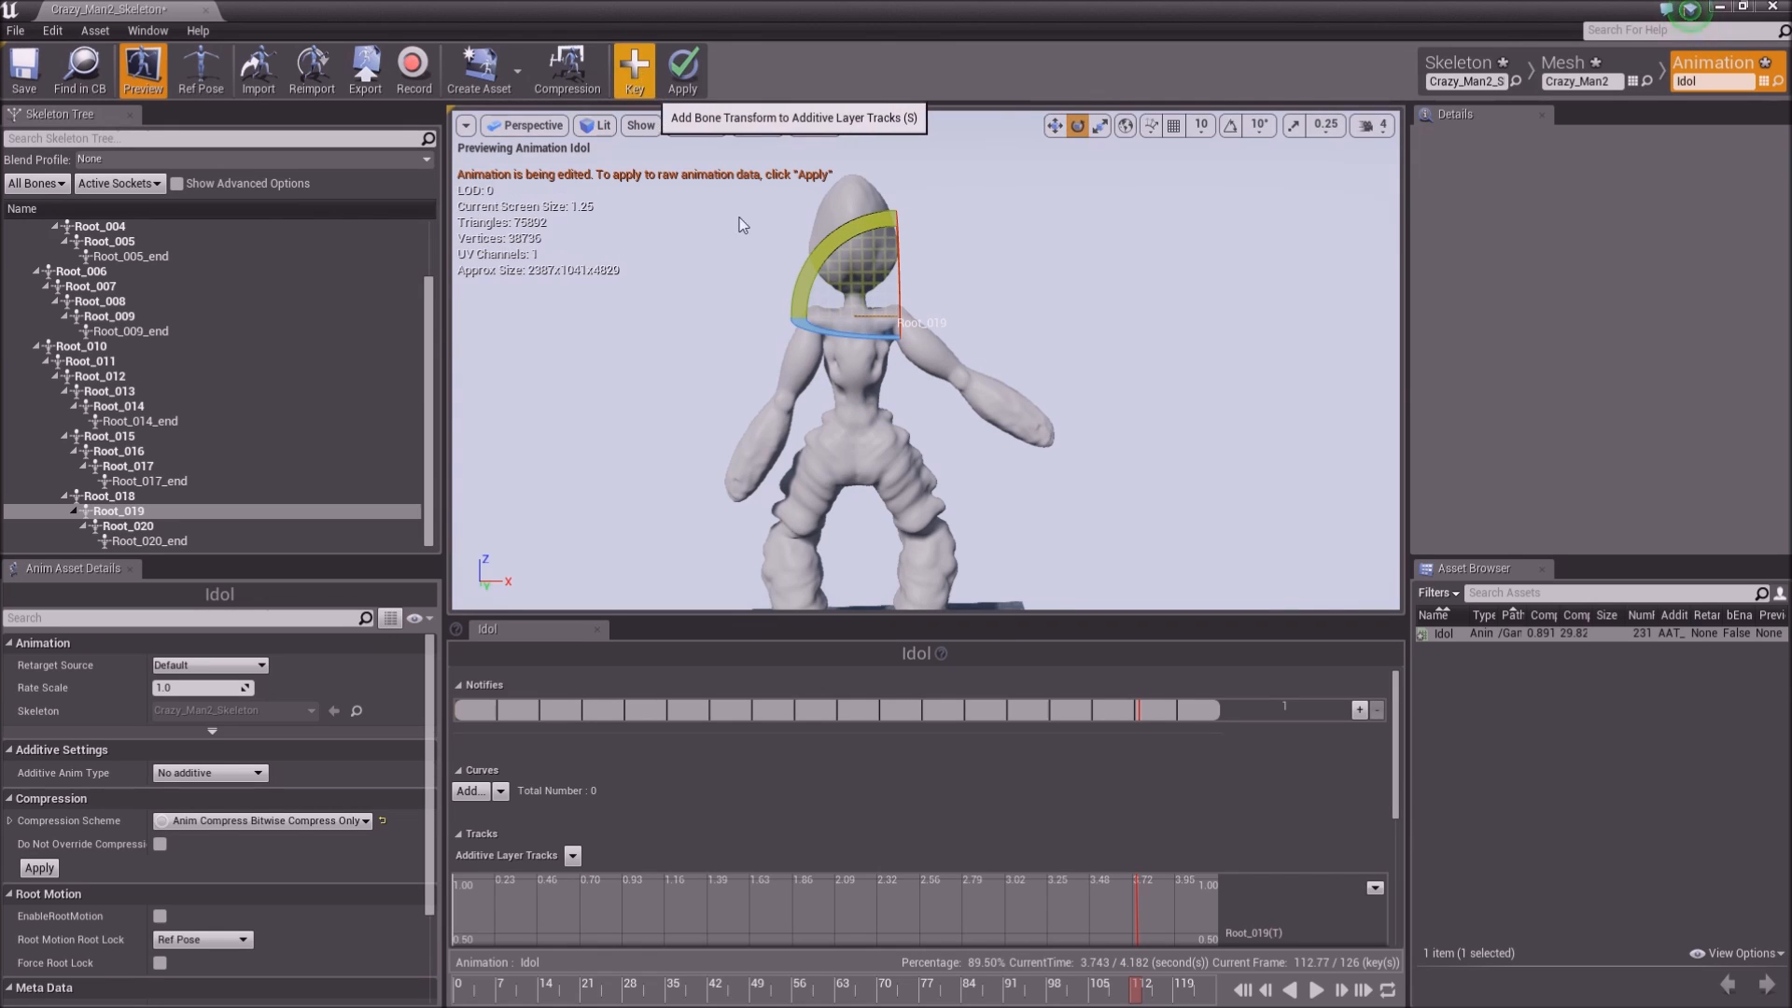
{"action": "left_click", "coordinate": [683, 67]}
Rotate Root_019 to lower the arm at frame 126, key and apply it, and play back the animation
{"action": "left_click", "coordinate": [1205, 991]}
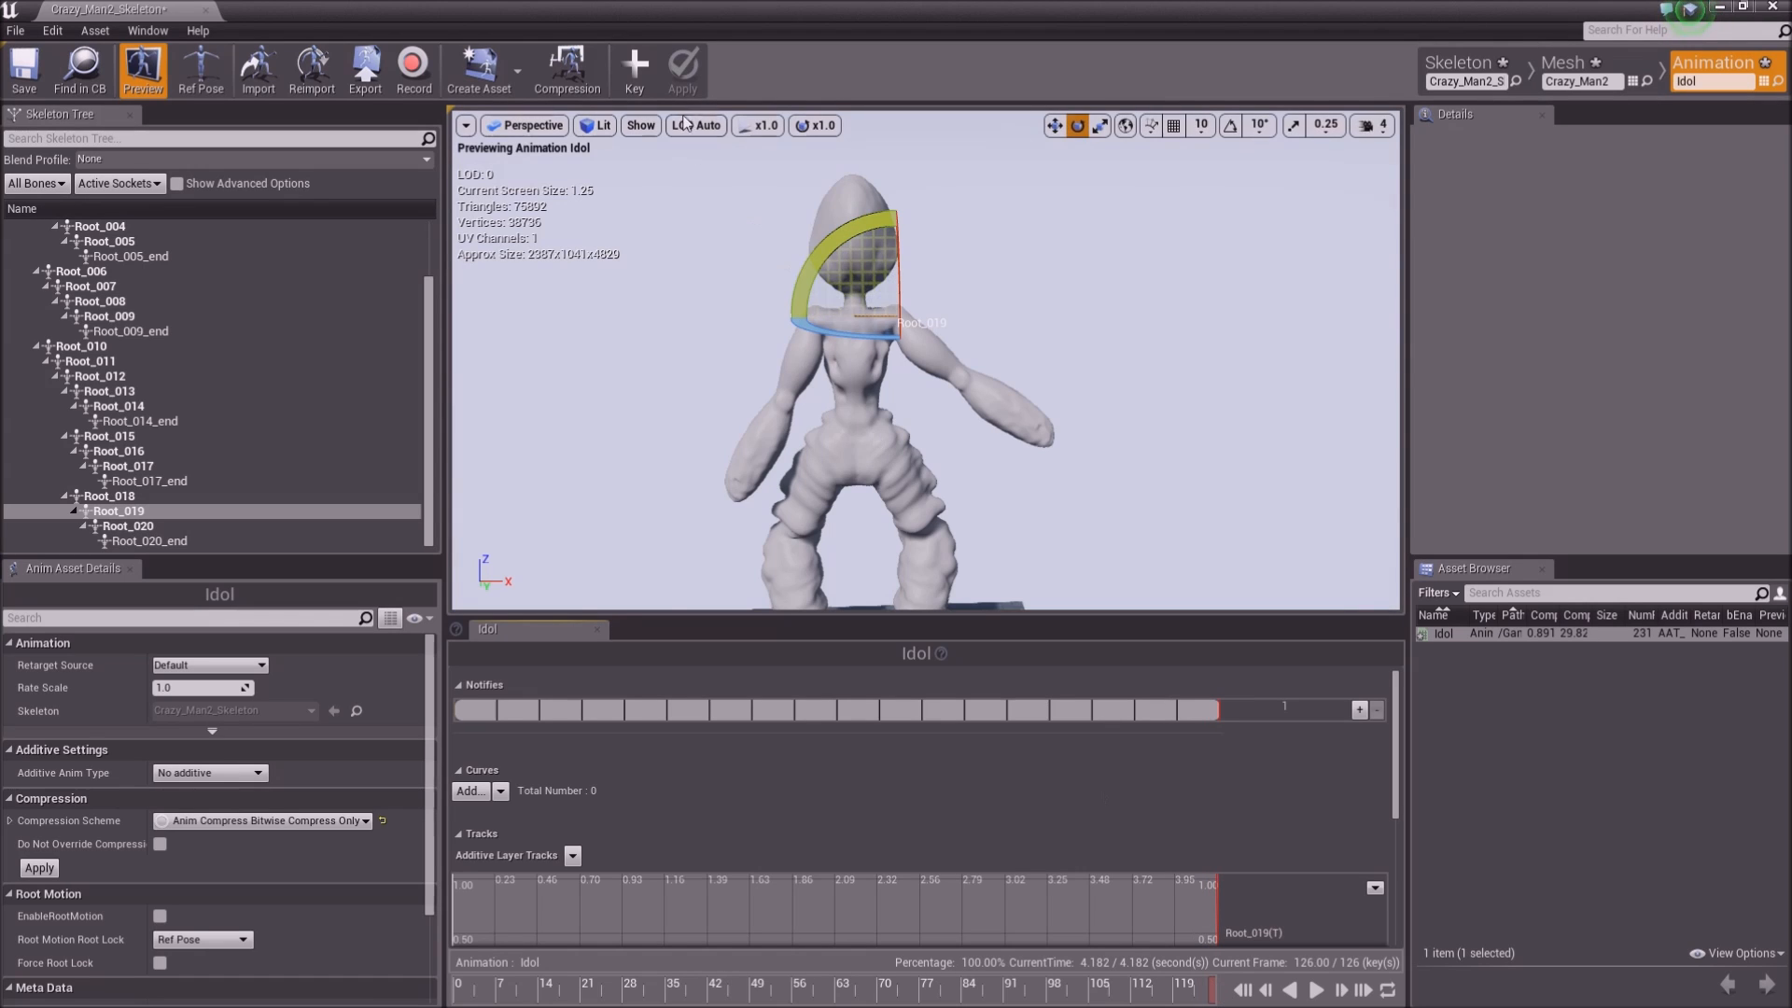
{"action": "mouse_move", "coordinate": [808, 265]}
{"action": "left_mouse_down"}
{"action": "mouse_move", "coordinate": [862, 223]}
{"action": "mouse_move", "coordinate": [797, 263]}
{"action": "left_mouse_up"}
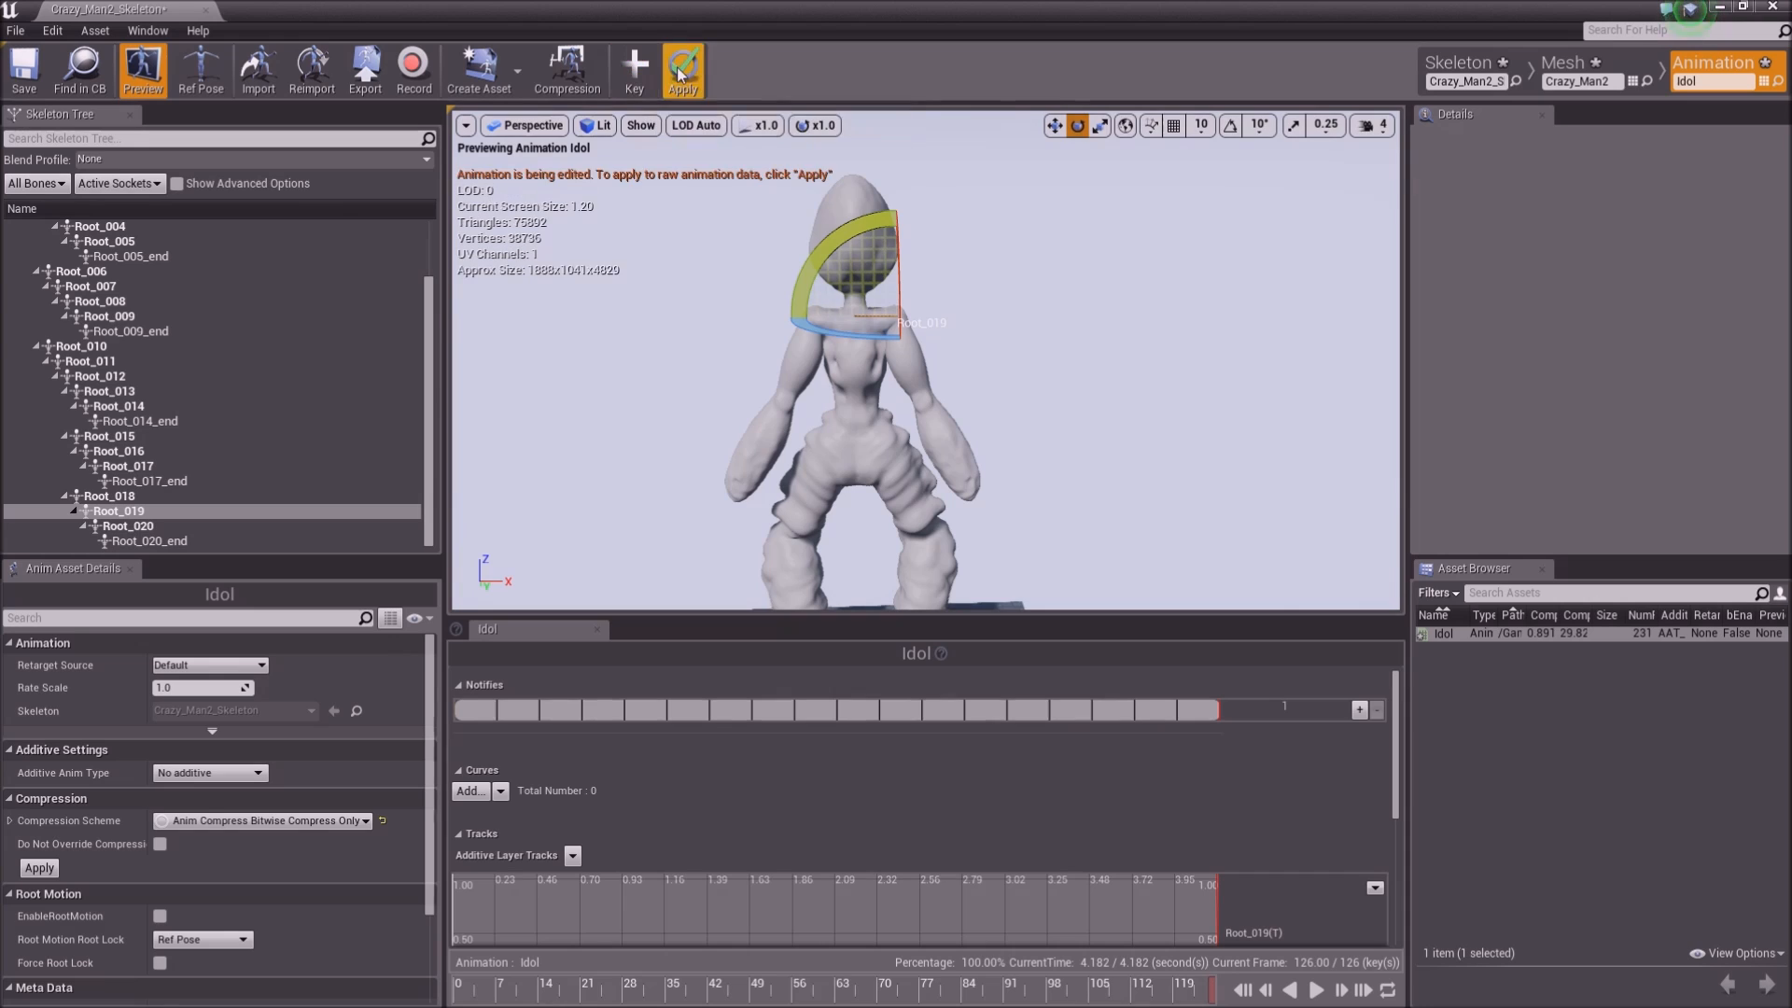
{"action": "left_click", "coordinate": [1315, 991]}
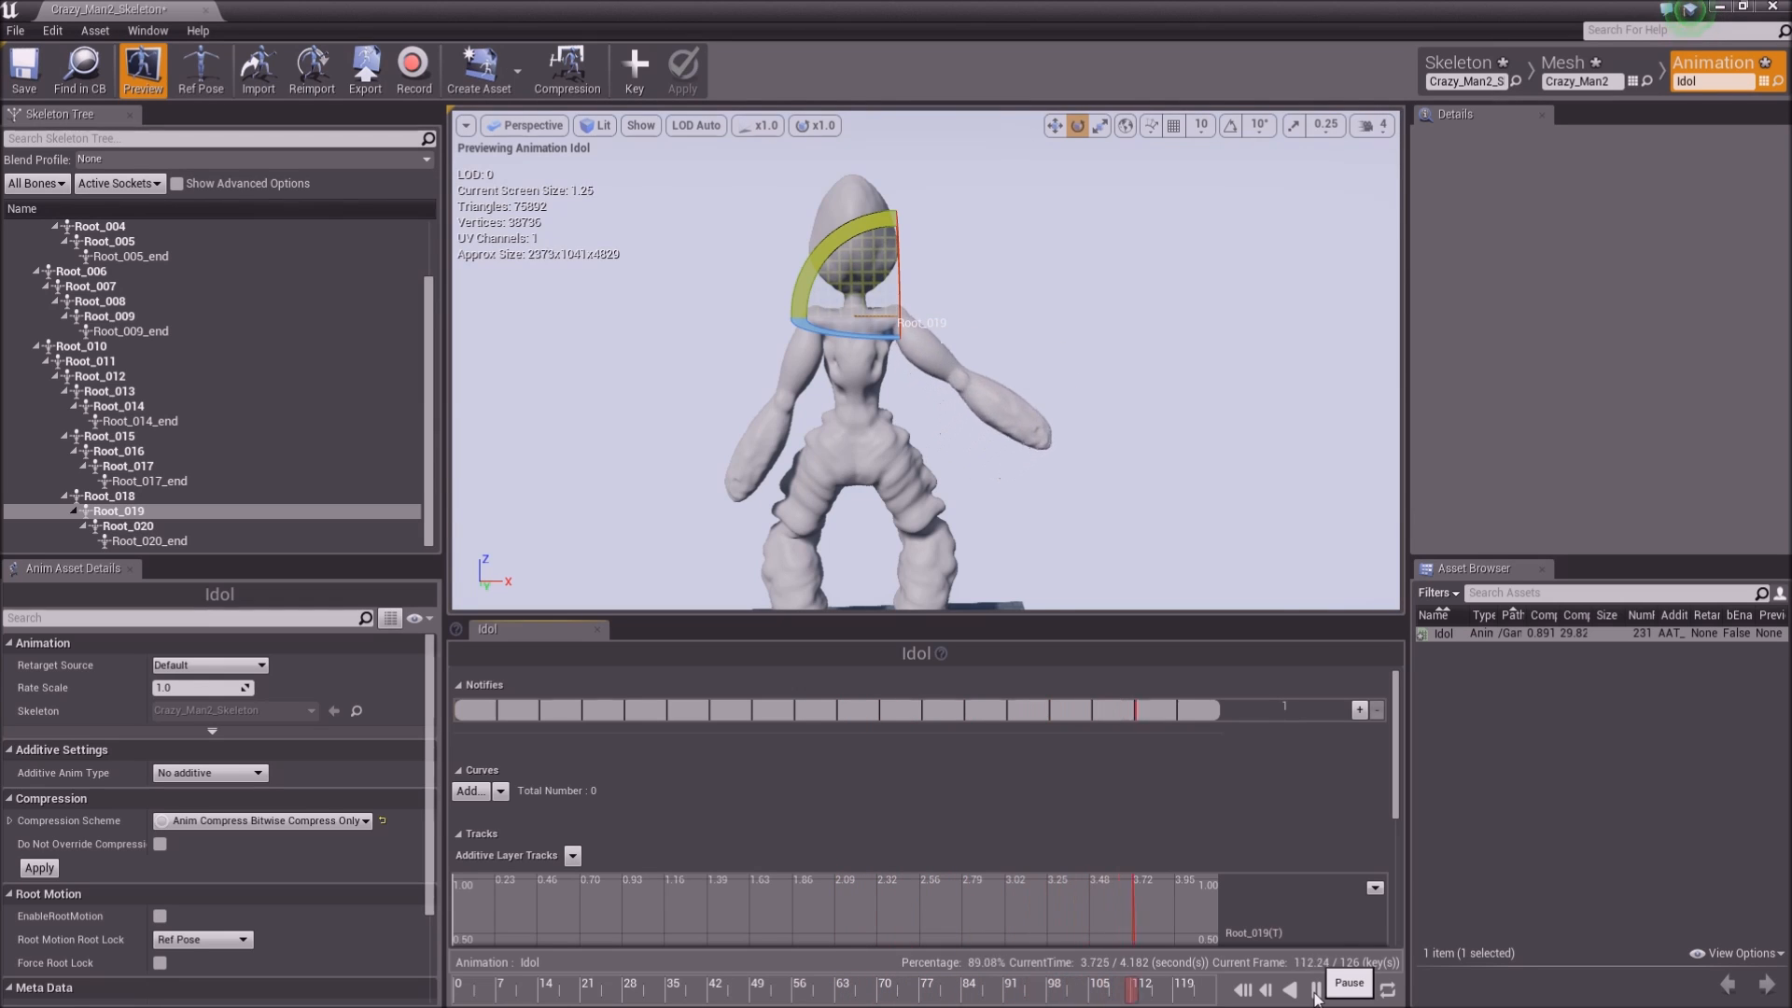
{"action": "left_click", "coordinate": [1316, 991]}
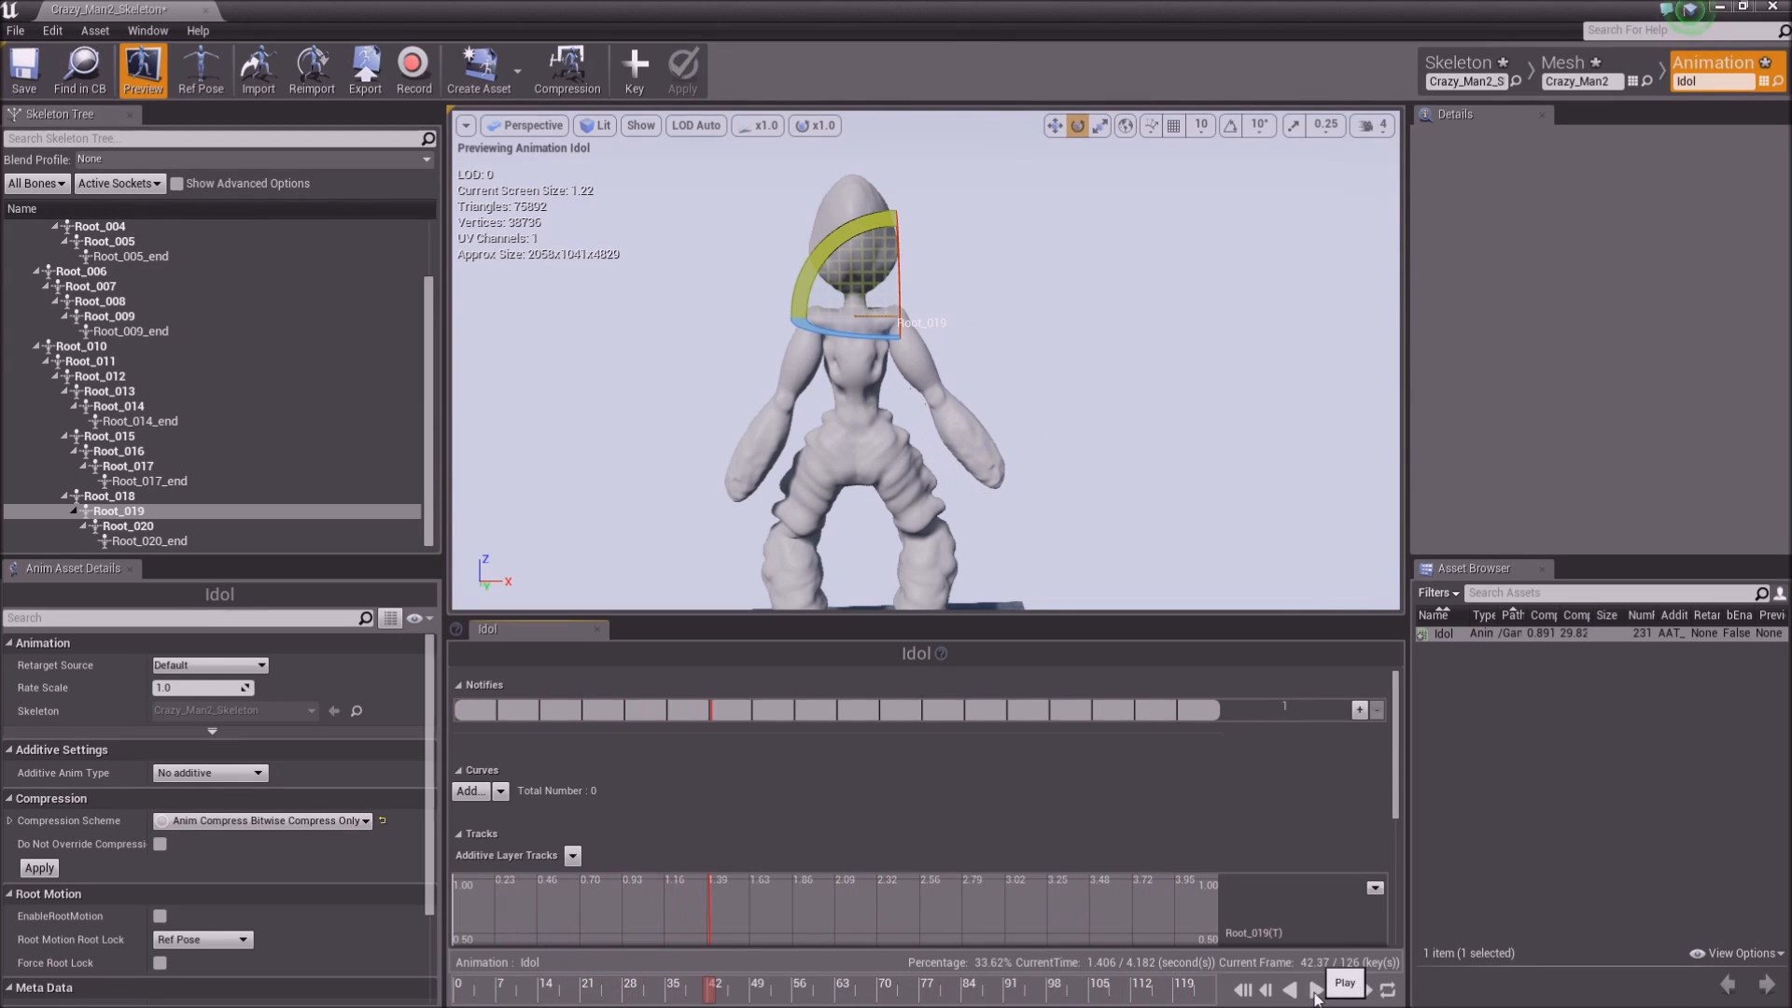
Select opposite arm bone Root_016 and key its resting pose at frames 0 and 126, applying each key
{"action": "left_click", "coordinate": [810, 361]}
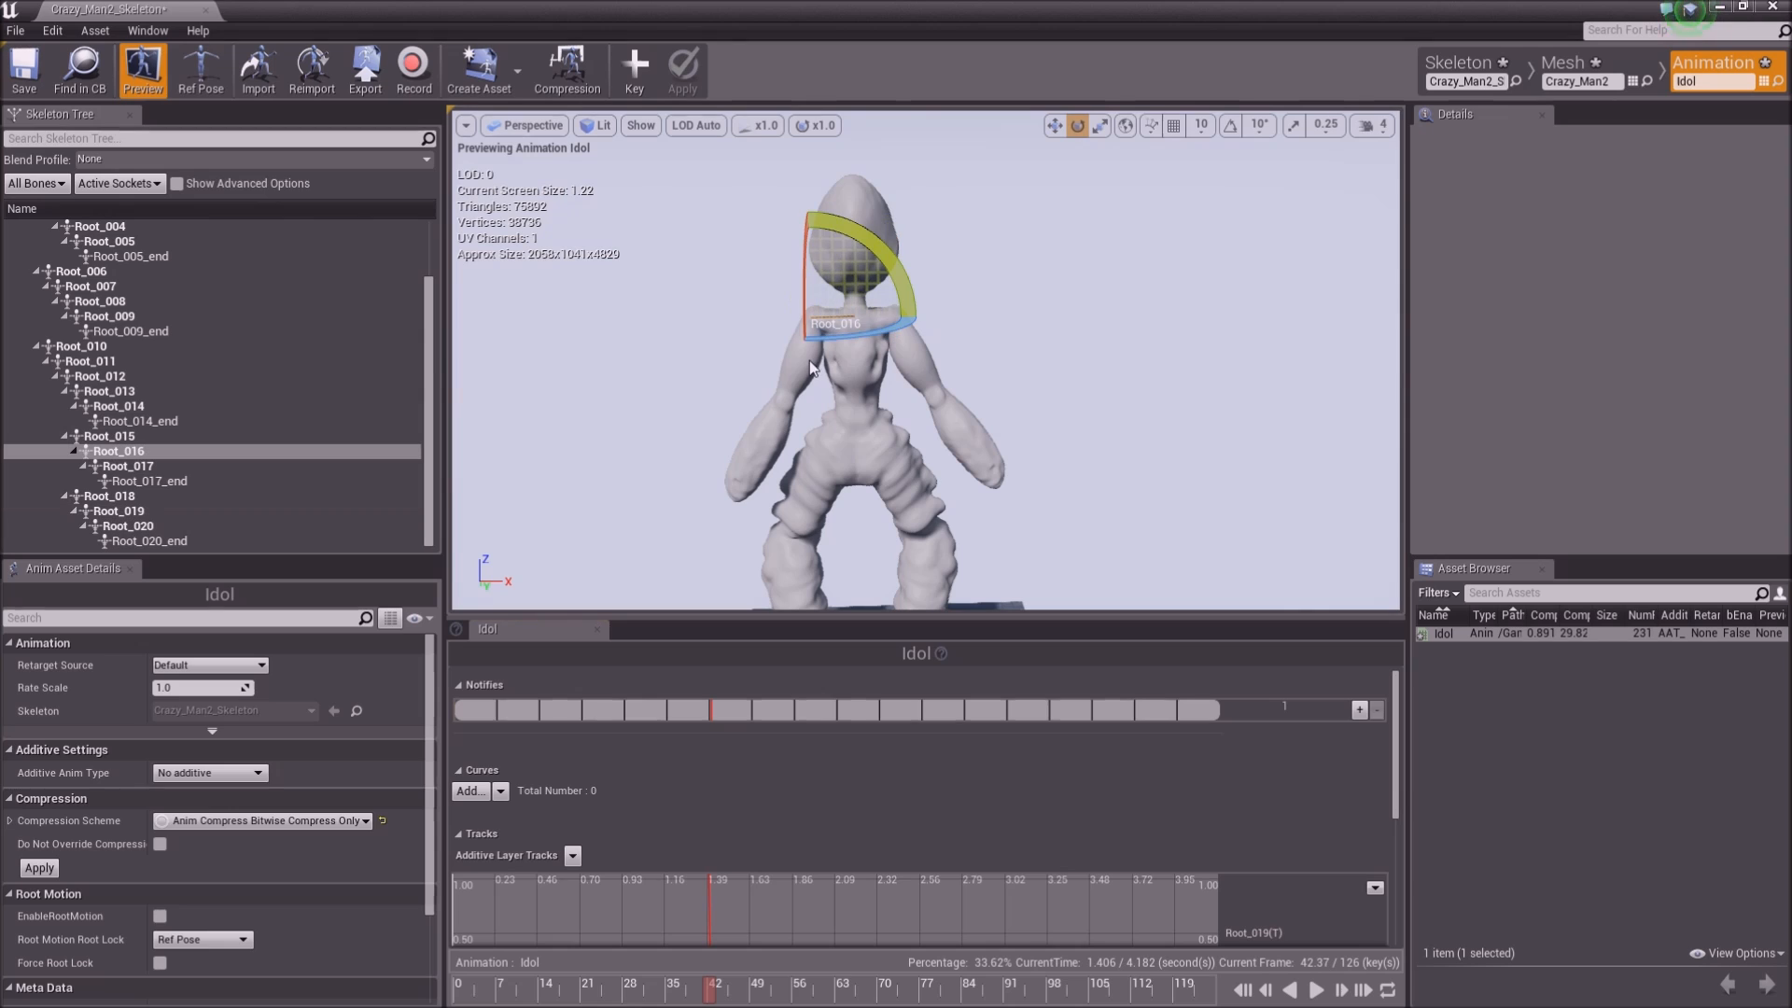
{"action": "left_click_drag", "start_coordinate": [714, 991], "coordinate": [418, 1000]}
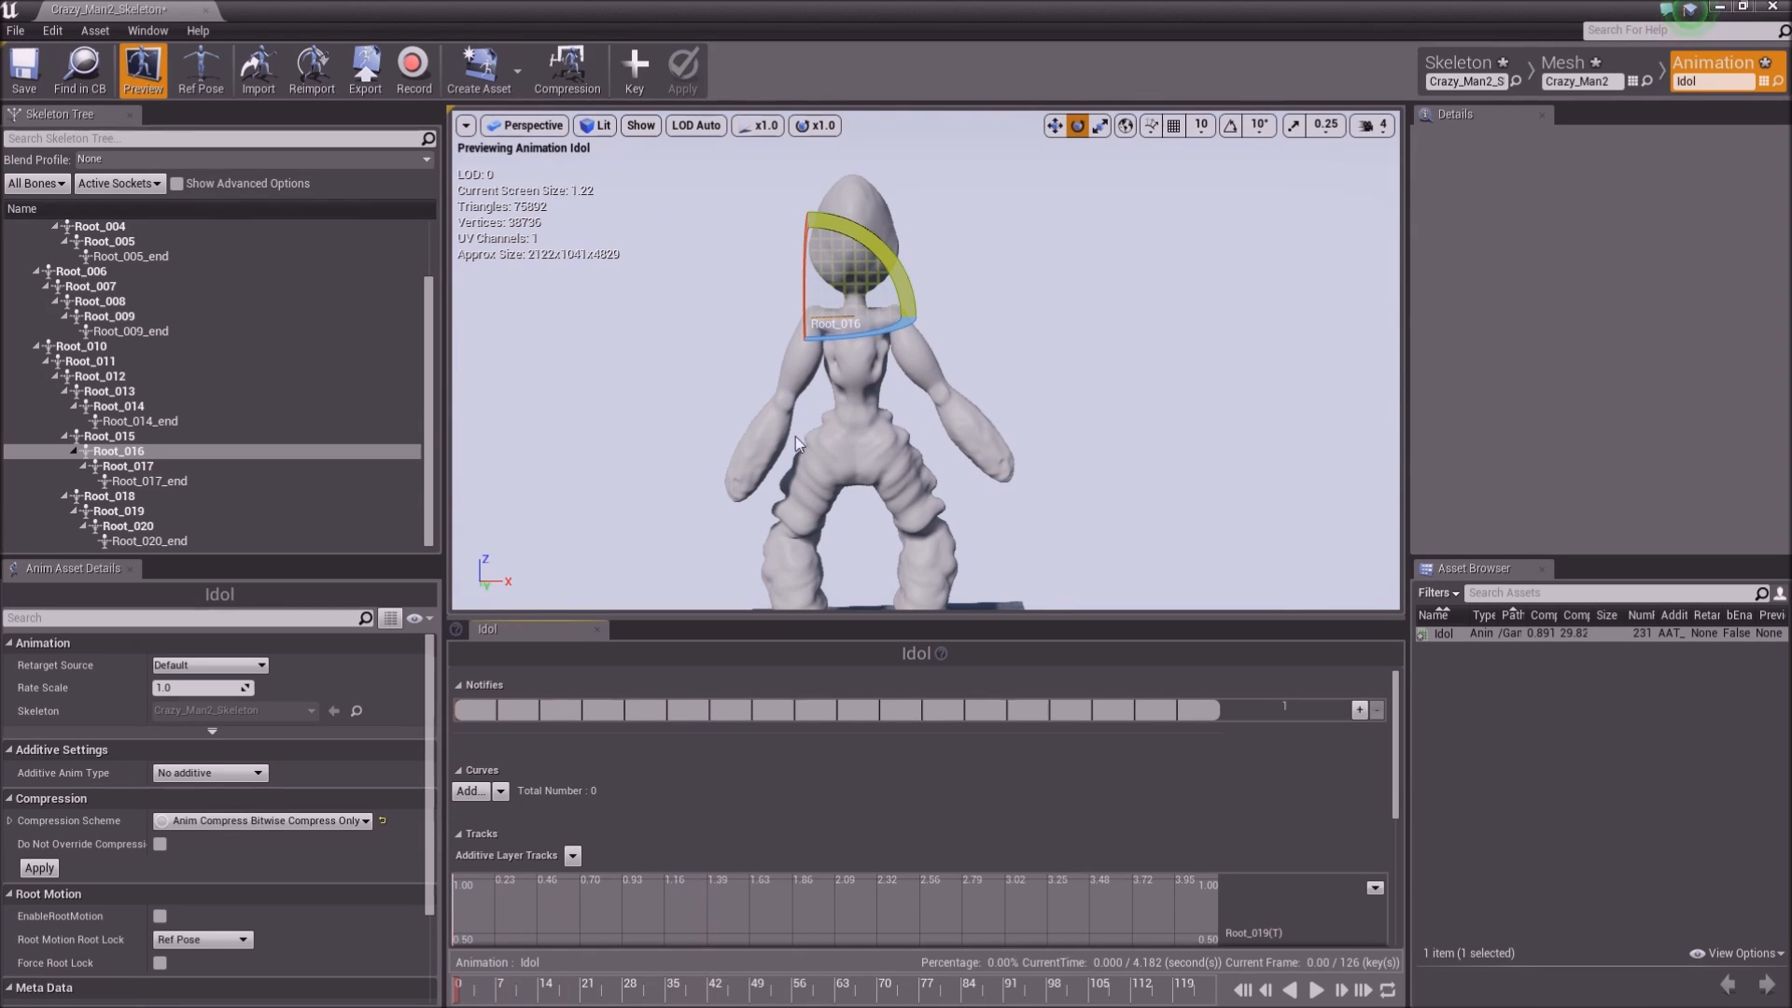
{"action": "left_click", "coordinate": [636, 66]}
{"action": "left_click", "coordinate": [680, 74]}
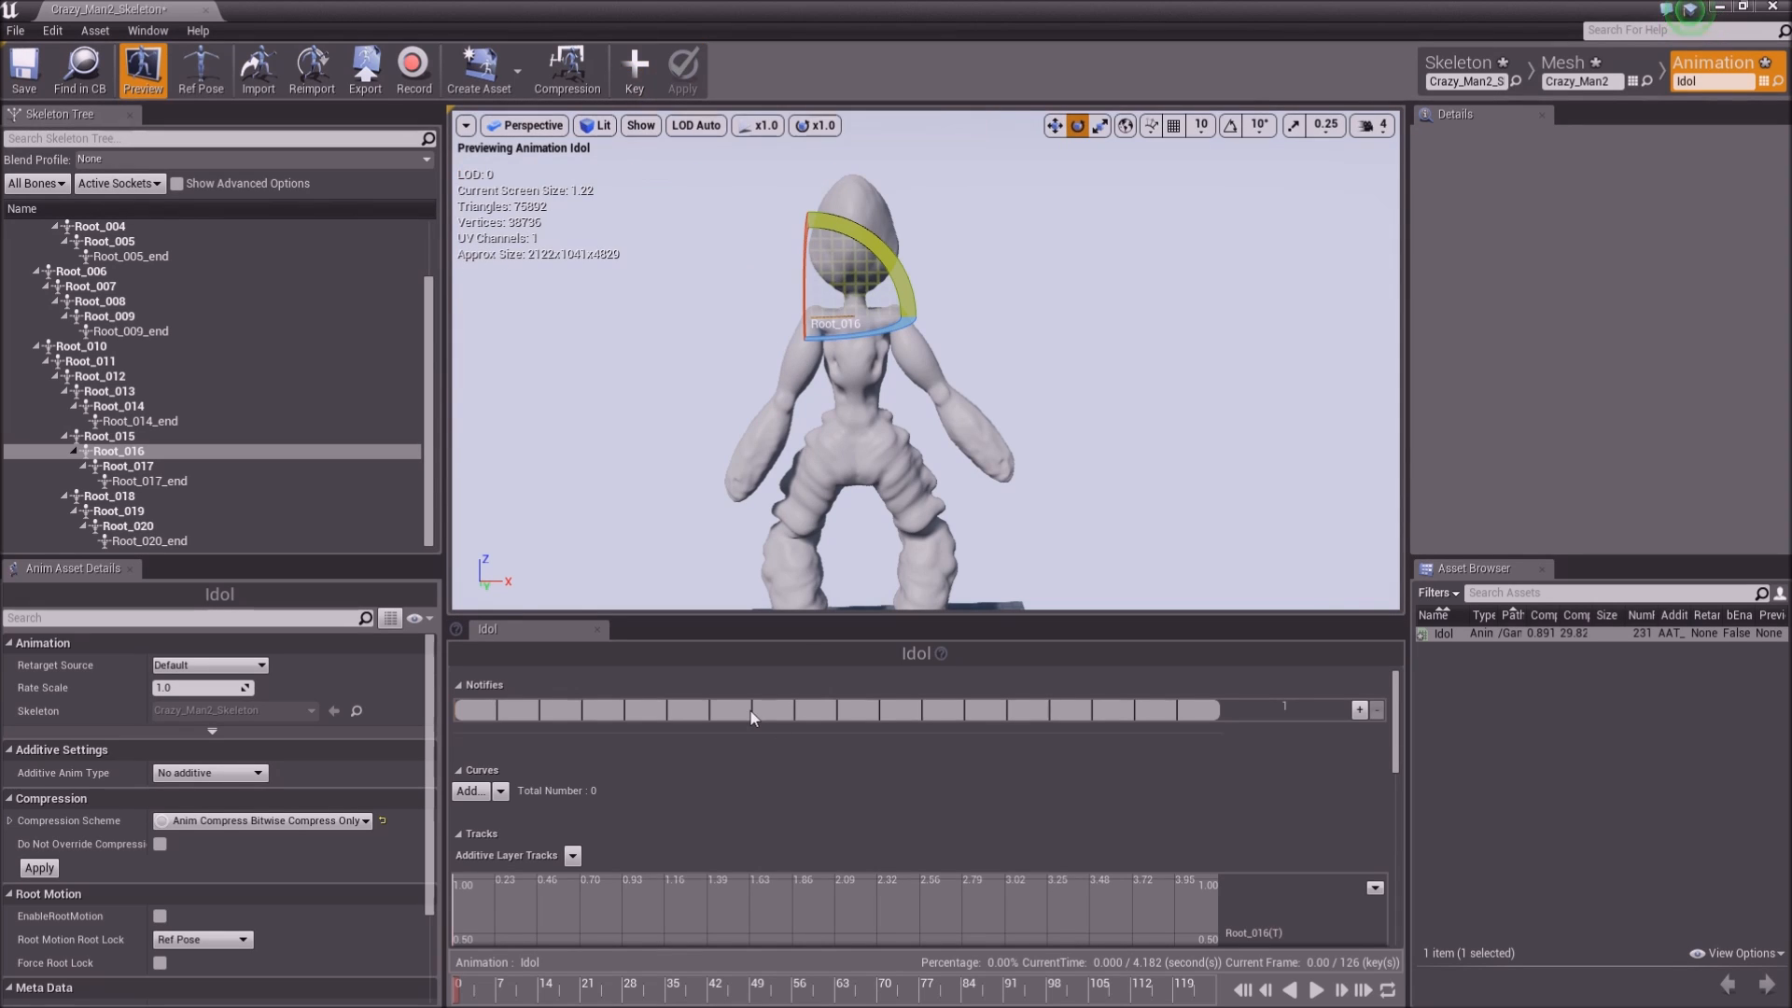
{"action": "left_click_drag", "start_coordinate": [528, 999], "coordinate": [1248, 996]}
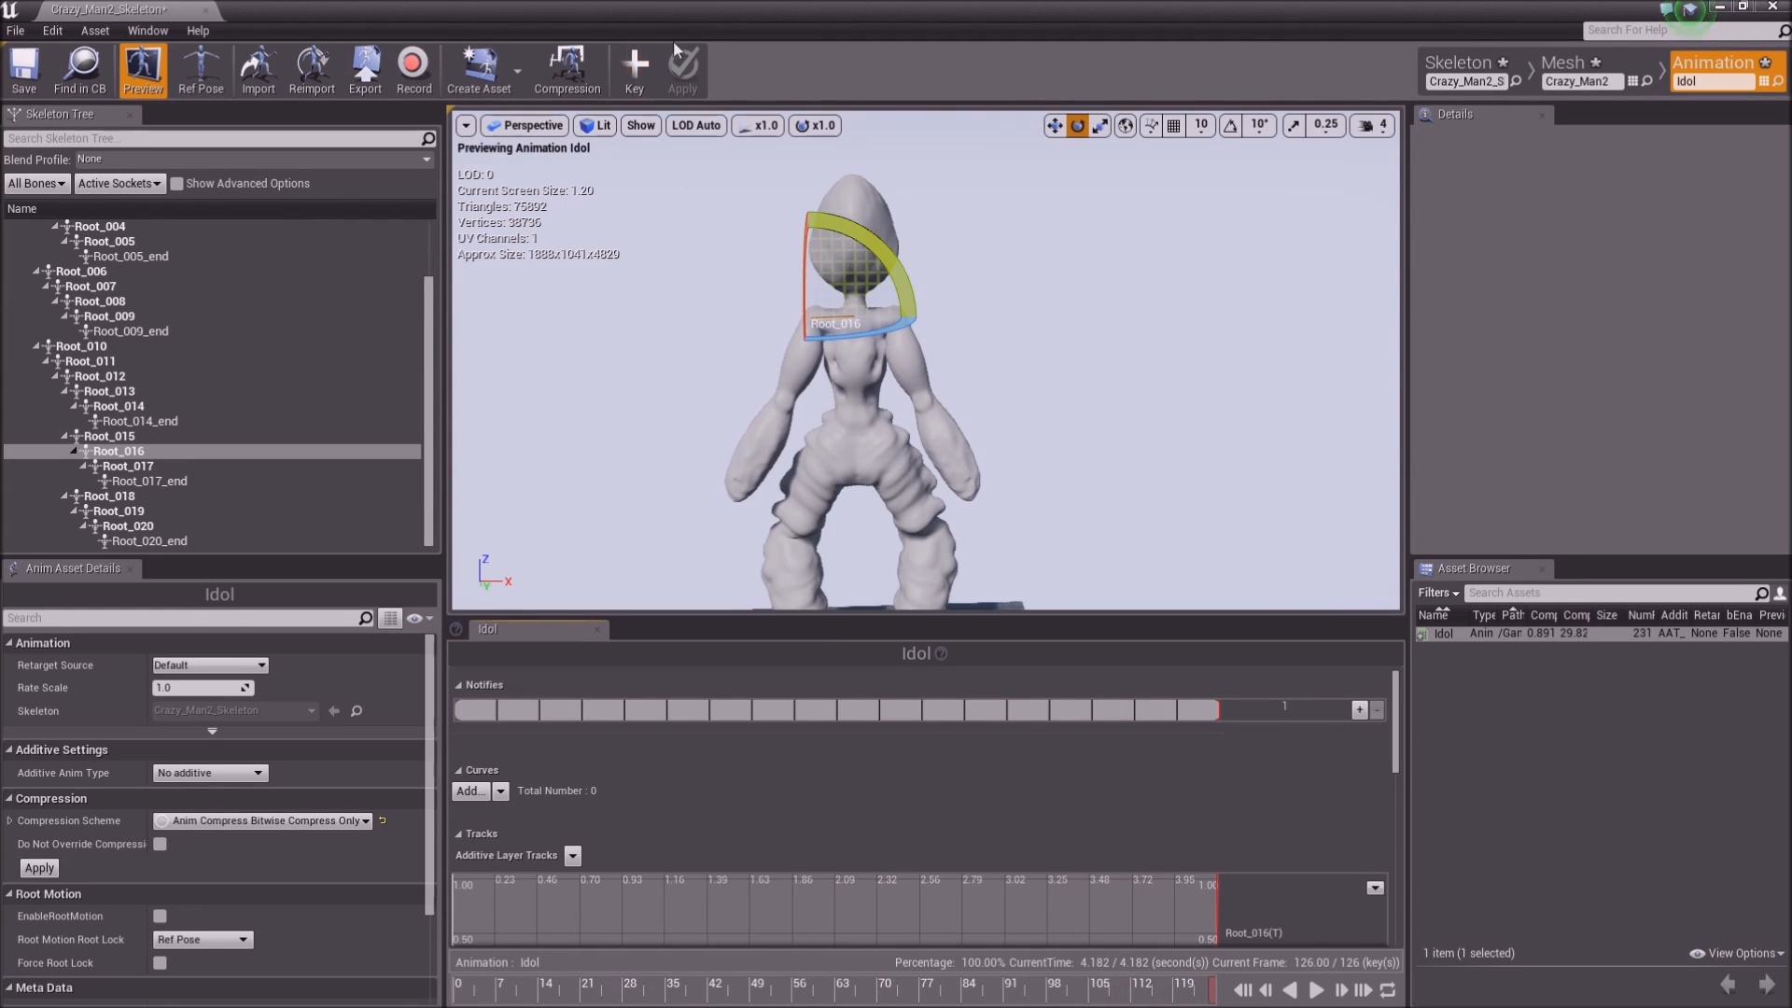
{"action": "left_click", "coordinate": [646, 70]}
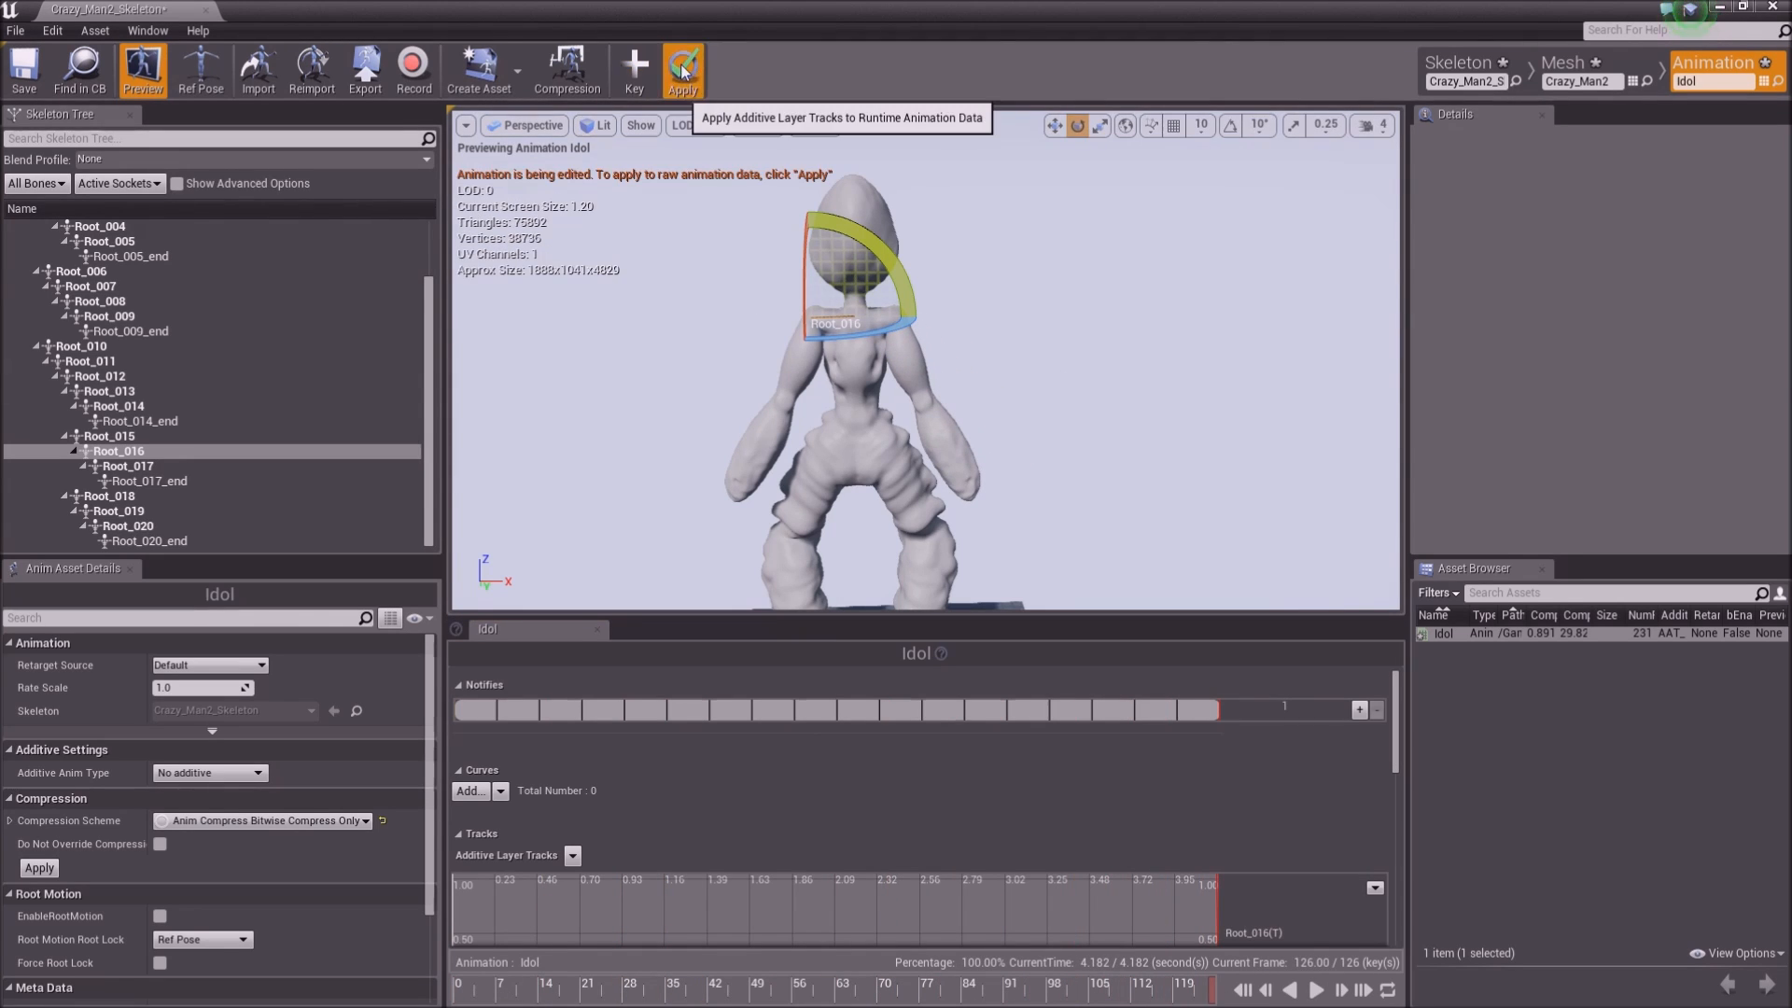
{"action": "left_click", "coordinate": [682, 67]}
Rotate Root_016 to swing the arm outward at about frame 19, then key and apply the pose
{"action": "mouse_move", "coordinate": [564, 993]}
{"action": "left_mouse_down"}
{"action": "mouse_move", "coordinate": [518, 993]}
{"action": "mouse_move", "coordinate": [551, 989]}
{"action": "left_mouse_up"}
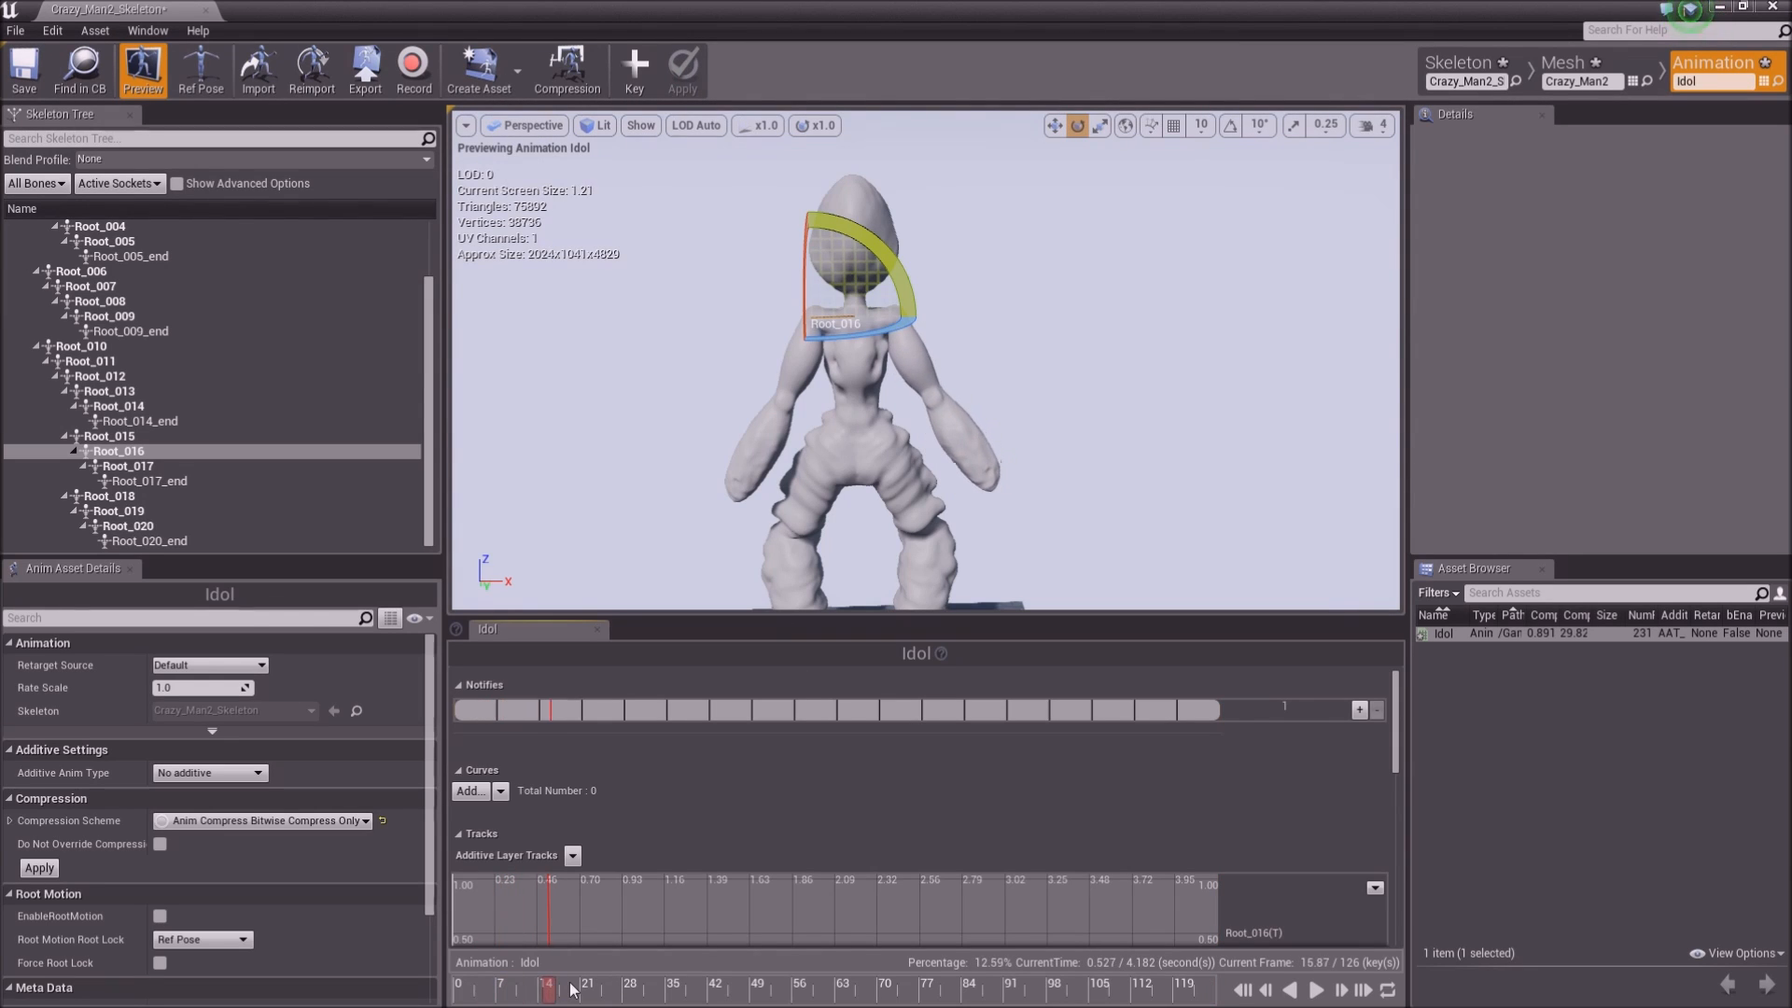
{"action": "left_click_drag", "start_coordinate": [865, 250], "coordinate": [758, 425]}
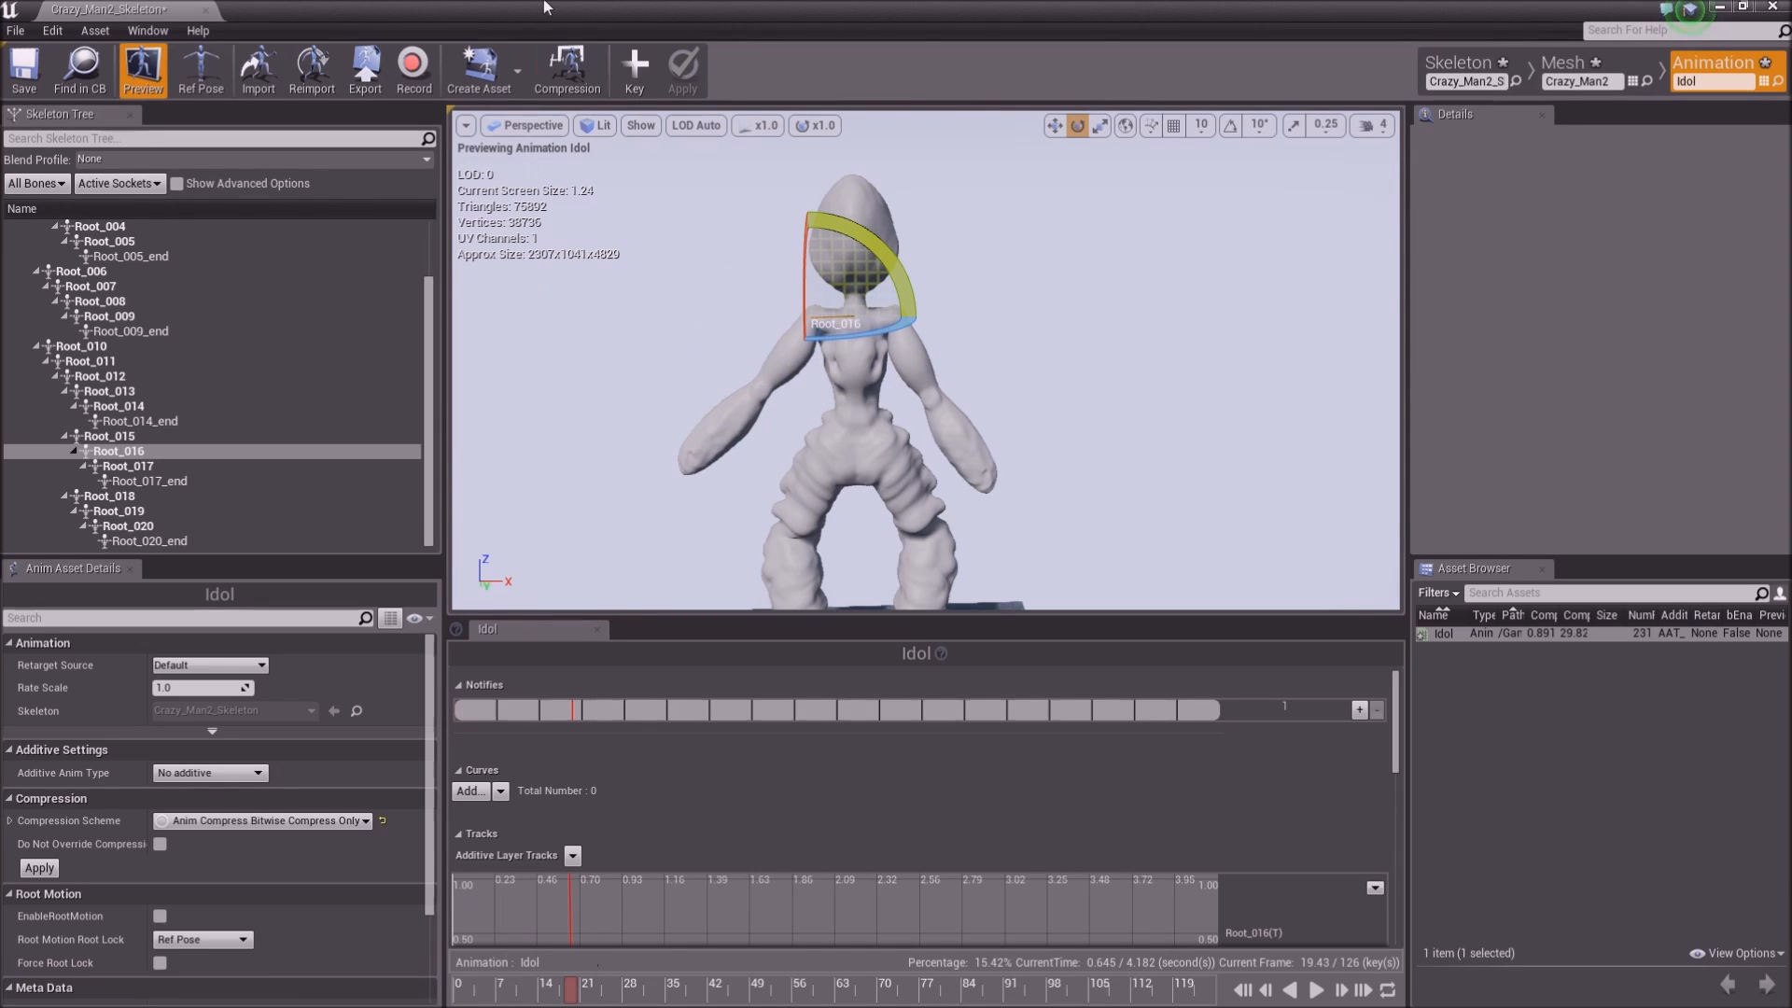
{"action": "left_click", "coordinate": [642, 71]}
{"action": "left_click", "coordinate": [679, 69]}
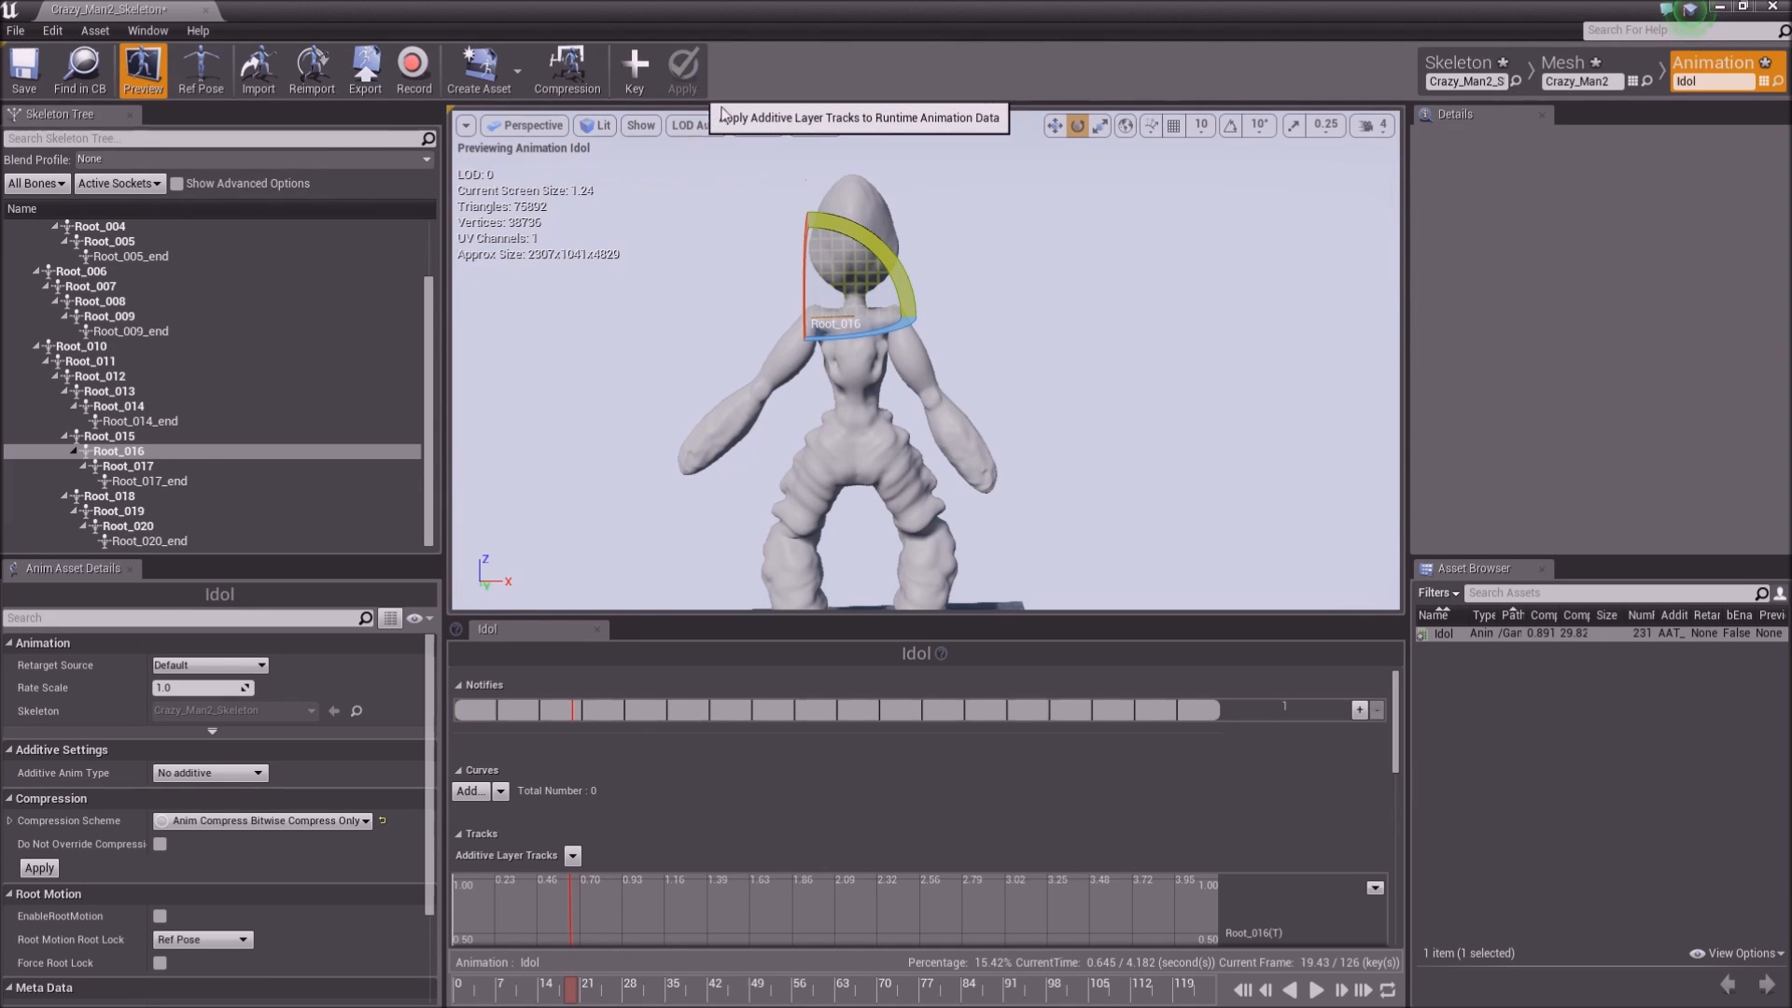
Rotate Root_016 to lower the arm at about frame 38 and swing it outward at about frame 53, keying each pose
{"action": "left_click_drag", "start_coordinate": [561, 971], "coordinate": [682, 995]}
{"action": "left_click_drag", "start_coordinate": [882, 233], "coordinate": [949, 297]}
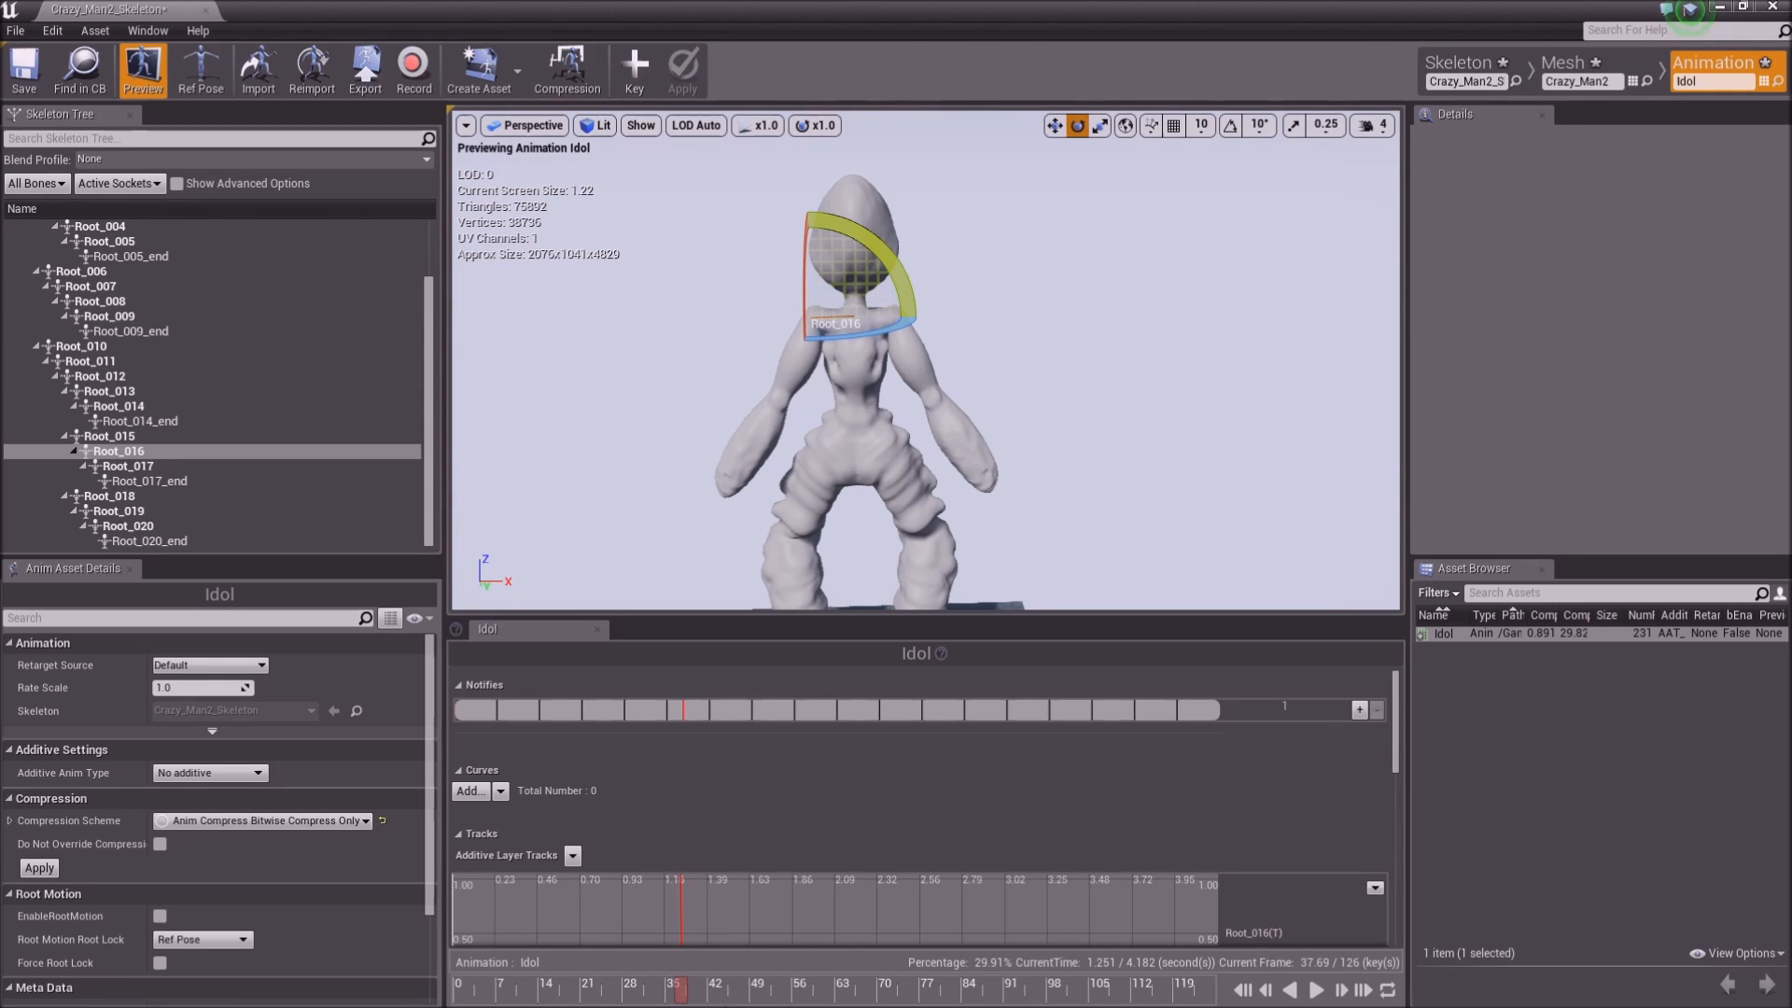
{"action": "left_click", "coordinate": [778, 995]}
{"action": "left_click_drag", "start_coordinate": [882, 232], "coordinate": [915, 355]}
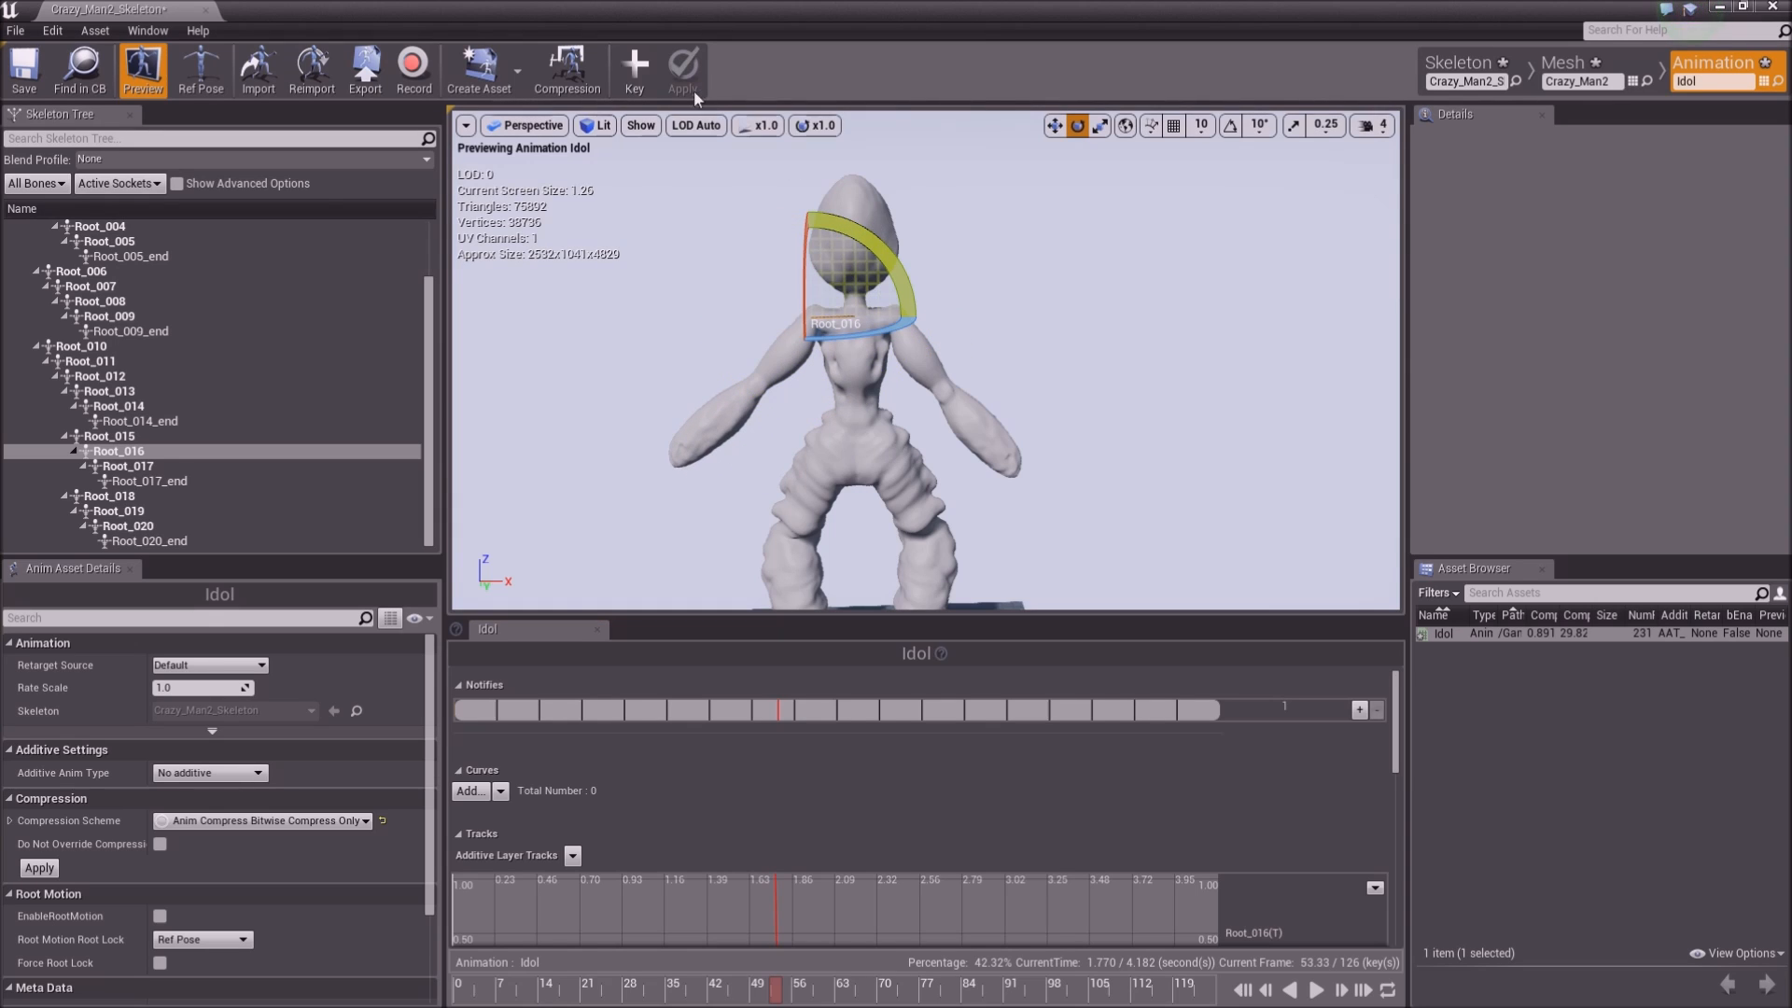
{"action": "left_click", "coordinate": [643, 71]}
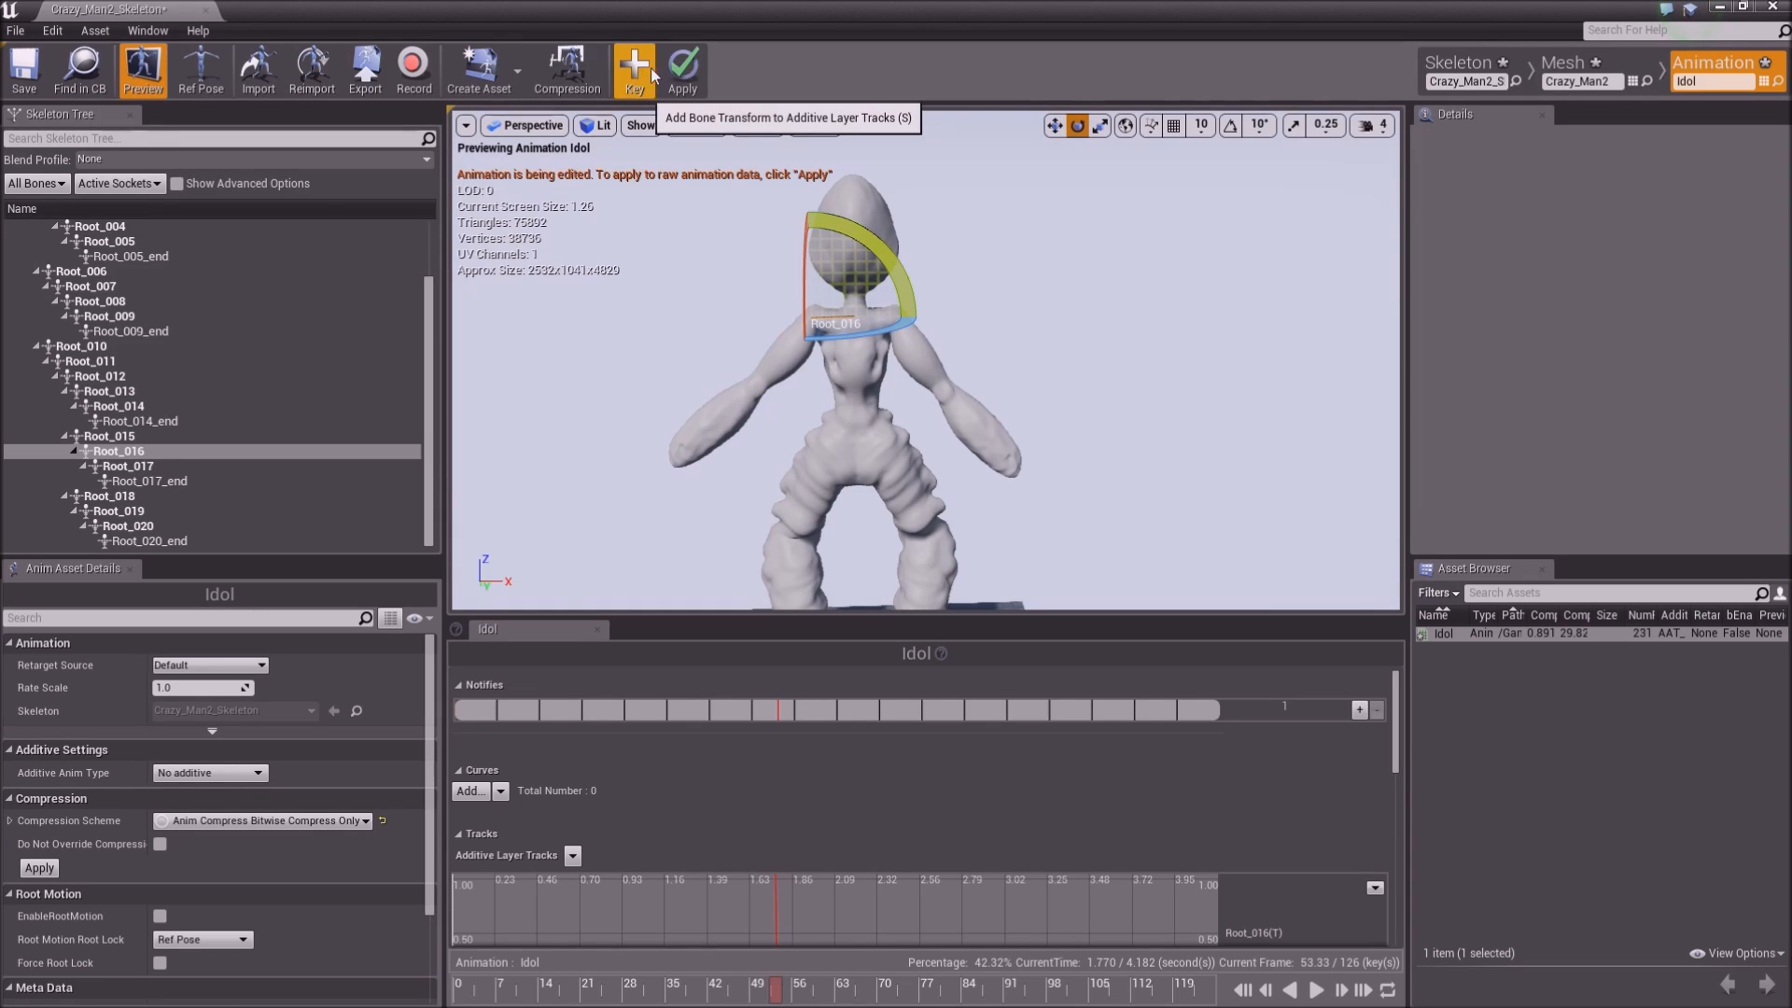
Lower the arm by rotating Root_016 at about frame 67 and key the pose
{"action": "left_click", "coordinate": [851, 995]}
{"action": "left_click_drag", "start_coordinate": [862, 278], "coordinate": [945, 288]}
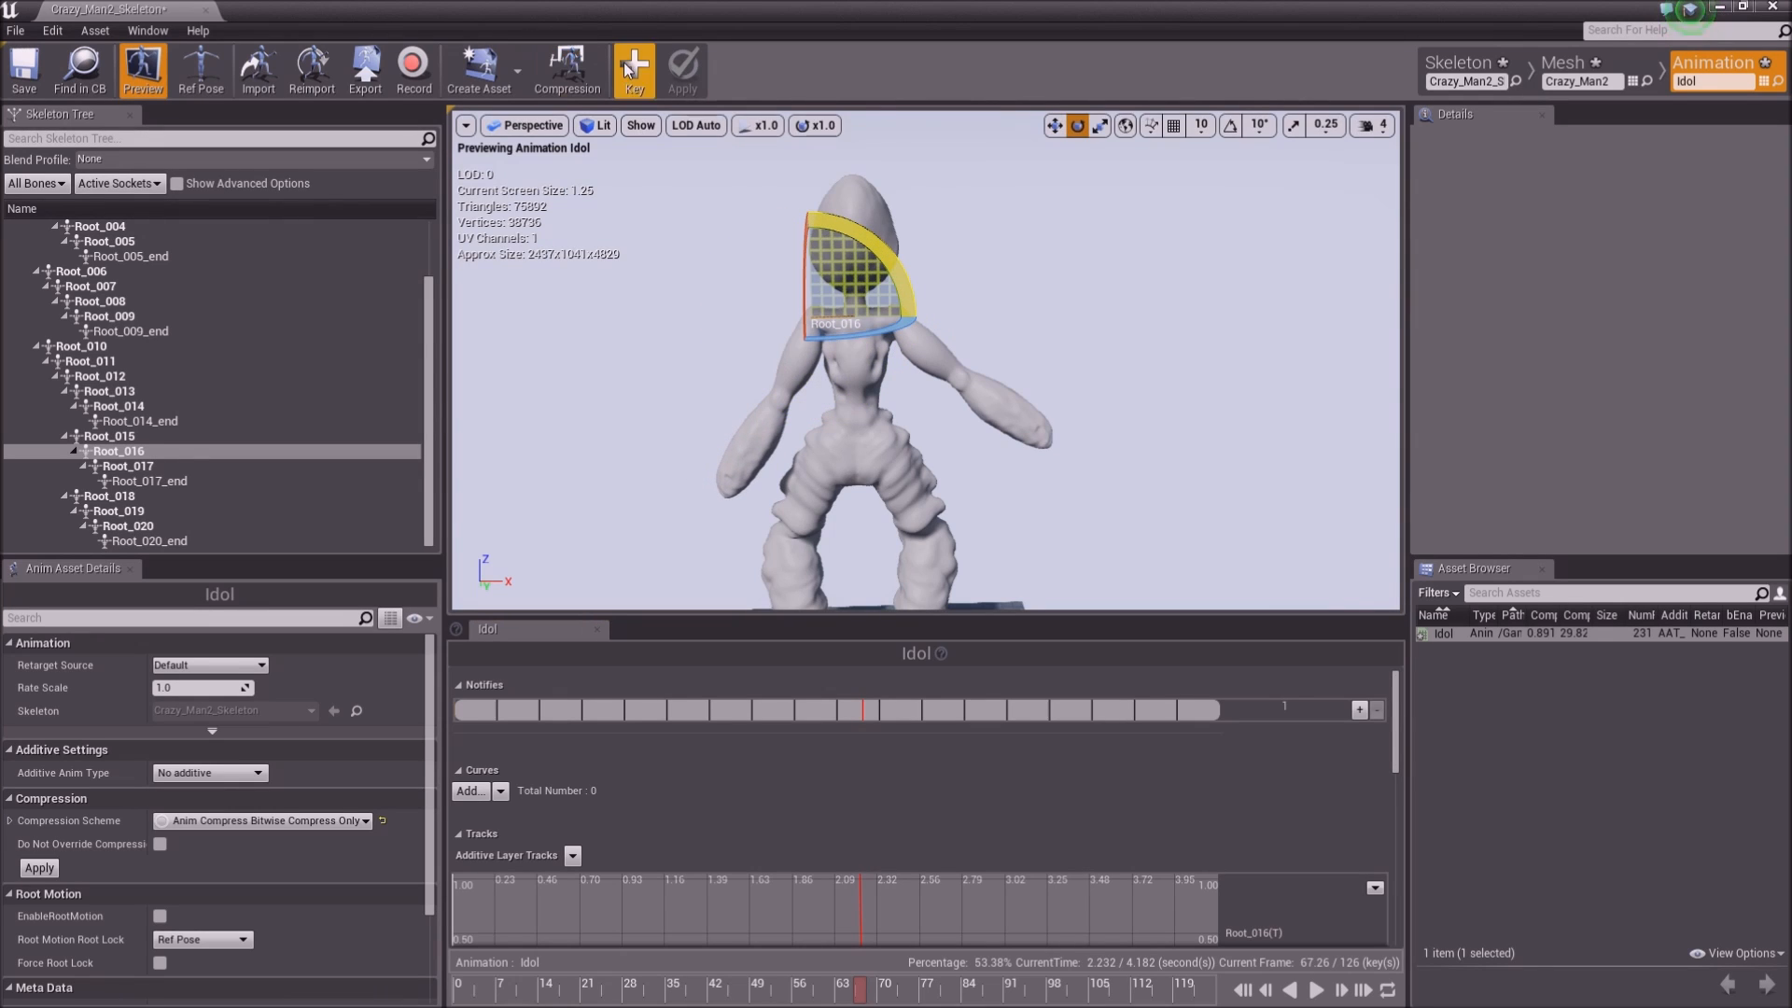
{"action": "left_click", "coordinate": [634, 69]}
Rotate Root_016 to raise the arm above shoulder height at about frame 87, then key and apply the pose
{"action": "left_click_drag", "start_coordinate": [952, 998], "coordinate": [980, 975]}
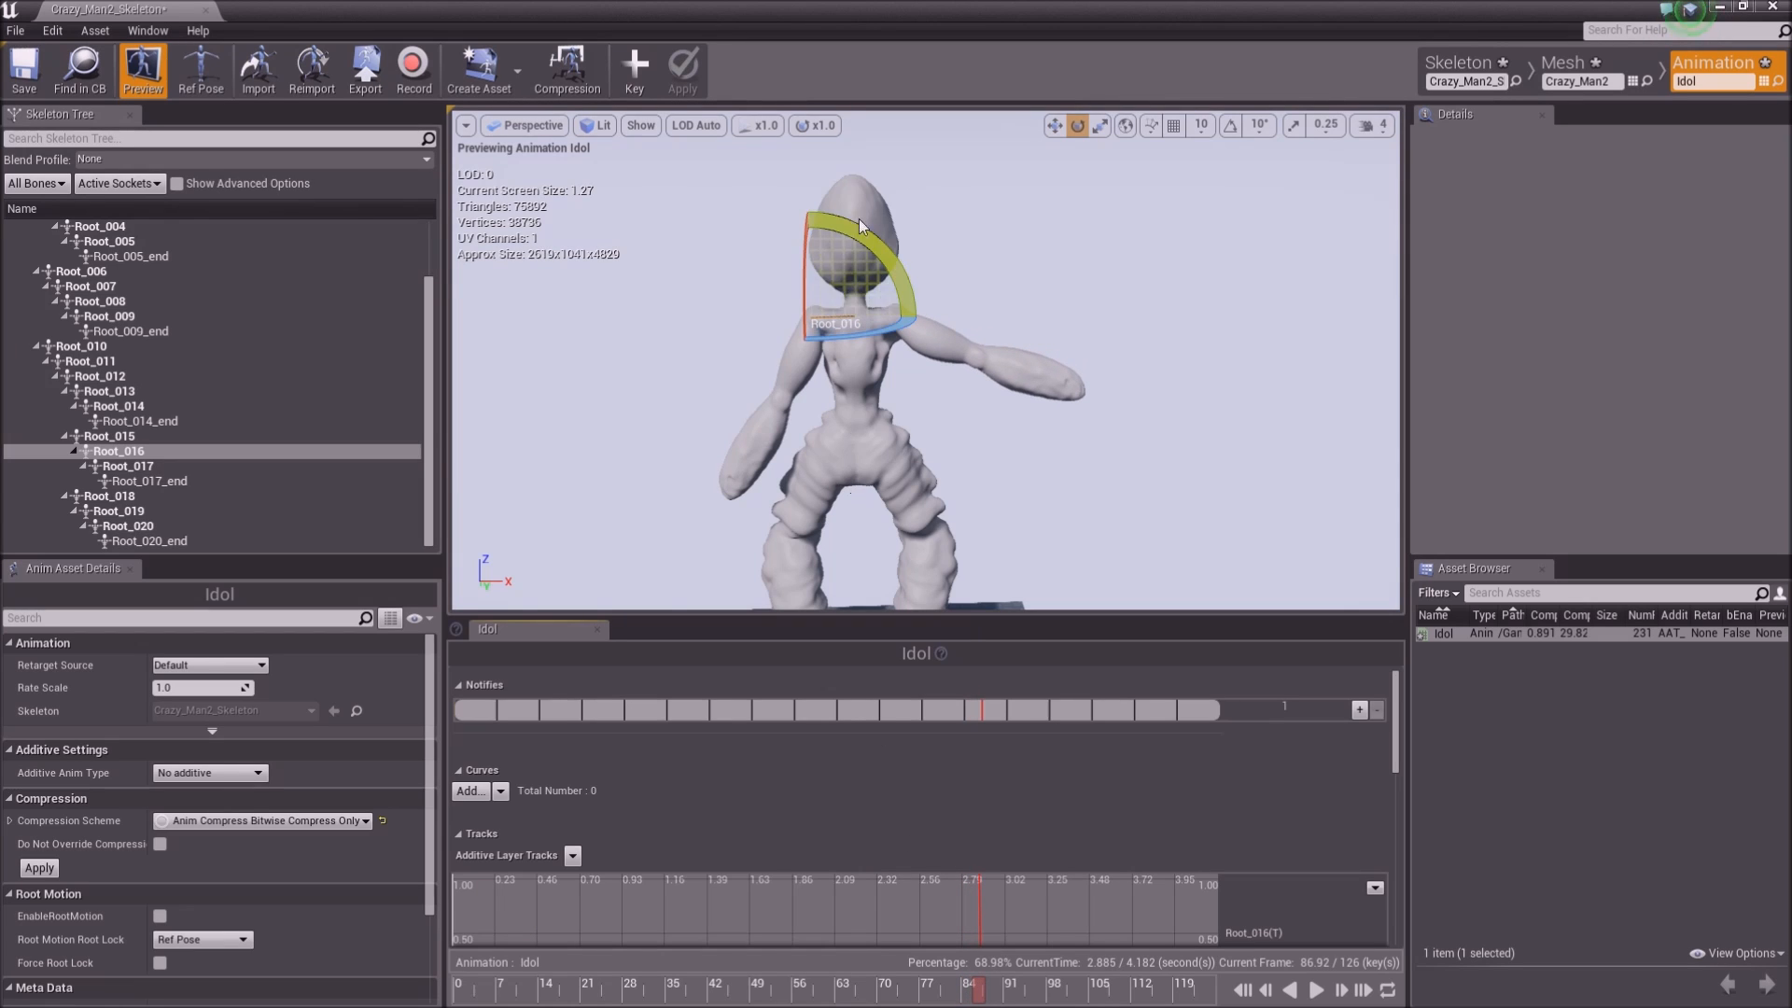
{"action": "left_click_drag", "start_coordinate": [858, 232], "coordinate": [812, 238]}
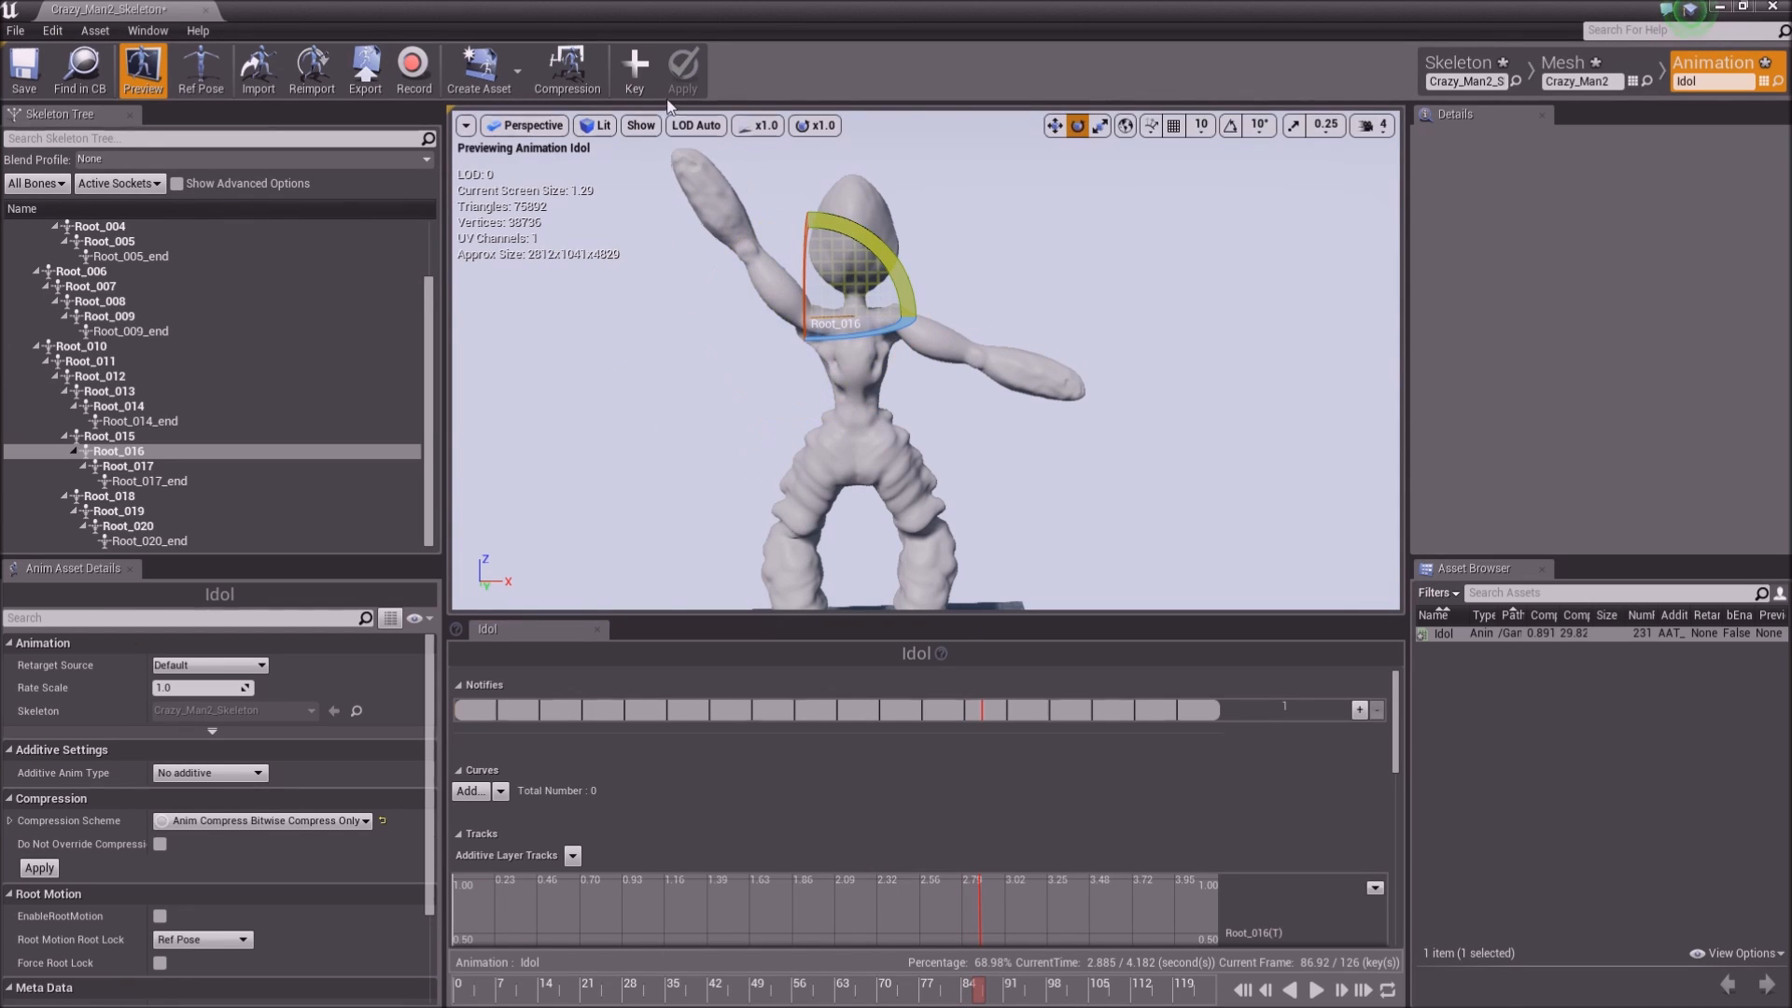
{"action": "left_click", "coordinate": [642, 63]}
{"action": "left_click", "coordinate": [683, 67]}
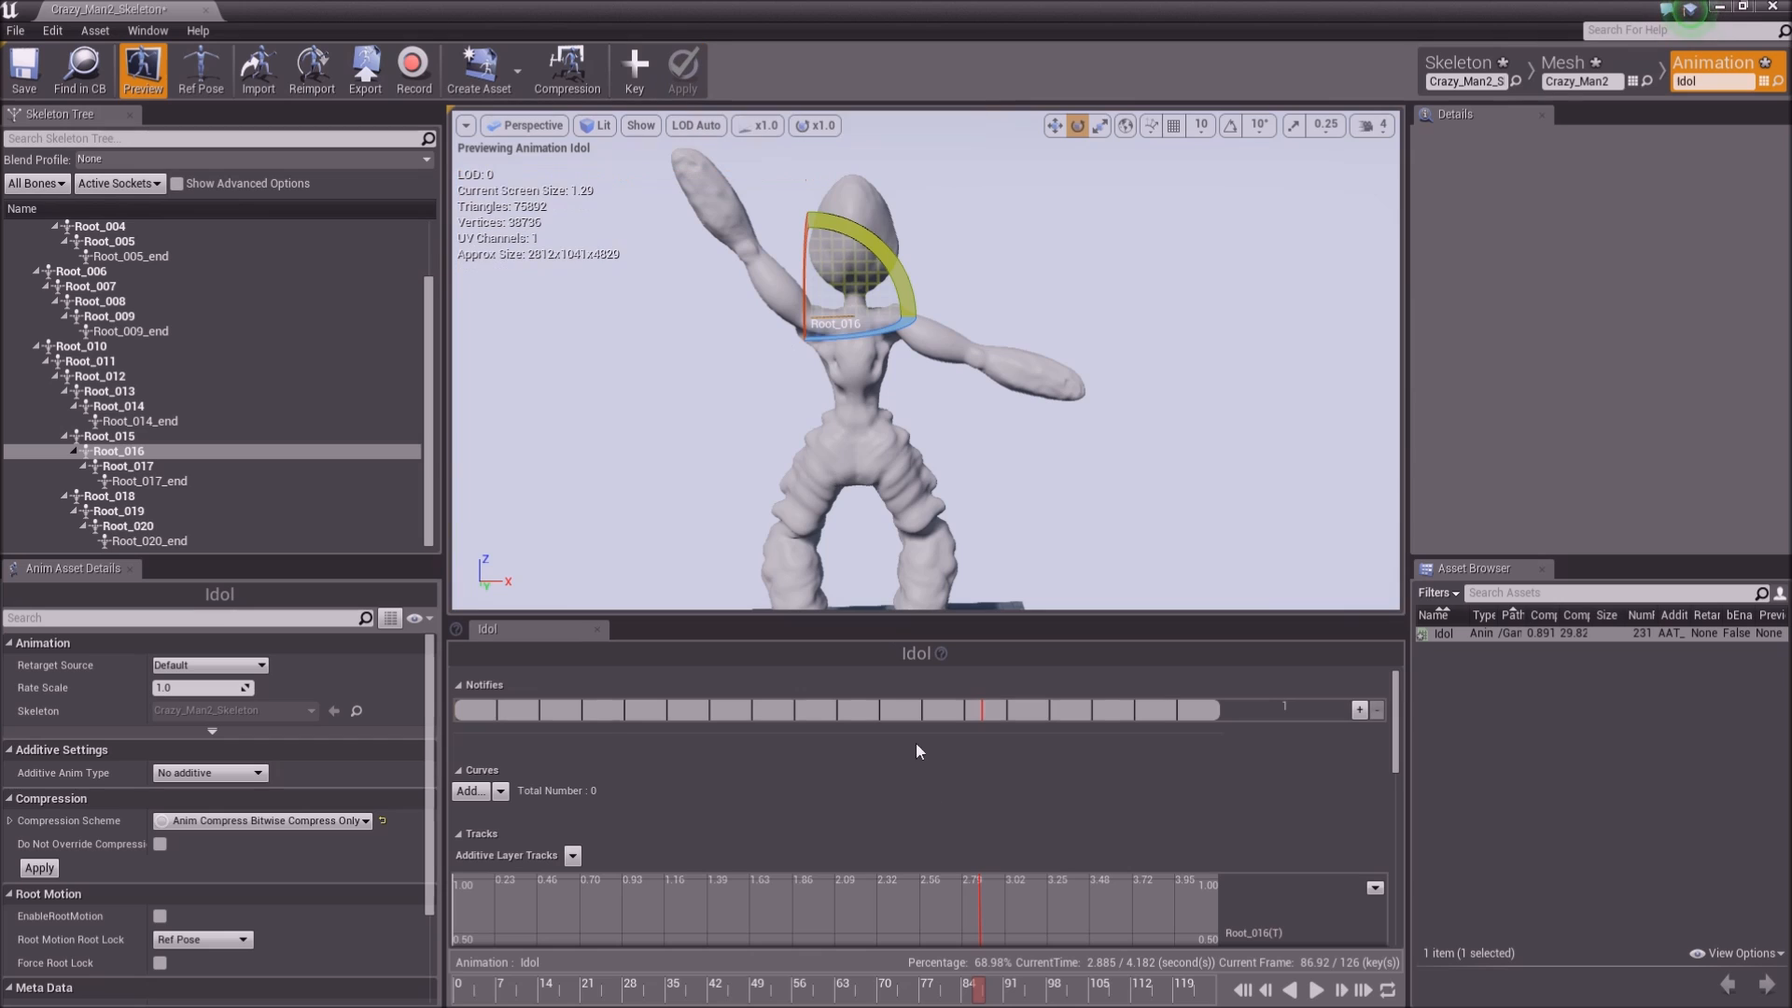
Play the Idol animation from frame 0 to review the movement of both arms, then pause it
{"action": "left_click_drag", "start_coordinate": [1054, 997], "coordinate": [1236, 999]}
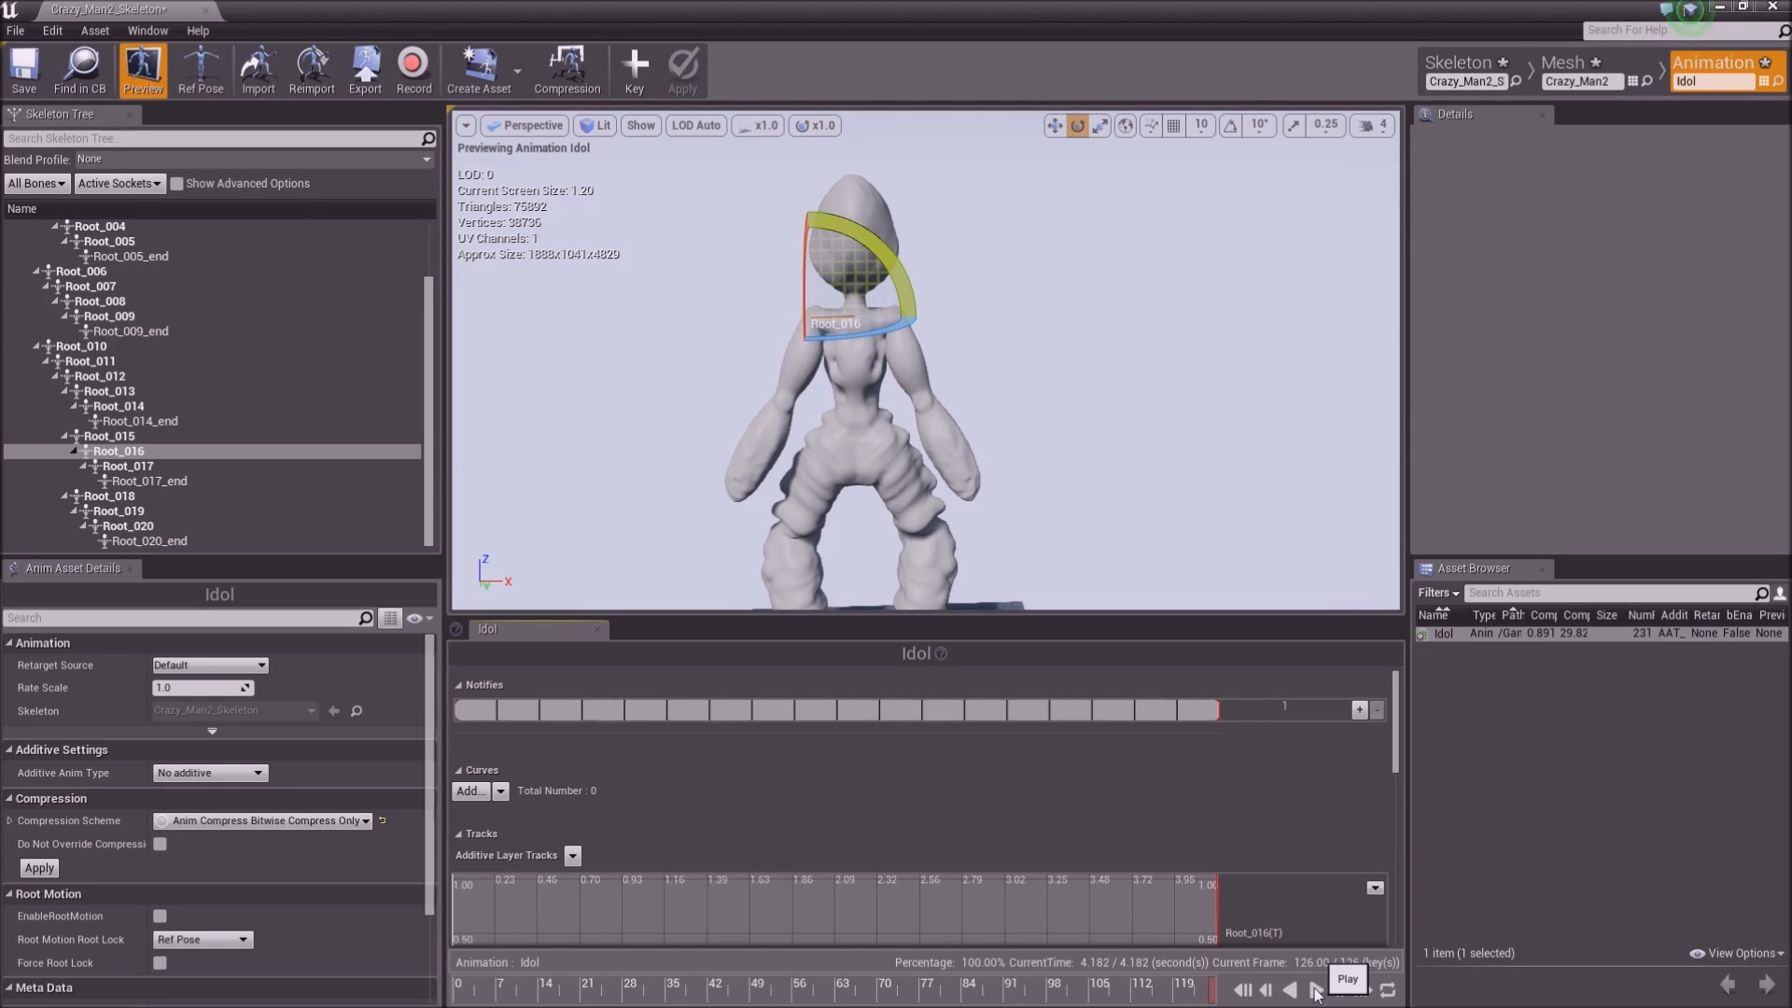
{"action": "left_click", "coordinate": [1243, 990]}
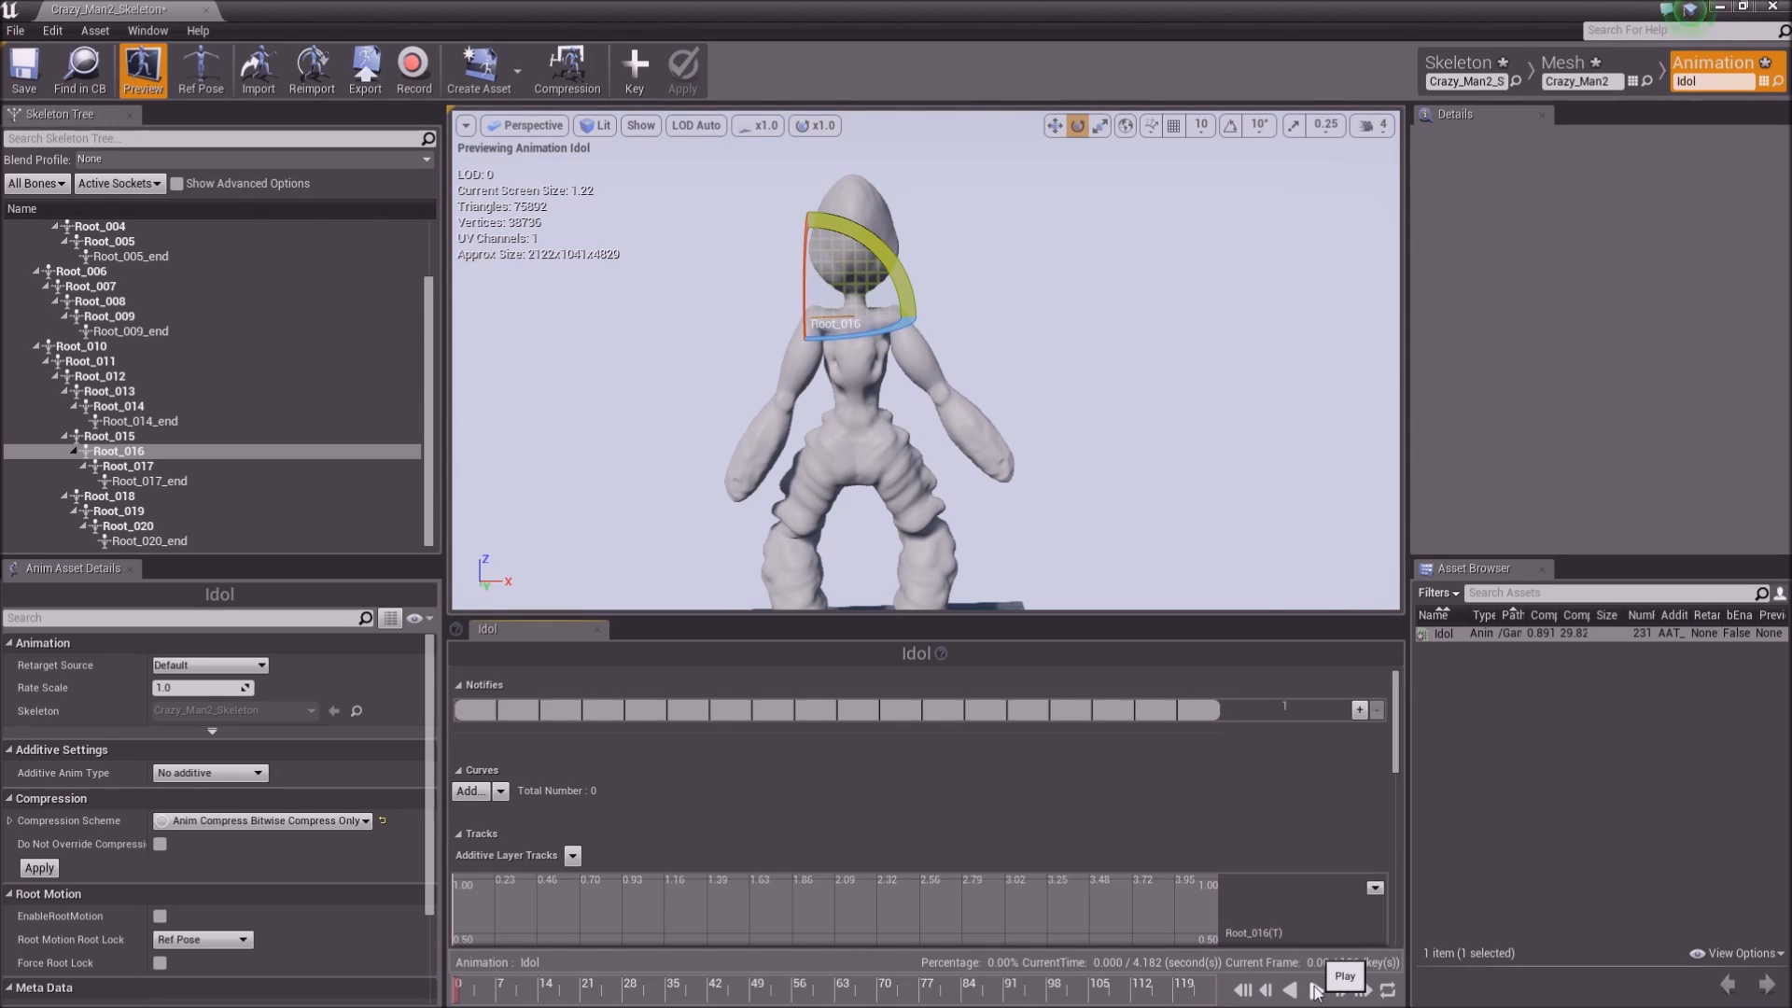
{"action": "left_click", "coordinate": [1315, 991]}
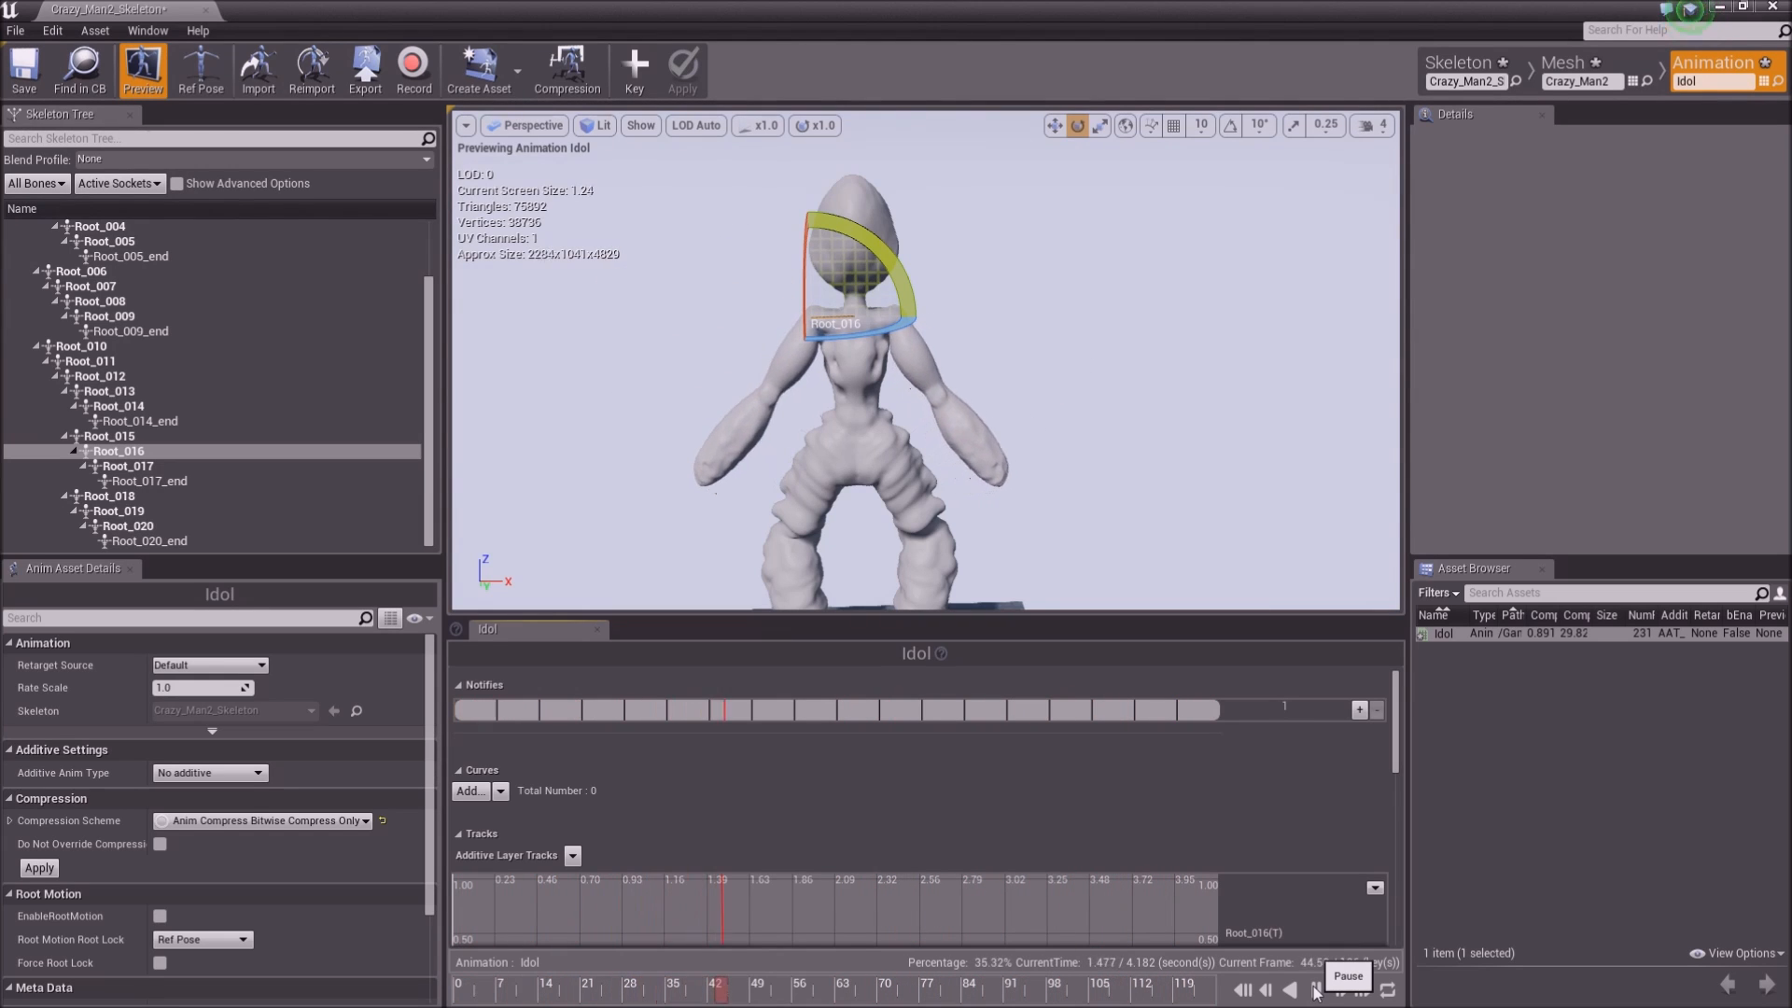
{"action": "left_click", "coordinate": [1319, 992]}
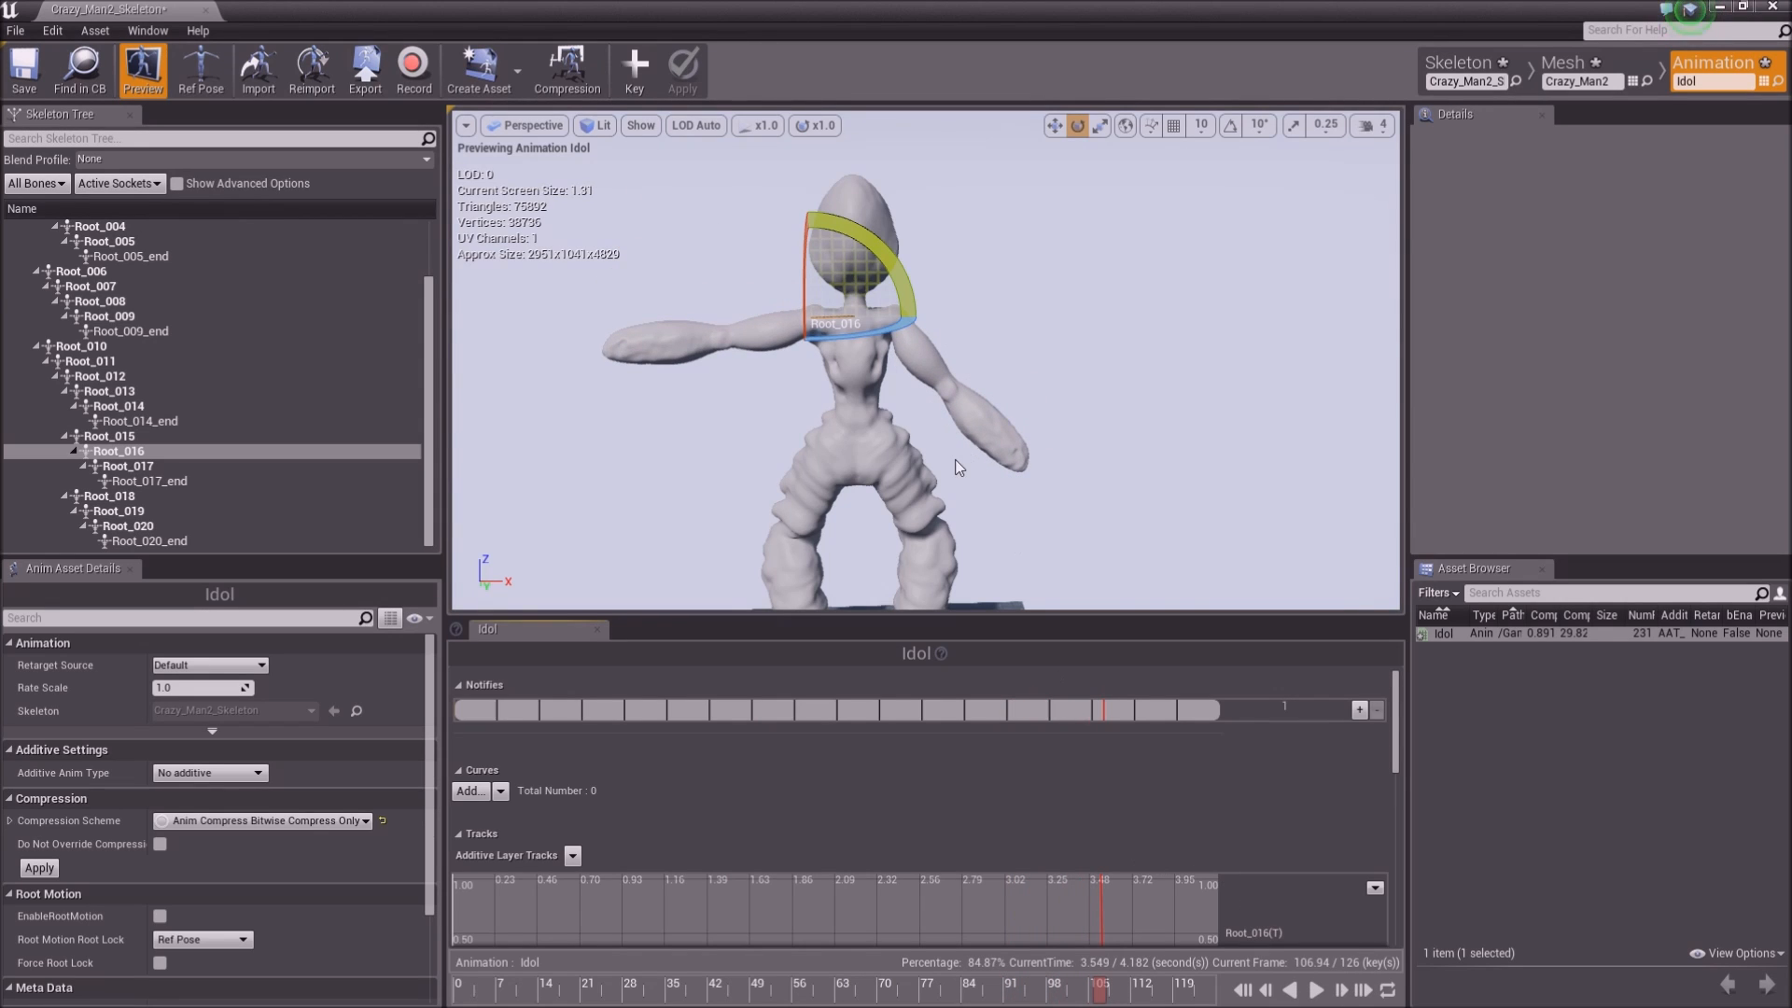
Select head bone Root_014 from the model's opposite side and key and apply its pose at frame 0
{"action": "right_click_drag", "start_coordinate": [1056, 316], "coordinate": [1079, 421]}
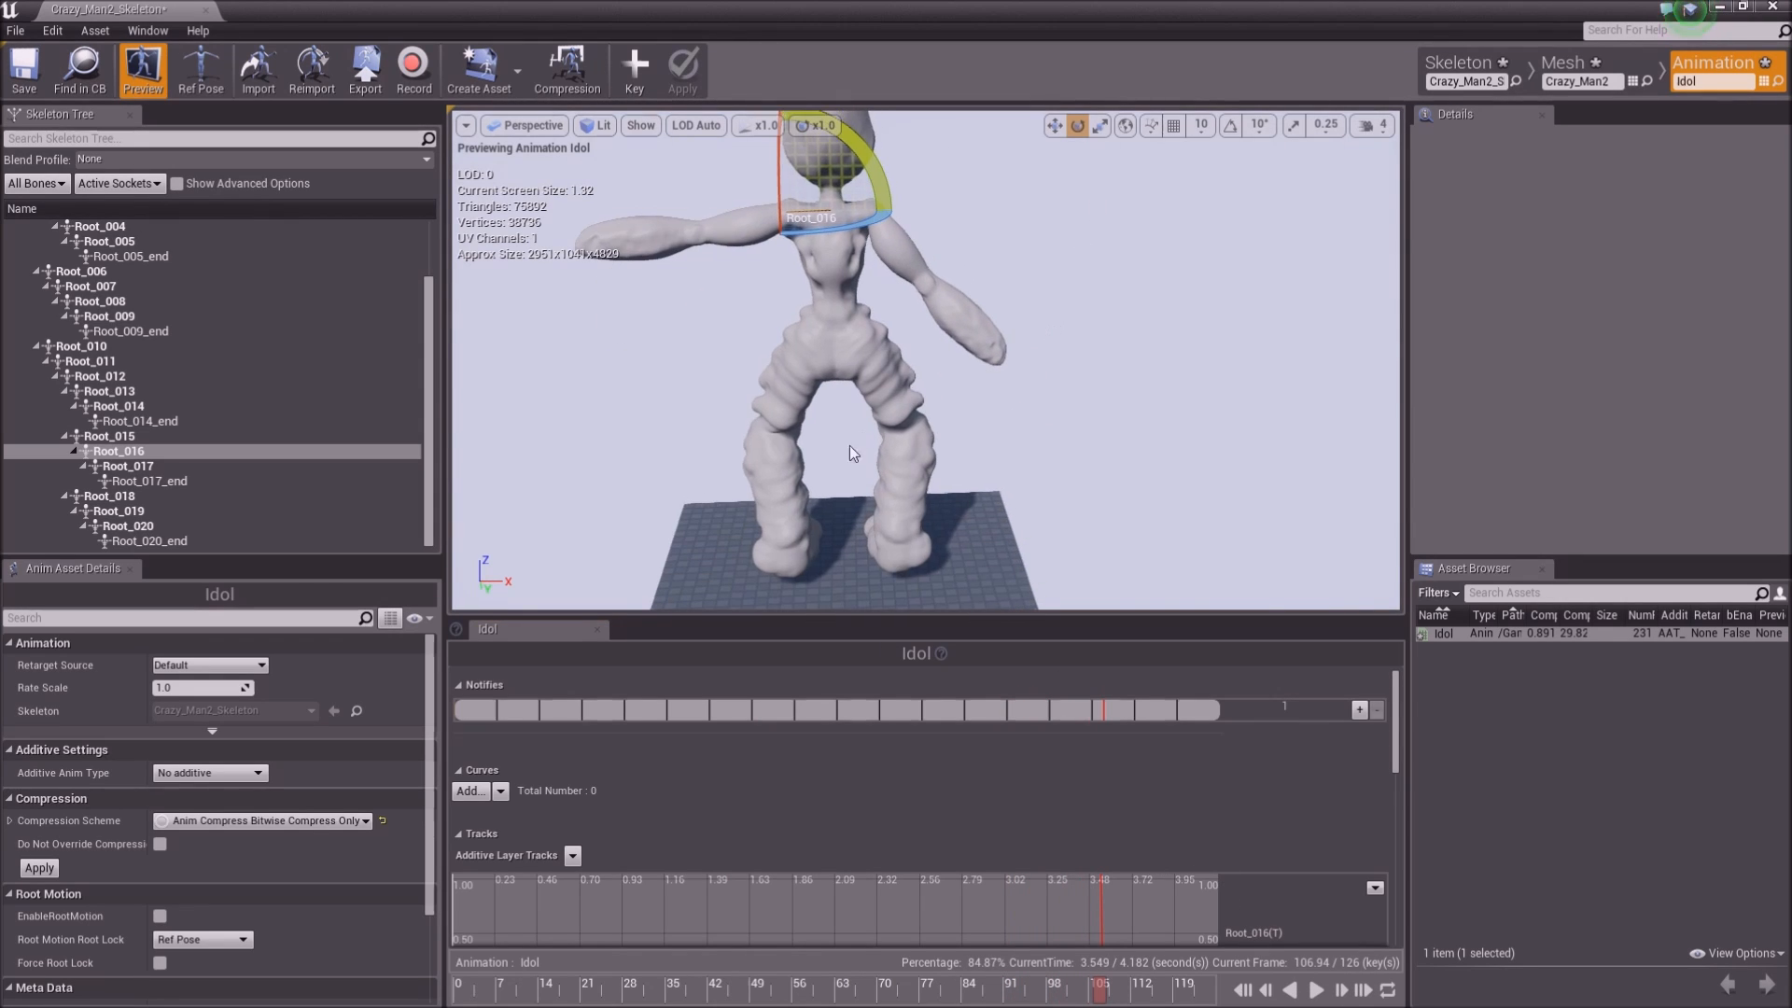
{"action": "right_click_drag", "start_coordinate": [860, 422], "coordinate": [1119, 448]}
{"action": "mouse_move", "coordinate": [924, 374]}
{"action": "right_mouse_down"}
{"action": "mouse_move", "coordinate": [1036, 411]}
{"action": "mouse_move", "coordinate": [1171, 513]}
{"action": "mouse_move", "coordinate": [1175, 467]}
{"action": "mouse_move", "coordinate": [1131, 411]}
{"action": "mouse_move", "coordinate": [1087, 403]}
{"action": "mouse_move", "coordinate": [1265, 411]}
{"action": "mouse_move", "coordinate": [1302, 373]}
{"action": "mouse_move", "coordinate": [1381, 363]}
{"action": "mouse_move", "coordinate": [966, 426]}
{"action": "mouse_move", "coordinate": [868, 355]}
{"action": "mouse_move", "coordinate": [928, 401]}
{"action": "mouse_move", "coordinate": [1064, 332]}
{"action": "mouse_move", "coordinate": [938, 266]}
{"action": "mouse_move", "coordinate": [868, 290]}
{"action": "mouse_move", "coordinate": [957, 276]}
{"action": "mouse_move", "coordinate": [1022, 196]}
{"action": "mouse_move", "coordinate": [971, 224]}
{"action": "mouse_move", "coordinate": [849, 368]}
{"action": "mouse_move", "coordinate": [914, 377]}
{"action": "right_mouse_up"}
{"action": "key", "text": "a"}
{"action": "left_click", "coordinate": [853, 299]}
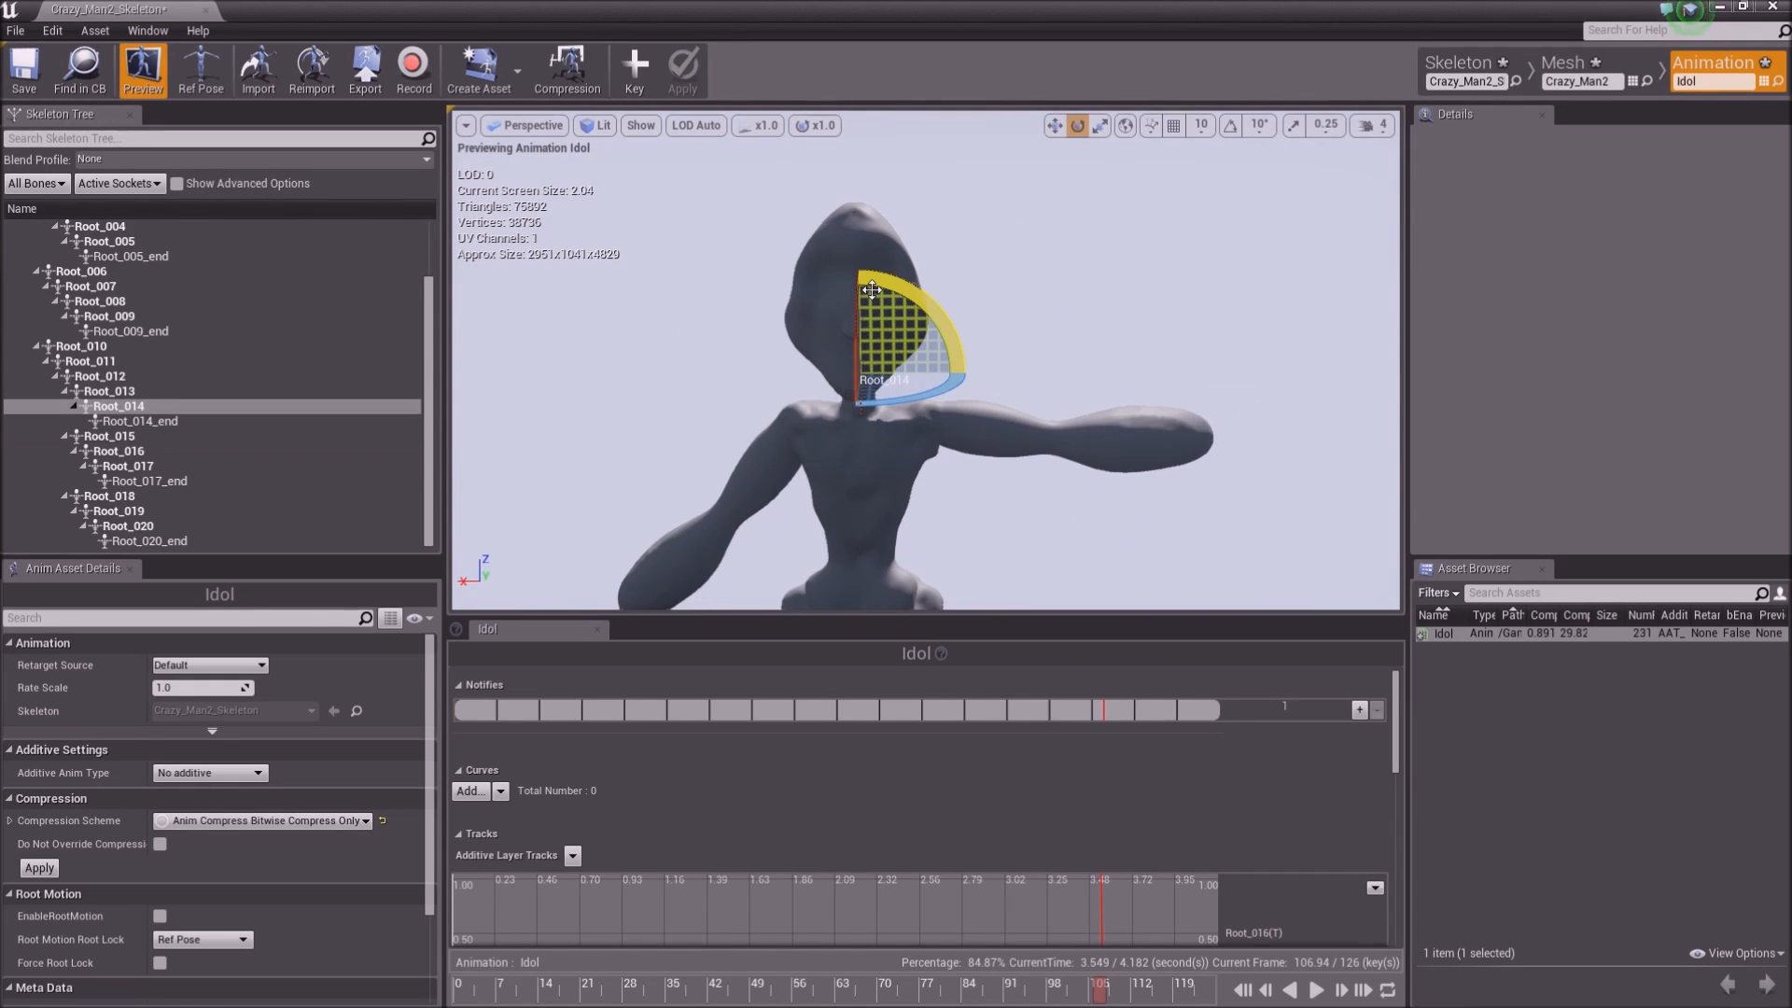
{"action": "left_click_drag", "start_coordinate": [885, 277], "coordinate": [833, 282]}
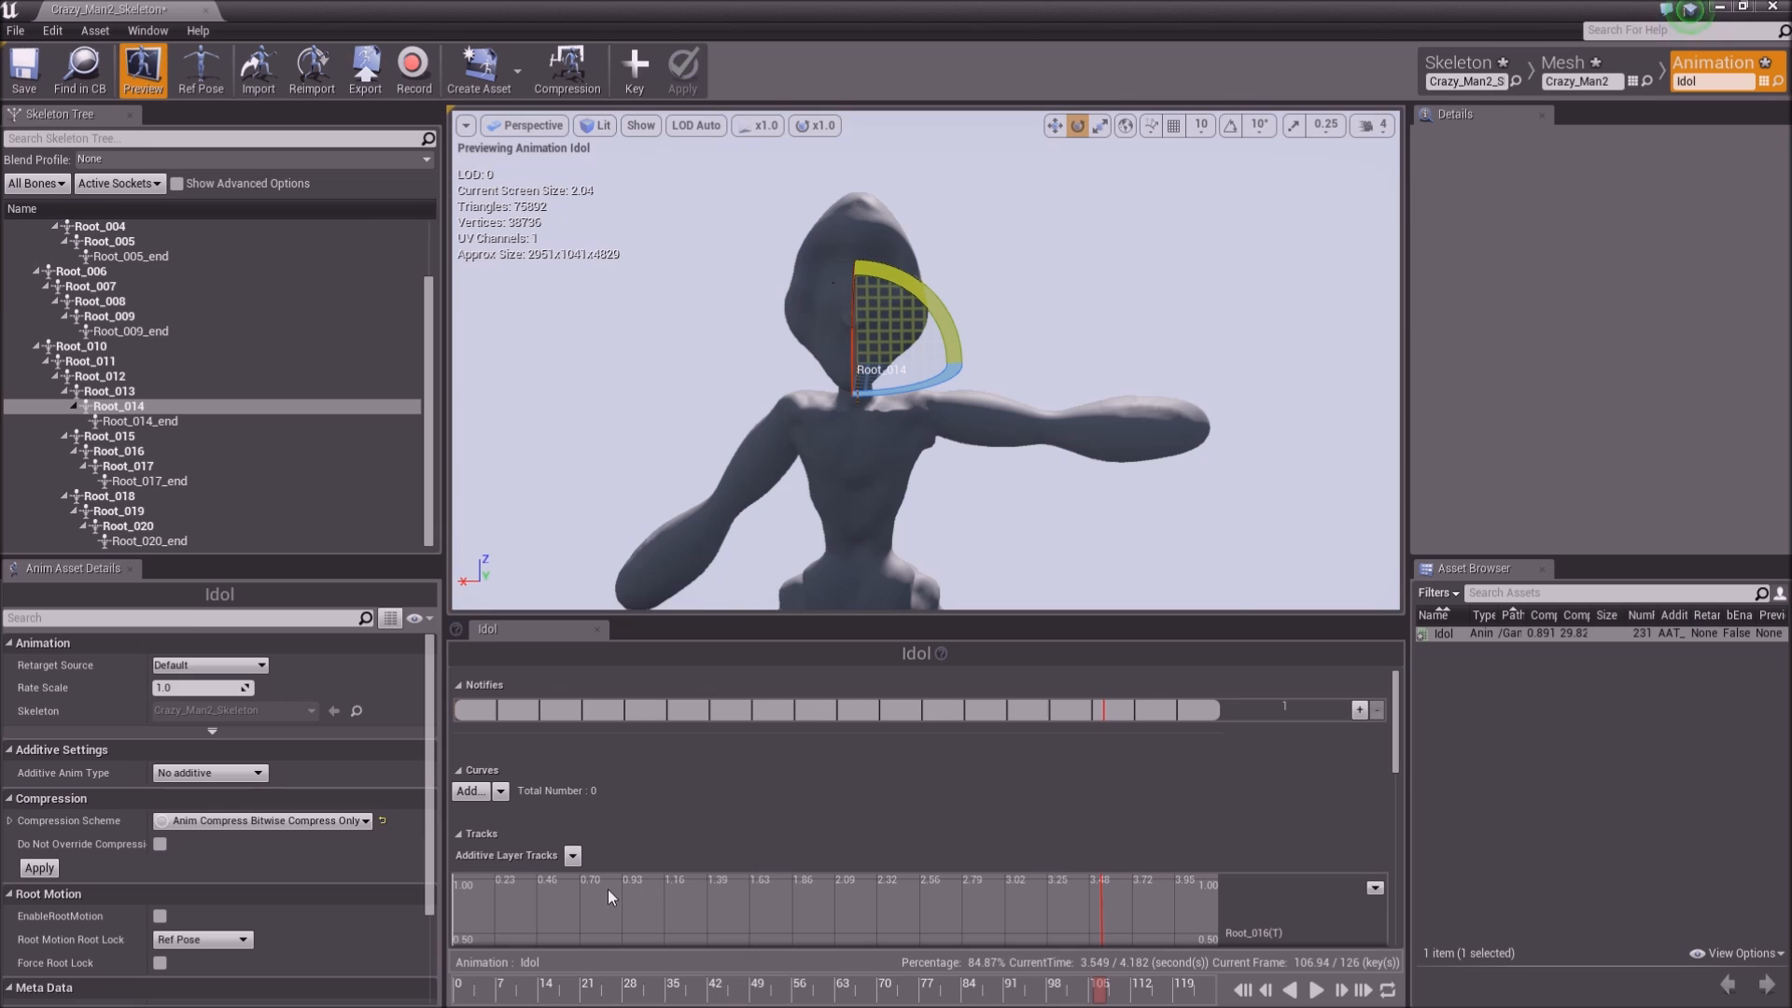
{"action": "left_click_drag", "start_coordinate": [542, 992], "coordinate": [413, 990]}
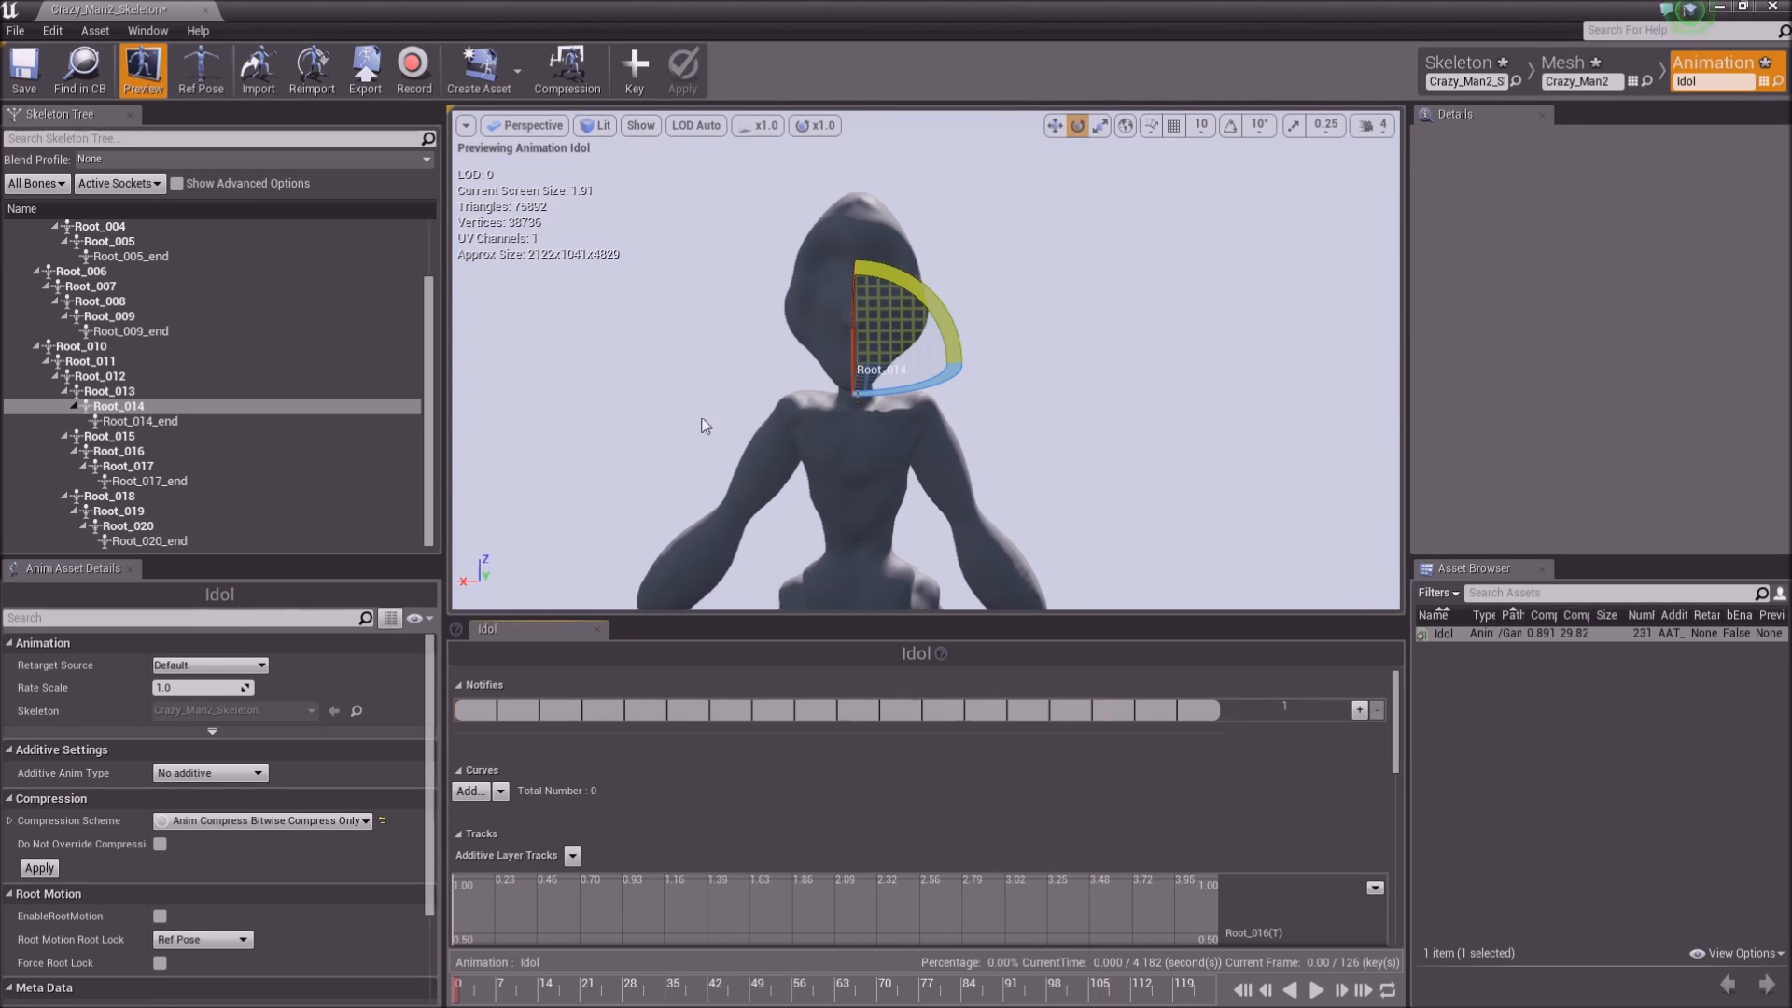
{"action": "left_click", "coordinate": [635, 67]}
{"action": "left_click", "coordinate": [684, 73]}
Key the head bone Root_014 at the final frame, 126, and apply the key
{"action": "left_click_drag", "start_coordinate": [693, 995], "coordinate": [1251, 982]}
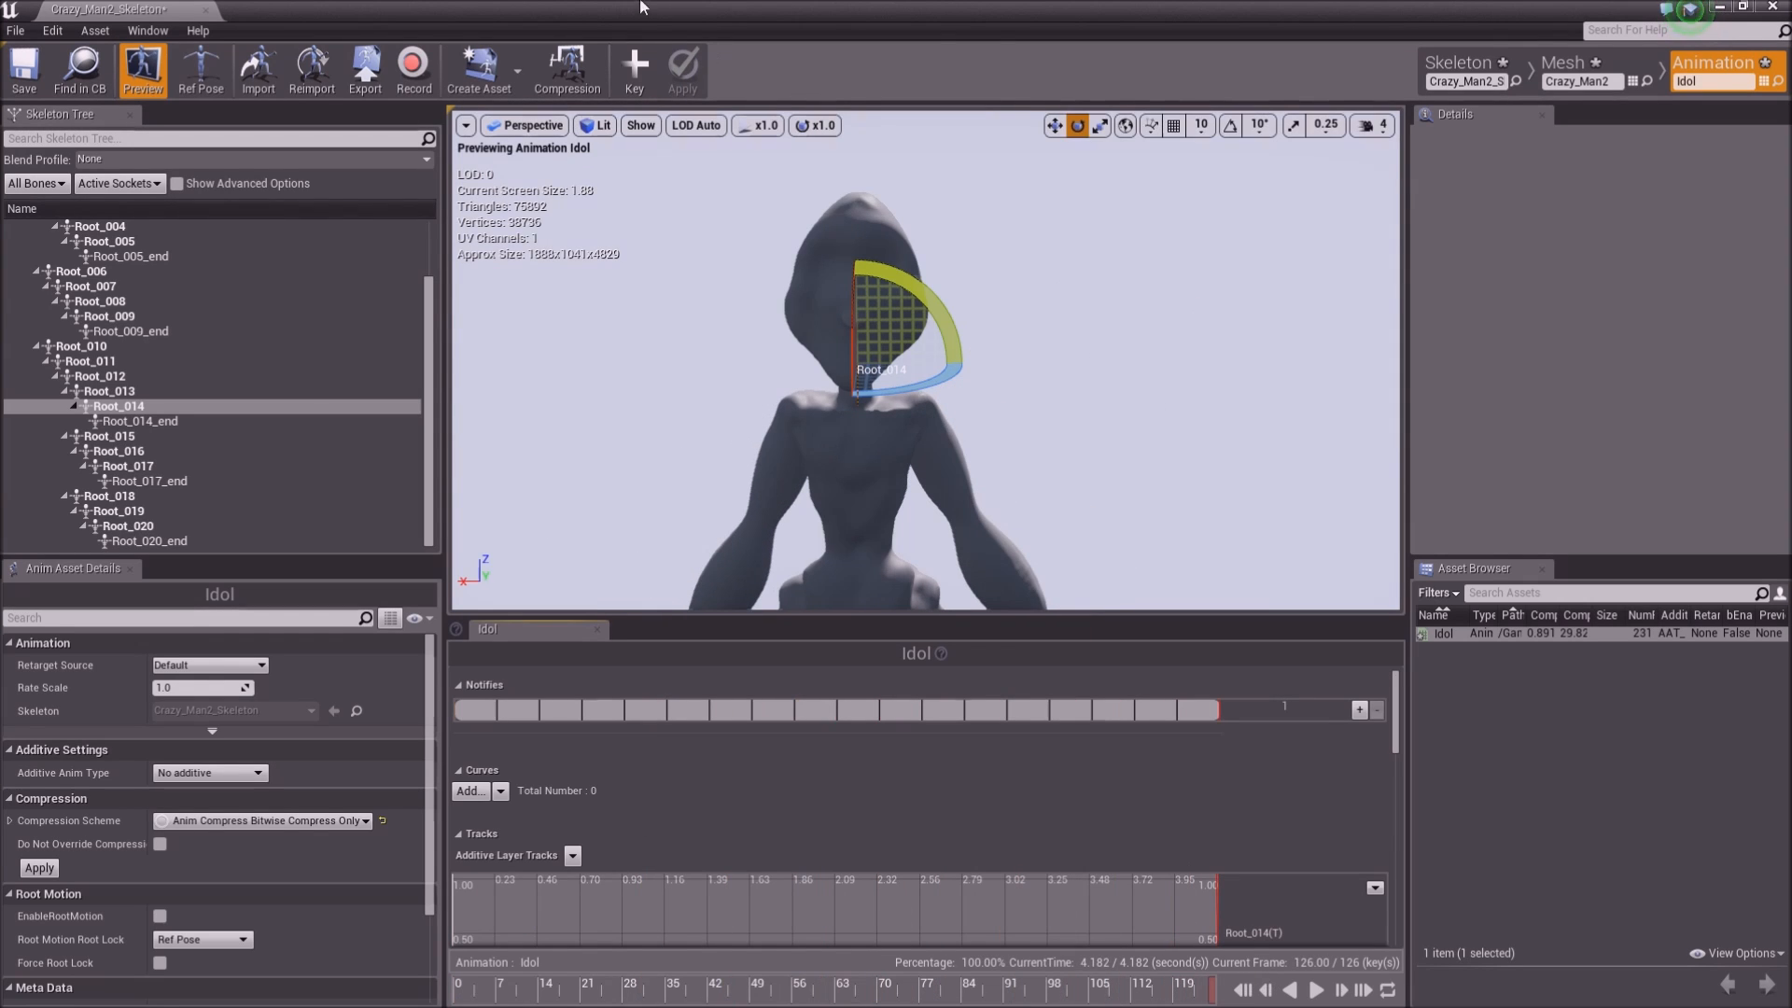
{"action": "left_click", "coordinate": [644, 67]}
{"action": "left_click", "coordinate": [681, 68]}
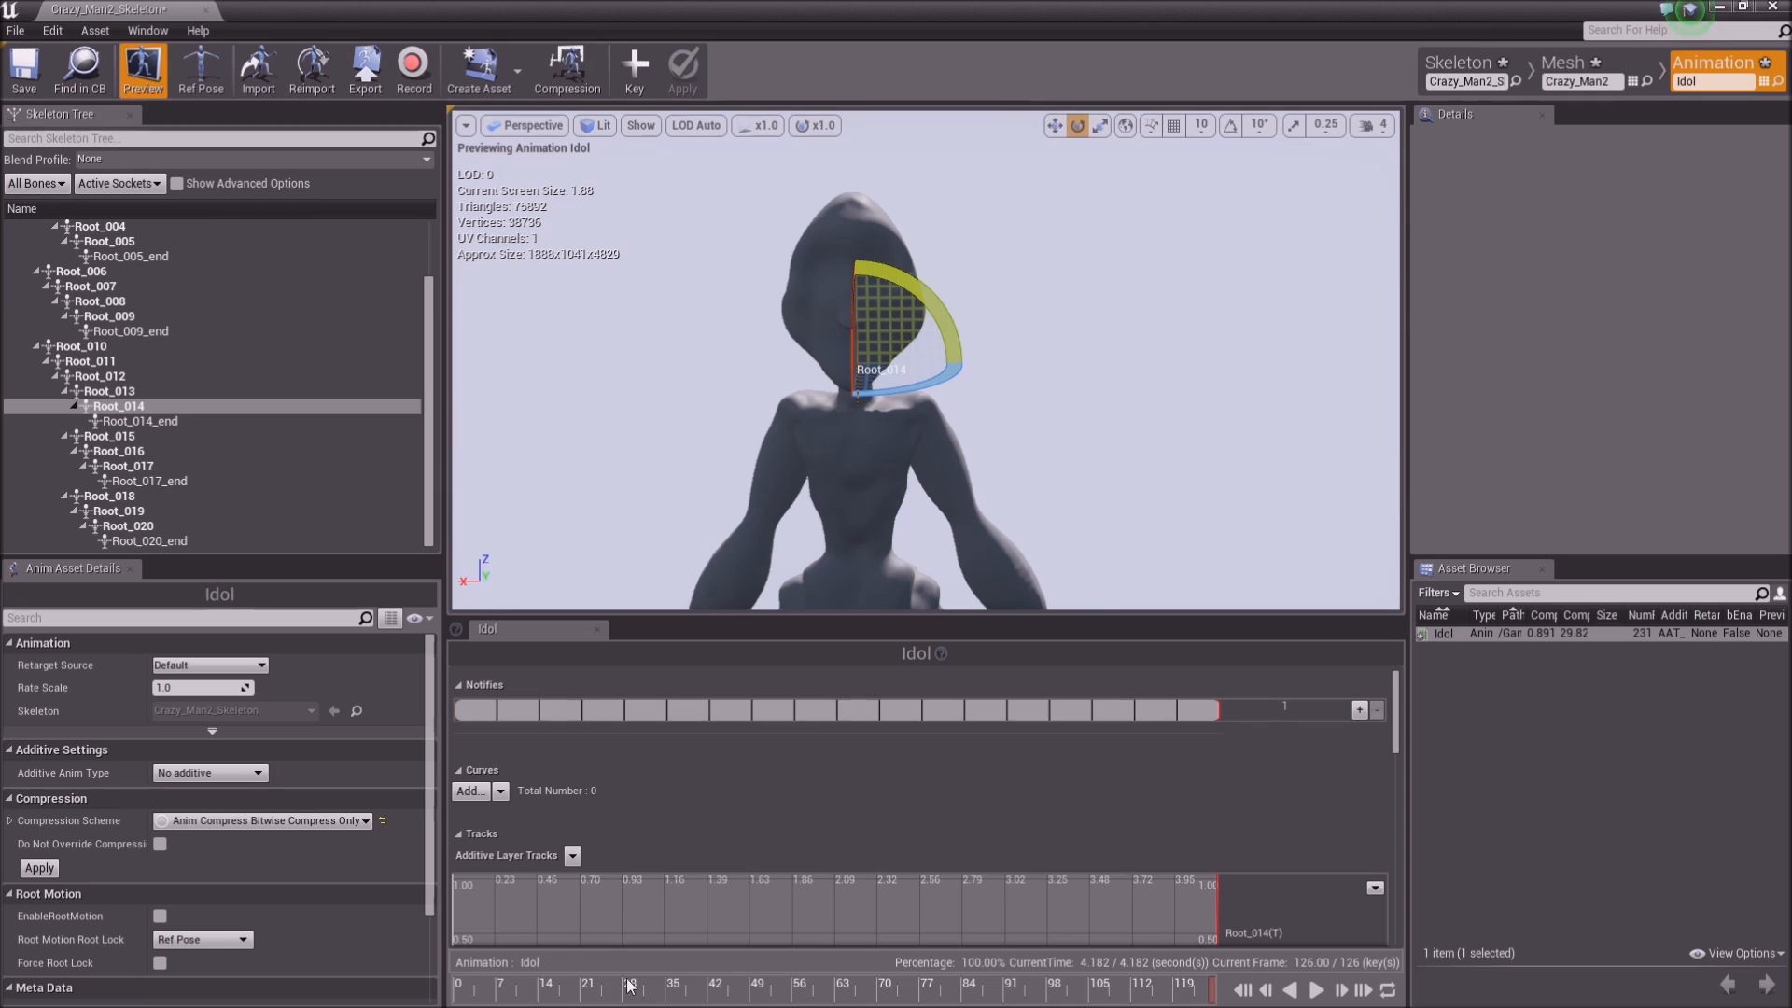
Tilt the head sideways by rotating Root_014 at about frame 56, then key and apply the pose
{"action": "left_click", "coordinate": [600, 990]}
{"action": "left_click_drag", "start_coordinate": [600, 990], "coordinate": [794, 989]}
{"action": "left_click_drag", "start_coordinate": [900, 280], "coordinate": [868, 317]}
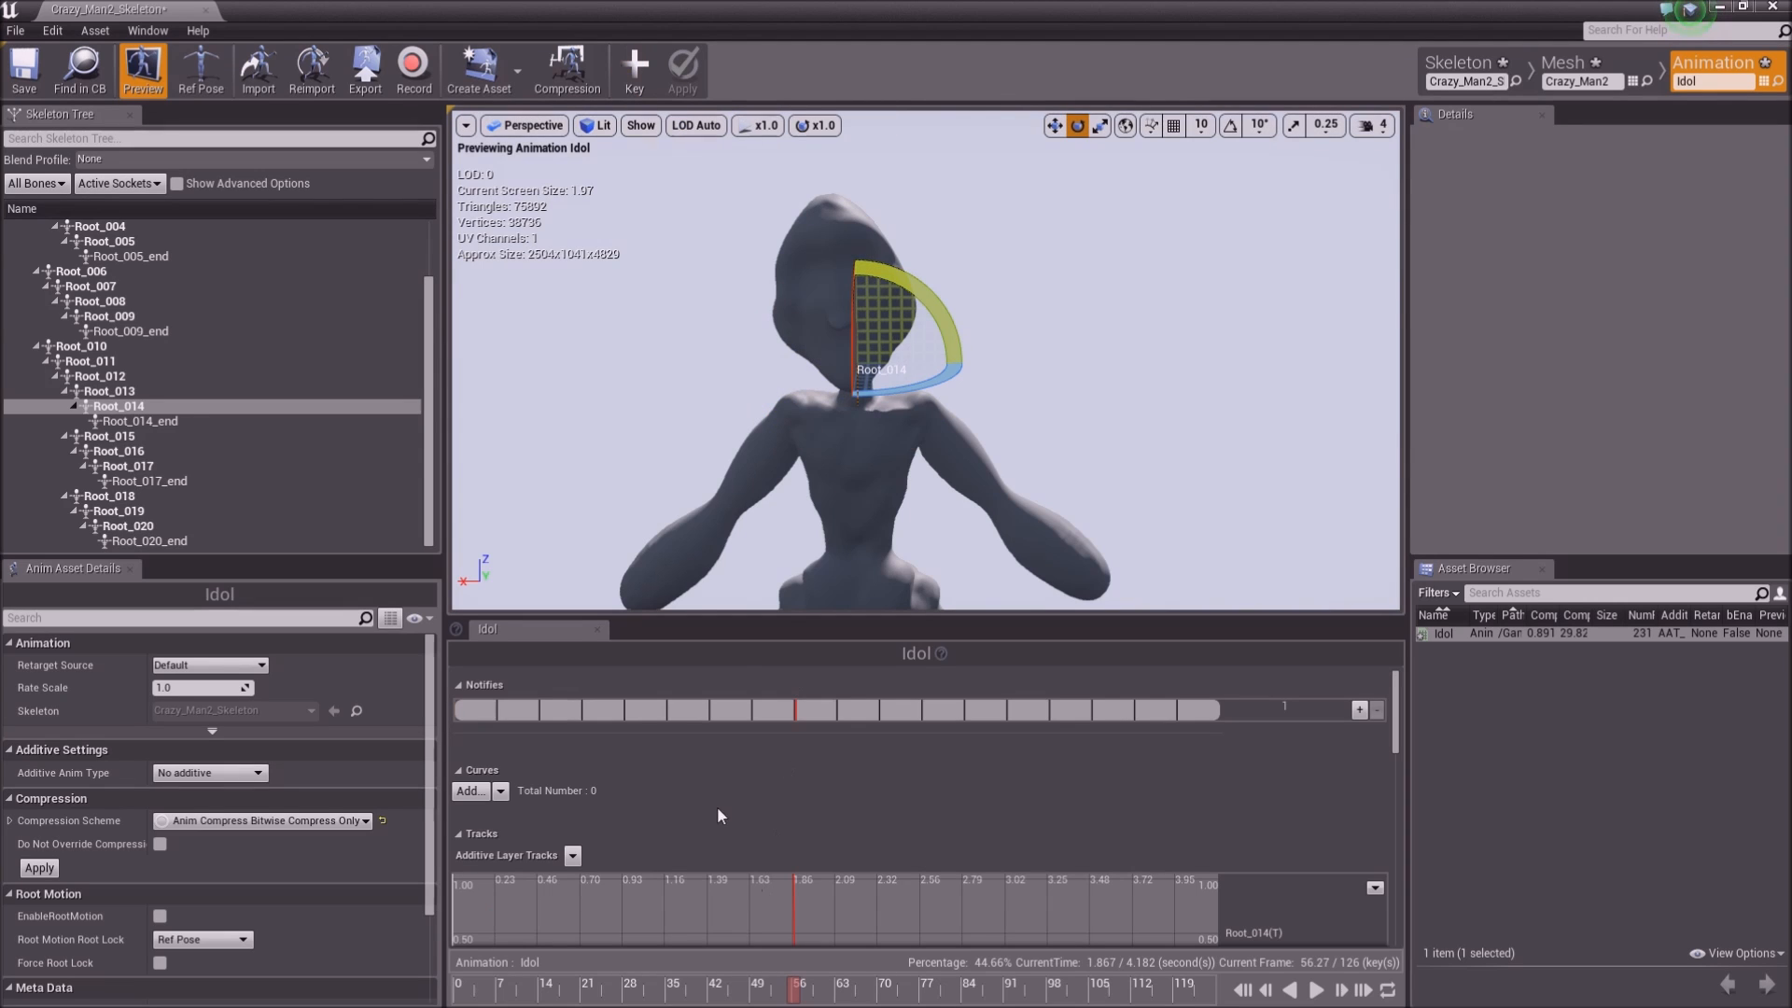
{"action": "left_click", "coordinate": [634, 67]}
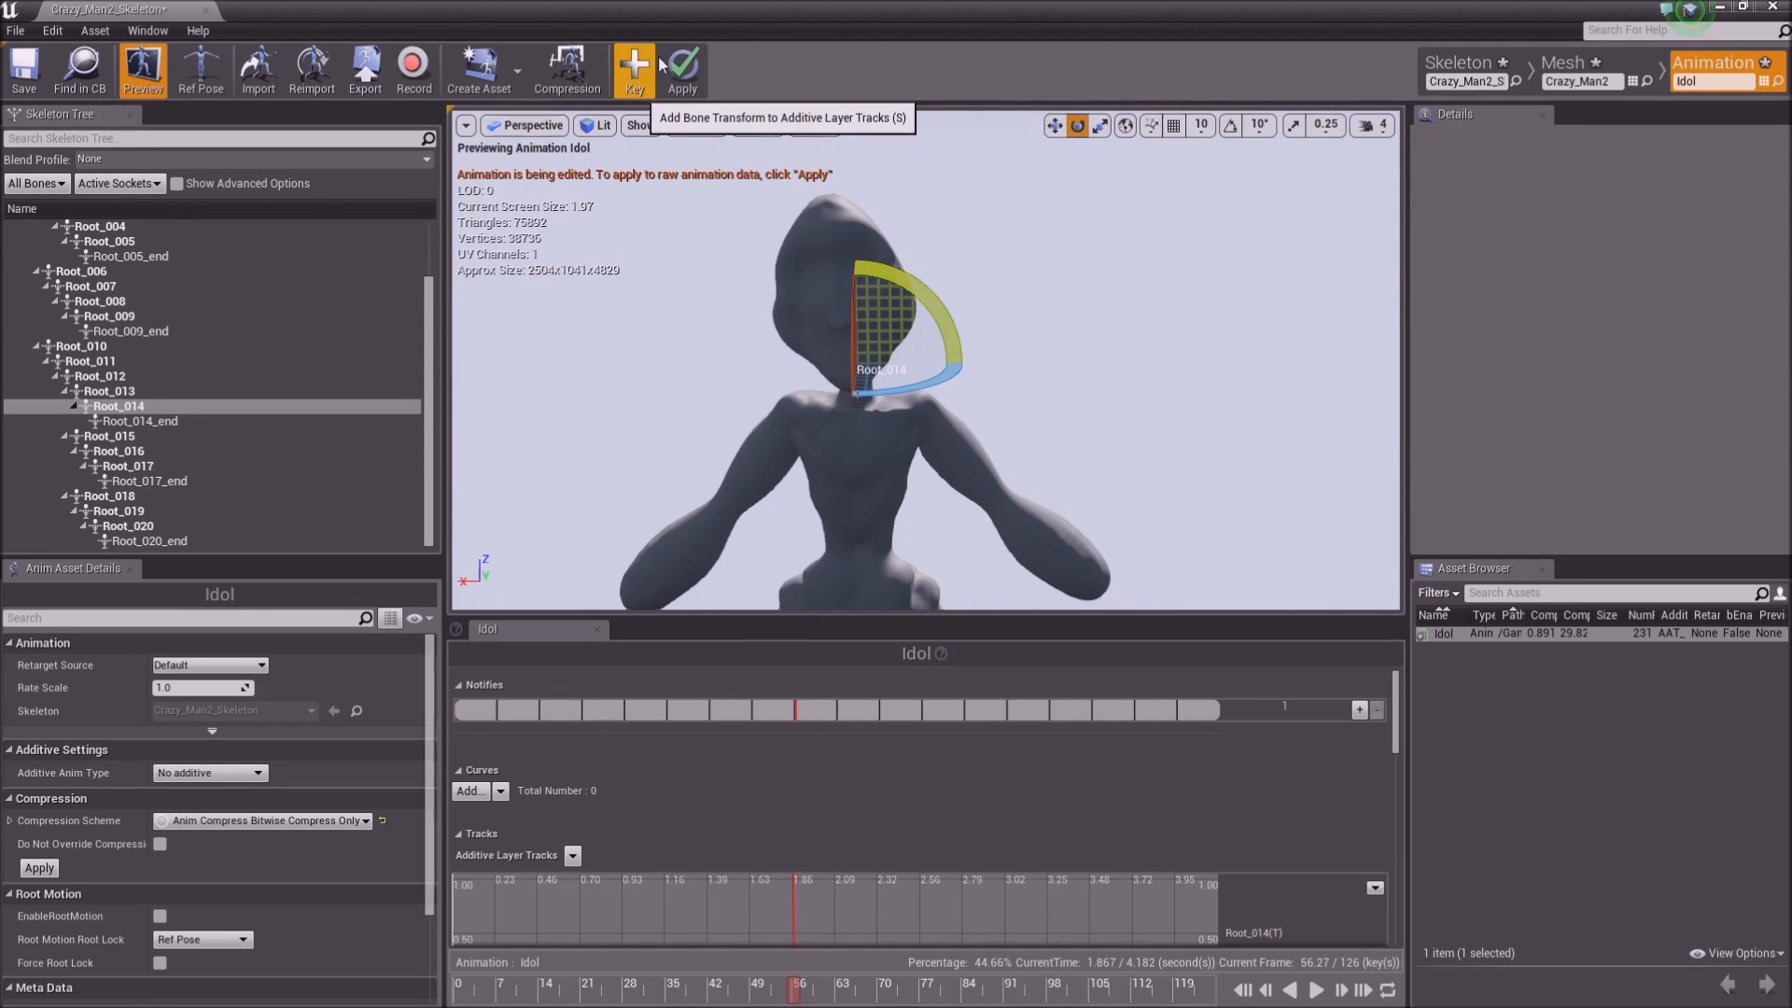
{"action": "left_click", "coordinate": [683, 68]}
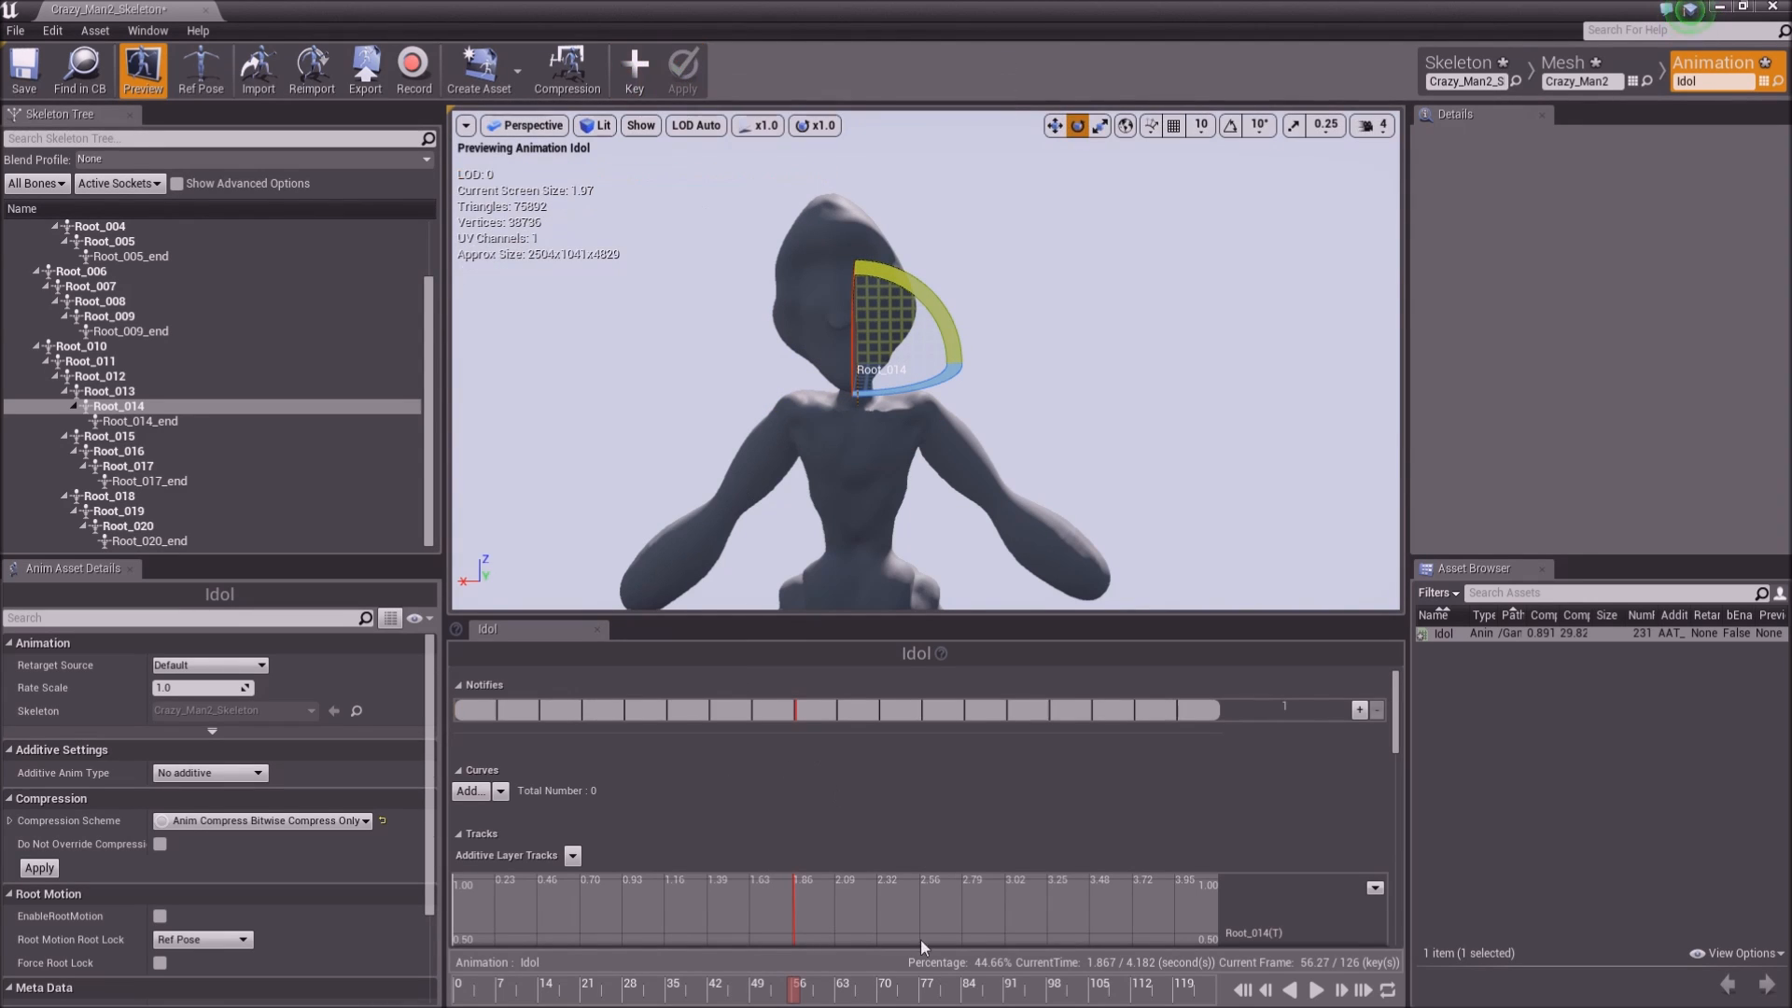
Tilt the head by rotating Root_014 at about frame 89, then key and apply the pose
{"action": "left_click", "coordinate": [995, 989]}
{"action": "left_click_drag", "start_coordinate": [881, 272], "coordinate": [846, 234]}
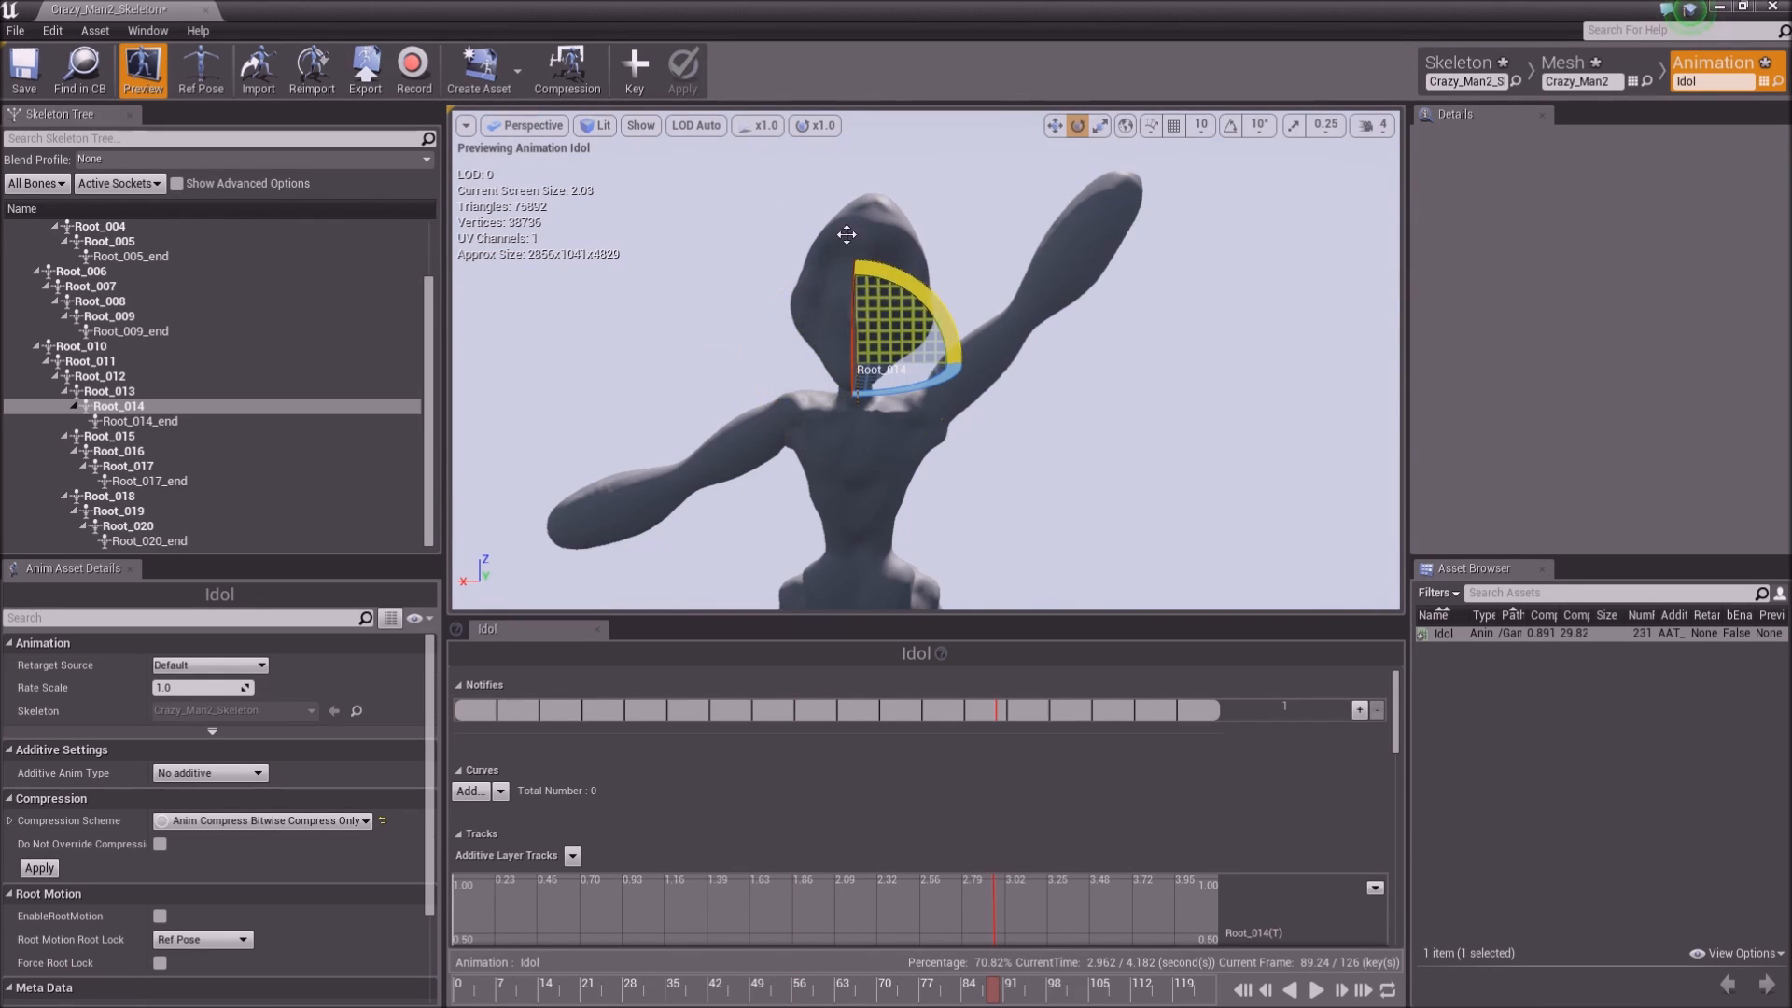
{"action": "left_click", "coordinate": [632, 70]}
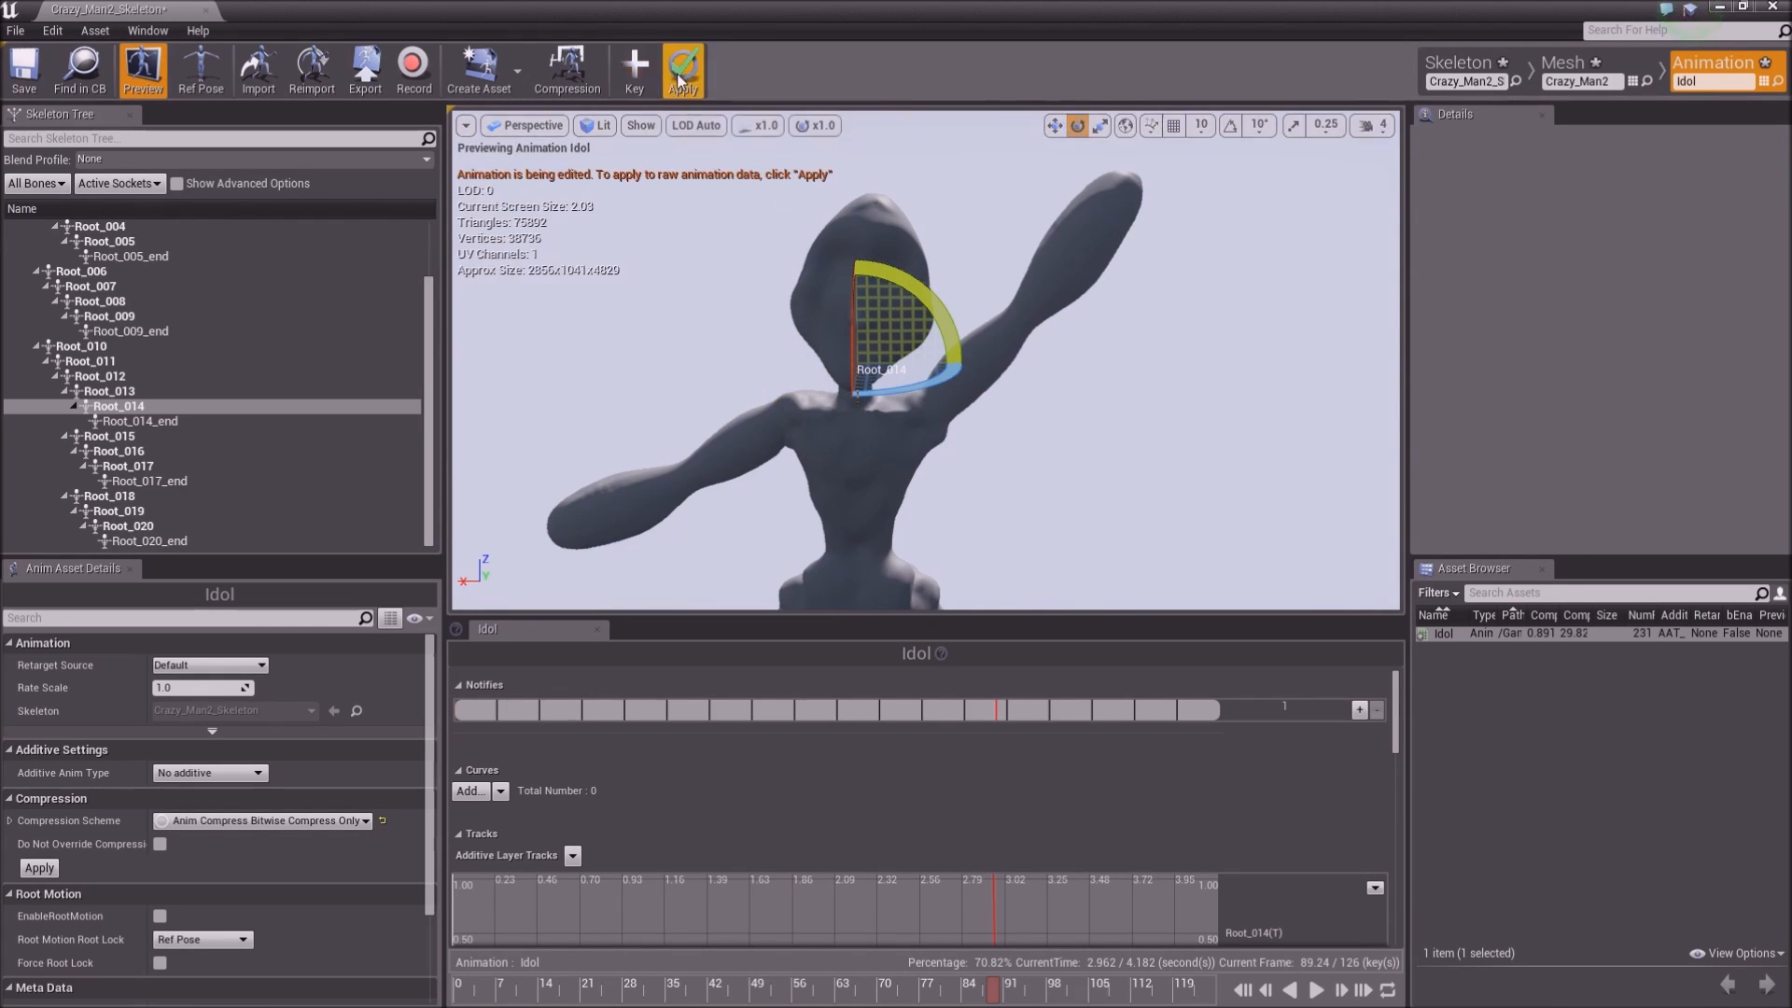
Play the Idol animation from frame 0 to review the head movement, then pause it
{"action": "left_click", "coordinate": [1244, 991]}
{"action": "left_click", "coordinate": [1318, 991]}
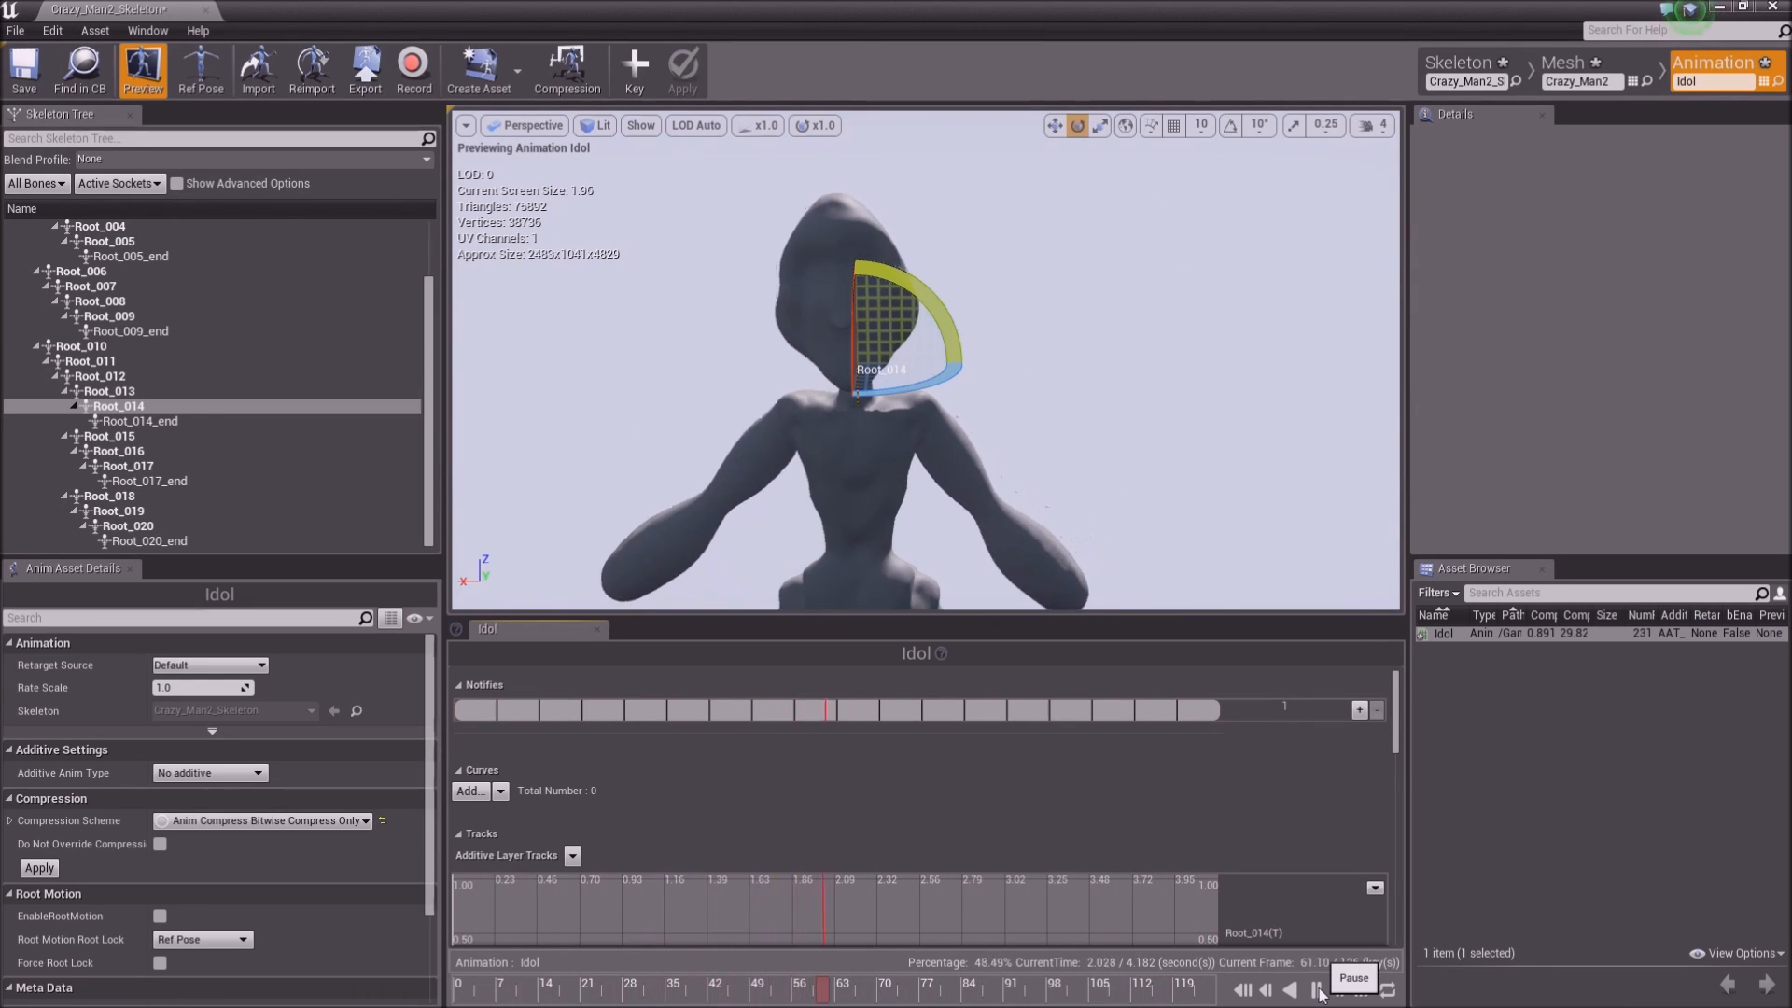
{"action": "left_click", "coordinate": [1318, 991]}
Try rotating the hip bone Root_010 at about frame 84 and undo the rotations
{"action": "mouse_move", "coordinate": [1011, 511]}
{"action": "right_mouse_down"}
{"action": "mouse_move", "coordinate": [1045, 485]}
{"action": "mouse_move", "coordinate": [1030, 480]}
{"action": "mouse_move", "coordinate": [1036, 494]}
{"action": "right_mouse_up"}
{"action": "middle_click_drag", "start_coordinate": [1035, 494], "coordinate": [1059, 598]}
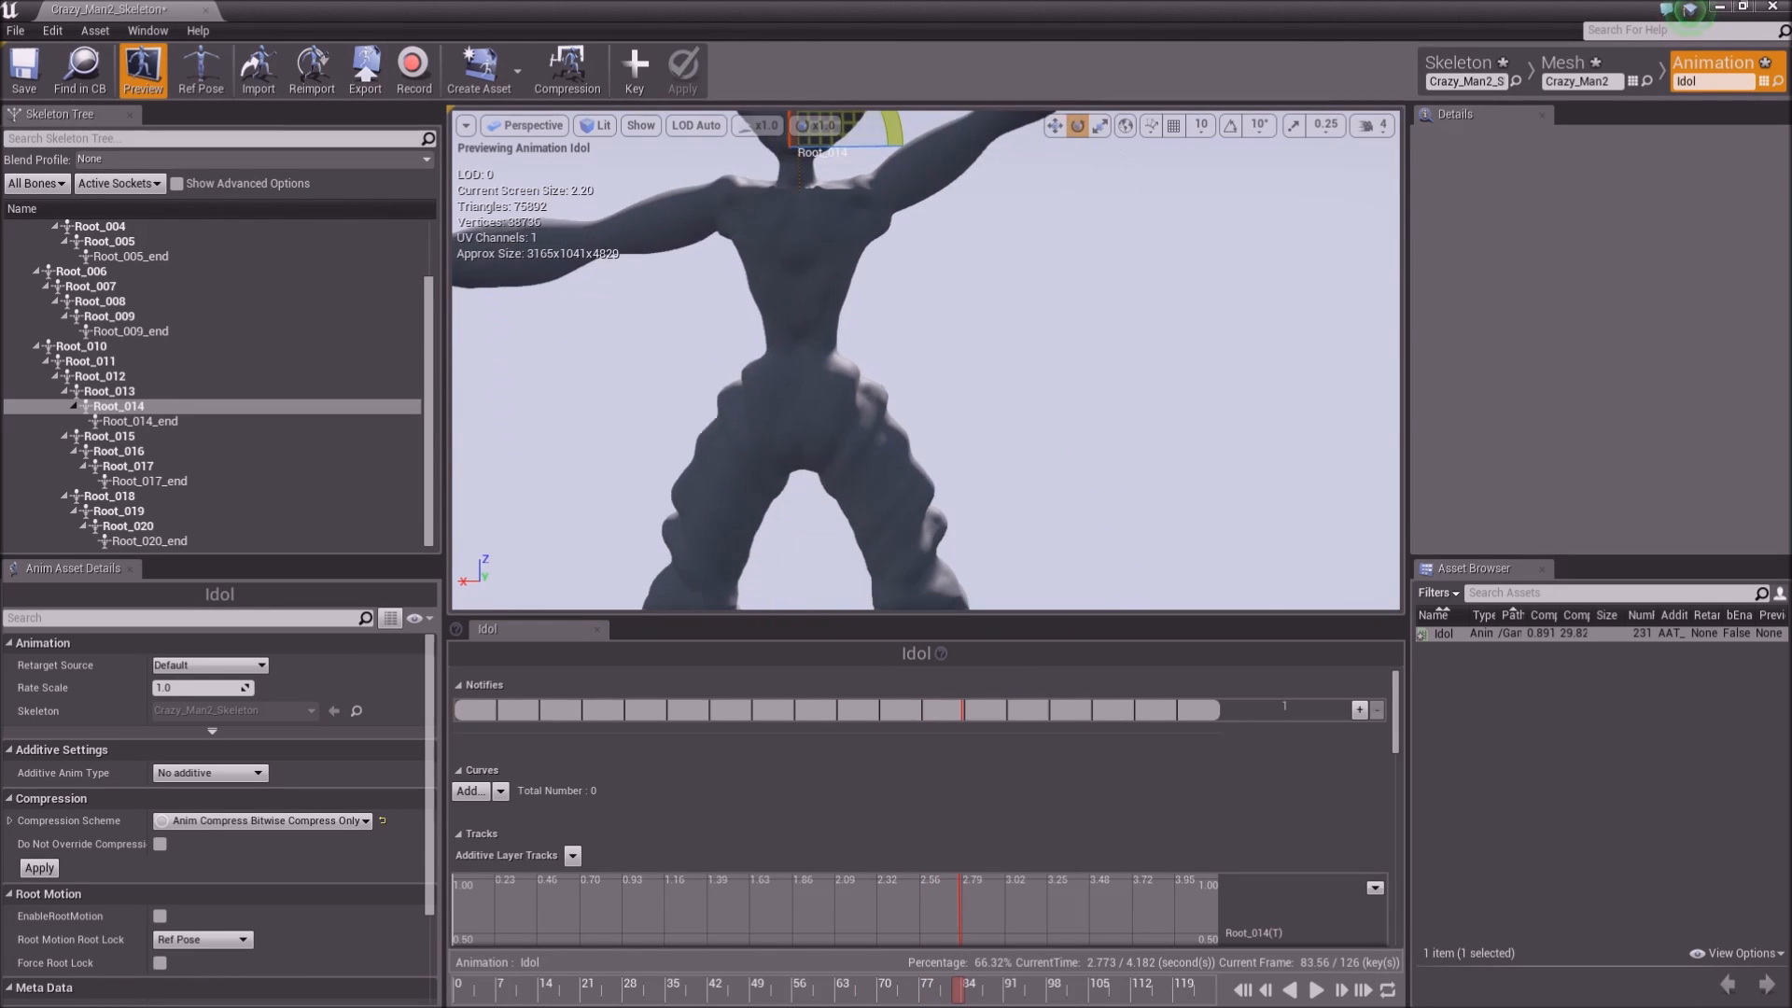
{"action": "left_click", "coordinate": [810, 346]}
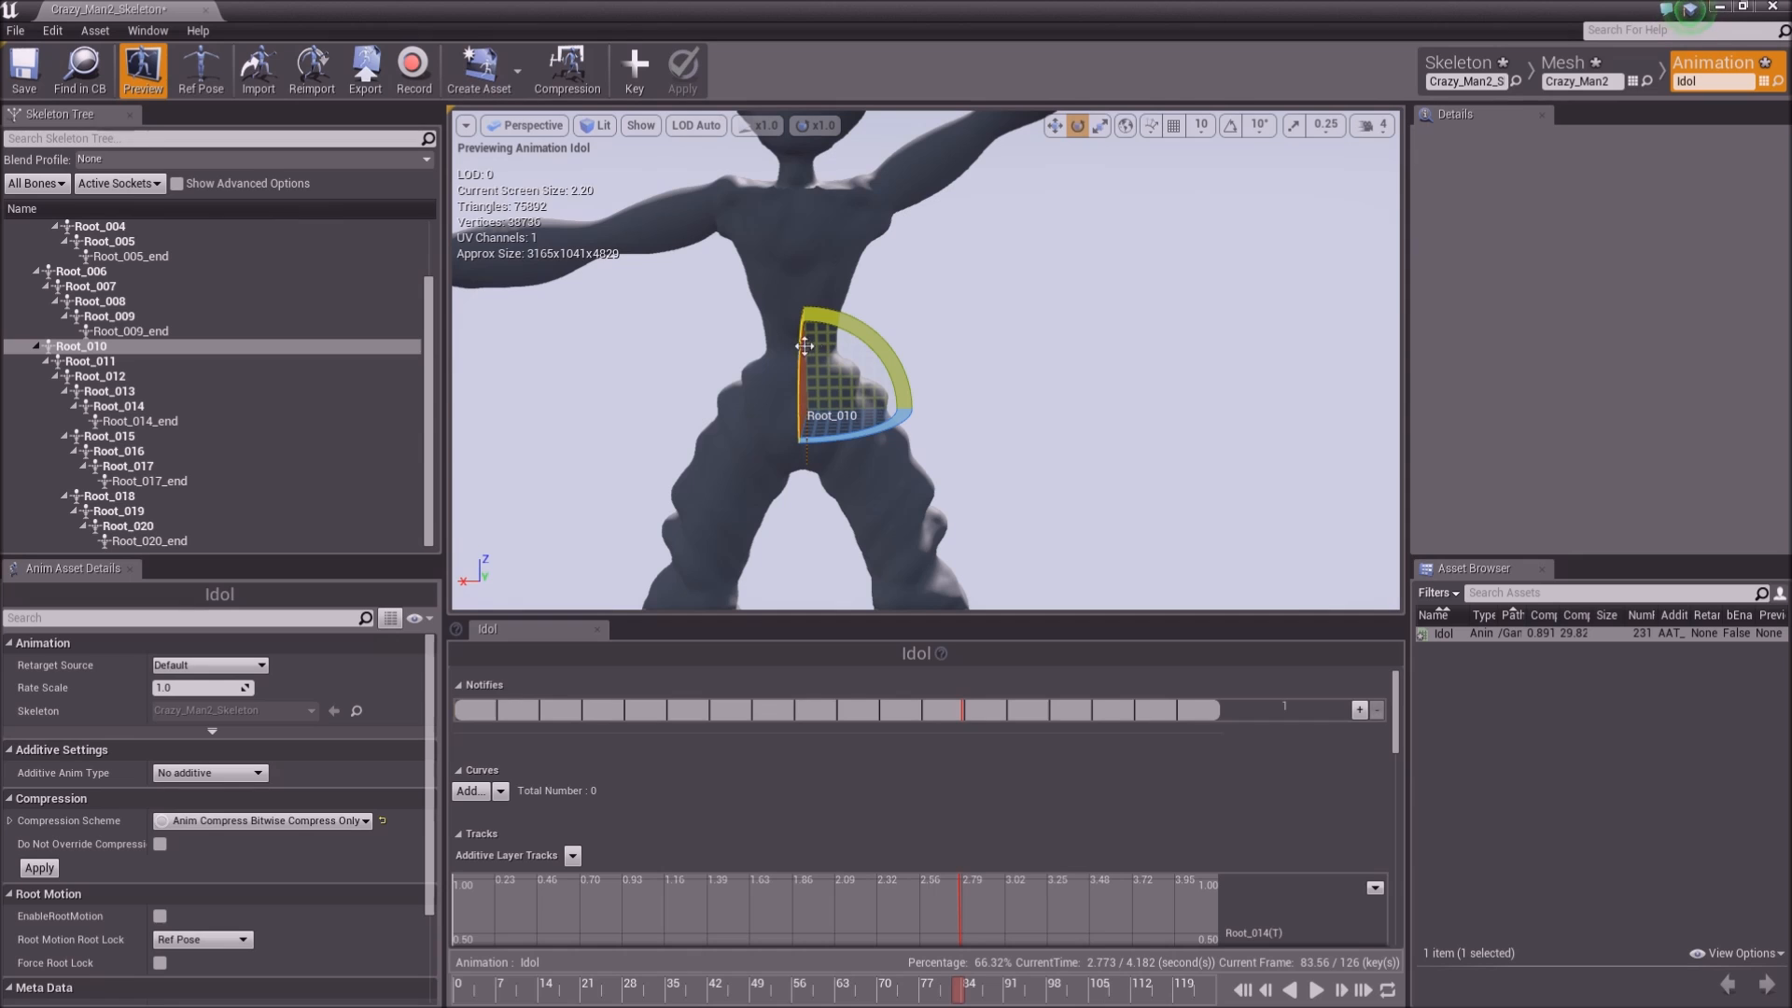
{"action": "mouse_move", "coordinate": [842, 339]}
{"action": "left_mouse_down"}
{"action": "mouse_move", "coordinate": [784, 439]}
{"action": "mouse_move", "coordinate": [833, 355]}
{"action": "left_mouse_up"}
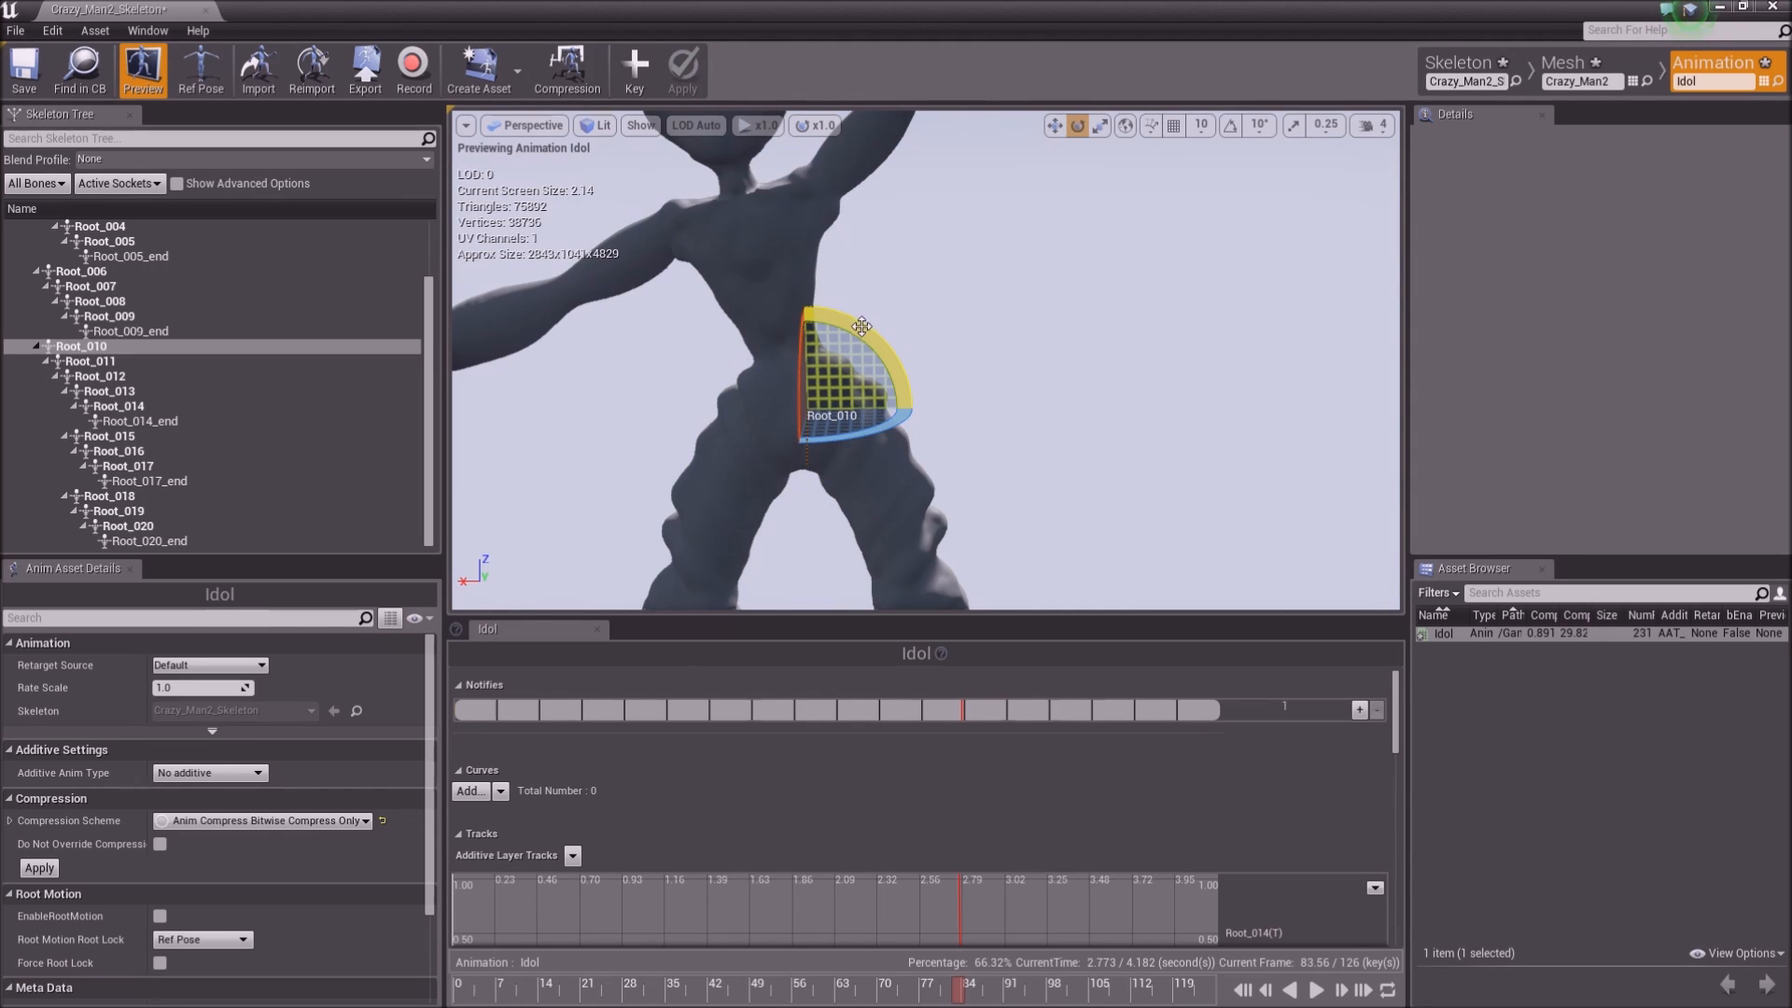
{"action": "key", "text": "ctrl+z"}
{"action": "left_click", "coordinate": [802, 359]}
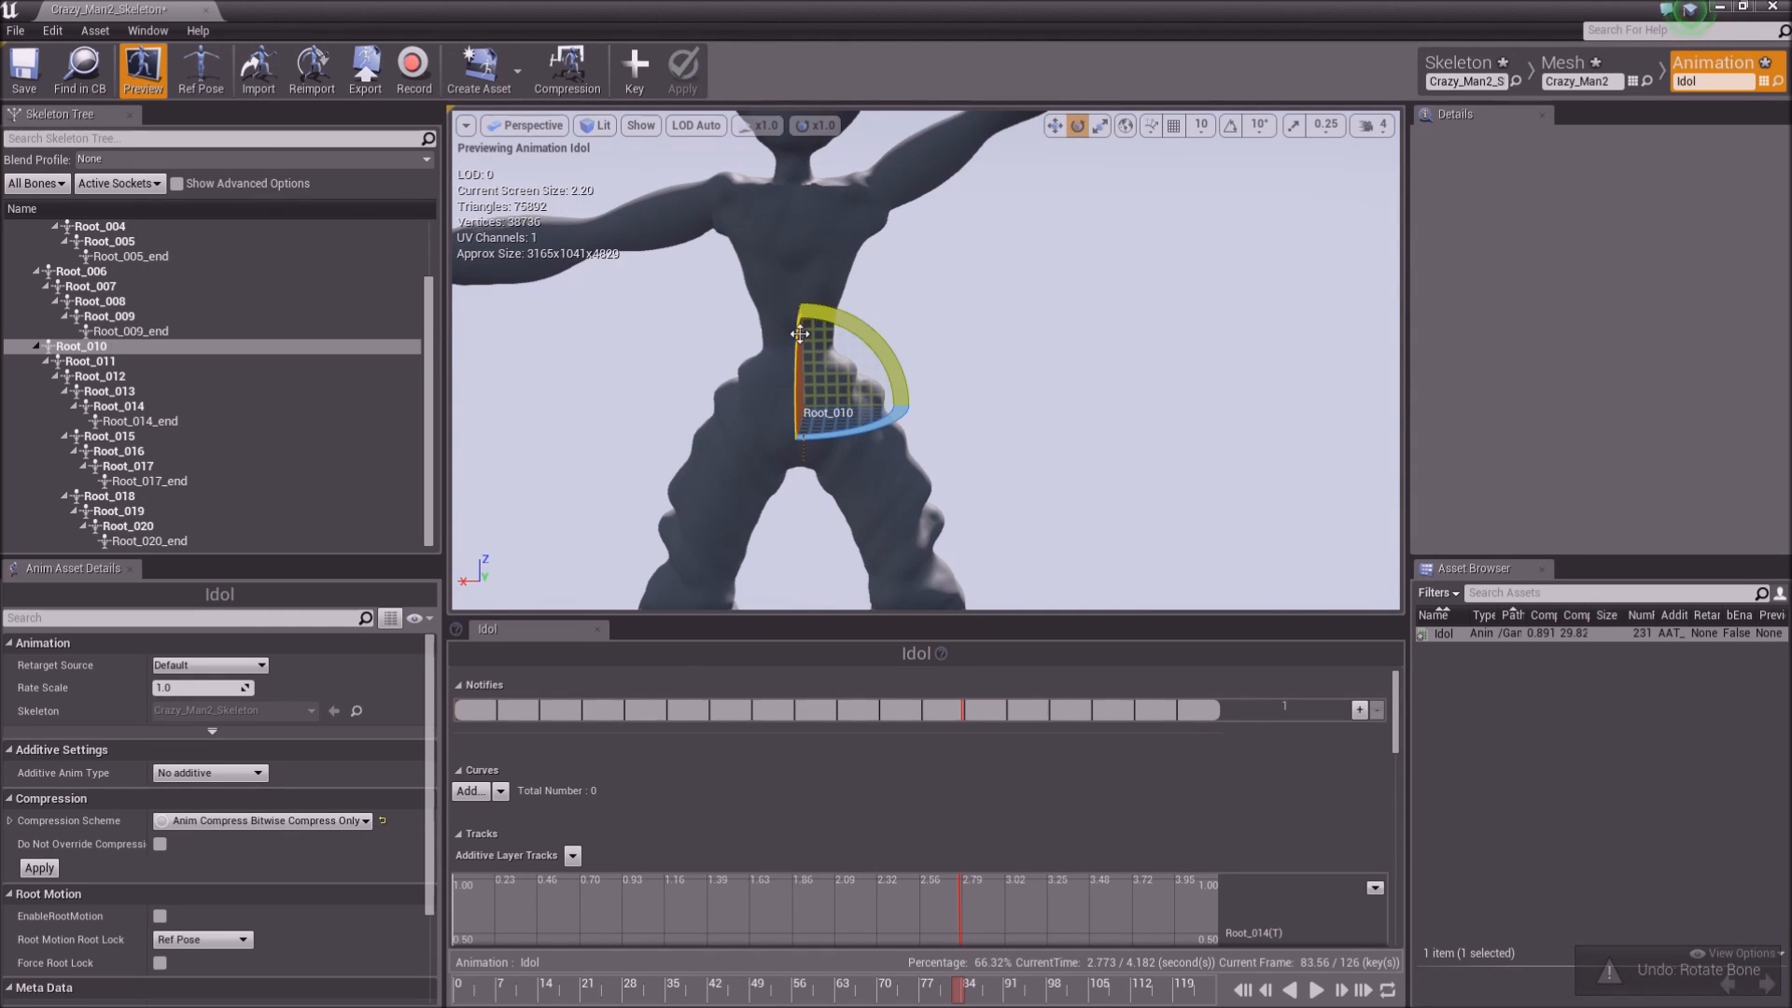
{"action": "left_click_drag", "start_coordinate": [829, 315], "coordinate": [810, 310]}
{"action": "key", "text": "ctrl+z"}
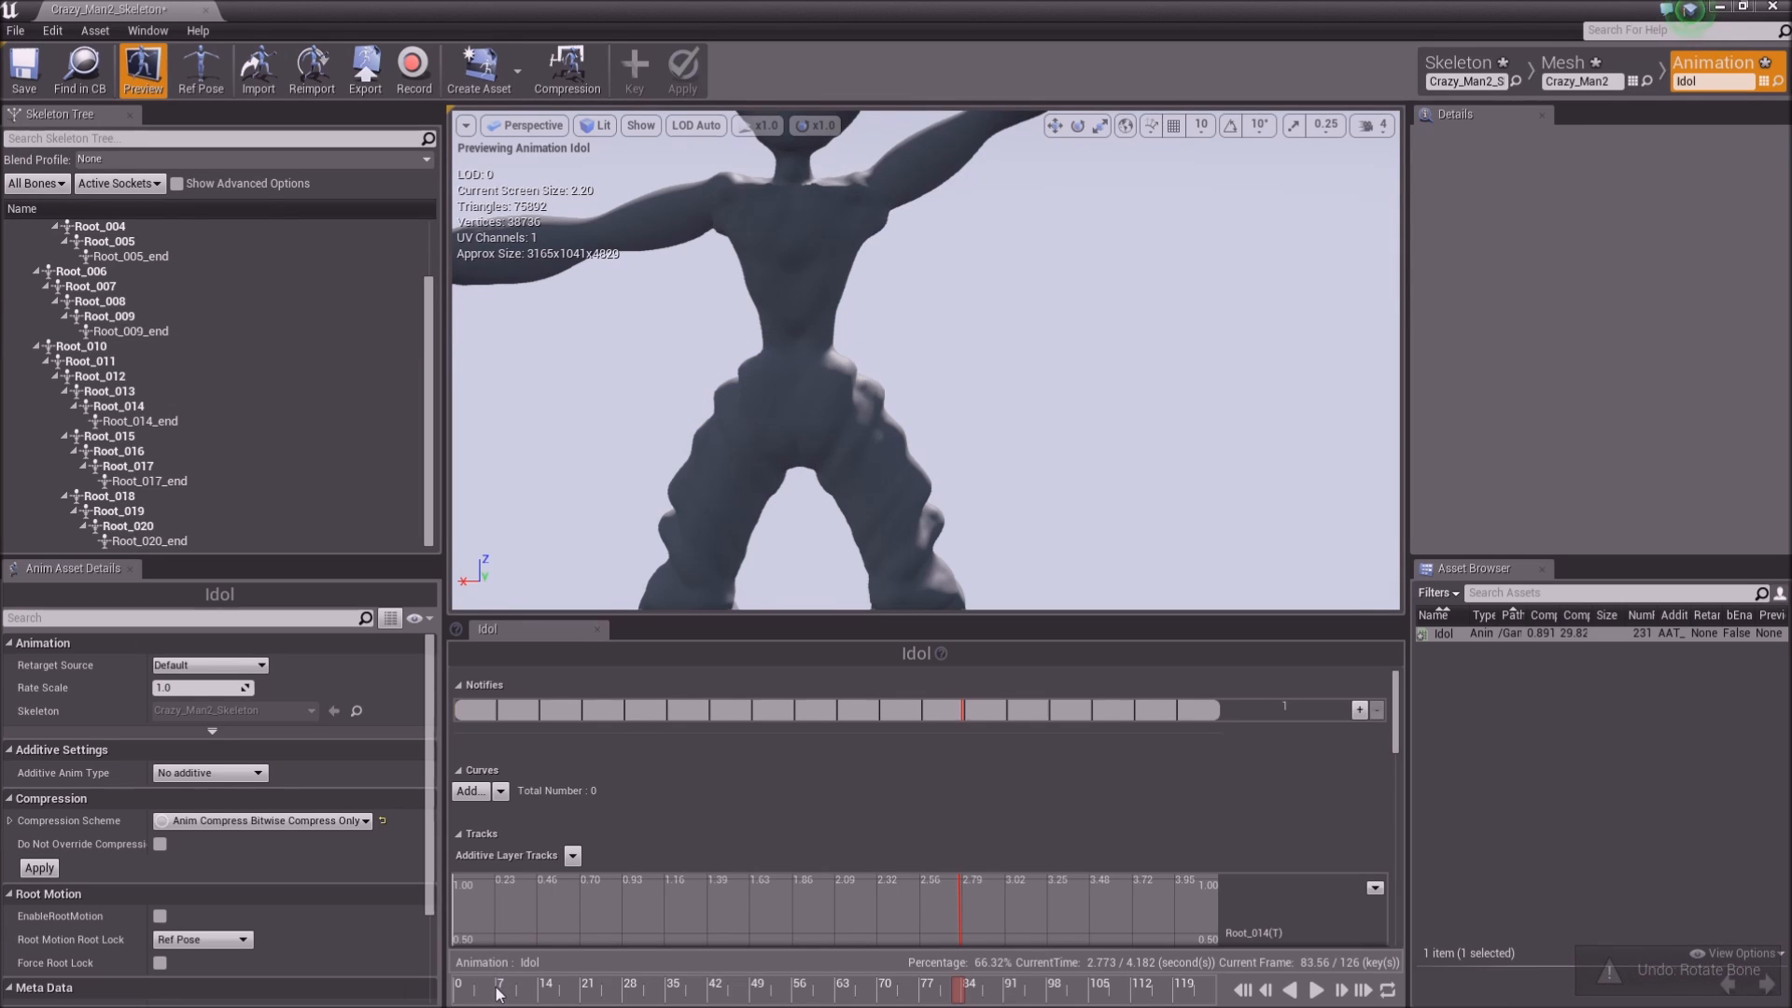
Select hip bone Root_010 at frame 0, then key and apply its pose
{"action": "left_click_drag", "start_coordinate": [497, 994], "coordinate": [455, 991]}
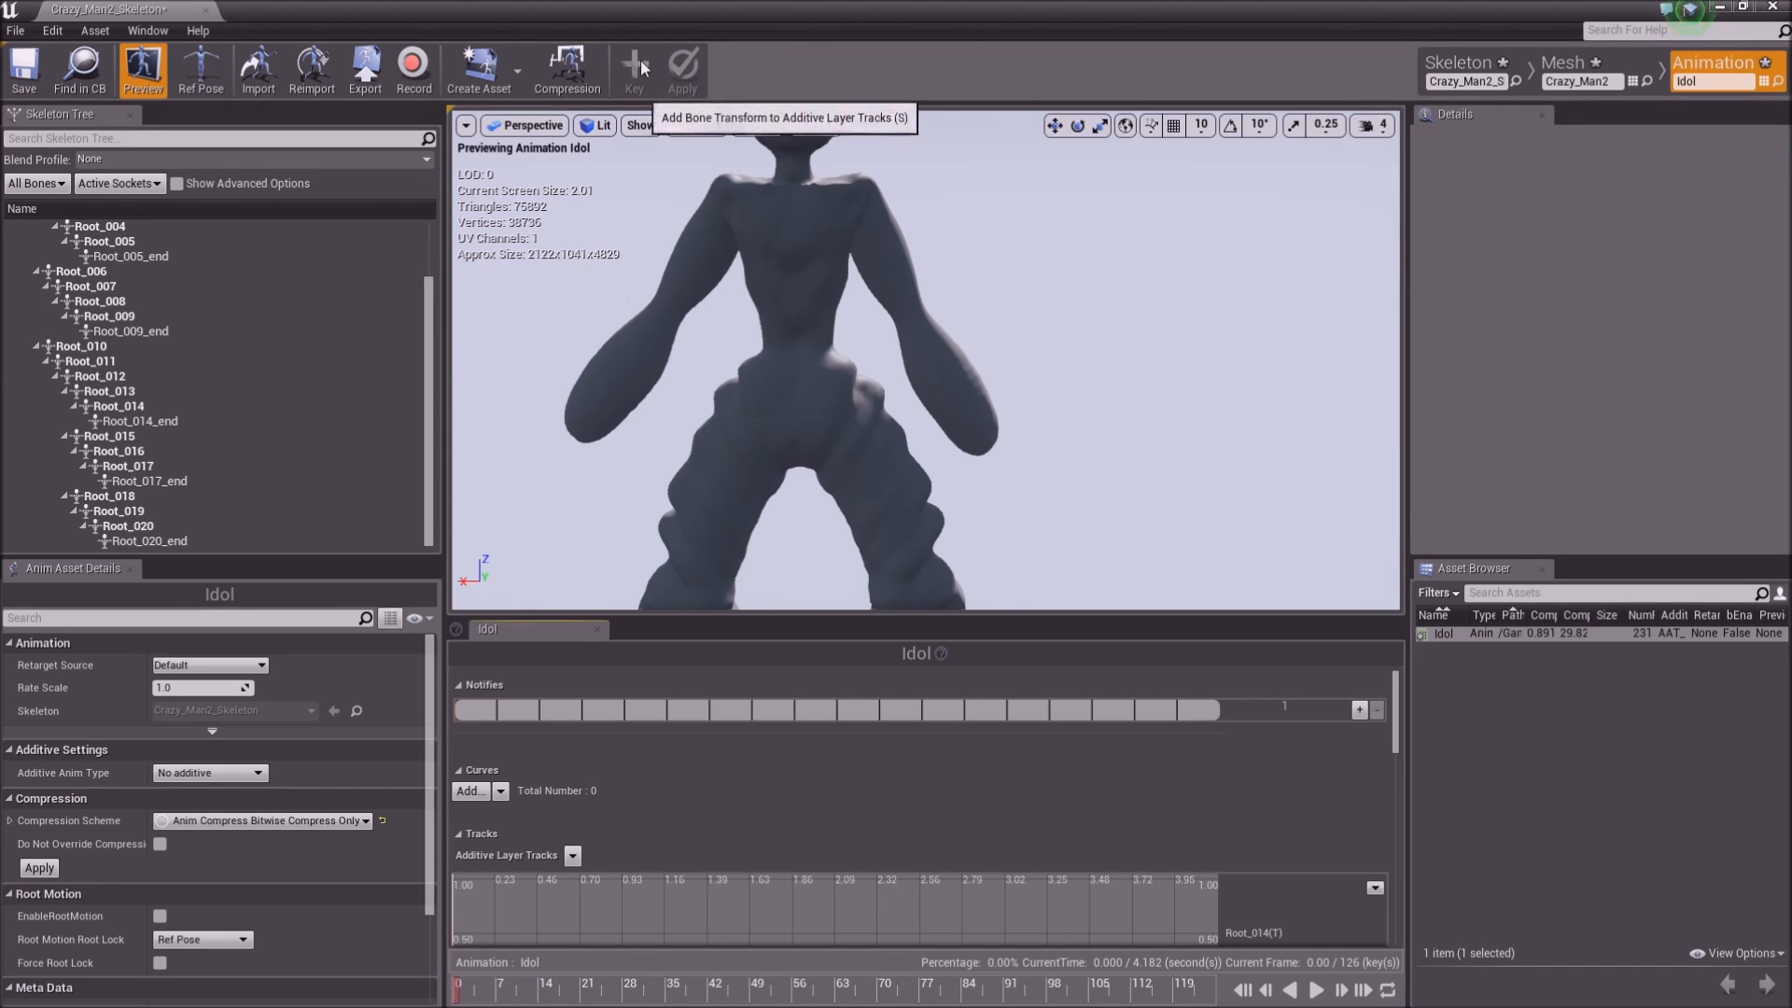
{"action": "left_click", "coordinate": [798, 334]}
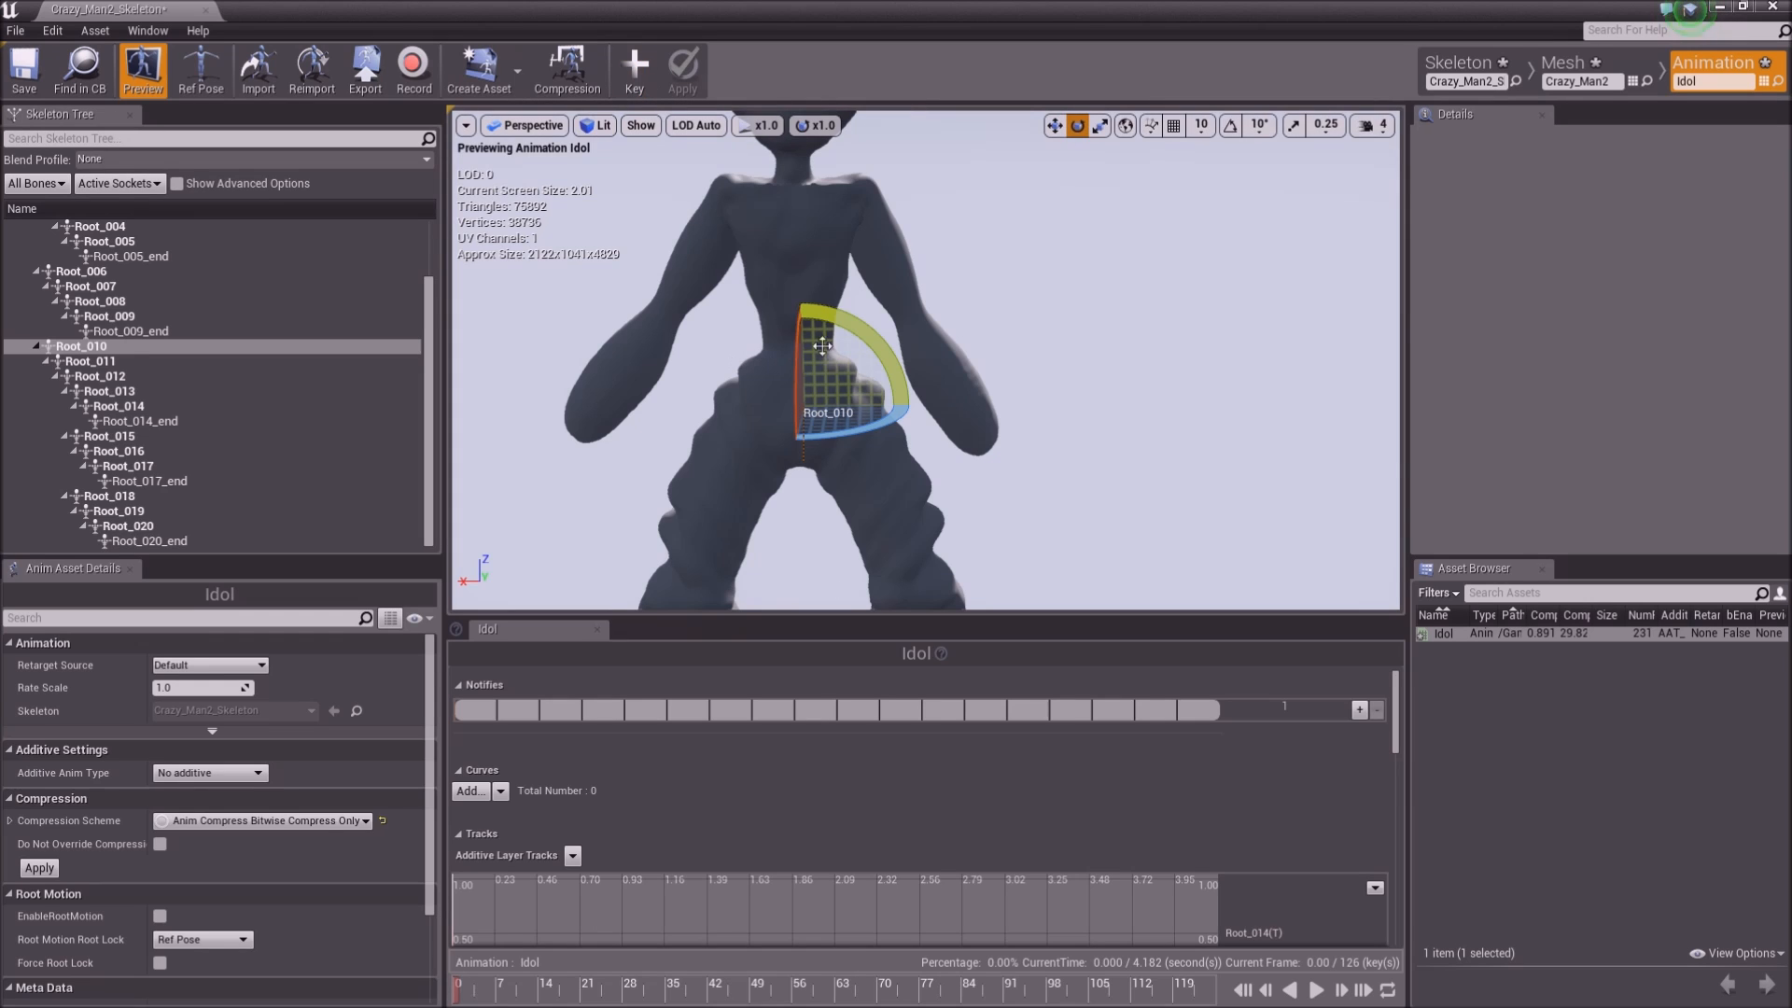
{"action": "left_click", "coordinate": [631, 69]}
{"action": "left_click", "coordinate": [673, 77]}
Key hip bone Root_010 at the final frame, 126, and apply the key
{"action": "left_click_drag", "start_coordinate": [473, 997], "coordinate": [1214, 991]}
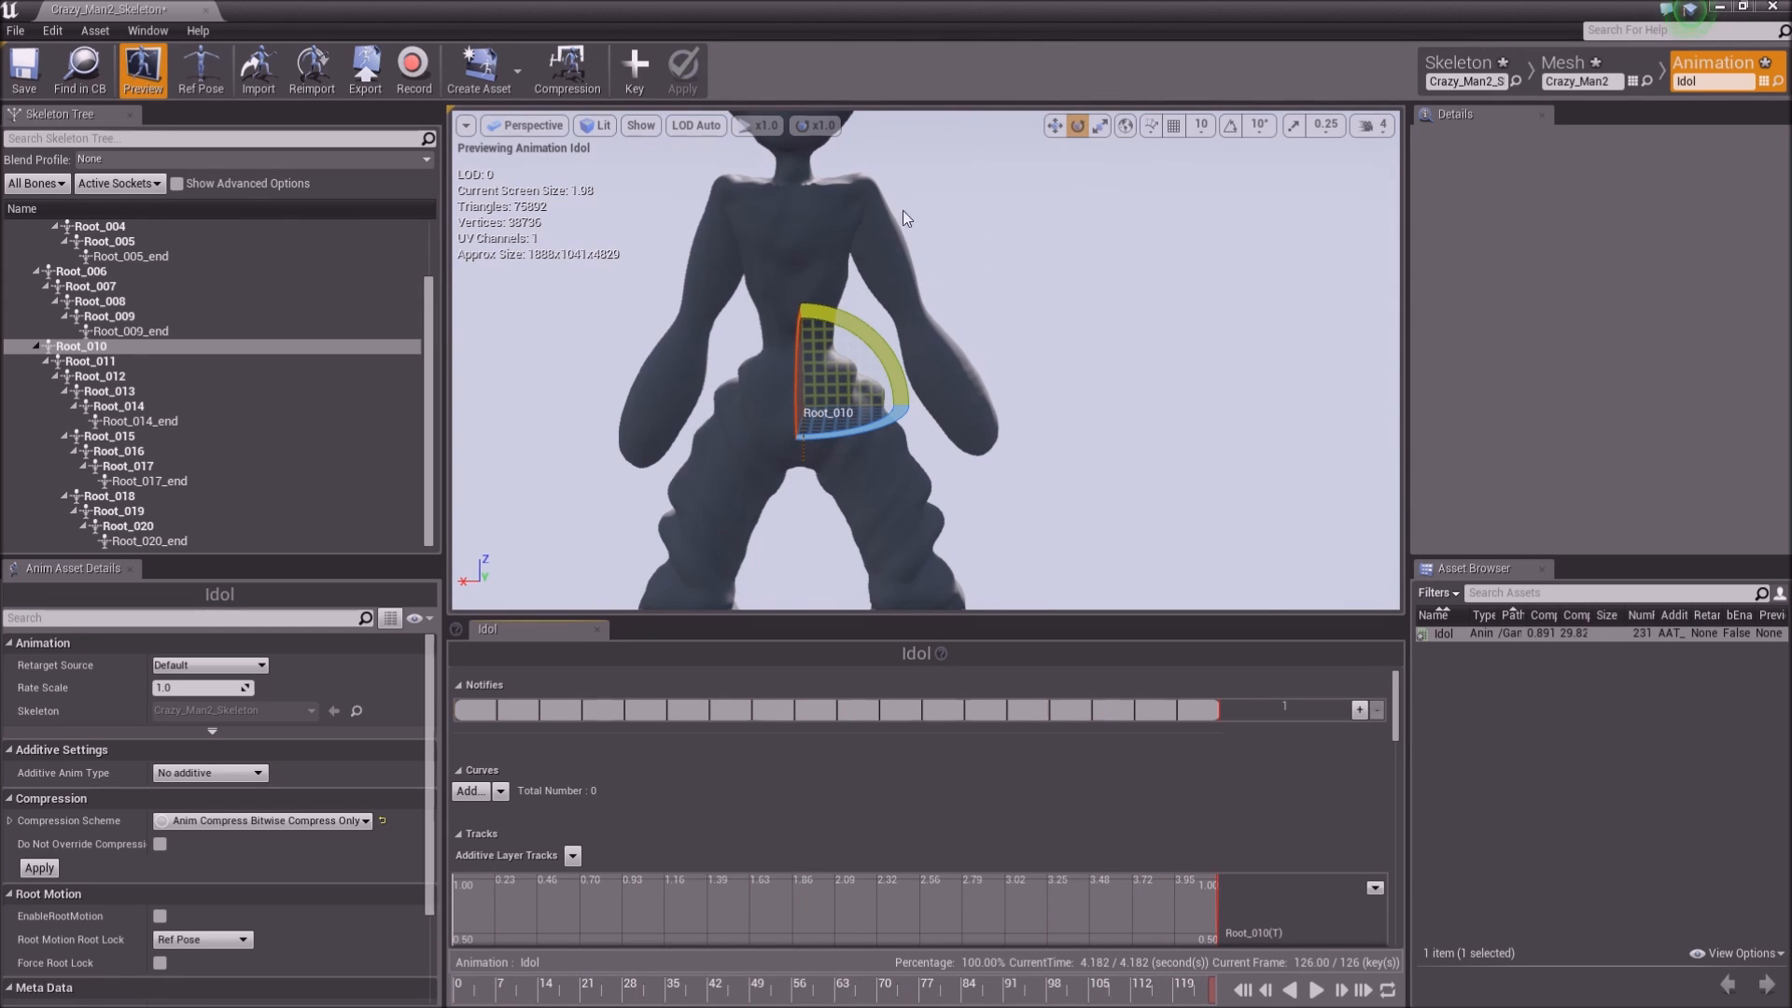
{"action": "left_click", "coordinate": [631, 60]}
{"action": "left_click", "coordinate": [678, 71]}
Twist the torso around the vertical axis by rotating Root_010 at about frame 41, then key and apply the pose
{"action": "left_click", "coordinate": [706, 991]}
{"action": "left_click_drag", "start_coordinate": [847, 429], "coordinate": [838, 483]}
{"action": "left_click", "coordinate": [635, 67]}
{"action": "left_click", "coordinate": [682, 70]}
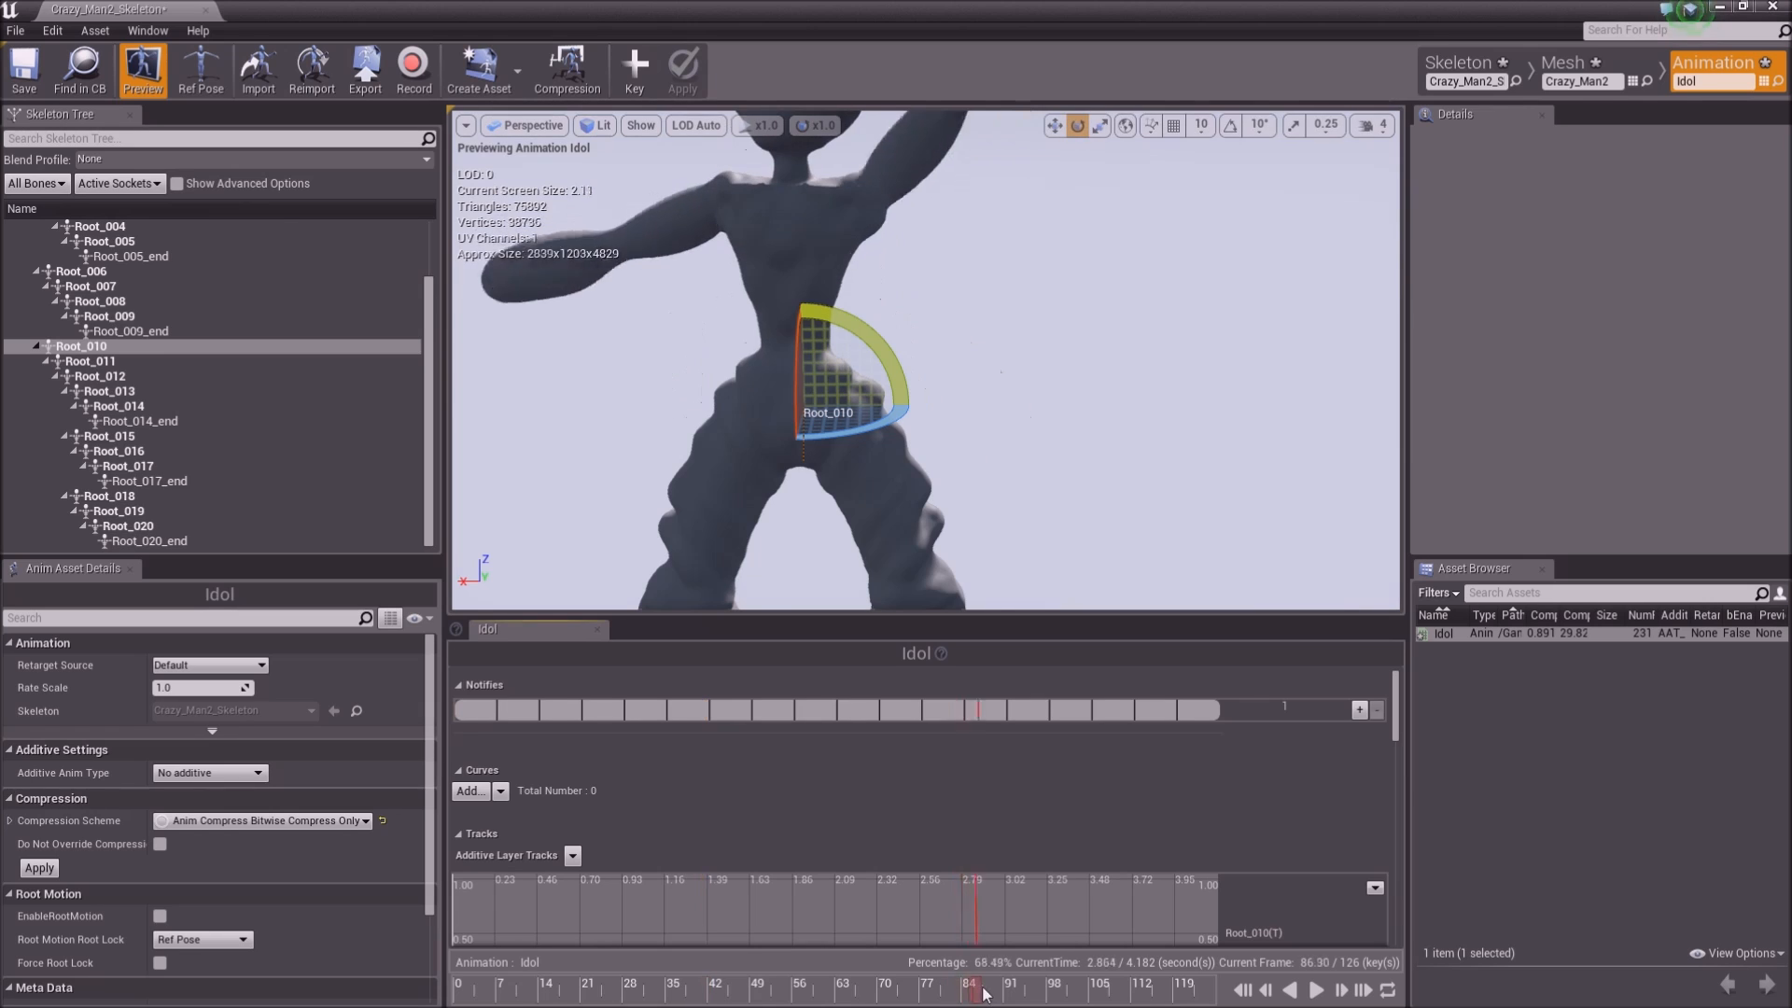
Twist the torso with Root_010 at about frame 88, then key and apply the pose
{"action": "left_click_drag", "start_coordinate": [846, 431], "coordinate": [849, 428]}
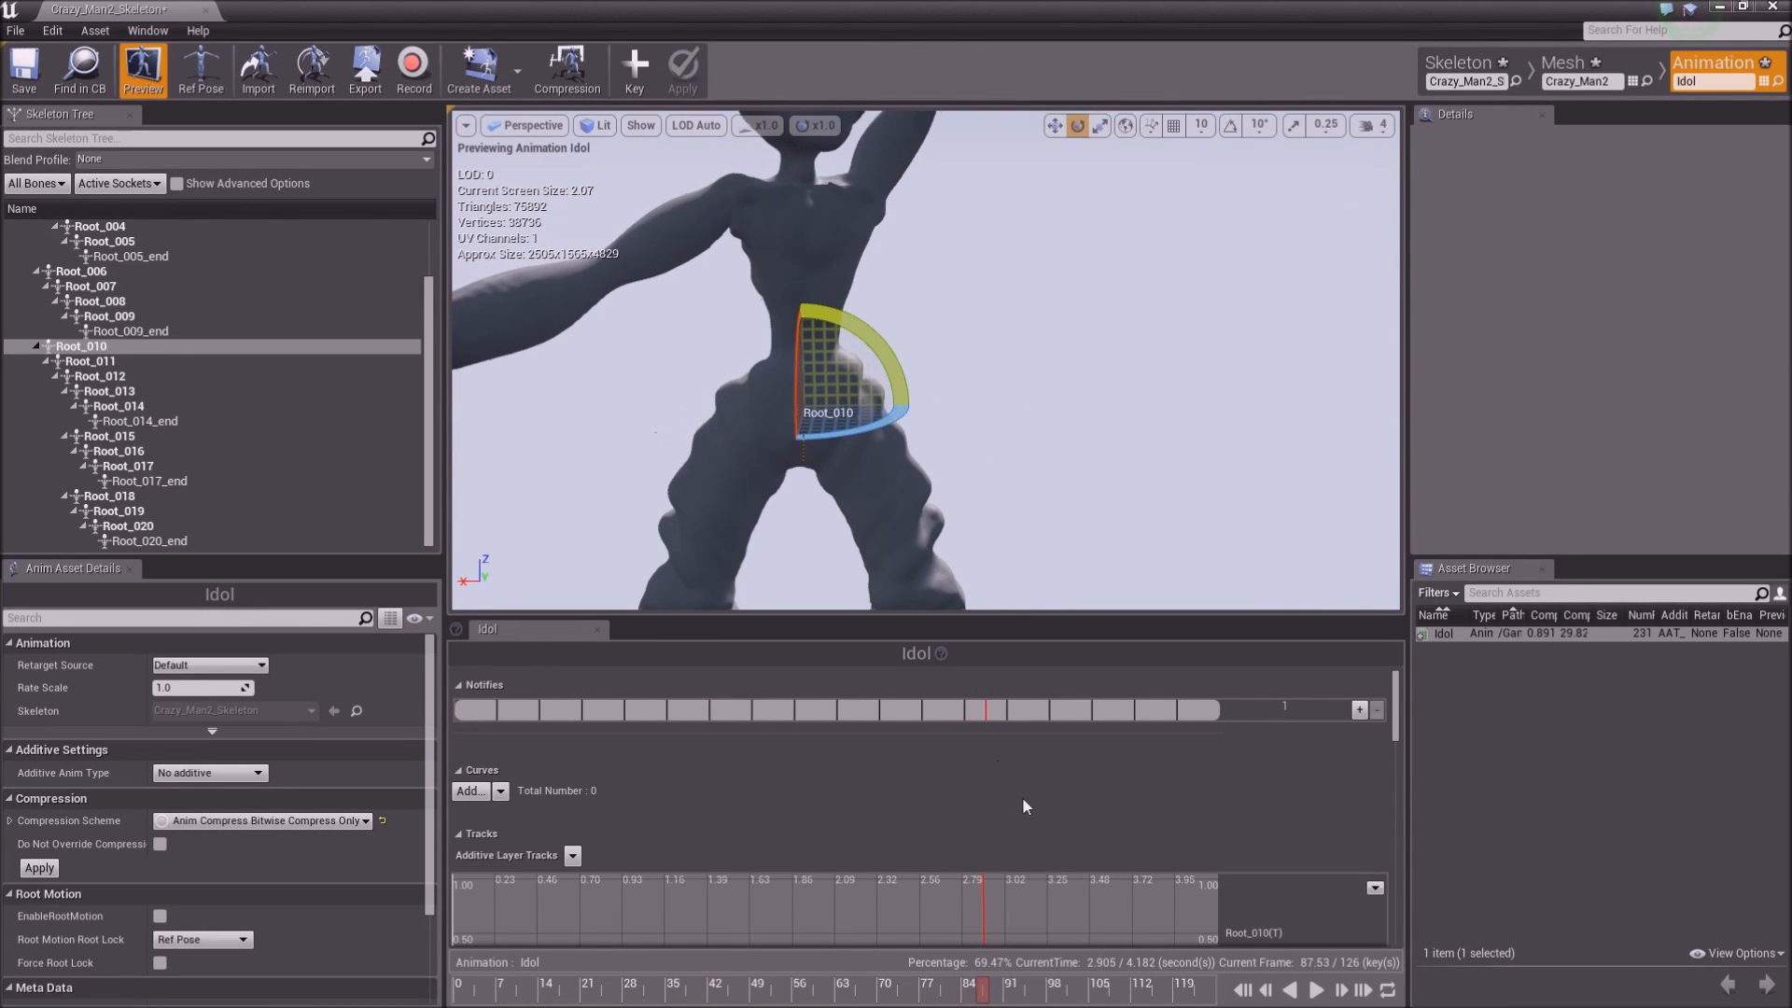
{"action": "left_click", "coordinate": [640, 67]}
{"action": "left_click", "coordinate": [678, 75]}
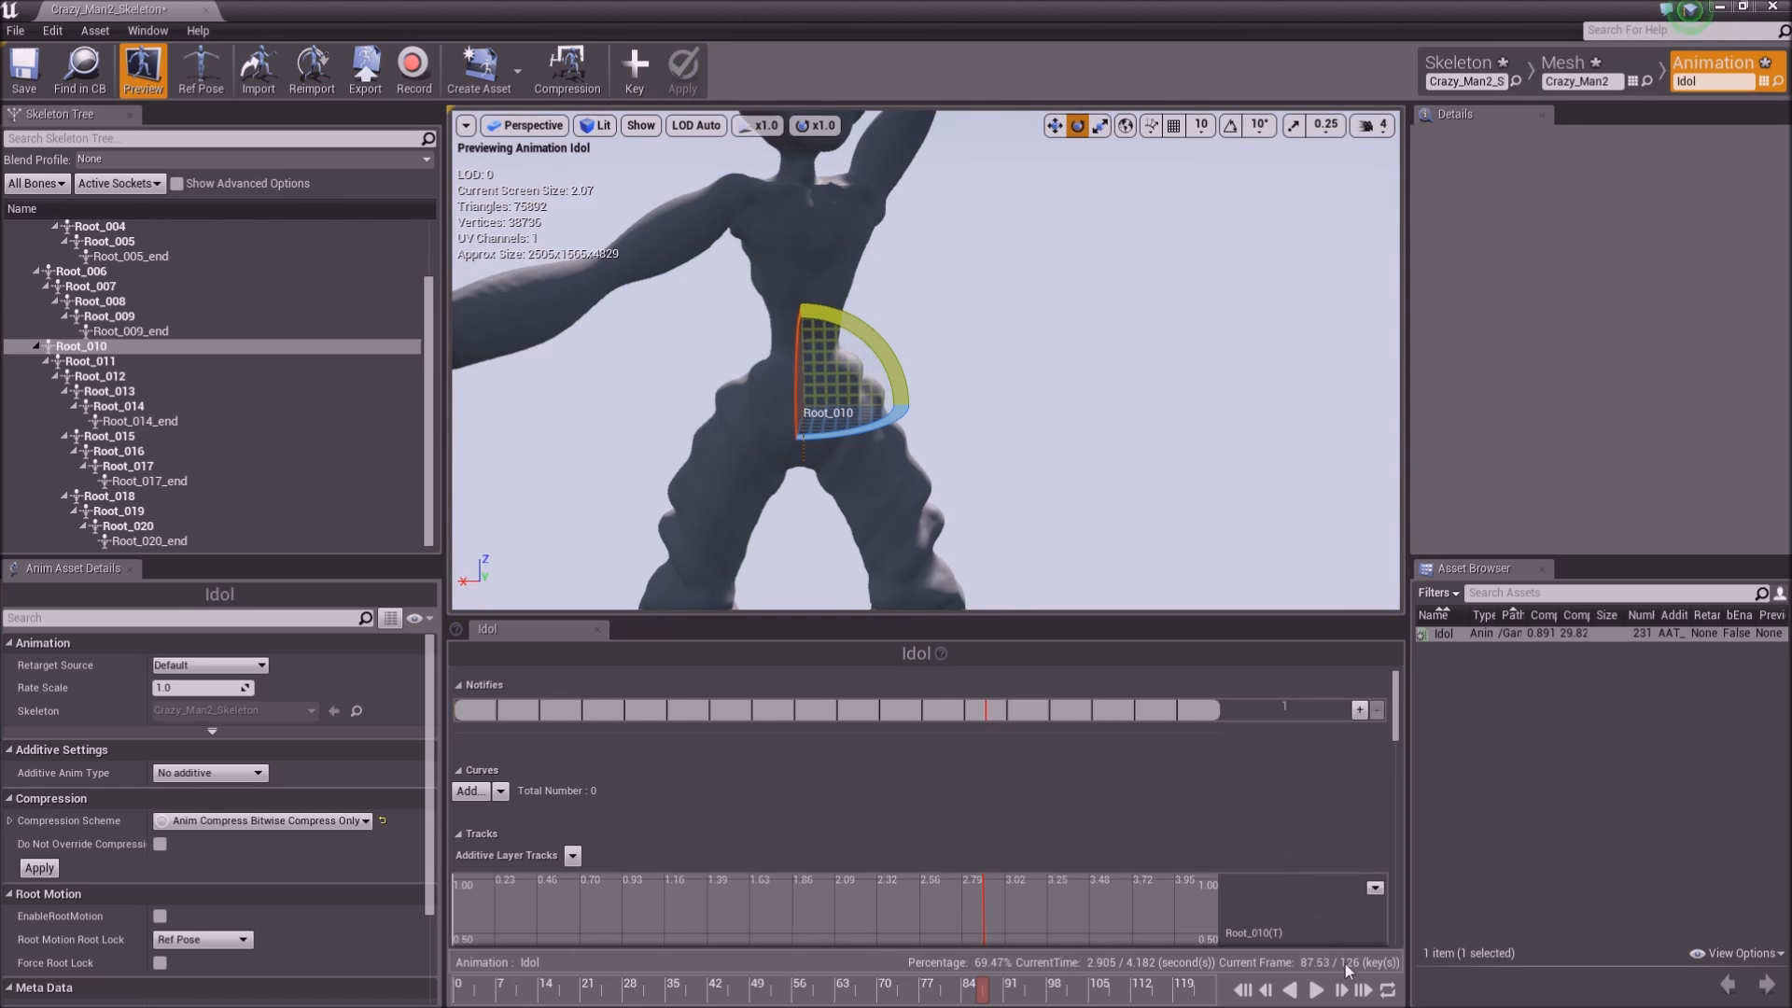
Play the Idol animation from frame 0 to review the torso twist from the side, then pause it
{"action": "left_click", "coordinate": [1244, 991]}
{"action": "left_click", "coordinate": [1316, 990]}
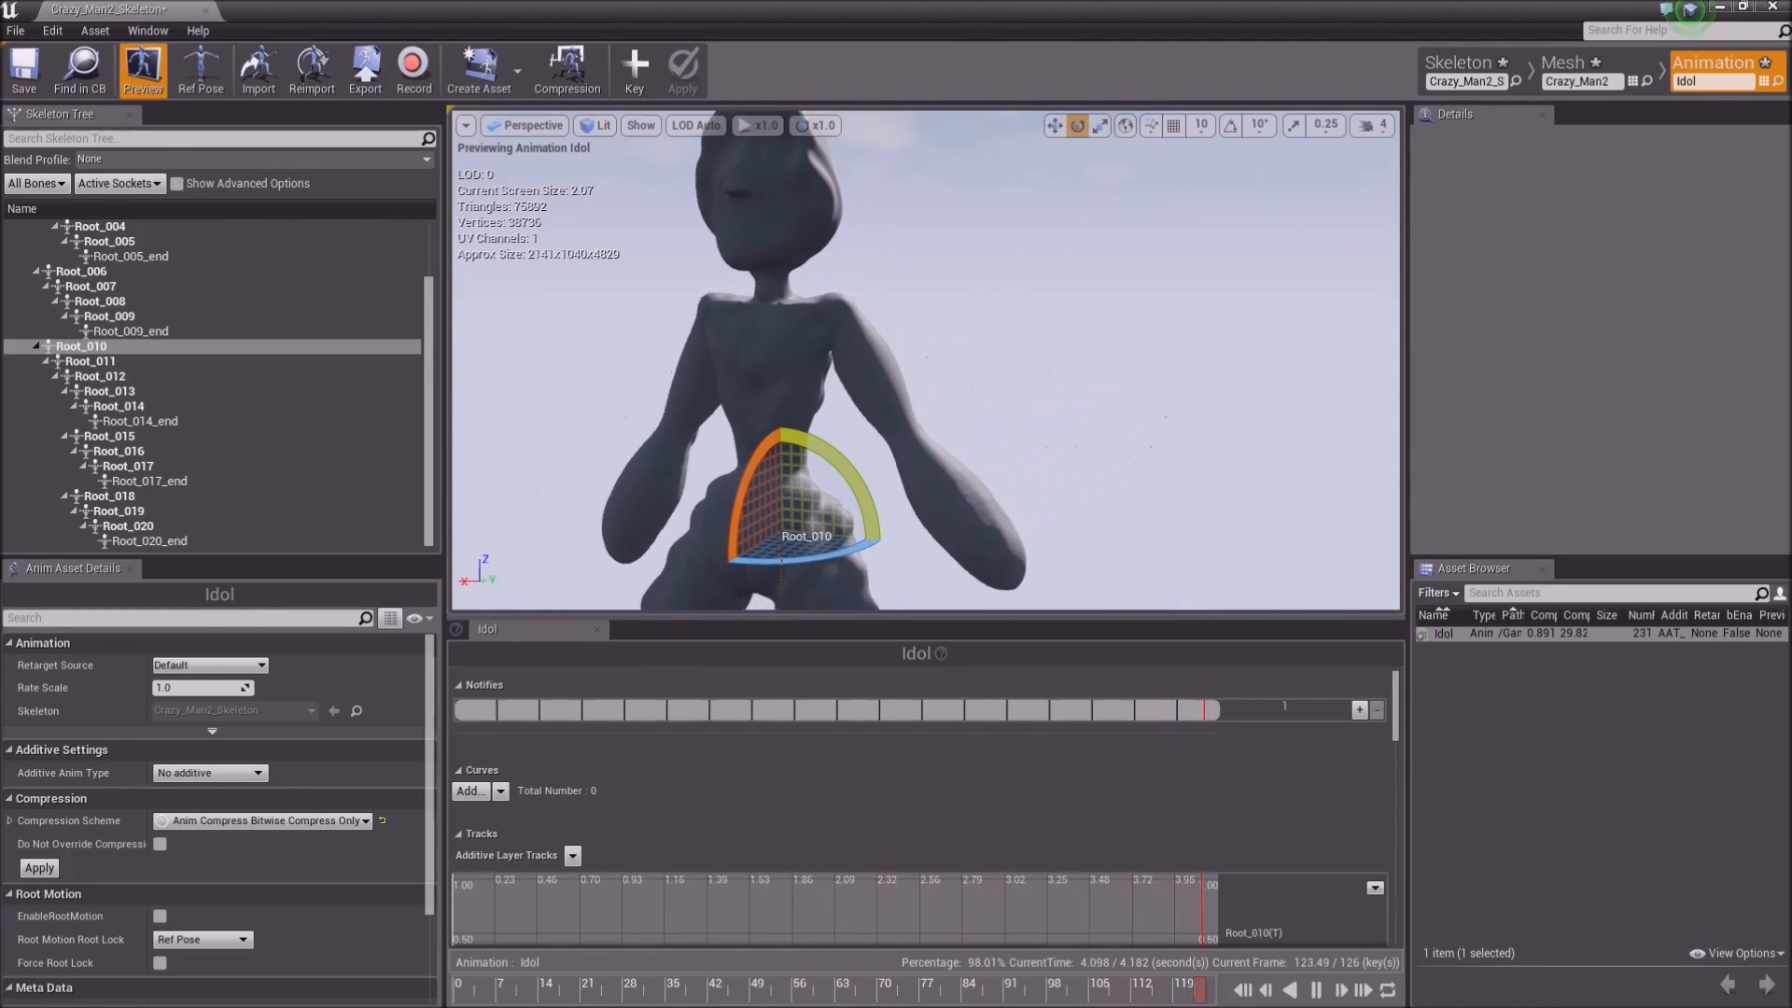
{"action": "right_click_drag", "start_coordinate": [703, 597], "coordinate": [728, 541]}
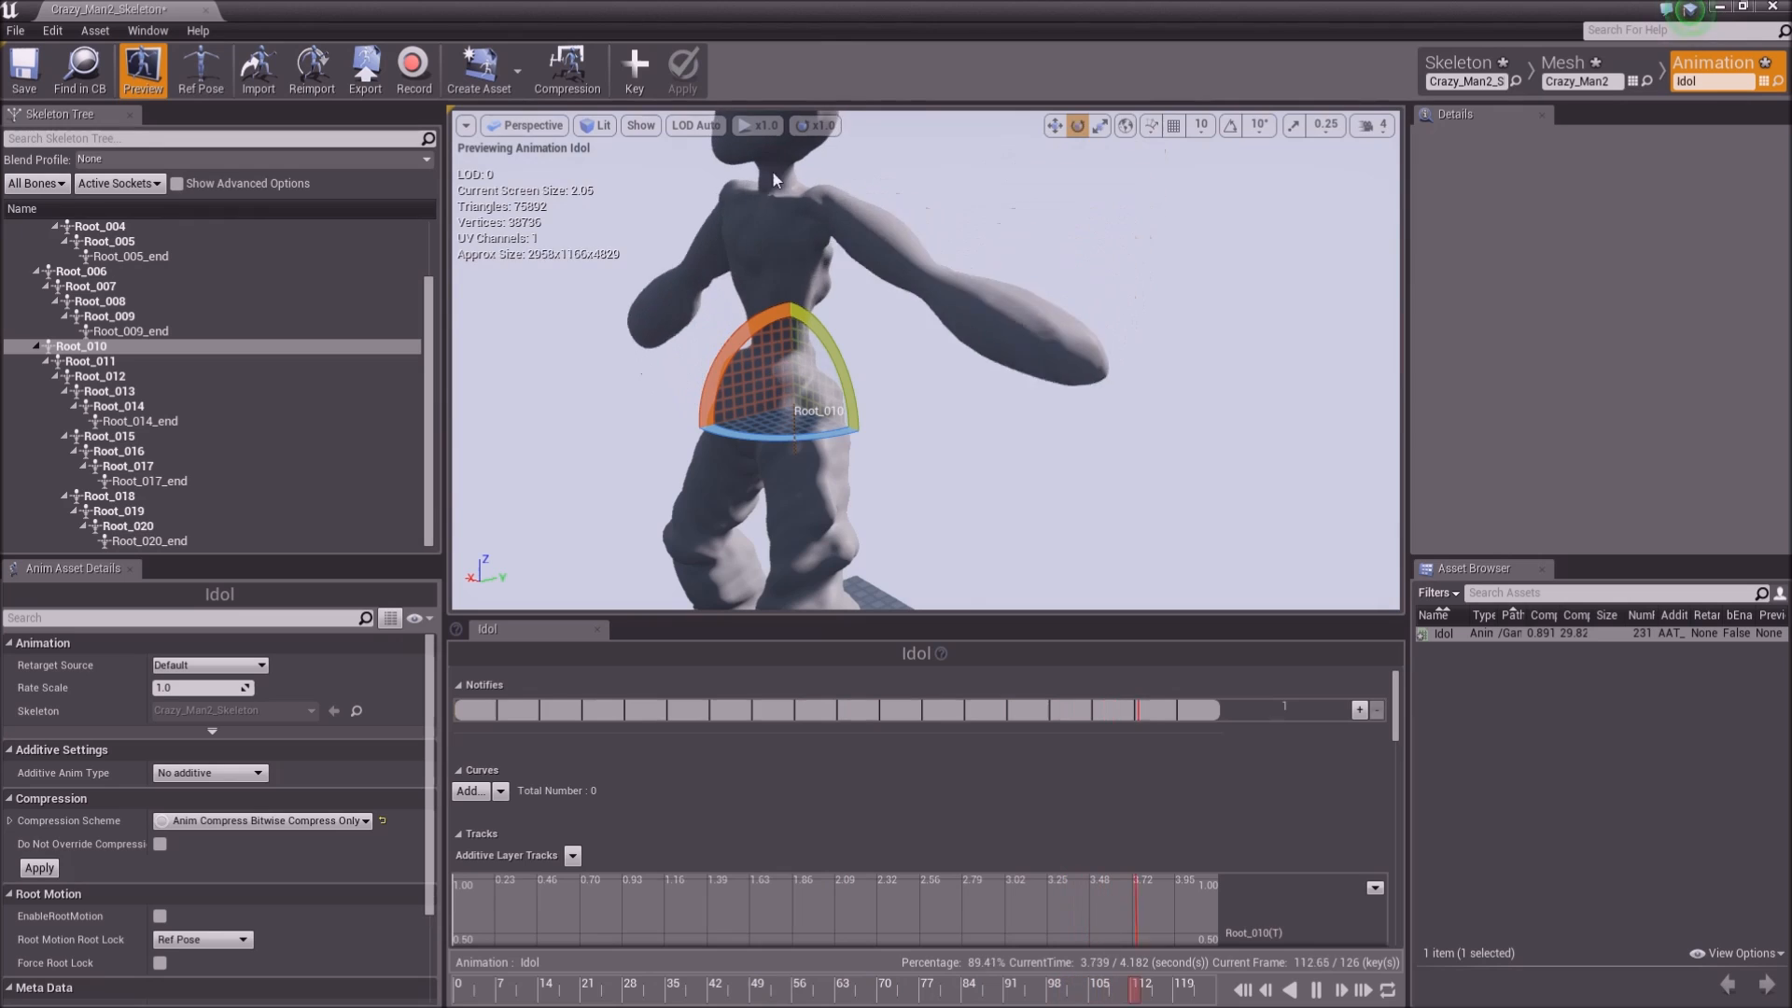
{"action": "left_click", "coordinate": [1316, 991]}
Select forearm bone Root_017 and key and apply its pose at frame 0 and at the final frame, 126
{"action": "left_click", "coordinate": [1249, 991]}
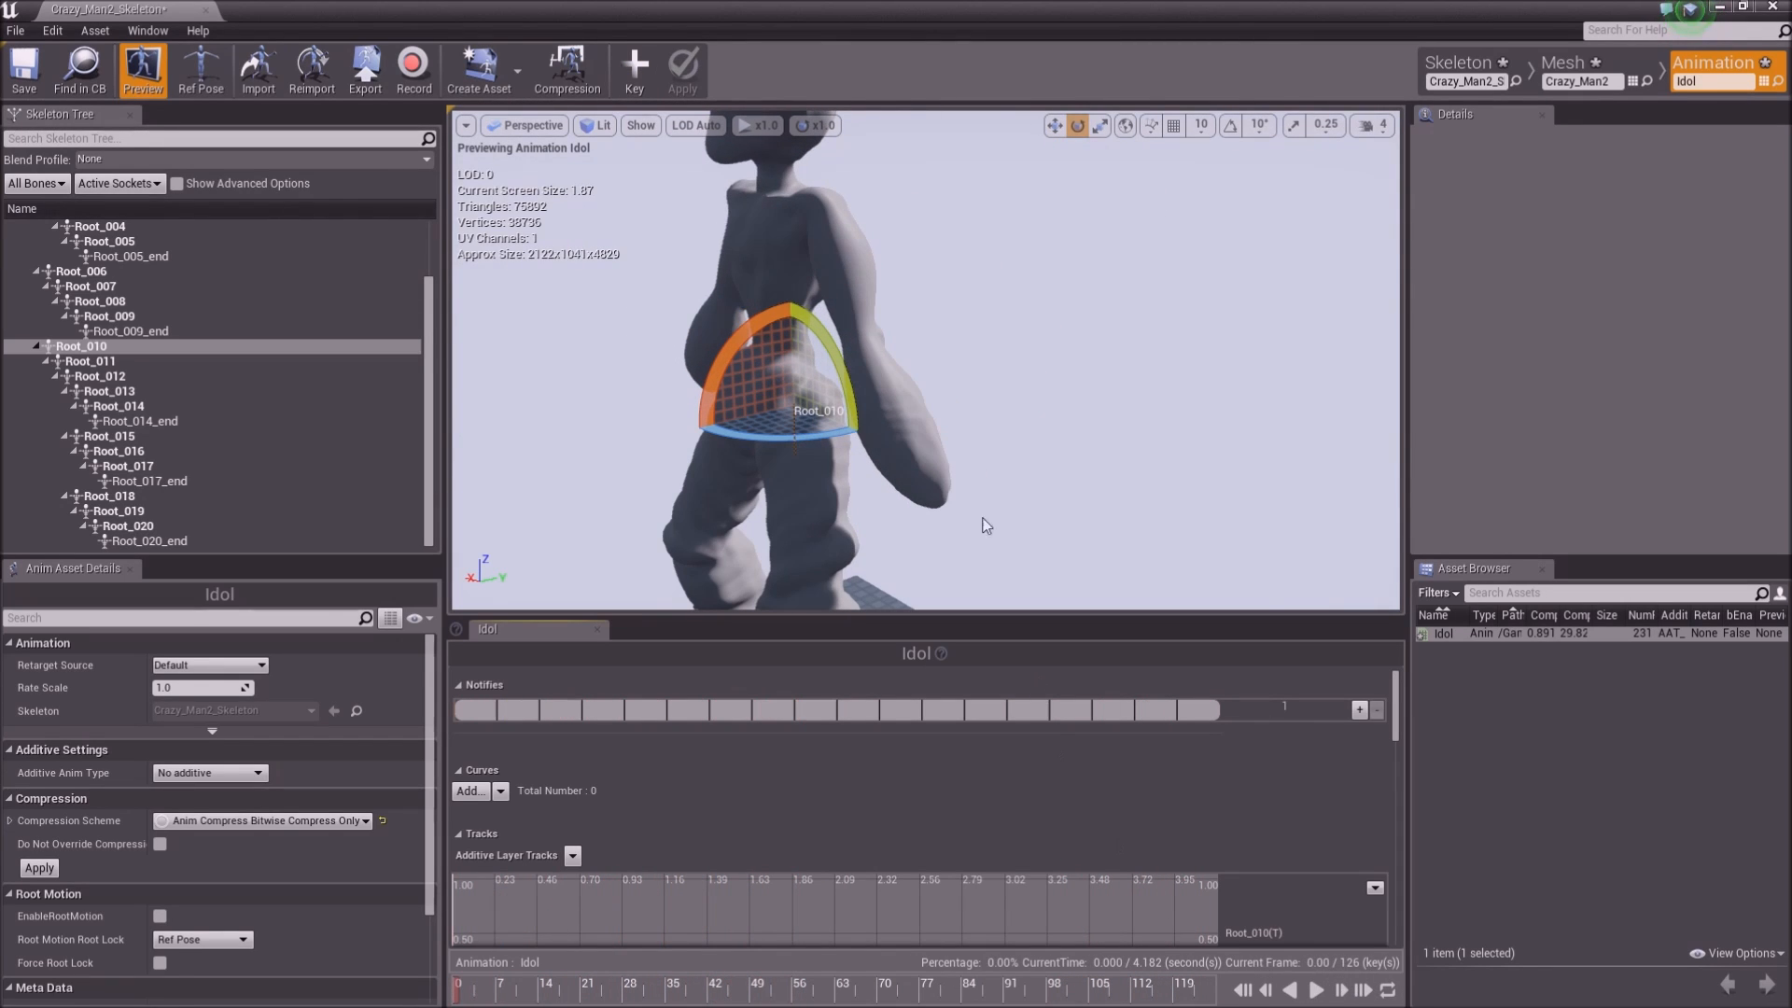
{"action": "left_click", "coordinate": [891, 438]}
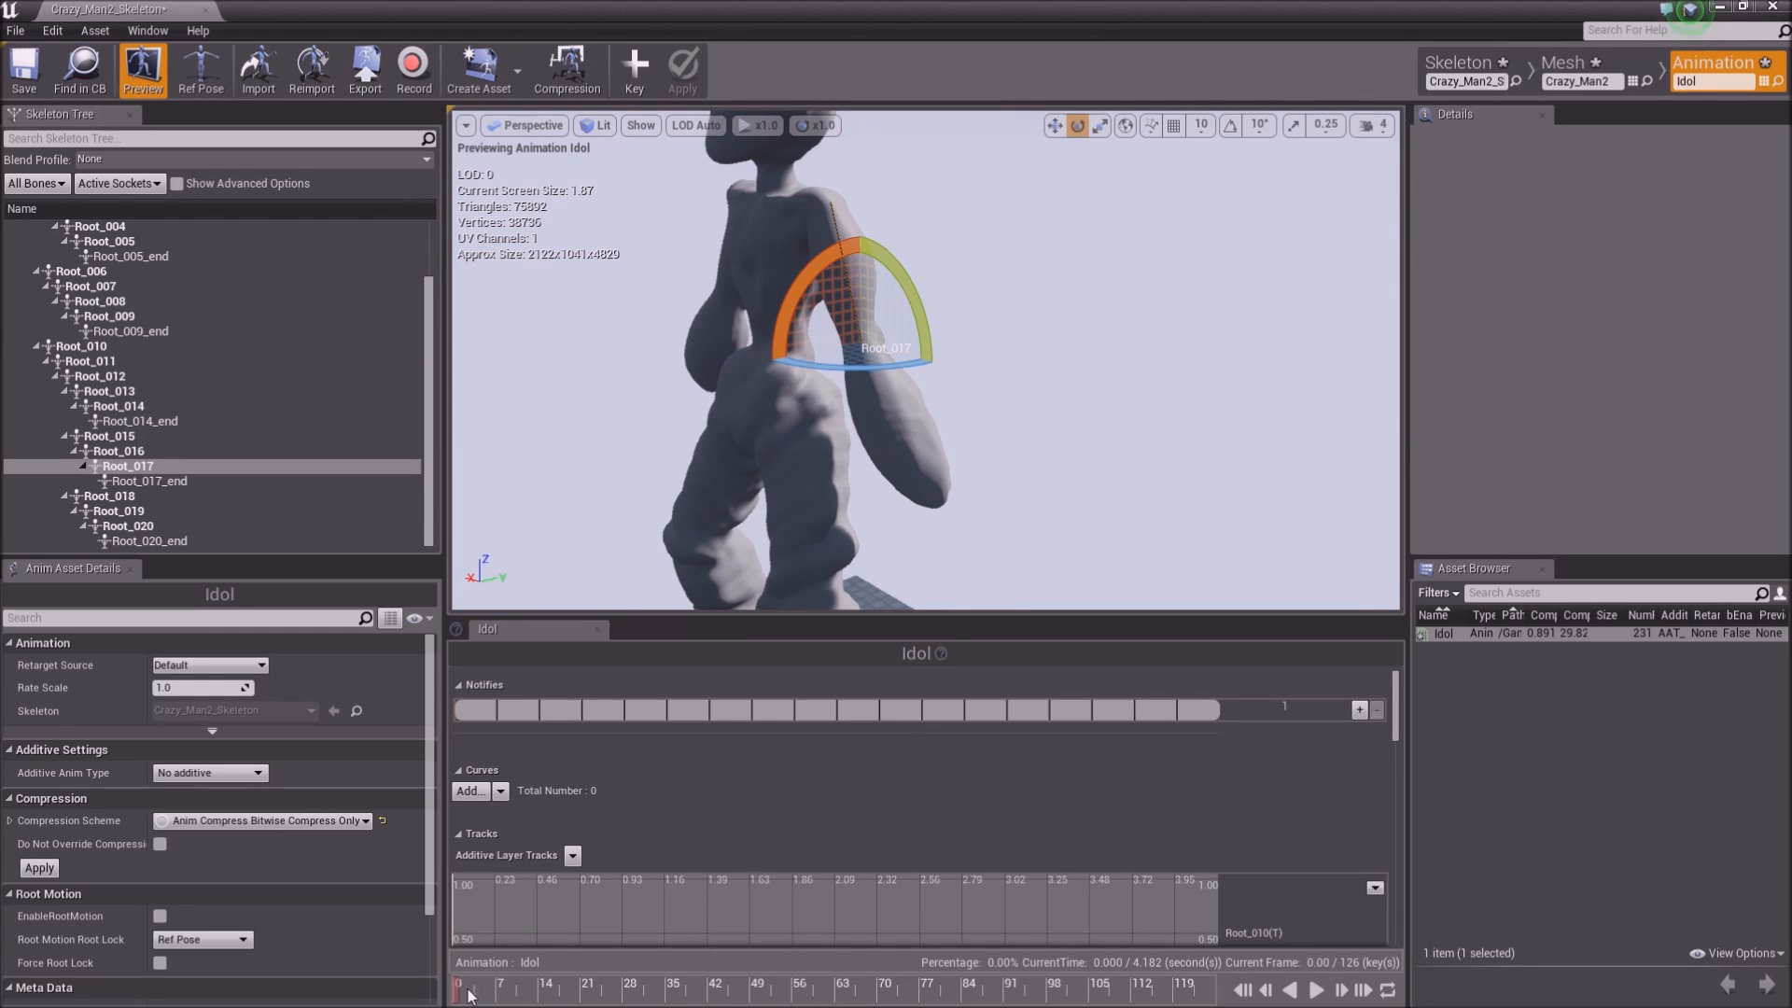
{"action": "left_click_drag", "start_coordinate": [476, 997], "coordinate": [826, 987]}
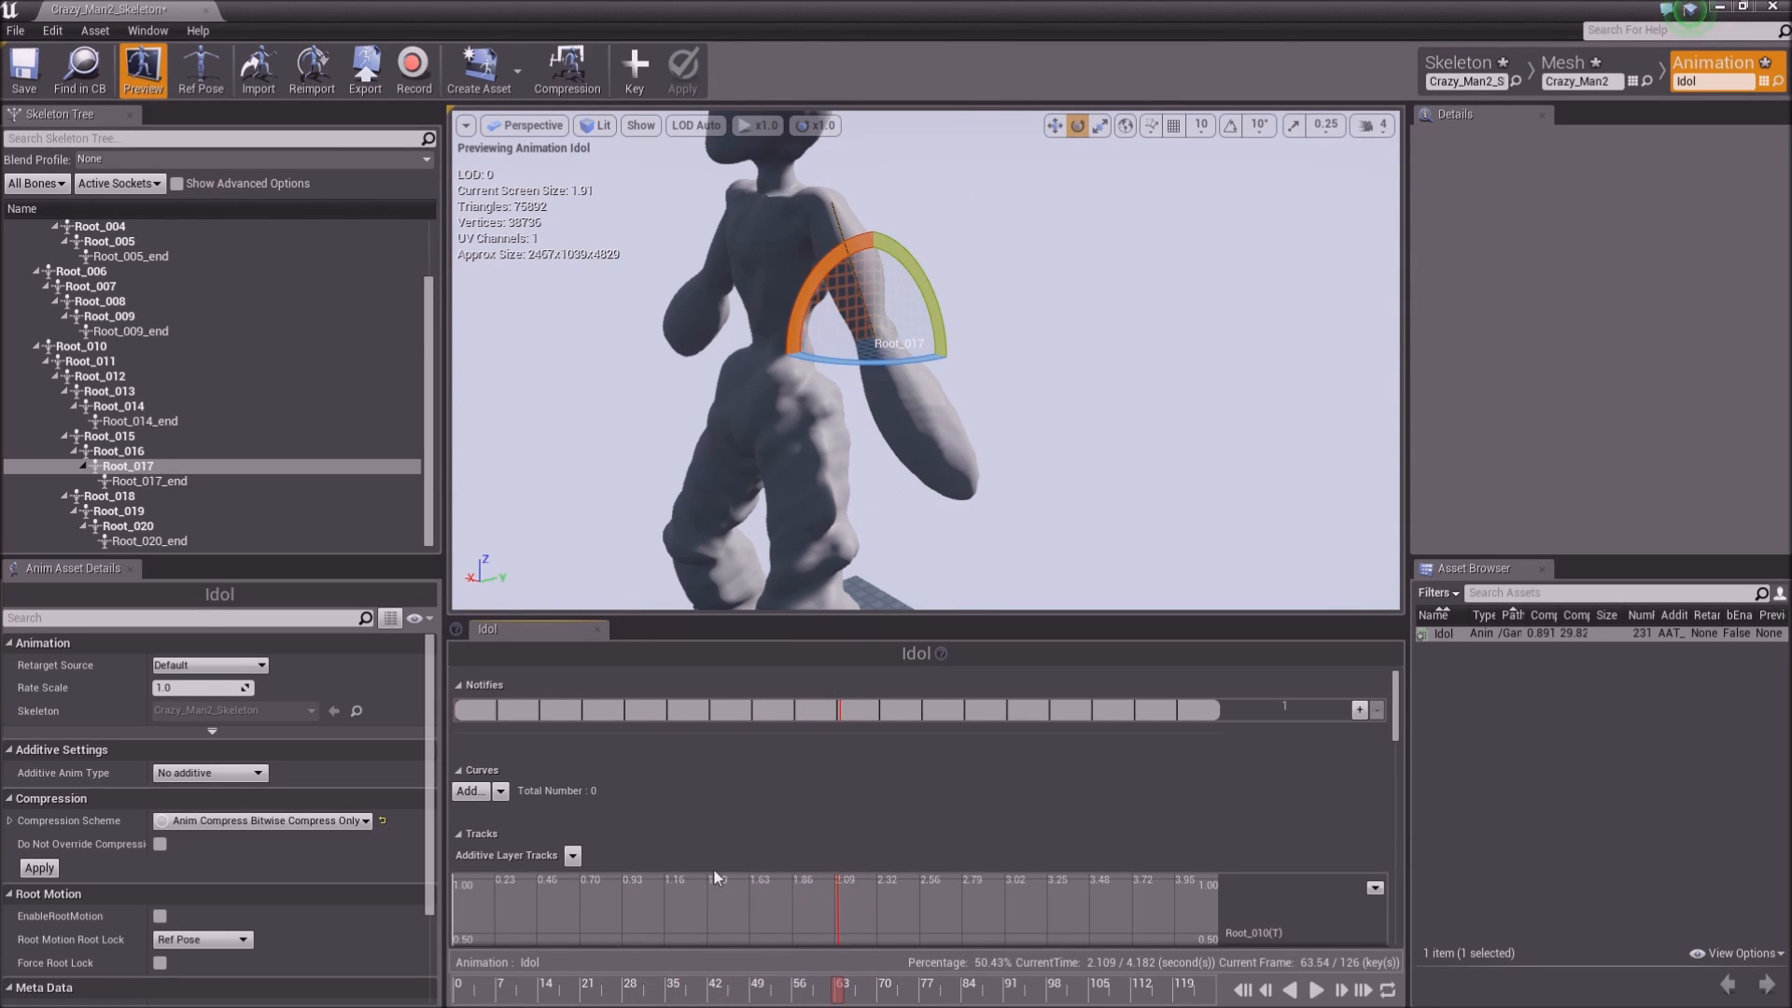
{"action": "left_click_drag", "start_coordinate": [572, 1000], "coordinate": [444, 1001]}
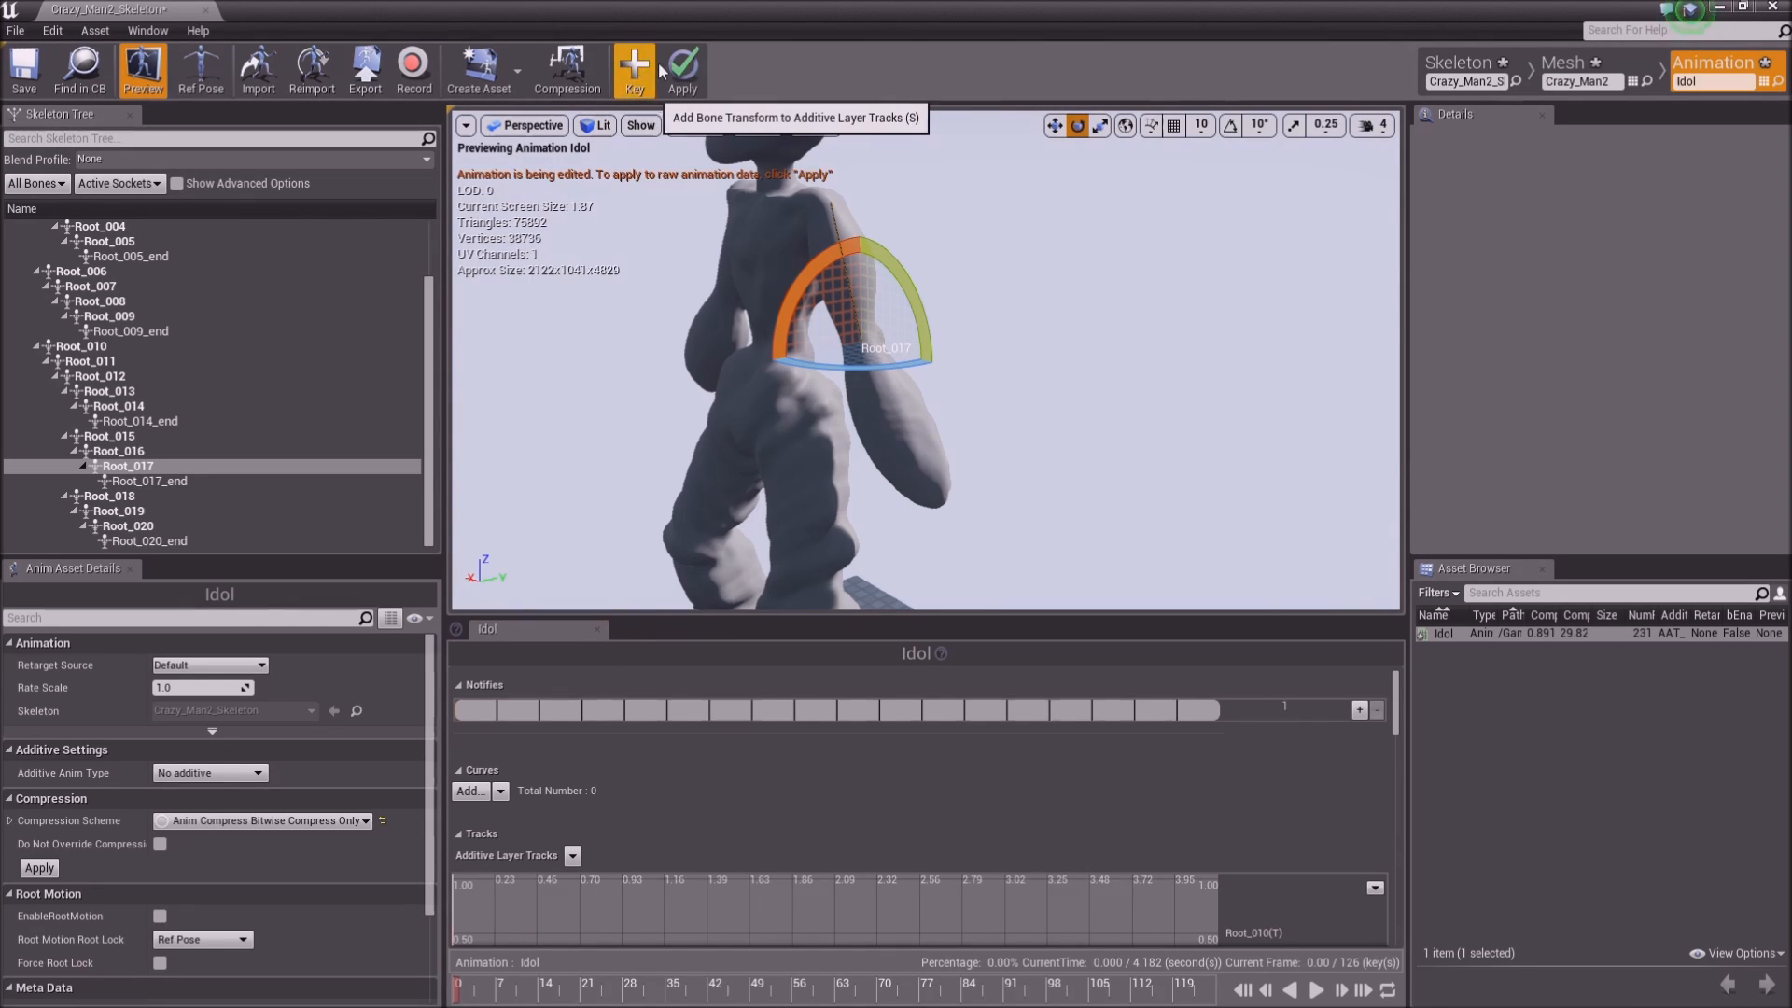
{"action": "left_click_drag", "start_coordinate": [524, 997], "coordinate": [1264, 993]}
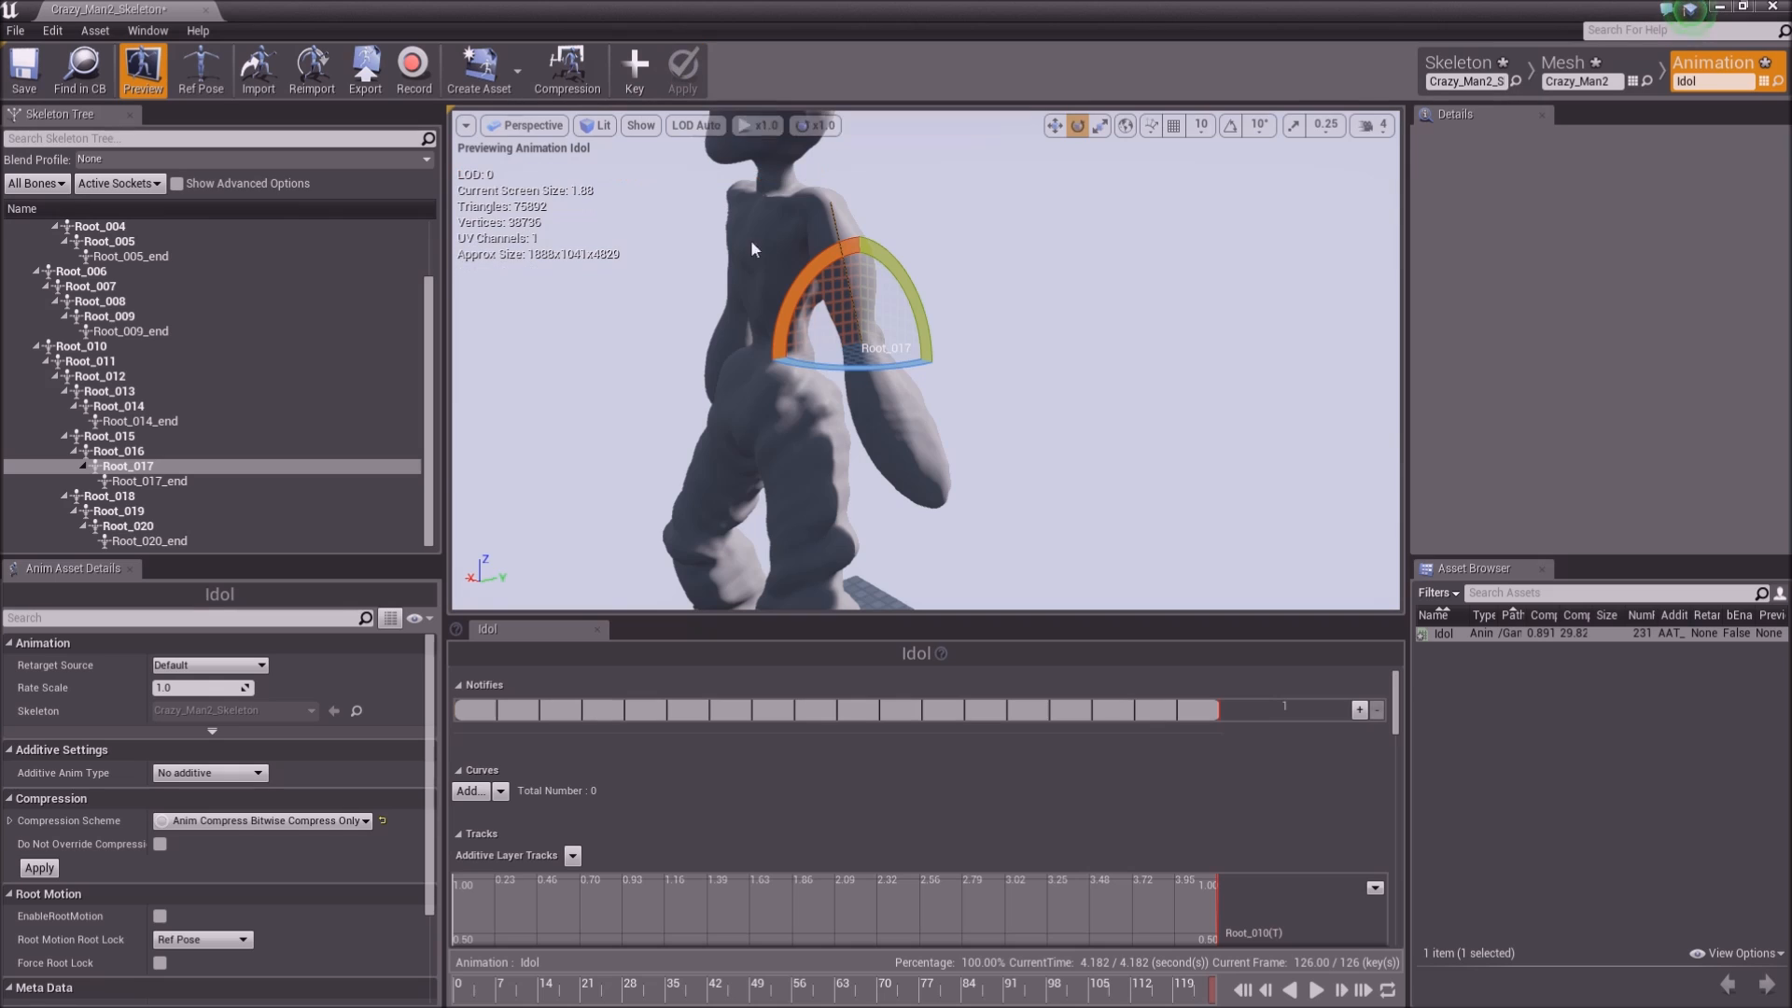
Swing the forearm inward by rotating Root_017 at about frame 67, then key and apply the pose
{"action": "left_click", "coordinate": [857, 991]}
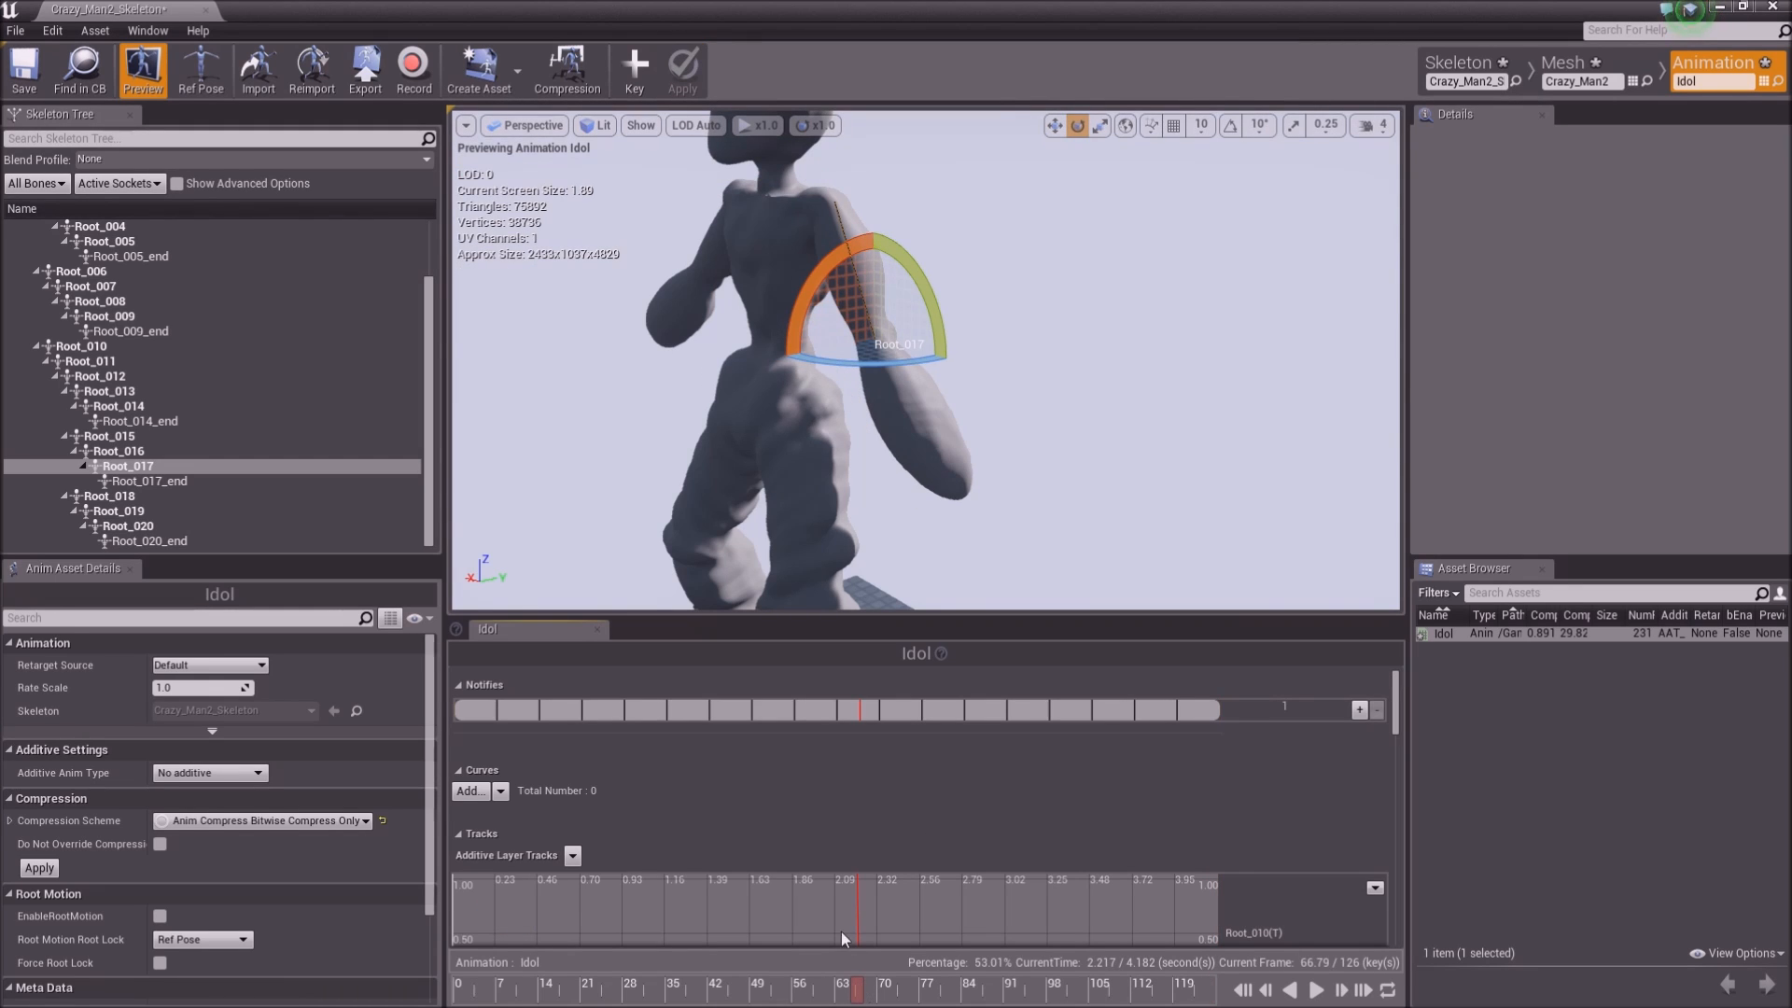
{"action": "left_click_drag", "start_coordinate": [876, 364], "coordinate": [941, 368]}
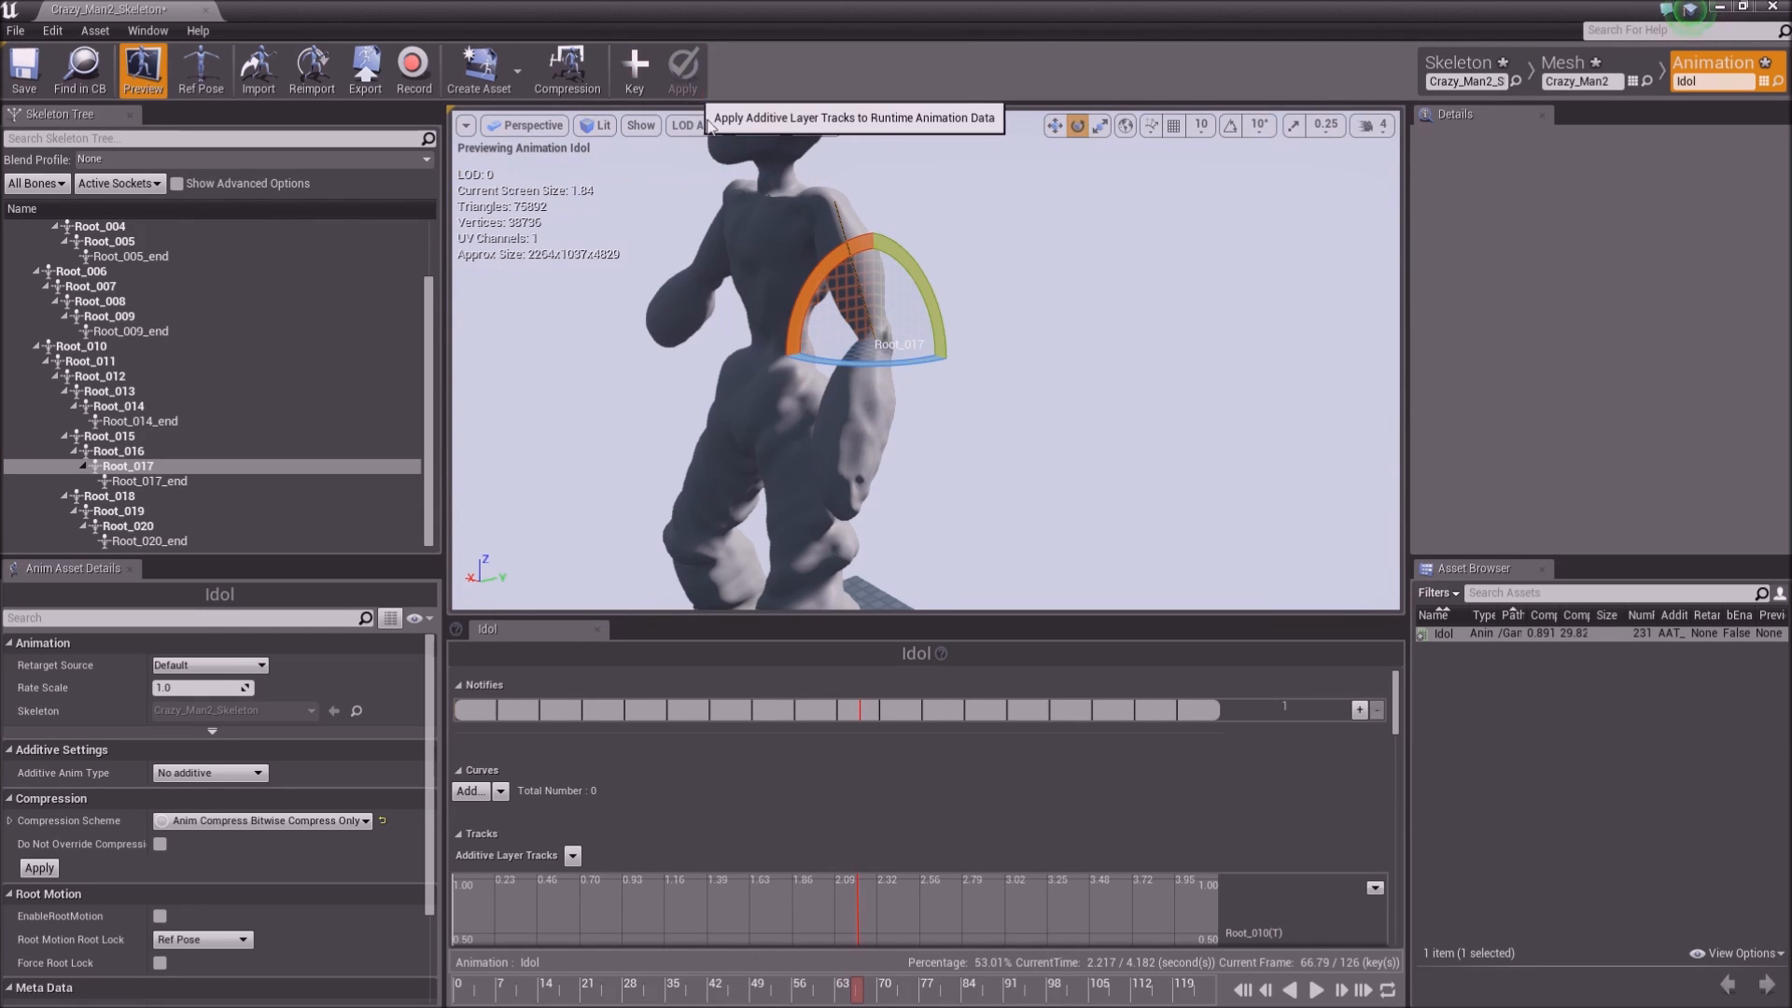
Bend the raised forearm upward toward the head by rotating Root_017 at about frame 94, then key and apply the pose
{"action": "left_click_drag", "start_coordinate": [861, 985], "coordinate": [1019, 993]}
{"action": "scroll", "coordinate": [1038, 443], "scroll_direction": "down", "scroll_amount": 3}
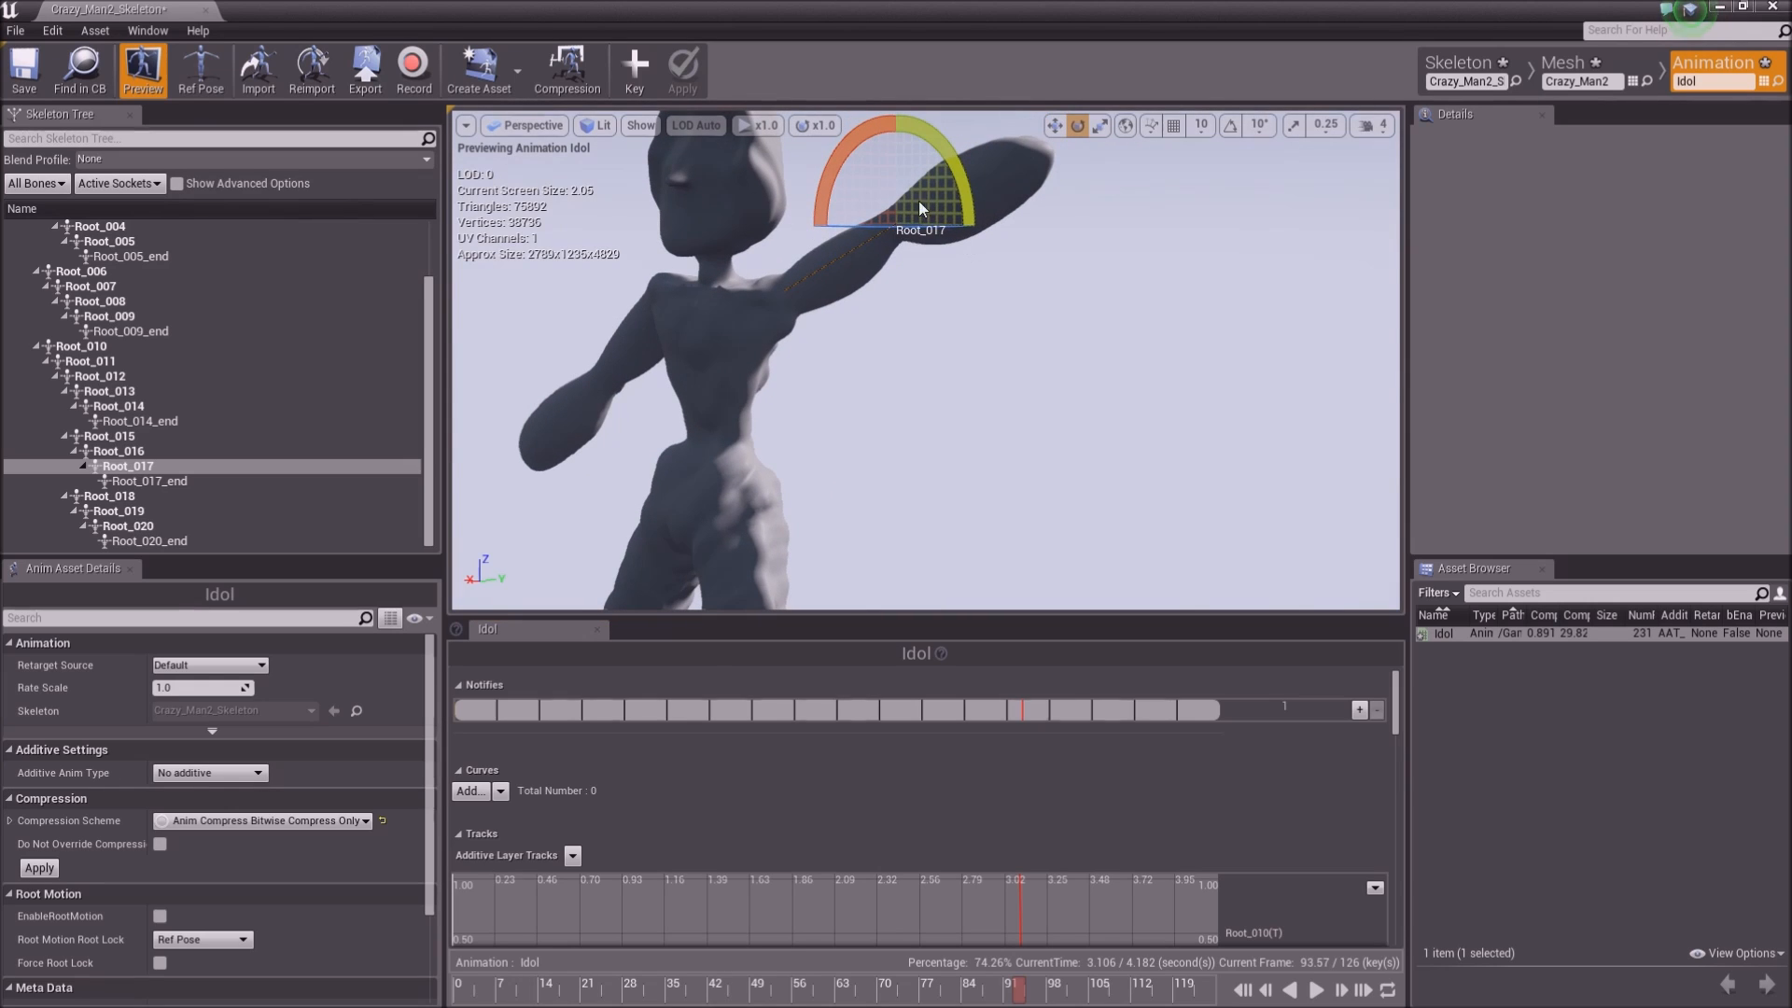
{"action": "left_click_drag", "start_coordinate": [907, 225], "coordinate": [840, 229]}
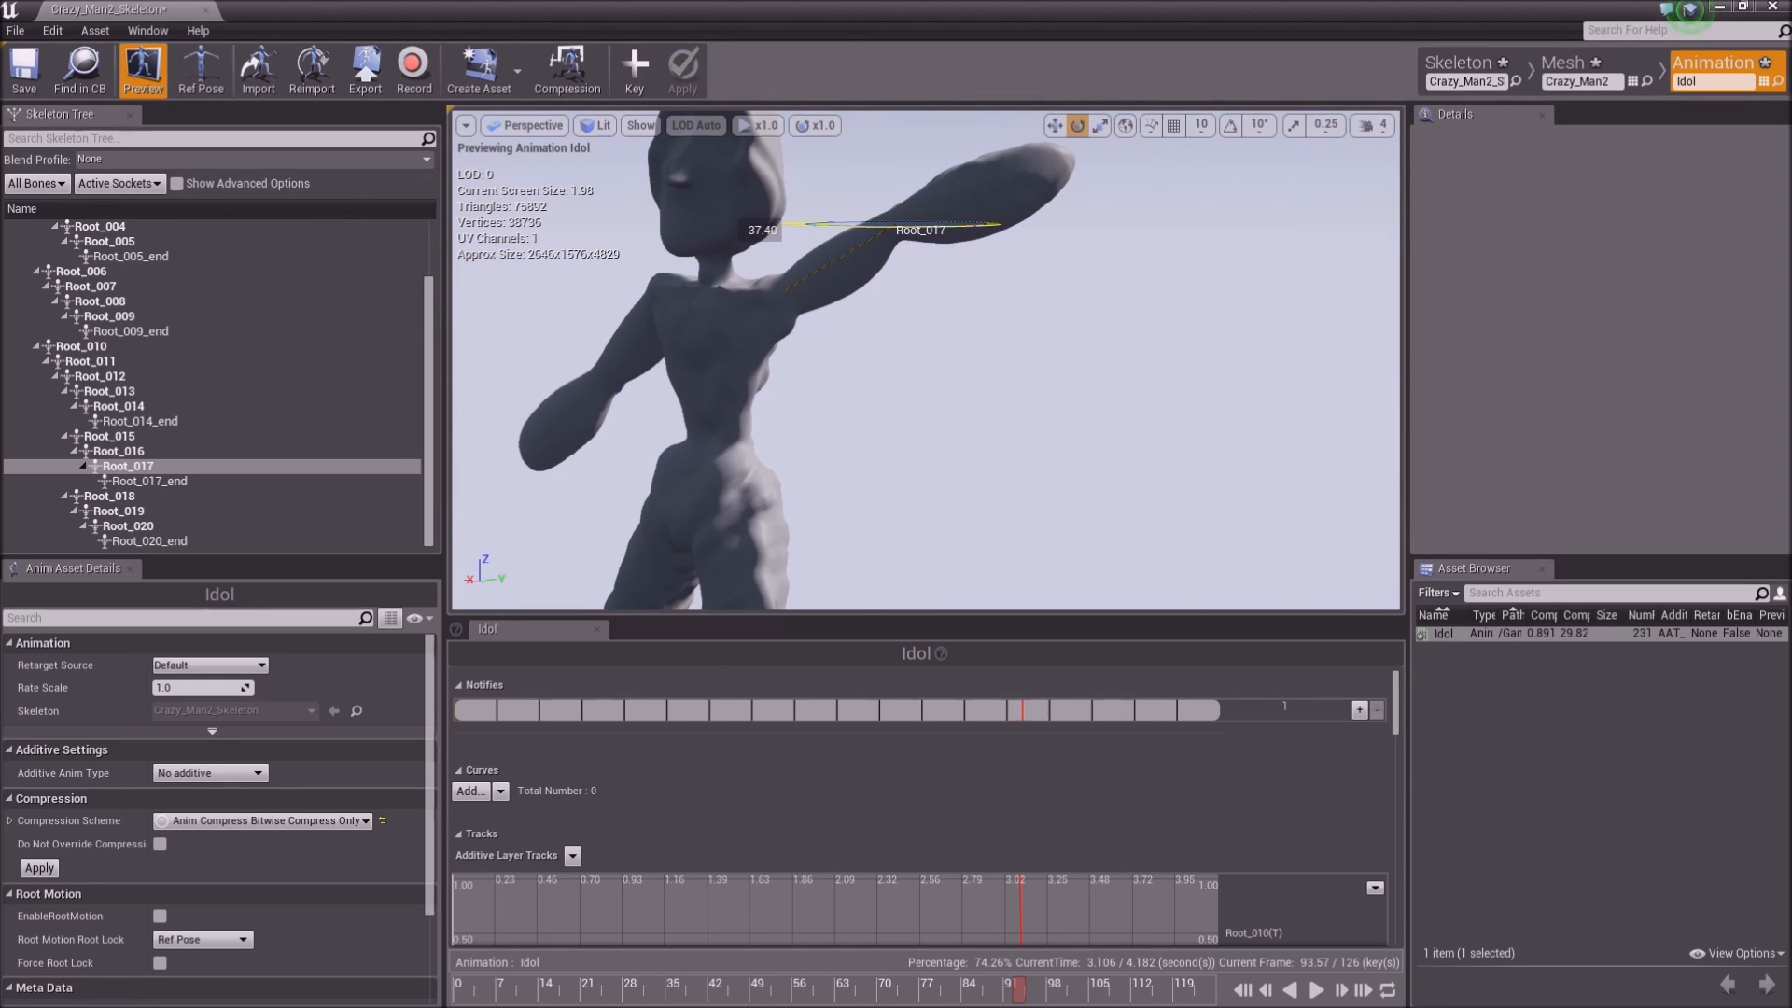
{"action": "key", "text": "ctrl+z"}
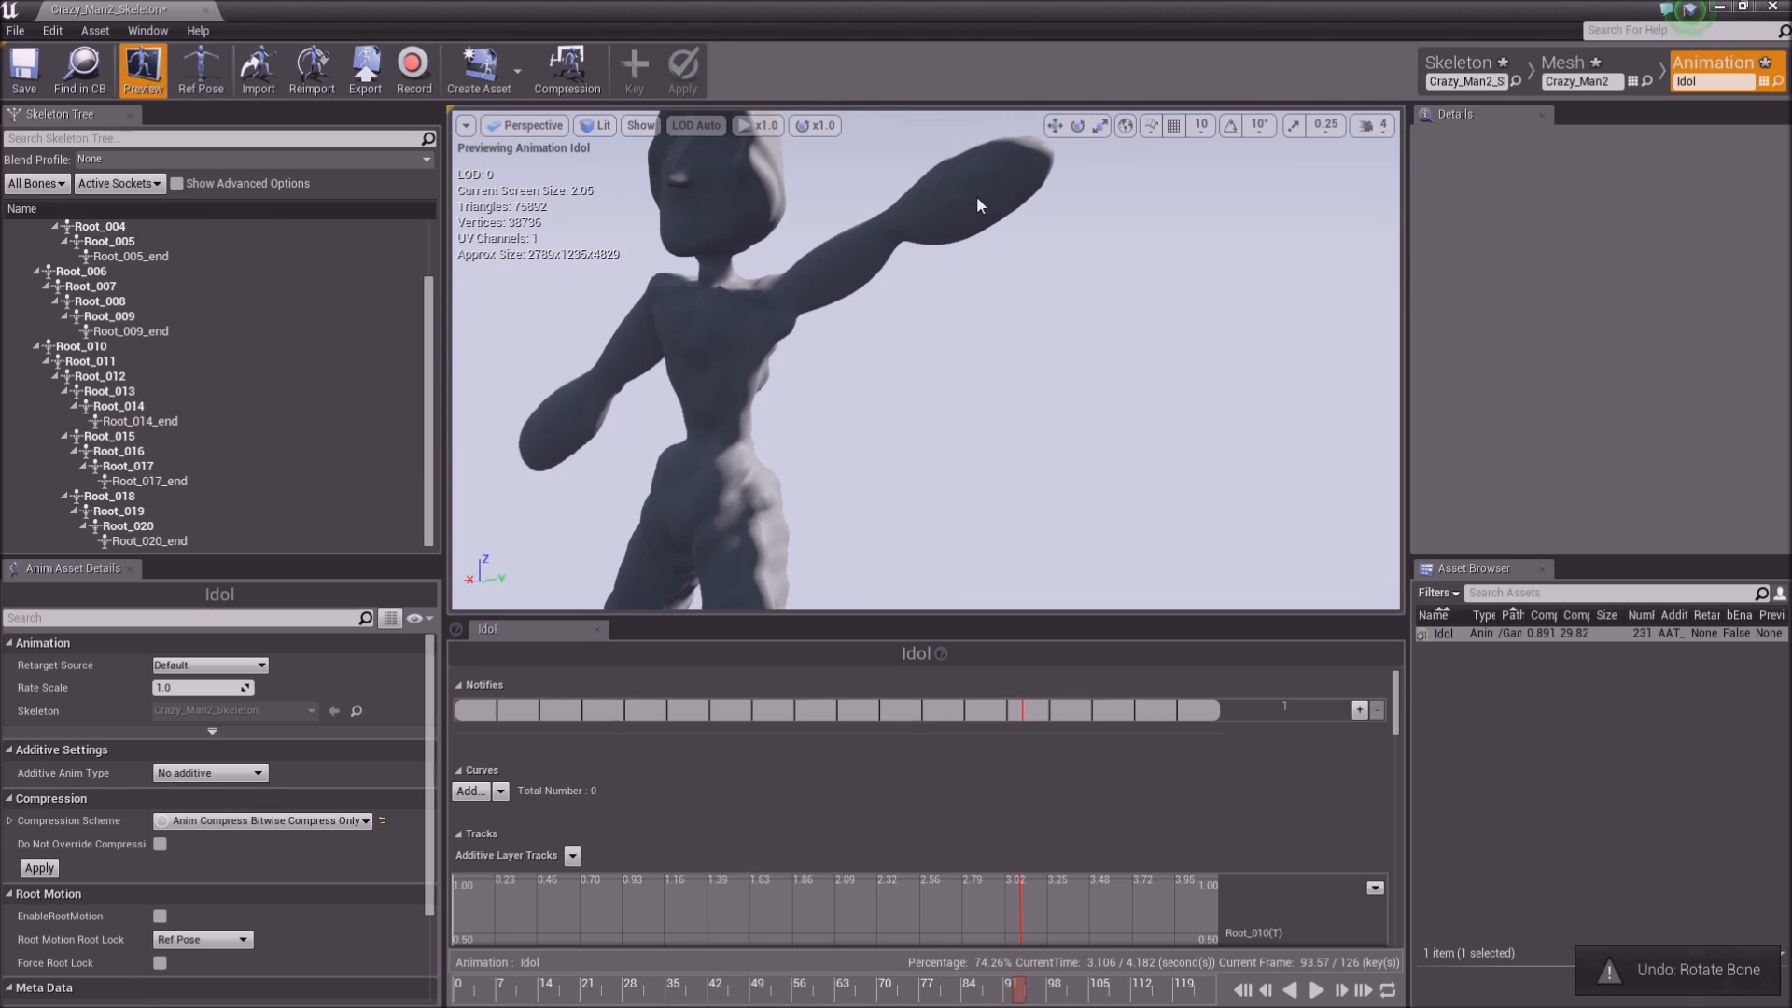
{"action": "left_click", "coordinate": [978, 205]}
{"action": "left_click_drag", "start_coordinate": [952, 157], "coordinate": [875, 198]}
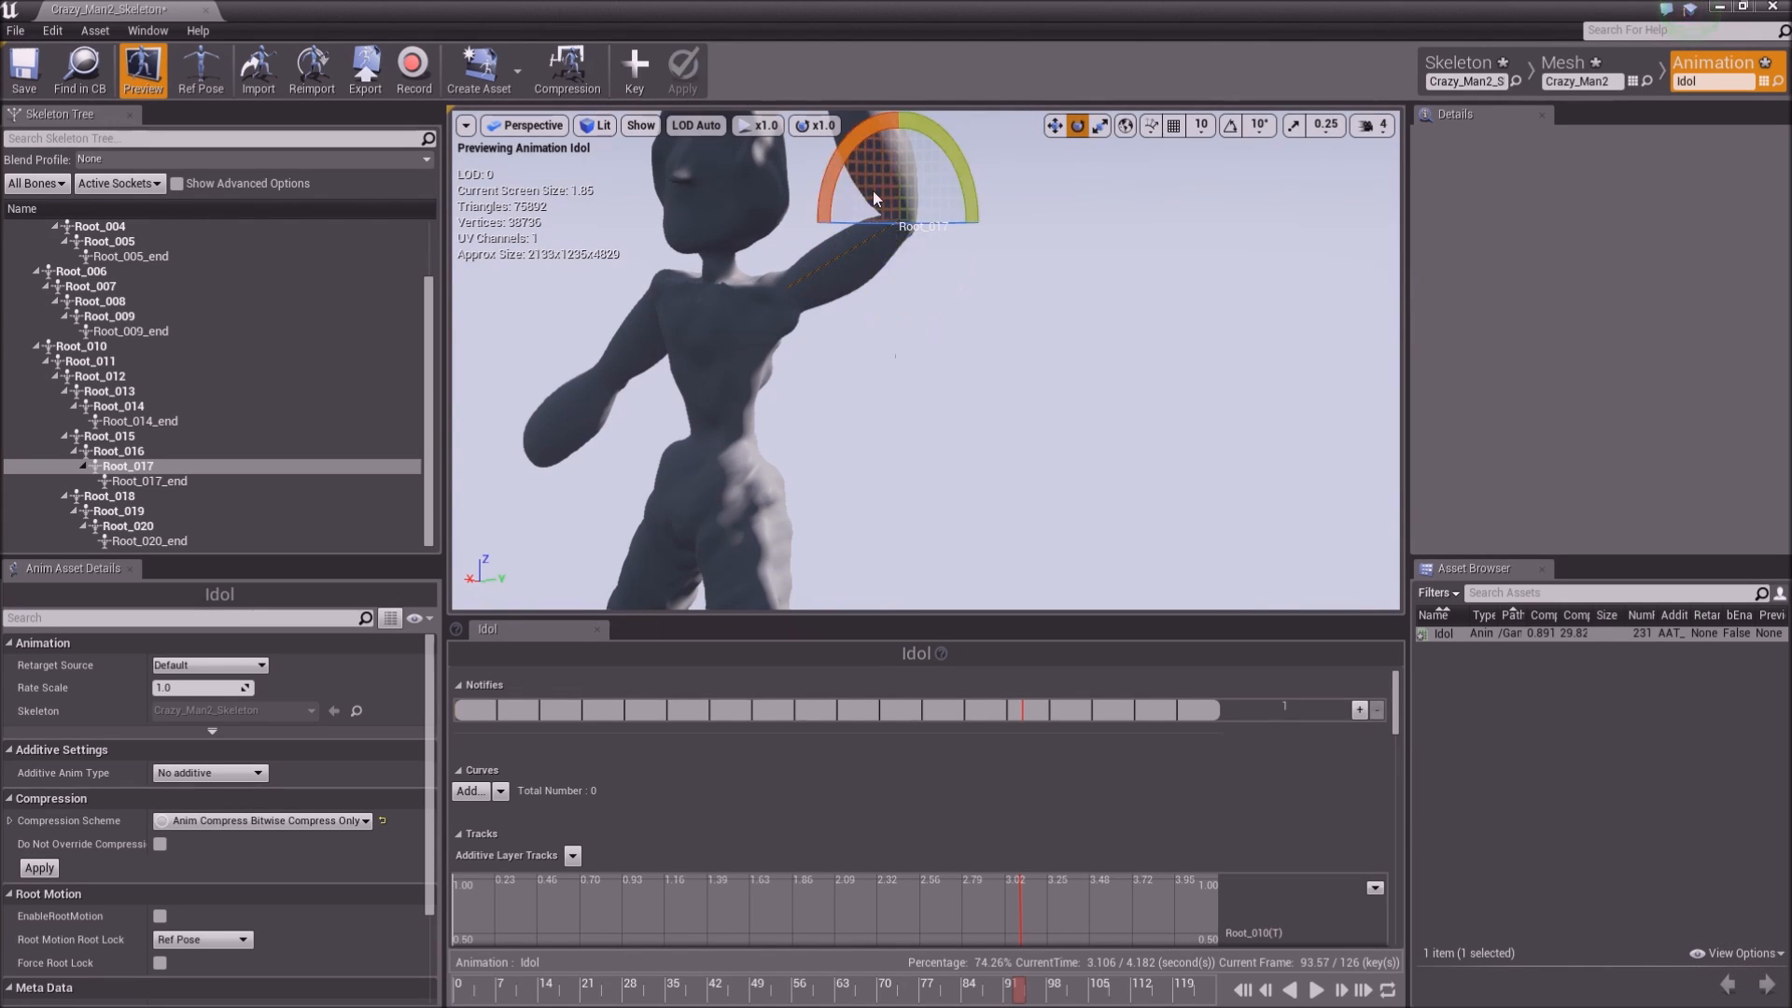
{"action": "left_click", "coordinate": [634, 65]}
{"action": "left_click", "coordinate": [682, 67]}
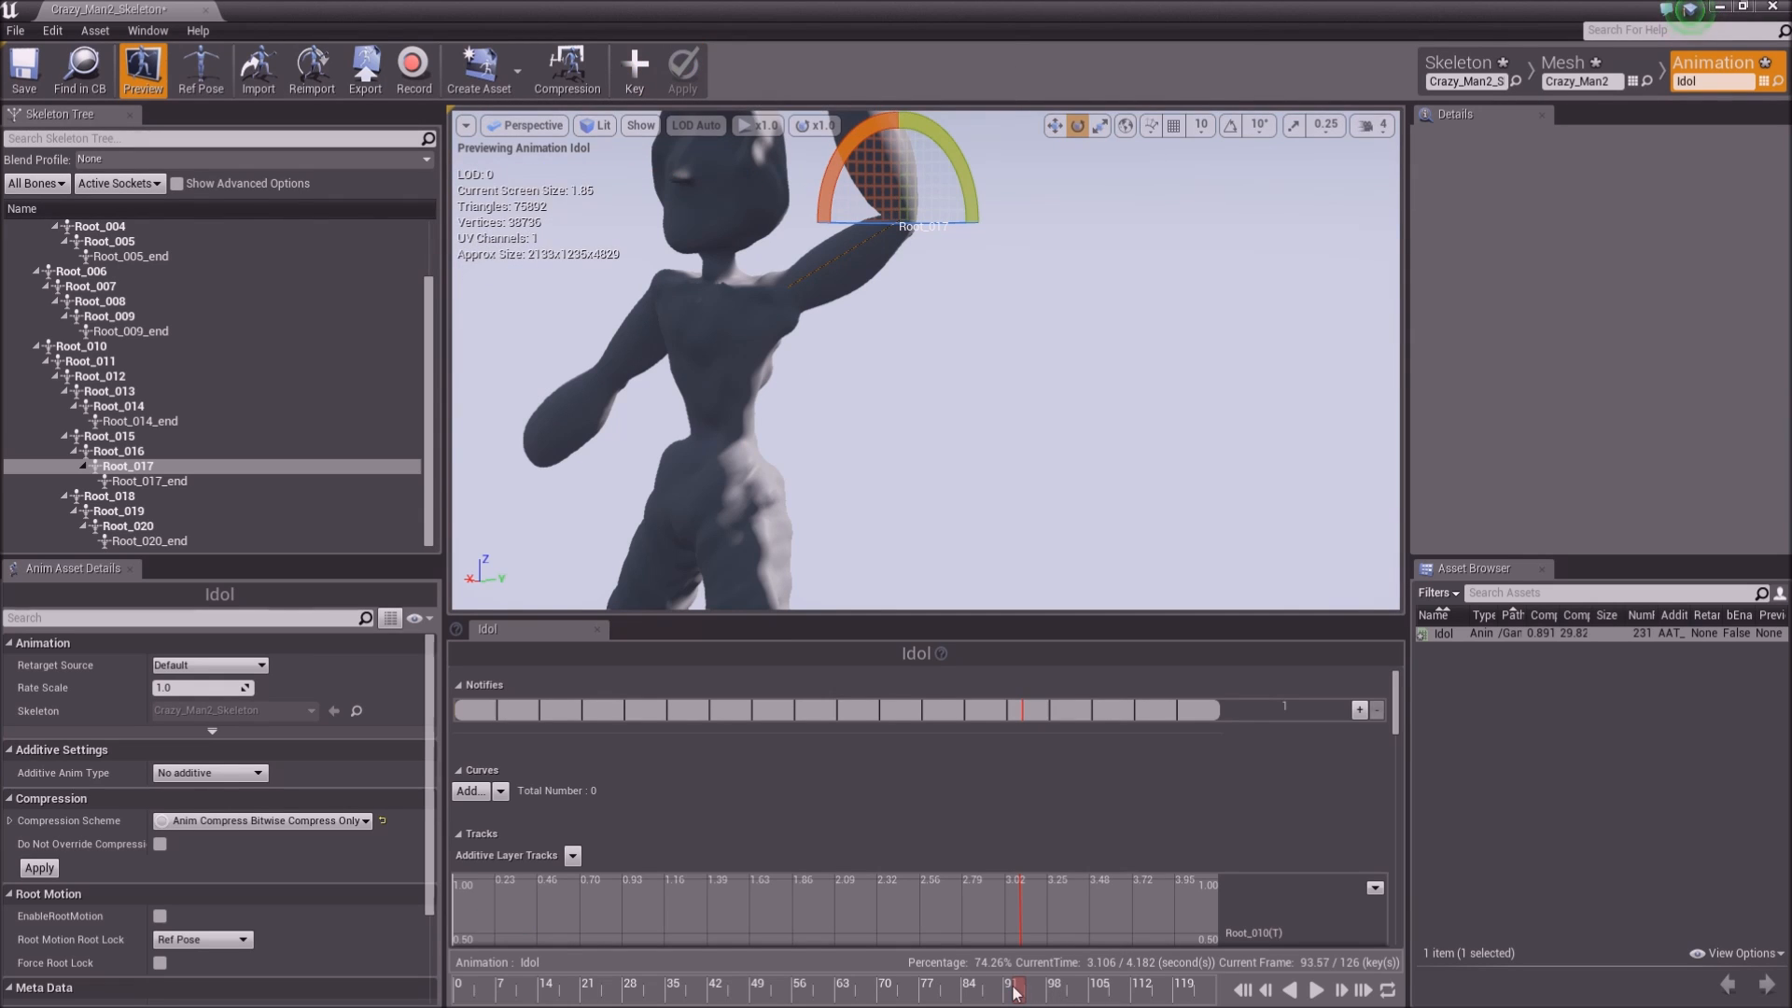
Scrub the Idol timeline through to frame 126 to review the movement of the bent forearm
{"action": "left_click_drag", "start_coordinate": [1007, 992], "coordinate": [941, 954]}
{"action": "right_click_drag", "start_coordinate": [933, 420], "coordinate": [868, 261]}
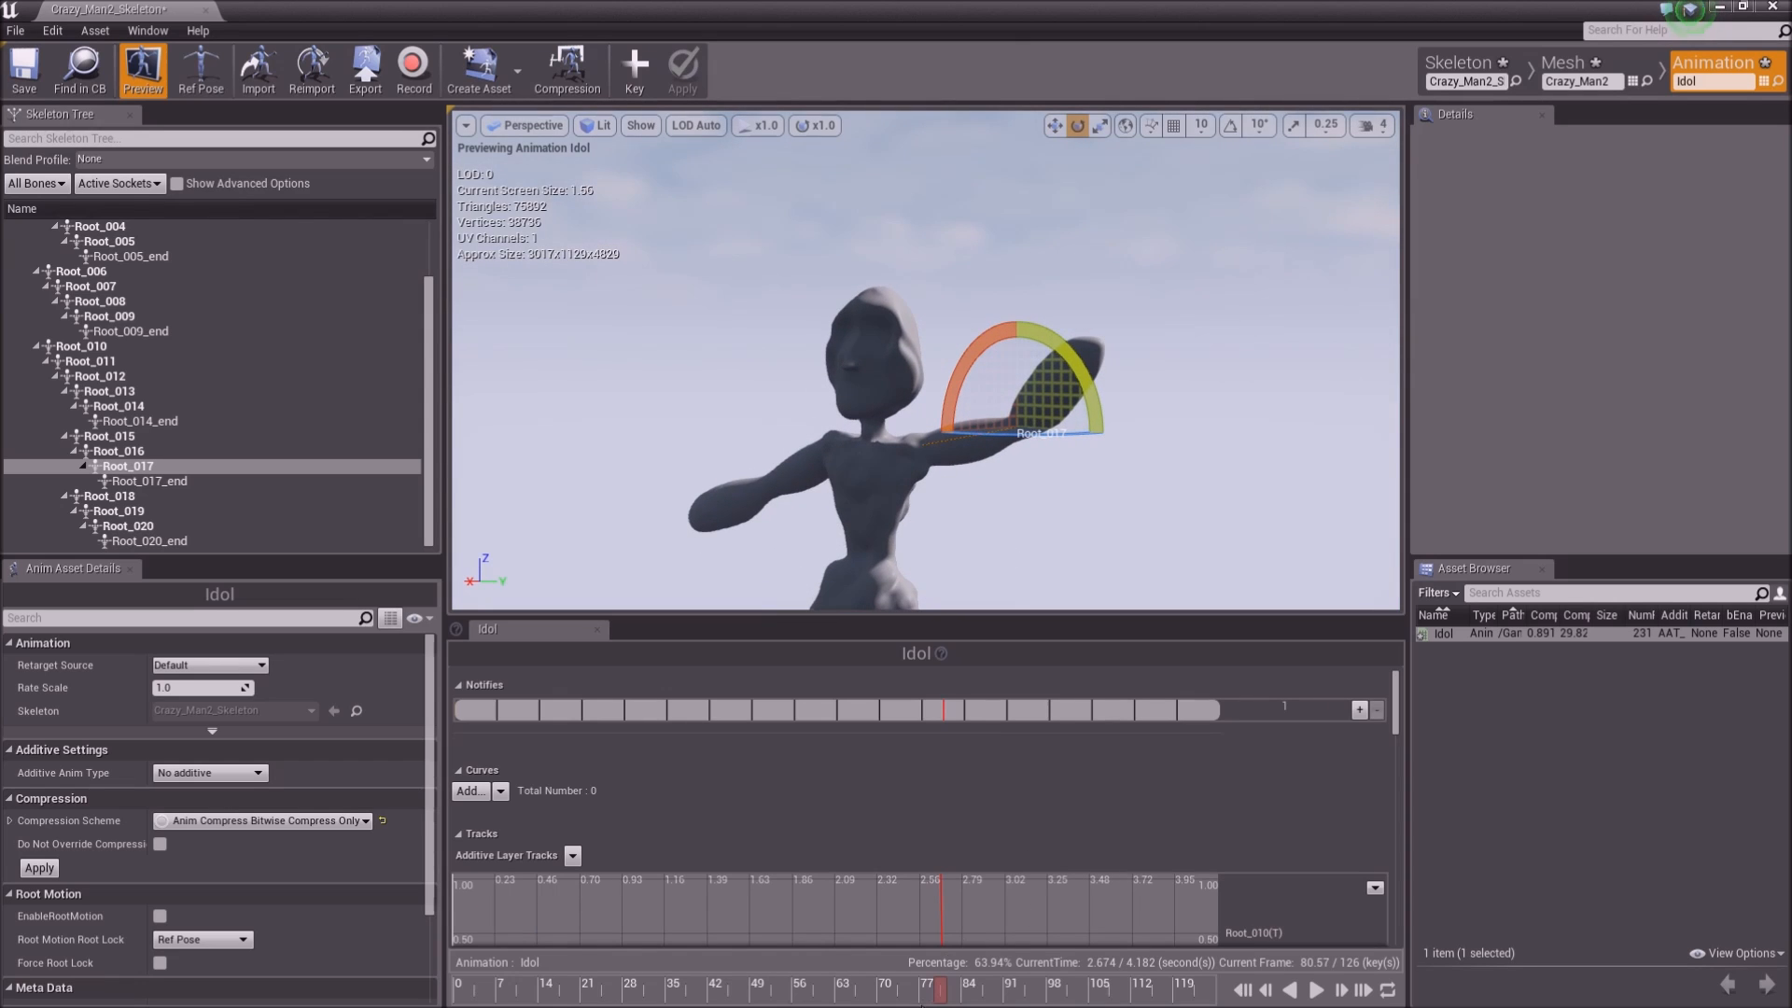
{"action": "left_click_drag", "start_coordinate": [931, 997], "coordinate": [1287, 955]}
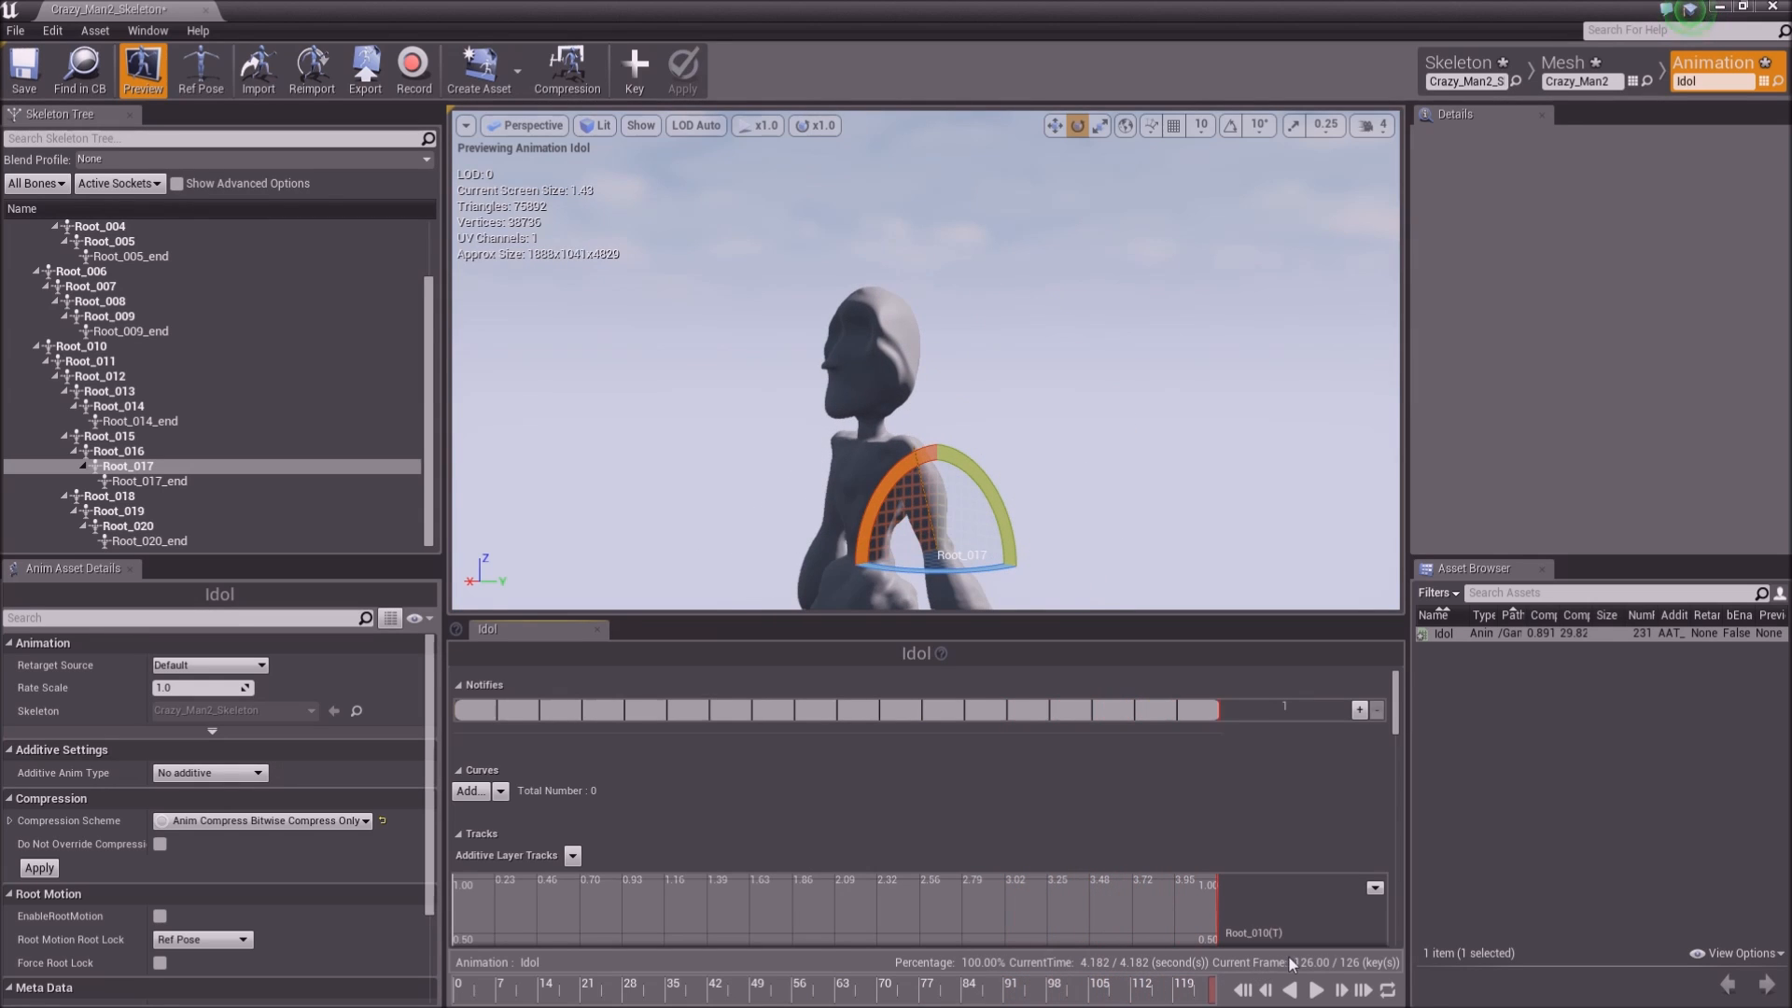
Select the other forearm bone, Root_020, and rotate it to adjust the forearm pose at about frame 43
{"action": "right_click_drag", "start_coordinate": [977, 407], "coordinate": [990, 560]}
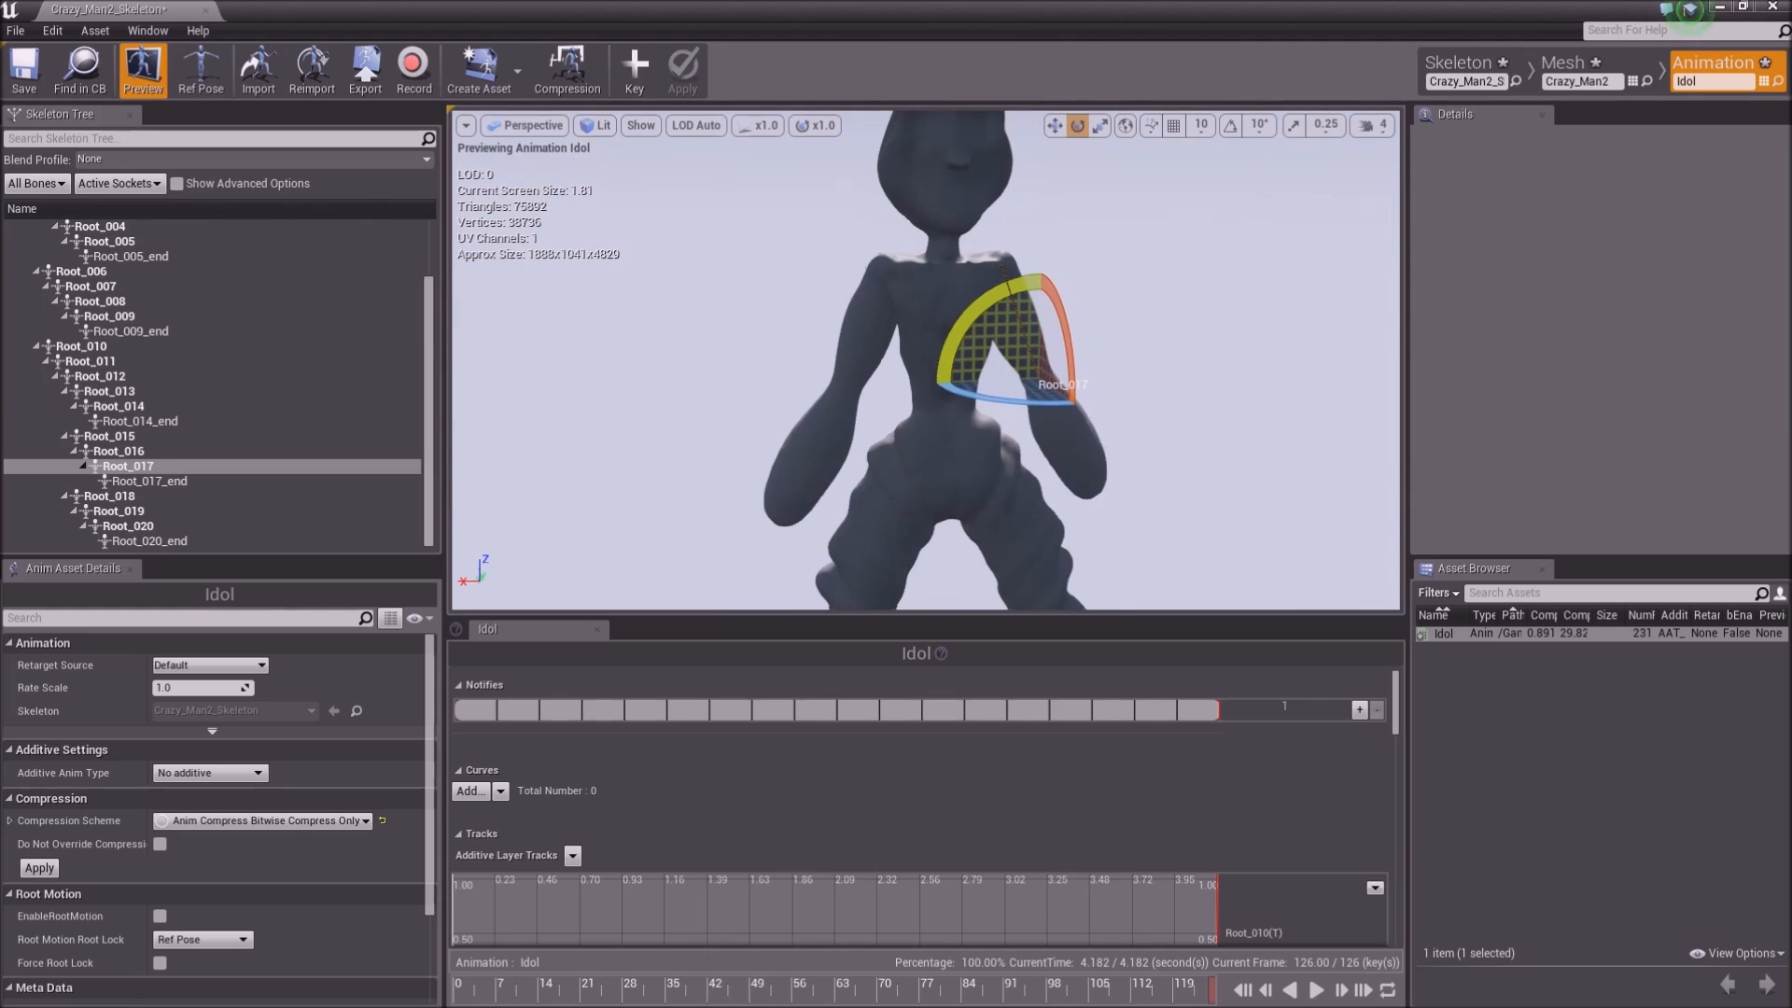
{"action": "right_click_drag", "start_coordinate": [881, 426], "coordinate": [840, 435]}
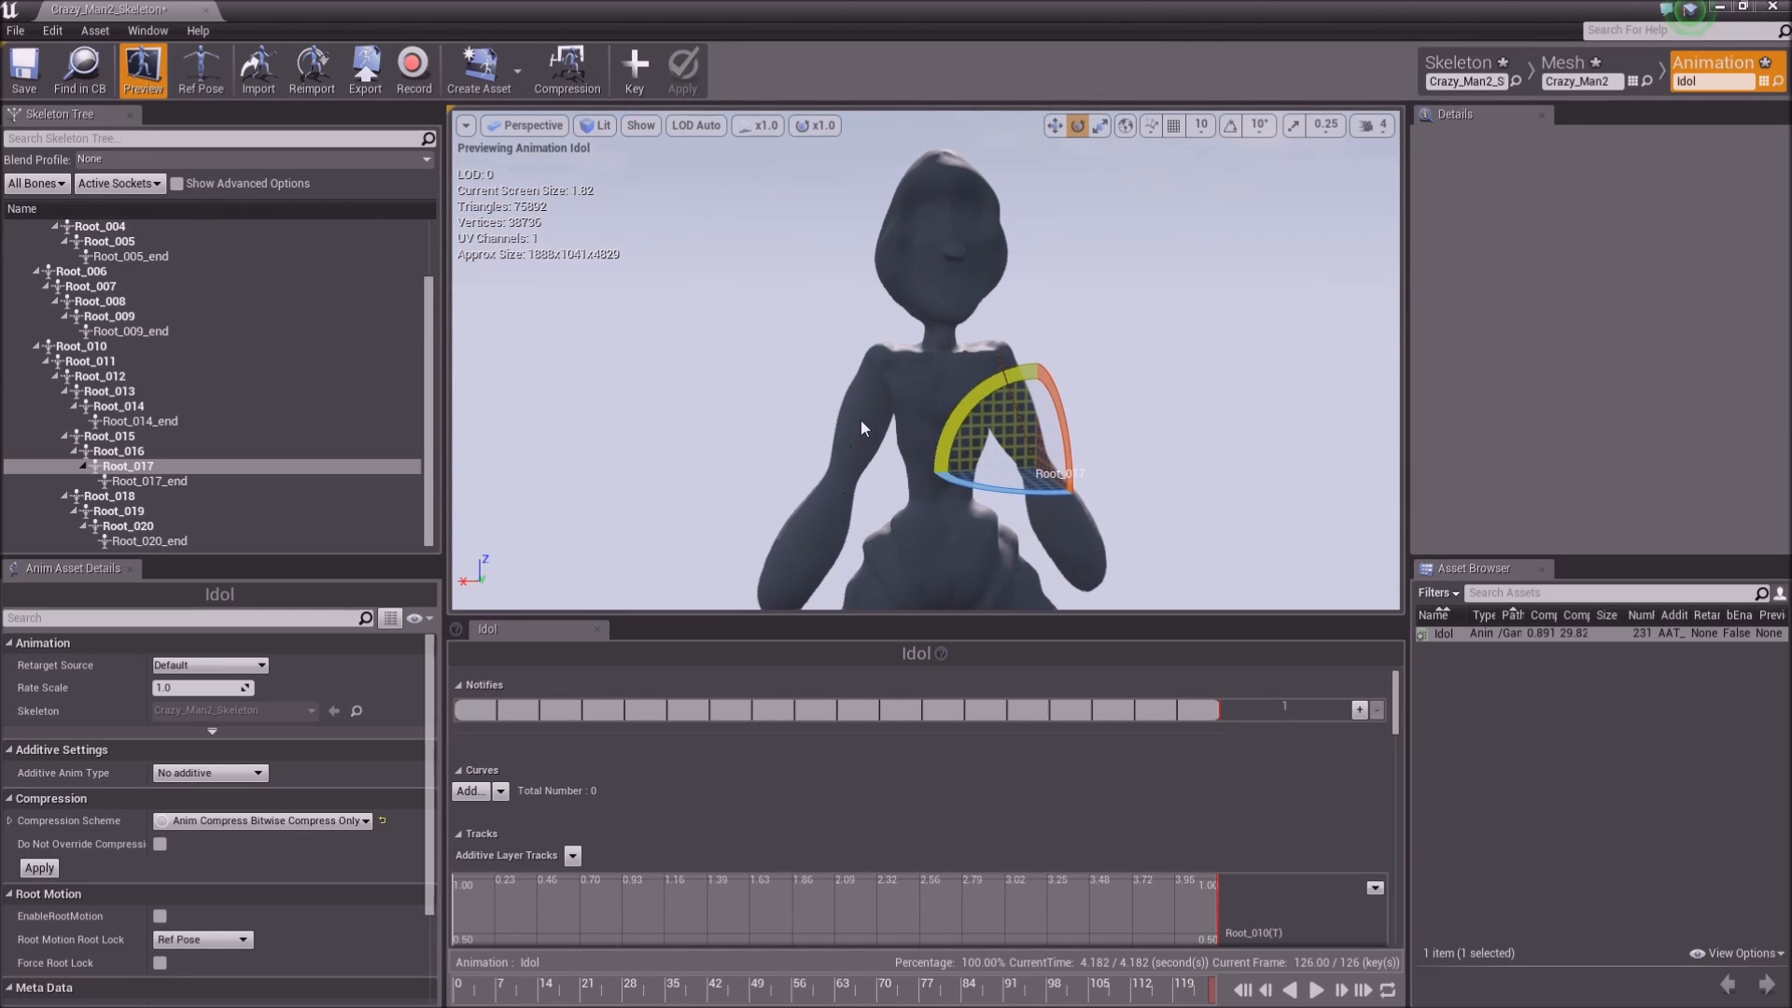
{"action": "left_click", "coordinate": [861, 419]}
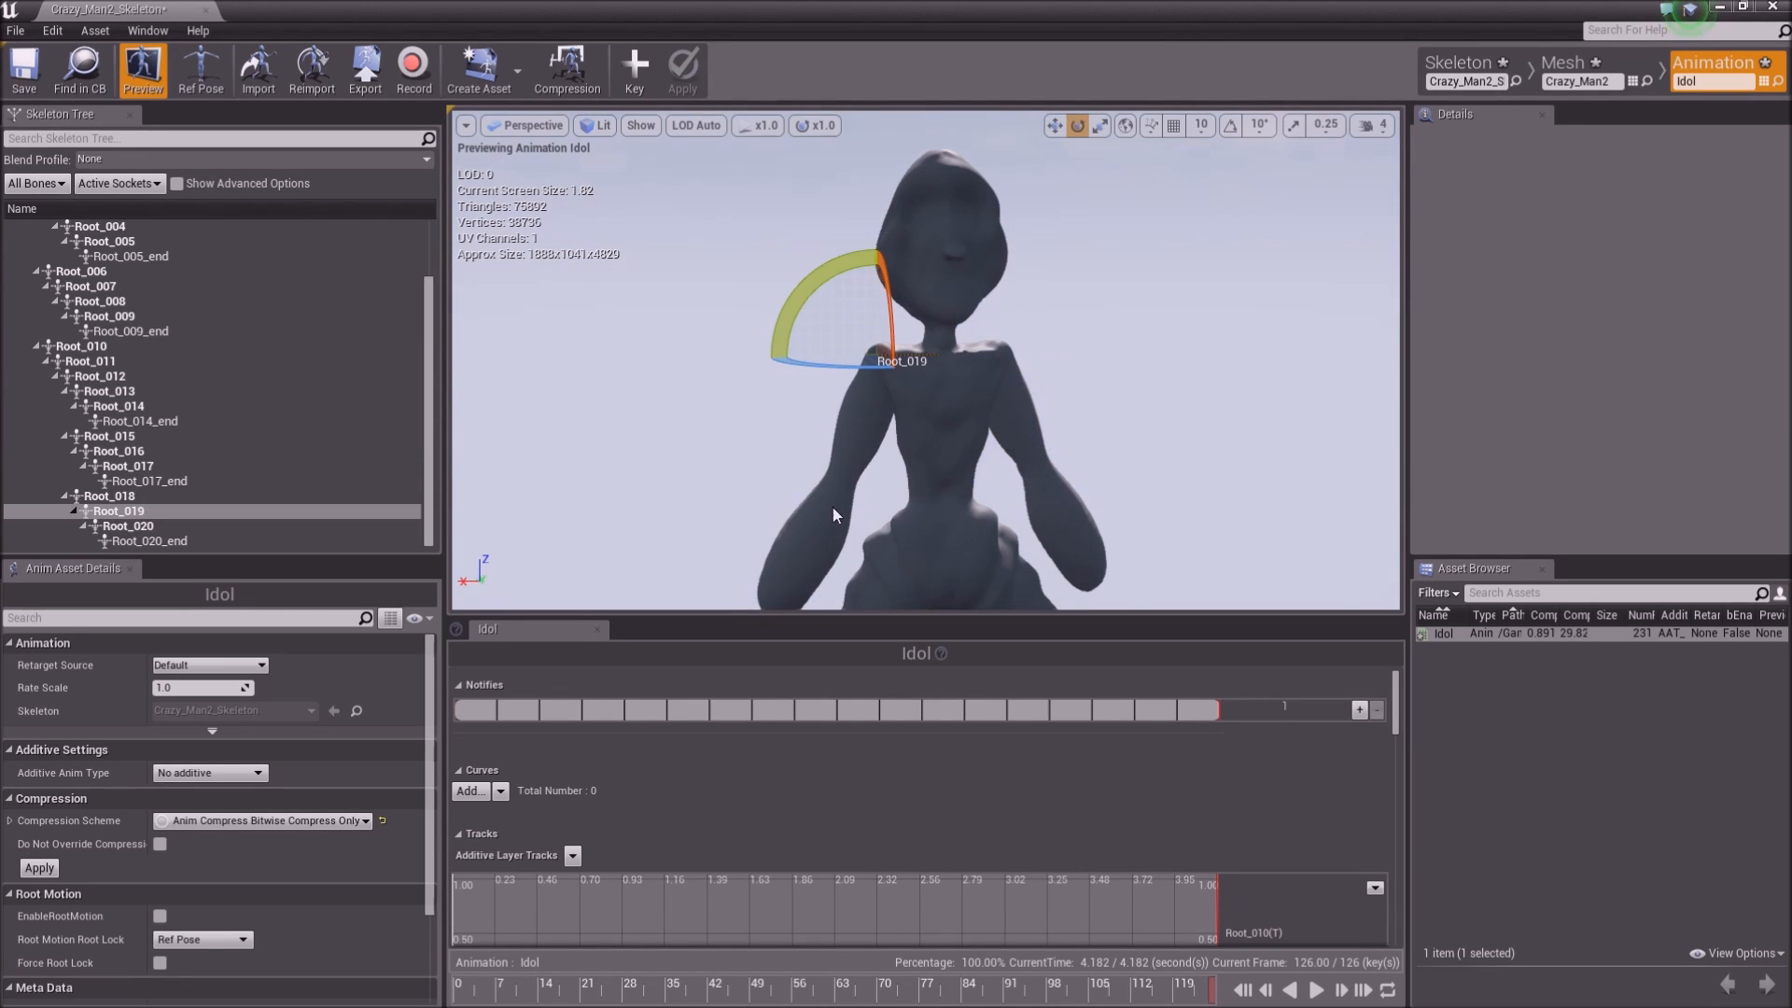
{"action": "left_click", "coordinate": [808, 538]}
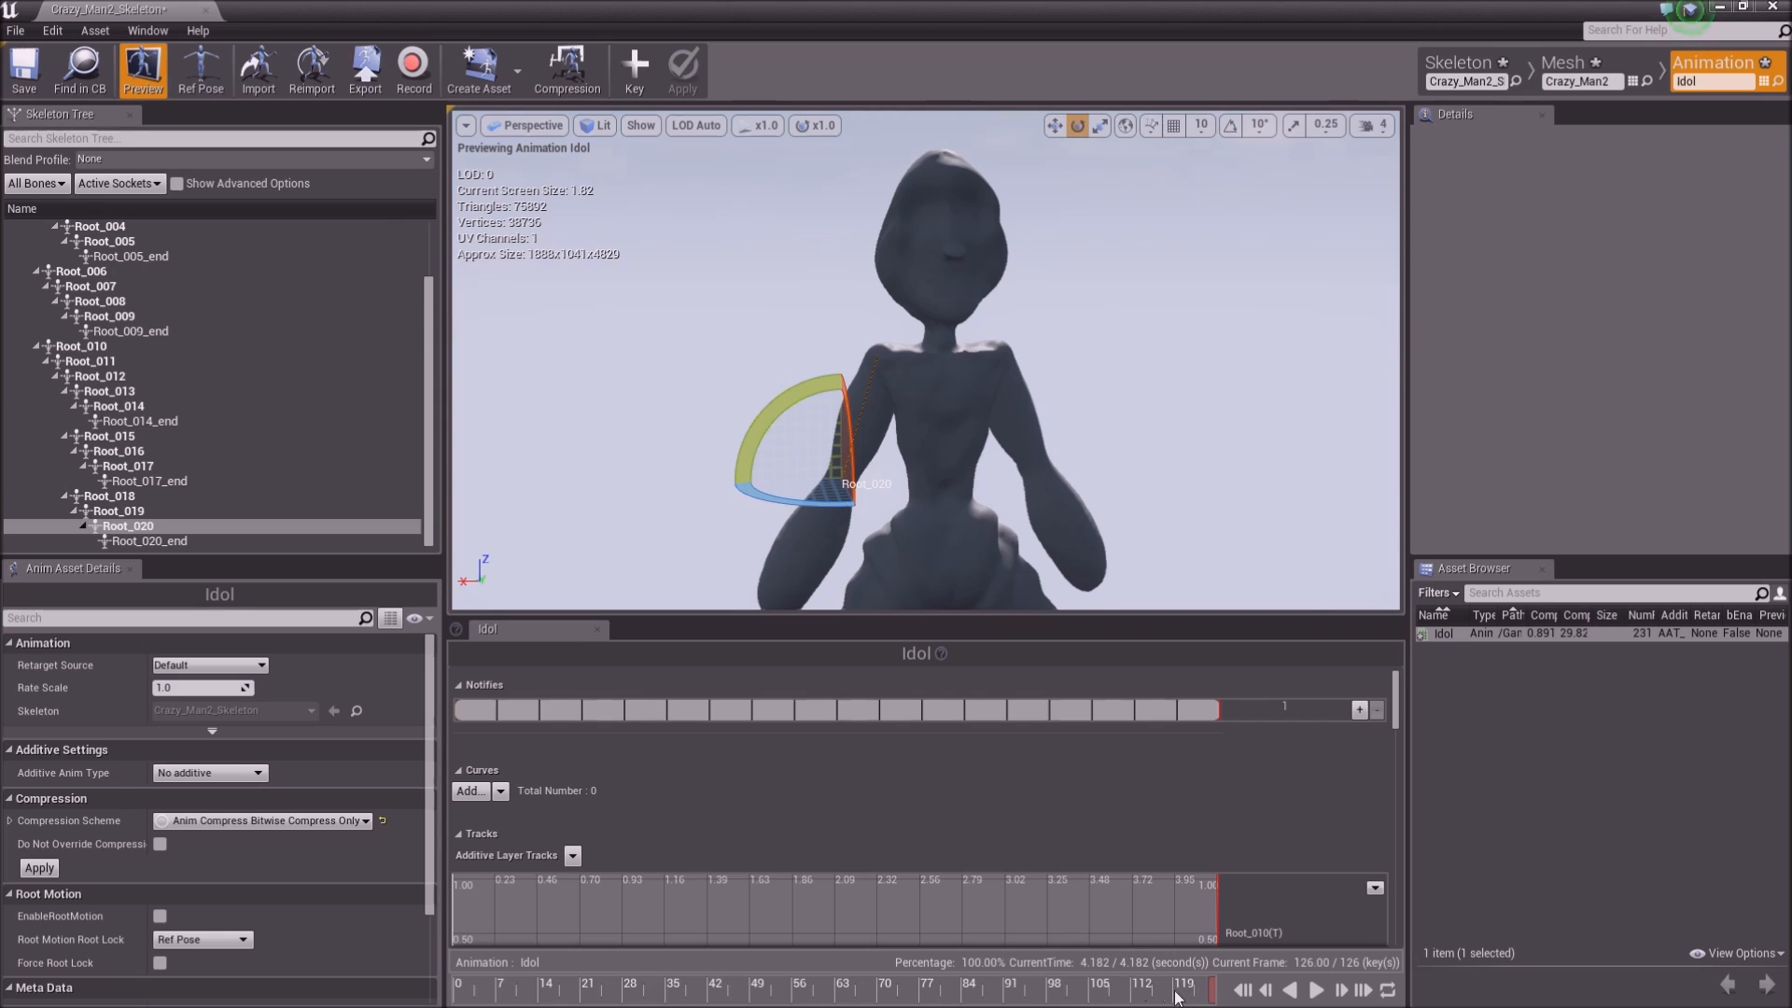
{"action": "left_click", "coordinate": [756, 991]}
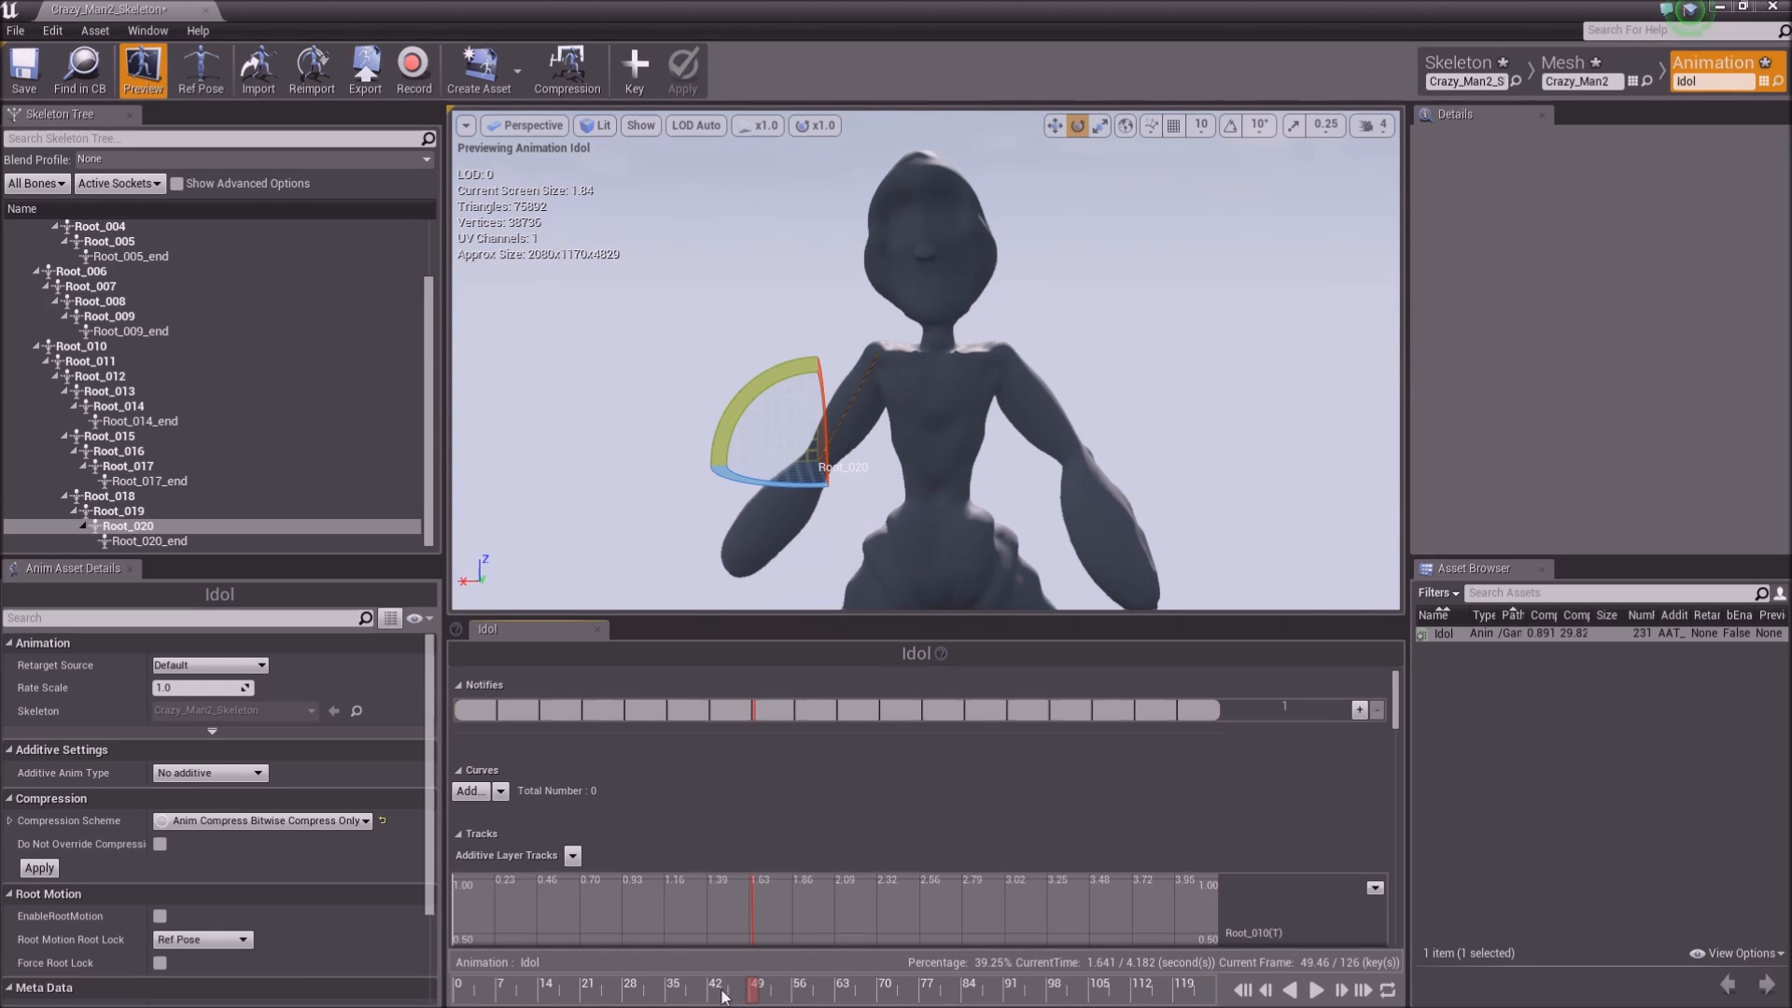
{"action": "left_click_drag", "start_coordinate": [718, 980], "coordinate": [715, 987]}
{"action": "right_click_drag", "start_coordinate": [924, 359], "coordinate": [929, 444]}
{"action": "left_click_drag", "start_coordinate": [922, 362], "coordinate": [938, 353]}
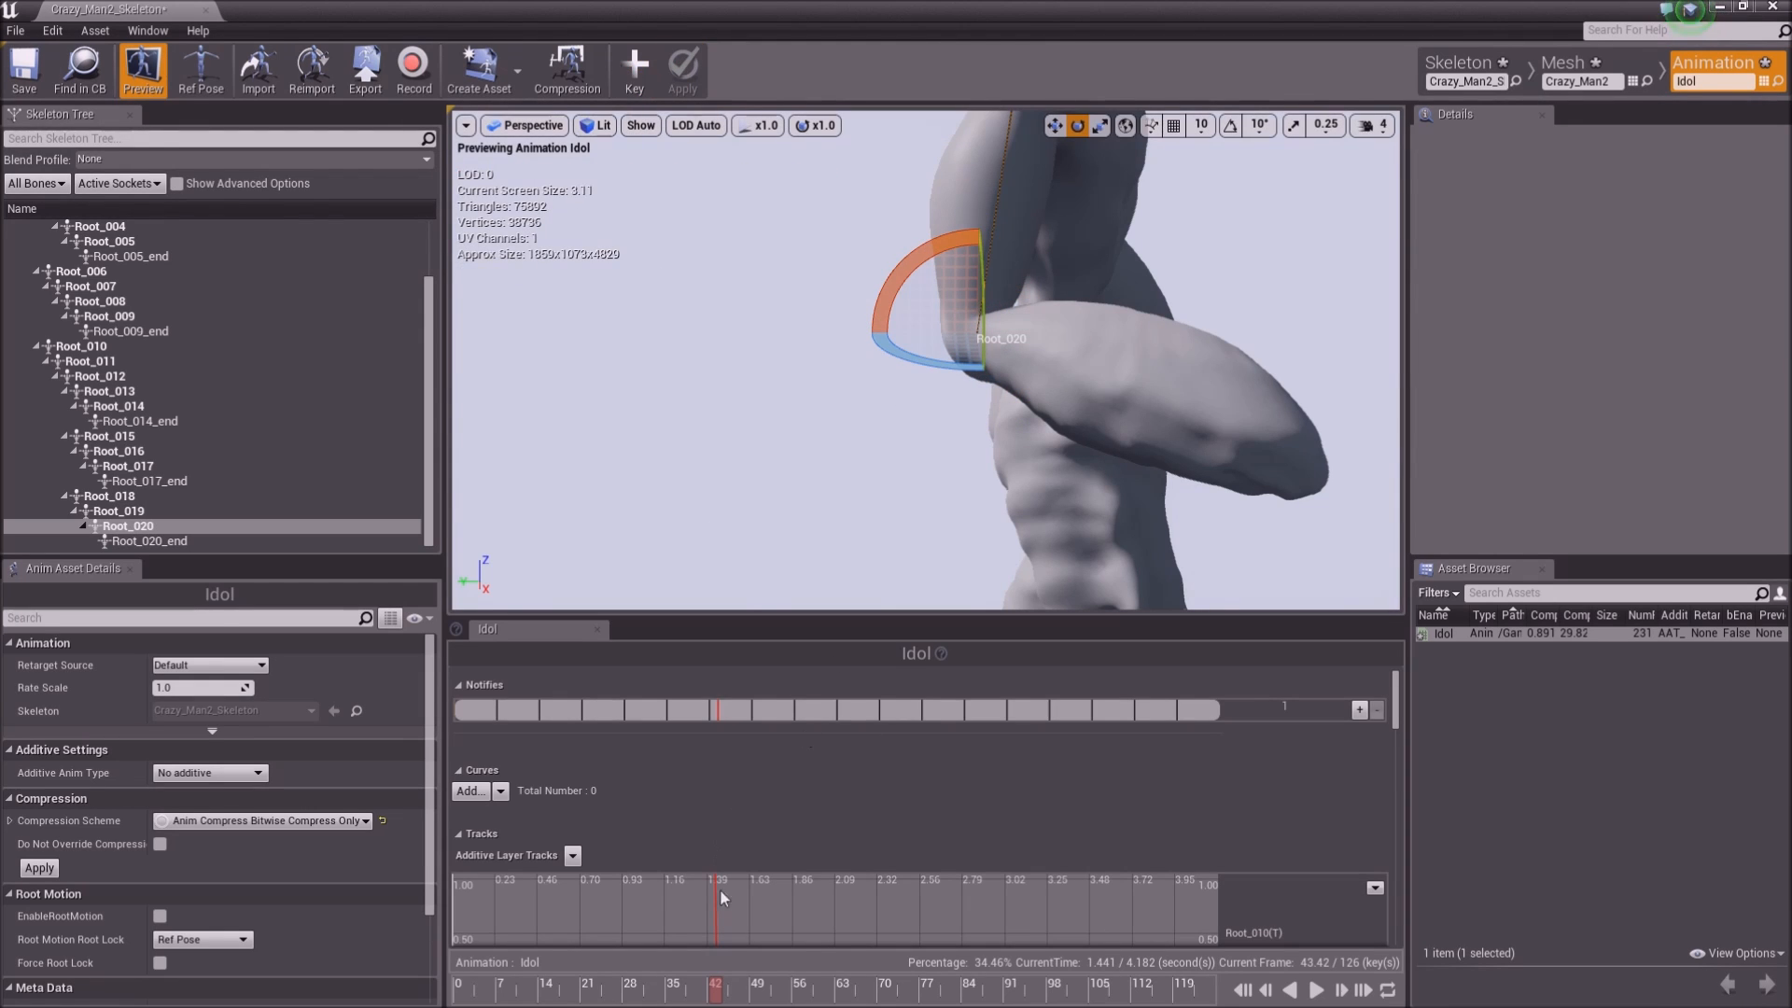
Rotate Root_020 to adjust the forearm pose at about frame 84 of the Idol animation
{"action": "left_click_drag", "start_coordinate": [715, 987], "coordinate": [964, 974]}
{"action": "right_click_drag", "start_coordinate": [926, 359], "coordinate": [571, 431]}
{"action": "left_click_drag", "start_coordinate": [552, 442], "coordinate": [651, 563]}
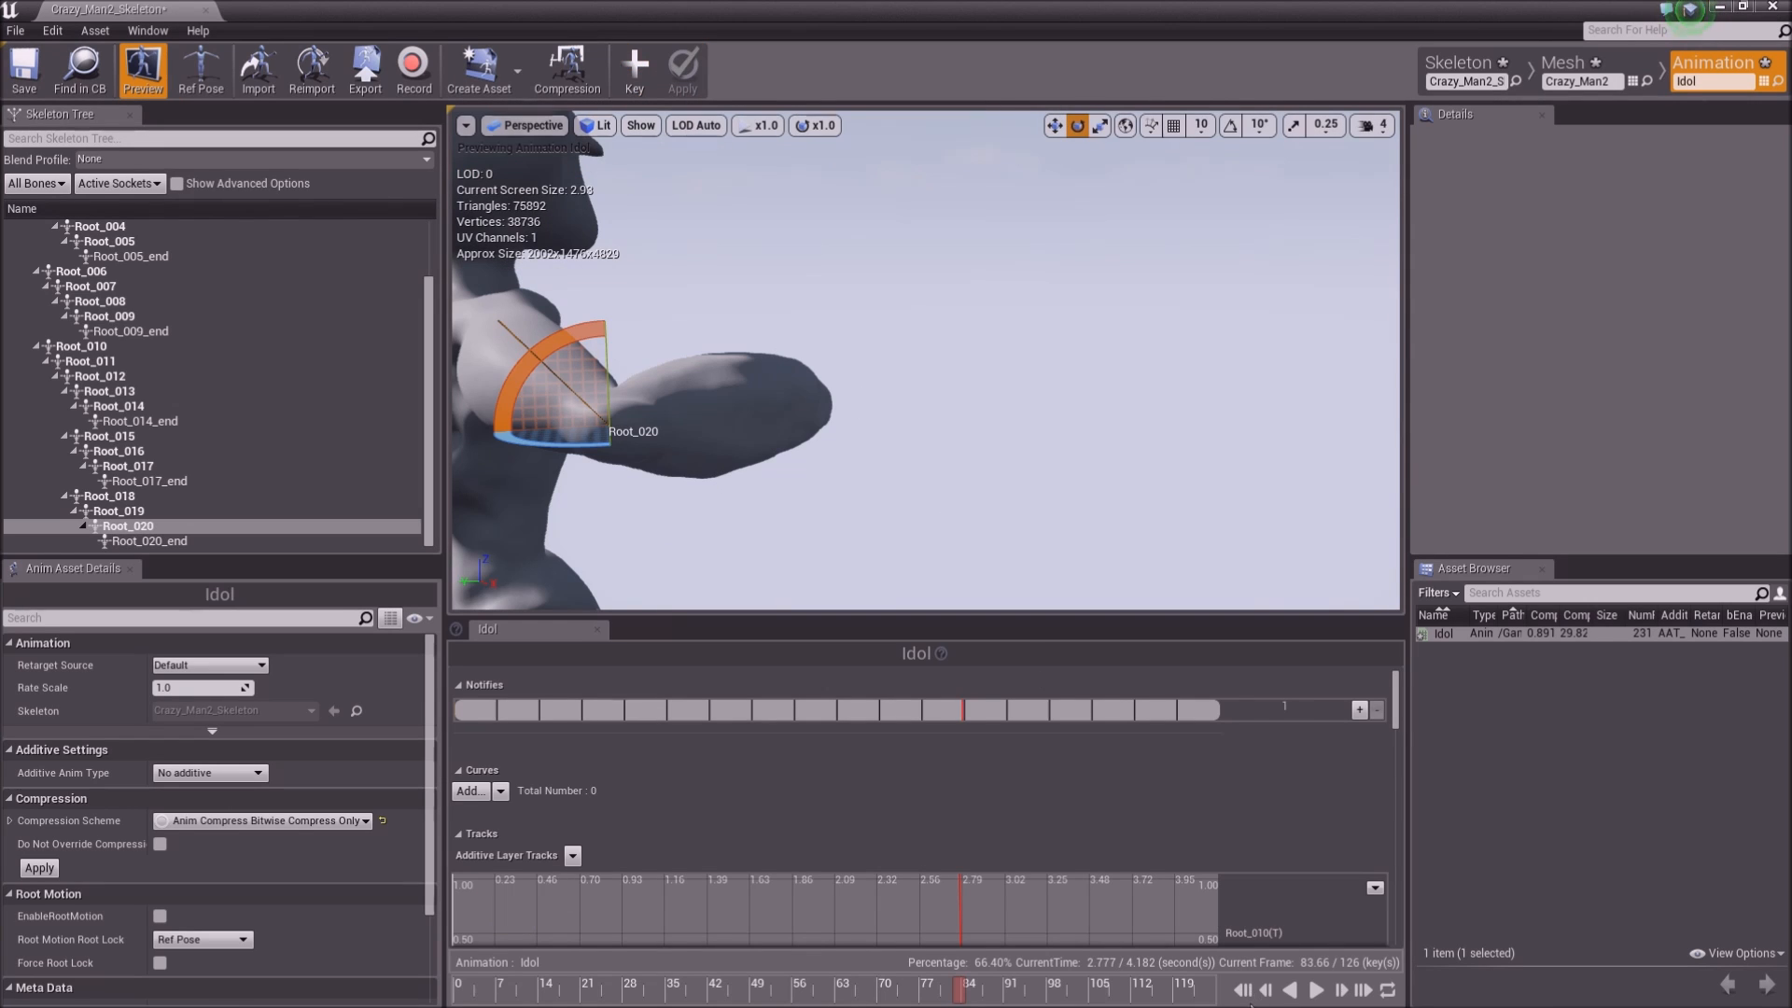
Return the Idol animation to frame 0 and enlarge the preview viewport so the whole character fits
{"action": "left_click", "coordinate": [1242, 990]}
{"action": "right_click_drag", "start_coordinate": [1004, 424], "coordinate": [723, 303]}
{"action": "middle_click_drag", "start_coordinate": [1065, 523], "coordinate": [1030, 553]}
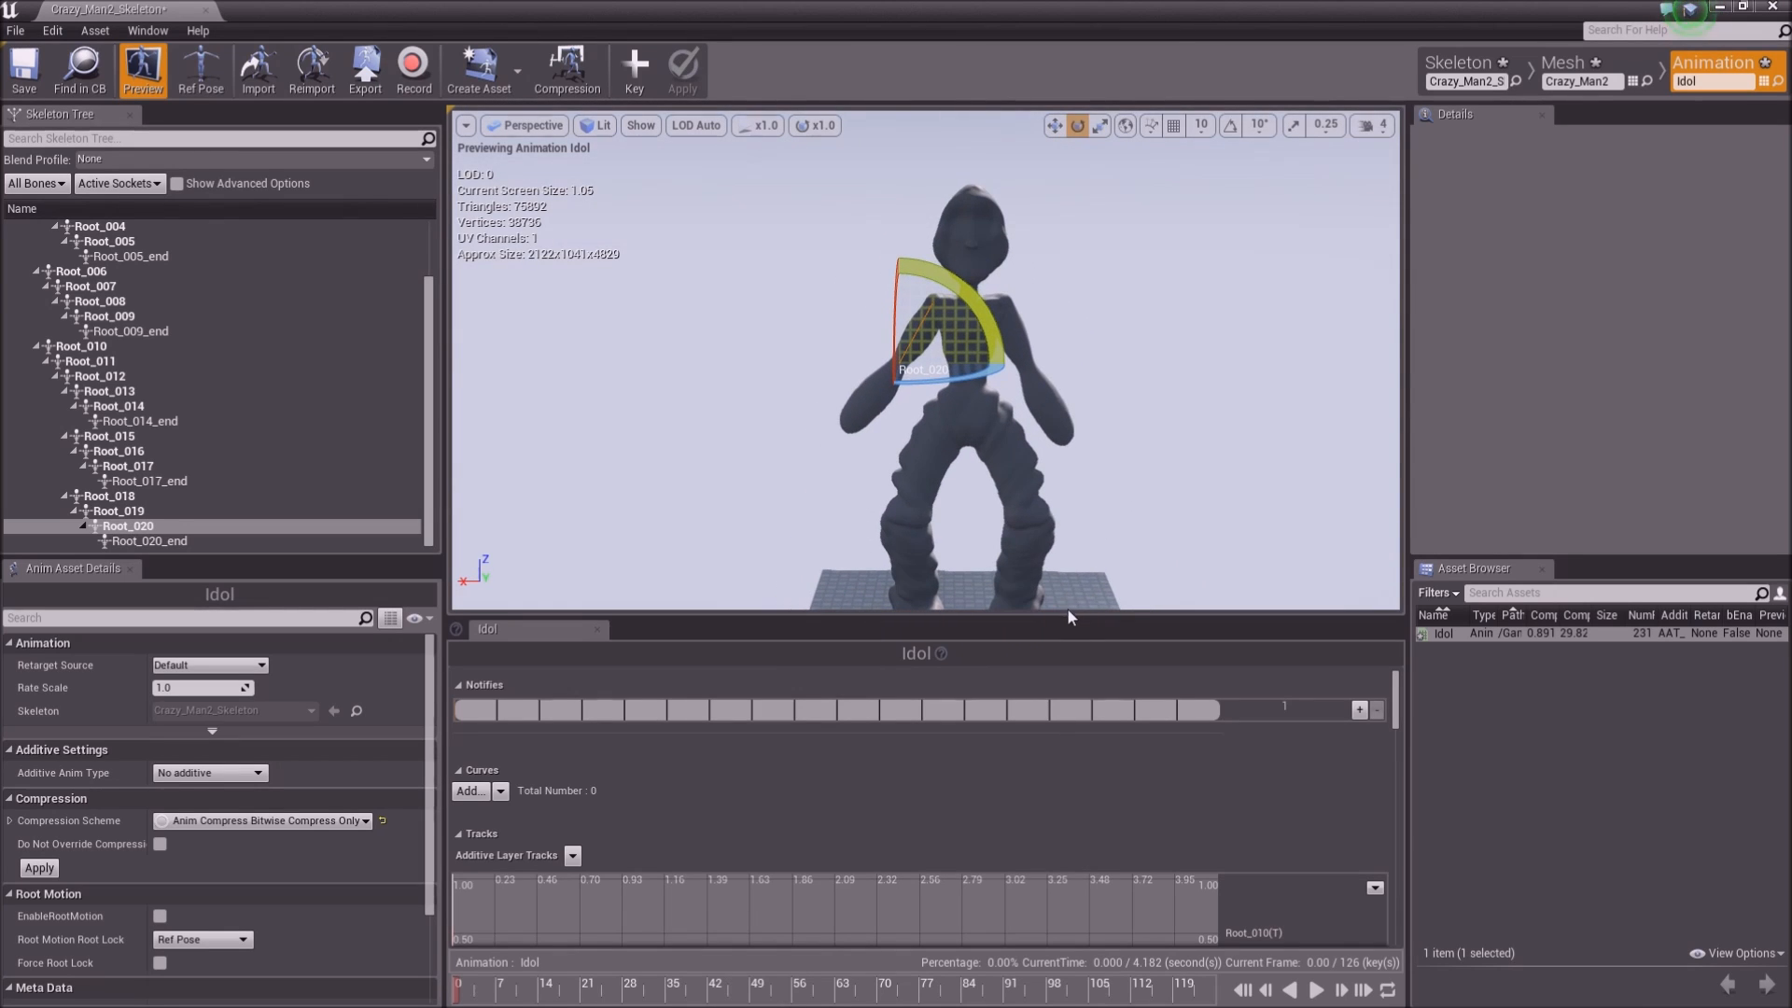
{"action": "left_click_drag", "start_coordinate": [1071, 615], "coordinate": [1104, 747]}
{"action": "right_click_drag", "start_coordinate": [1079, 562], "coordinate": [1154, 653]}
Move the skeleton editor window aside, check the engine version in the About Unreal Editor dialog, and maximize the skeleton editor again
{"action": "left_click_drag", "start_coordinate": [761, 21], "coordinate": [937, 553]}
{"action": "left_click", "coordinate": [157, 32]}
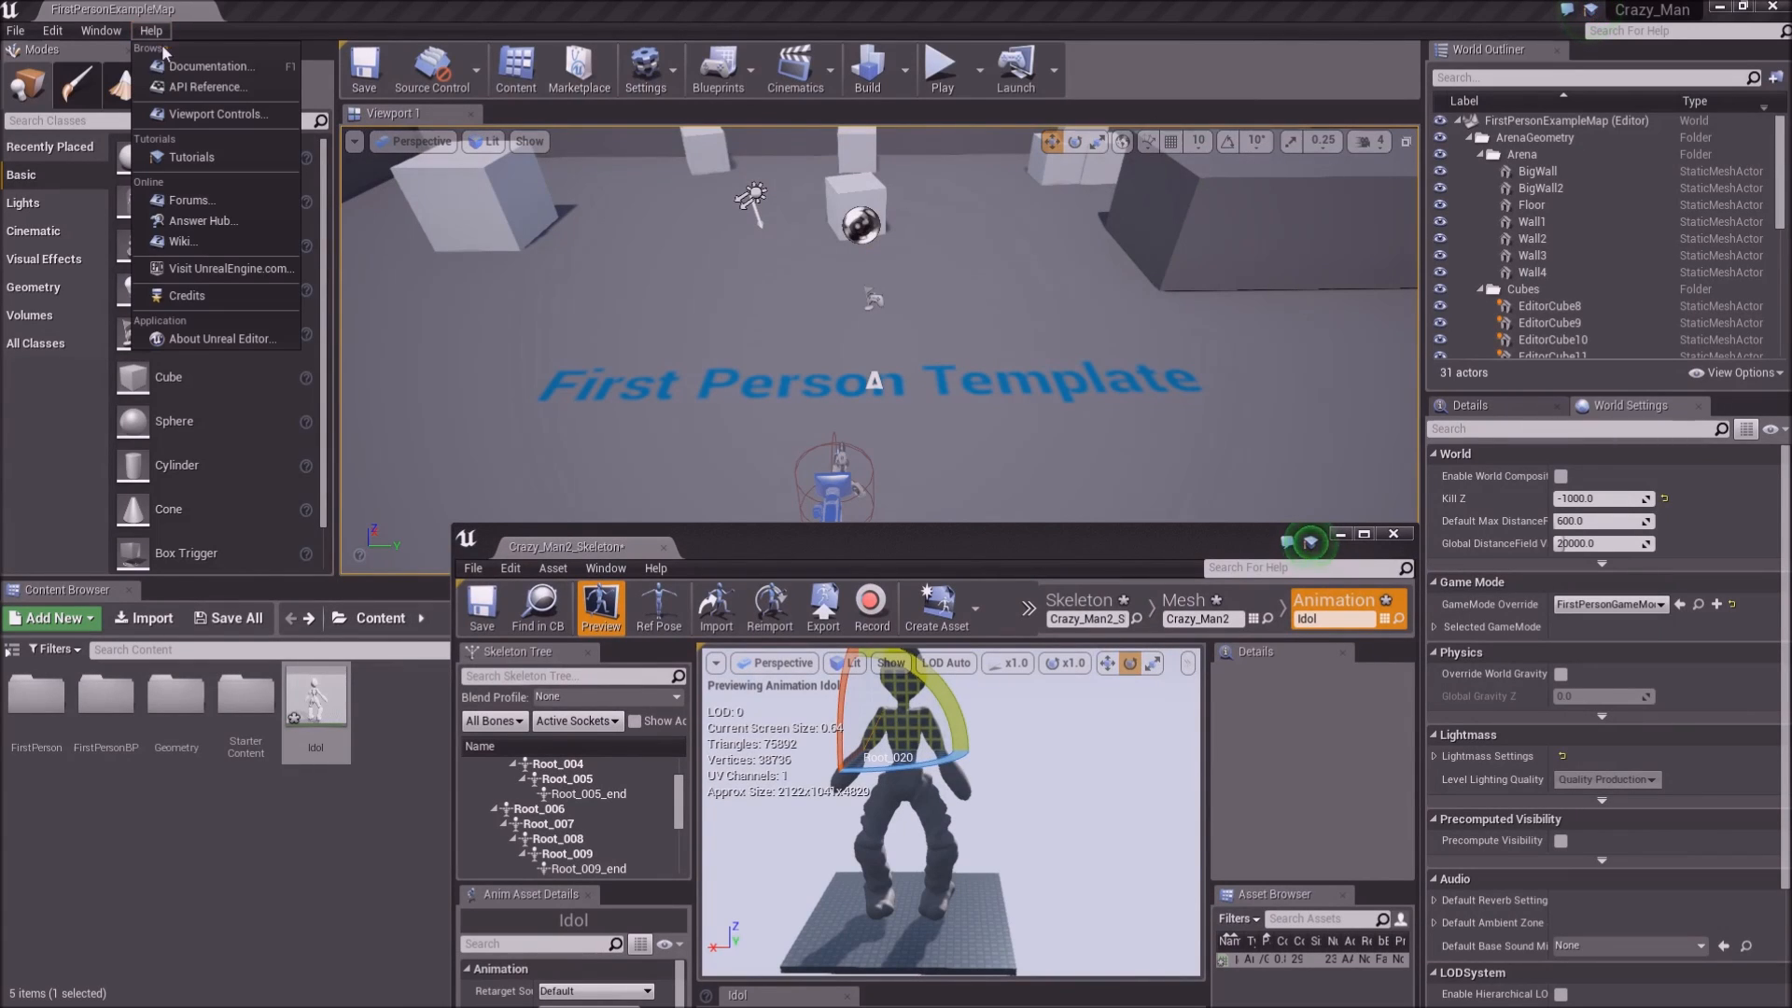
{"action": "left_click", "coordinate": [248, 336]}
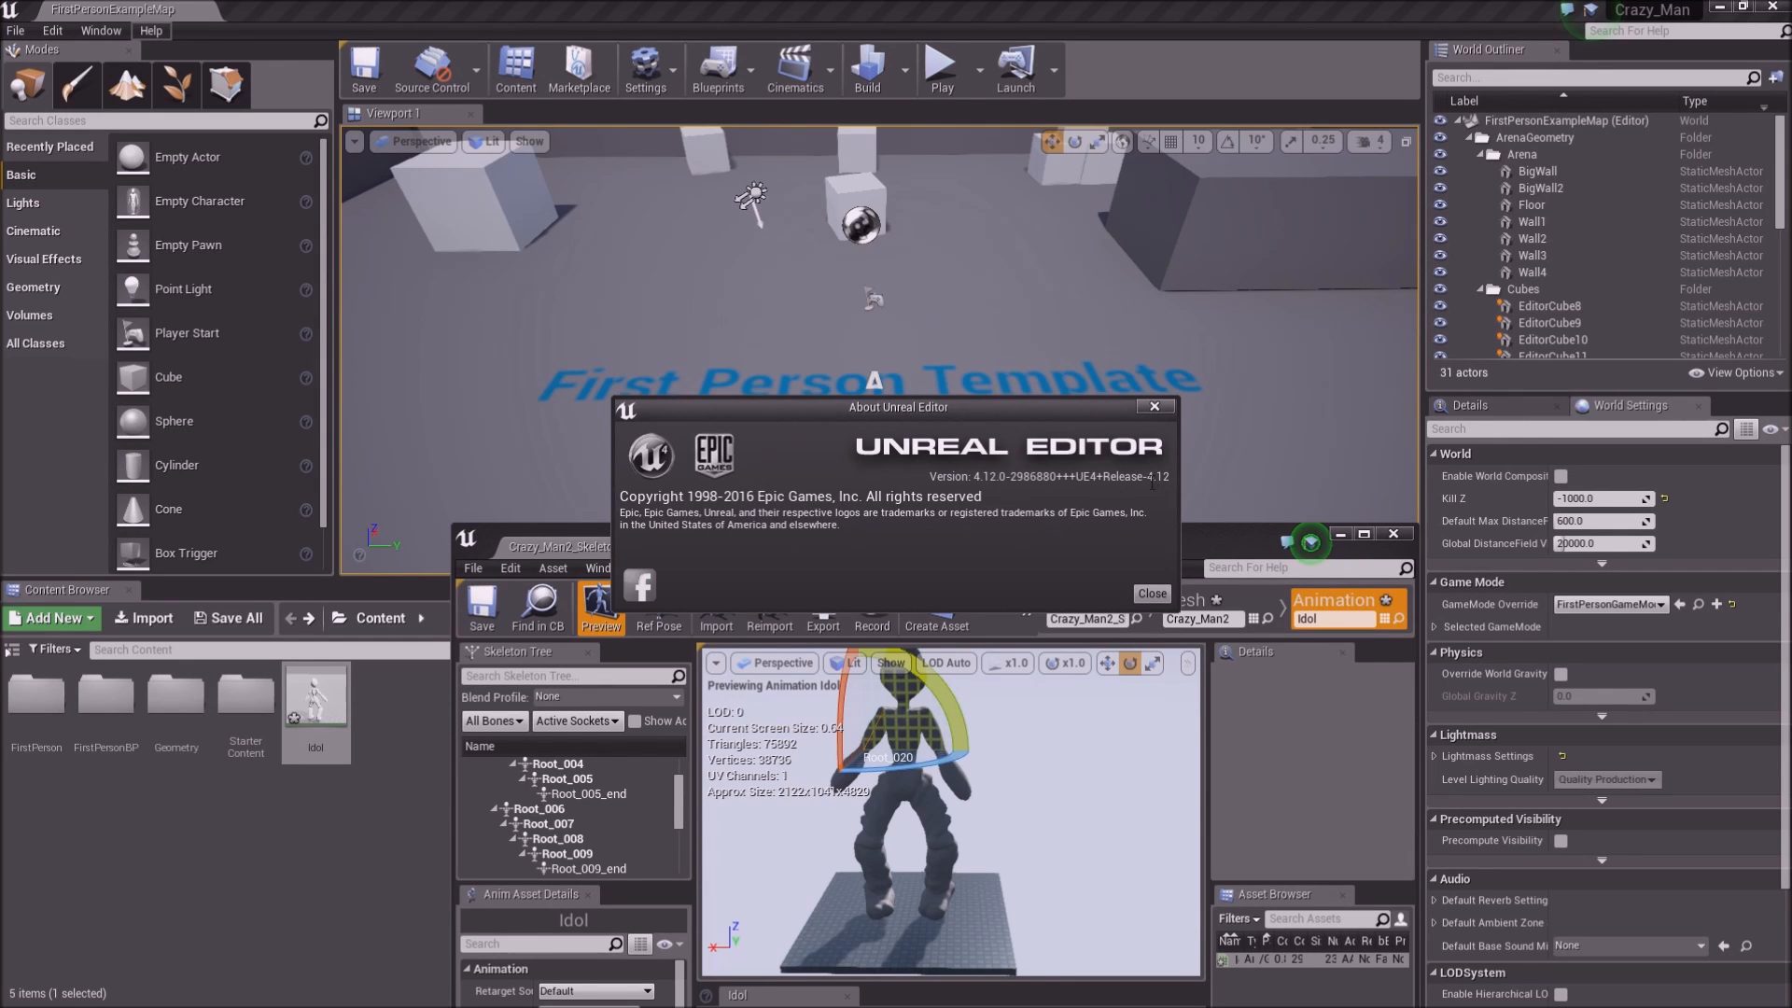
{"action": "left_click", "coordinate": [1162, 413]}
{"action": "double_click", "coordinate": [853, 548]}
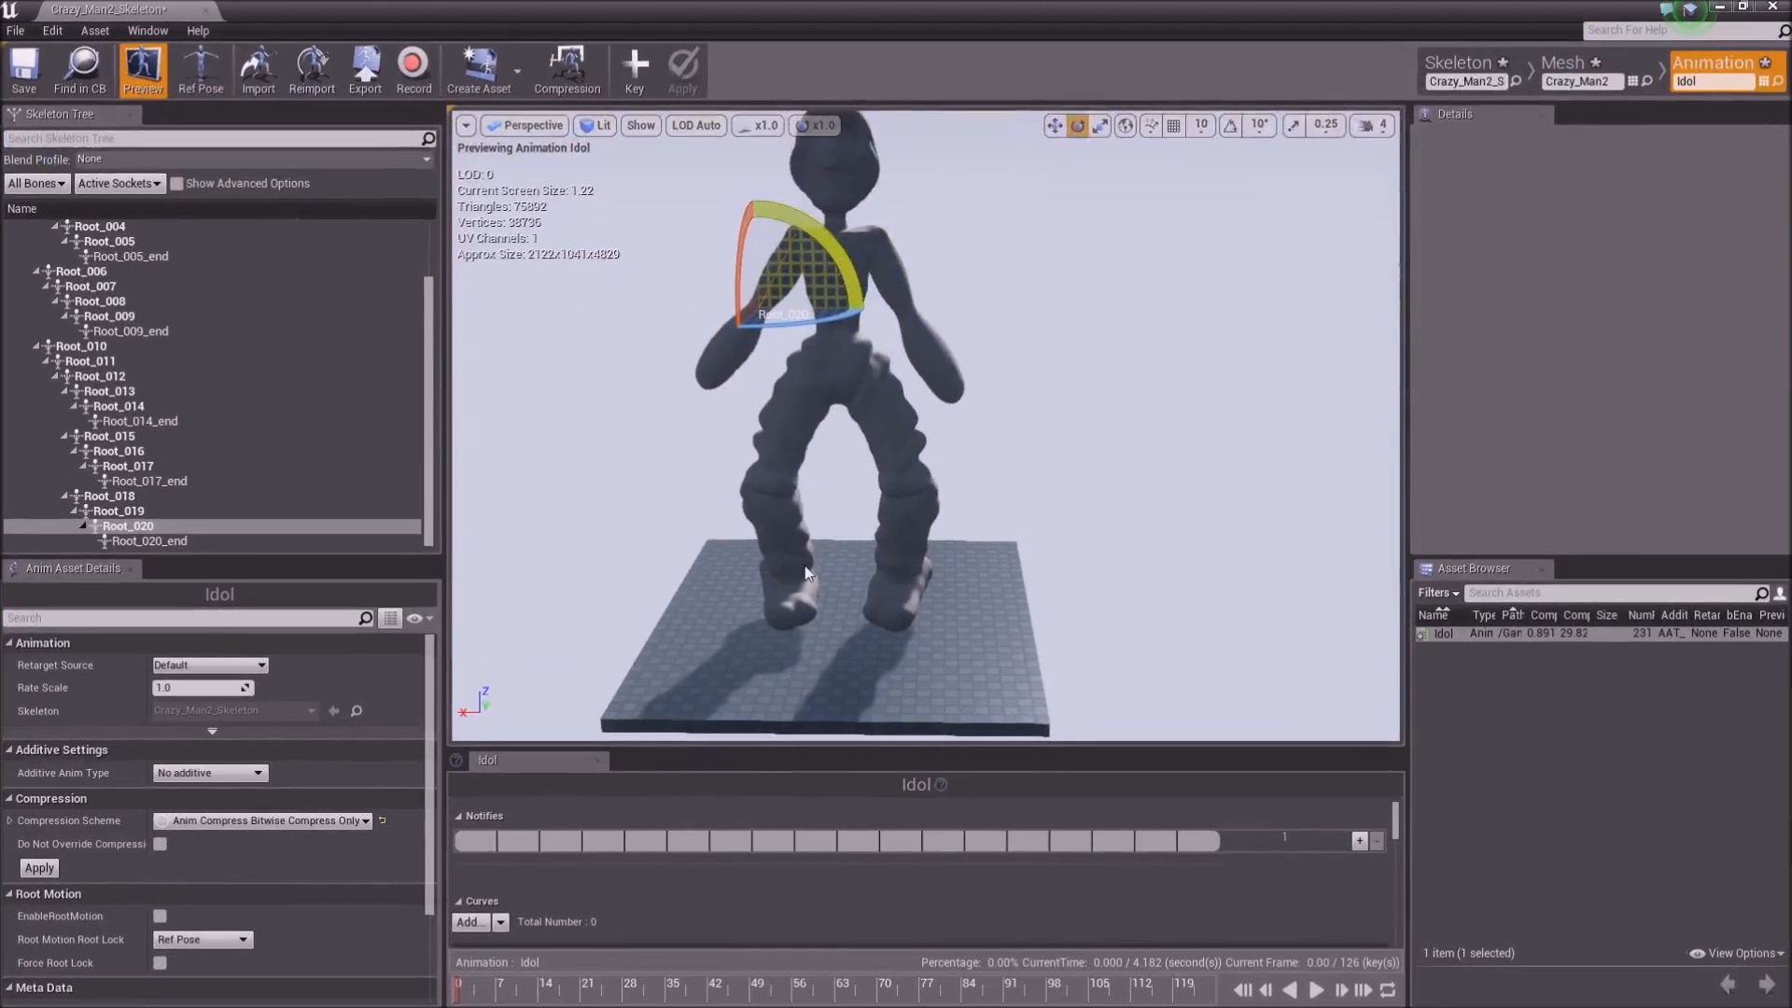
Play the Idol animation from frame 0 to review the character's full idle movement
{"action": "mouse_move", "coordinate": [1021, 428]}
{"action": "right_mouse_down"}
{"action": "mouse_move", "coordinate": [1012, 386]}
{"action": "mouse_move", "coordinate": [1002, 416]}
{"action": "right_mouse_up"}
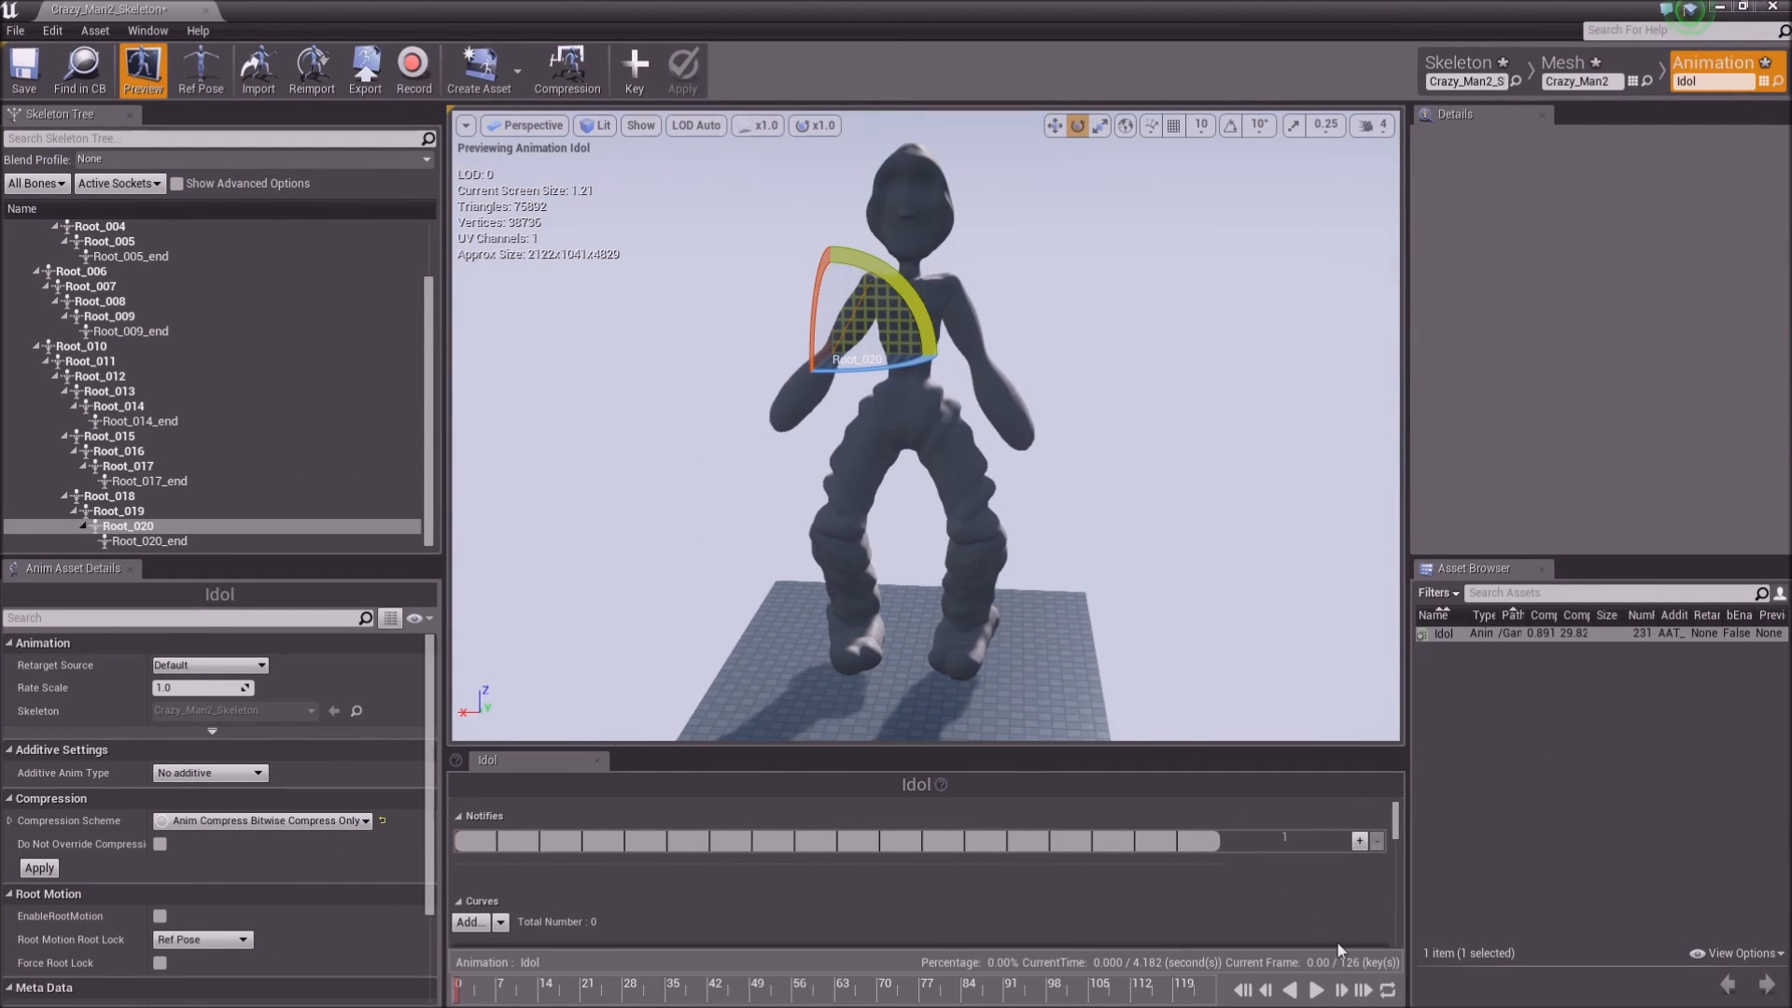
{"action": "left_click", "coordinate": [1317, 990]}
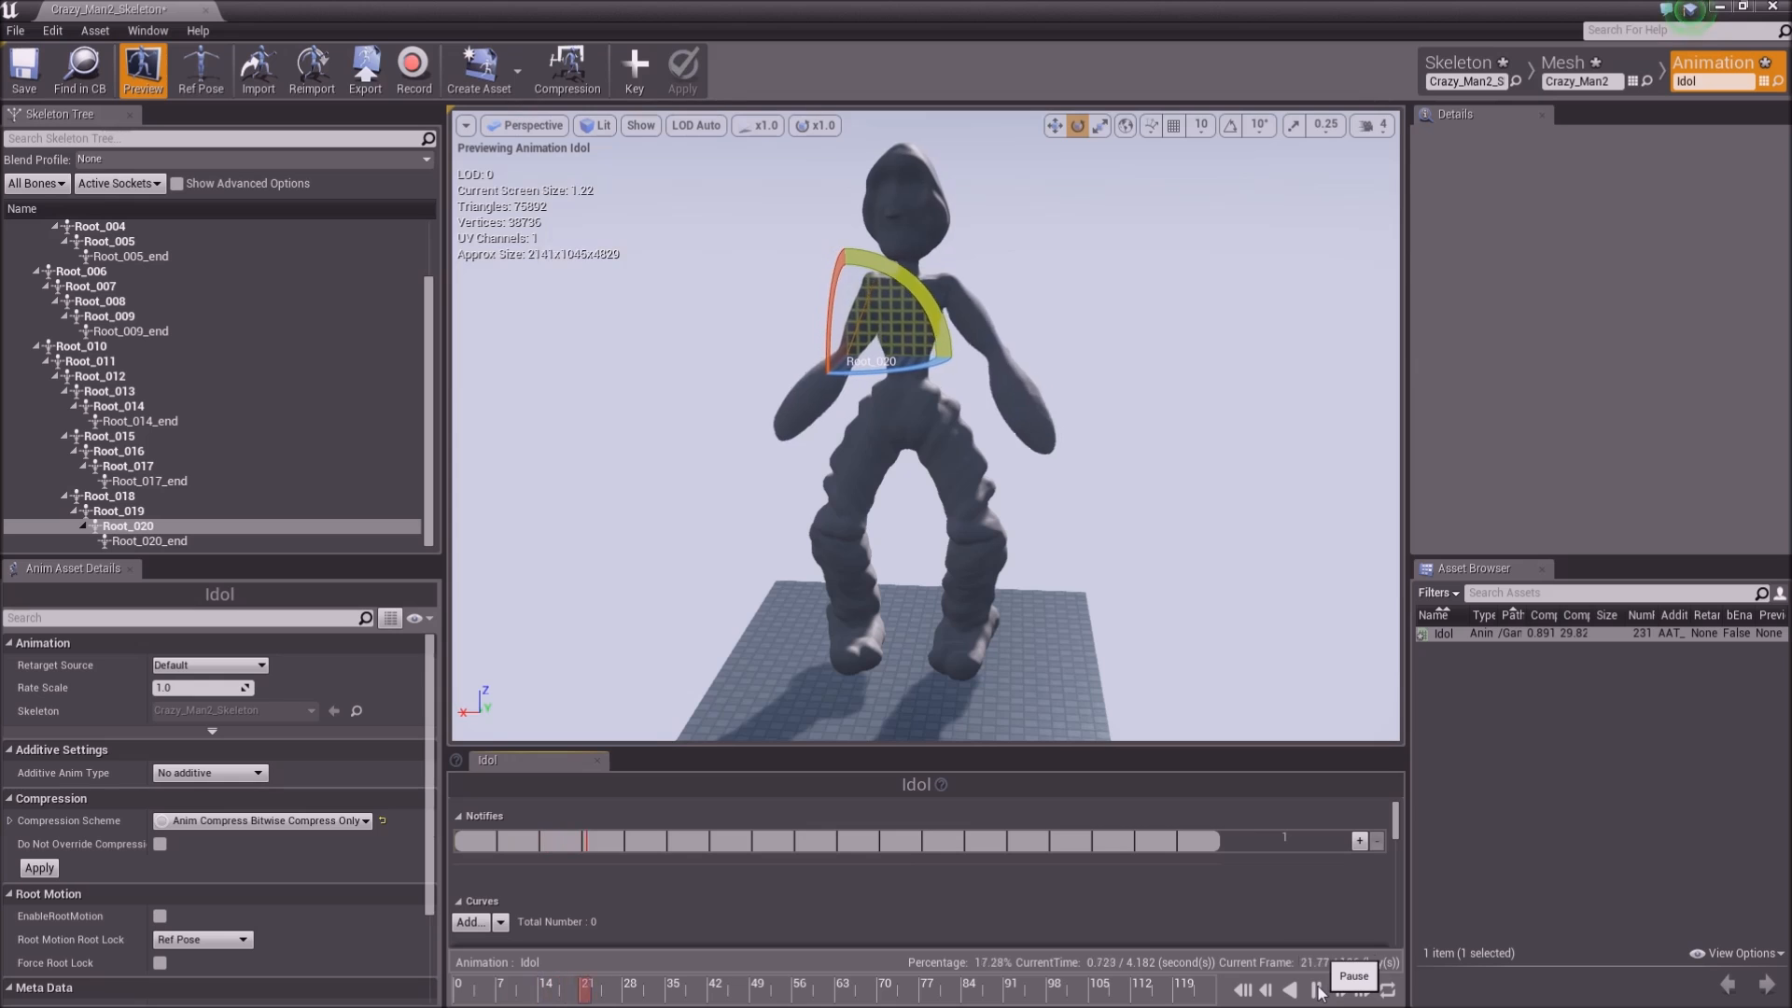
{"action": "left_click", "coordinate": [1179, 605]}
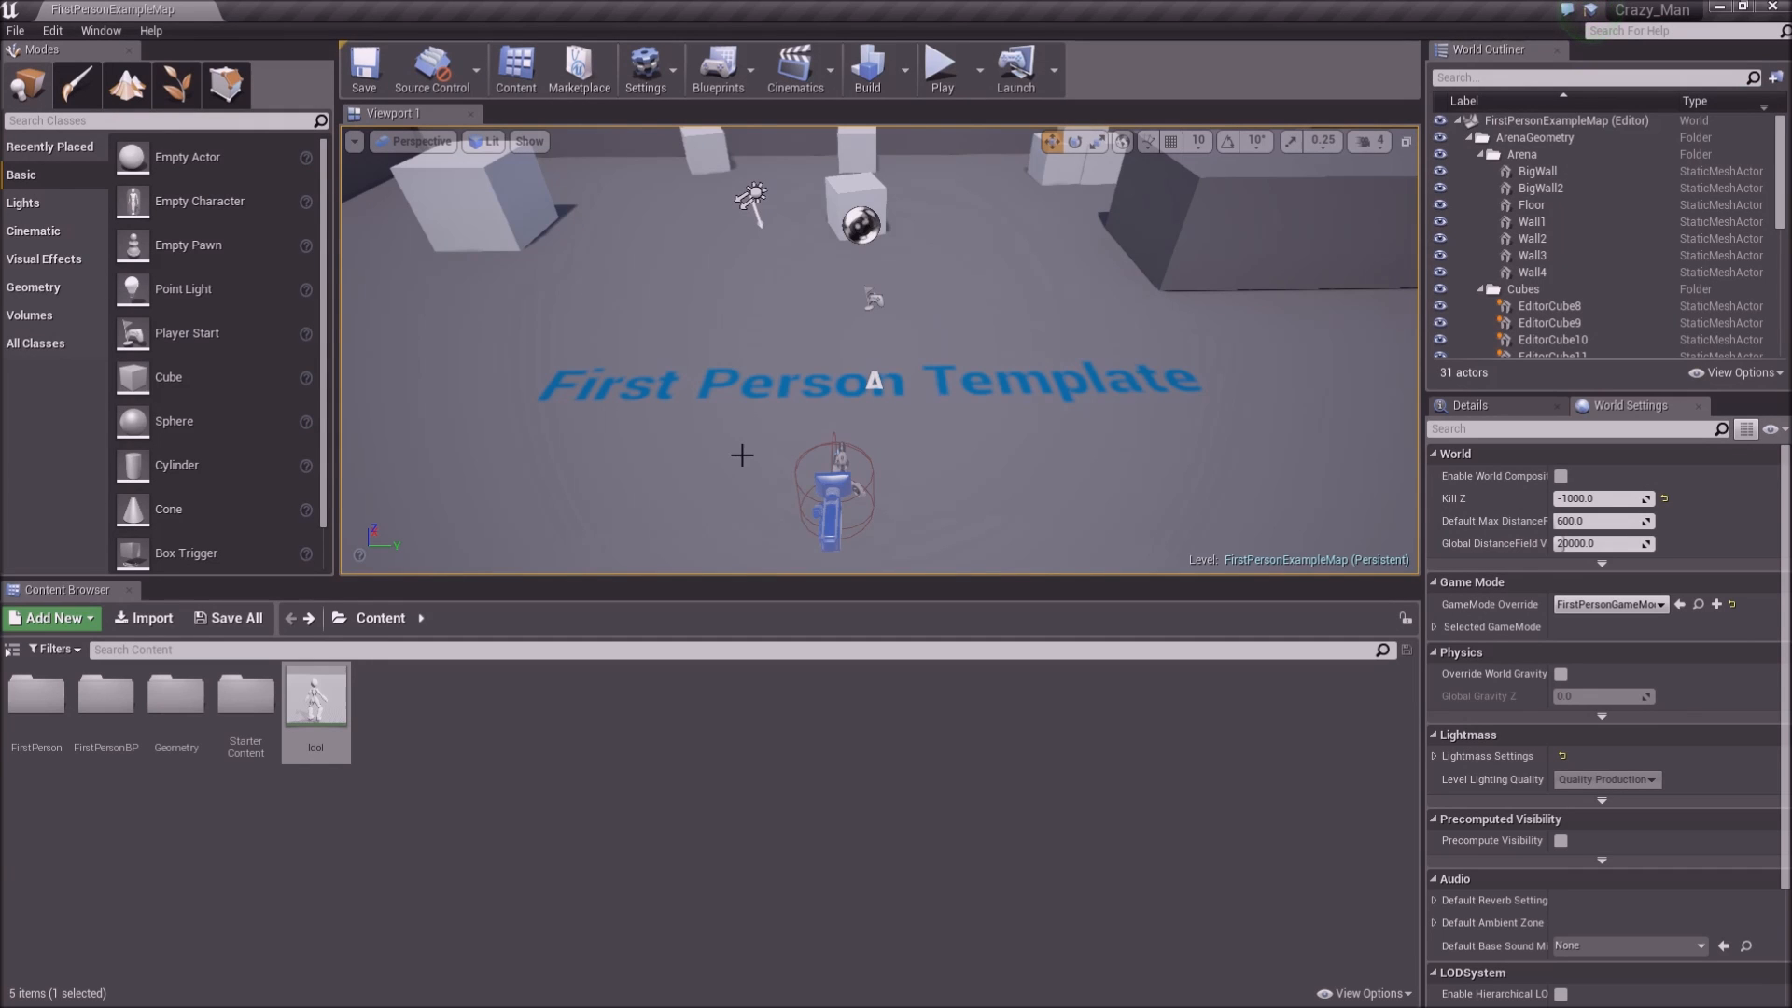
Browse the StarterContent, Geometry, FirstPersonBP and Crazyman folders, and locate the Idol animation sequence back in the Content folder
{"action": "right_click_drag", "start_coordinate": [932, 388], "coordinate": [1400, 438]}
{"action": "key", "text": "w"}
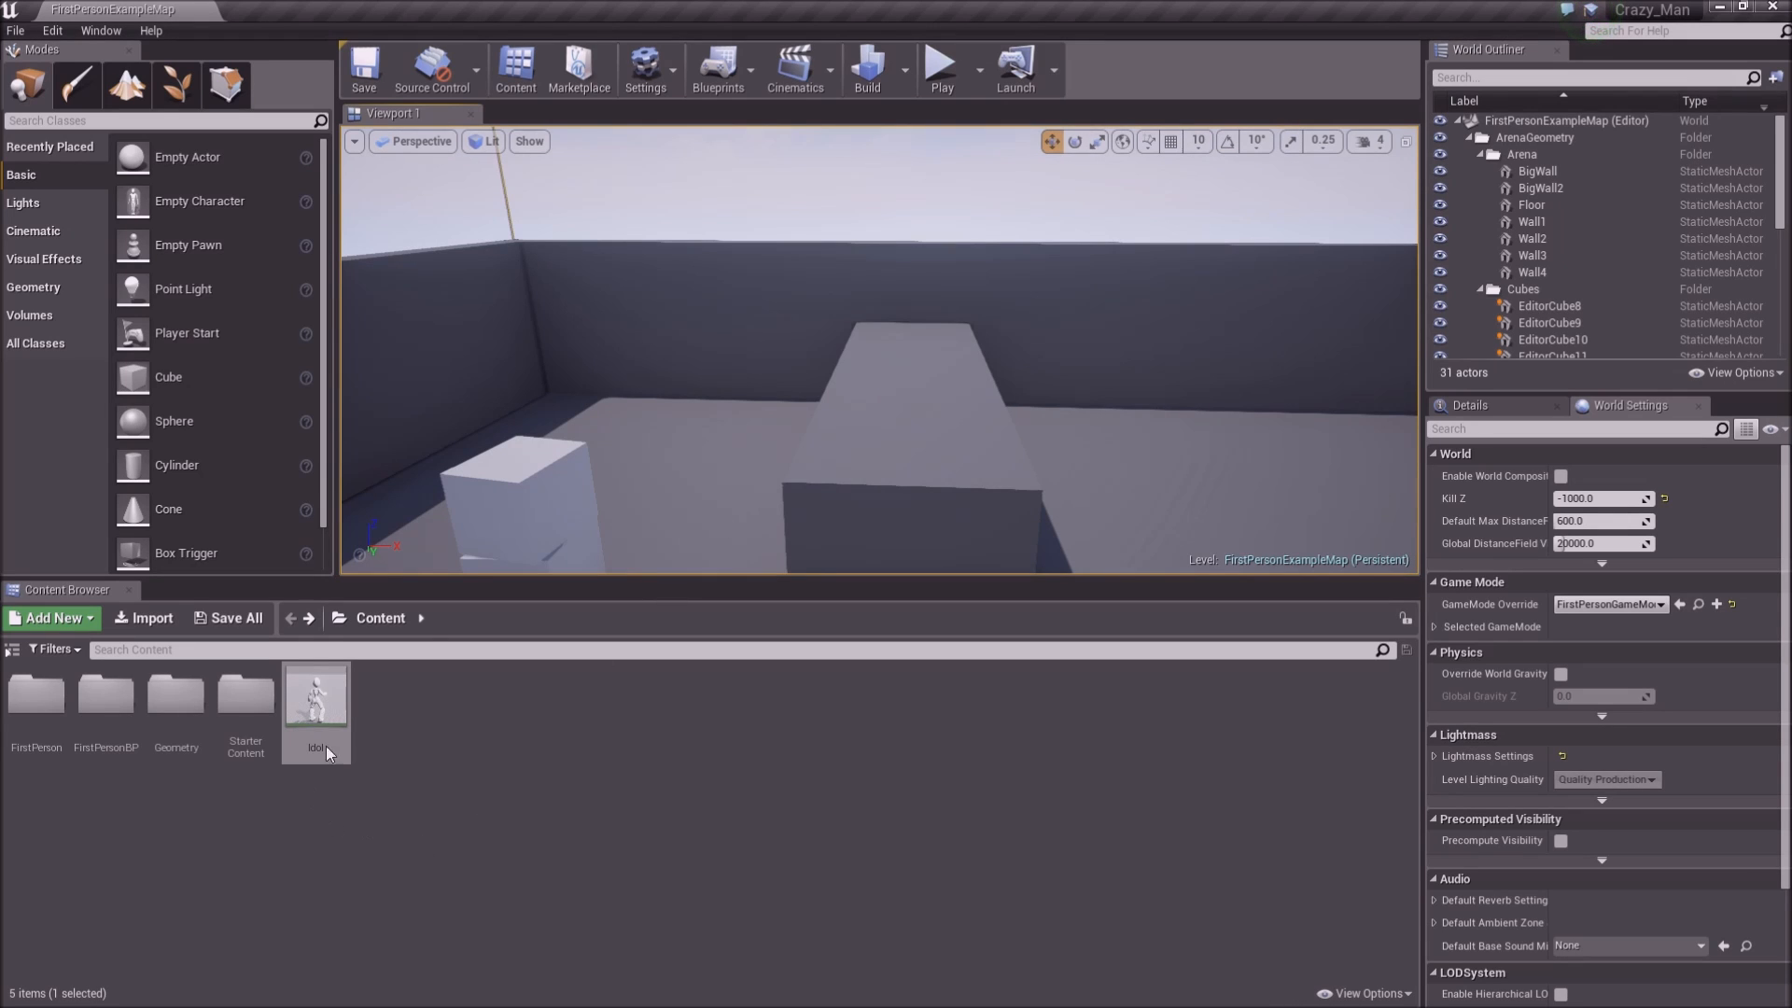
{"action": "double_click", "coordinate": [246, 695]}
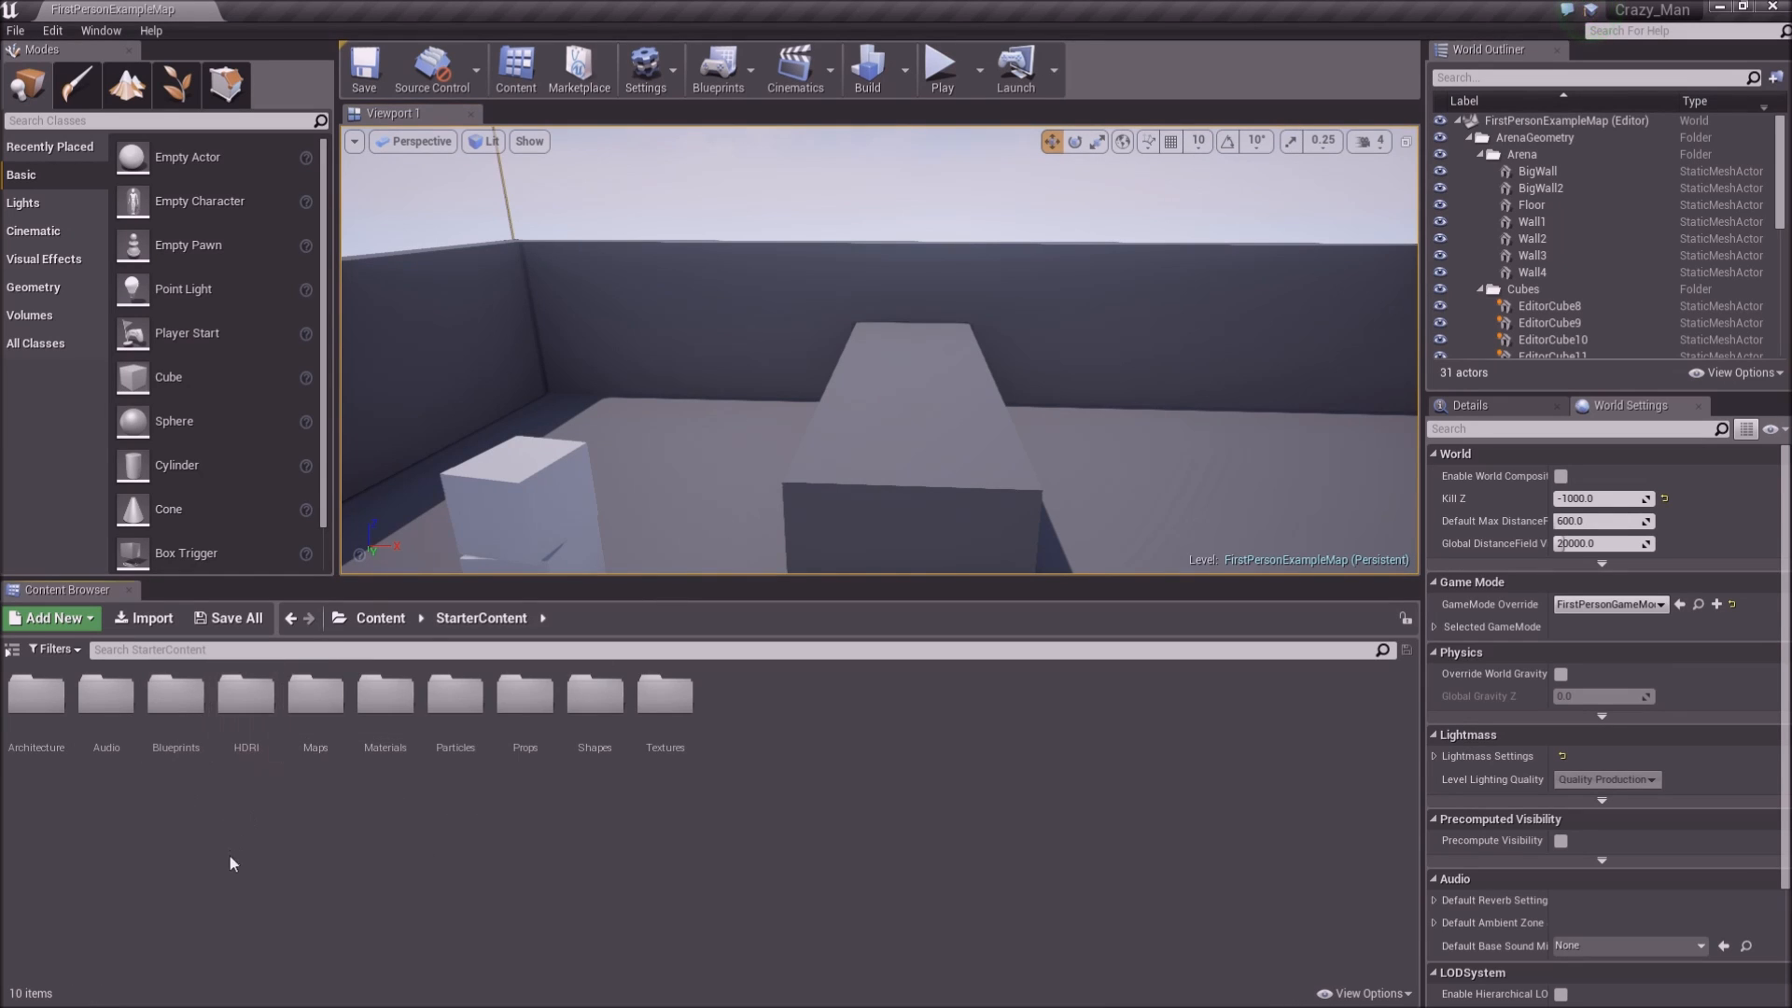
{"action": "key", "text": "alt+Left"}
{"action": "double_click", "coordinate": [177, 699]}
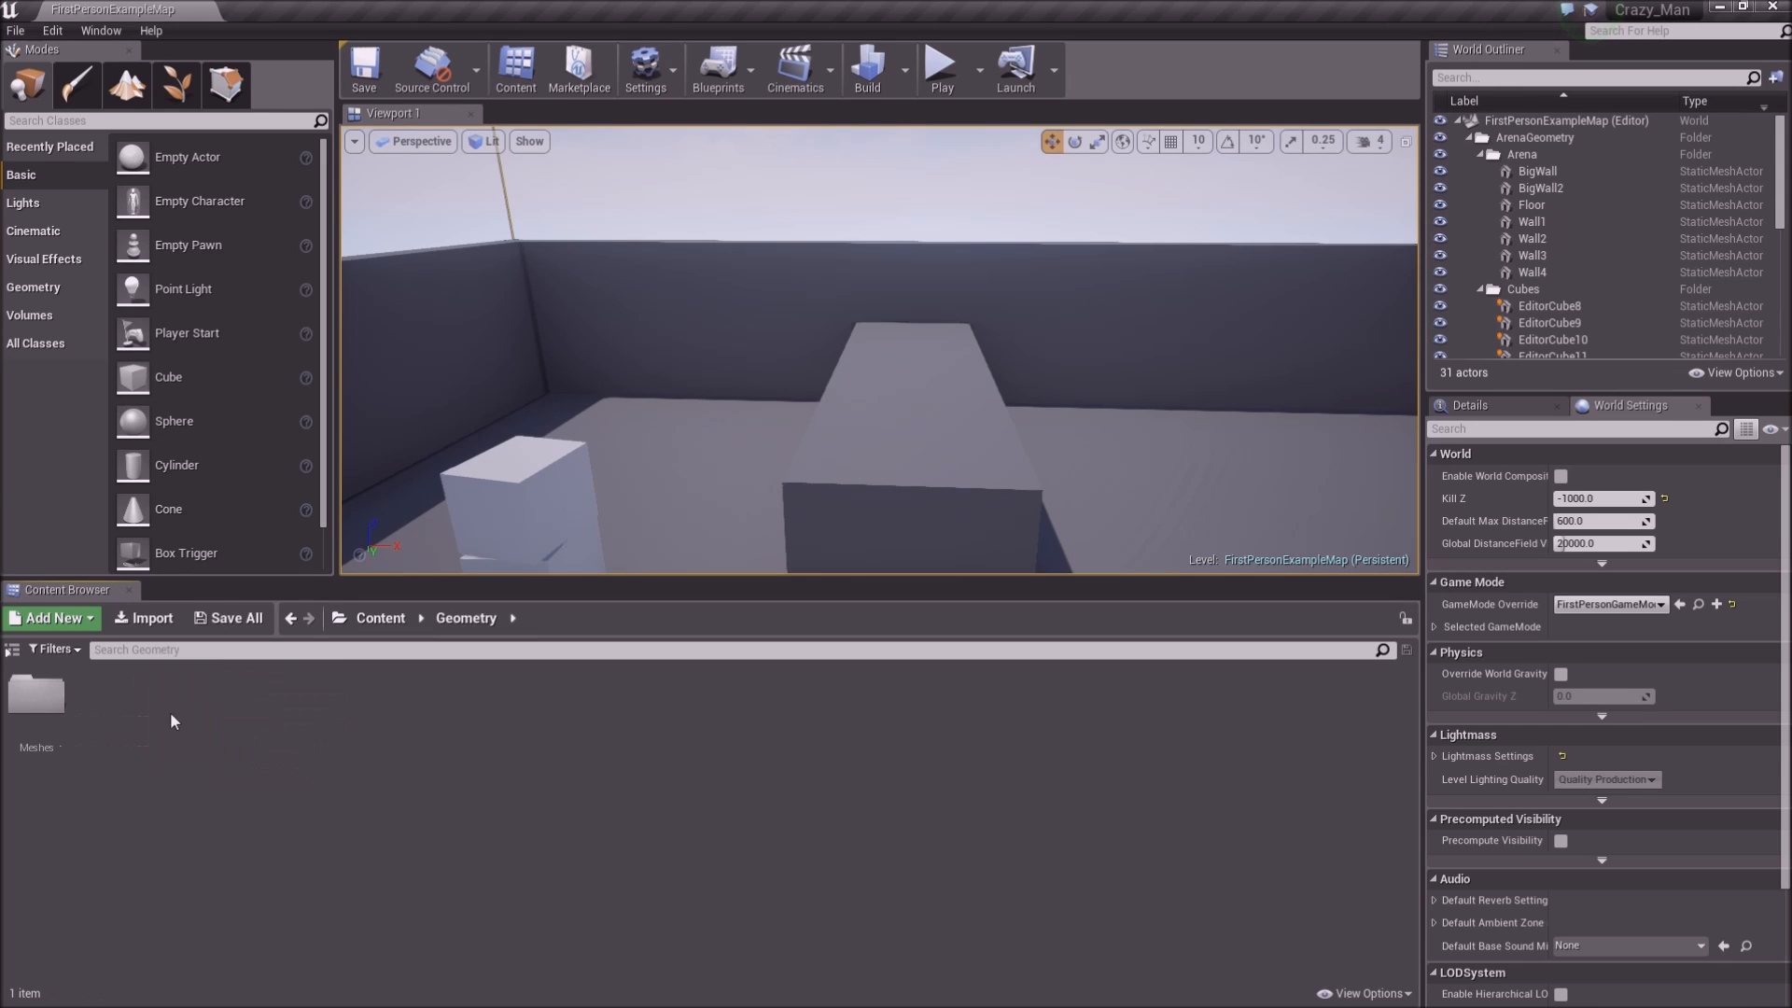
{"action": "key", "text": "alt+Left"}
{"action": "double_click", "coordinate": [106, 695]}
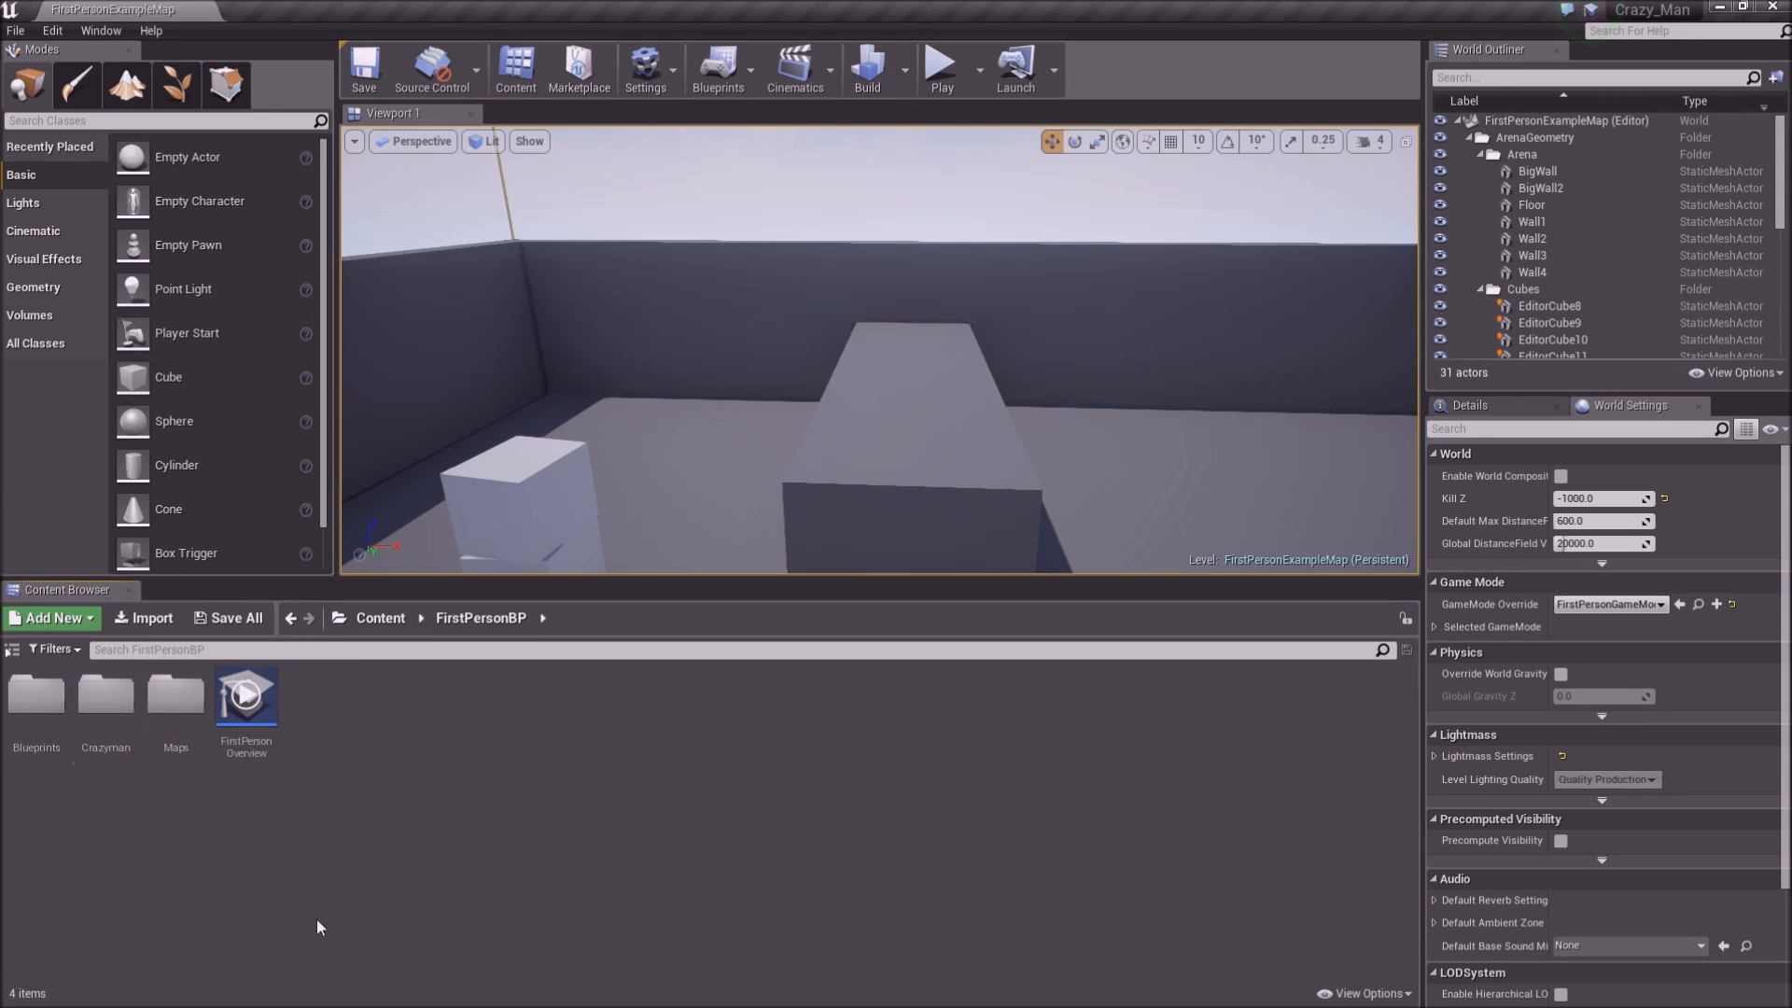
{"action": "double_click", "coordinate": [107, 698]}
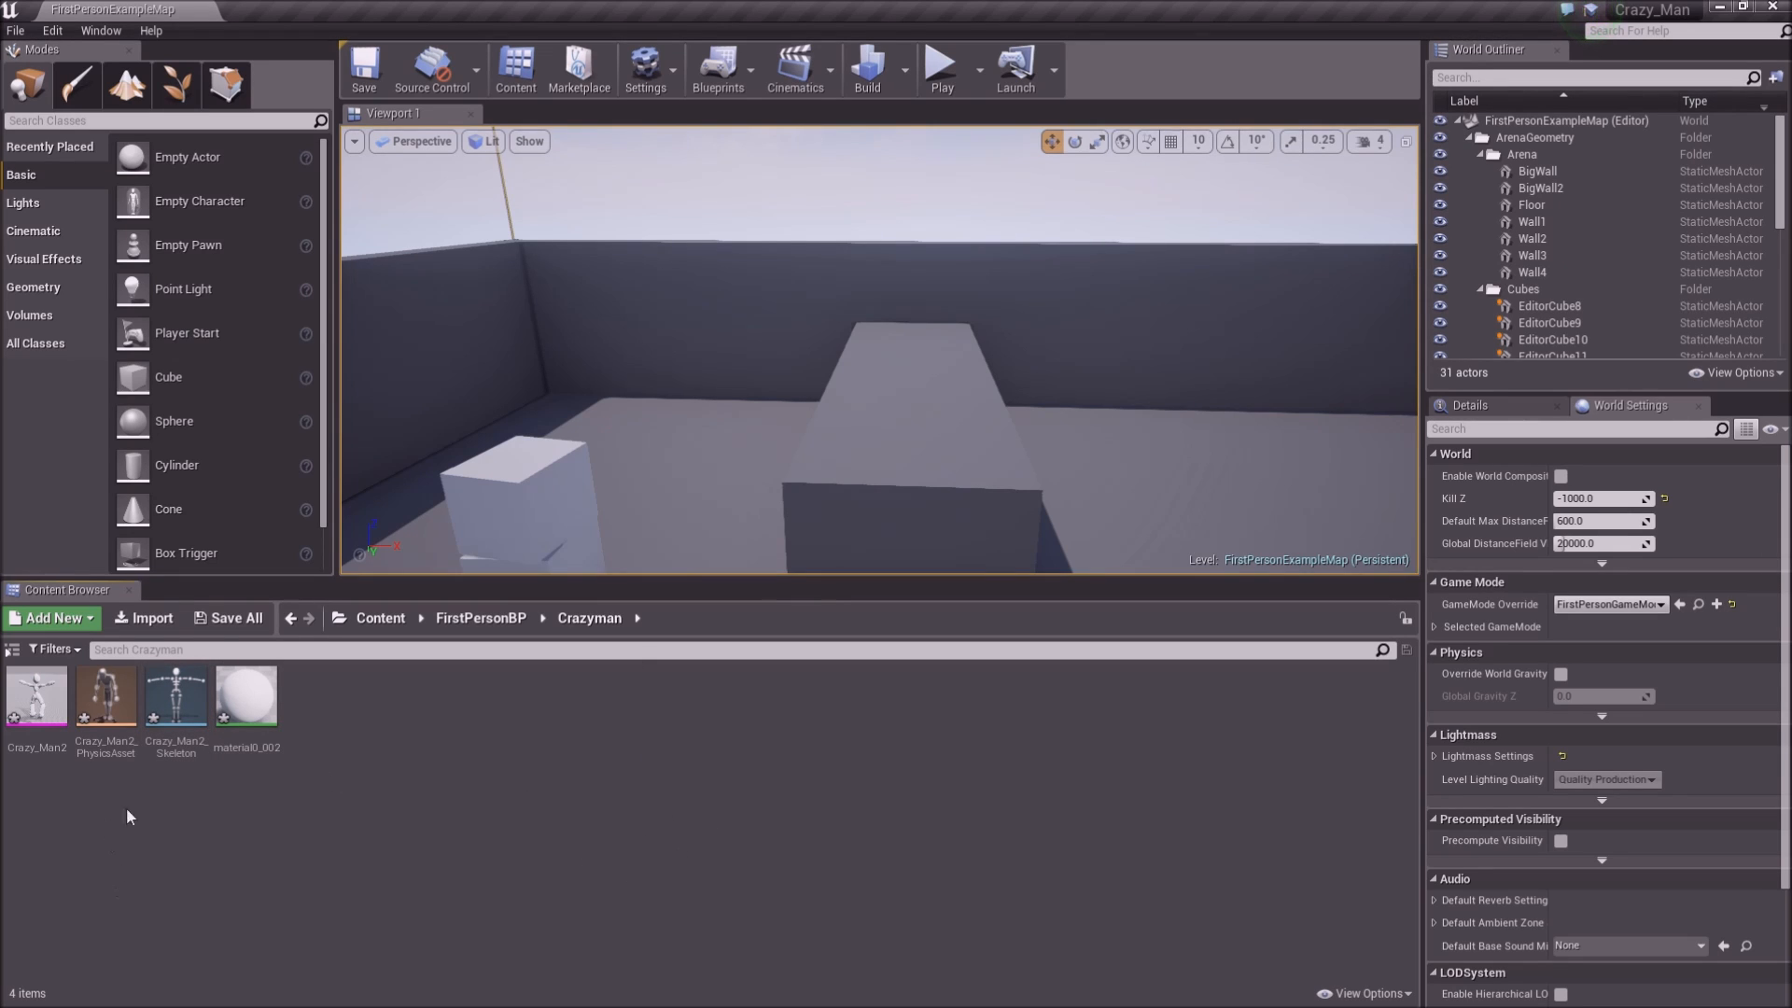
{"action": "left_click", "coordinate": [288, 619]}
{"action": "left_click", "coordinate": [289, 619]}
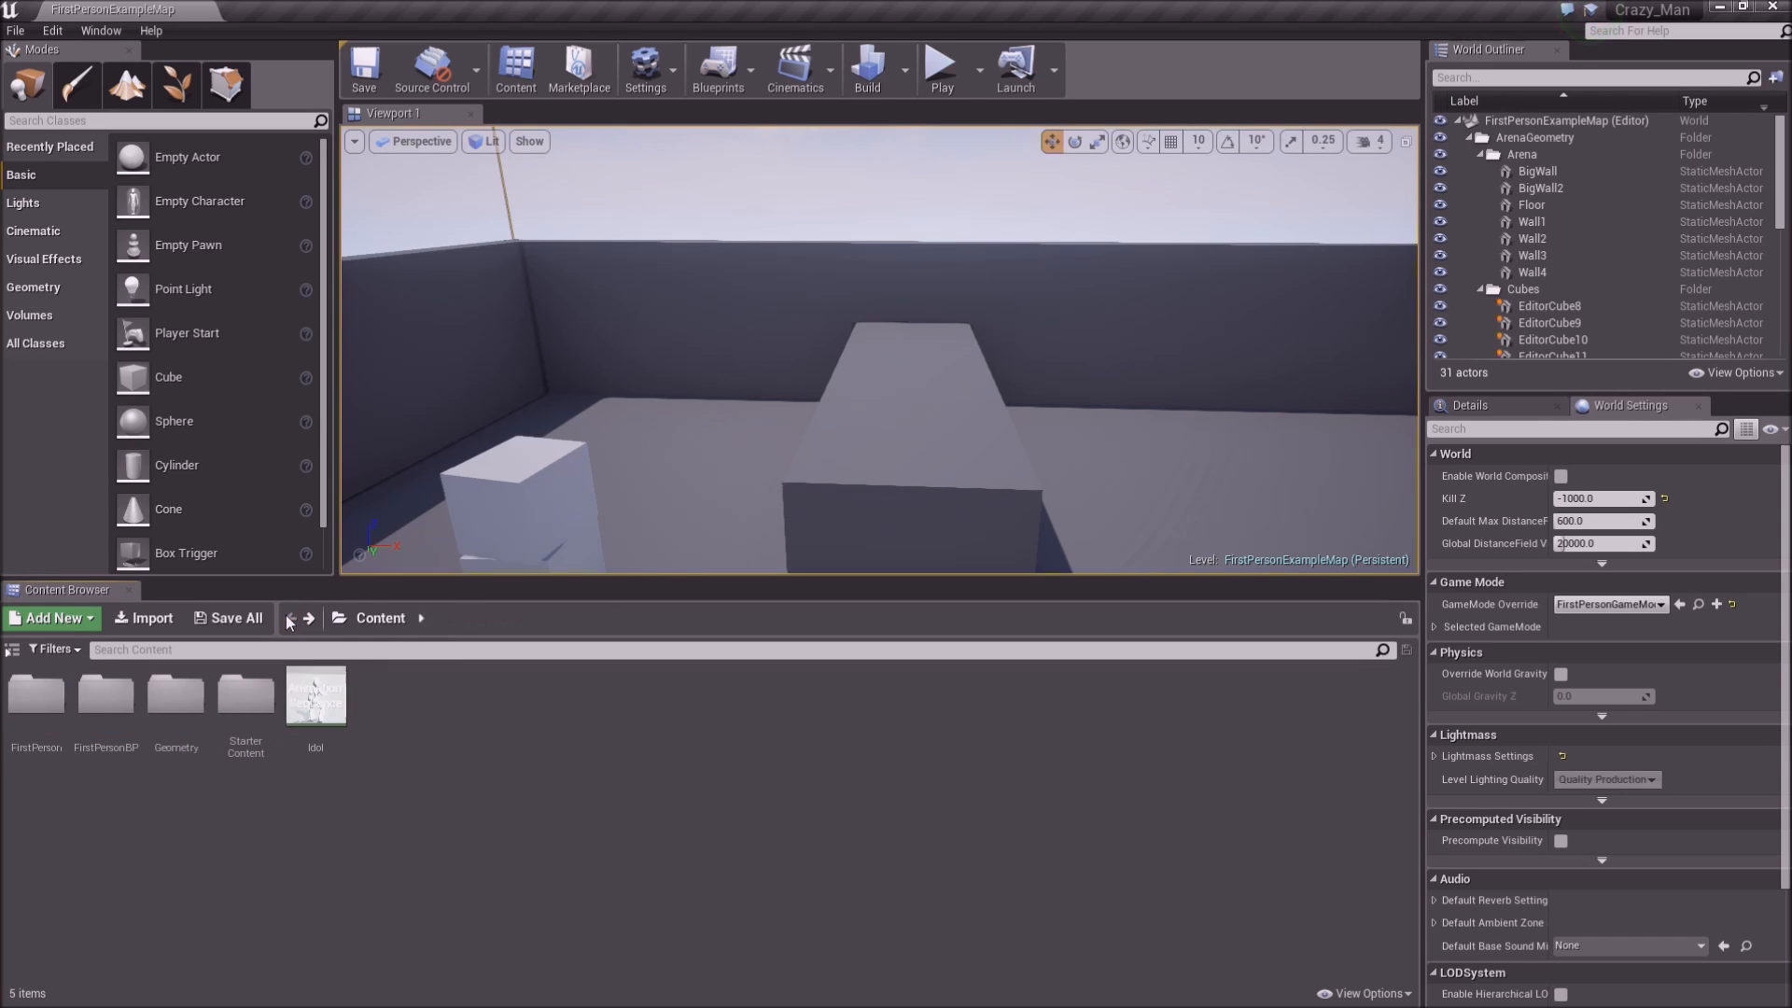
{"action": "mouse_move", "coordinate": [317, 698]}
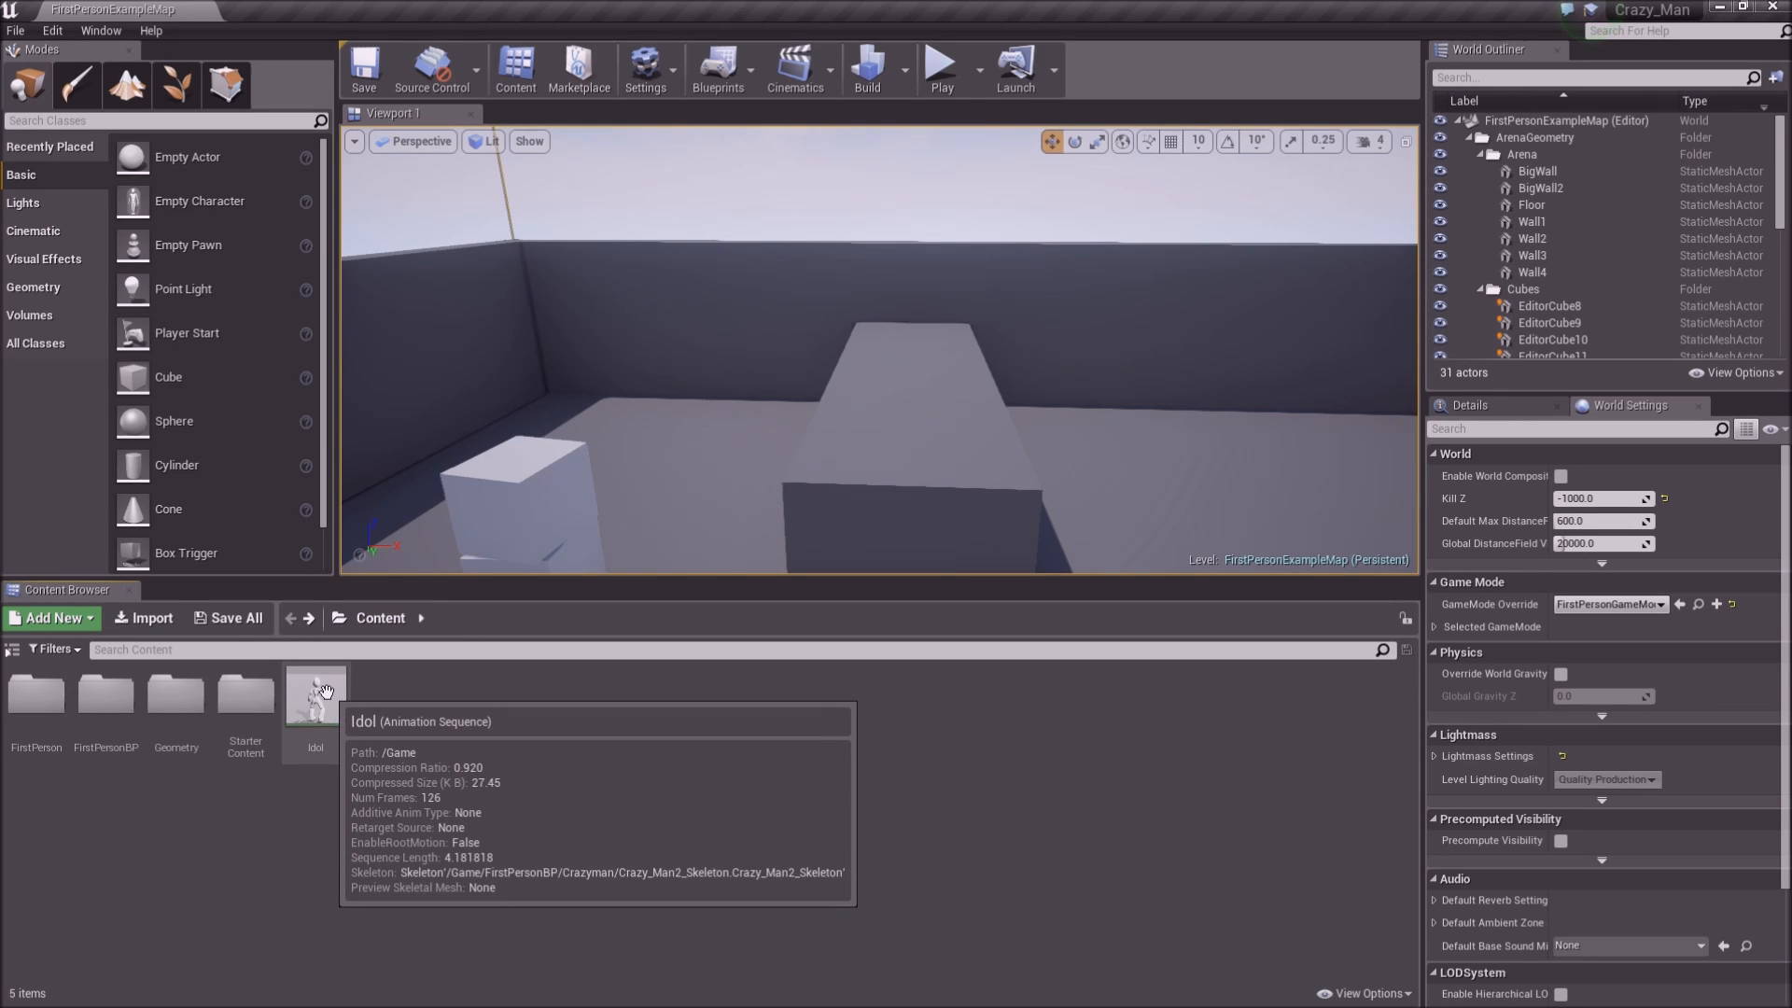
Place the Idol animation in the level between the white cubes and the big wall block, and raise the character
{"action": "right_click_drag", "start_coordinate": [563, 536], "coordinate": [558, 586]}
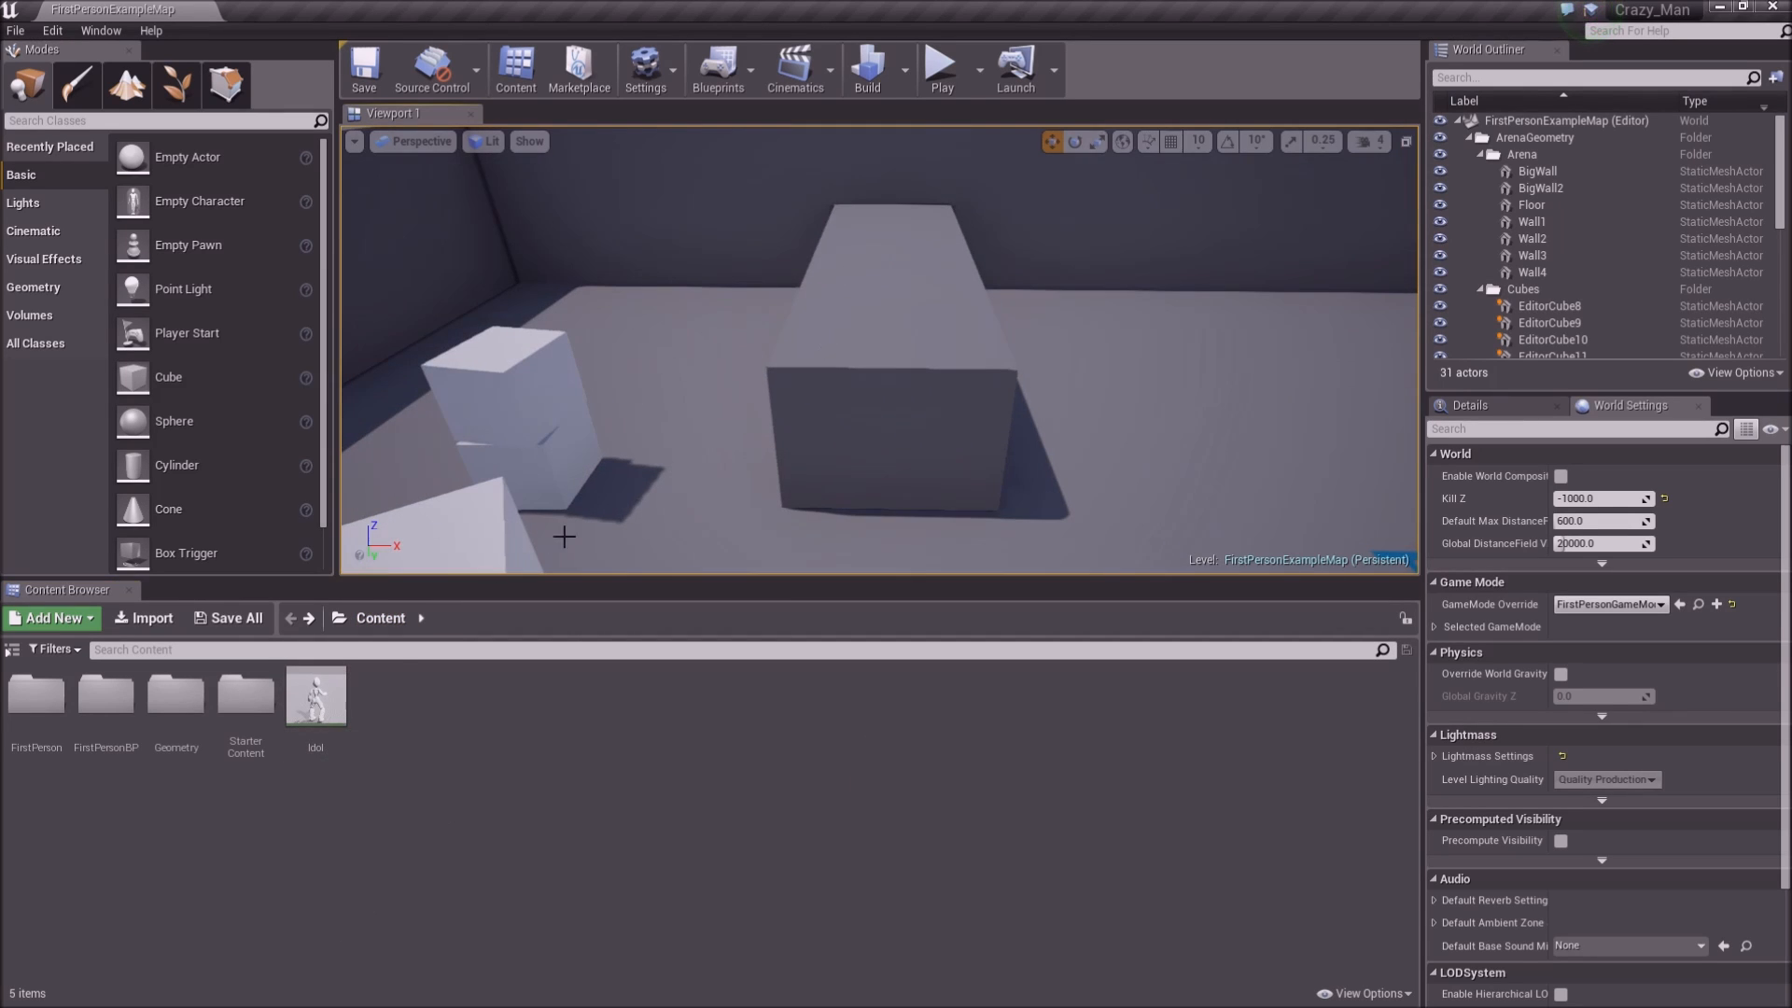
{"action": "left_click_drag", "start_coordinate": [316, 705], "coordinate": [545, 492]}
{"action": "left_click_drag", "start_coordinate": [637, 331], "coordinate": [644, 364]}
{"action": "right_click_drag", "start_coordinate": [644, 364], "coordinate": [597, 308]}
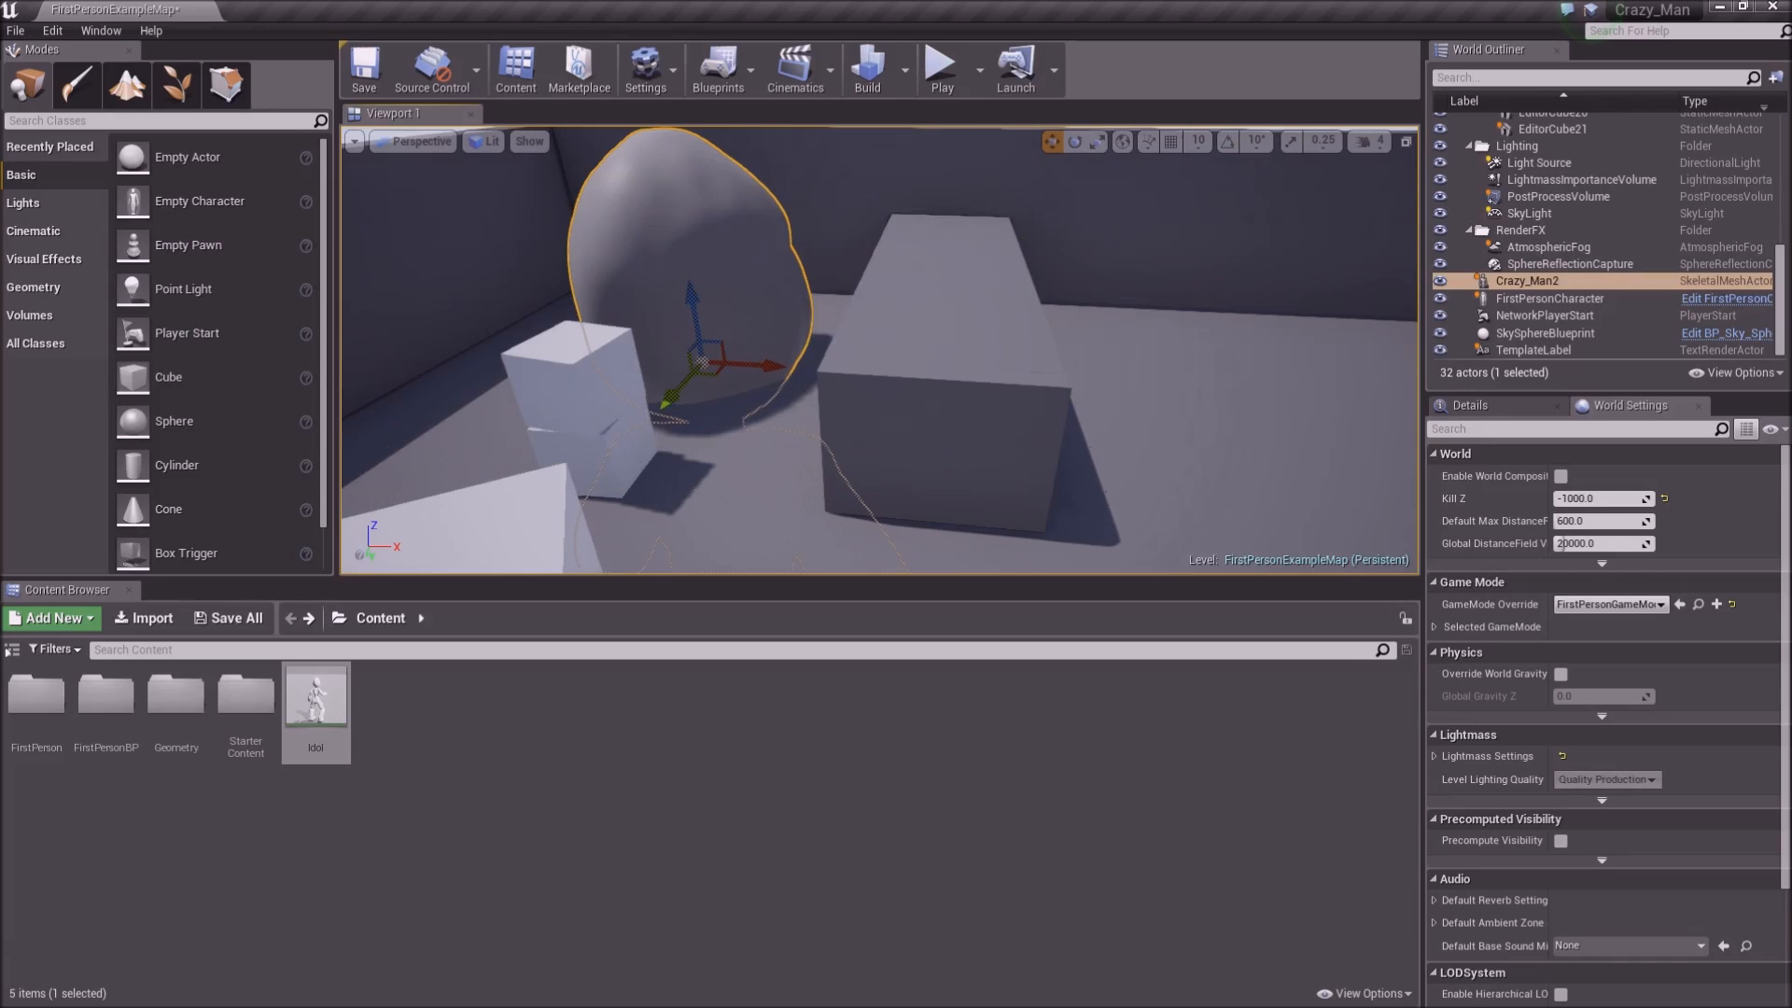
{"action": "left_click_drag", "start_coordinate": [699, 311], "coordinate": [684, 102]}
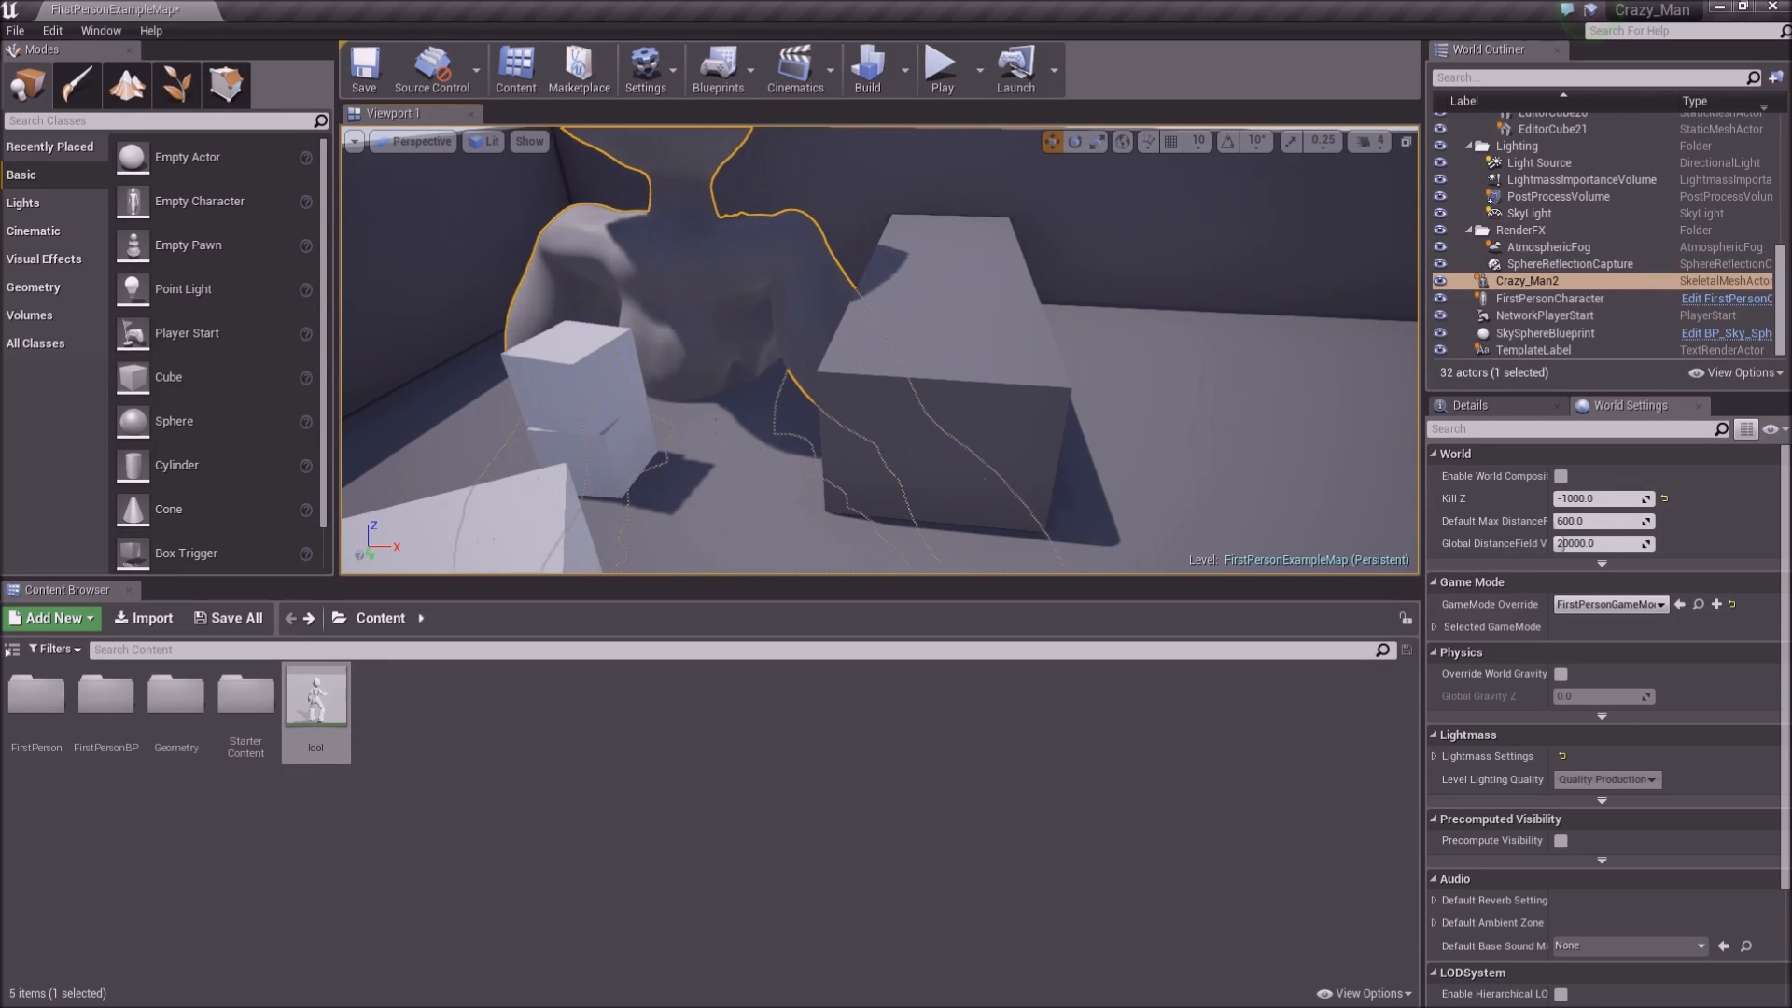
{"action": "right_click_drag", "start_coordinate": [778, 255], "coordinate": [1185, 233]}
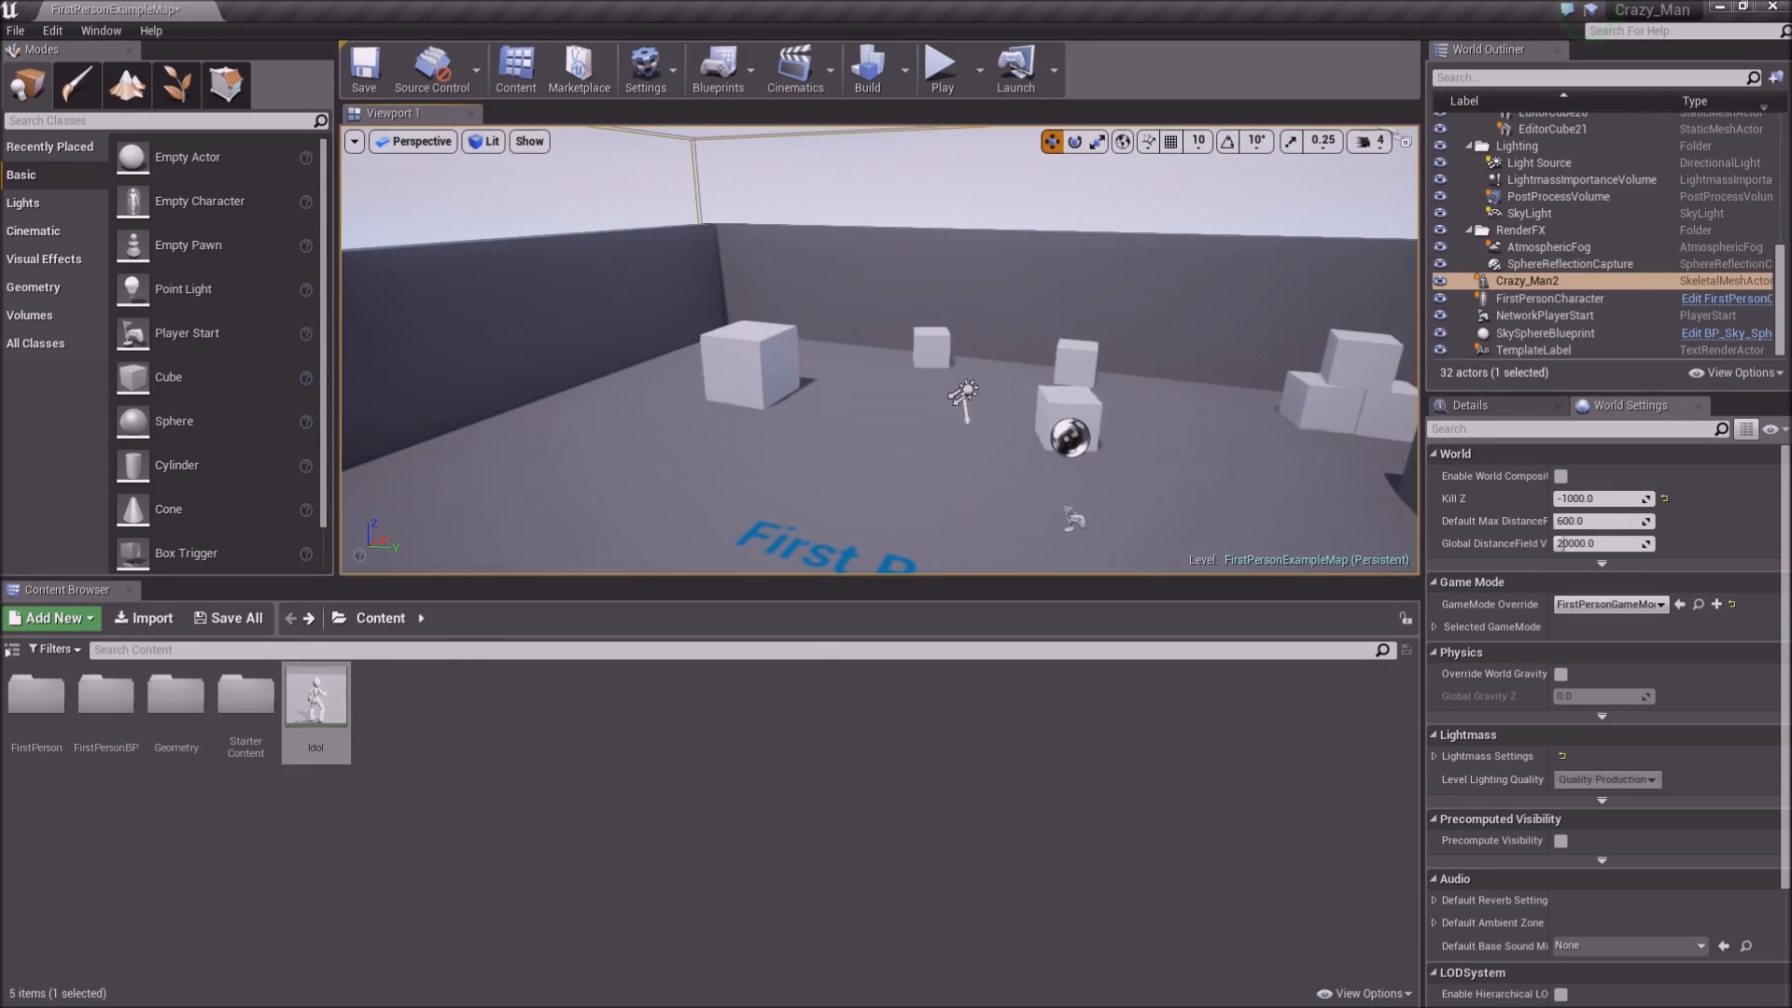
Duplicate the arena floor and move the copy outside the walled arena
{"action": "left_click", "coordinate": [900, 457]}
{"action": "mouse_move", "coordinate": [900, 457]}
{"action": "right_mouse_down"}
{"action": "mouse_move", "coordinate": [765, 467]}
{"action": "mouse_move", "coordinate": [784, 532]}
{"action": "mouse_move", "coordinate": [892, 448]}
{"action": "right_mouse_up"}
{"action": "left_click_drag", "start_coordinate": [992, 366], "coordinate": [1382, 168], "text": "alt+shift"}
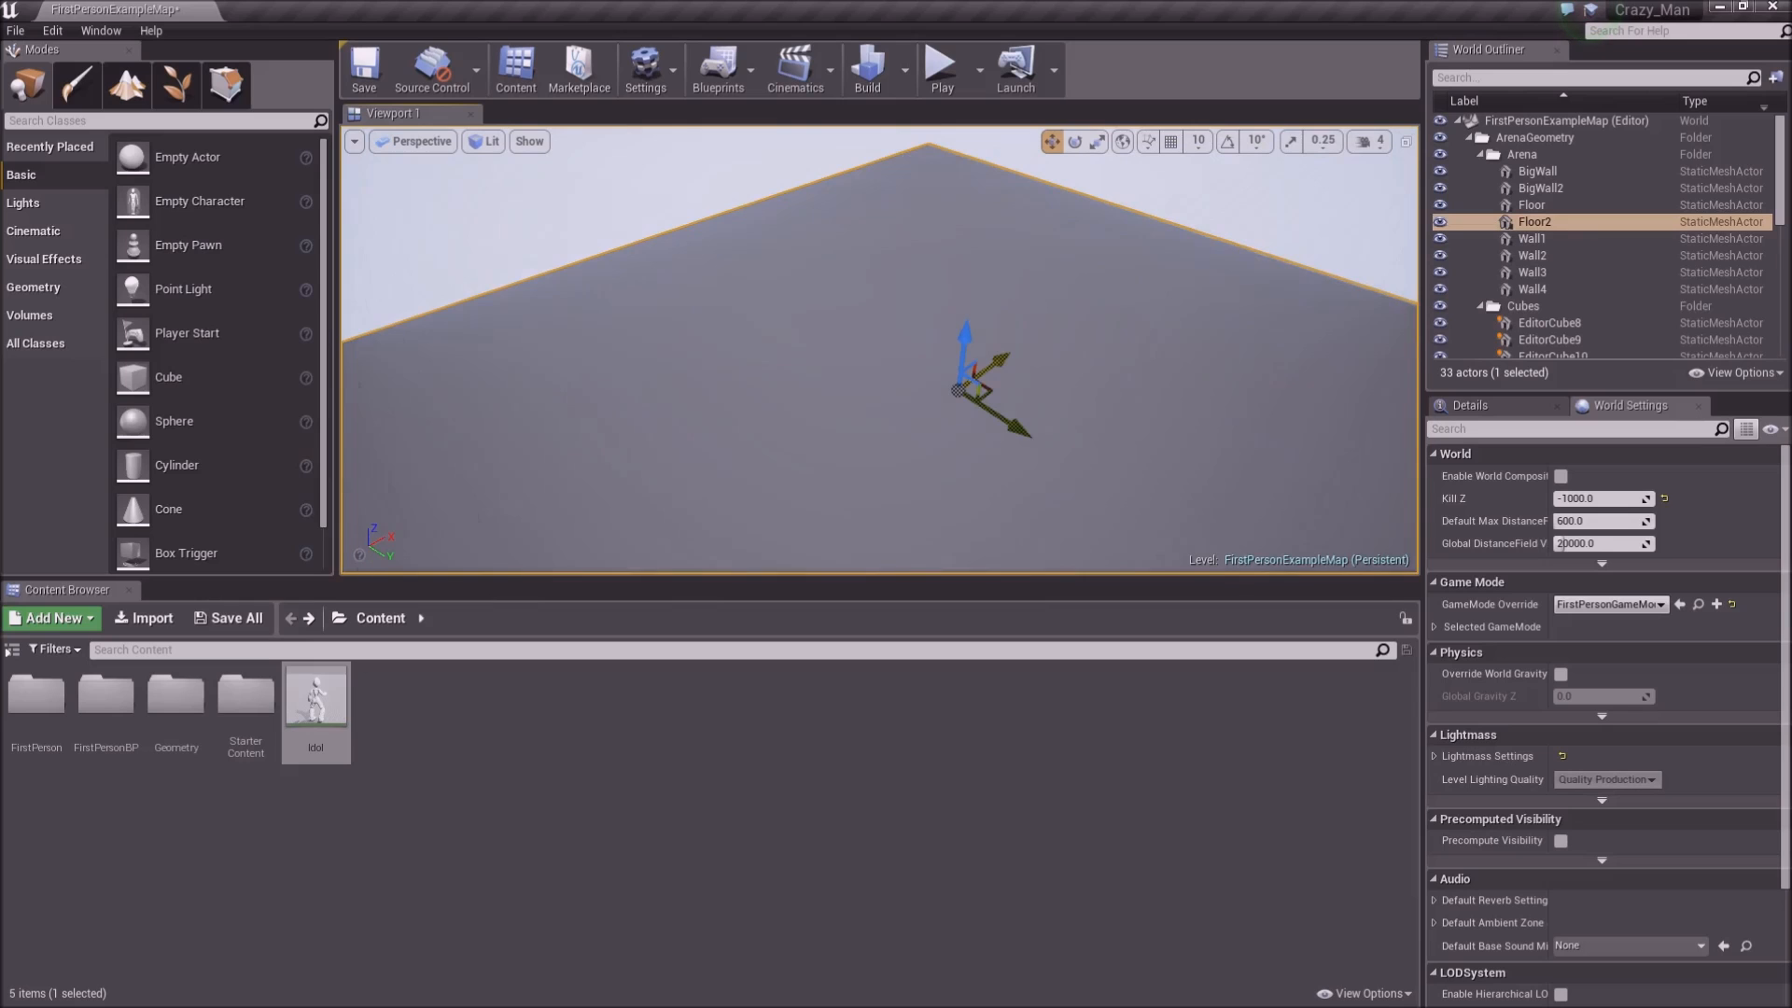
Duplicate the BigWall block and move the copy out of the arena onto the near edge of the second floor
{"action": "right_click_drag", "start_coordinate": [817, 339], "coordinate": [655, 239]}
{"action": "left_click", "coordinate": [661, 240]}
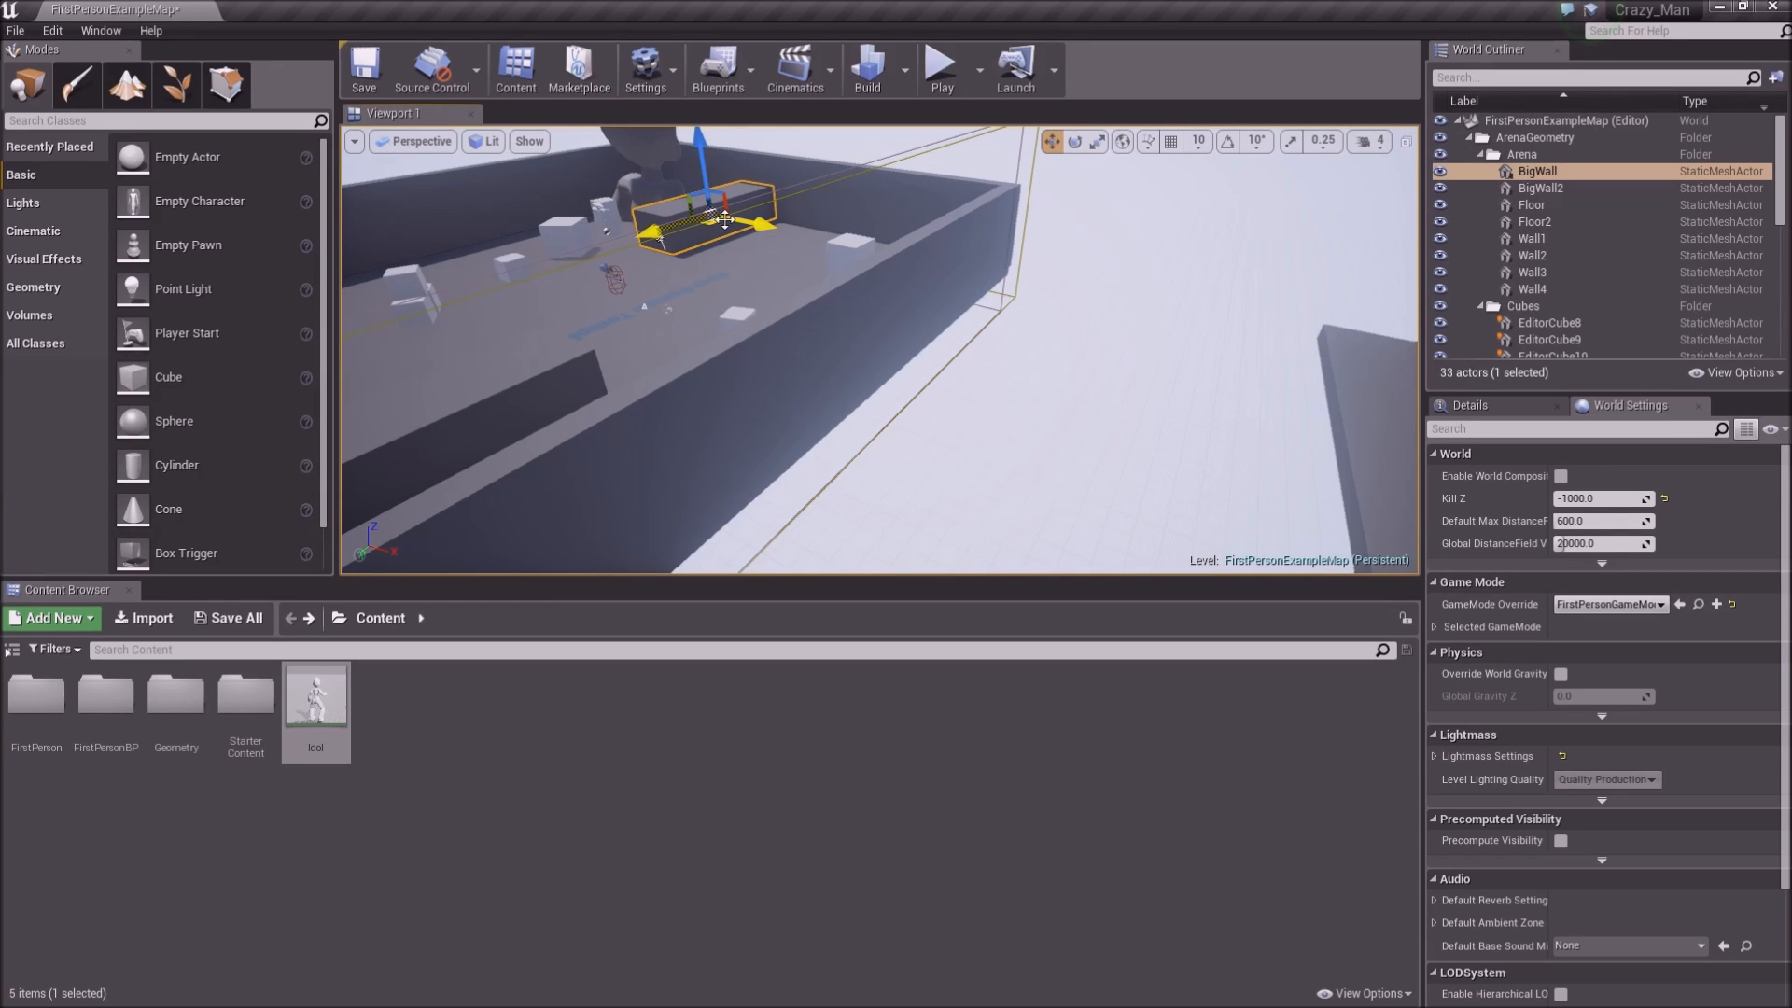
{"action": "left_click_drag", "start_coordinate": [759, 223], "coordinate": [1414, 361], "text": "alt"}
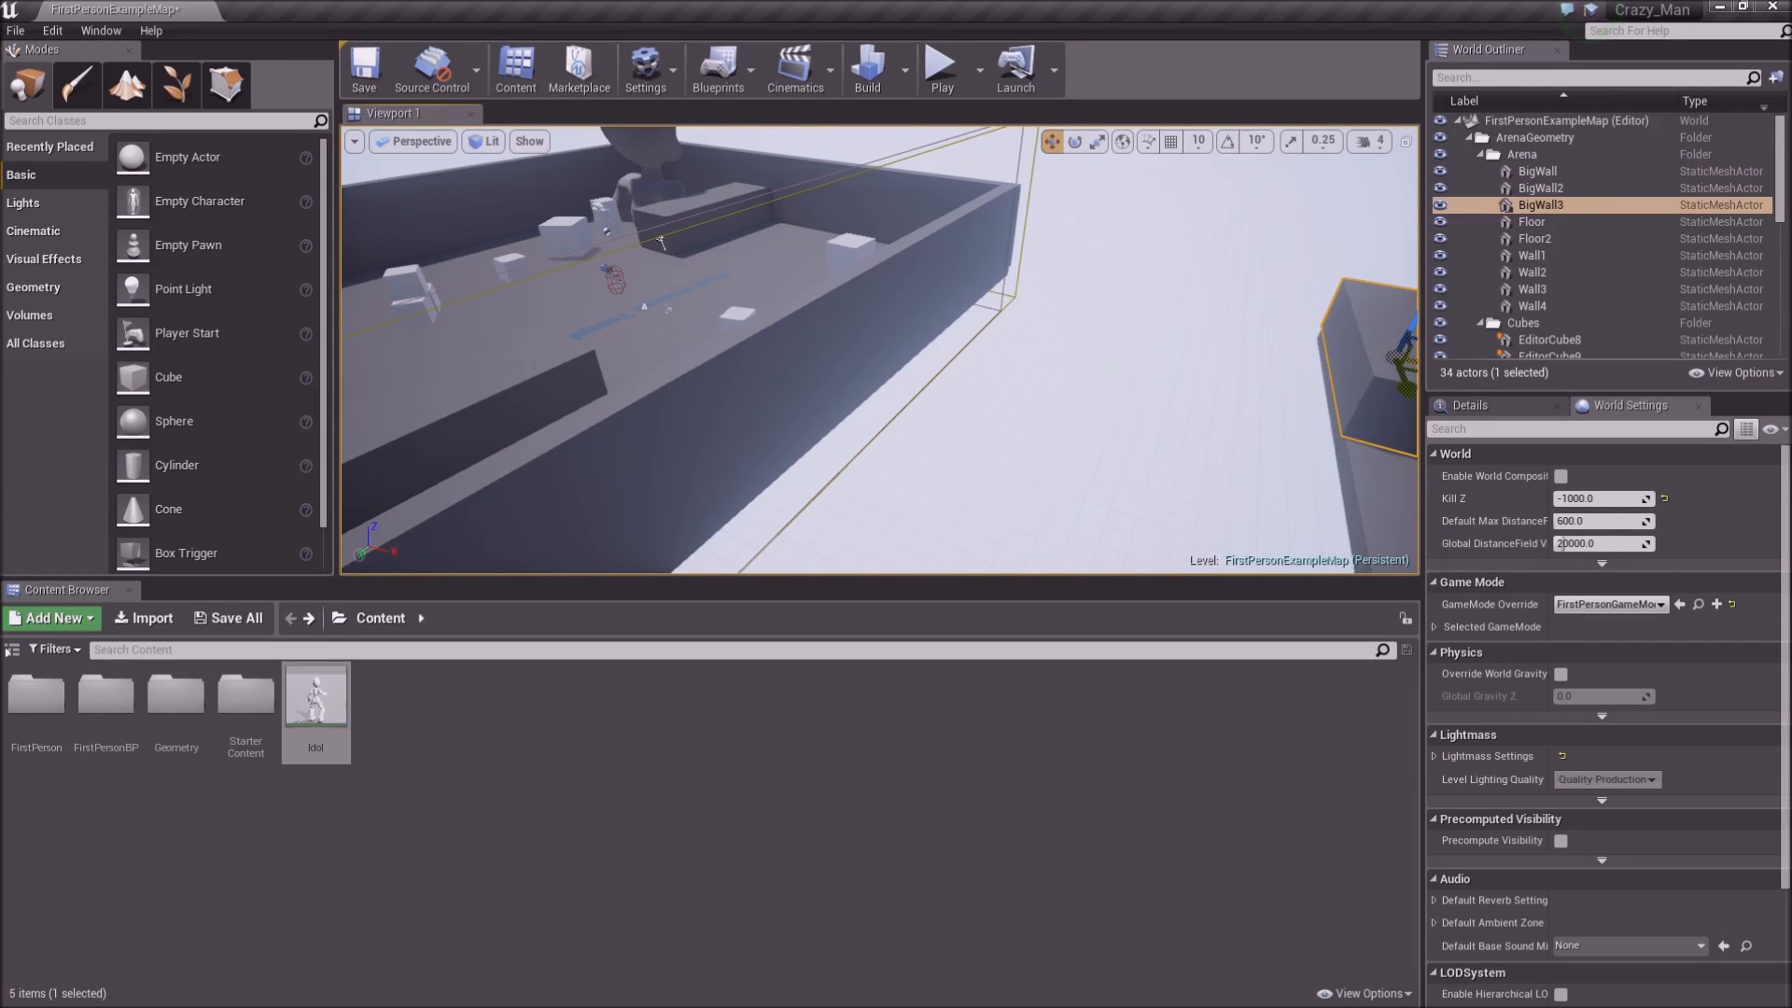
{"action": "key", "text": "f"}
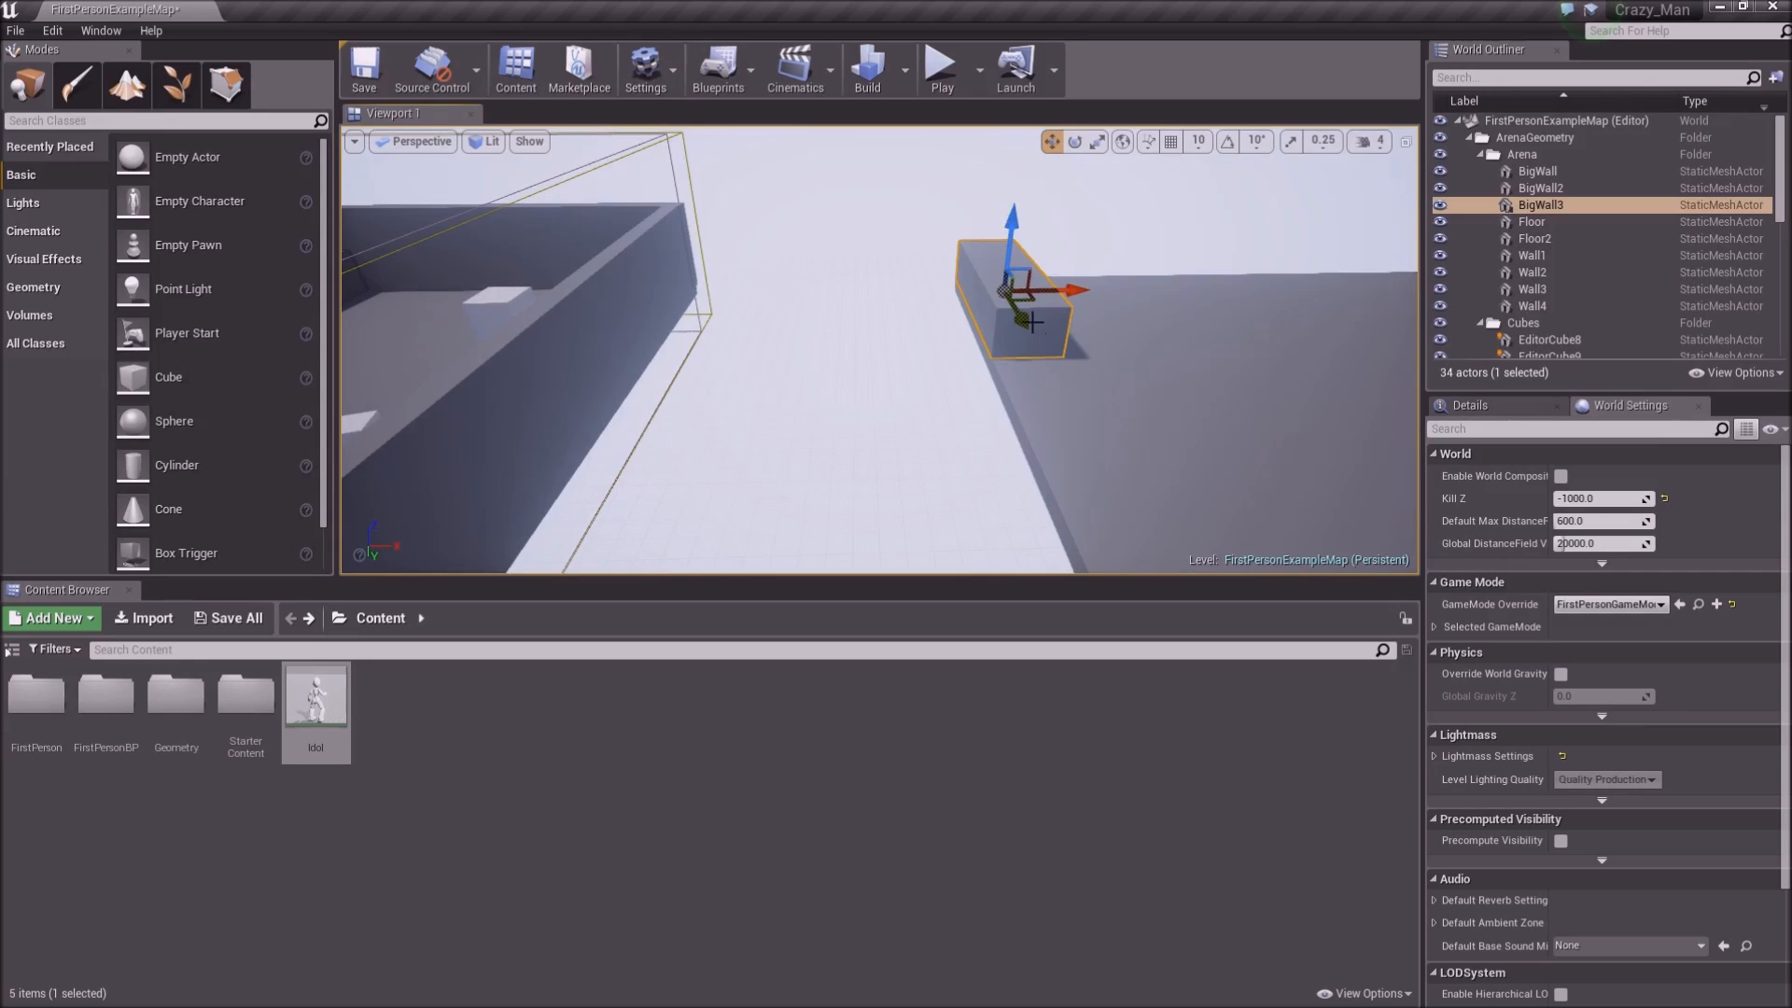
Stretch the duplicated wall block along the second floor's edge so it spans the full side
{"action": "left_click_drag", "start_coordinate": [1021, 319], "coordinate": [1050, 388], "text": "shift"}
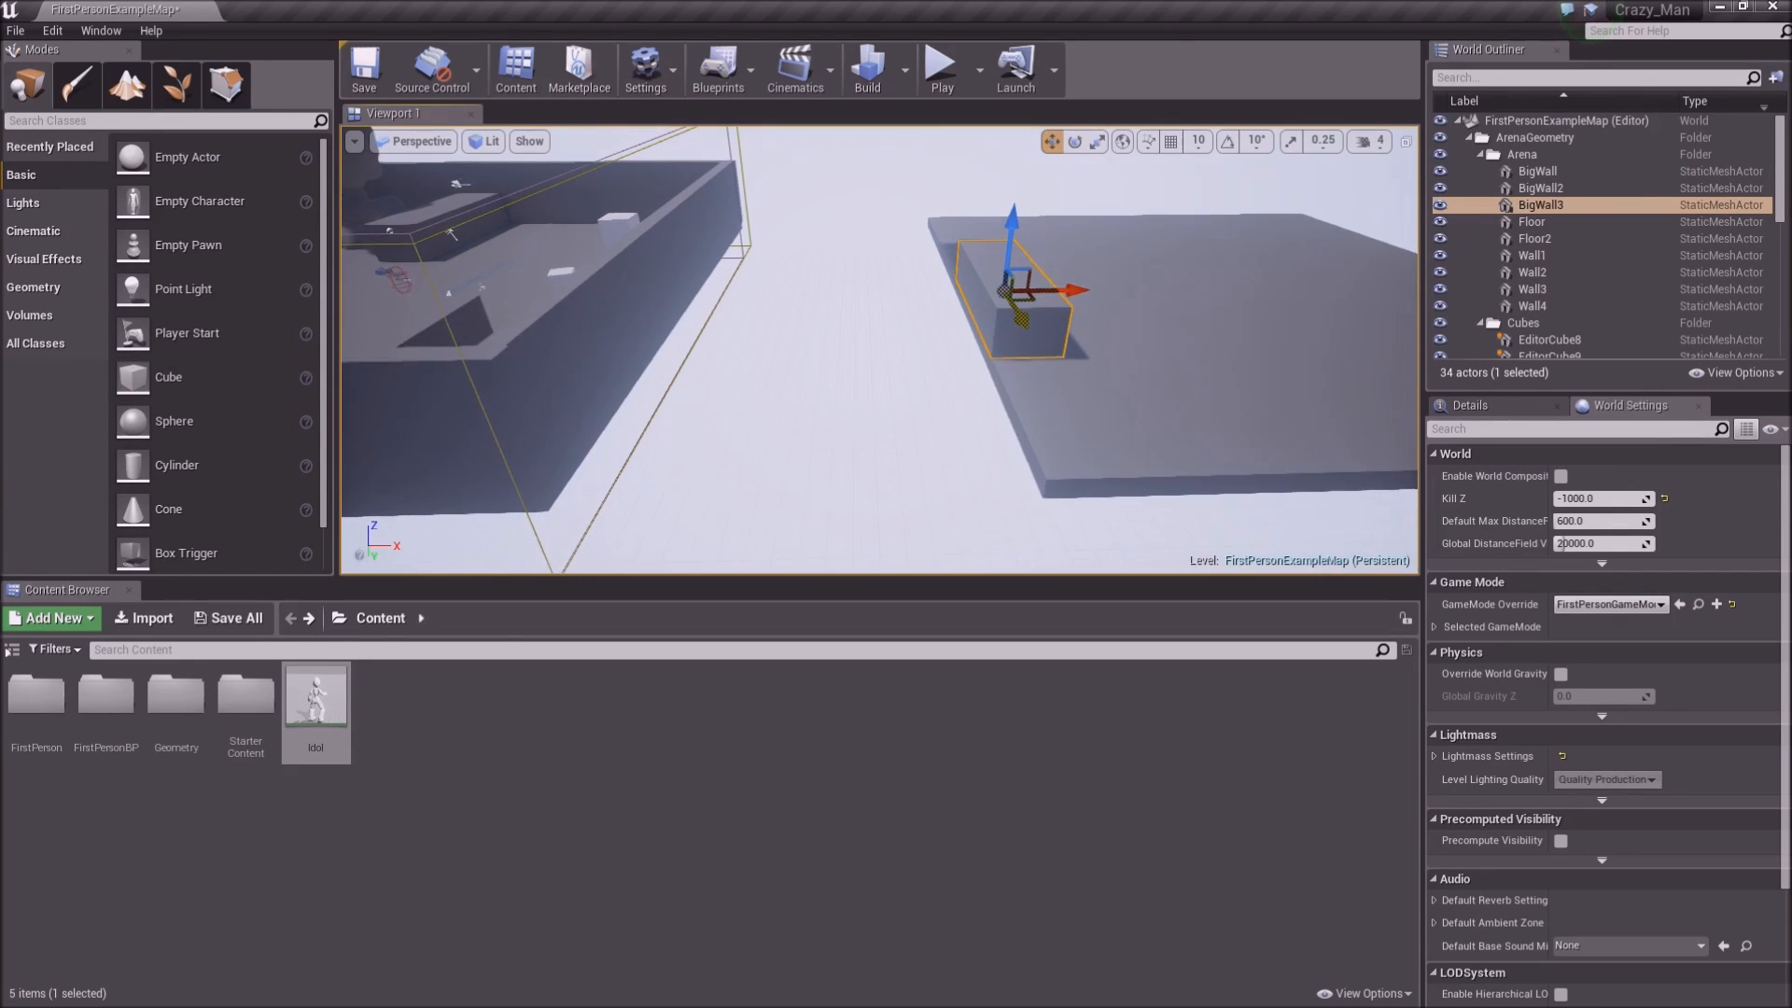
{"action": "left_click_drag", "start_coordinate": [1023, 321], "coordinate": [1097, 474]}
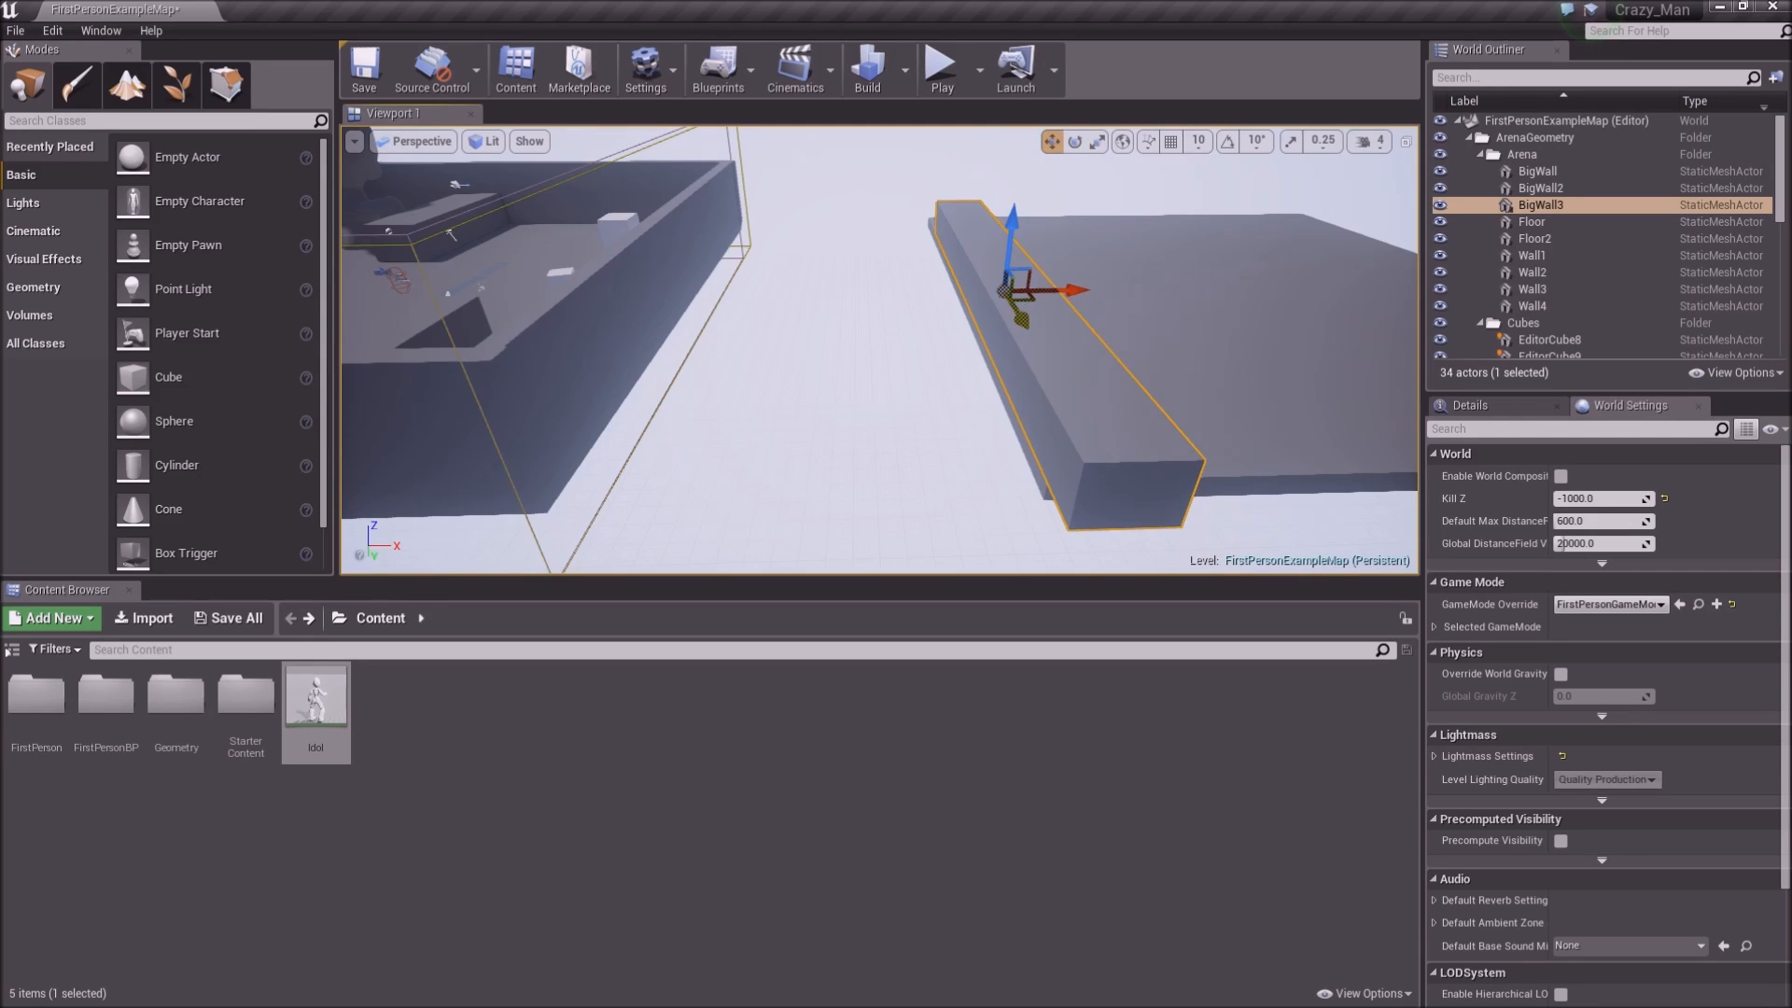
{"action": "left_click_drag", "start_coordinate": [1023, 318], "coordinate": [1016, 301]}
Delete the oversized Crazy_Man2 character standing in the arena
{"action": "right_click_drag", "start_coordinate": [687, 239], "coordinate": [557, 185]}
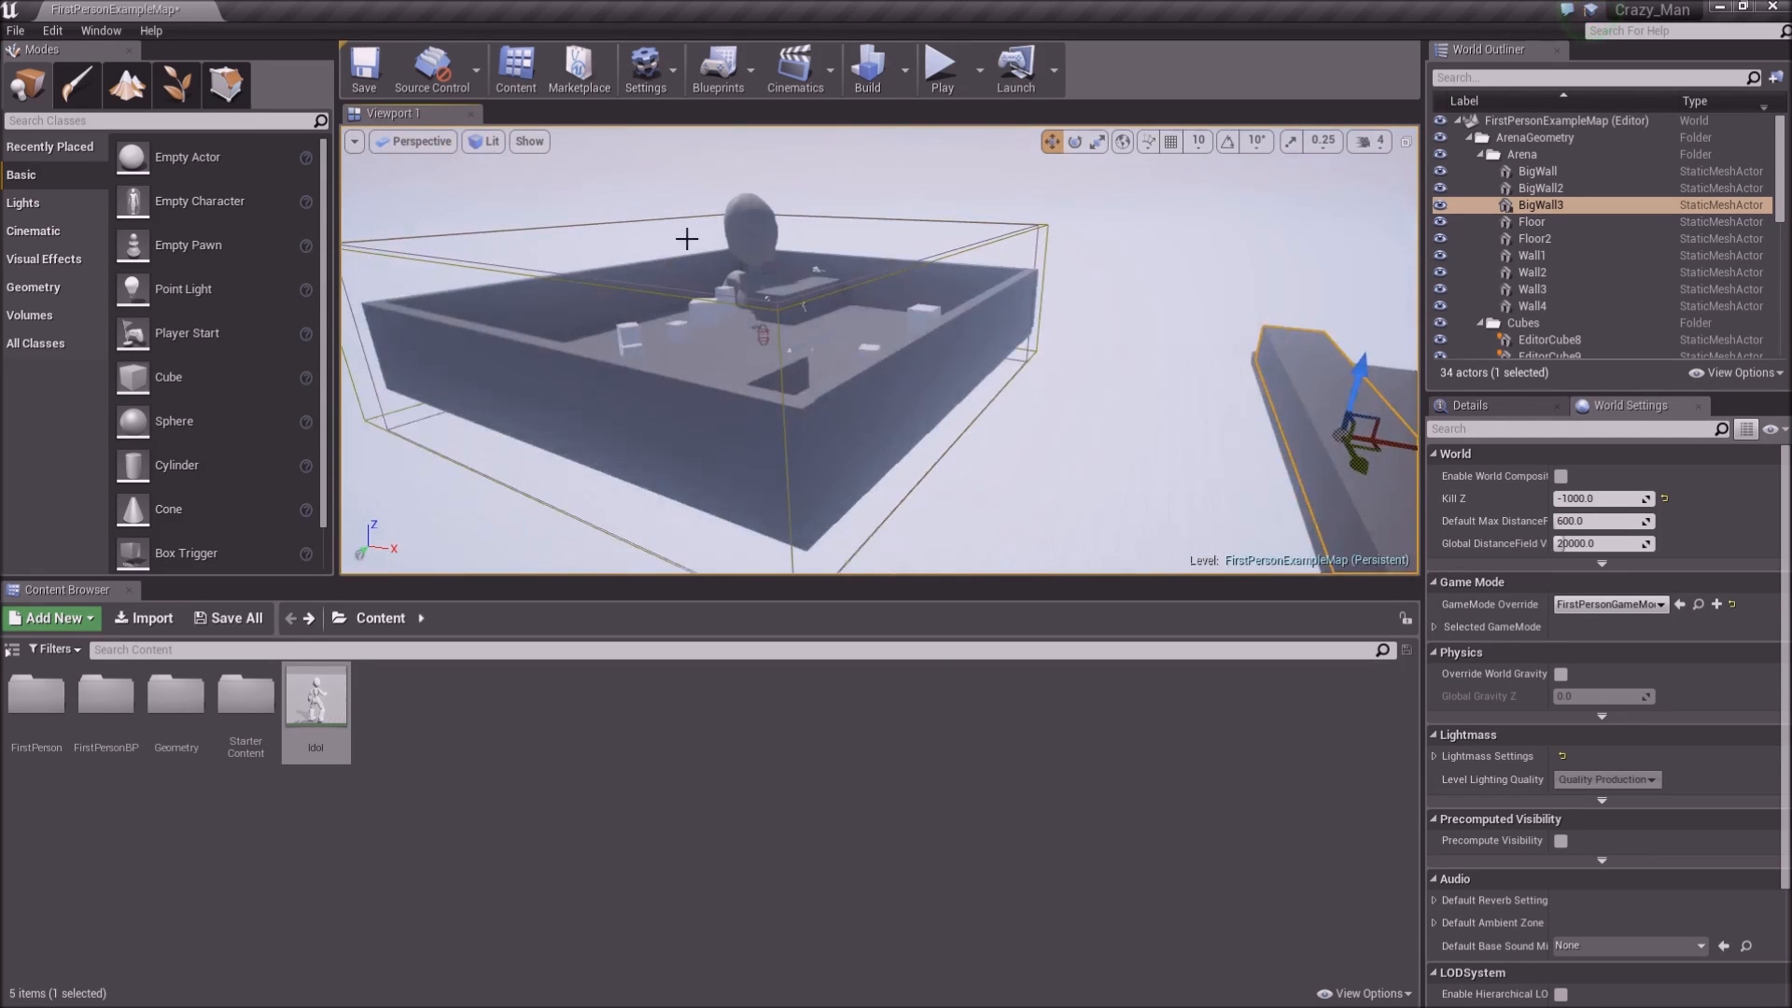
{"action": "right_click", "coordinate": [746, 229]}
{"action": "left_click", "coordinate": [782, 212]}
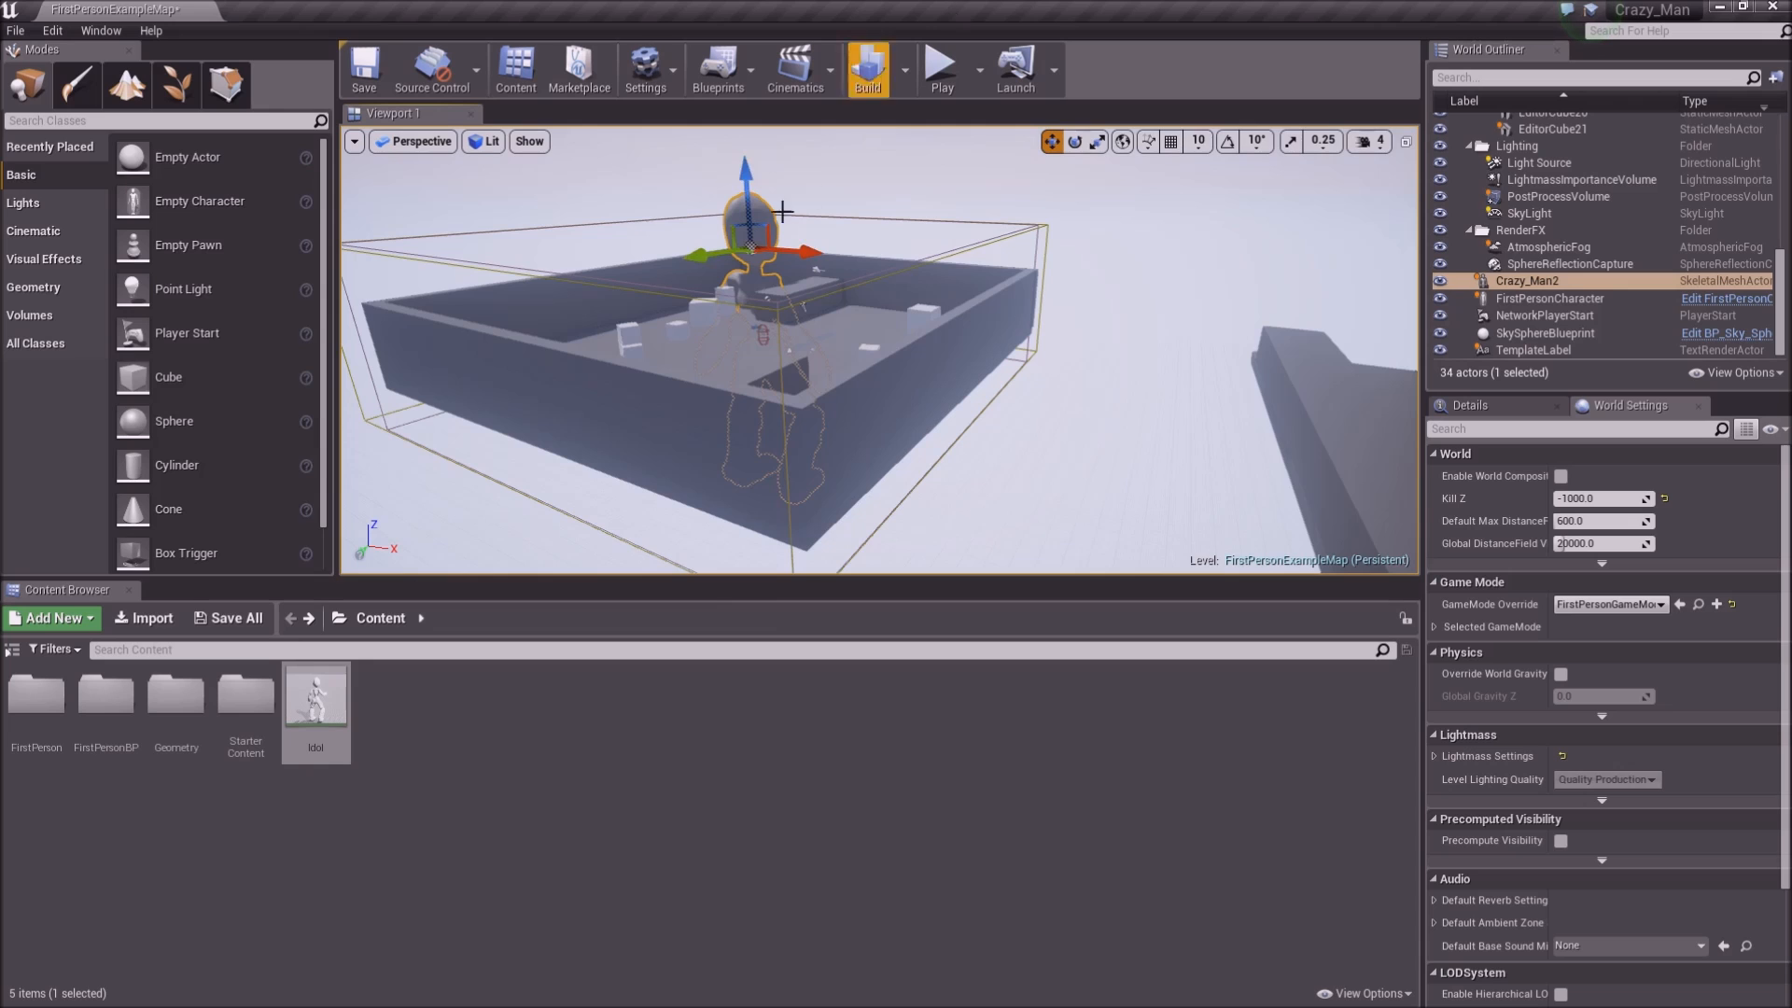
{"action": "scroll", "coordinate": [756, 236], "scroll_direction": "down", "scroll_amount": 3}
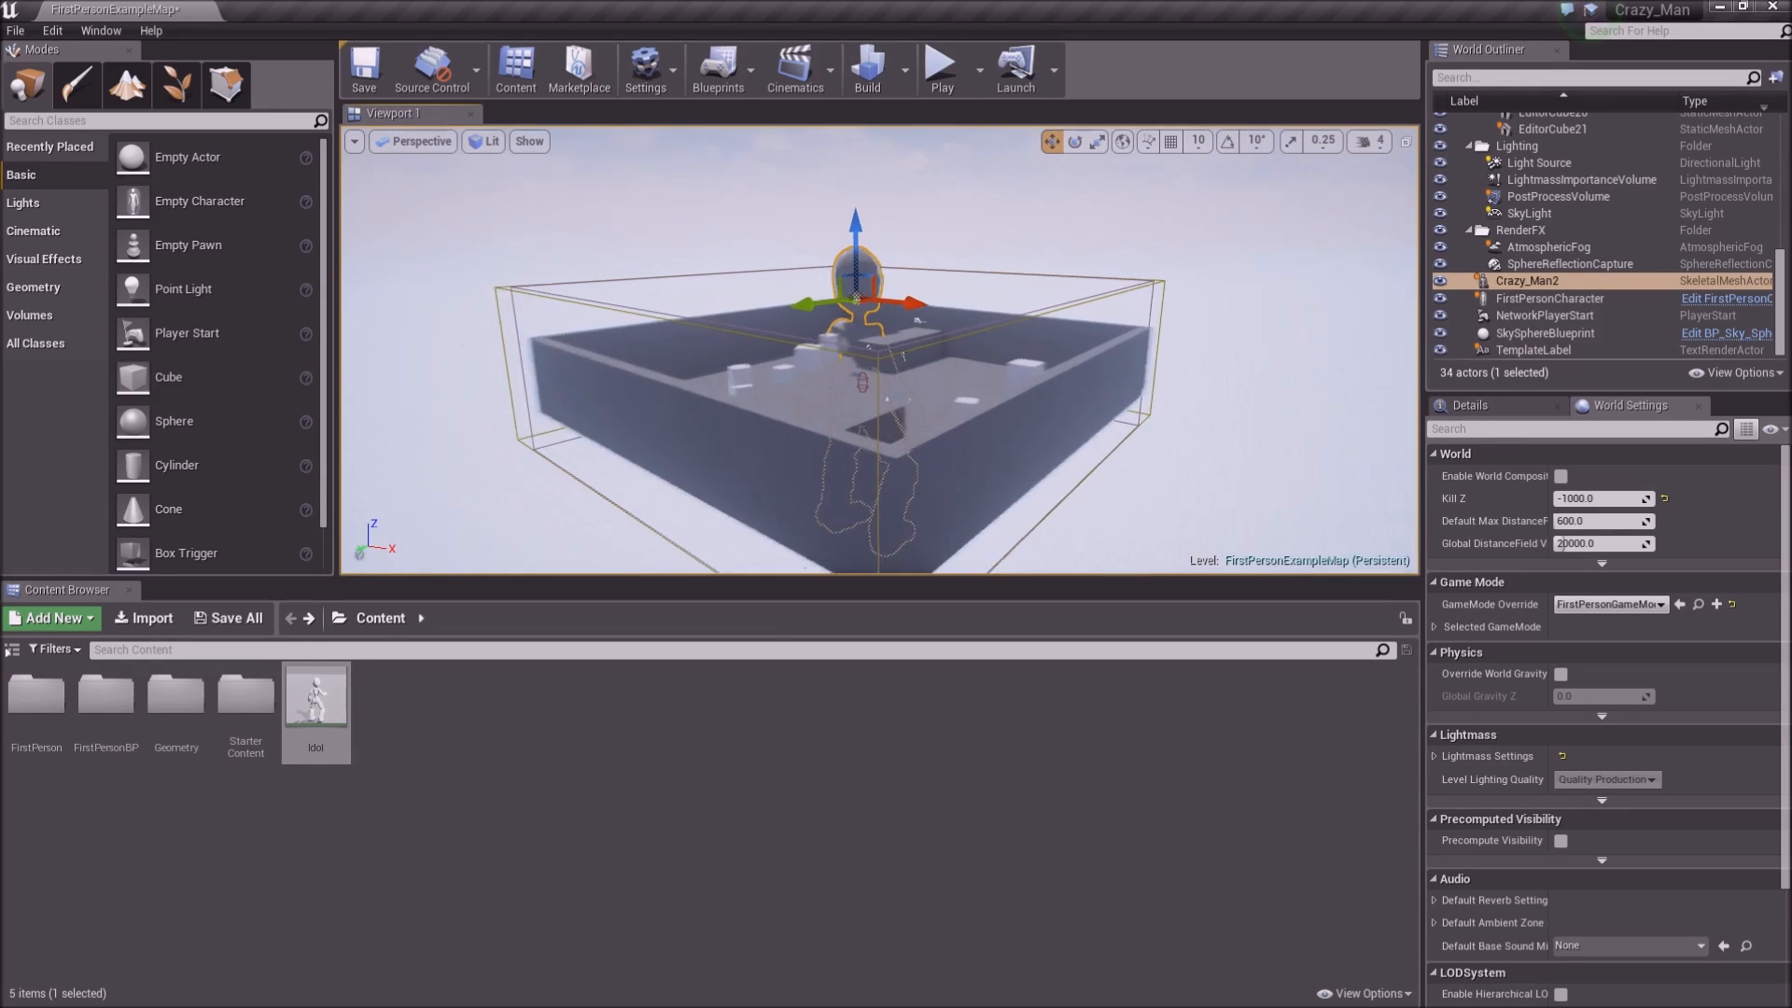
{"action": "key", "text": "Delete"}
{"action": "right_click_drag", "start_coordinate": [756, 236], "coordinate": [922, 309]}
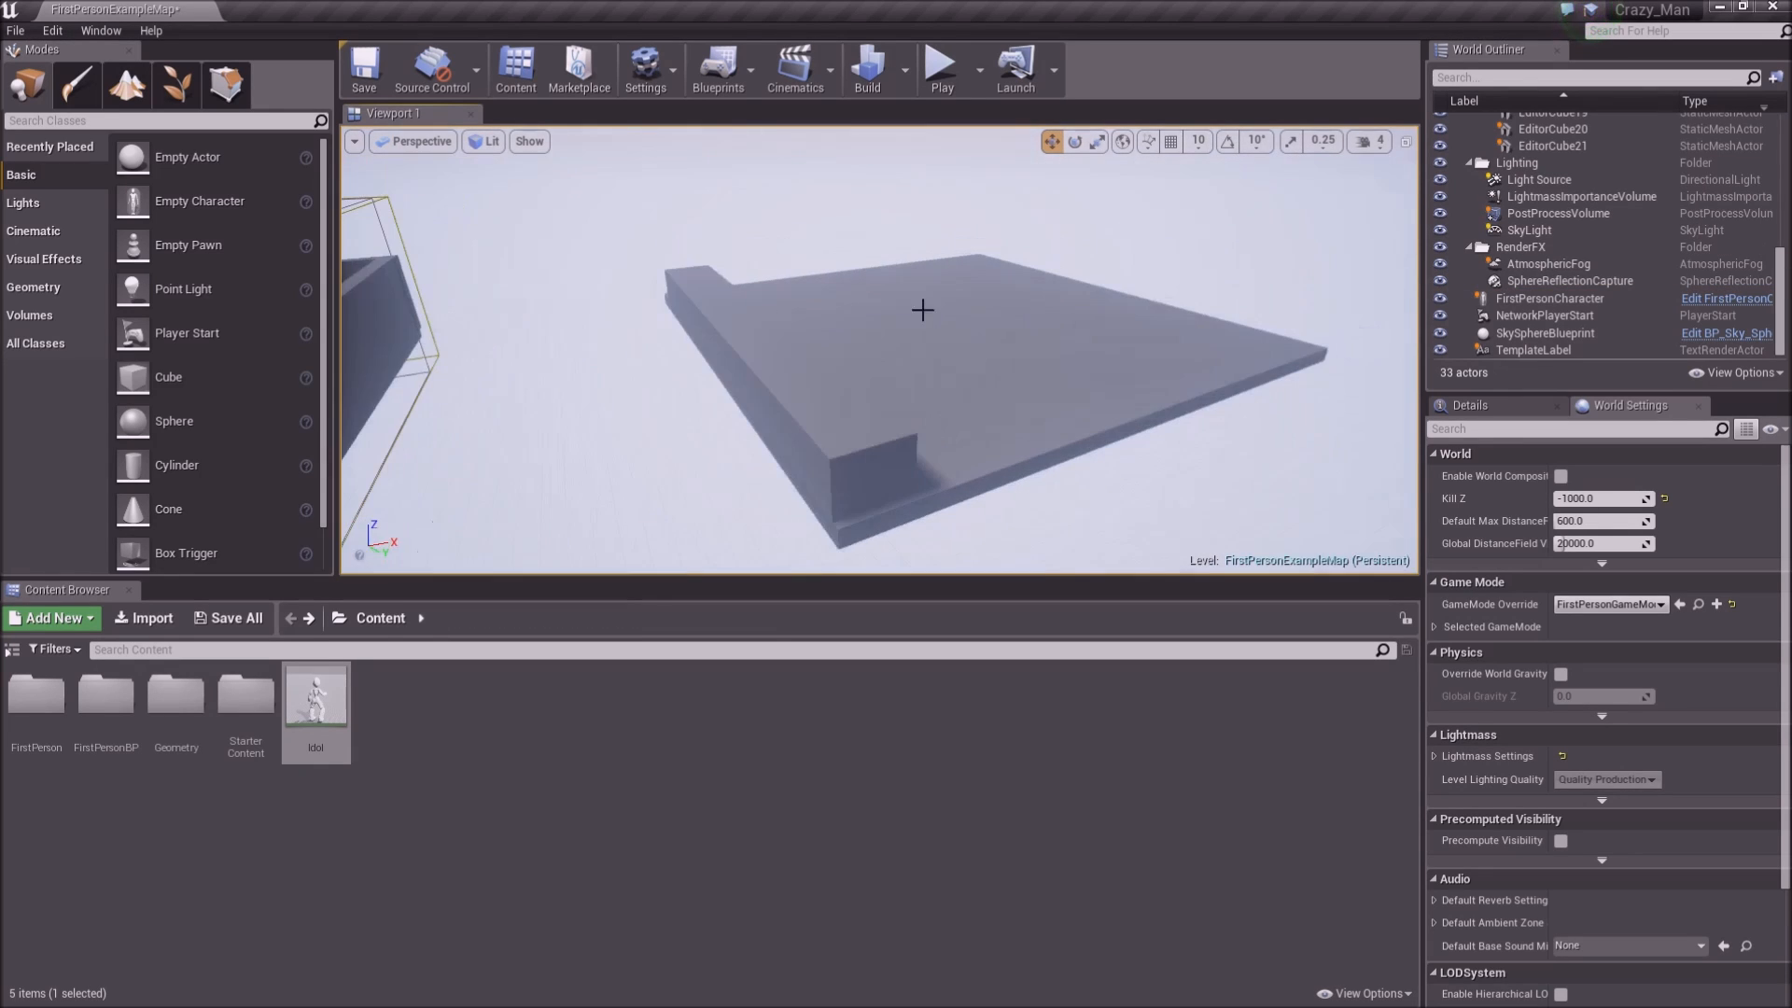
Place the Idol animation asset as a character standing on the second floor outside the arena
{"action": "left_click_drag", "start_coordinate": [372, 656], "coordinate": [963, 325]}
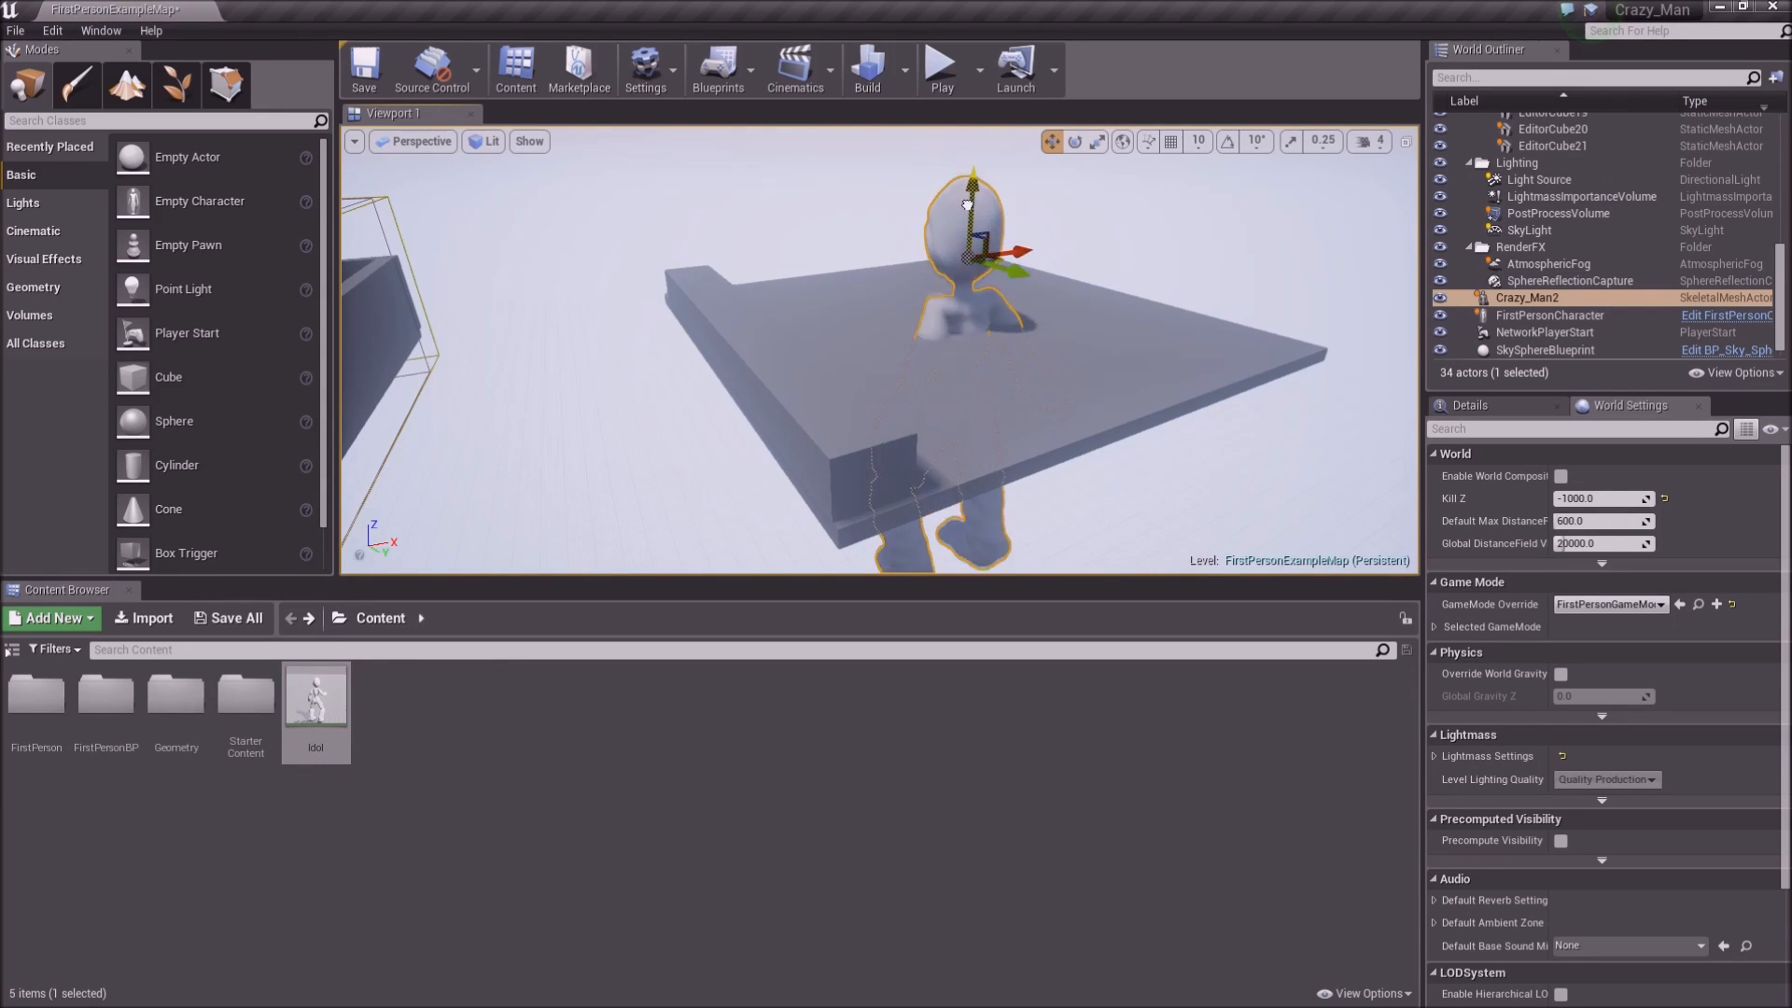
{"action": "key", "text": "f"}
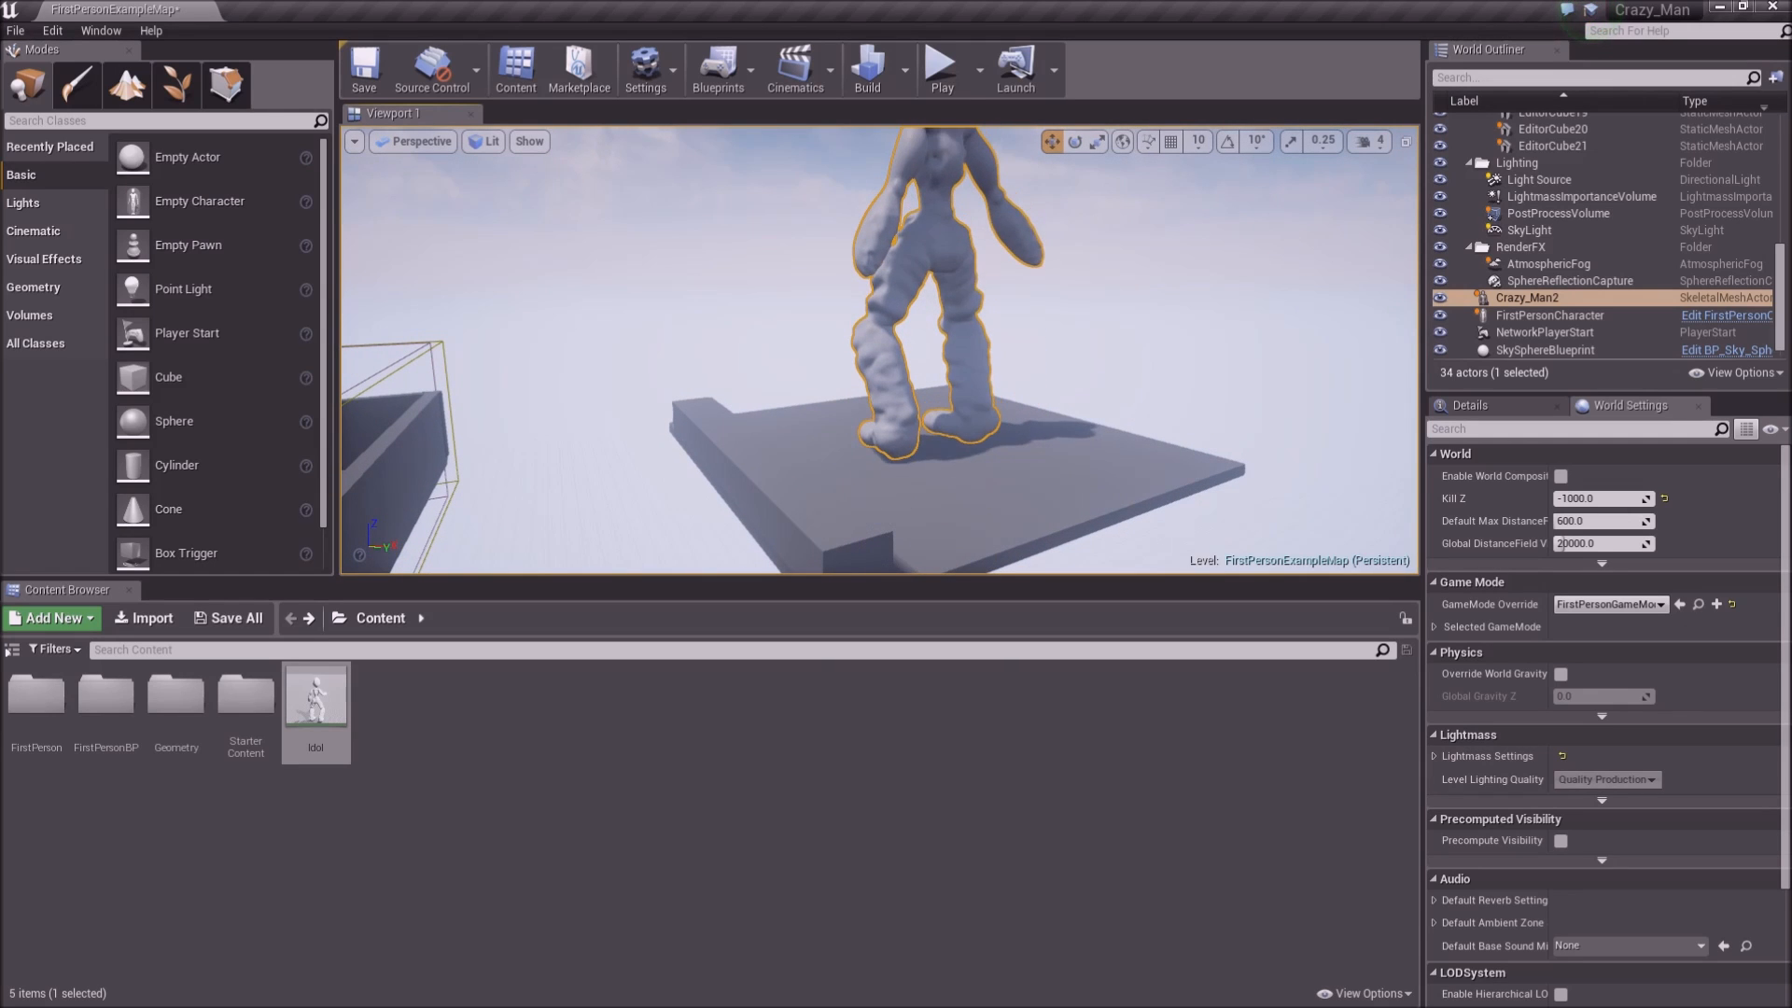
{"action": "right_click_drag", "start_coordinate": [952, 284], "coordinate": [962, 203]}
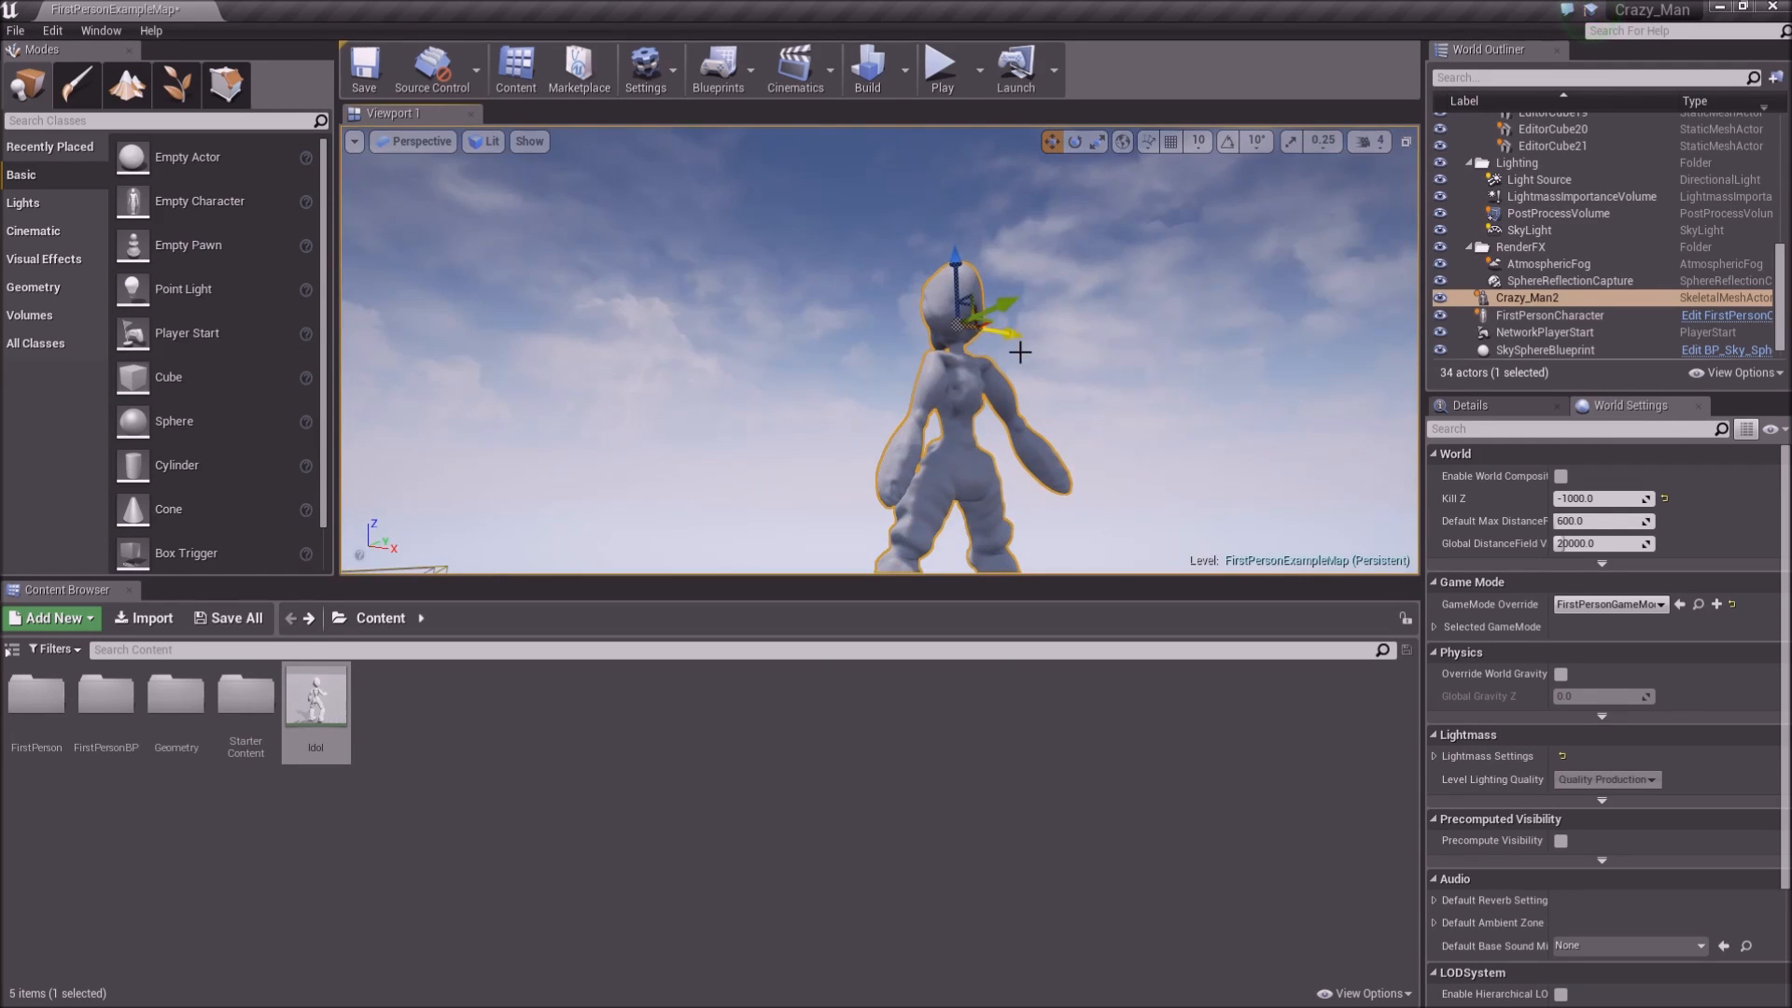
Turn on 10° rotation snapping and rotate the placed character about its vertical axis to face the walled arena
{"action": "key", "text": "e"}
{"action": "left_click_drag", "start_coordinate": [960, 289], "coordinate": [851, 358]}
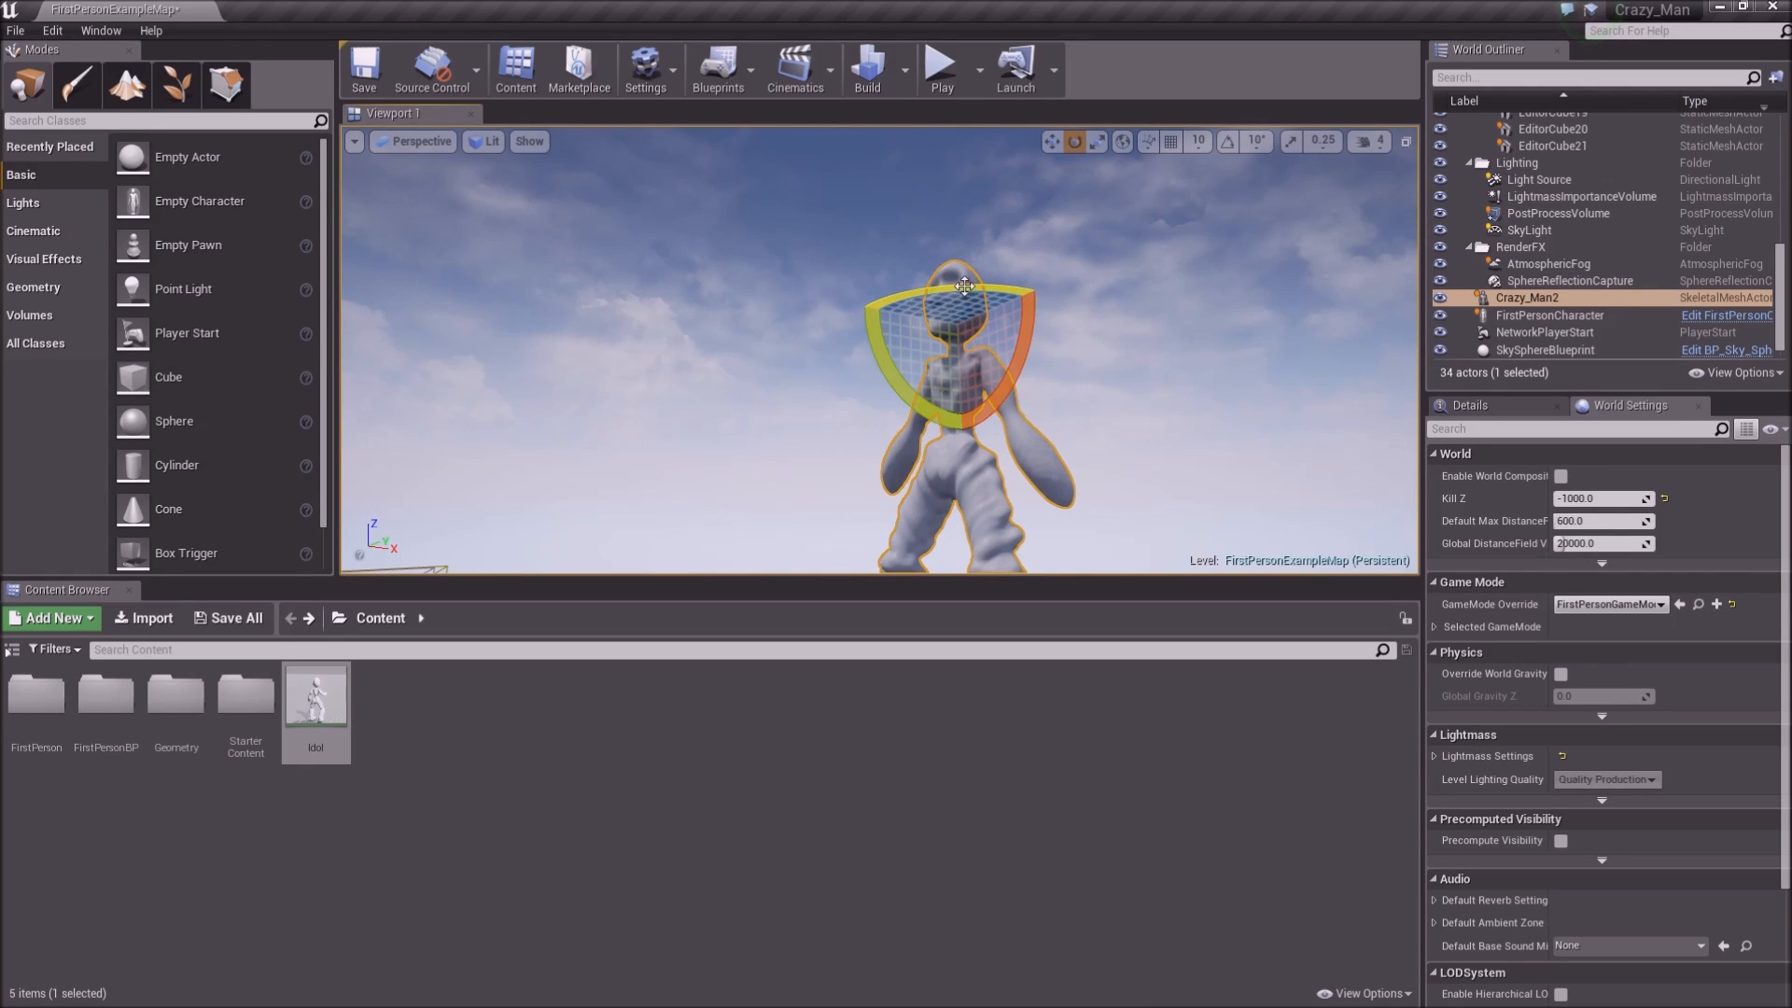
{"action": "key", "text": "ctrl+z"}
{"action": "left_click", "coordinate": [1230, 142]}
{"action": "left_click_drag", "start_coordinate": [947, 295], "coordinate": [882, 354]}
{"action": "right_click_drag", "start_coordinate": [949, 293], "coordinate": [1042, 279]}
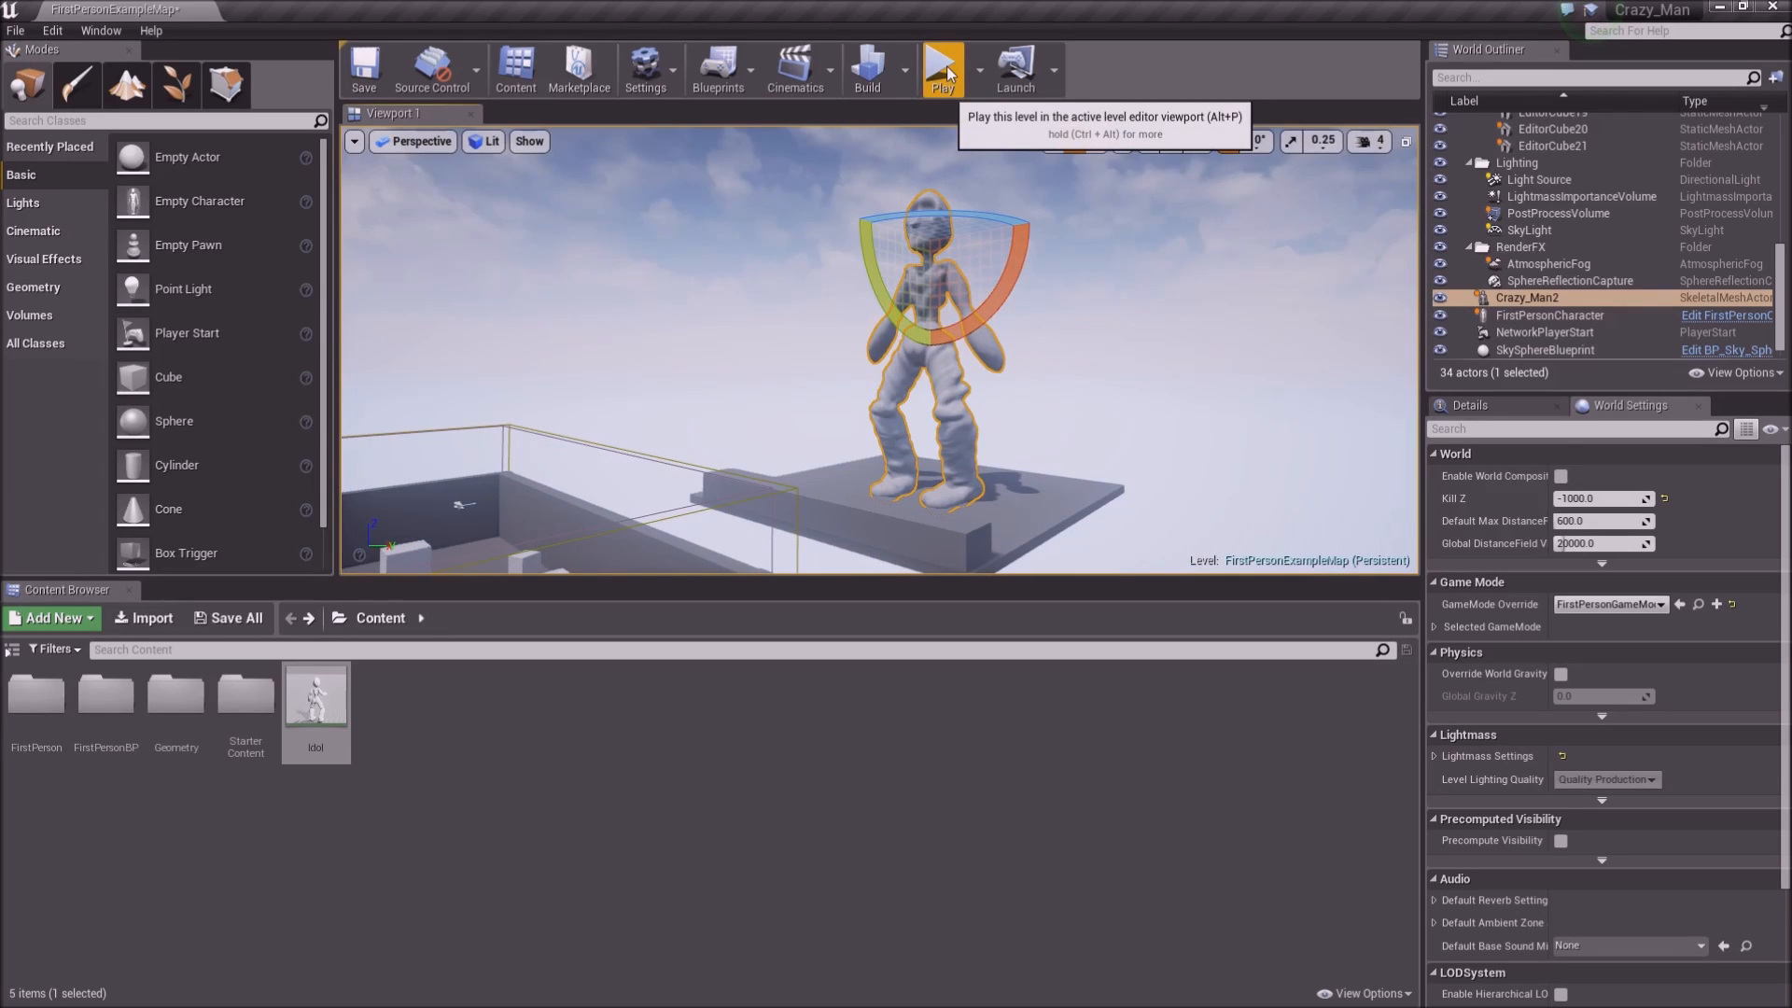
Simulate the level, examine the idle animation on the placed character from several sides, and stop the simulation
{"action": "left_click", "coordinate": [979, 70]}
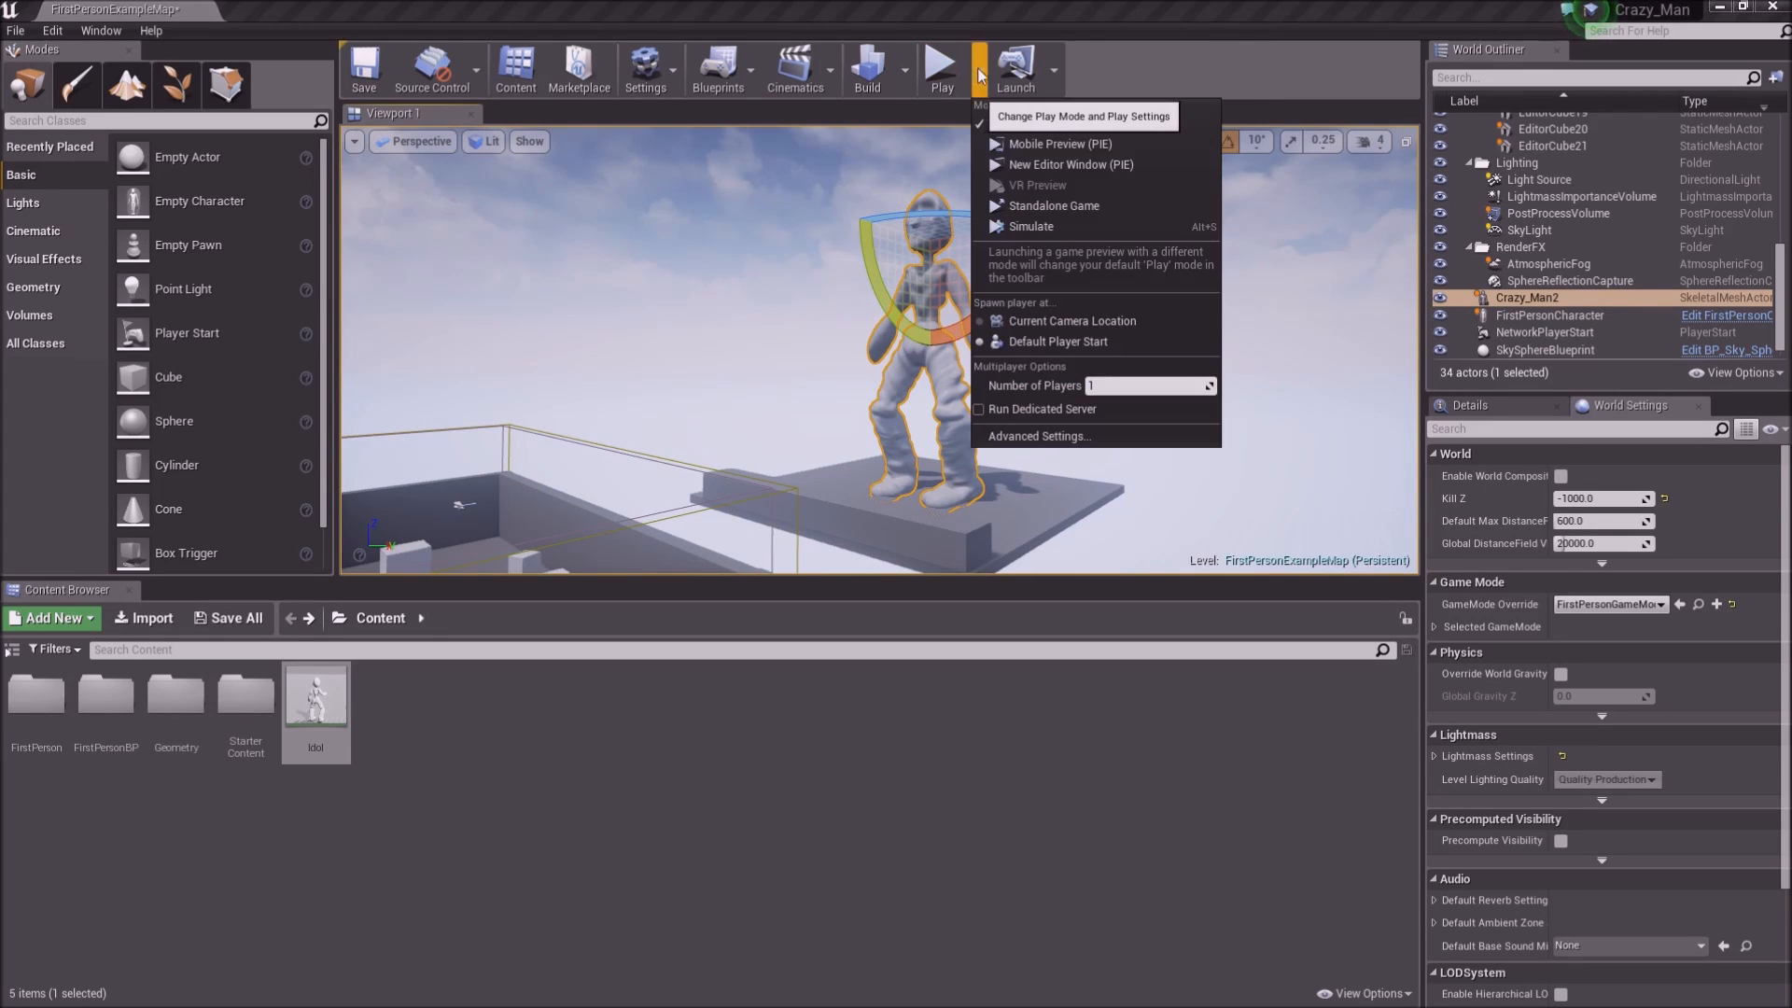
{"action": "left_click", "coordinate": [1046, 226]}
{"action": "right_click_drag", "start_coordinate": [1101, 246], "coordinate": [1166, 219]}
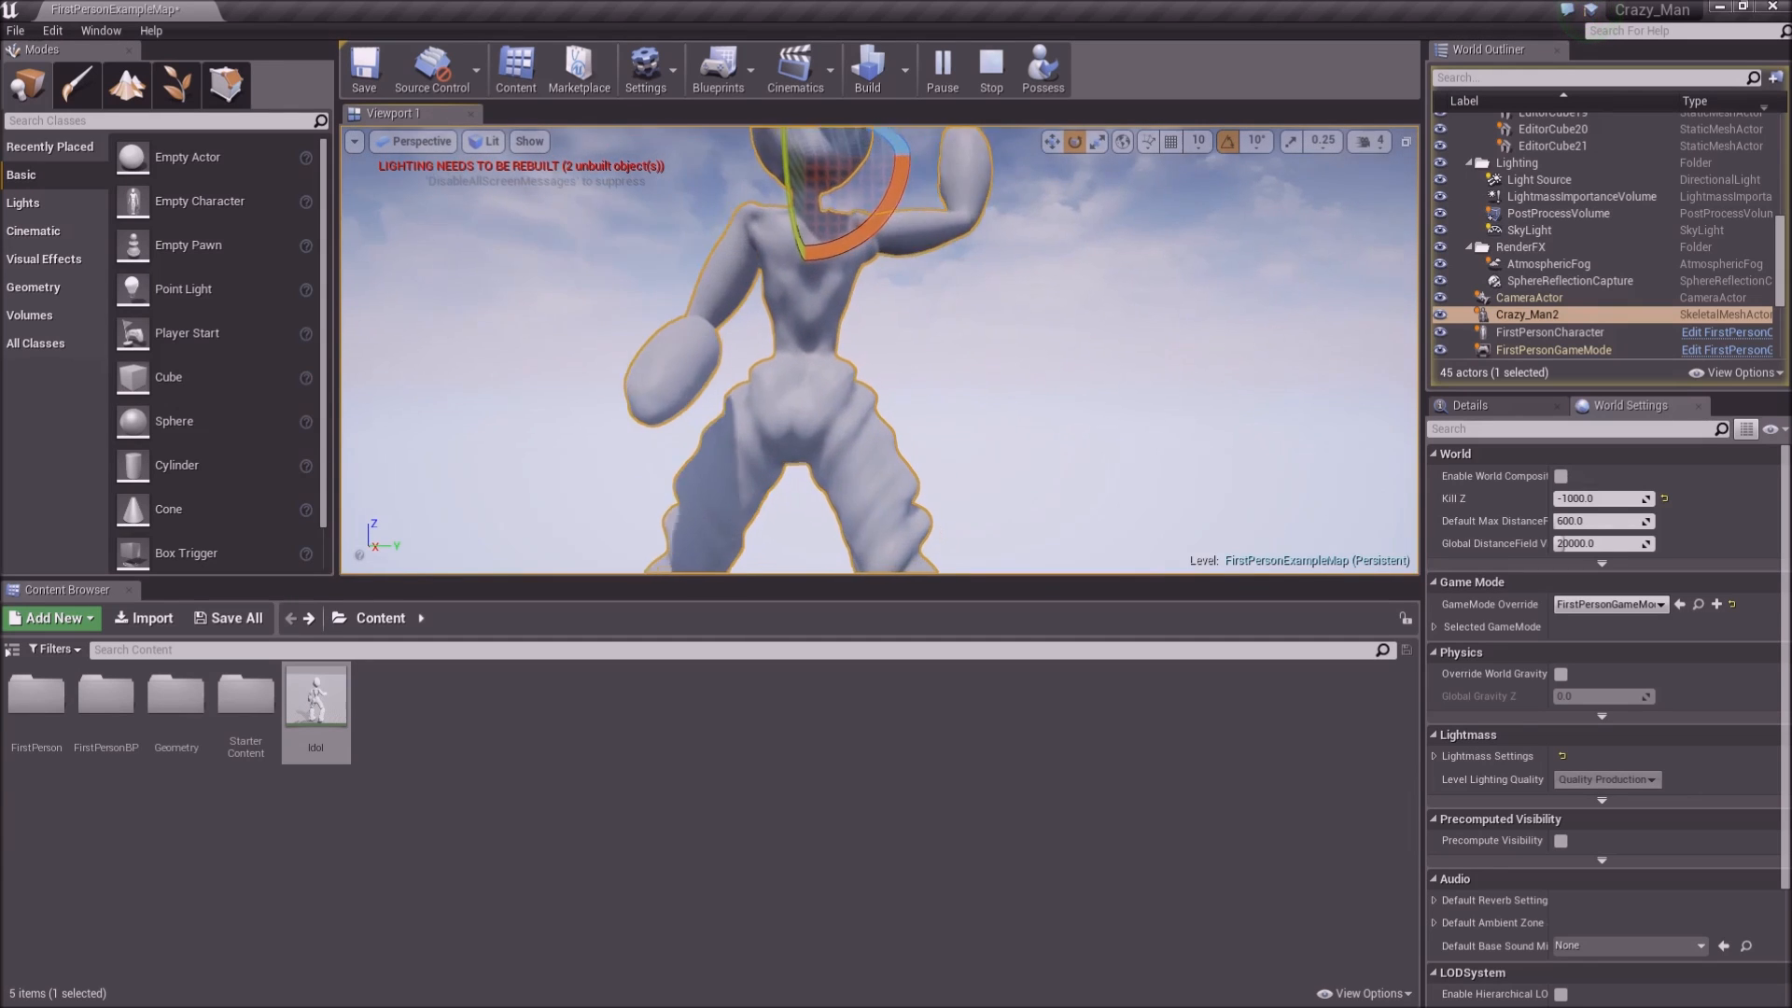
{"action": "right_click_drag", "start_coordinate": [879, 349], "coordinate": [879, 438]}
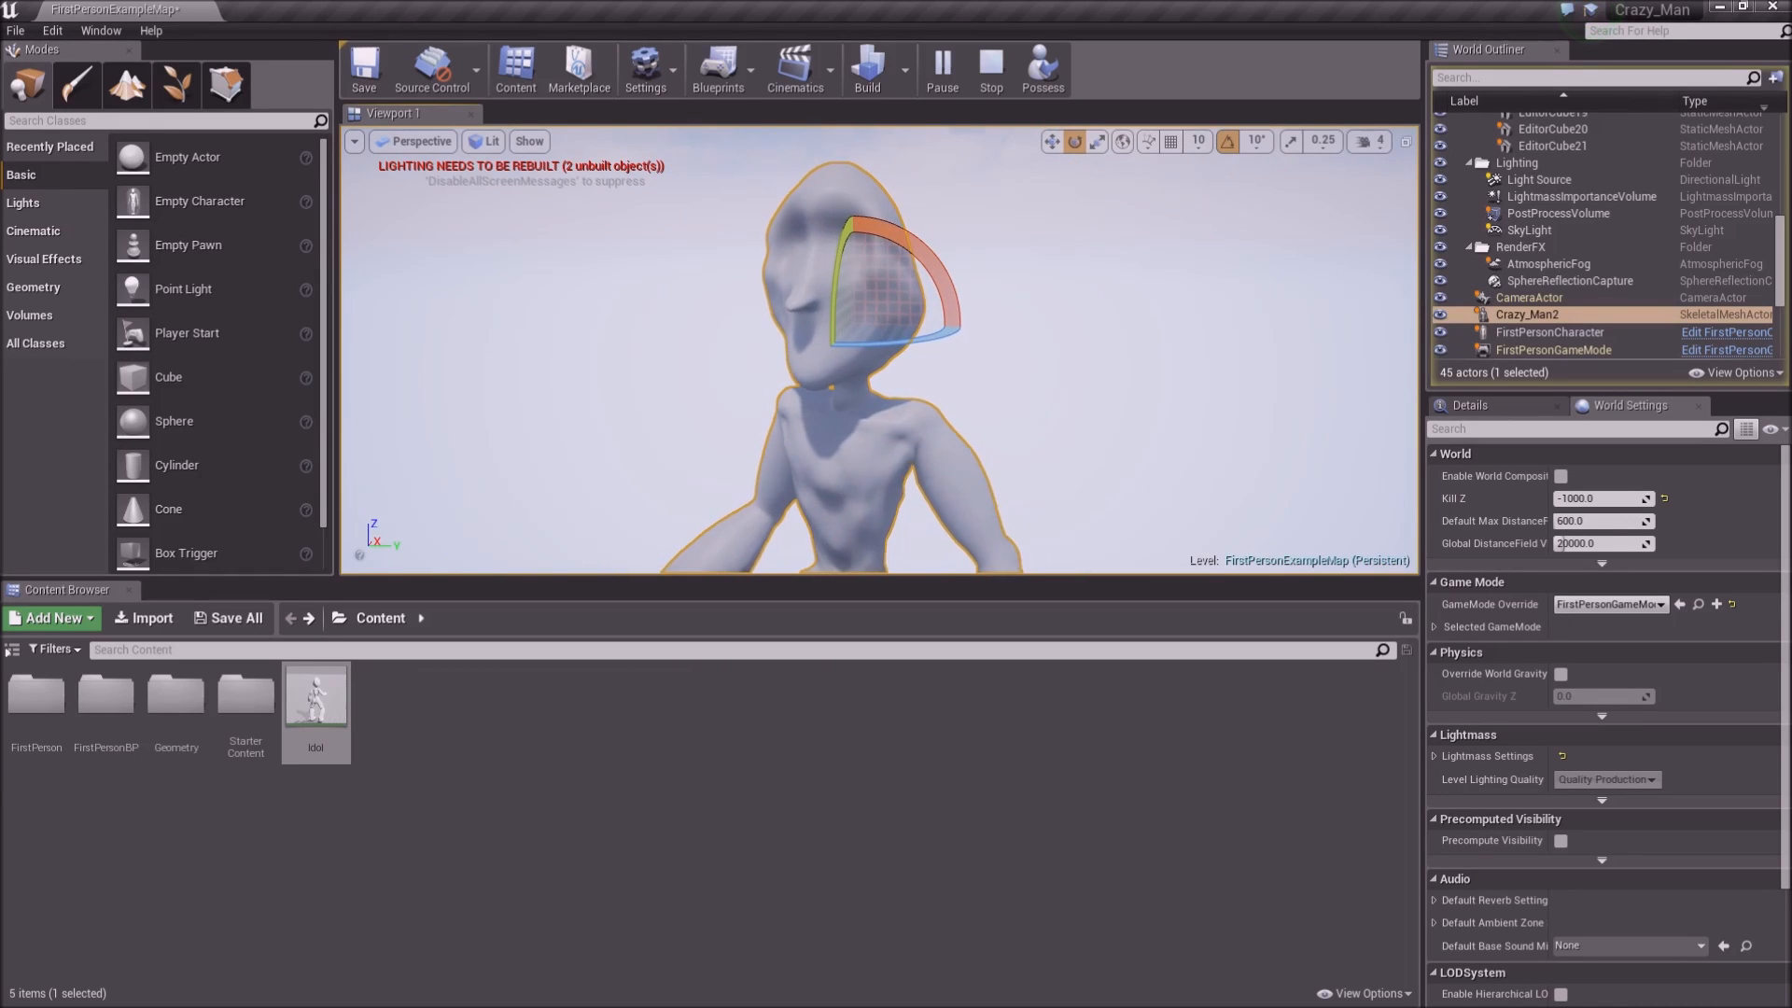
{"action": "right_click_drag", "start_coordinate": [879, 439], "coordinate": [879, 389]}
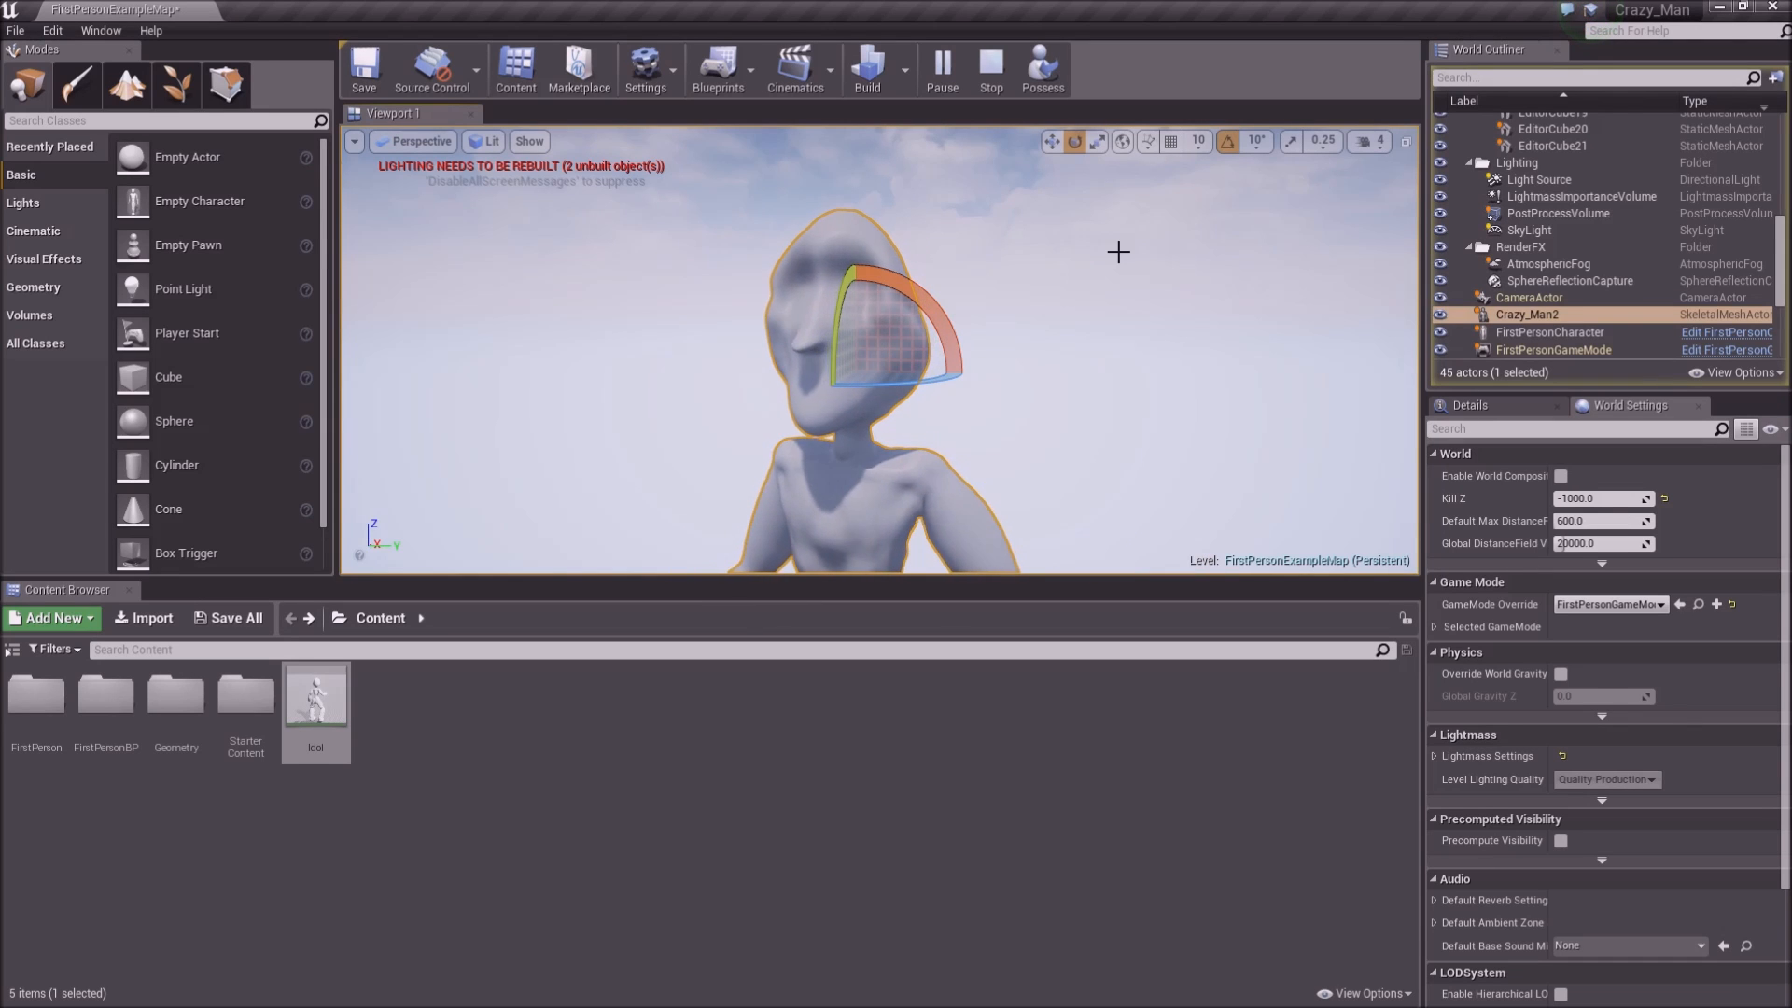
{"action": "right_click_drag", "start_coordinate": [1126, 288], "coordinate": [551, 374]}
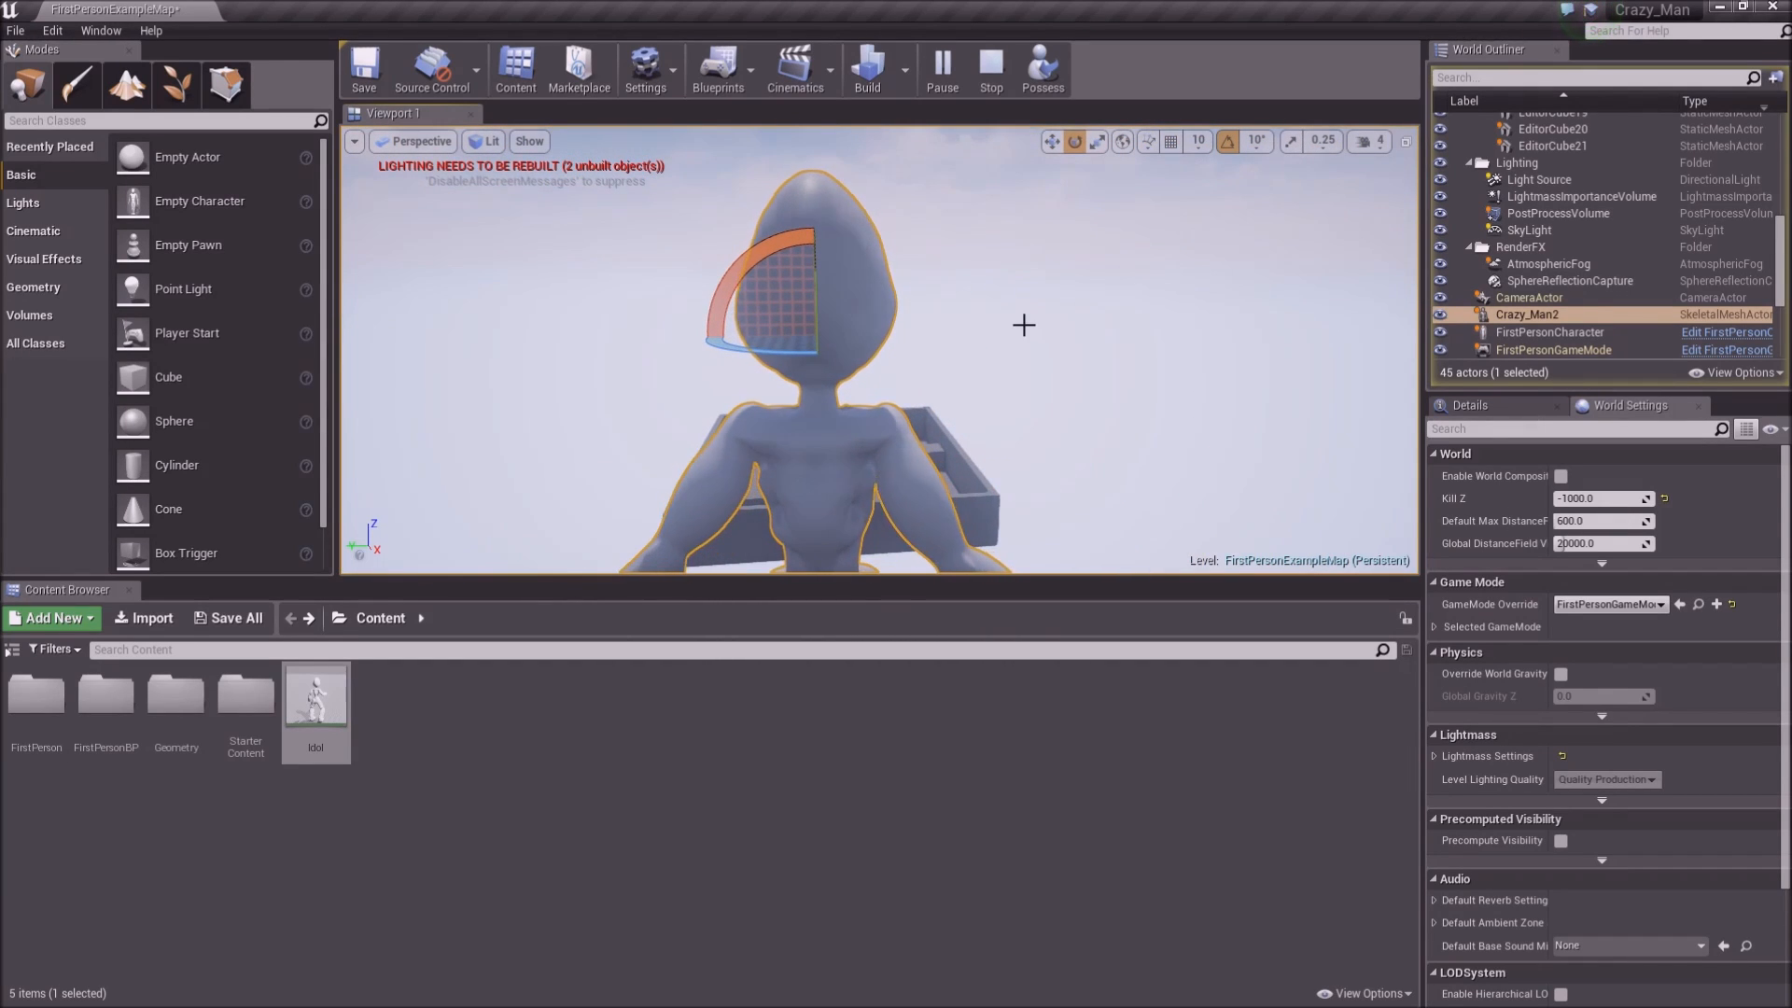
{"action": "left_click", "coordinate": [989, 67]}
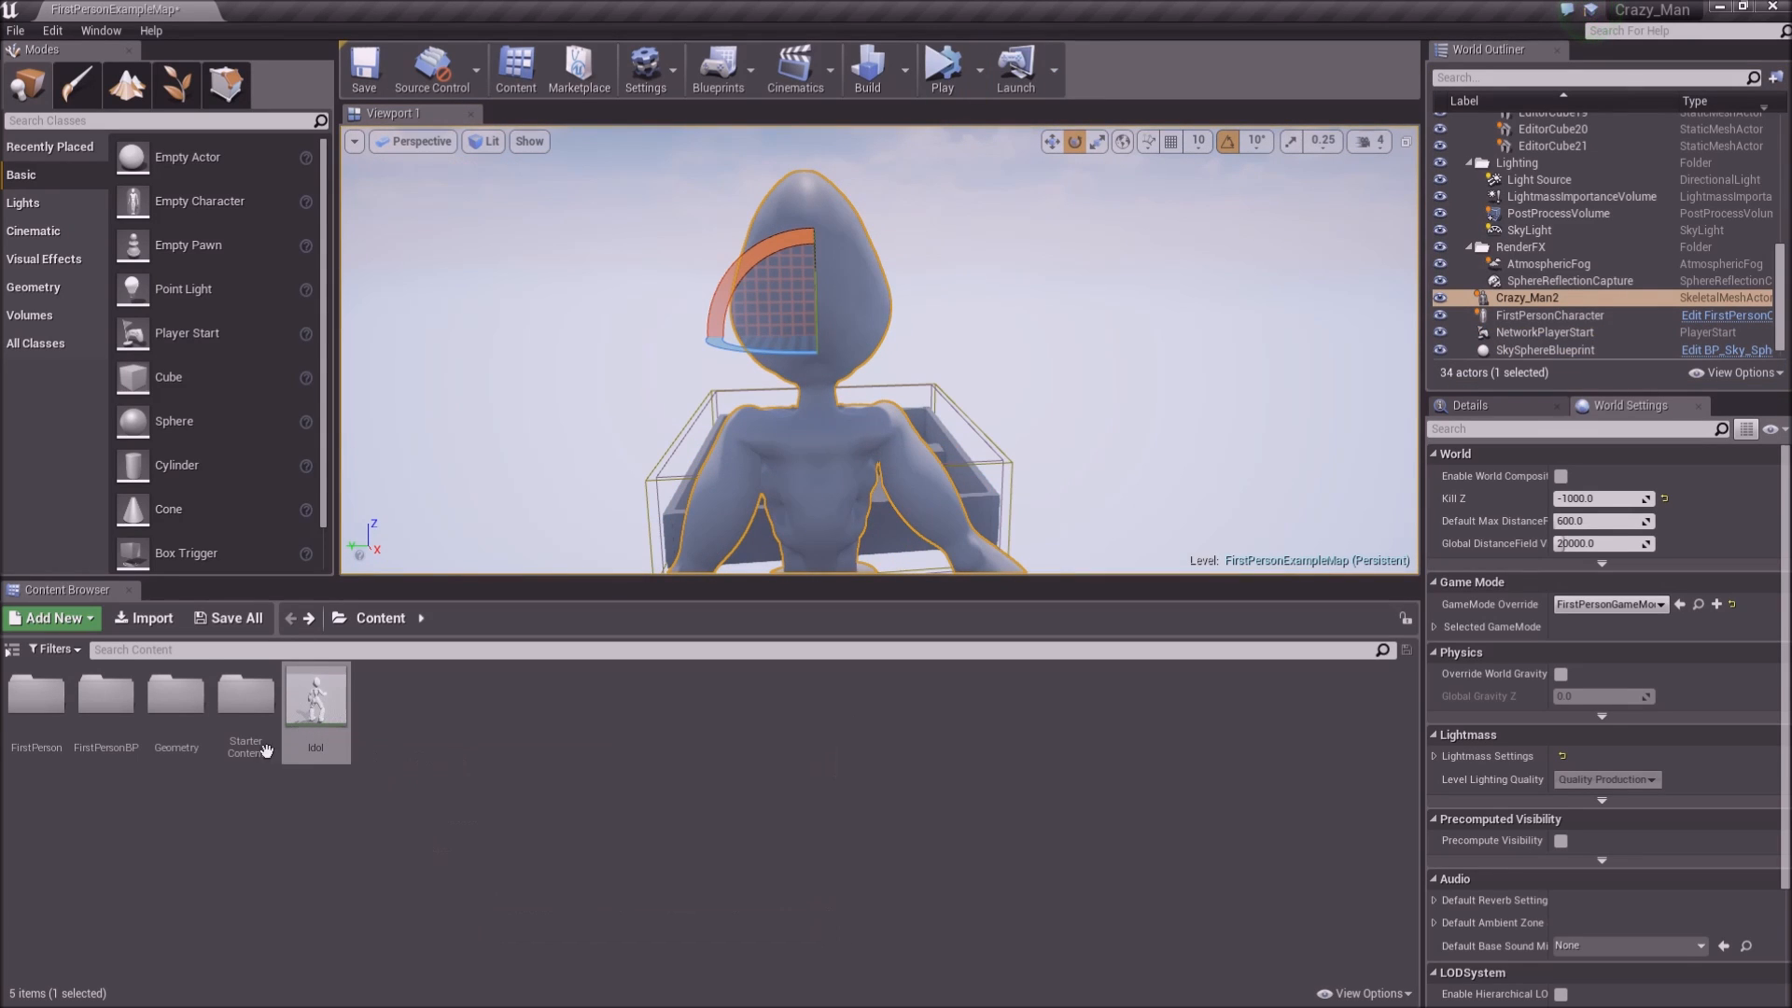
Open the Crazy_Man2_Skeleton asset from the Crazyman folder inside FirstPersonBP
{"action": "double_click", "coordinate": [103, 695]}
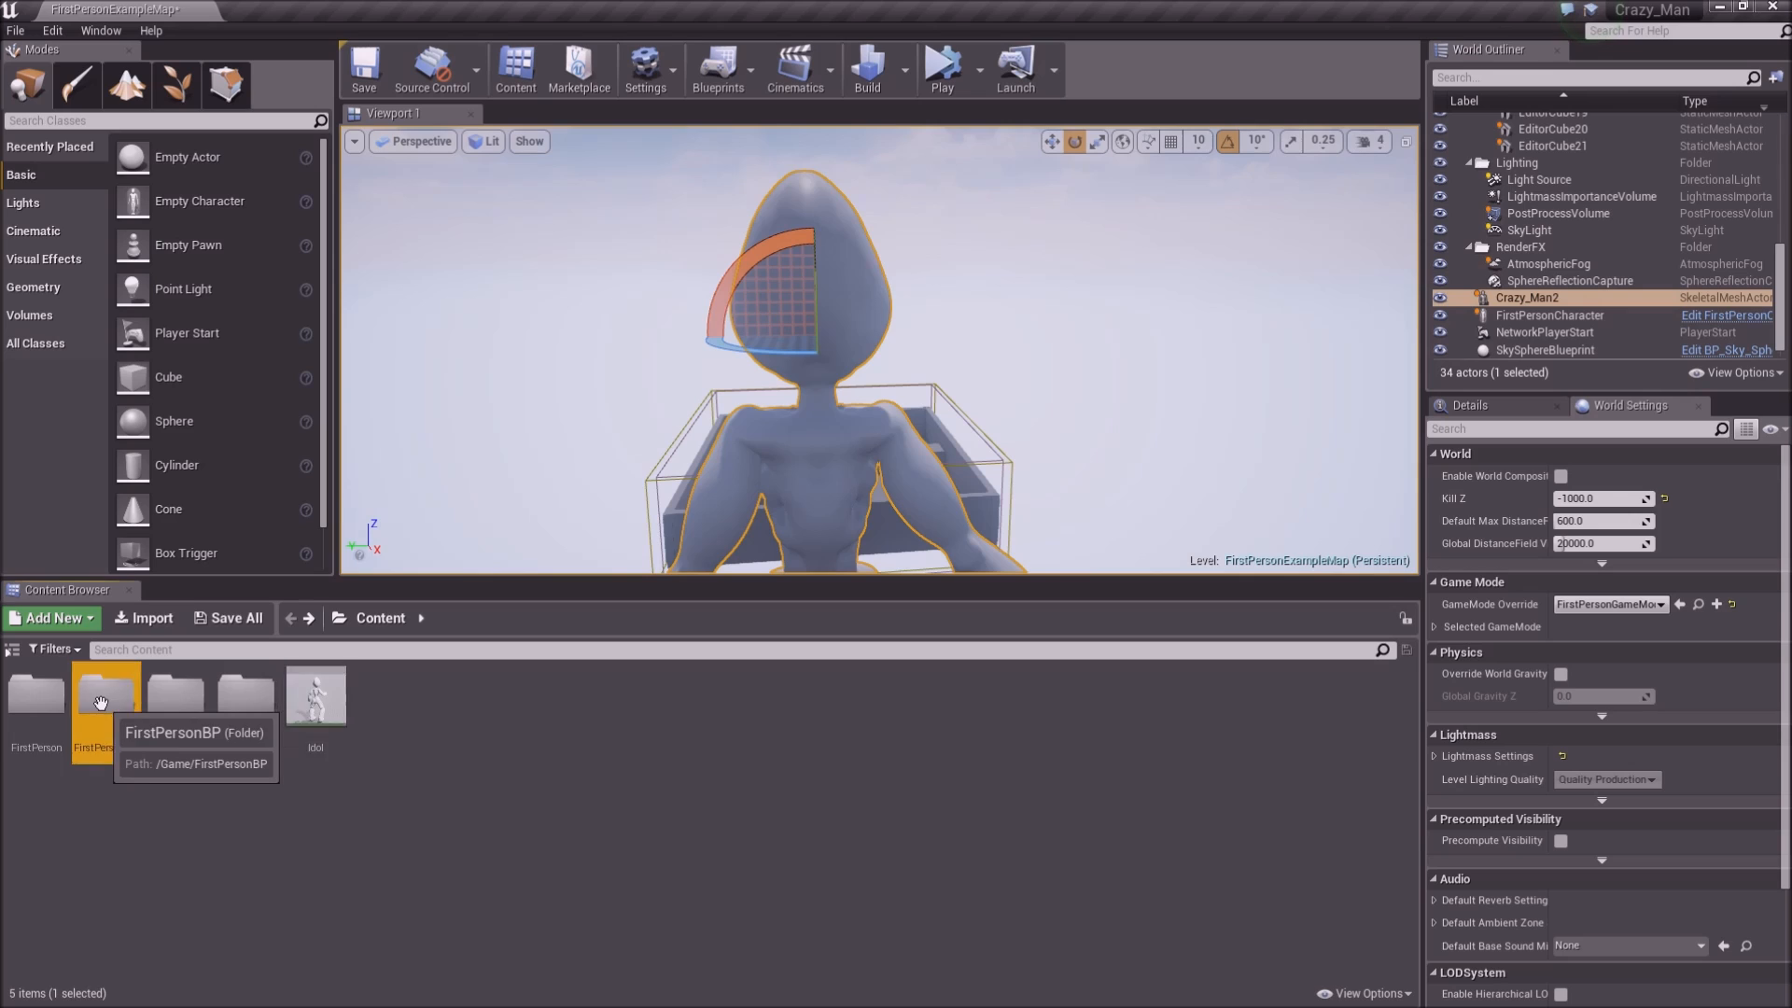
{"action": "double_click", "coordinate": [105, 695]}
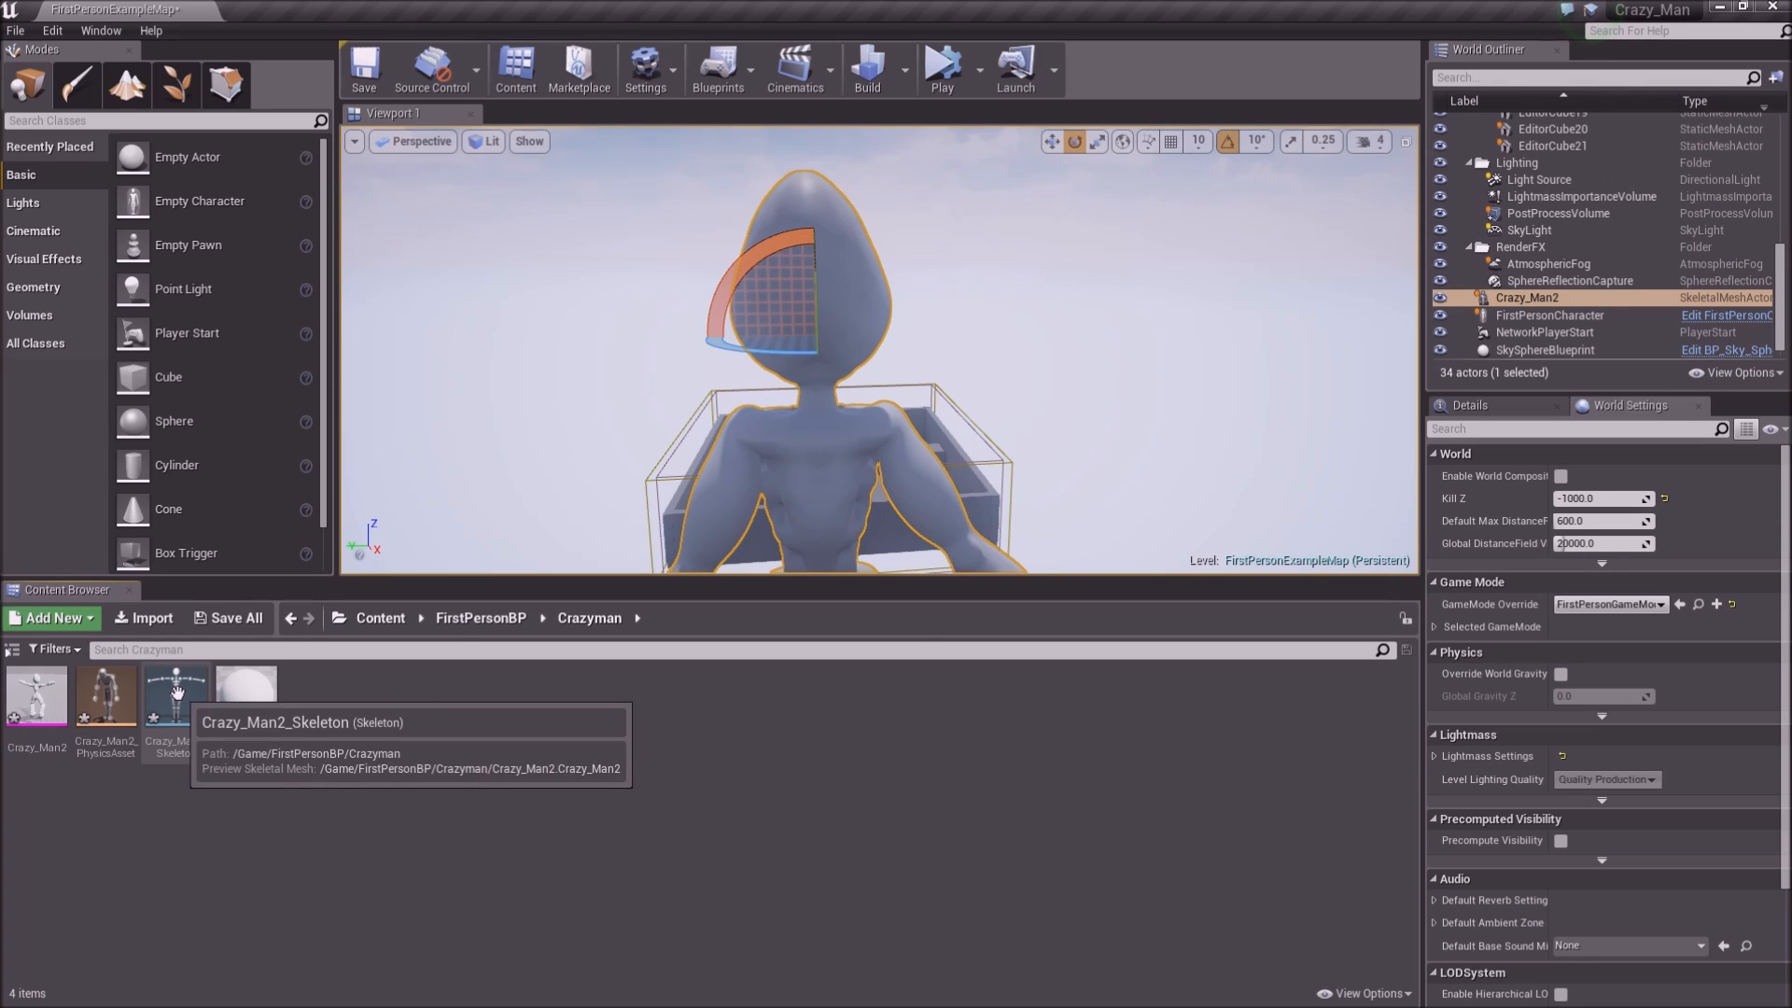
{"action": "double_click", "coordinate": [177, 692]}
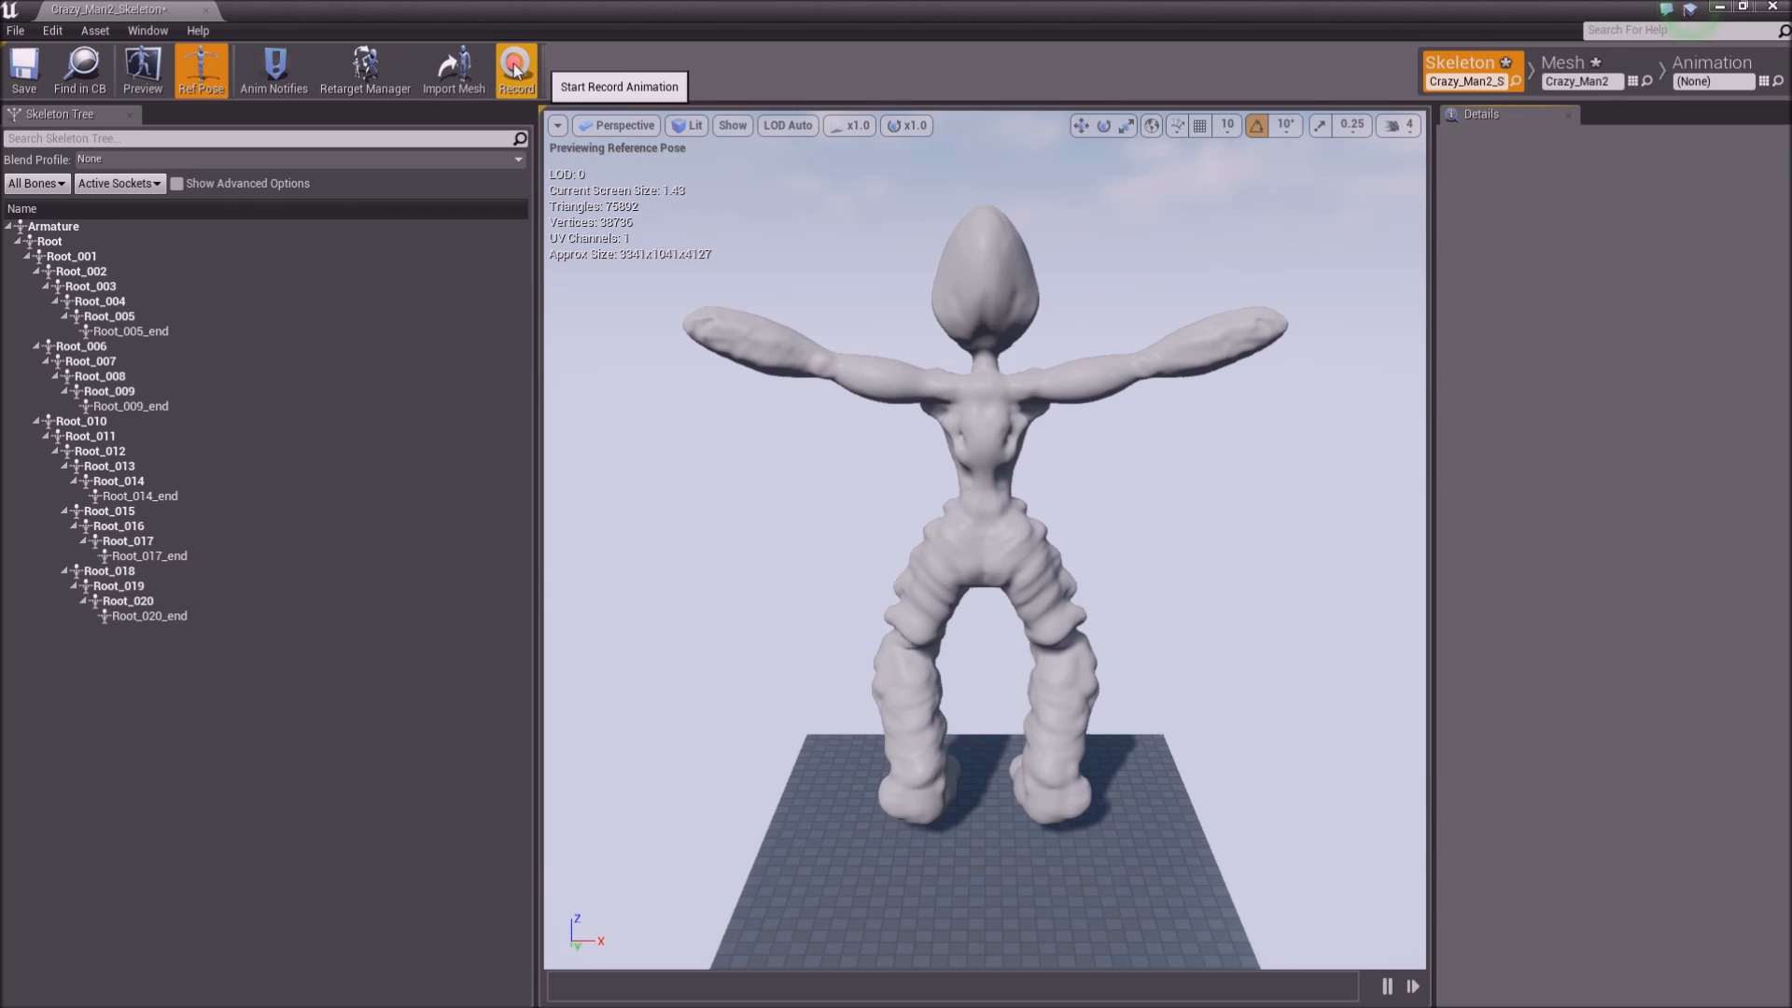
Try tilting the head bone Root_014 forward in side view, and undo the rotation
{"action": "left_click", "coordinate": [967, 276]}
{"action": "key", "text": "e"}
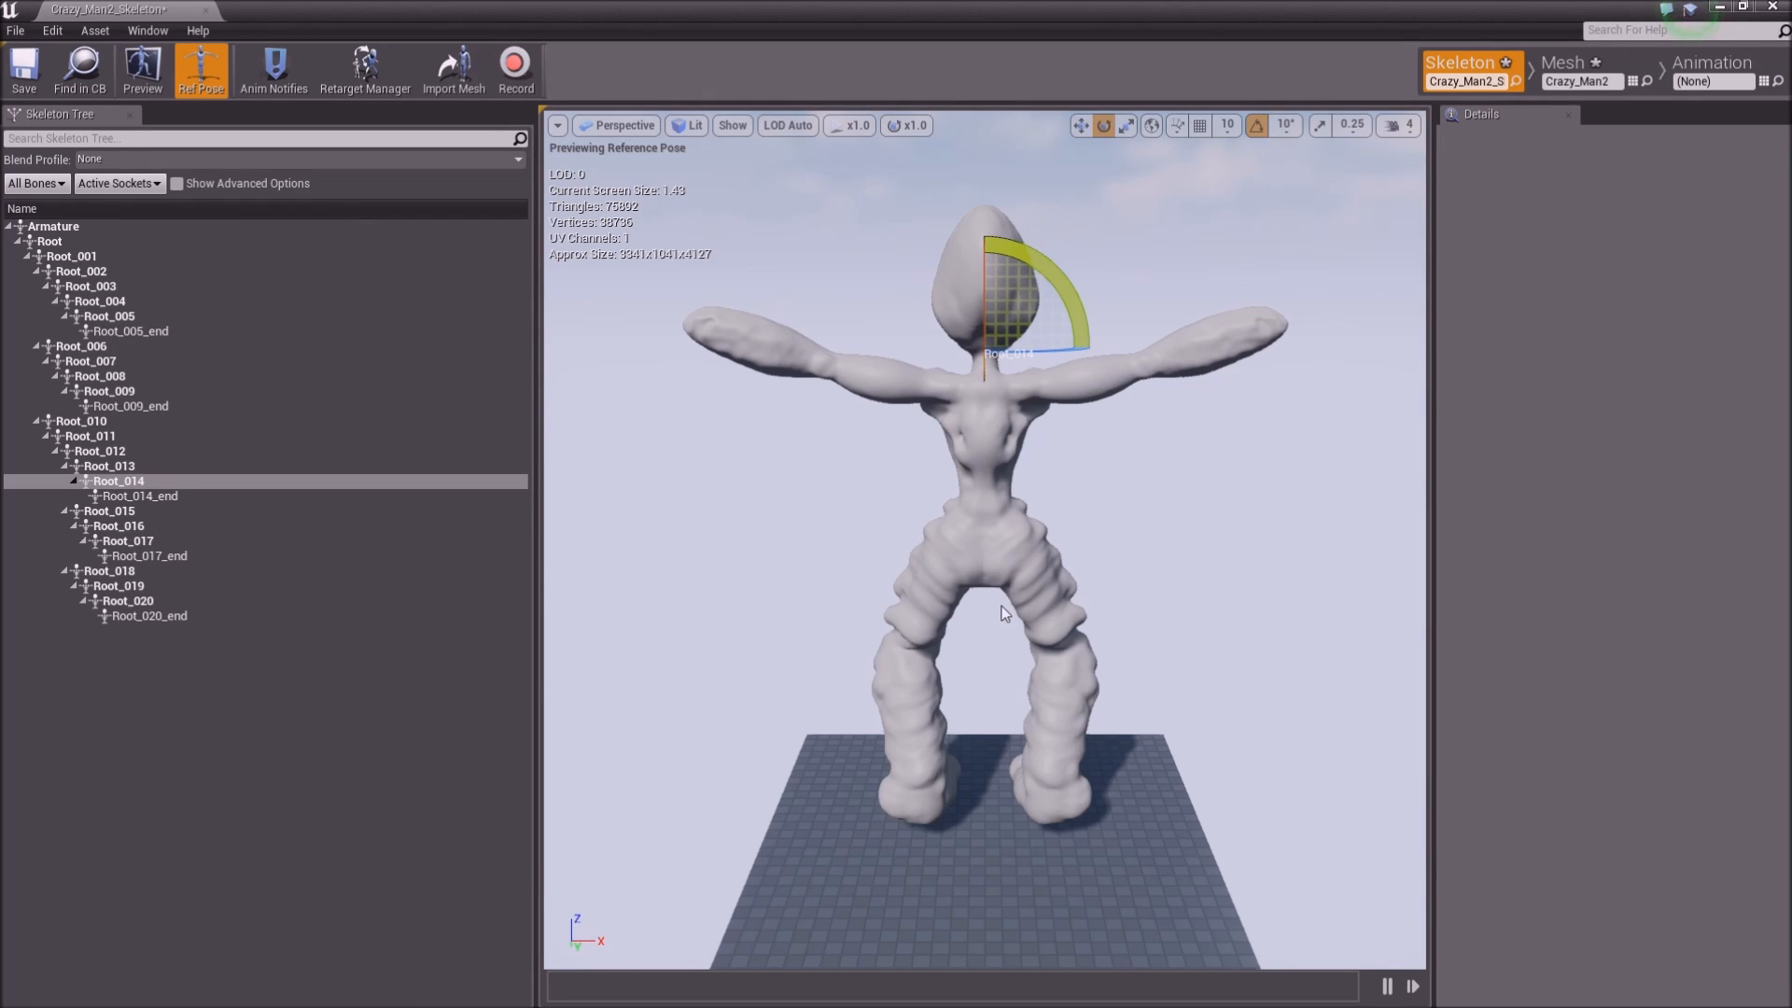
{"action": "mouse_move", "coordinate": [1006, 644]}
{"action": "right_mouse_down"}
{"action": "mouse_move", "coordinate": [1358, 655]}
{"action": "mouse_move", "coordinate": [1414, 616]}
{"action": "mouse_move", "coordinate": [1032, 640]}
{"action": "right_mouse_up"}
{"action": "key", "text": "a"}
{"action": "key", "text": "a"}
{"action": "key", "text": "a"}
{"action": "key", "text": "a"}
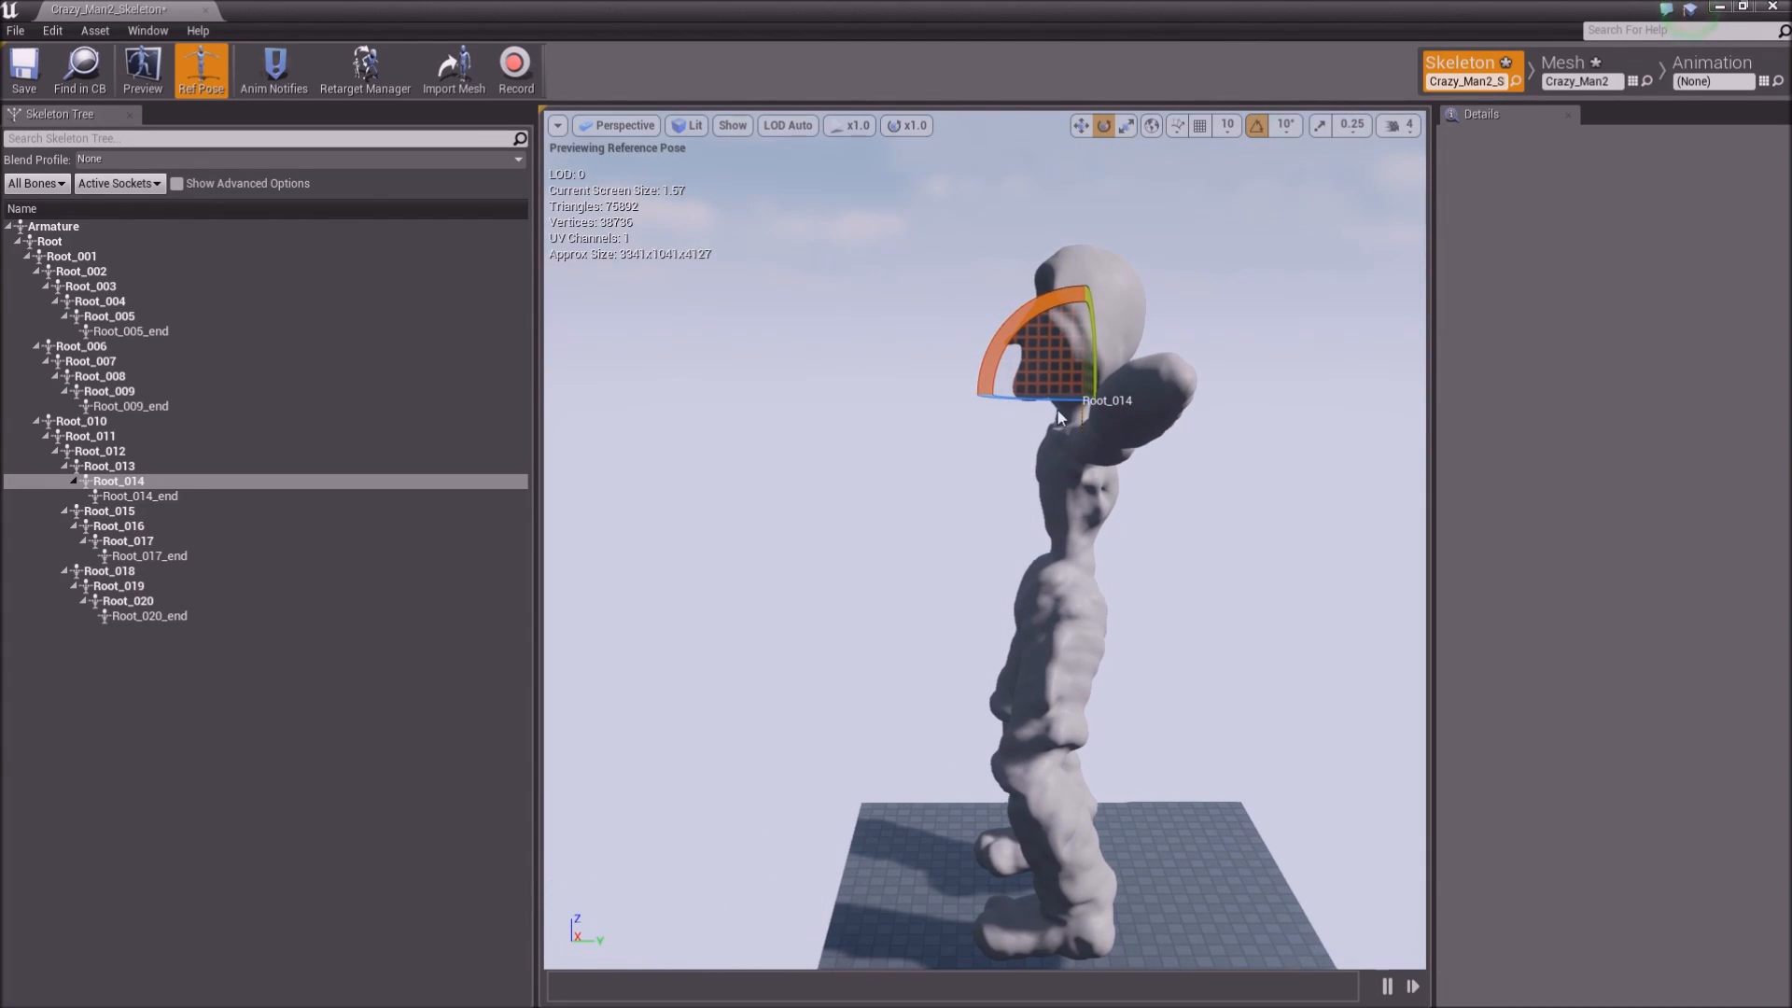
{"action": "left_click_drag", "start_coordinate": [1050, 303], "coordinate": [824, 221]}
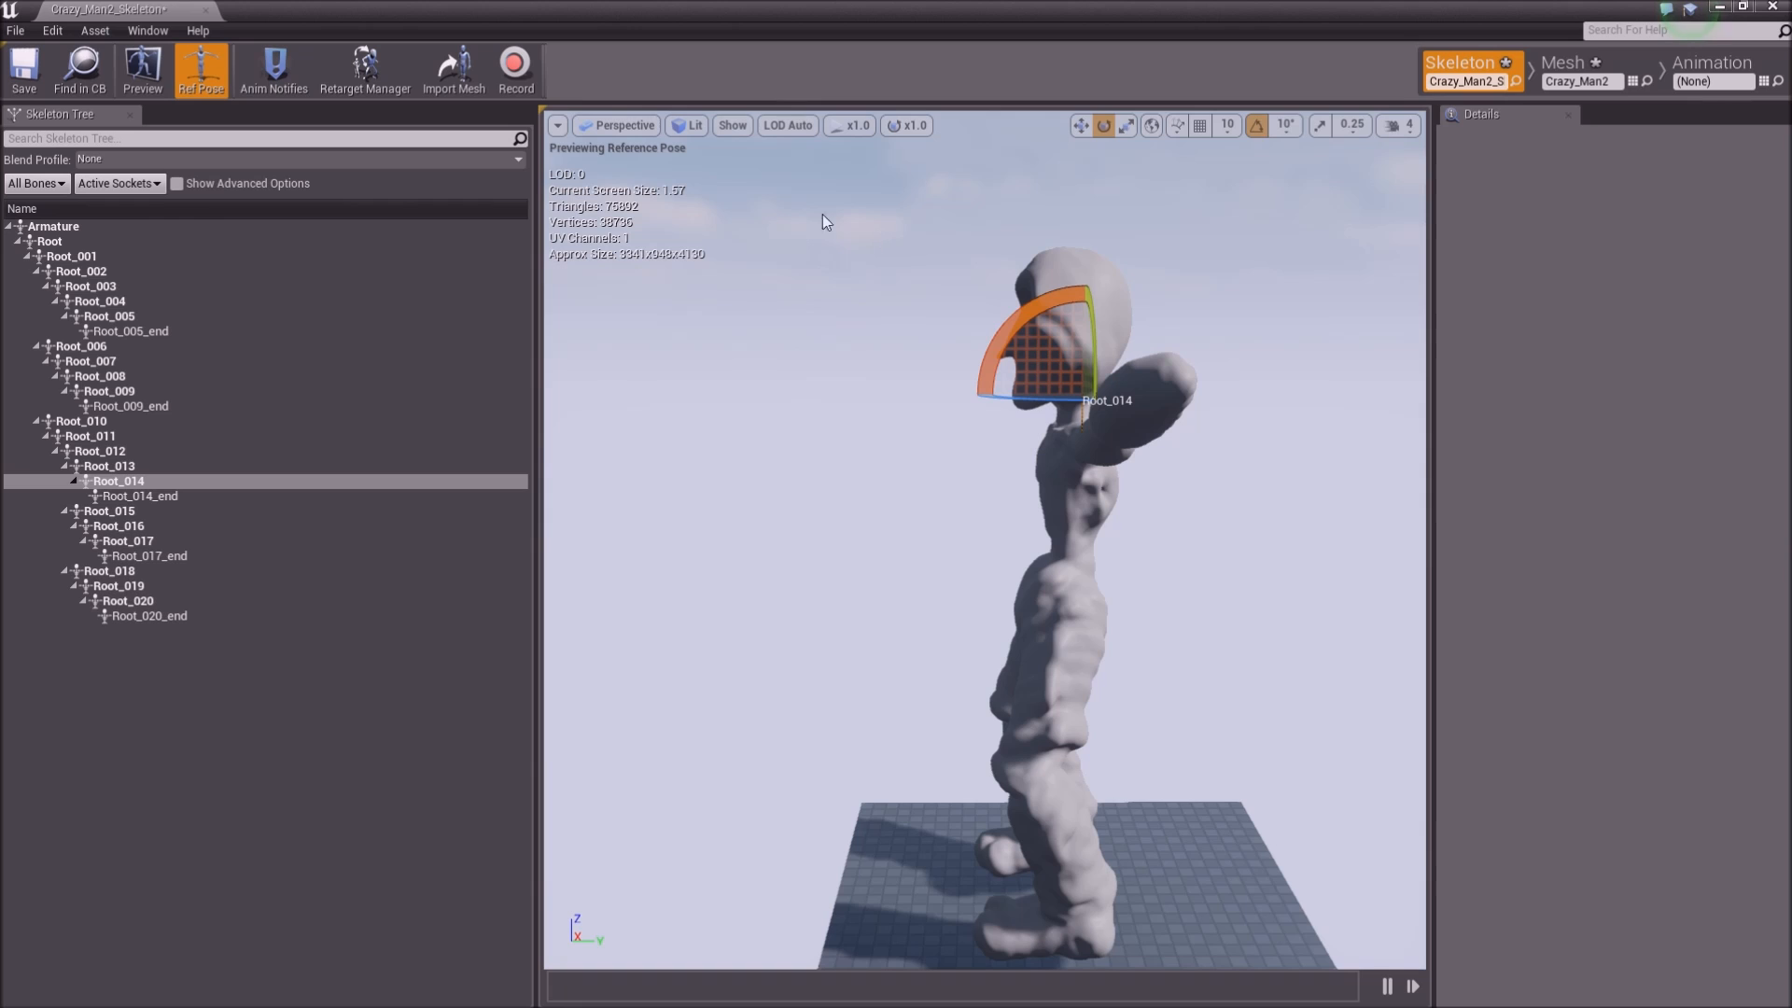
{"action": "key", "text": "ctrl+z"}
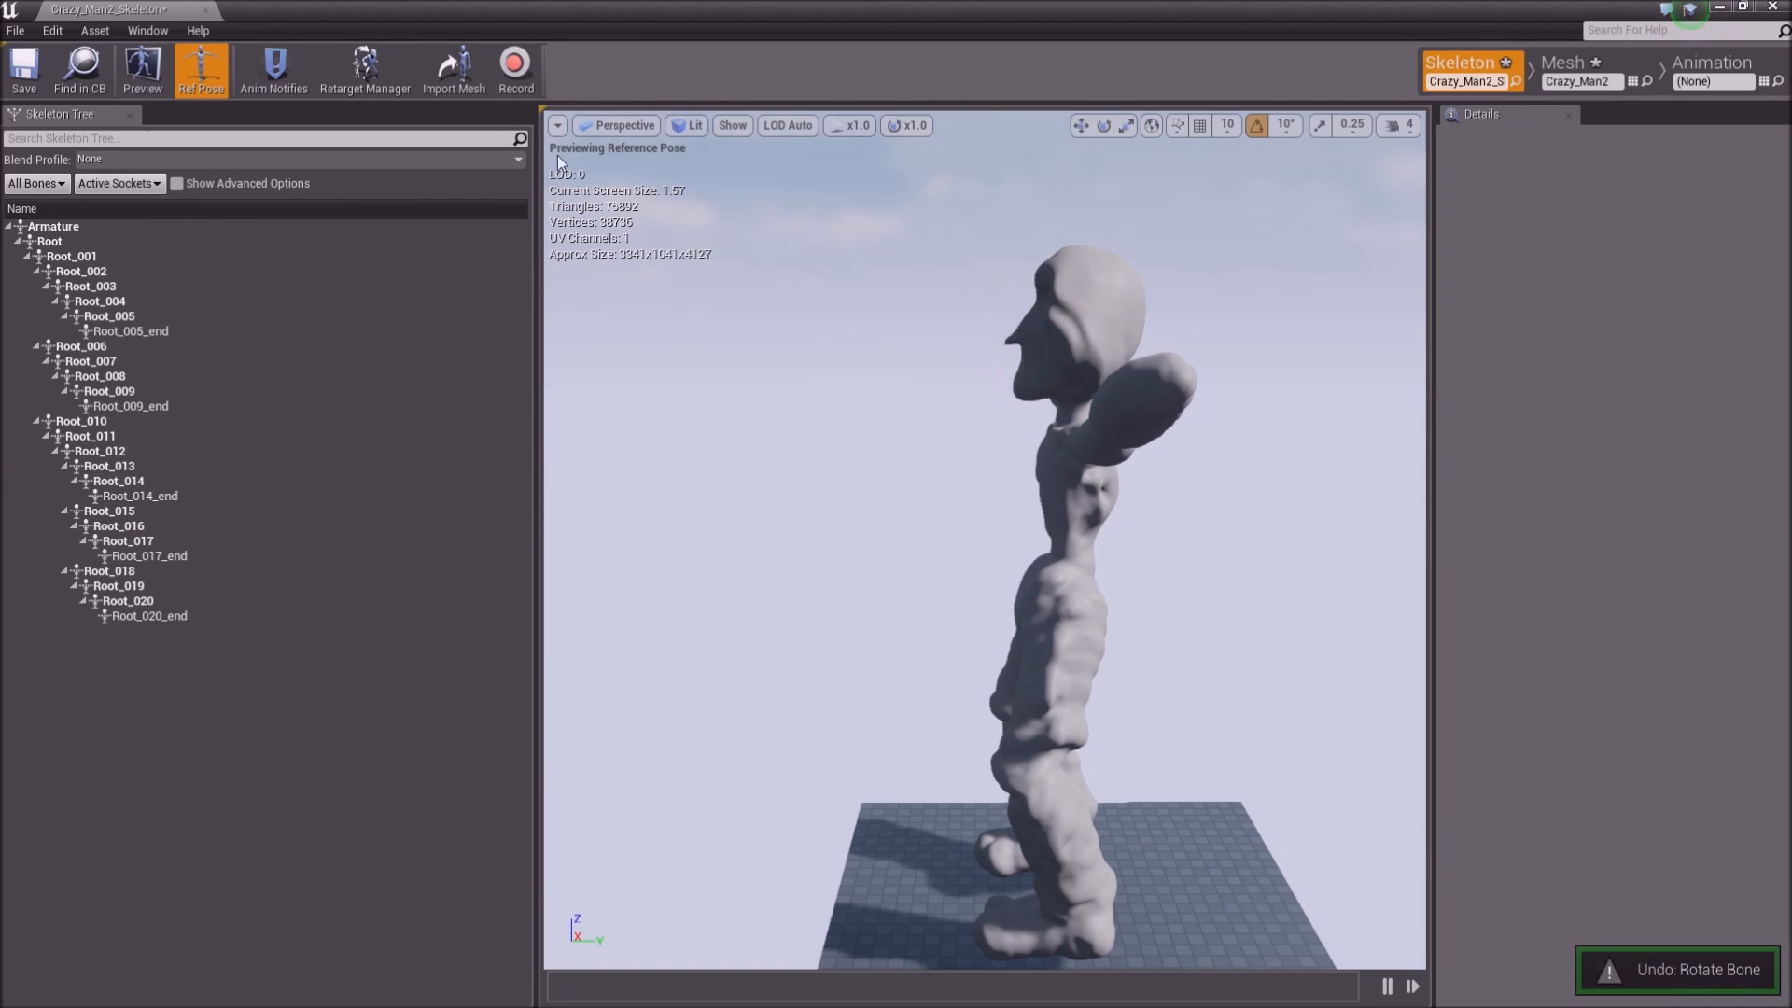
Start recording a new animation named Head_Bob in the Content folder
{"action": "left_click", "coordinate": [514, 66]}
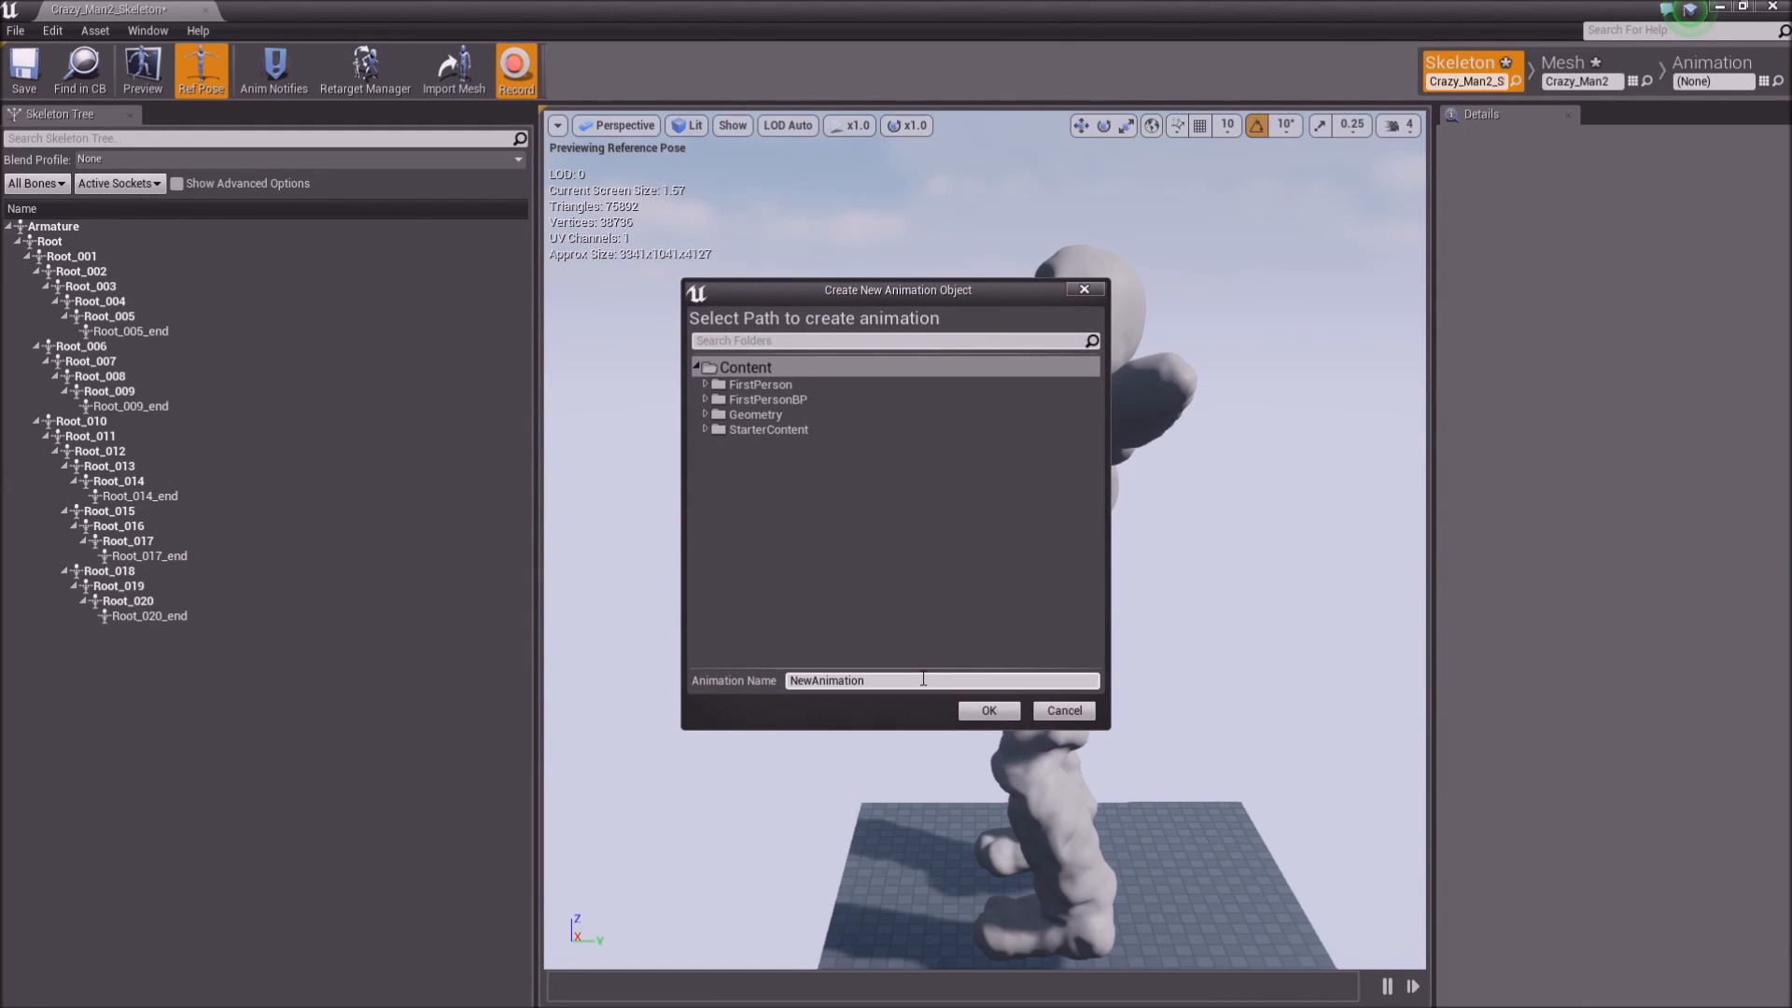
{"action": "type", "text": "H"}
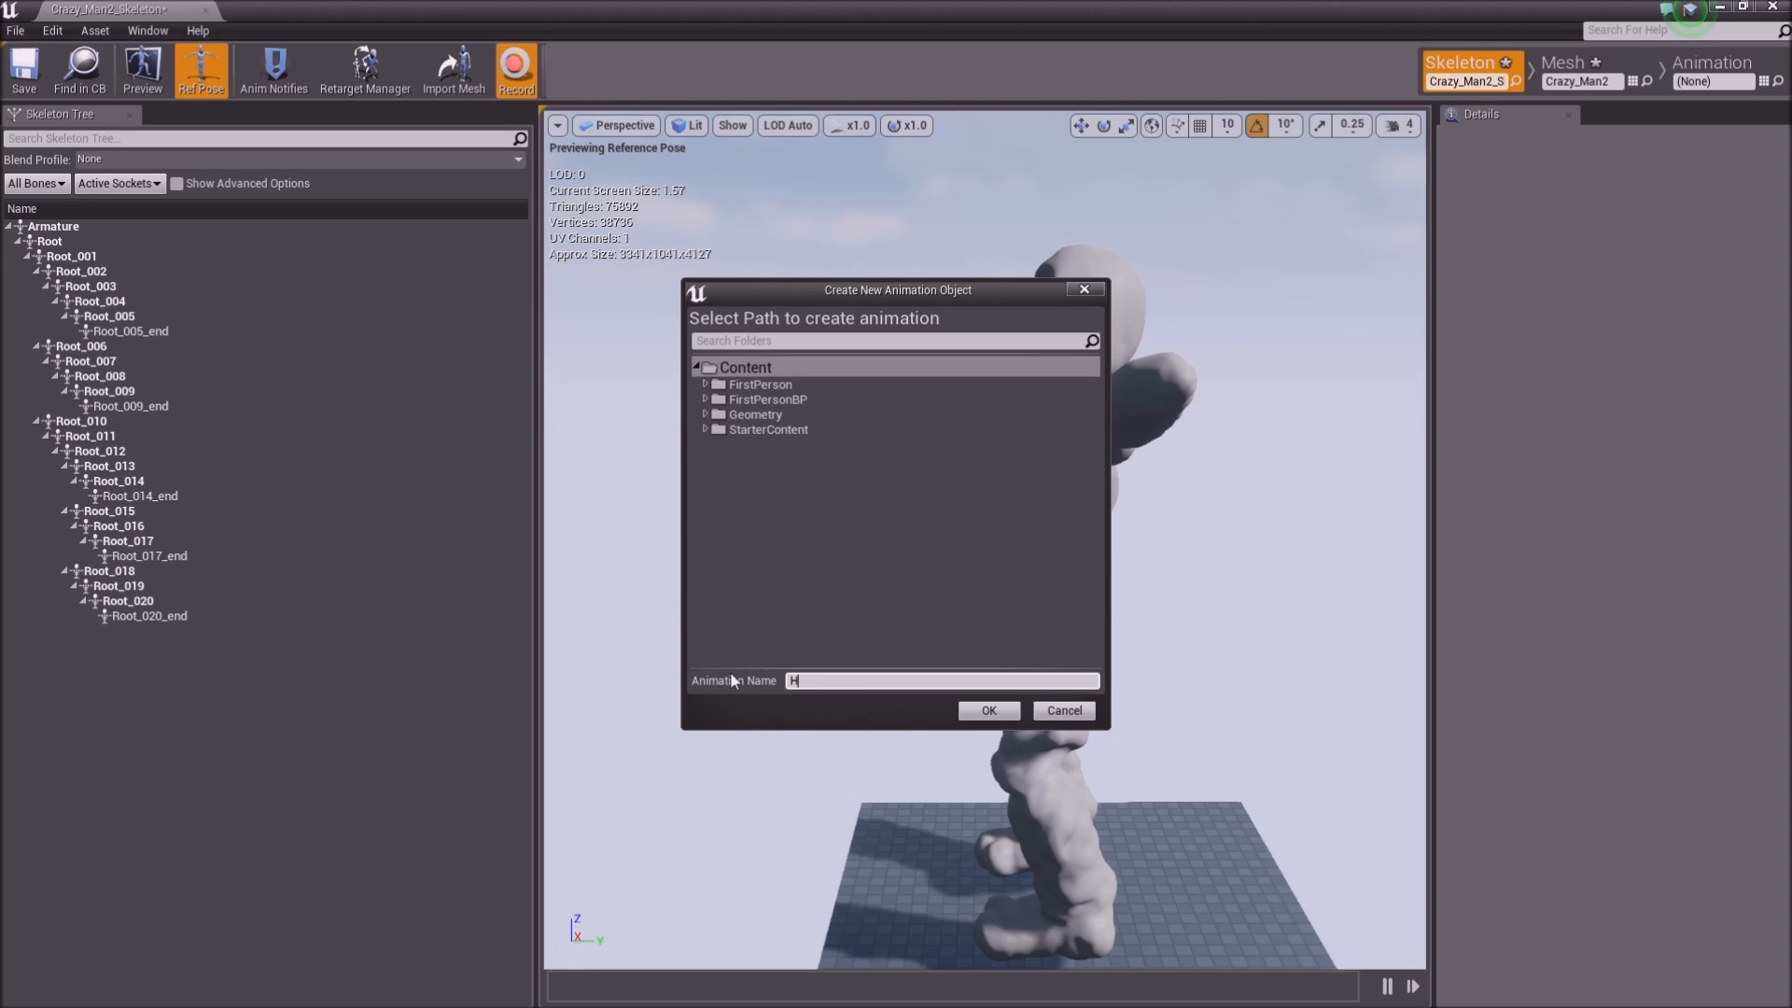
{"action": "type", "text": "ead_Bob"}
{"action": "left_click", "coordinate": [988, 711]}
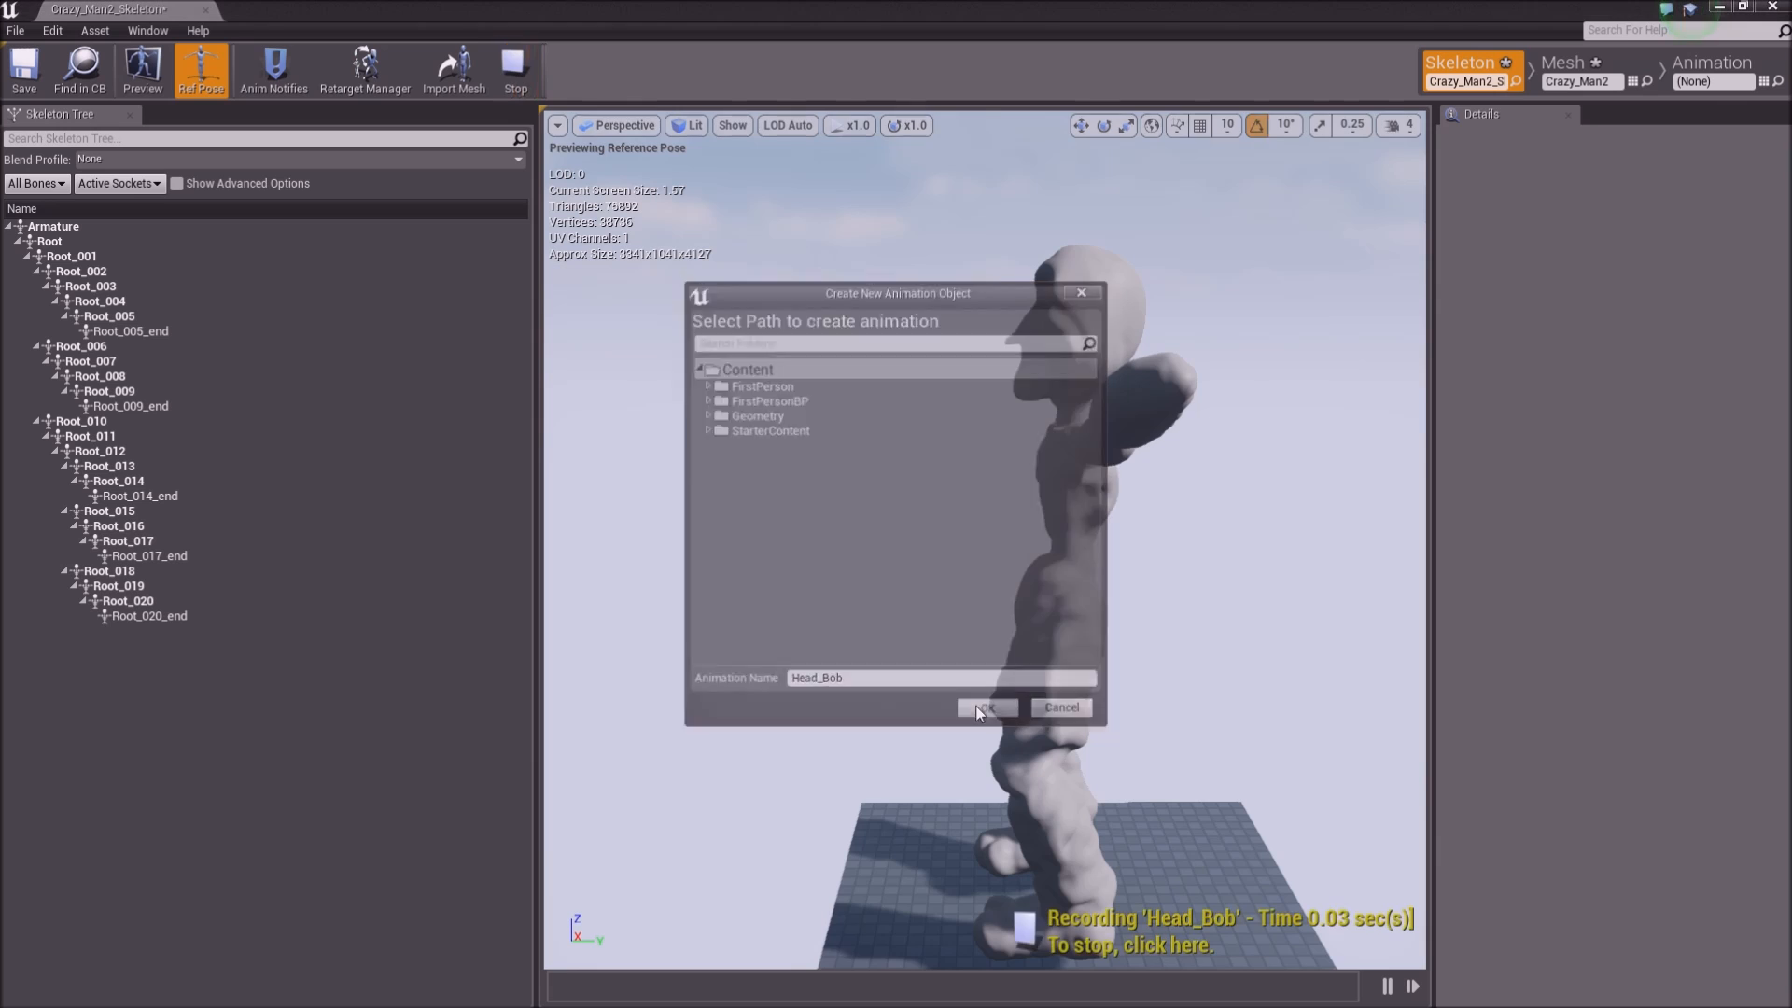
Rotate the head bone Root_014 to nod the head for the Head_Bob recording, and stop recording
{"action": "left_click", "coordinate": [1062, 342]}
{"action": "left_click_drag", "start_coordinate": [1062, 341], "coordinate": [1031, 401]}
{"action": "left_click", "coordinate": [515, 70]}
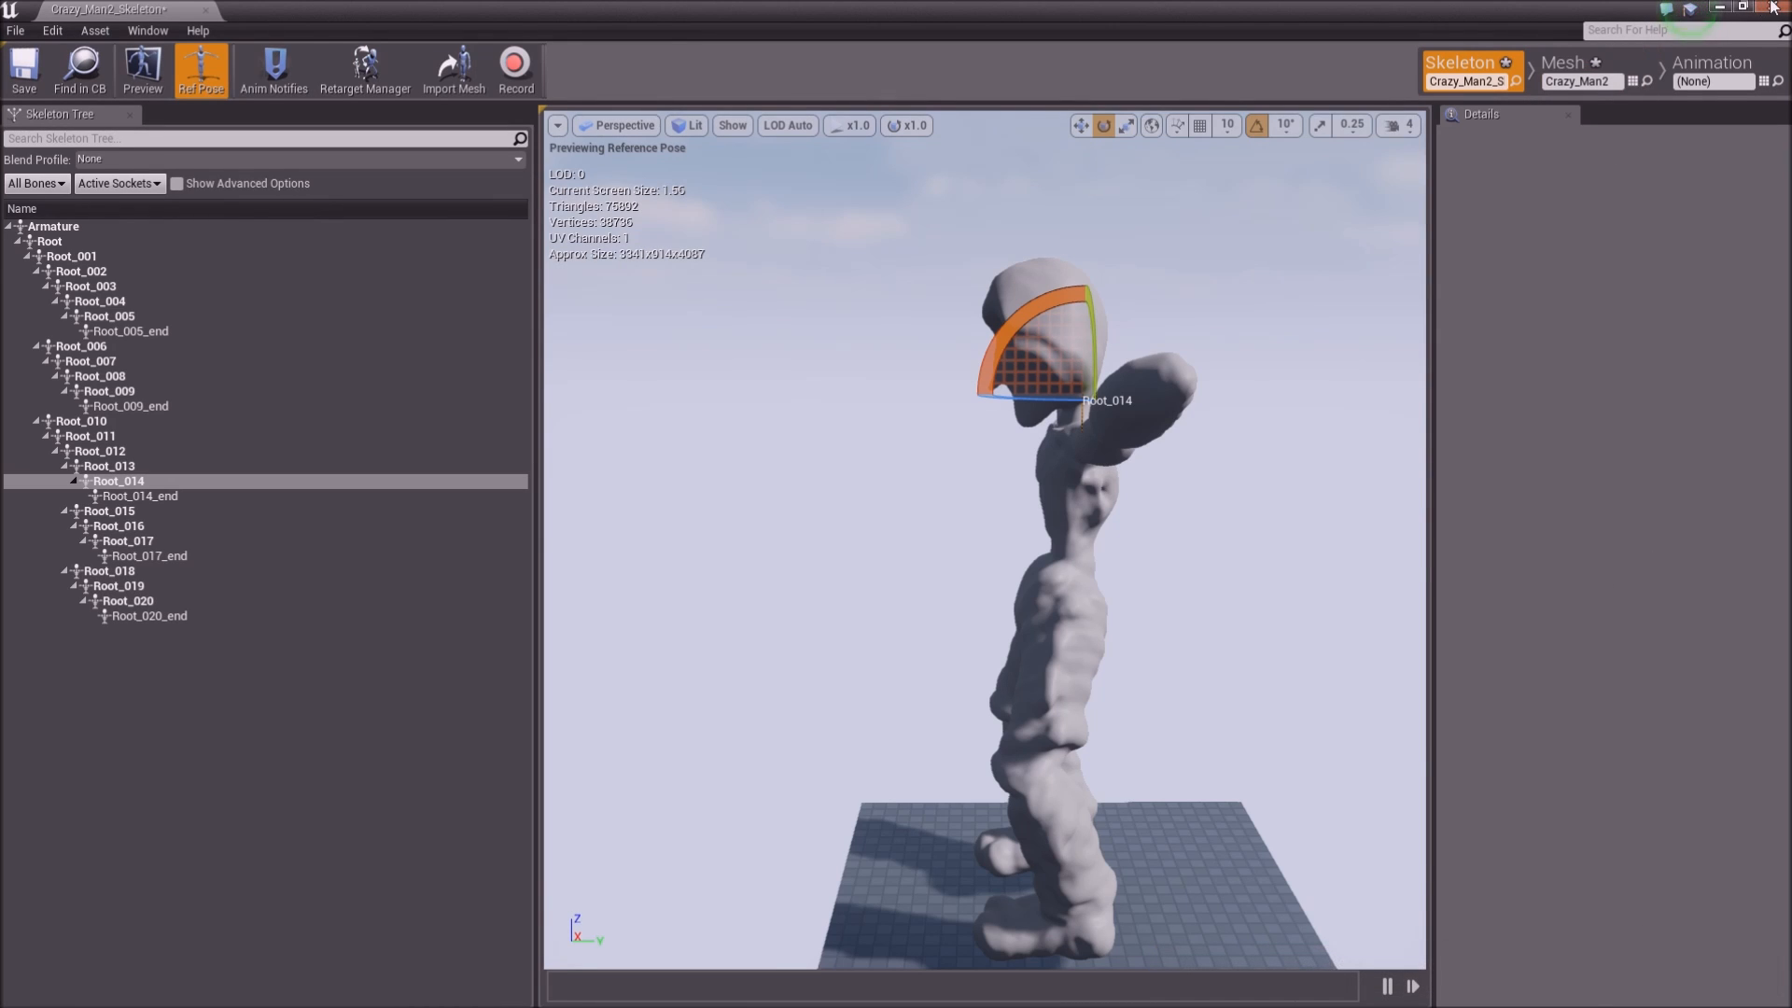
Save the Crazy_Man2 skeleton, close its editor and return to the Content folder
{"action": "left_click", "coordinate": [25, 65]}
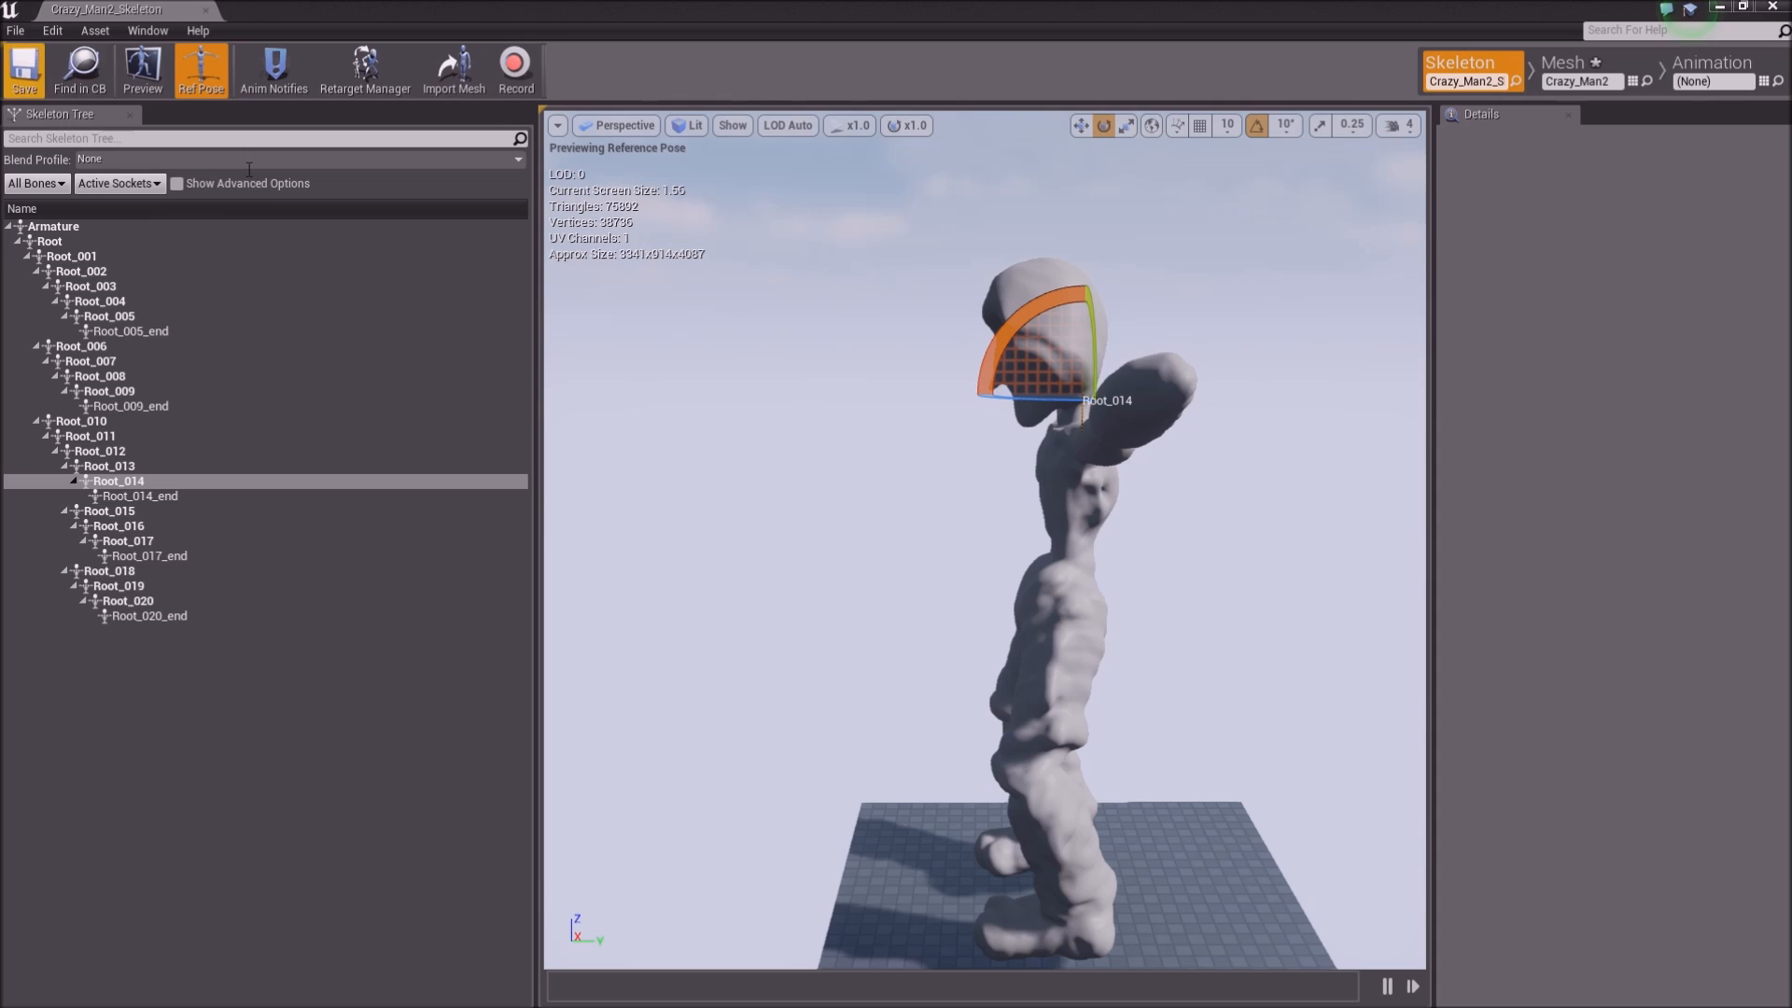
{"action": "left_click", "coordinate": [1773, 8]}
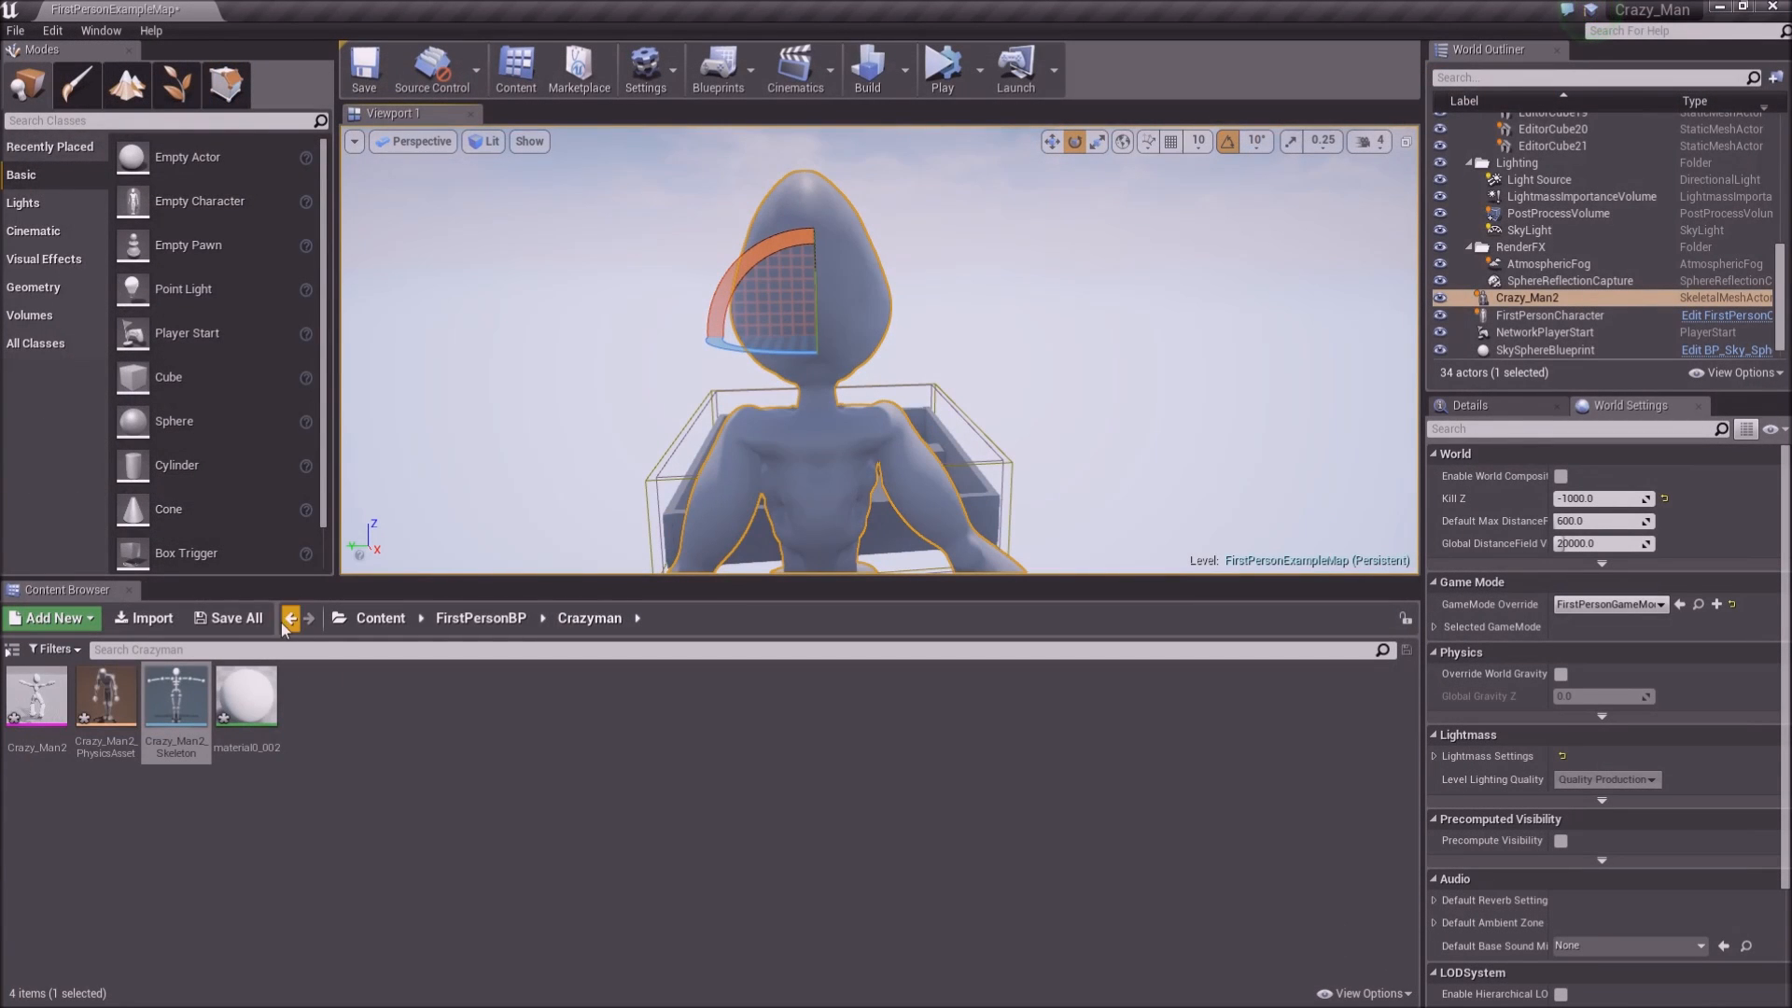
{"action": "left_click", "coordinate": [293, 620]}
{"action": "left_click", "coordinate": [293, 620]}
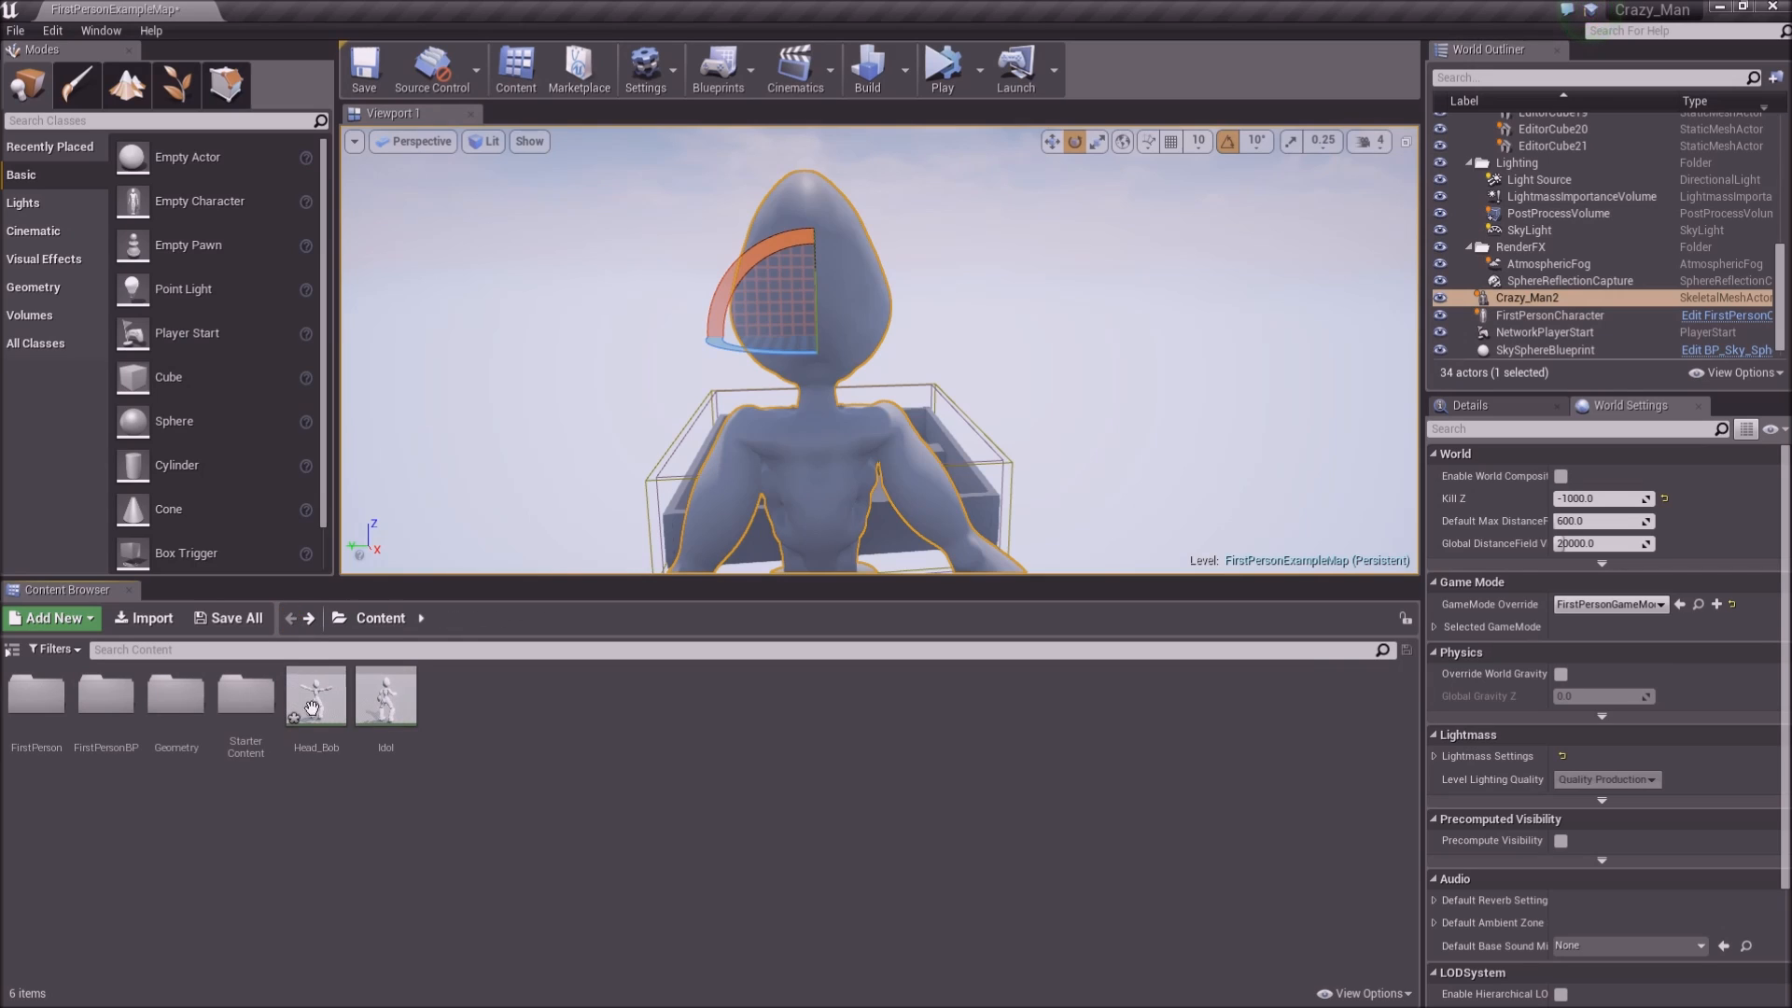
Open the Idol animation, examine the head's movement from the side while it plays, and close the editor
{"action": "double_click", "coordinate": [386, 713]}
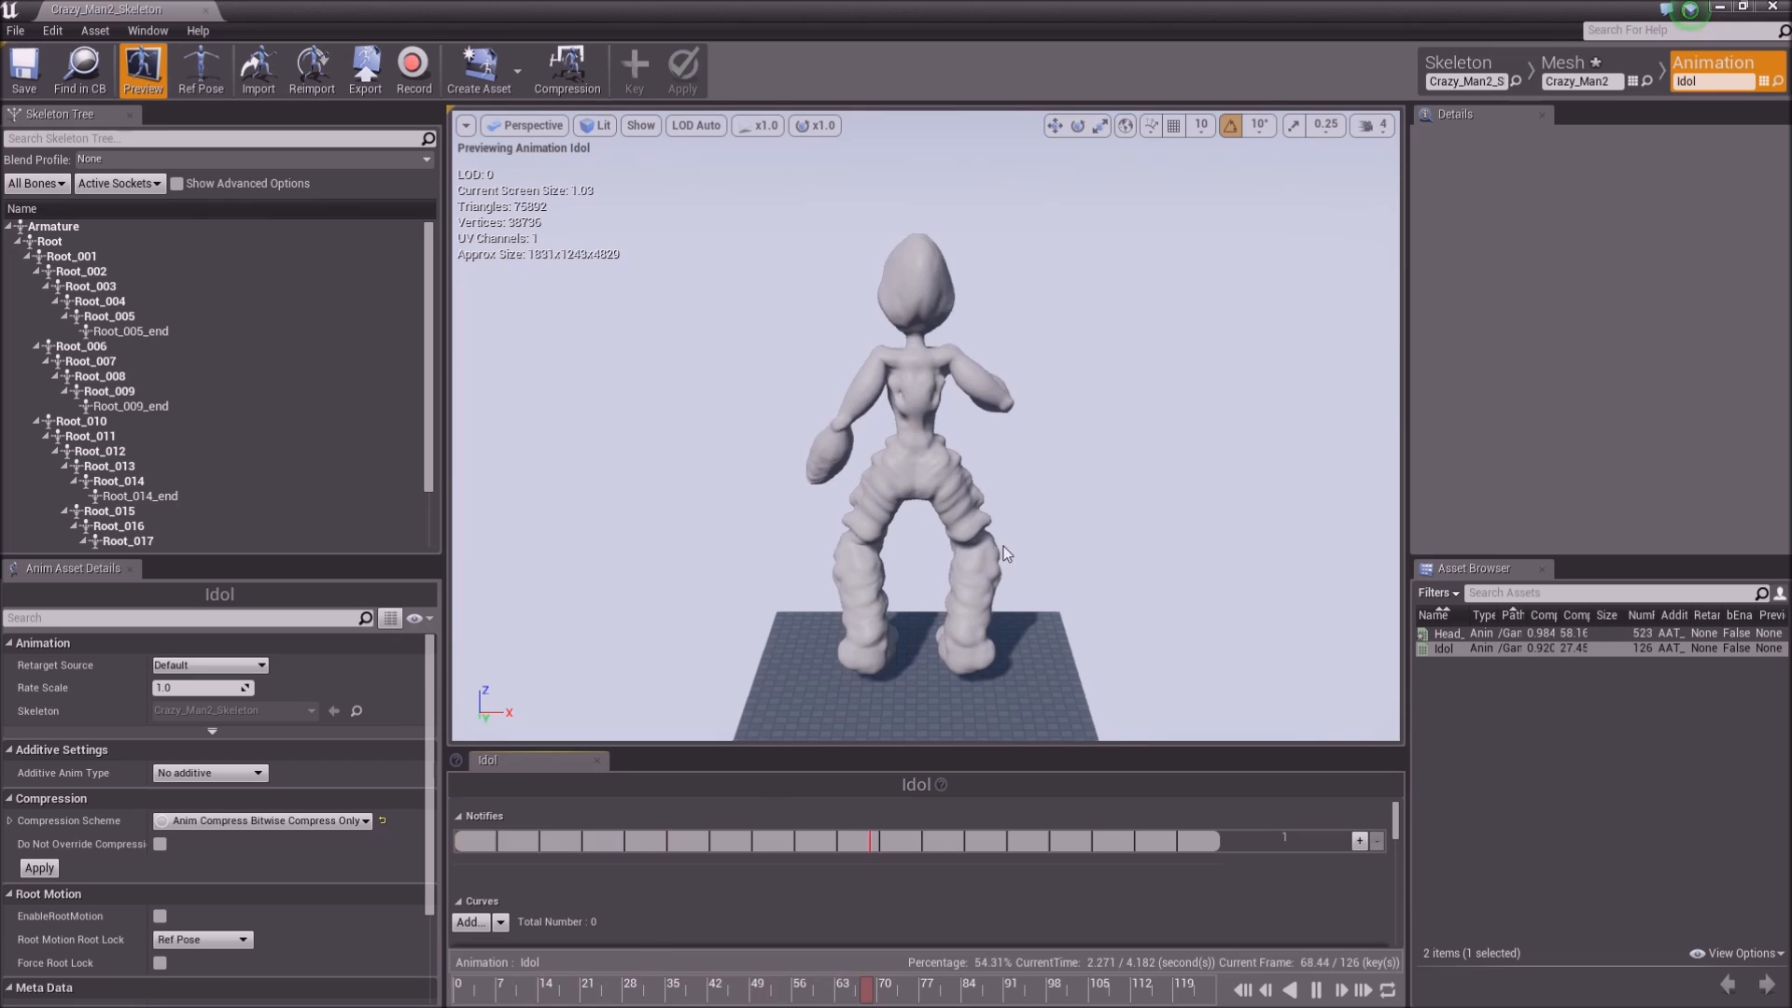
{"action": "left_click_drag", "start_coordinate": [1004, 546], "coordinate": [864, 528]}
{"action": "right_click_drag", "start_coordinate": [864, 527], "coordinate": [653, 527]}
{"action": "right_click_drag", "start_coordinate": [990, 539], "coordinate": [1063, 392]}
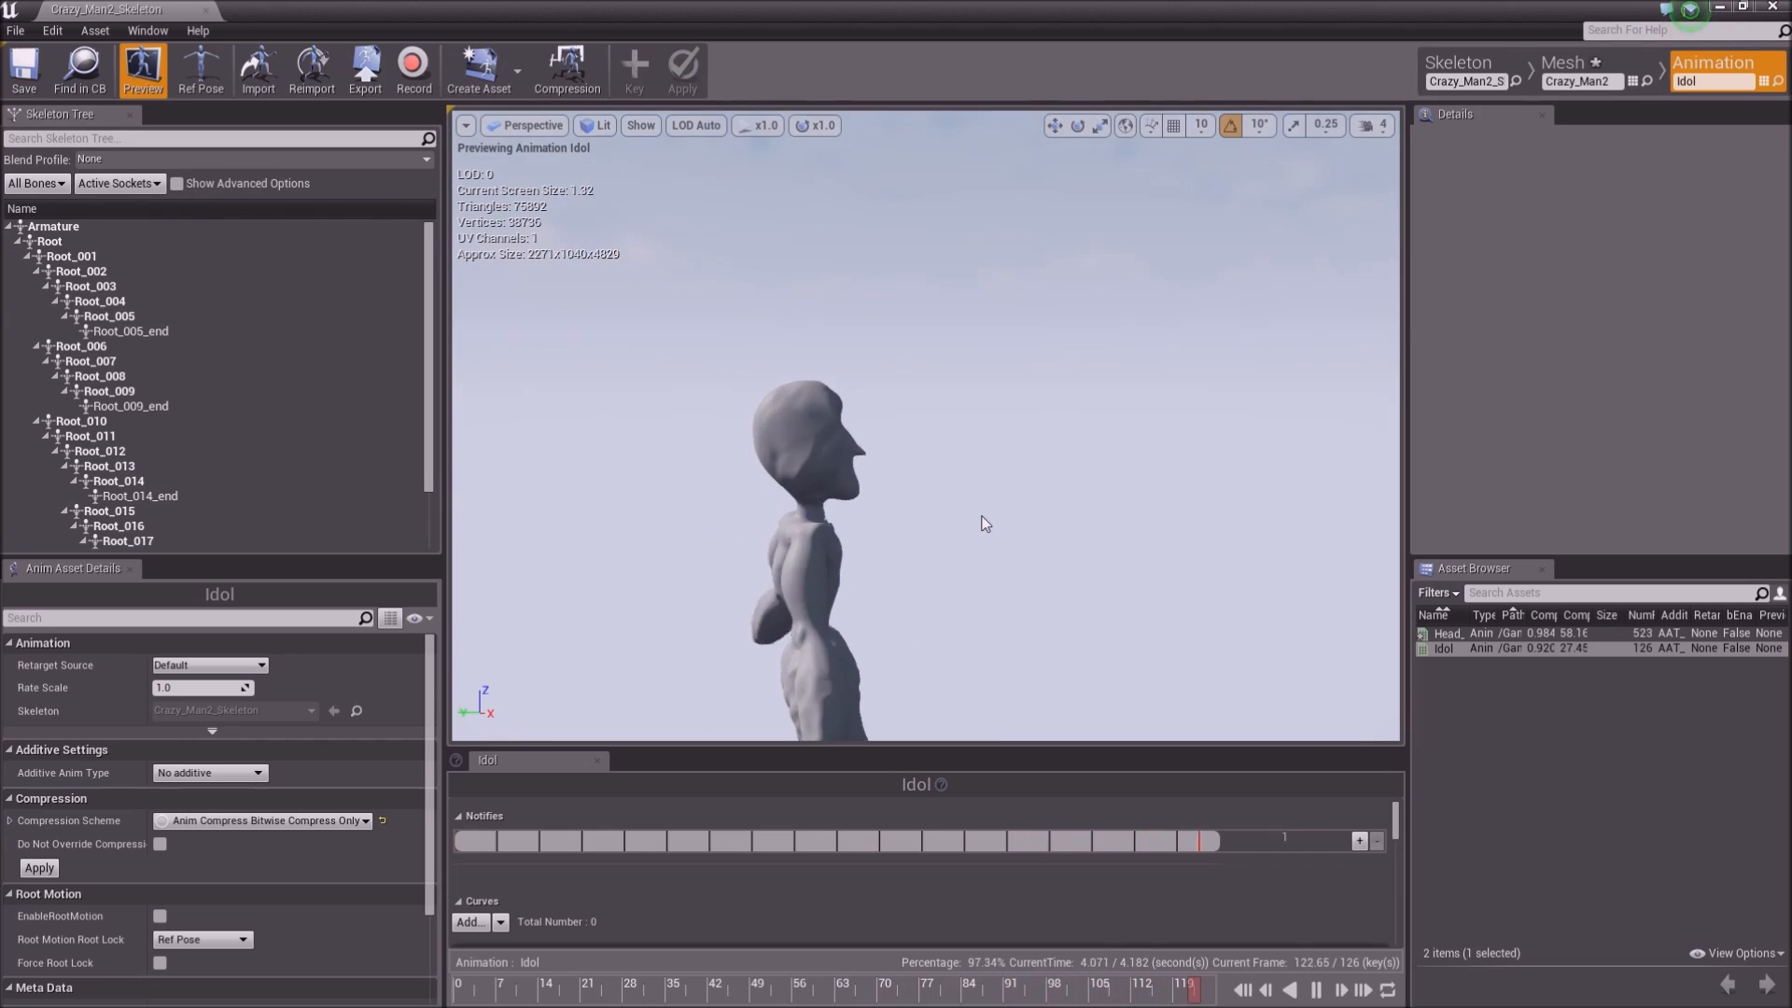
{"action": "right_click_drag", "start_coordinate": [983, 524], "coordinate": [984, 644]}
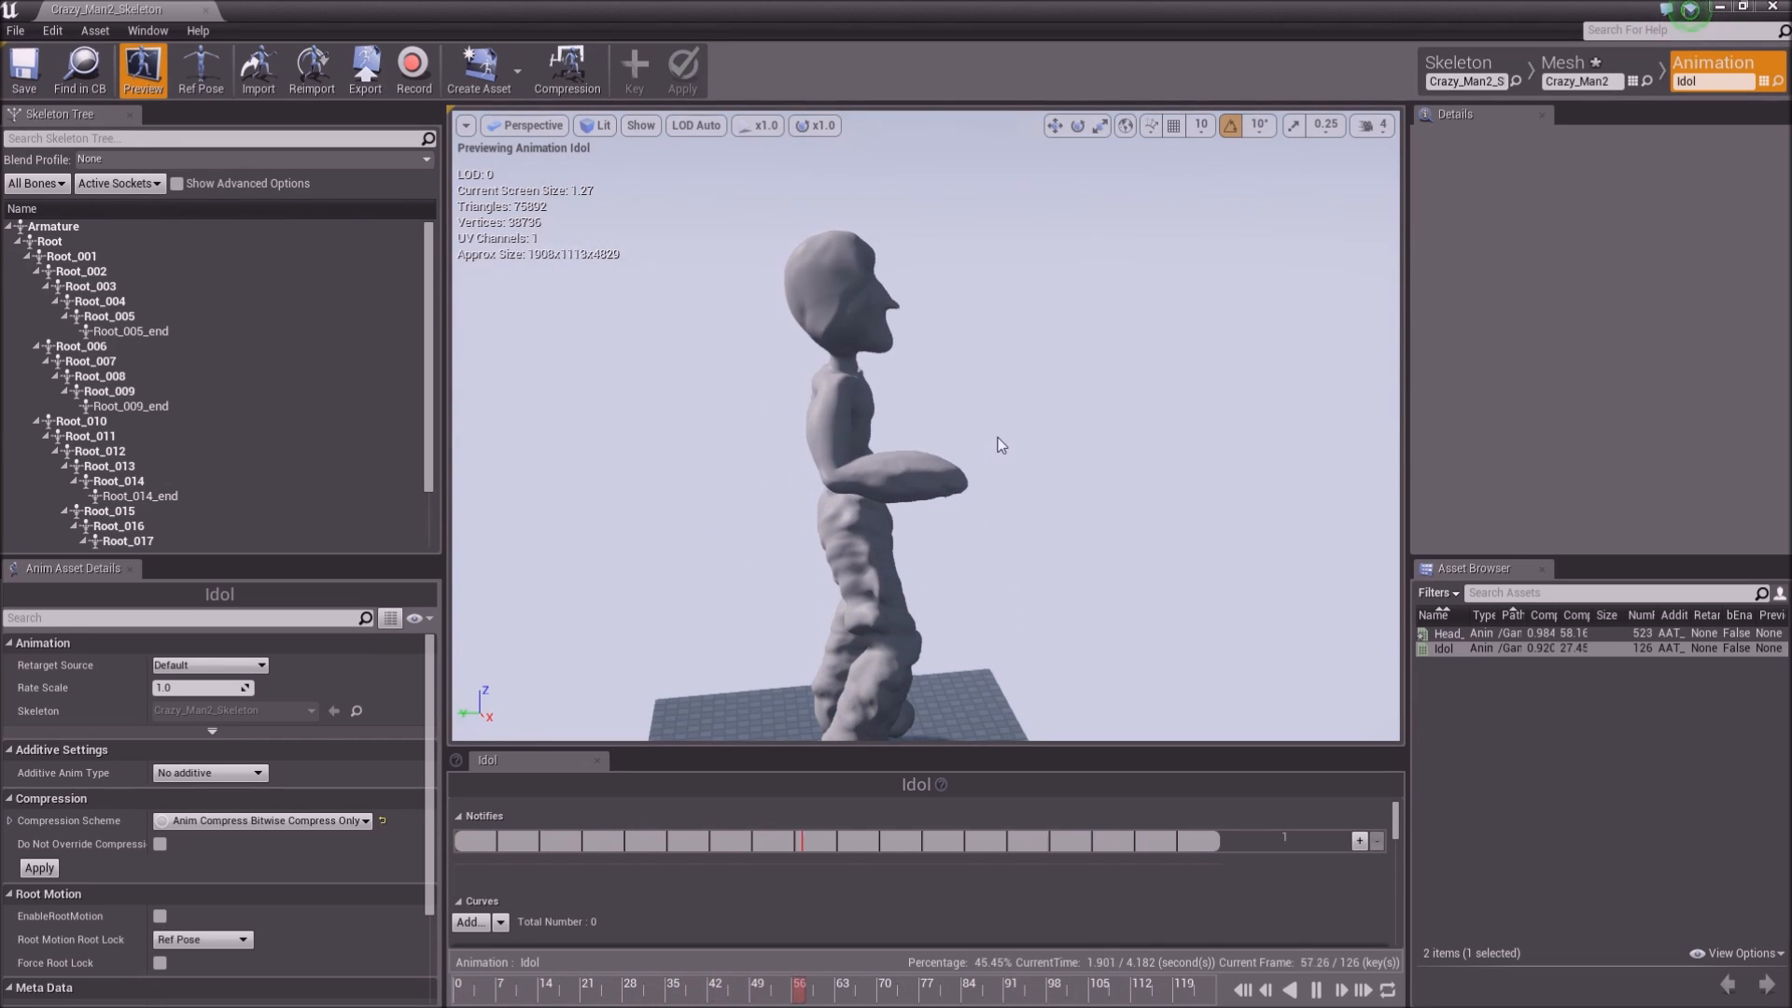
{"action": "right_click_drag", "start_coordinate": [996, 444], "coordinate": [1055, 410]}
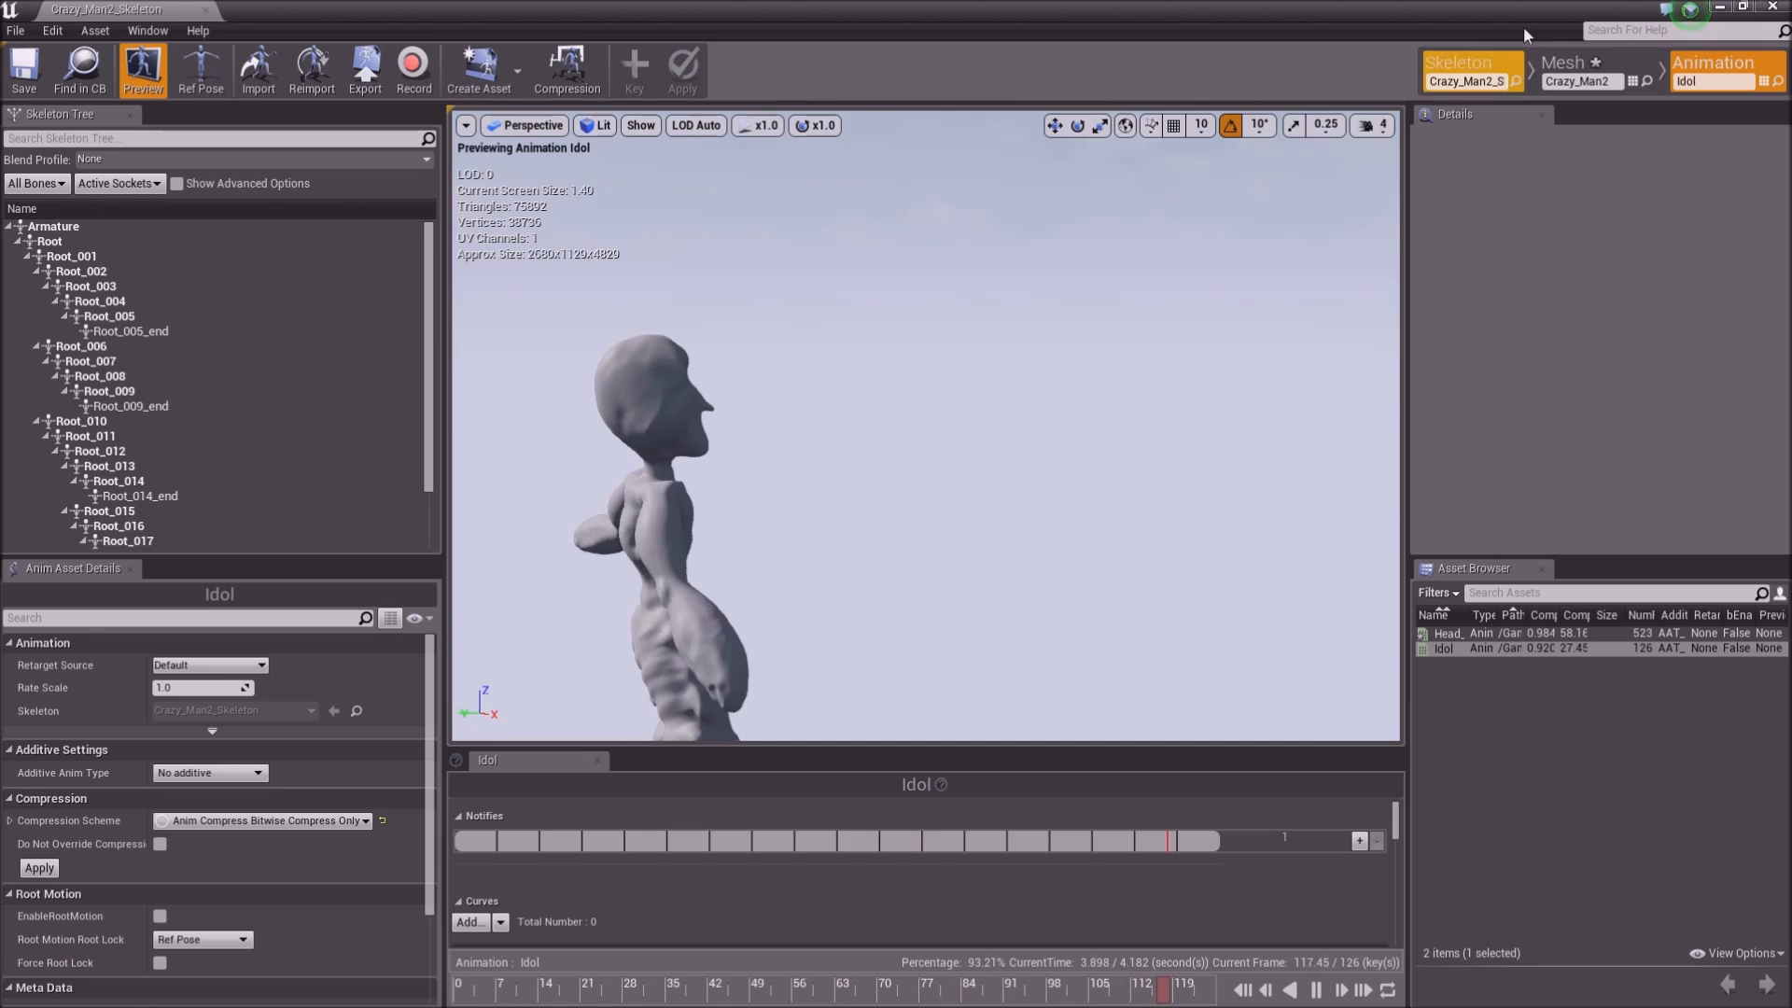
{"action": "left_click", "coordinate": [1772, 7]}
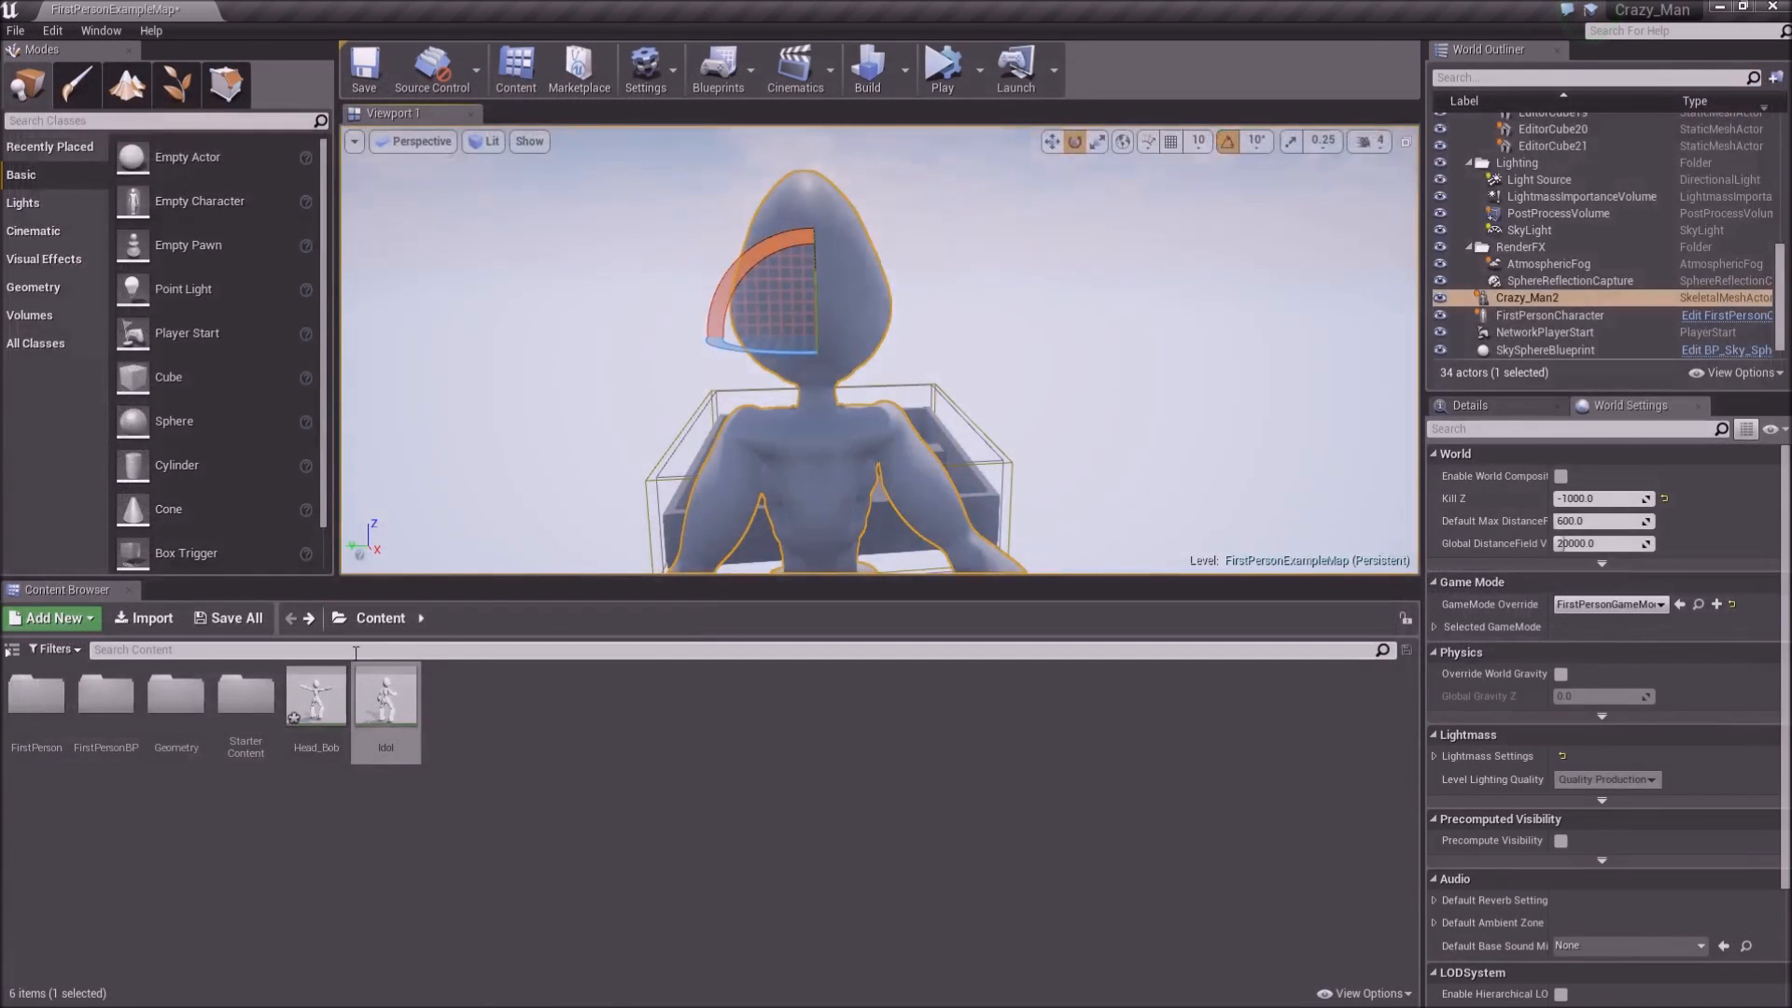
Open the Head_Bob animation and trim it by removing frames 49 to 523
{"action": "double_click", "coordinate": [315, 706]}
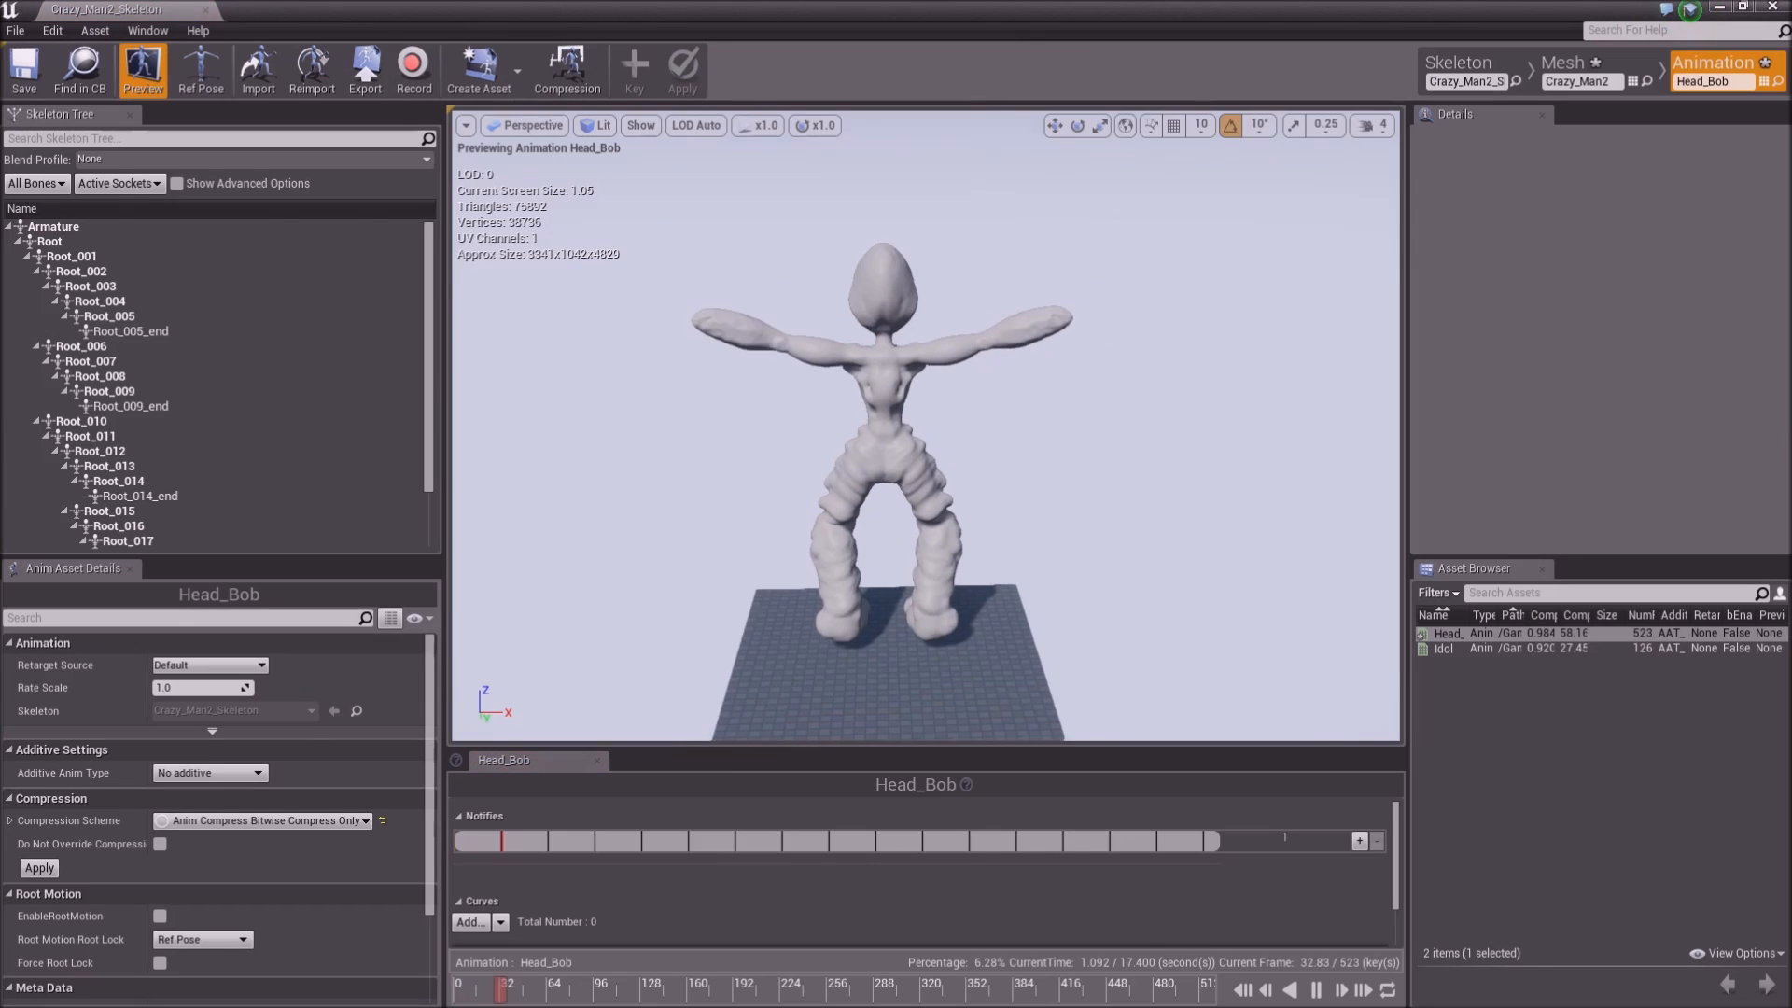
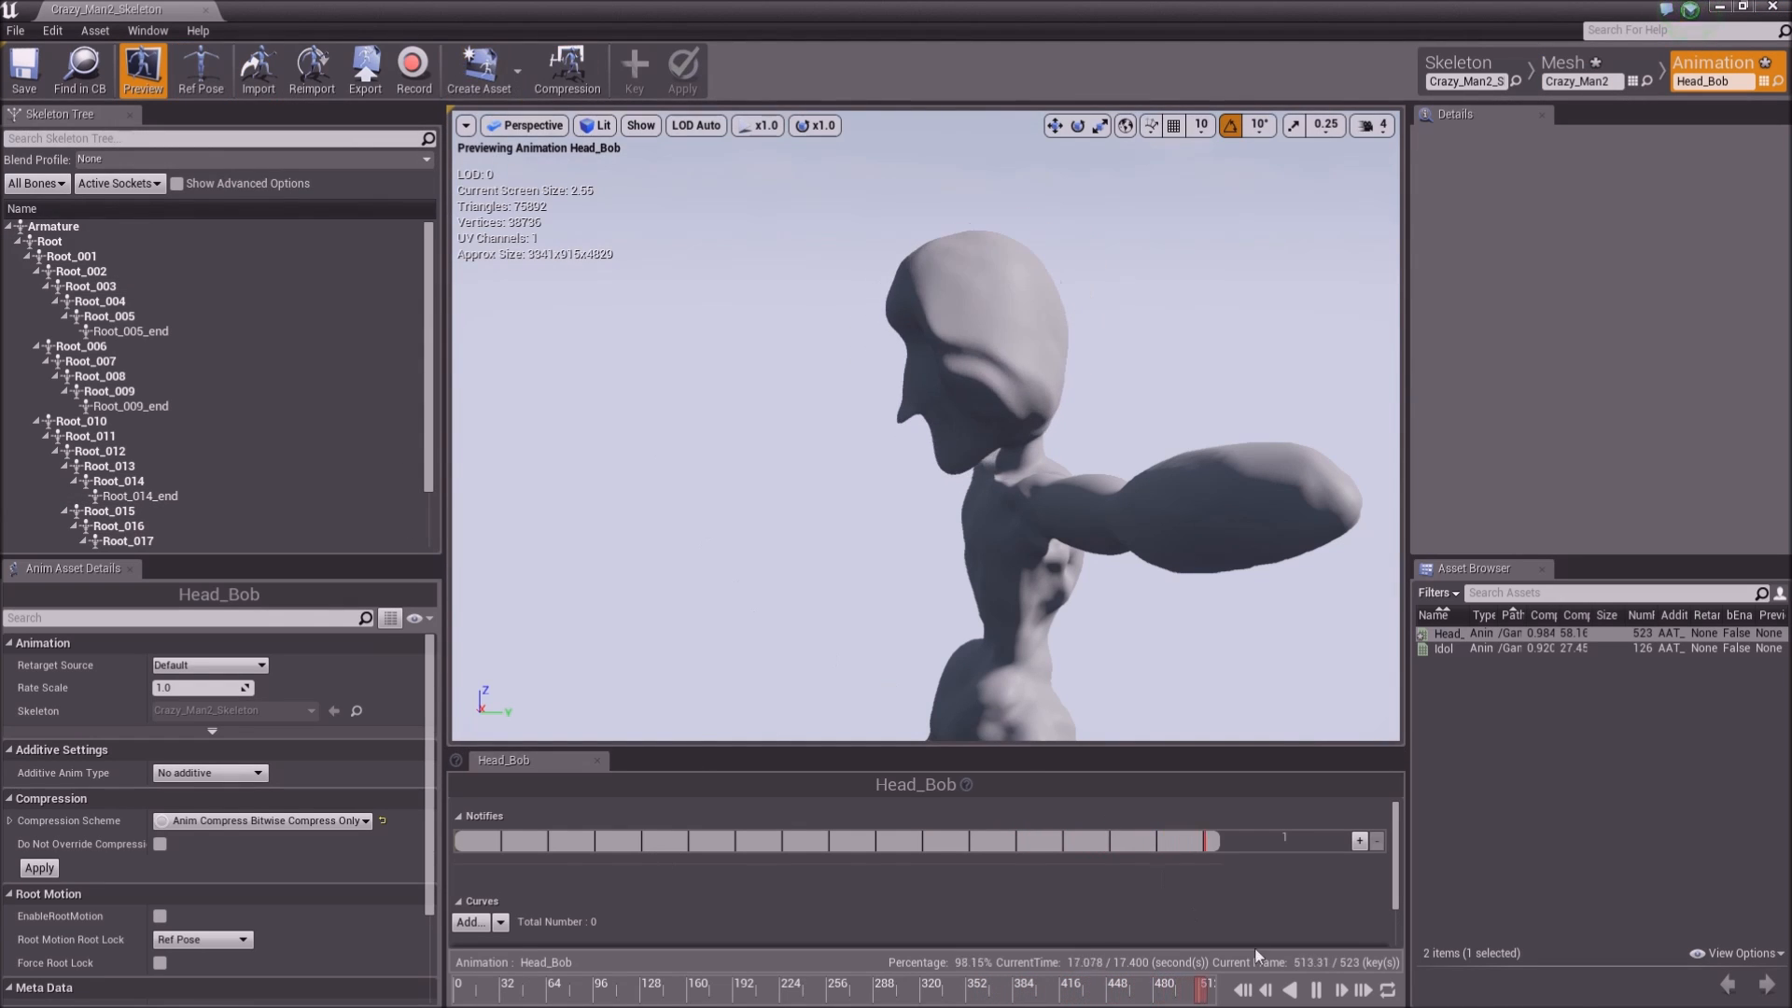
{"action": "left_click", "coordinate": [1243, 990]}
{"action": "left_click_drag", "start_coordinate": [489, 998], "coordinate": [546, 1004]}
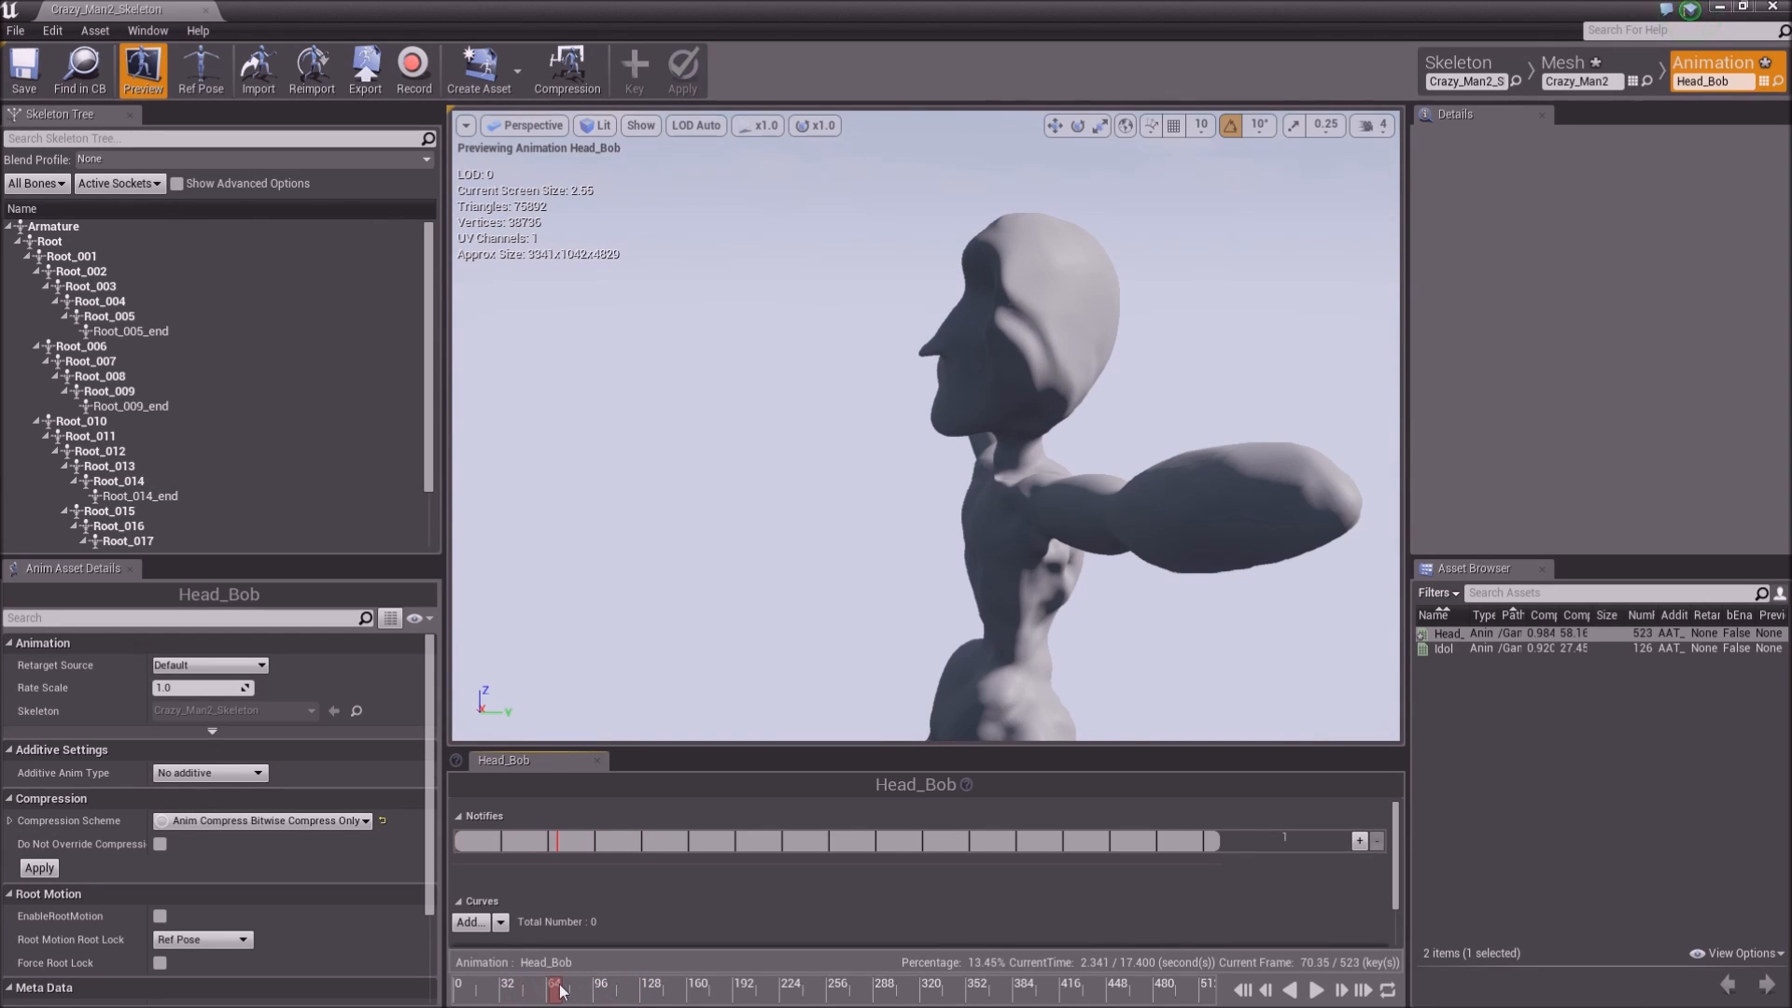
{"action": "right_click", "coordinate": [564, 991]}
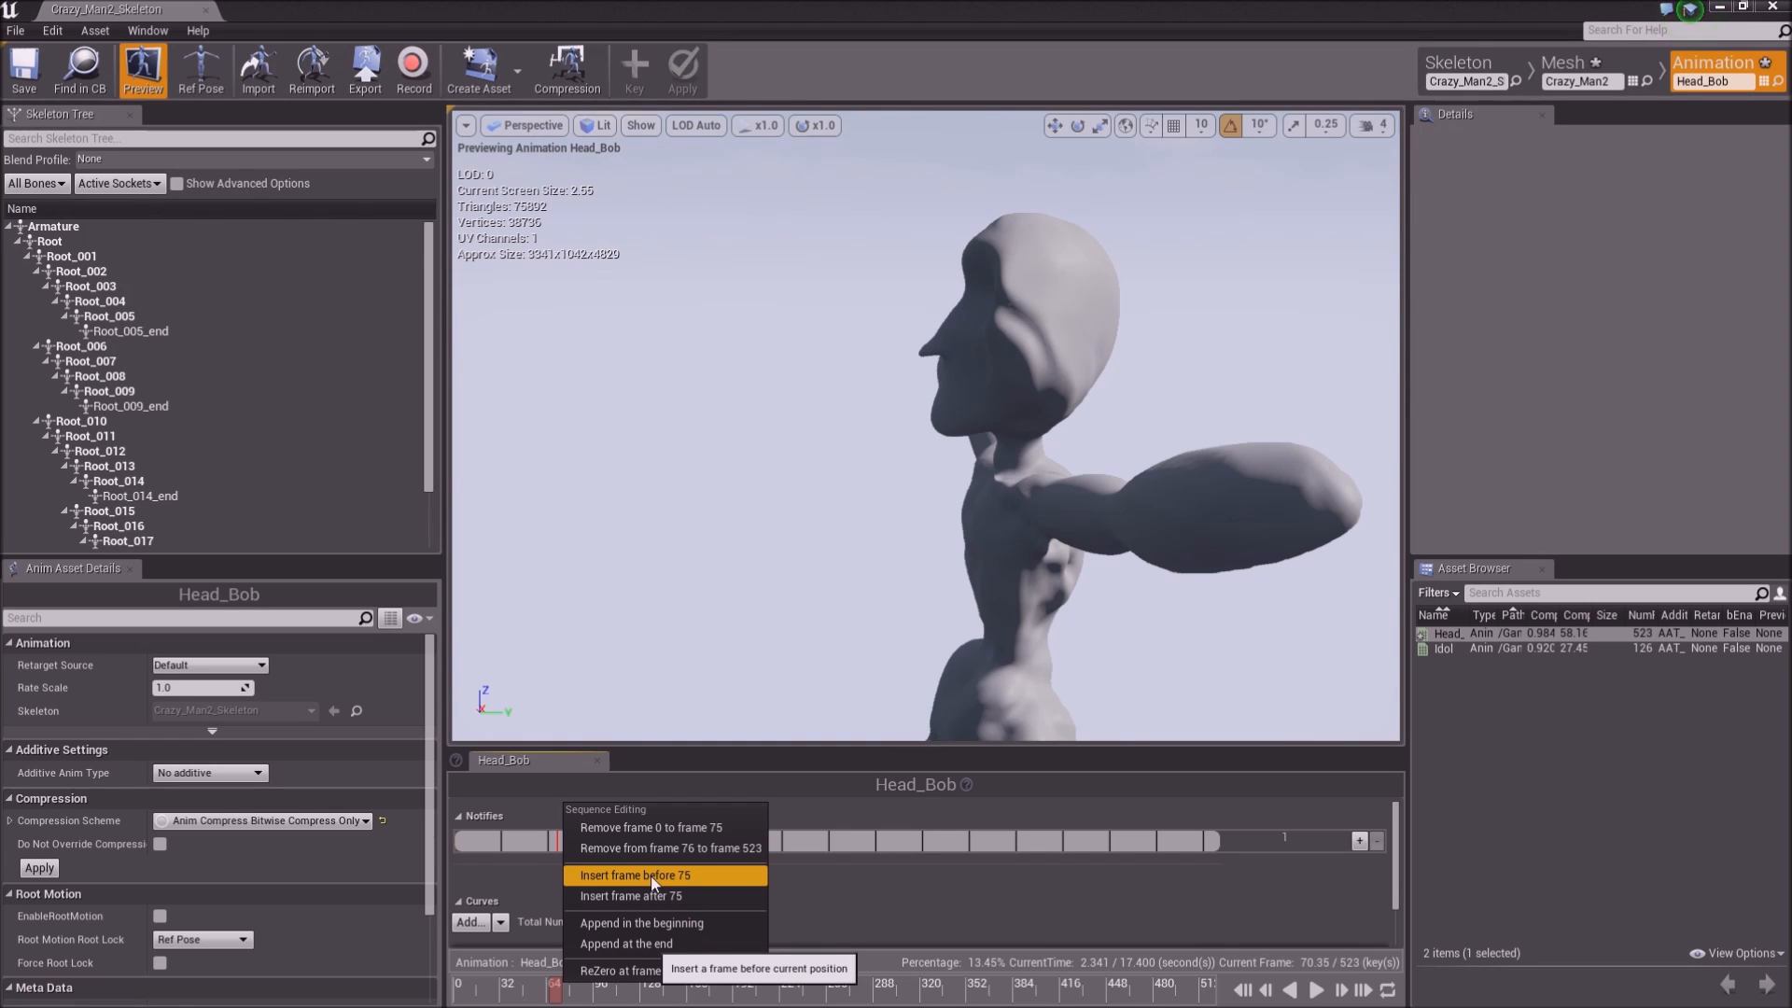
{"action": "left_click", "coordinate": [551, 987]}
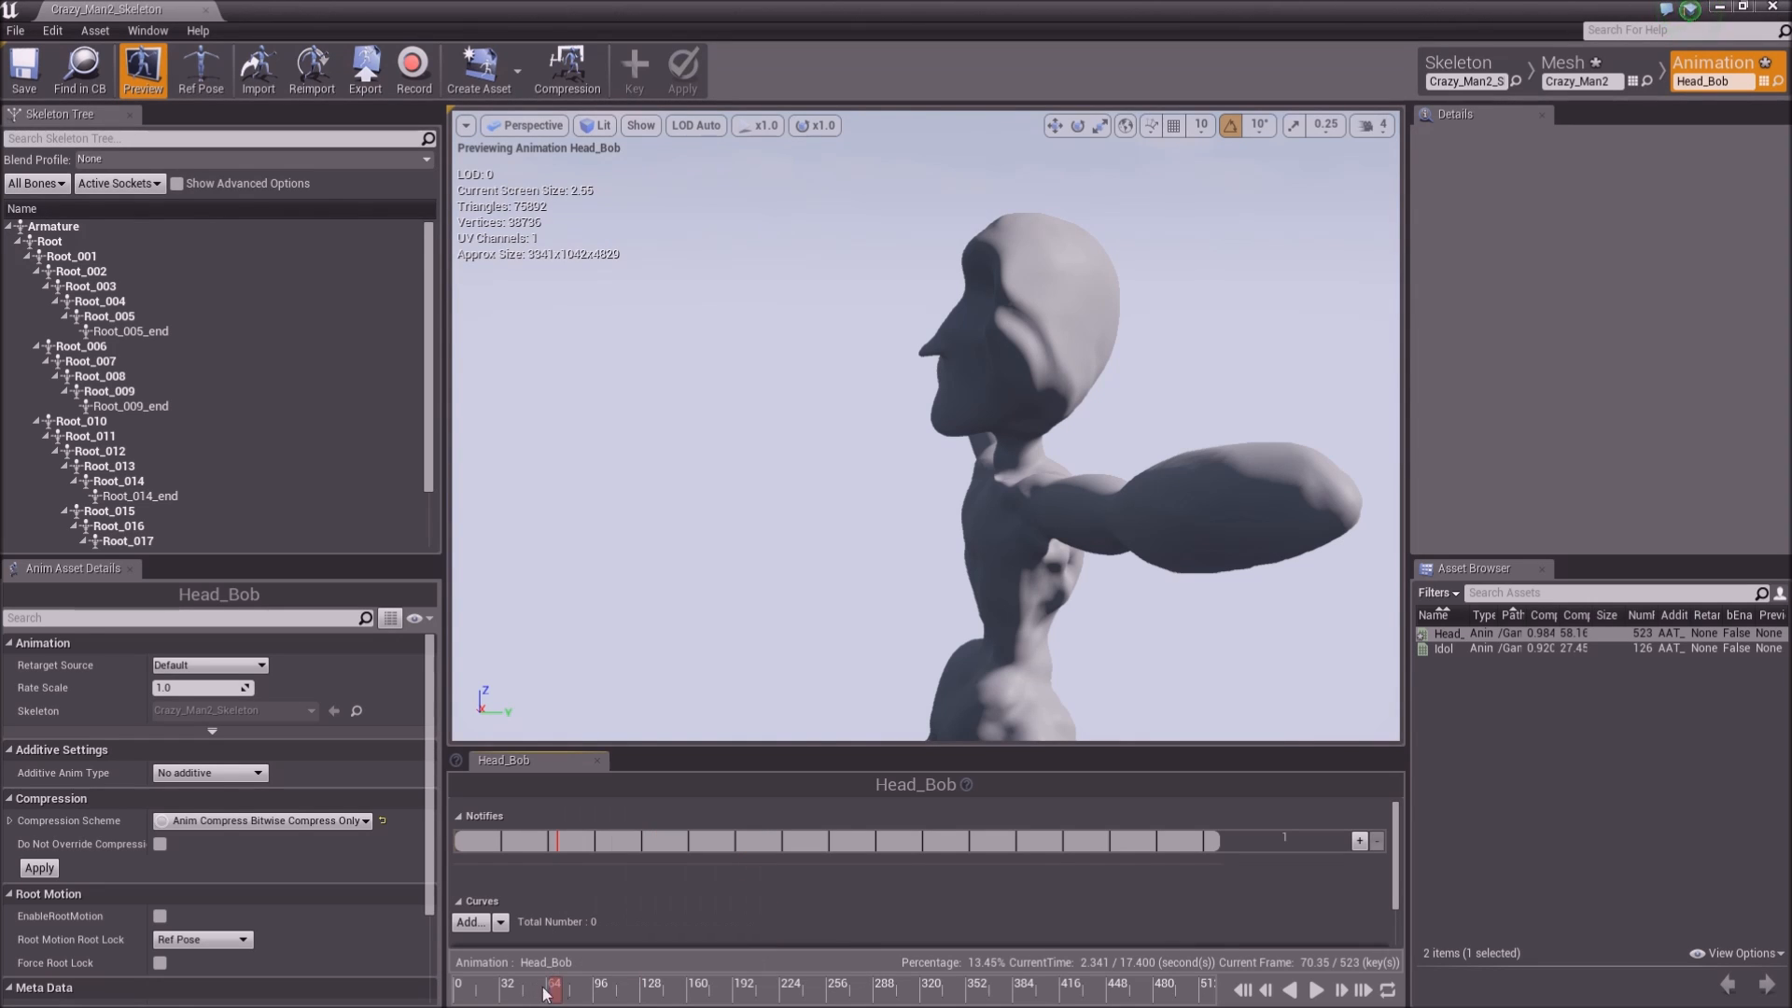
{"action": "mouse_move", "coordinate": [475, 995]}
{"action": "left_mouse_down"}
{"action": "mouse_move", "coordinate": [610, 993]}
{"action": "mouse_move", "coordinate": [499, 996]}
{"action": "left_mouse_up"}
{"action": "right_click", "coordinate": [525, 993]}
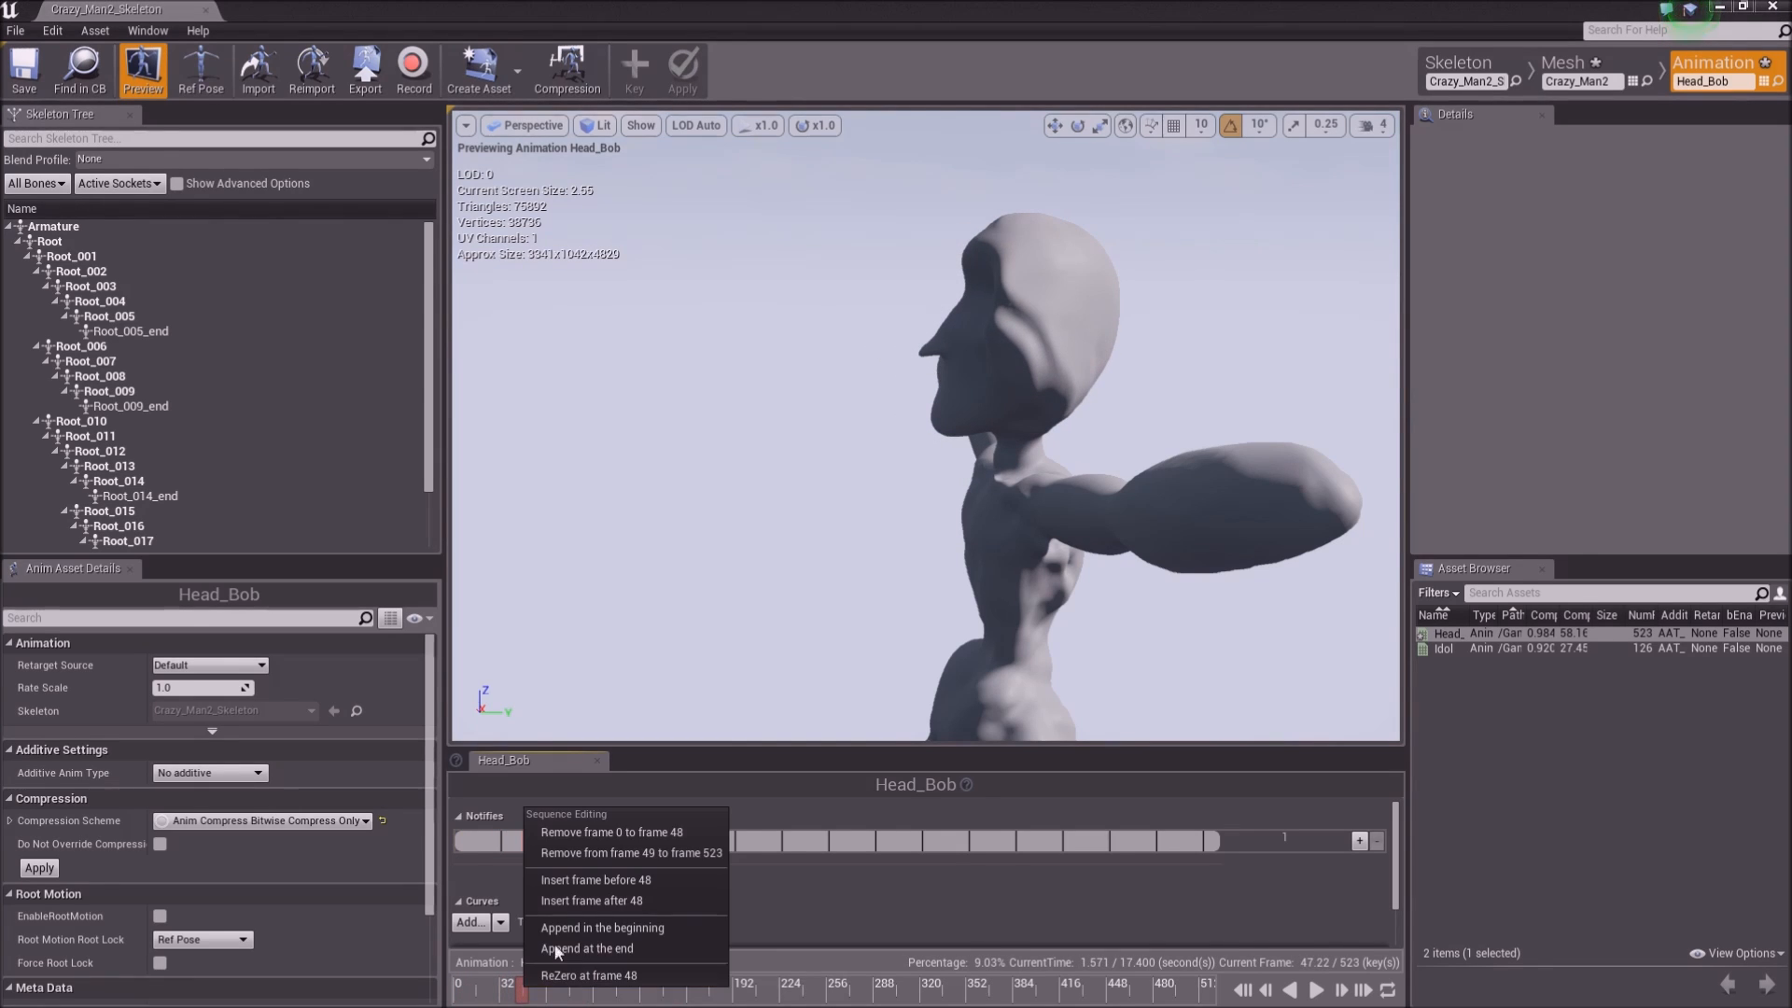
{"action": "left_click", "coordinate": [586, 853]}
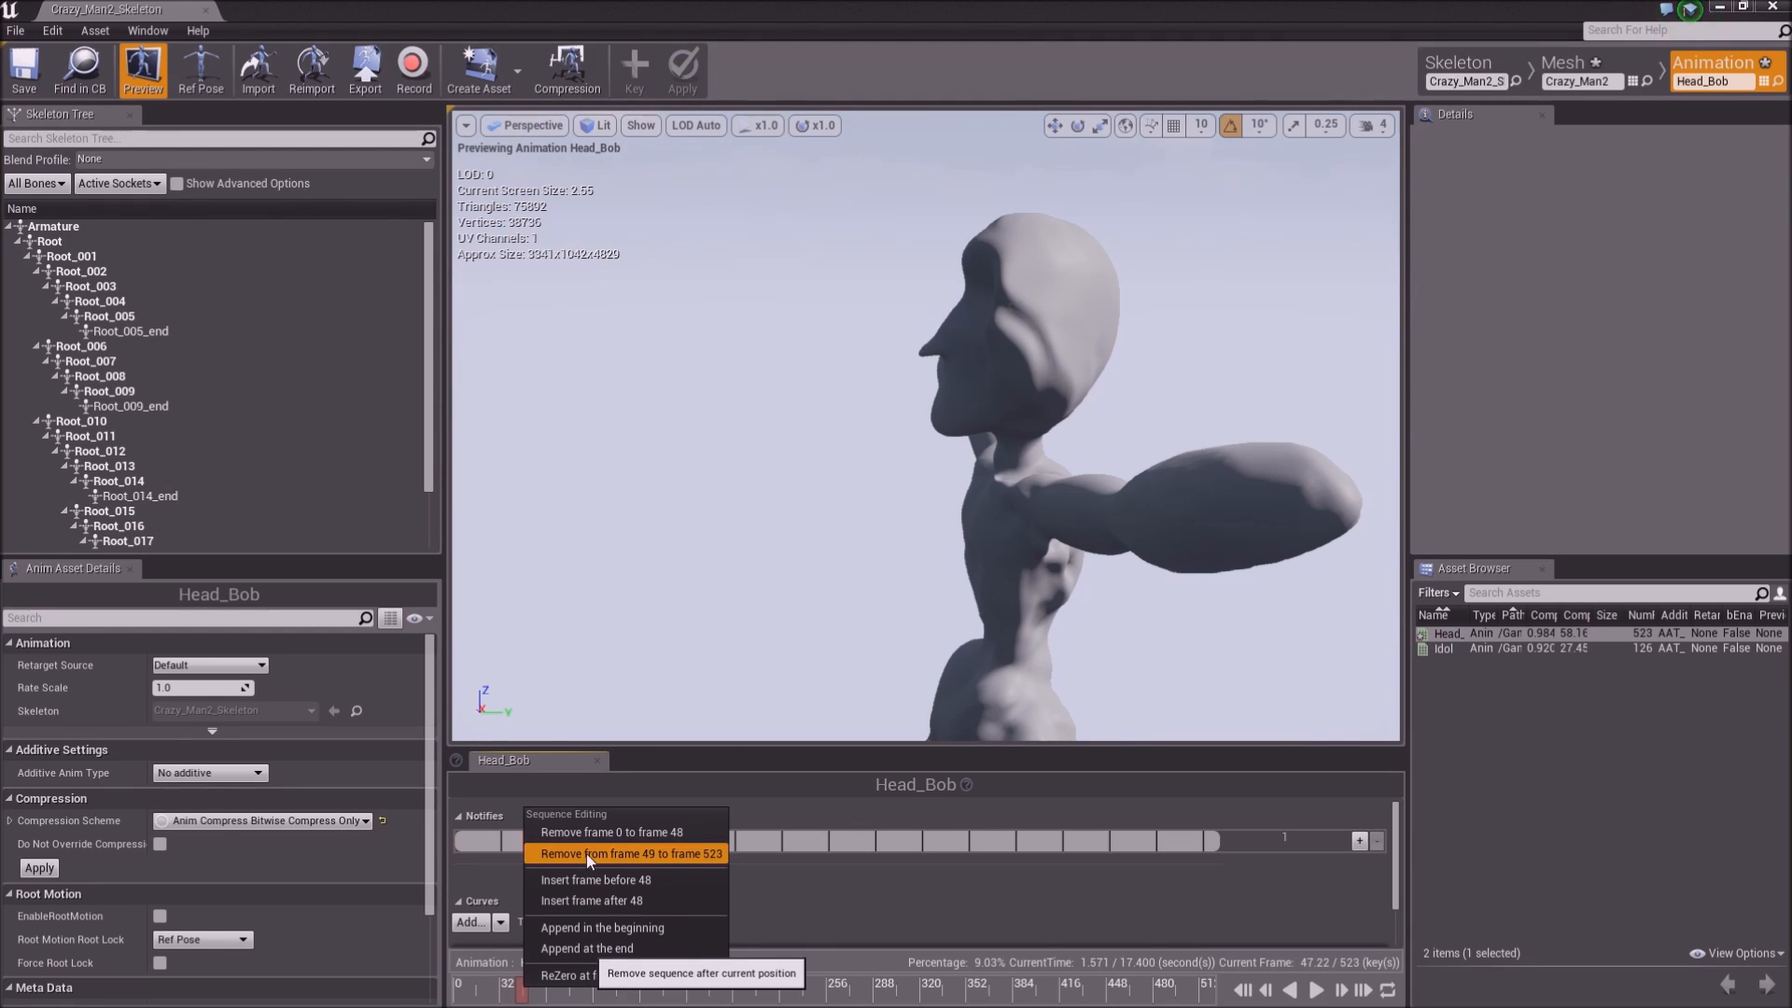
Play the trimmed Head_Bob animation, pause it at frame 28 and insert a frame after frame 28
{"action": "left_click", "coordinate": [1317, 990]}
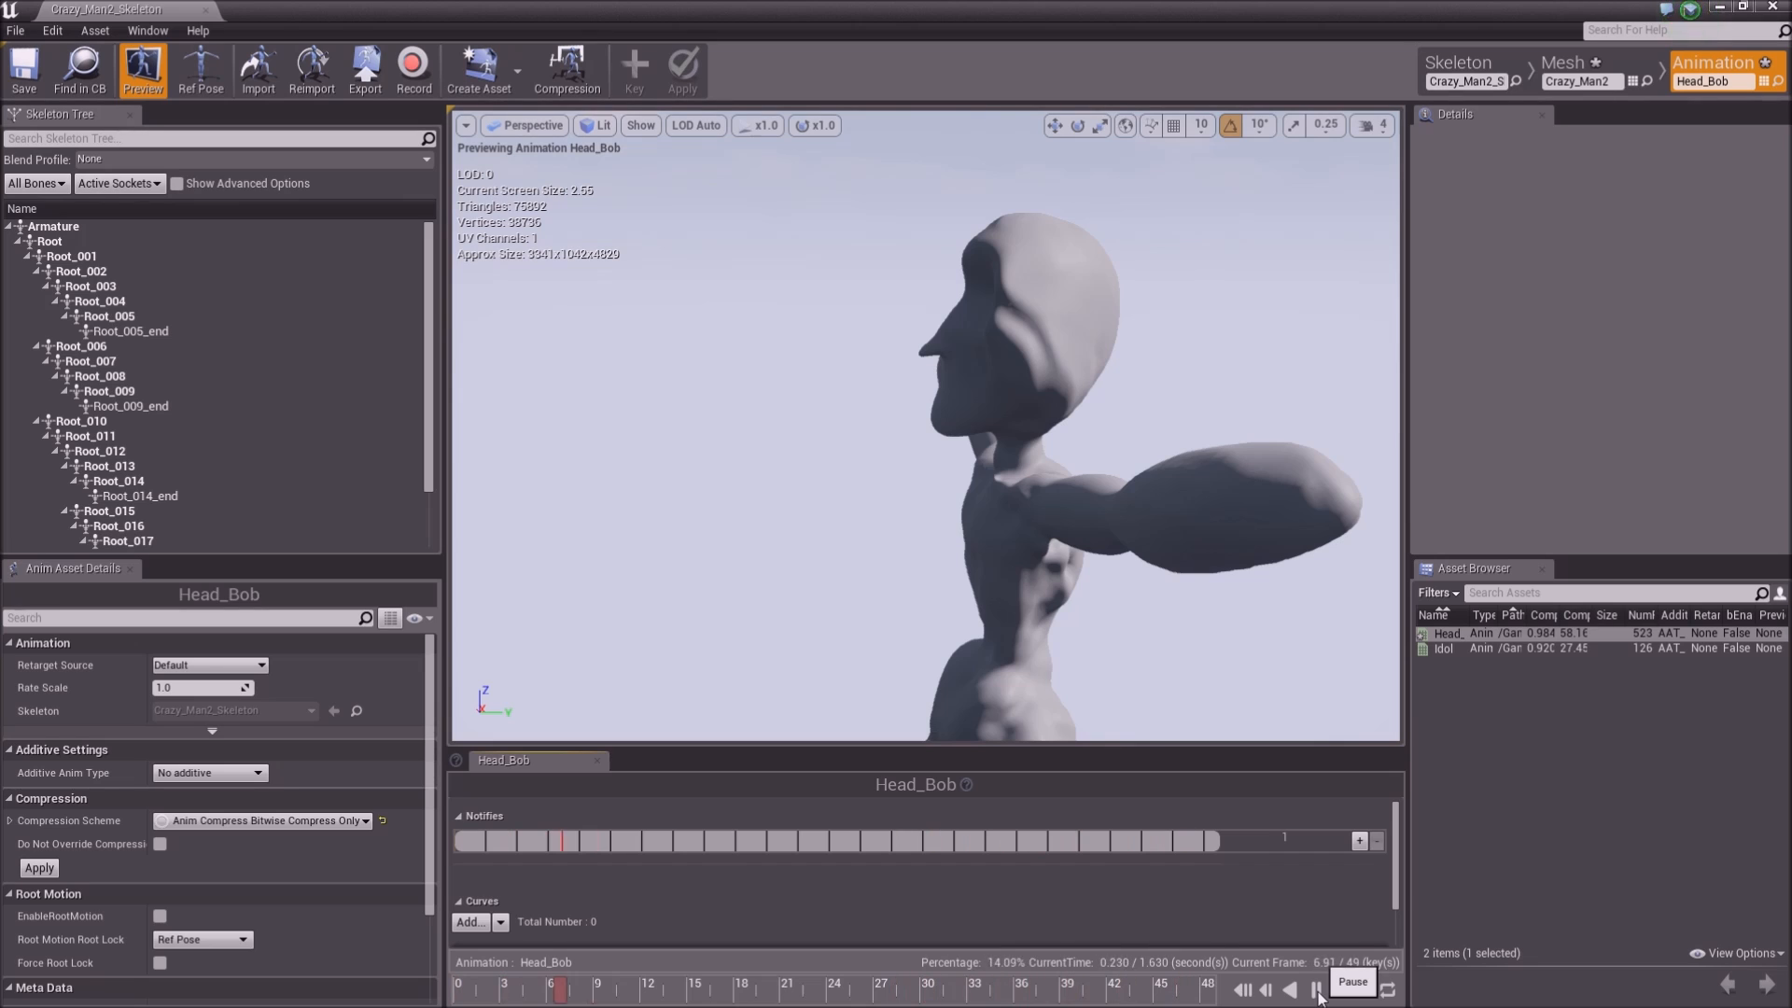
{"action": "right_click", "coordinate": [903, 992]}
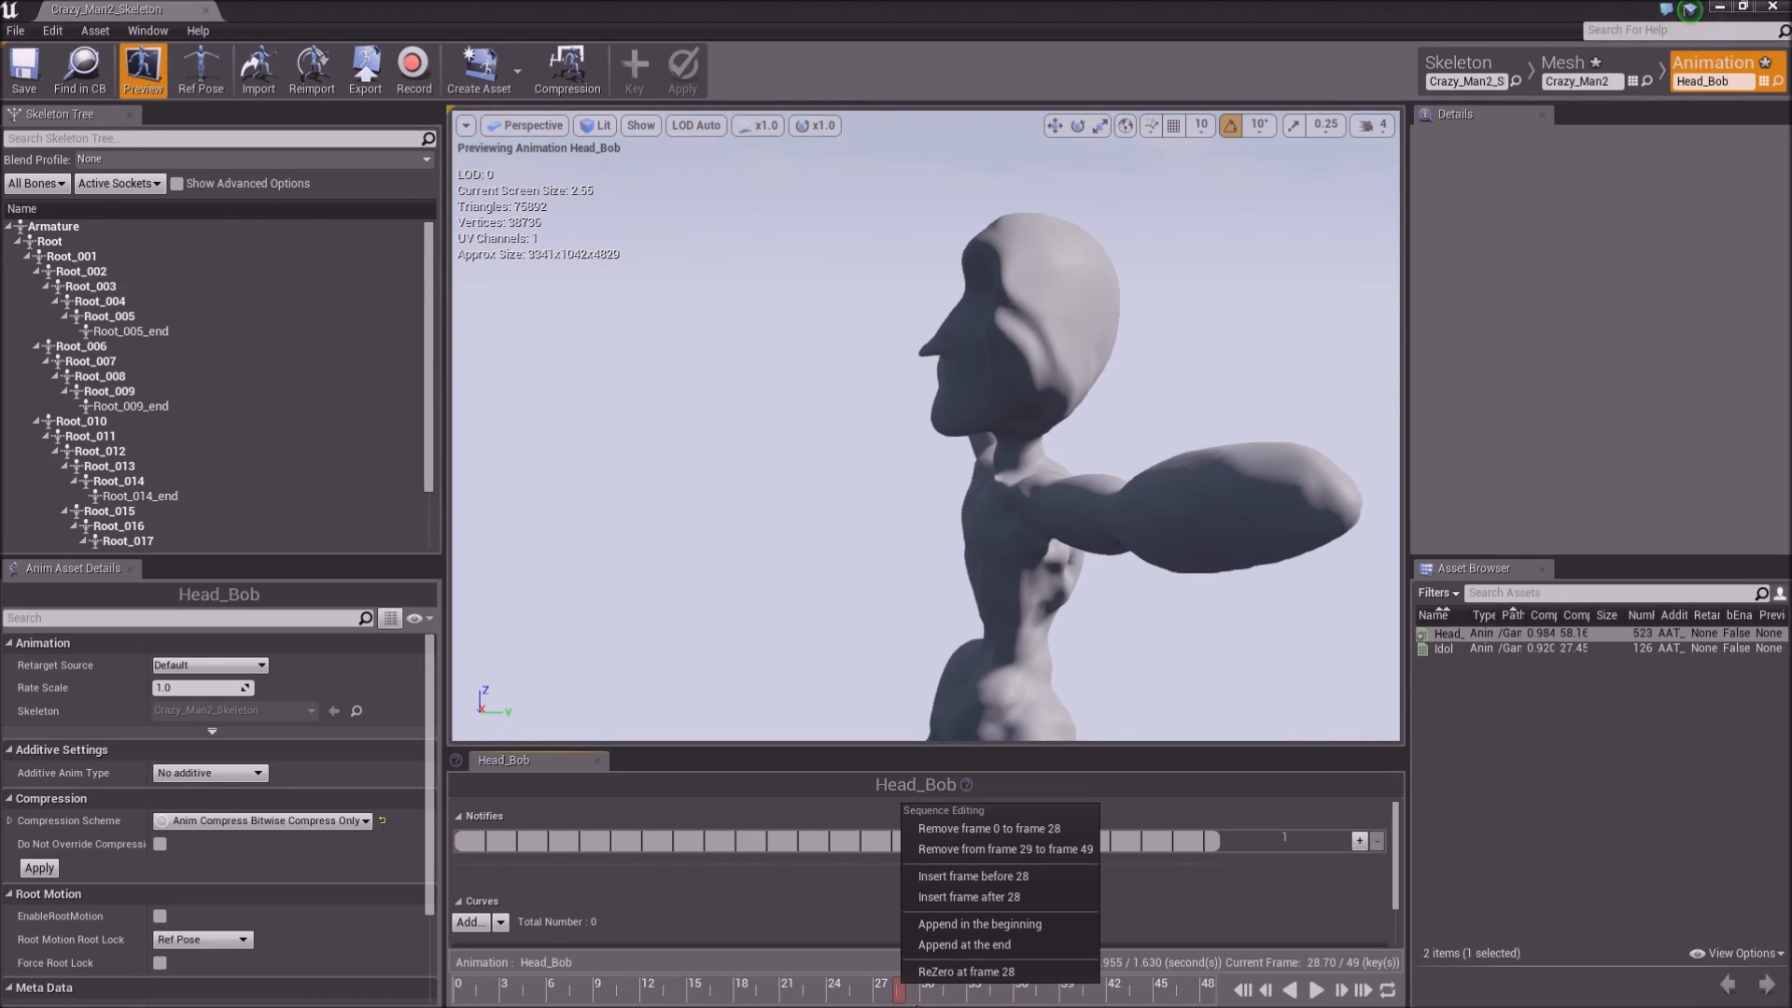
{"action": "left_click", "coordinate": [959, 897]}
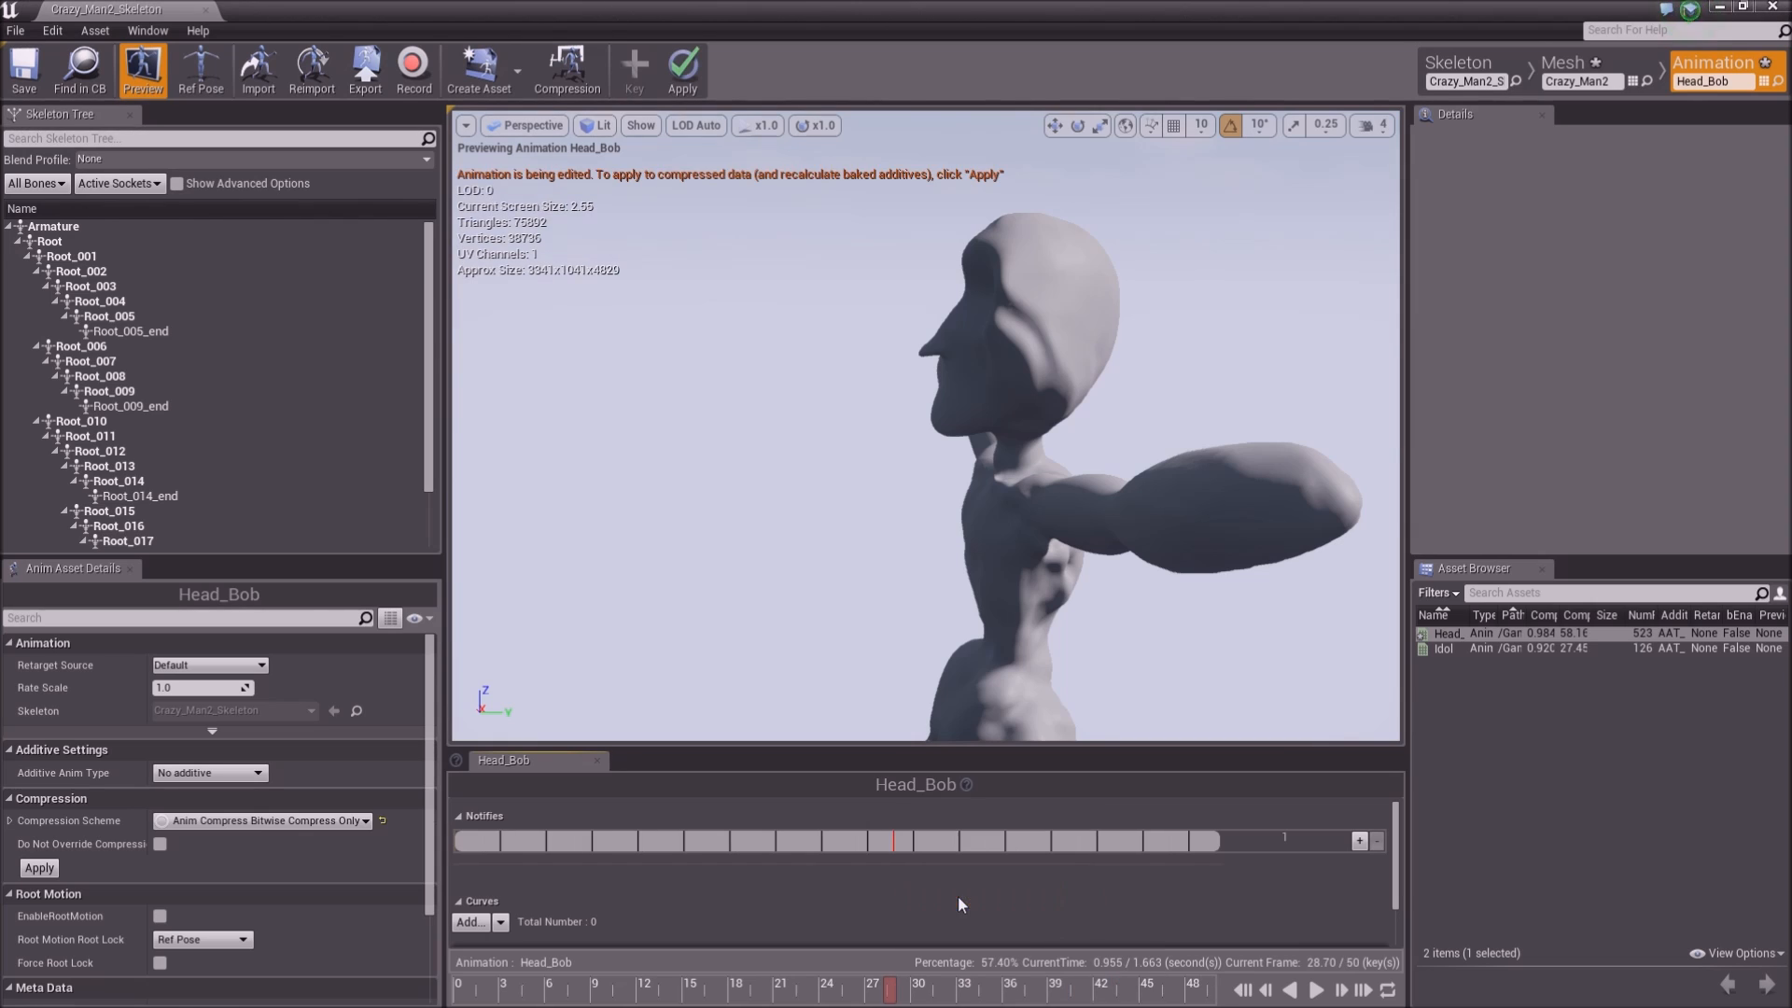
{"action": "right_click", "coordinate": [893, 989]}
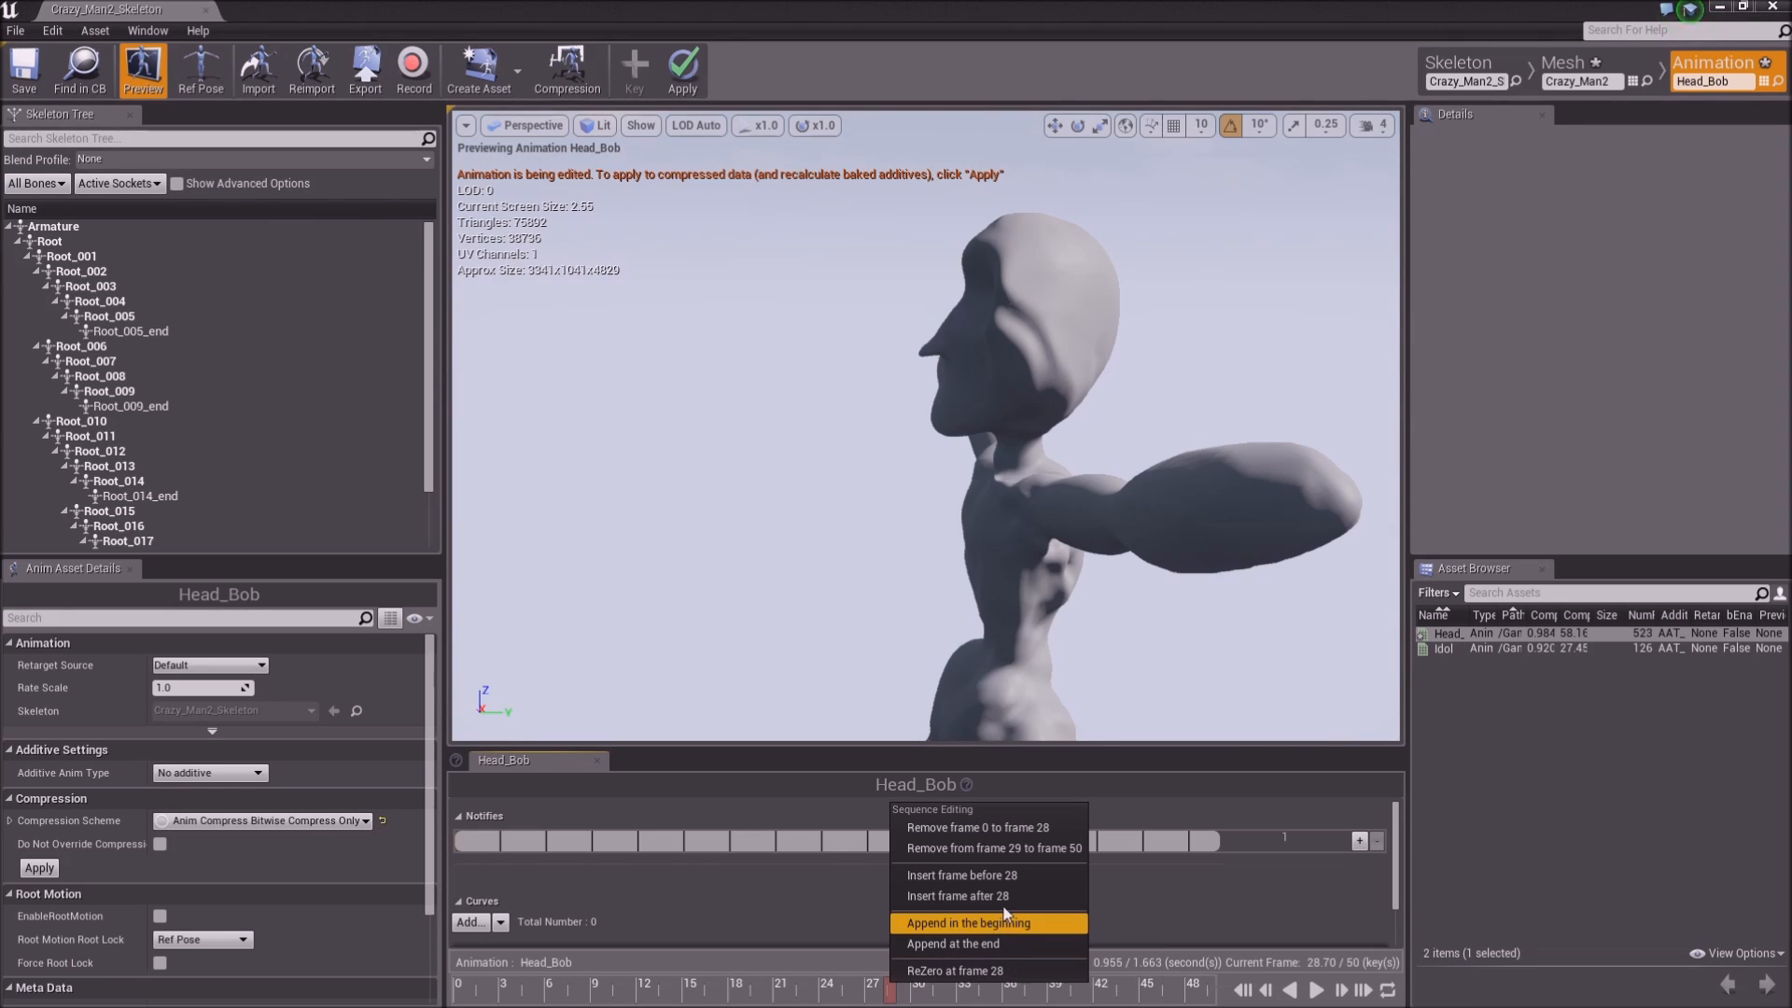
{"action": "left_click", "coordinate": [893, 999]}
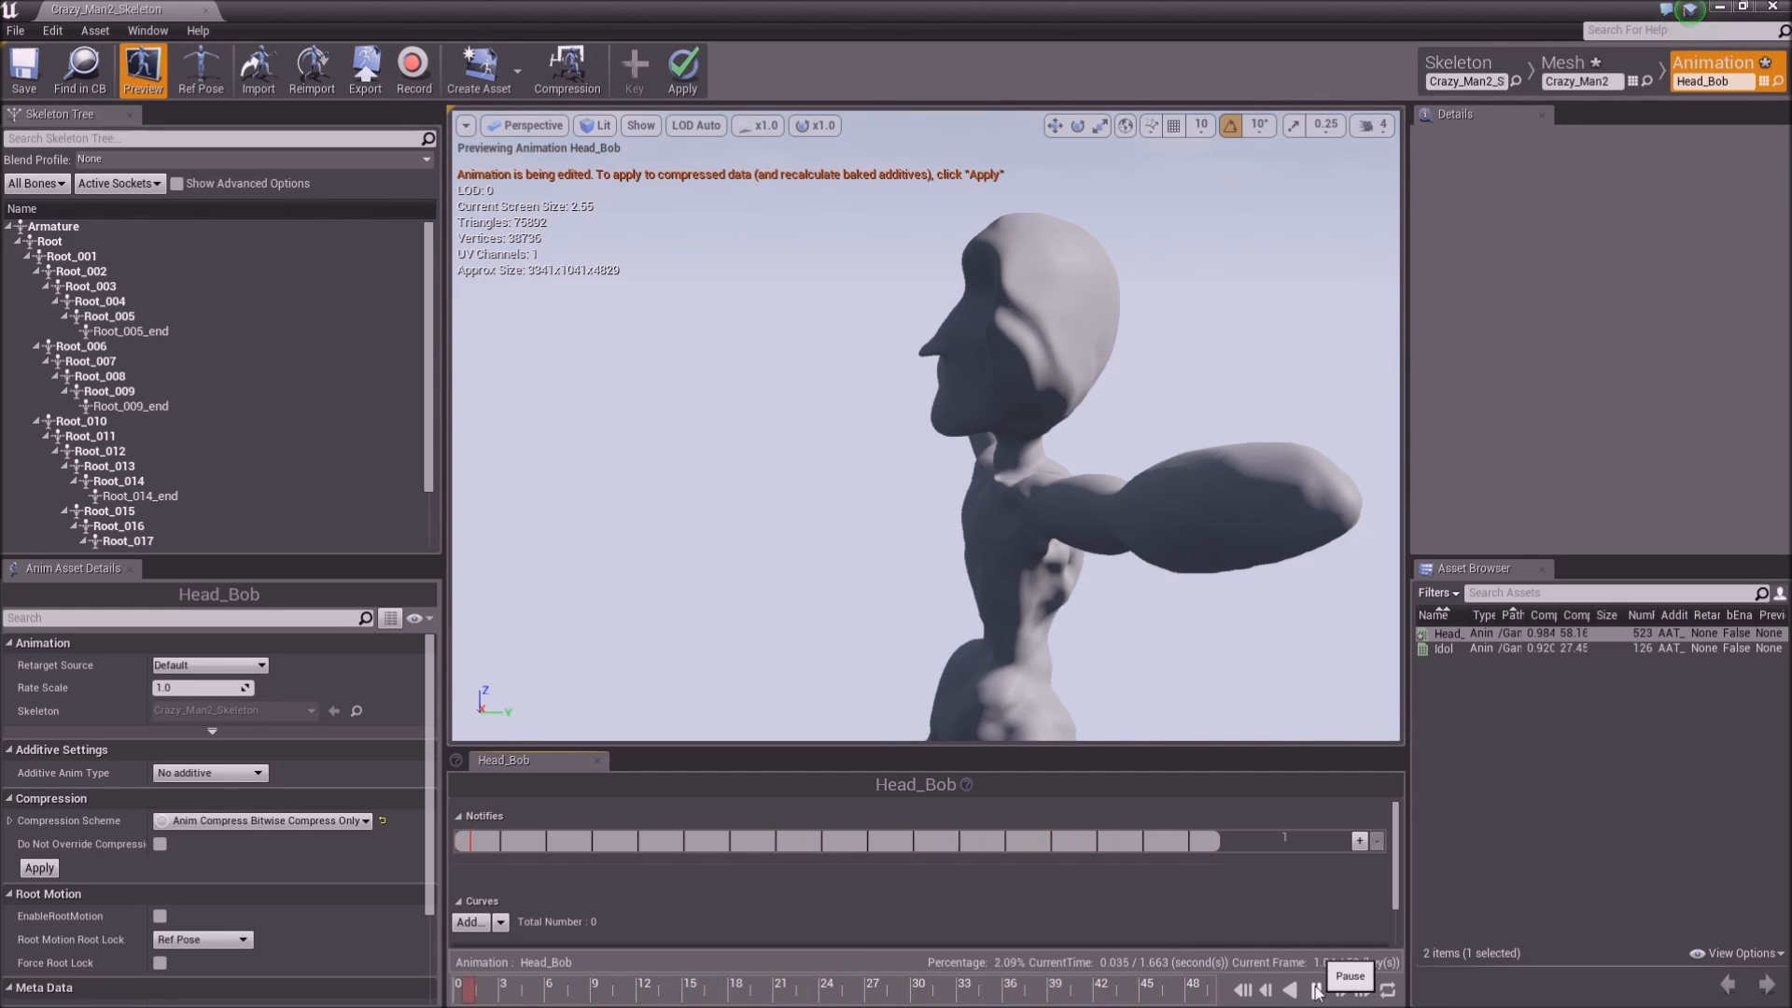
Extend the end of the Head_Bob animation by inserting one frame each after frames 49, 50 and 51
{"action": "left_click", "coordinate": [1316, 991]}
{"action": "left_click", "coordinate": [1363, 991]}
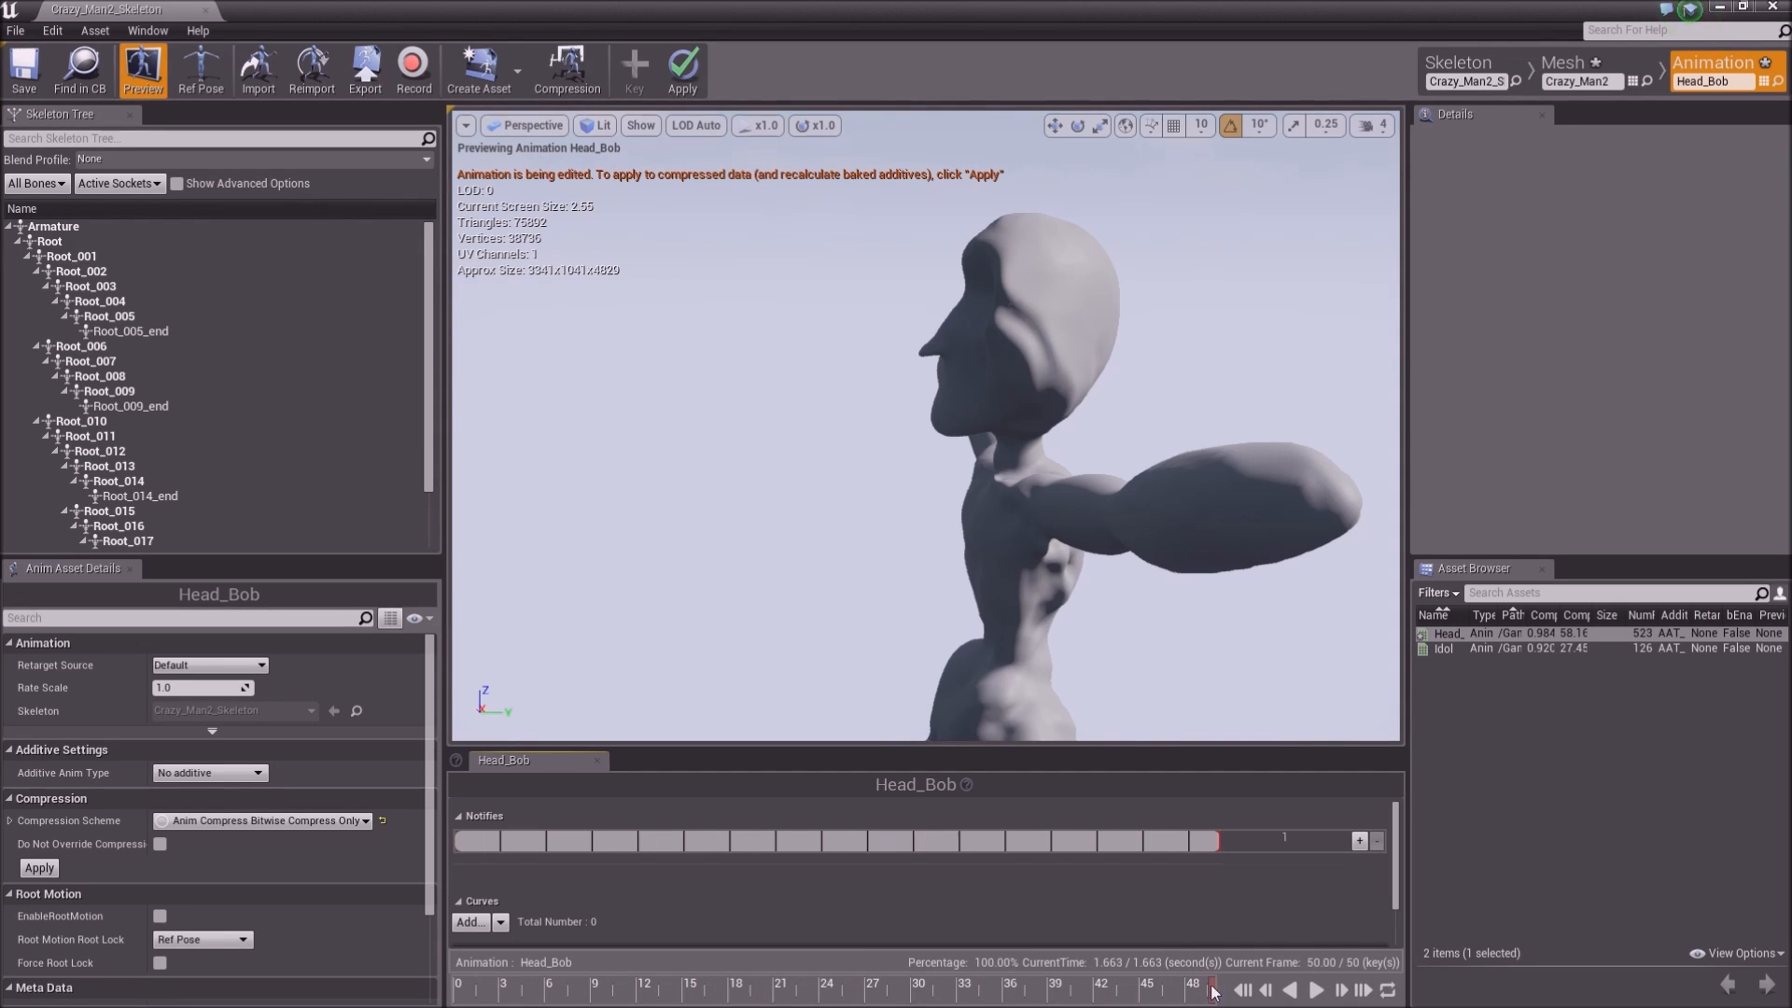
{"action": "right_click", "coordinate": [1213, 991]}
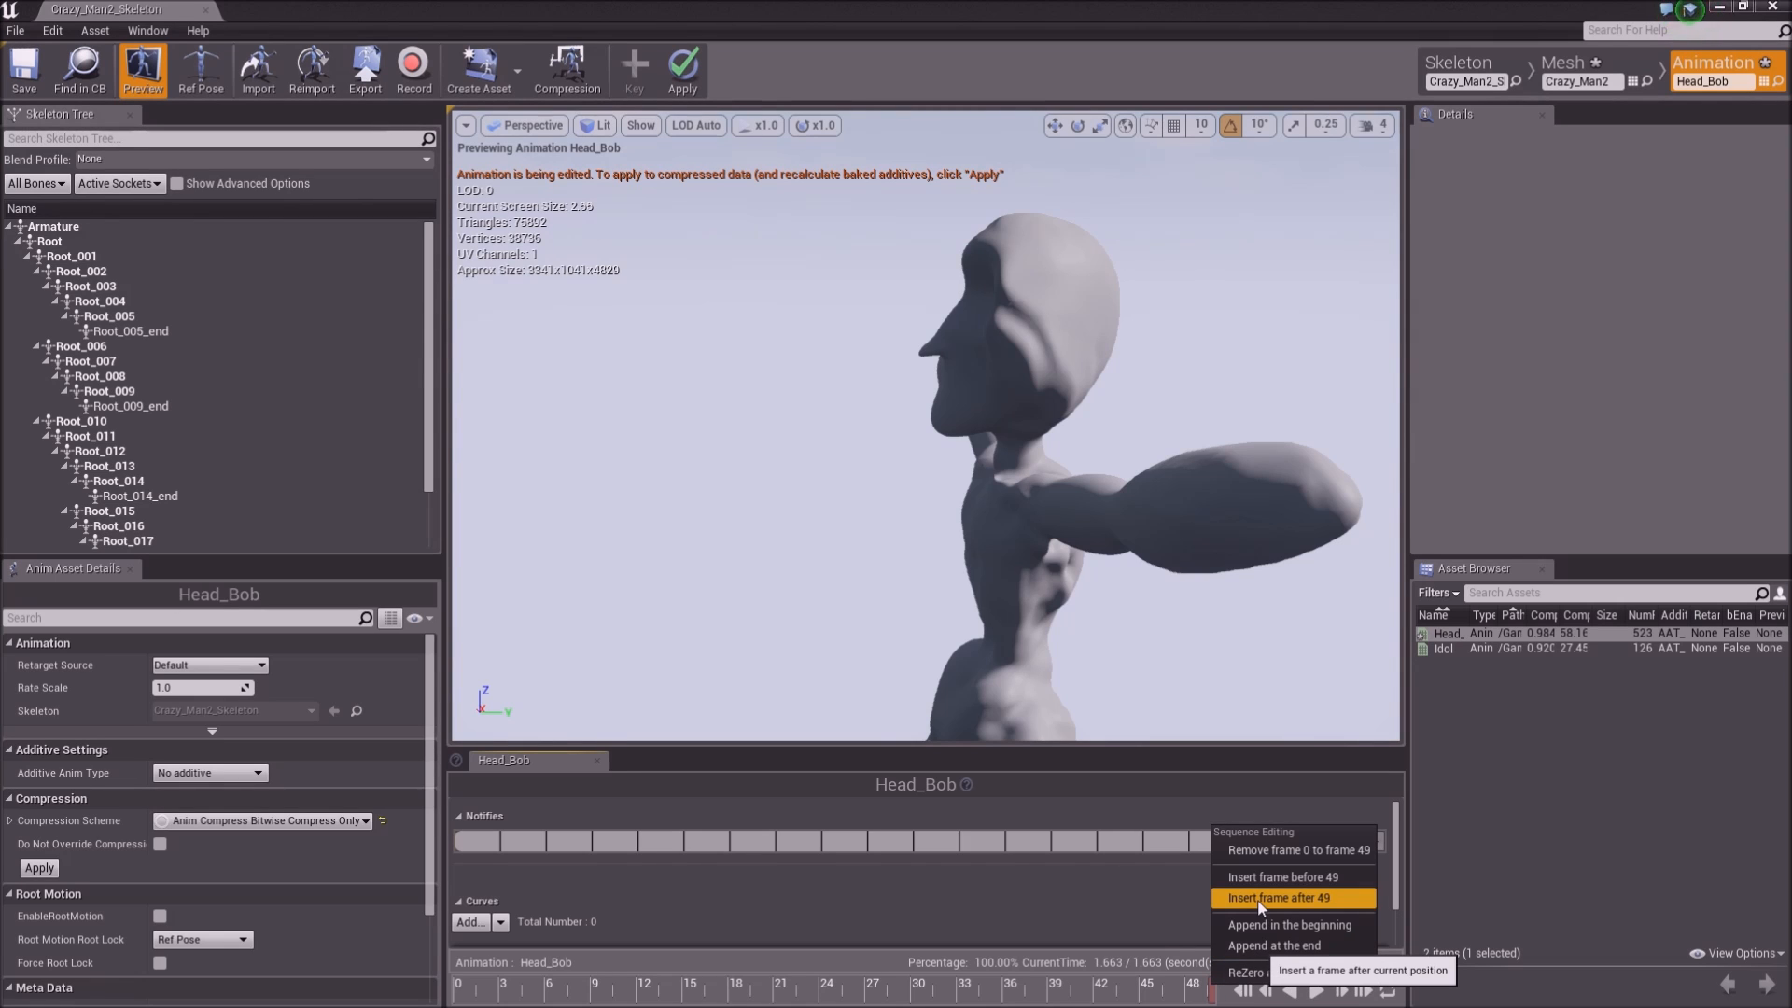
{"action": "left_click", "coordinate": [1257, 900]}
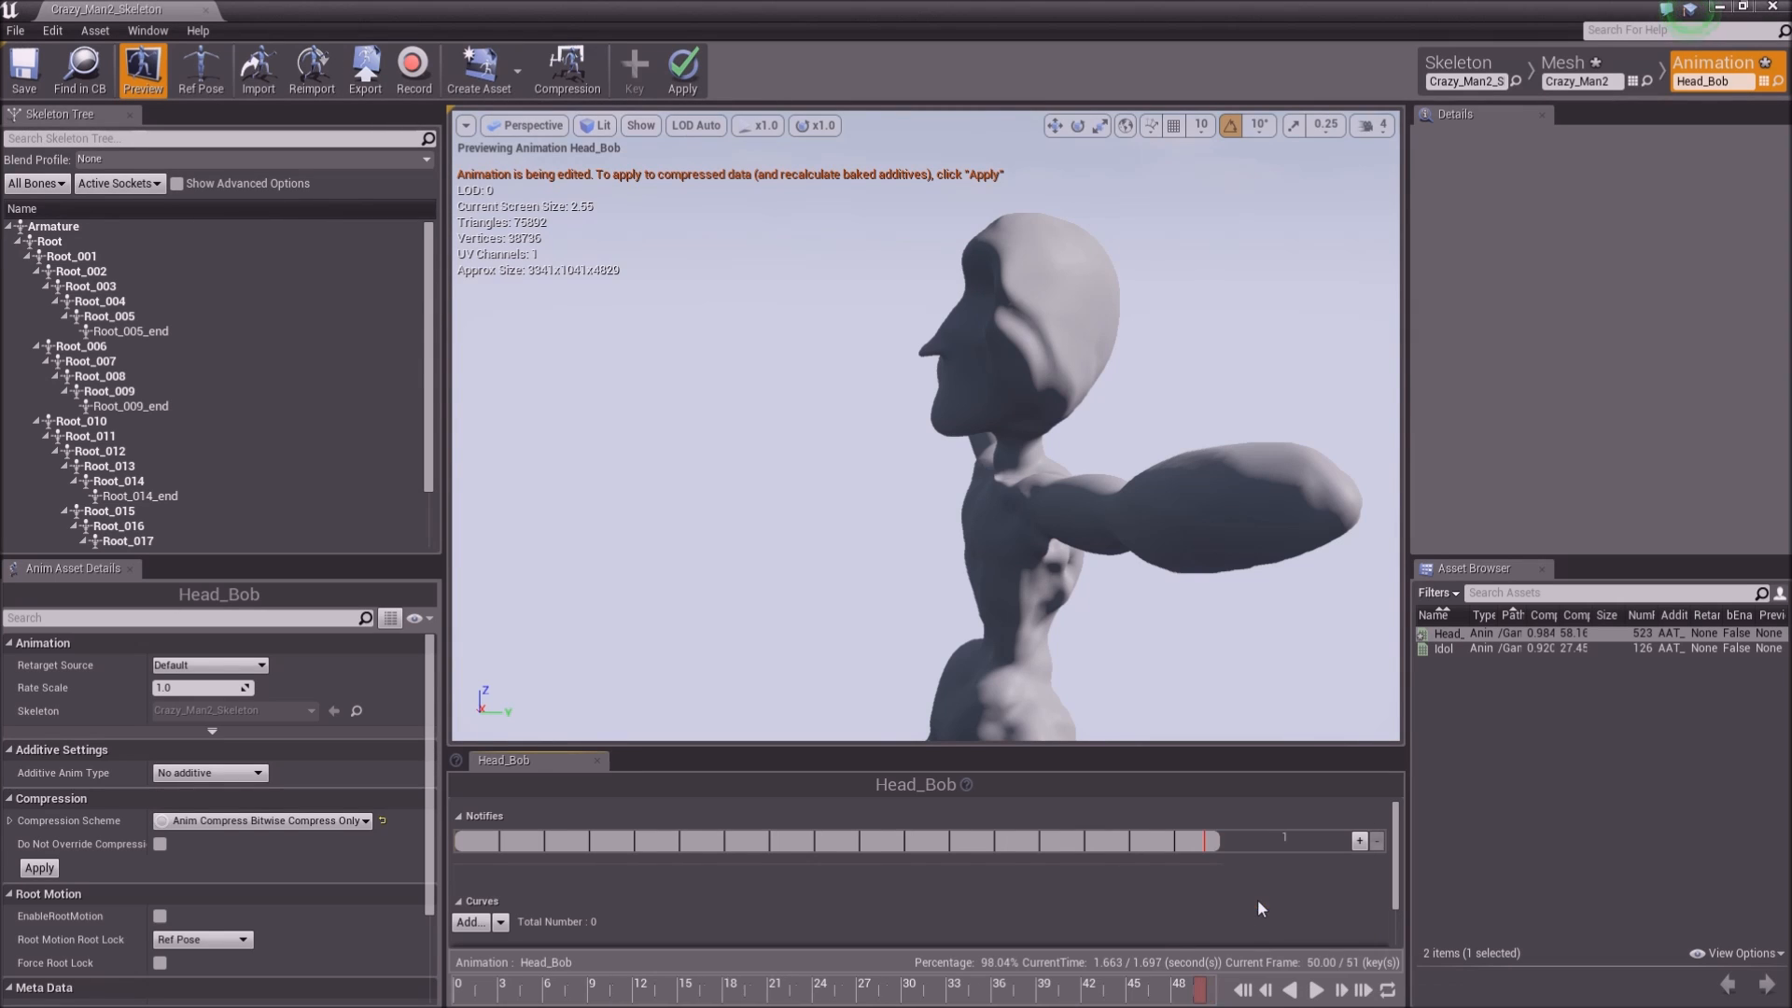
{"action": "left_click", "coordinate": [1317, 991]}
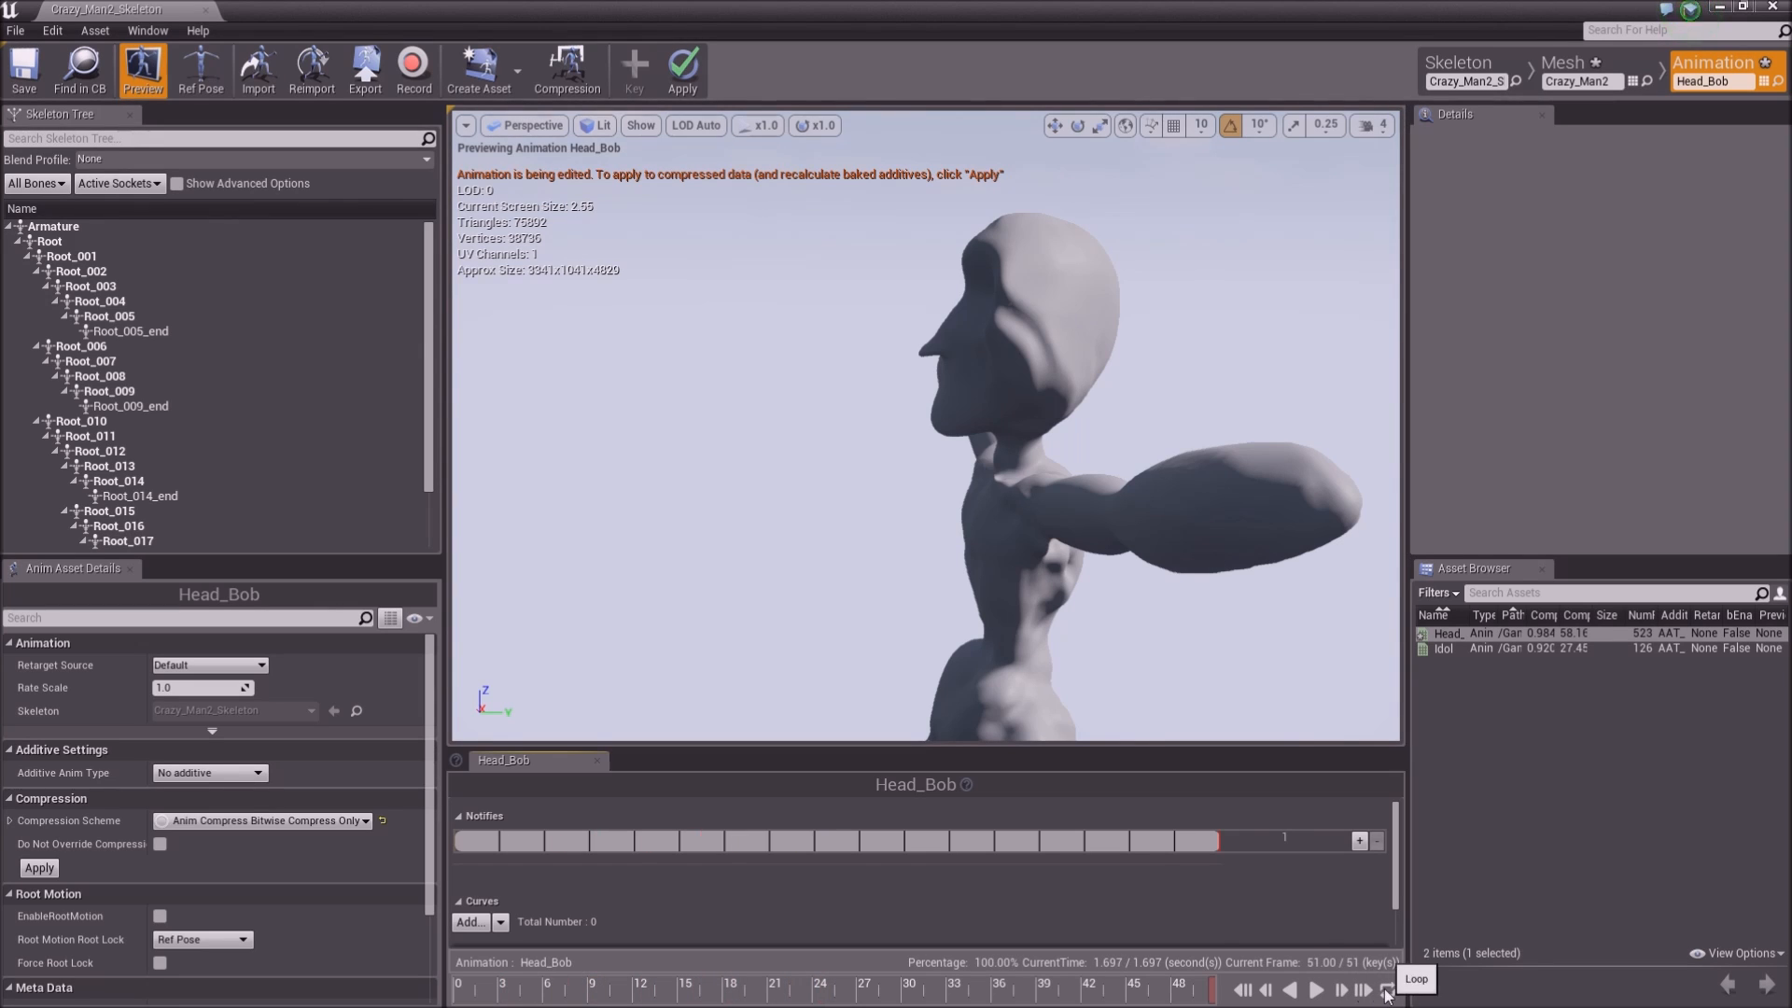
{"action": "right_click", "coordinate": [1215, 997]}
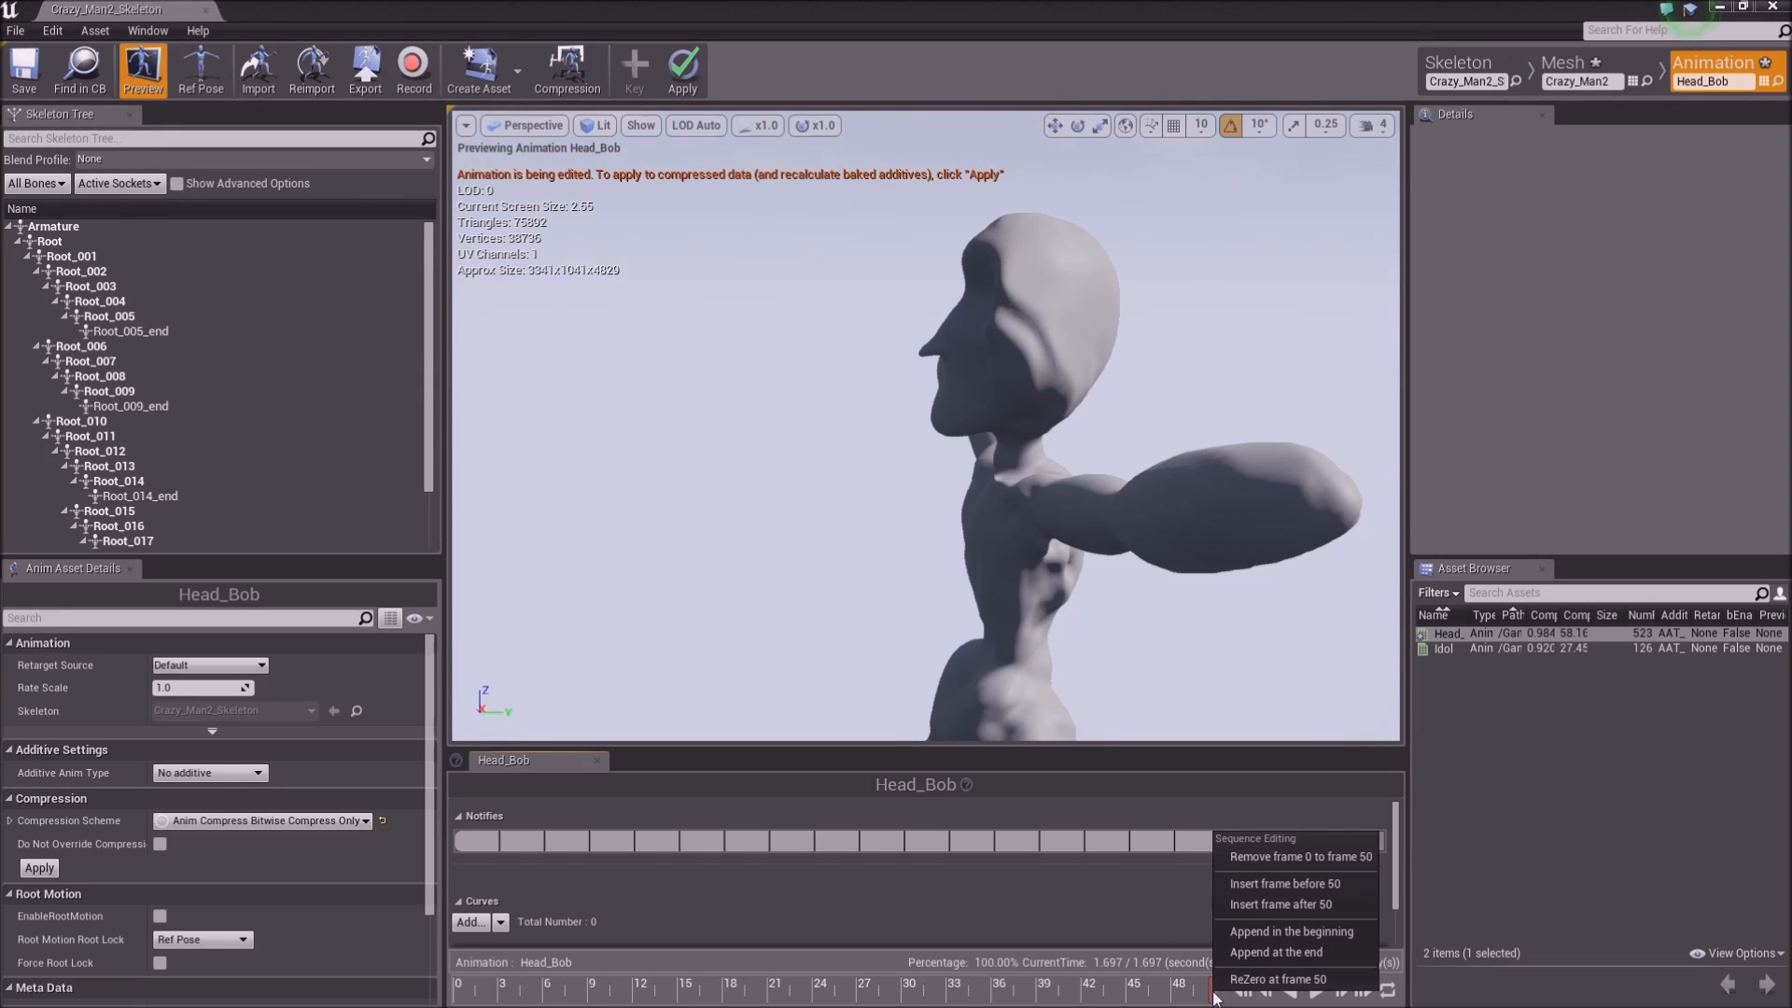
{"action": "left_click", "coordinate": [1264, 905]}
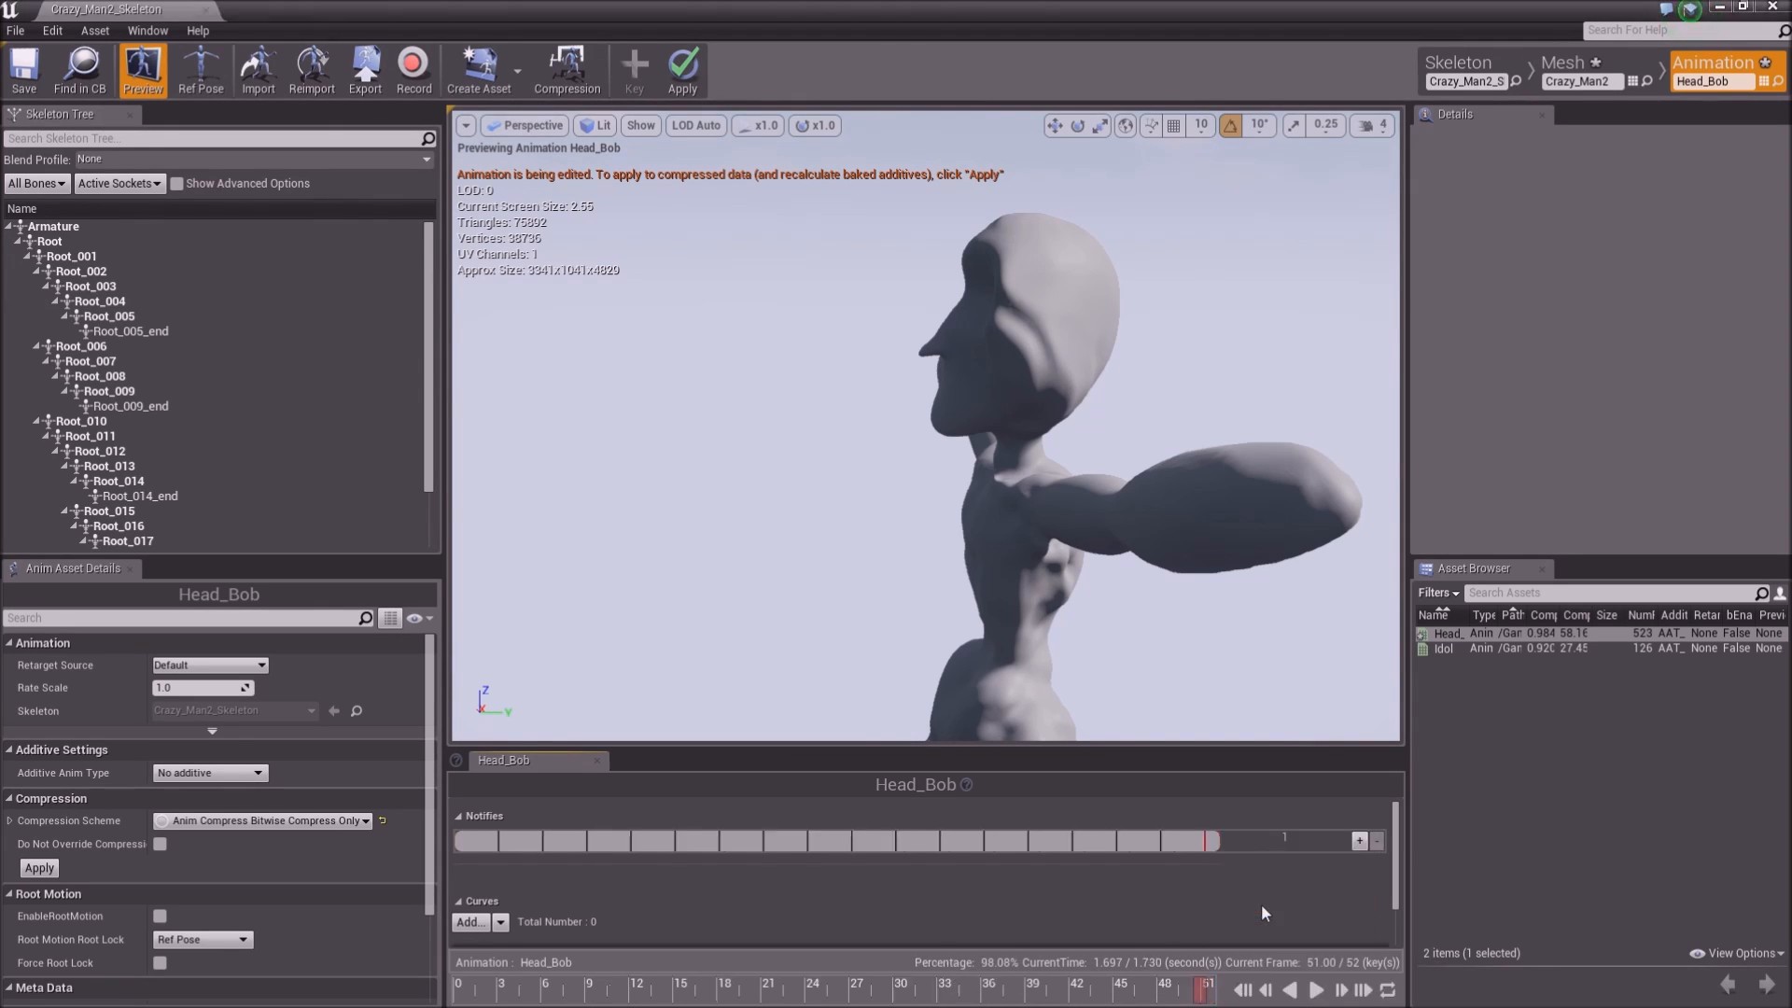
{"action": "right_click", "coordinate": [1213, 995]}
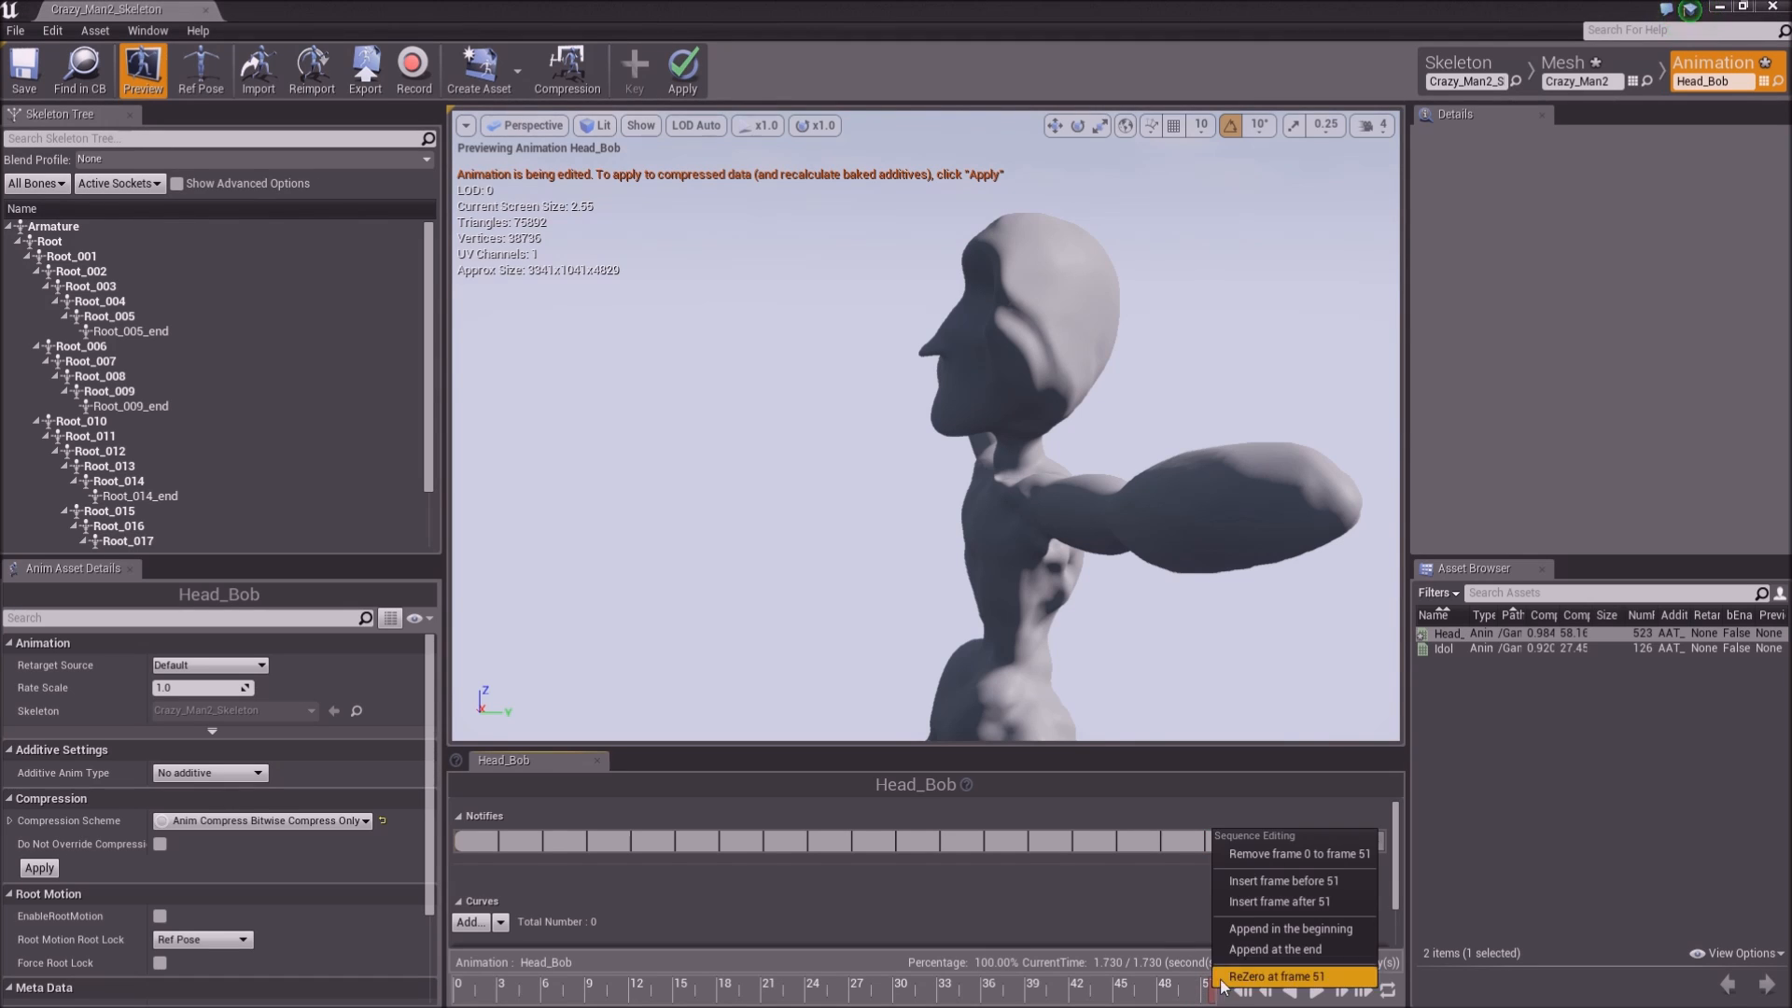
{"action": "left_click", "coordinate": [1257, 901]}
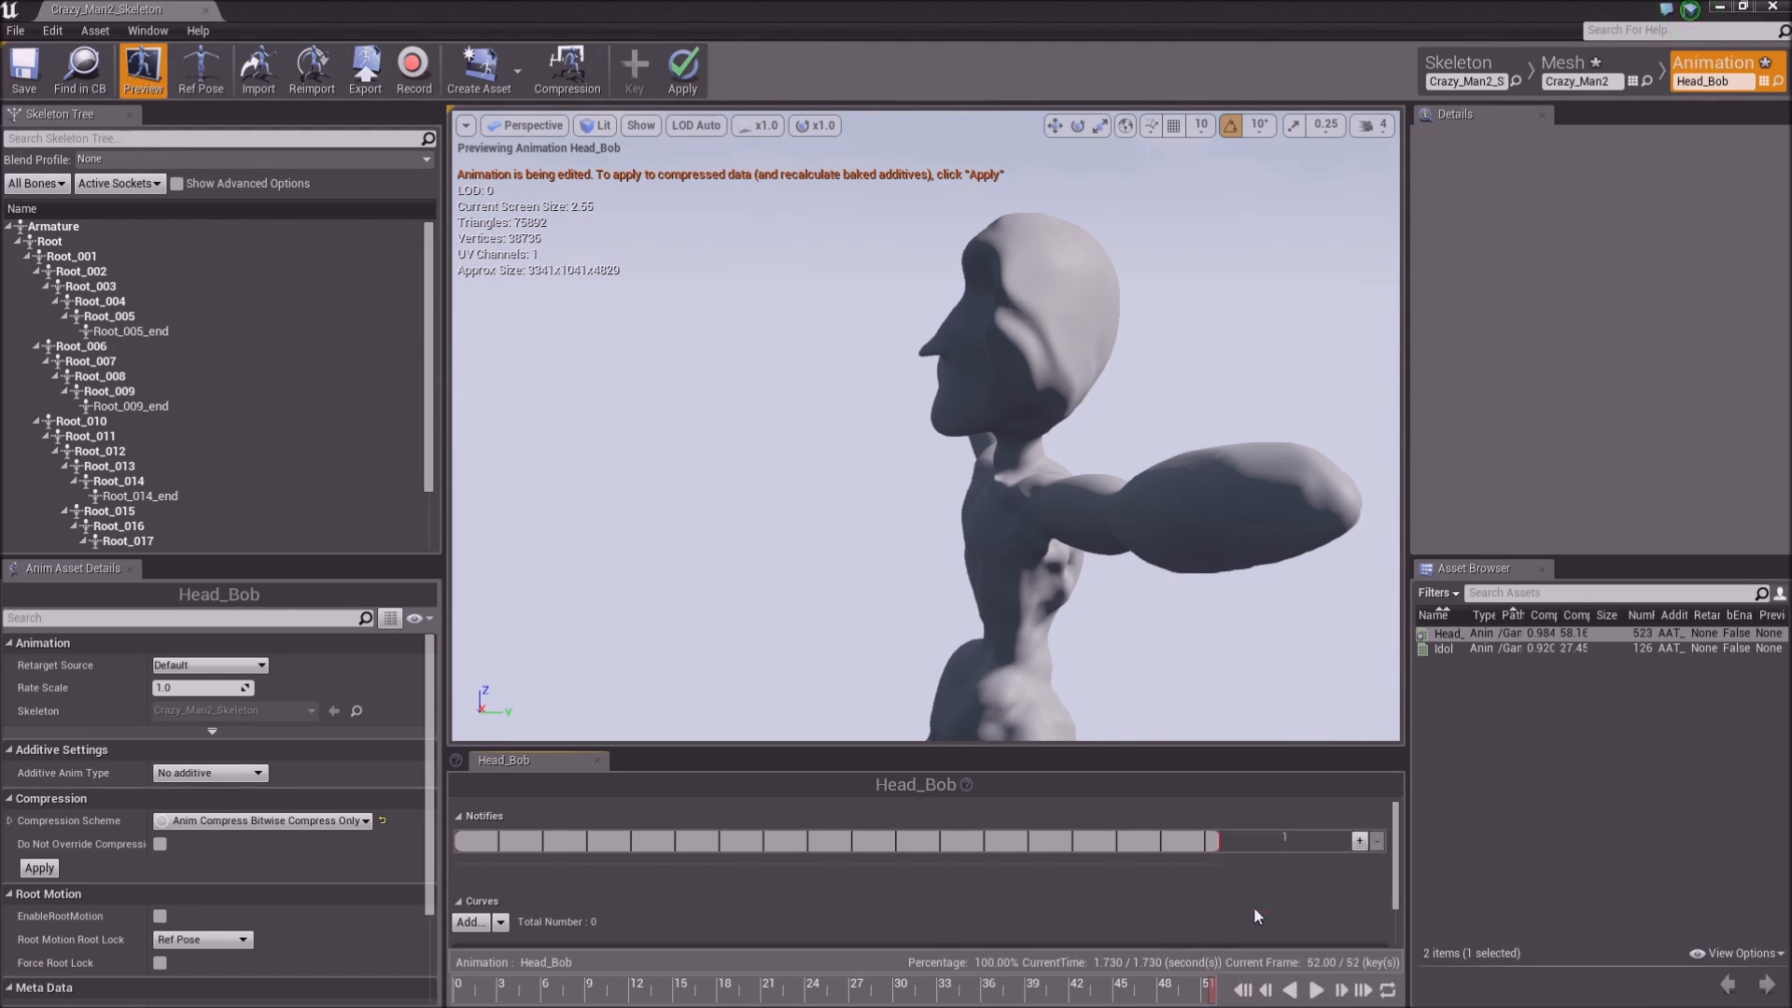
Insert four more frames after frame 52 to lengthen the Head_Bob animation to 57 frames
{"action": "left_click_drag", "start_coordinate": [1199, 996], "coordinate": [1215, 995]}
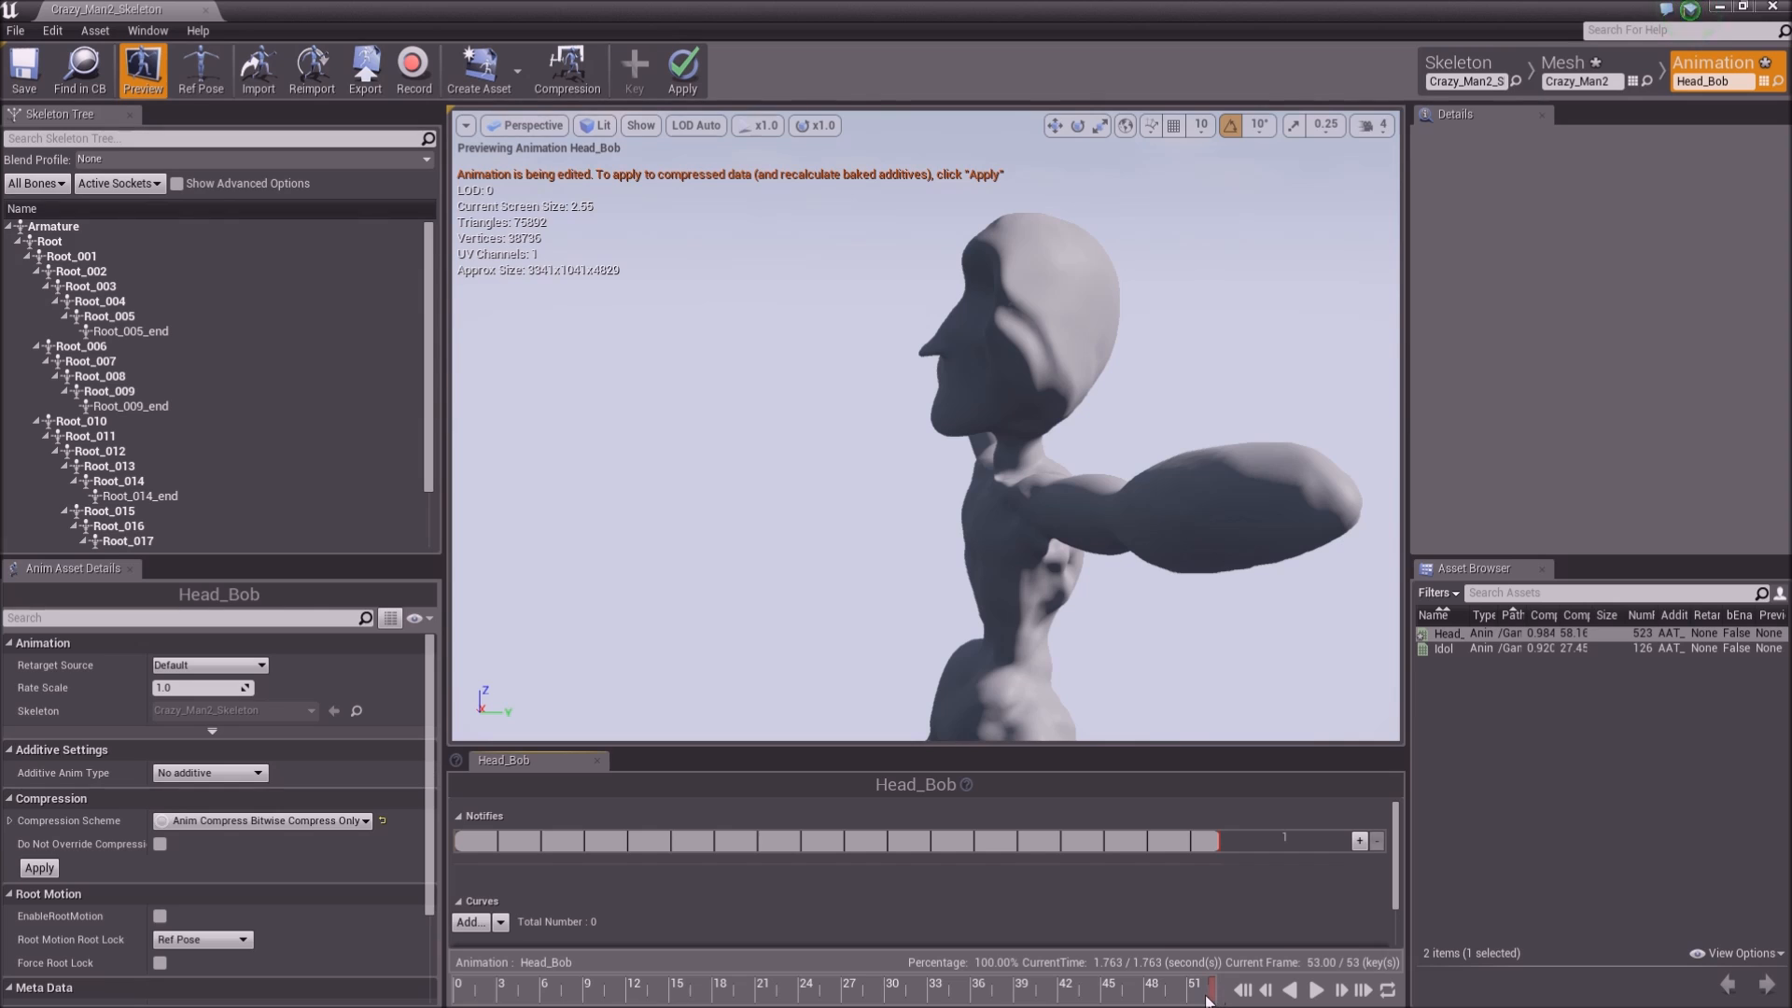
{"action": "right_click", "coordinate": [1209, 997]}
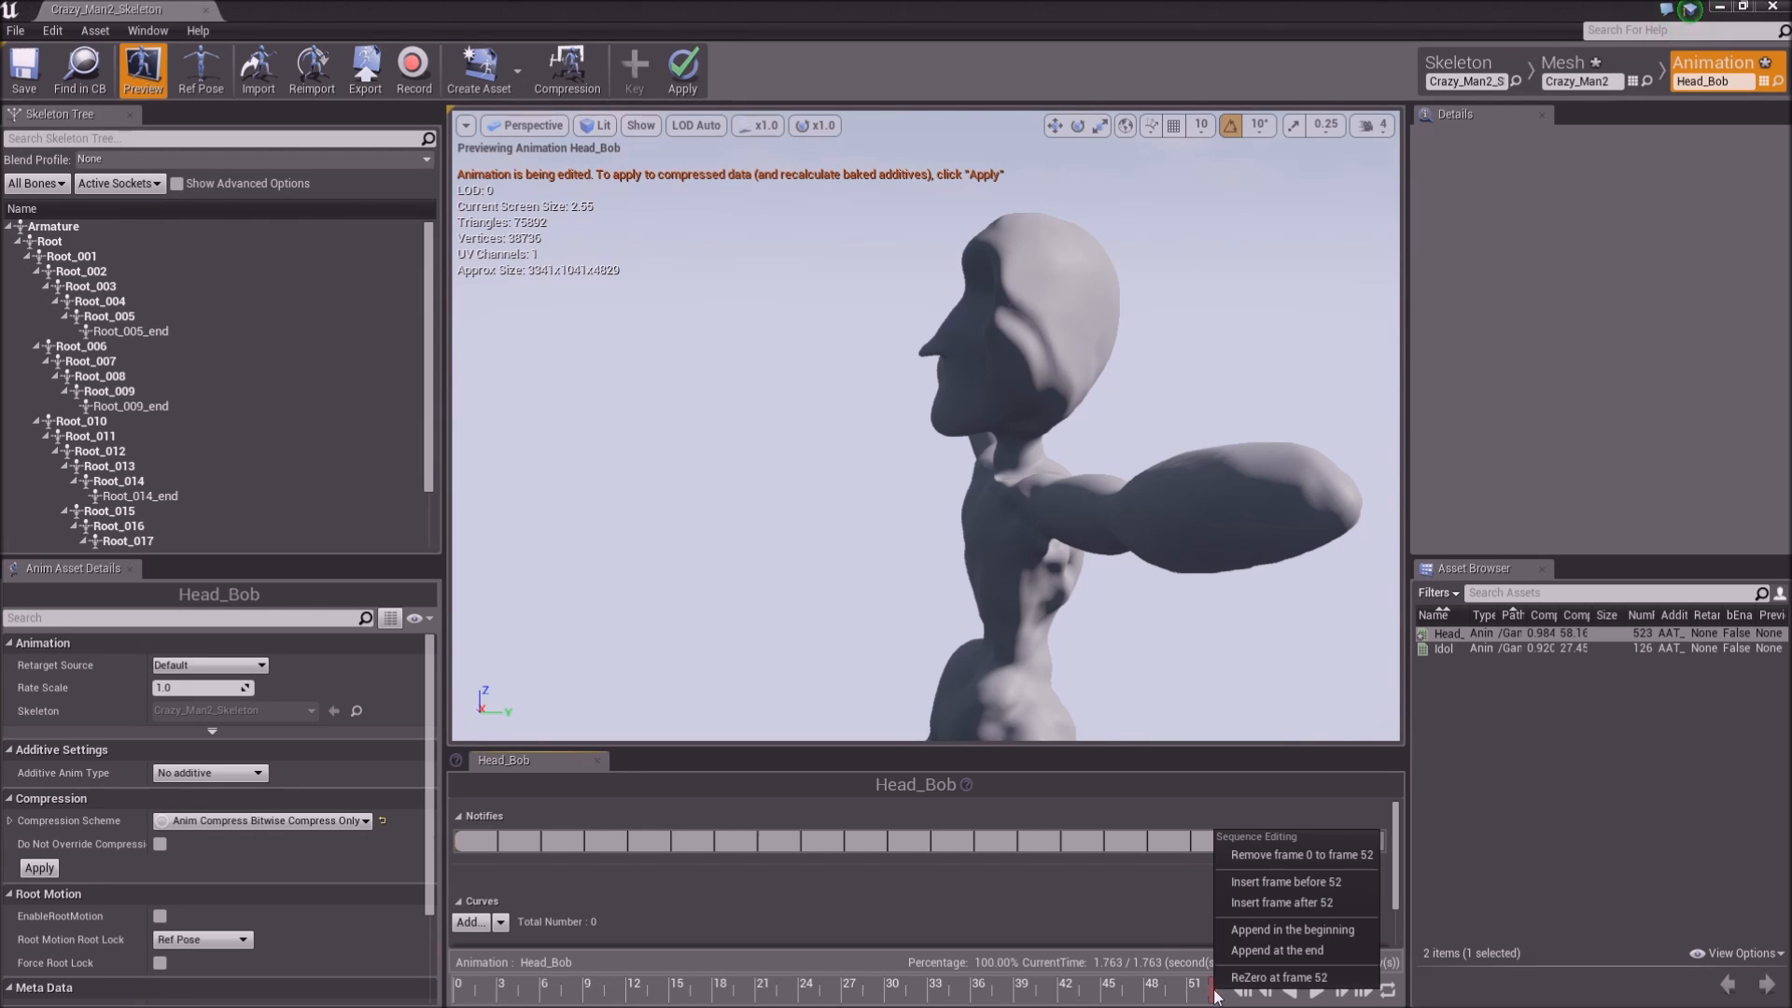
{"action": "left_click", "coordinate": [1260, 902]}
{"action": "right_click", "coordinate": [1195, 1002]}
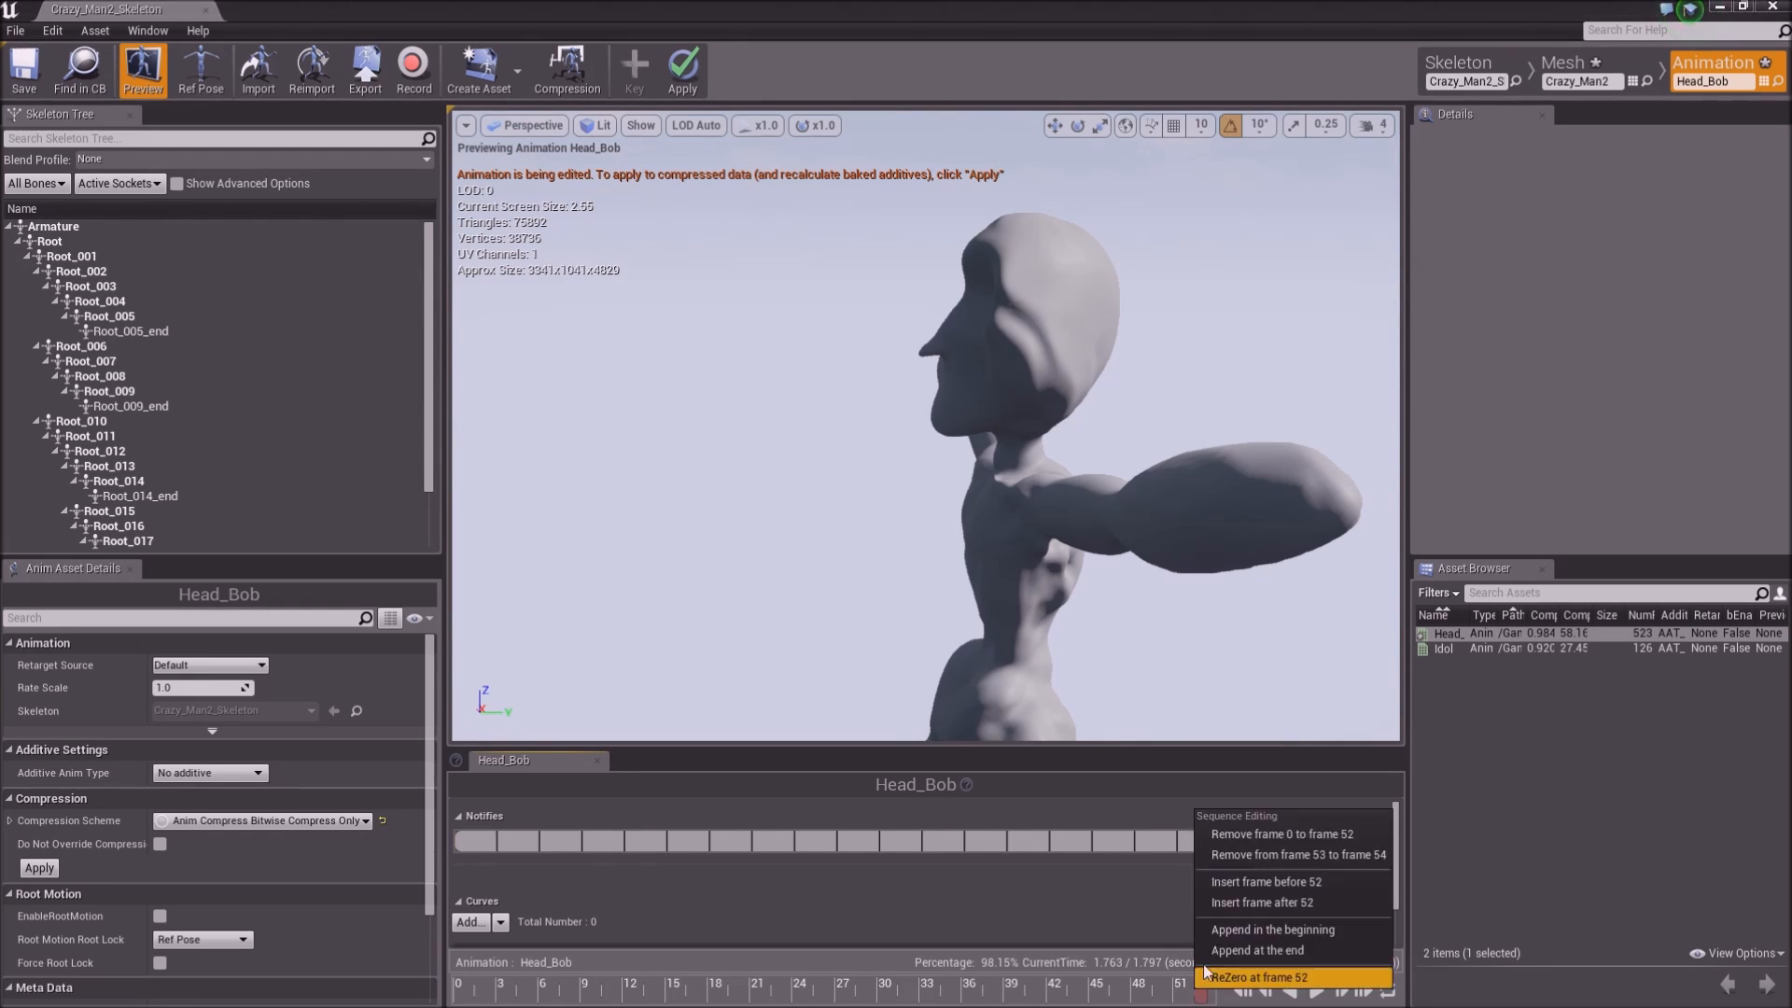
{"action": "left_click", "coordinate": [1238, 906]}
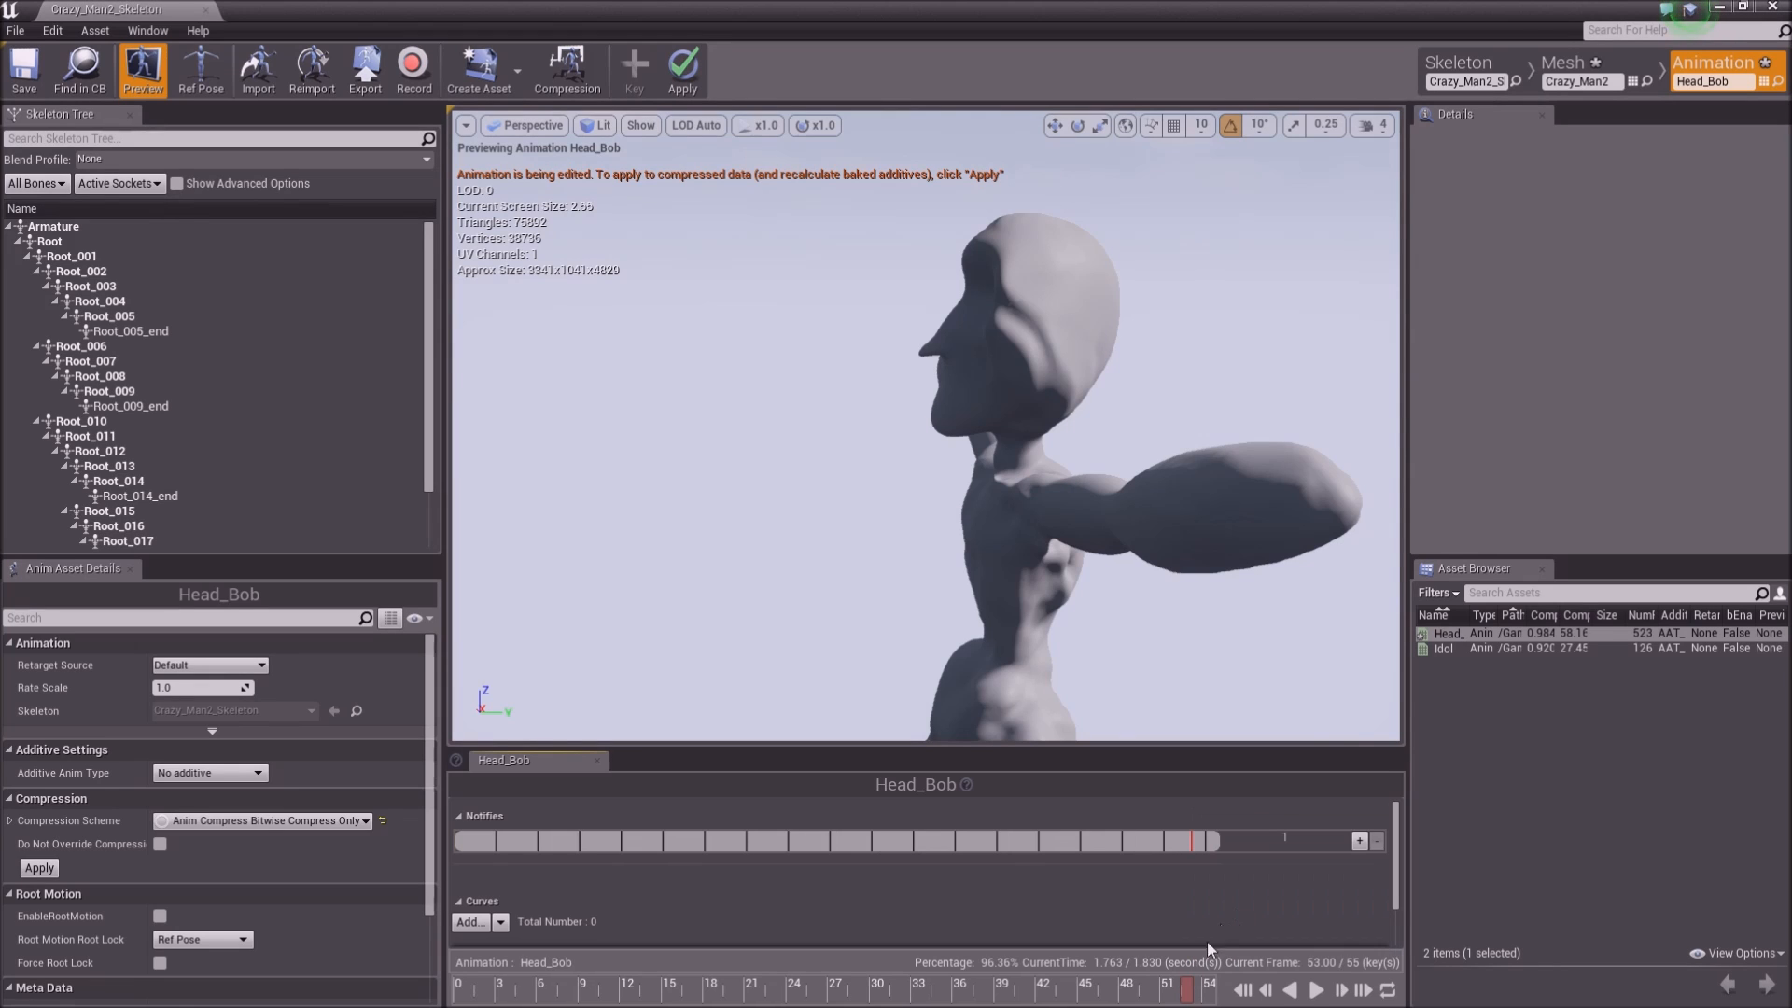
{"action": "right_click", "coordinate": [1186, 991]}
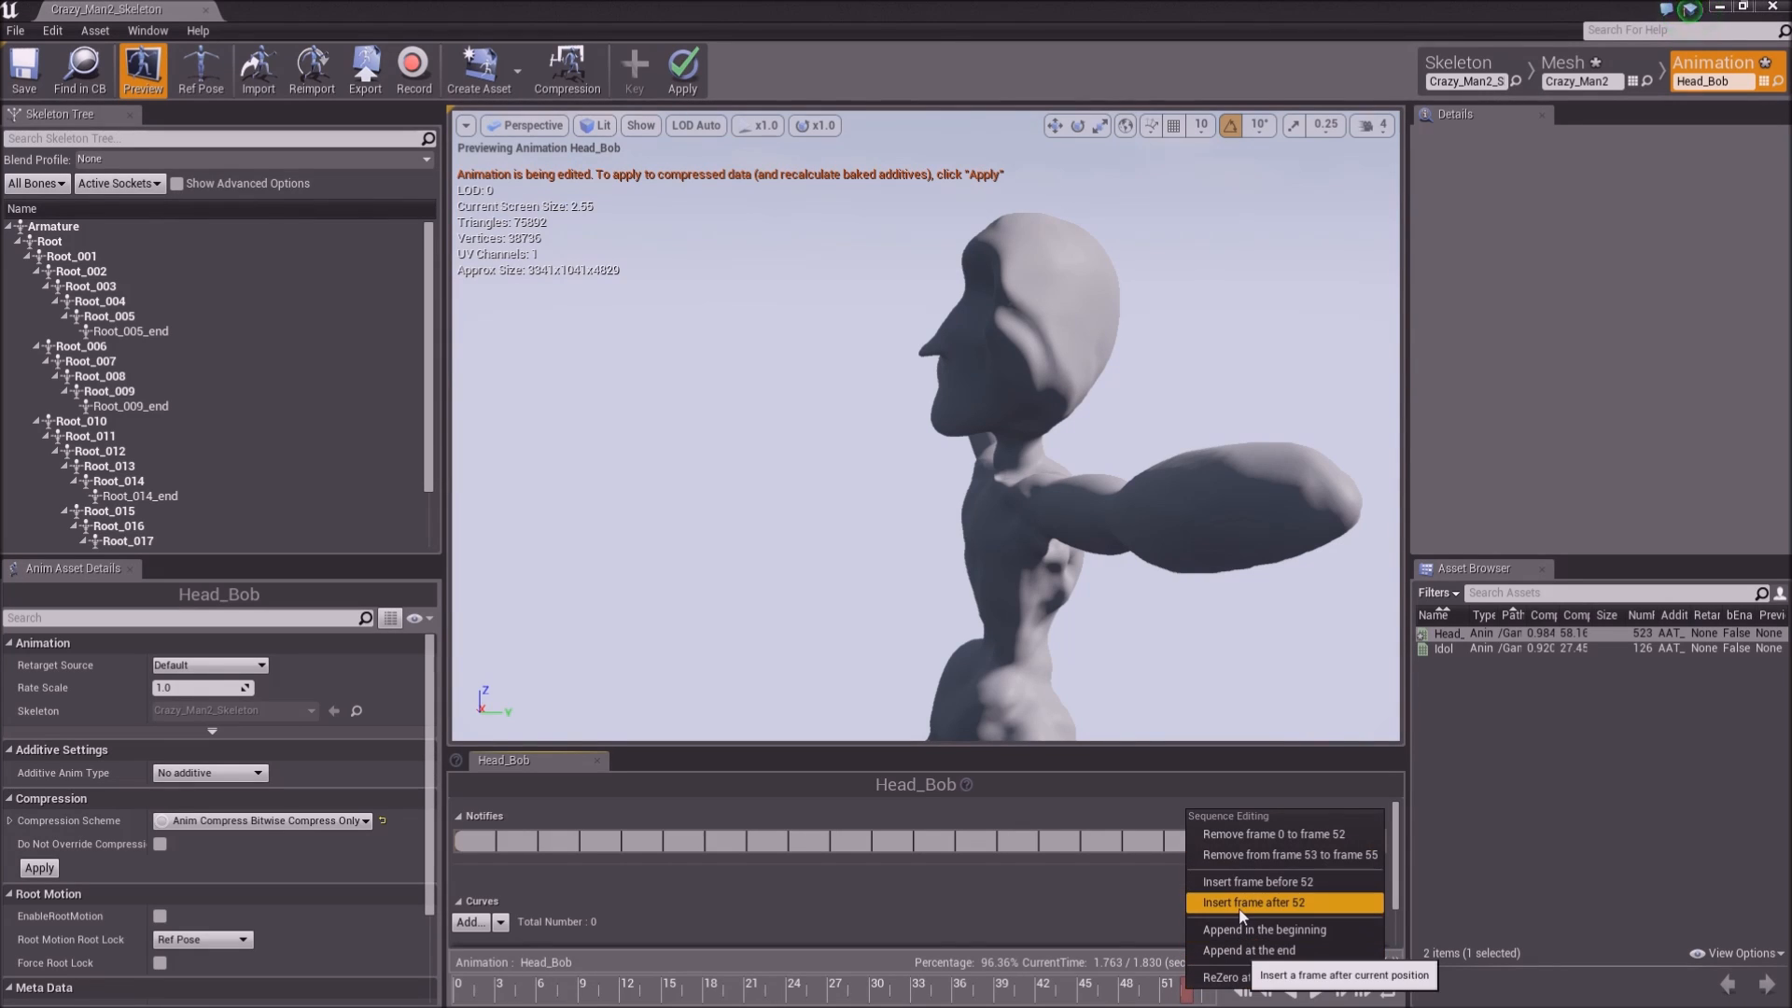
{"action": "left_click", "coordinate": [1242, 905]}
{"action": "right_click", "coordinate": [1178, 991]}
{"action": "left_click", "coordinate": [1241, 896]}
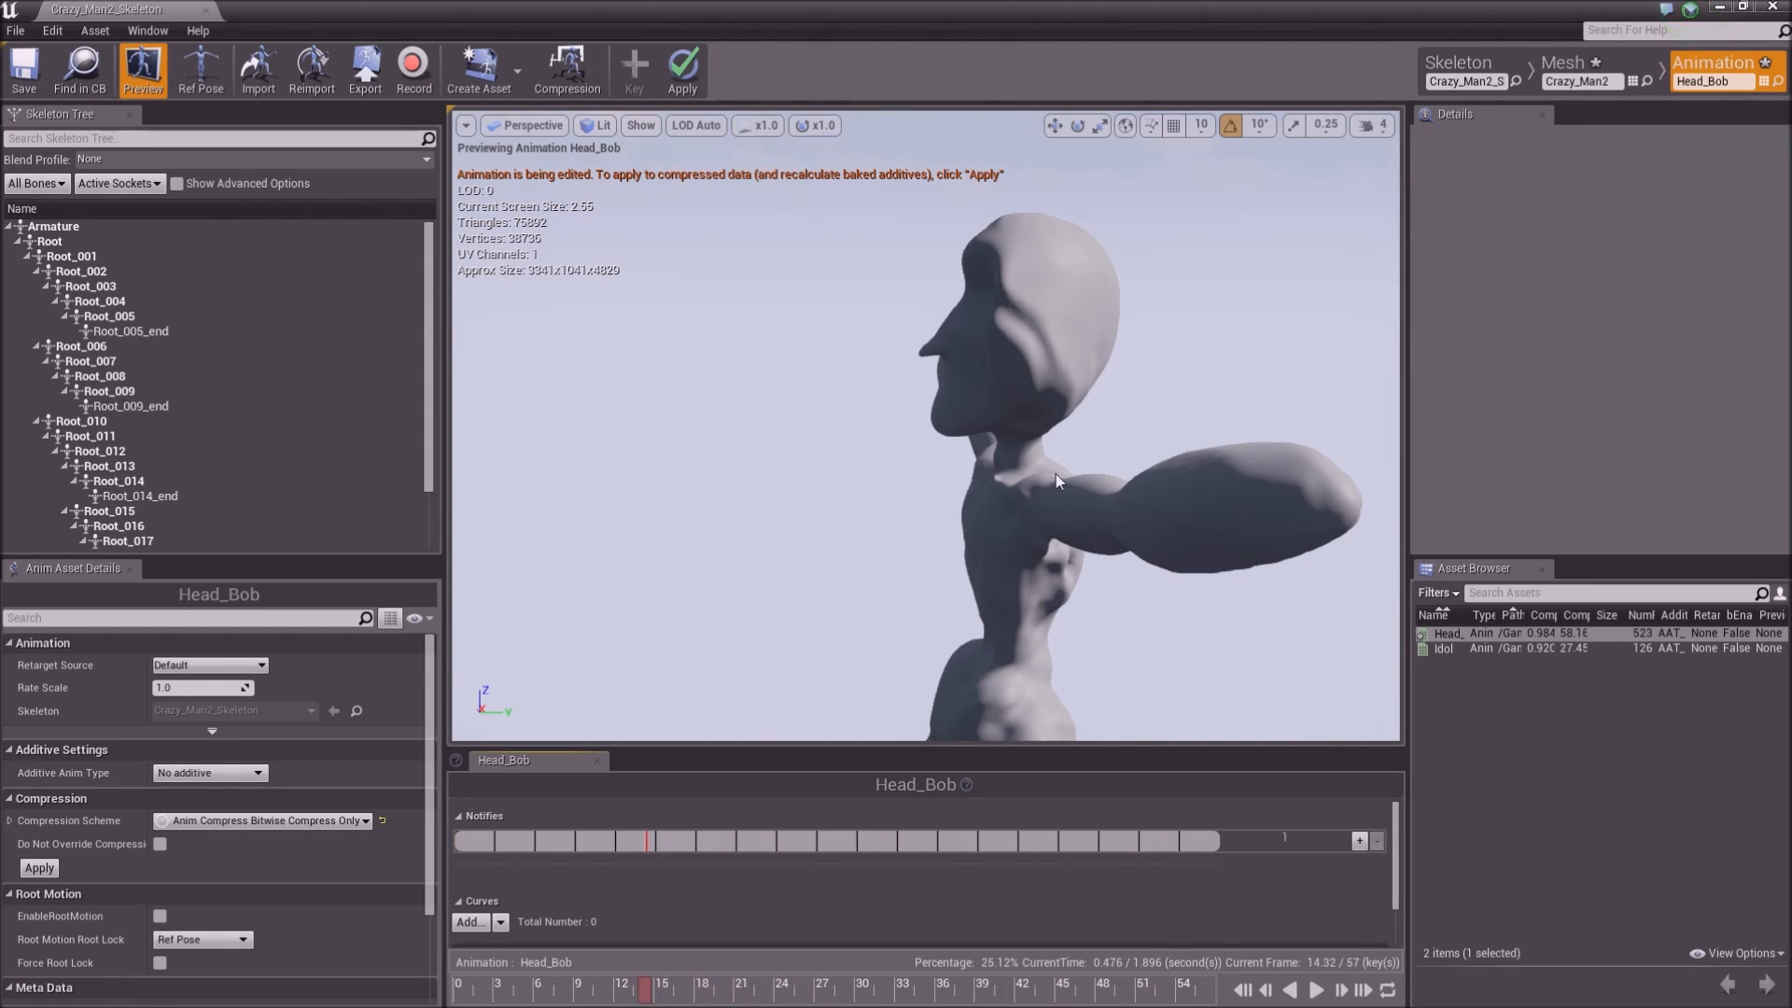
Select the head bone Root_014, key its upright pose at frames 0 and 57, and apply each key to the animation
{"action": "left_click", "coordinate": [1015, 345]}
{"action": "right_click_drag", "start_coordinate": [1151, 399], "coordinate": [1073, 411]}
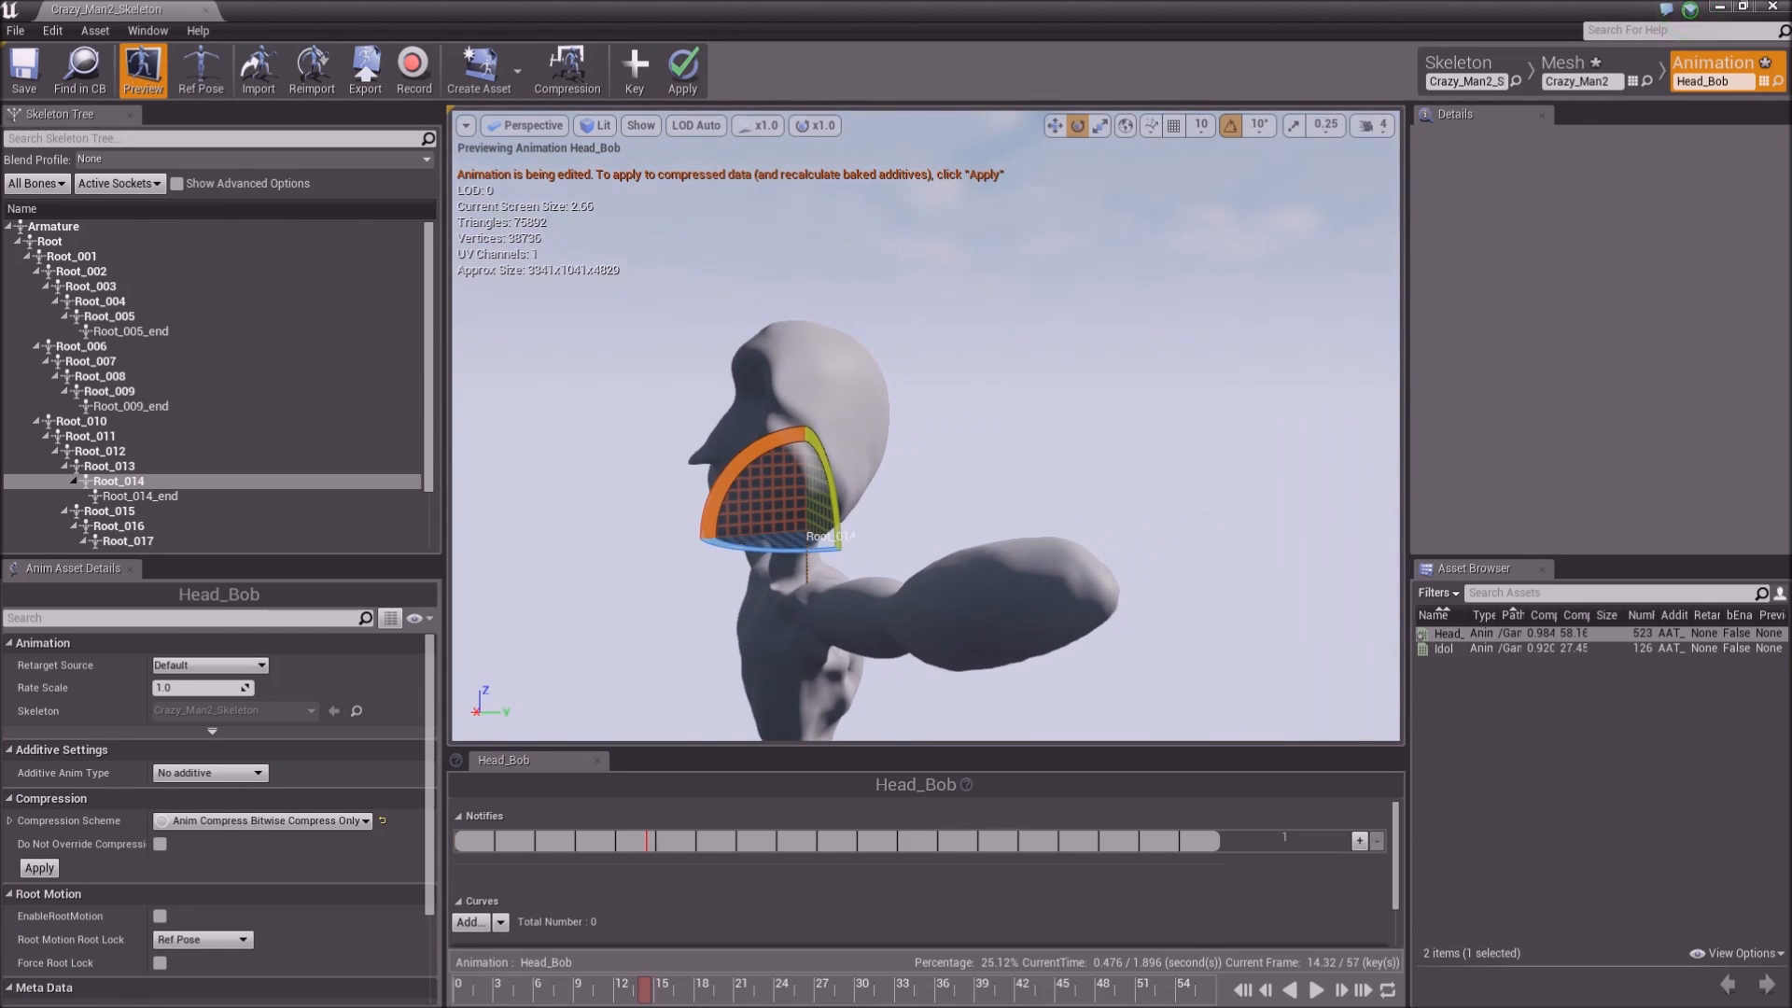
{"action": "mouse_move", "coordinate": [905, 732]}
{"action": "right_mouse_down"}
{"action": "mouse_move", "coordinate": [867, 733]}
{"action": "mouse_move", "coordinate": [905, 732]}
{"action": "right_mouse_up"}
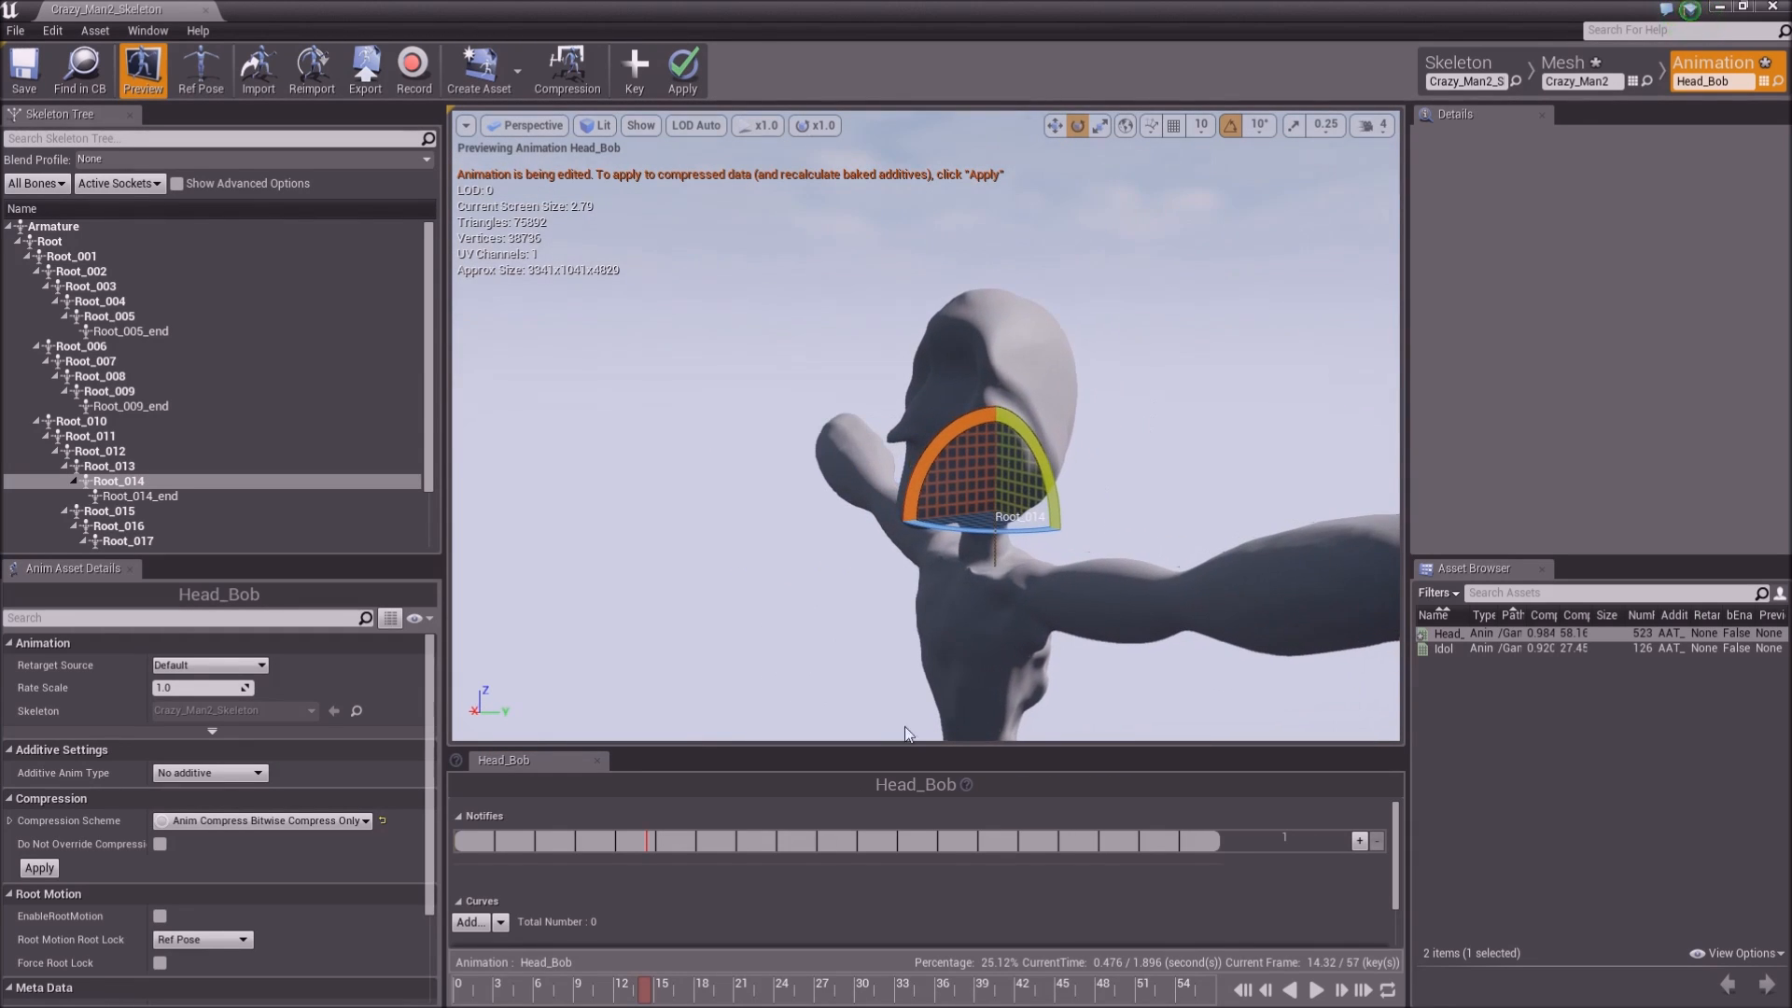
{"action": "left_click_drag", "start_coordinate": [529, 997], "coordinate": [455, 1000]}
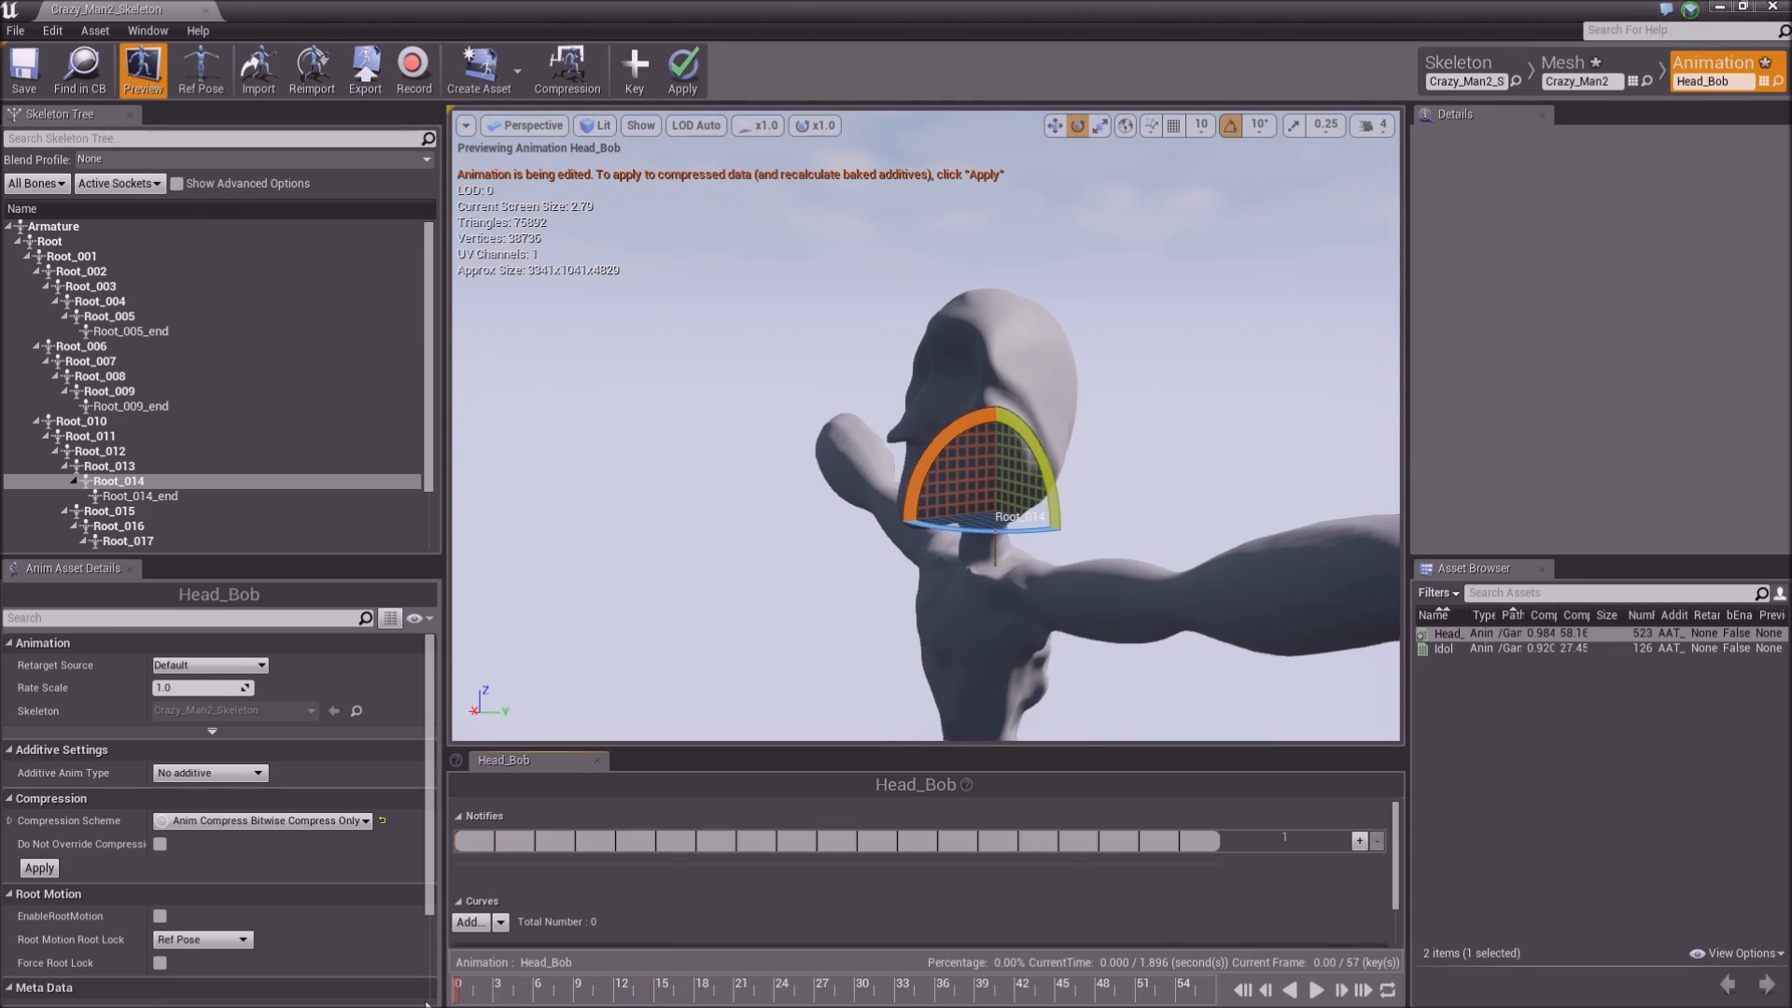
{"action": "left_click", "coordinate": [636, 74]}
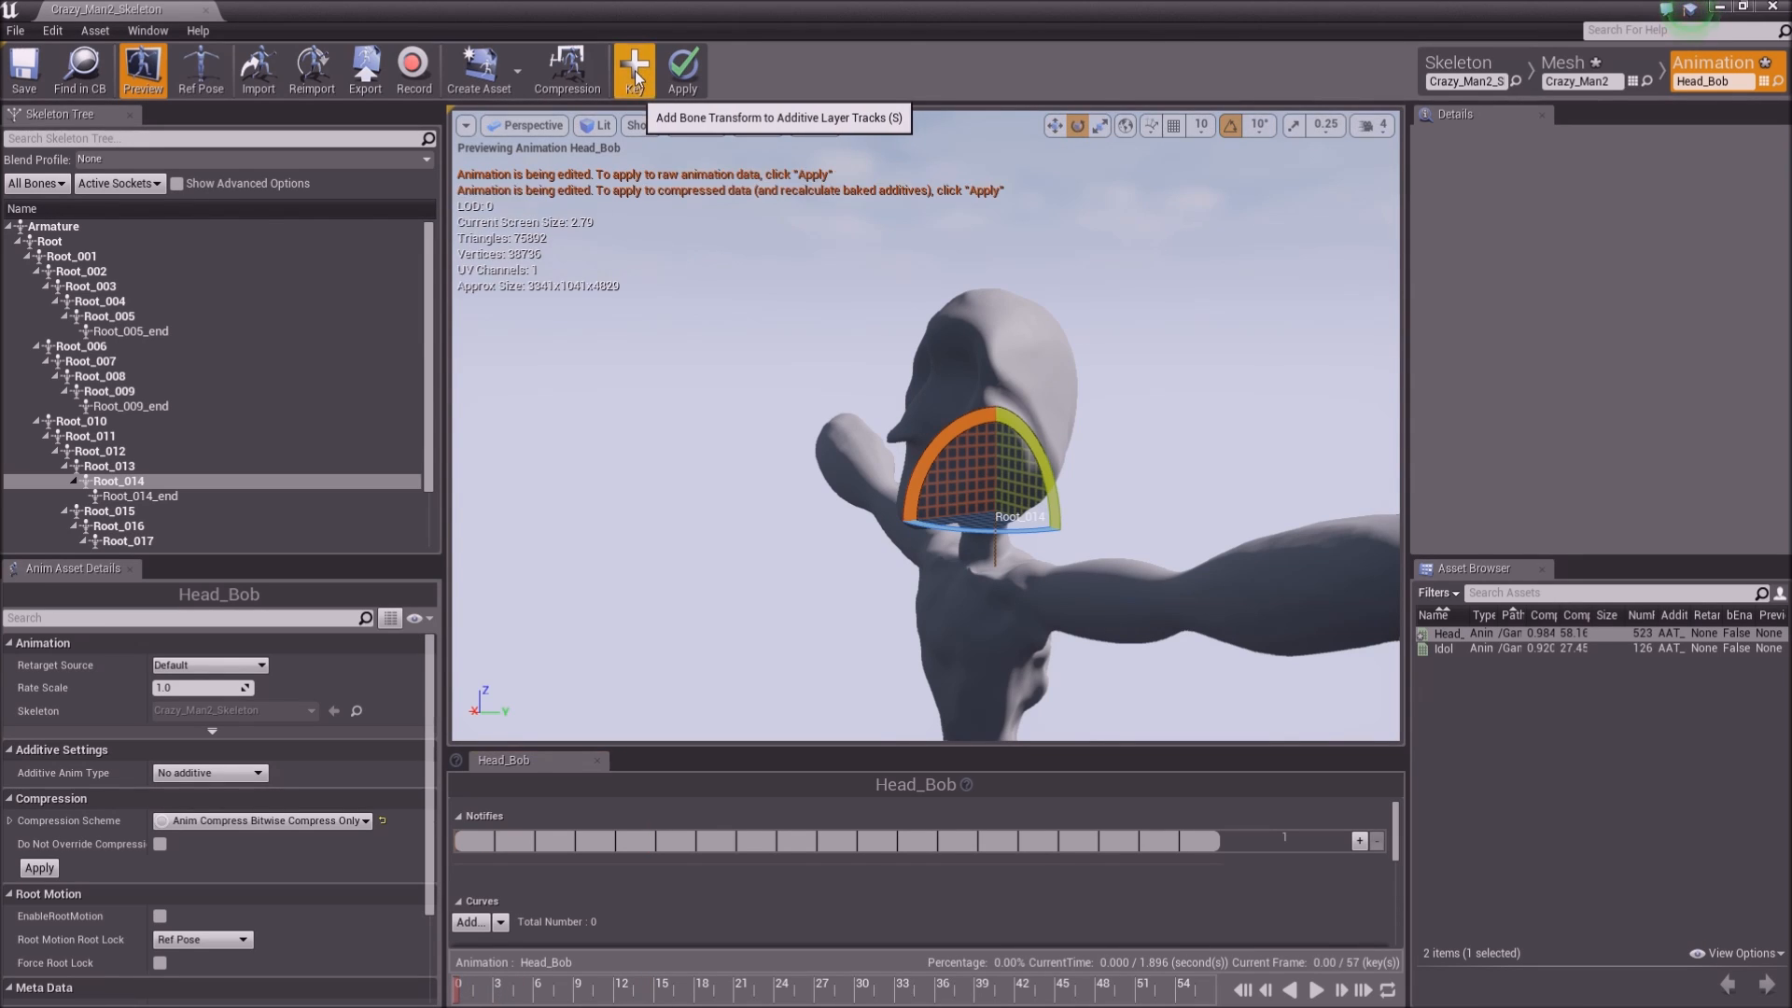
{"action": "left_click", "coordinate": [682, 67]}
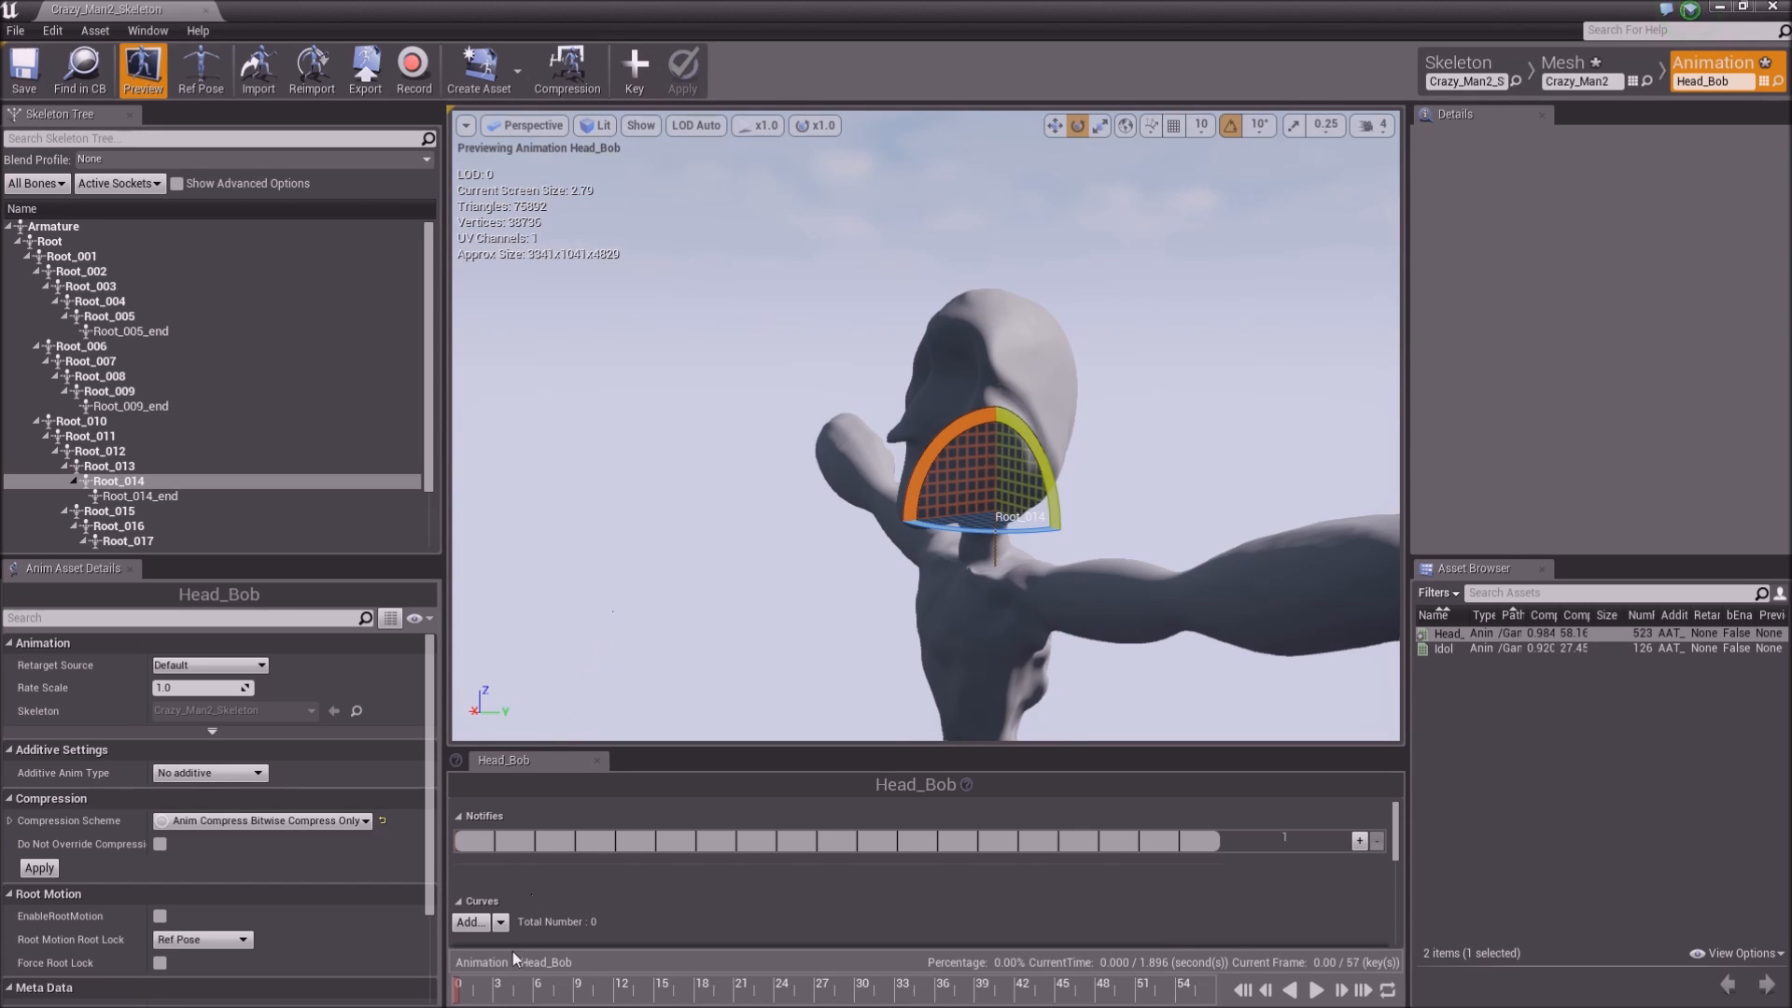
{"action": "left_click_drag", "start_coordinate": [497, 997], "coordinate": [798, 998]}
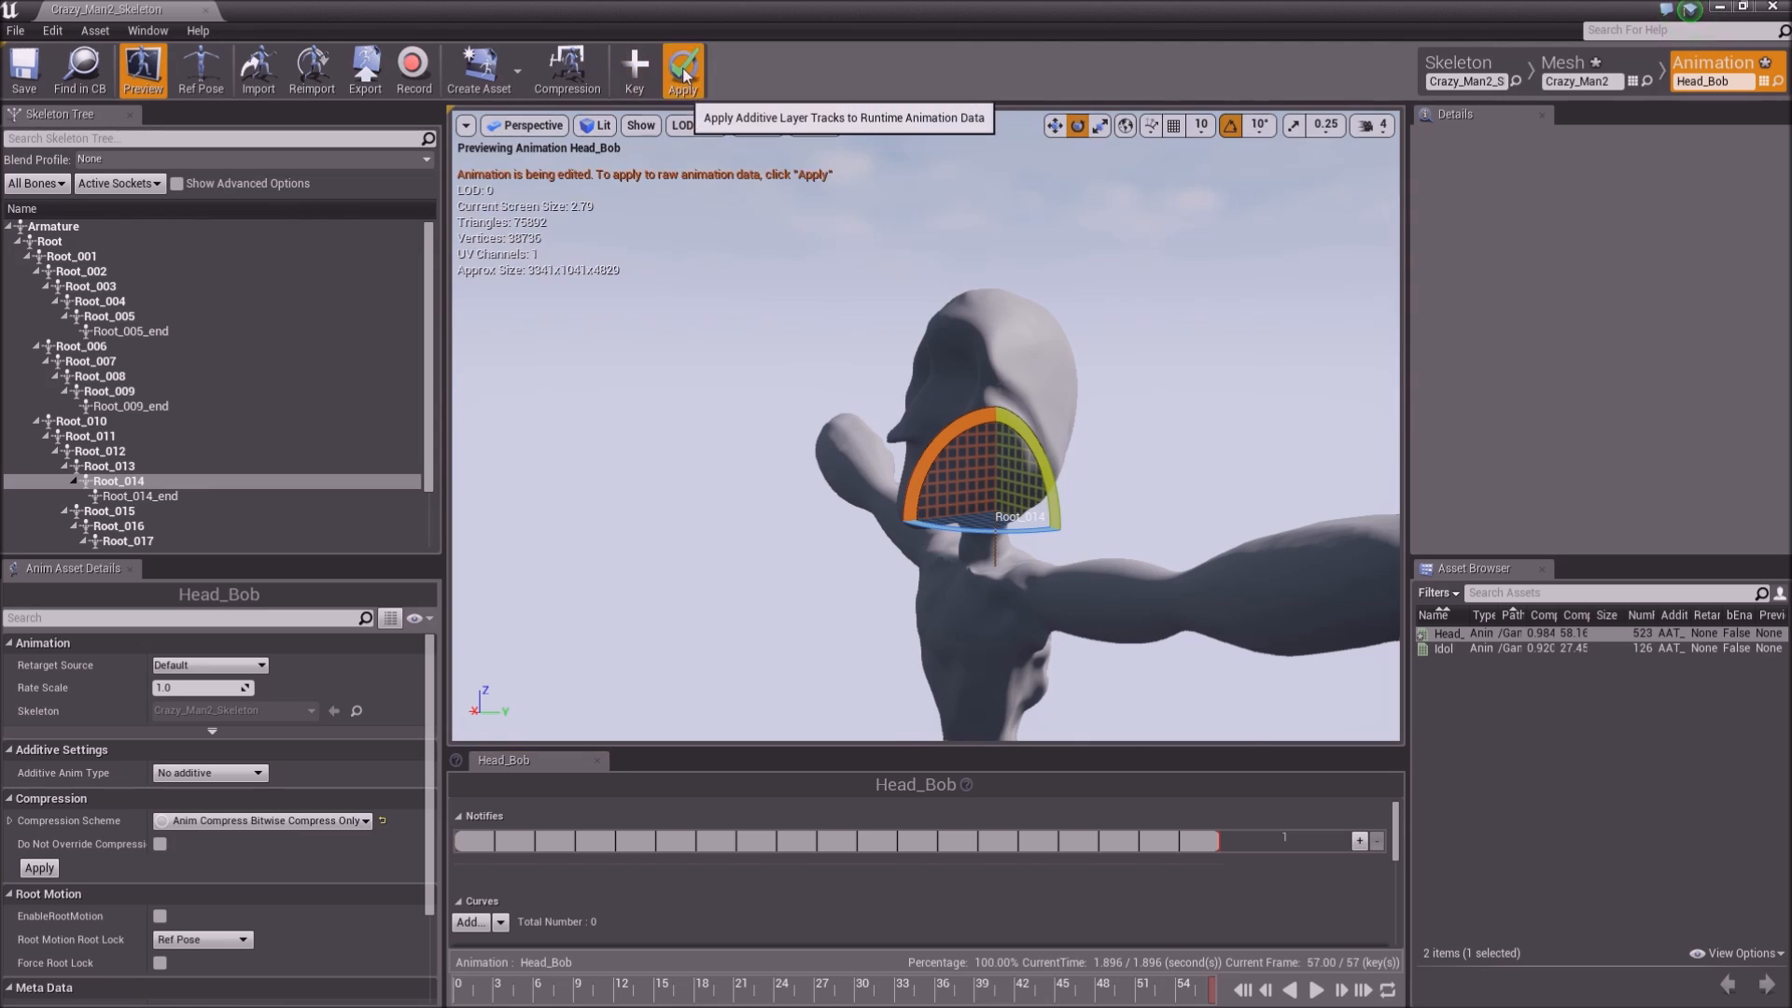
Rotate the head bone Root_014 forward into a nod at about frame 8 and key the pose
{"action": "left_click", "coordinate": [805, 980]}
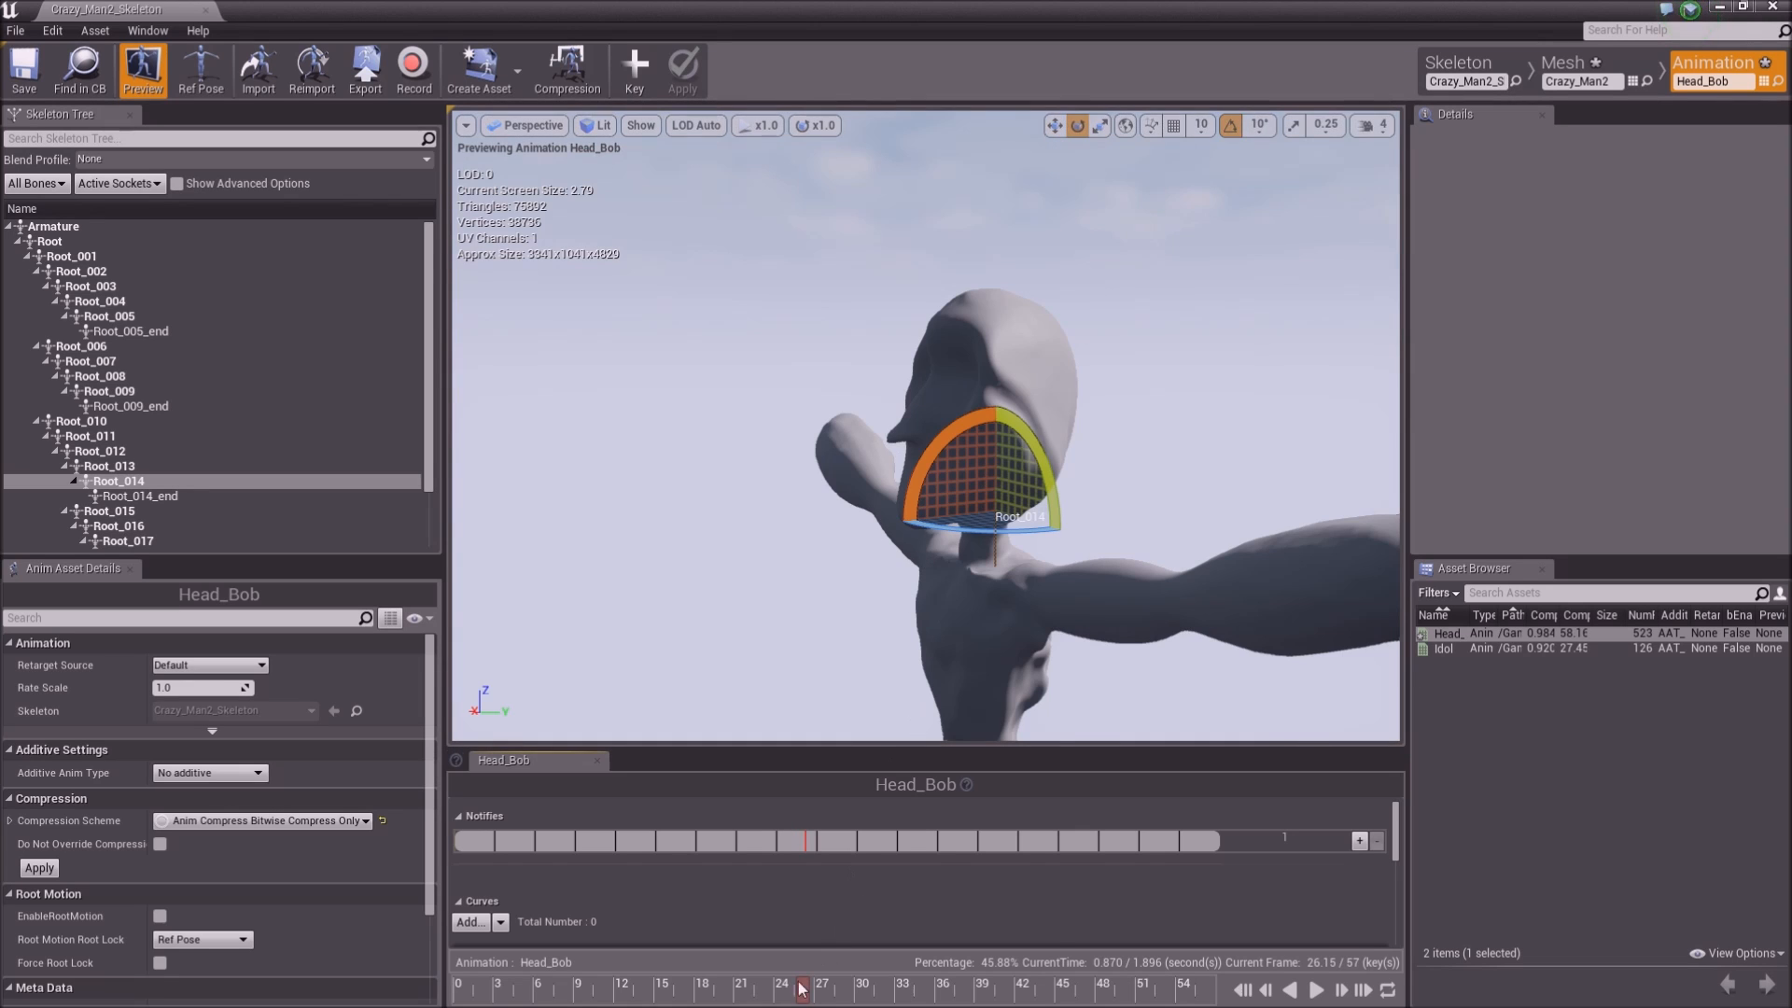
{"action": "left_click", "coordinate": [583, 995]}
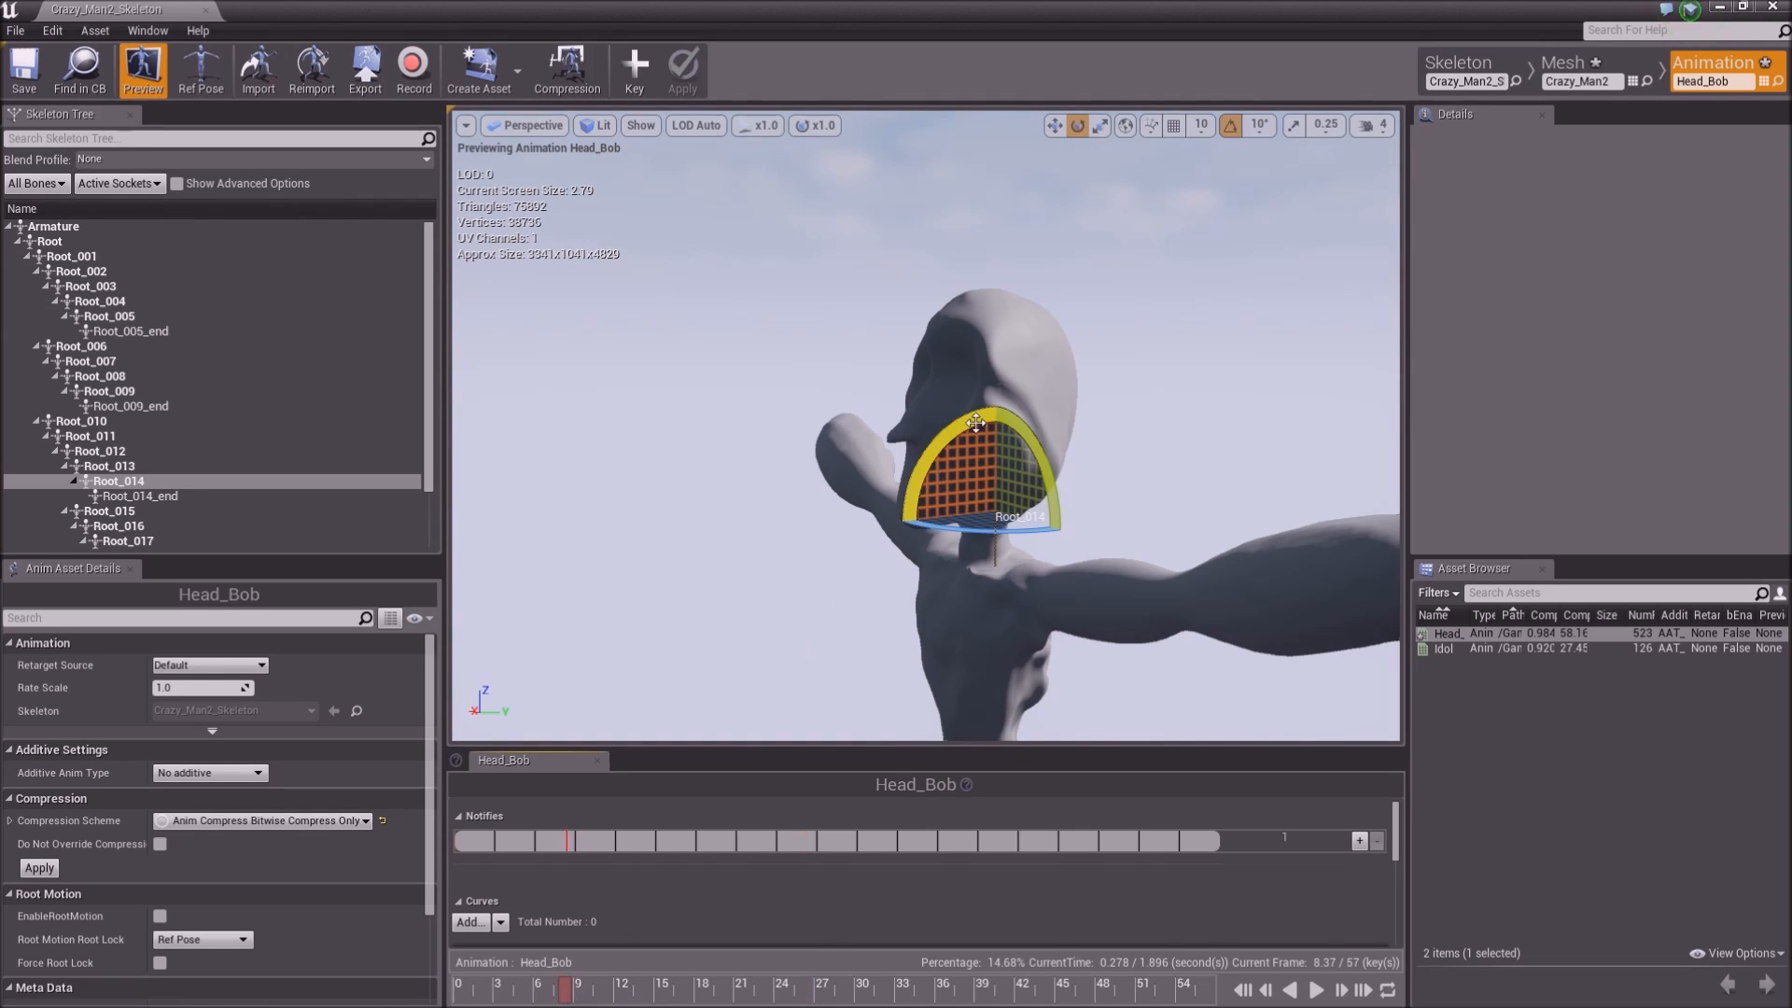
{"action": "mouse_move", "coordinate": [955, 431]}
{"action": "left_mouse_down"}
{"action": "mouse_move", "coordinate": [898, 501]}
{"action": "mouse_move", "coordinate": [956, 442]}
{"action": "left_mouse_up"}
{"action": "left_click", "coordinate": [634, 70]}
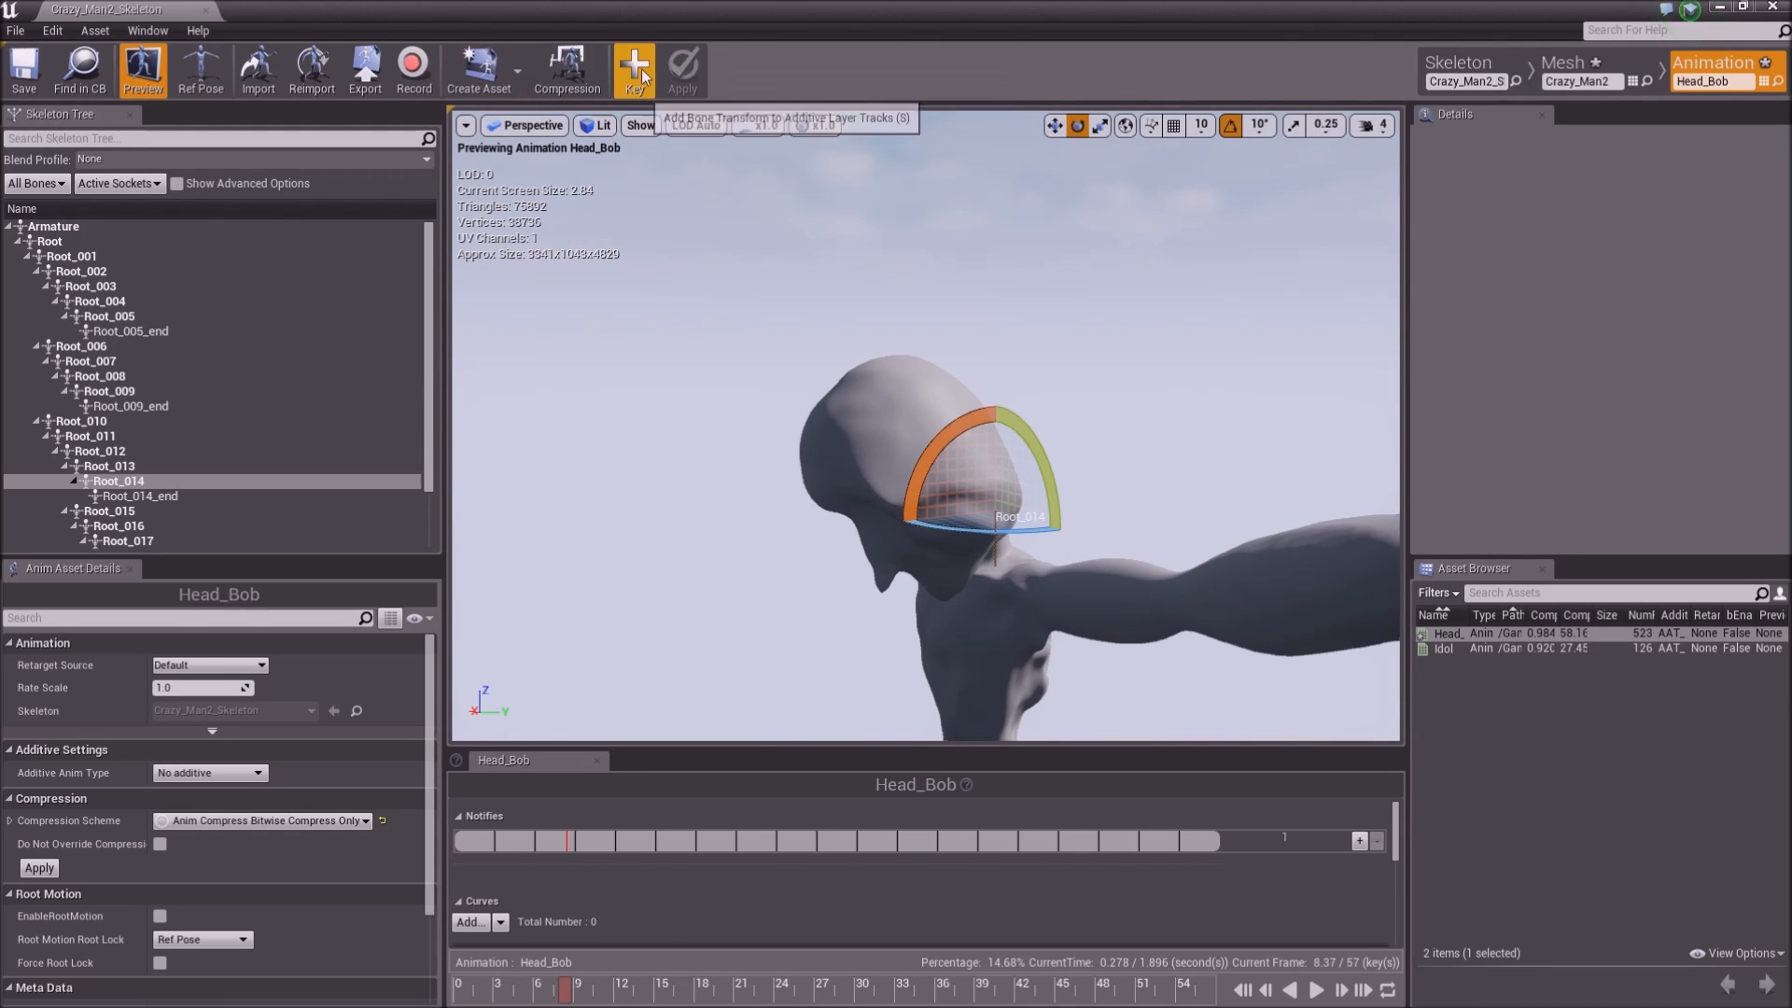
Apply the nod key, and rotate head bone Root_014 back 120 degrees at about frame 24, keying and applying that pose
{"action": "left_click", "coordinate": [684, 75]}
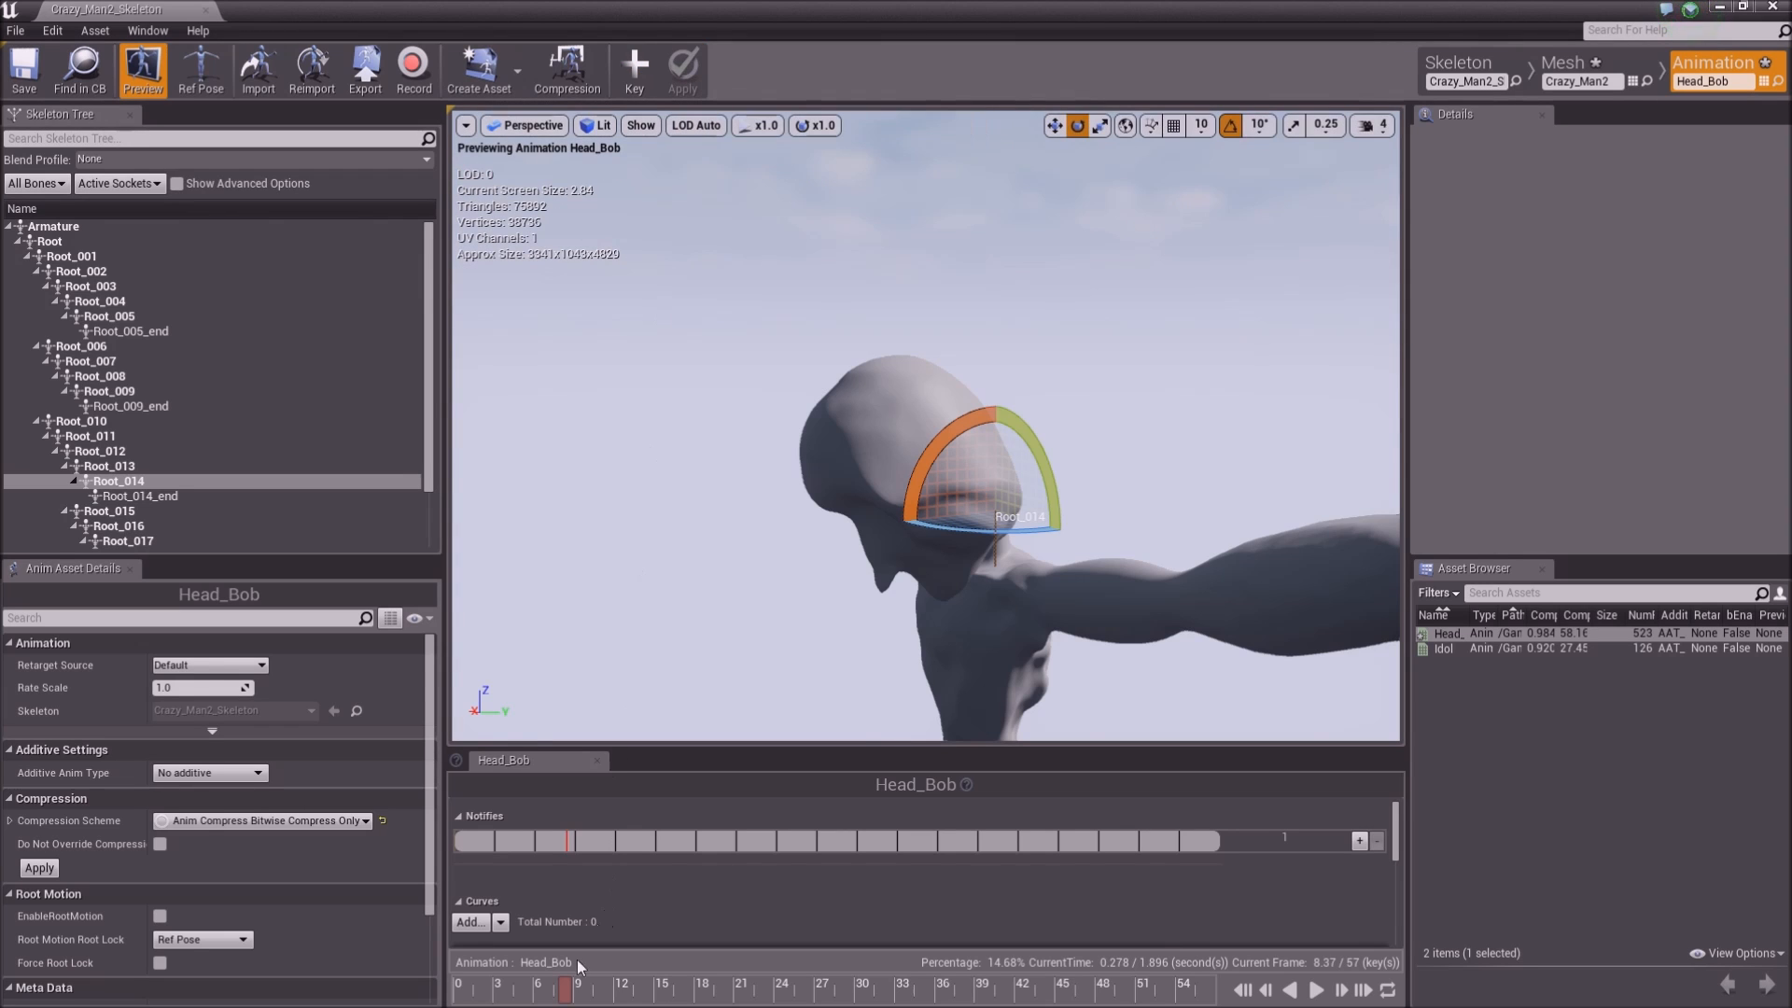
{"action": "left_click_drag", "start_coordinate": [598, 996], "coordinate": [779, 996]}
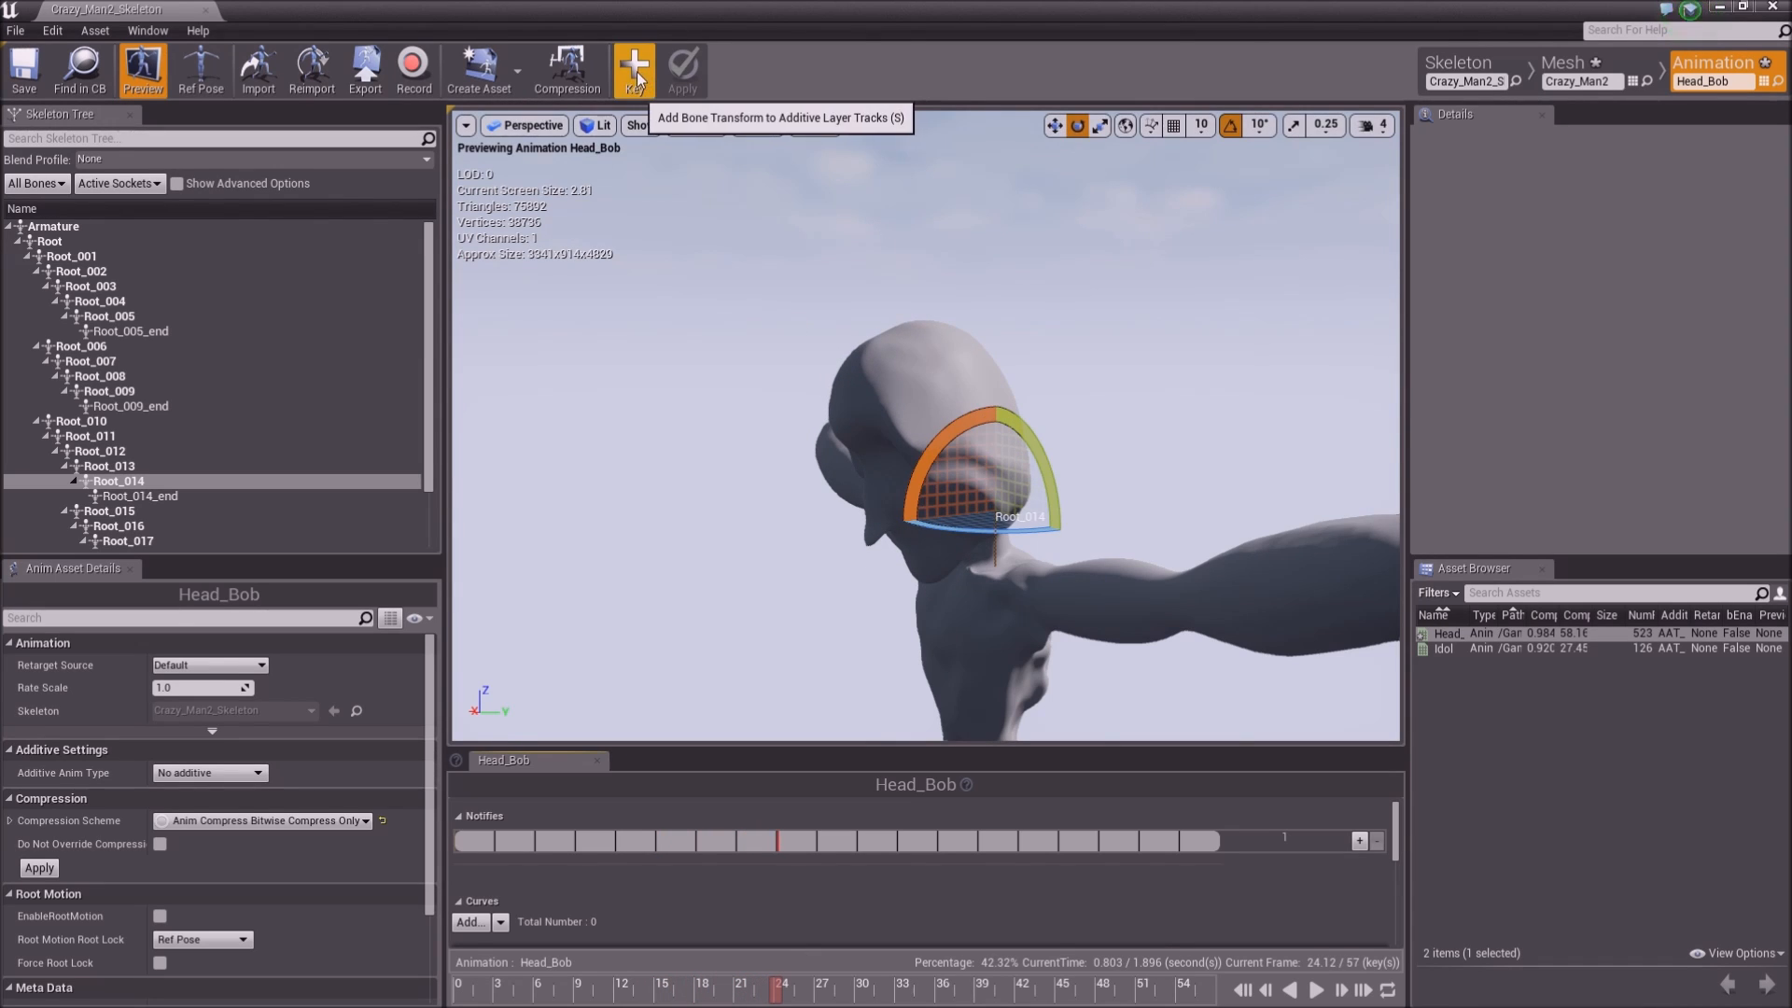
{"action": "left_click_drag", "start_coordinate": [926, 451], "coordinate": [1072, 557]}
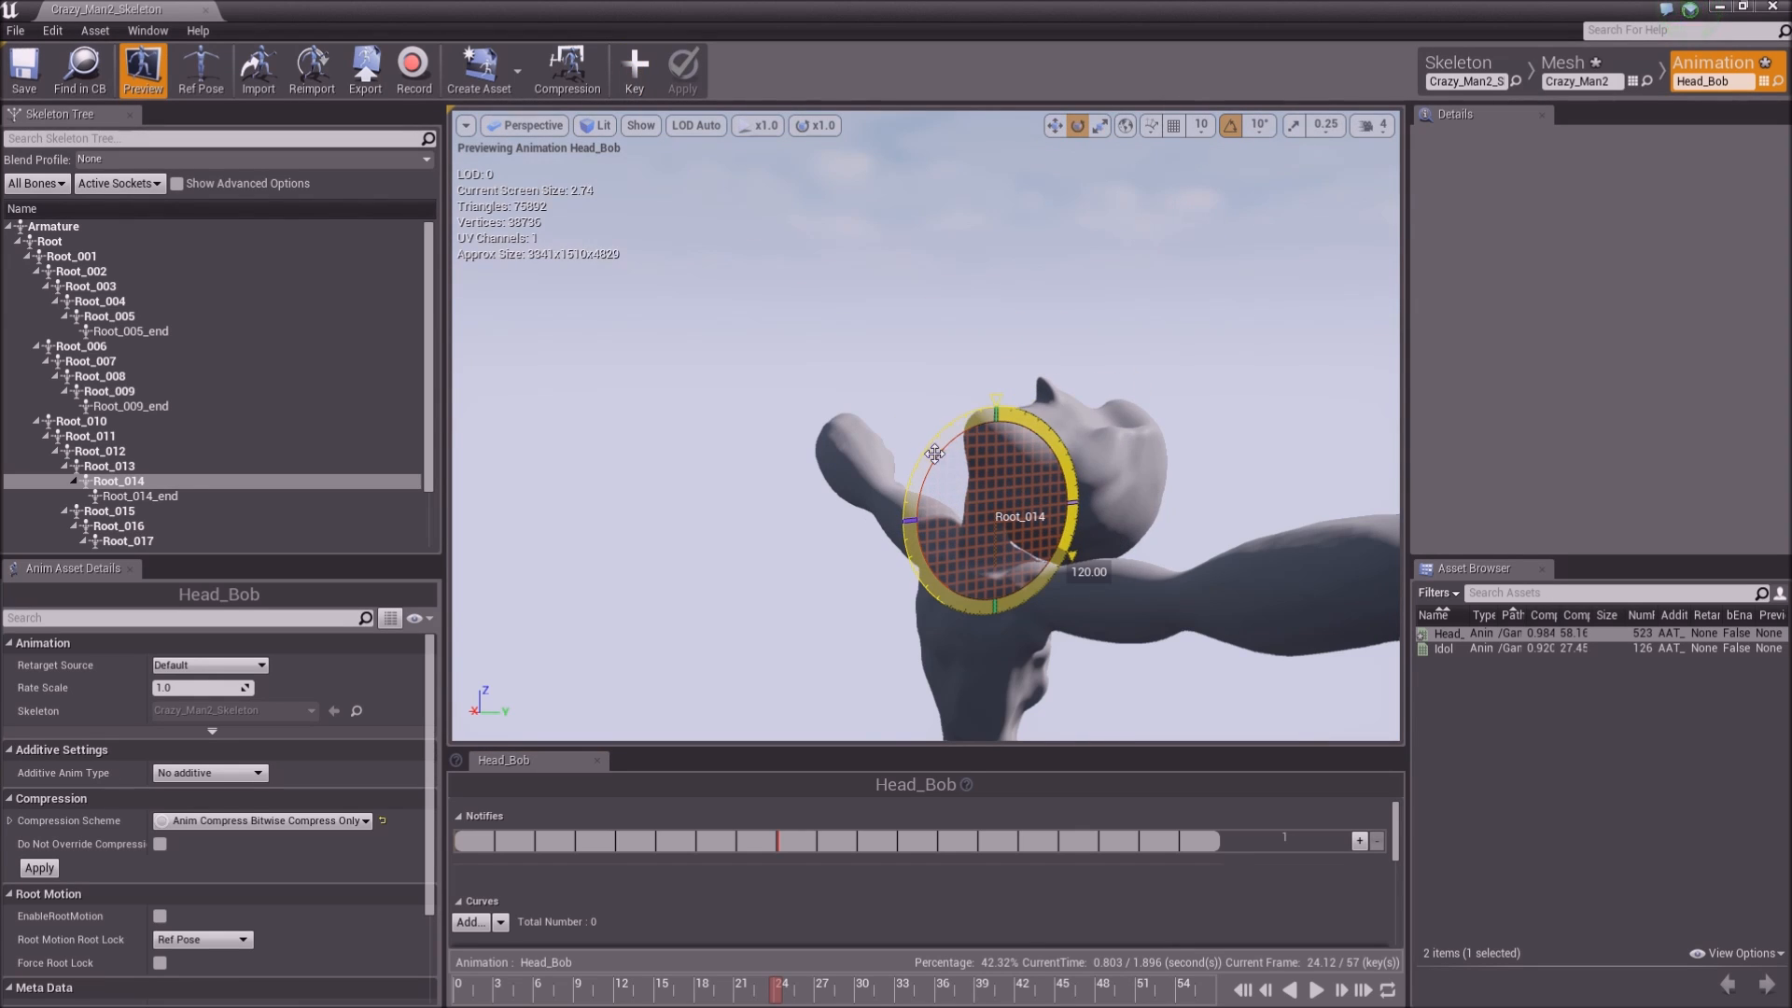
{"action": "left_click", "coordinate": [635, 67]}
{"action": "left_click", "coordinate": [682, 67]}
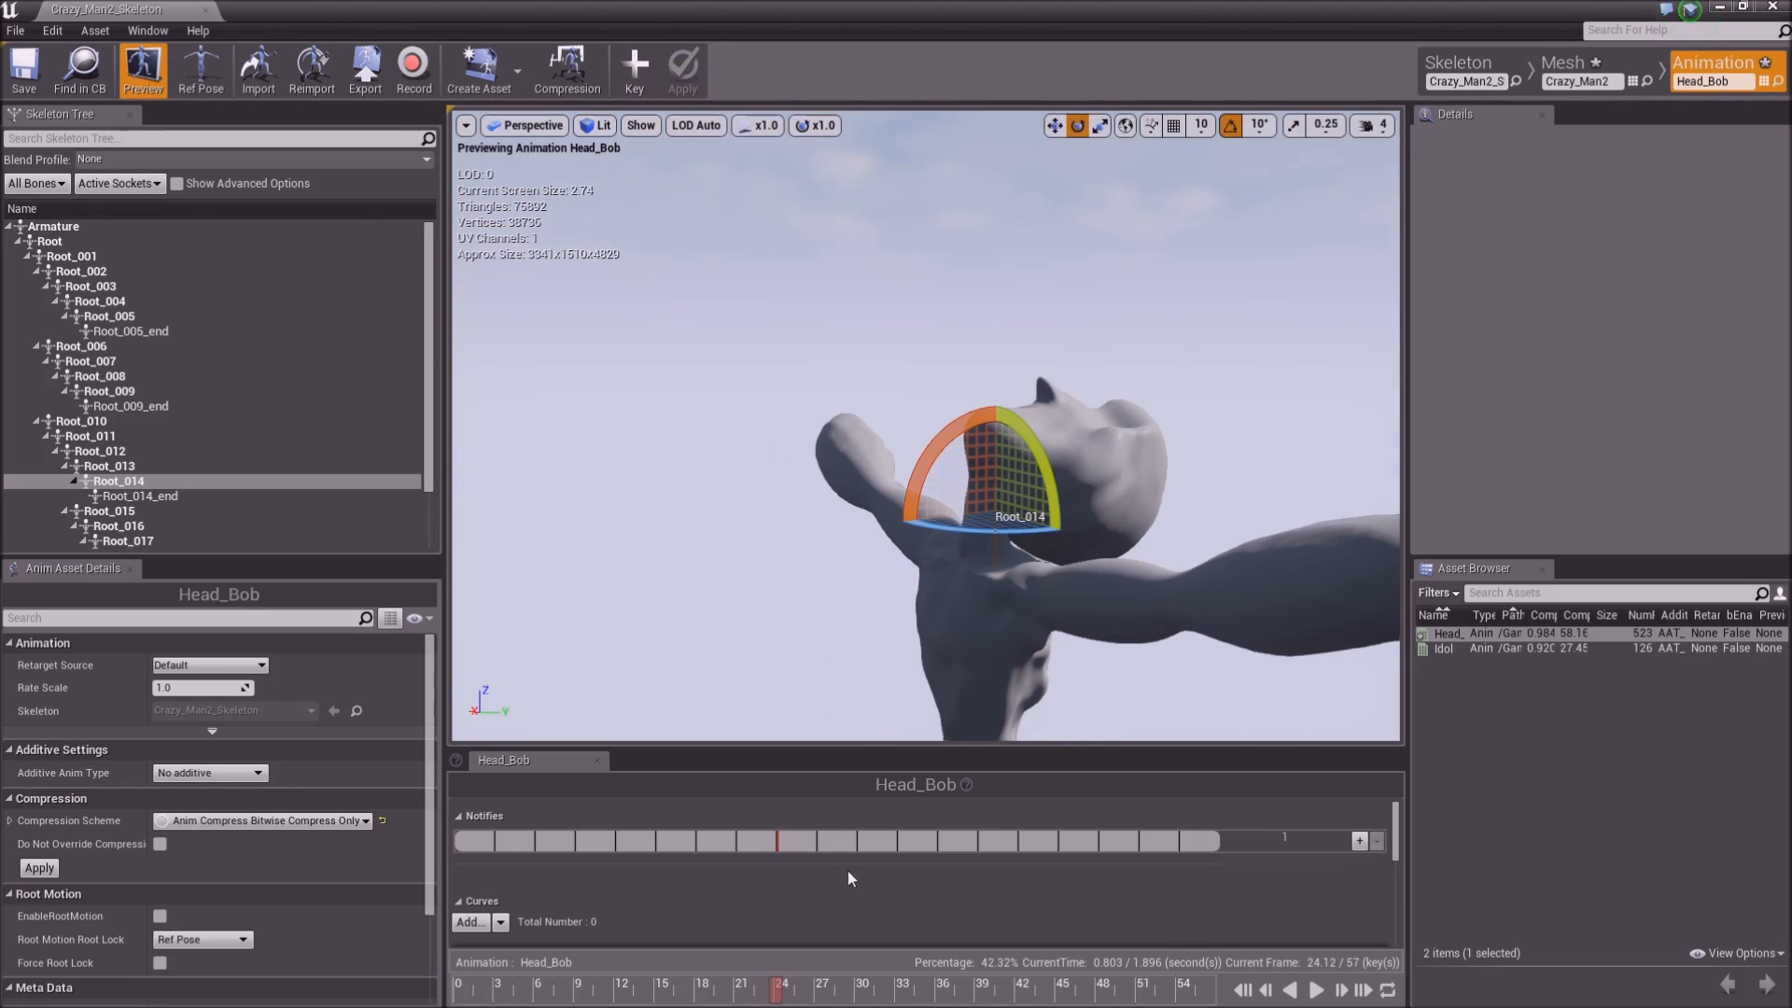
Key and apply the head bone Root_014 tilted forward at about frame 31 and tilted back at about frame 38
{"action": "left_click", "coordinate": [875, 992]}
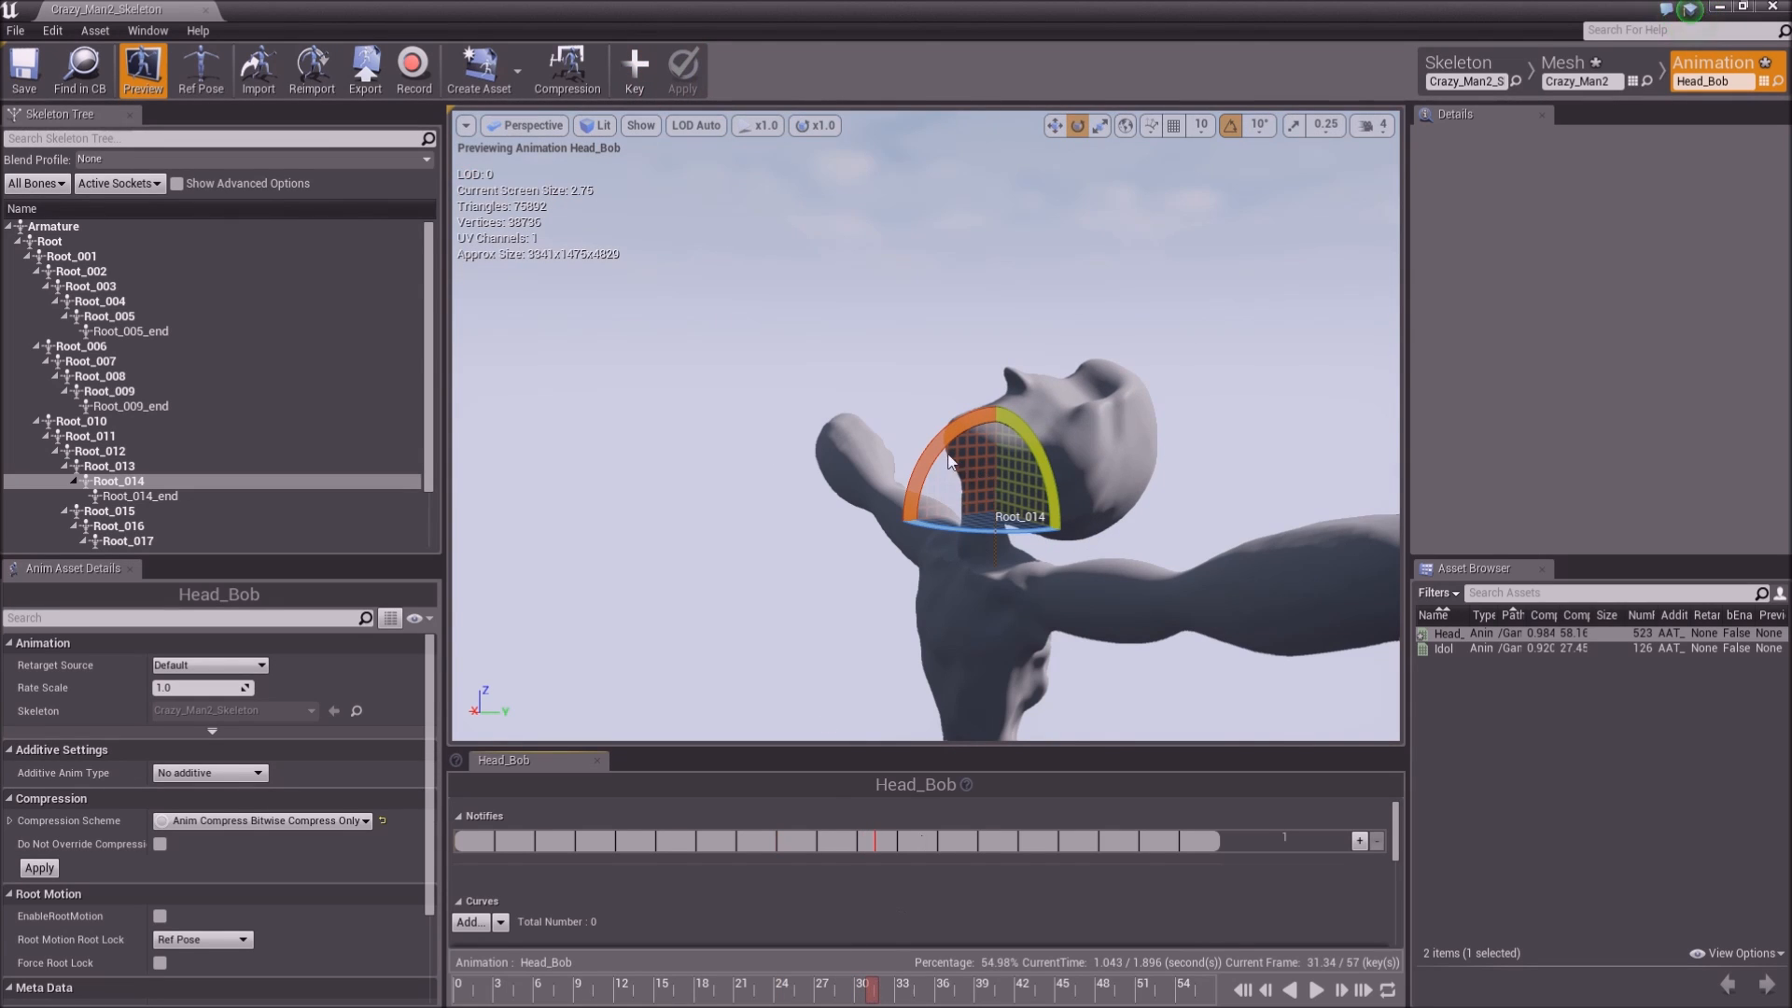
{"action": "left_click_drag", "start_coordinate": [952, 461], "coordinate": [955, 718]}
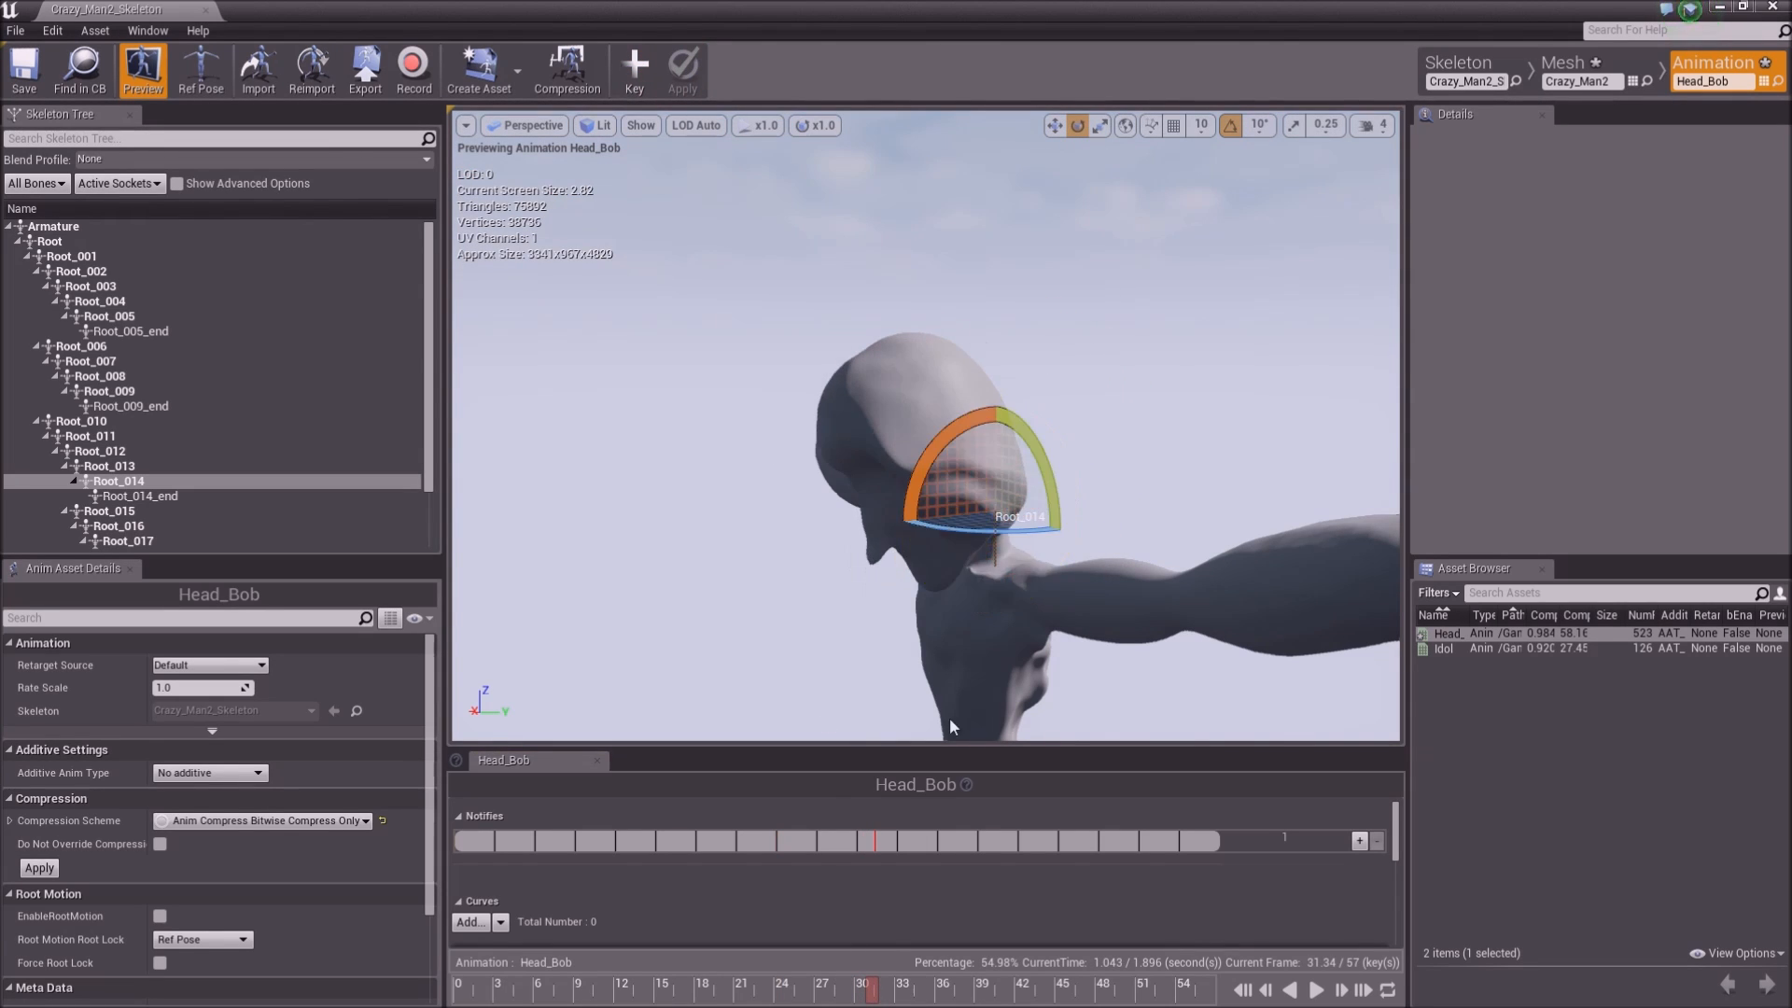
{"action": "left_click", "coordinate": [637, 67]}
{"action": "left_click", "coordinate": [682, 67]}
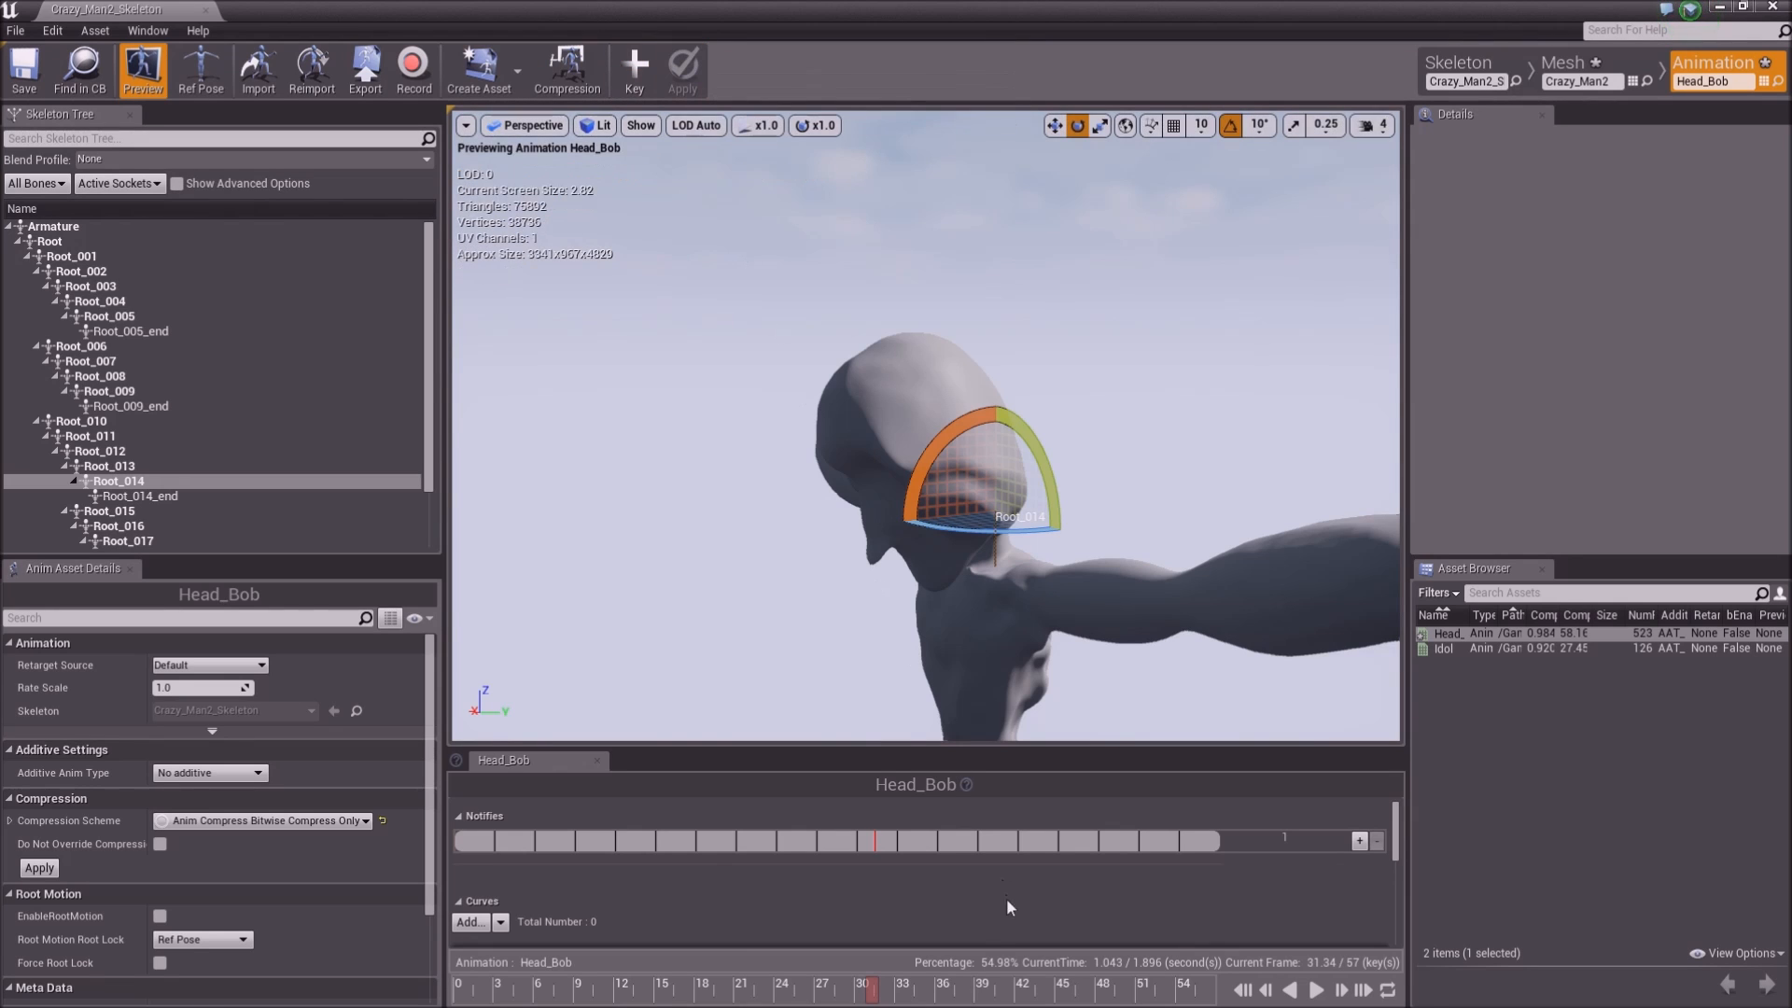
{"action": "left_click", "coordinate": [967, 992]}
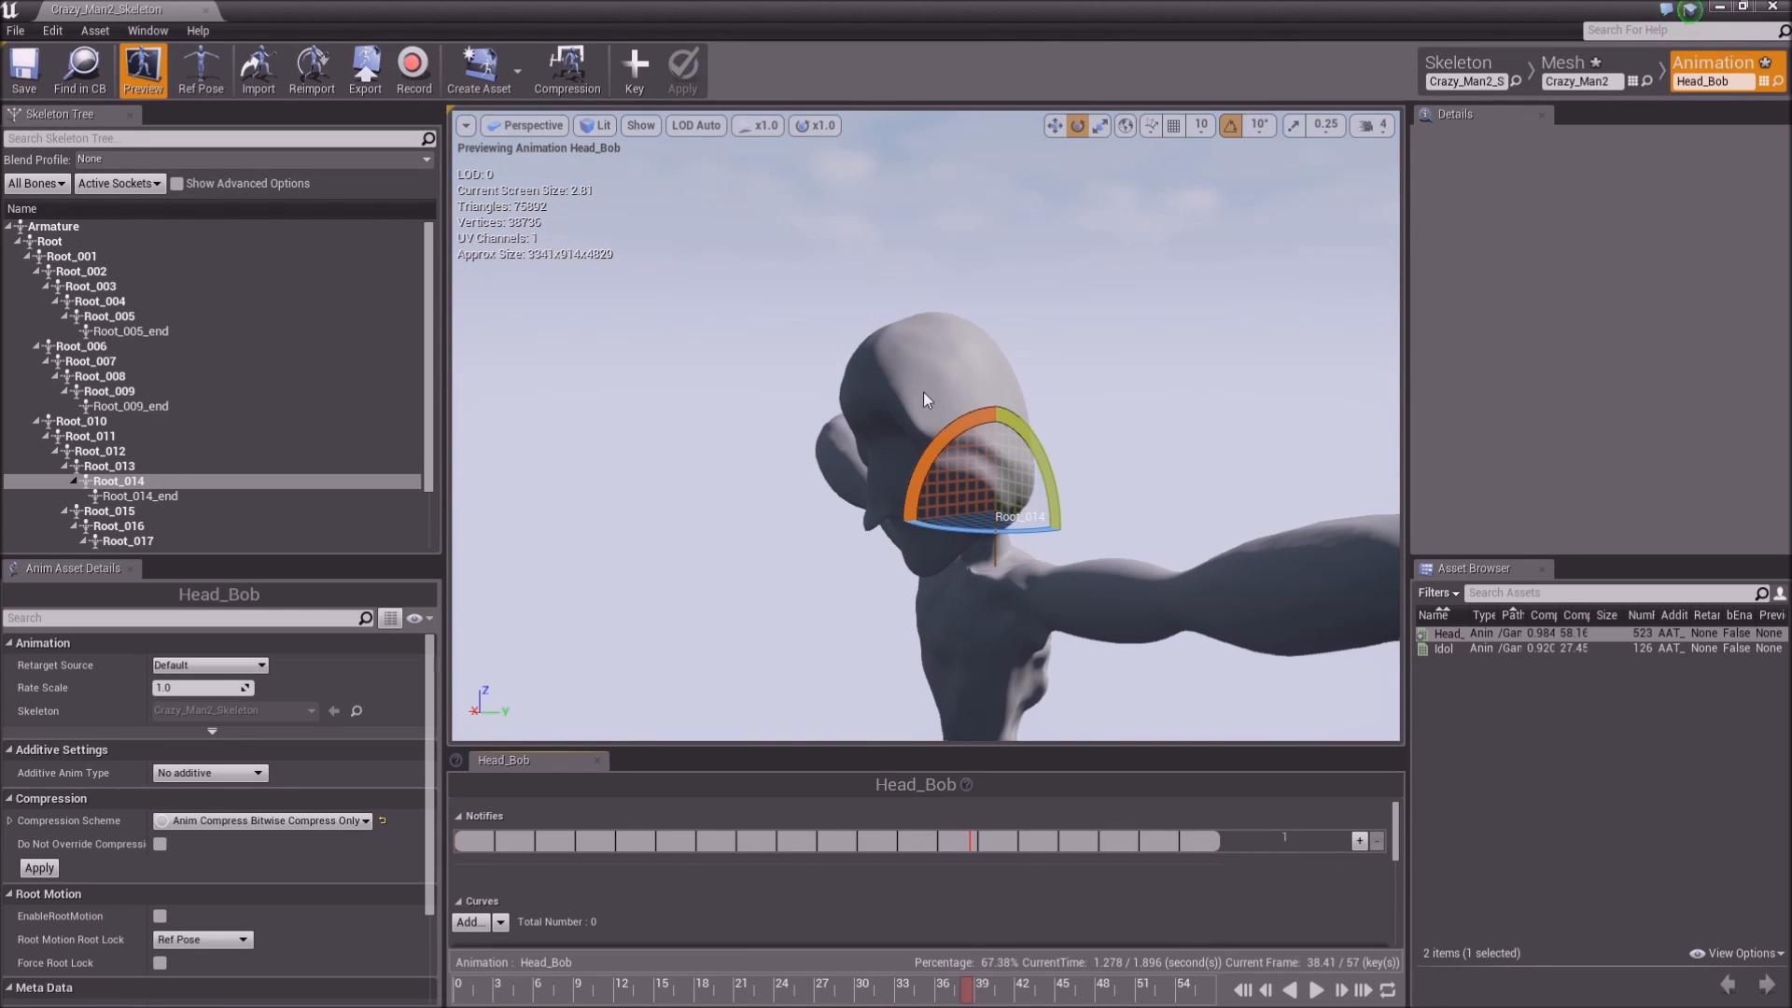
{"action": "left_click_drag", "start_coordinate": [922, 453], "coordinate": [952, 411]}
{"action": "left_click", "coordinate": [634, 70]}
{"action": "left_click", "coordinate": [680, 72]}
Key and apply the head bone Root_014 bowed forward at about frame 46 and tilted back at about frame 48
{"action": "left_click_drag", "start_coordinate": [1019, 997], "coordinate": [1080, 987]}
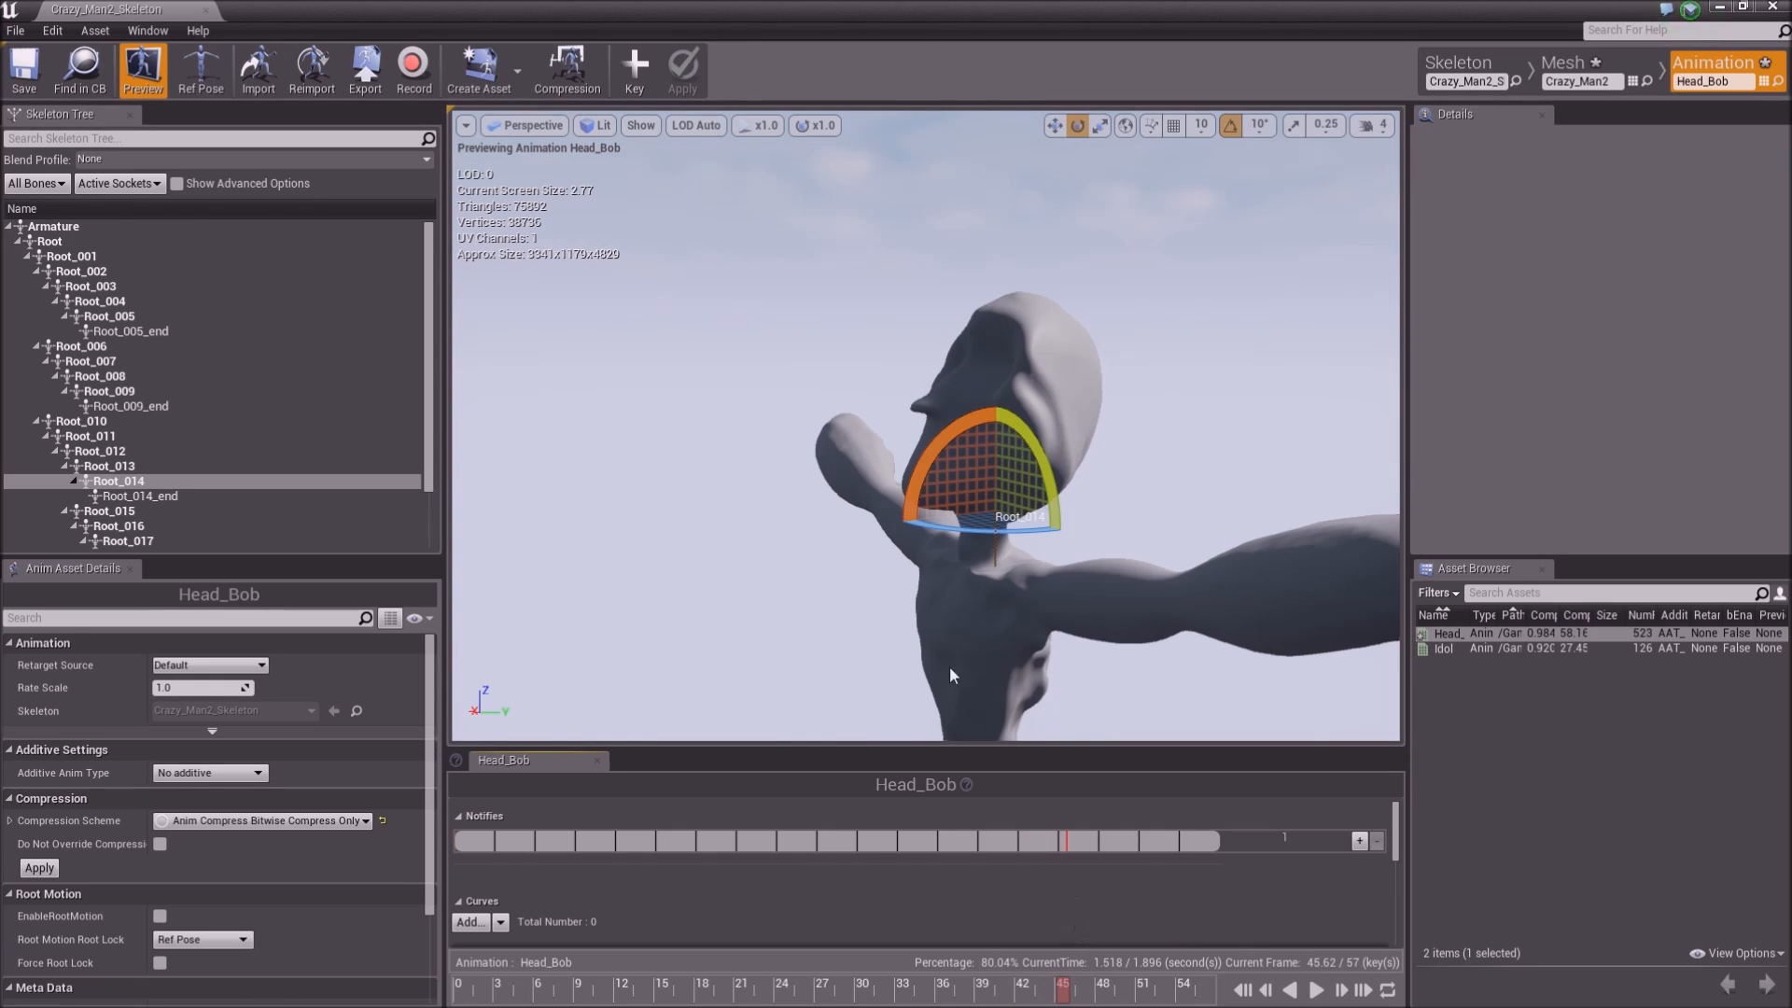
{"action": "left_click_drag", "start_coordinate": [956, 434], "coordinate": [892, 481]}
{"action": "left_click", "coordinate": [634, 70]}
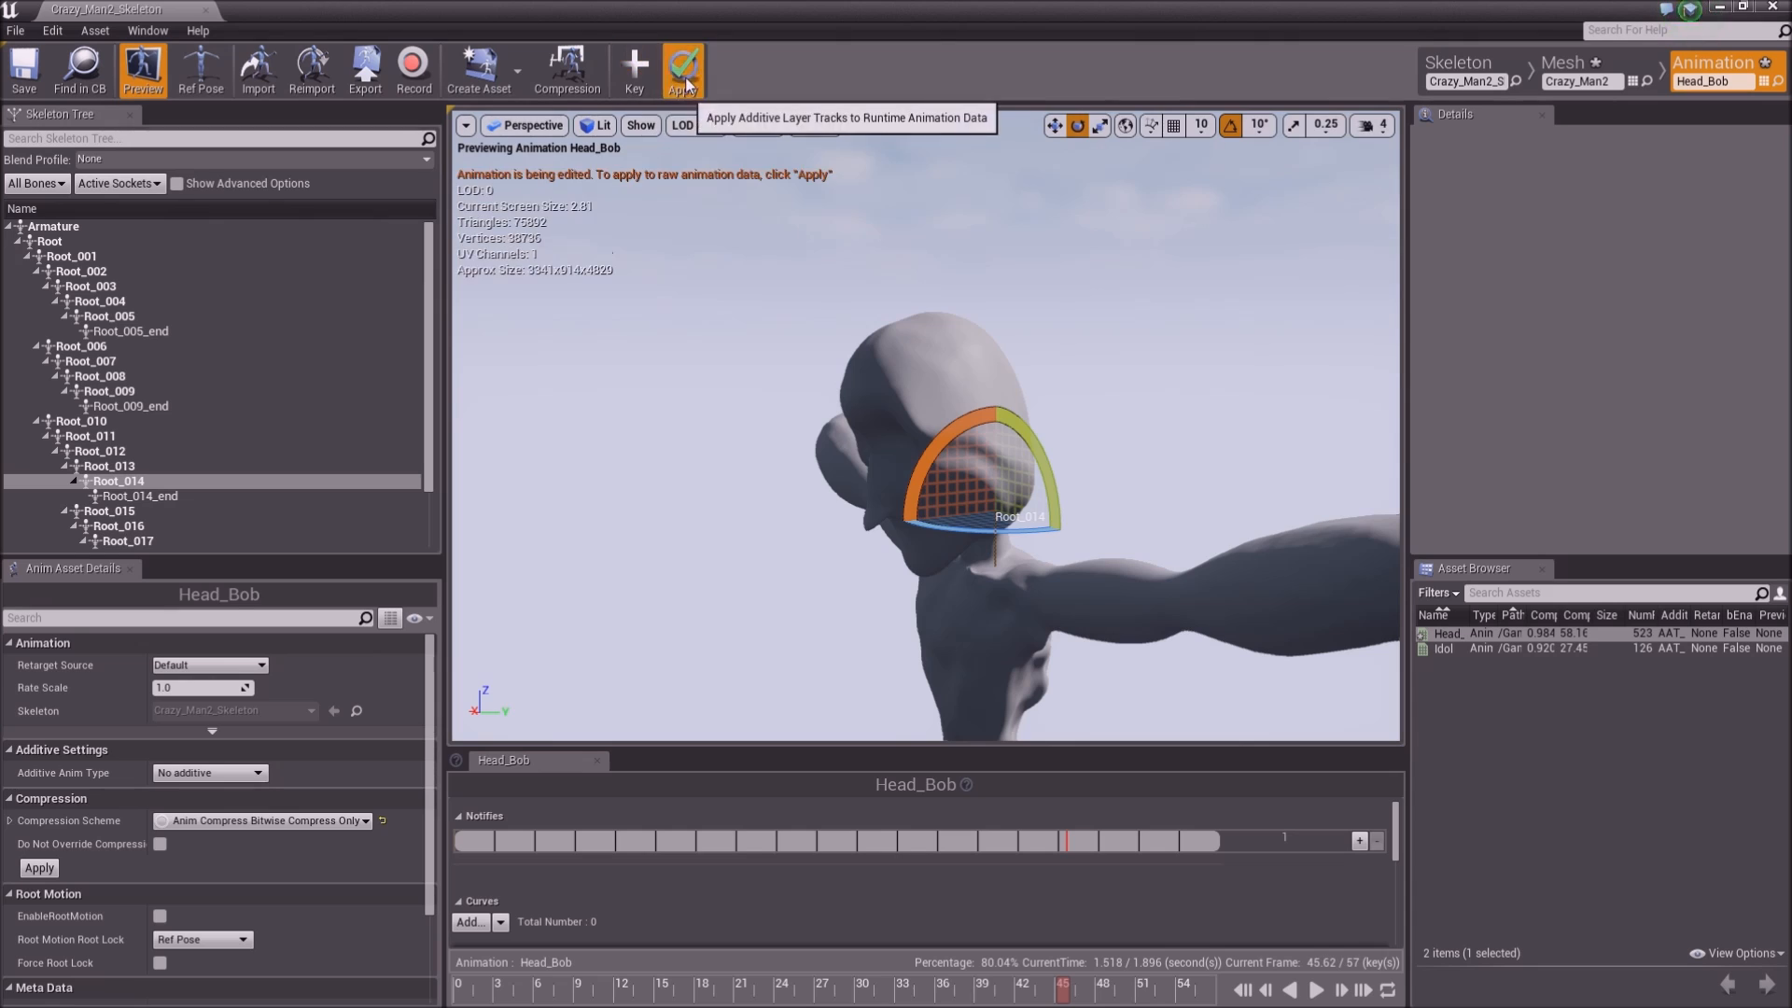
{"action": "left_click", "coordinate": [683, 73]}
{"action": "left_click_drag", "start_coordinate": [1079, 987], "coordinate": [1093, 987]}
{"action": "left_click_drag", "start_coordinate": [919, 471], "coordinate": [1040, 439]}
{"action": "left_click", "coordinate": [635, 67]}
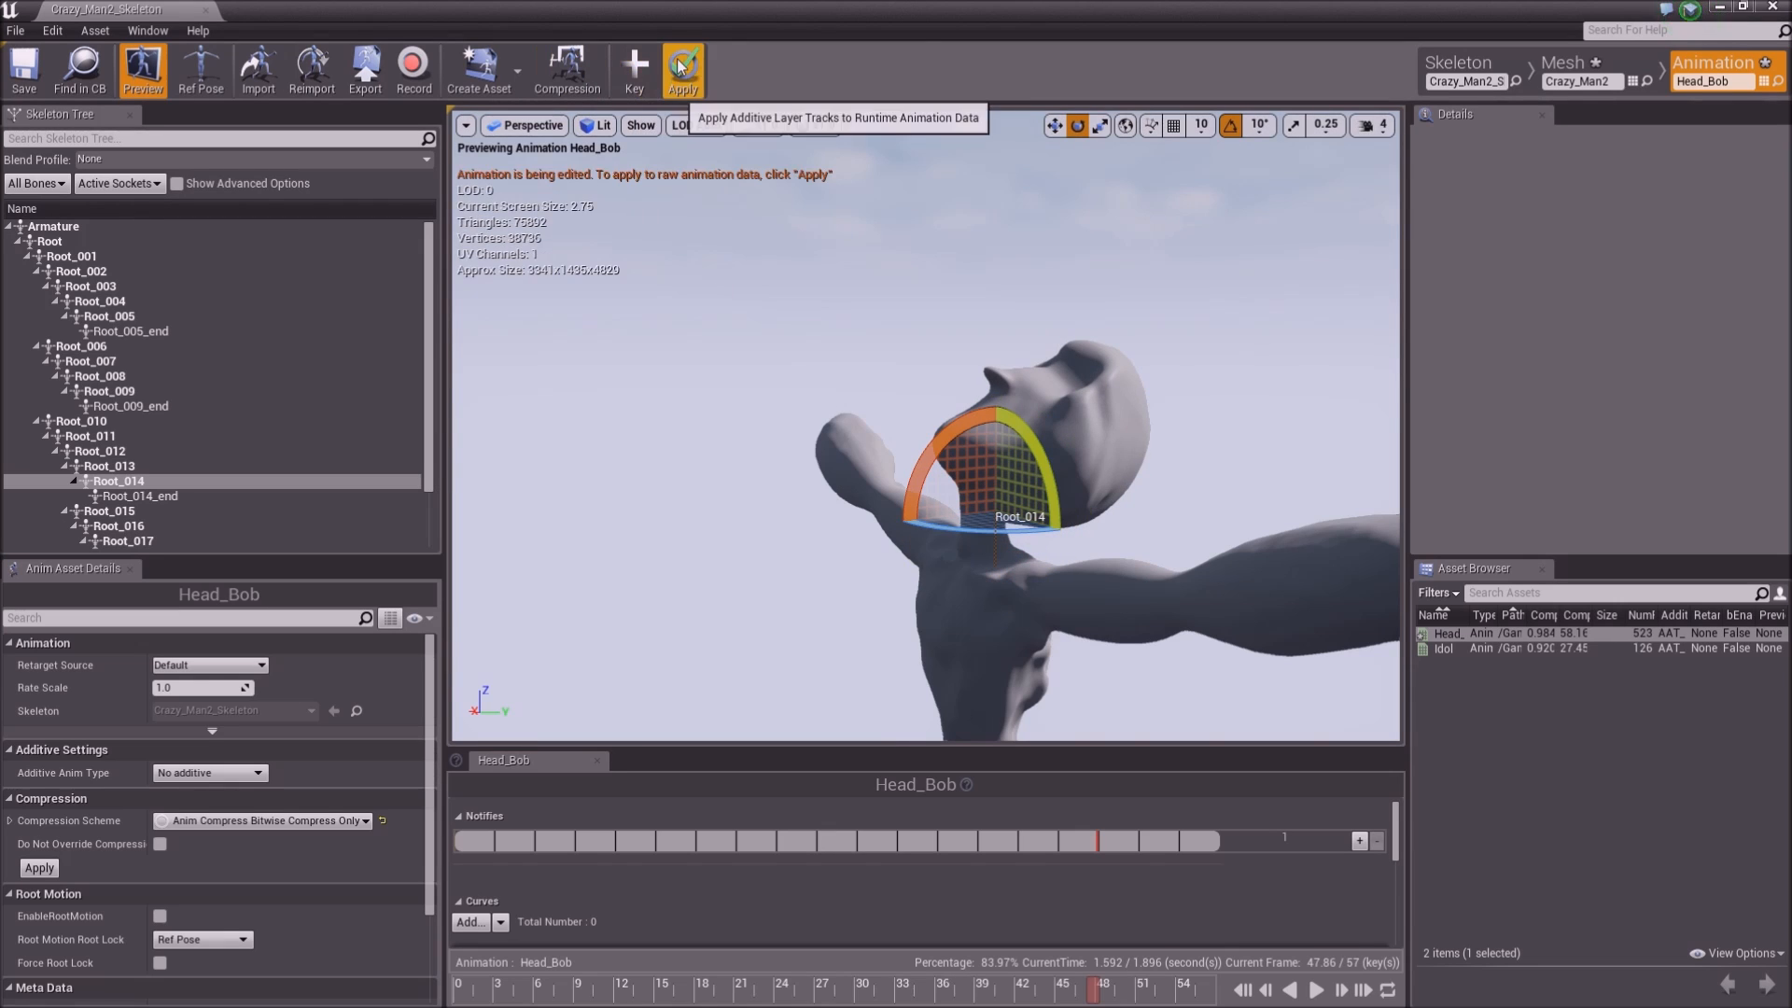
{"action": "left_click", "coordinate": [682, 70]}
Key and apply the head bone Root_014 bowed forward at about frame 50 and tilted back at about frame 54
{"action": "left_click_drag", "start_coordinate": [1112, 992], "coordinate": [1120, 991]}
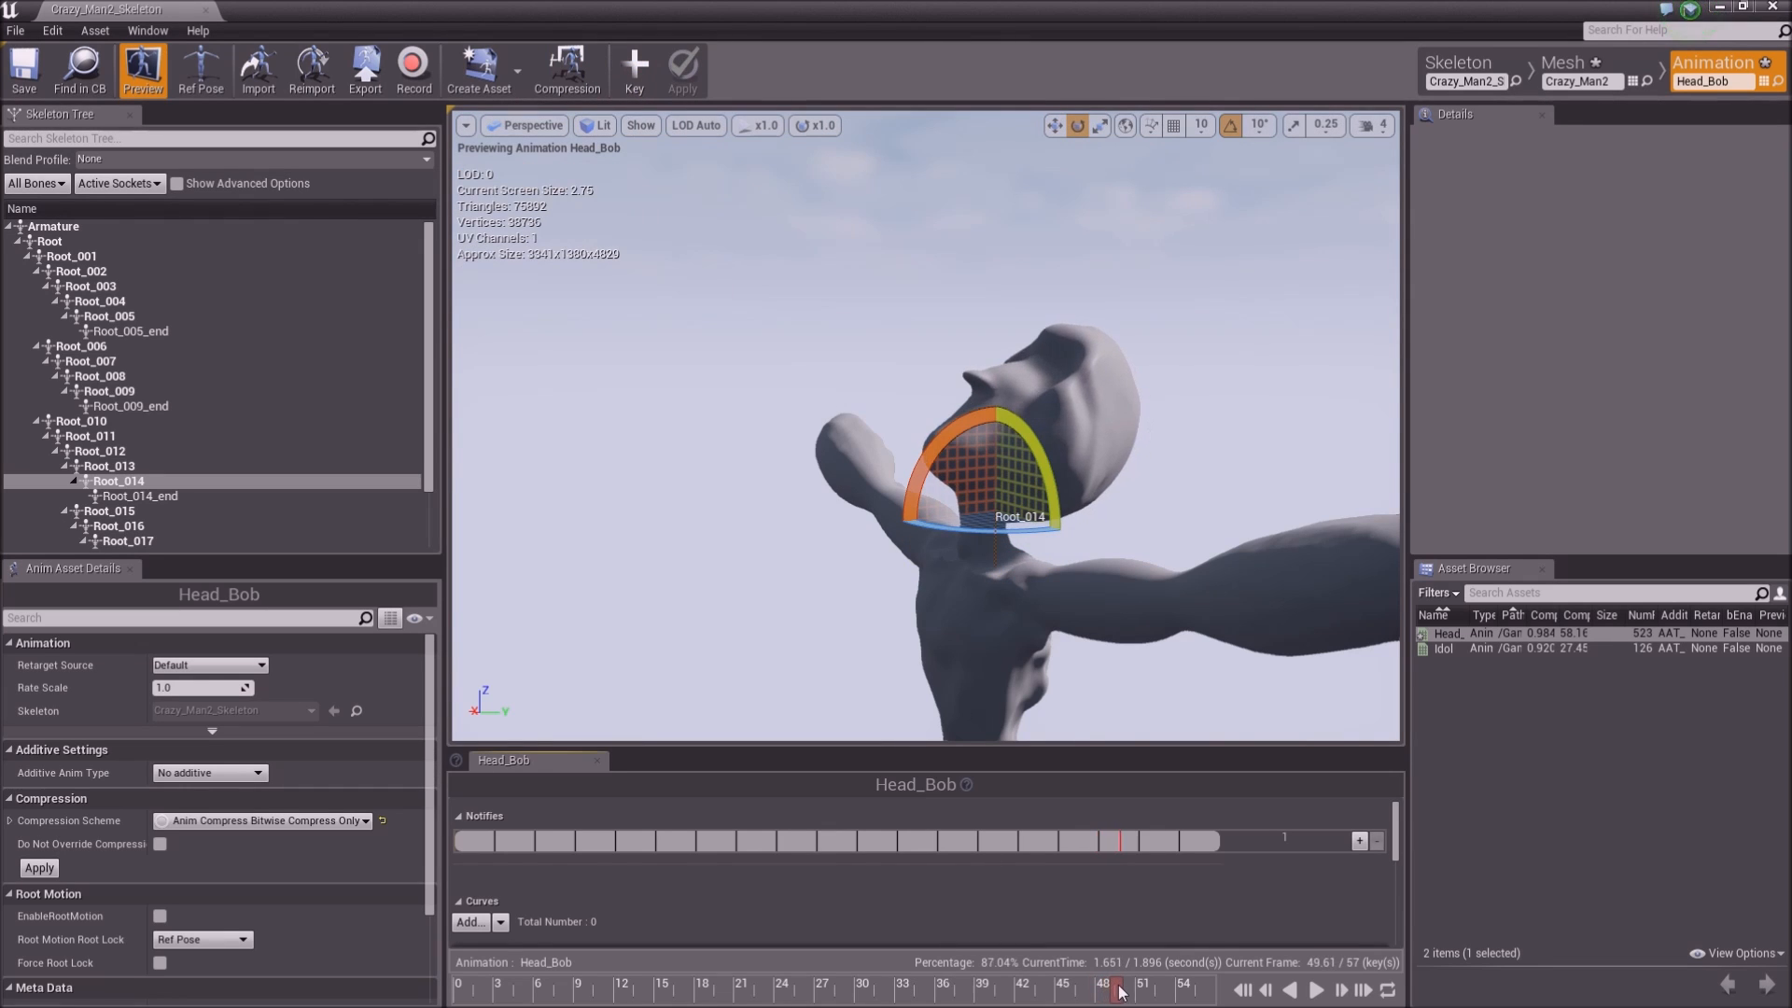
{"action": "left_click_drag", "start_coordinate": [940, 440], "coordinate": [901, 497]}
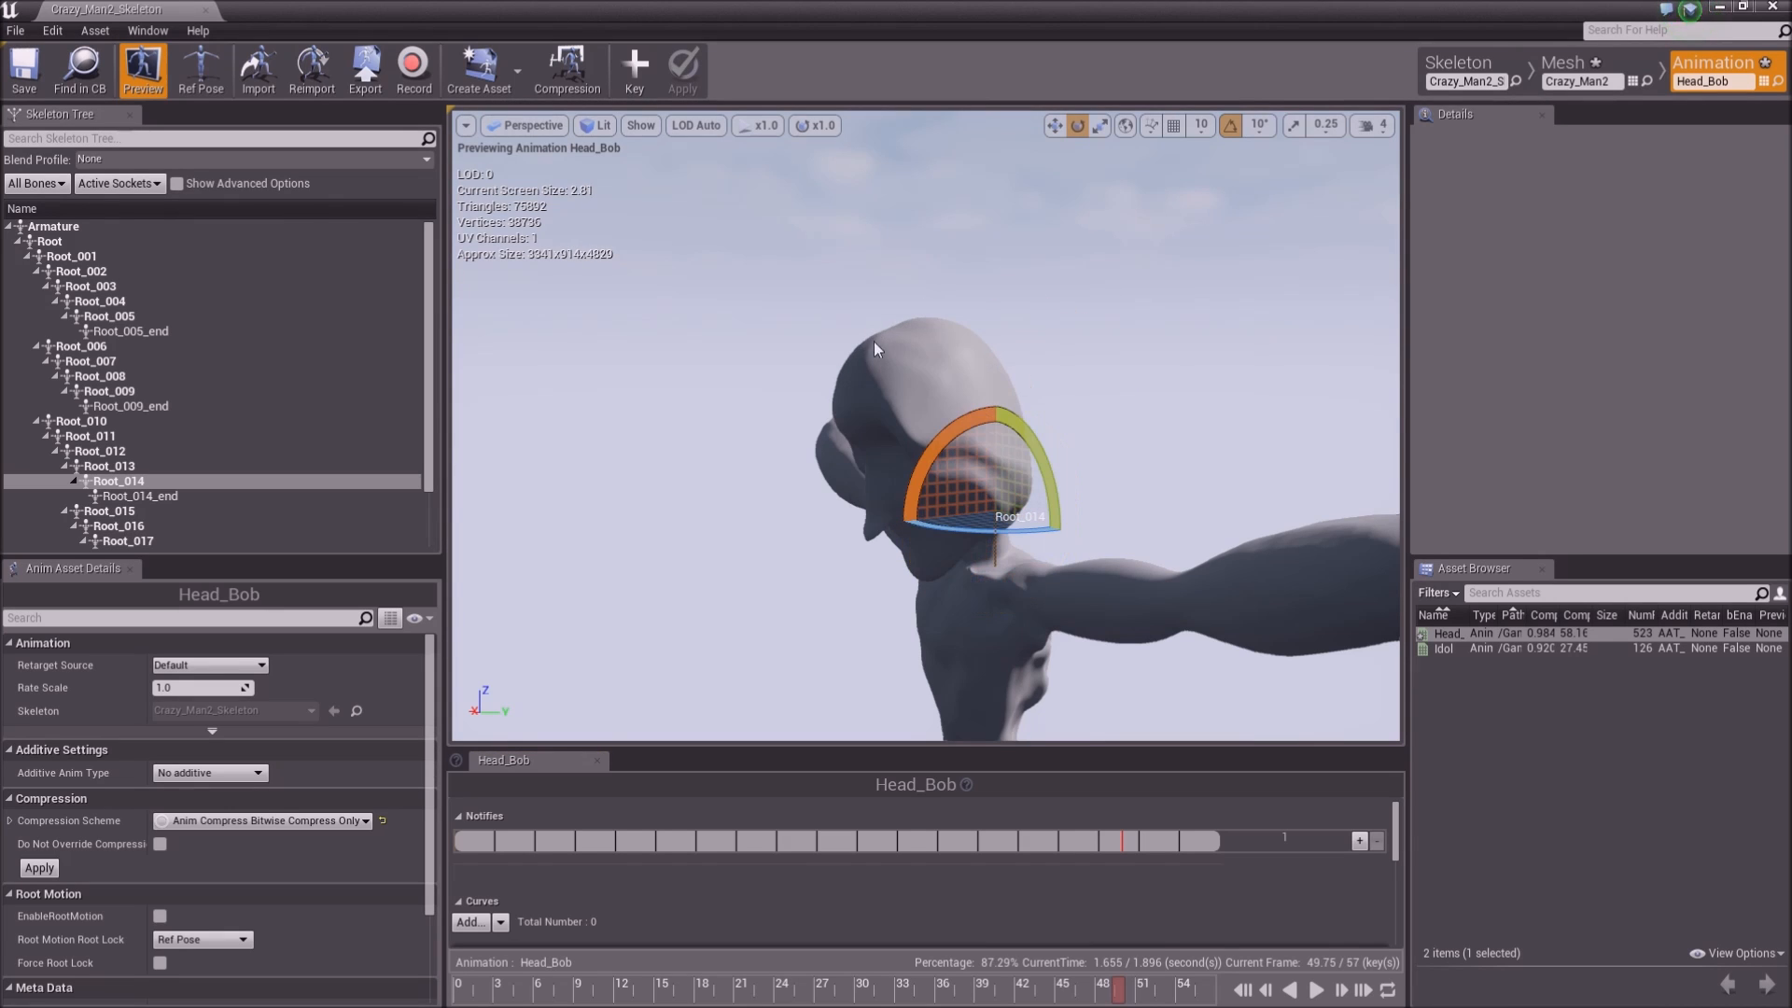
{"action": "left_click", "coordinate": [636, 69]}
{"action": "left_click", "coordinate": [682, 67]}
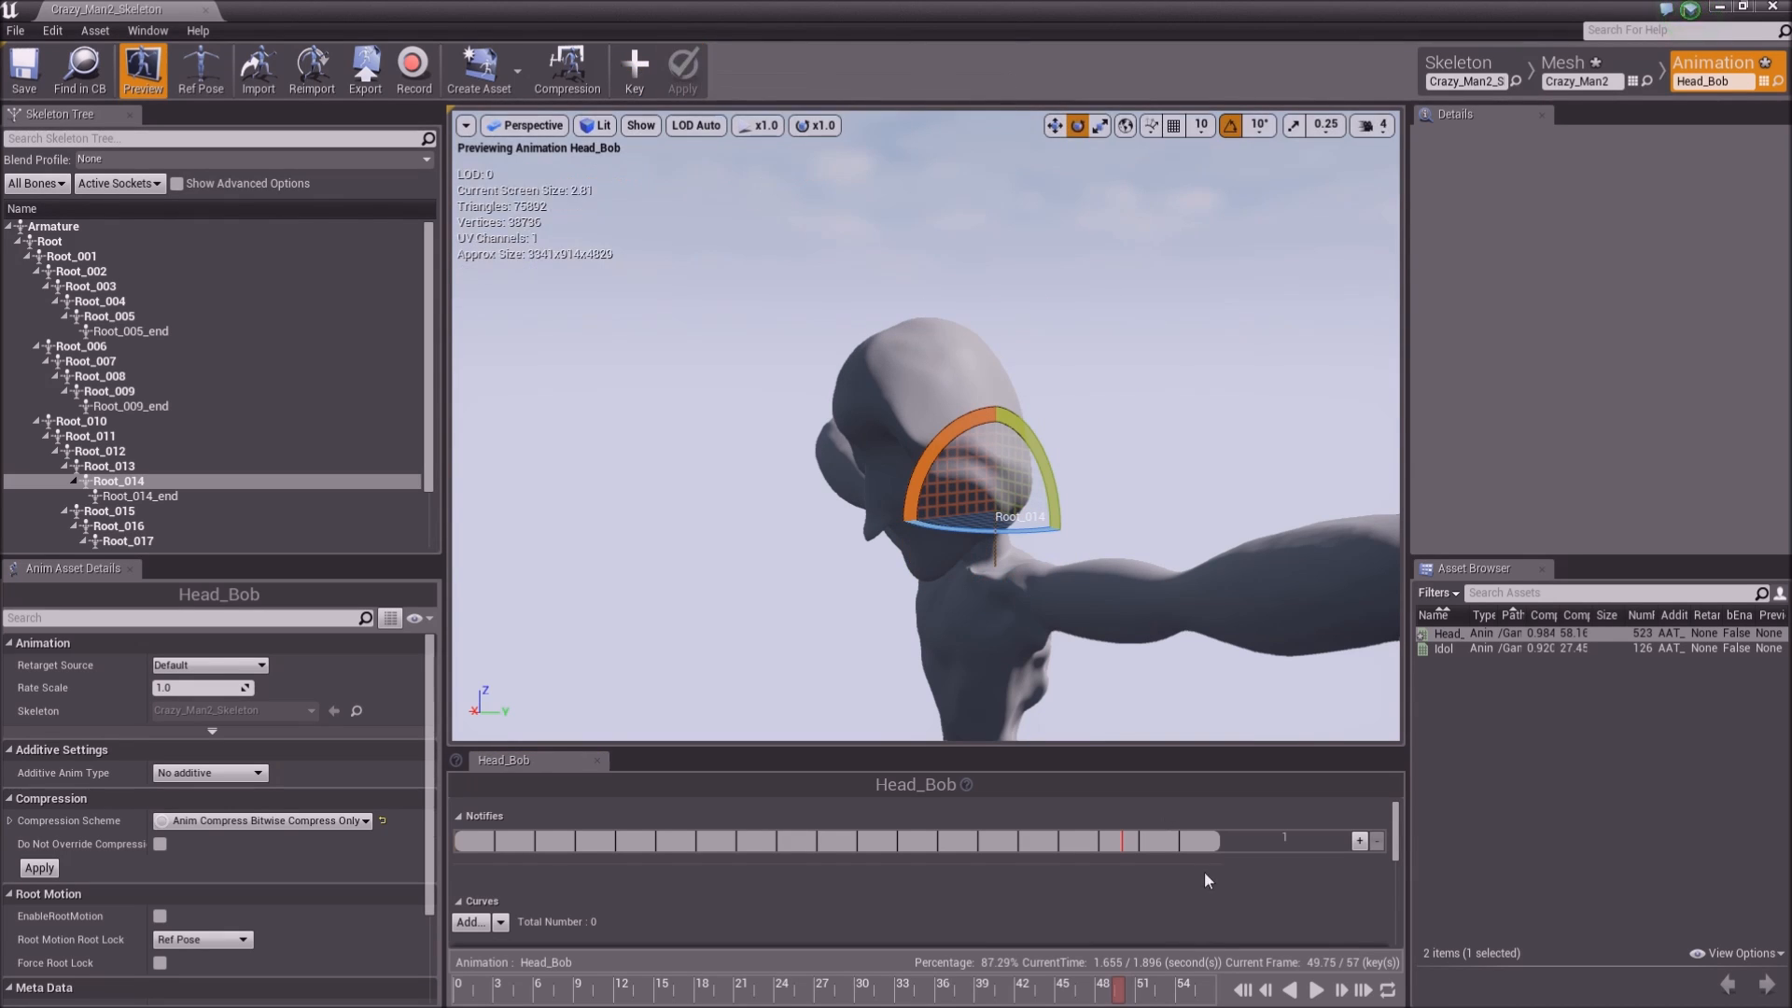
{"action": "left_click_drag", "start_coordinate": [1150, 990], "coordinate": [1174, 989]}
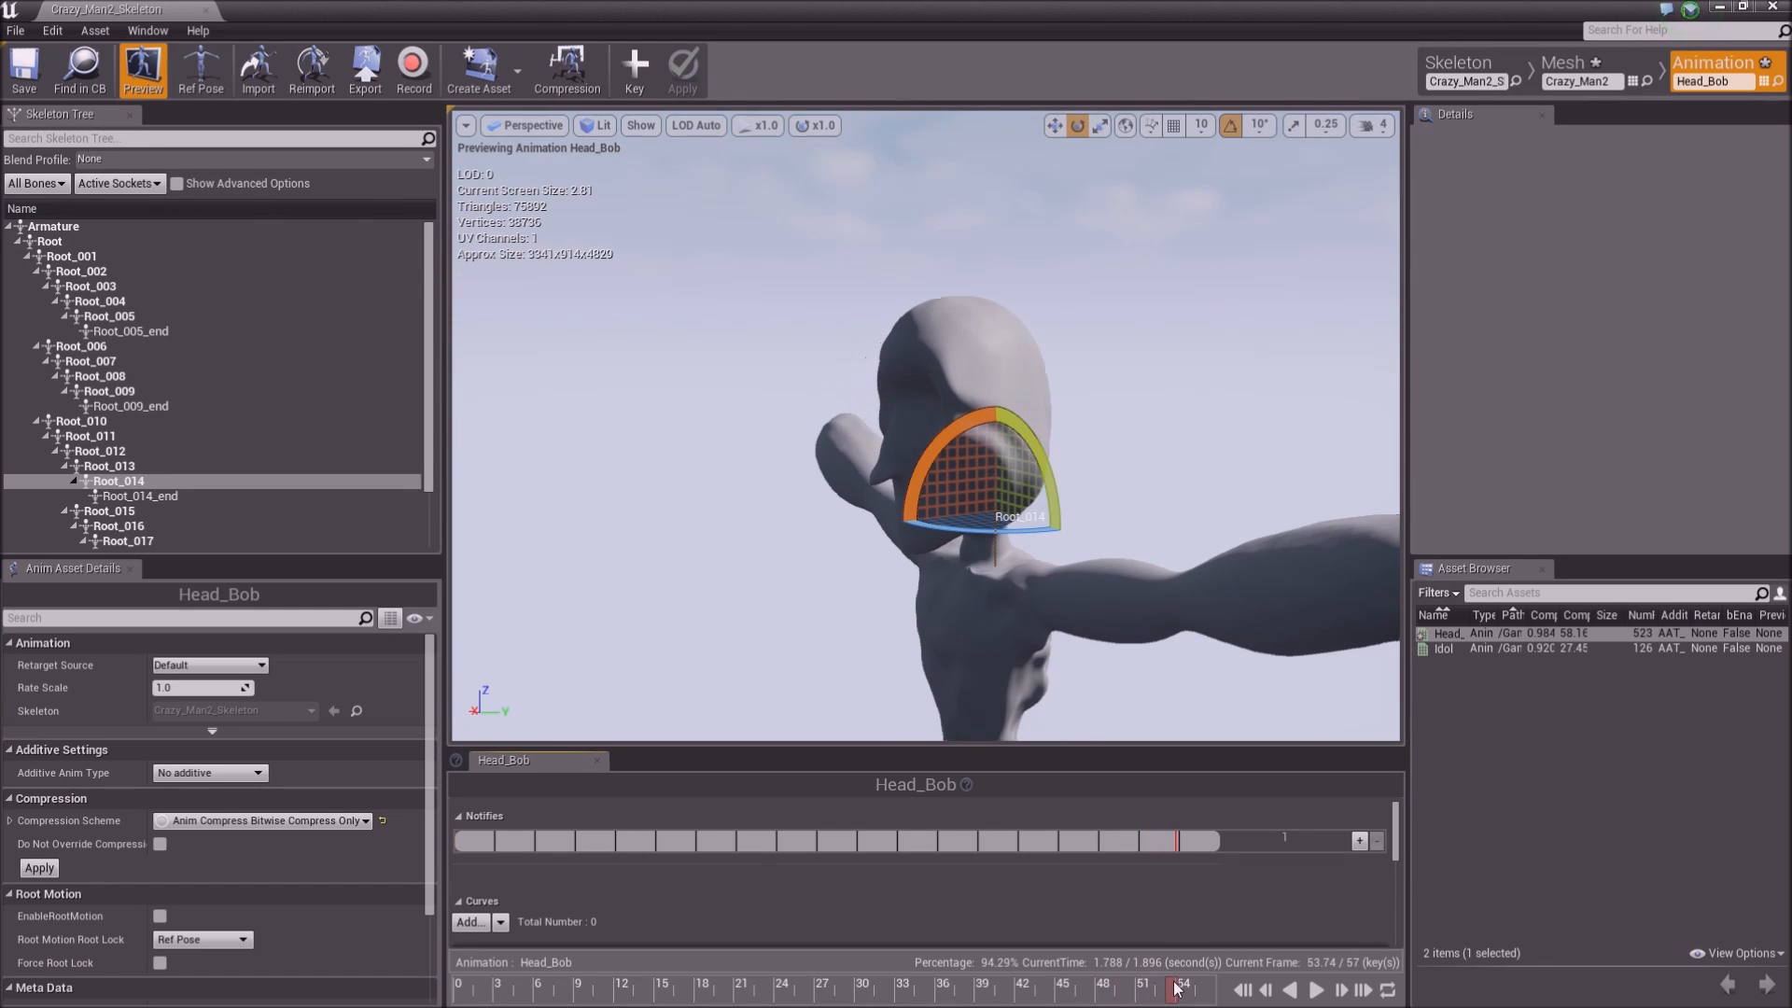
{"action": "left_click_drag", "start_coordinate": [903, 455], "coordinate": [838, 336]}
{"action": "left_click", "coordinate": [634, 67]}
{"action": "left_click", "coordinate": [682, 67]}
Play back the finished Head_Bob animation, and save it before closing the animation editor
{"action": "left_click_drag", "start_coordinate": [1182, 995], "coordinate": [1230, 997]}
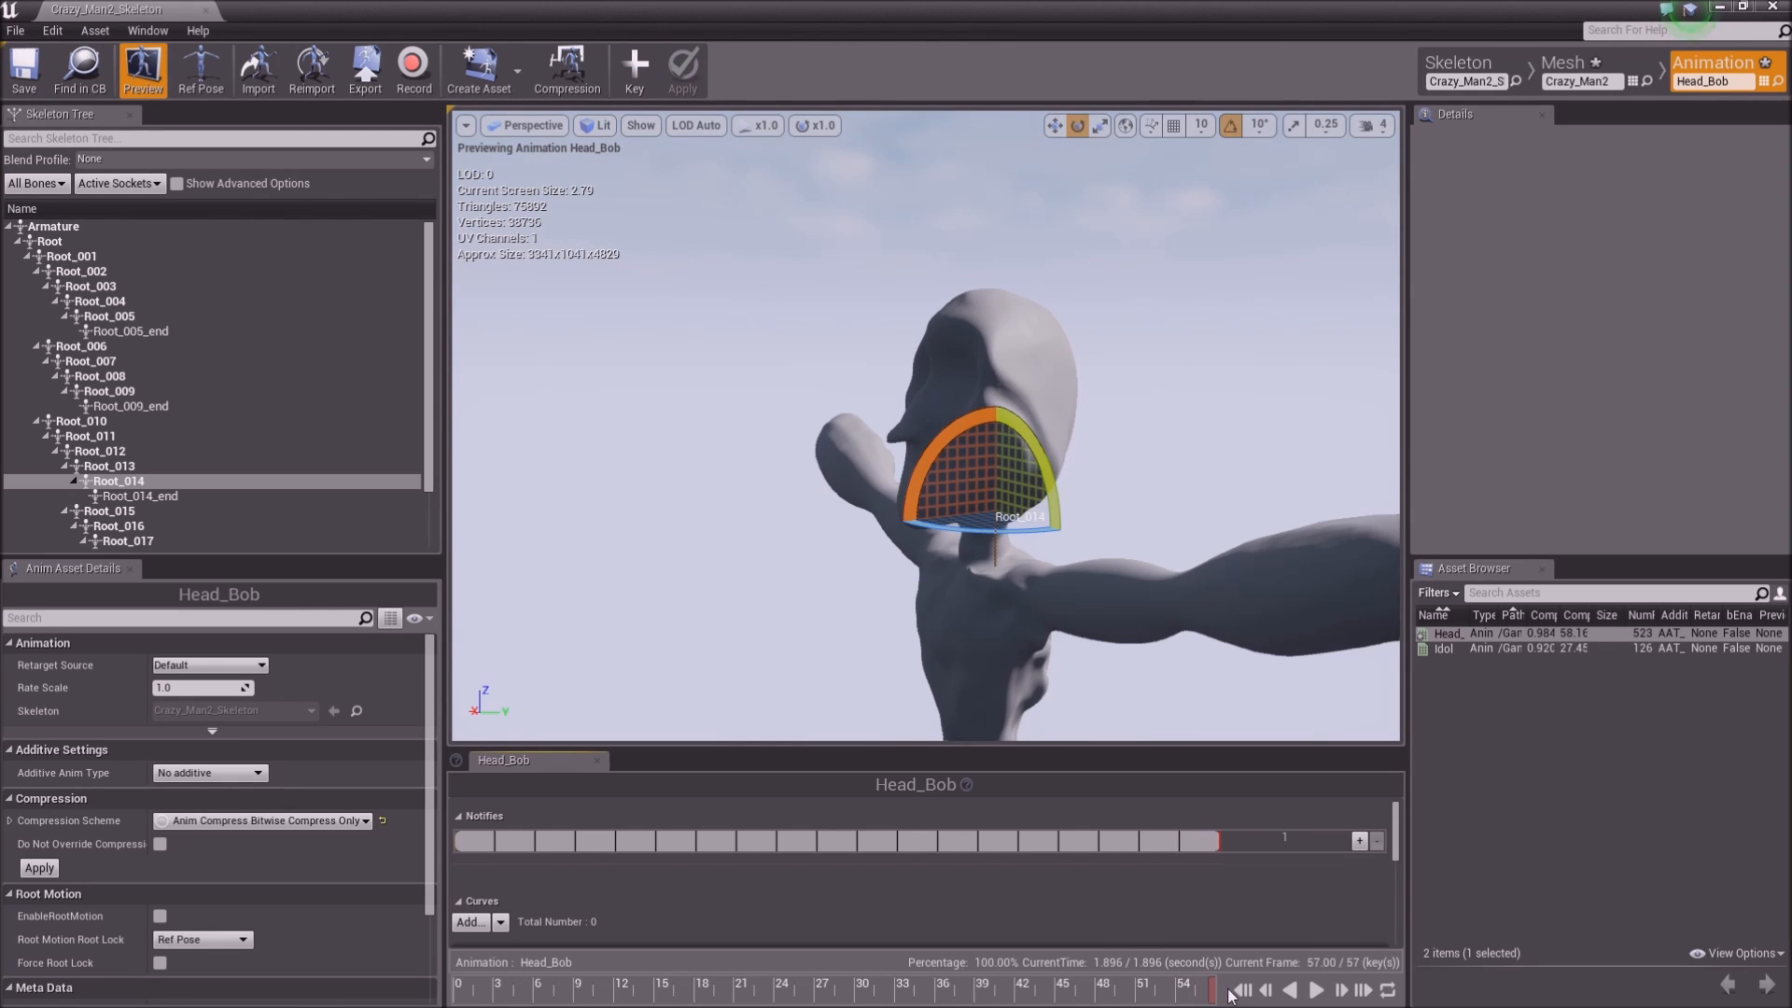
{"action": "left_click", "coordinate": [1316, 990]}
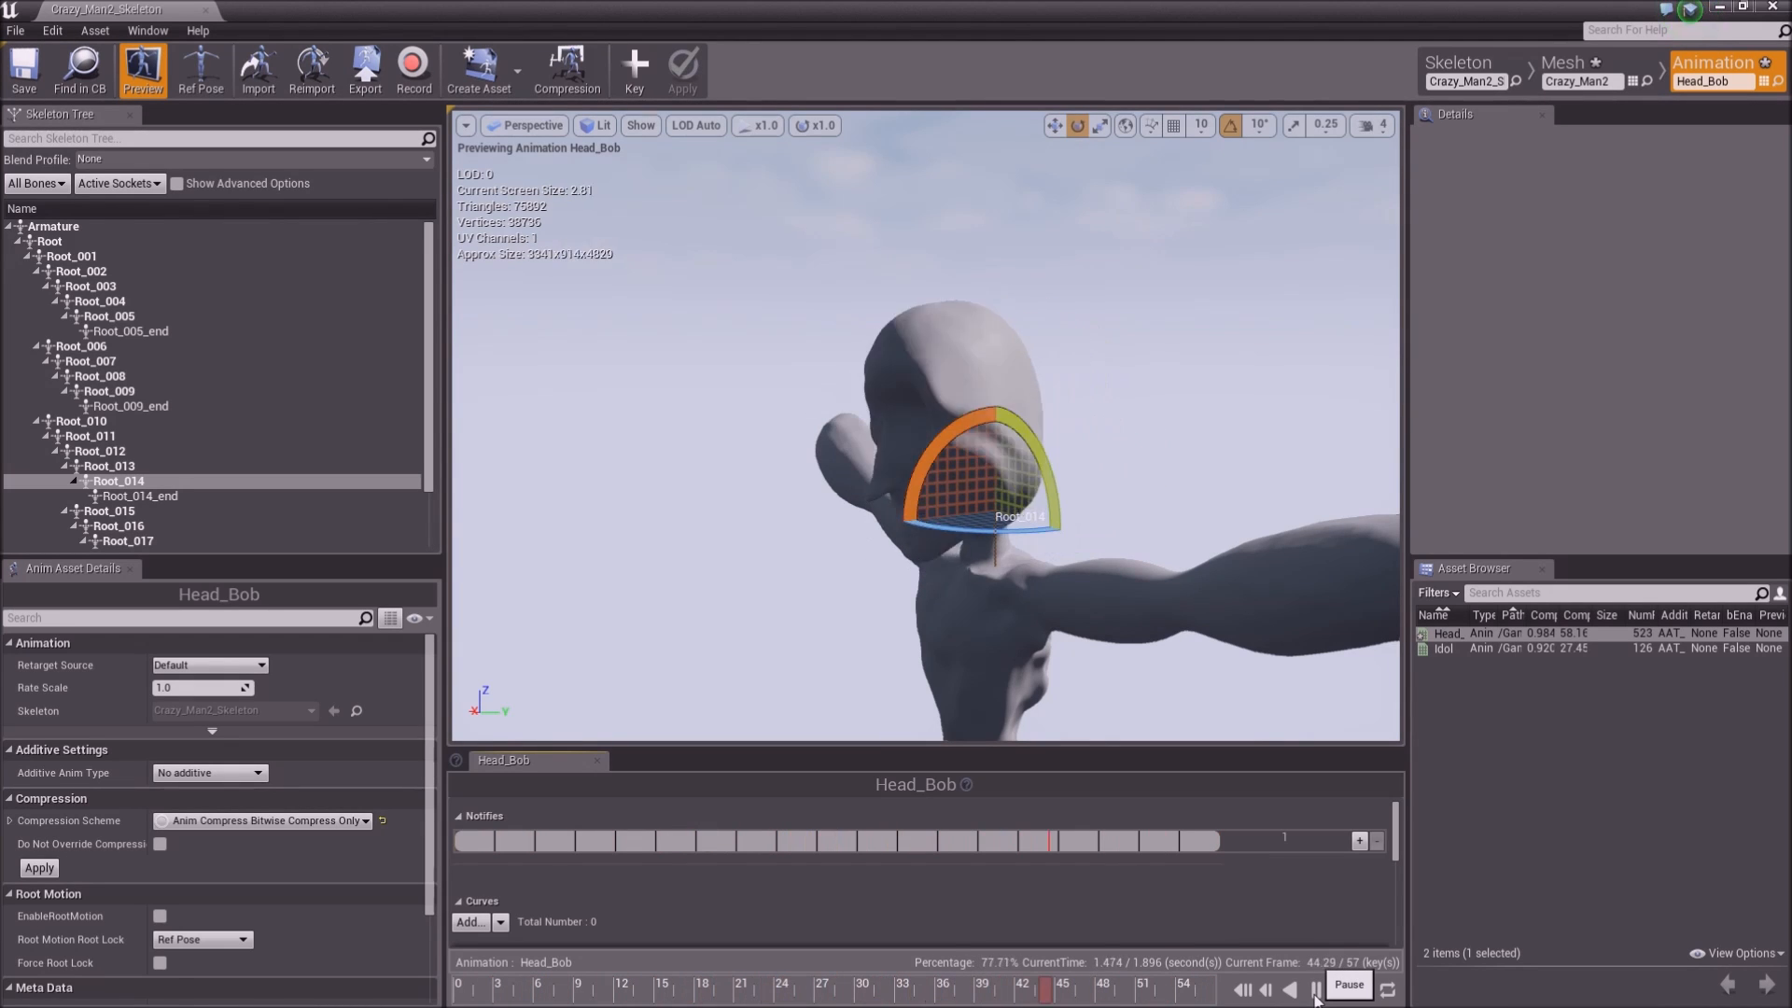
{"action": "left_click", "coordinate": [1316, 990]}
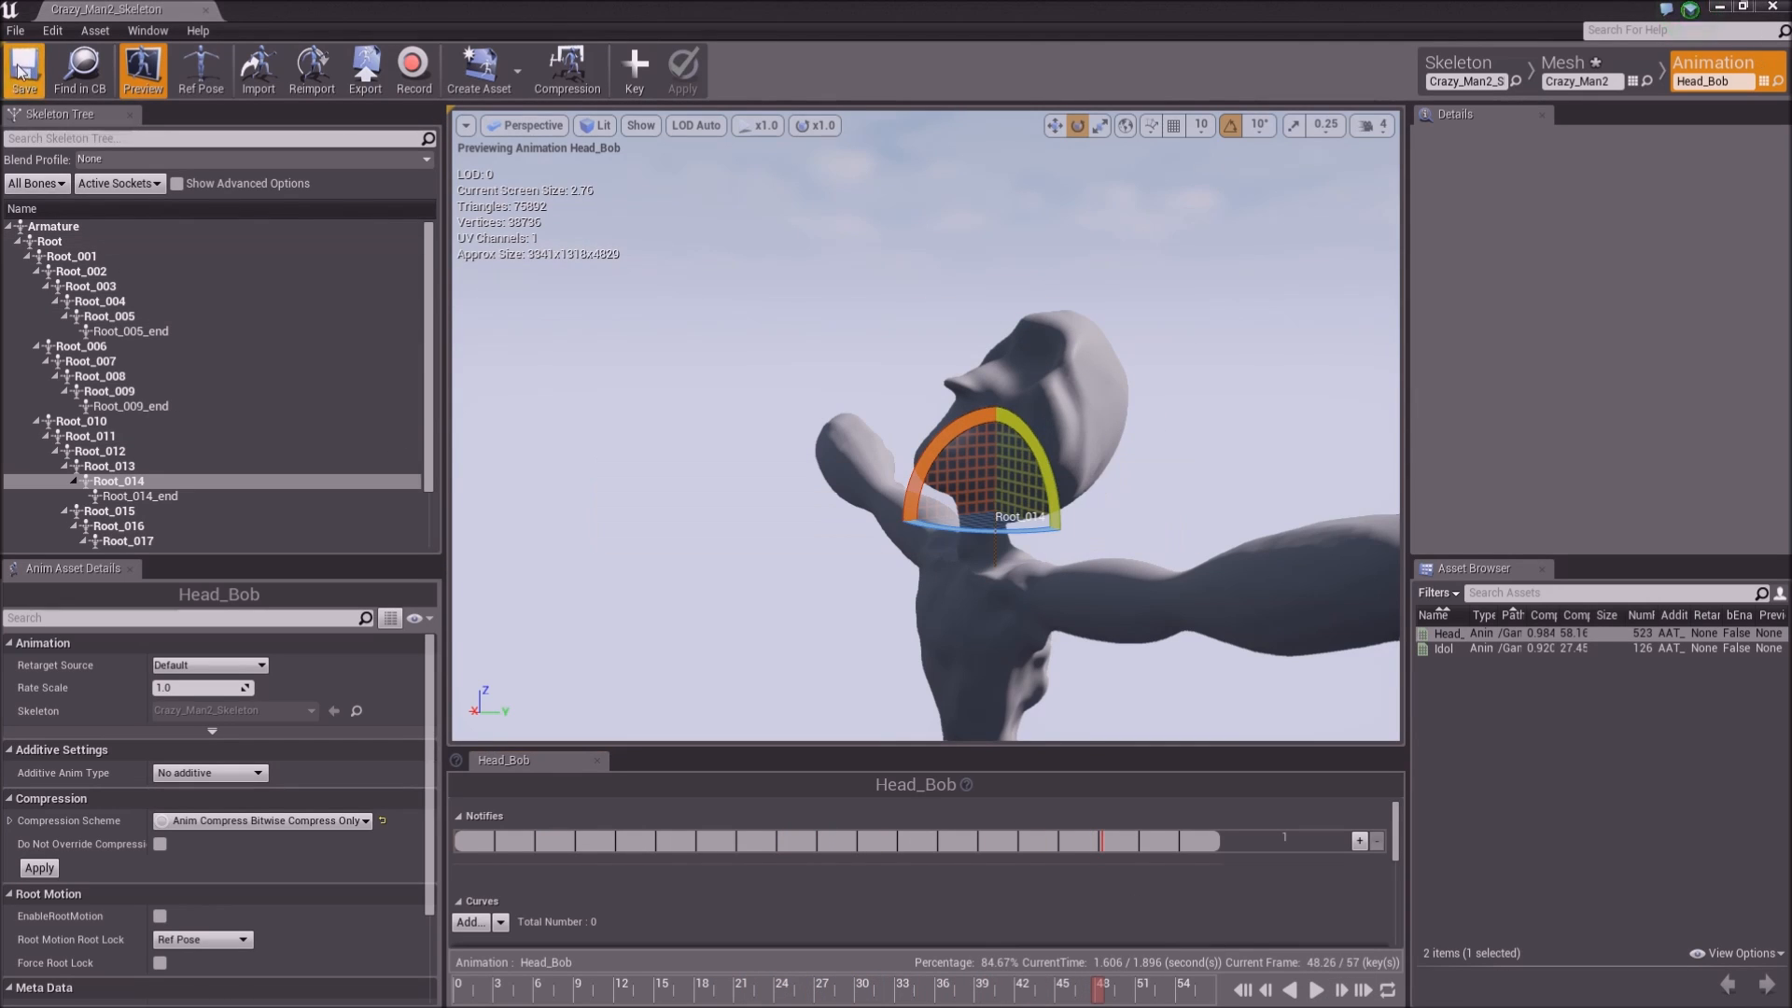
{"action": "left_click", "coordinate": [1766, 9]}
Scale Crazy_Man2 down uniformly to a small figure and drop it onto the platform floor
{"action": "mouse_move", "coordinate": [990, 376]}
{"action": "right_mouse_down"}
{"action": "mouse_move", "coordinate": [1046, 425]}
{"action": "mouse_move", "coordinate": [1087, 431]}
{"action": "mouse_move", "coordinate": [1097, 504]}
{"action": "mouse_move", "coordinate": [1055, 478]}
{"action": "mouse_move", "coordinate": [1144, 444]}
{"action": "mouse_move", "coordinate": [990, 375]}
{"action": "right_mouse_up"}
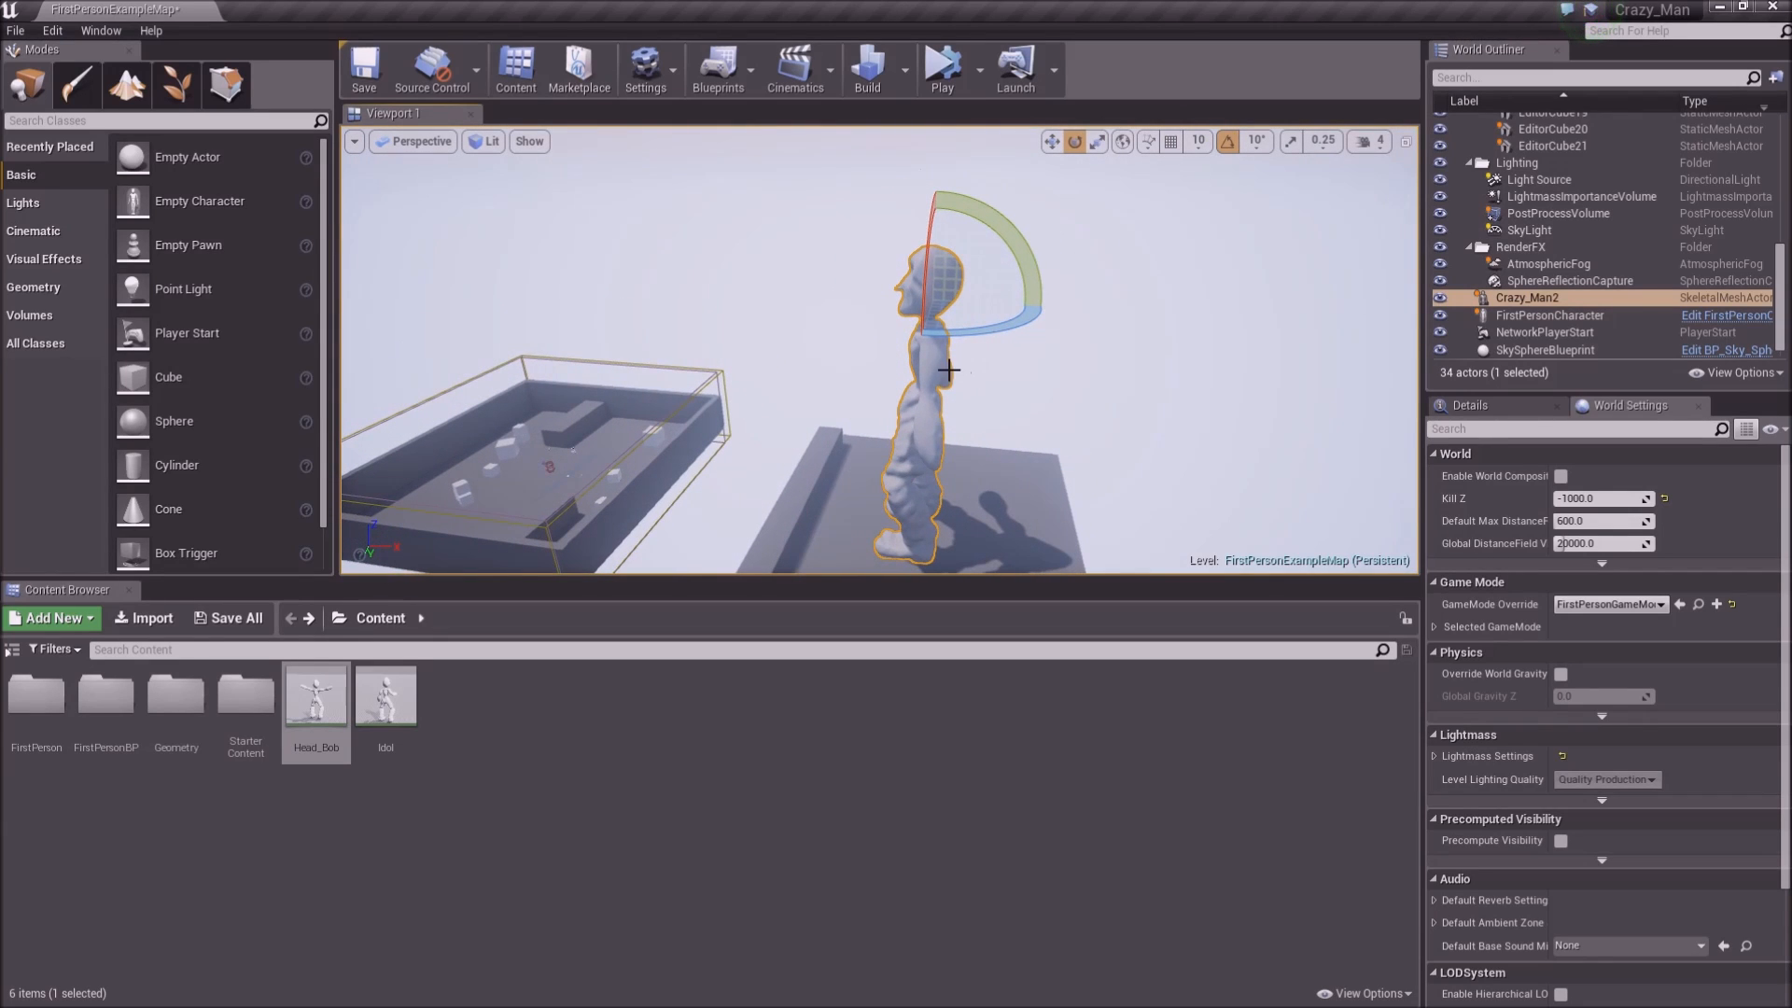
{"action": "key", "text": "r"}
{"action": "mouse_move", "coordinate": [932, 297]}
{"action": "left_mouse_down"}
{"action": "mouse_move", "coordinate": [879, 327]}
{"action": "mouse_move", "coordinate": [910, 310]}
{"action": "left_mouse_up"}
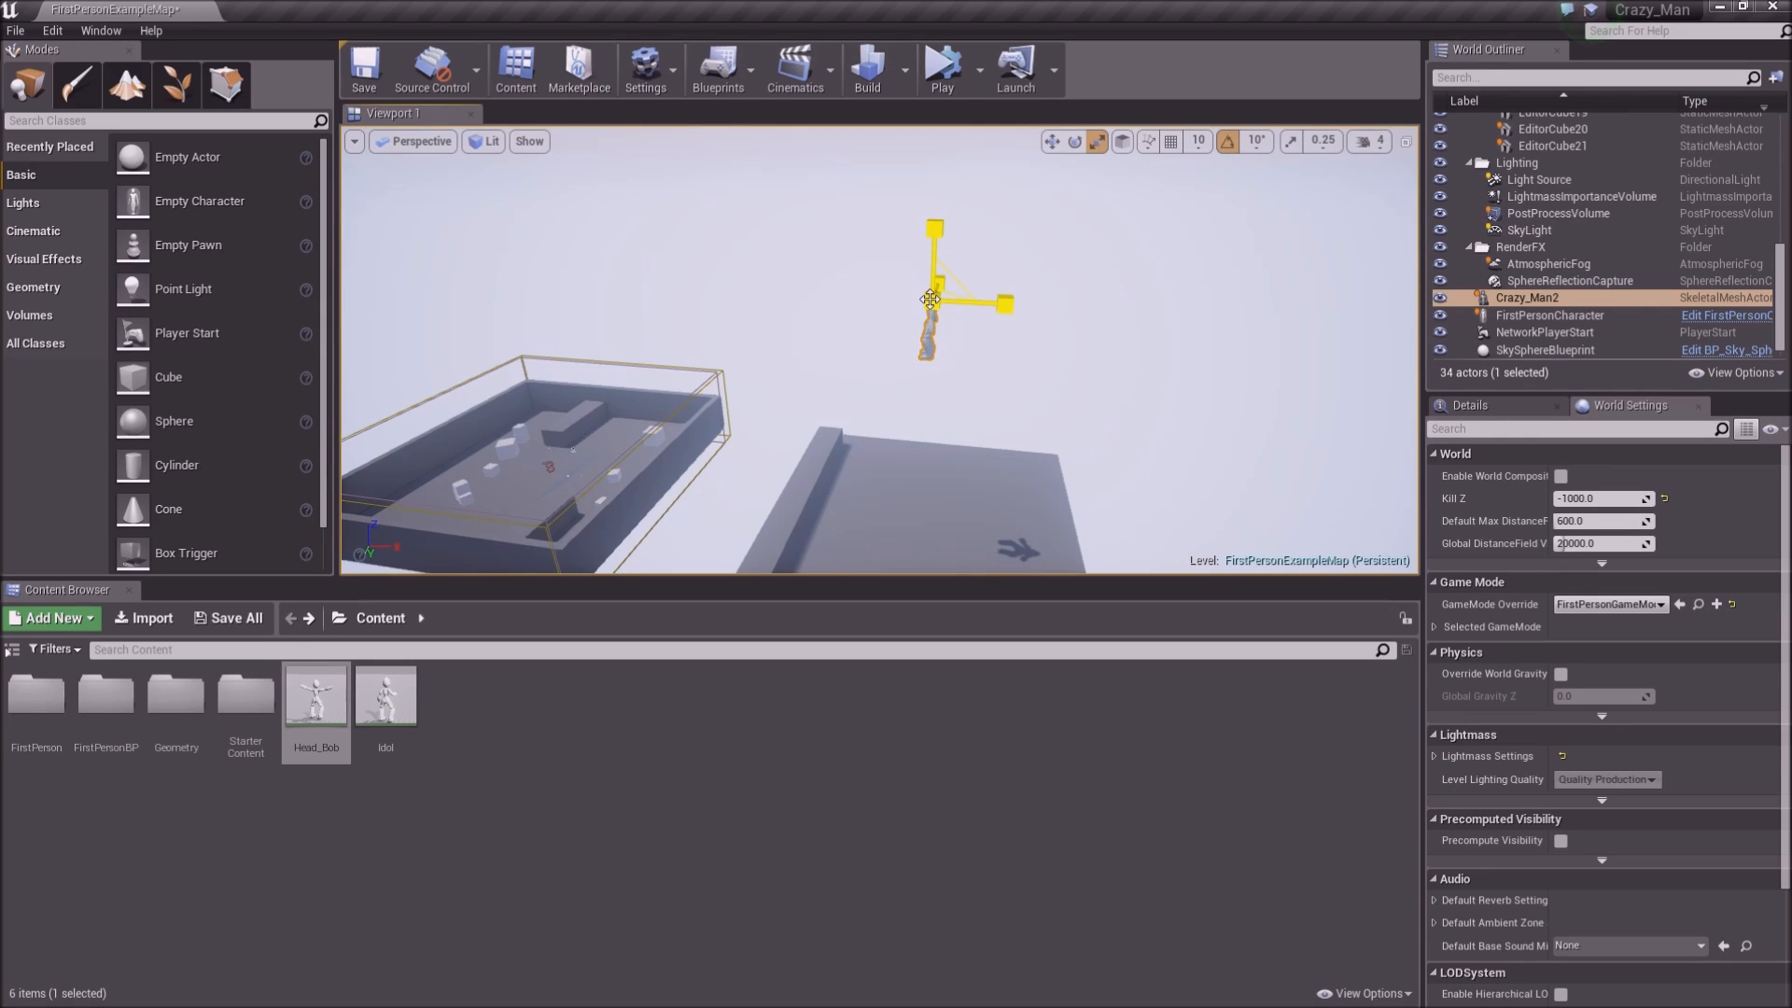
{"action": "key", "text": "End"}
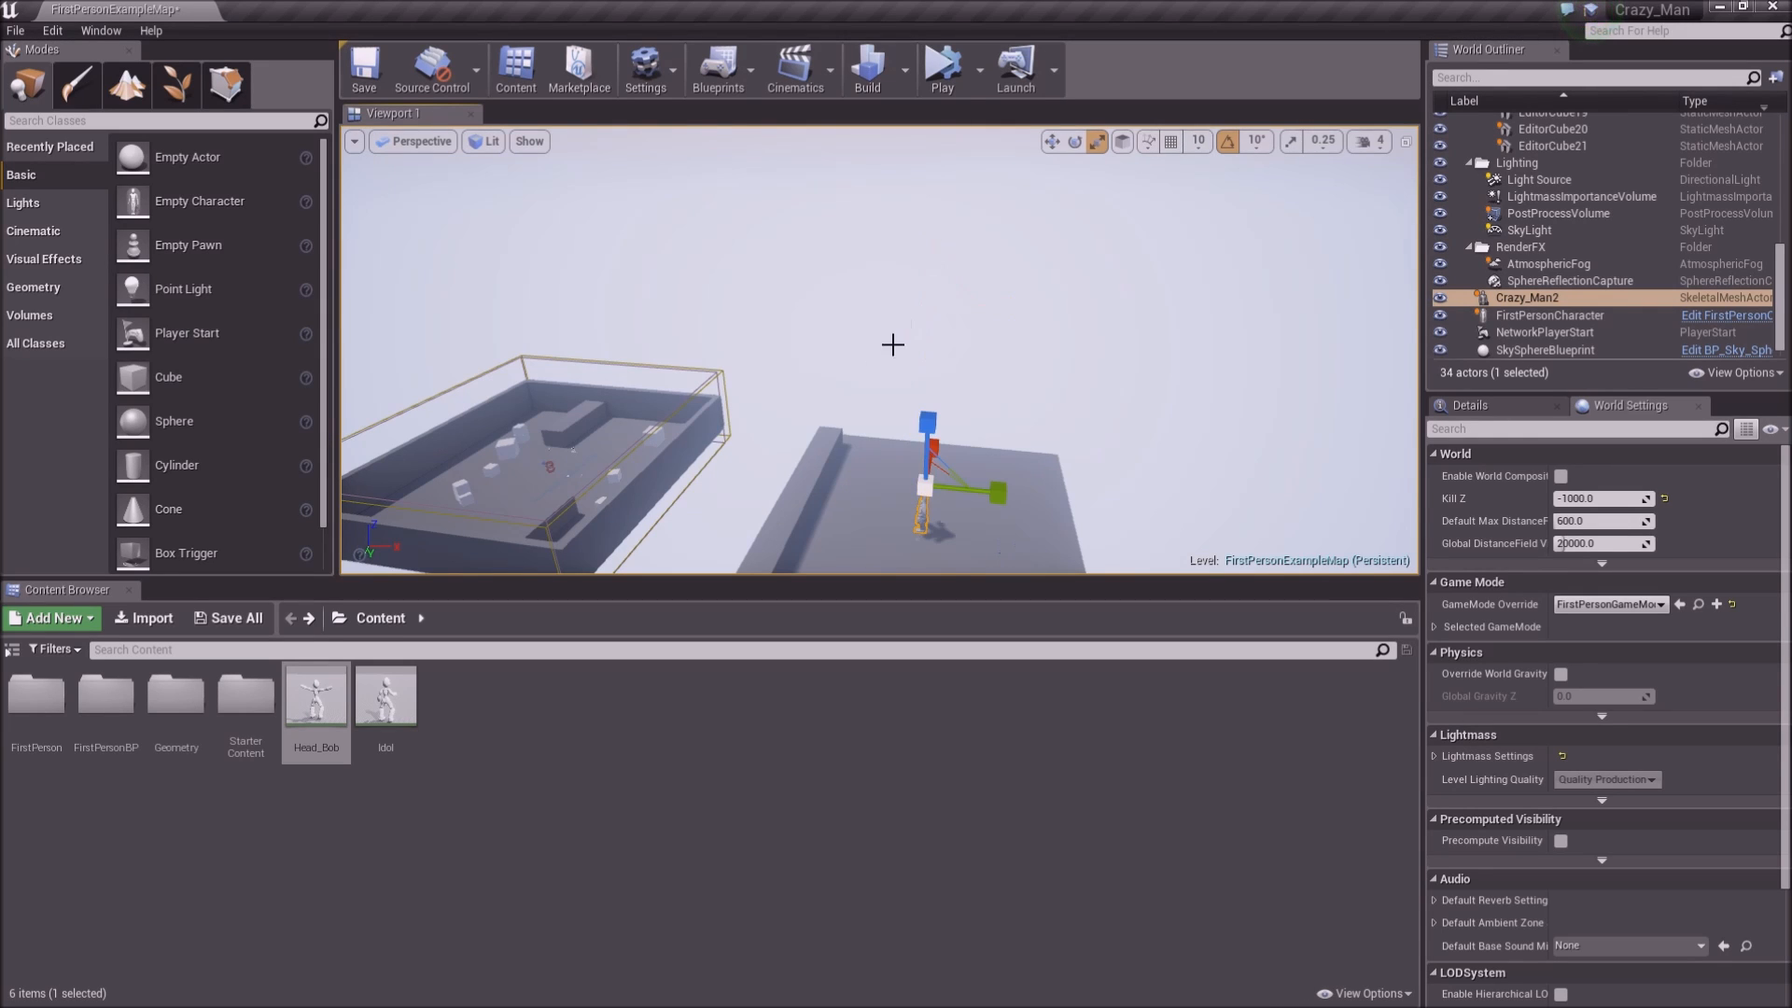
Move Crazy_Man2 across the platform to the far corner opposite the low wall
{"action": "mouse_move", "coordinate": [1078, 479]}
{"action": "right_mouse_down"}
{"action": "mouse_move", "coordinate": [1060, 516]}
{"action": "mouse_move", "coordinate": [1094, 566]}
{"action": "mouse_move", "coordinate": [1110, 551]}
{"action": "mouse_move", "coordinate": [1080, 468]}
{"action": "right_mouse_up"}
{"action": "key", "text": "w"}
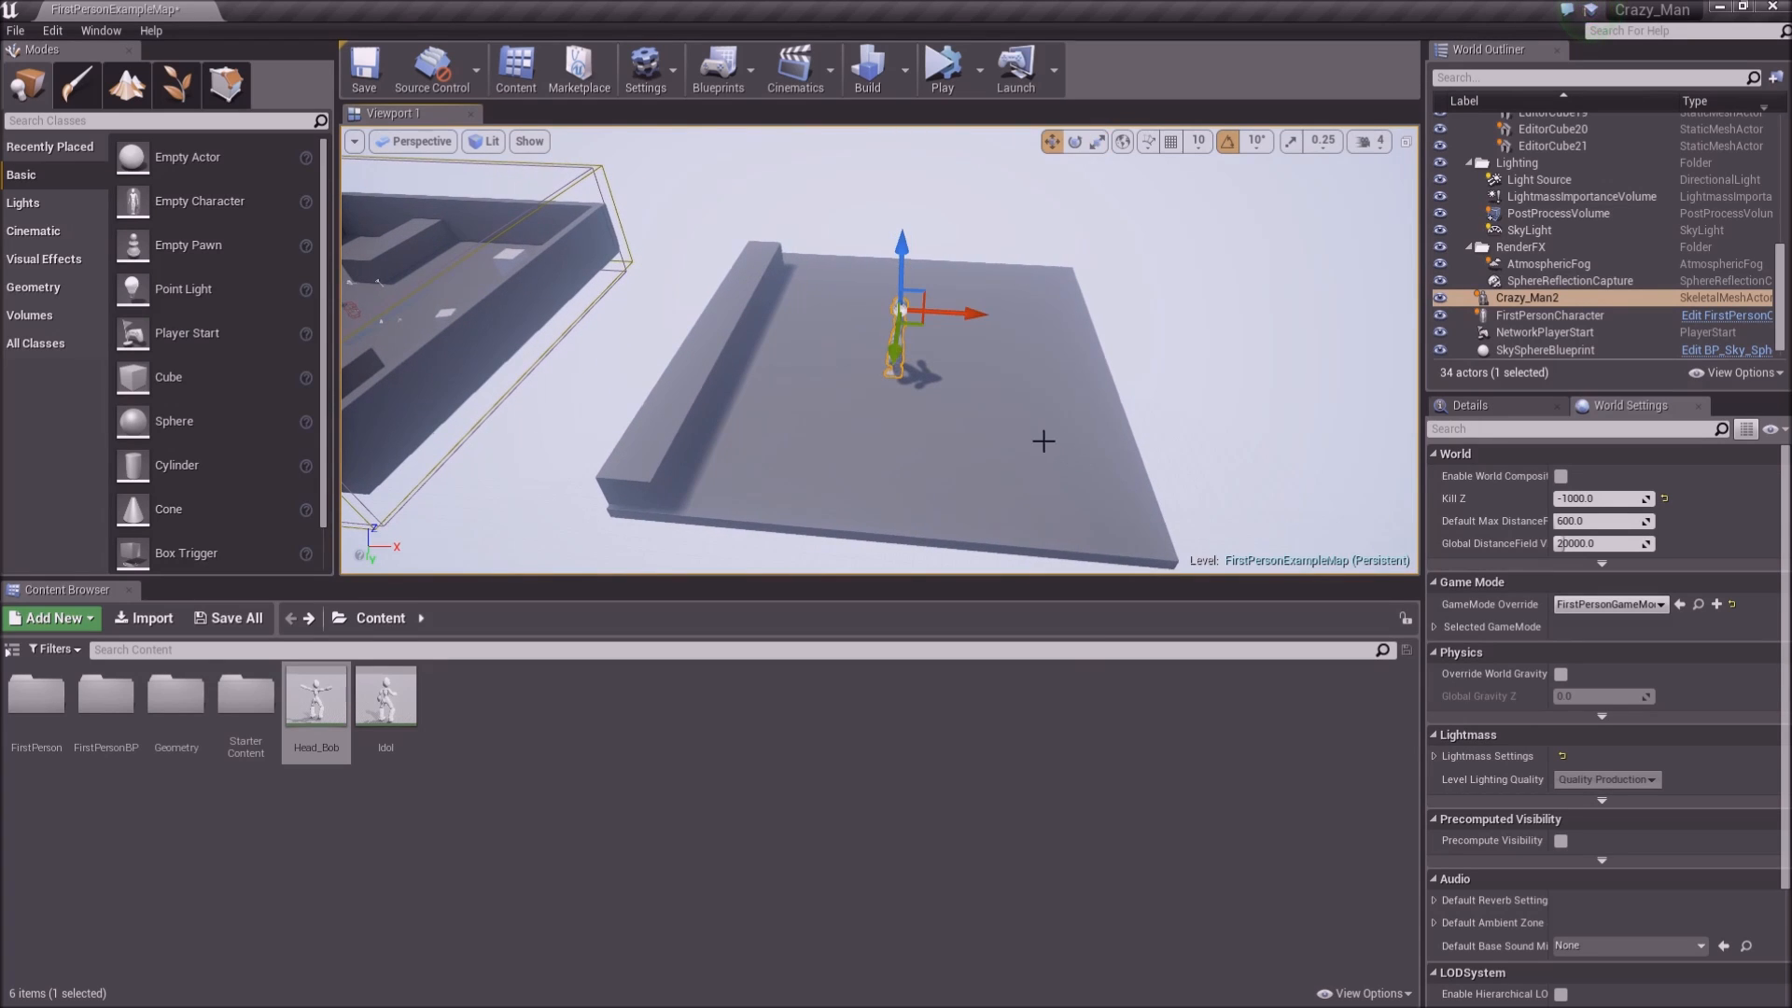
{"action": "left_click_drag", "start_coordinate": [962, 316], "coordinate": [1017, 293]}
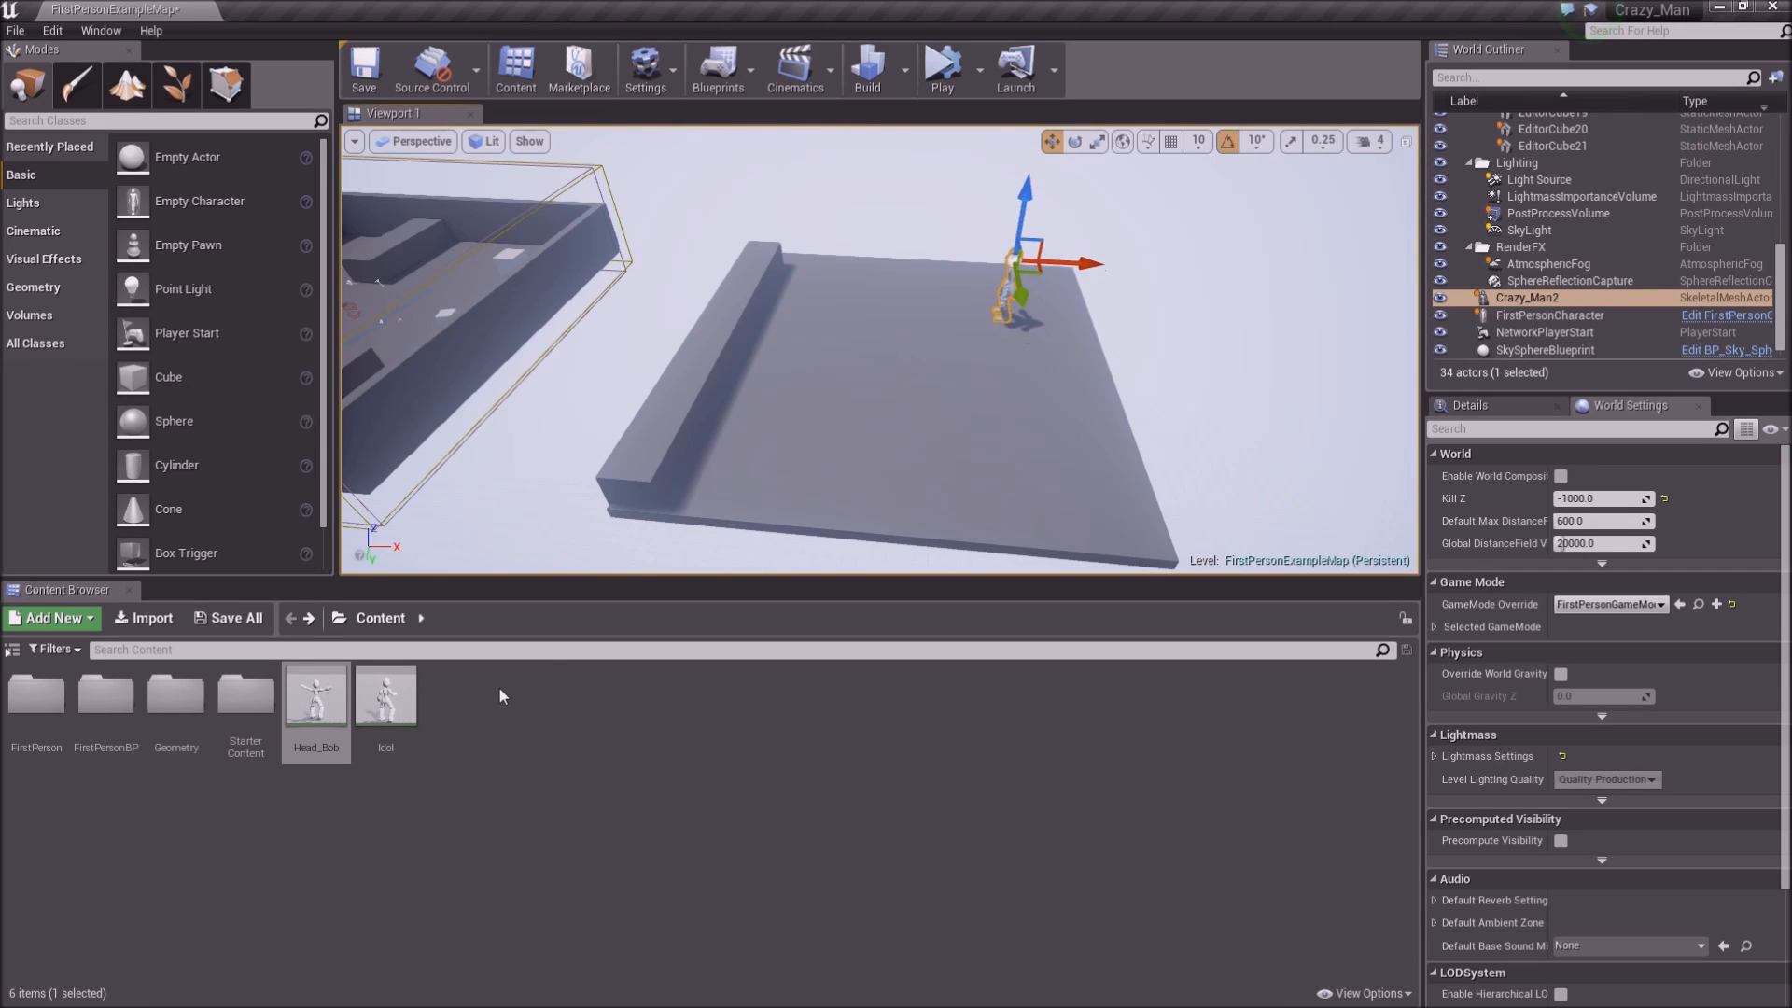
{"action": "left_click_drag", "start_coordinate": [383, 700], "coordinate": [952, 397]}
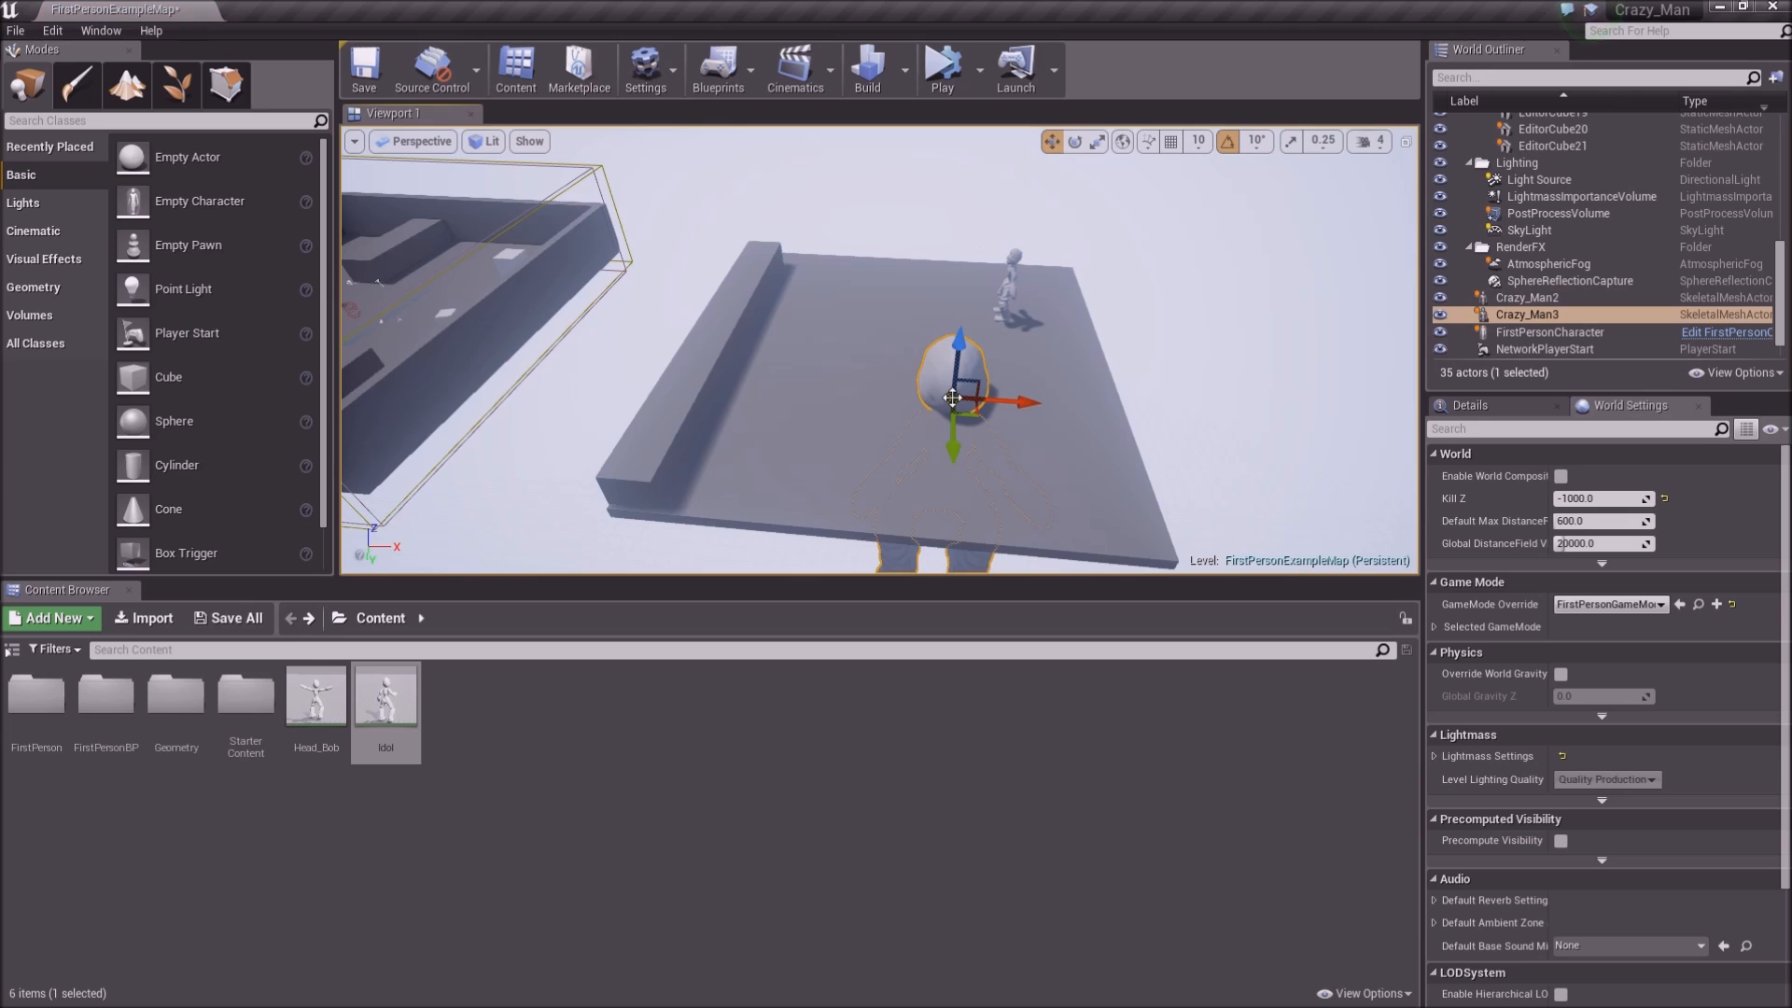
{"action": "key", "text": "Delete"}
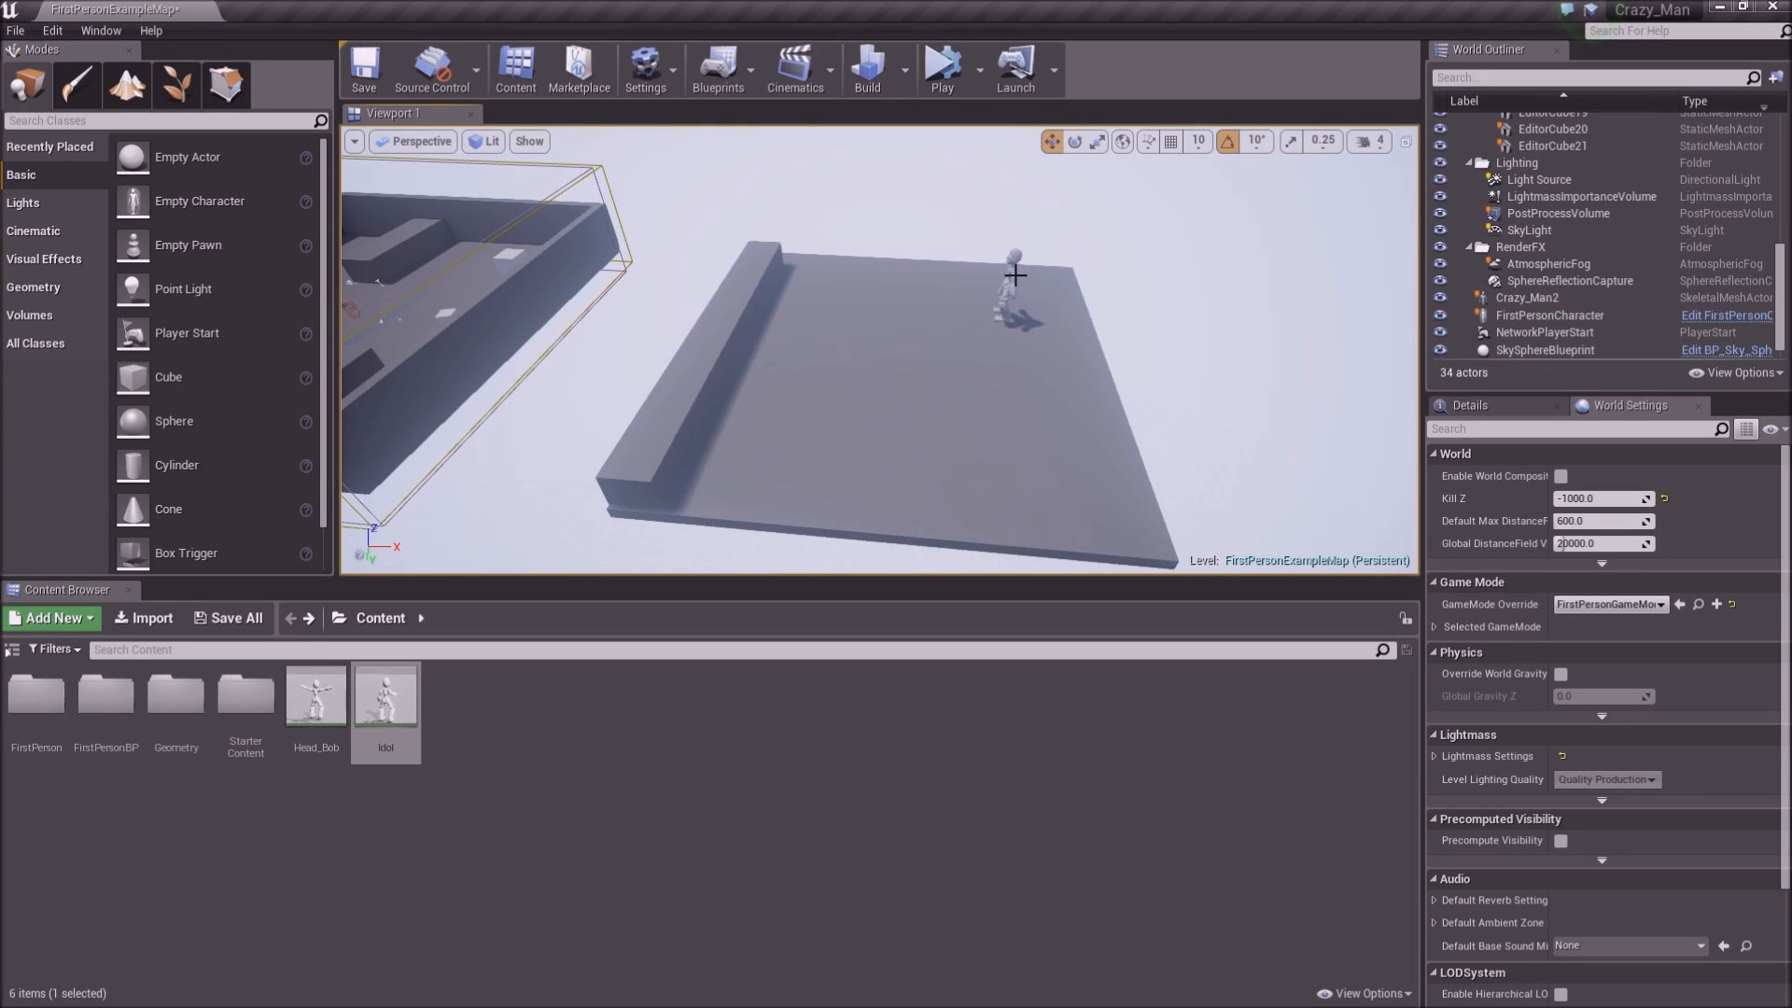
{"action": "right_click", "coordinate": [1011, 275]}
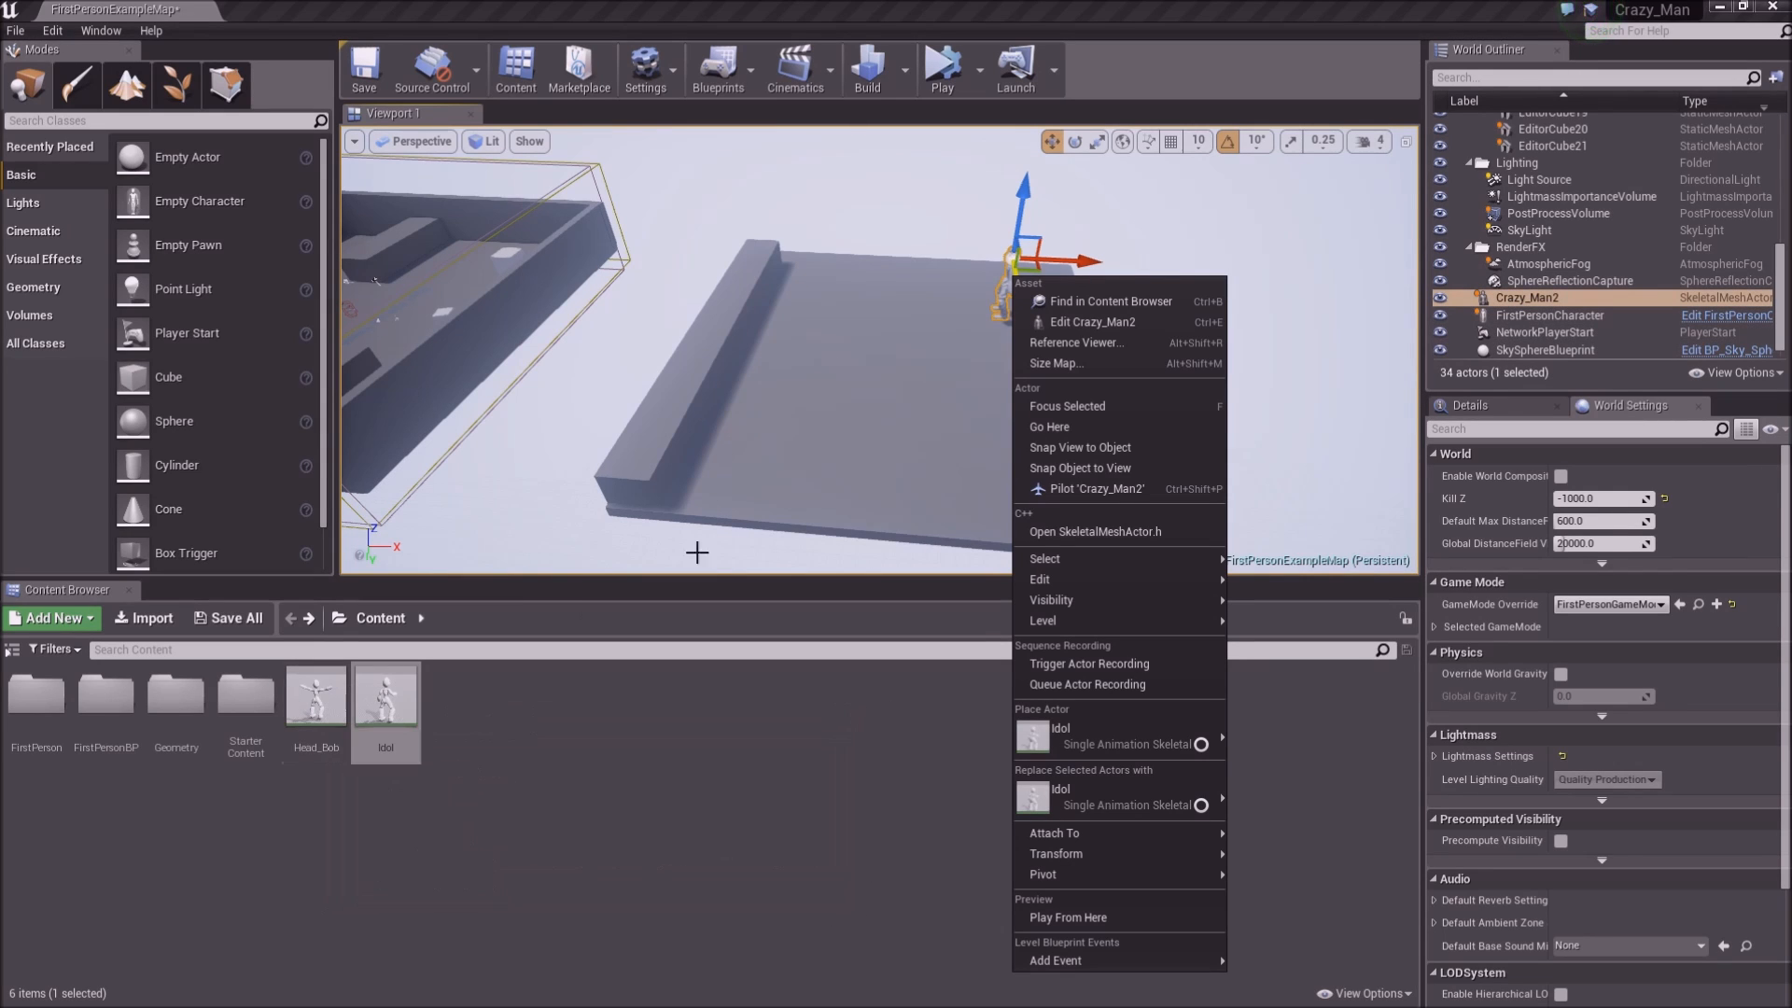
Place the Head_Bob animation asset in the level as a second character in the middle of the platform
{"action": "left_click", "coordinate": [308, 691]}
{"action": "left_click_drag", "start_coordinate": [308, 691], "coordinate": [891, 353]}
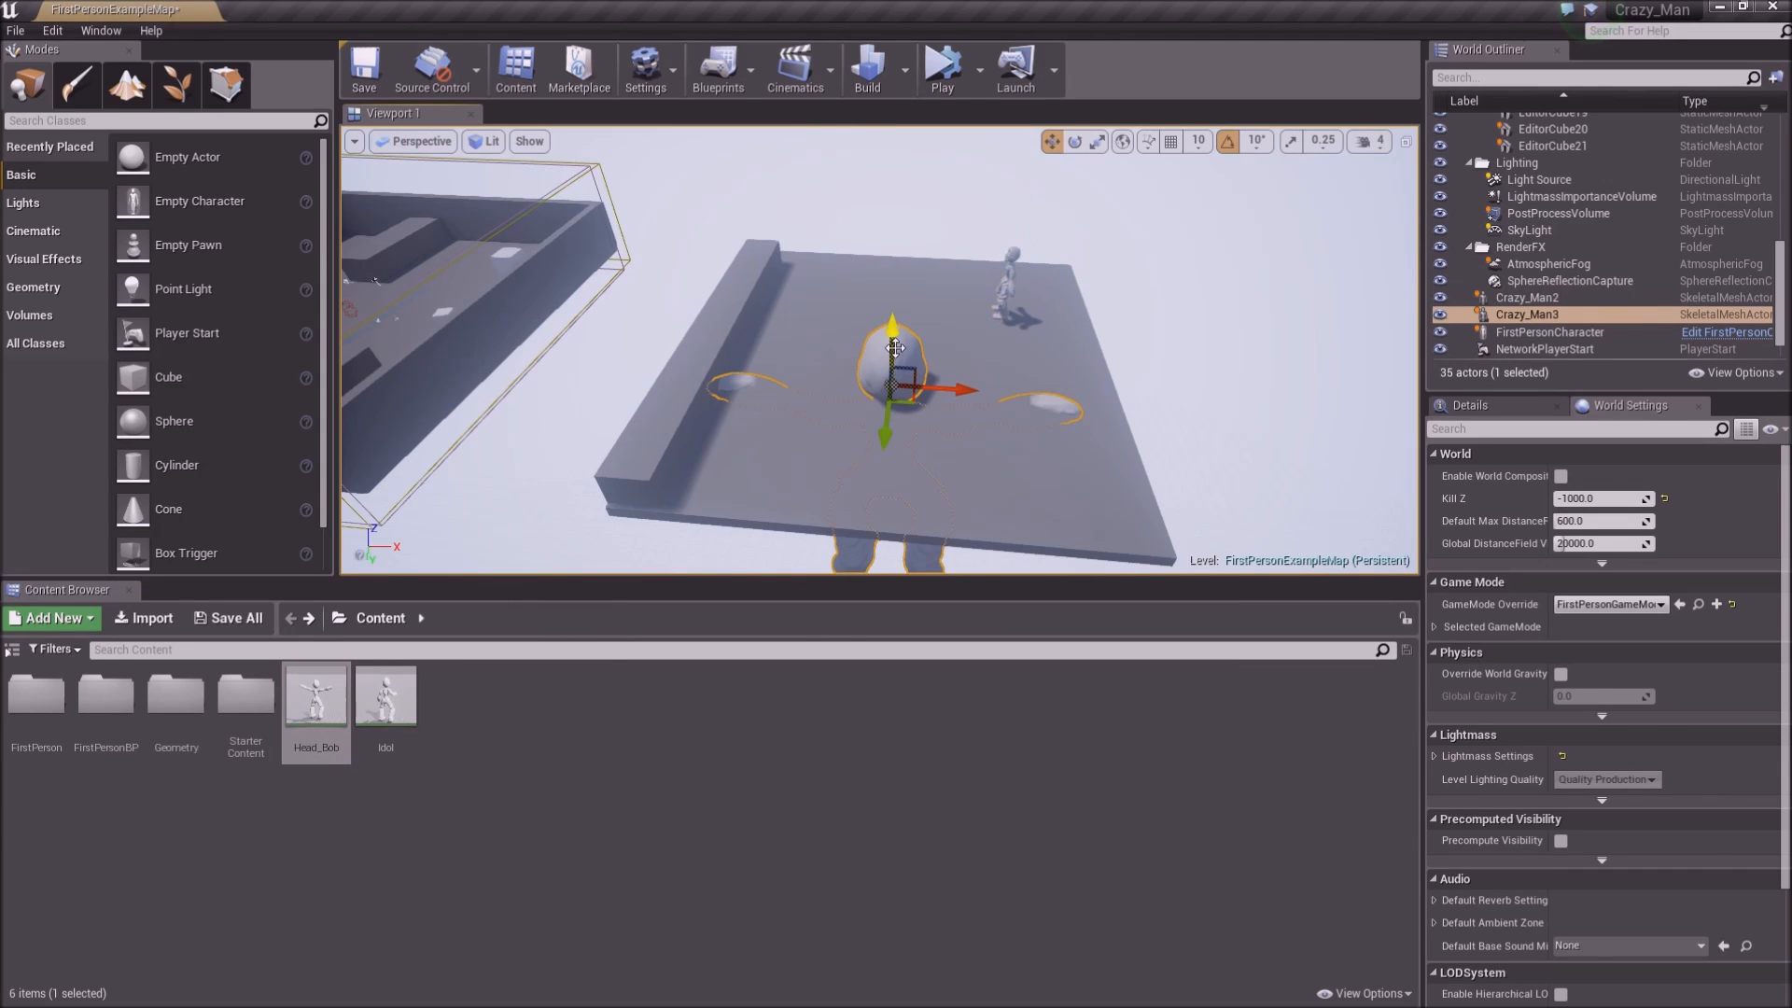
{"action": "key", "text": "f"}
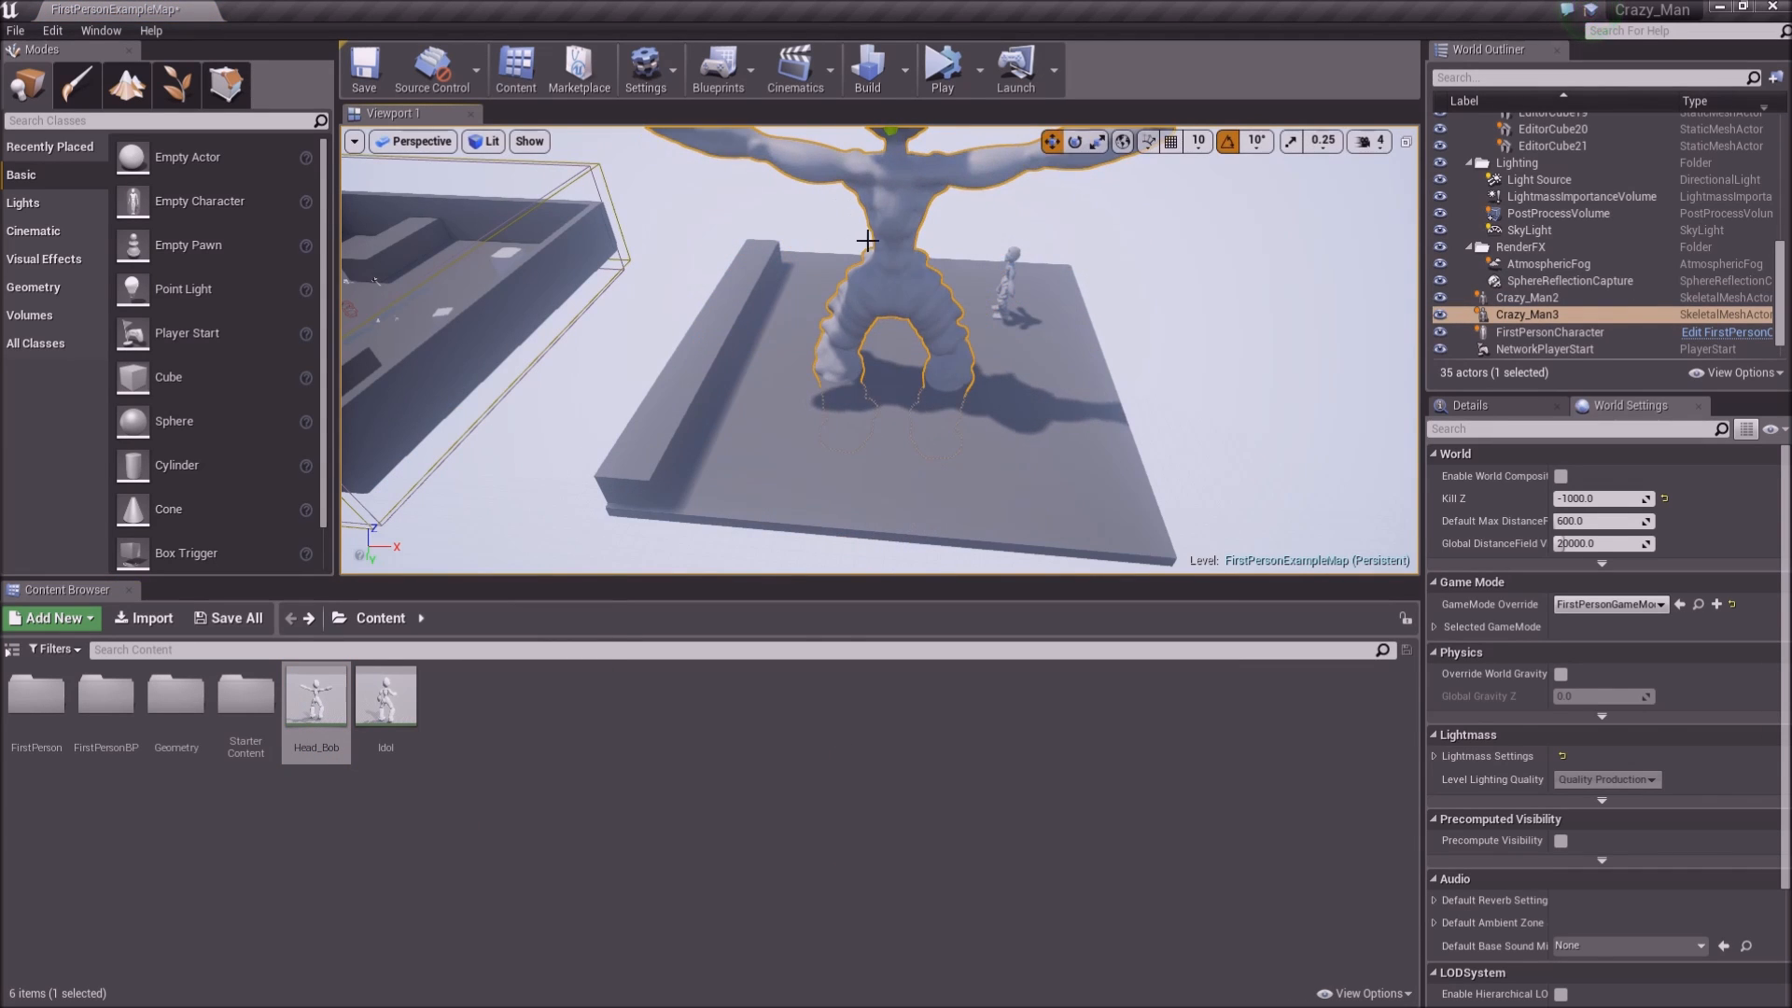
Scale the Head_Bob character down uniformly to about the size of Crazy_Man2 and drop it onto the platform floor
{"action": "scroll", "coordinate": [868, 237], "scroll_direction": "down", "scroll_amount": 3}
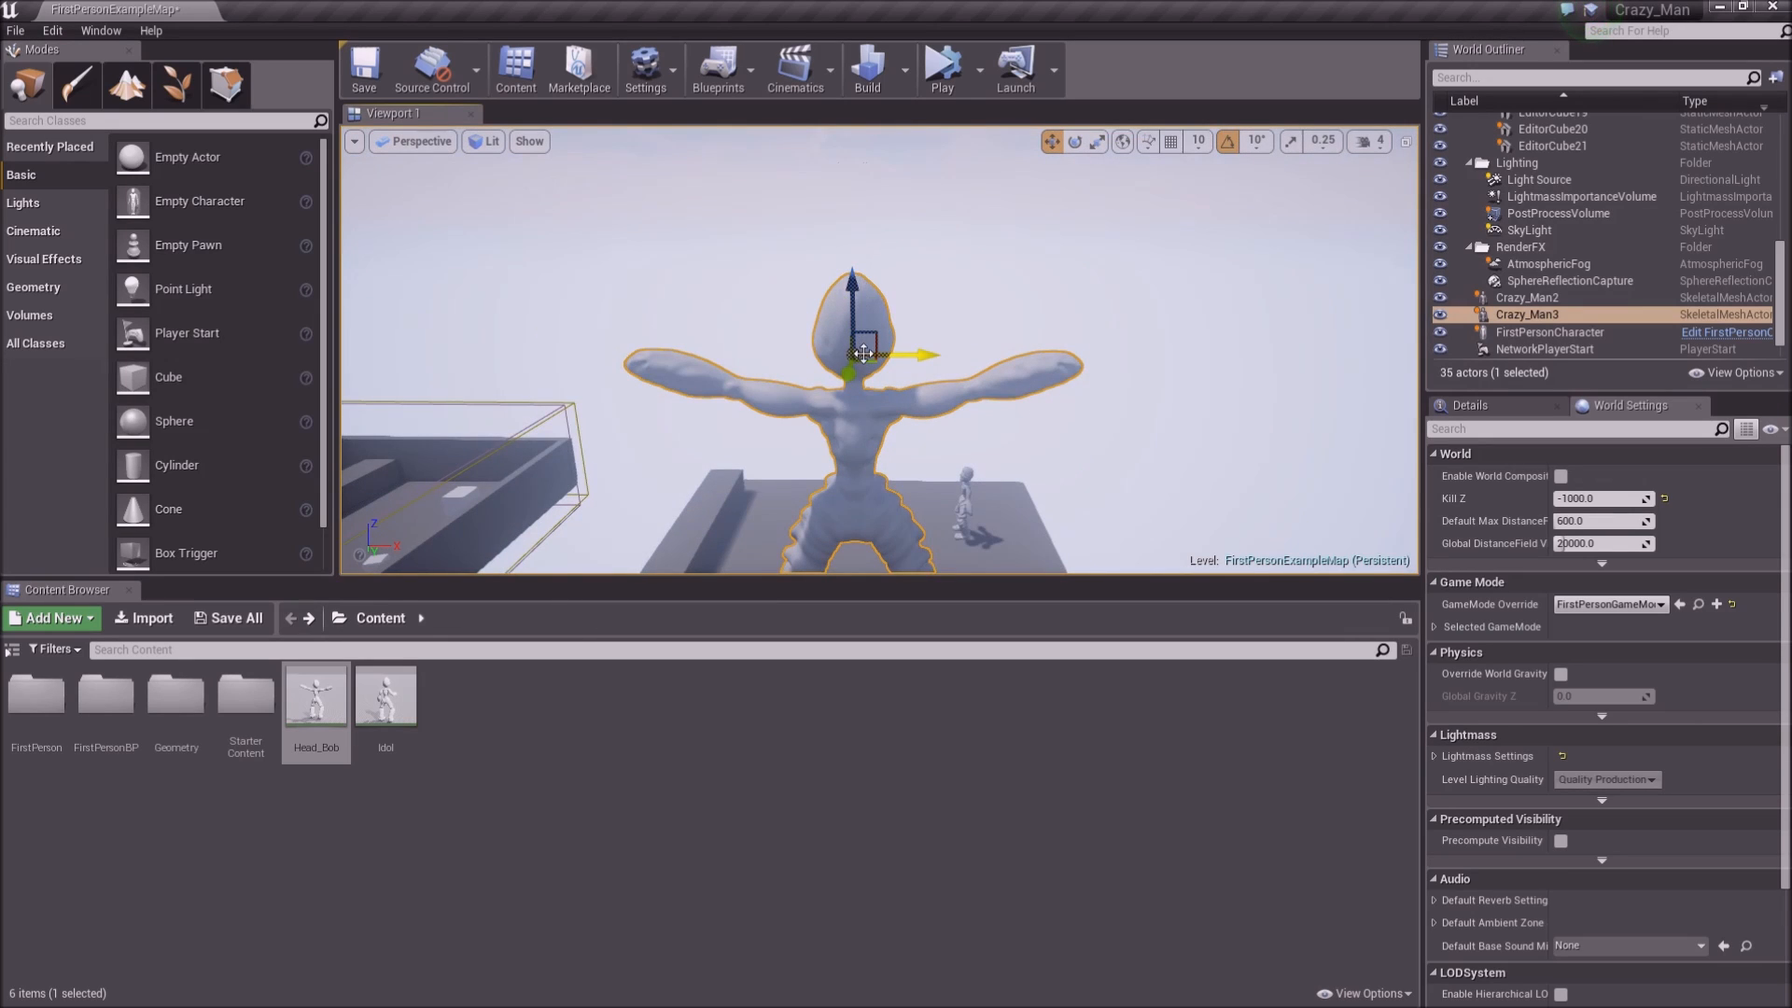
{"action": "key", "text": "r"}
{"action": "left_click_drag", "start_coordinate": [853, 355], "coordinate": [817, 383]}
{"action": "scroll", "coordinate": [858, 355], "scroll_direction": "down", "scroll_amount": 3}
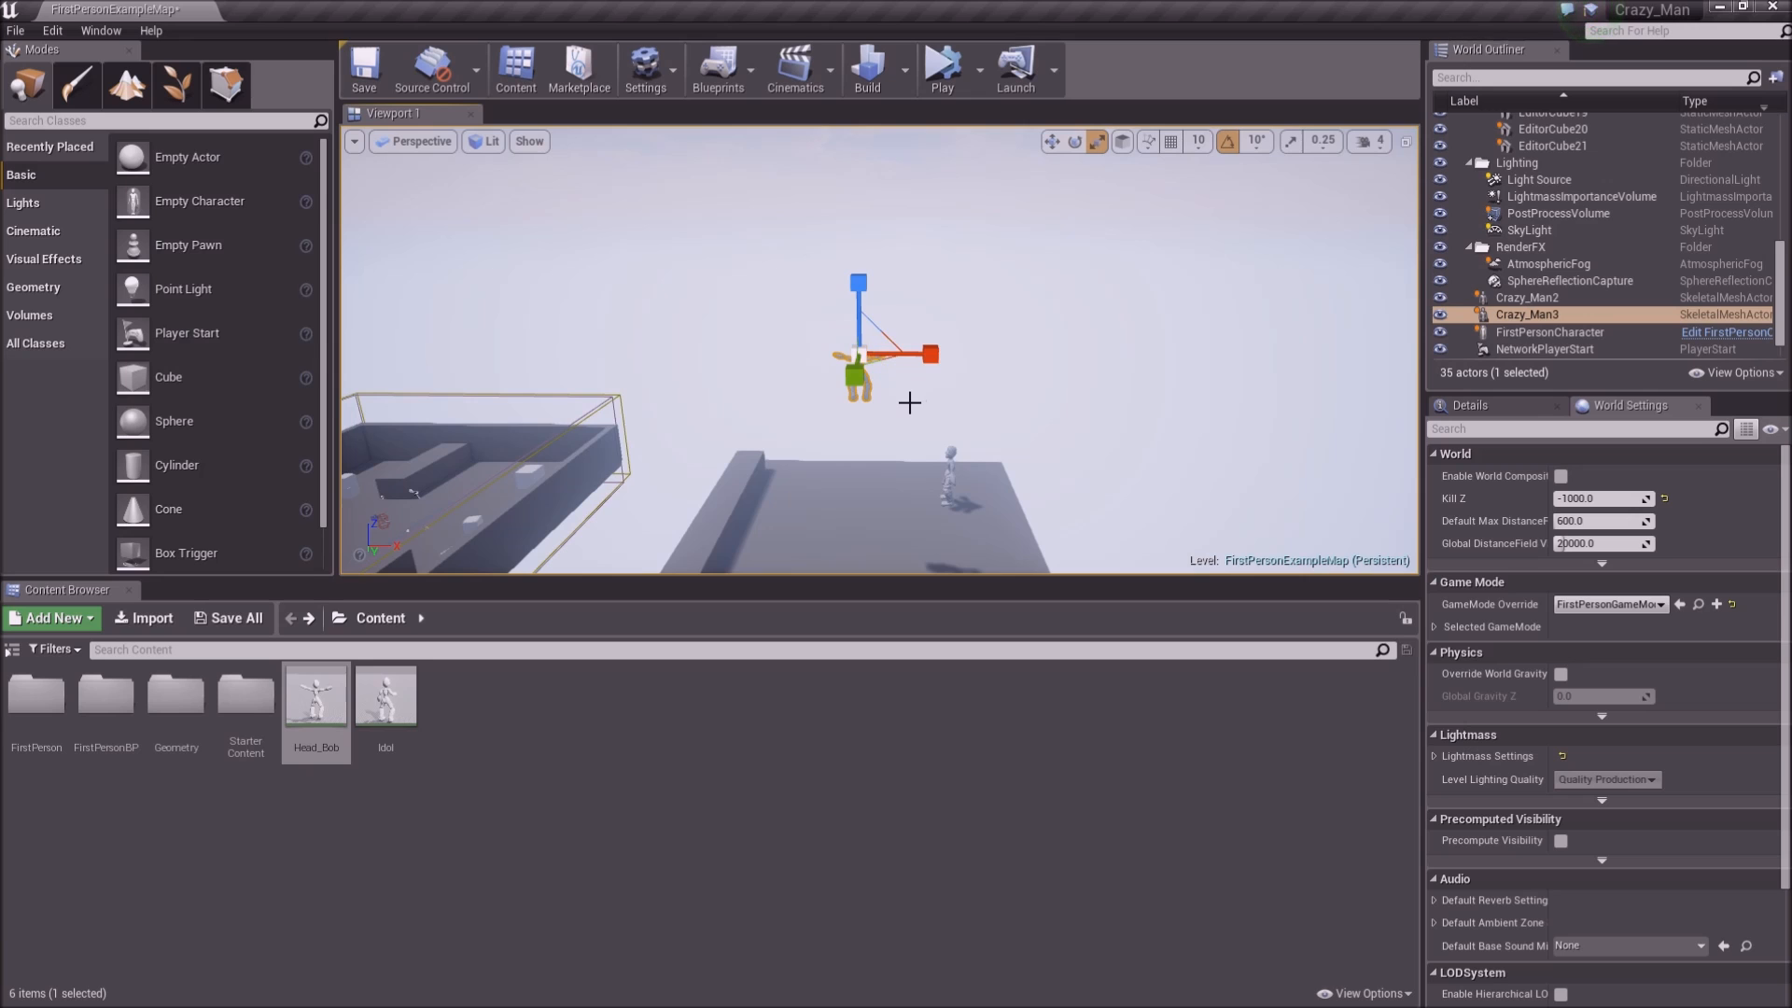
{"action": "right_click_drag", "start_coordinate": [955, 401], "coordinate": [924, 402]}
{"action": "key", "text": "w"}
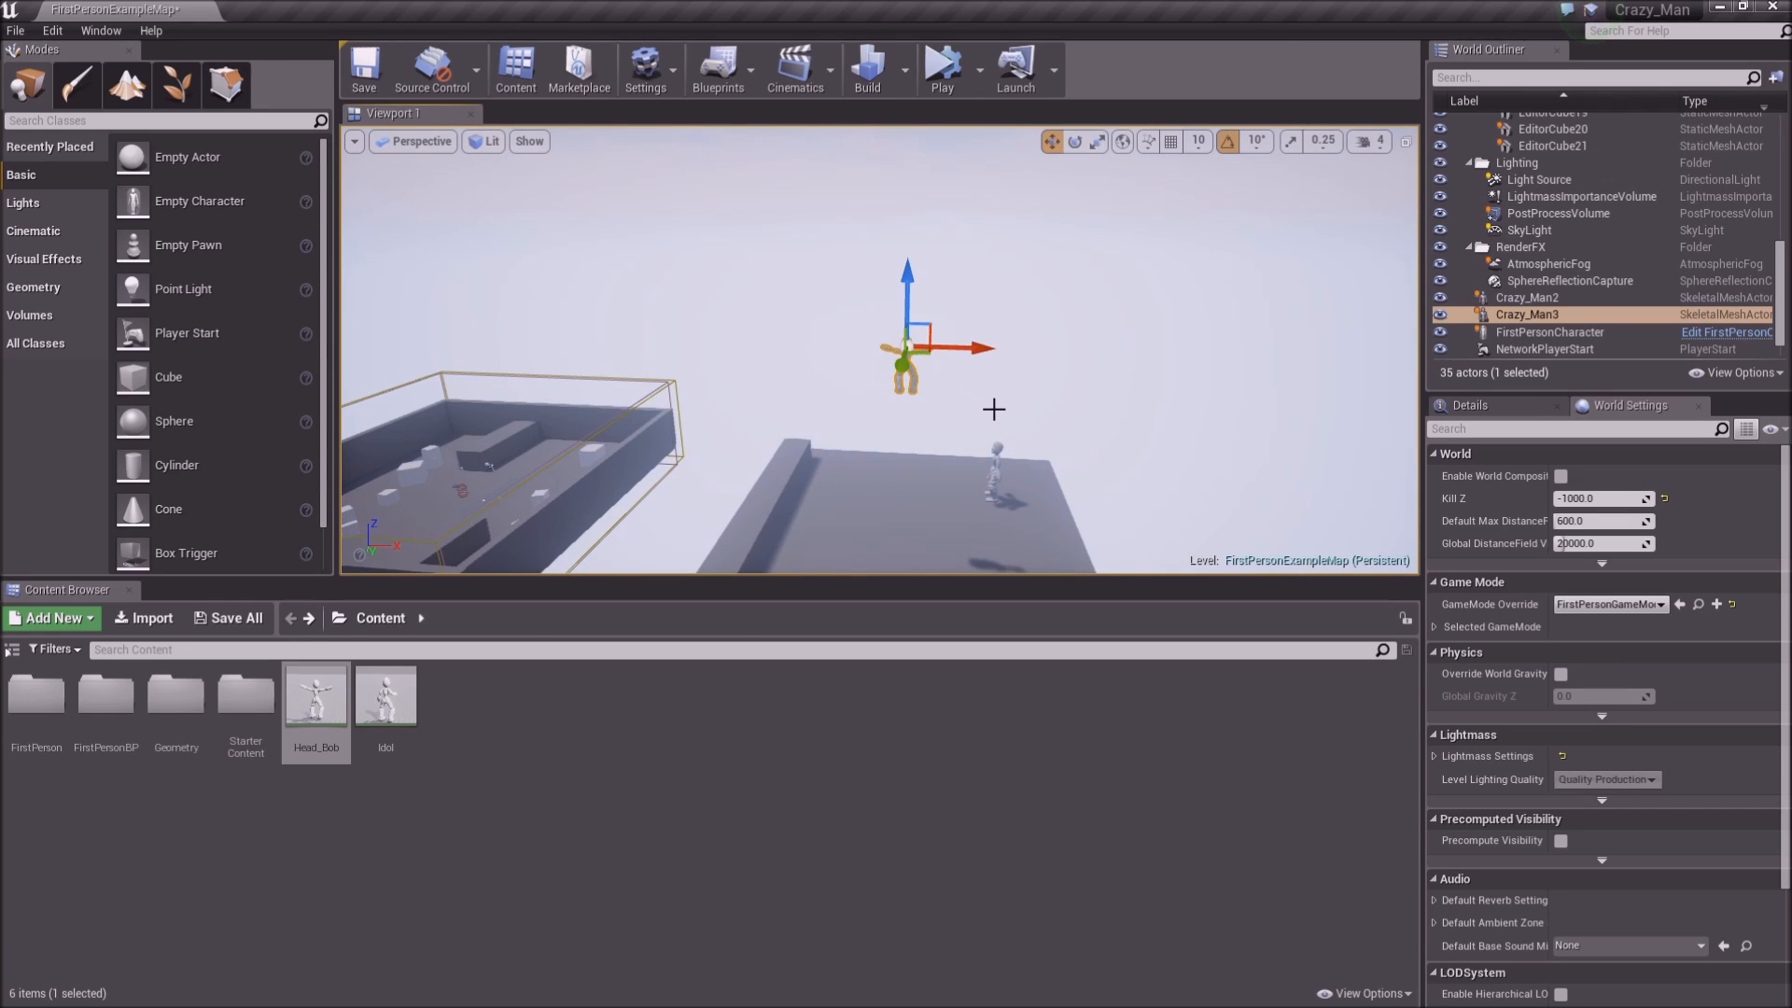
{"action": "key", "text": "End"}
Rotate the Head_Bob character -90 degrees about the vertical axis so it faces the arena
{"action": "key", "text": "w"}
{"action": "right_click_drag", "start_coordinate": [1004, 507], "coordinate": [962, 560]}
{"action": "key", "text": "r"}
{"action": "key", "text": "e"}
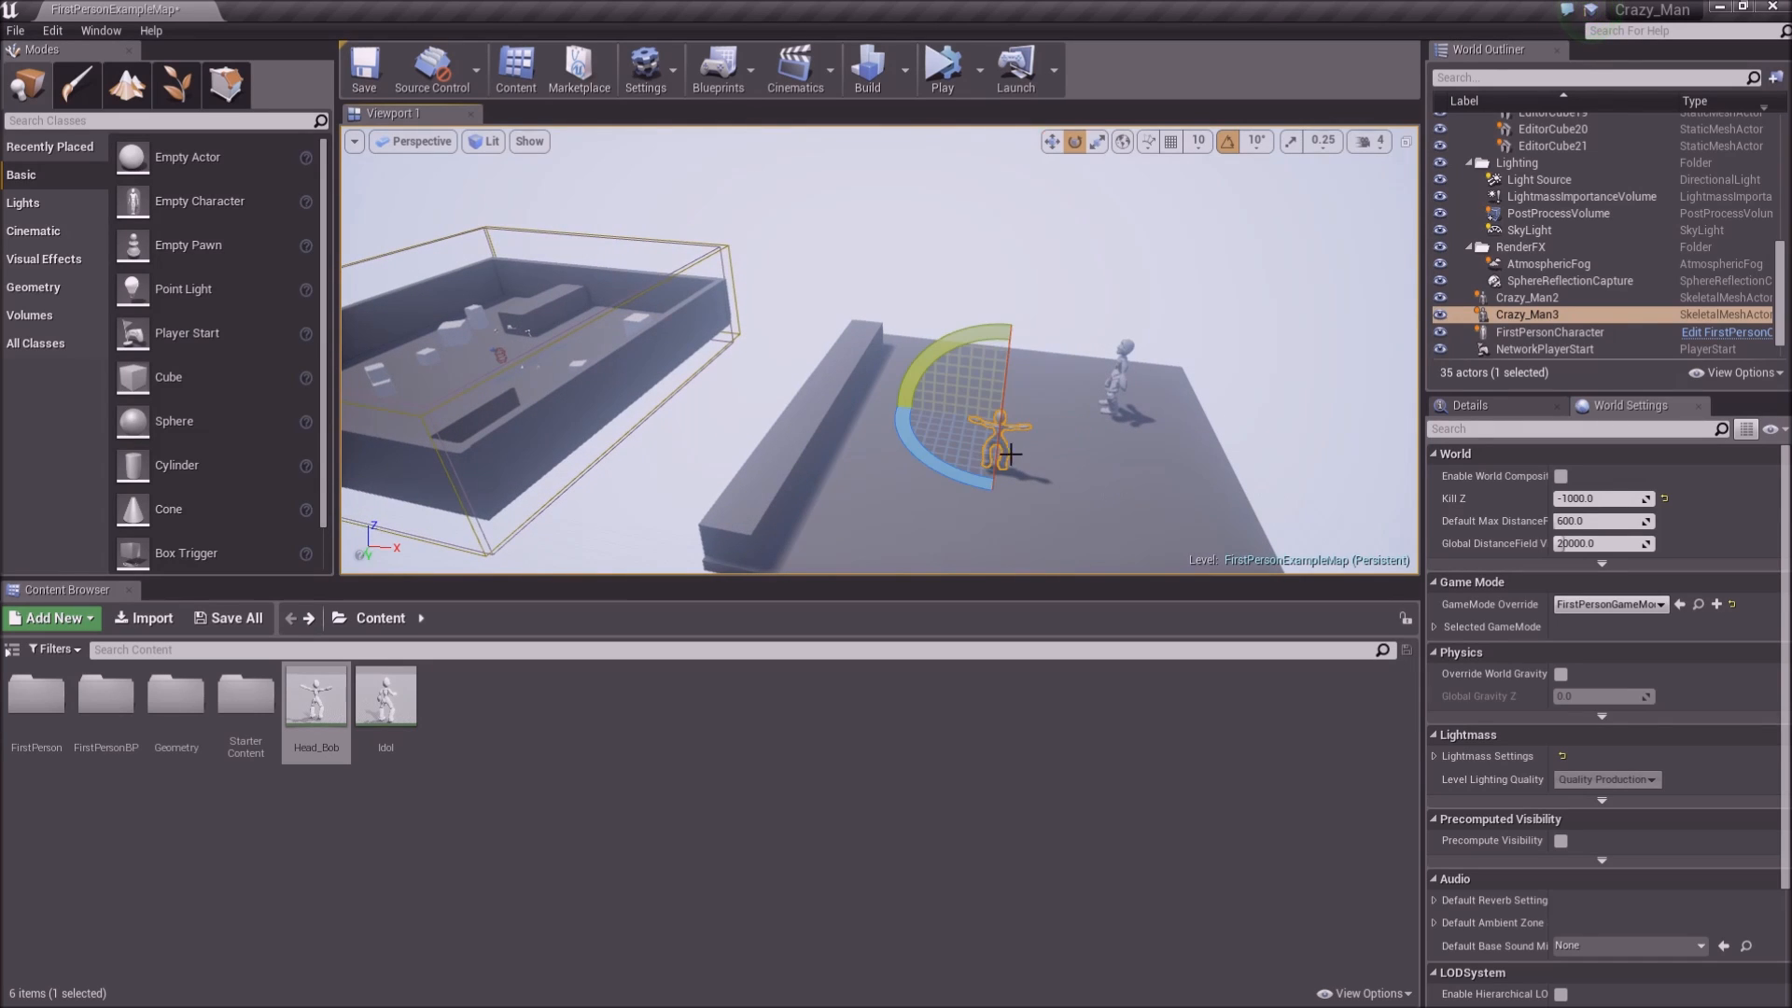
{"action": "left_click_drag", "start_coordinate": [958, 474], "coordinate": [901, 480]}
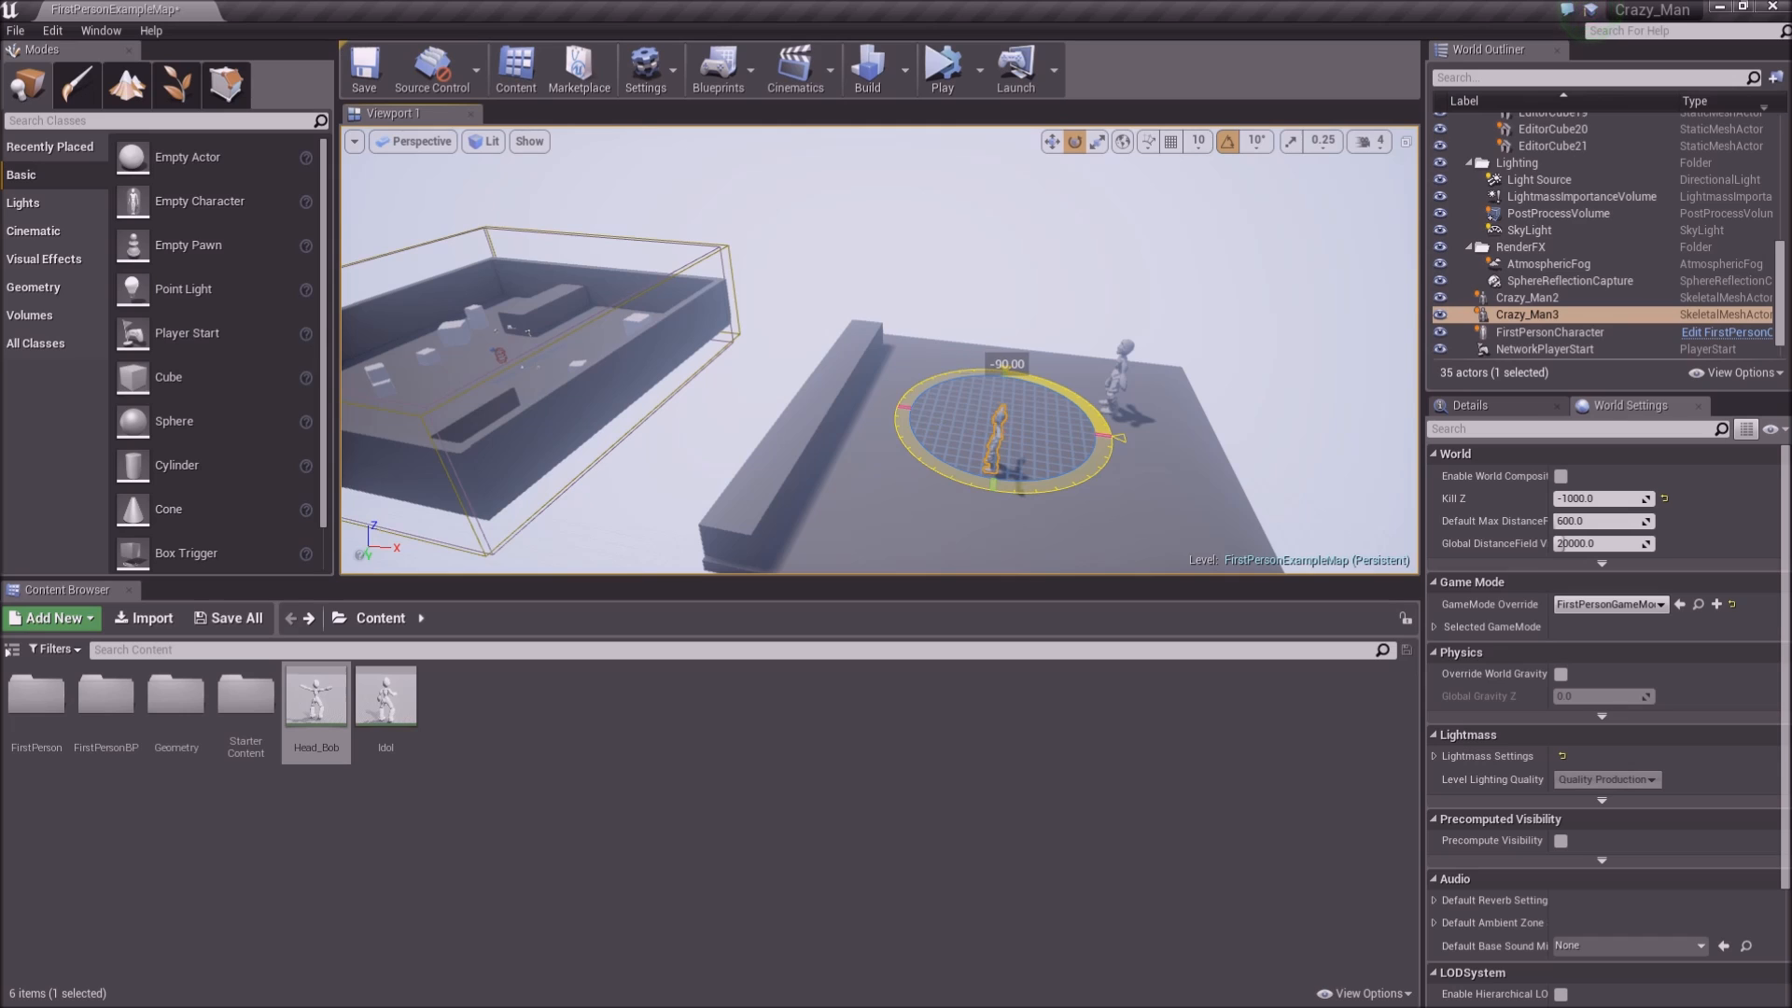
{"action": "left_click_drag", "start_coordinate": [900, 479], "coordinate": [1202, 438]}
View both characters from the front and simulate the level to watch their animations play
{"action": "key", "text": "w"}
{"action": "key", "text": "w"}
{"action": "right_click_drag", "start_coordinate": [1040, 424], "coordinate": [1060, 292]}
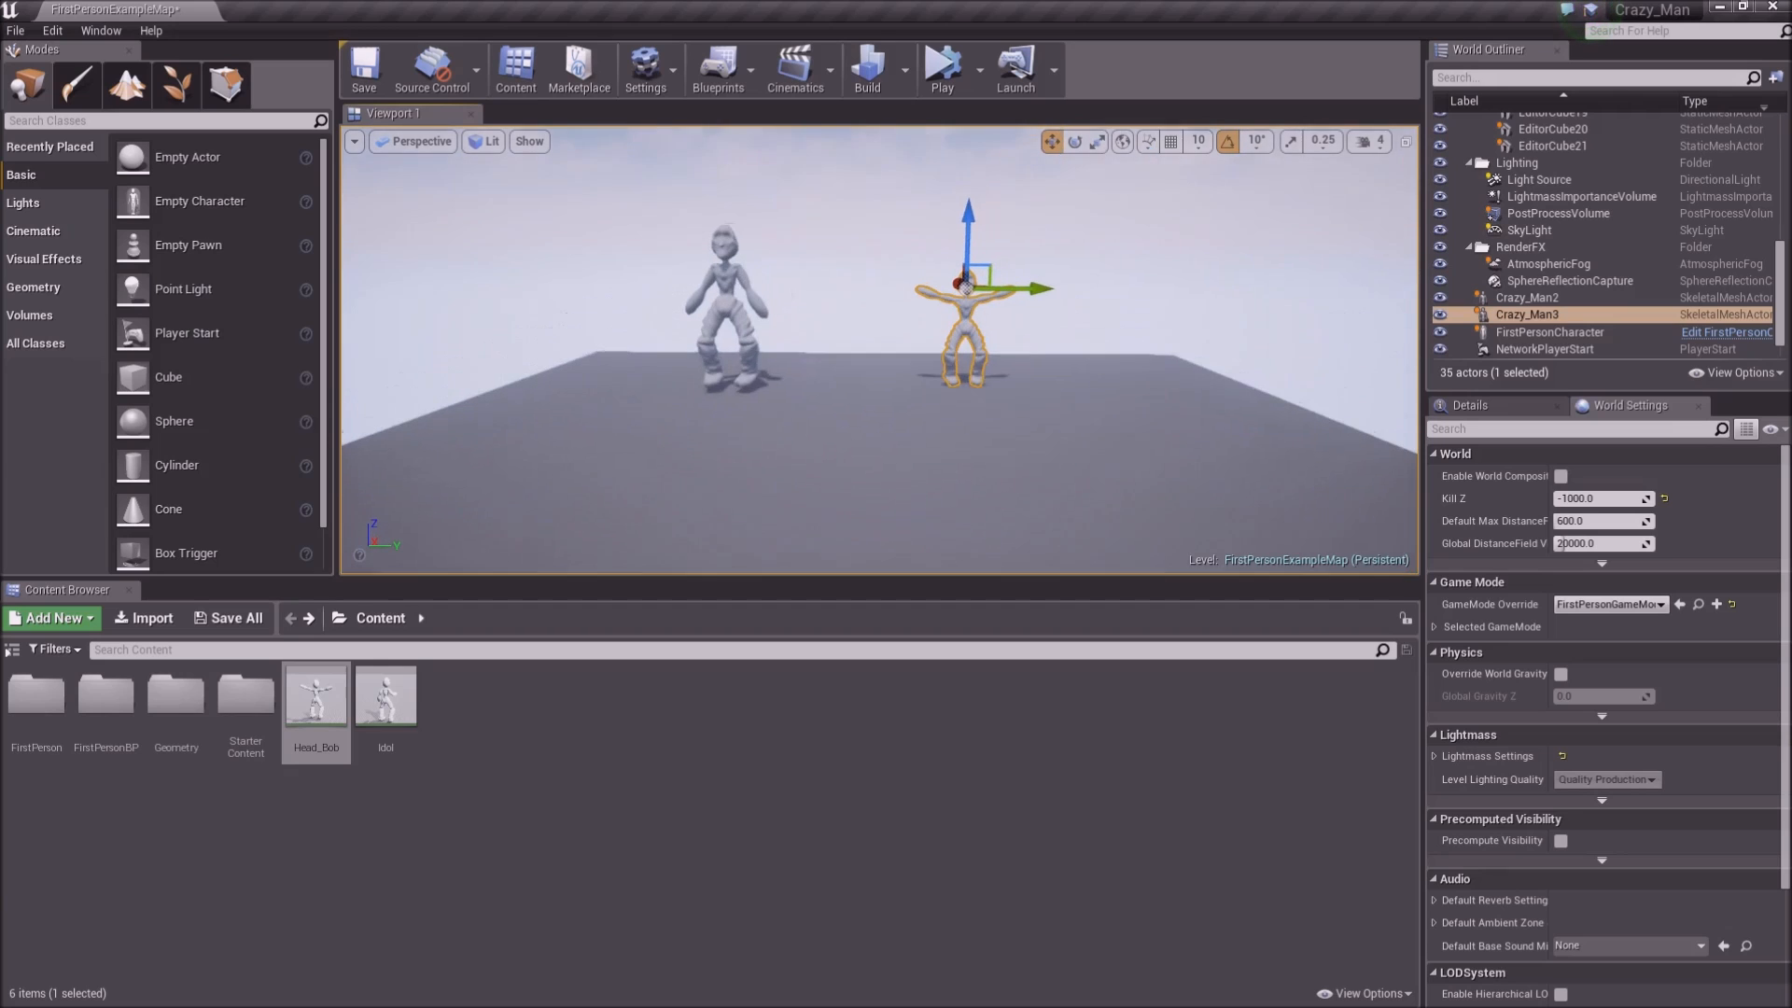
{"action": "left_click", "coordinate": [942, 64]}
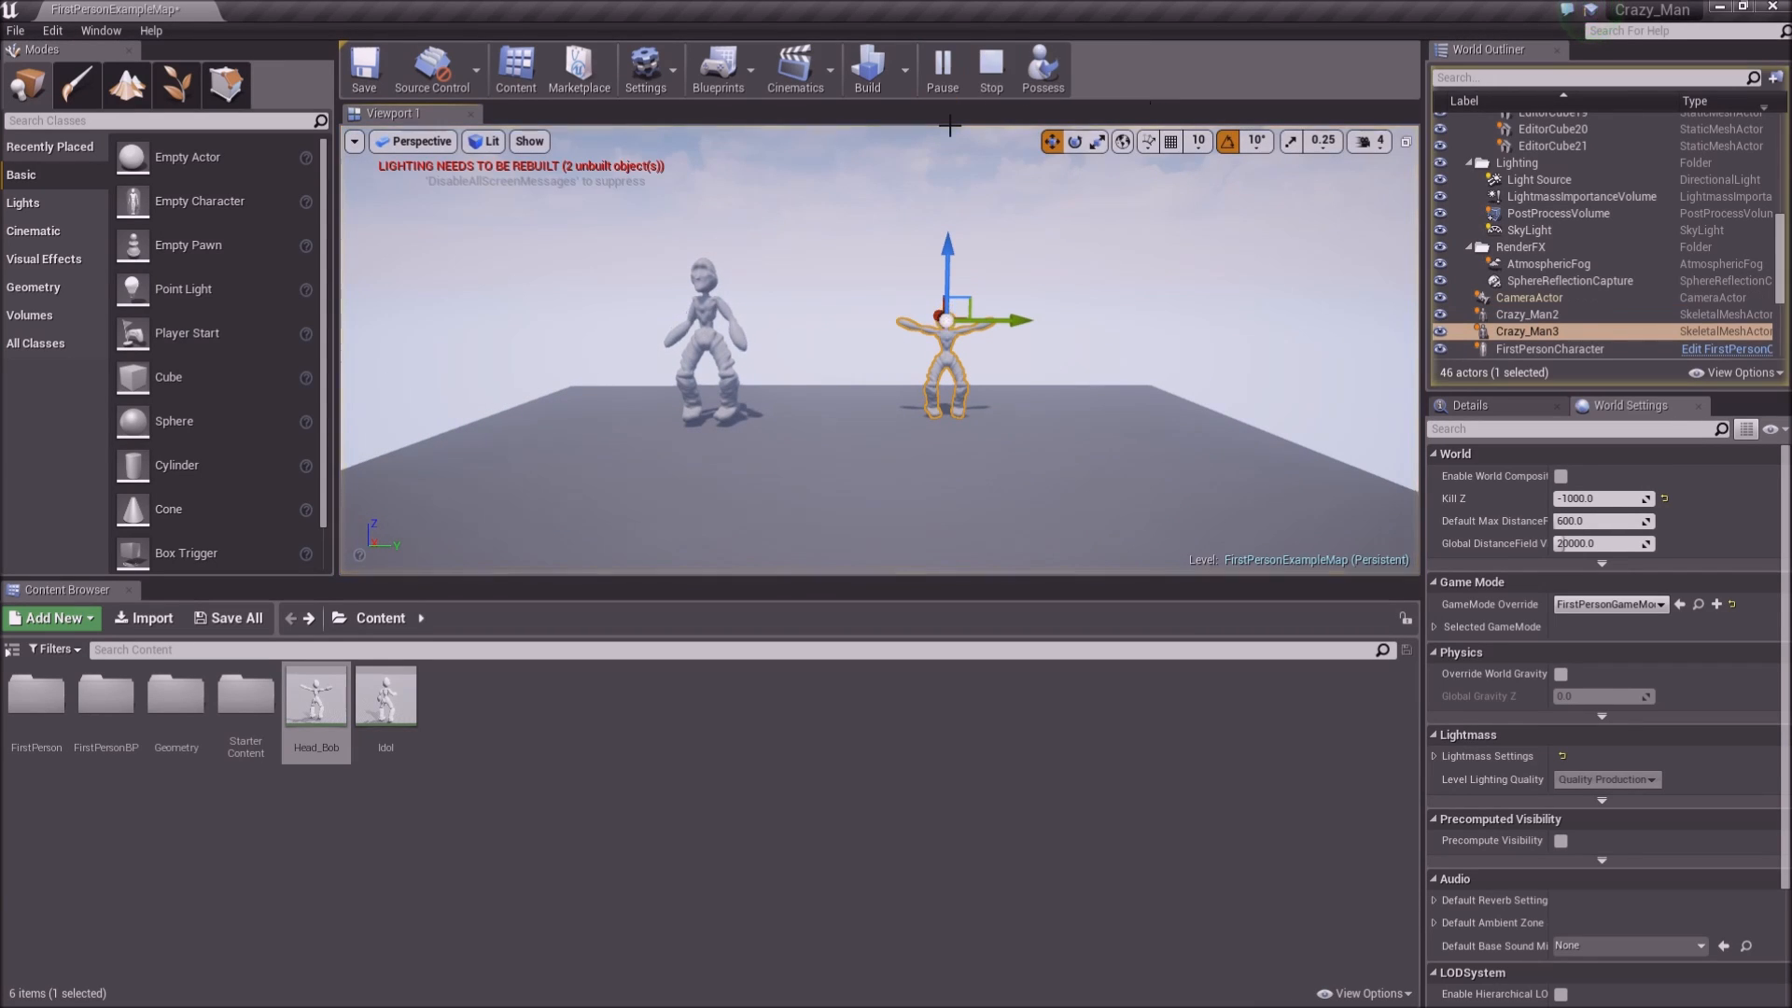
Stop the simulation and open the Crazy_Man2_Skeleton asset from the FirstPersonBP/Crazyman folder
{"action": "left_click", "coordinate": [841, 321]}
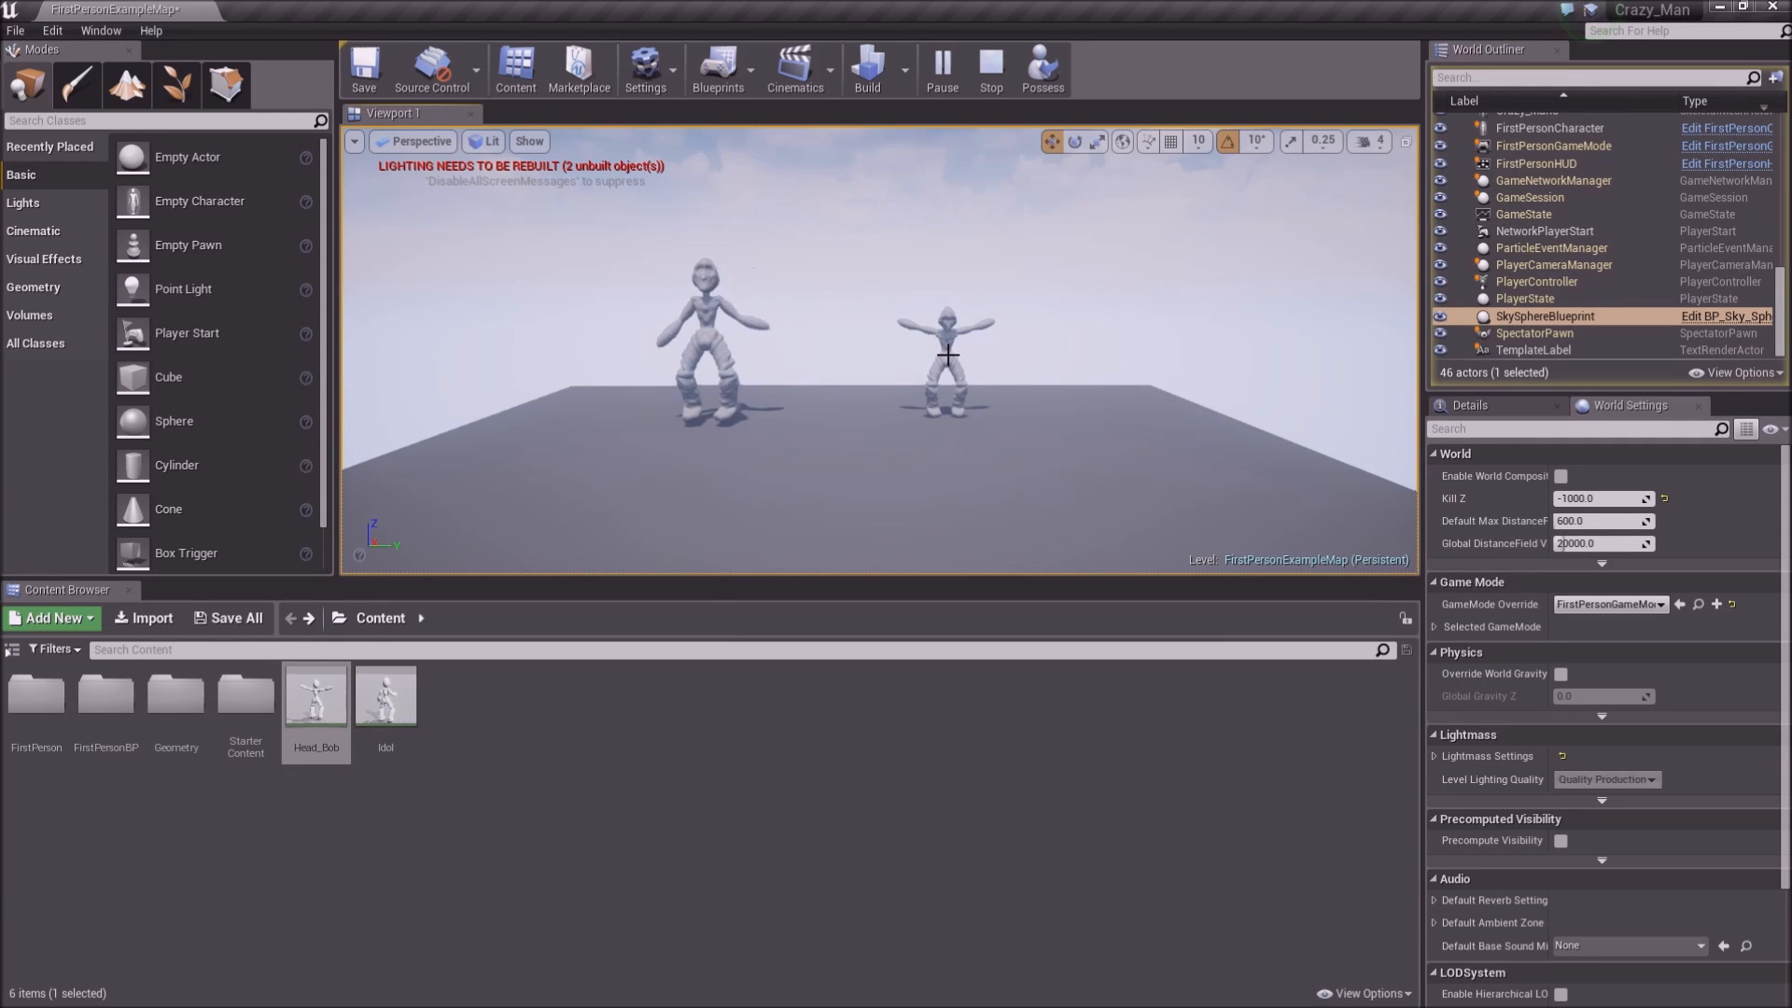
{"action": "left_click", "coordinate": [993, 75]}
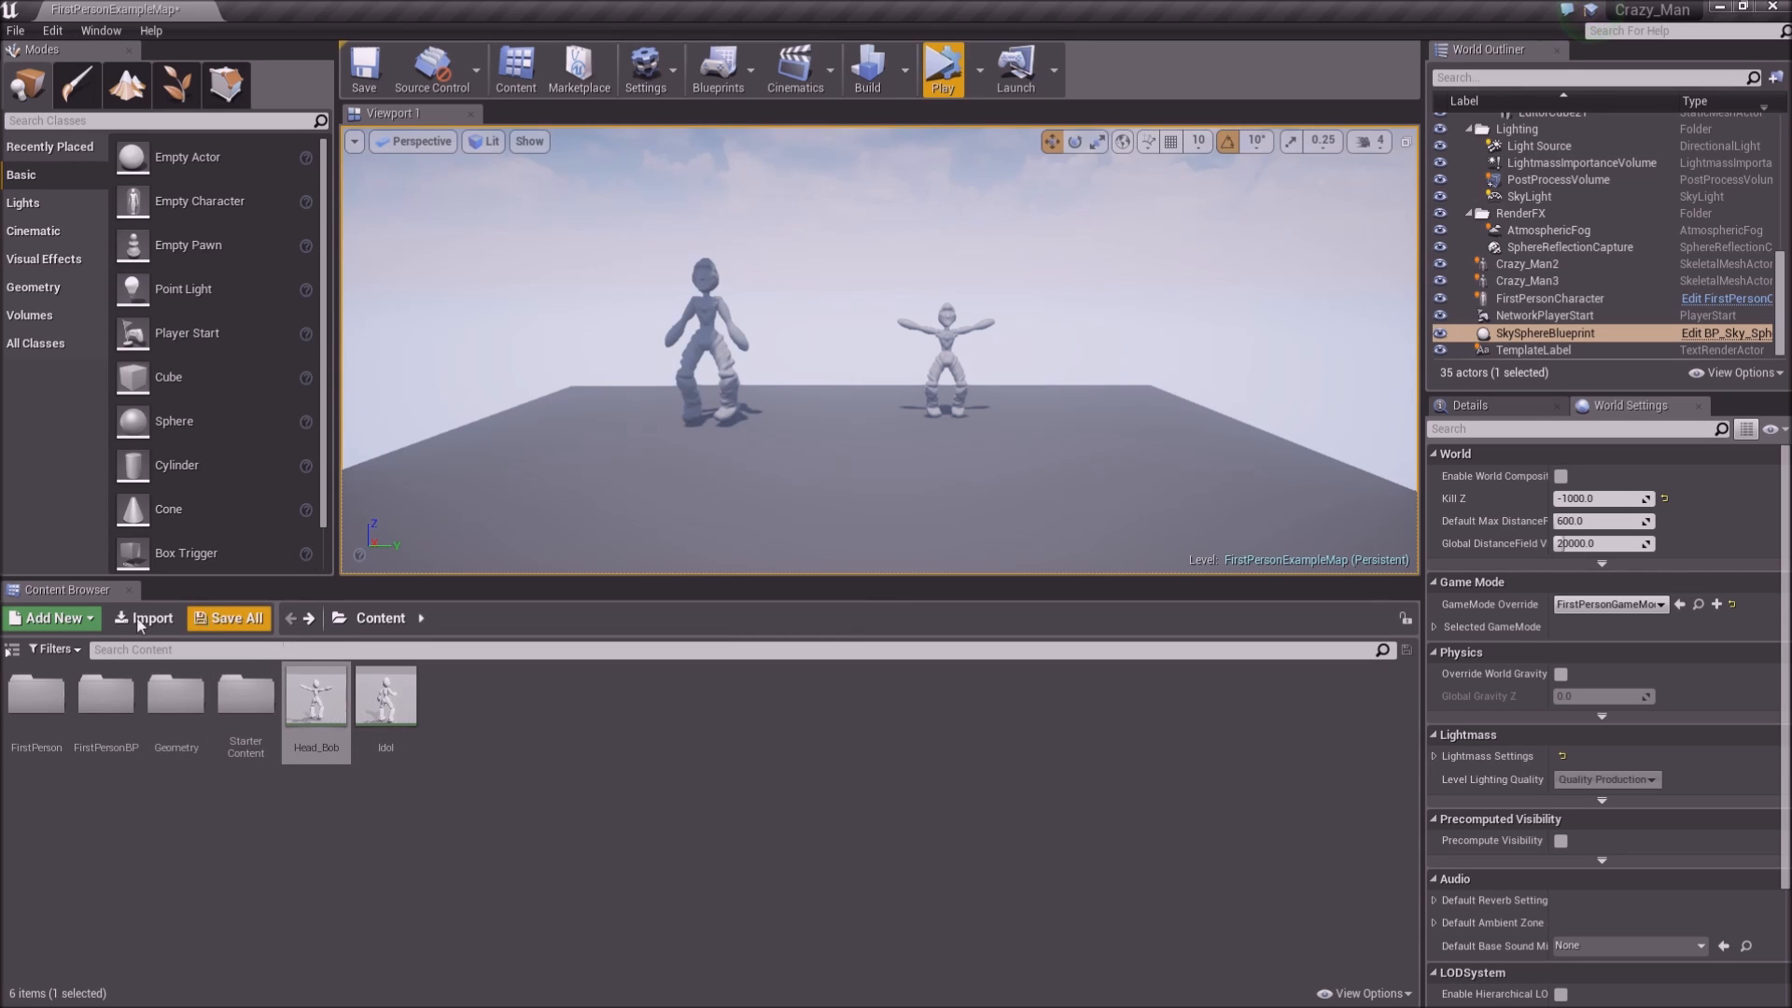
{"action": "left_click", "coordinate": [263, 847]}
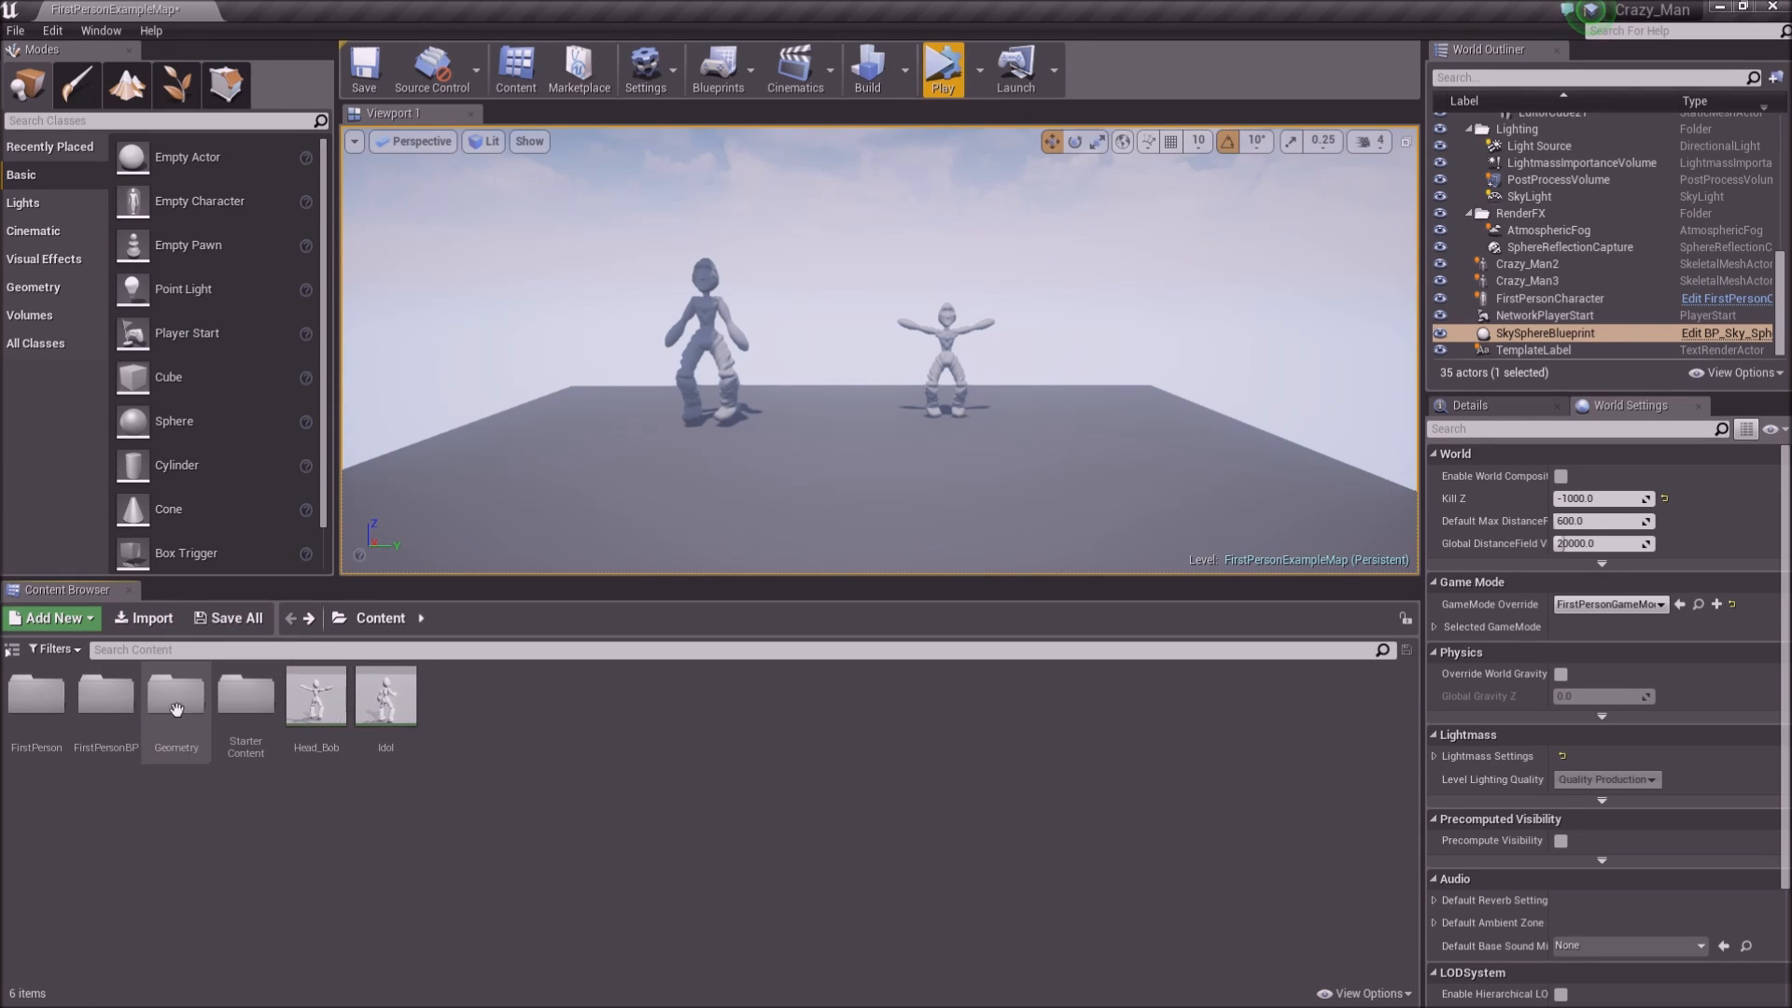
{"action": "double_click", "coordinate": [105, 698]}
{"action": "double_click", "coordinate": [106, 698]}
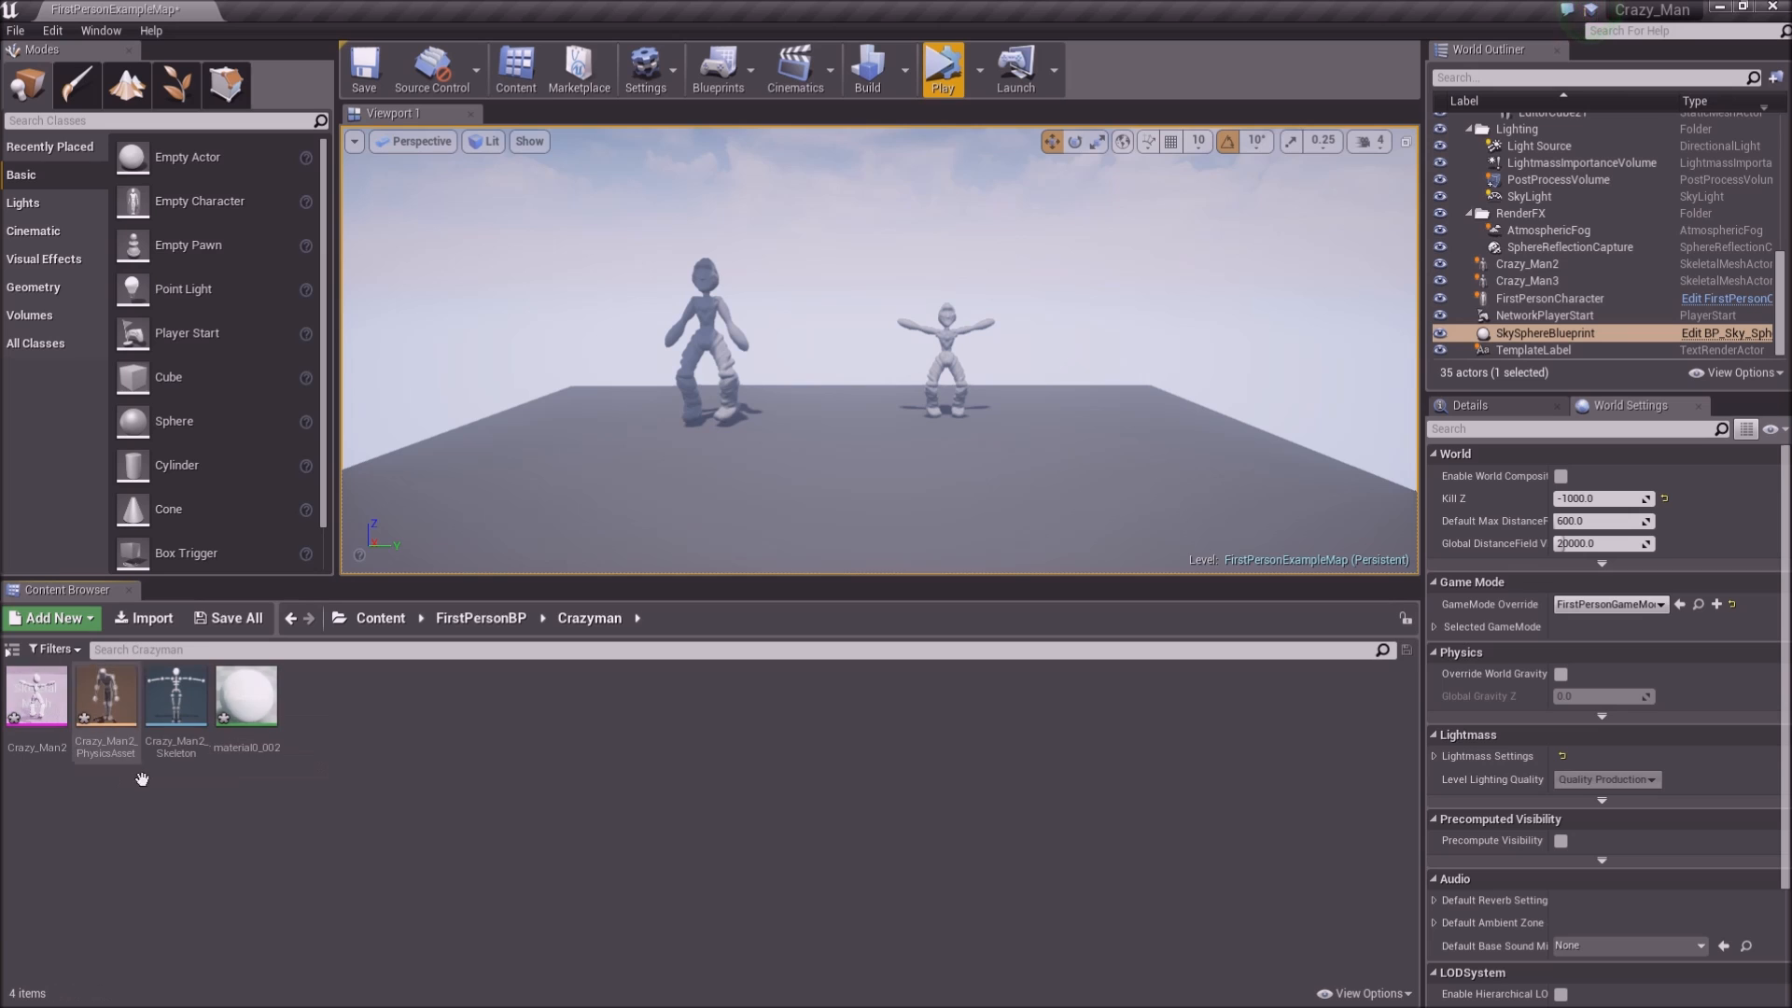
{"action": "double_click", "coordinate": [187, 702]}
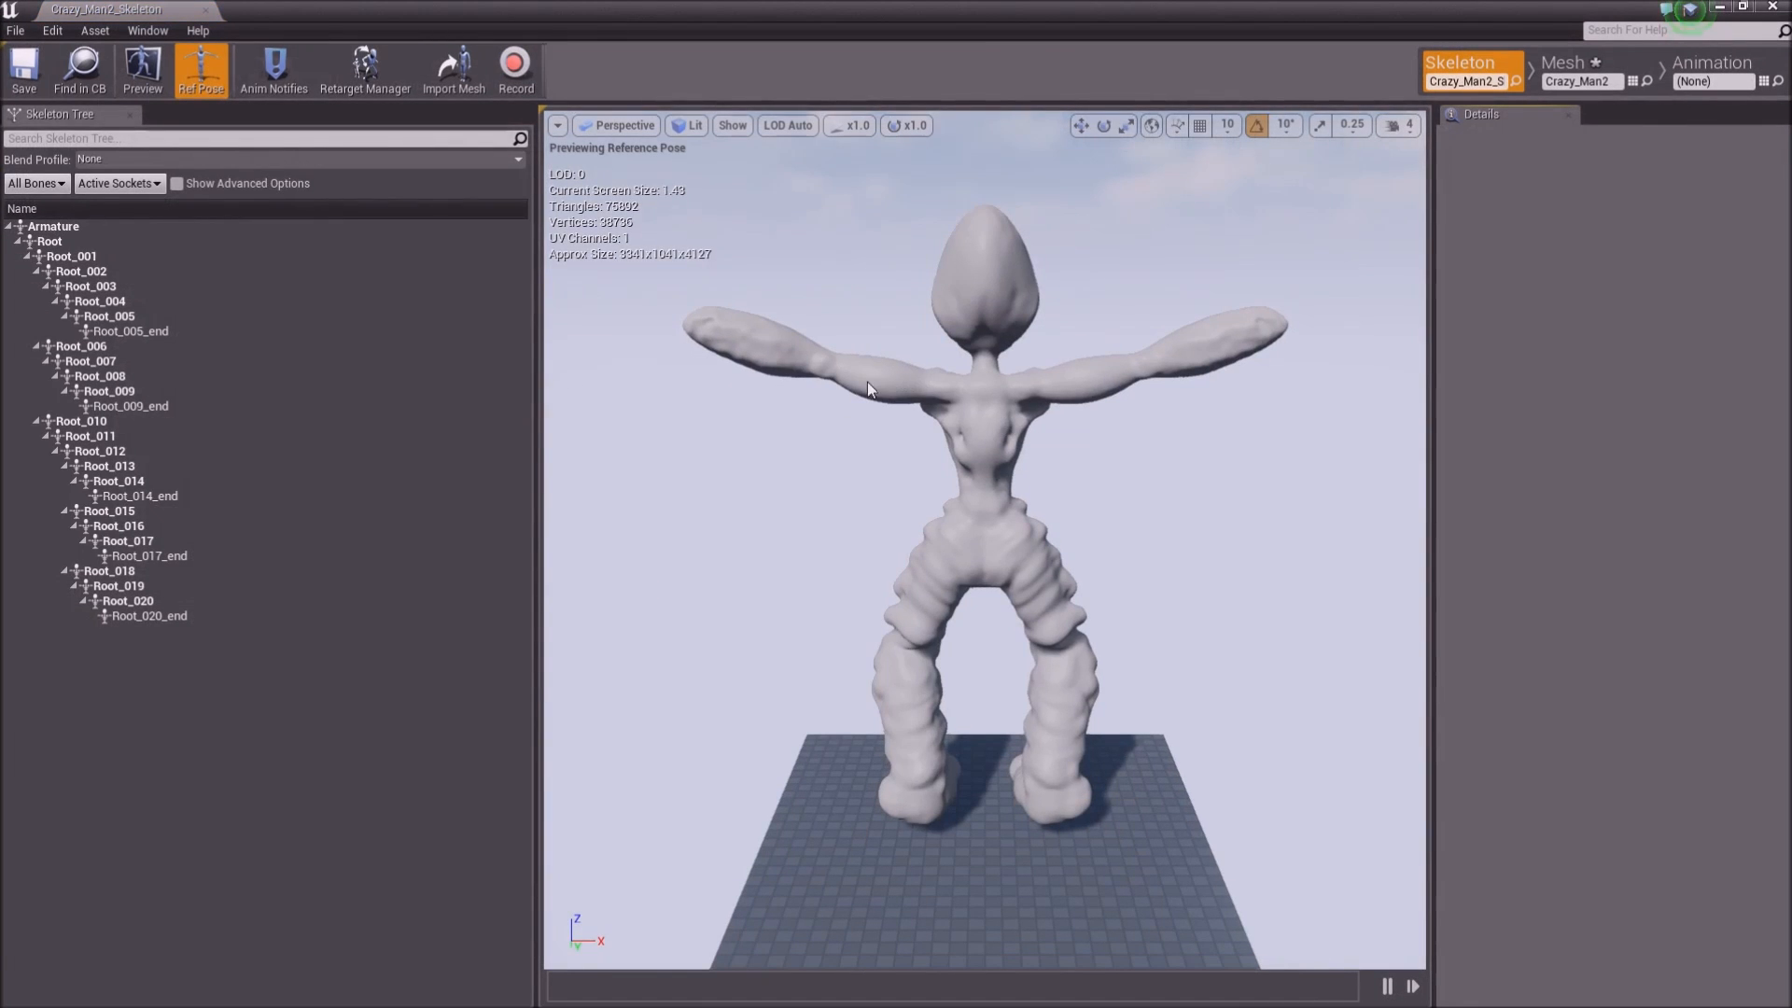
Rotate the forearm bones Root_017 and Root_020 inward so both hands are raised beside the head
{"action": "left_click", "coordinate": [813, 357]}
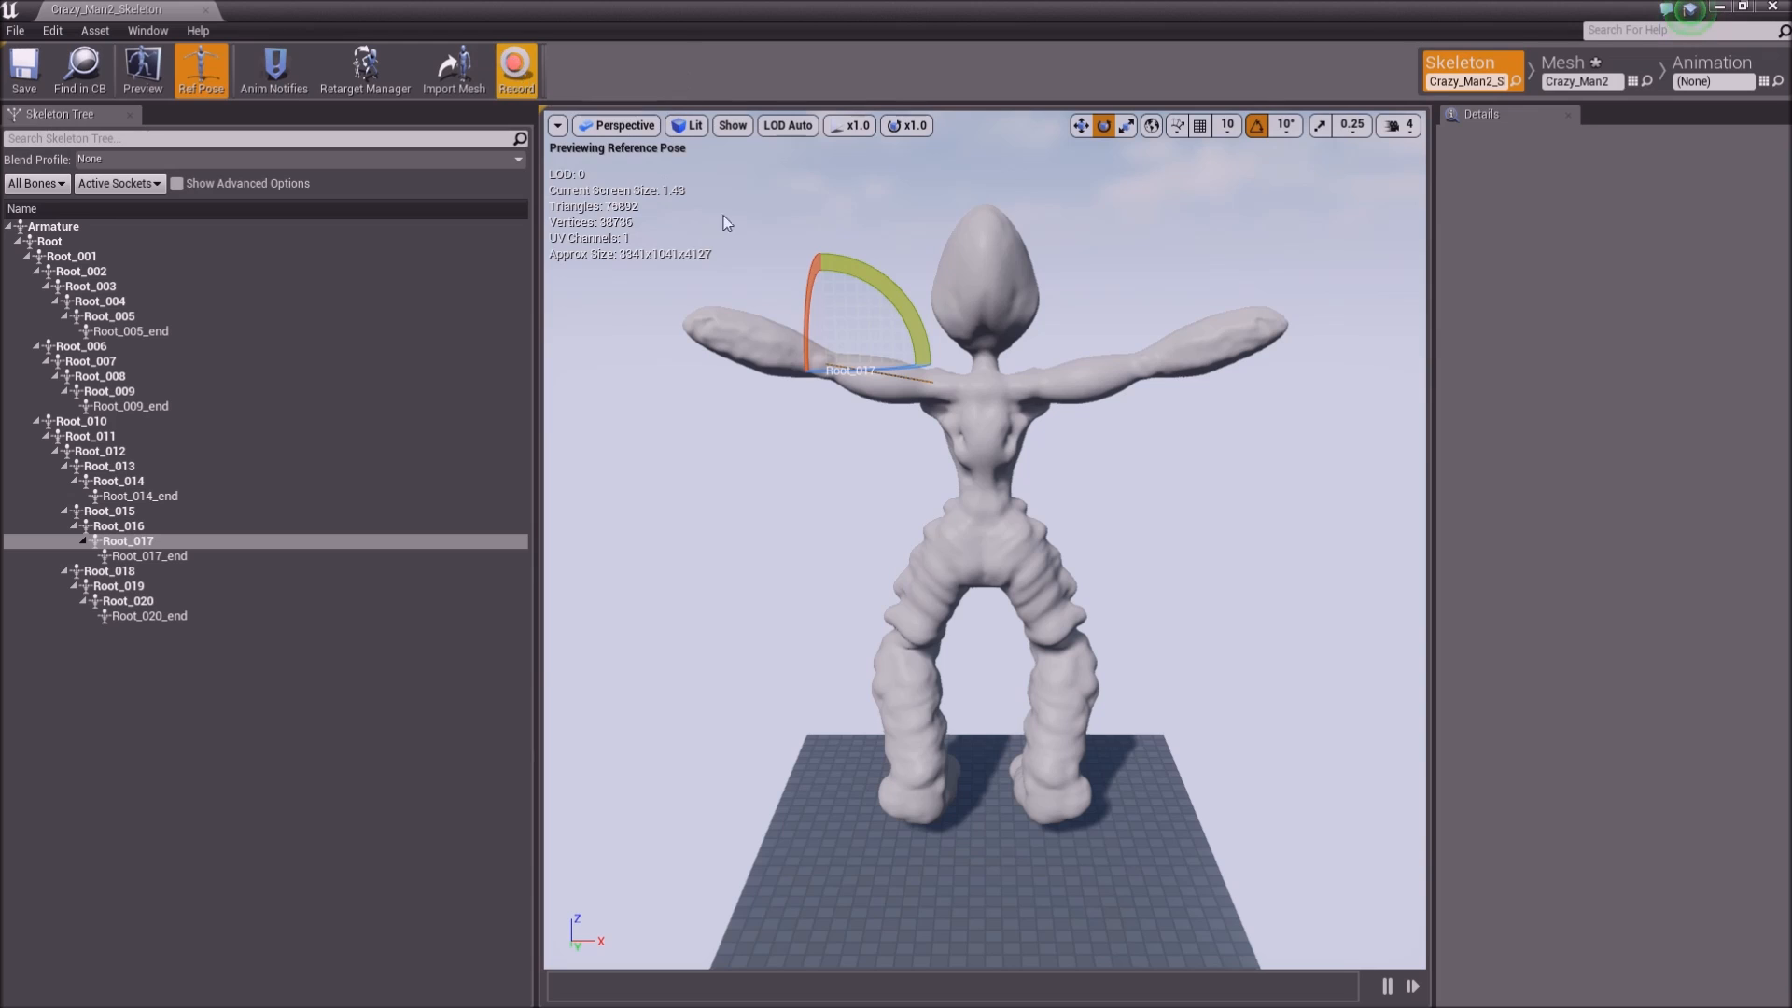
{"action": "left_click_drag", "start_coordinate": [832, 262], "coordinate": [803, 448]}
{"action": "left_click", "coordinate": [1200, 357]}
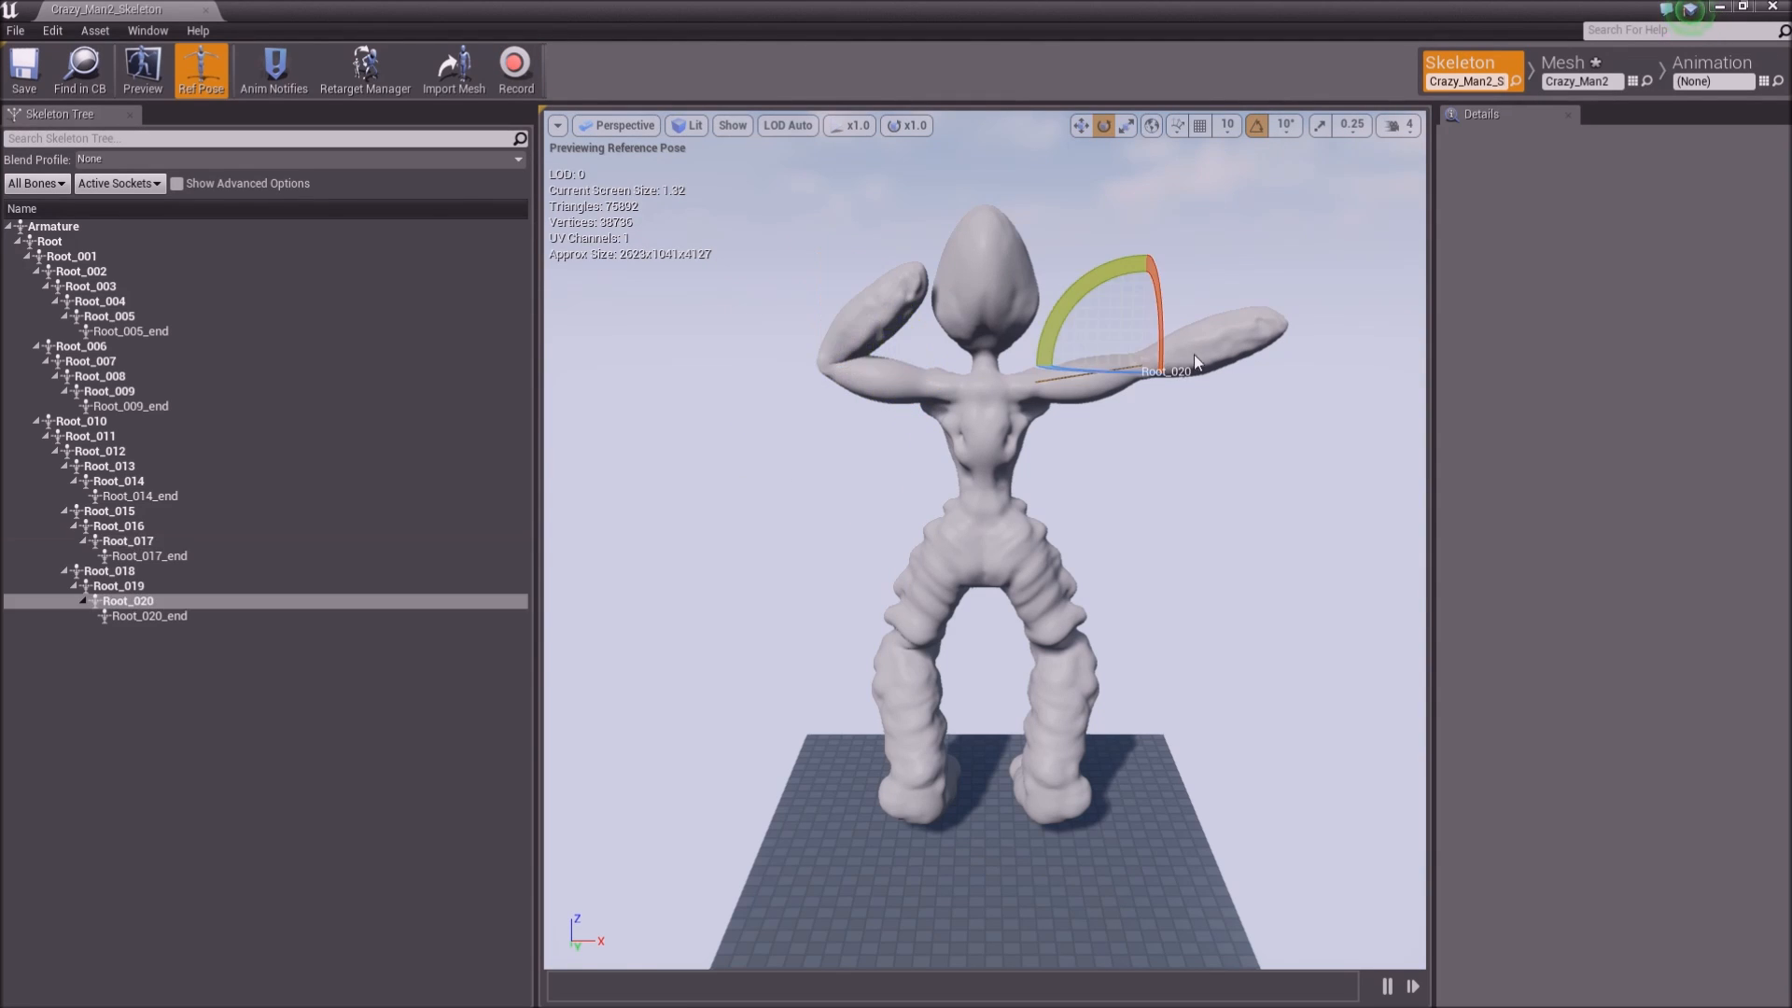
{"action": "left_click_drag", "start_coordinate": [1116, 315], "coordinate": [1008, 401]}
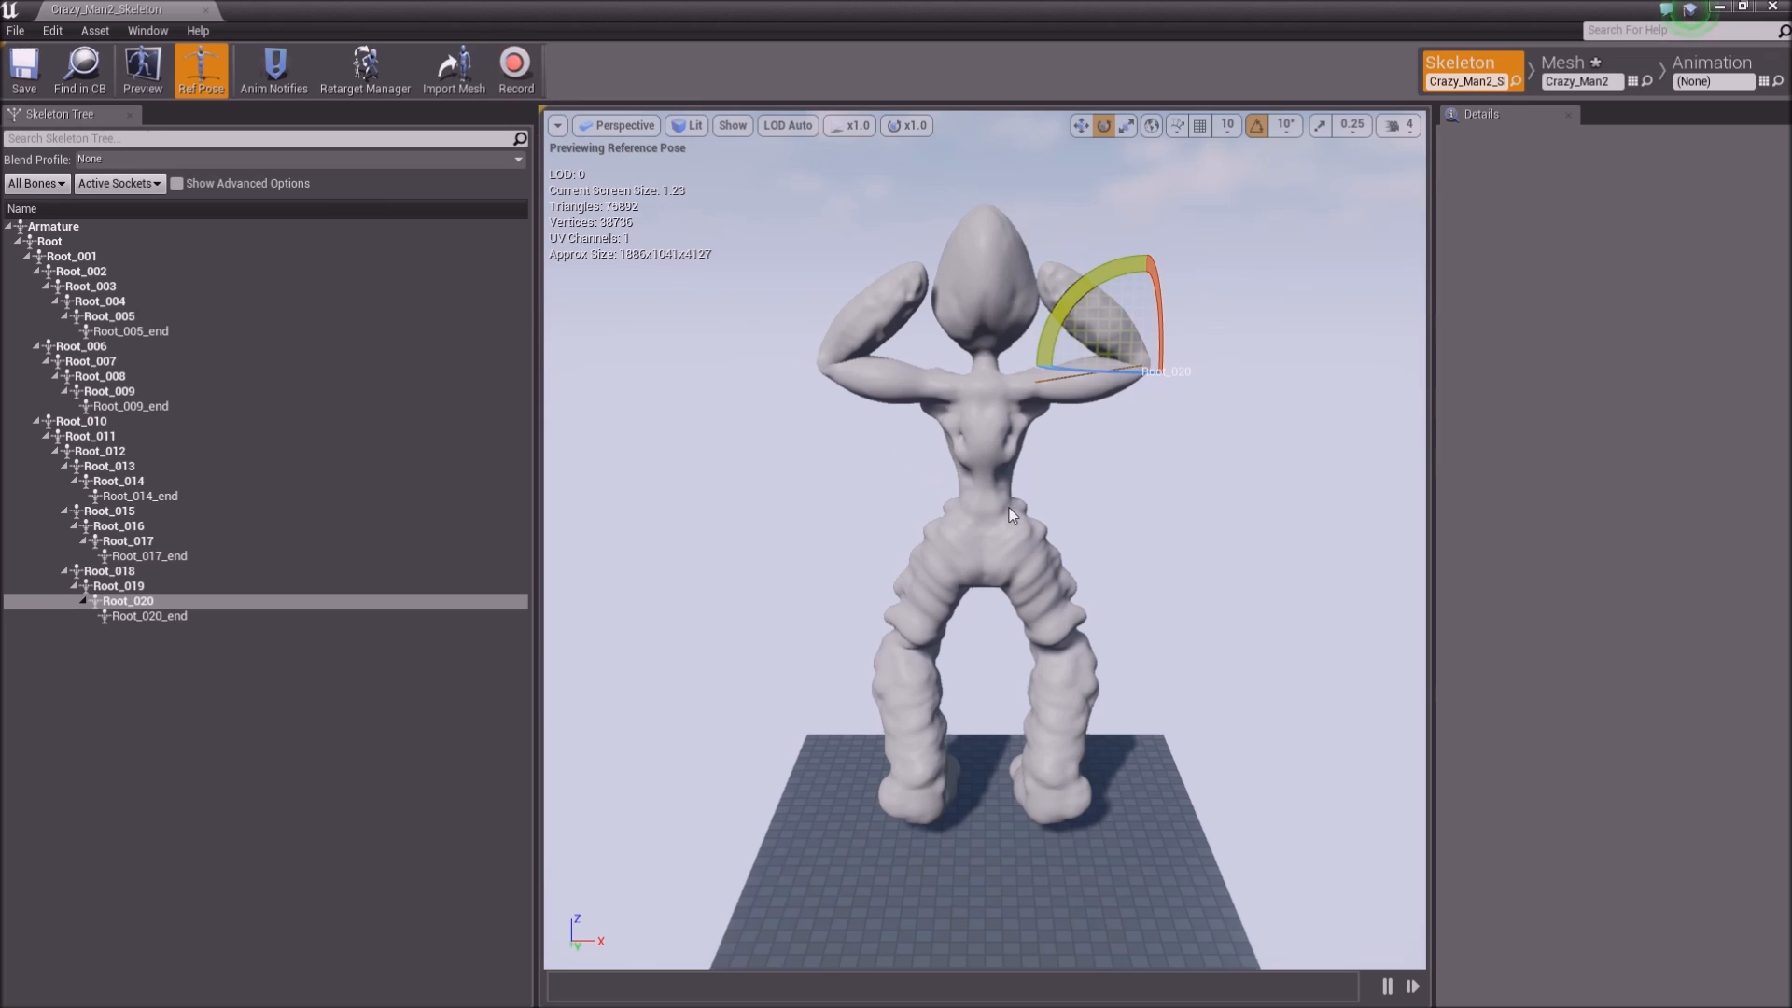
{"action": "left_click", "coordinate": [982, 484]}
{"action": "mouse_move", "coordinate": [1022, 499]}
{"action": "left_mouse_down"}
{"action": "mouse_move", "coordinate": [1108, 480]}
{"action": "mouse_move", "coordinate": [1064, 471]}
{"action": "mouse_move", "coordinate": [1108, 480]}
{"action": "mouse_move", "coordinate": [1036, 495]}
{"action": "left_mouse_up"}
{"action": "key", "text": "ctrl+z"}
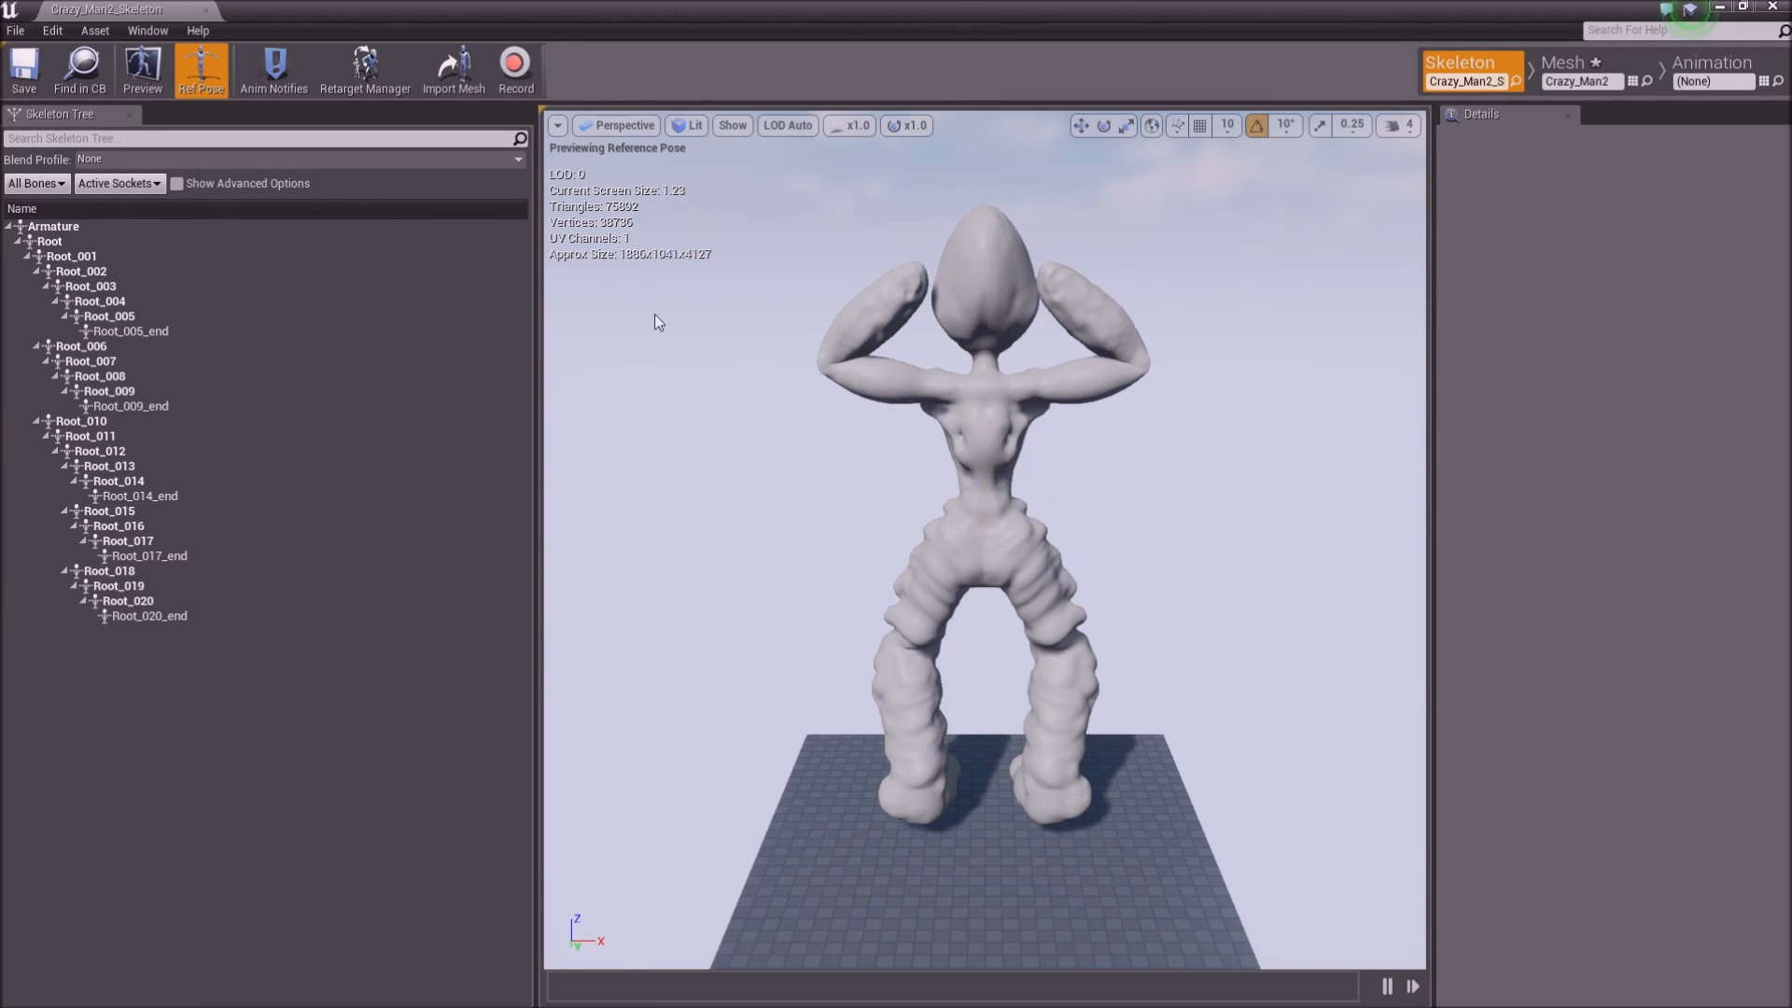
Start recording a new animation named Awesome_Hair in the Content folder
{"action": "left_click", "coordinate": [514, 65]}
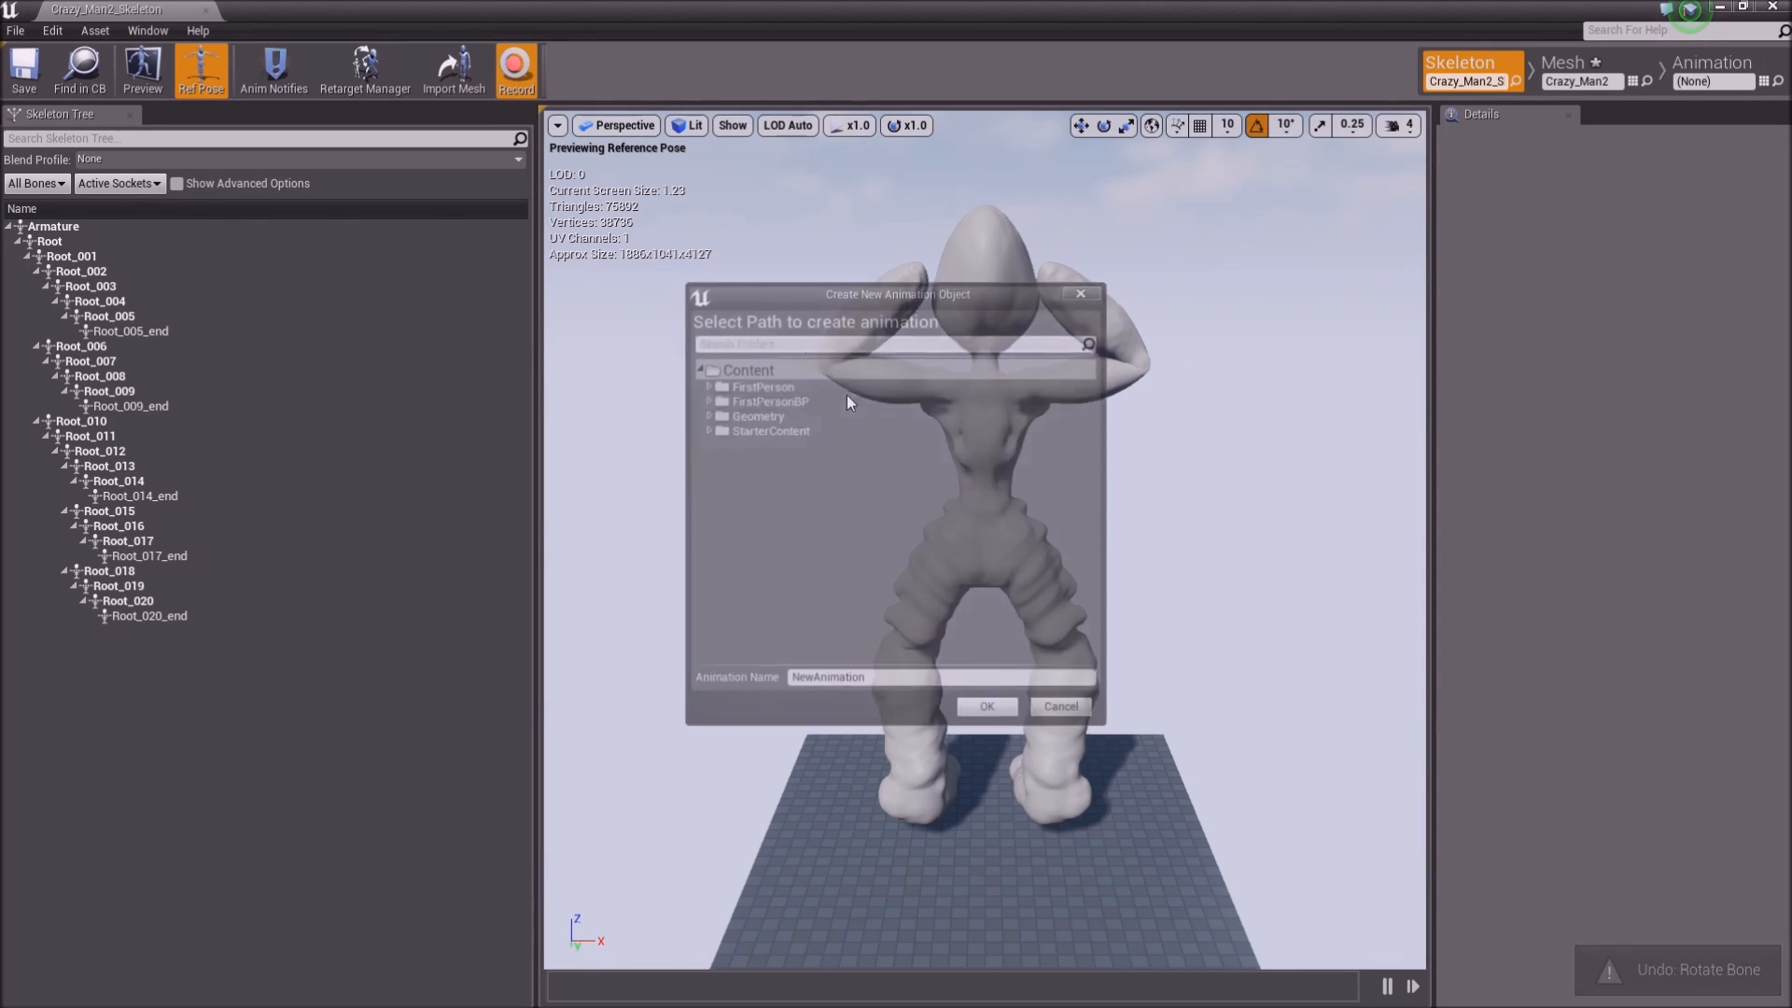
{"action": "left_click", "coordinate": [801, 681]}
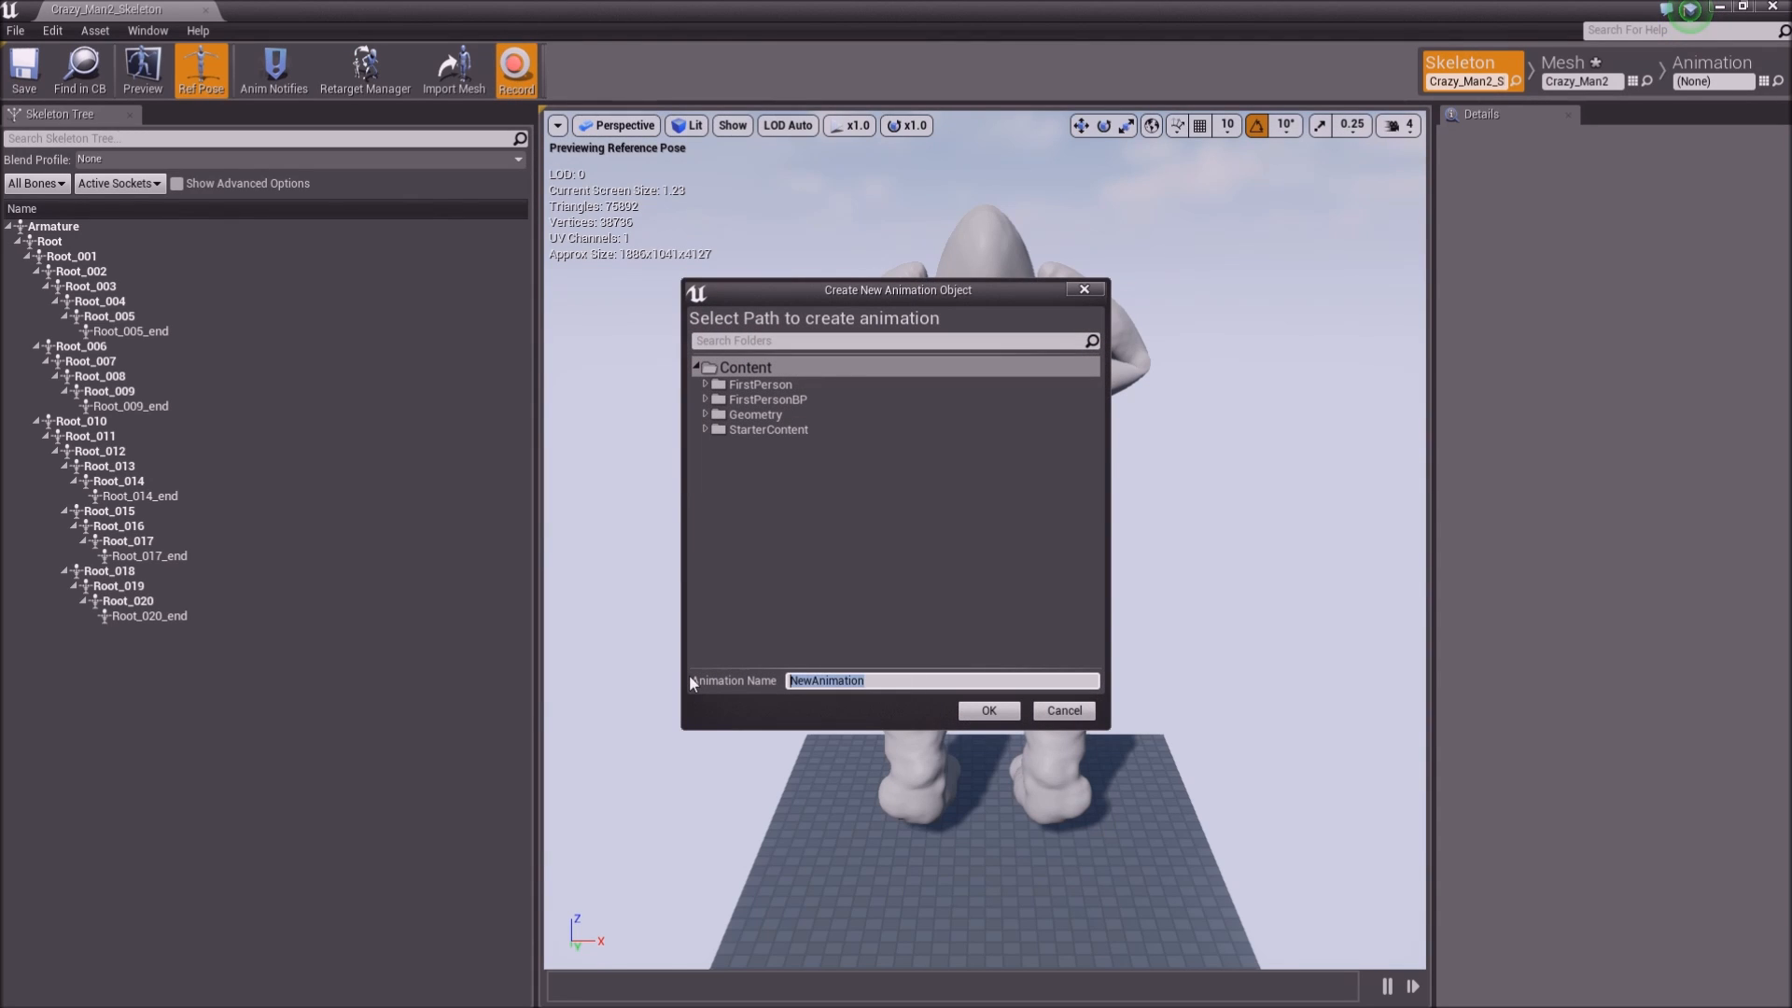
{"action": "type", "text": "Awesome_Hair"}
{"action": "left_click", "coordinate": [987, 710]}
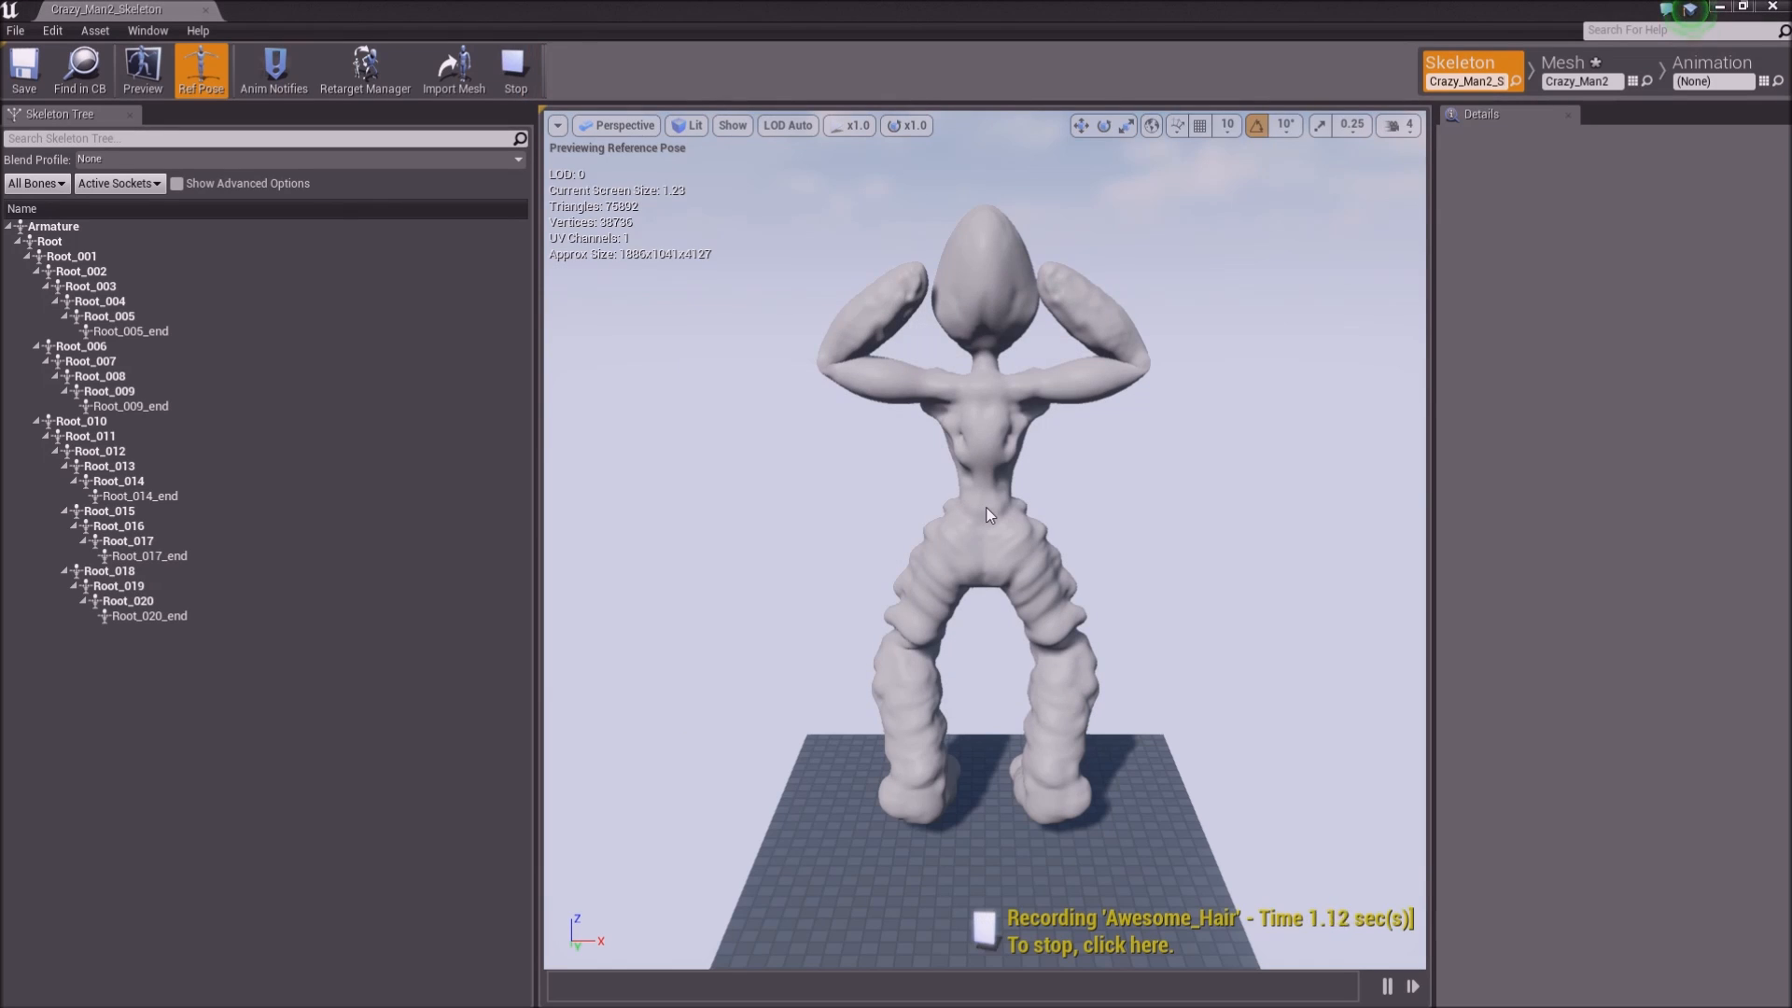
Swing the torso bone Root_011 from side to side during the recording and stop recording
{"action": "left_click", "coordinate": [986, 509]}
{"action": "left_click_drag", "start_coordinate": [1019, 497], "coordinate": [1124, 489]}
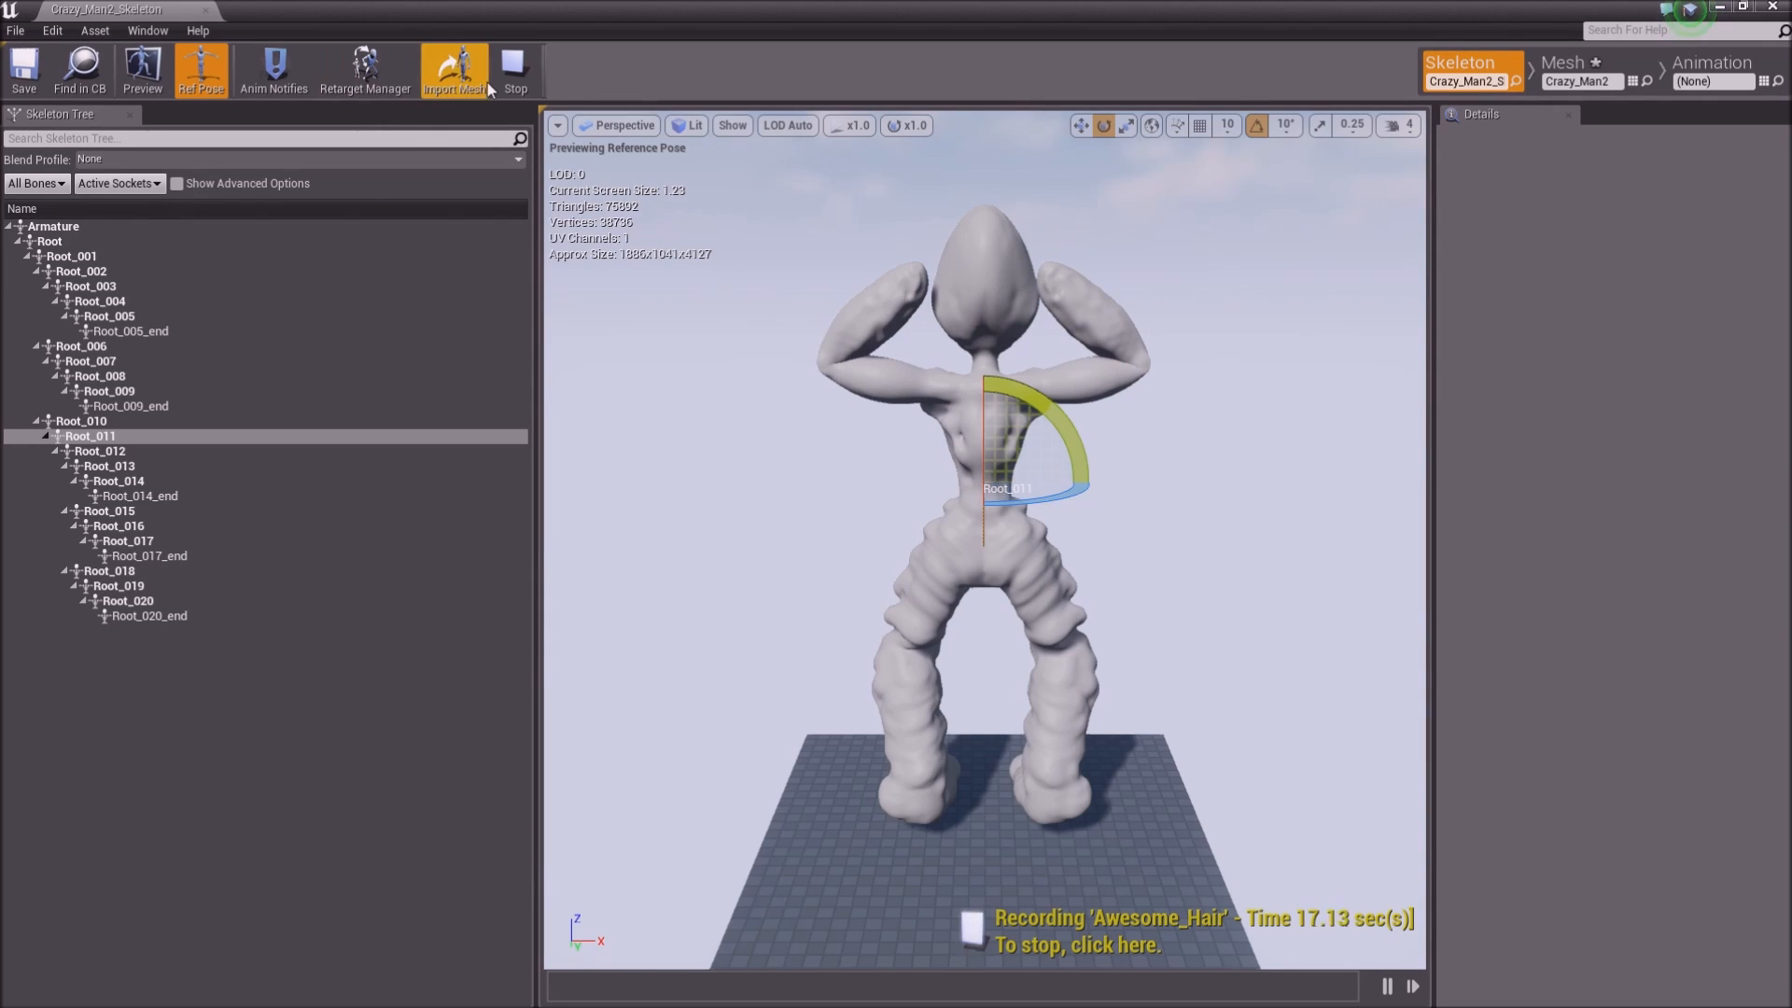
{"action": "left_click", "coordinate": [516, 75]}
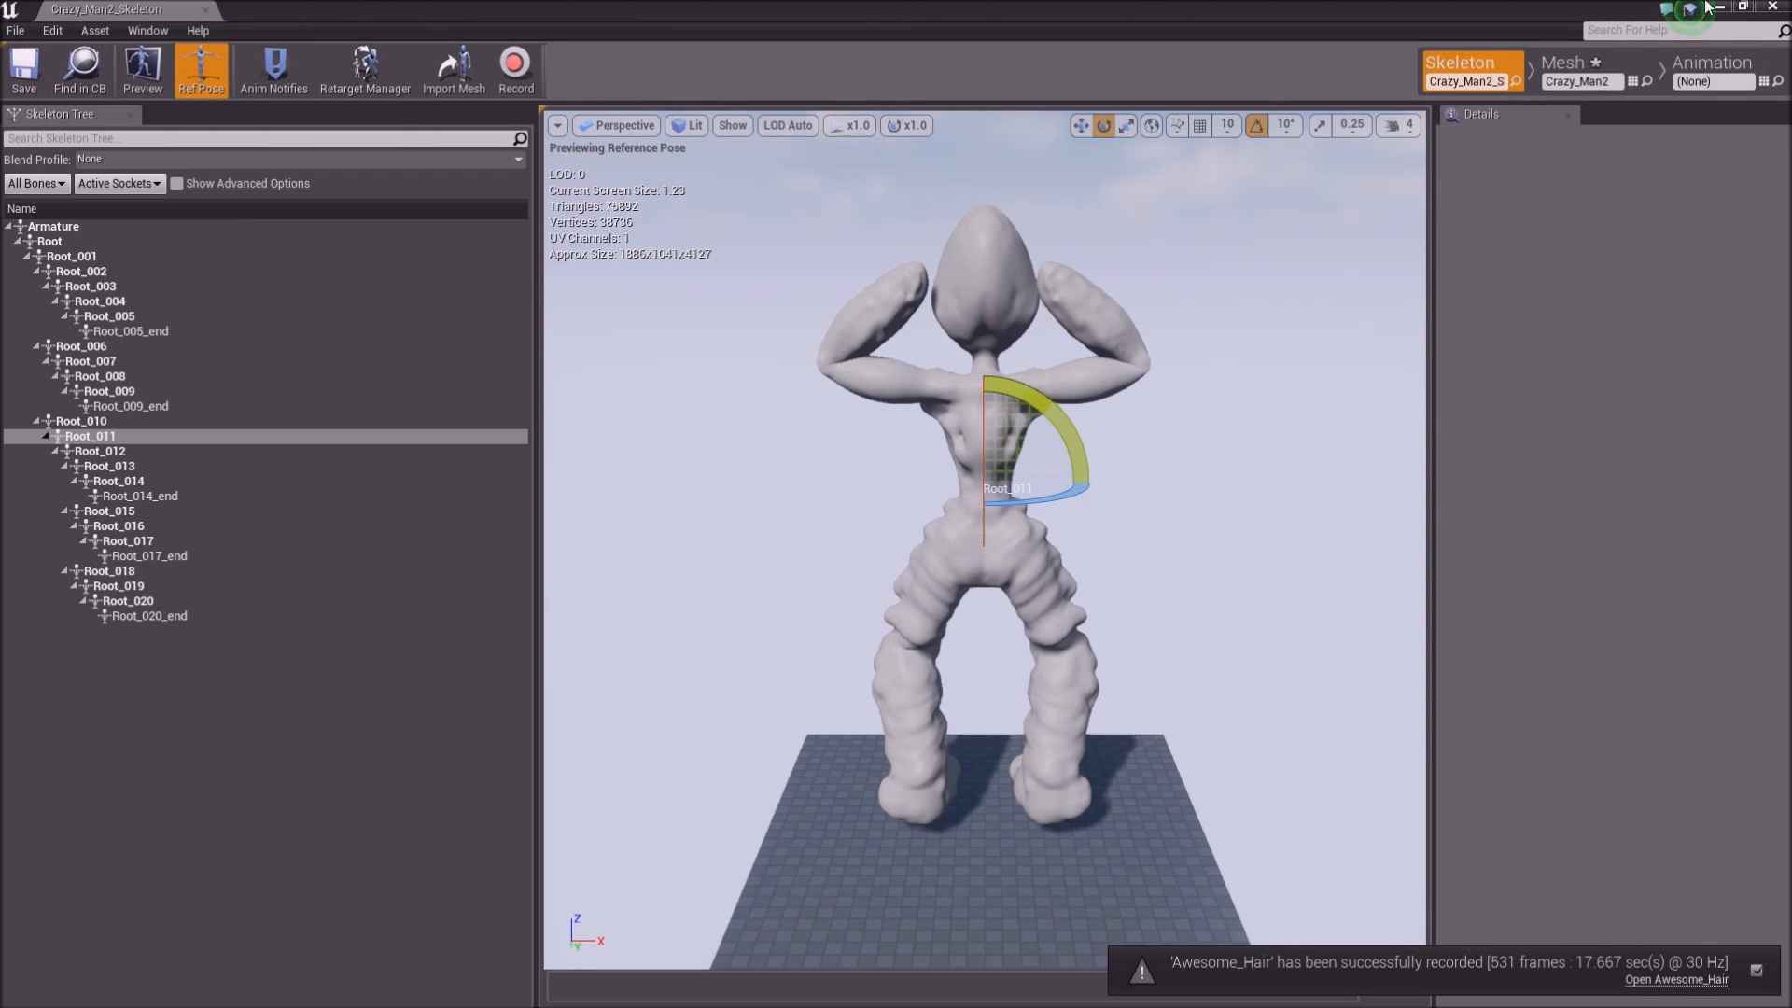
Close the skeleton editor and open the recorded Awesome_Hair animation from the Content folder
{"action": "left_click", "coordinate": [1770, 8]}
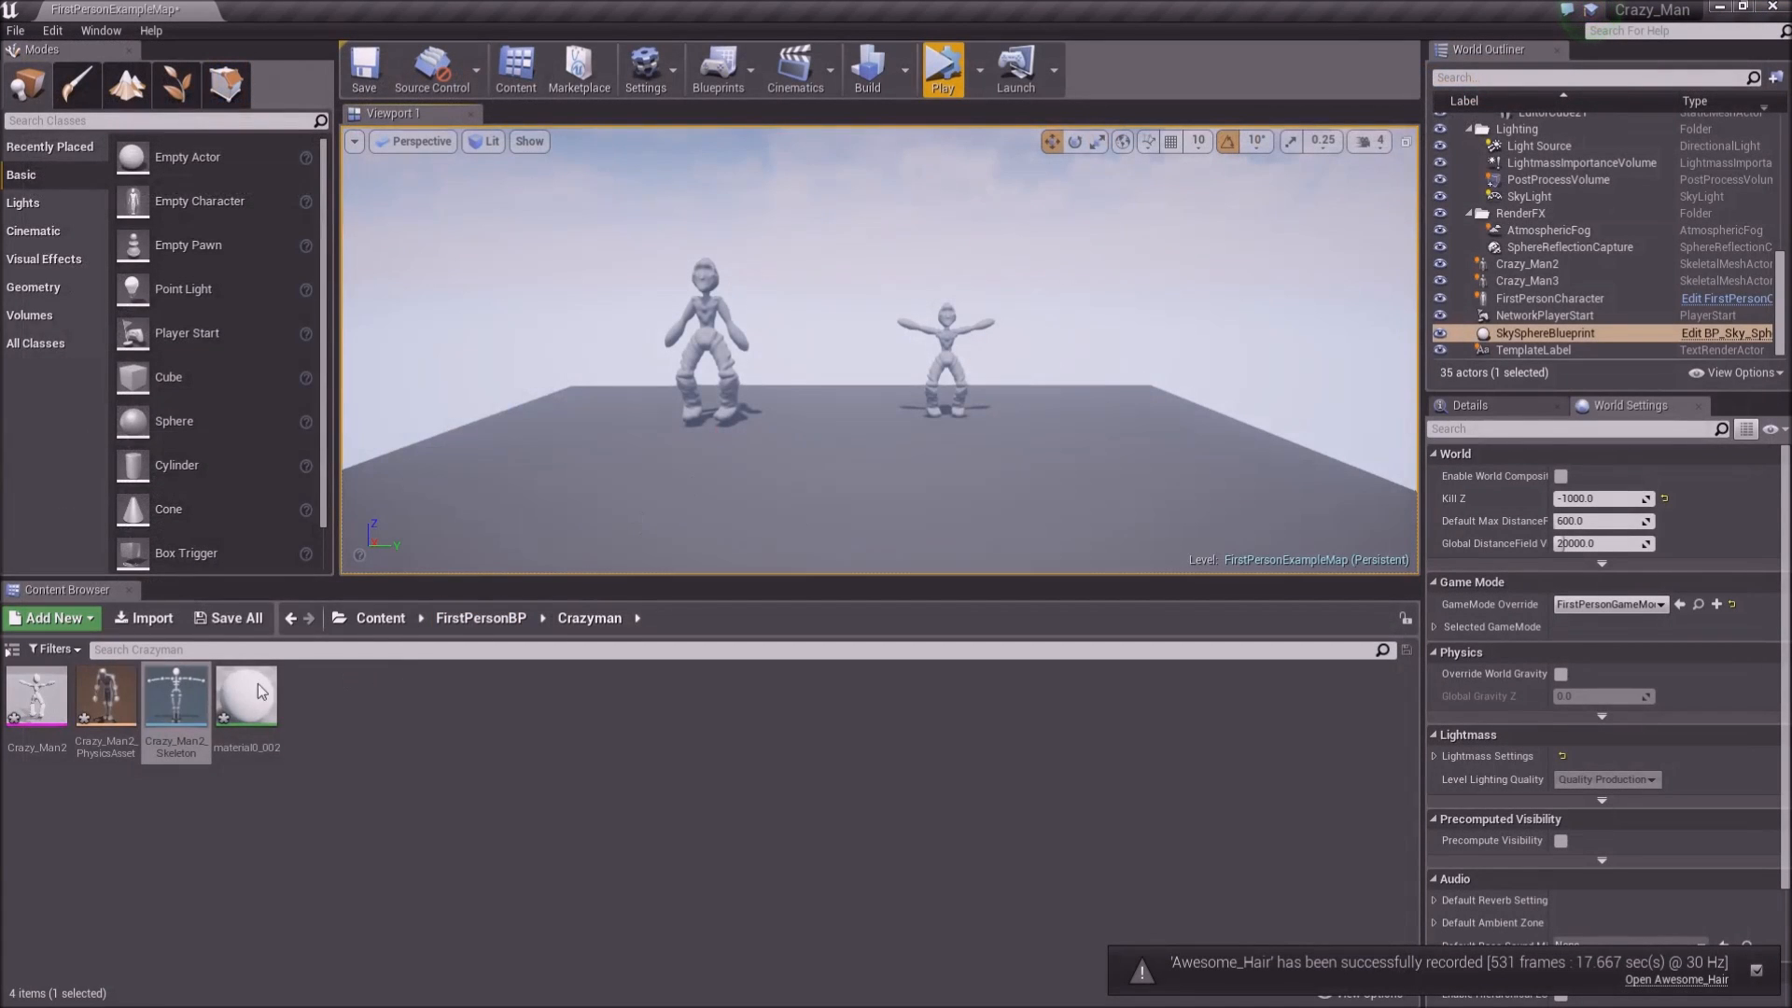
{"action": "left_click", "coordinate": [292, 623]}
{"action": "left_click", "coordinate": [292, 623]}
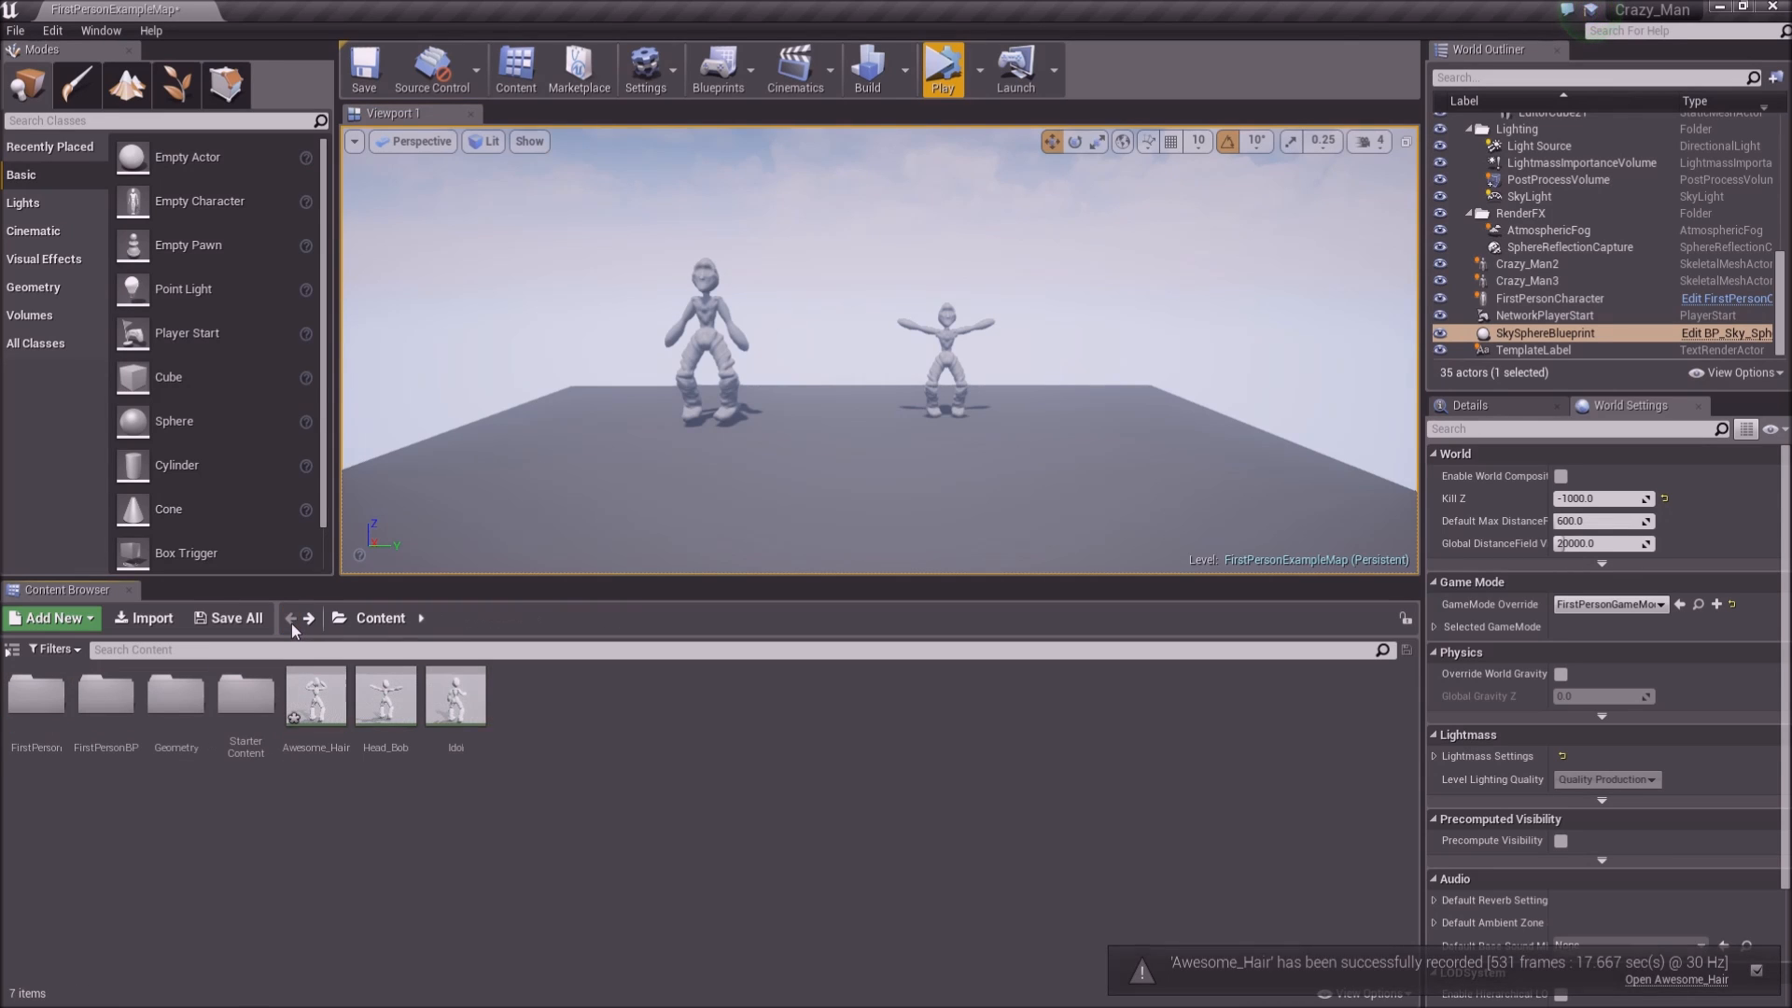
{"action": "double_click", "coordinate": [315, 700]}
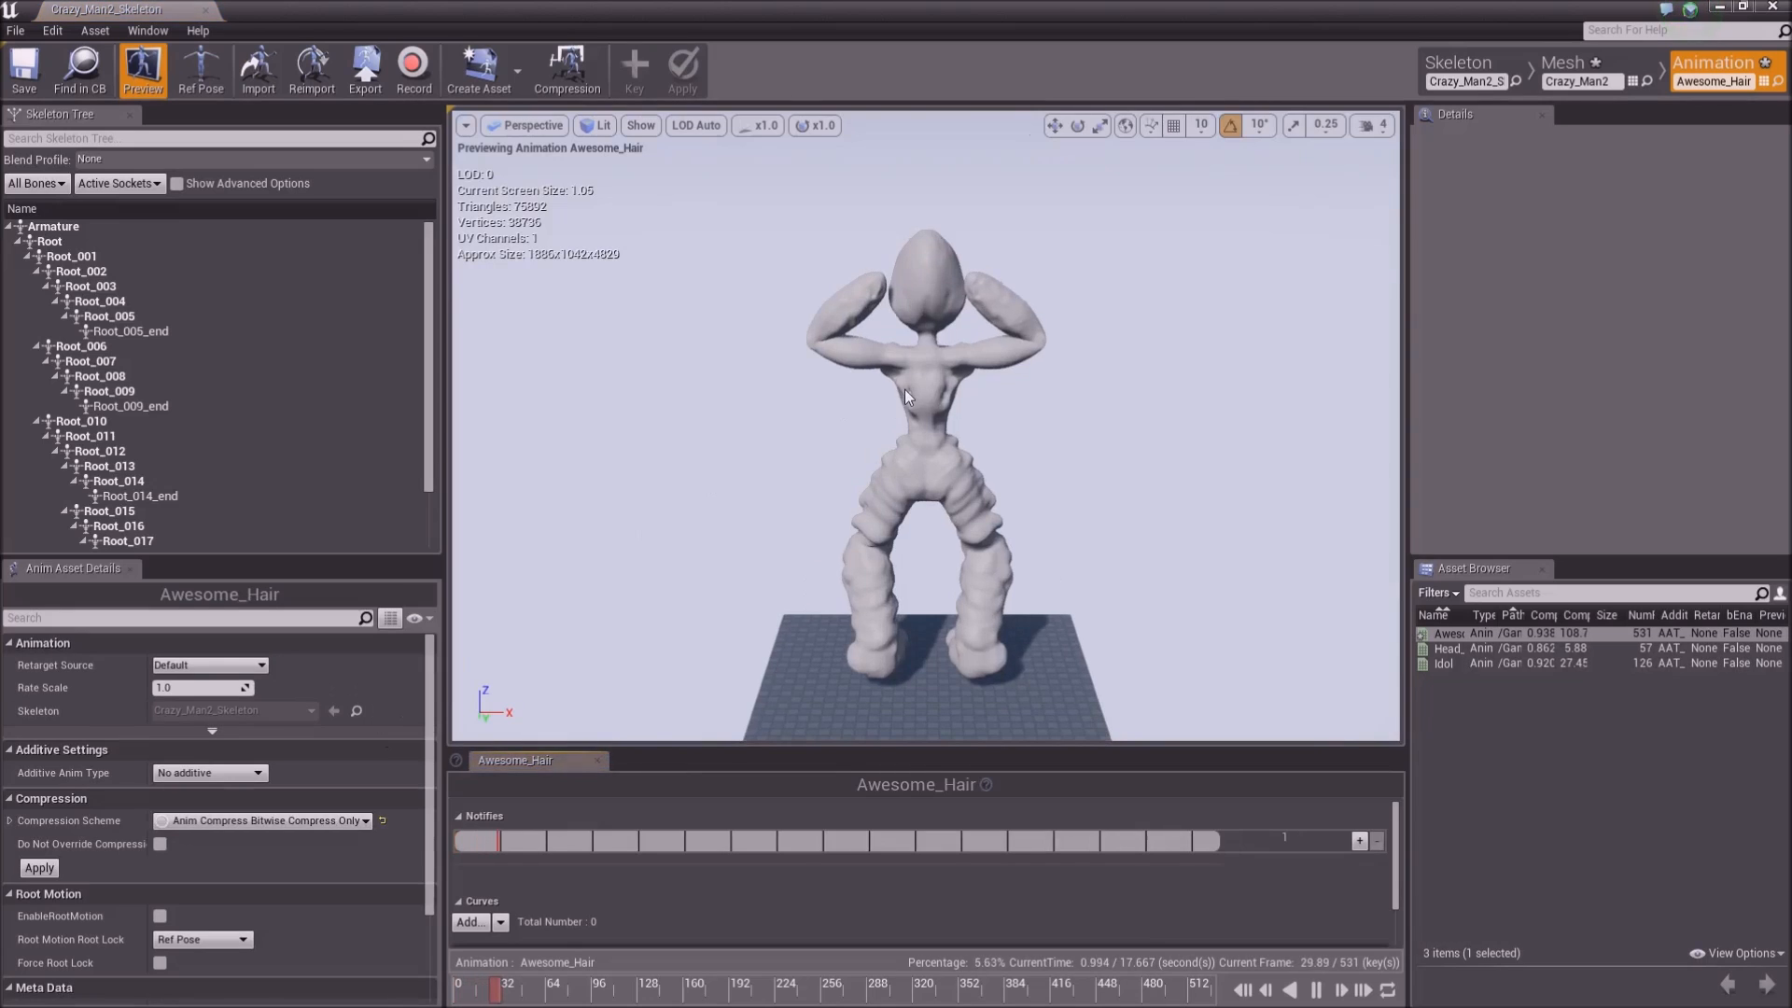
Watch the Awesome_Hair animation from the character's front and pause the playback
{"action": "mouse_move", "coordinate": [1000, 403]}
{"action": "right_mouse_down"}
{"action": "mouse_move", "coordinate": [1019, 362]}
{"action": "mouse_move", "coordinate": [1073, 401]}
{"action": "mouse_move", "coordinate": [1241, 215]}
{"action": "mouse_move", "coordinate": [1093, 392]}
{"action": "mouse_move", "coordinate": [998, 407]}
{"action": "mouse_move", "coordinate": [943, 308]}
{"action": "mouse_move", "coordinate": [935, 448]}
{"action": "mouse_move", "coordinate": [894, 441]}
{"action": "mouse_move", "coordinate": [919, 449]}
{"action": "mouse_move", "coordinate": [1054, 368]}
{"action": "mouse_move", "coordinate": [854, 401]}
{"action": "mouse_move", "coordinate": [1073, 359]}
{"action": "mouse_move", "coordinate": [999, 395]}
{"action": "right_mouse_up"}
{"action": "key", "text": "w"}
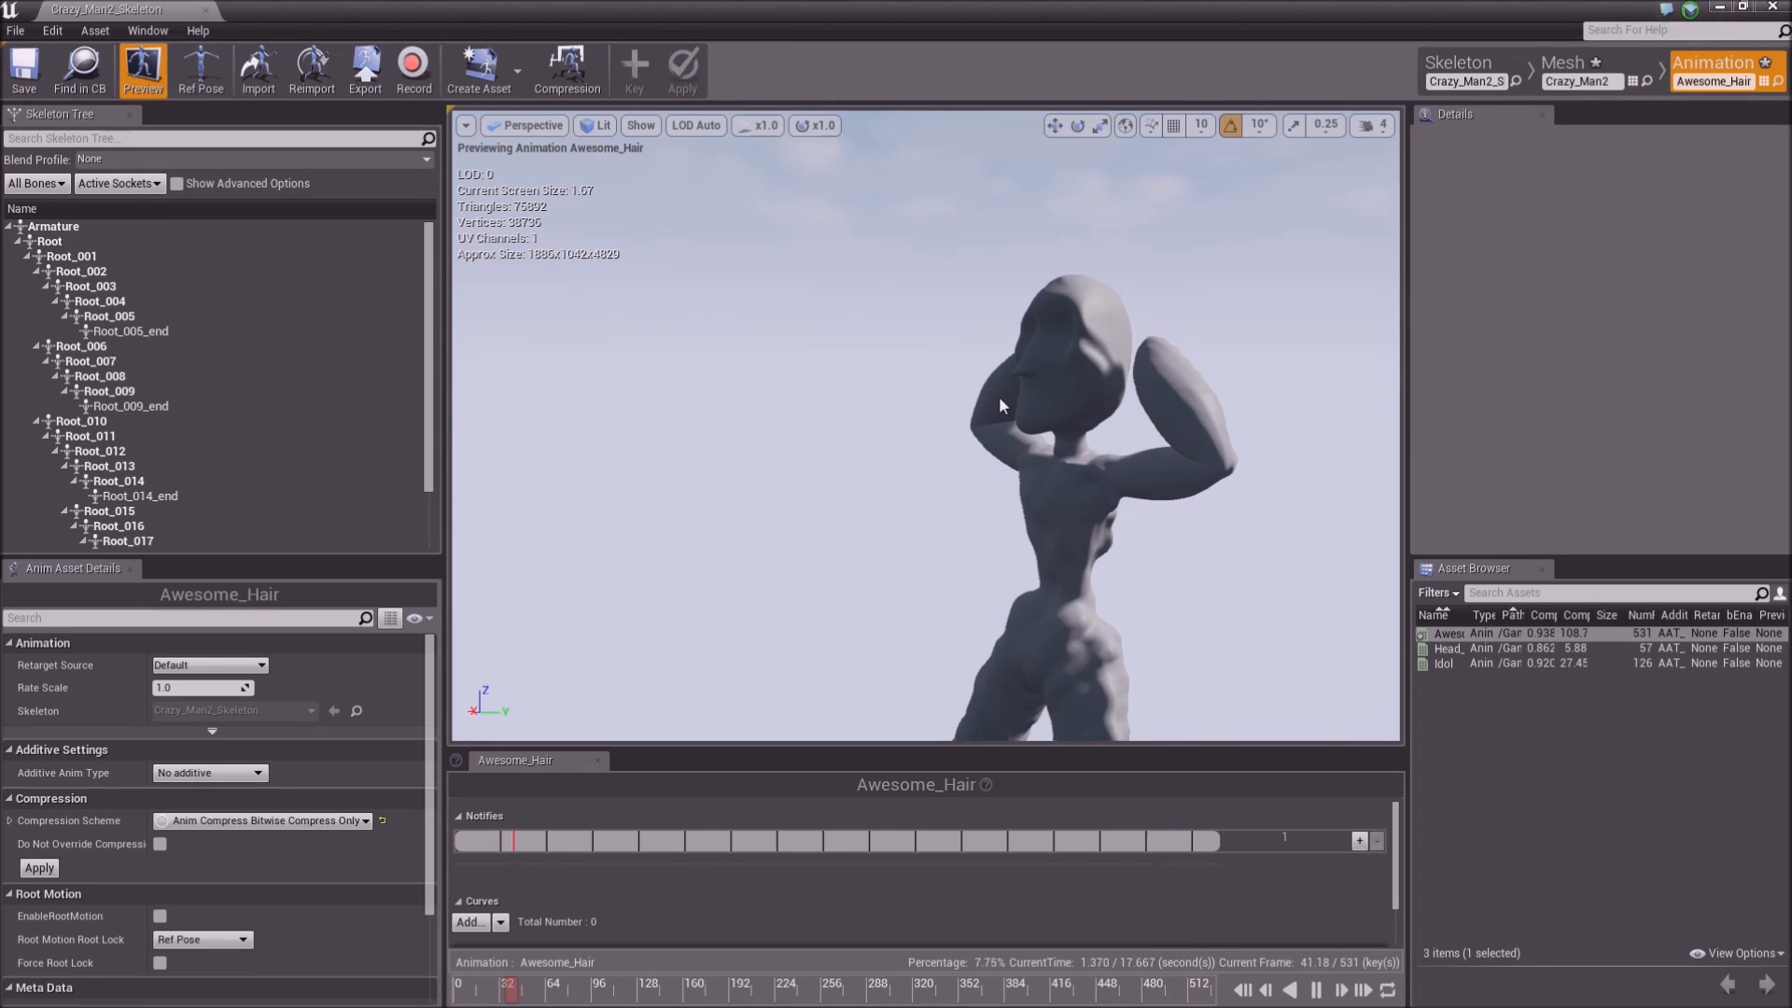
{"action": "right_click_drag", "start_coordinate": [947, 472], "coordinate": [876, 552]}
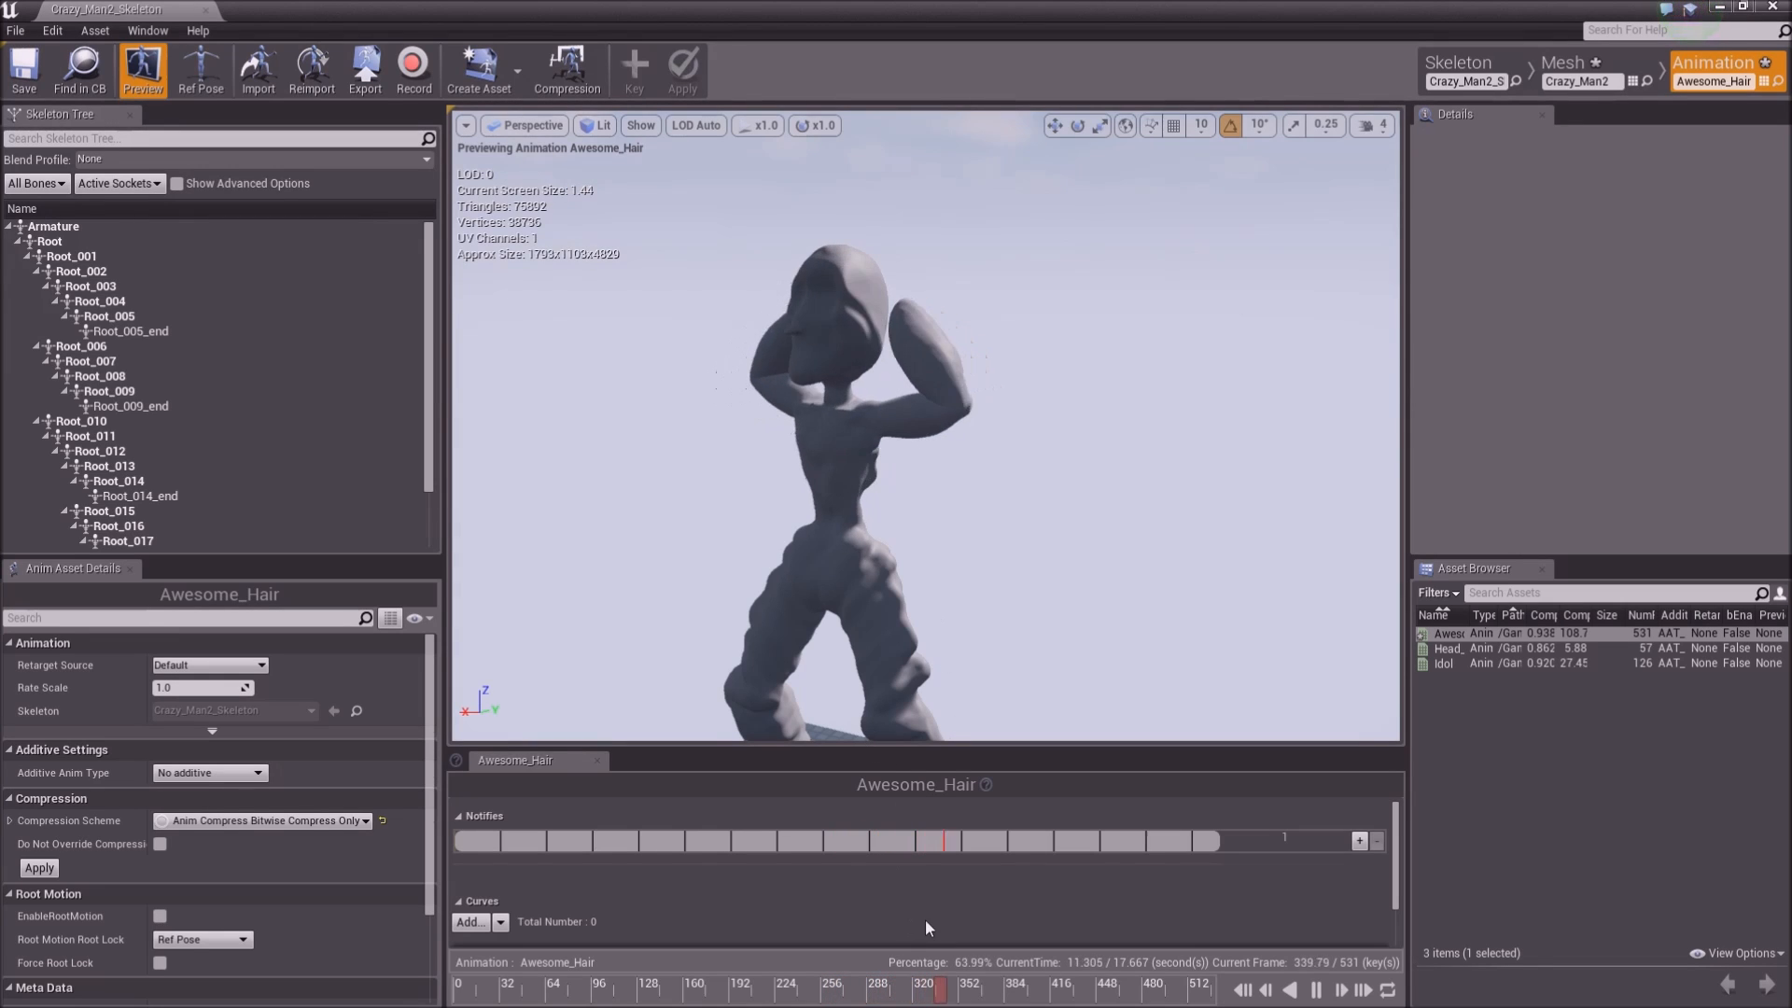
{"action": "left_click", "coordinate": [1316, 990]}
{"action": "left_click", "coordinate": [1242, 989]}
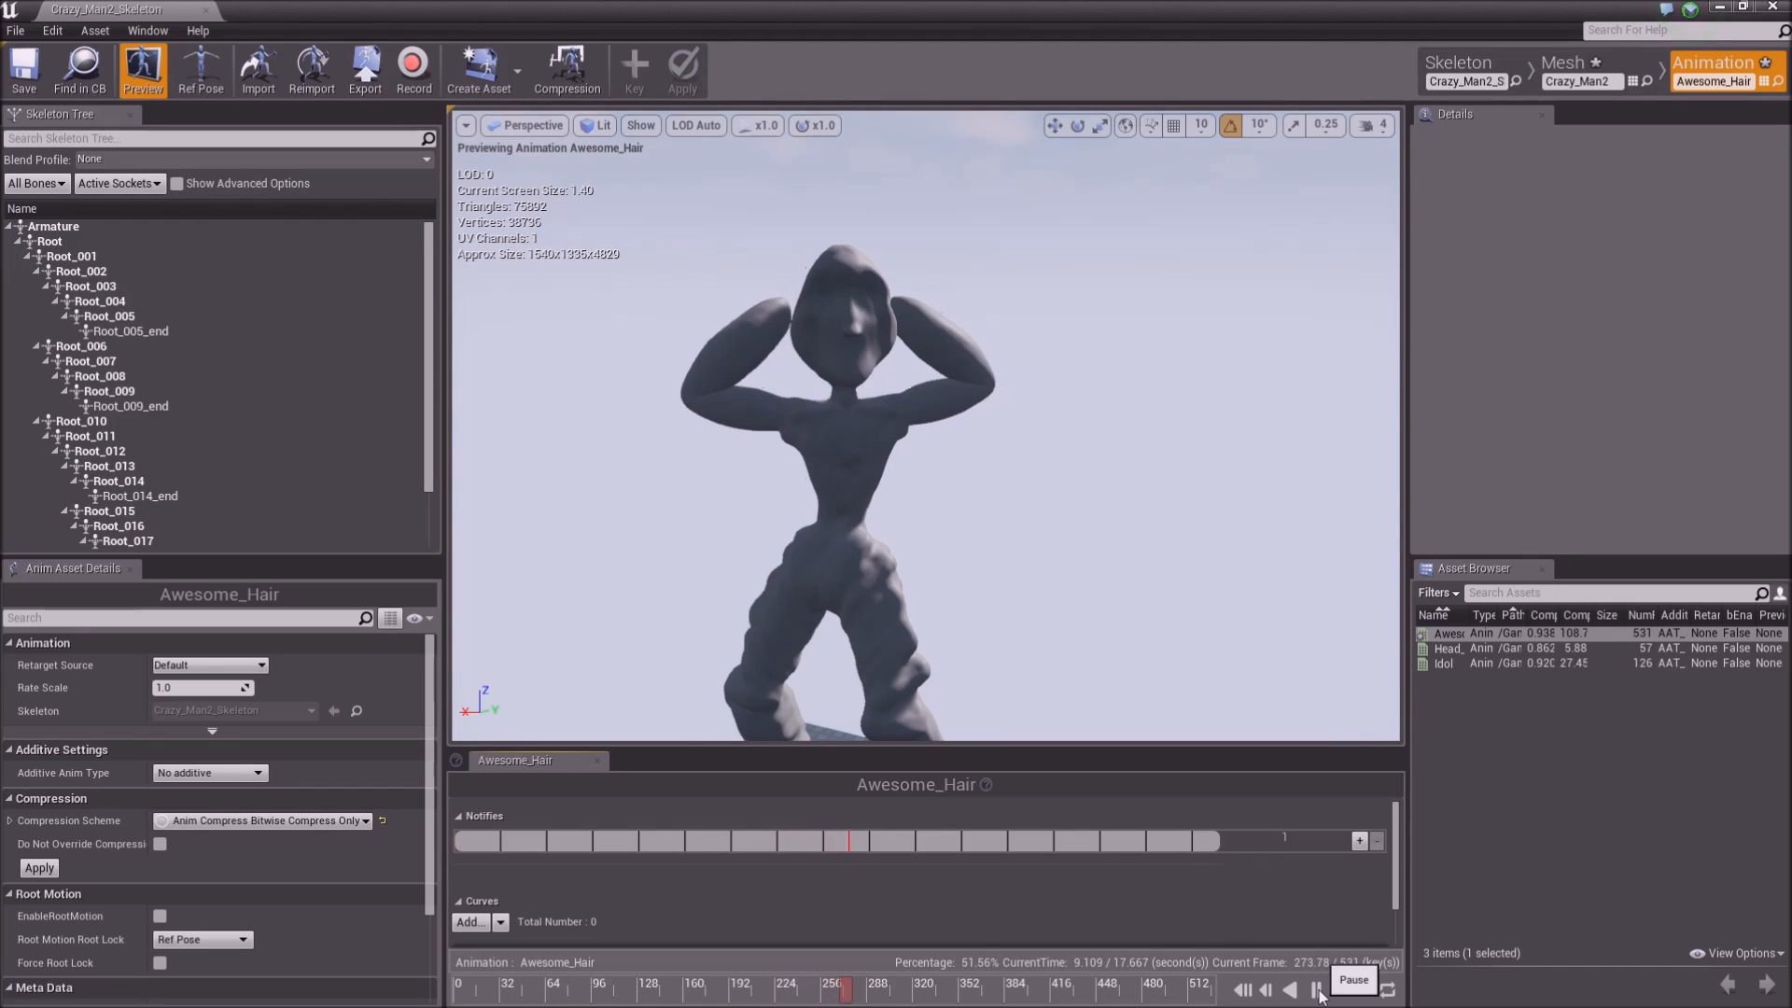
At about frame 33, rotate the torso bone Root_011 to face sideways, key the pose and apply it
{"action": "left_click", "coordinate": [488, 995]}
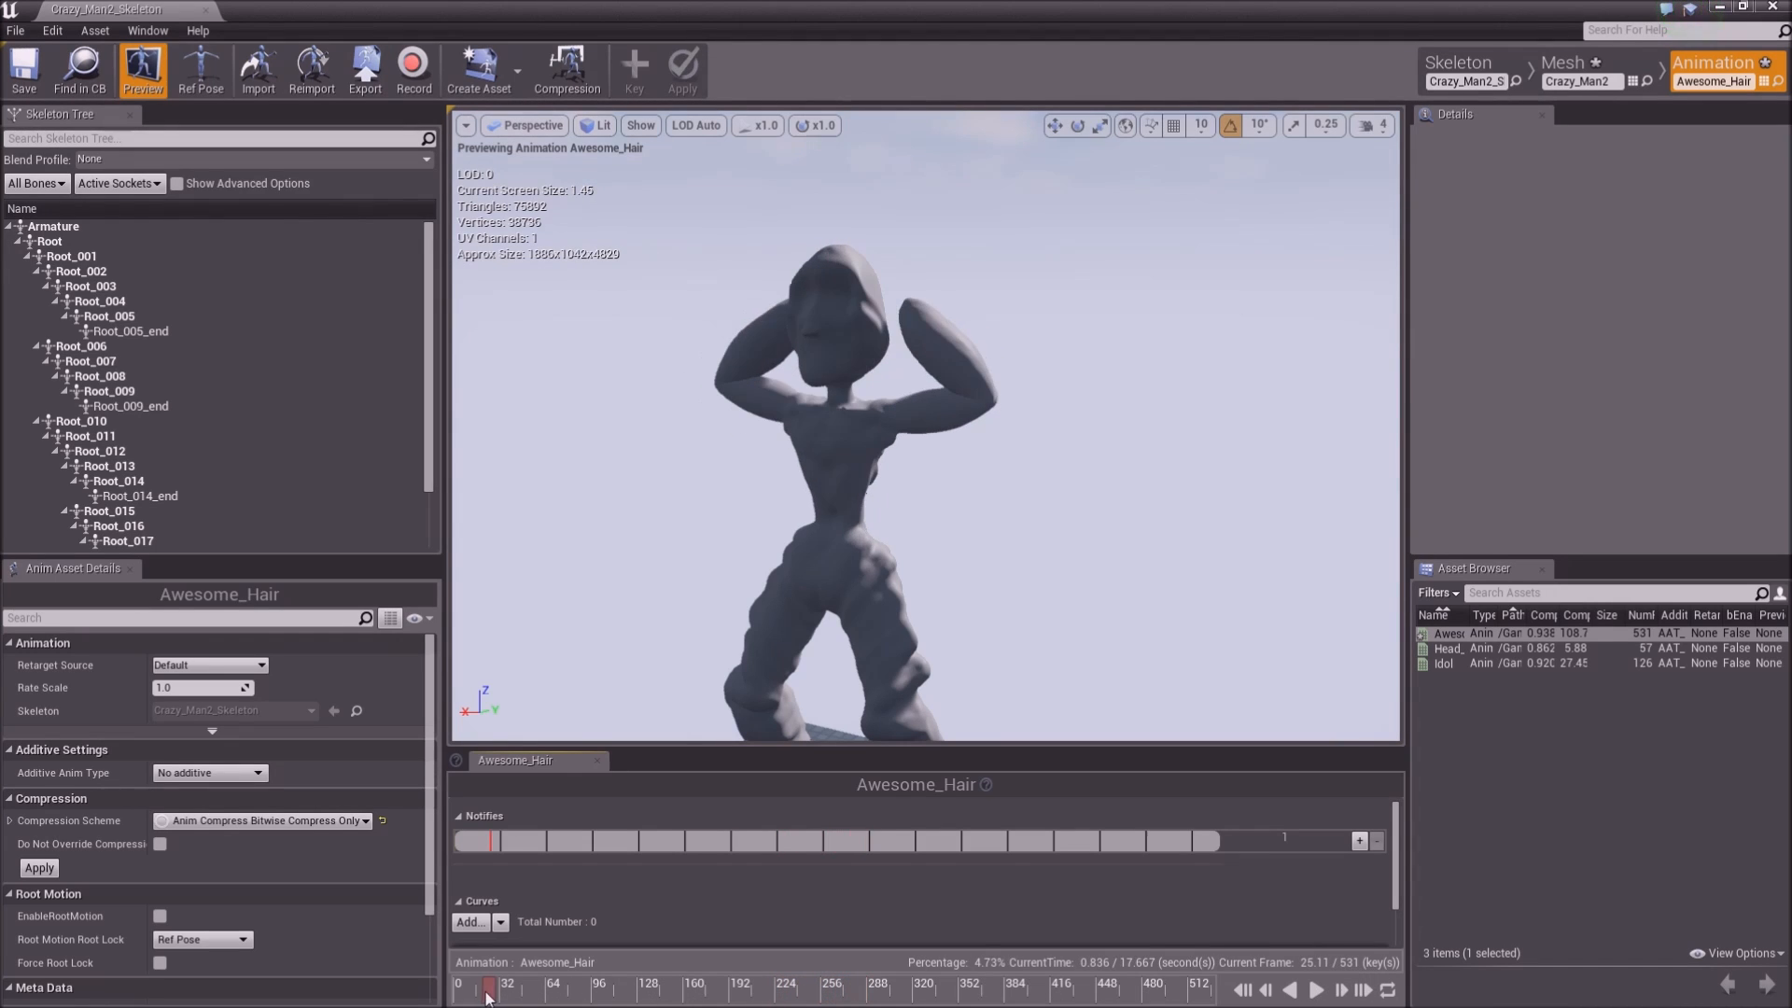
{"action": "mouse_move", "coordinate": [478, 996]}
{"action": "left_mouse_down"}
{"action": "mouse_move", "coordinate": [431, 997]}
{"action": "mouse_move", "coordinate": [1252, 1001]}
{"action": "mouse_move", "coordinate": [550, 997]}
{"action": "mouse_move", "coordinate": [759, 980]}
{"action": "mouse_move", "coordinate": [888, 993]}
{"action": "mouse_move", "coordinate": [536, 974]}
{"action": "mouse_move", "coordinate": [512, 982]}
{"action": "mouse_move", "coordinate": [651, 993]}
{"action": "mouse_move", "coordinate": [508, 996]}
{"action": "left_mouse_up"}
{"action": "left_click", "coordinate": [840, 506]}
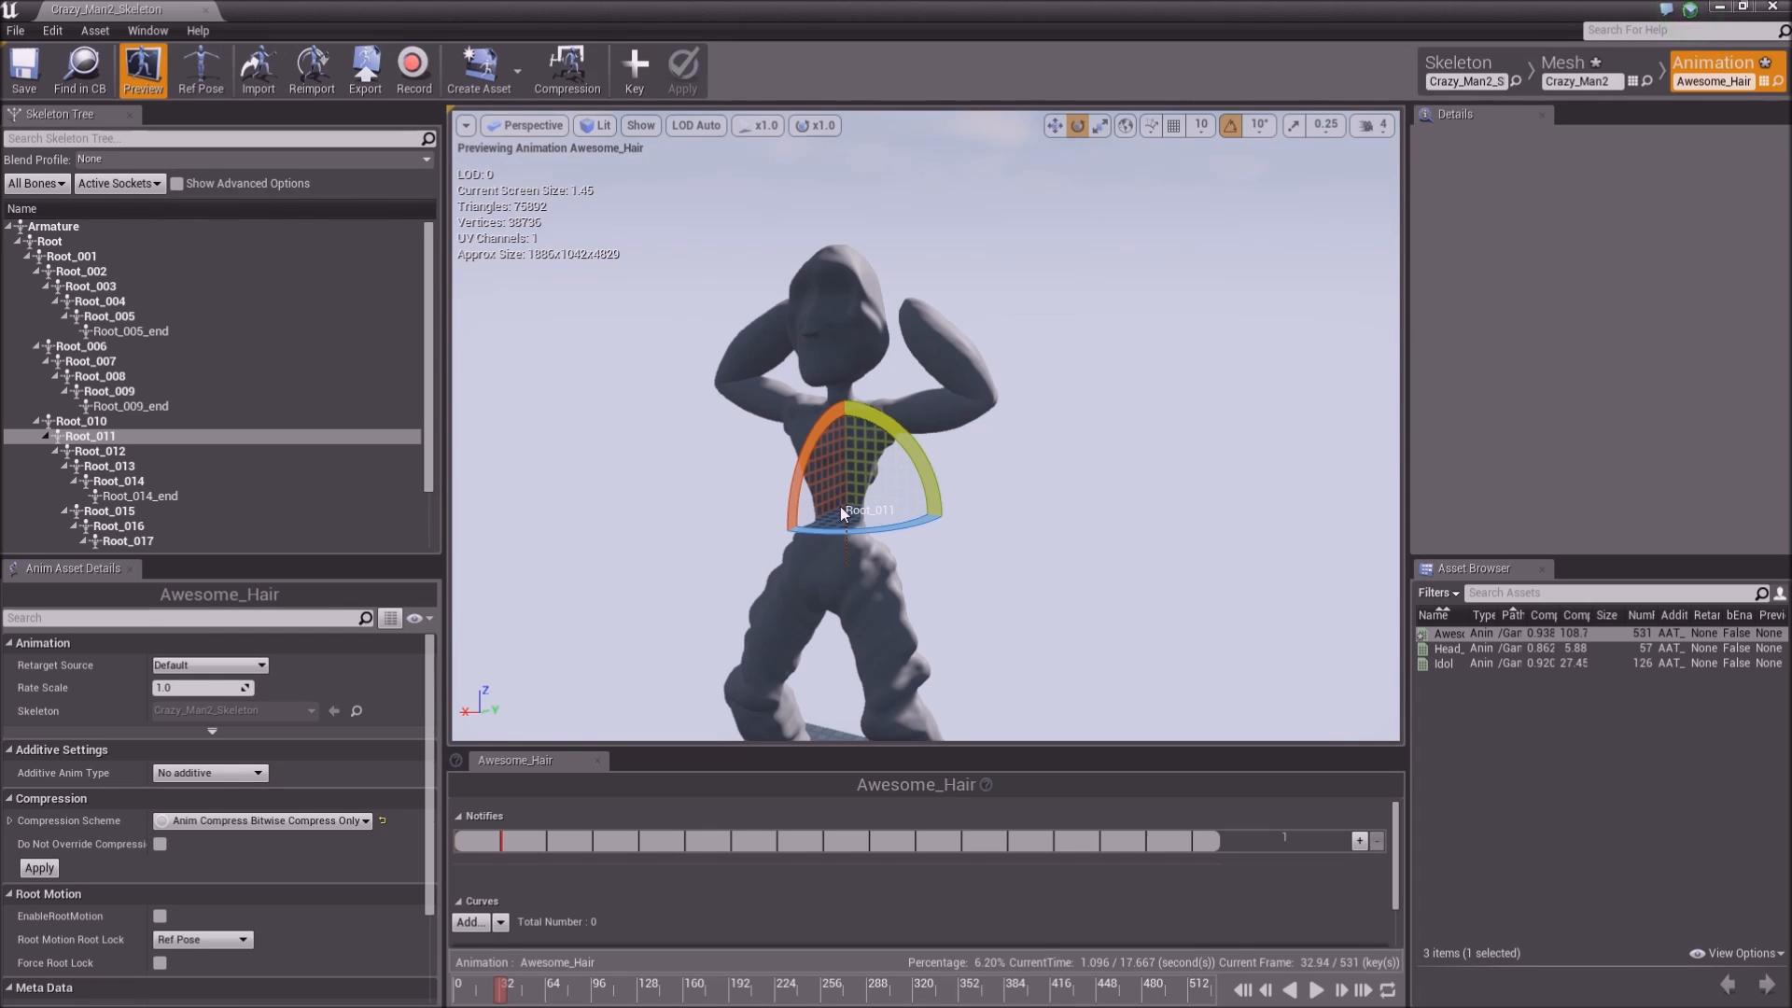
{"action": "left_click_drag", "start_coordinate": [840, 505], "coordinate": [752, 511]}
{"action": "left_click_drag", "start_coordinate": [814, 459], "coordinate": [815, 459]}
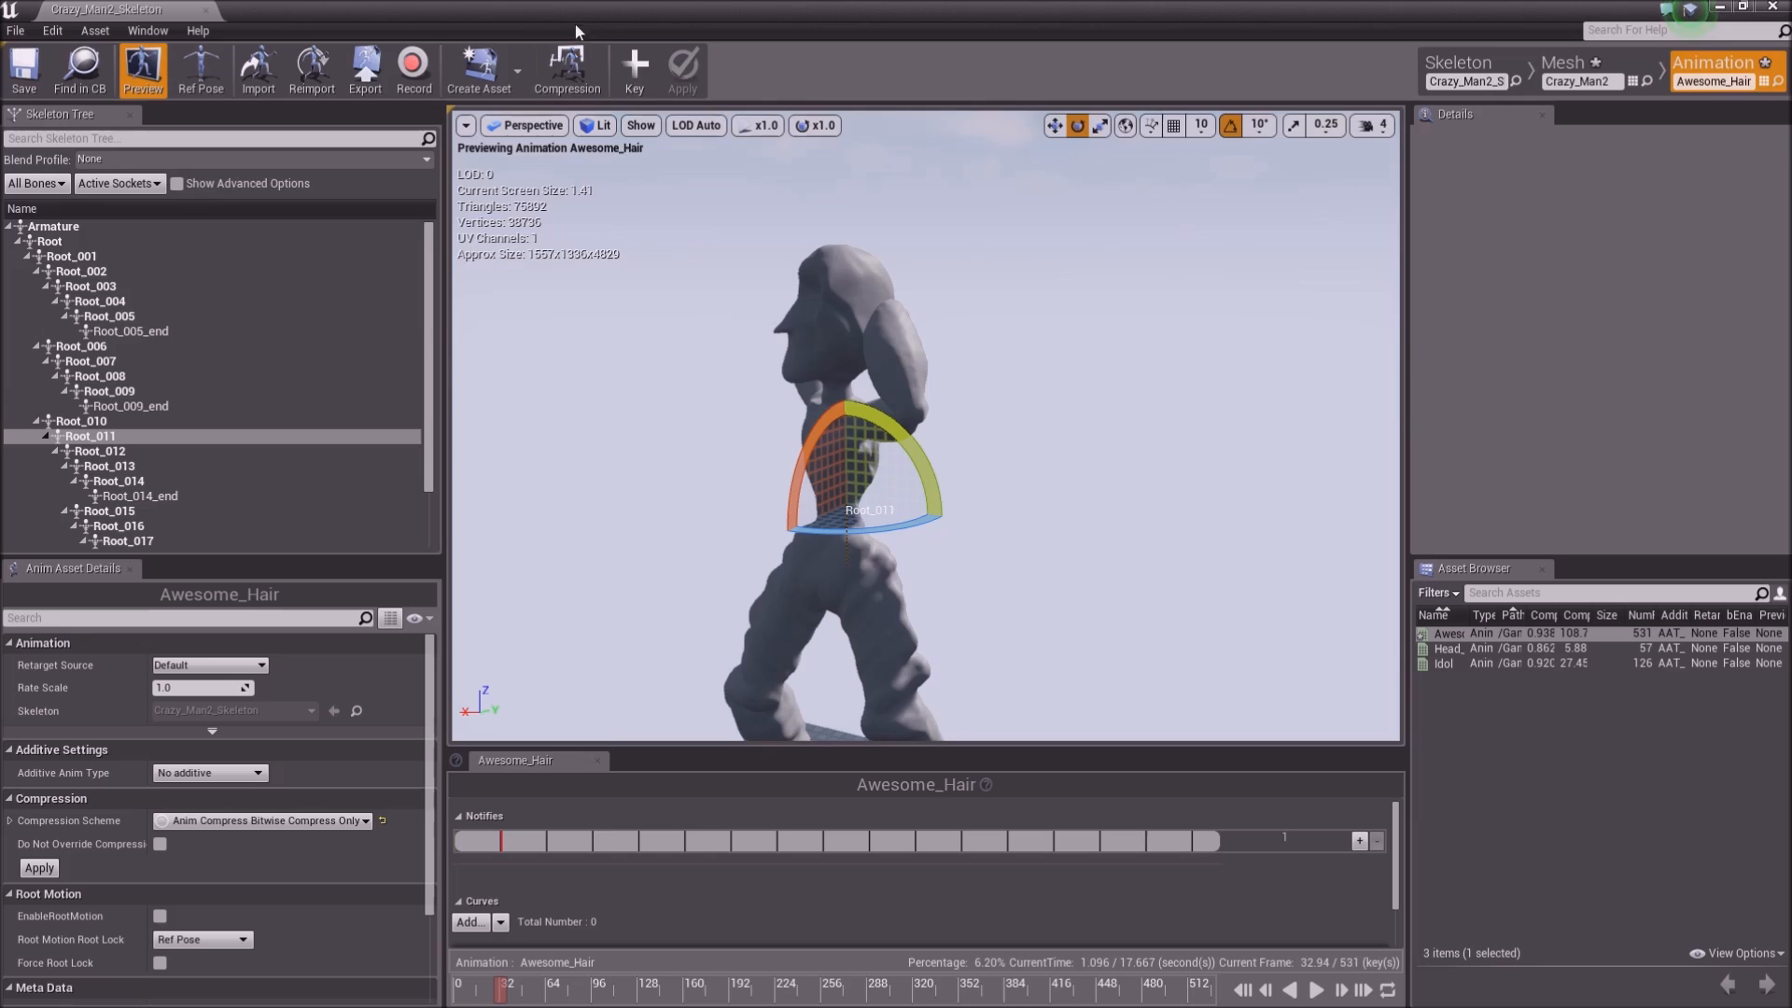
{"action": "left_click", "coordinate": [635, 66]}
{"action": "left_click", "coordinate": [684, 67]}
At frame 0, rotate Root_011 by -50 degrees about the vertical axis and key the pose
{"action": "left_click_drag", "start_coordinate": [503, 987], "coordinate": [430, 994]}
{"action": "left_click_drag", "start_coordinate": [842, 530], "coordinate": [747, 530]}
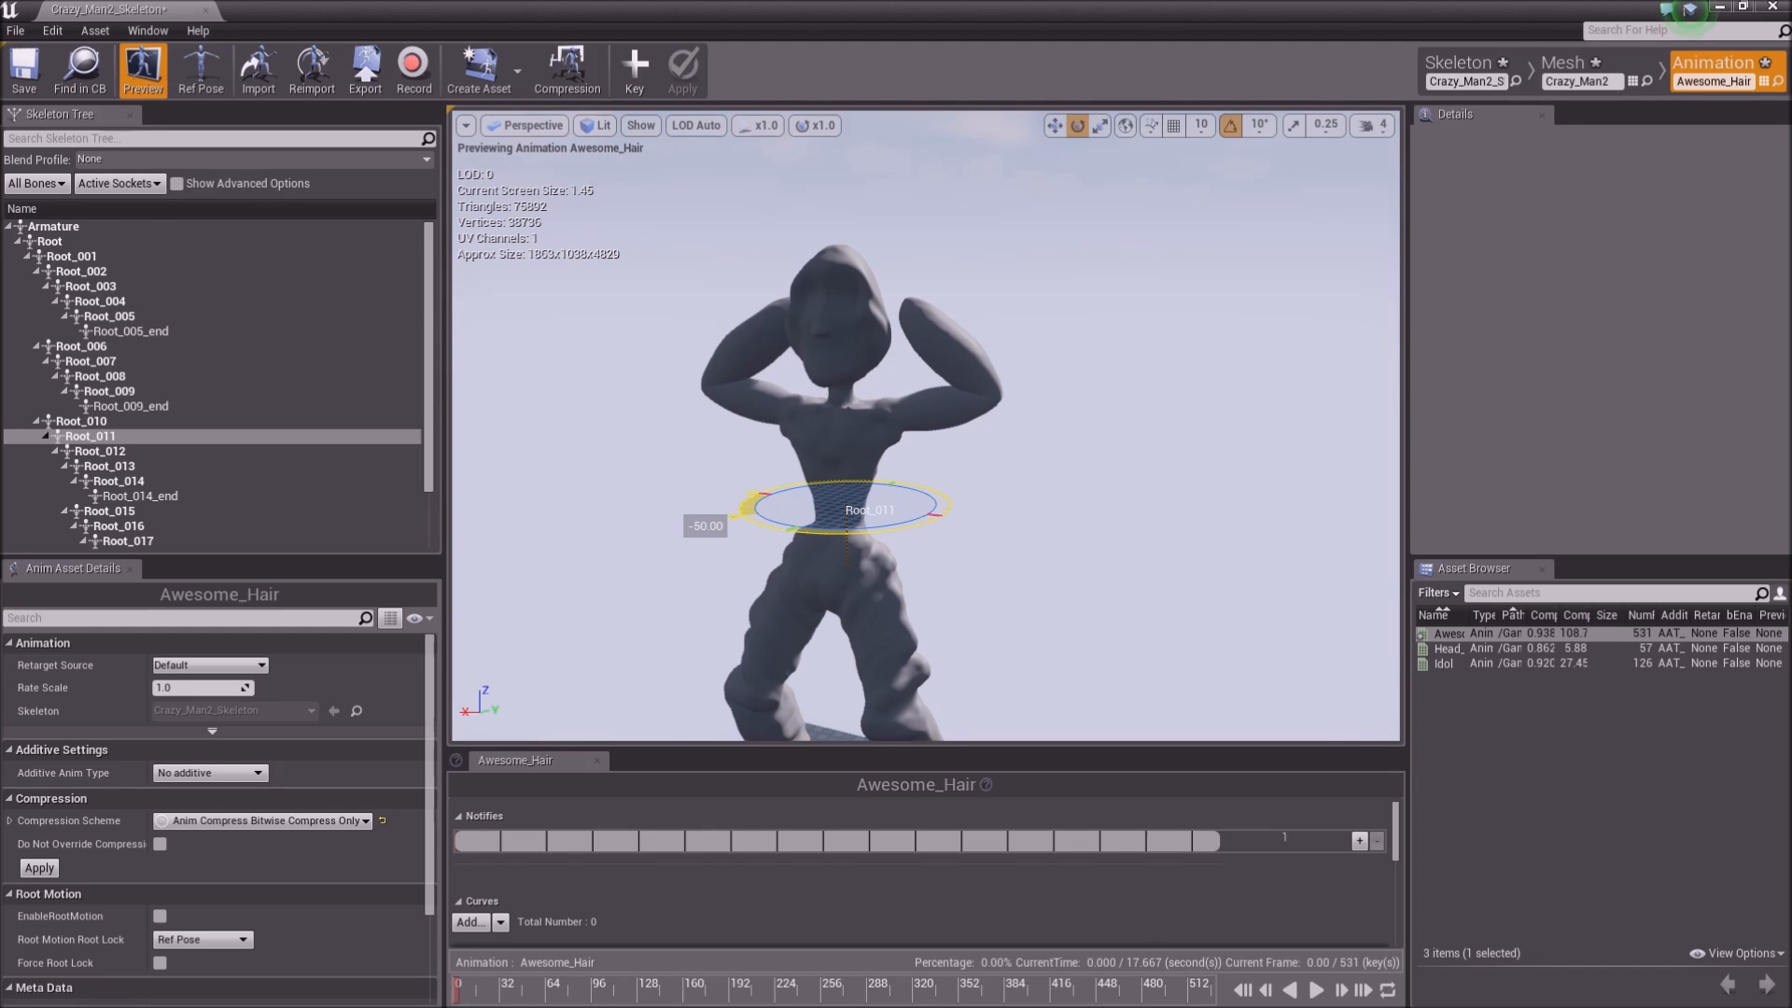
{"action": "left_click", "coordinate": [635, 67]}
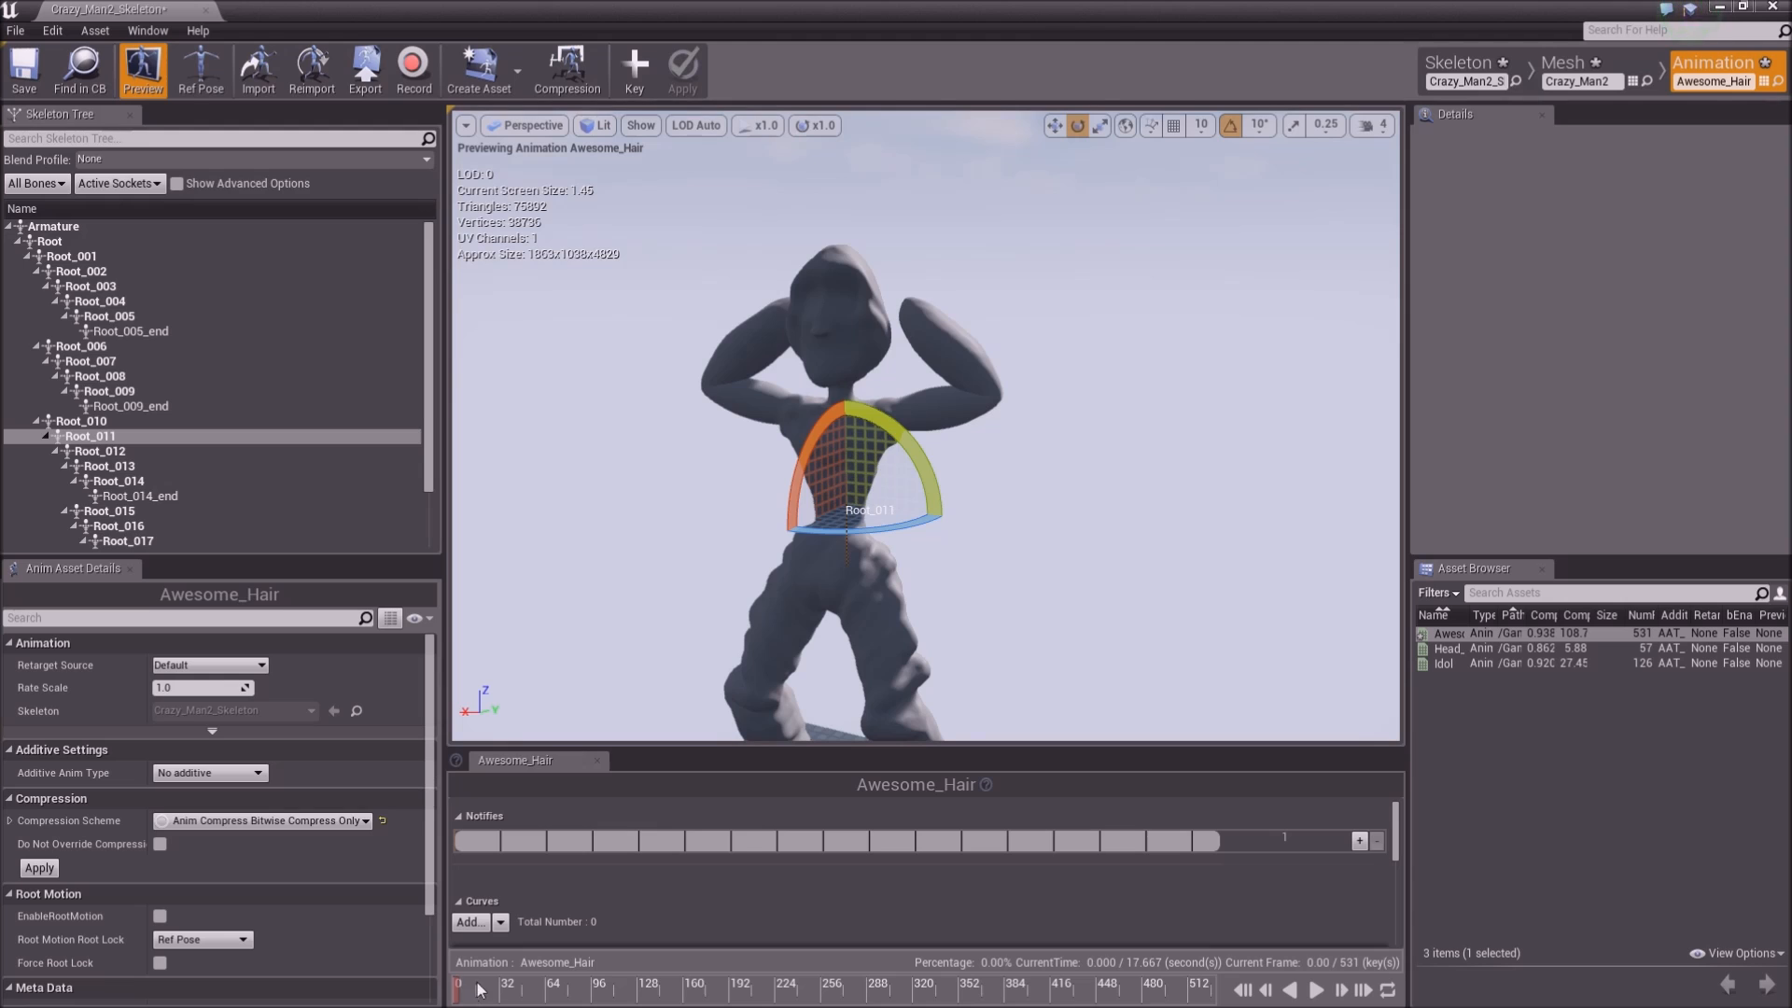
At about frame 134, rotate Root_011 about the vertical axis so the torso turns toward the camera, and key the pose
{"action": "left_click", "coordinate": [514, 991]}
{"action": "left_click_drag", "start_coordinate": [534, 991], "coordinate": [631, 991]}
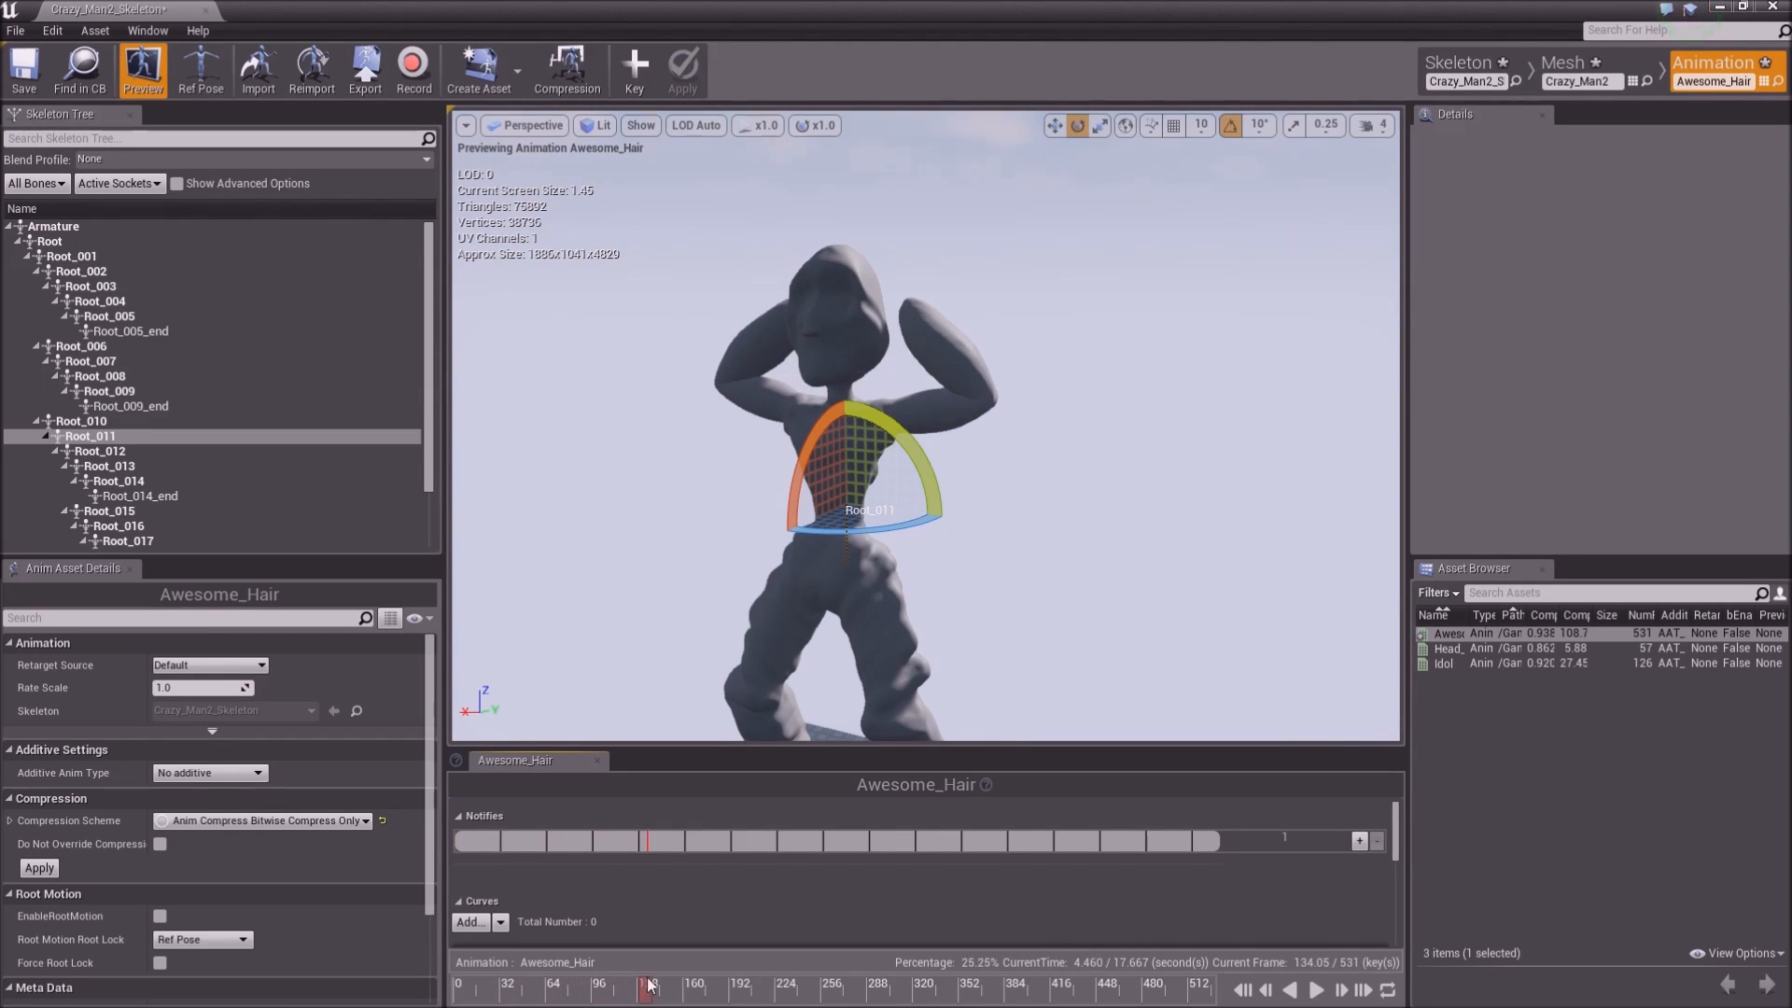
{"action": "left_click_drag", "start_coordinate": [804, 445], "coordinate": [761, 476]}
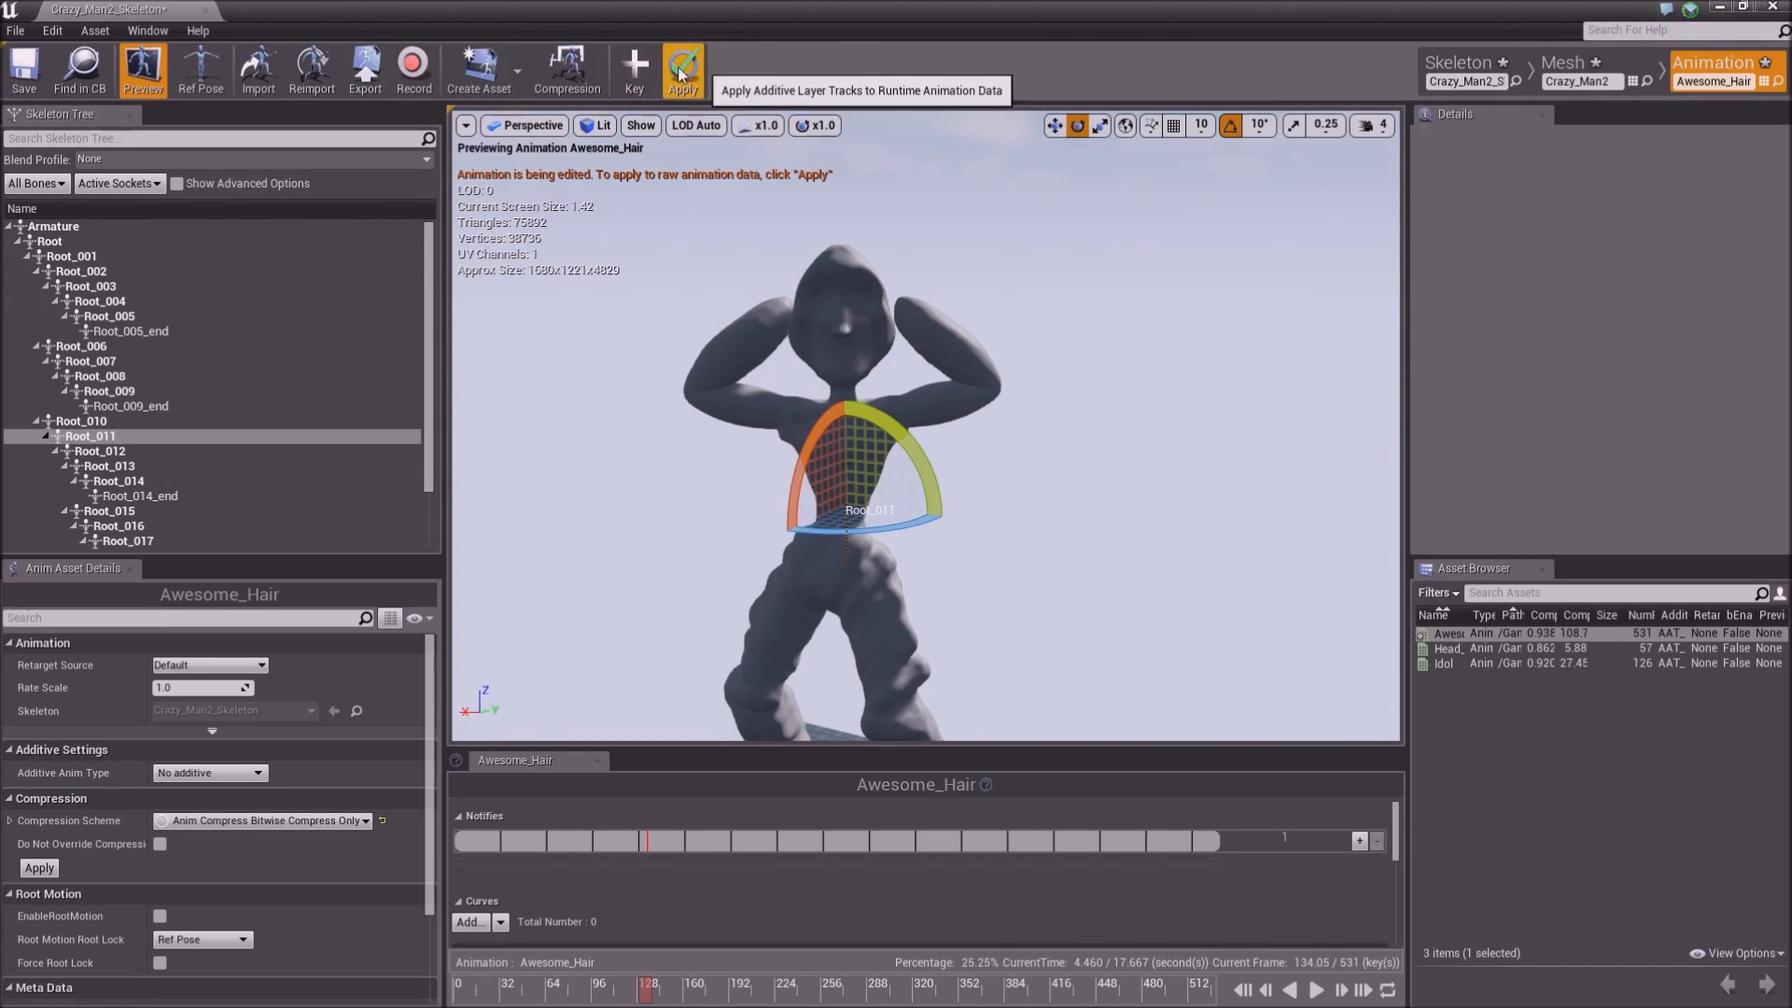
At about frame 218, rotate Root_011 further around to the side, key the pose and apply it
{"action": "left_click_drag", "start_coordinate": [644, 989], "coordinate": [762, 993]}
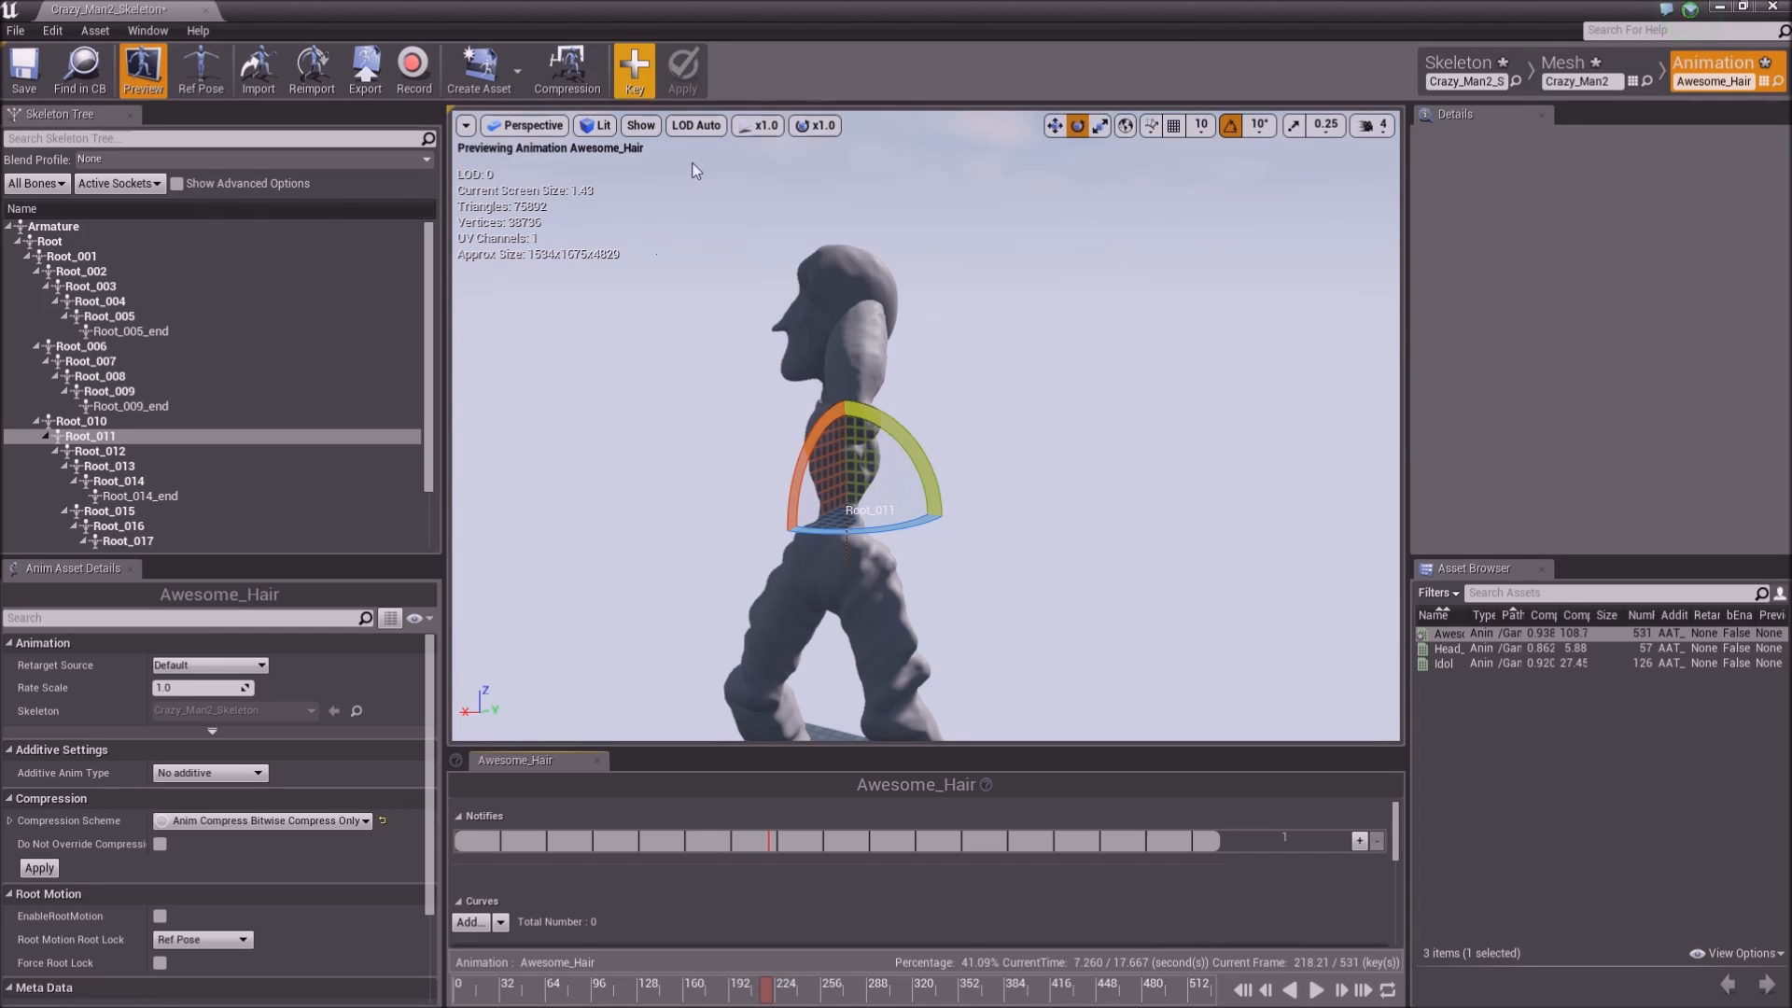
{"action": "left_click_drag", "start_coordinate": [913, 519], "coordinate": [786, 481]}
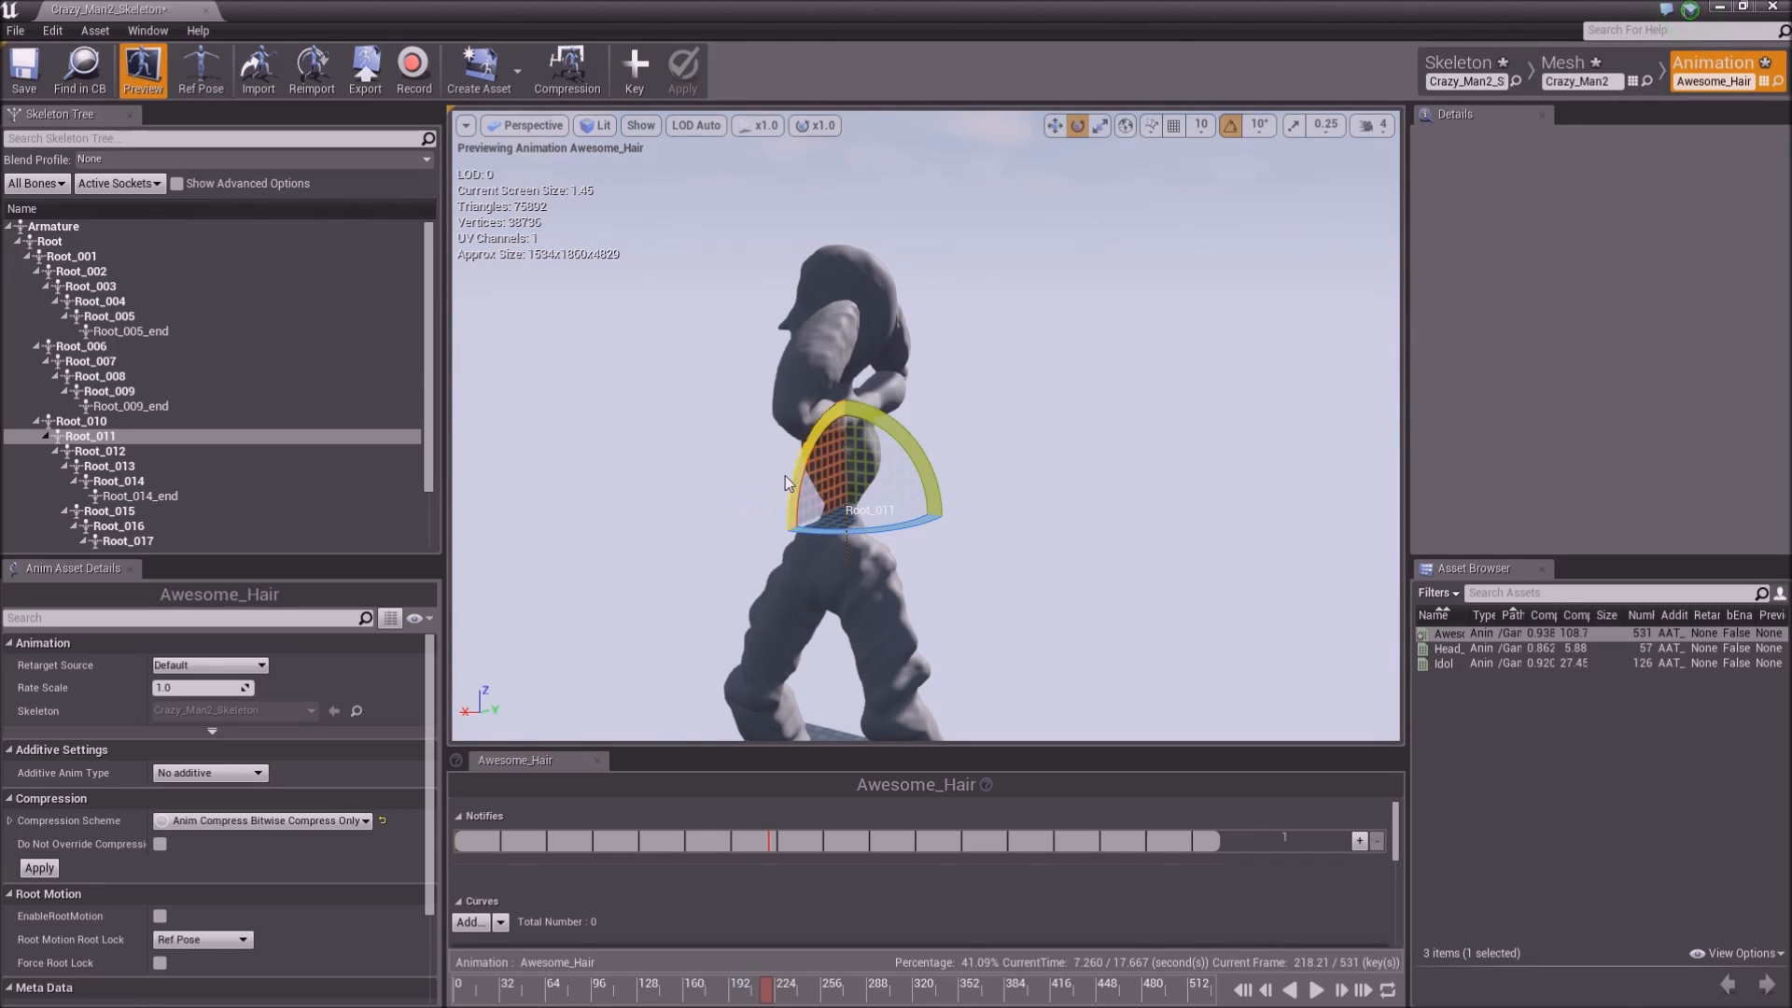
{"action": "left_click", "coordinate": [634, 70]}
{"action": "left_click", "coordinate": [682, 70]}
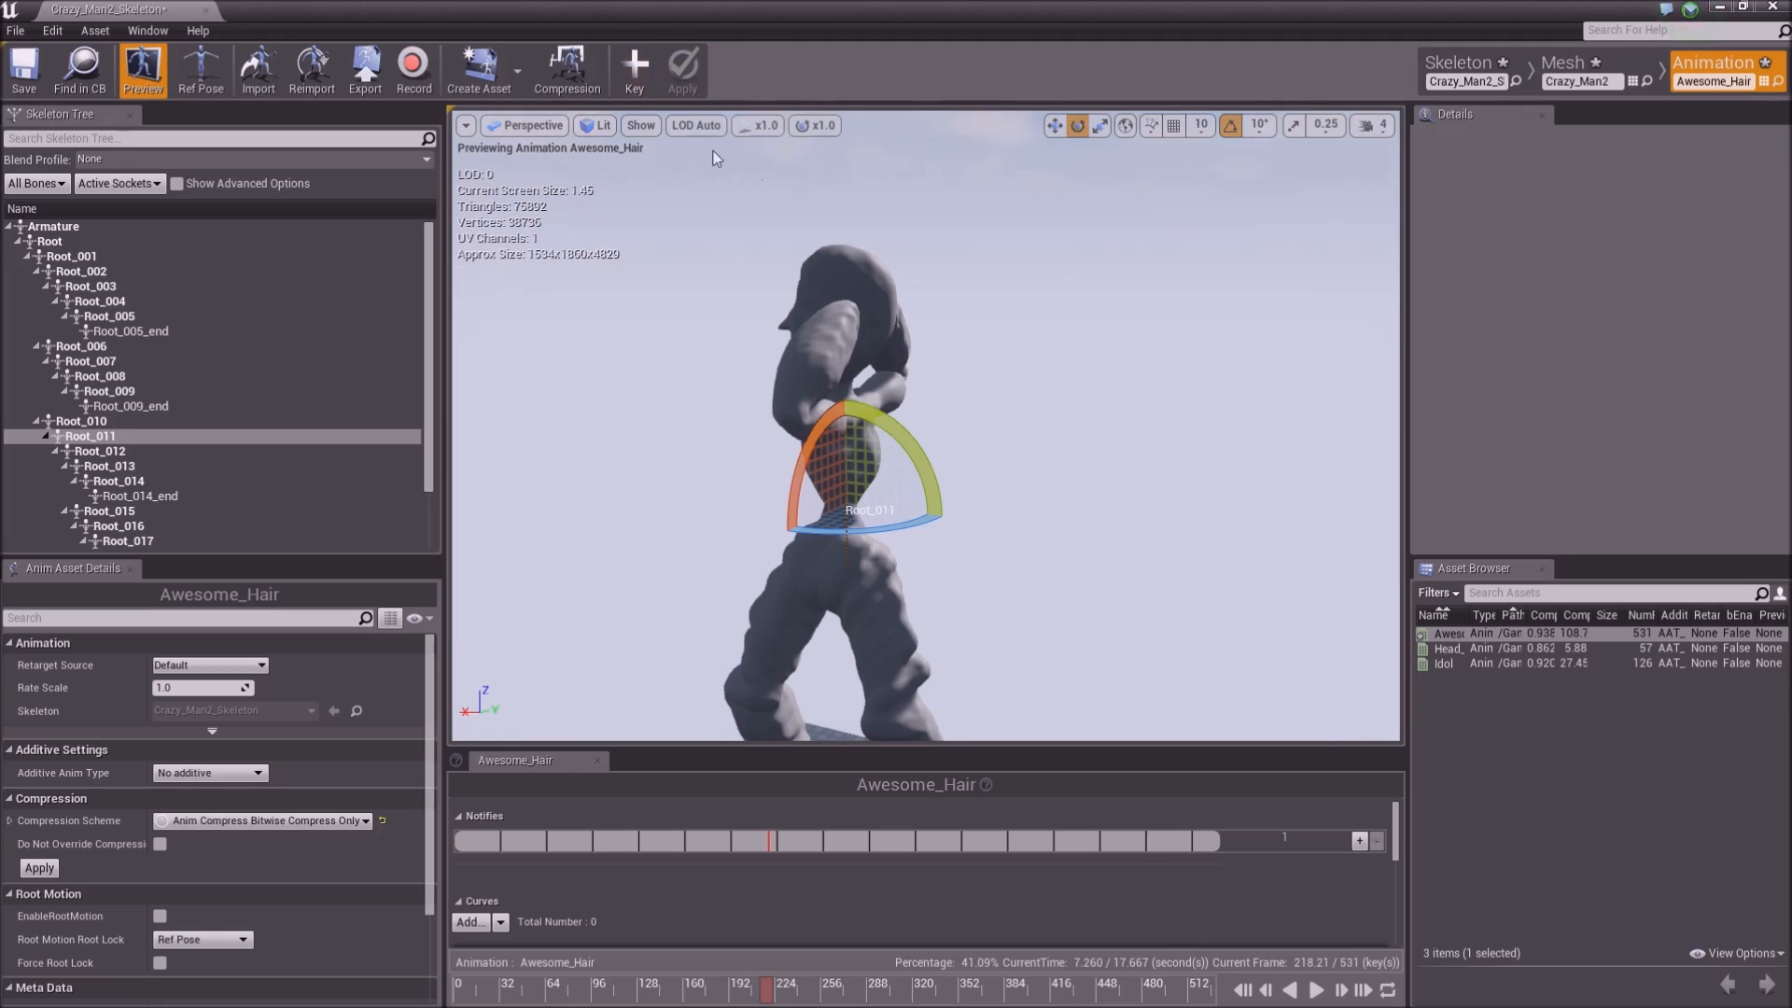
At about frame 293, rotate Root_011 so the torso faces the camera, and apply the keyed pose
{"action": "left_click_drag", "start_coordinate": [808, 988], "coordinate": [875, 1003]}
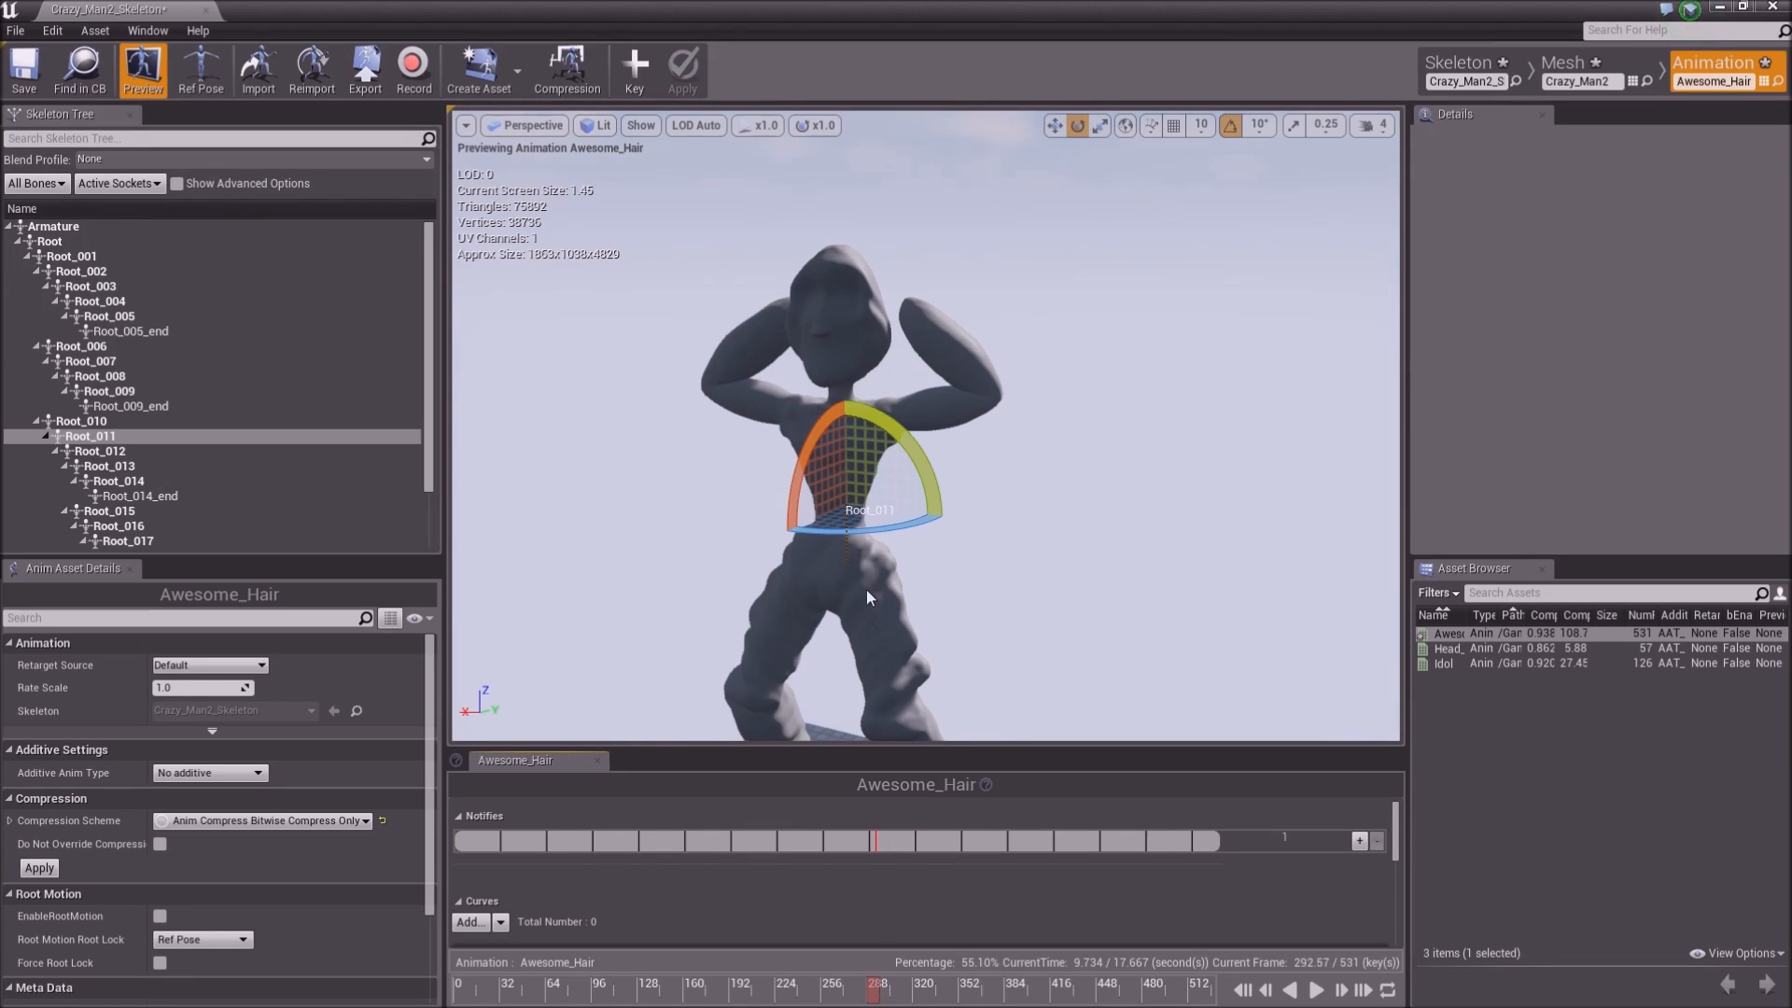
{"action": "left_click_drag", "start_coordinate": [868, 523], "coordinate": [823, 524]}
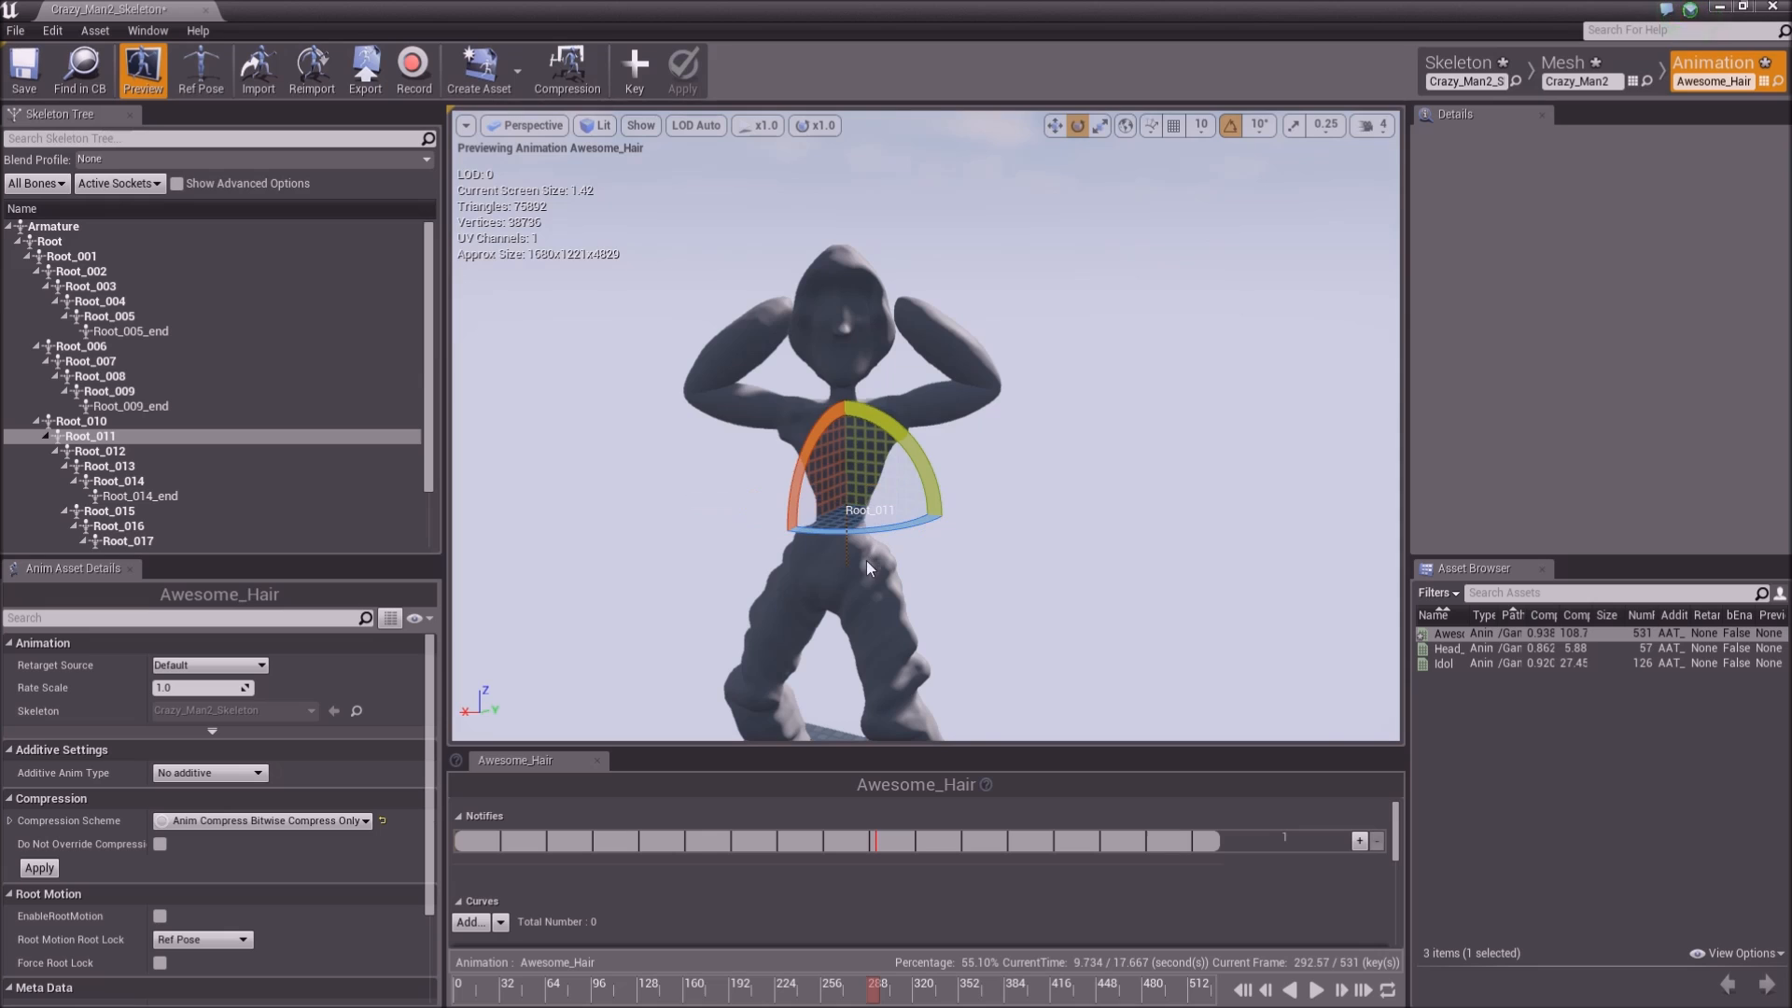
{"action": "left_click", "coordinate": [682, 70]}
At about frame 362, turn Root_011 further to the side, key the pose and apply it
{"action": "left_click_drag", "start_coordinate": [891, 991], "coordinate": [956, 988]}
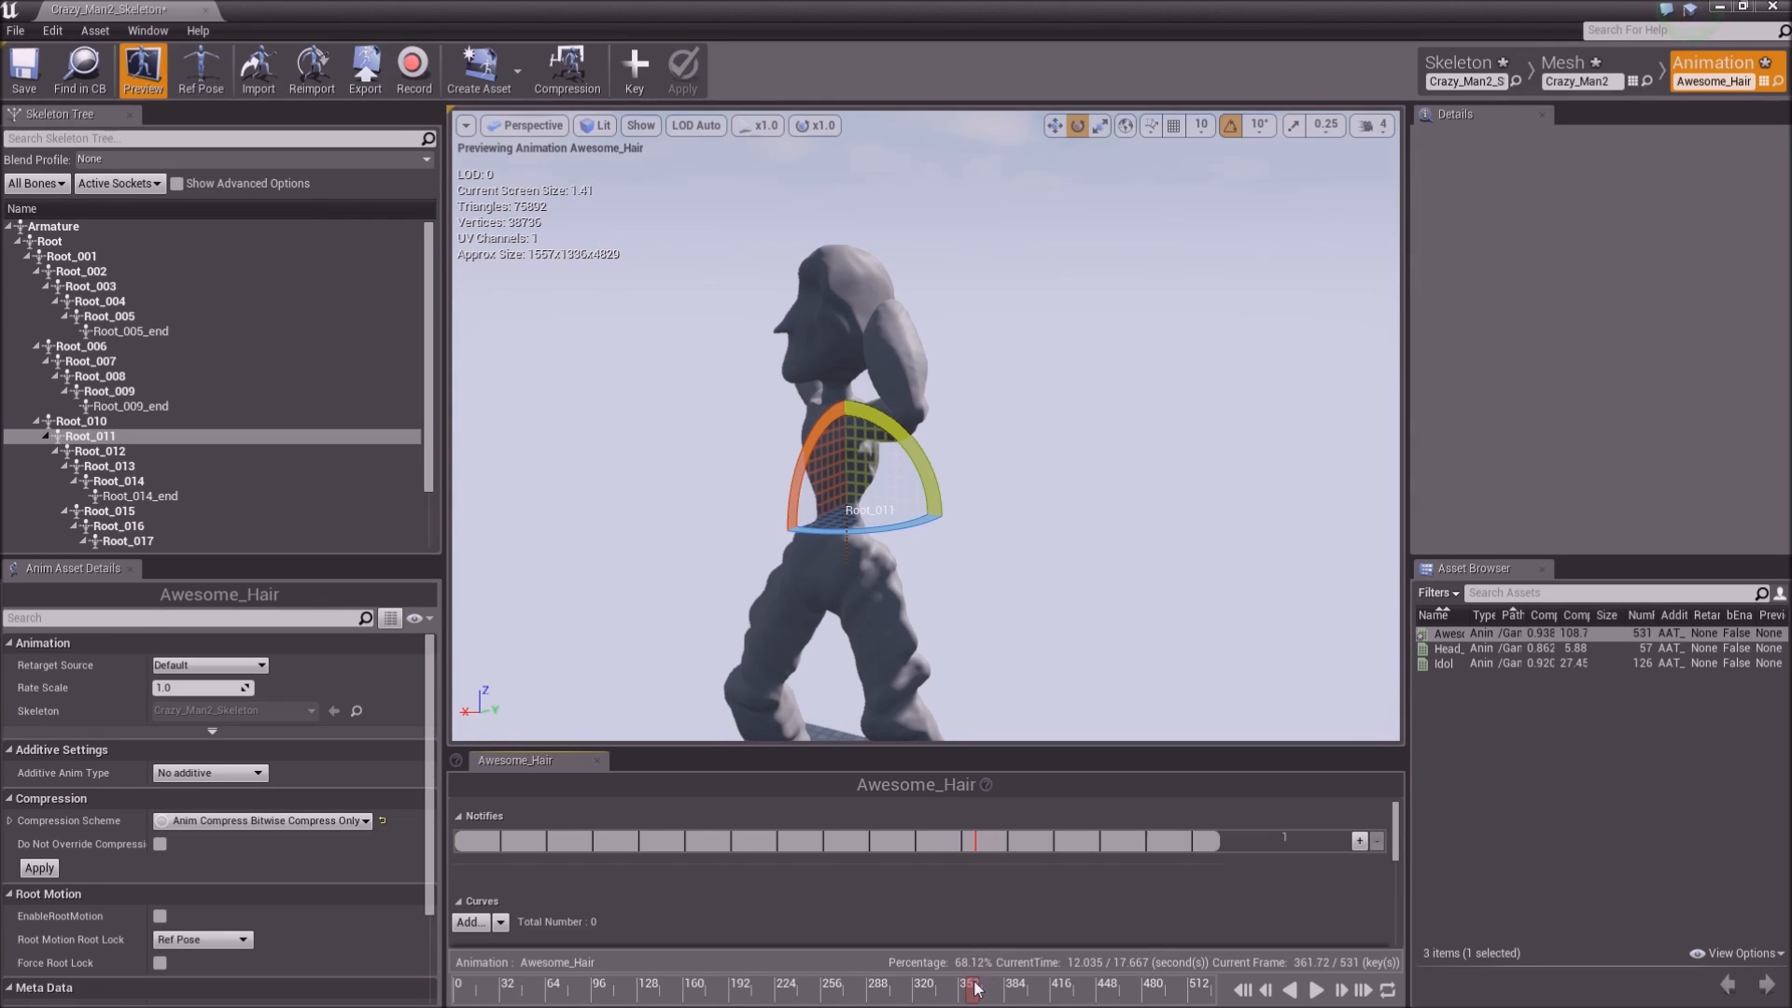
{"action": "left_click_drag", "start_coordinate": [864, 530], "coordinate": [761, 520]}
{"action": "left_click", "coordinate": [640, 69]}
{"action": "left_click", "coordinate": [680, 71]}
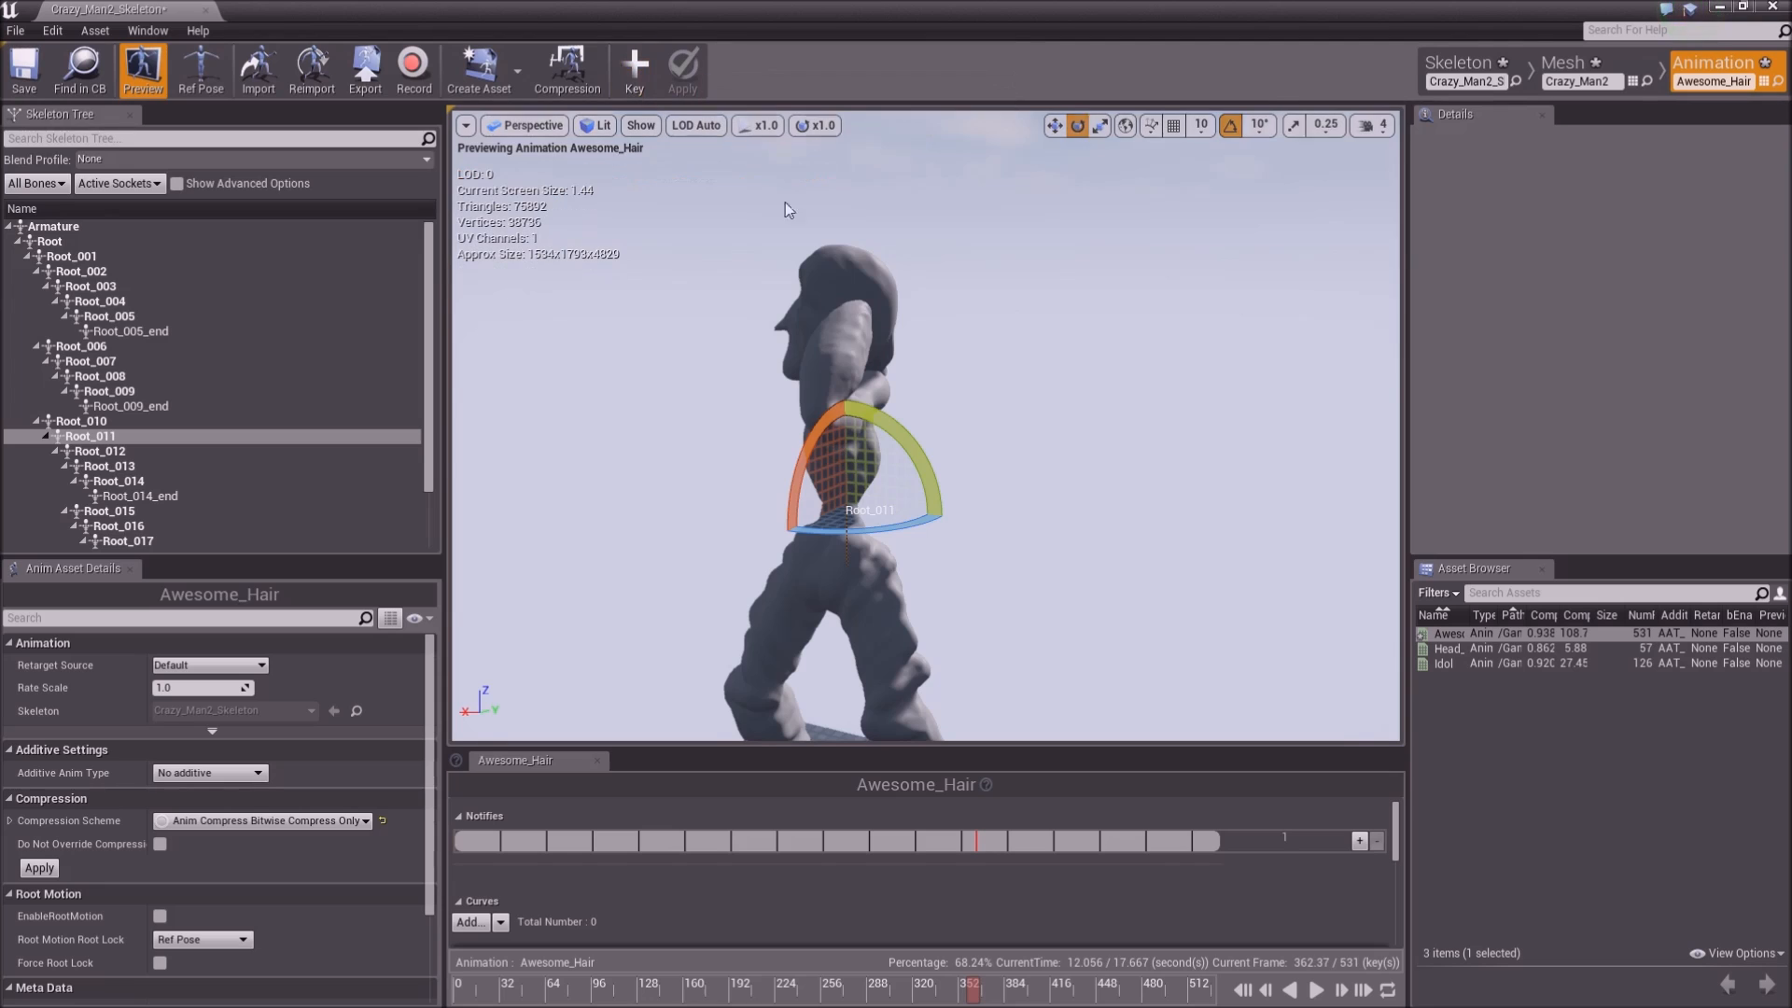
At about frame 430, rotate Root_011 about the vertical axis to face the torso toward the camera, key the pose and apply it
{"action": "left_click_drag", "start_coordinate": [978, 992], "coordinate": [1073, 994]}
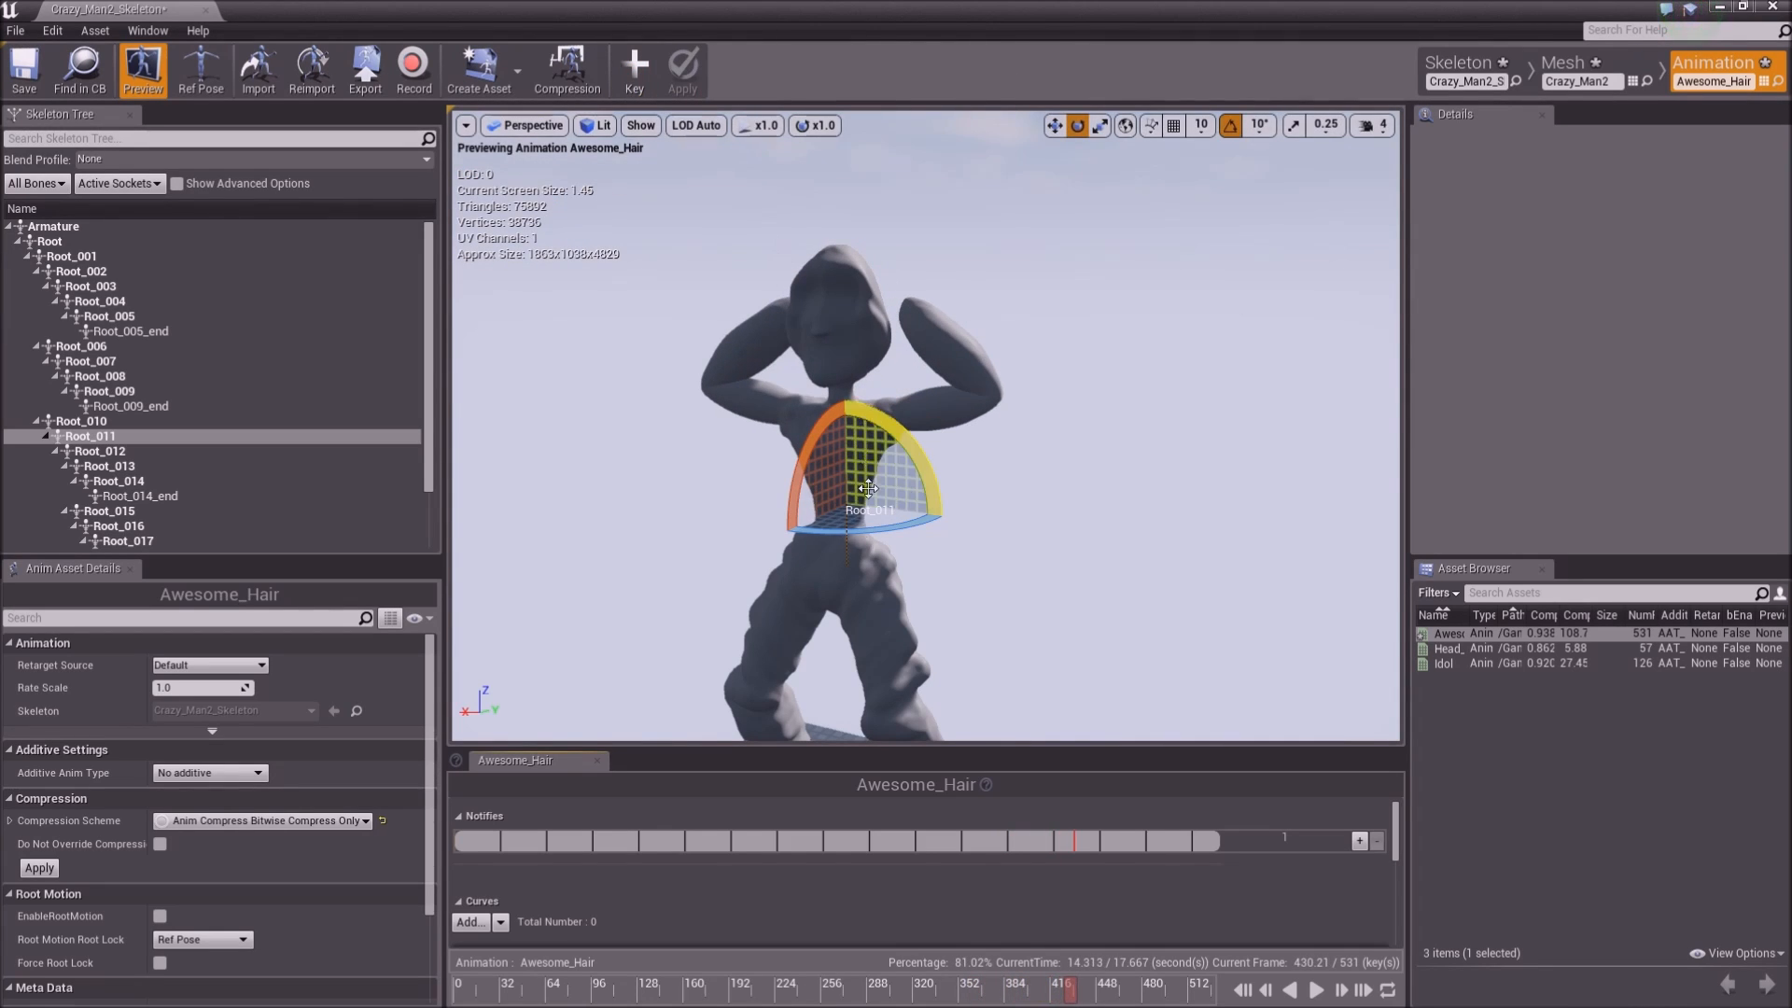
{"action": "left_click_drag", "start_coordinate": [856, 530], "coordinate": [928, 520]}
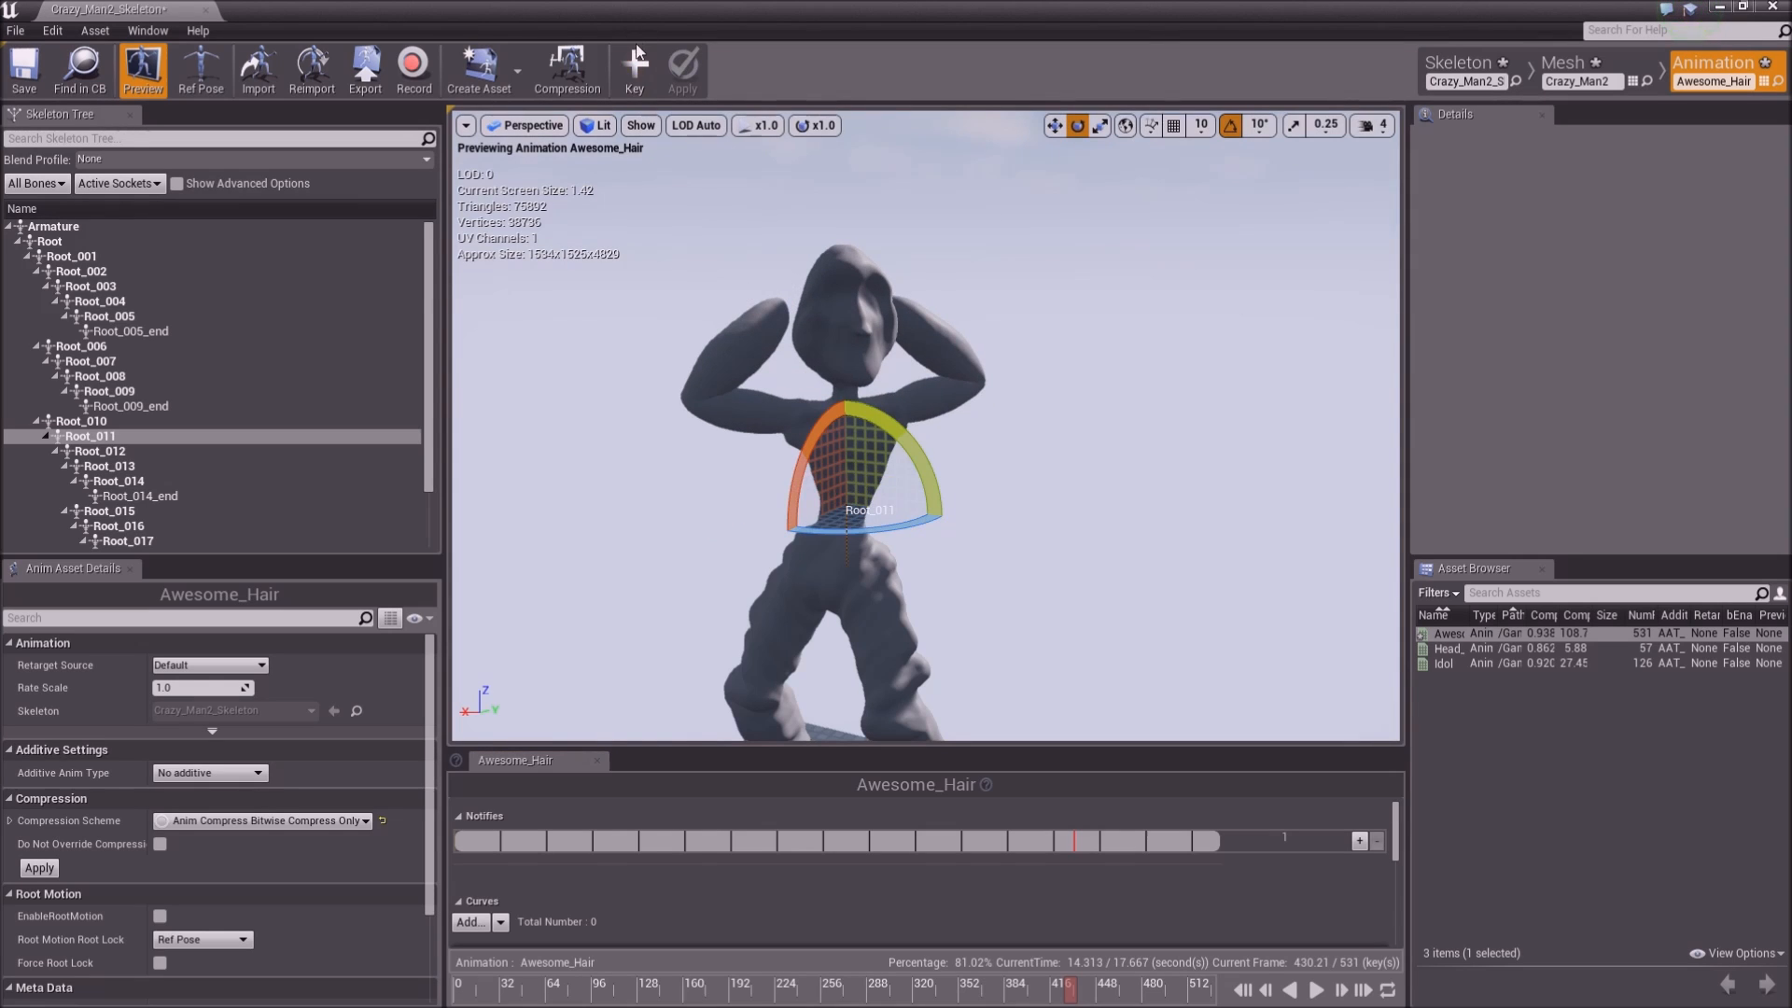
{"action": "left_click", "coordinate": [635, 68]}
{"action": "left_click", "coordinate": [682, 68]}
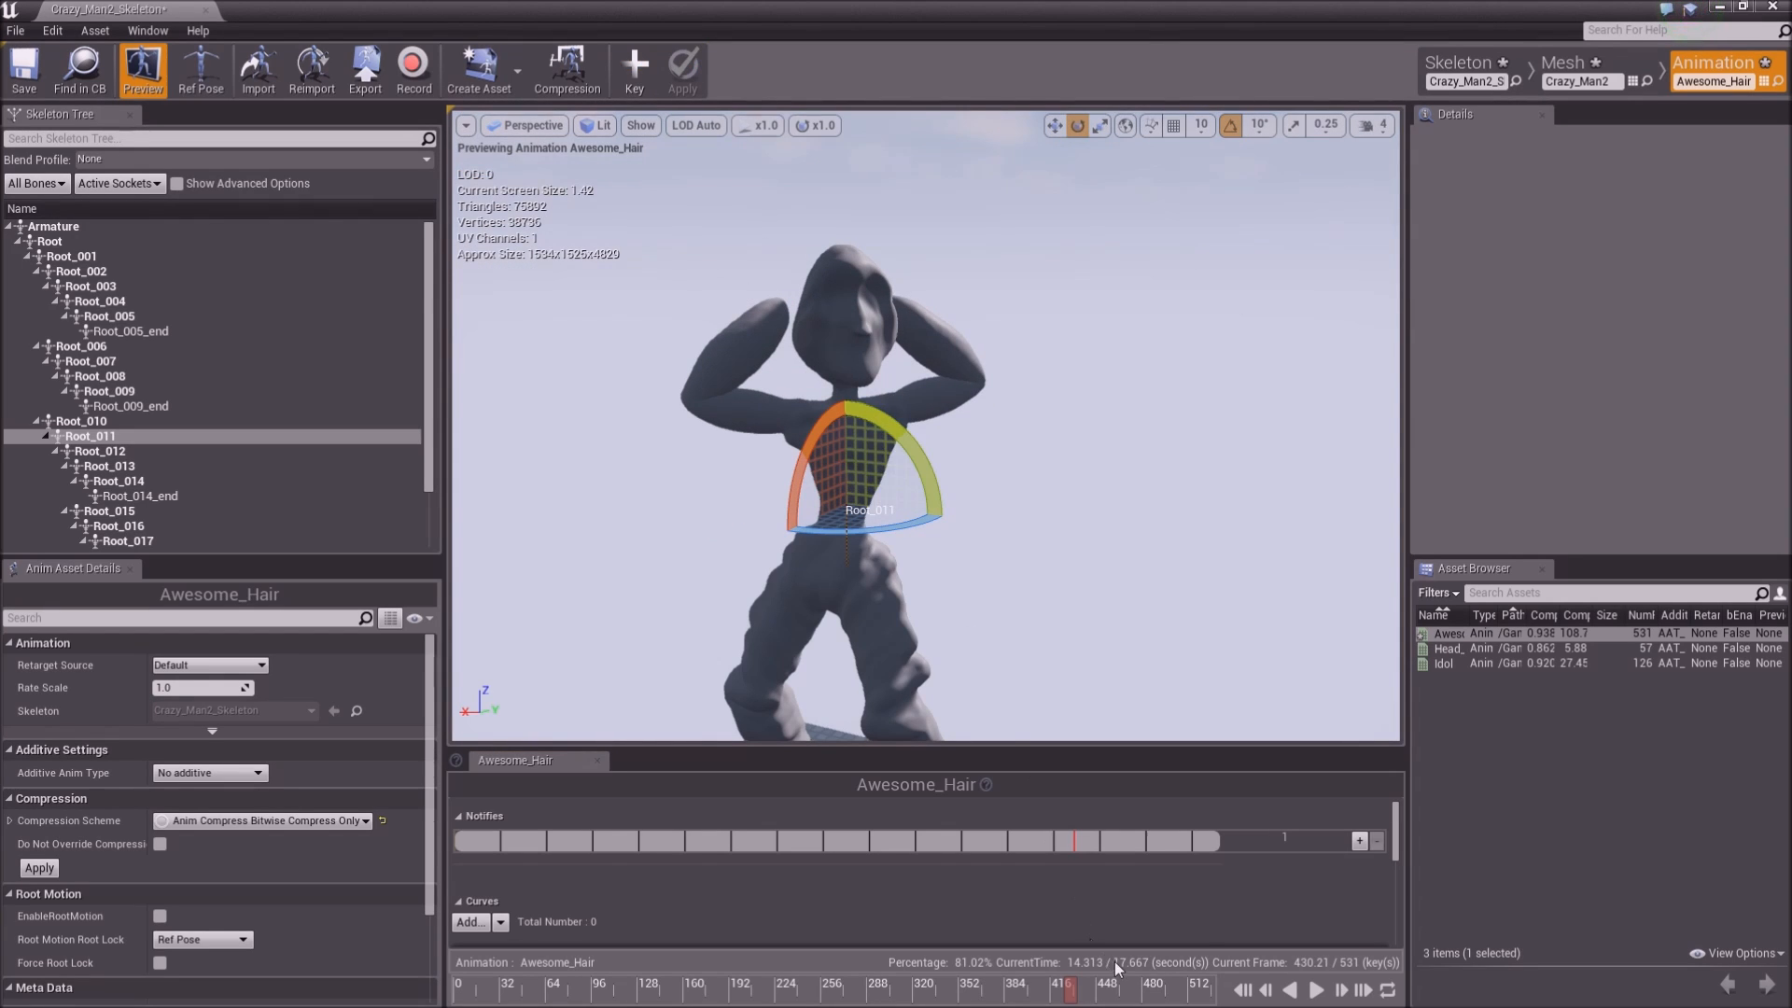
At about frame 504, rotate Root_011 so the torso turns to the side, key the pose and apply it
{"action": "left_click_drag", "start_coordinate": [1087, 989], "coordinate": [1157, 994]}
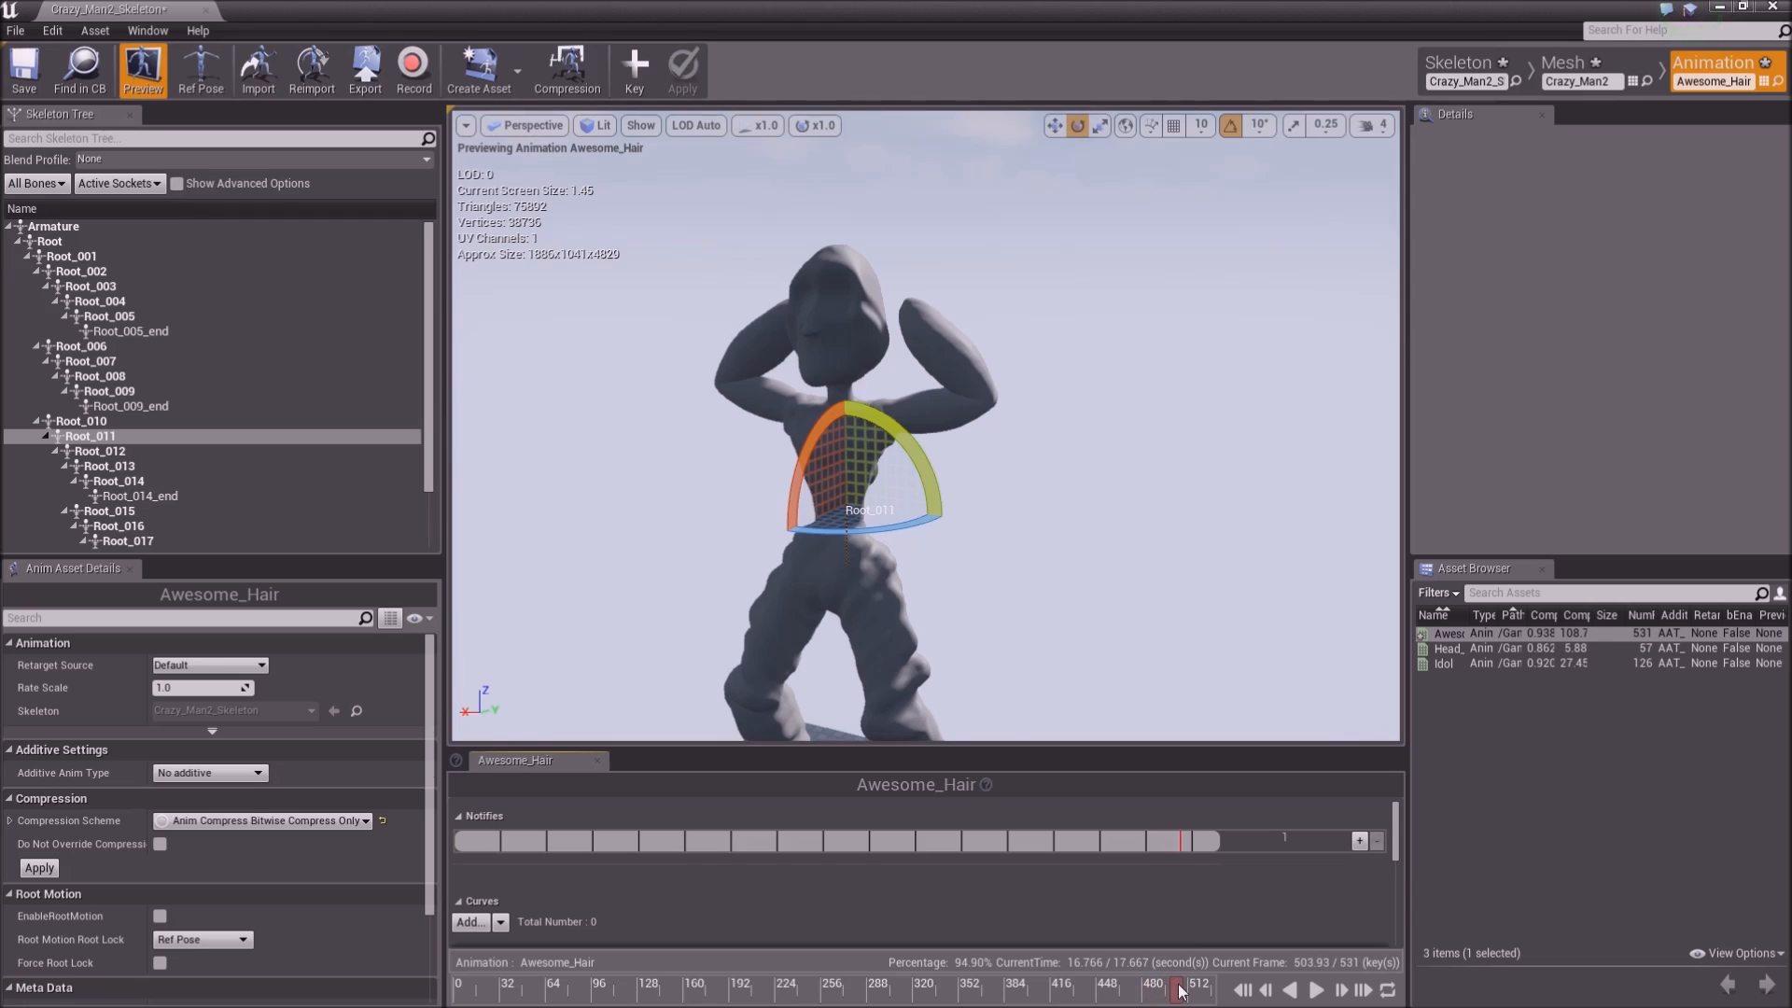
{"action": "left_click_drag", "start_coordinate": [881, 540], "coordinate": [749, 294]}
{"action": "left_click", "coordinate": [636, 67]}
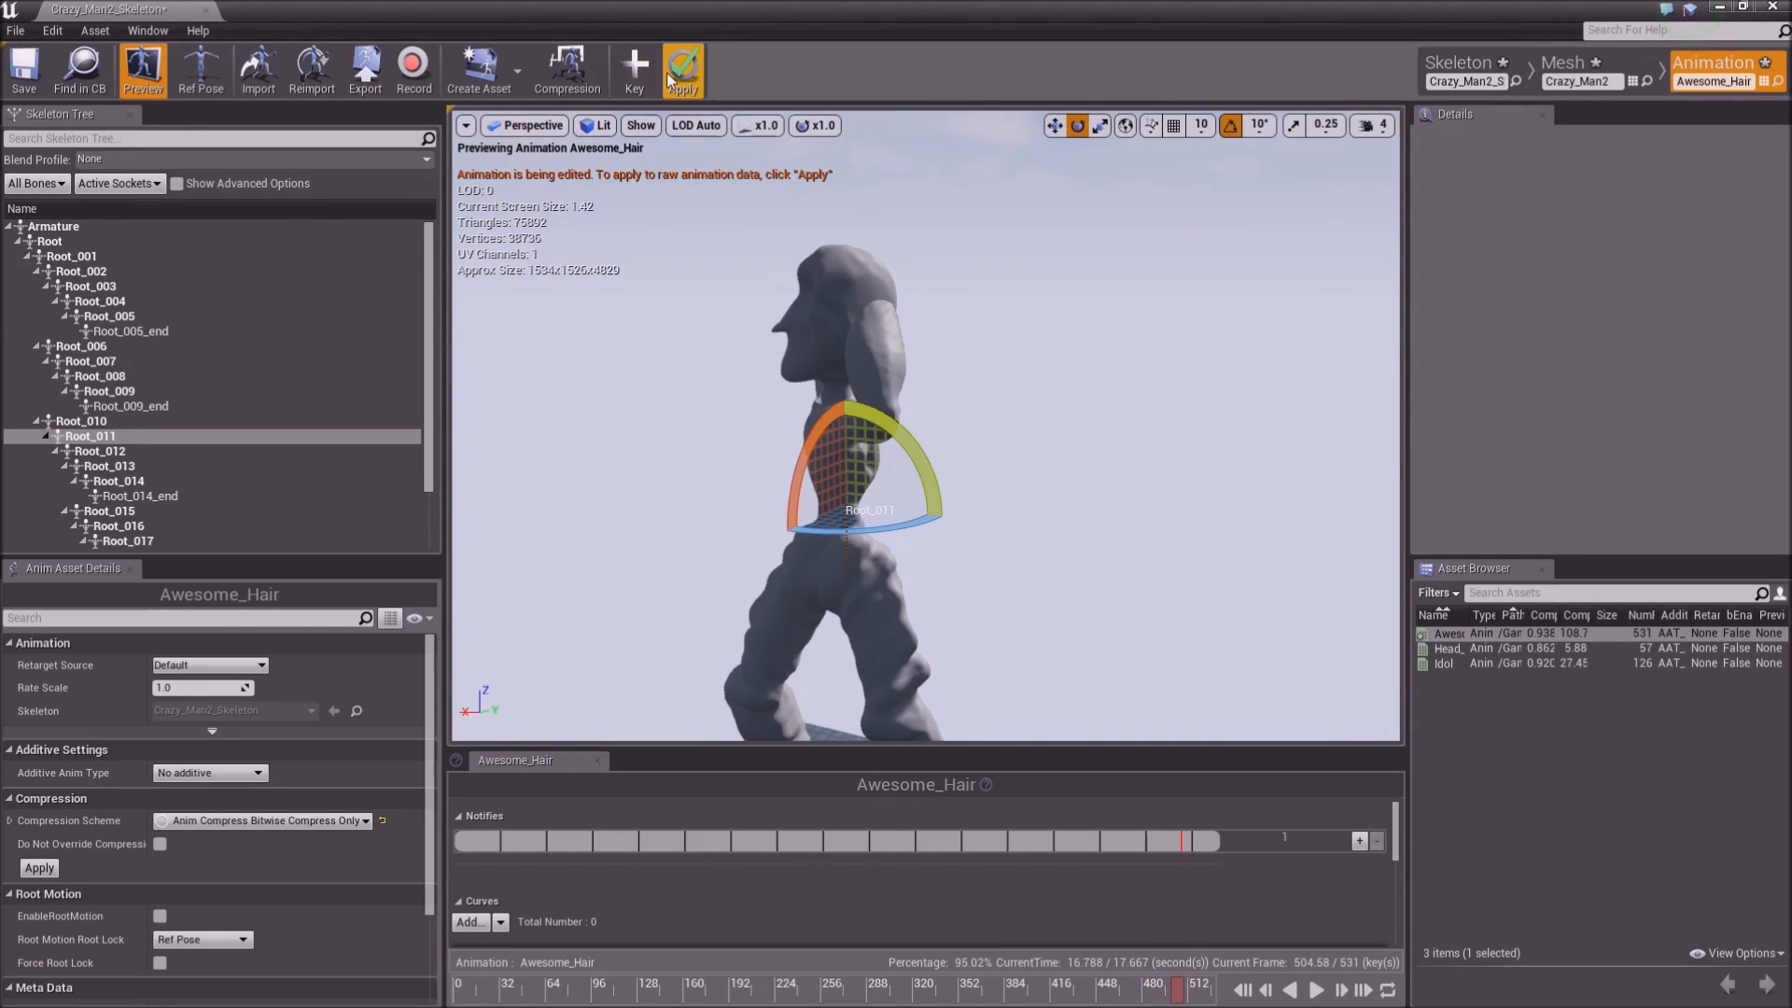
{"action": "left_click", "coordinate": [682, 67]}
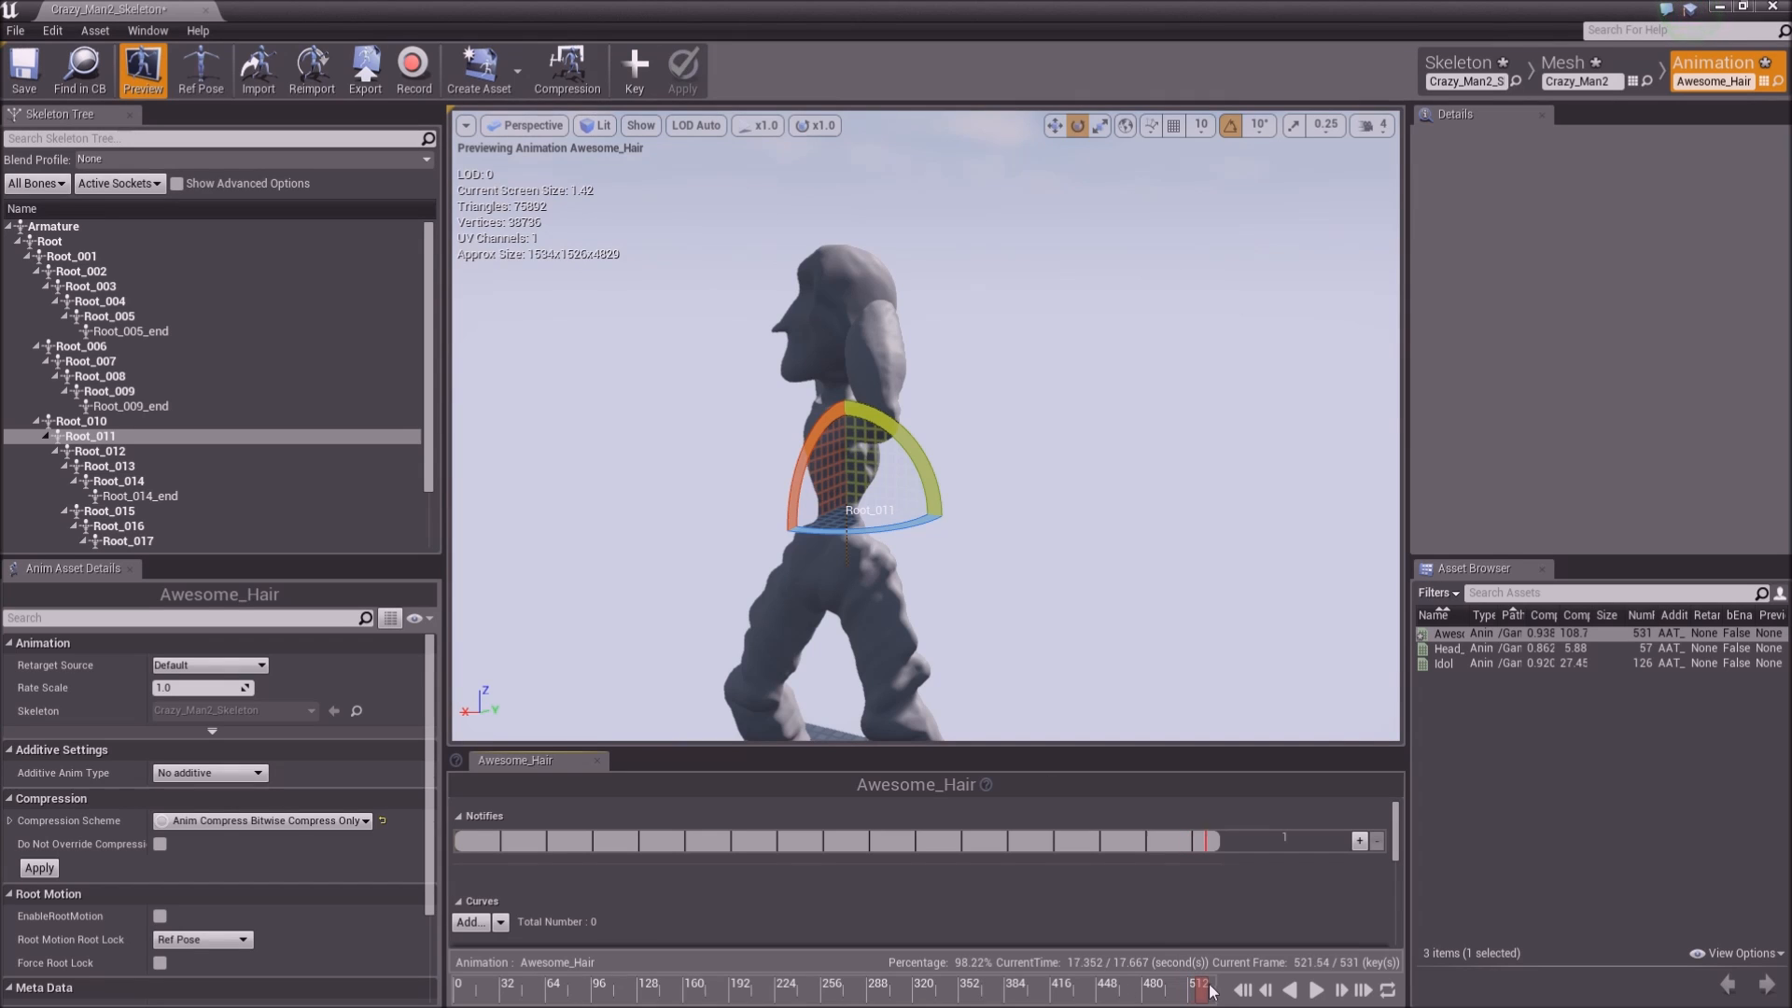
At the last frame, 531, rotate Root_011 by -60° about the vertical axis, key the pose and apply it
{"action": "left_click_drag", "start_coordinate": [854, 530], "coordinate": [723, 530]}
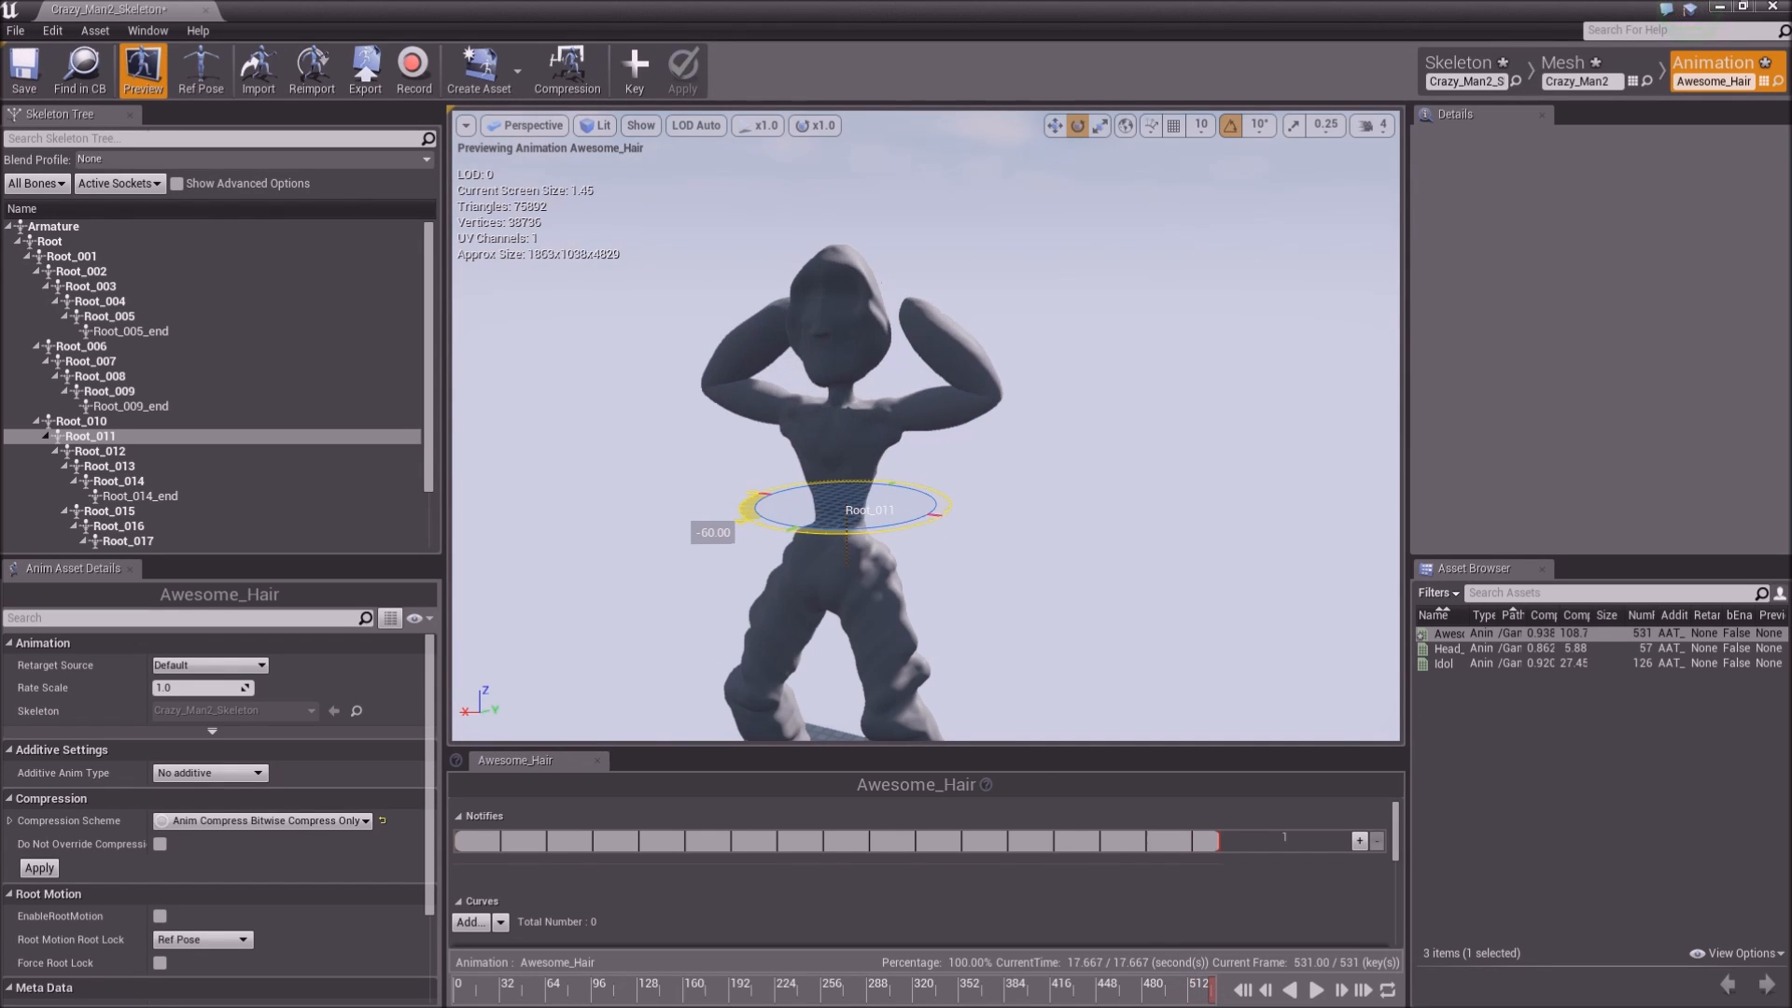
{"action": "left_click", "coordinate": [636, 67]}
{"action": "left_click", "coordinate": [684, 69]}
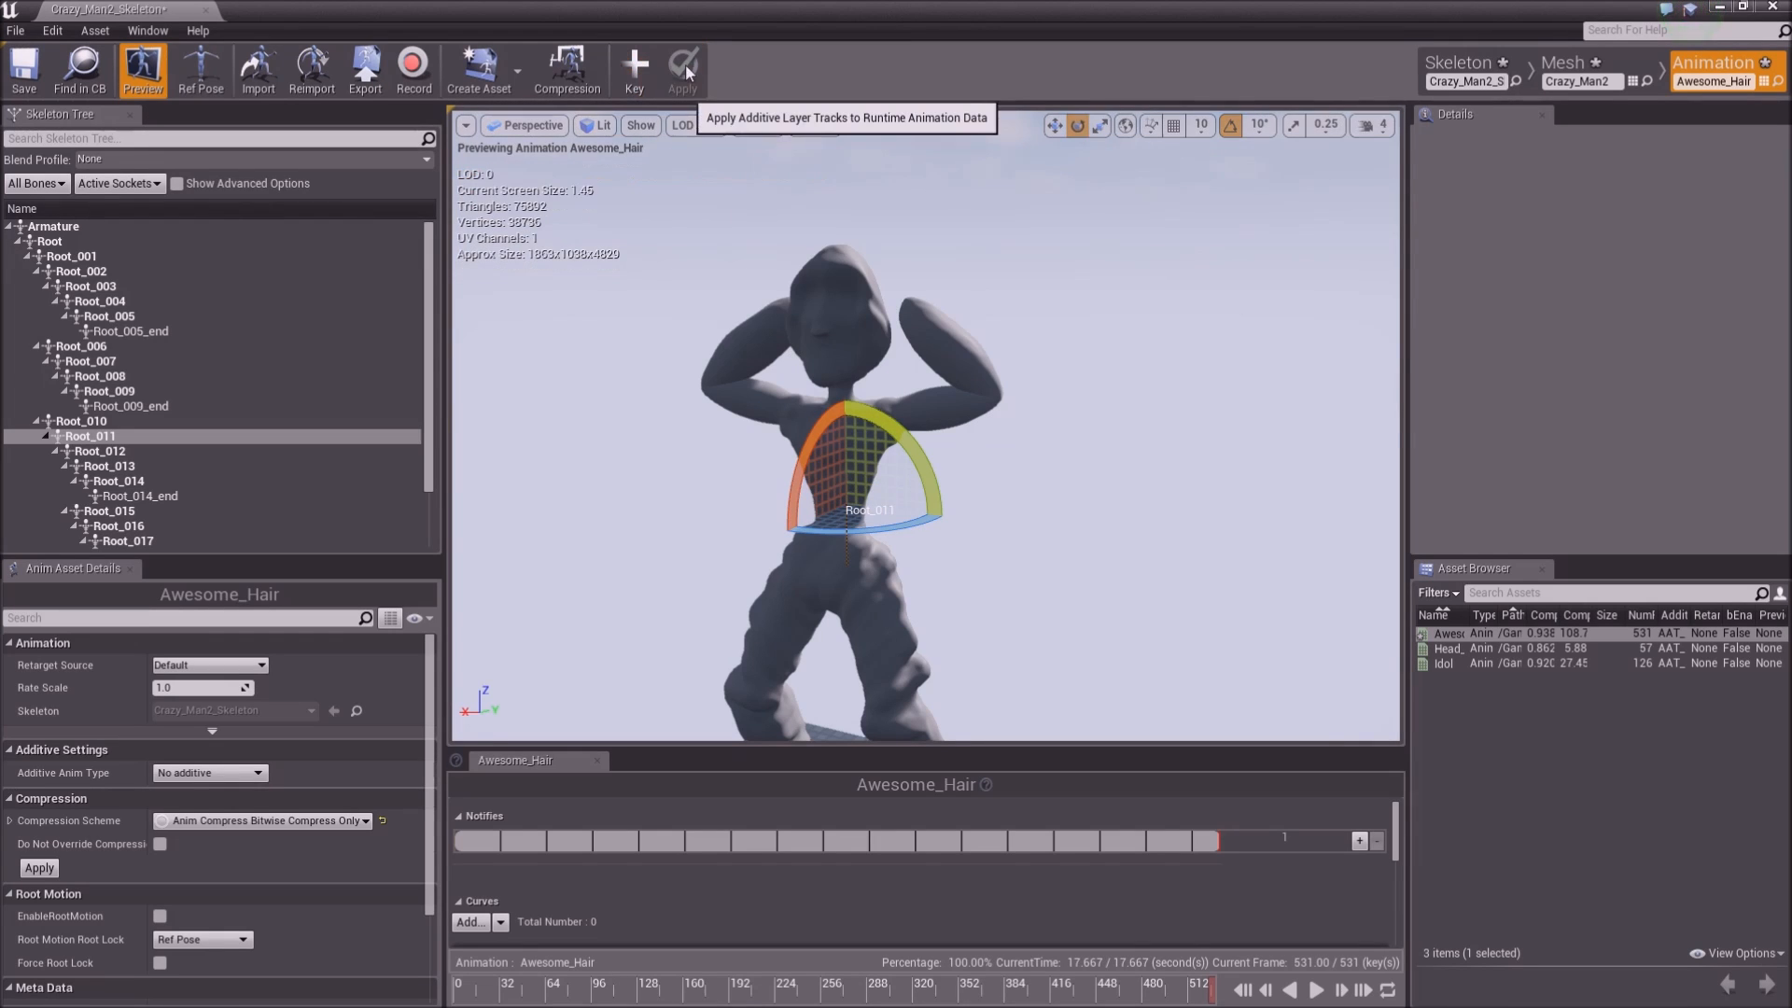
Play the Awesome_Hair animation to review the twisting torso, and pause it
{"action": "left_click", "coordinate": [1312, 991]}
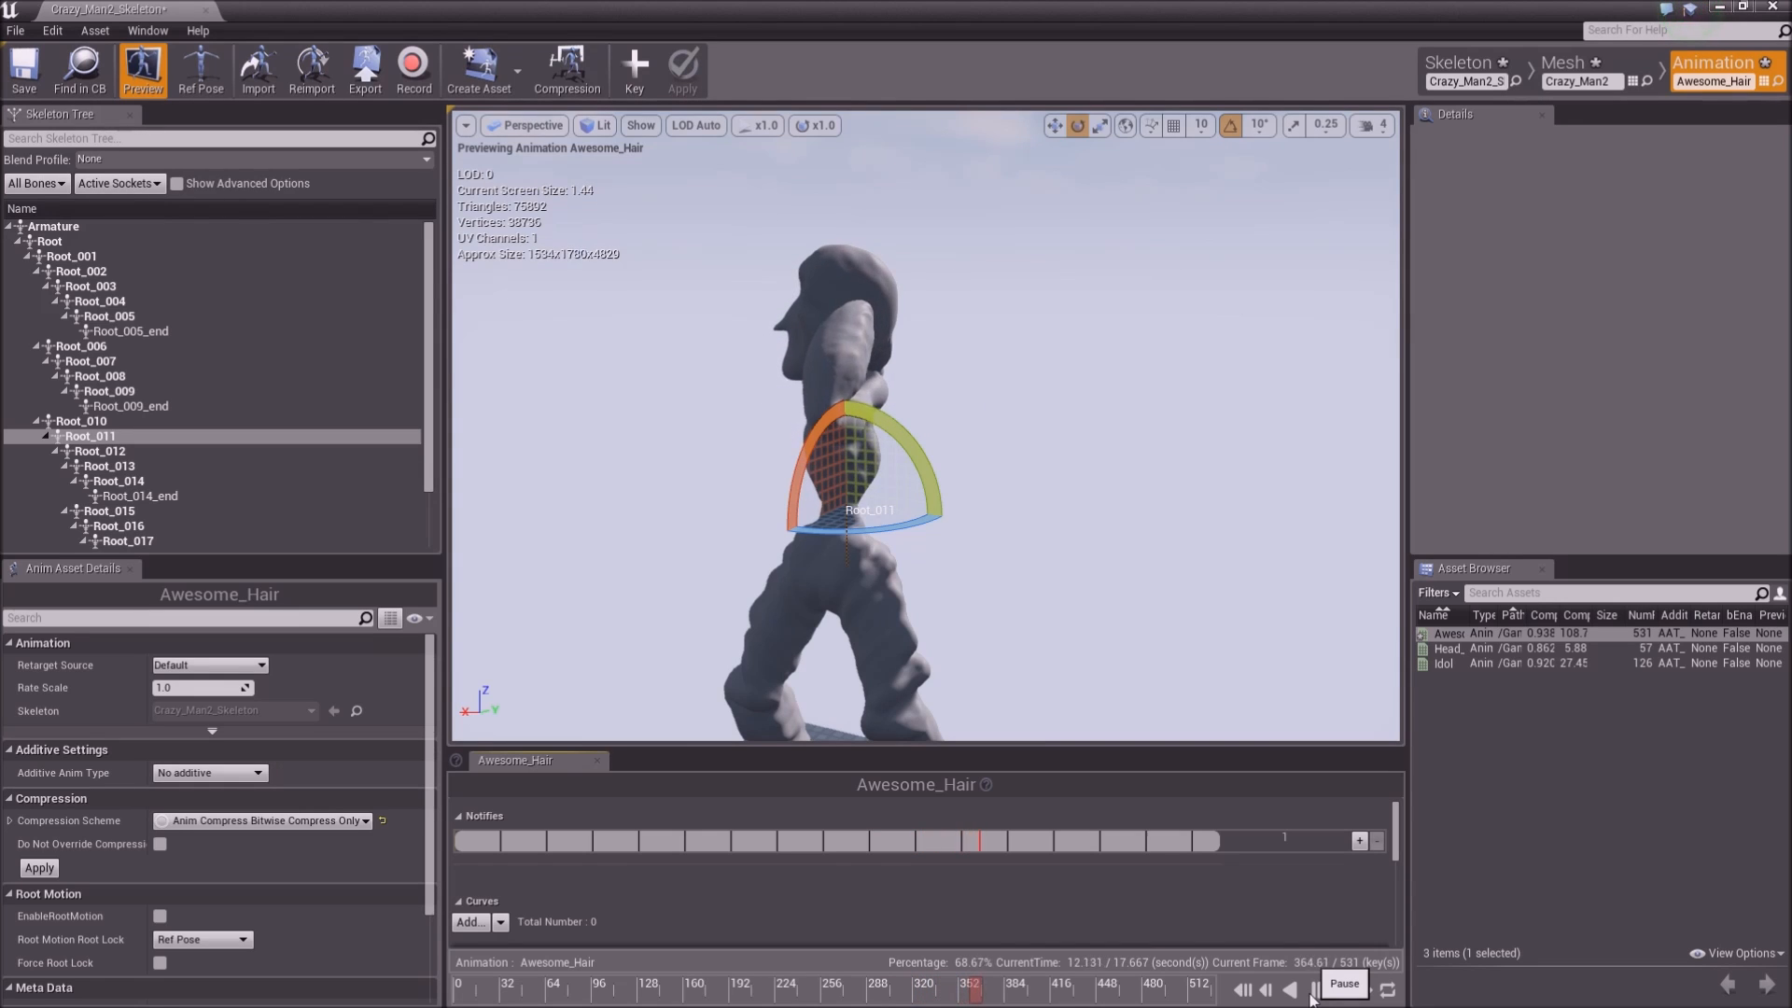
{"action": "left_click", "coordinate": [1312, 993]}
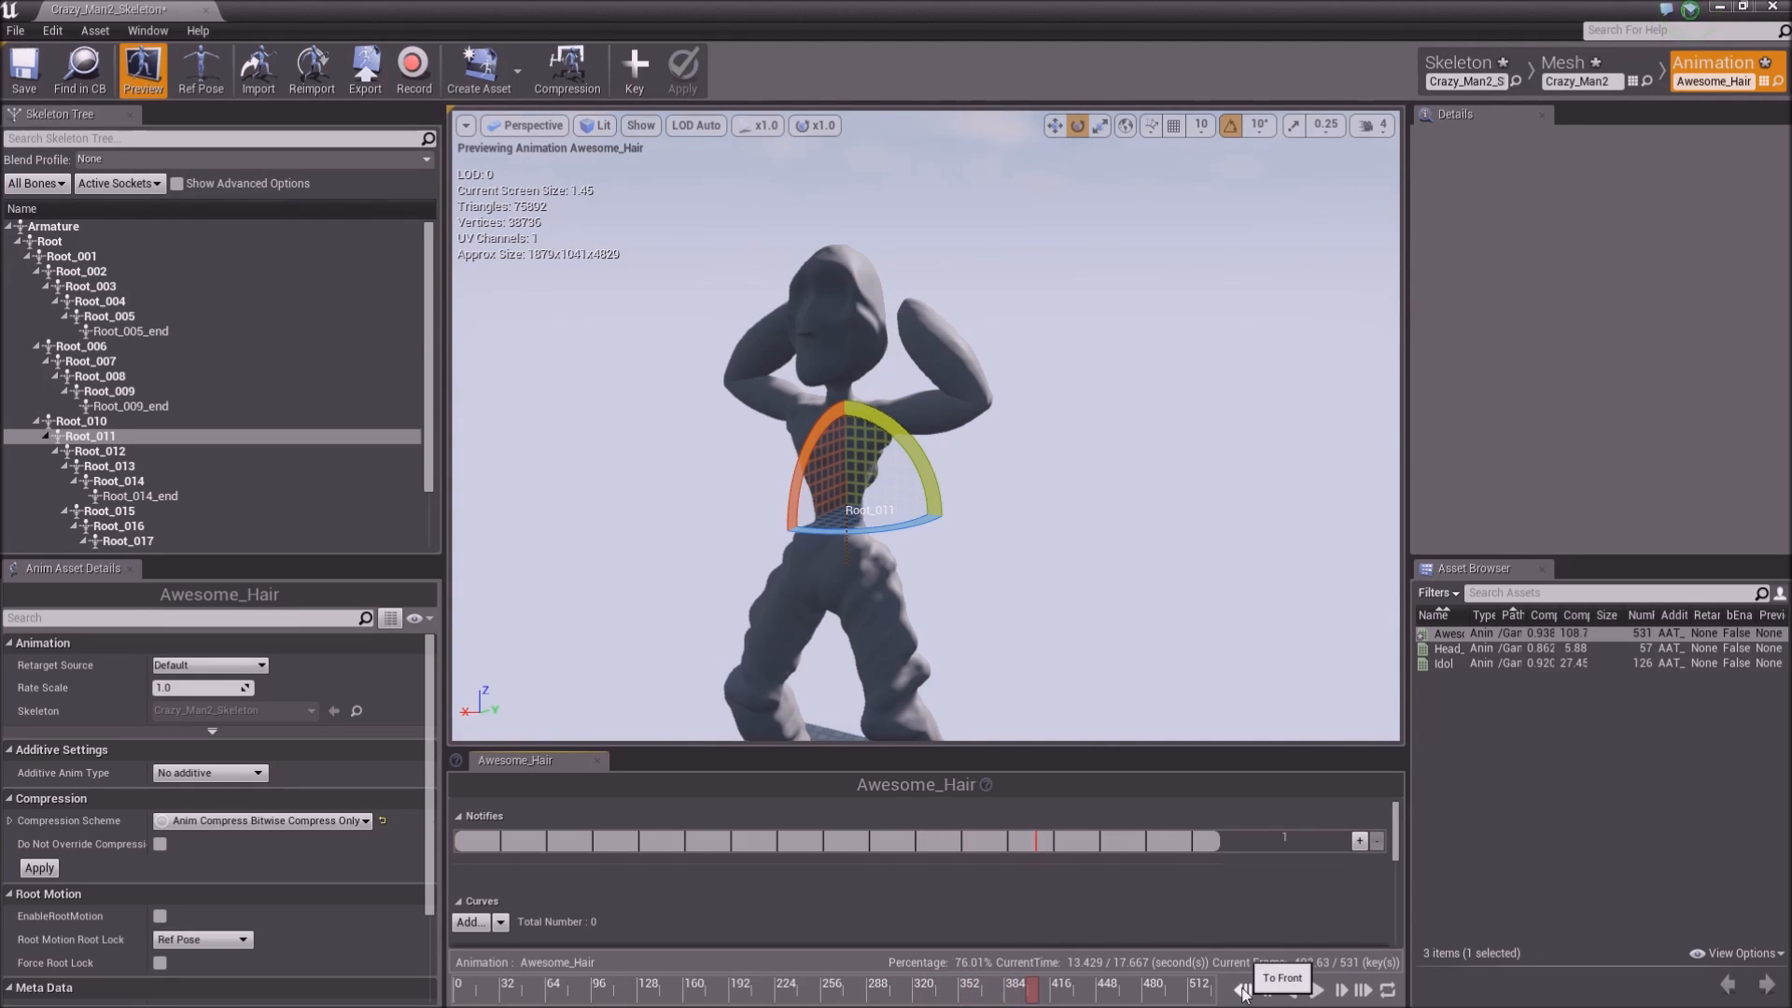
Select the head bone Root_014 and key its unrotated pose at frame 0 and at frame 531, applying each key
{"action": "left_click", "coordinate": [1243, 991]}
{"action": "left_click", "coordinate": [840, 391]}
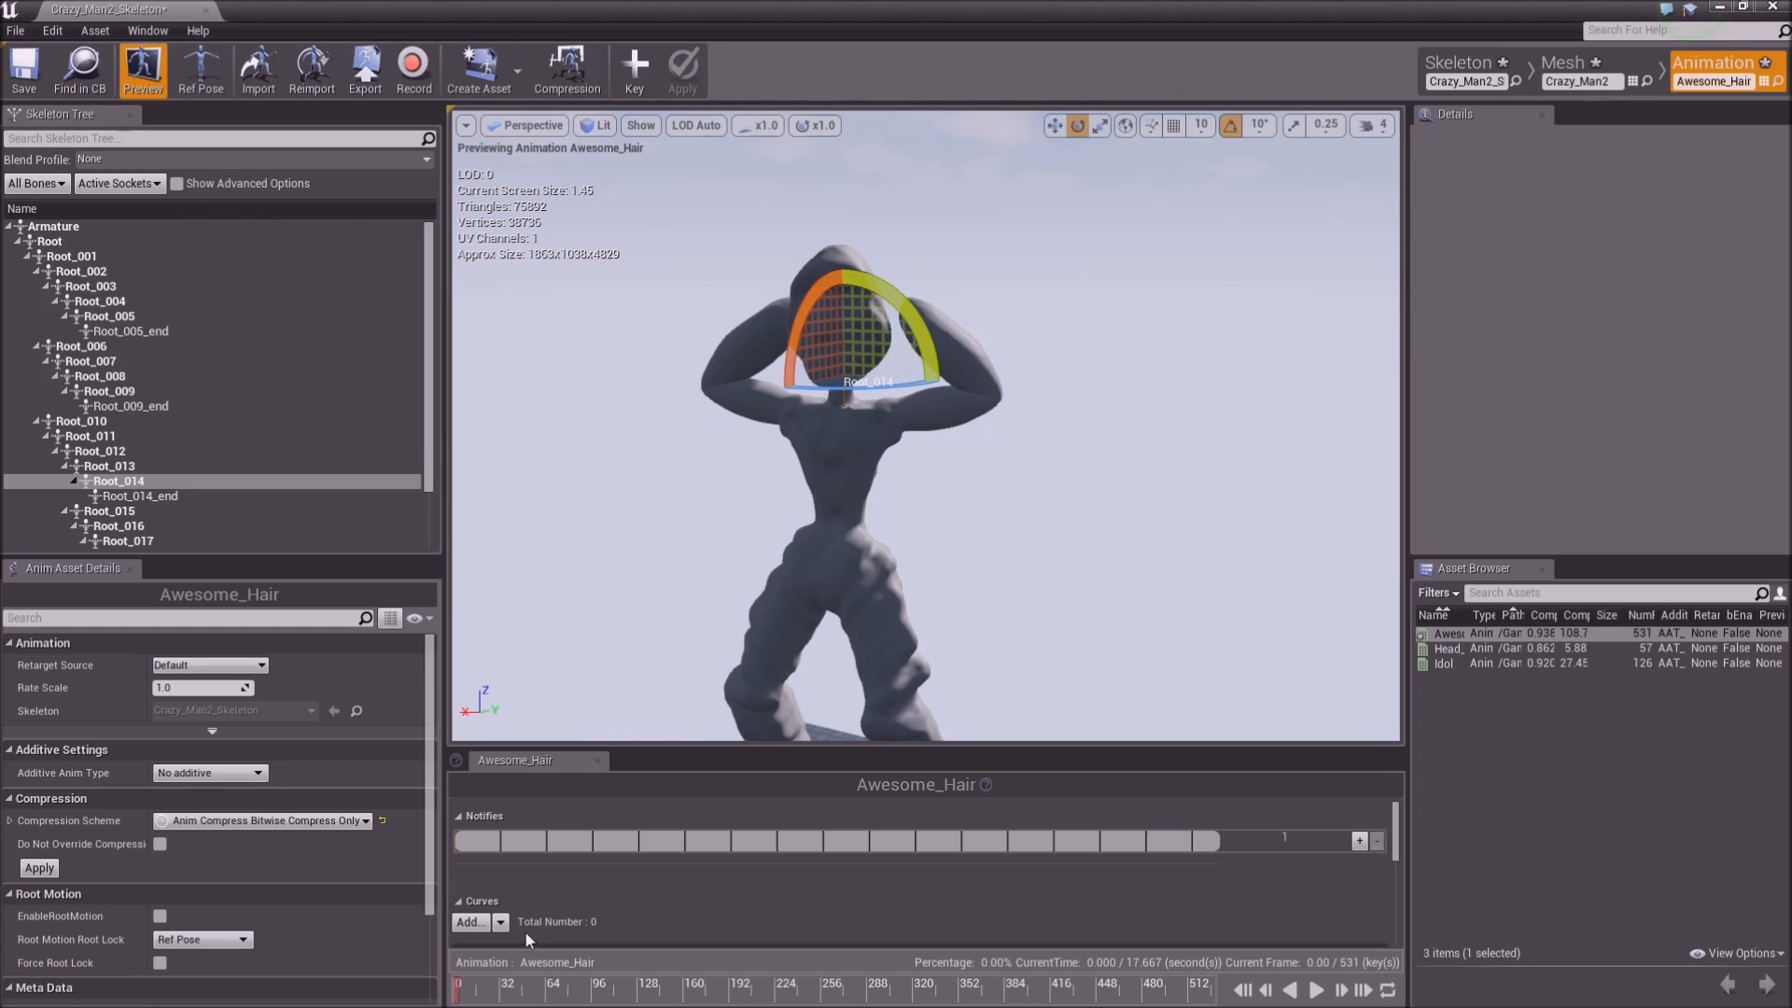
{"action": "left_click", "coordinate": [638, 67]}
{"action": "left_click", "coordinate": [686, 69]}
{"action": "left_click", "coordinate": [1296, 987]}
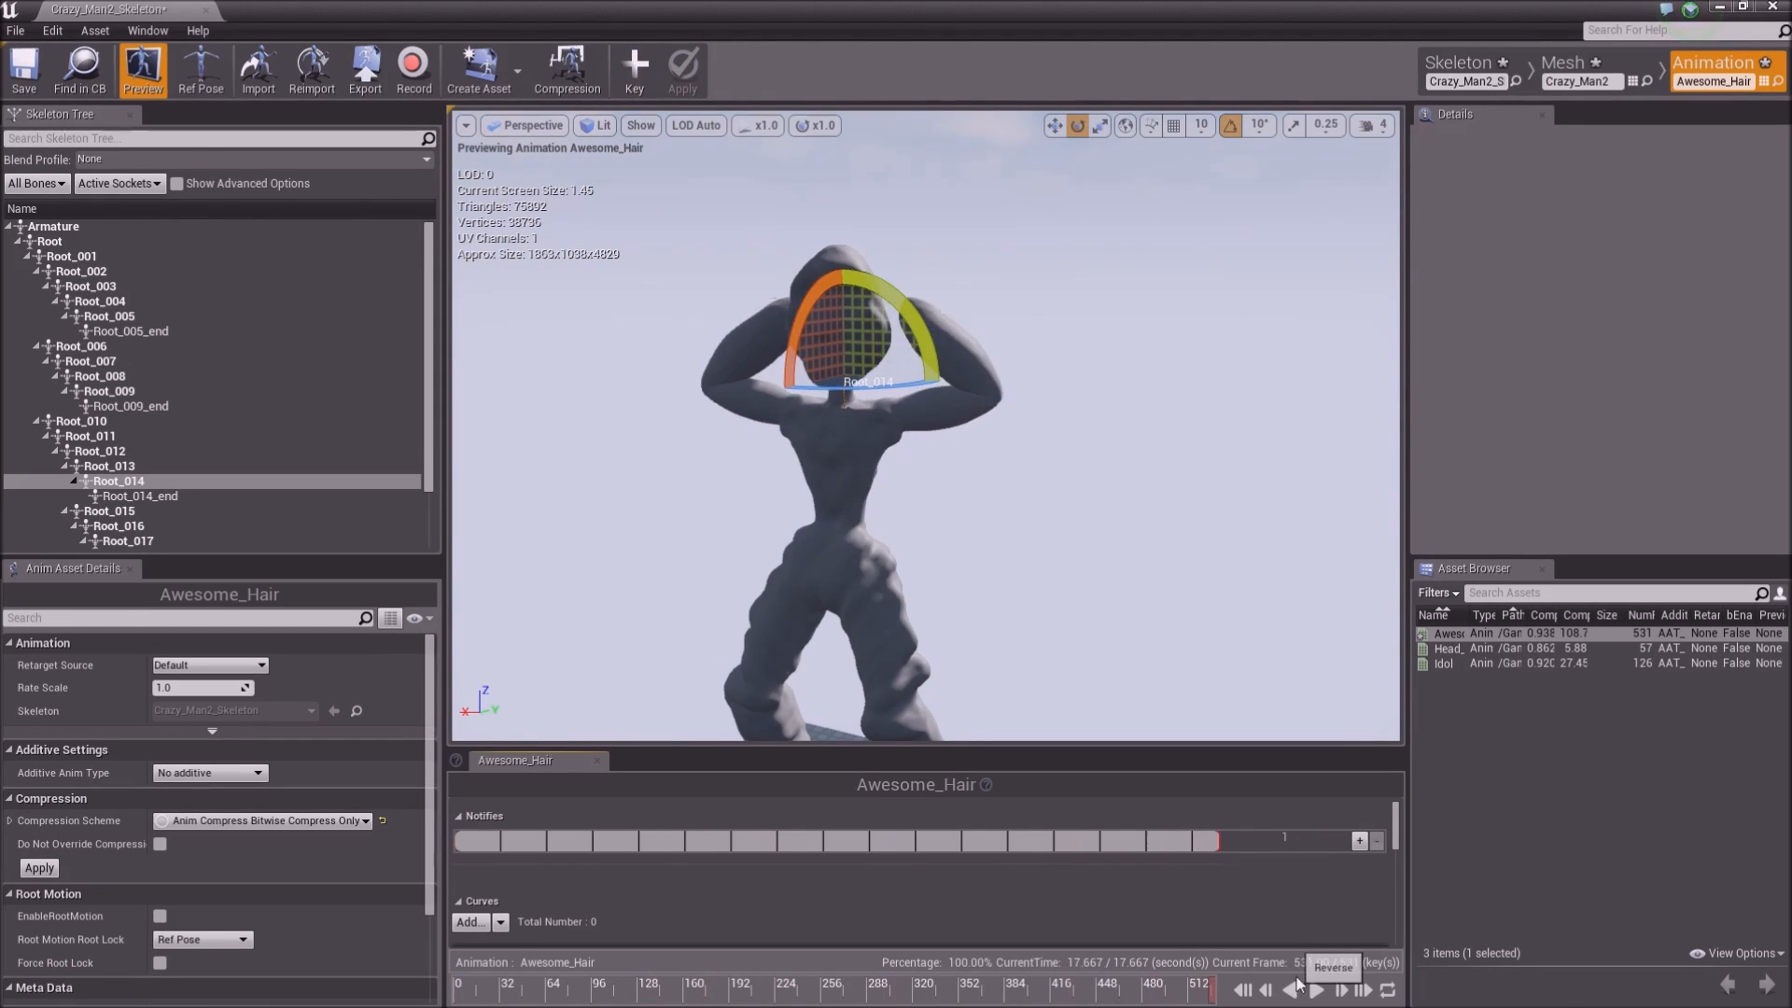
{"action": "left_click", "coordinate": [635, 67]}
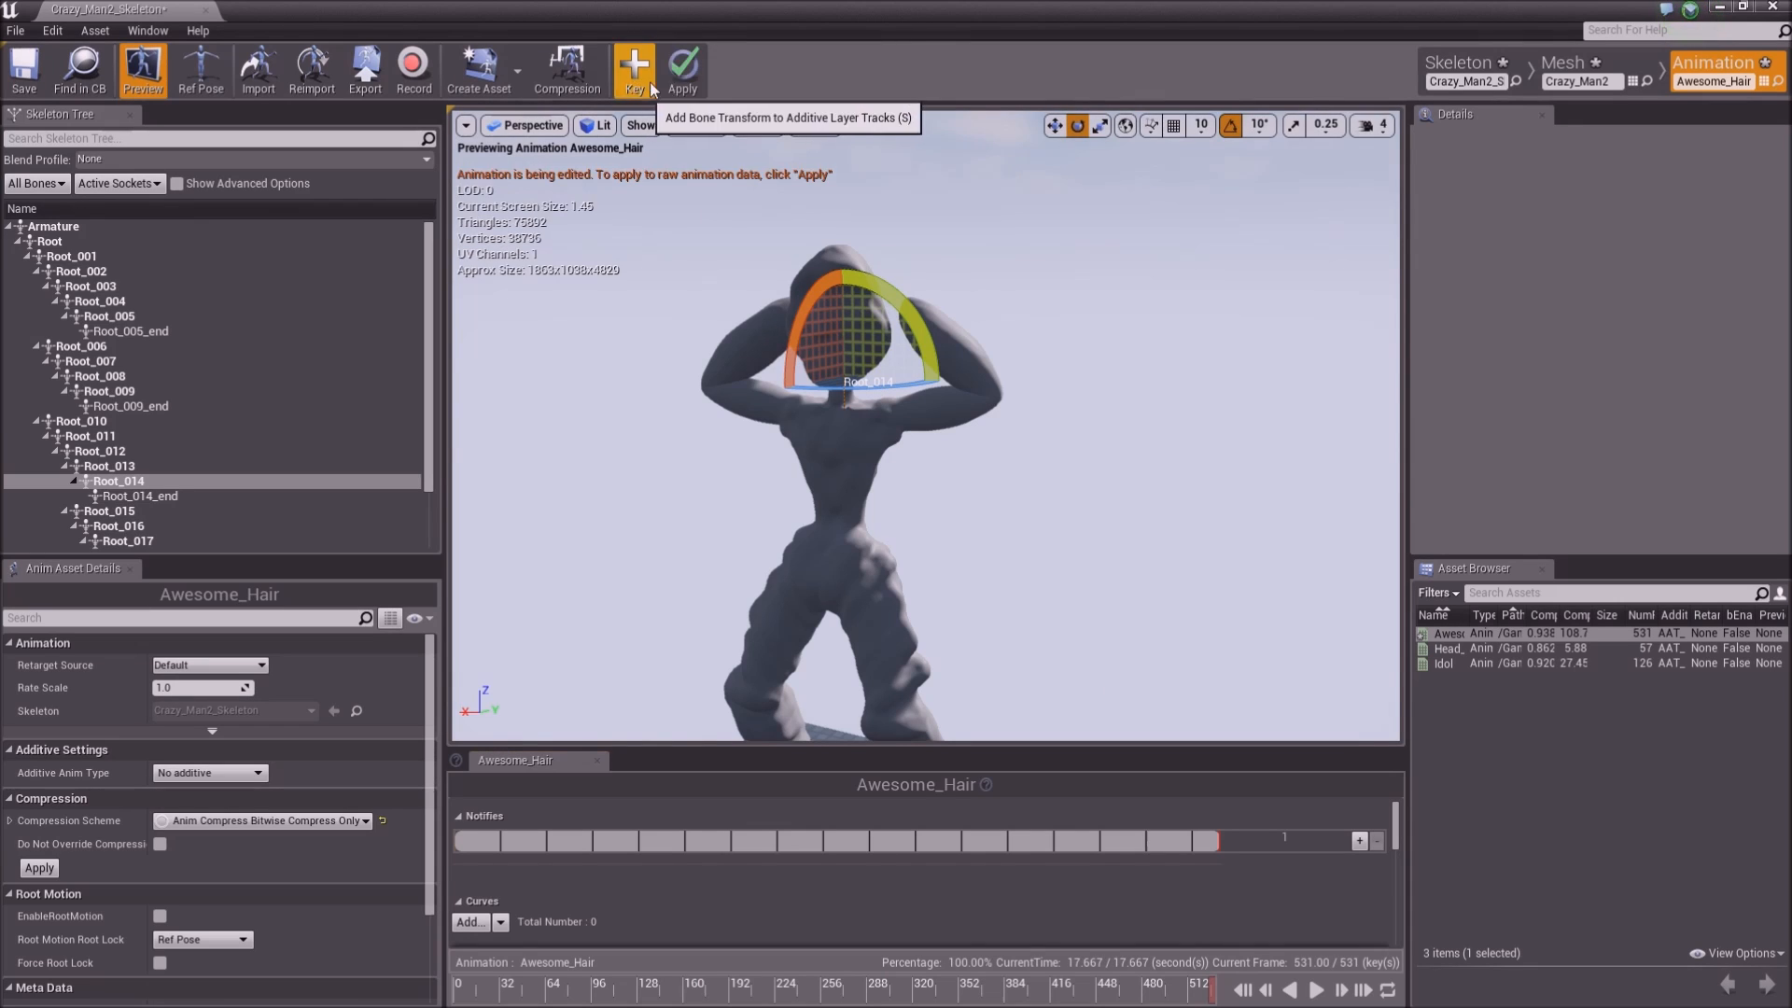
{"action": "left_click", "coordinate": [682, 70]}
At about frame 49, tilt Root_014 forward slightly, key the pose and apply it
{"action": "left_click_drag", "start_coordinate": [1208, 989], "coordinate": [343, 963]}
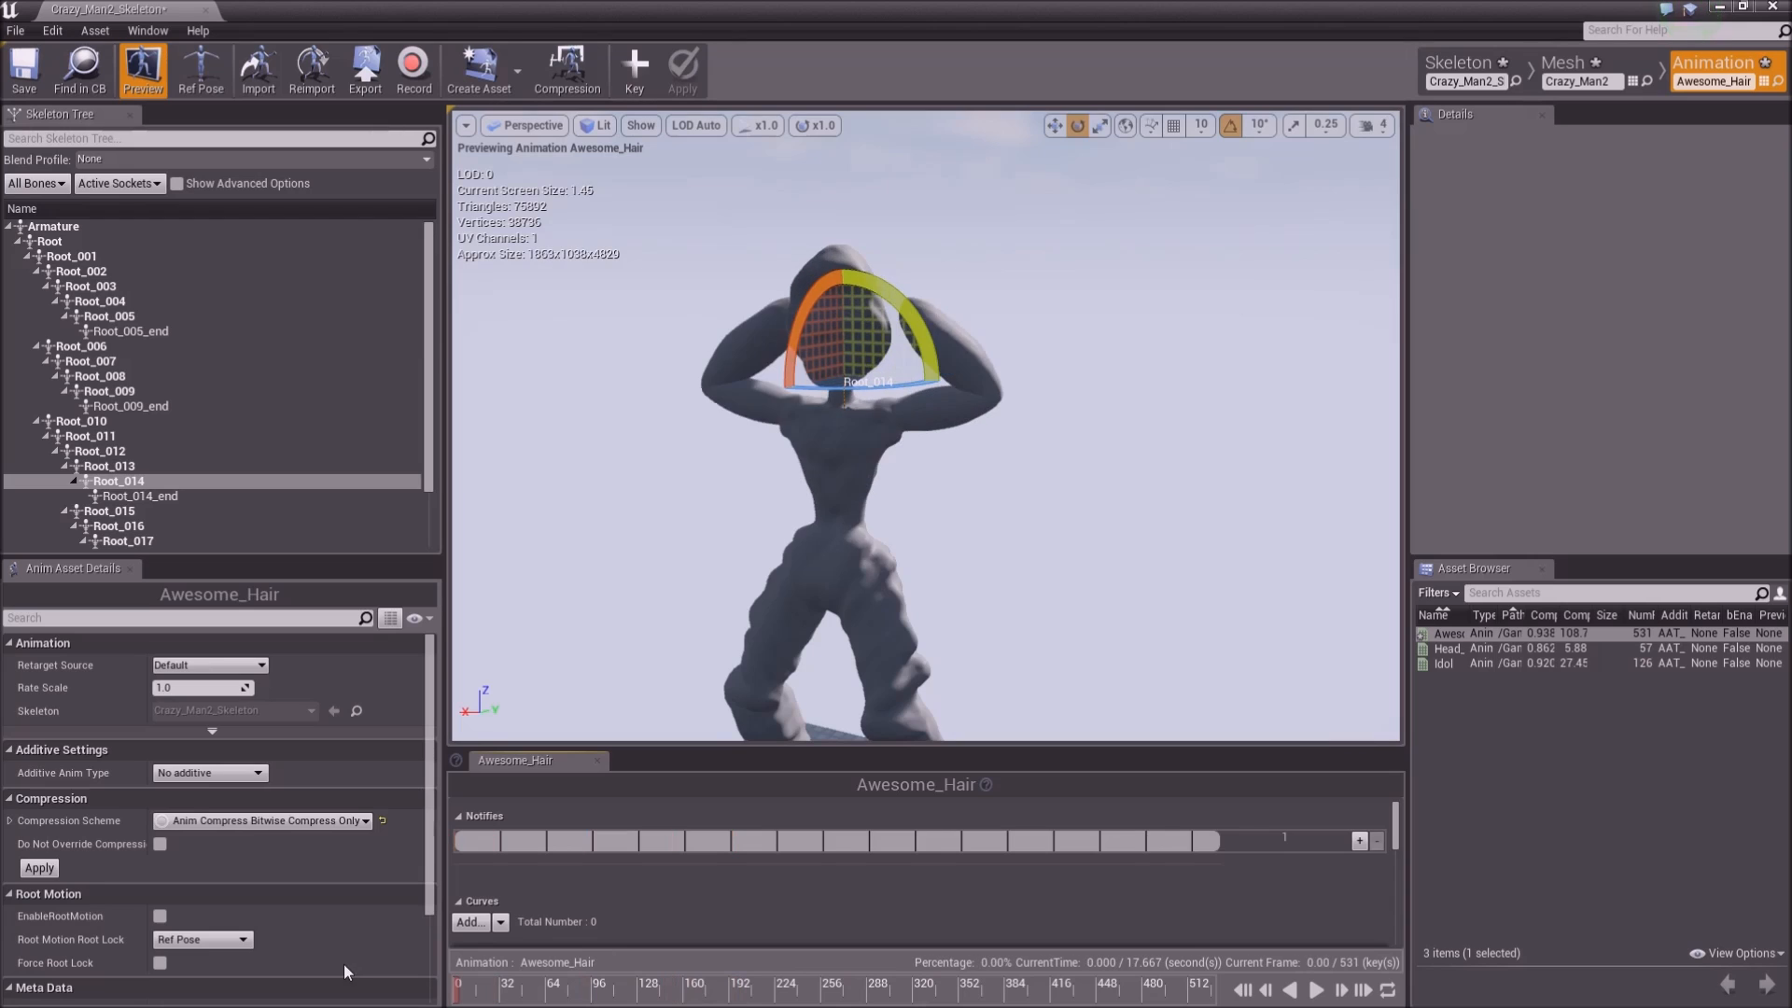
{"action": "left_click_drag", "start_coordinate": [455, 991], "coordinate": [526, 996]}
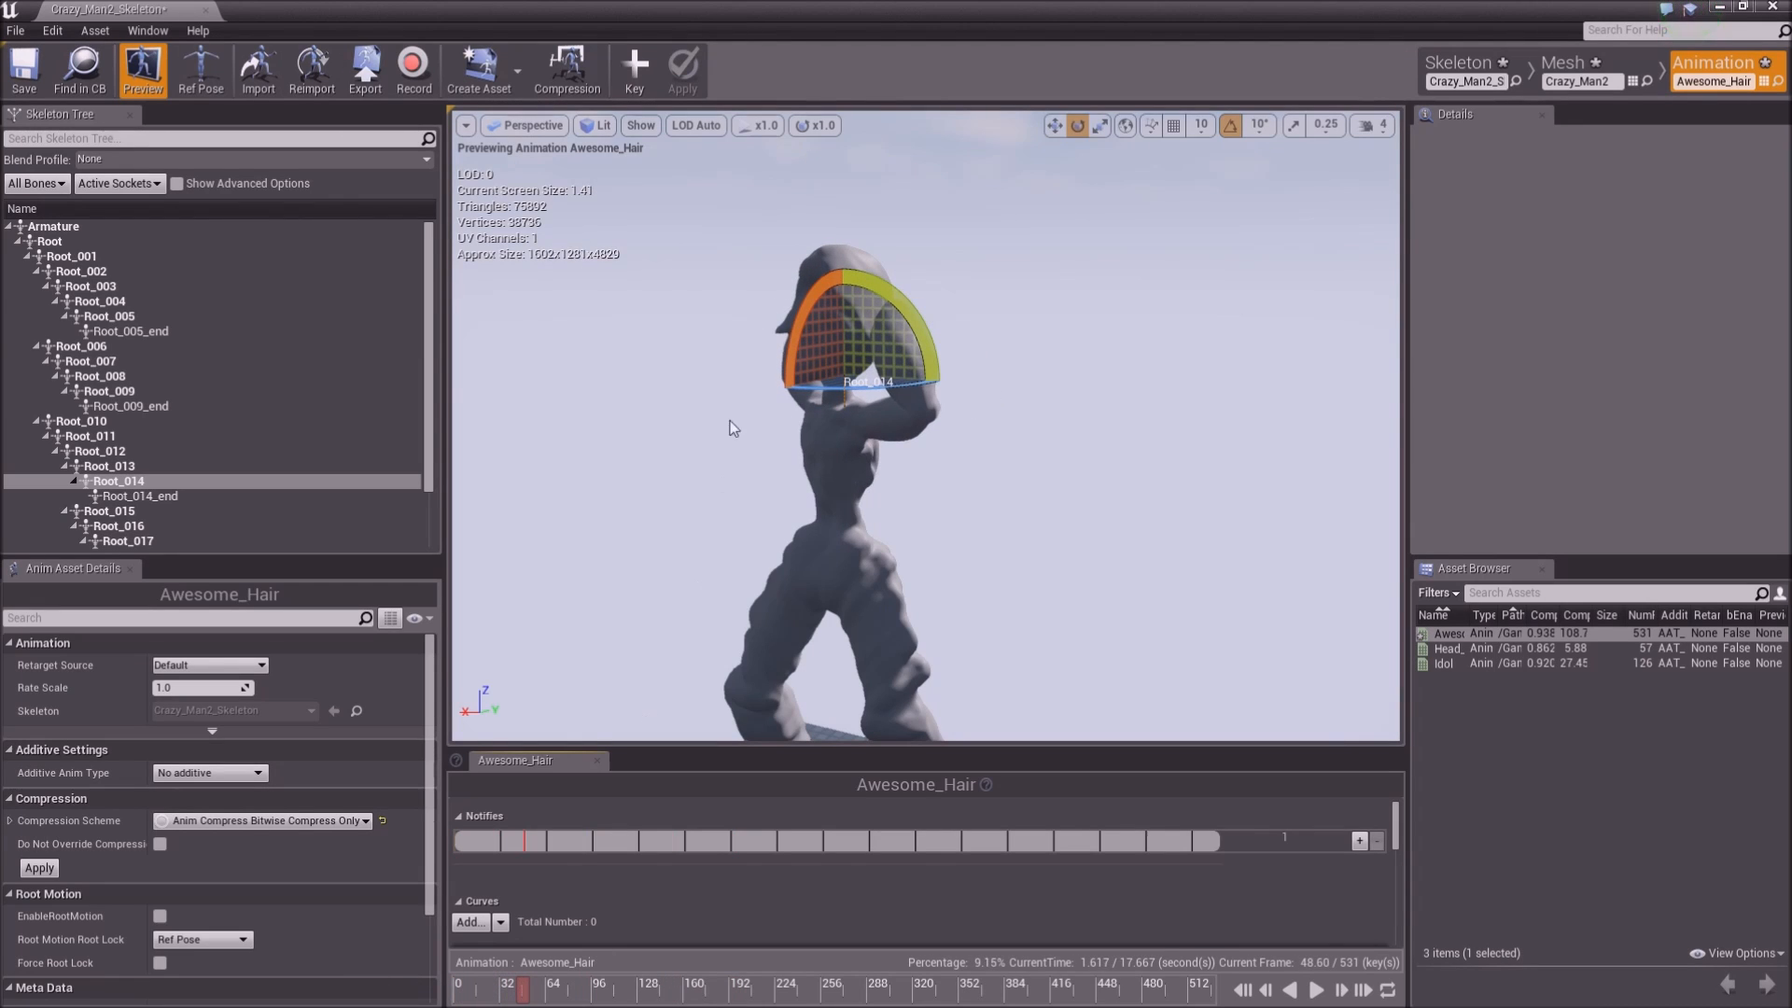
{"action": "left_click_drag", "start_coordinate": [795, 336], "coordinate": [795, 385]}
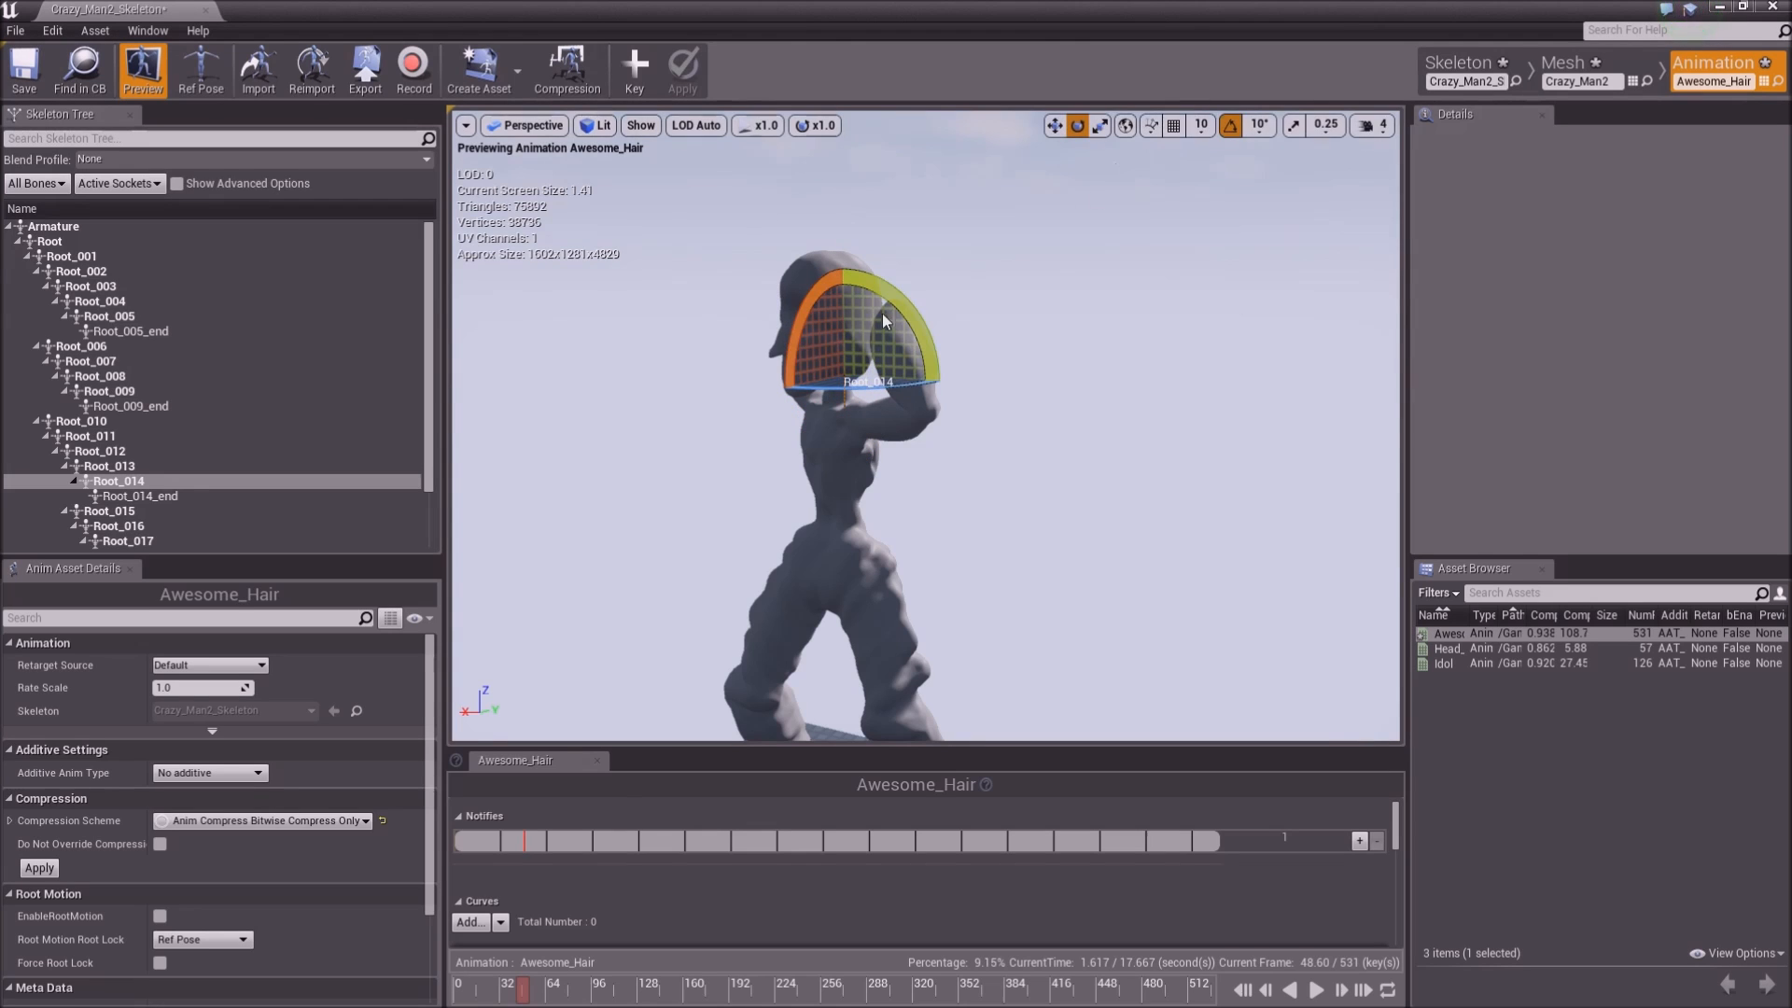
{"action": "left_click", "coordinate": [638, 67]}
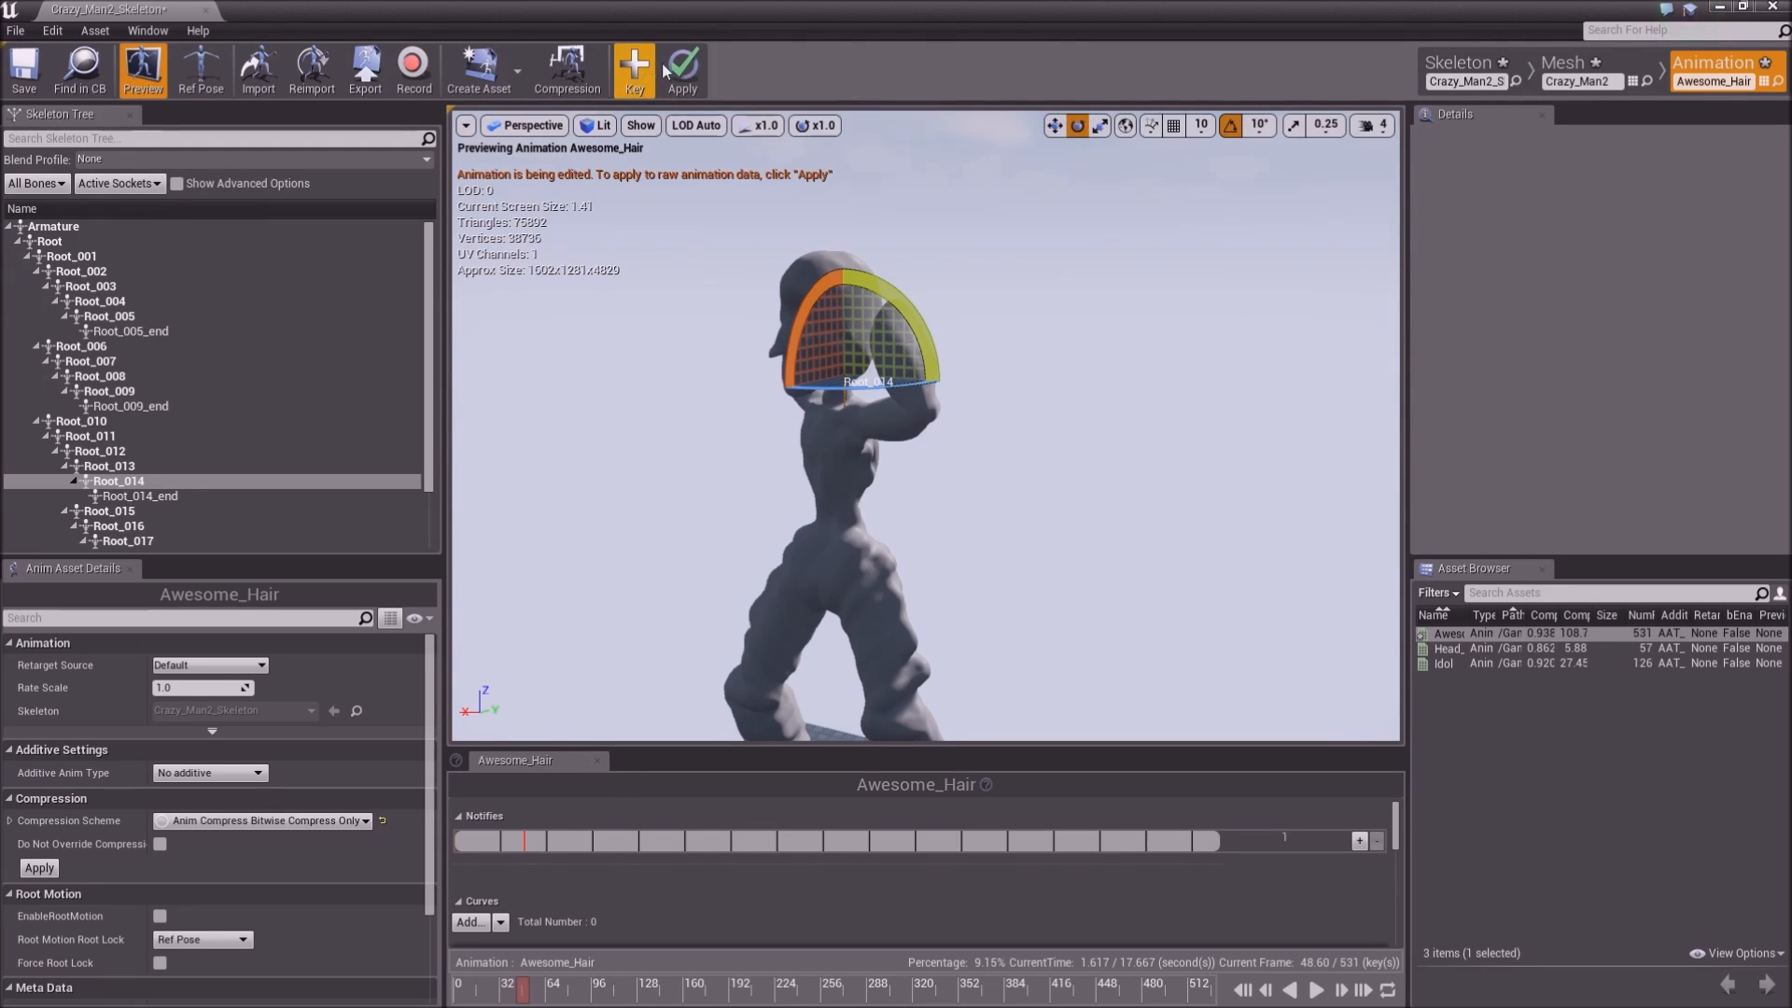
{"action": "left_click", "coordinate": [682, 67]}
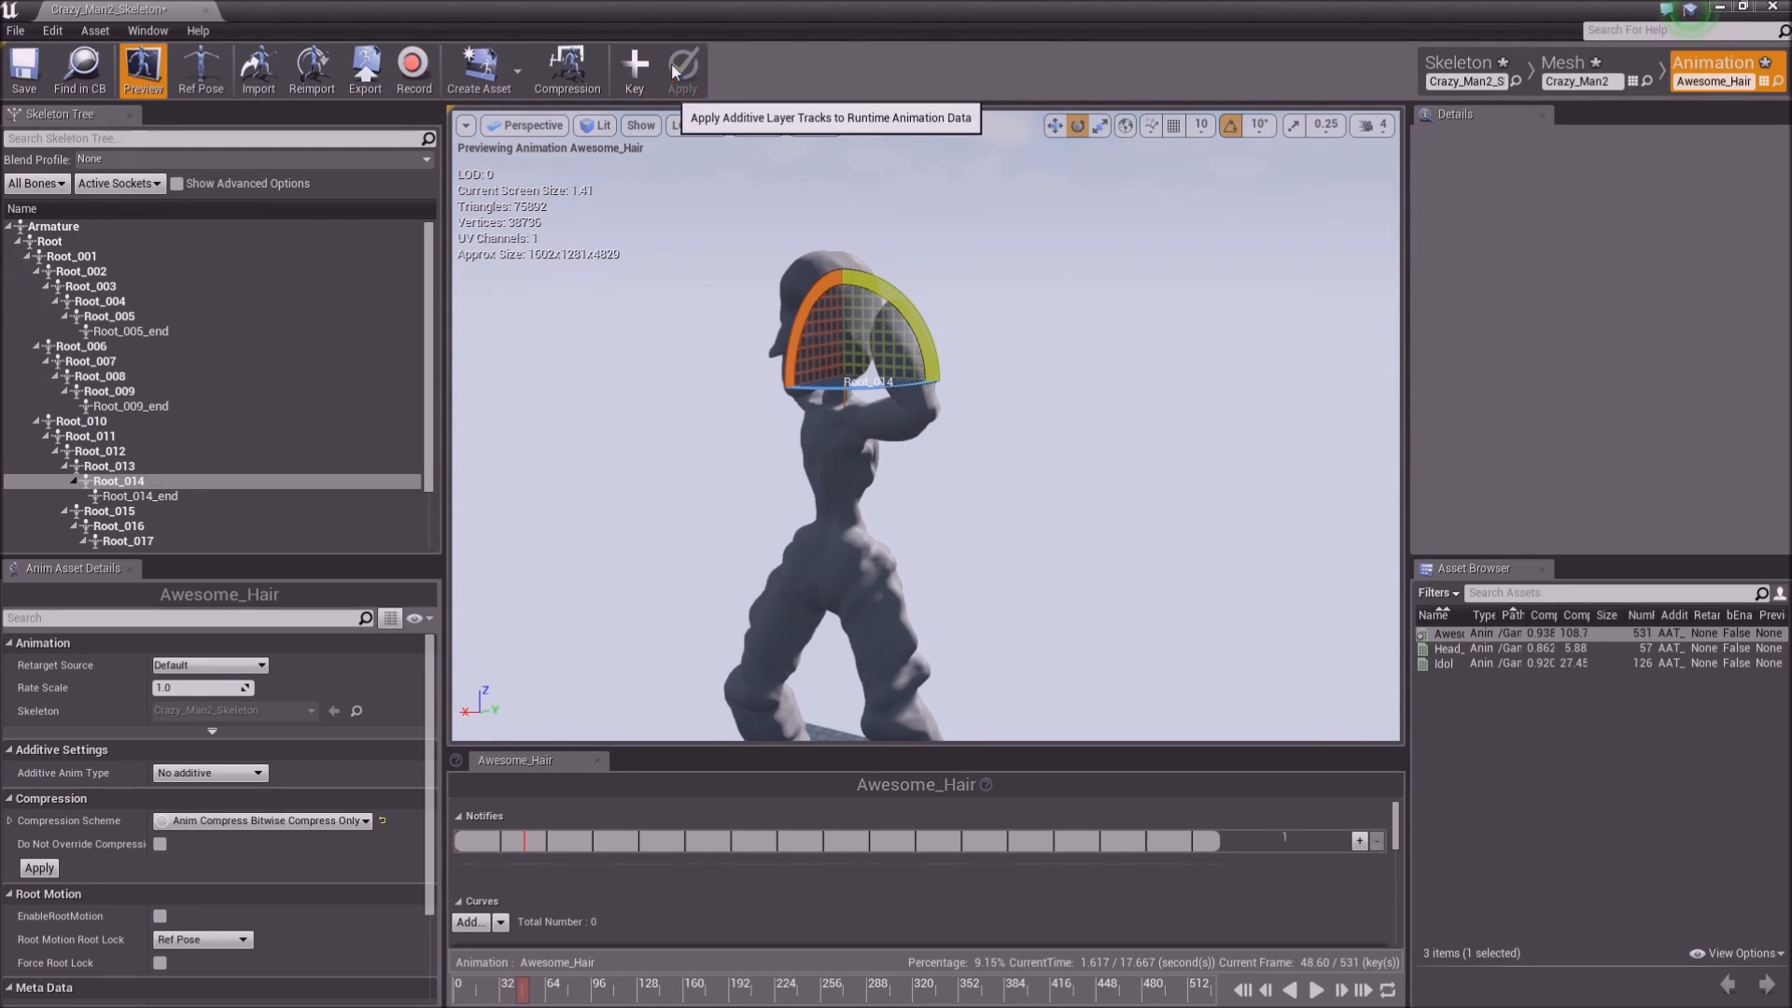
At about frame 98, adjust the tilt of Root_014 and key the pose
{"action": "left_click", "coordinate": [547, 993]}
{"action": "left_click", "coordinate": [595, 994]}
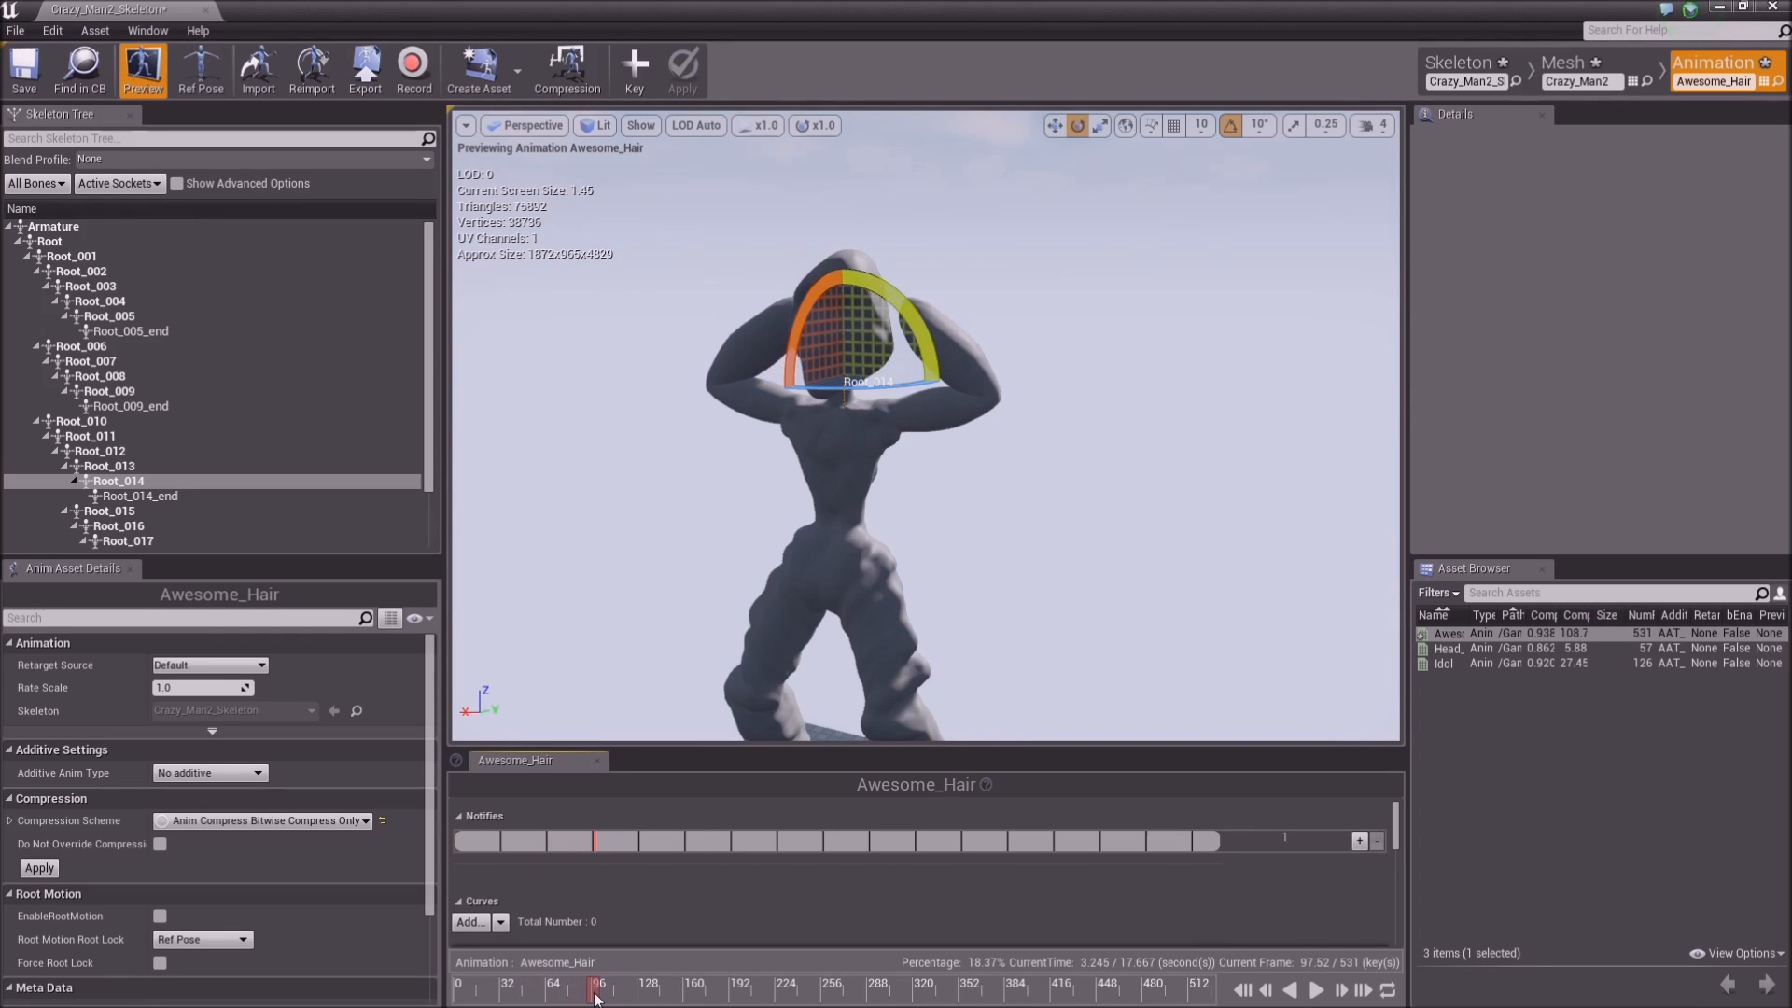
{"action": "left_click_drag", "start_coordinate": [799, 318], "coordinate": [795, 336]}
{"action": "left_click", "coordinate": [627, 76]}
At about frame 119, rotate Root_014 to change the head's tilt, and key the pose
{"action": "left_click", "coordinate": [631, 990]}
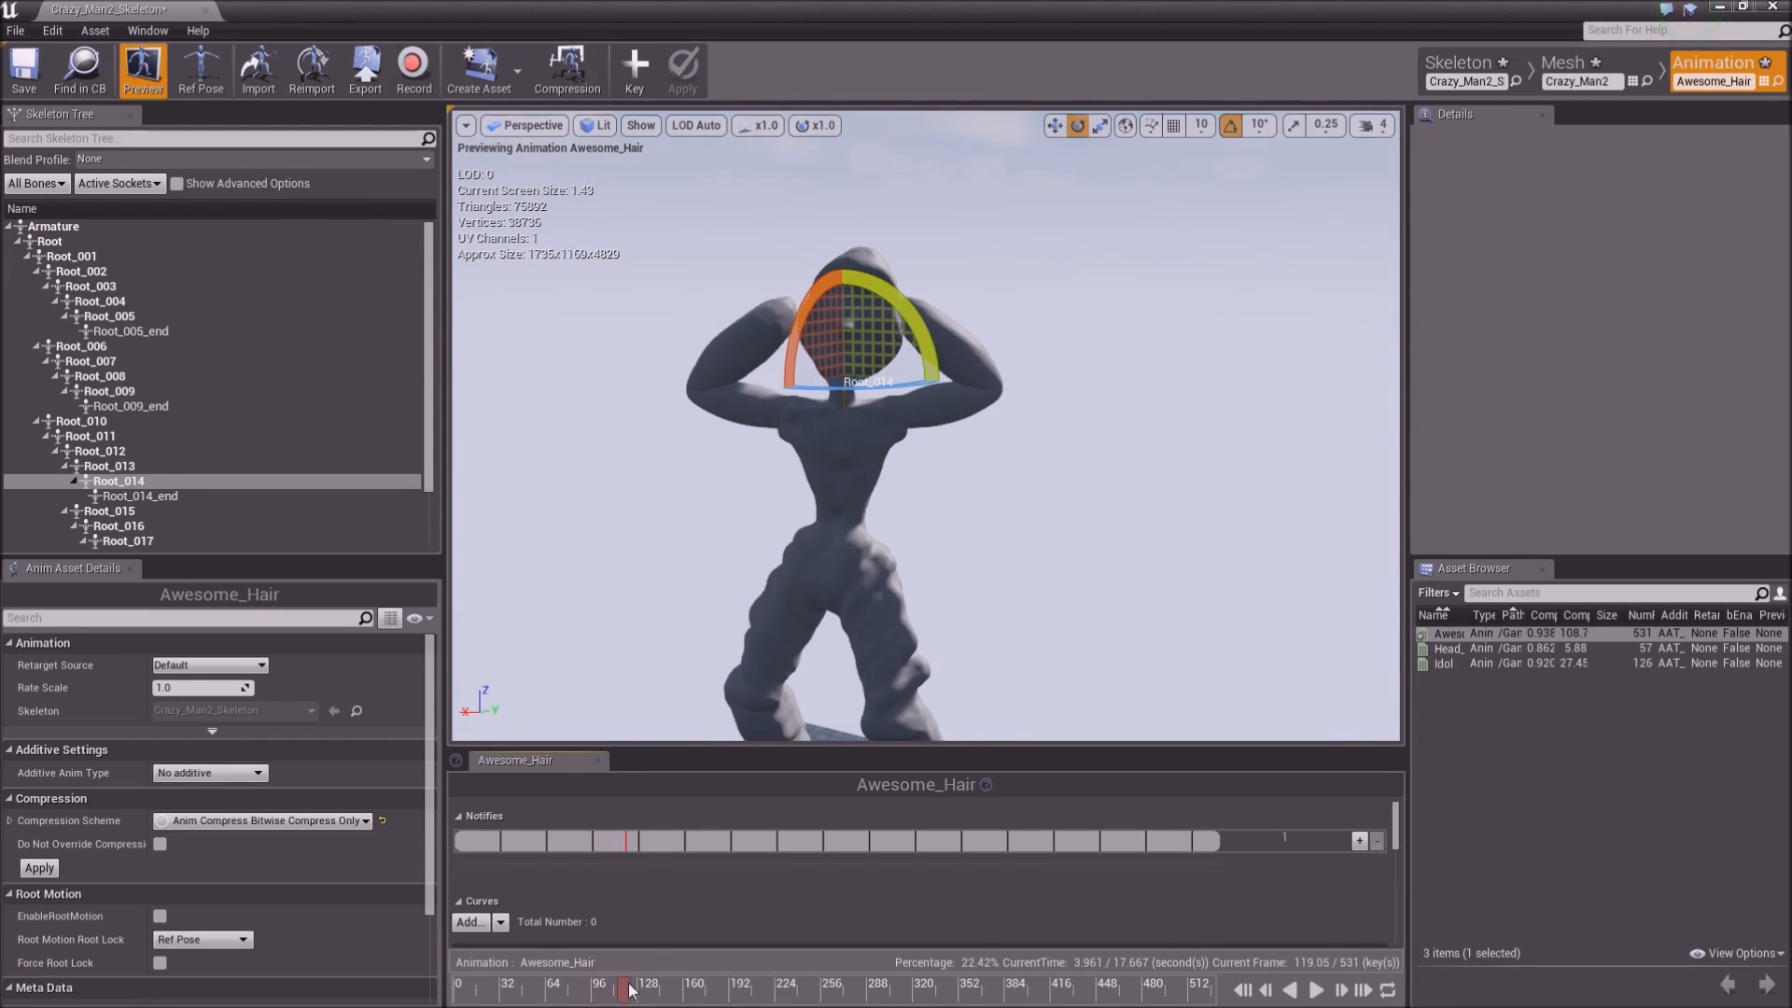
{"action": "left_click_drag", "start_coordinate": [798, 320], "coordinate": [769, 311]}
{"action": "left_click", "coordinate": [632, 57]}
At about frame 162, tilt Root_014 back so the head rises, and key the pose
{"action": "left_click_drag", "start_coordinate": [656, 990], "coordinate": [686, 990]}
{"action": "left_click", "coordinate": [640, 67]}
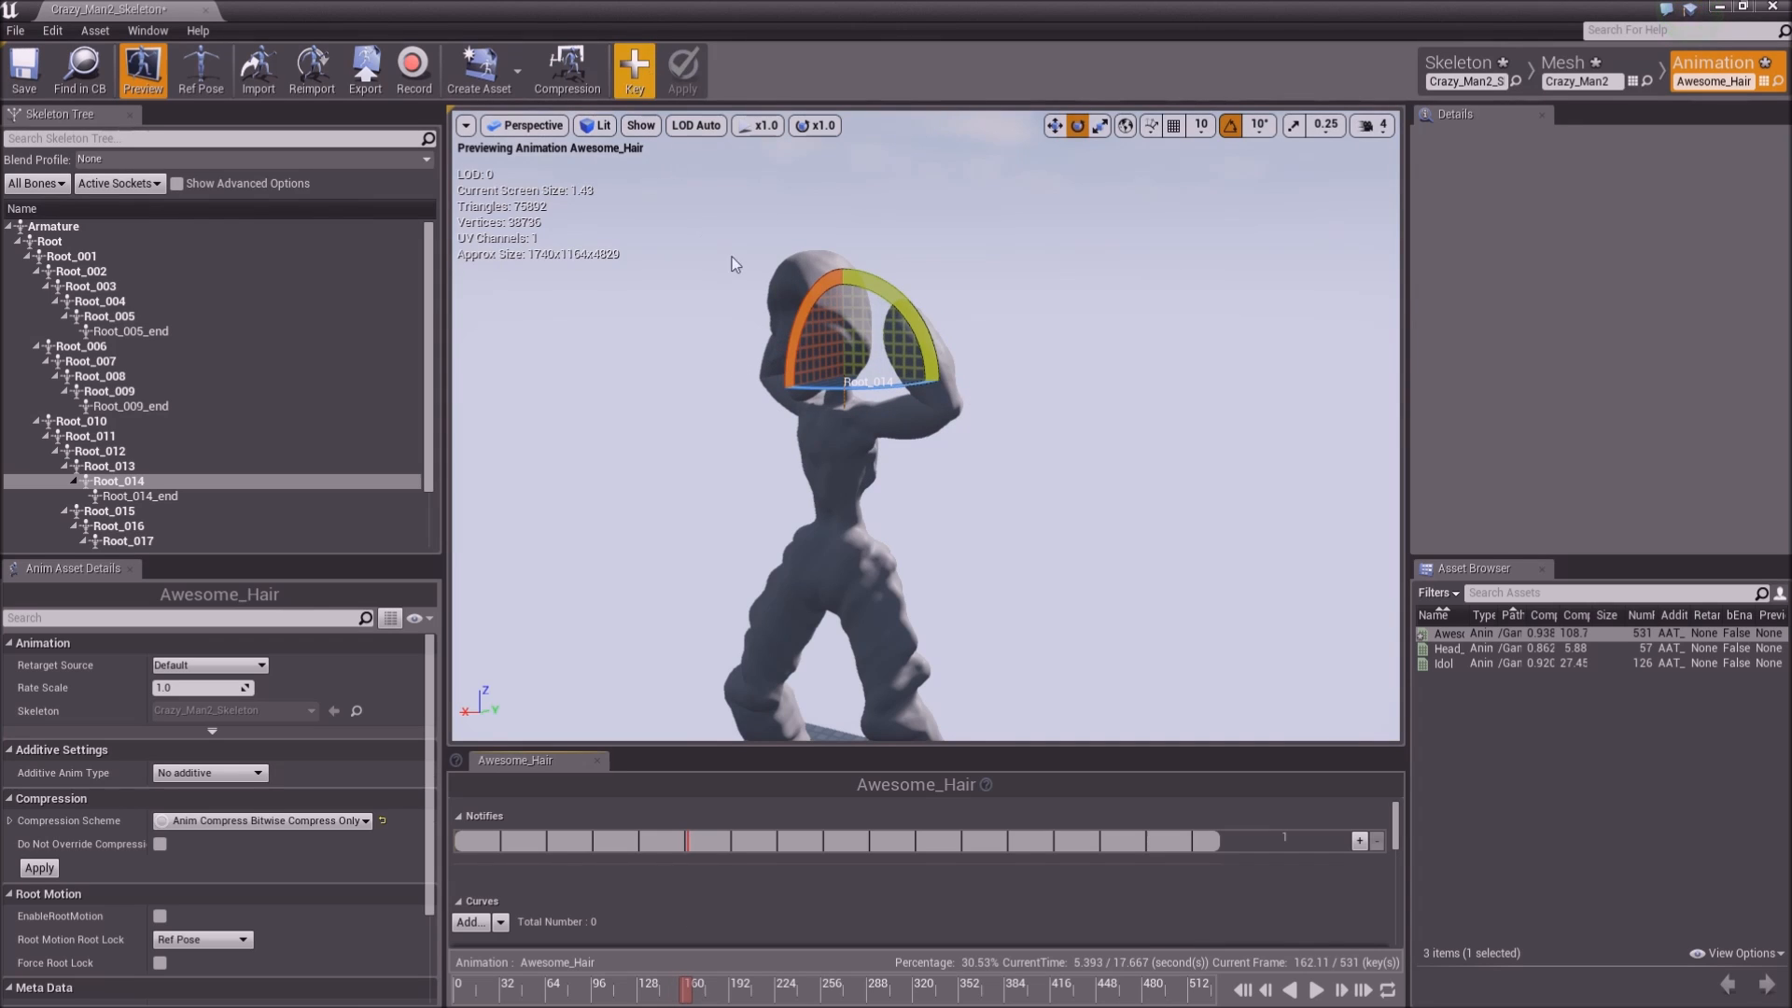
{"action": "left_click_drag", "start_coordinate": [803, 325], "coordinate": [876, 284]}
{"action": "left_click", "coordinate": [654, 71]}
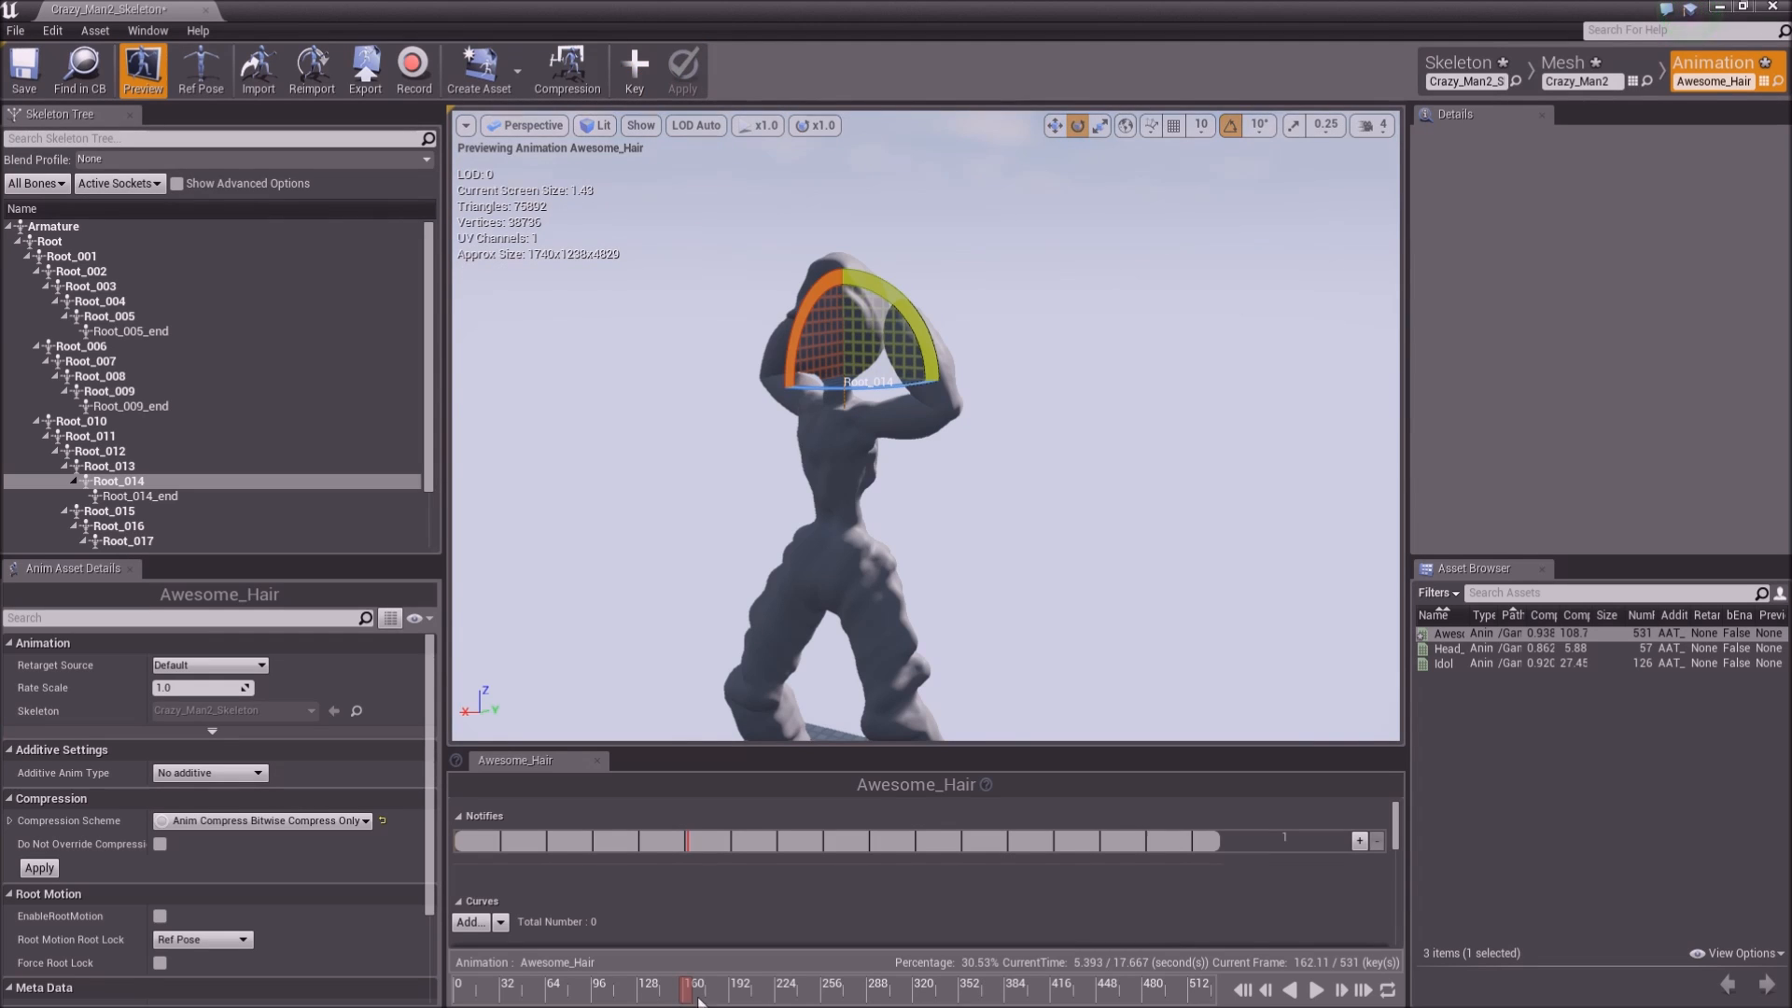
At about frame 193, tilt Root_014 forward until the head is upright, key the pose and apply it
{"action": "left_click_drag", "start_coordinate": [714, 998], "coordinate": [724, 995]}
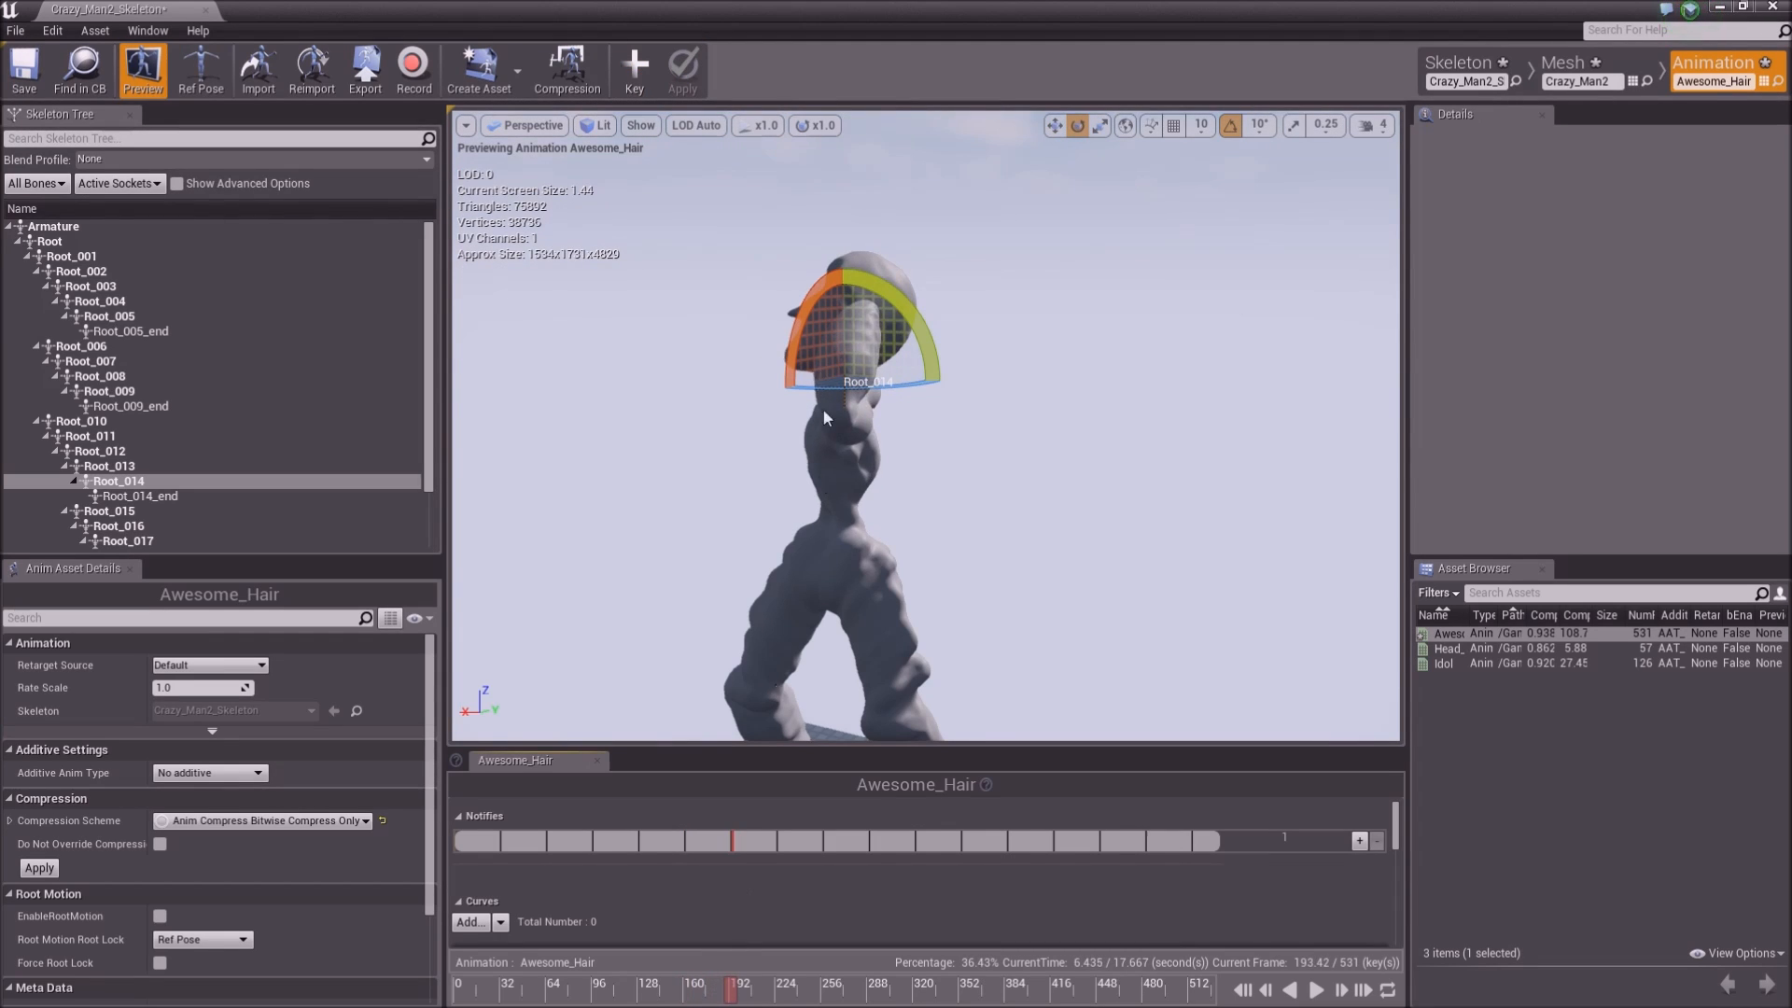
{"action": "left_click_drag", "start_coordinate": [805, 317], "coordinate": [789, 354]}
{"action": "left_click", "coordinate": [641, 84]}
{"action": "left_click", "coordinate": [682, 73]}
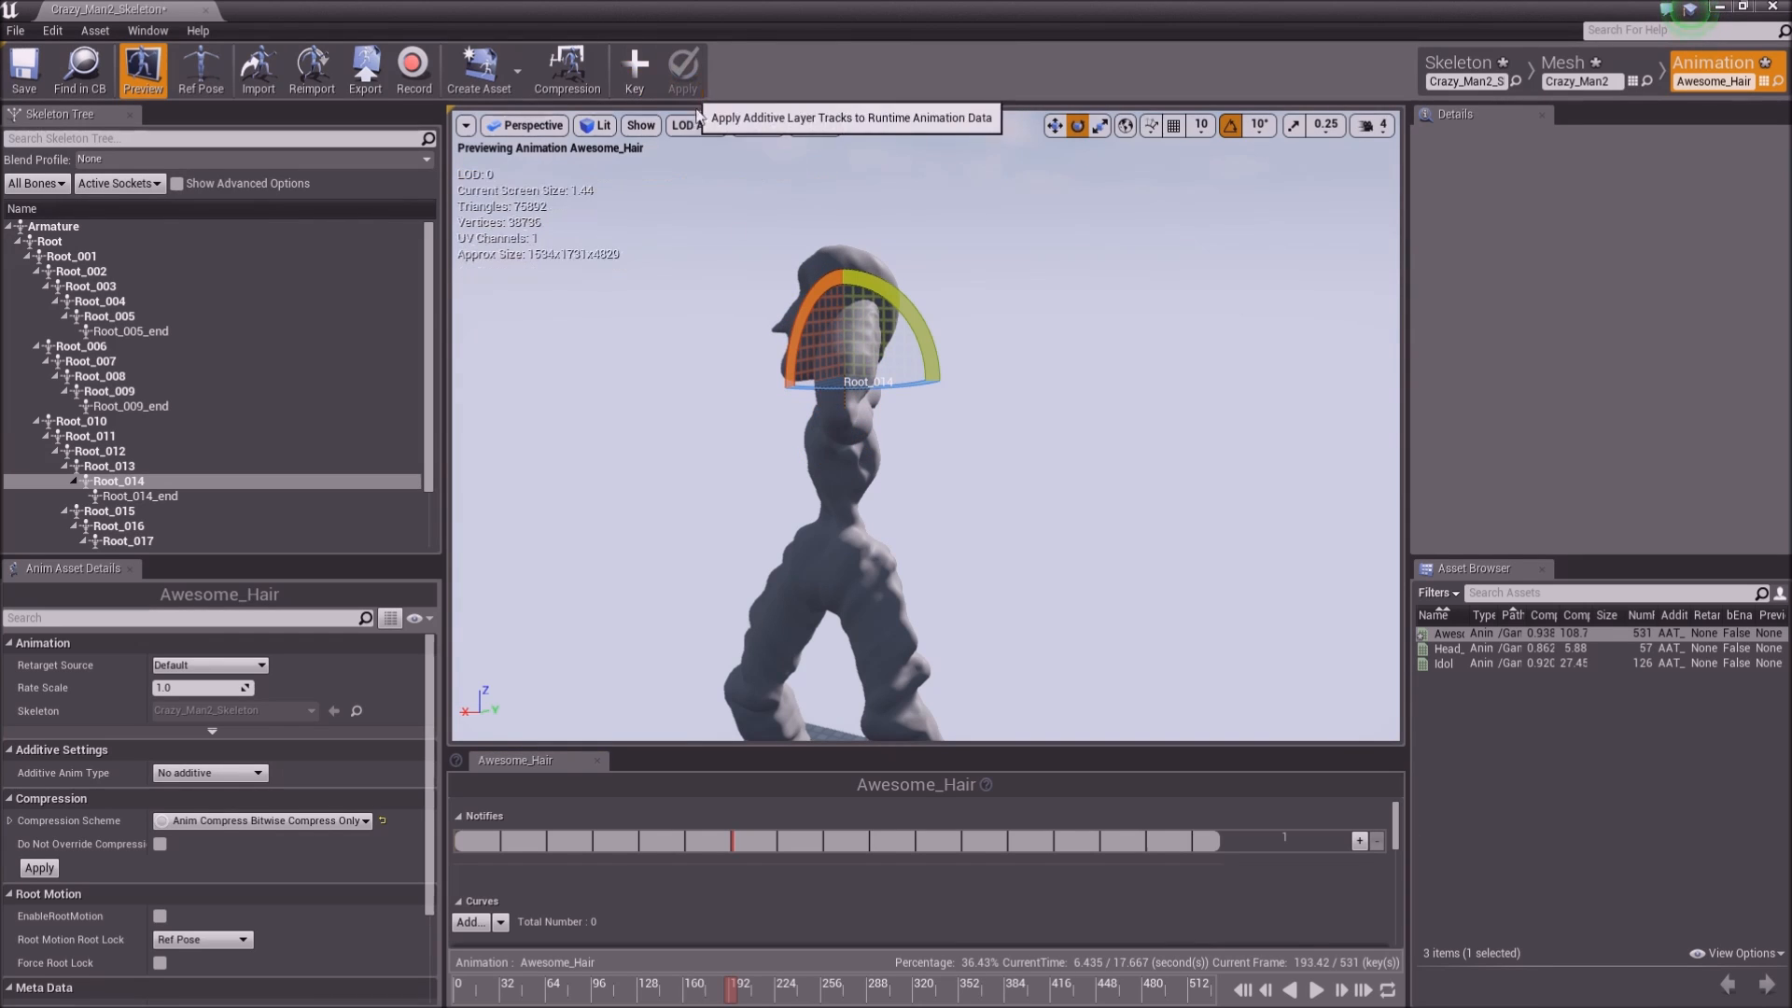
At about frame 242, tilt Root_014 forward so the head bows, and key the pose
{"action": "left_click", "coordinate": [774, 992]}
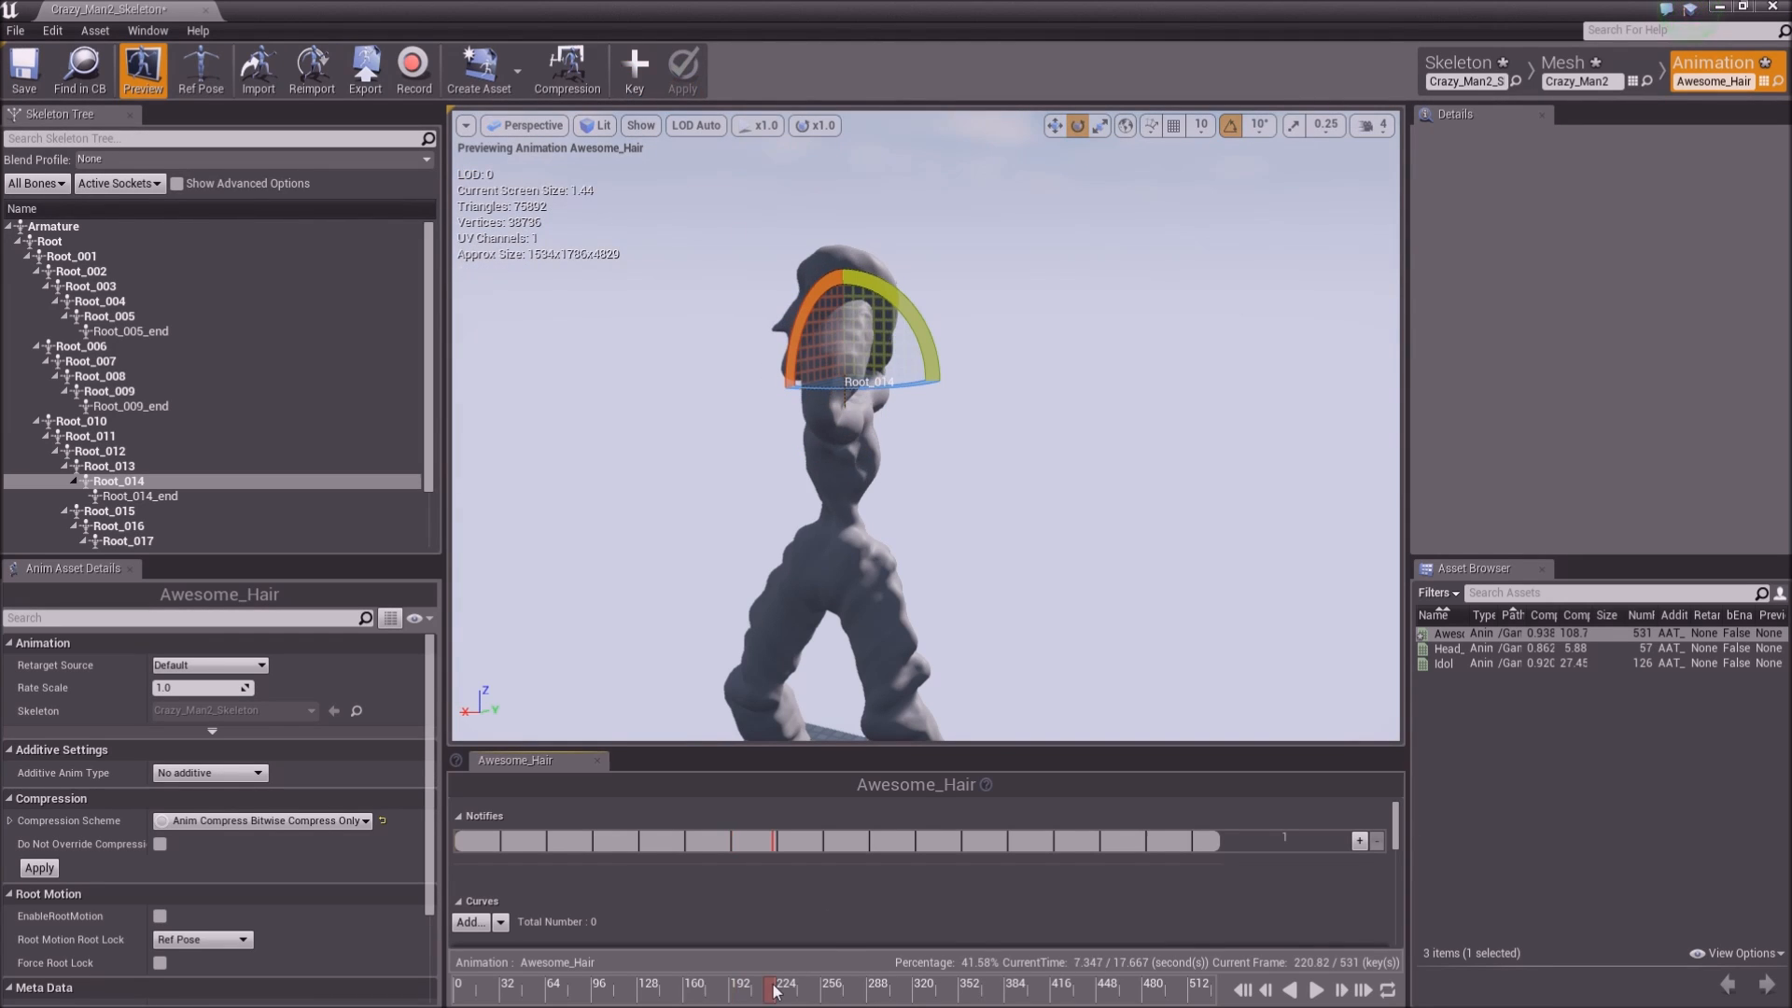
{"action": "mouse_move", "coordinate": [774, 992]}
{"action": "left_mouse_down"}
{"action": "mouse_move", "coordinate": [416, 993]}
{"action": "mouse_move", "coordinate": [800, 1000]}
{"action": "left_mouse_up"}
{"action": "left_click_drag", "start_coordinate": [810, 304], "coordinate": [793, 359]}
{"action": "left_click", "coordinate": [636, 70]}
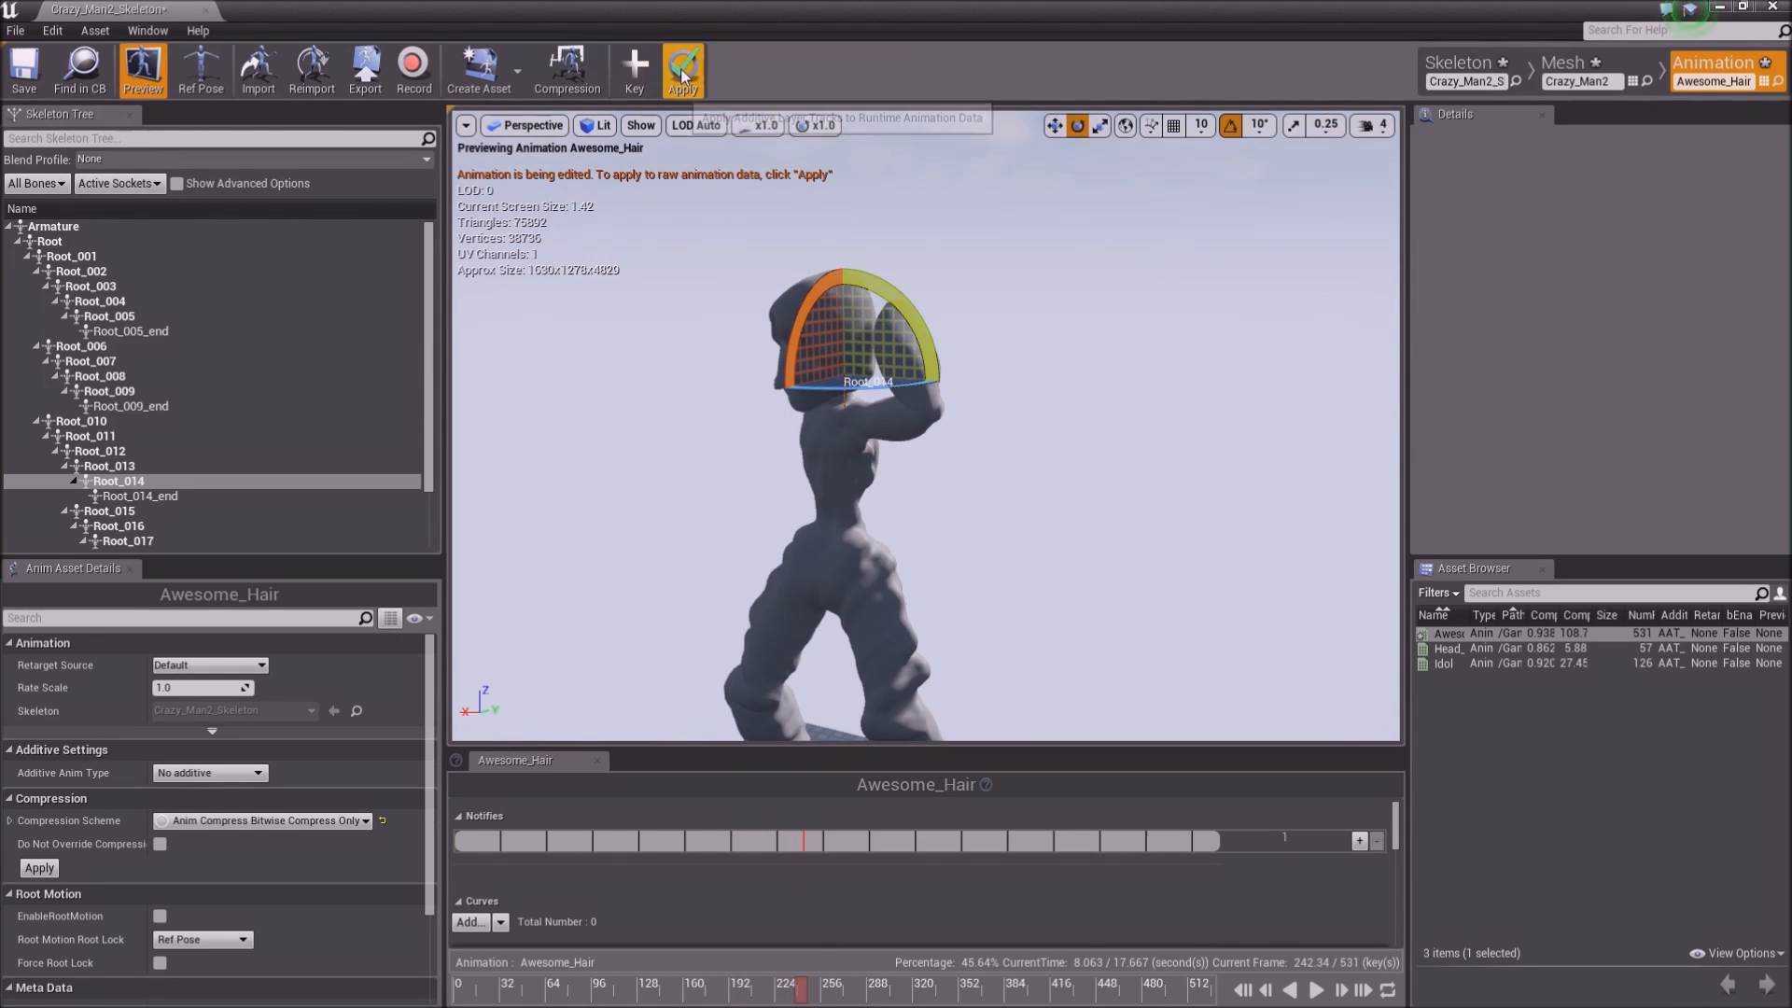
At about frame 281, rotate Root_014 until the head is upright, key the pose and apply it
{"action": "left_click", "coordinate": [852, 995]}
{"action": "left_click_drag", "start_coordinate": [809, 317], "coordinate": [801, 364]}
{"action": "left_click_drag", "start_coordinate": [908, 313], "coordinate": [908, 482]}
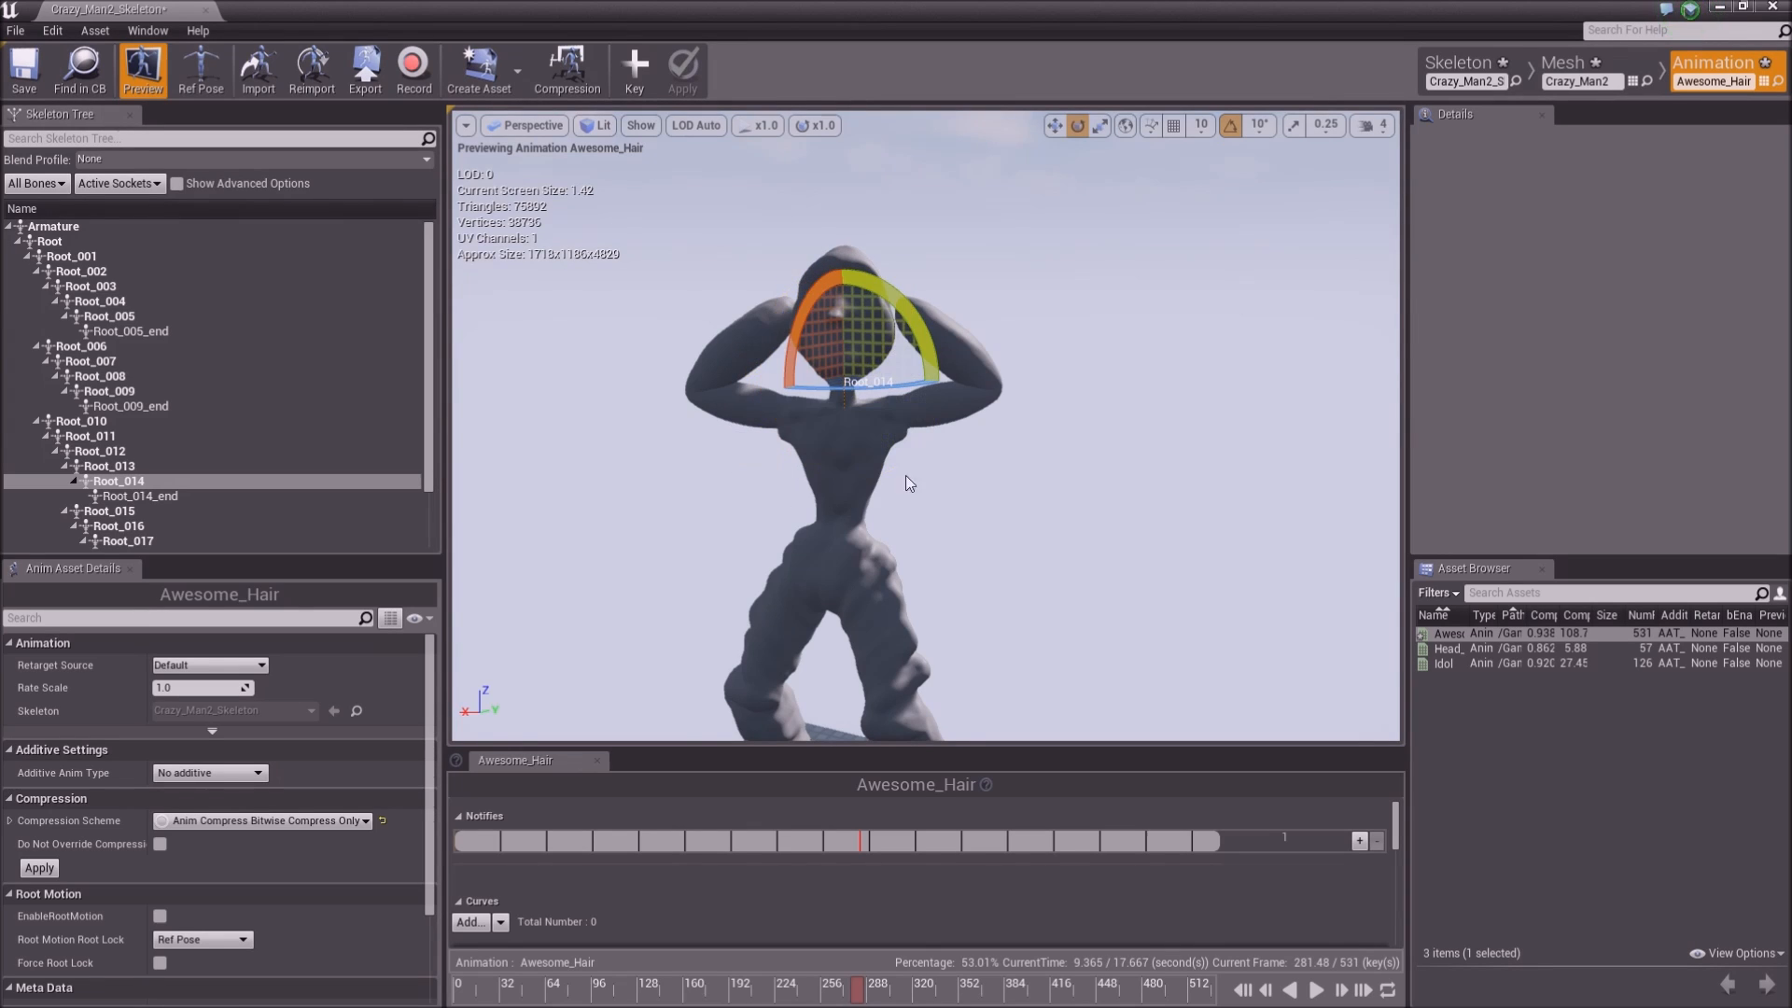
{"action": "left_click", "coordinate": [636, 64]}
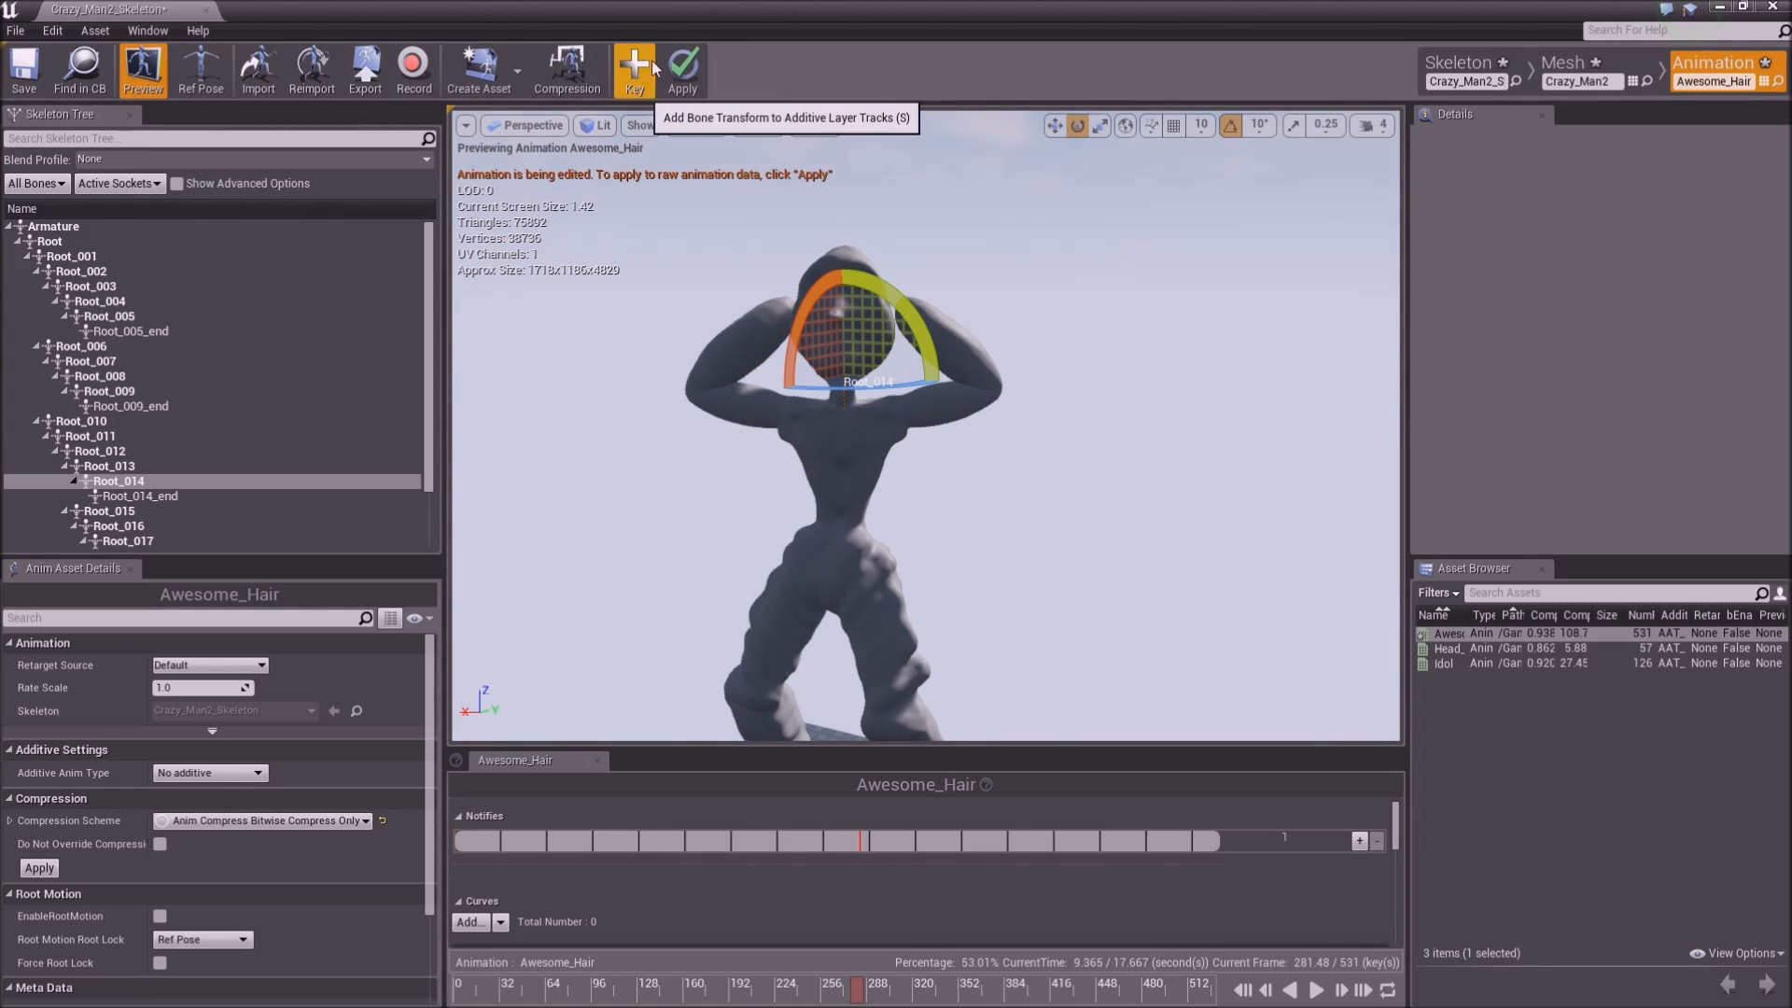
{"action": "left_click", "coordinate": [682, 68]}
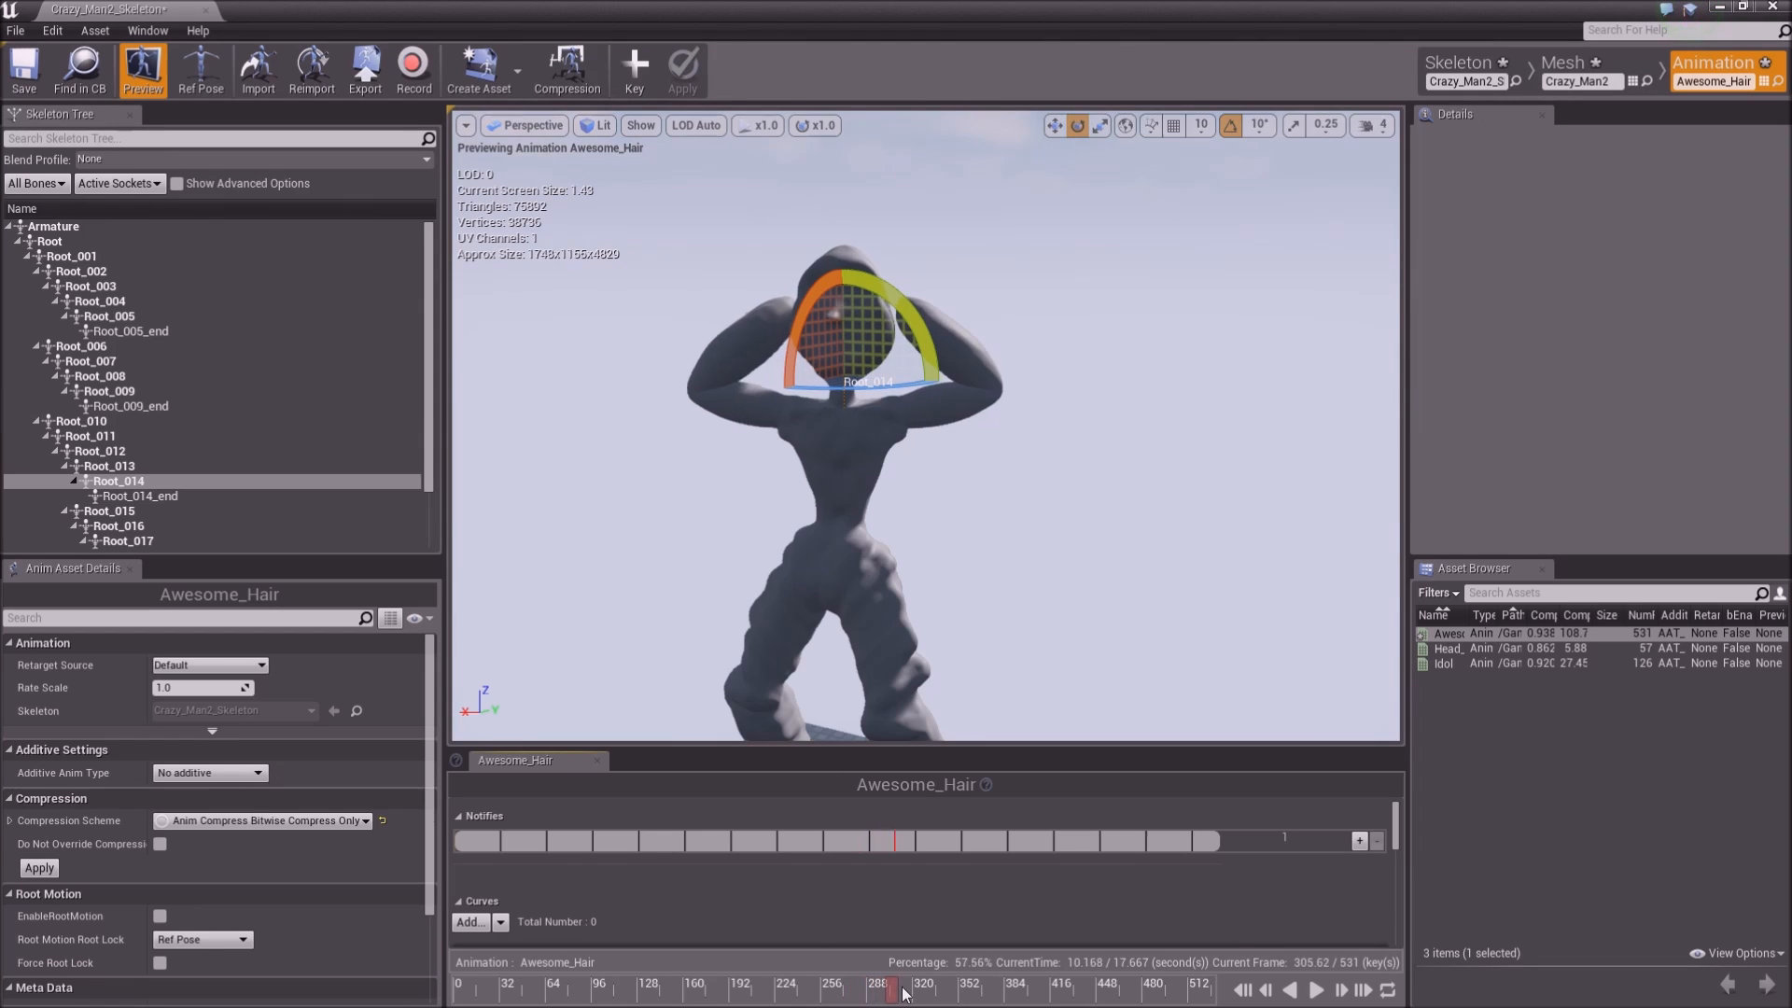
Tilt Root_014 forward at about frame 338 and back at about frame 396, keying each pose
{"action": "left_click_drag", "start_coordinate": [831, 300], "coordinate": [765, 427]}
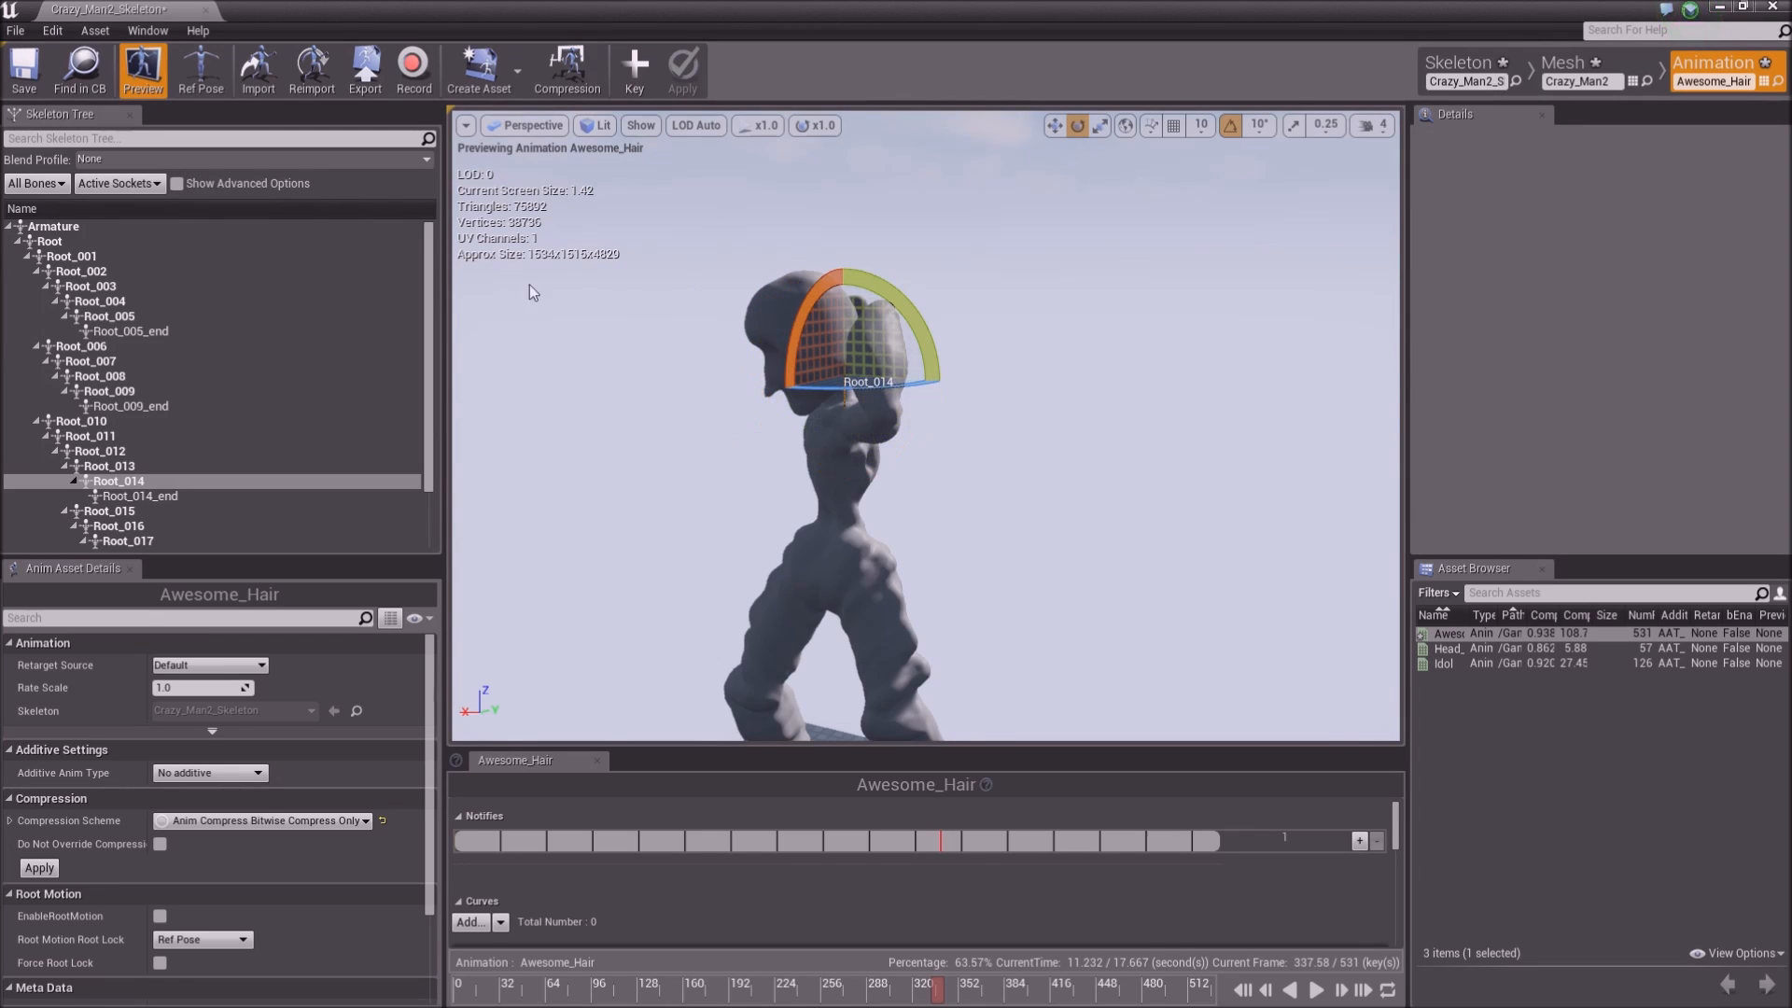
{"action": "left_click", "coordinate": [635, 73]}
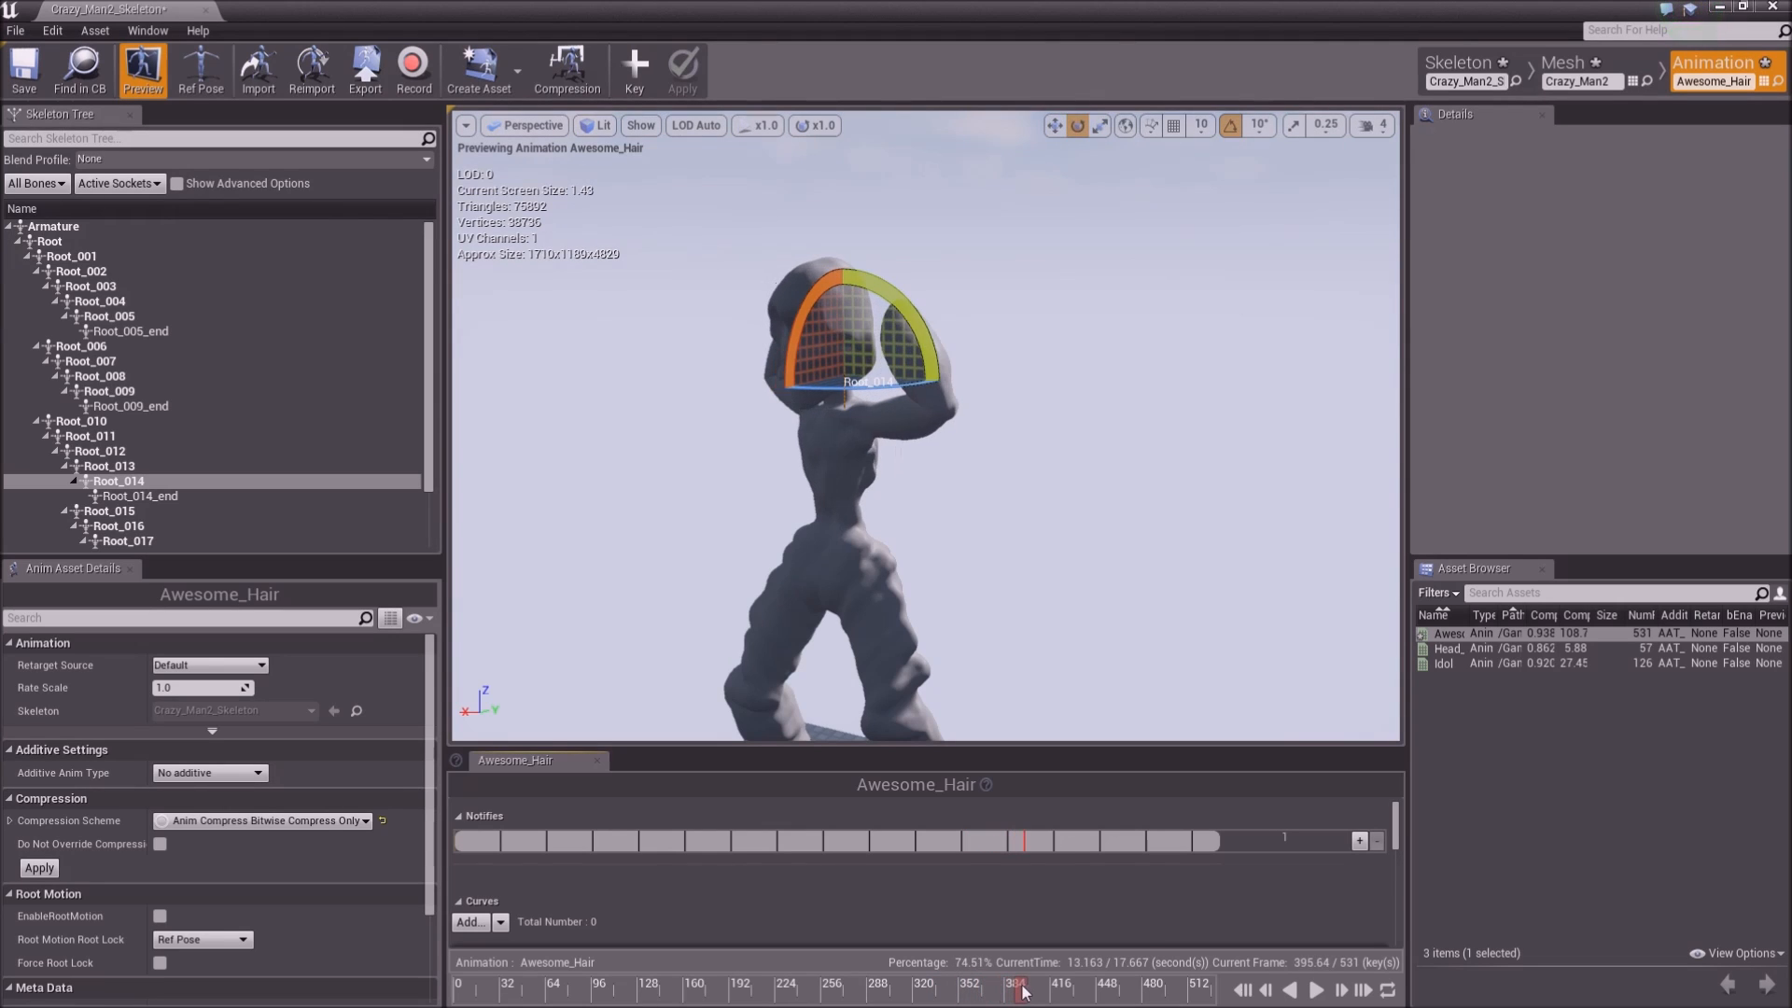
{"action": "left_click_drag", "start_coordinate": [801, 309], "coordinate": [834, 278]}
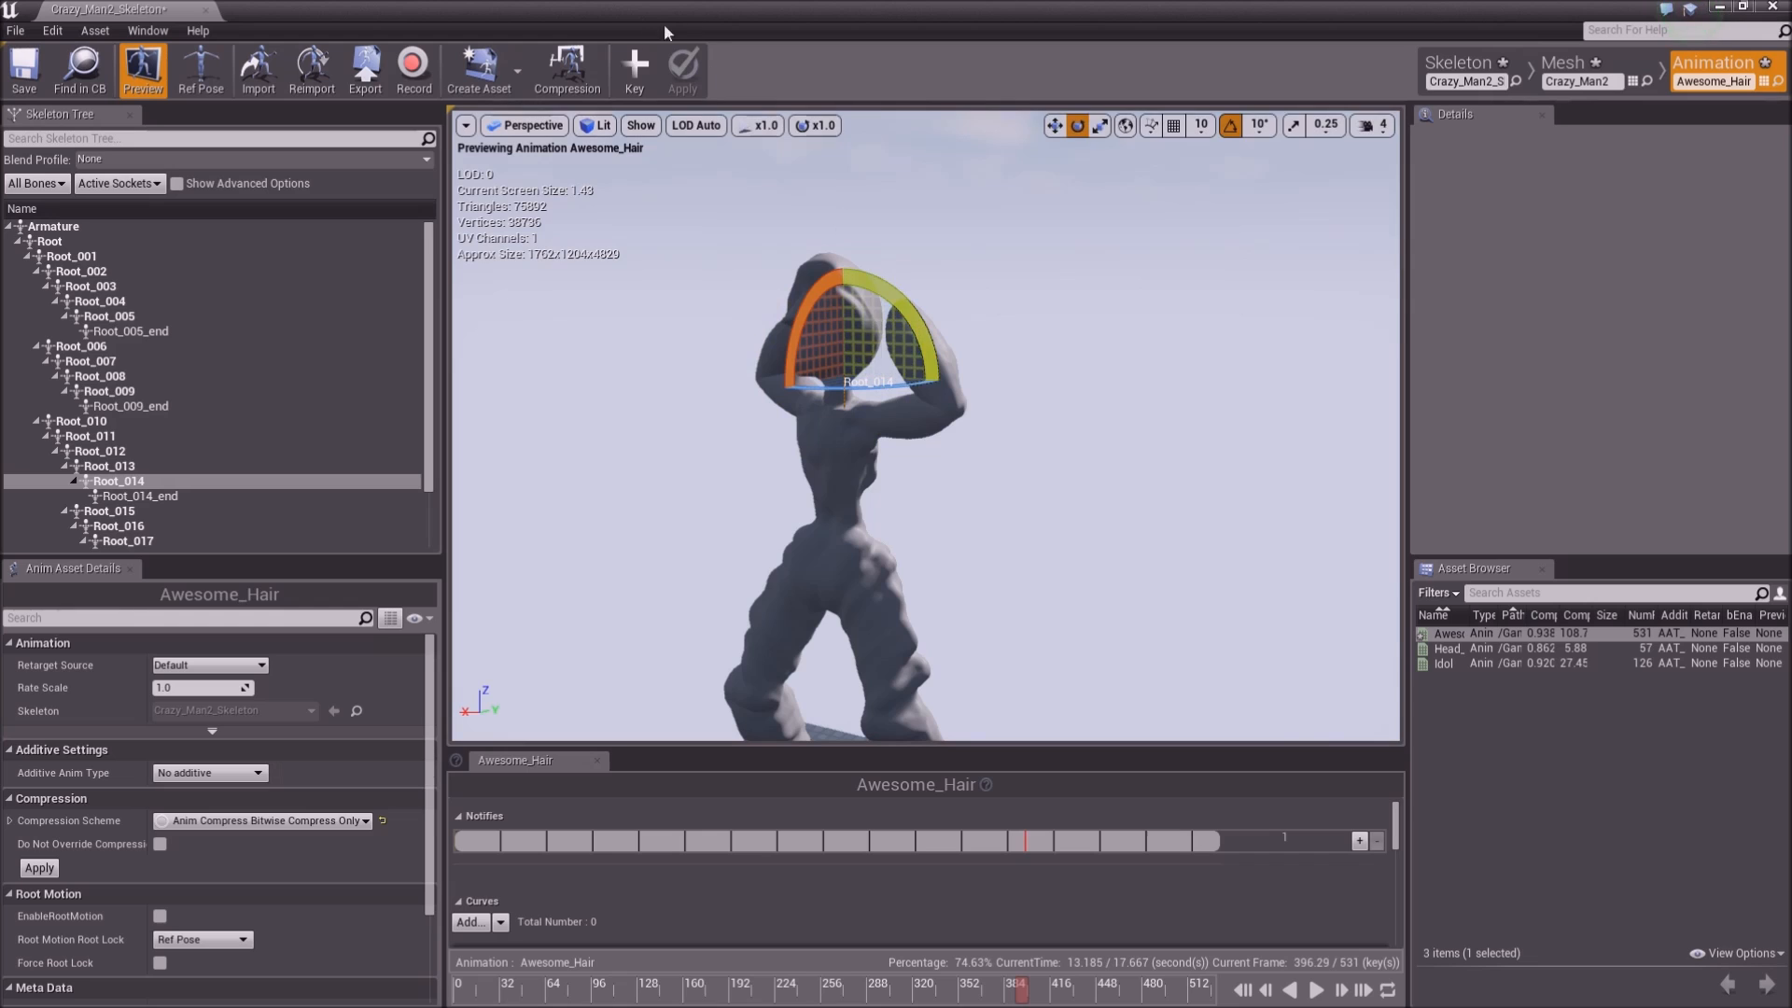
{"action": "left_click", "coordinate": [633, 68]}
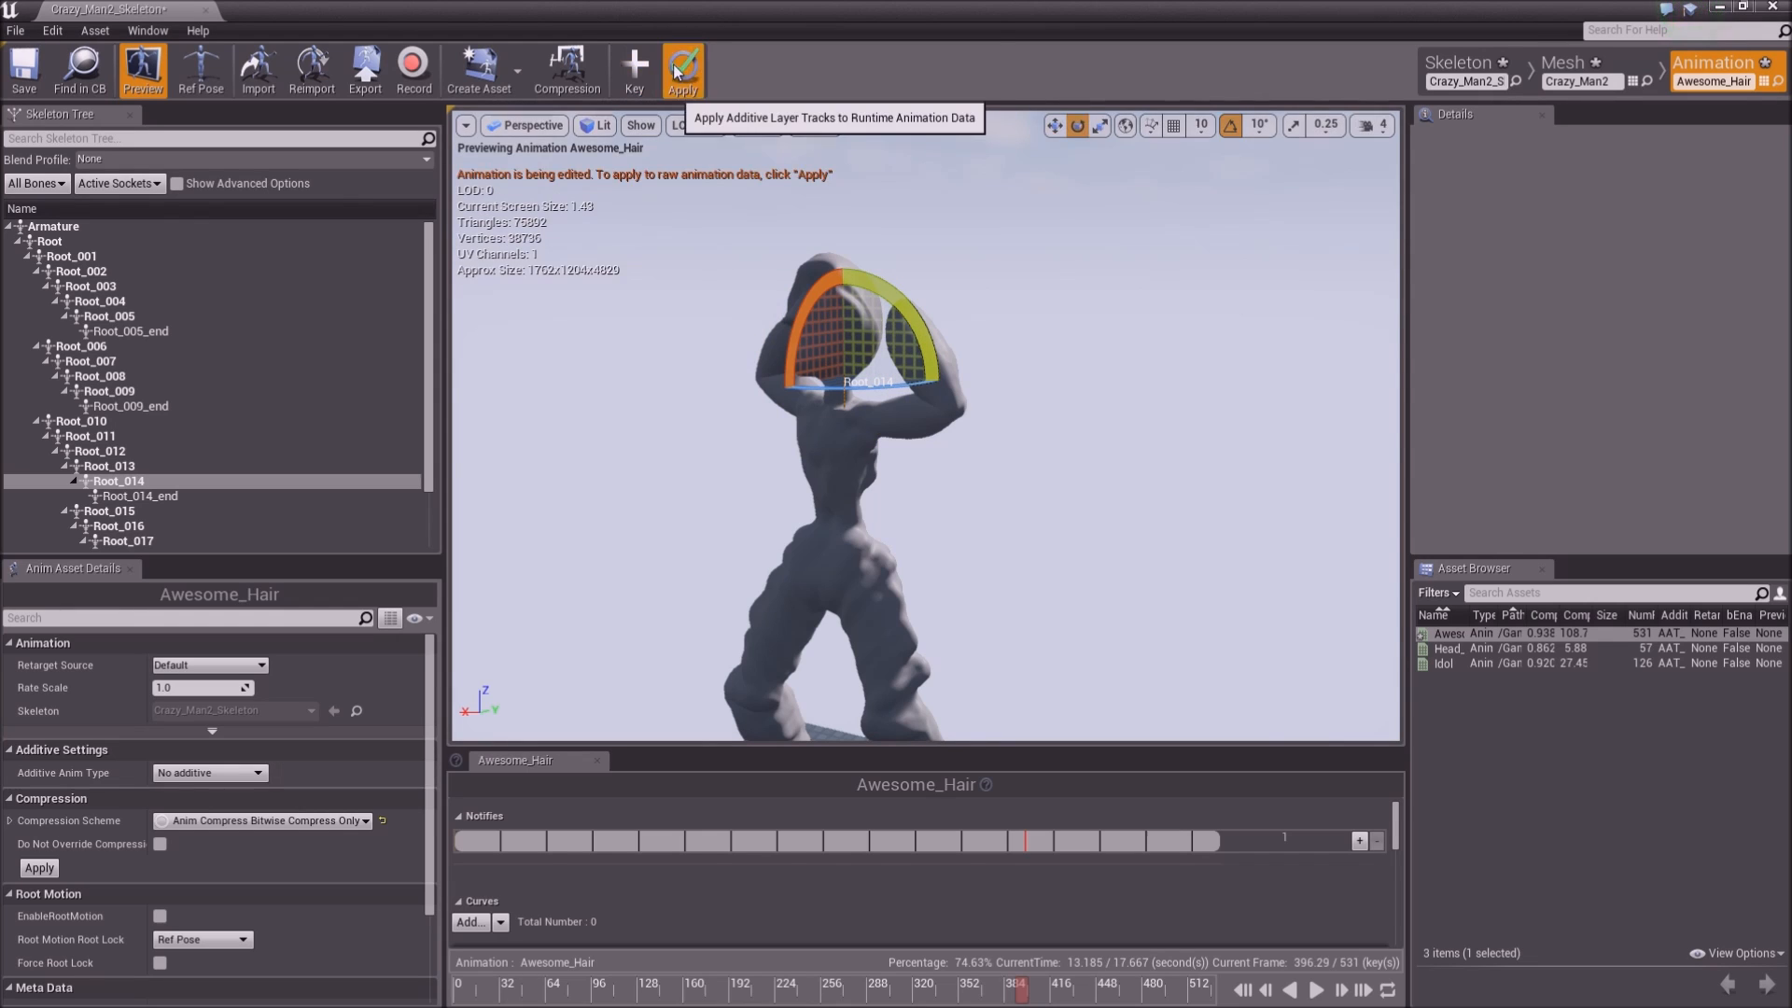
Rotate Root_014 at about frame 439 and again at about frame 475, keying each head pose
{"action": "left_click", "coordinate": [1083, 990]}
{"action": "left_click_drag", "start_coordinate": [815, 293], "coordinate": [1011, 588]}
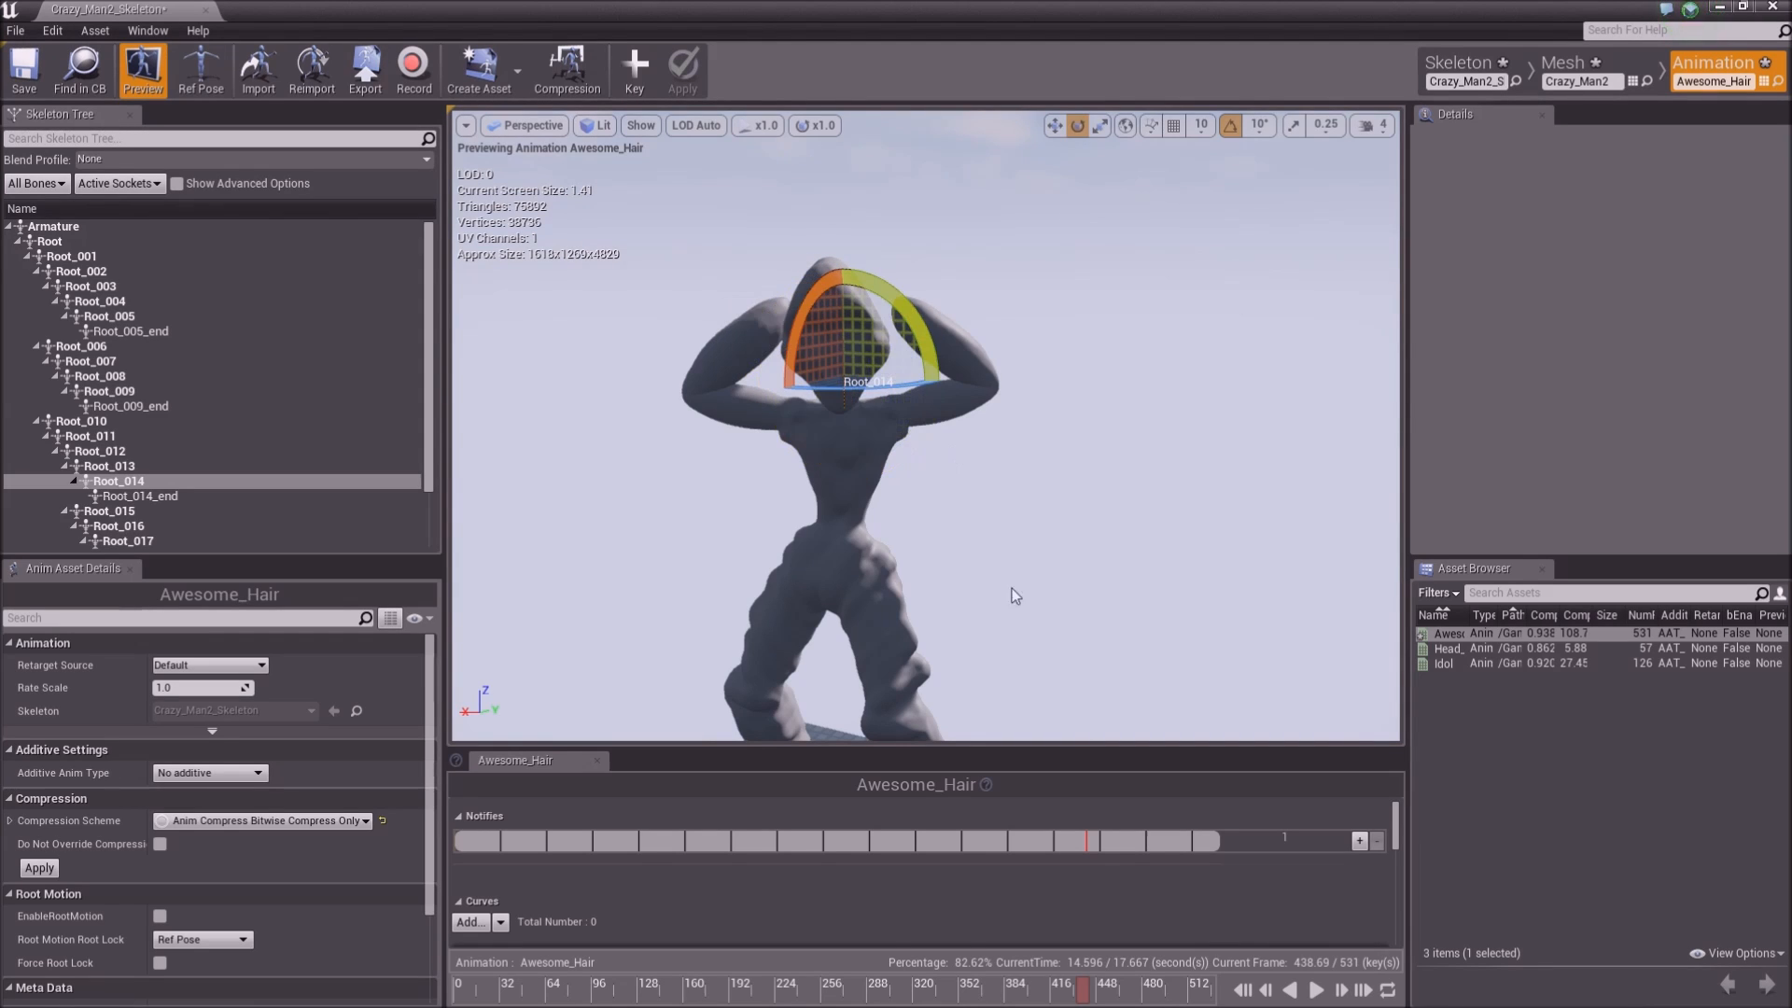
{"action": "left_click", "coordinate": [635, 65]}
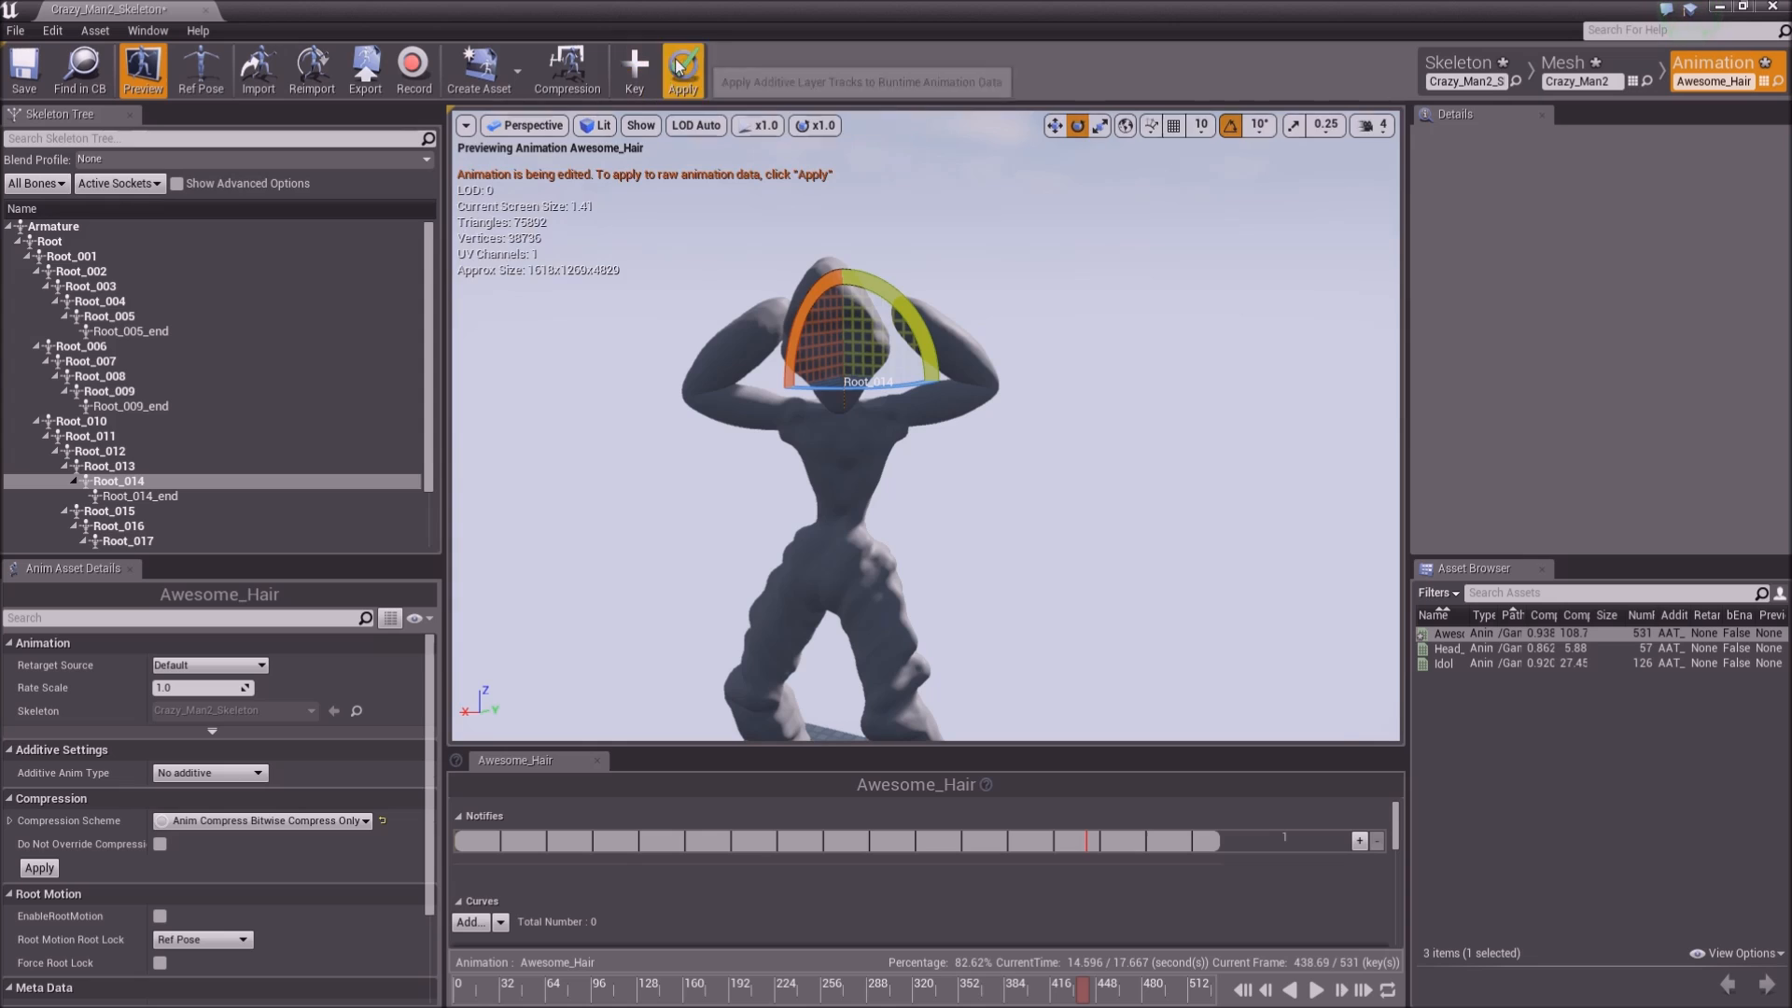
{"action": "left_click", "coordinate": [1135, 991]}
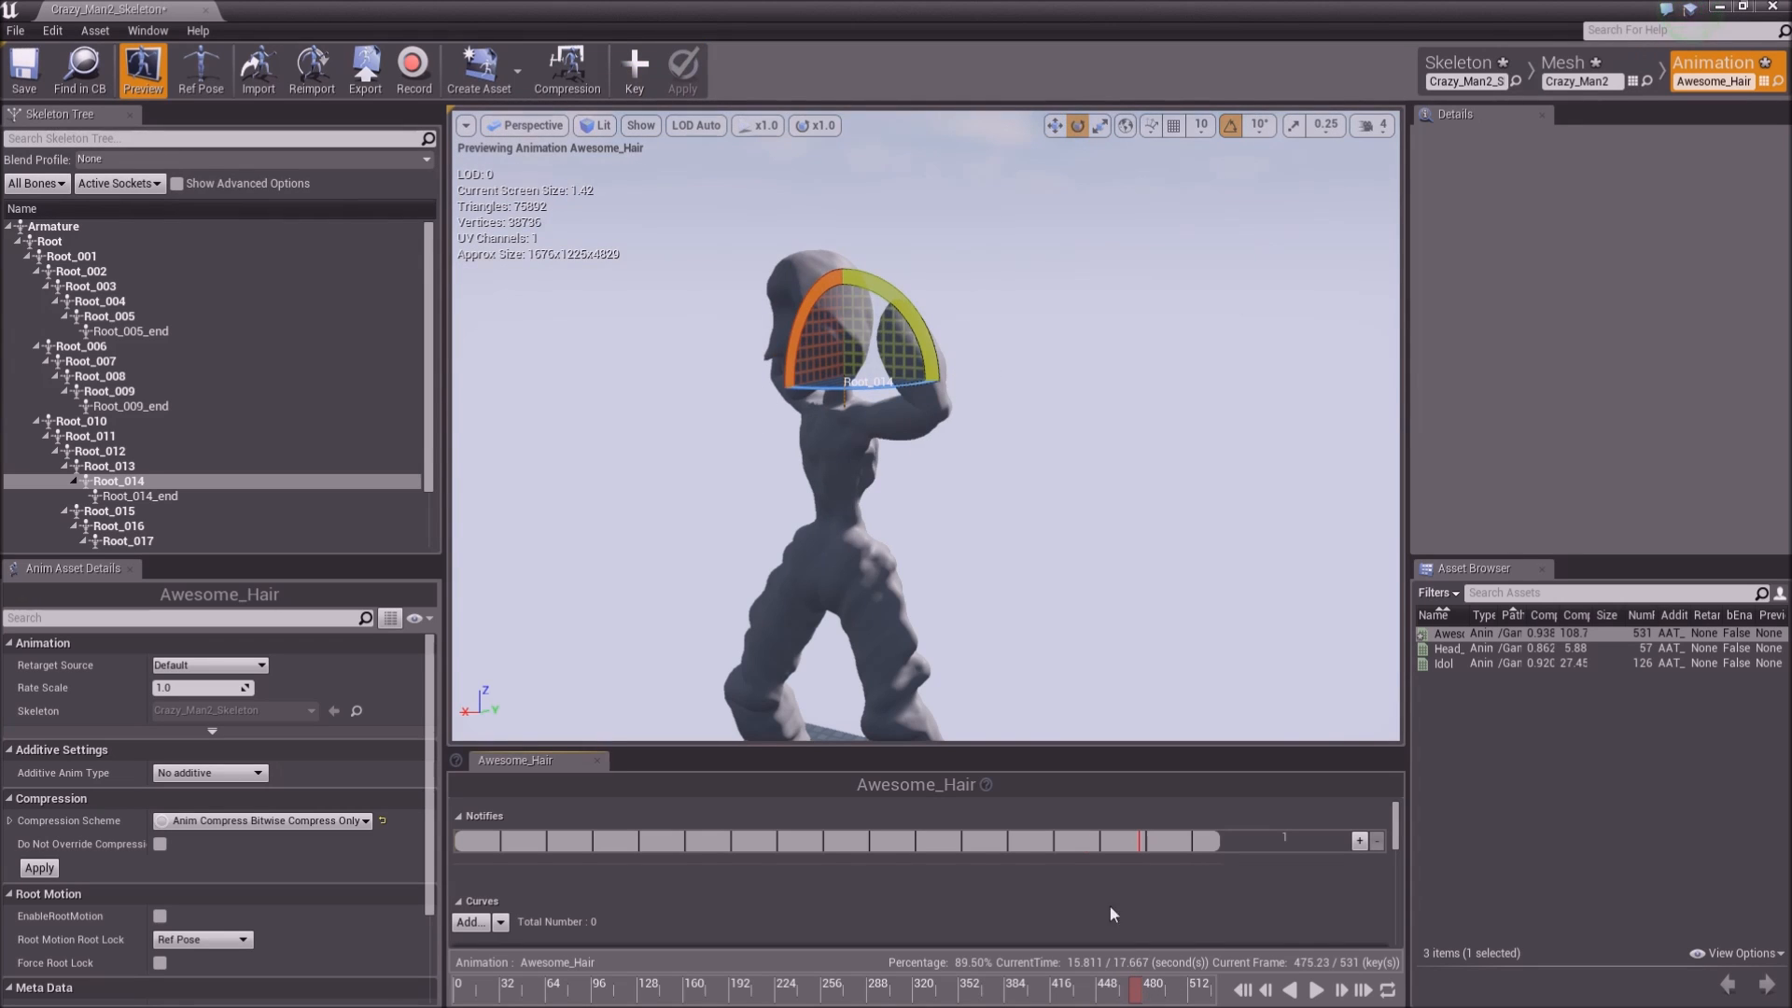
{"action": "left_click_drag", "start_coordinate": [814, 311], "coordinate": [1082, 326]}
{"action": "left_click_drag", "start_coordinate": [914, 295], "coordinate": [731, 352]}
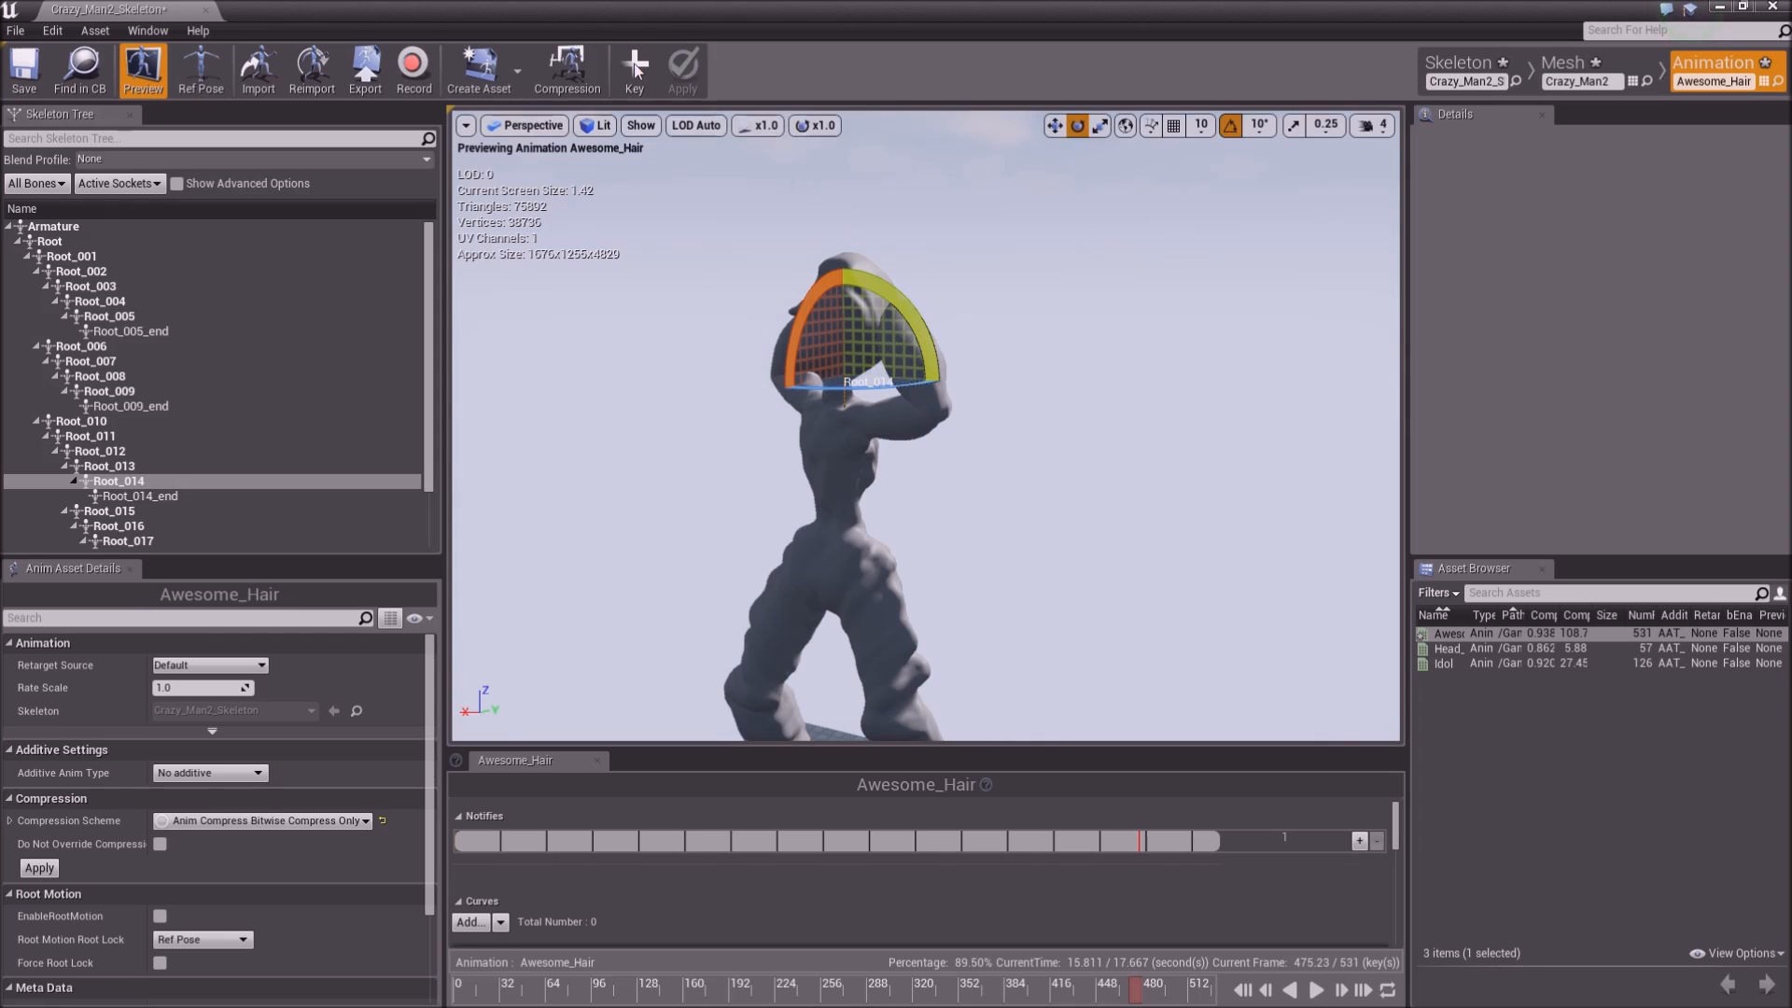
At about frame 510, rotate Root_014 to change the head tilt, key the pose and apply it
{"action": "left_click_drag", "start_coordinate": [1166, 993], "coordinate": [1188, 995]}
{"action": "left_click_drag", "start_coordinate": [808, 305], "coordinate": [767, 224]}
{"action": "left_click", "coordinate": [639, 70]}
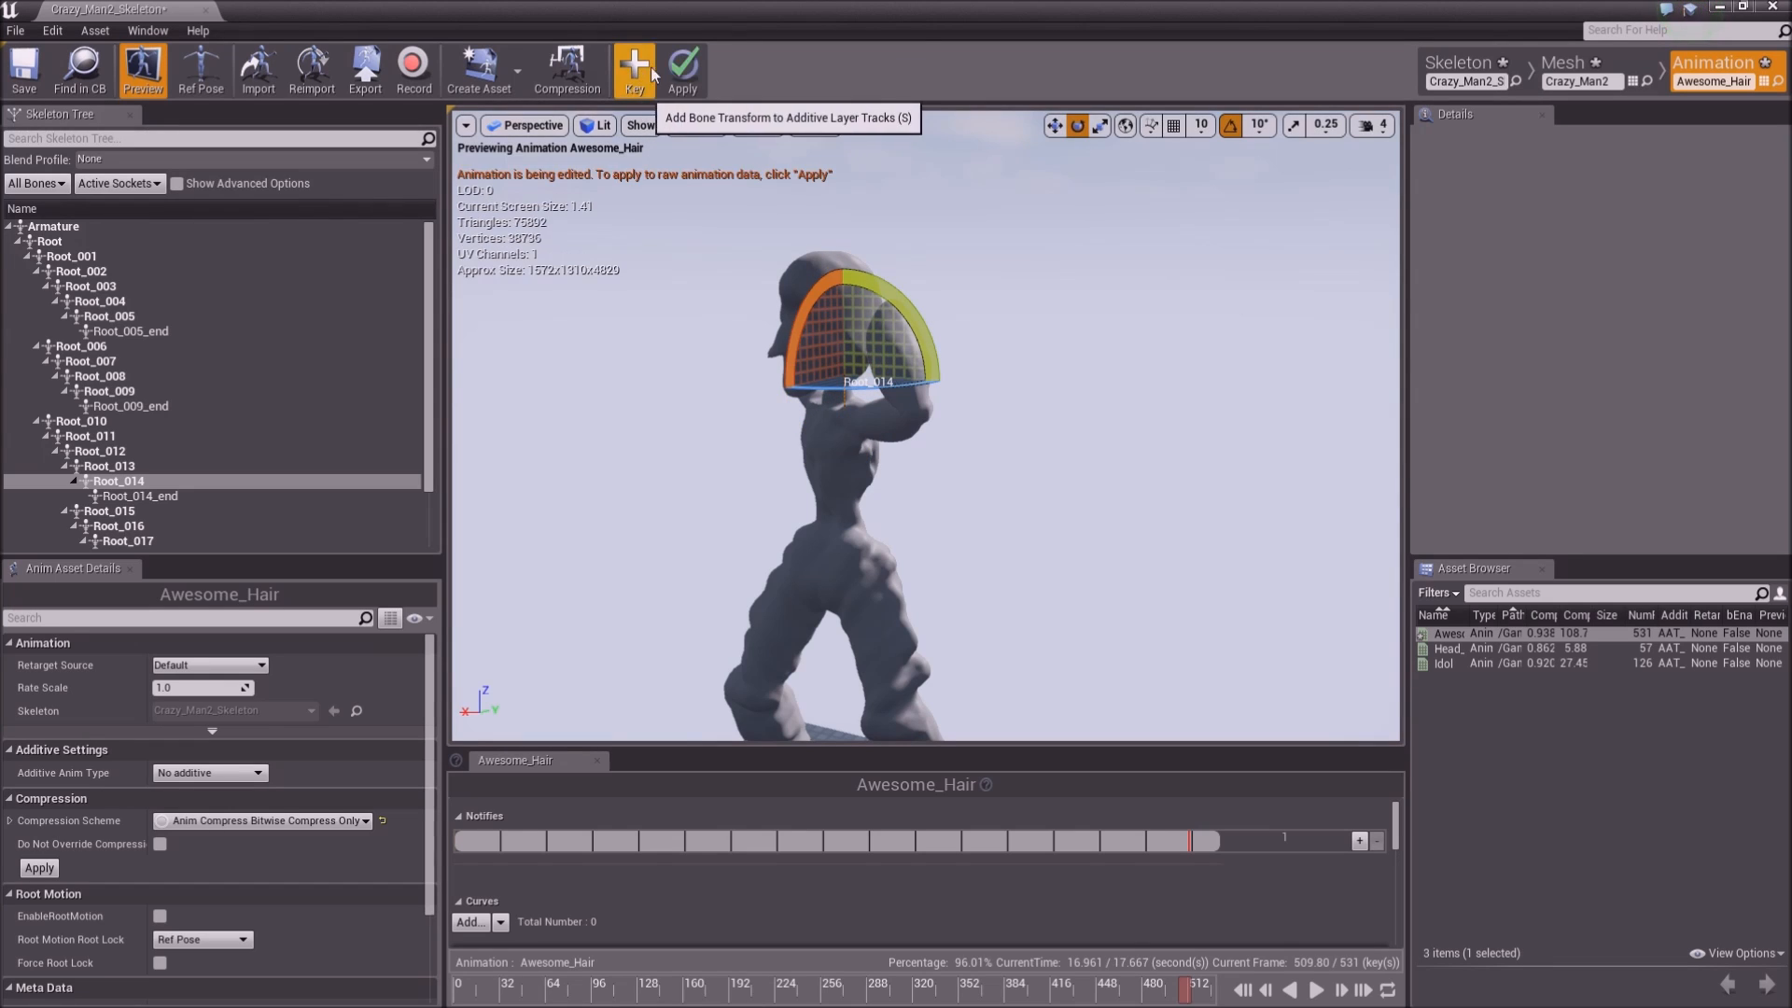
{"action": "left_click", "coordinate": [684, 69]}
Play and scrub through the Awesome_Hair animation to review the torso twist and head tilts
{"action": "left_click_drag", "start_coordinate": [1186, 1001], "coordinate": [1239, 995]}
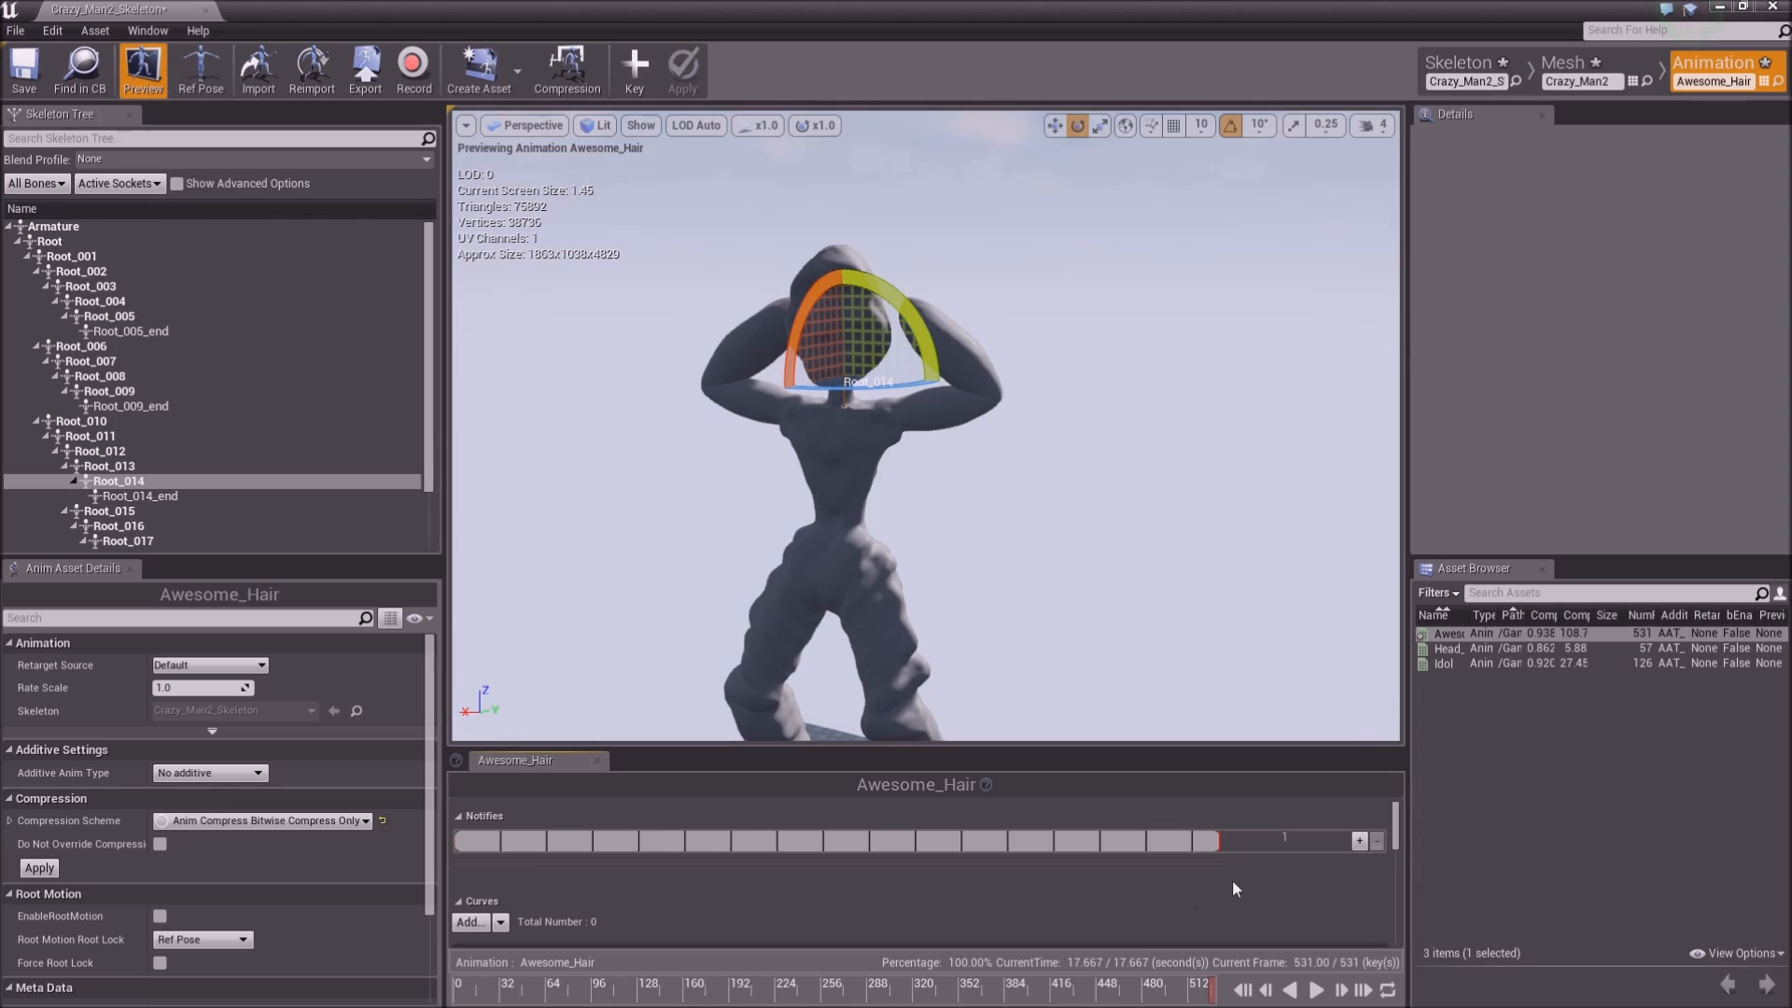
{"action": "left_click", "coordinate": [1243, 990]}
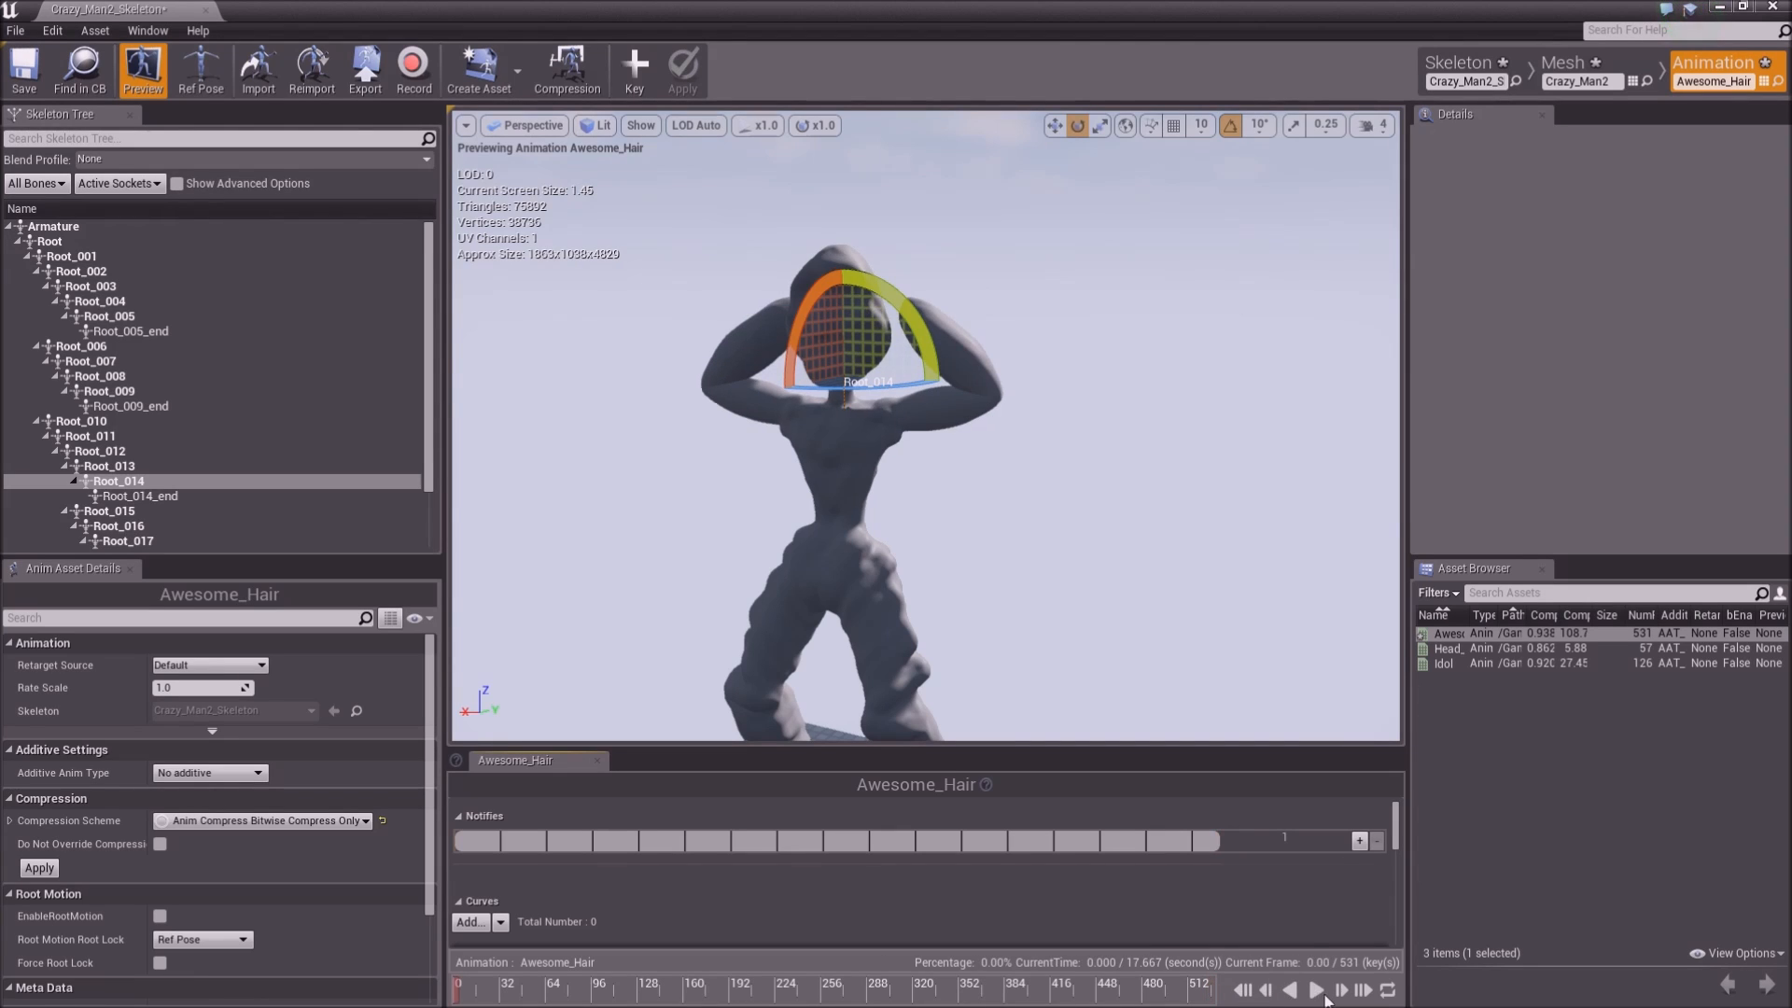
{"action": "left_click", "coordinate": [1076, 418]}
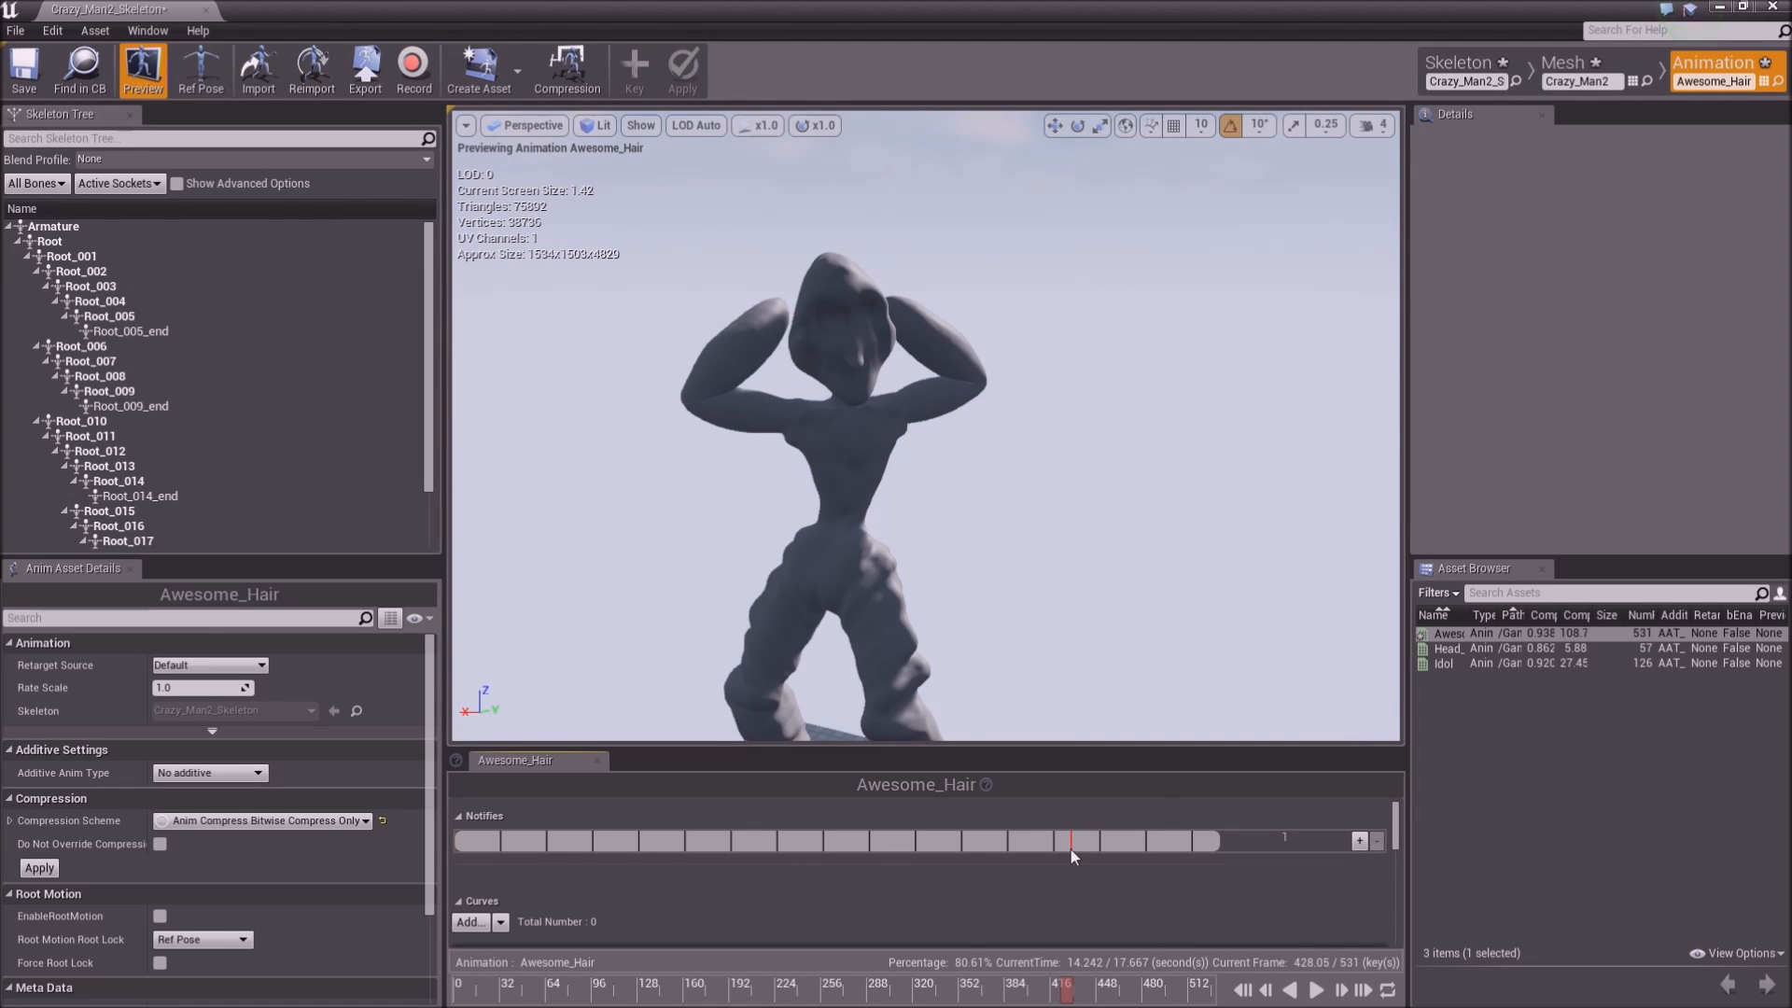
{"action": "mouse_move", "coordinate": [1071, 844]}
{"action": "left_mouse_down"}
{"action": "mouse_move", "coordinate": [833, 827]}
{"action": "mouse_move", "coordinate": [894, 858]}
{"action": "left_mouse_up"}
{"action": "left_click", "coordinate": [1243, 991]}
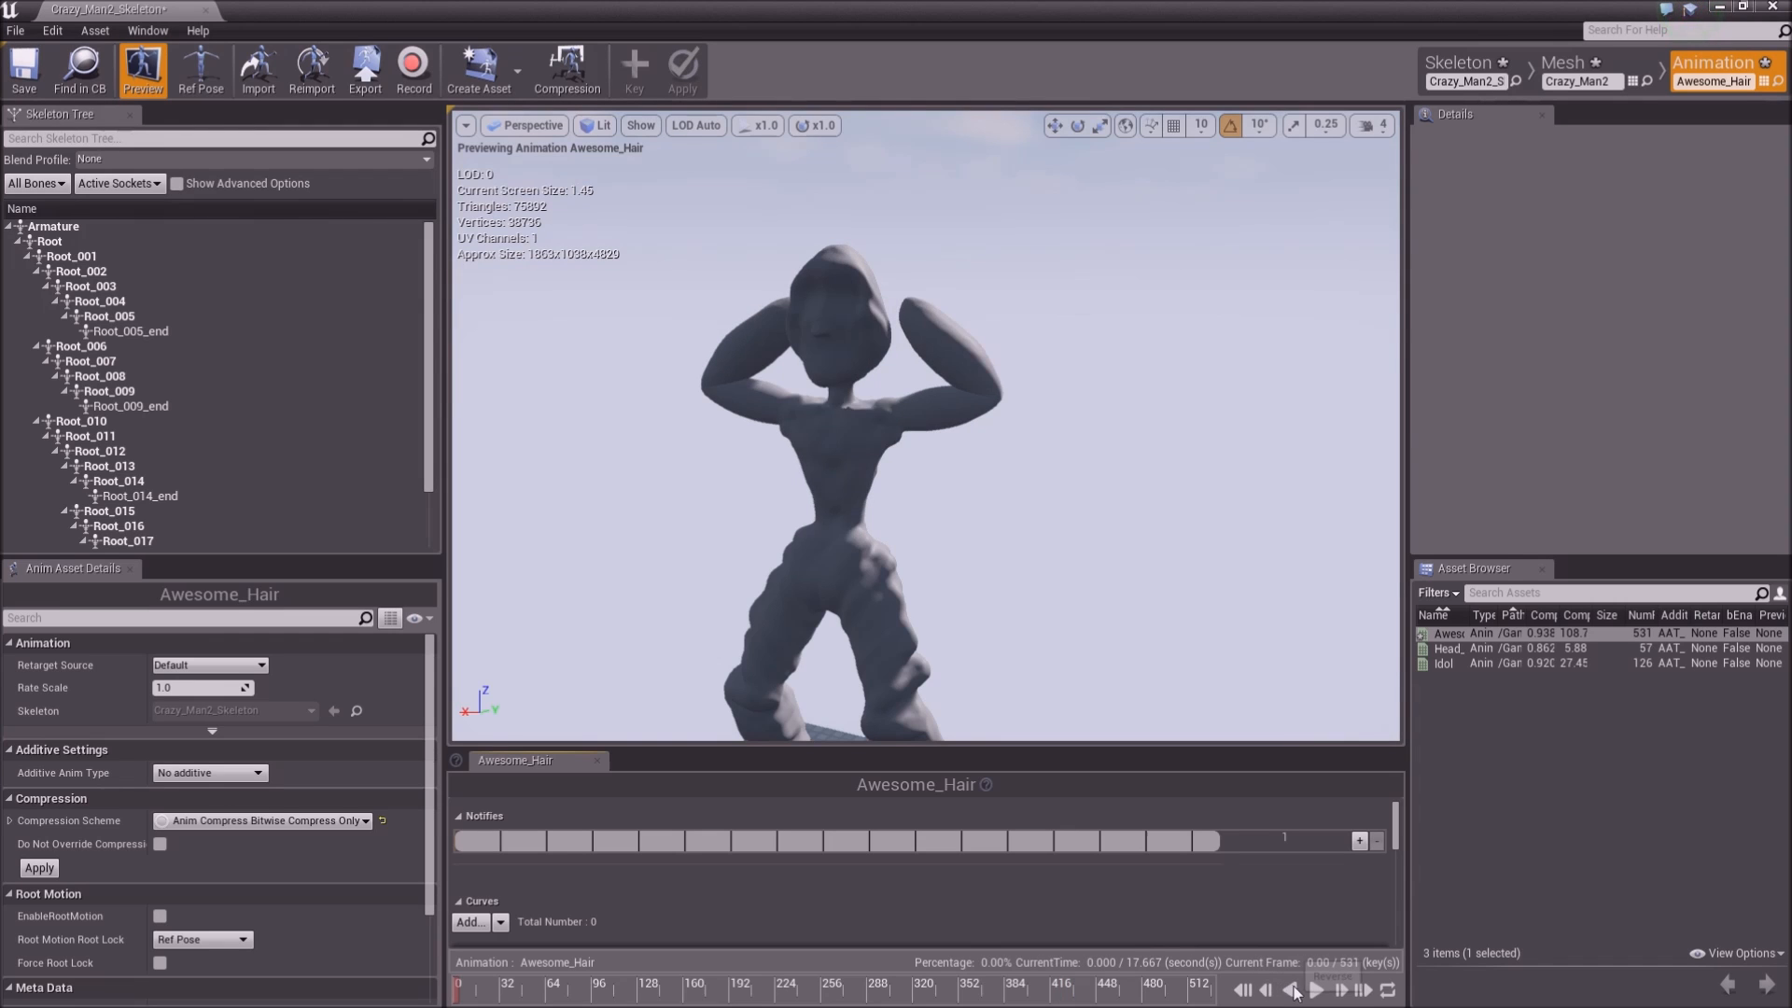
{"action": "left_click", "coordinate": [1317, 990]}
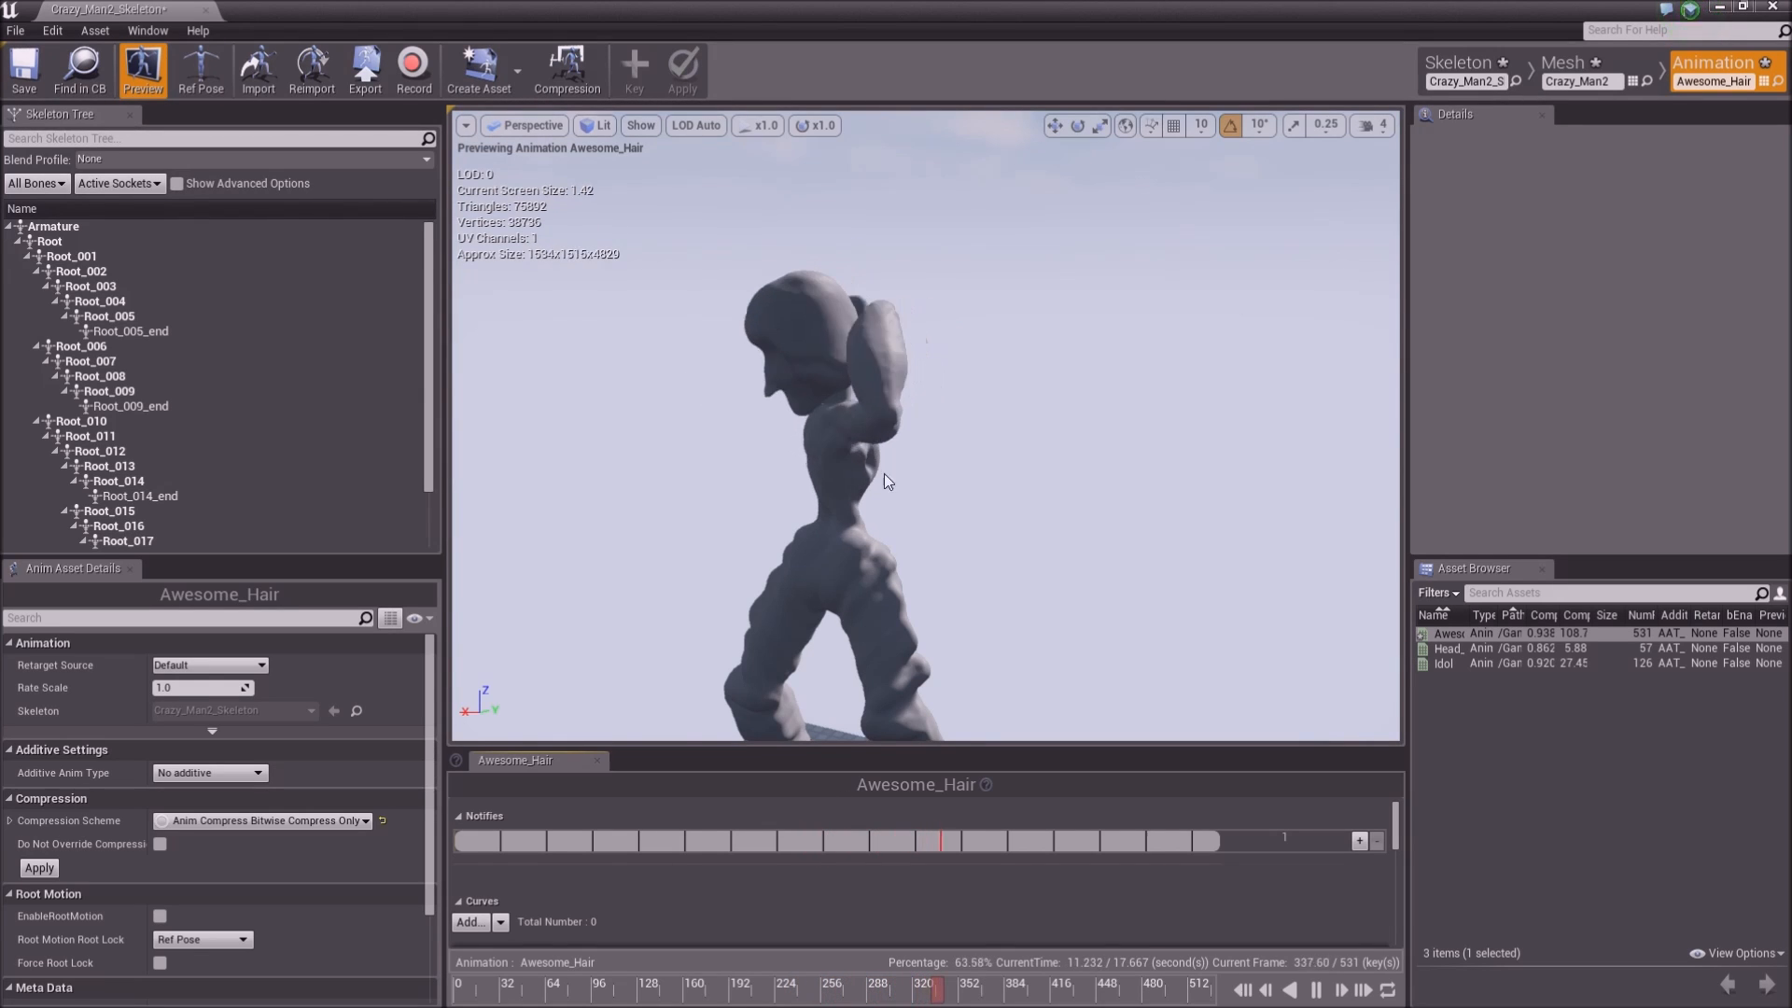
{"action": "left_click", "coordinate": [1315, 991]}
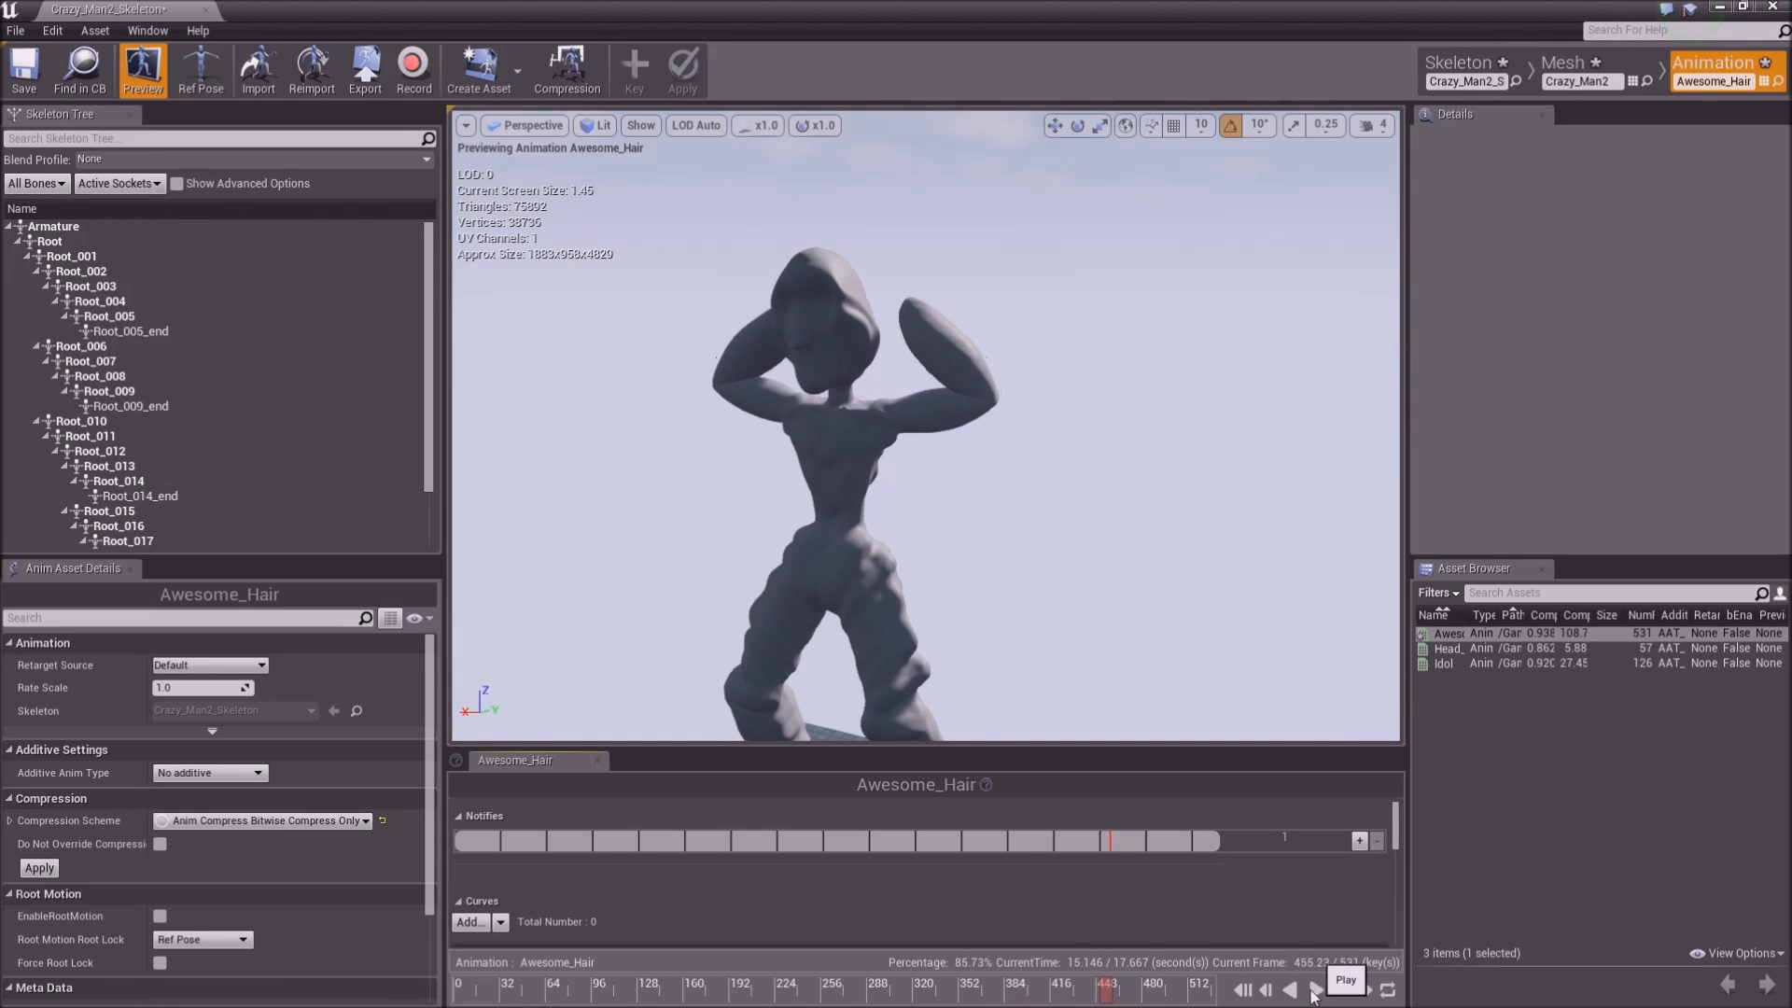
Step forward from the first frame and add a Play Particle Effect notify at frame 49
{"action": "left_click", "coordinate": [1245, 991]}
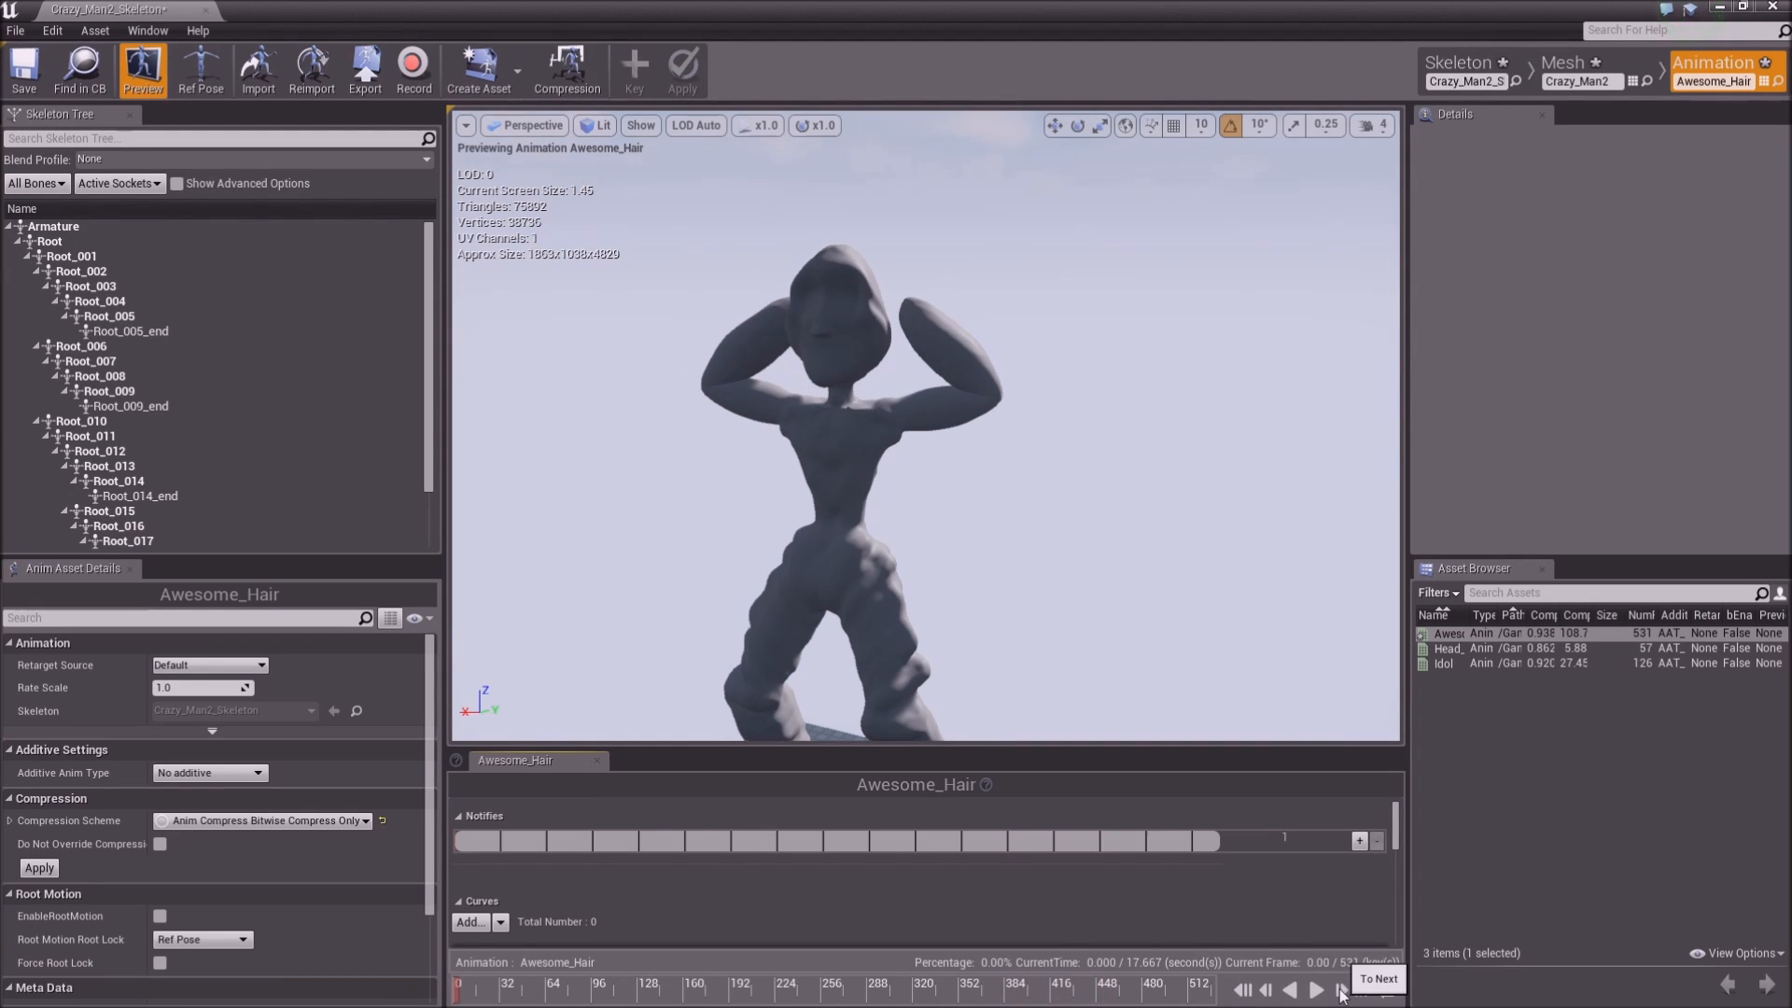
{"action": "left_click", "coordinate": [1341, 989]}
{"action": "left_click", "coordinate": [1341, 989]}
{"action": "left_click", "coordinate": [1341, 989]}
{"action": "left_click", "coordinate": [1341, 990]}
{"action": "left_click", "coordinate": [1341, 989]}
{"action": "left_click", "coordinate": [1341, 990]}
{"action": "left_click", "coordinate": [1341, 989]}
{"action": "left_click", "coordinate": [1341, 989]}
{"action": "left_click", "coordinate": [1341, 991]}
{"action": "left_click", "coordinate": [1341, 991]}
{"action": "left_click", "coordinate": [1341, 991]}
{"action": "left_click", "coordinate": [1341, 991]}
{"action": "left_click", "coordinate": [1342, 991]}
{"action": "left_click", "coordinate": [1342, 992]}
{"action": "left_click", "coordinate": [1342, 992]}
{"action": "left_click", "coordinate": [1343, 992]}
{"action": "left_click", "coordinate": [1342, 992]}
{"action": "left_click", "coordinate": [1343, 992]}
{"action": "left_click", "coordinate": [1343, 992]}
{"action": "left_click", "coordinate": [1343, 992]}
{"action": "left_click", "coordinate": [1343, 992]}
{"action": "left_click", "coordinate": [1342, 992]}
{"action": "left_click", "coordinate": [1343, 992]}
{"action": "left_click", "coordinate": [1343, 992]}
{"action": "left_click", "coordinate": [1343, 992]}
{"action": "left_click", "coordinate": [1343, 992]}
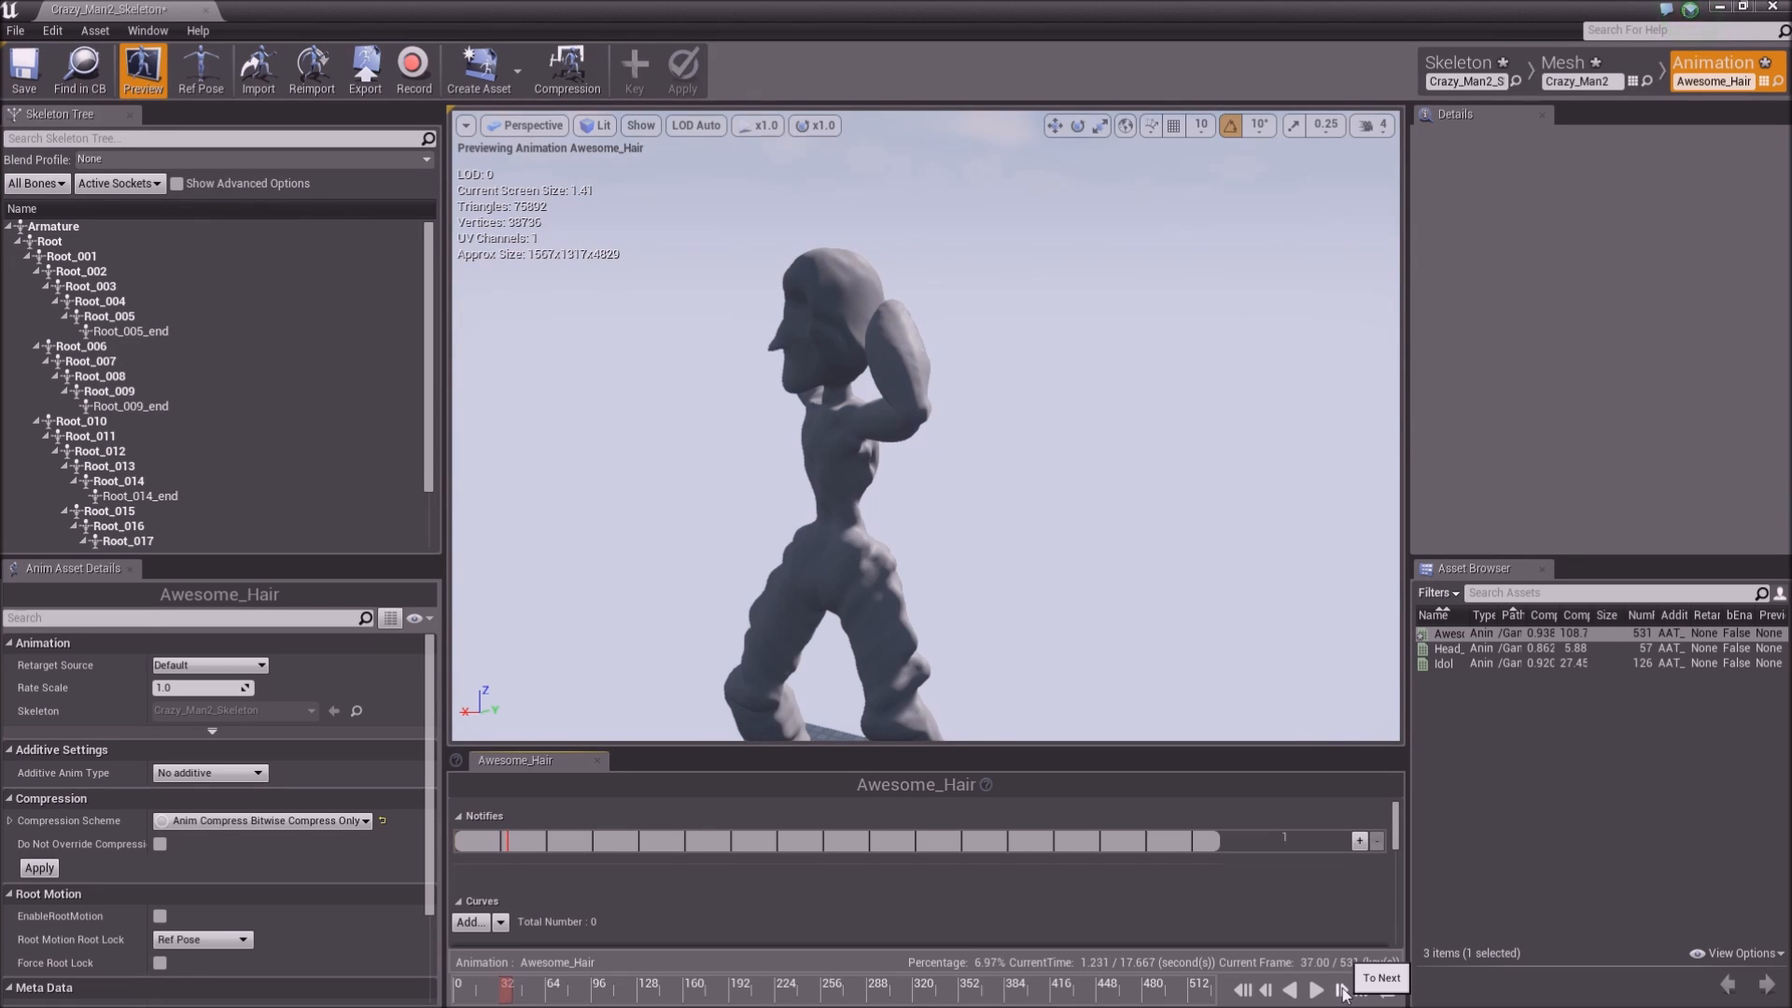
{"action": "left_click", "coordinate": [1342, 992]}
{"action": "left_click", "coordinate": [1343, 992]}
{"action": "left_click", "coordinate": [1343, 992]}
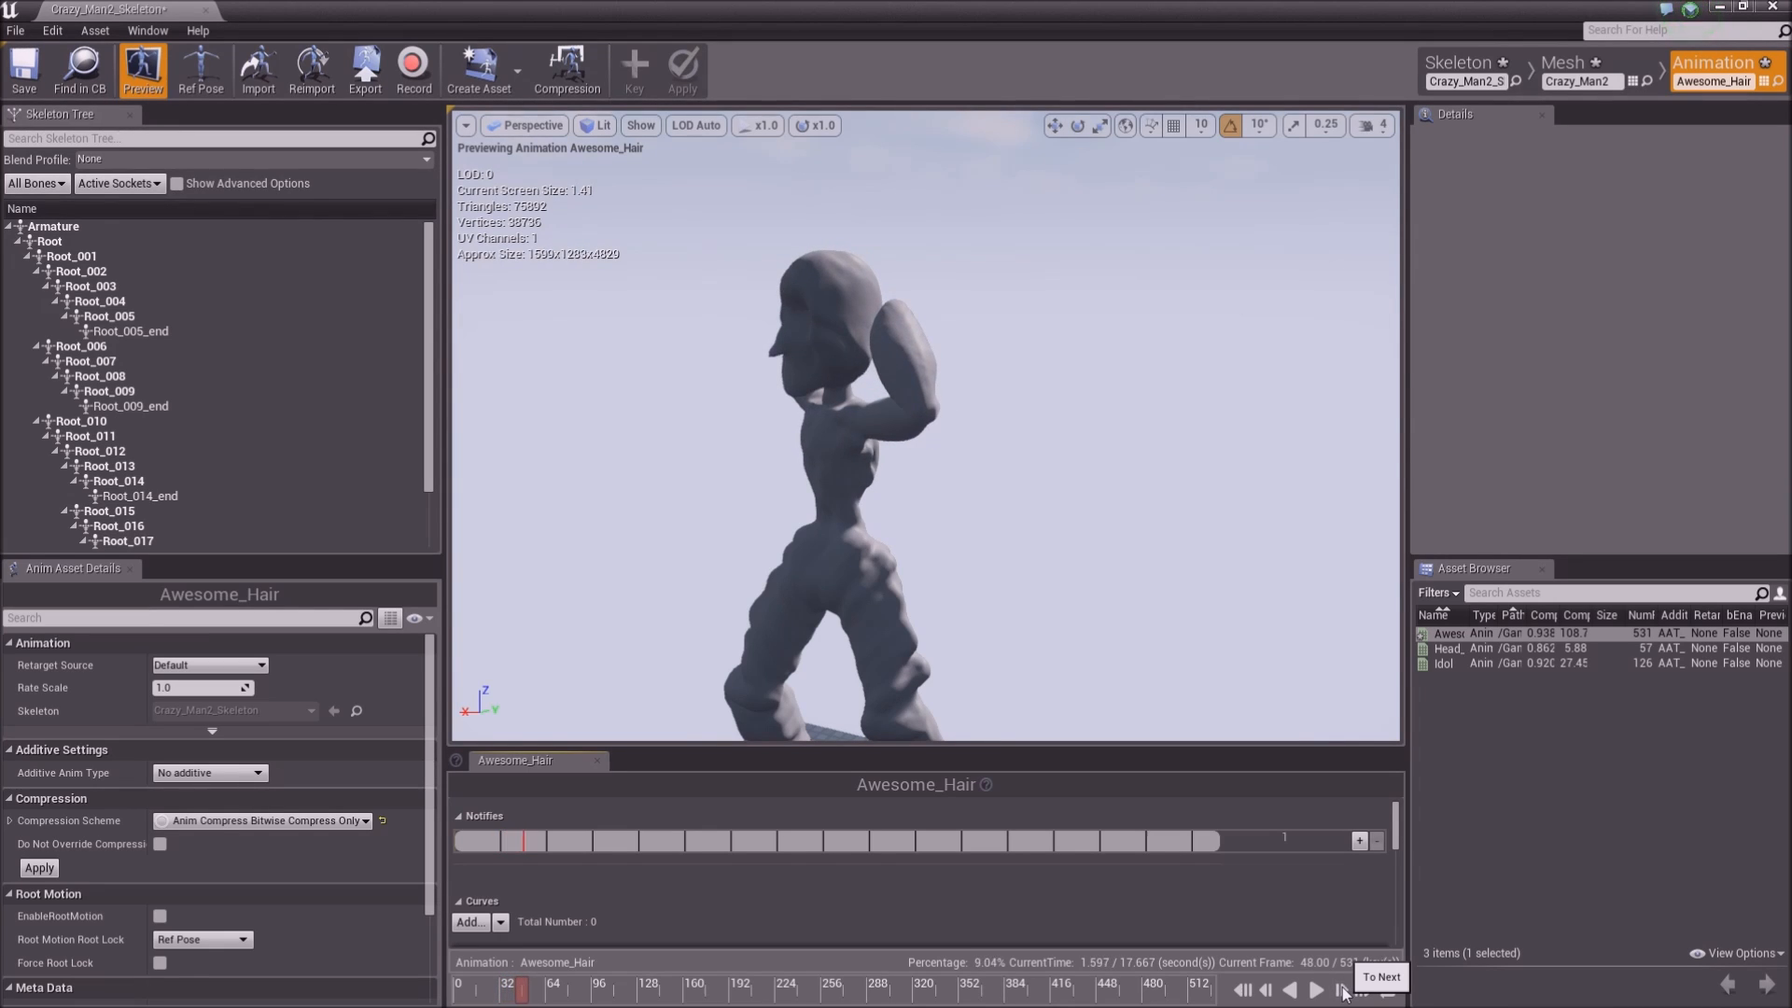
{"action": "right_click", "coordinate": [525, 843]}
{"action": "mouse_move", "coordinate": [573, 876]}
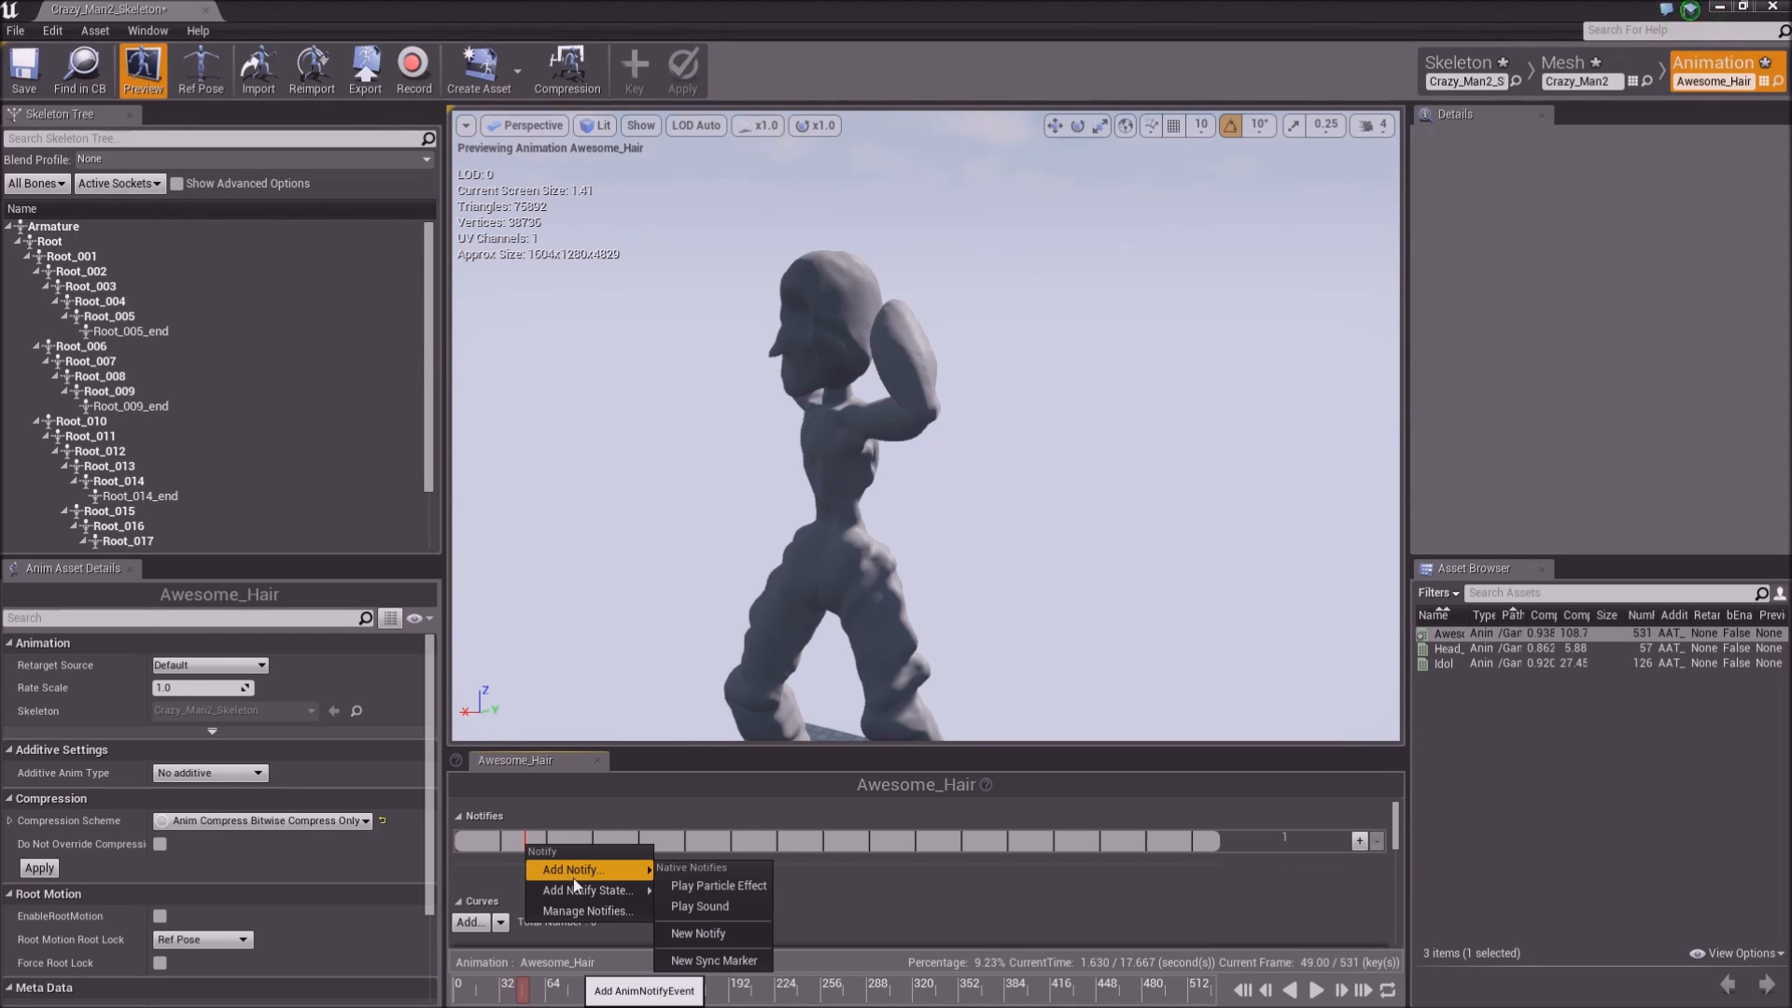
{"action": "left_click", "coordinate": [744, 889]}
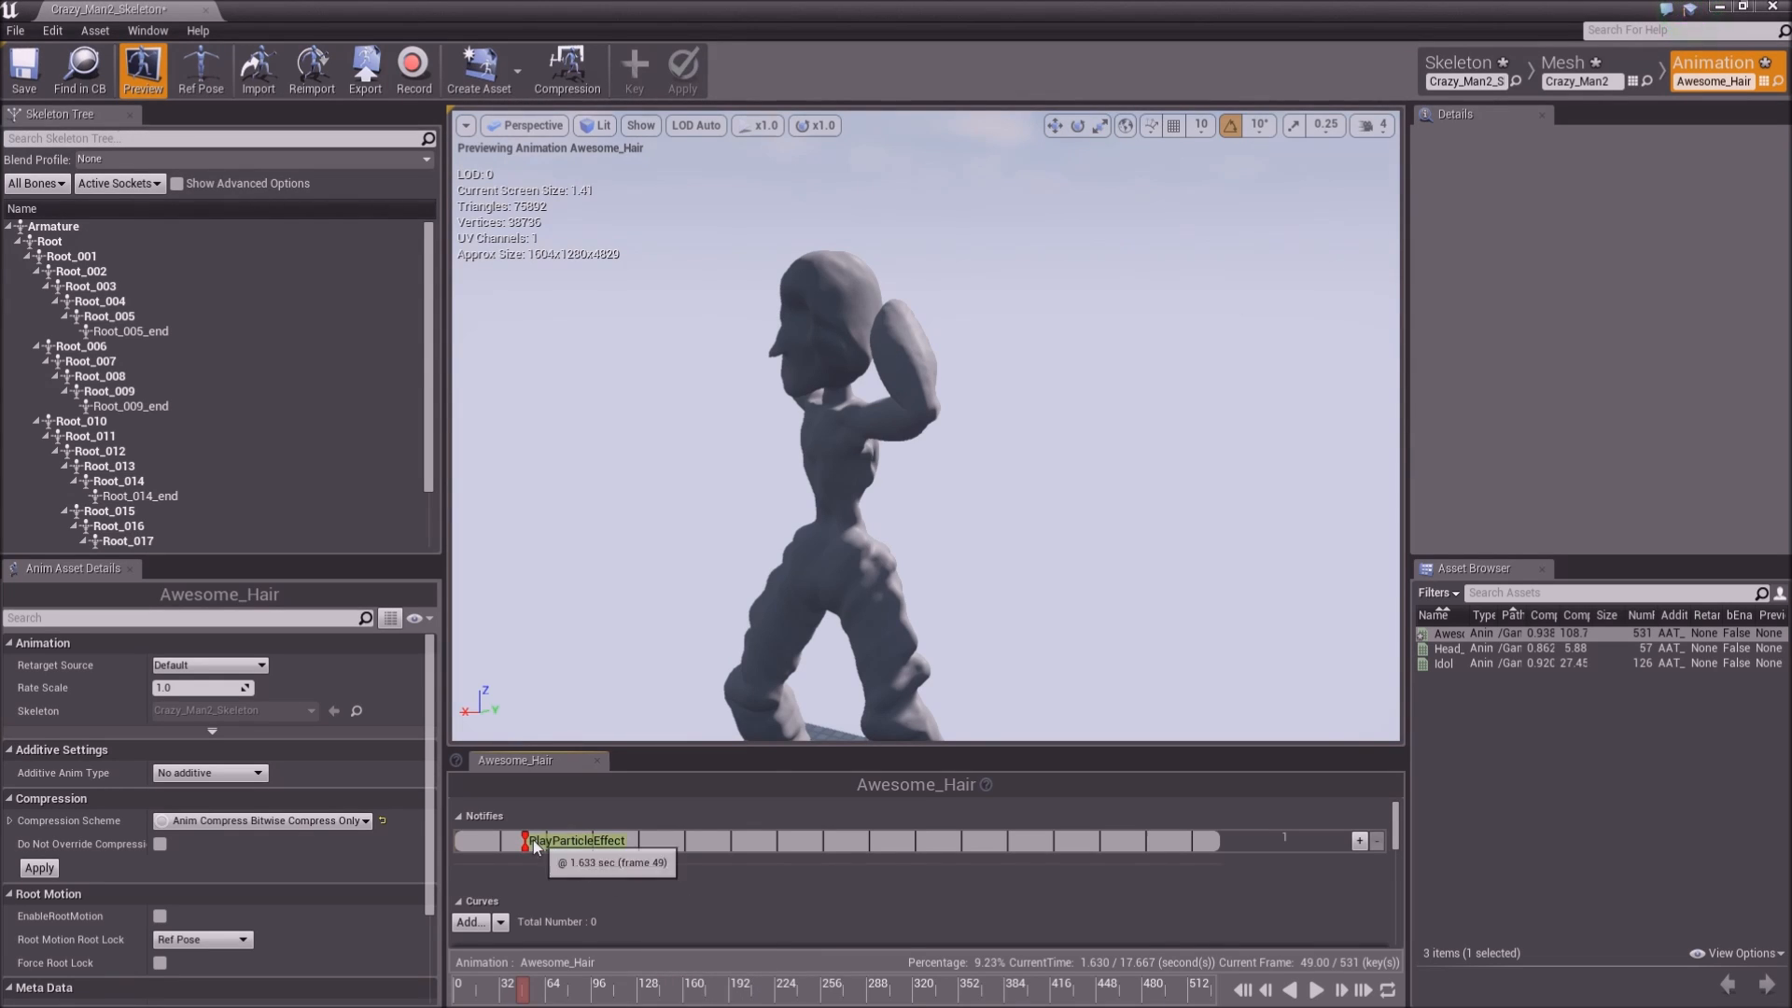
Set the particle system of the frame 49 notify to P_Explosion
{"action": "left_click", "coordinate": [534, 843]}
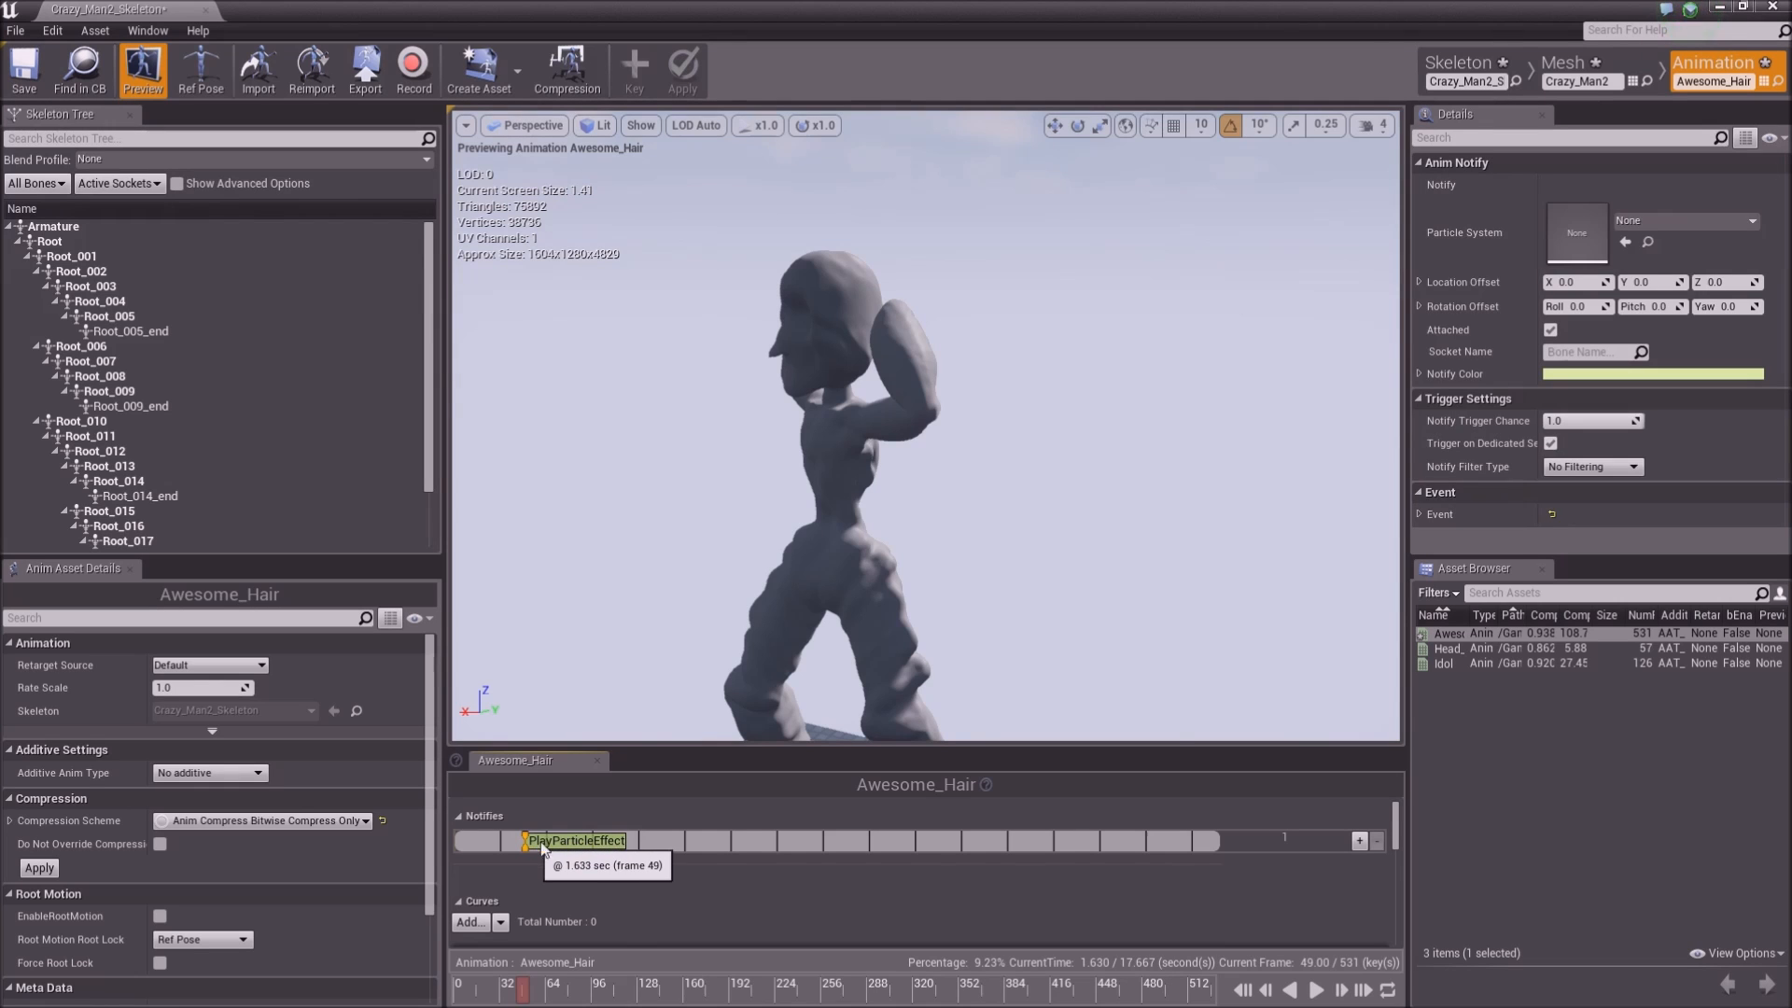
{"action": "left_click", "coordinate": [1657, 220]}
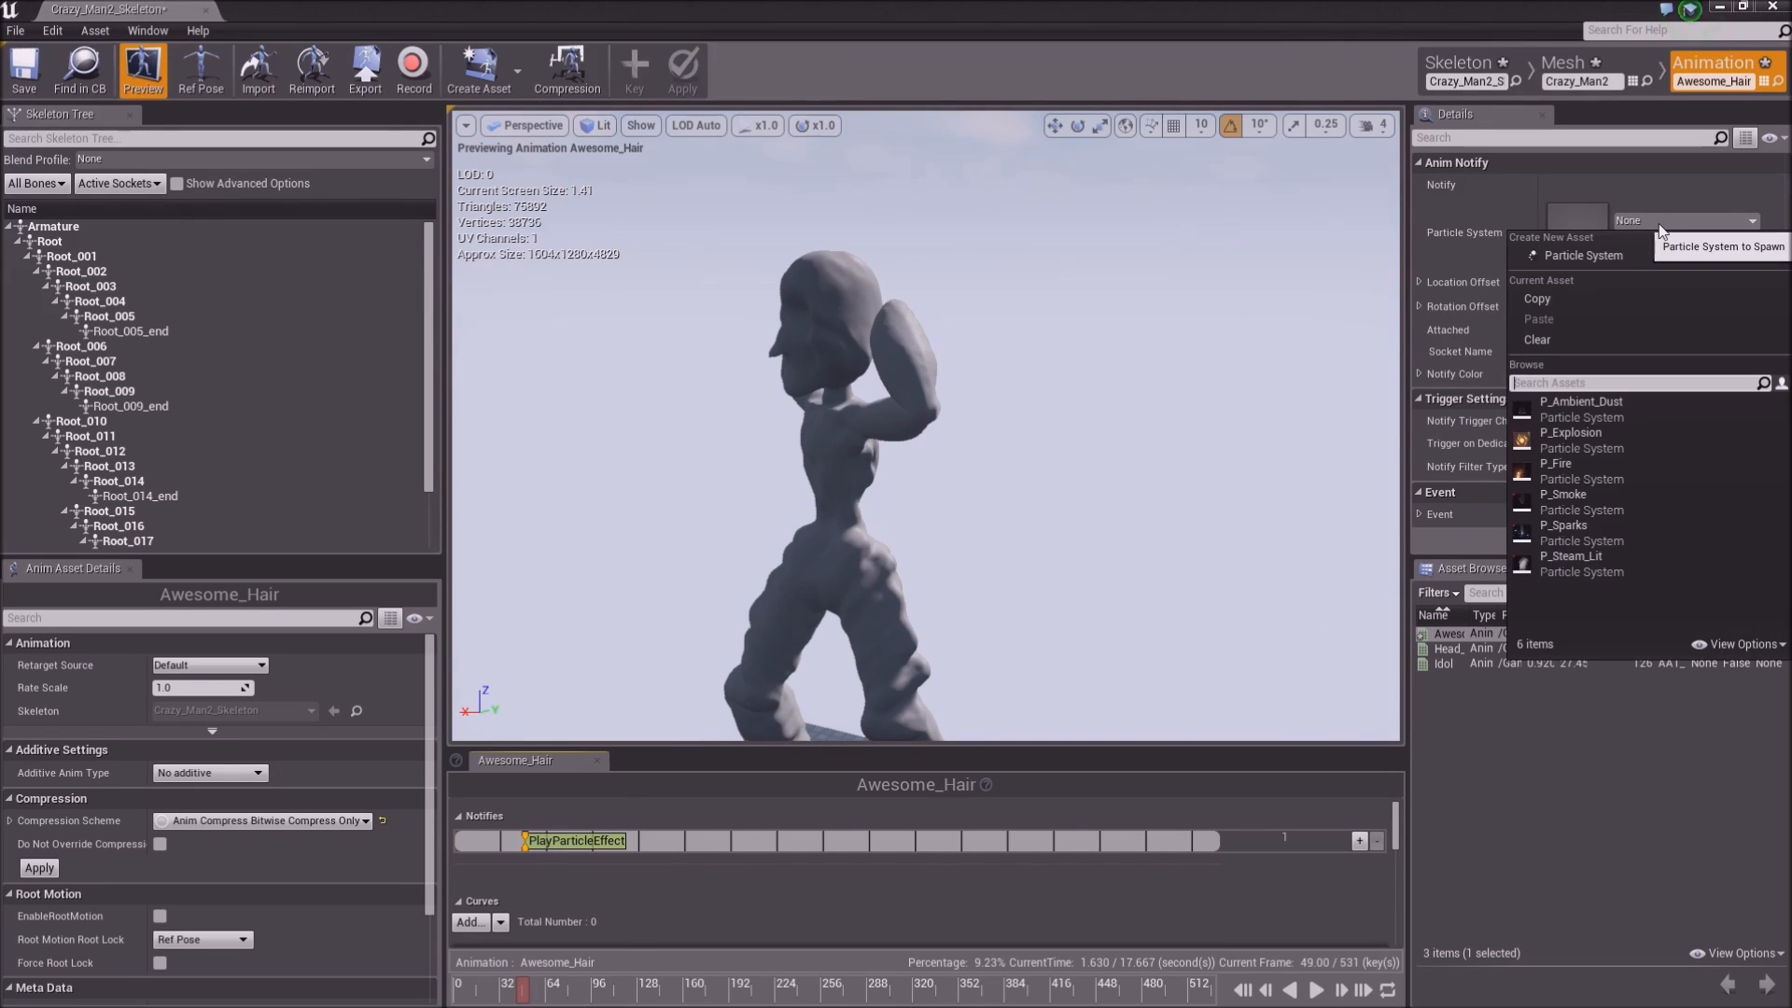
{"action": "left_click", "coordinate": [1593, 432]}
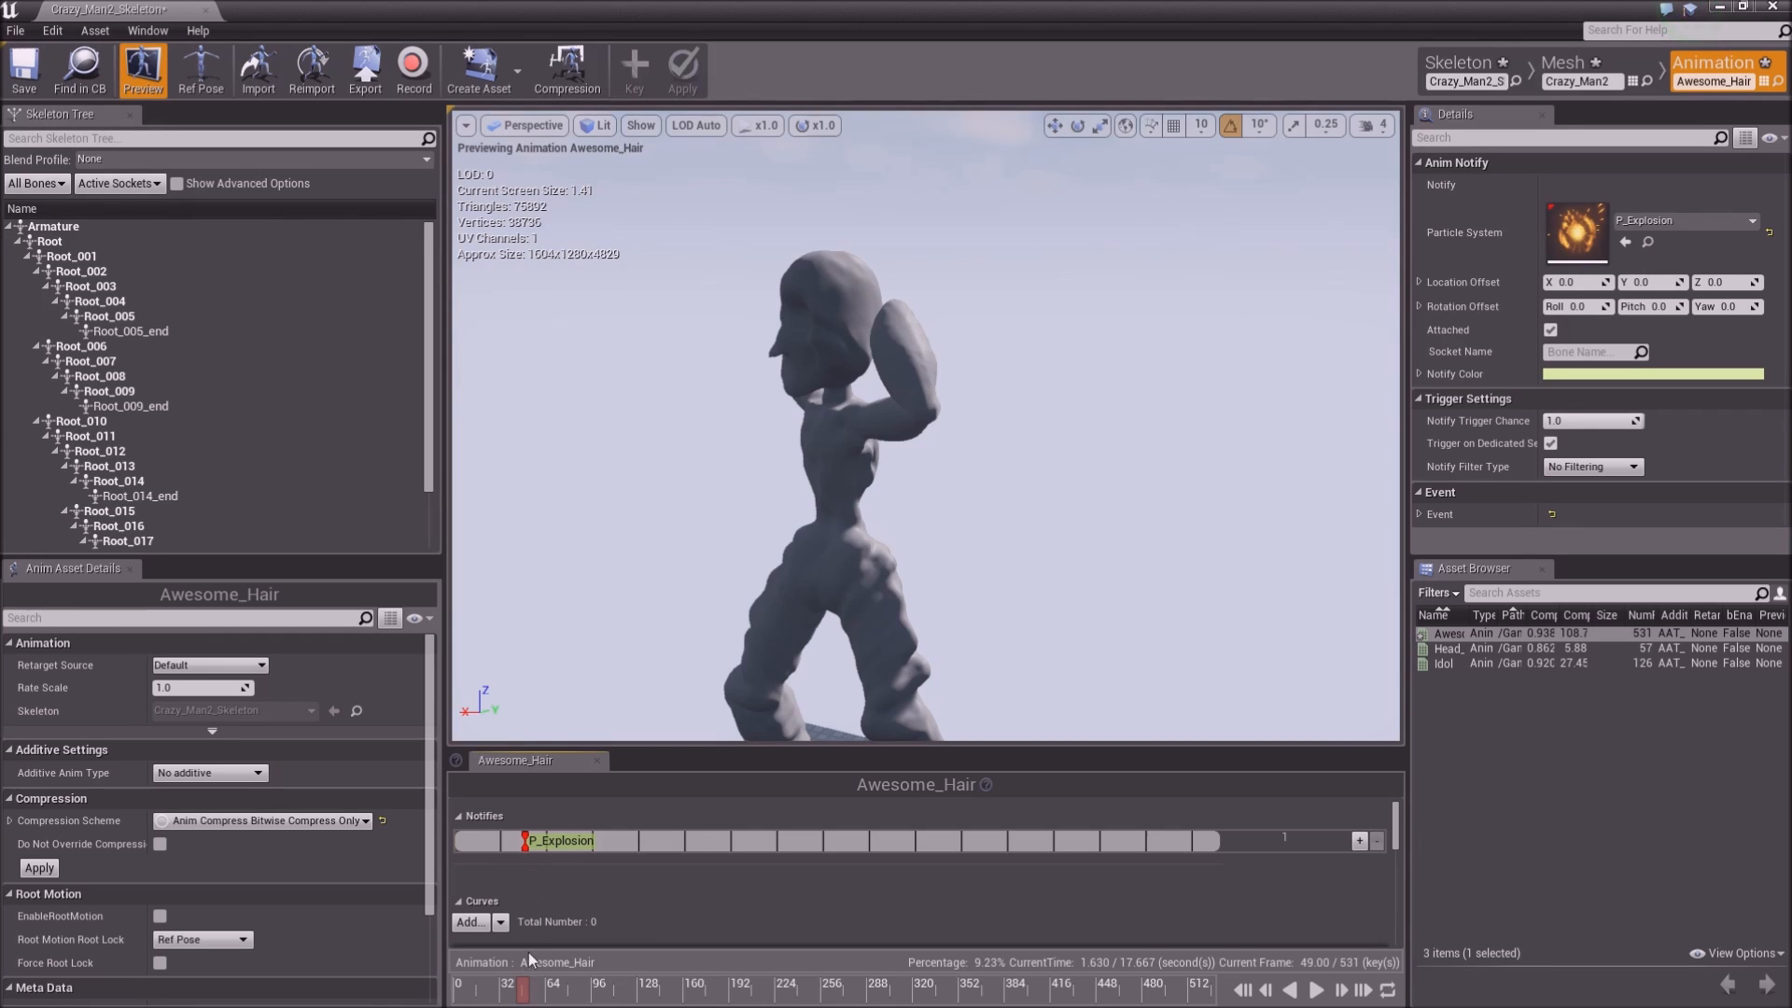
At about frame 127, add a Play Particle Effect notify and set its particle system to P_Explosion
{"action": "left_click_drag", "start_coordinate": [539, 997], "coordinate": [638, 1000]}
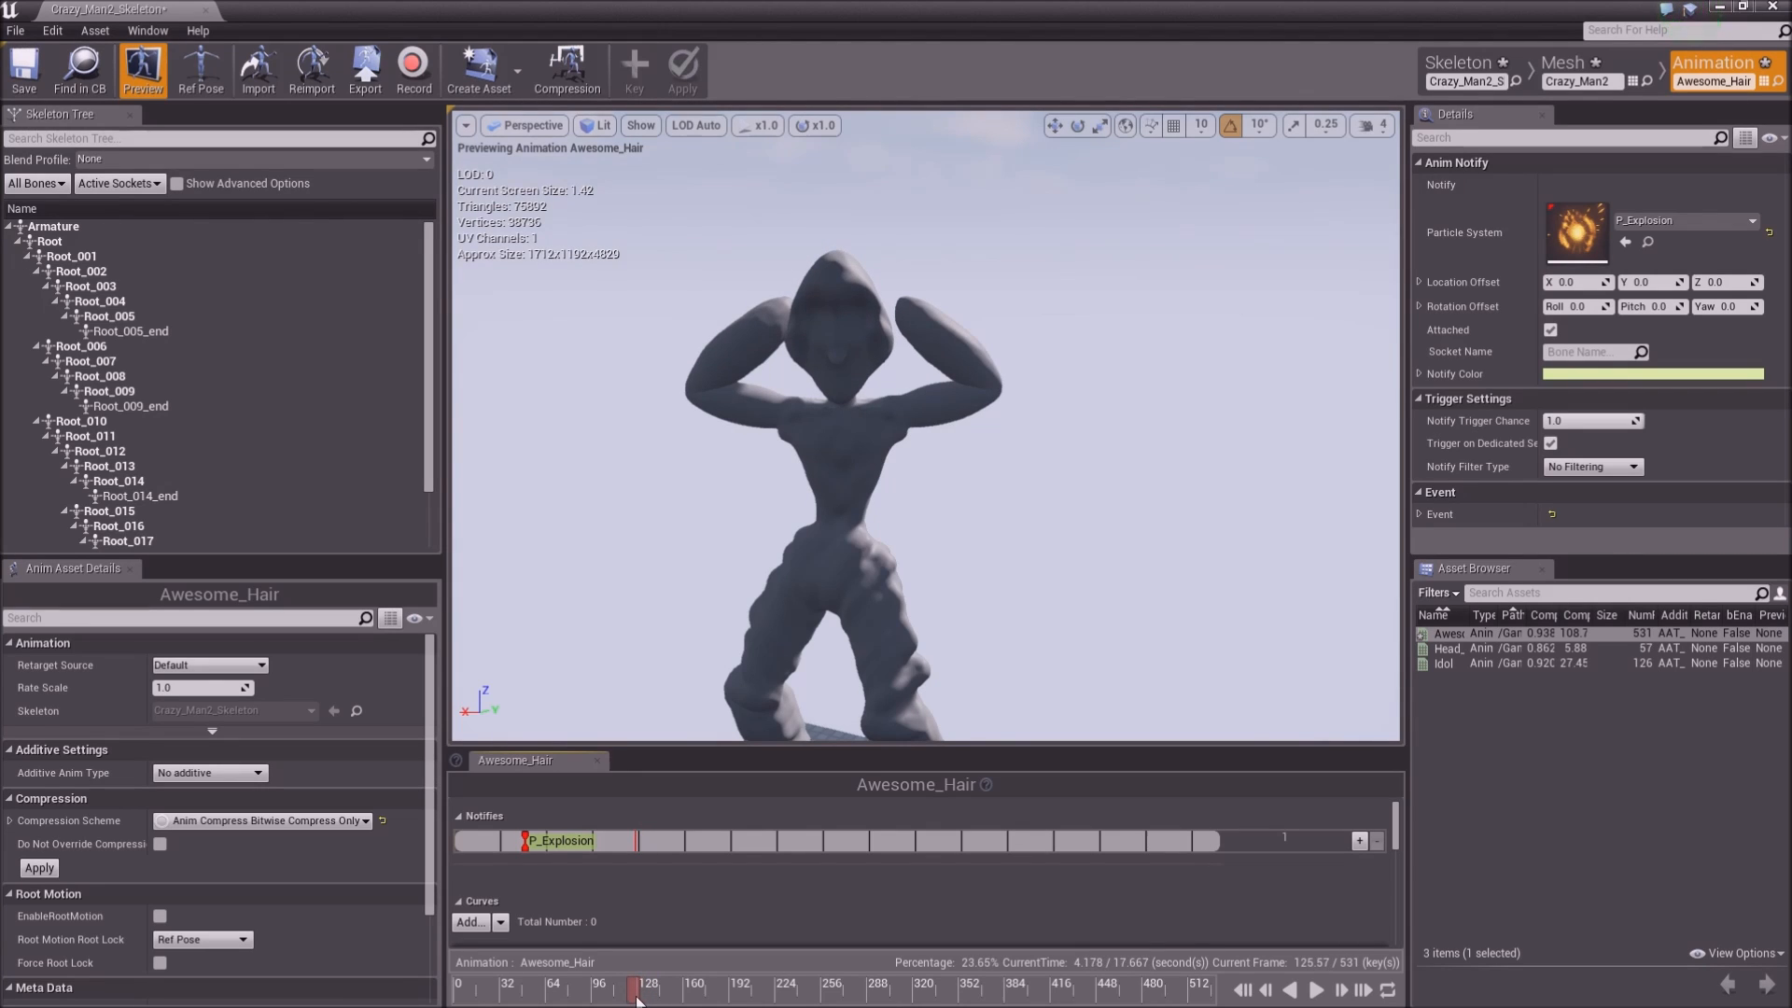
{"action": "right_click", "coordinate": [641, 838]}
{"action": "mouse_move", "coordinate": [695, 864]}
{"action": "left_click", "coordinate": [847, 882]}
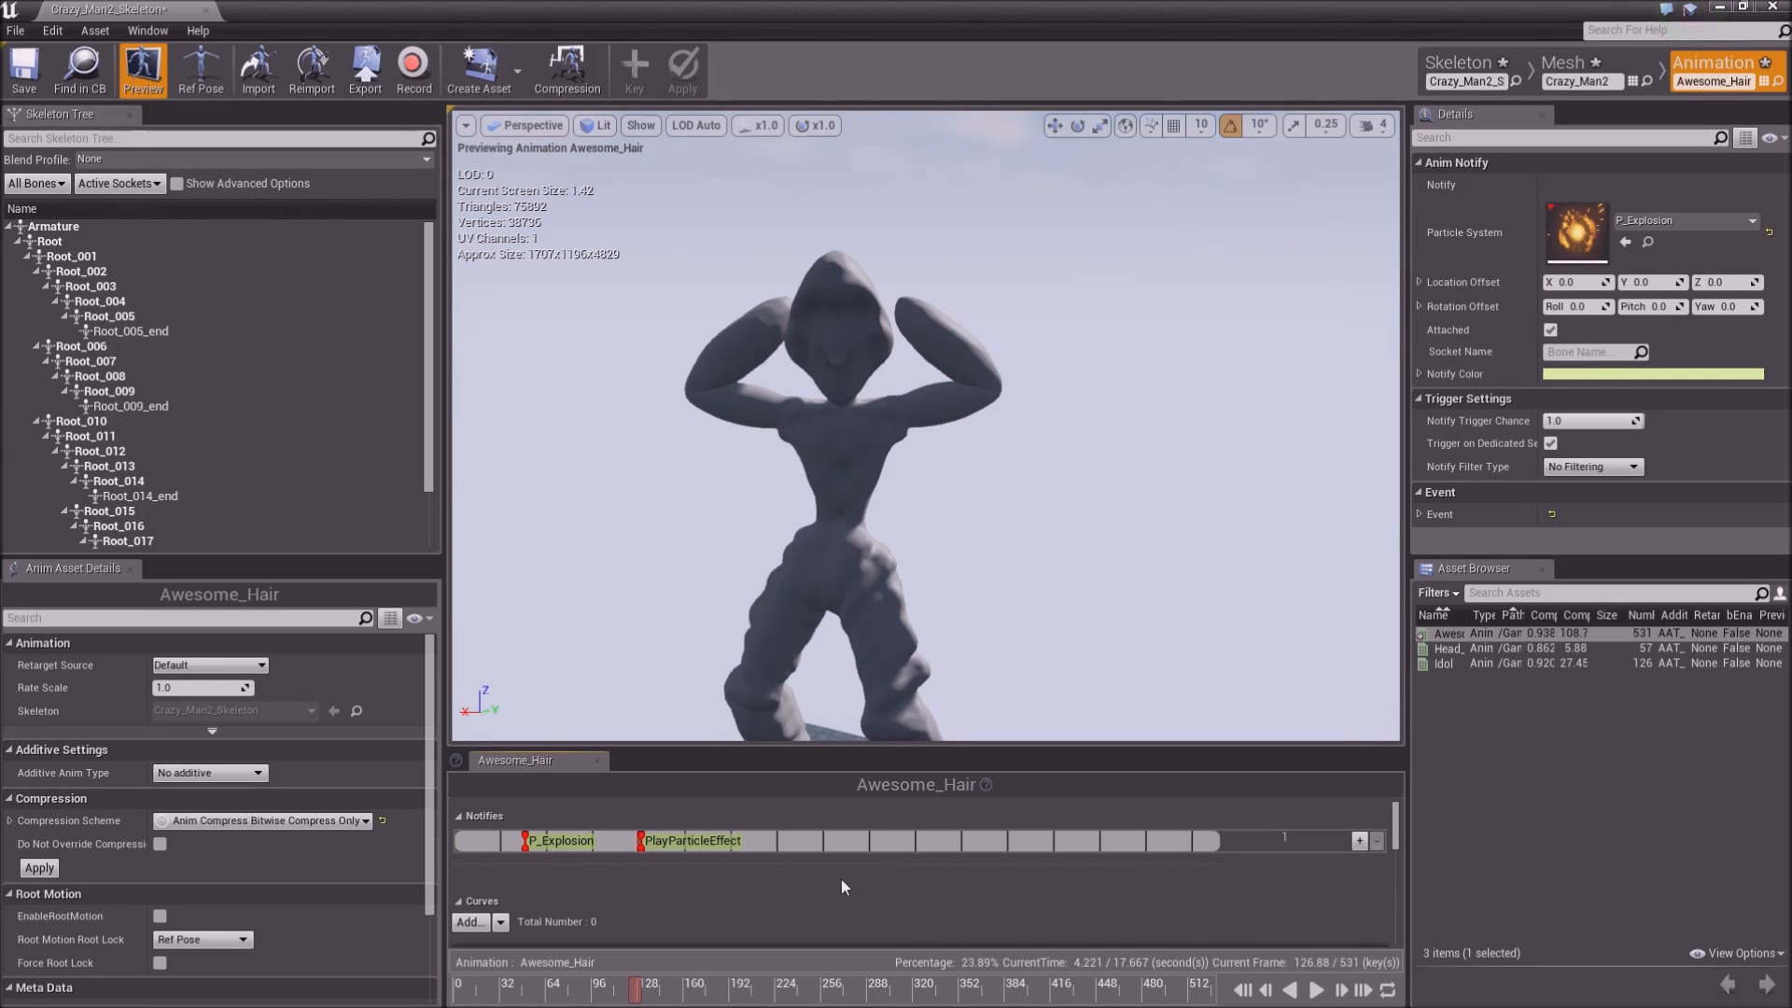
{"action": "left_click", "coordinate": [698, 845]}
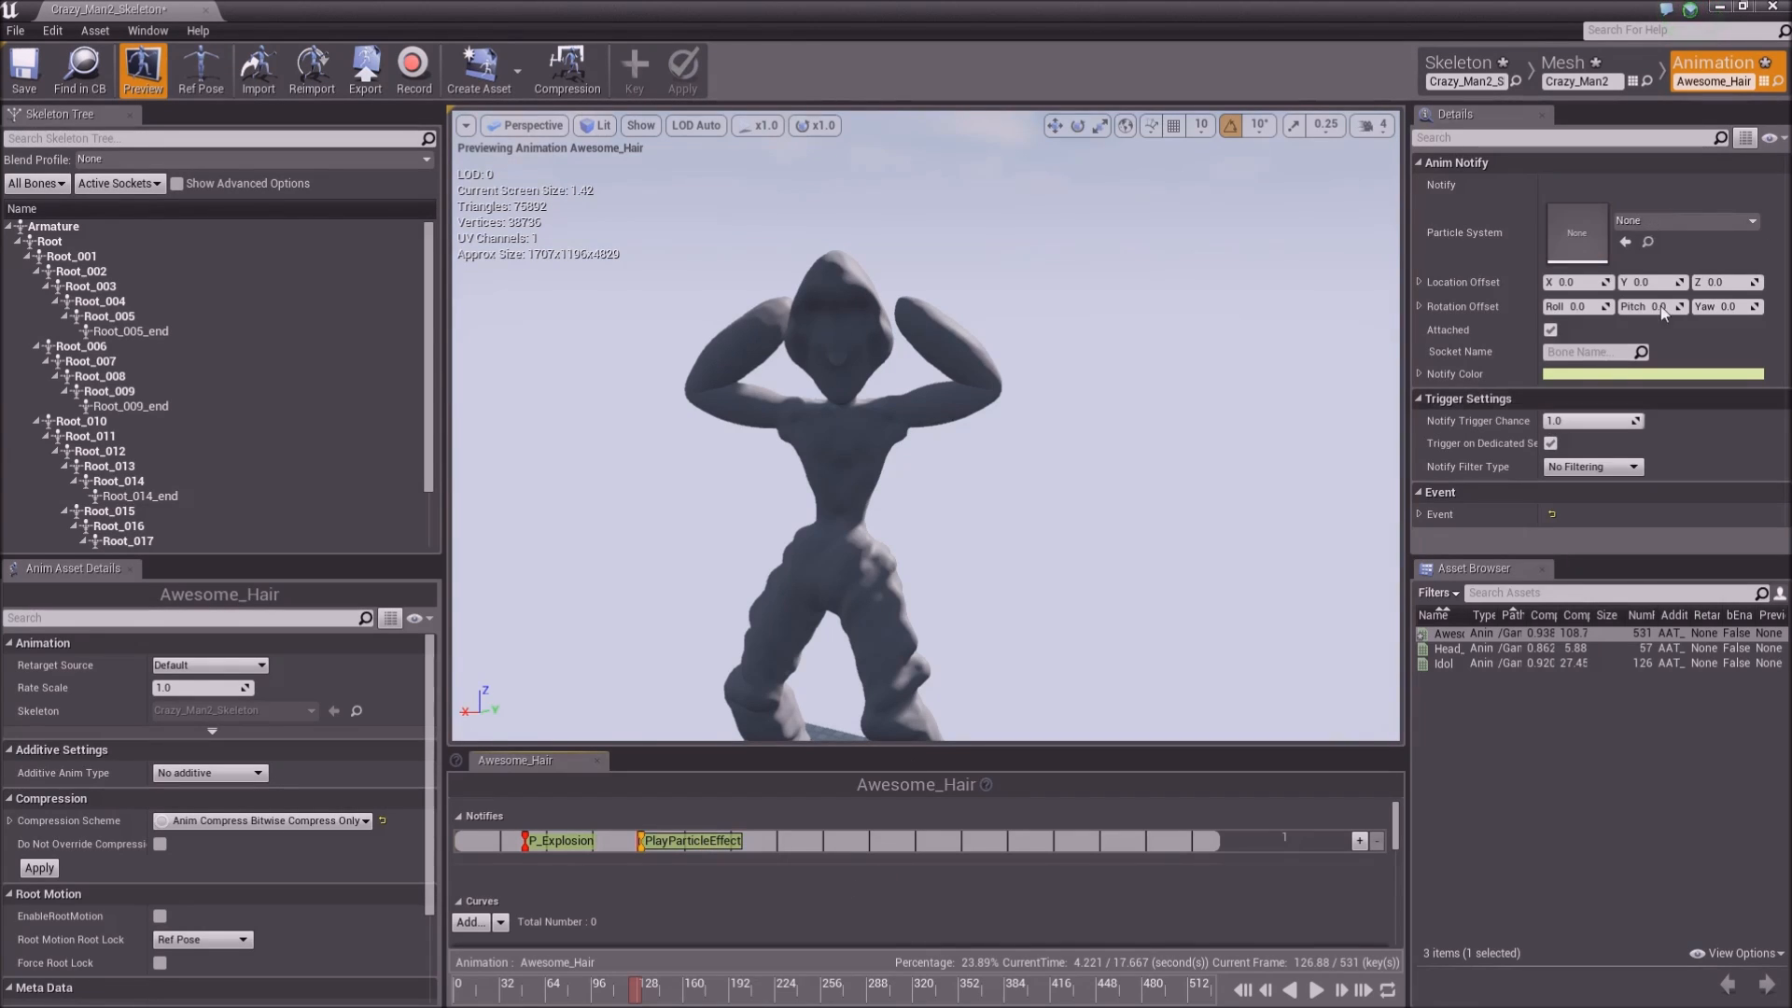
{"action": "left_click", "coordinate": [1672, 221]}
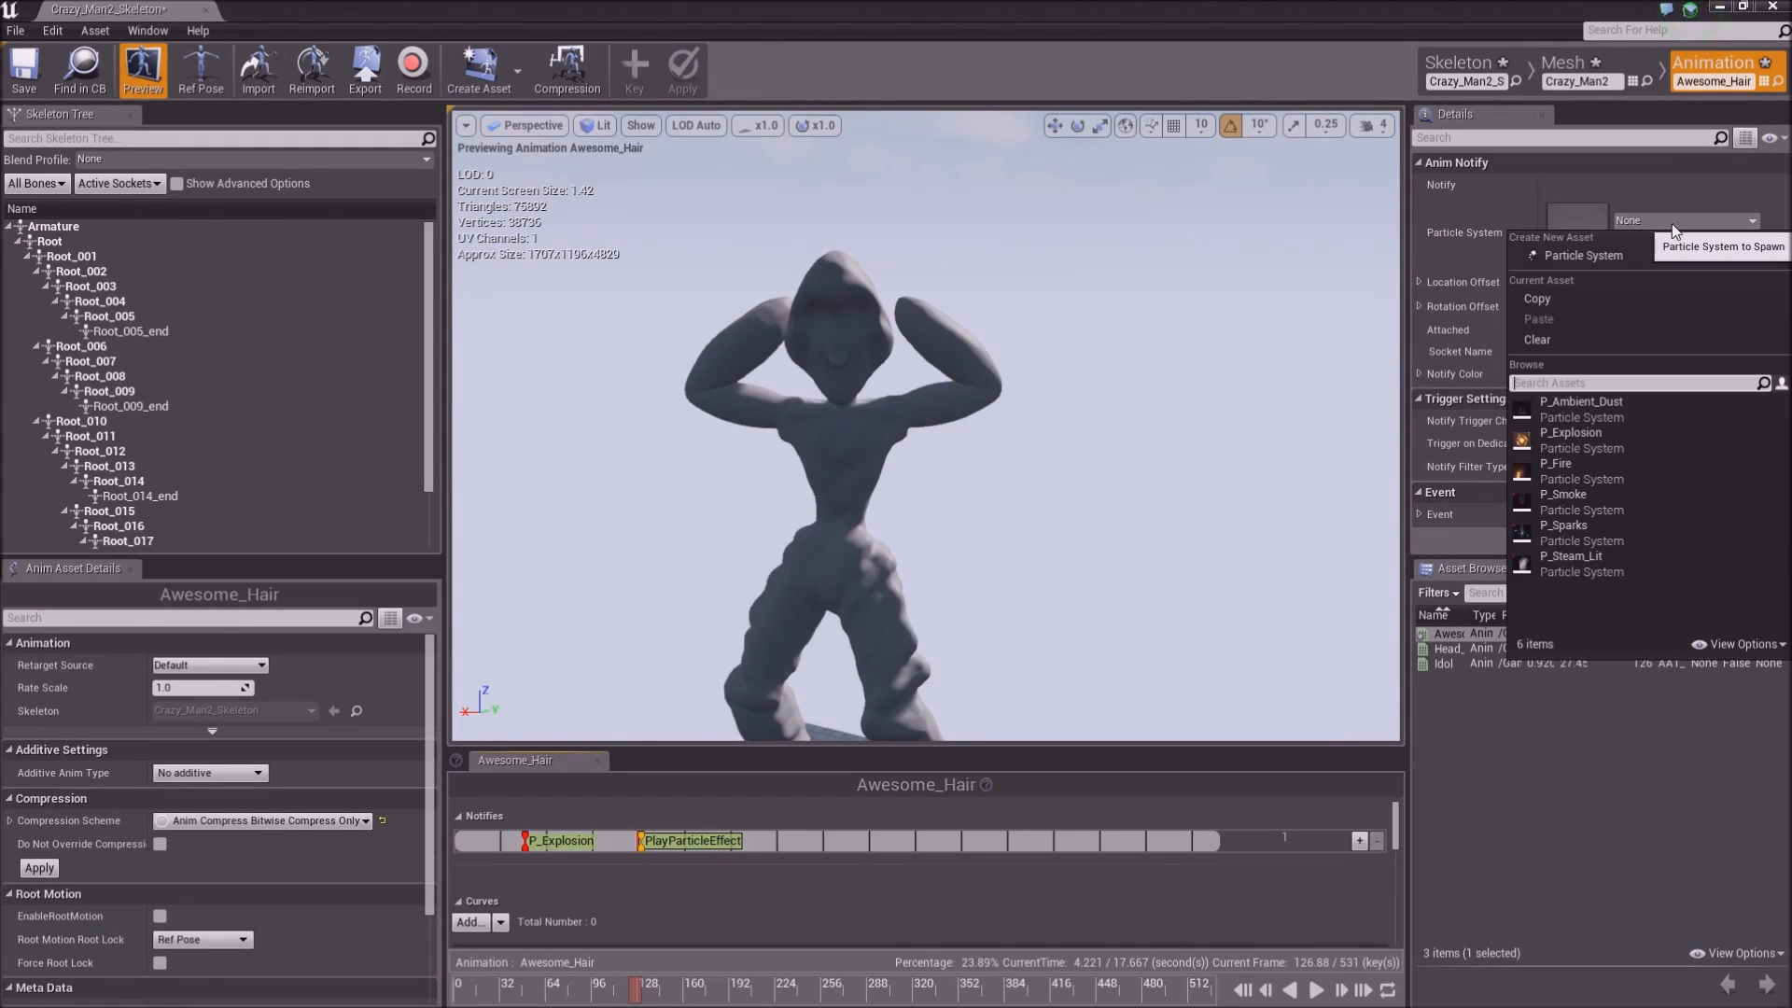
{"action": "left_click", "coordinate": [1573, 434]}
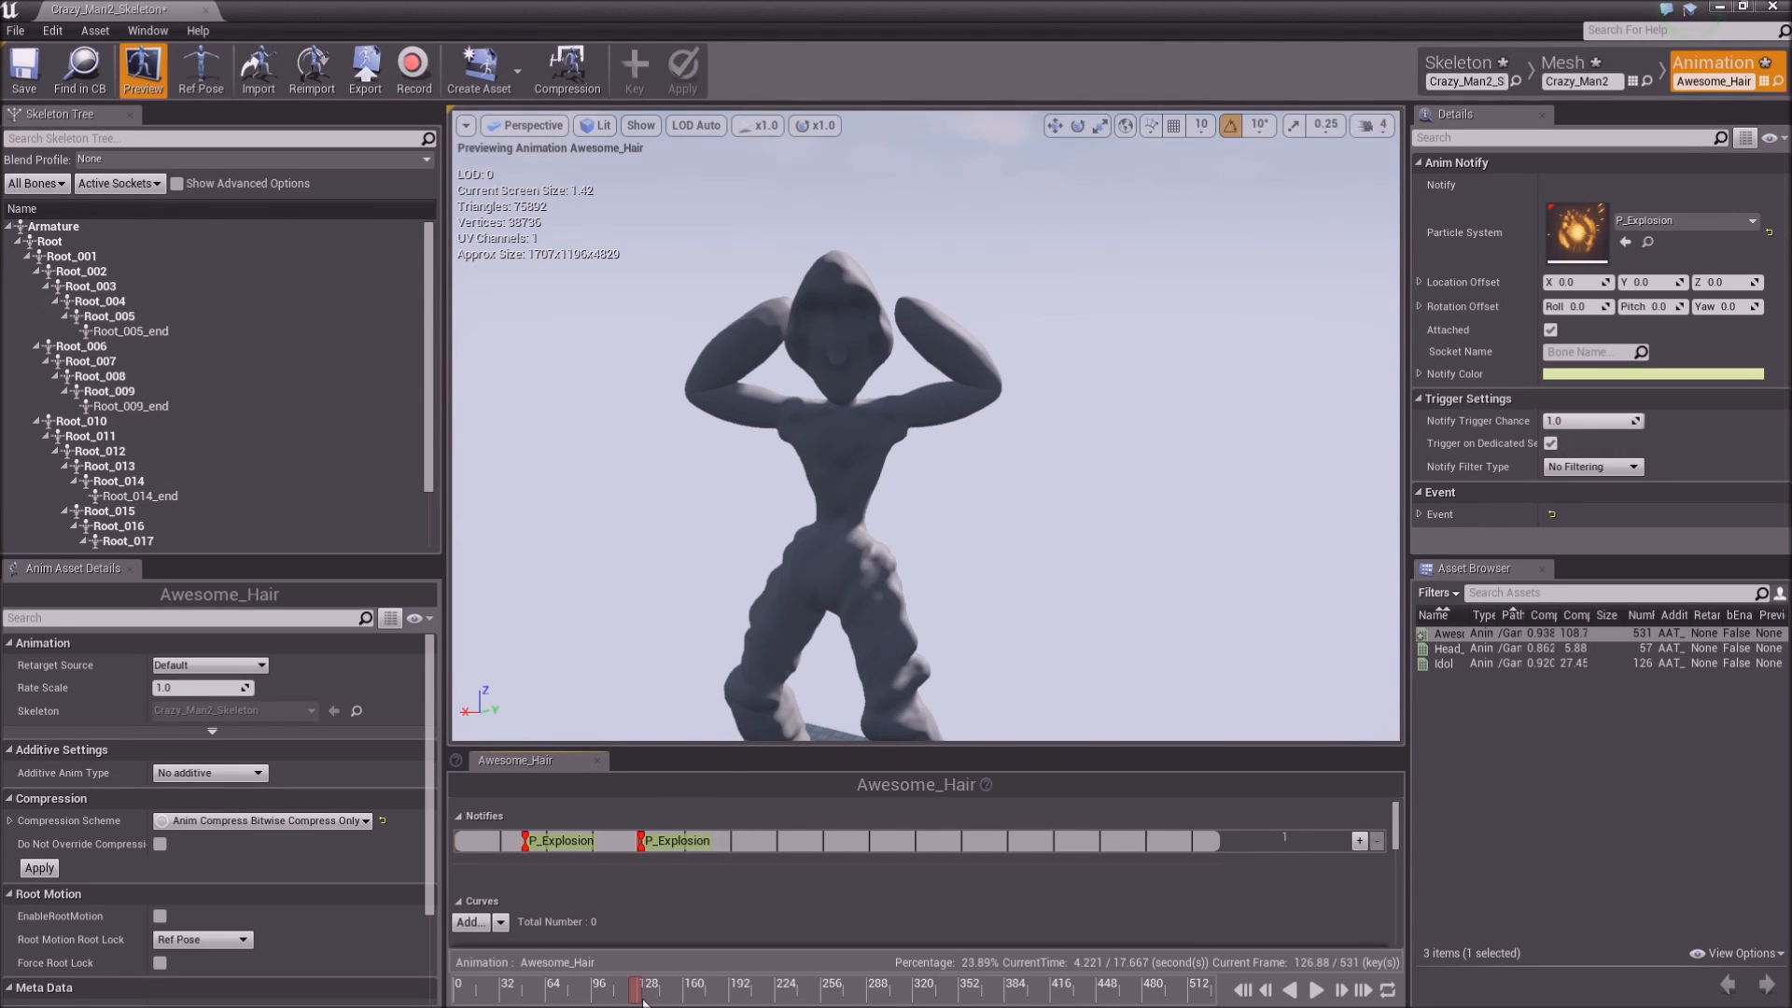
At about frame 244, add a Play Particle Effect notify that uses the P_Explosion particle system
{"action": "left_click_drag", "start_coordinate": [657, 994], "coordinate": [807, 998]}
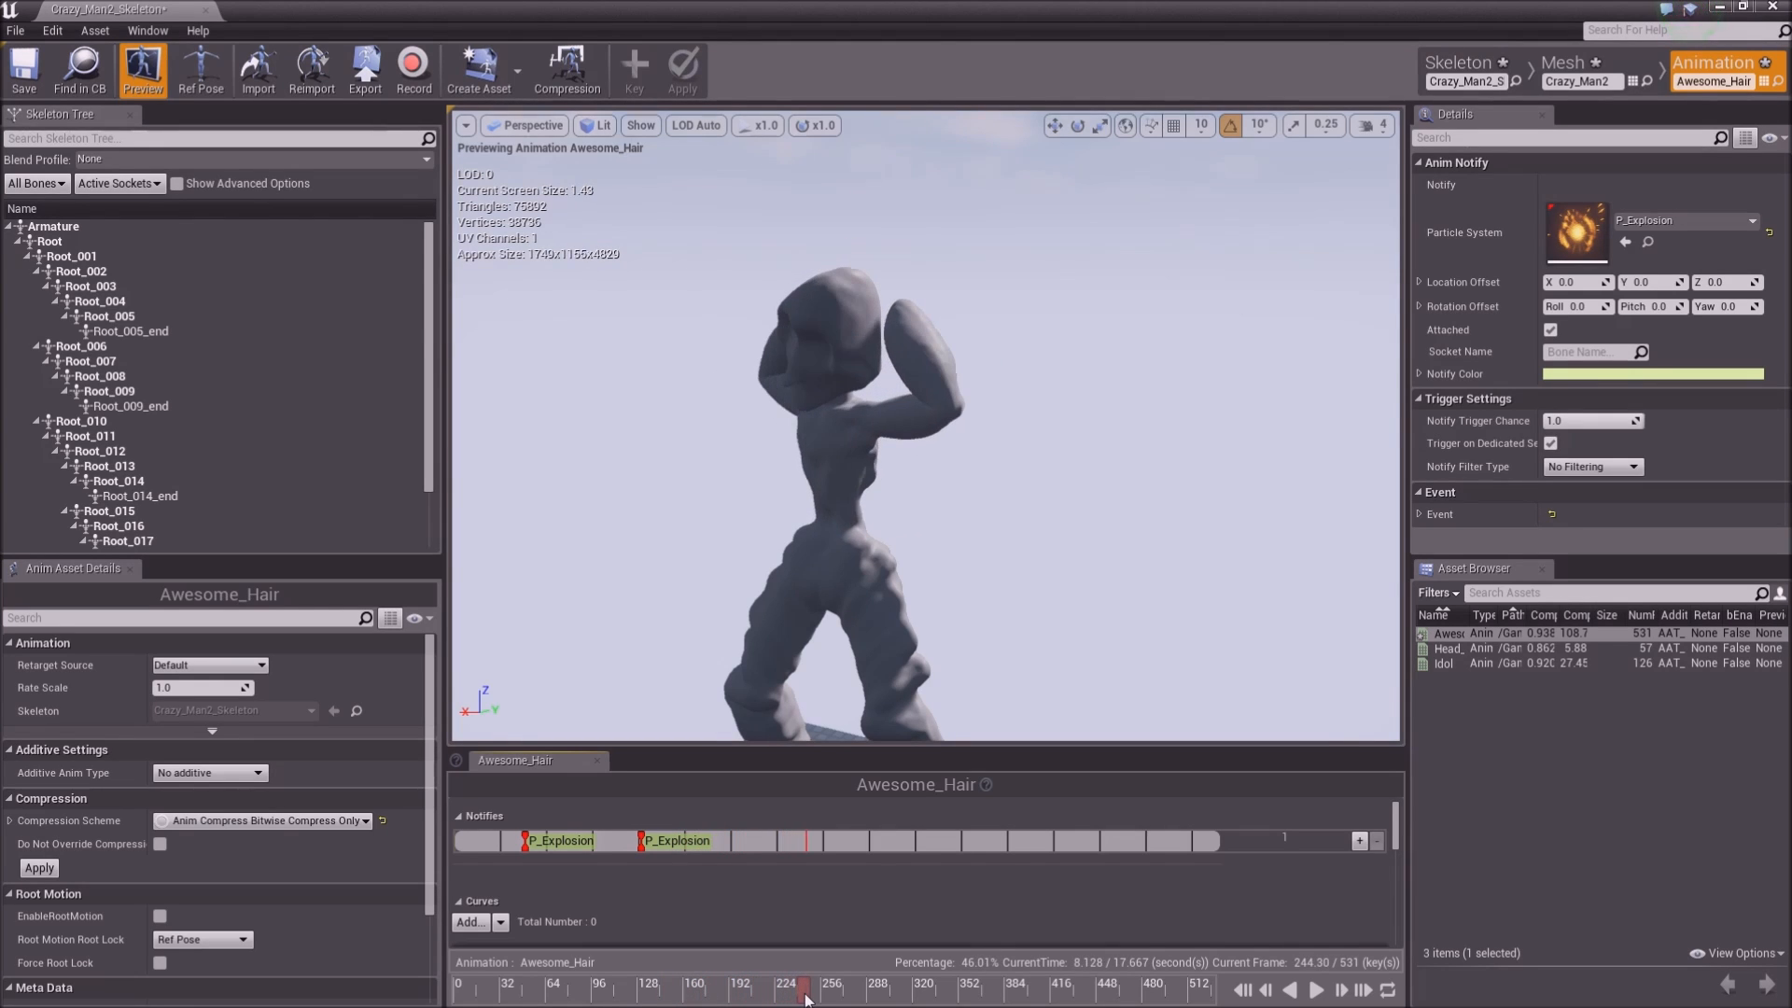
{"action": "right_click", "coordinate": [808, 842]}
{"action": "mouse_move", "coordinate": [838, 866]}
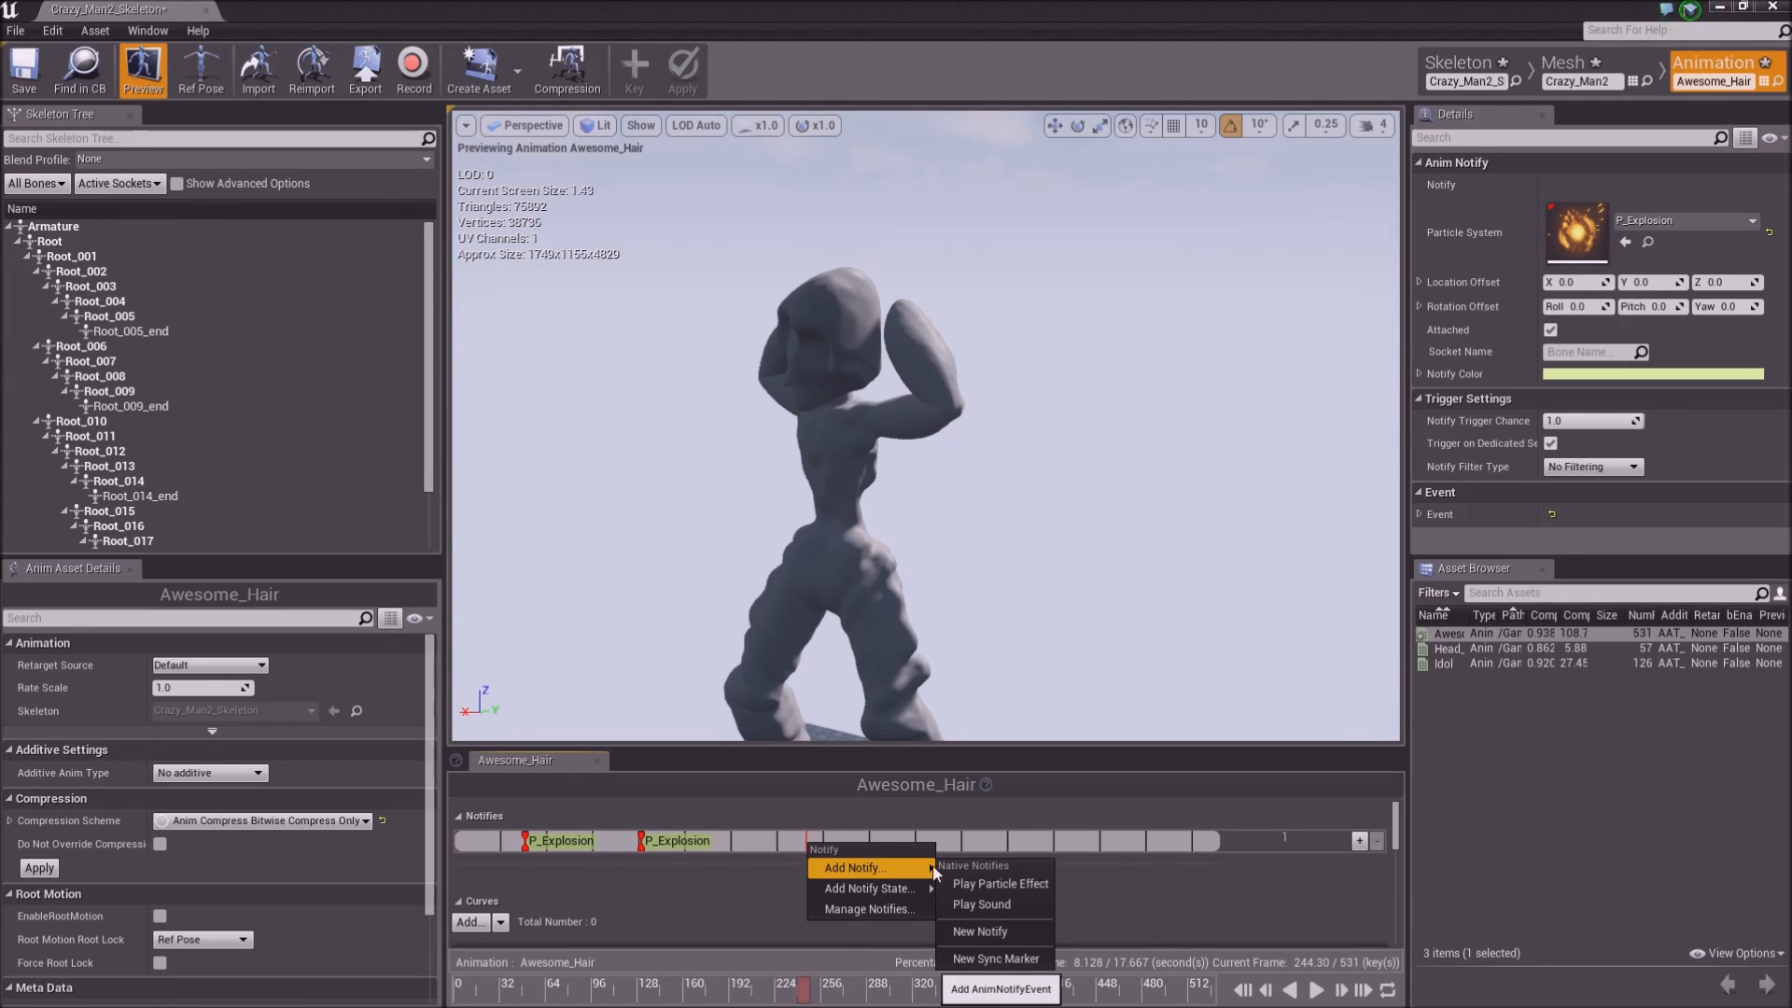
{"action": "left_click", "coordinate": [959, 885]}
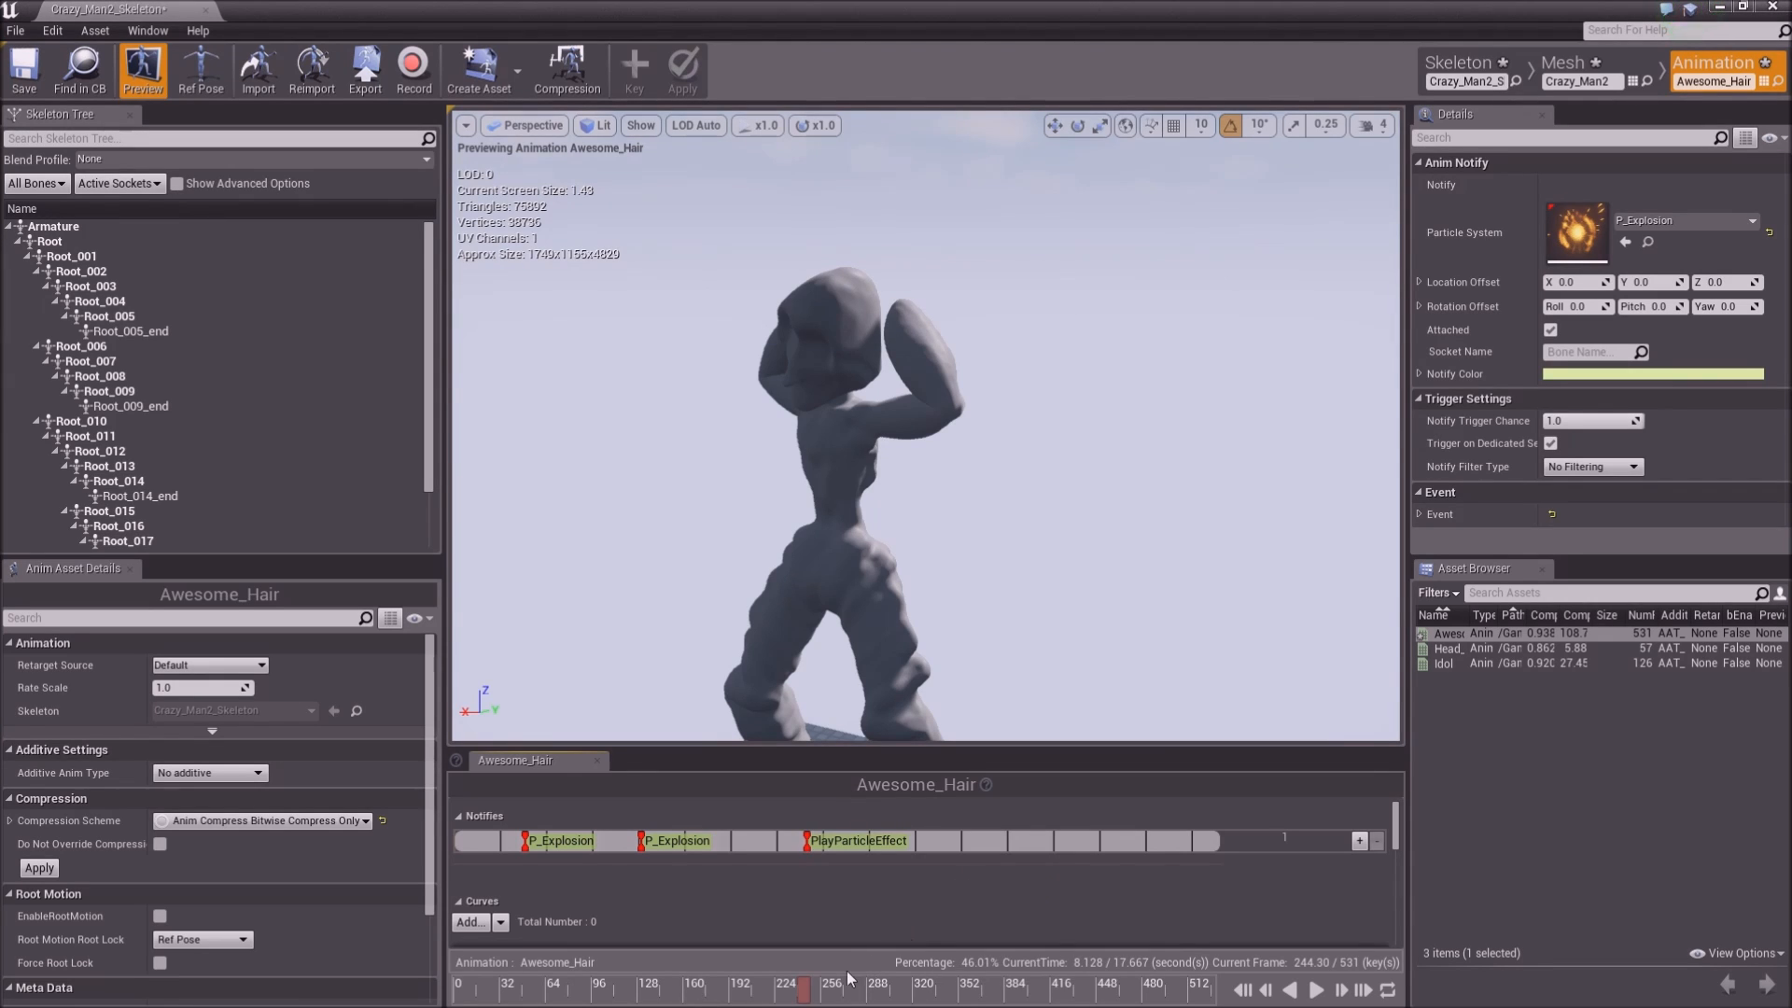
{"action": "left_click", "coordinate": [866, 840]}
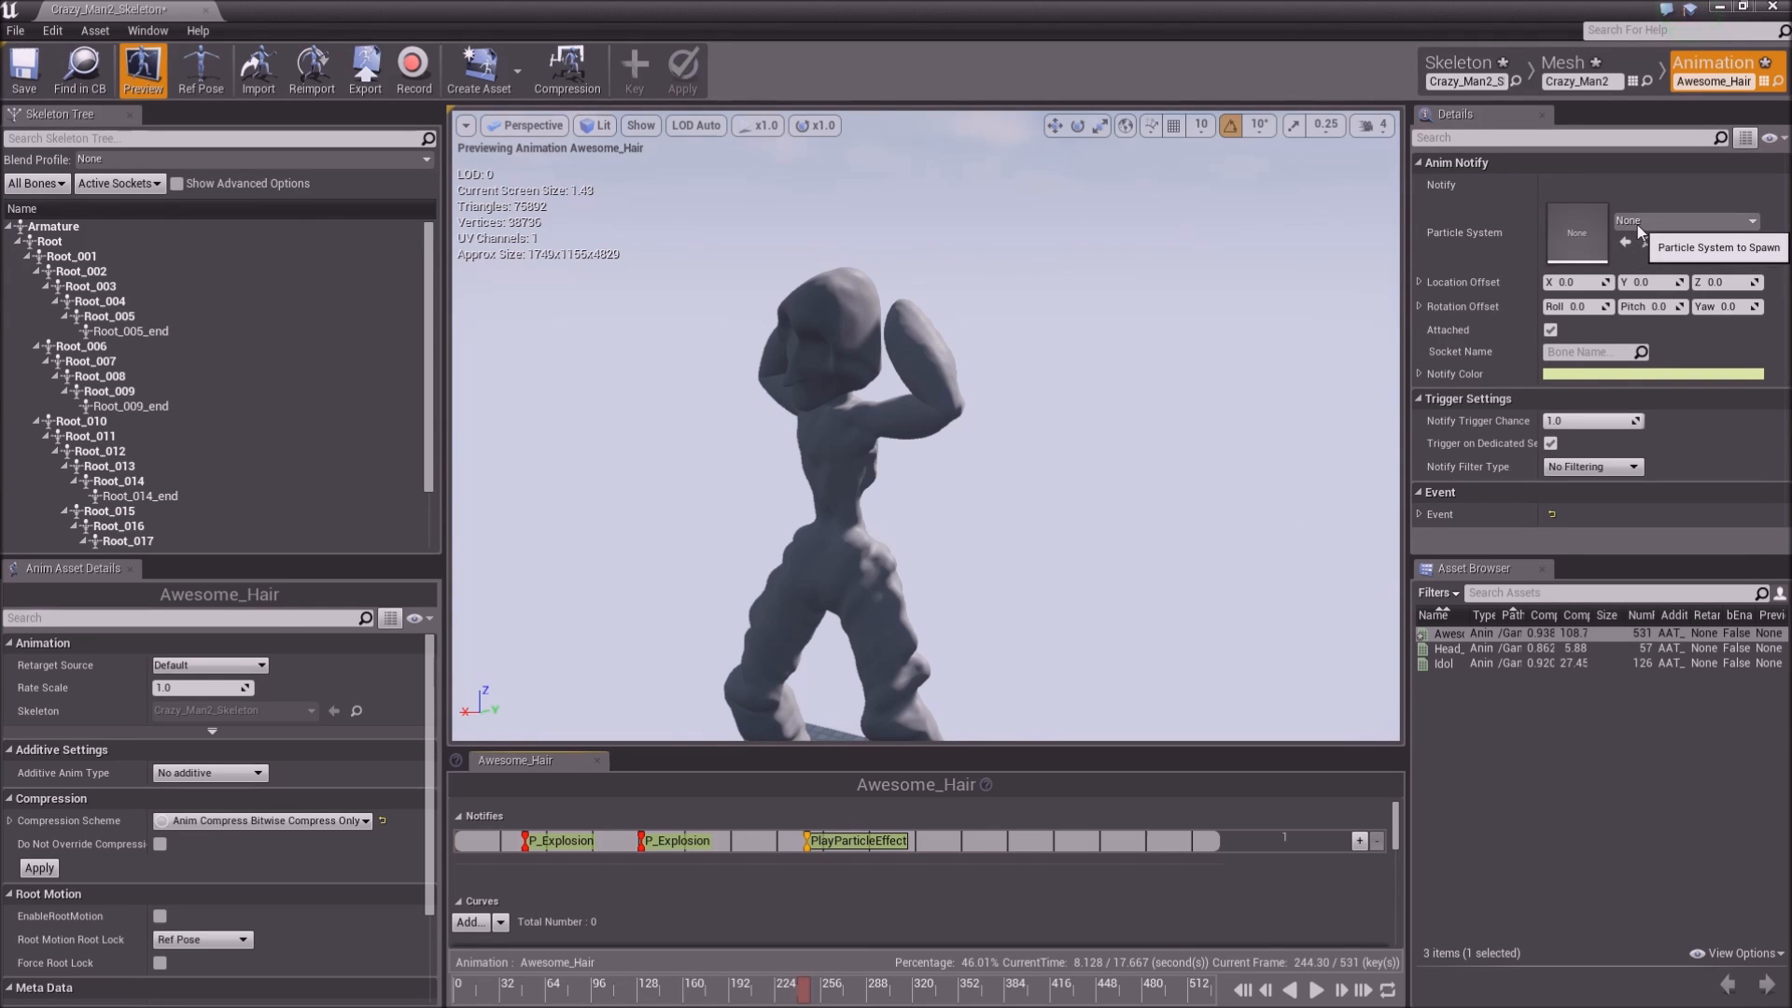
{"action": "left_click", "coordinate": [1680, 220]}
{"action": "left_click", "coordinate": [1577, 435]}
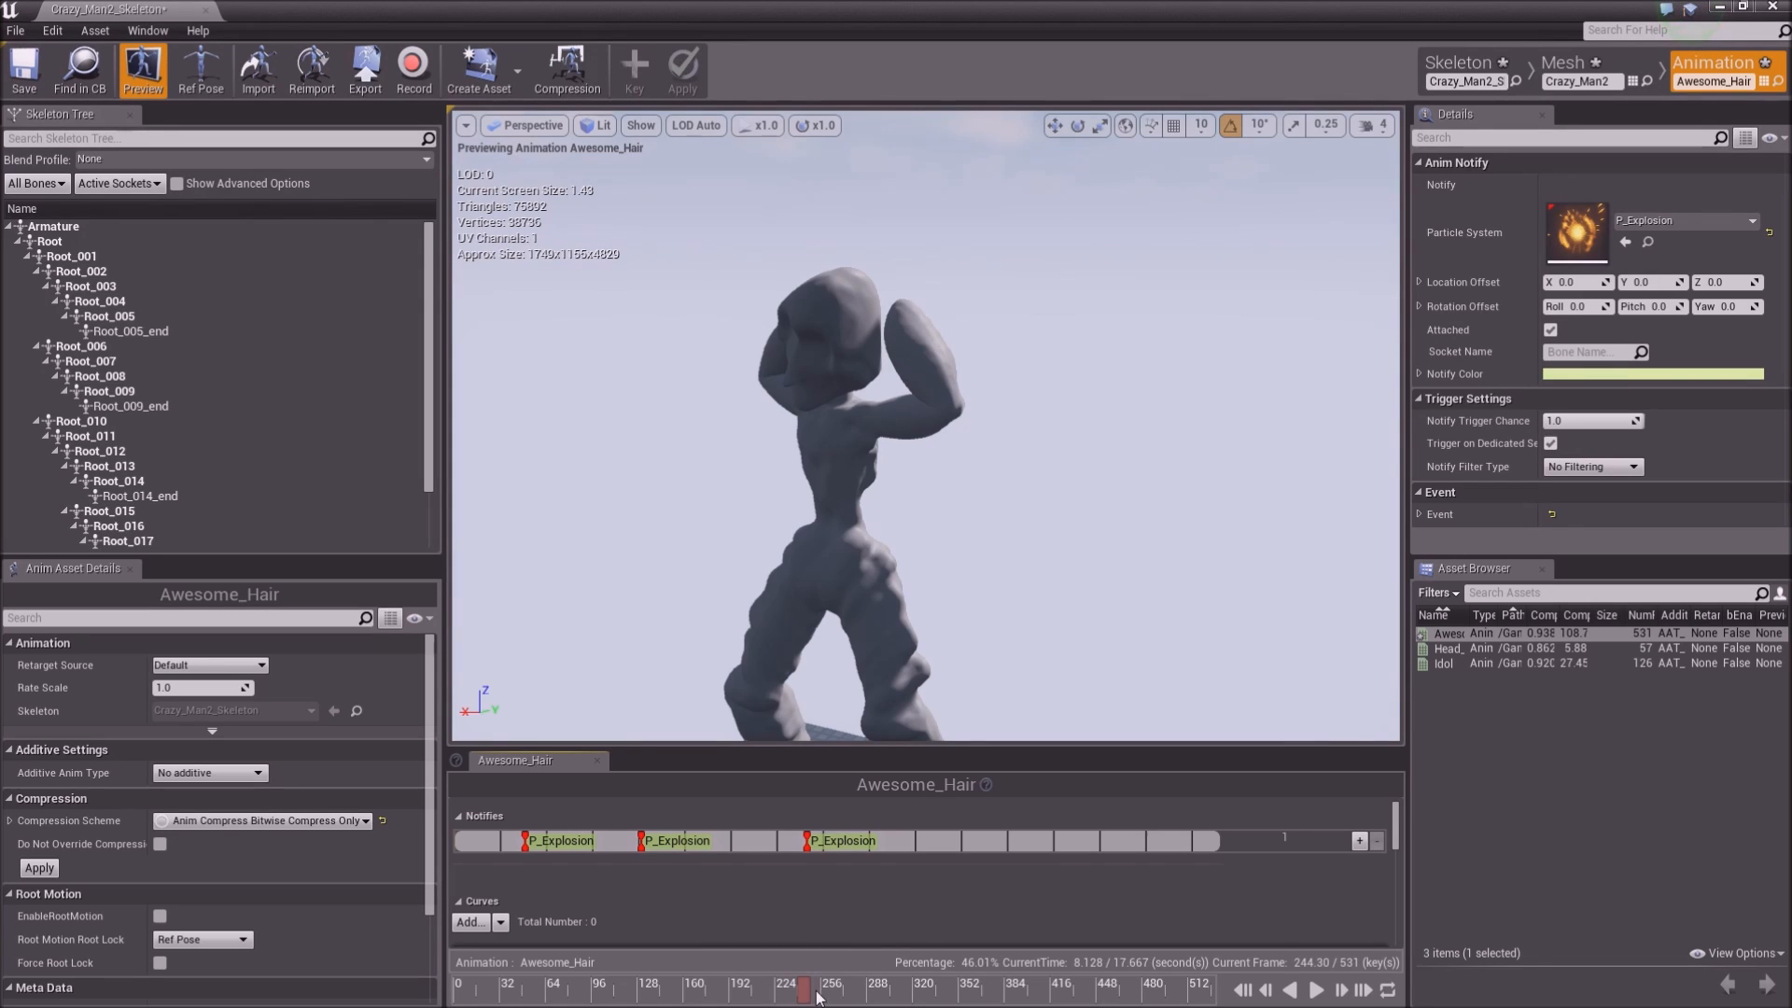
At about frame 339, add a Play Particle Effect notify and set its particle system to P_Explosion
{"action": "left_click_drag", "start_coordinate": [822, 987], "coordinate": [947, 998]}
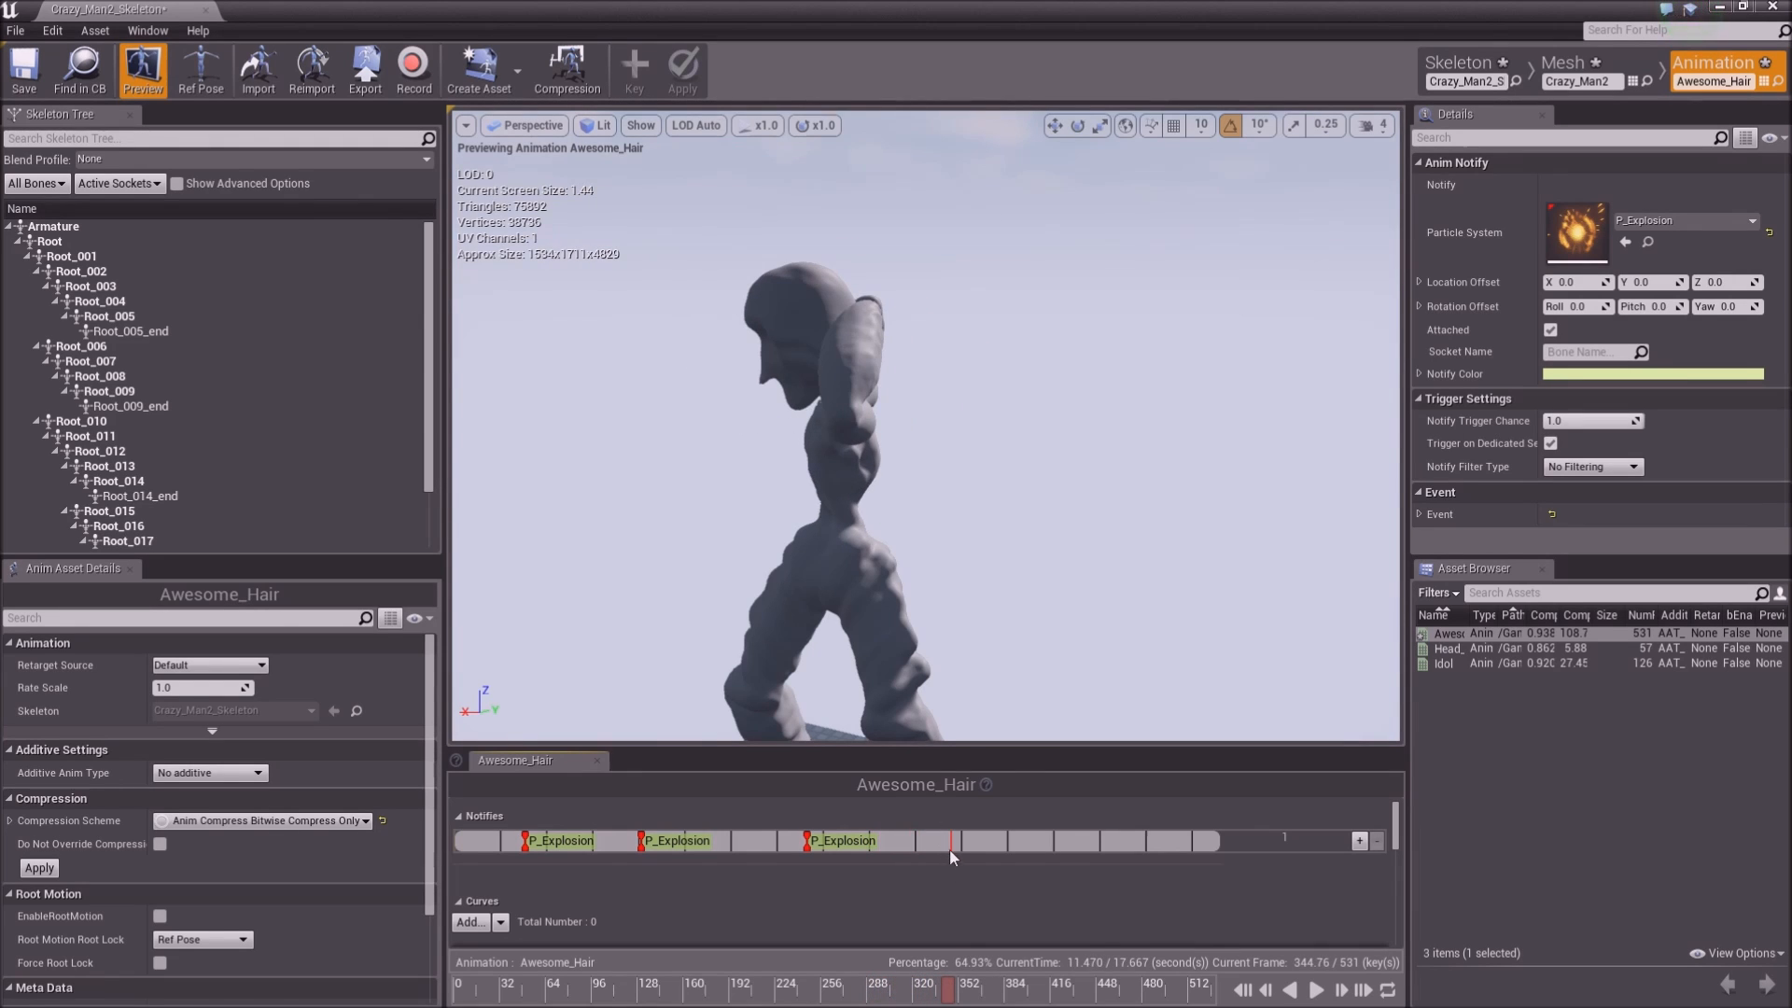
{"action": "left_click", "coordinate": [934, 999]}
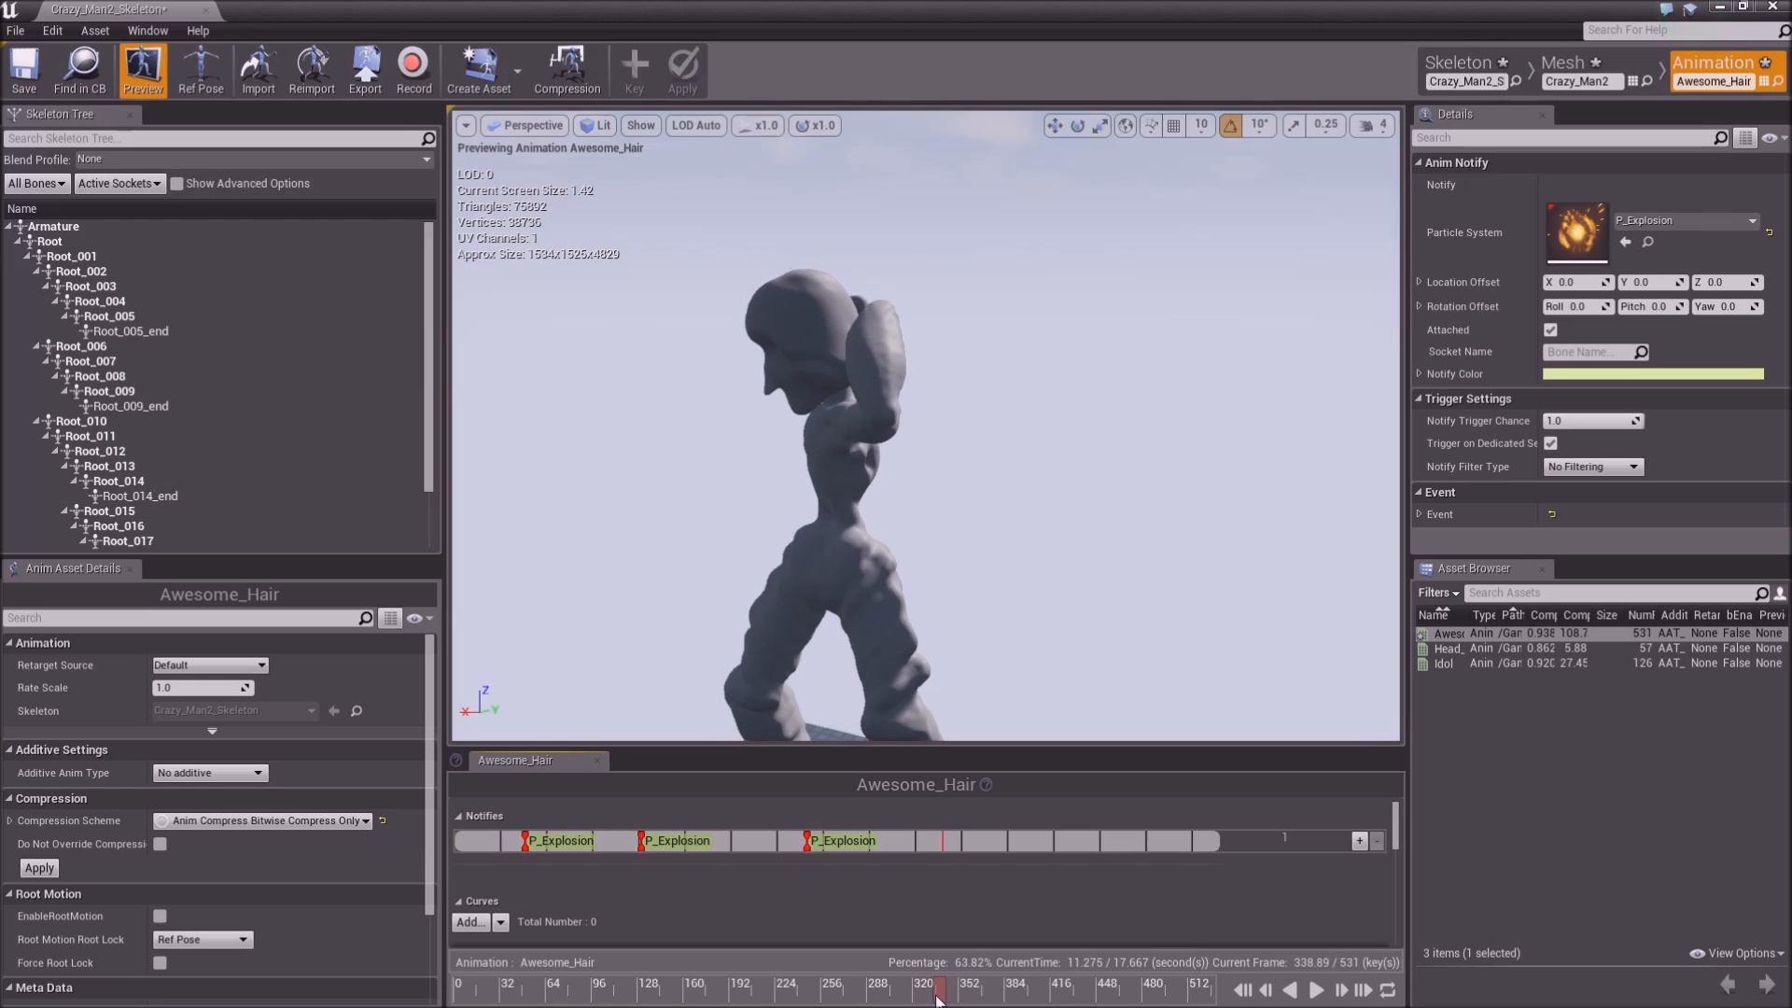
{"action": "left_click_drag", "start_coordinate": [934, 1000], "coordinate": [941, 1000]}
{"action": "right_click", "coordinate": [943, 843]}
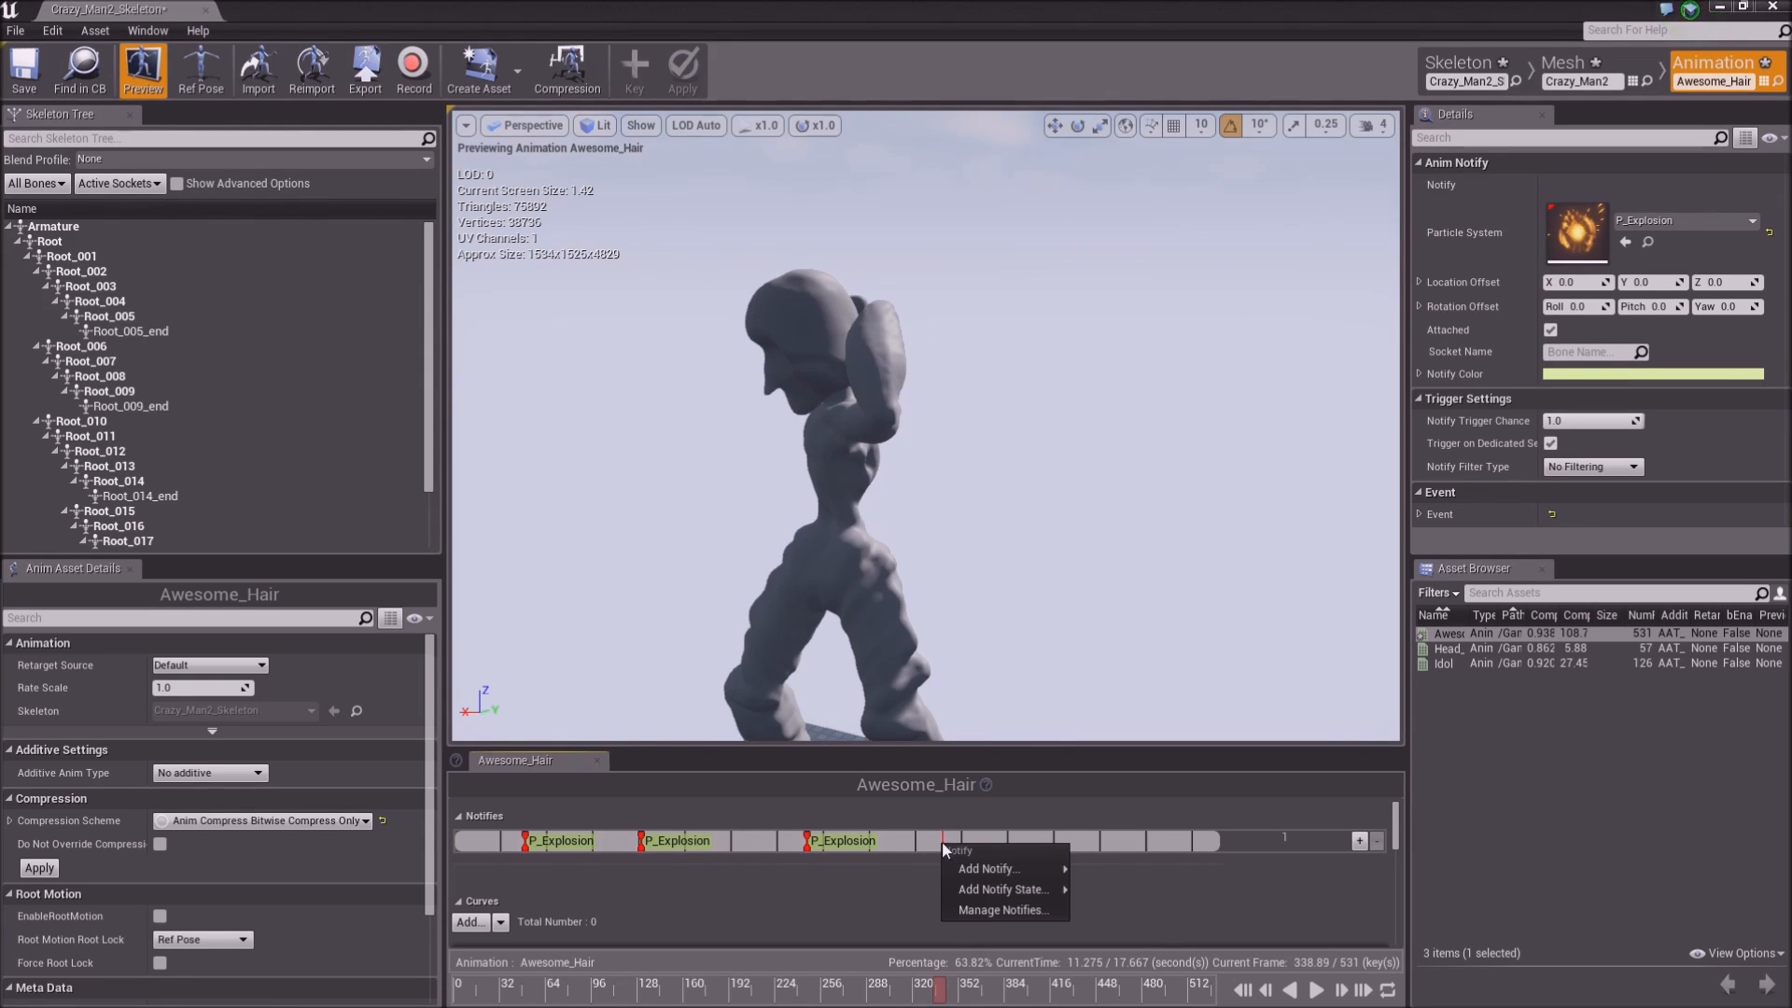
{"action": "mouse_move", "coordinate": [985, 868]}
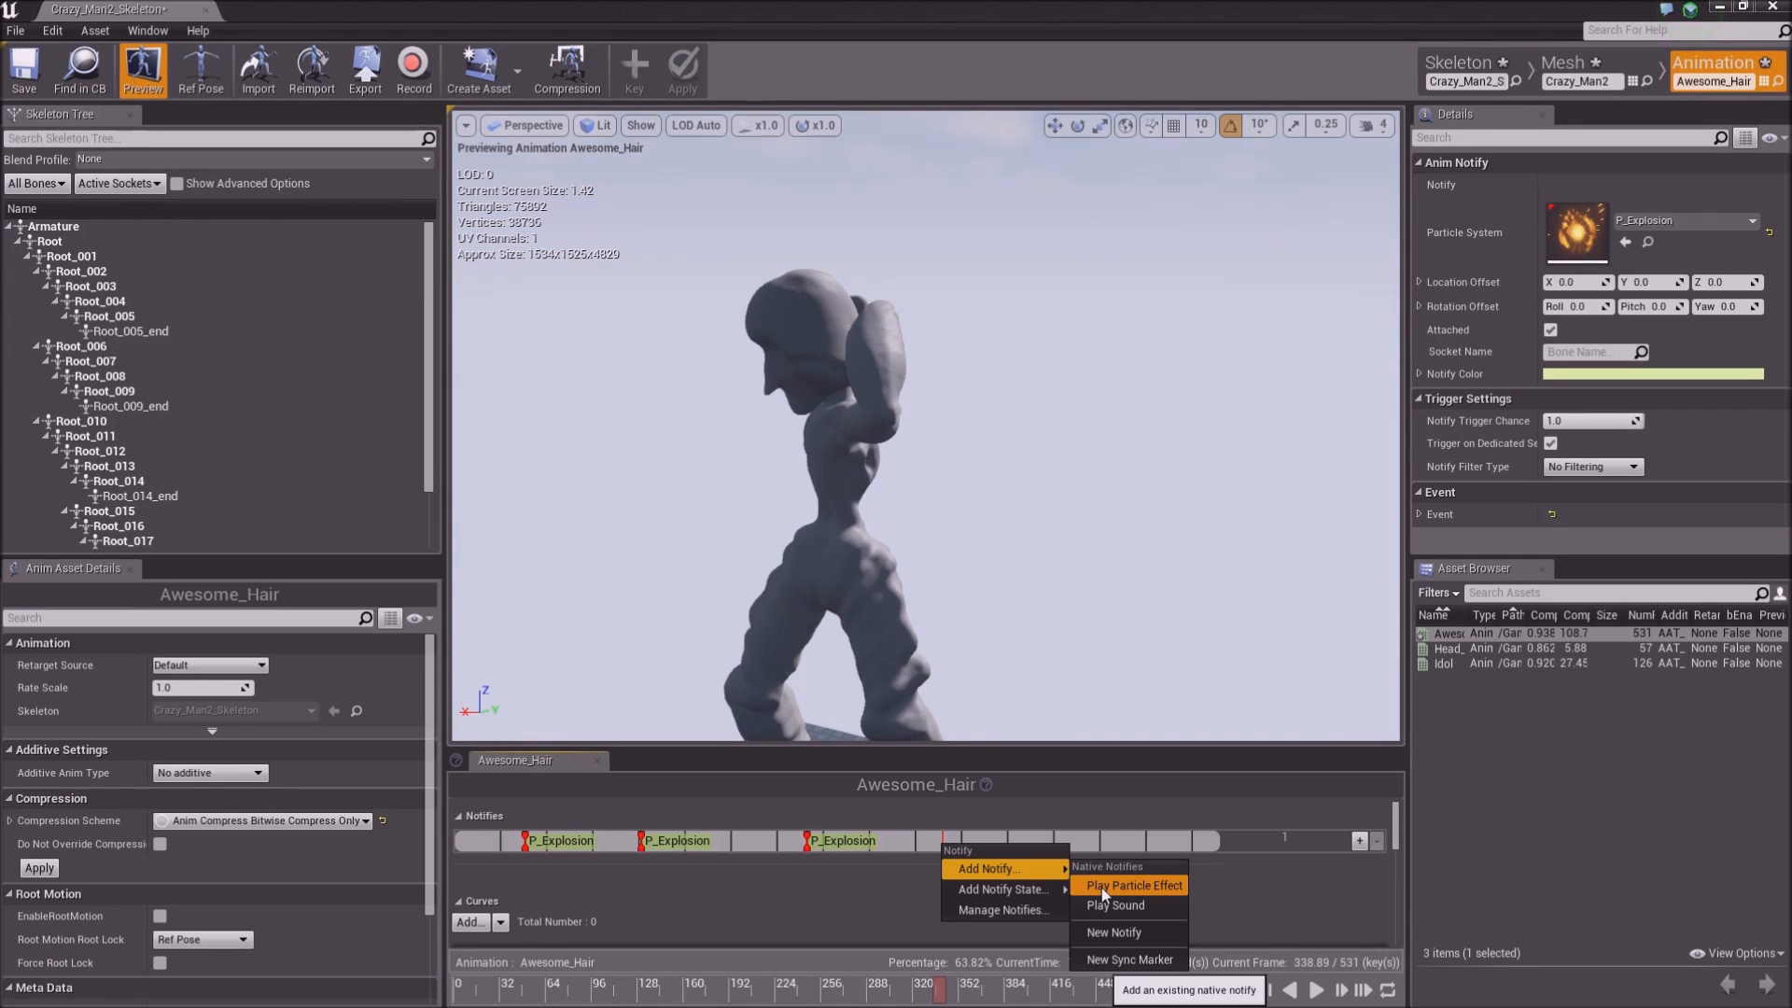
{"action": "left_click", "coordinate": [1101, 888]}
{"action": "left_click", "coordinate": [992, 842]}
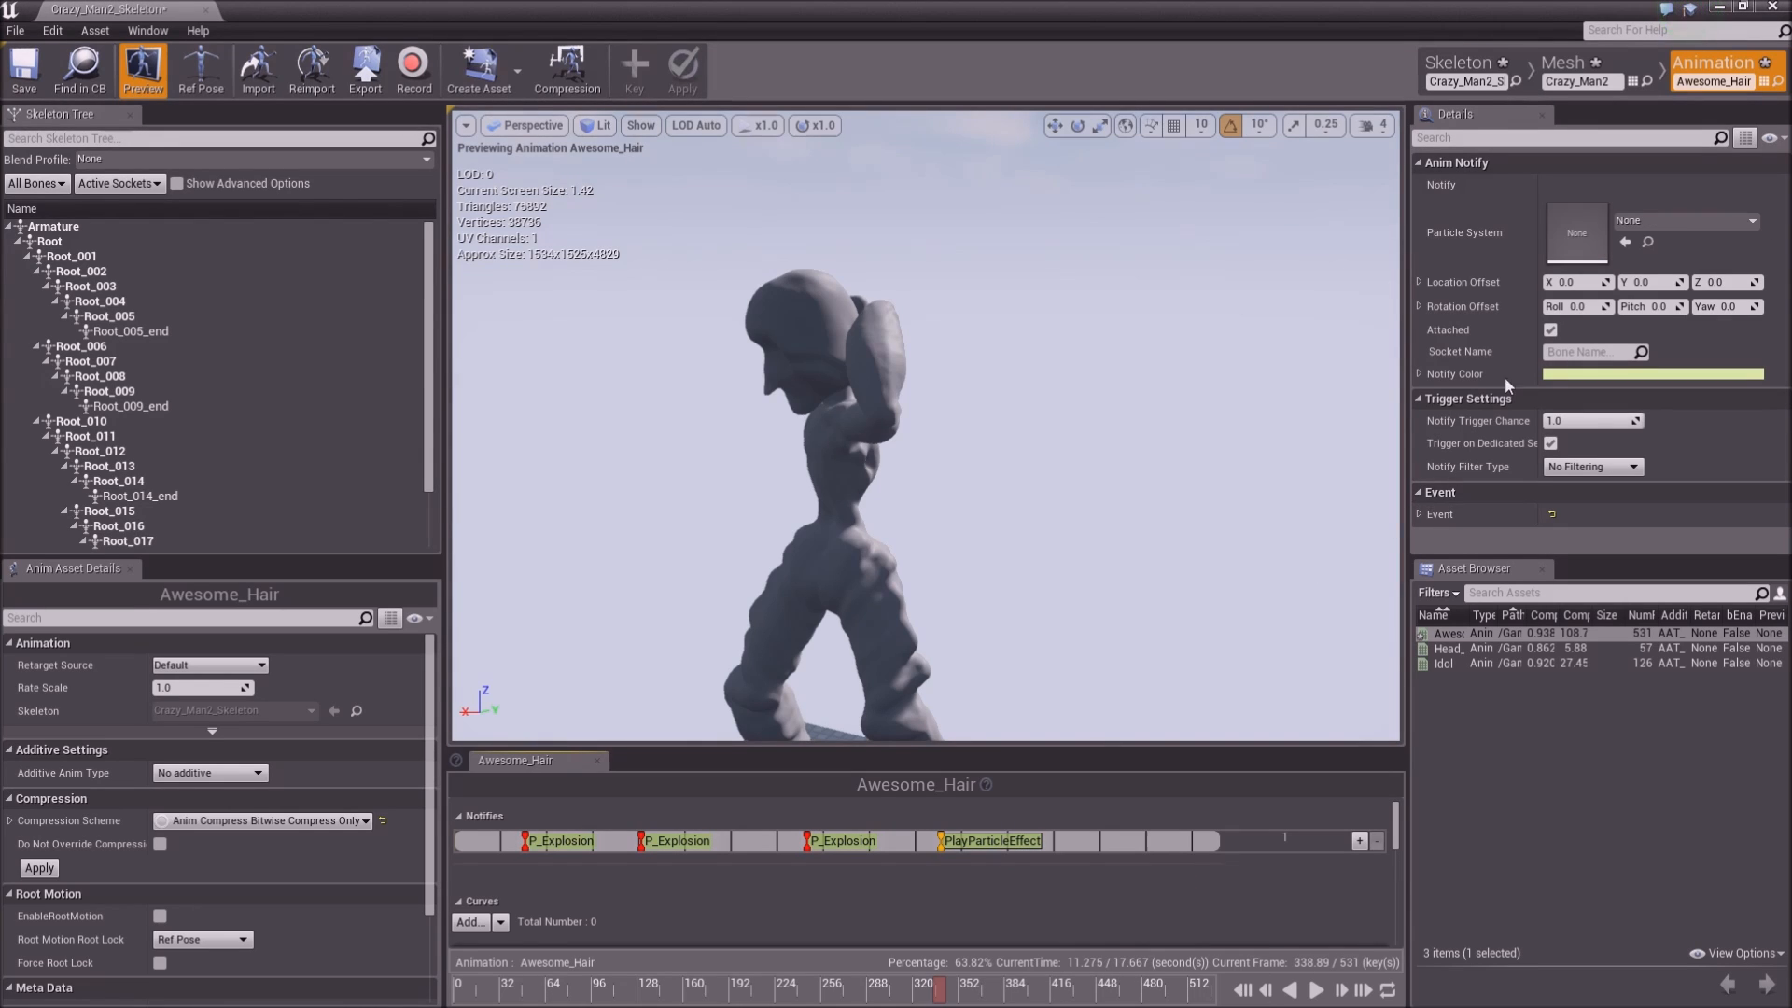
{"action": "left_click", "coordinate": [1680, 220]}
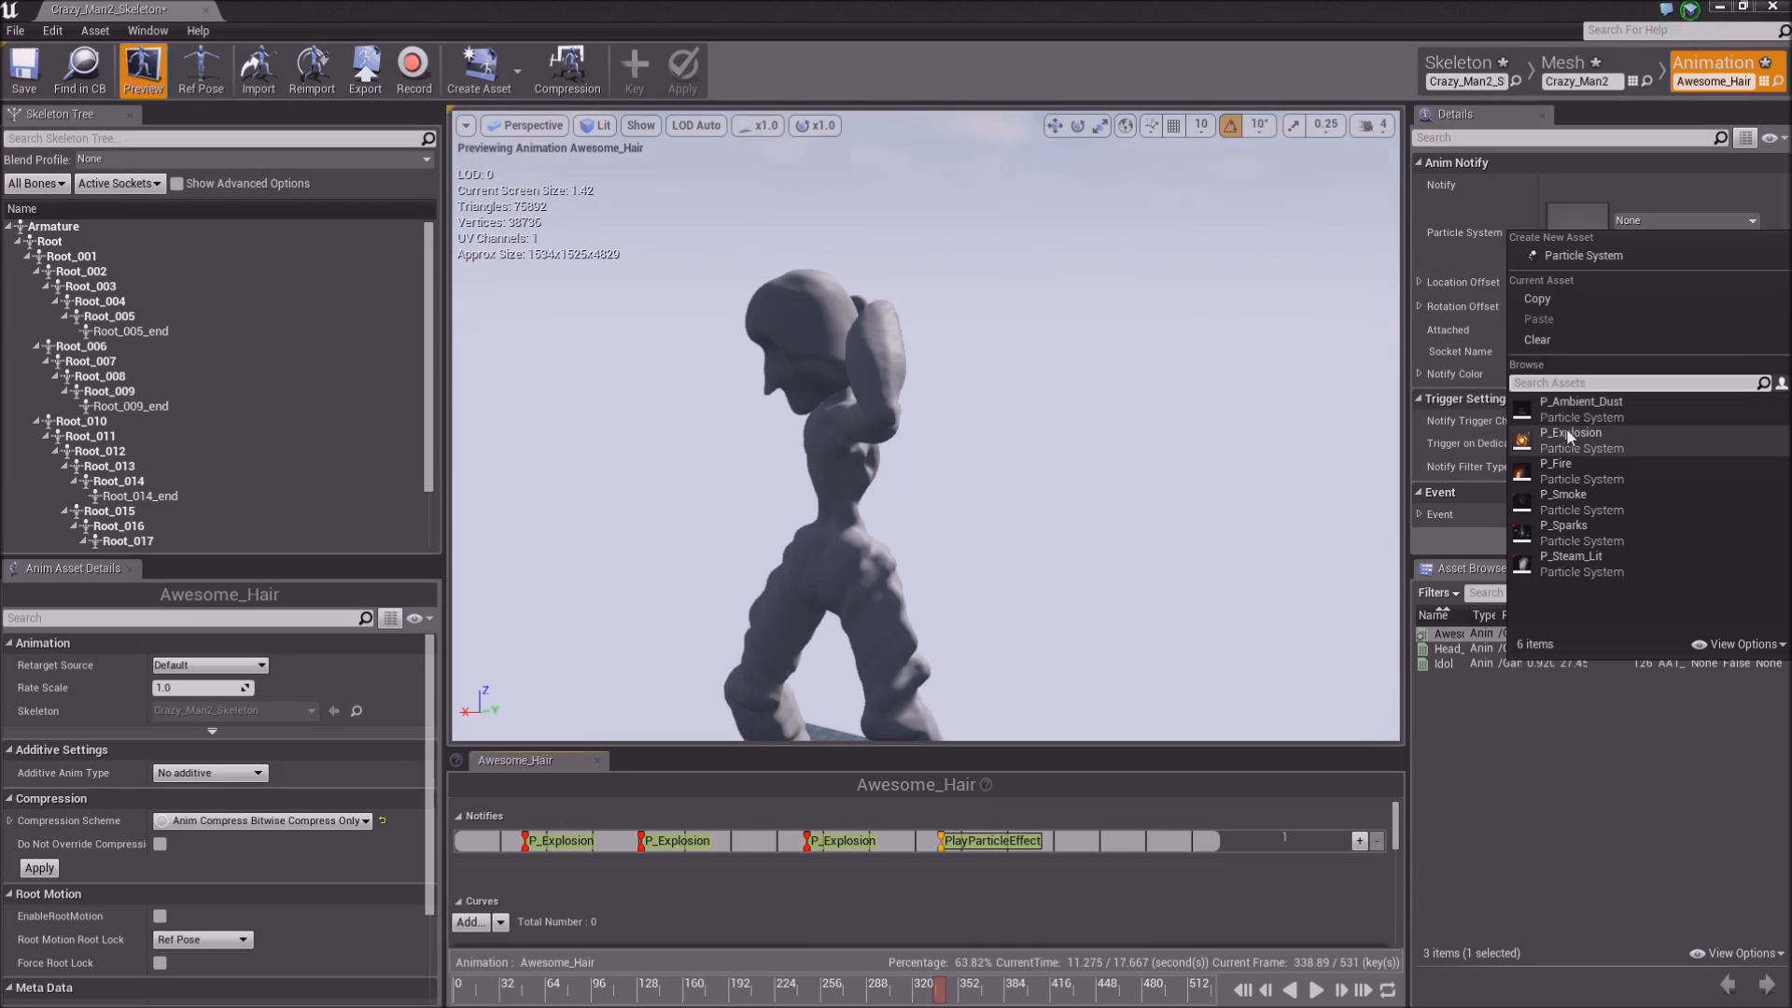
{"action": "left_click", "coordinate": [1565, 451]}
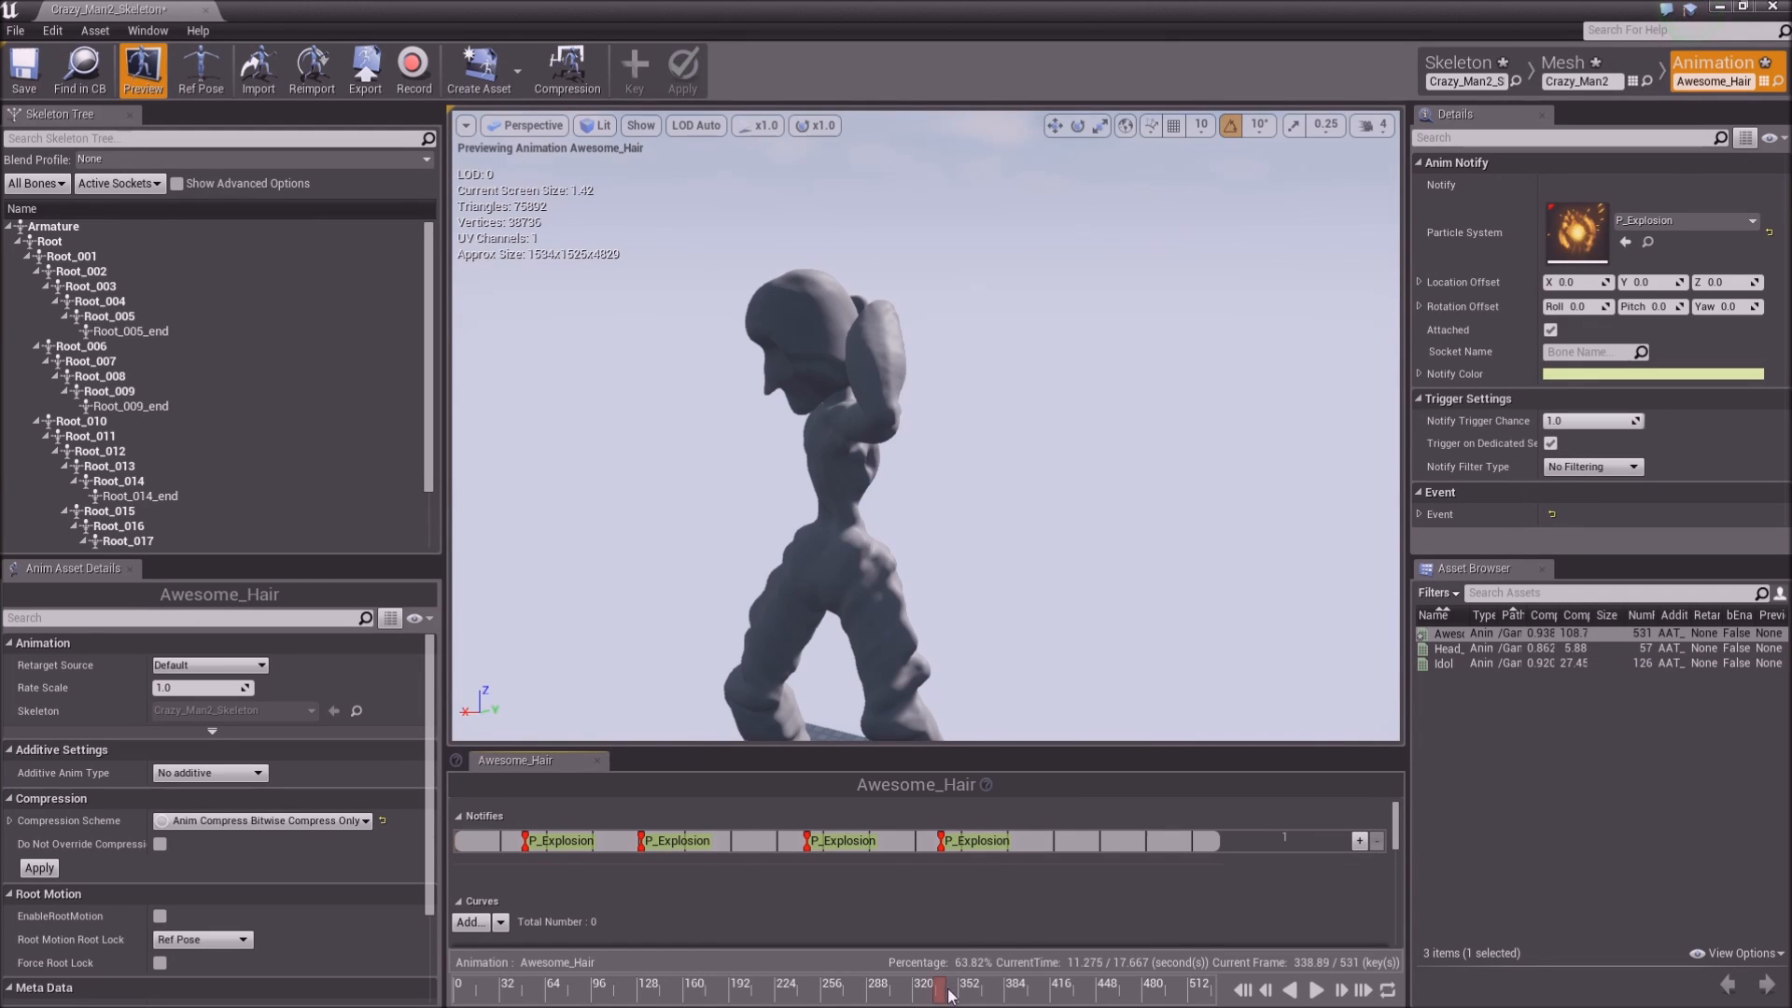
Move the playhead to frame 439 and add a Play Particle Effect notify there
{"action": "left_click_drag", "start_coordinate": [963, 1000], "coordinate": [1084, 1002]}
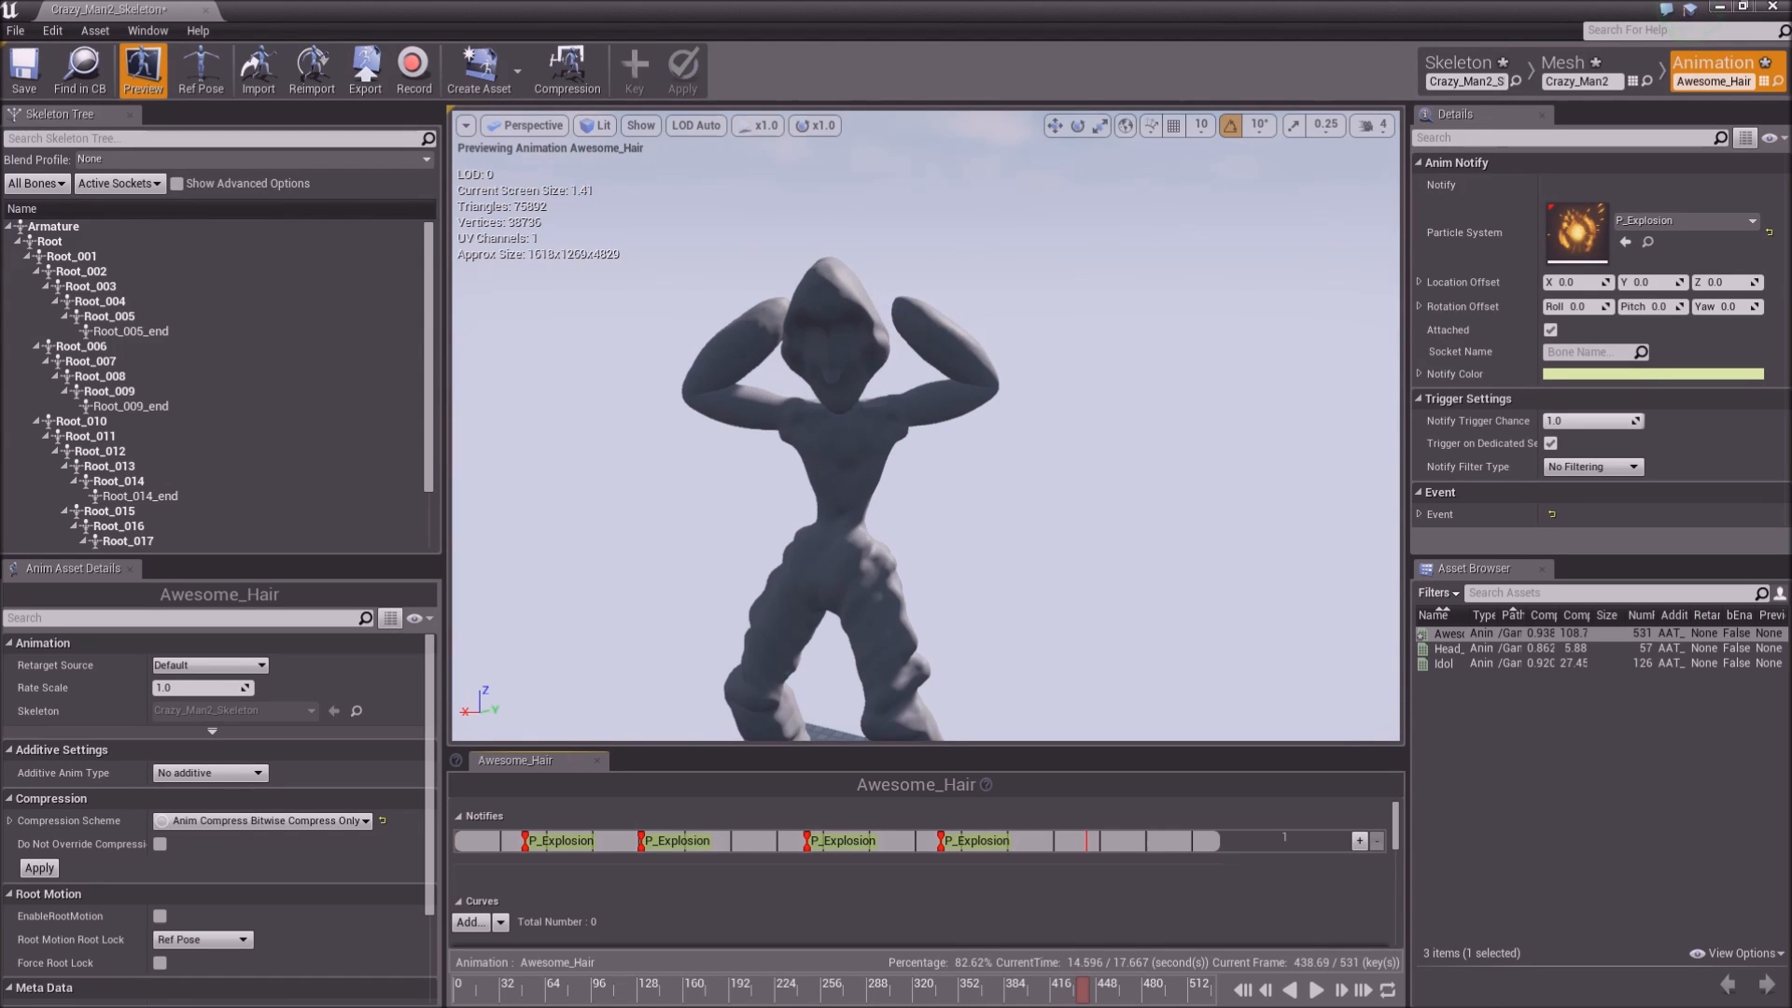
{"action": "left_click", "coordinate": [1265, 991]}
{"action": "left_click", "coordinate": [1266, 991]}
{"action": "left_click", "coordinate": [1266, 991]}
{"action": "left_click", "coordinate": [1266, 991]}
{"action": "left_click", "coordinate": [1266, 991]}
{"action": "left_click", "coordinate": [1266, 991]}
{"action": "left_click", "coordinate": [1266, 992]}
{"action": "left_click", "coordinate": [1266, 991]}
{"action": "left_click", "coordinate": [1266, 991]}
{"action": "left_click", "coordinate": [1266, 991]}
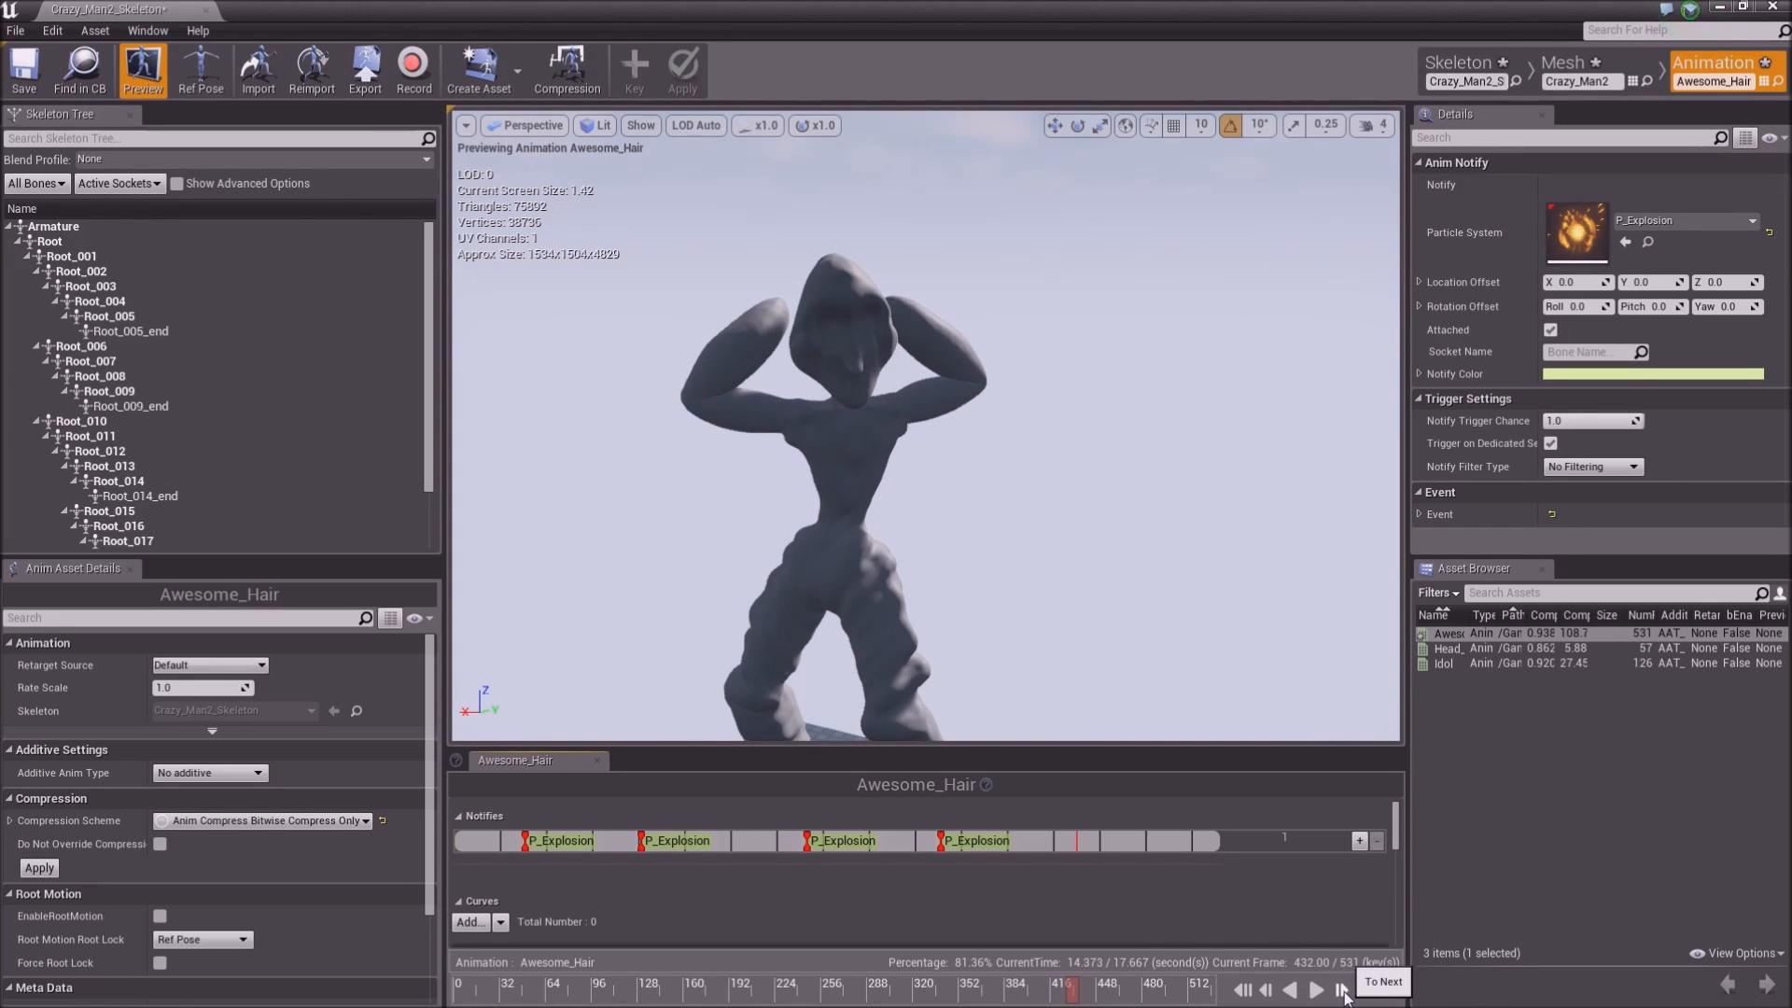
{"action": "left_click", "coordinate": [1341, 991]}
{"action": "left_click", "coordinate": [1341, 991]}
{"action": "left_click", "coordinate": [1341, 991]}
{"action": "left_click", "coordinate": [1341, 991]}
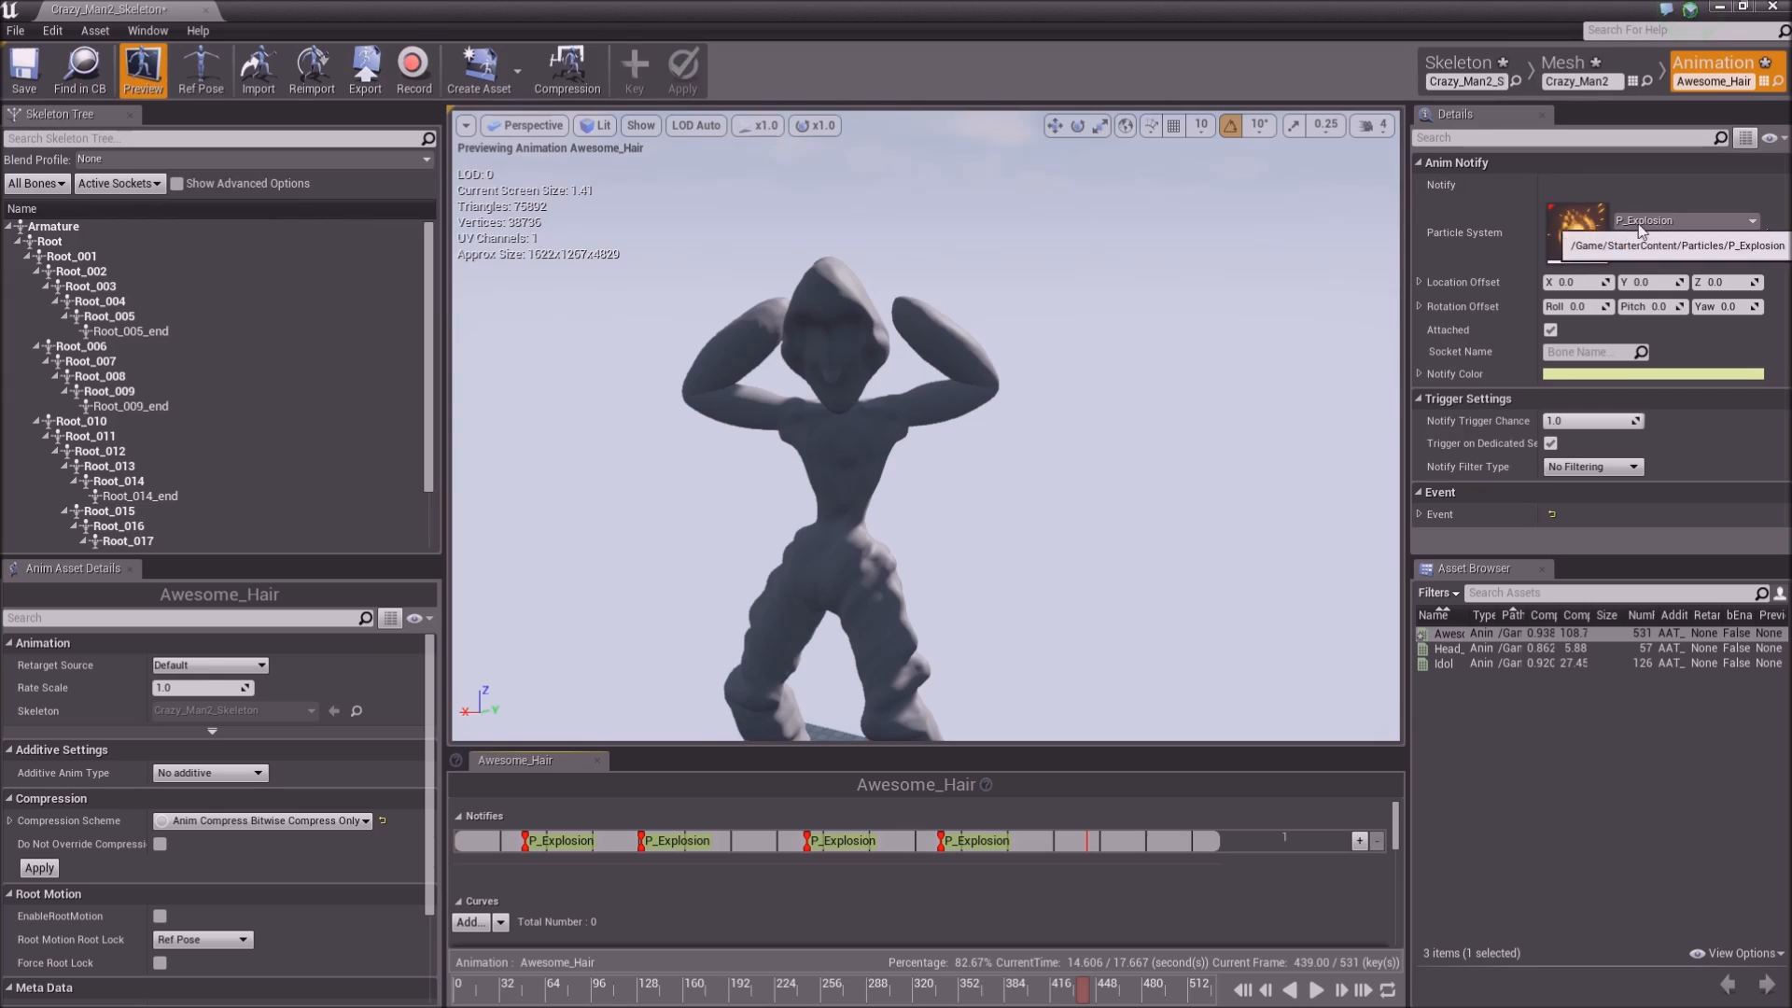
{"action": "right_click", "coordinate": [1090, 843]}
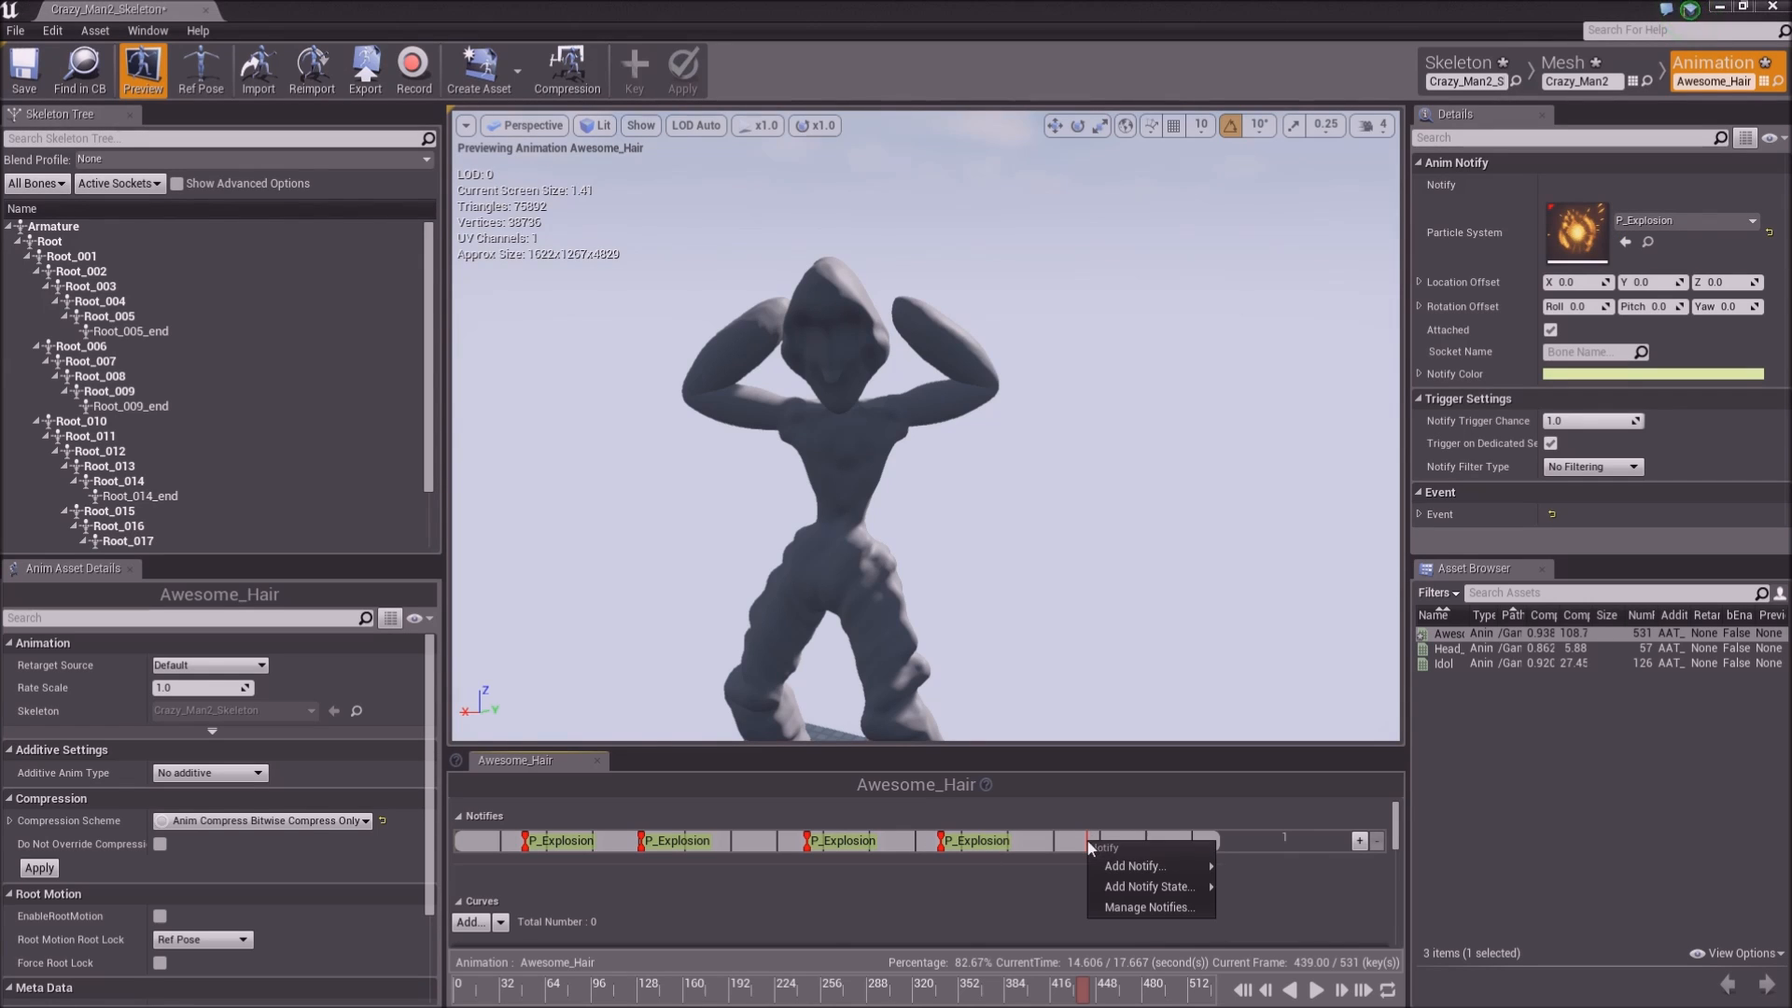
{"action": "mouse_move", "coordinate": [1112, 866]}
{"action": "left_click", "coordinate": [1273, 883]}
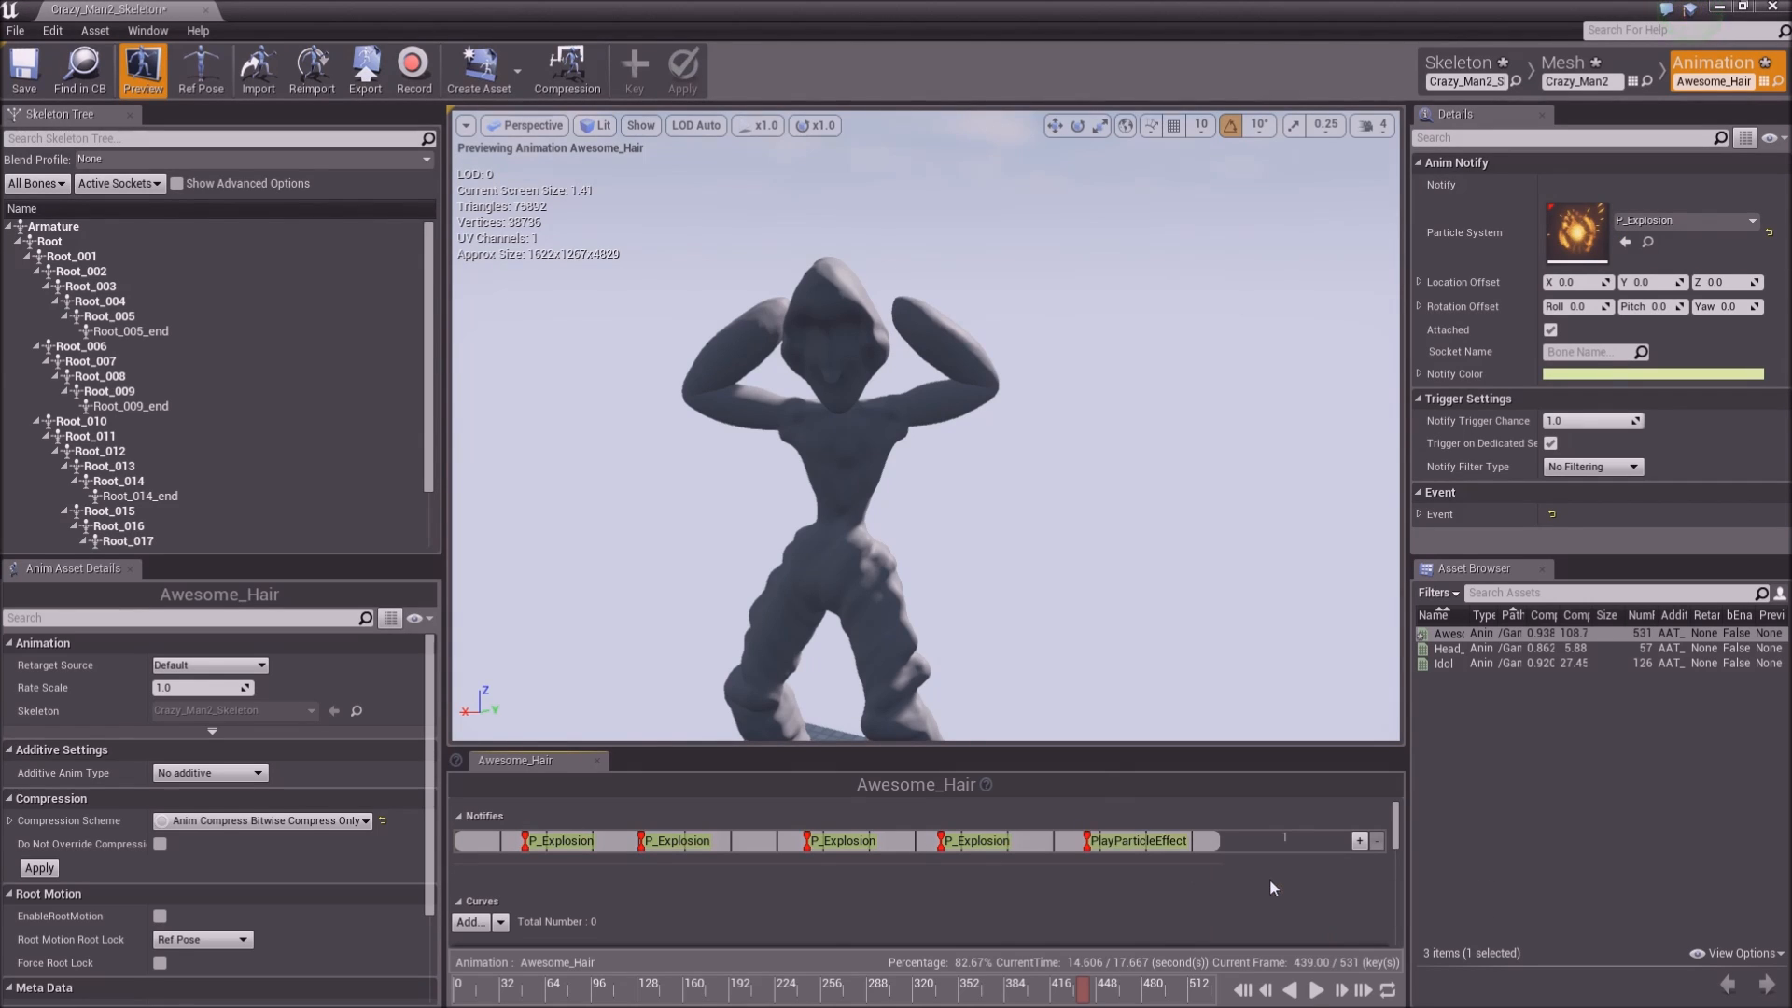
Set the particle system of the frame 439 notify to P_Explosion
{"action": "left_click", "coordinate": [1095, 845]}
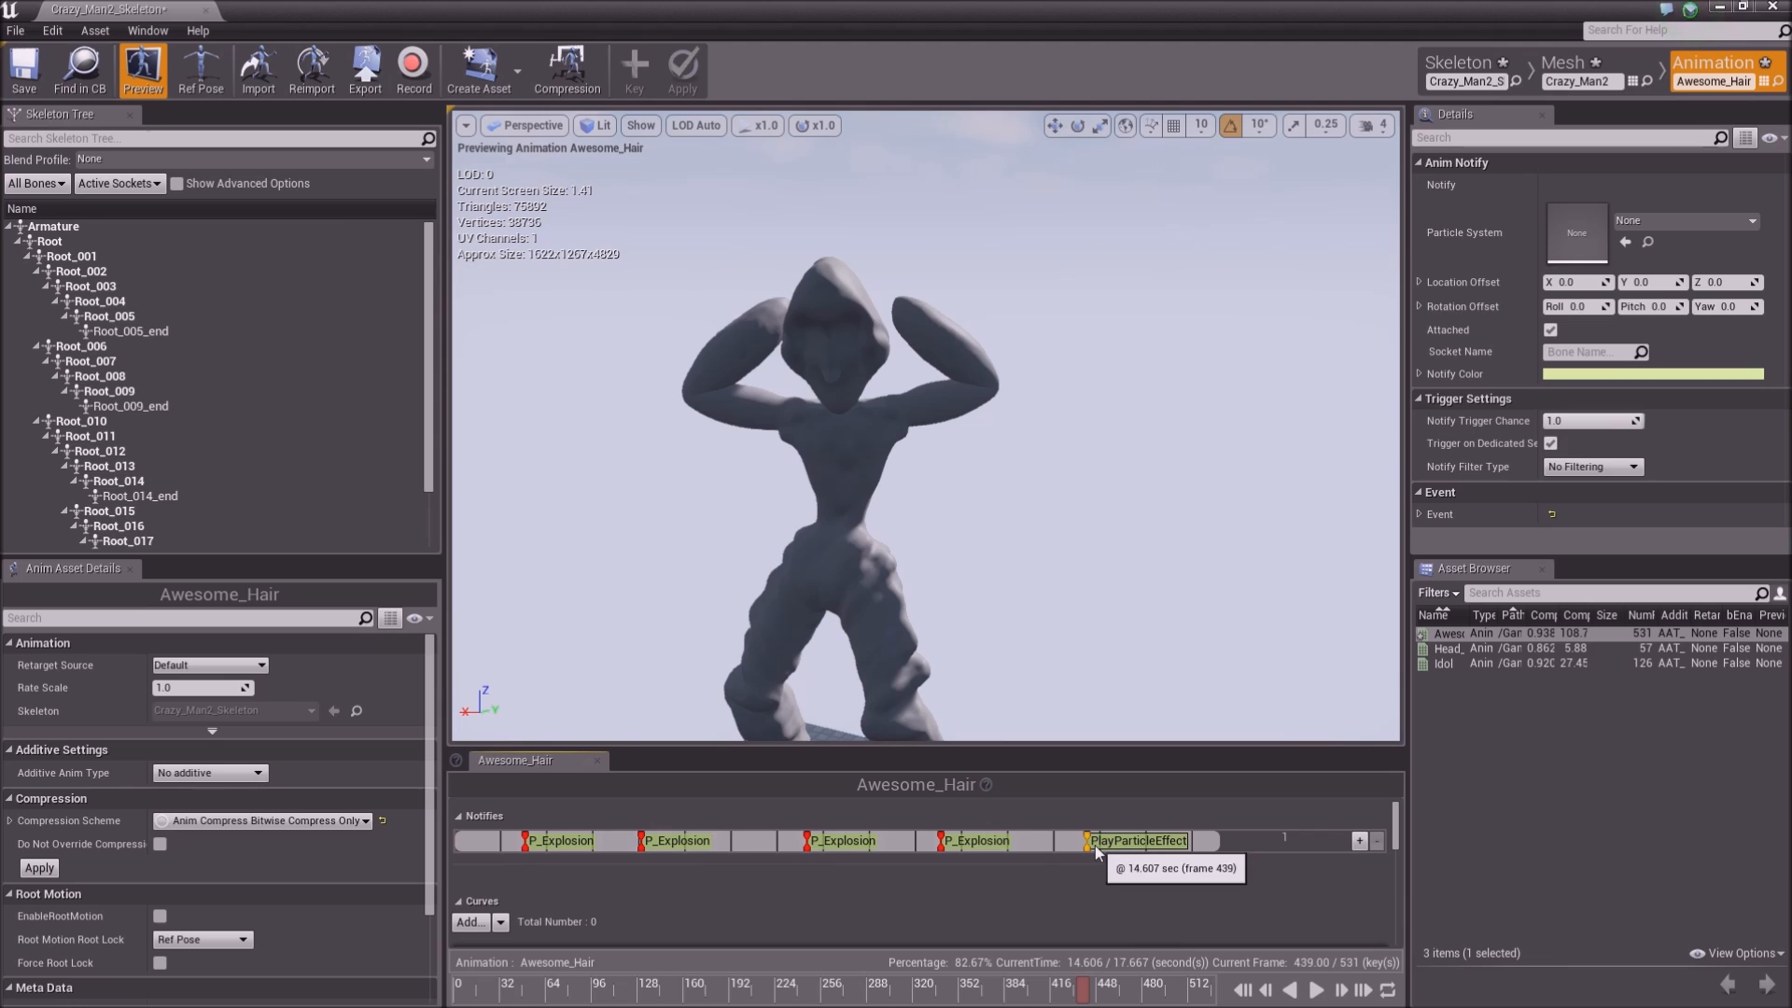
{"action": "left_click", "coordinate": [1671, 221]}
{"action": "left_click", "coordinate": [1529, 438]}
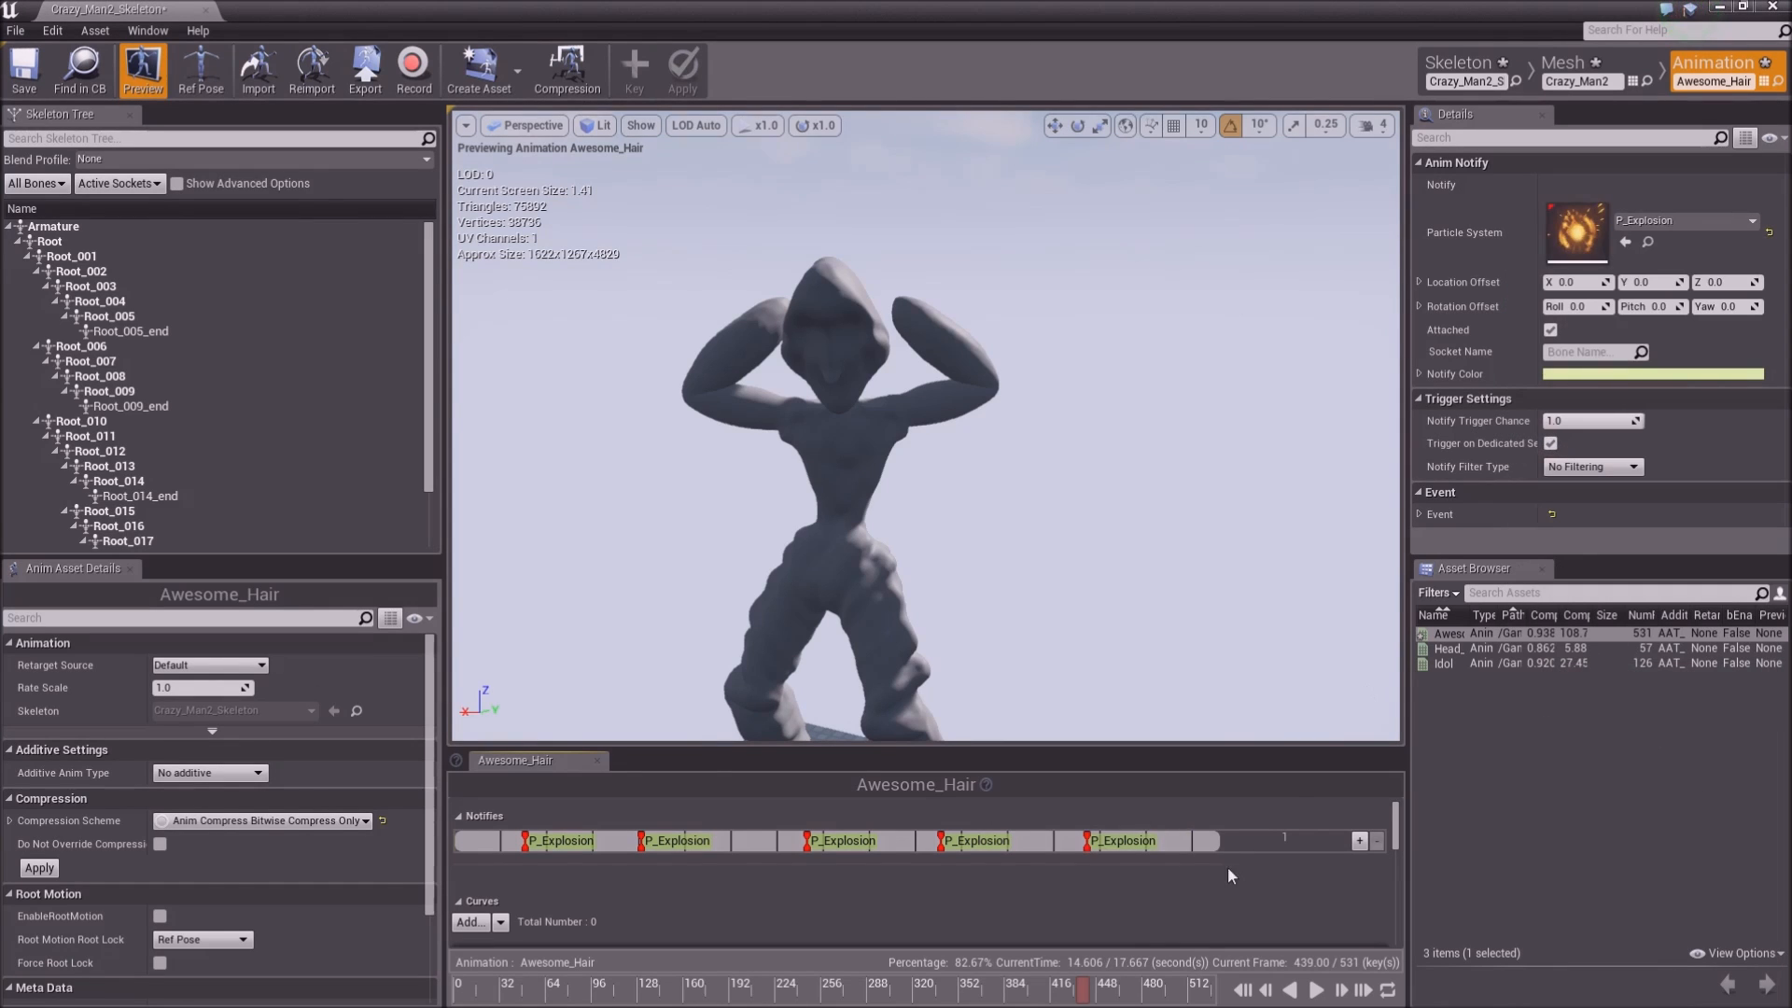
Near the animation's end, at about frame 511, add a Play Particle Effect notify that uses the P_Explosion particle system
{"action": "left_click_drag", "start_coordinate": [1087, 995], "coordinate": [1197, 983]}
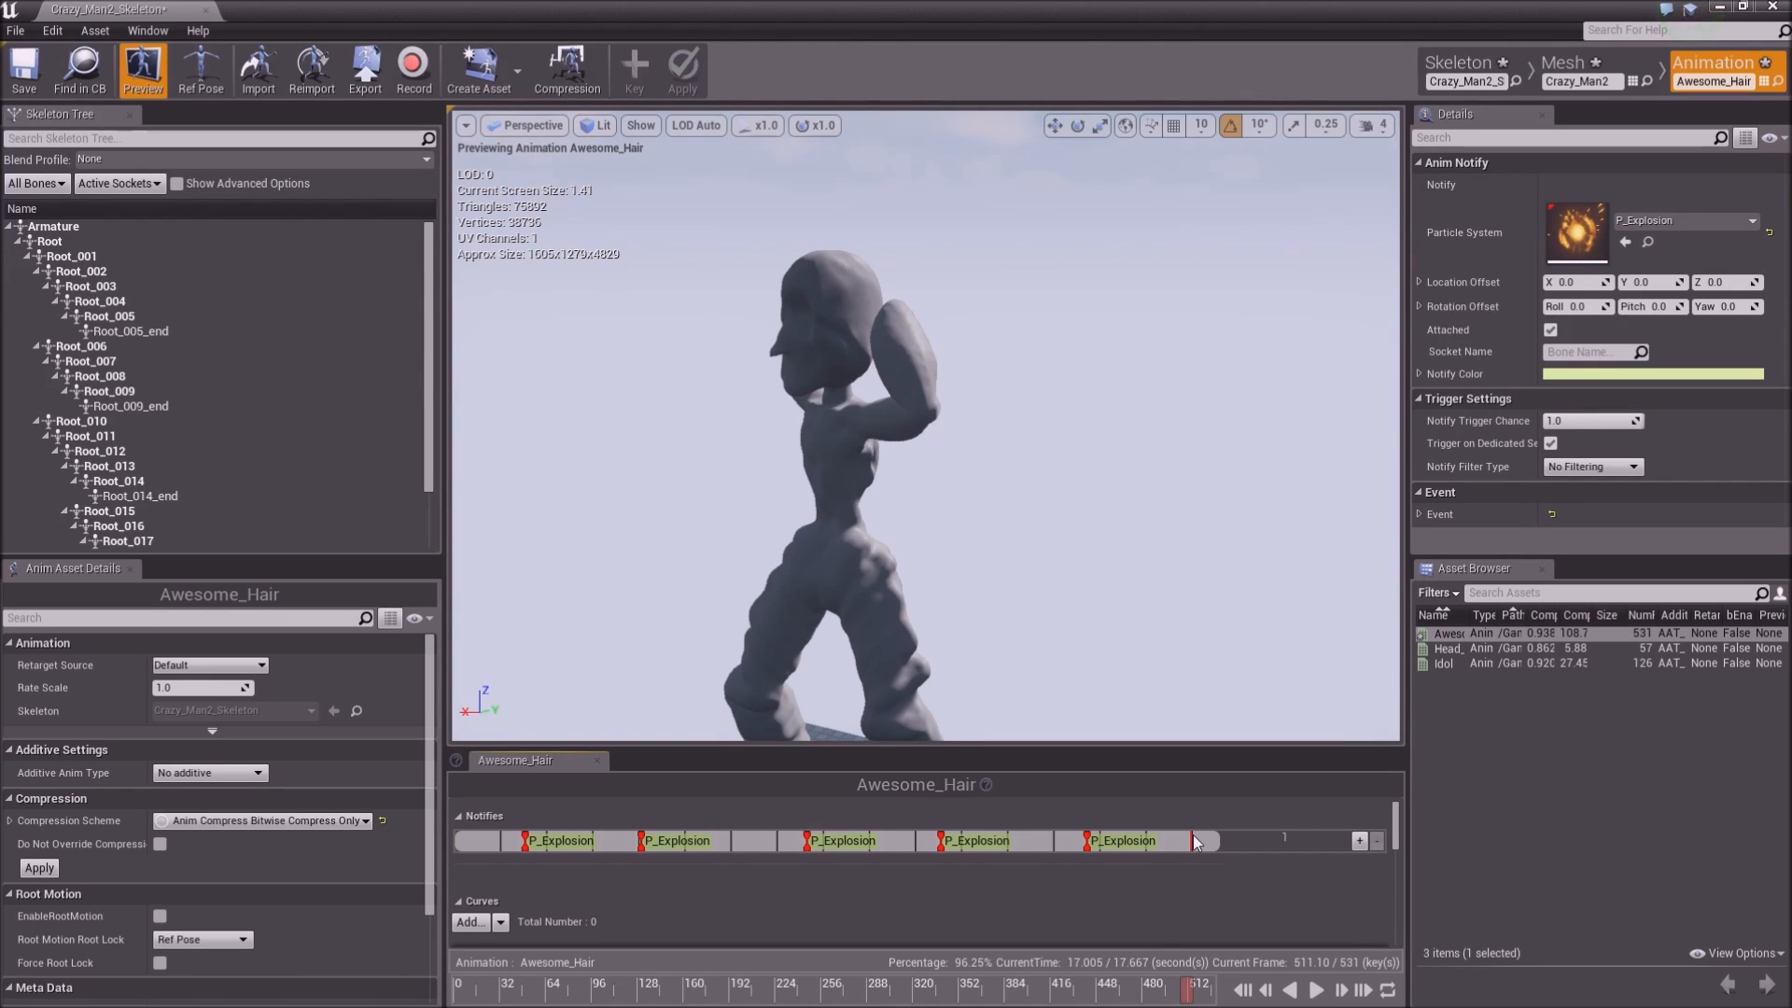
{"action": "right_click", "coordinate": [1192, 835]}
{"action": "mouse_move", "coordinate": [1241, 859]}
{"action": "left_click", "coordinate": [1329, 877]}
{"action": "left_click", "coordinate": [1197, 844]}
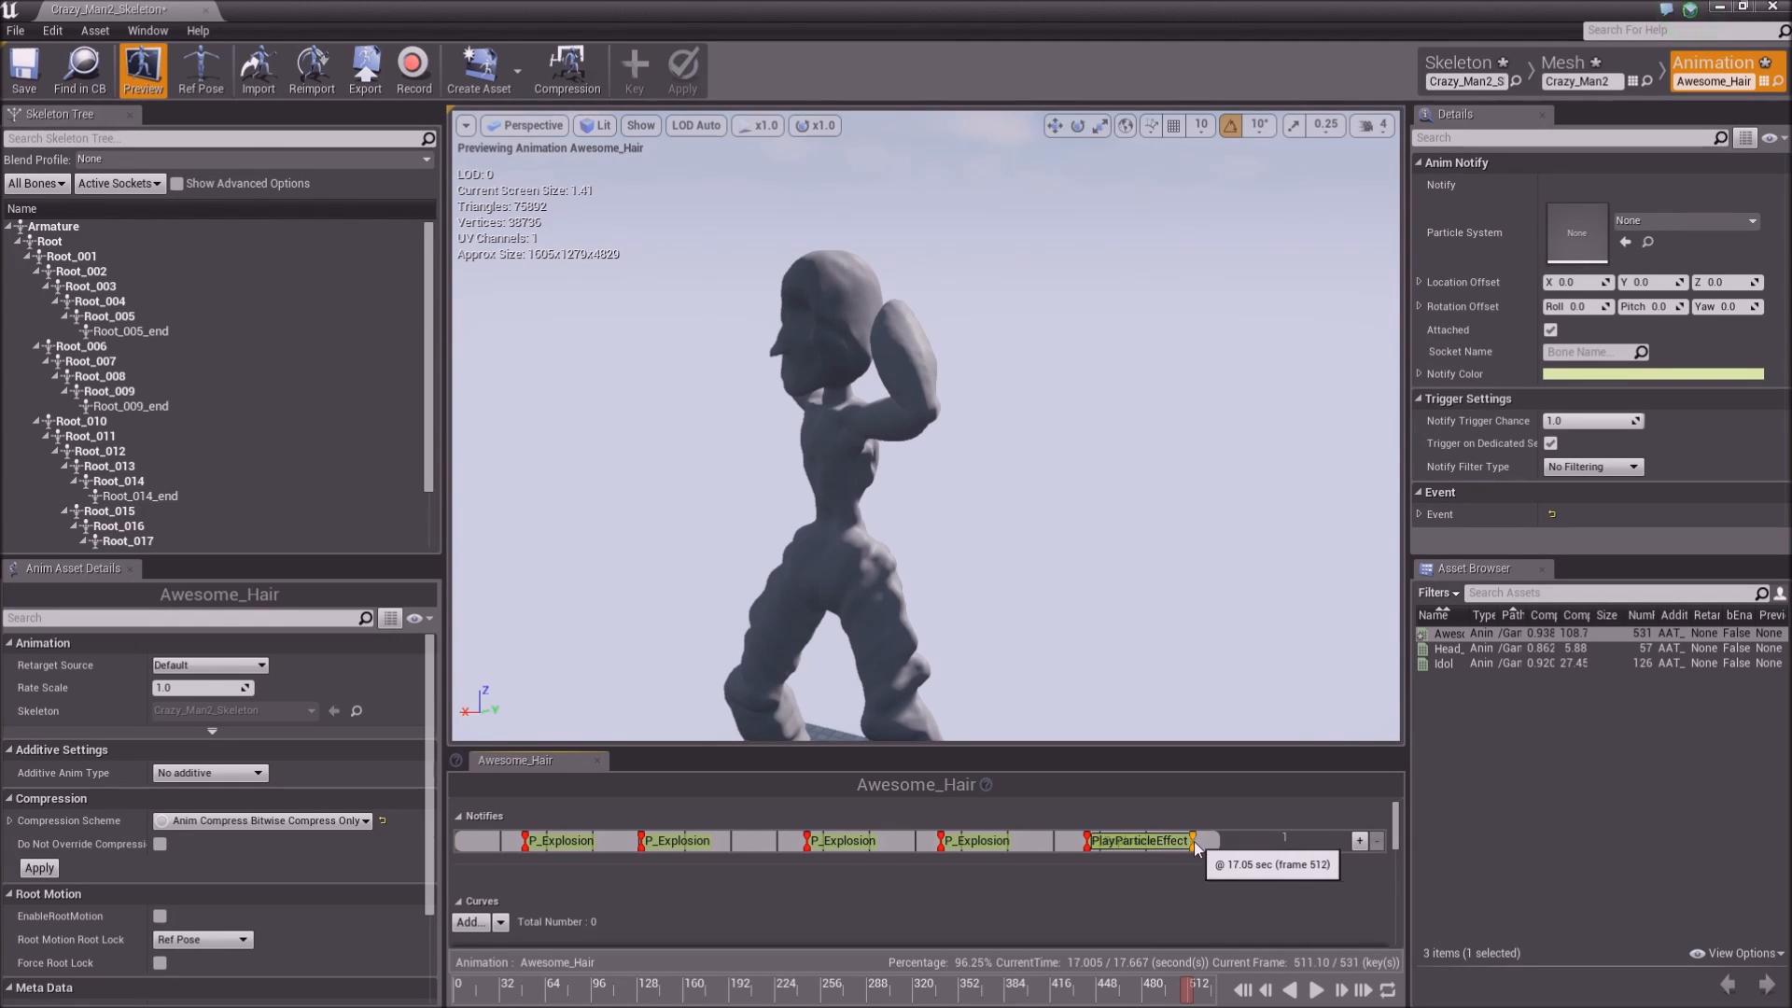
{"action": "left_click", "coordinate": [1694, 221]}
{"action": "left_click", "coordinate": [1581, 435]}
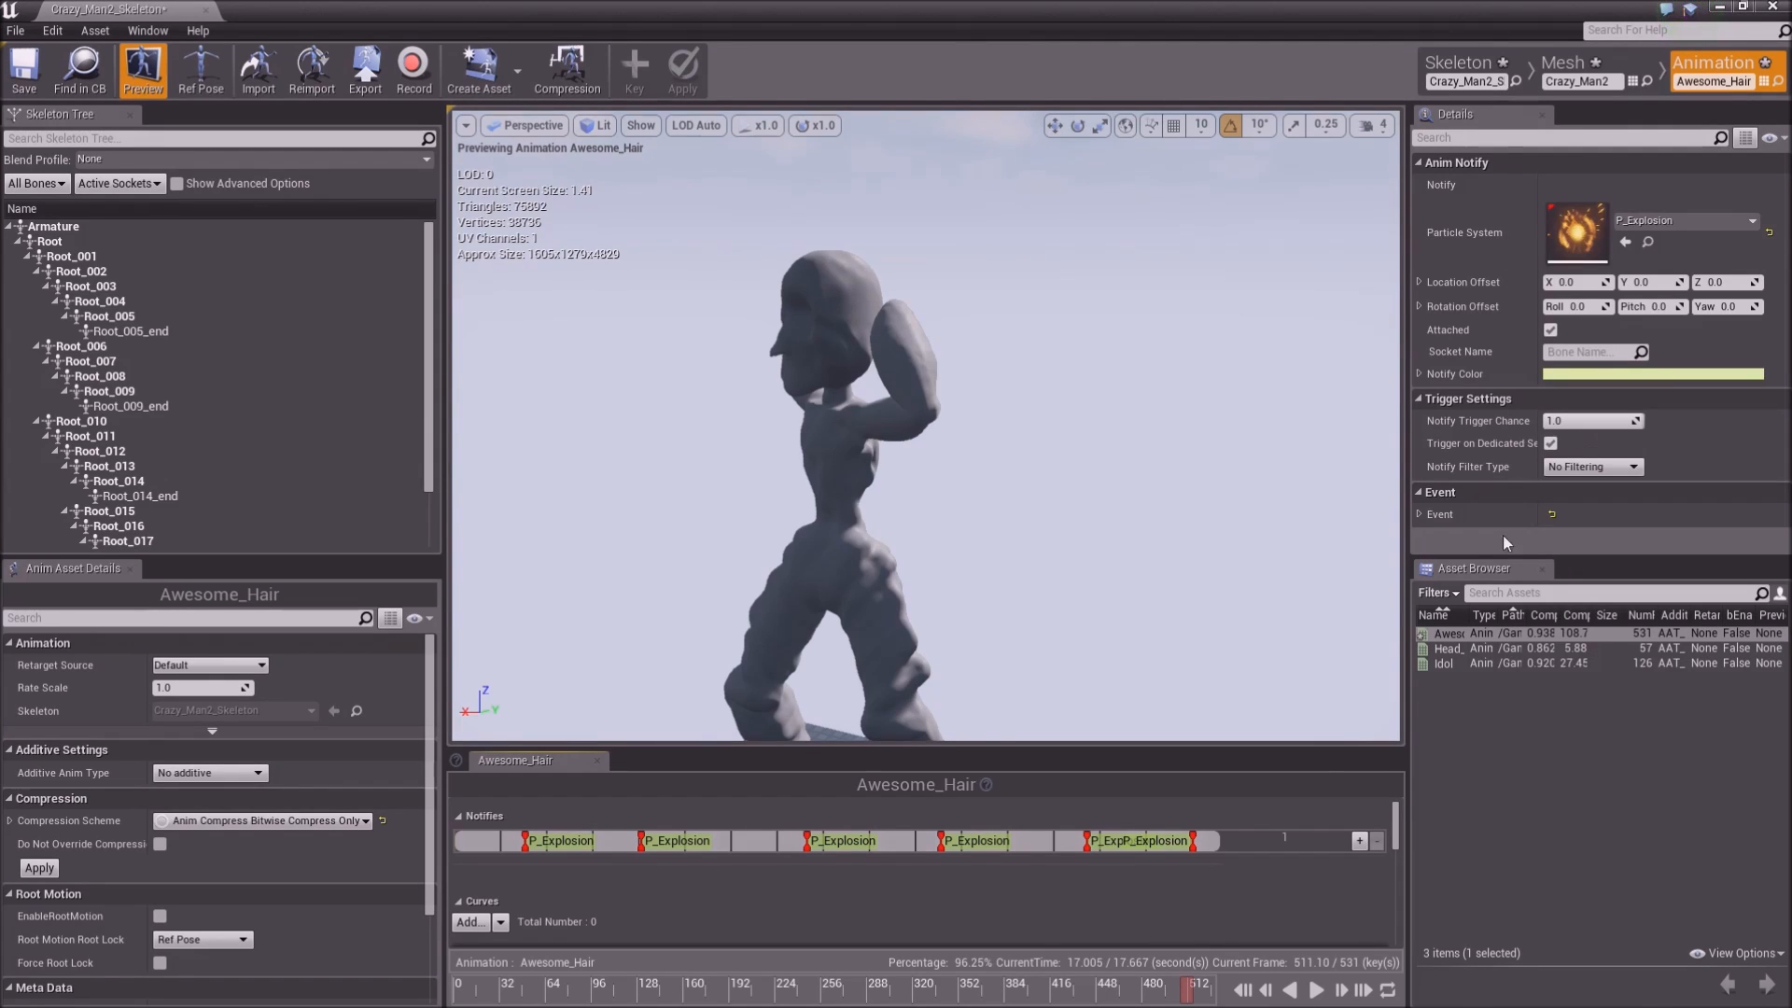
Play Awesome_Hair from the first frame to check the explosion notifies, pause it, and return to the start
{"action": "left_click", "coordinate": [1244, 991]}
{"action": "left_click", "coordinate": [1217, 837]}
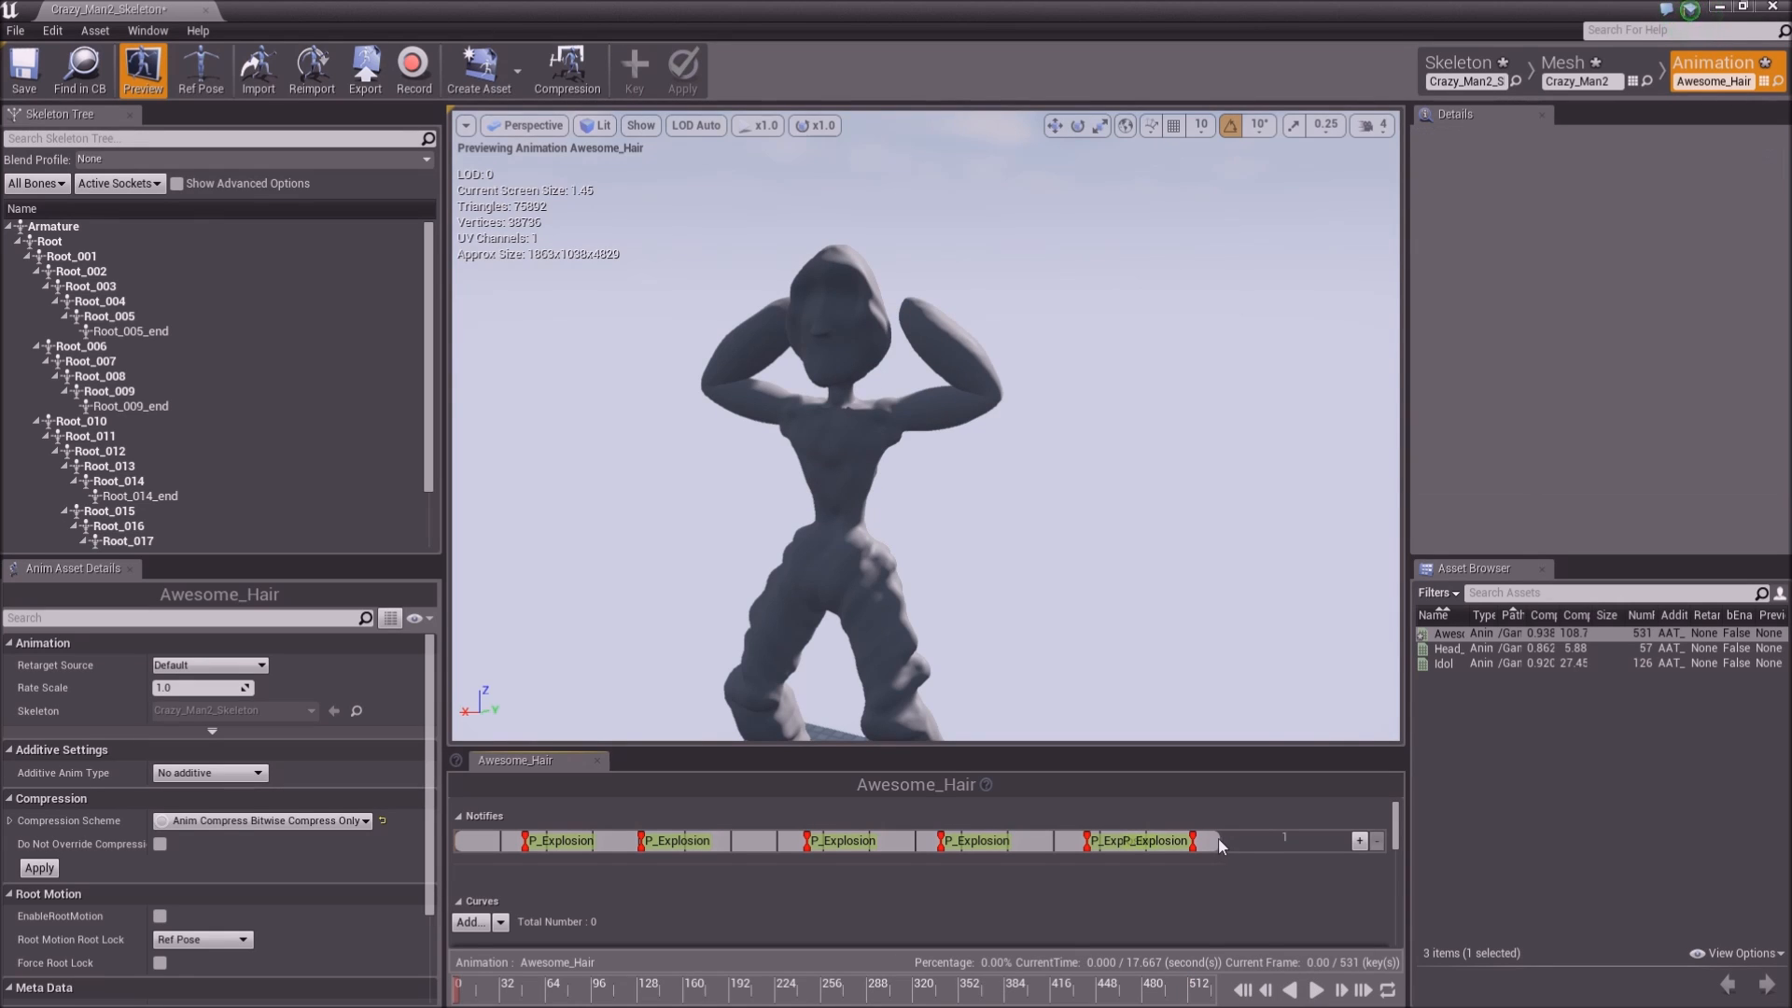
{"action": "left_click", "coordinate": [1314, 990]}
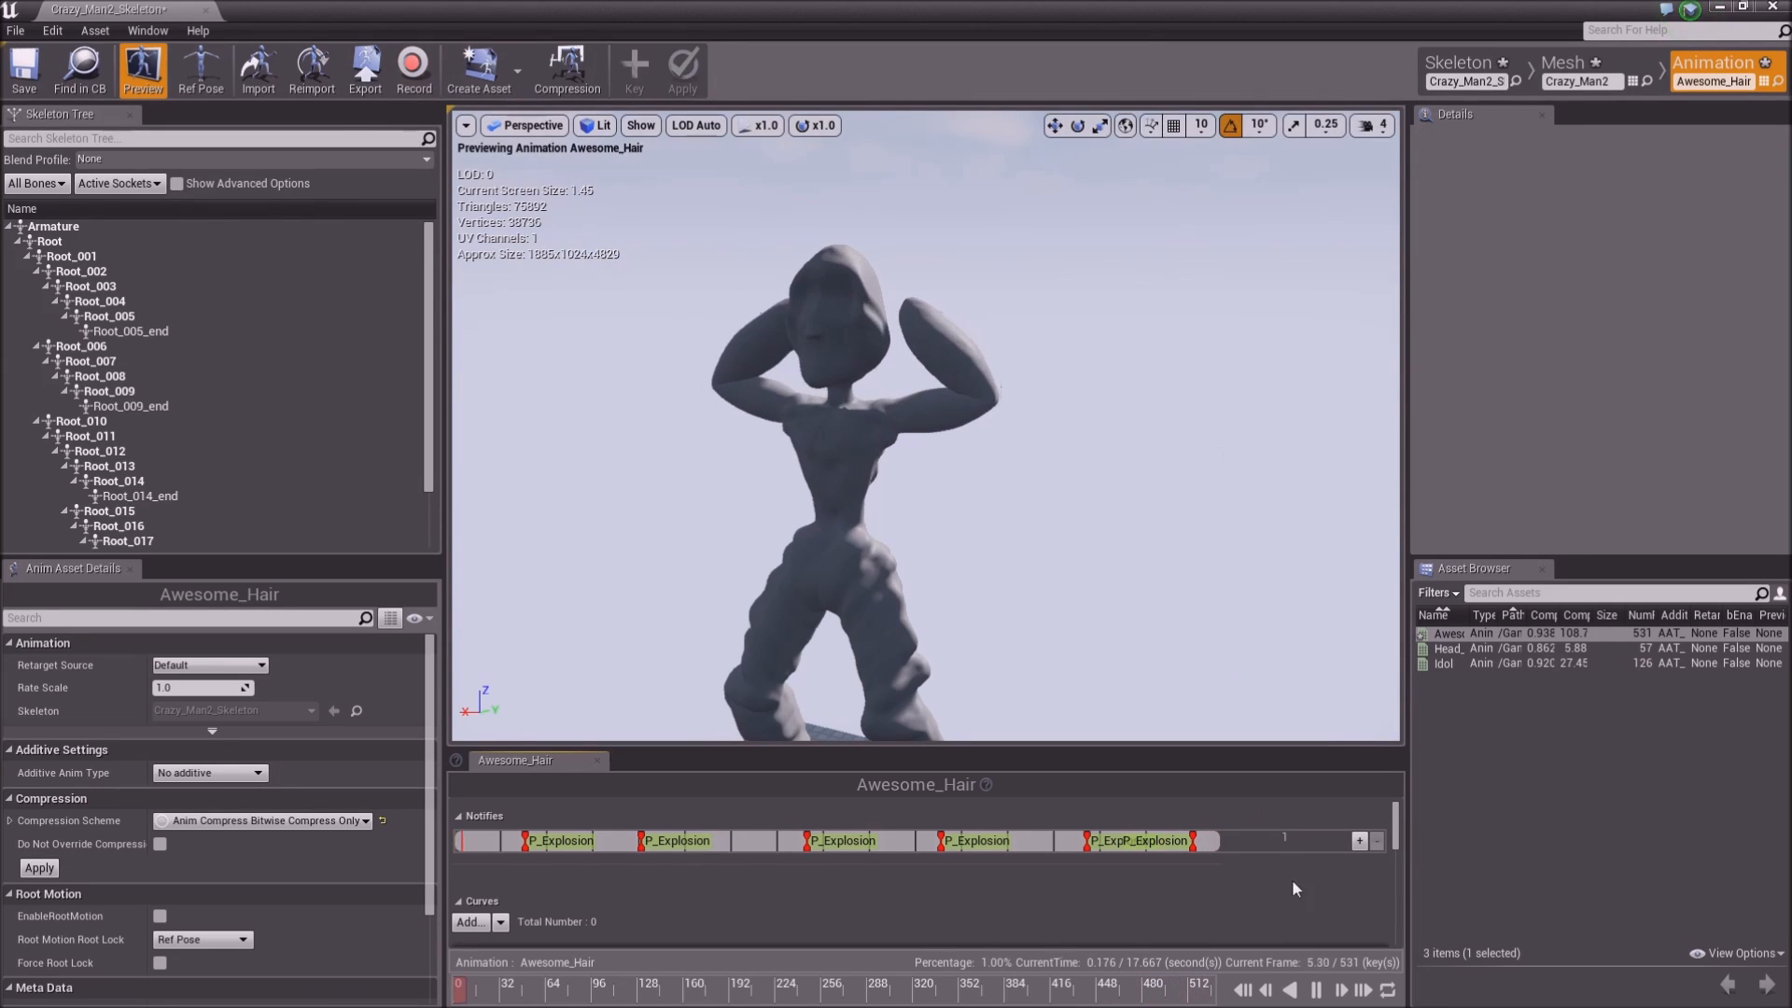
{"action": "left_click", "coordinate": [1314, 988]}
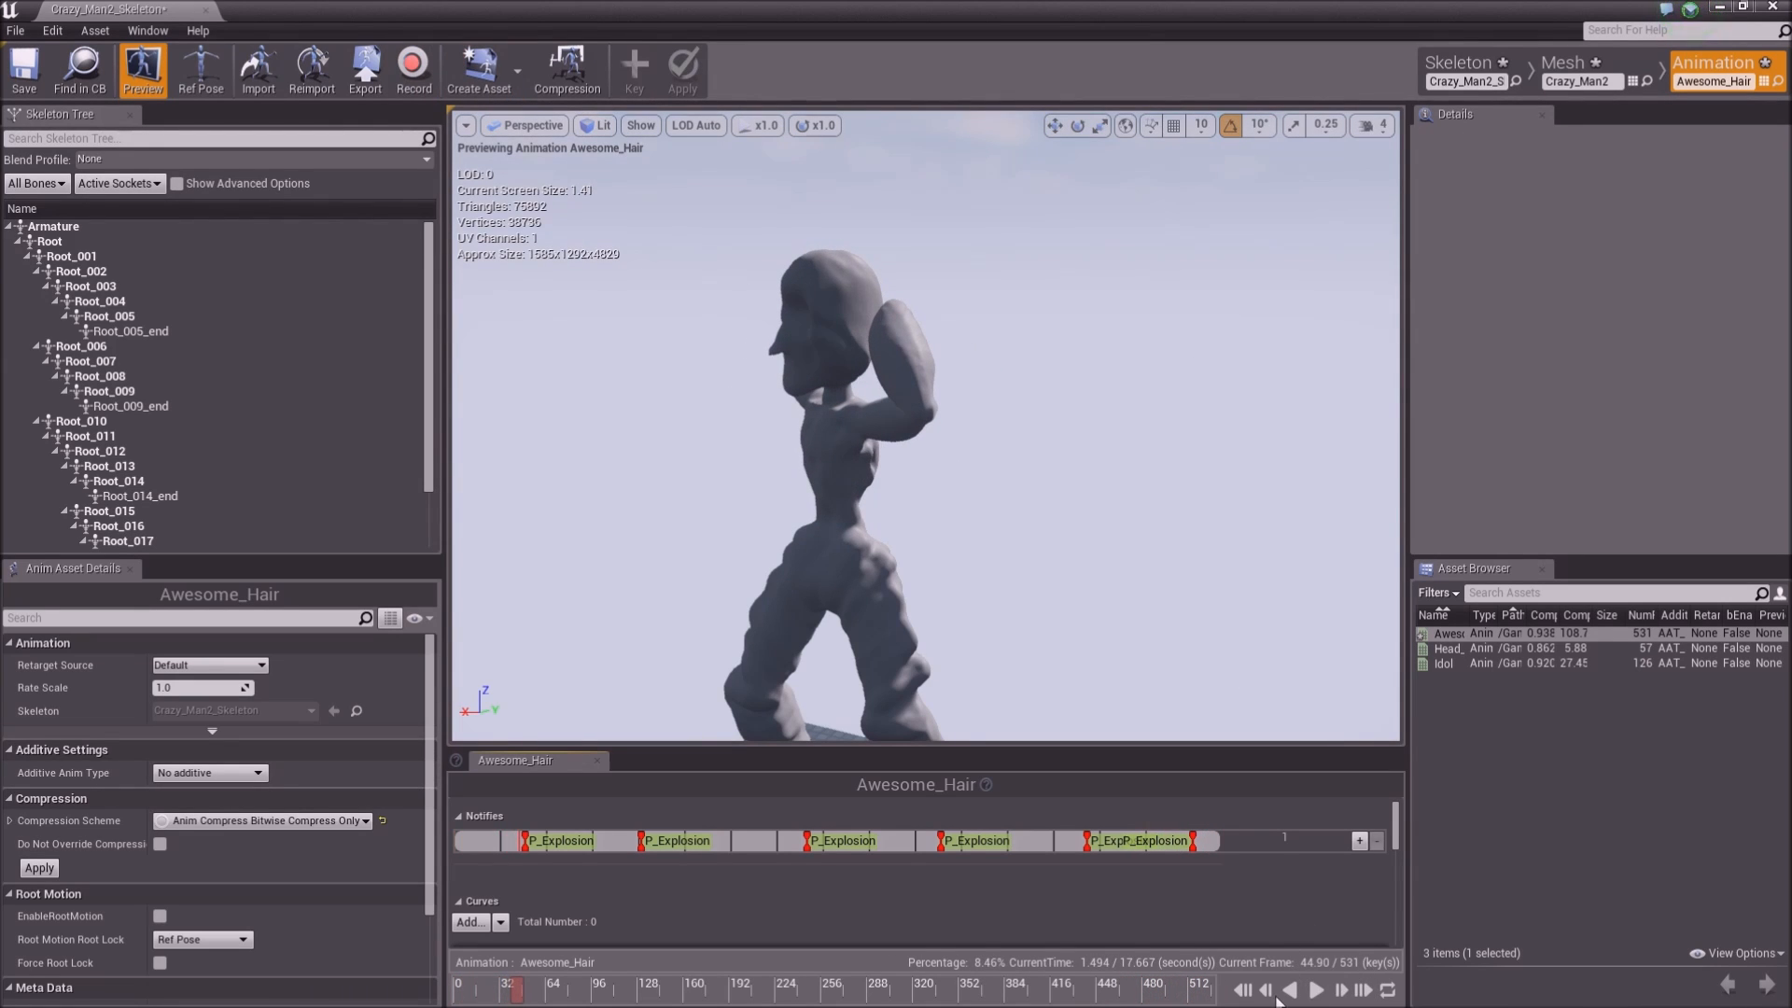
{"action": "left_click", "coordinate": [1242, 991]}
Select the first P_Explosion notify and inspect its Event settings, Trigger Weight Threshold and Montage Tick Type
{"action": "left_click", "coordinate": [562, 844]}
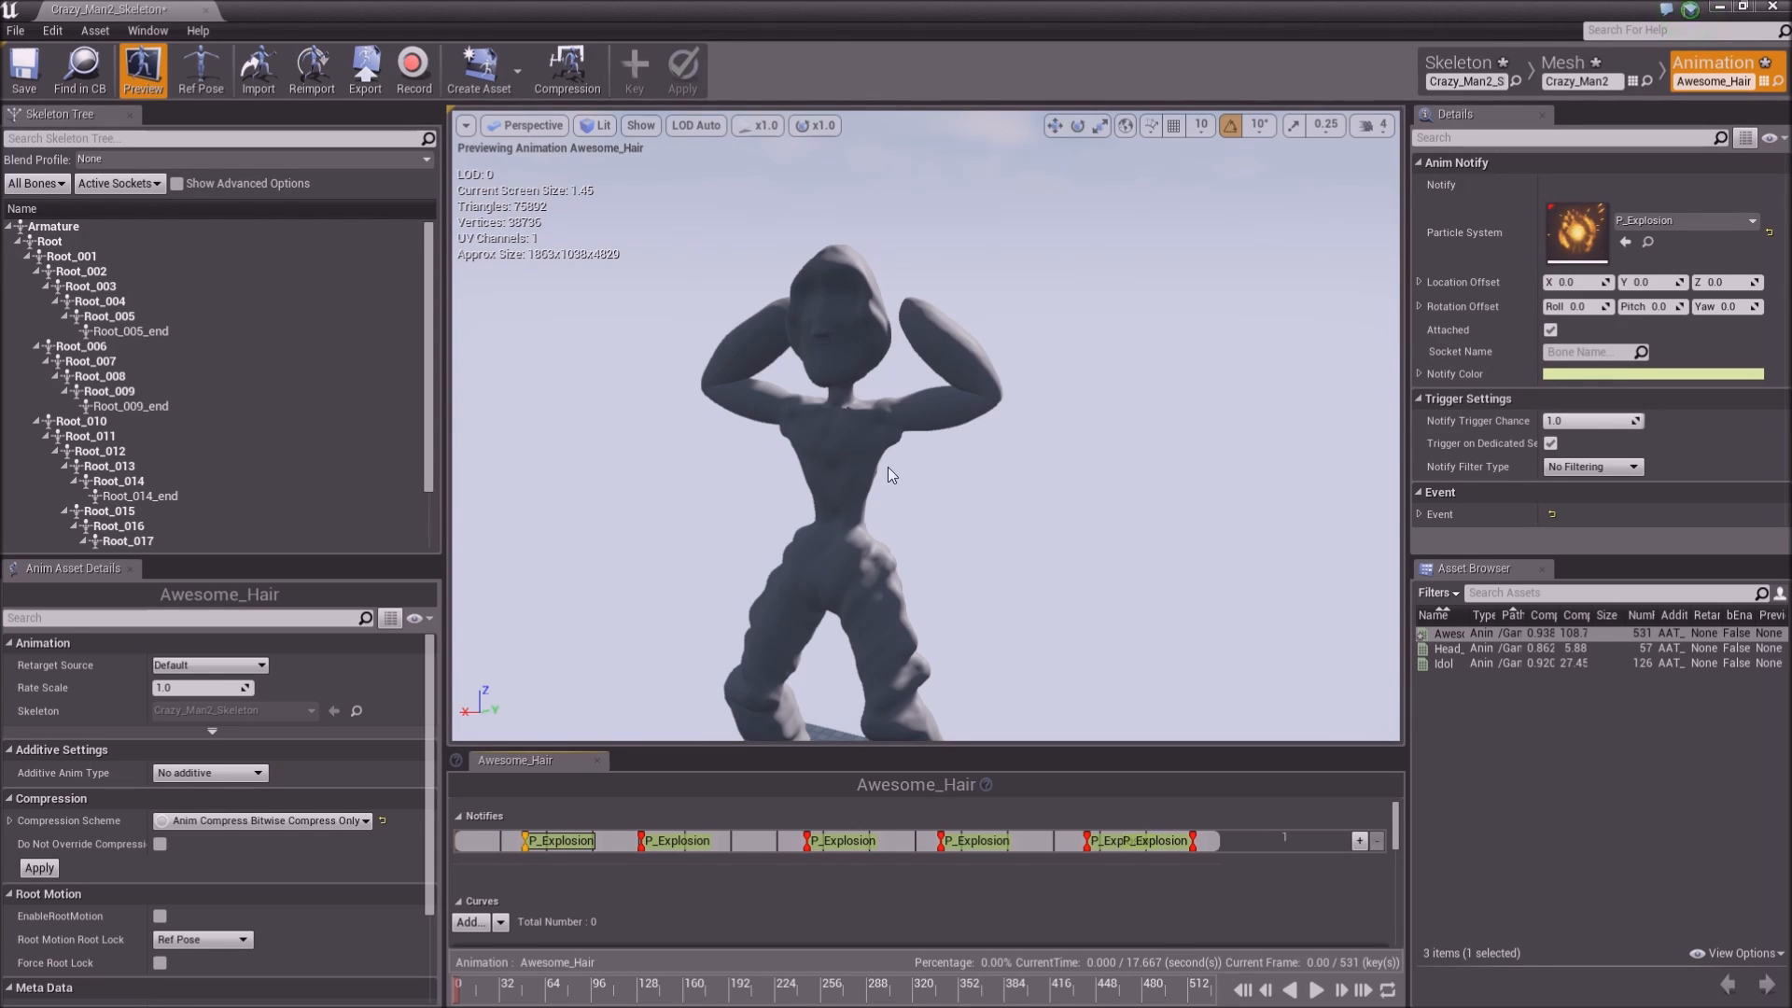
{"action": "scroll", "coordinate": [838, 300], "scroll_direction": "up", "scroll_amount": 5}
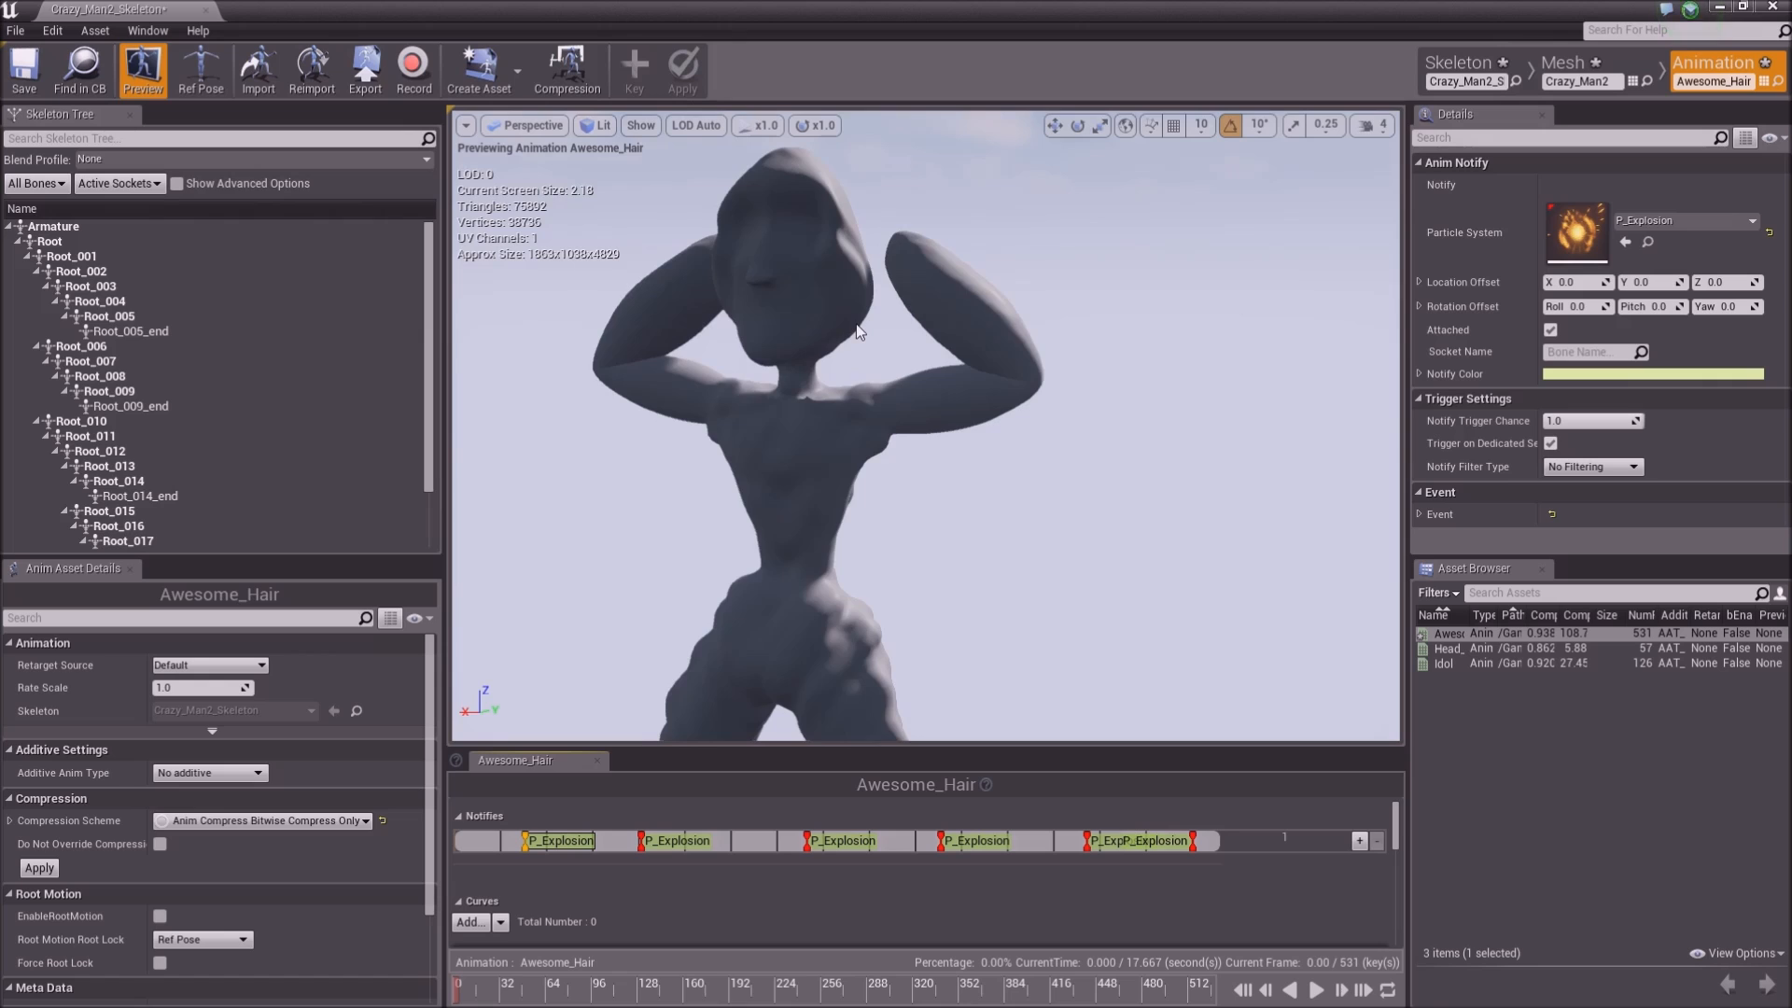
{"action": "scroll", "coordinate": [858, 327], "scroll_direction": "down", "scroll_amount": 3}
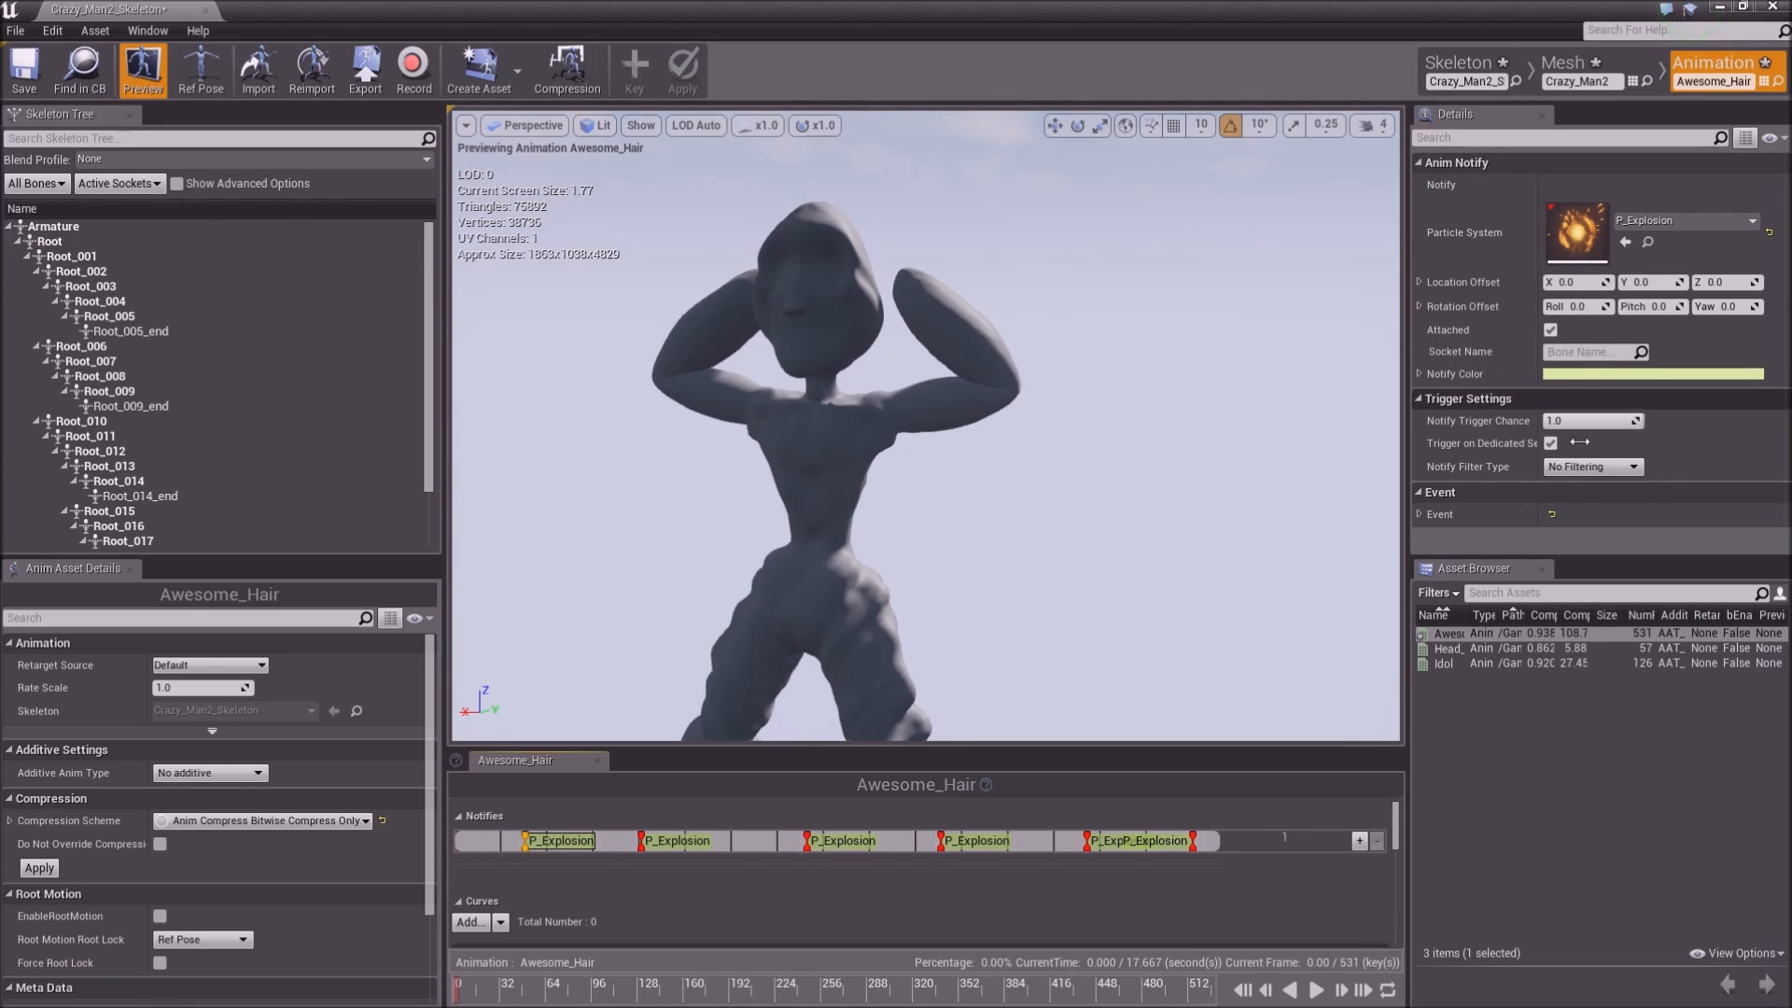
{"action": "left_click", "coordinate": [1419, 515]}
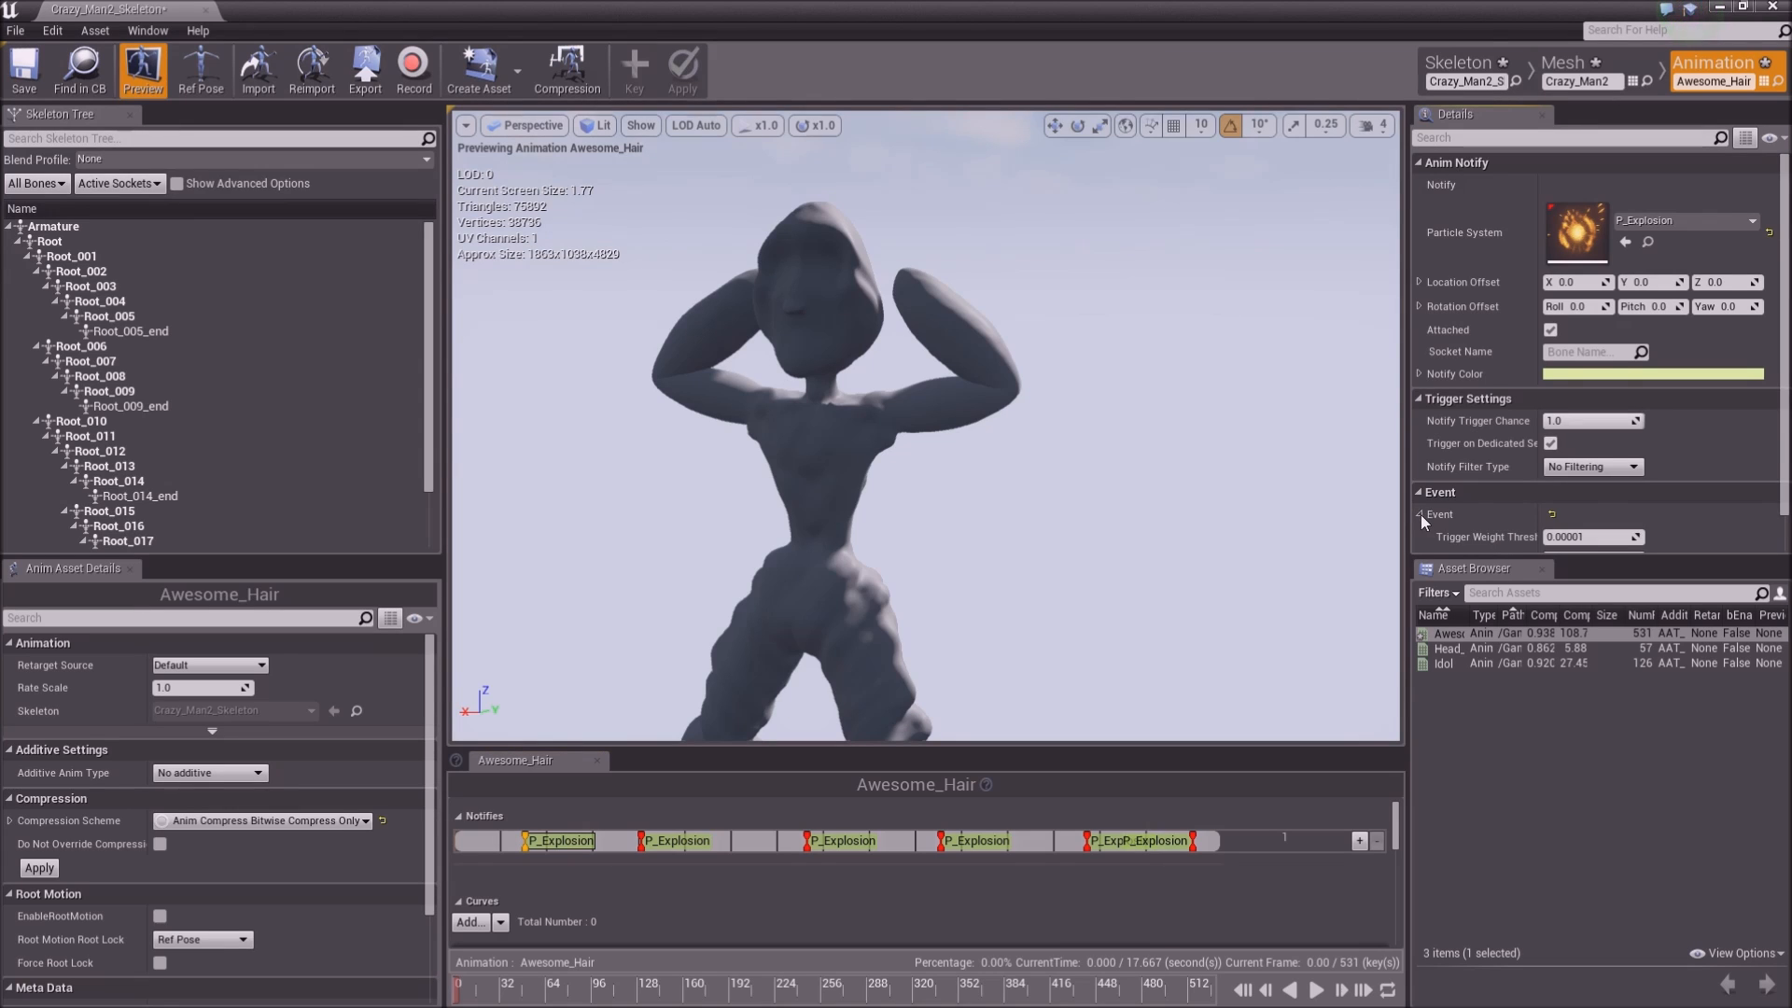
{"action": "scroll", "coordinate": [1587, 502], "scroll_direction": "down", "scroll_amount": 1}
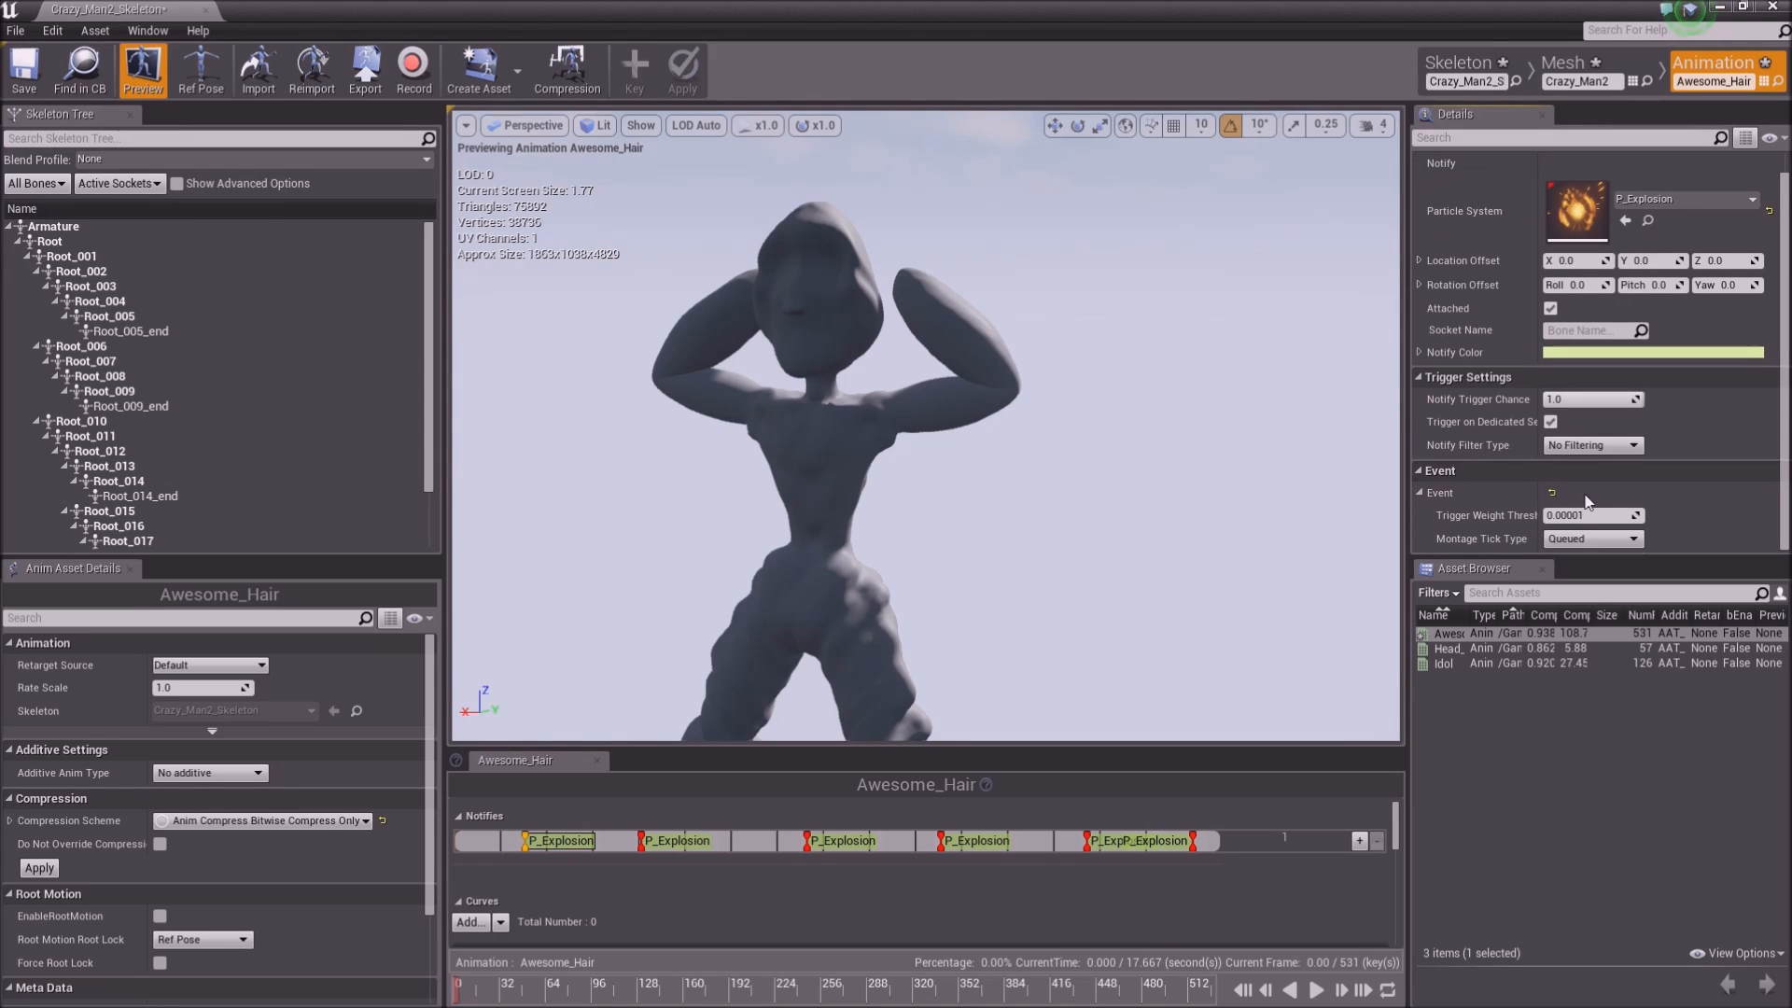
{"action": "left_click", "coordinate": [1419, 492]}
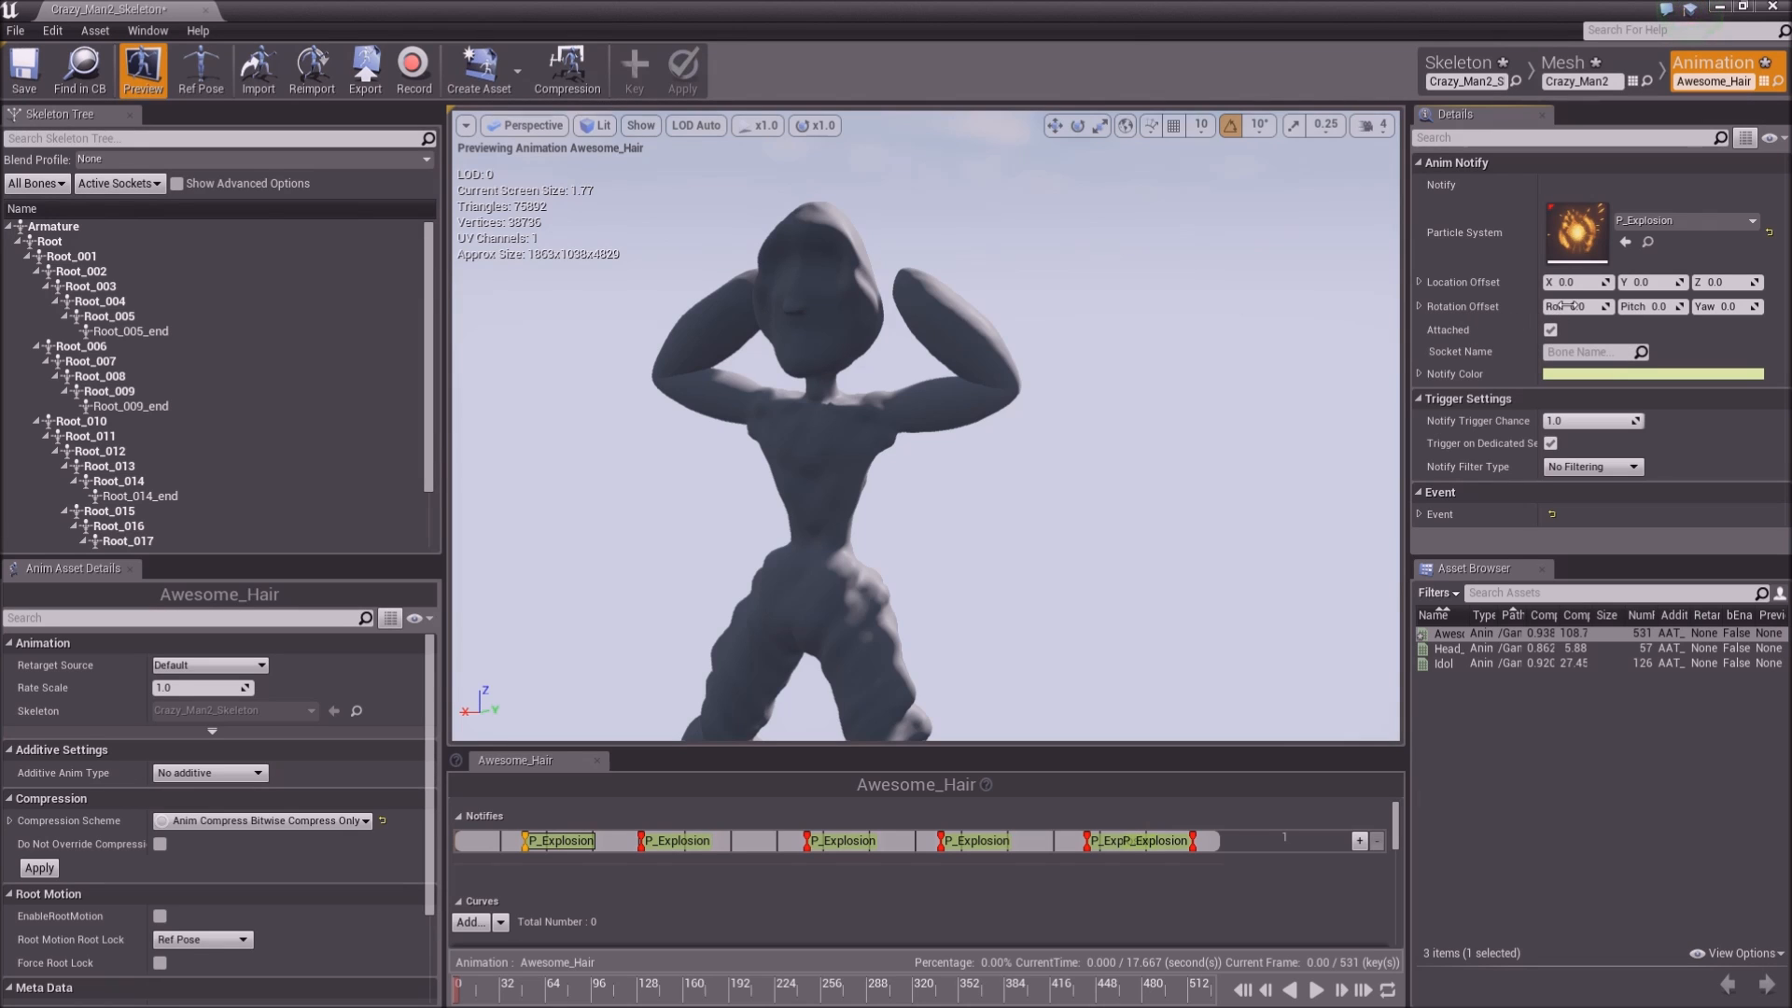
Try different Roll values in the first notify's rotation offset and reset the Roll to 0
{"action": "left_click_drag", "start_coordinate": [1598, 306], "coordinate": [1607, 306]}
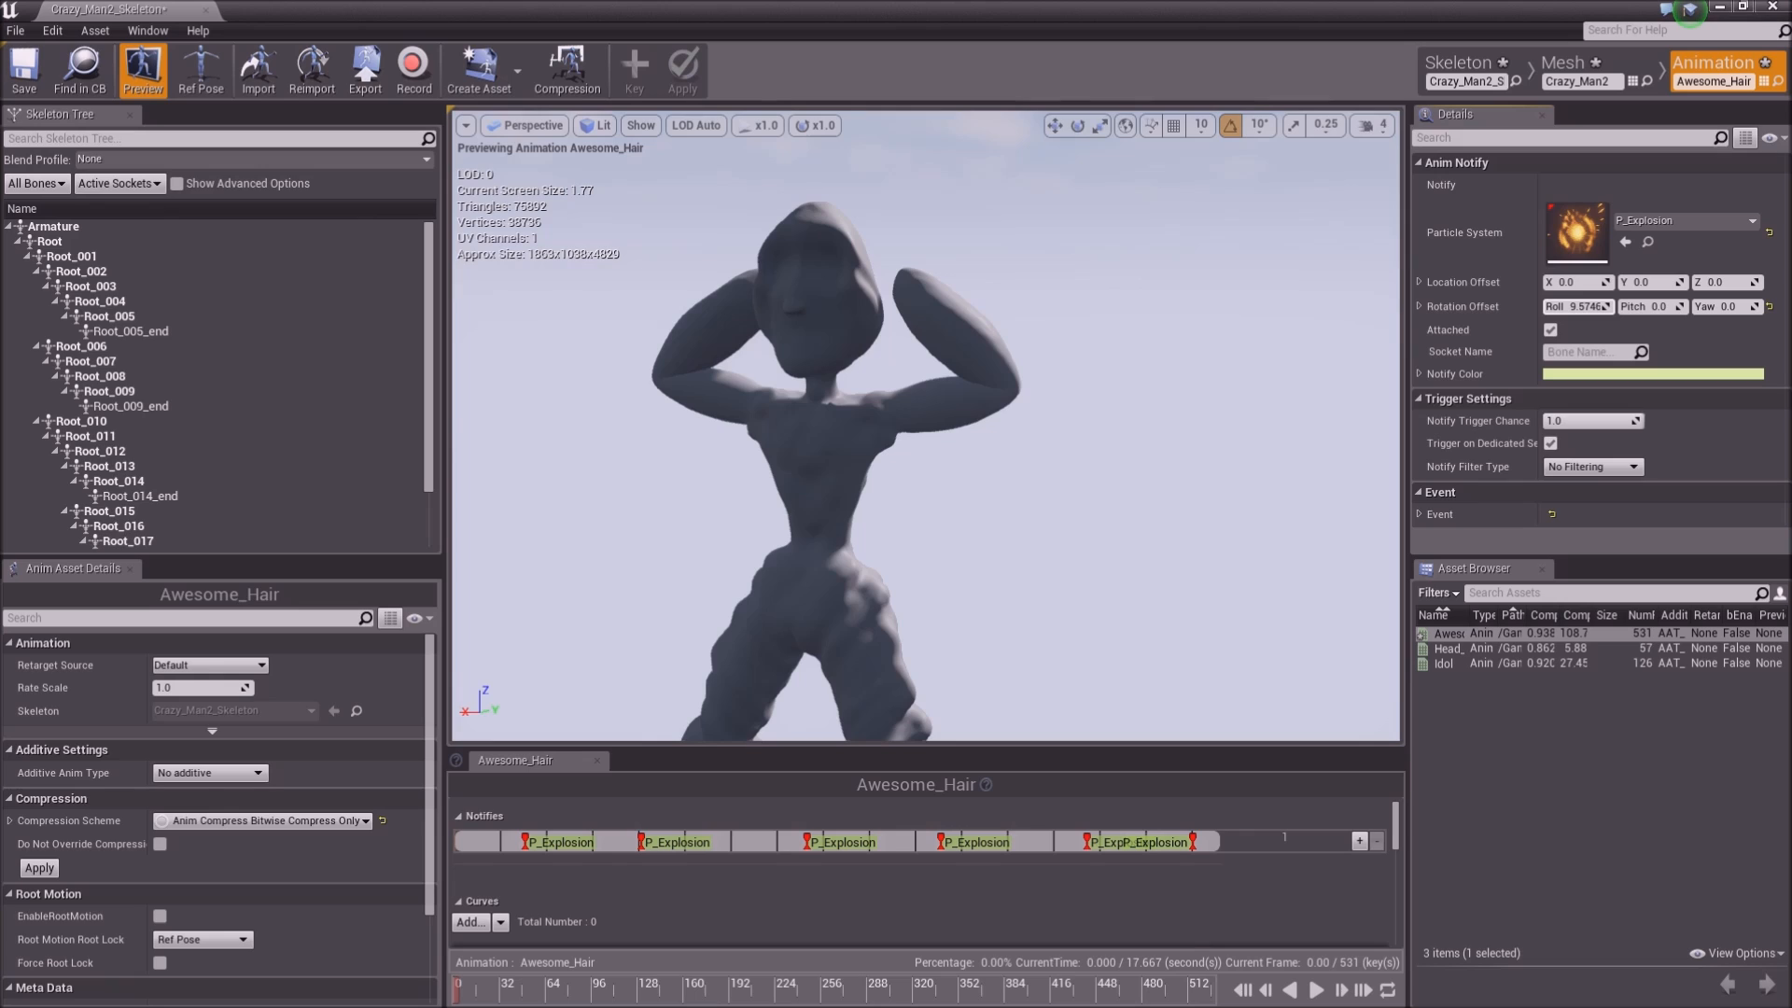
{"action": "left_click_drag", "start_coordinate": [1586, 306], "coordinate": [1353, 450]}
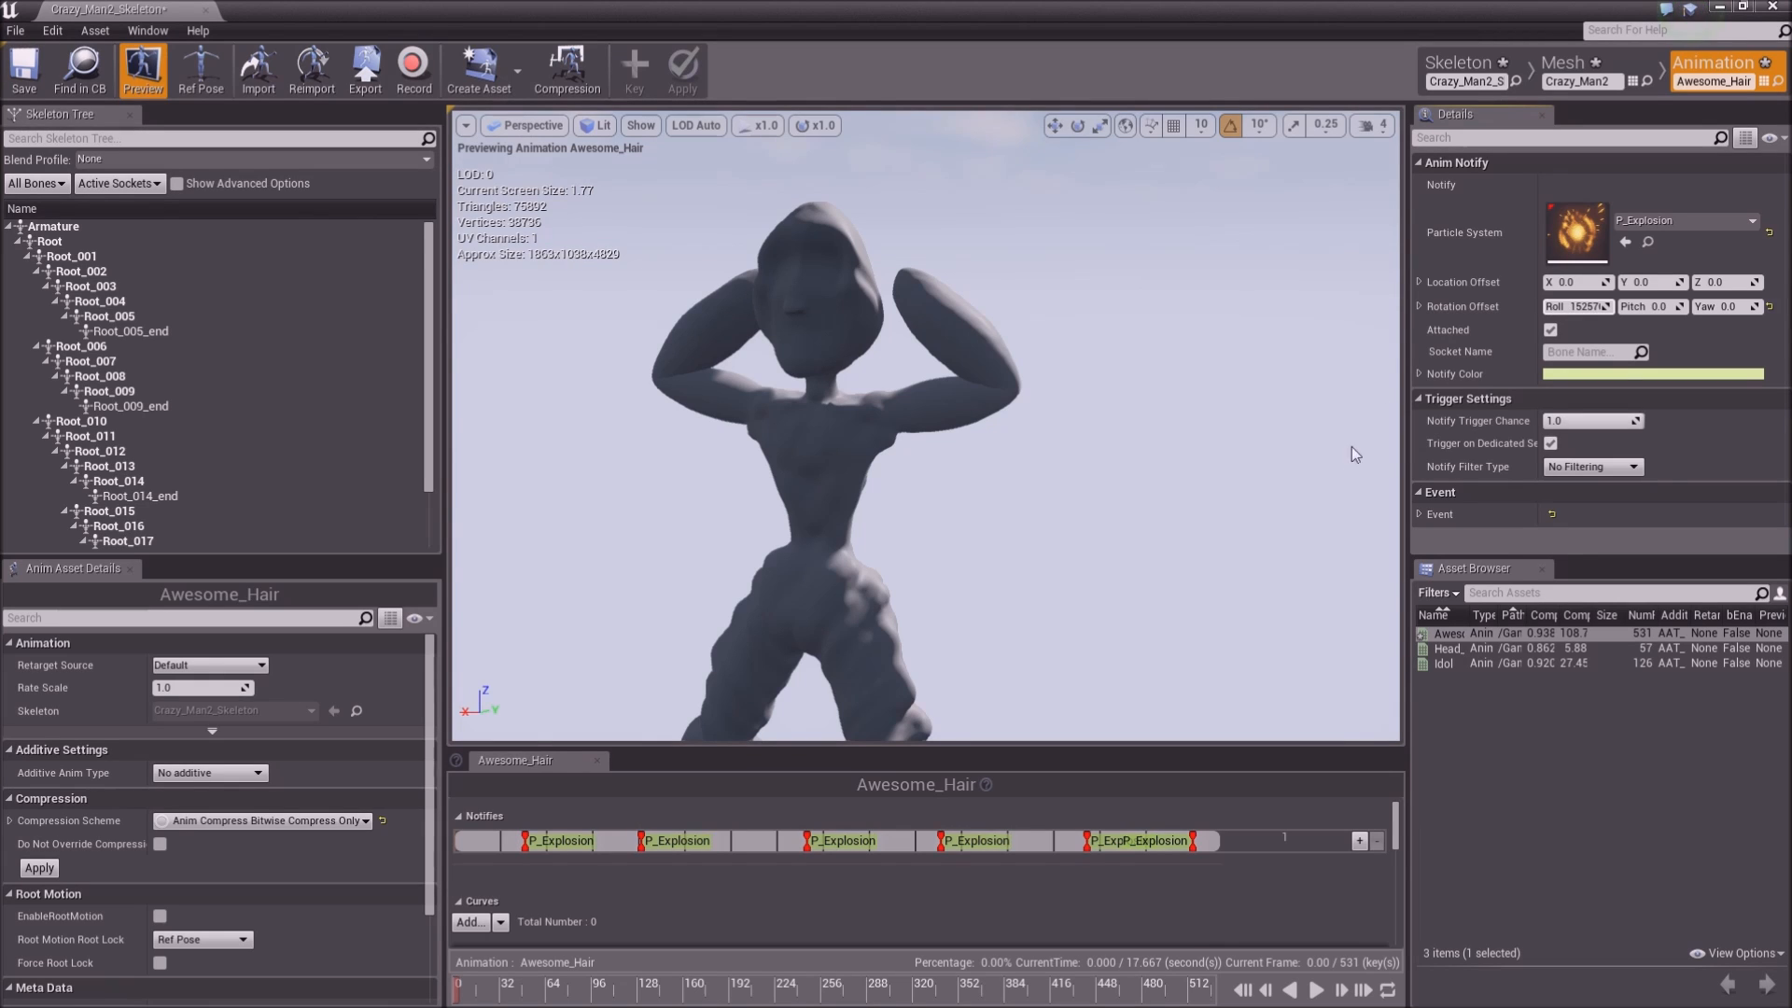
{"action": "left_click", "coordinate": [1593, 307]}
{"action": "type", "text": "0"}
{"action": "key", "text": "Return"}
Set the first notify's Roll offset to about 432.67 and play the animation to test it
{"action": "left_click_drag", "start_coordinate": [1605, 307], "coordinate": [1605, 309]}
{"action": "left_click", "coordinate": [1316, 990]}
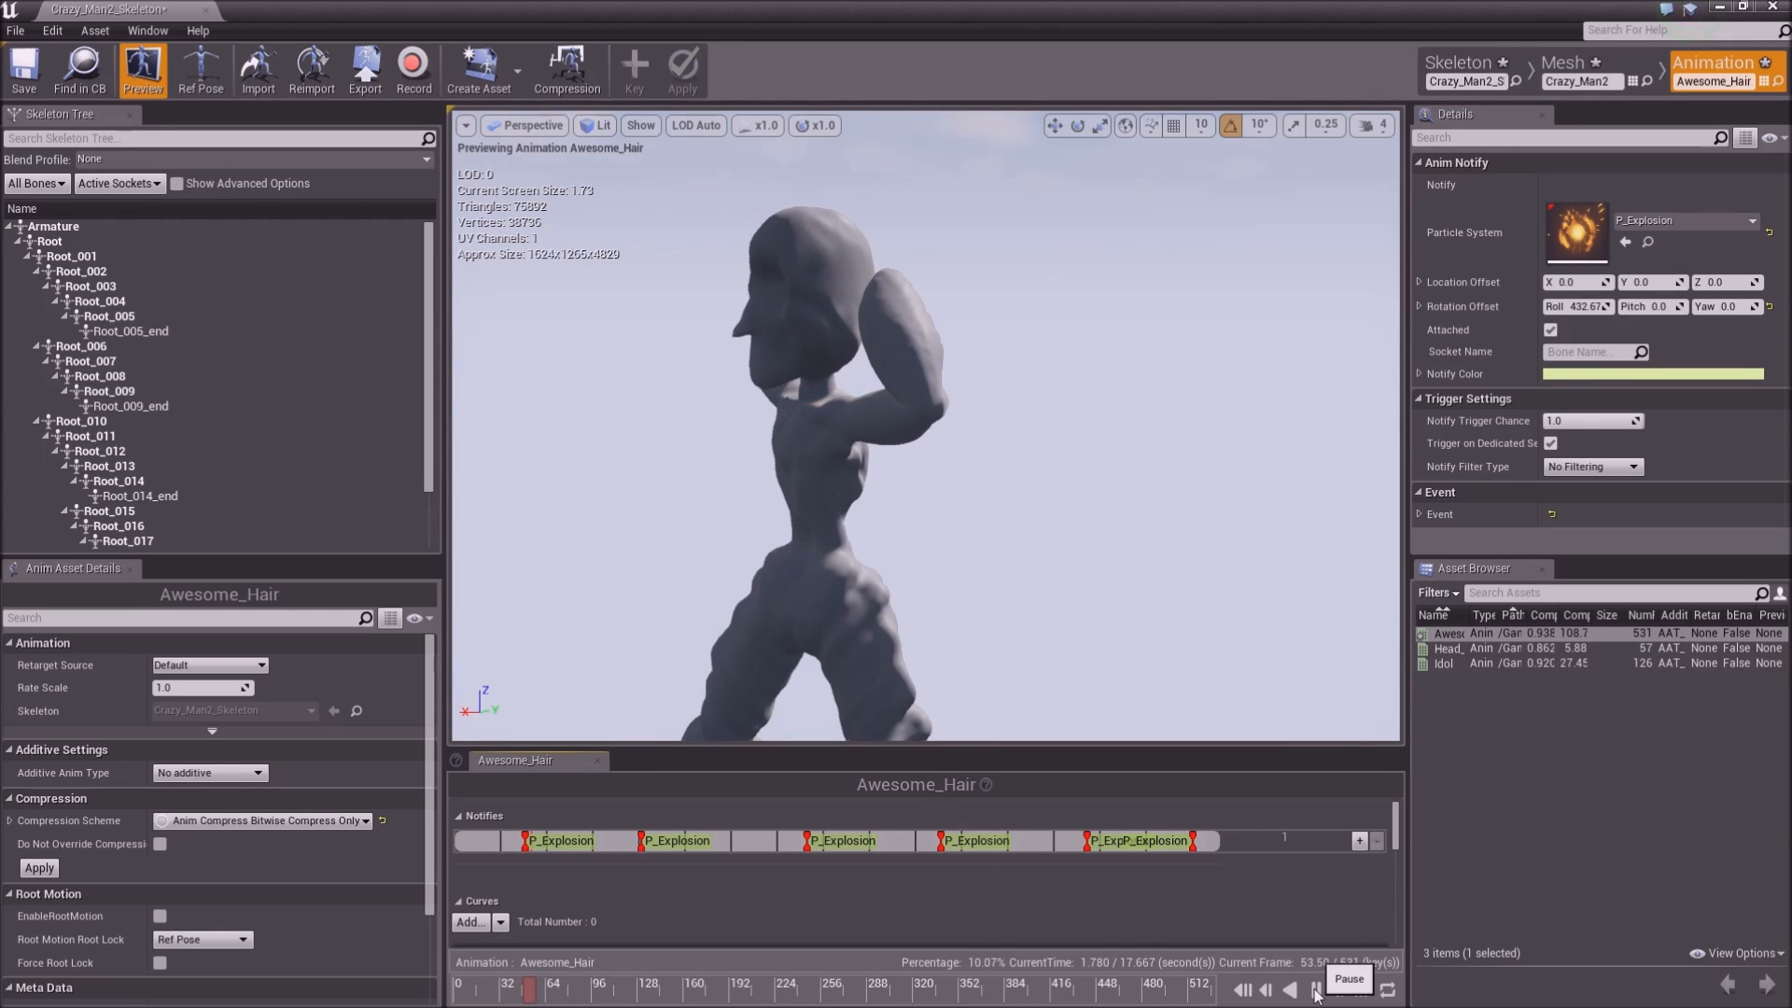
{"action": "left_click", "coordinate": [1316, 990]}
Raise the first notify's Roll offset to a very large value and replay the animation from the first frame, examining the character up close
{"action": "left_click_drag", "start_coordinate": [1586, 306], "coordinate": [1773, 306]}
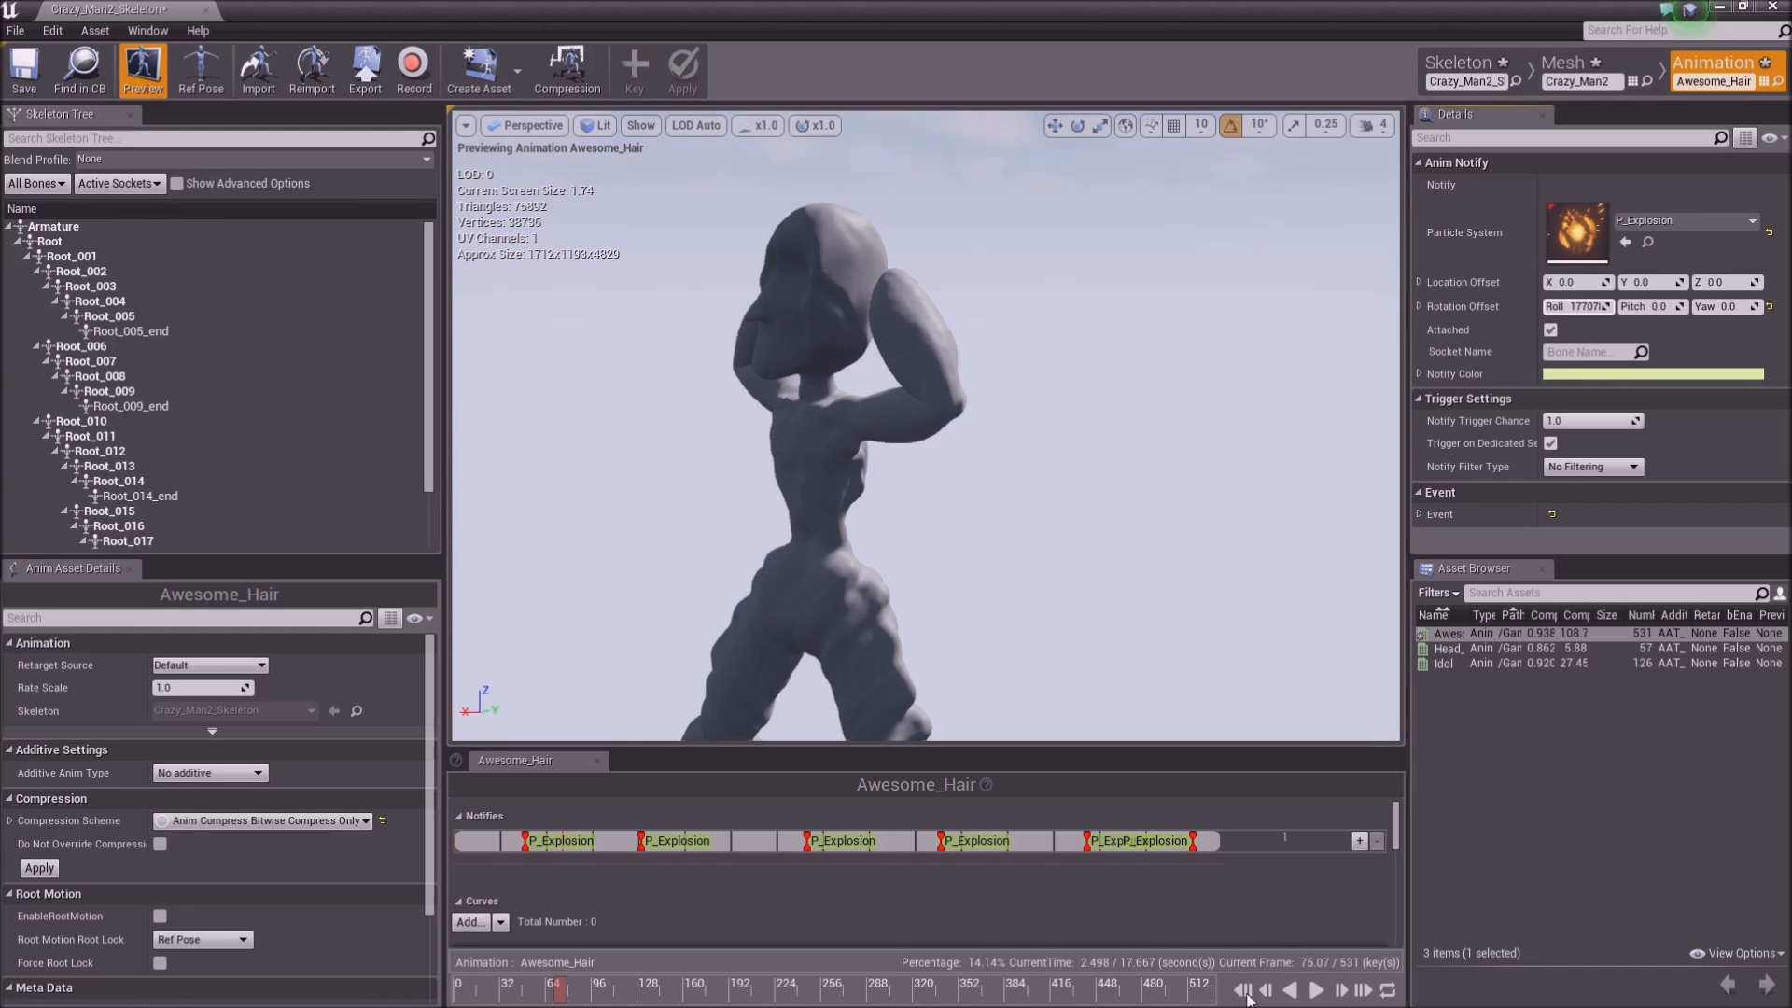
{"action": "left_click", "coordinate": [1243, 991]}
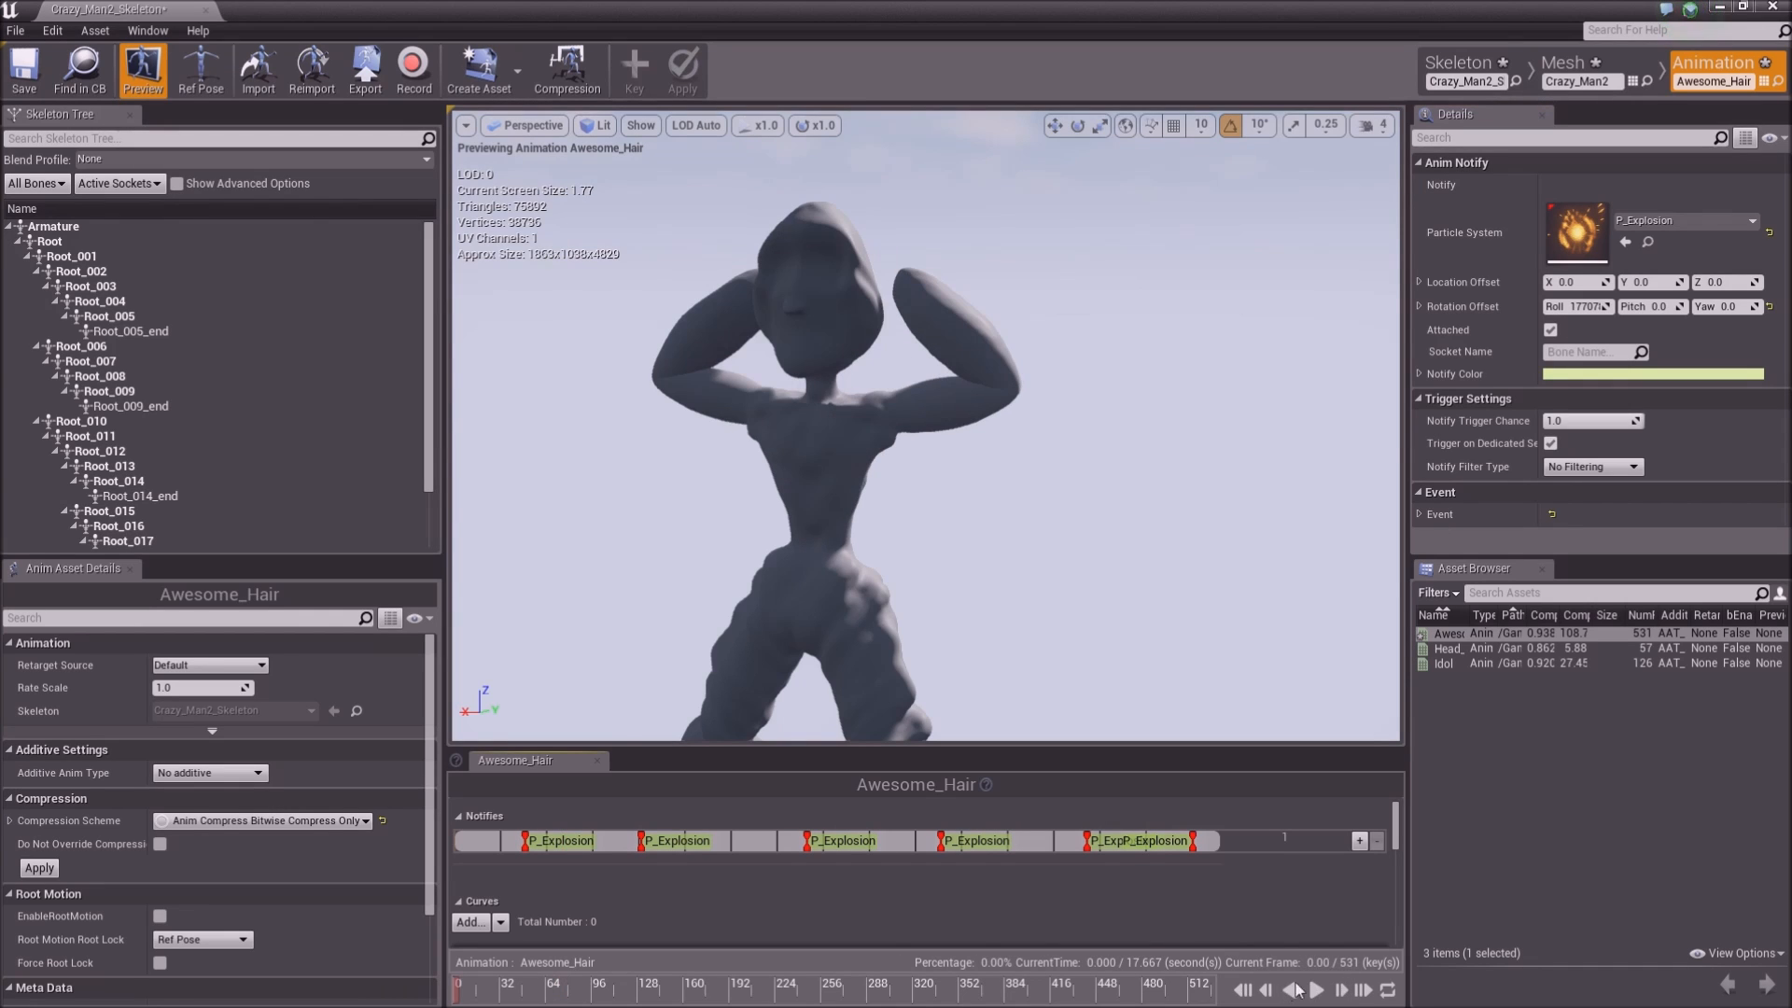
{"action": "left_click", "coordinate": [1316, 990]}
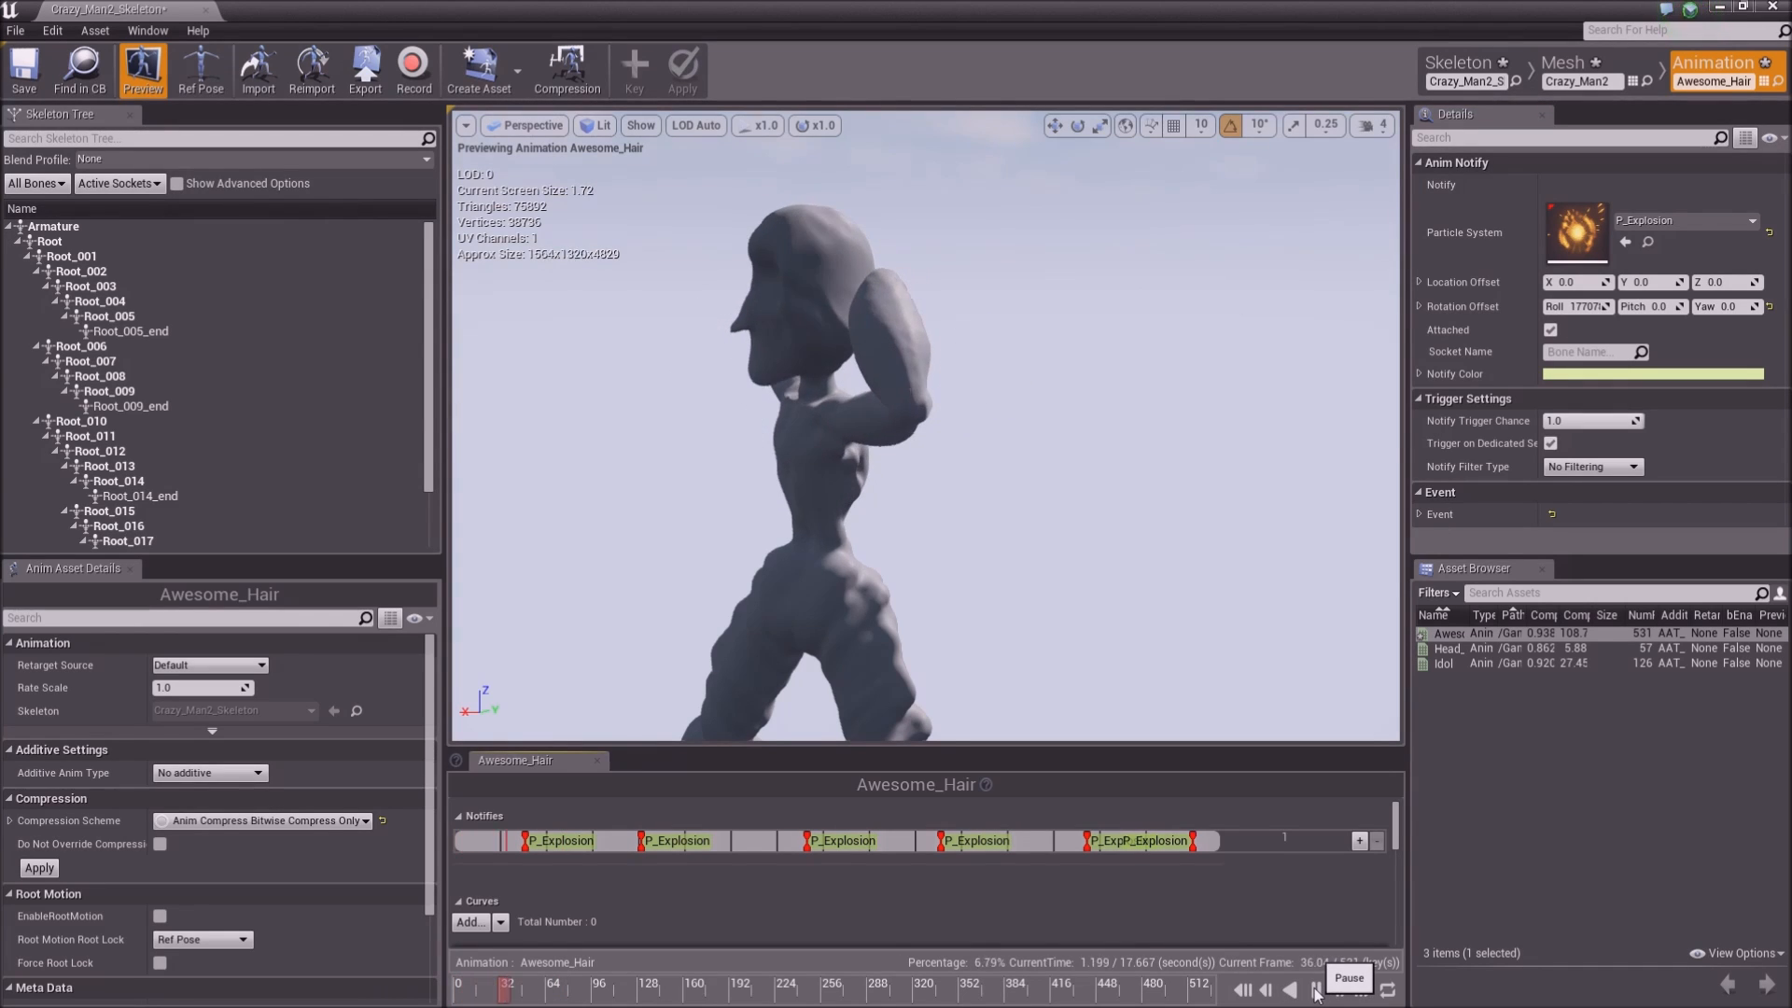
{"action": "left_click", "coordinate": [1316, 991]}
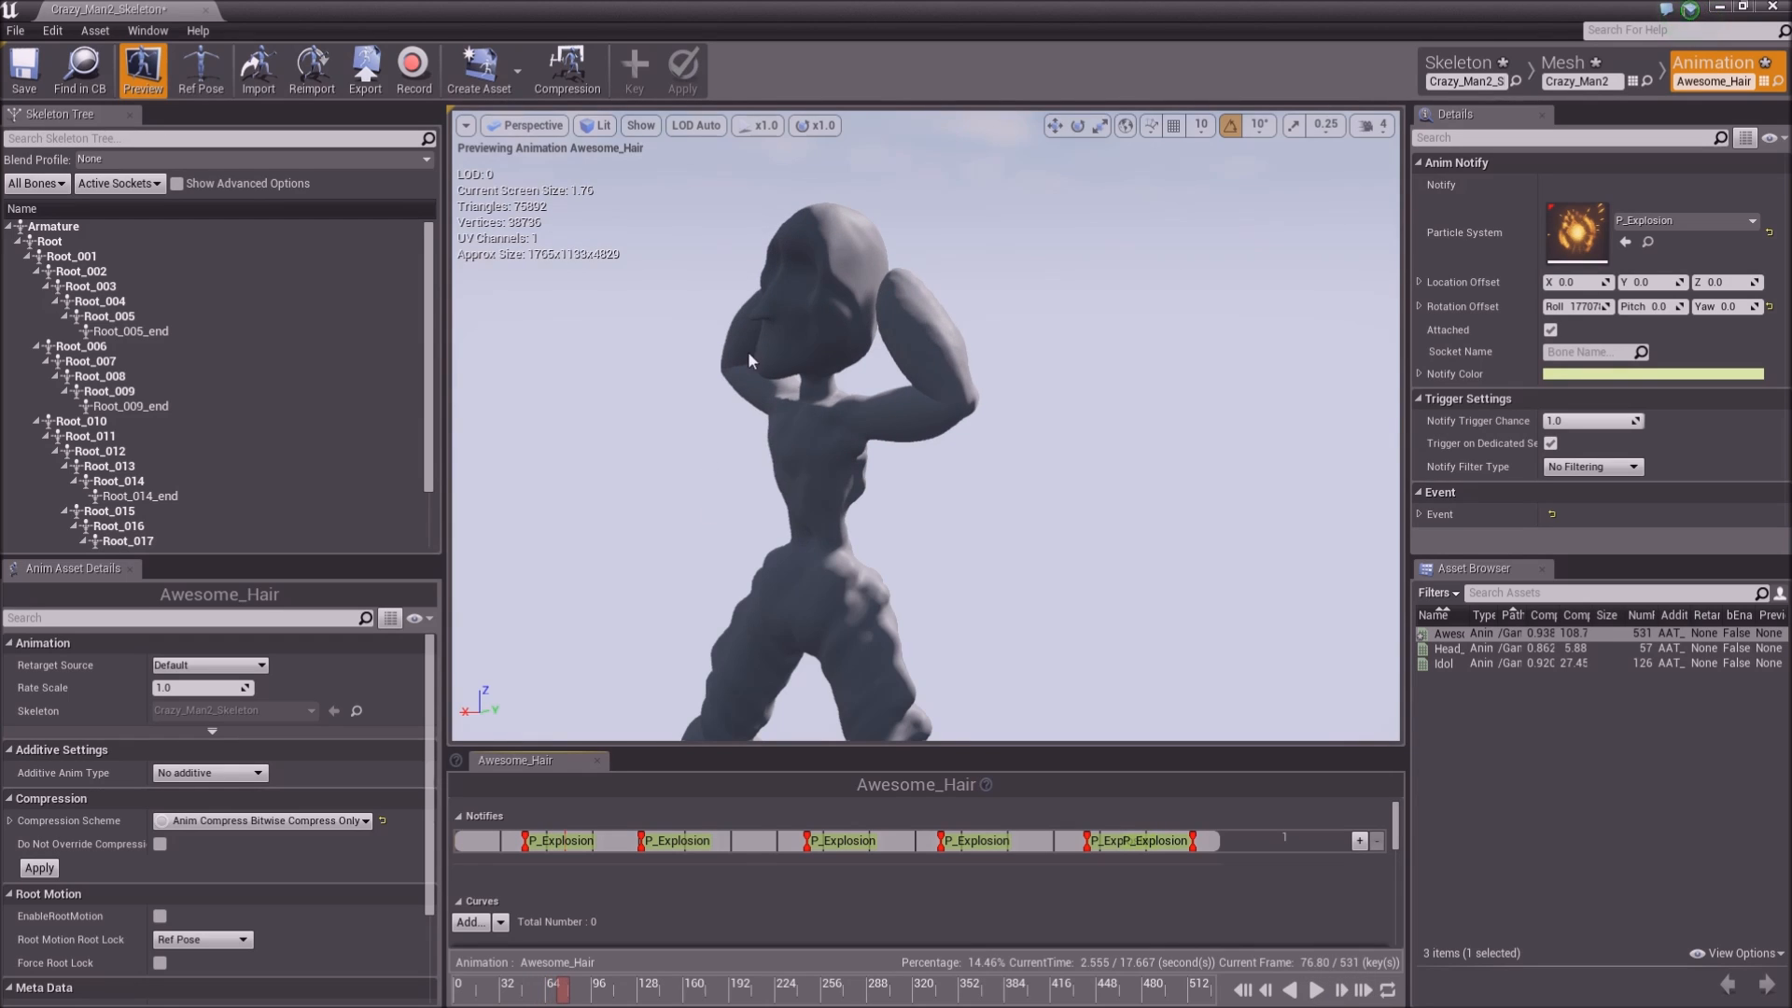
{"action": "scroll", "coordinate": [752, 349], "scroll_direction": "up", "scroll_amount": 4}
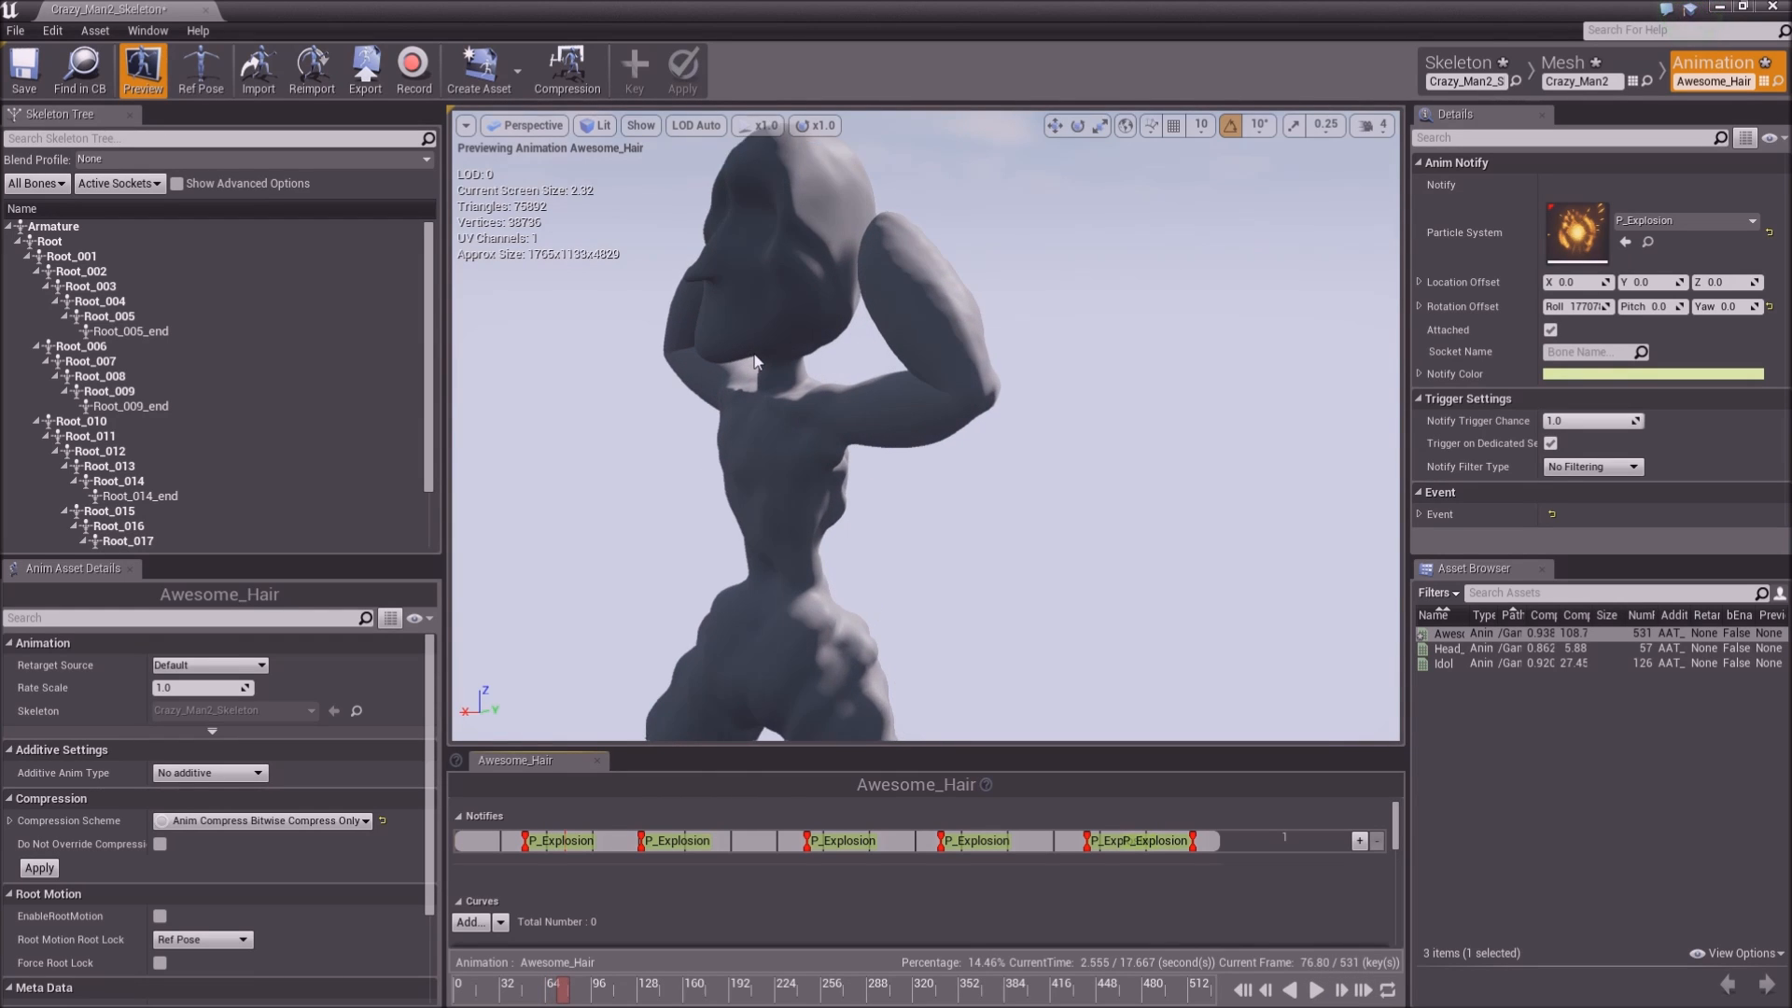
{"action": "scroll", "coordinate": [755, 360], "scroll_direction": "up", "scroll_amount": 5}
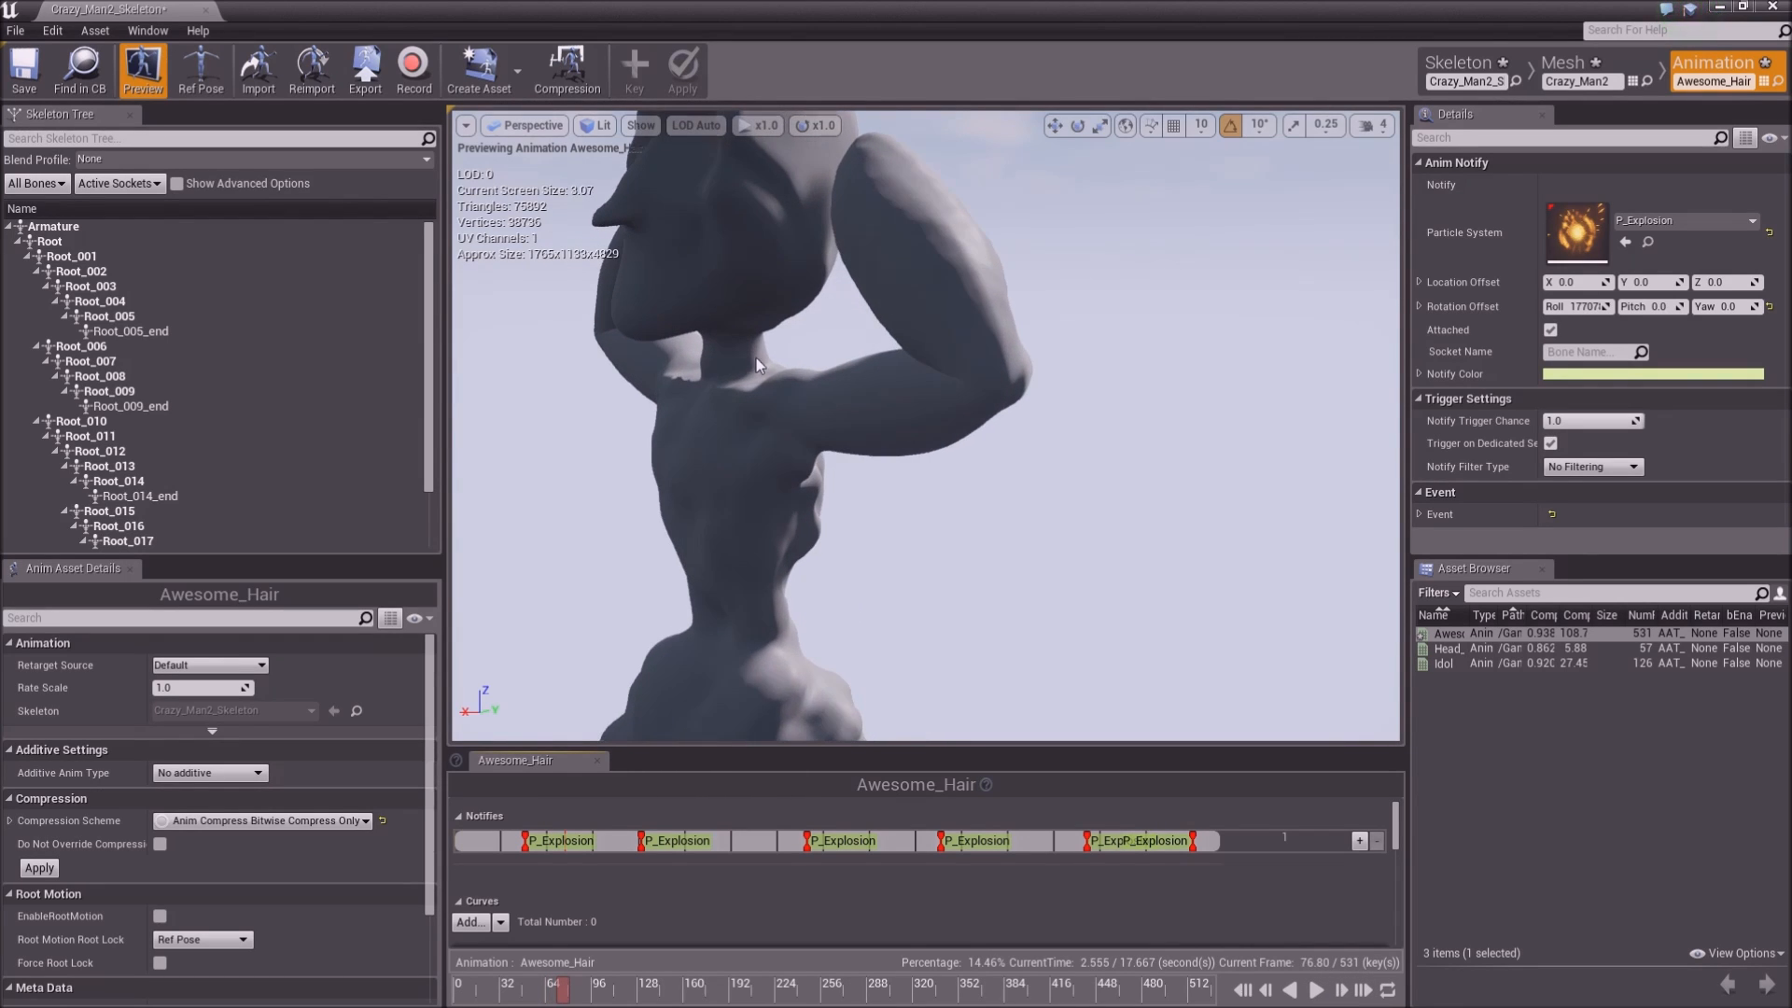
Scrub the animation to about frame 36 and examine the character's neck and torso around bones Root_014 and Root_011
{"action": "scroll", "coordinate": [756, 358], "scroll_direction": "up", "scroll_amount": 5}
{"action": "left_click_drag", "start_coordinate": [786, 493], "coordinate": [886, 559], "text": "alt"}
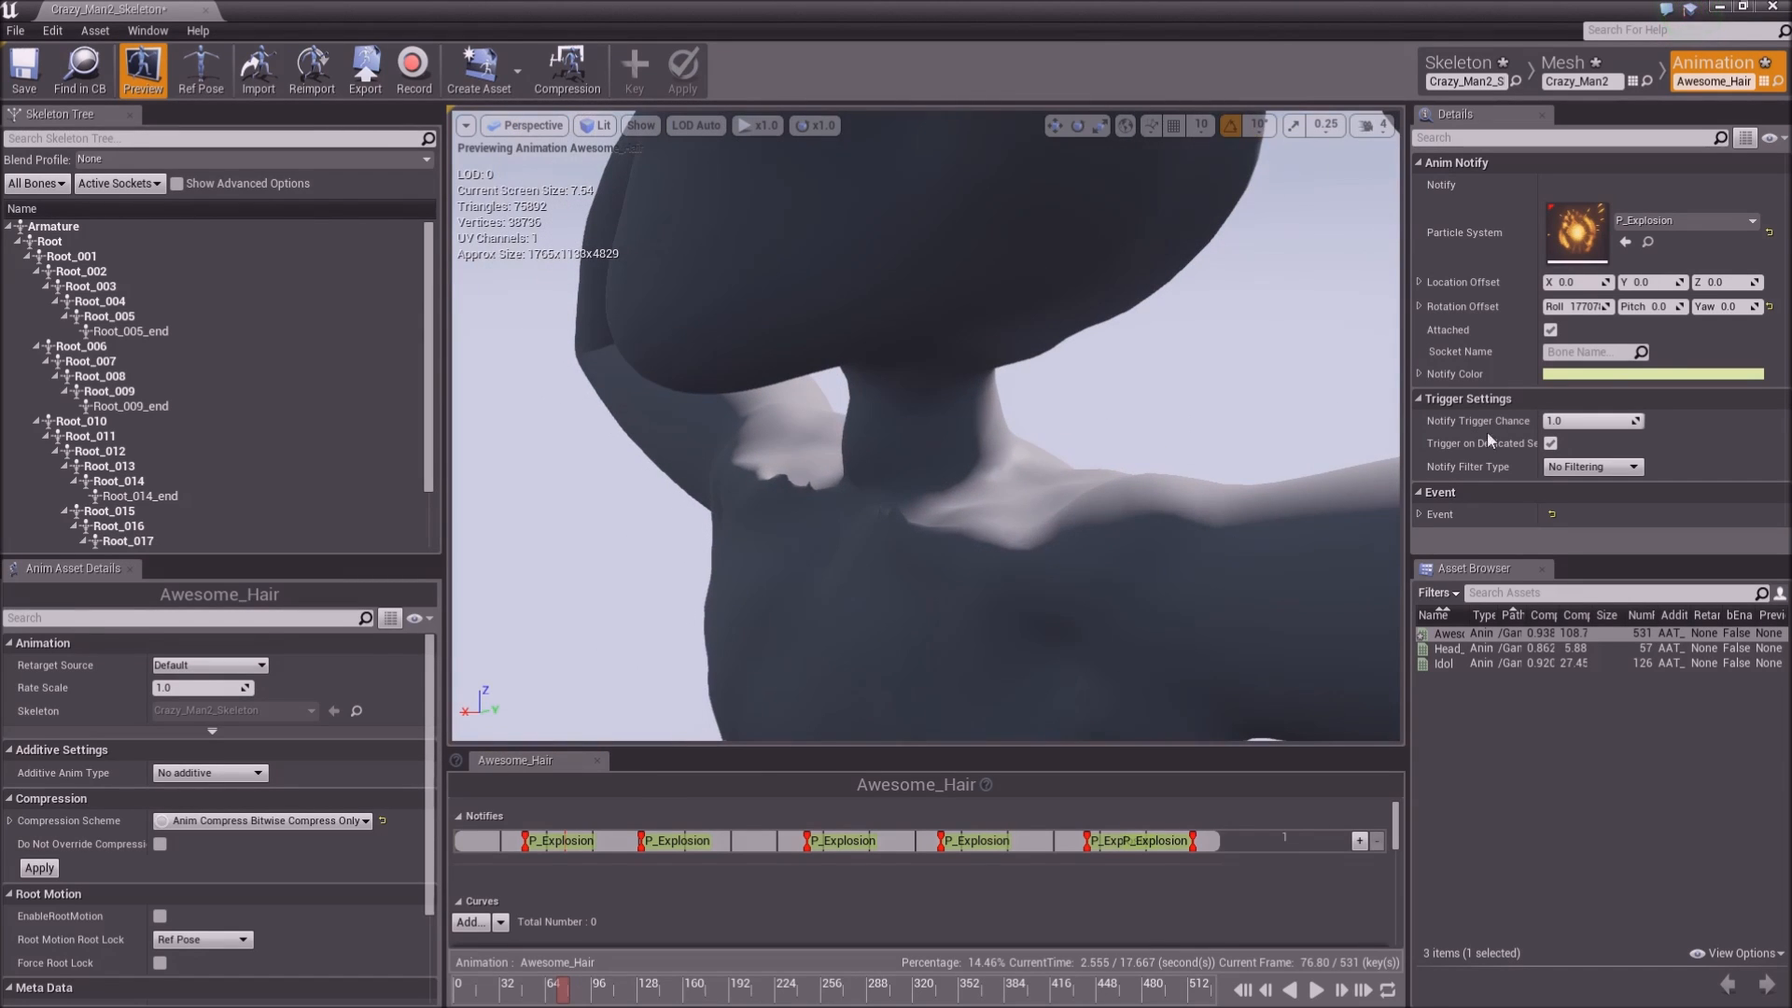
{"action": "left_click_drag", "start_coordinate": [564, 992], "coordinate": [505, 991]}
{"action": "left_click_drag", "start_coordinate": [1000, 272], "coordinate": [1068, 237]}
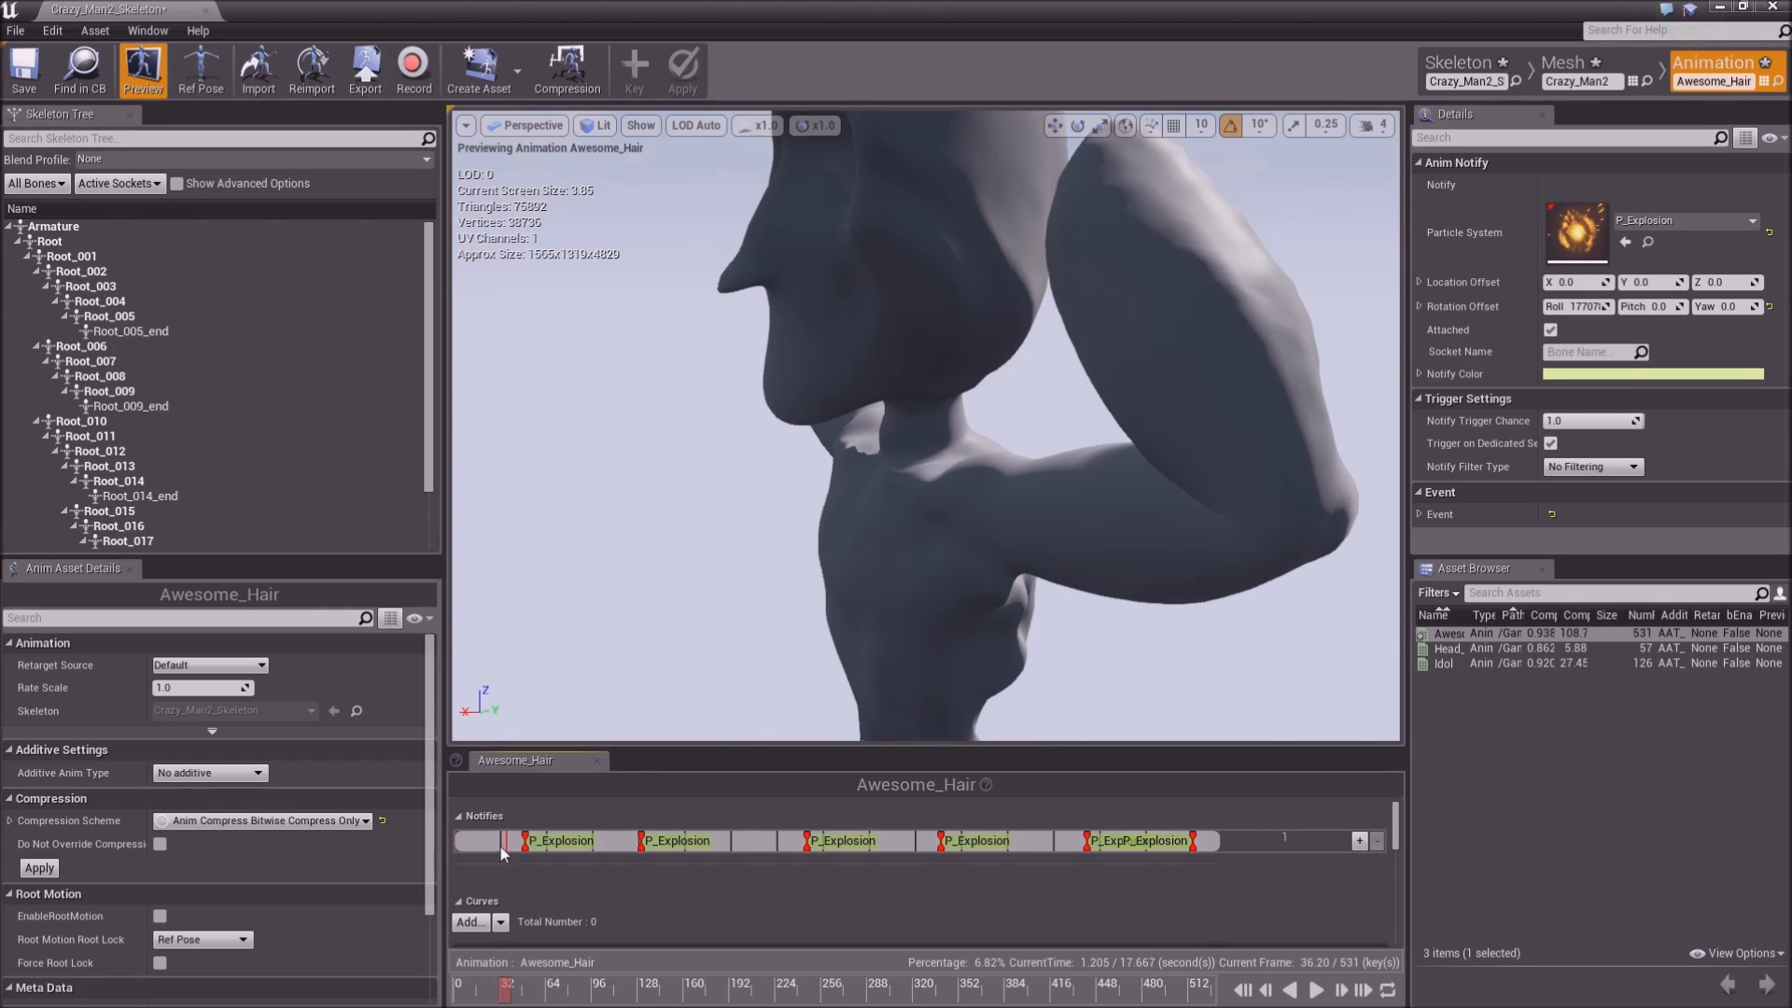
{"action": "scroll", "coordinate": [767, 591], "scroll_direction": "down", "scroll_amount": 4}
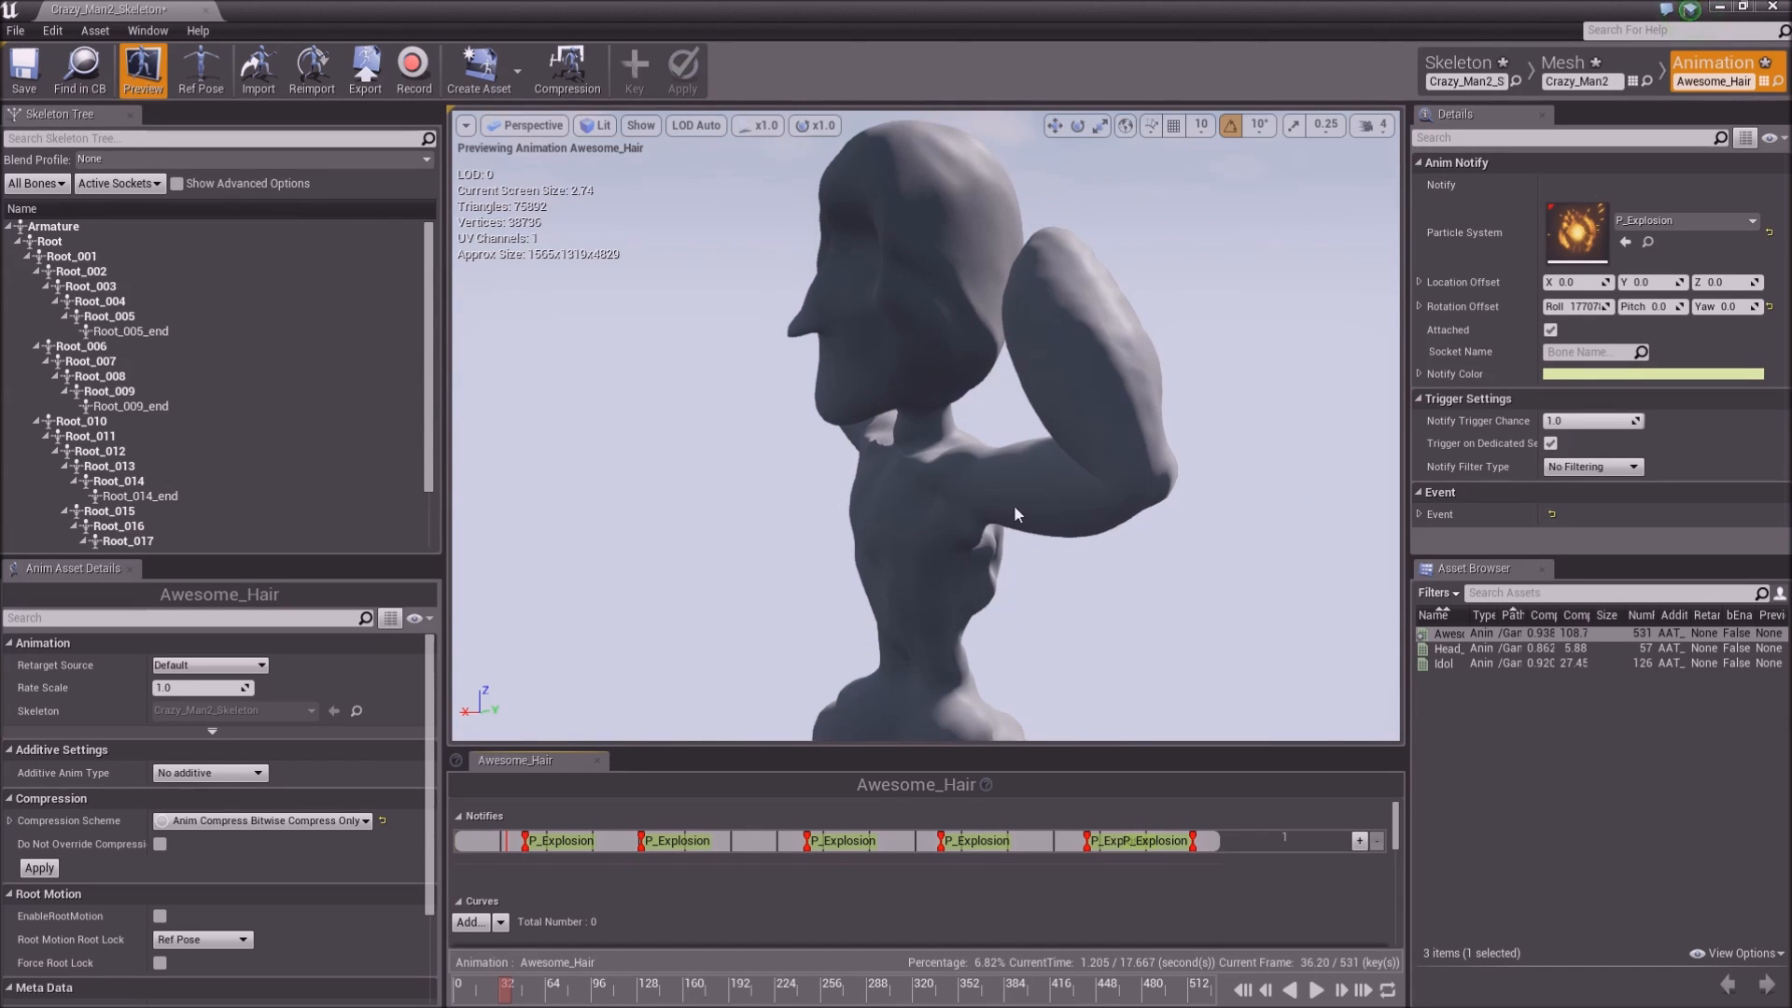
{"action": "scroll", "coordinate": [980, 373], "scroll_direction": "down", "scroll_amount": 3}
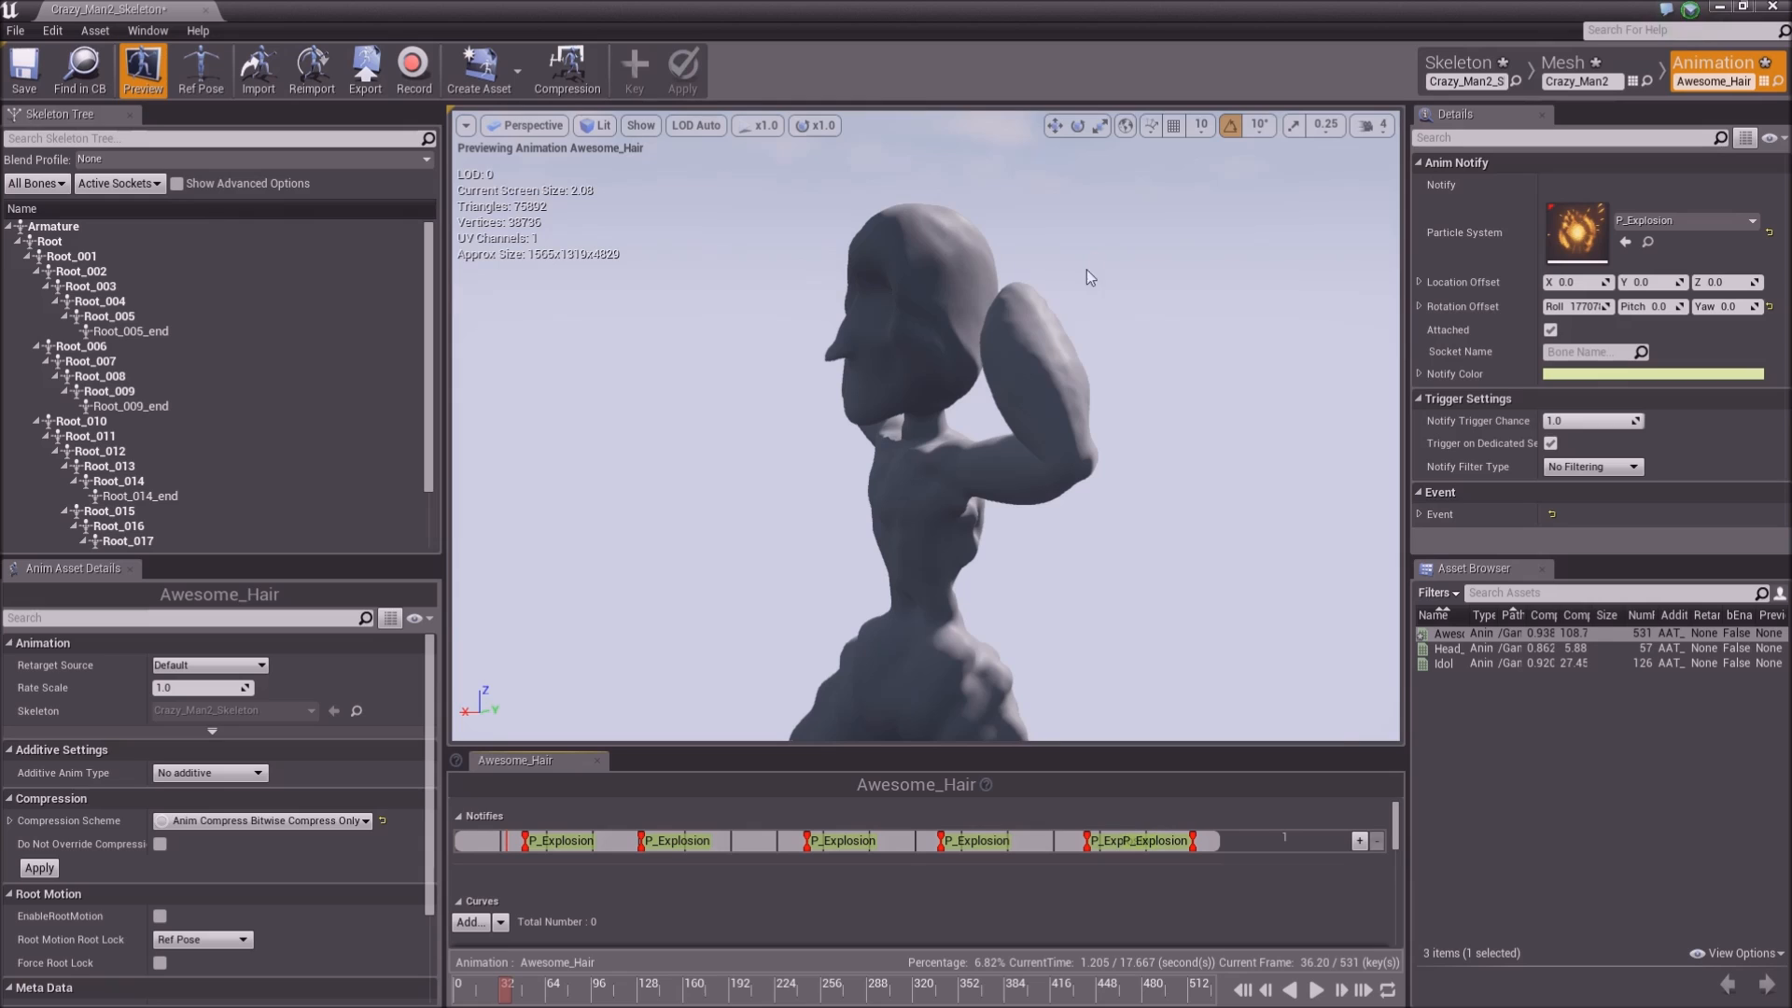
{"action": "left_click", "coordinate": [907, 276]}
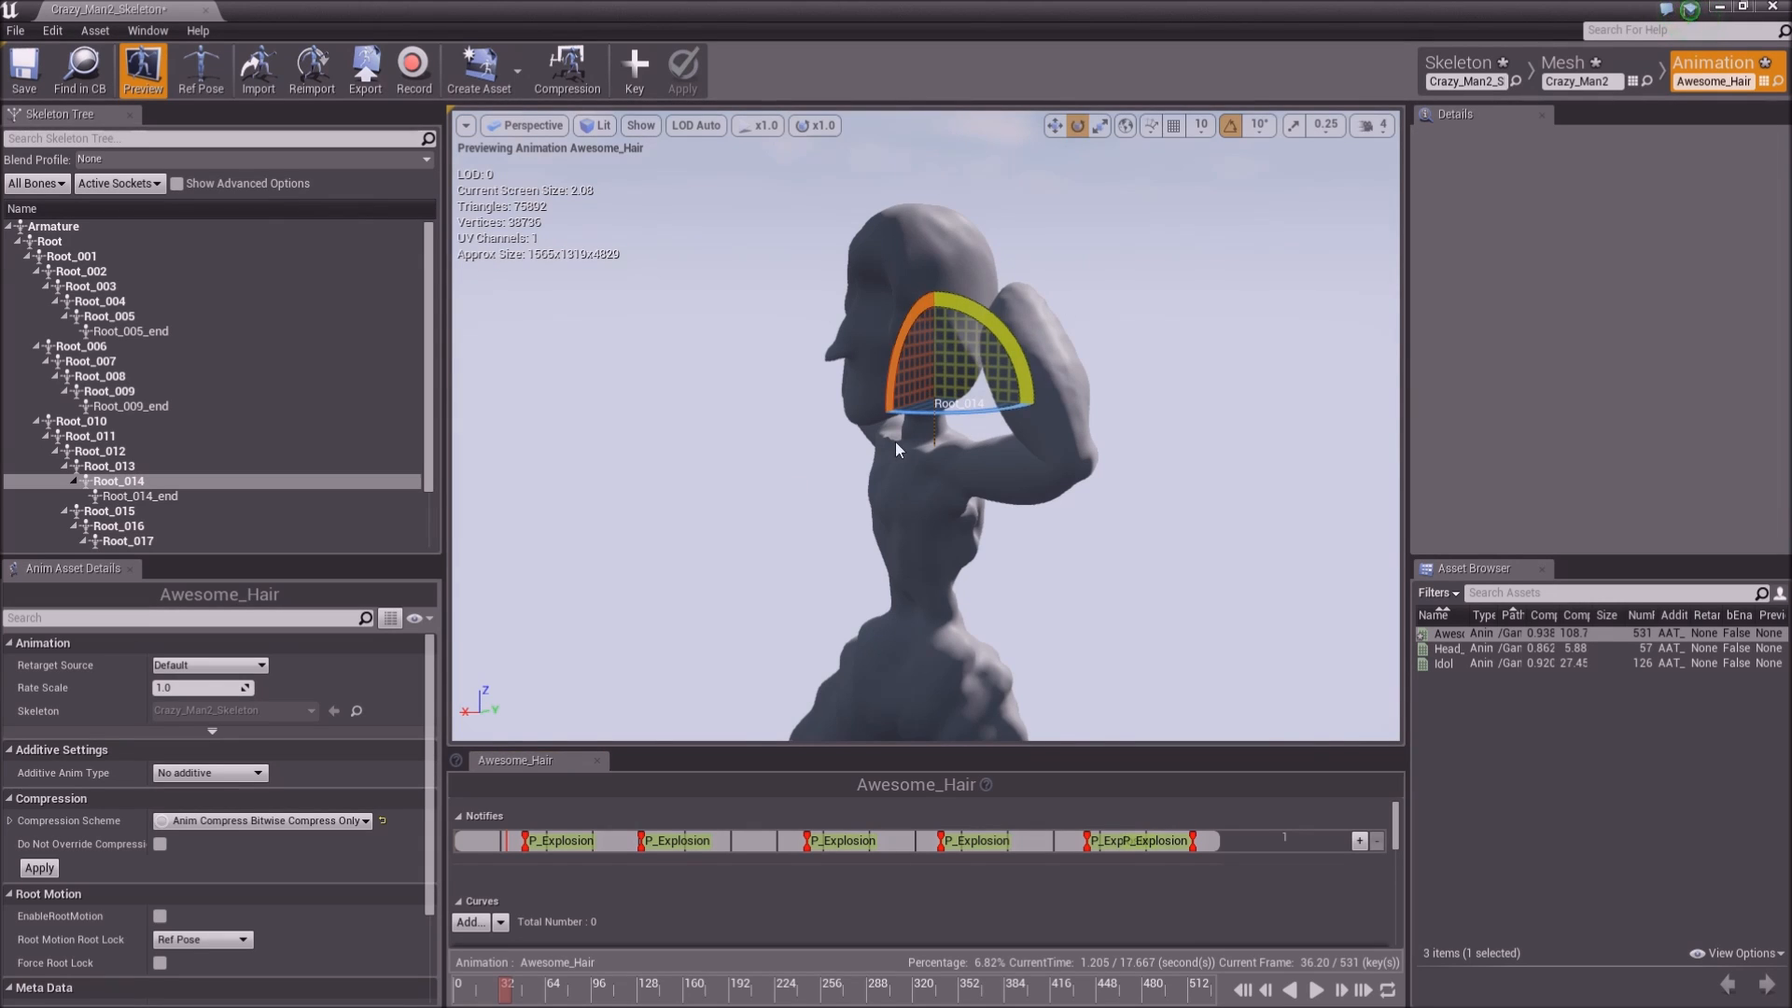
{"action": "left_click", "coordinate": [924, 509]}
{"action": "left_click", "coordinate": [919, 629]}
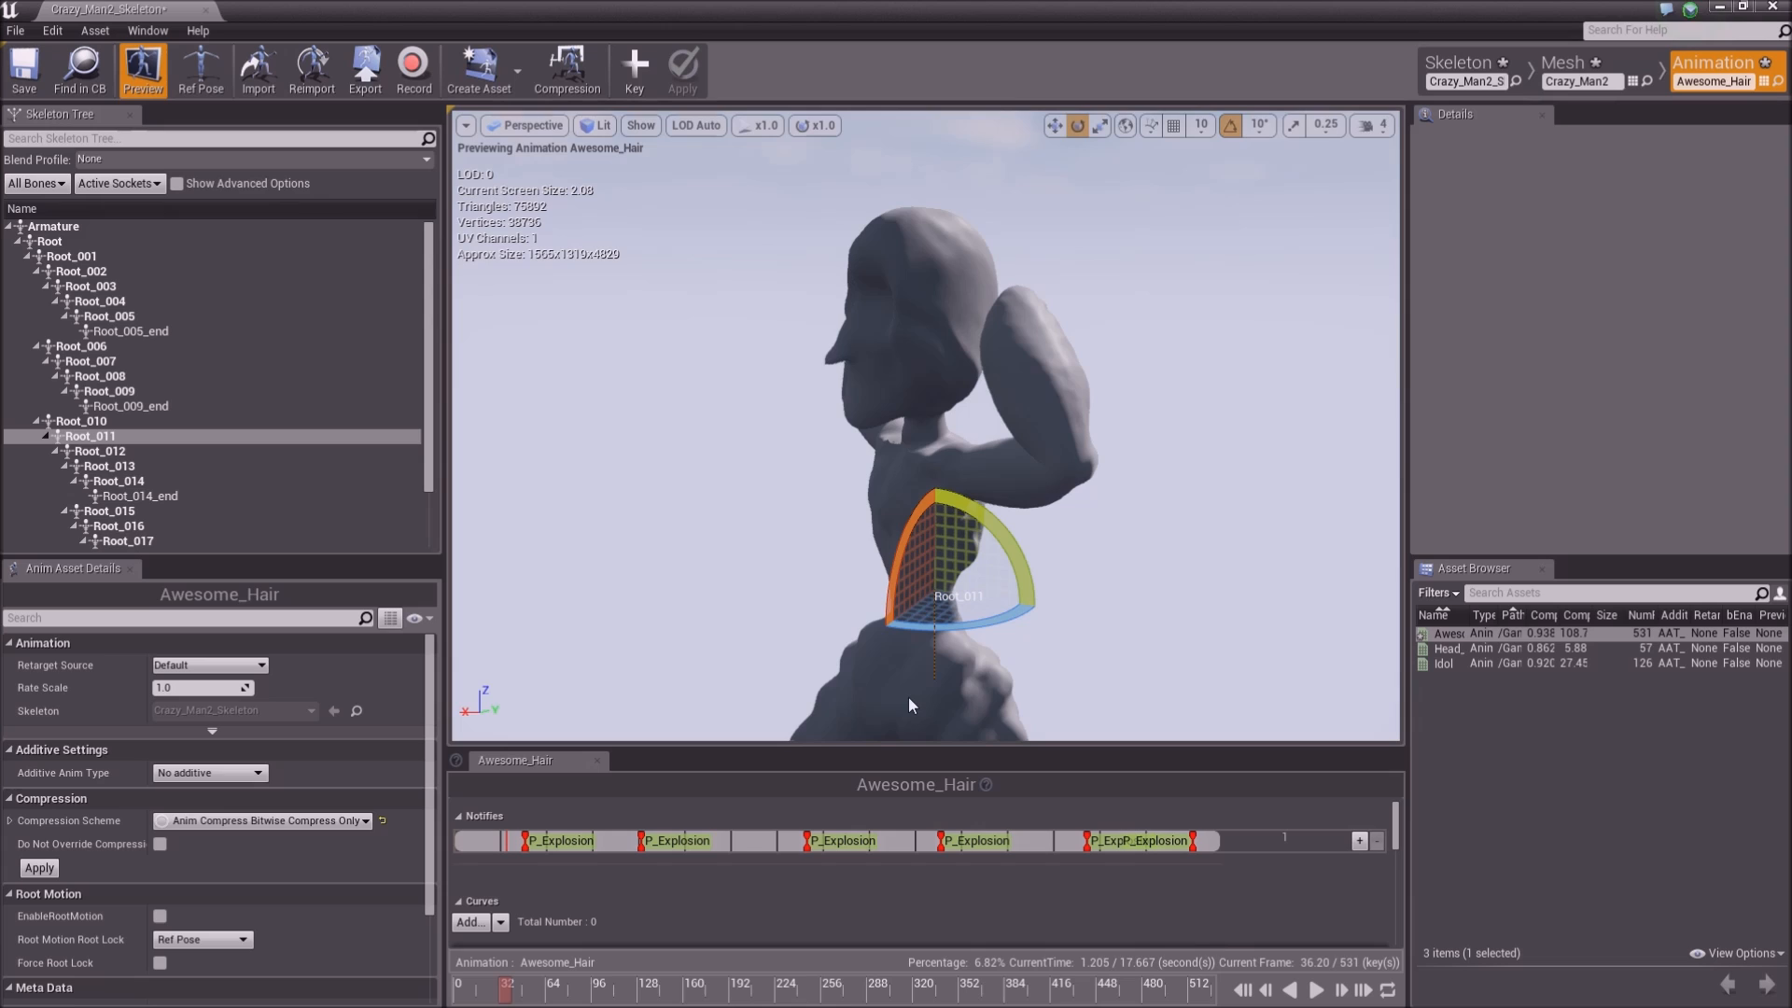
Add a Play Sound notify at about frame 36, just before the first P_Explosion notify, and select it
{"action": "right_click", "coordinate": [507, 842]}
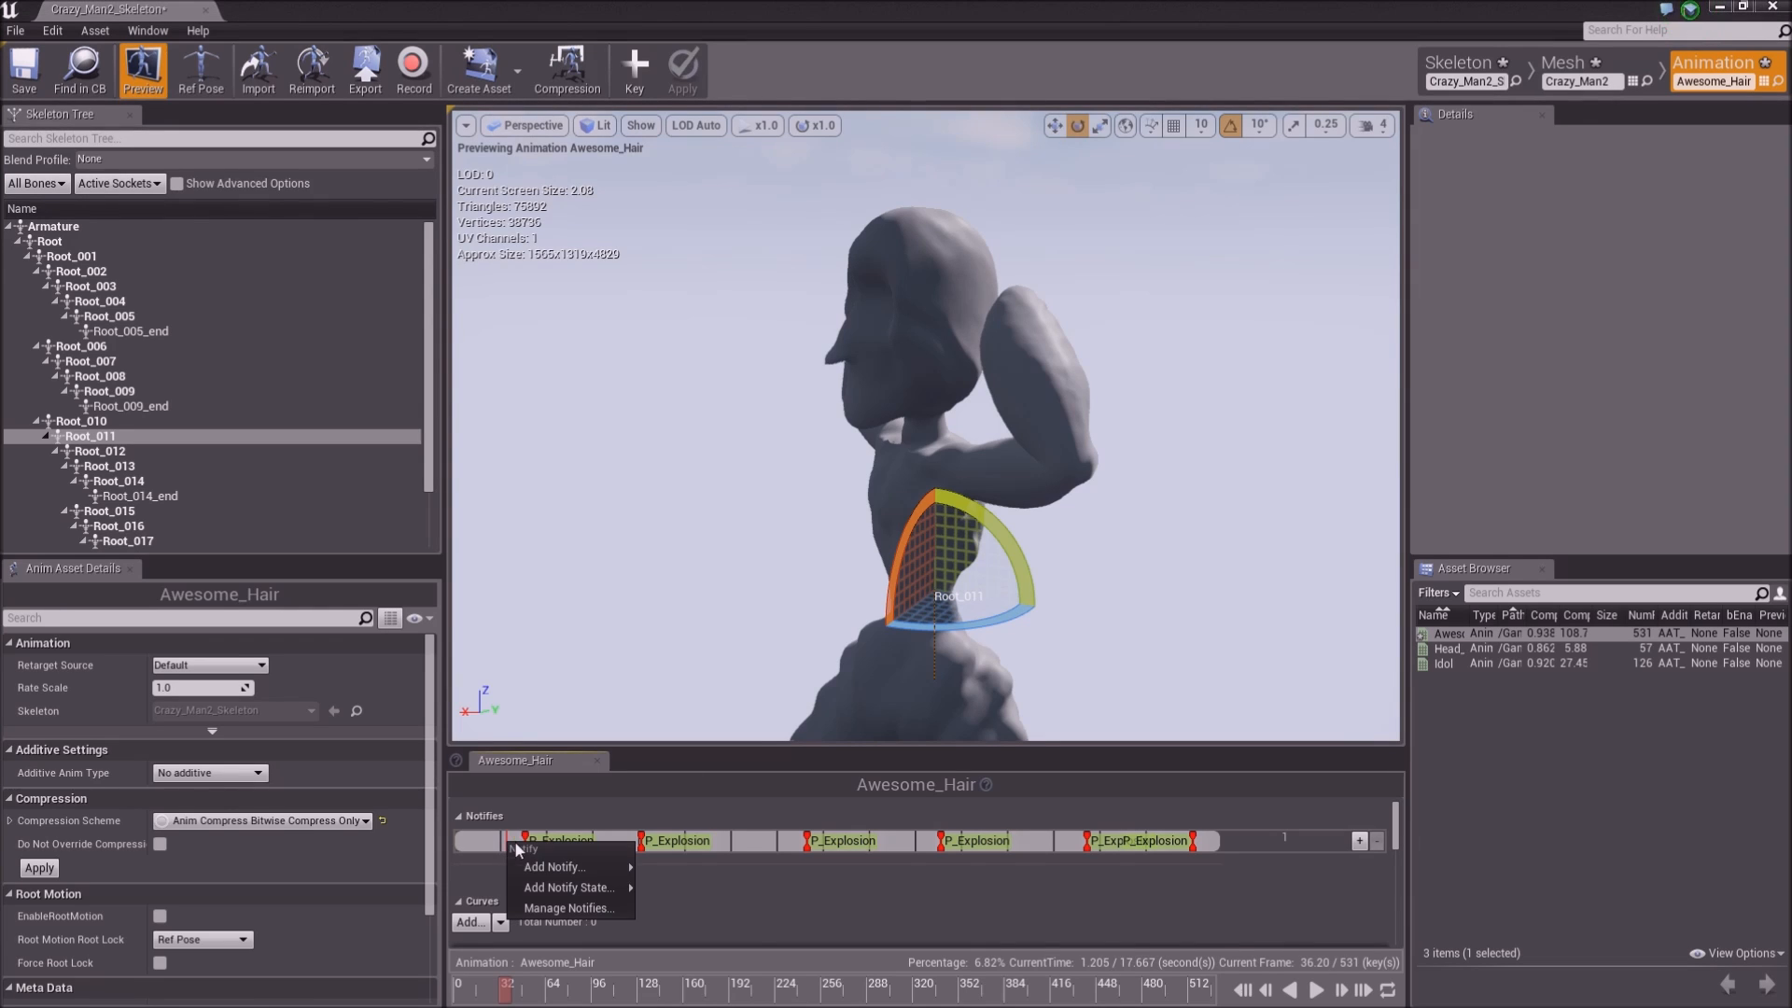
{"action": "mouse_move", "coordinate": [560, 867]}
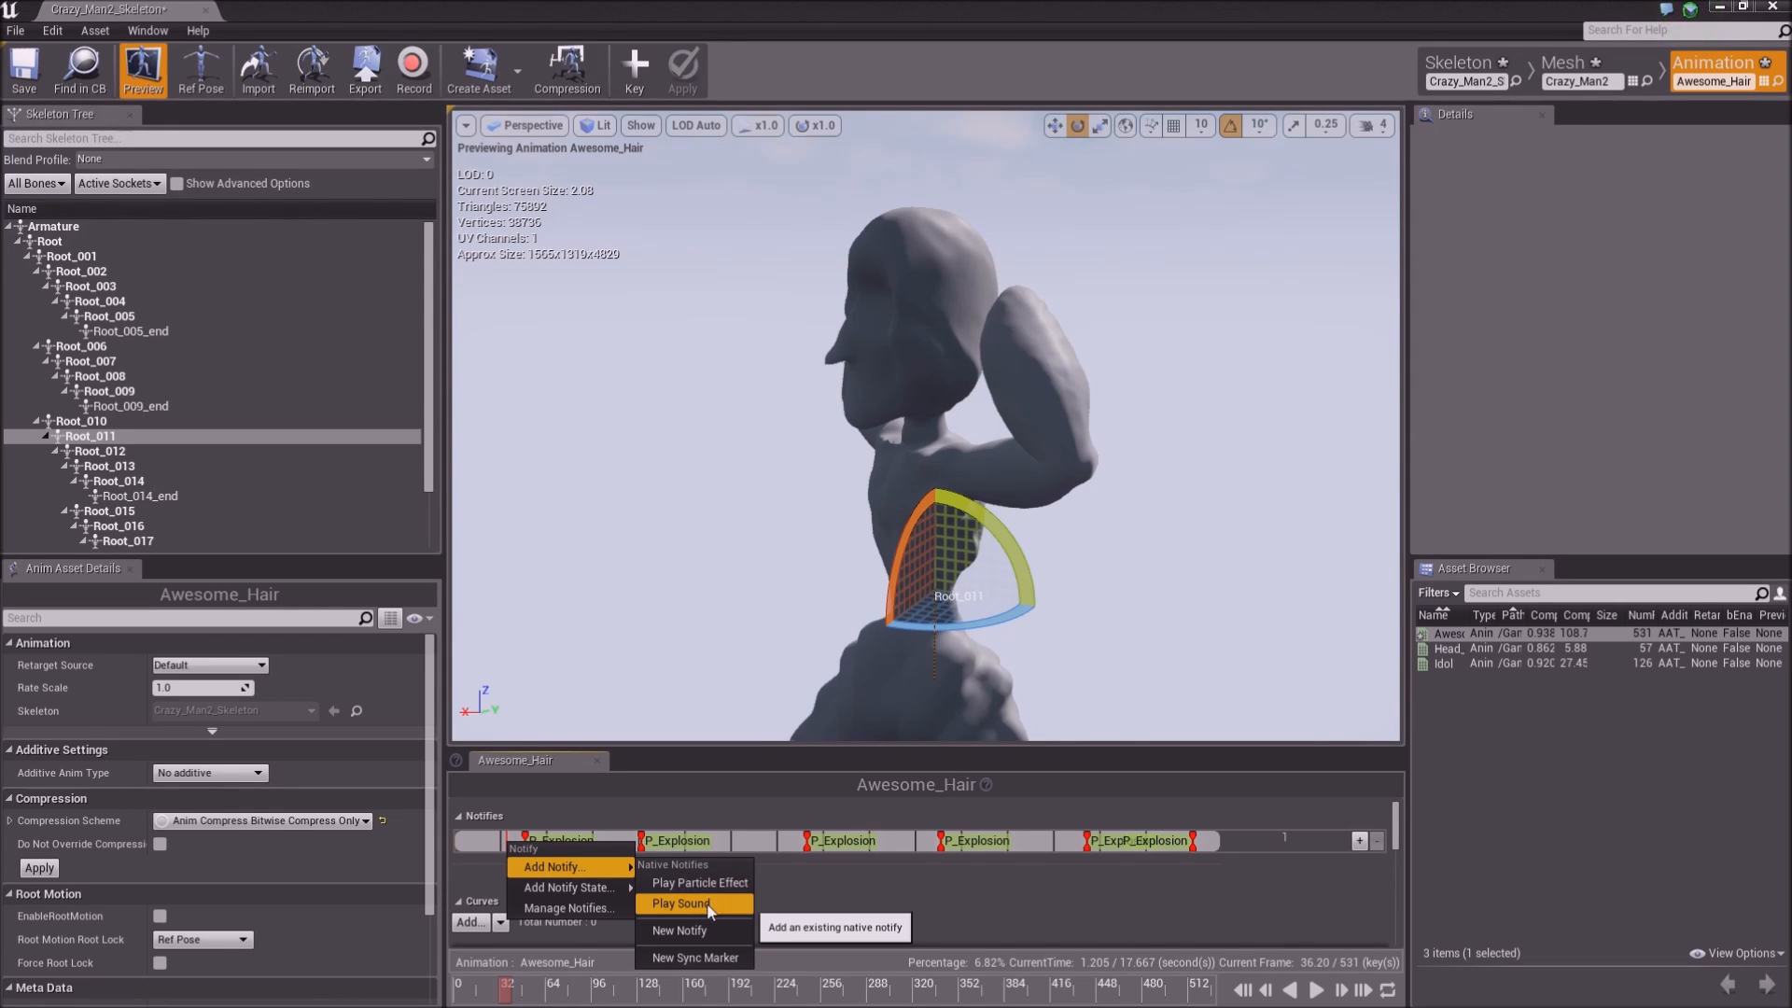
{"action": "left_click", "coordinate": [707, 901]}
{"action": "left_click", "coordinate": [510, 844]}
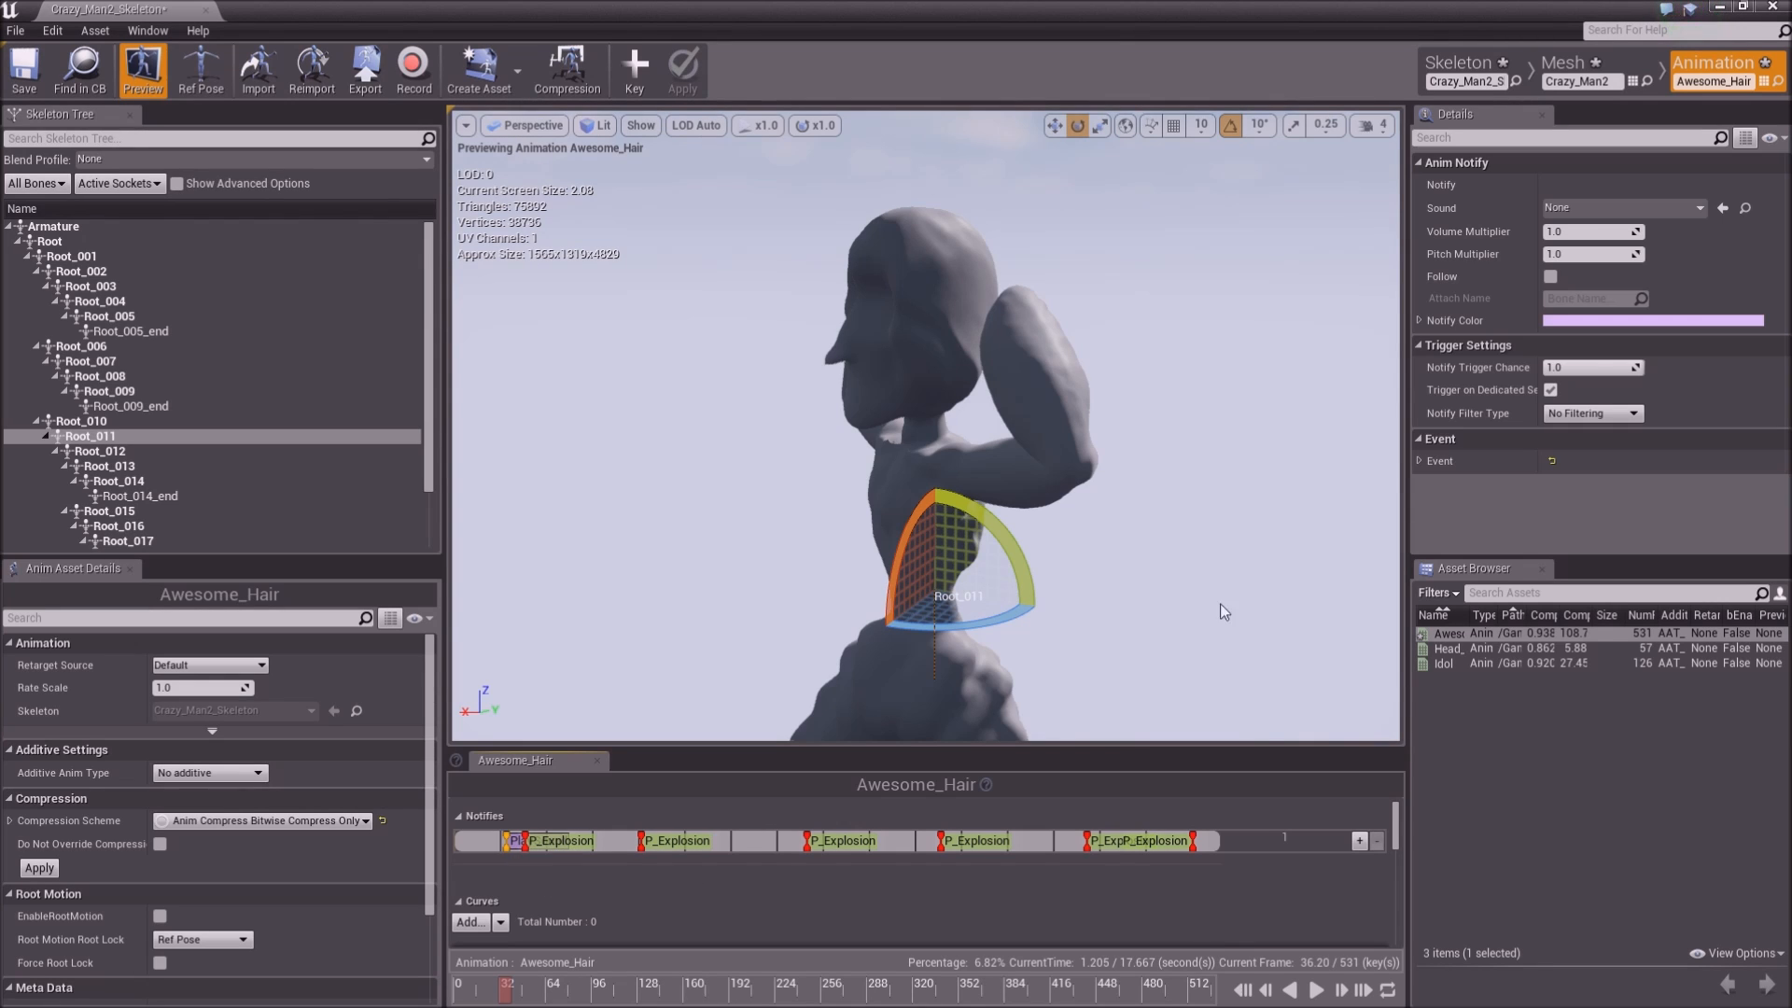
{"action": "left_click", "coordinate": [1597, 209]}
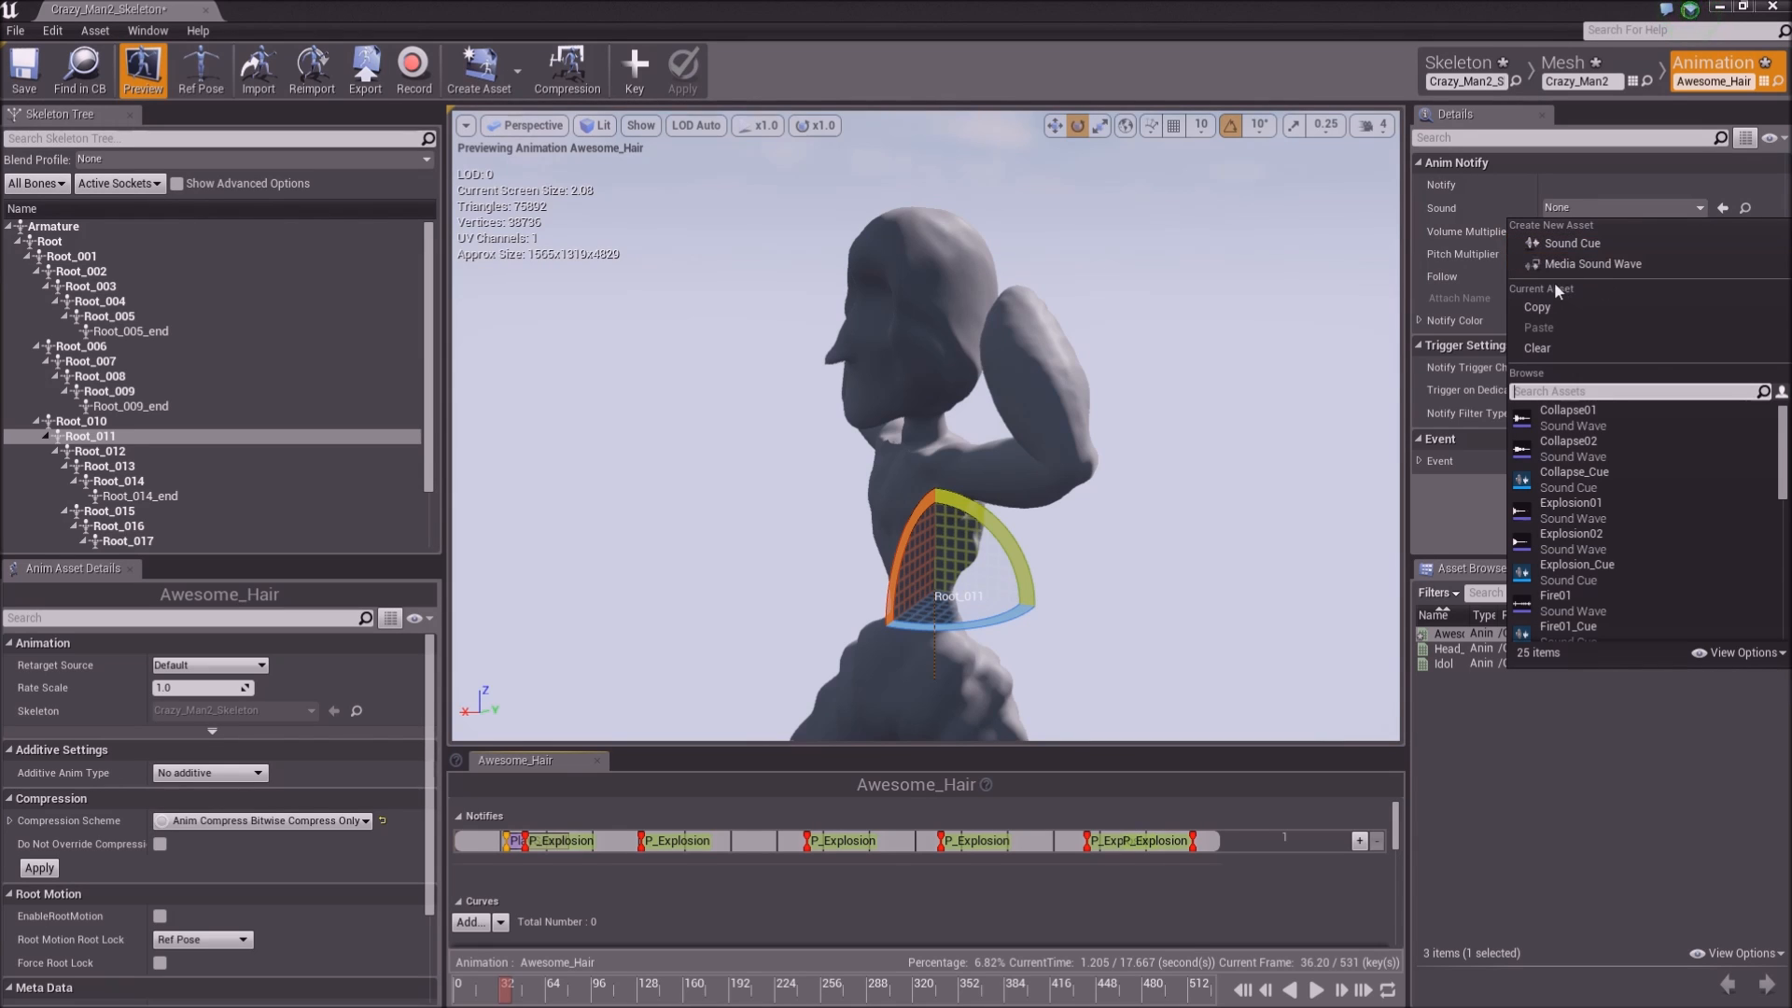
{"action": "left_click", "coordinate": [1601, 265]}
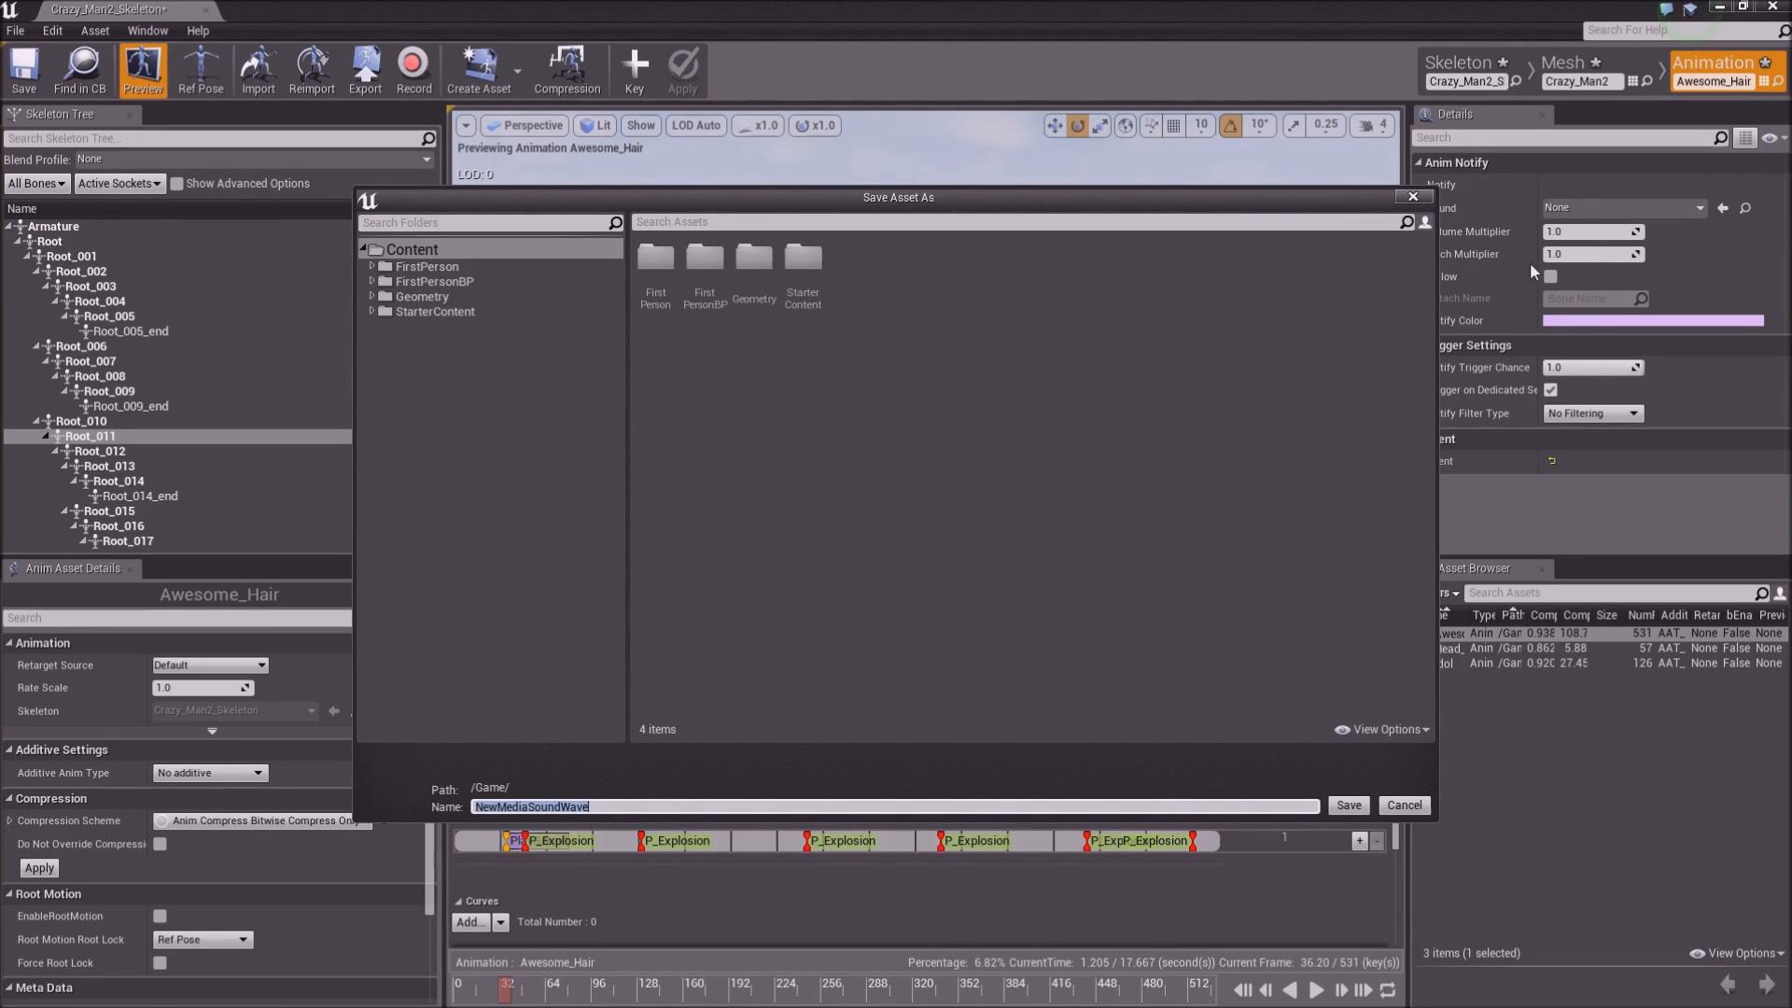
{"action": "left_click", "coordinate": [1410, 197]}
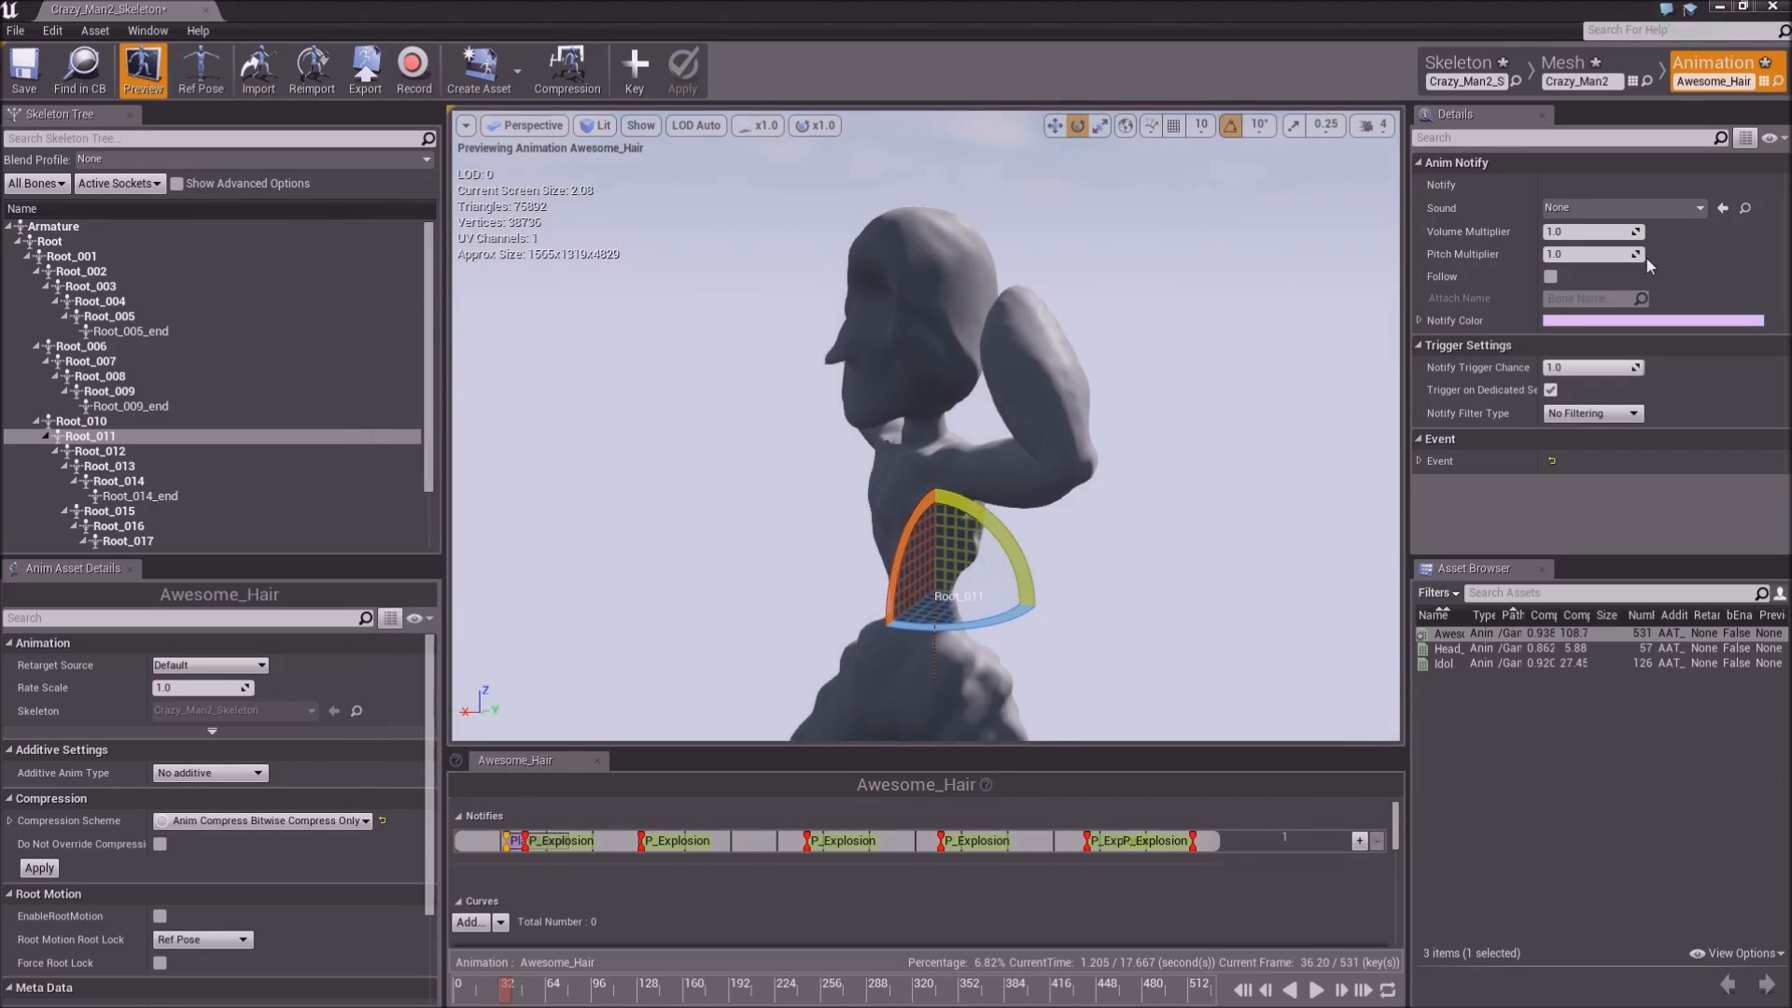
Assign the Explosion01 sound wave to the first Play Sound notify
{"action": "left_click", "coordinate": [1610, 217]}
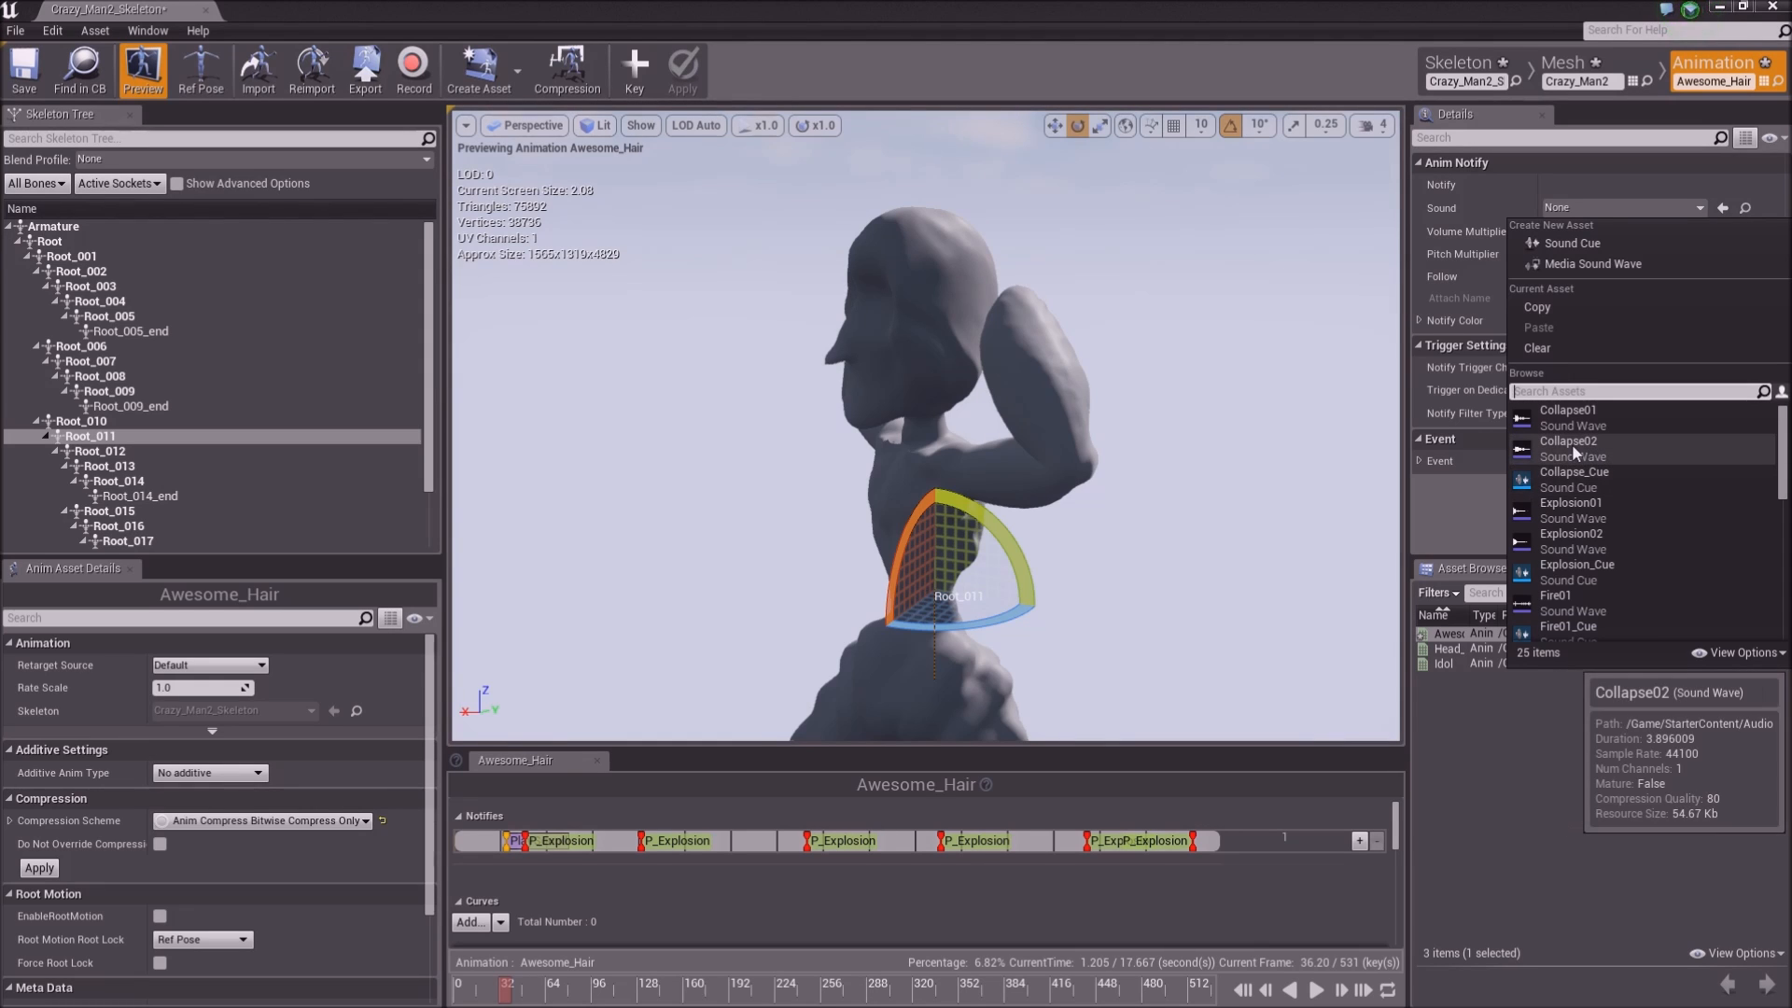
{"action": "left_click", "coordinate": [1588, 507]}
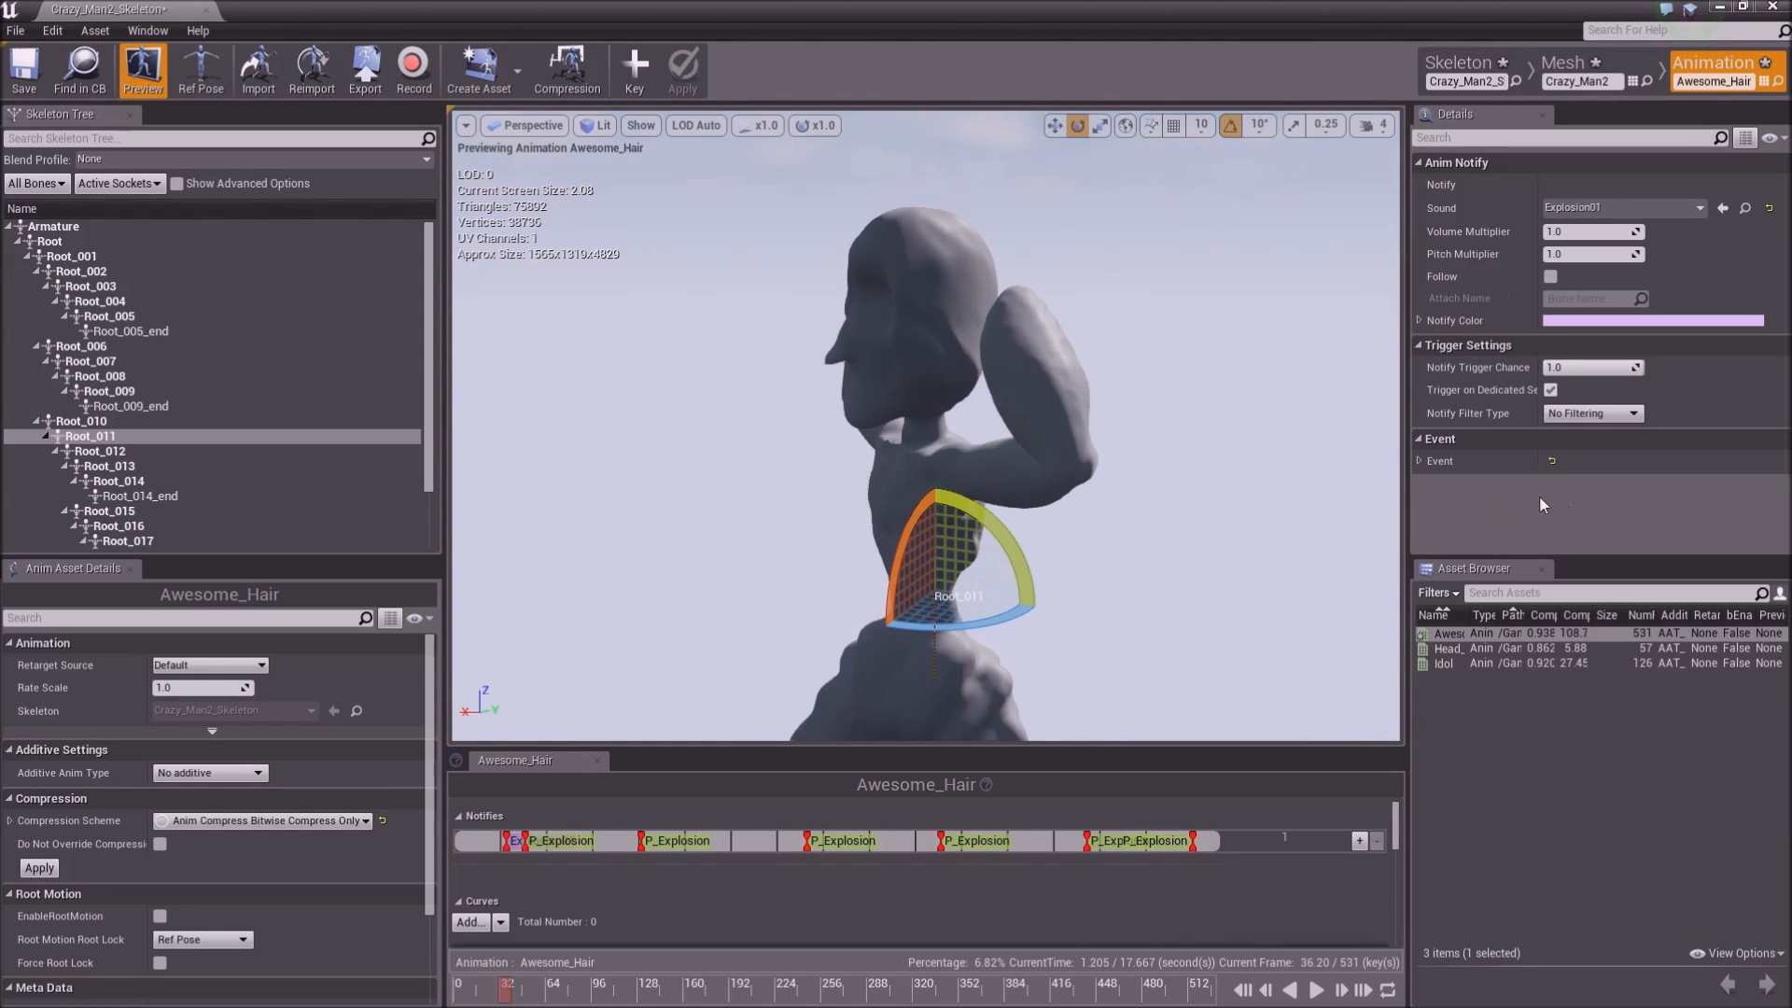
{"action": "left_click", "coordinate": [510, 843]}
Add a Play Sound notify just before the second P_Explosion notify and assign it the Explosion01 sound wave
{"action": "right_click", "coordinate": [631, 849]}
{"action": "mouse_move", "coordinate": [681, 869]}
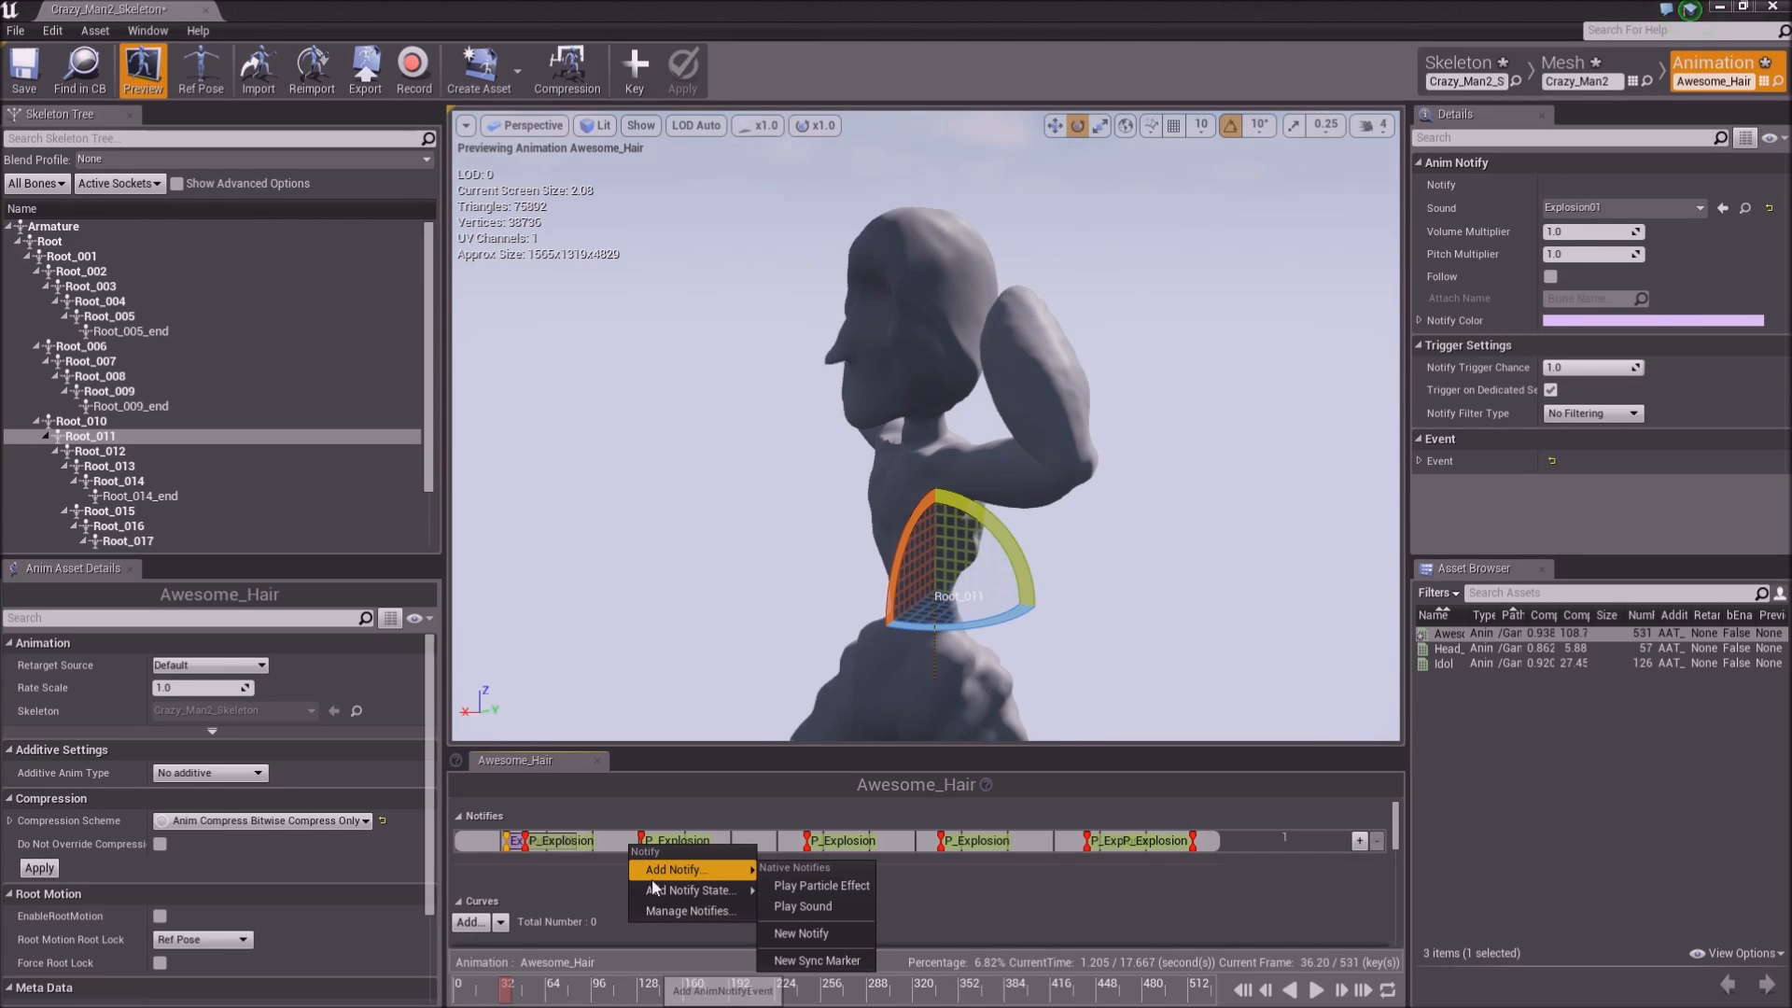
{"action": "left_click", "coordinate": [798, 904]}
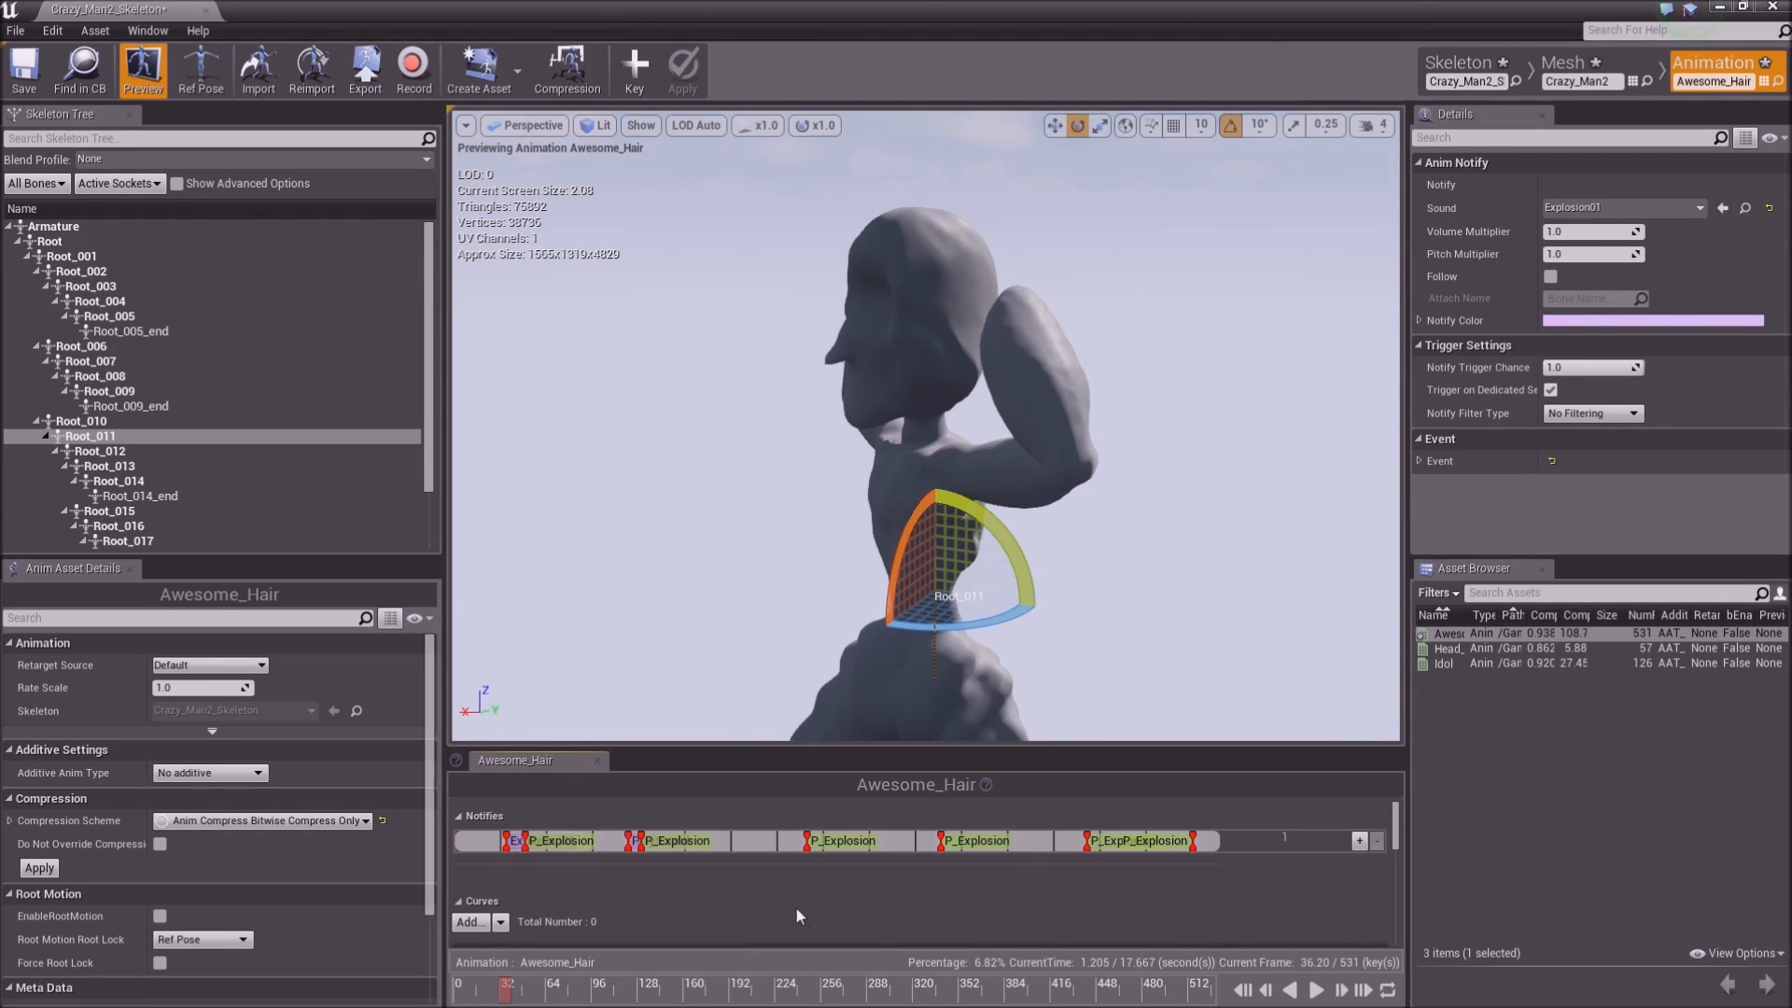
{"action": "left_click", "coordinate": [638, 848]}
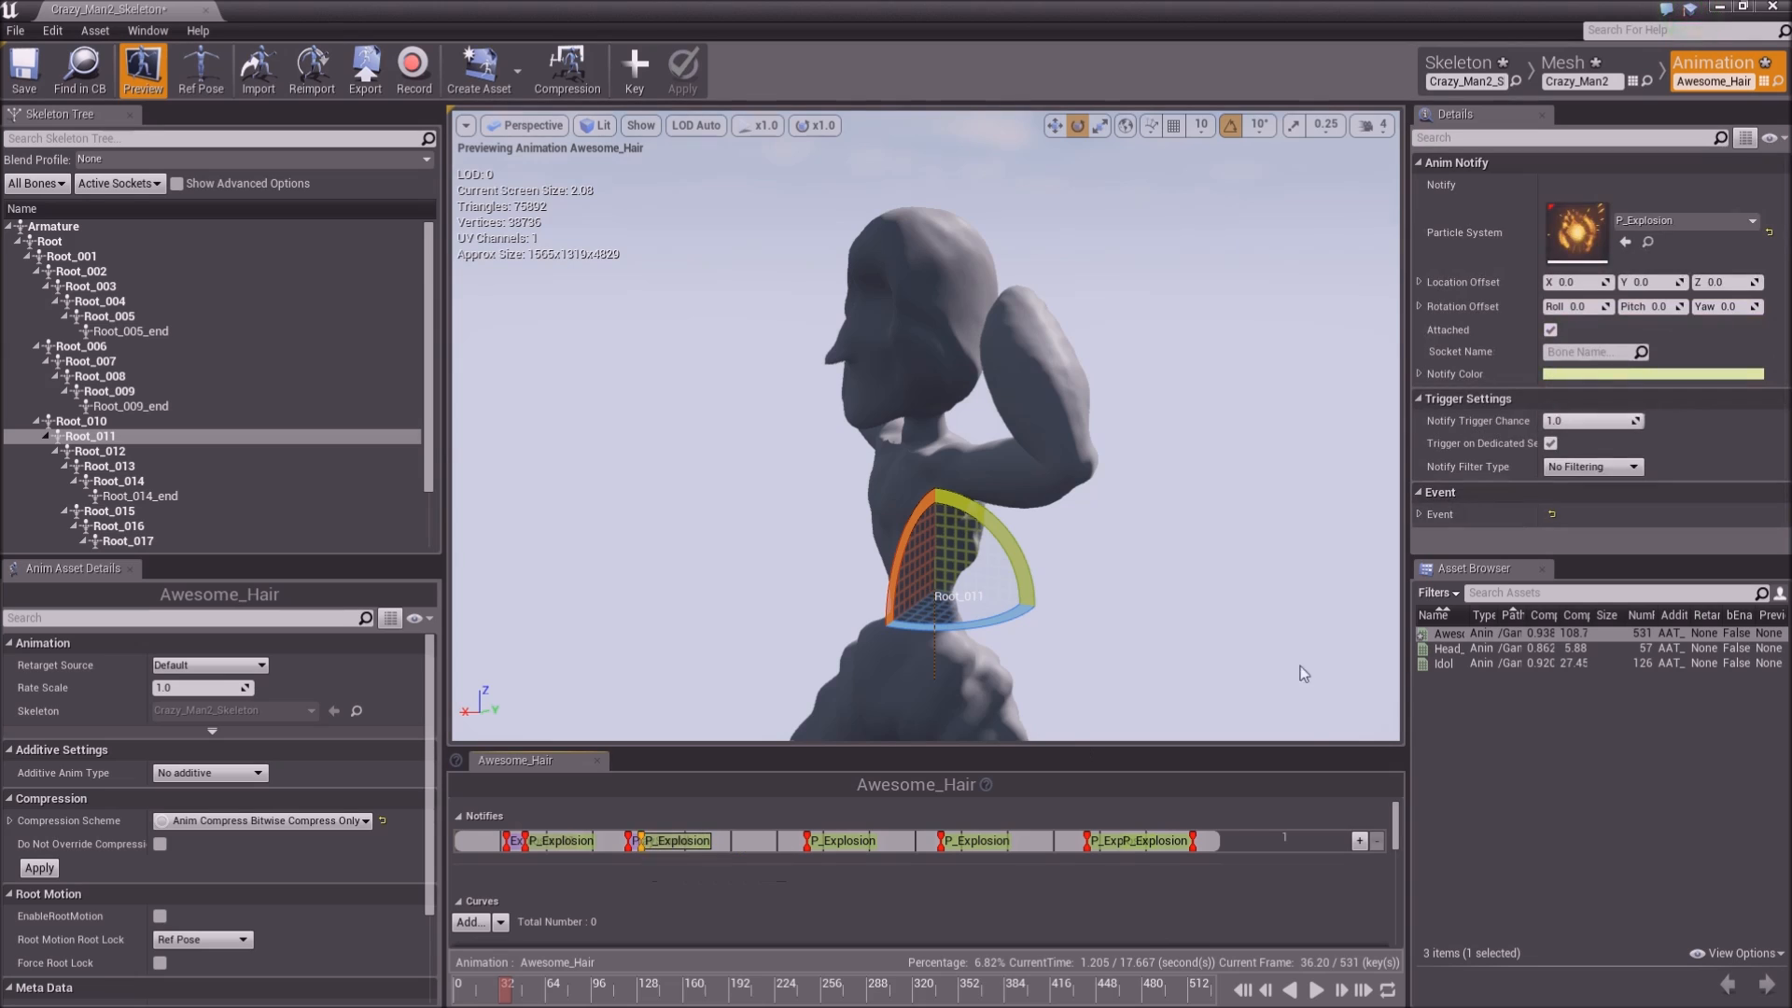
{"action": "left_click", "coordinate": [630, 845]}
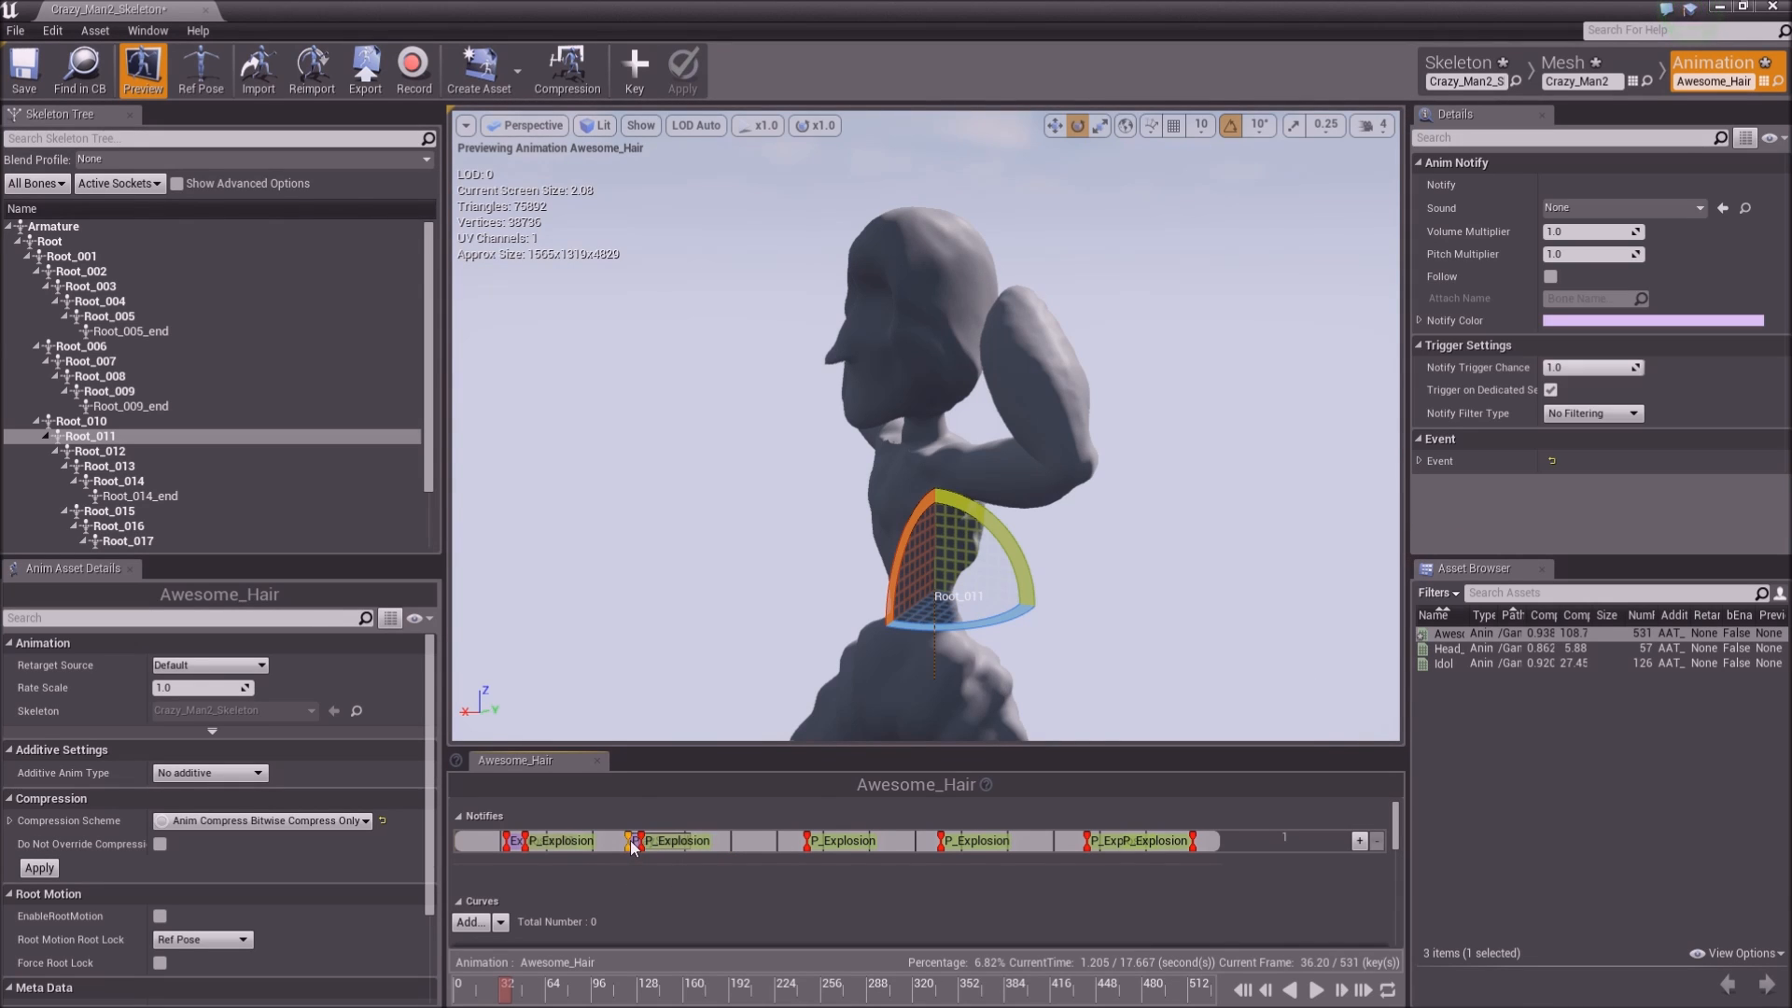
{"action": "left_click", "coordinate": [1607, 209]}
{"action": "left_click", "coordinate": [1587, 511]}
Add a Play Sound notify just before the third P_Explosion notify and browse the sounds available for it
{"action": "right_click", "coordinate": [791, 842]}
{"action": "mouse_move", "coordinate": [915, 865]}
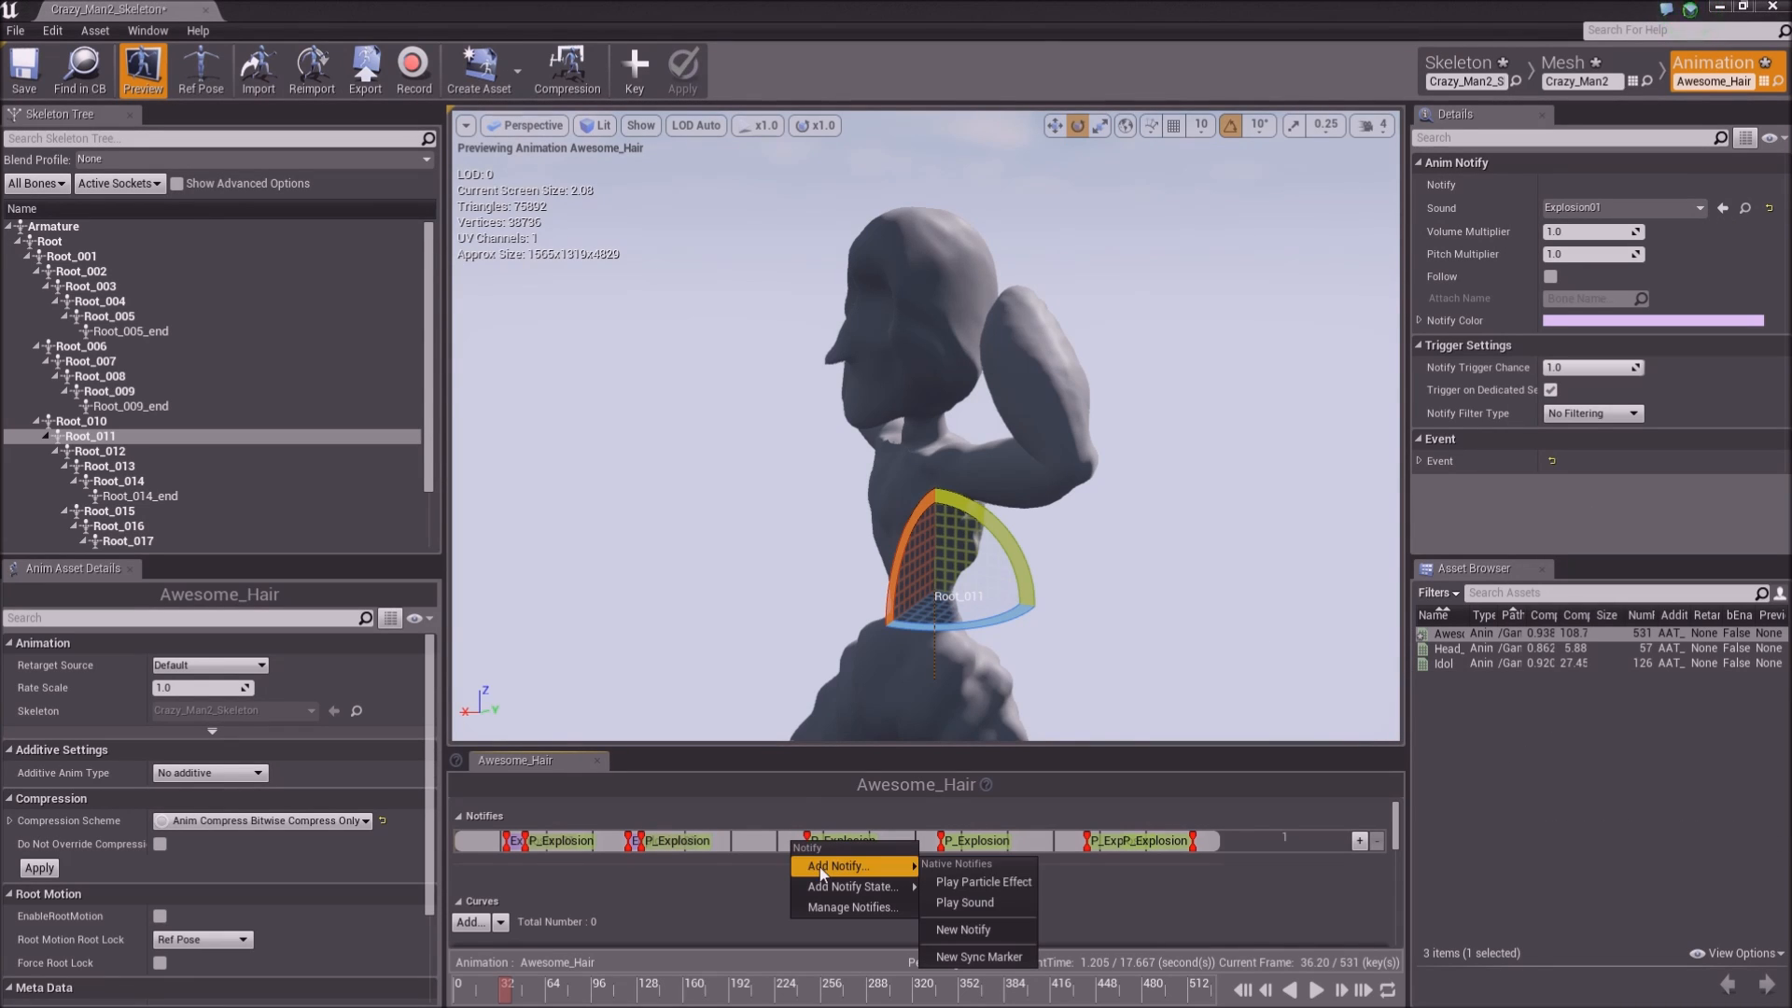
{"action": "left_click", "coordinate": [965, 902]}
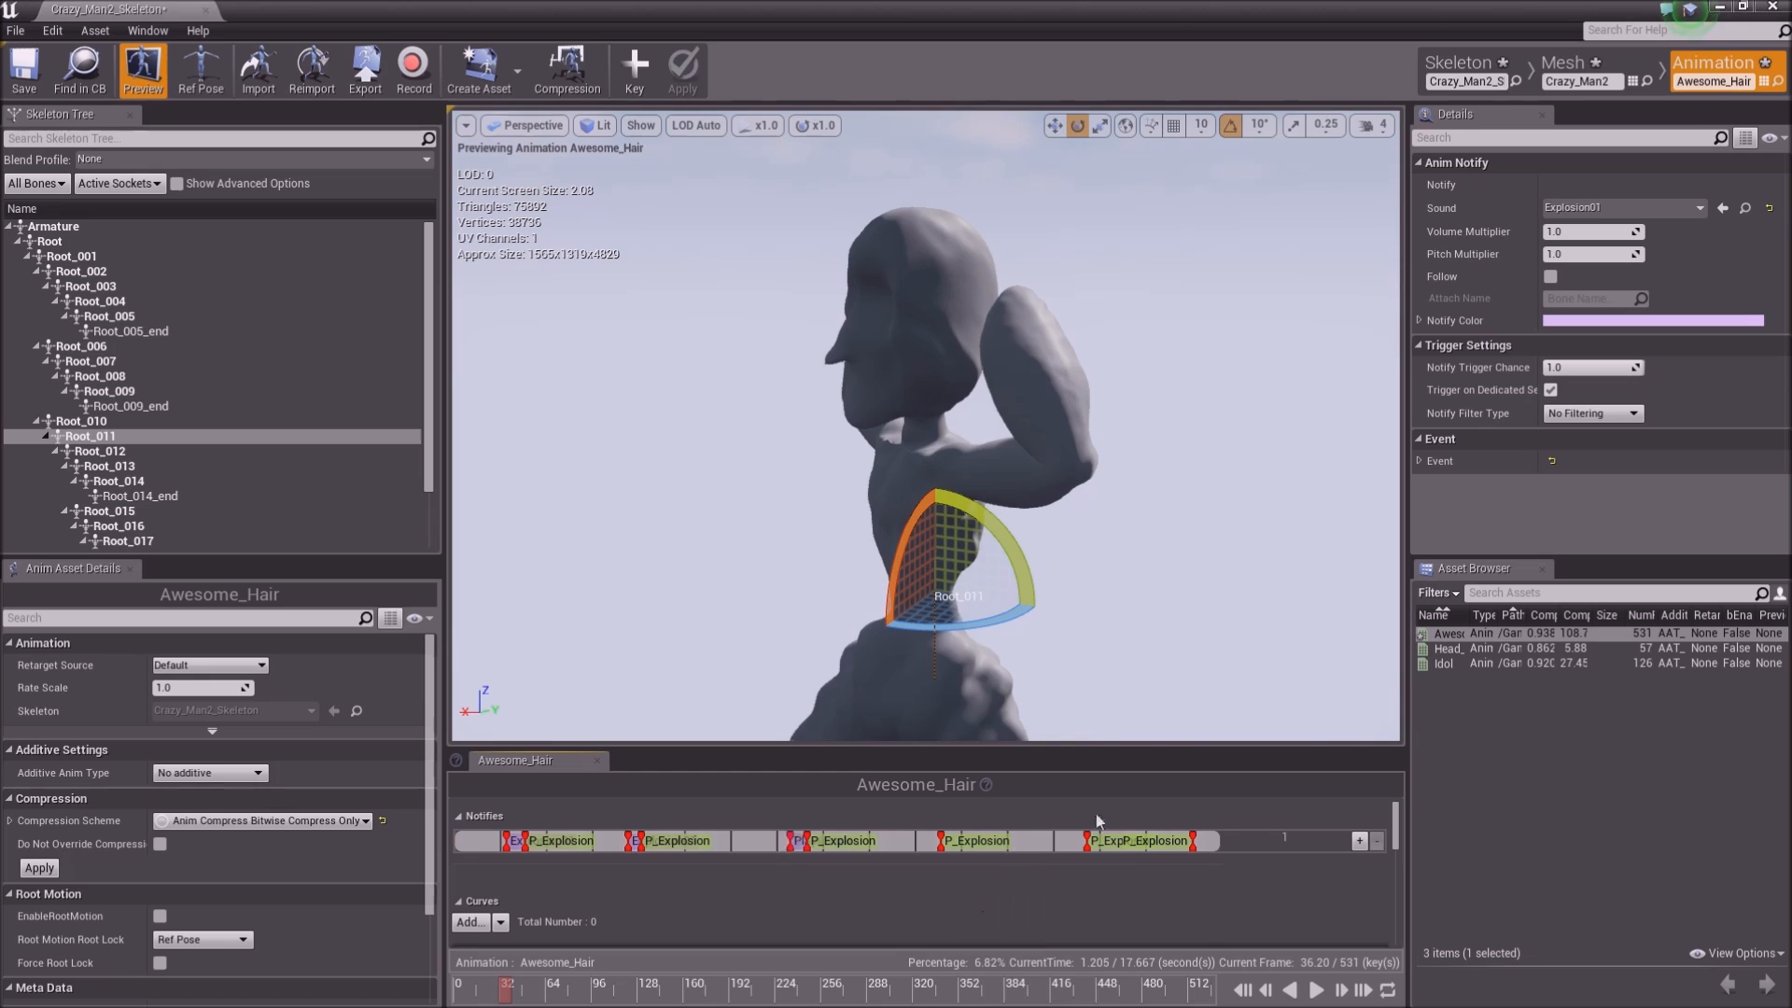
{"action": "left_click", "coordinate": [796, 842]}
{"action": "left_click", "coordinate": [1620, 207]}
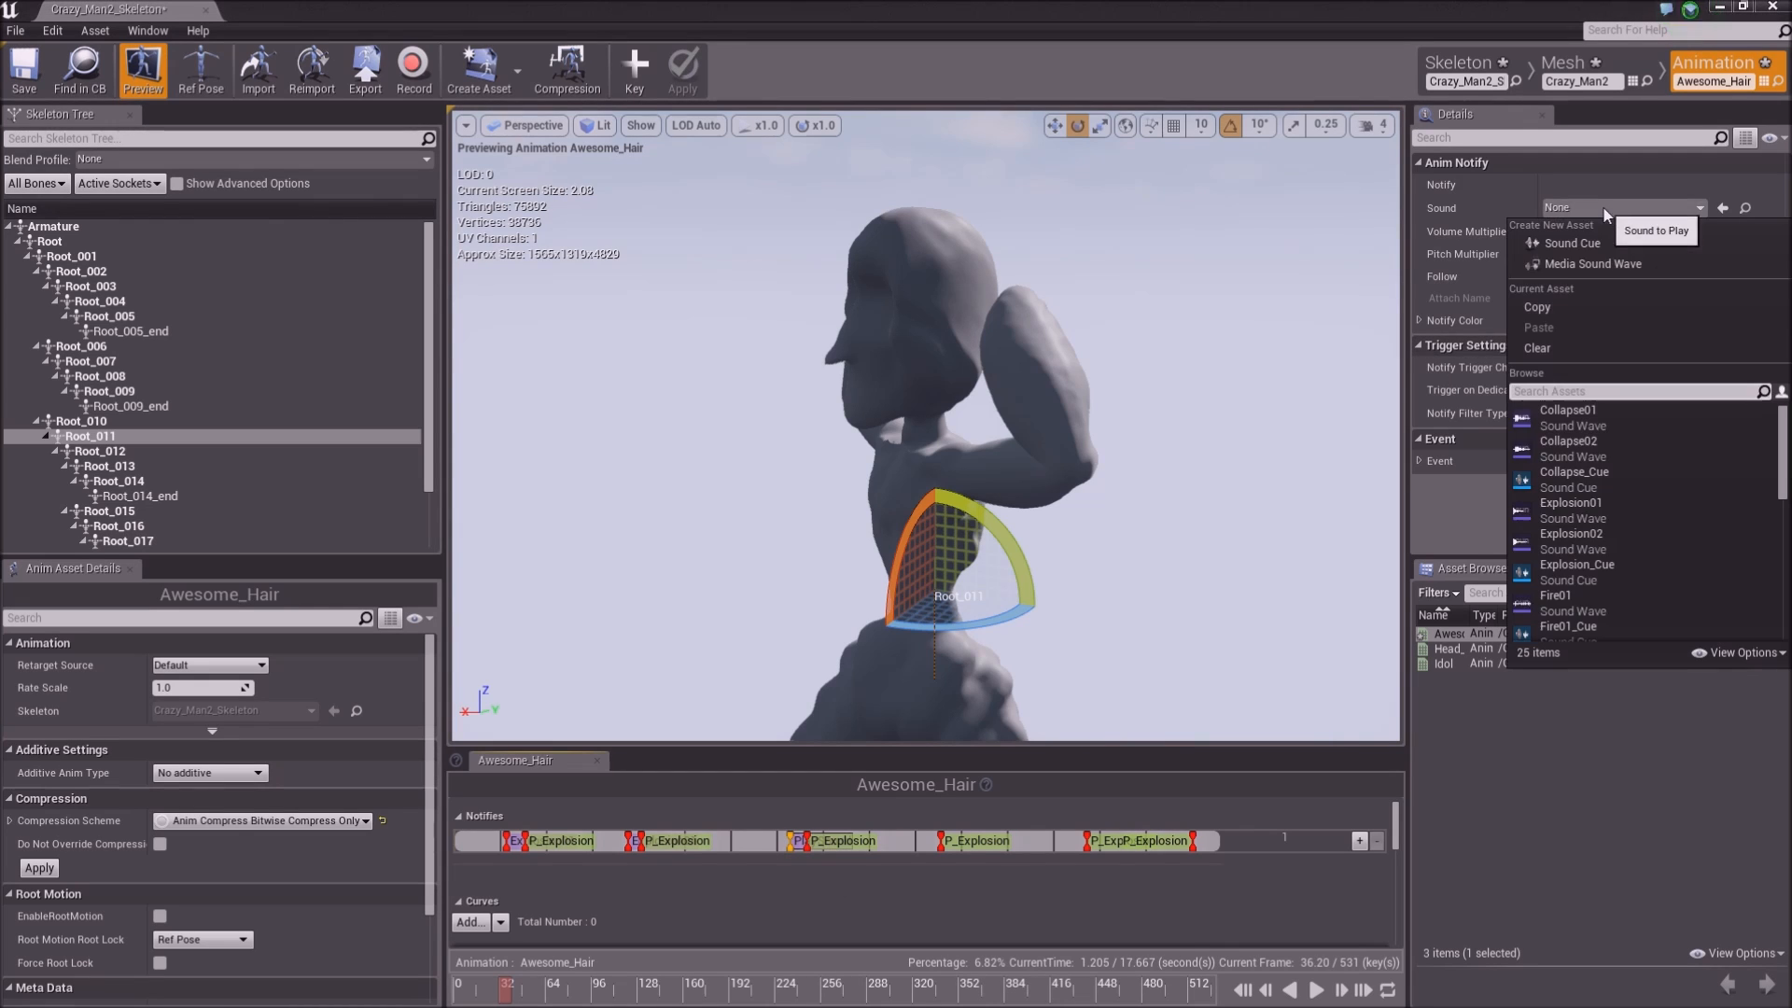
{"action": "key", "text": "Escape"}
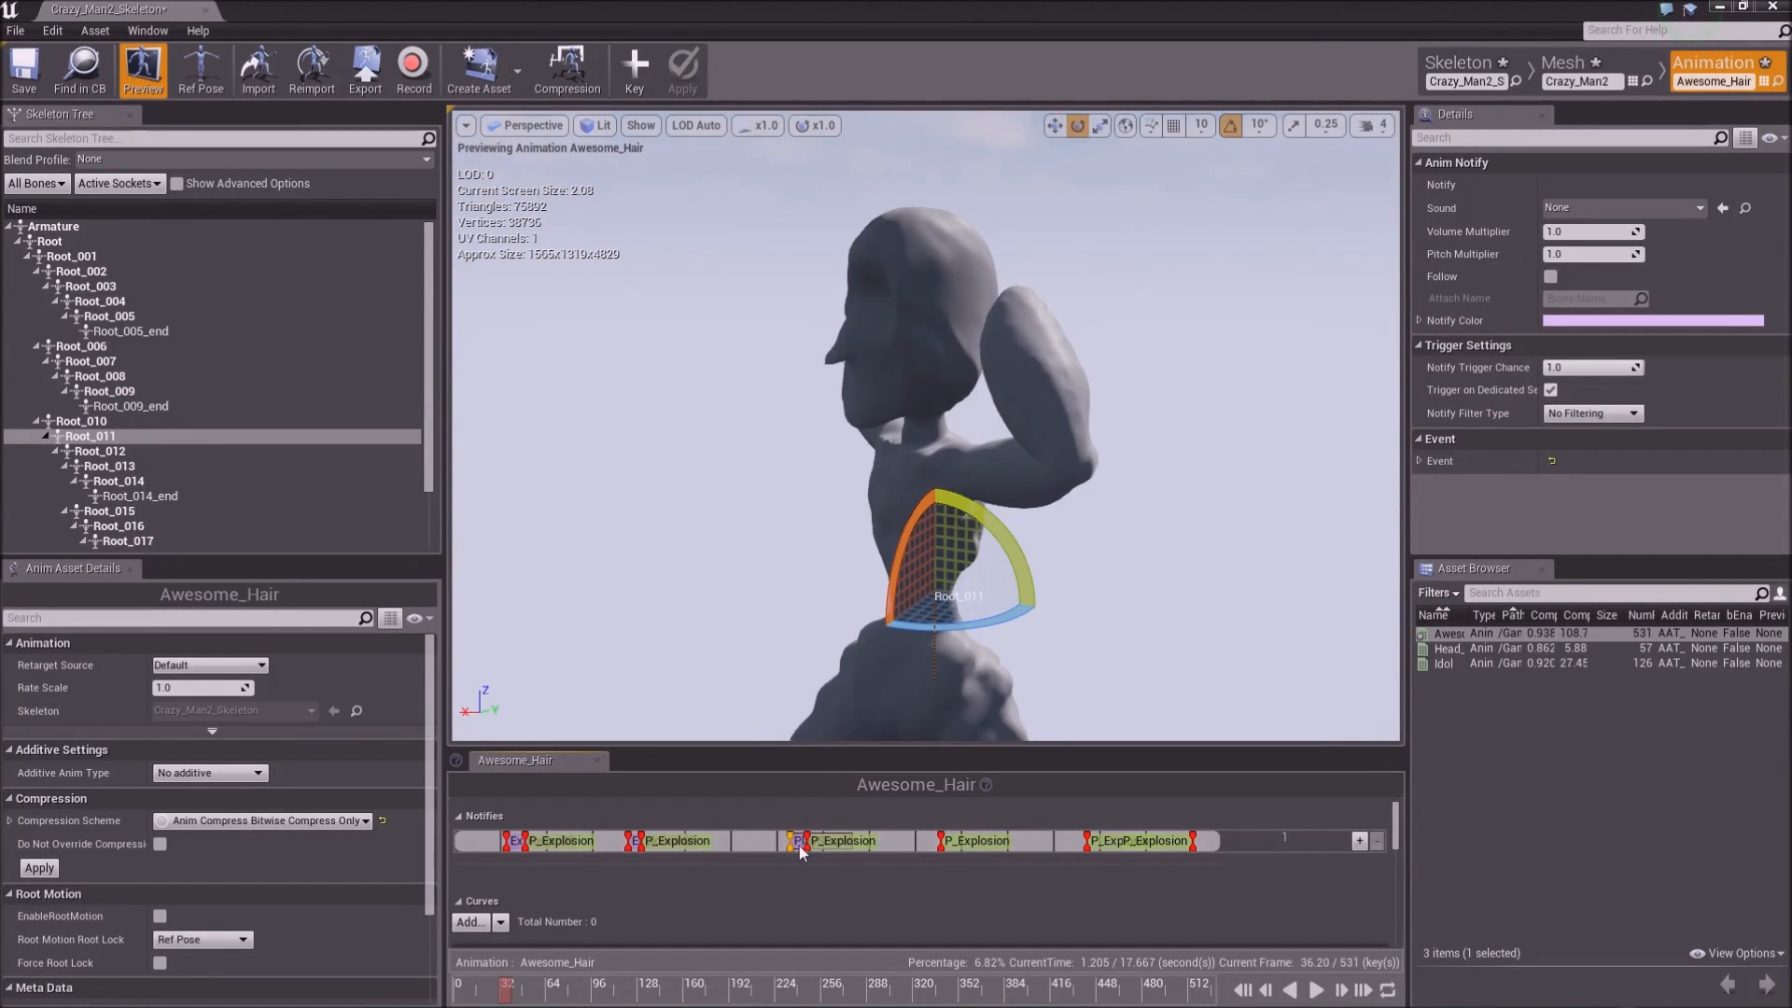
Add a Play Sound notify just before the fourth P_Explosion notify and assign it the Explosion02 sound wave
{"action": "right_click", "coordinate": [926, 843]}
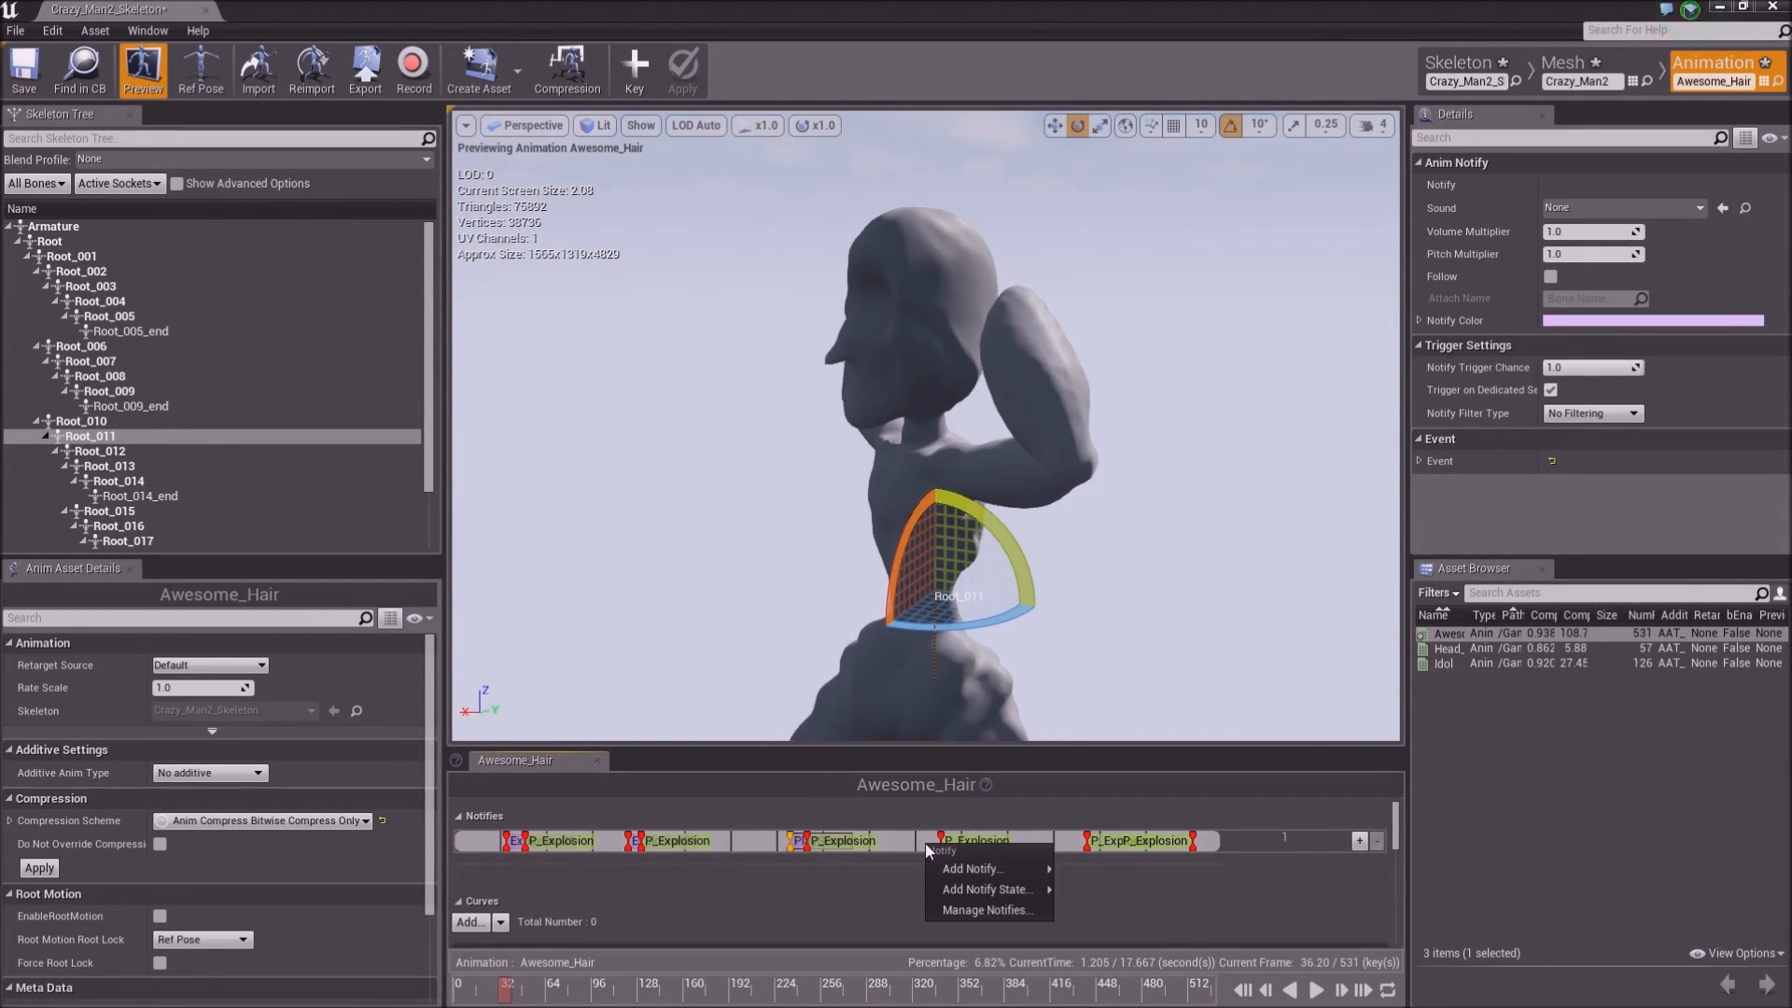
{"action": "left_click", "coordinate": [1259, 584]}
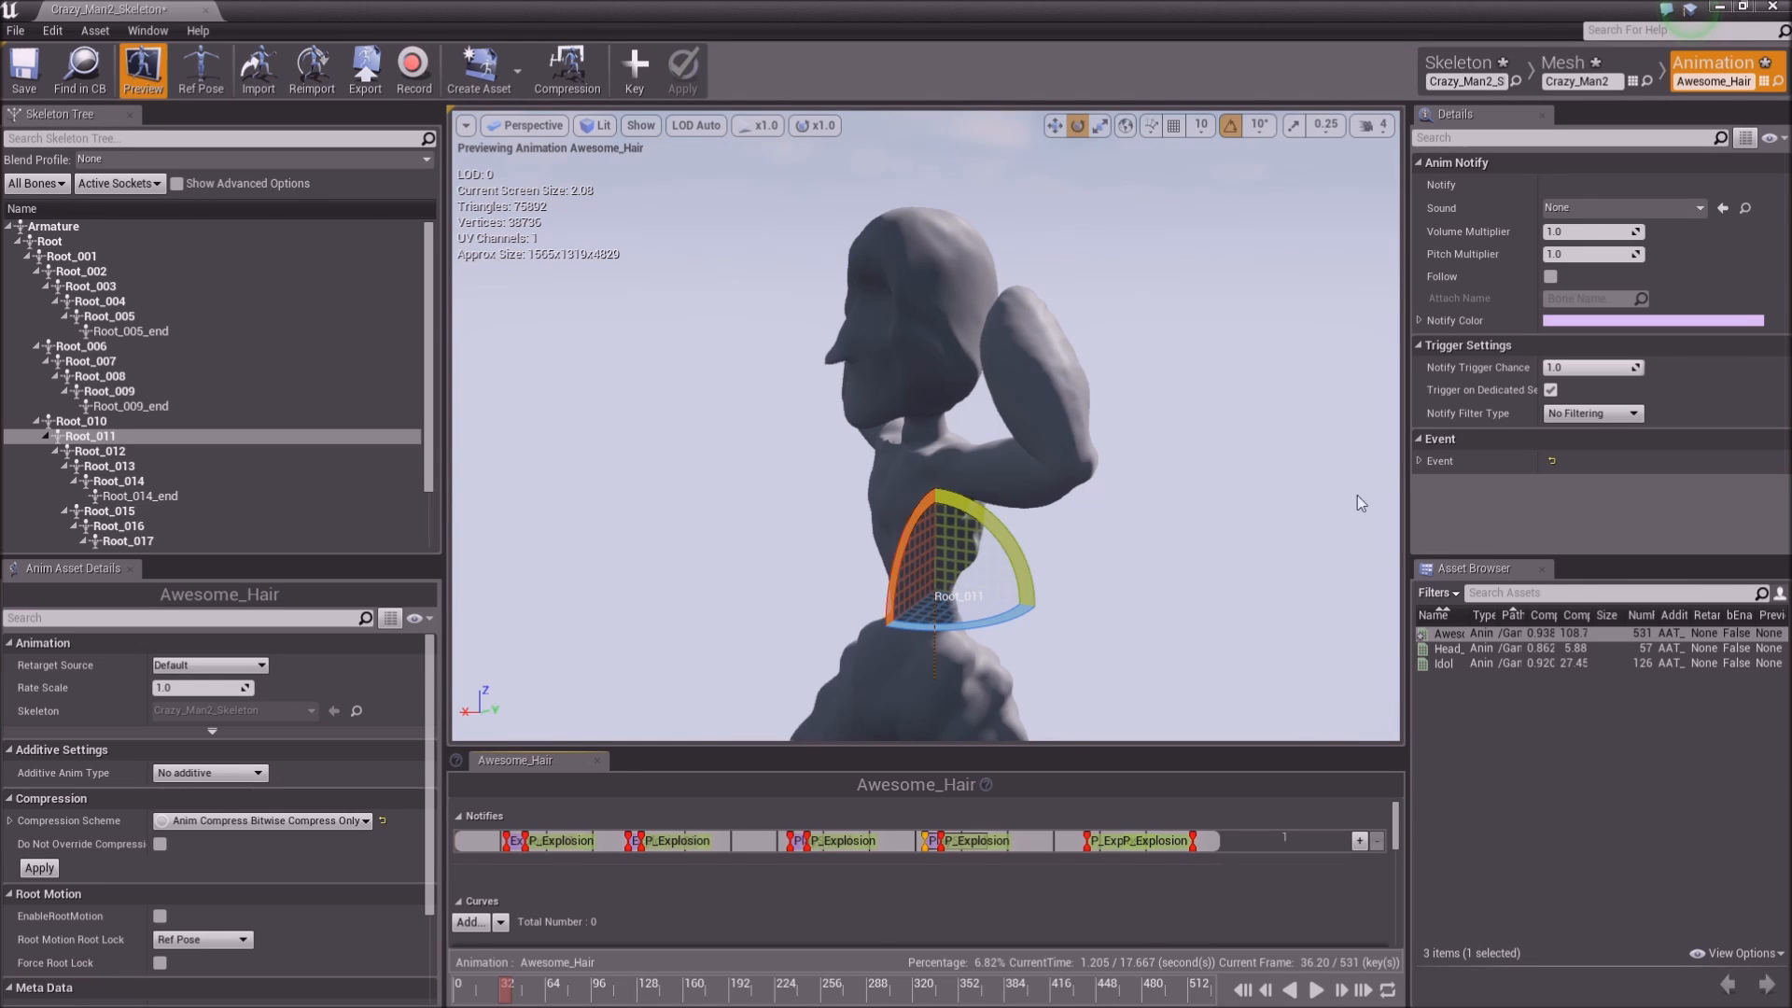
{"action": "left_click", "coordinate": [1624, 207]}
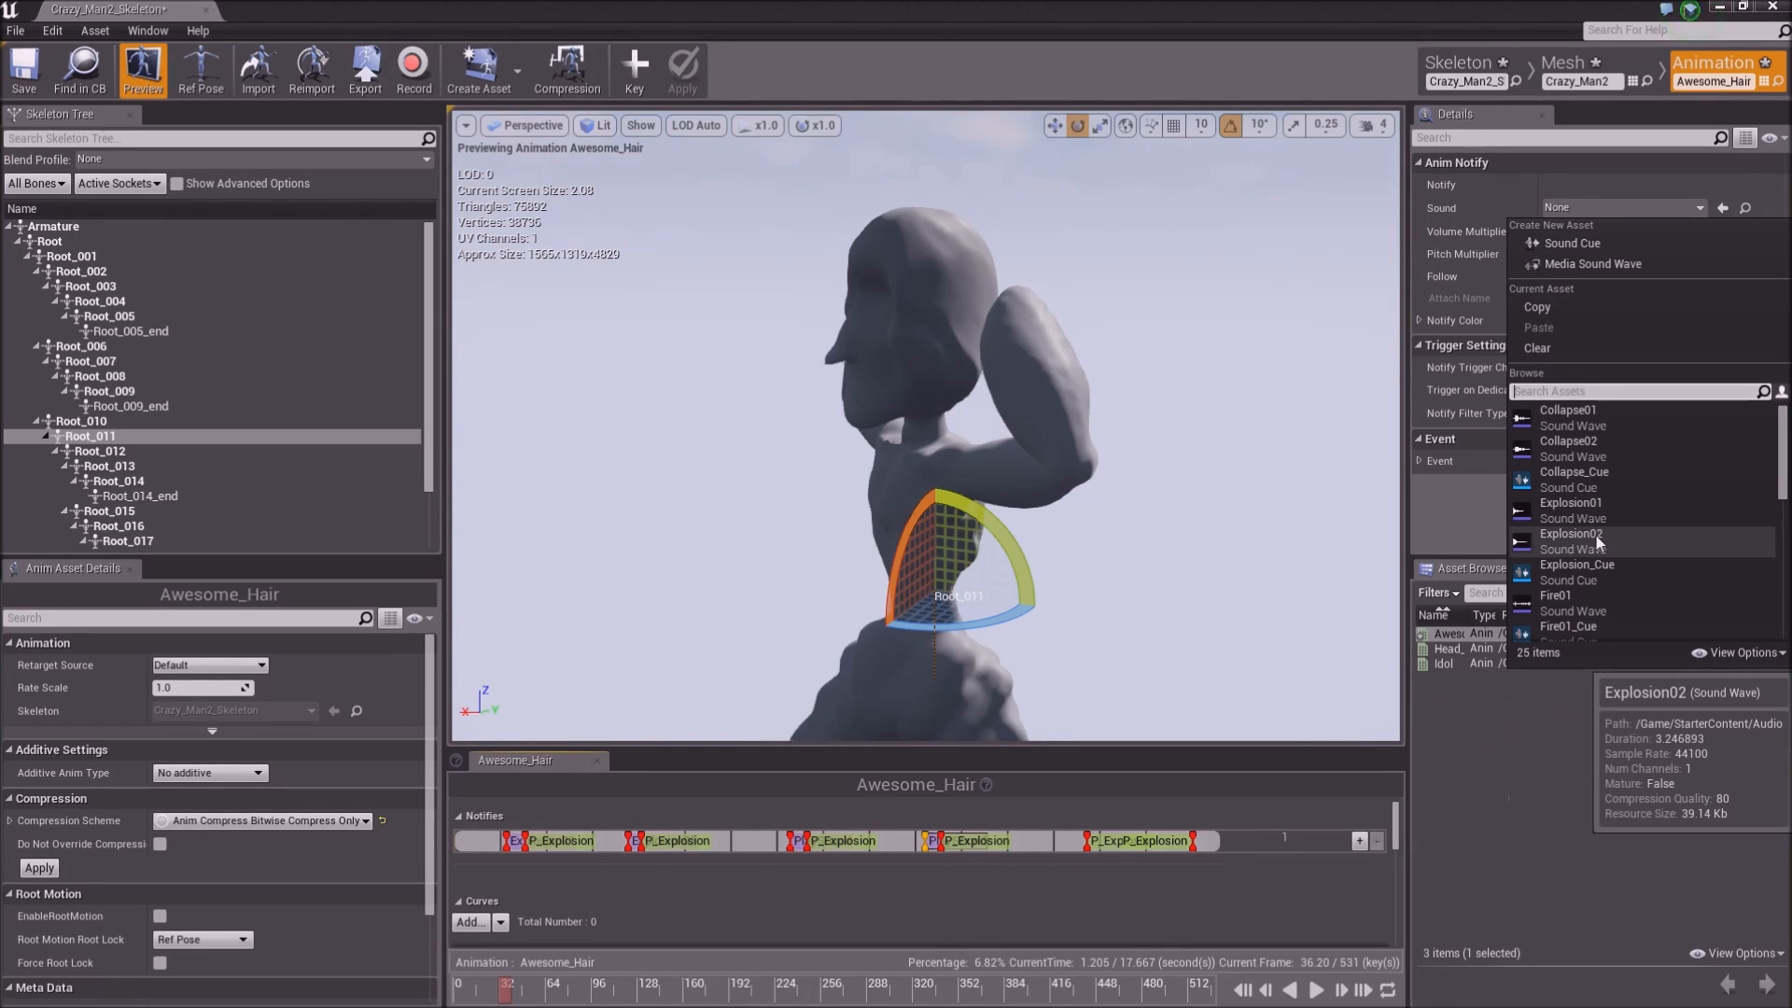
{"action": "left_click", "coordinate": [1577, 537]}
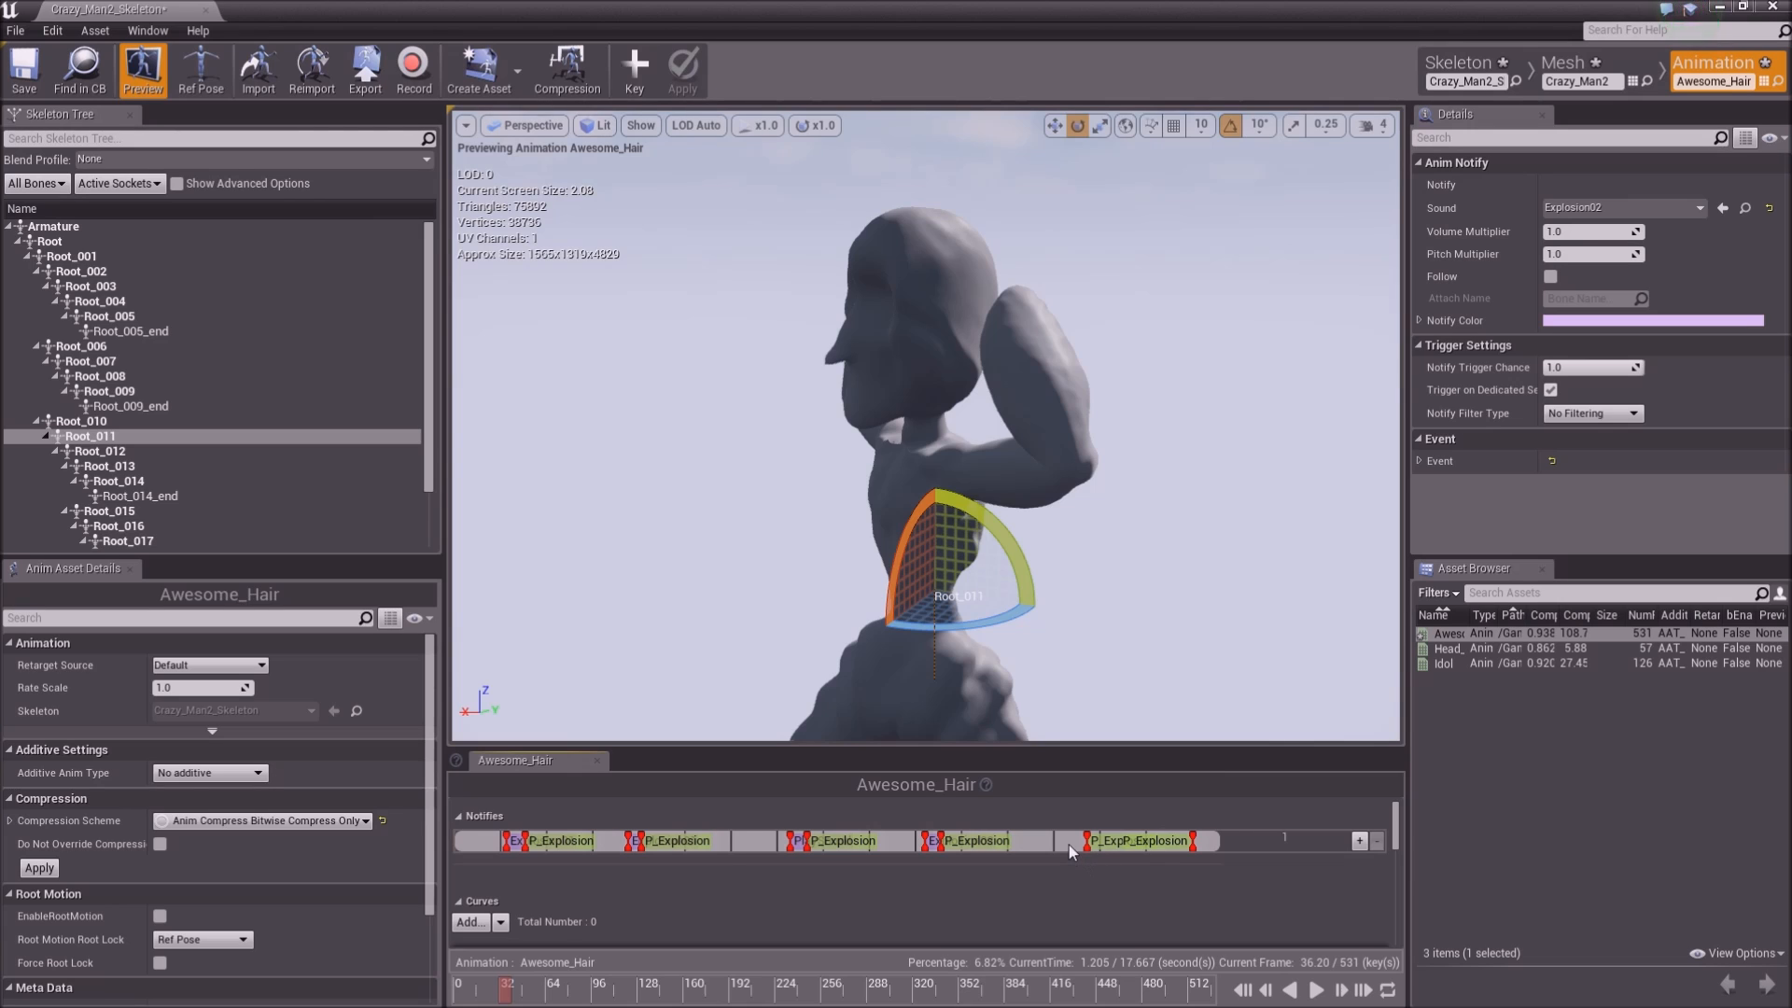
Add a Play Sound notify just before the last pair of P_Explosion notifies and assign it the Collapse01 sound wave
{"action": "right_click", "coordinate": [1068, 843]}
{"action": "mouse_move", "coordinate": [1129, 869]}
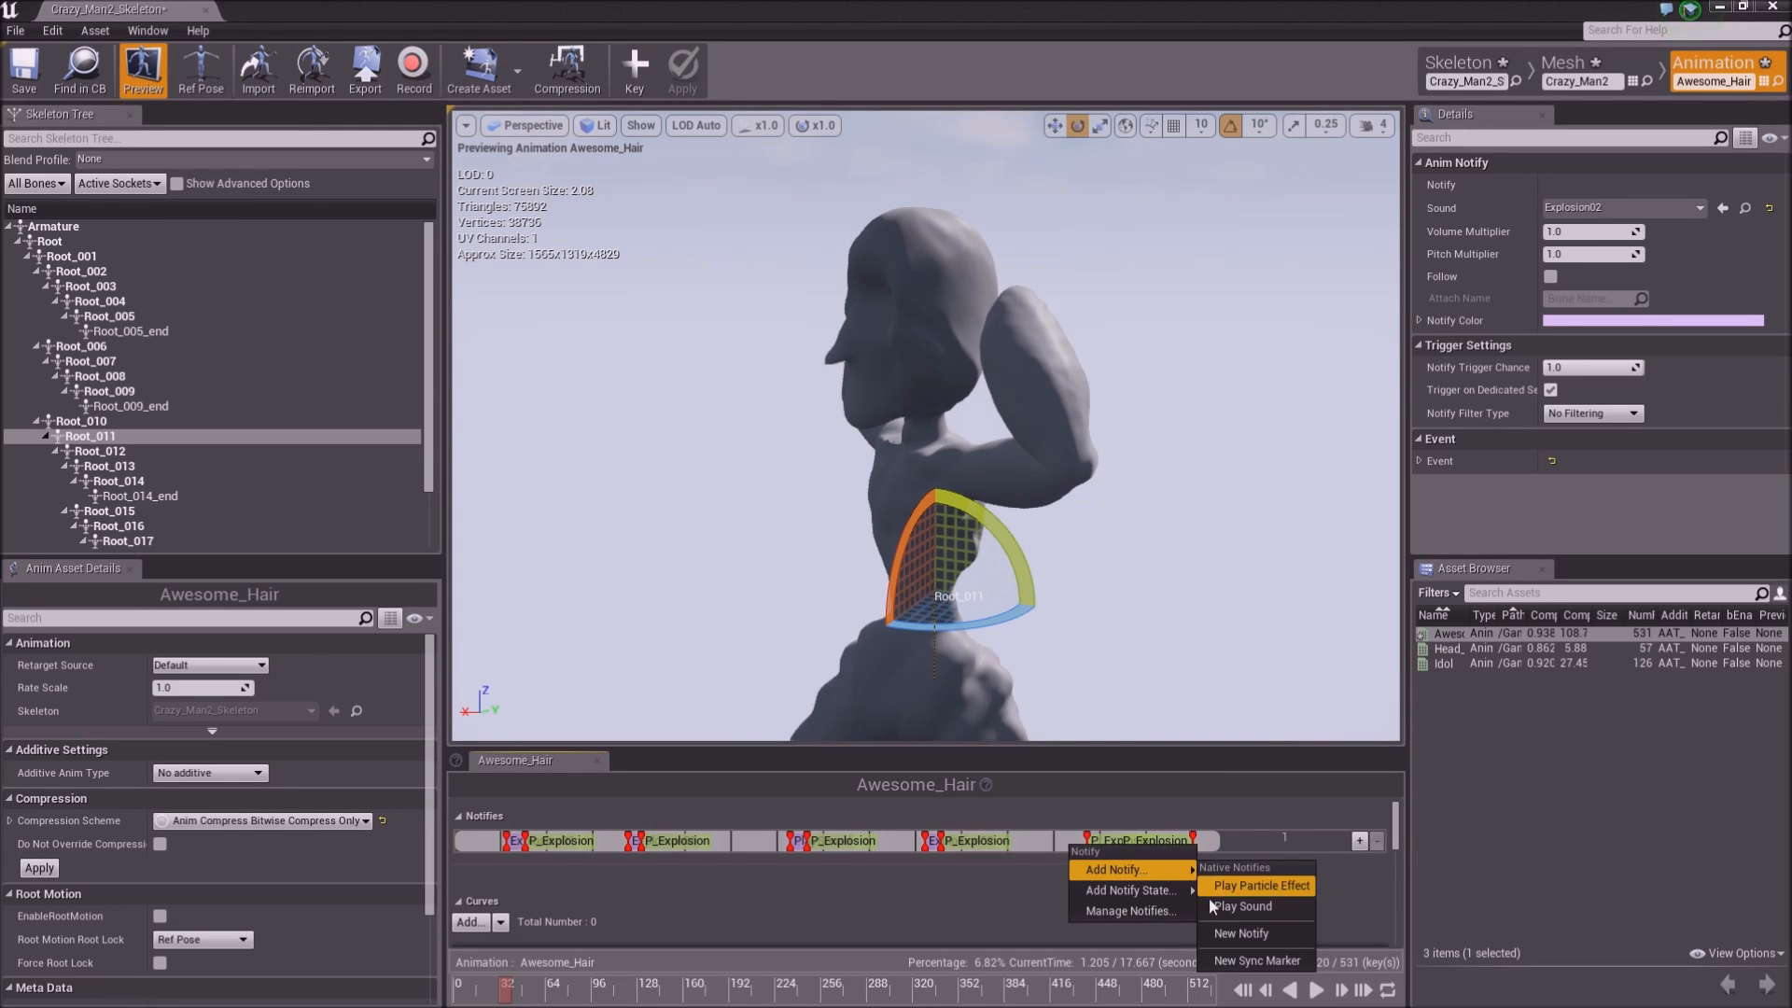
{"action": "left_click", "coordinate": [1213, 904]}
{"action": "left_click", "coordinate": [1071, 845]}
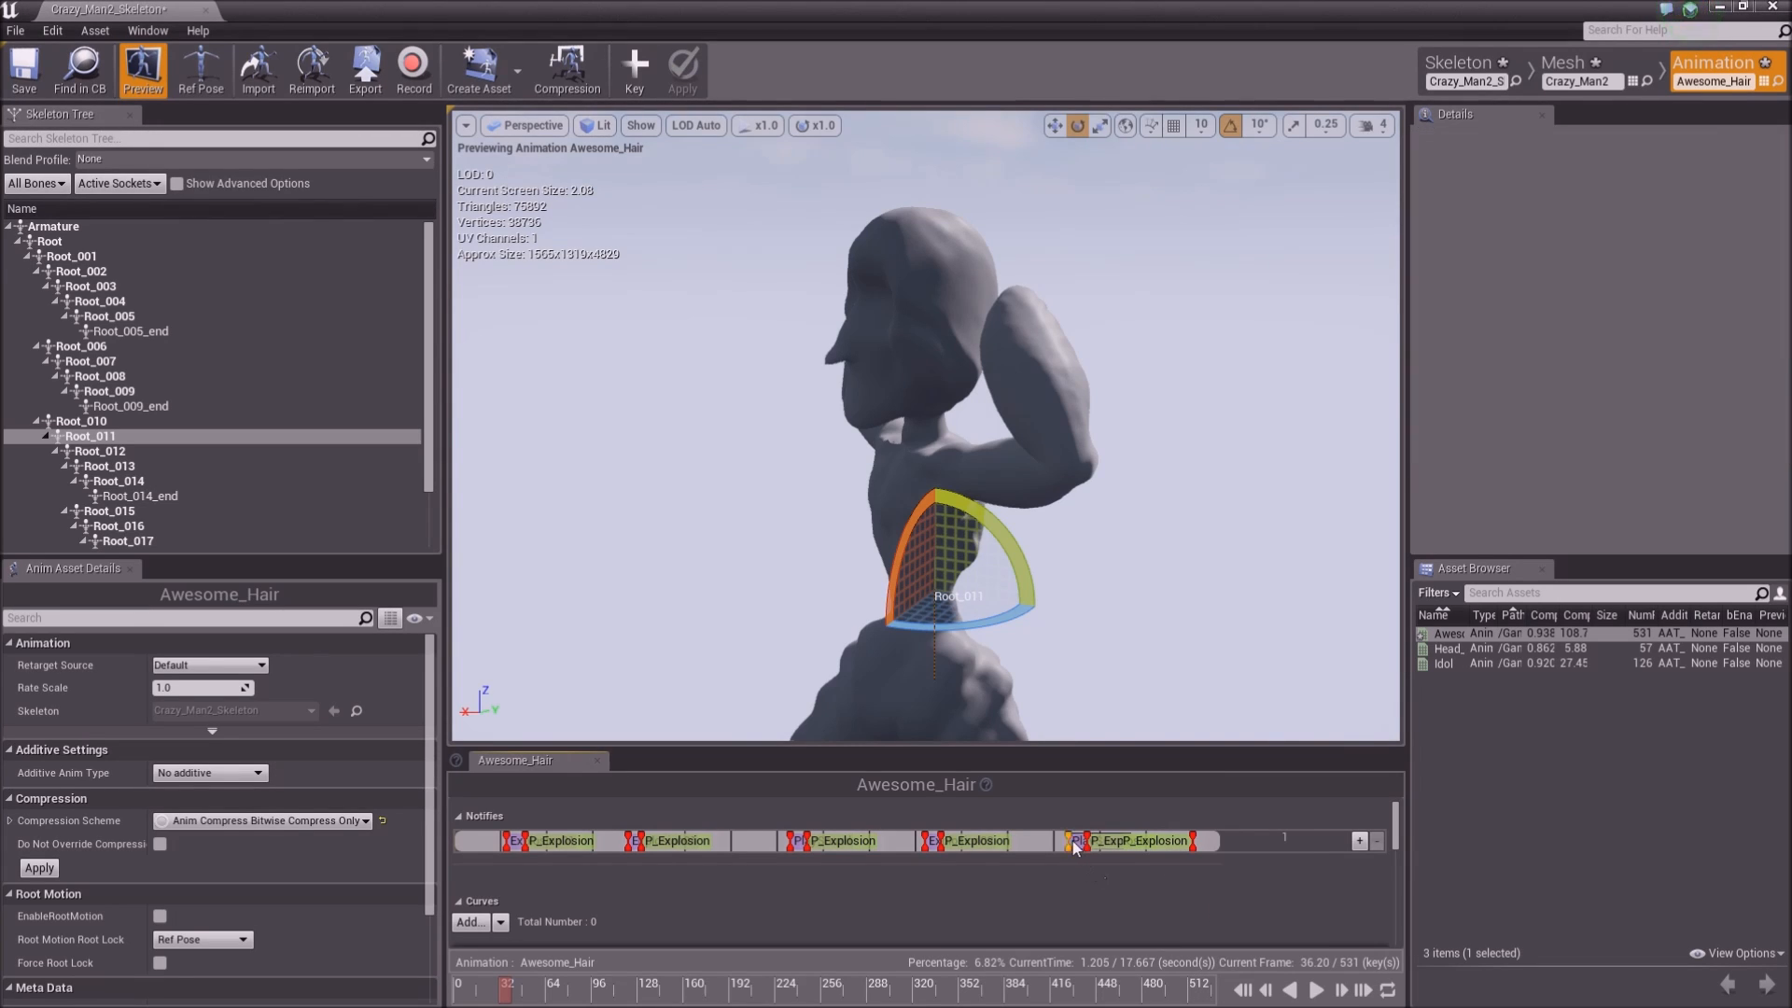
{"action": "left_click", "coordinate": [1604, 209]}
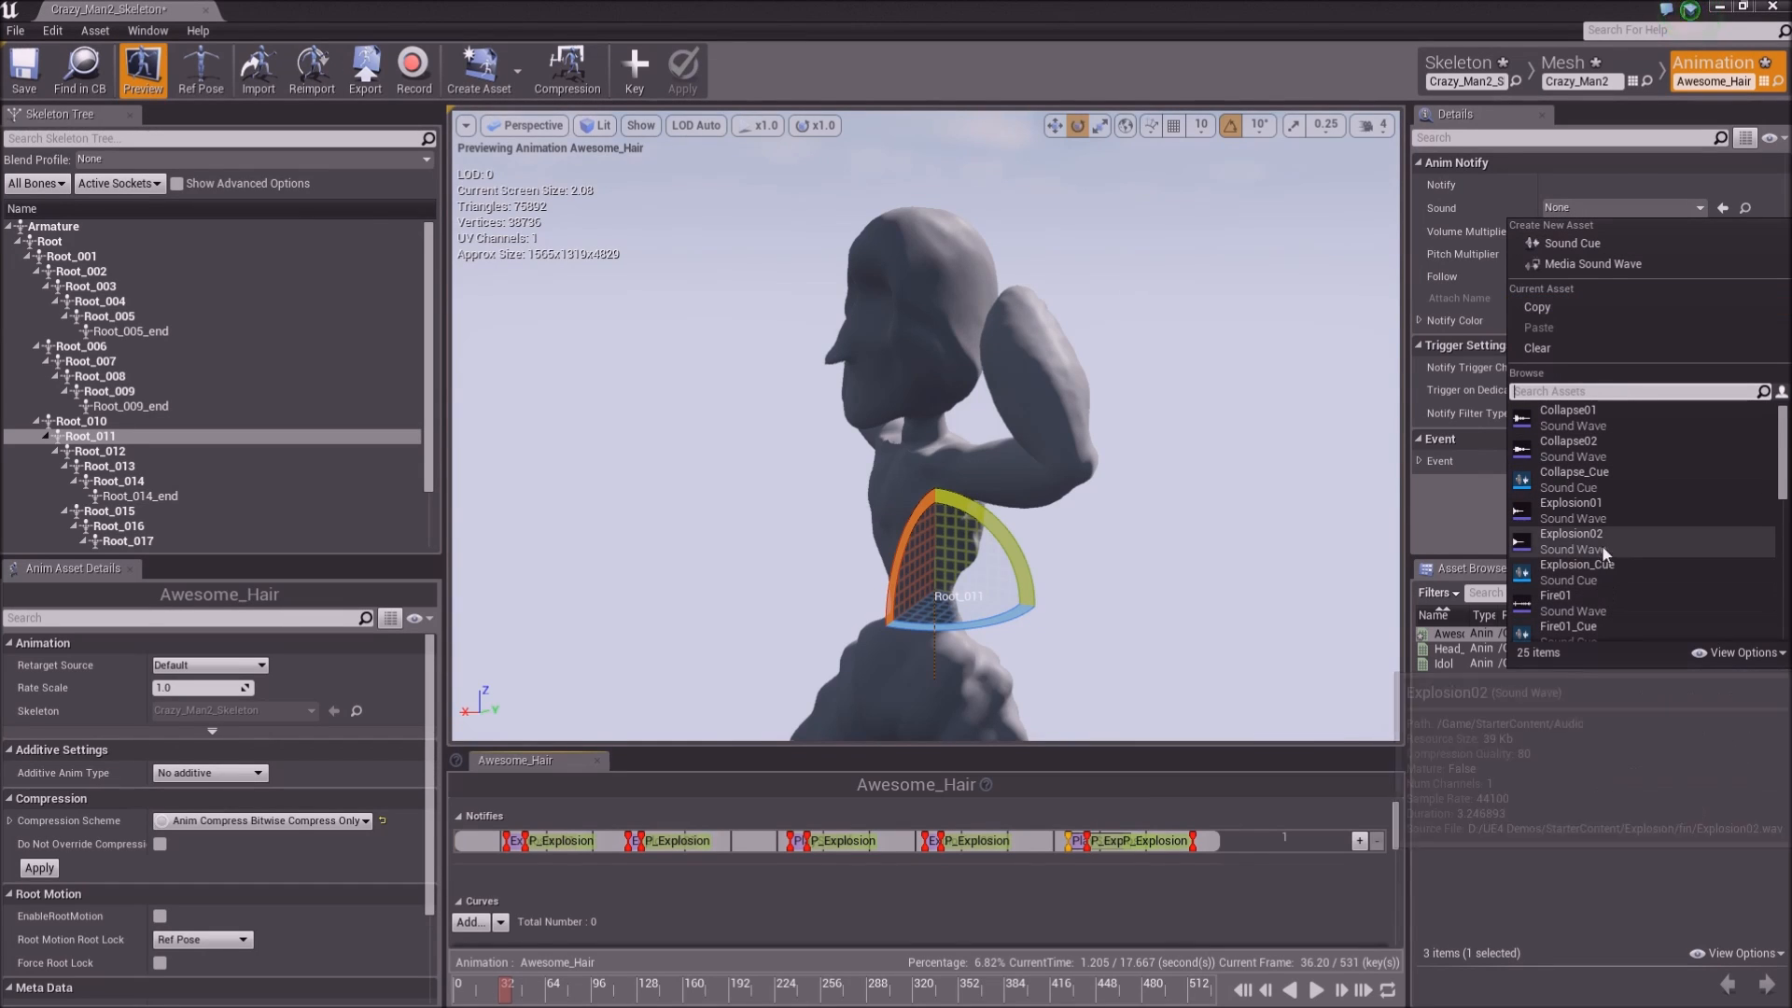
{"action": "left_click", "coordinate": [1561, 412]}
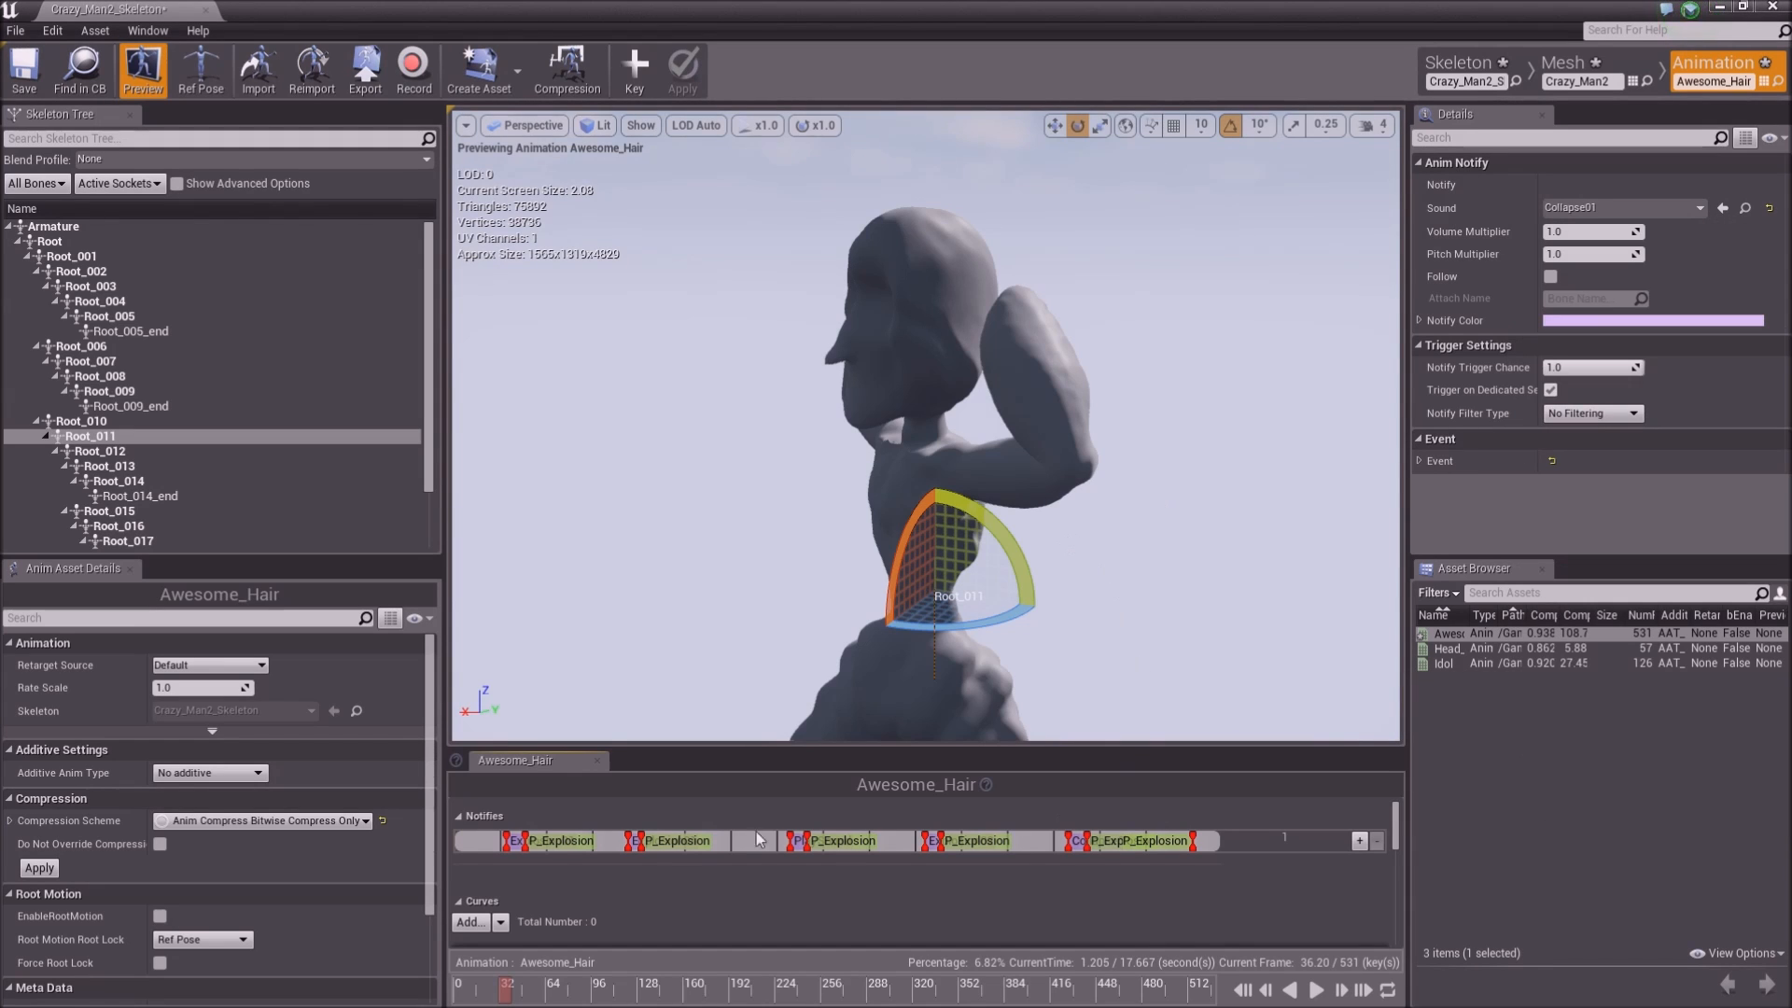
Return the animation to the first frame and play it to test the sound and explosion notifies
{"action": "left_click", "coordinate": [1242, 989]}
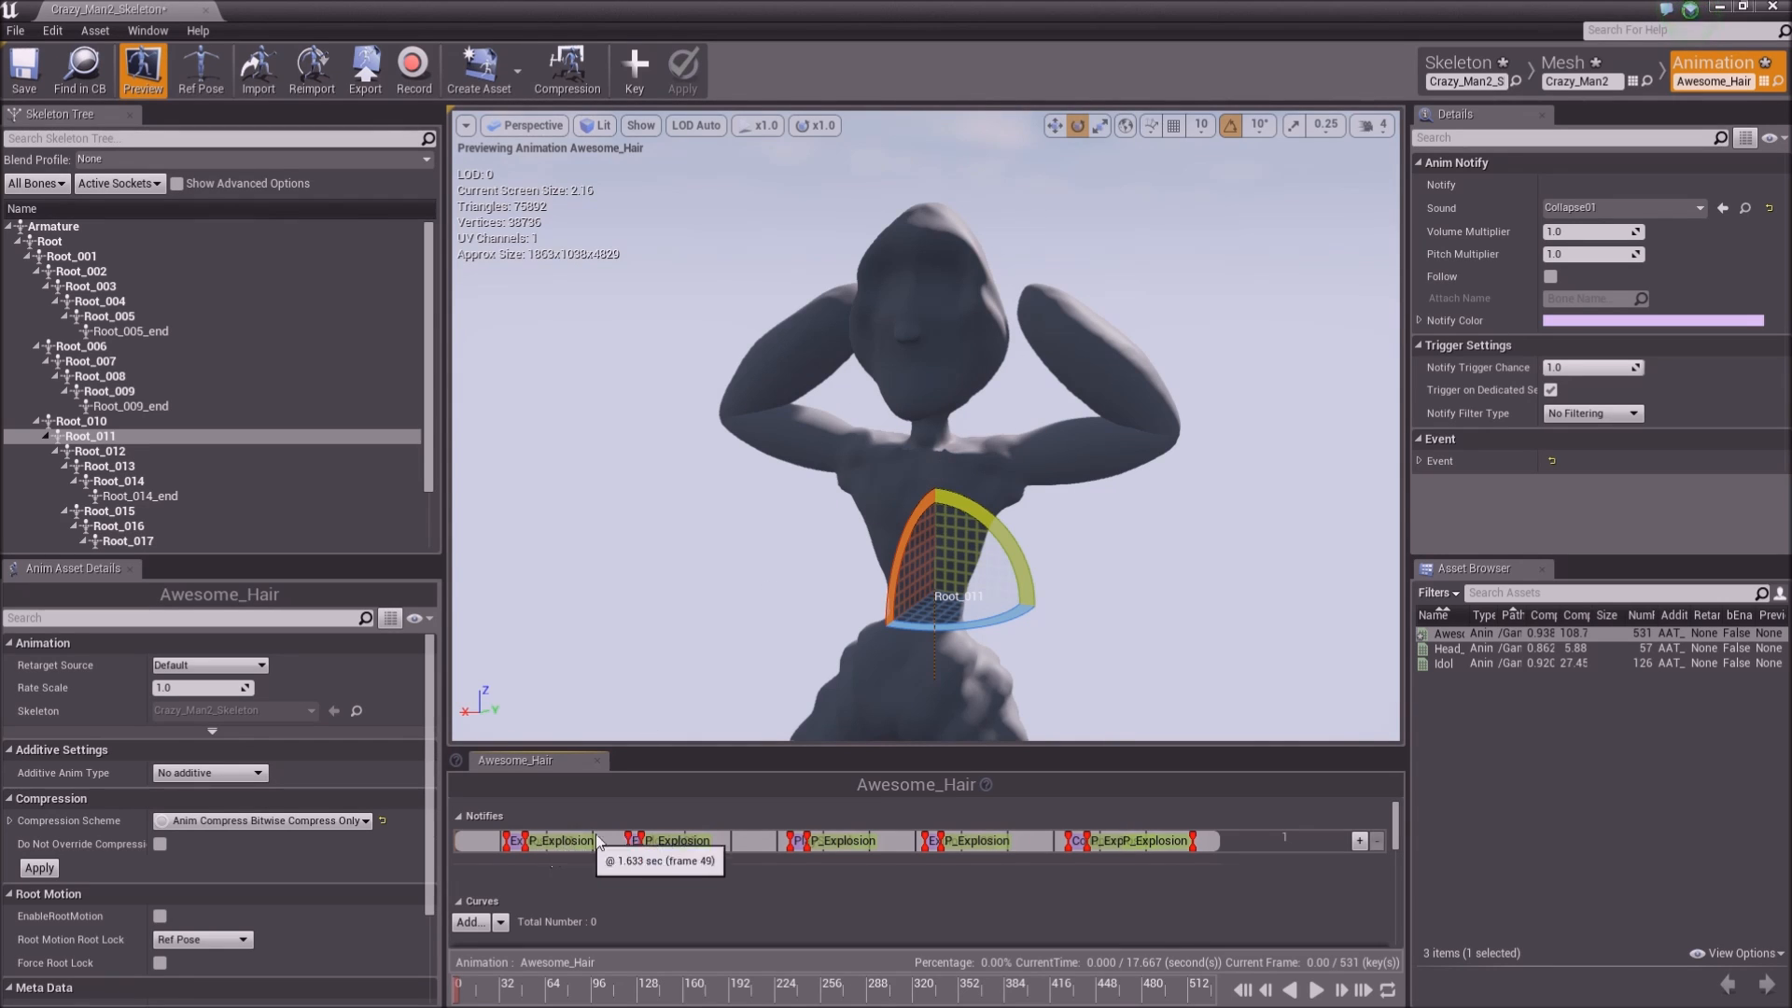
{"action": "scroll", "coordinate": [938, 420], "scroll_direction": "up", "scroll_amount": 6}
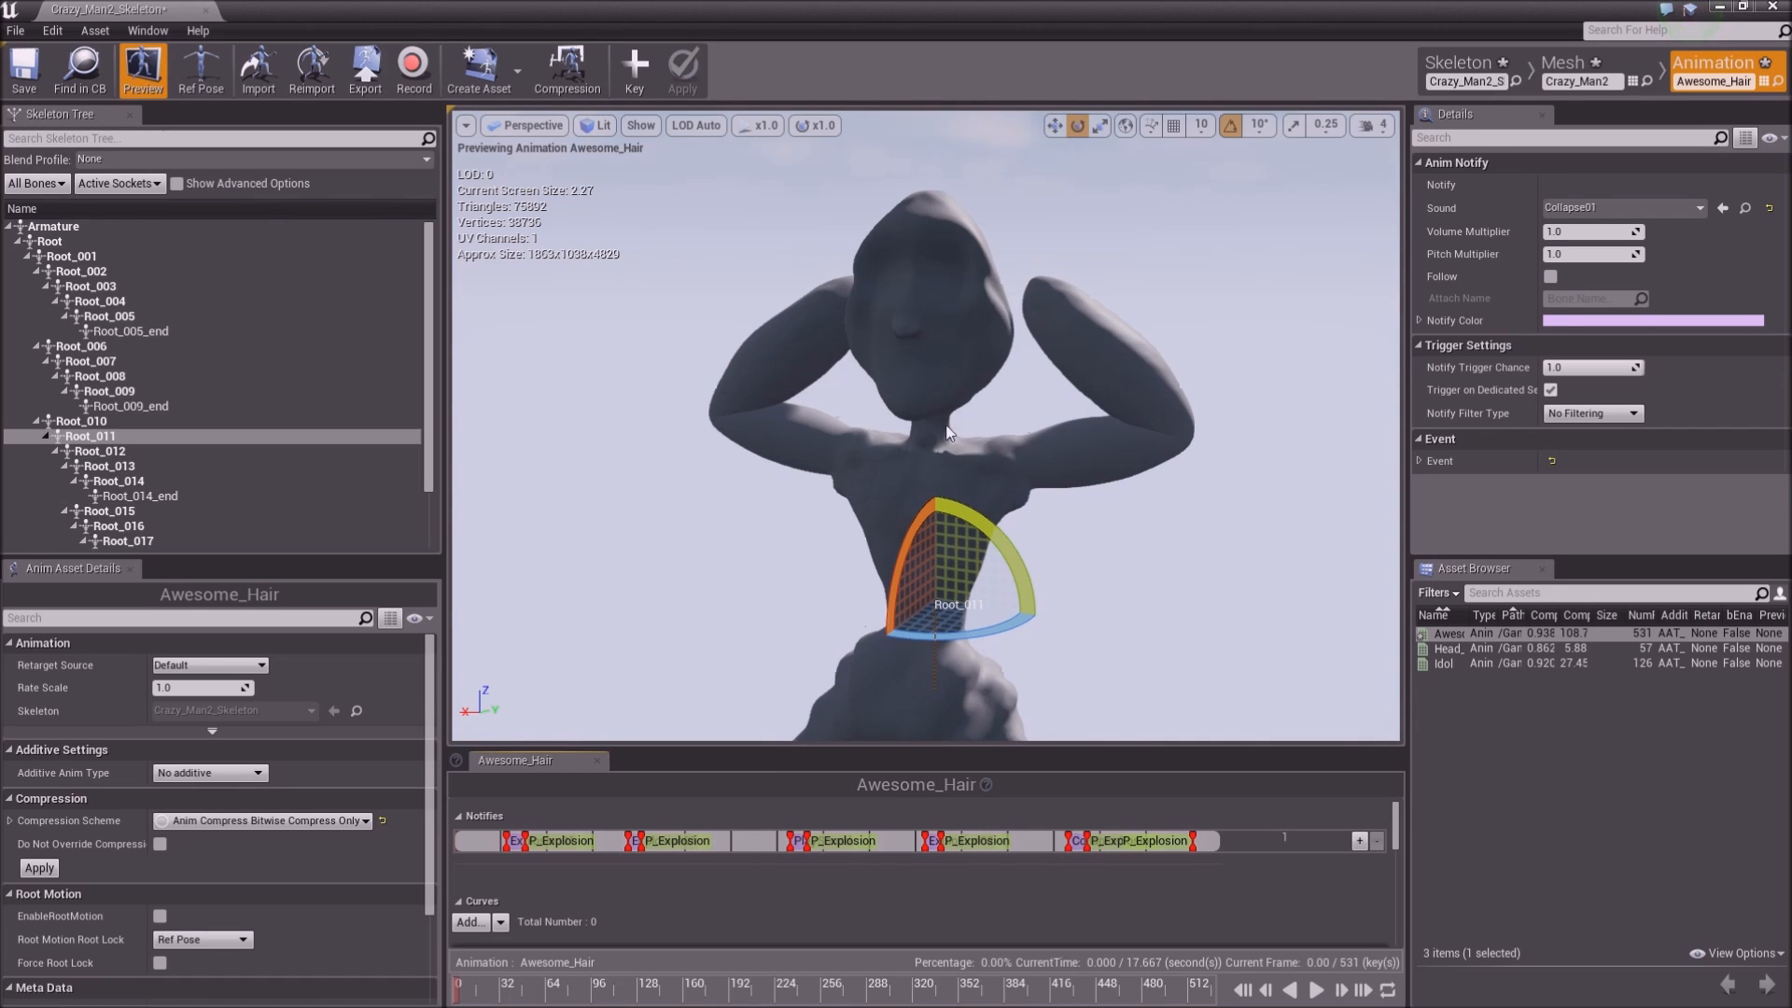
{"action": "scroll", "coordinate": [968, 460], "scroll_direction": "down", "scroll_amount": 3}
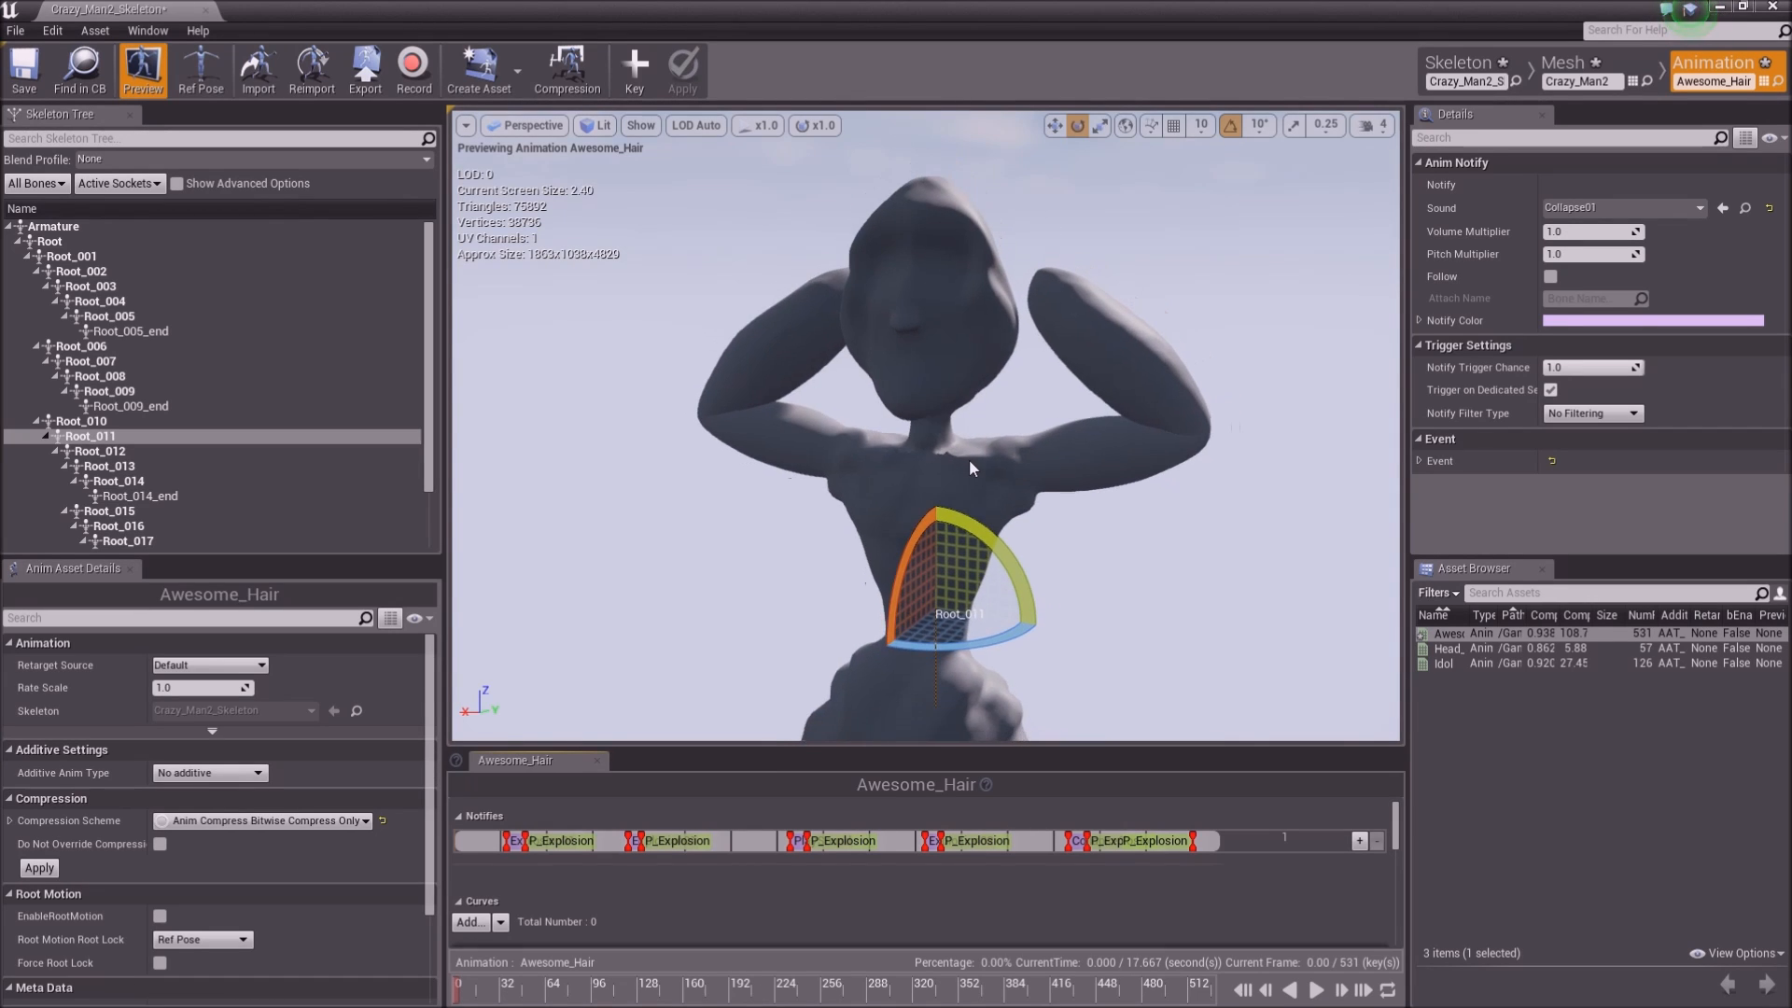
{"action": "scroll", "coordinate": [969, 457], "scroll_direction": "down", "scroll_amount": 3}
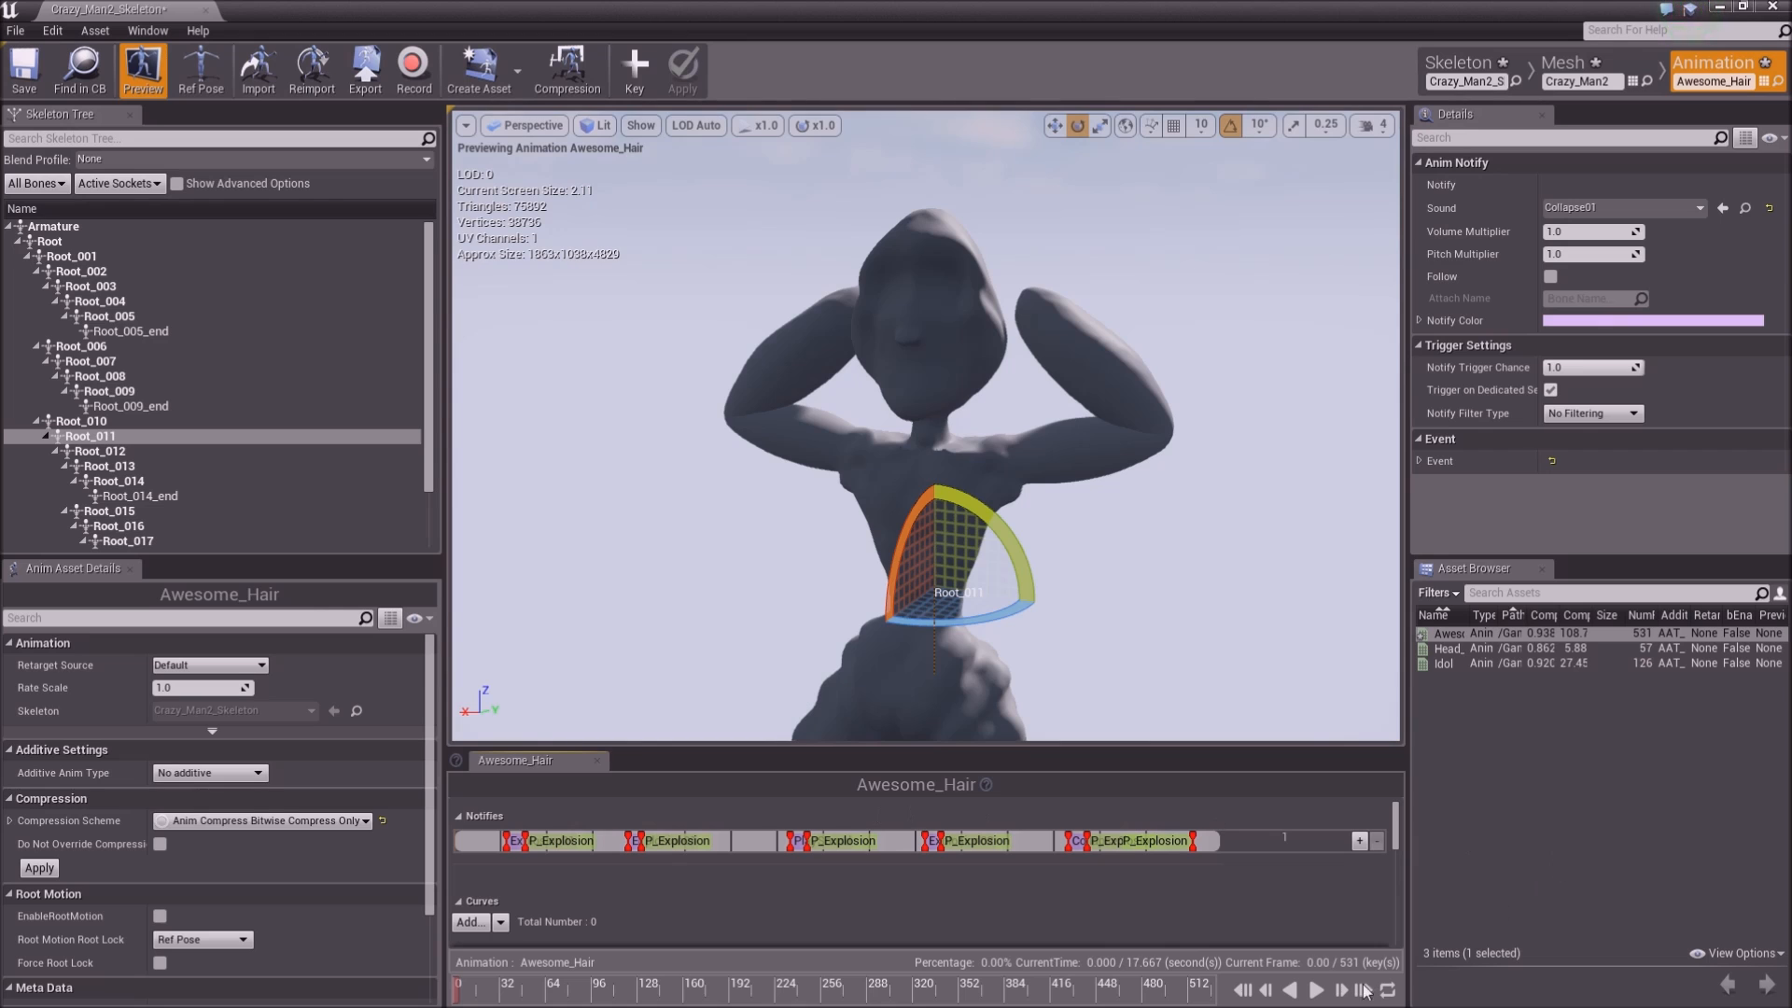
{"action": "left_click", "coordinate": [1311, 993]}
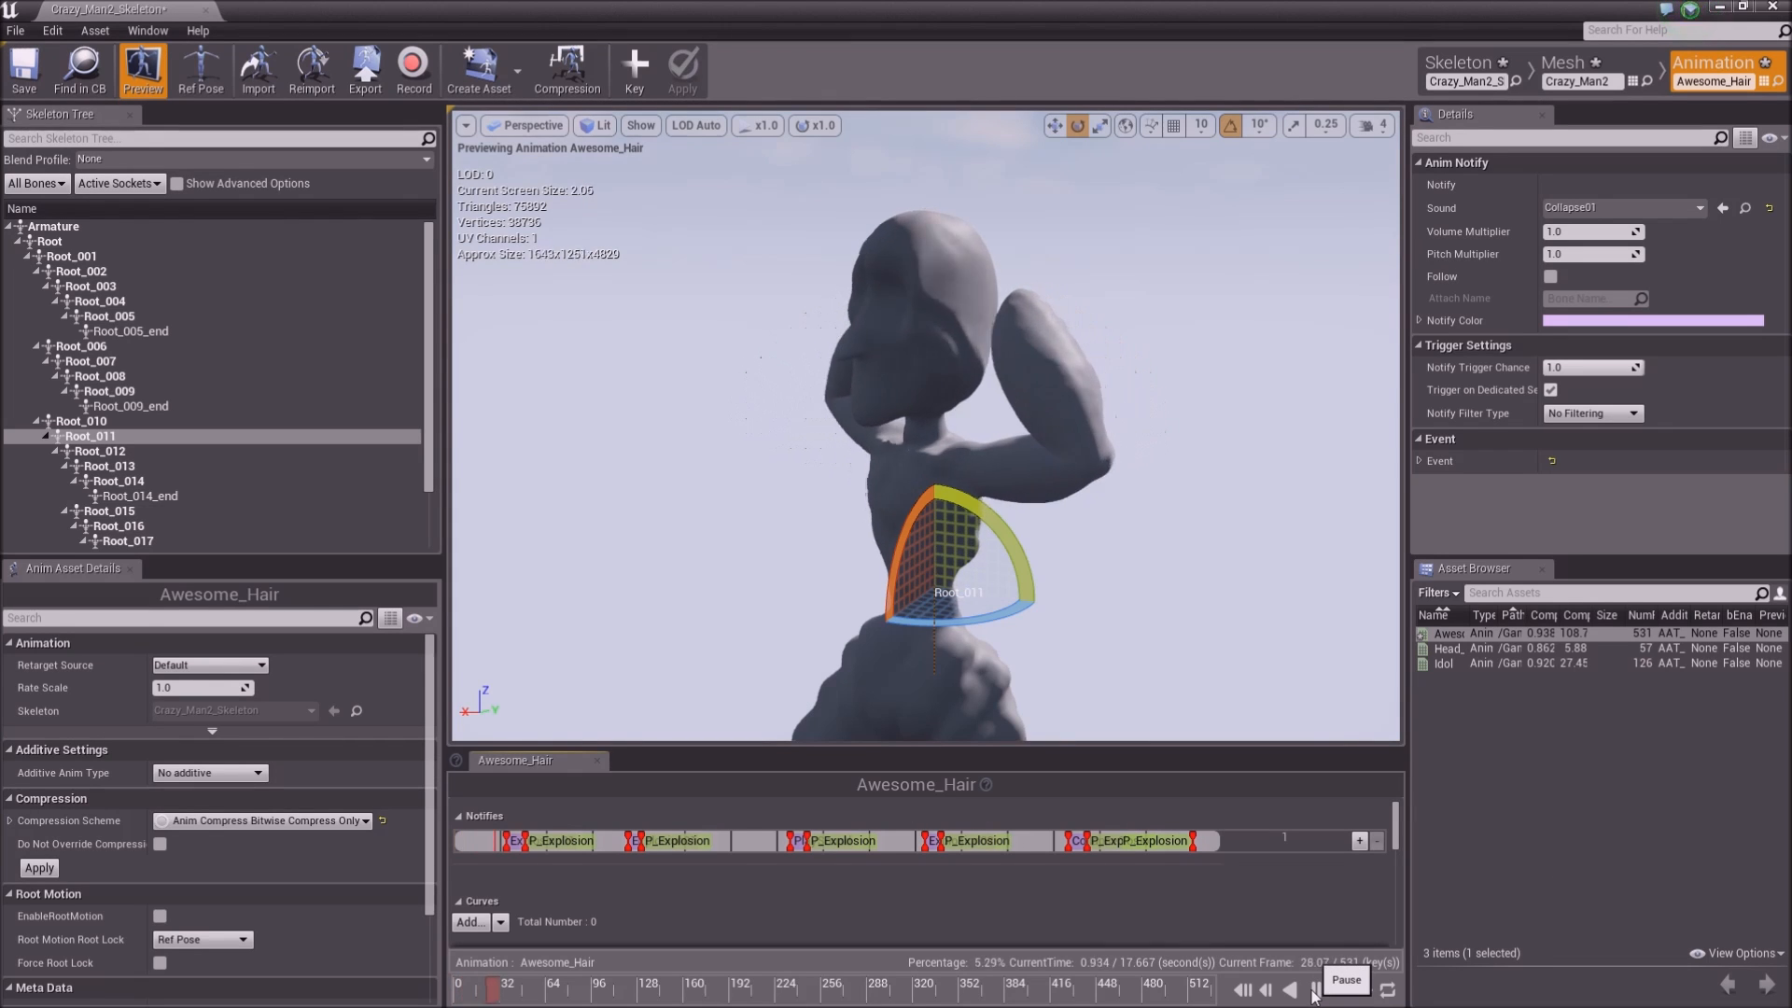
Save the Awesome_Hair animation and place it from the content folder into the example map as a new character
{"action": "key", "text": "XF86AudioLowerVolume"}
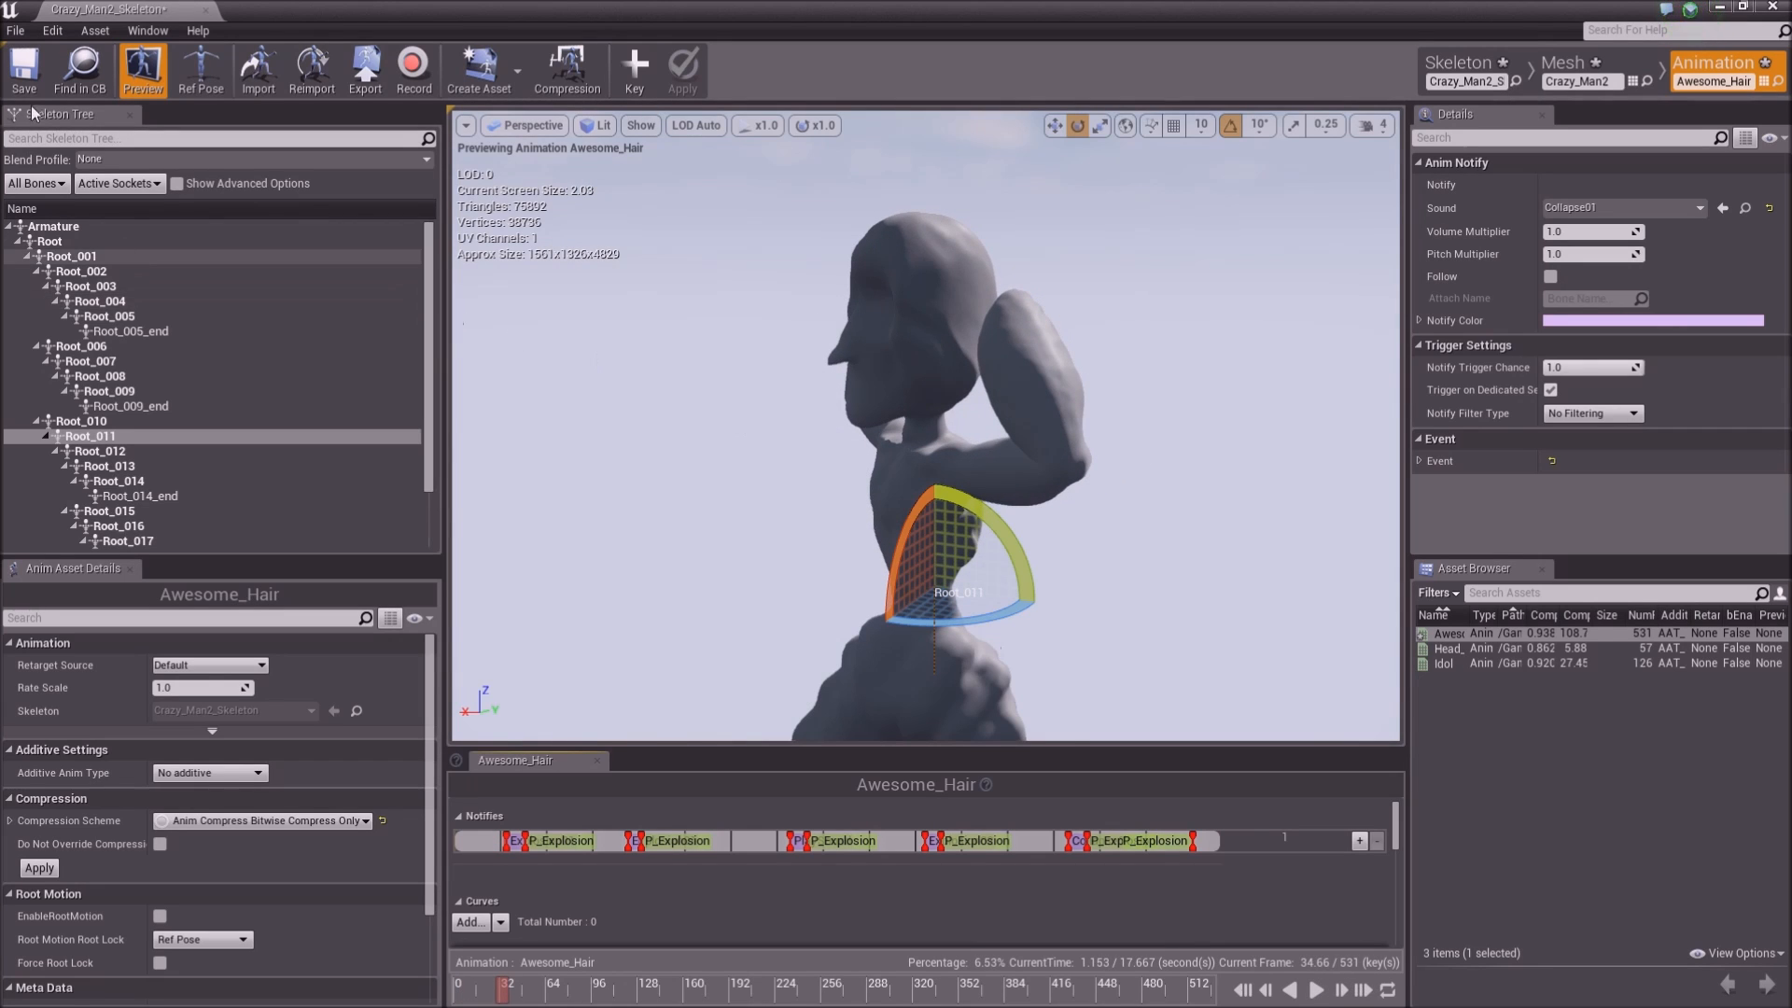
{"action": "left_click", "coordinate": [22, 73]}
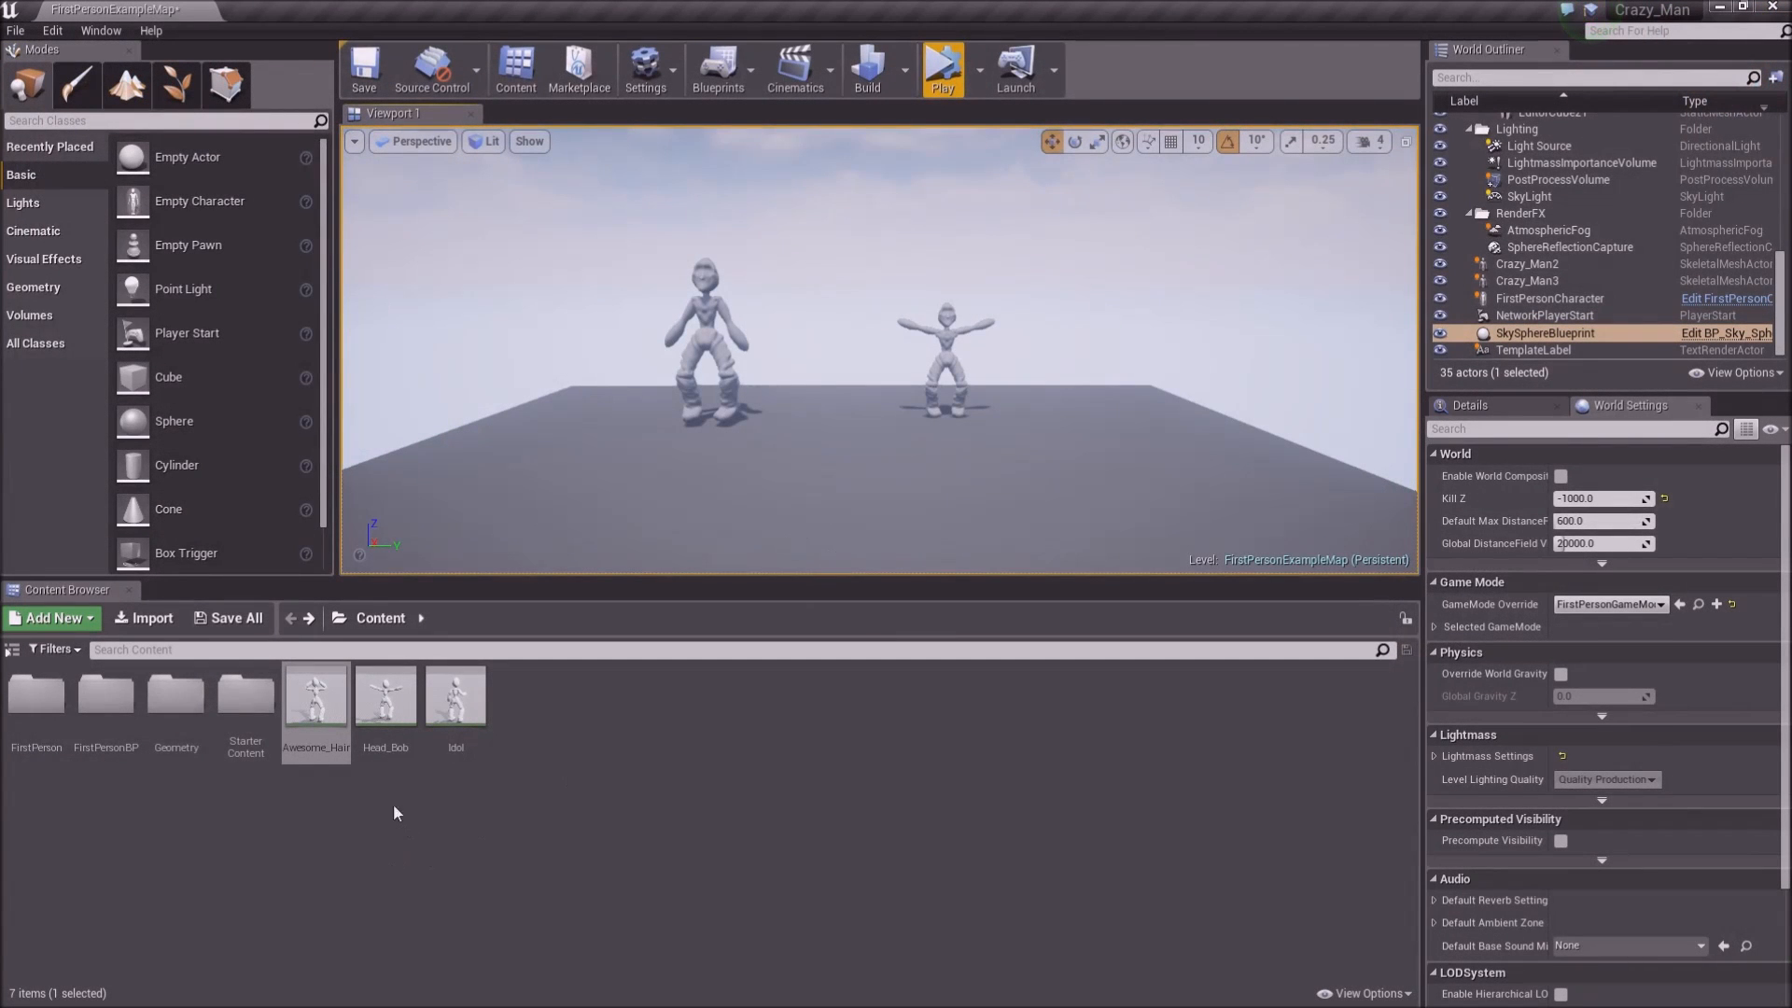
{"action": "left_click_drag", "start_coordinate": [317, 749], "coordinate": [830, 399]}
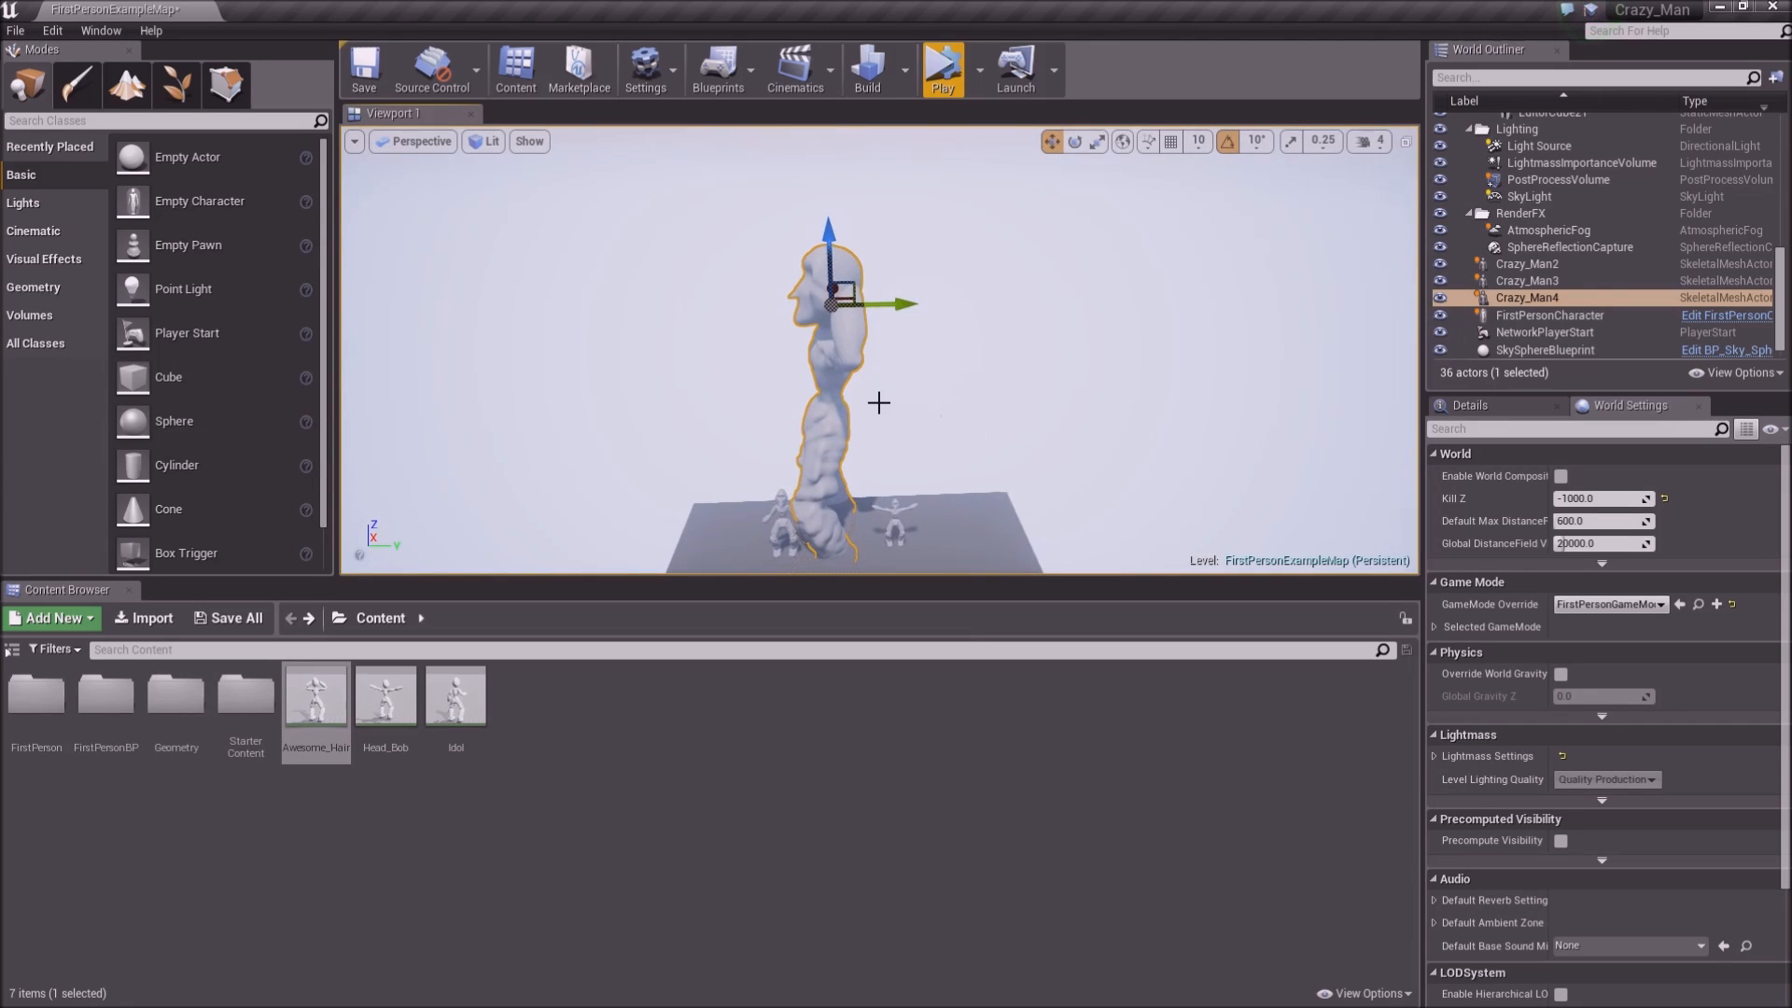
Rotate the new character about its vertical axis so that it faces the camera like the other two
{"action": "key", "text": "e"}
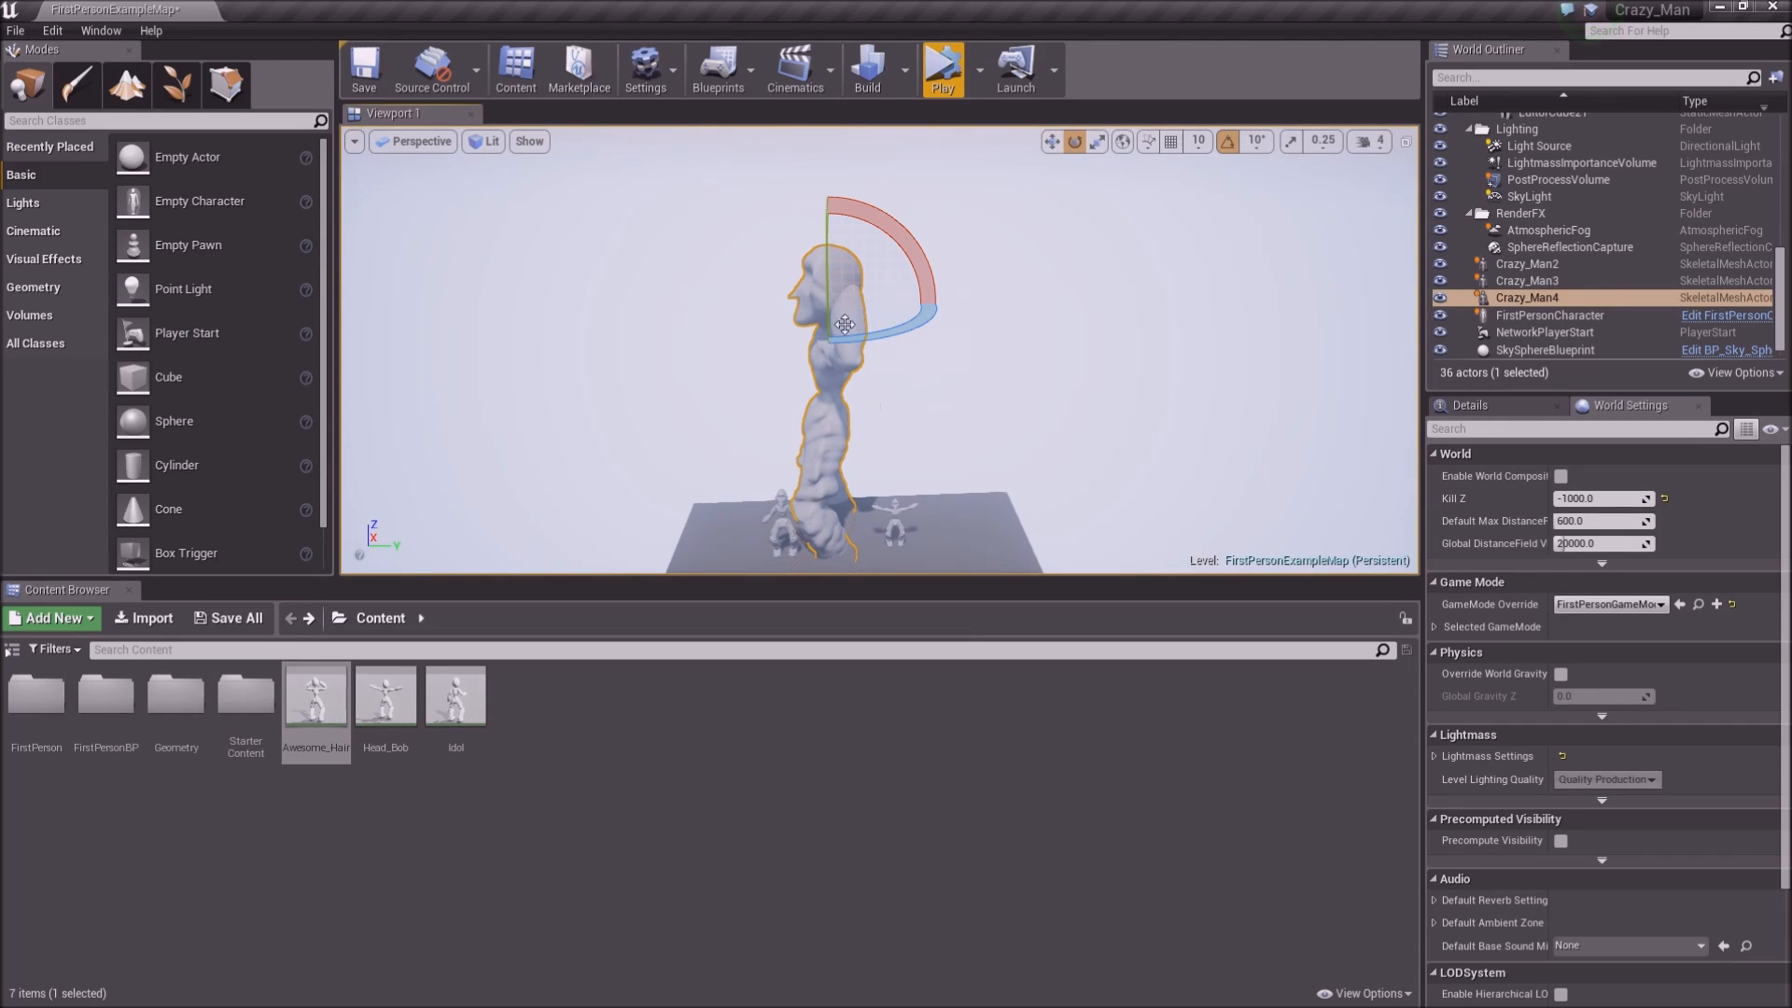
{"action": "left_click_drag", "start_coordinate": [847, 329], "coordinate": [695, 310]}
{"action": "key", "text": "w"}
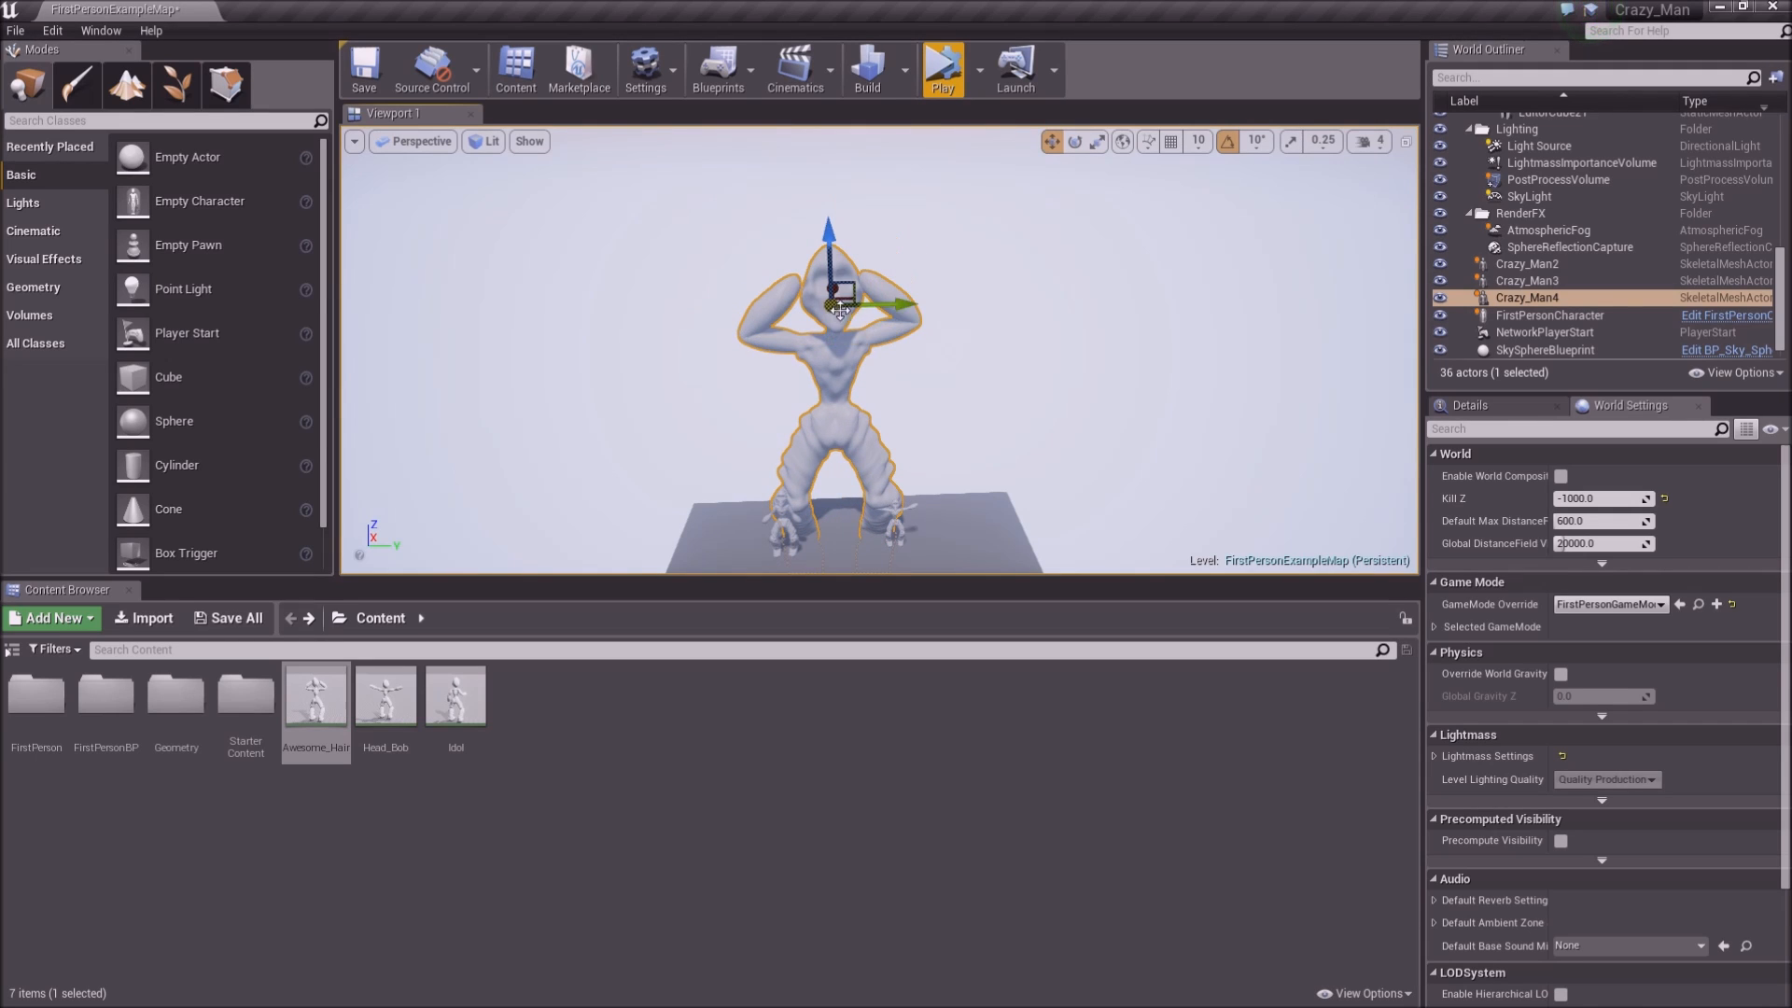
Scale the new character down to roughly the others' size and set it on the floor beside the smaller T-pose character
{"action": "left_click_drag", "start_coordinate": [874, 306], "coordinate": [971, 301]}
{"action": "key", "text": "r"}
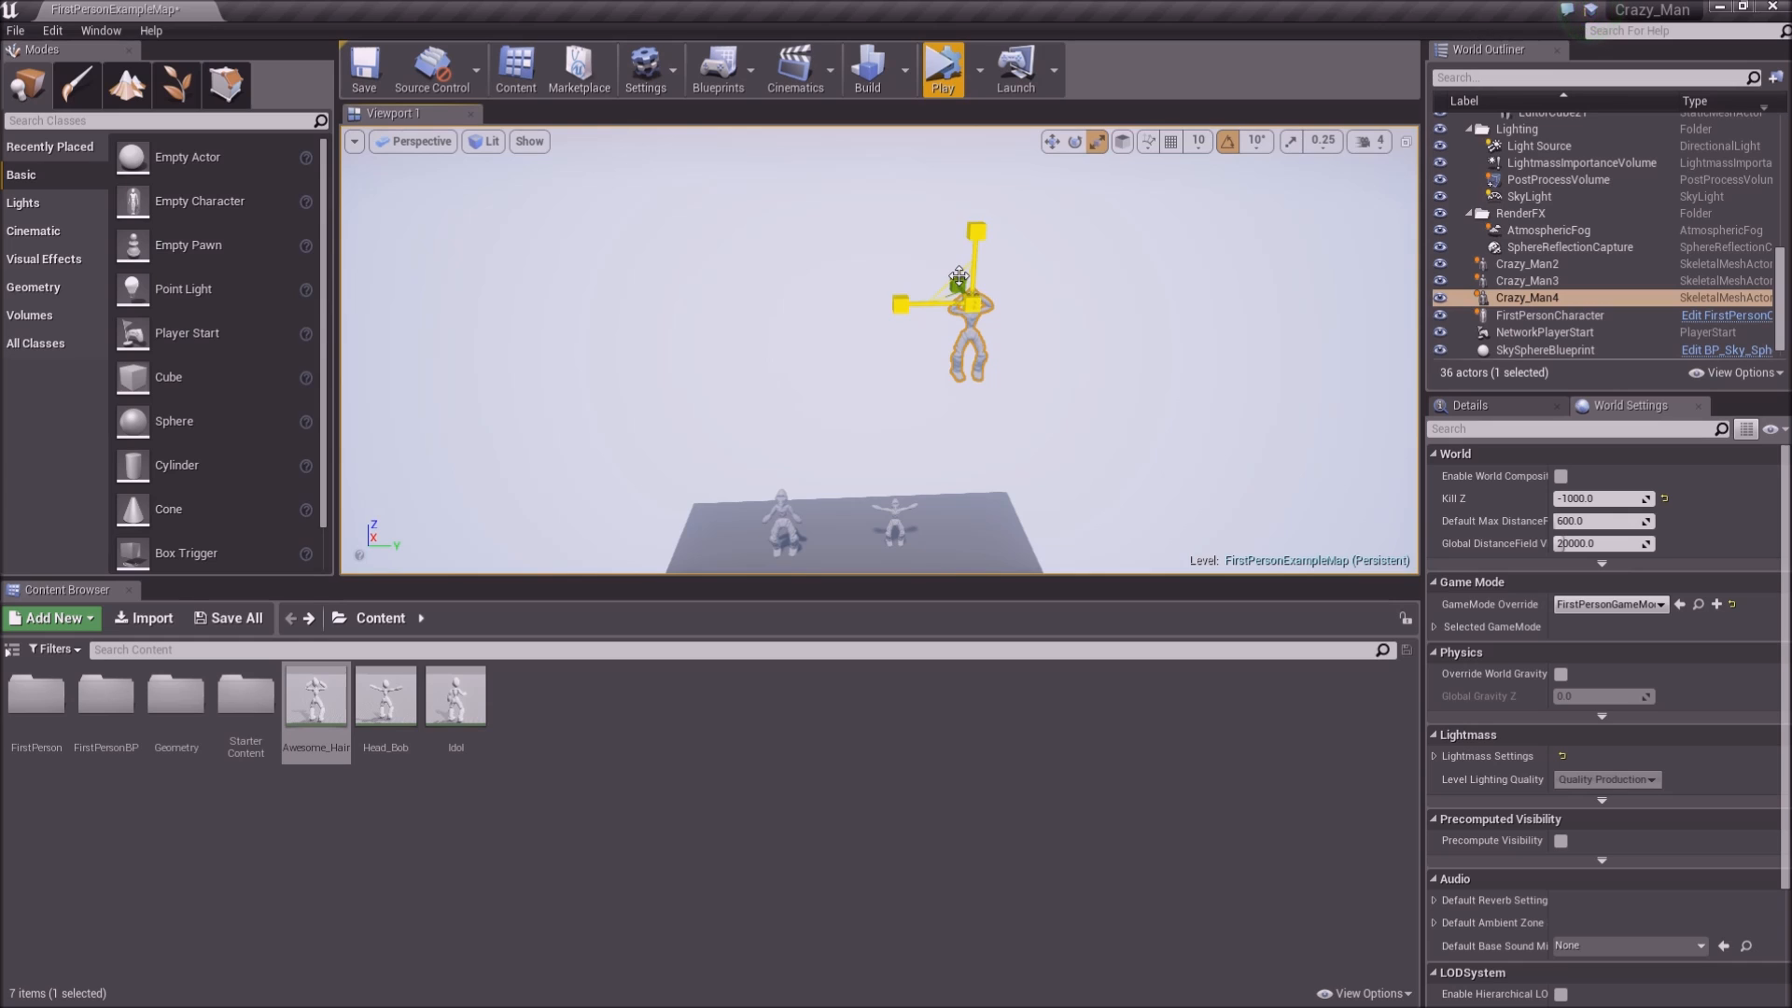
{"action": "key", "text": "End"}
{"action": "key", "text": "w"}
{"action": "right_click_drag", "start_coordinate": [1019, 524], "coordinate": [1325, 527]}
{"action": "key", "text": "w"}
{"action": "key", "text": "s"}
{"action": "key", "text": "w"}
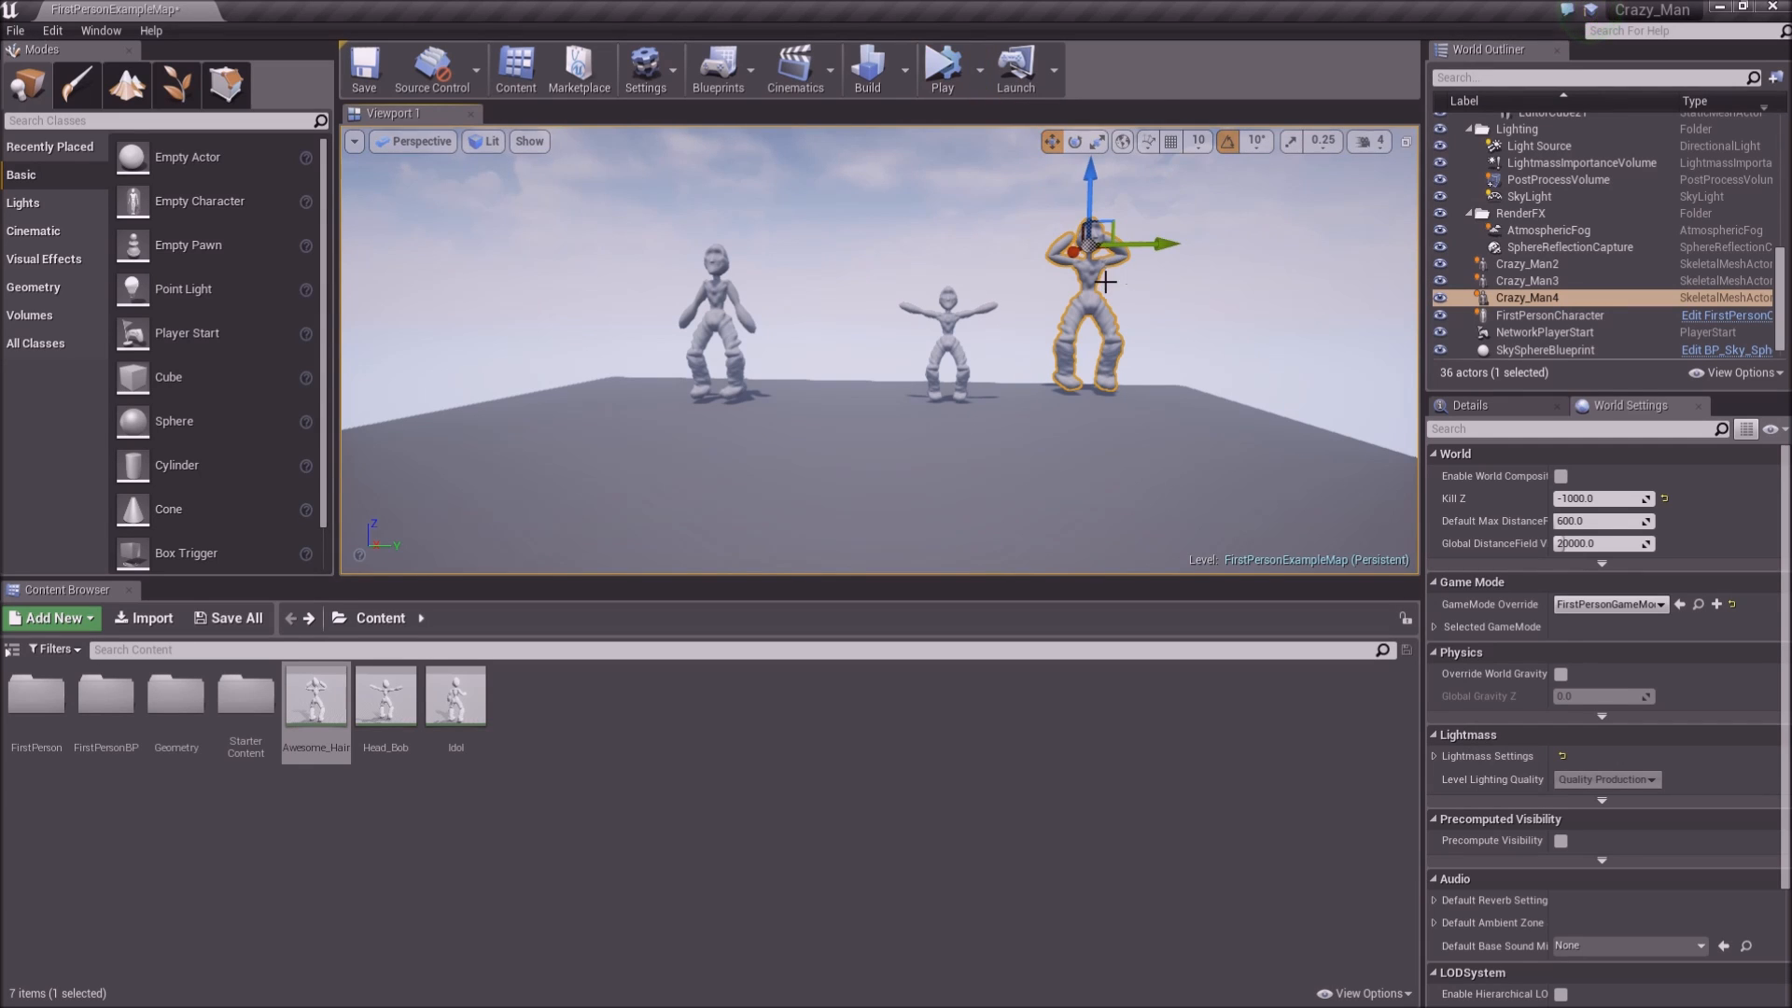
Simulate the level, examine the Awesome_Hair character's animation up close from the front and side, and stop the simulation
{"action": "left_click", "coordinate": [942, 67]}
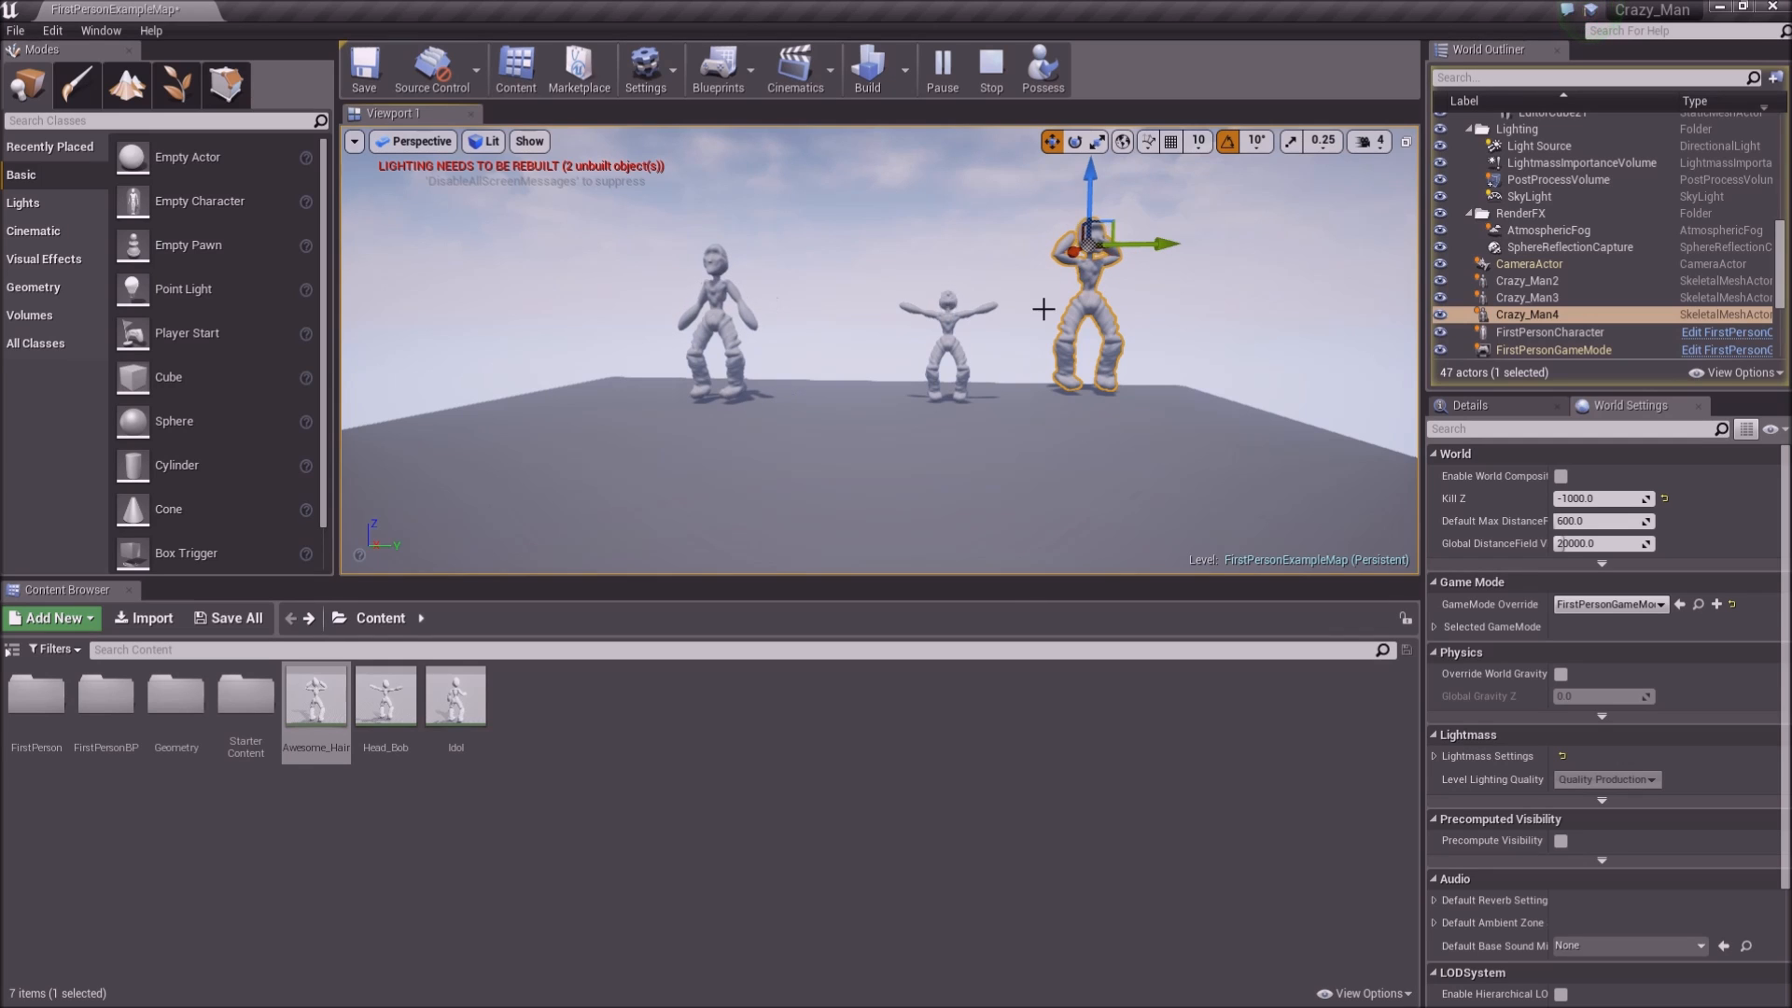
{"action": "left_click", "coordinate": [1170, 293]}
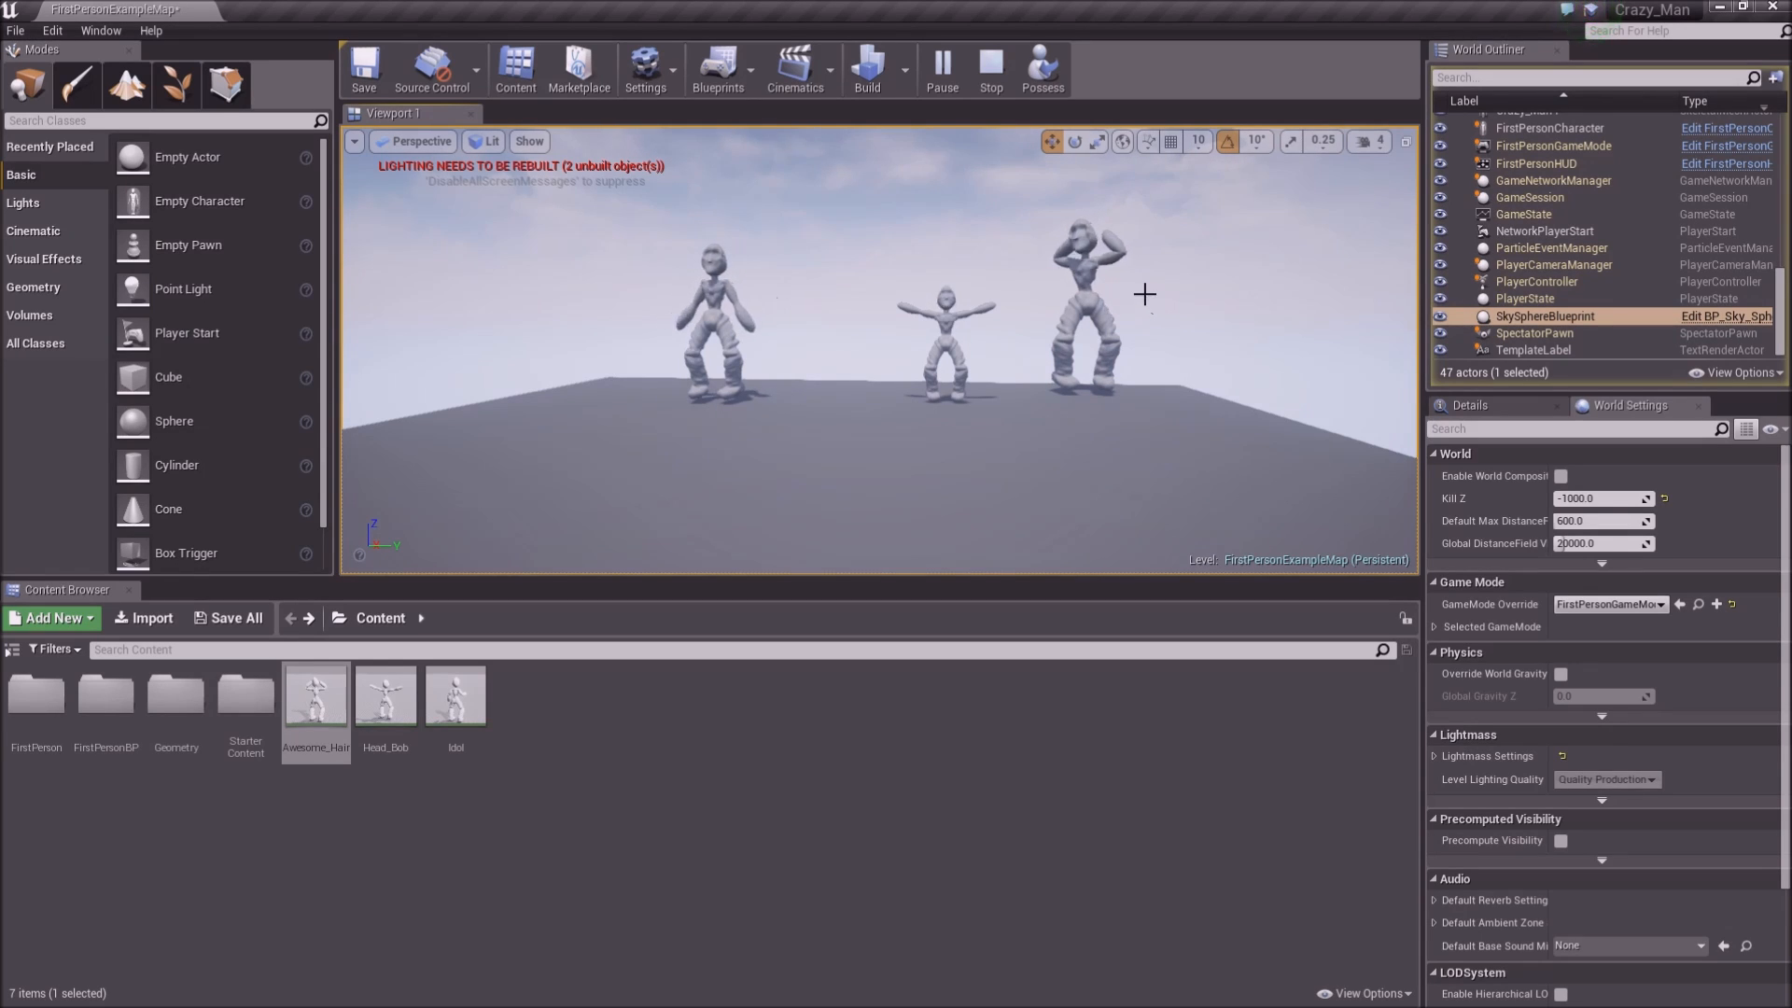
{"action": "mouse_move", "coordinate": [879, 349]}
{"action": "right_mouse_down"}
{"action": "mouse_move", "coordinate": [979, 308]}
{"action": "mouse_move", "coordinate": [910, 345]}
{"action": "mouse_move", "coordinate": [952, 341]}
{"action": "mouse_move", "coordinate": [961, 360]}
{"action": "mouse_move", "coordinate": [976, 346]}
{"action": "mouse_move", "coordinate": [887, 308]}
{"action": "mouse_move", "coordinate": [878, 322]}
{"action": "right_mouse_up"}
{"action": "key", "text": "w"}
{"action": "key", "text": "w"}
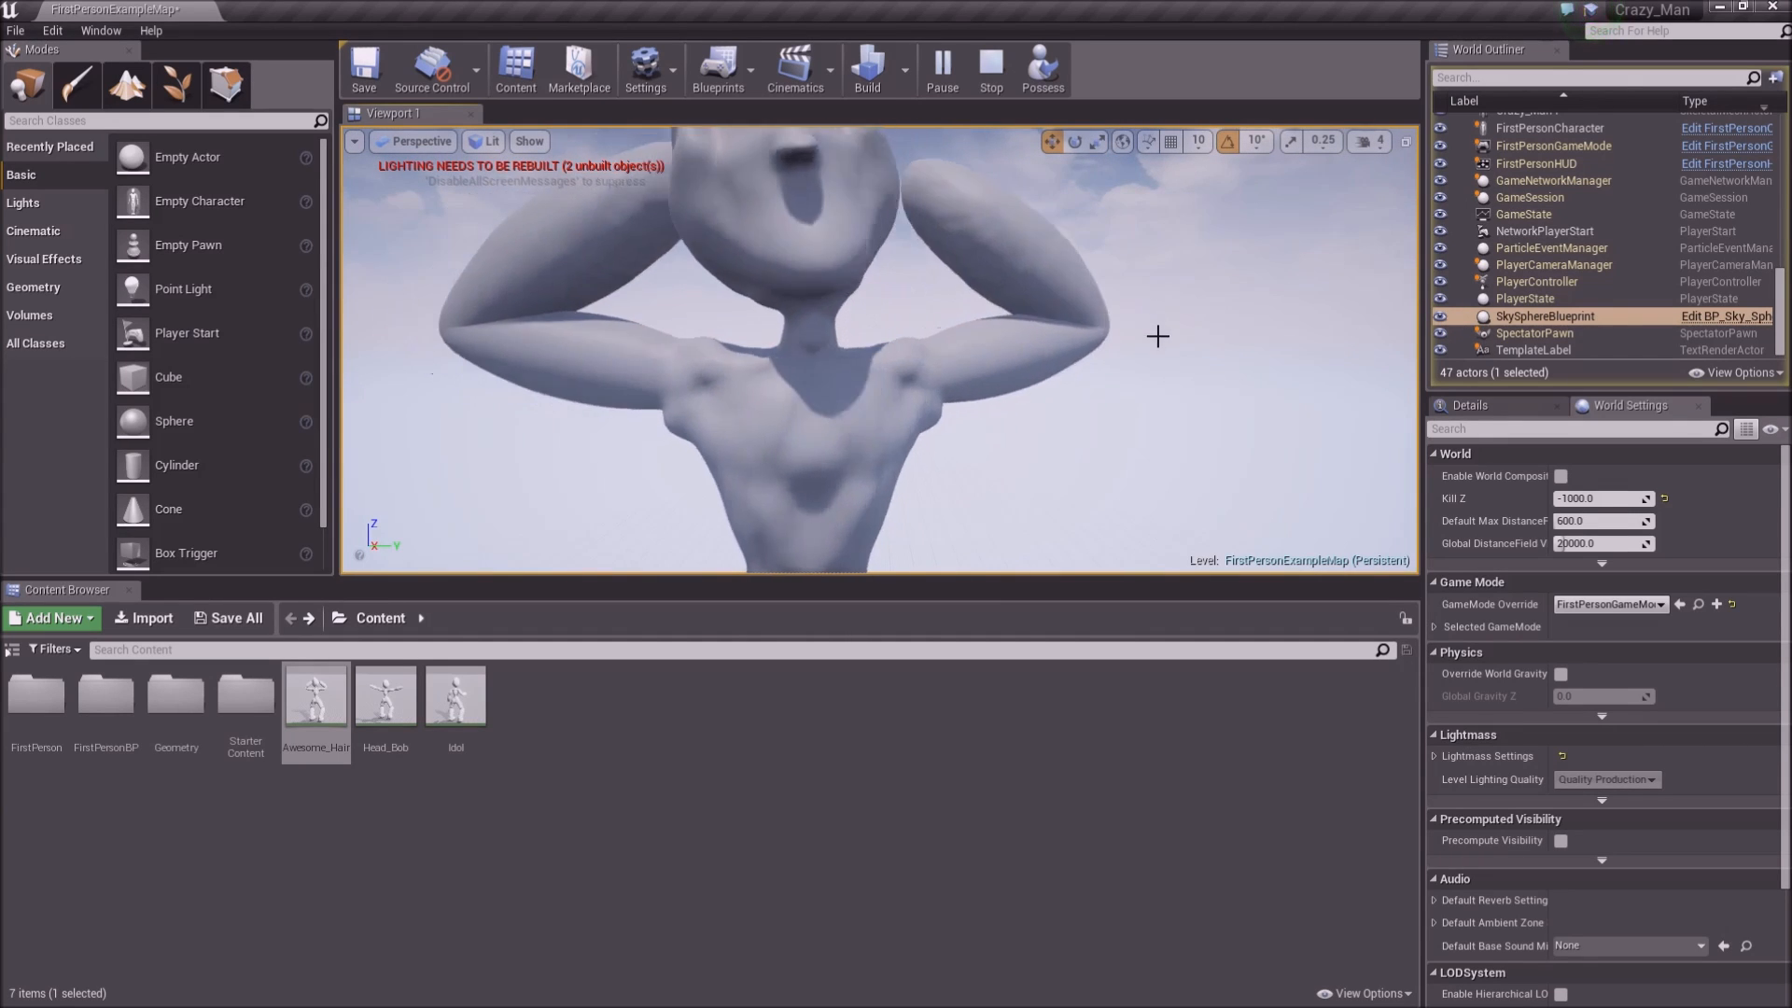
{"action": "right_click_drag", "start_coordinate": [1159, 338], "coordinate": [1159, 308]}
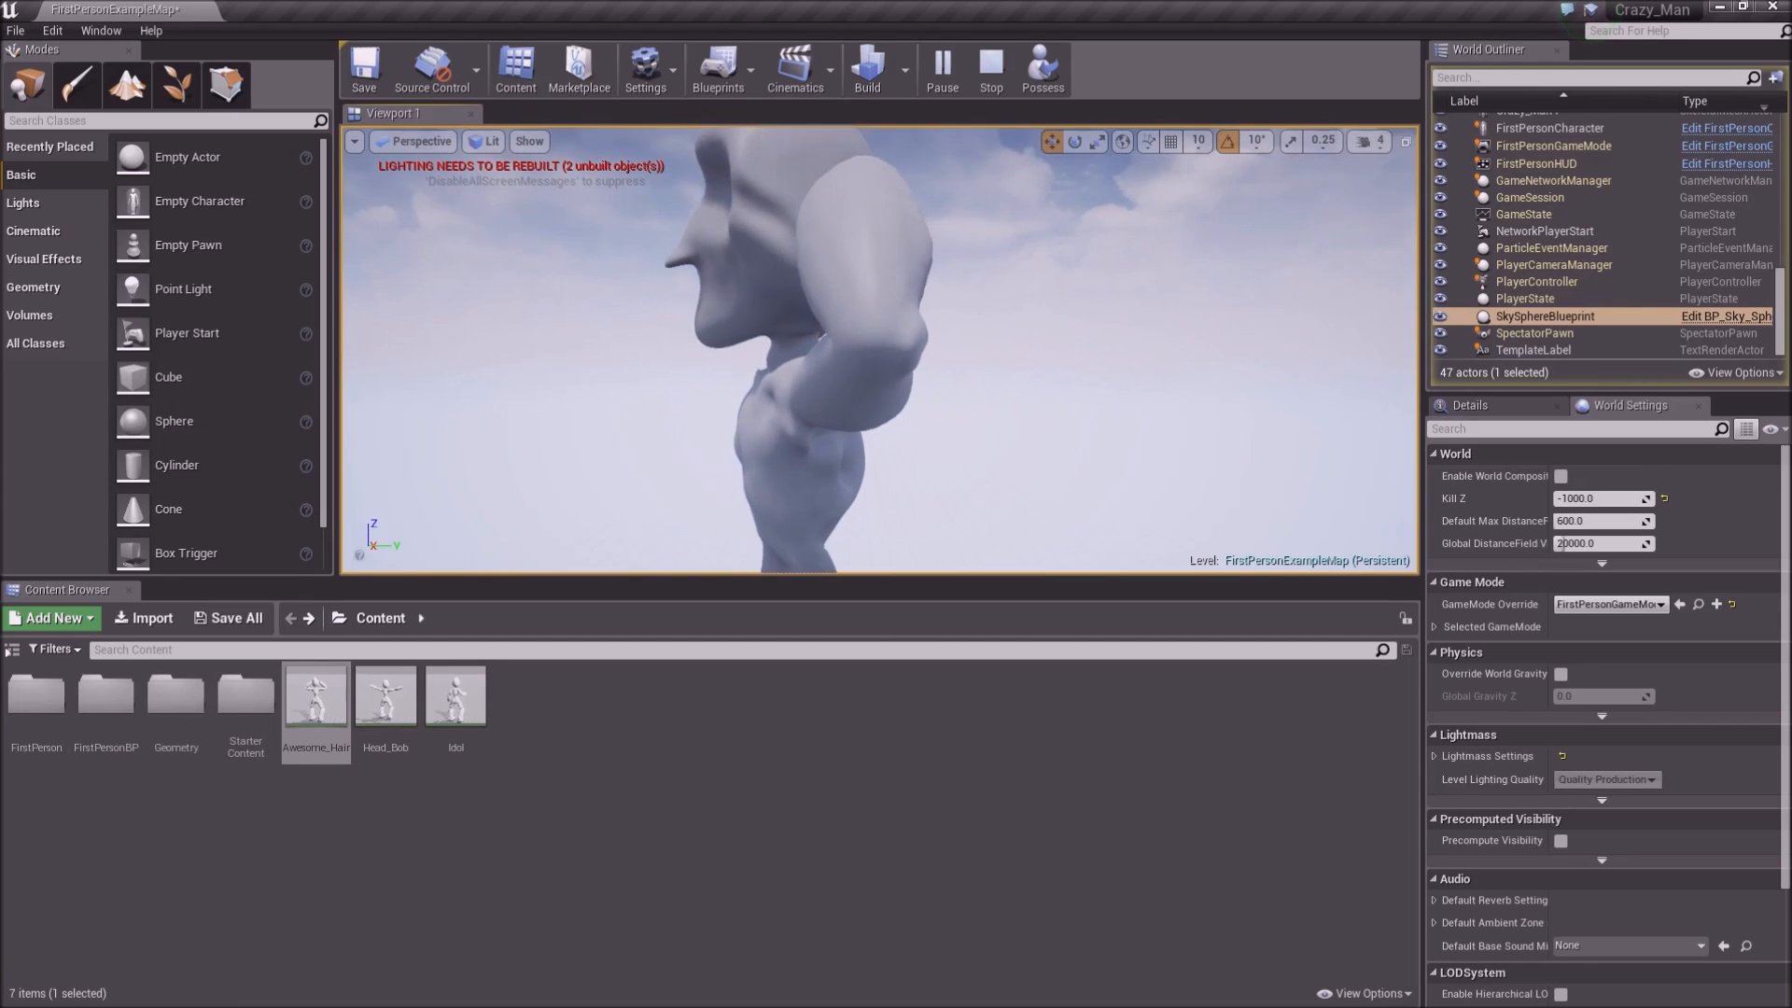
{"action": "right_click_drag", "start_coordinate": [1031, 326], "coordinate": [933, 485]}
{"action": "key", "text": "s"}
{"action": "key", "text": "s"}
{"action": "left_click", "coordinate": [990, 68]}
{"action": "right_click_drag", "start_coordinate": [1027, 280], "coordinate": [1287, 247]}
{"action": "key", "text": "a"}
{"action": "key", "text": "w"}
{"action": "mouse_move", "coordinate": [1016, 317]}
{"action": "right_mouse_down"}
{"action": "mouse_move", "coordinate": [998, 271]}
{"action": "mouse_move", "coordinate": [1025, 307]}
{"action": "right_mouse_up"}
{"action": "key", "text": "w"}
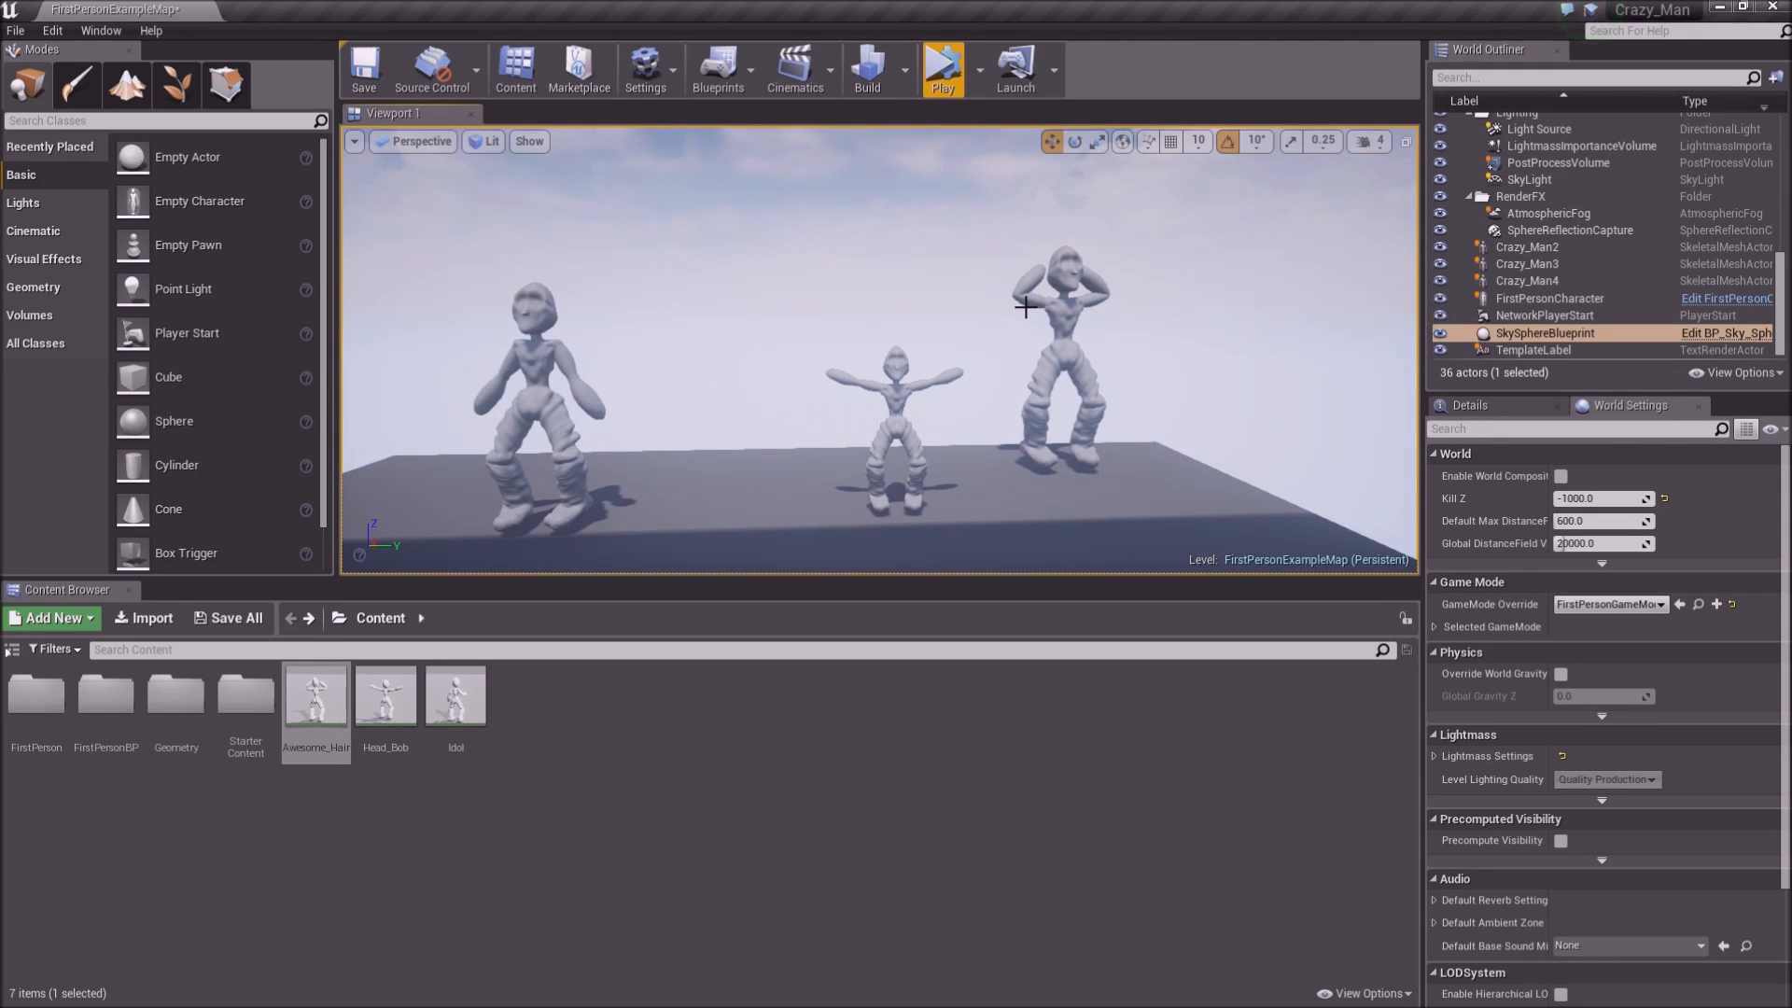